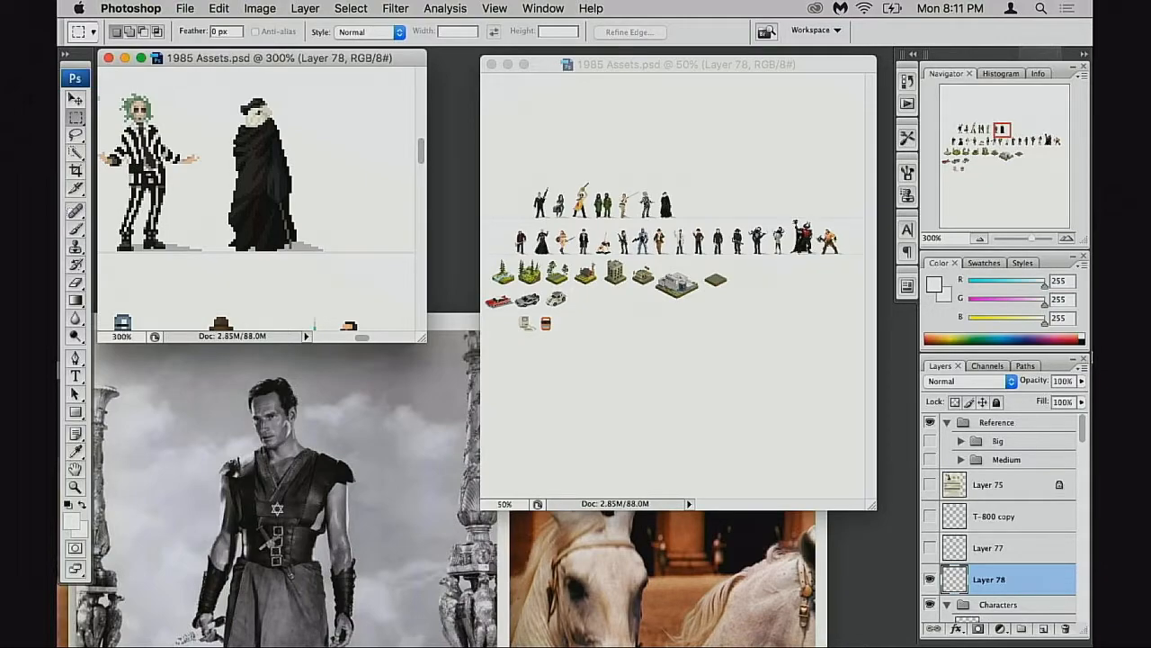
Rearrange the close-up and overview windows of 1985 Assets.psd and the black-and-white reference photo in the workspace
drag(370, 58, 376, 58)
drag(545, 62, 531, 54)
drag(448, 320, 444, 337)
drag(398, 58, 393, 57)
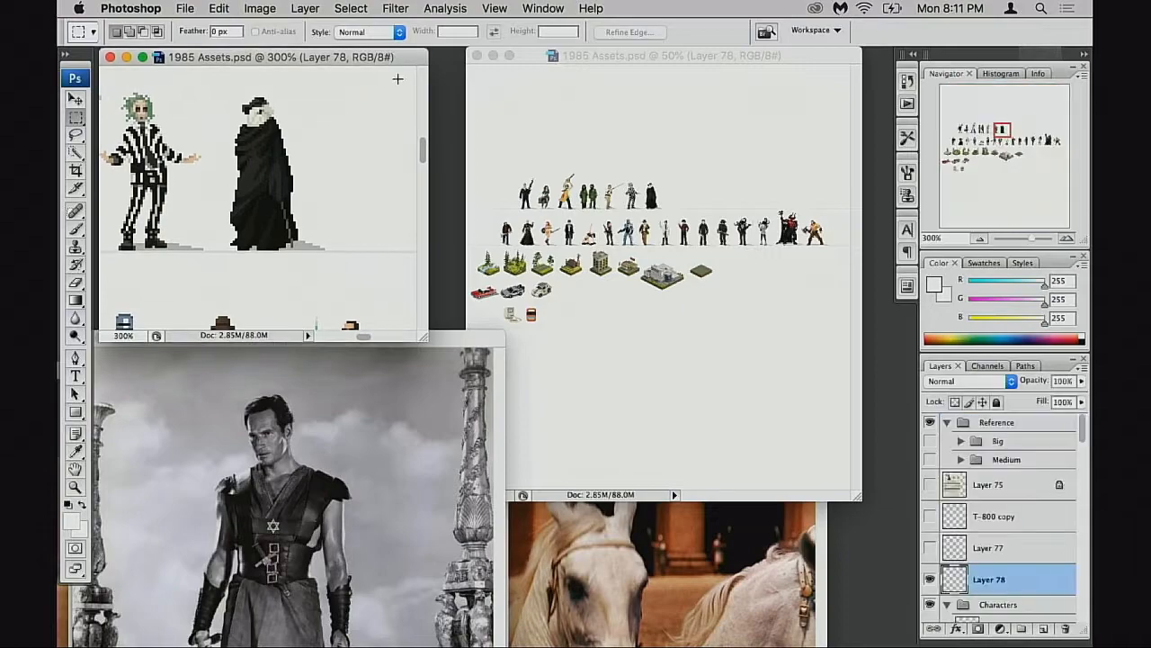
Enlarge the close-up window of 1985 Assets.psd and zoom to 500%, framing the striped-suit and black-cloaked characters
drag(428, 341, 508, 401)
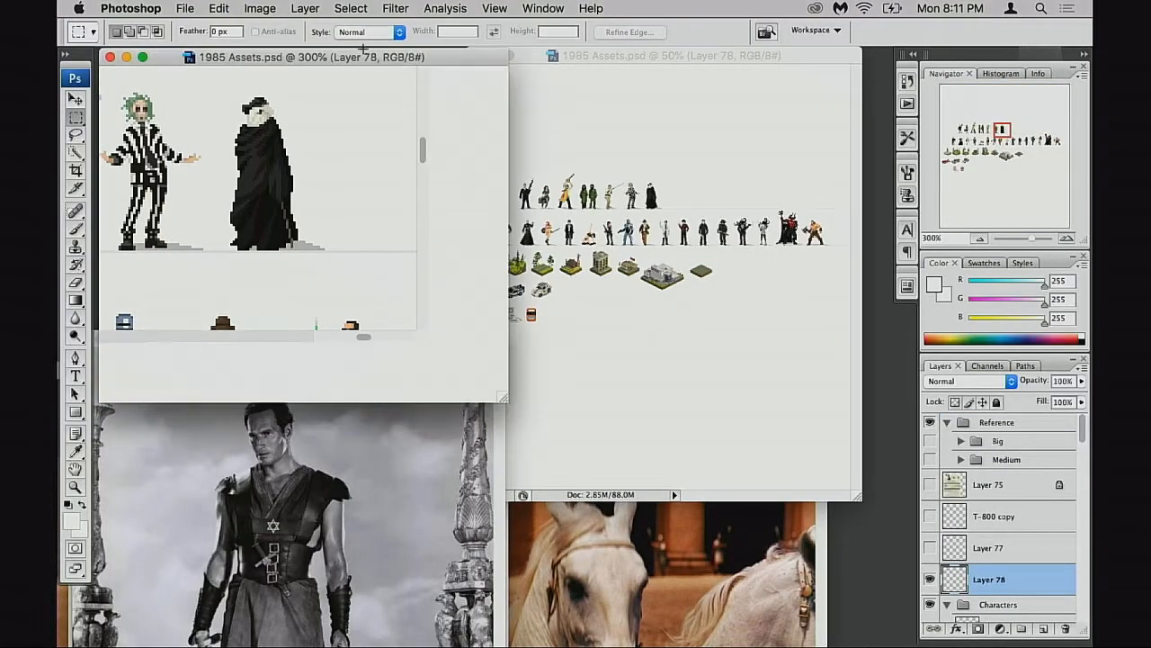
drag(369, 58, 377, 61)
drag(334, 223, 416, 280)
click(340, 206)
click(355, 216)
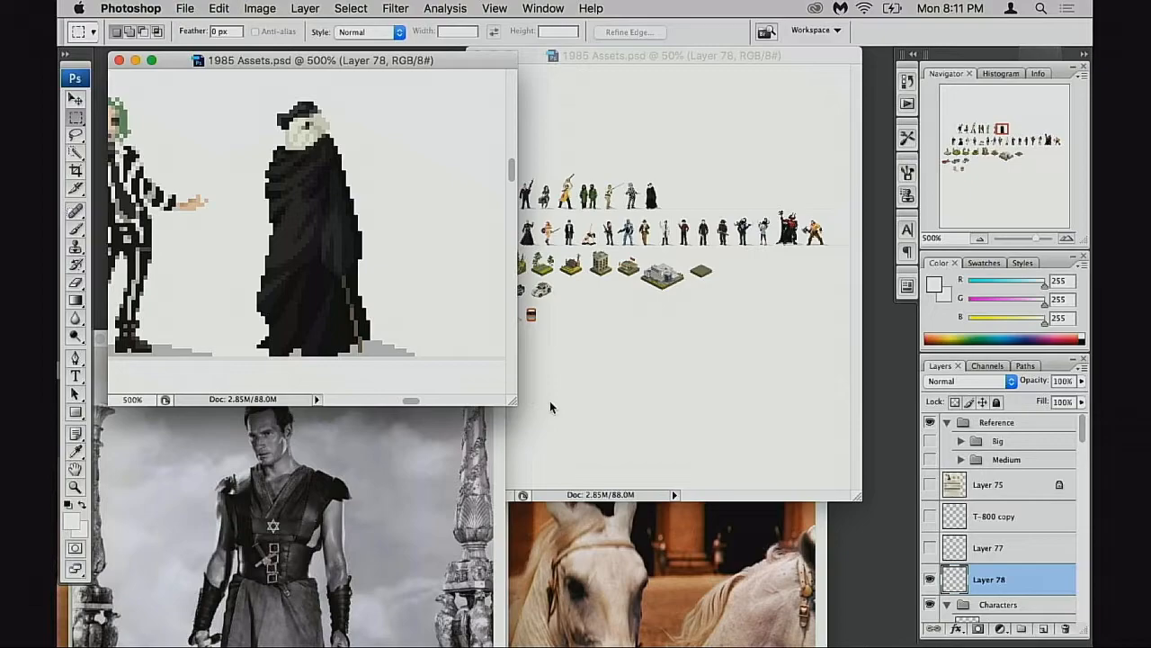
drag(512, 406, 663, 486)
drag(399, 262, 468, 289)
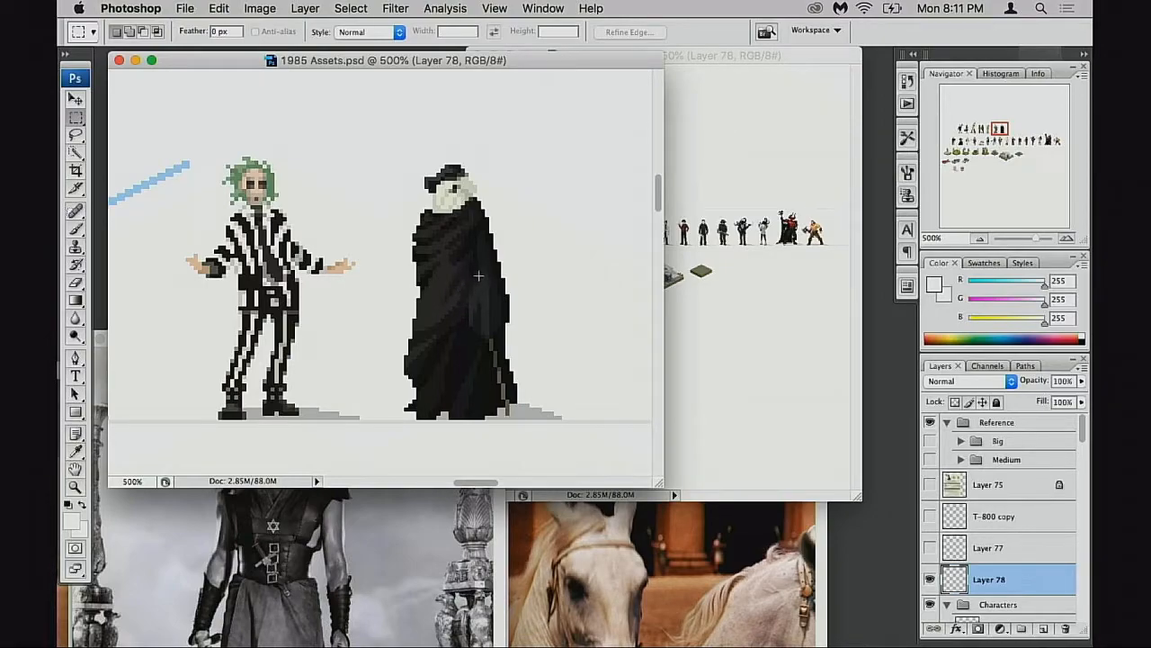
mouse_move(457, 283)
mouse_down()
mouse_move(485, 280)
mouse_move(453, 269)
mouse_up()
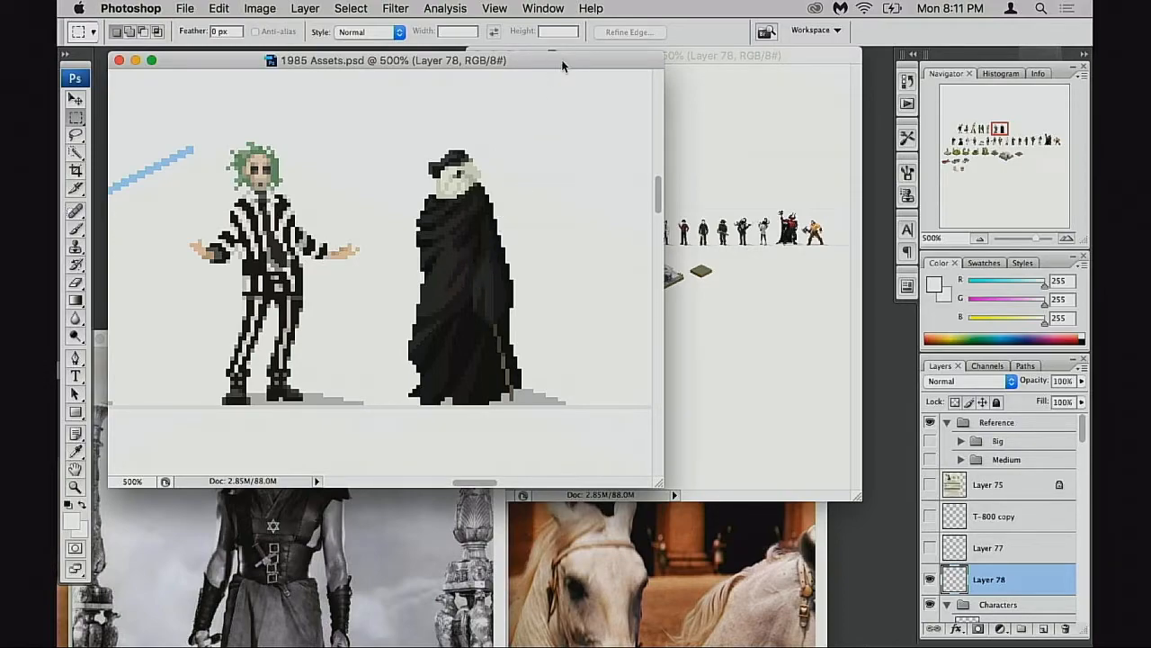
Move the close-up and overview windows of 1985 Assets.psd further apart and shrink the close-up window slightly around the two characters
drag(562, 61, 606, 56)
drag(686, 57, 727, 59)
click(488, 57)
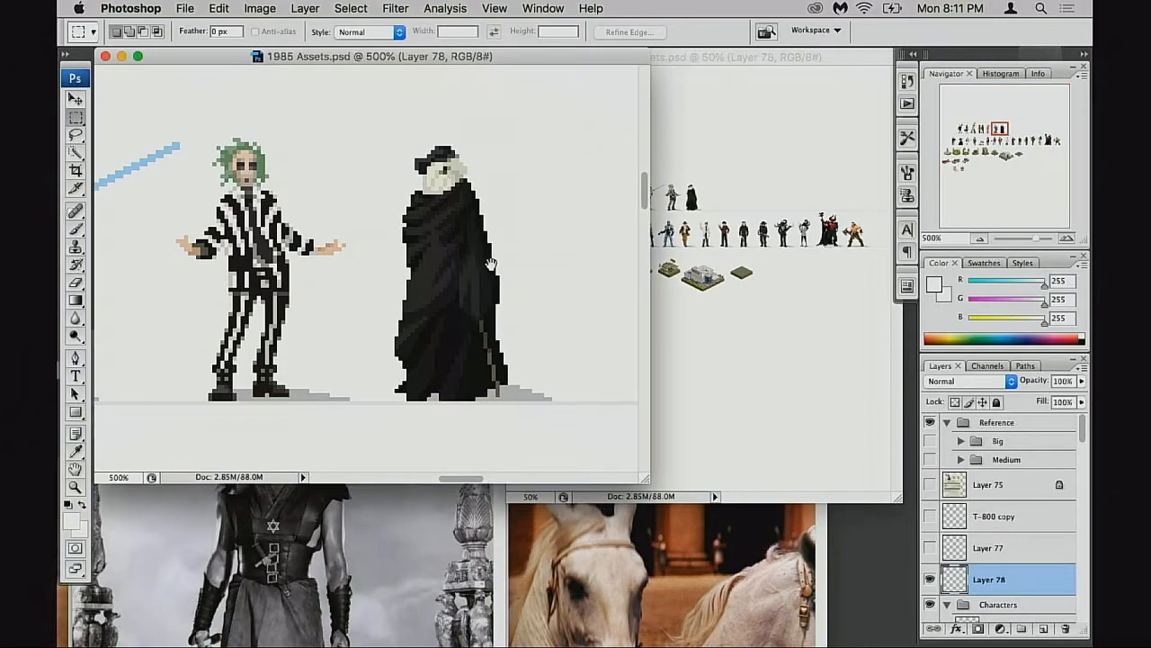
scroll(490, 270, right, 1)
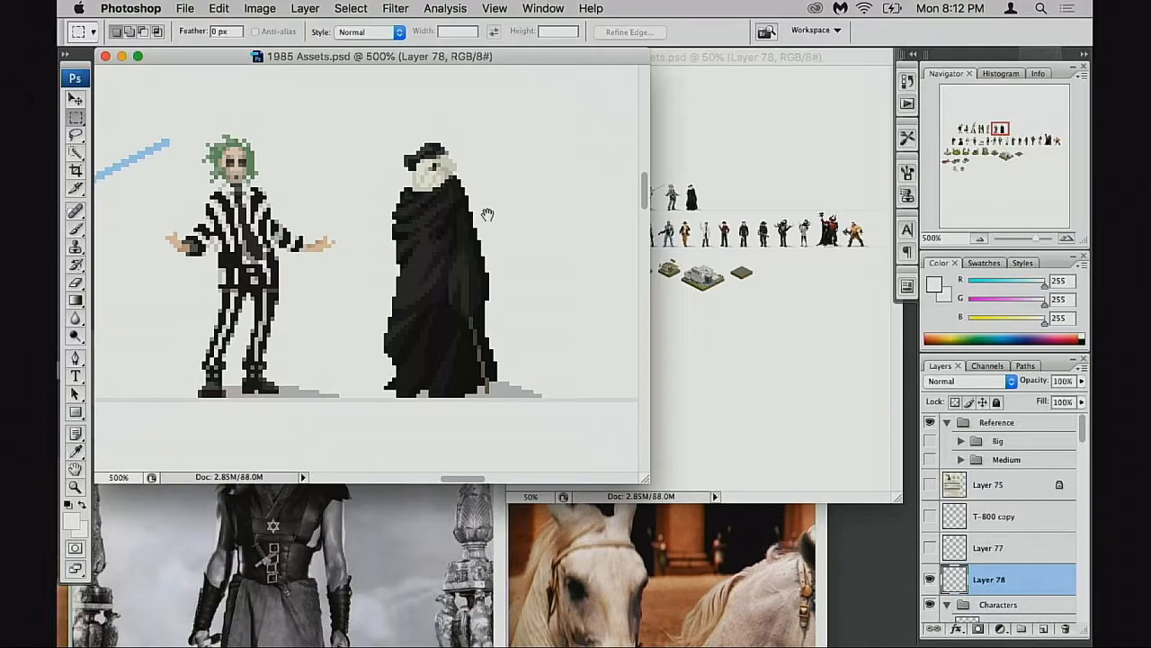
scroll(481, 273, right, 2)
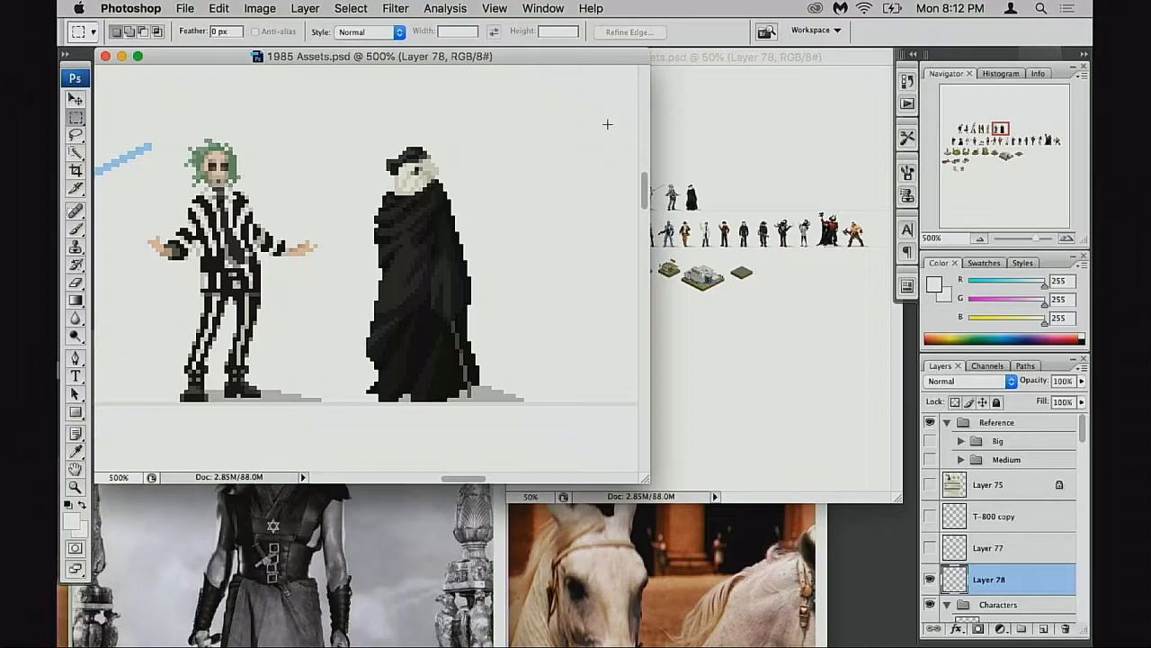
drag(646, 480, 600, 464)
Bring the unnamed-2.jpg reference photo forward and place it below the two characters of the close-up window
click(417, 518)
drag(405, 339, 437, 242)
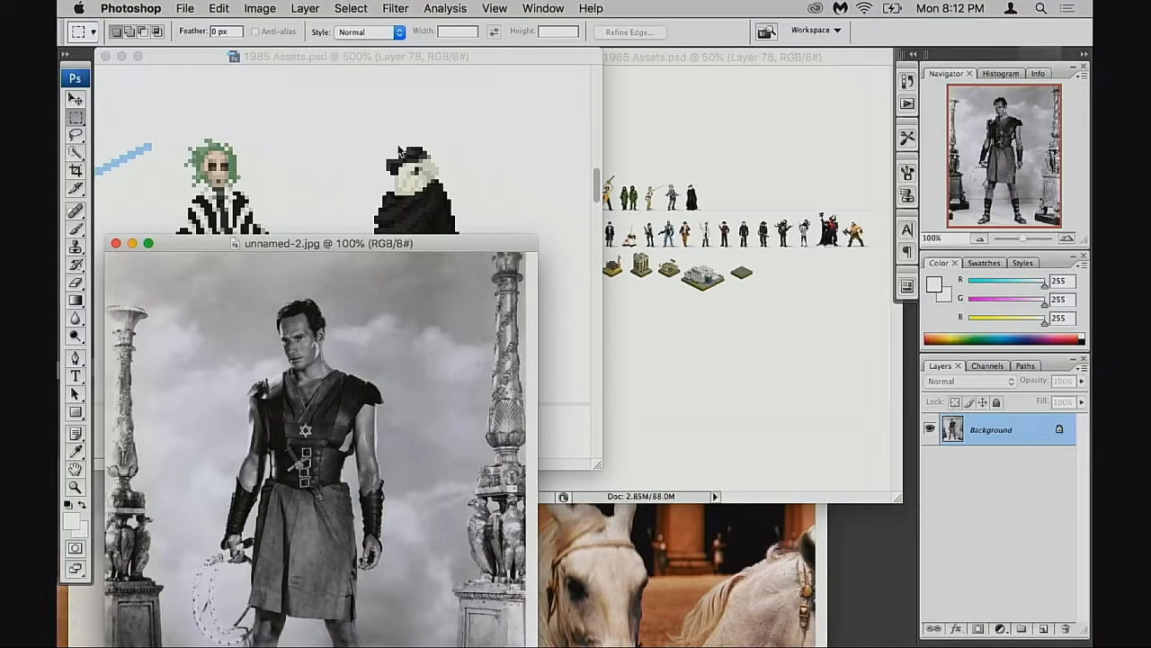
drag(401, 243, 389, 426)
Display the 1985 Assets.psd overview in full-screen mode at 200% and examine the rows of large characters
click(701, 333)
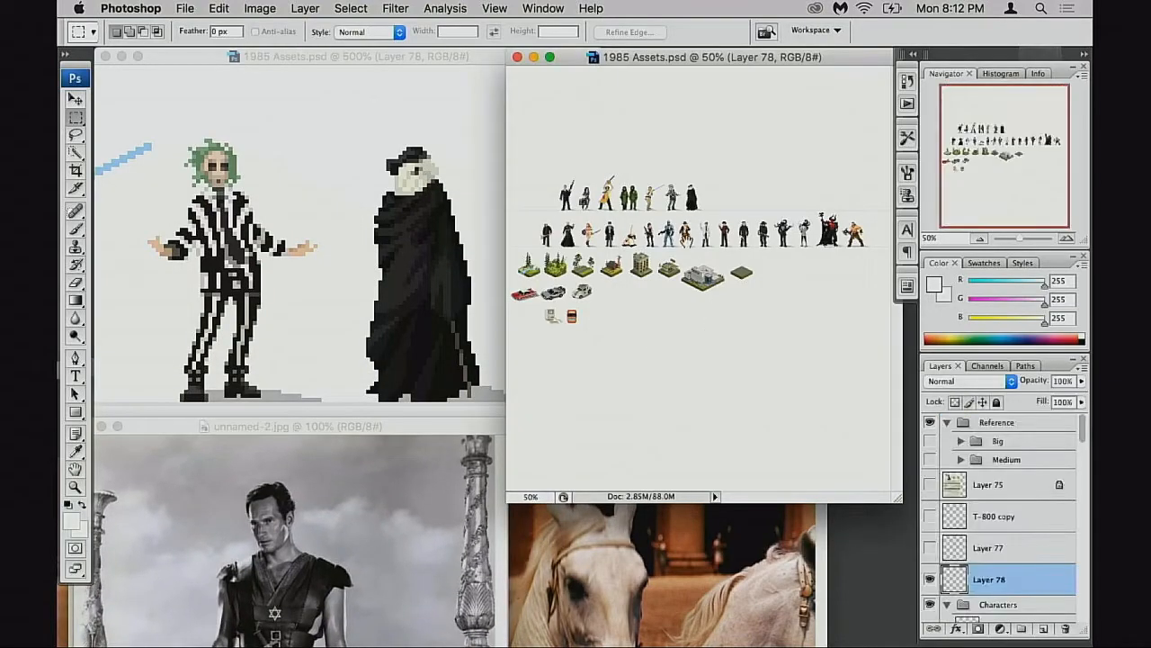
key(super+equal)
key(f)
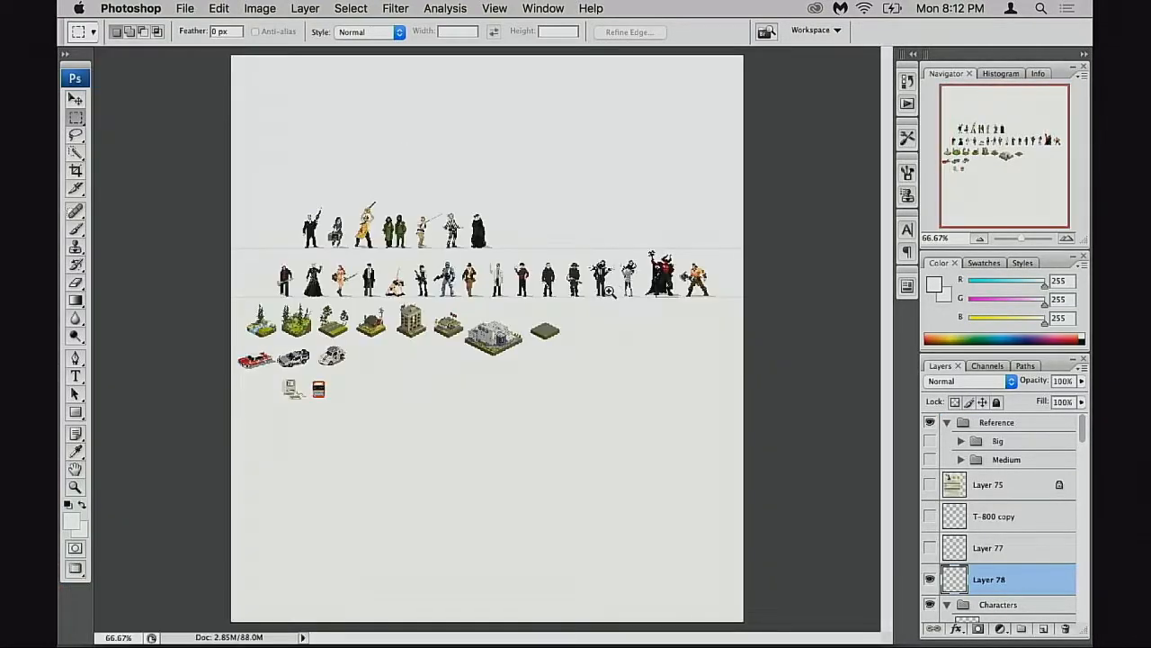
key(super+equal)
super+click(602, 316)
drag(303, 311, 629, 309)
drag(456, 290, 636, 300)
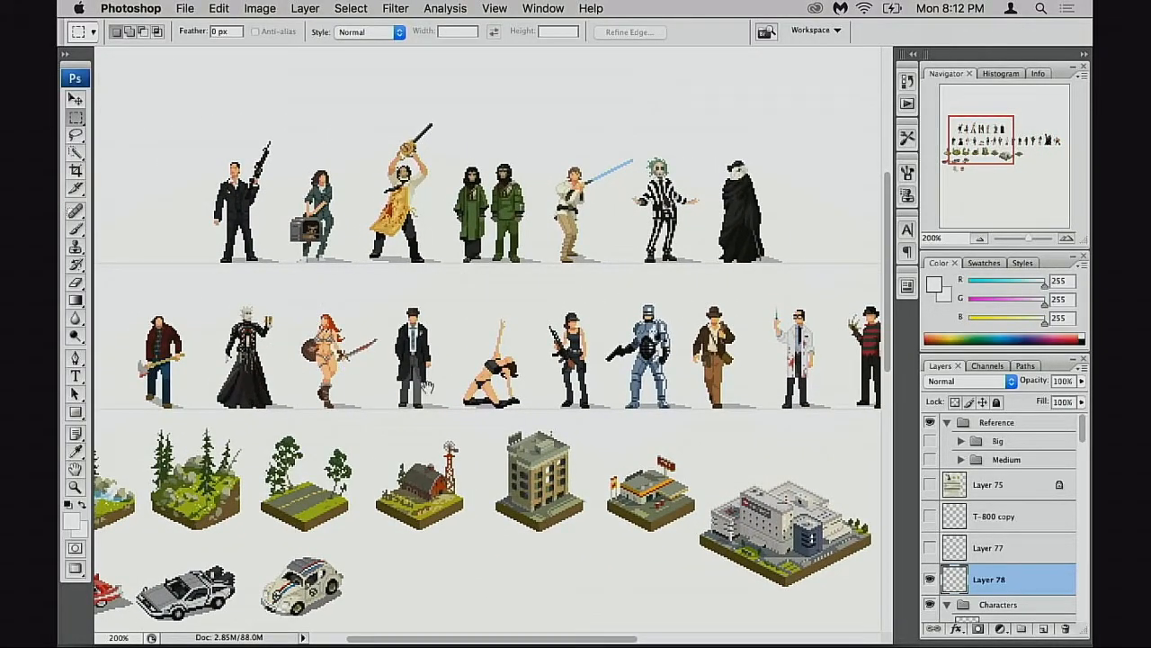
drag(557, 394, 393, 384)
drag(559, 352, 369, 343)
drag(494, 341, 513, 385)
drag(356, 287, 525, 329)
drag(386, 307, 566, 329)
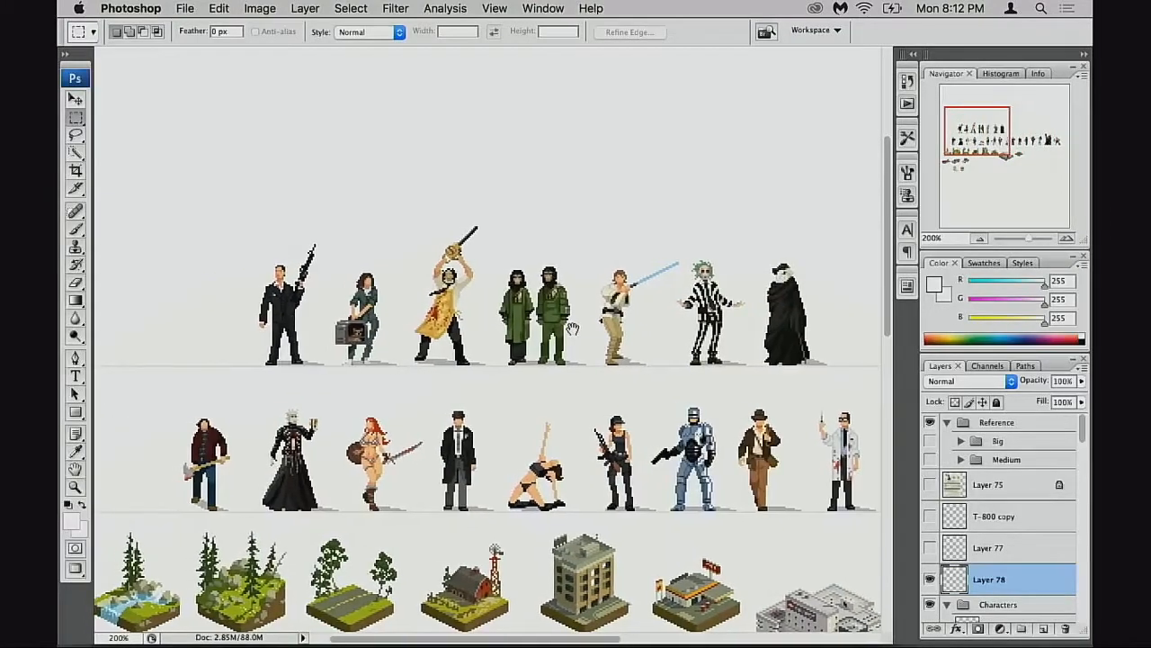
drag(802, 374, 714, 347)
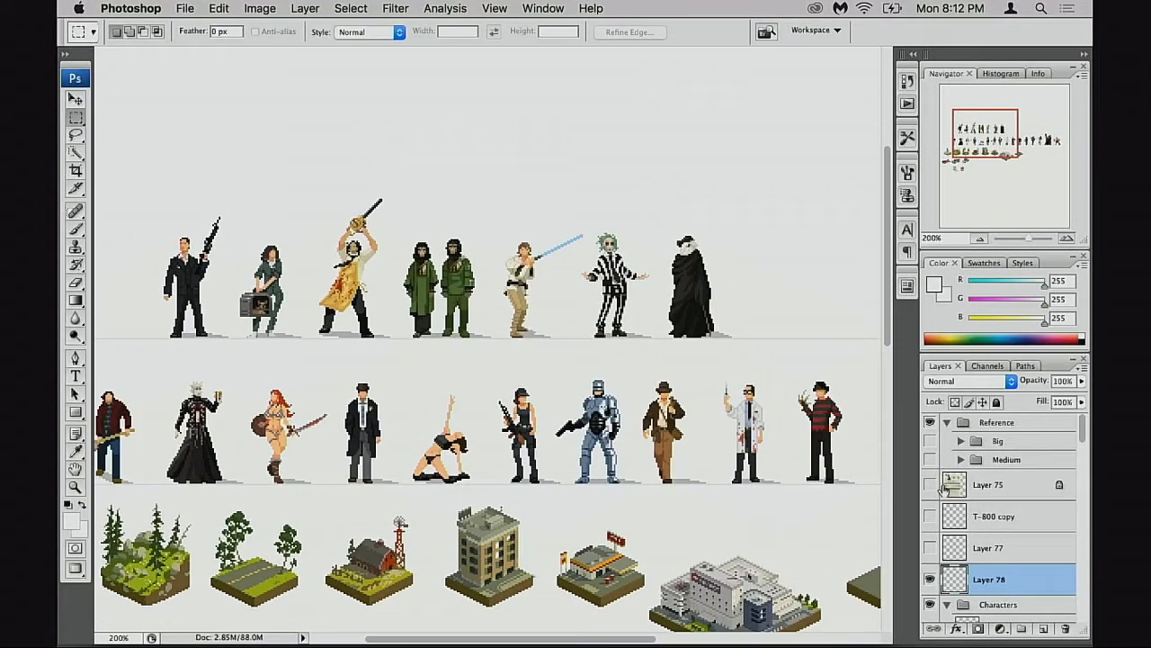
Make the Small layer group visible
scroll(956, 544, down, 8)
scroll(956, 547, down, 10)
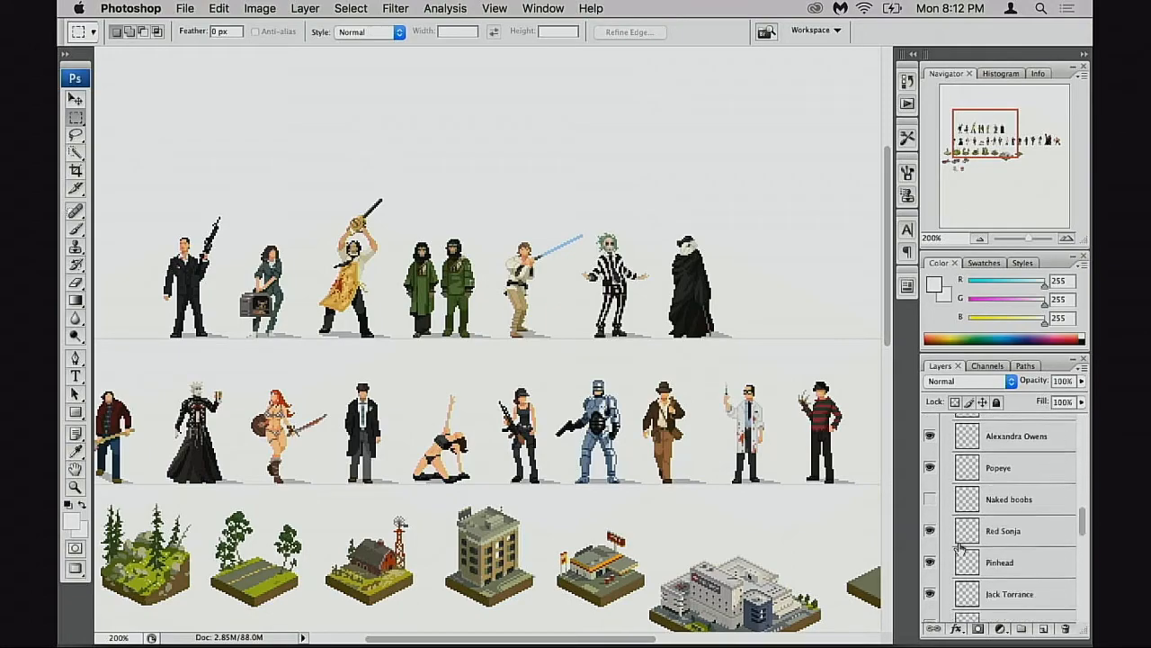
scroll(964, 547, down, 5)
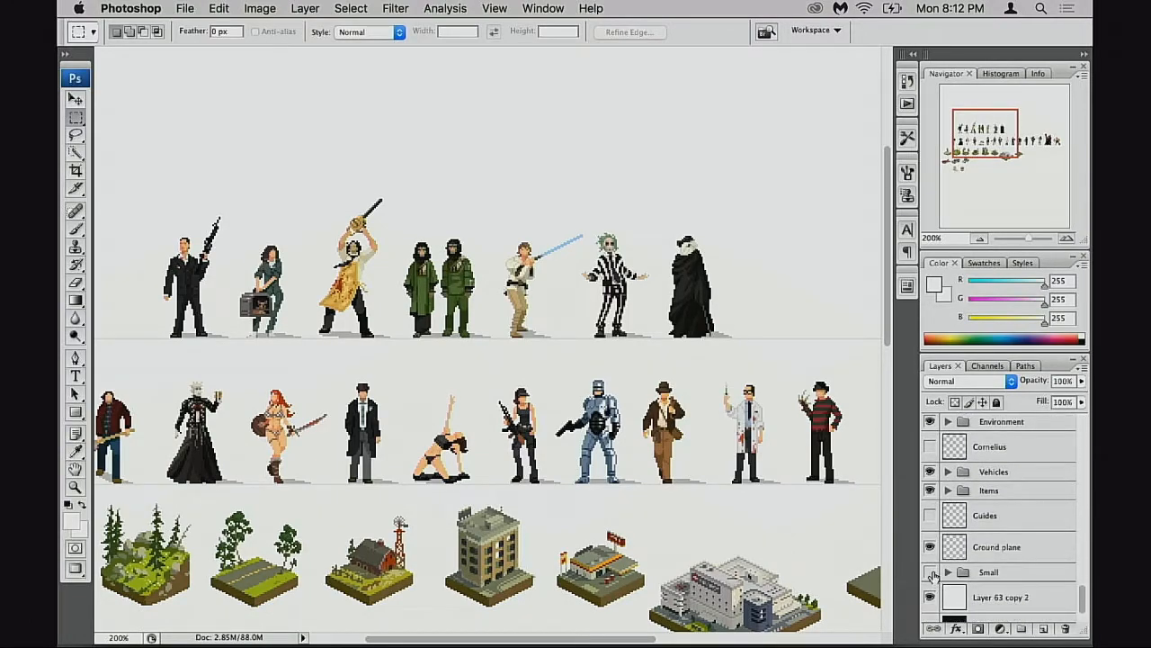
click(930, 572)
scroll(725, 334, up, 5)
Examine the small characters up close at 700%, from the red-haired women in pink to the figures in wide-brimmed hats
drag(605, 396, 601, 394)
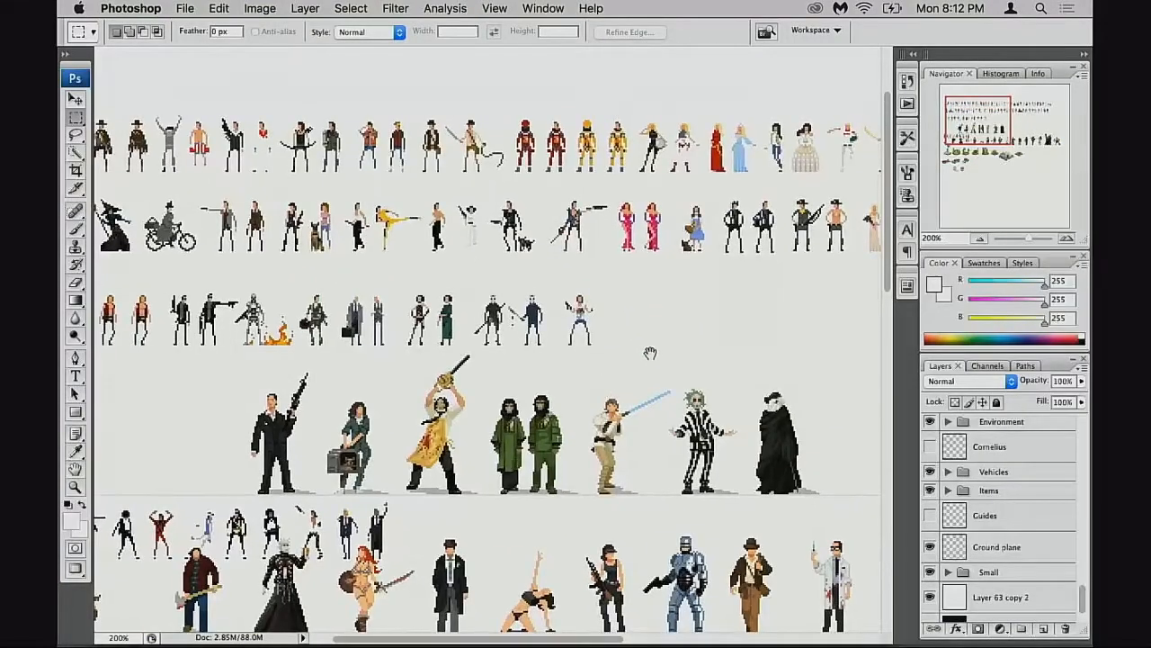
drag(653, 351, 583, 384)
drag(591, 204, 664, 327)
drag(631, 339, 606, 353)
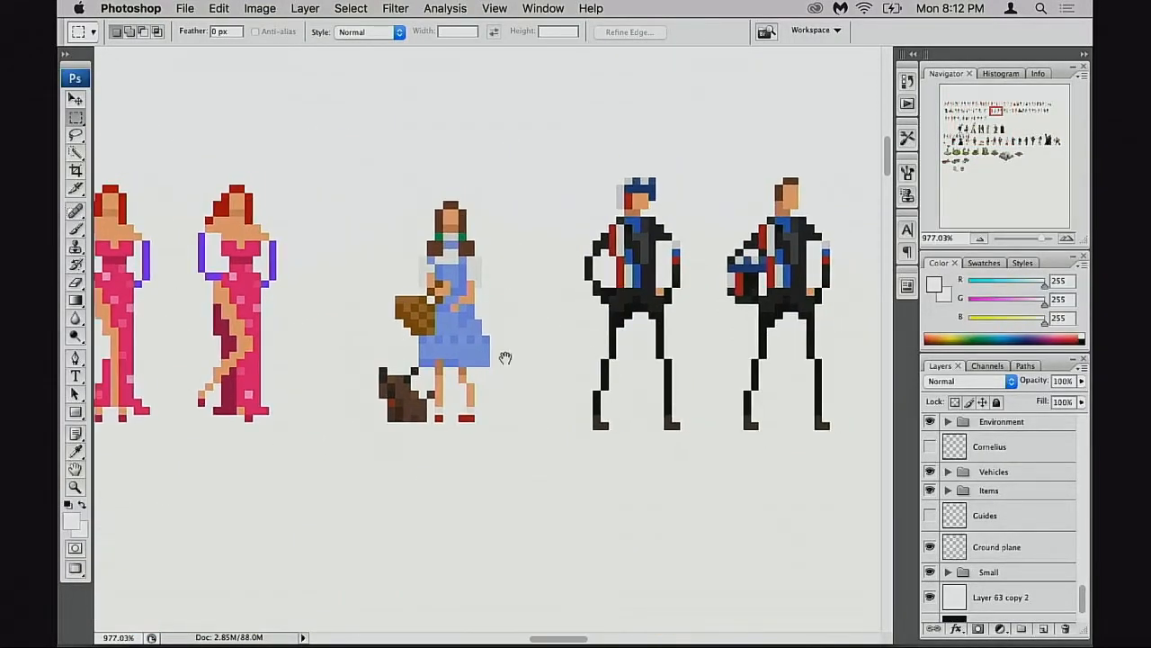
drag(489, 344, 548, 329)
alt+click(543, 361)
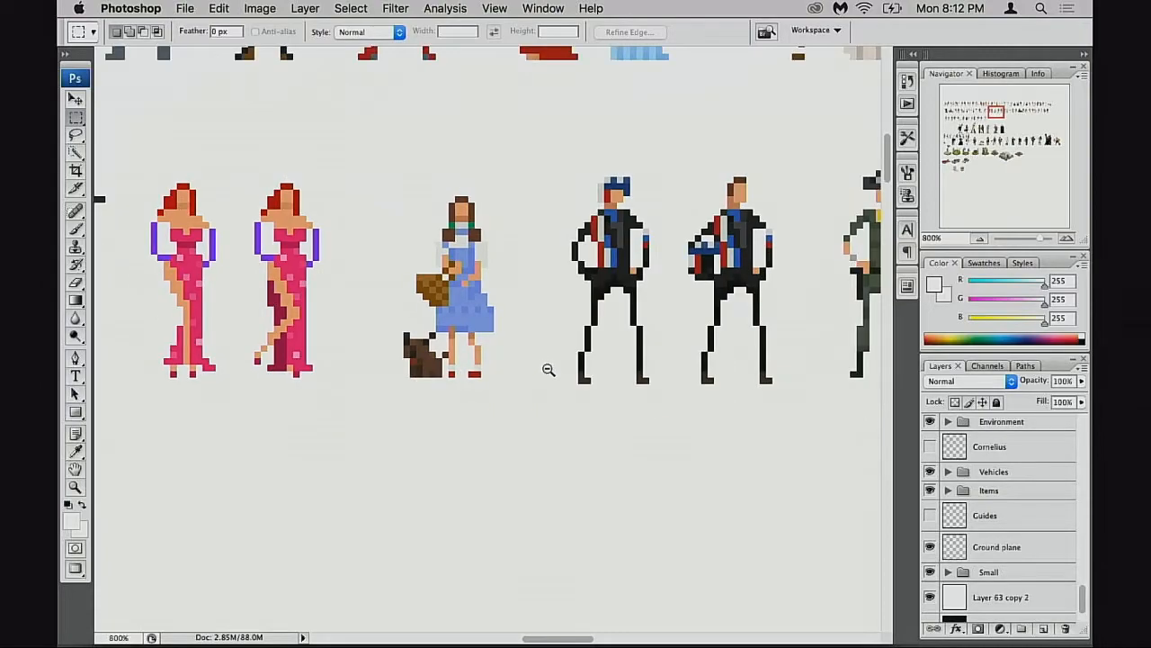
alt+click(547, 368)
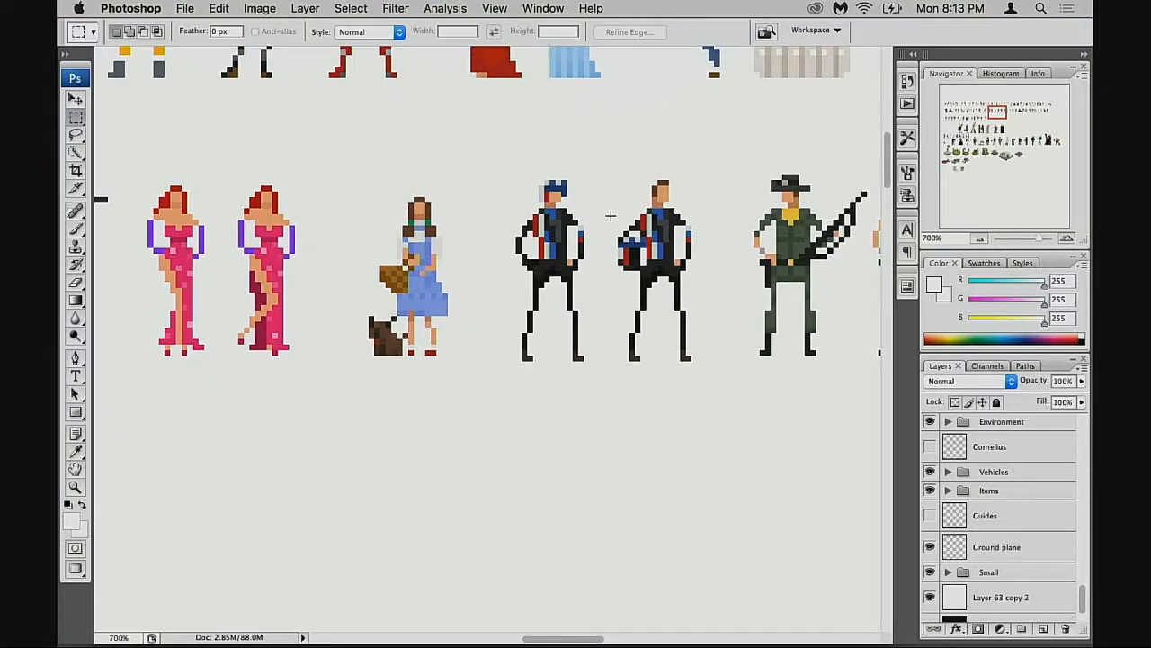
drag(510, 312, 488, 363)
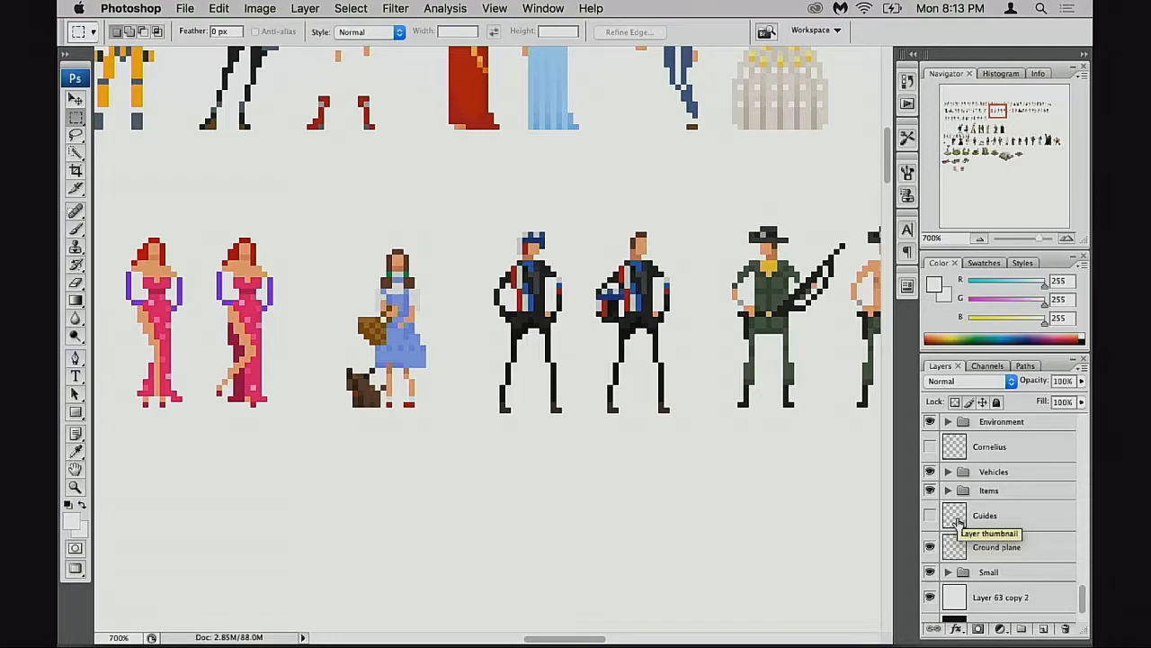
scroll(958, 523, up, 1)
drag(857, 331, 517, 427)
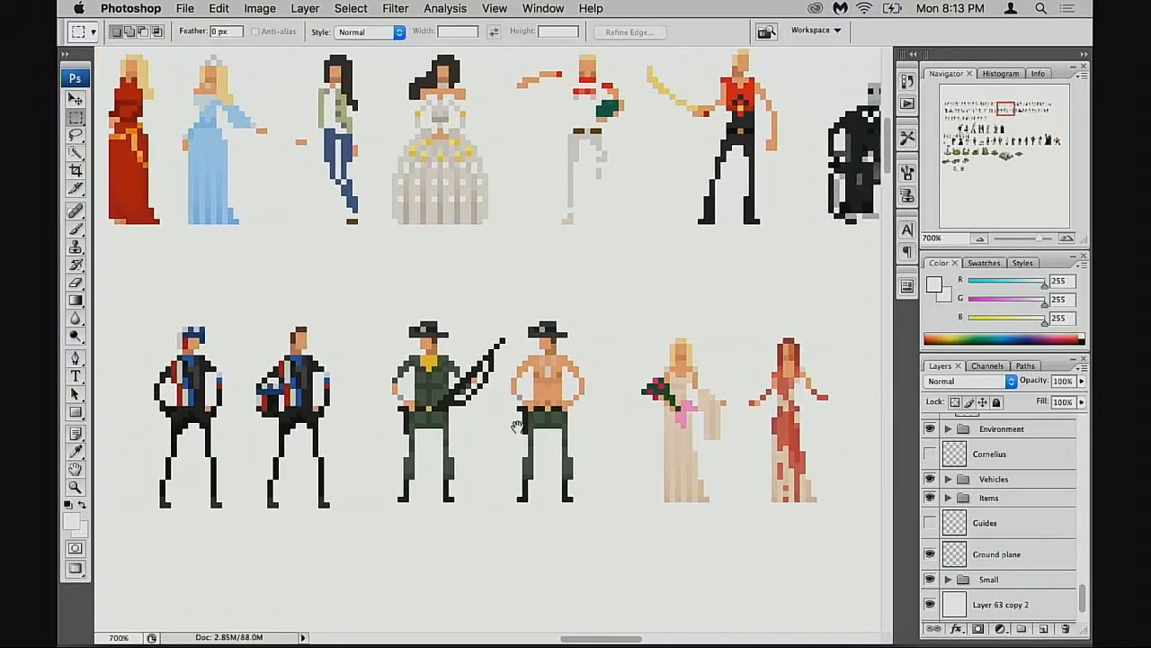
Hide the Small layer group and view the large characters again at 300%
click(930, 580)
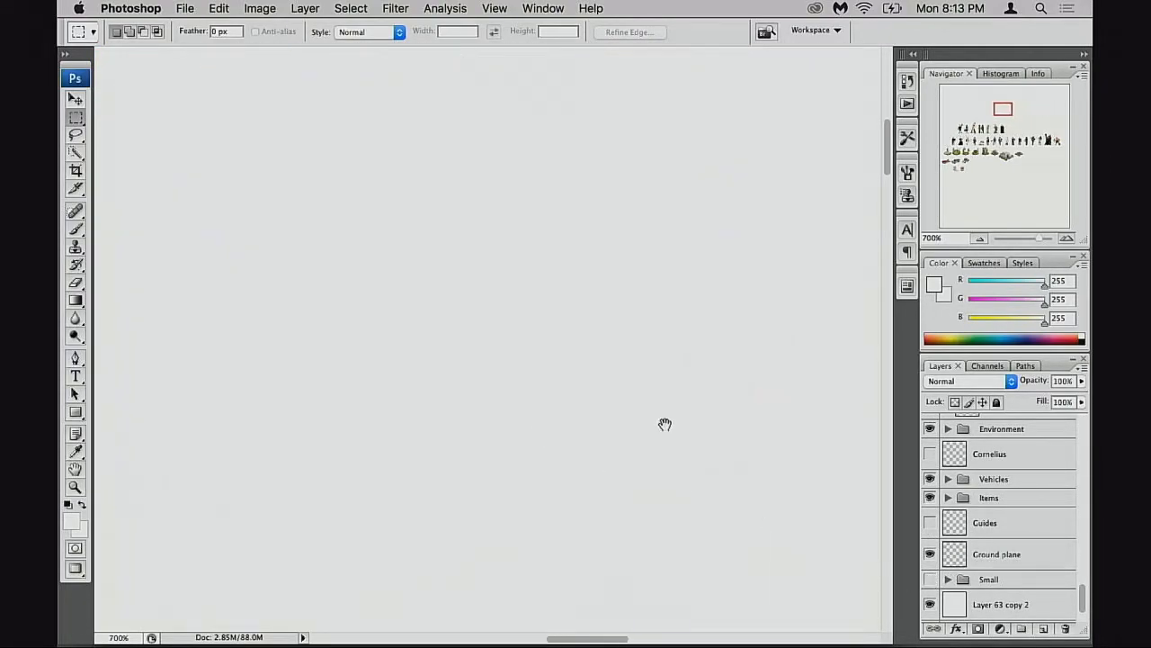
drag(665, 424, 791, 418)
alt+click(546, 349)
alt+click(552, 355)
alt+click(555, 360)
alt+click(554, 363)
alt+click(528, 382)
drag(317, 520, 631, 315)
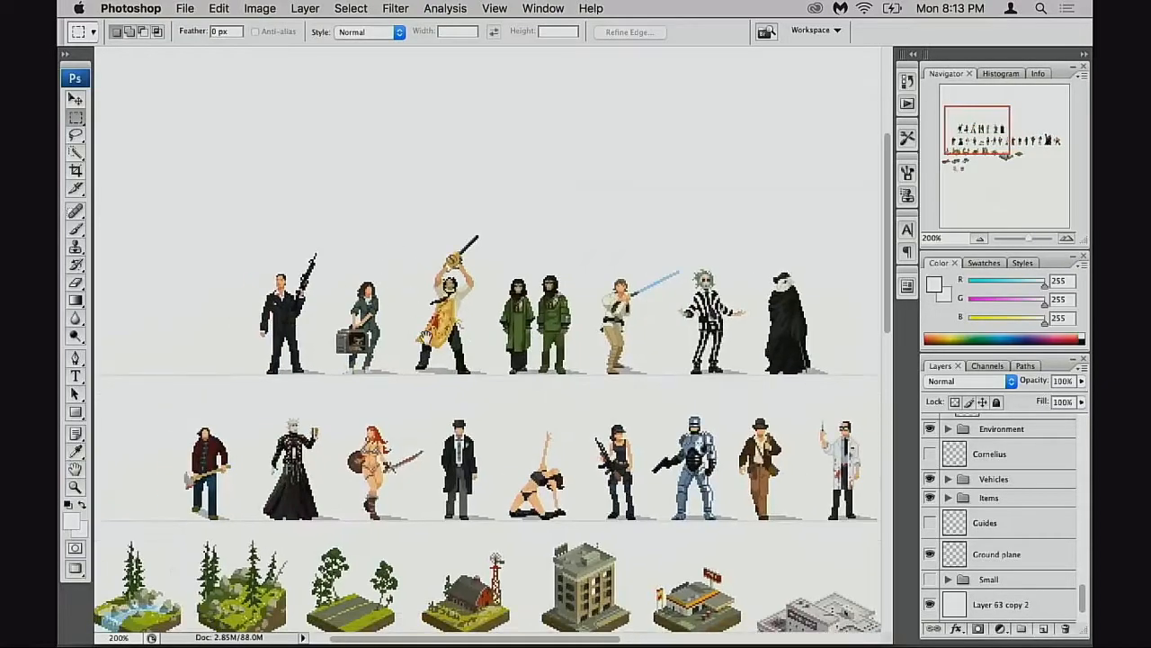
super+click(426, 347)
drag(565, 426, 494, 376)
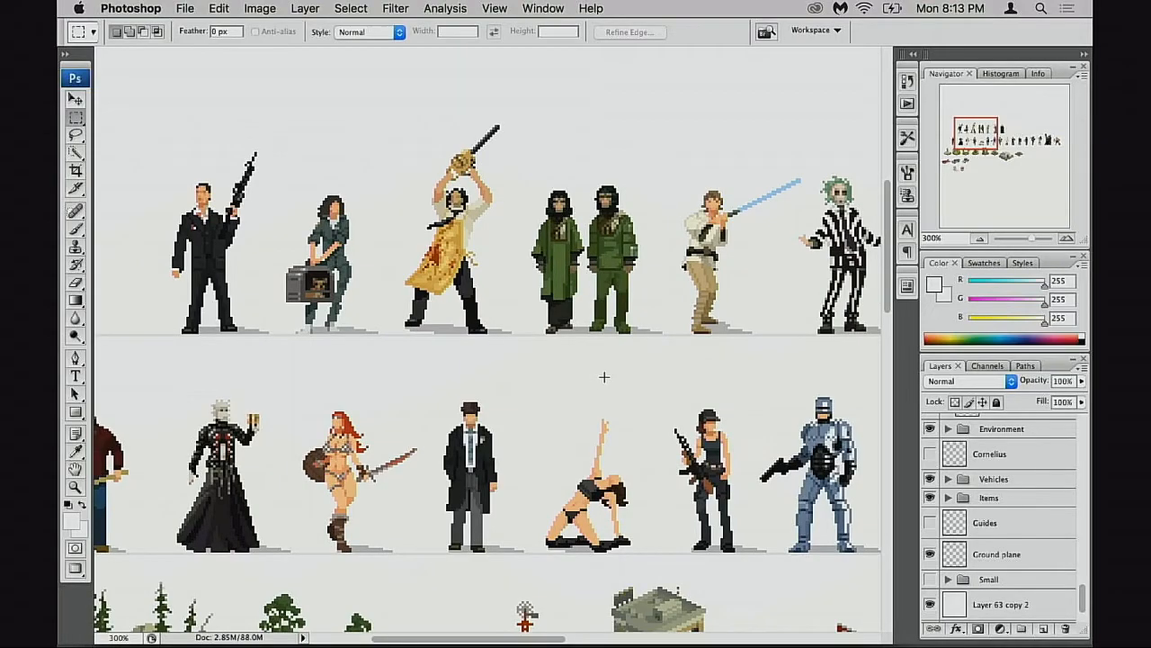
scroll(617, 338, right, 2)
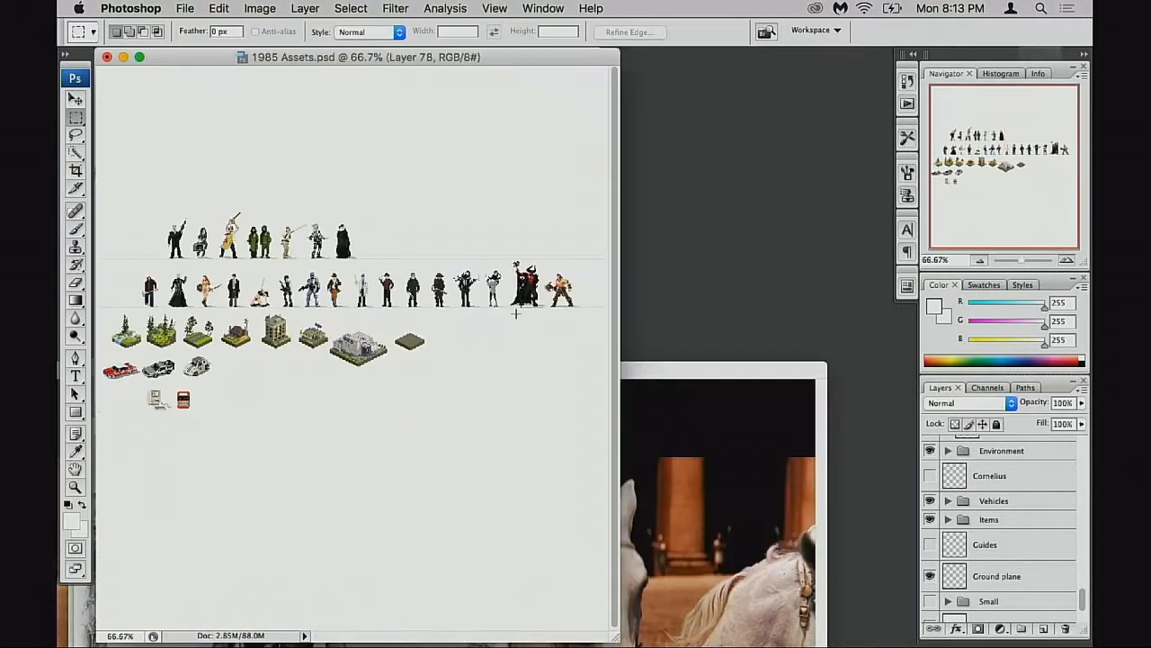
Shrink the 1985 Assets.psd overview window and place it beside the close-up window
drag(390, 55, 468, 54)
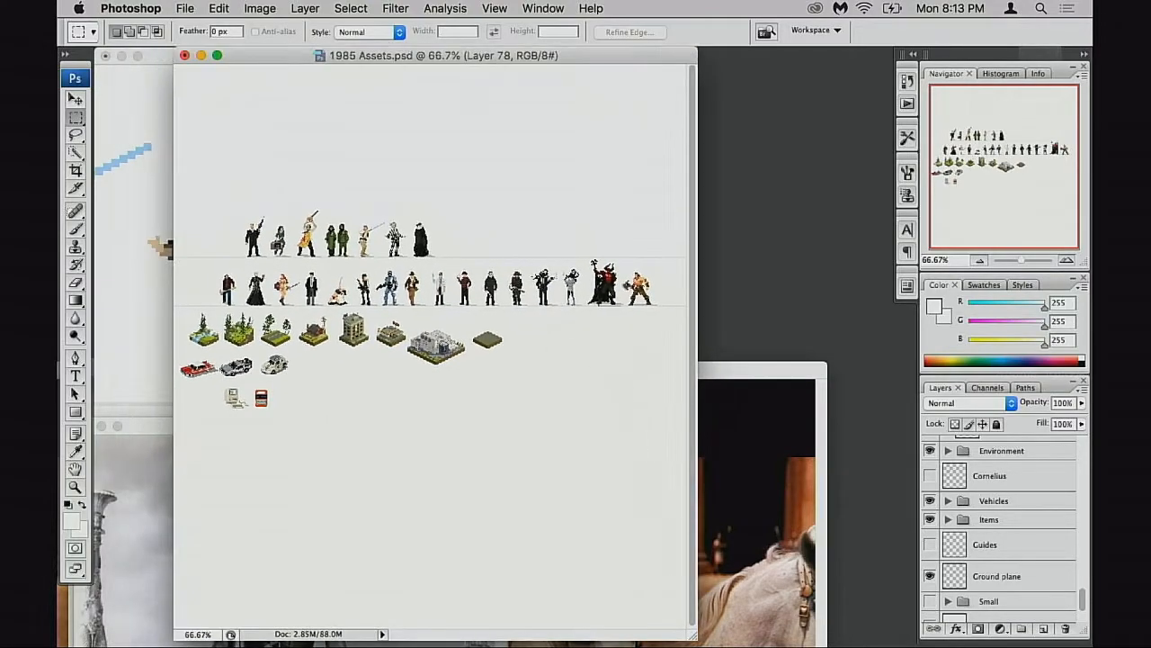
drag(684, 617, 637, 437)
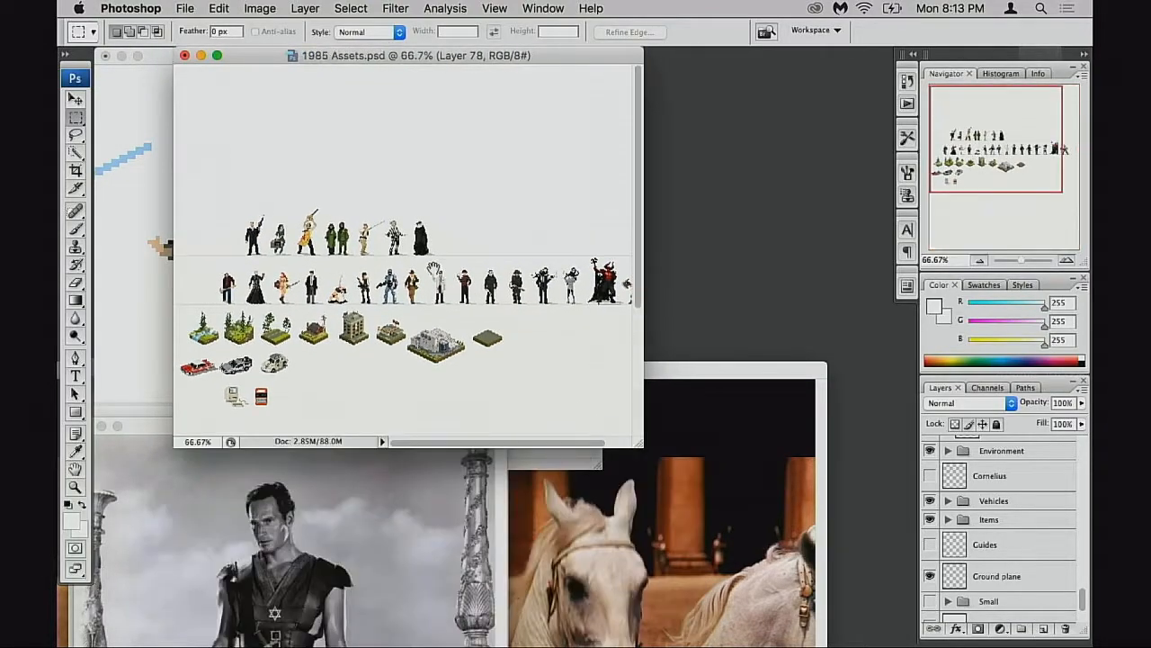
drag(403, 59, 736, 59)
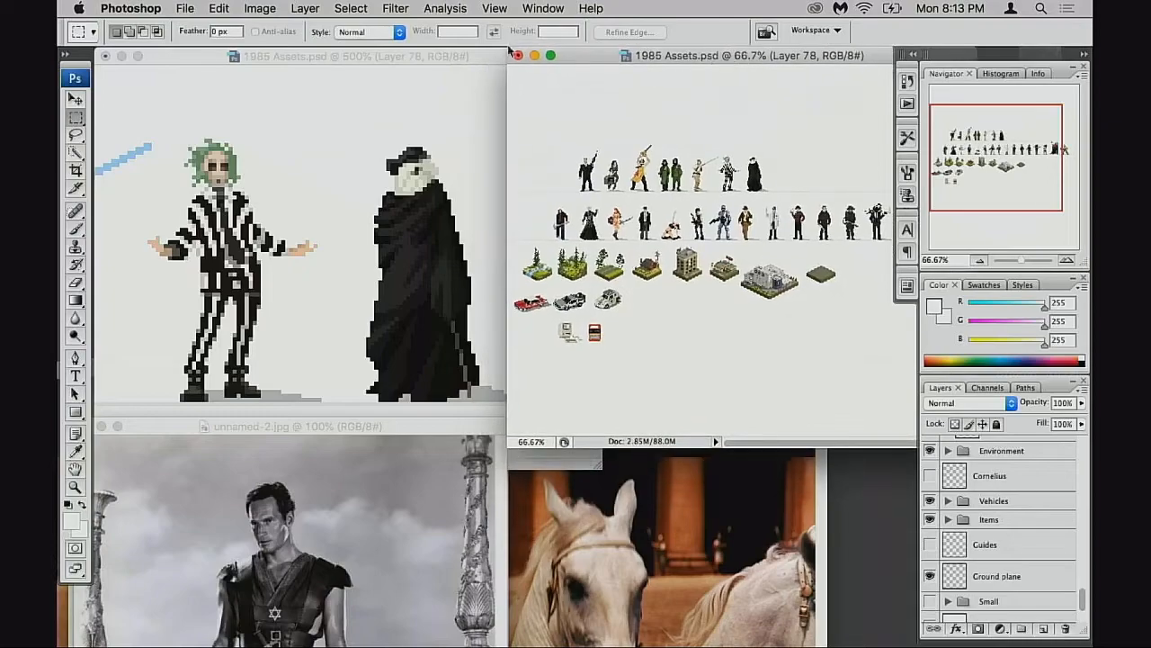
click(468, 63)
drag(592, 58, 587, 54)
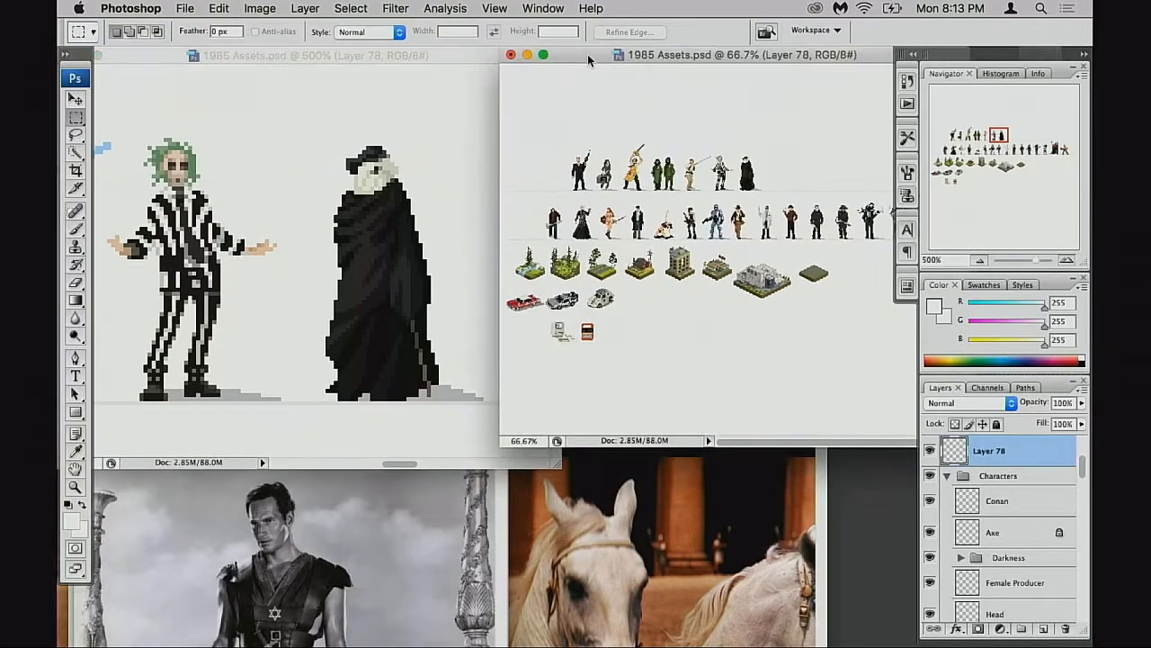
Bring the unnamed-2.jpg reference photo to the front and position it to show the man's full figure
click(419, 489)
drag(446, 415, 403, 410)
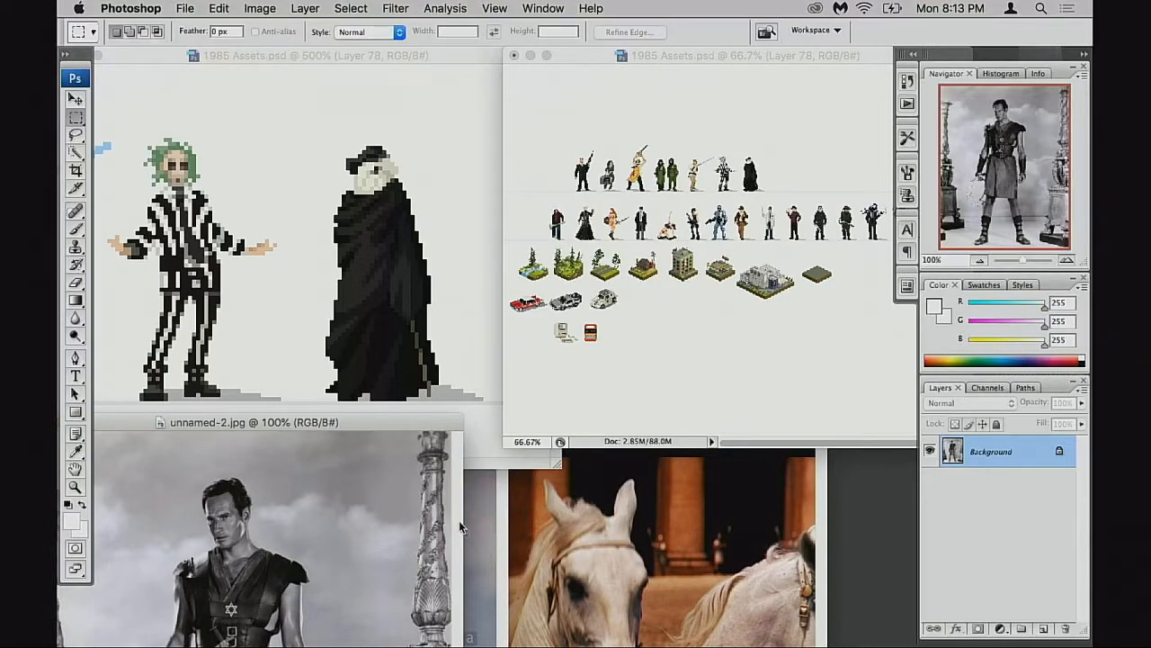
drag(425, 432, 483, 411)
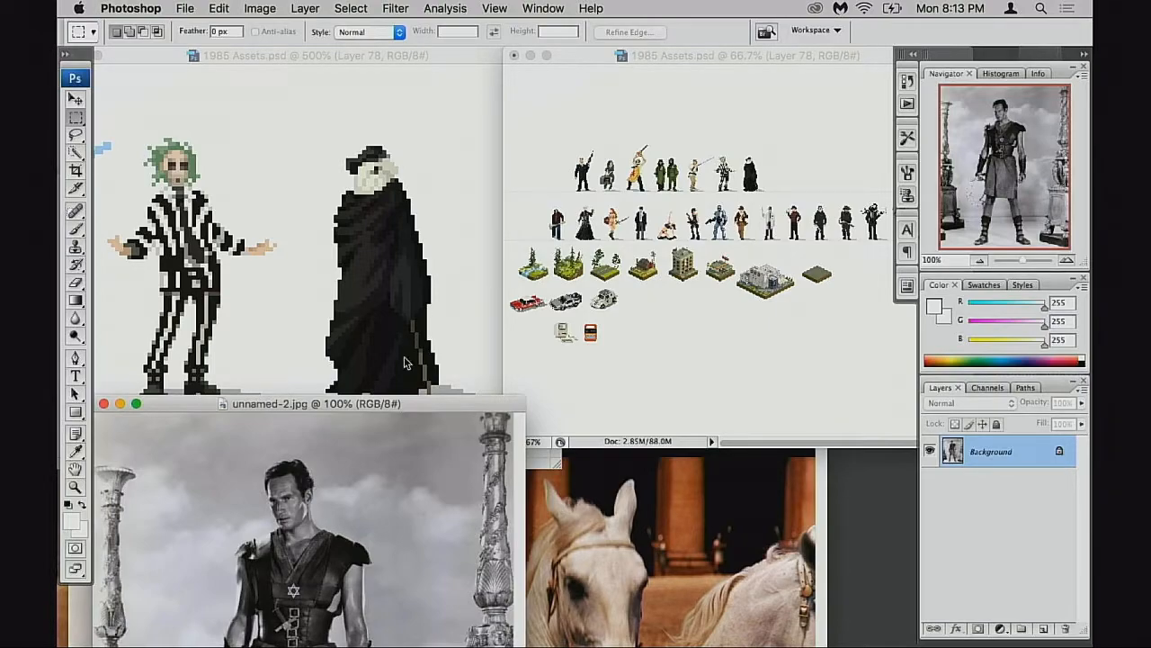
drag(422, 404, 443, 116)
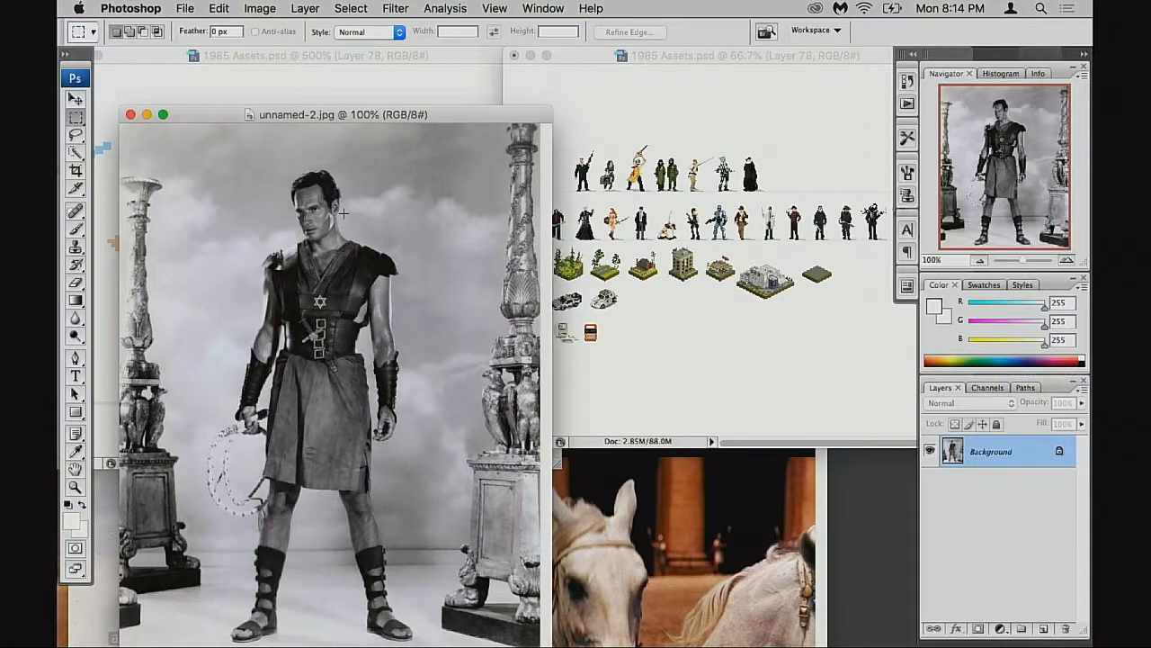
Move the unnamed-2.jpg photo aside and bring the colour reference photo unnamed.jpg to the front, placing it below the close-up characters
drag(465, 120, 636, 358)
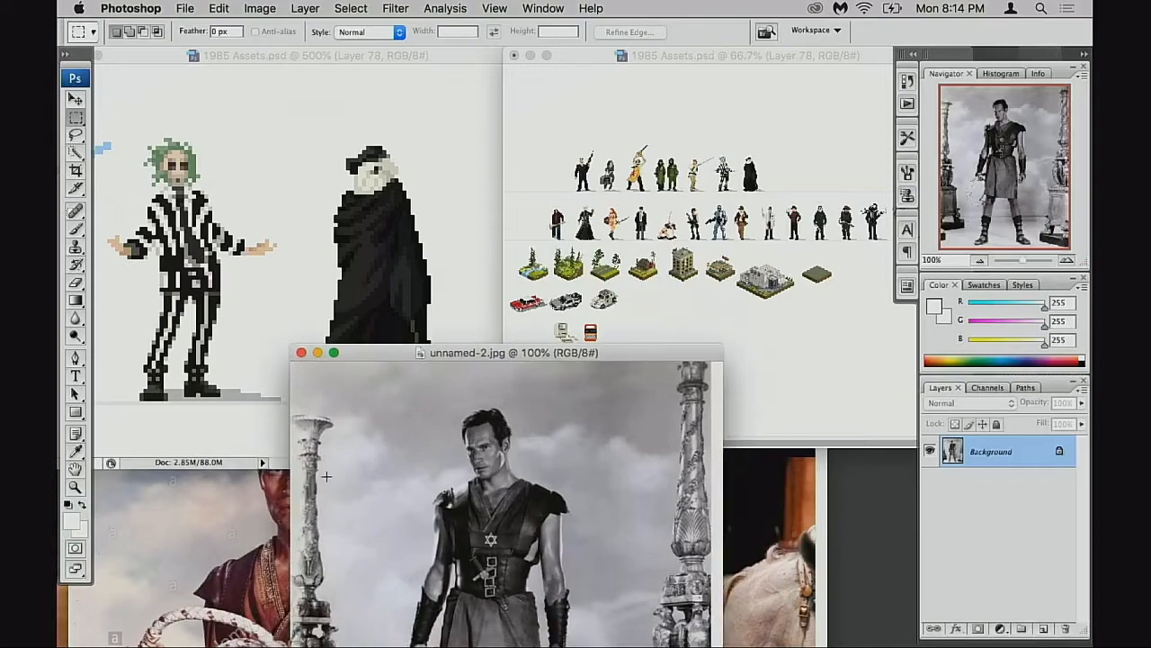
click(262, 533)
mouse_move(418, 365)
mouse_down()
mouse_move(442, 158)
mouse_move(420, 178)
mouse_move(443, 299)
mouse_move(388, 359)
mouse_move(423, 377)
mouse_up()
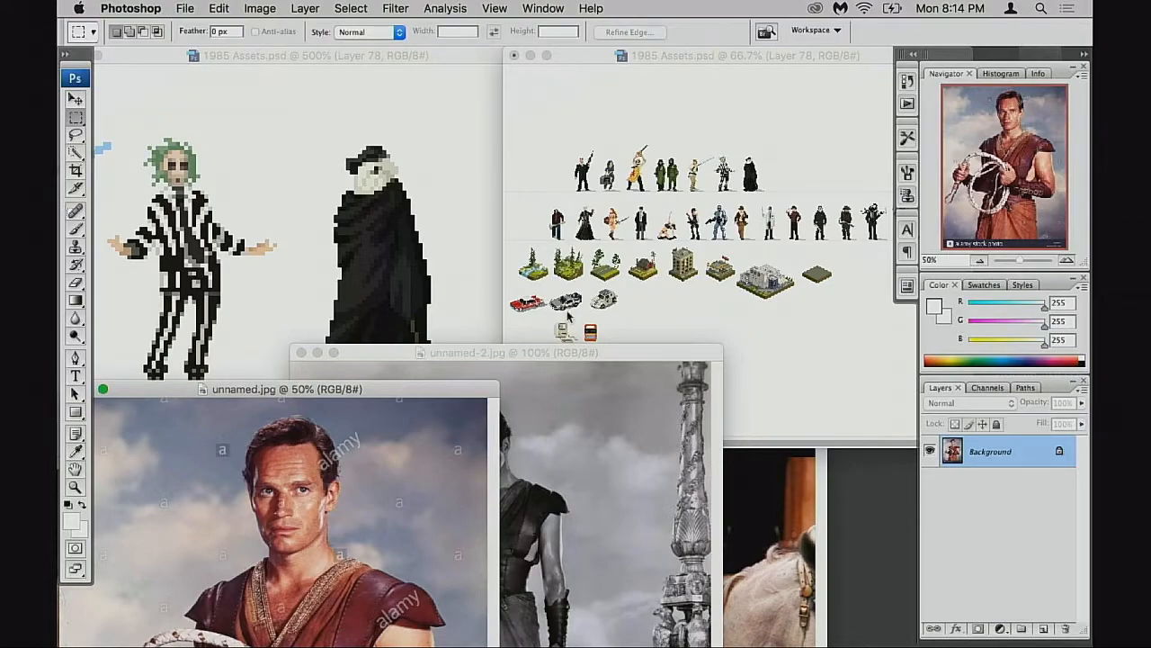
Bring the unnamed-2.jpg and unnamed-1.jpg photo windows to the front in turn and lower them beneath the pixel-art windows
click(584, 353)
drag(584, 354, 648, 470)
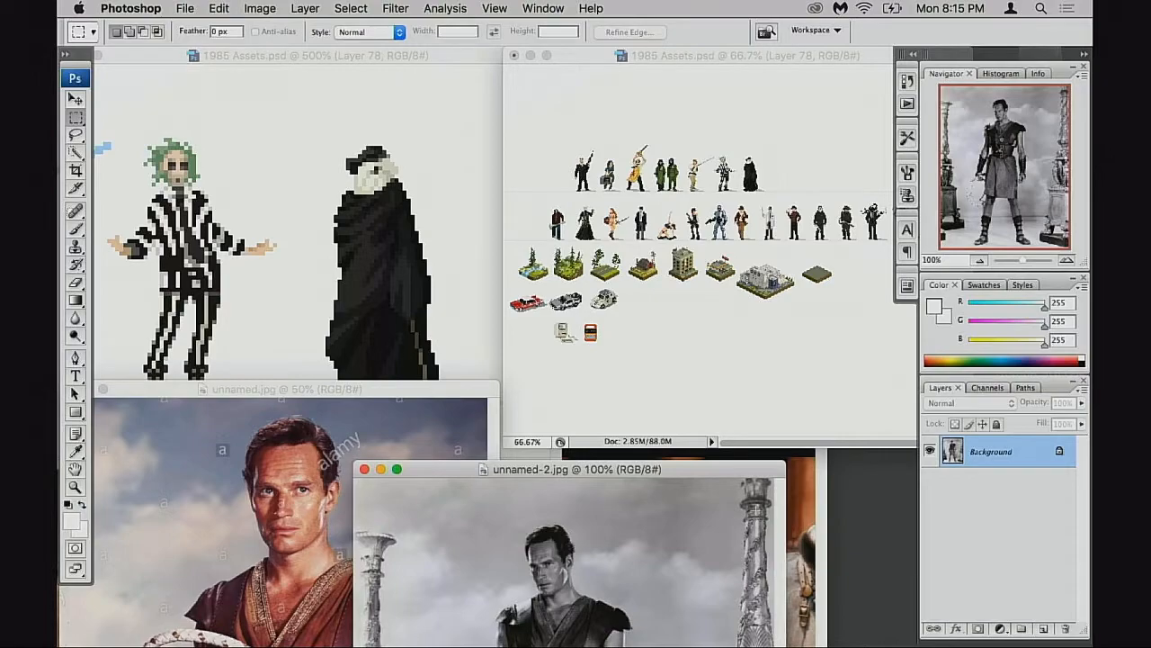
click(801, 492)
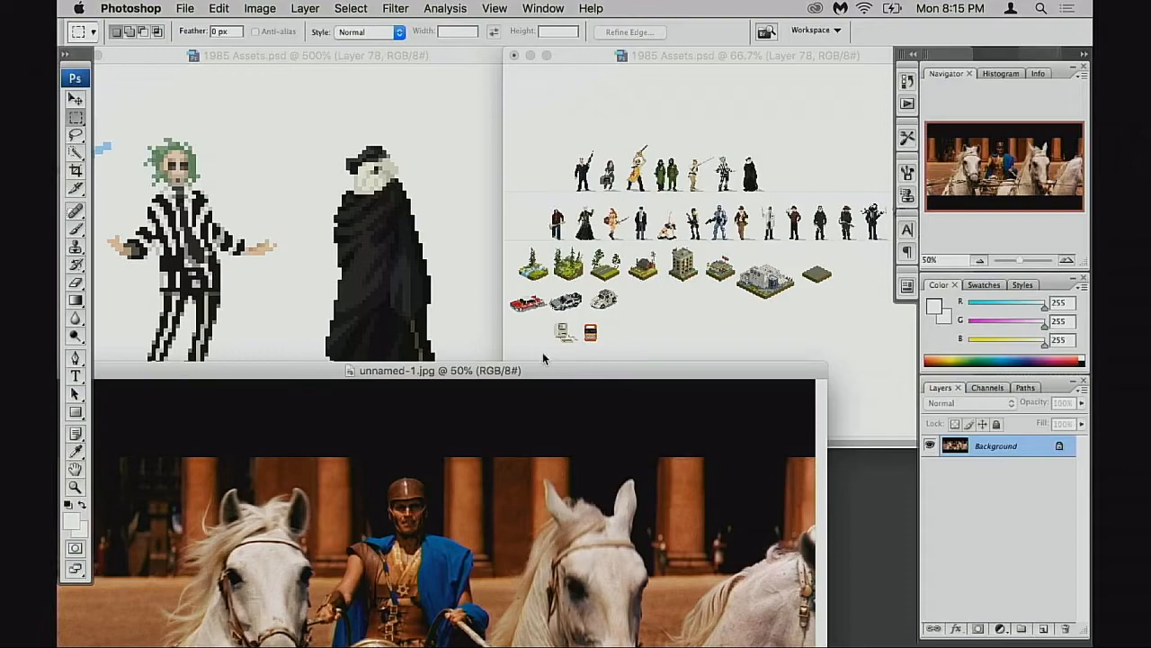
drag(543, 375, 540, 492)
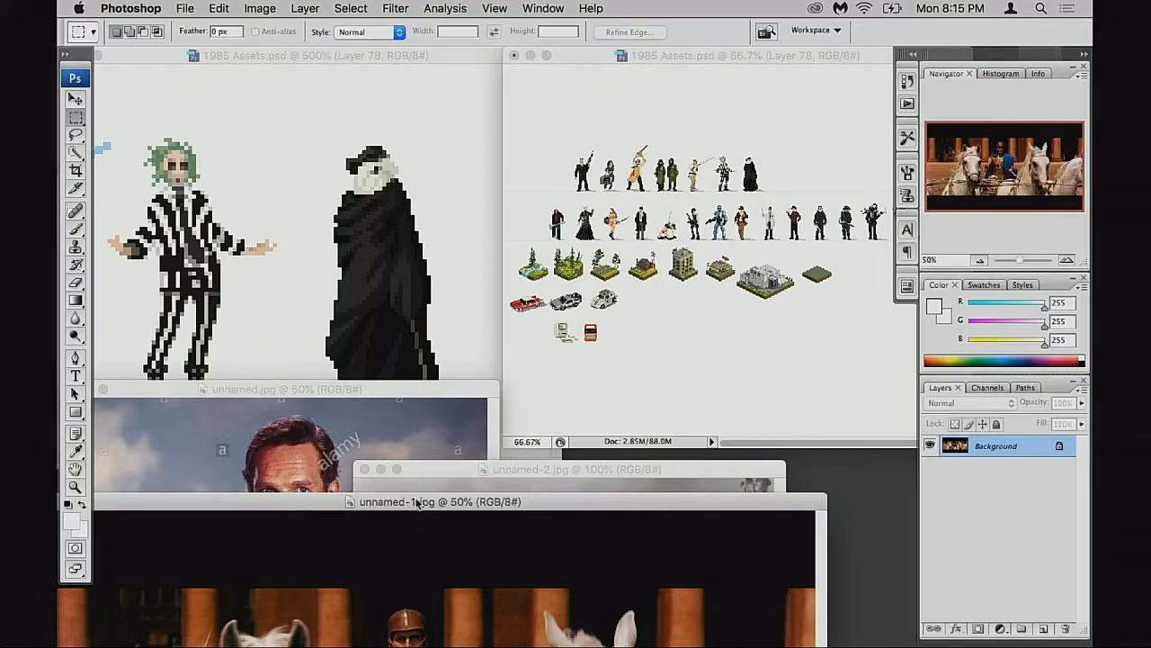
drag(417, 508, 481, 522)
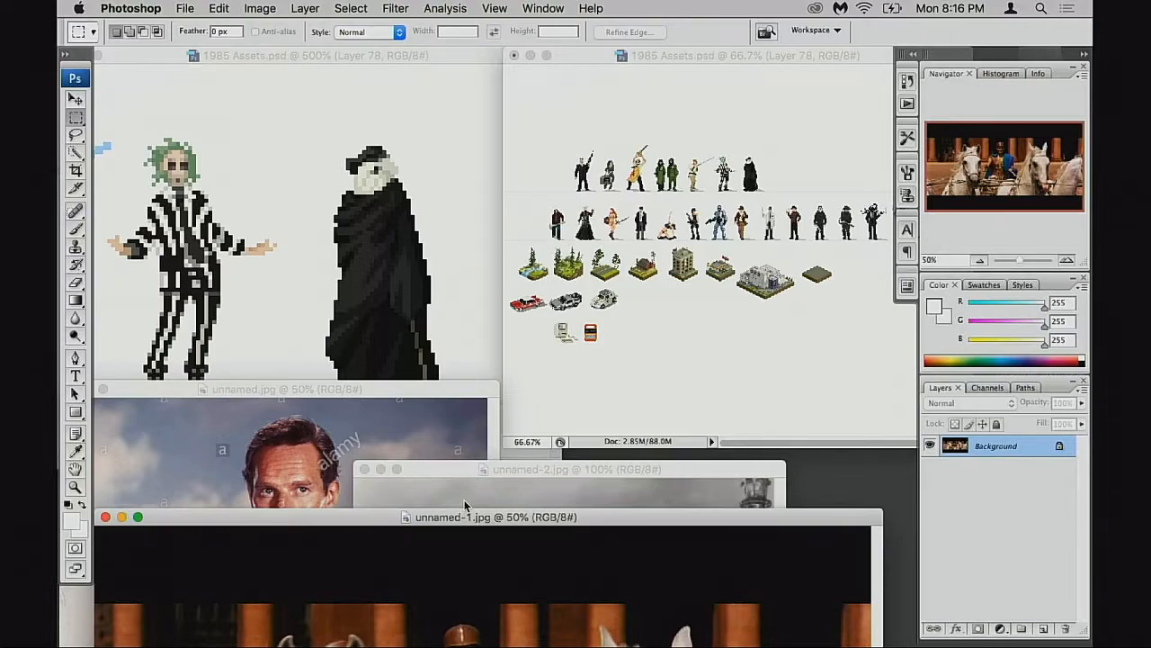
Bring the black-and-white unnamed-2.jpg photo to the front and place it below the 66.7% overview of 1985 Assets.psd
drag(615, 466, 664, 445)
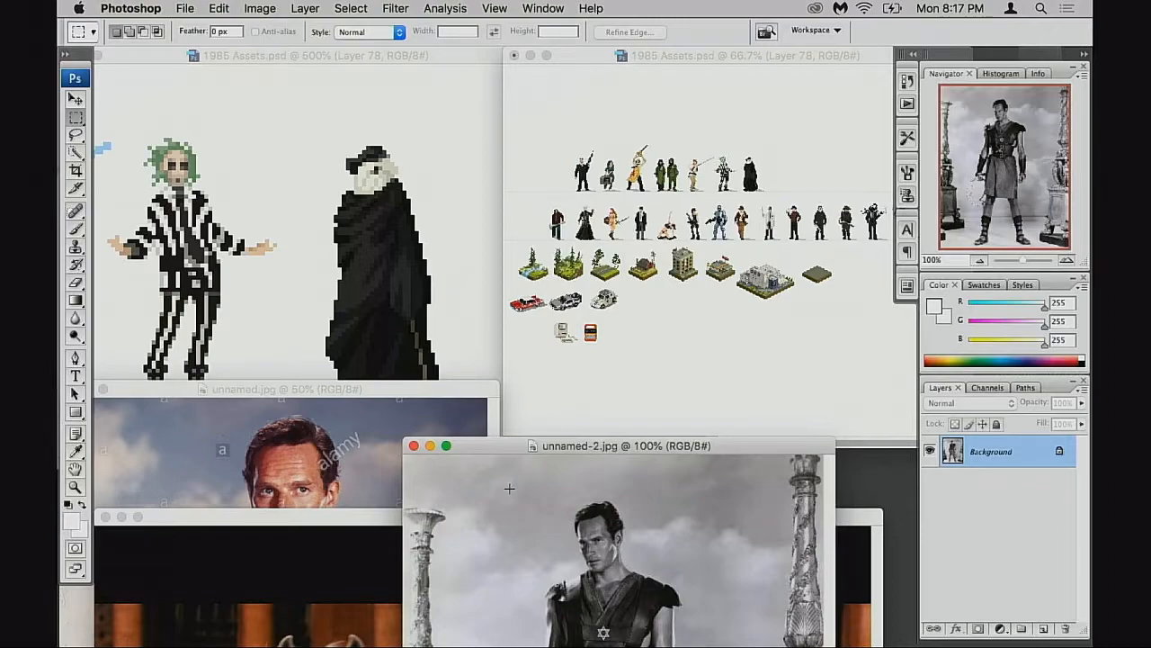
drag(500, 442, 596, 435)
mouse_move(467, 523)
mouse_down()
mouse_move(503, 447)
mouse_move(462, 527)
mouse_up()
drag(578, 442, 591, 432)
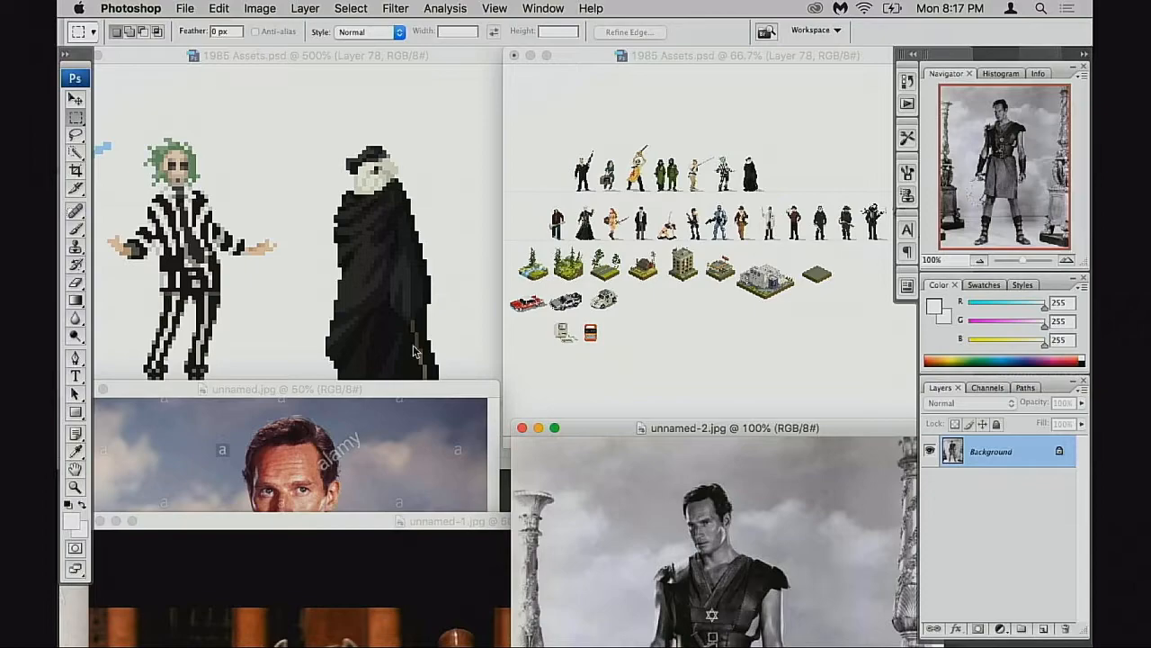
Place the colour photo unnamed.jpg below the close-up characters, side by side with unnamed-2.jpg
drag(351, 525, 283, 492)
drag(409, 387, 415, 393)
drag(576, 428, 551, 417)
drag(447, 401, 432, 436)
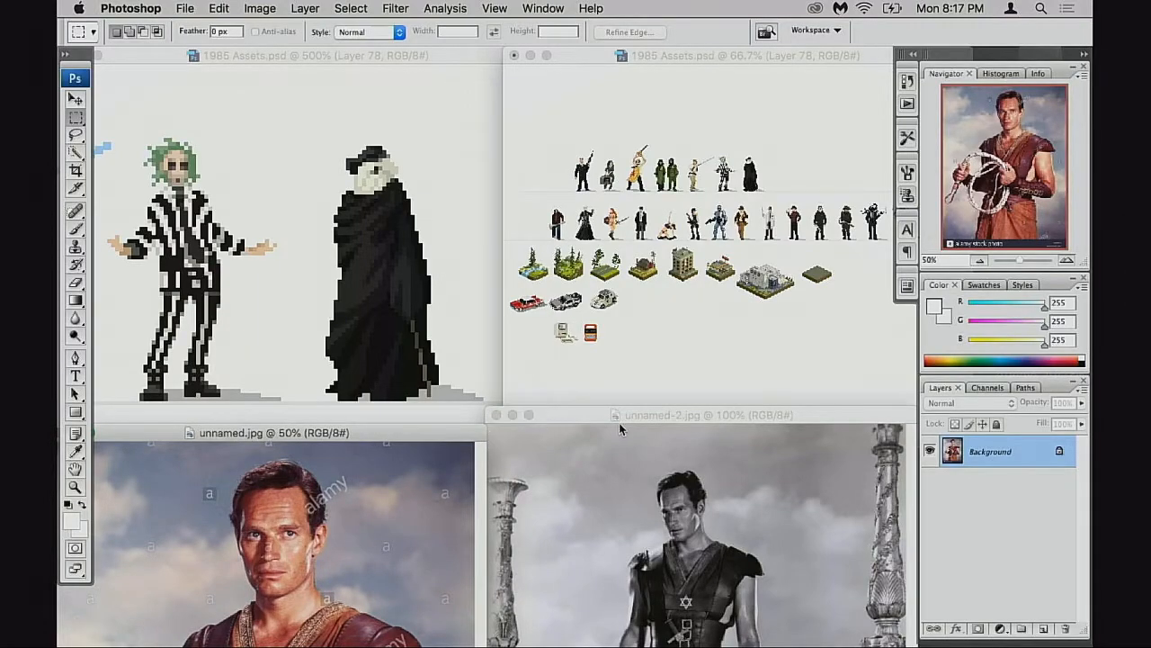
drag(589, 410, 603, 435)
Shift the unnamed-1.jpg chariot photo toward the overview side and keep unnamed.jpg in front beneath the close-up characters
drag(436, 439, 471, 357)
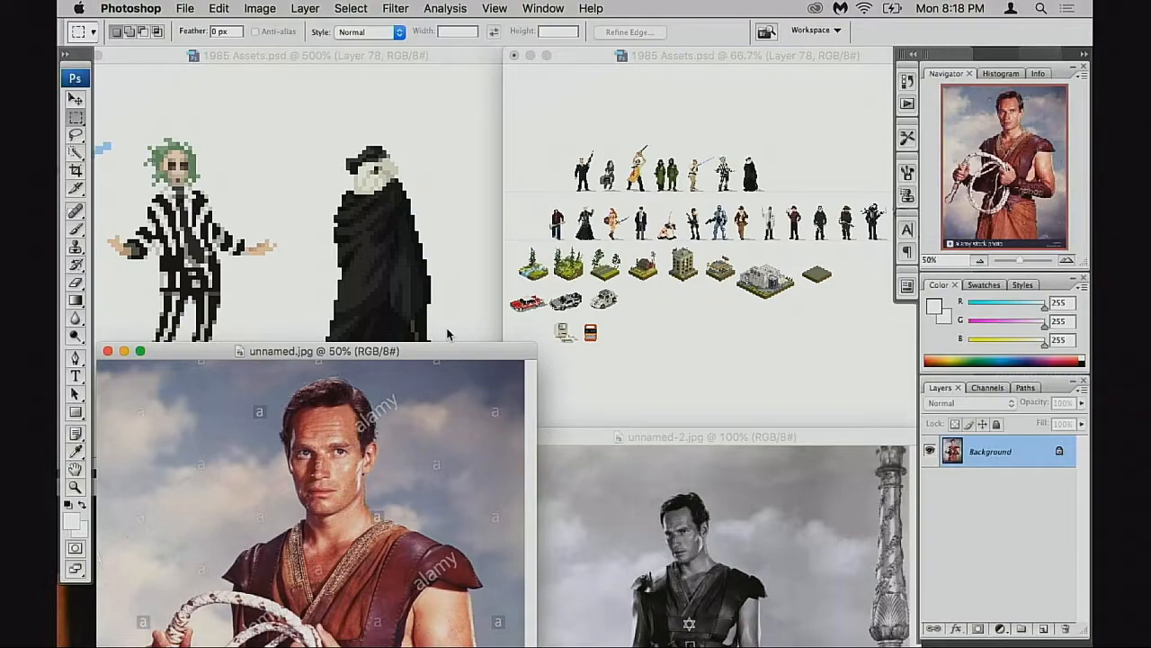
drag(502, 351, 445, 505)
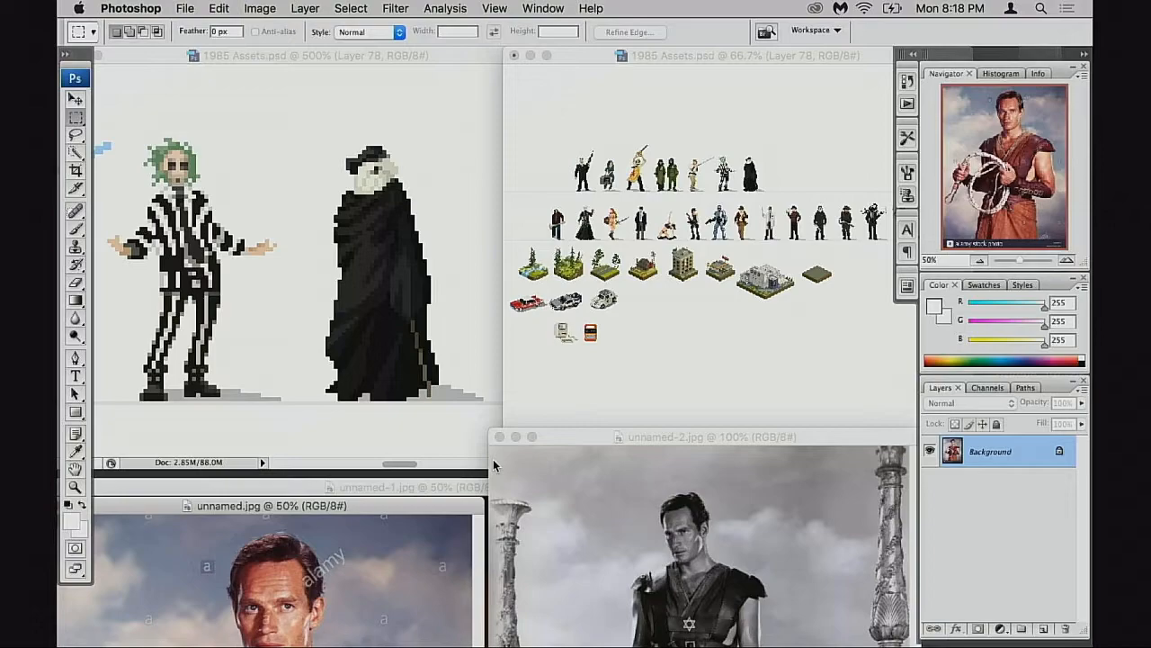
drag(423, 494, 566, 534)
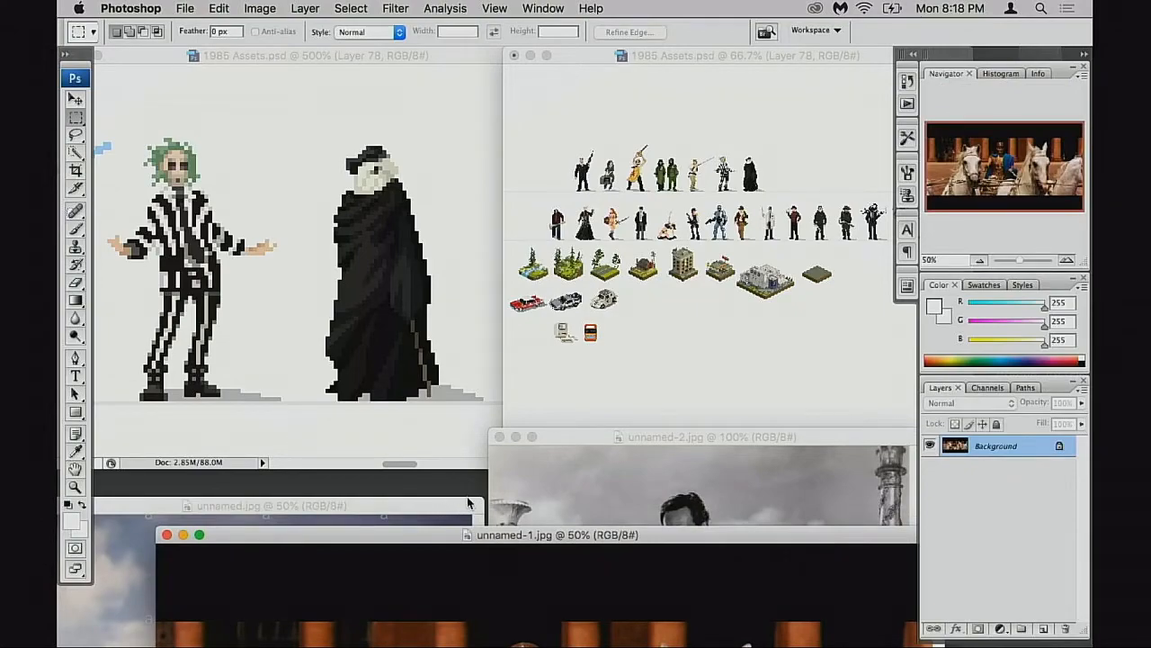
drag(464, 505, 501, 427)
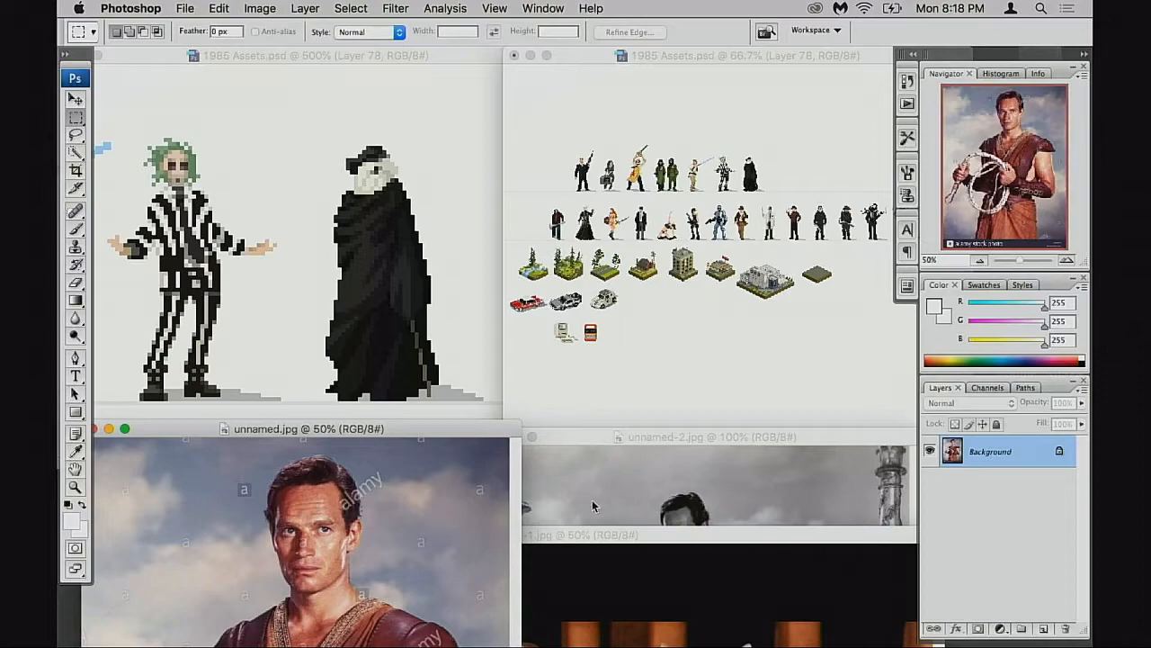
Place the unnamed-1.jpg chariot photo beside unnamed.jpg, below the asset overview, so that the charioteer shows
drag(591, 536, 693, 479)
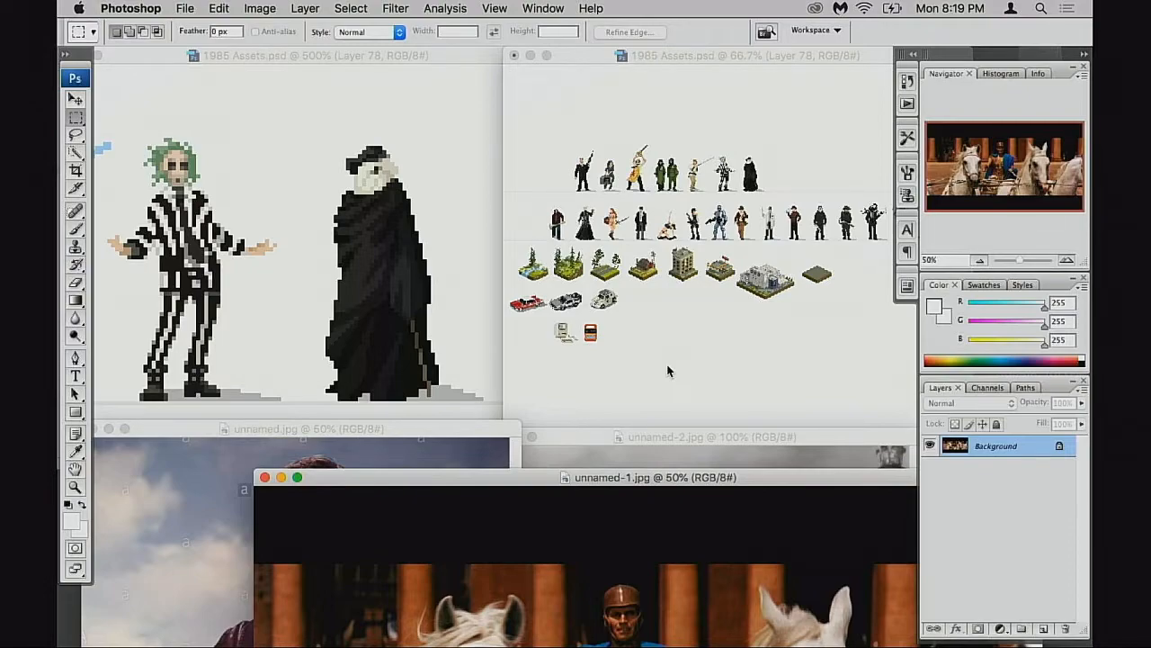
drag(520, 480, 602, 472)
drag(491, 433, 461, 460)
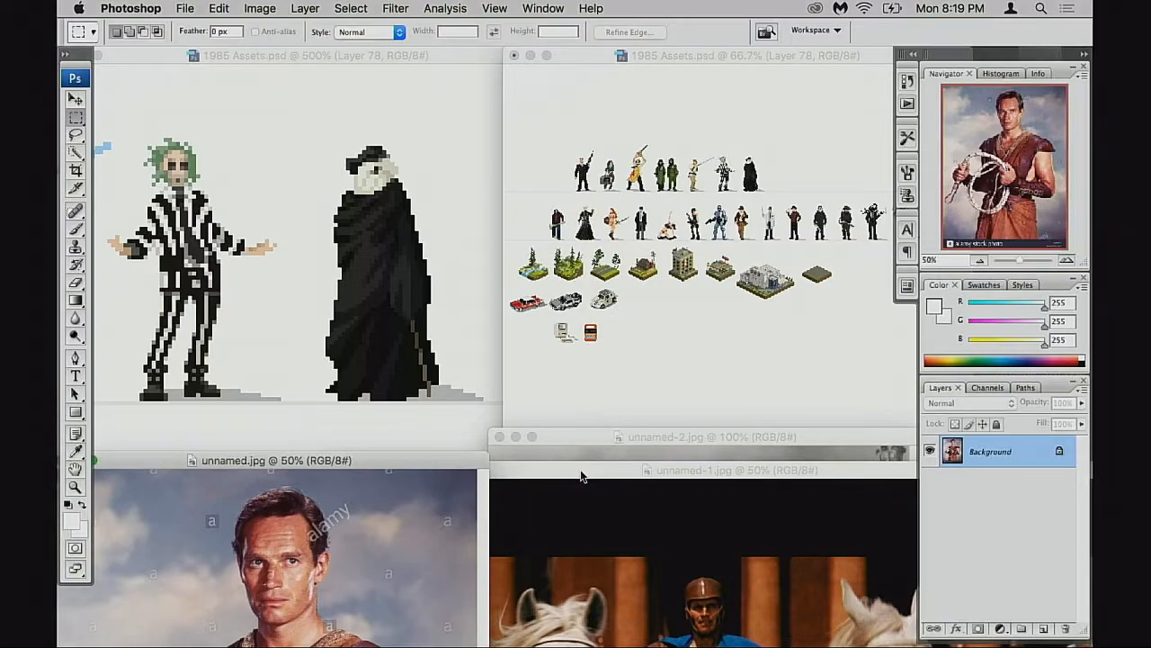
mouse_move(582, 478)
mouse_down()
mouse_move(571, 462)
mouse_move(595, 471)
mouse_up()
Fine-tune the placement of the three reference photo windows, with unnamed.jpg and unnamed-1.jpg next to each other below the pixel-art windows
drag(319, 466, 318, 428)
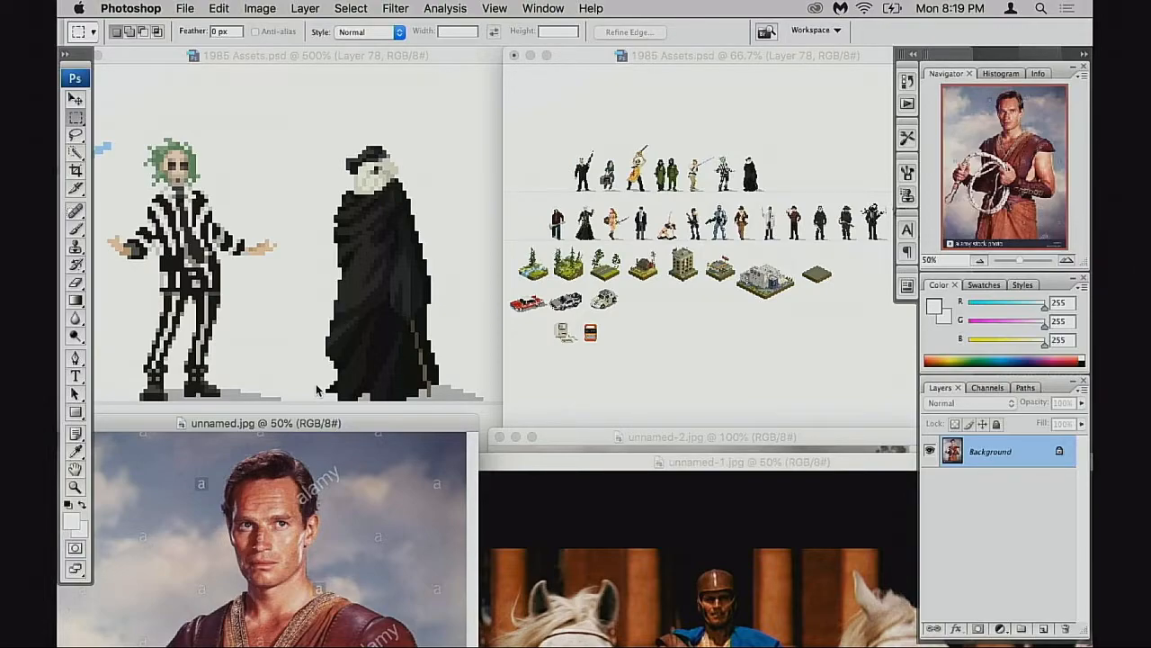
drag(407, 423, 412, 422)
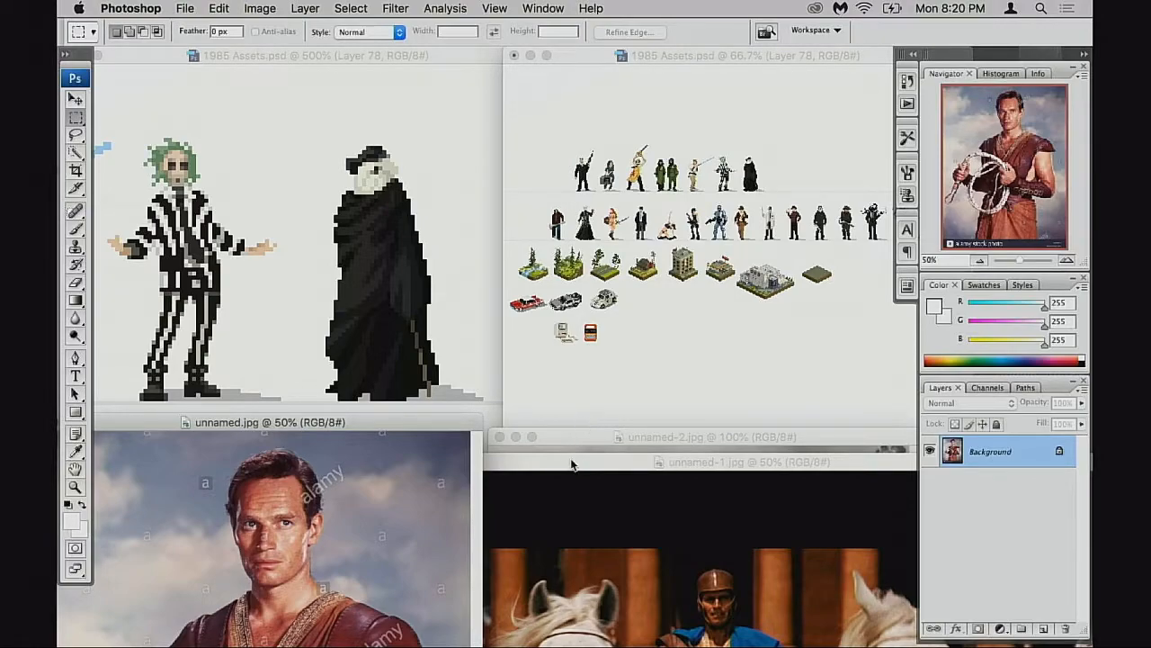
drag(569, 462, 595, 433)
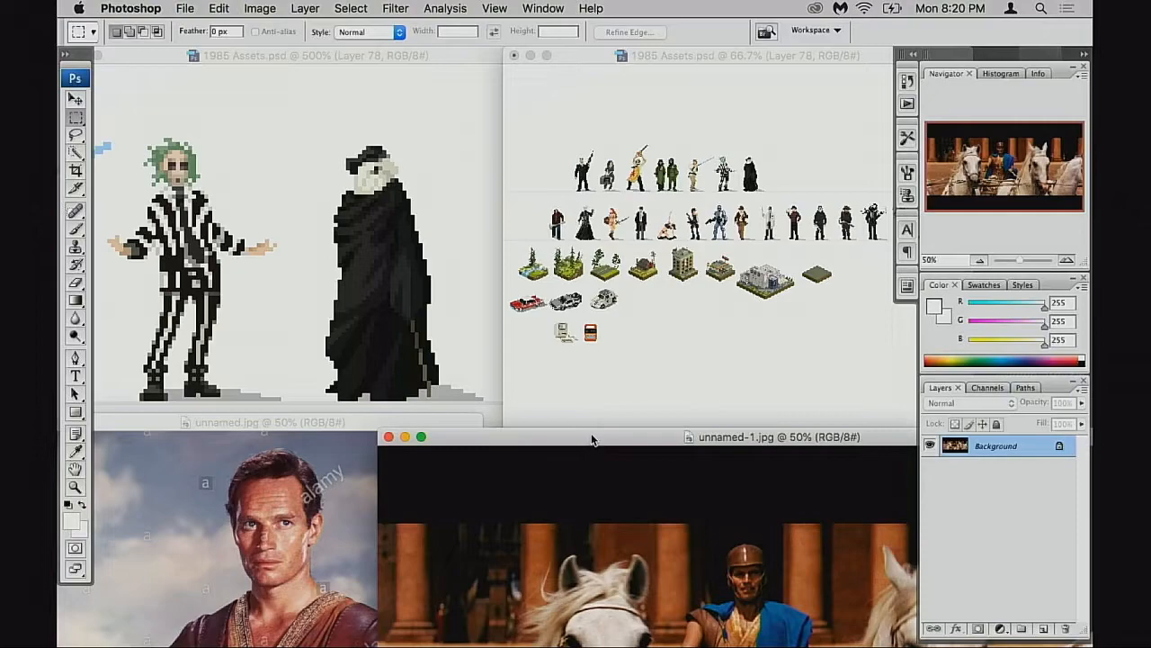
drag(562, 437, 629, 396)
drag(472, 485, 535, 433)
drag(393, 423, 437, 426)
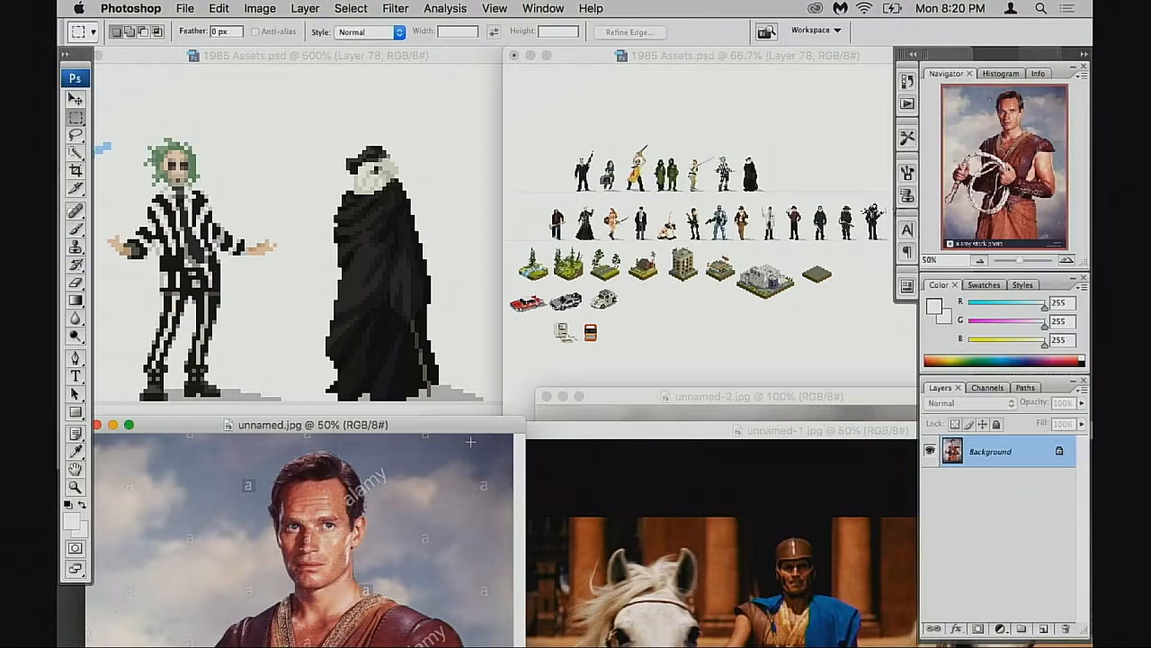
Bring both 1985 Assets.psd windows forward, shift the overview sideways, and show the empty space beside the cloaked figure at 400%
click(376, 54)
drag(586, 60, 613, 61)
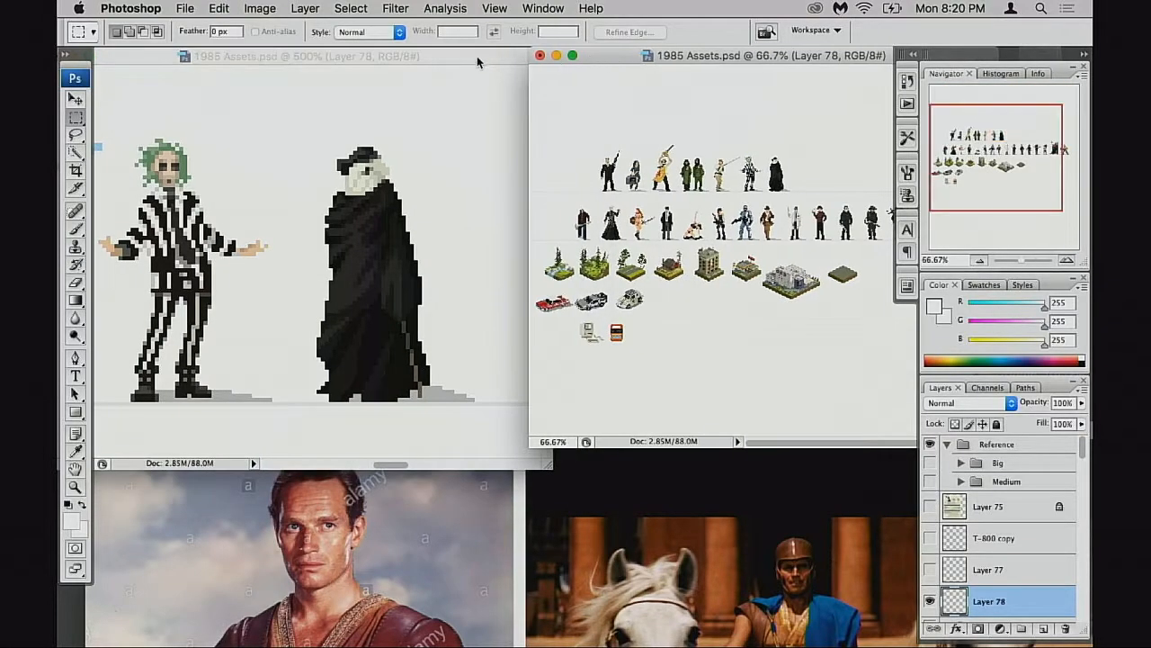
click(478, 59)
drag(421, 223, 338, 281)
alt+click(375, 252)
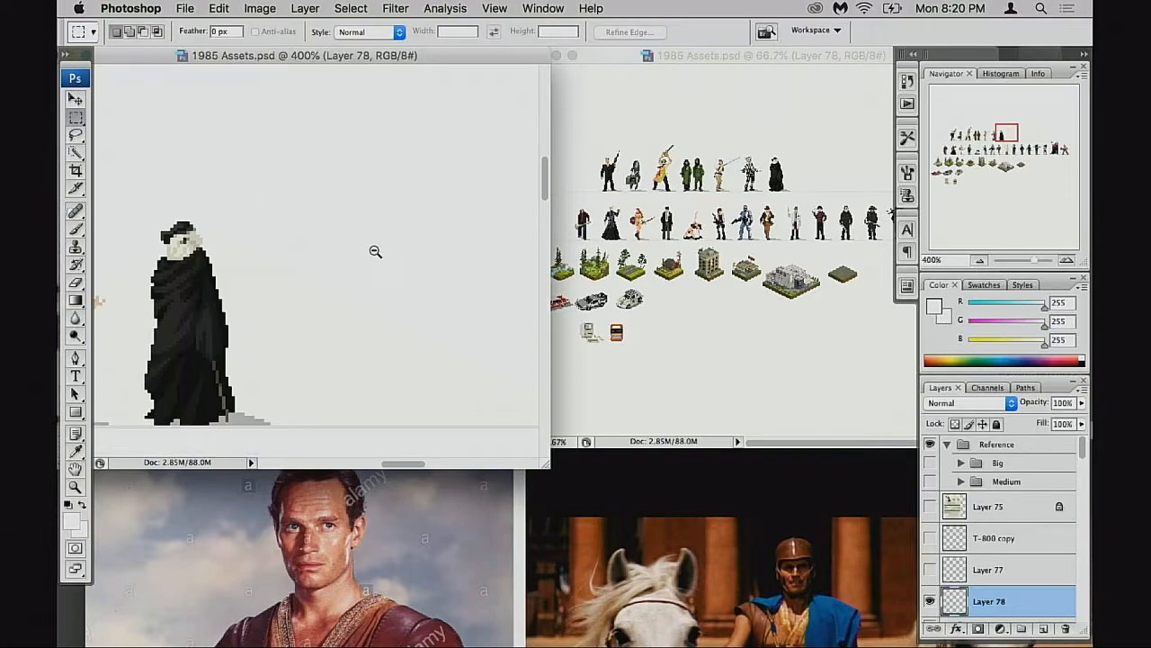
Bring the unnamed-1.jpg chariot photo over the asset windows and view it in full-screen mode at 33.33%
click(634, 457)
drag(640, 438, 444, 131)
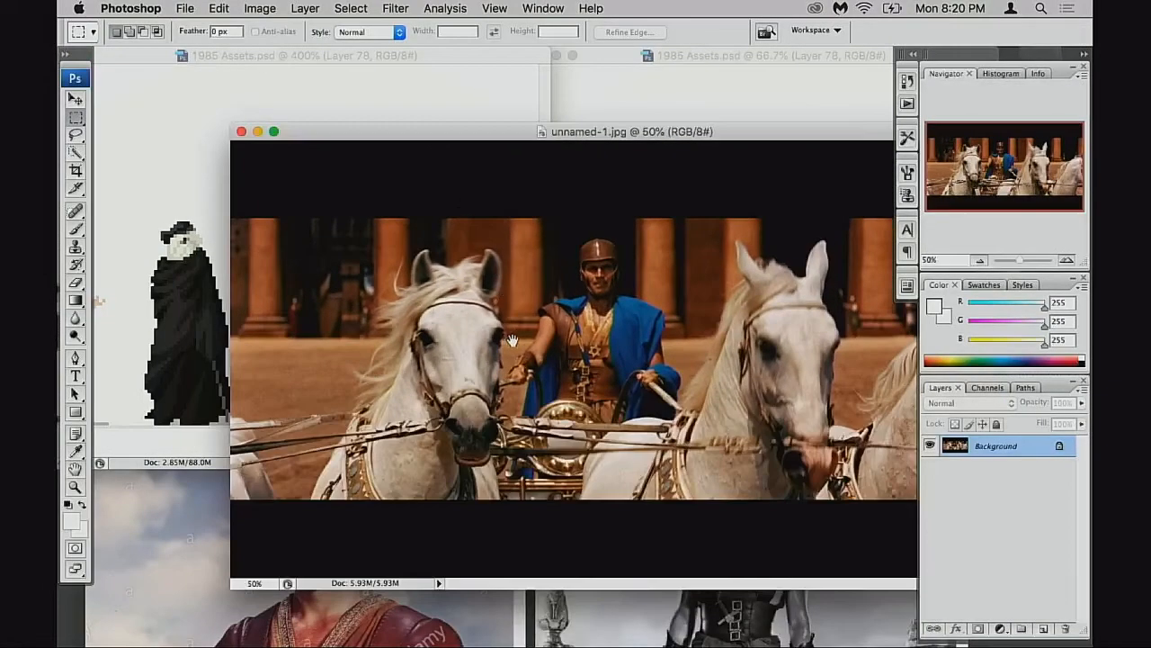
drag(445, 215, 512, 480)
key(f)
key(super+minus)
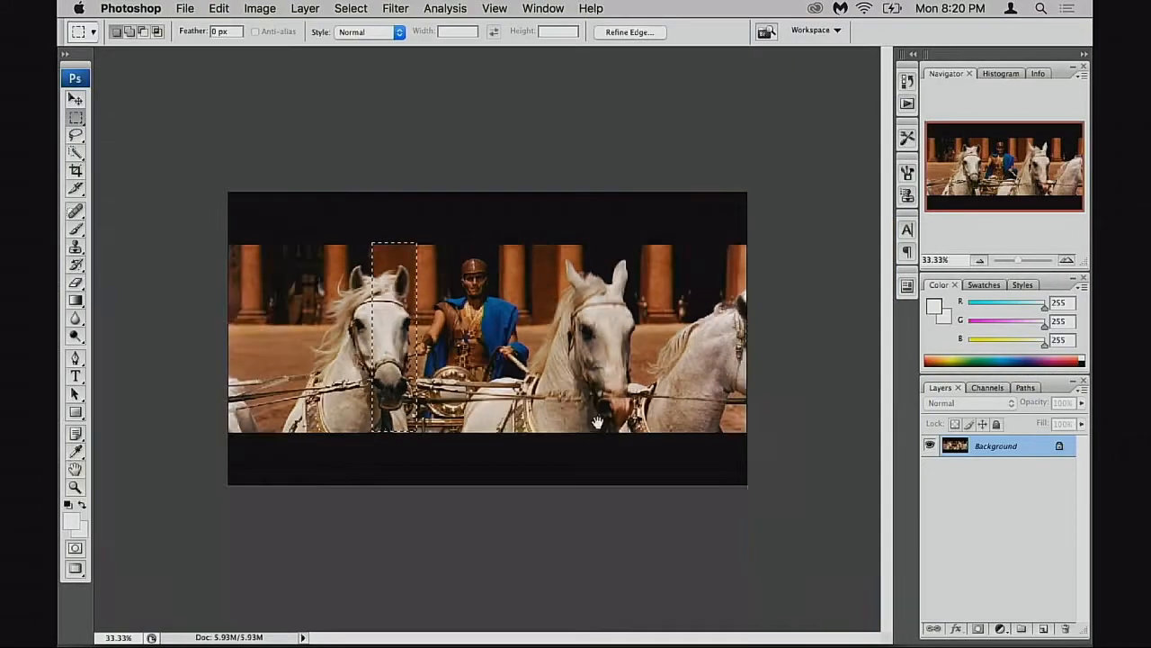
Mark the chariot picture's frame and letterbox edge with temporary rectangular selections, reset the default colours, and return to the windowed view
drag(238, 242, 784, 258)
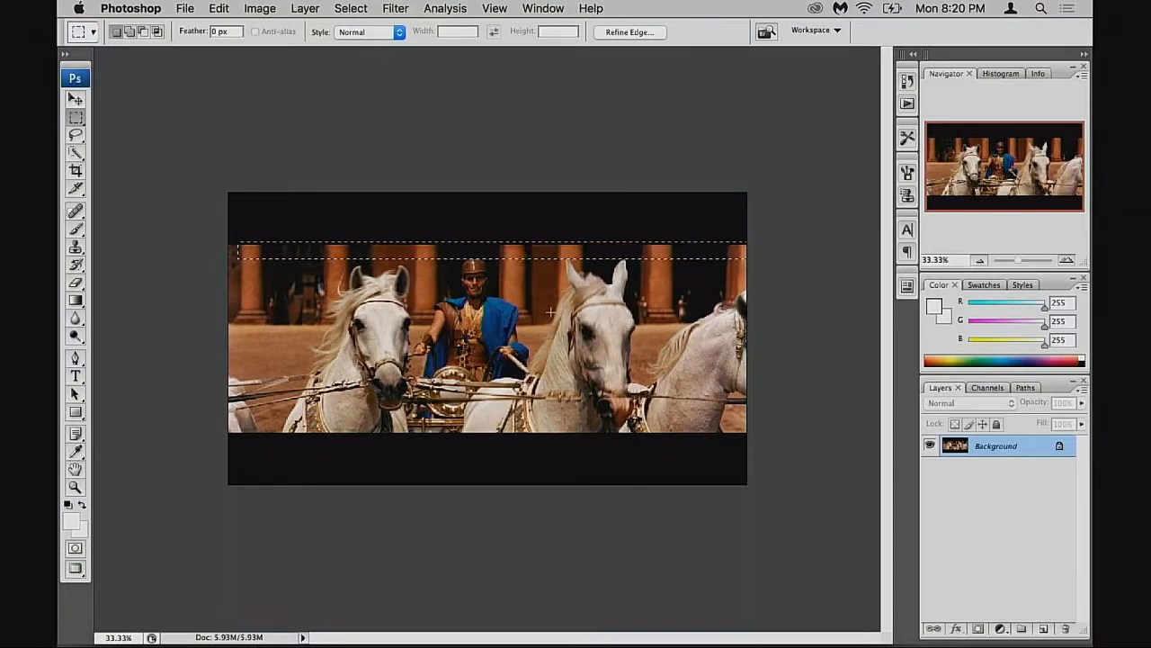
key(d)
drag(224, 230, 259, 439)
mouse_move(256, 238)
mouse_down()
mouse_move(584, 269)
mouse_move(329, 236)
mouse_up()
drag(759, 244, 760, 245)
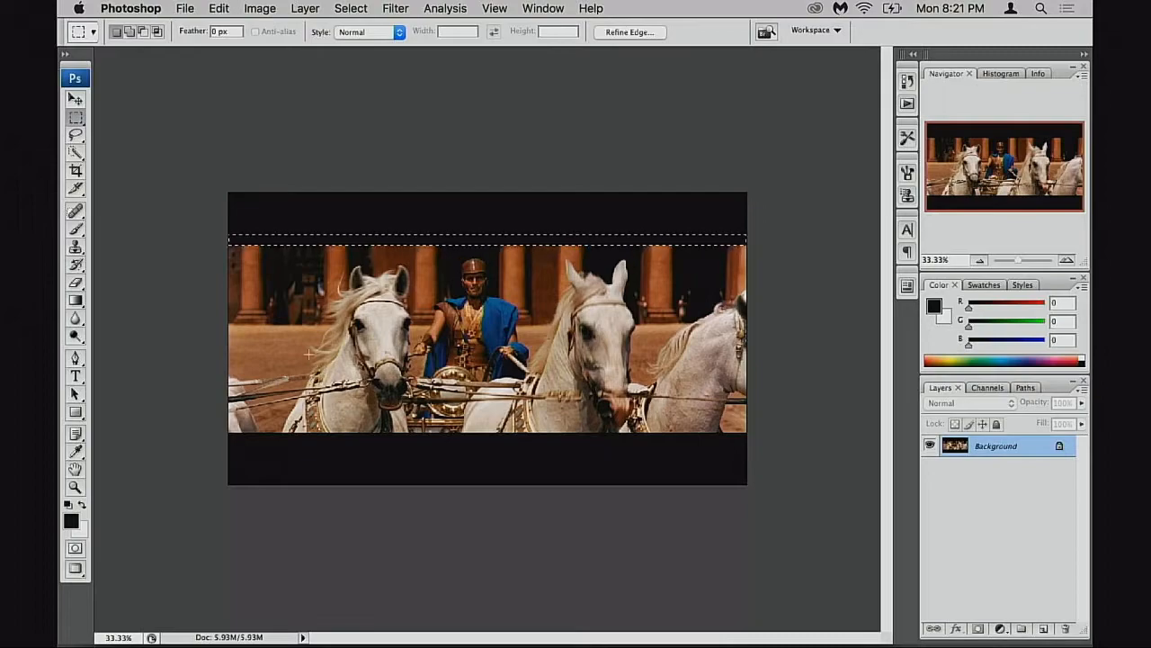
click(219, 297)
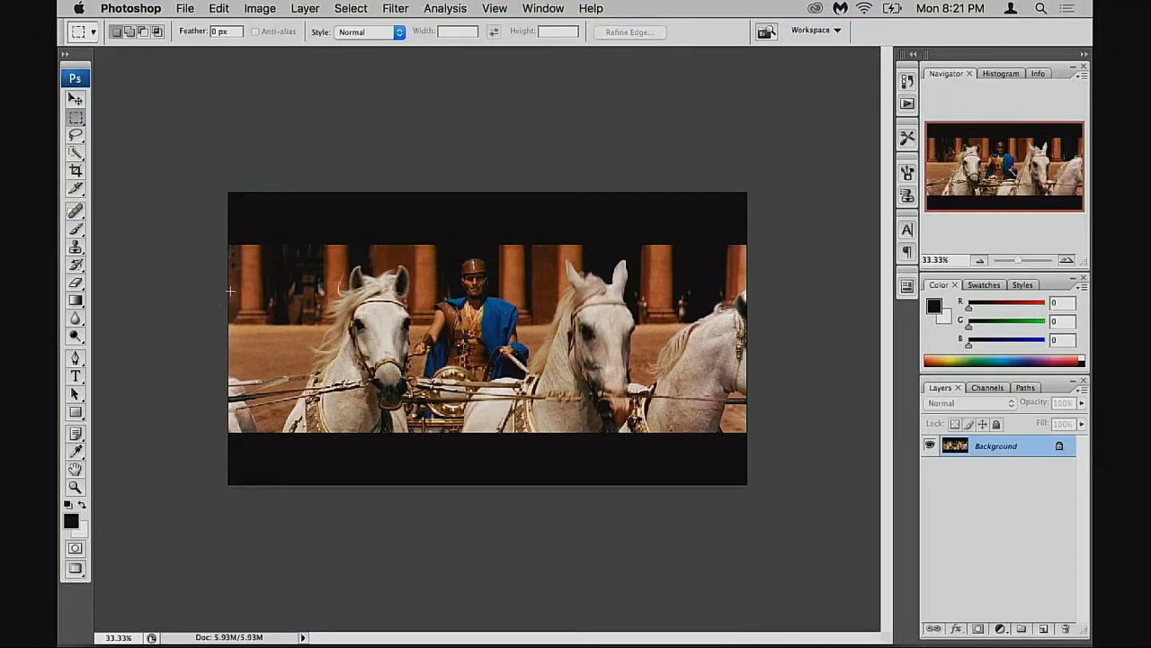
drag(207, 223, 519, 438)
click(526, 212)
key(f)
key(f)
key(f)
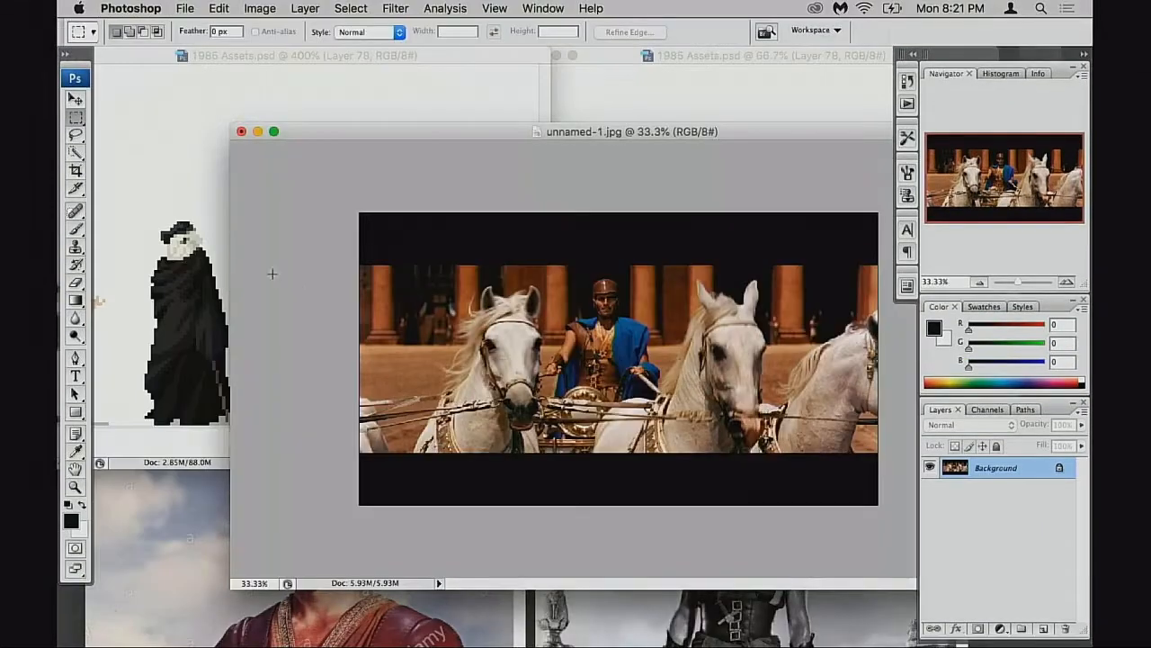
Move the unnamed-1.jpg window across the asset windows and magnify the chariot photo to 50%
click(79, 9)
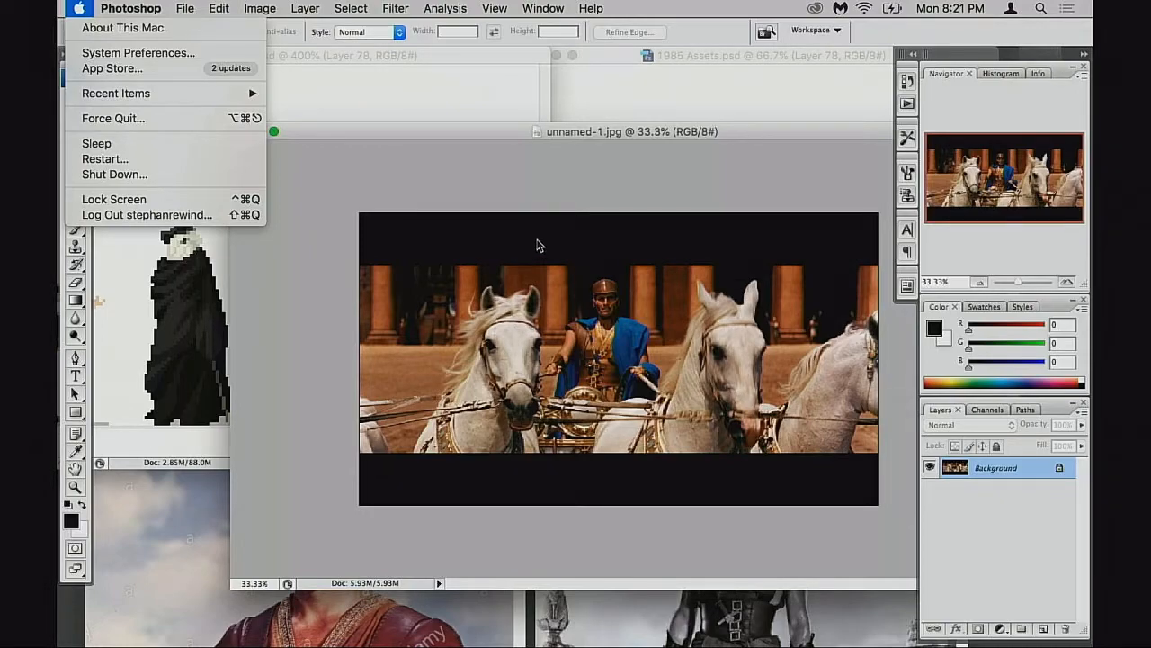
click(511, 132)
drag(499, 127, 461, 134)
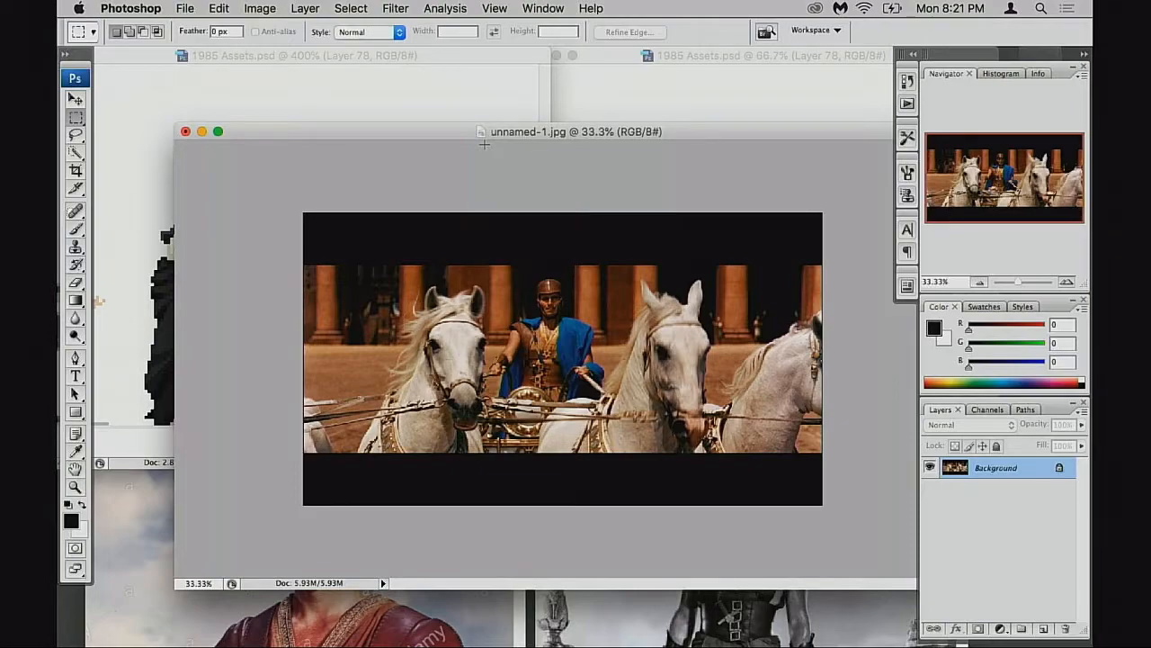
drag(464, 129, 417, 126)
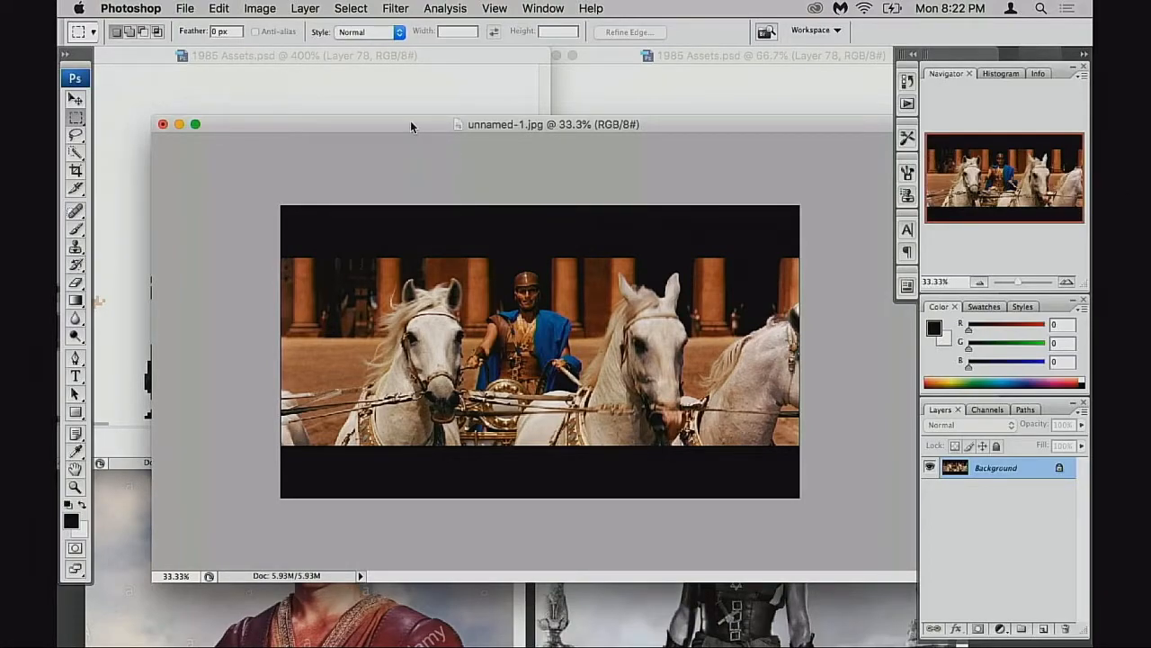
drag(411, 124, 387, 129)
key(super+equal)
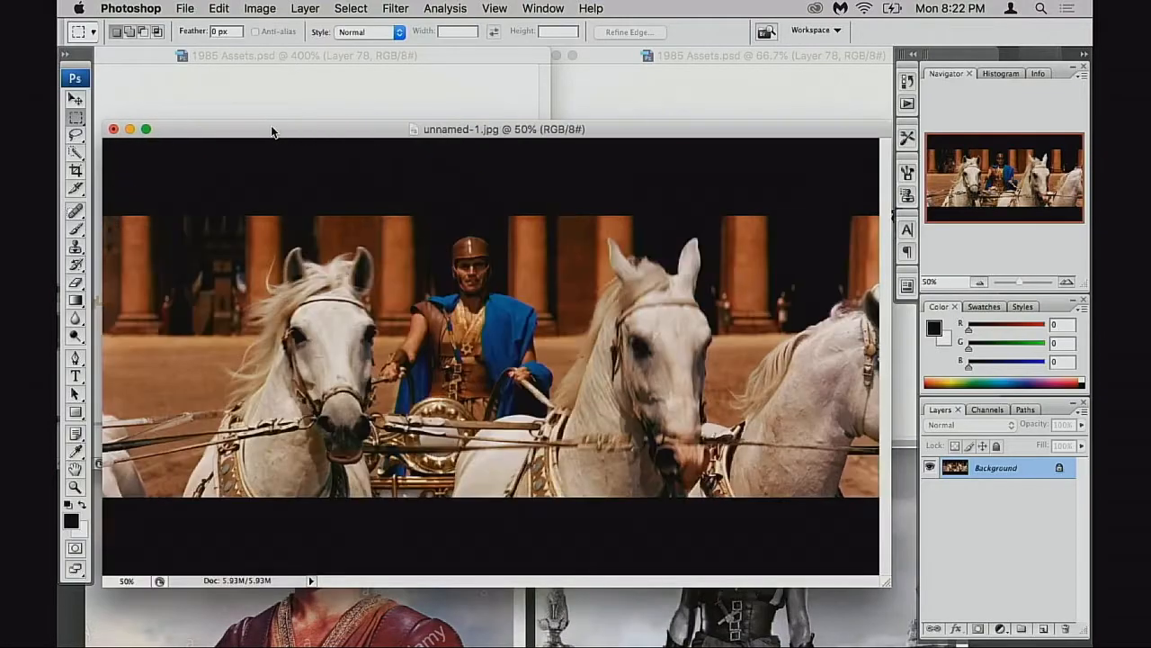
drag(506, 133, 522, 169)
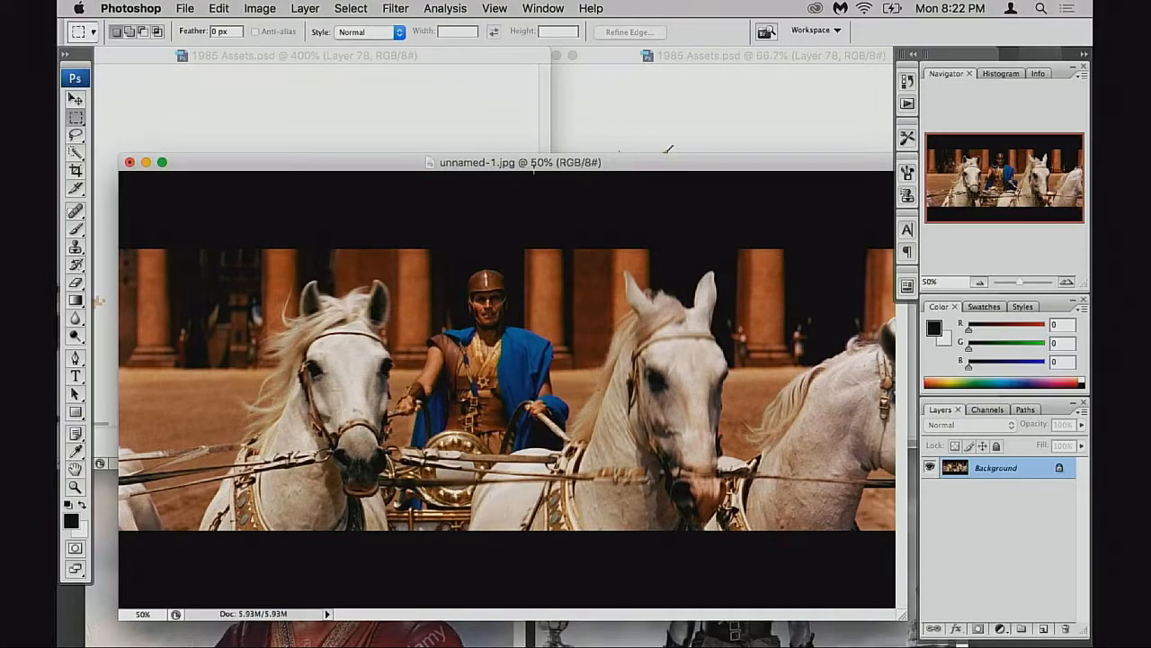
drag(590, 161, 557, 137)
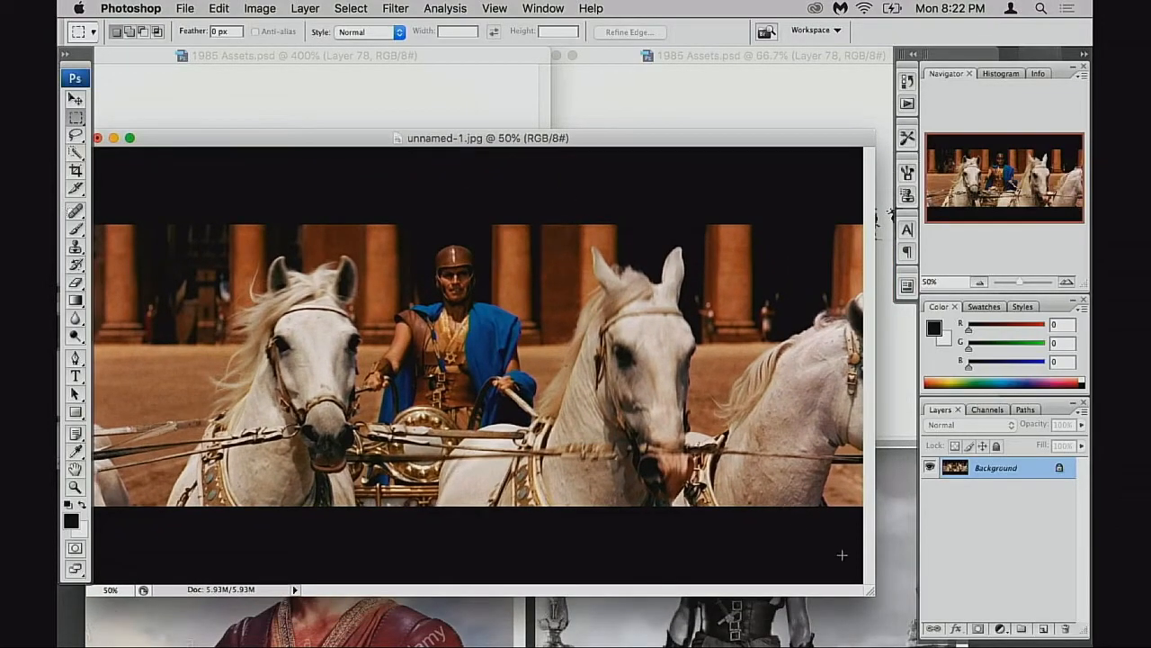
Enlarge the unnamed-1.jpg window slightly beyond the picture and adjust its position over the asset windows
drag(874, 591, 910, 592)
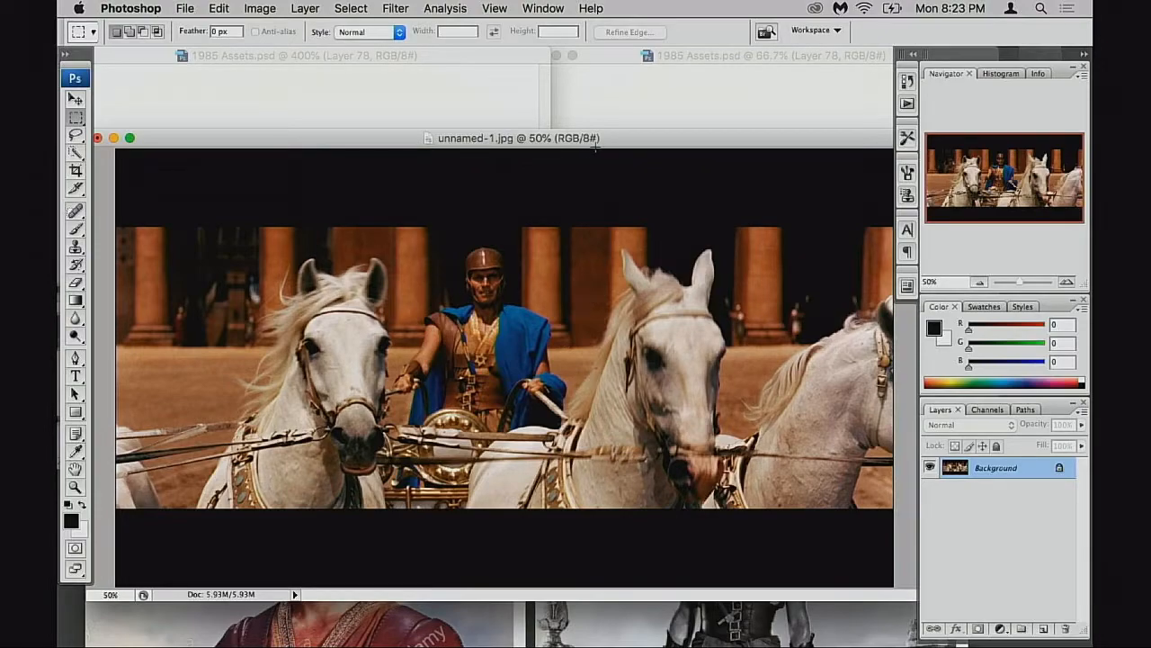
drag(629, 143, 609, 138)
drag(896, 589, 916, 599)
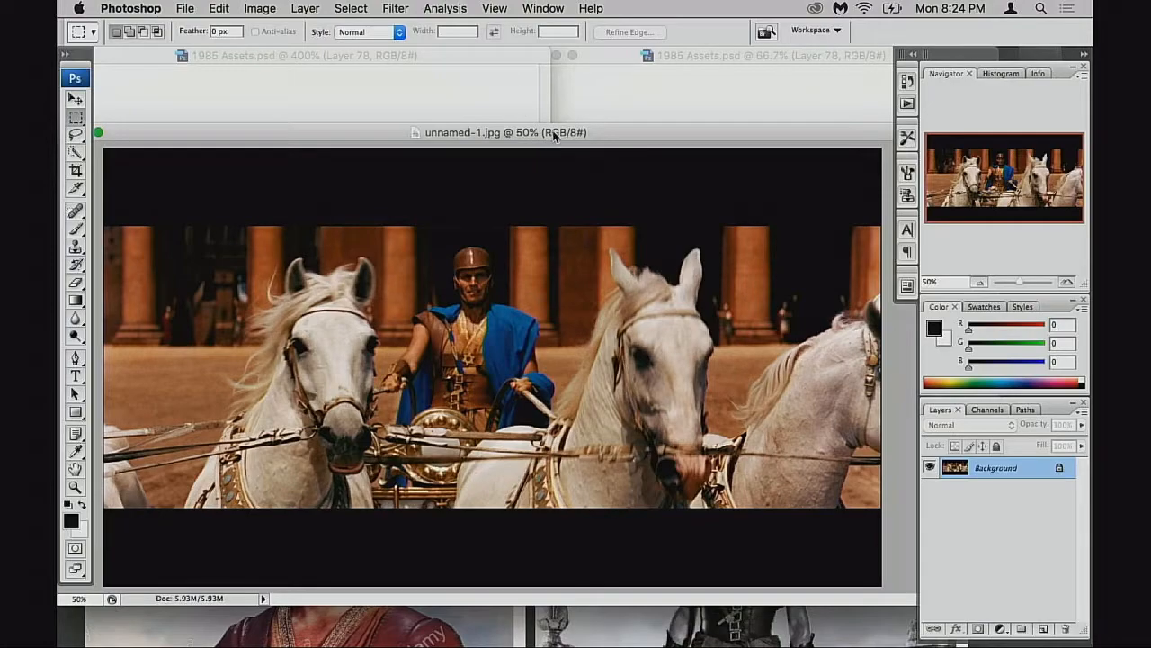
drag(597, 132, 572, 121)
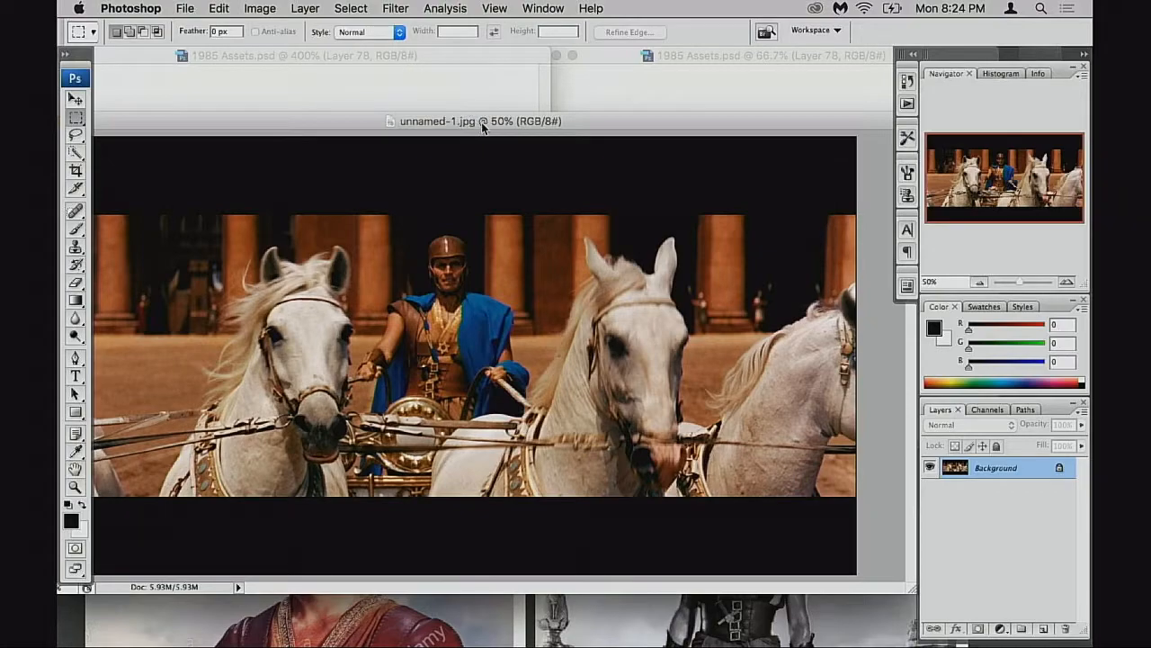
drag(481, 122, 496, 125)
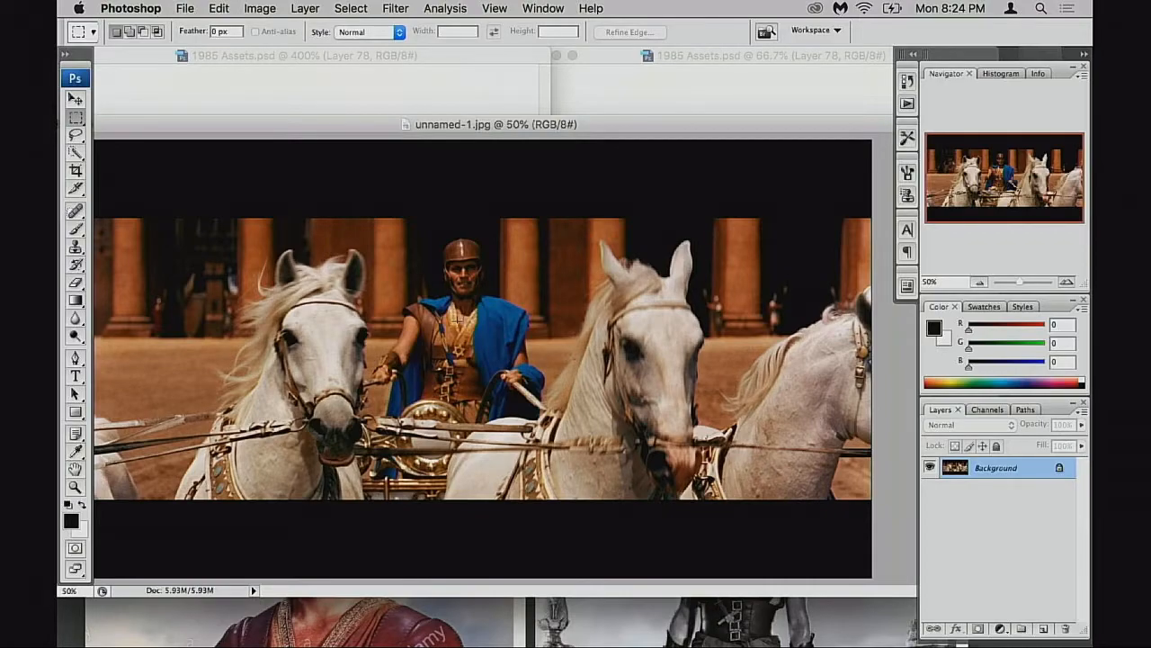
Rearrange the unnamed-1.jpg, unnamed.jpg and 1985 Assets.psd windows to uncover the reference image files on the desktop
drag(480, 131, 457, 219)
key(super+minus)
key(super+plus)
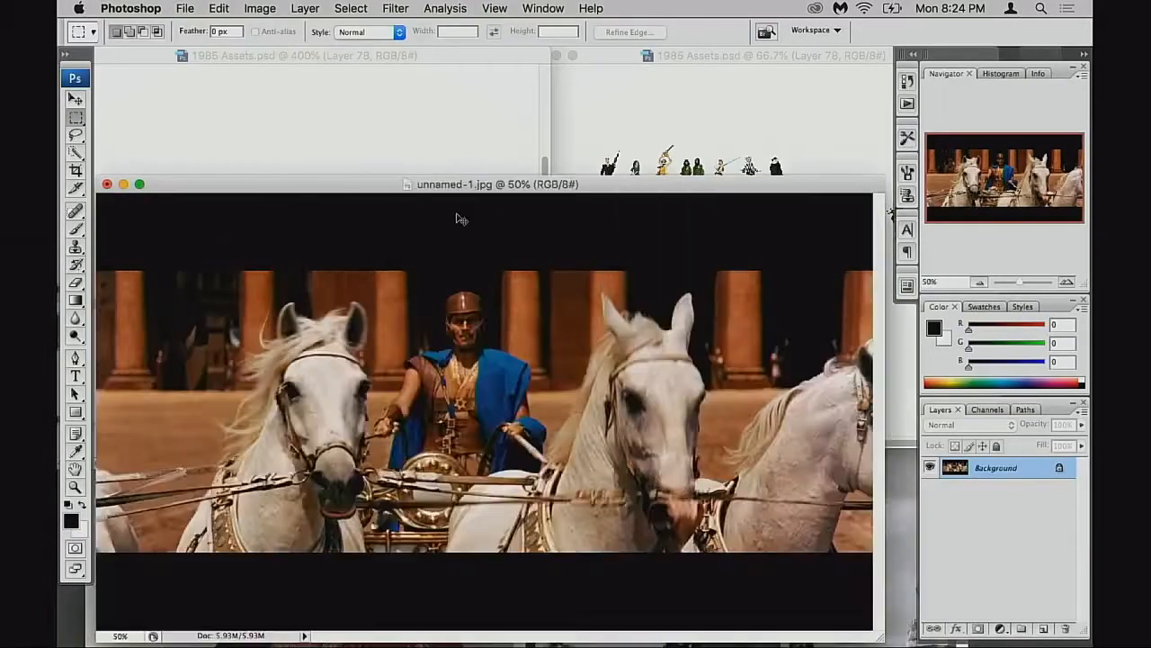
drag(276, 53, 346, 230)
click(332, 118)
drag(287, 185, 515, 209)
click(306, 149)
drag(212, 236, 472, 201)
Open the film aspect-ratio chart from the desktop in Photoshop and view it full screen on black with the panels hidden
drag(243, 407, 529, 619)
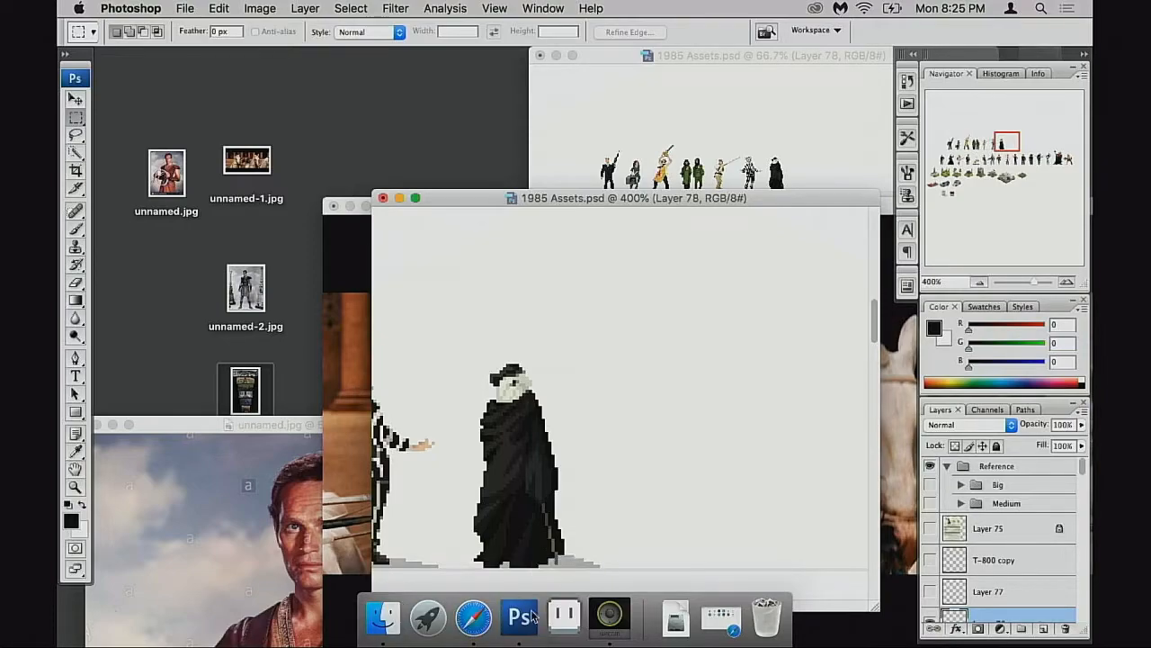
key(f)
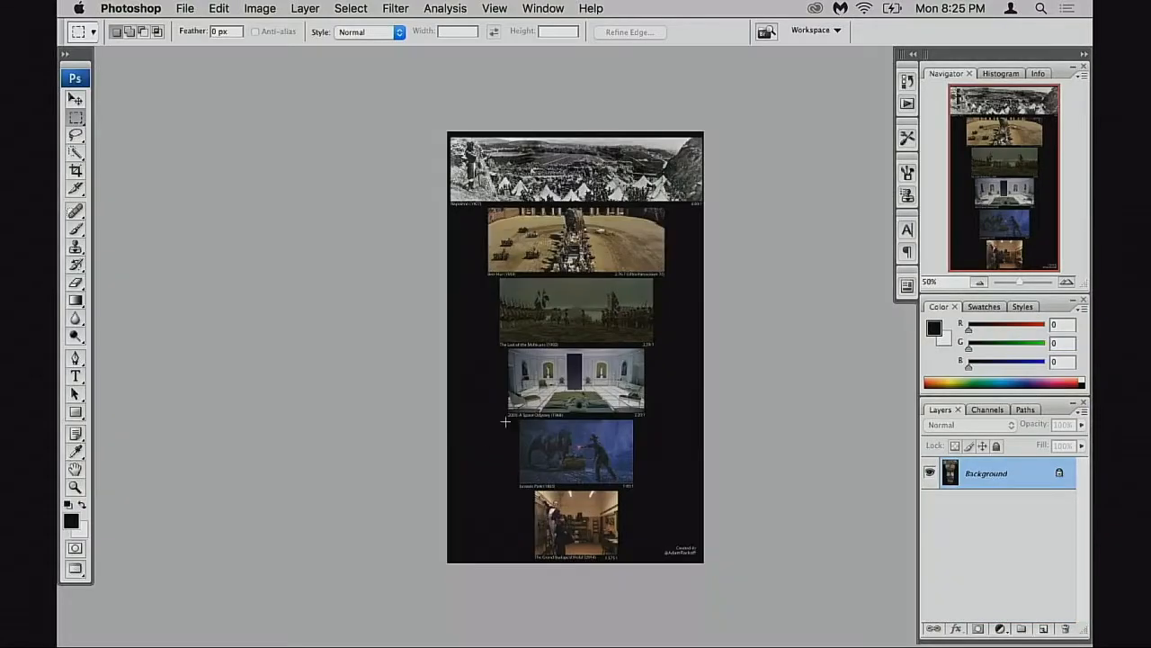
key(Tab)
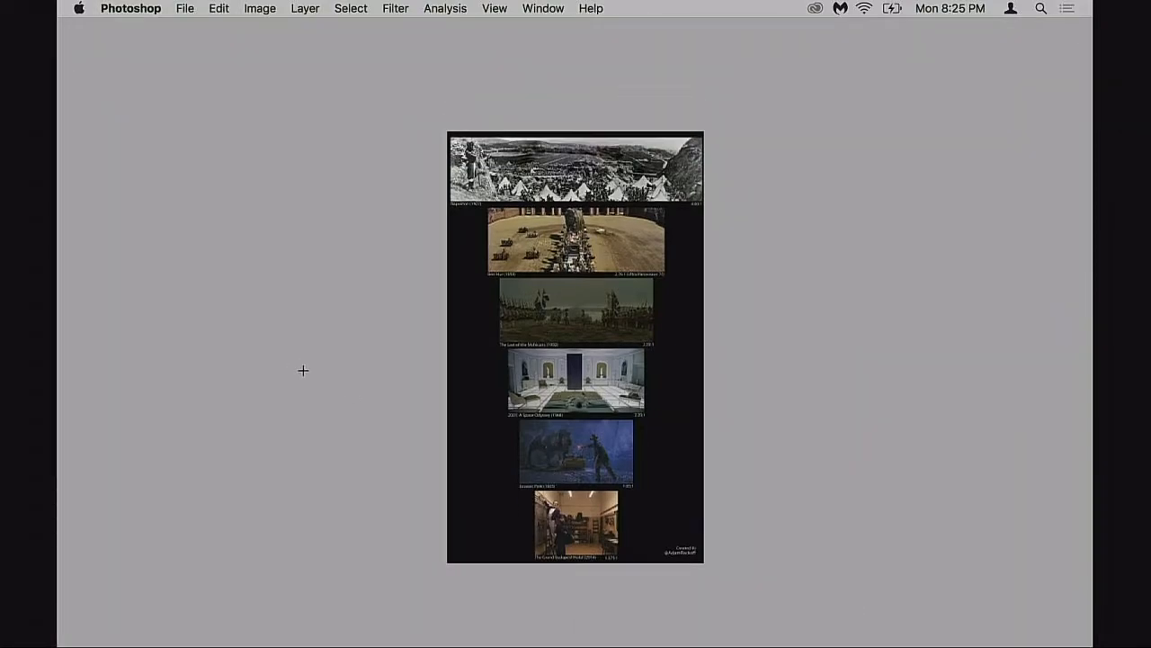
right_click(348, 379)
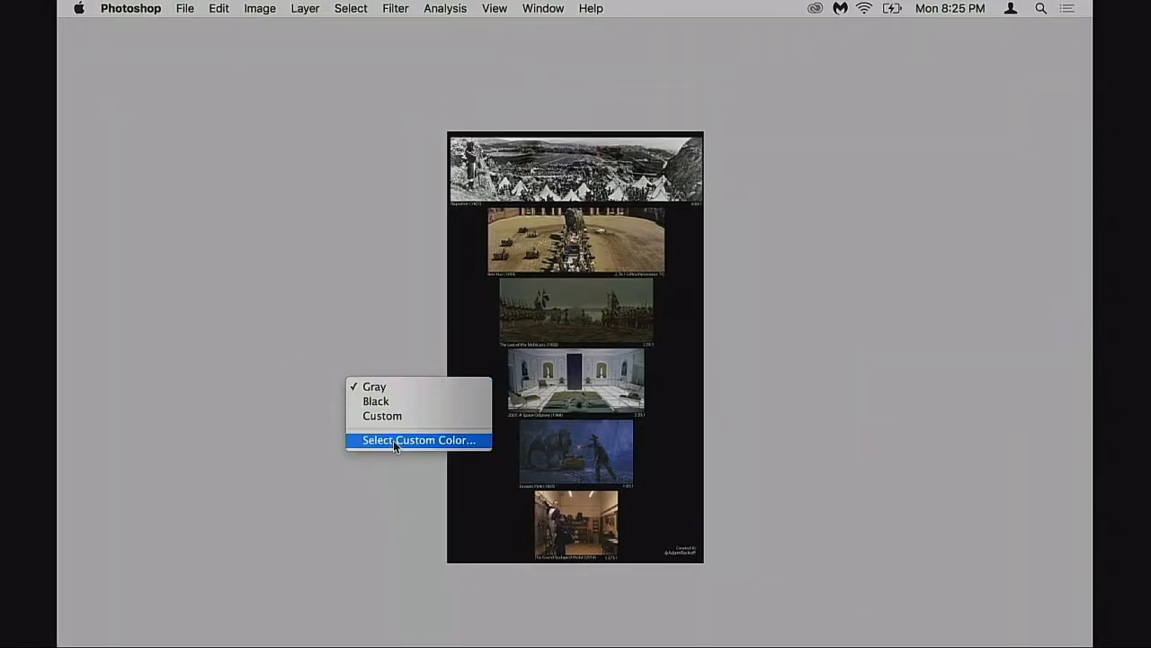
click(400, 402)
Magnify the lower end of the chart and examine The Grand Budapest Hotel (2014) still with its aspect-ratio label
drag(605, 411, 549, 320)
click(528, 398)
click(538, 411)
click(539, 431)
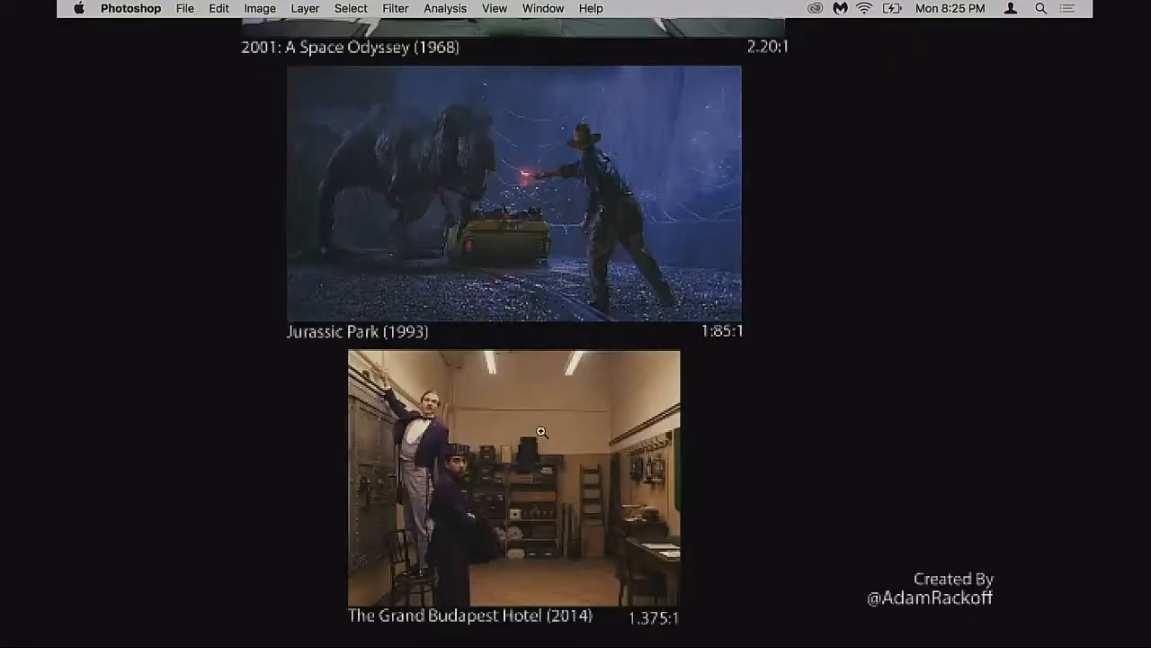
click(545, 463)
drag(552, 500, 505, 361)
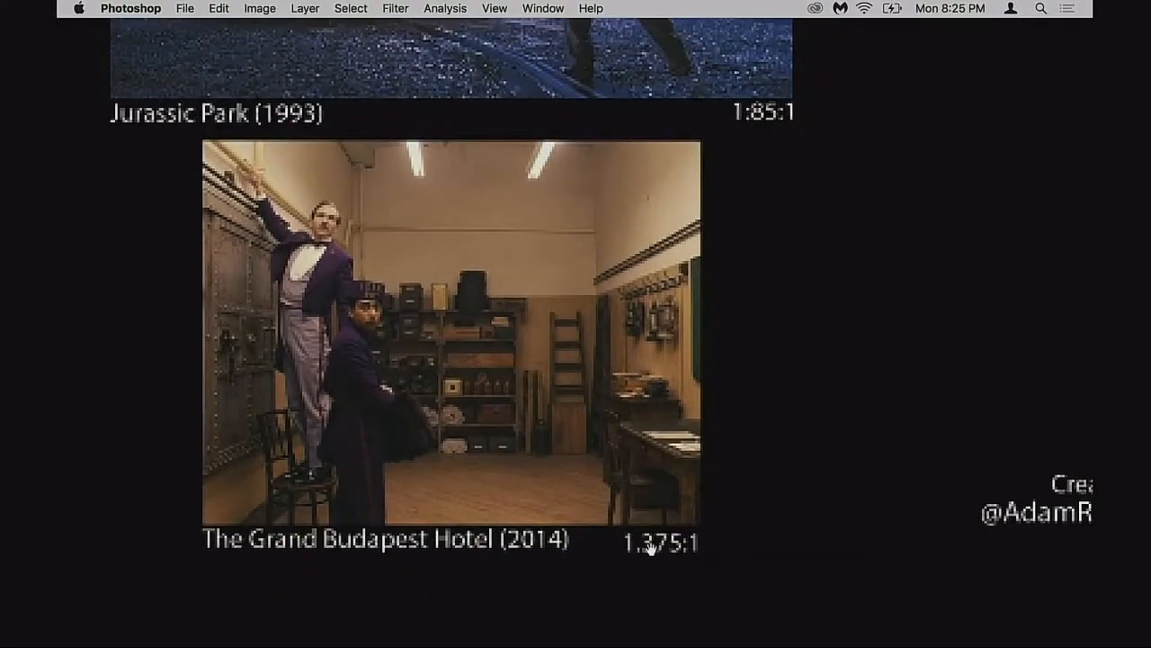
drag(560, 429, 551, 492)
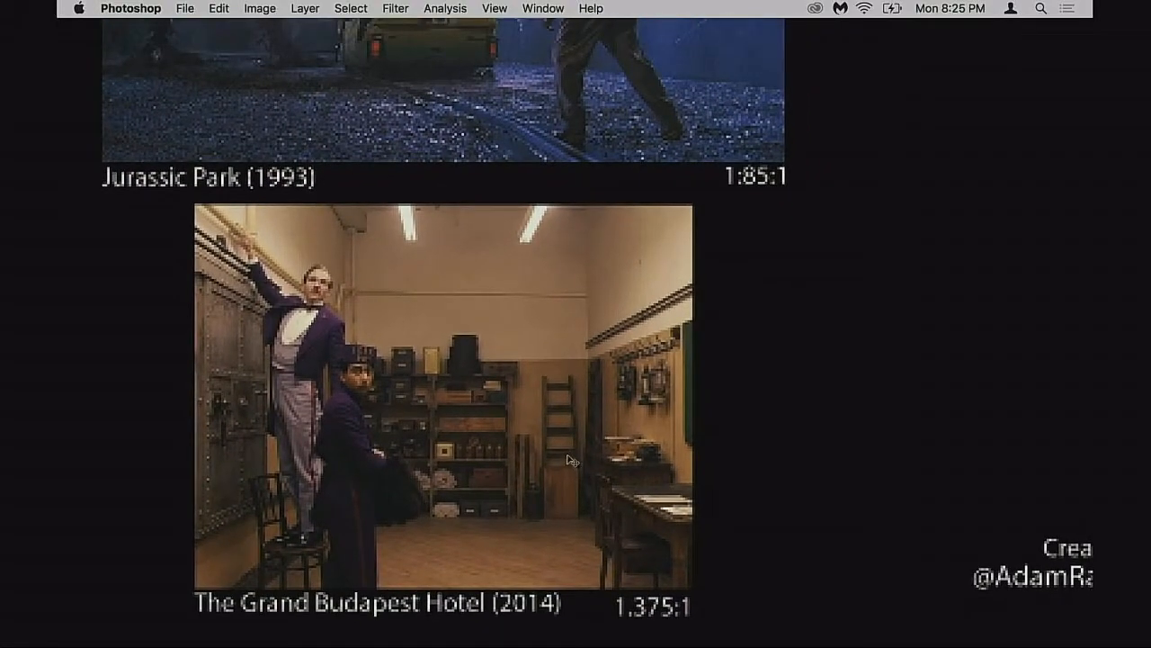
drag(513, 427, 578, 438)
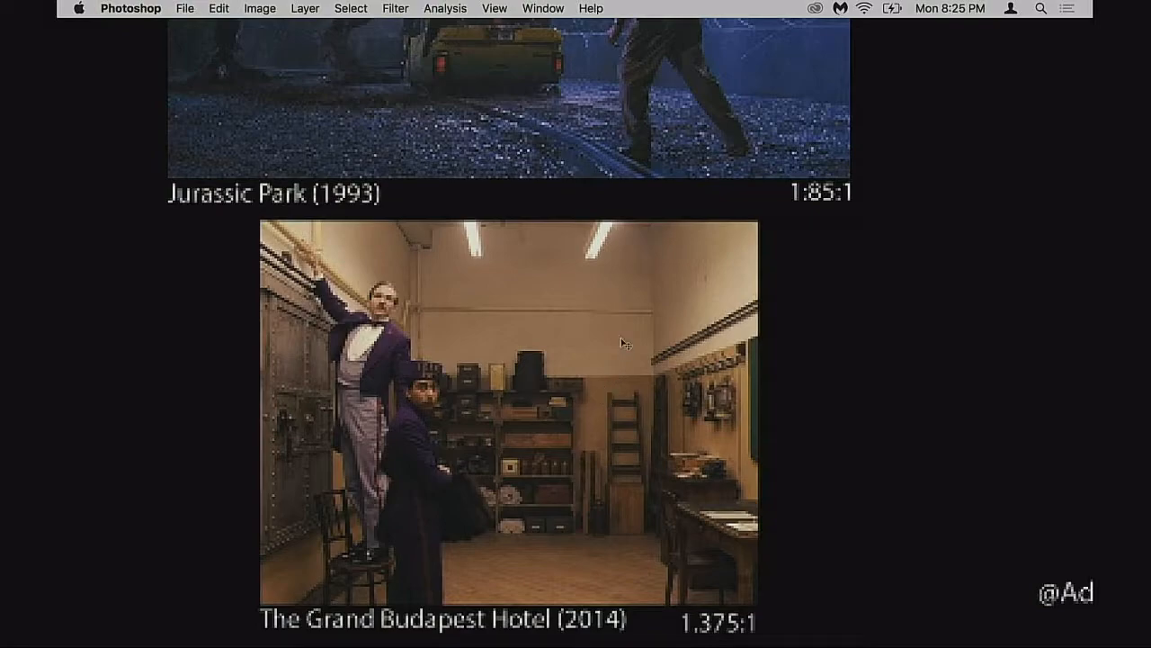
drag(542, 415, 527, 375)
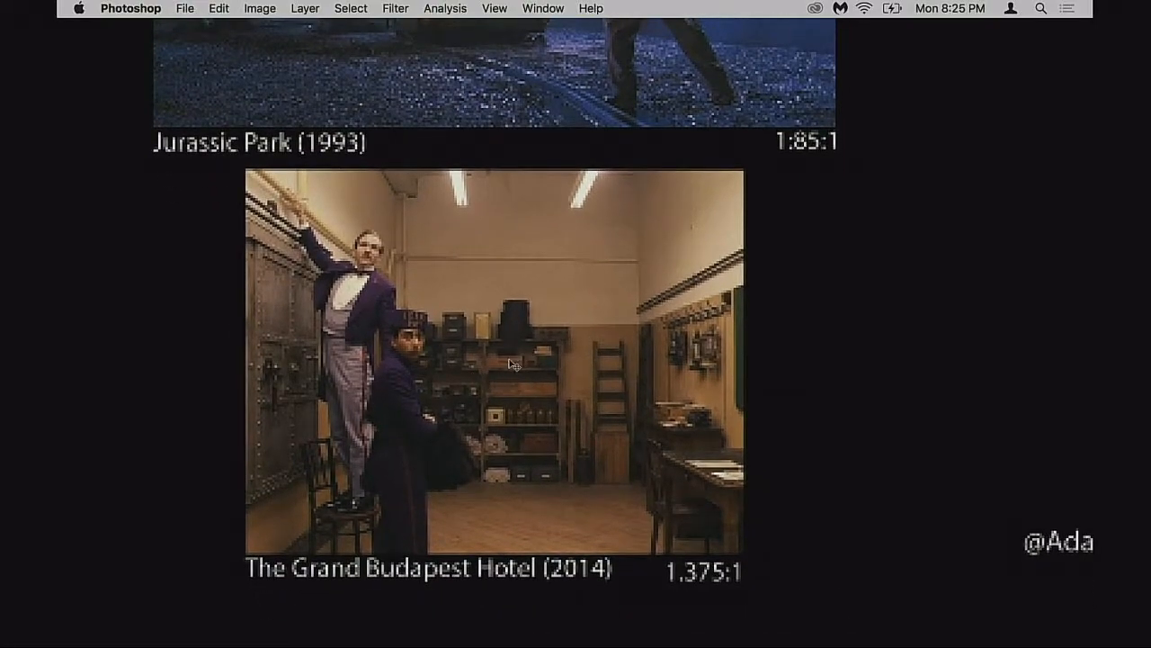
drag(495, 470, 499, 507)
drag(510, 455, 544, 463)
drag(445, 448, 509, 380)
drag(551, 493, 543, 539)
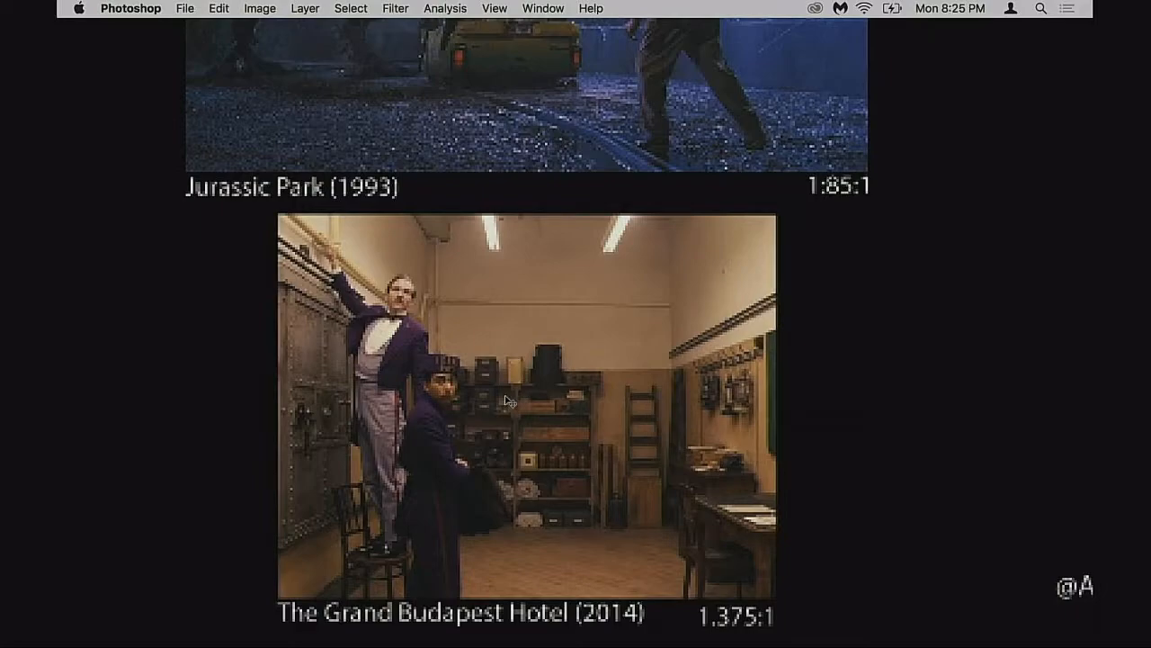
mouse_move(558, 396)
mouse_down()
mouse_move(525, 380)
mouse_move(512, 402)
mouse_move(512, 369)
mouse_move(573, 387)
mouse_up()
mouse_move(495, 350)
mouse_down()
mouse_move(480, 451)
mouse_move(509, 333)
mouse_move(491, 340)
mouse_up()
drag(550, 425, 536, 331)
drag(388, 267, 433, 354)
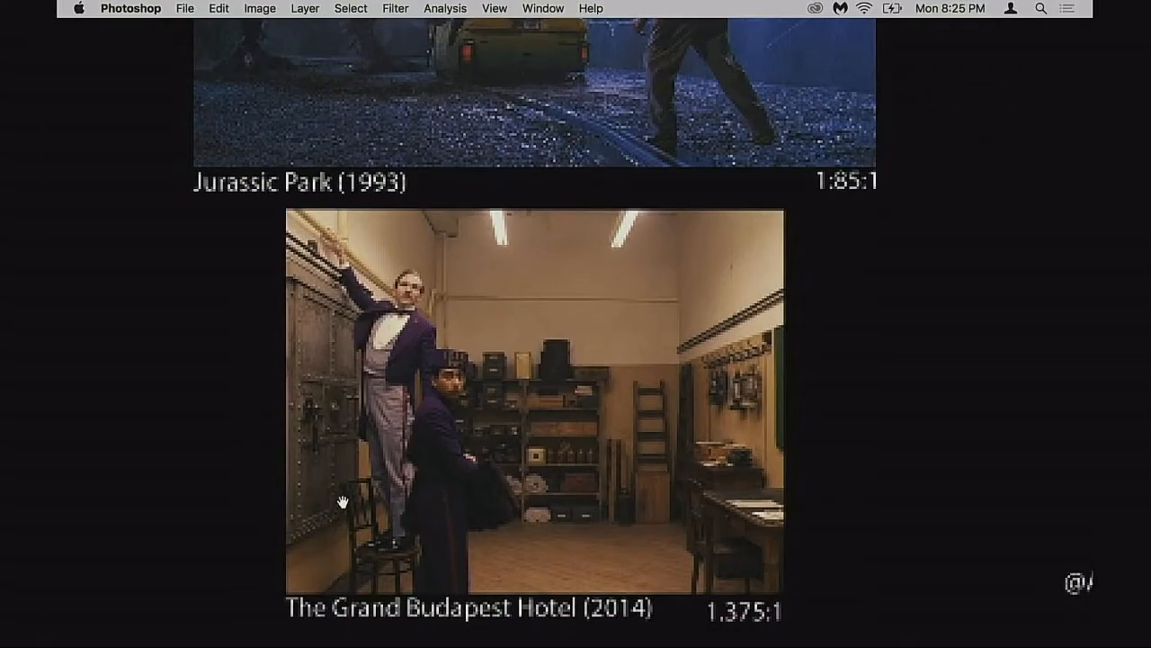
drag(553, 365, 561, 381)
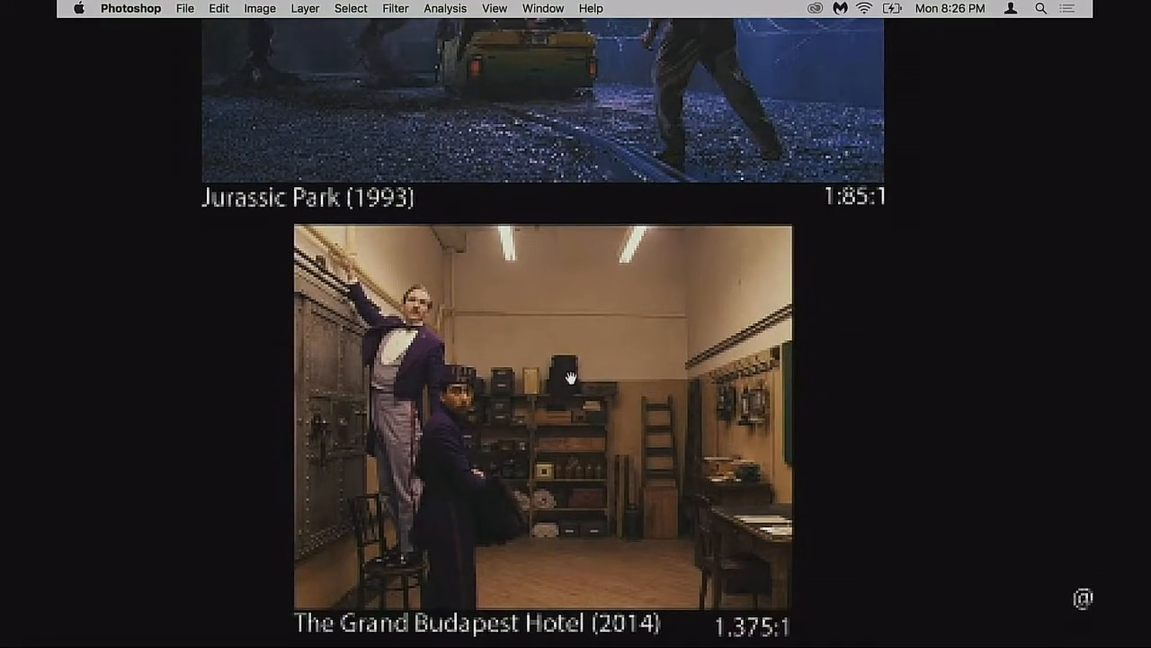
drag(516, 426, 520, 416)
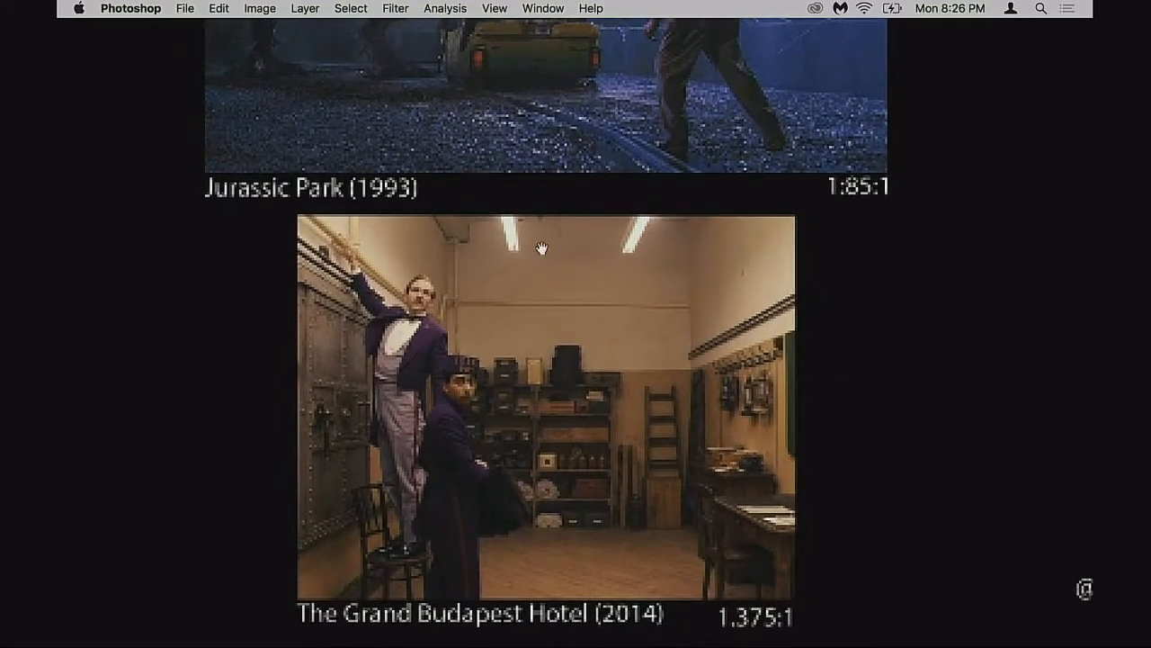
Examine the Jurassic Park (1993) still and its aspect-ratio label
drag(469, 369, 438, 436)
mouse_move(442, 277)
mouse_down()
mouse_move(437, 387)
mouse_move(454, 456)
mouse_up()
drag(492, 397, 486, 439)
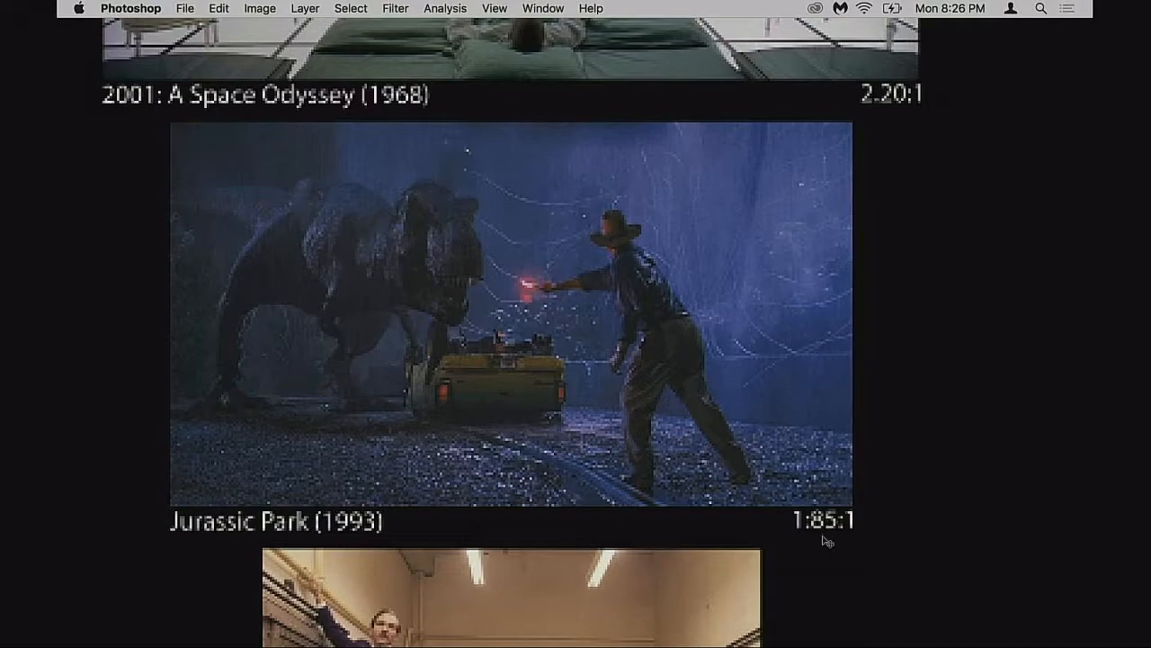
drag(687, 465, 705, 495)
drag(770, 376, 708, 413)
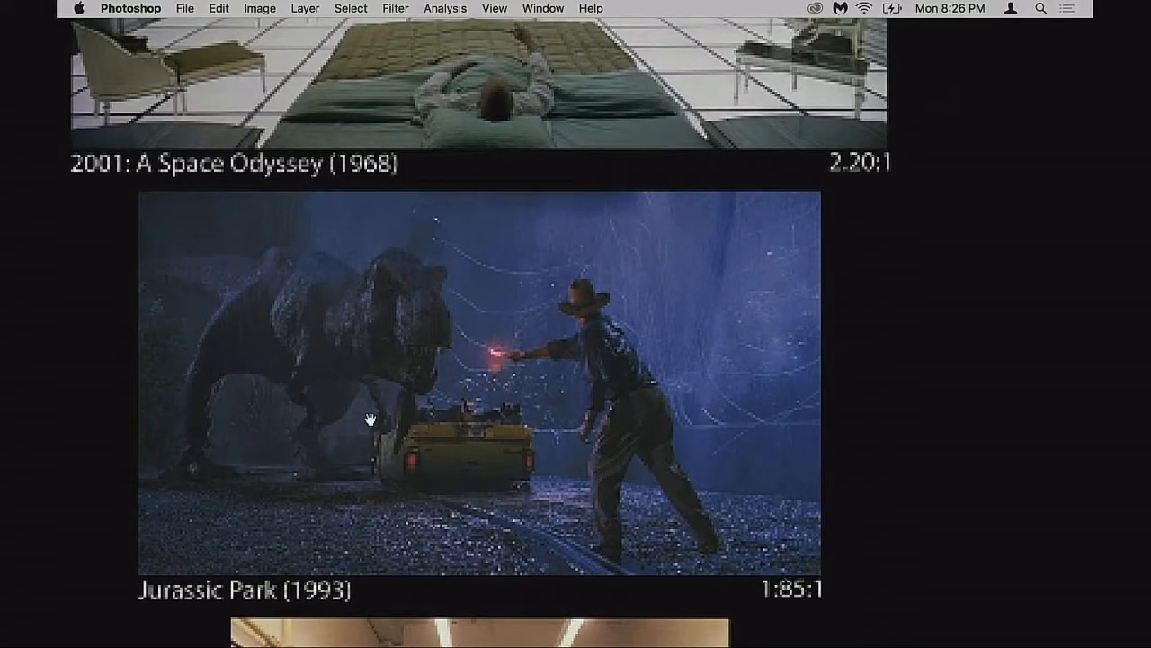
Examine the 2001: A Space Odyssey (1968) still and its aspect-ratio label
drag(585, 374, 592, 535)
drag(586, 406, 594, 492)
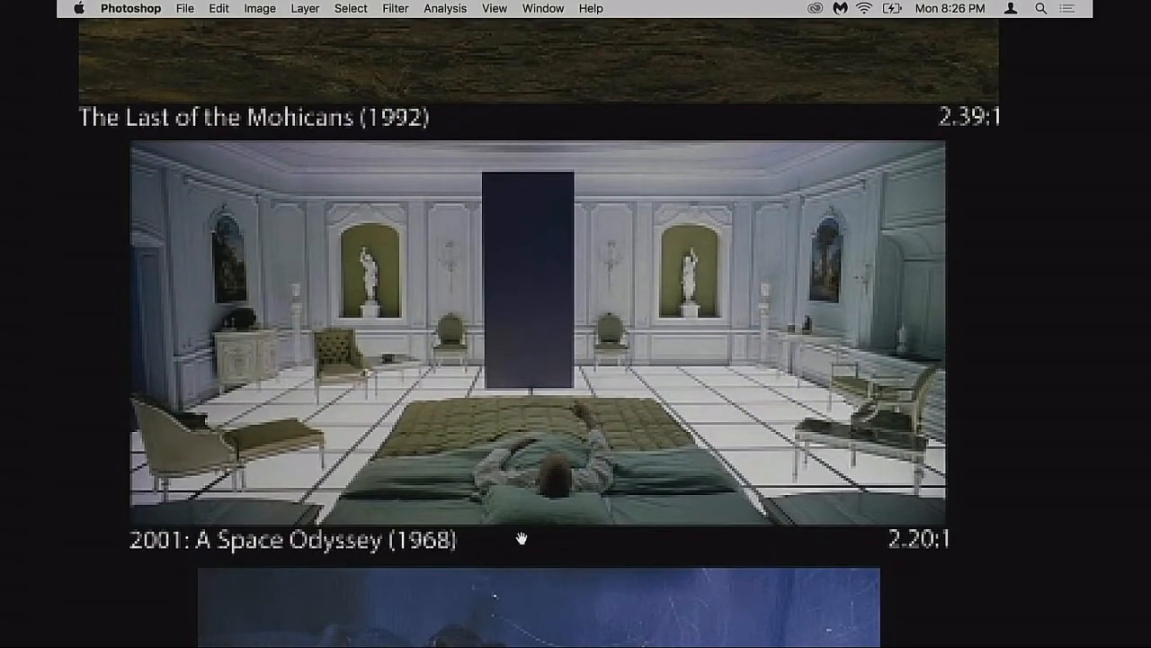
drag(563, 541, 564, 556)
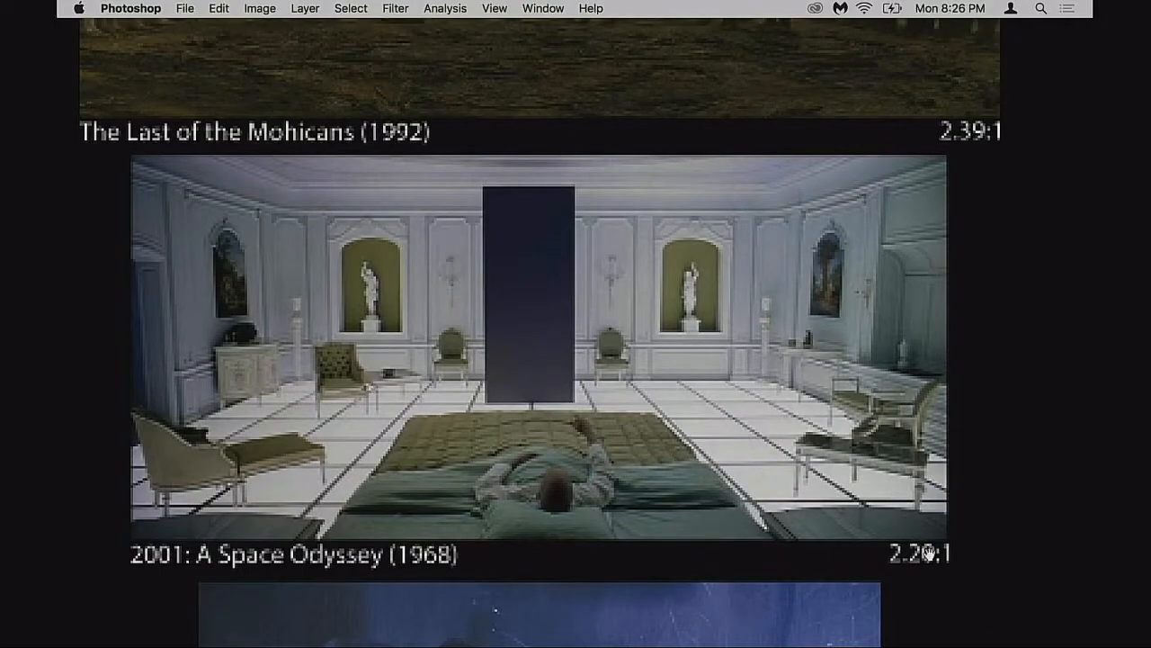
drag(591, 472, 603, 513)
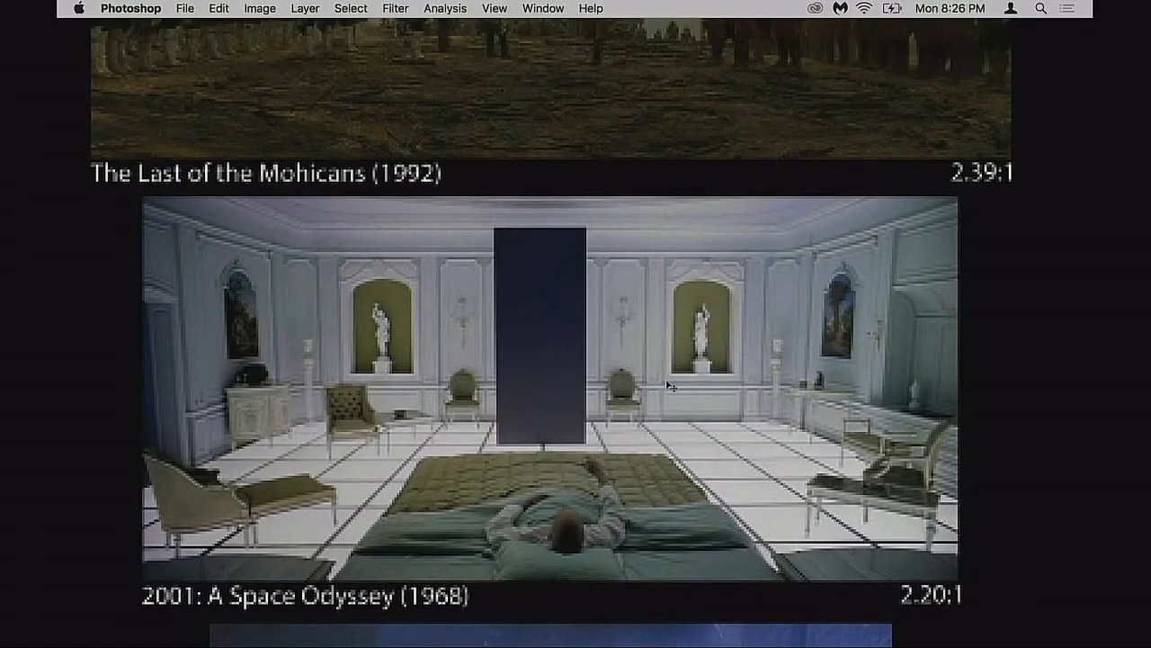
drag(618, 393, 583, 390)
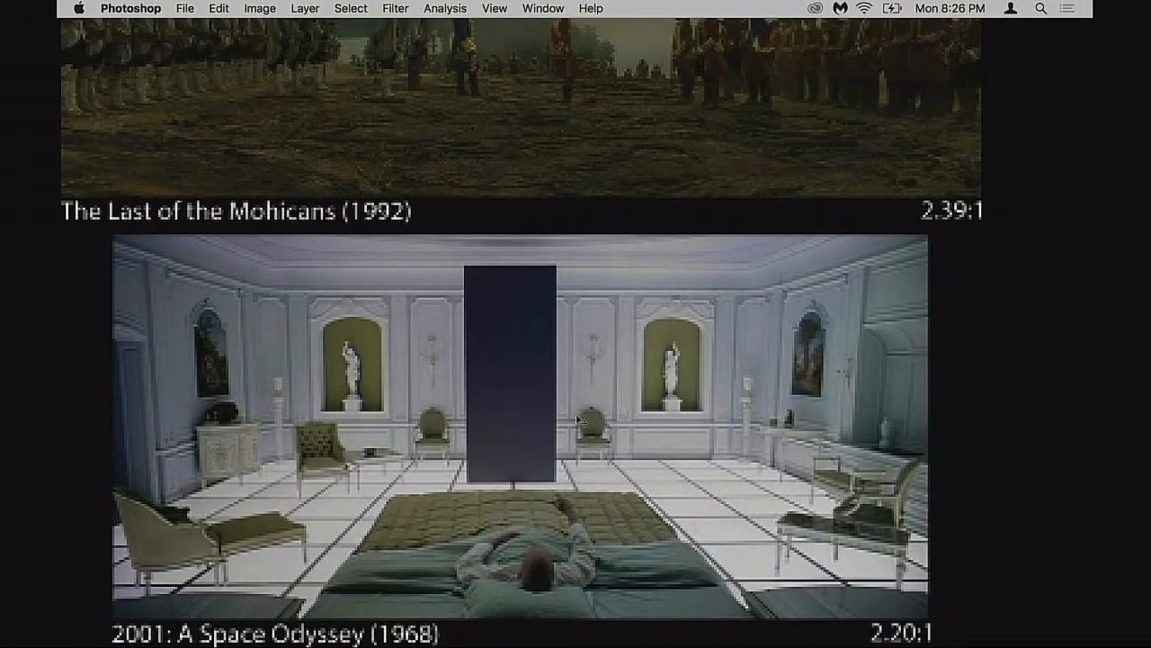
drag(548, 462, 576, 433)
drag(609, 348, 606, 444)
mouse_move(614, 380)
mouse_down()
mouse_move(612, 480)
mouse_move(624, 393)
mouse_up()
Examine The Last of the Mohicans (1992) still and compare its width with the Ben-Hur still above it
mouse_move(620, 468)
mouse_down()
mouse_move(617, 411)
mouse_move(603, 516)
mouse_move(586, 539)
mouse_up()
drag(710, 411, 709, 542)
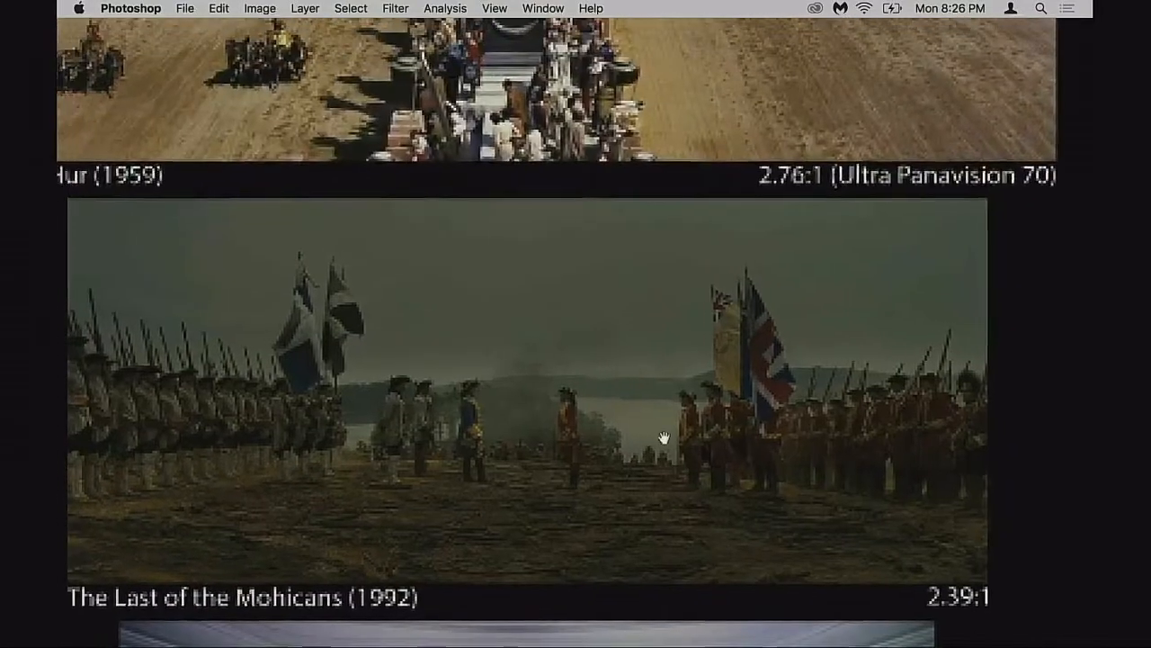
drag(699, 416, 696, 455)
alt+click(699, 462)
drag(707, 526, 680, 371)
drag(687, 437, 666, 425)
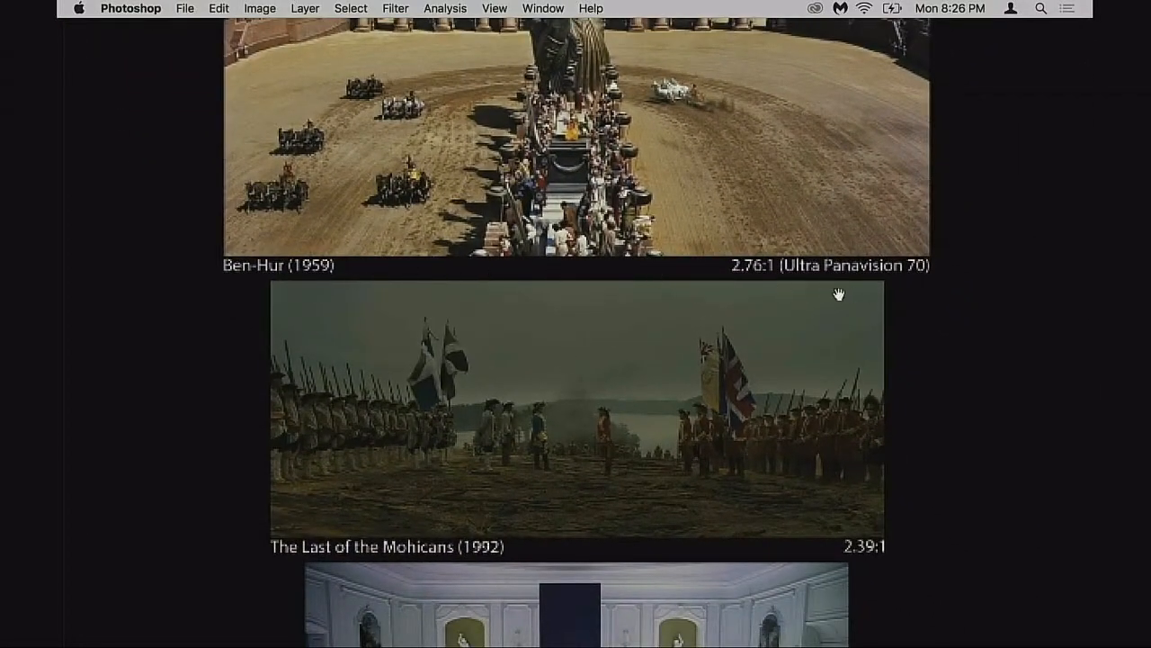
Outline The Grand Budapest Hotel still with a rectangular selection and carry that frame over the wider stills for comparison
scroll(850, 295, down, 10)
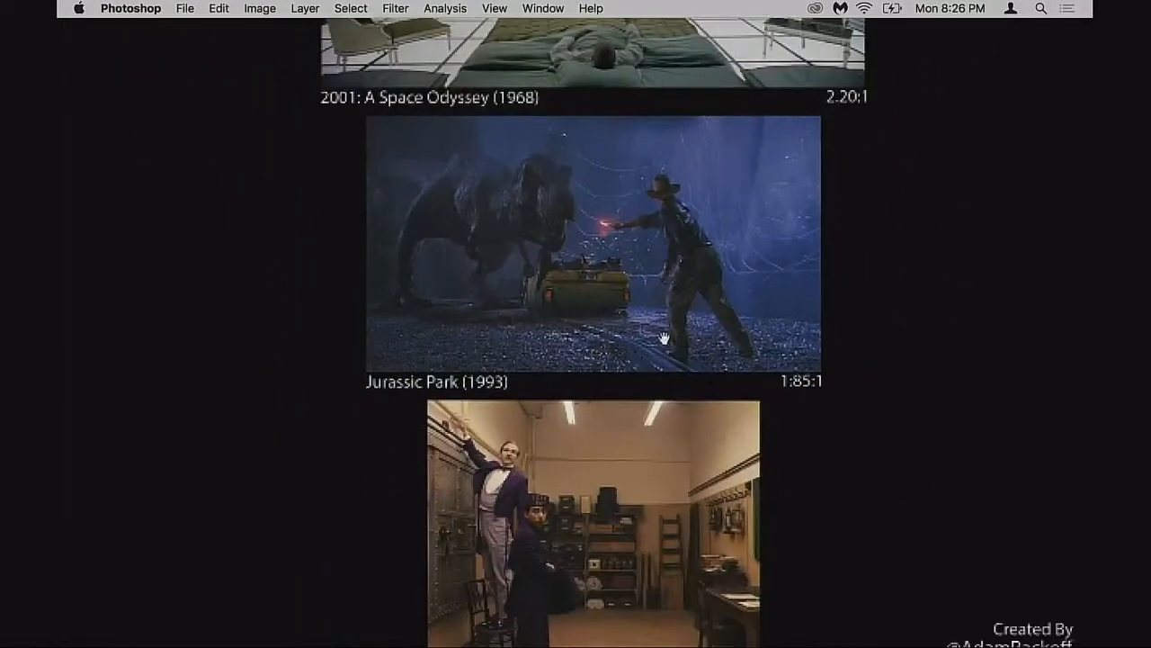
scroll(673, 281, down, 4)
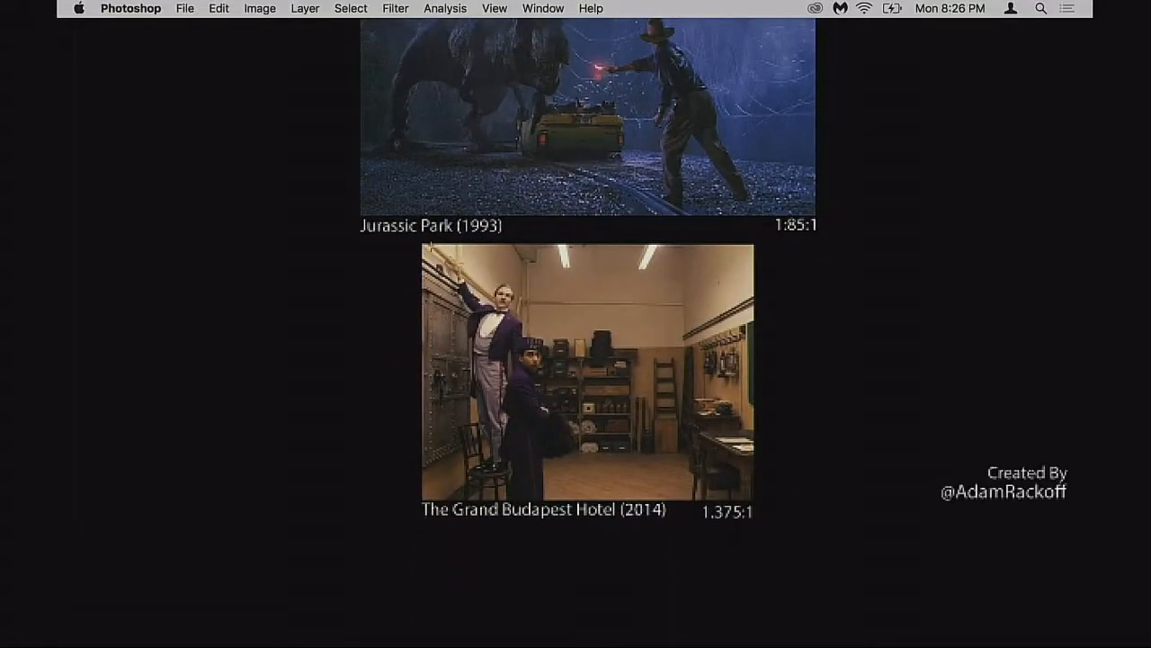
click(587, 376)
drag(669, 478, 752, 502)
scroll(786, 453, up, 3)
drag(598, 462, 619, 272)
drag(616, 279, 621, 555)
drag(610, 612, 604, 352)
drag(602, 360, 579, 634)
drag(578, 630, 585, 355)
drag(580, 371, 553, 629)
drag(553, 623, 555, 356)
drag(559, 341, 562, 519)
drag(562, 499, 500, 229)
drag(564, 256, 569, 197)
drag(555, 226, 541, 481)
drag(566, 423, 574, 306)
mouse_move(561, 326)
mouse_down()
mouse_move(576, 357)
mouse_move(584, 355)
mouse_move(573, 331)
mouse_up()
Mark most of the 2001: A Space Odyssey still with a rectangular selection and shift it over the Ben-Hur still
scroll(572, 331, down, 12)
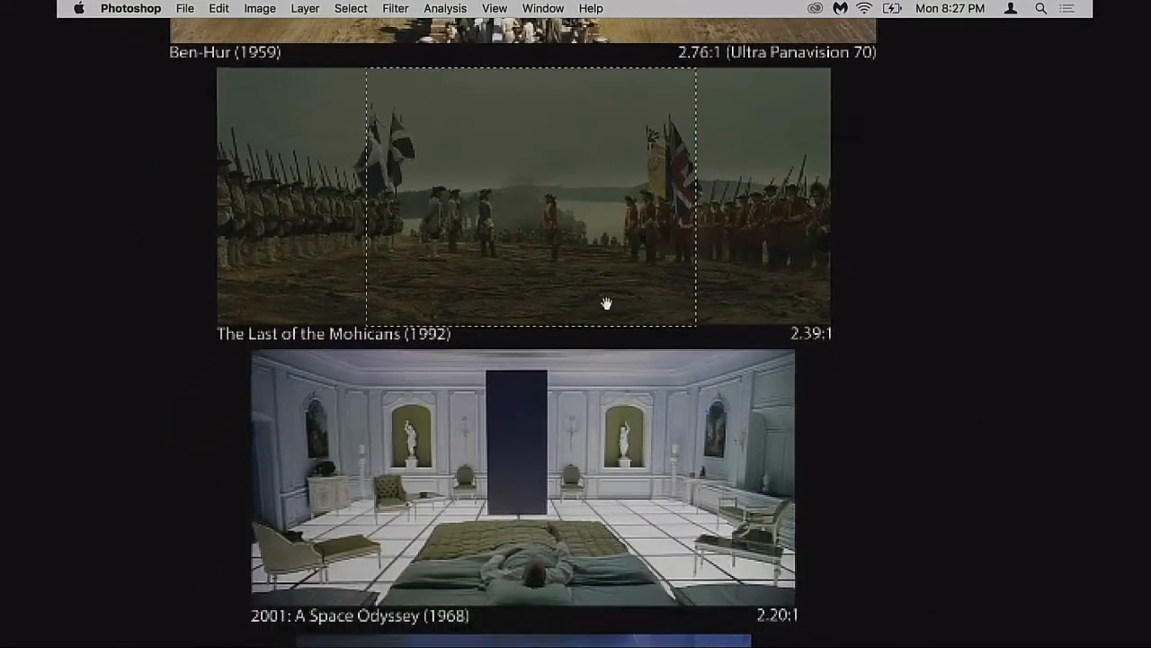
scroll(596, 321, up, 3)
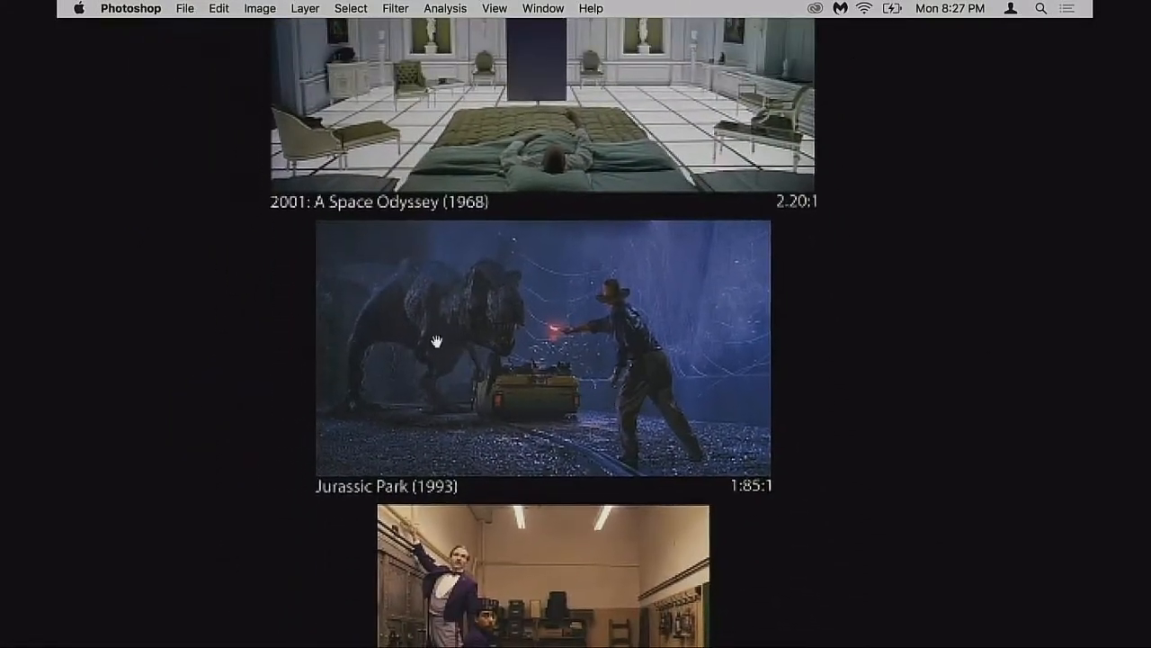
scroll(273, 209, up, 9)
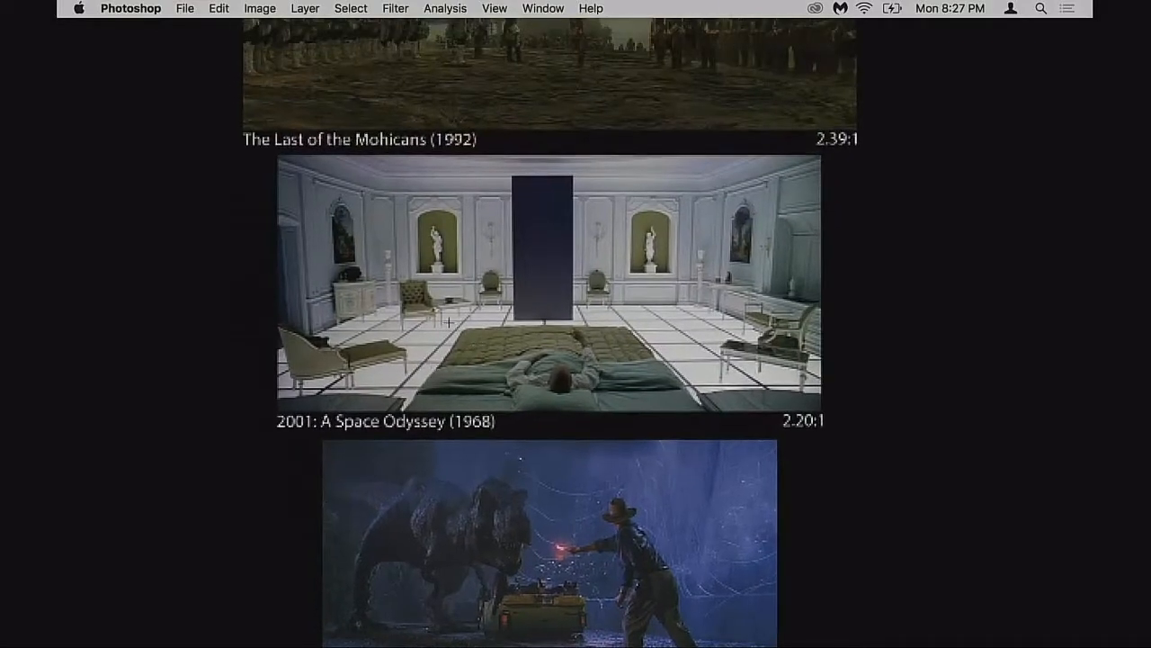
drag(404, 280, 774, 410)
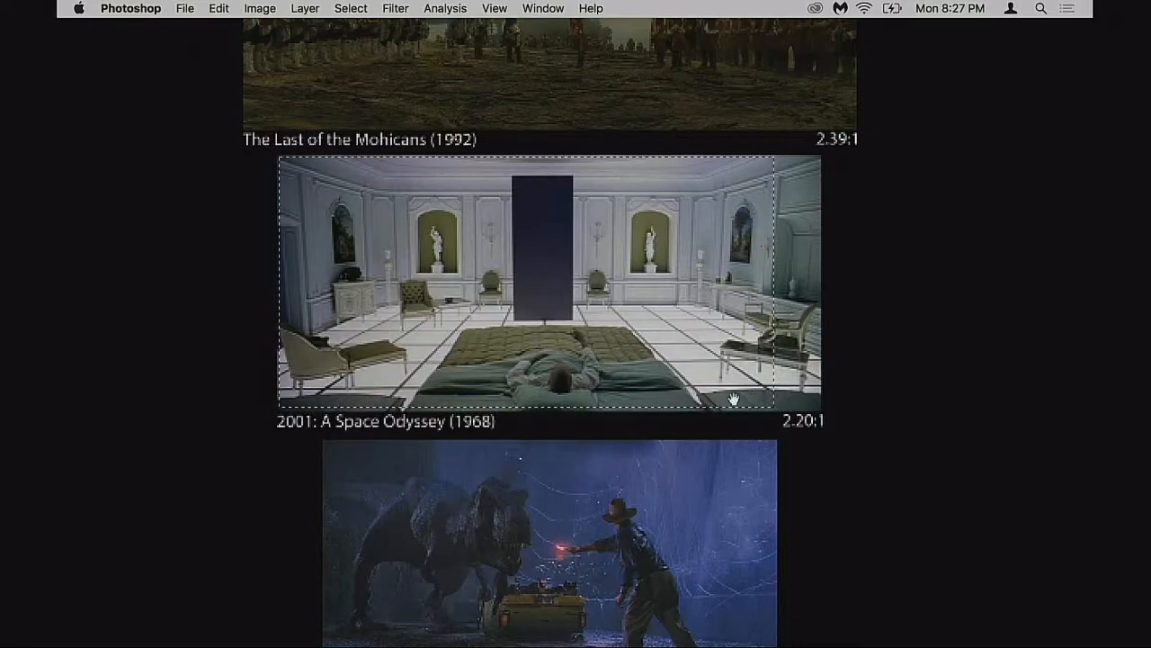
drag(675, 345, 696, 488)
drag(633, 452, 595, 476)
drag(611, 444, 469, 342)
Try to transform the selection to the width of the Ben-Hur still, cancel the transformation, and remove the selection
click(349, 11)
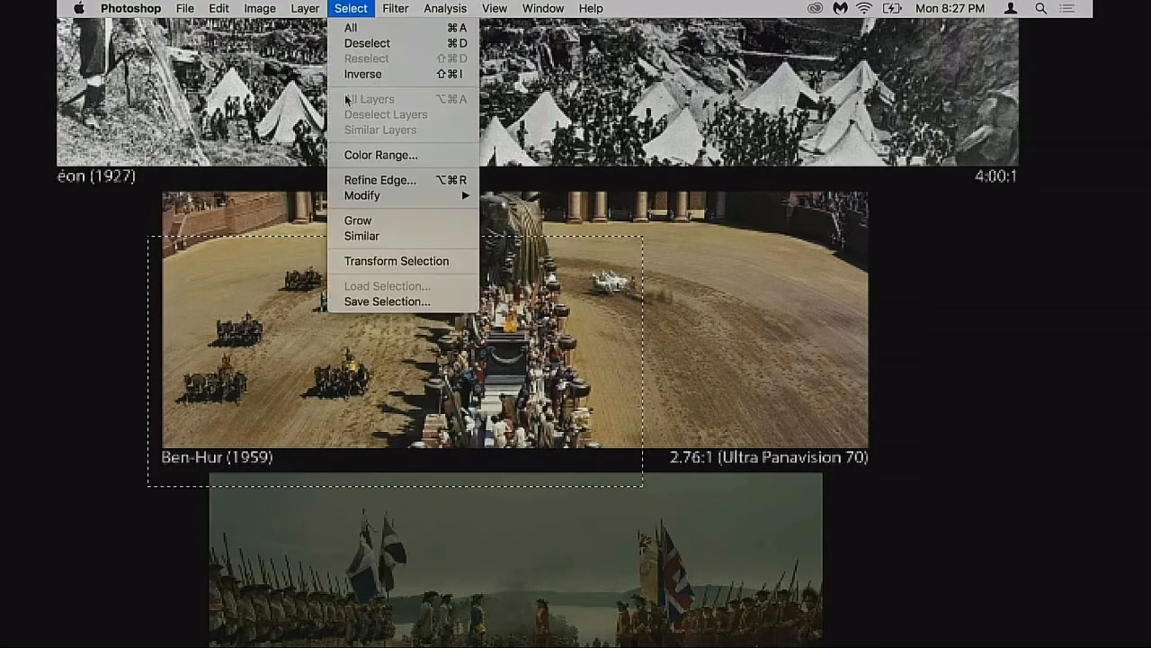
click(389, 260)
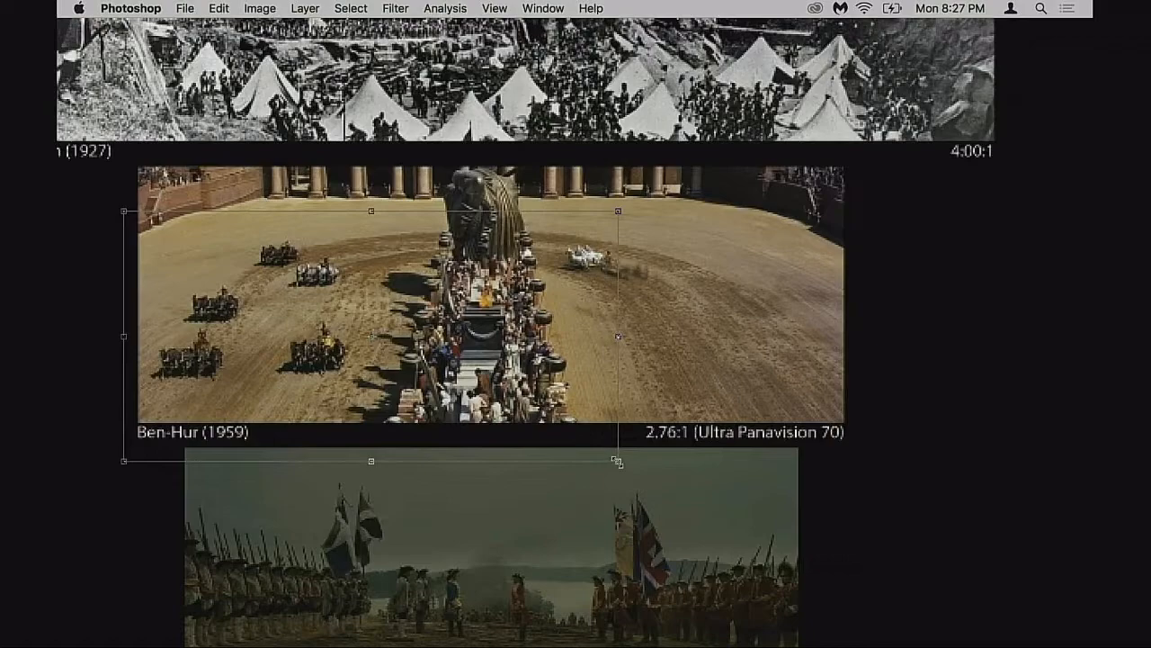
drag(617, 460, 838, 550)
drag(708, 447, 711, 394)
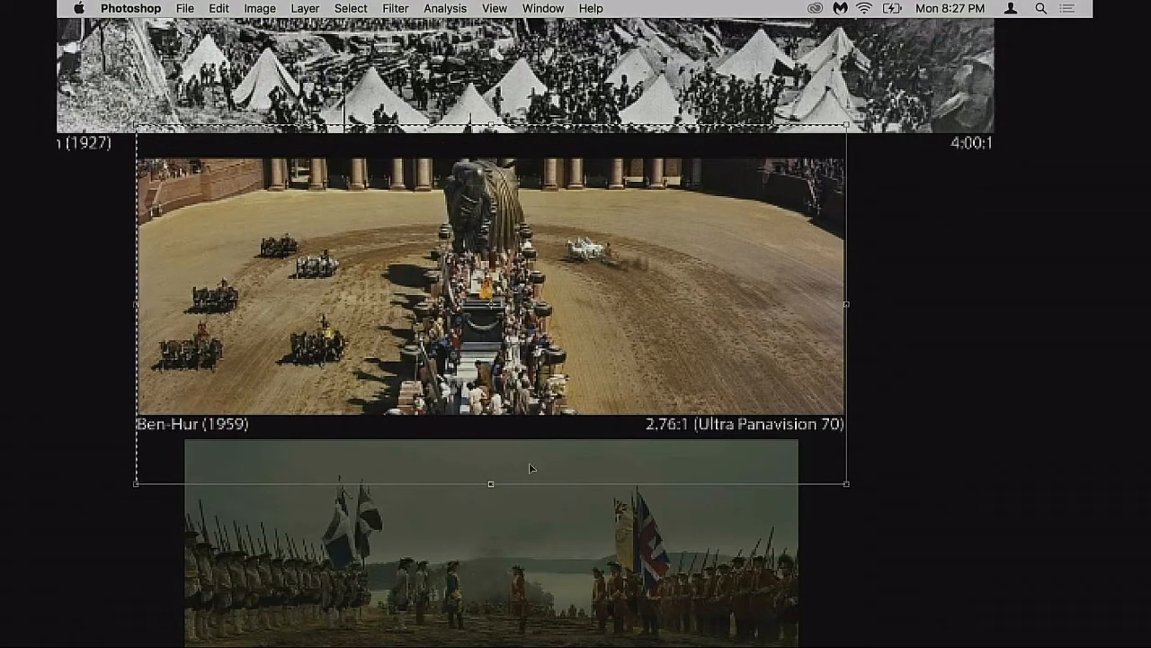
key(Escape)
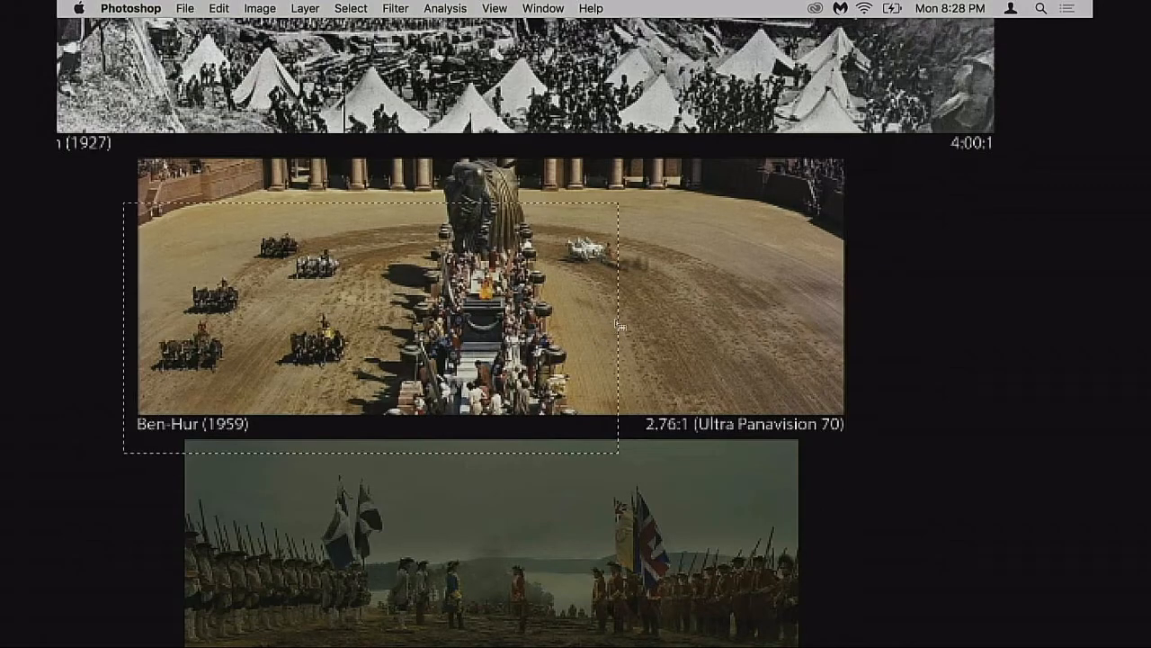
key(super+d)
Examine the full width of the Napoléon (1927) panorama and its aspect-ratio label
drag(541, 225, 541, 442)
drag(557, 359, 542, 431)
drag(718, 446, 726, 437)
drag(659, 422, 627, 426)
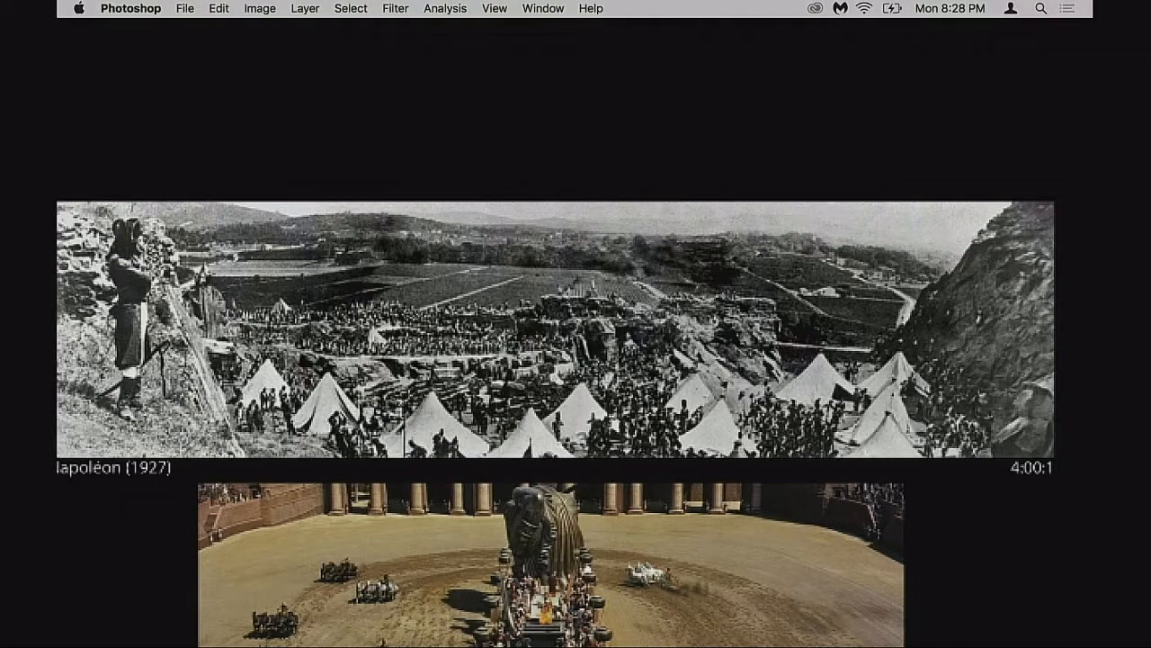
drag(610, 395, 613, 365)
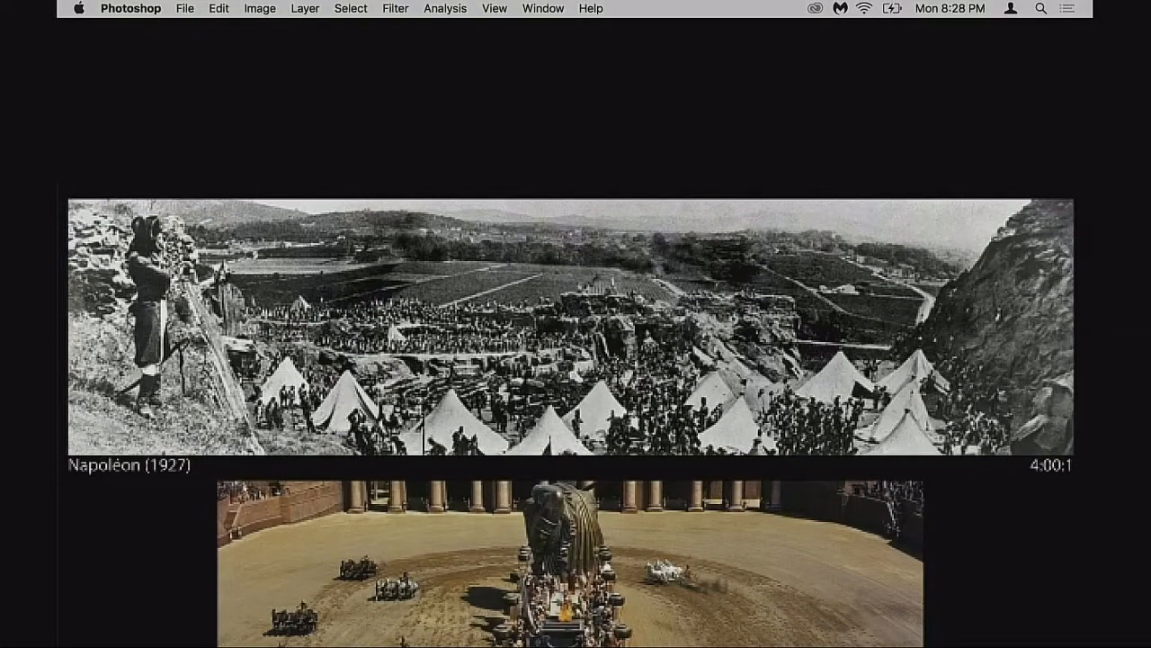
drag(576, 400, 571, 419)
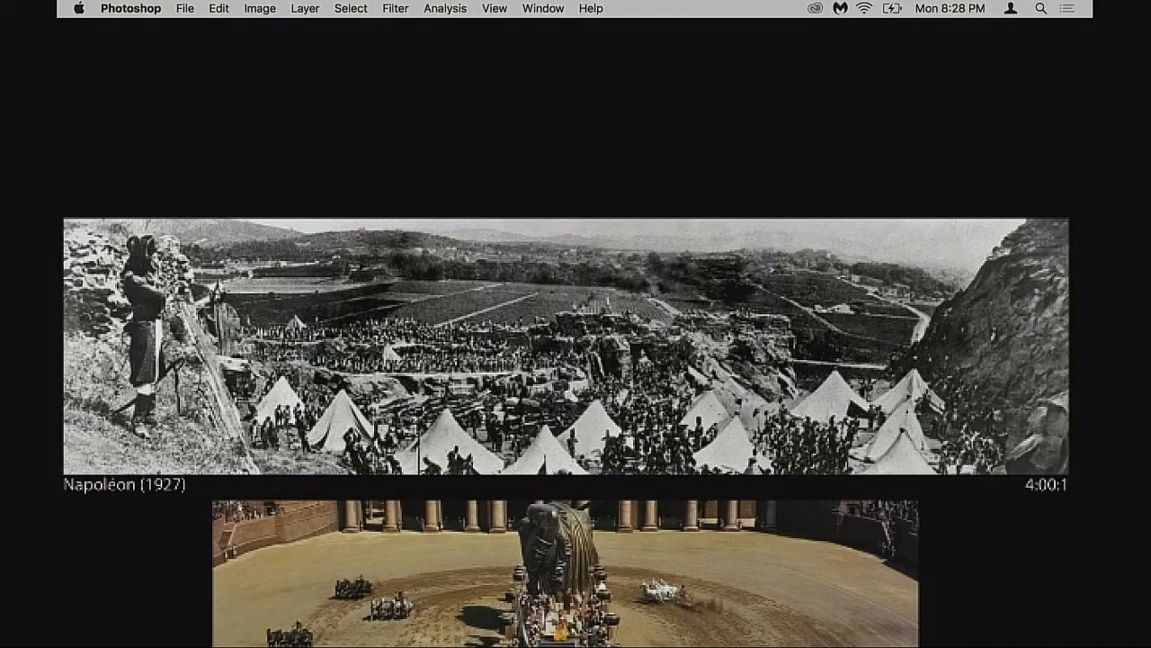
Mark about a third of the Napoléon (1927) panorama with a full-height rectangular selection and shift it across the picture for comparison
drag(498, 408, 574, 386)
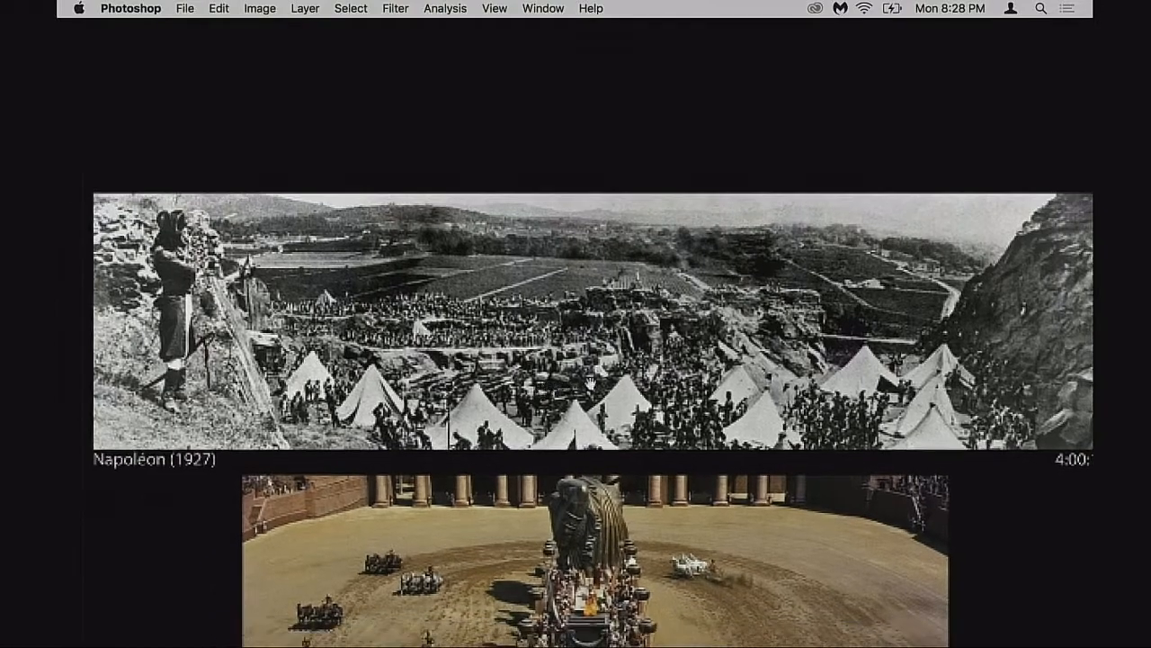
drag(428, 376, 464, 374)
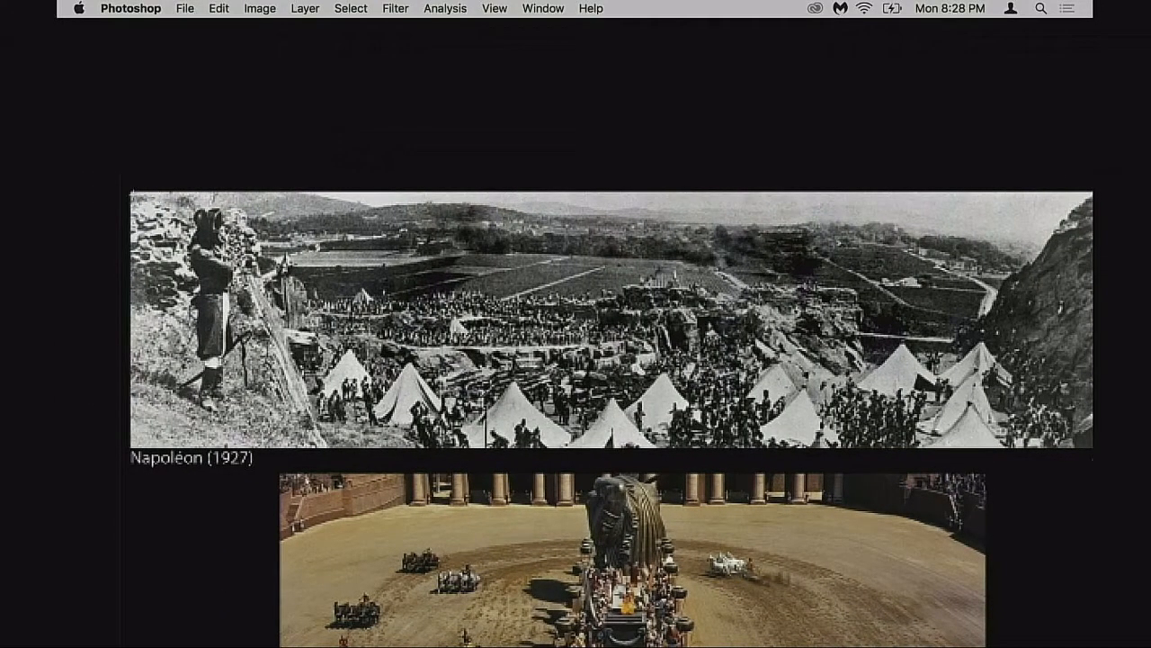
drag(333, 396, 446, 447)
drag(360, 360, 679, 368)
drag(665, 364, 587, 366)
drag(558, 366, 904, 356)
drag(830, 376, 622, 403)
drag(727, 332, 563, 337)
drag(526, 400, 851, 403)
drag(852, 403, 663, 401)
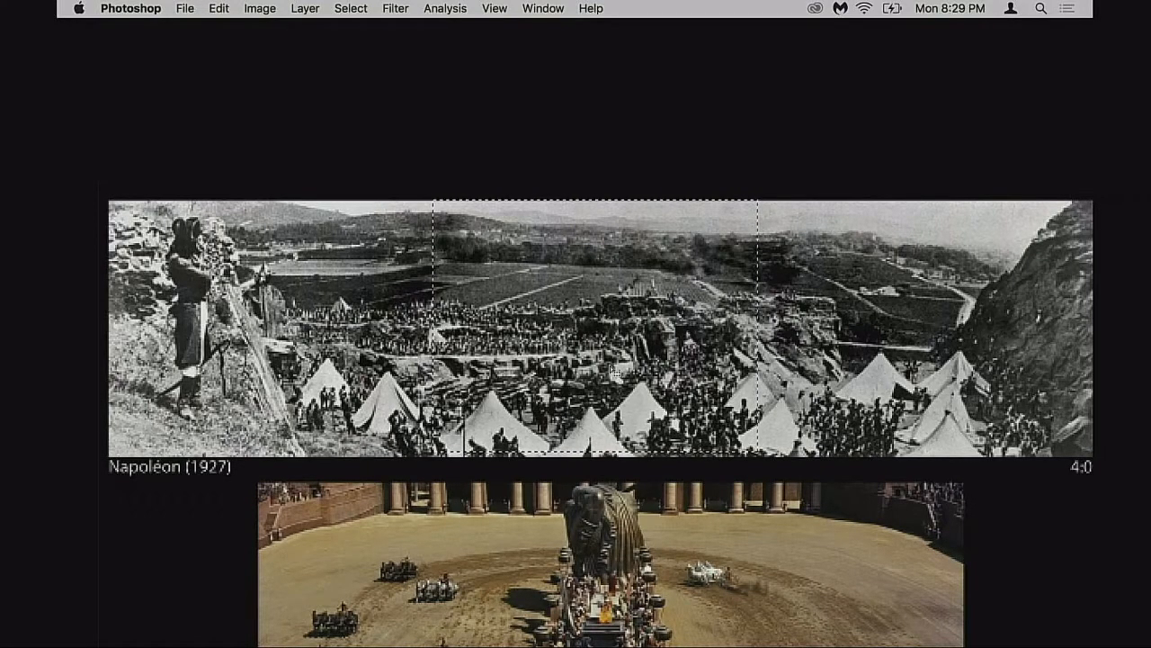
Examine the Napoléon panorama's full extent and 4:00:1 label, and compare it with the Ben-Hur, Last of the Mohicans and 2001 stills beneath it
drag(623, 334, 659, 337)
mouse_move(730, 359)
mouse_down()
mouse_move(658, 359)
mouse_move(726, 365)
mouse_up()
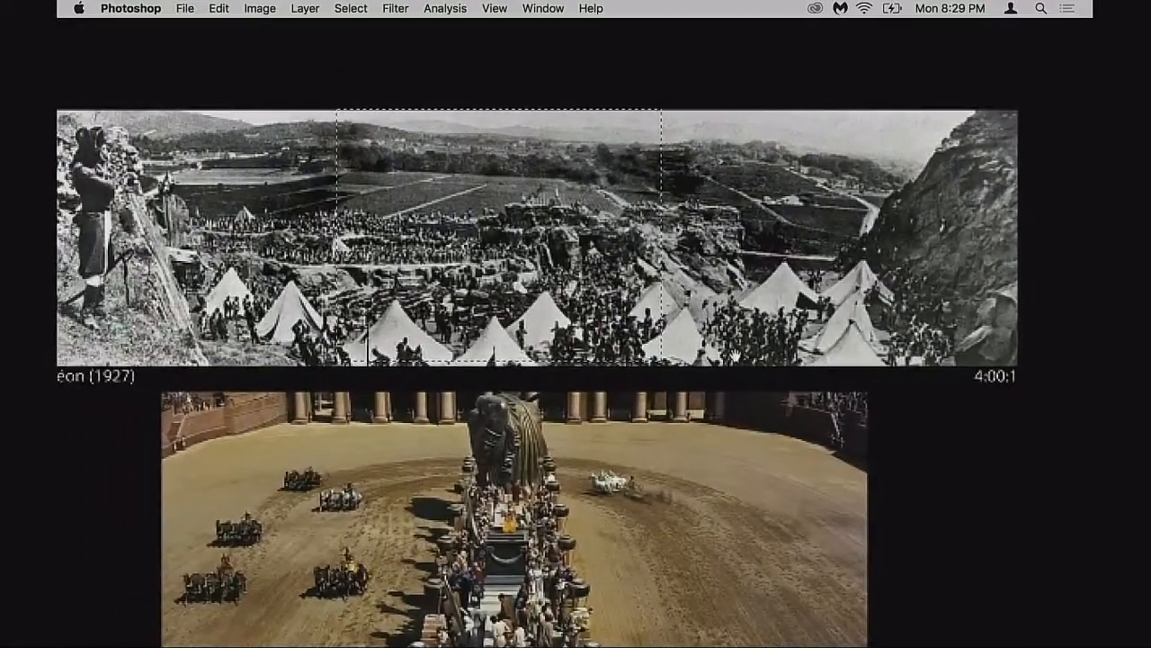
drag(843, 332, 744, 420)
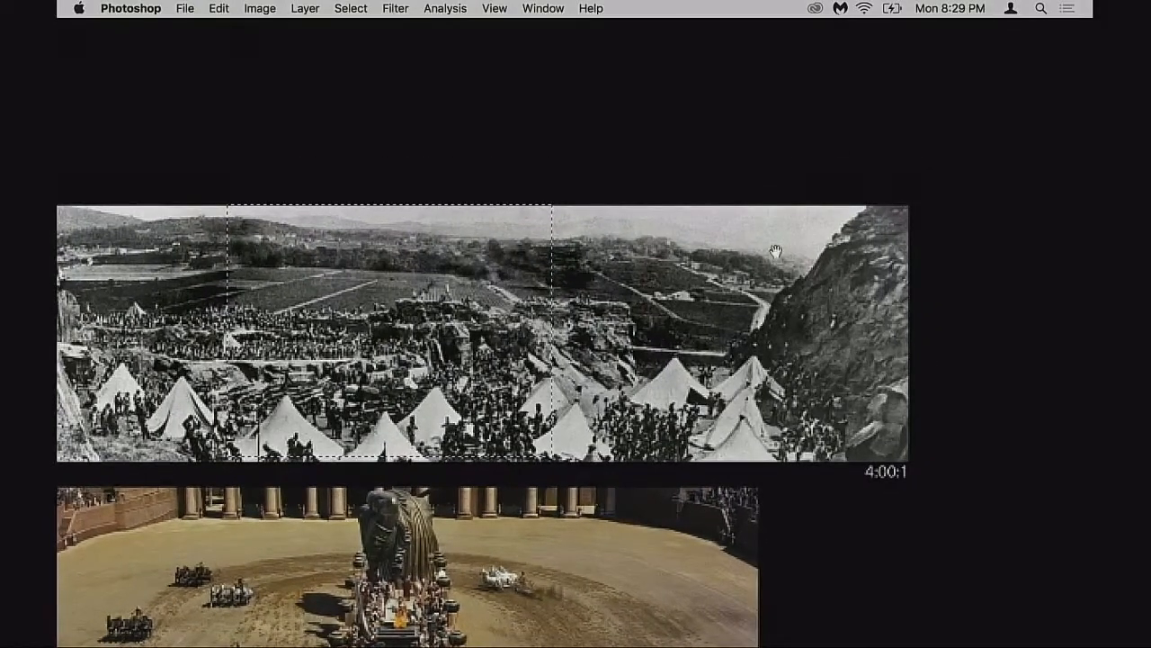
drag(799, 244, 810, 294)
drag(820, 358, 762, 313)
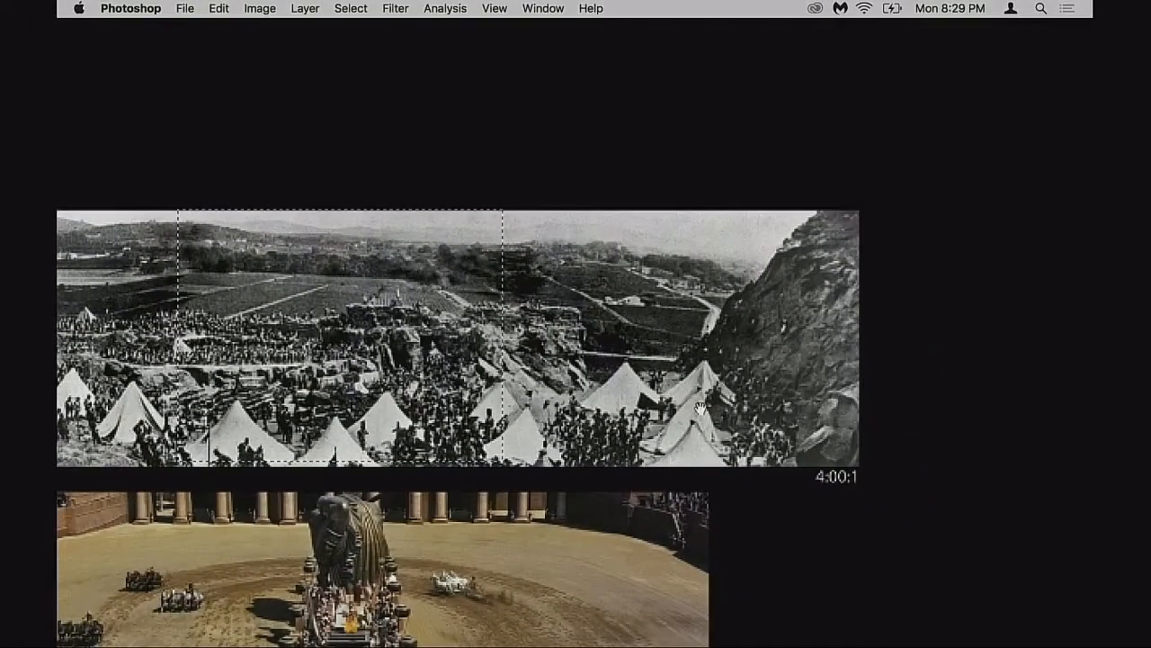
key(super+space)
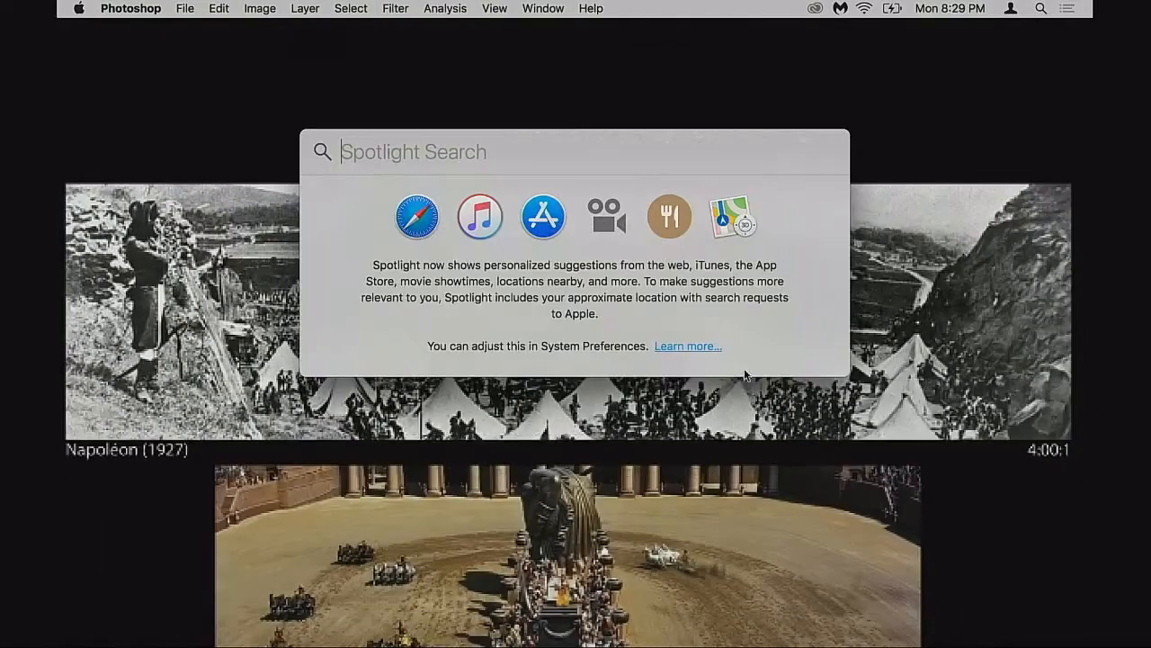
key(Escape)
scroll(689, 396, down, 3)
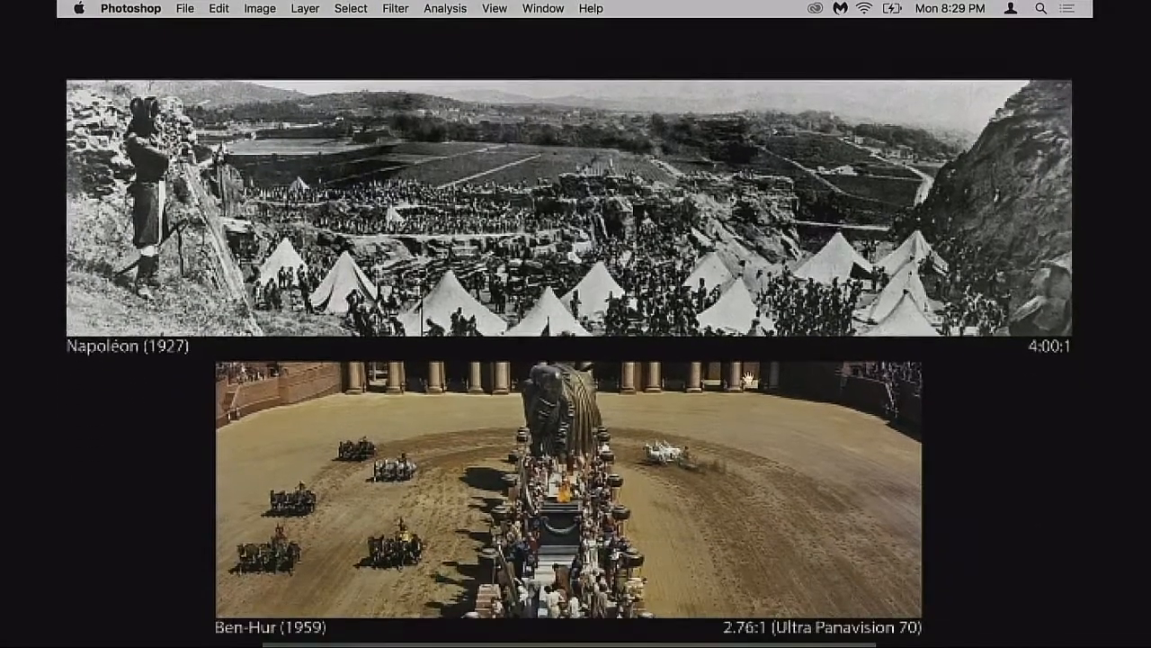
scroll(690, 420, down, 4)
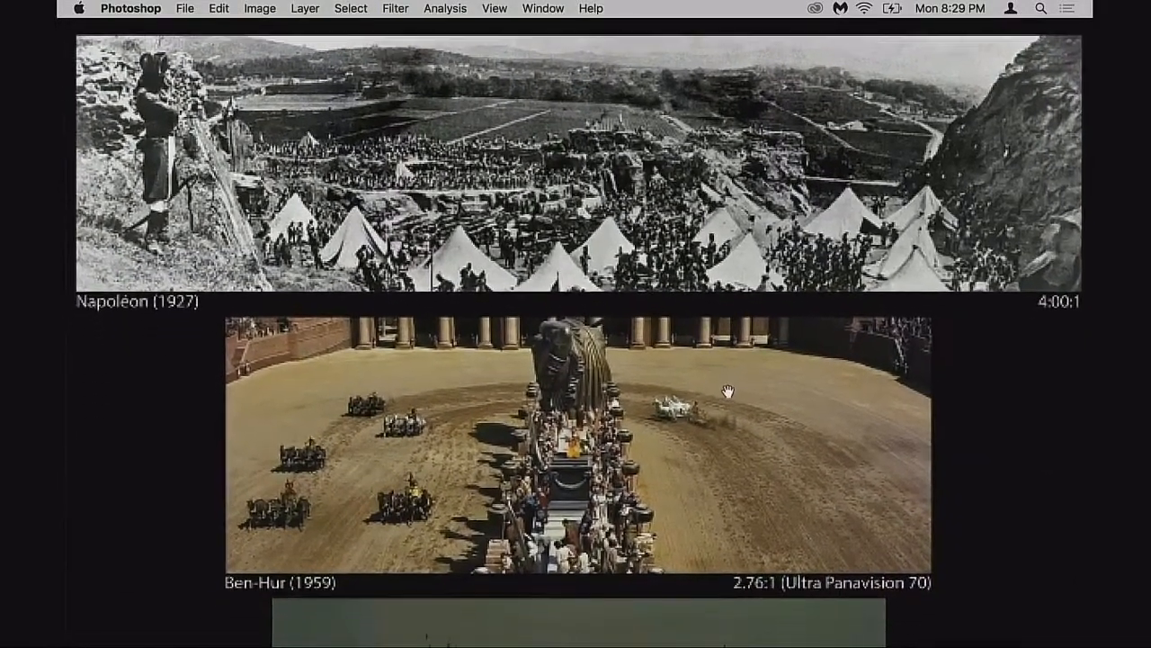
scroll(724, 369, down, 10)
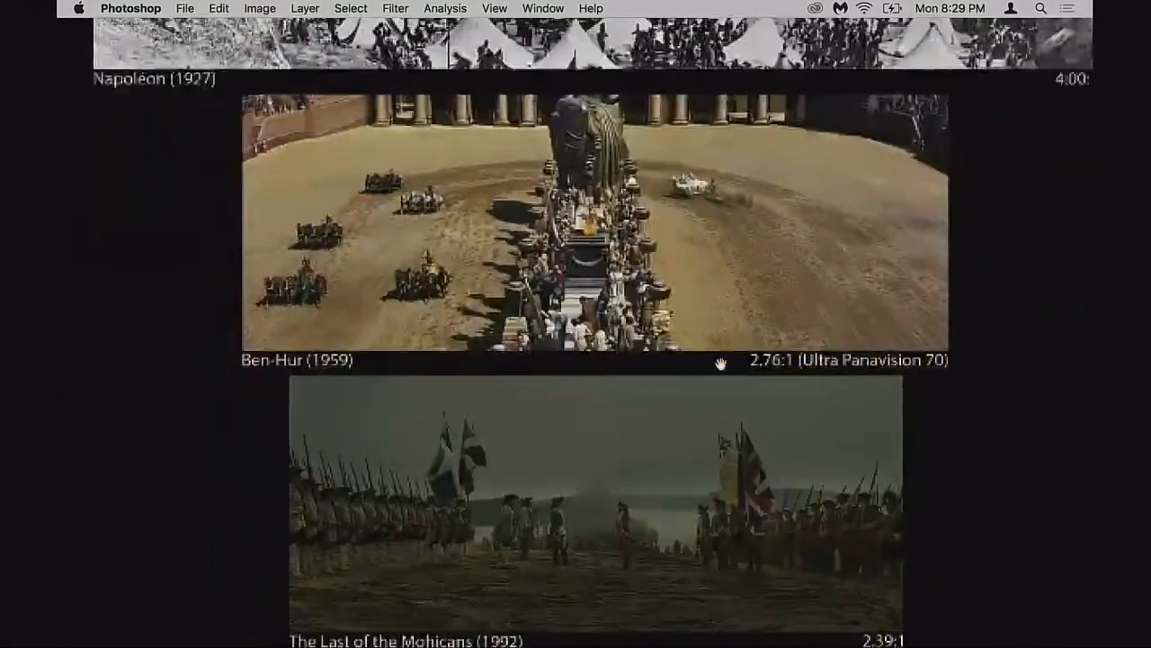
scroll(715, 317, down, 6)
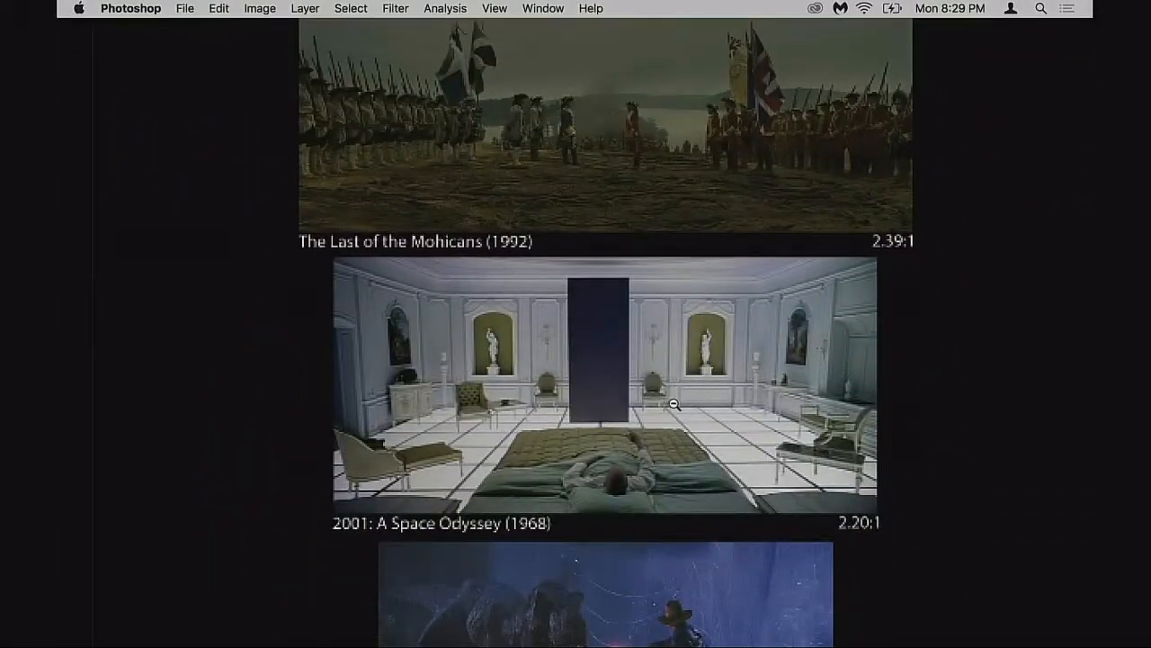
Bring the aspect-ratio chart back into a floating window at 66.7% zoom and enlarge the window until the chart's full width fits
alt+click(674, 405)
alt+click(675, 405)
alt+click(675, 405)
drag(725, 440, 670, 393)
key(super+w)
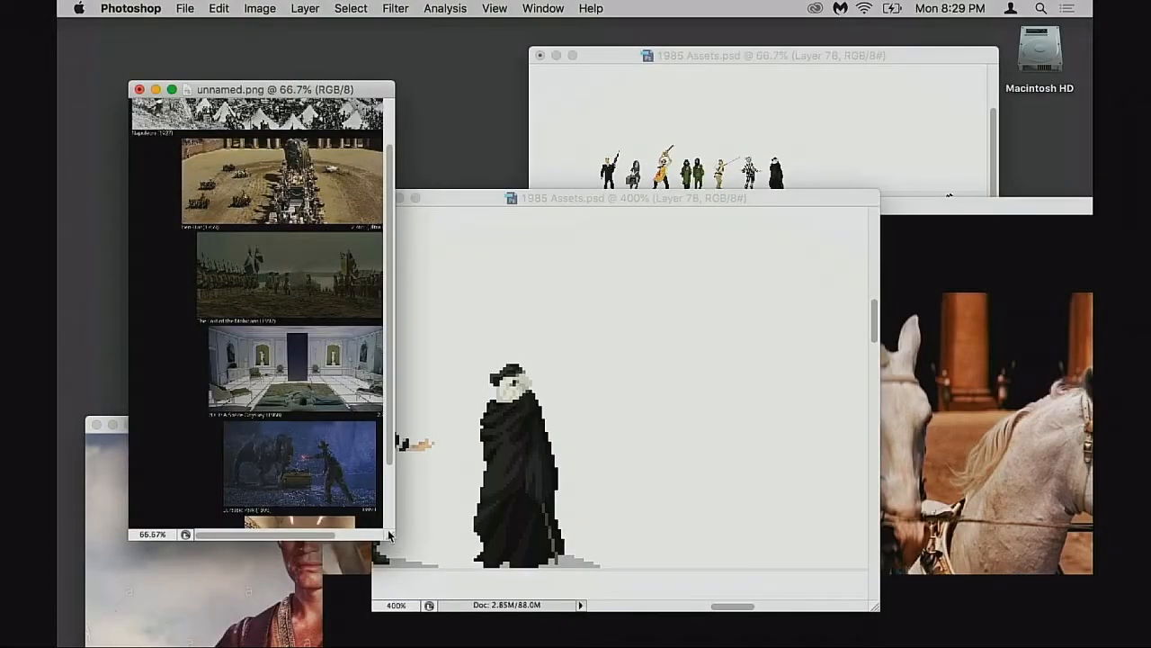
drag(389, 536, 788, 624)
drag(478, 414, 502, 461)
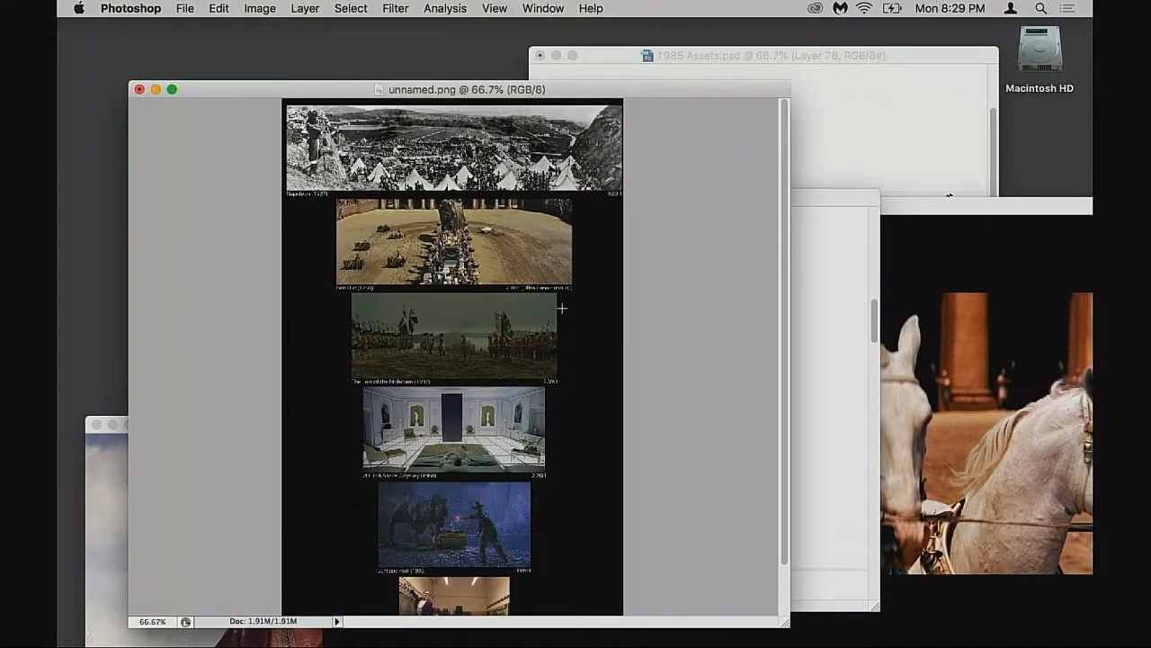
drag(556, 95, 532, 78)
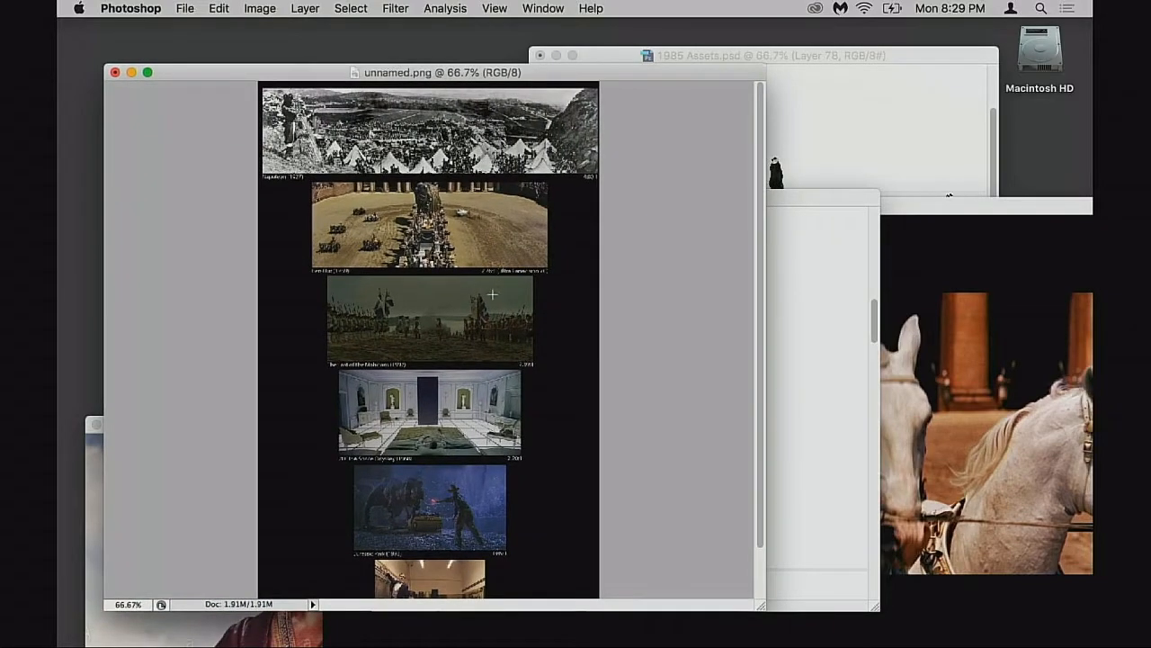
Magnify the chart to 200% around the Ben-Hur still and widen its window until the whole still fits
click(435, 266)
click(433, 337)
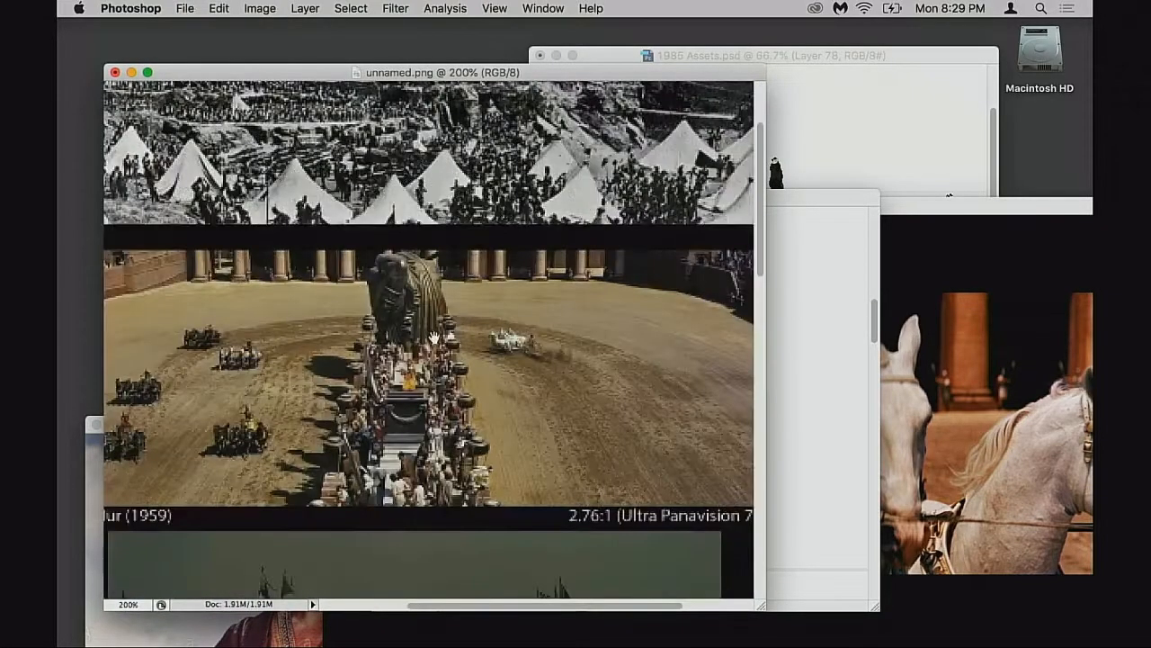
drag(763, 608, 956, 609)
drag(506, 426, 561, 429)
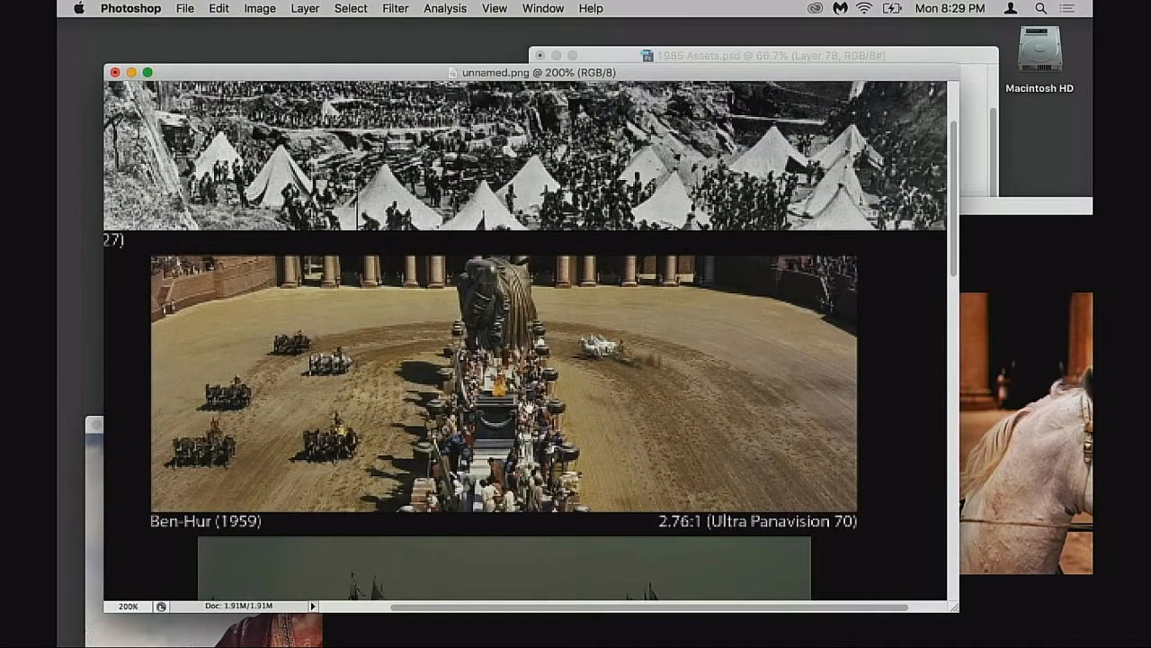
Compare the widths and aspect-ratio labels of the Ben-Hur (1959) and The Last of the Mohicans (1992) stills
drag(527, 406, 589, 407)
scroll(589, 430, down, 5)
scroll(608, 424, down, 2)
scroll(624, 419, up, 5)
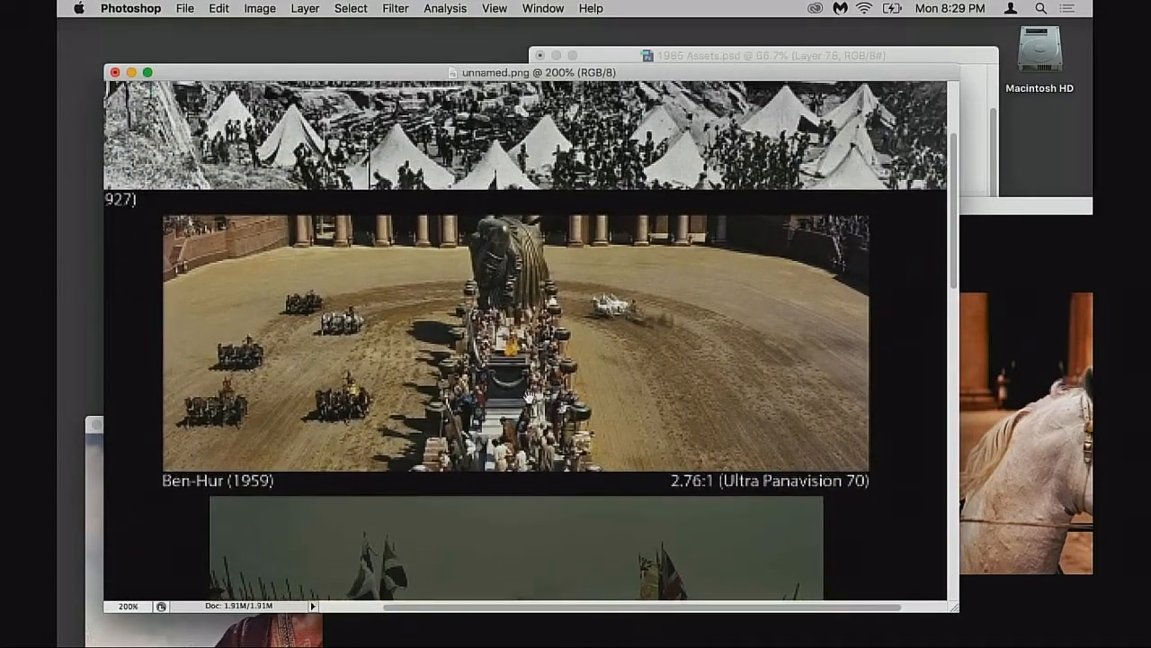
scroll(314, 331, up, 5)
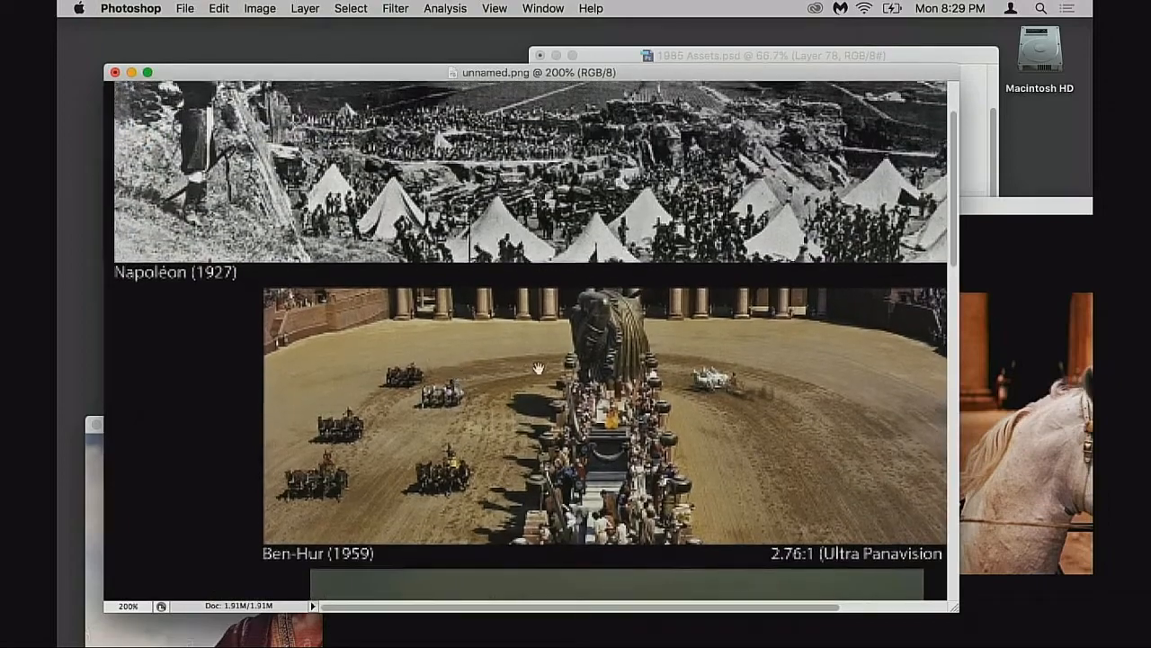
scroll(504, 428, down, 9)
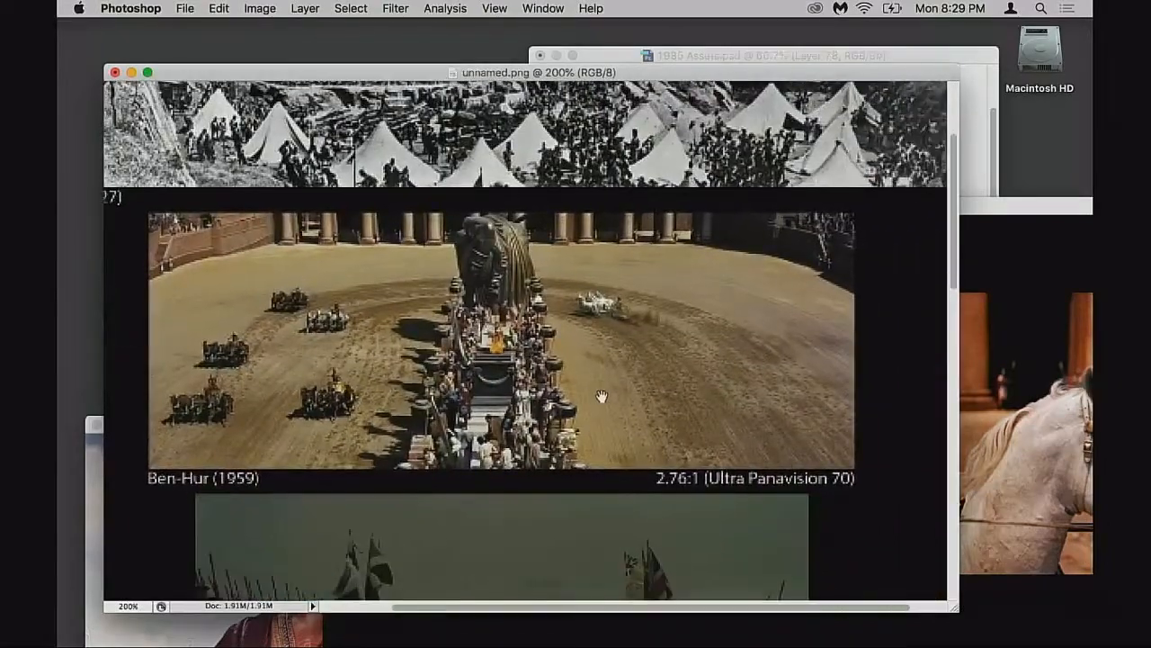
scroll(545, 373, down, 2)
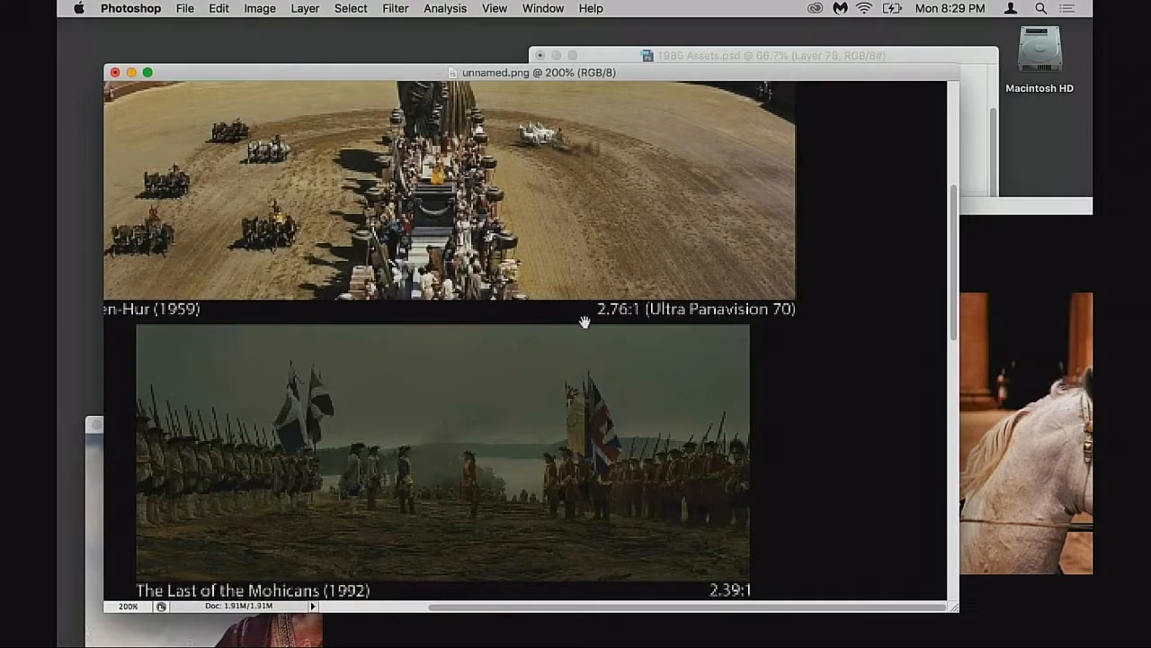
scroll(584, 322, up, 3)
scroll(549, 297, left, 4)
scroll(522, 269, down, 8)
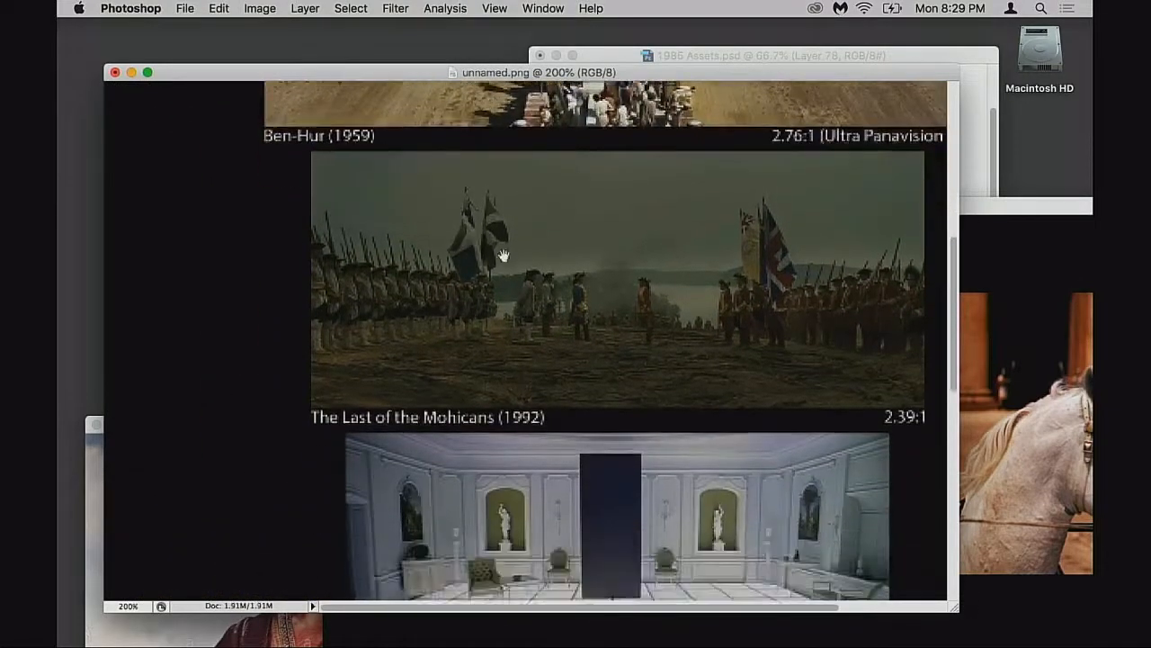
scroll(504, 257, down, 1)
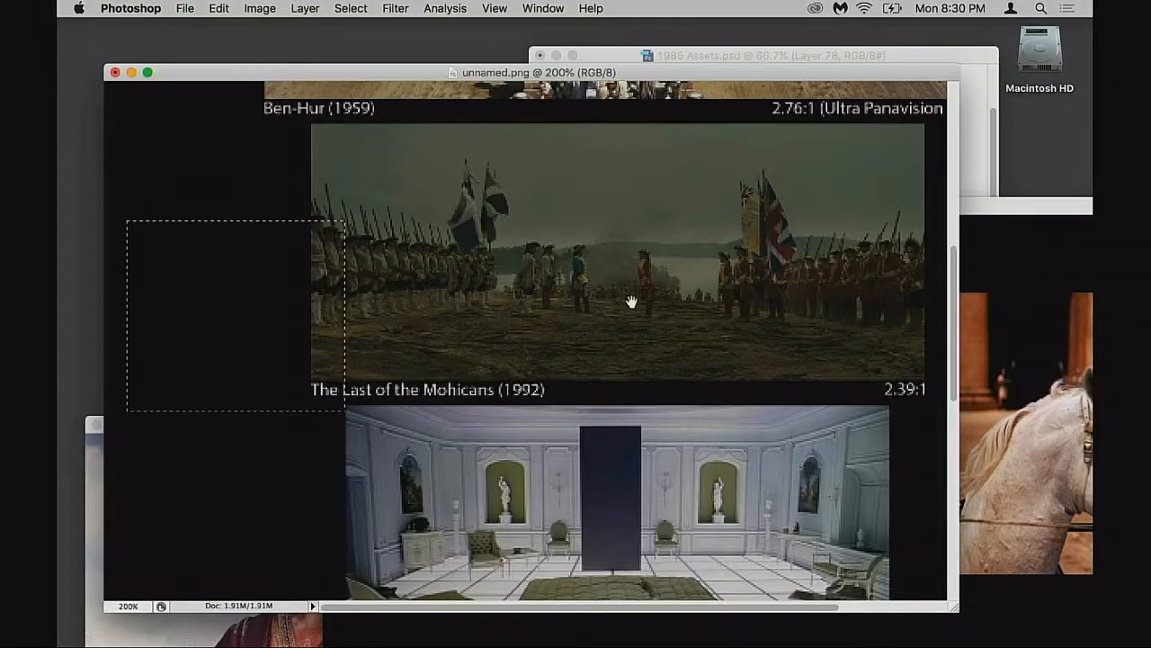
Outline the entire Ben-Hur still with a rectangular selection
scroll(631, 302, up, 5)
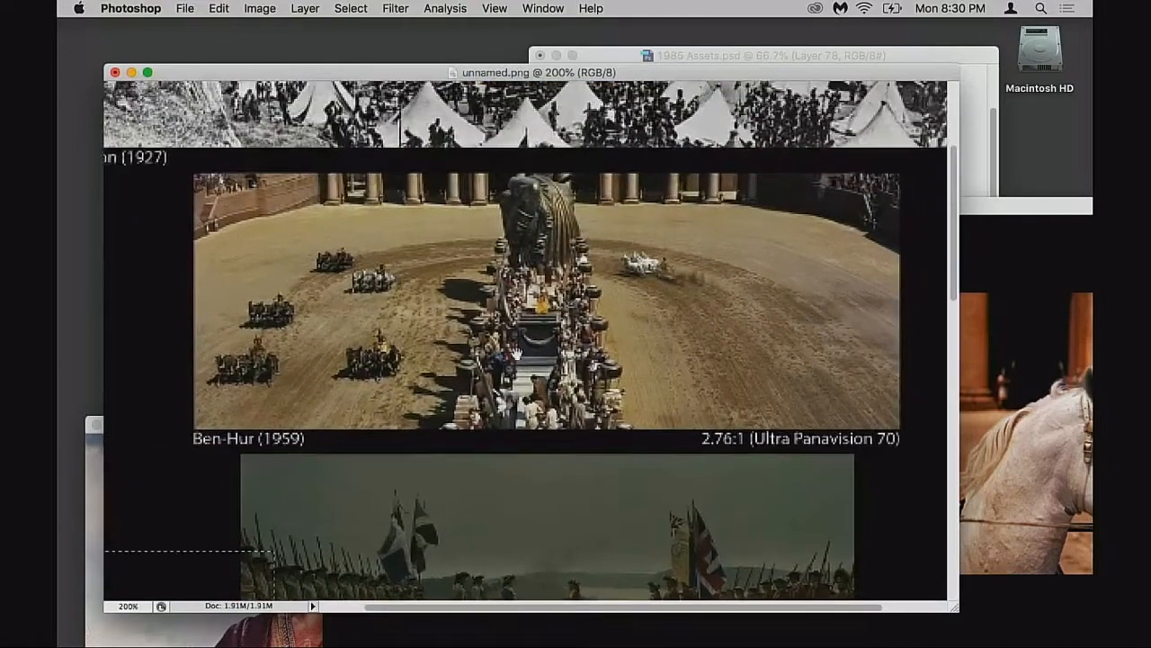
scroll(505, 241, right, 2)
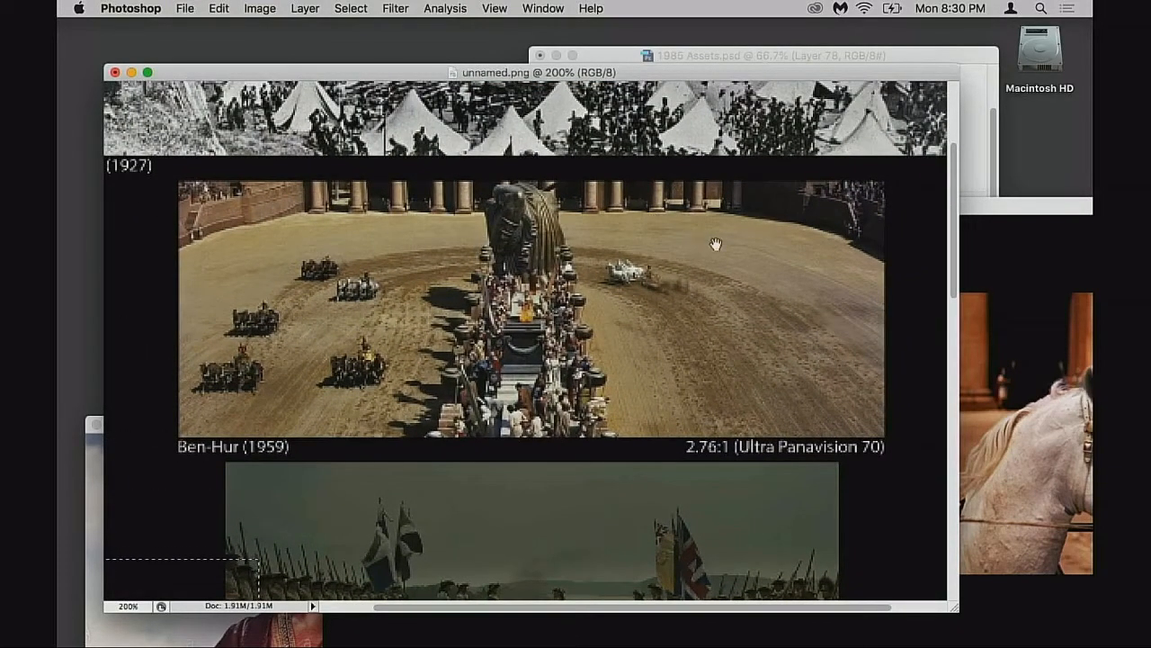
scroll(716, 244, right, 4)
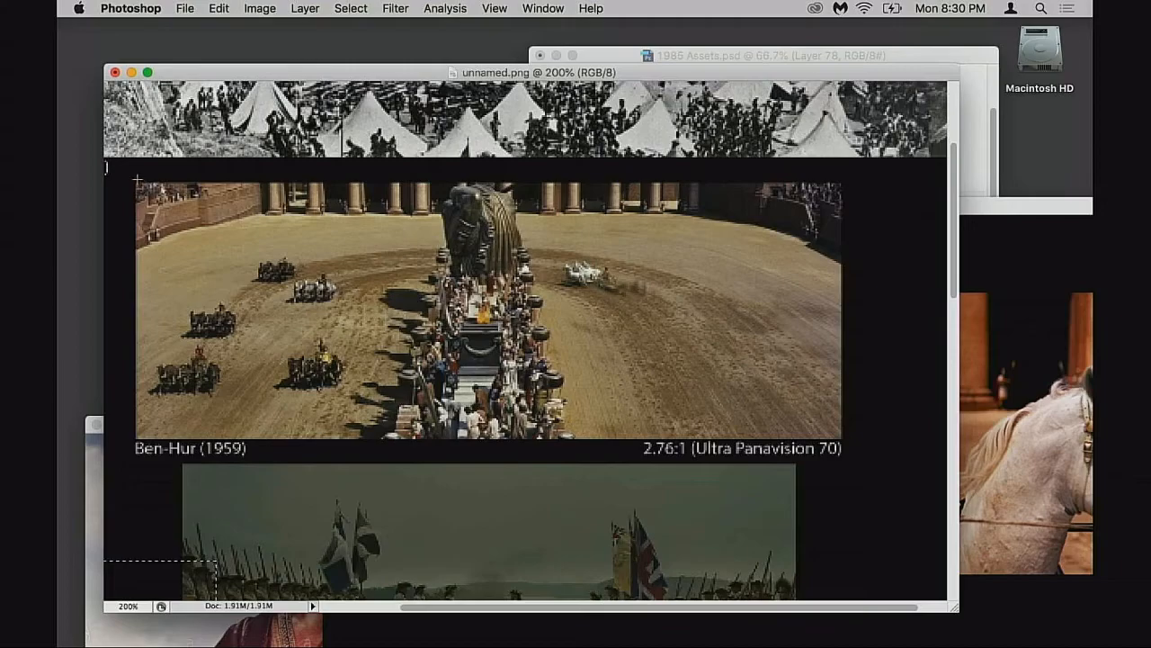
drag(810, 441, 844, 442)
key(space)
Mark a rectangular selection over the black margin and the left part of The Last of the Mohicans still
drag(631, 426, 749, 322)
scroll(710, 335, down, 4)
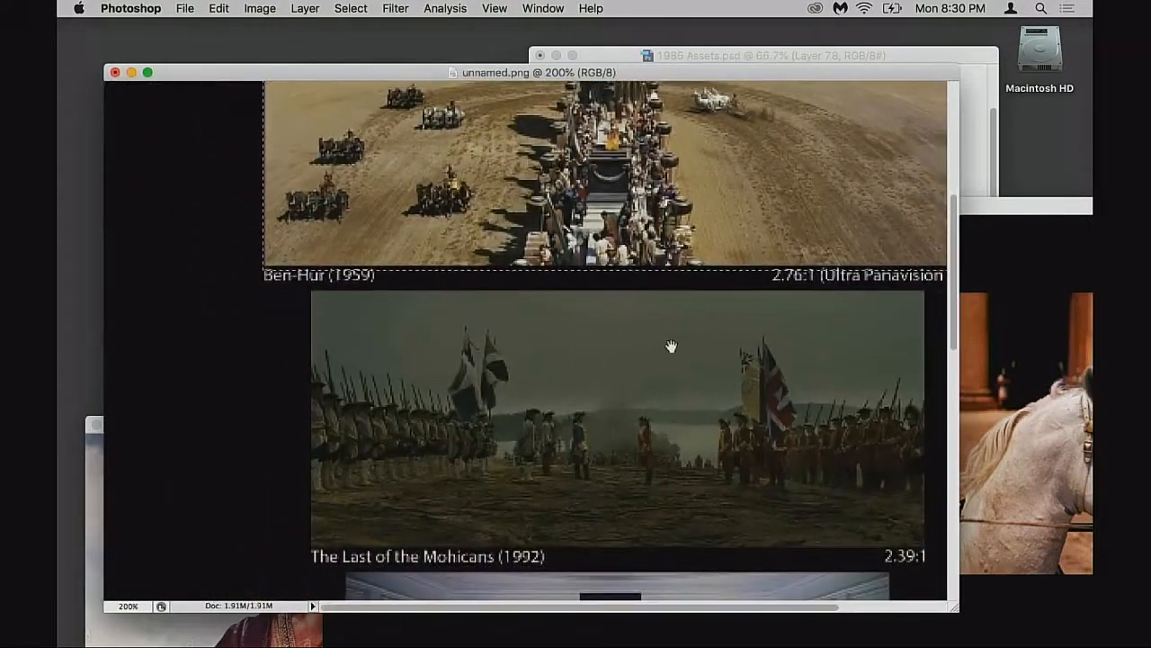
scroll(624, 399, up, 8)
drag(593, 453, 528, 443)
drag(722, 381, 771, 297)
drag(134, 305, 239, 415)
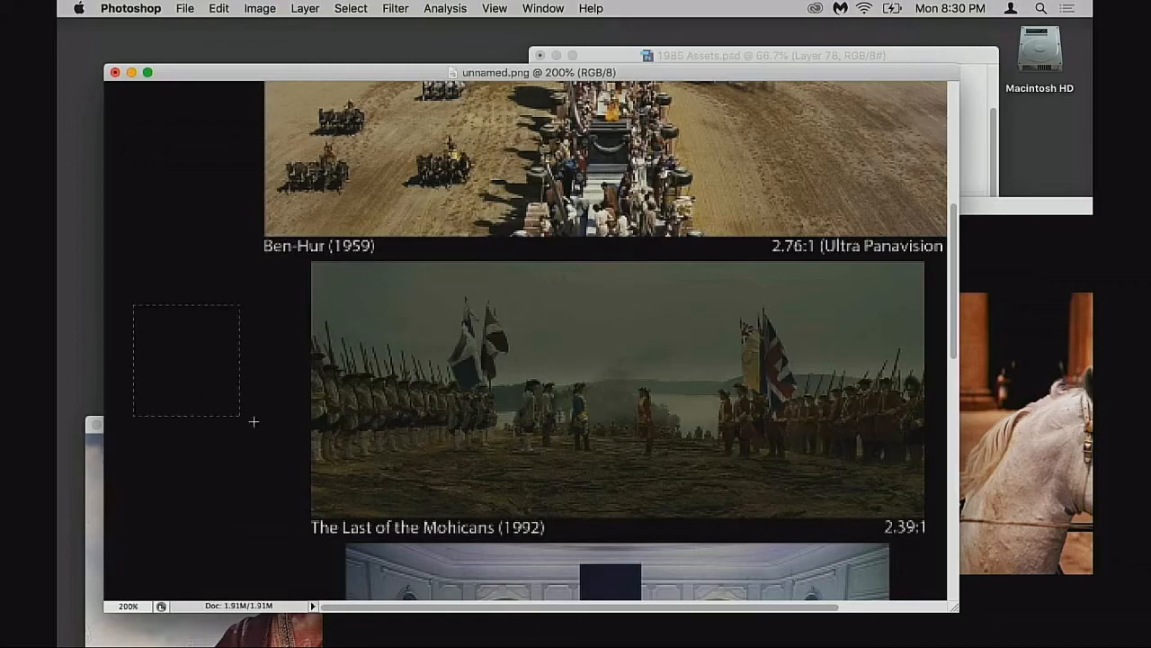
drag(415, 481, 429, 505)
drag(586, 348, 568, 417)
Move the chart and portrait windows aside and bring the chariot photo unnamed-1.jpg to the front, centred in the workspace
drag(741, 394, 583, 392)
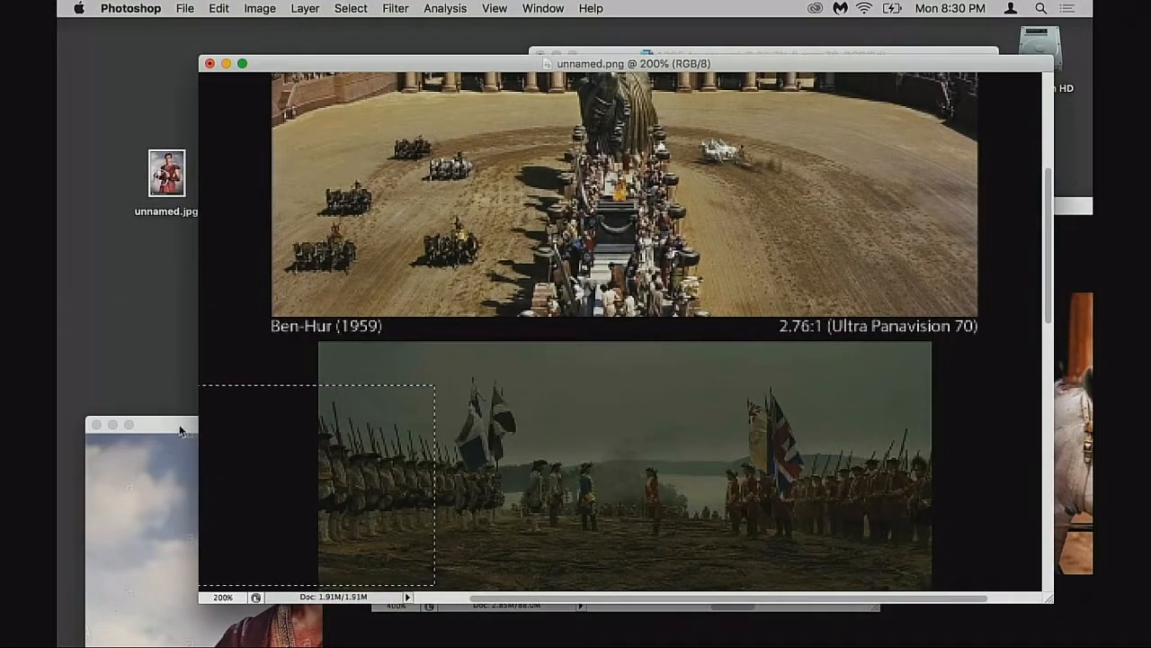
drag(178, 427, 154, 434)
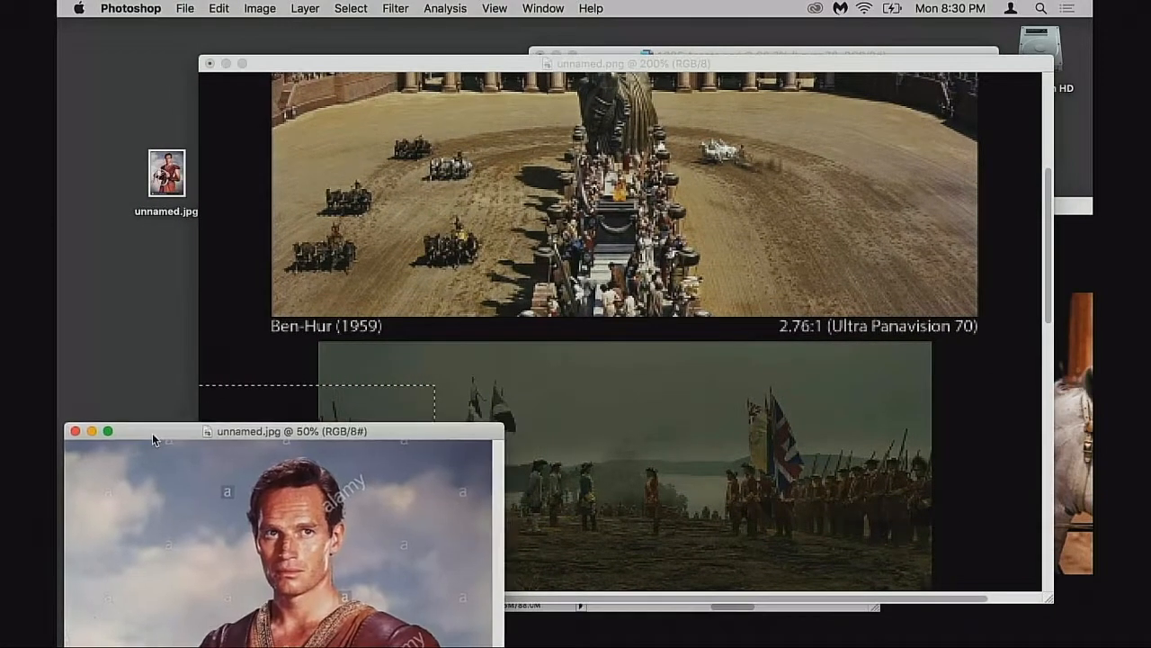
click(405, 38)
key(super+n)
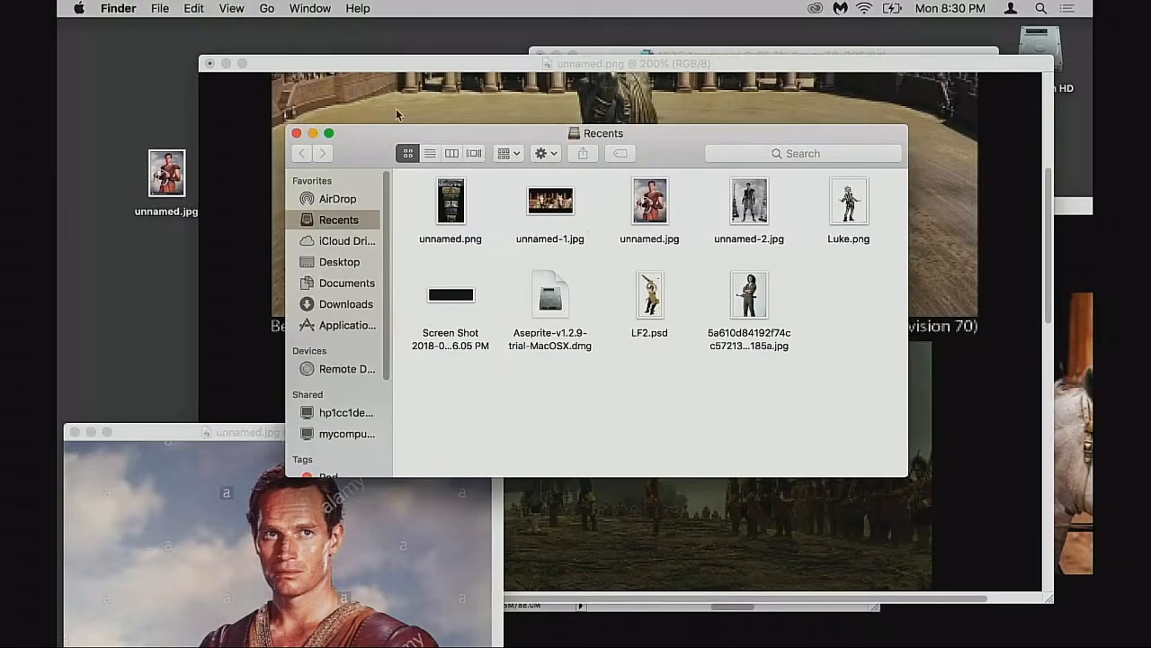
click(327, 556)
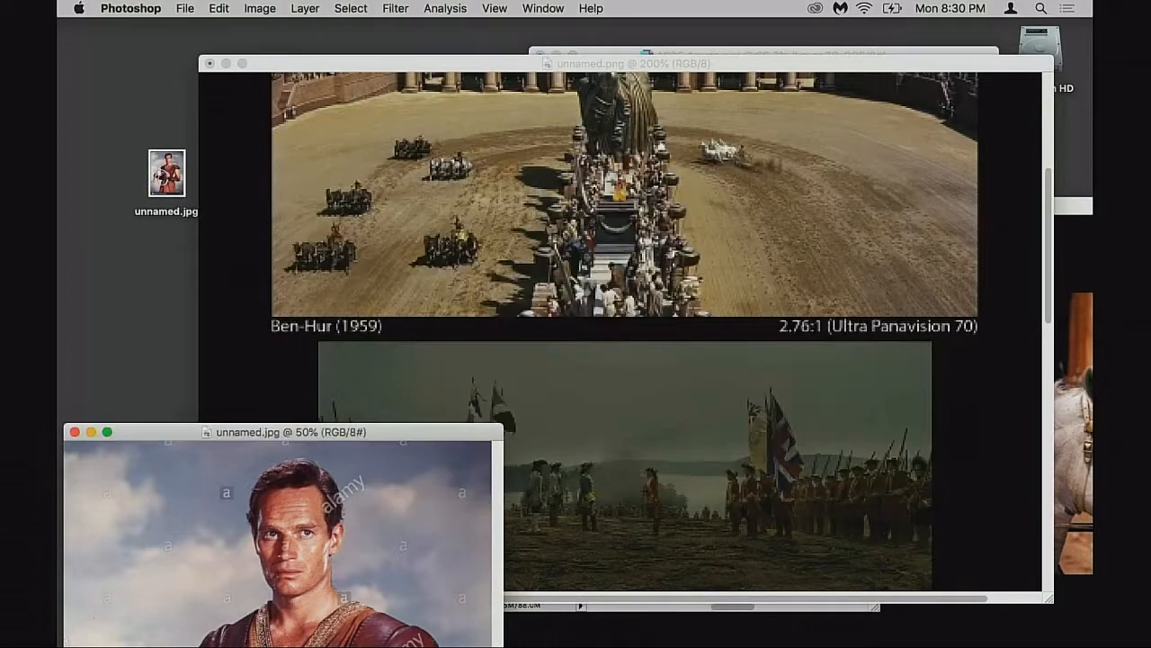
click(1067, 333)
drag(782, 214, 633, 156)
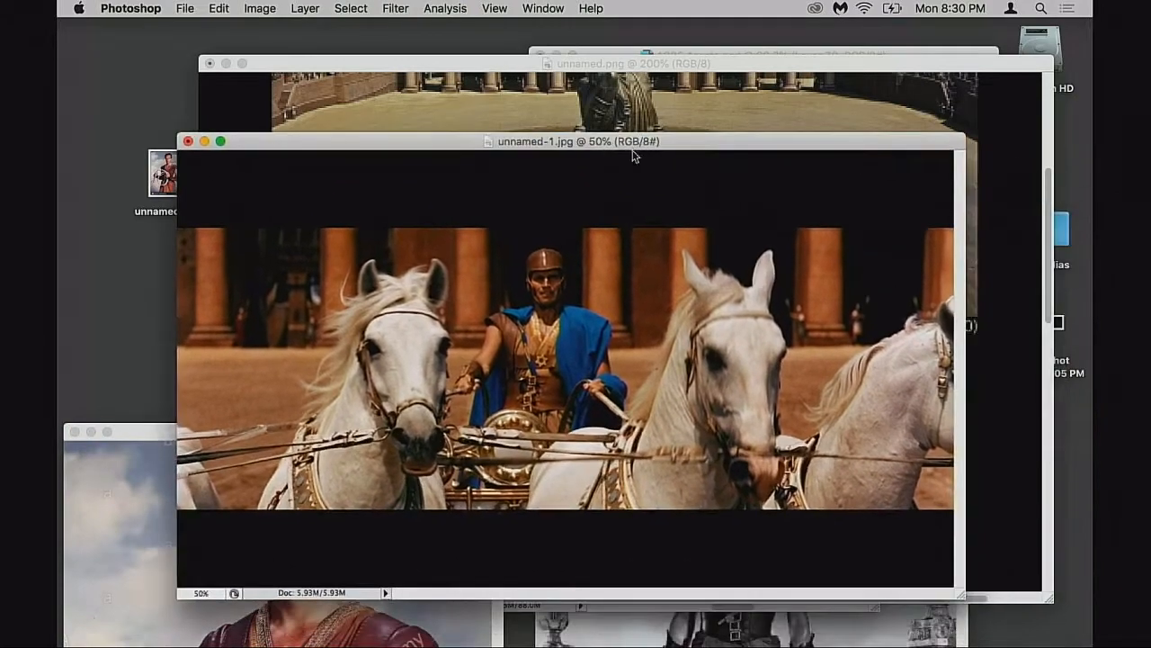
Copy the left part of the chariot photo's picture area, without the black bars, and paste it into a new 915 × 702 pixel RGB document
alt+click(599, 357)
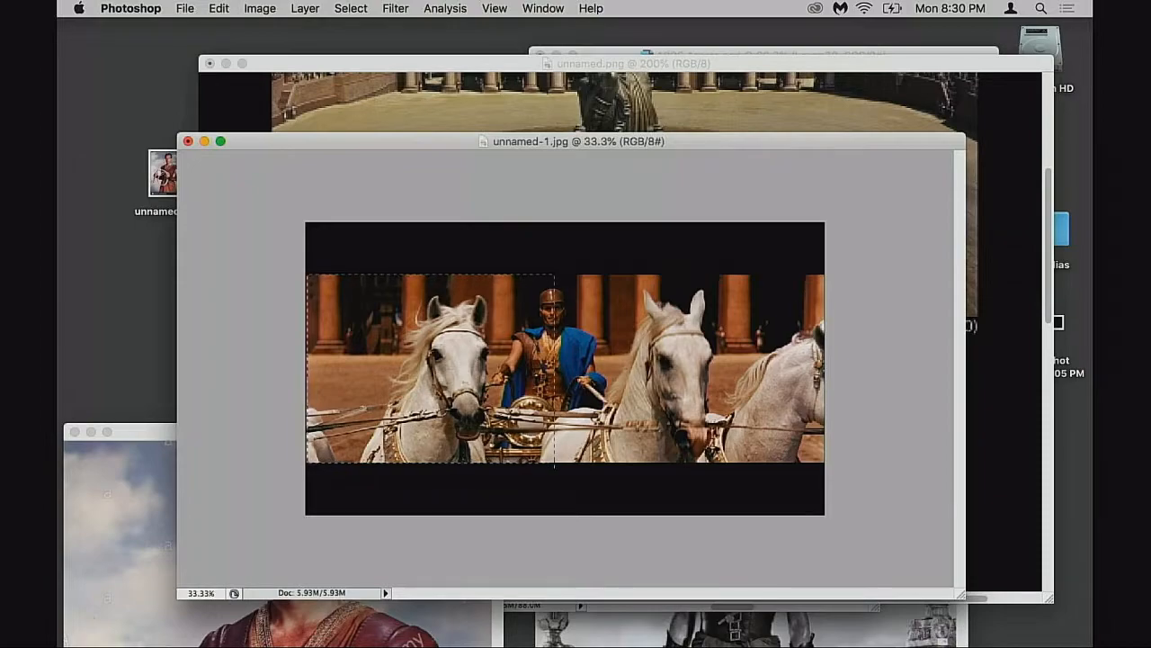
key(super+c)
key(super+n)
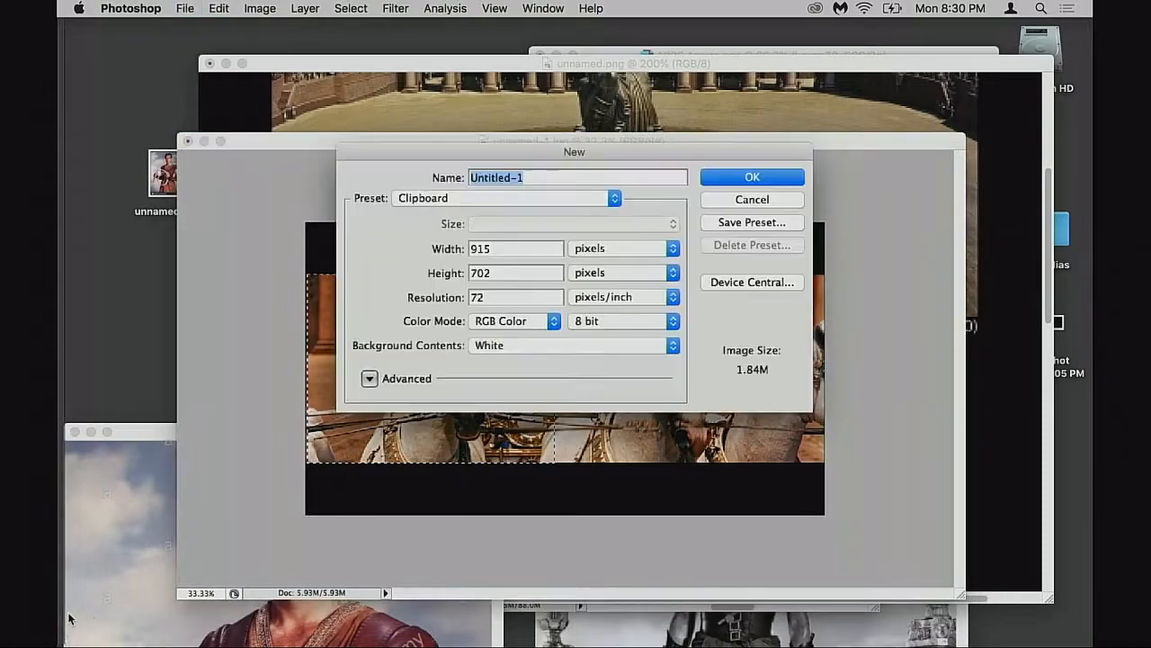
key(Return)
key(super+v)
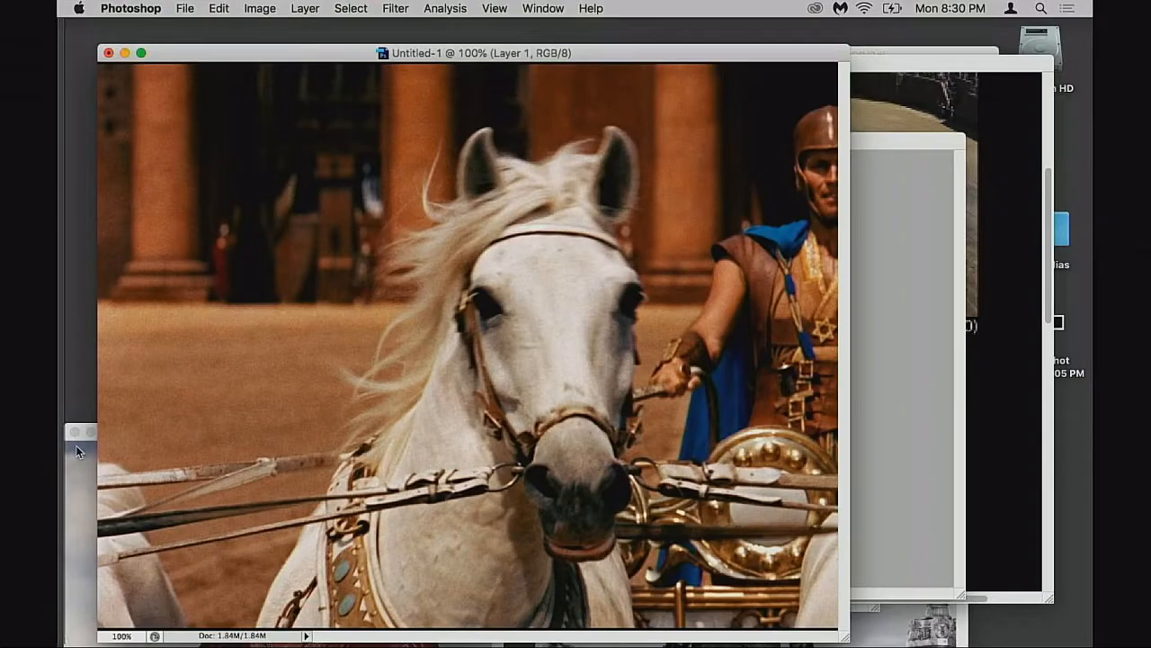
Copy the entire chariot photo, including its black bars, into the Untitled-1 document as a new layer
key(super+minus)
key(super+minus)
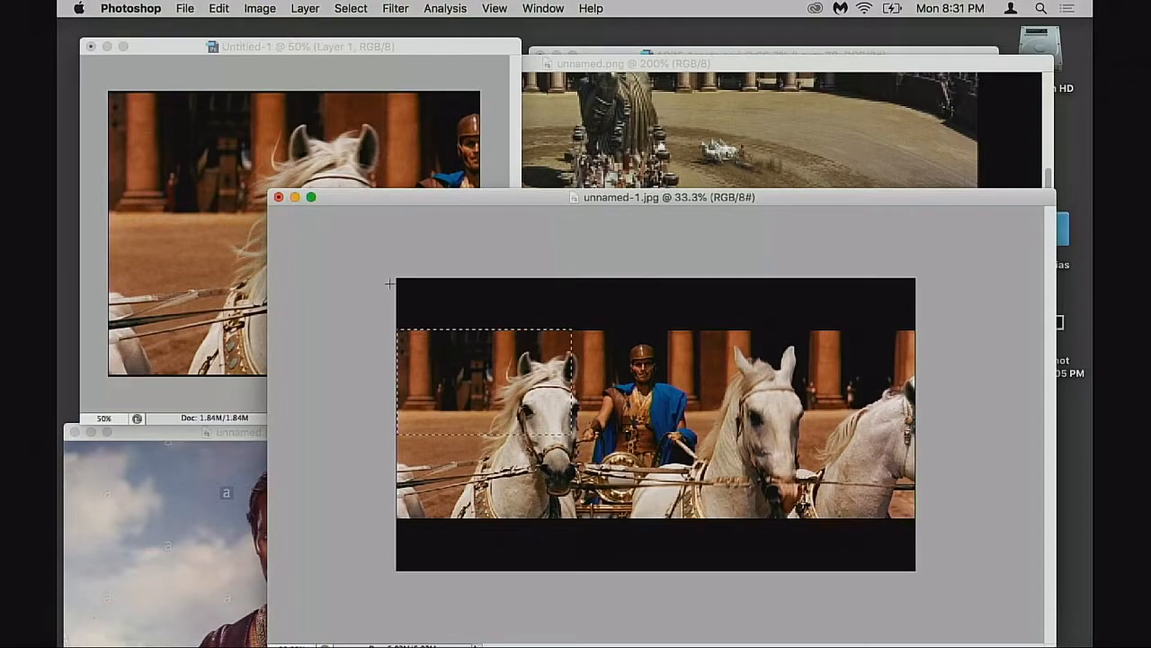
drag(397, 279, 895, 609)
drag(544, 310, 413, 179)
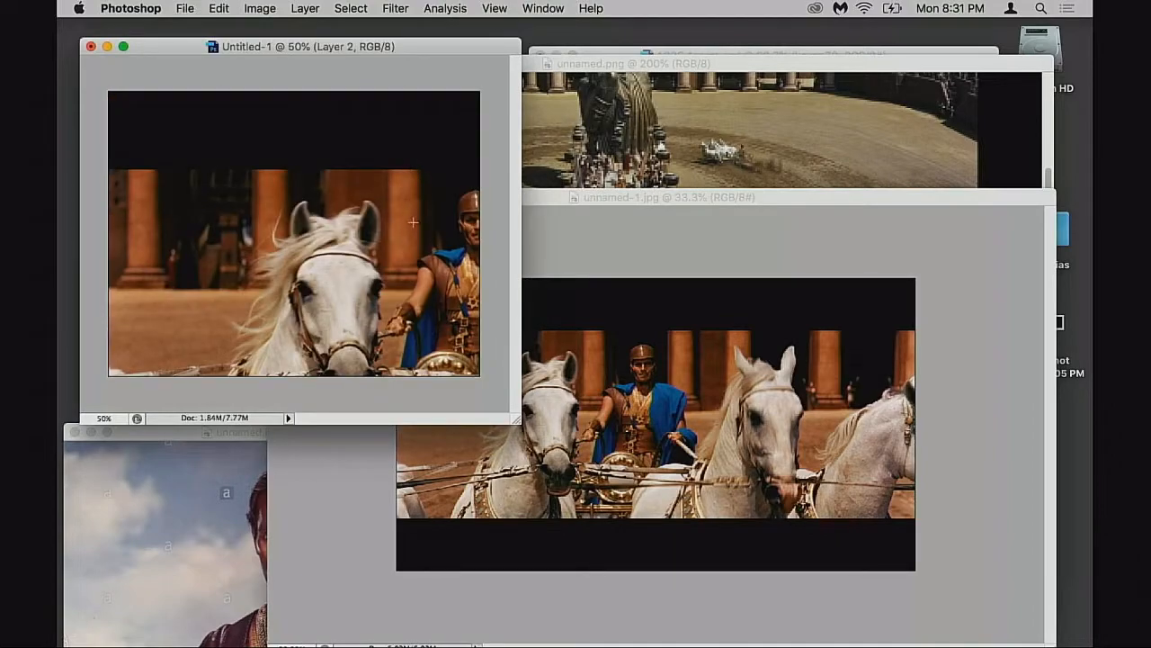
Scale the copied chariot photo down proportionally to the full canvas width and centre it vertically on the canvas
key(f)
key(ctrl+t)
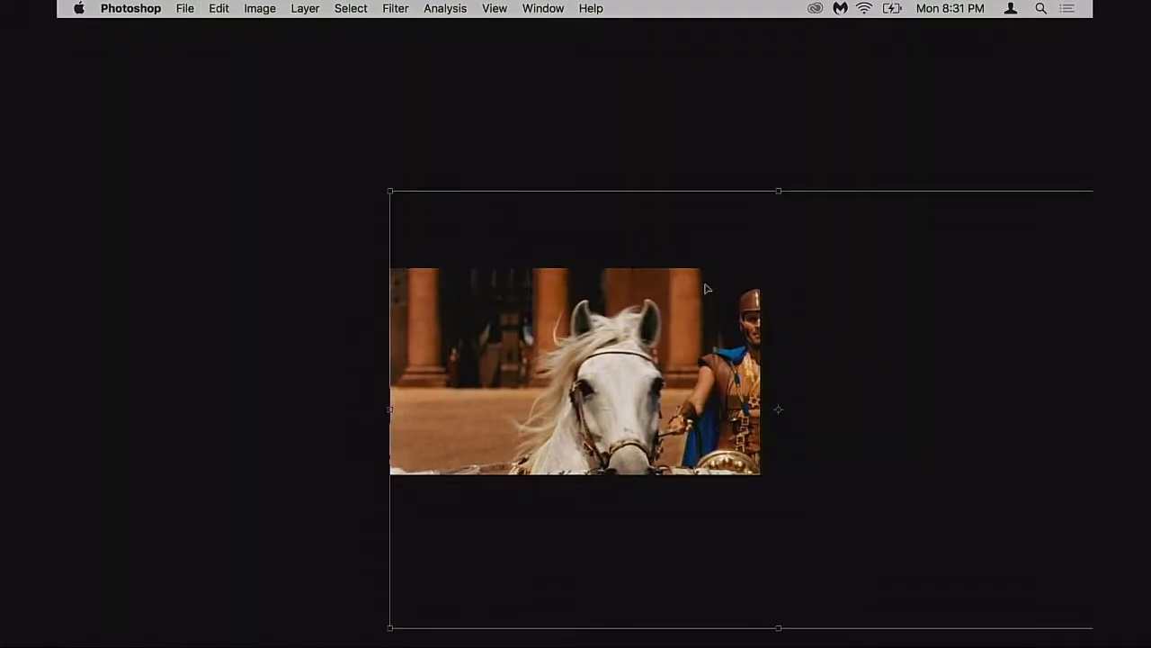
drag(390, 191, 587, 300)
drag(760, 393, 571, 330)
drag(773, 234, 760, 240)
drag(717, 304, 715, 290)
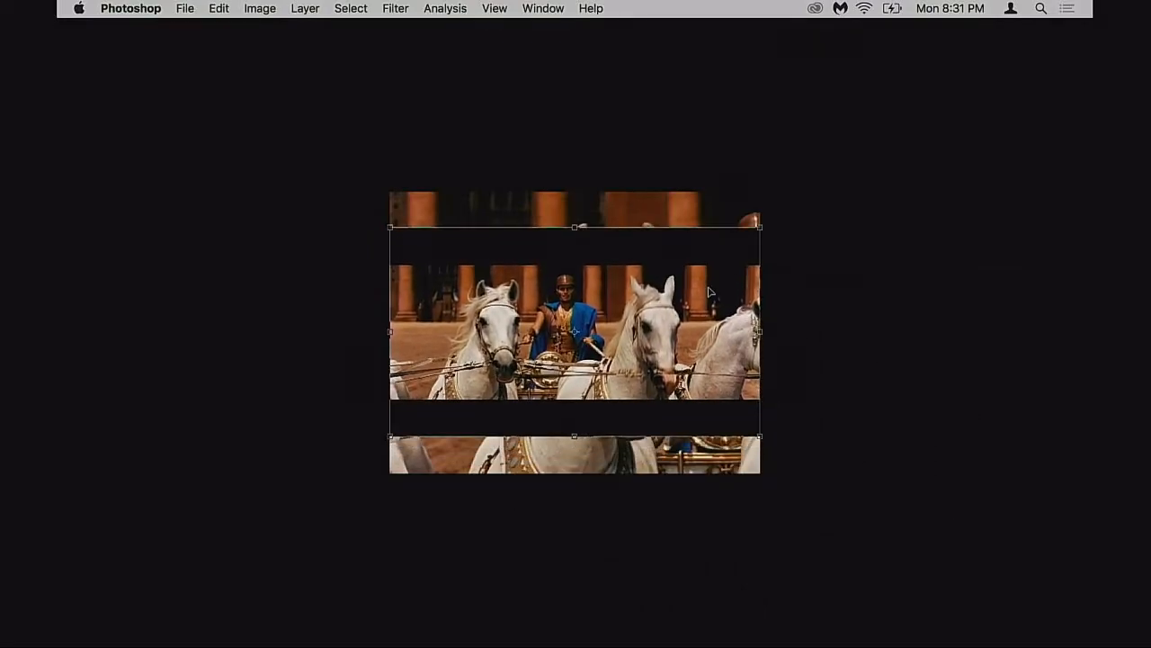
key(Return)
Cover the leftover strips of the old picture above and below the scaled photo with black and clear the selection
super+click(560, 291)
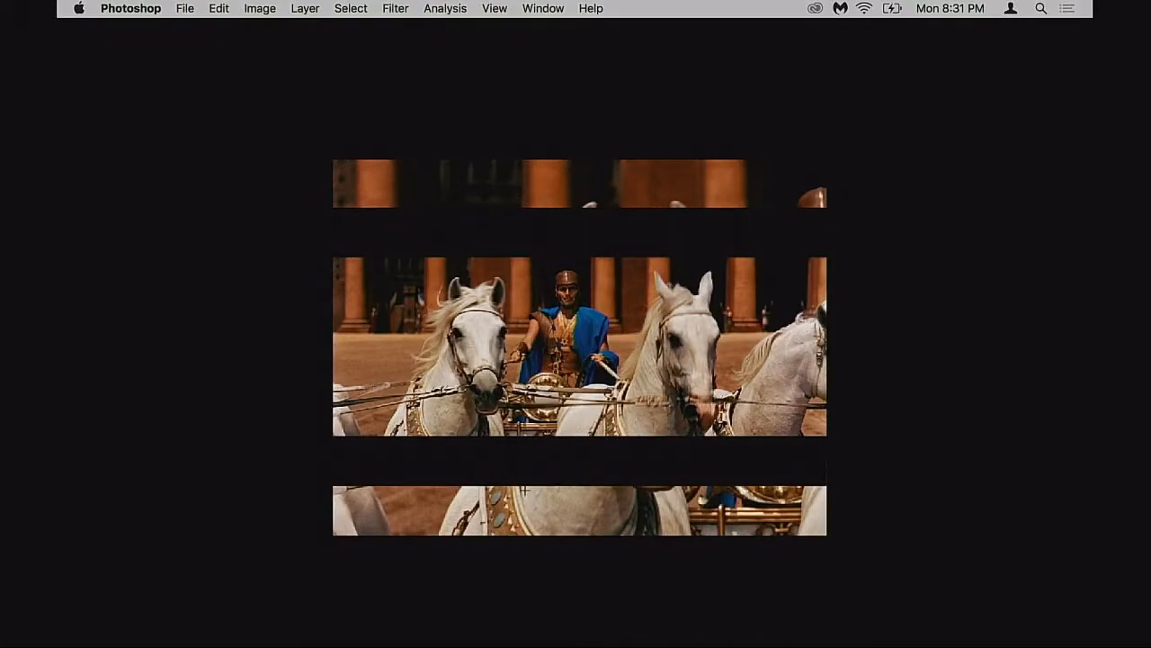
drag(663, 537, 873, 525)
key(Delete)
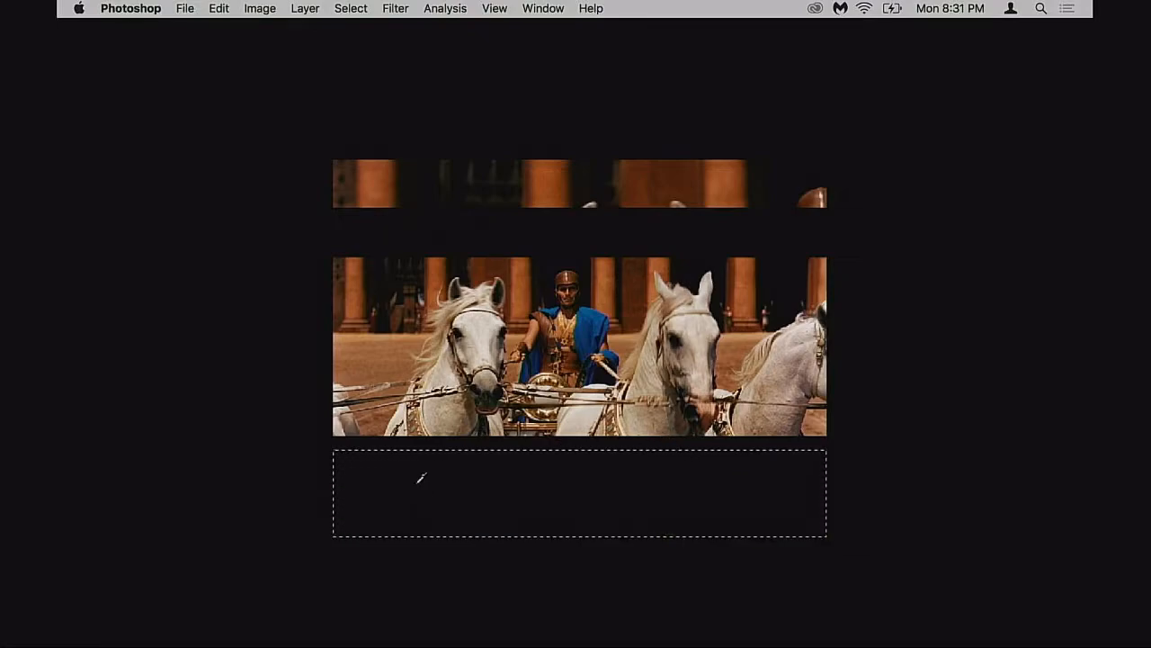
drag(632, 495, 642, 226)
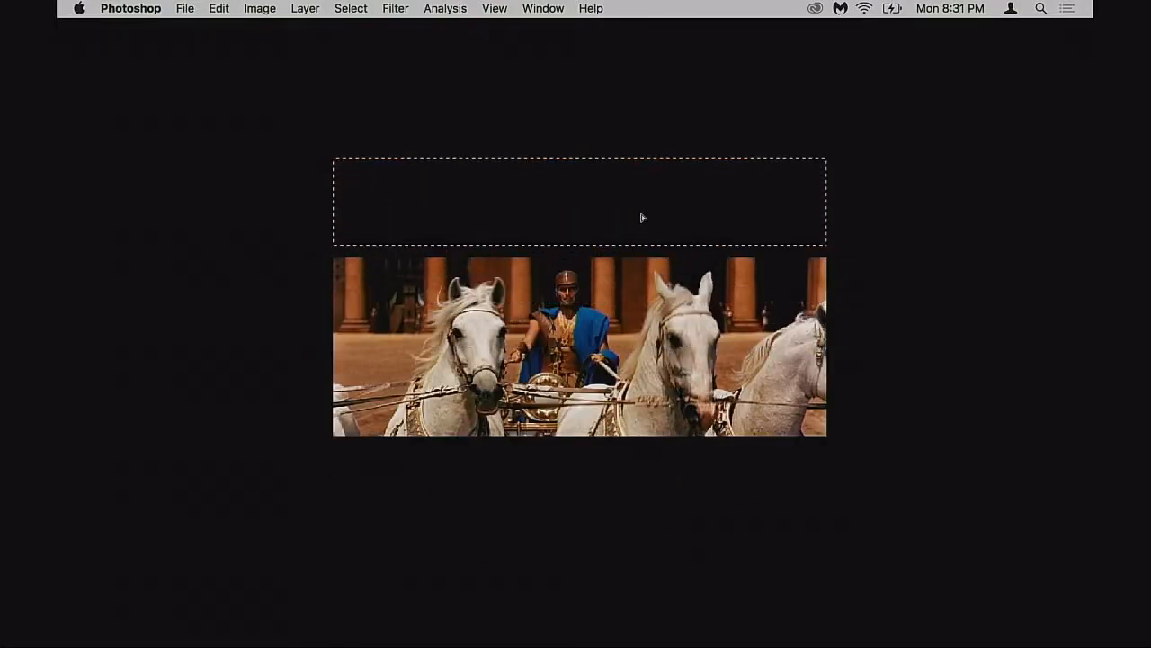
key(super+d)
Set the full-screen backdrop around the canvas to light gray
right_click(138, 41)
click(121, 44)
right_click(188, 109)
click(192, 93)
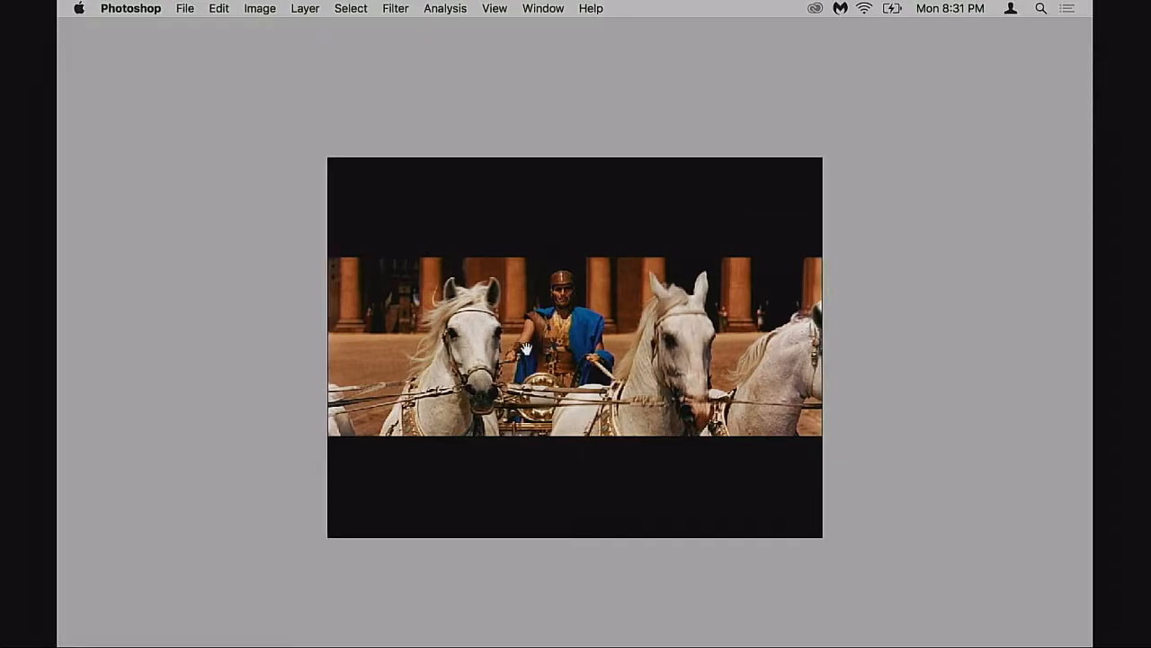
Compare the two black bars by outlining the upper one, moving that selection over the lower one, and clearing it
drag(526, 350, 509, 351)
drag(297, 155, 825, 257)
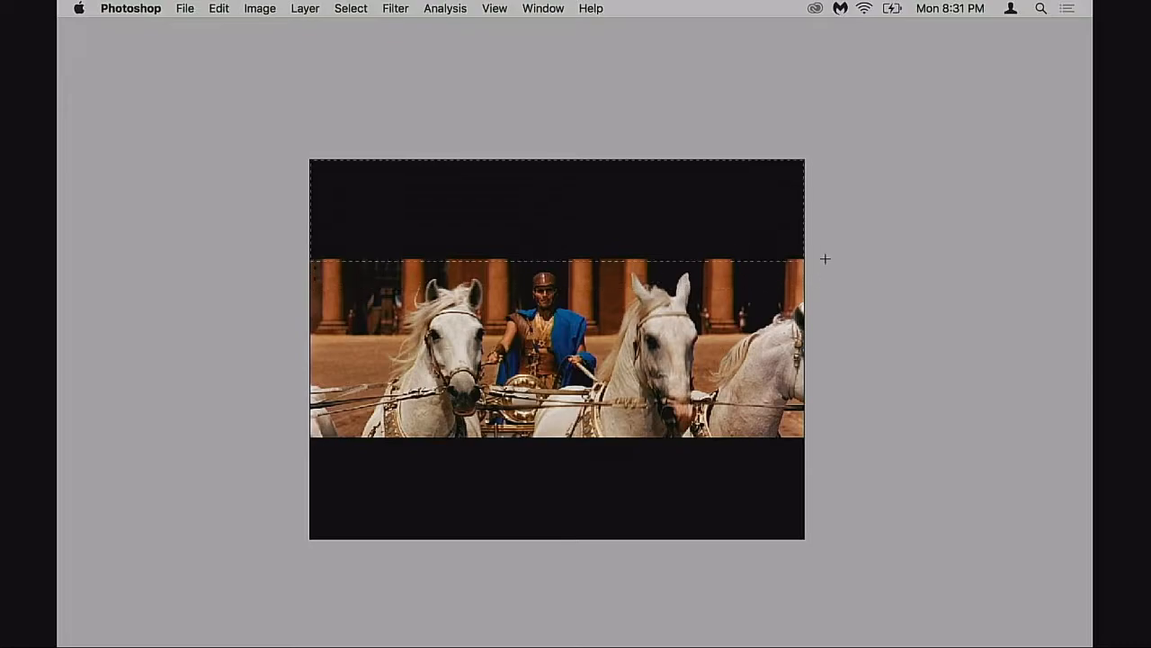
drag(666, 241, 665, 520)
scroll(684, 351, right, 1)
scroll(684, 352, down, 1)
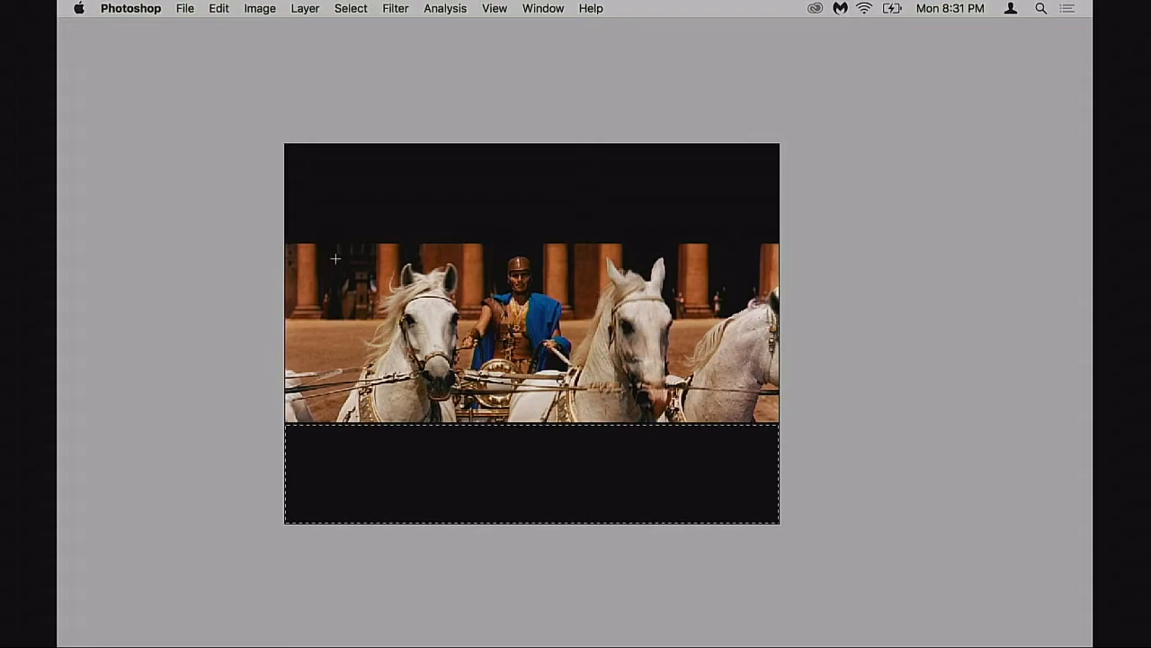
drag(548, 331, 815, 418)
key(super+d)
scroll(557, 423, up, 1)
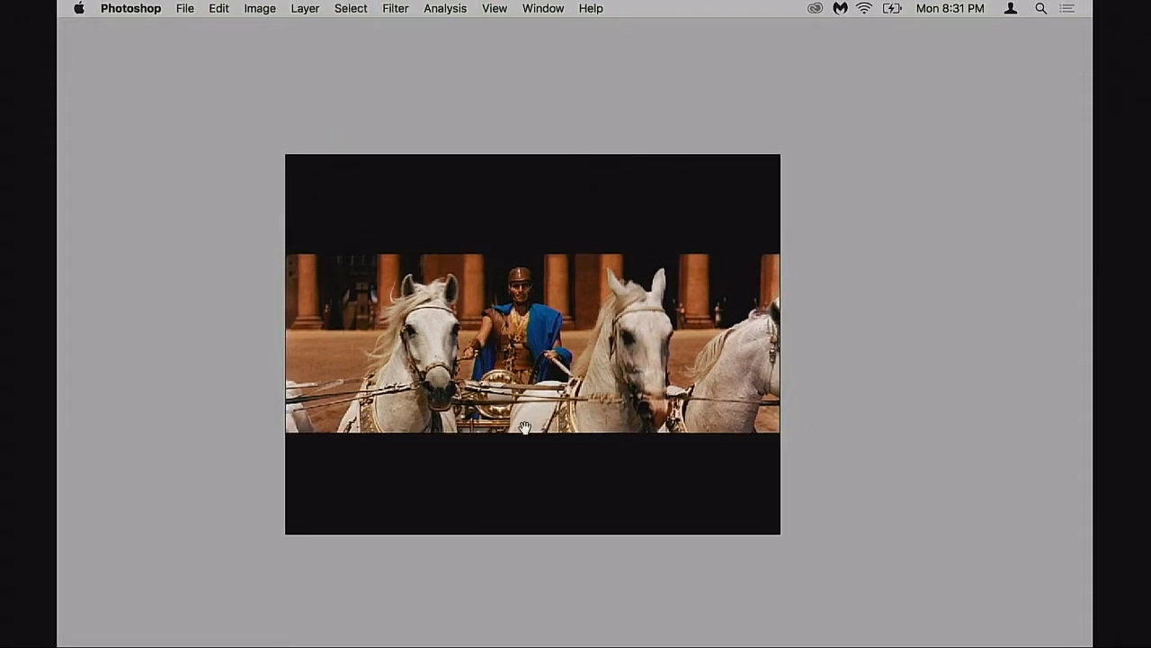
View the letterboxed picture full-screen on black, and return to the windowed view with the tool panels shown
key(f)
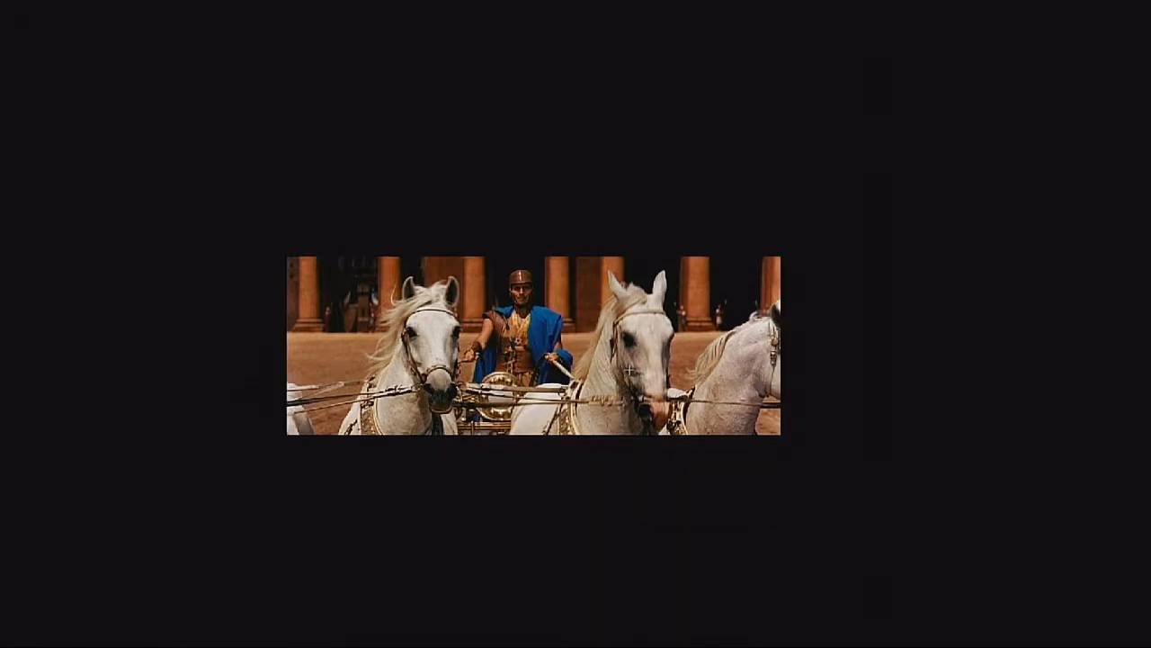
key(f)
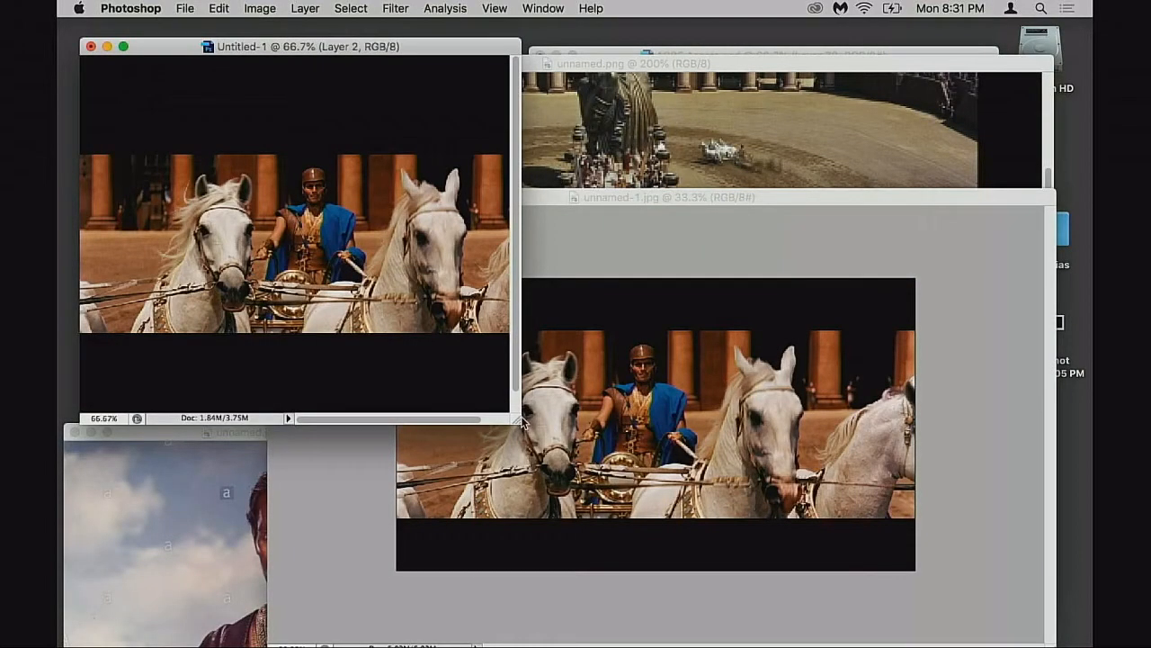
key(Tab)
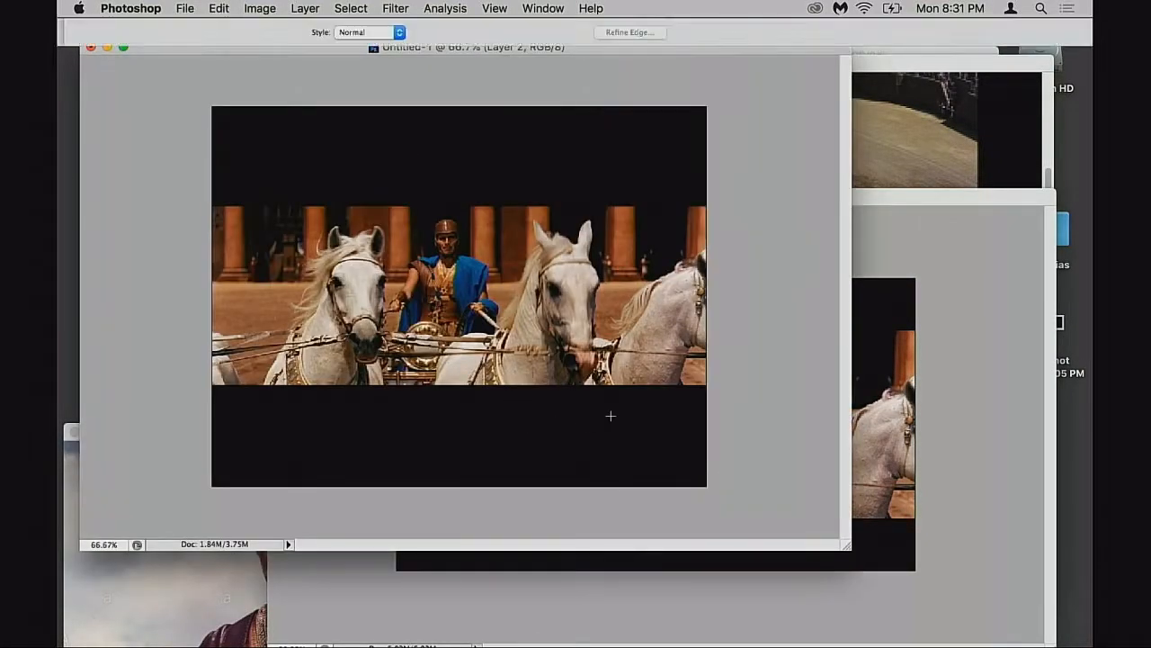
Stretch Layer 2 vertically to 214.1% height, keeping its width, so the chariot picture fills the canvas from edge to edge
click(929, 469)
click(930, 469)
key(f)
key(super+t)
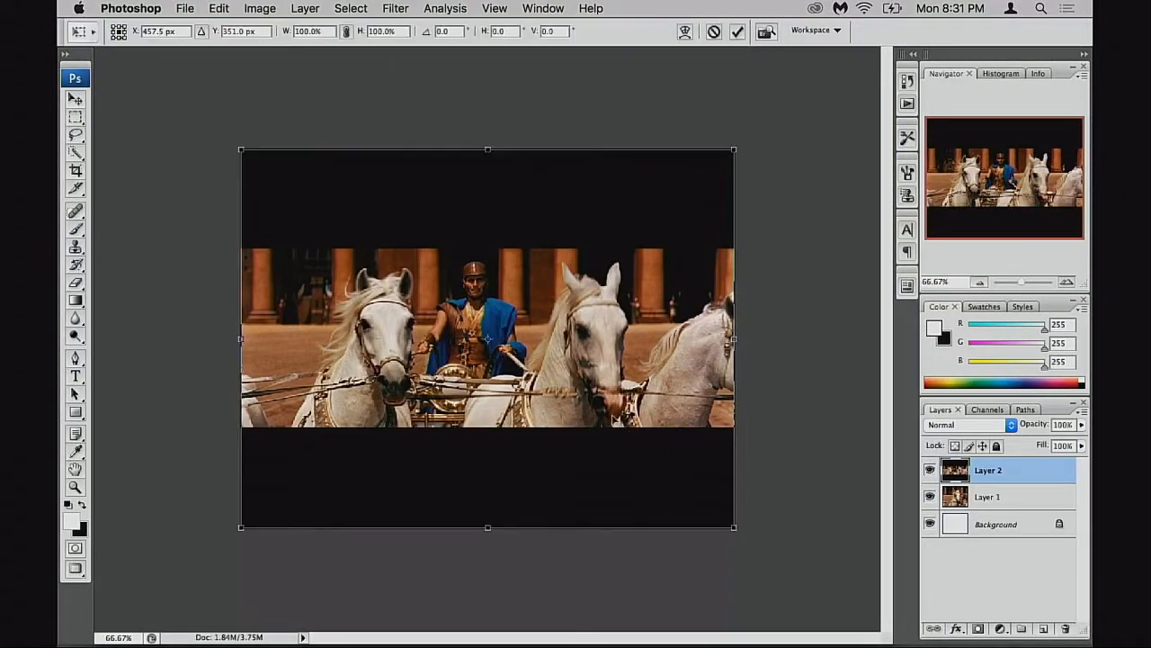
key(super+minus)
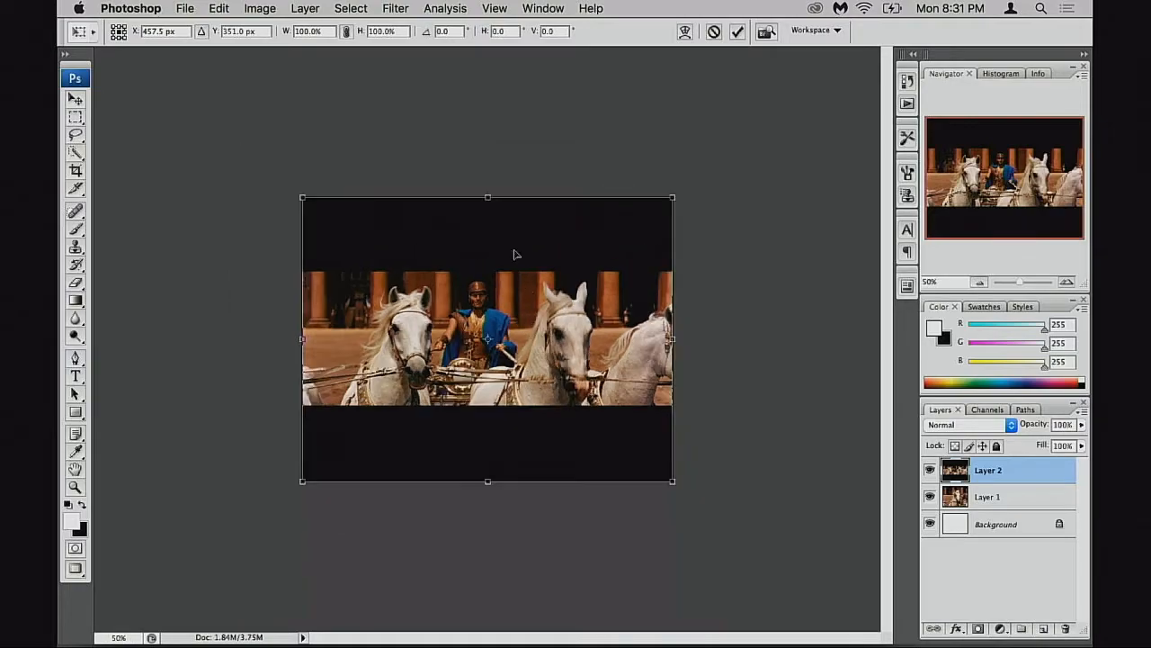
drag(489, 199, 487, 100)
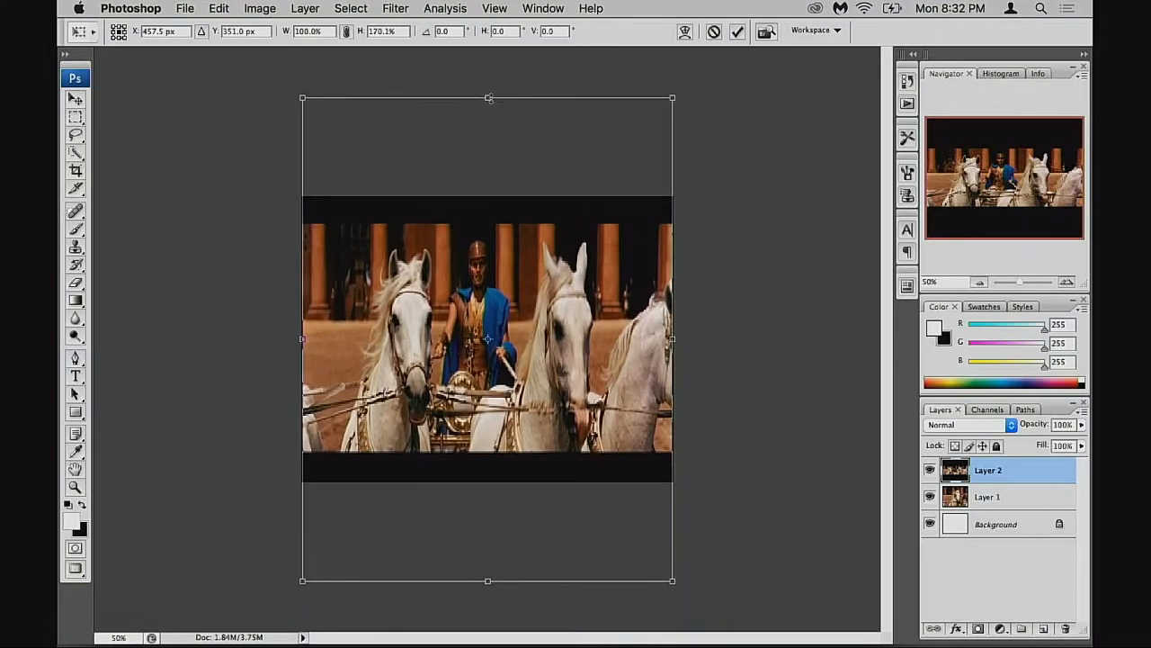
key(super+minus)
drag(489, 177, 491, 144)
drag(521, 317, 522, 320)
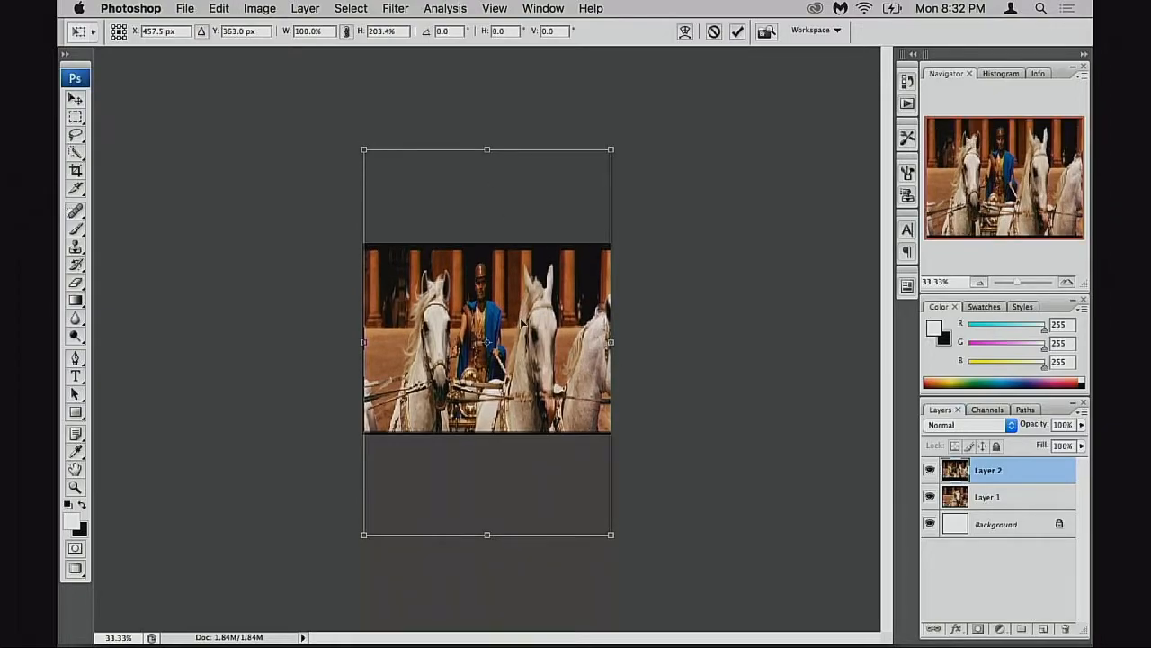
drag(491, 150, 488, 139)
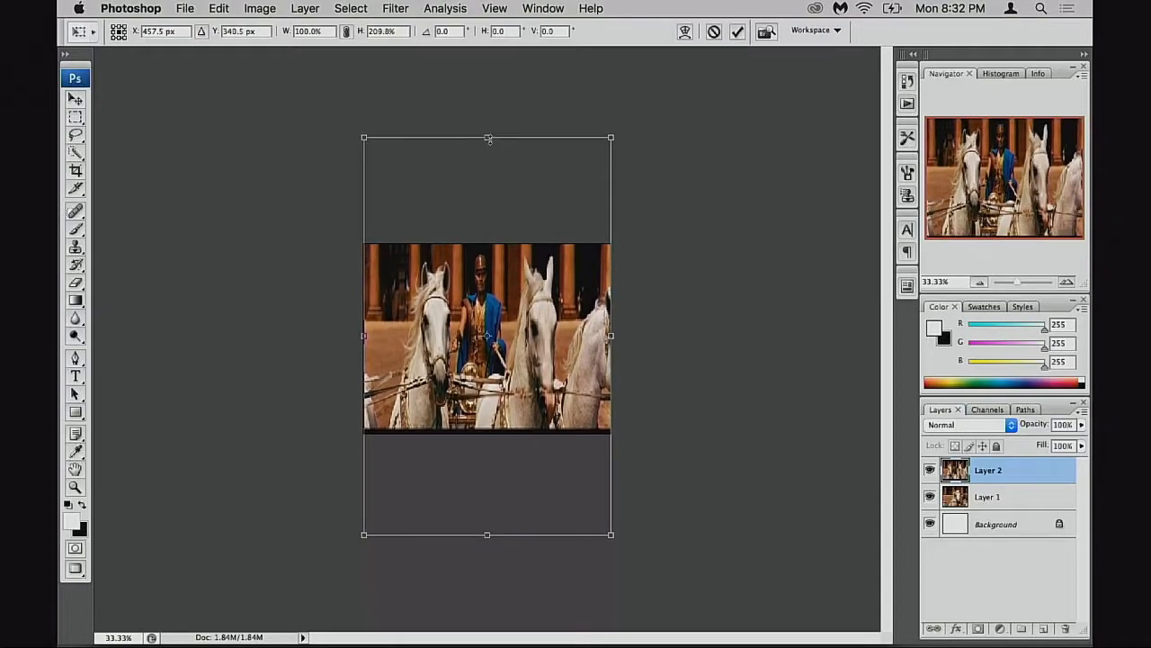
key(Return)
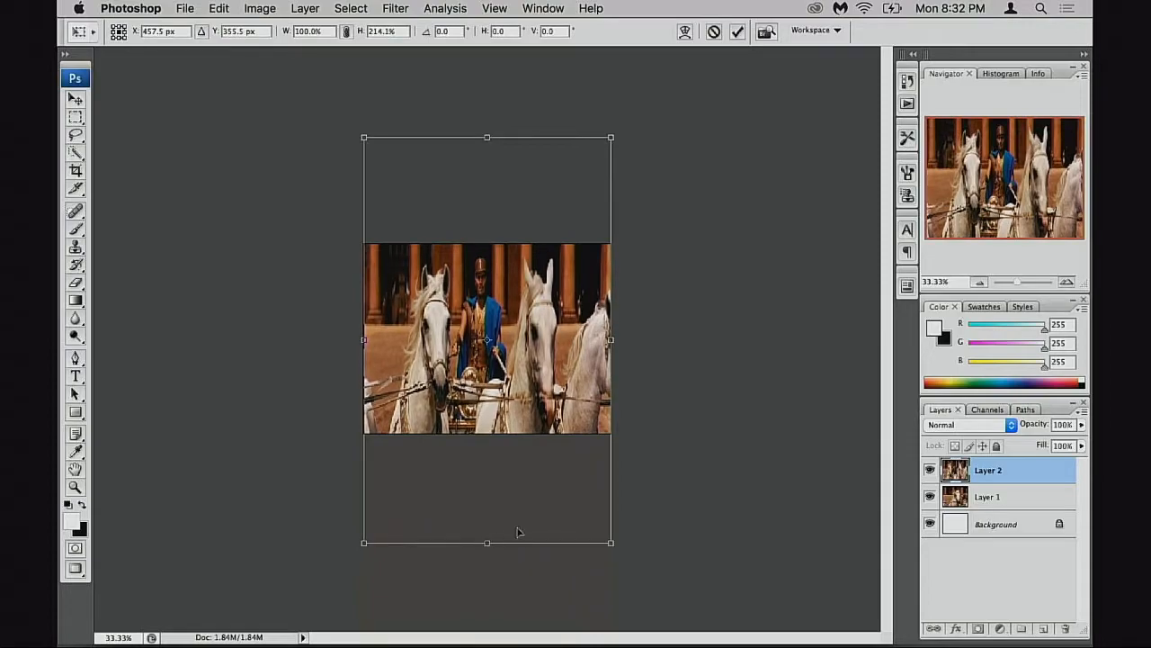
Squeeze Layer 2 vertically to 47.3% height so its frame matches the canvas with the black bars included
key(m)
key(super+plus)
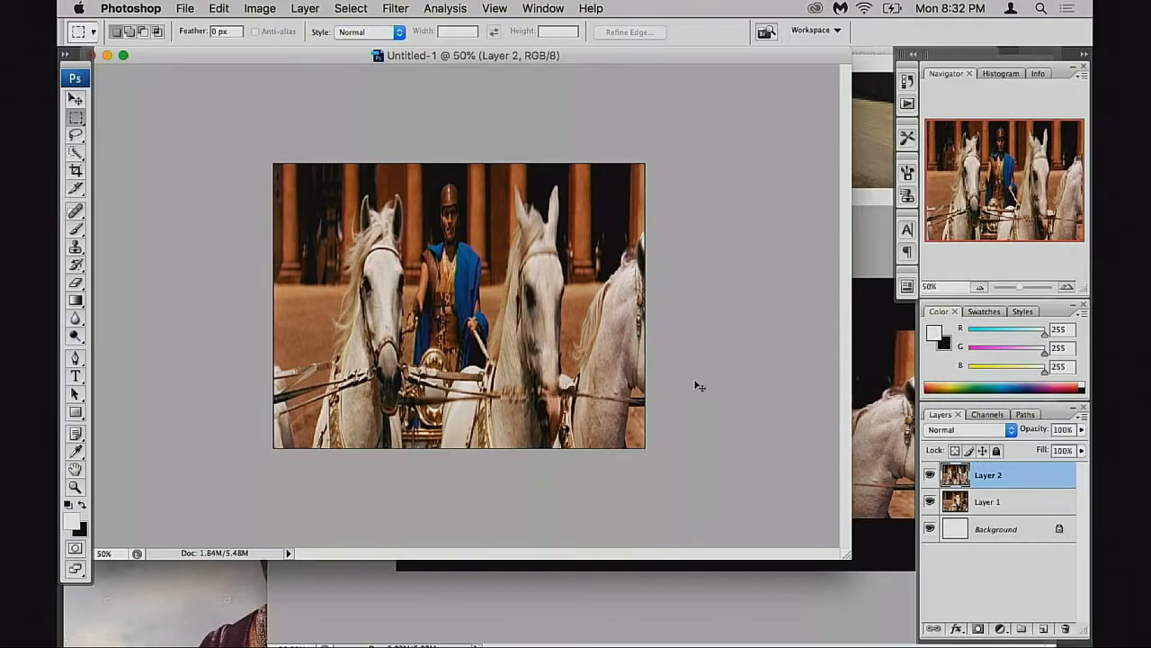
key(ctrl+t)
key(super+minus)
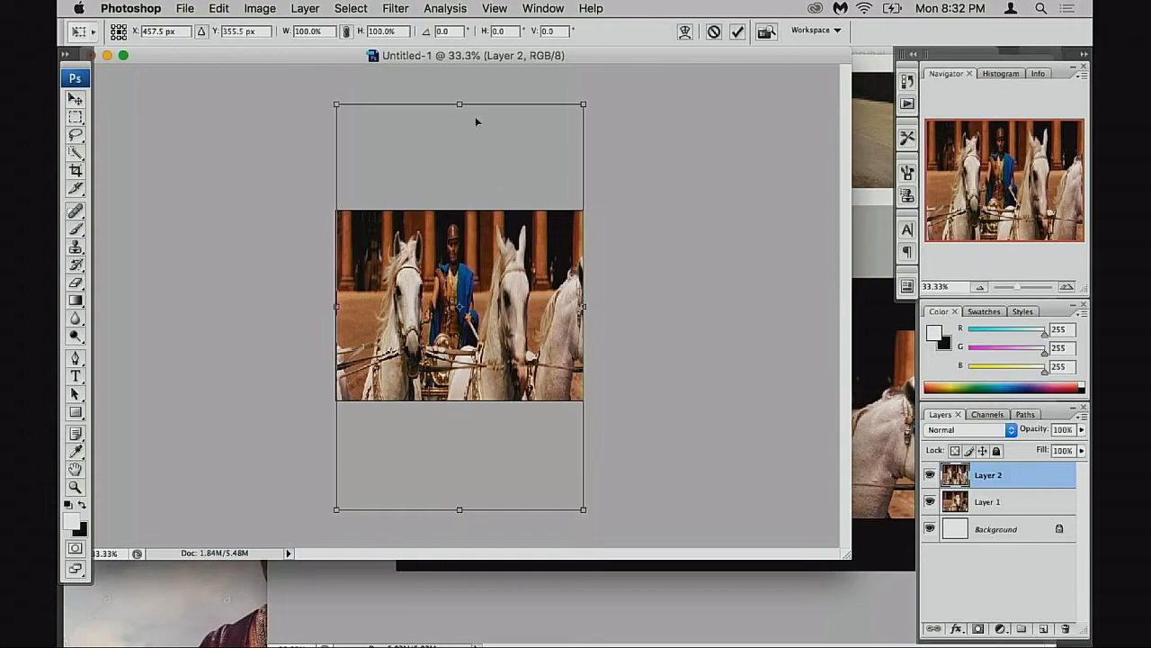
drag(460, 106, 462, 211)
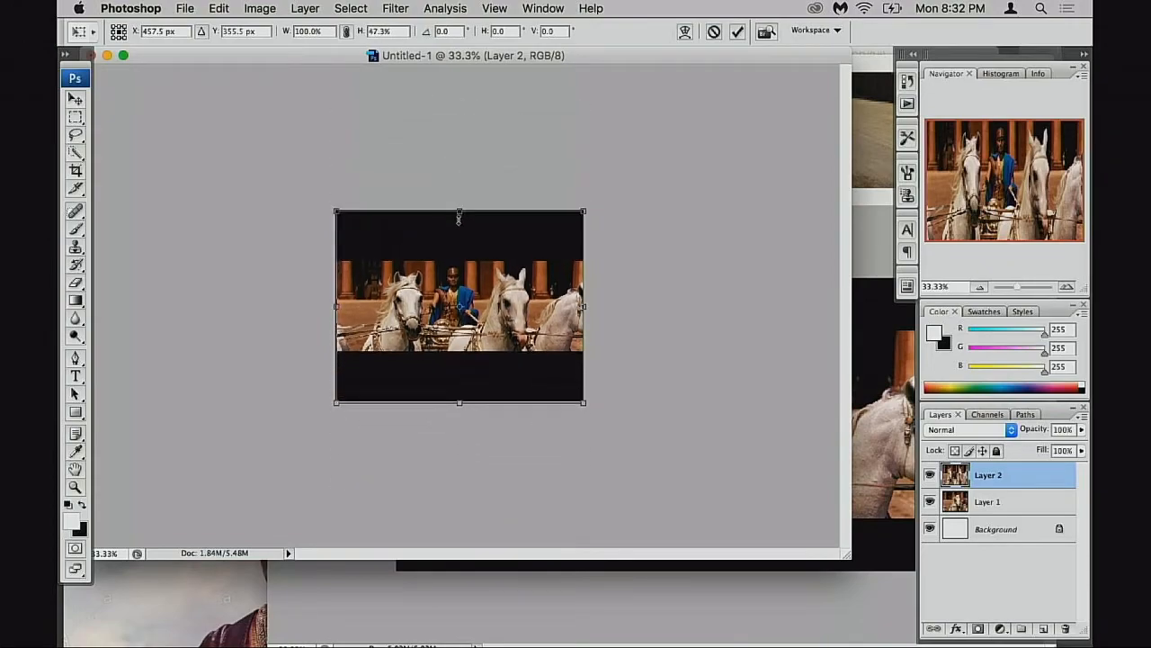
key(Return)
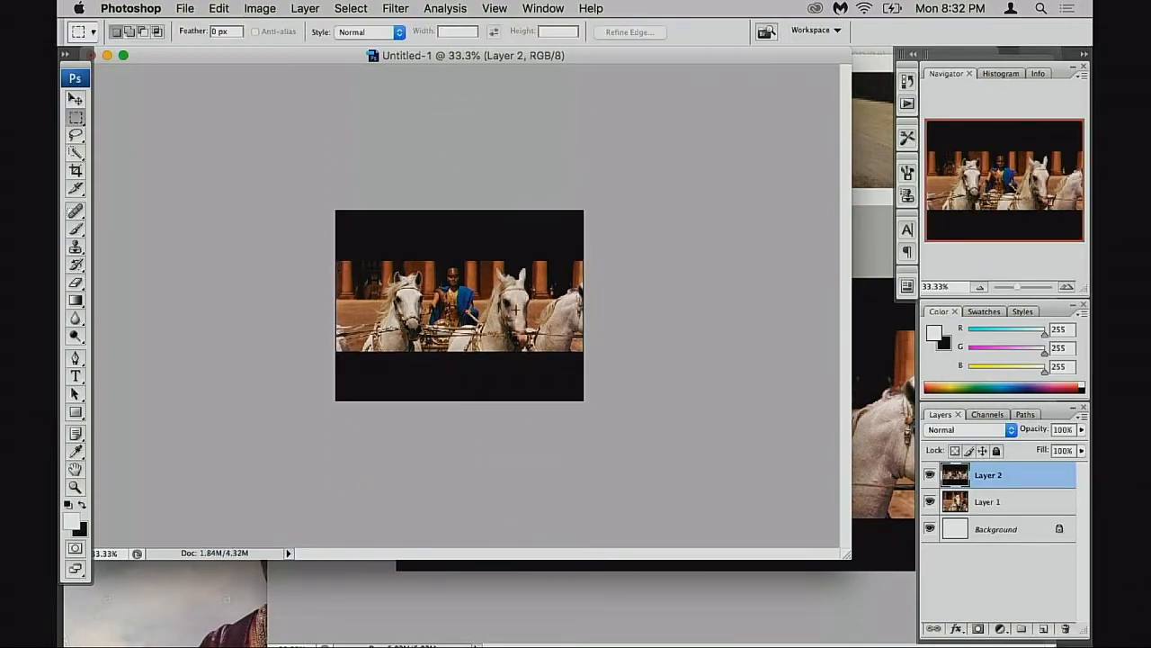
Show Untitled-1 at 50% in a floating window, enlarged with gray margin around the canvas and placed over the other images
key(super+minus)
key(f)
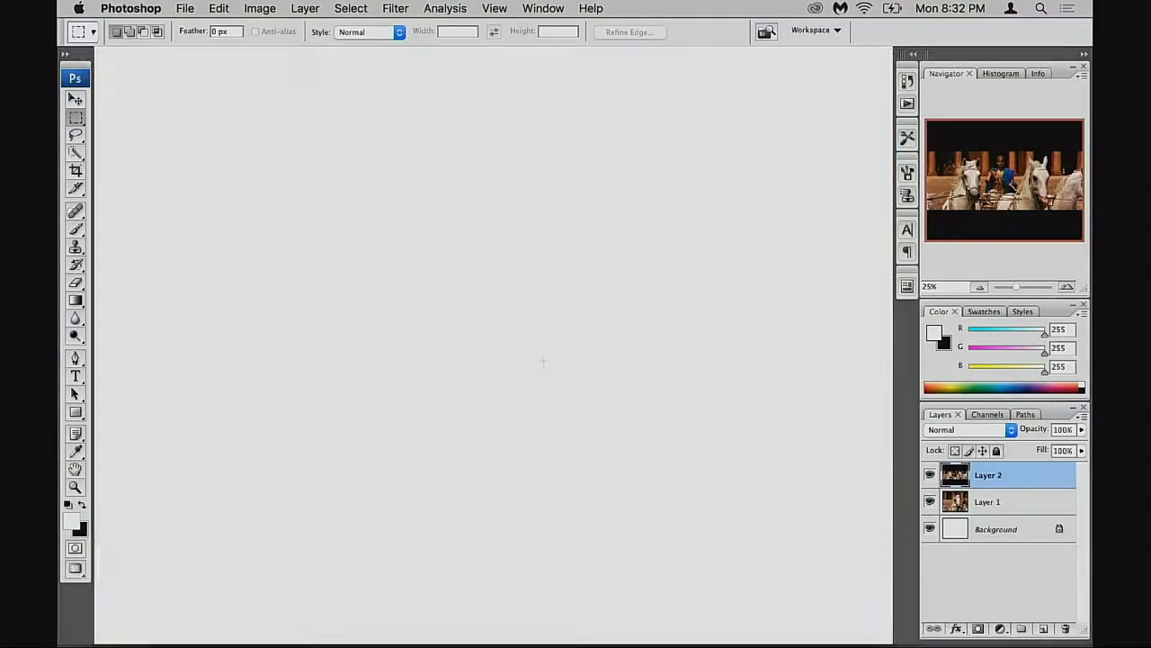
key(f)
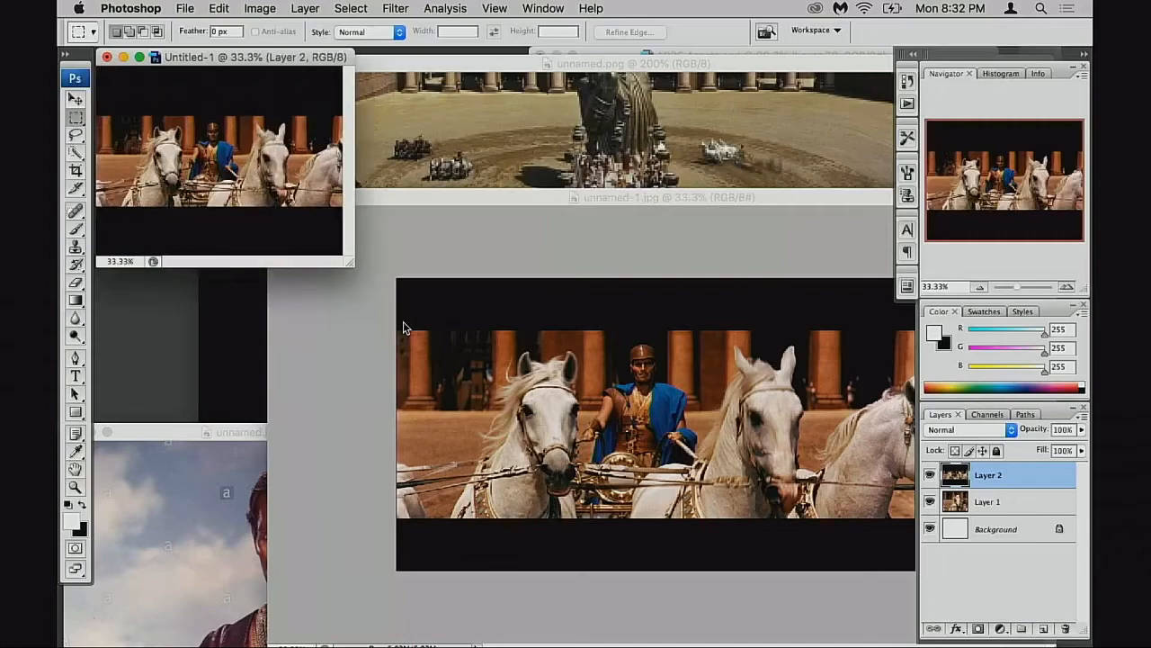
key(super+plus)
drag(420, 61, 496, 173)
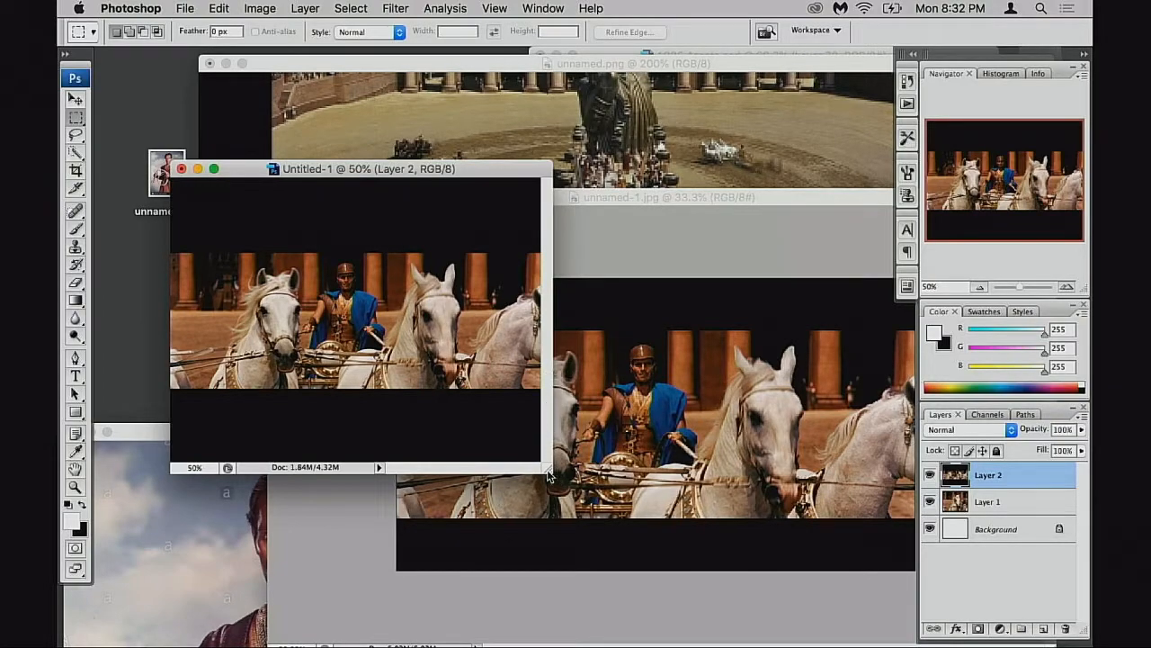
drag(546, 468, 647, 520)
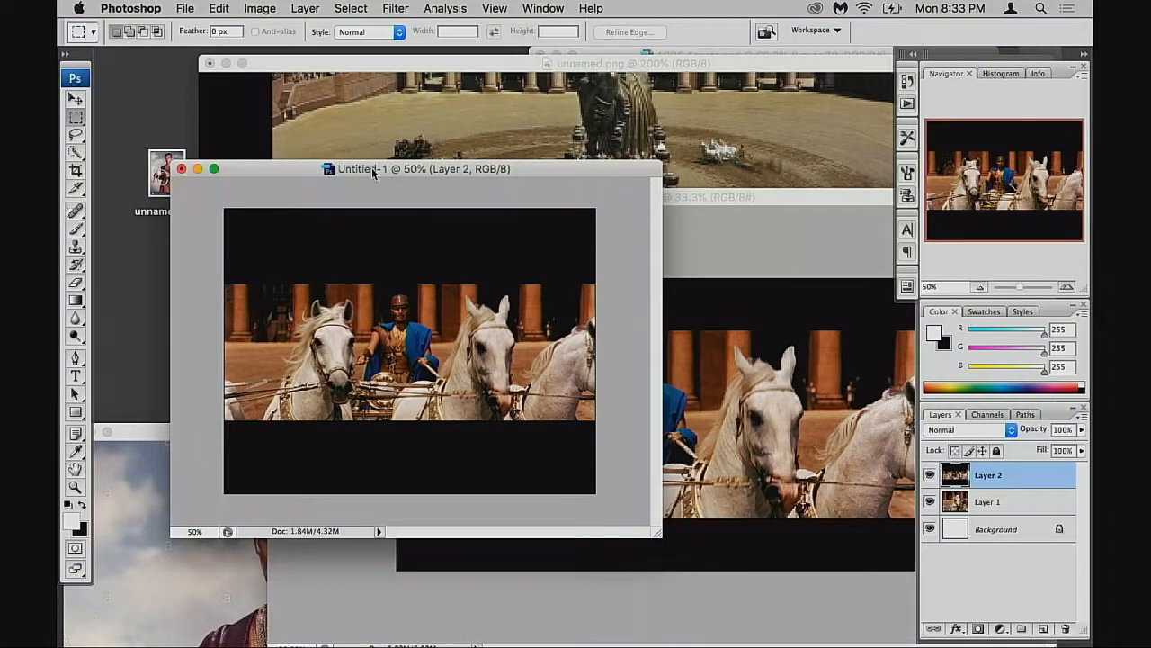
drag(373, 173, 349, 156)
drag(634, 518, 722, 552)
key(super+minus)
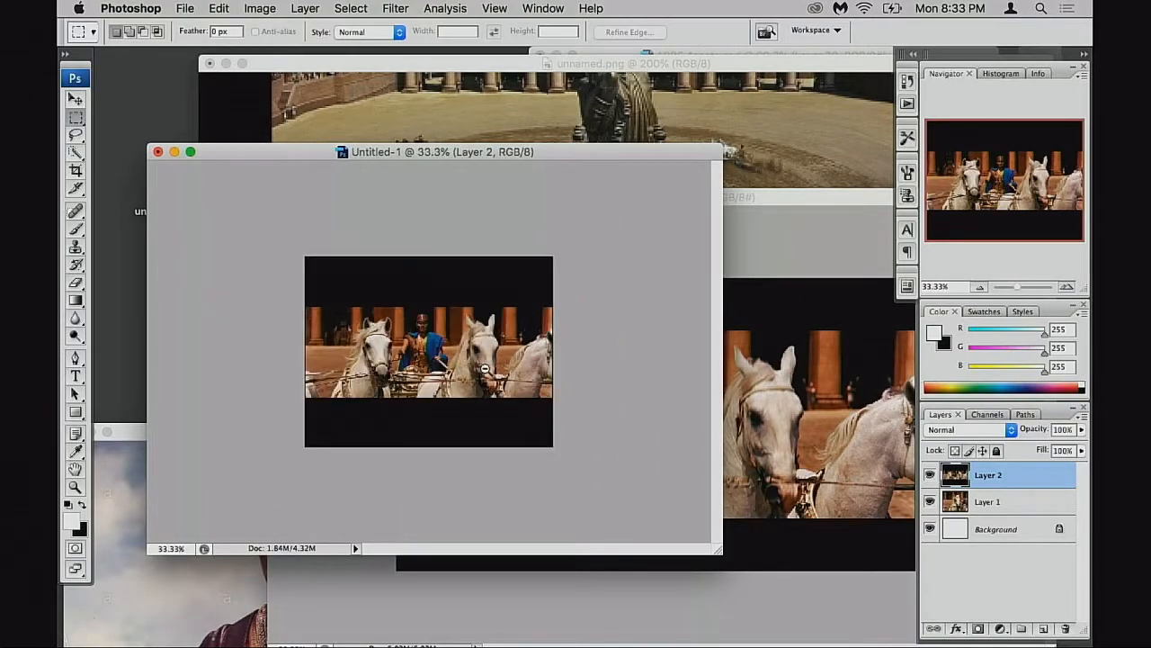
super+click(472, 370)
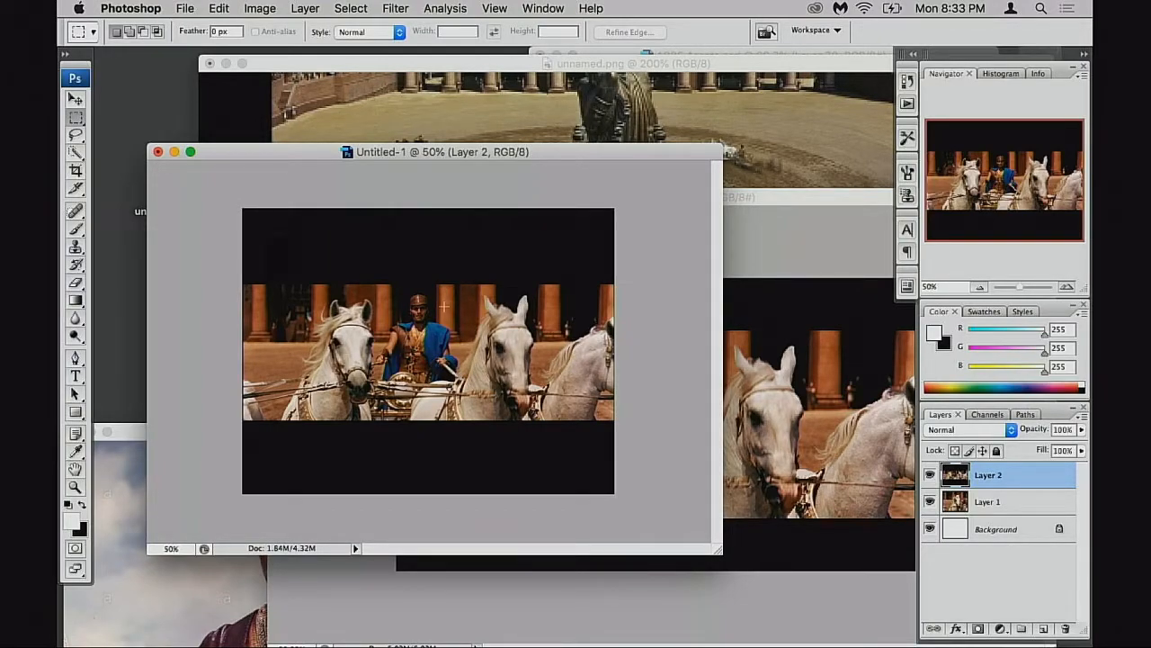
Mark the upper black bar, the whole canvas and the lower black bar with rectangular selections, and clear the selection
mouse_move(469, 641)
drag(218, 186, 668, 286)
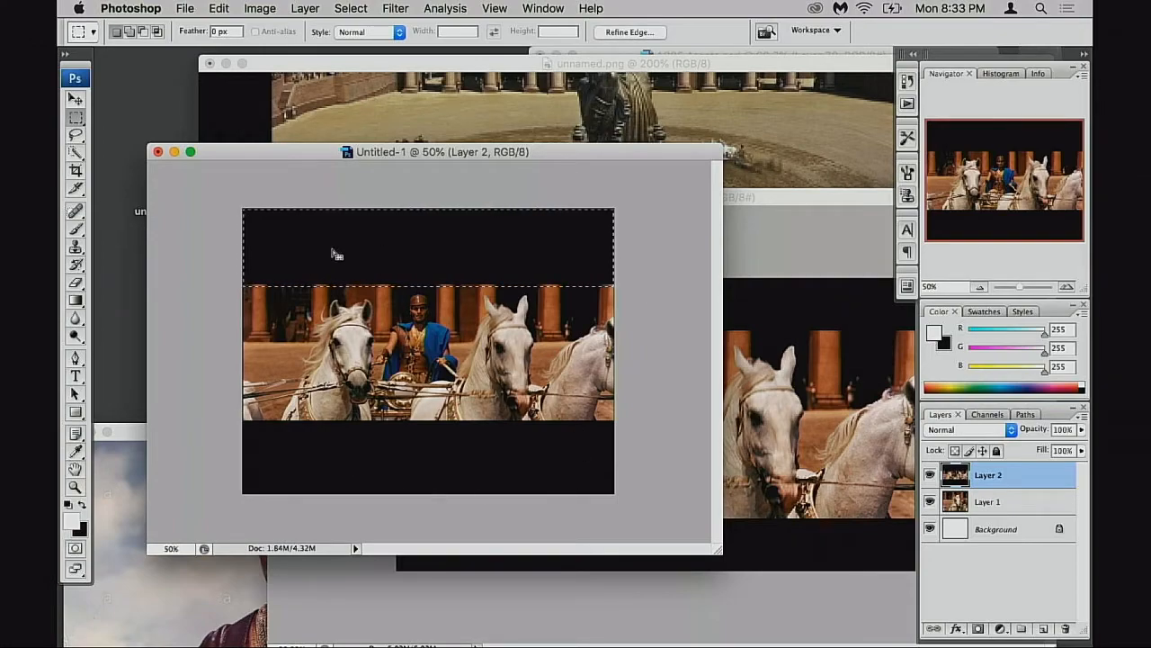
drag(213, 183, 317, 304)
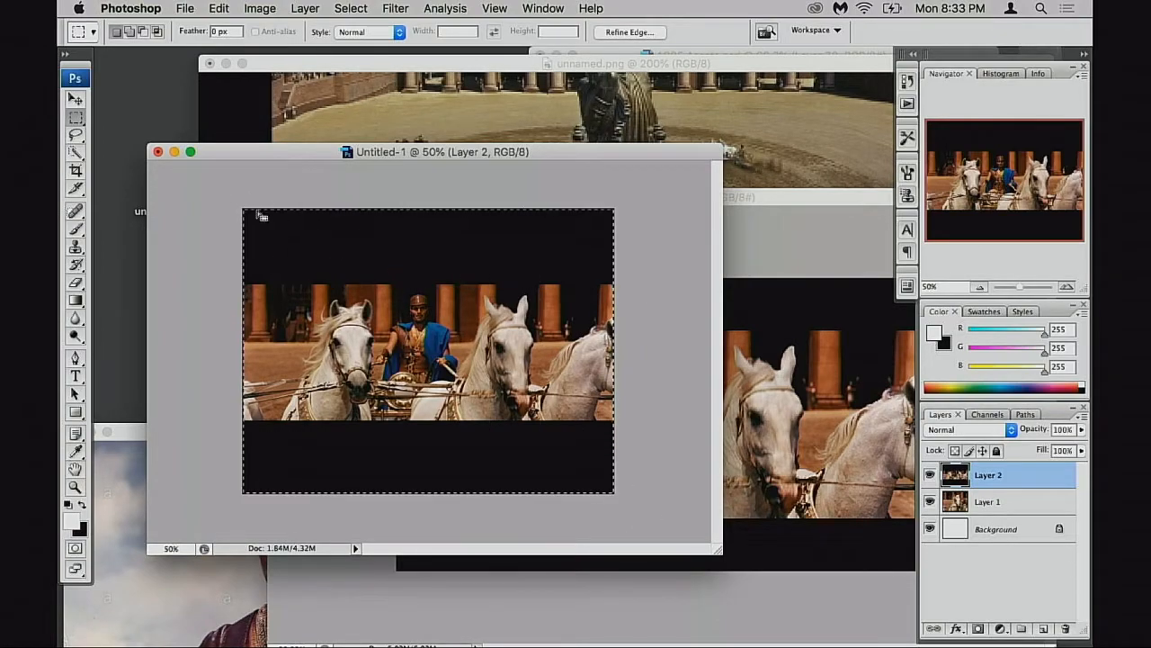
drag(224, 187, 665, 283)
drag(230, 412, 632, 500)
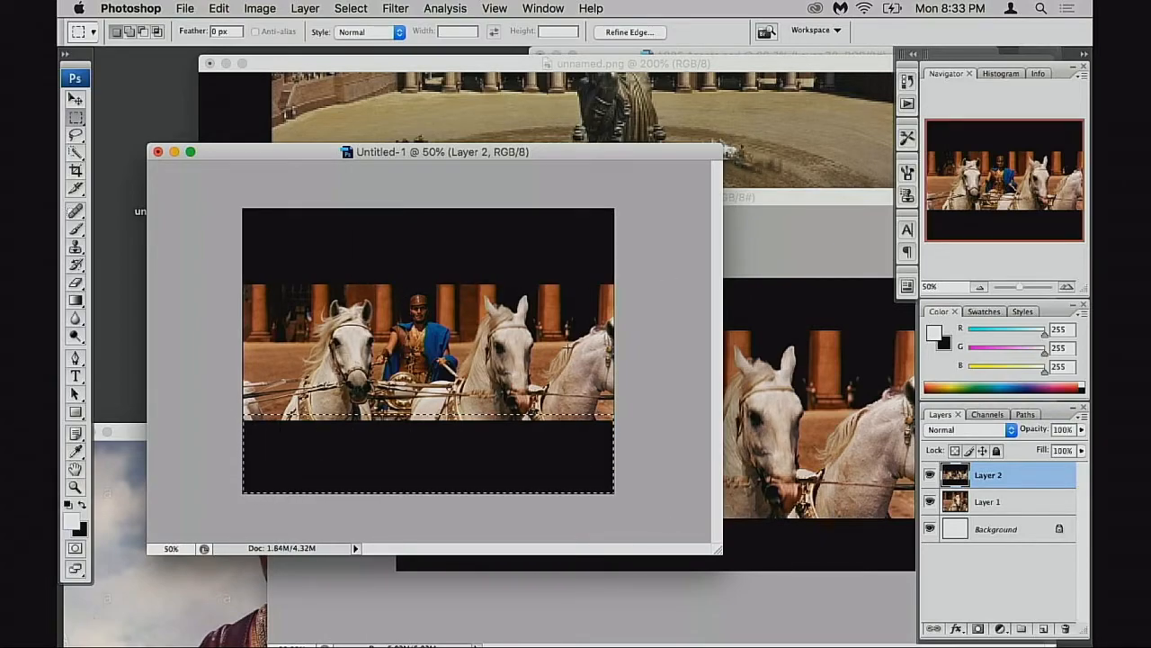
key(super+d)
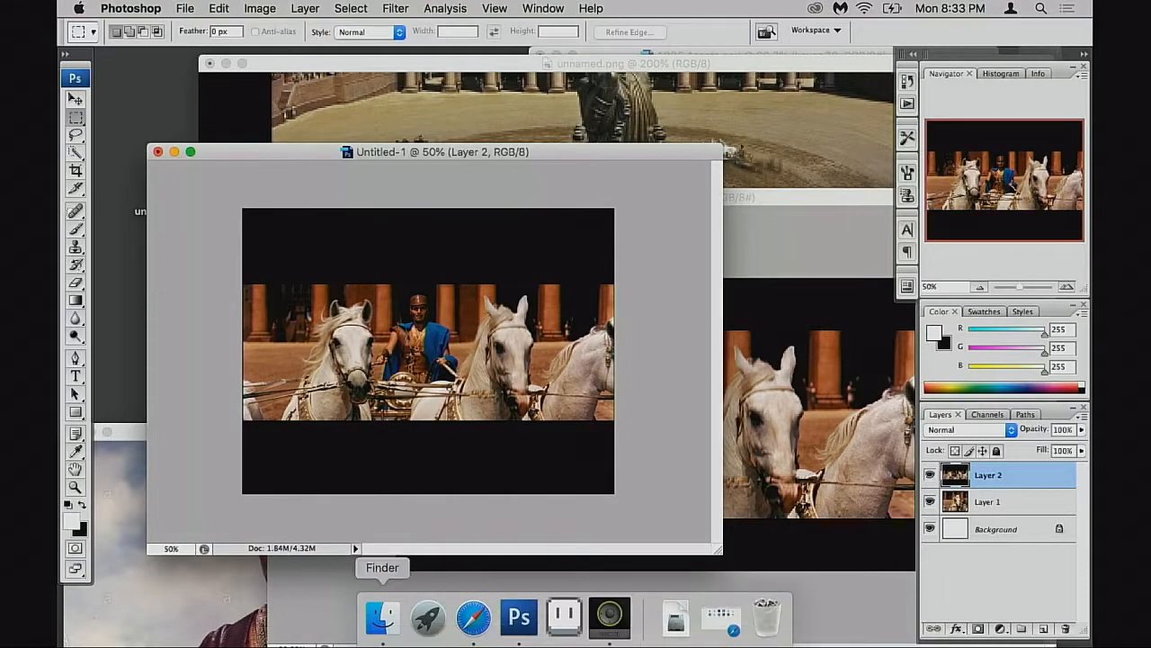
Switch to Safari and search the web for "70mm anamorphic lens bokeh"
click(493, 617)
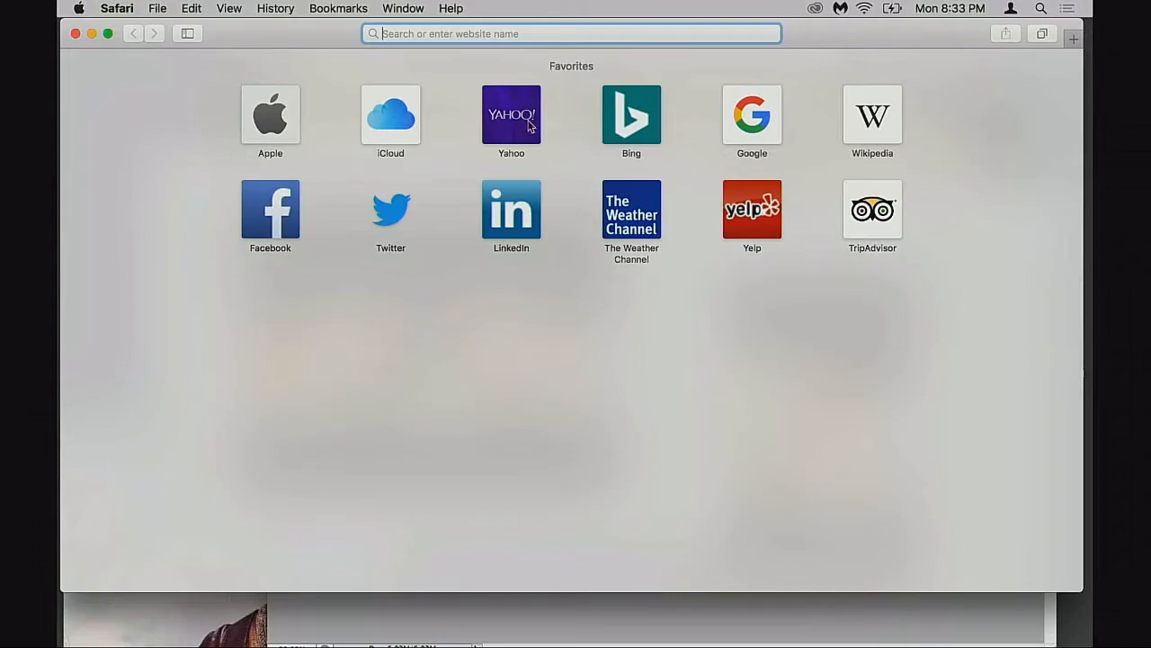
drag(301, 31, 326, 117)
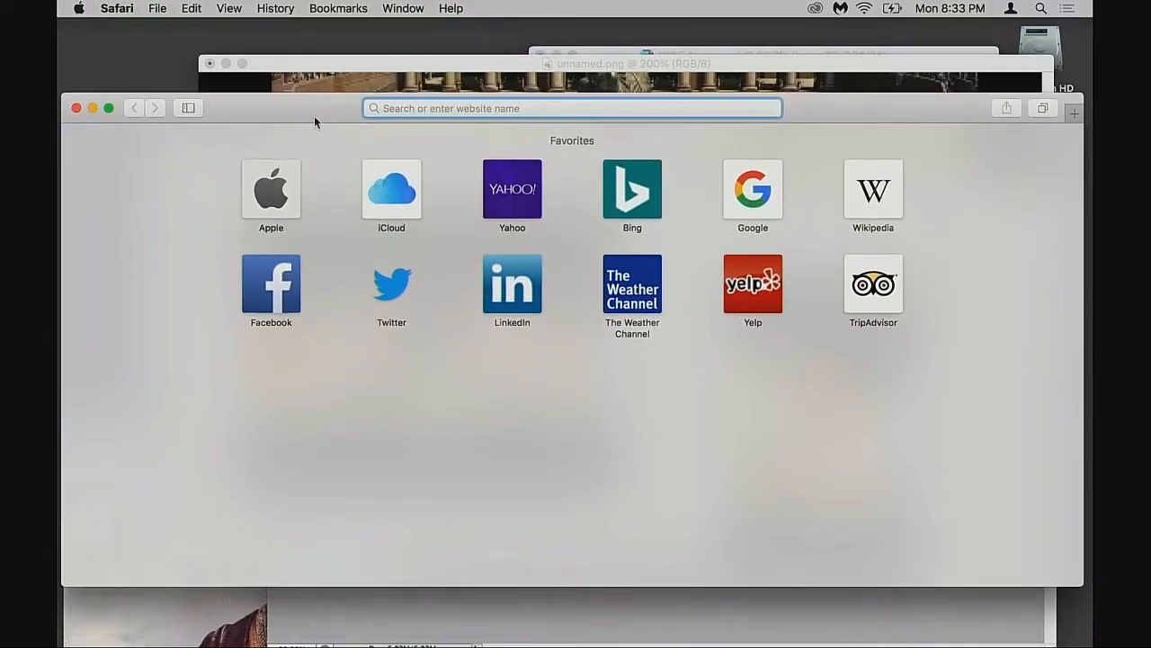
text(70mm anamo)
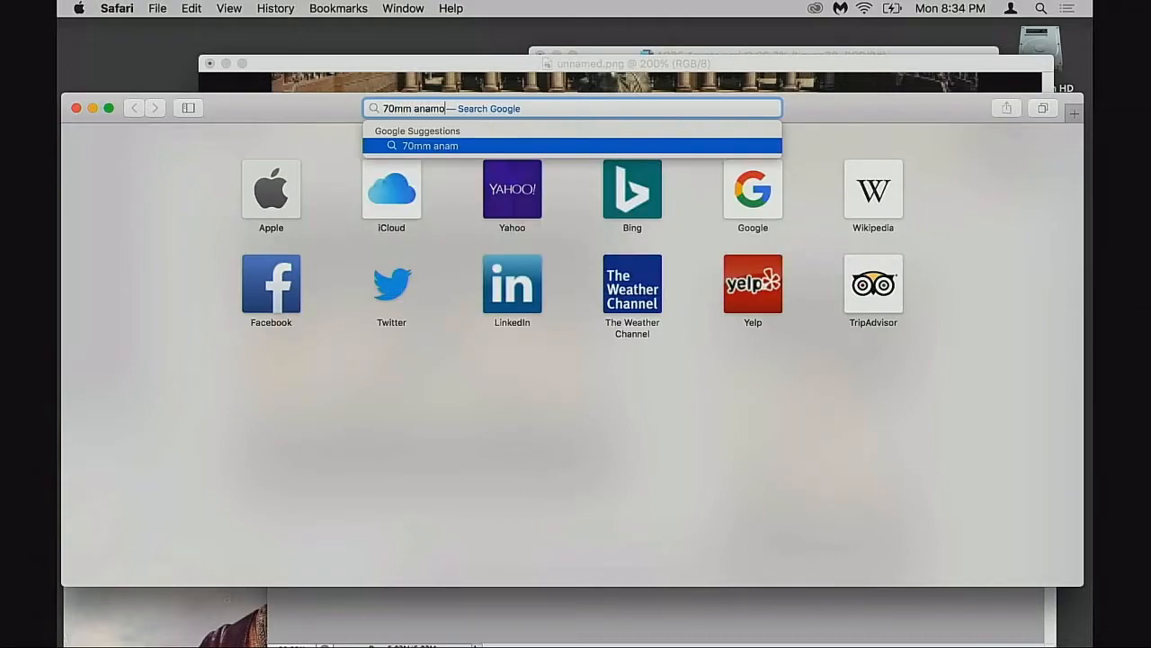
text(rphic lens )
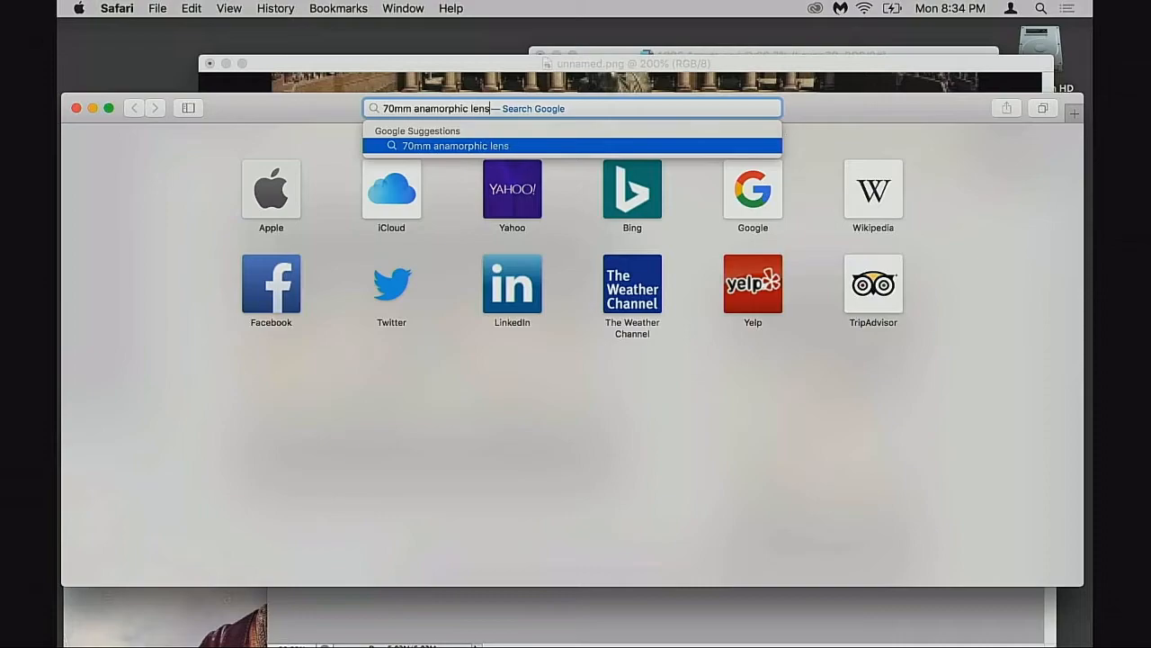
text(bokeh)
key(Return)
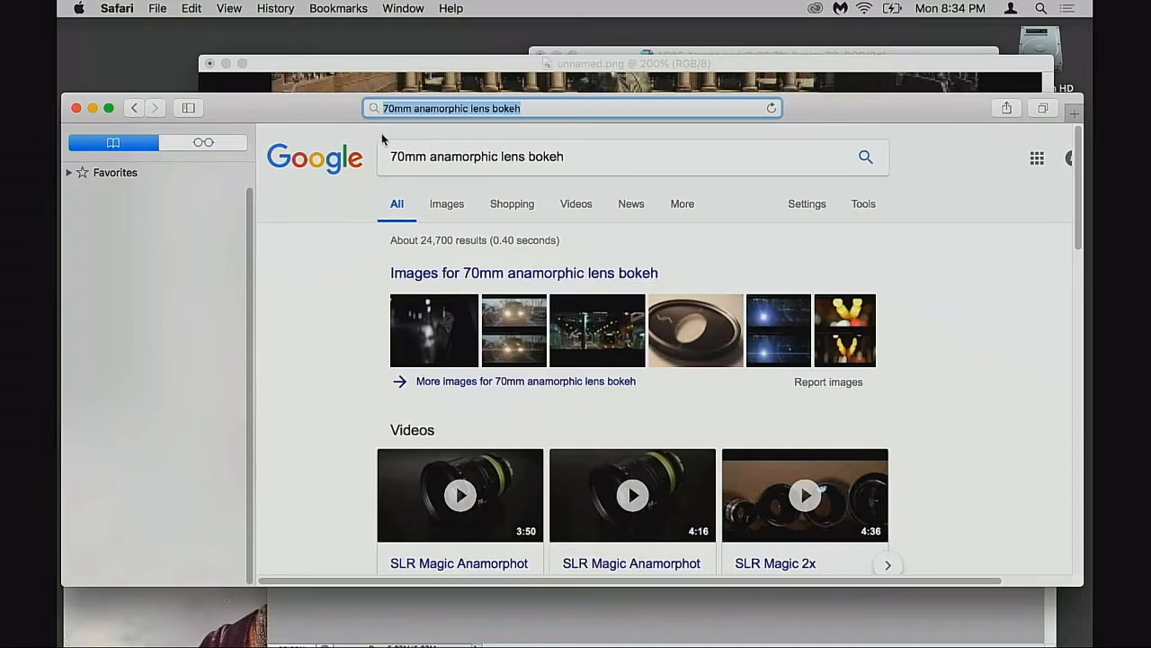
Switch back to Photoshop and move the Untitled-1 window slightly away from unnamed-1.jpg
drag(303, 101, 644, 236)
click(285, 192)
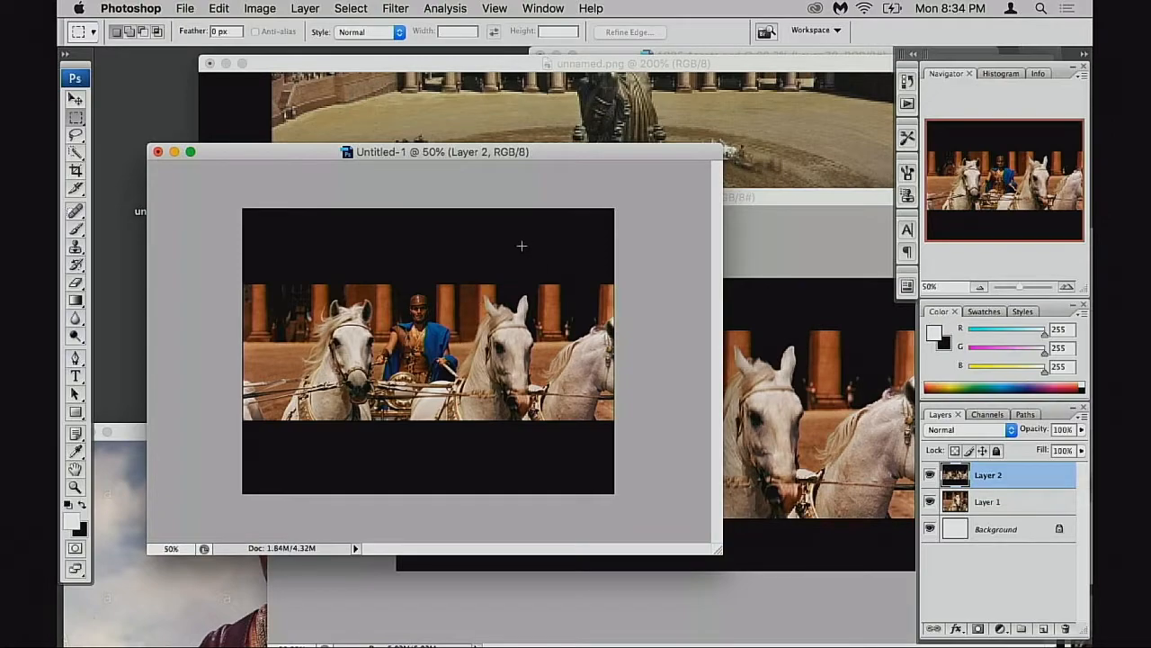
drag(512, 155, 486, 138)
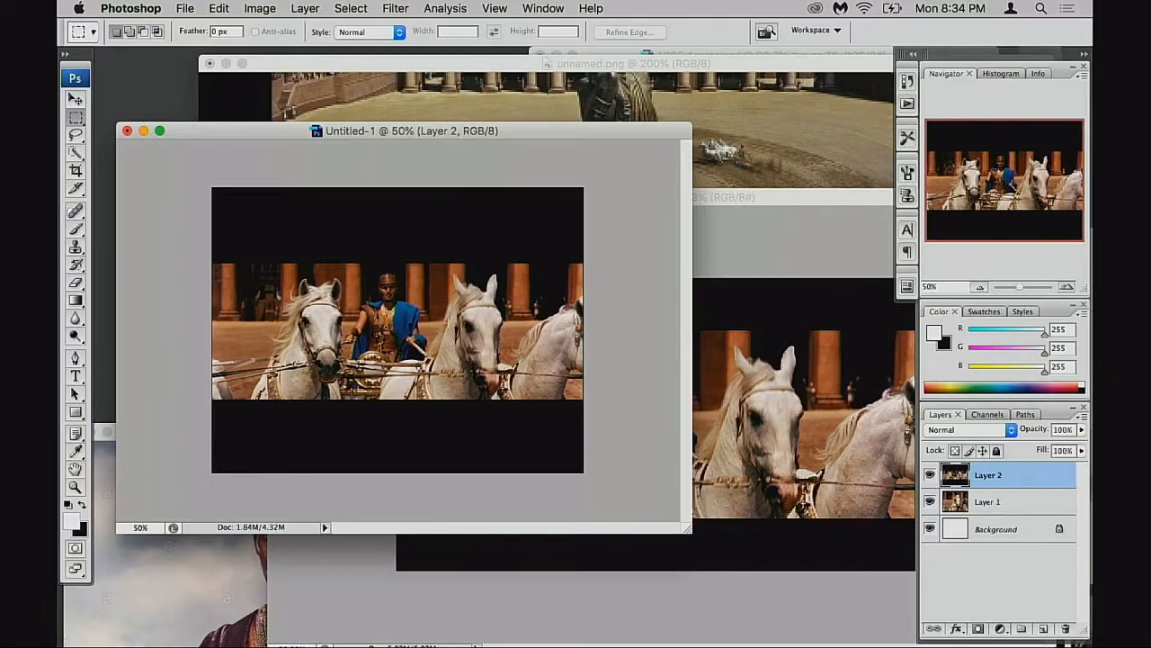
key(ctrl+t)
mouse_move(399, 190)
mouse_down()
mouse_move(399, 159)
mouse_move(408, 202)
mouse_up()
key(Escape)
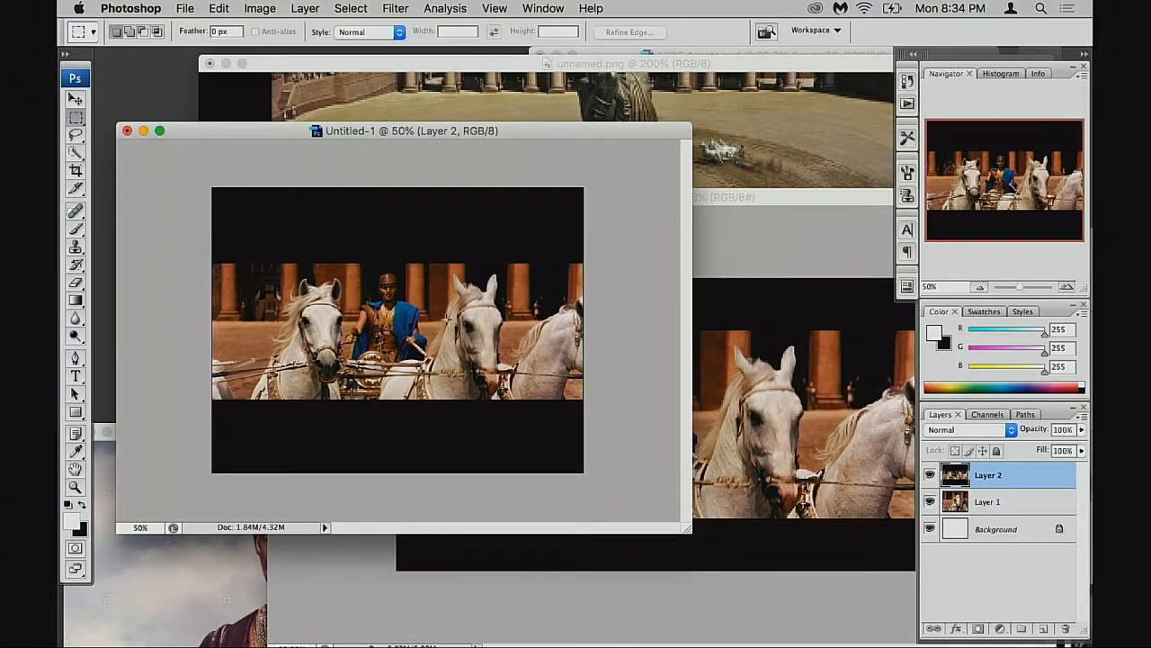
Bring unnamed-1.jpg to the front so its window partly overlaps Untitled-1
click(749, 198)
drag(748, 198, 720, 214)
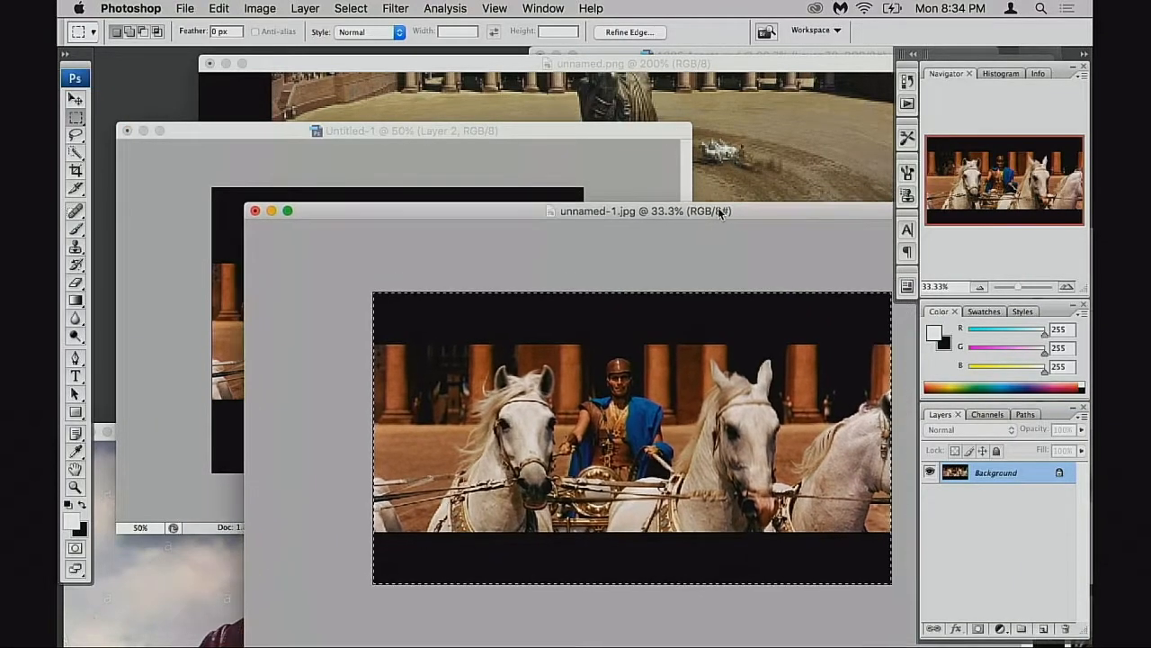
Return to Safari, browse the image results for the bokeh search, and preview the 640 × 268 night portrait beside the water
click(501, 623)
drag(681, 249, 408, 97)
click(538, 188)
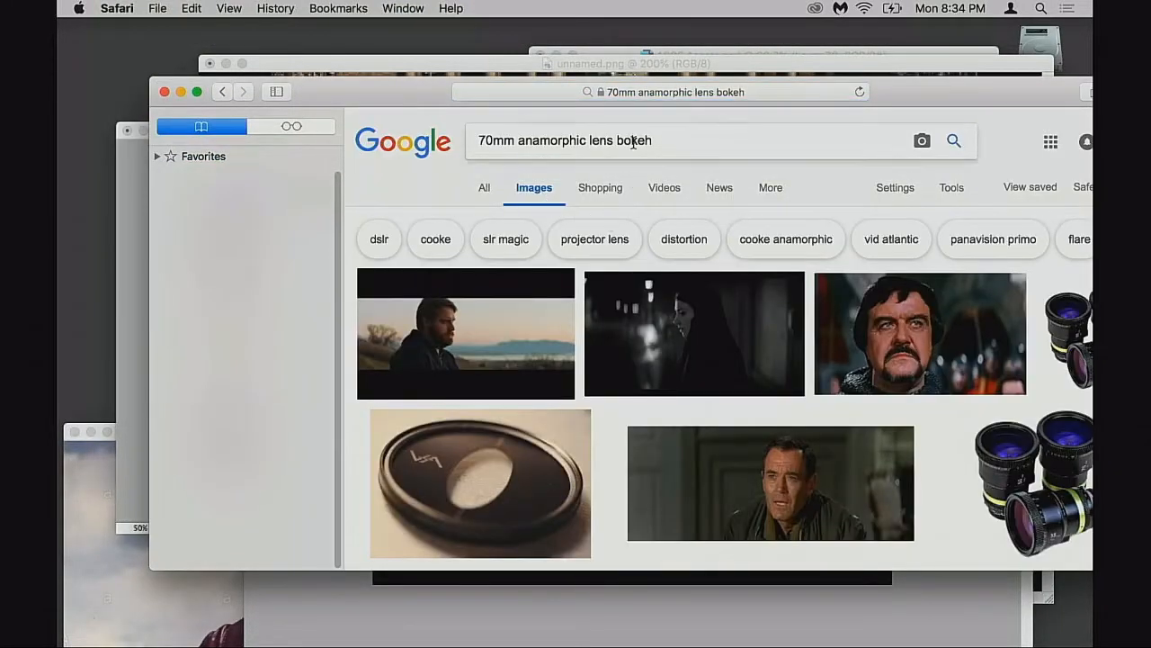
drag(898, 93, 701, 66)
scroll(725, 273, down, 8)
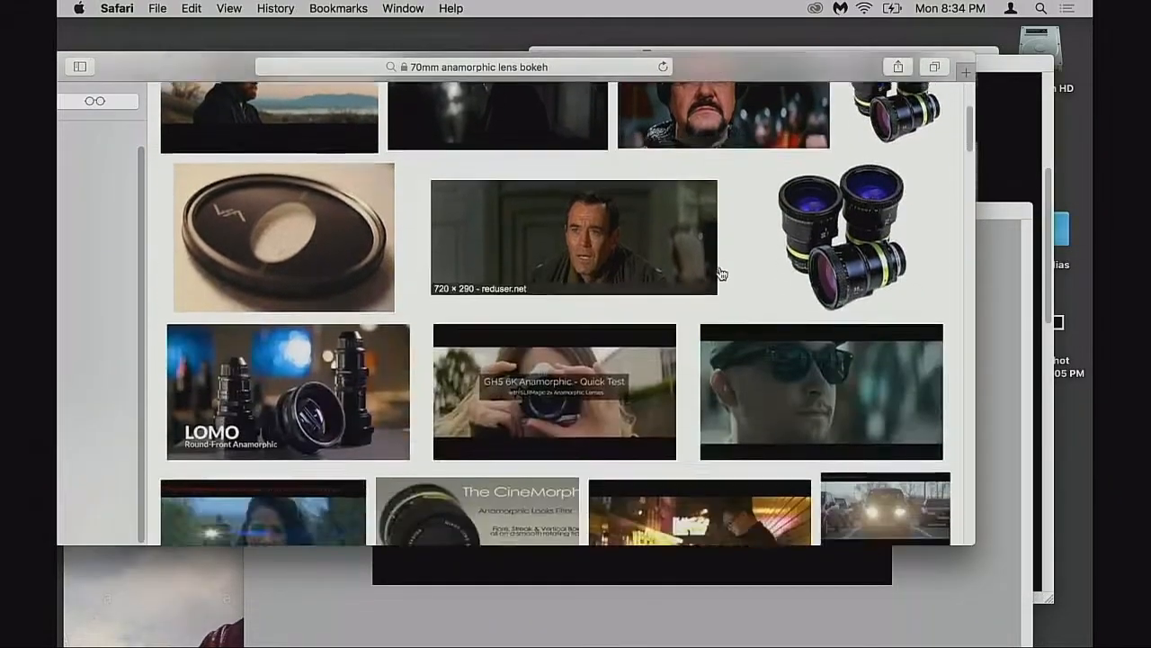
scroll(725, 272, down, 10)
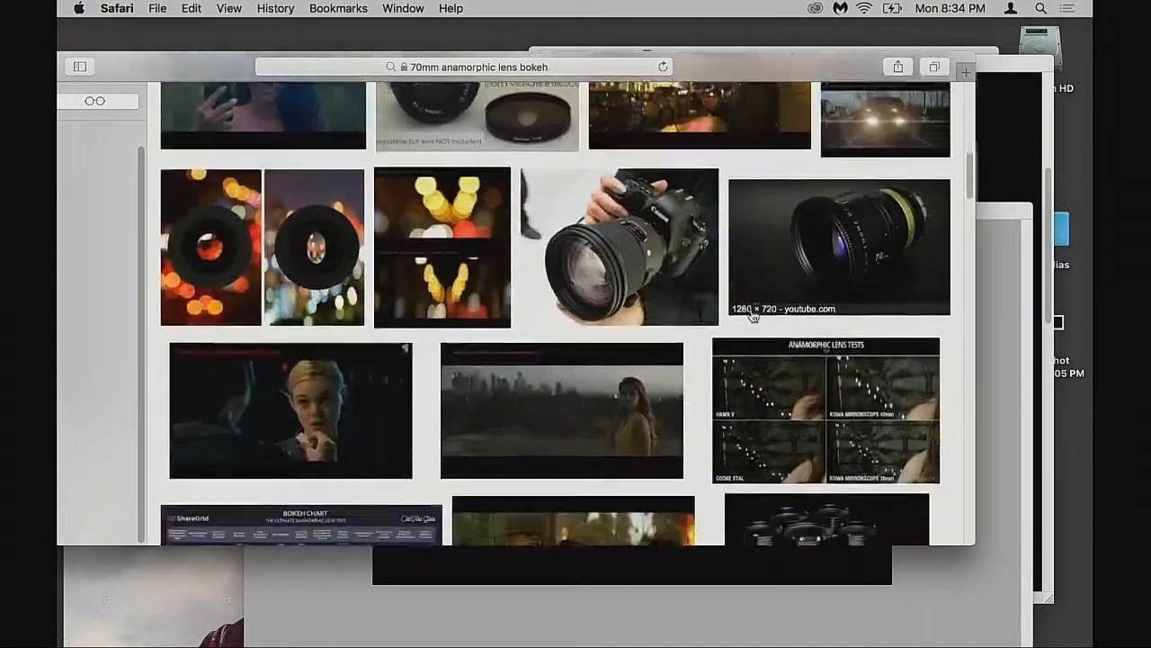
scroll(756, 326, down, 15)
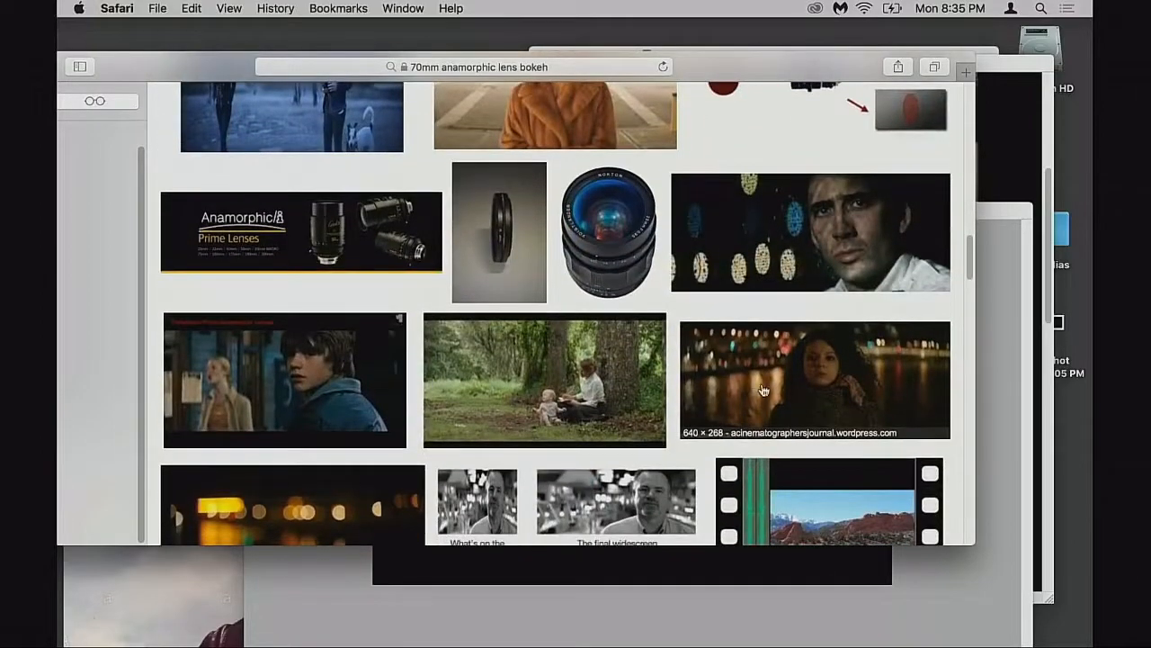
click(746, 374)
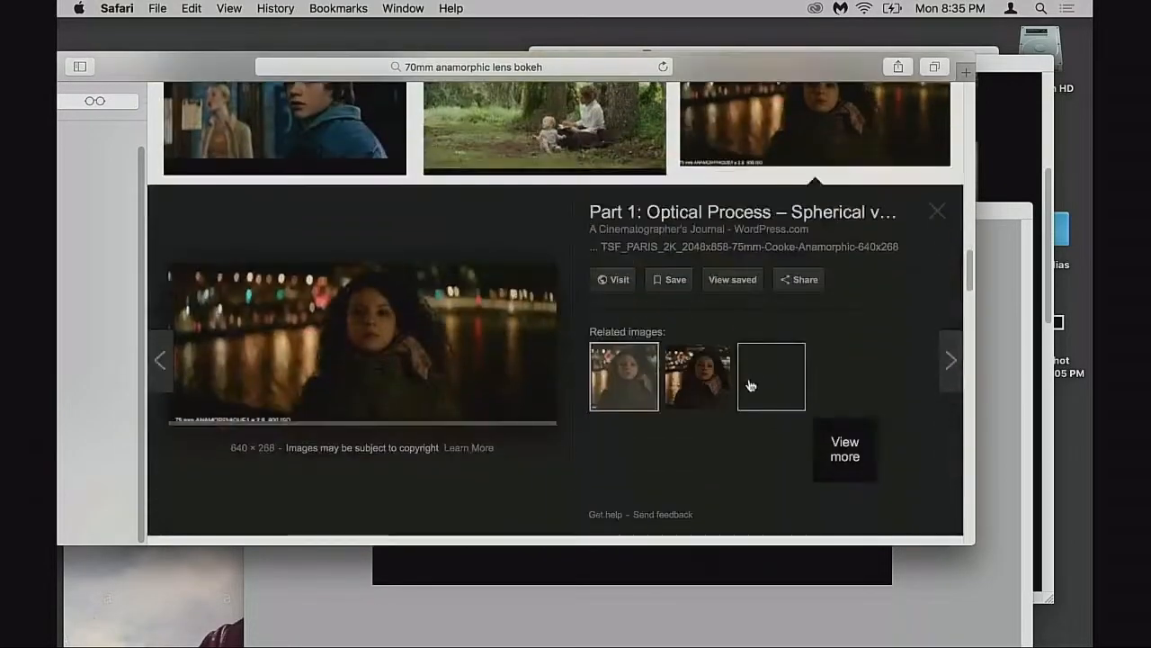
Open the source article of the previewed portrait, skim its section on anamorphic lenses, and close the article
click(432, 361)
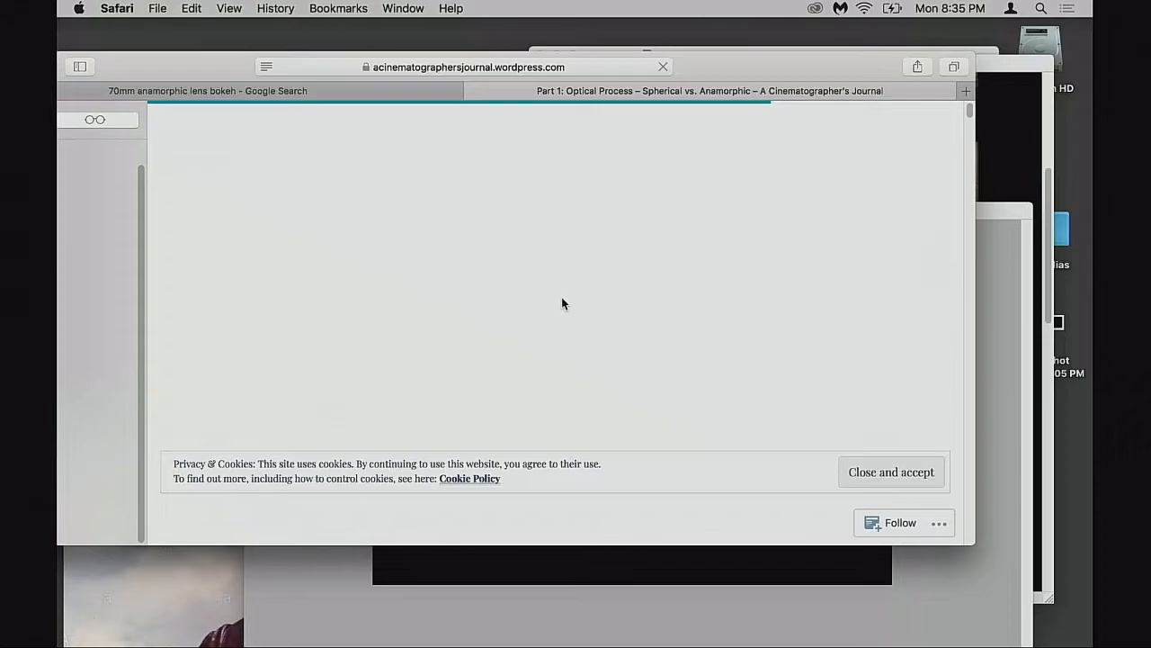
scroll(563, 304, down, 20)
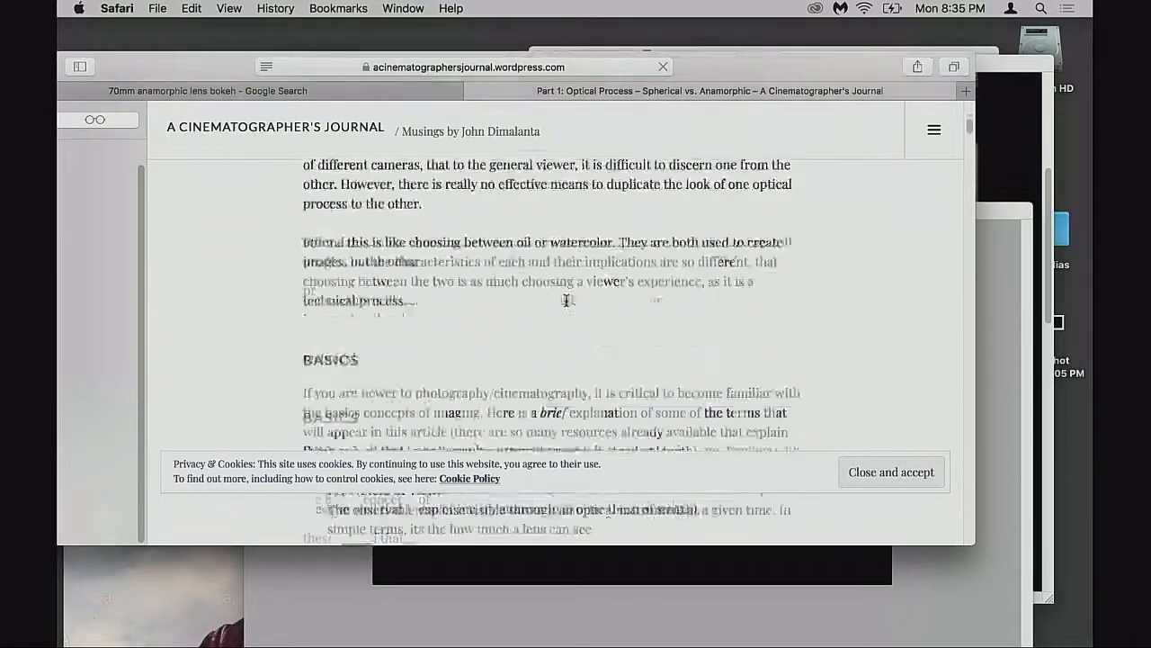
scroll(567, 310, down, 15)
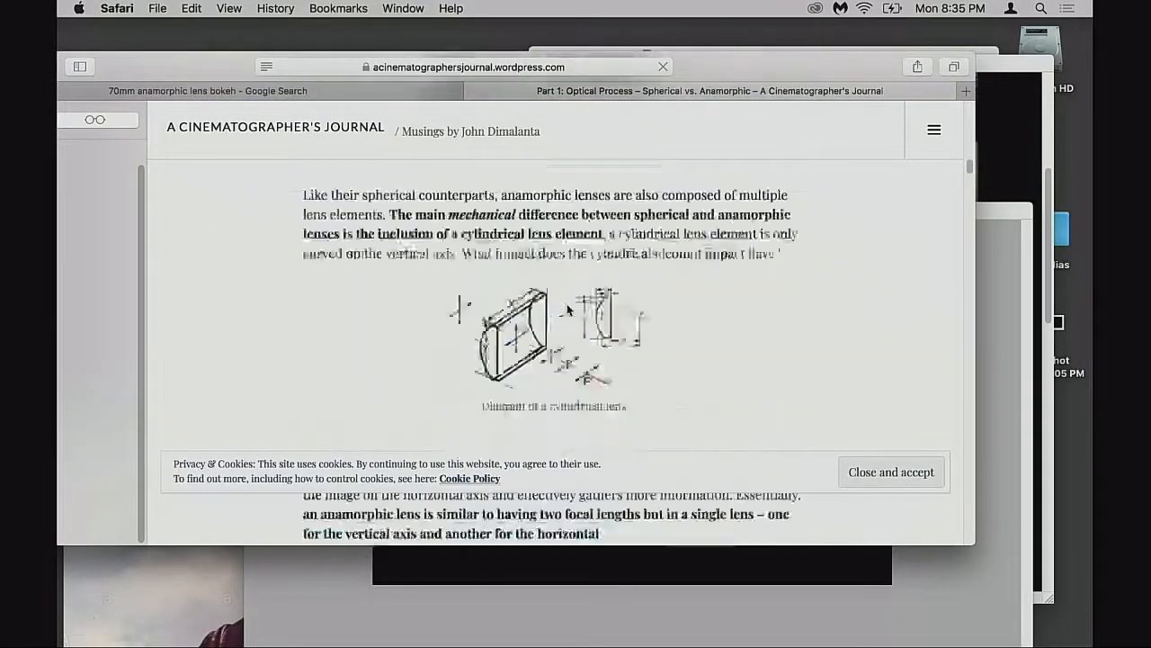
key(super+w)
Open the previewed night portrait as an image in its own tab and enlarge it to examine the background lights
right_click(412, 326)
right_click(433, 332)
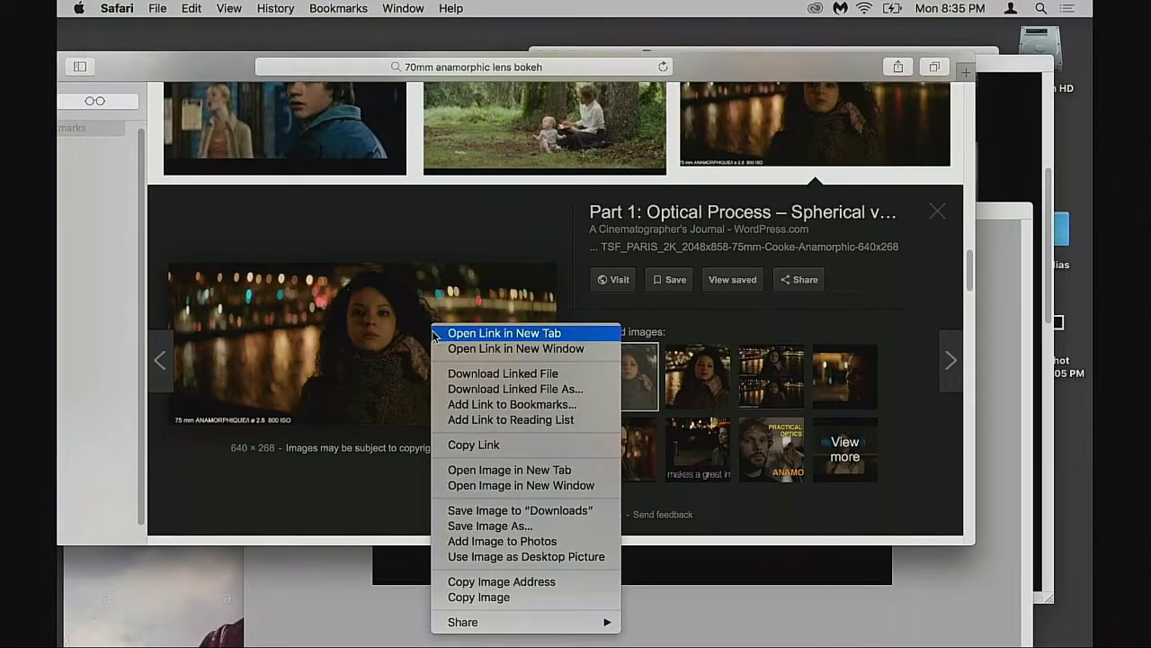
click(531, 470)
click(611, 94)
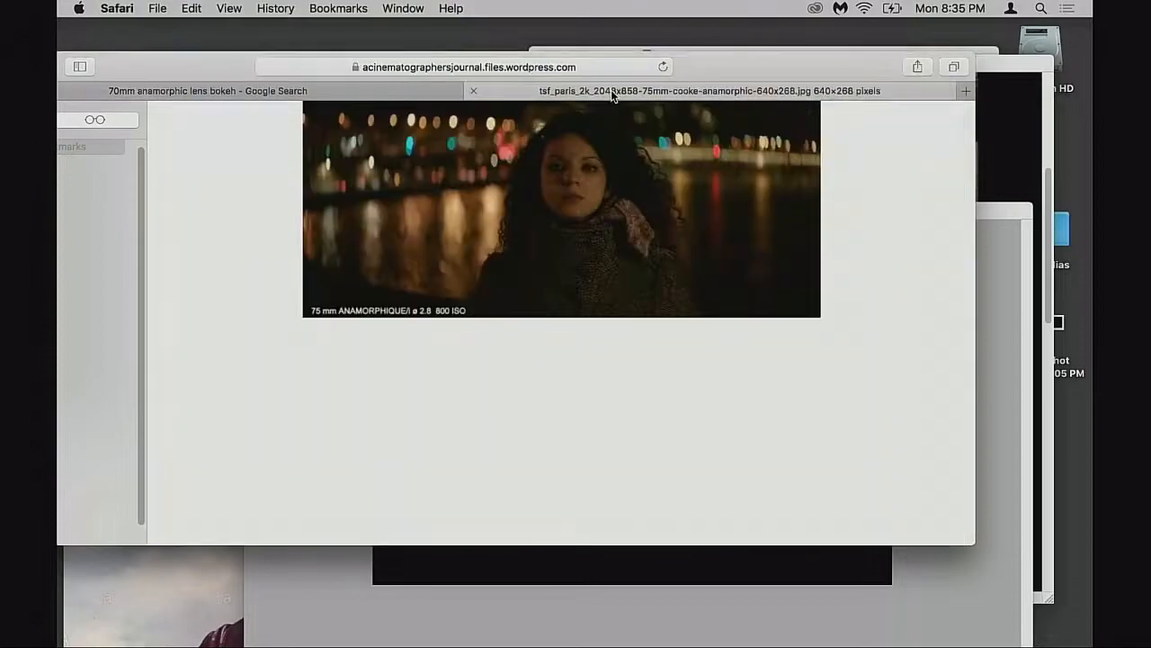
key(super+equal)
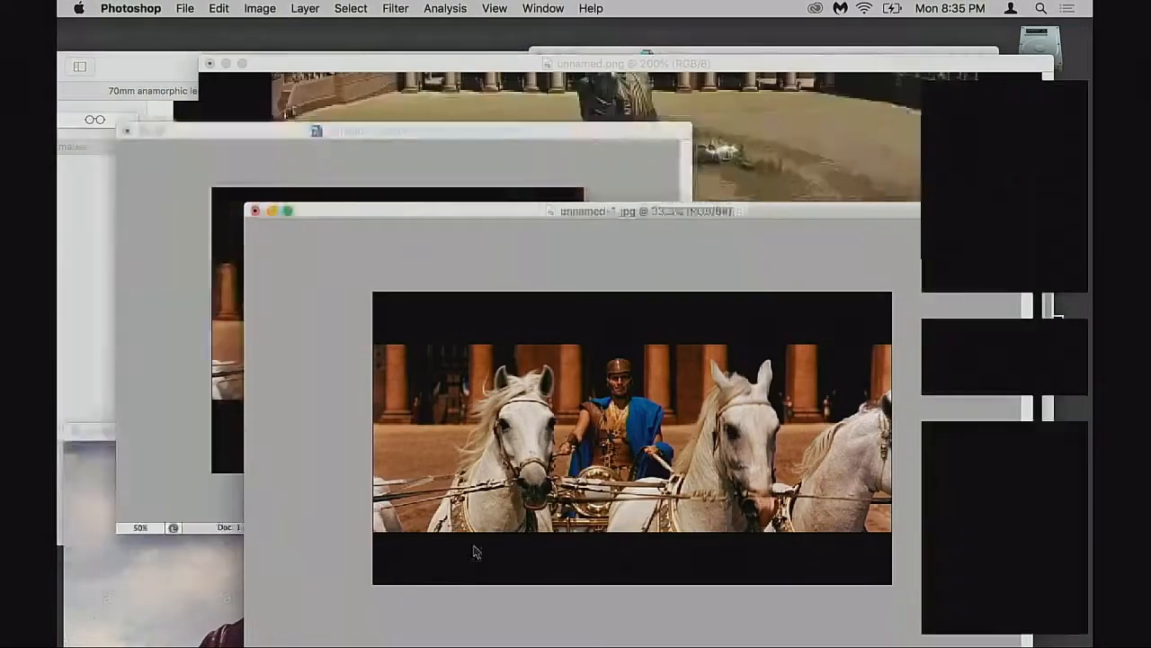
Close the enlarged portrait's tab and preview the 570 × 242 eoshd.com film still with oval bokeh
click(471, 550)
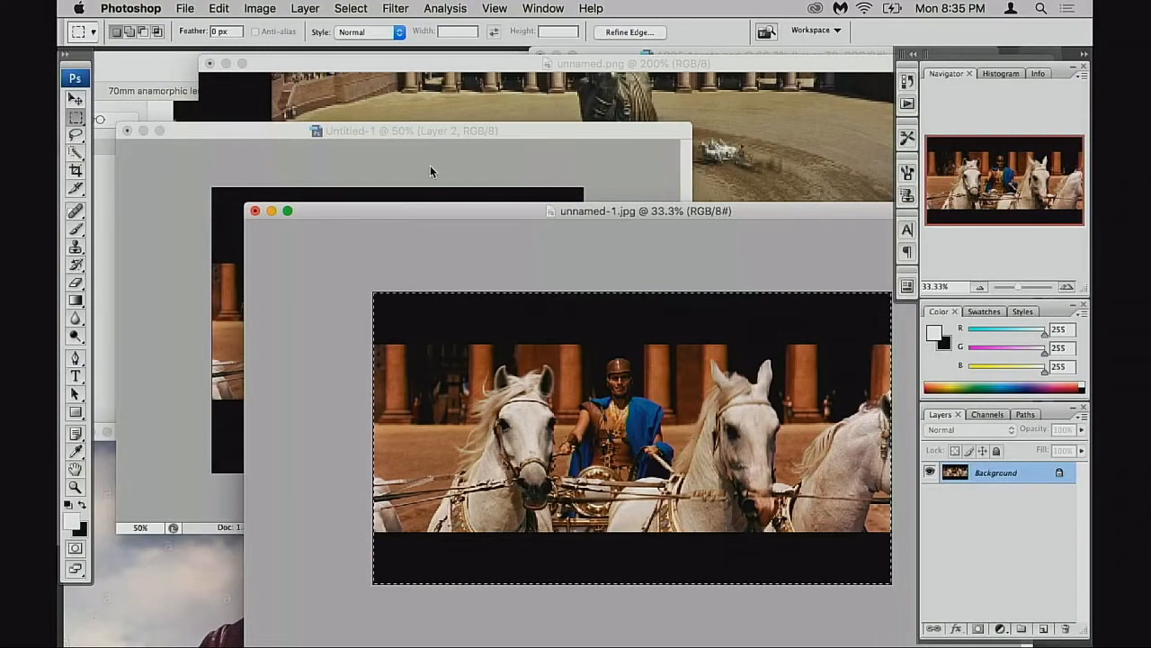
mouse_move(306, 644)
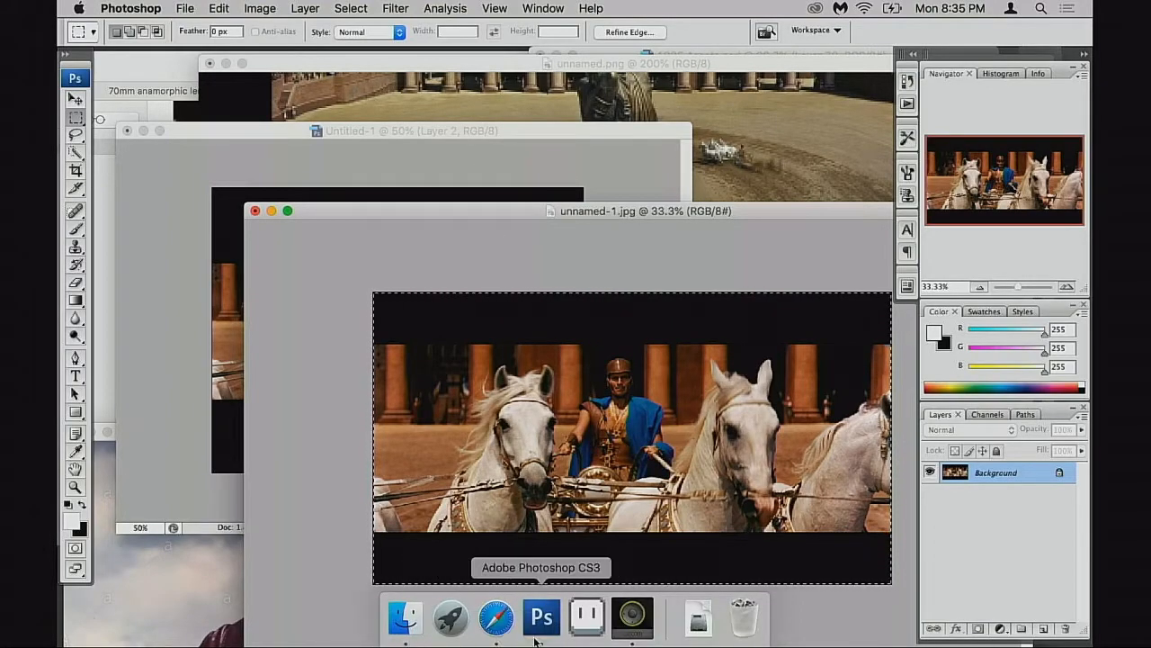
click(491, 545)
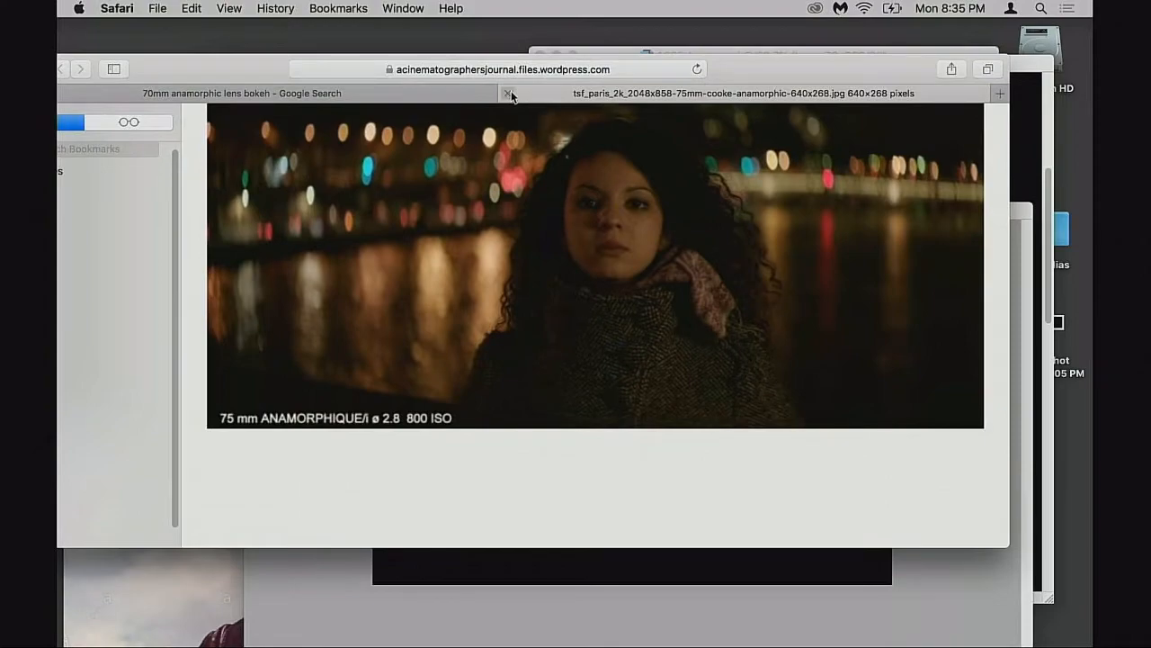
click(508, 90)
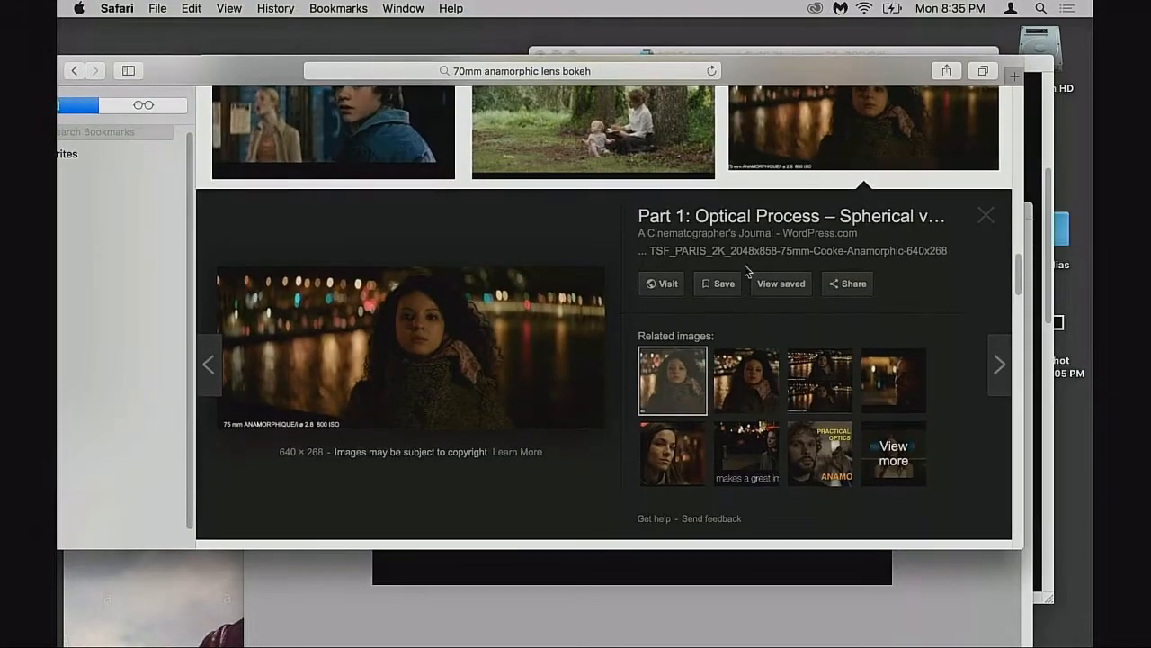
scroll(764, 305, up, 5)
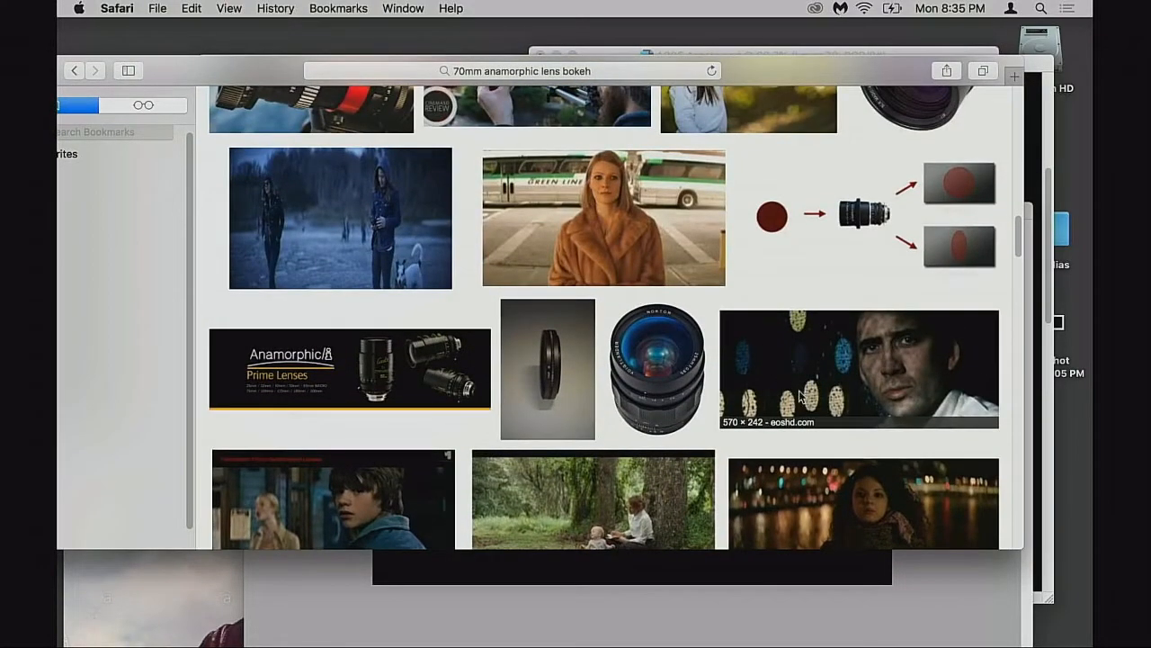
click(802, 398)
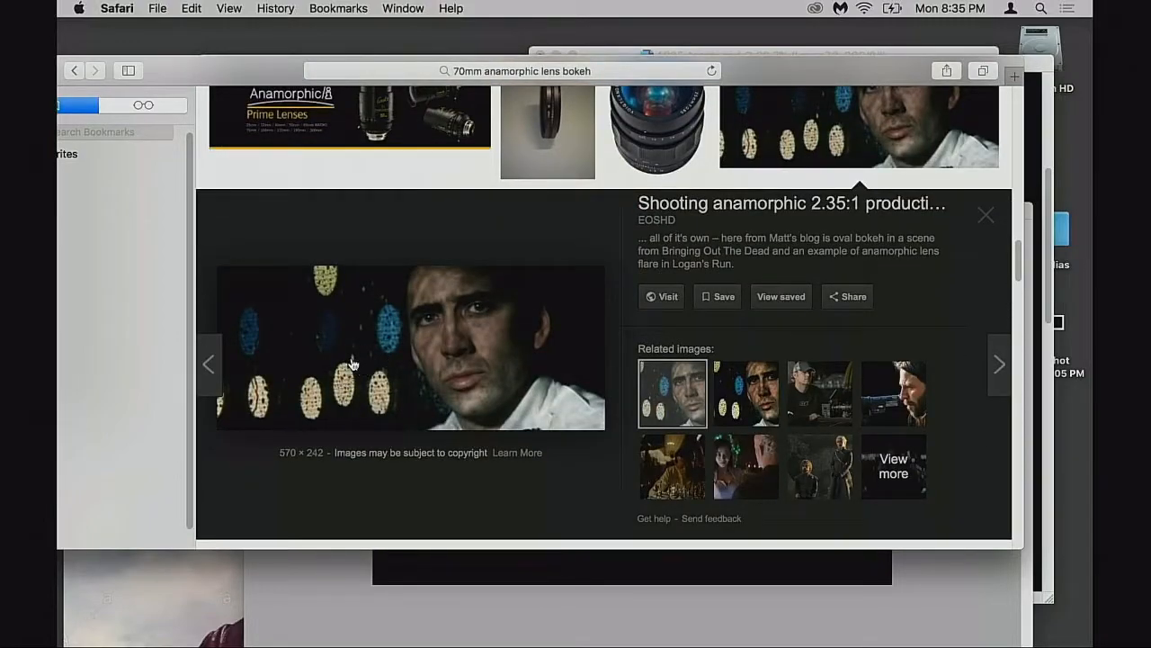
Close the Safari window and rearrange the Photoshop images, raising unnamed-1.jpg and bringing Untitled-1 to the front
drag(779, 78, 806, 79)
key(super+w)
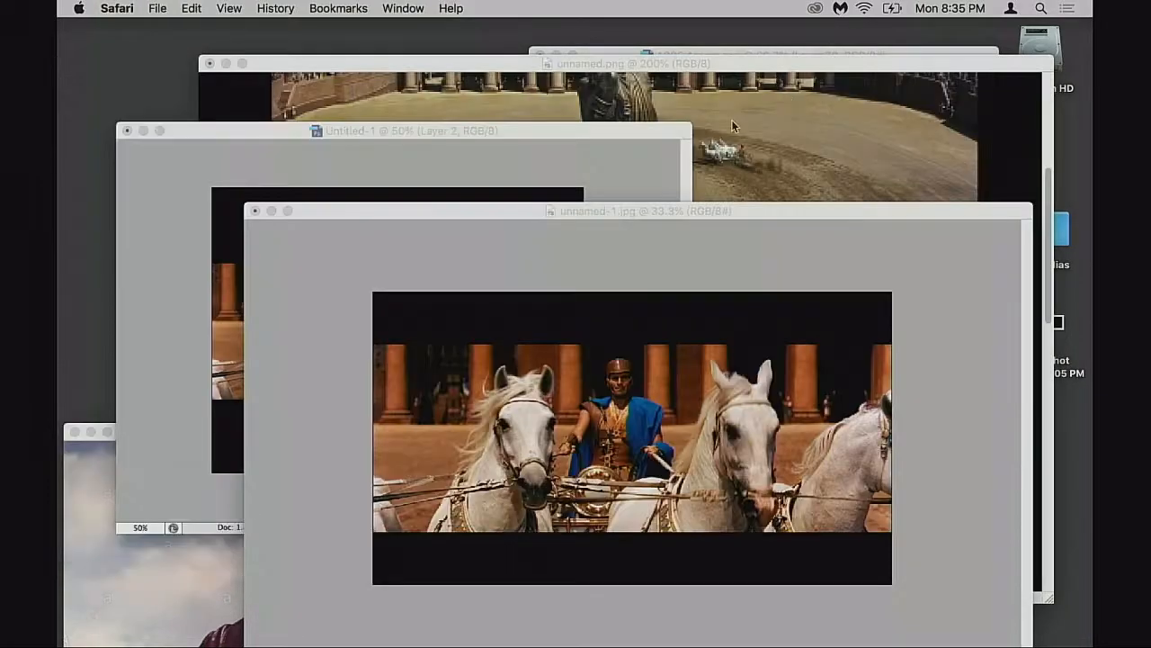
drag(519, 209, 486, 111)
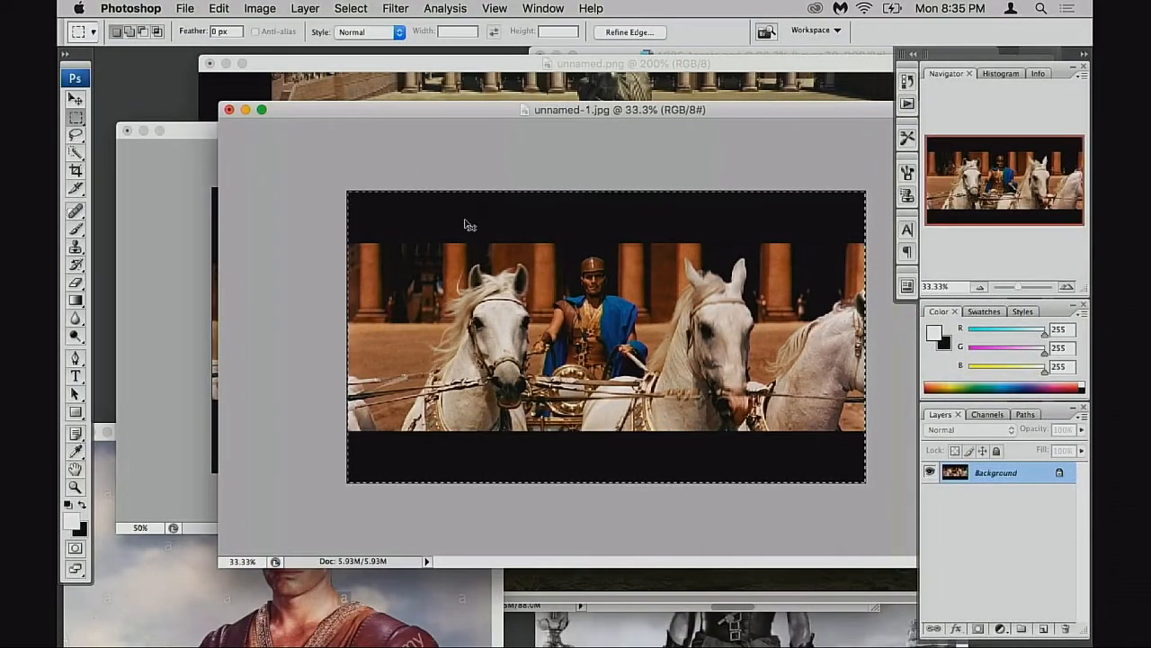
drag(314, 111, 336, 108)
click(193, 542)
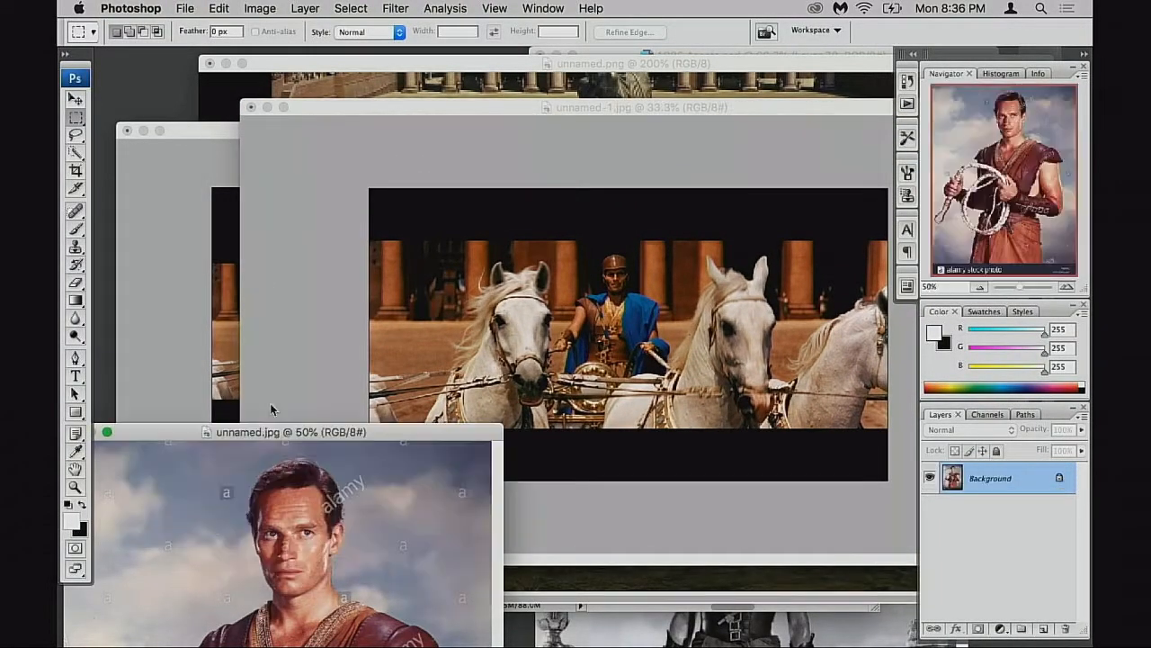
drag(216, 134, 213, 128)
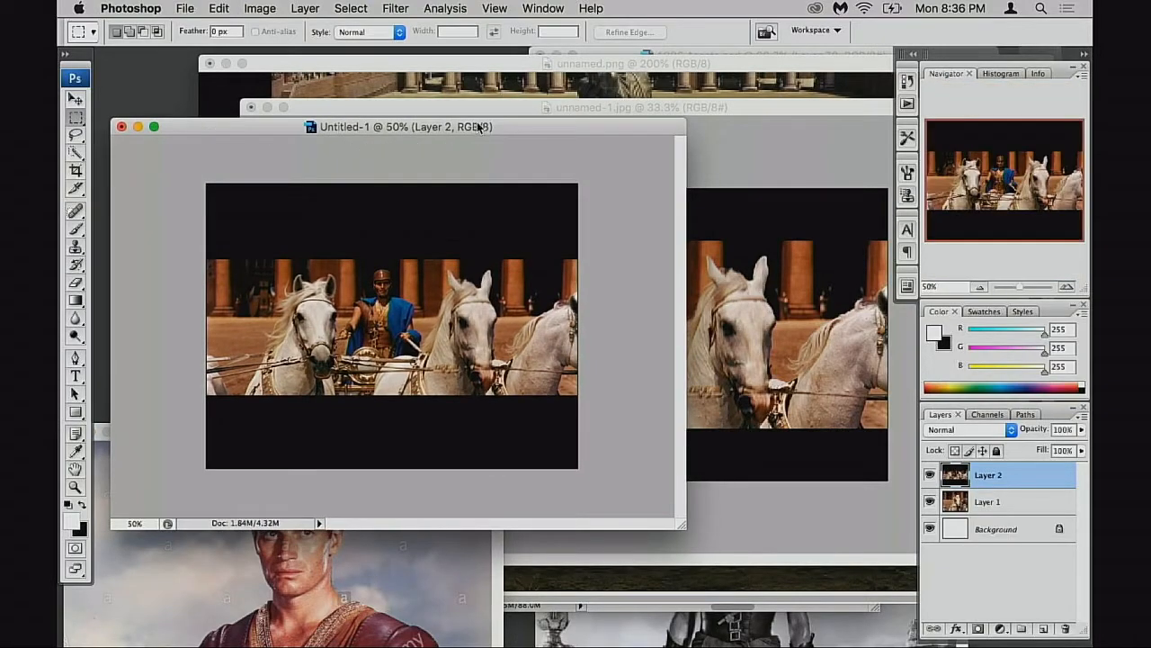
Spread out the windows of Untitled-1, unnamed-1.jpg and the unnamed.jpg portrait, uncovering the arena picture behind them
drag(493, 127, 459, 184)
drag(496, 108, 420, 291)
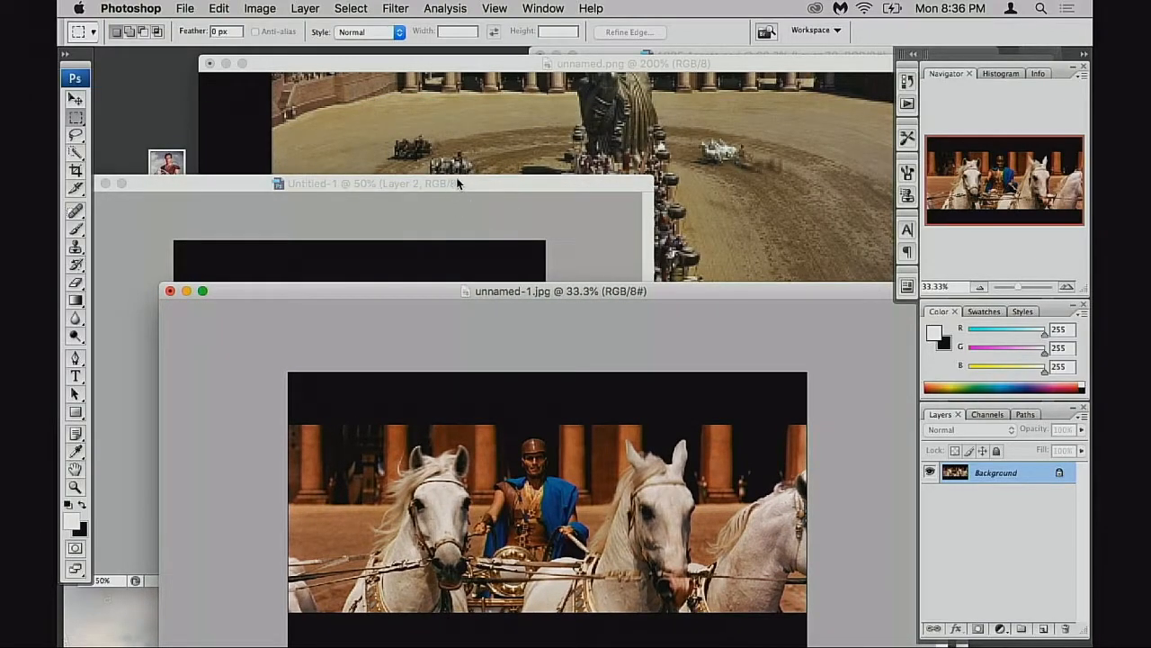
drag(456, 183, 673, 189)
drag(141, 431, 166, 312)
click(455, 187)
drag(455, 188, 265, 256)
Bring unnamed.png forward to show its Ben-Hur (1959) 2.76:1 frame, and close the image
drag(506, 63, 436, 90)
drag(538, 229, 475, 316)
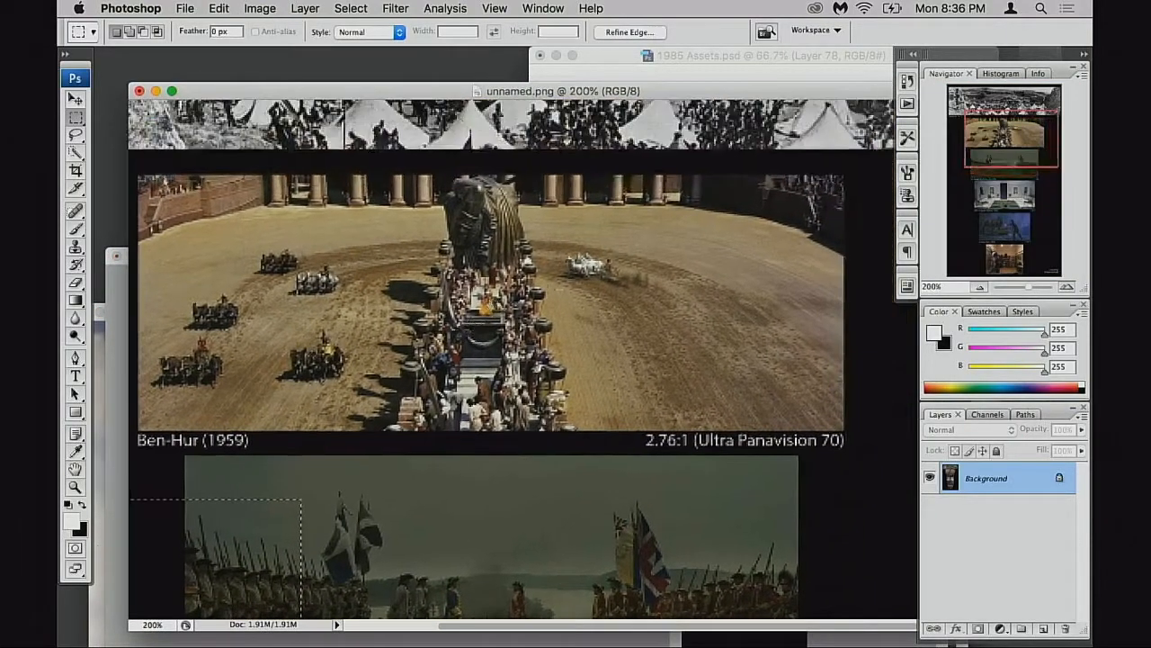
key(super+w)
Bring Untitled-1 to the front and move it up, exposing more of the portrait and chariot images beneath
click(495, 206)
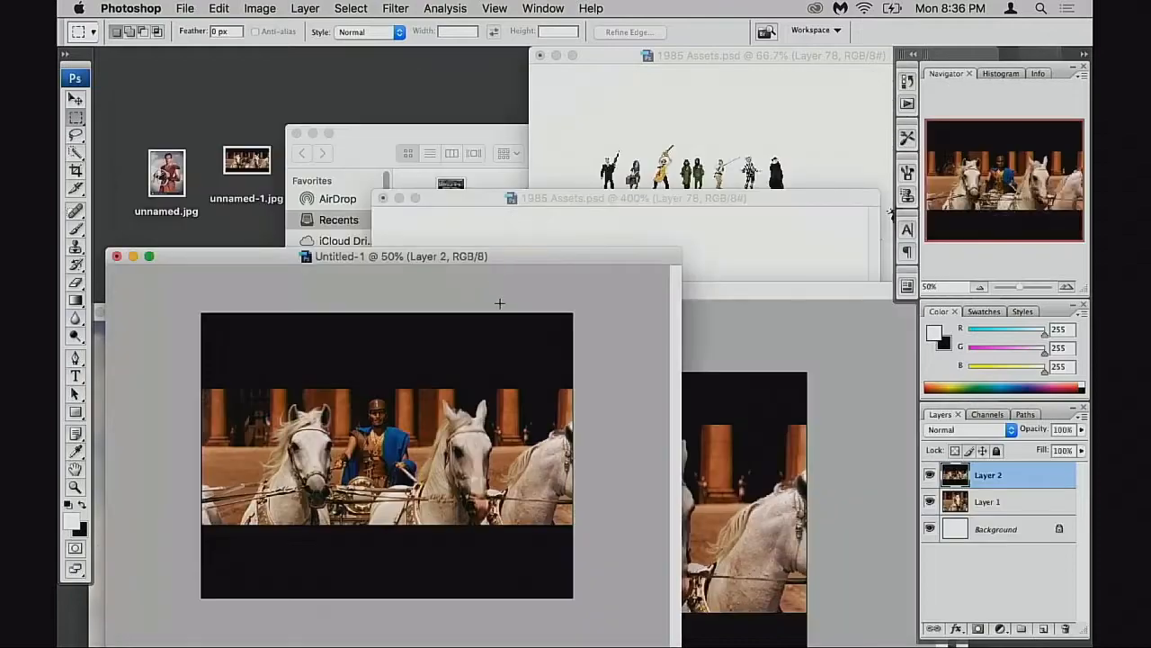
drag(537, 258, 555, 86)
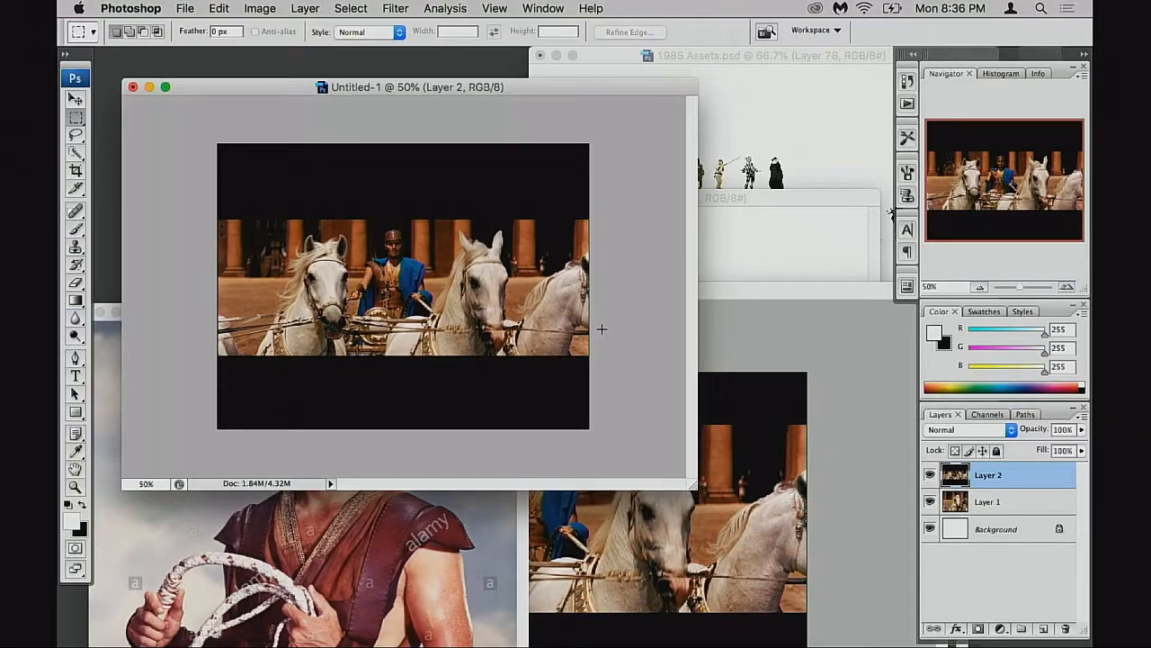
drag(603, 87, 599, 70)
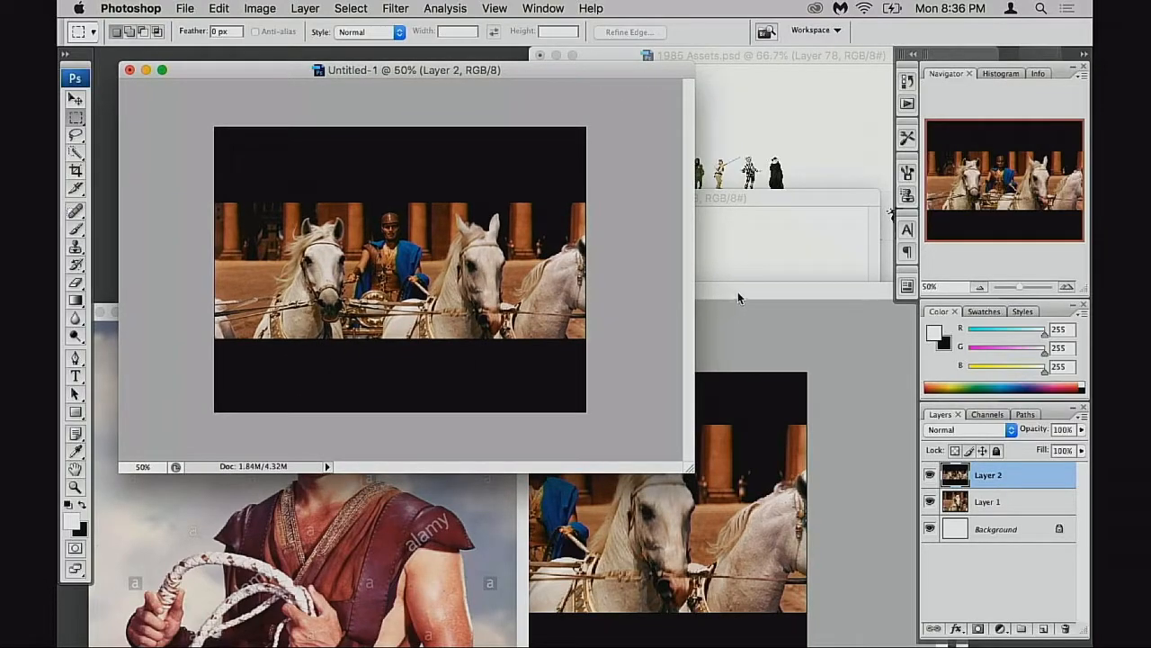
Bring unnamed-1.jpg to the front, fit its window to the chariot picture, and shift it clear of the Untitled-1 image
drag(742, 291, 747, 250)
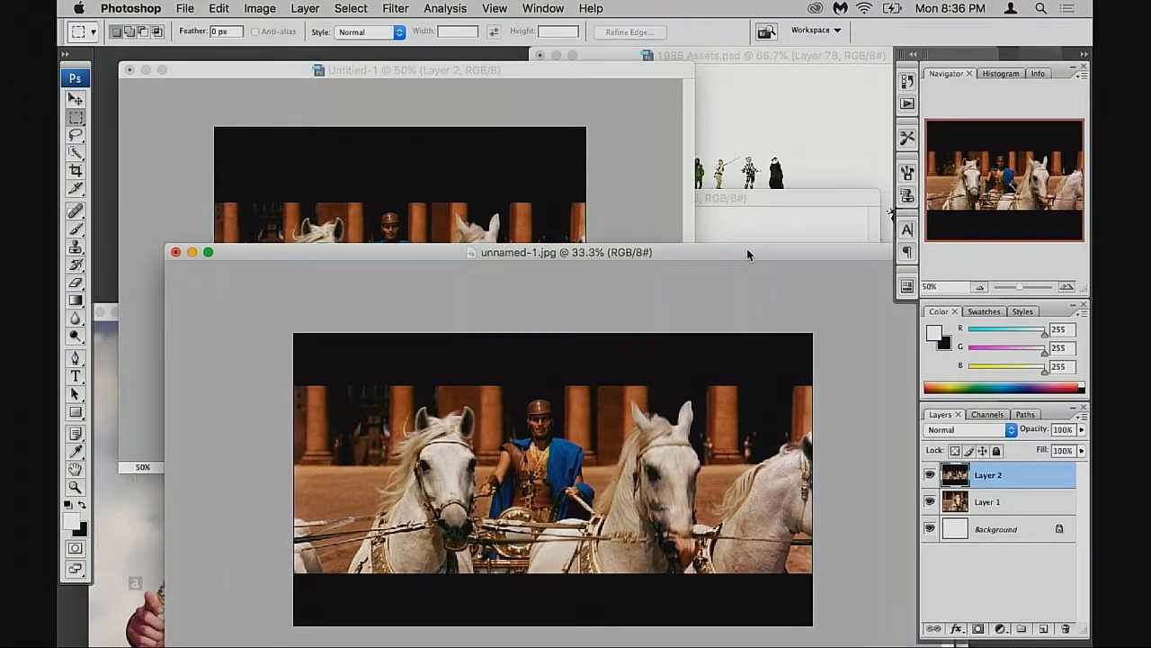
mouse_move(747, 250)
mouse_down()
mouse_move(736, 259)
mouse_move(745, 265)
mouse_up()
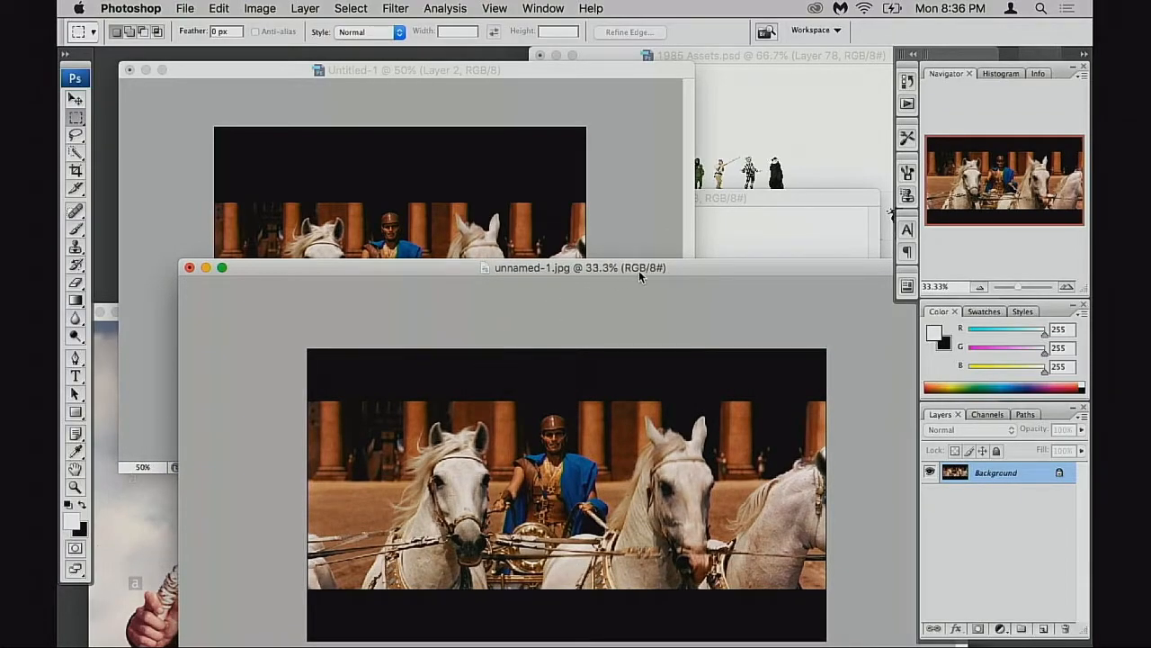
double_click(552, 276)
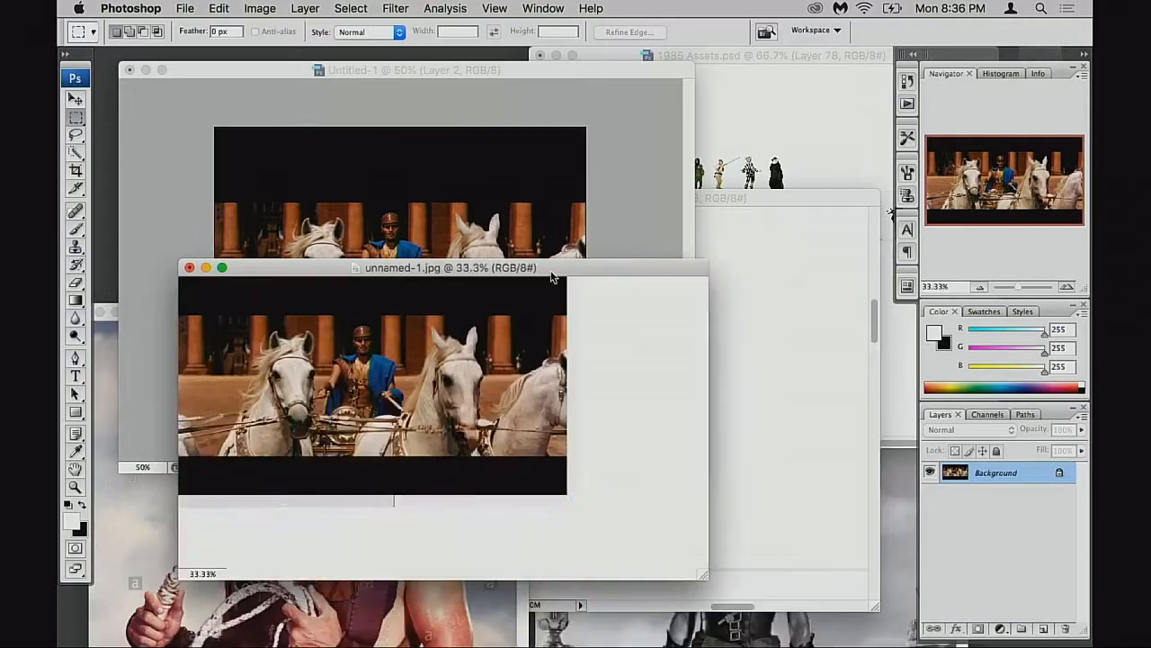
drag(593, 267, 603, 269)
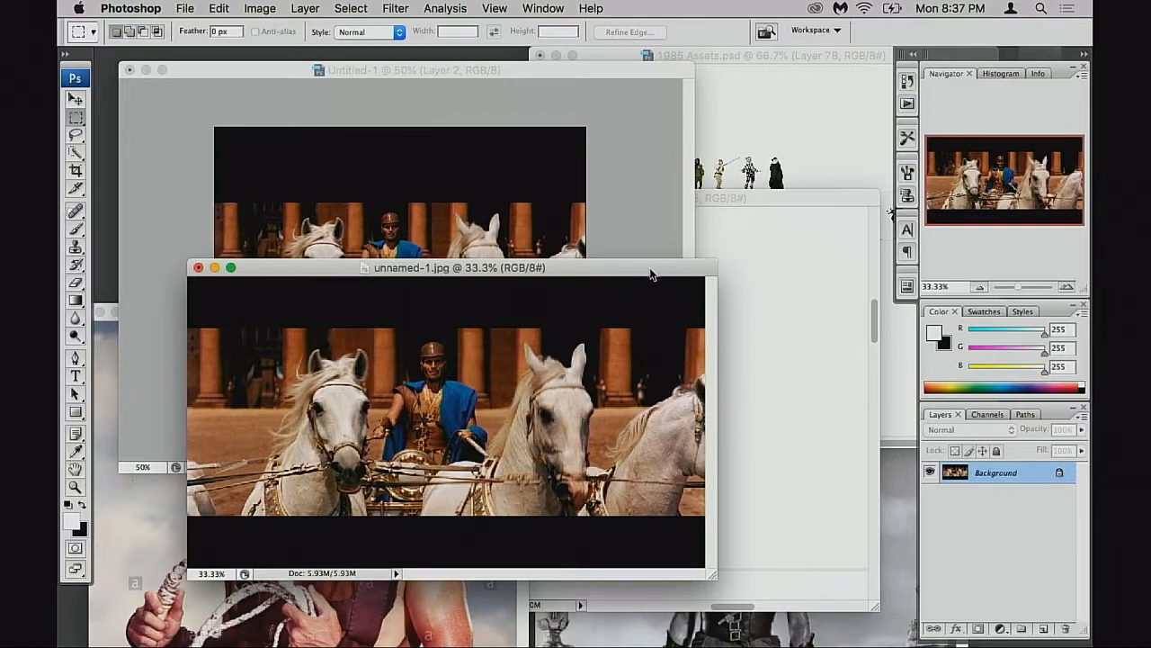
drag(651, 272, 717, 275)
Bring Untitled-1 to the front and enlarge its view to 66.7% for comparison with unnamed-1.jpg
click(610, 85)
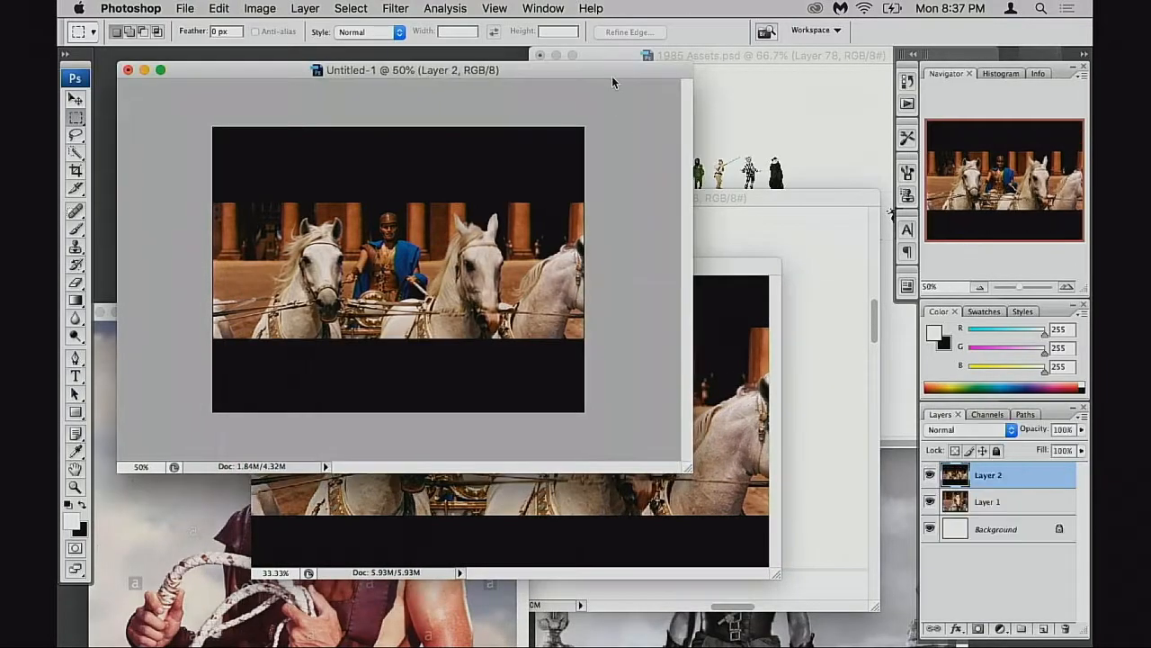
key(super+equal)
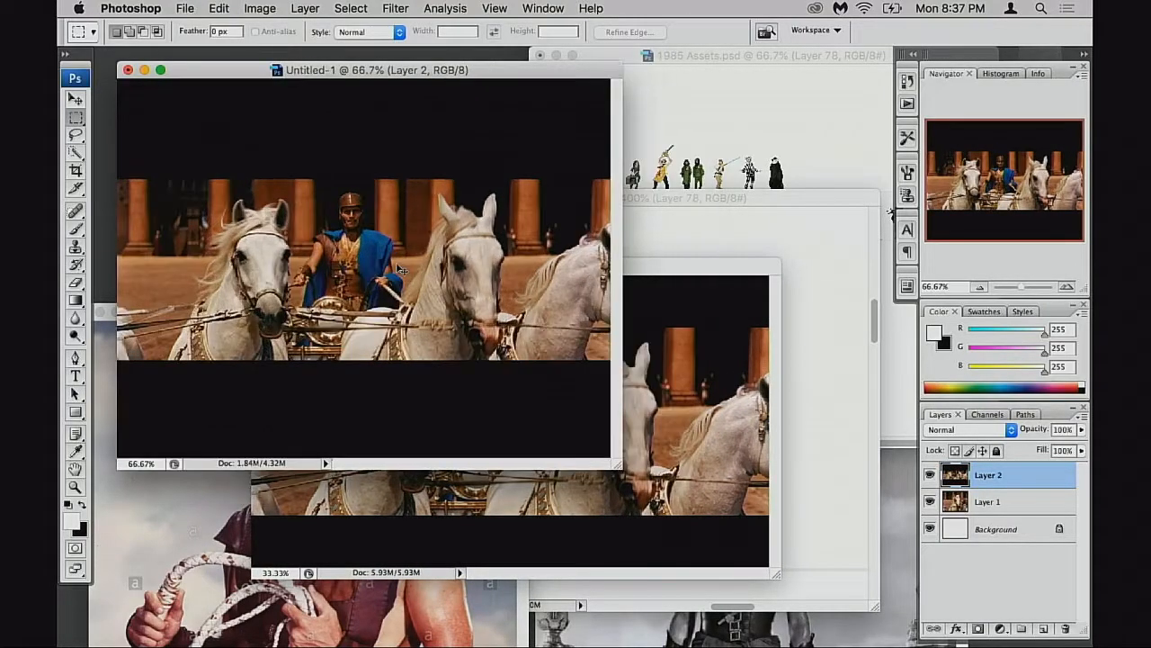
key(super+equal)
key(super+minus)
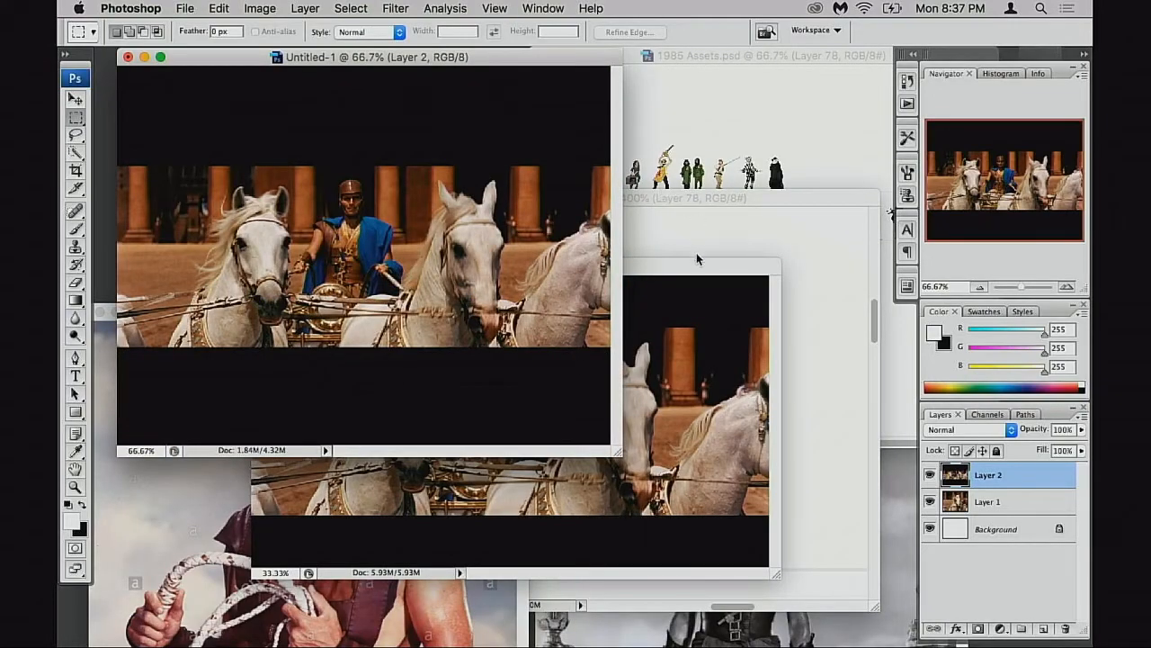
Bring unnamed-1.jpg forward for a last look, close it, and reposition Untitled-1 above the portrait
drag(691, 275, 710, 270)
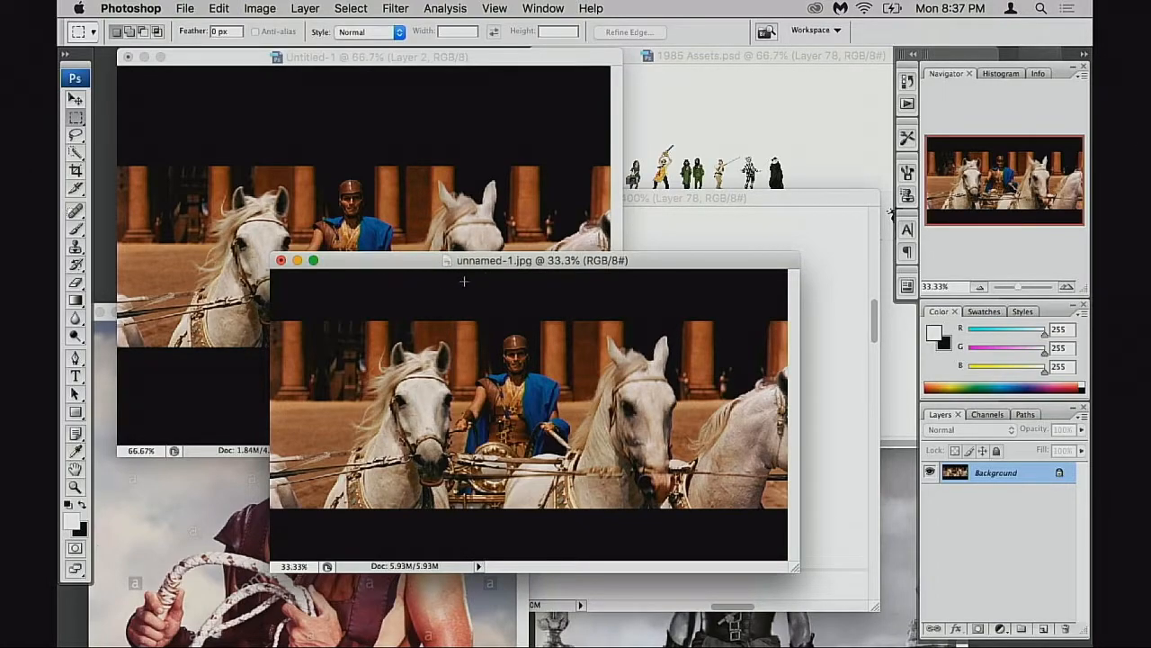
mouse_move(432, 270)
mouse_down()
mouse_move(457, 276)
mouse_move(428, 264)
mouse_up()
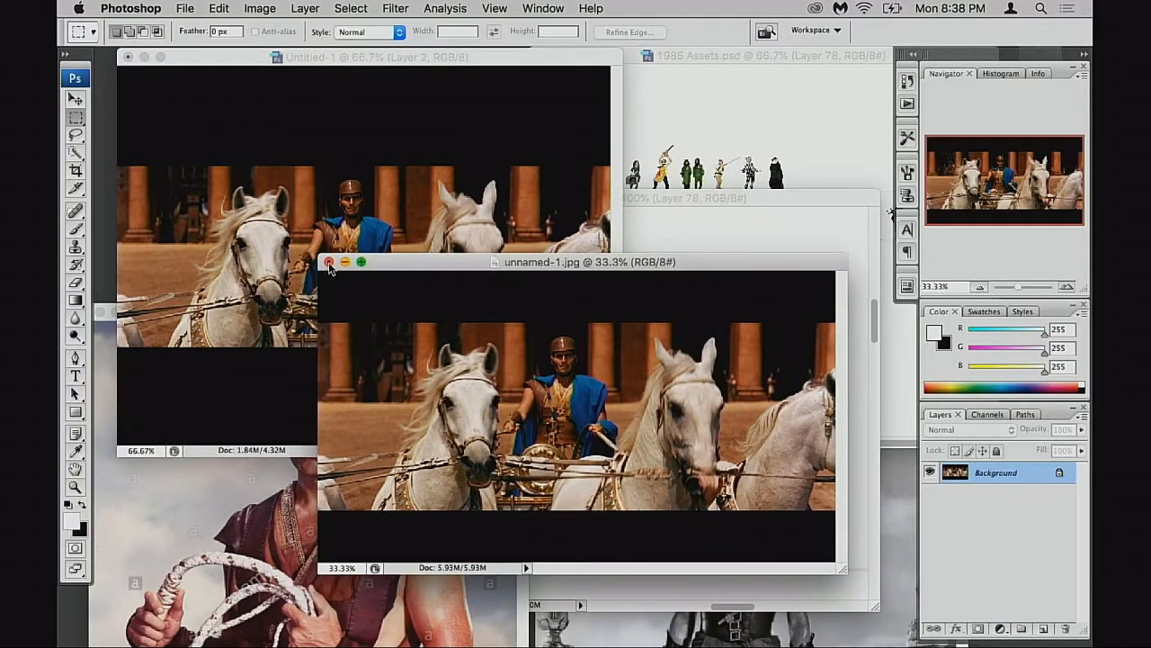
click(328, 262)
click(500, 212)
drag(432, 57, 462, 279)
drag(365, 284, 338, 73)
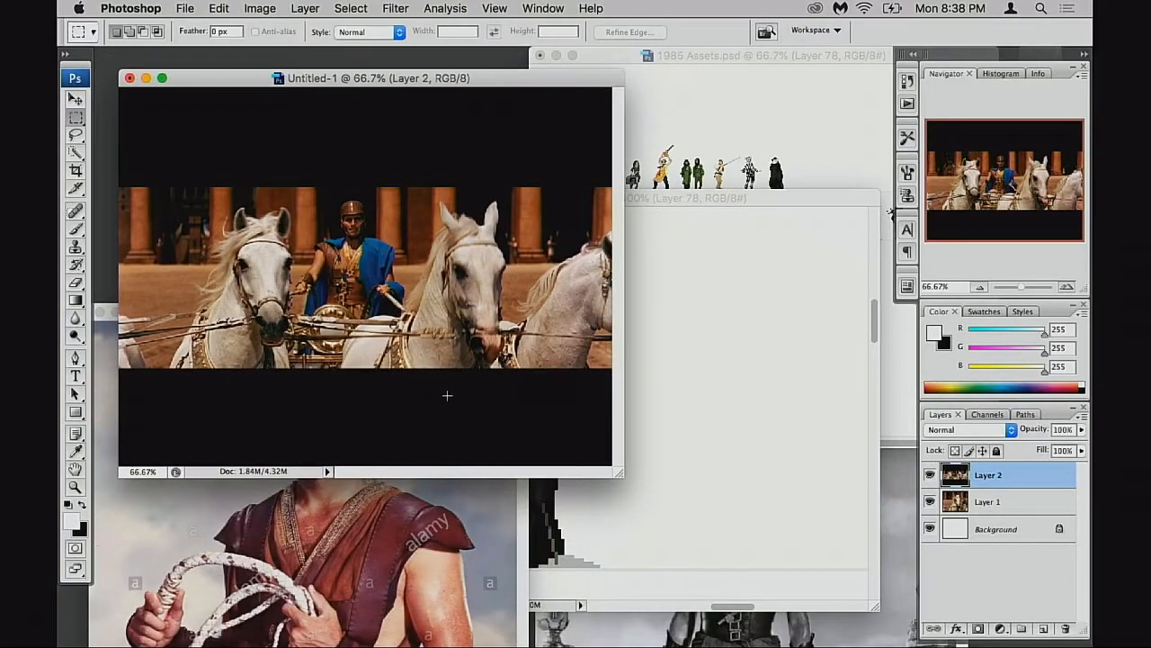
Raise the unnamed.jpg portrait and the black-and-white unnamed-2.jpg and place them side by side for comparing the costume
click(400, 514)
drag(479, 308, 490, 273)
click(646, 619)
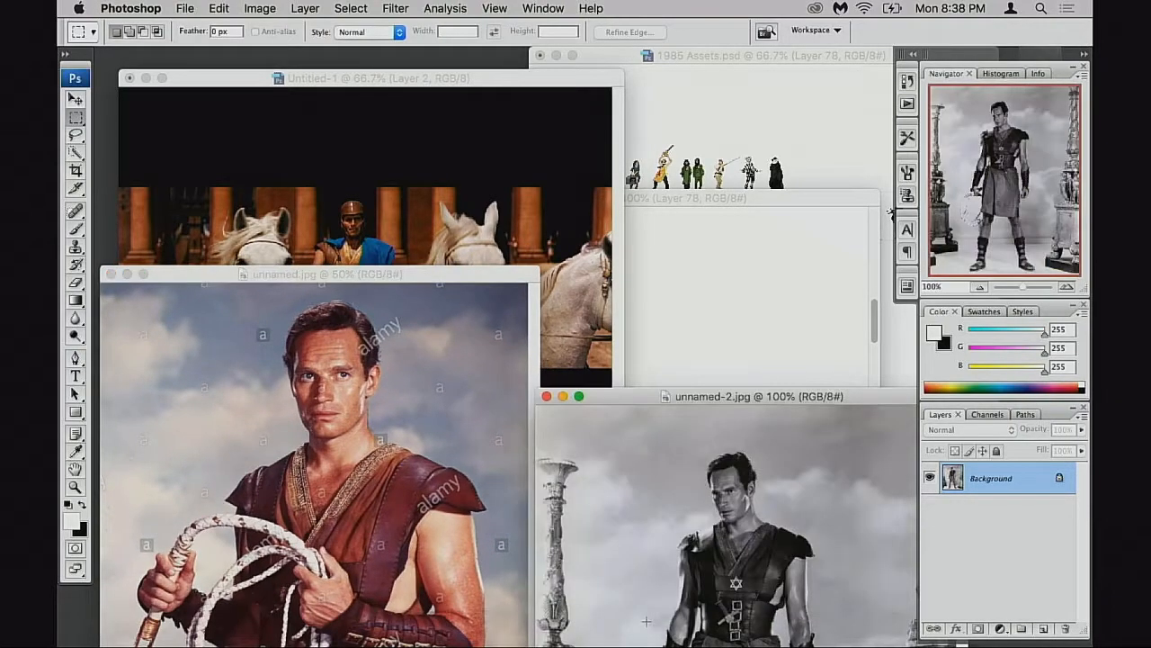
drag(727, 407, 672, 233)
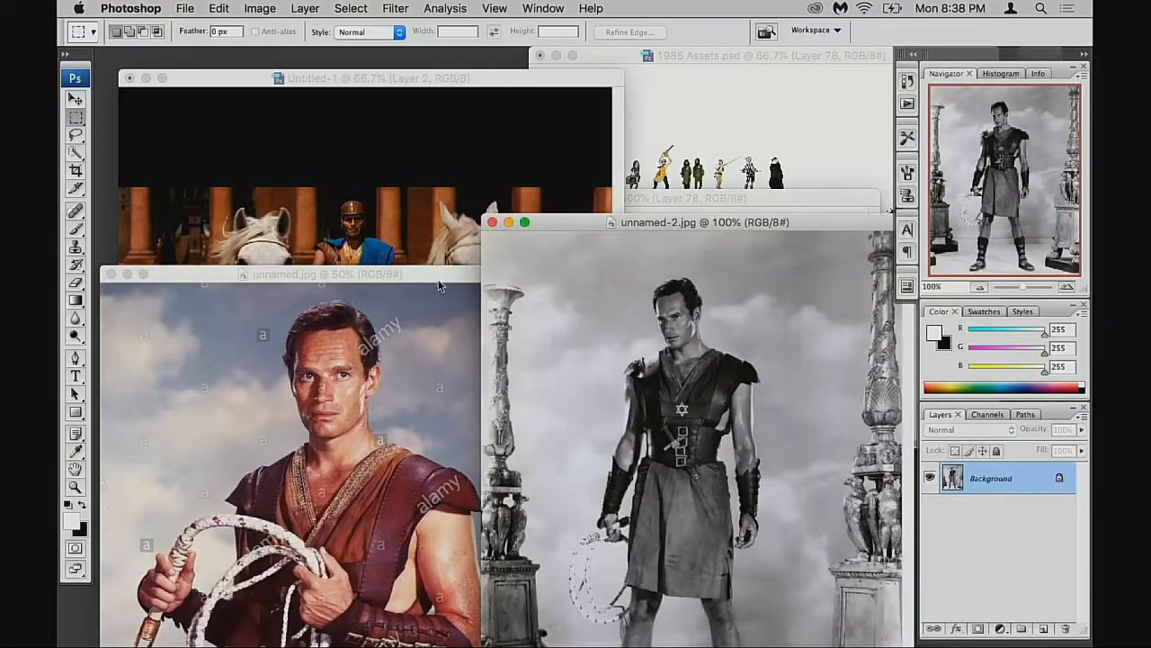
click(443, 270)
drag(443, 267, 436, 236)
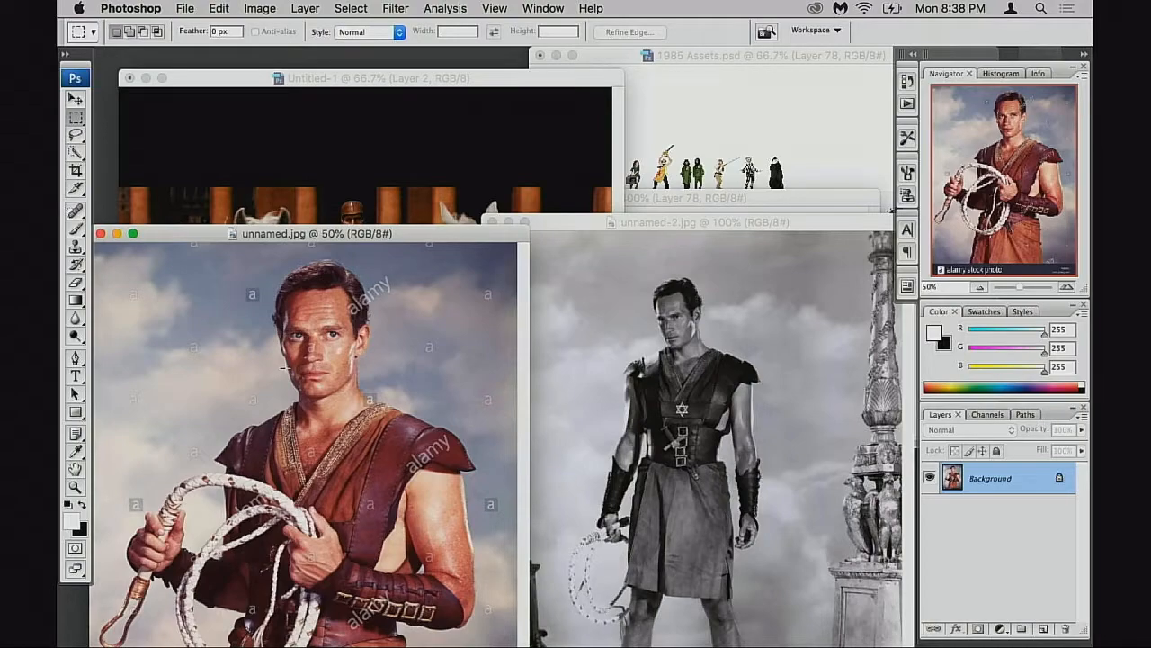
Reposition the color portrait and the full-length black-and-white photo to examine both costumes, uncovering the charioteer in Untitled-1
drag(422, 233, 446, 216)
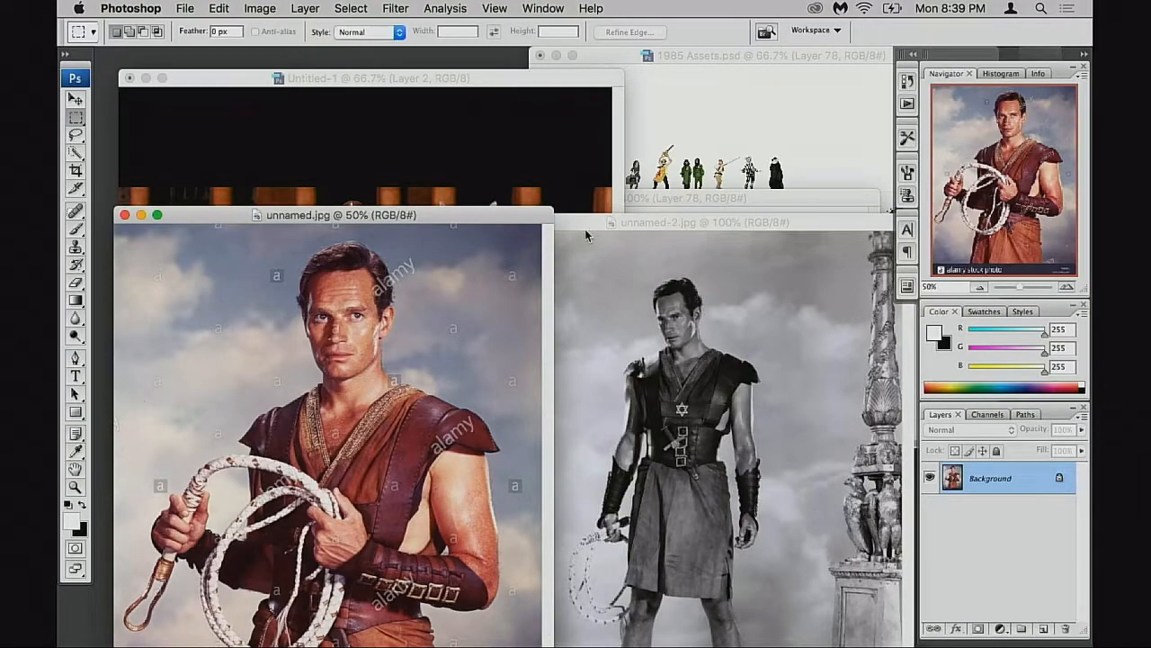
drag(588, 225, 651, 213)
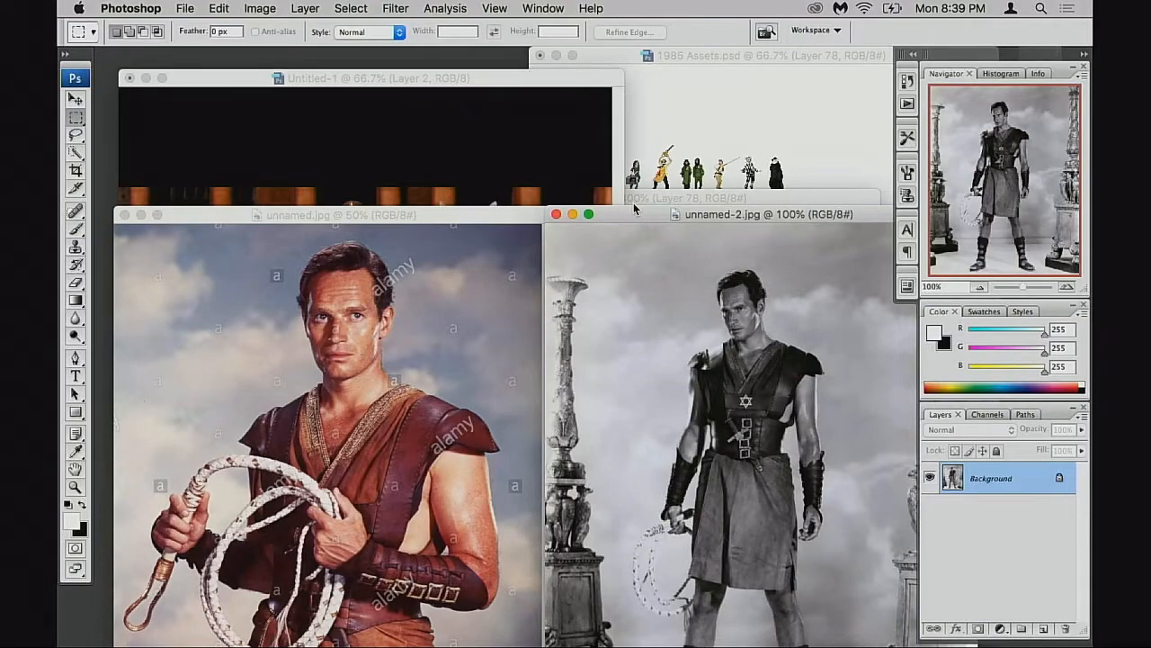
drag(478, 213, 406, 189)
drag(643, 214, 506, 210)
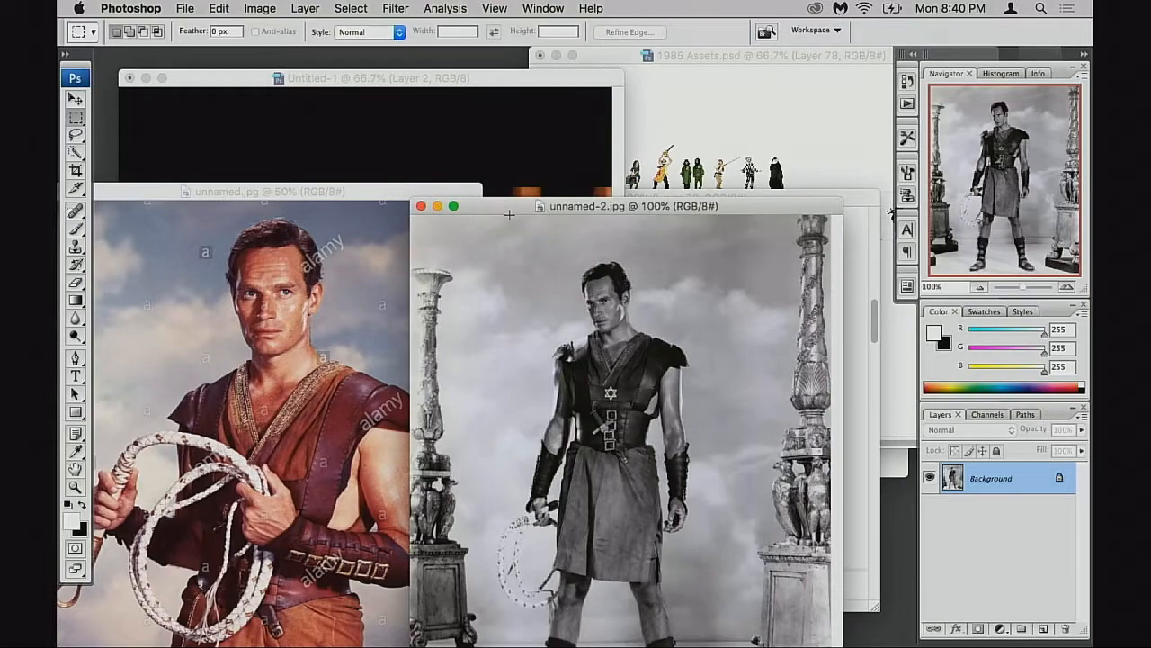
drag(527, 205, 564, 251)
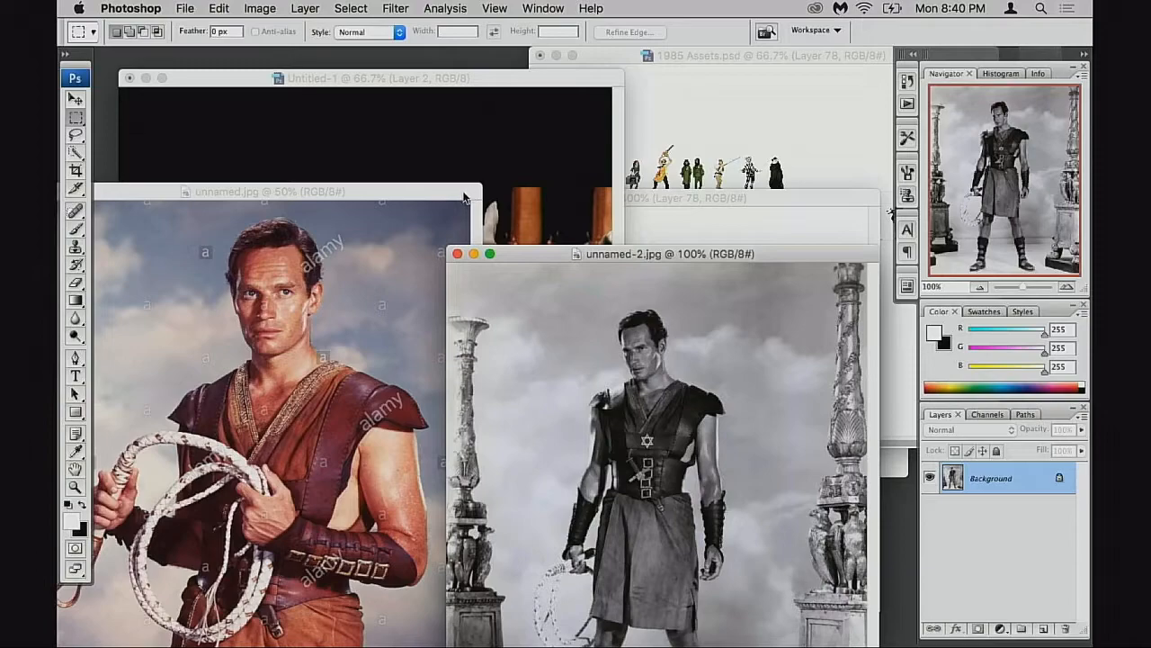
drag(436, 192, 403, 301)
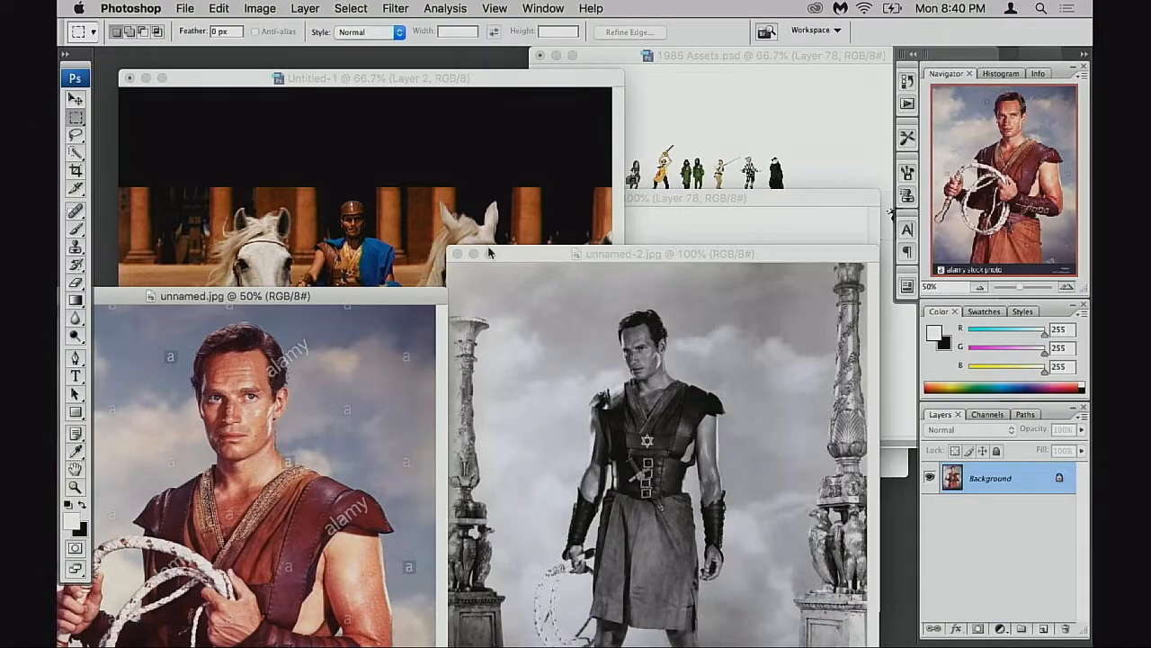
Rearrange the three reference images so Untitled-1 sits above unnamed.jpg and unnamed-2.jpg, with both portraits side by side
drag(531, 259, 281, 302)
drag(491, 81, 249, 346)
drag(305, 296, 369, 89)
drag(522, 357, 820, 216)
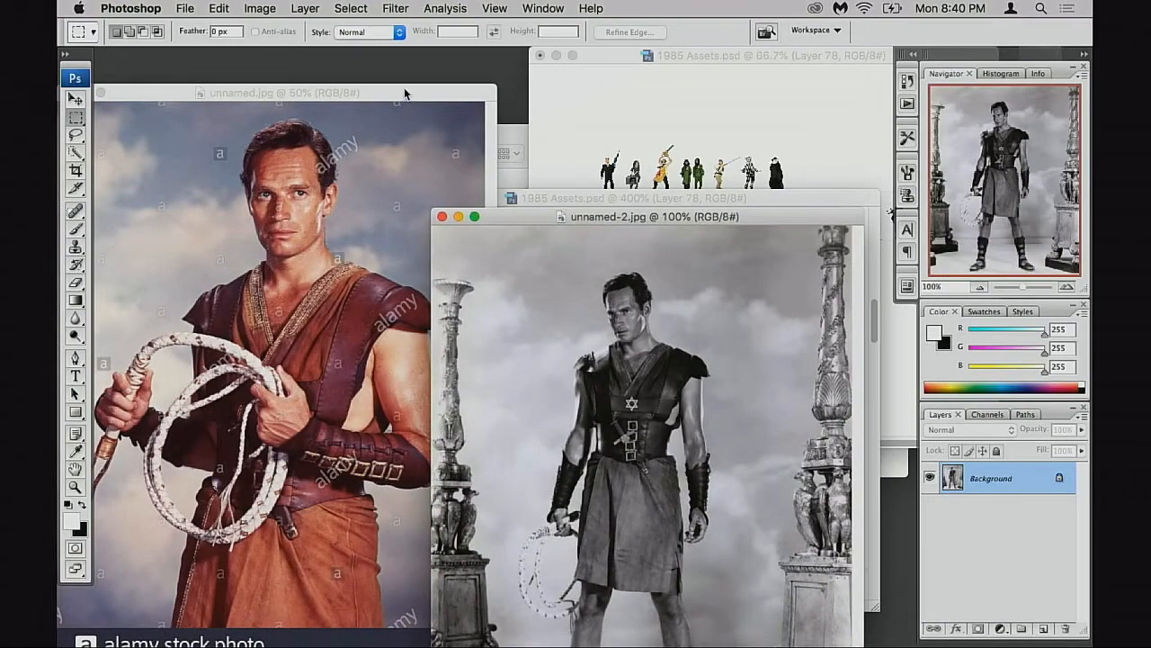
drag(404, 92, 597, 106)
drag(261, 386, 284, 65)
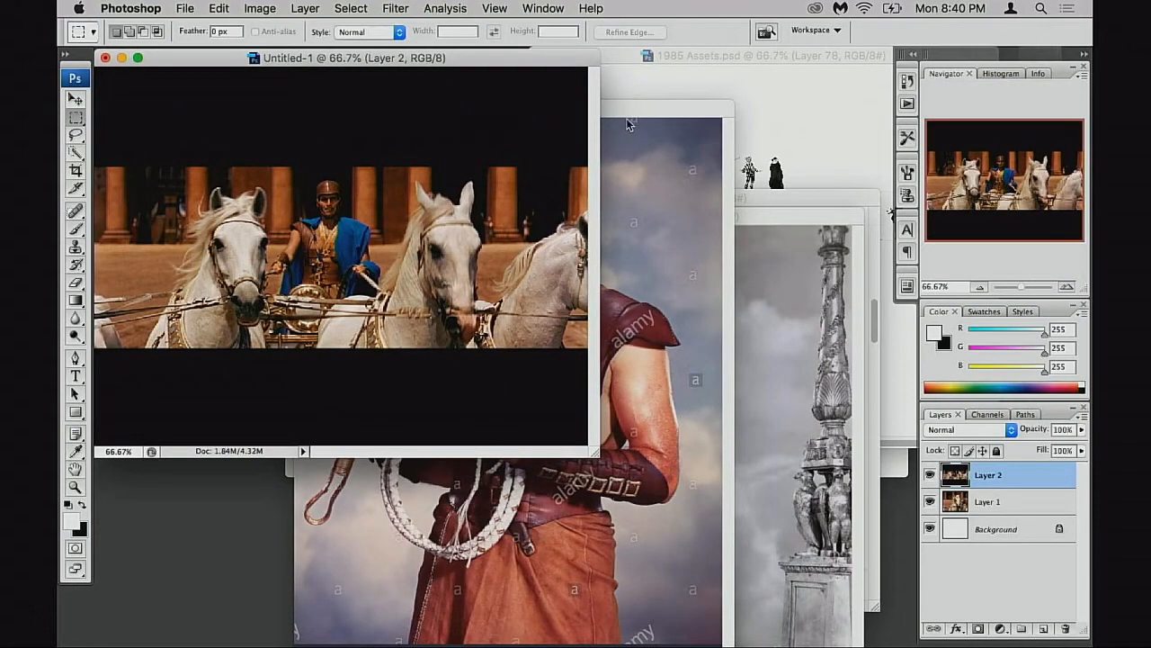
drag(630, 106, 408, 343)
drag(692, 217, 730, 360)
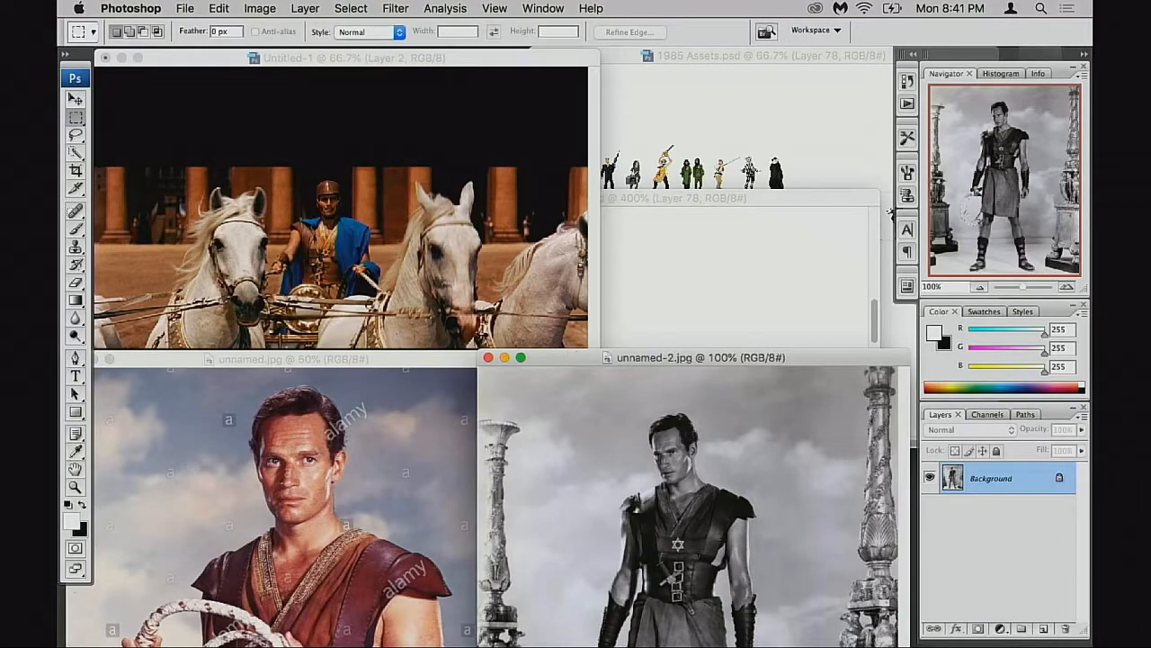
Switch to Safari and search the web for "ben hur gally miniature"
mouse_move(358, 641)
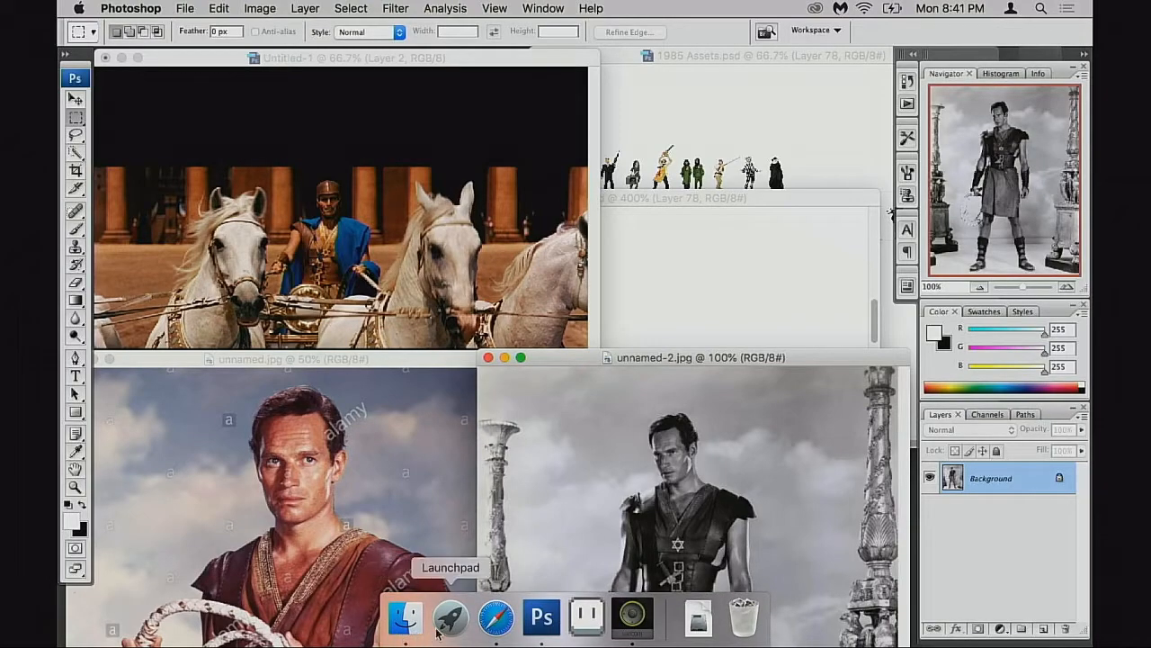
click(495, 618)
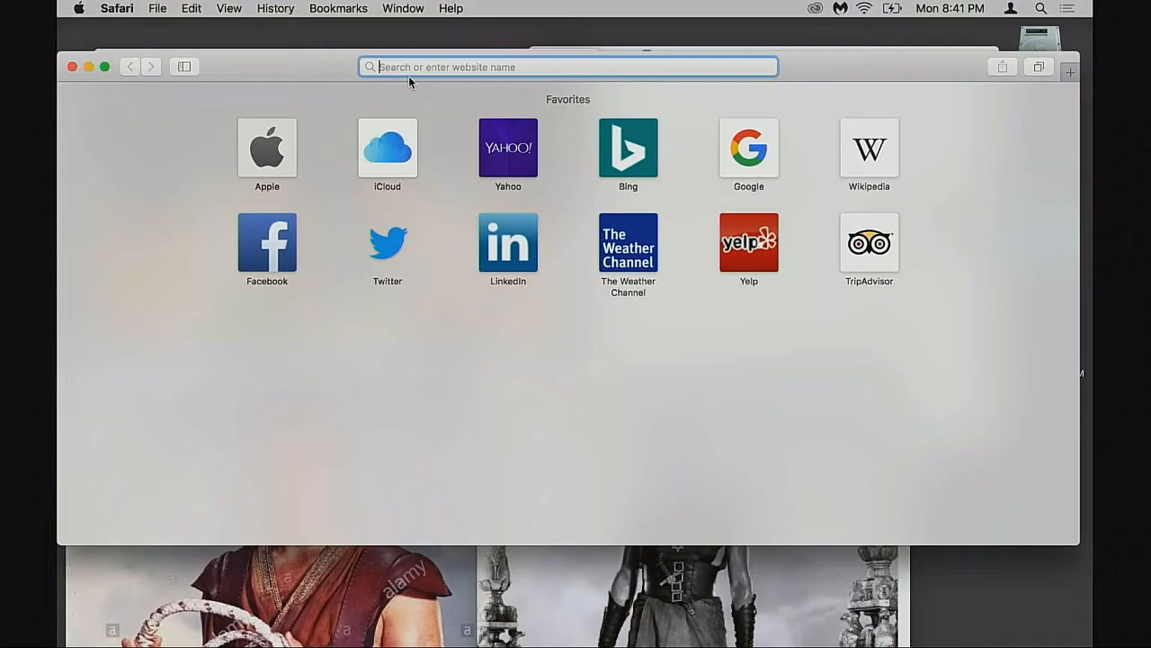
text(d)
key(BackSpace)
text(en)
key(BackSpace)
key(BackSpace)
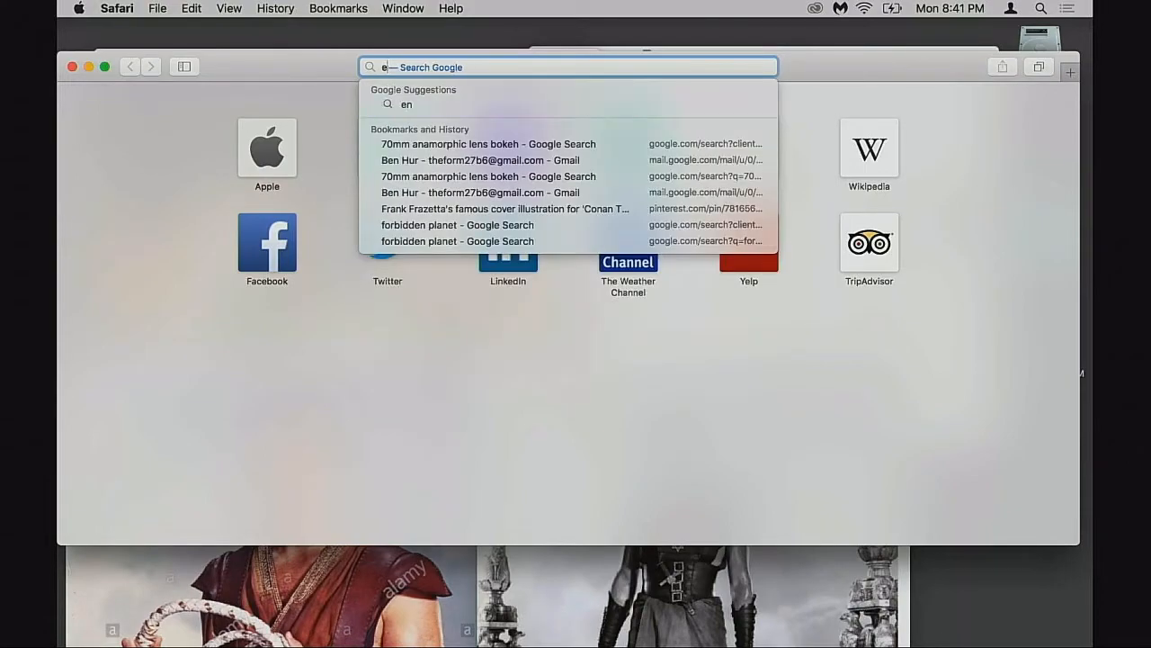
text(ben hur)
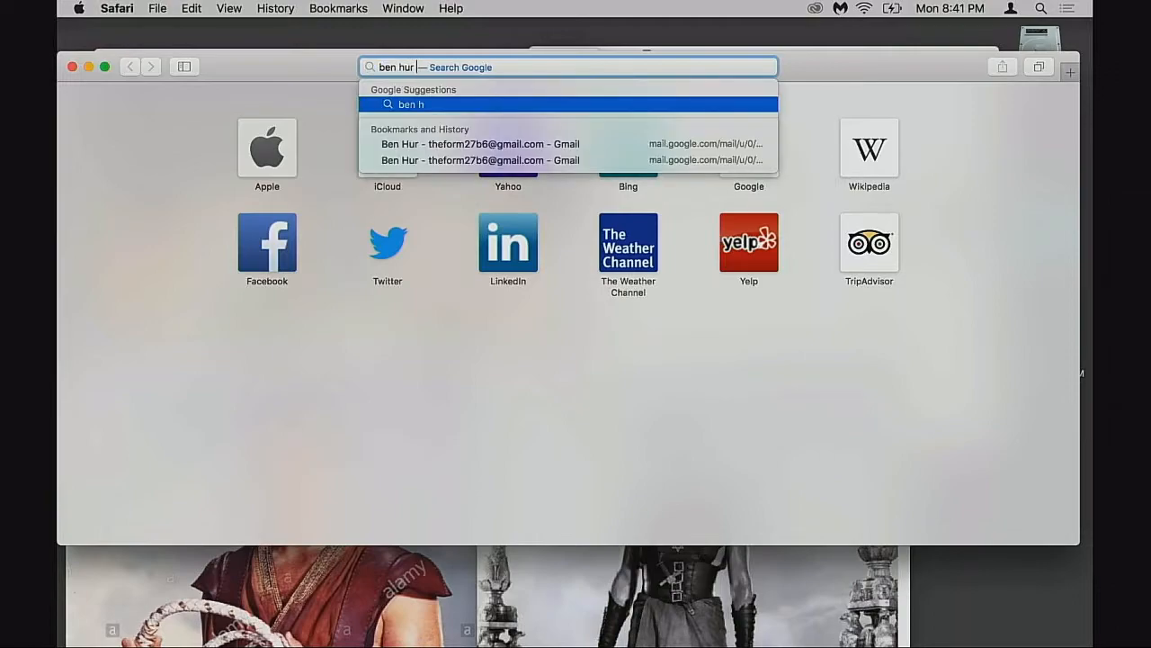
text( min)
key(BackSpace)
key(BackSpace)
key(BackSpace)
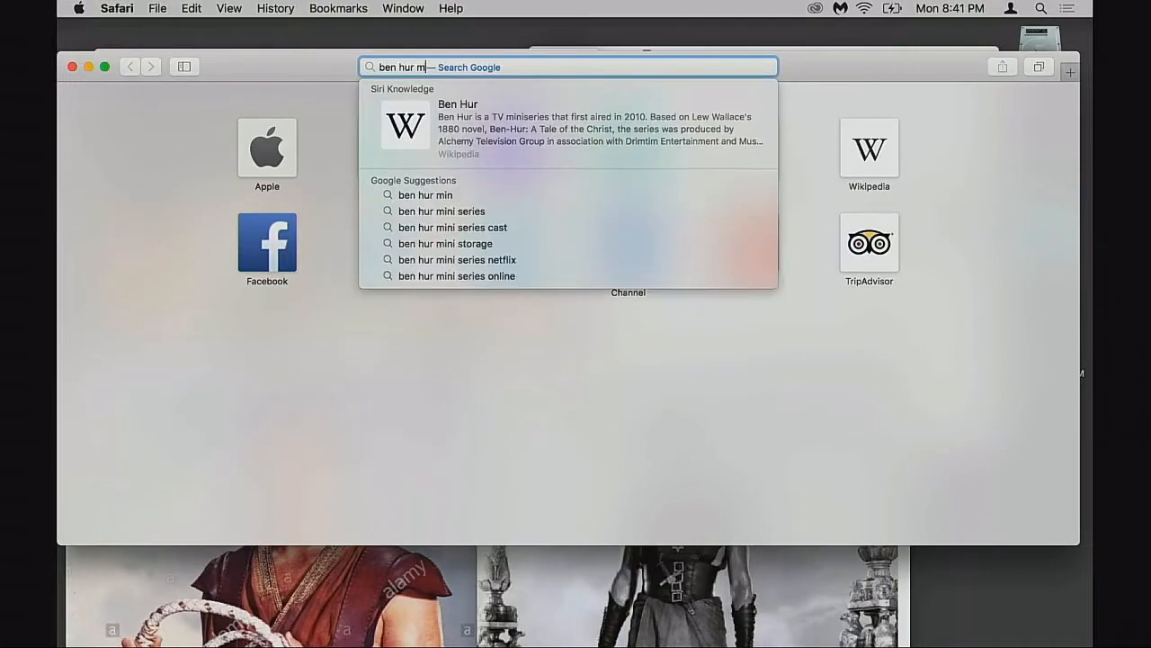
text(gall)
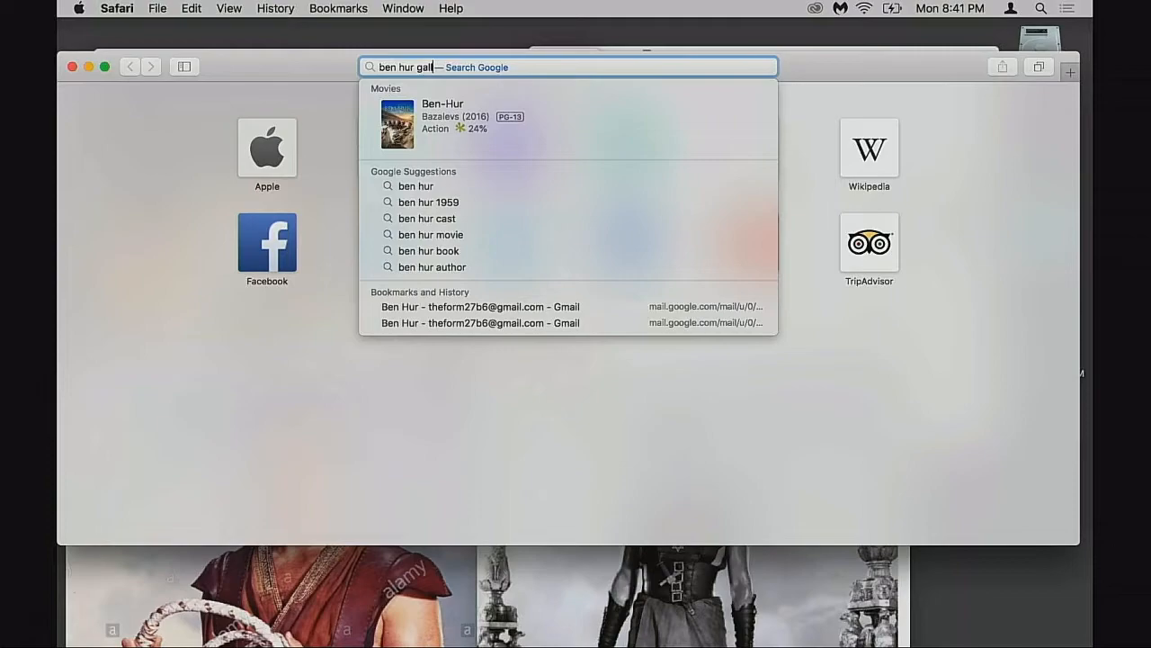
text(y mina)
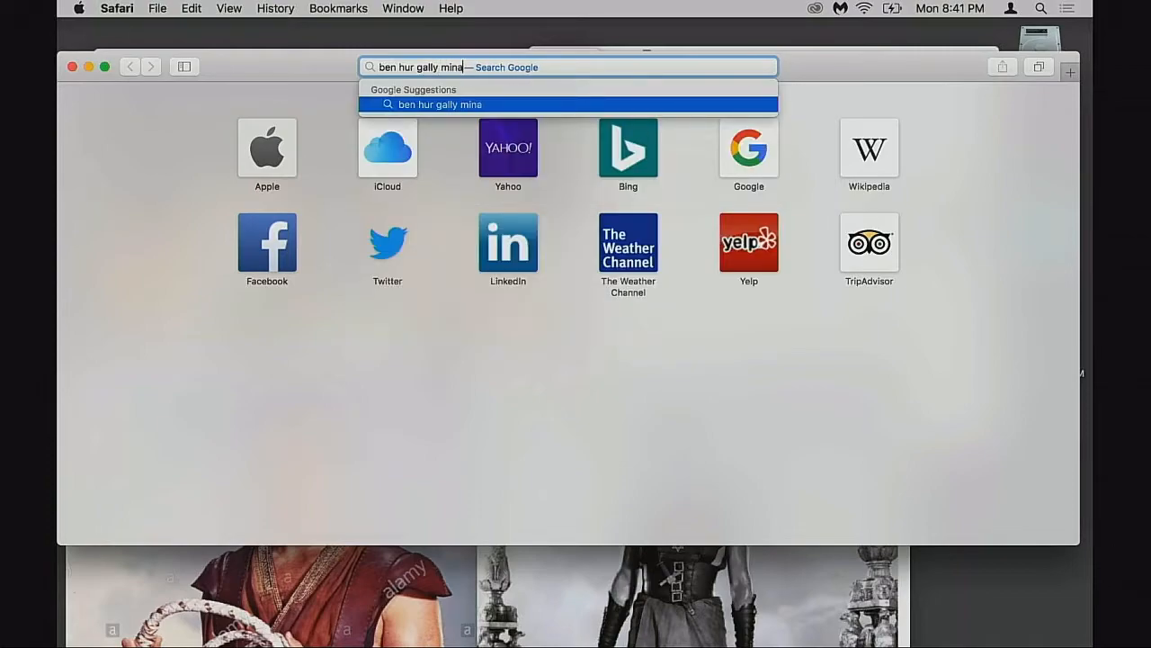
key(BackSpace)
text(iatur)
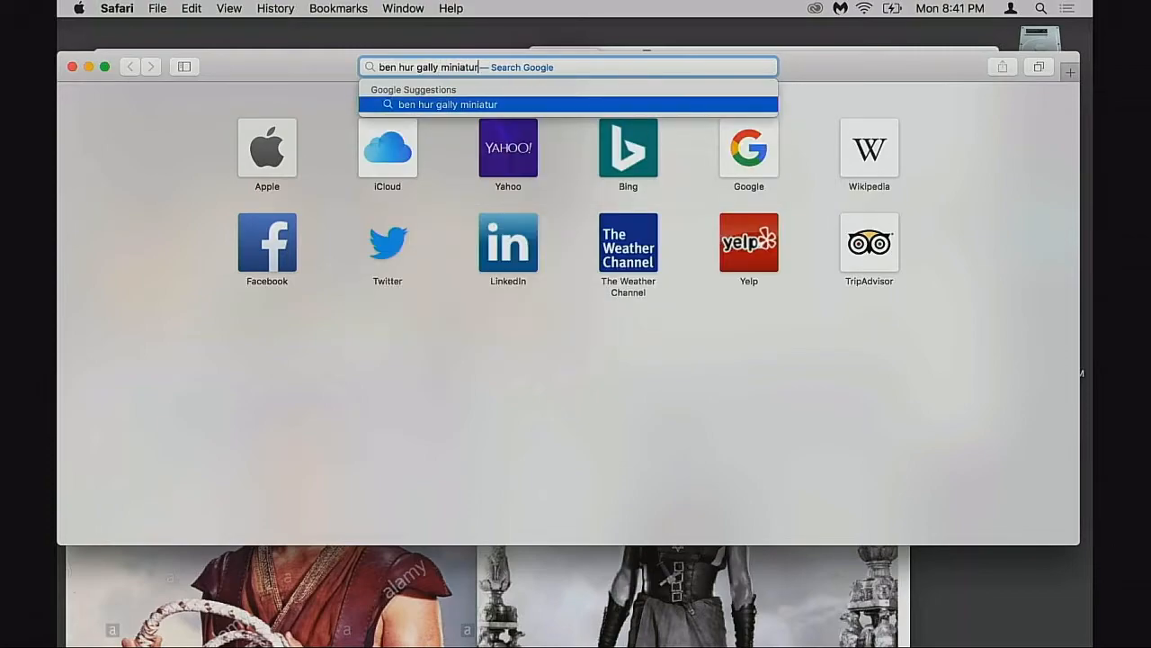
text(e)
key(Return)
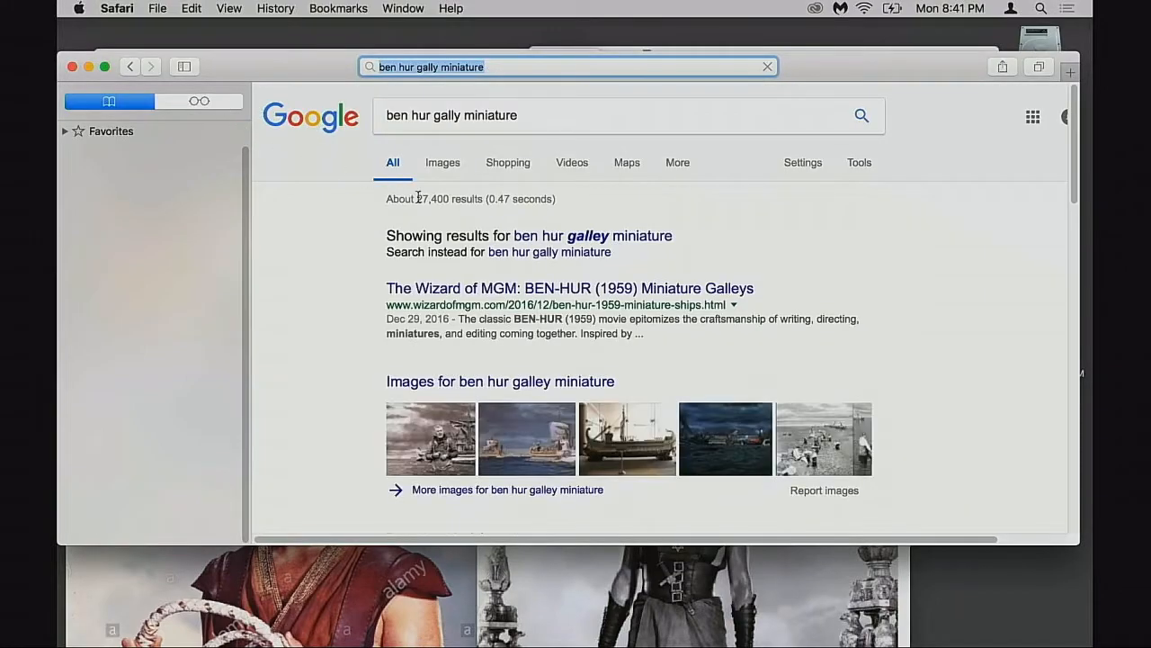
Browse the image results for the galley miniature, previewing the white oared ship model and the related photo of it behind rope barriers
click(446, 166)
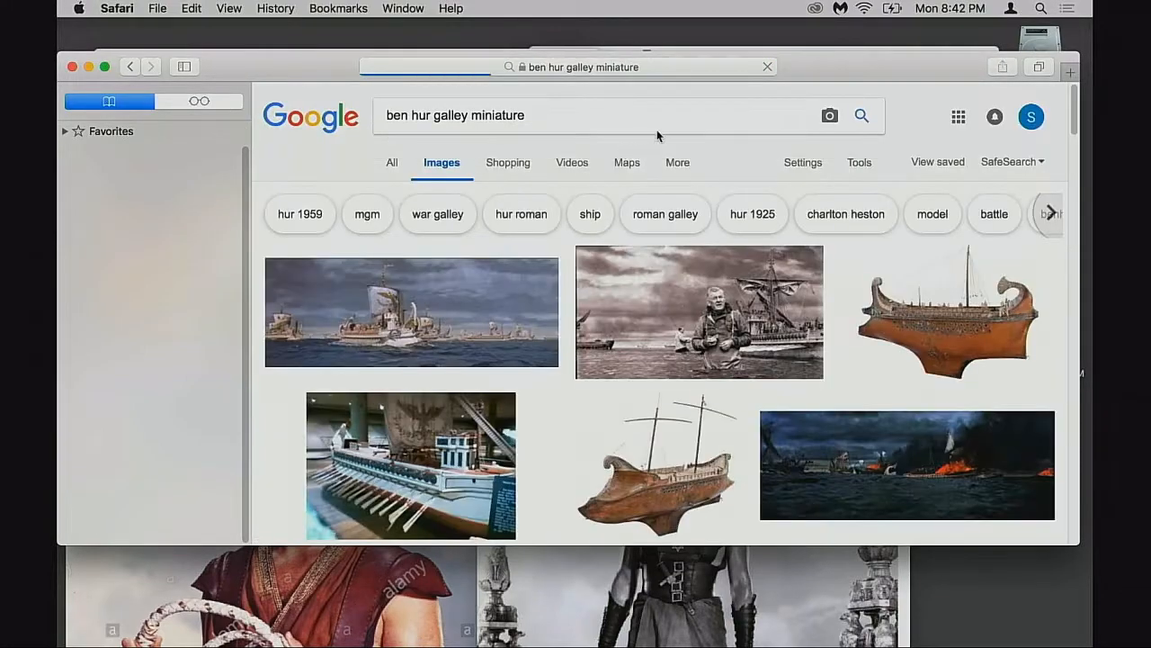
scroll(746, 198, down, 5)
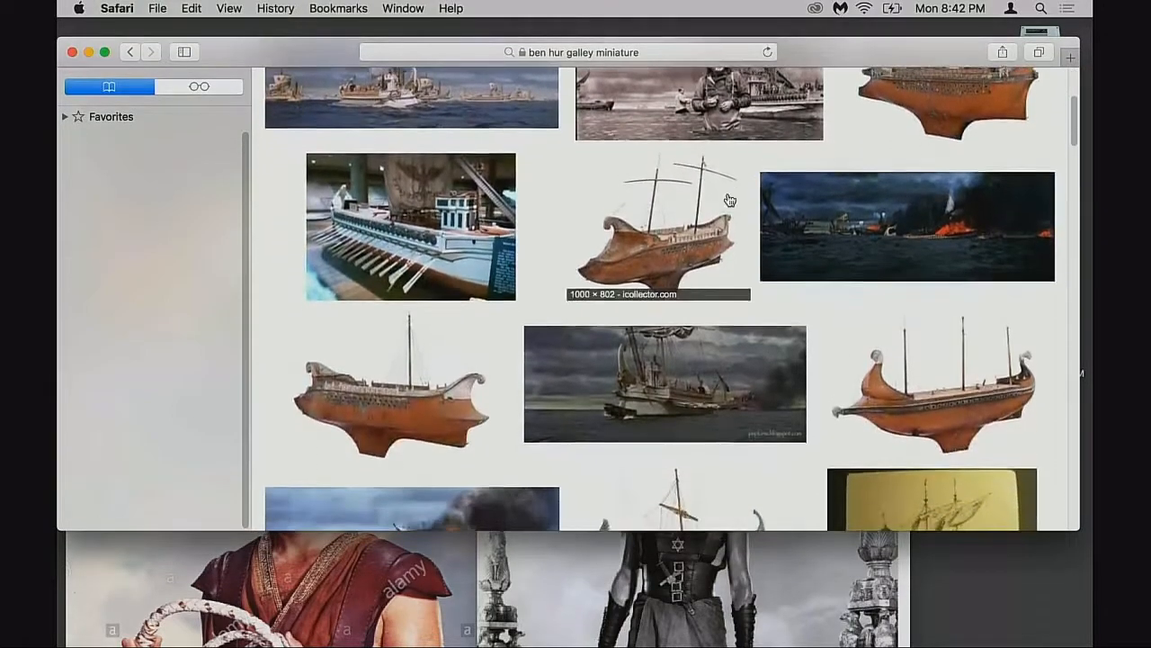
click(465, 246)
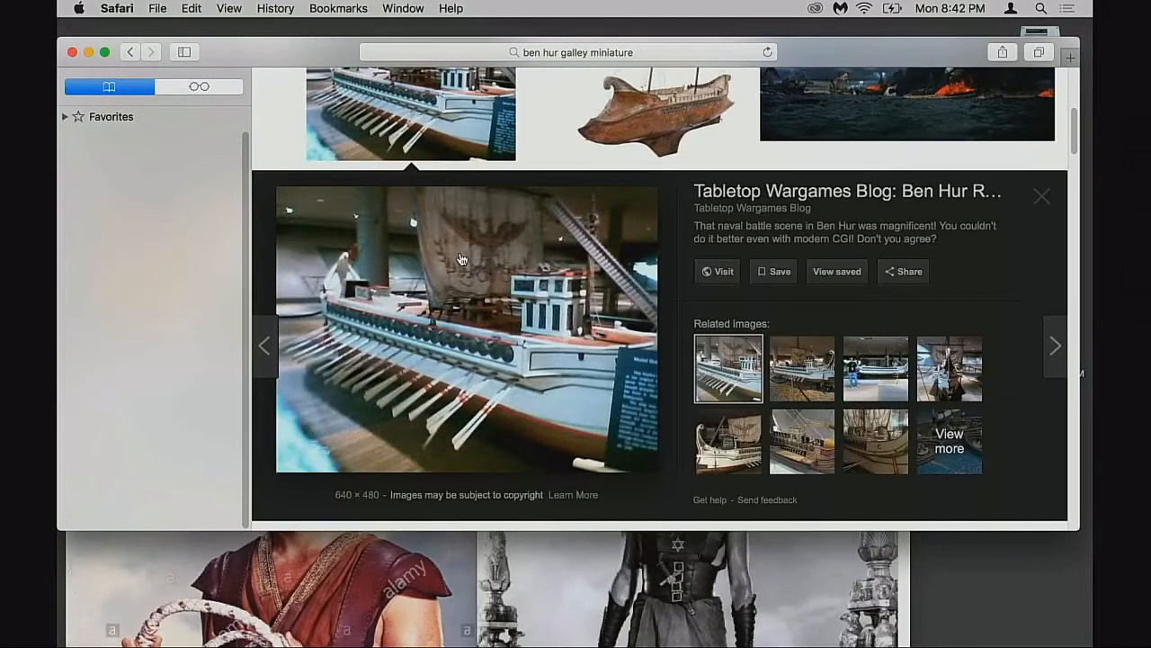
scroll(703, 358, down, 1)
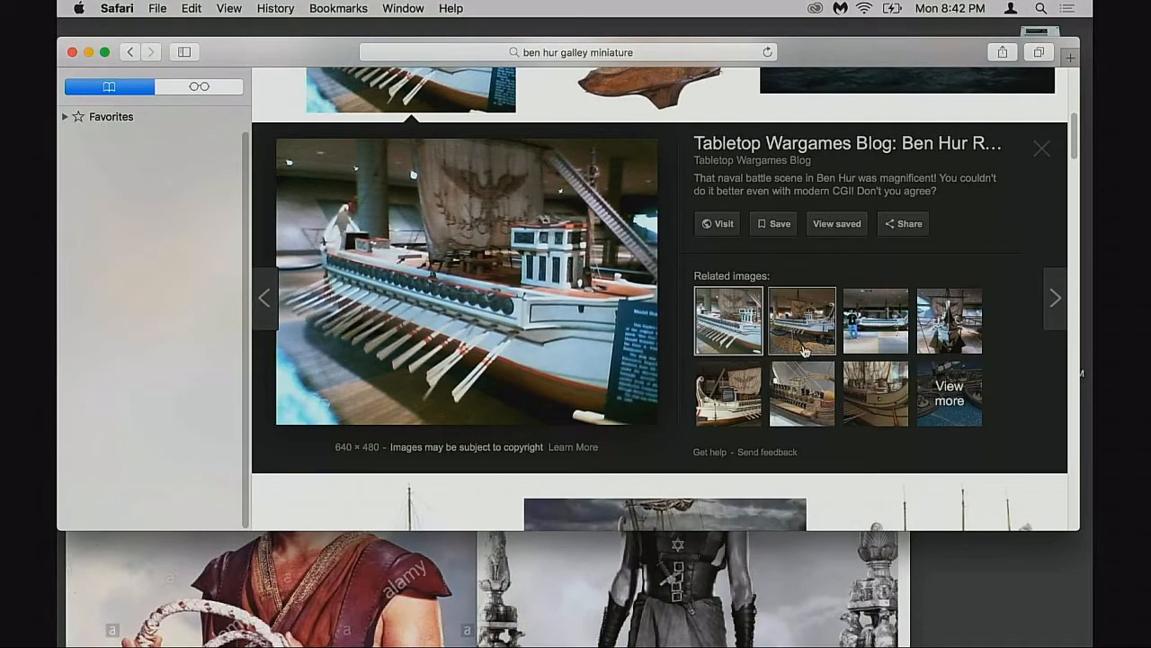
click(808, 332)
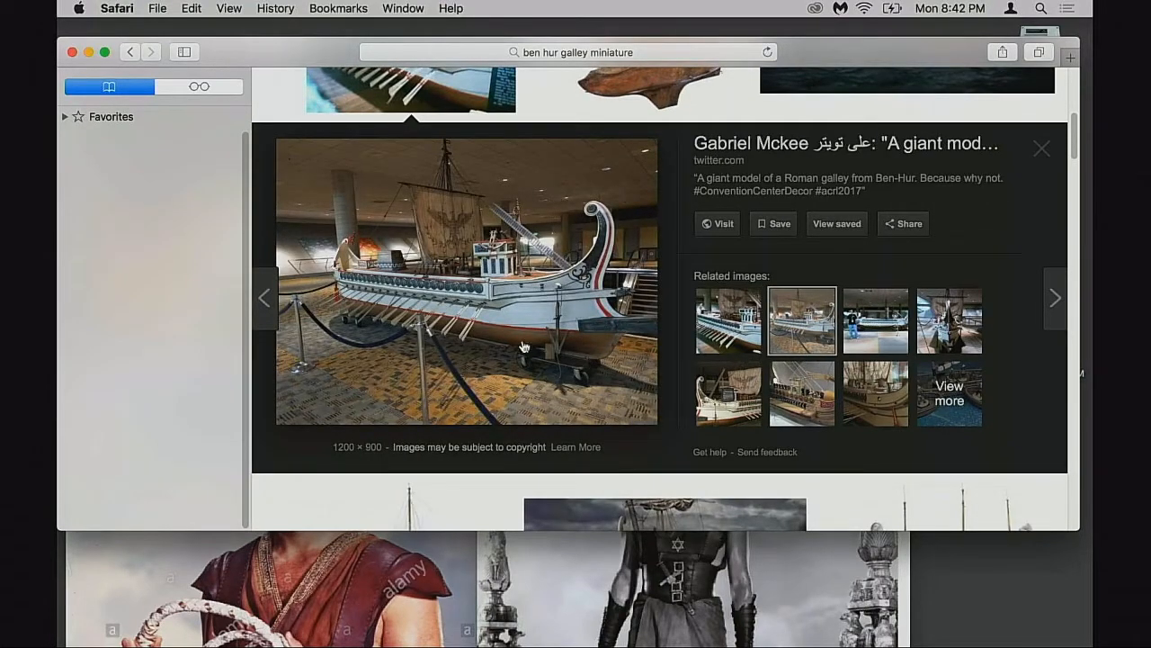
Open the white galley model photo from the image preview in a new tab and enlarge it to full size
right_click(495, 324)
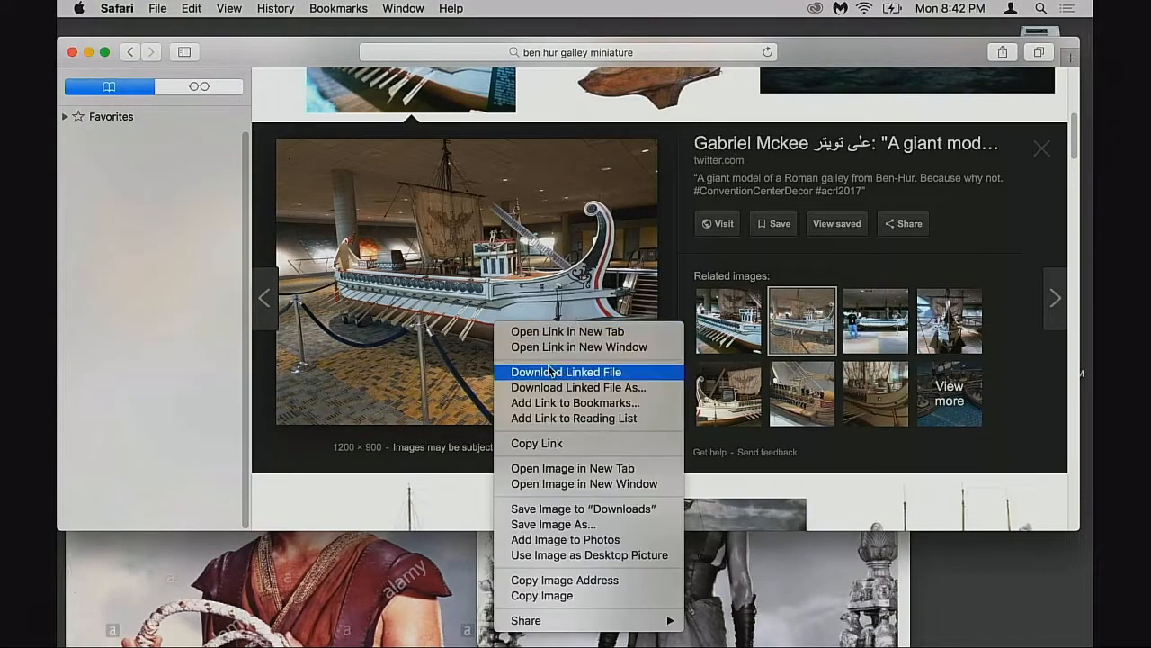
click(589, 468)
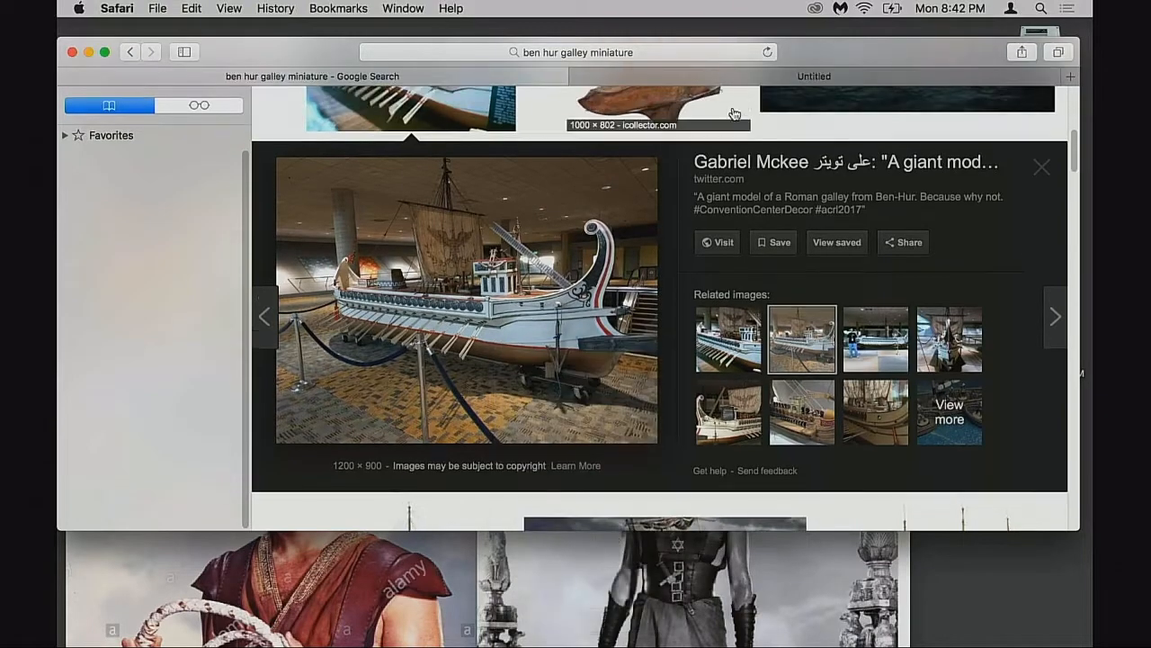
click(744, 79)
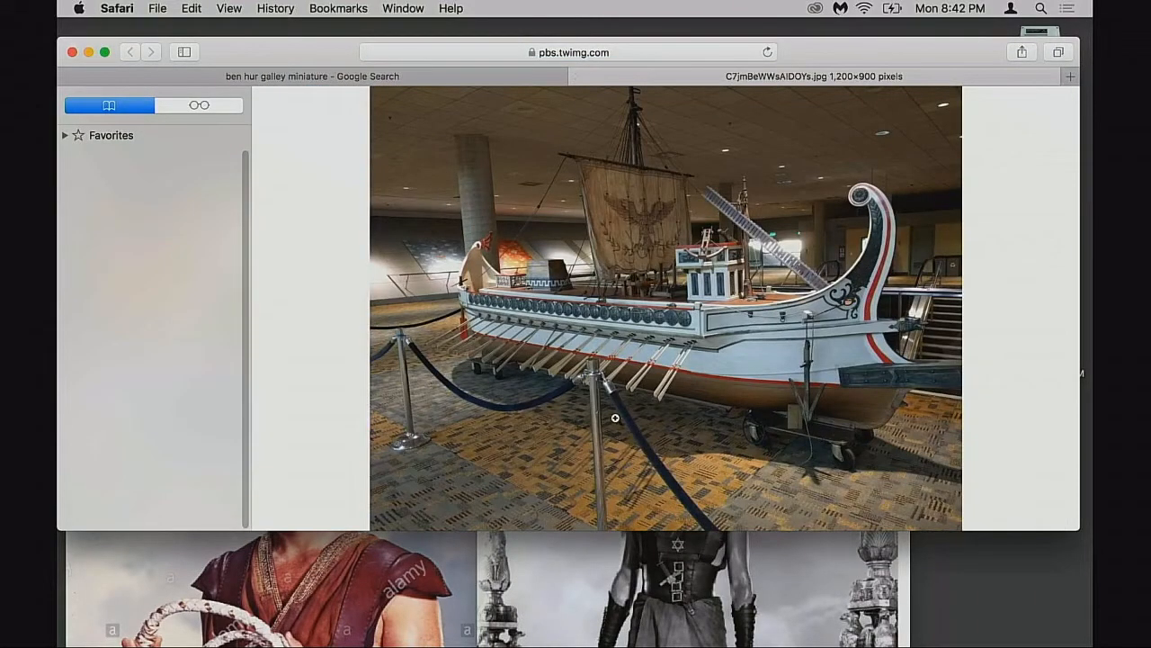
click(616, 418)
Examine the enlarged galley miniature from stern to bow, including its sail, deck tower, oars, hull and curved prow
scroll(854, 360, right, 5)
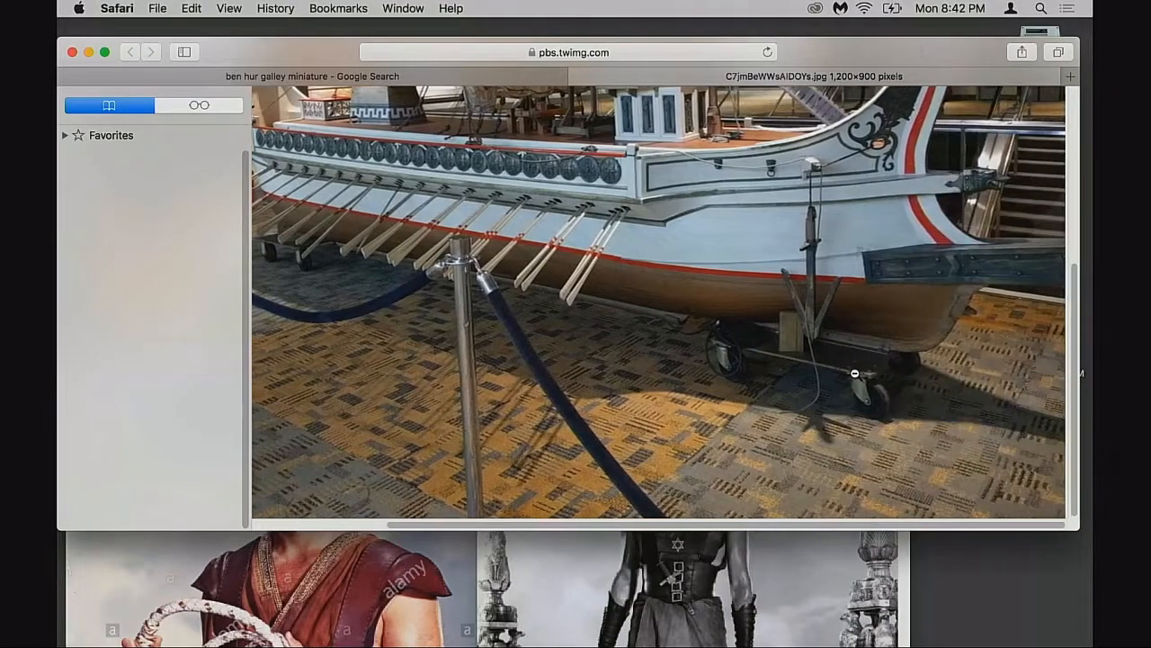
scroll(873, 411, up, 5)
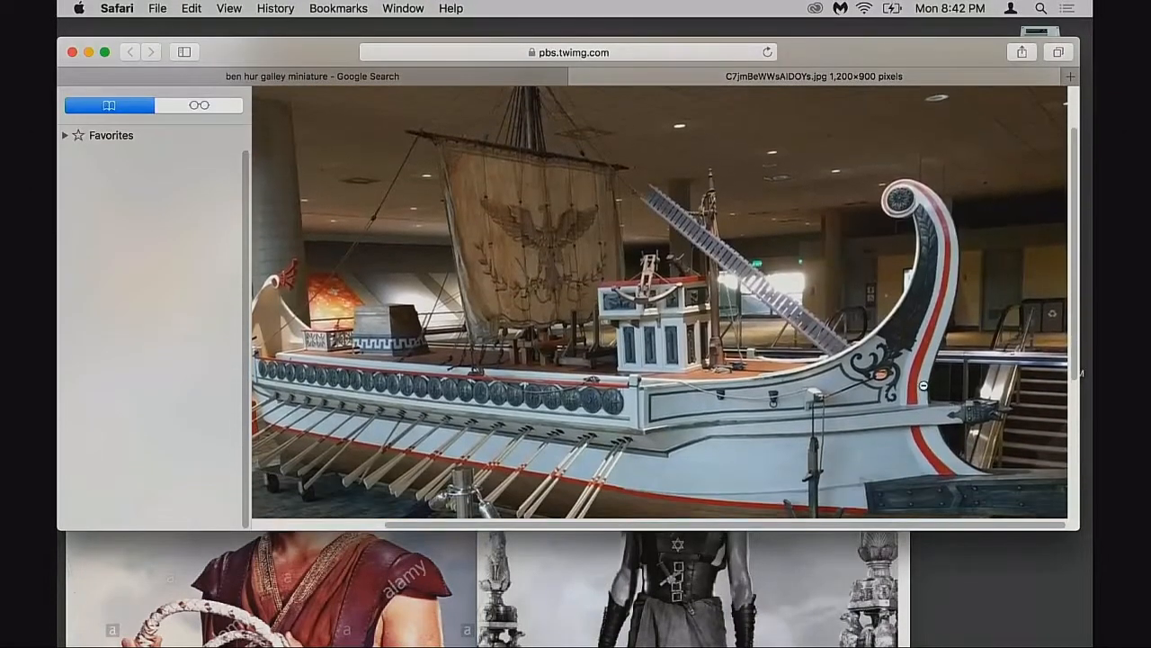
scroll(538, 396, down, 5)
scroll(537, 395, left, 4)
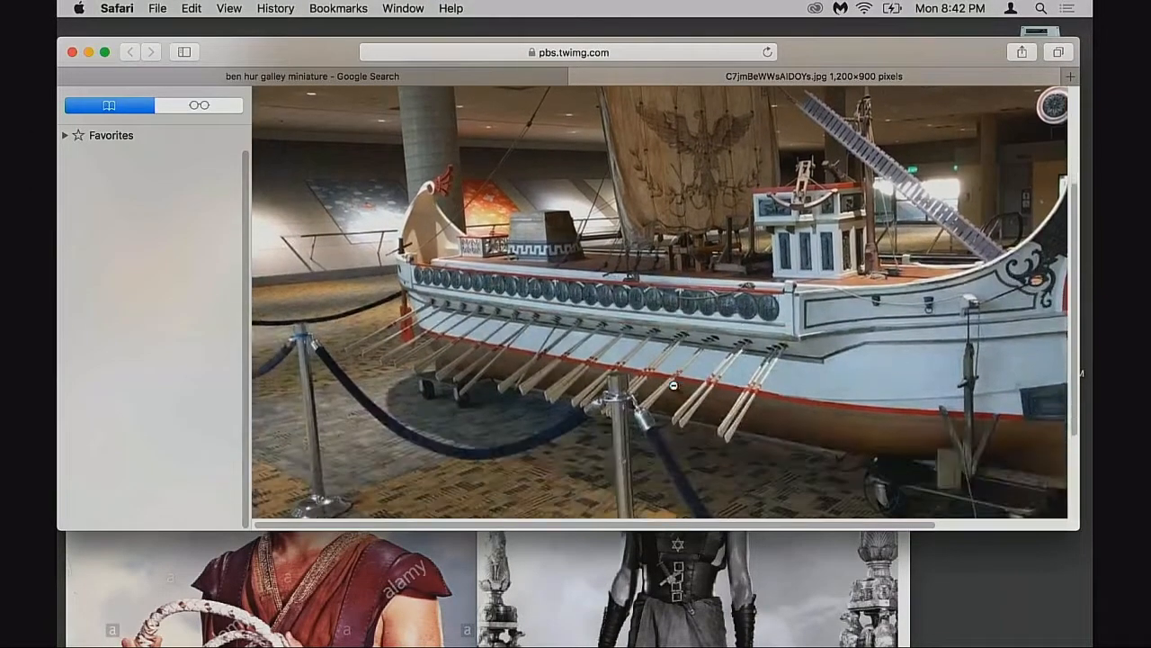
scroll(801, 334, down, 3)
scroll(801, 335, right, 4)
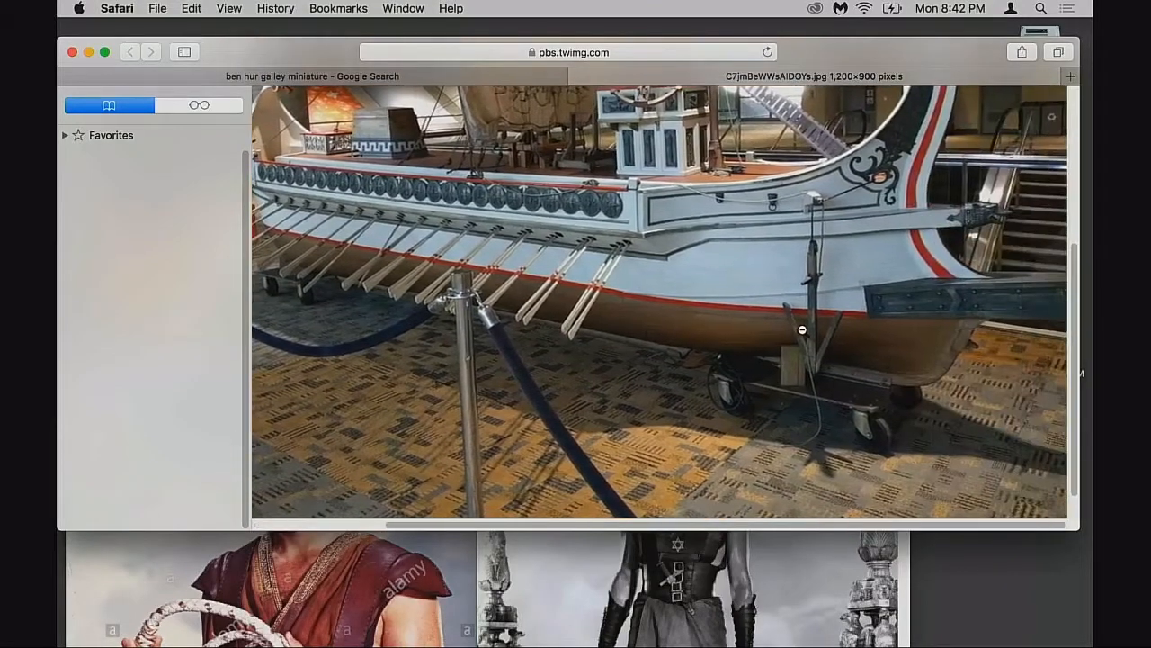
scroll(813, 330, up, 2)
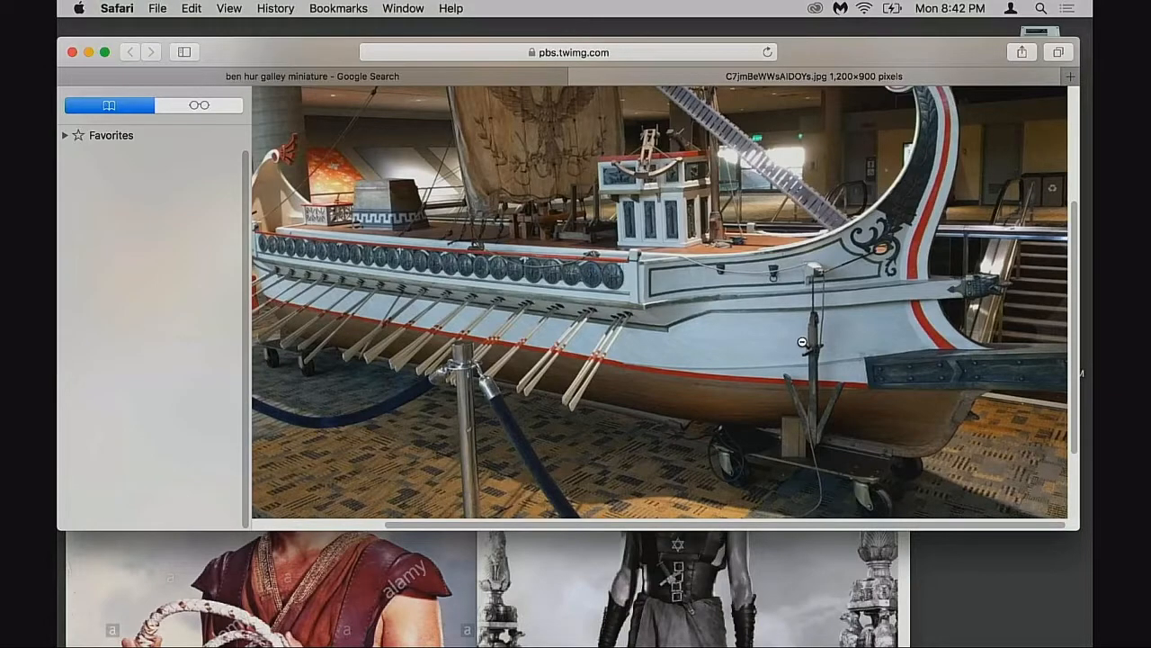
scroll(804, 336, left, 5)
scroll(747, 353, right, 5)
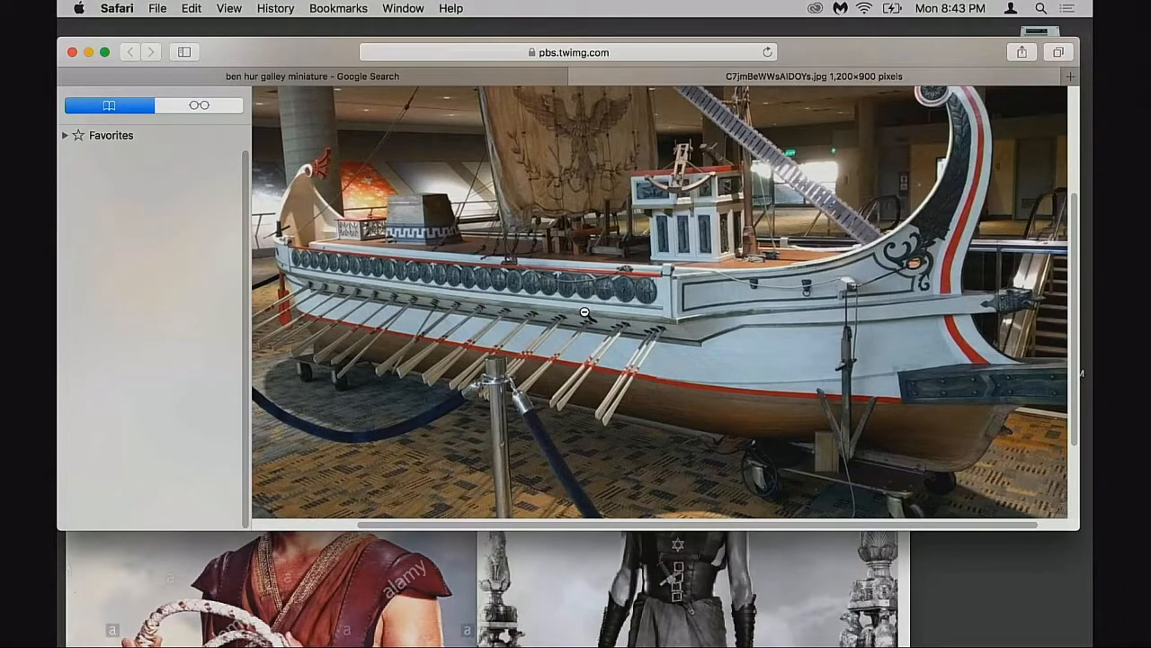
scroll(584, 312, down, 5)
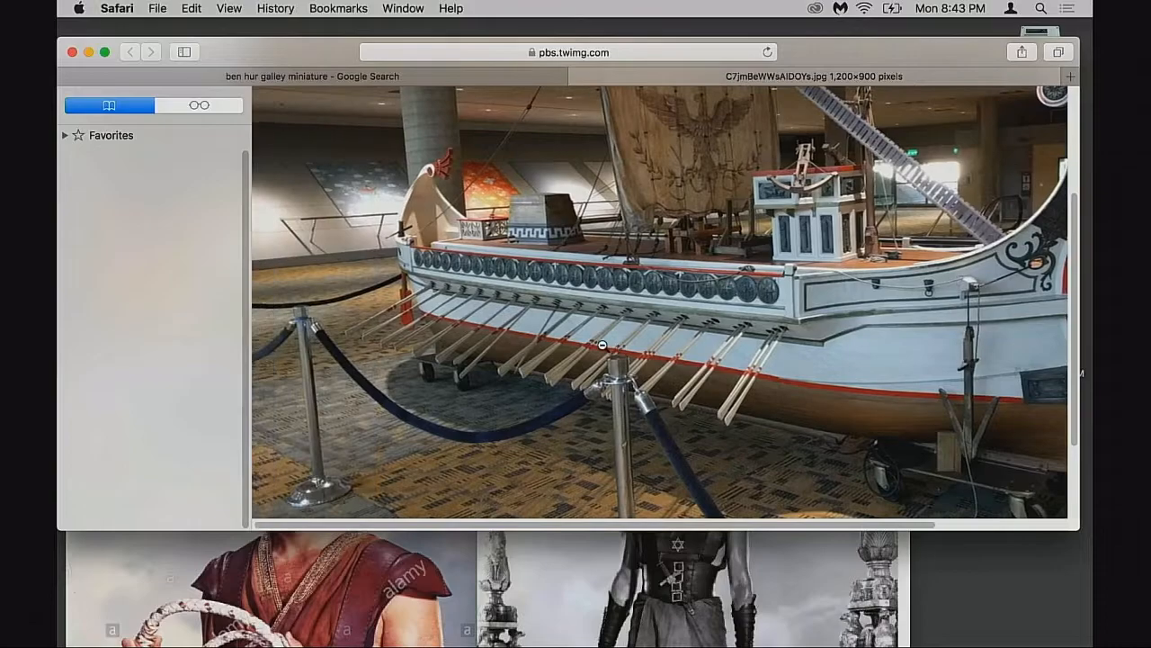
scroll(723, 338, up, 5)
scroll(722, 338, left, 3)
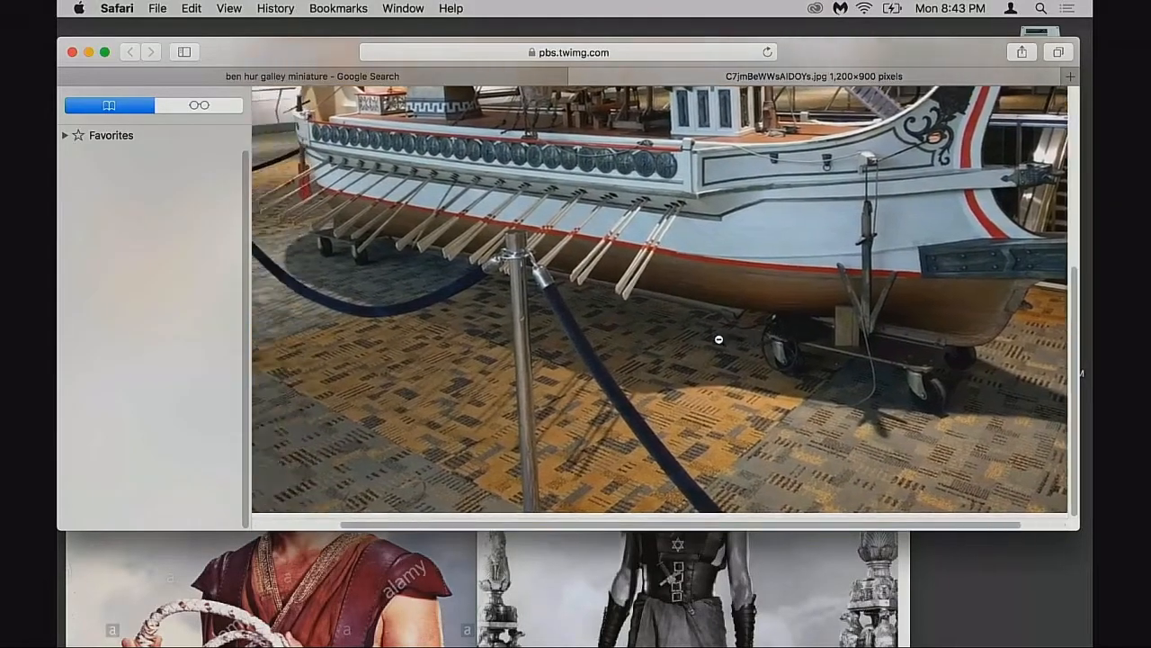
scroll(722, 340, right, 3)
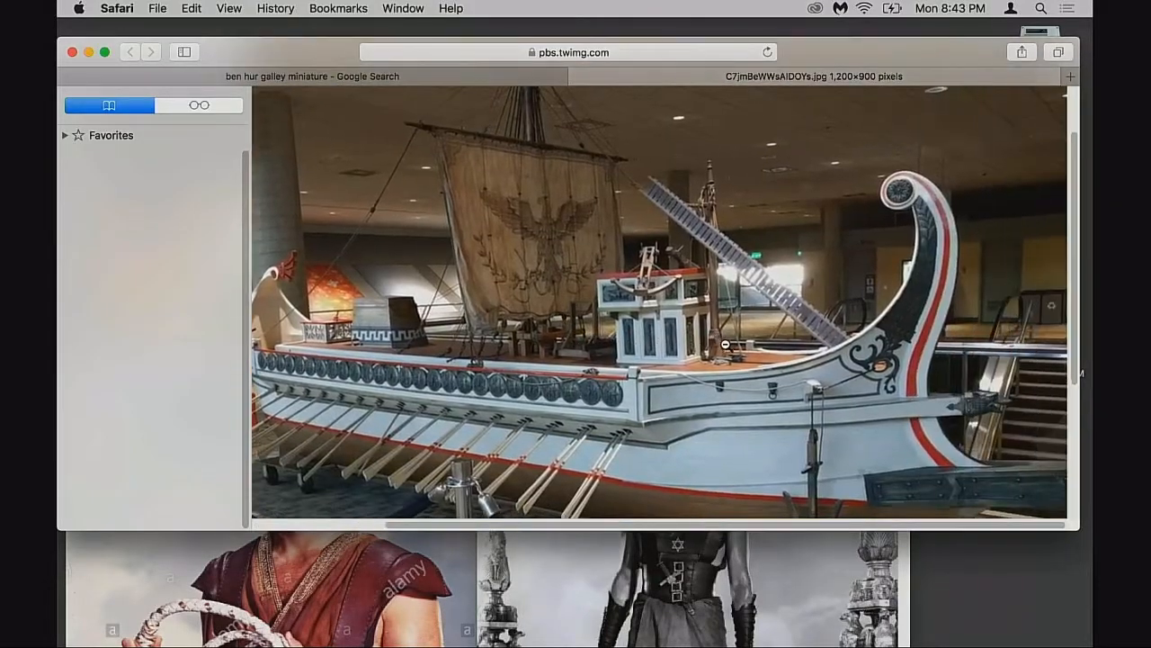
scroll(727, 342, down, 5)
scroll(731, 342, left, 3)
scroll(734, 343, right, 5)
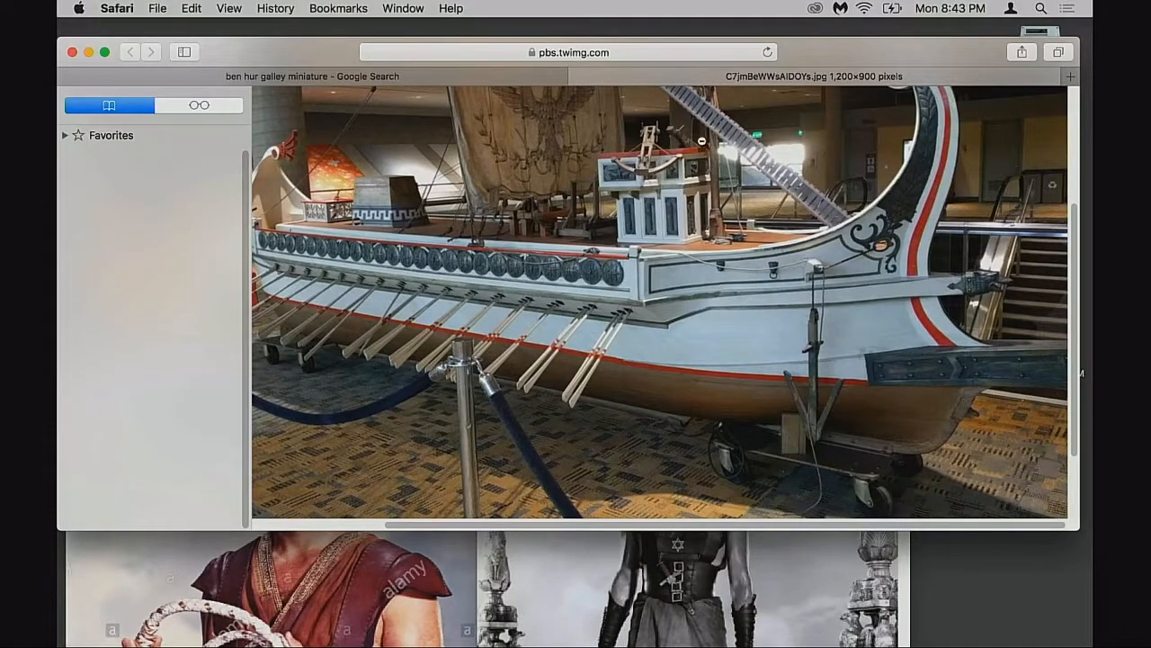
Close the enlarged photo and preview the BenHur00007_CC picture of the galley fleet at sea from the image results
click(580, 77)
scroll(640, 348, down, 5)
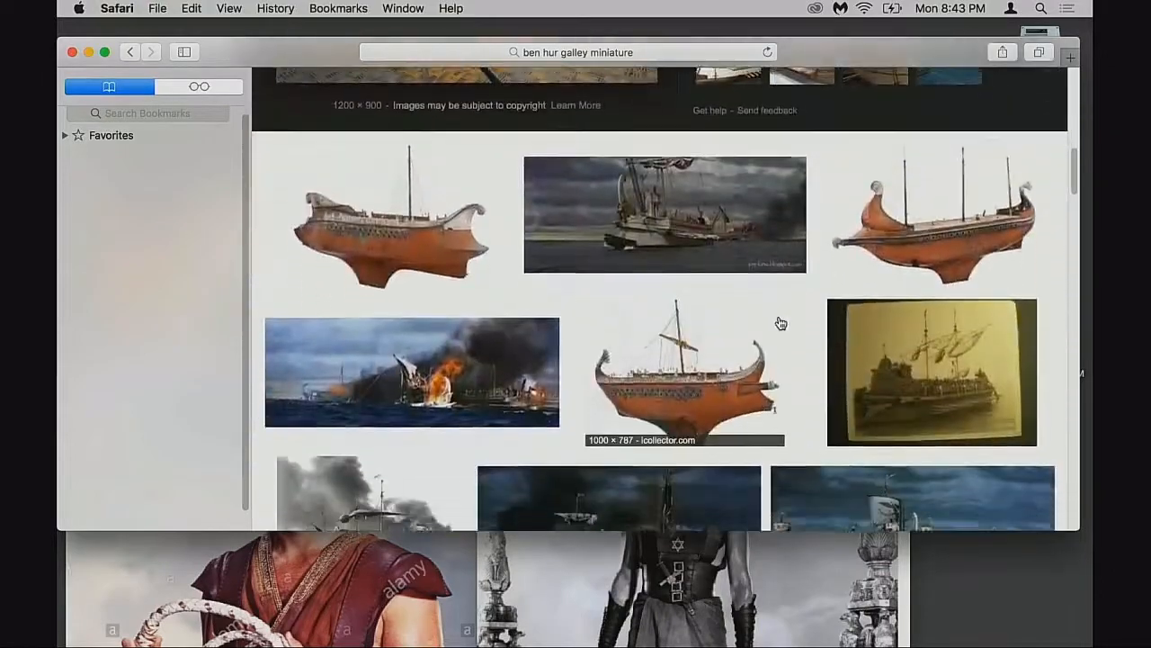
scroll(794, 321, down, 5)
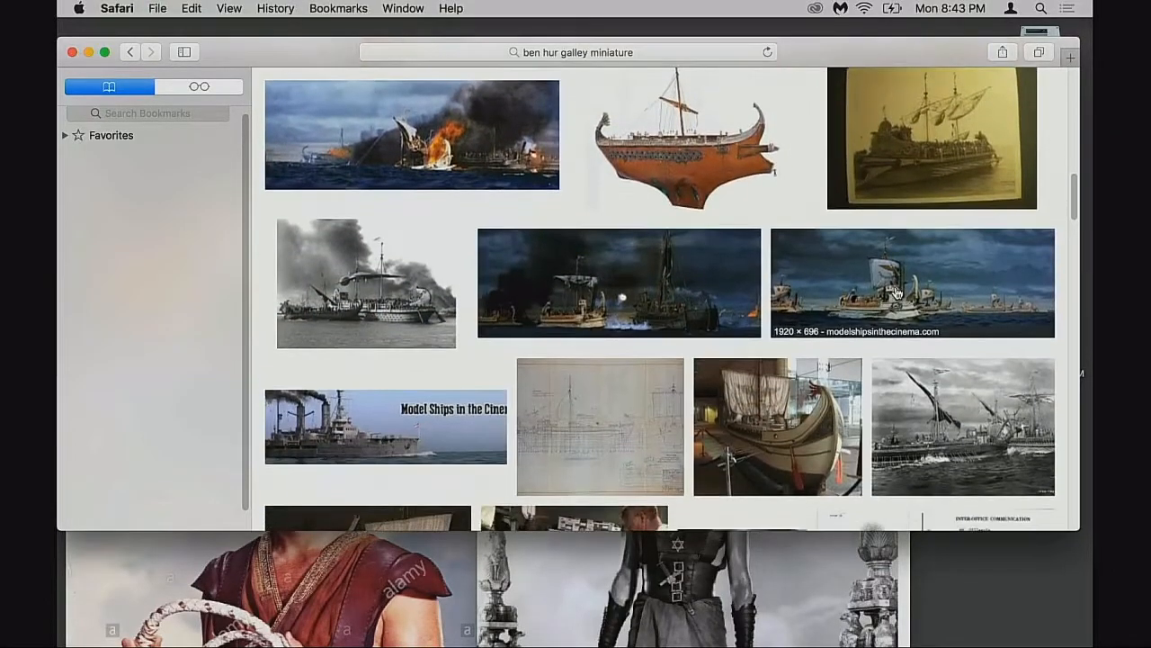
click(897, 295)
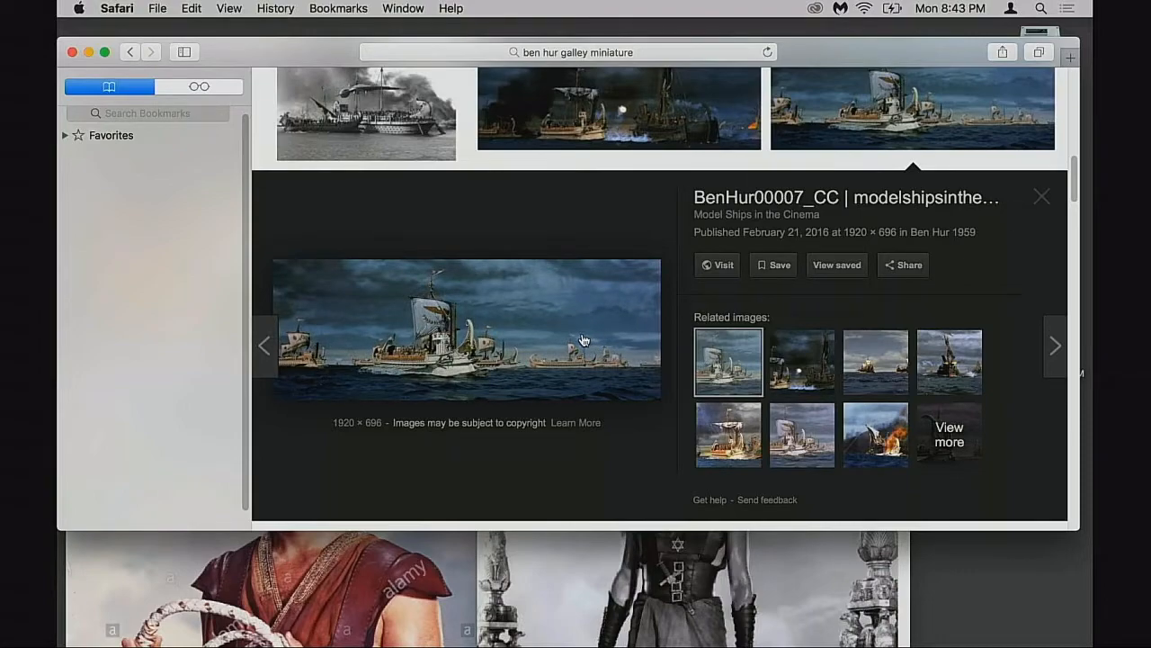
scroll(531, 346, down, 1)
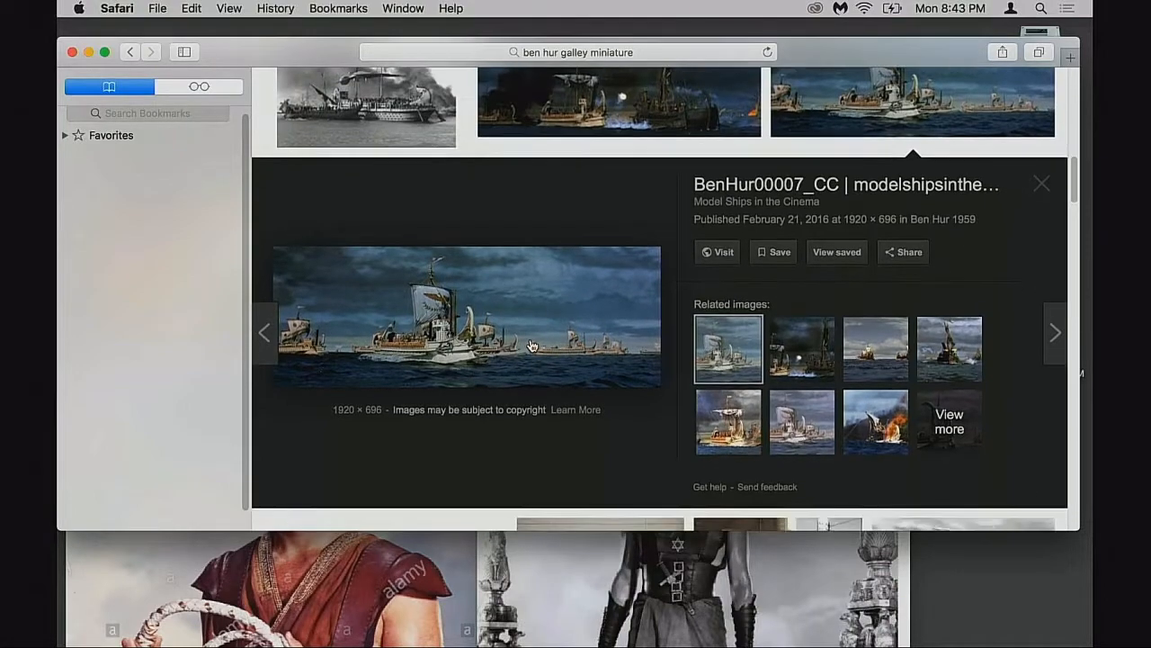
Check the modelshipsinthecinema.com source page for the fleet picture and close it again
click(531, 345)
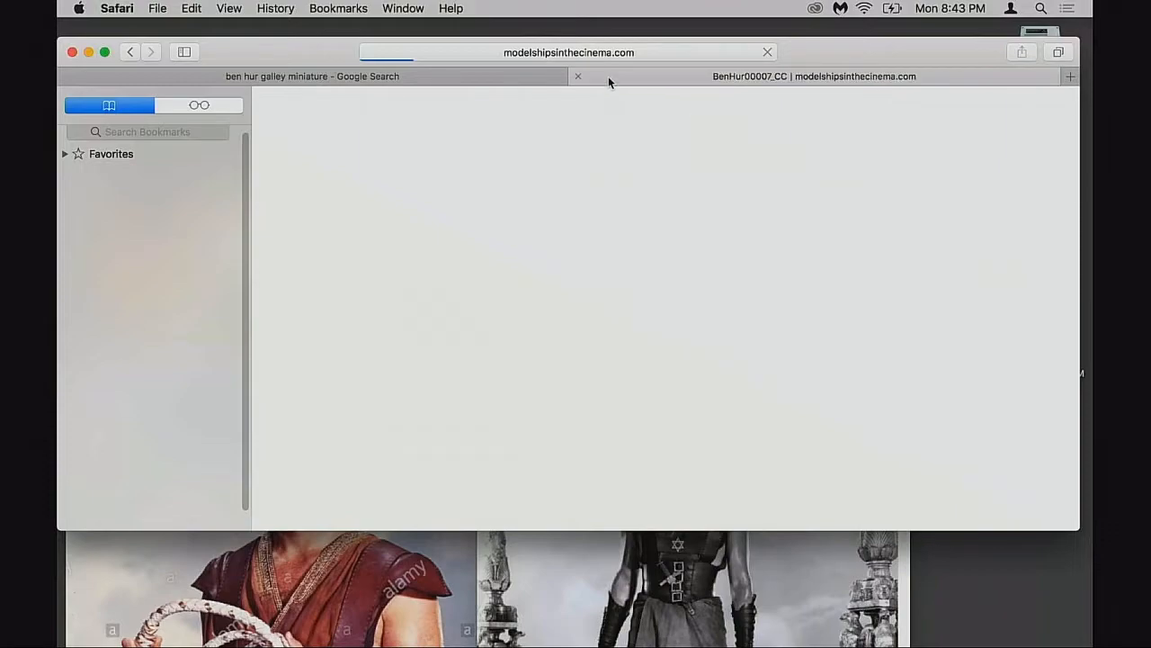
scroll(679, 295, down, 5)
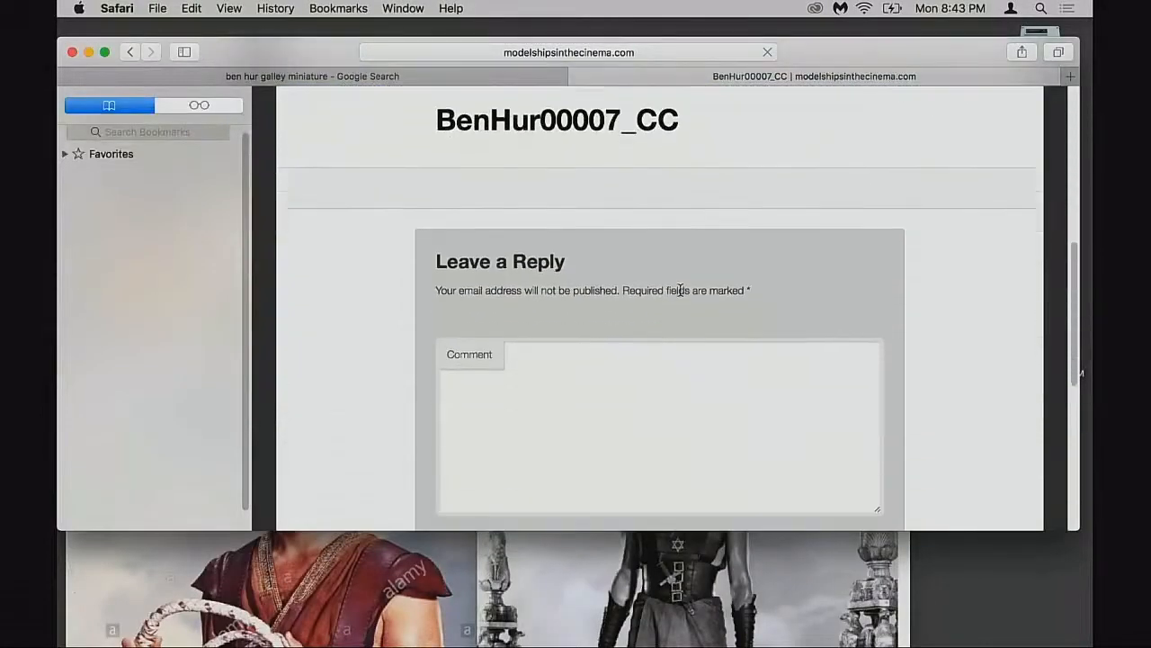
scroll(680, 291, down, 4)
scroll(629, 180, up, 1)
click(579, 76)
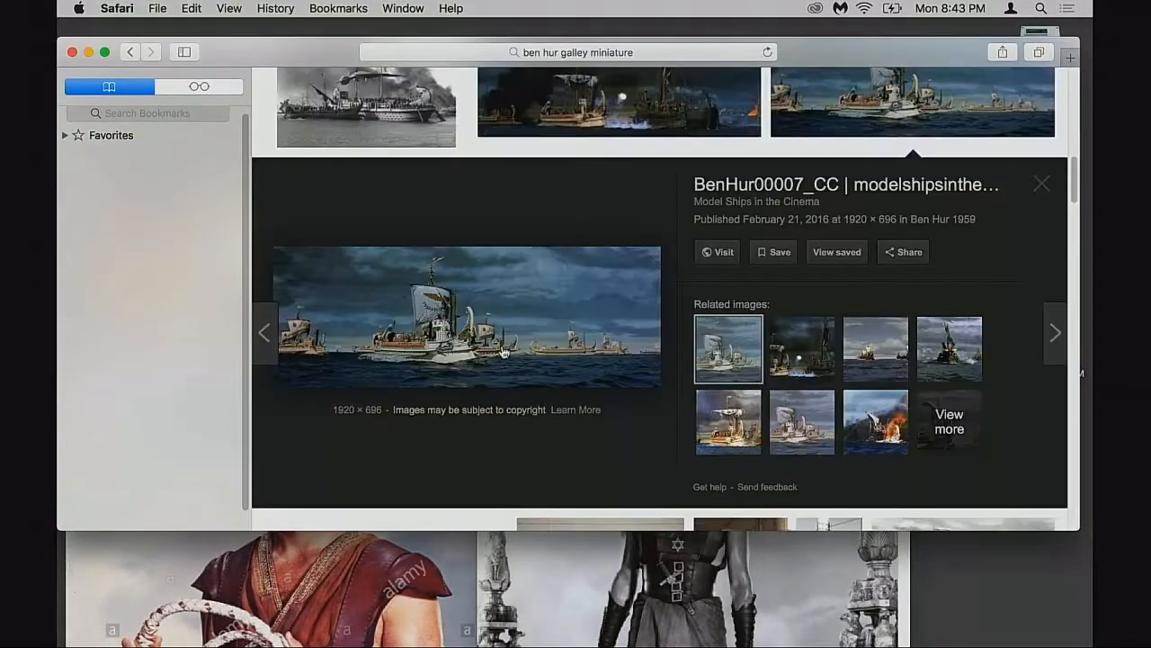
Open the BenHur00007_CC fleet image itself in a new tab and enlarge it to full size
right_click(492, 330)
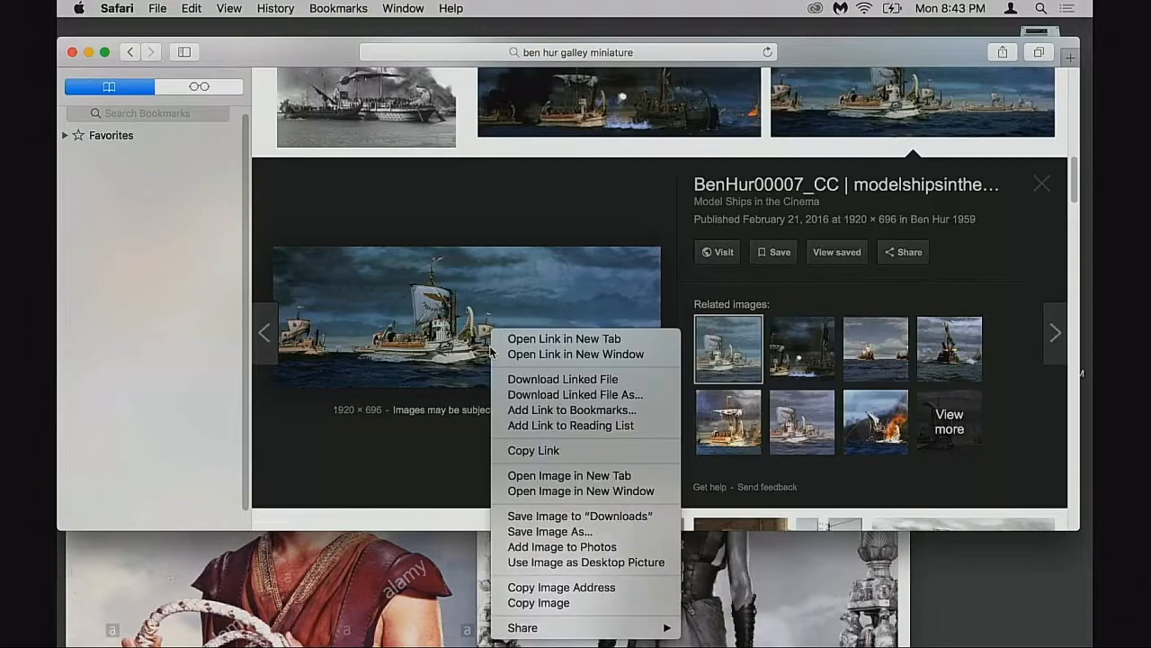
click(617, 481)
click(603, 77)
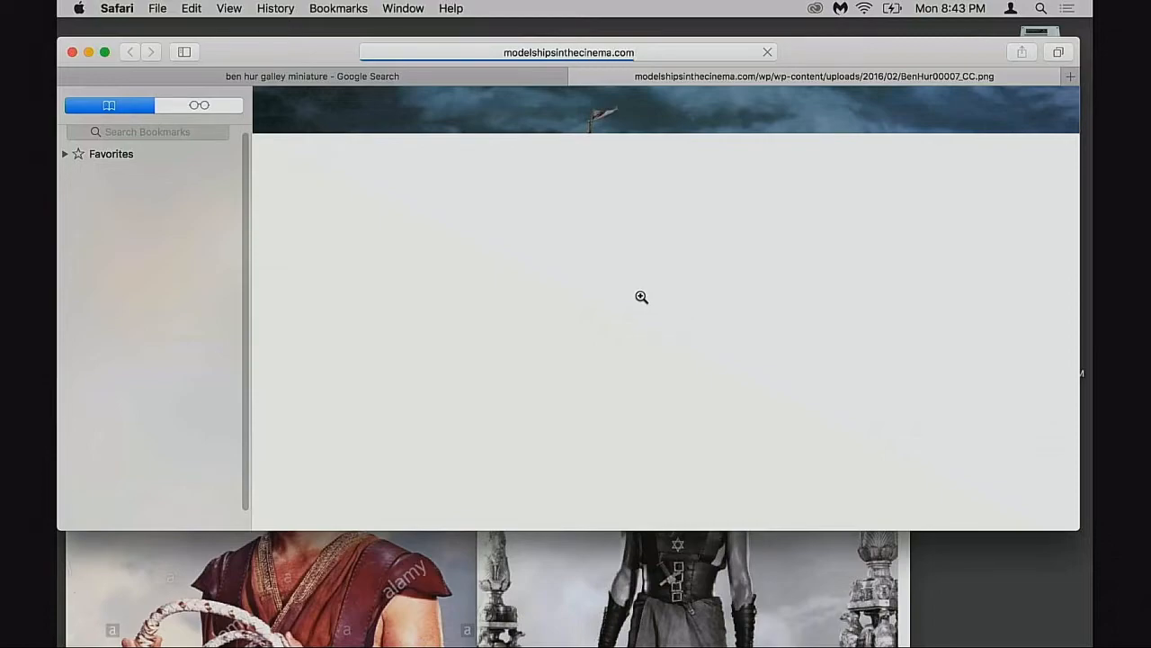
click(698, 318)
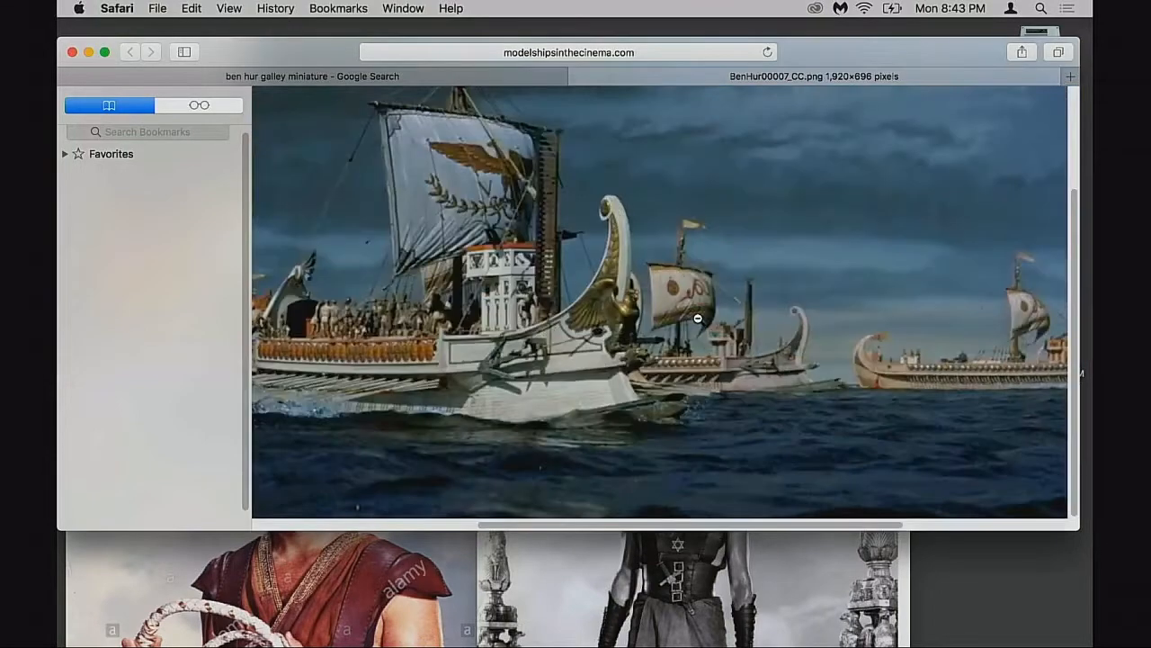
Examine the lead galley and the distant ships across the widescreen frame, and fit the whole picture back in view
scroll(697, 321, left, 8)
scroll(700, 324, right, 3)
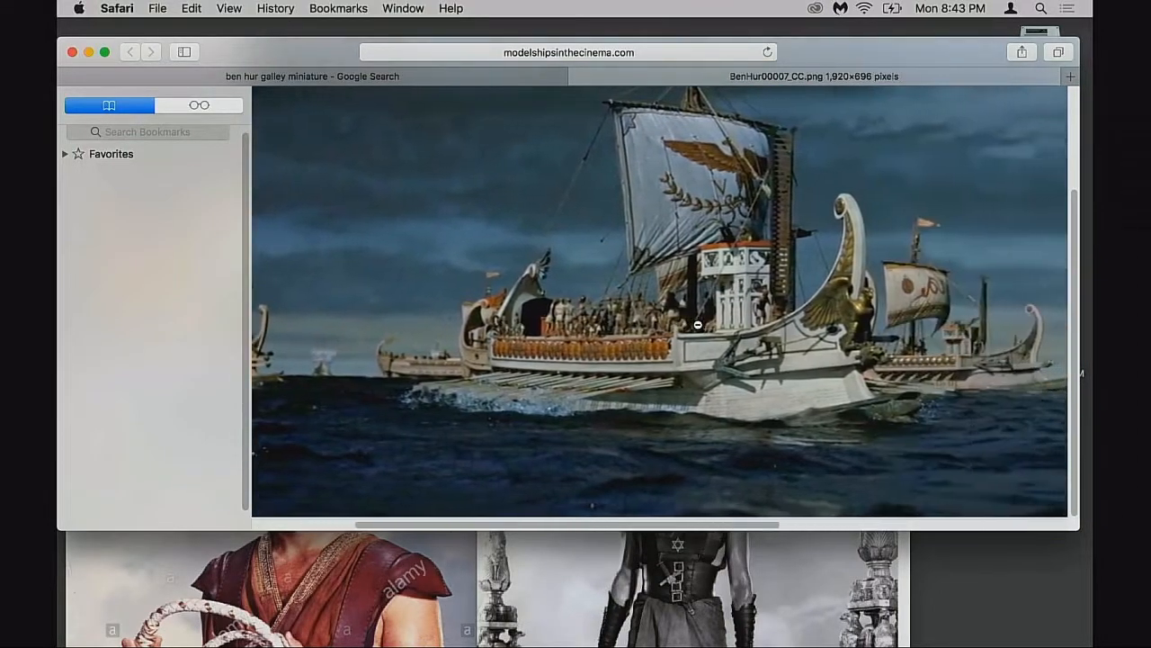
scroll(706, 324, right, 10)
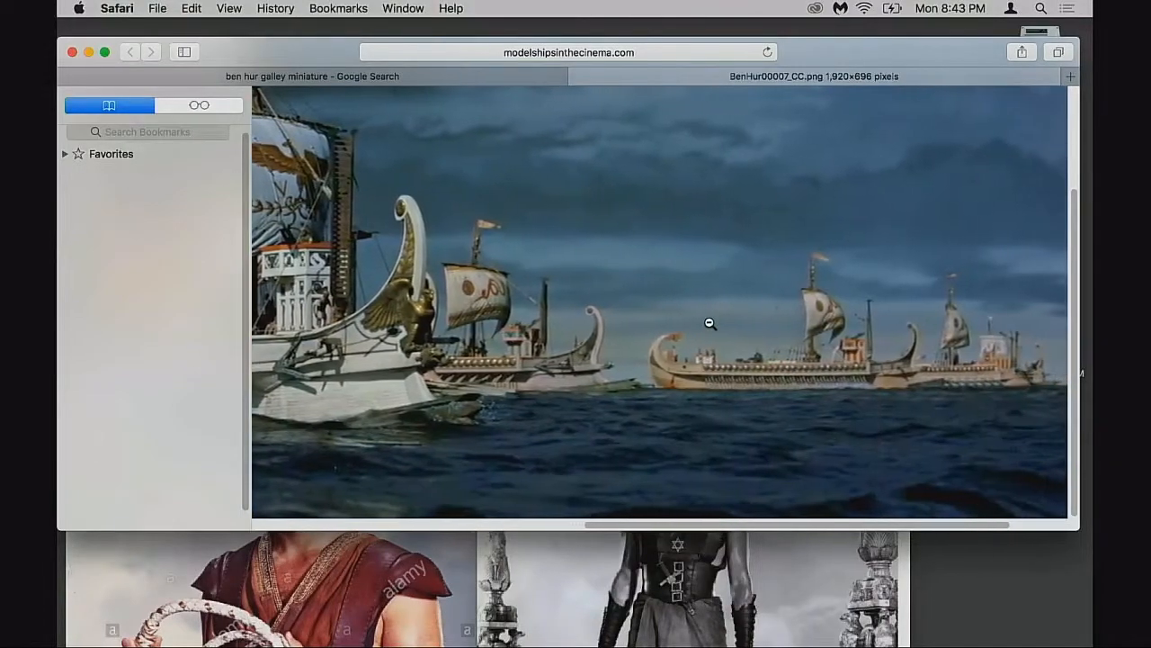
scroll(711, 325, left, 8)
click(706, 329)
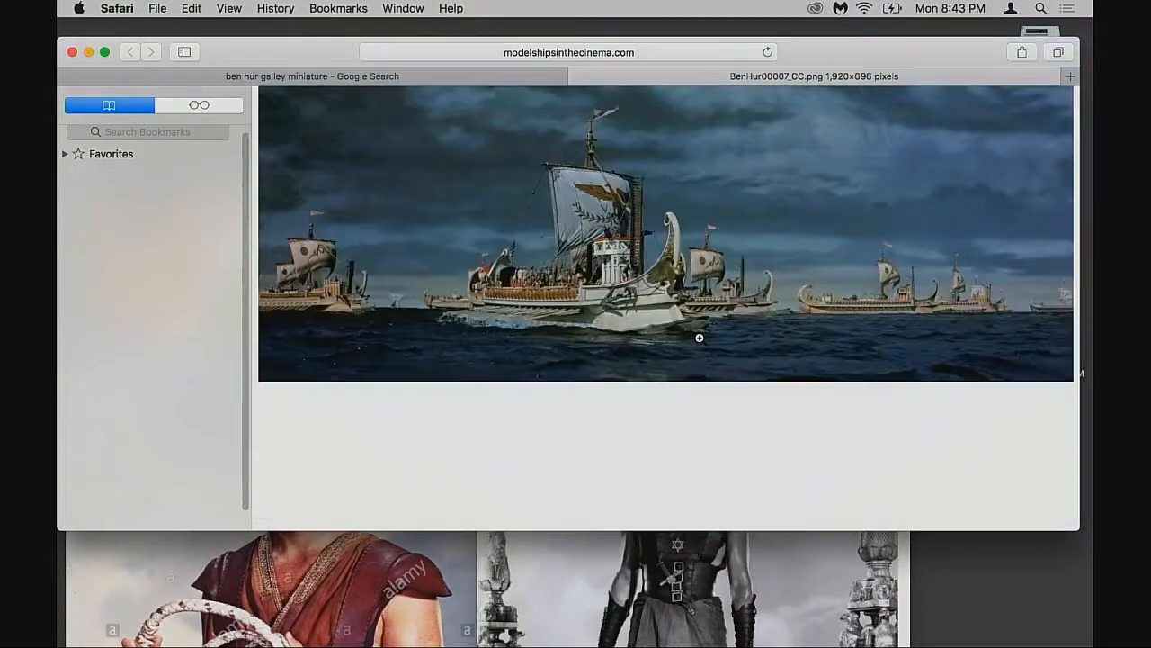
Close the fleet picture and its preview, and dismiss the browser window to uncover the Photoshop reference images
click(580, 78)
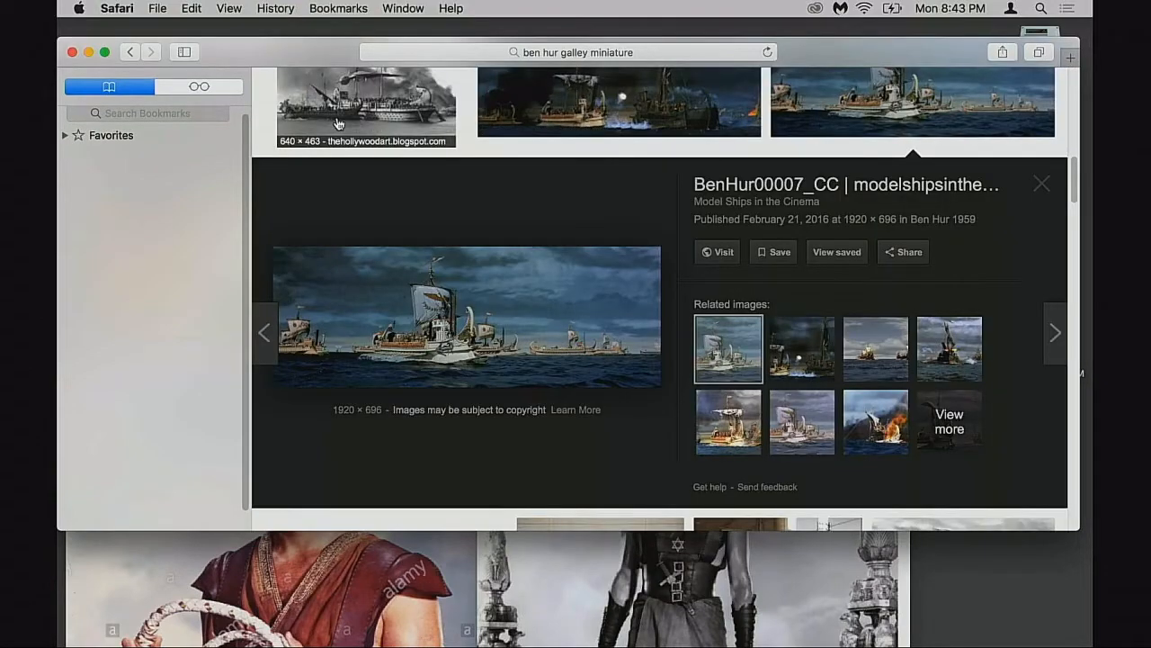
click(1042, 184)
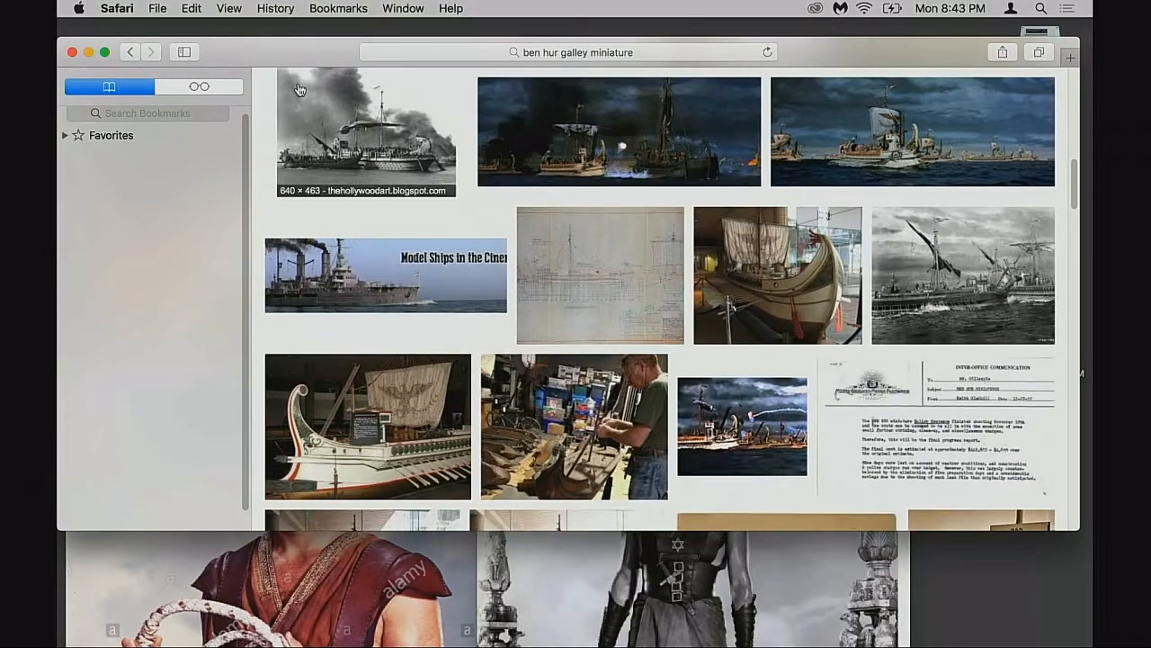
drag(272, 50, 292, 42)
click(91, 44)
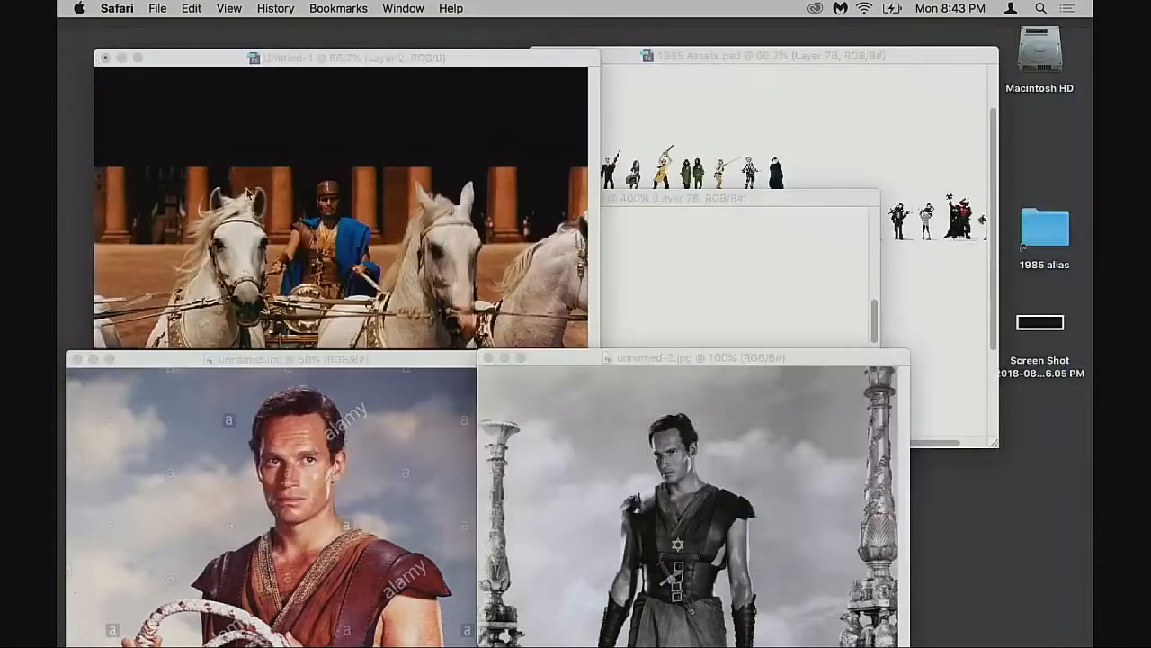
Switch to Photoshop and move unnamed-2.jpg and unnamed.jpg lower, keeping the charioteer in Untitled-1 uncovered
drag(566, 357, 338, 418)
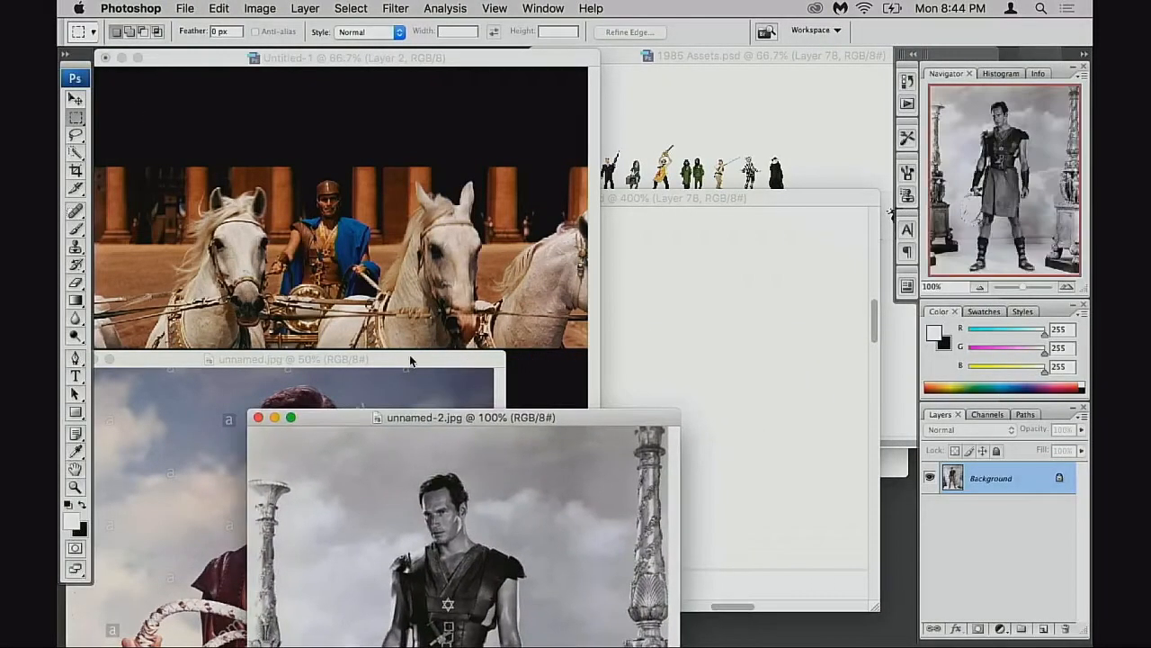
drag(420, 363, 426, 382)
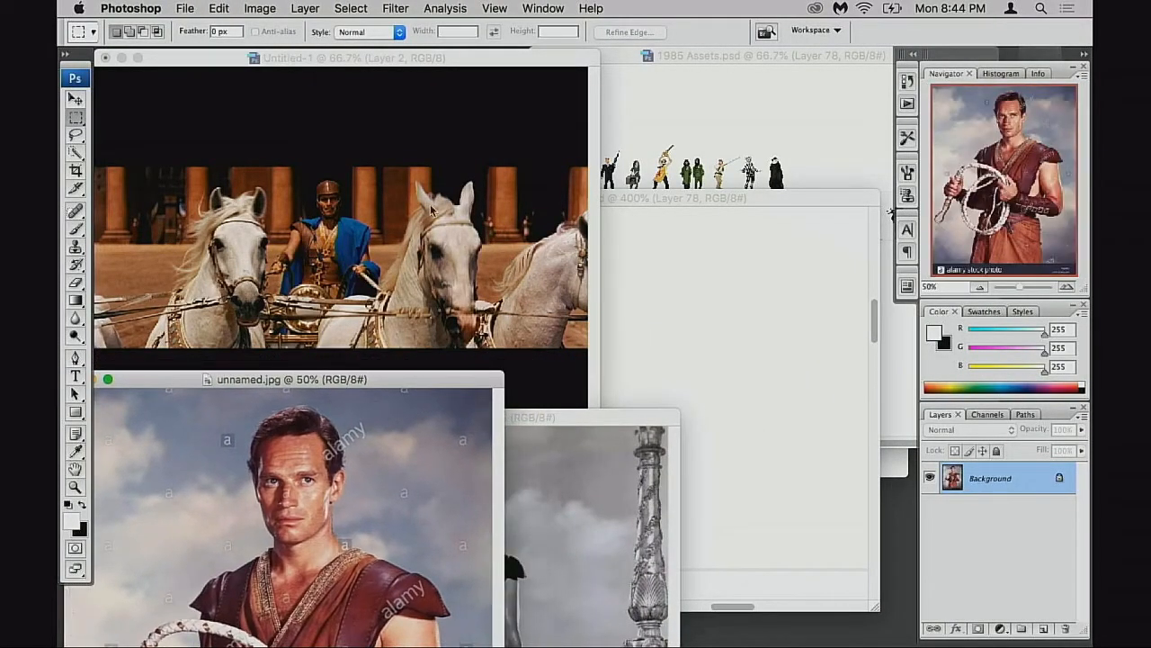
click(456, 67)
click(355, 491)
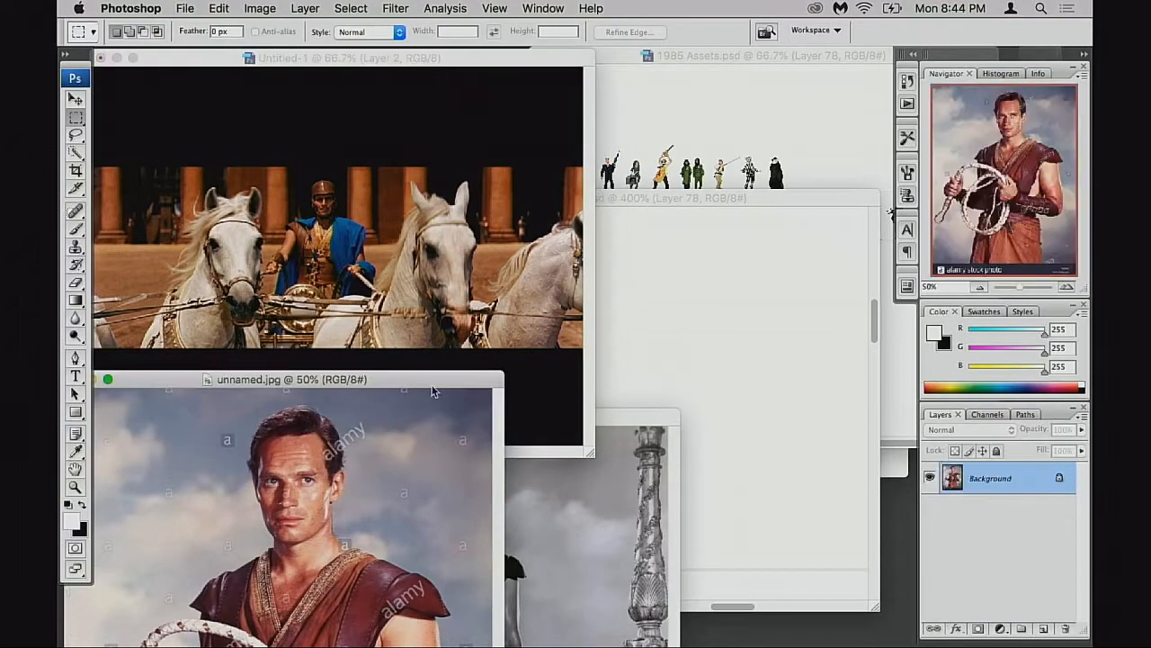
drag(442, 378, 400, 404)
Bring the 400% view of 1985 Assets.psd forward, shift it to the right, and bring Untitled-1 back in front
click(659, 234)
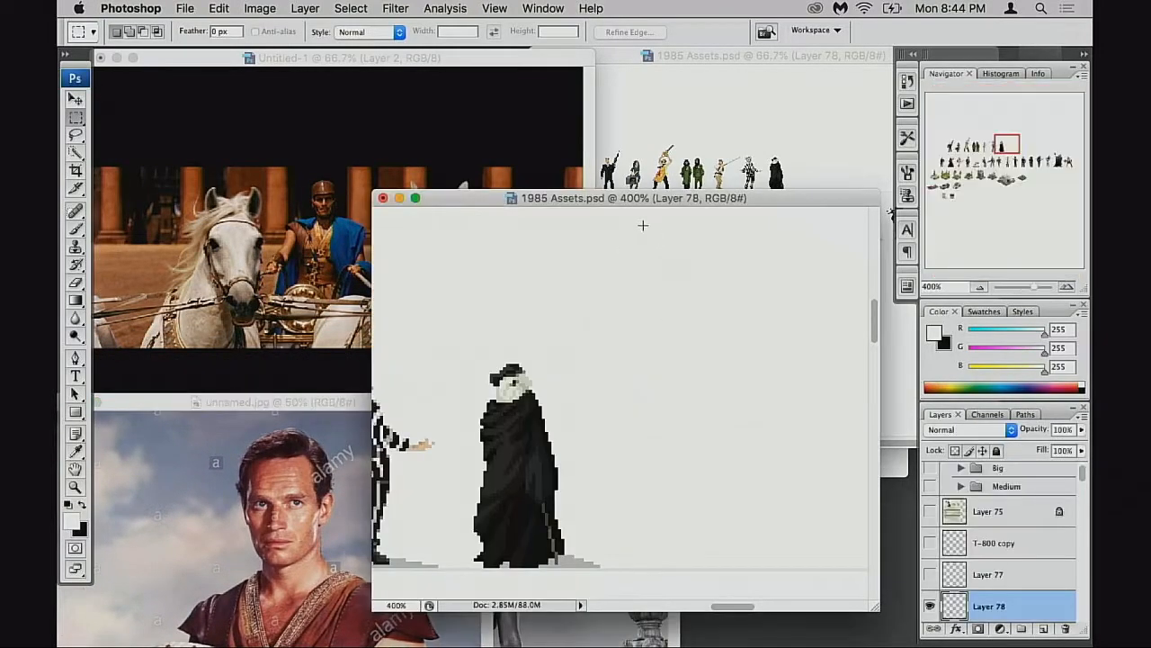
drag(606, 199, 646, 198)
drag(470, 68, 477, 68)
Move unnamed.jpg up over Untitled-1 and place unnamed-2.jpg beside it to compare both costumes
click(352, 504)
drag(353, 403, 385, 109)
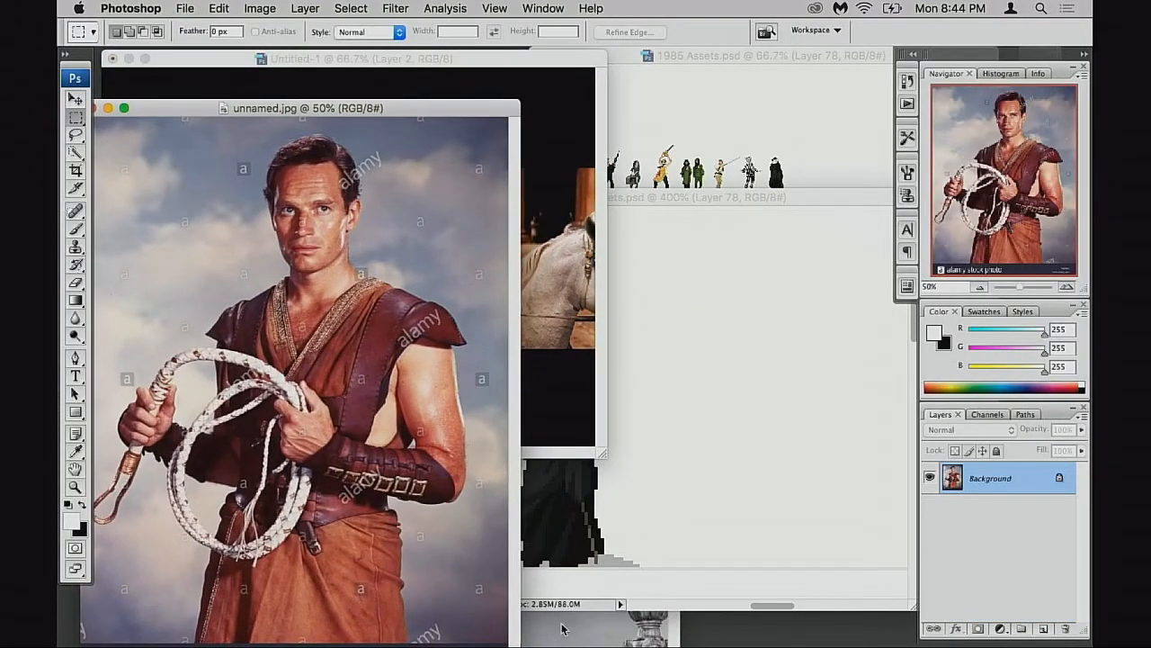
drag(521, 421, 697, 211)
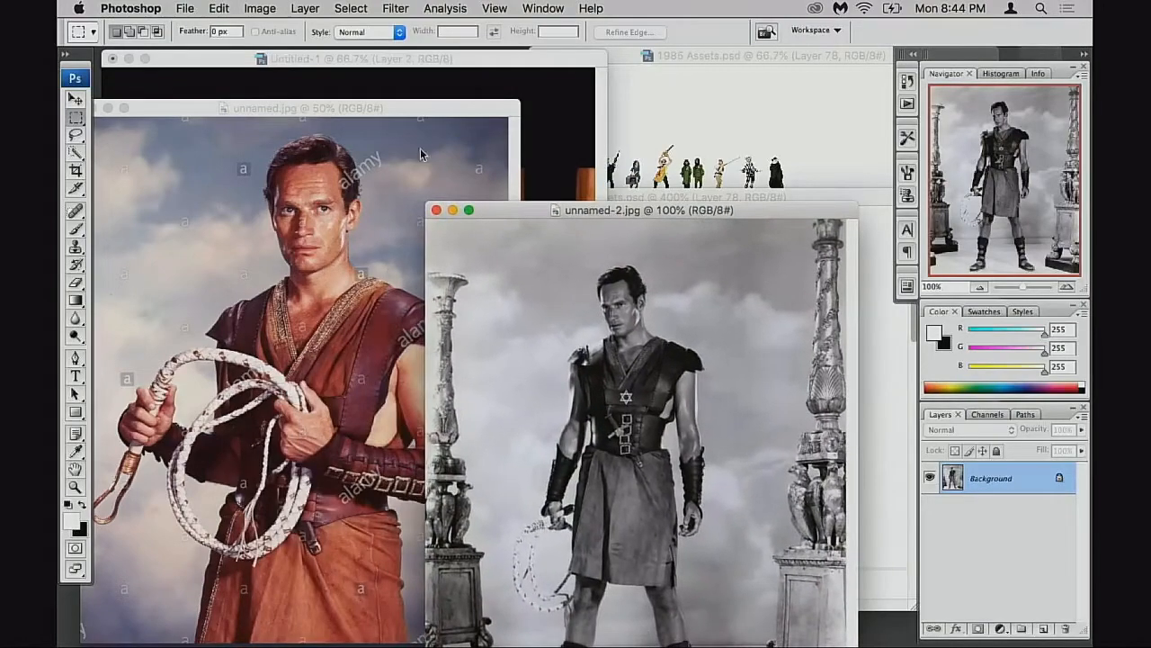
Bring unnamed.jpg in front of unnamed-2.jpg and position it so the costume and whip can be studied in full
click(434, 109)
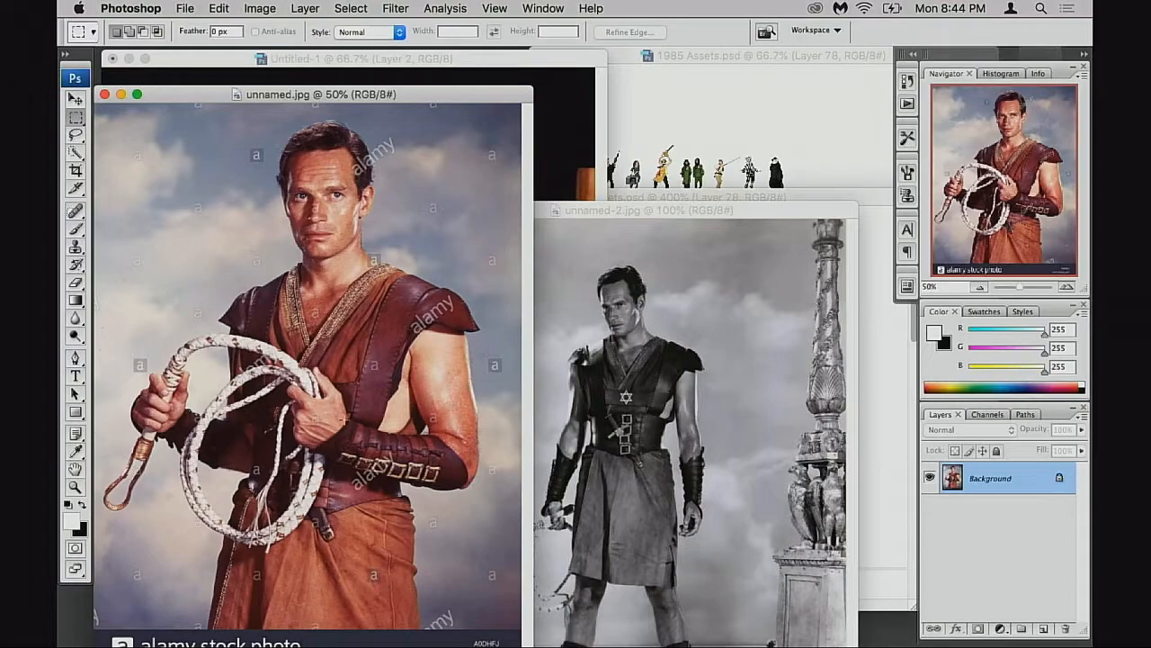
drag(432, 104, 447, 95)
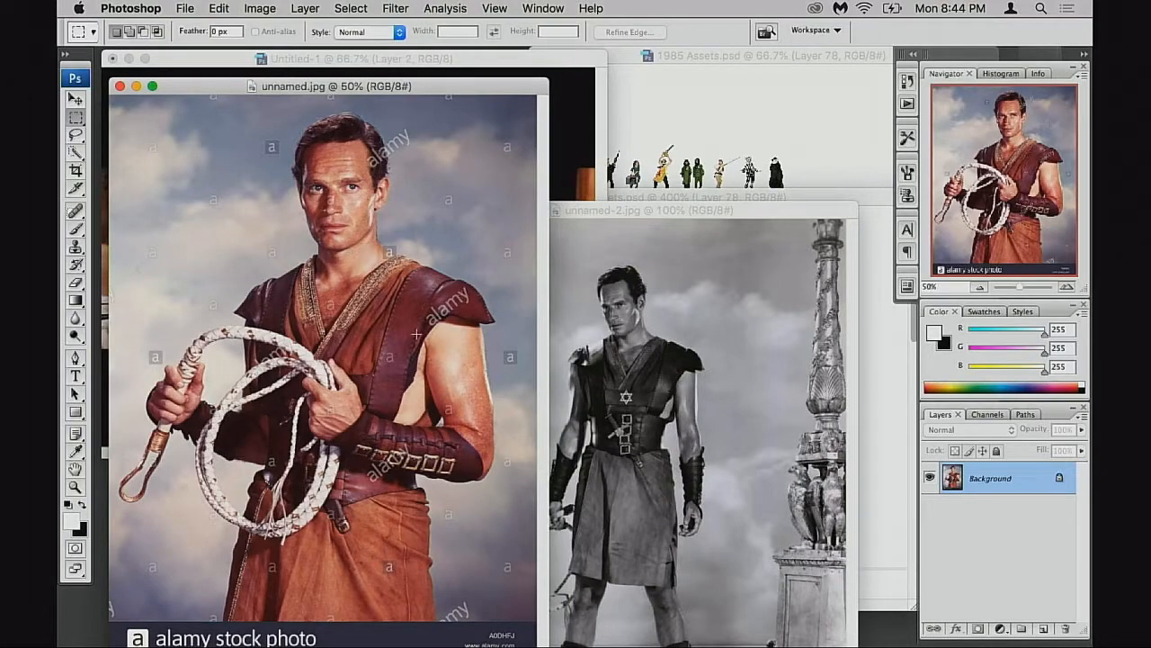
mouse_move(469, 87)
mouse_down()
mouse_move(507, 90)
mouse_move(505, 131)
mouse_move(483, 112)
mouse_move(474, 130)
mouse_move(474, 80)
mouse_up()
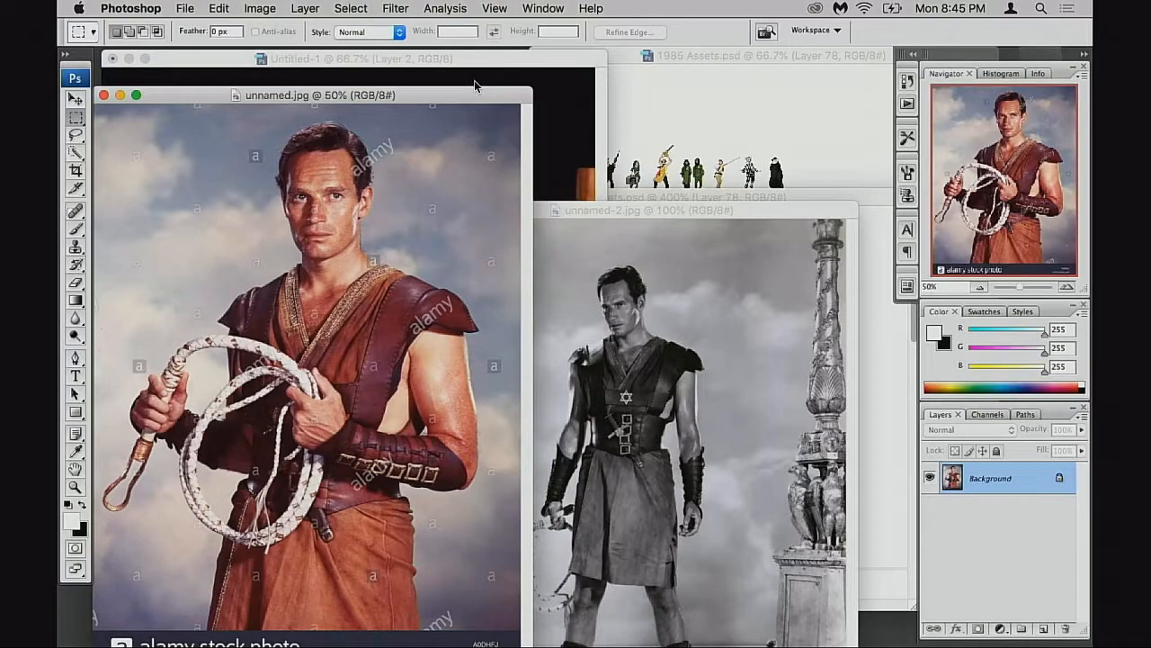
drag(473, 92, 491, 78)
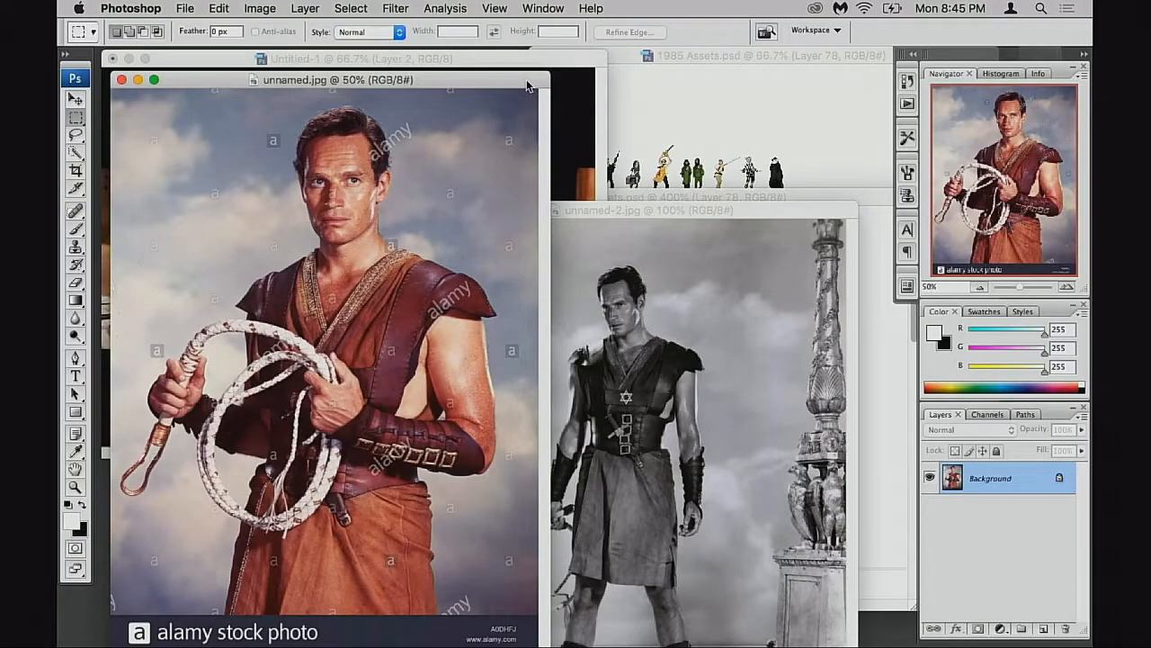
drag(527, 86, 518, 87)
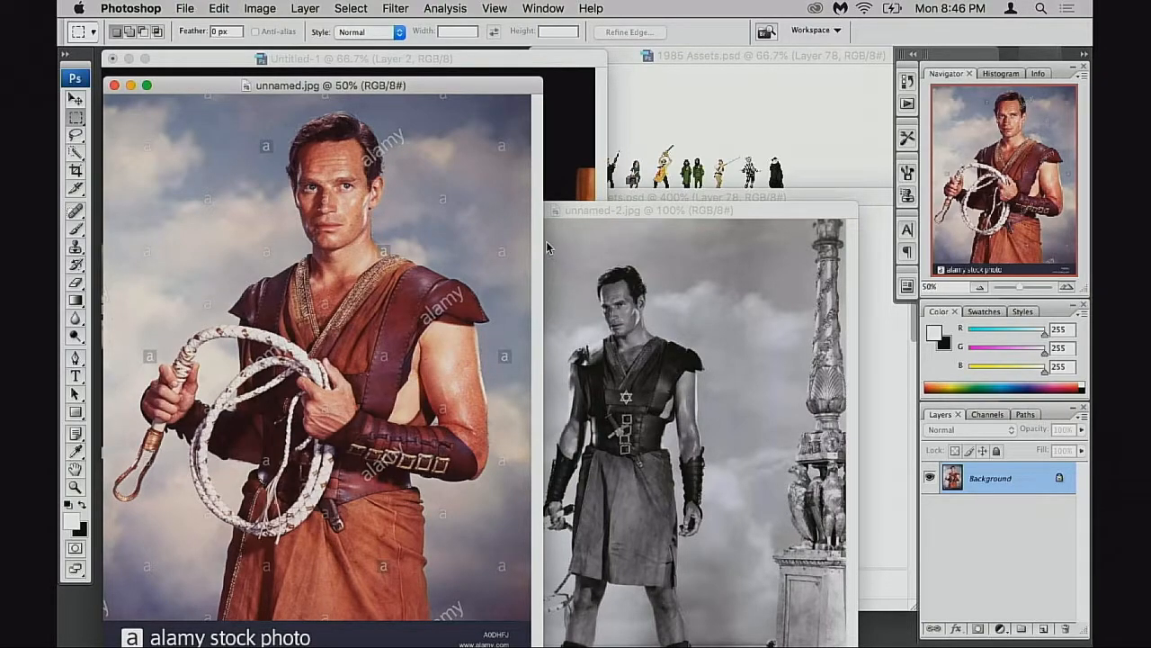
Move unnamed.jpg and unnamed-2.jpg lower to uncover the charioteer, and nudge Untitled-1 slightly to the left
drag(488, 91, 479, 346)
drag(580, 215, 285, 384)
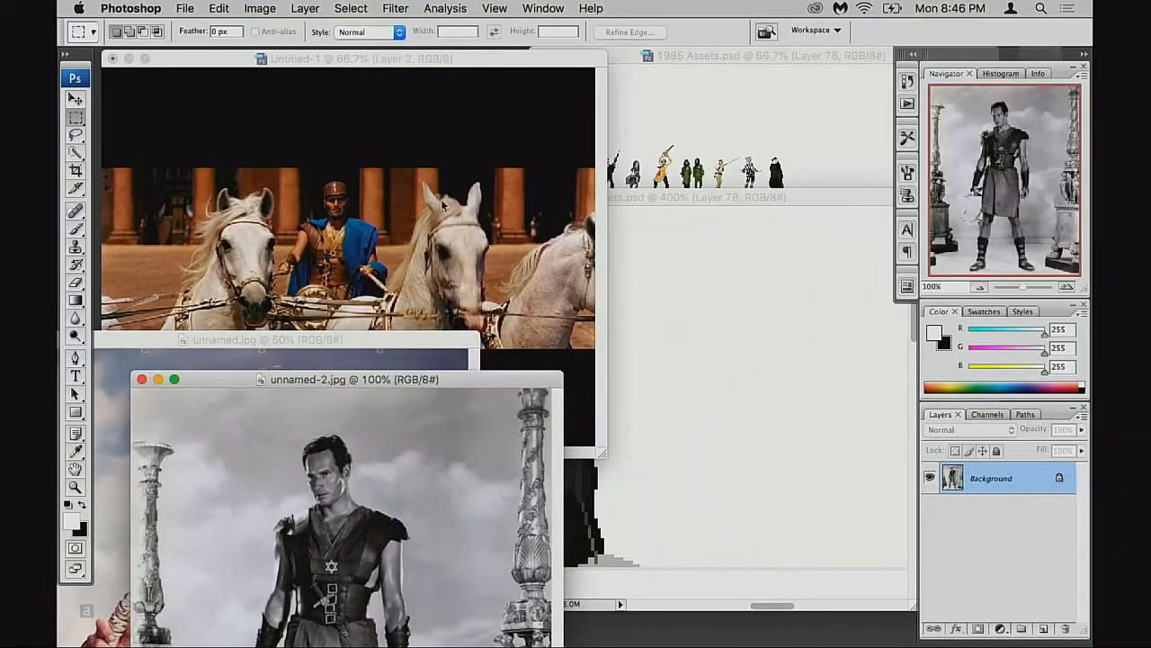
drag(509, 57, 502, 58)
Bring the 400% view of 1985 Assets.psd forward, shift it up and left beside the charioteer, and enlarge its window
click(696, 248)
drag(648, 200, 613, 185)
drag(591, 396, 632, 286)
drag(619, 186, 598, 152)
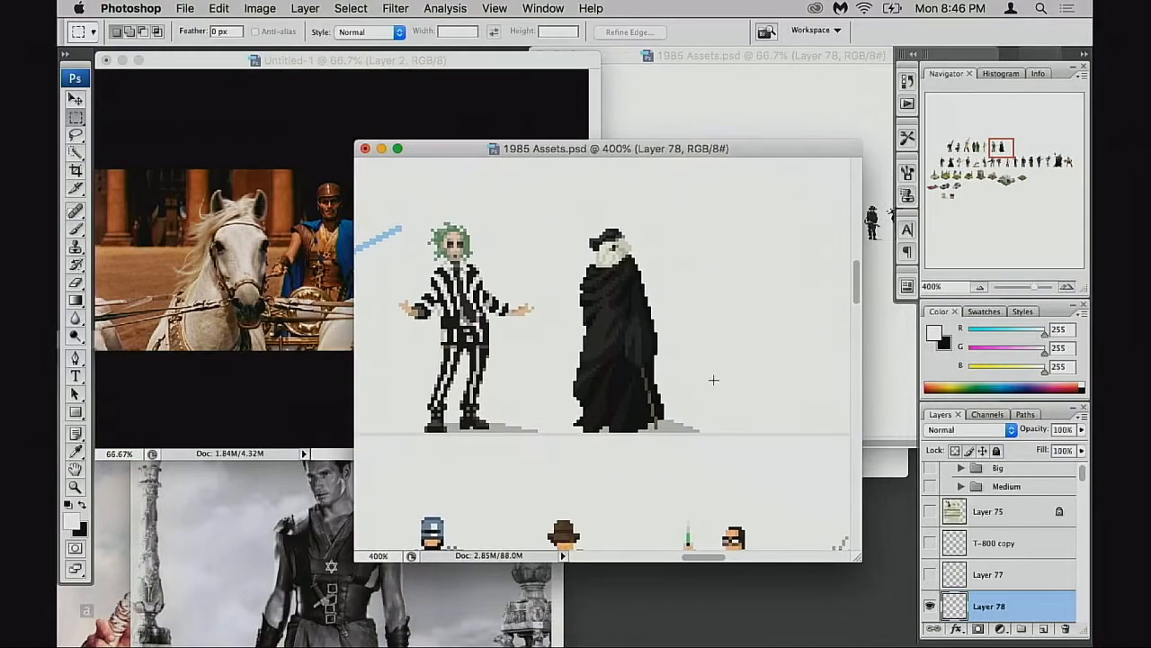
drag(857, 560, 889, 605)
Collapse the Characters layer group, switch its visibility off and on to check its contents, and expand it again
scroll(989, 540, down, 5)
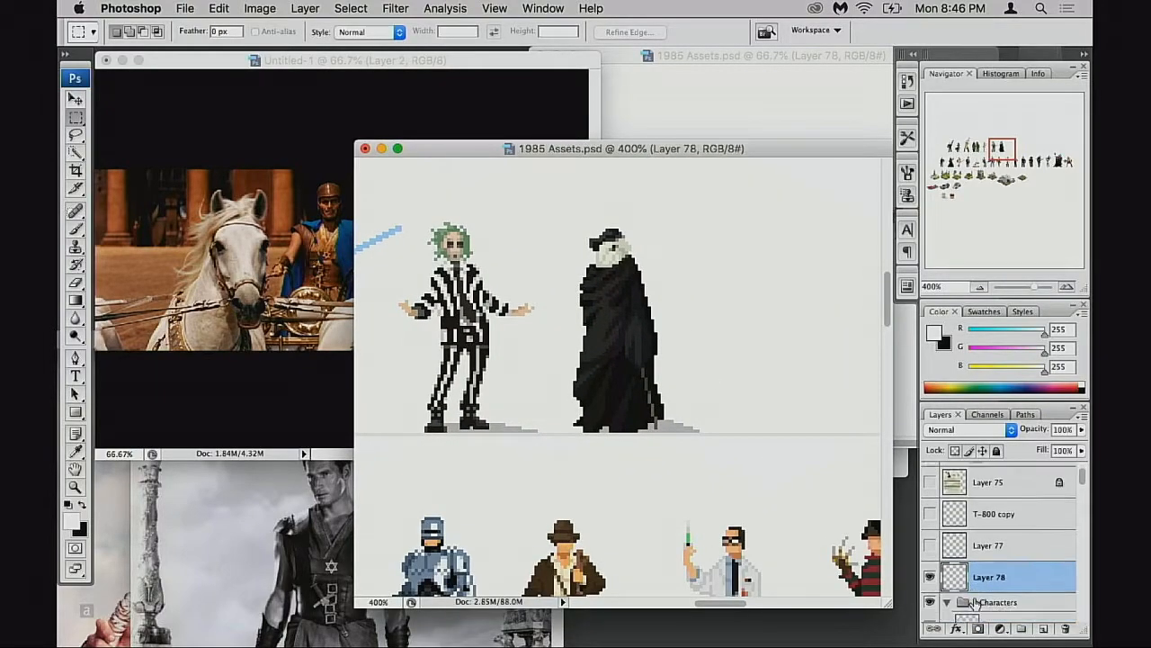
scroll(959, 492, up, 1)
click(948, 501)
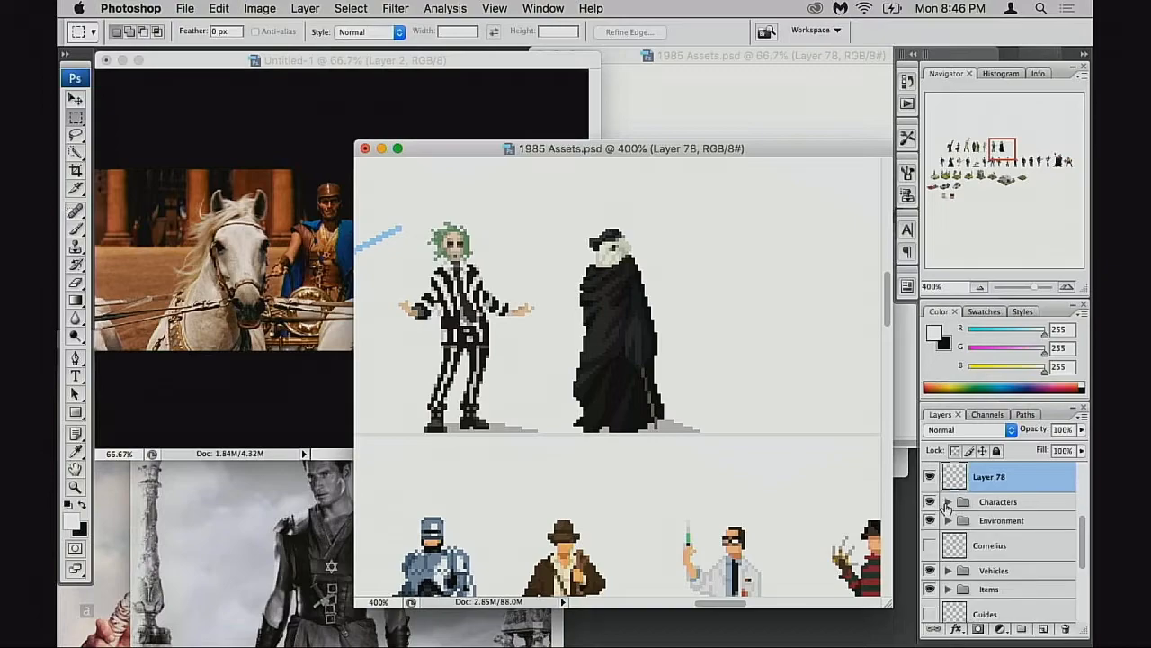
click(931, 502)
click(931, 502)
scroll(688, 364, right, 3)
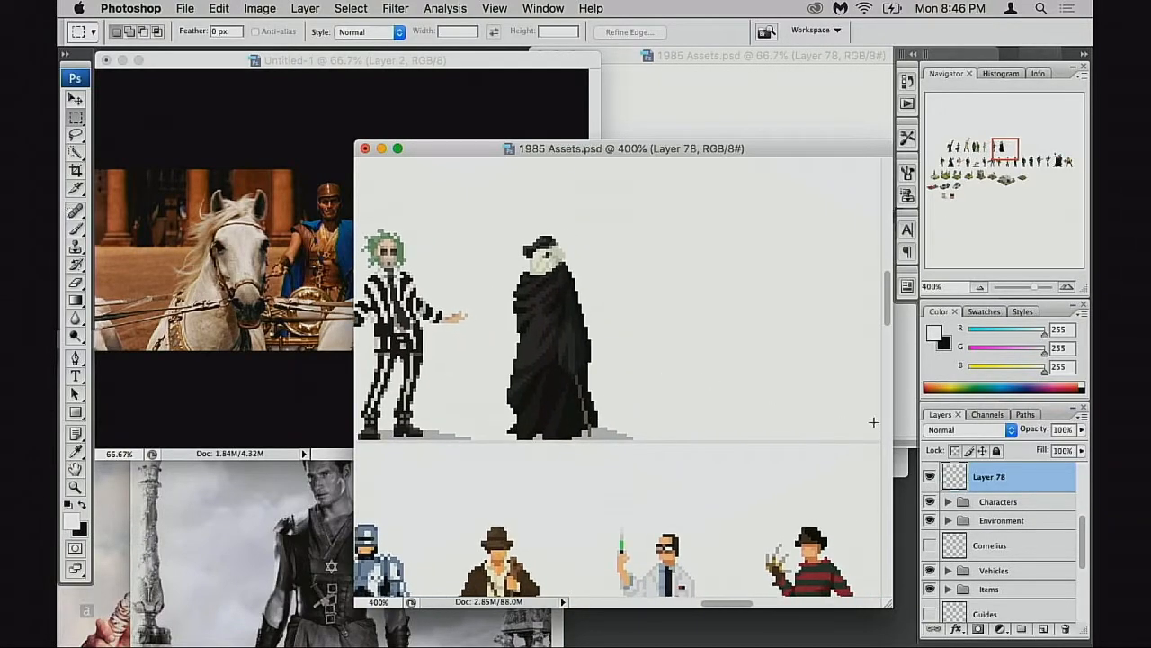
click(949, 503)
Select the Shadow layer in the Characters group and add a new empty layer directly above it
scroll(961, 515, down, 10)
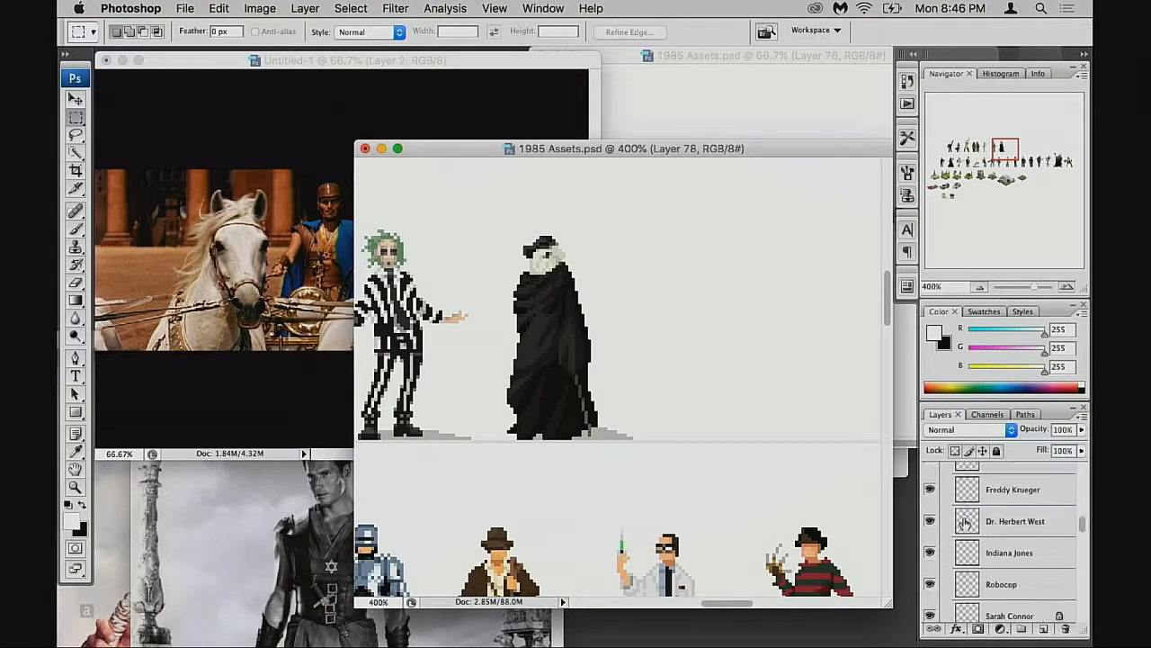
scroll(970, 524, down, 10)
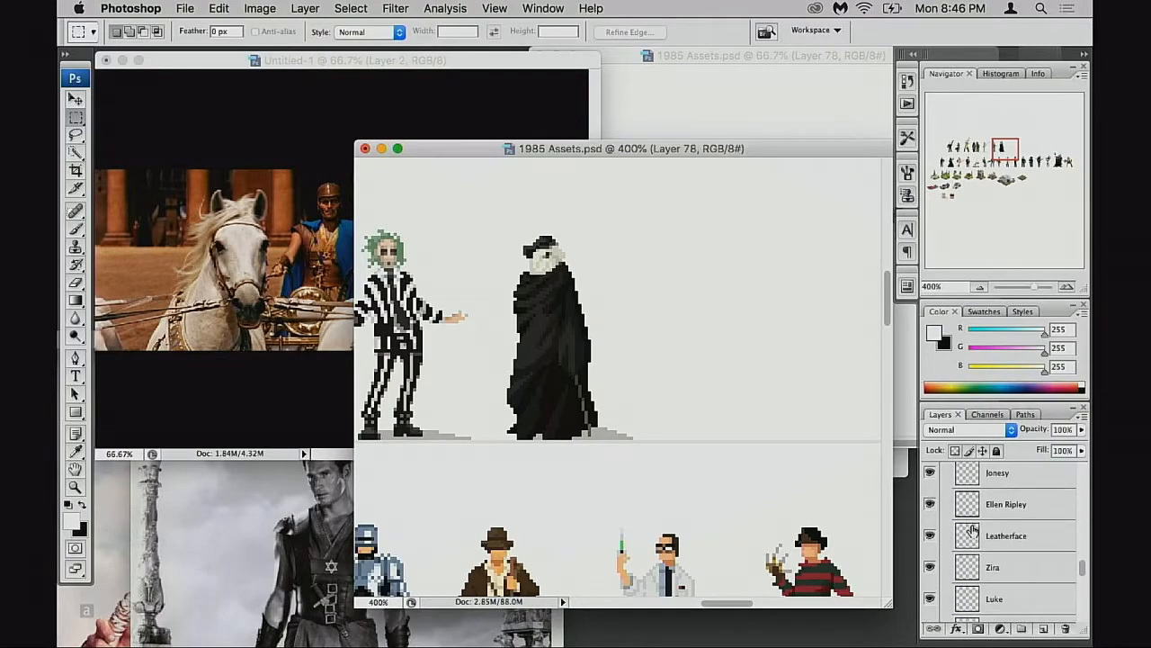
scroll(990, 540, down, 2)
scroll(976, 531, up, 2)
click(976, 526)
scroll(979, 531, up, 3)
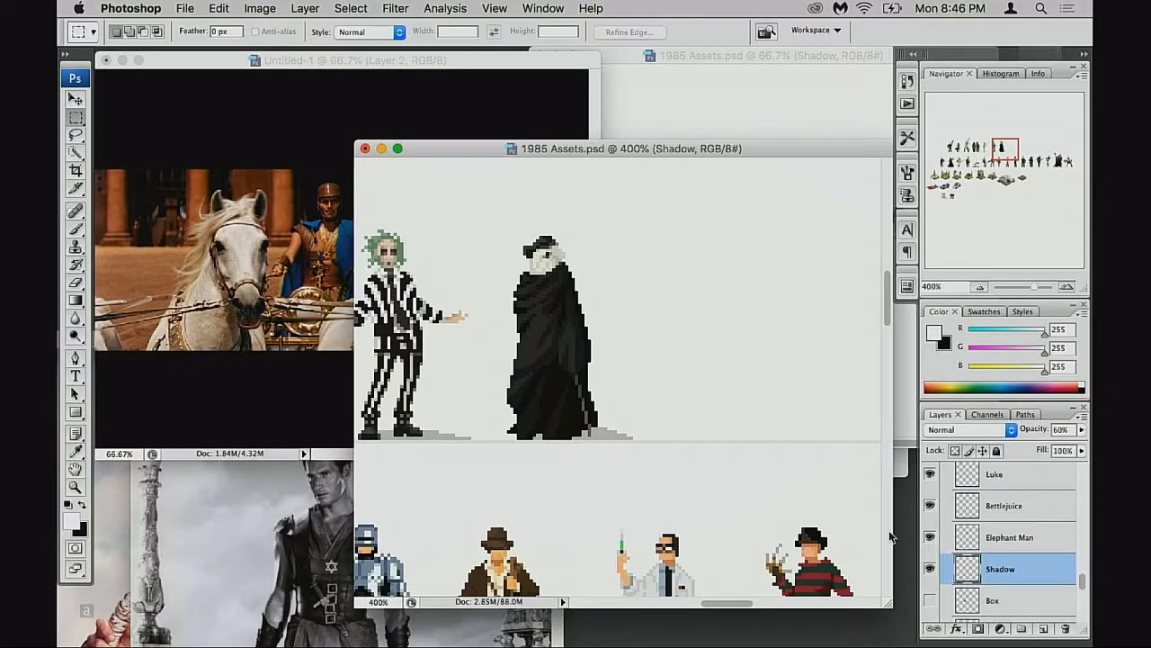
key(super+alt+shift+n)
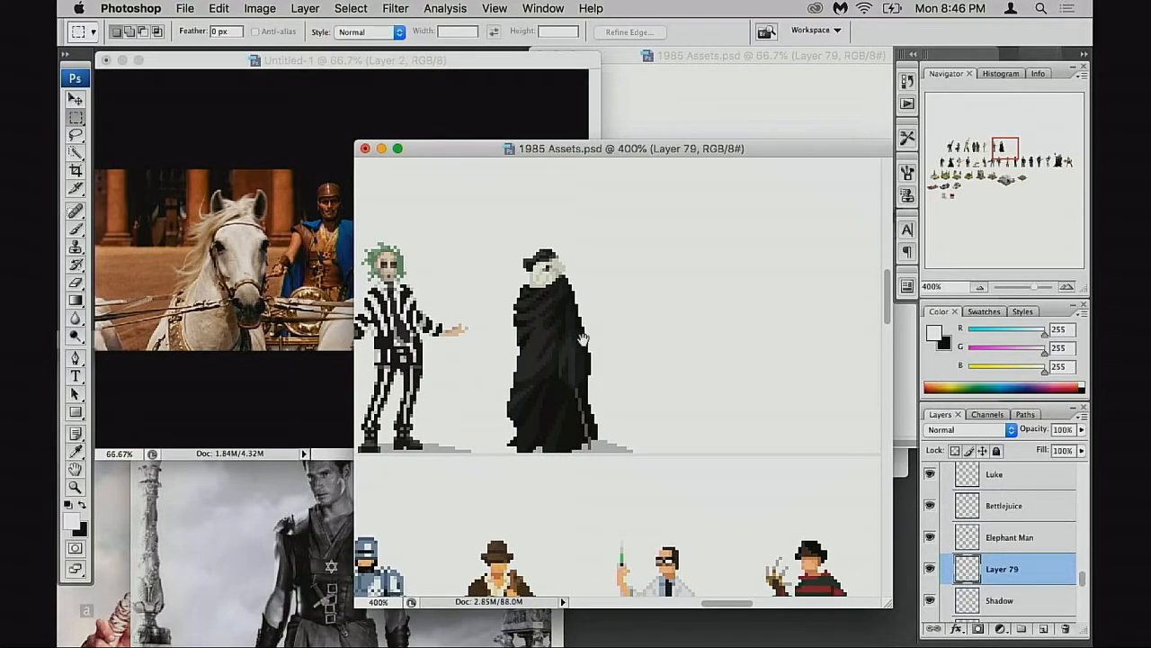
Move unnamed-2.jpg up beside the pixel characters and return to the 400% view of 1985 Assets.psd
drag(580, 337, 666, 363)
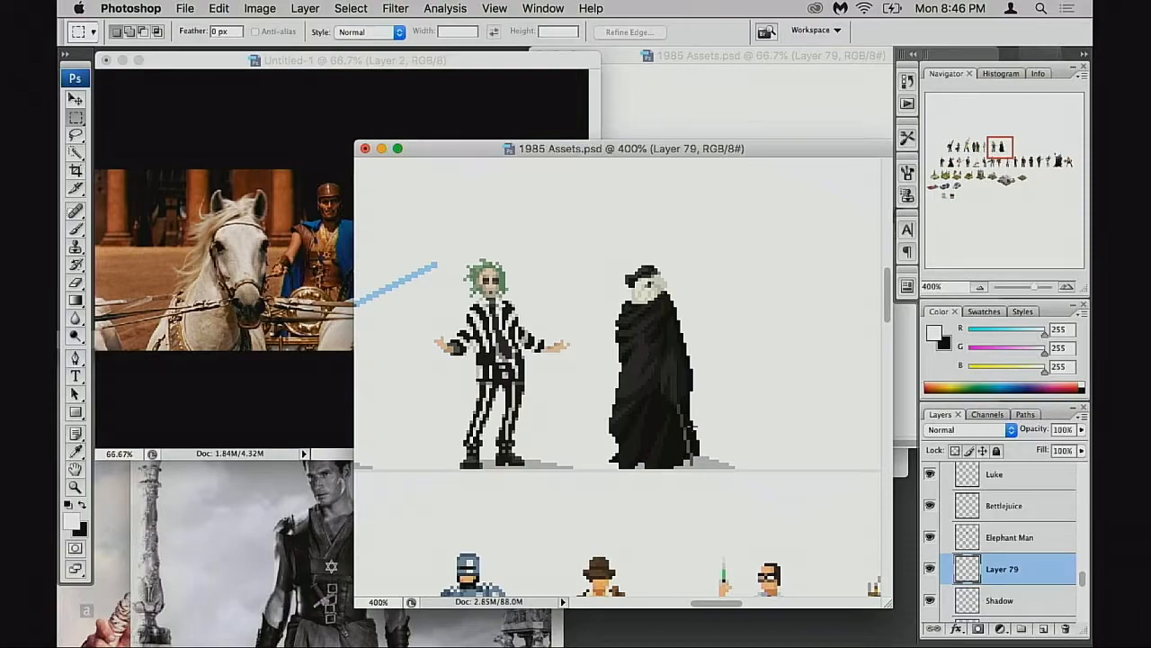
drag(680, 425, 637, 382)
scroll(637, 382, down, 5)
scroll(637, 383, right, 5)
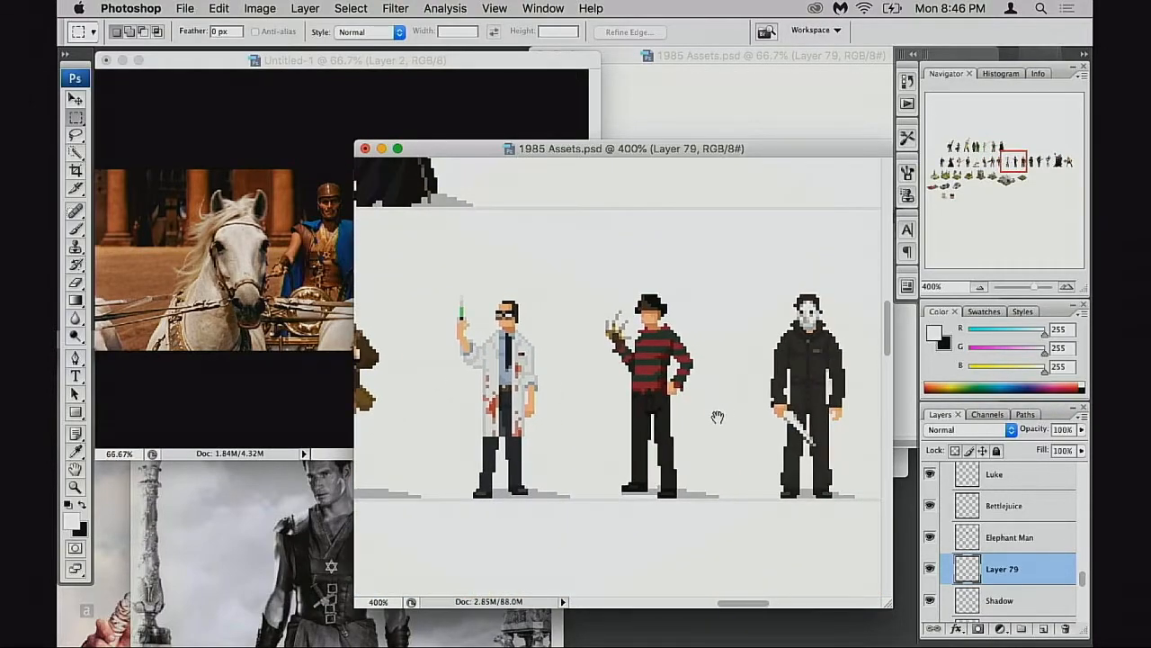
click(321, 530)
drag(353, 381, 285, 338)
click(726, 355)
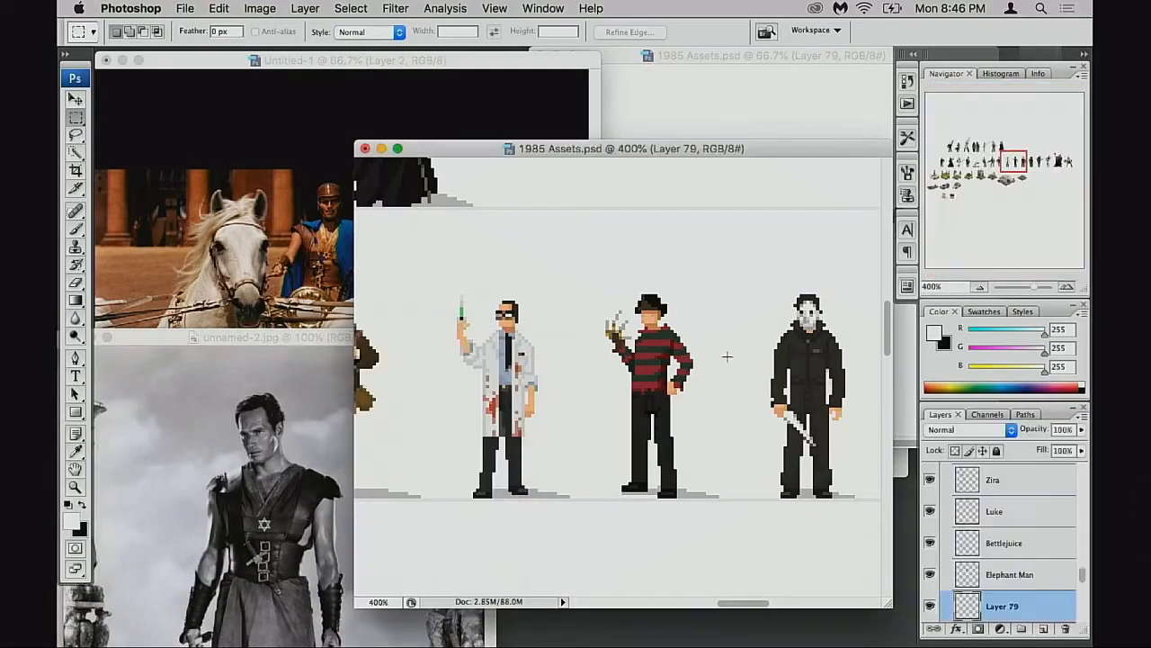
Survey the rows of pixel characters in 1985 Assets.psd, reducing the view to 200%
drag(743, 391, 681, 394)
scroll(681, 394, right, 10)
scroll(681, 394, up, 2)
scroll(586, 419, left, 7)
drag(733, 421, 858, 423)
alt+click(573, 417)
alt+click(540, 422)
drag(560, 426, 761, 441)
drag(604, 413, 886, 438)
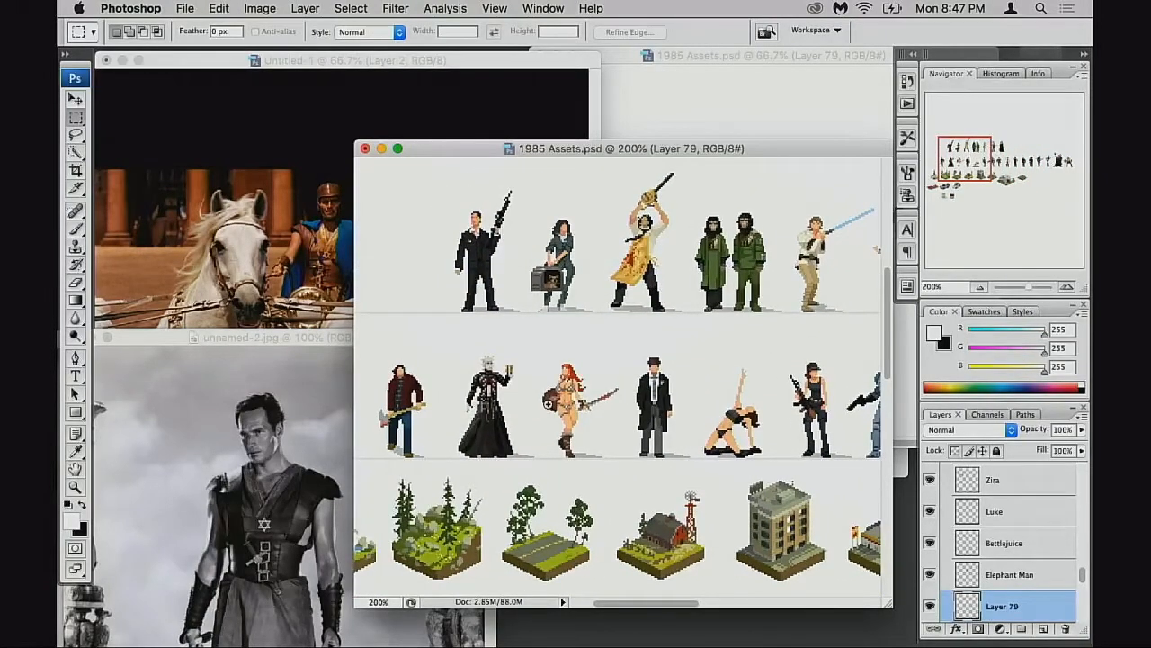
Examine the standing characters in both rows at 300% for a figure whose pose suits the reference photo
super+click(548, 404)
drag(737, 403, 512, 429)
drag(706, 425, 516, 421)
drag(731, 412, 528, 416)
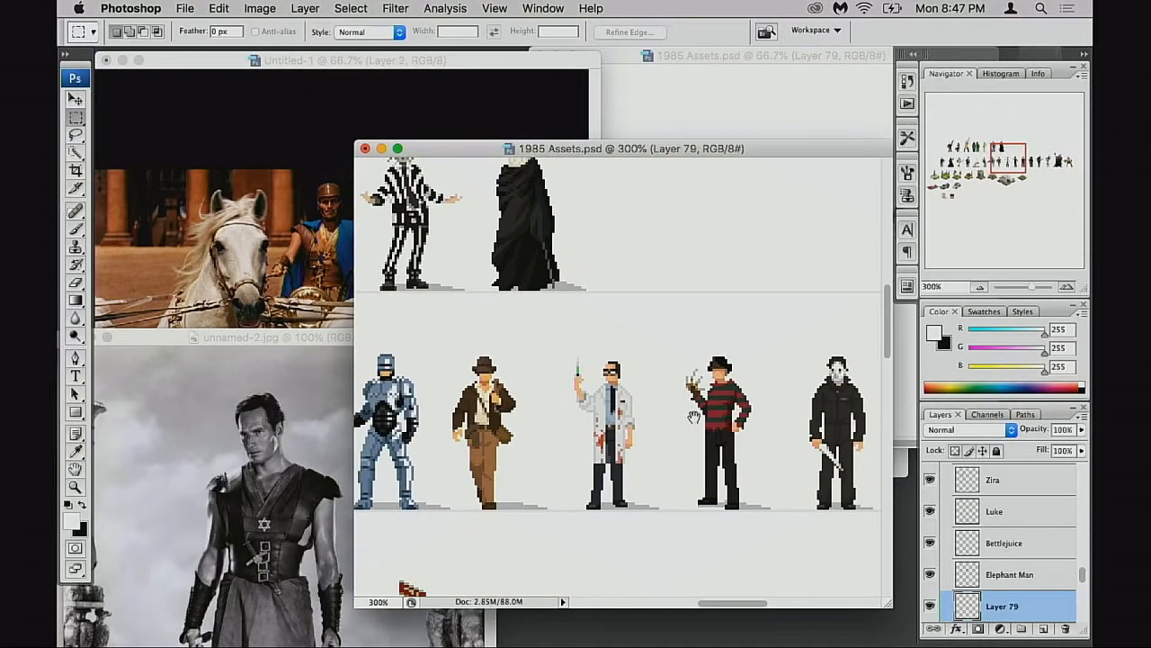
drag(837, 414, 596, 413)
drag(756, 412, 775, 435)
drag(567, 395, 769, 442)
drag(567, 396, 720, 427)
drag(566, 396, 792, 413)
drag(550, 411, 709, 416)
drag(587, 407, 749, 402)
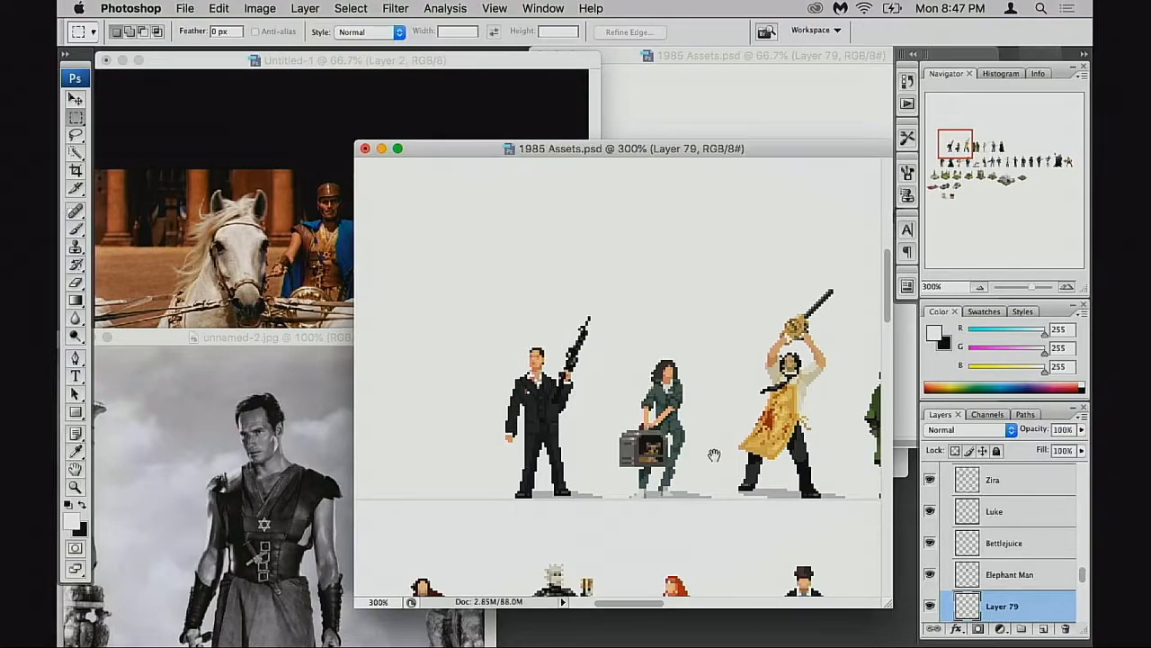
Delete the unused Layer 79
scroll(979, 538, down, 3)
drag(974, 551, 1065, 629)
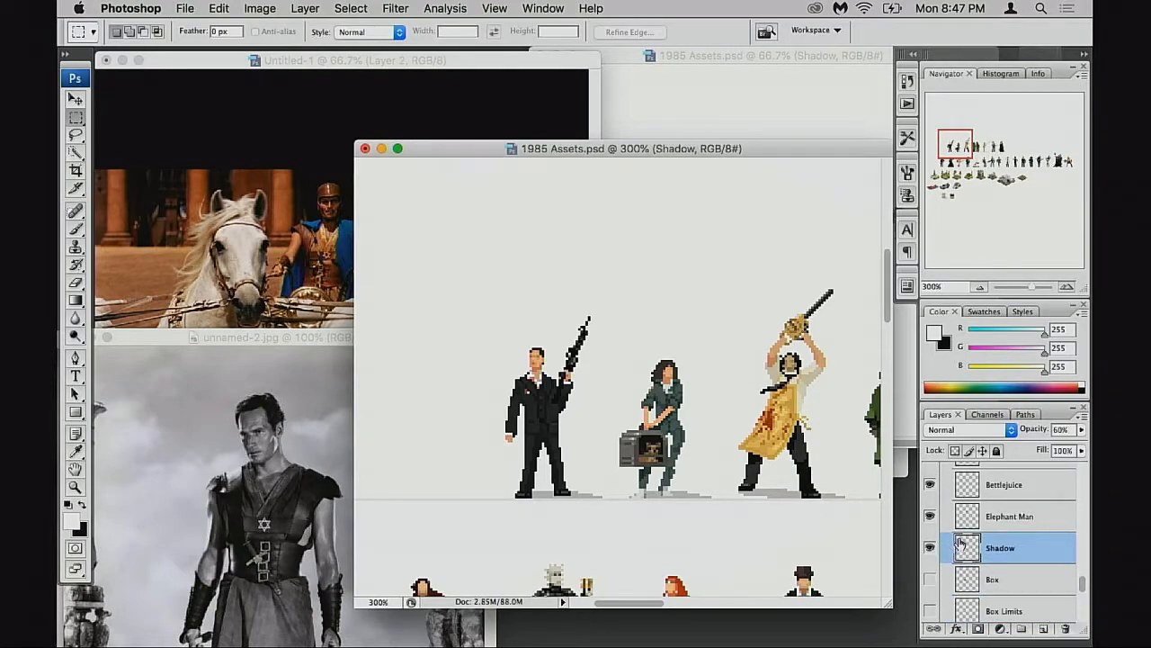
Duplicate the Tony Montana layer and place the copy between the Elephant Man and Shadow layers
scroll(976, 531, up, 5)
scroll(976, 530, up, 3)
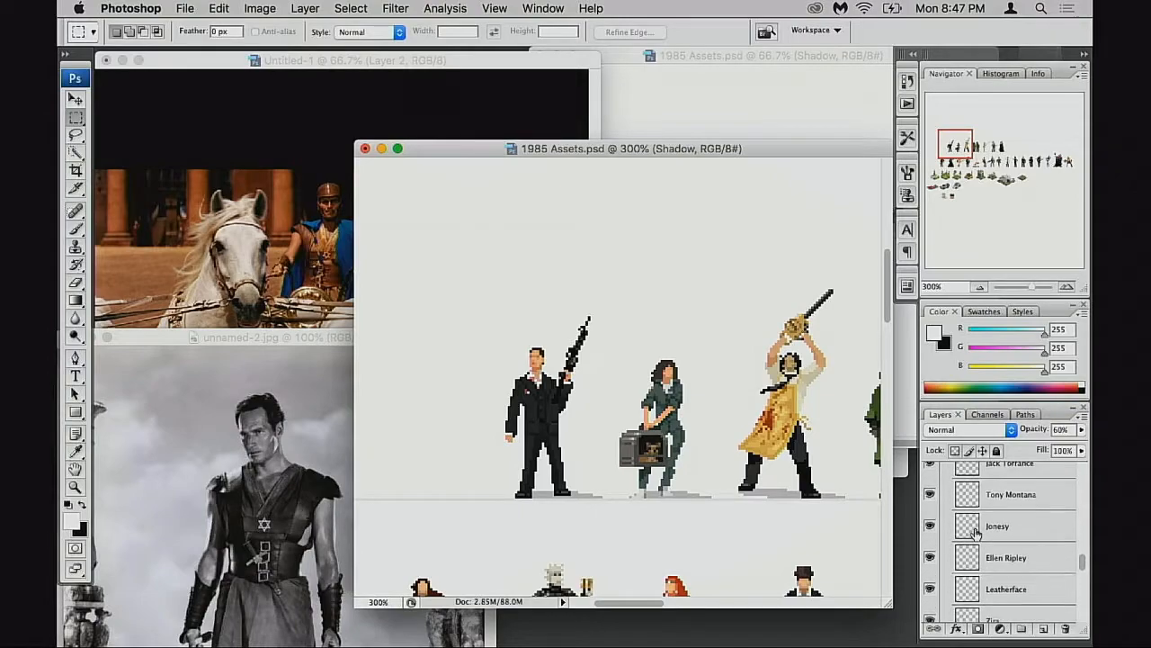
click(964, 529)
key(super+j)
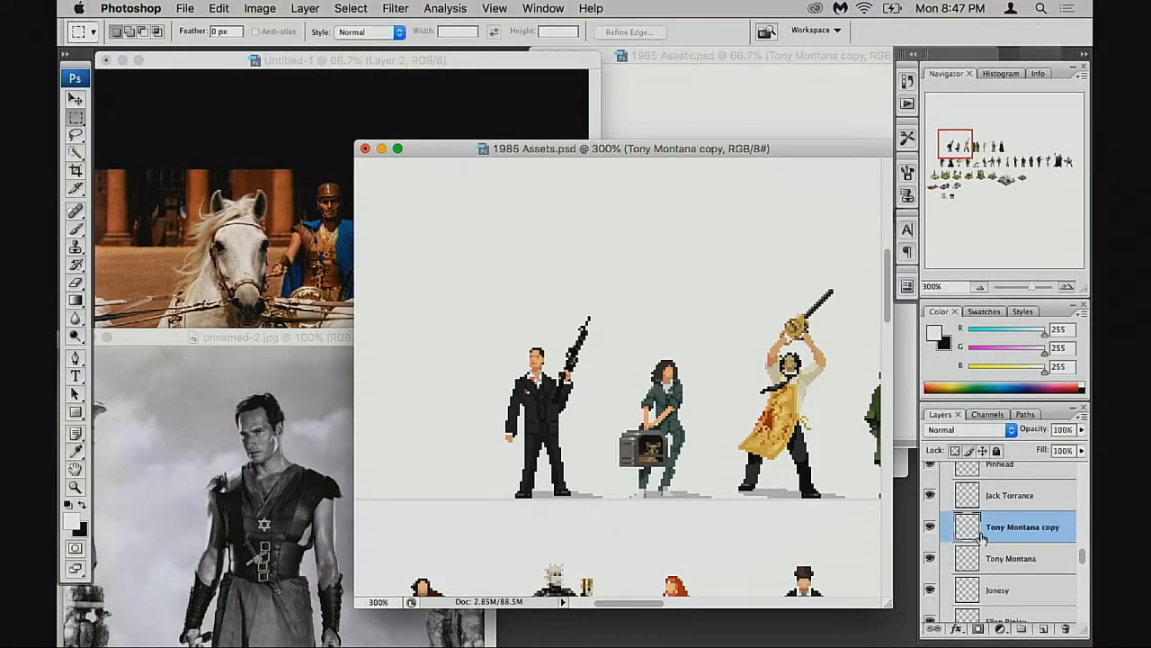
scroll(962, 621, down, 5)
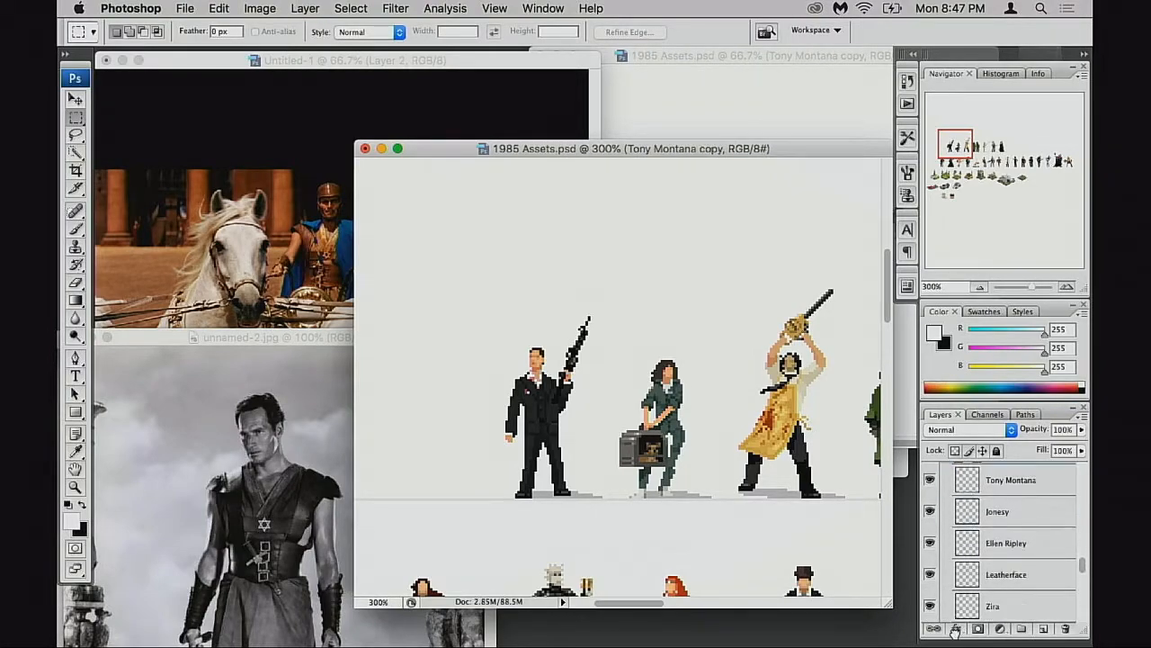
drag(955, 632, 970, 529)
Move the duplicated Tony Montana figure along the upper row to the empty space right of the cloaked Elephant Man
key(v)
drag(585, 479, 506, 475)
key(space)
drag(506, 475, 749, 480)
key(space)
drag(748, 480, 491, 480)
drag(491, 479, 757, 478)
key(space)
drag(758, 478, 725, 475)
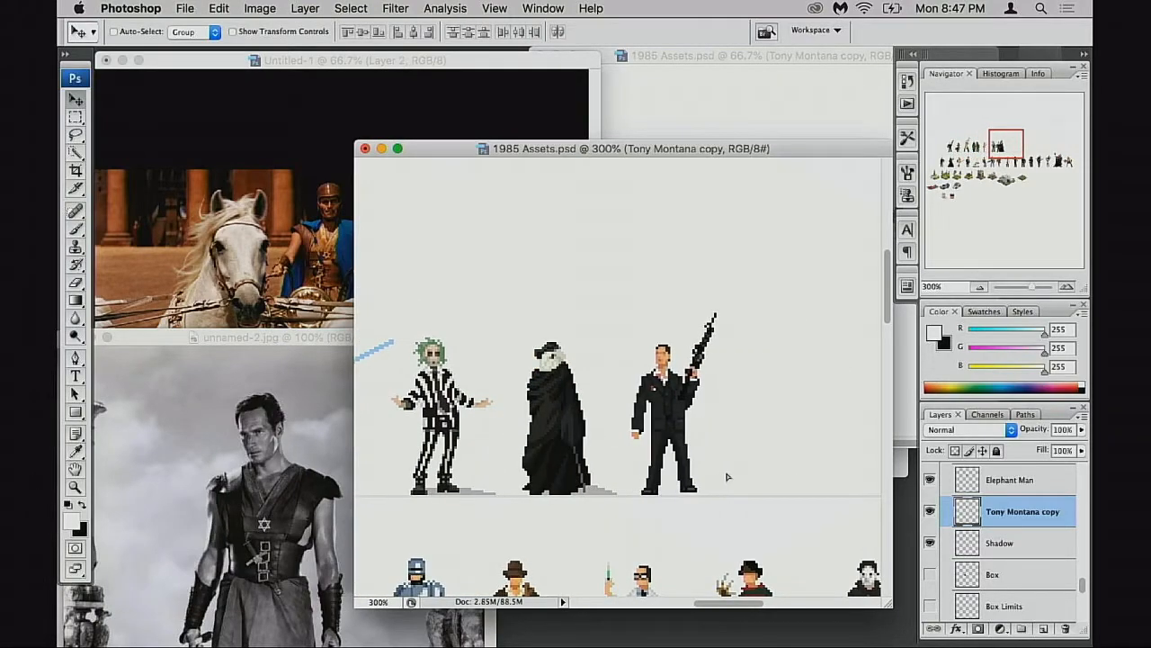
Bring unnamed-2.jpg forward, move it higher, and cycle through the screen modes to view the whole standing figure
click(304, 421)
click(394, 326)
click(333, 342)
drag(334, 339, 568, 249)
key(f)
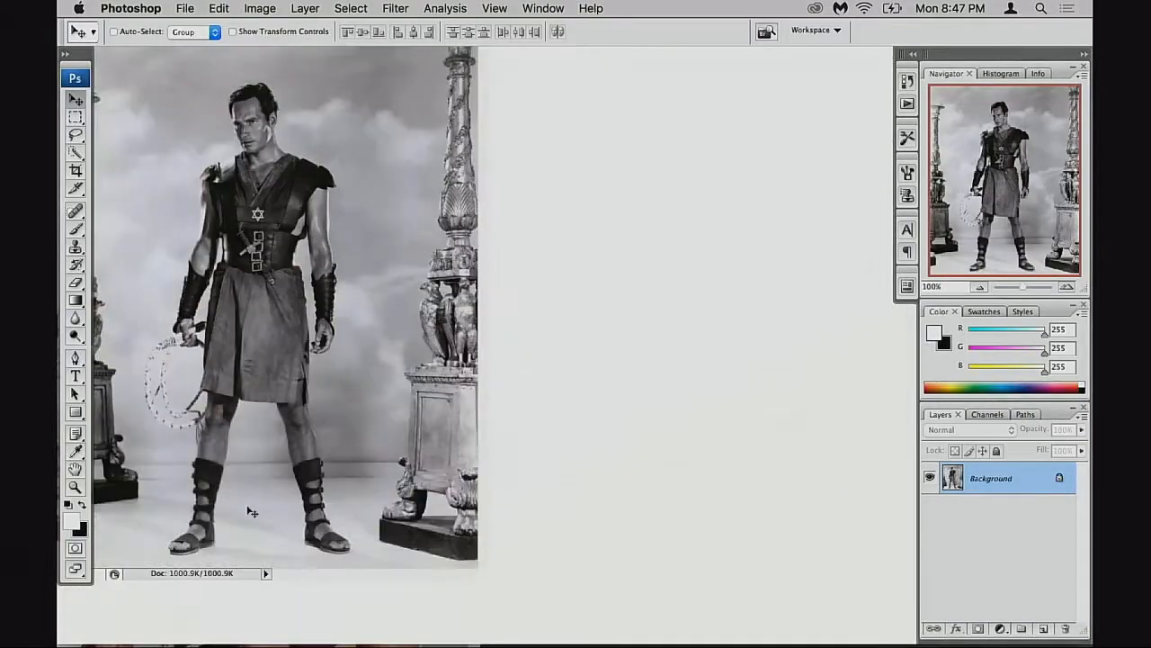
key(f)
key(f)
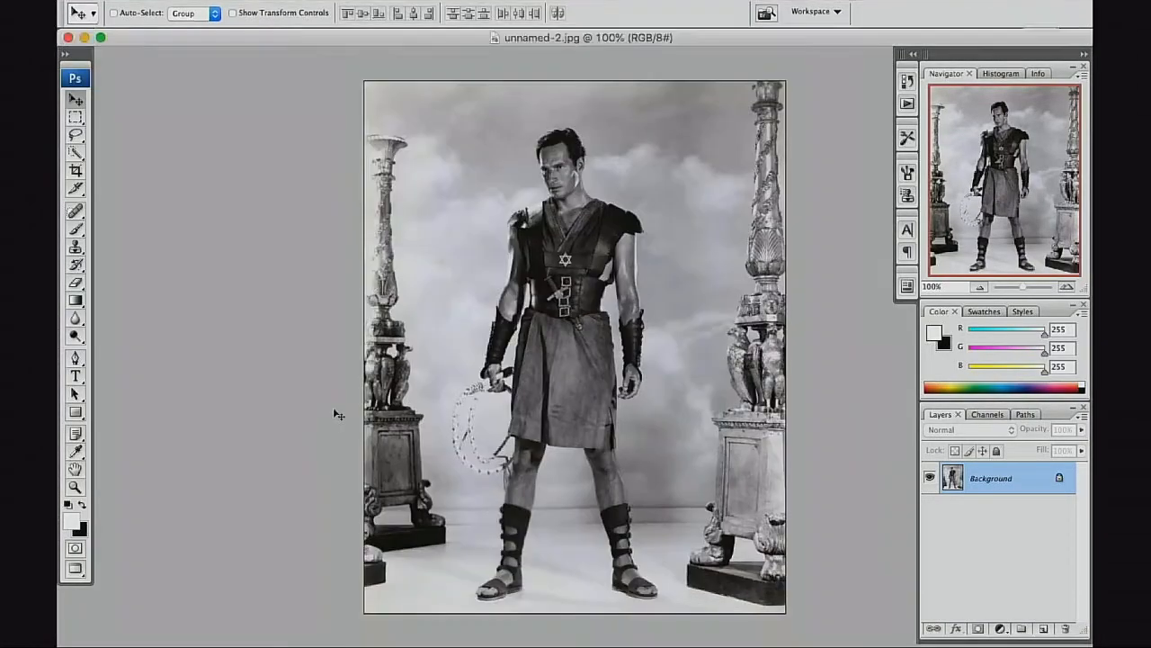
Reduce unnamed-2.jpg to 66.7% in a standard window and move it down and left, clear of the pixel characters
key(super+minus)
key(f)
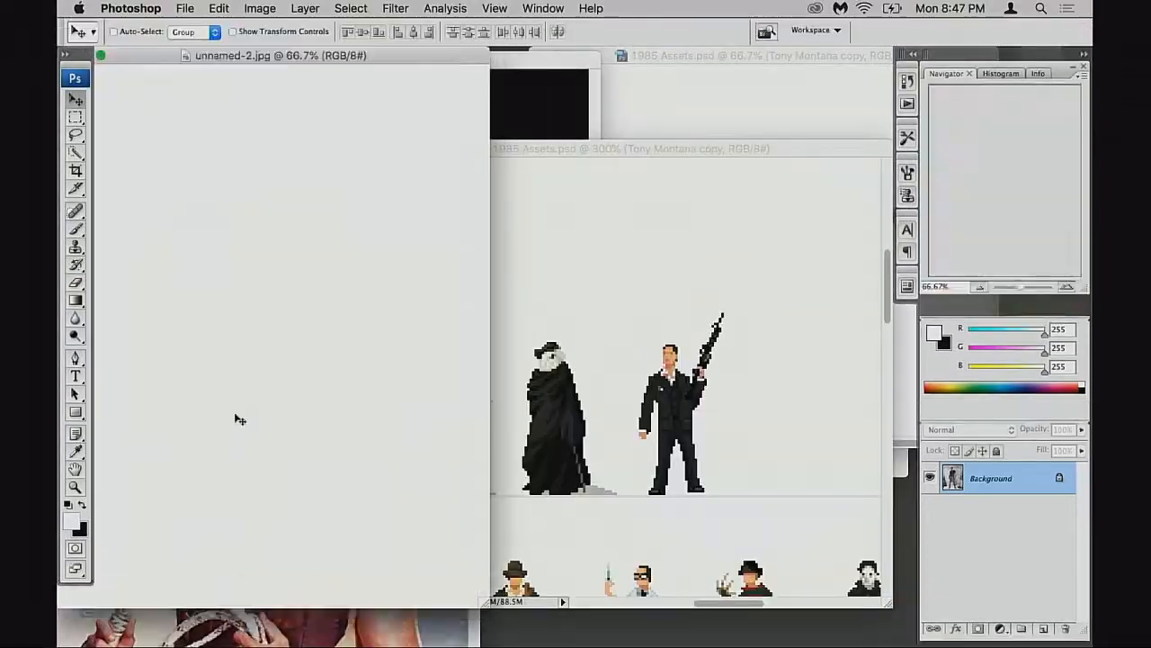
key(super+minus)
key(super+plus)
drag(342, 57, 265, 178)
Bring unnamed.jpg and Untitled-1 forward, and shift the 300% view of 1985 Assets.psd to the right
click(335, 504)
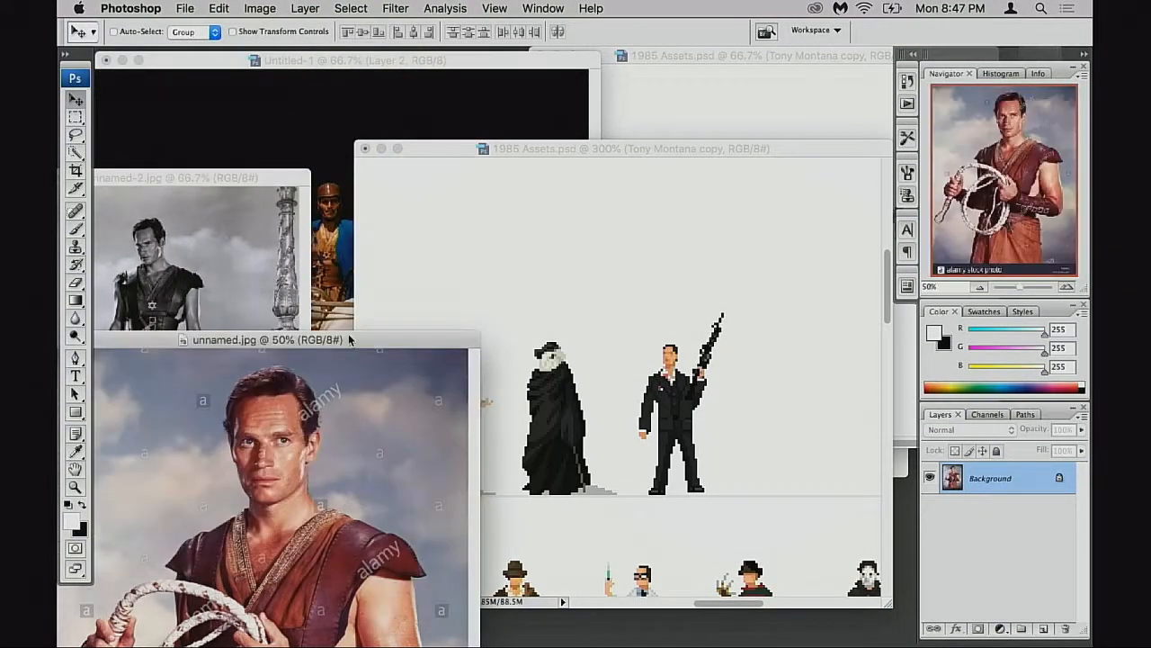
drag(455, 67, 418, 110)
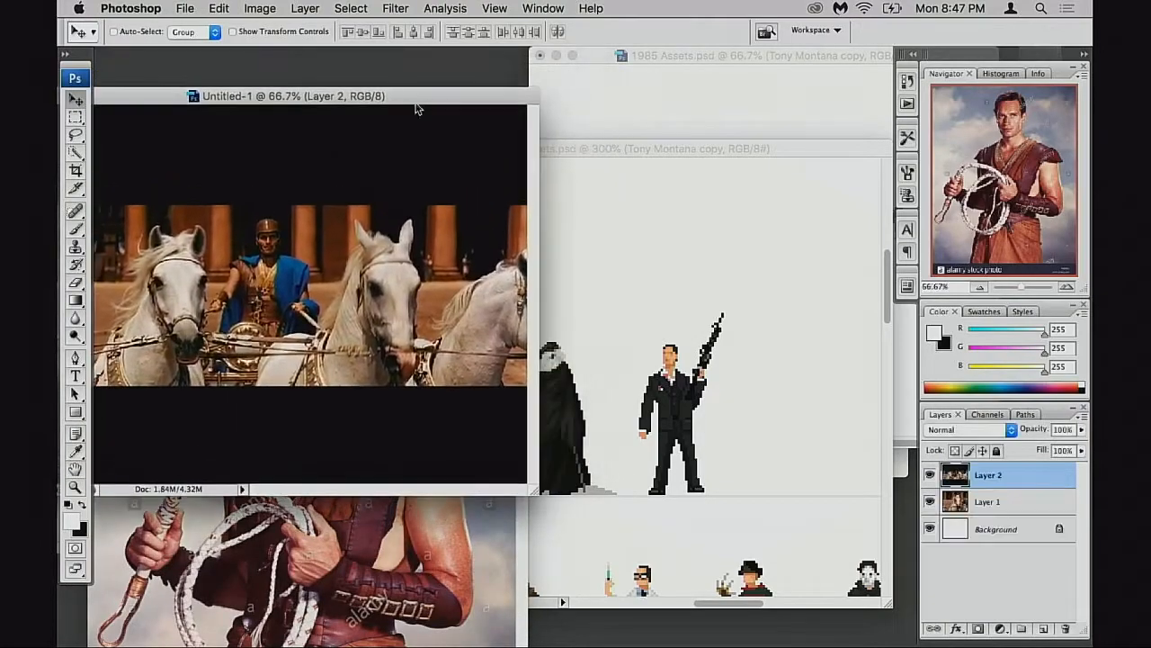
drag(621, 151, 701, 157)
drag(598, 139, 725, 139)
Hide all the panels and move Untitled-1 to the right, next to the pixel characters
drag(483, 94, 622, 89)
key(Tab)
drag(543, 95, 667, 87)
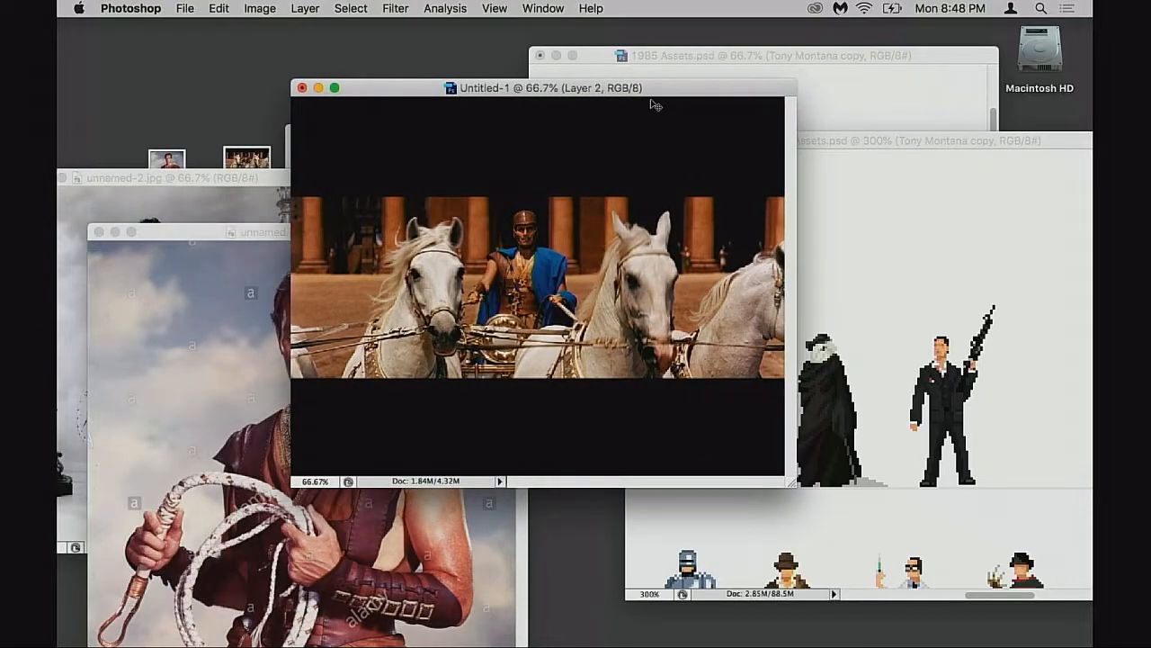
Arrange unnamed-2.jpg, unnamed.jpg and Untitled-1 side by side, leaving the charioteer uncovered beside the colour costume photo
click(277, 236)
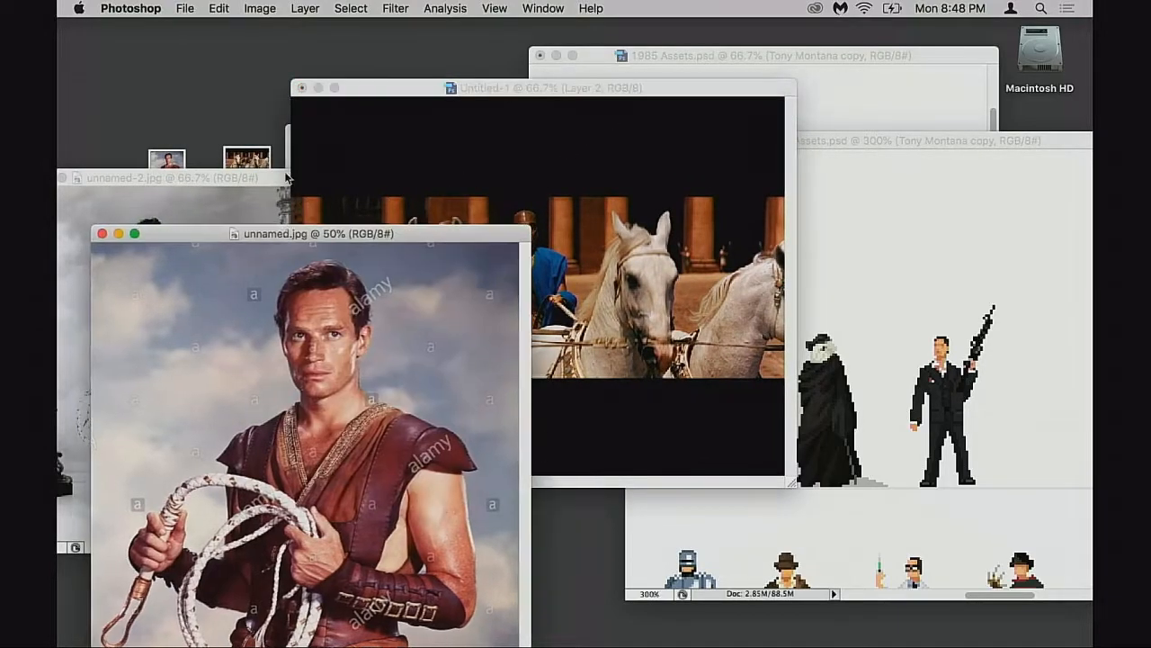
drag(180, 177, 229, 212)
drag(416, 91, 584, 95)
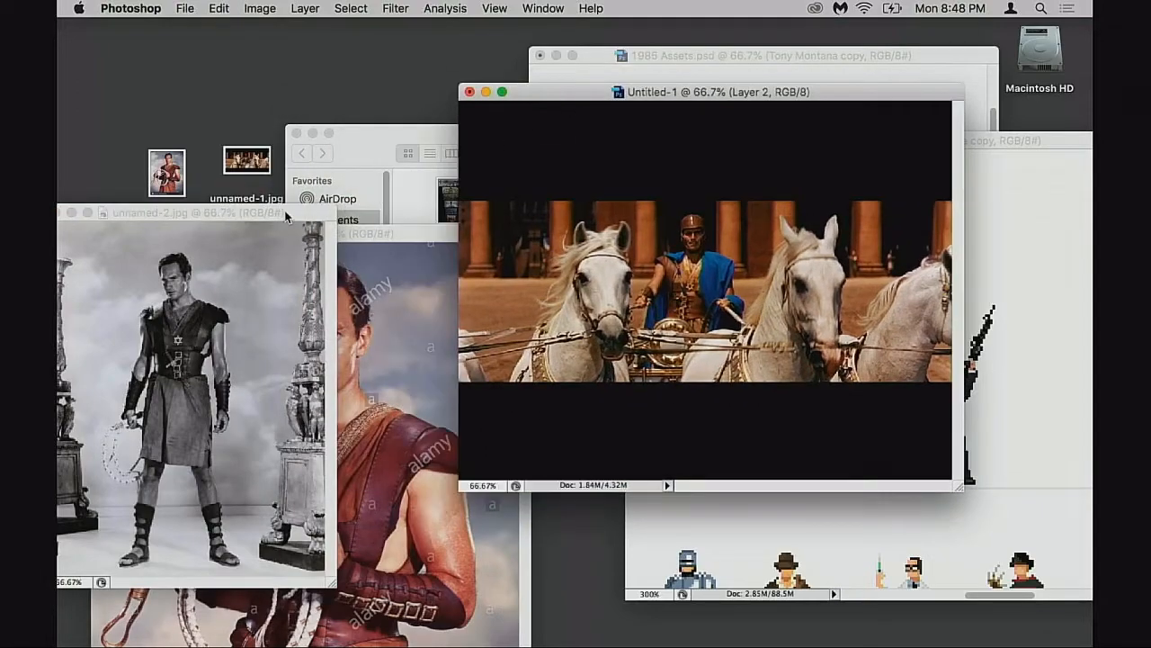
drag(286, 216, 305, 96)
drag(402, 236, 497, 94)
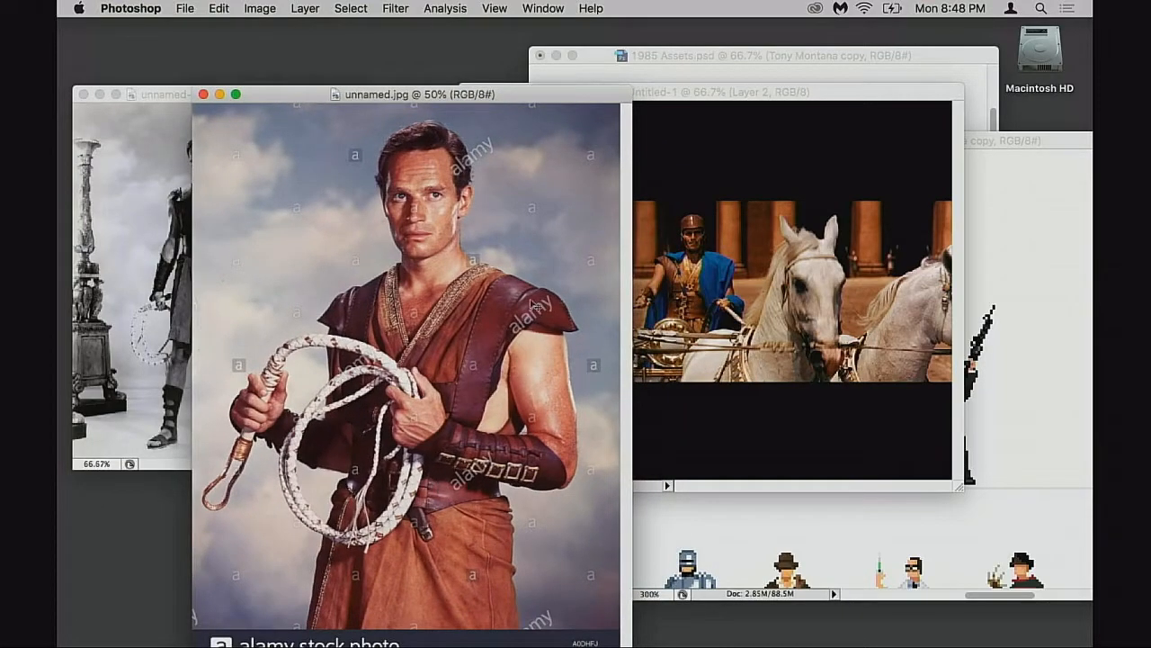
drag(544, 102, 454, 103)
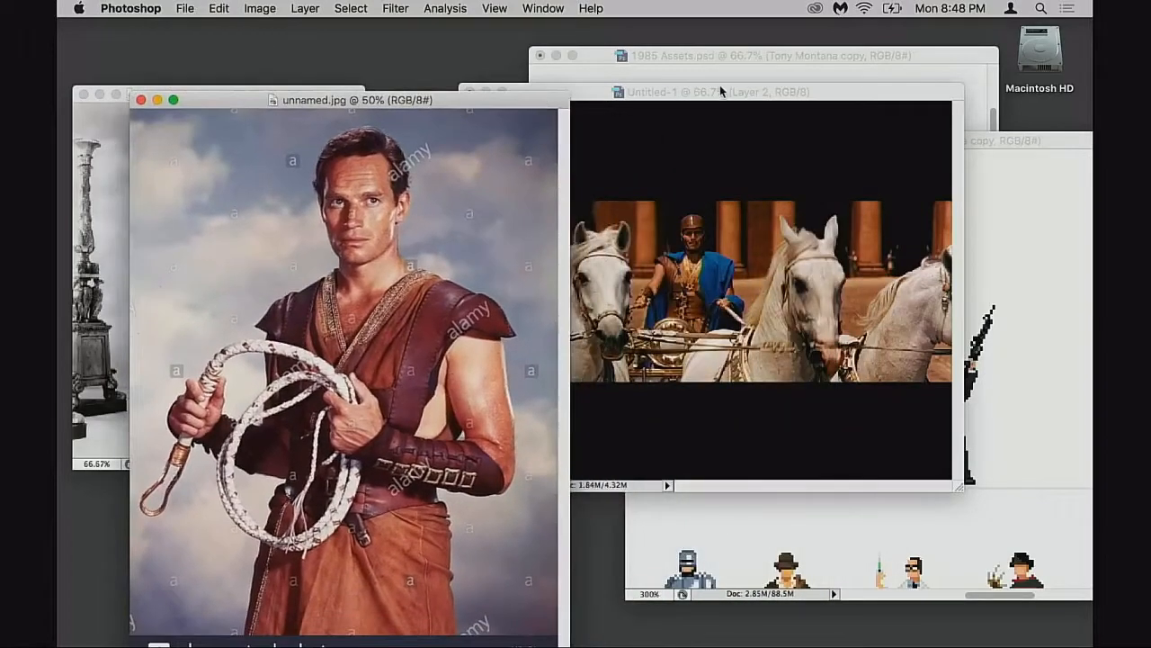
Bring Untitled-1 forward at 100%, enlarge its window, and move unnamed.jpg slightly left beside it
click(715, 93)
click(689, 267)
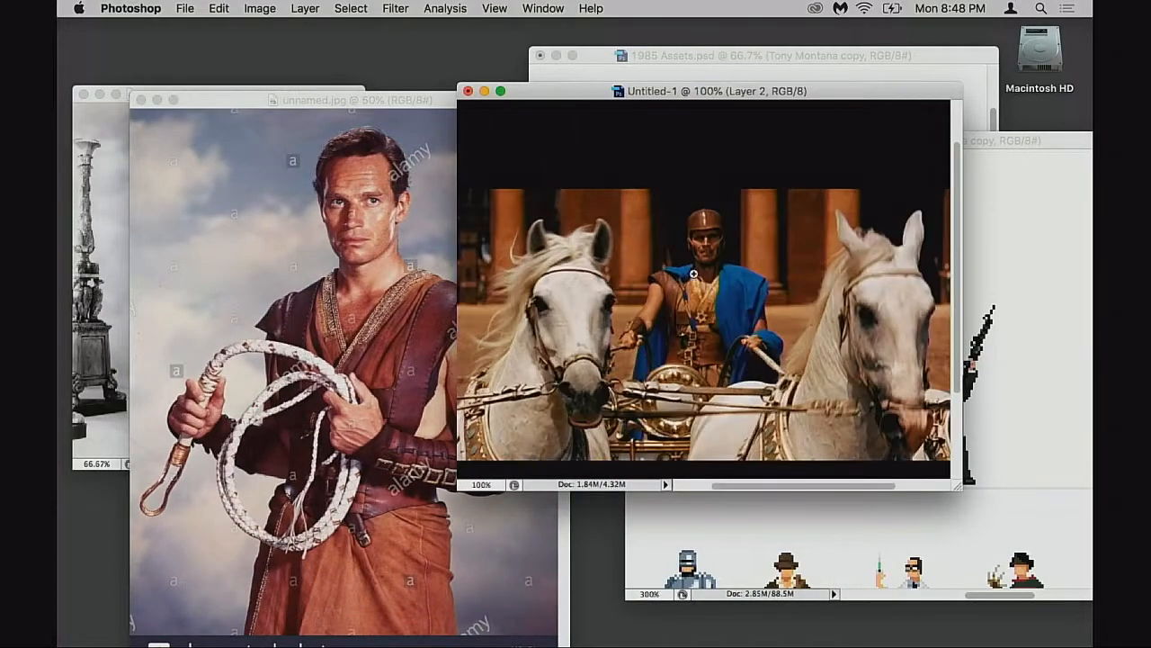
drag(962, 496, 1012, 551)
drag(416, 94, 377, 102)
click(735, 97)
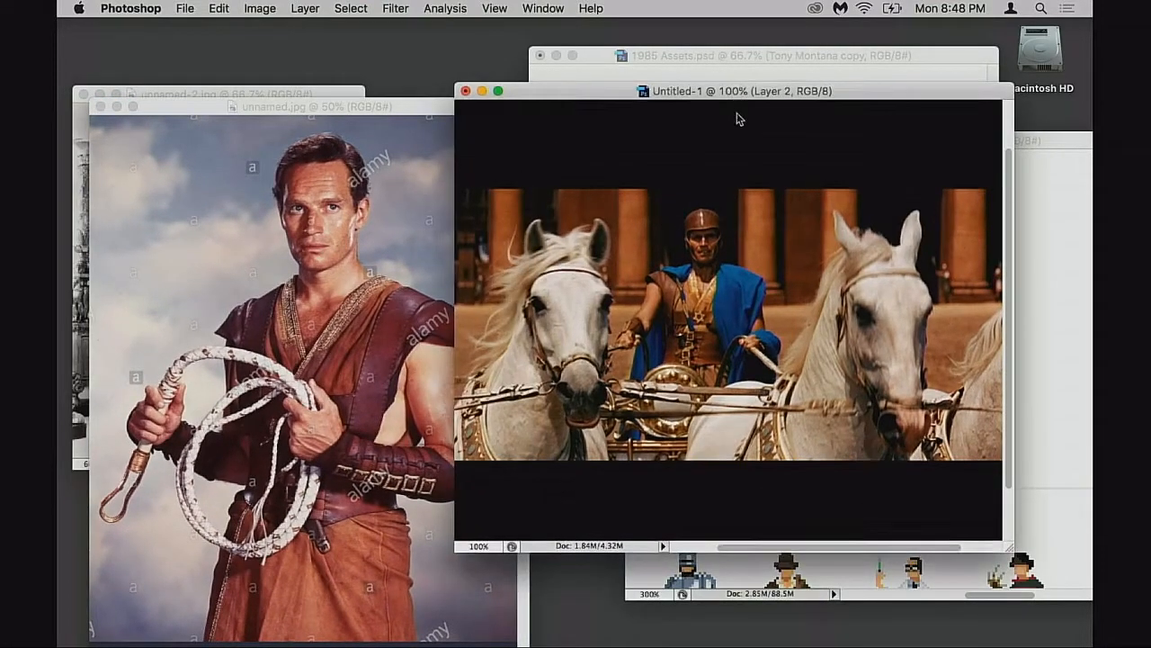
Examine the charioteer's helmet, blue cloak, leather tunic and belt in Untitled-1 at 200%
click(713, 300)
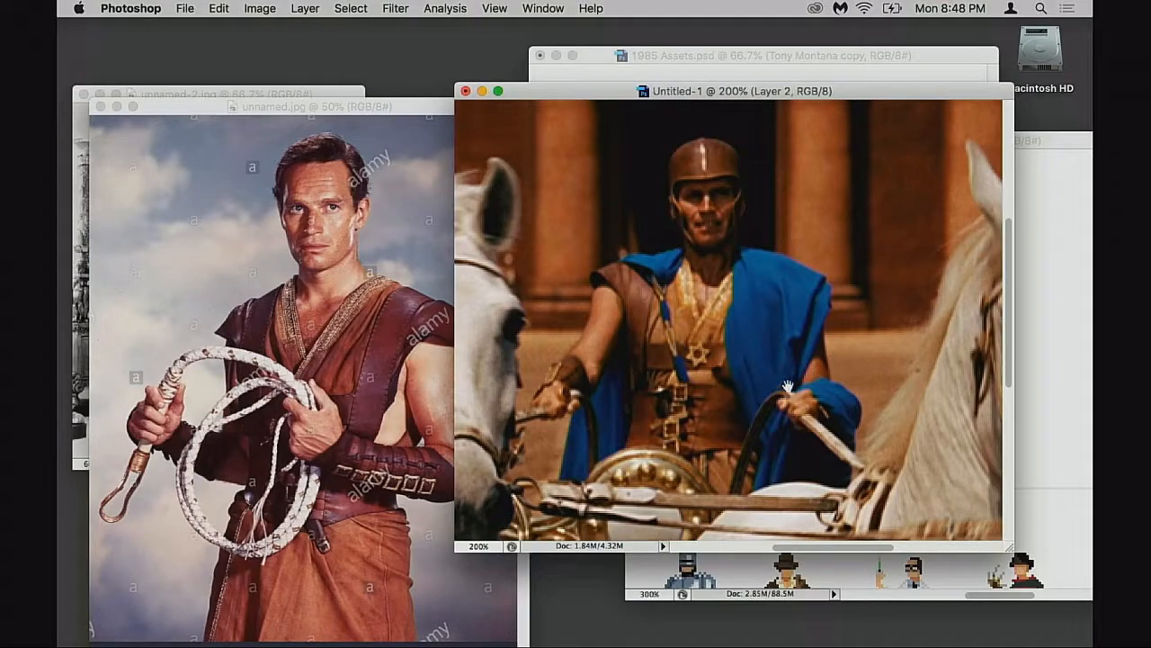
drag(816, 441, 749, 412)
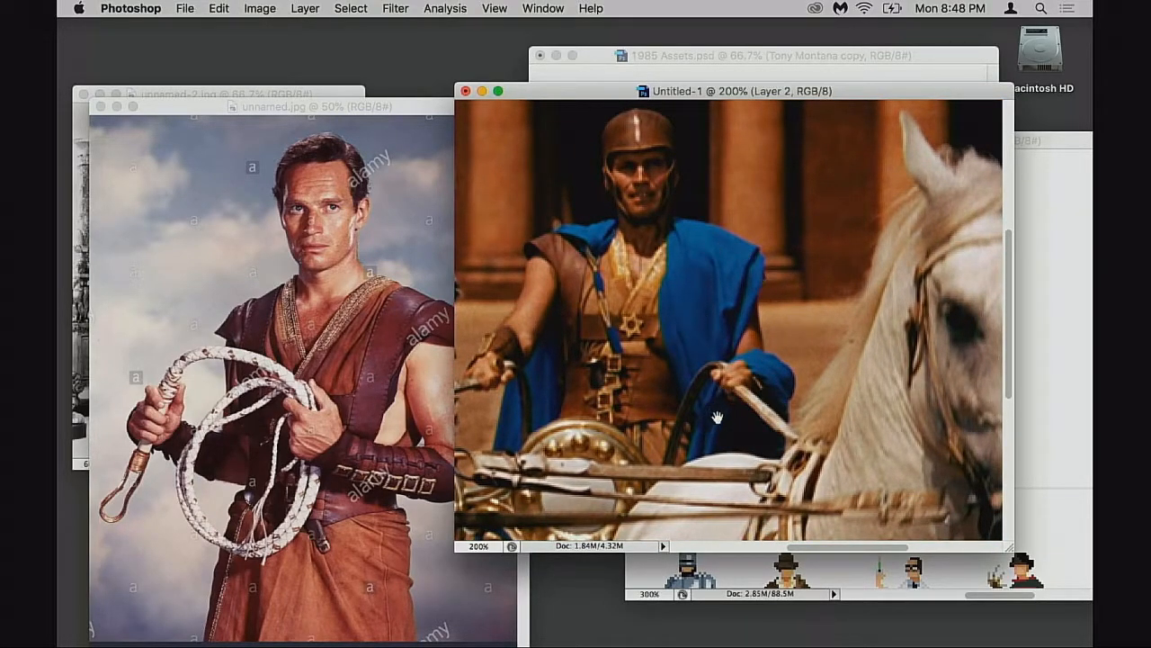
drag(676, 324, 720, 332)
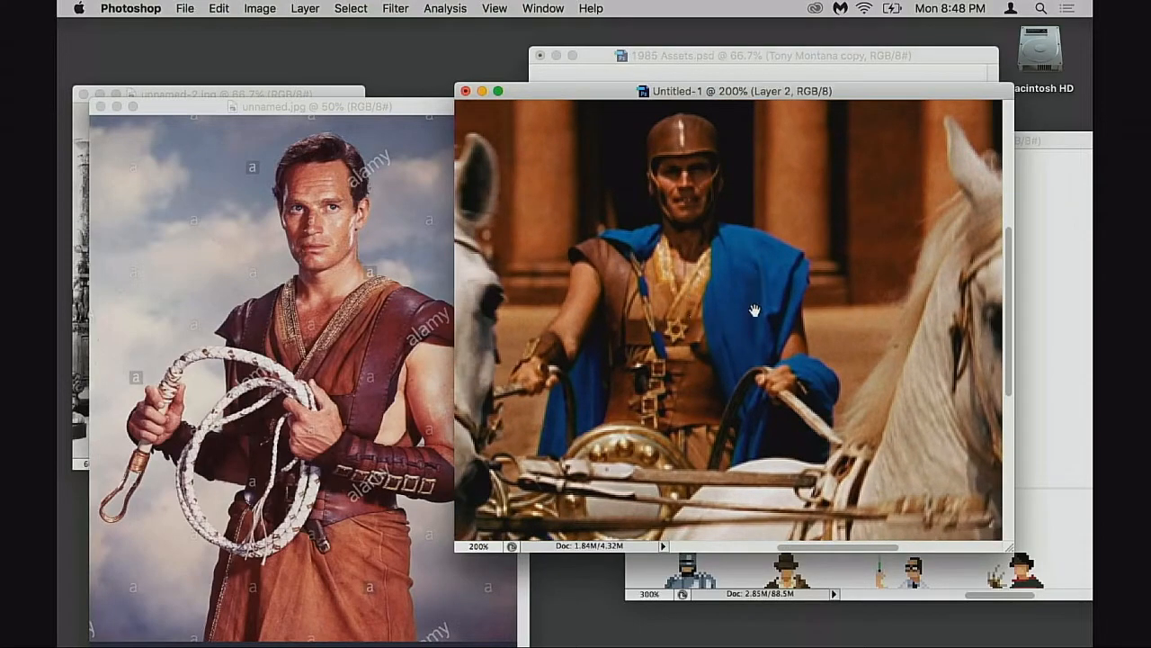
drag(759, 419, 720, 428)
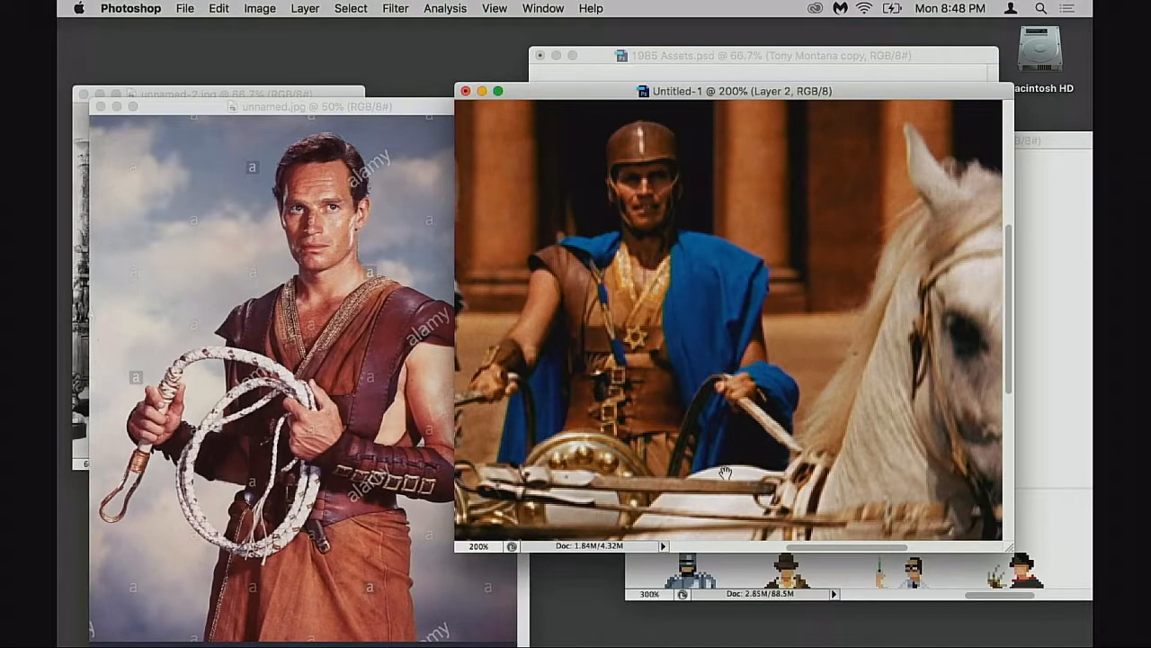
scroll(699, 396, down, 5)
scroll(699, 397, left, 2)
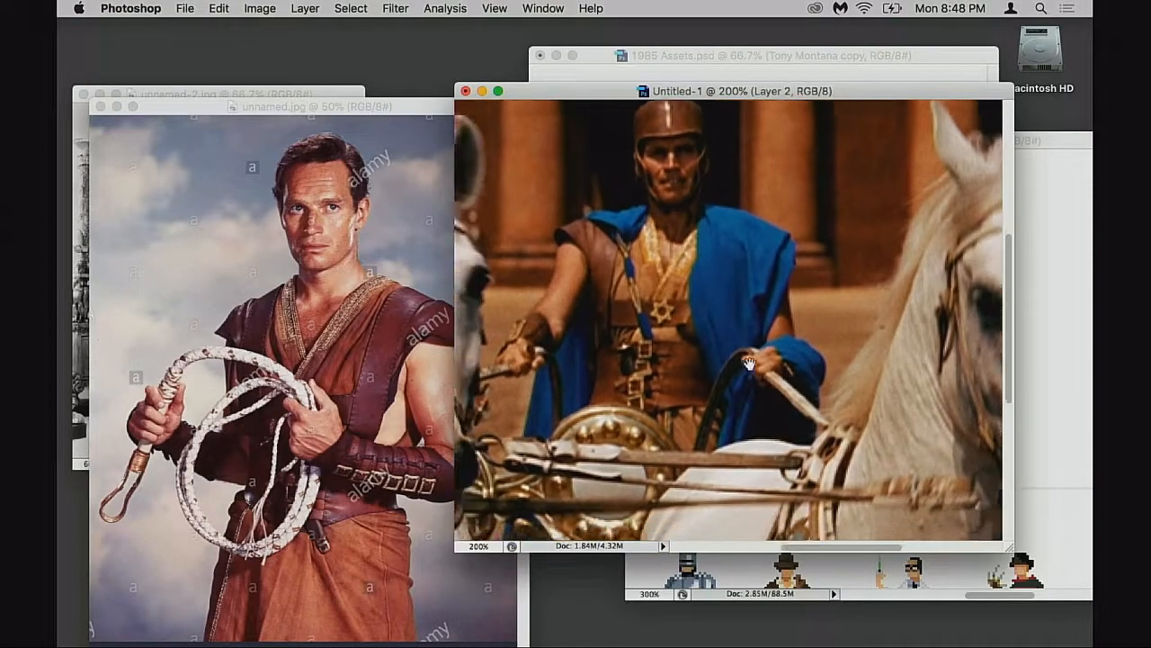
scroll(760, 379, down, 2)
scroll(761, 379, up, 5)
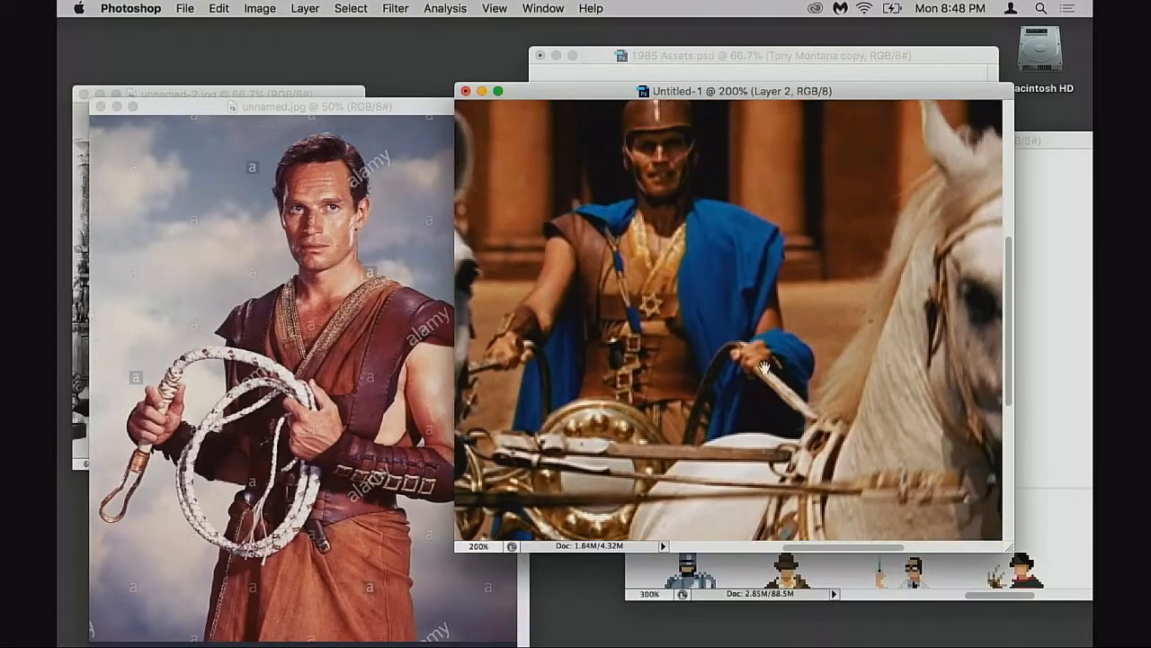
scroll(697, 331, up, 2)
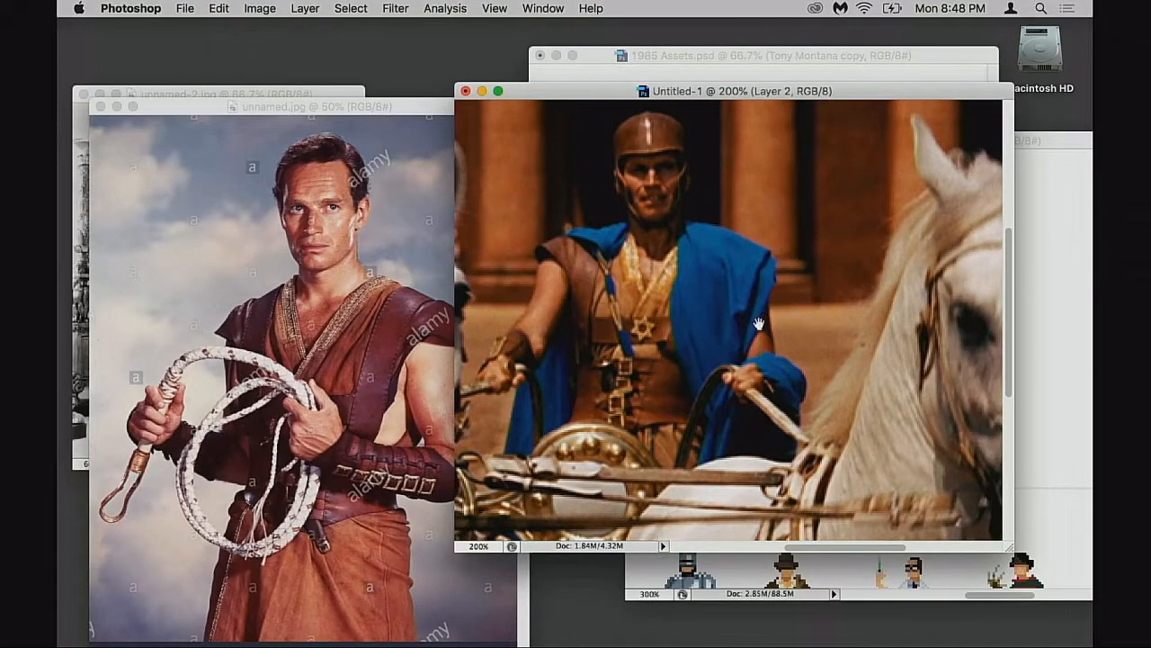
scroll(700, 335, up, 2)
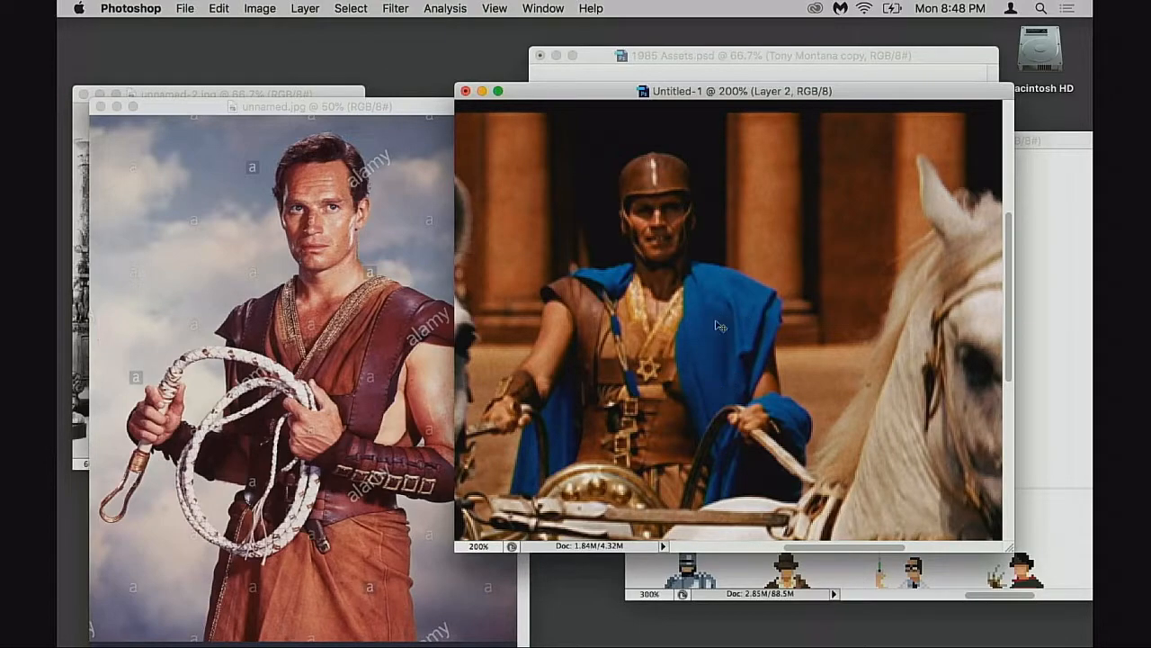
drag(630, 393, 680, 393)
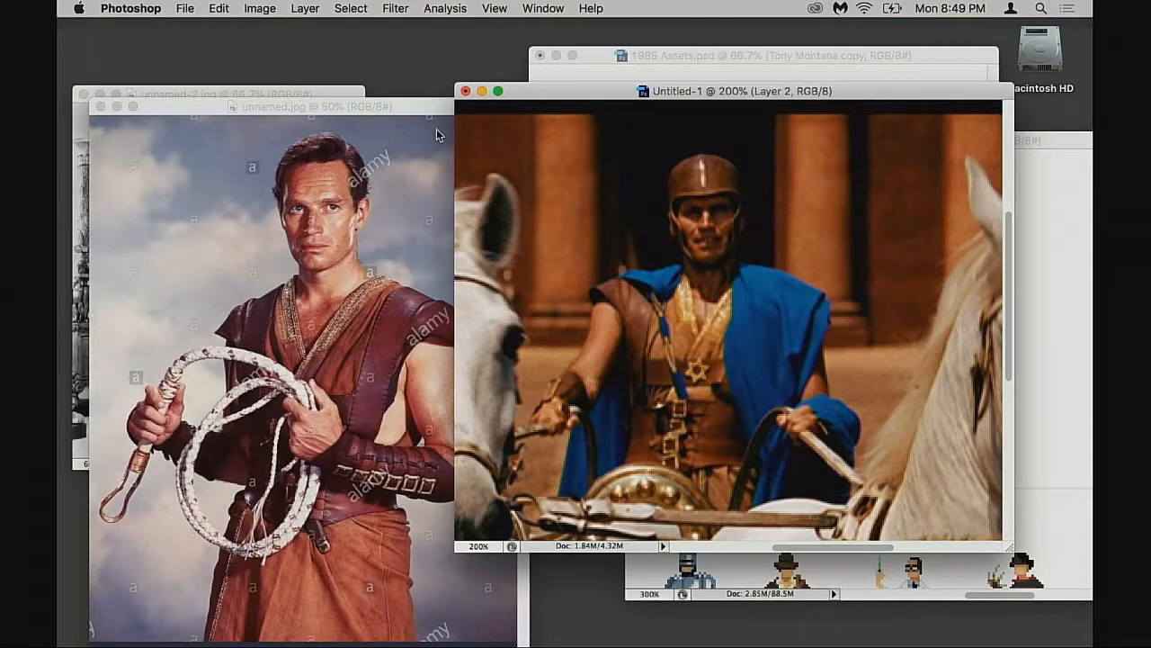
Move unnamed.jpg down and unnamed-2.jpg up to uncover both figures, then bring Untitled-1 forward and shift it slightly up and left
drag(408, 107, 396, 226)
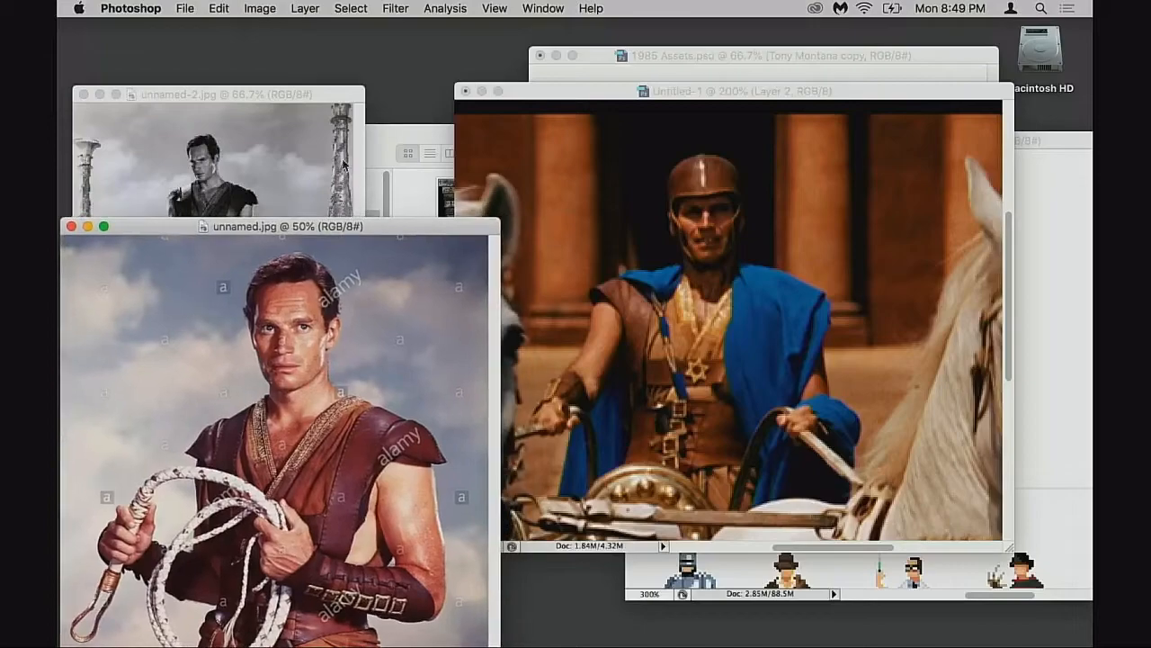
drag(333, 95, 336, 51)
mouse_move(440, 226)
mouse_down()
mouse_move(452, 203)
mouse_move(427, 200)
mouse_move(466, 161)
mouse_move(514, 199)
mouse_move(433, 231)
mouse_up()
click(700, 96)
click(722, 96)
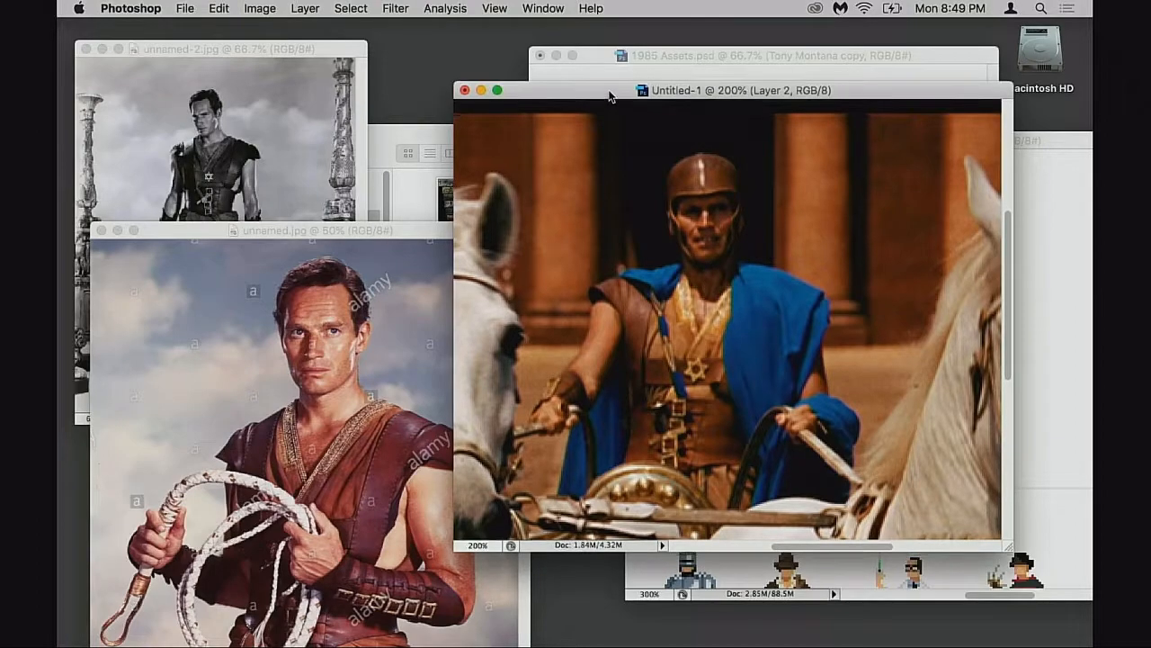
drag(609, 95, 597, 82)
Inspect the charioteer's chest and belt in Untitled-1 at 300%, then return to 100% with the charioteer and horses in view
key(super+equal)
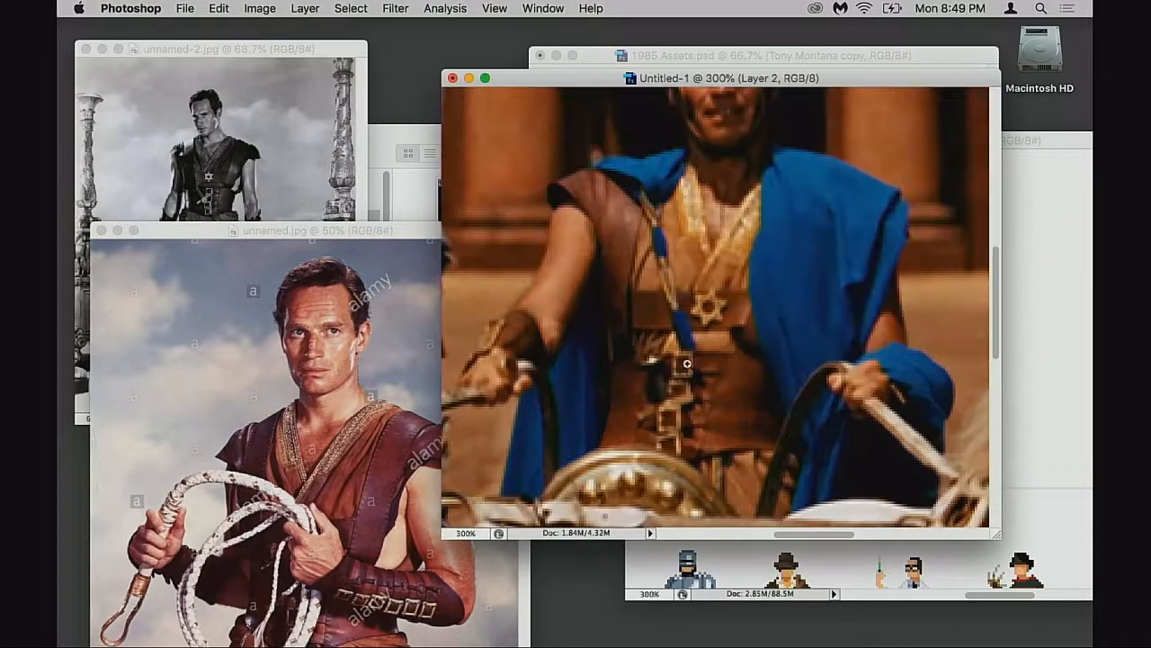
drag(727, 282, 666, 338)
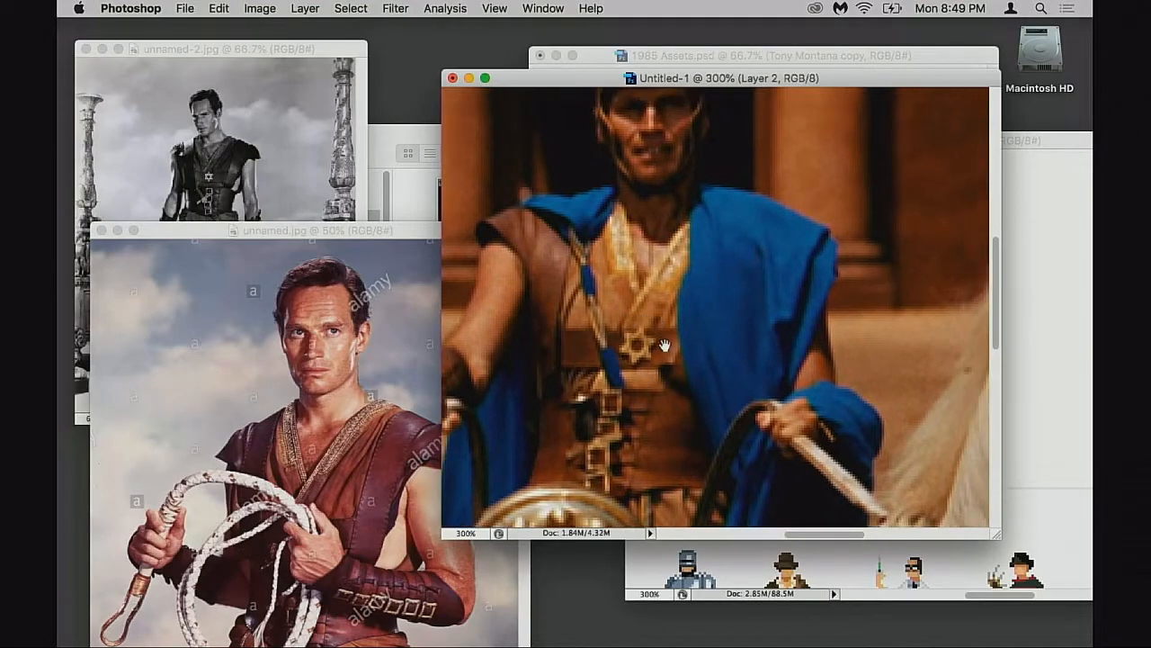
key(super+minus)
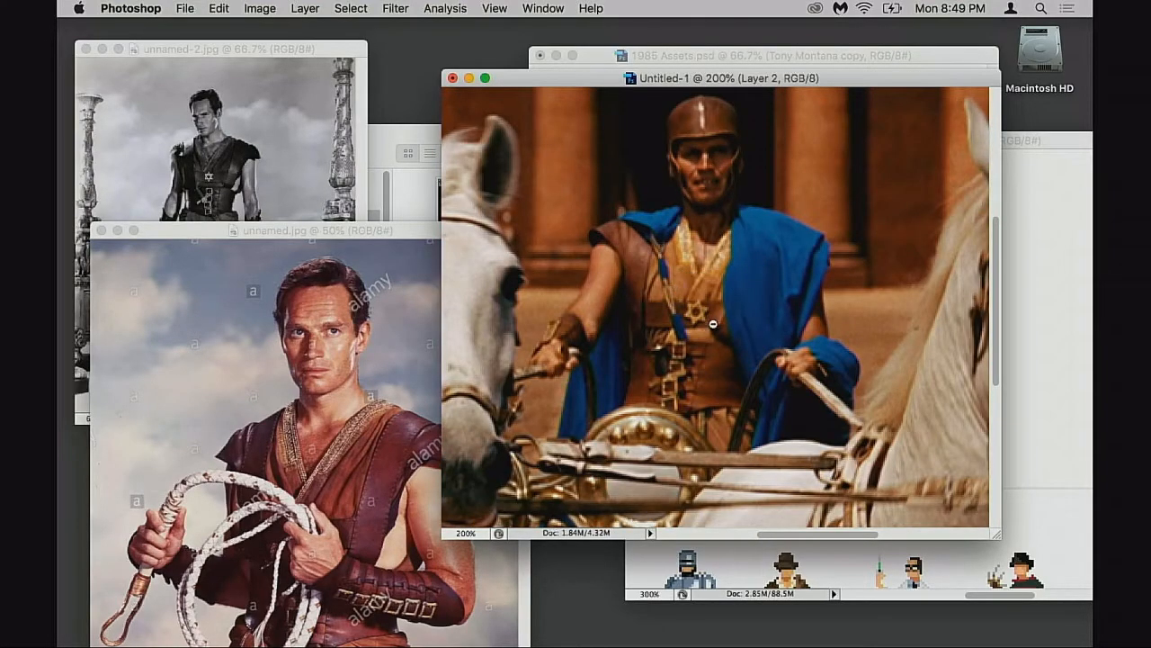
key(super+minus)
mouse_move(790, 343)
mouse_down()
mouse_move(651, 331)
mouse_move(868, 328)
mouse_move(680, 338)
mouse_move(807, 340)
mouse_up()
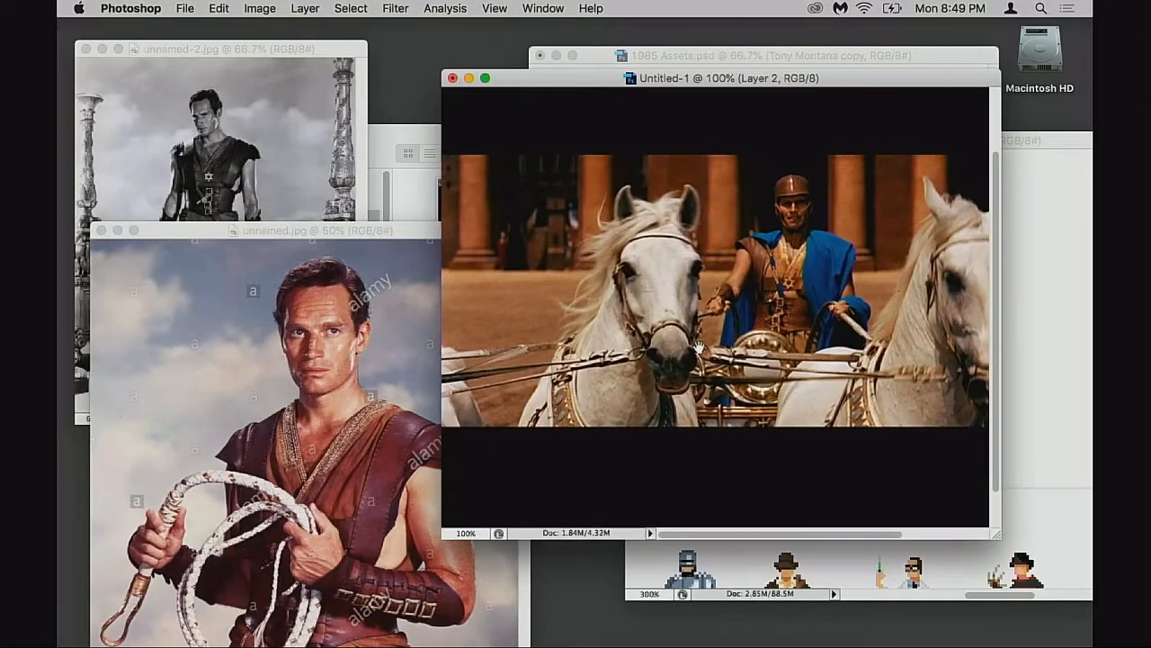
drag(736, 342, 684, 336)
drag(827, 343, 737, 340)
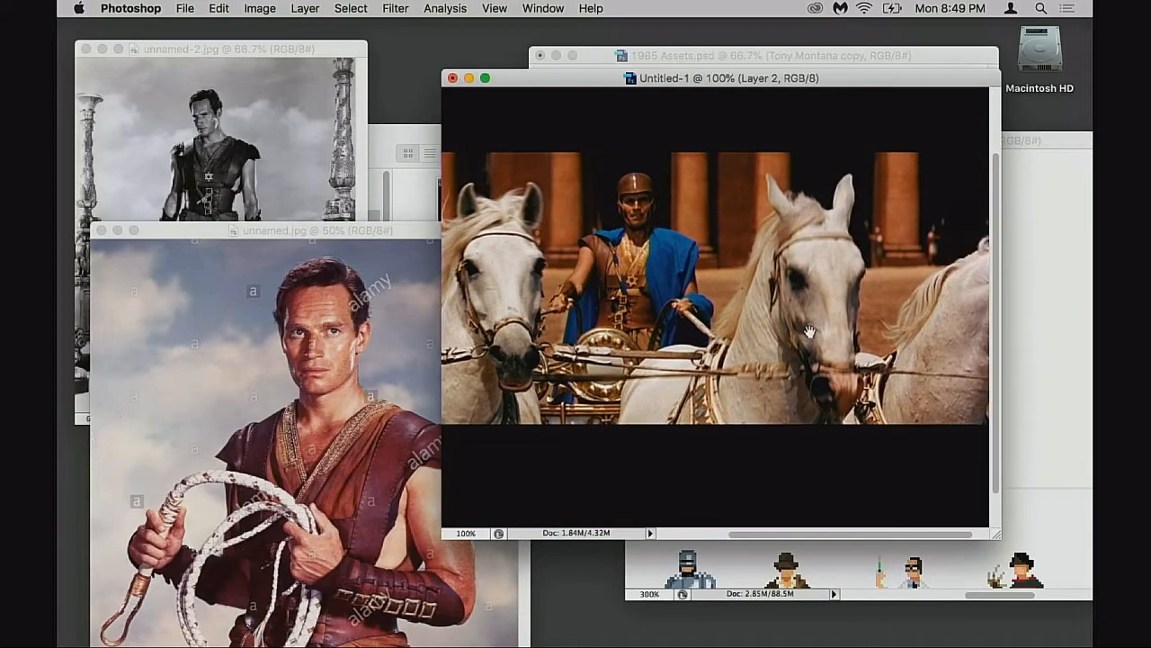
Move unnamed.jpg lower and enlarge the unnamed-2.jpg window at 100% so the full standing figure shows
drag(359, 235, 333, 287)
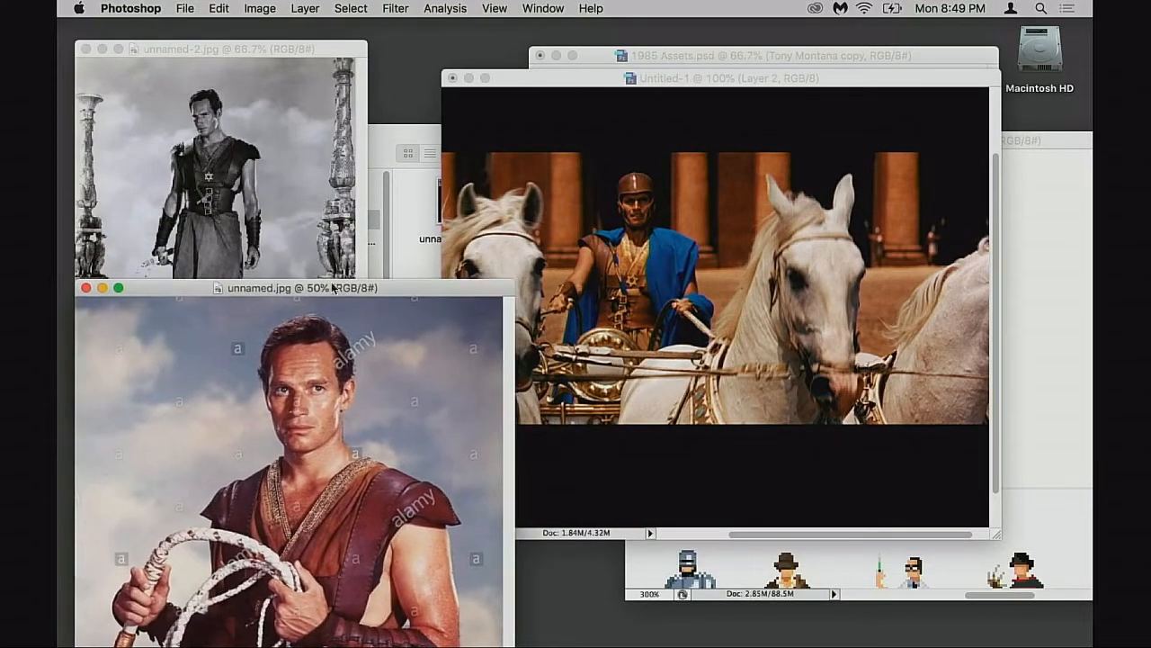
double_click(330, 51)
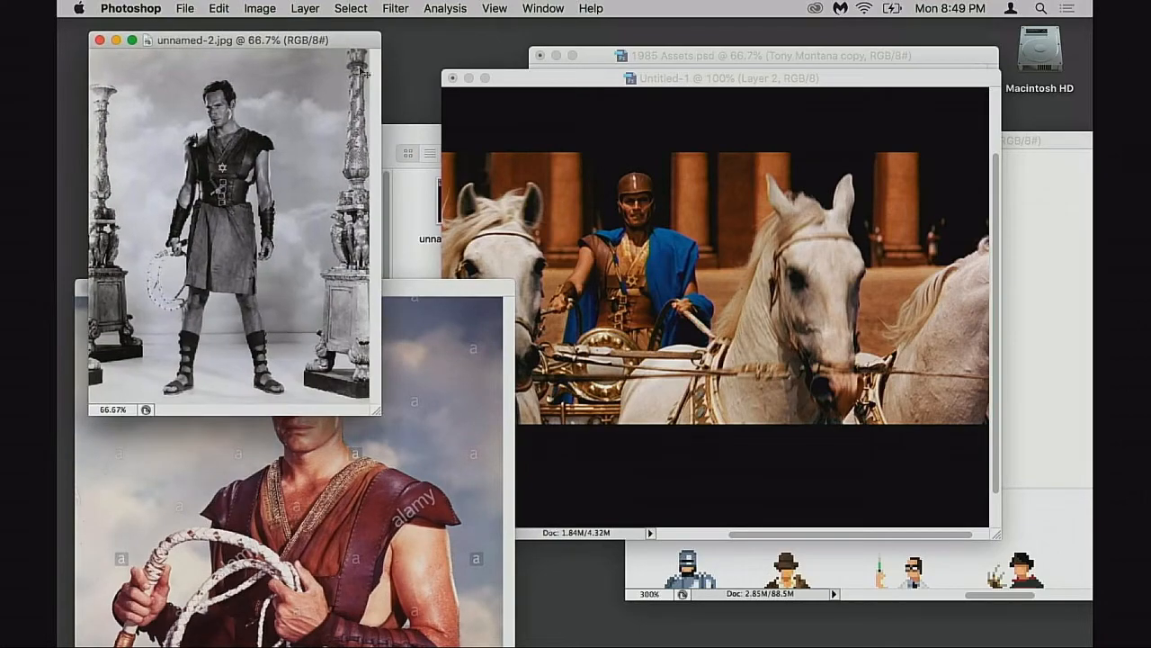
super+click(231, 172)
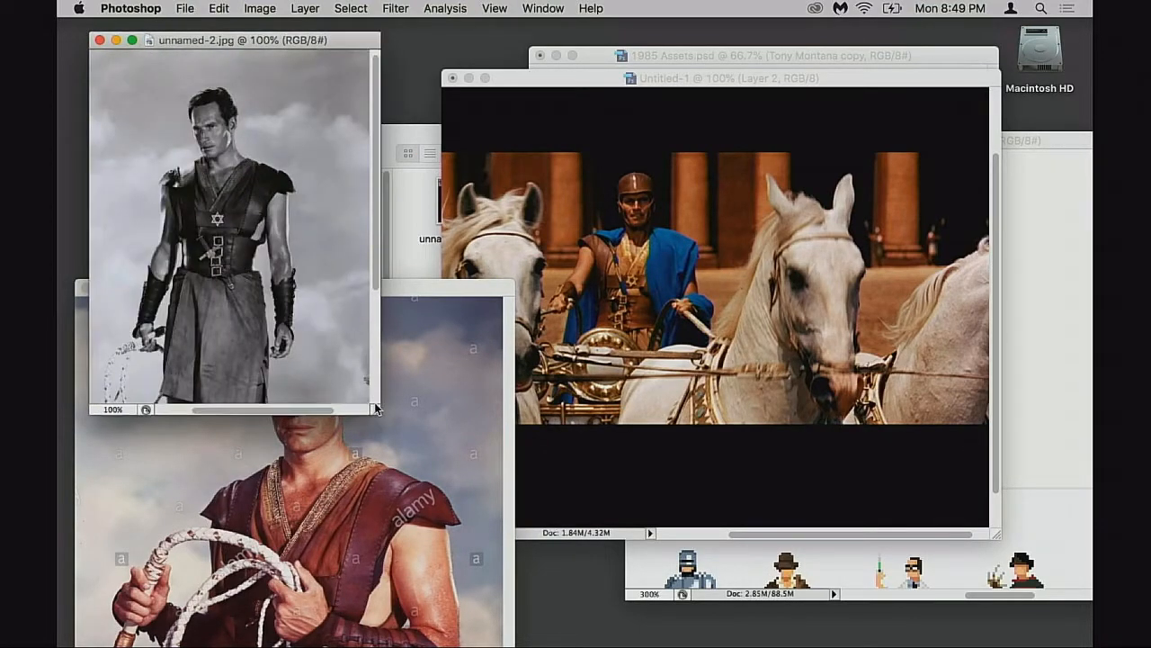
drag(376, 409, 476, 540)
super+click(273, 352)
mouse_move(290, 324)
mouse_down()
mouse_move(319, 290)
mouse_move(295, 334)
mouse_up()
alt+click(322, 310)
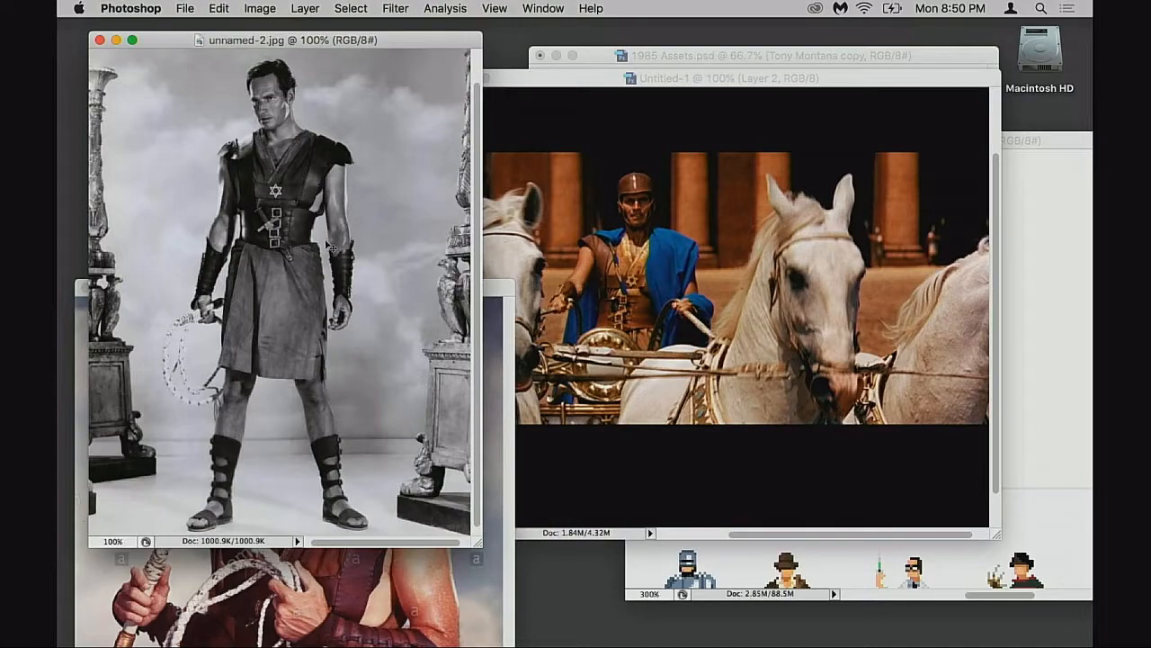
Bring Untitled-1 and unnamed.jpg forward in turn to compare the charioteer's costume with the colour costume photo
click(665, 123)
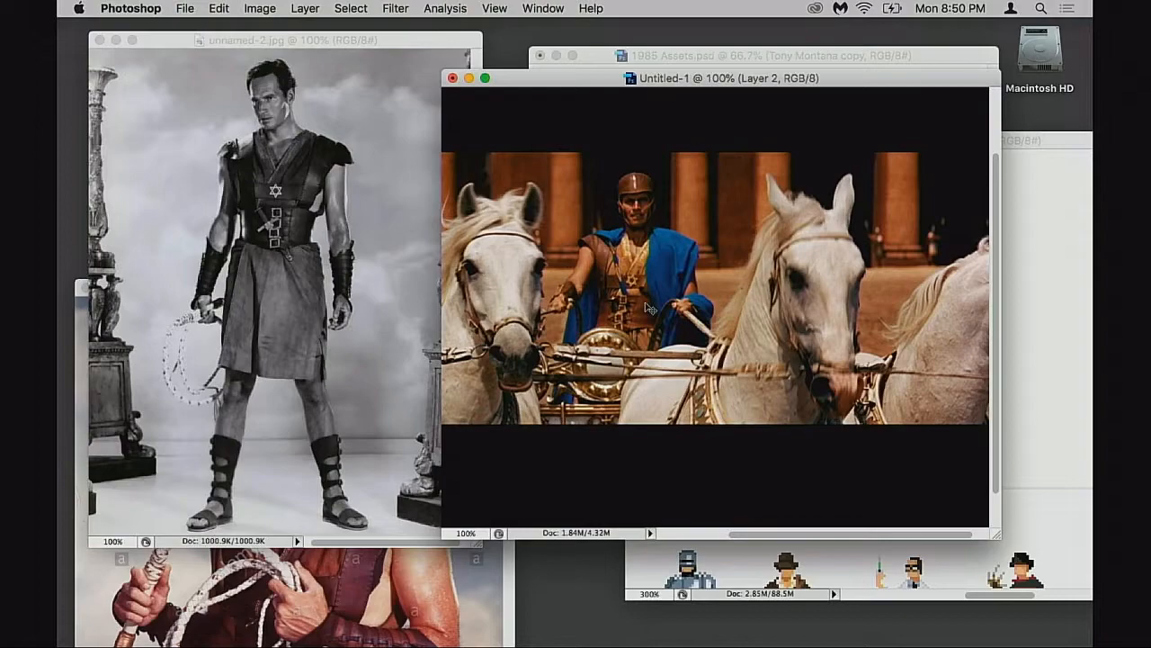
click(288, 552)
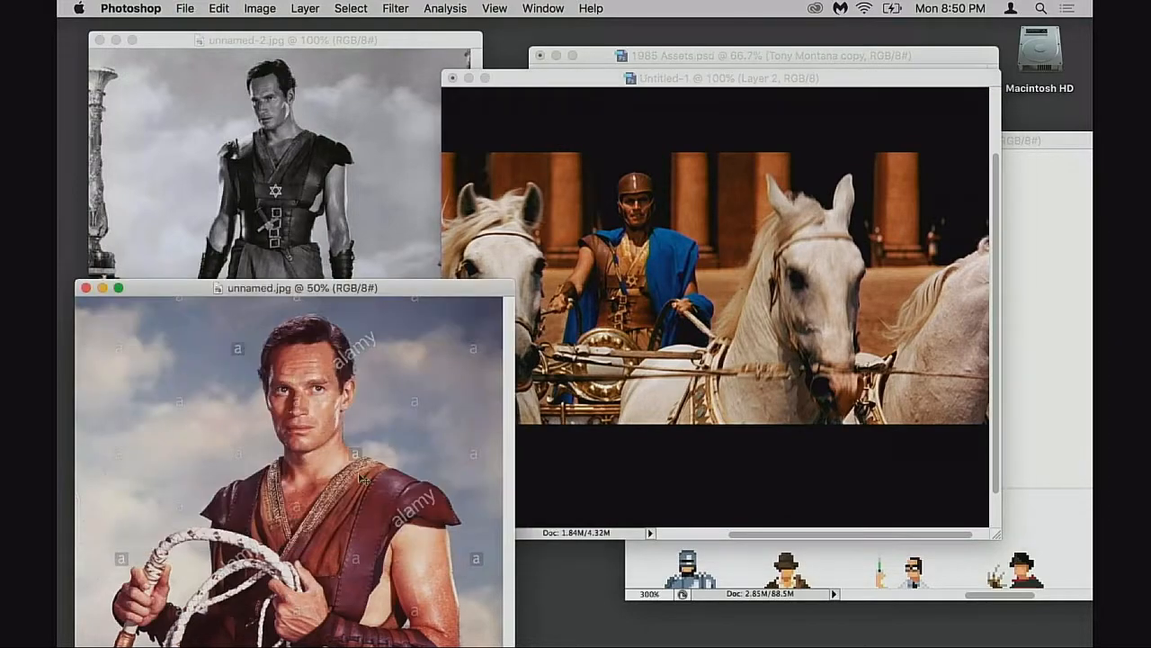
Inspect the charioteer's face, helmet and costume up close in the Untitled-1 film still, then return it to 100%
drag(419, 288, 401, 313)
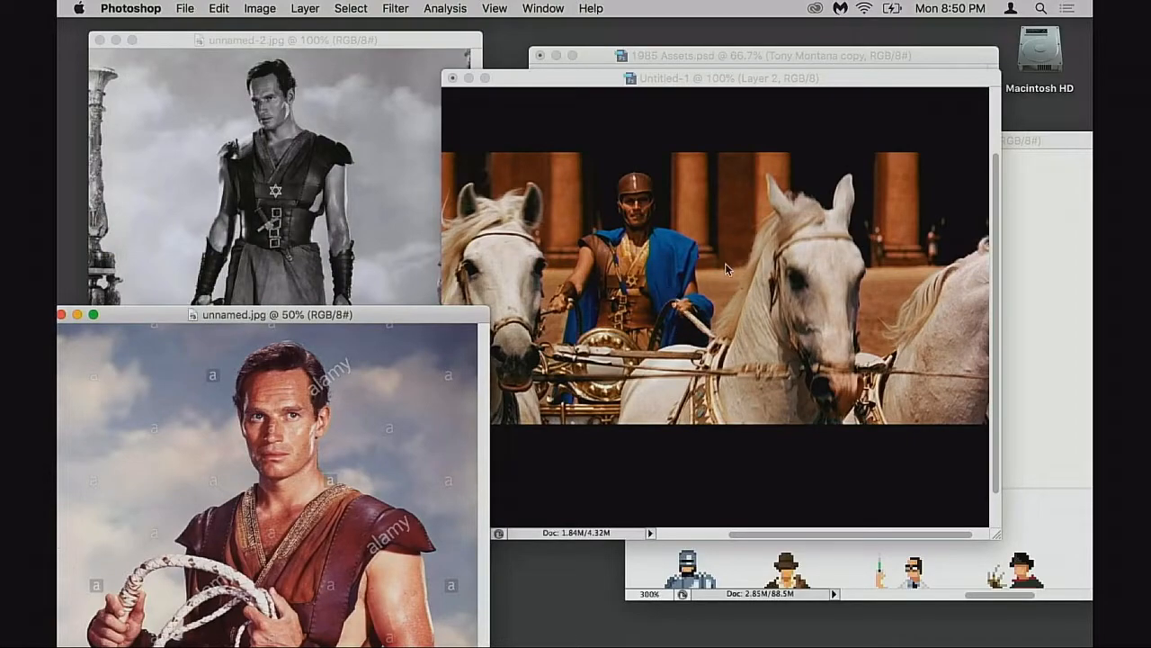
drag(424, 314, 472, 291)
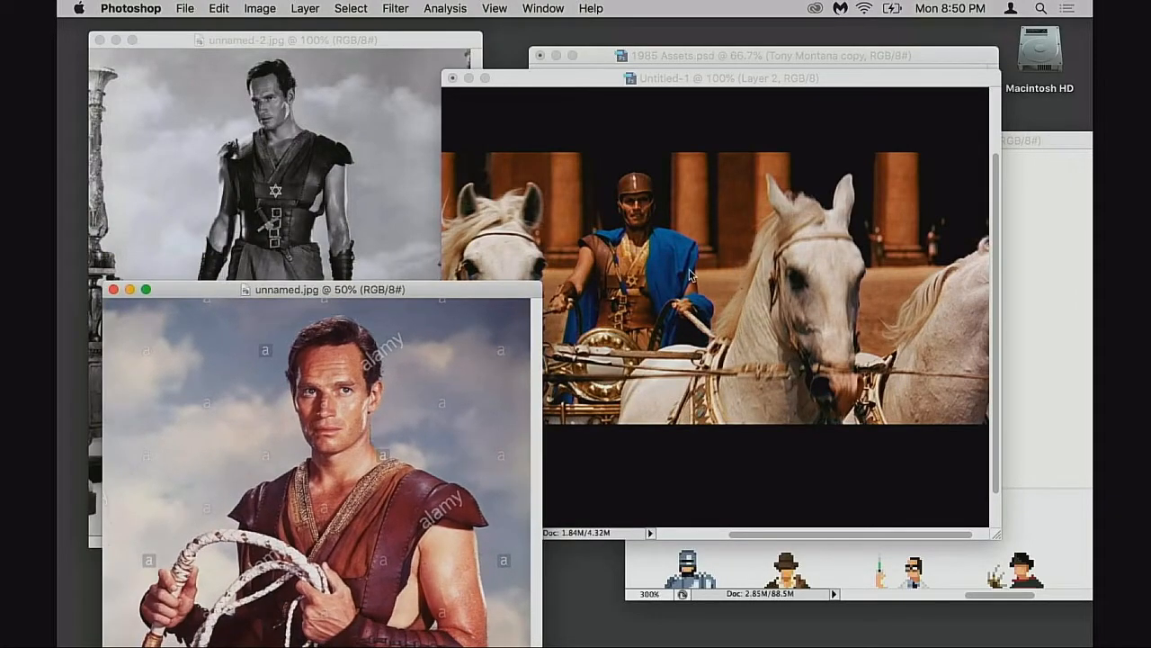
click(675, 246)
key(z)
click(655, 227)
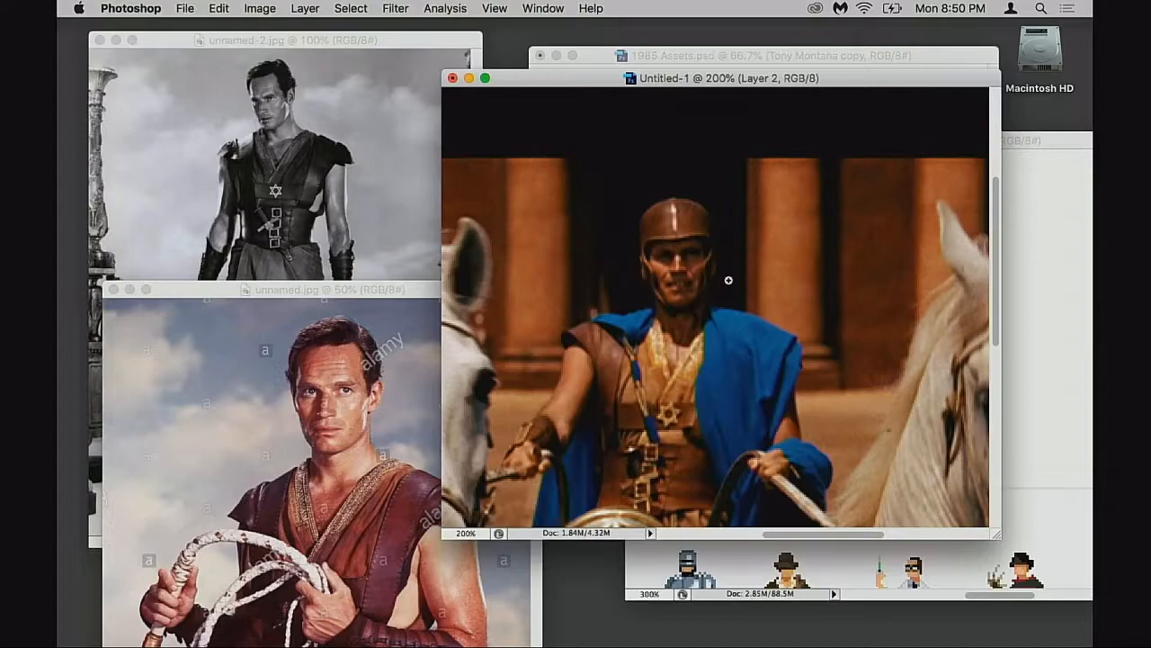
click(719, 280)
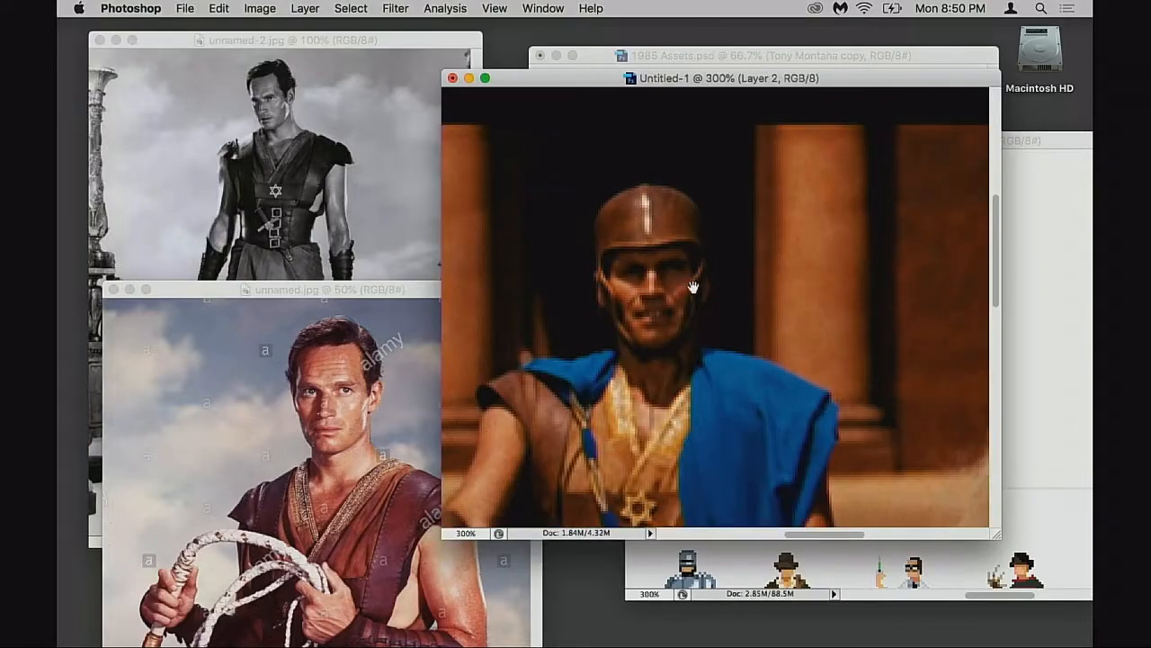
drag(666, 336, 654, 304)
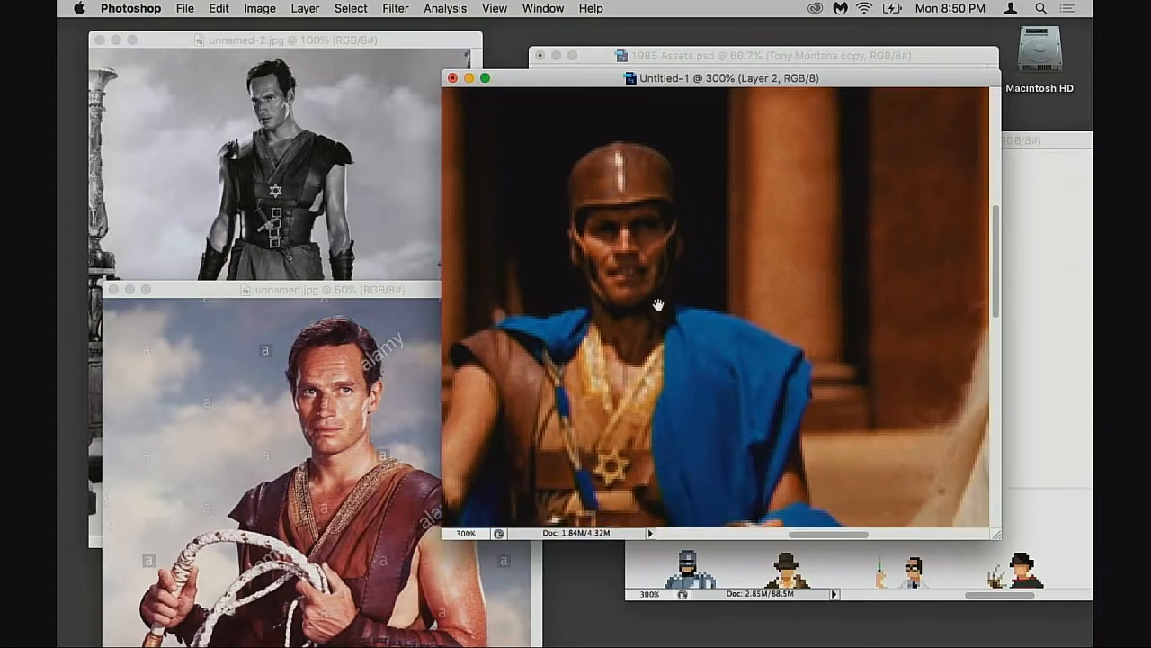
alt+click(668, 304)
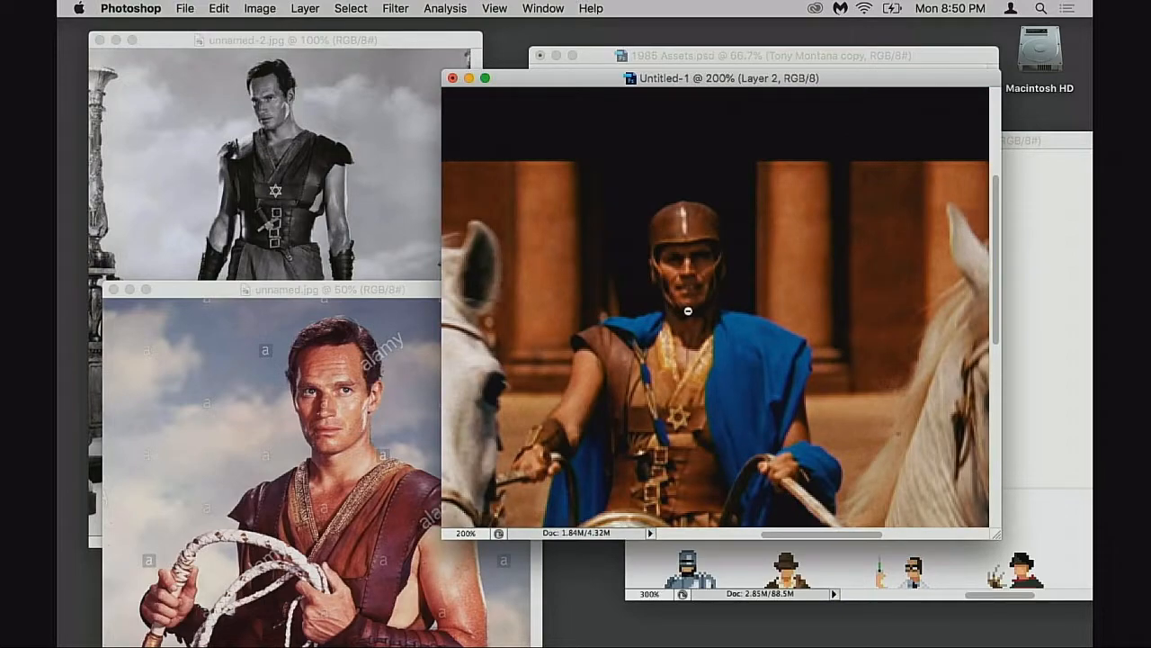
alt+click(728, 338)
drag(741, 362, 720, 290)
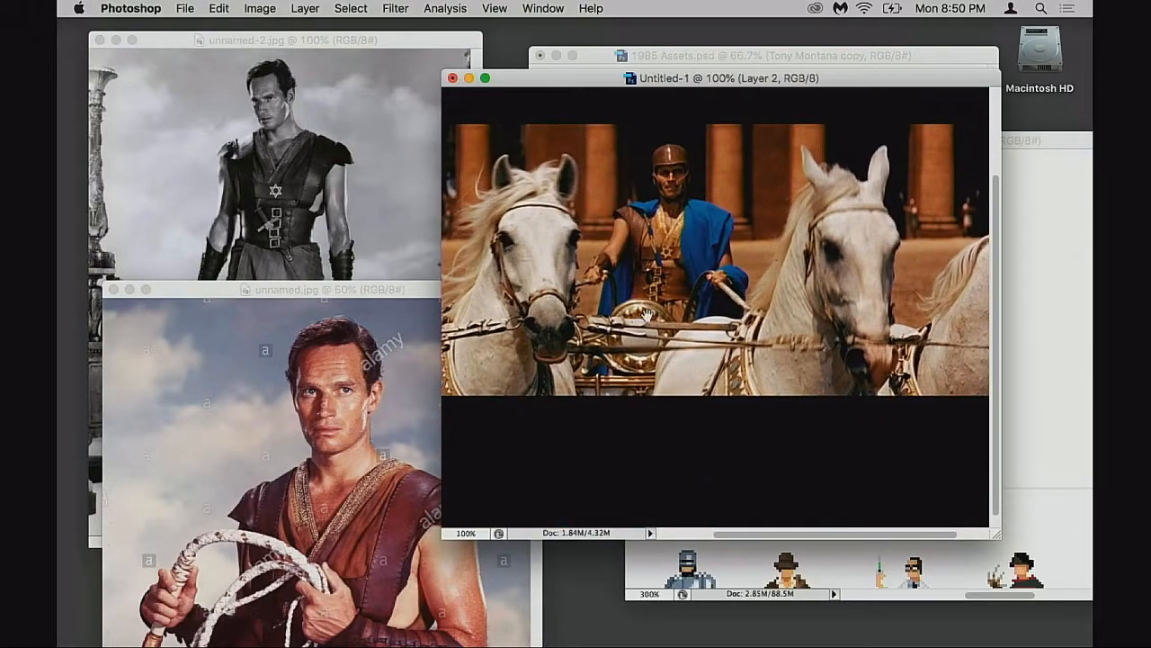
drag(646, 320, 655, 306)
Compare the costume in the color portrait unnamed.jpg, the black-and-white full-body photo and the charioteer still
drag(377, 285, 647, 122)
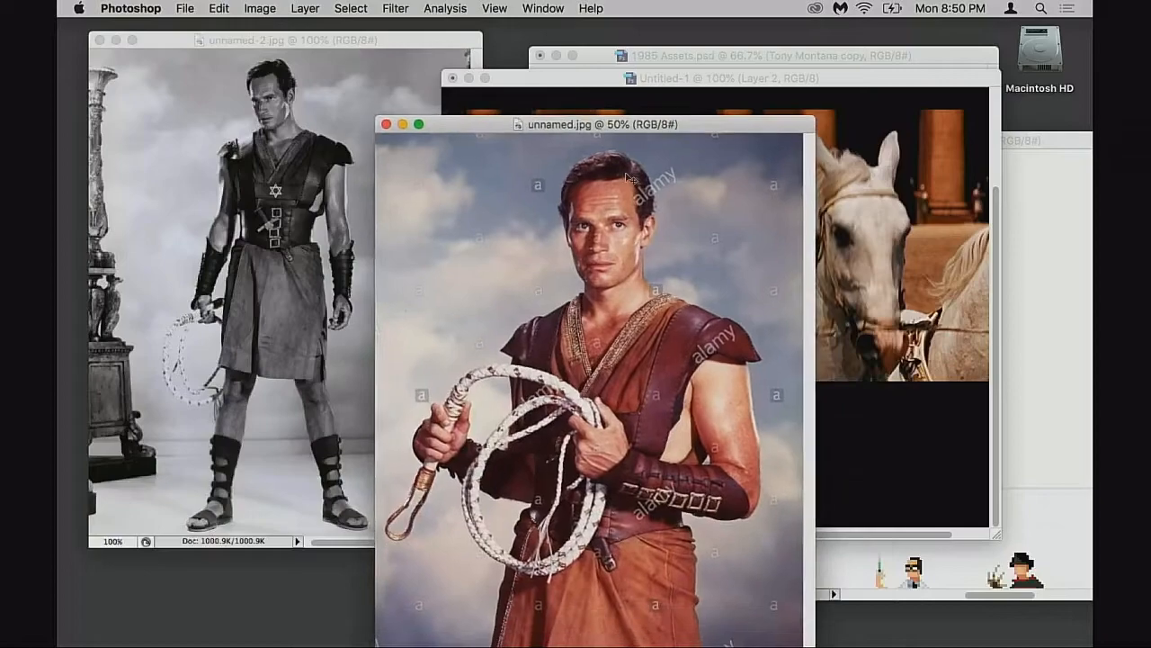
click(341, 316)
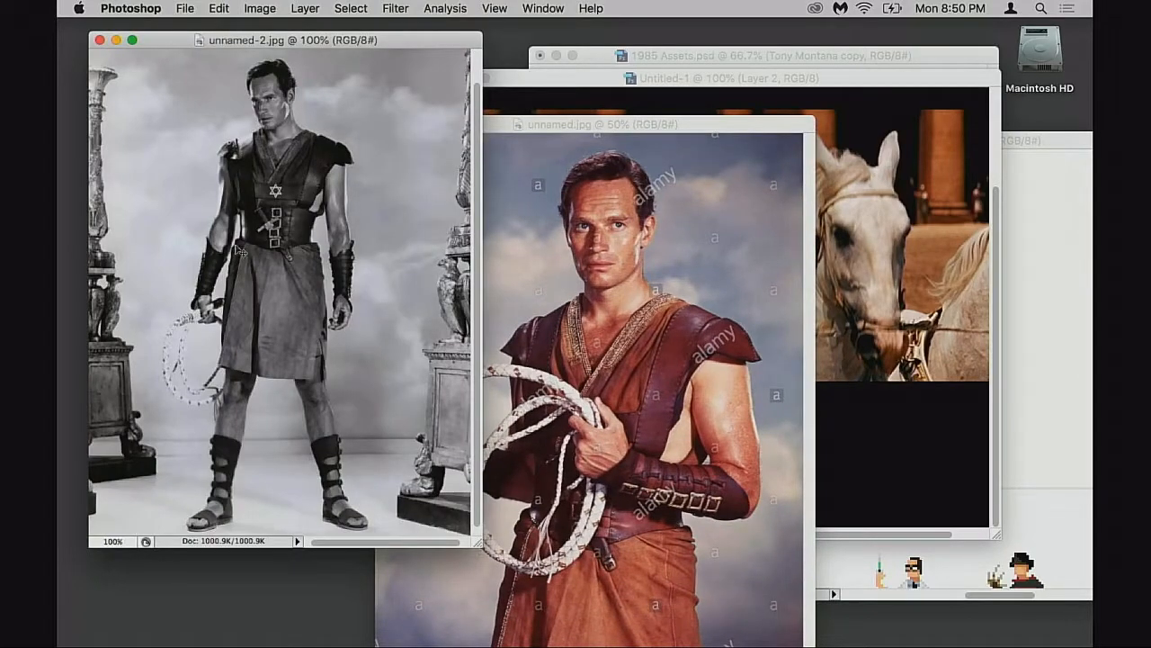
click(653, 393)
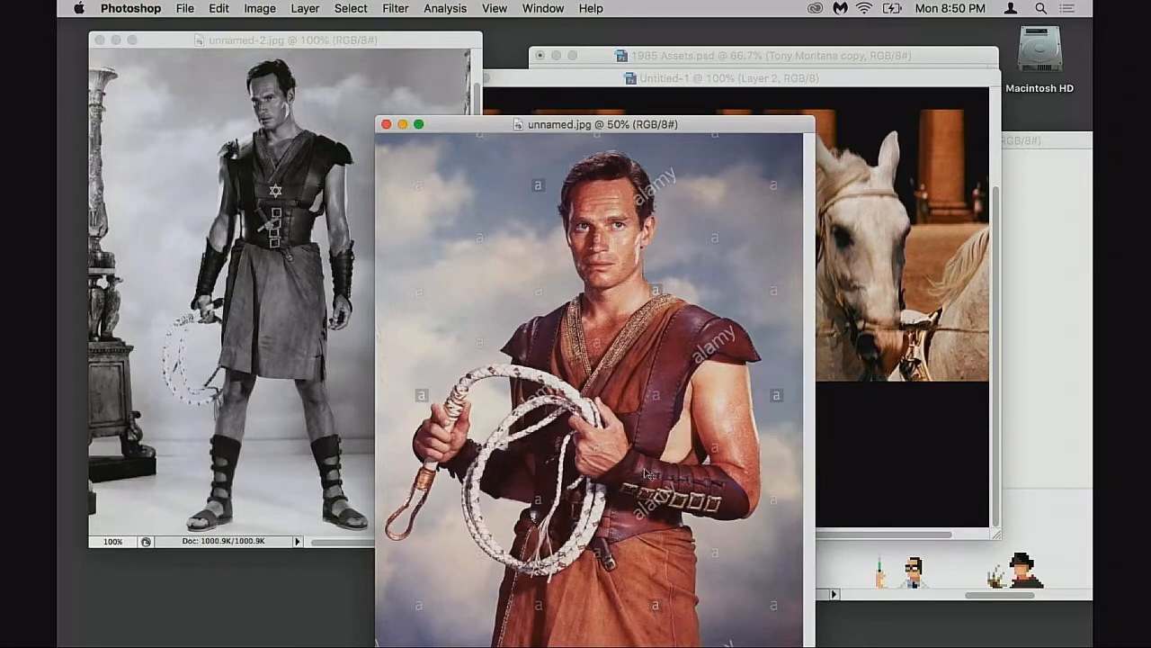
drag(705, 126, 582, 109)
click(717, 83)
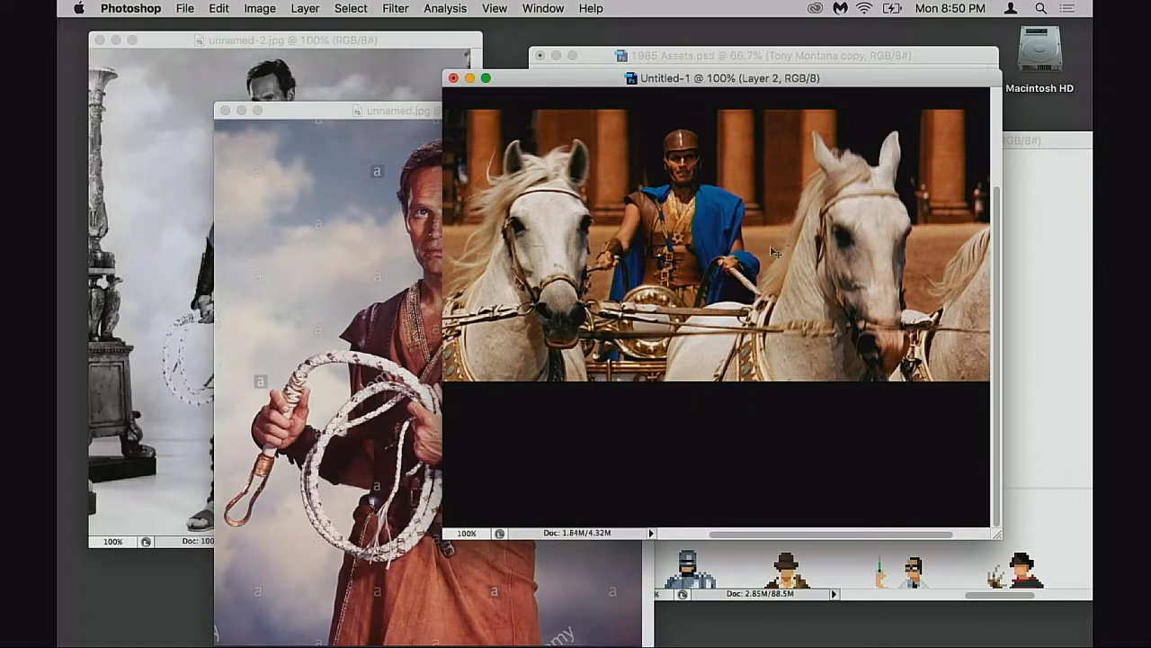
Move the film still aside, place the color portrait beside the 1985 Assets sprite window, and magnify the sprites to 400%
click(377, 340)
drag(511, 111, 388, 158)
drag(609, 78, 198, 439)
drag(406, 152, 397, 65)
drag(821, 142, 641, 142)
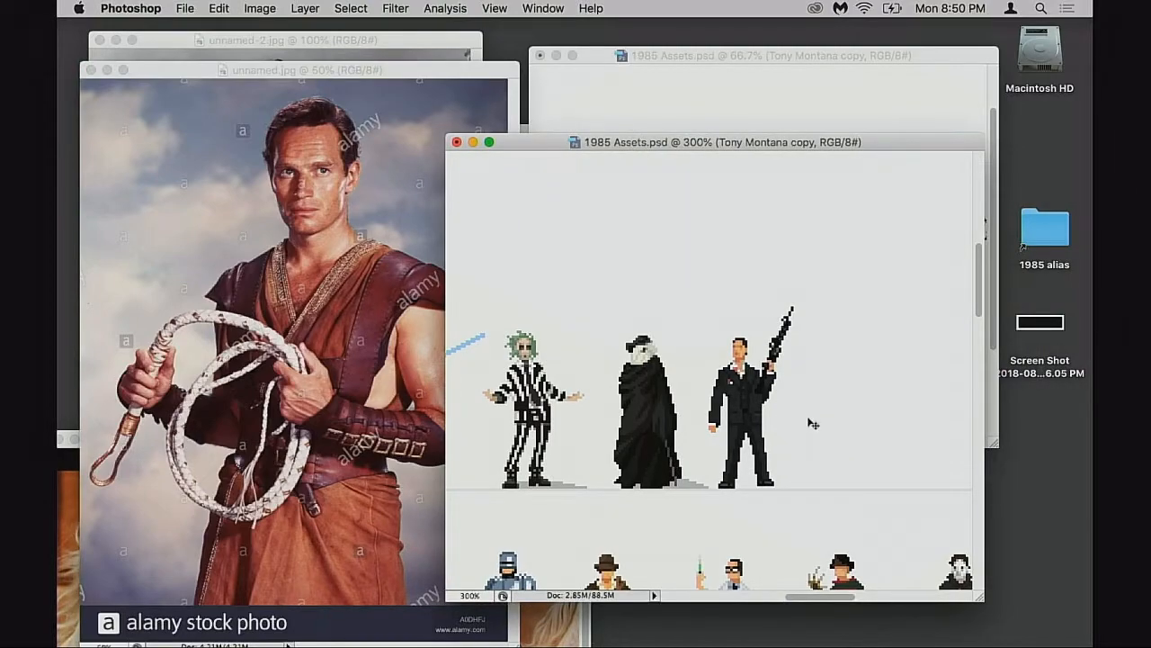
key(shift+Right)
click(798, 454)
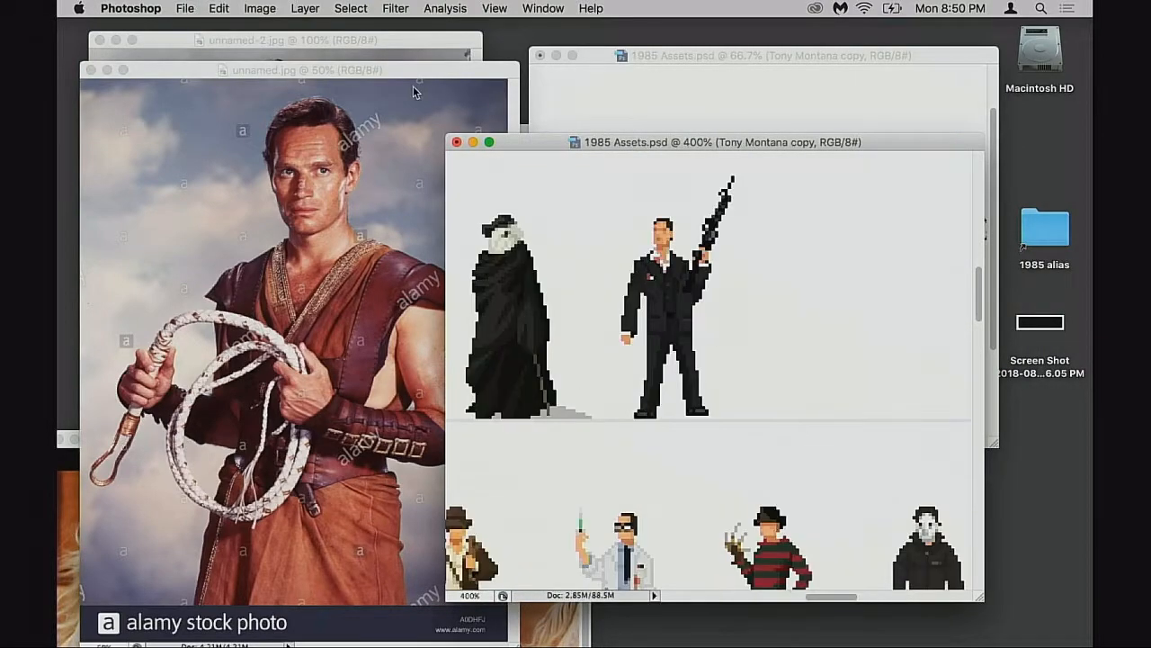
Lower the color portrait and the black-and-white photo, and shift the 400% sprite window away from them
drag(345, 72, 321, 369)
drag(362, 51, 760, 494)
drag(701, 148, 779, 145)
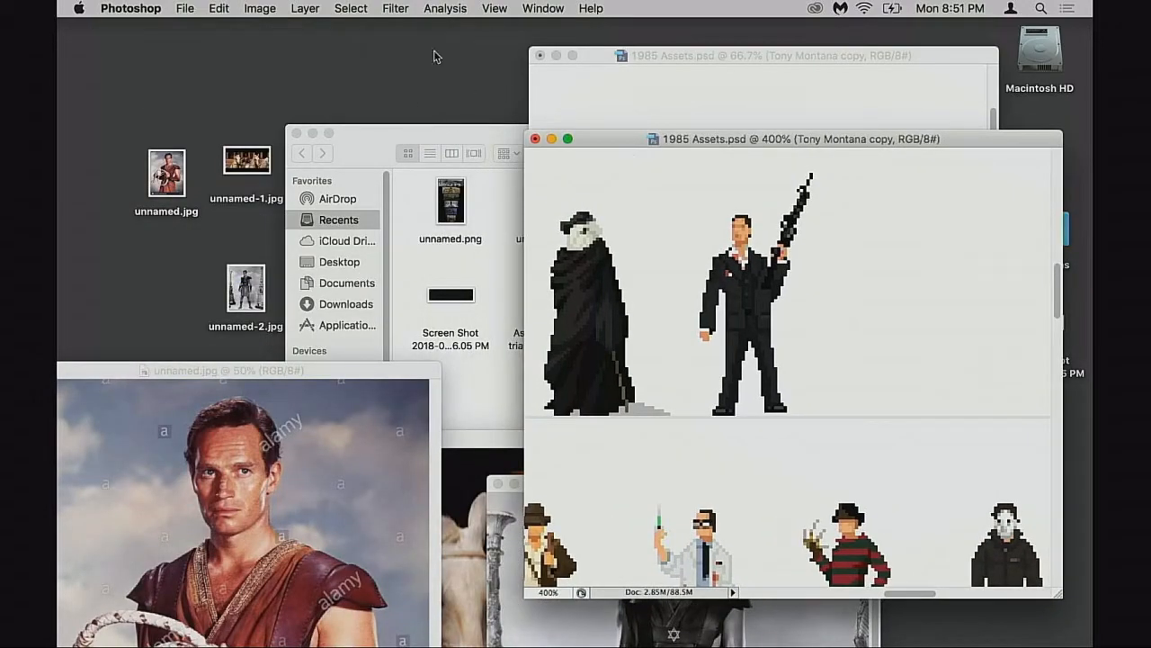
Open another window for 1985 Assets.psd and shrink it to a small preview
click(538, 8)
mouse_move(545, 34)
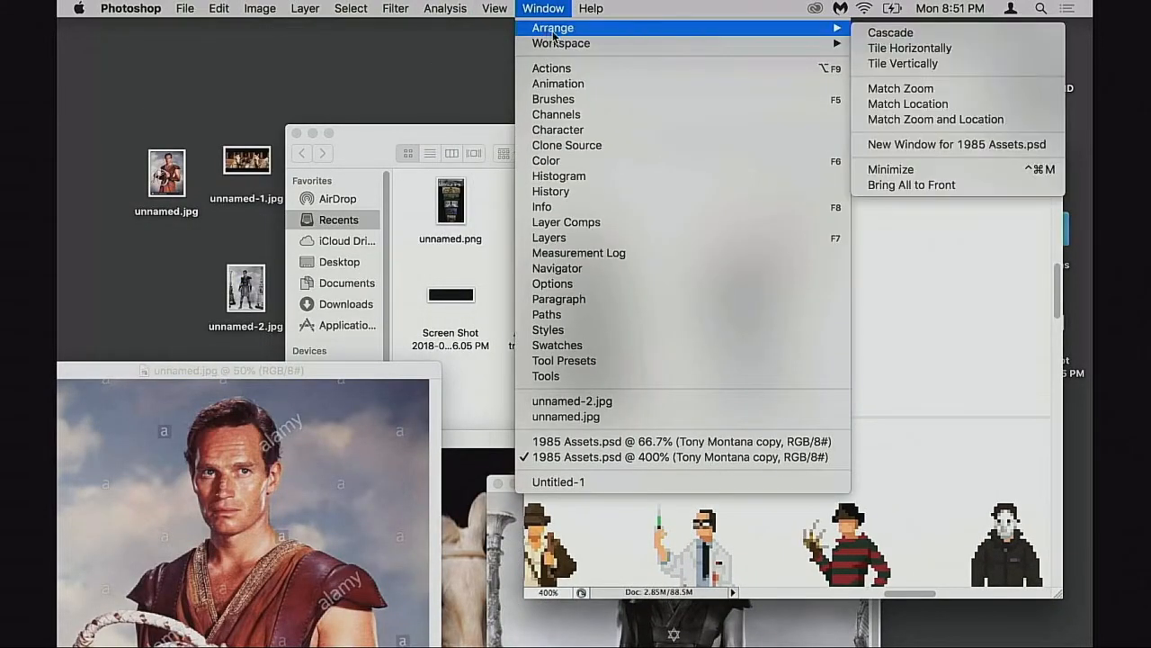
click(880, 146)
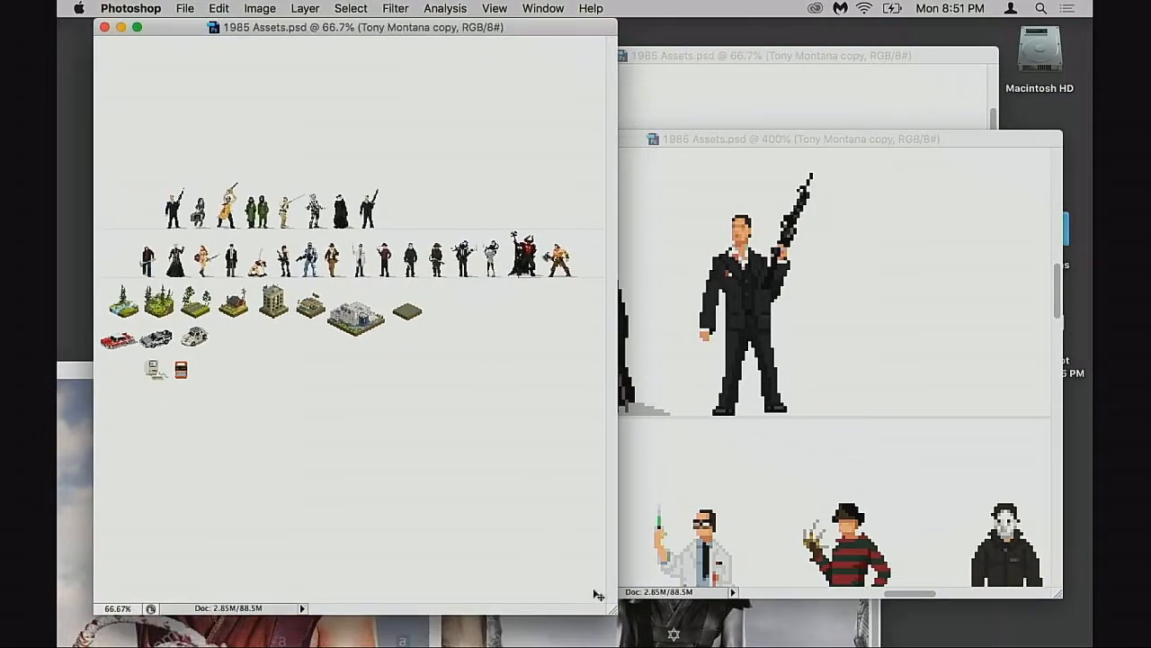
drag(612, 612, 459, 254)
Show the suited gunman sprite at 300% in the small preview and move the color portrait directly beneath it
drag(338, 123, 297, 114)
super+click(306, 149)
super+click(292, 151)
super+click(261, 153)
drag(218, 99, 310, 167)
drag(334, 376, 355, 278)
click(341, 135)
alt+super+click(312, 116)
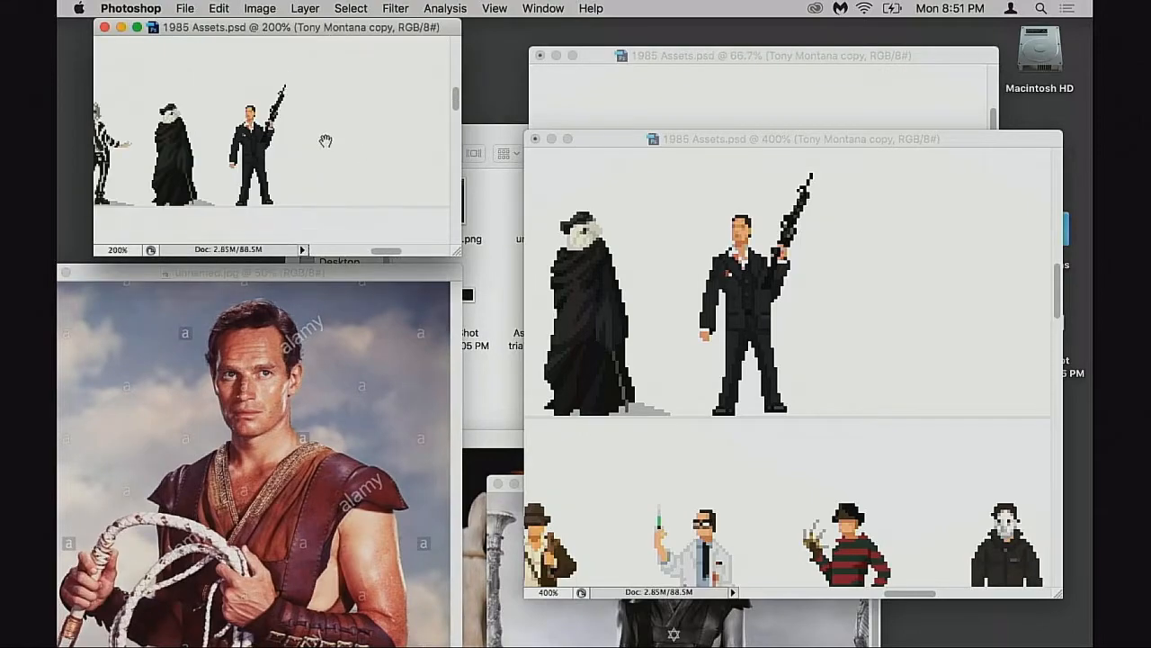
super+click(305, 165)
drag(316, 201, 295, 227)
click(322, 306)
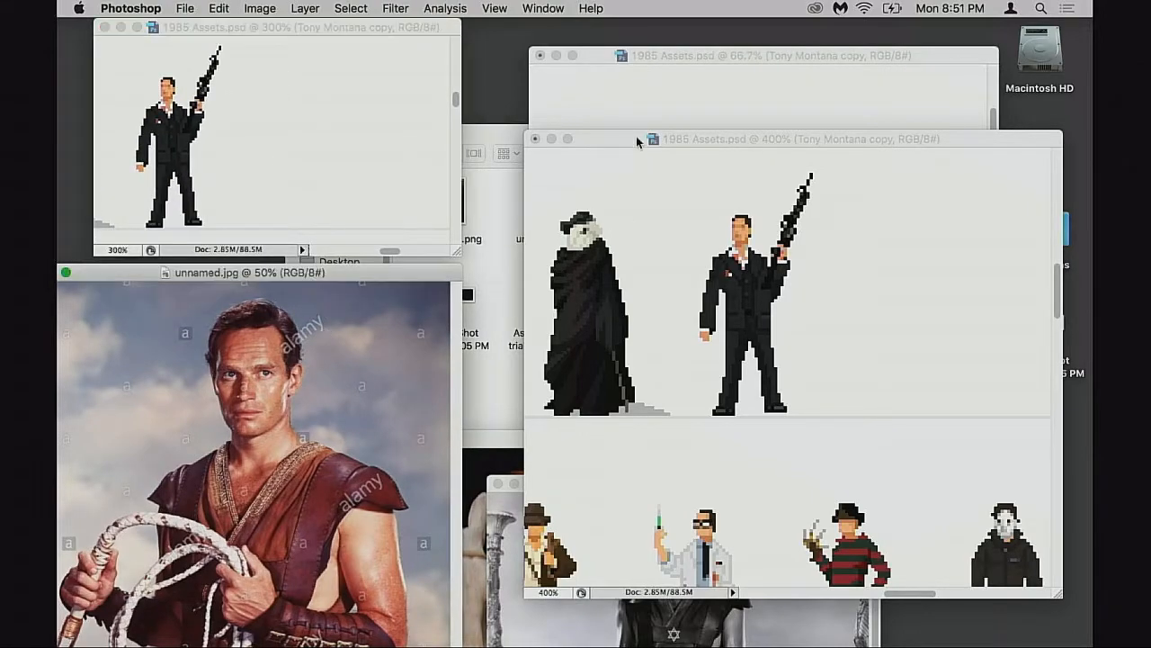
Bring the 400% sprite window closer to the references and narrow the 300% preview around the suited gunman
drag(620, 137, 562, 76)
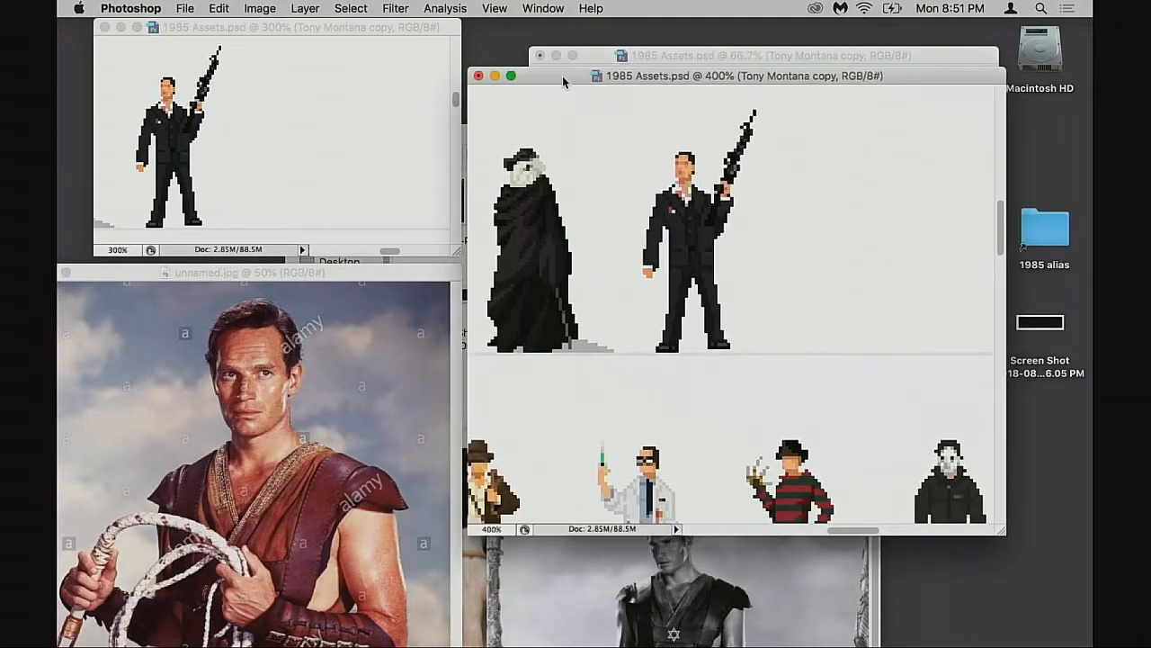
click(453, 258)
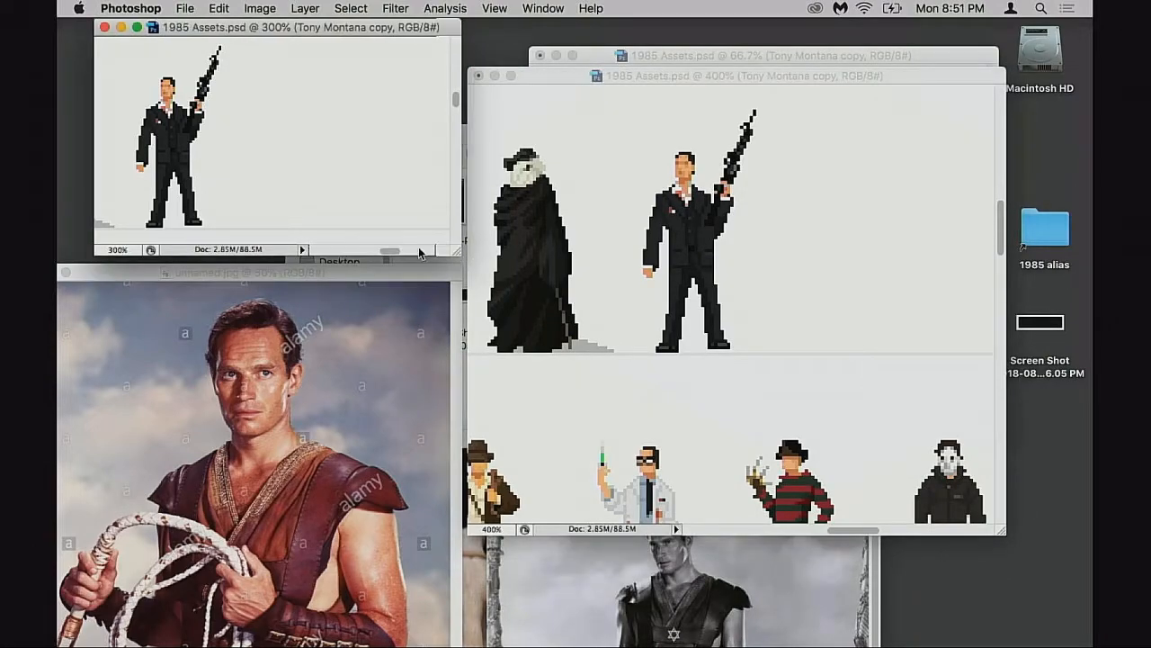
drag(460, 261, 331, 247)
scroll(279, 164, left, 3)
scroll(286, 158, left, 2)
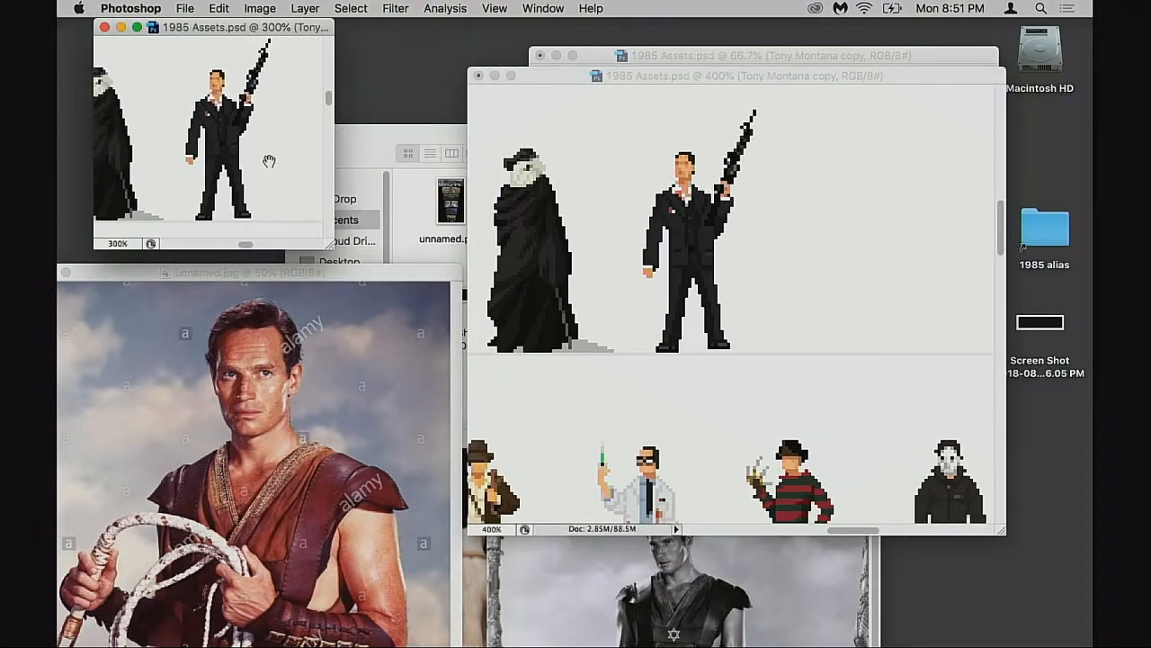
scroll(267, 159, right, 4)
drag(241, 31, 209, 31)
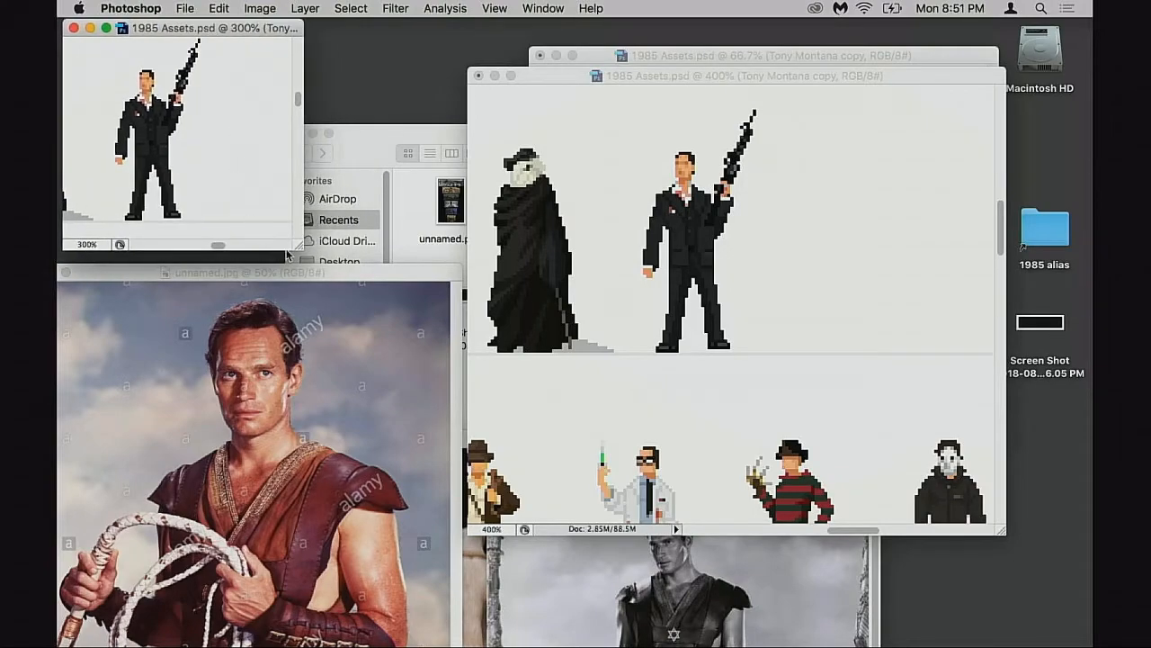
drag(296, 247, 267, 243)
scroll(204, 176, left, 3)
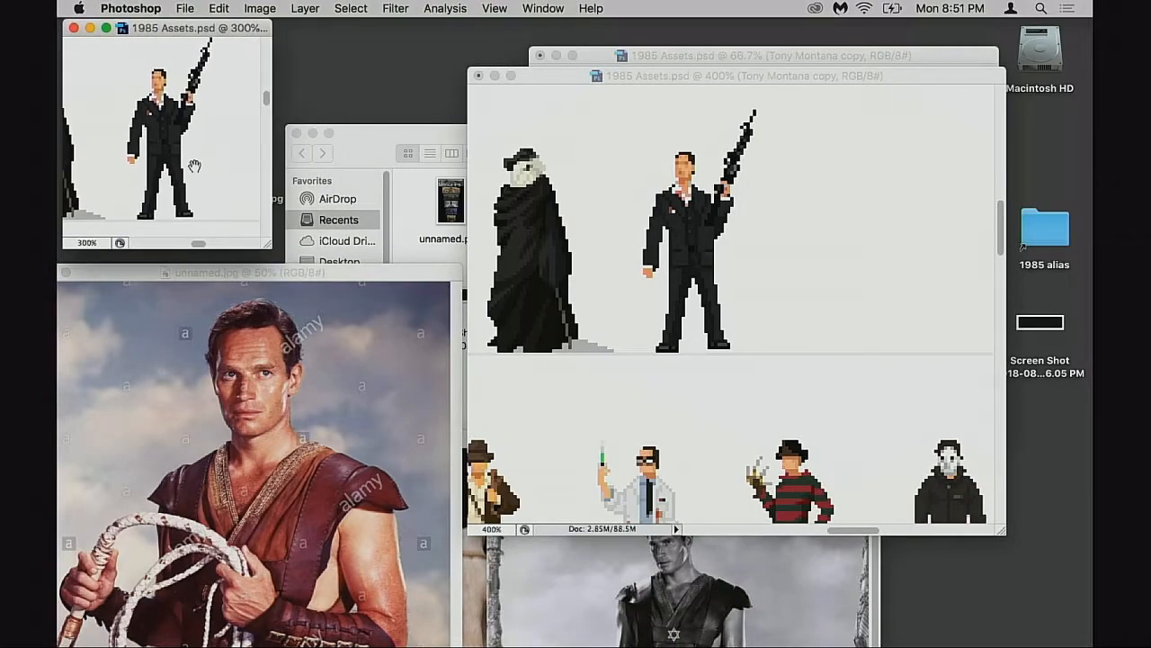
Move the color portrait and the 400% sprite window closer together, and close the 66.7% view of 1985 Assets.psd
drag(358, 273, 343, 268)
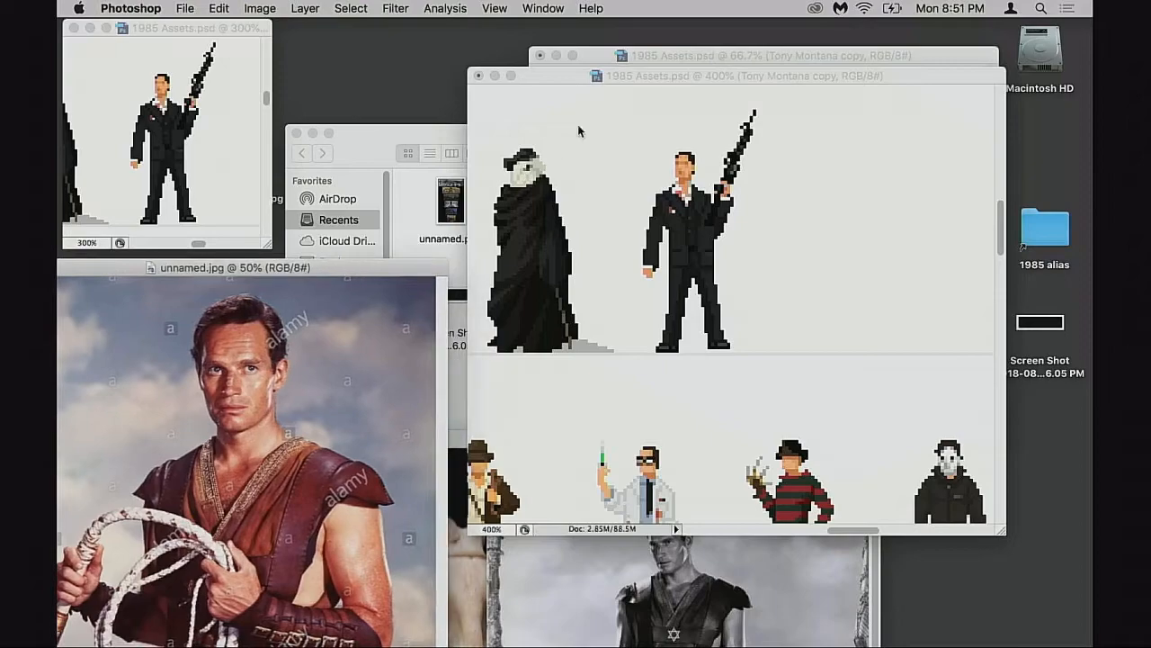
drag(582, 77, 429, 78)
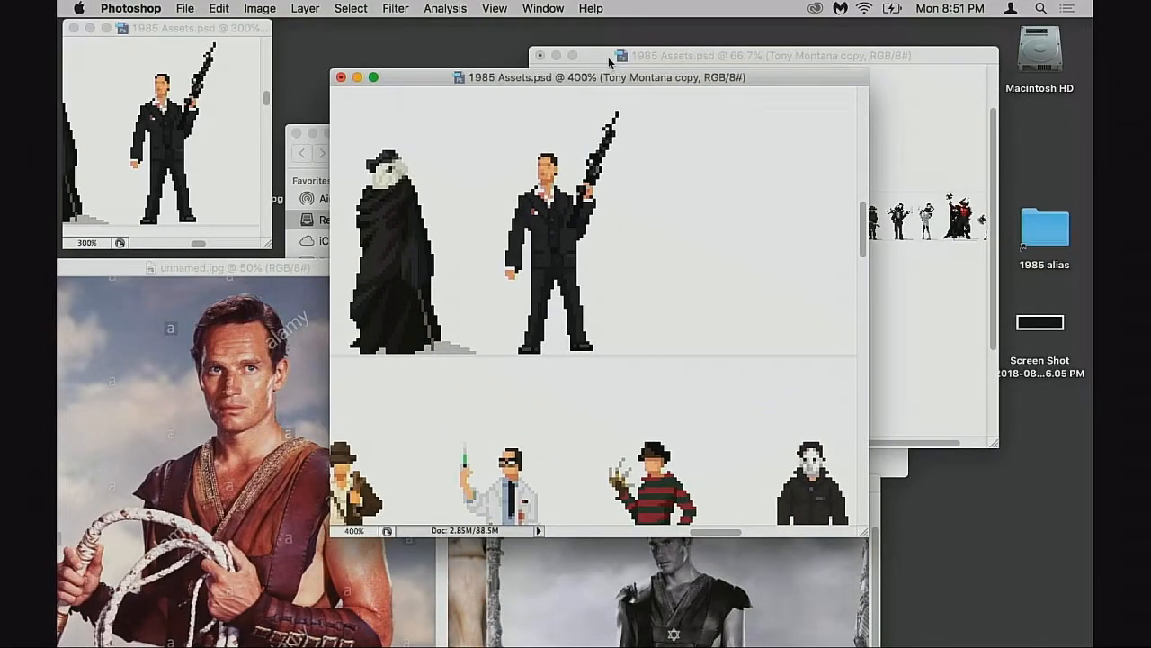
click(609, 59)
click(540, 56)
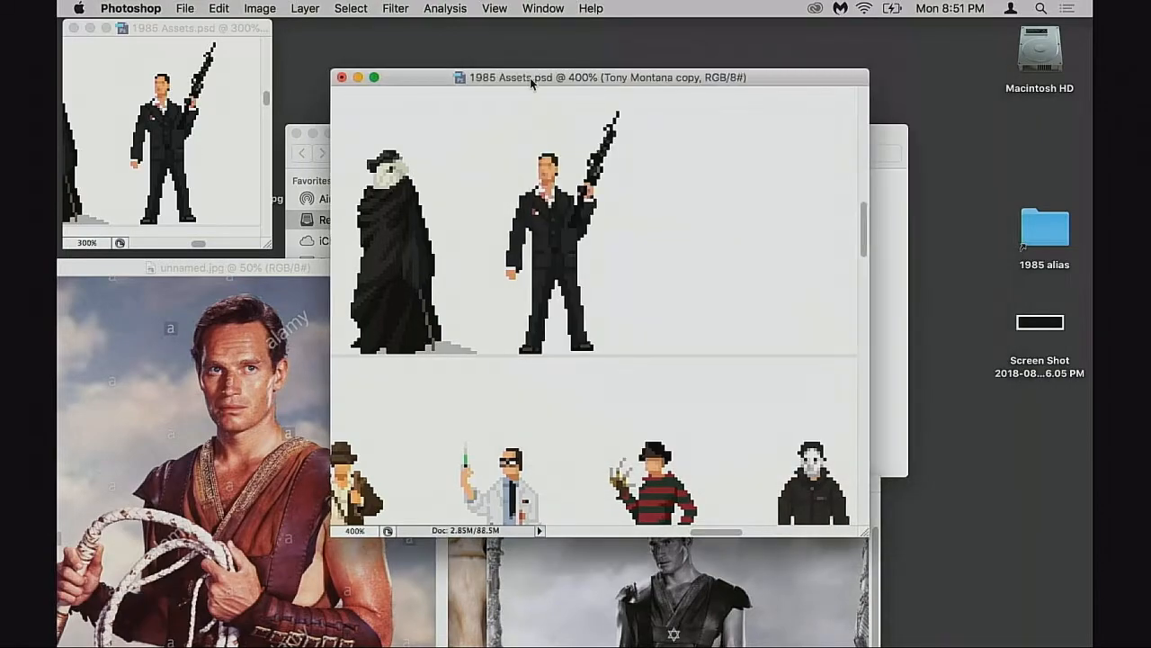
Enlarge the main sprite window beside the portrait and frame the suited gunman in it at 500%
drag(530, 83, 532, 33)
drag(863, 487, 966, 585)
scroll(843, 445, up, 5)
scroll(843, 444, left, 4)
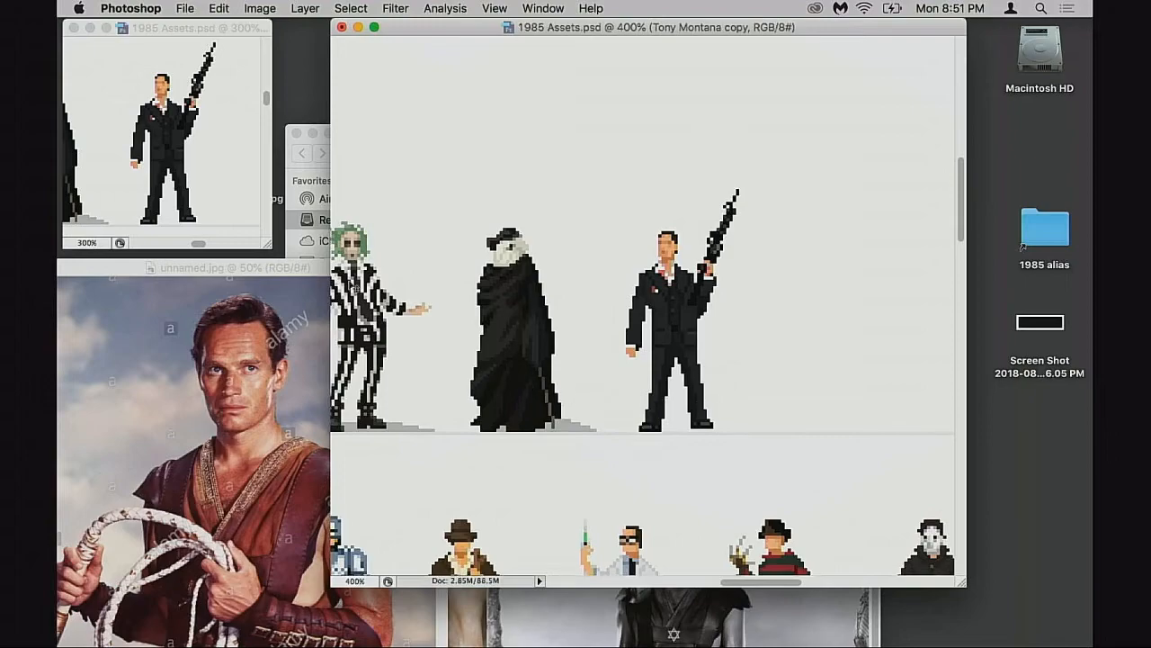
drag(631, 33, 658, 54)
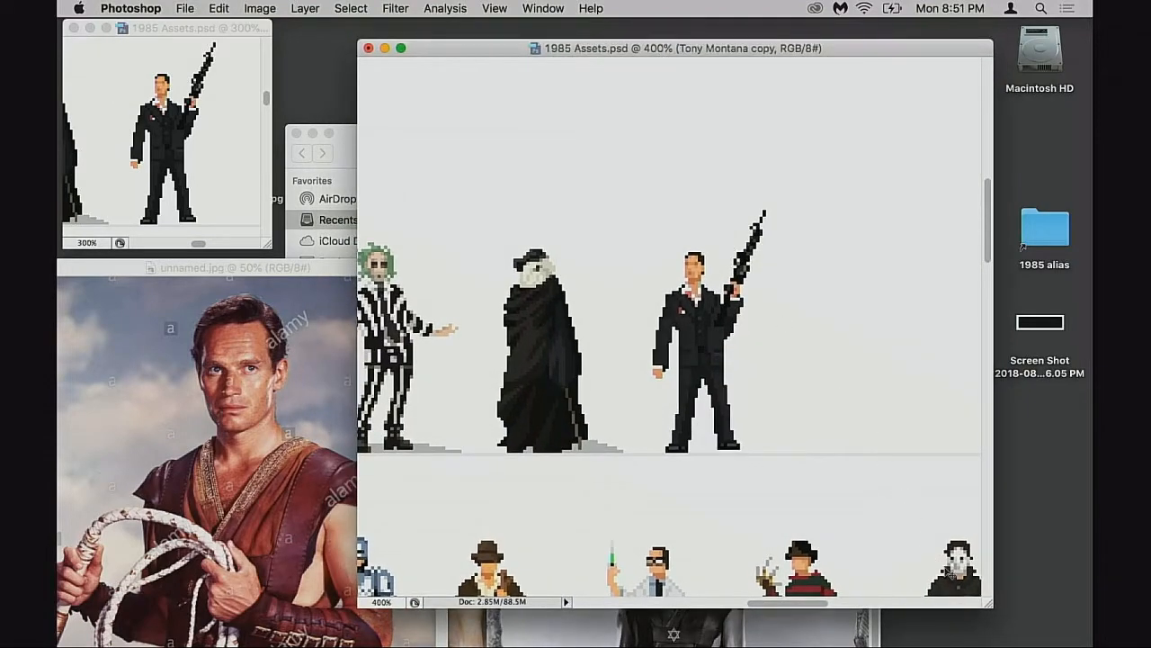
drag(987, 603, 1023, 630)
drag(781, 384, 849, 452)
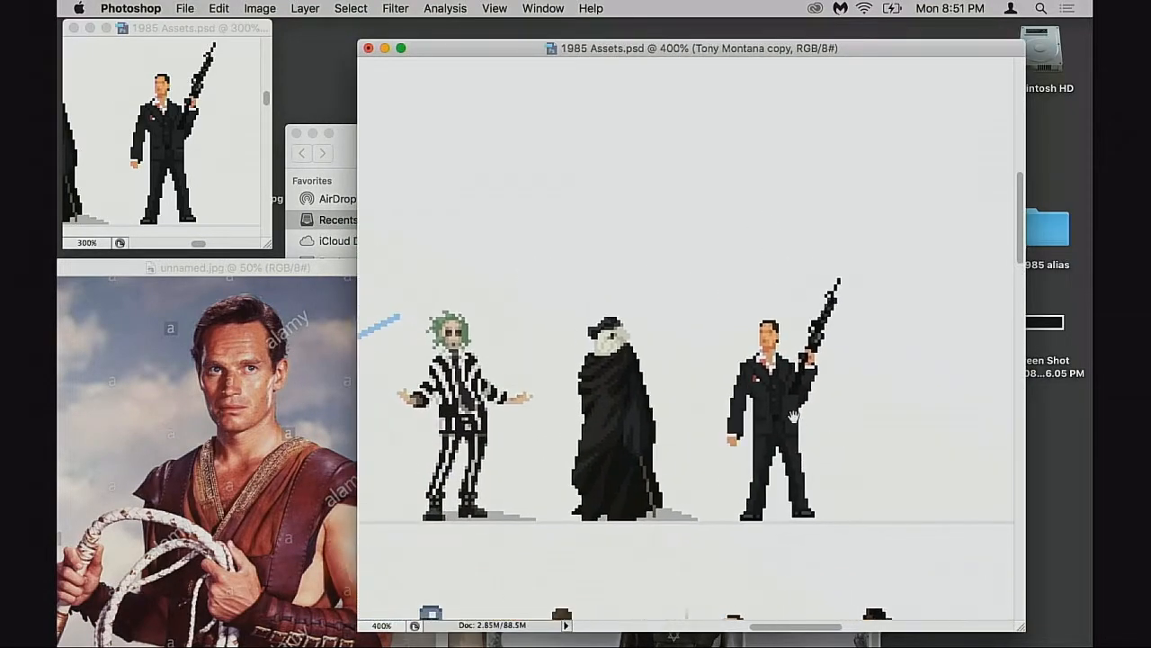
super+click(797, 418)
drag(762, 424, 773, 477)
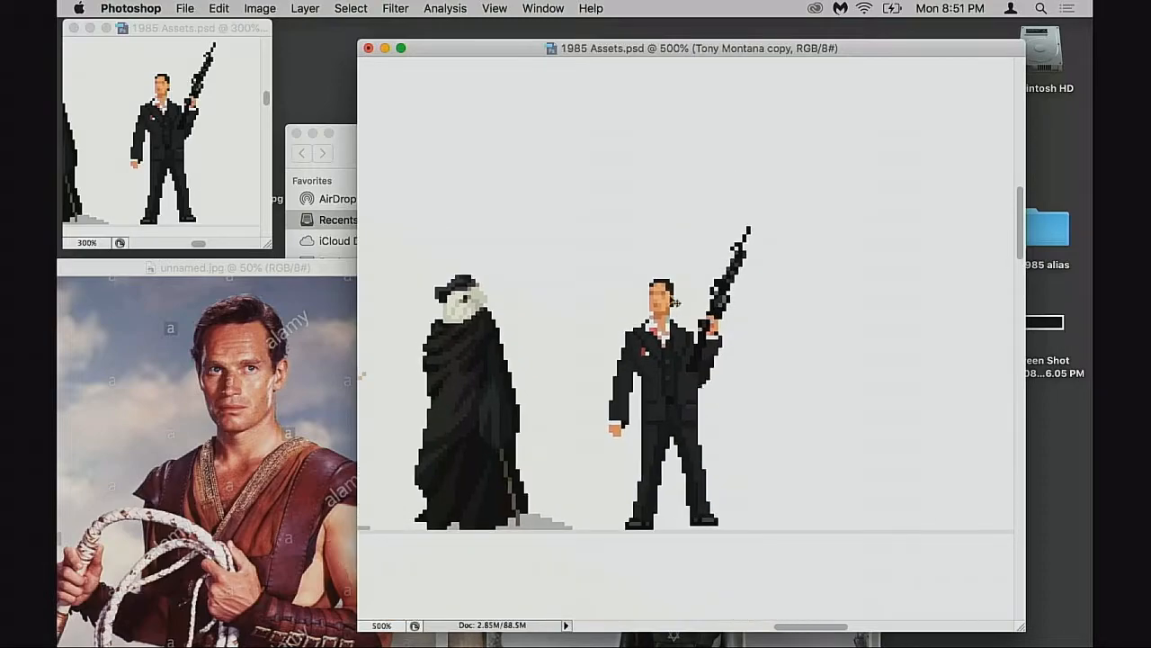
drag(701, 381, 725, 419)
Show the hidden tools and panels, magnify the gunman sprite to 600%, and find the Tony Montana copy layer
key(Tab)
drag(731, 464, 712, 427)
super+click(717, 457)
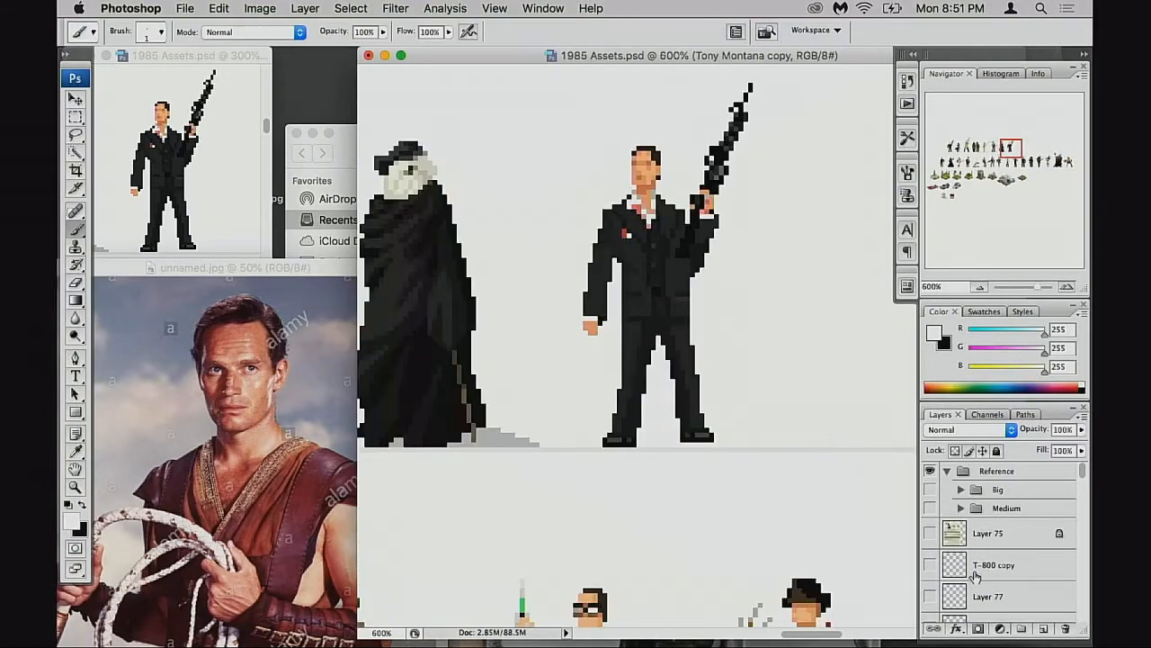
scroll(977, 575, down, 15)
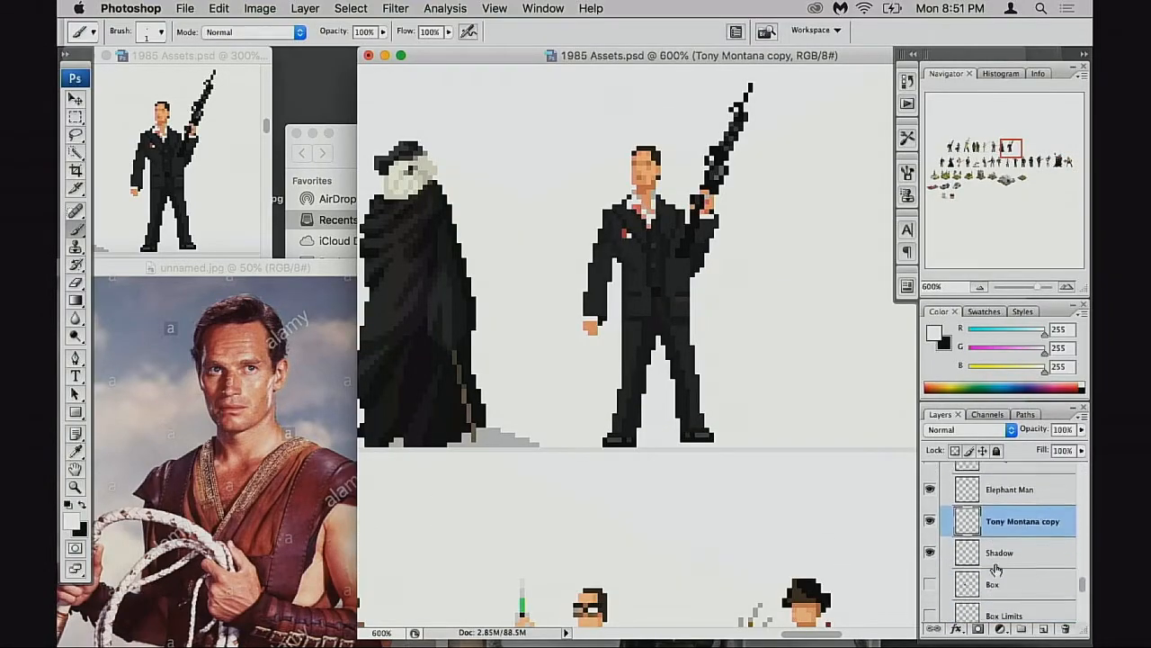
scroll(989, 553, down, 1)
drag(671, 372, 713, 449)
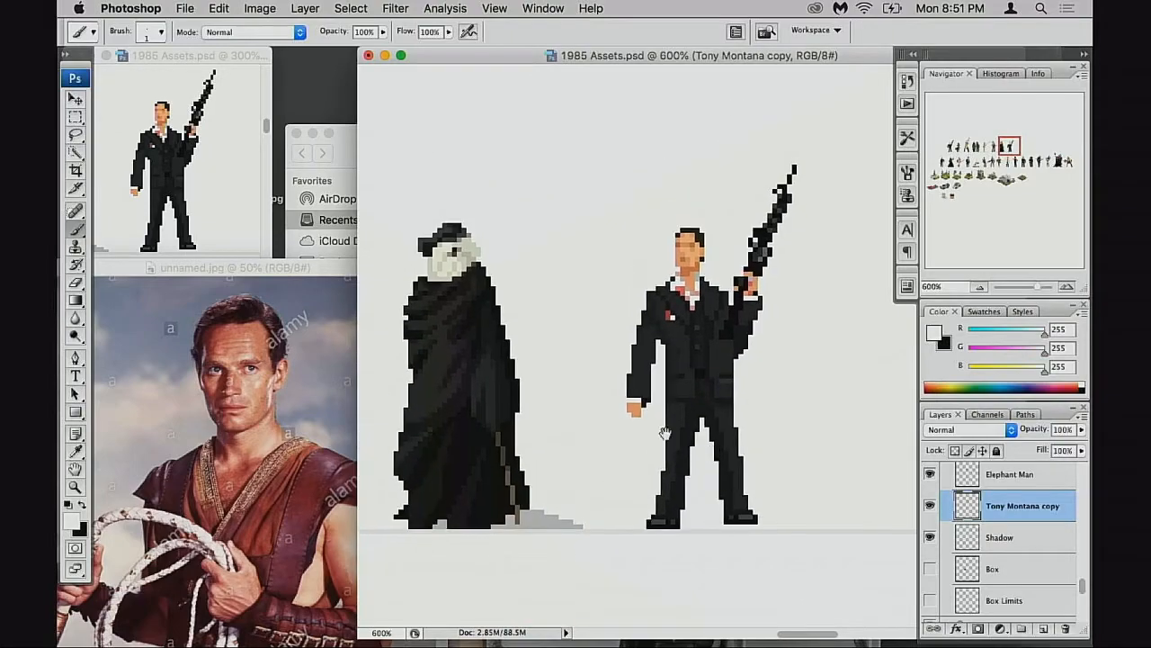
Reposition the portrait, the 600% sprite window and the 300% preview so the face and sprite are both clear of the toolbox
click(345, 279)
drag(616, 56, 663, 56)
drag(391, 269, 386, 271)
drag(576, 52, 619, 60)
drag(414, 267, 453, 259)
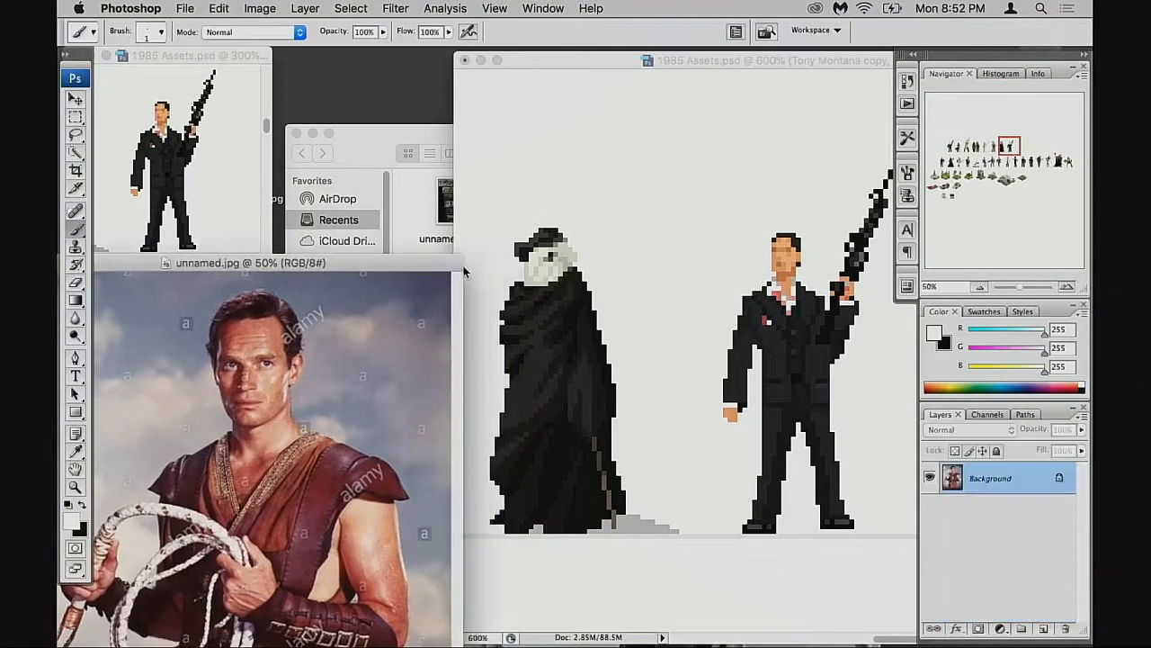
drag(251, 61, 257, 62)
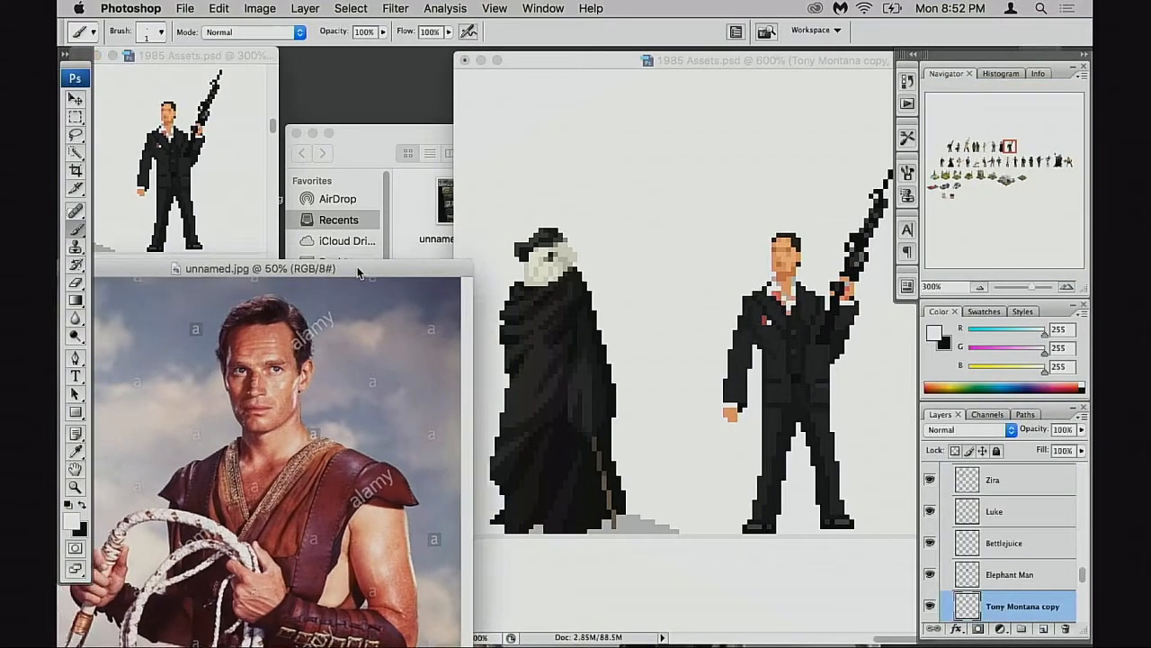
Reduce the color portrait to 33.3%, place it beside the sprite window and magnify the gunman sprite to 700%
drag(352, 264, 357, 279)
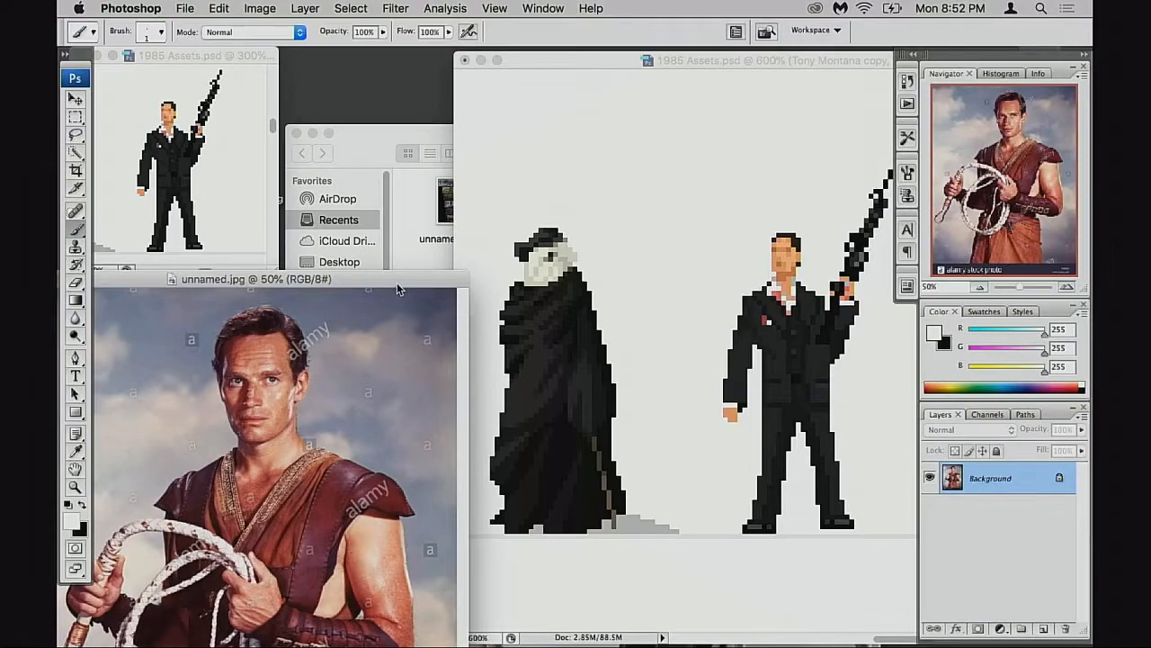
key(super+minus)
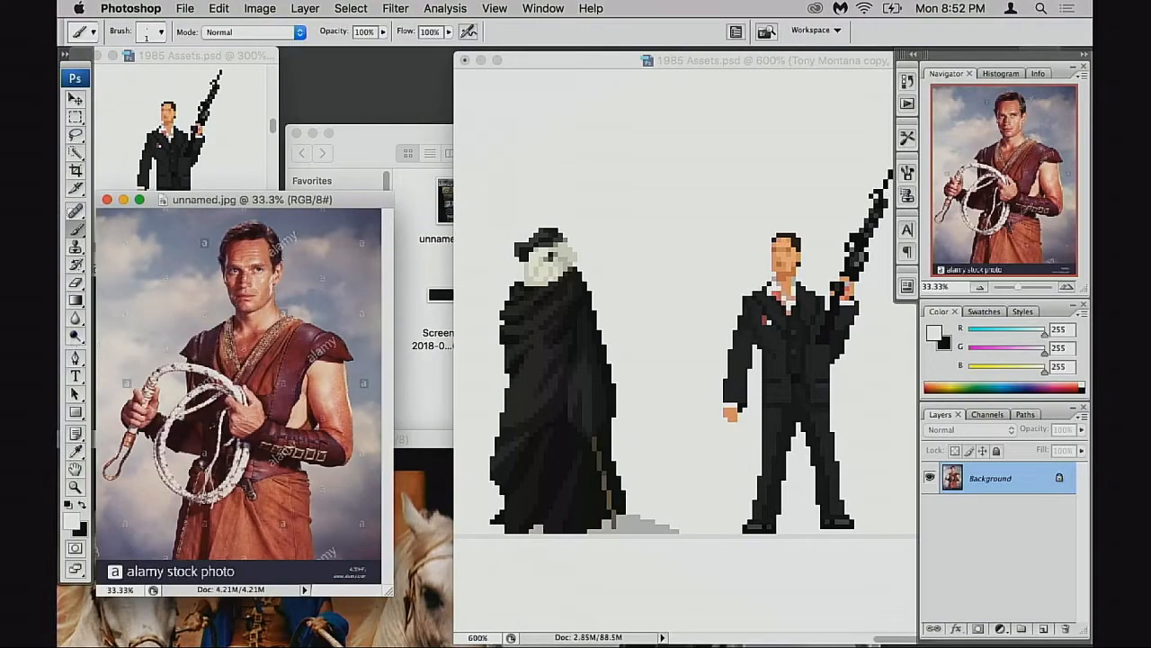
drag(360, 206, 328, 321)
drag(584, 60, 513, 77)
drag(682, 338, 645, 355)
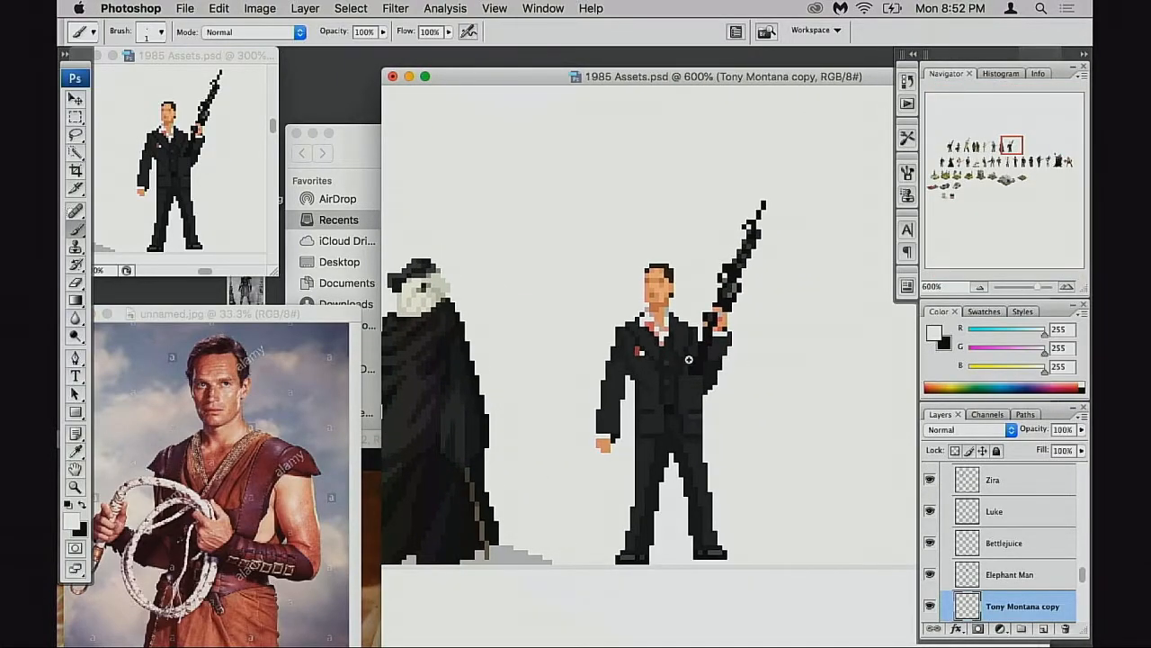
key(super+equal)
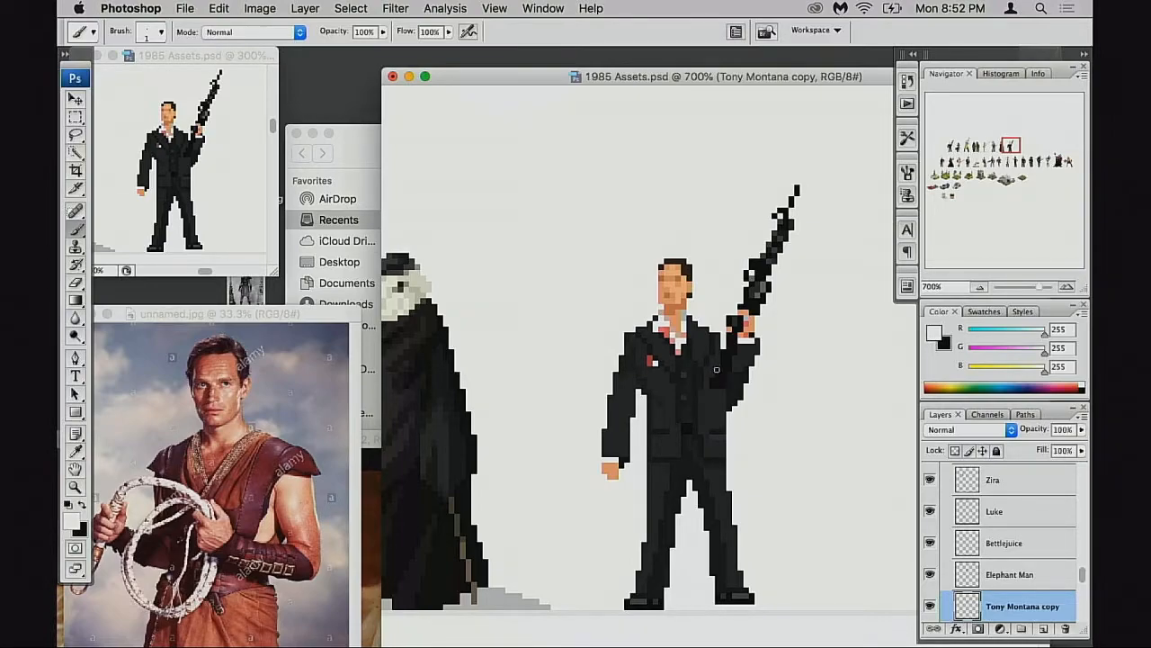
Flip the Tony Montana copy layer horizontally so the gun points the opposite way
key(super+t)
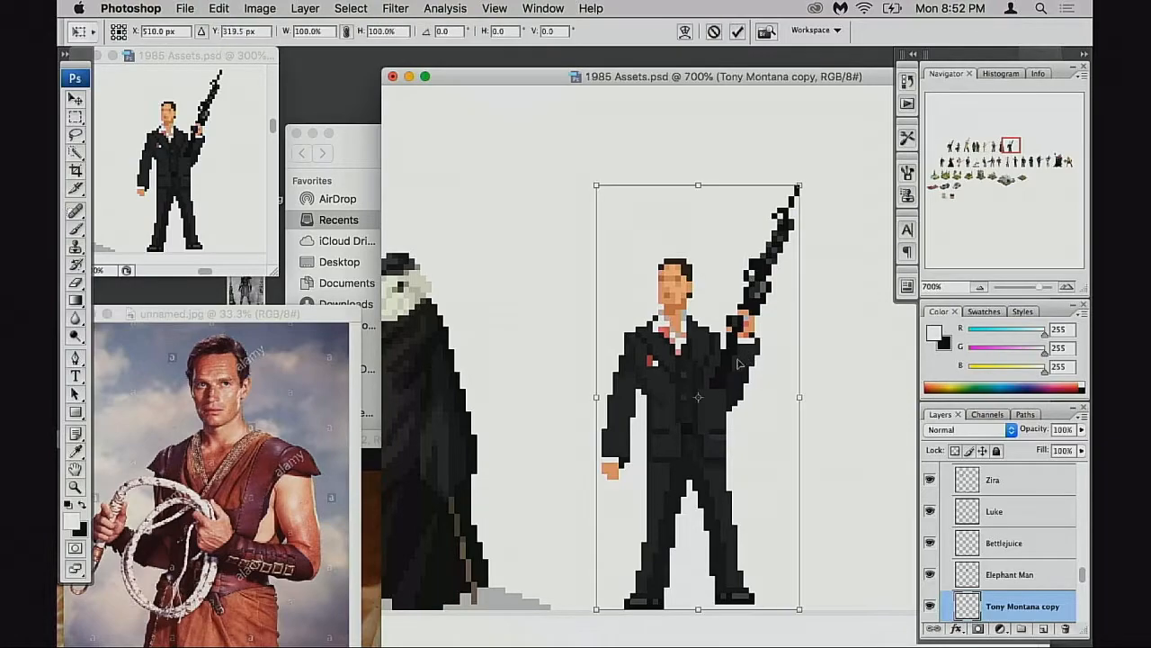
right_click(678, 353)
click(758, 537)
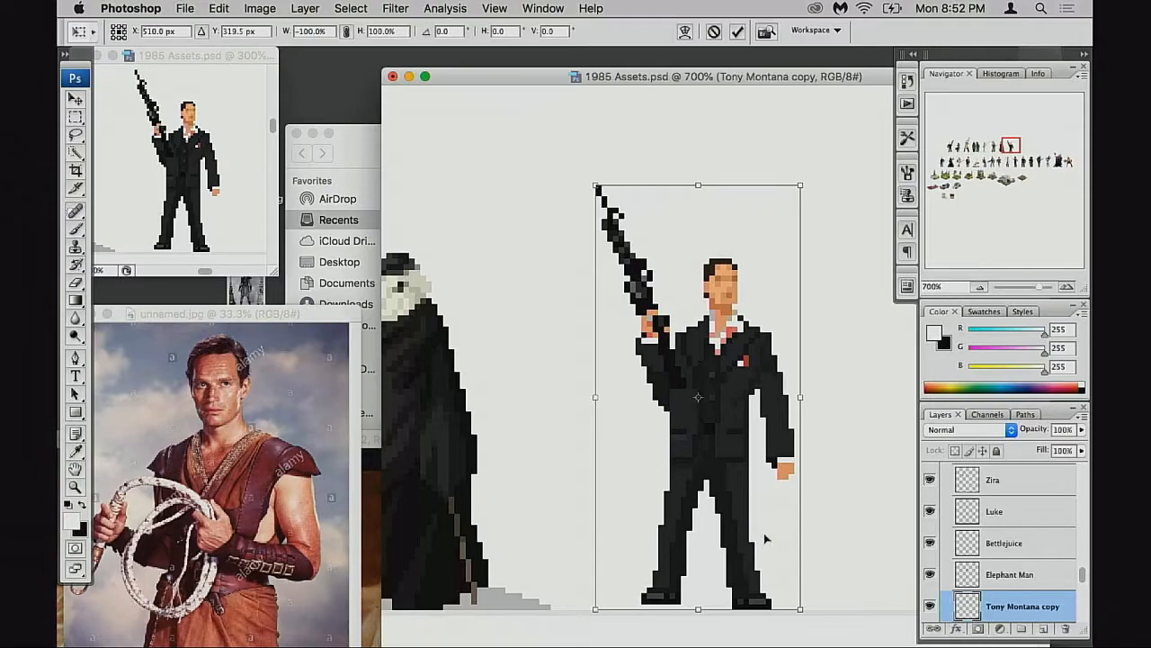
key(Return)
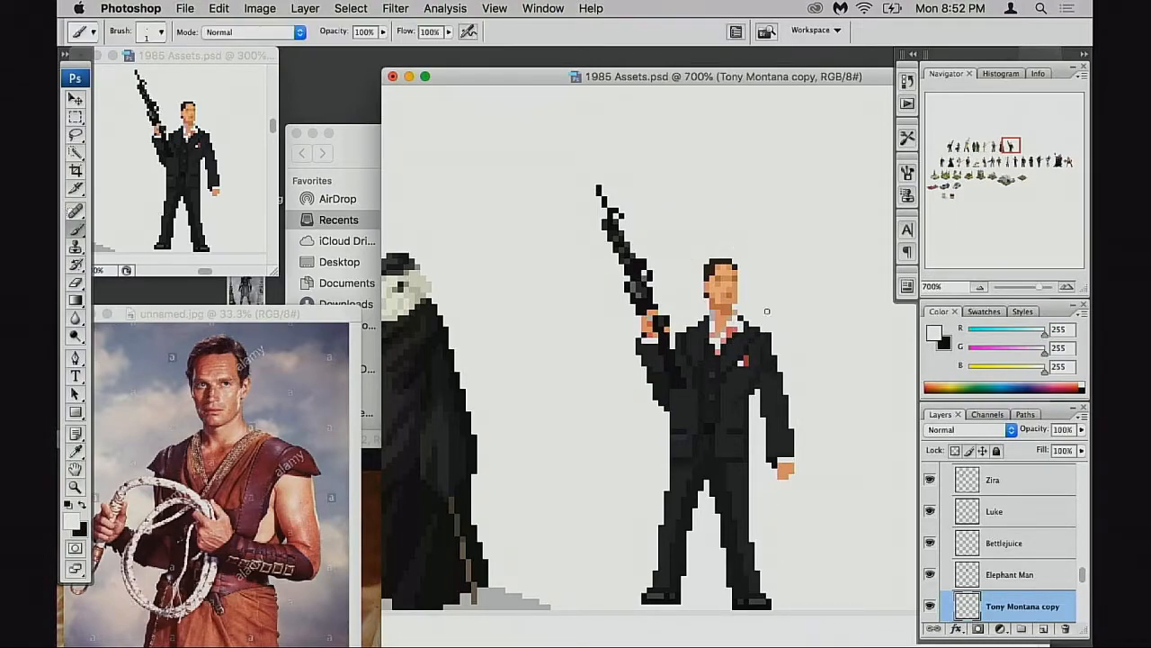
Frame the flipped sprite at 800% and paint a bare upper arm over the lowered sleeve with the face's skin tone, using the Pencil
drag(754, 378, 738, 370)
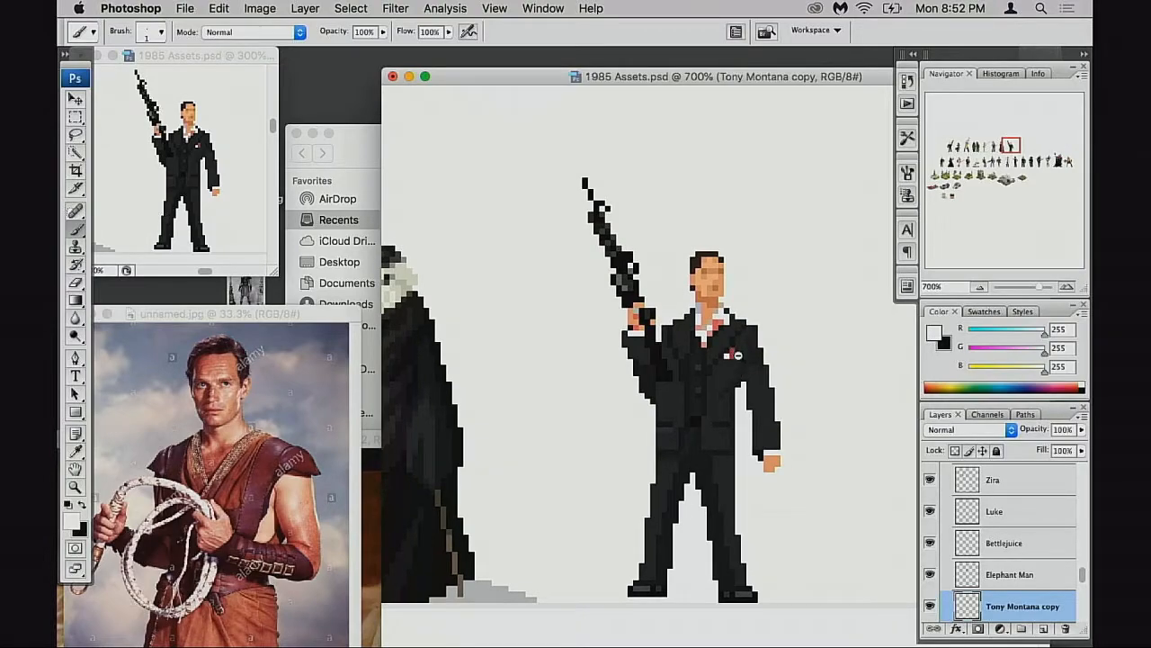
alt+click(735, 353)
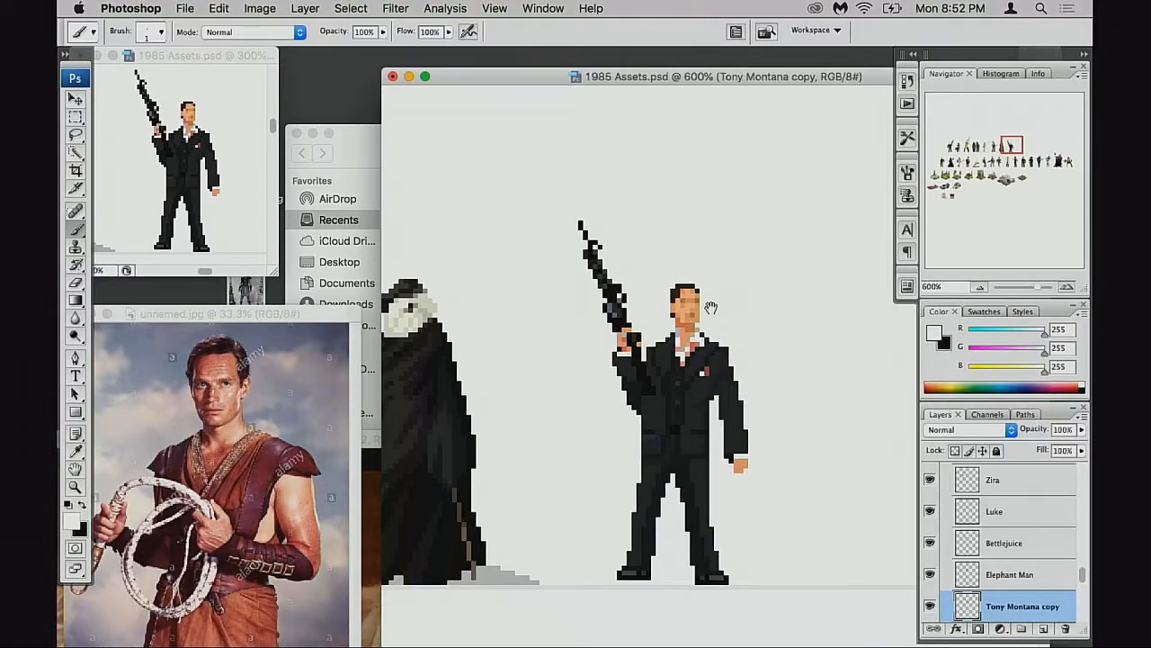
super+click(695, 361)
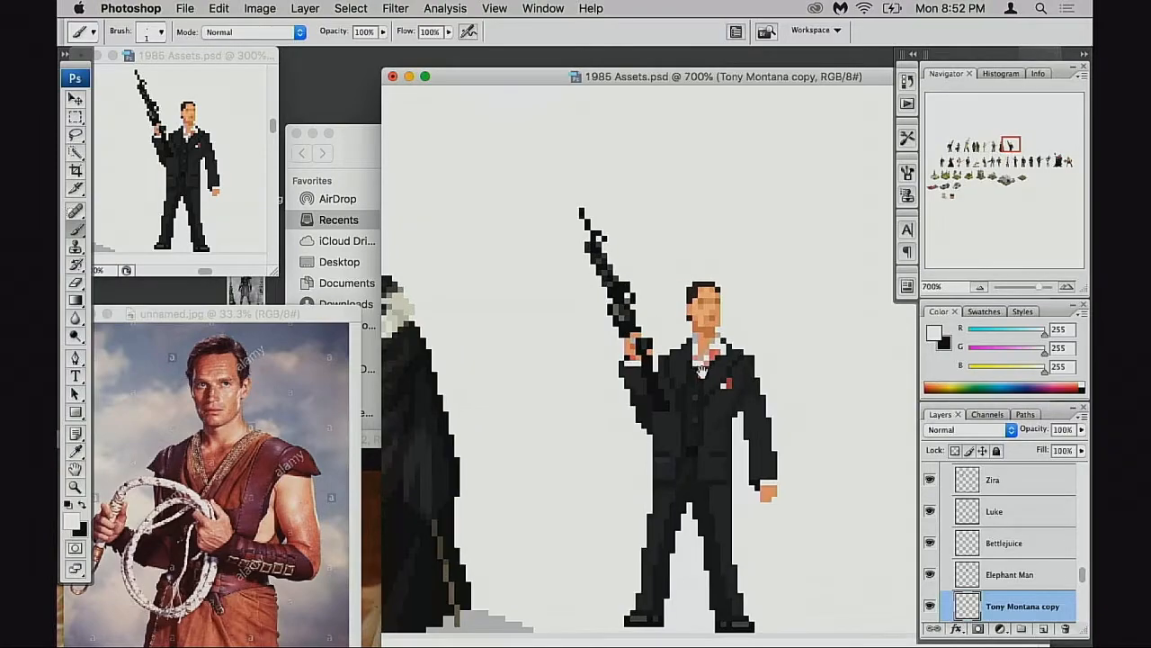
drag(718, 384, 699, 362)
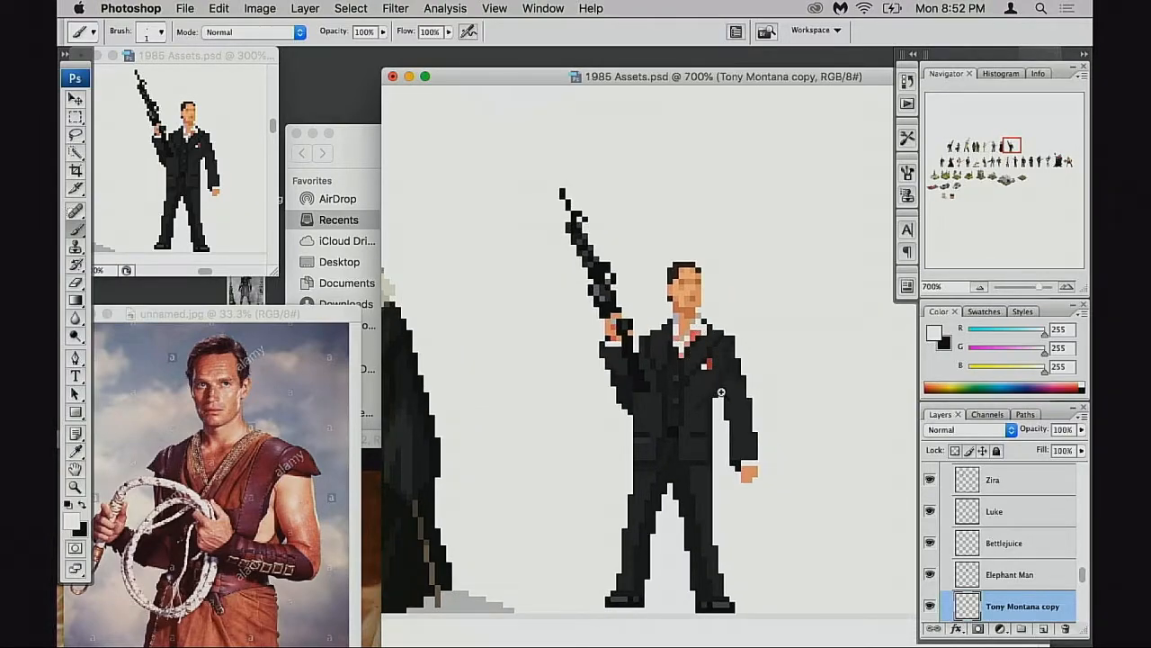
super+click(720, 390)
drag(718, 400, 715, 428)
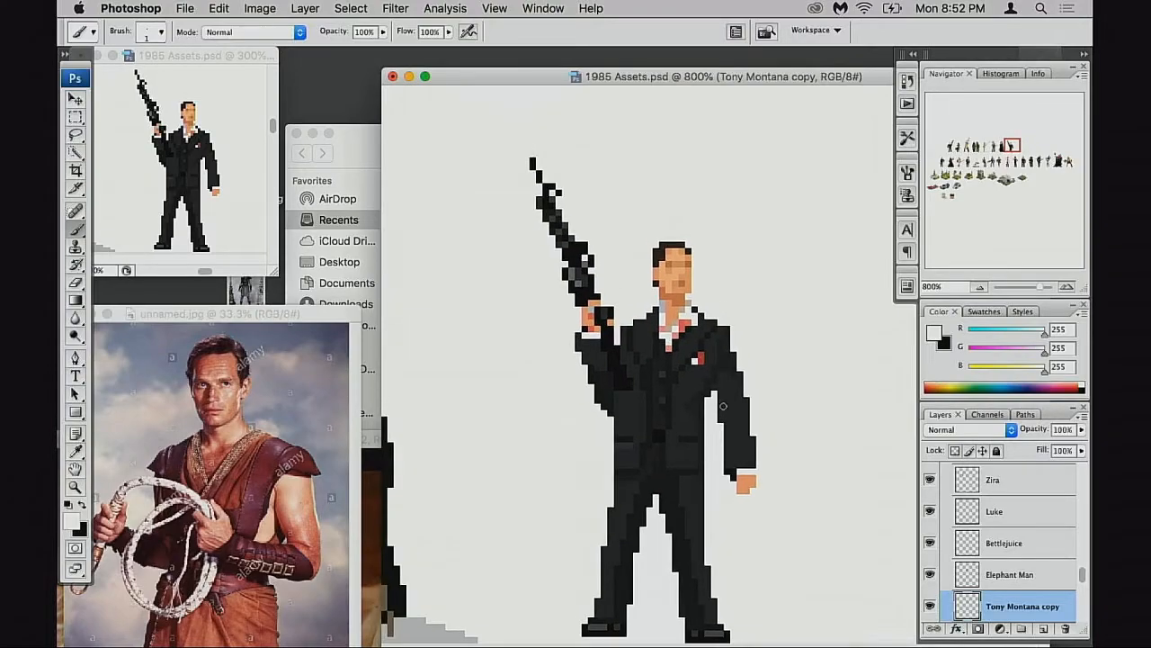
alt+click(676, 273)
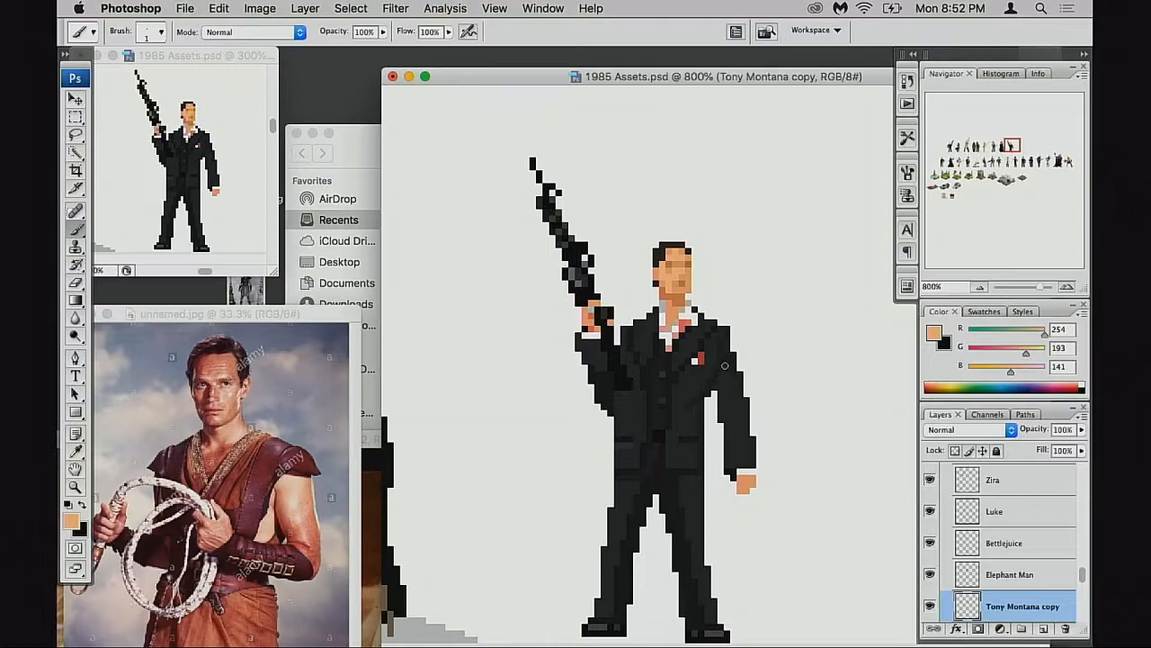
key(shift+b)
key(super+z)
mouse_move(720, 409)
mouse_down()
mouse_move(723, 383)
mouse_move(727, 369)
mouse_move(721, 399)
mouse_up()
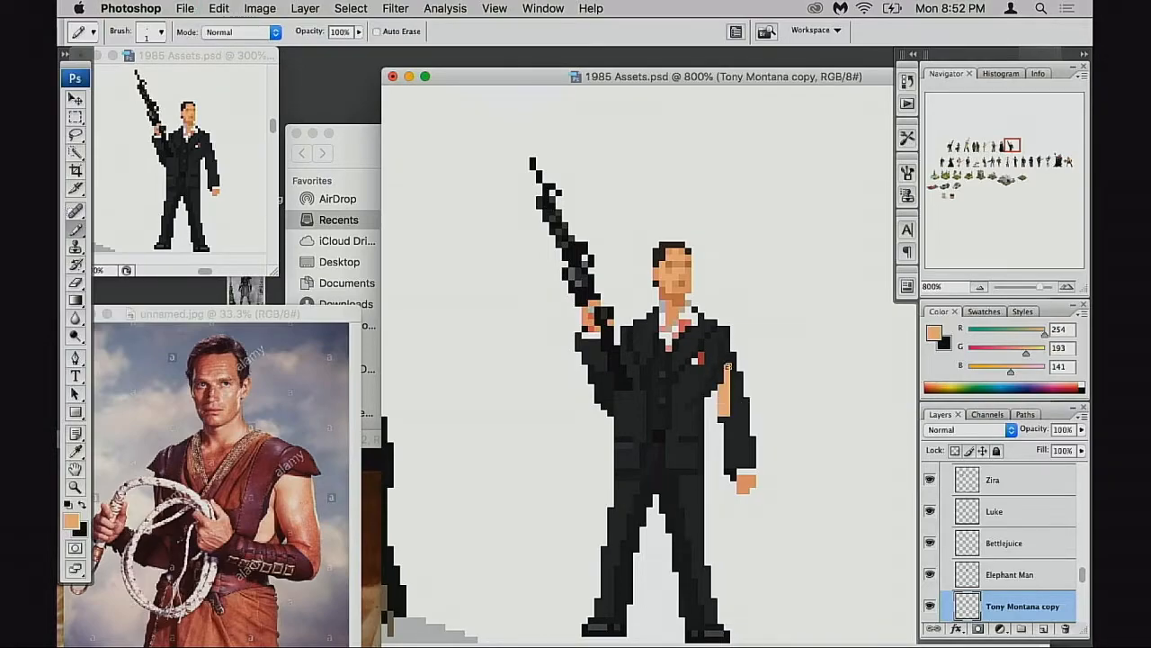
mouse_move(720, 376)
mouse_down()
mouse_move(725, 361)
mouse_move(719, 399)
mouse_up()
click(712, 423)
Erase most of the old forearm and hand, and extend the skin-toned arm downward with a 2-pixel Pencil
key(e)
mouse_move(746, 436)
mouse_down()
mouse_move(729, 459)
mouse_move(758, 447)
mouse_move(732, 466)
mouse_up()
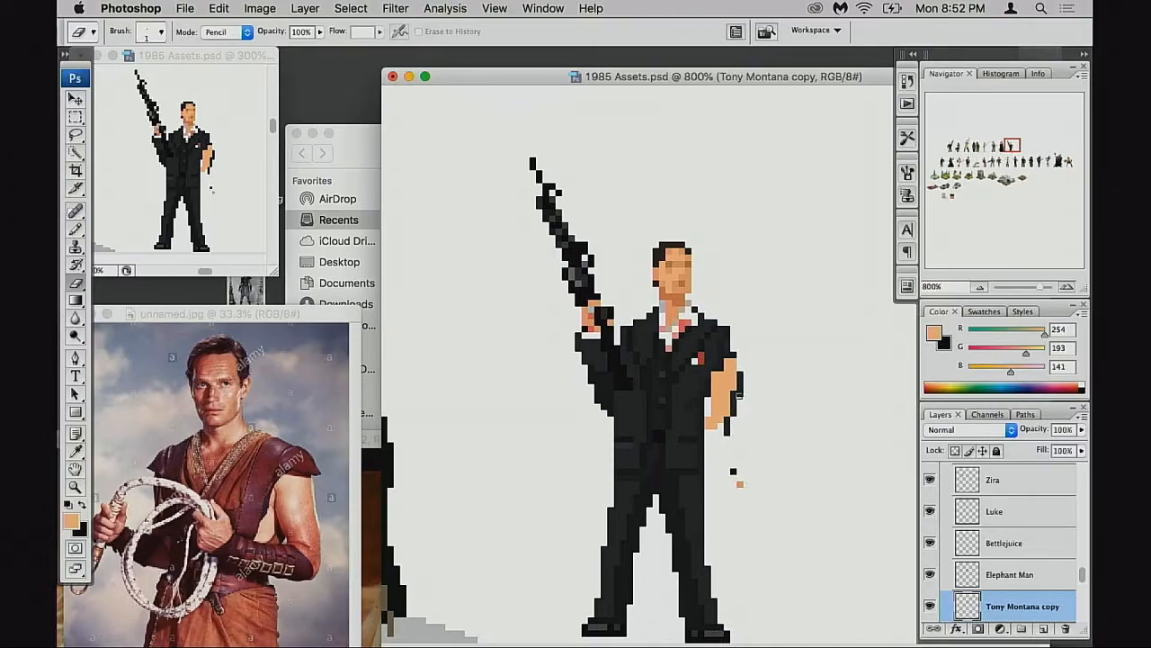
key(b)
click(724, 353)
drag(716, 430, 709, 453)
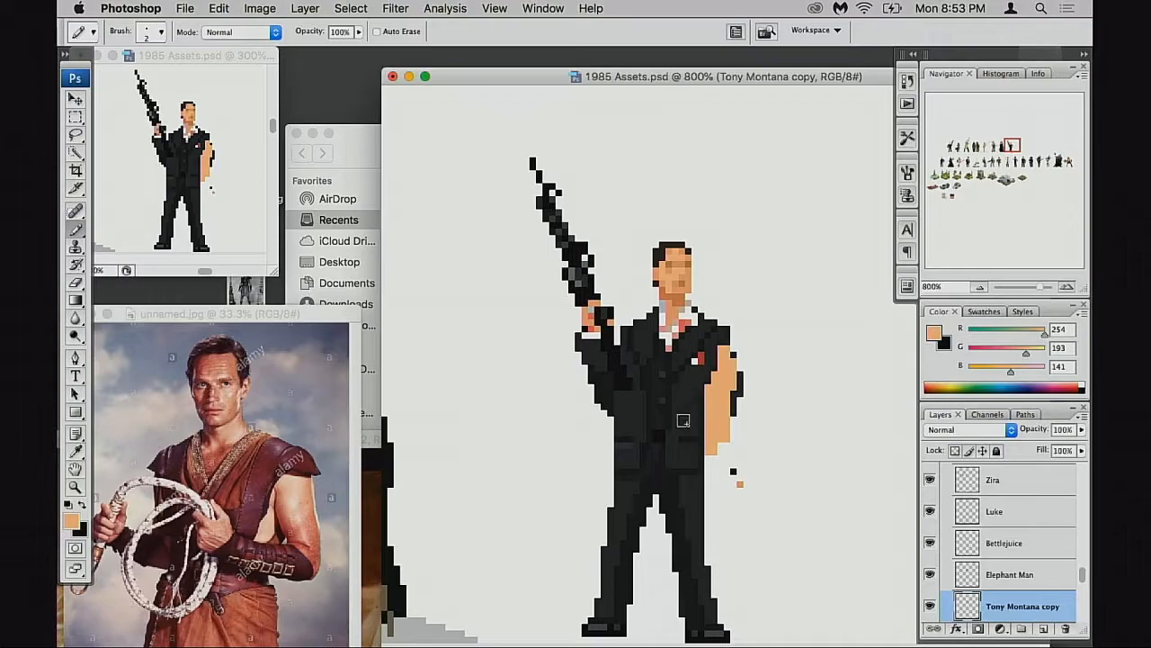
Sample the dark red from the portrait's leather tunic and paint a diagonal band from the bare-arm shoulder to the waist with a 1-pixel Pencil
alt+click(258, 498)
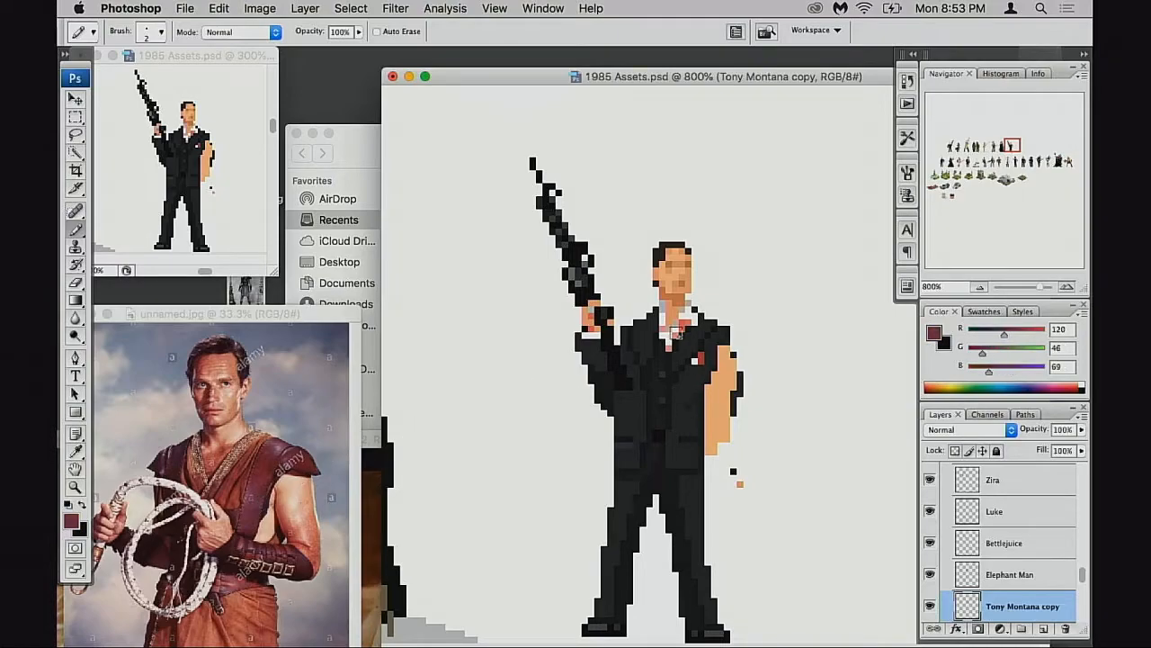
alt+click(272, 452)
alt+click(278, 456)
key([)
mouse_move(709, 346)
mouse_down()
mouse_move(684, 403)
mouse_move(710, 320)
mouse_up()
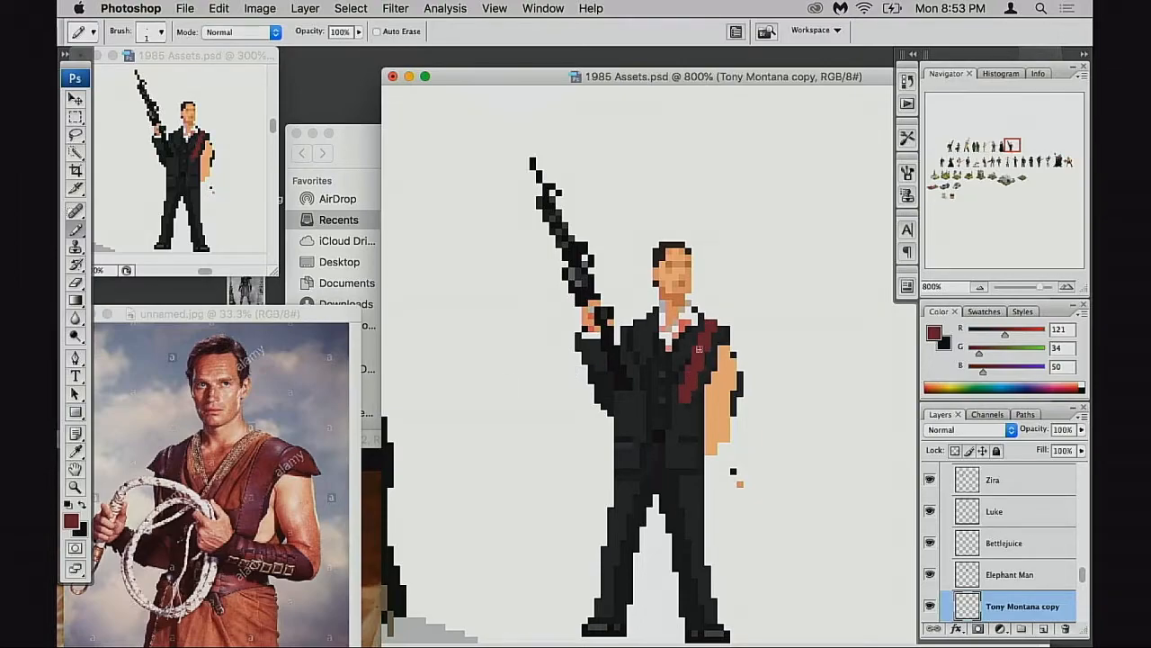
drag(680, 403, 681, 420)
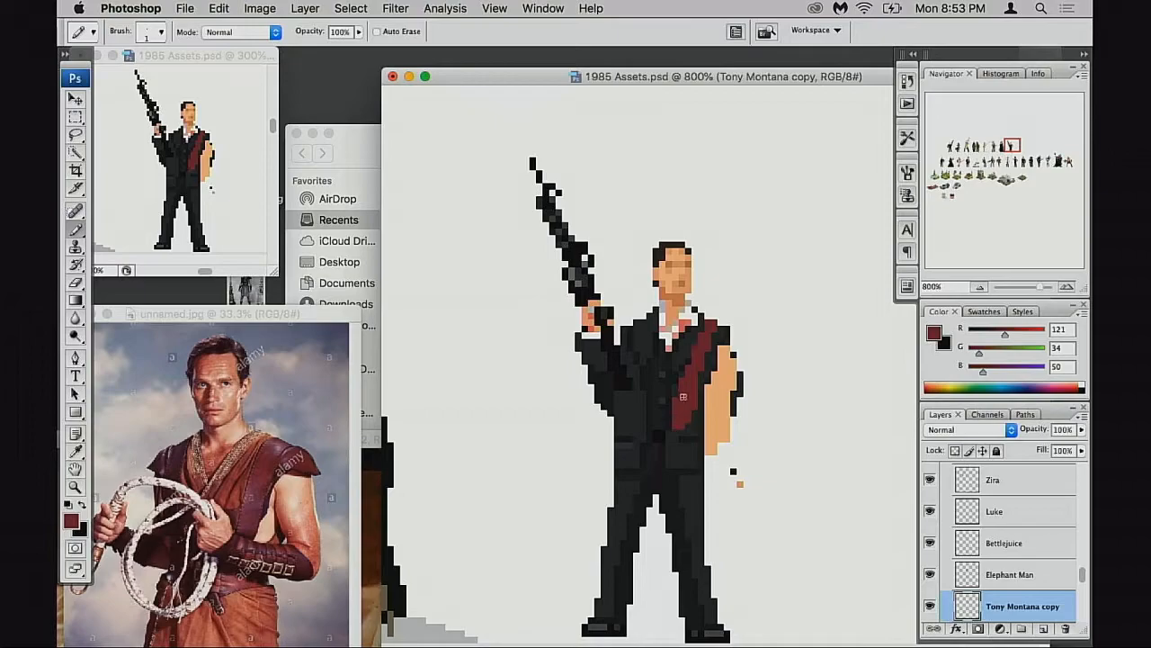
Paint the matching dark red band from the gun-side shoulder, joining both bands in a V at the waist
mouse_move(636, 343)
mouse_down()
mouse_move(651, 392)
mouse_move(637, 321)
mouse_move(648, 399)
mouse_up()
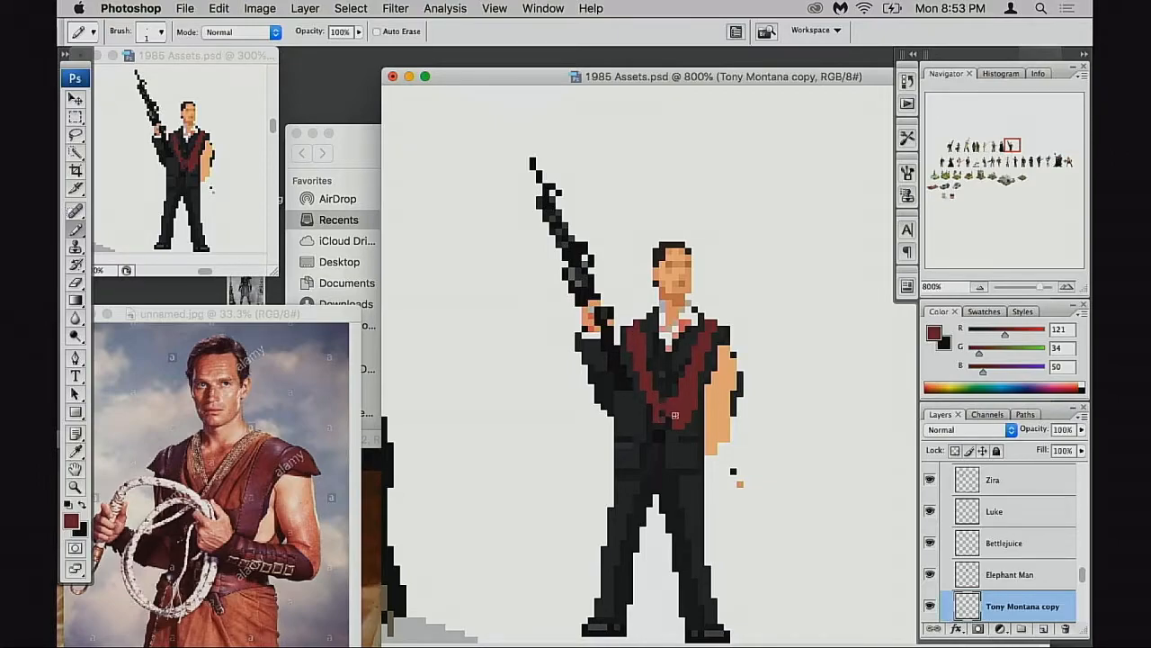
drag(677, 445, 667, 385)
drag(641, 344, 643, 367)
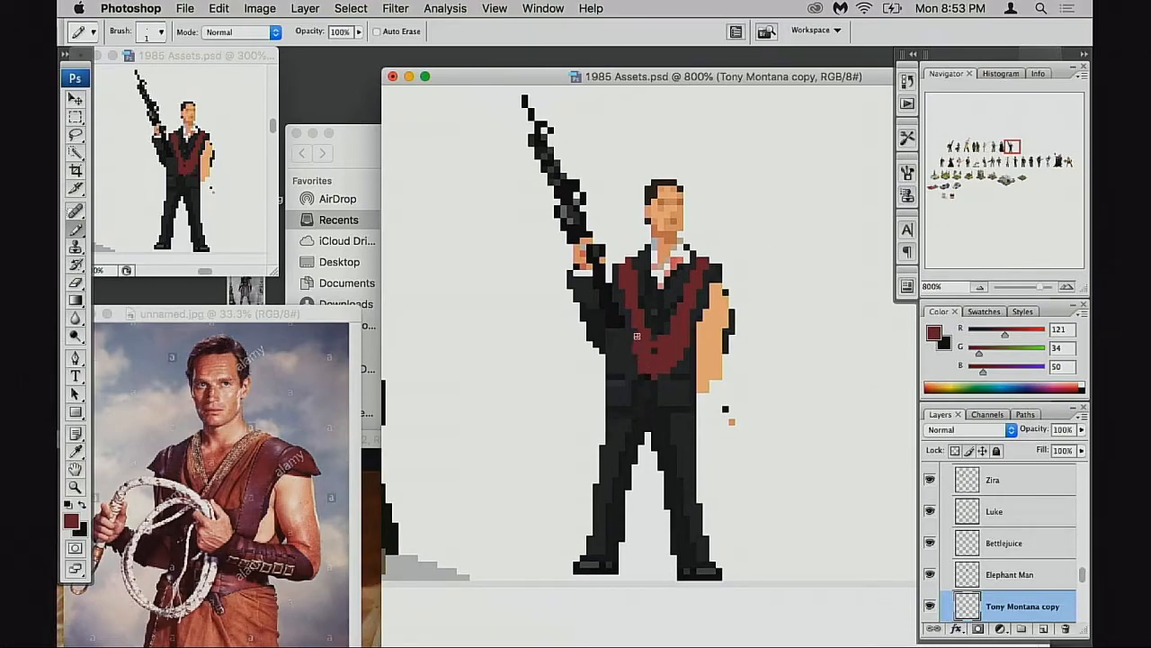
Sample the orange-red of the portrait's skirt and paint a patch of it below the V at the sprite's hips
drag(659, 432, 679, 389)
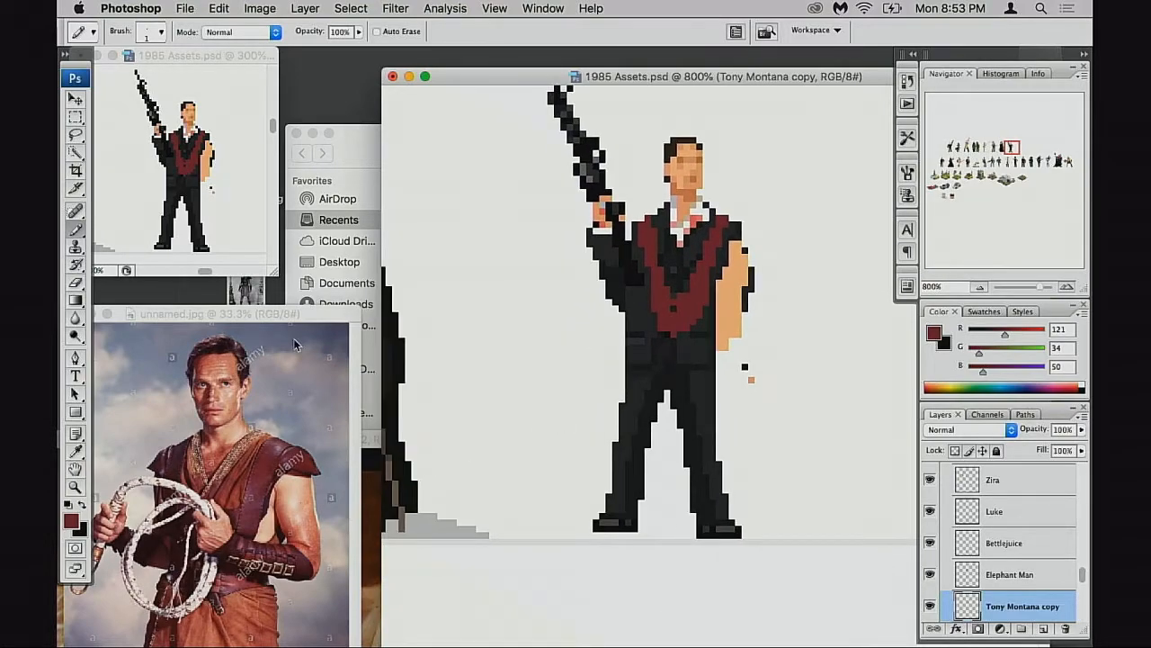
drag(290, 312, 286, 274)
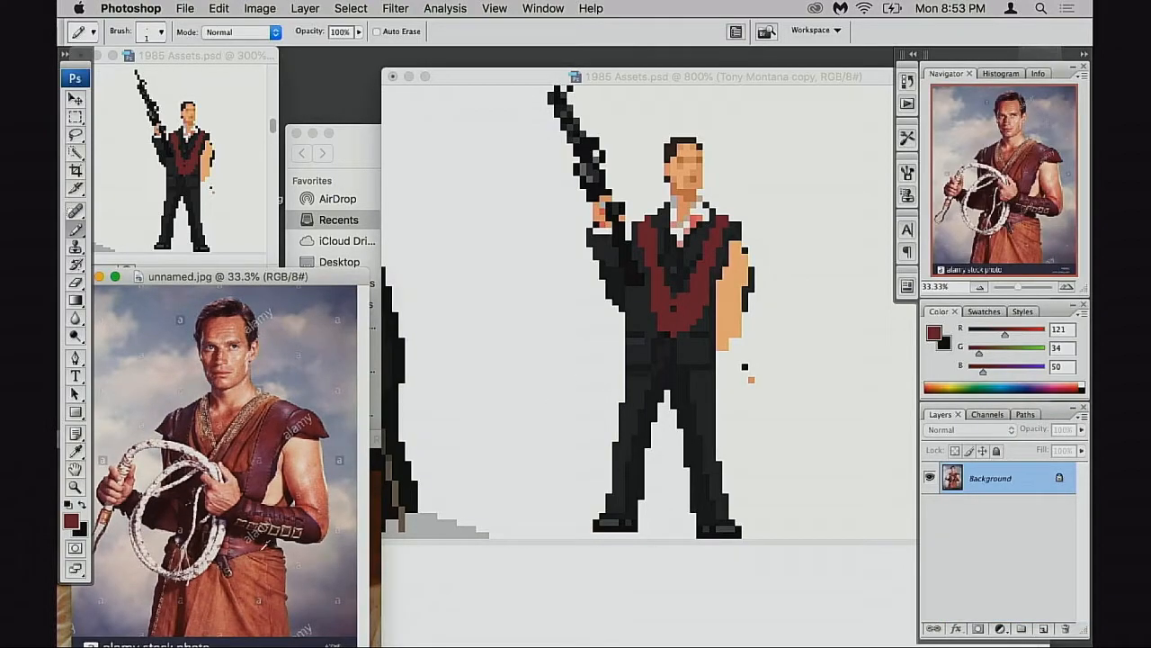
alt+click(266, 562)
click(662, 341)
mouse_move(666, 344)
mouse_down()
mouse_move(683, 339)
mouse_move(686, 368)
mouse_move(681, 346)
mouse_move(669, 369)
mouse_move(696, 361)
mouse_up()
key(super+z)
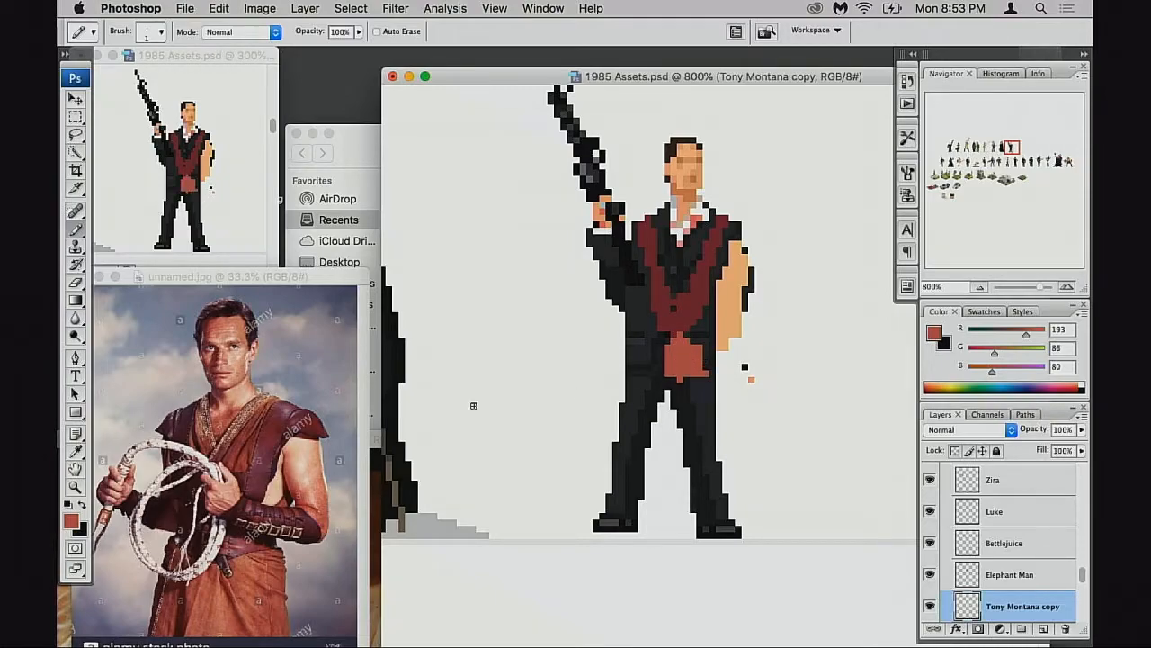
Shift the foreground color to the browner #c16d50 and recolor the hip patch with it
click(72, 521)
drag(901, 335, 907, 320)
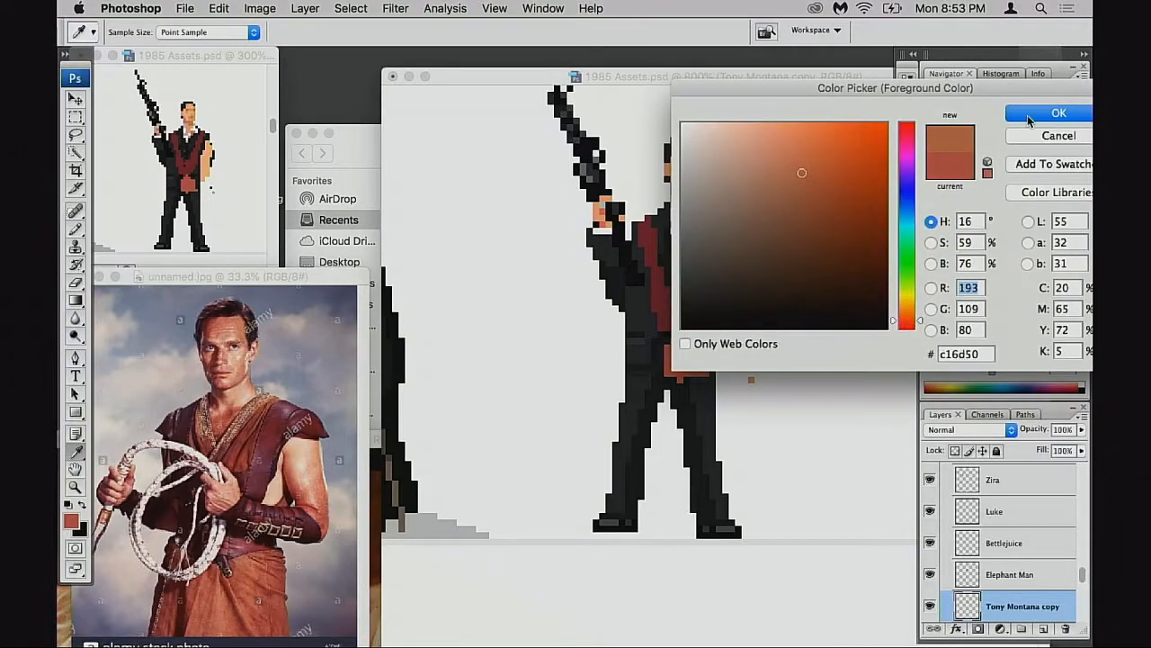
click(1030, 120)
key(b)
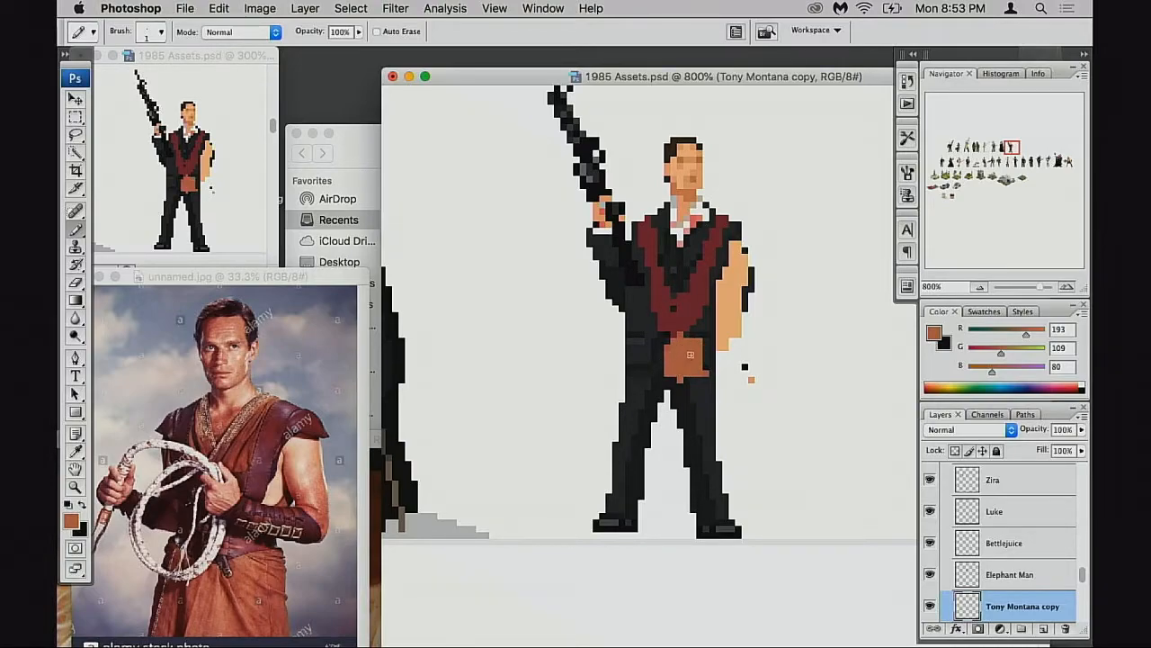
Recolor and thicken the V-shaped tunic bands in dark brown, RGB 123, 39, 19
key(shift+alt+c)
key(super+z)
alt+click(697, 312)
key(shift+alt+n)
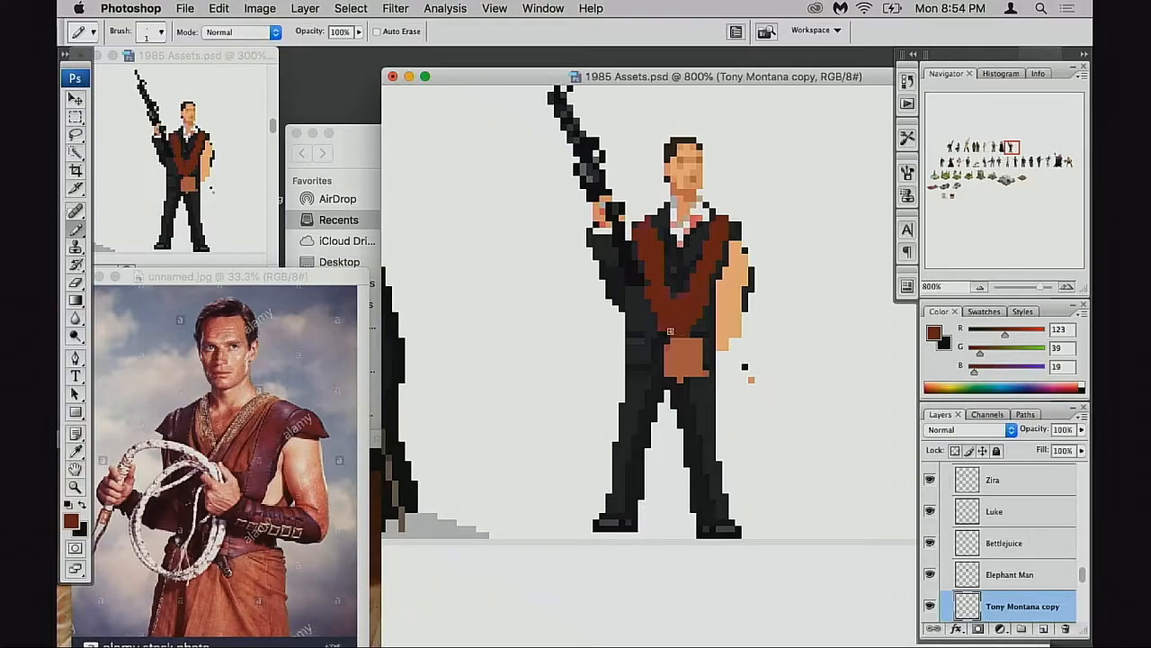
Fill the chest opening with the hip patch's brown, shade it with the tunic's dark brown at 40% opacity and spread the blended tone
alt+click(698, 353)
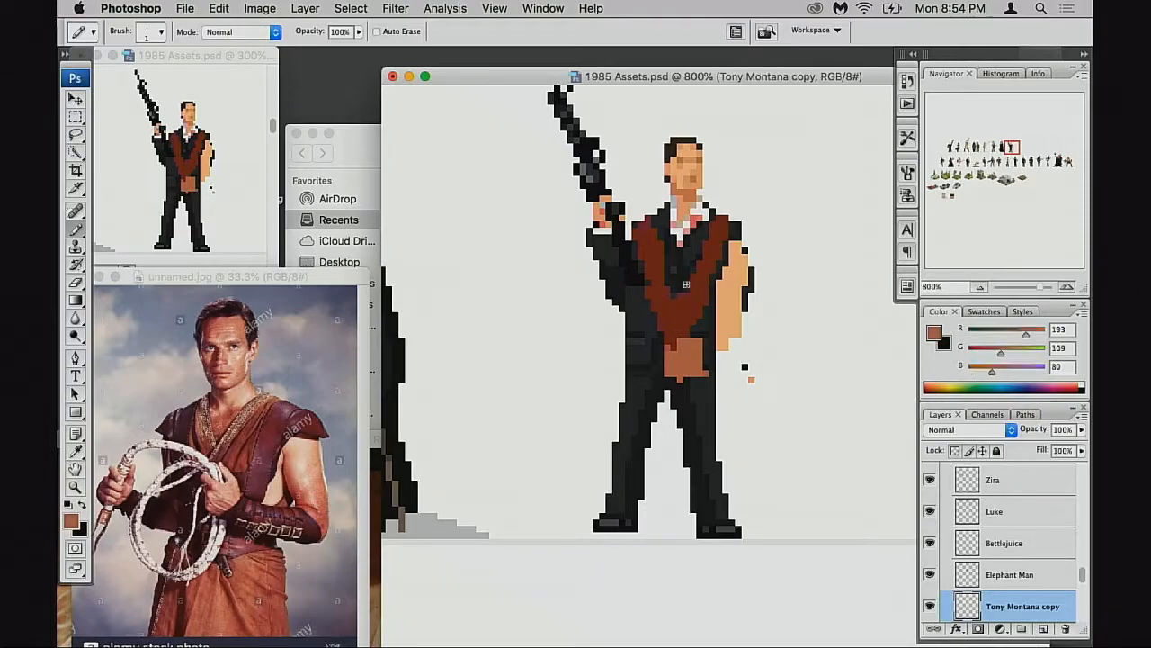
alt+click(694, 312)
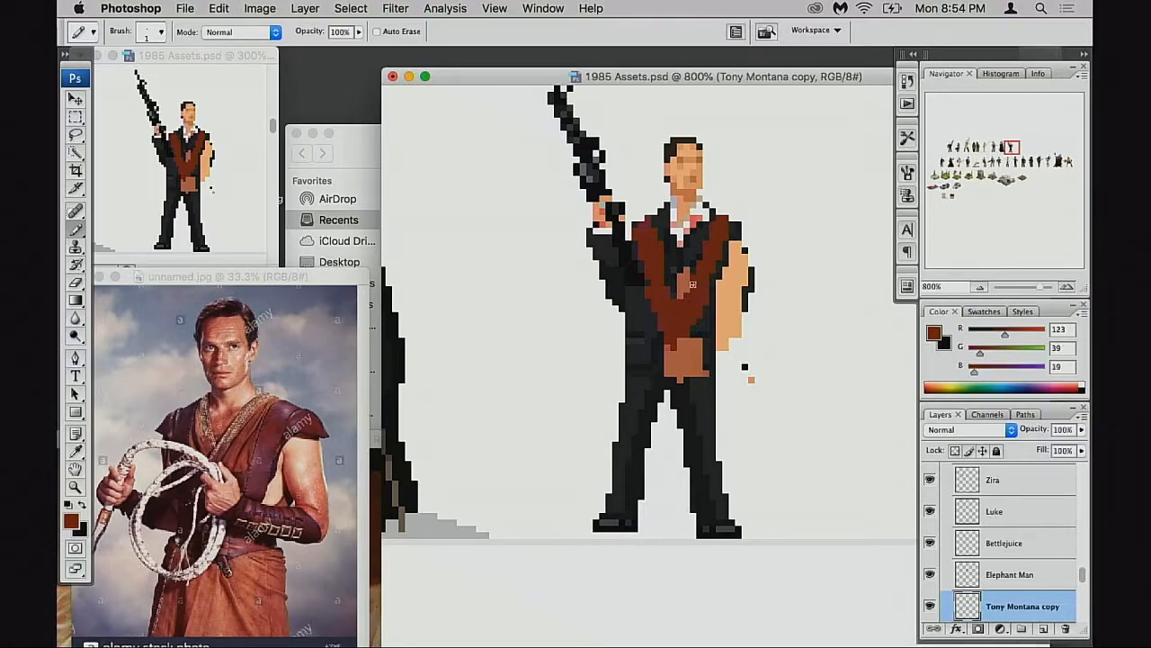
key(4)
key(0)
alt+click(687, 278)
drag(681, 273, 672, 273)
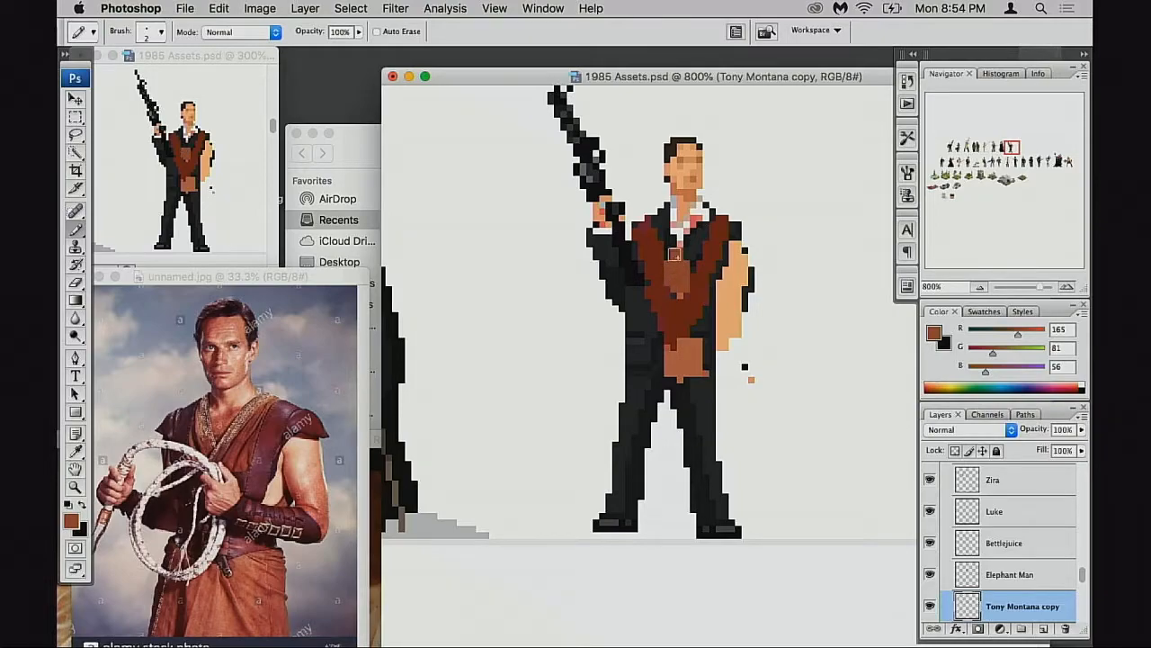
Resample the lighter skirt brown and paint a second patch of it on the gun-side hip
alt+click(684, 331)
alt+click(681, 360)
drag(651, 351, 641, 381)
Move the color portrait aside and place the full-body black-and-white reference unnamed-2.jpg at 100% beside the sprite
drag(314, 284, 533, 235)
click(299, 330)
drag(300, 335, 247, 560)
click(410, 227)
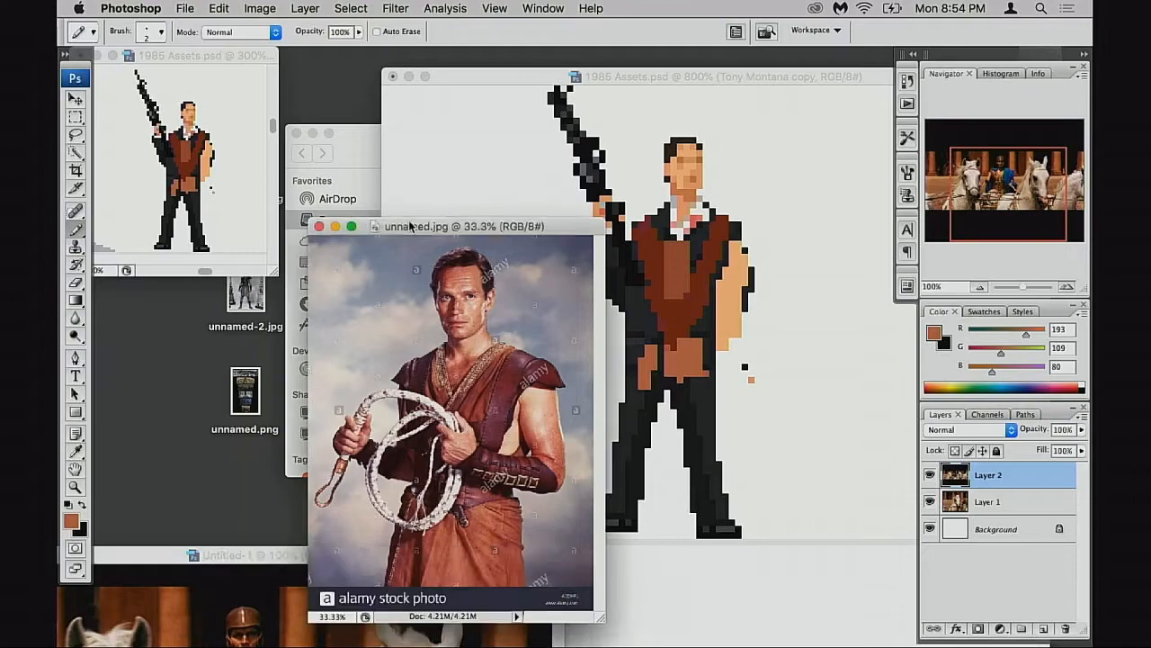
drag(410, 227, 216, 311)
click(543, 8)
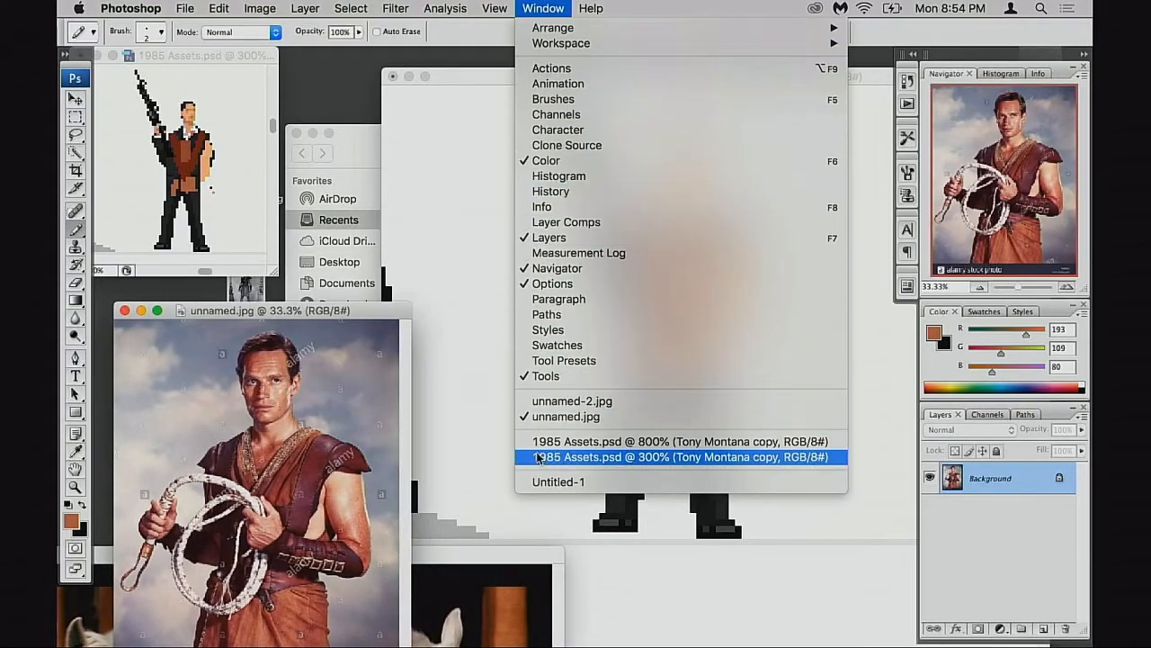
click(548, 401)
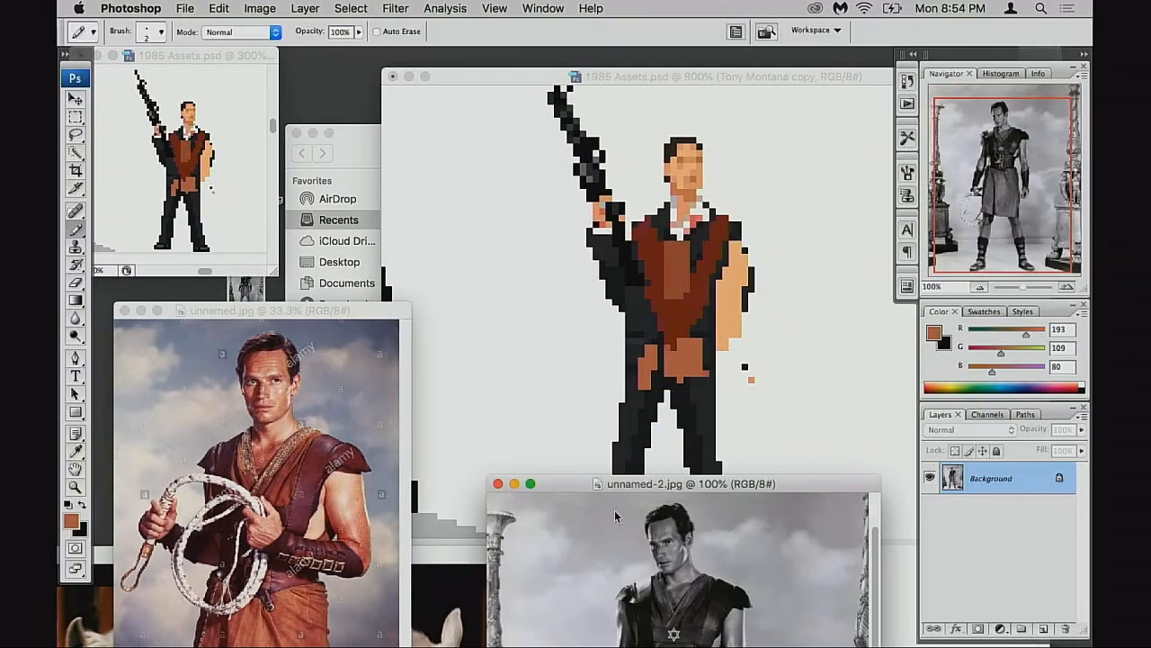
drag(621, 484, 238, 283)
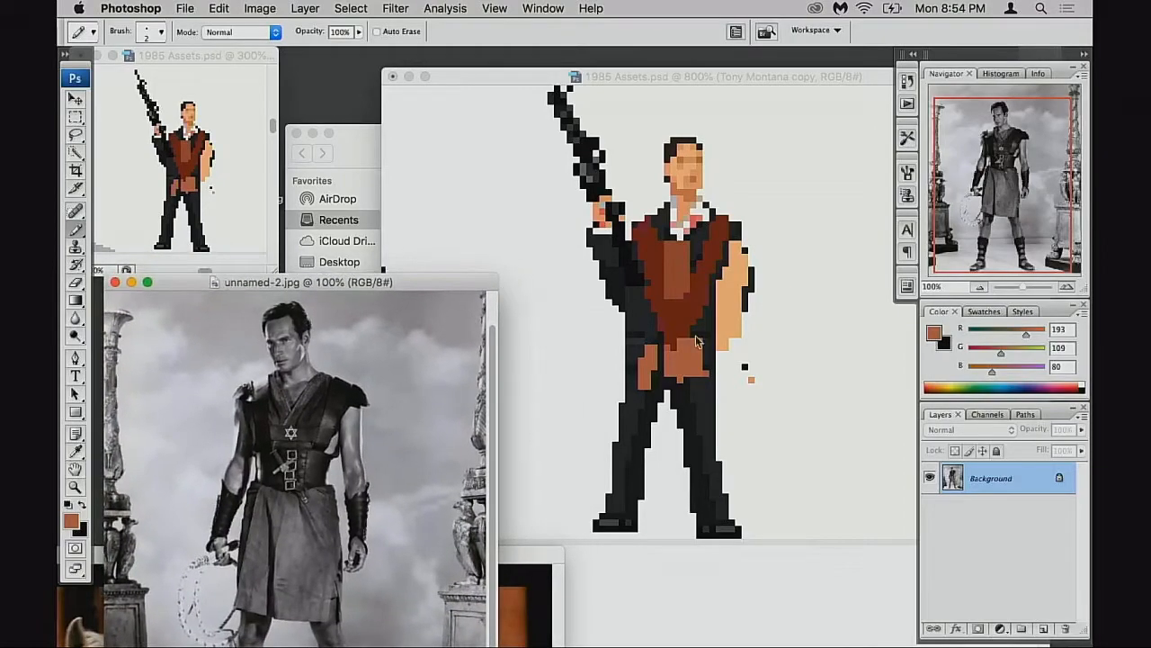
Fill the hips and upper thighs with the light brown to form a knee-length skirt
click(721, 355)
mouse_move(642, 351)
mouse_down()
mouse_move(646, 394)
mouse_move(655, 380)
mouse_move(635, 390)
mouse_move(638, 405)
mouse_move(684, 389)
mouse_move(697, 406)
mouse_move(663, 398)
mouse_move(672, 416)
mouse_move(644, 350)
mouse_move(675, 350)
mouse_up()
mouse_move(691, 427)
mouse_down()
mouse_move(662, 409)
mouse_move(643, 442)
mouse_up()
Sample the arm's skin tone and paint bare legs over the trousers below the skirt
alt+click(740, 315)
drag(625, 511, 618, 513)
mouse_move(680, 437)
mouse_down()
mouse_move(682, 513)
mouse_move(713, 464)
mouse_up()
drag(699, 411, 706, 449)
Erase the trouser edges around both legs and paint the inner leg pixels in the skin tone
key(e)
mouse_move(625, 345)
mouse_down()
mouse_move(614, 451)
mouse_move(619, 435)
mouse_up()
mouse_move(737, 468)
mouse_down()
mouse_move(732, 446)
mouse_move(729, 475)
mouse_up()
mouse_move(693, 369)
mouse_down()
mouse_move(692, 468)
mouse_move(673, 419)
mouse_up()
key(b)
mouse_move(696, 370)
mouse_down()
mouse_move(697, 417)
mouse_move(717, 465)
mouse_up()
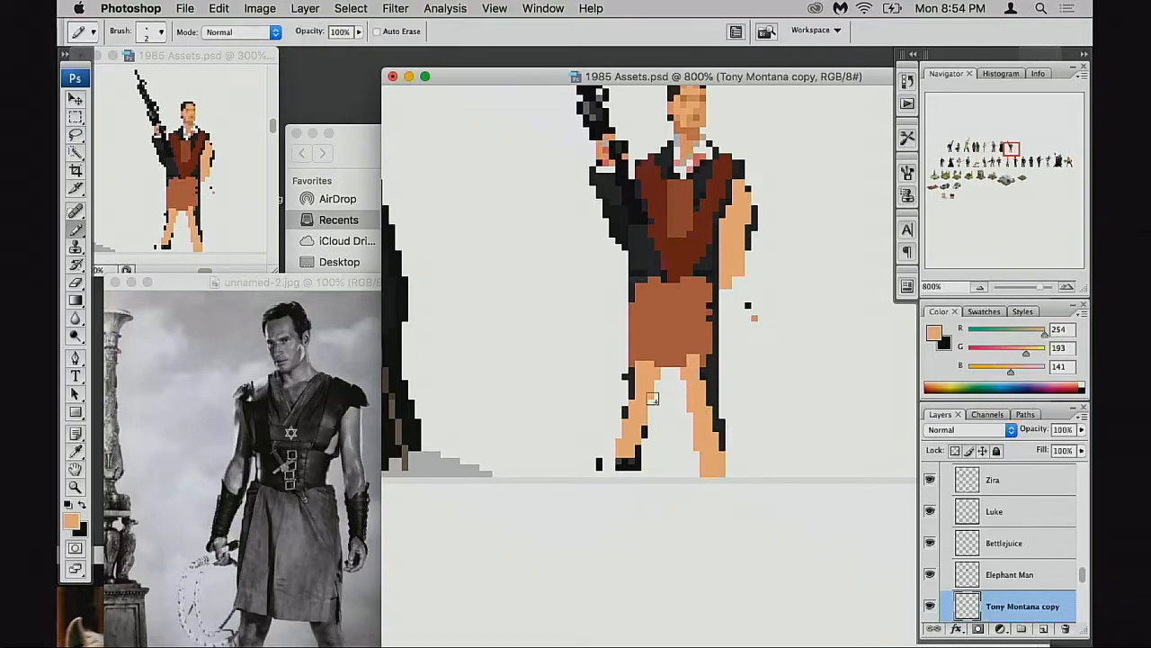
Sample the skirt's light brown and extend the skirt upward over the black pixels at the waist
alt+click(693, 310)
key(])
drag(655, 285, 644, 281)
key(bracketleft)
key(bracketleft)
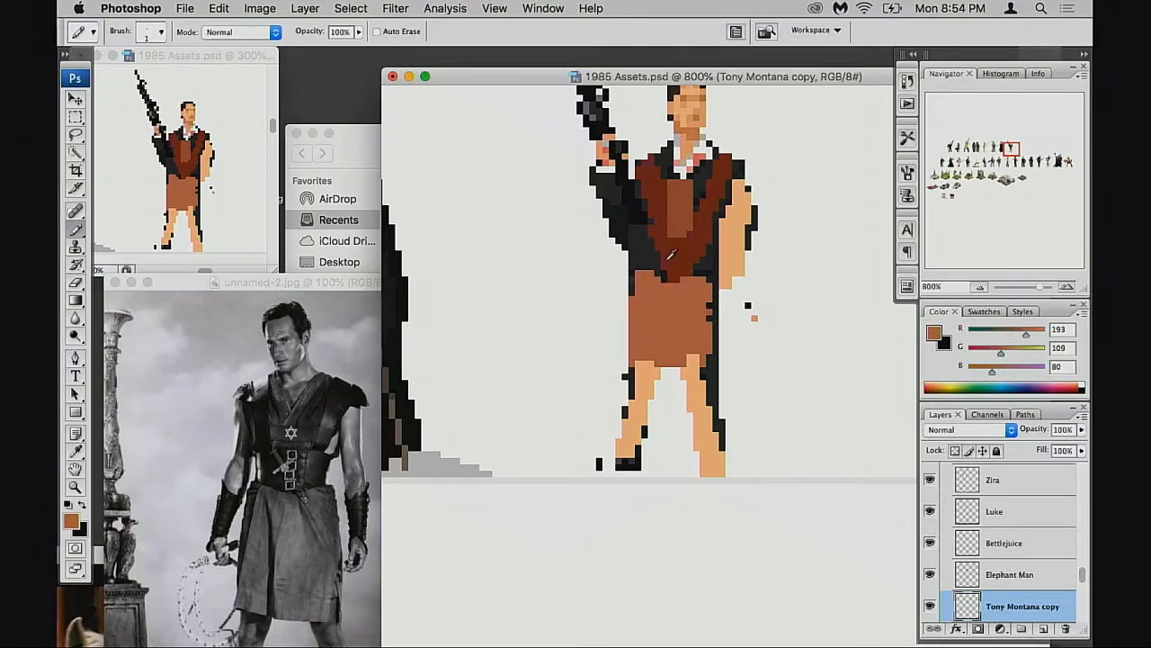
Sample the tunic's dark brown and fill the waist area between the tunic and the skirt with it
alt+click(670, 255)
mouse_move(635, 268)
mouse_down()
mouse_move(678, 285)
mouse_move(670, 265)
mouse_move(684, 257)
mouse_move(633, 266)
mouse_move(714, 277)
mouse_move(657, 279)
mouse_move(709, 272)
mouse_move(708, 261)
mouse_move(713, 274)
mouse_move(630, 286)
mouse_move(717, 285)
mouse_move(675, 282)
mouse_move(678, 315)
mouse_move(639, 329)
mouse_up()
key(super+z)
alt+click(644, 314)
click(656, 293)
alt+click(669, 286)
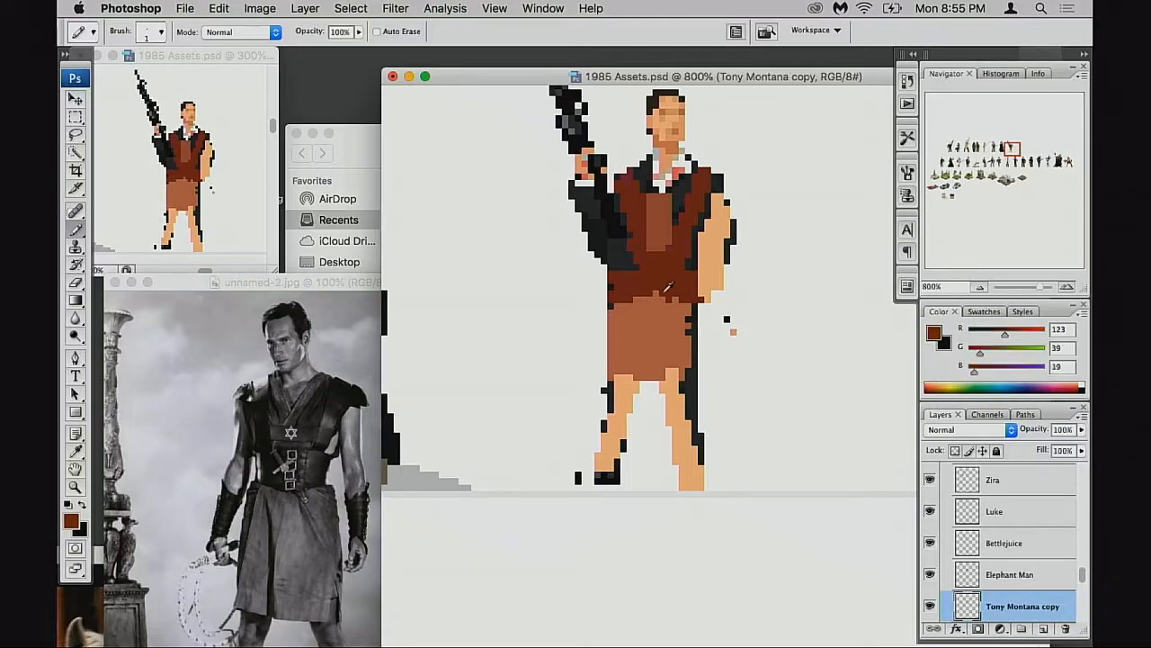
Clean up the seam between tunic and skirt, alternating between the sampled light and dark browns
alt+click(670, 309)
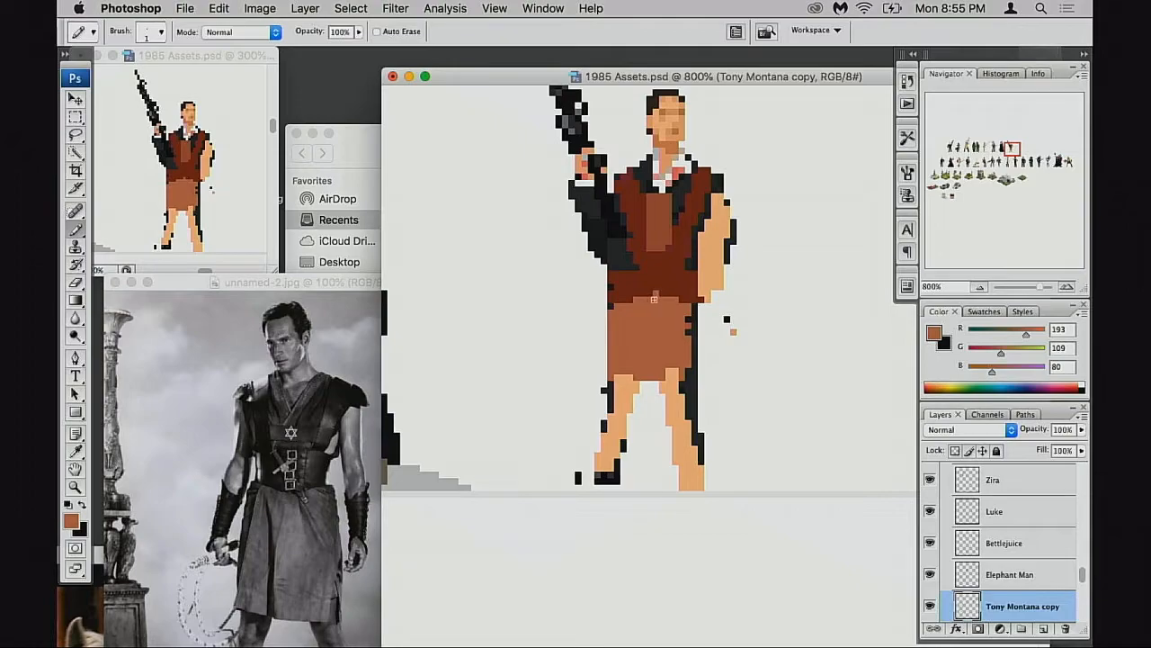
alt+click(635, 292)
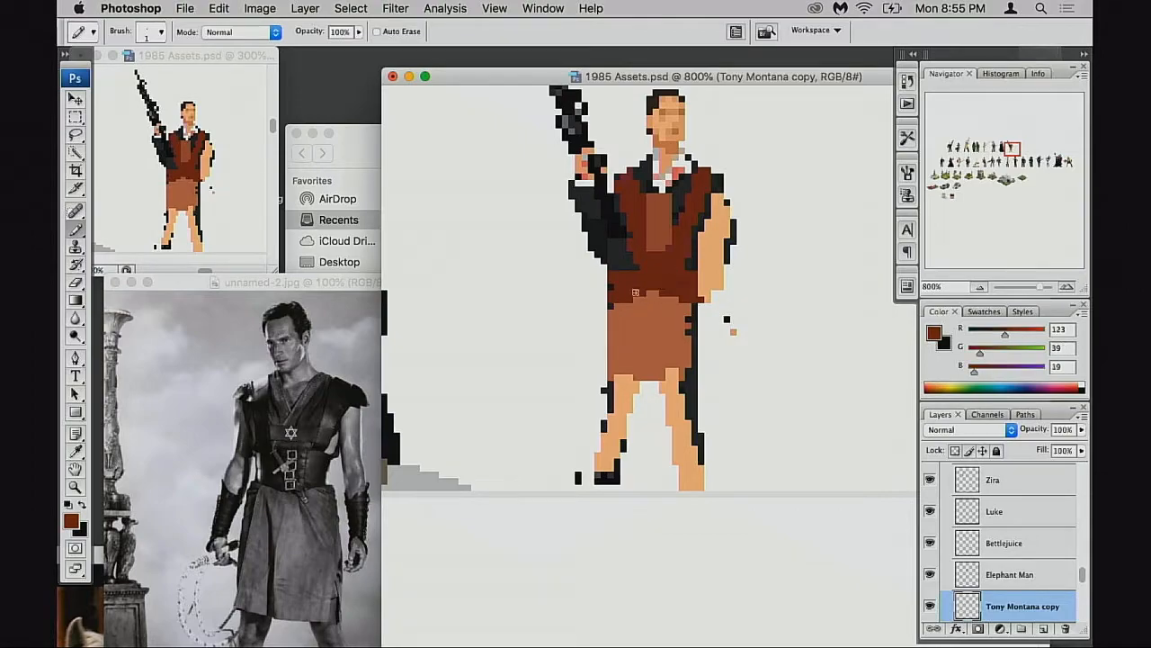
alt+click(633, 311)
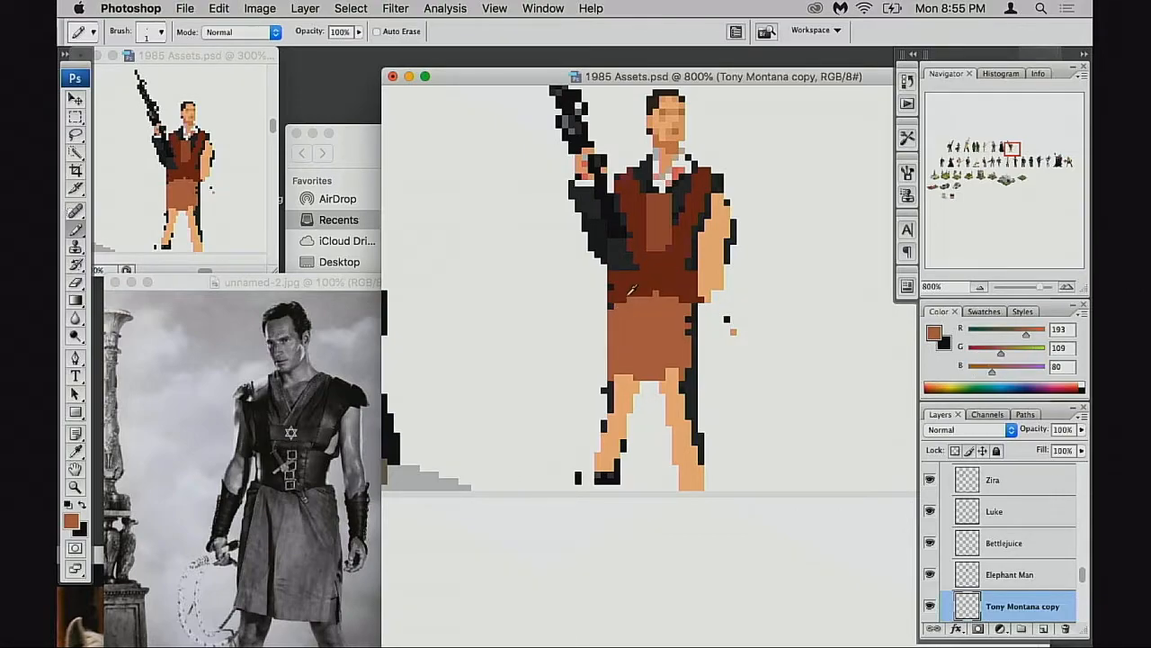
alt+click(632, 290)
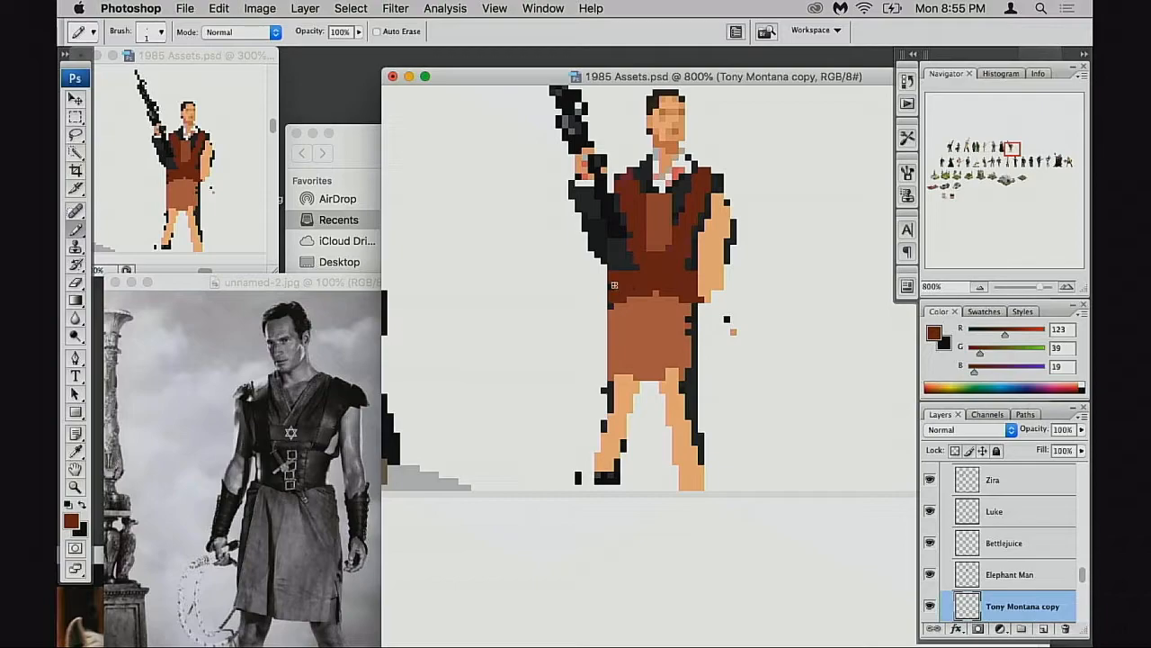
click(698, 293)
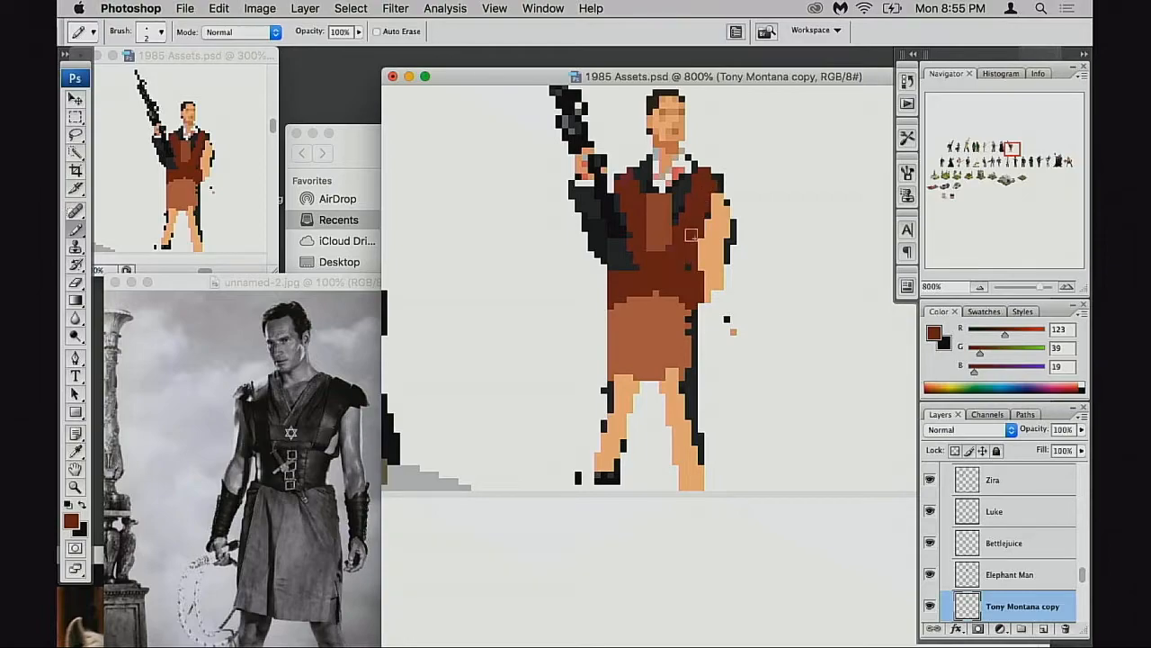
Extend the dark brown tunic over the black jacket at the shoulder and sides, and narrow the lighter chest strip
mouse_move(717, 180)
mouse_down()
mouse_move(724, 194)
mouse_move(730, 185)
mouse_move(712, 179)
mouse_up()
click(722, 179)
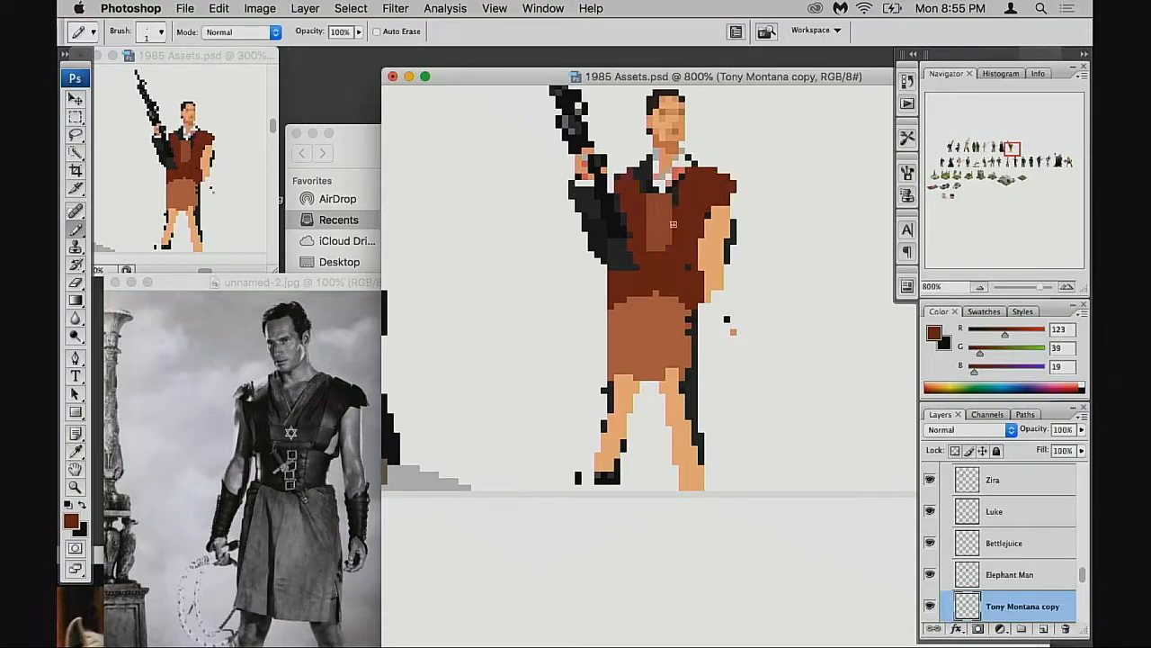
drag(680, 231, 651, 247)
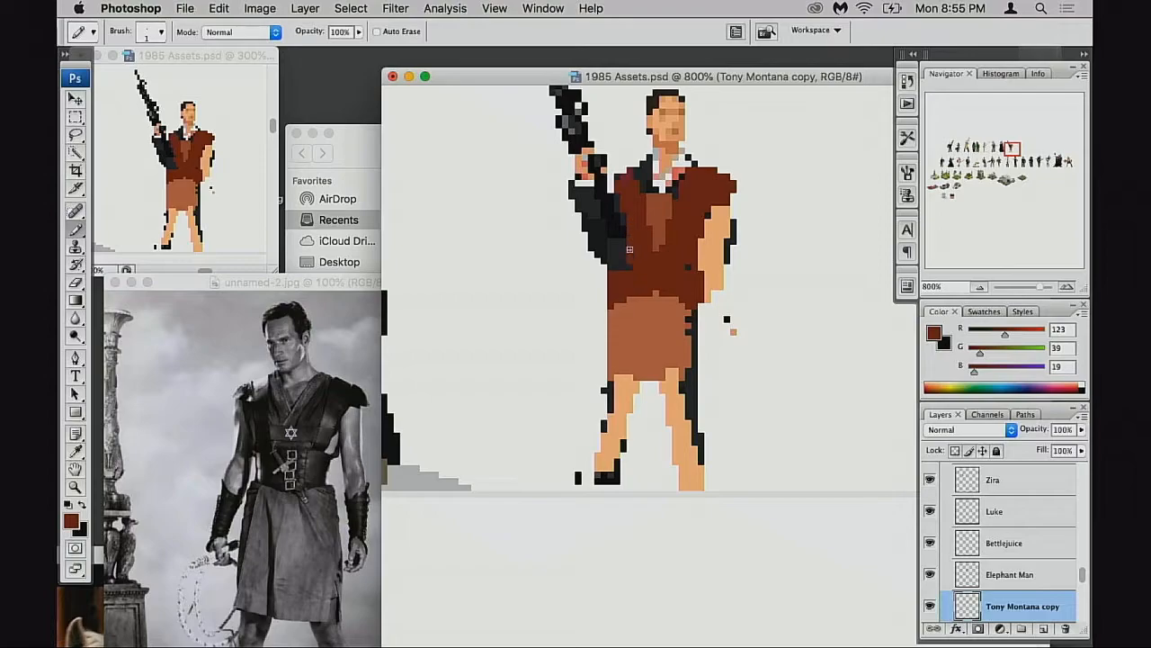
drag(624, 224, 625, 270)
Erase the rifle together with the raised hand and forearm holding it
scroll(622, 254, up, 3)
key(e)
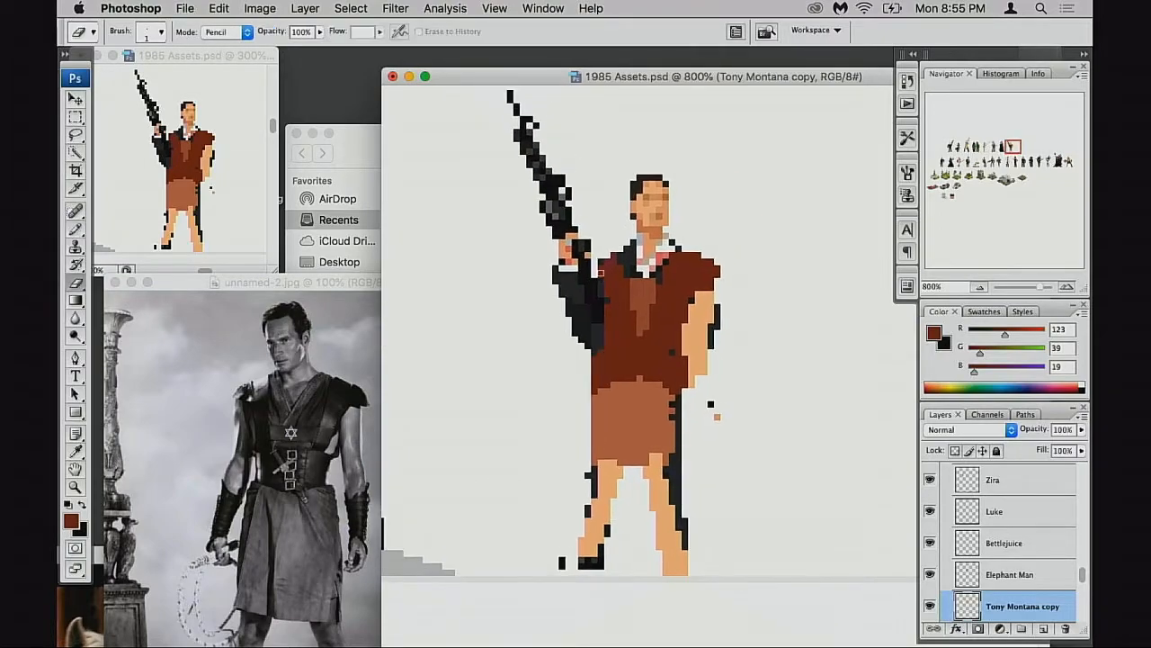
mouse_move(530, 115)
mouse_down()
mouse_move(502, 145)
mouse_move(516, 175)
mouse_move(535, 169)
mouse_move(537, 109)
mouse_move(553, 152)
mouse_move(547, 246)
mouse_move(563, 277)
mouse_move(587, 245)
mouse_move(564, 314)
mouse_up()
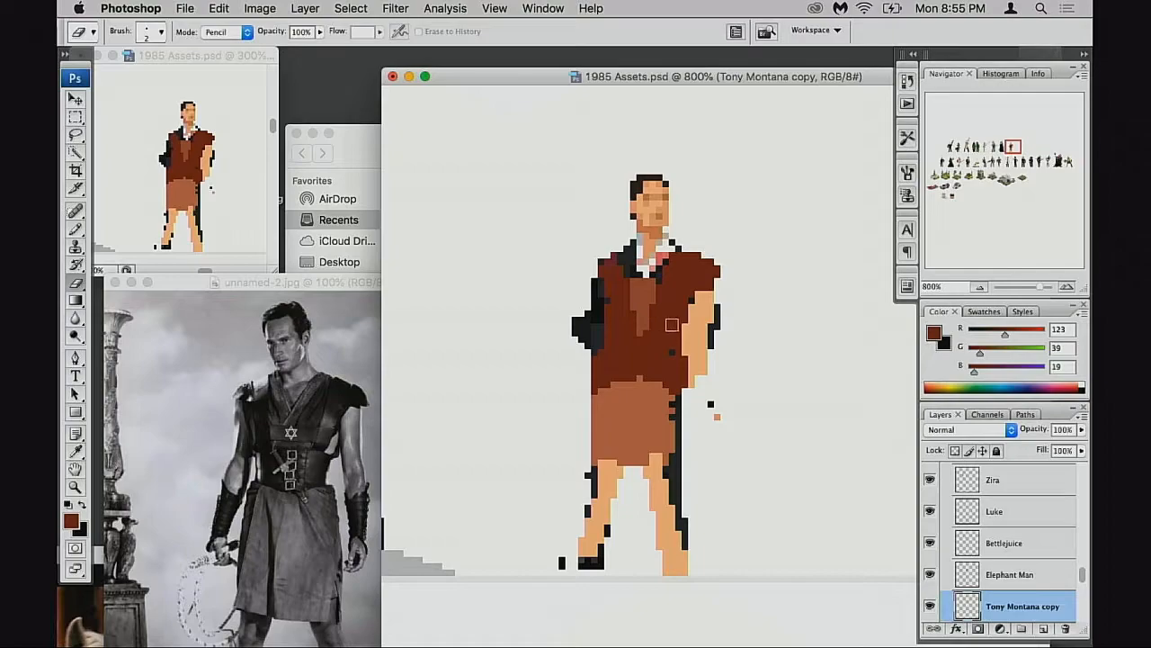
Paint the skin tone over the lowered bare arm's black outline and erase the stray pixels beside the hip
key(b)
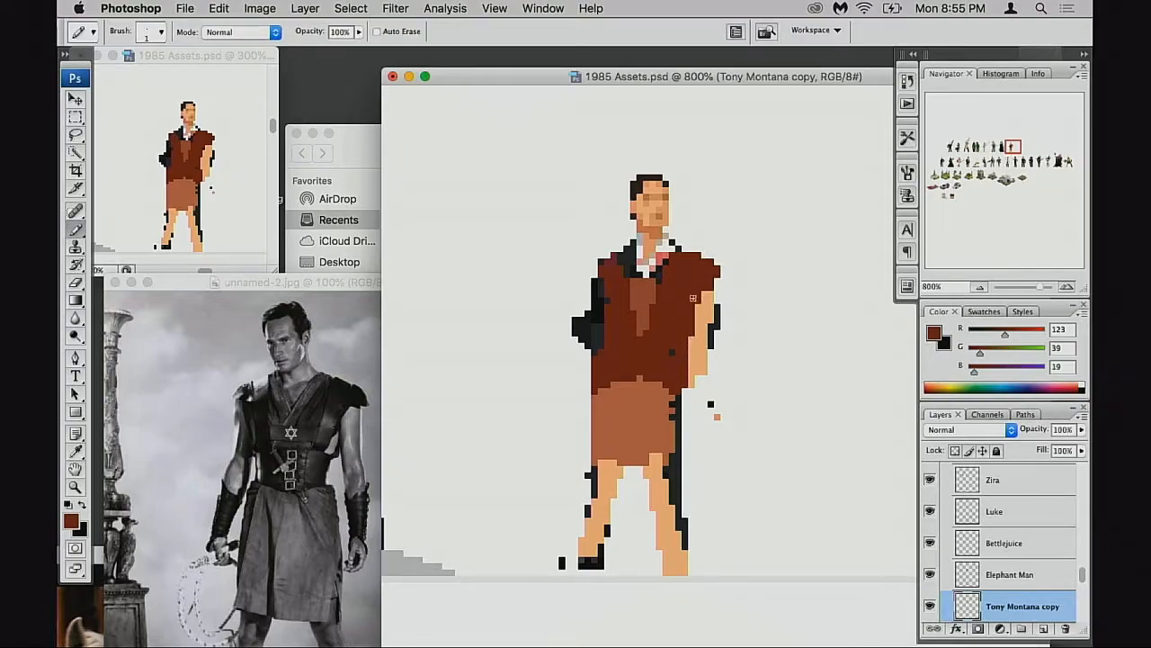
alt+click(708, 308)
drag(708, 309, 710, 349)
key(e)
mouse_move(718, 405)
mouse_down()
mouse_move(725, 421)
mouse_move(687, 368)
mouse_move(691, 340)
mouse_up()
Erase the straight bare arm and repaint it in the skin tone, bent at the elbow with the forearm across the waist
drag(647, 391, 700, 361)
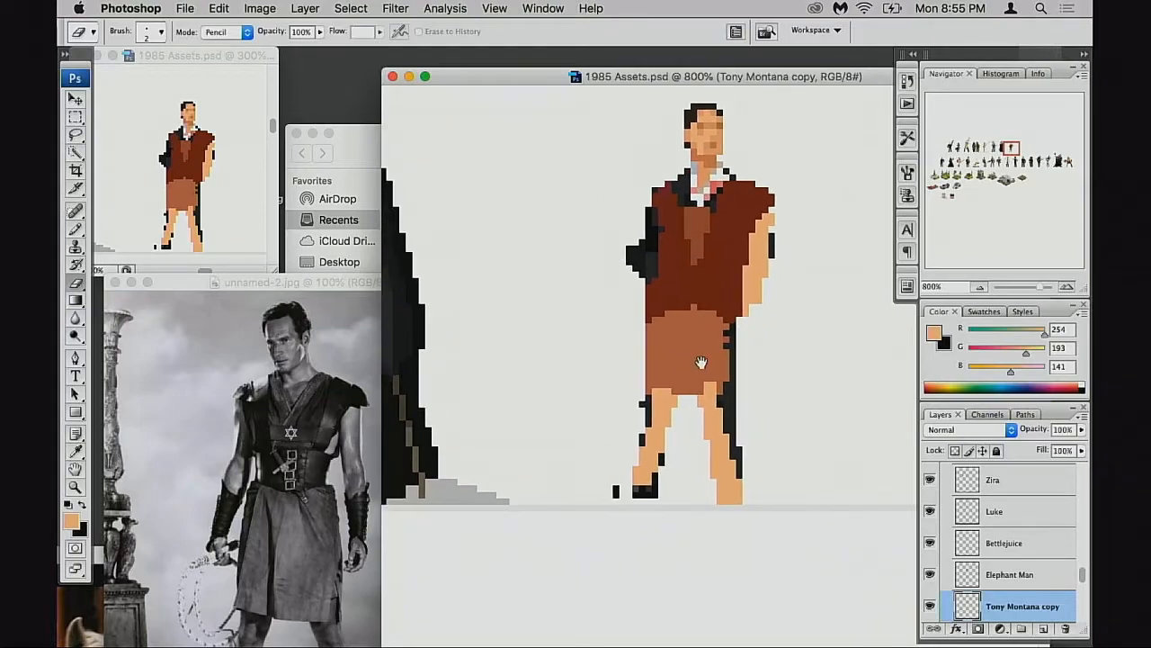
mouse_move(752, 308)
mouse_down()
mouse_move(745, 288)
mouse_move(761, 236)
mouse_move(758, 293)
mouse_up()
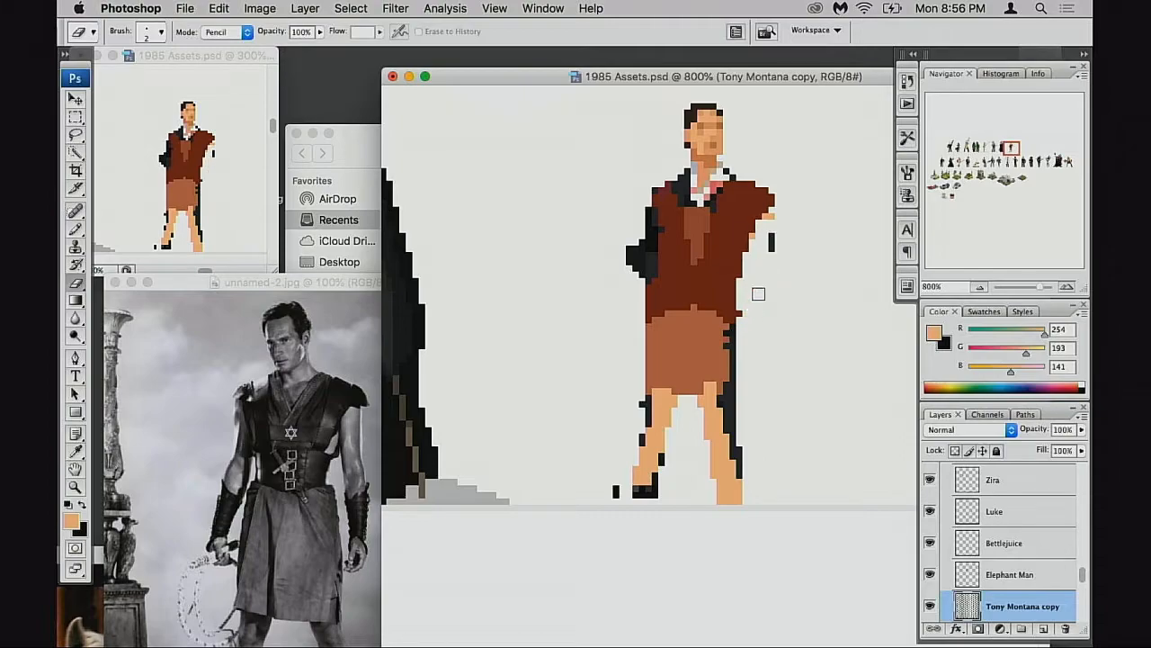
key(b)
mouse_move(763, 216)
mouse_down()
mouse_move(768, 268)
mouse_move(750, 252)
mouse_move(741, 273)
mouse_up()
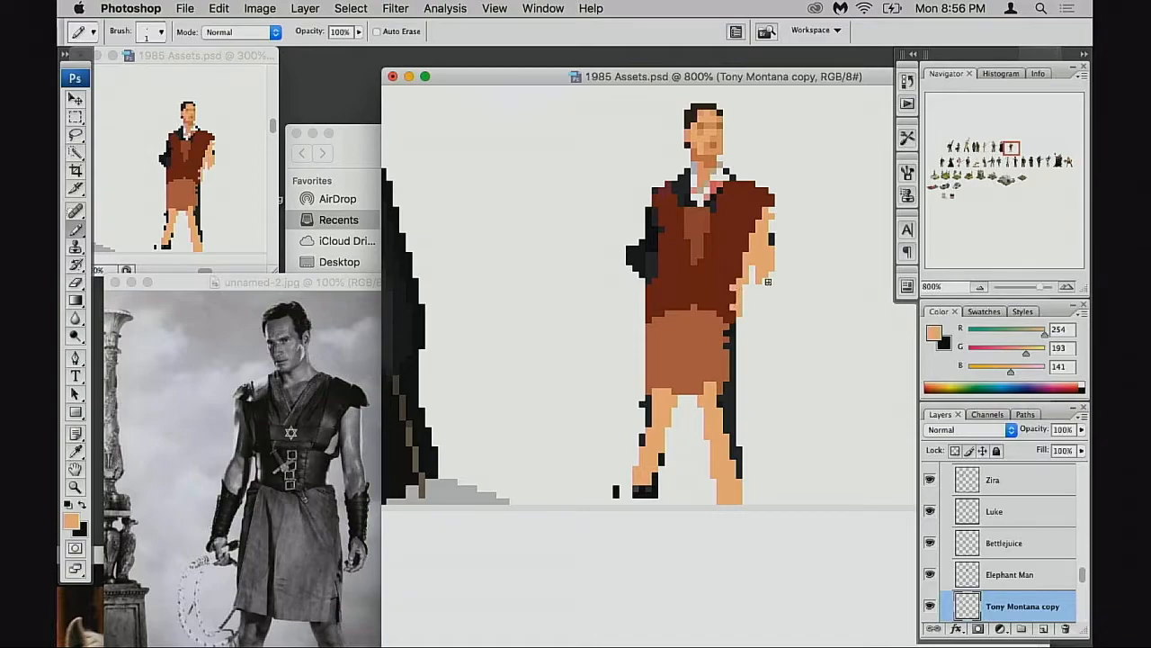
drag(771, 223, 758, 279)
drag(754, 282, 731, 281)
Move the black-and-white reference away, bring the color portrait unnamed.jpg forward, and sample the tunic's dark brown on the sprite
drag(262, 286, 247, 531)
click(352, 381)
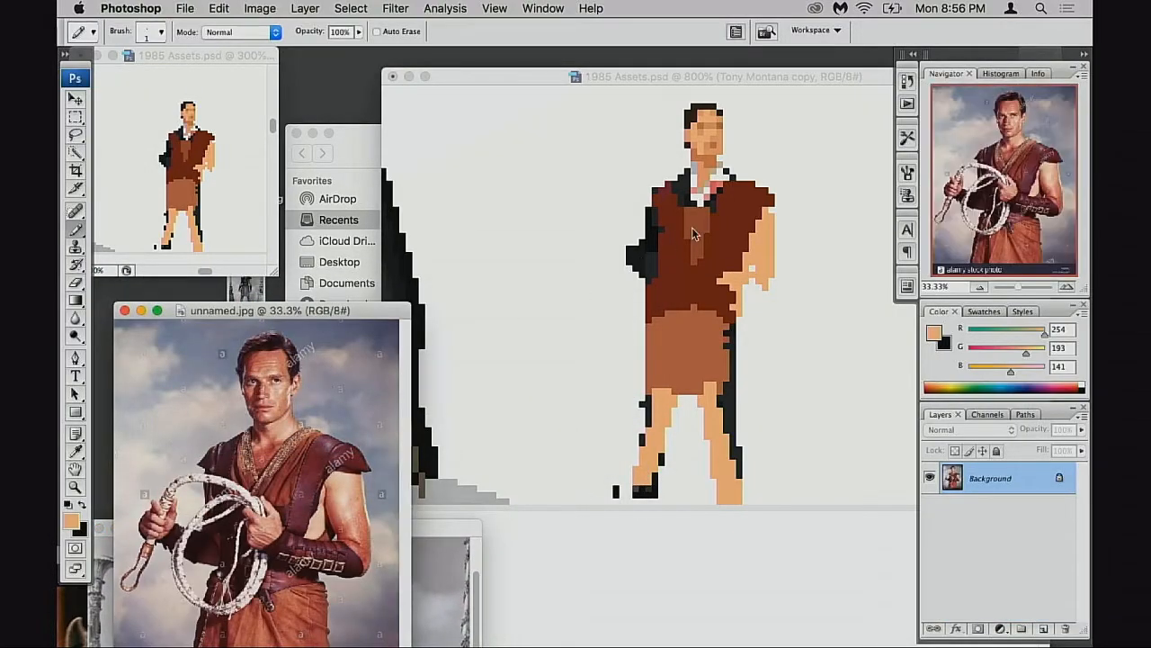
alt+click(729, 241)
click(727, 284)
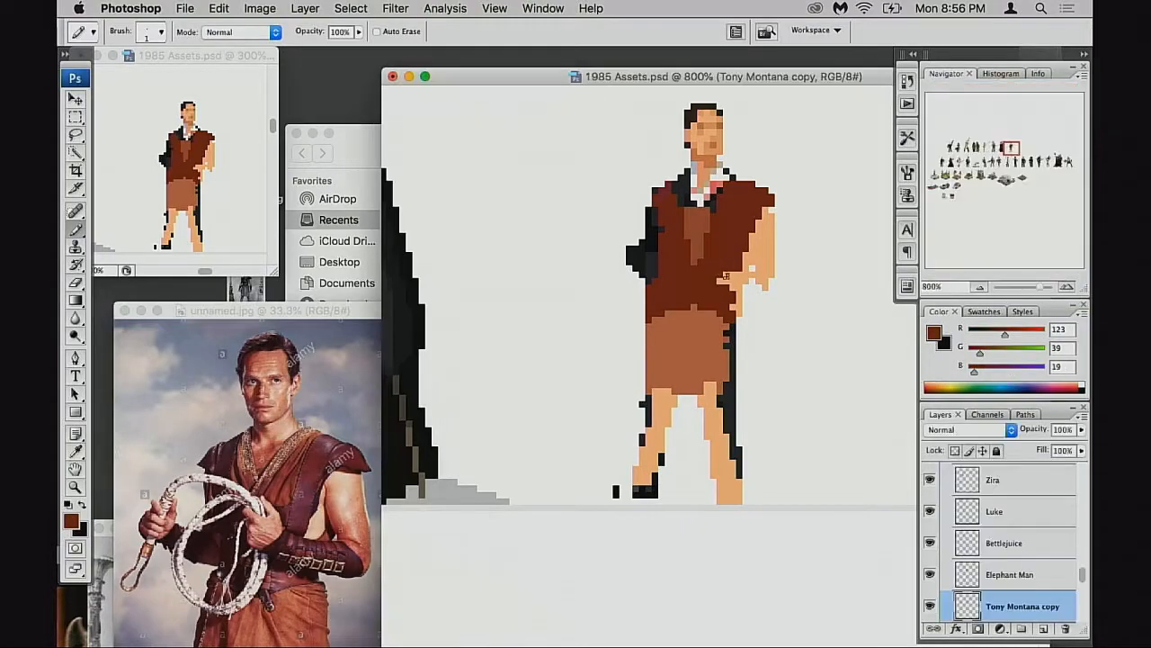
Set the foreground to a deeper brown (RGB 93, 29, 13) and paint a leather bracer along the bent forearm
click(74, 521)
drag(863, 243, 857, 254)
click(1025, 112)
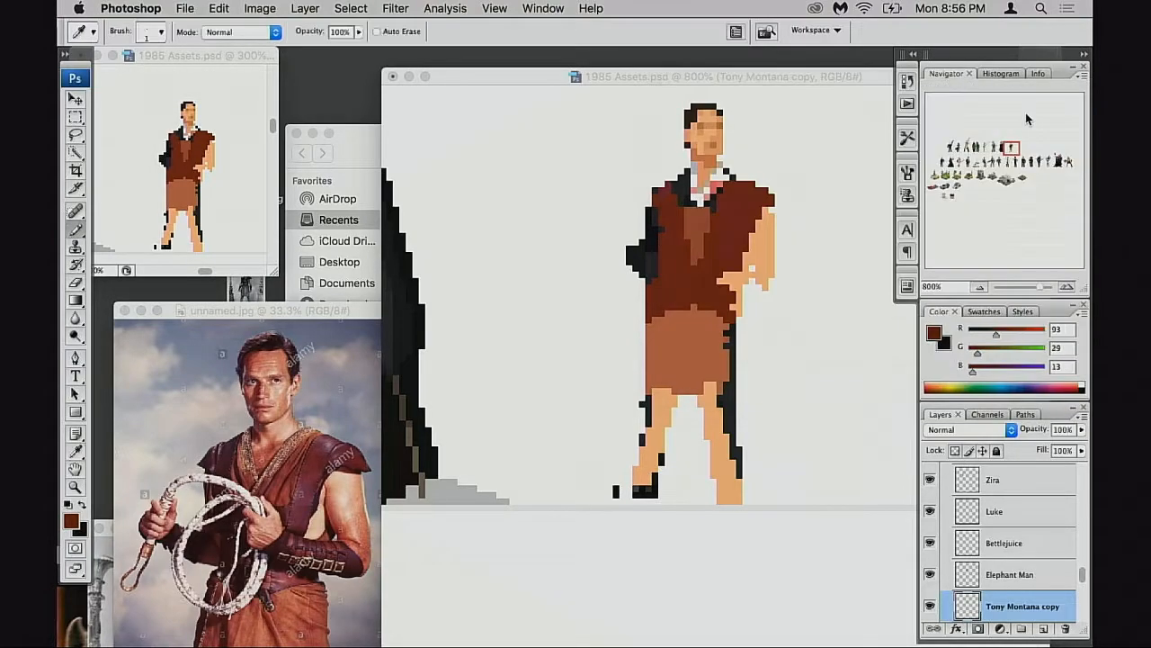
mouse_move(720, 280)
mouse_down()
mouse_move(743, 276)
mouse_move(722, 282)
mouse_up()
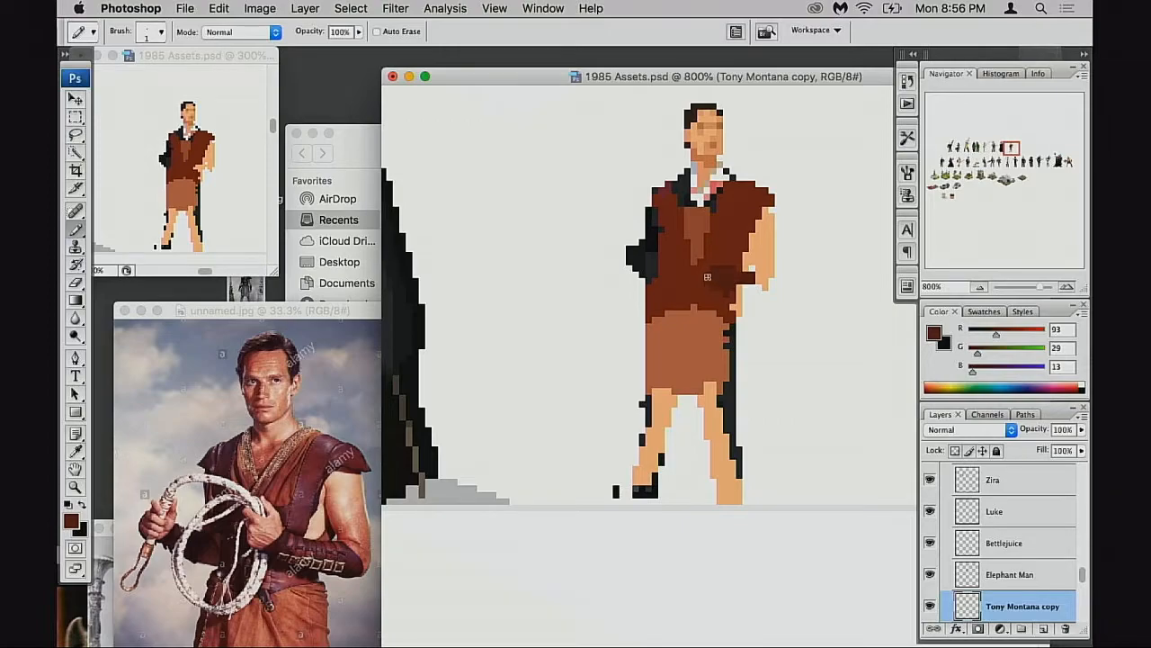
alt+click(729, 264)
alt+click(729, 273)
drag(727, 279, 763, 290)
alt+click(741, 236)
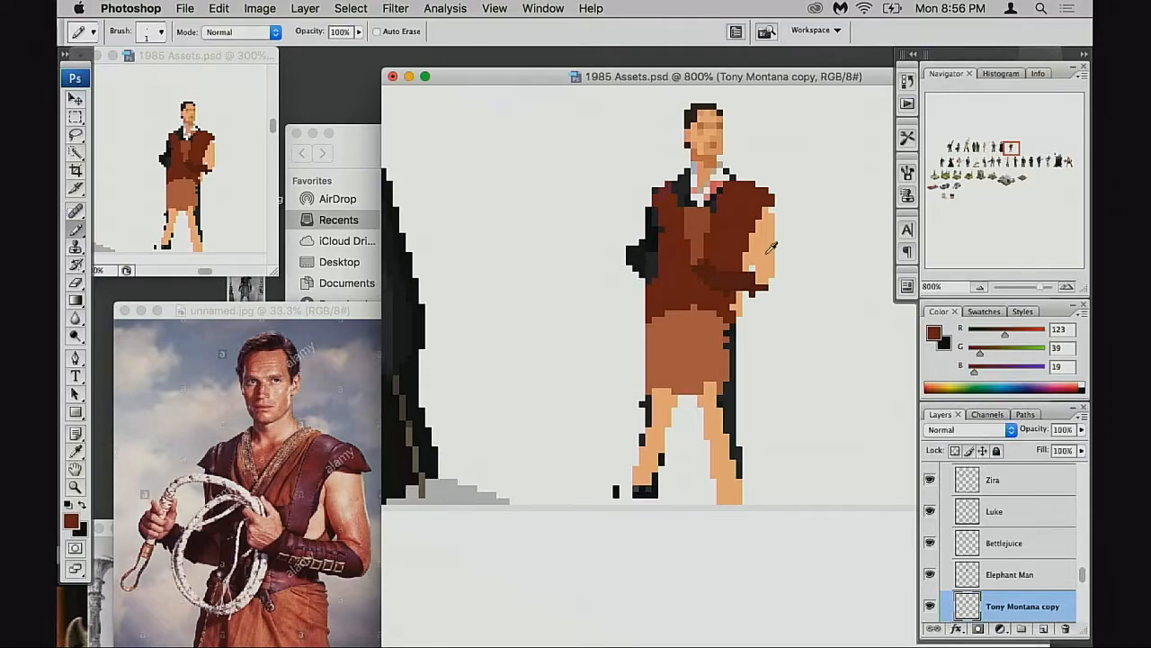
Sample the neck's shaded skin tone and replace the remaining black sleeve with a bare arm whose forearm reaches outward
alt+click(768, 253)
alt+click(702, 186)
drag(649, 231, 630, 262)
alt+click(707, 166)
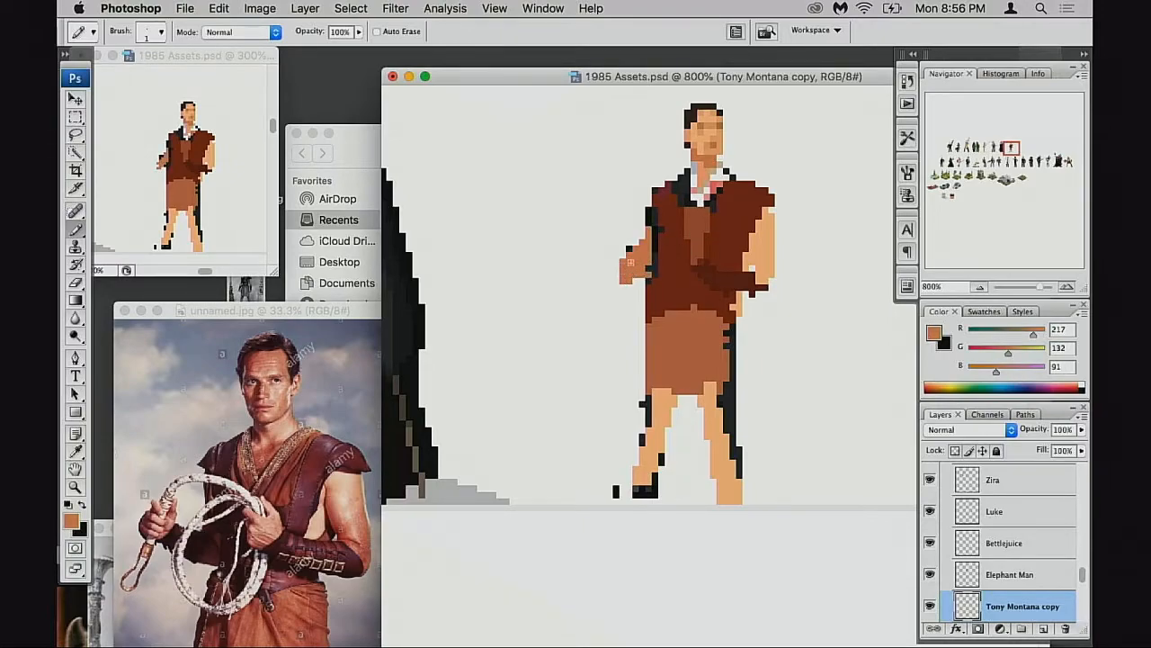
key(e)
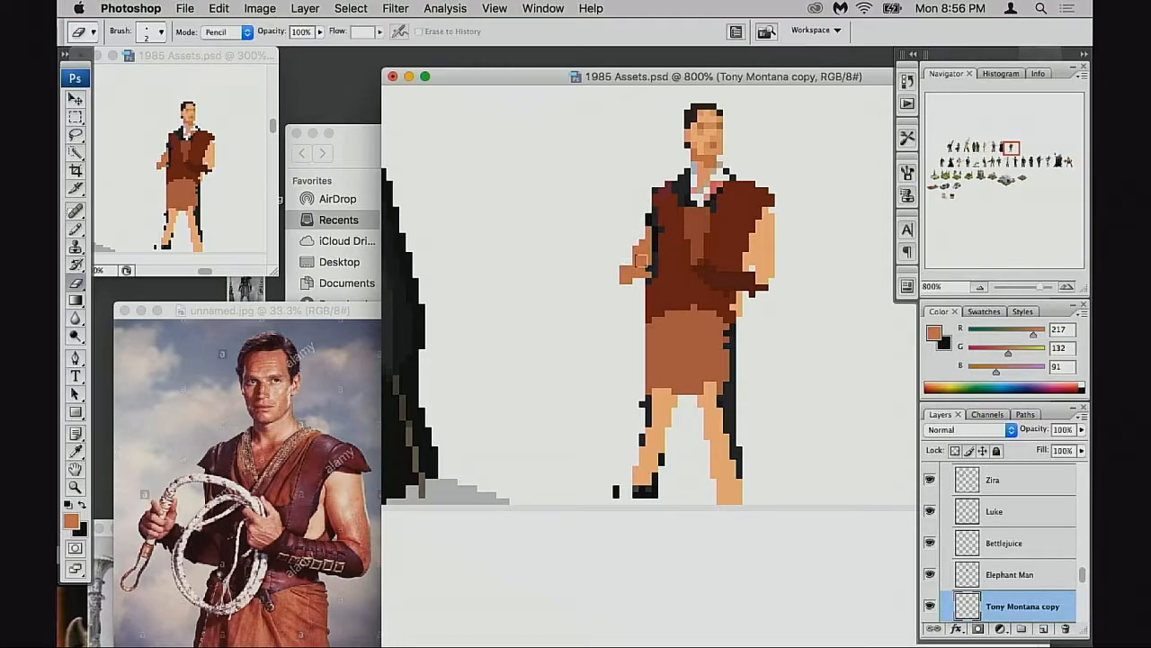
drag(641, 282, 618, 279)
key(b)
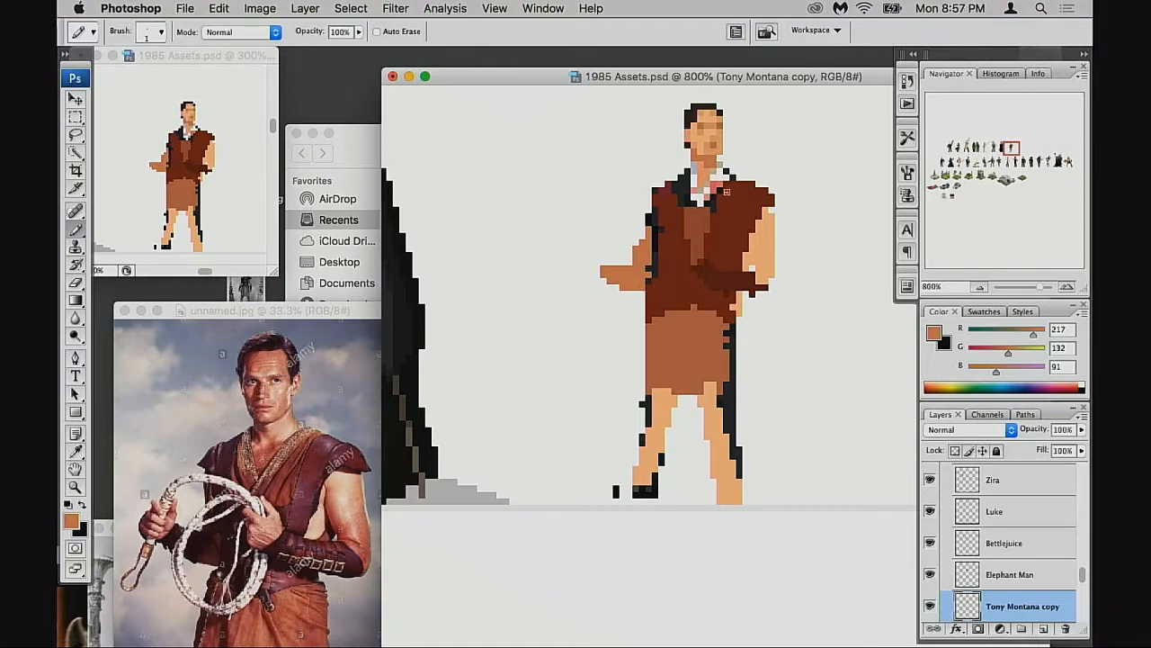
Trim the tunic's shoulder above the bracered arm and paint the exposed upper arm in the light skin tone
key(e)
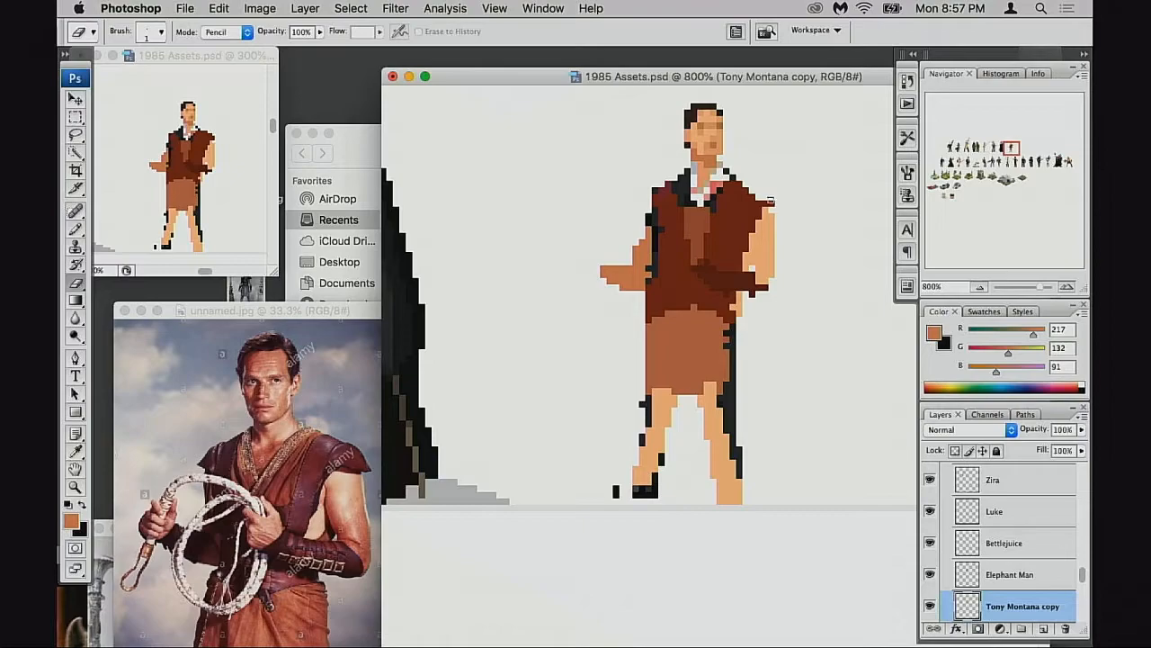
key(b)
alt+click(737, 198)
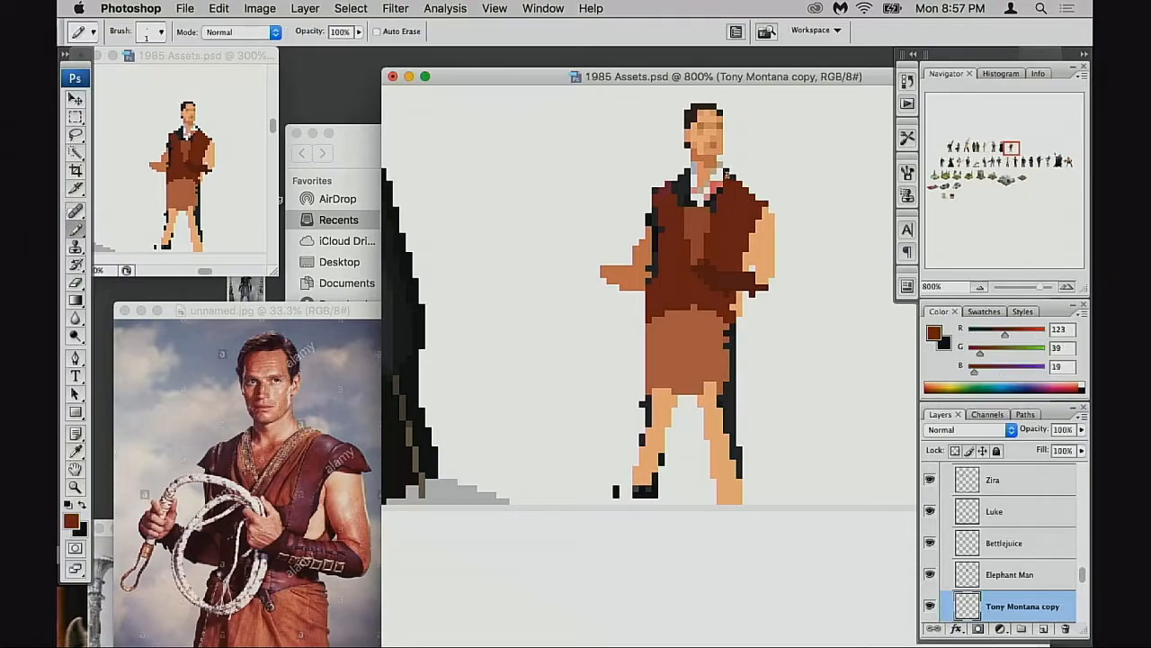
alt+click(755, 197)
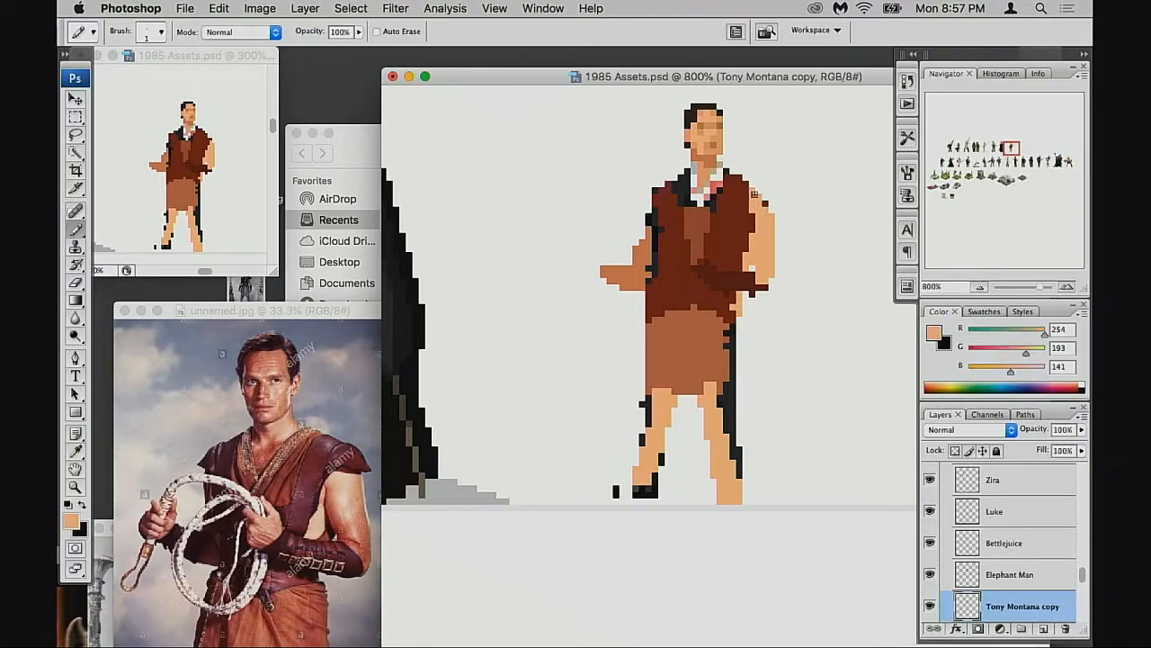
click(747, 209)
alt+click(746, 184)
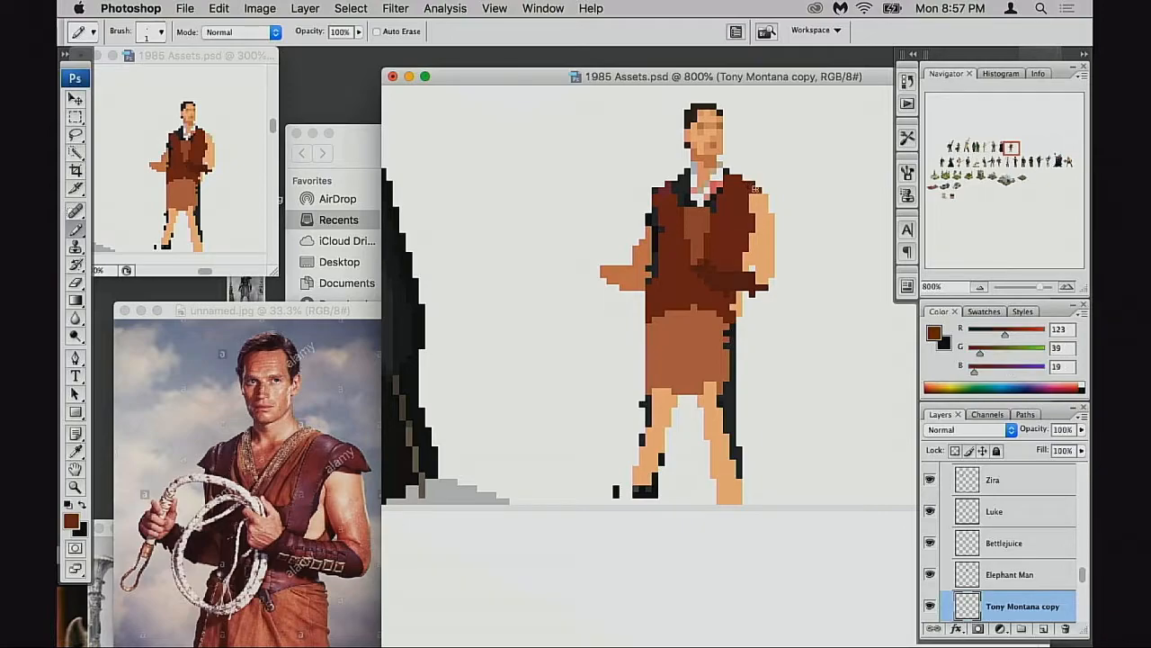
Replace the shirt collar with an open V-neck, using skin tones on the chest and brown along the neckline
mouse_move(709, 257)
mouse_down()
mouse_move(692, 256)
mouse_move(695, 274)
mouse_up()
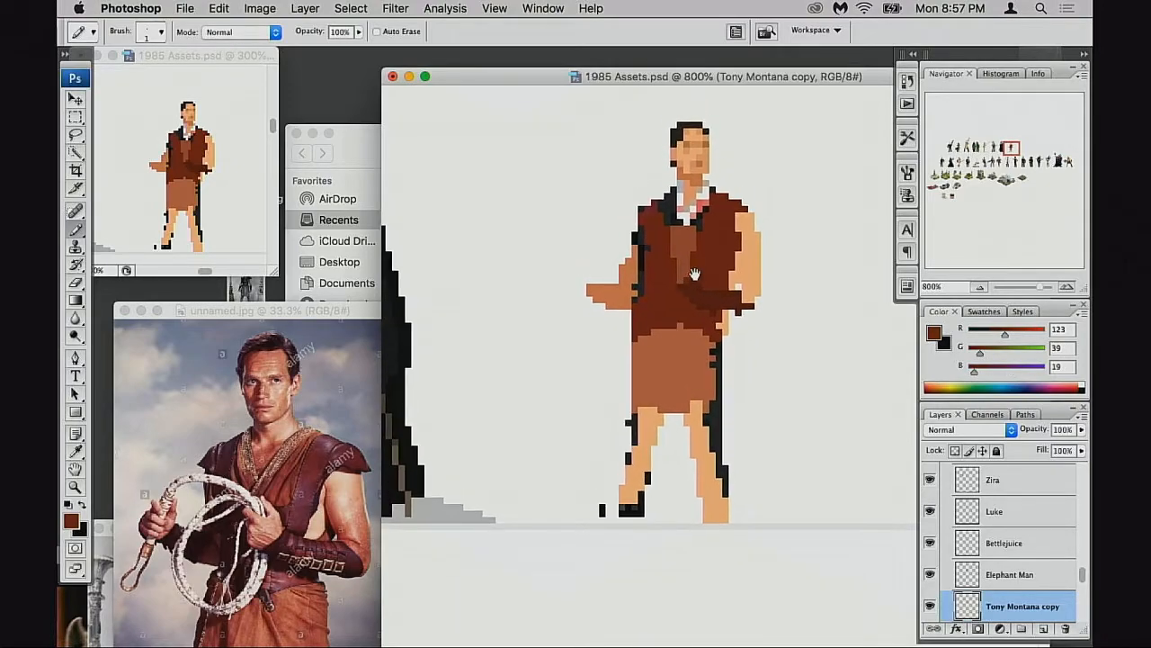
alt+click(686, 231)
mouse_move(668, 205)
mouse_down()
mouse_move(677, 227)
mouse_move(699, 205)
mouse_move(695, 229)
mouse_move(705, 206)
mouse_move(699, 193)
mouse_move(678, 228)
mouse_up()
alt+click(691, 183)
alt+click(686, 240)
alt+click(694, 210)
alt+click(663, 207)
key(super+z)
alt+click(682, 244)
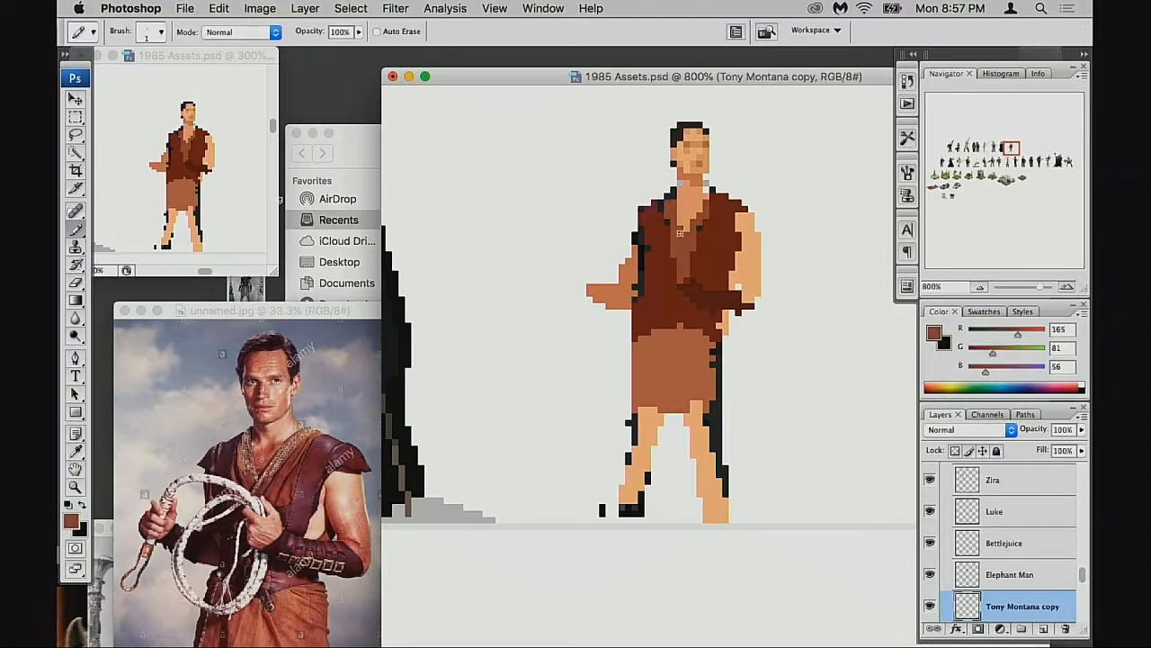
Paint a dark brown flared shoulder cap over the shaded arm and touch up the skin beneath it
alt+click(663, 221)
drag(635, 223, 642, 207)
alt+click(635, 254)
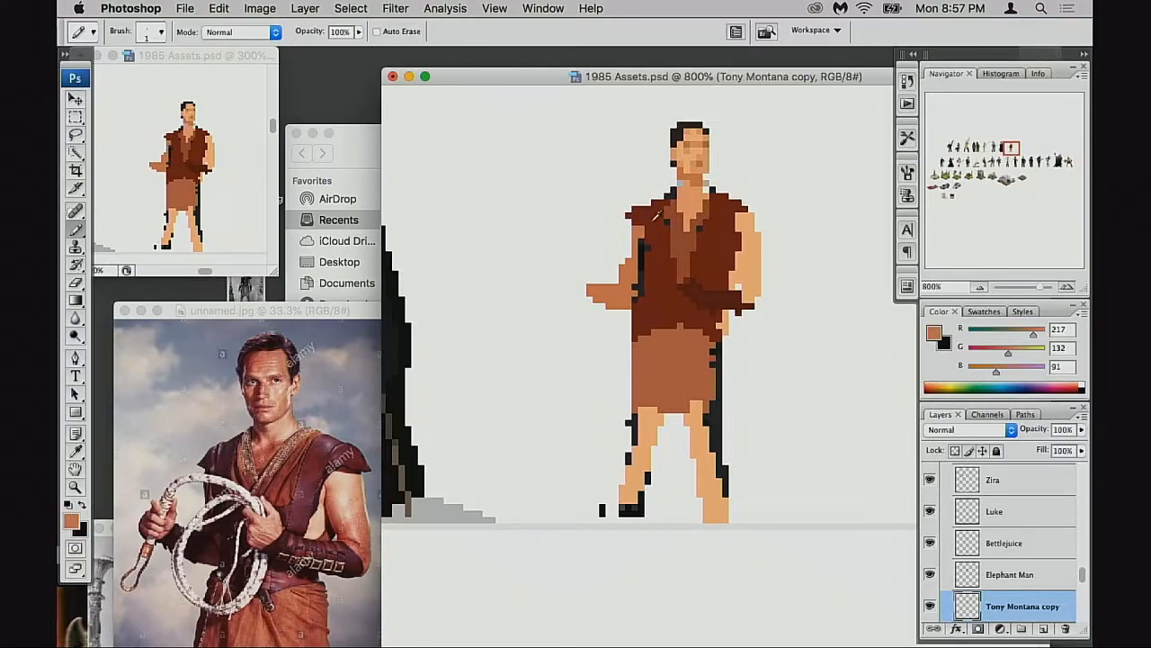
alt+click(655, 205)
key(e)
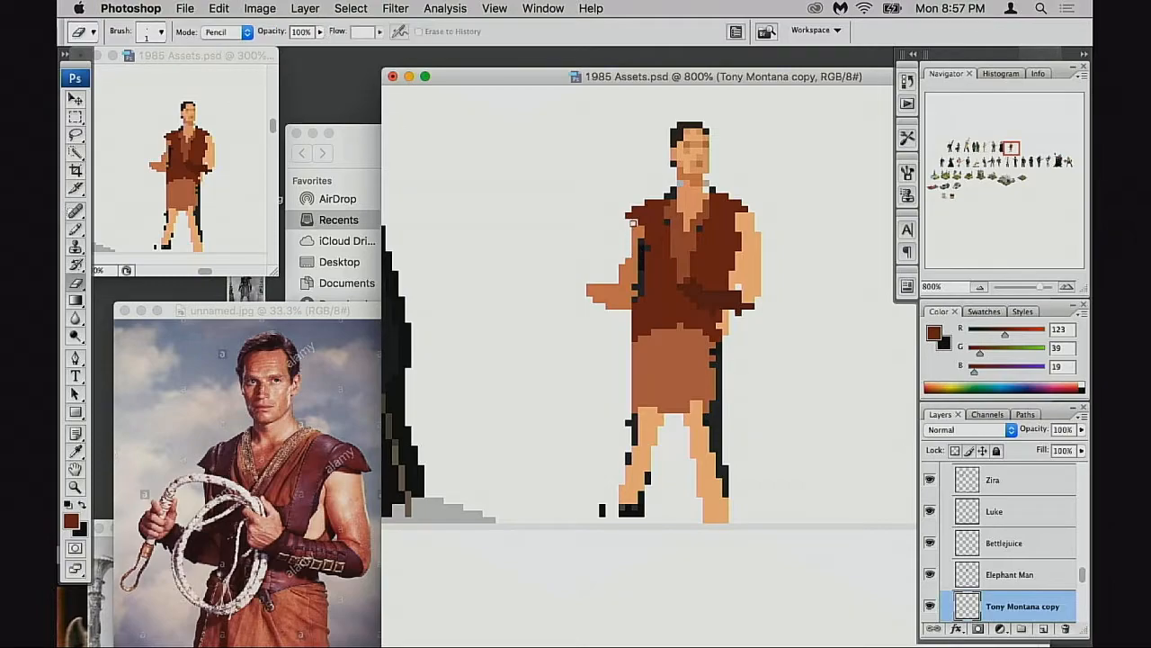
Replace the black pixels along the inner edge of the shaded arm with the arm's sampled skin tone
key(b)
alt+click(632, 268)
drag(641, 251, 641, 273)
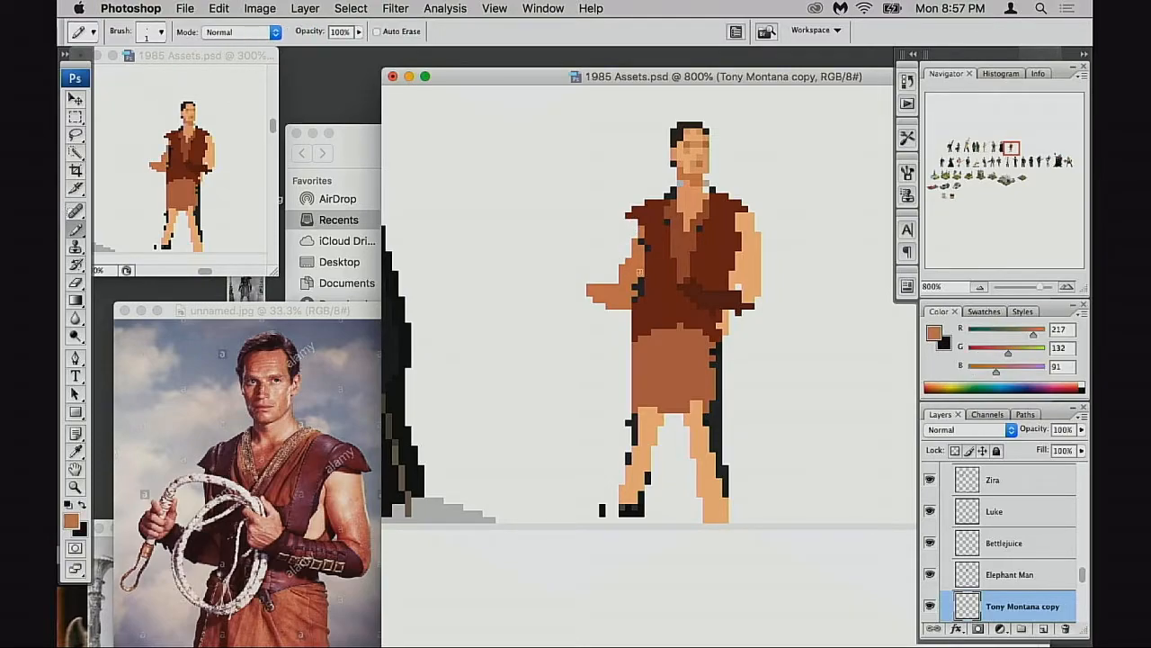
Reshape the tunic's lower edge over the skirt into a downward point, using the sampled tunic brown and skirt brown
alt+click(667, 260)
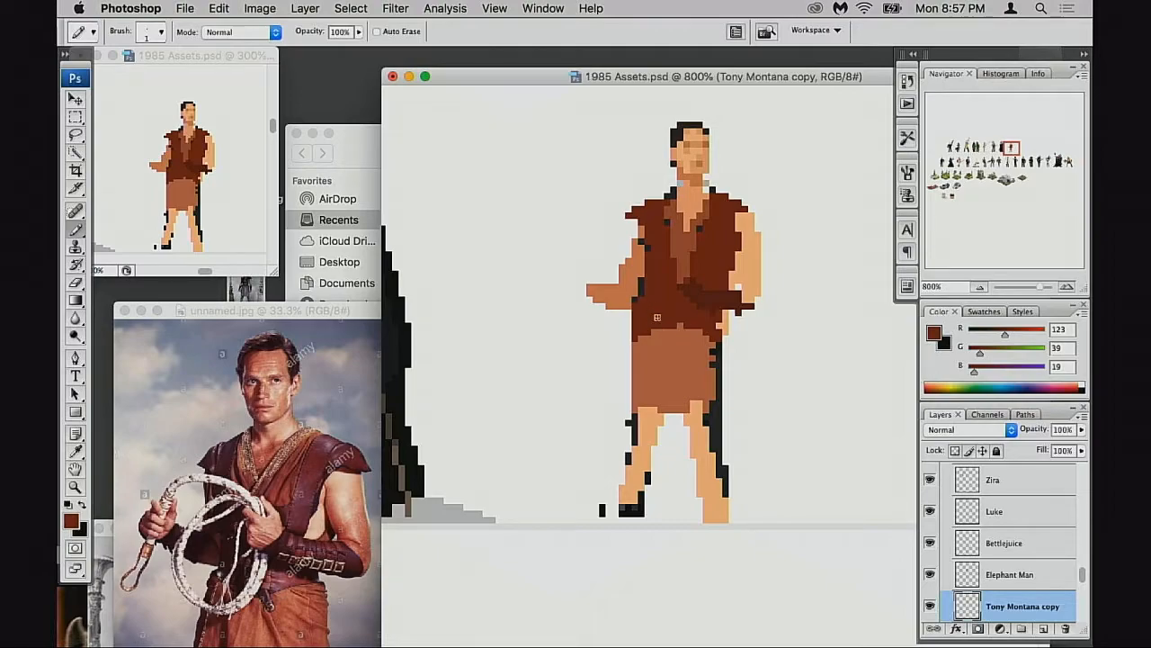
alt+click(660, 333)
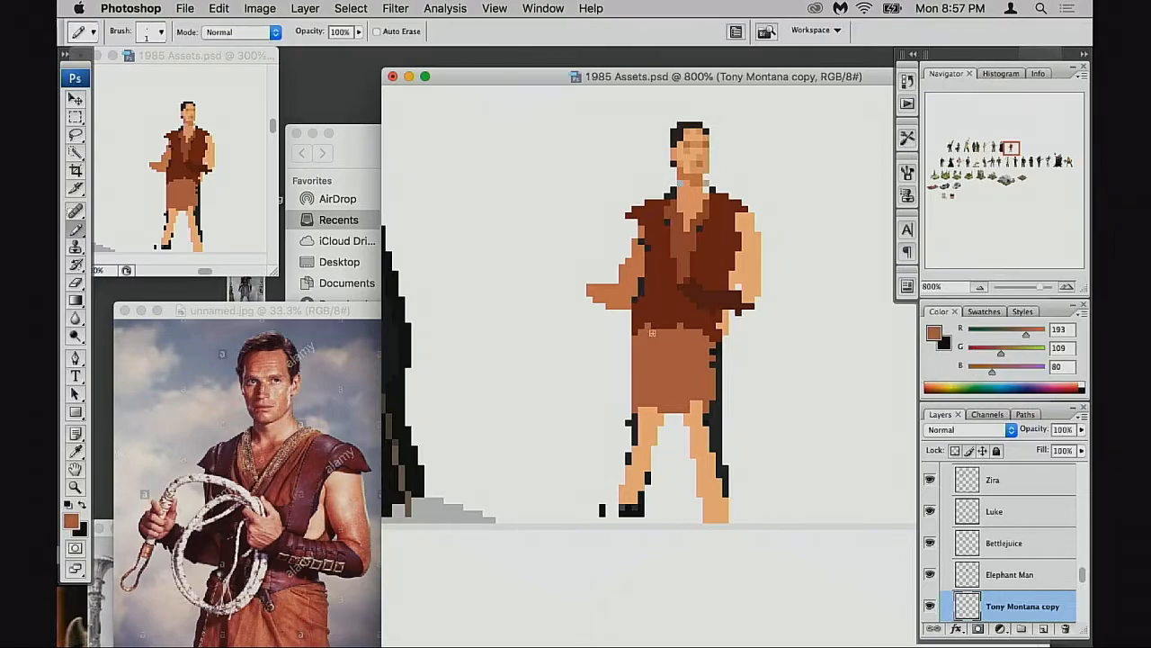
alt+click(667, 313)
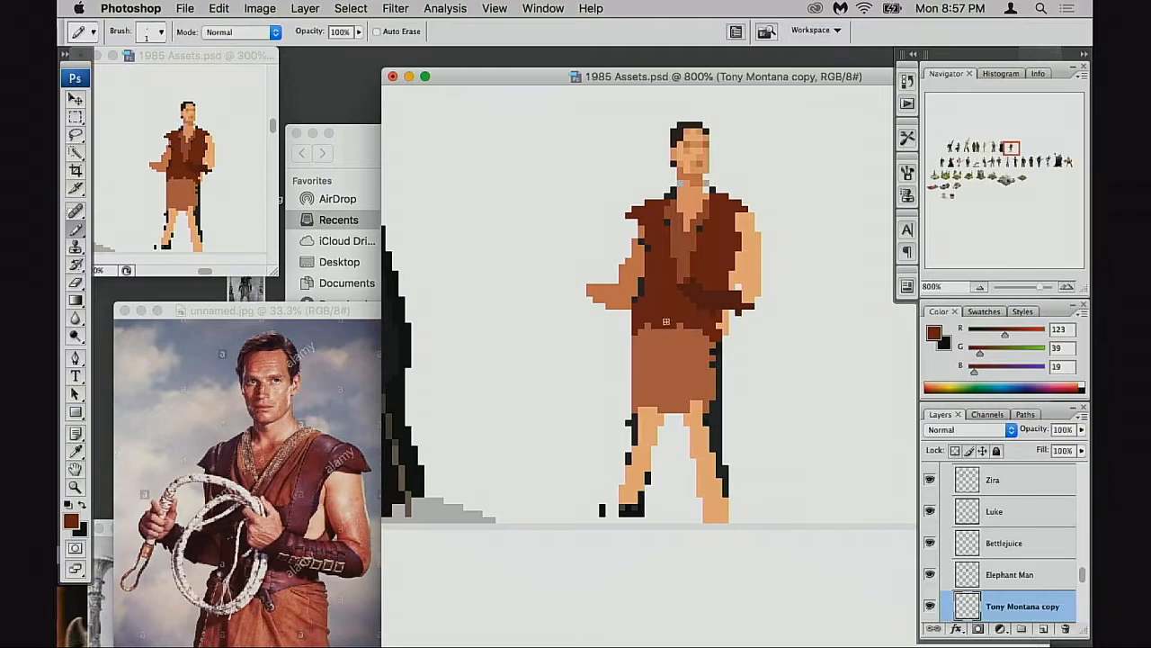
alt+click(658, 333)
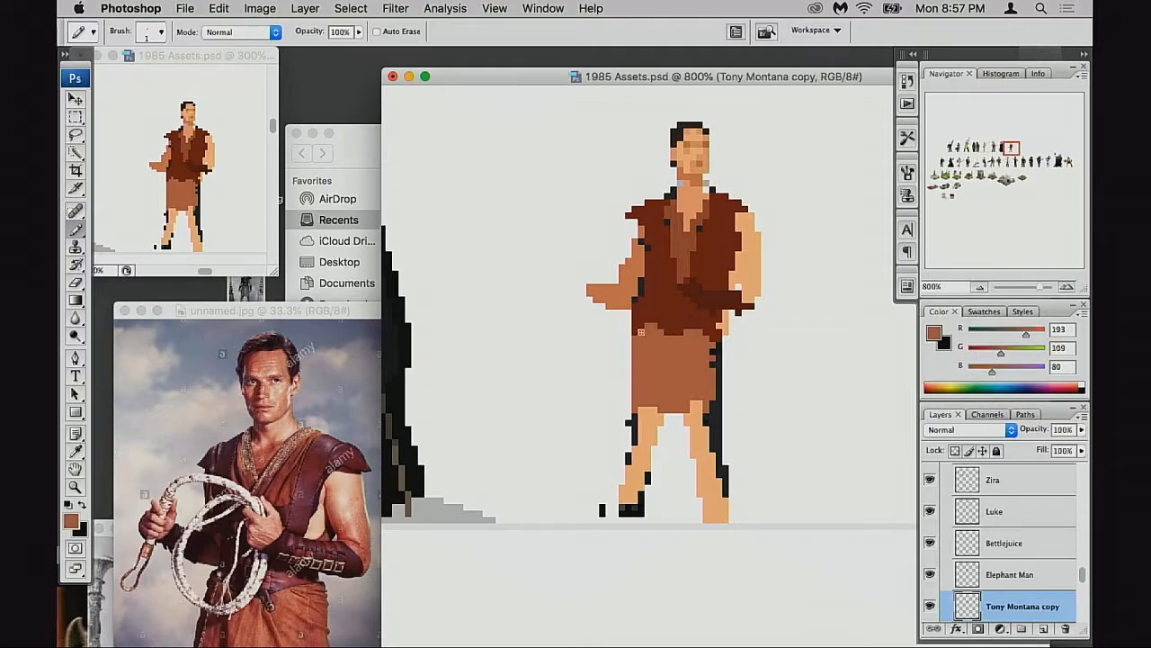
drag(689, 334, 709, 340)
click(712, 352)
scroll(694, 358, up, 1)
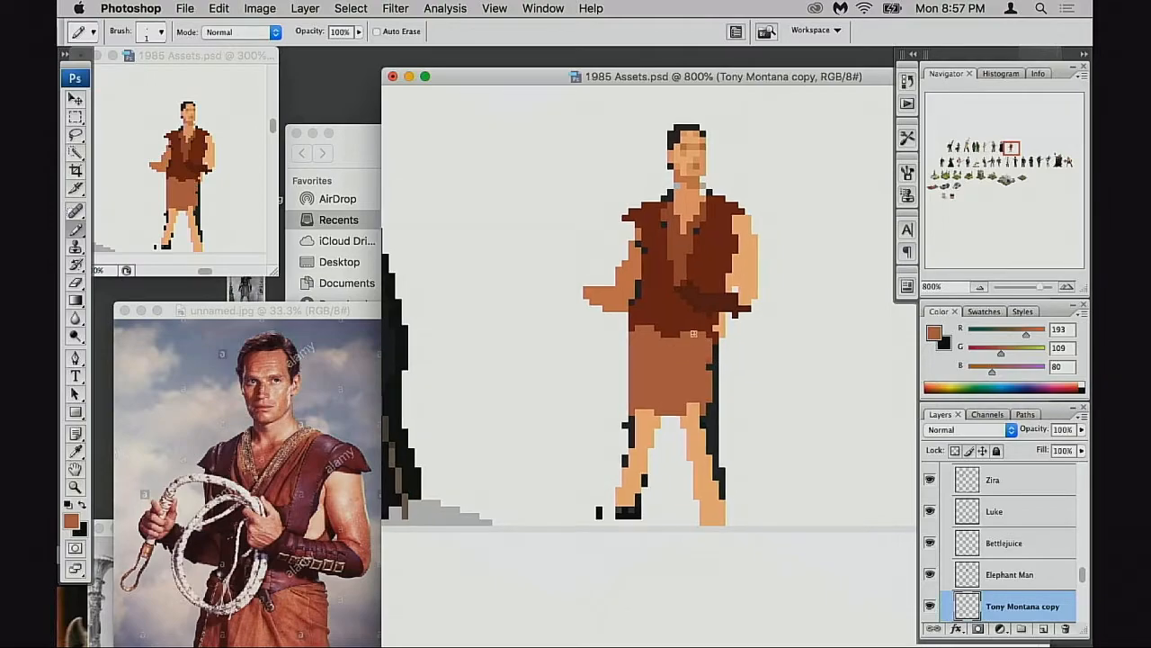
alt+click(656, 324)
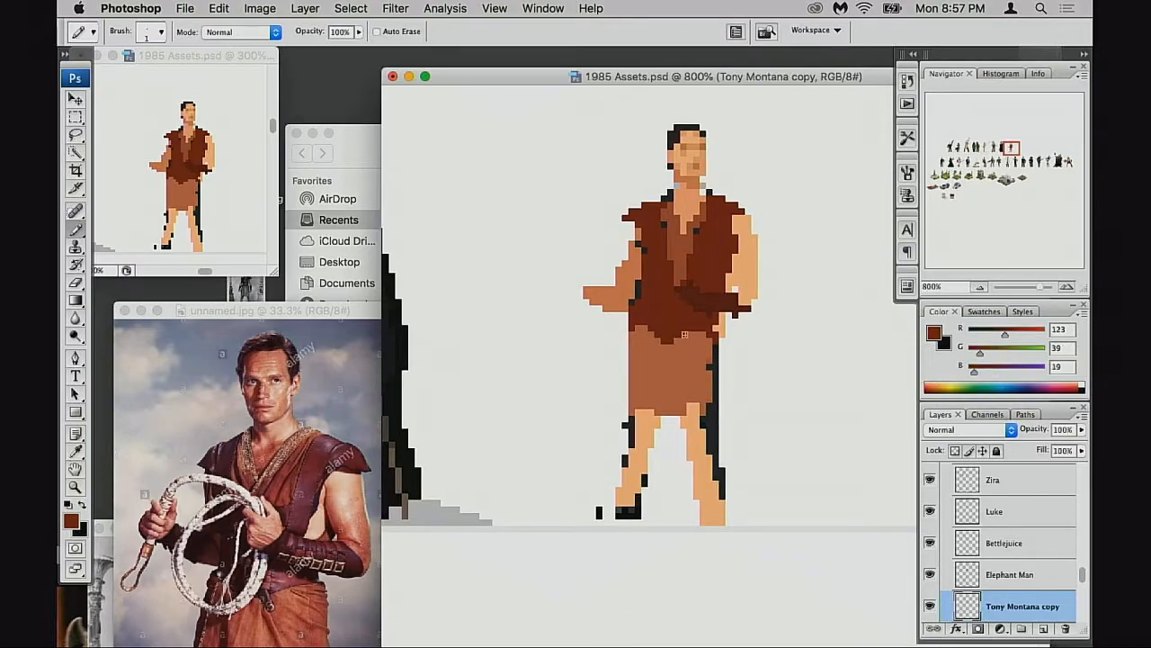
Shade the tunic's waist with the bracer's dark brown at 30% opacity
alt+click(717, 300)
key(3)
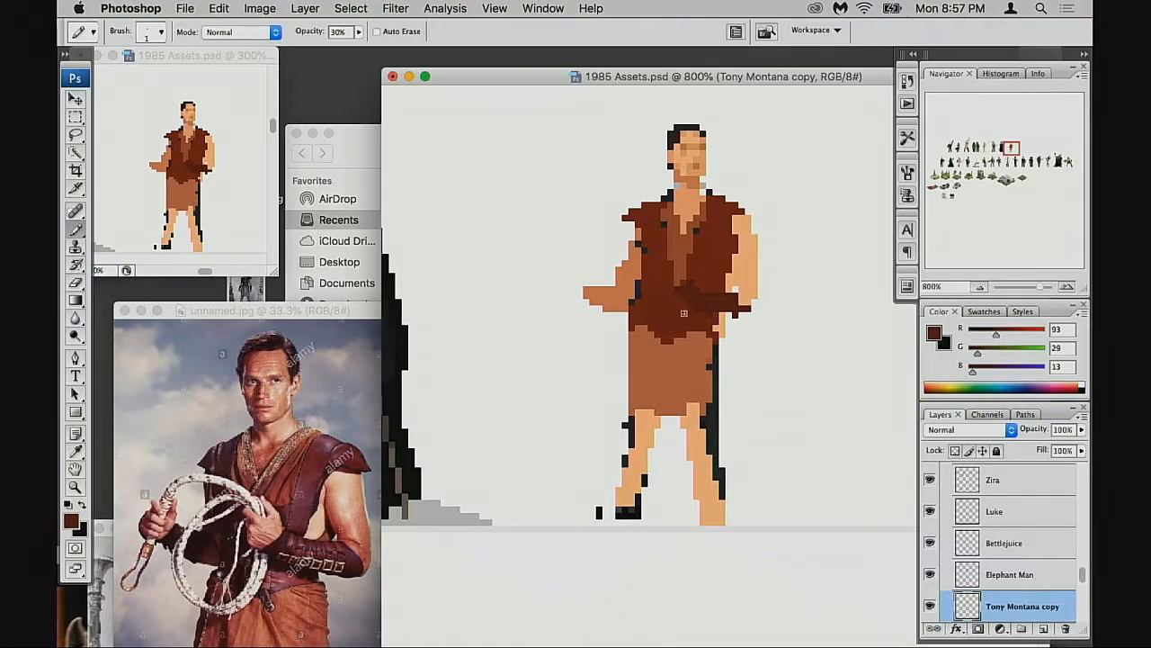
drag(709, 322, 675, 309)
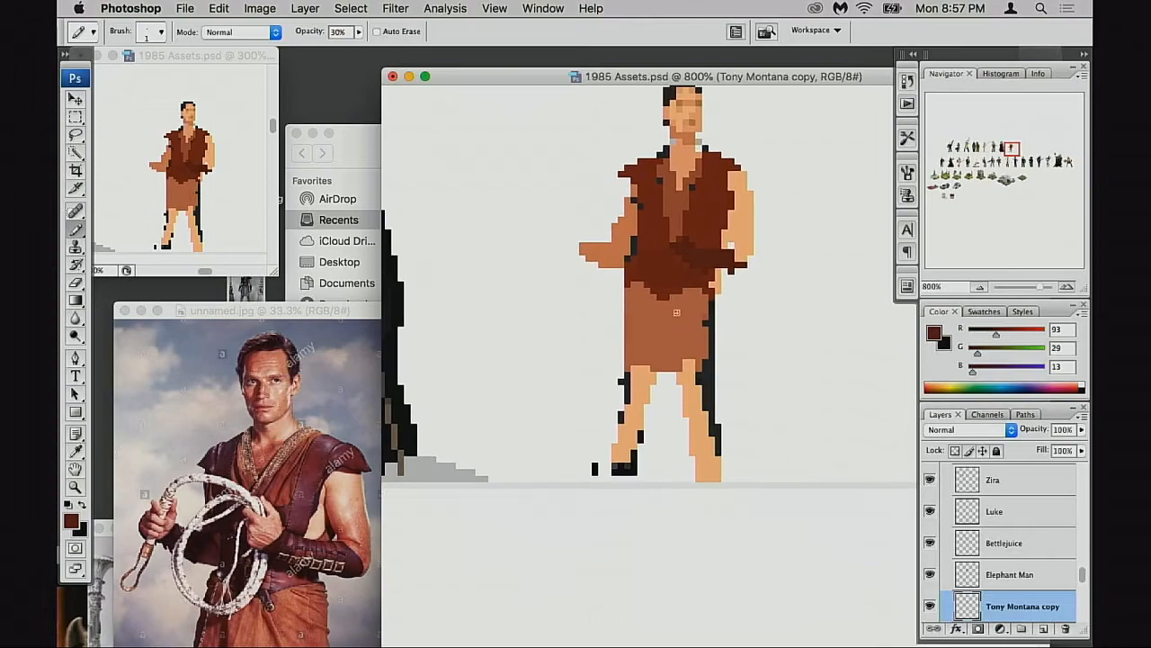
Restore full opacity, sample the skirt brown, and erase the leftover black trouser and shoe pixels outside the lower legs
key(0)
alt+click(677, 335)
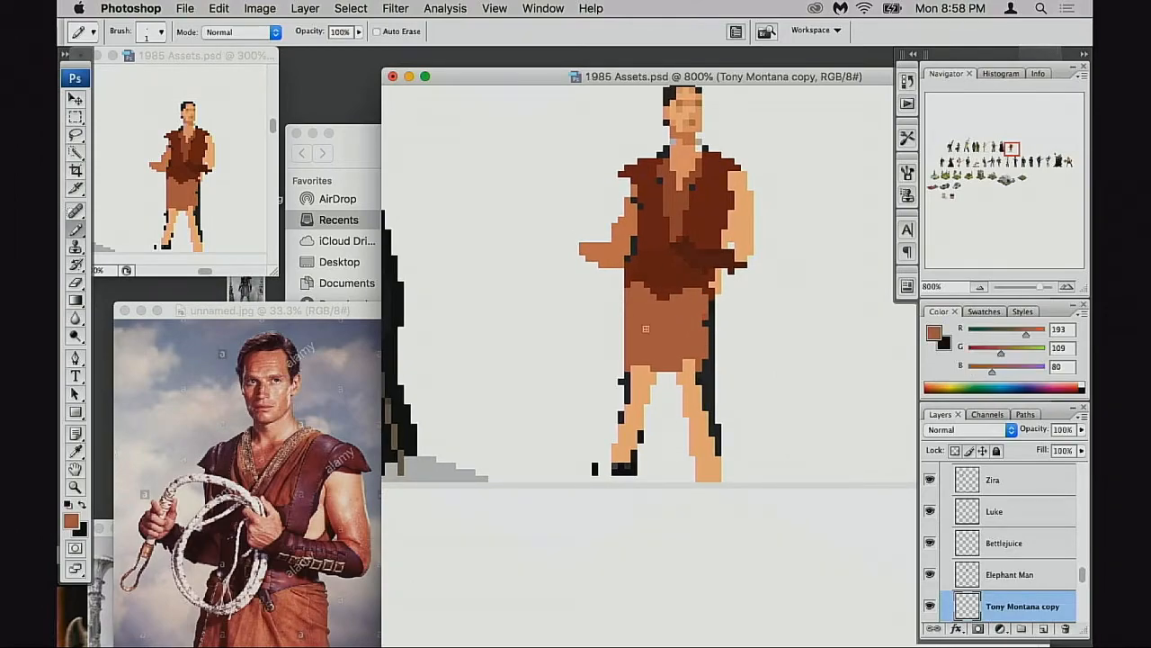
key(e)
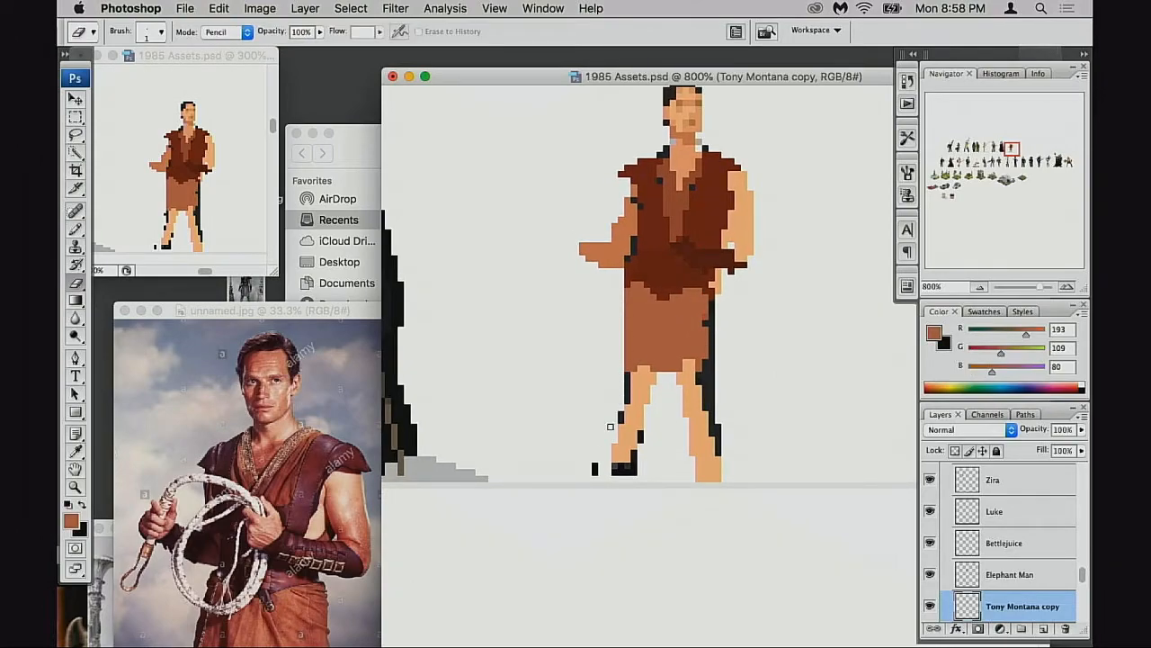
mouse_move(612, 440)
mouse_down()
mouse_move(598, 477)
mouse_move(604, 455)
mouse_up()
drag(719, 425, 724, 450)
key(b)
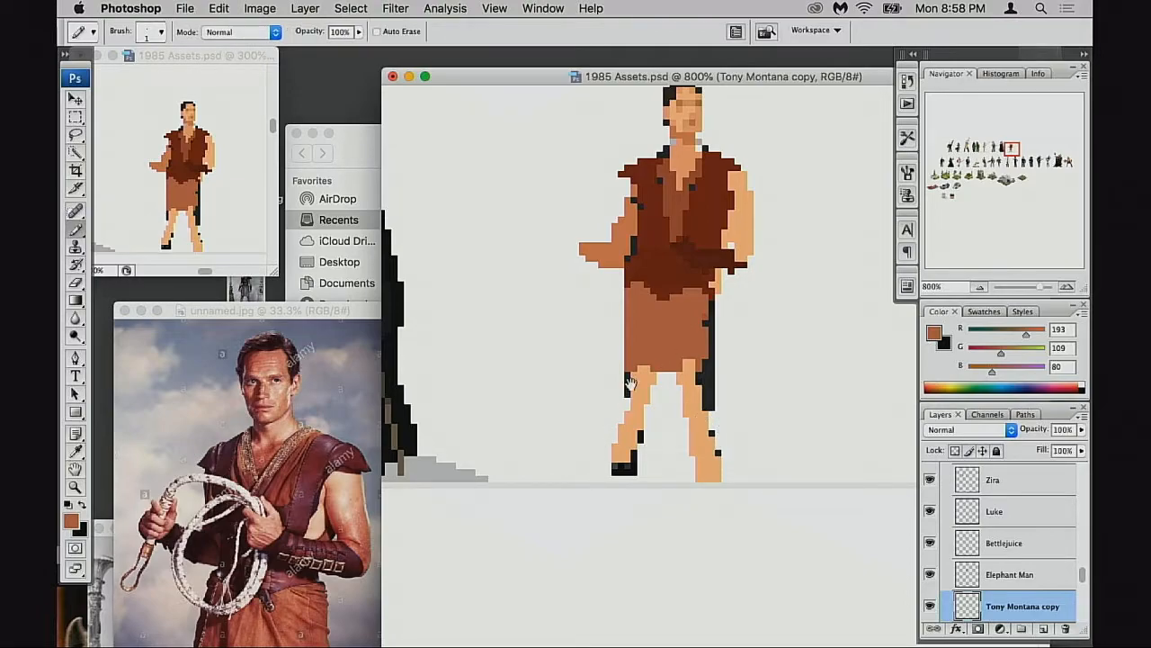
Bring the full-length reference photo unnamed-2.jpg to the front and place it beside the sprite so the sandals can be seen
scroll(626, 400, down, 2)
drag(238, 319, 319, 297)
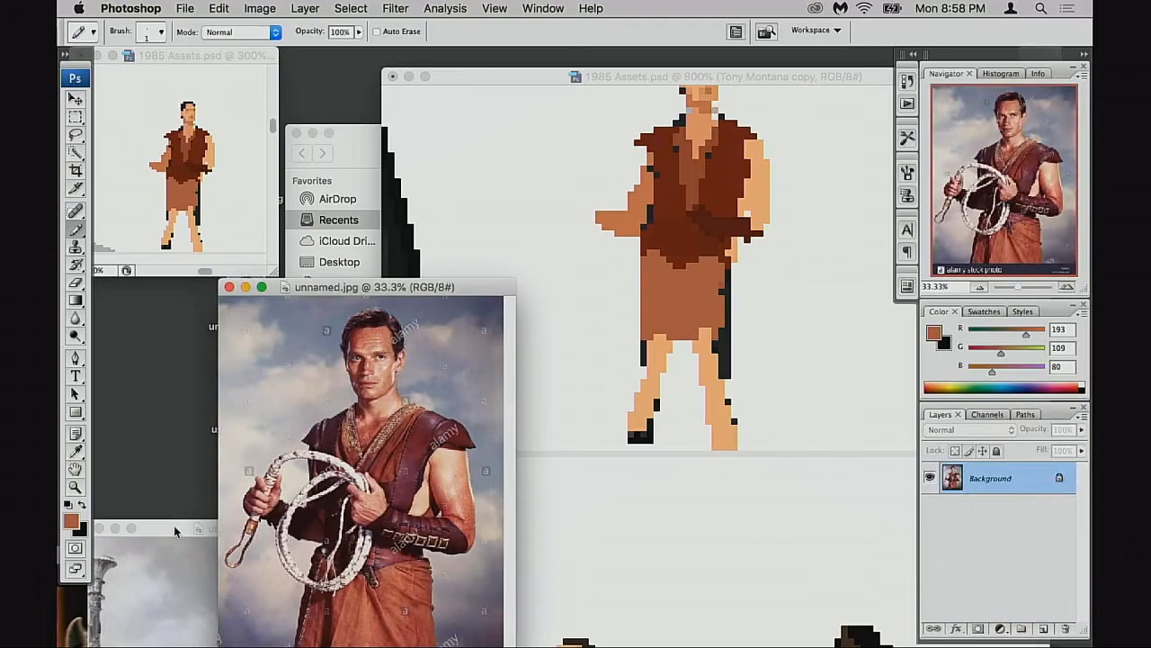
click(174, 517)
drag(235, 294, 235, 218)
drag(412, 223, 371, 170)
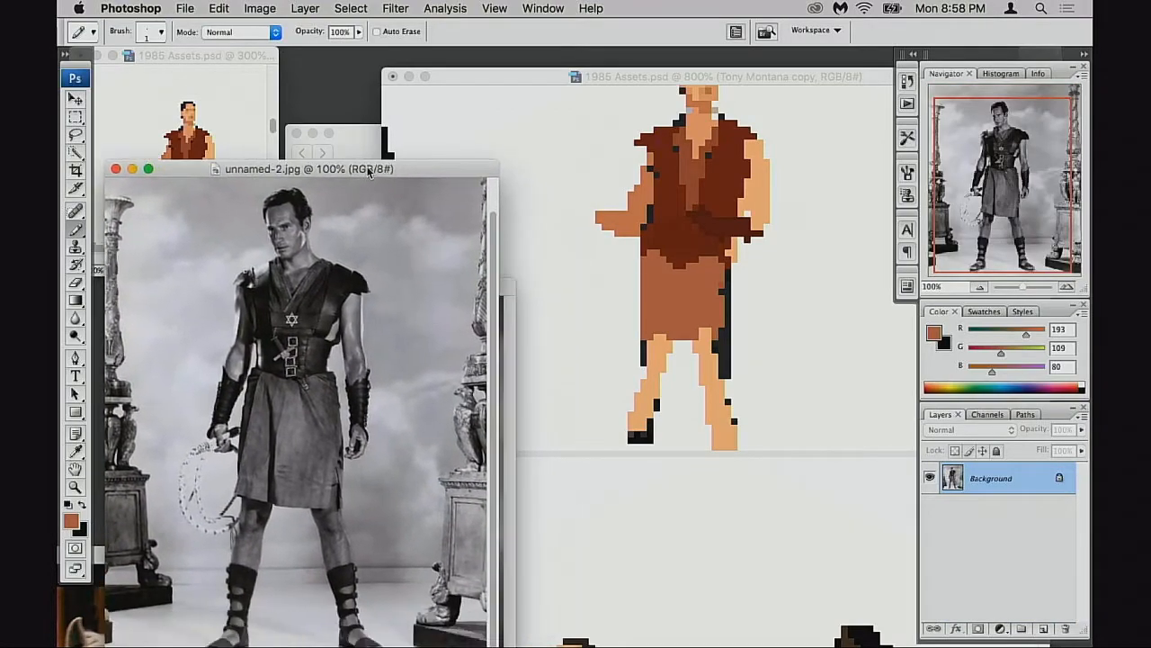
click(657, 428)
click(380, 518)
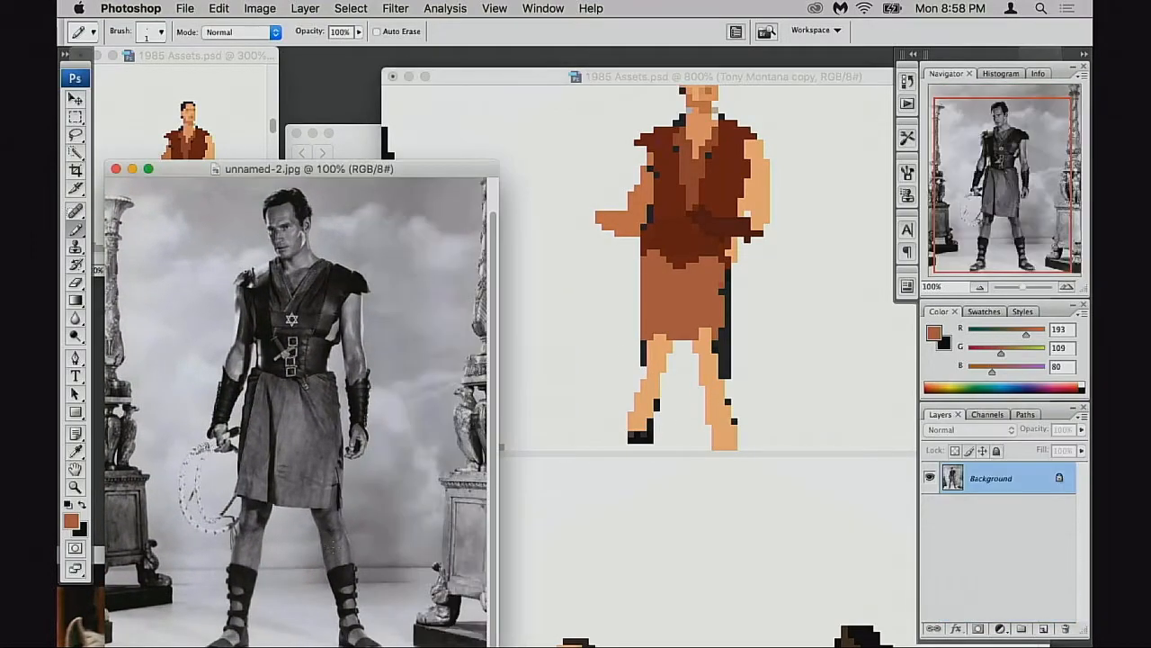
Paint tall boots over both lower legs in the bracer's dark brown, following the sandals in the reference photo
alt+click(692, 229)
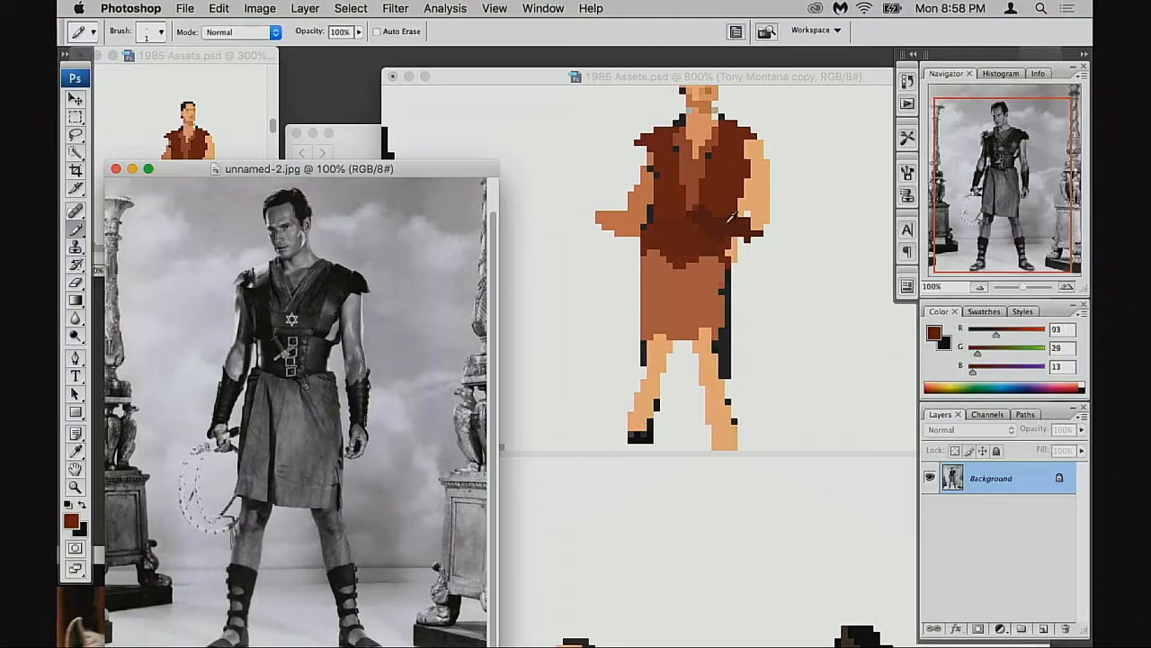
click(635, 421)
mouse_move(637, 416)
mouse_down()
mouse_move(650, 404)
mouse_move(649, 429)
mouse_move(627, 443)
mouse_move(632, 415)
mouse_up()
click(642, 427)
drag(709, 396, 724, 428)
Erase stray black pixels beside the skirt and boots, checking the whole figure at a lower magnification
key(e)
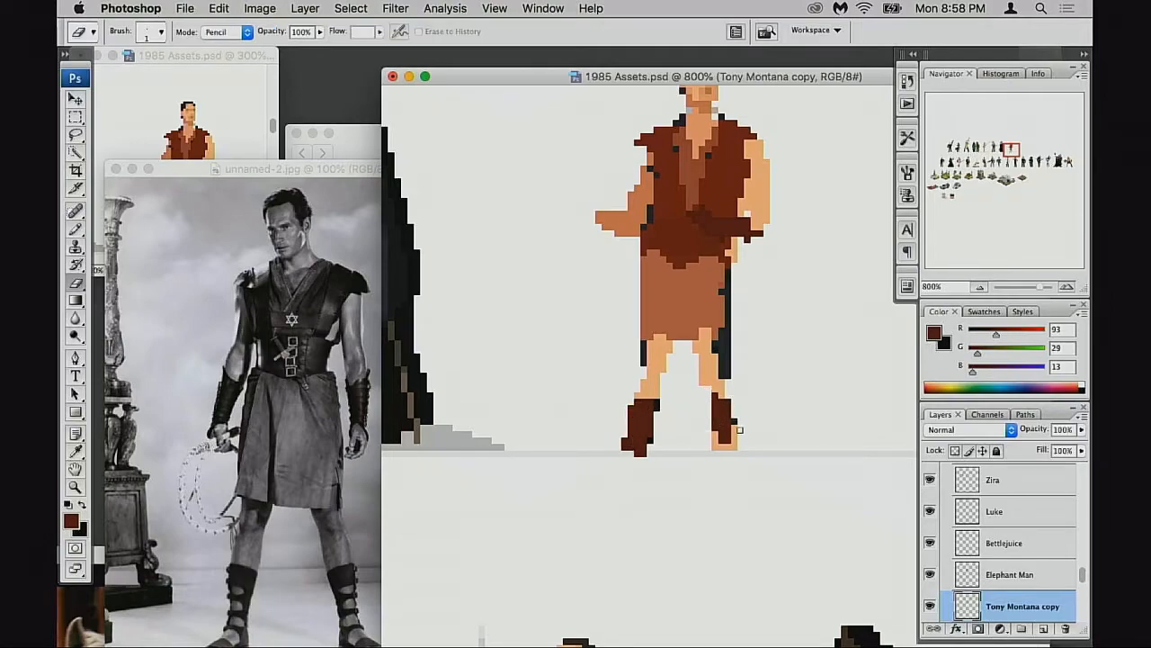
drag(773, 250, 764, 269)
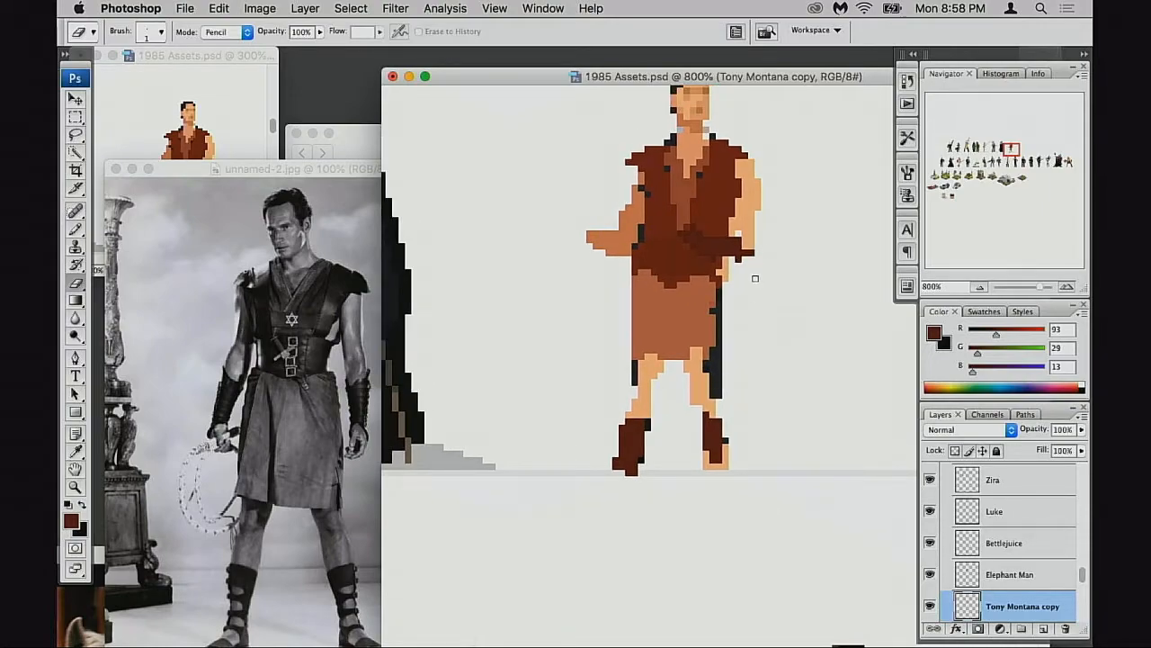
drag(729, 334, 717, 357)
alt+click(712, 368)
alt+click(715, 371)
alt+click(718, 383)
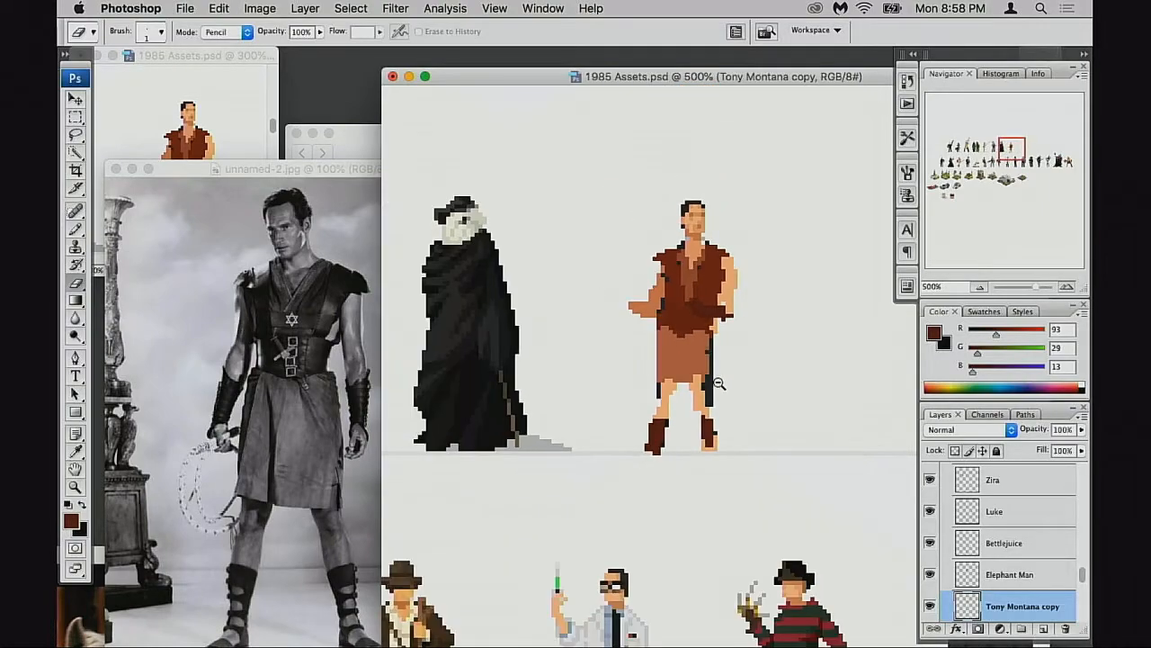
alt+click(720, 385)
alt+click(720, 387)
Move the charioteer sprite into the lower row of characters, beside the hockey-masked figure, to compare proportions
drag(714, 402, 702, 456)
key(v)
ctrl+click(689, 412)
ctrl+click(700, 396)
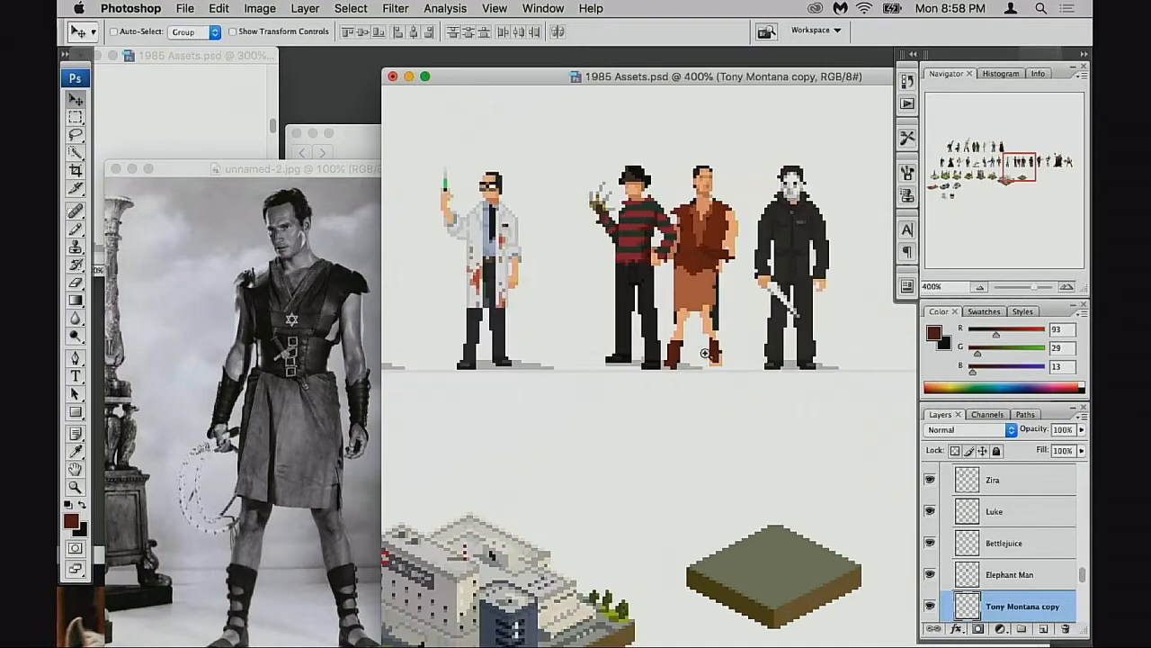
ctrl+click(692, 399)
drag(693, 399, 674, 395)
drag(708, 379, 846, 389)
drag(846, 389, 795, 387)
scroll(792, 388, up, 2)
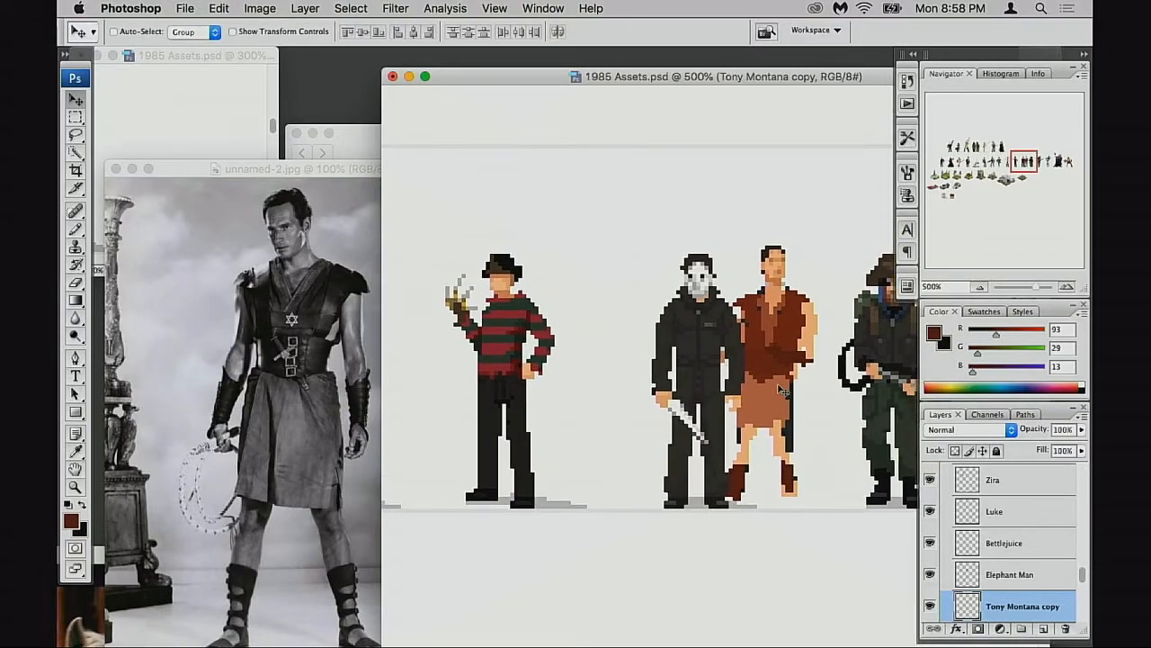
Return the charioteer sprite to the upper row beside the black-cloaked figure
key(b)
alt+click(767, 395)
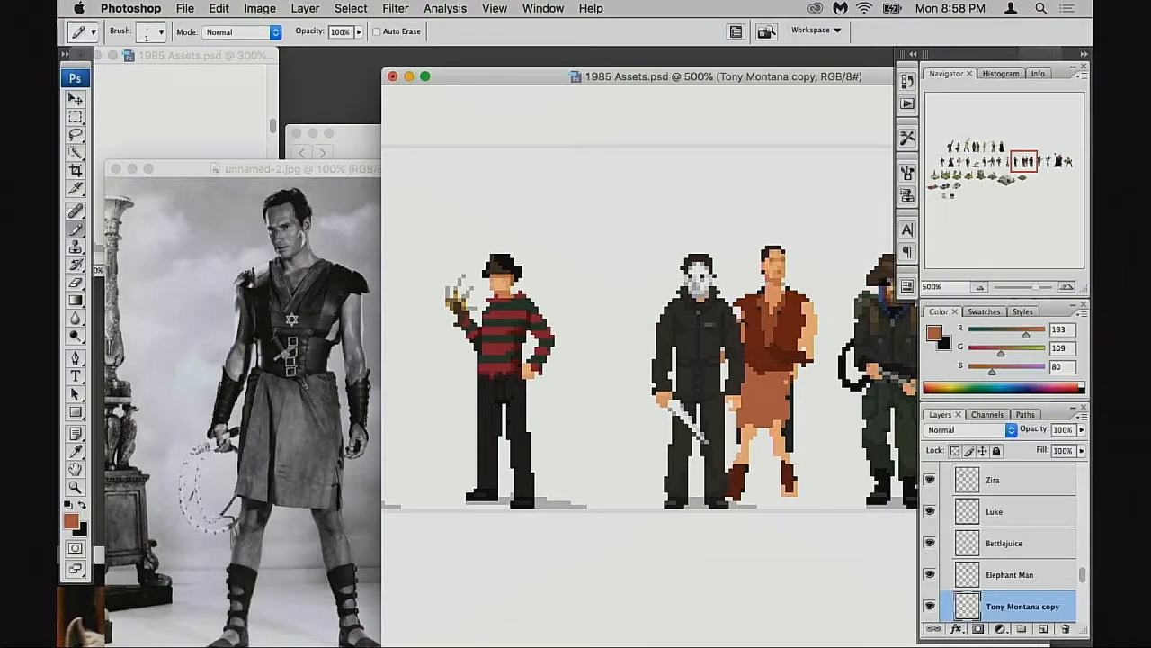
key(v)
mouse_move(778, 434)
mouse_down()
mouse_move(603, 434)
mouse_move(800, 416)
mouse_move(581, 417)
mouse_move(667, 396)
mouse_move(686, 442)
mouse_move(688, 514)
mouse_up()
drag(689, 462, 689, 302)
Select the sprite's head and torso and nudge them slightly toward the outstretched arm
key(m)
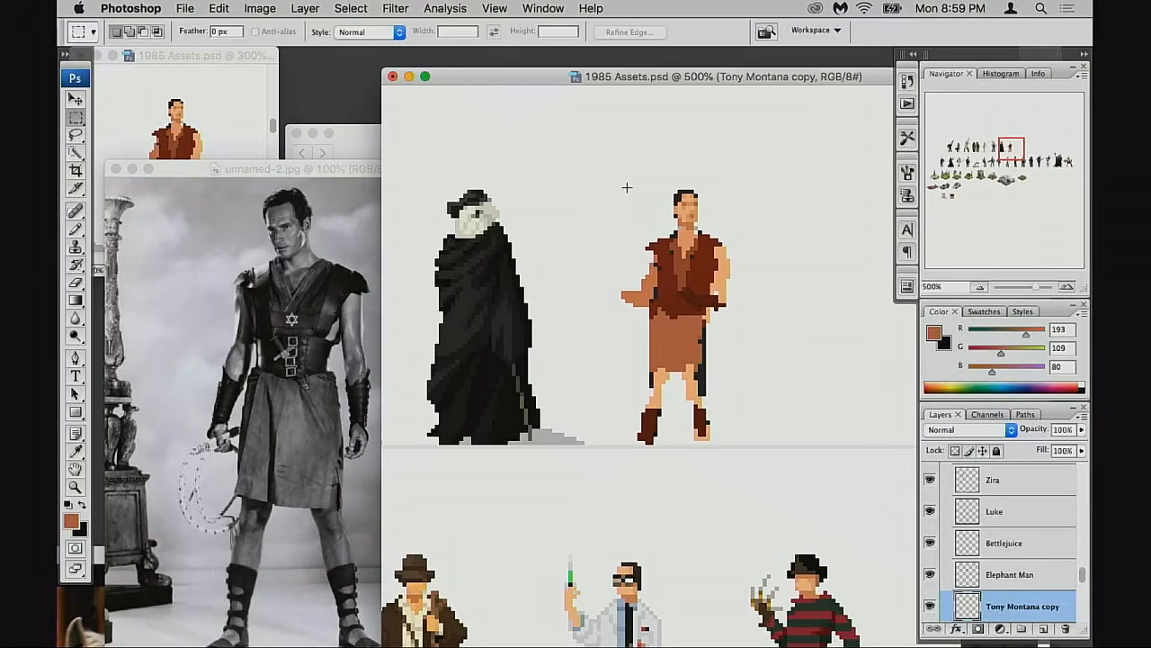
mouse_move(614, 168)
mouse_down()
mouse_move(763, 274)
mouse_move(720, 275)
mouse_up()
click(719, 275)
mouse_move(596, 174)
mouse_down()
mouse_move(766, 307)
mouse_move(715, 359)
mouse_up()
click(723, 284)
Flip the charioteer sprite horizontally with Free Transform and apply the change
key(e)
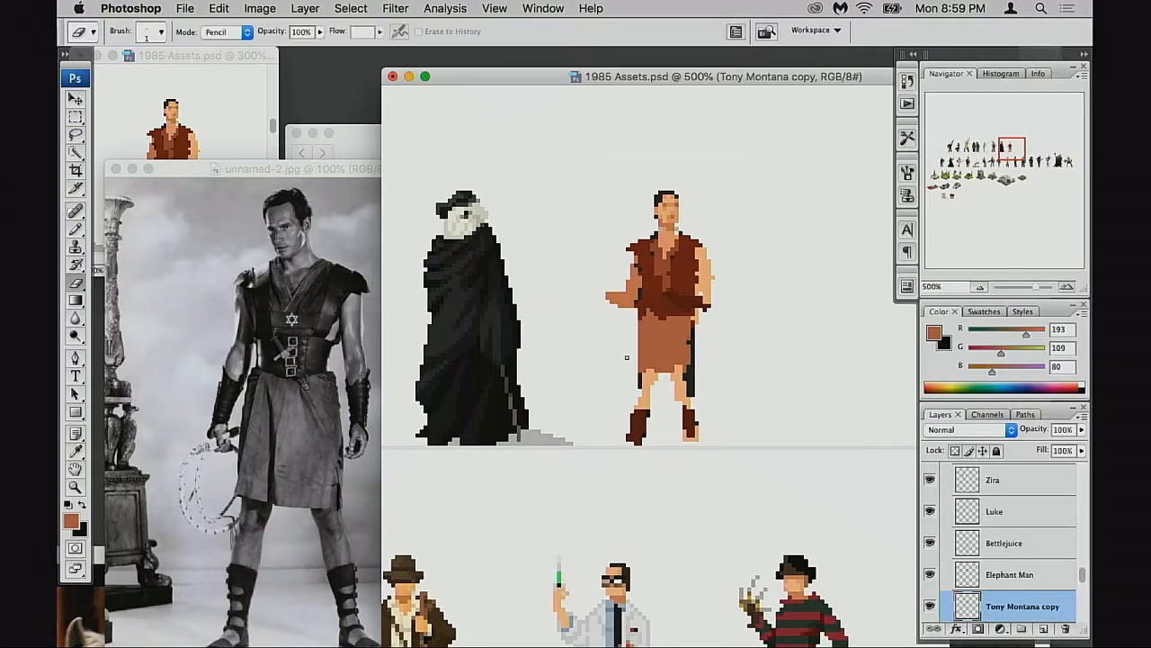
key(ctrl+t)
right_click(667, 319)
click(736, 506)
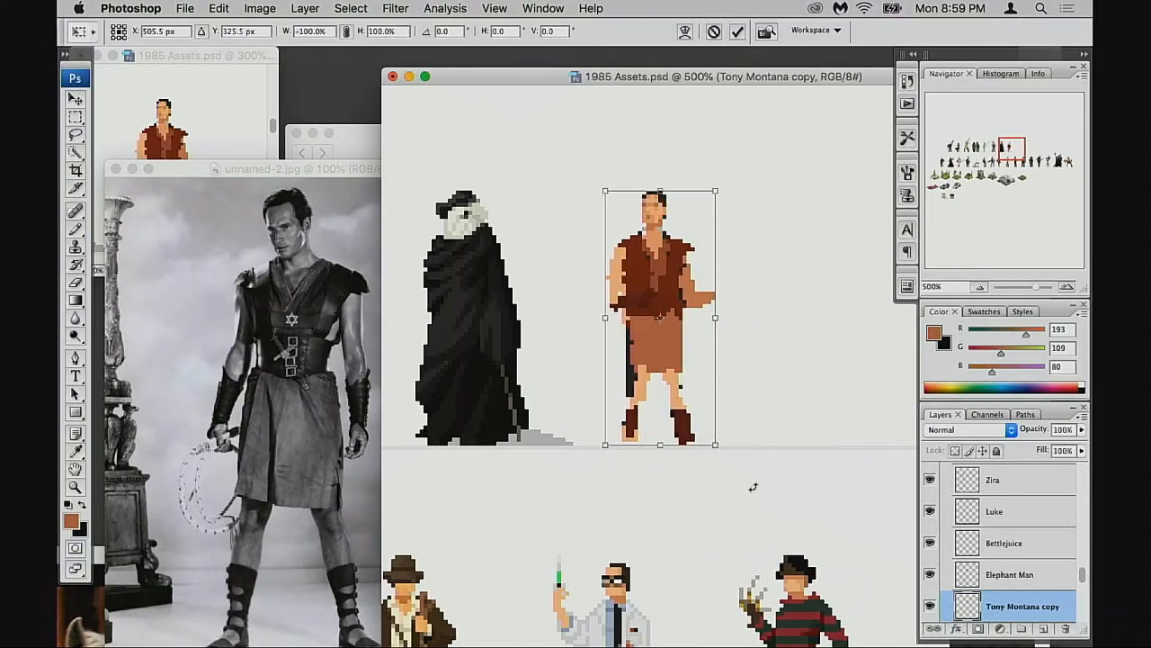
key(Return)
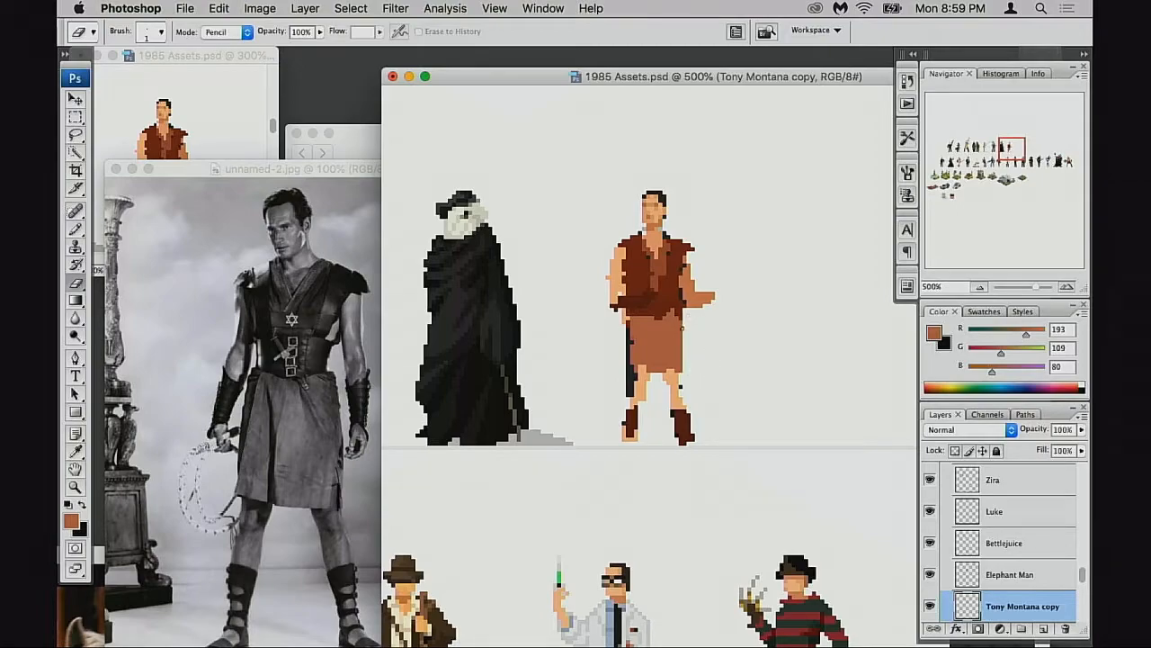
Erase the black strip beside the skirt and reshape both boots, filling the bare foot with the boots' dark brown
drag(622, 335, 627, 367)
key(b)
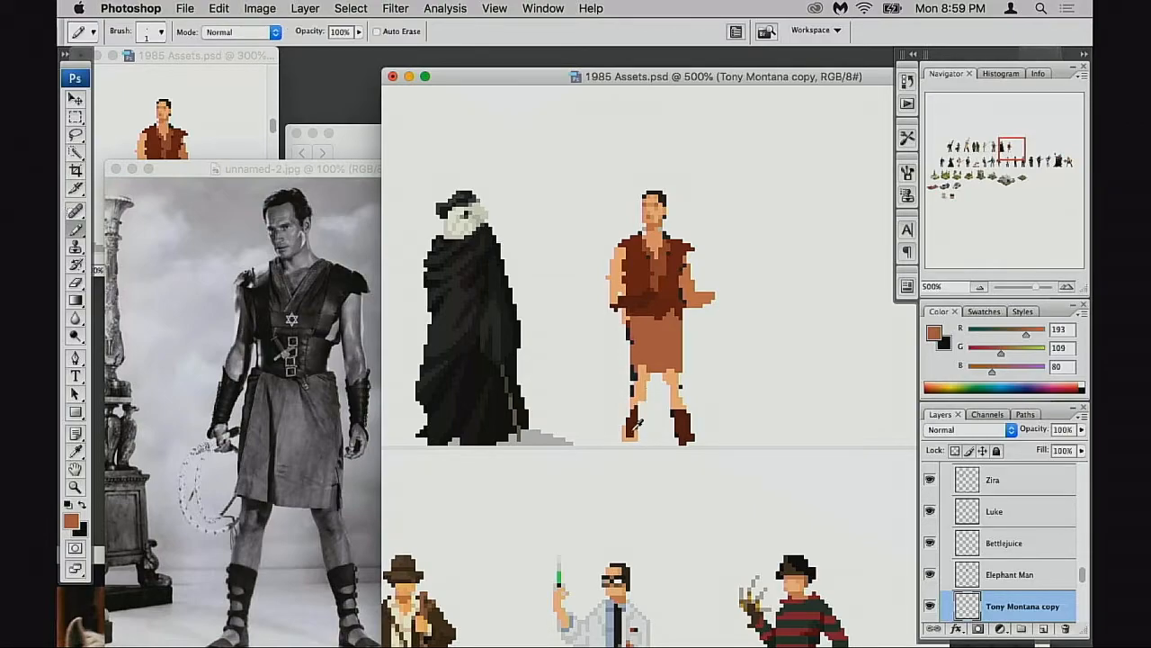
alt+click(635, 423)
drag(628, 432, 625, 439)
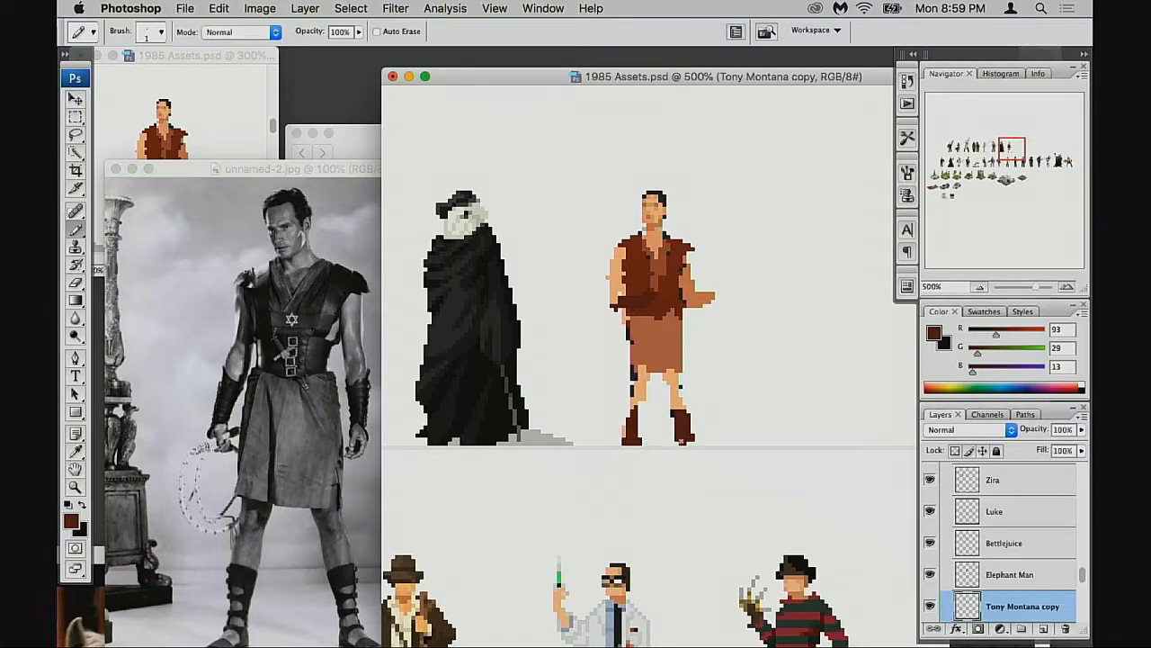
key(e)
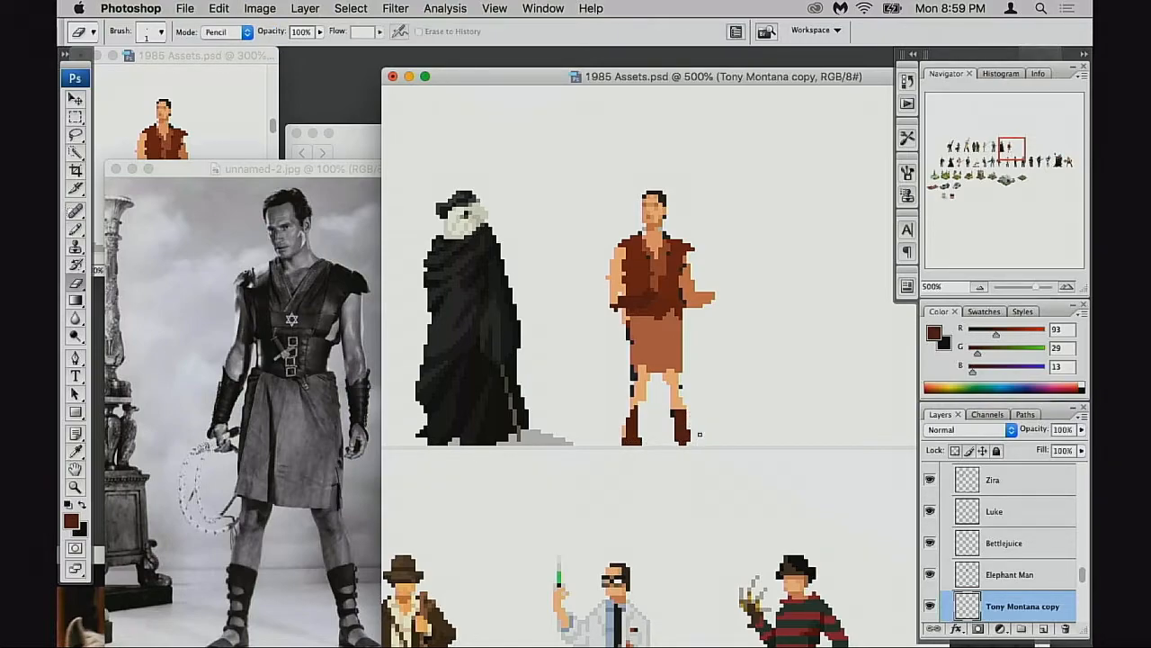
Fill out the legs with the sampled light skin tone and erase the remaining black pixels around the knees
key(b)
alt+click(651, 394)
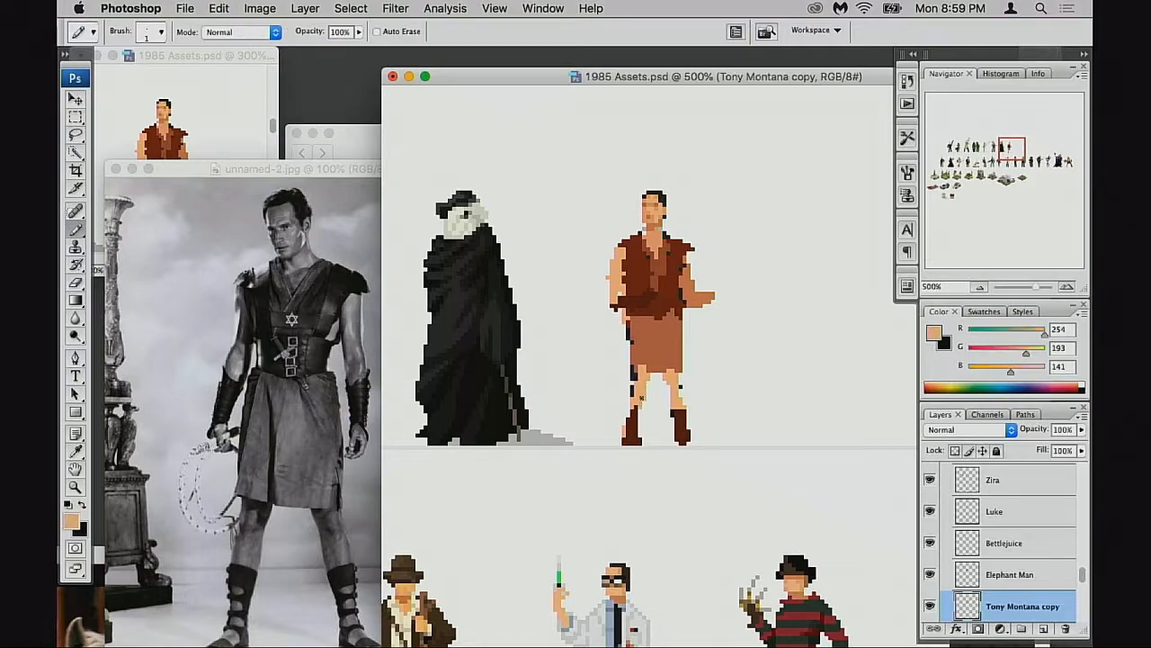
drag(637, 376, 632, 389)
key(e)
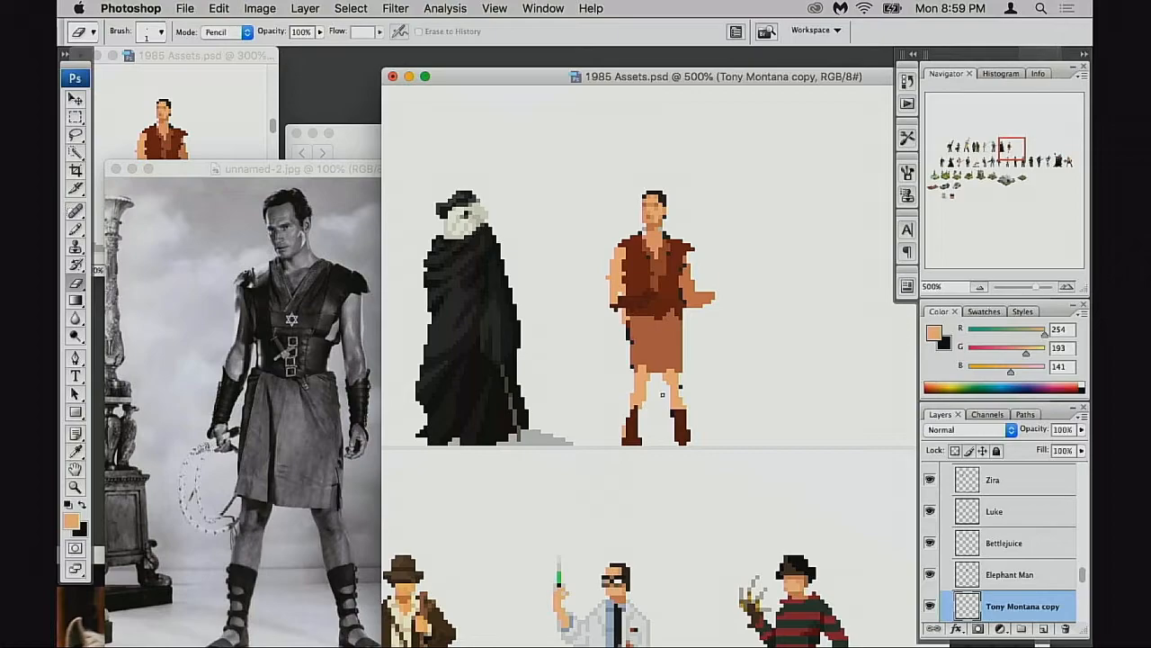
key(b)
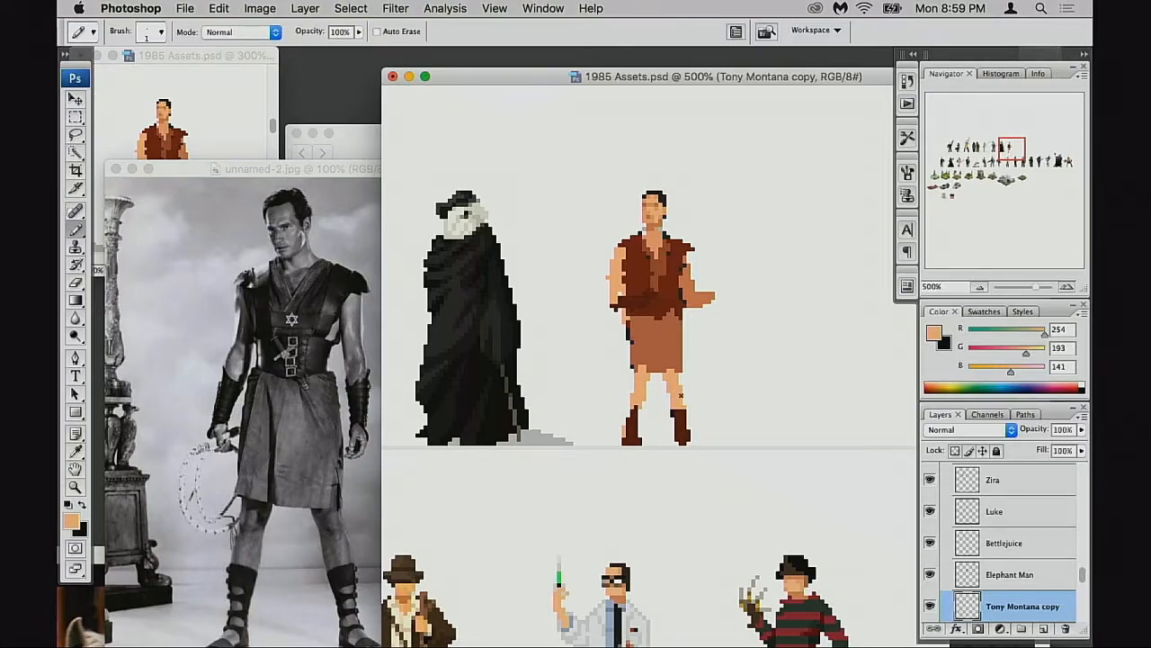
Refine the skirt's hem above the knees using the sampled skirt brown and light skin tone
alt+click(656, 361)
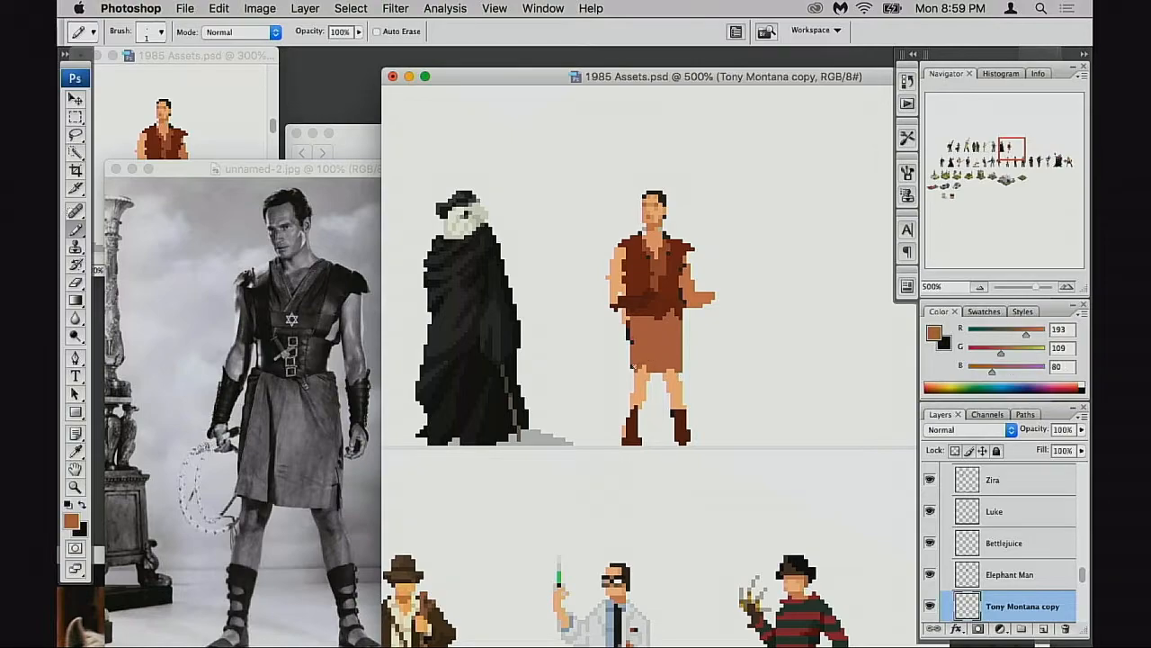
alt+click(643, 376)
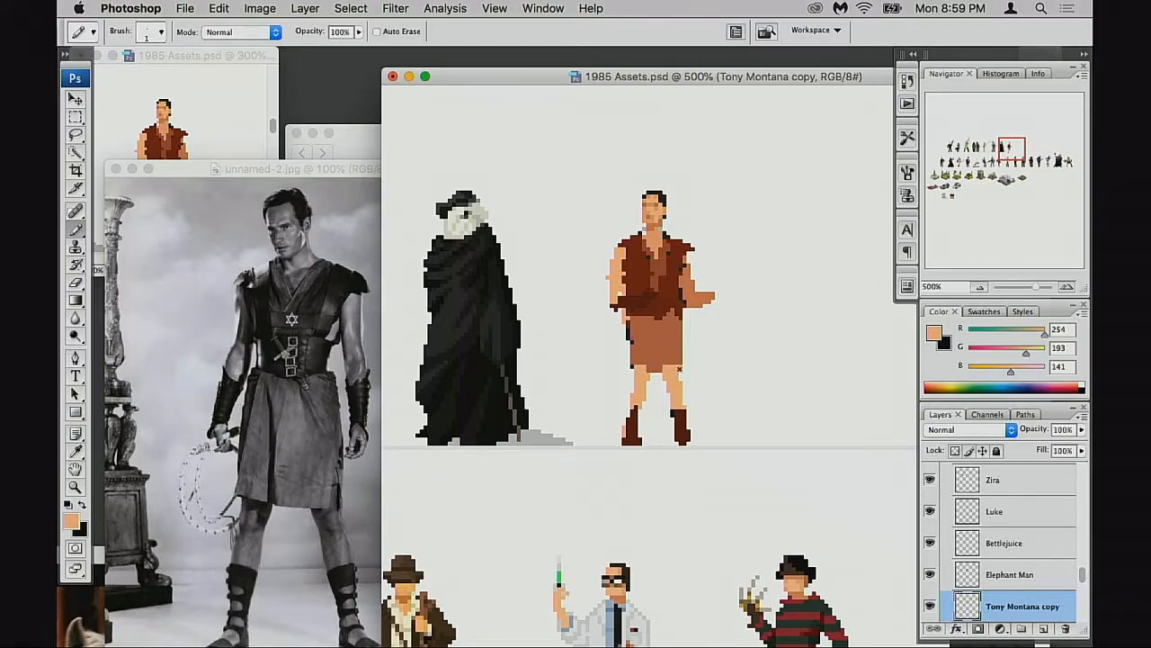
alt+click(658, 374)
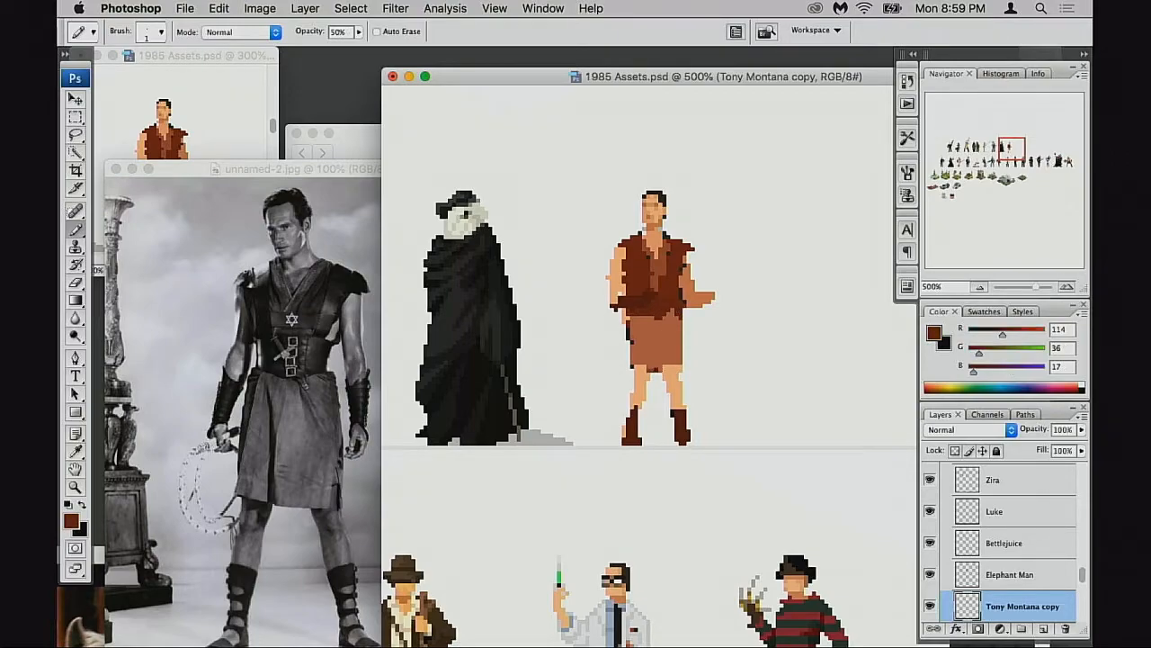
Fill out both sides of the skirt with its sampled medium brown and erase the black pixels beside it
alt+click(661, 365)
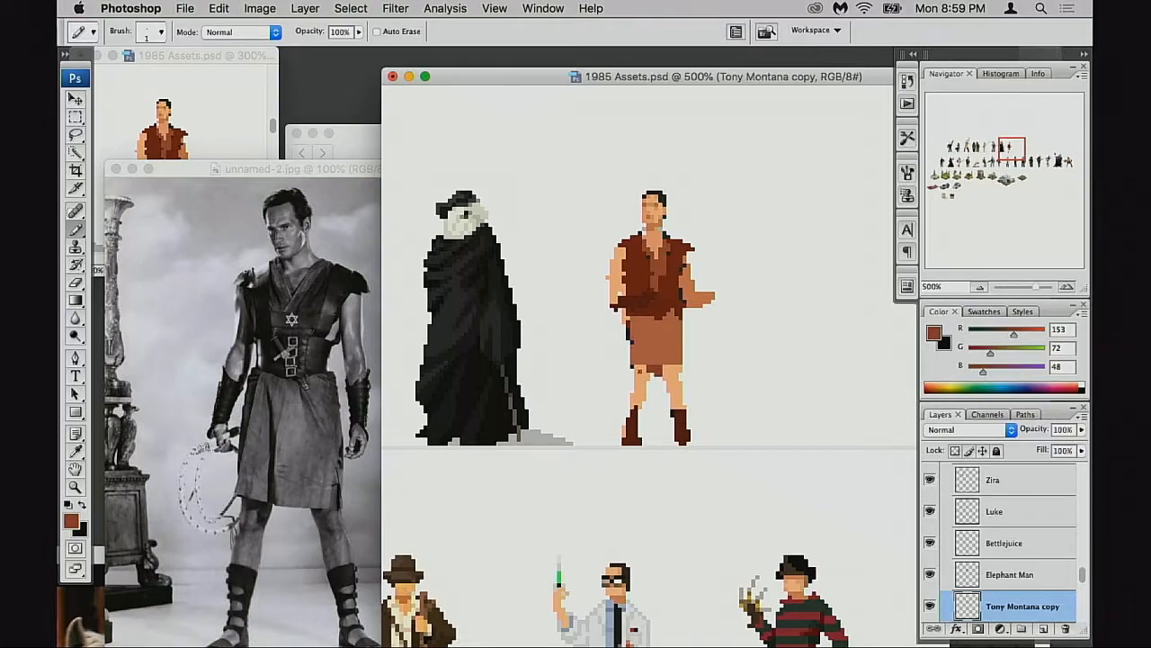
alt+click(651, 353)
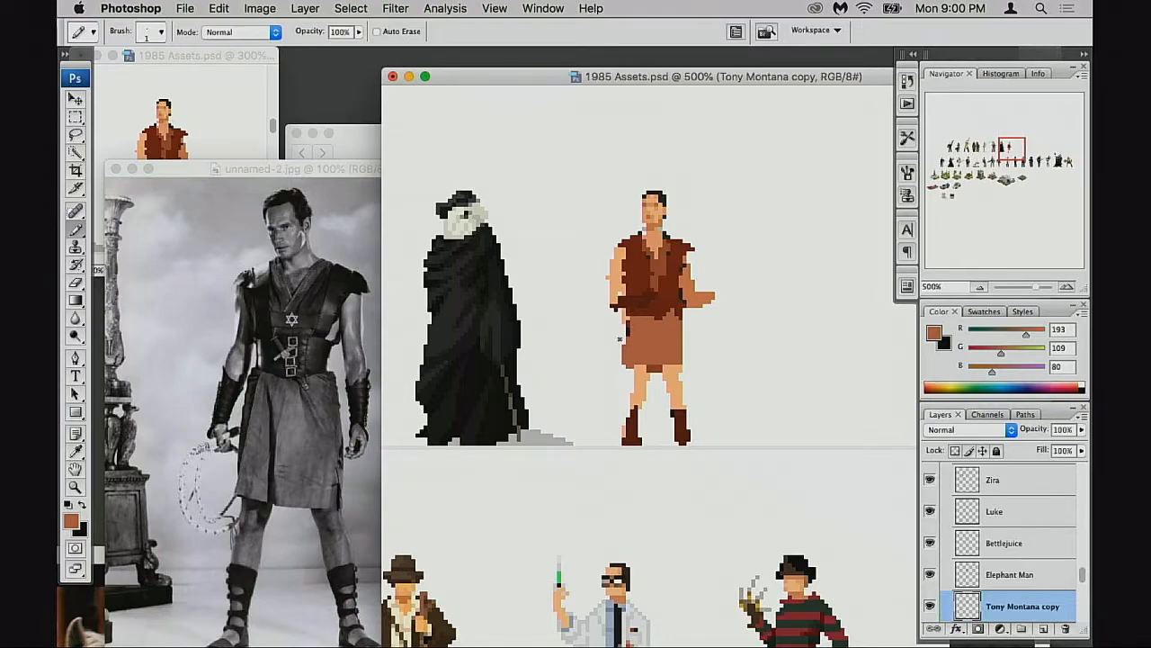
key(e)
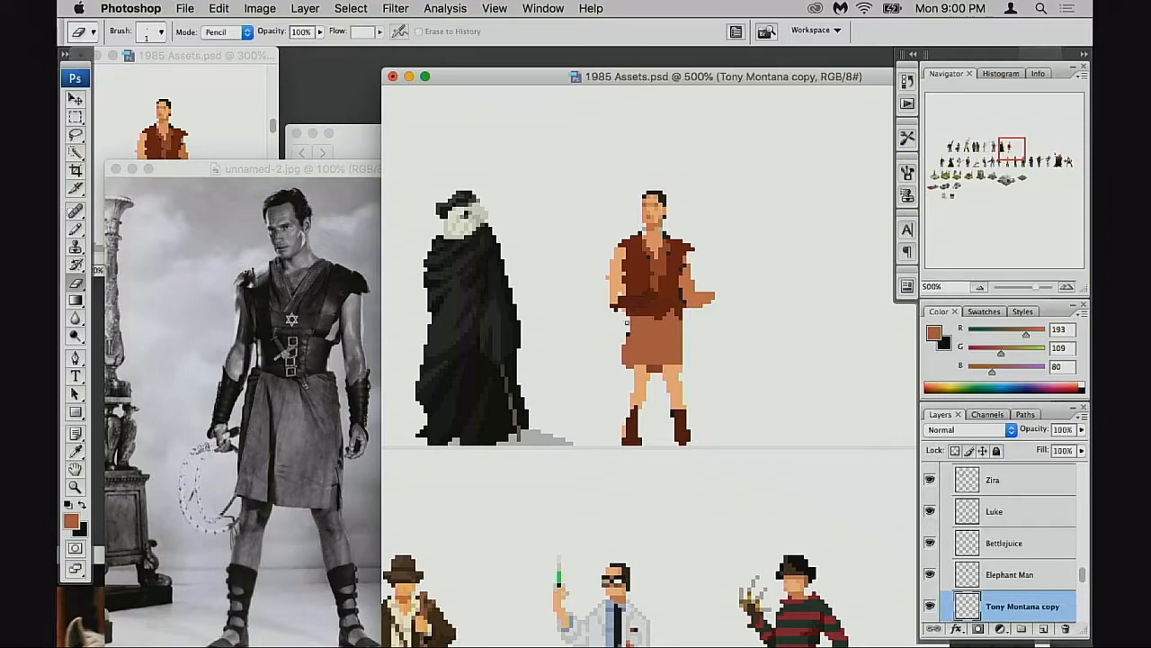
key(b)
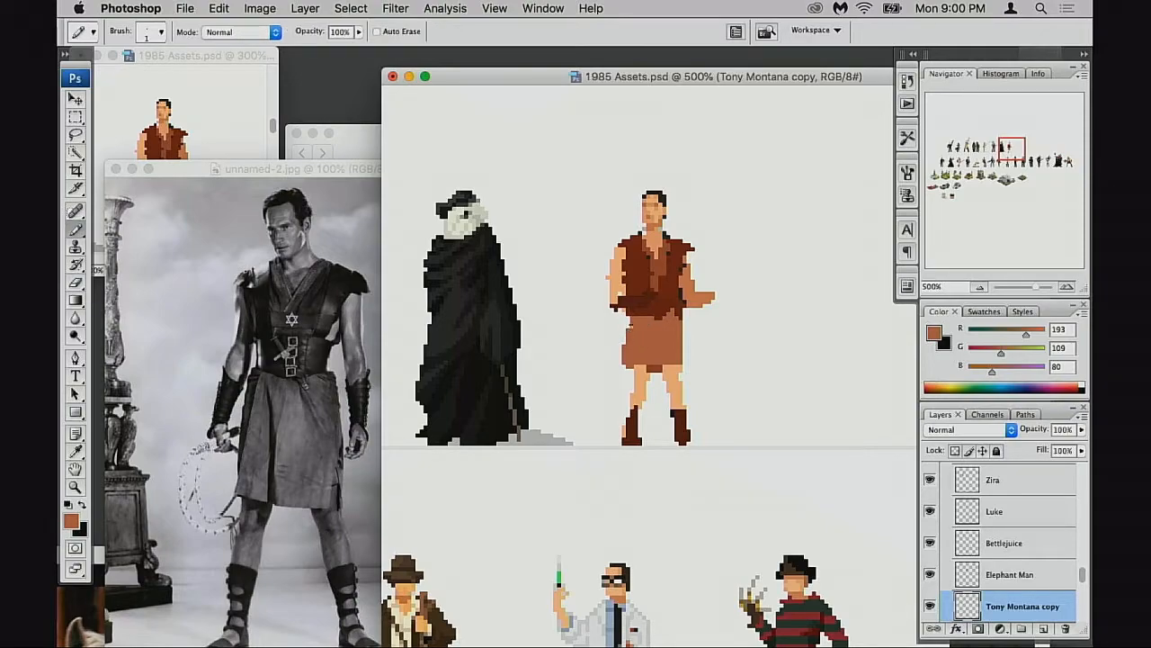
drag(682, 326, 684, 363)
scroll(689, 394, right, 1)
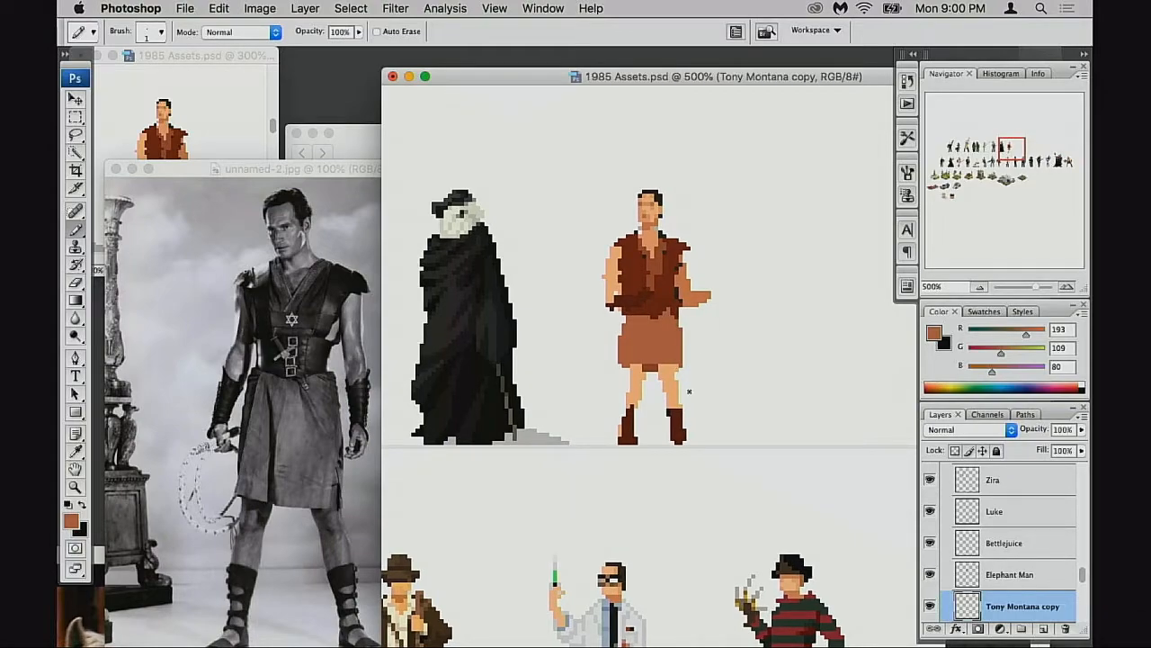
Clean up the lower legs, extend the front boot's toe in dark brown, and add light skin gaps between the boots' straps
key(e)
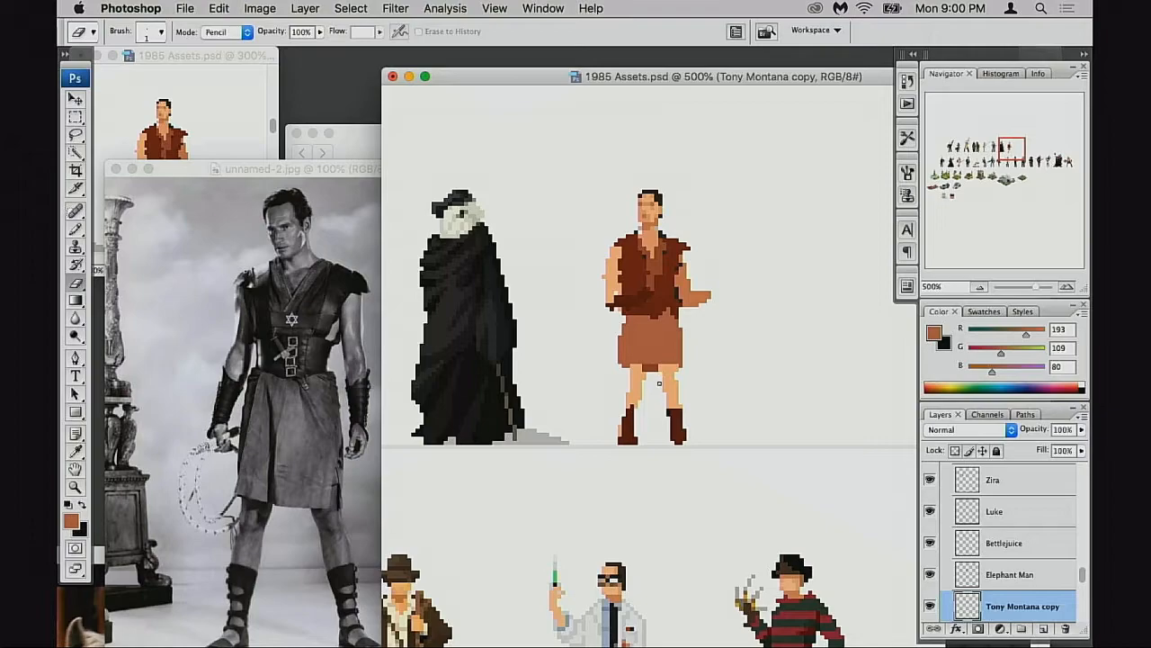
key(b)
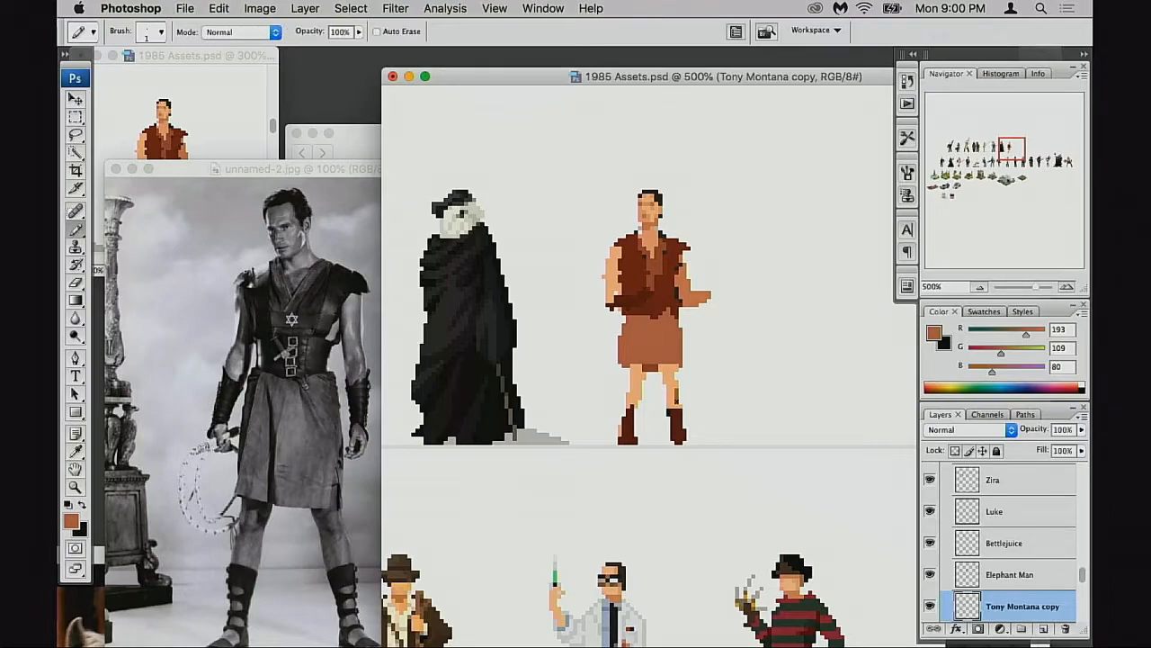
alt+click(676, 390)
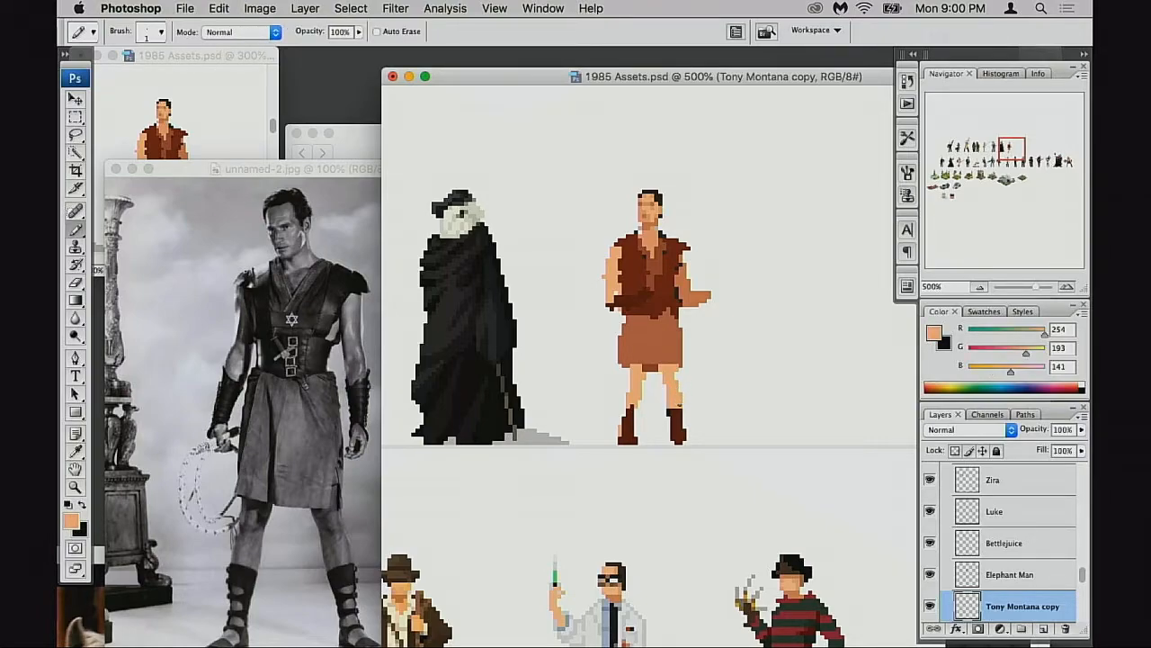
alt+click(676, 433)
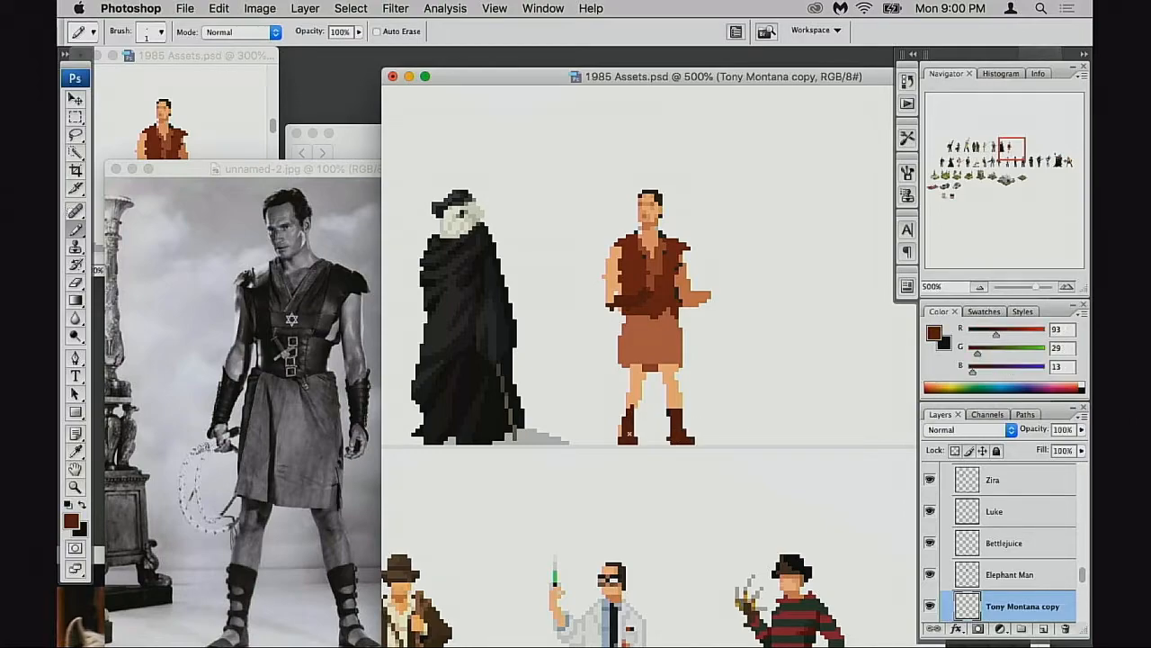
alt+click(639, 374)
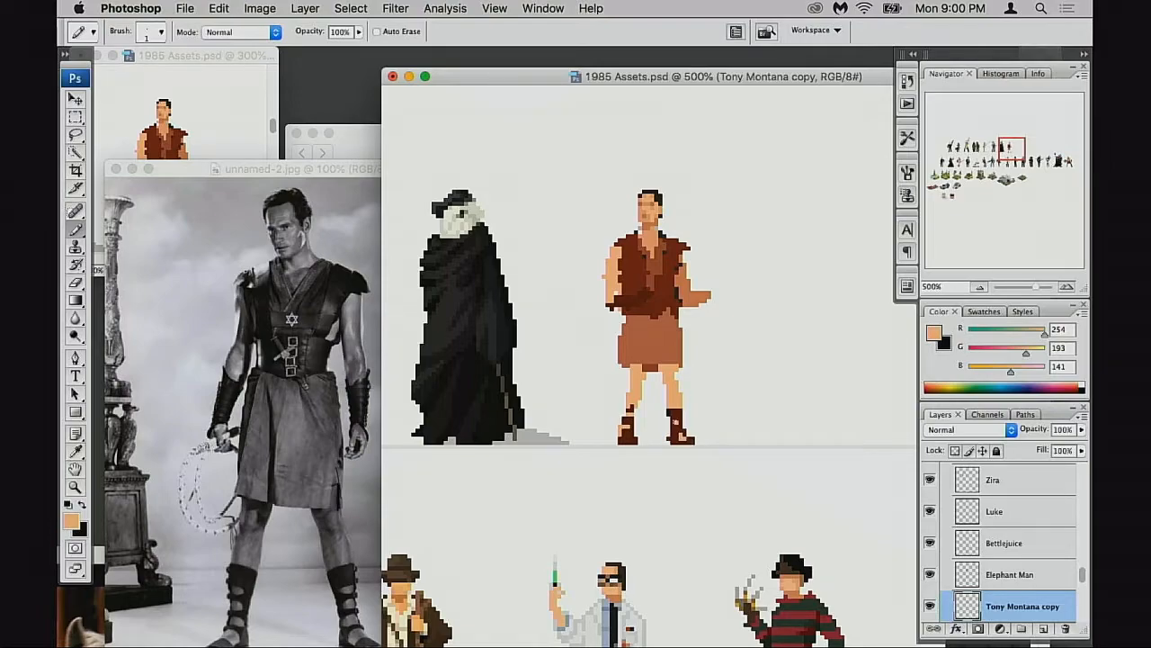
Select the left side of the charioteer, nudge it one pixel to the right, and deselect it
scroll(684, 374, up, 3)
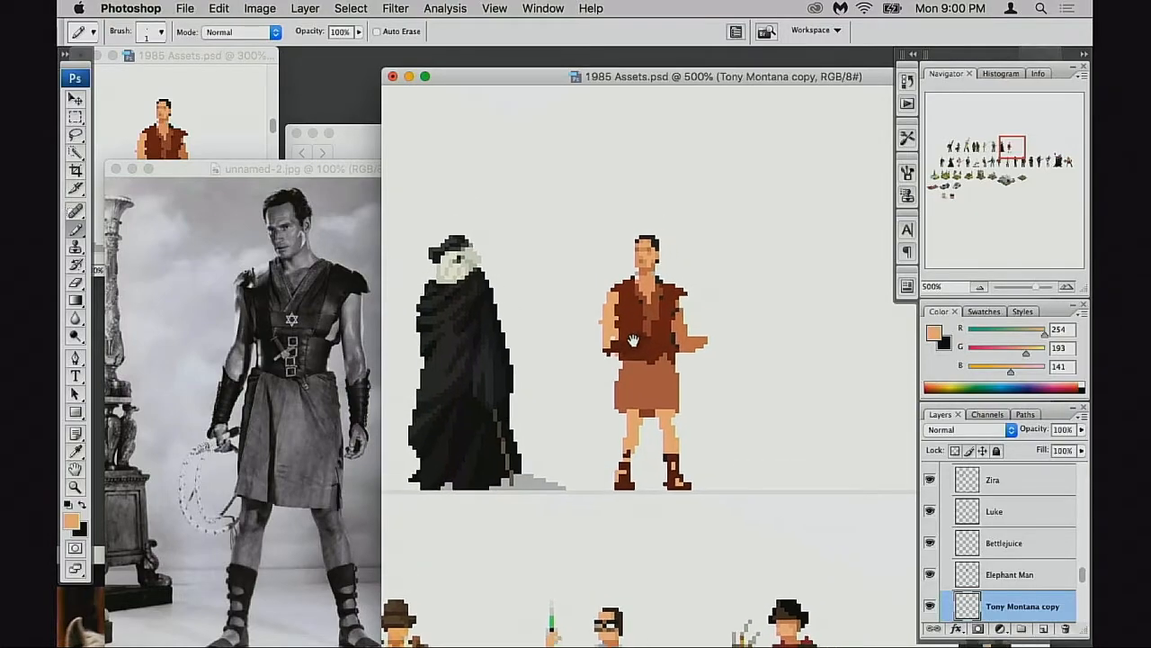
key(m)
drag(572, 253, 625, 497)
drag(580, 268, 633, 410)
key(super+Right)
key(super+d)
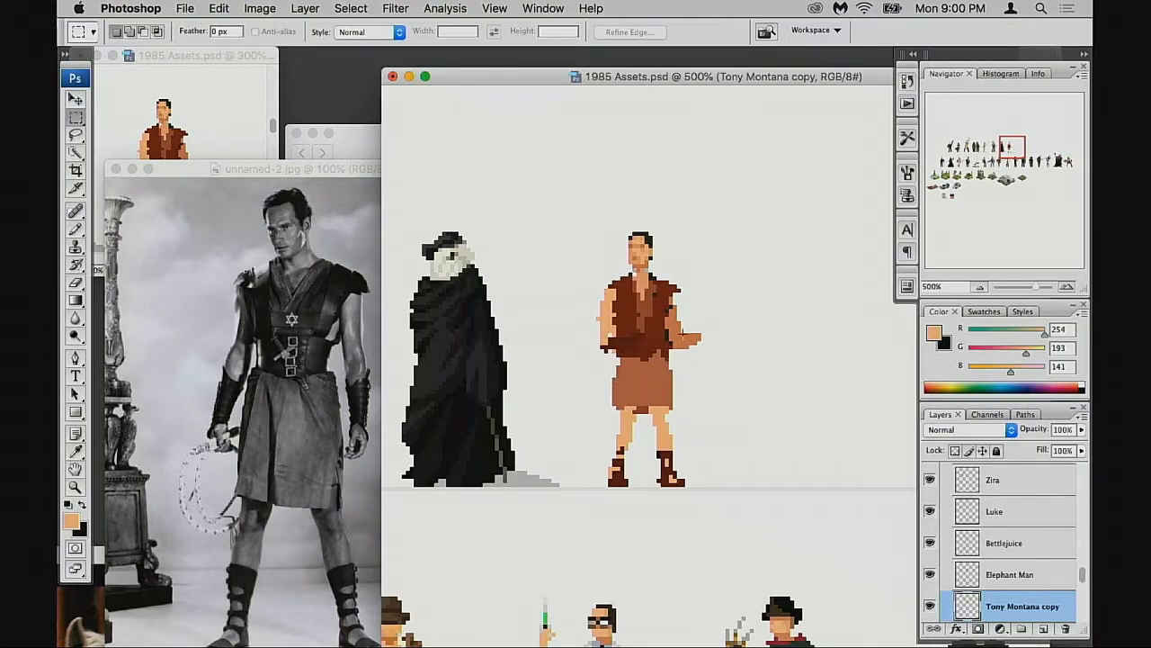
Examine the charioteer at 100% alongside the other sprites and return to an 800% close-up
key(super+minus)
key(super+minus)
key(super+minus)
key(super+minus)
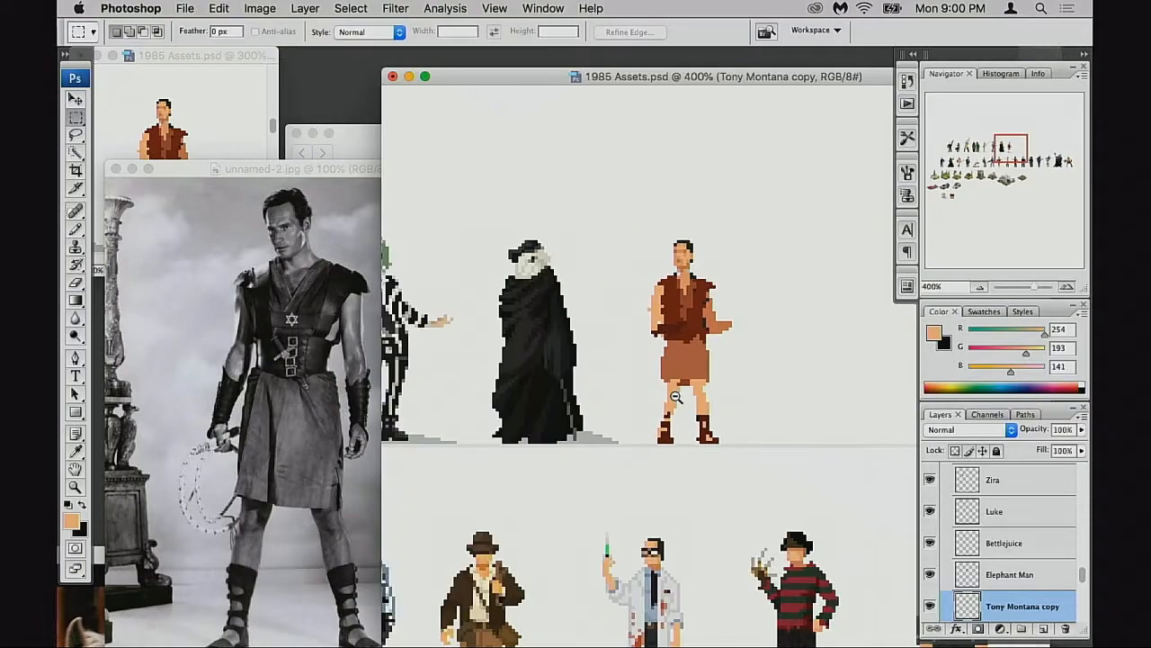
drag(763, 398, 729, 396)
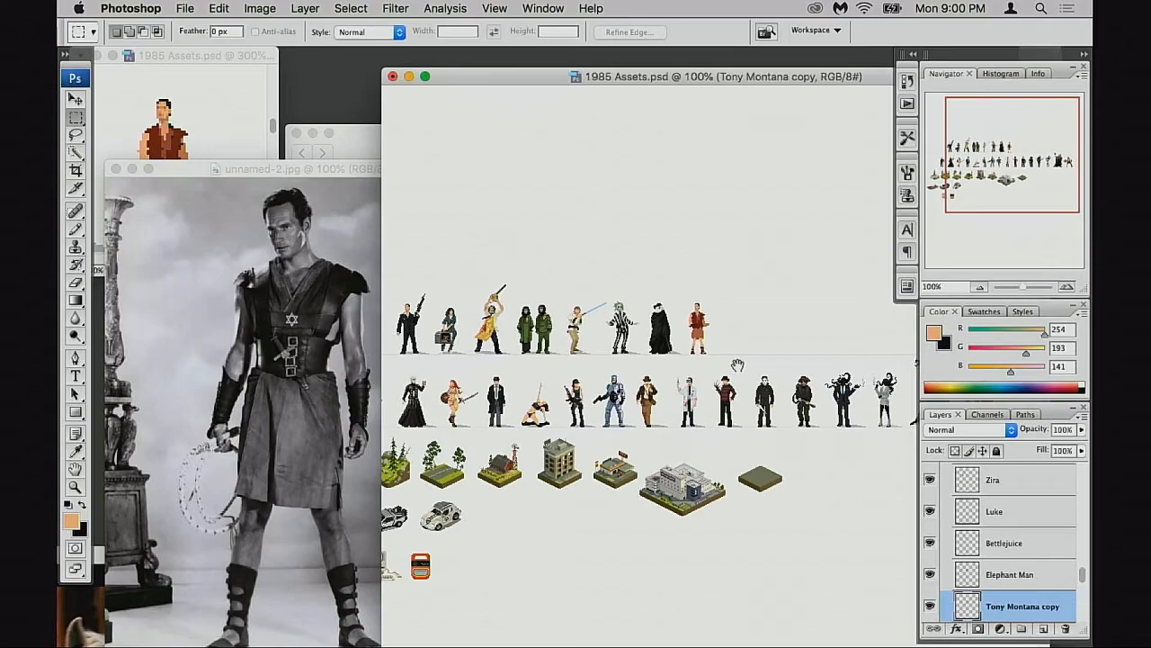
drag(718, 352, 737, 348)
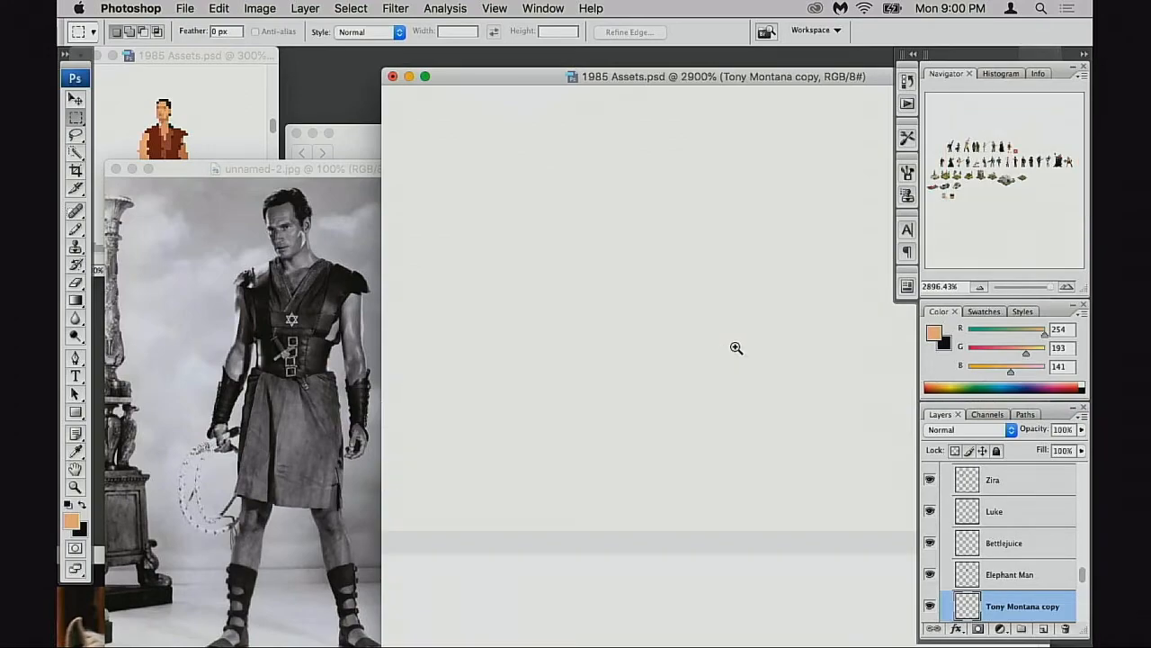
alt+click(689, 351)
alt+click(666, 362)
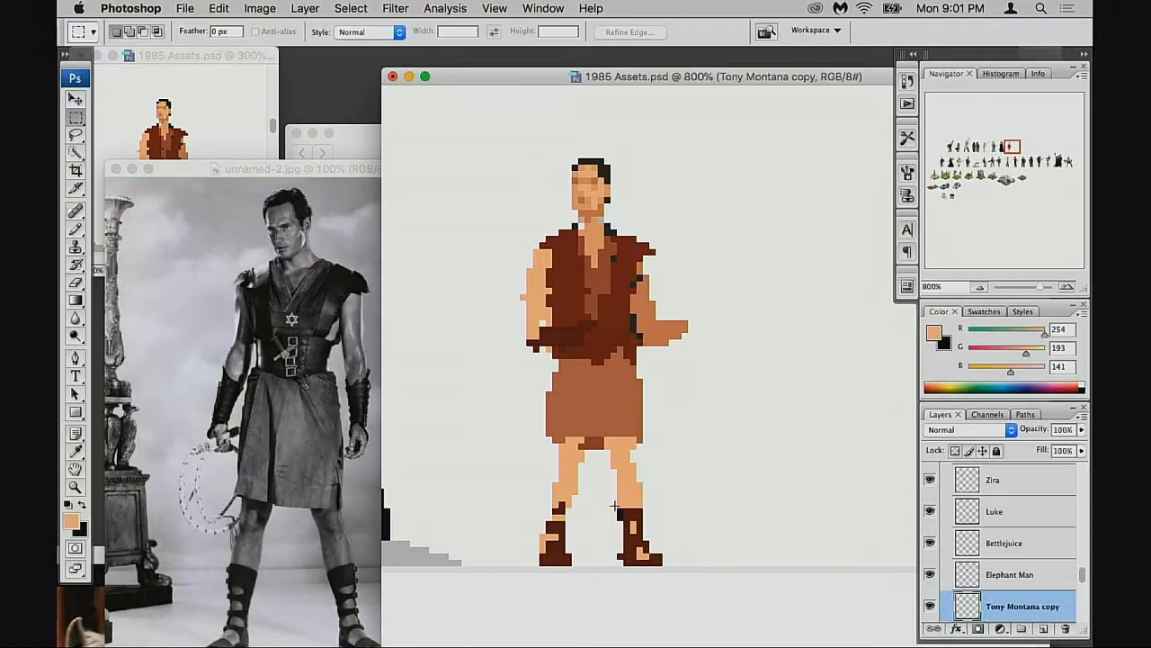
scroll(611, 279, up, 1)
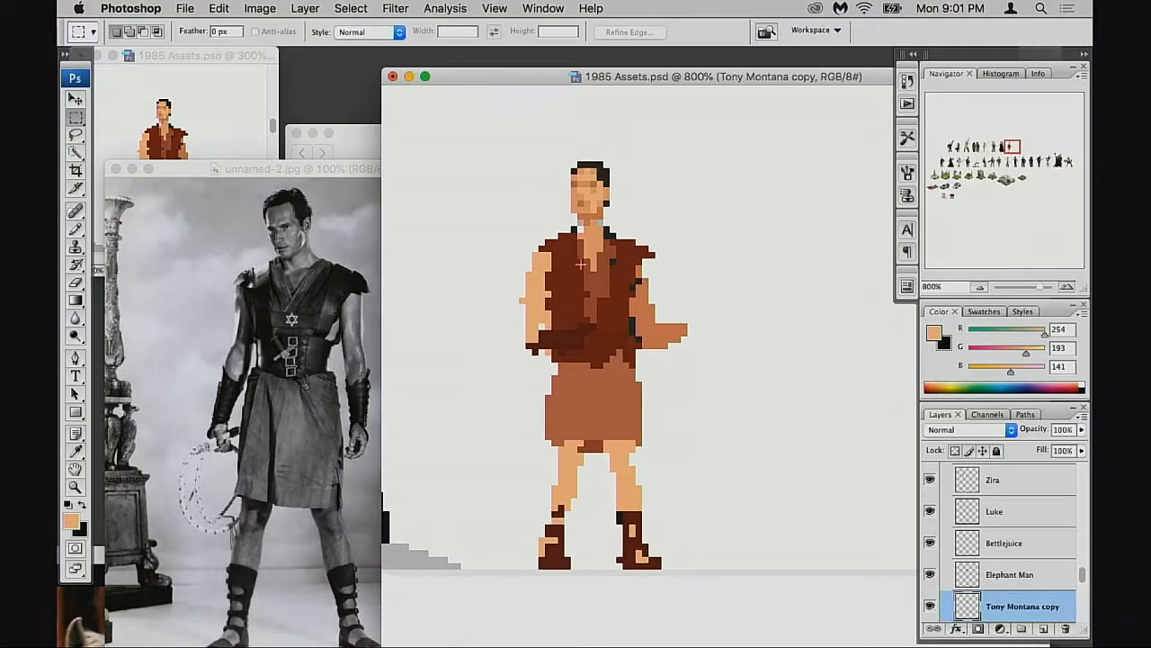
Extend the tunic's left shoulder outward over the upper arm with the sampled tunic brown
key(e)
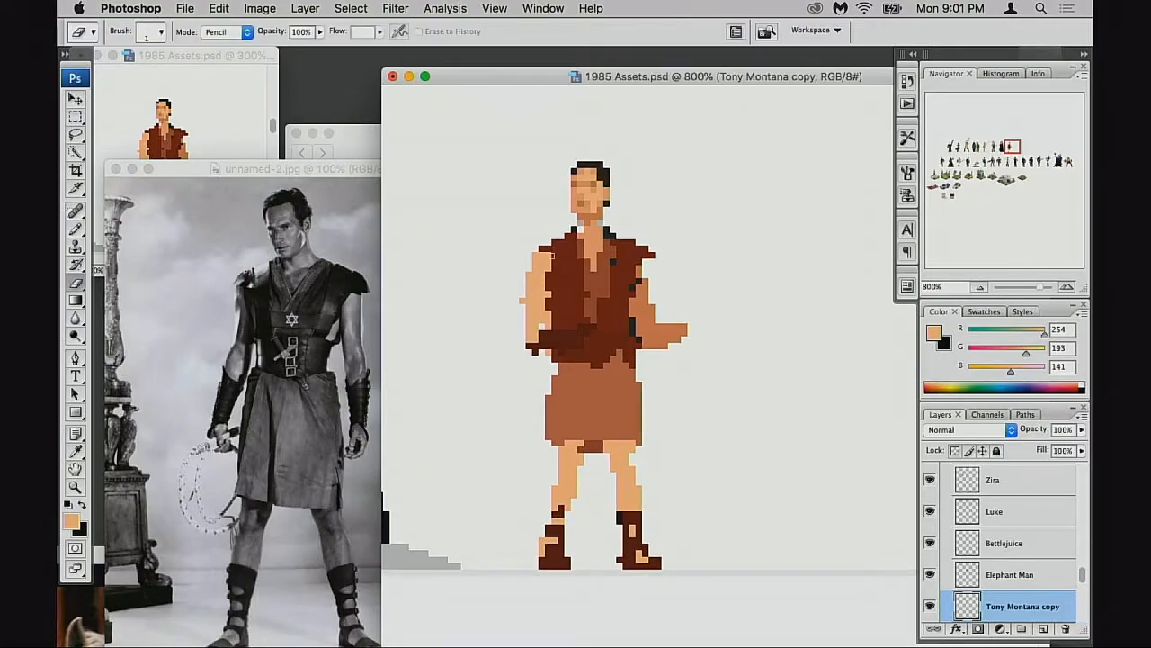
key(b)
alt+click(565, 243)
click(533, 252)
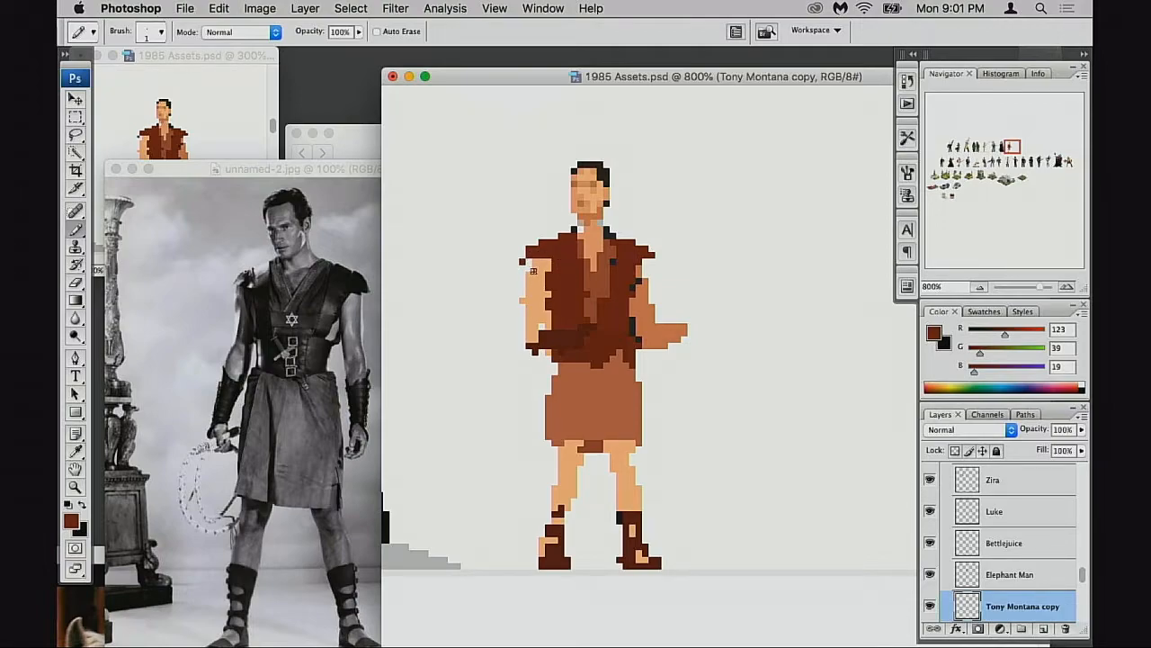
Widen the left arm inward over the tunic's edge using the sampled skin tones
alt+click(543, 296)
mouse_move(554, 295)
mouse_down()
mouse_move(557, 329)
mouse_move(553, 298)
mouse_move(553, 322)
mouse_move(554, 305)
mouse_move(654, 312)
mouse_move(561, 311)
mouse_up()
alt+click(653, 313)
alt+click(582, 281)
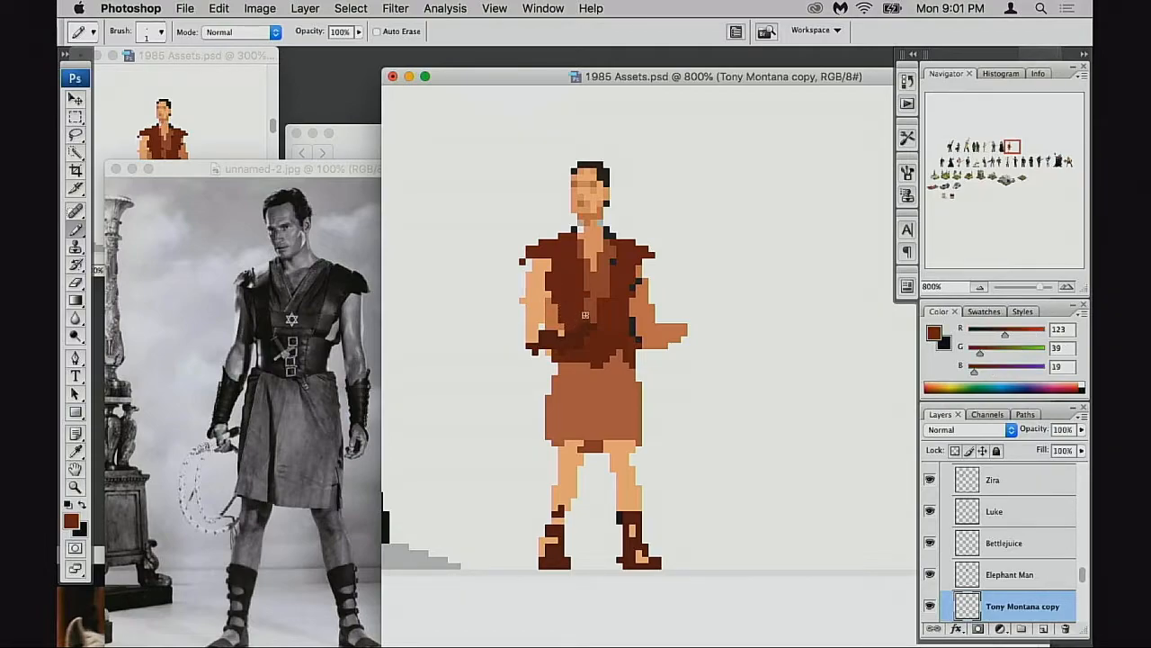
Move unnamed-2.jpg aside, place the unnamed.jpg color reference beside the sprite, and return to 1985 Assets.psd
drag(354, 166, 412, 420)
drag(362, 286, 238, 289)
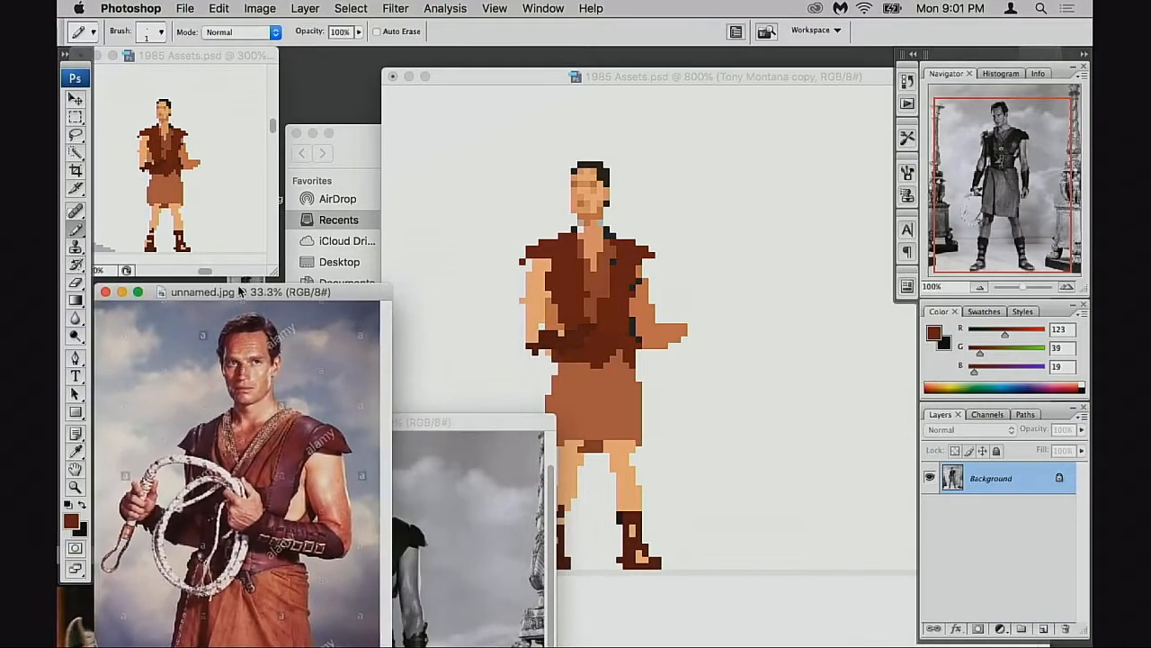
click(631, 78)
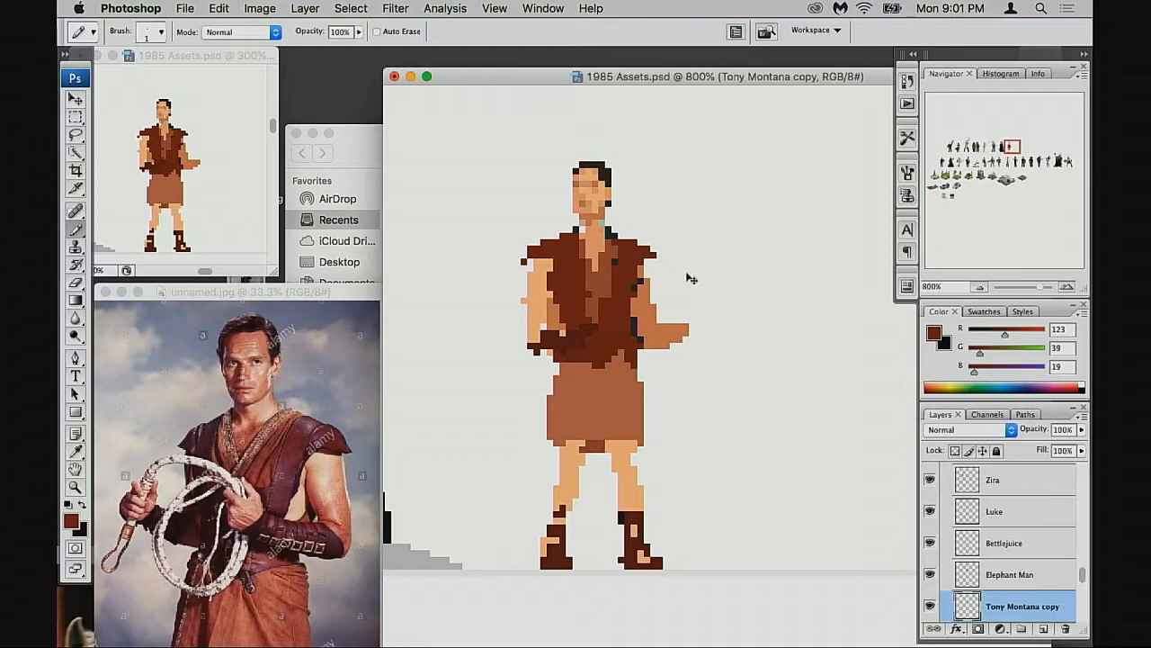
Mirror the charioteer horizontally with Free Transform to match the color reference's pose, and apply it
key(super+t)
right_click(616, 296)
click(684, 477)
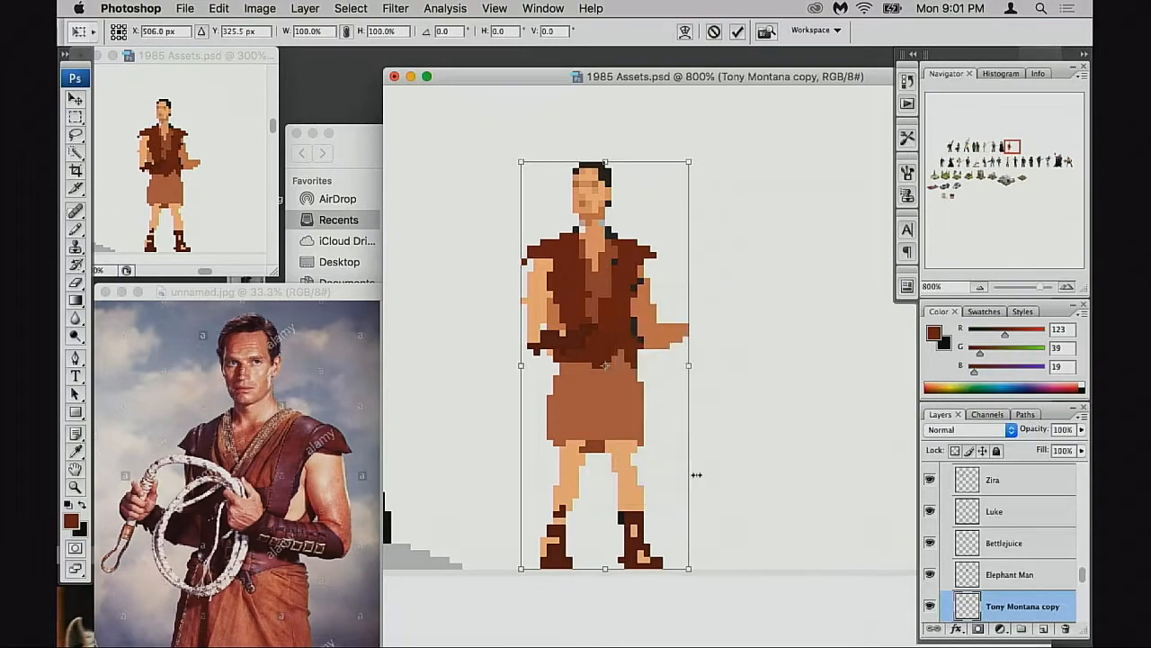
key(Return)
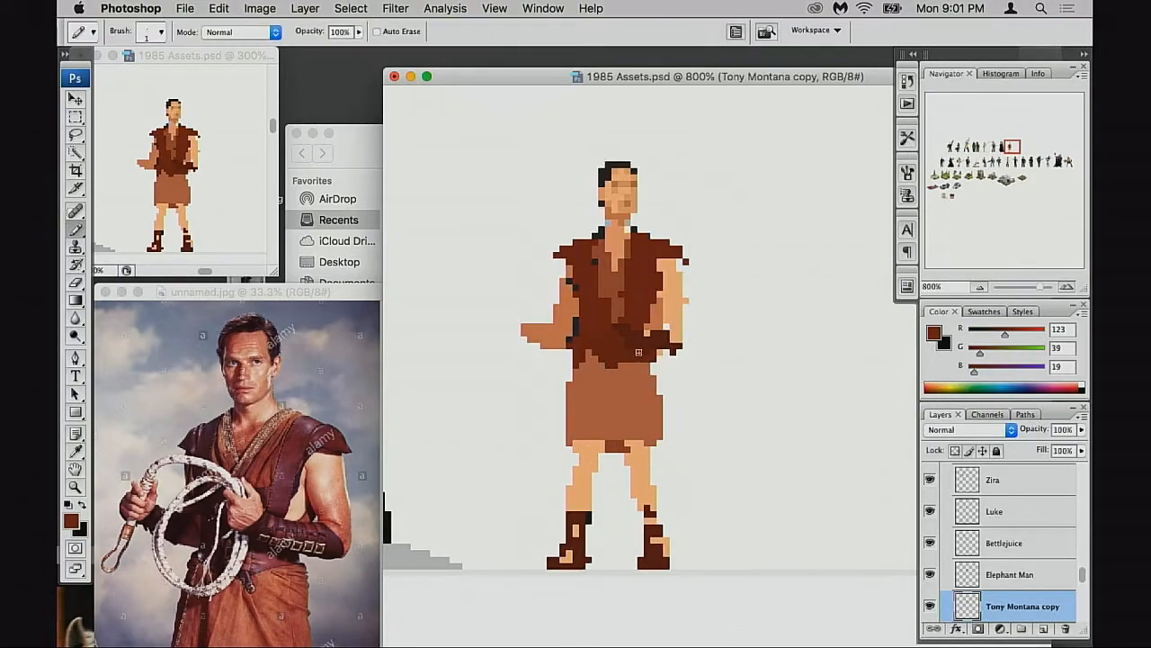
Replace the stray shirt-collar pixels around the neck with the sampled light and shaded skin tones
scroll(657, 329, up, 1)
alt+click(623, 229)
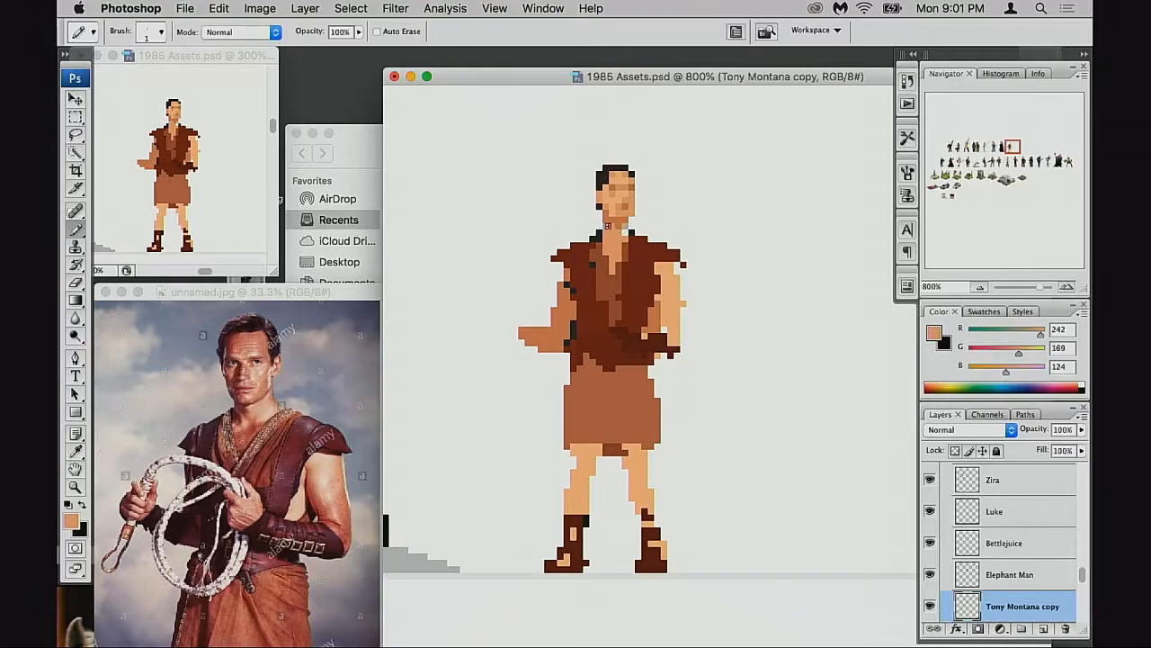
alt+click(621, 216)
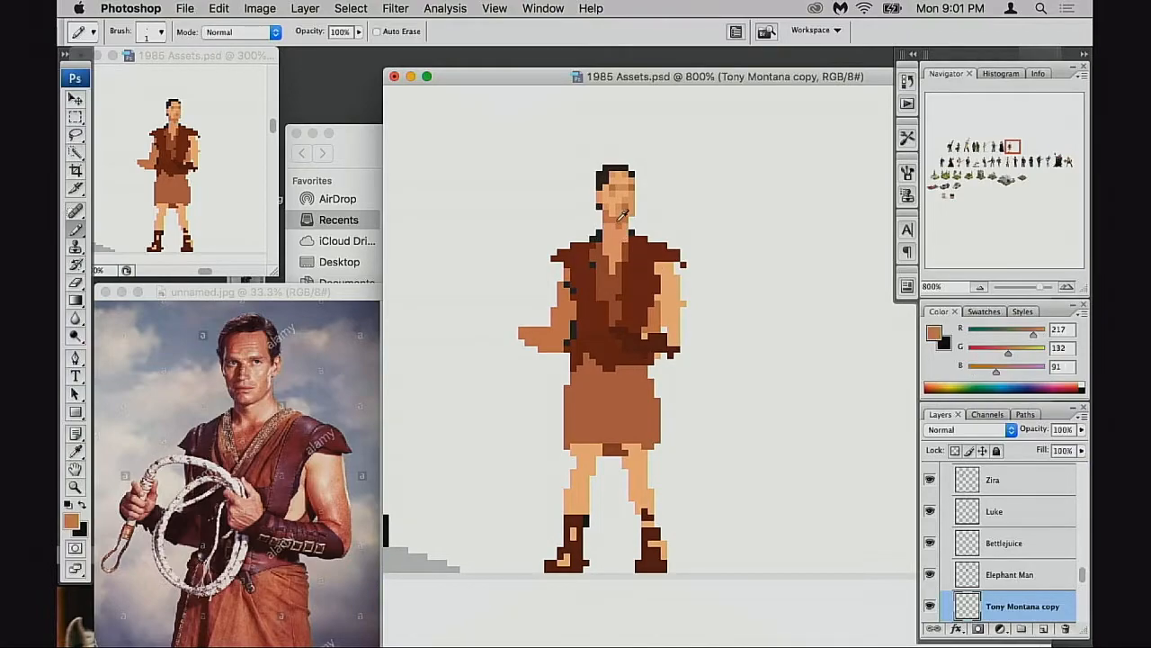
click(628, 224)
Reshape the left shoulder and collar with the sampled tunic brown, and erase the protruding sleeve tip
alt+click(590, 240)
click(585, 235)
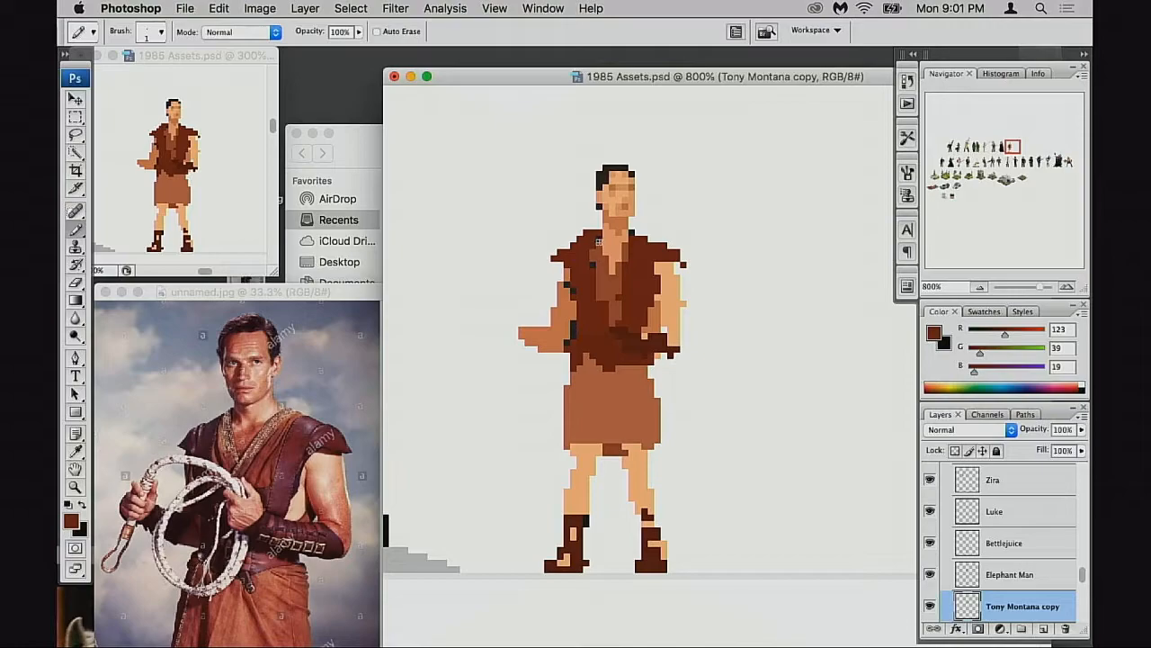
drag(594, 227, 565, 246)
alt+click(569, 282)
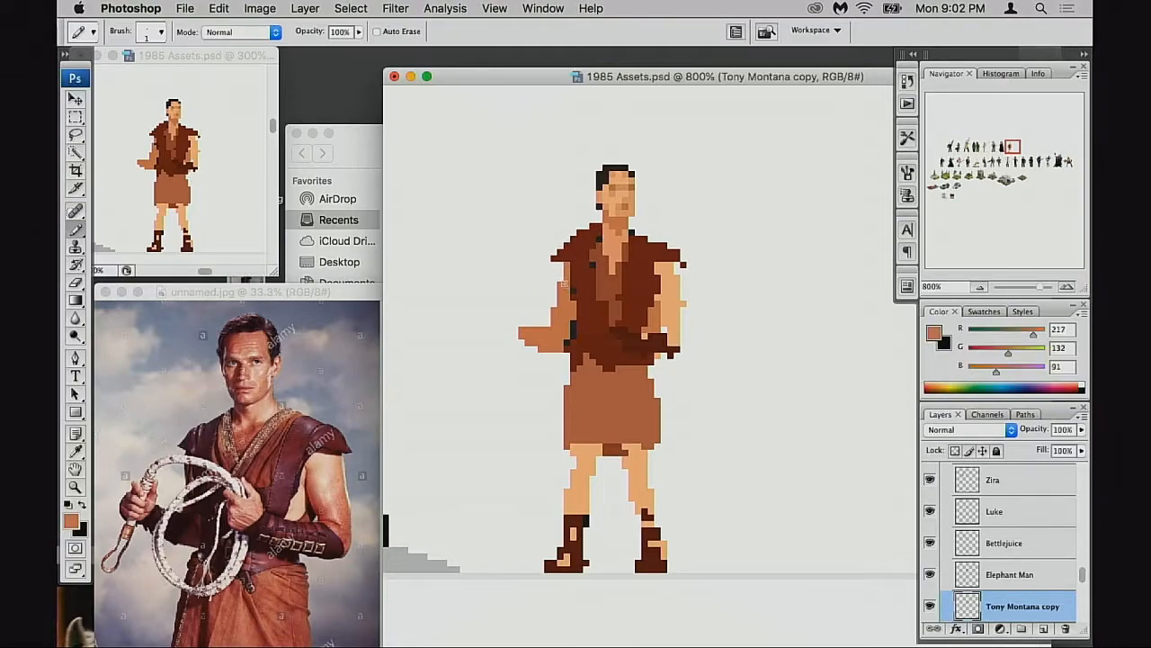
key(e)
mouse_move(559, 262)
mouse_down()
mouse_move(556, 250)
mouse_move(560, 261)
mouse_up()
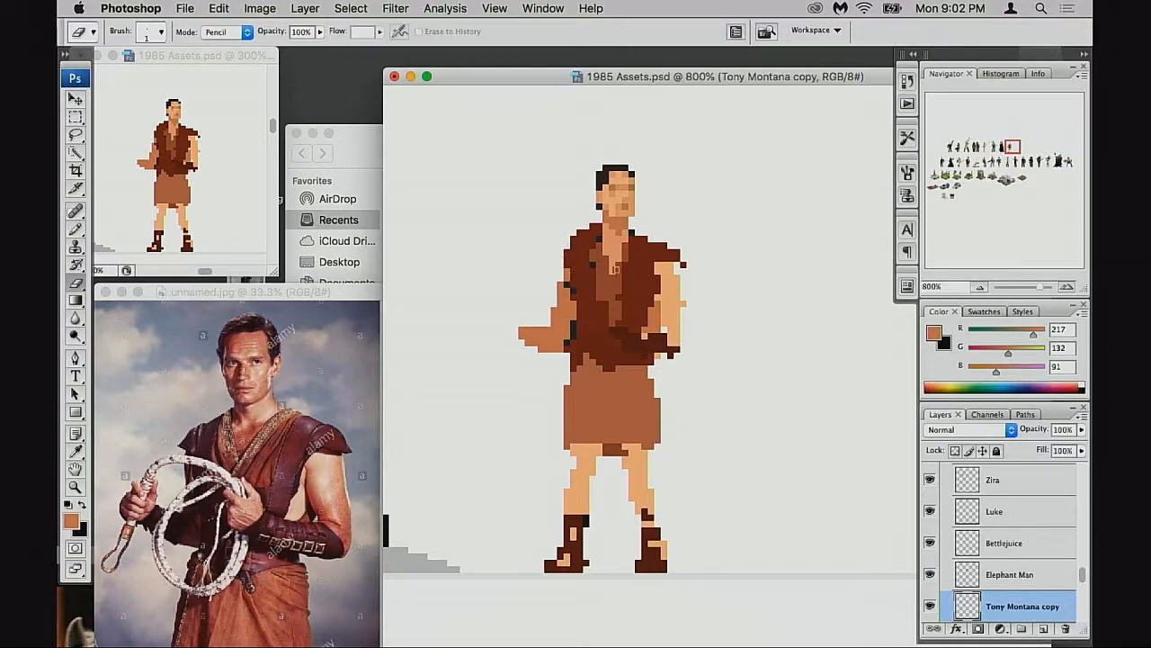
Build up the right shoulder beside the neck with the sampled tunic brown, covering the black collar pixels
key(b)
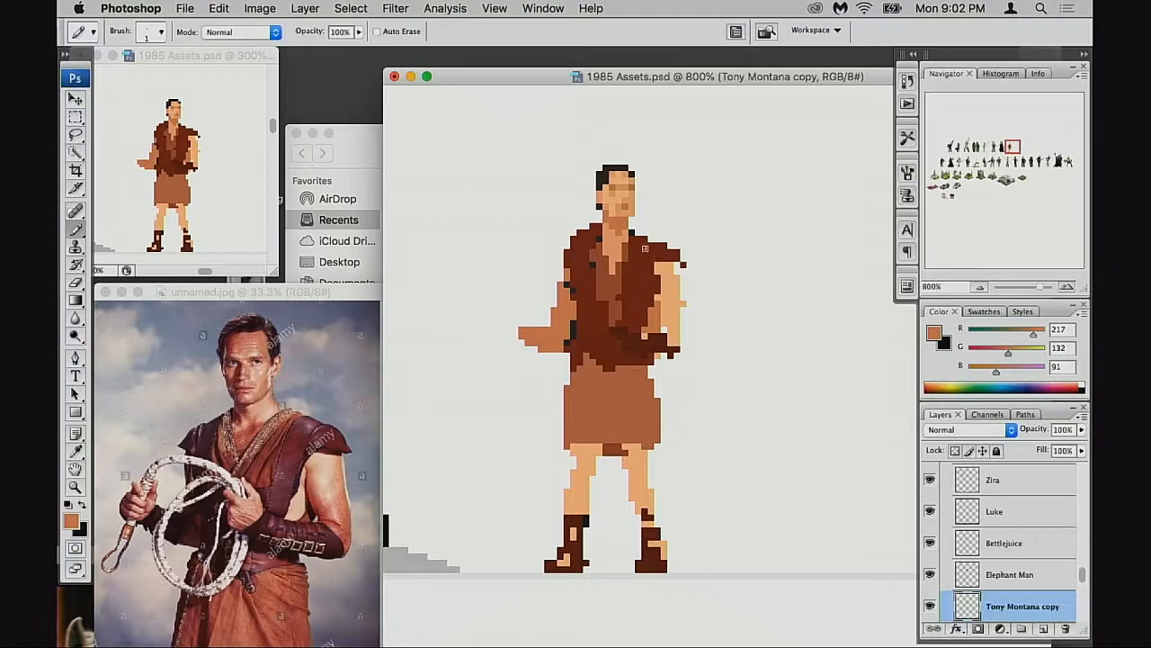
alt+click(648, 243)
click(639, 232)
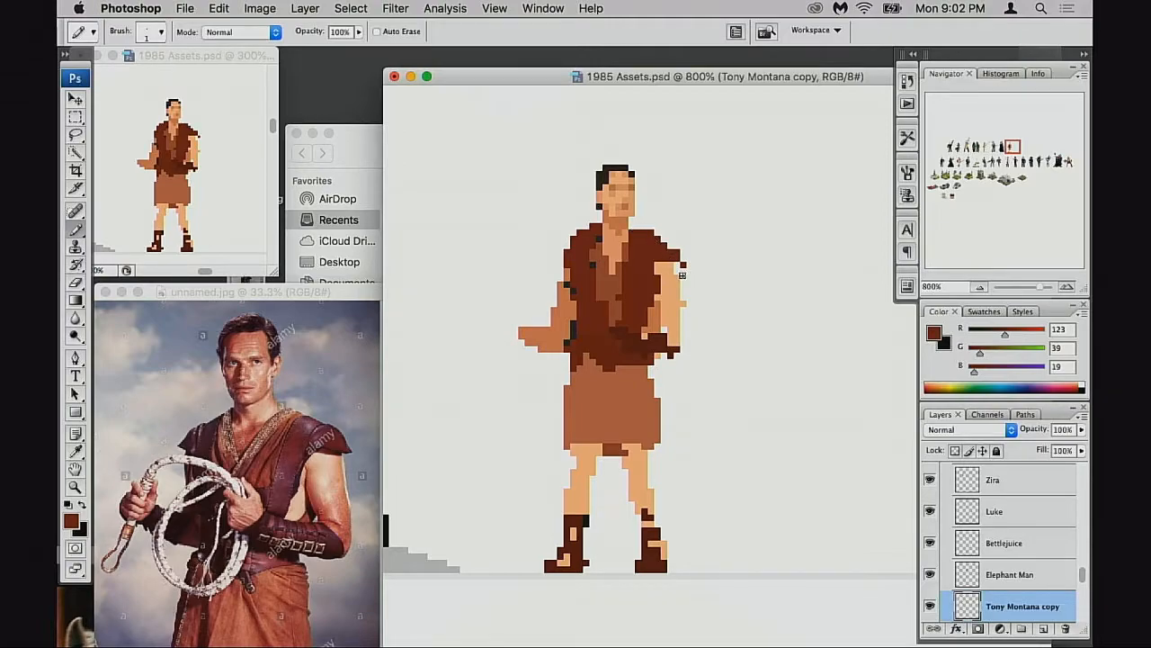
Select the right shoulder and arm, shift them one pixel toward the torso, and deselect them
key(m)
drag(642, 211, 693, 345)
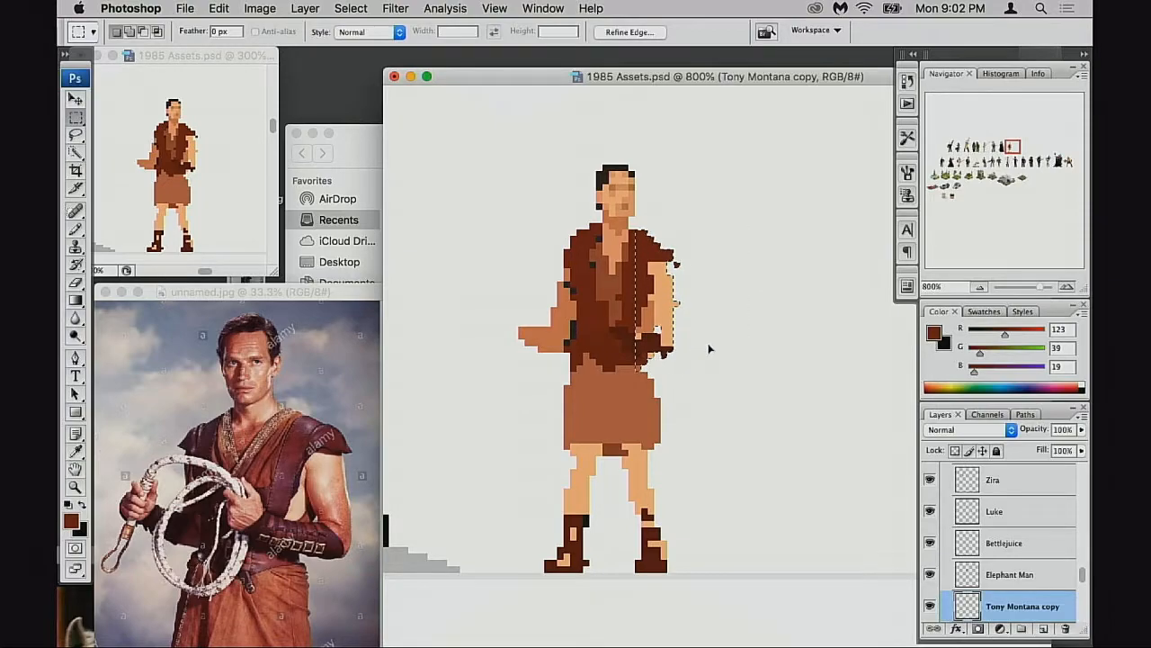
key(super+d)
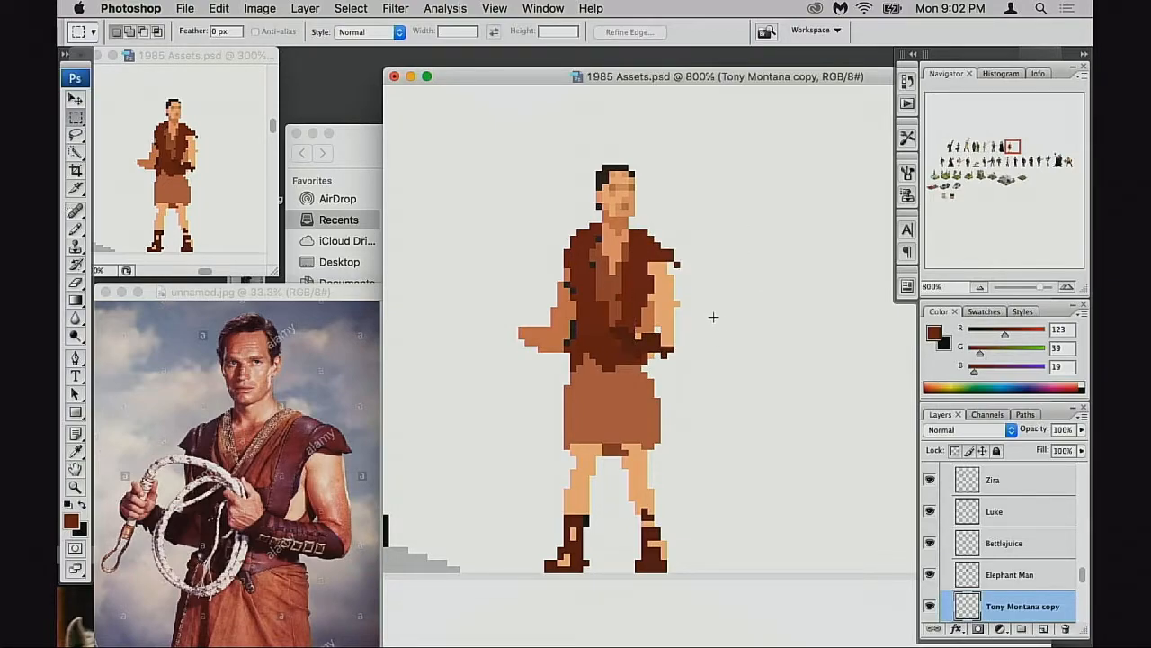
Widen the right arm outward with the sampled light skin tone and pick the darker skin tone for its inner shading
key(b)
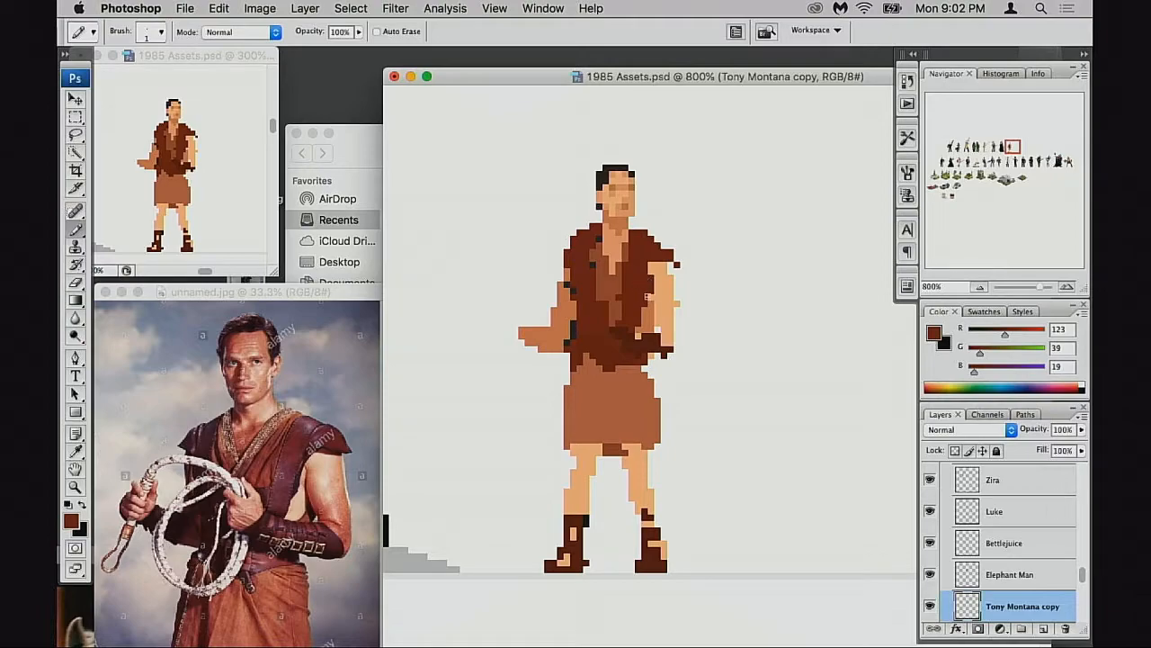
alt+click(673, 279)
drag(667, 266, 676, 335)
alt+click(653, 317)
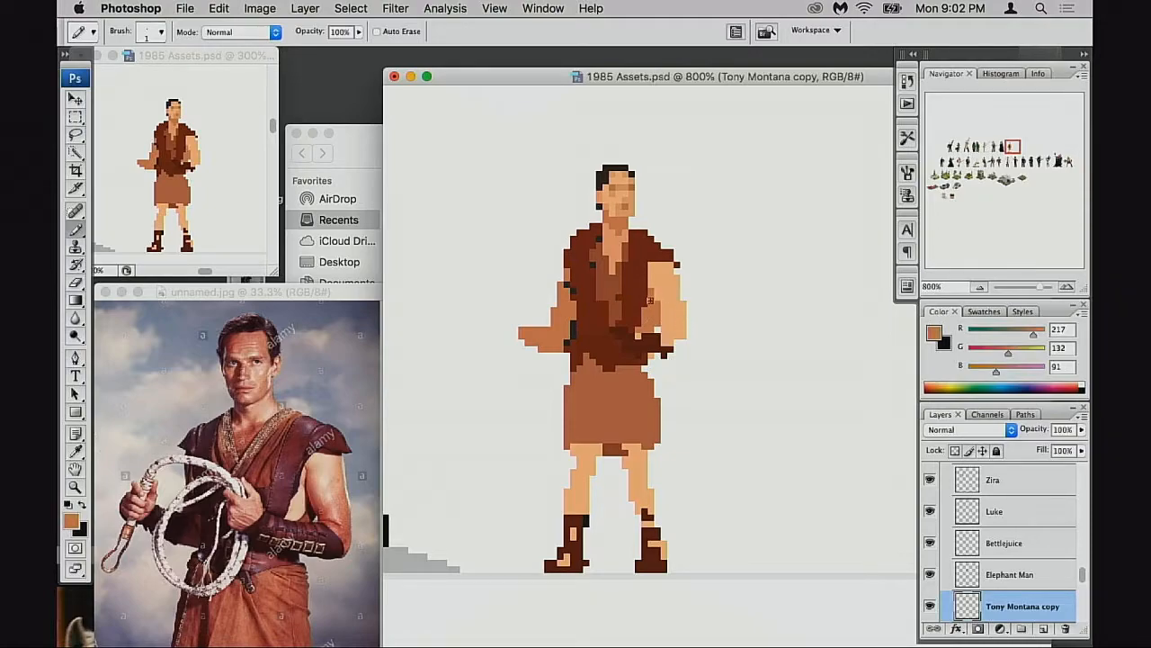
Refine the right arm's inner shading and outer contour using the sampled light skin tone and tunic brown
alt+click(673, 277)
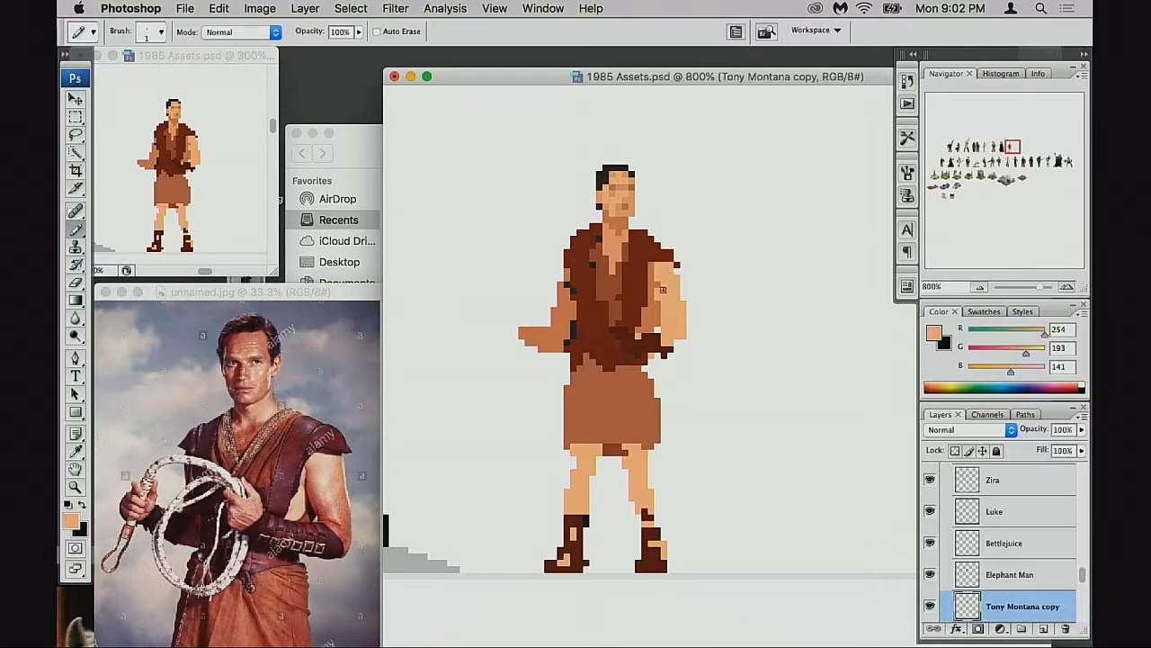
alt+click(658, 268)
alt+click(654, 261)
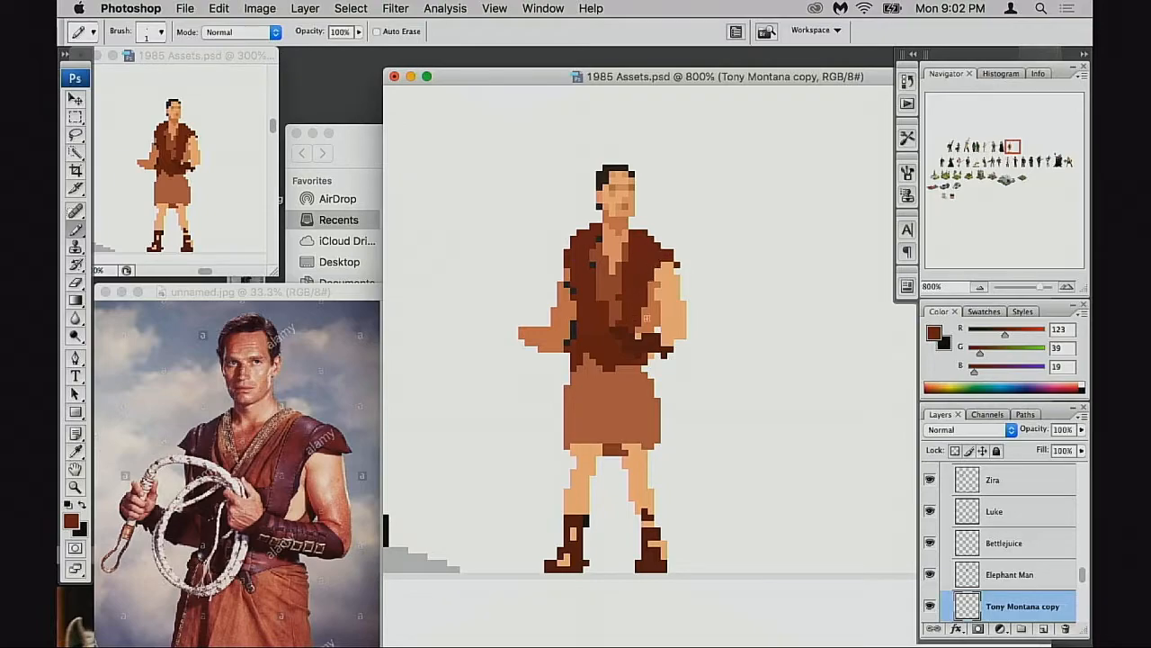
alt+click(677, 302)
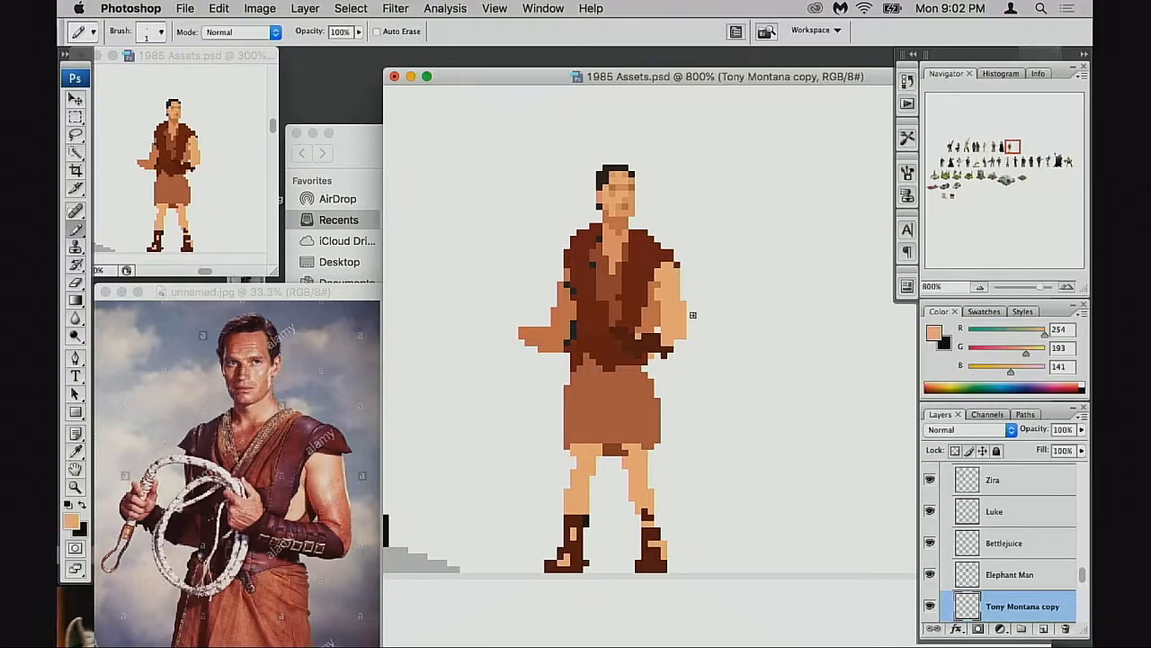
key(e)
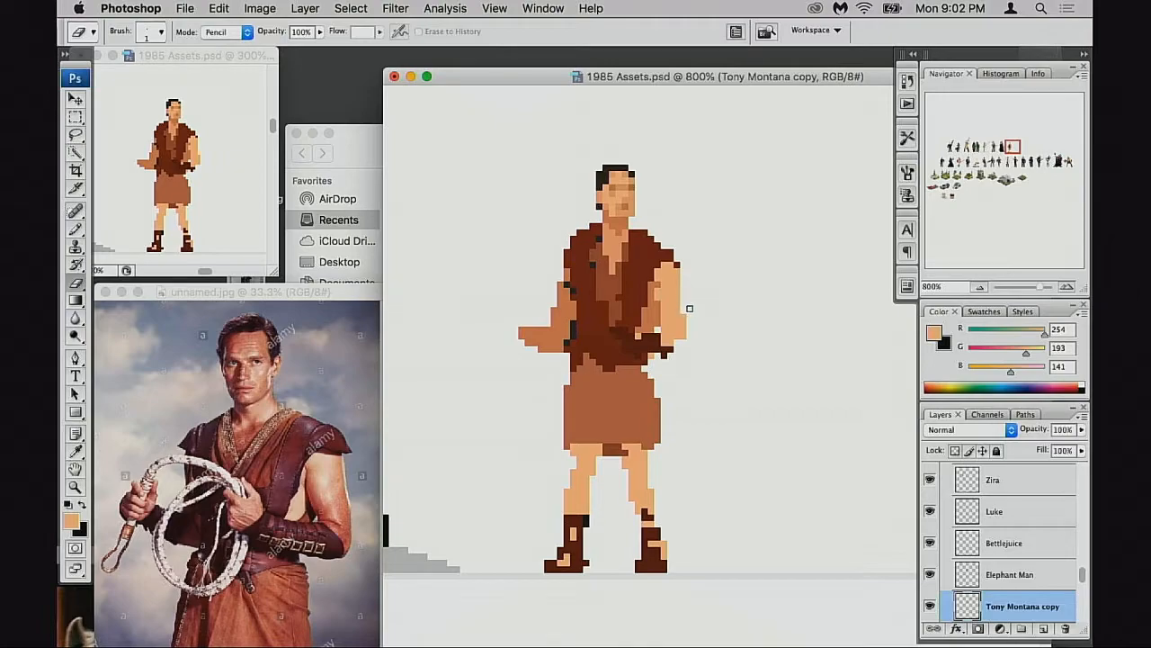
key(b)
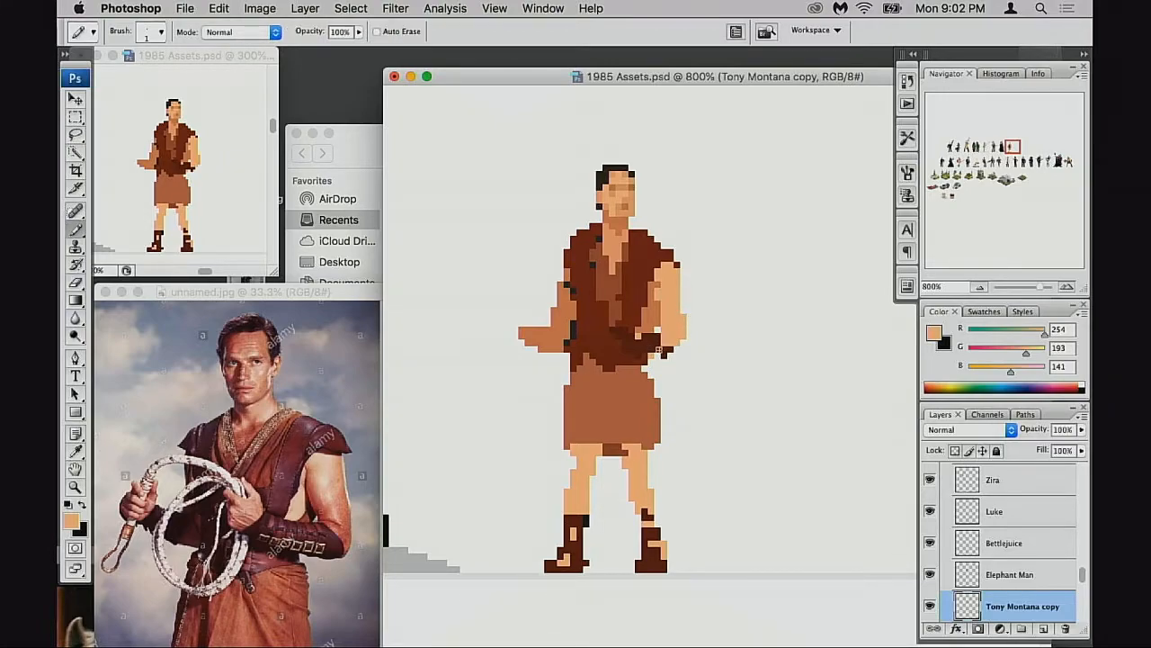
Fill out the right forearm bracer in the sampled dark brown and paint its hand in light skin tone at the waist
alt+click(666, 346)
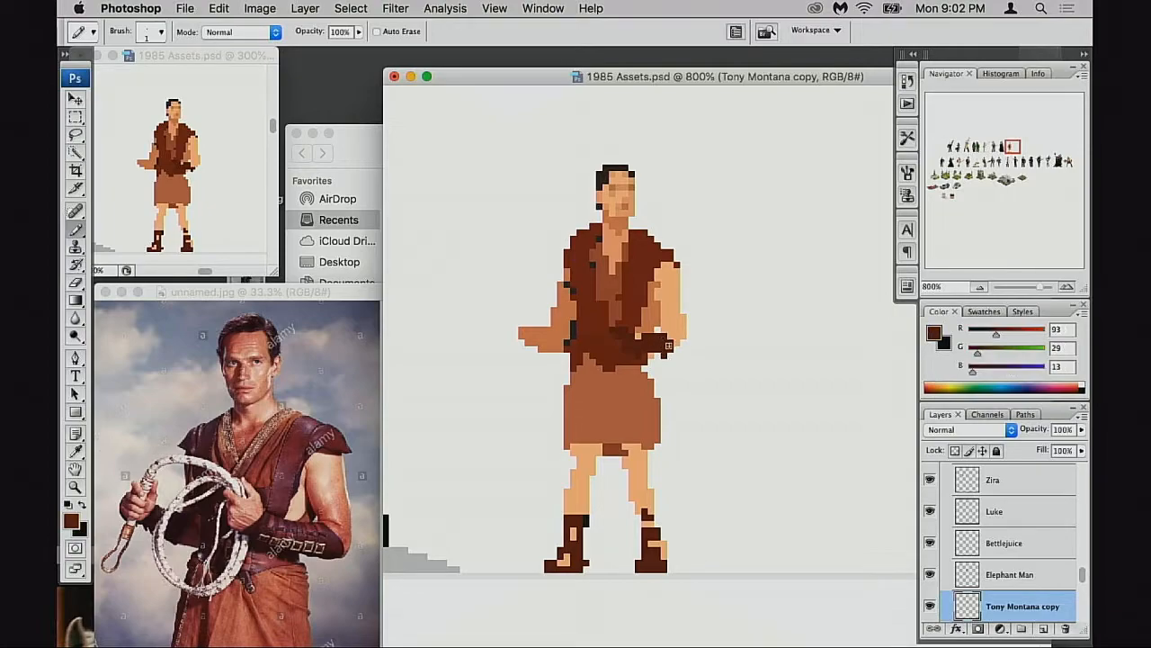
drag(664, 355, 651, 355)
alt+click(680, 317)
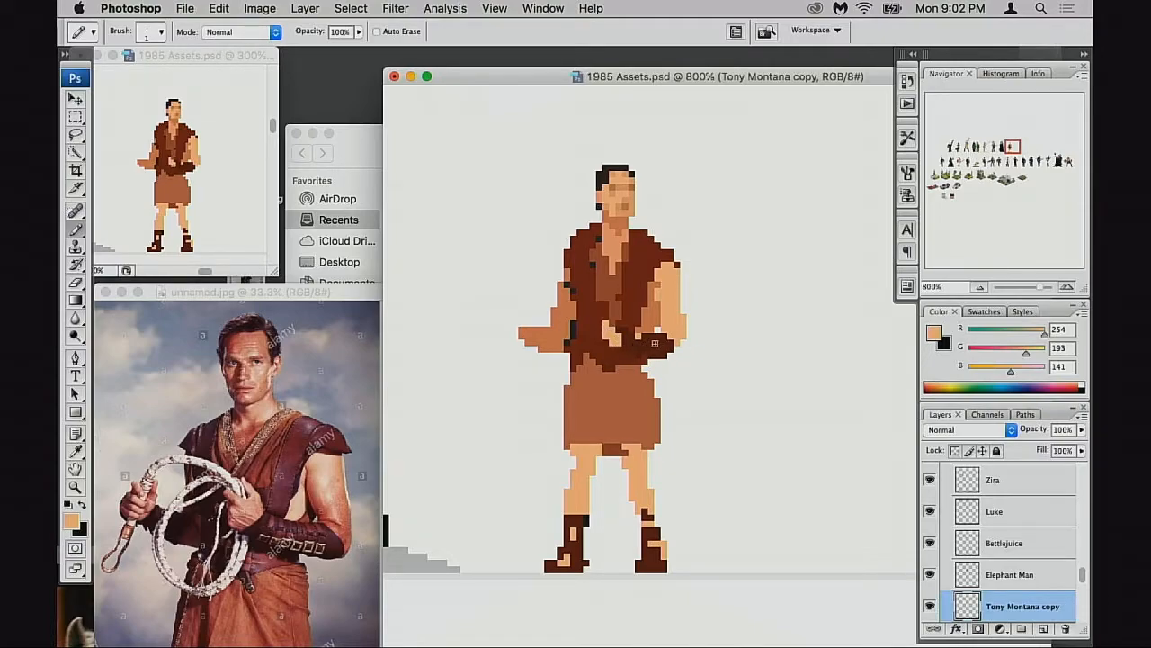
Select the lower torso with the right forearm and hand, shift them down one pixel, and deselect them
key(m)
mouse_move(577, 297)
mouse_down()
mouse_move(717, 368)
mouse_move(690, 347)
mouse_up()
key(ctrl+Down)
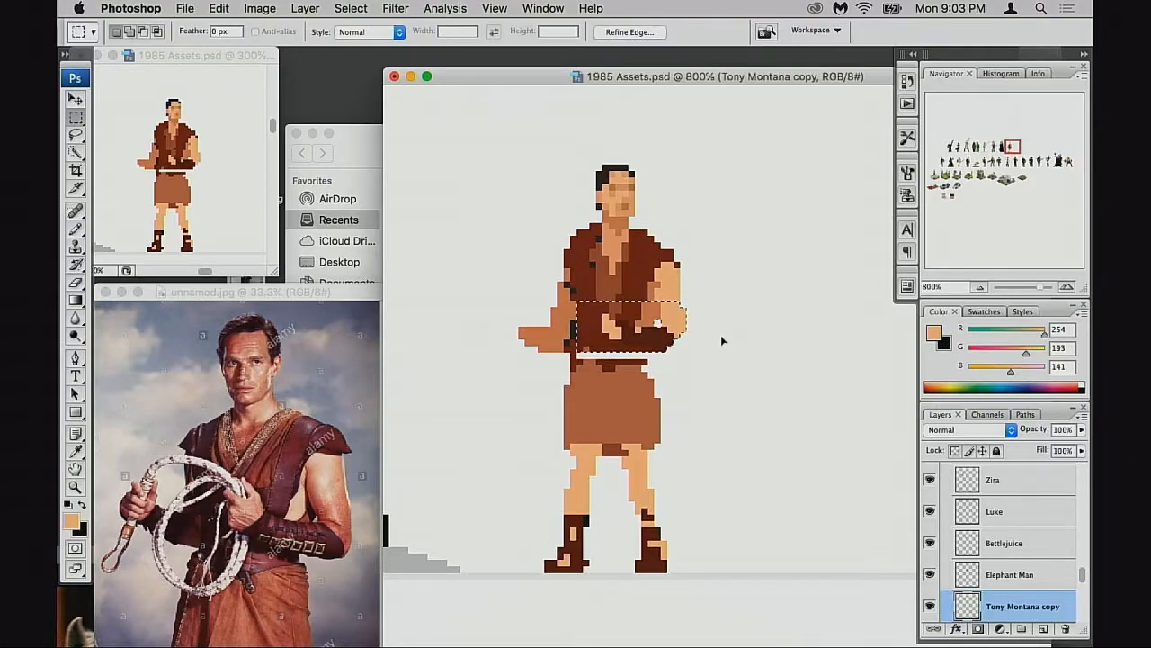
key(ctrl+d)
Fill the gap below the shifted forearm with the sampled waist brown, and restore the skirt's top edge with its own brown
key(b)
key(d)
key(x)
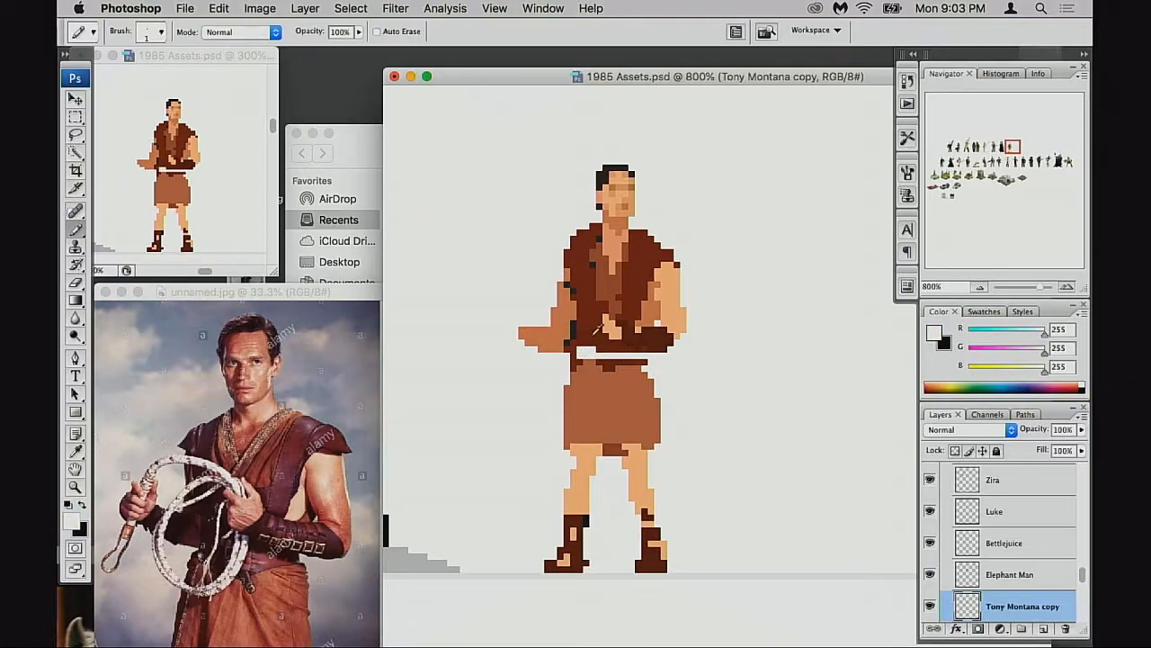
alt+click(594, 349)
drag(594, 351, 643, 353)
alt+click(630, 376)
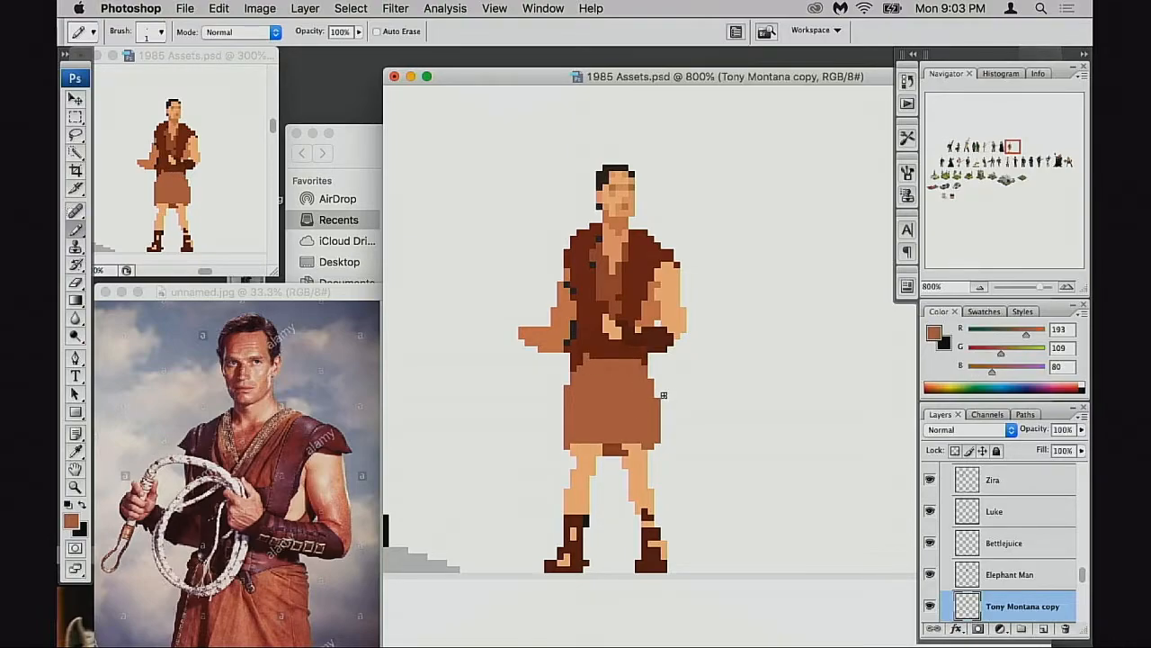
Erase the stray dark pixels below the middle of the skirt hem
scroll(660, 402, down, 3)
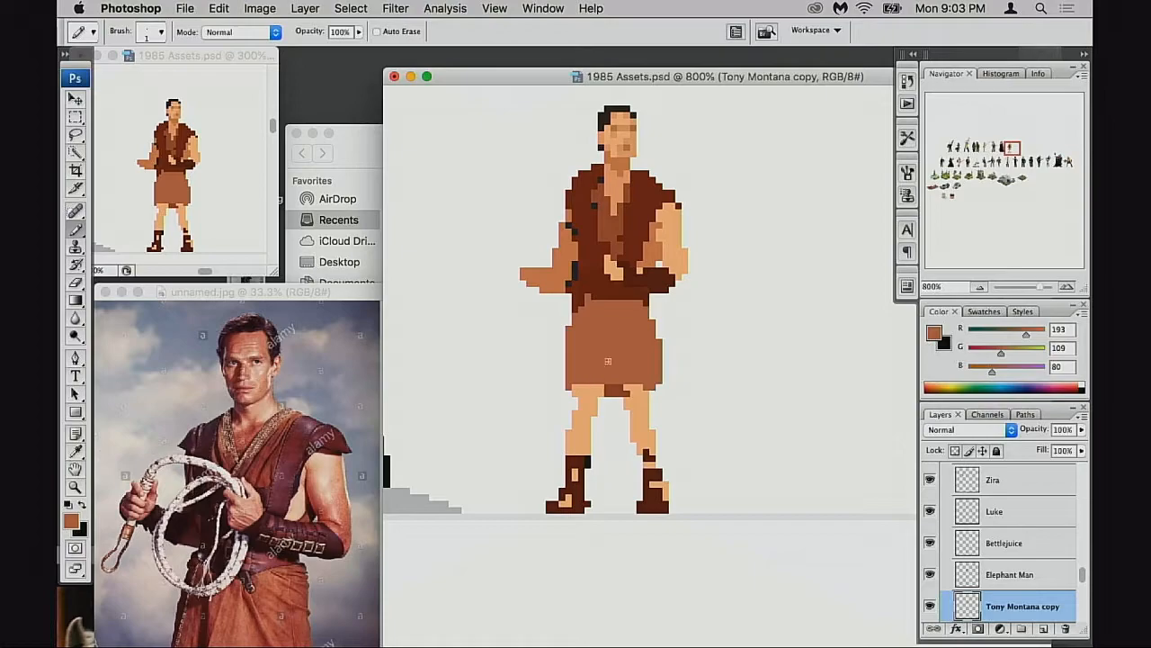
key(e)
drag(609, 394, 621, 394)
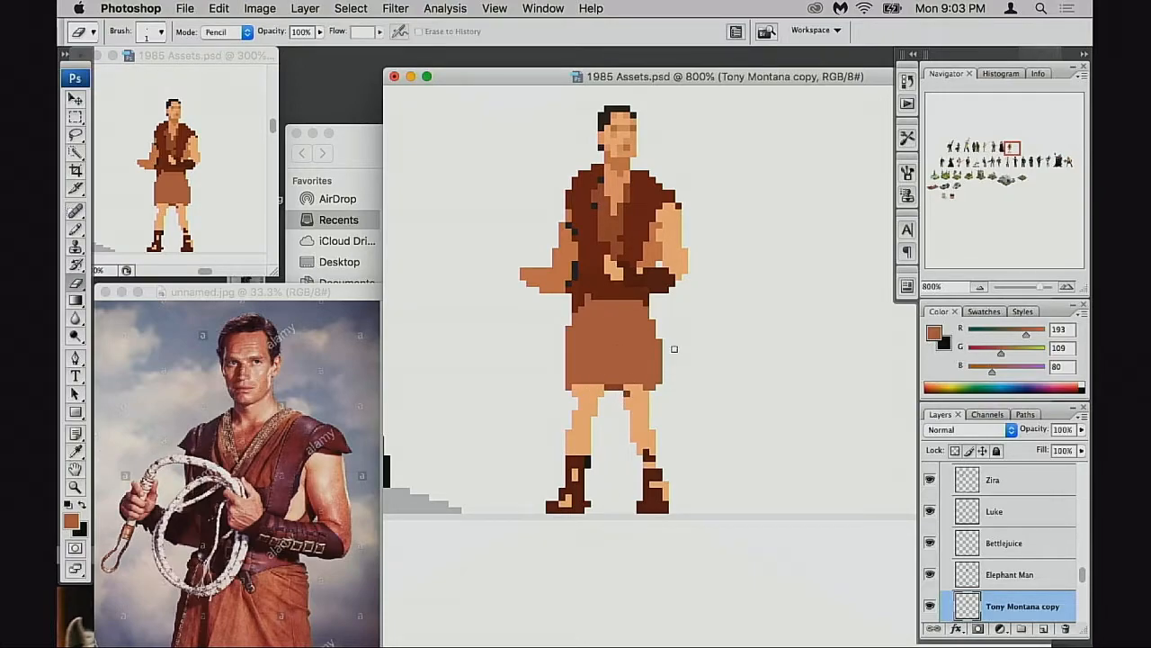
drag(654, 357, 669, 375)
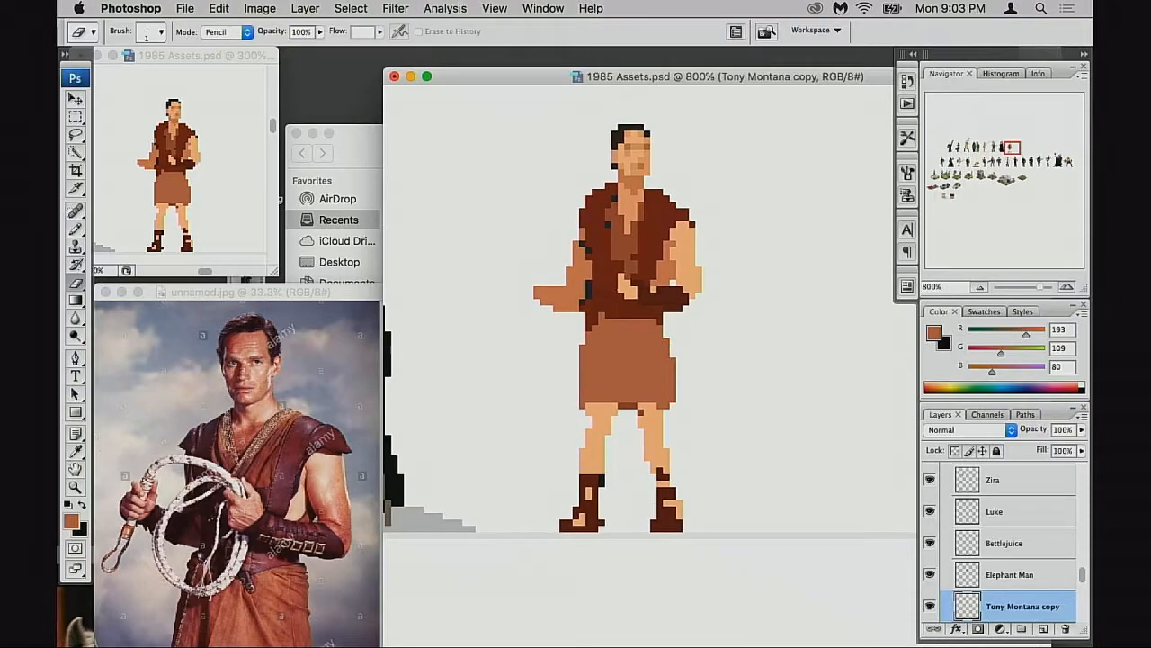
Extend the left shoulder outward into a pointed cap with the sampled tunic brown
key(b)
alt+click(592, 197)
drag(592, 196, 576, 205)
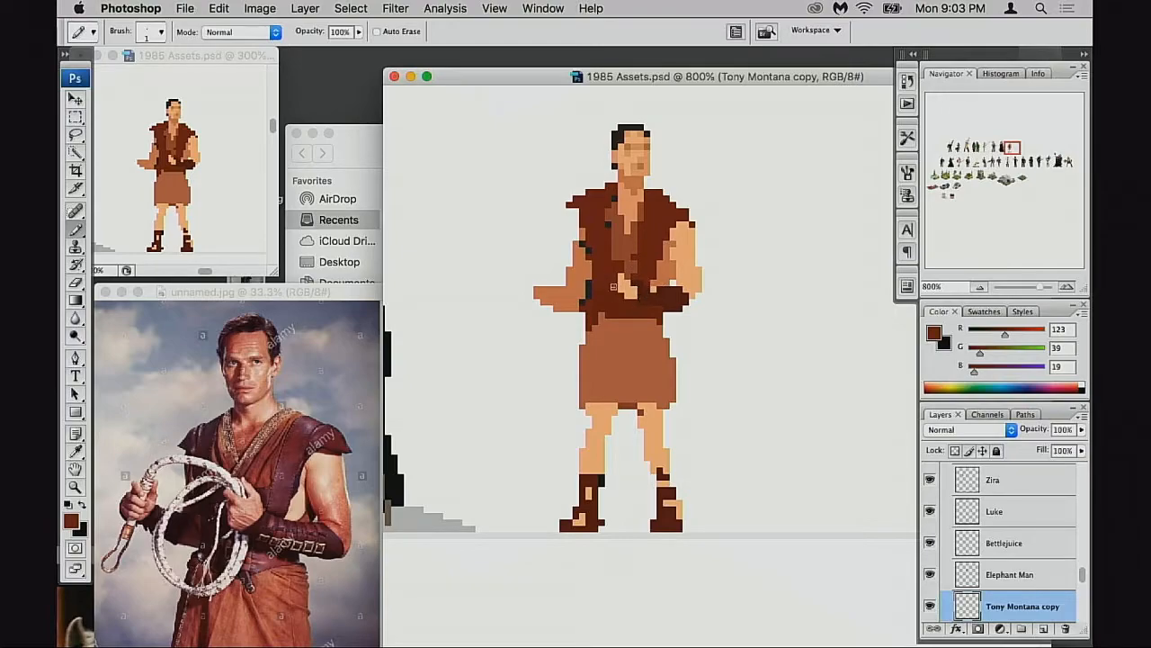
Erase the outstretched left forearm and hand up to the elbow
key(e)
click(556, 297)
click(537, 290)
click(543, 290)
mouse_move(570, 306)
mouse_down()
mouse_move(539, 290)
mouse_move(569, 286)
mouse_up()
click(576, 300)
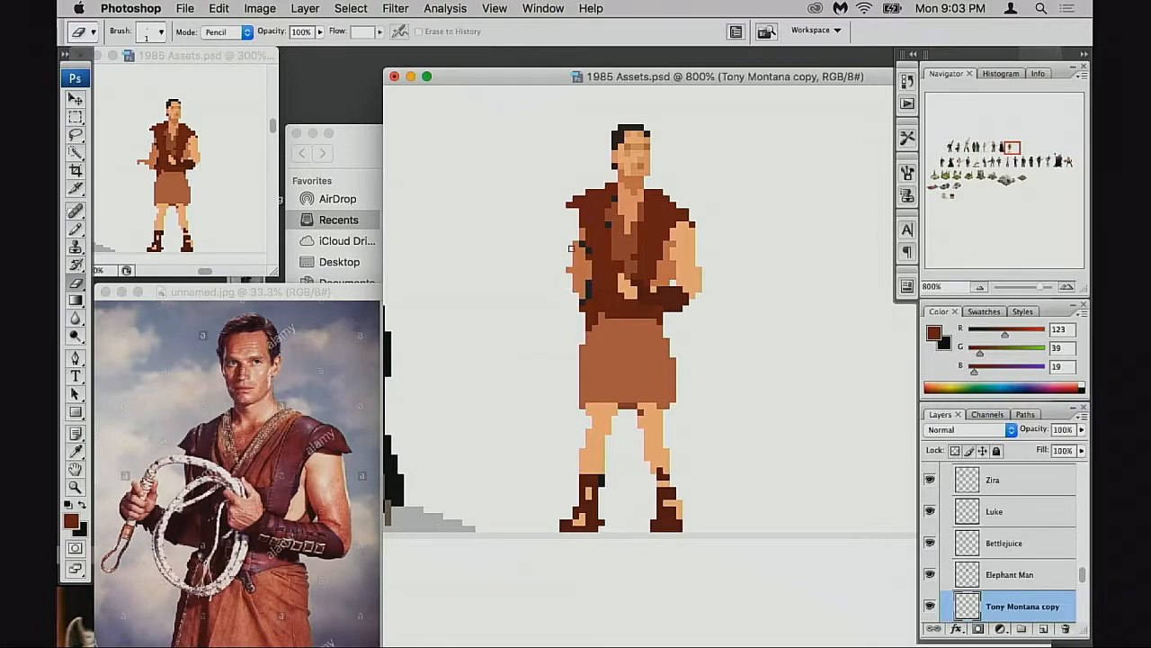
Rebuild the left arm with the sampled darker skin tone and cover the black pixels beside it with tunic brown
key(b)
alt+click(583, 256)
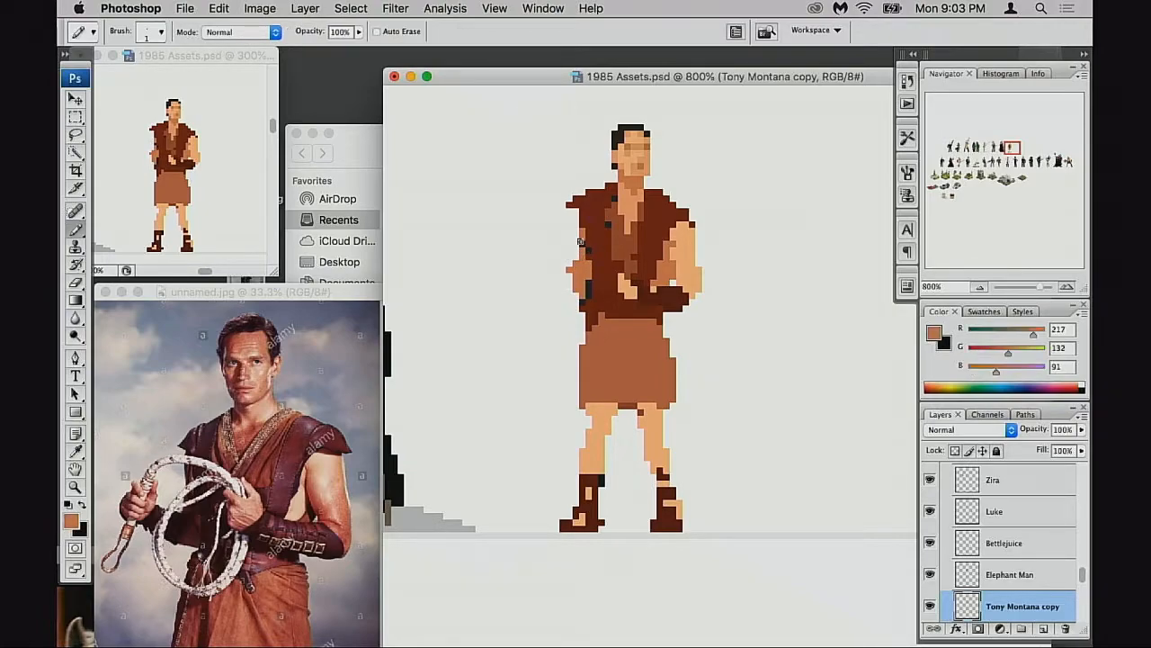
alt+click(592, 241)
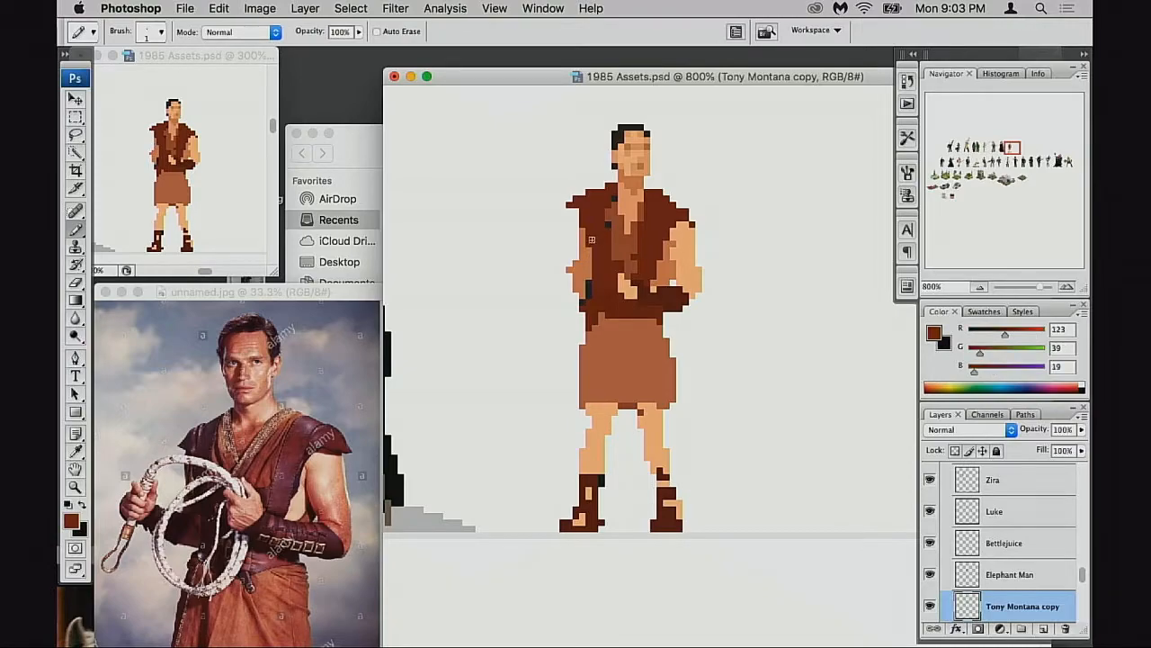
Paint a darker belt across the waist with the bracer brown at 50% opacity, and extend its lower edge at 100% opacity
alt+click(601, 286)
alt+click(674, 294)
key(3)
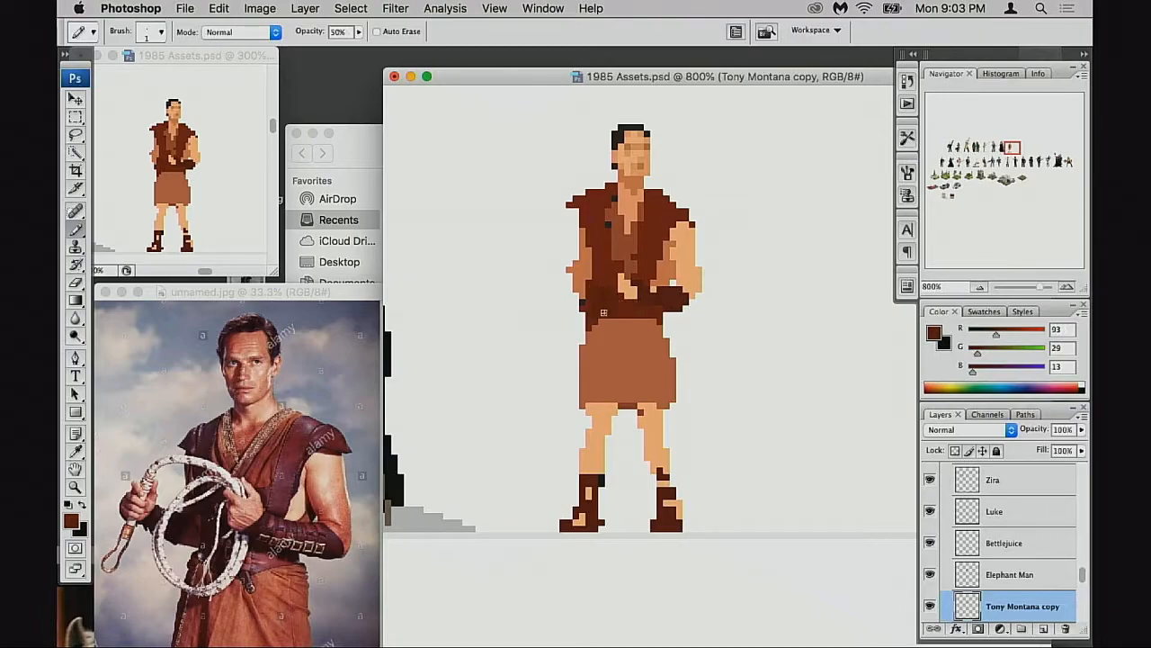
super+click(621, 316)
drag(666, 325, 548, 318)
key(0)
alt+click(578, 342)
click(555, 352)
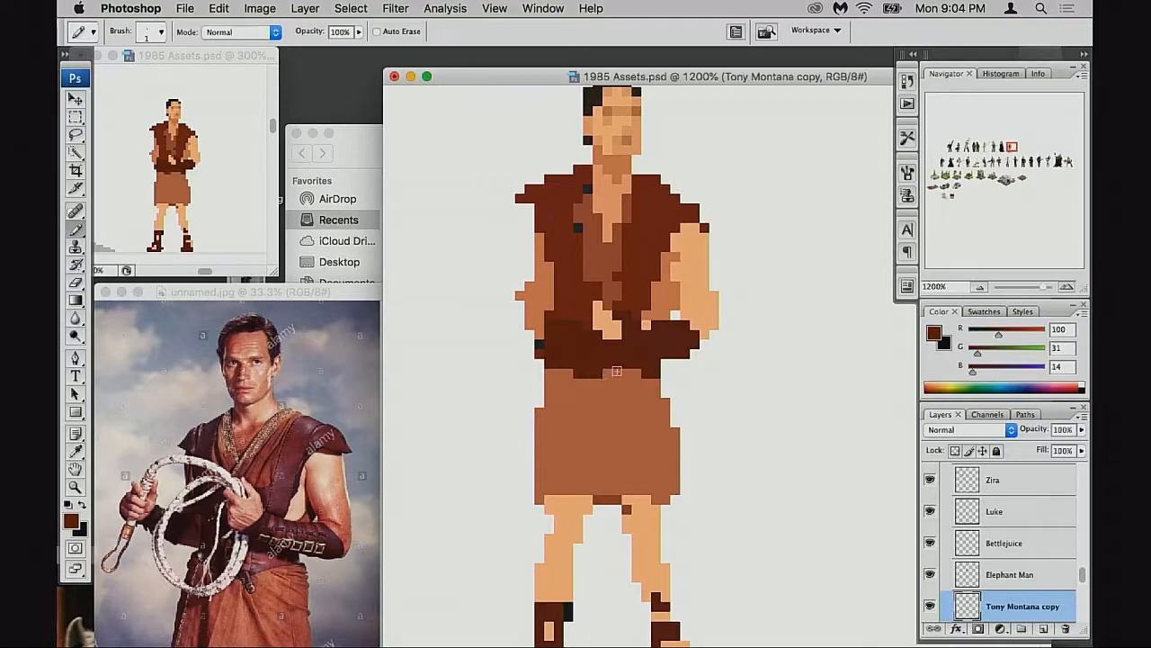
click(600, 375)
drag(609, 185, 609, 442)
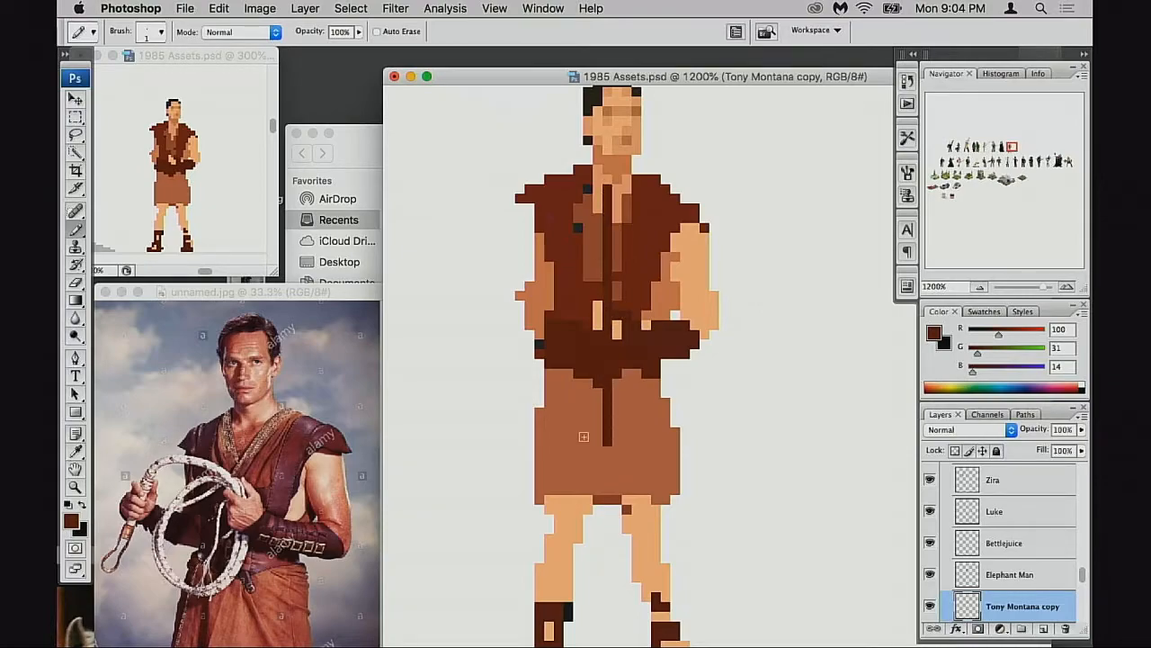
key(super+z)
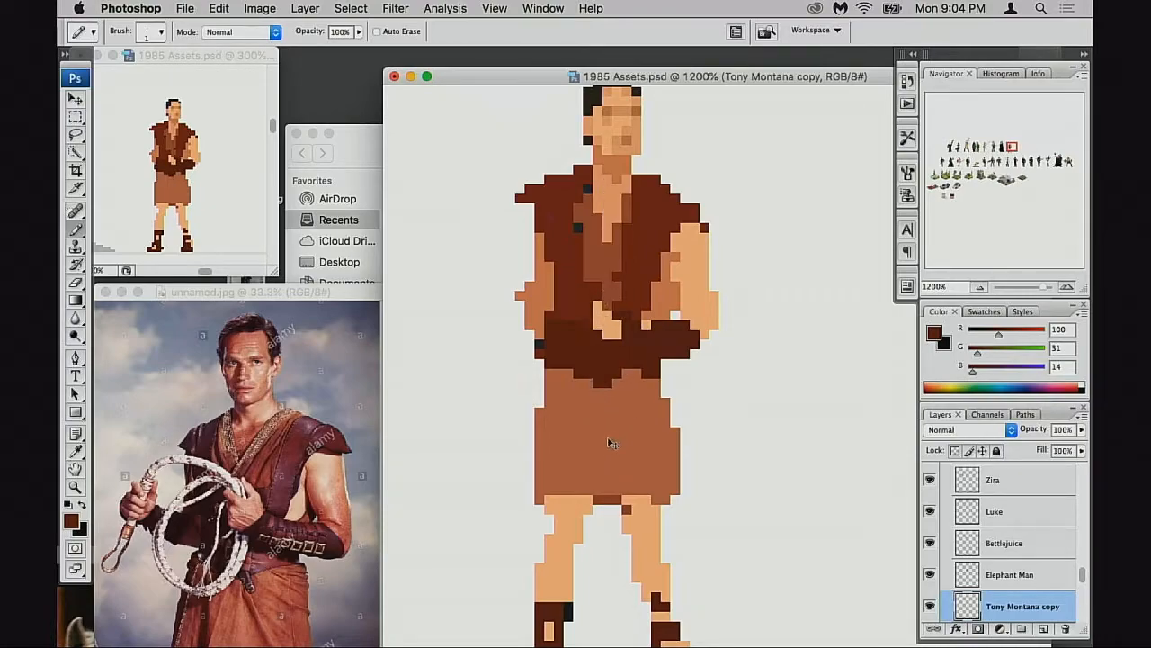
drag(598, 482, 599, 268)
key(super+z)
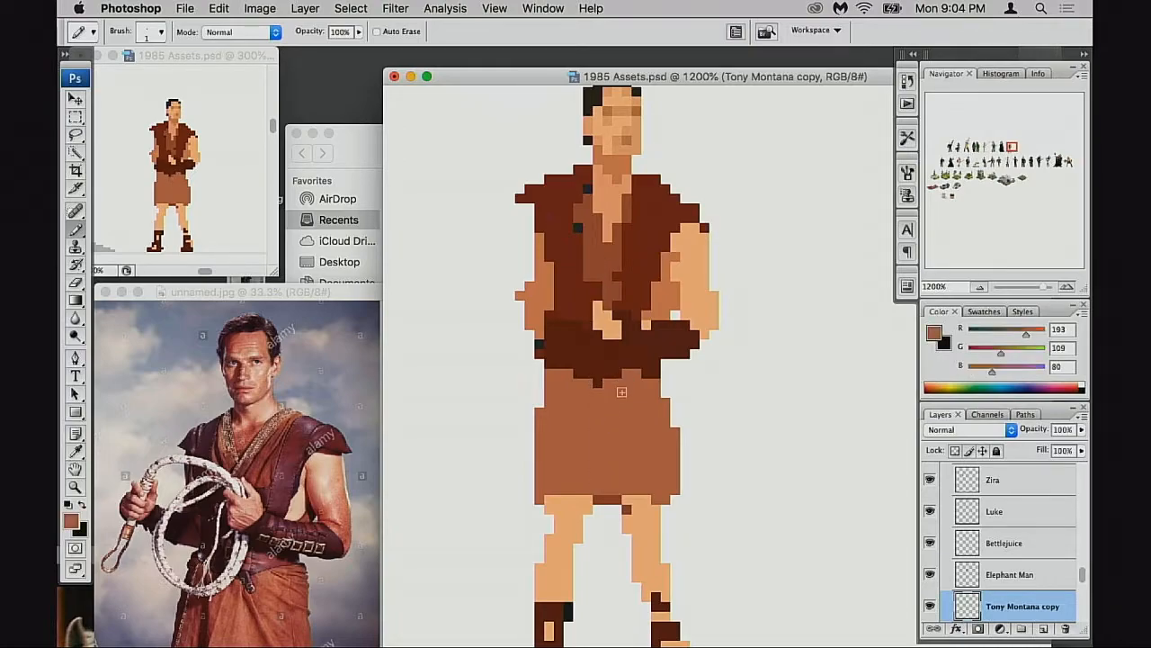
Clean up the belt's lower edge with the sampled belt and skirt browns, and erase the pixel protruding from the left elbow
alt+click(597, 381)
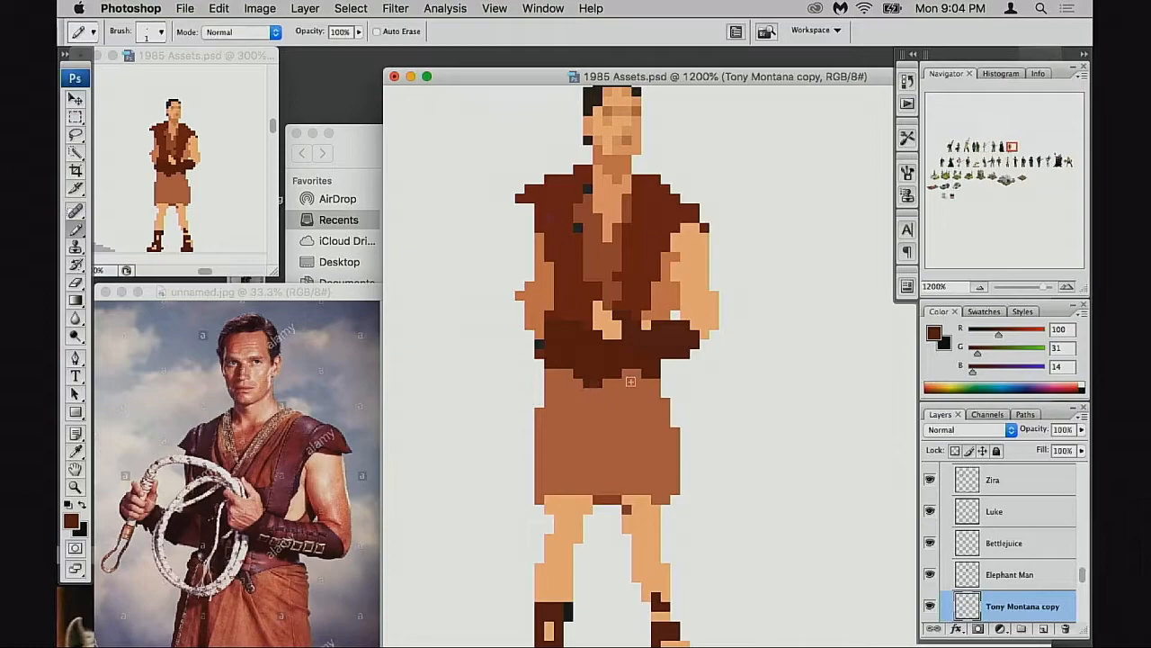
alt+click(636, 381)
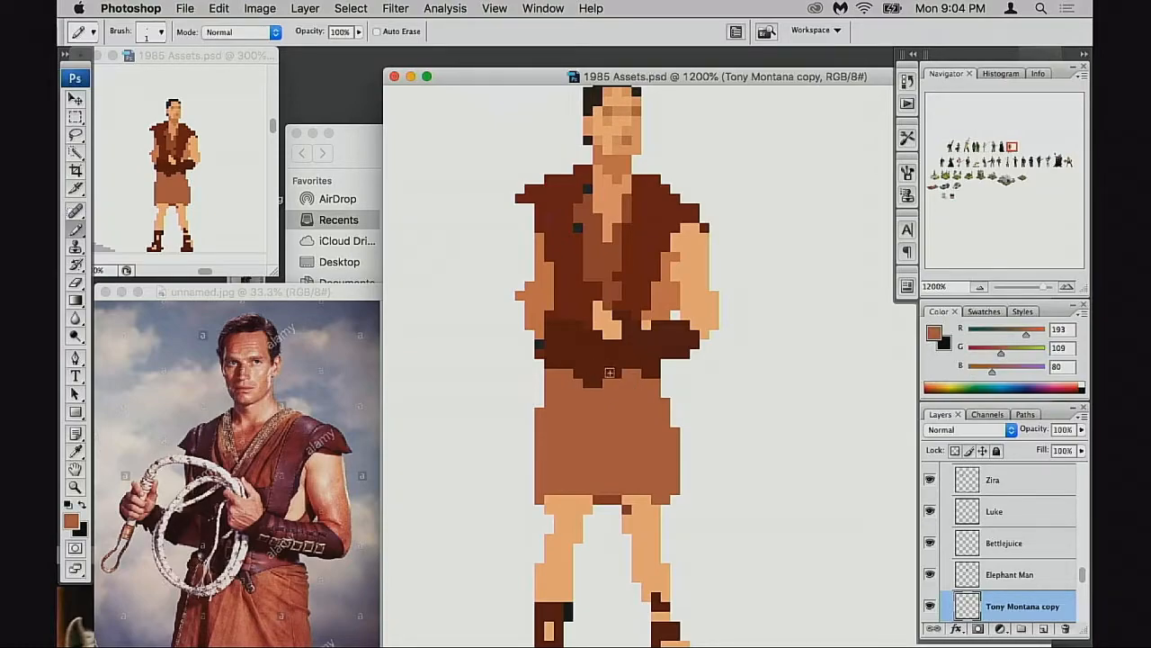
alt+click(544, 303)
key(e)
click(520, 295)
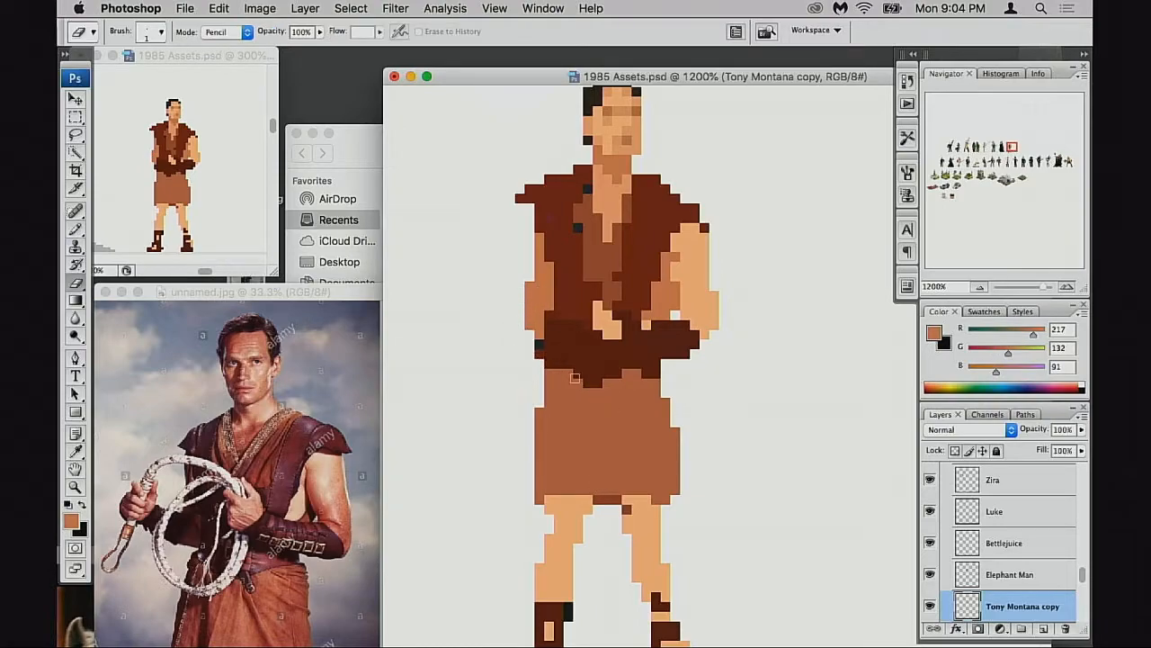
Compare the charioteer with the neighbouring character sprites at 400% and save the document
alt+click(613, 383)
alt+click(620, 388)
alt+click(627, 390)
alt+click(637, 394)
drag(748, 397, 539, 393)
alt+click(627, 394)
drag(723, 401, 671, 402)
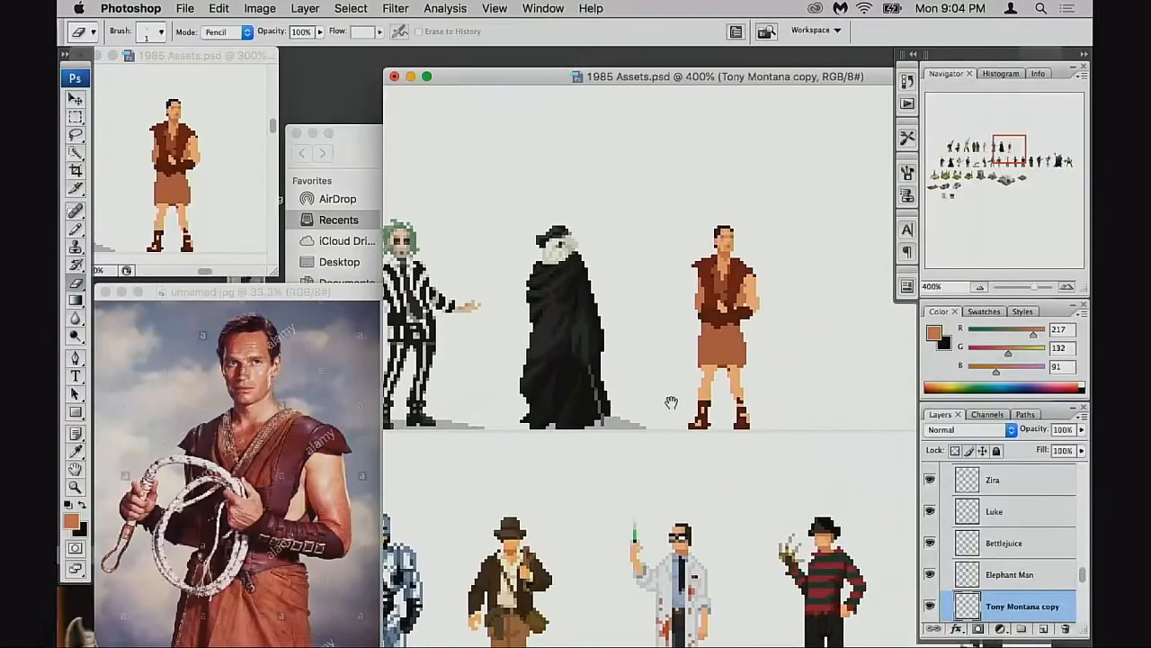
key(super+s)
Move the charioteer sprite into the row below, between the fedora-wearing adventurer and the scientist in the bloodied lab coat
alt+click(723, 388)
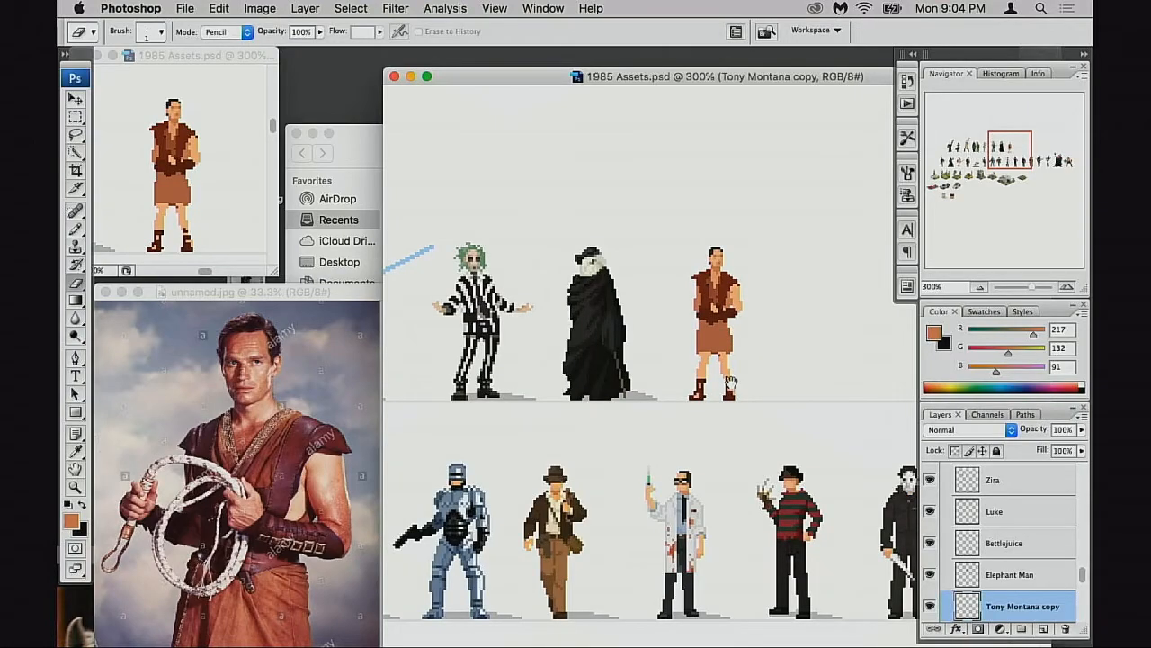
drag(731, 387, 716, 297)
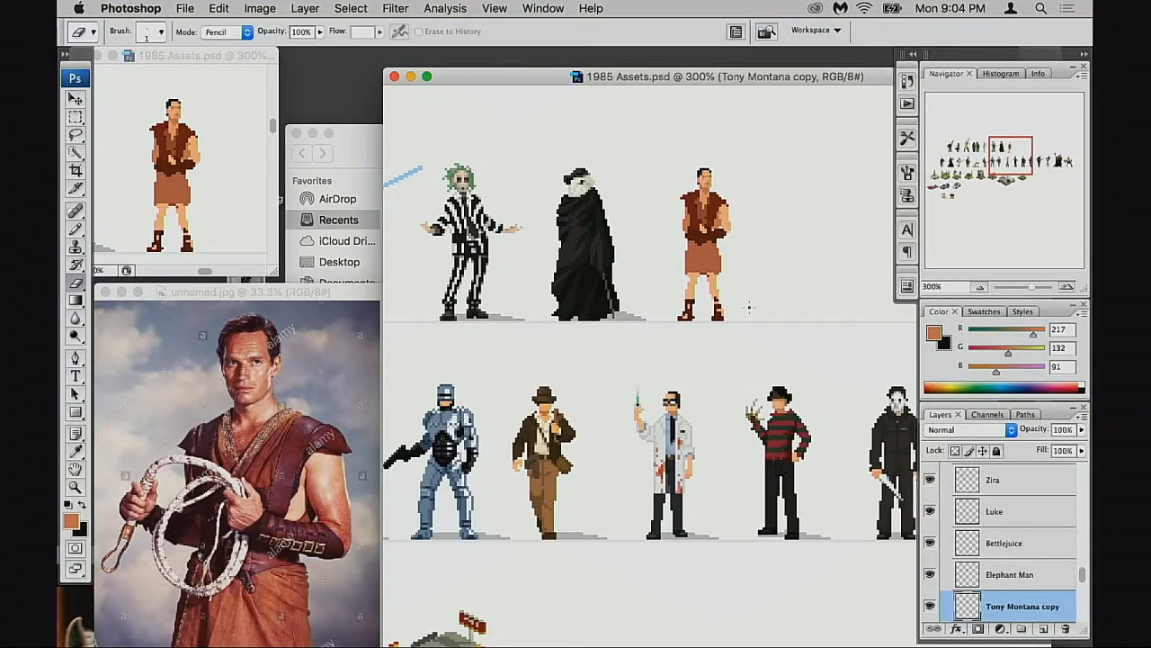
key(v)
mouse_move(723, 327)
mouse_down()
mouse_move(707, 382)
mouse_move(627, 499)
mouse_move(614, 537)
mouse_up()
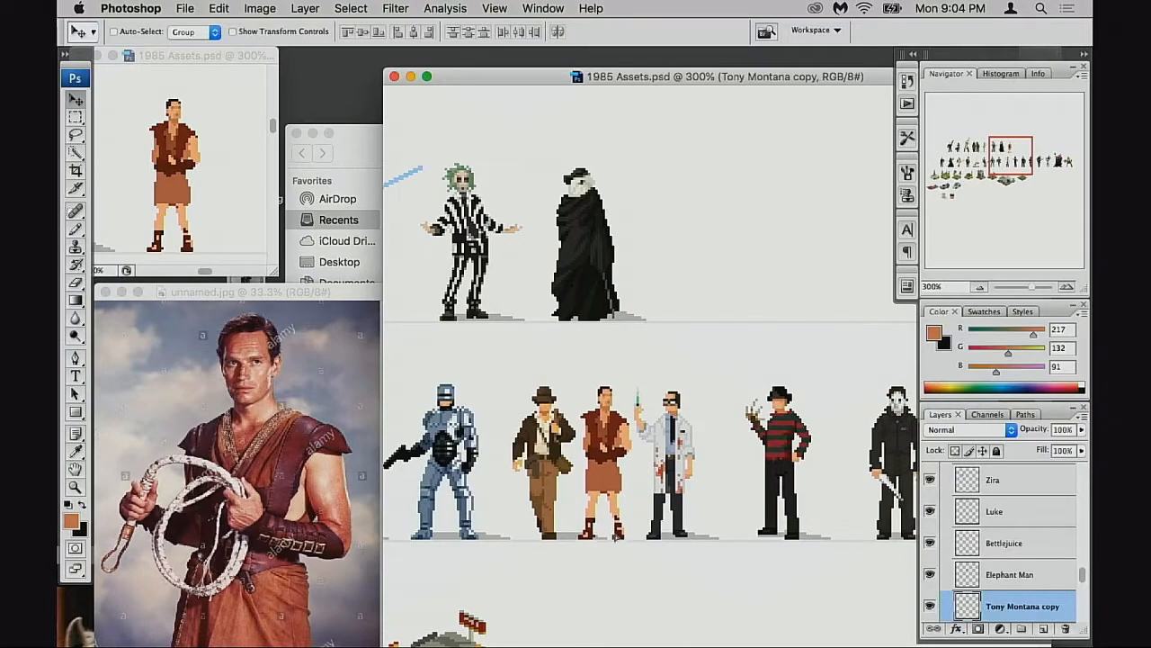
super+click(607, 512)
drag(682, 442, 606, 503)
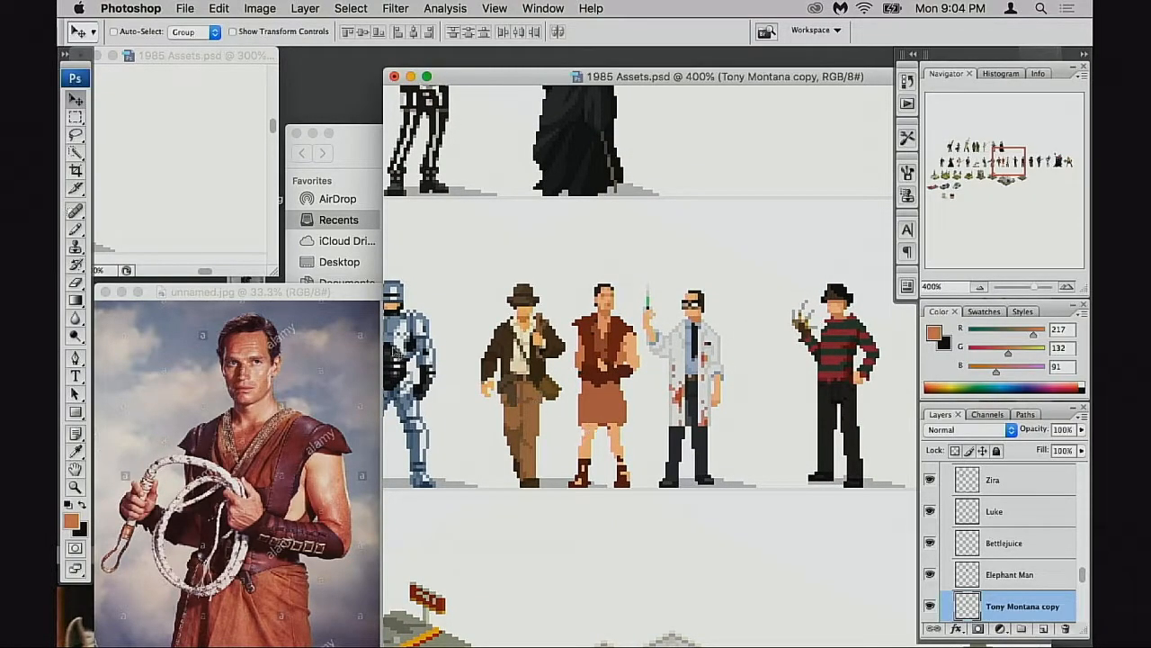
Examine the tunic, belt buckles and bracers in unnamed-2.jpg at 200% and compare them with the colour photo unnamed.jpg
click(316, 294)
drag(320, 290, 475, 201)
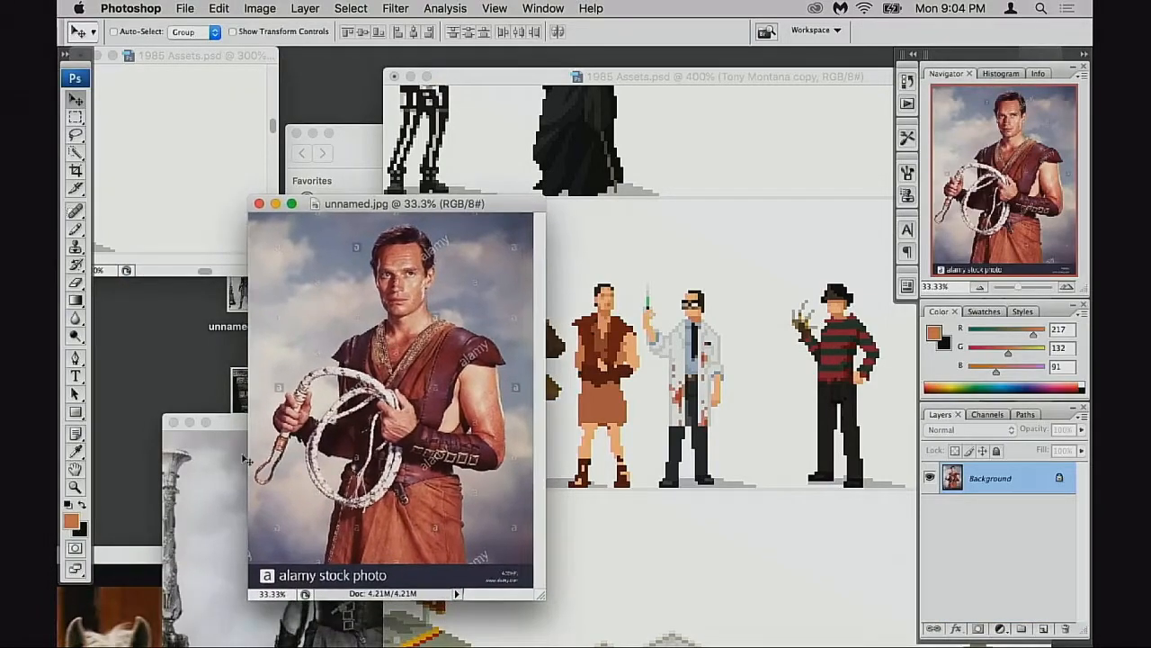
click(247, 435)
drag(362, 423, 305, 325)
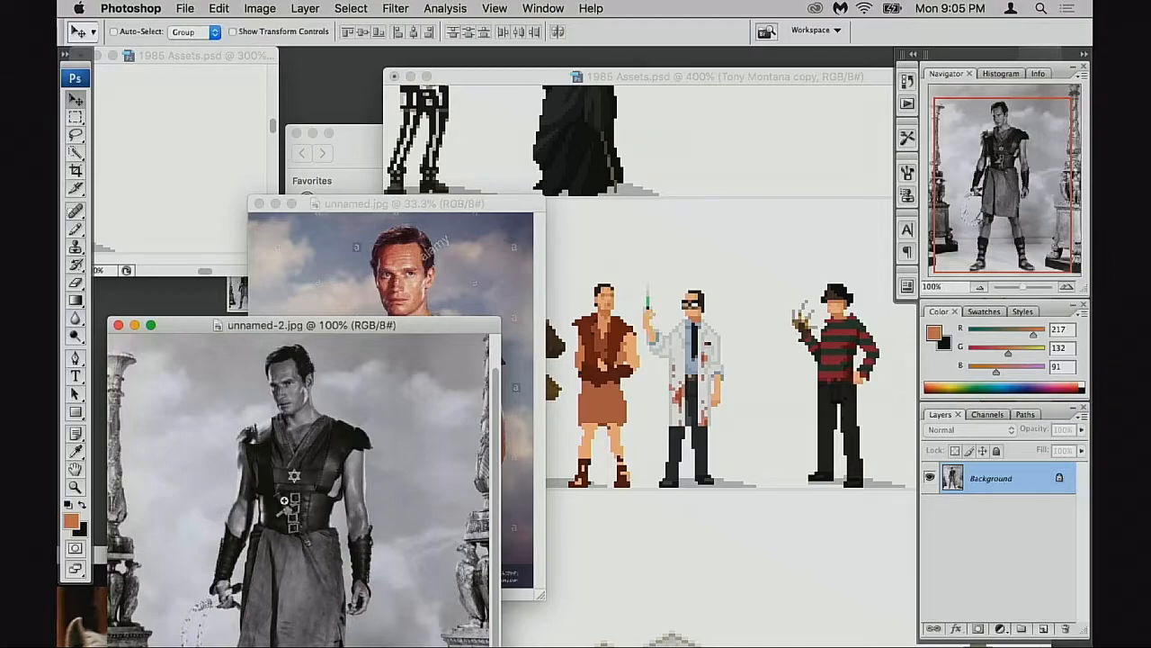
key(super+equal)
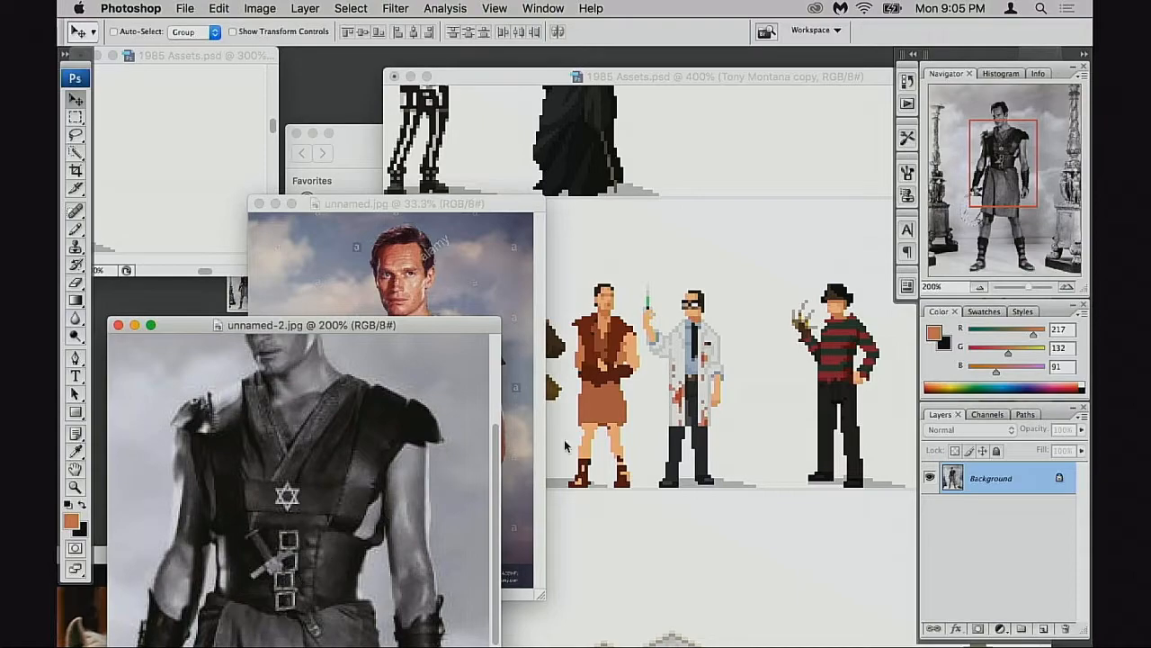
click(463, 266)
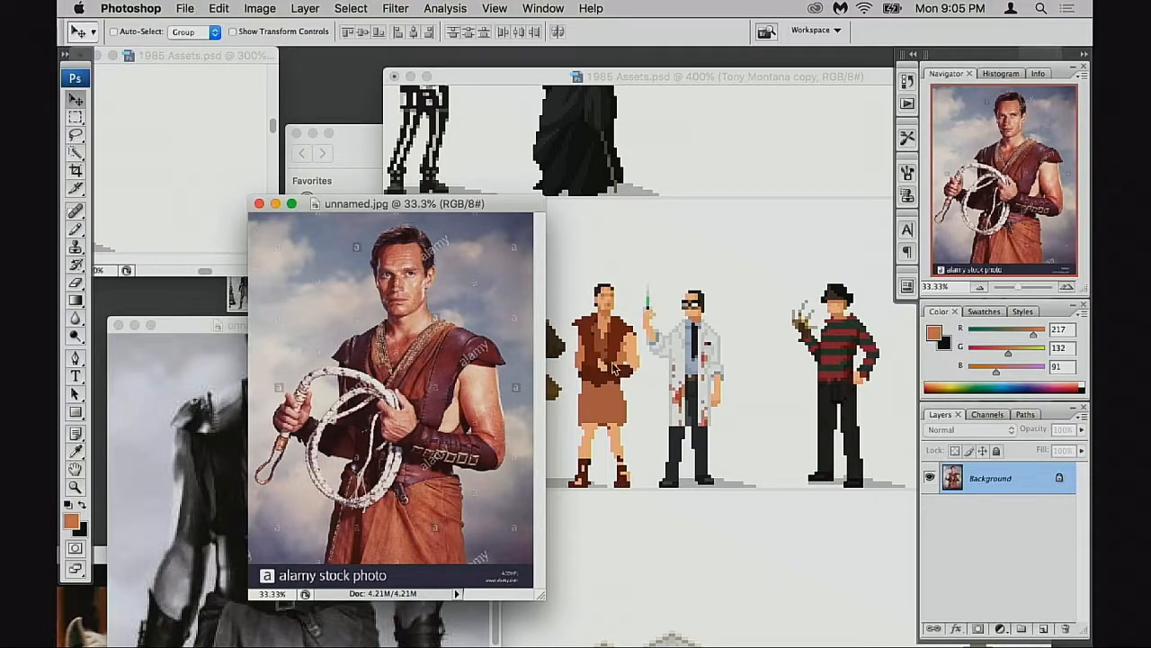
click(216, 476)
drag(327, 514, 348, 459)
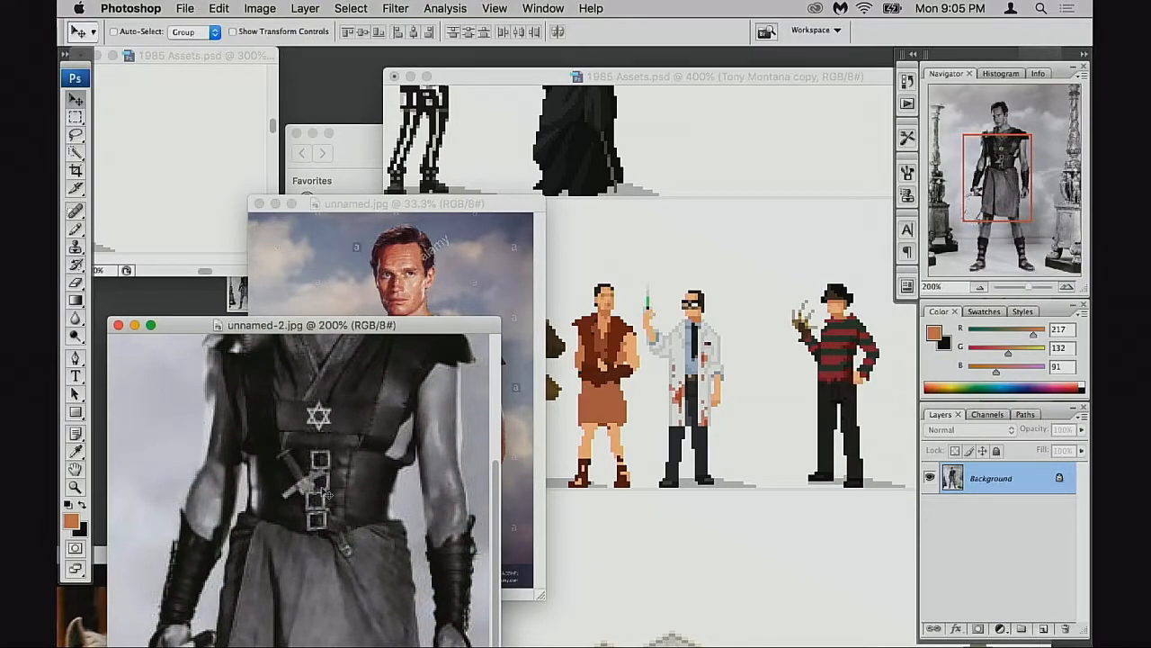
Examine the tunic, belt buckles, skirt and bracers in unnamed-2.jpg at 100% and 200% against the charioteer sprite
drag(302, 522, 353, 418)
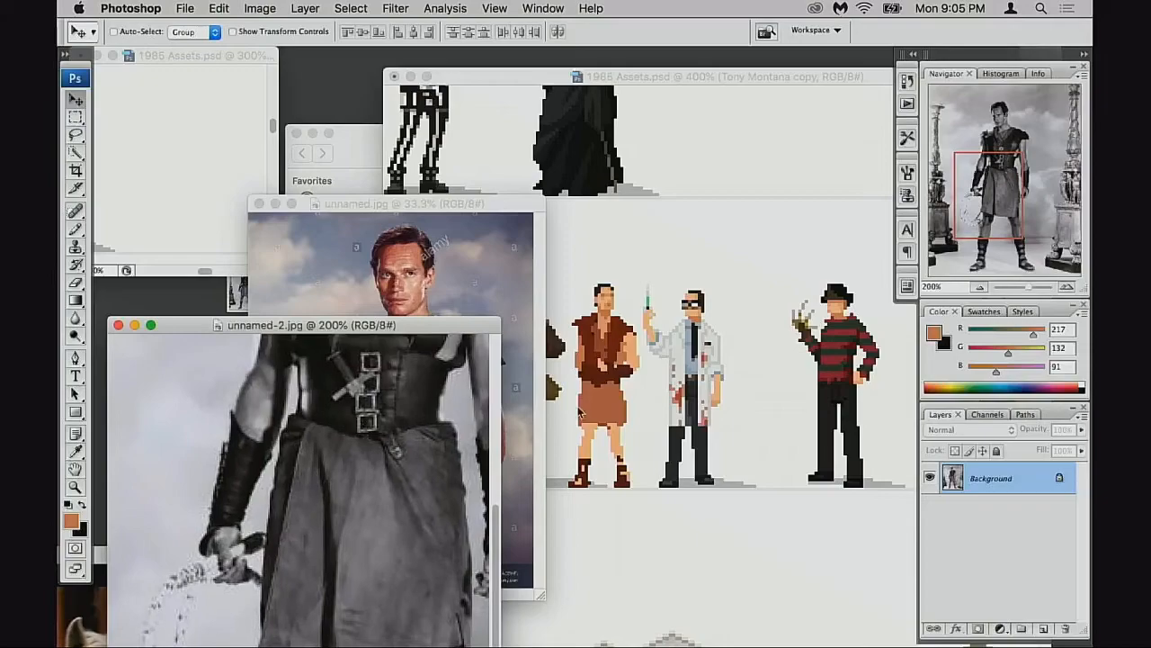
drag(418, 350, 353, 502)
alt+click(354, 512)
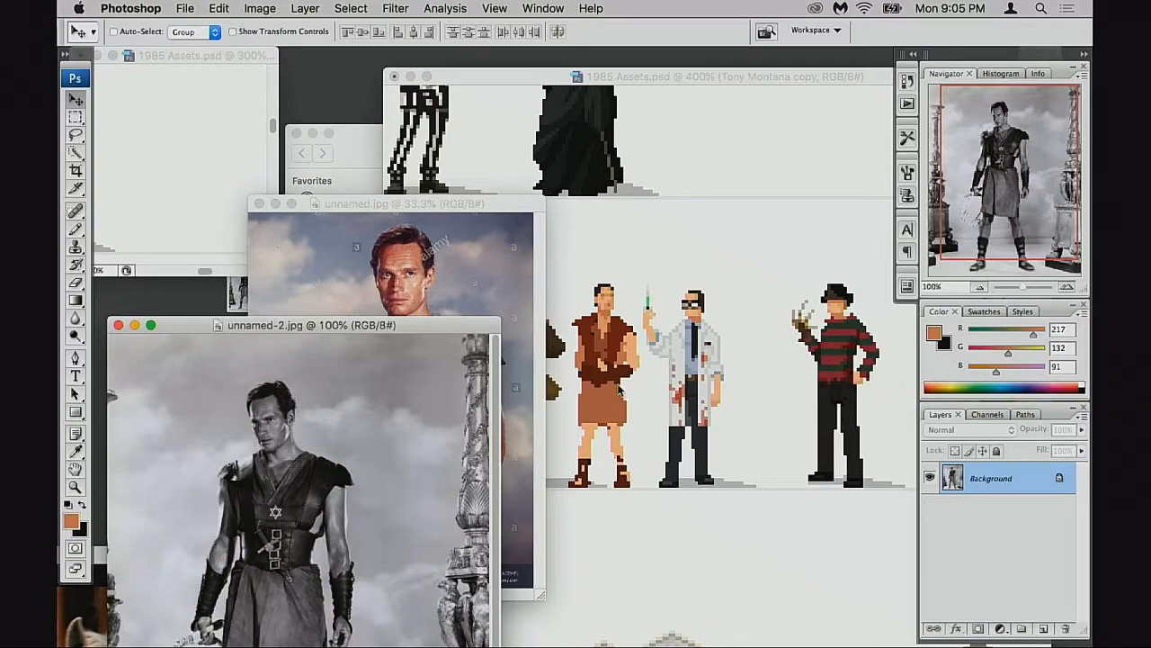
super+click(329, 528)
drag(310, 569, 378, 467)
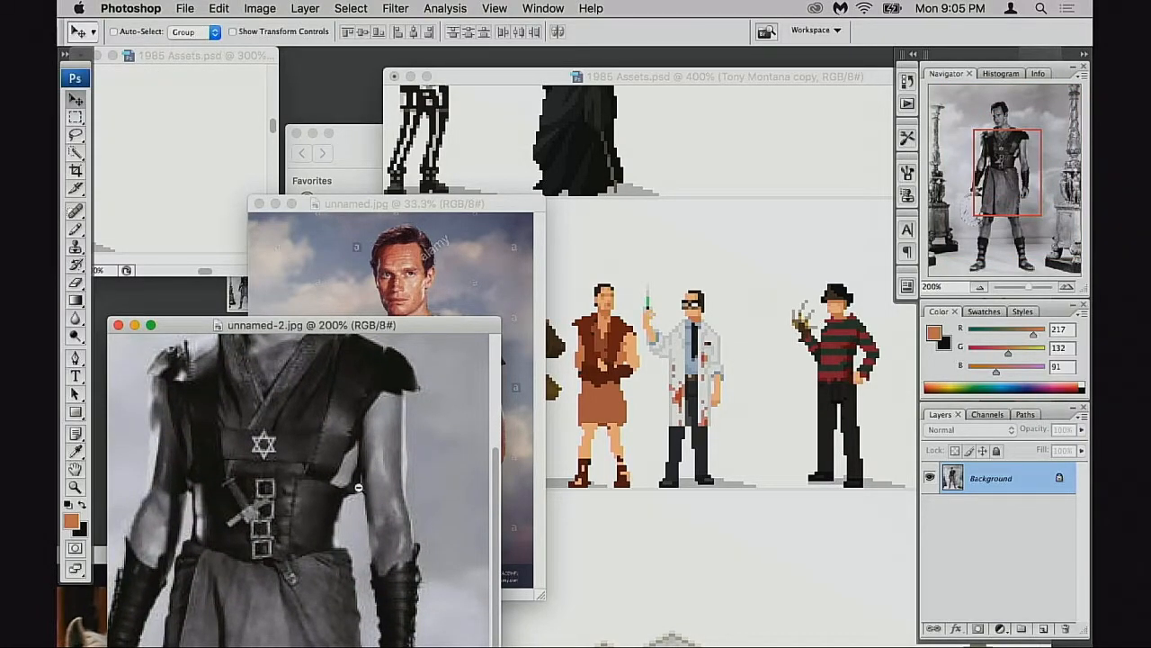
alt+click(359, 489)
drag(349, 537, 506, 414)
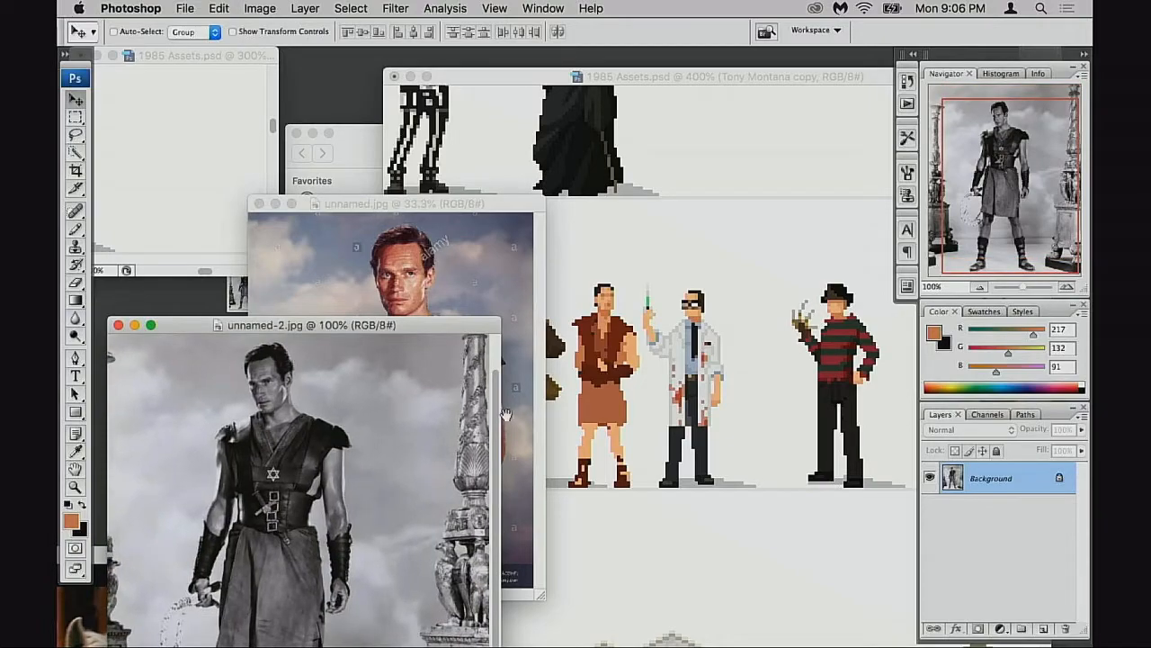
Rearrange the unnamed.jpg and unnamed-2.jpg photo windows so the fedora-wearing adventurer and the charioteer are uncovered
click(638, 391)
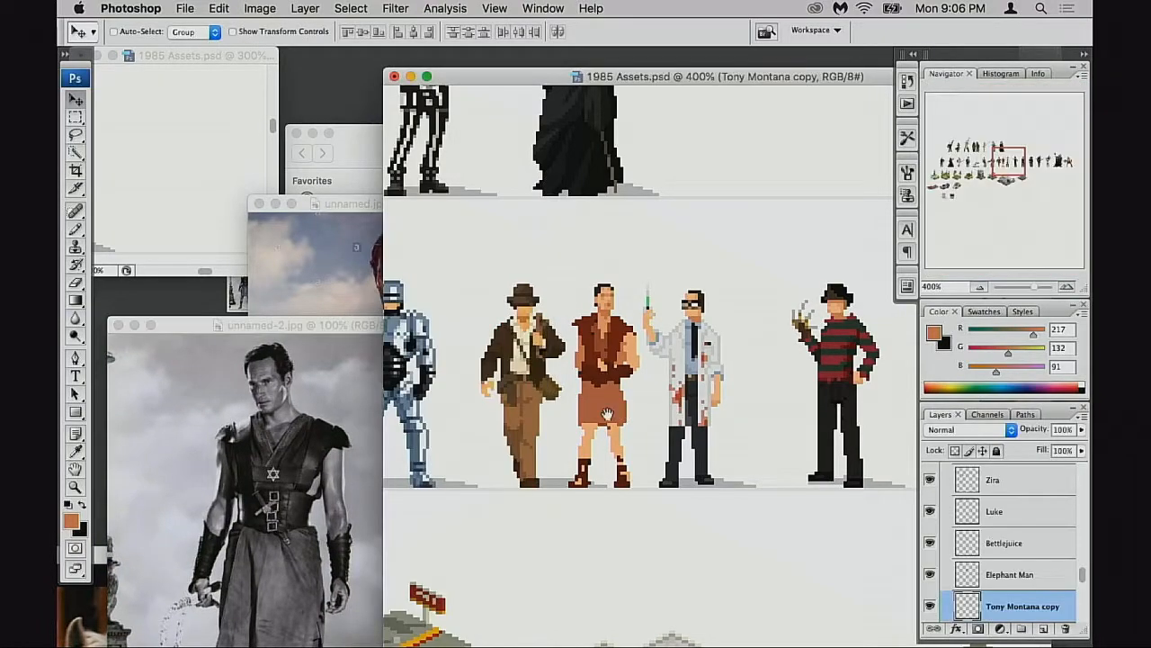
click(306, 448)
click(627, 416)
drag(342, 323, 316, 401)
click(373, 342)
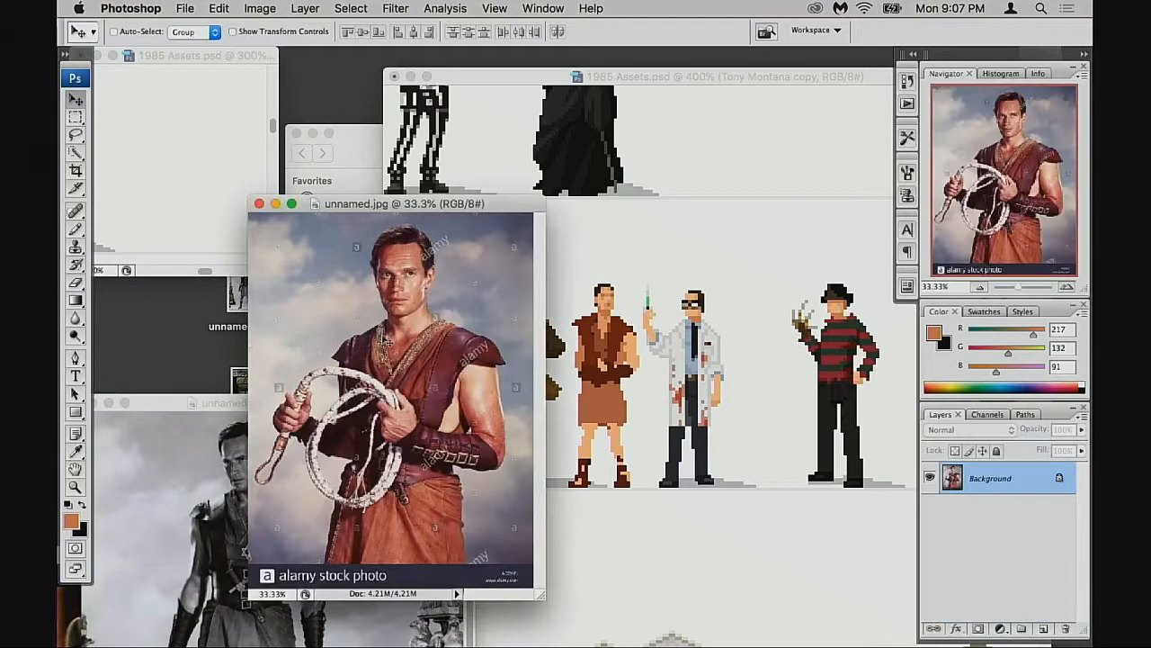
drag(241, 400, 245, 327)
drag(441, 213, 402, 218)
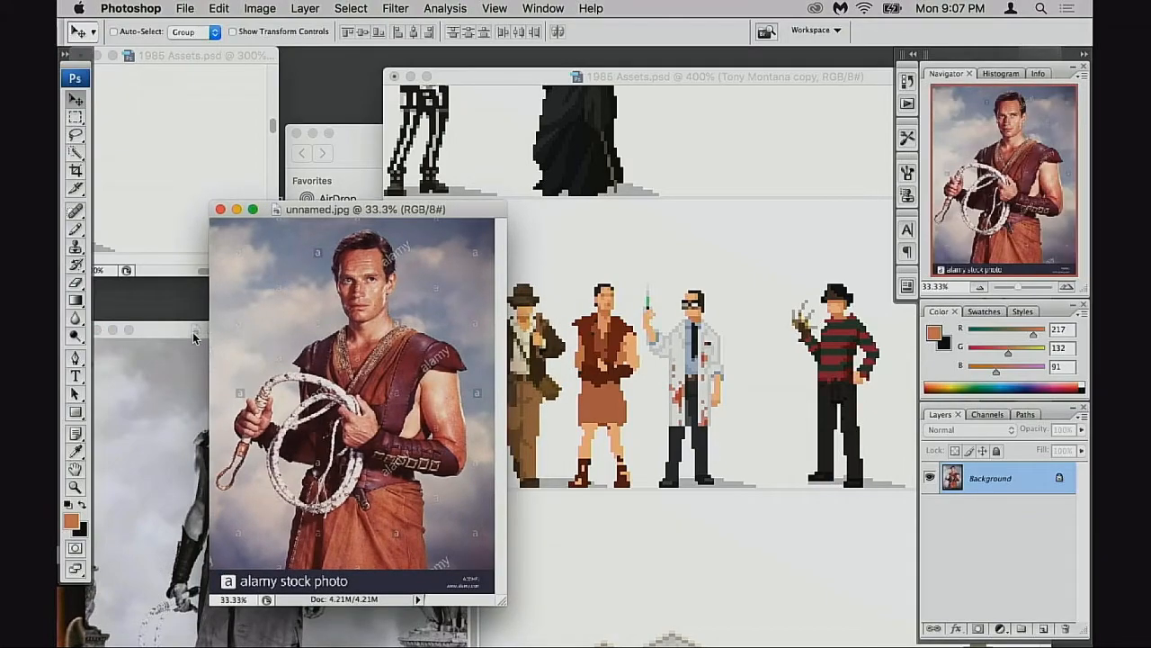
click(196, 338)
drag(229, 334, 199, 345)
drag(442, 211, 374, 275)
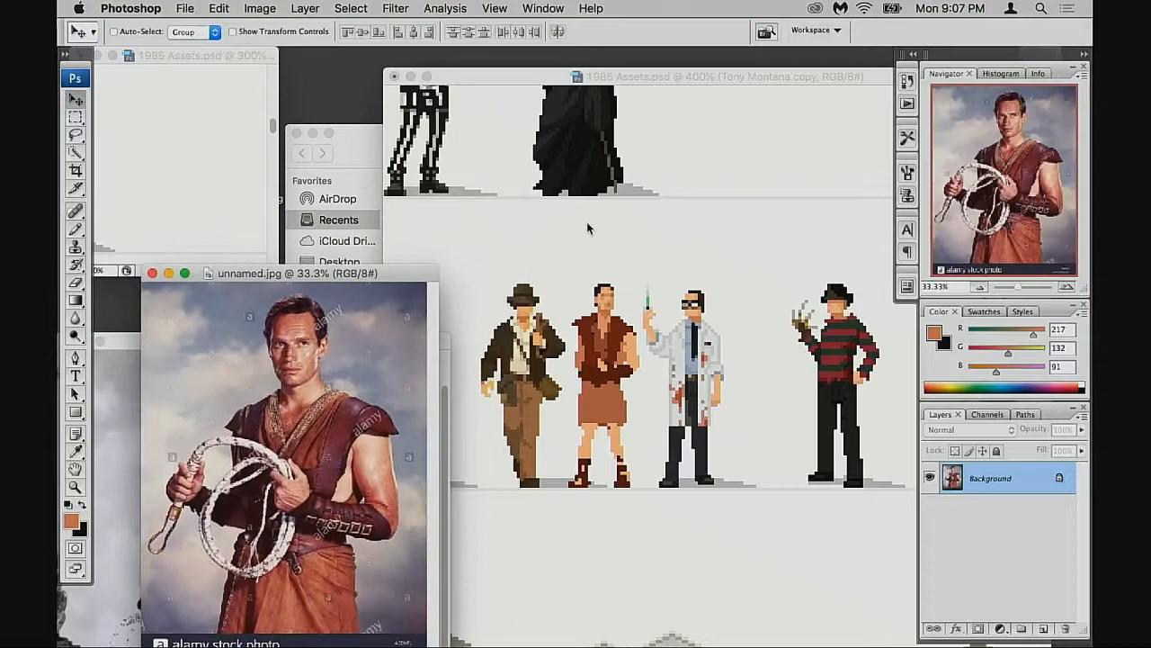
Move the charioteer back to the upper row beside the black-cloaked figure, then duplicate its layer and hide the original
click(651, 252)
scroll(642, 344, up, 3)
scroll(641, 345, right, 2)
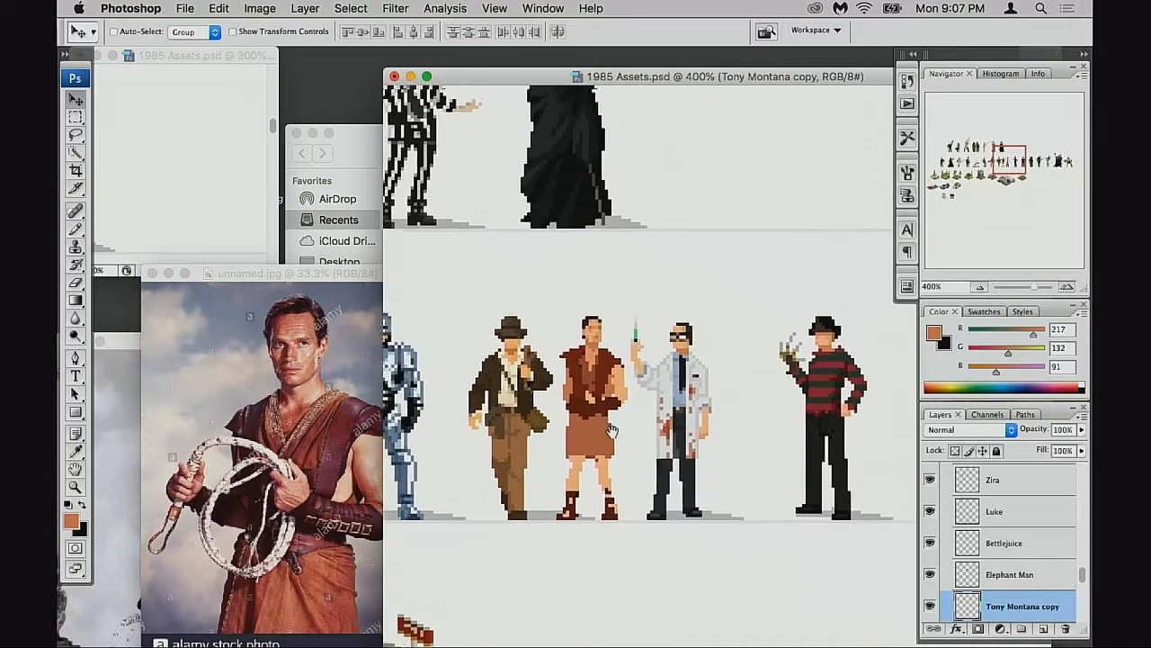
drag(551, 493, 602, 338)
key(super+j)
scroll(968, 595, down, 1)
click(930, 590)
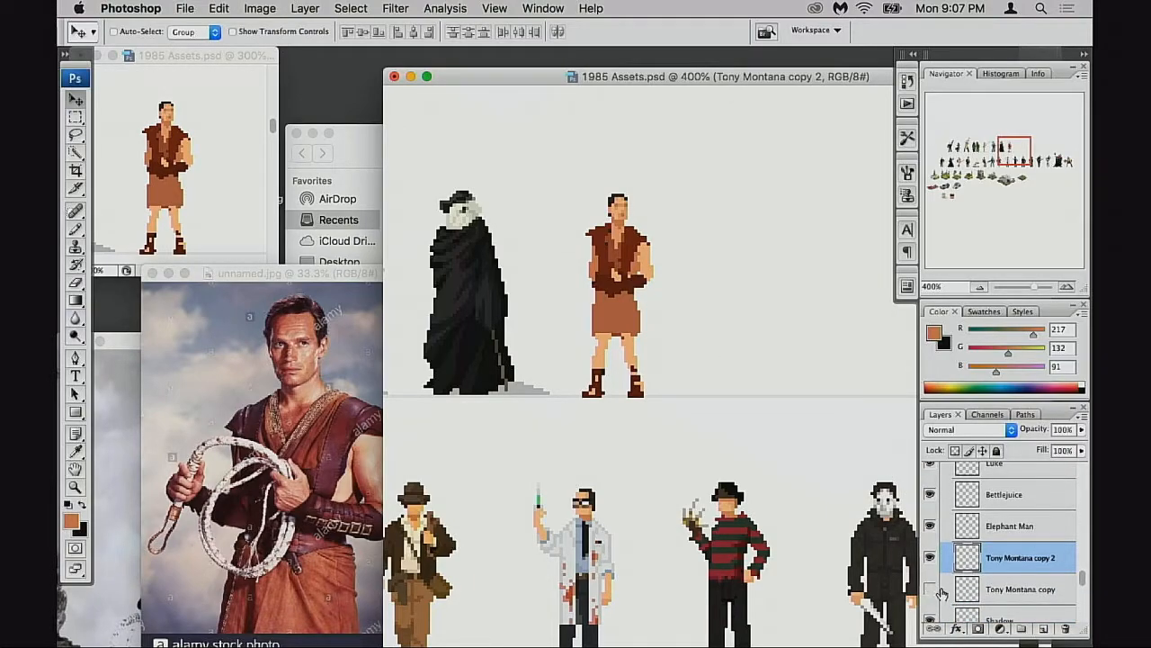
Clear the portrait photos away and place the Untitled-1 chariot photo beside the duplicated charioteer, shown at 600%
drag(634, 417, 681, 412)
drag(328, 273, 284, 311)
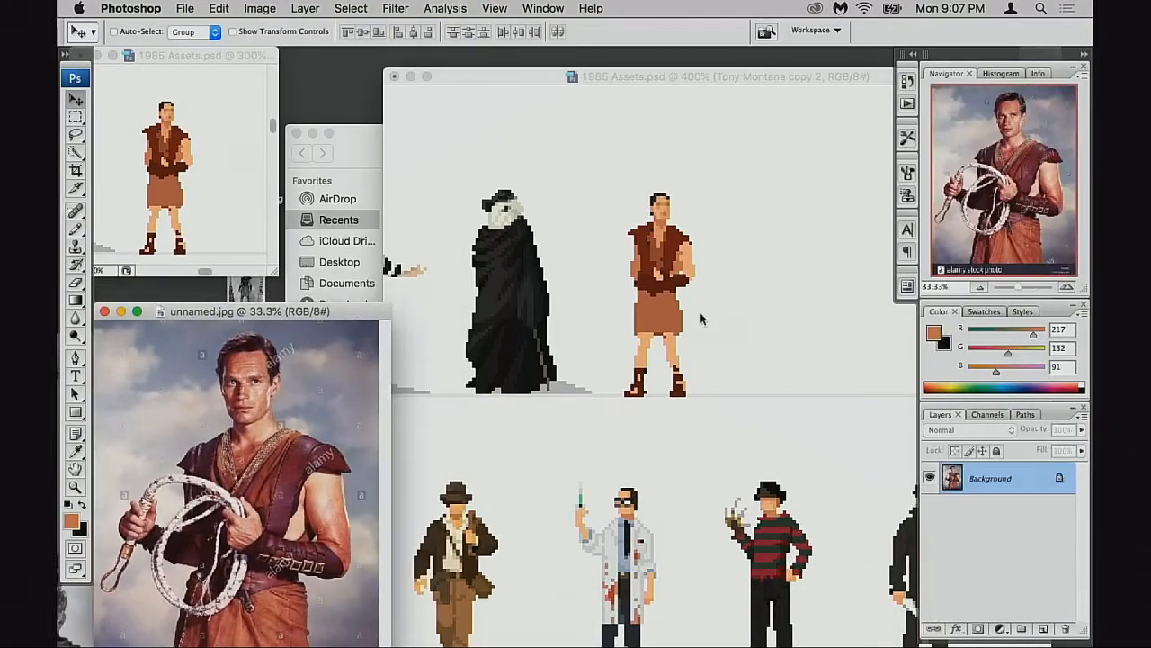
click(666, 319)
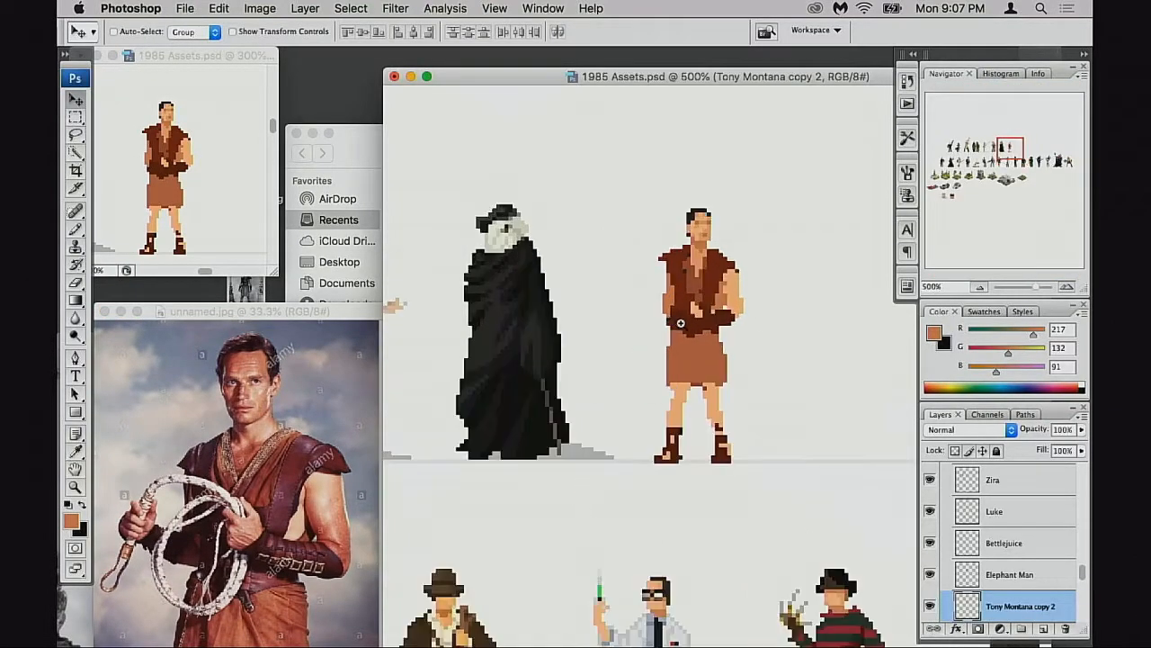
click(732, 356)
click(728, 368)
scroll(958, 540, down, 3)
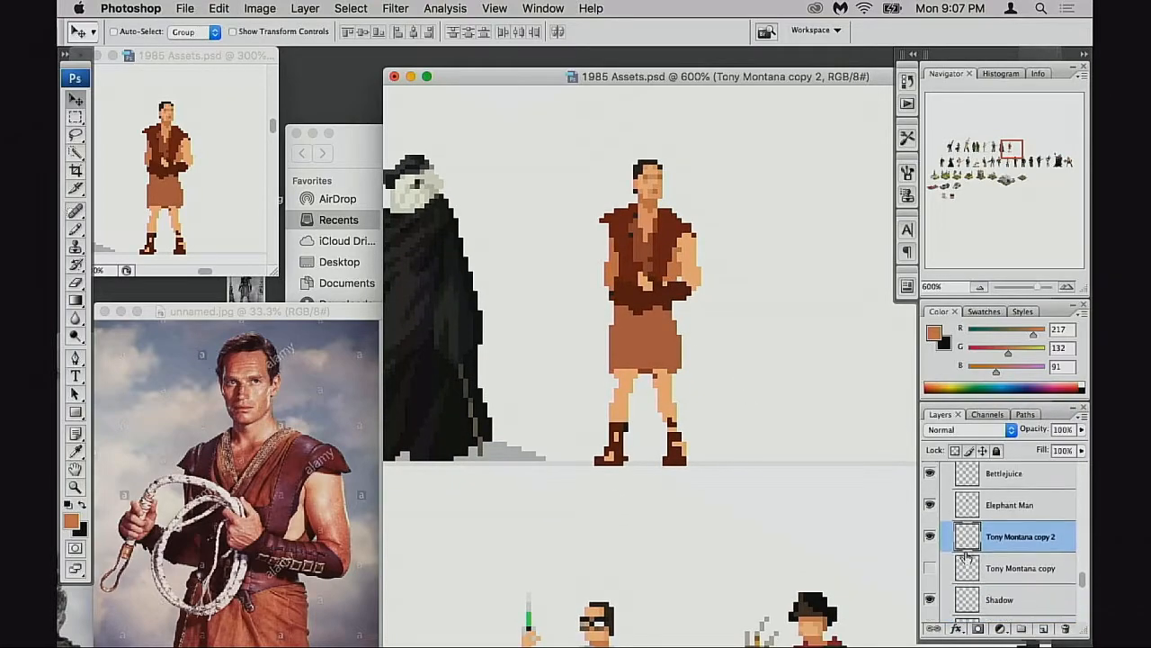
scroll(644, 393, up, 4)
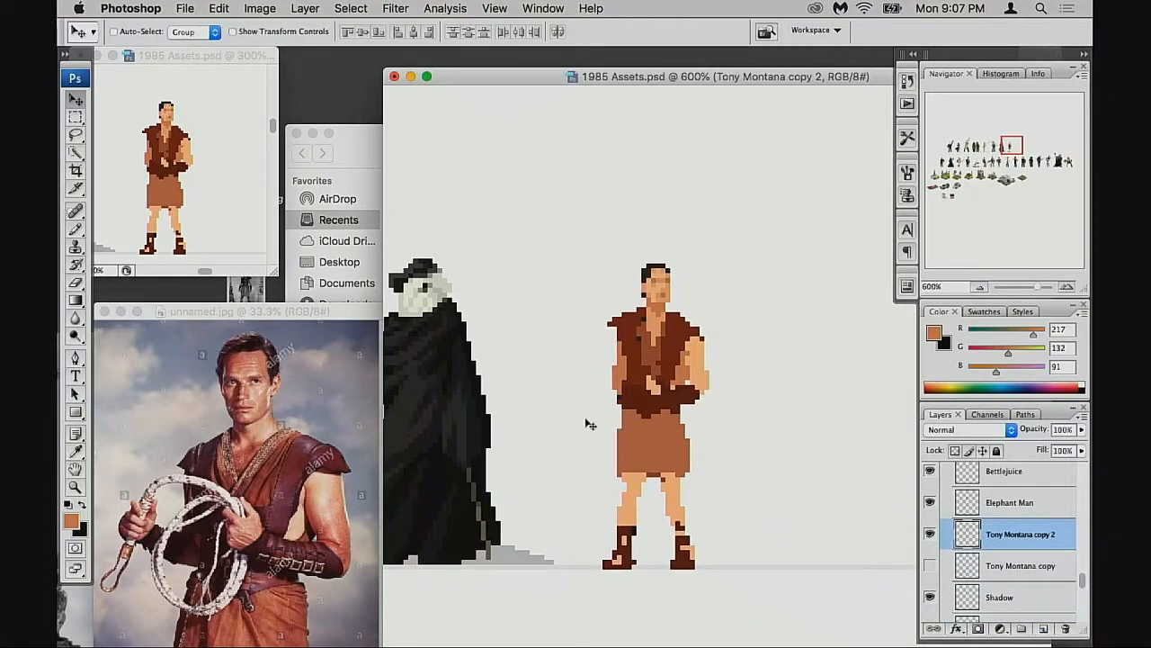
drag(334, 312, 611, 278)
drag(304, 341, 567, 305)
drag(240, 556, 252, 365)
drag(500, 303, 266, 574)
click(501, 279)
drag(501, 279, 222, 513)
click(387, 371)
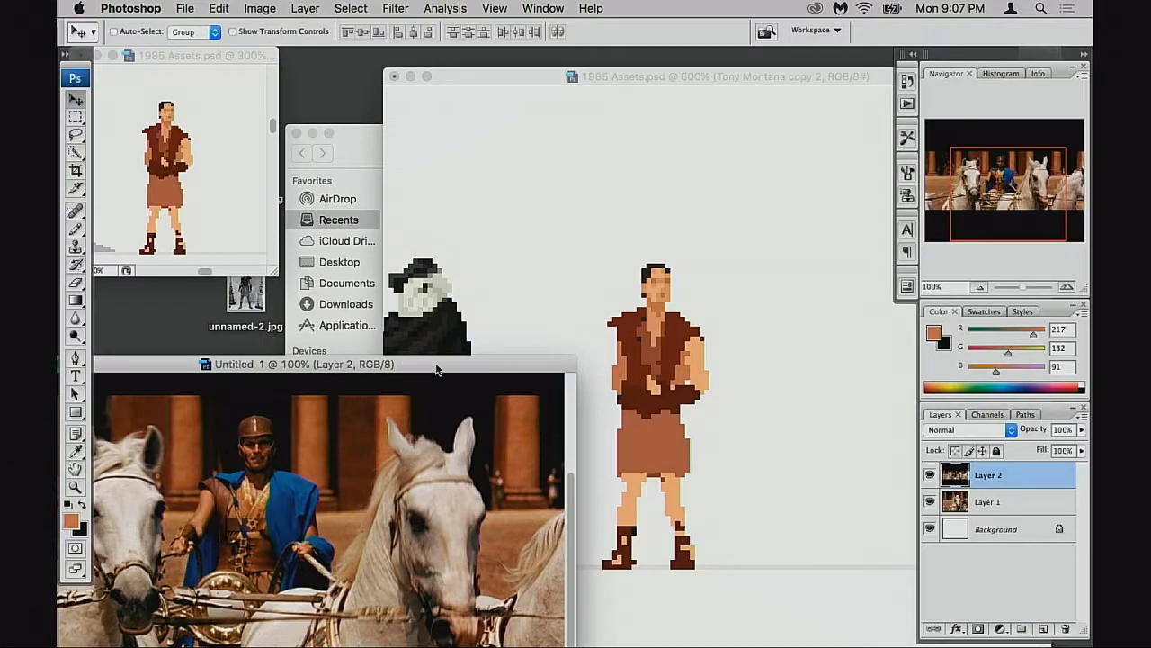
Sample the blue of the charioteer's cloak in the chariot photo and brighten the drawing colour to RGB 0, 108, 183
key(b)
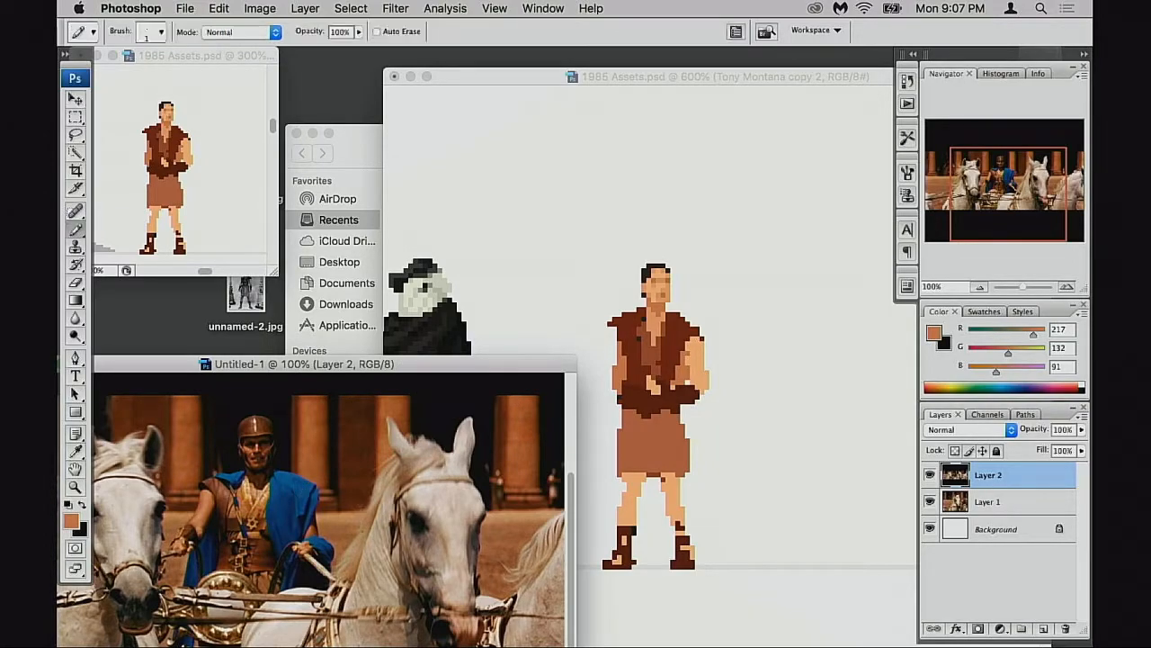
alt+click(301, 481)
click(689, 322)
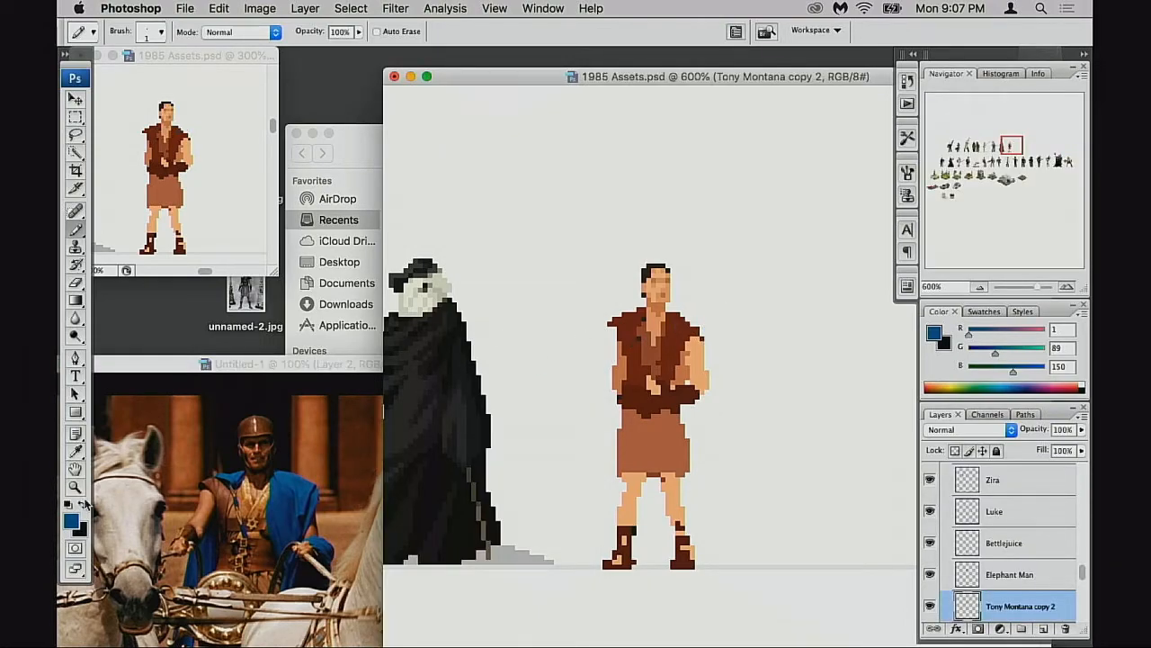
click(650, 331)
click(935, 333)
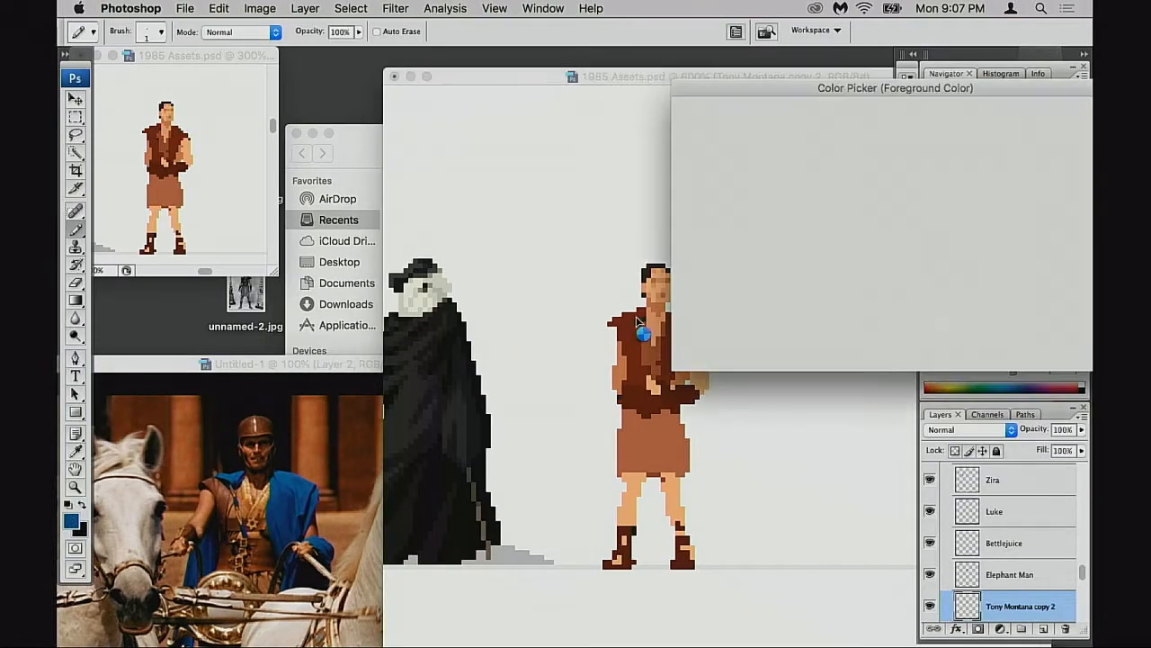
click(883, 193)
drag(883, 192, 888, 180)
click(1017, 117)
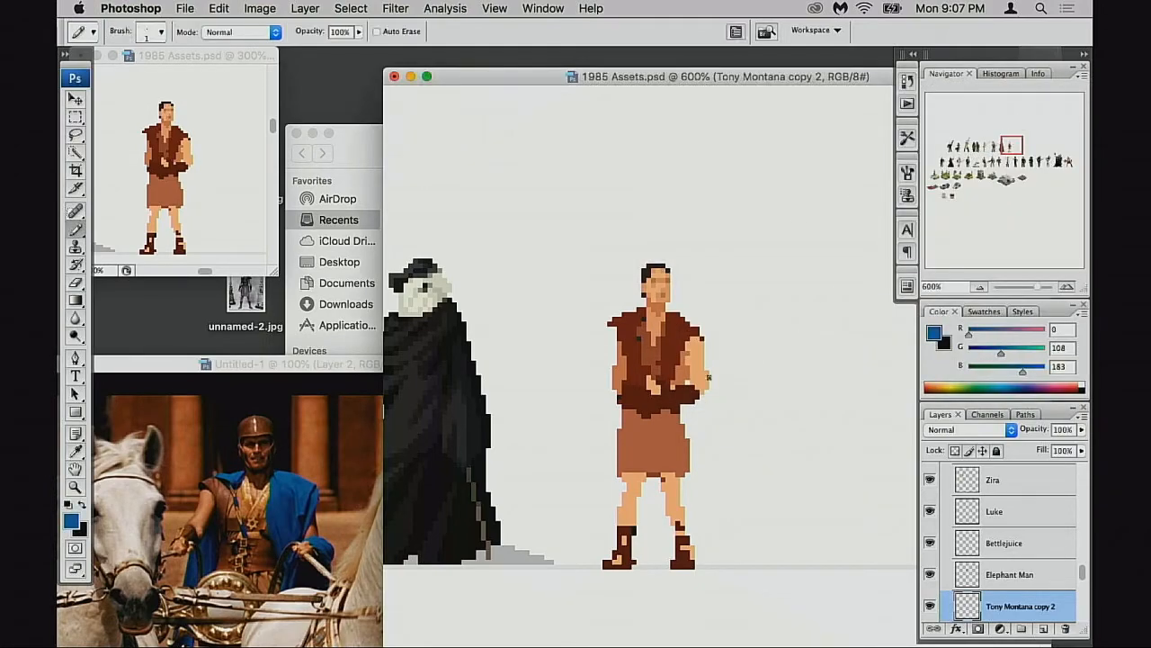
Paint a blue cloak over the charioteer's right shoulder with the Pencil and trim its outer edge with the Eraser
super+click(649, 396)
drag(712, 381, 672, 392)
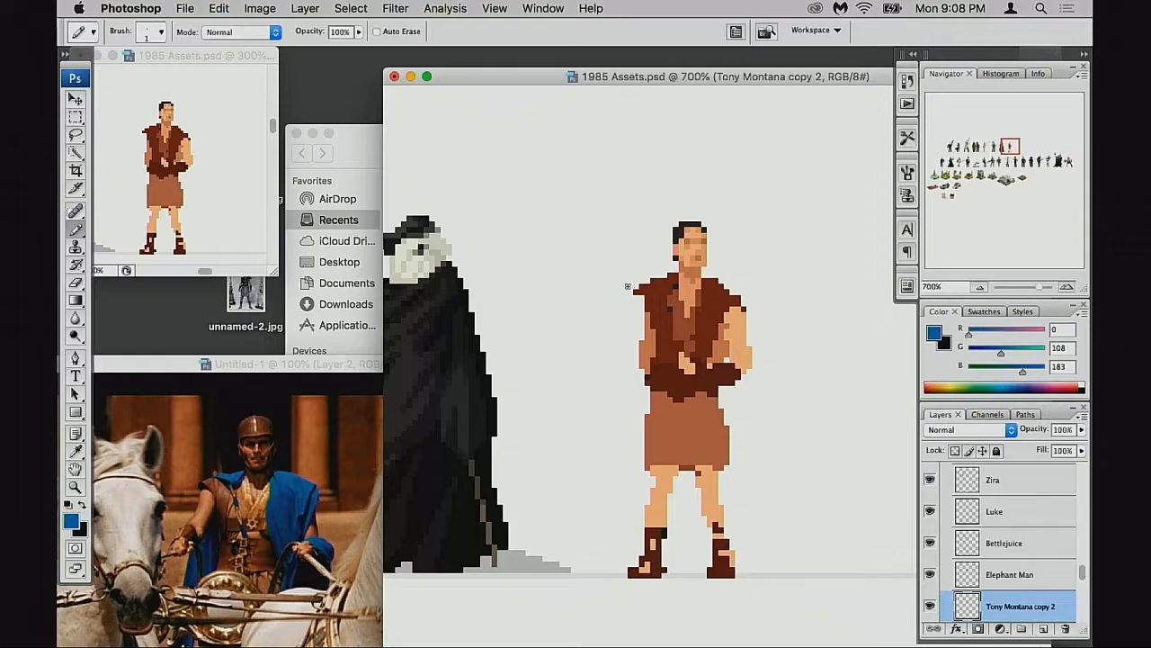
drag(637, 289, 659, 280)
mouse_move(665, 279)
mouse_down()
mouse_move(642, 302)
mouse_move(665, 286)
mouse_move(654, 318)
mouse_move(644, 306)
mouse_move(655, 333)
mouse_move(640, 307)
mouse_move(649, 313)
mouse_up()
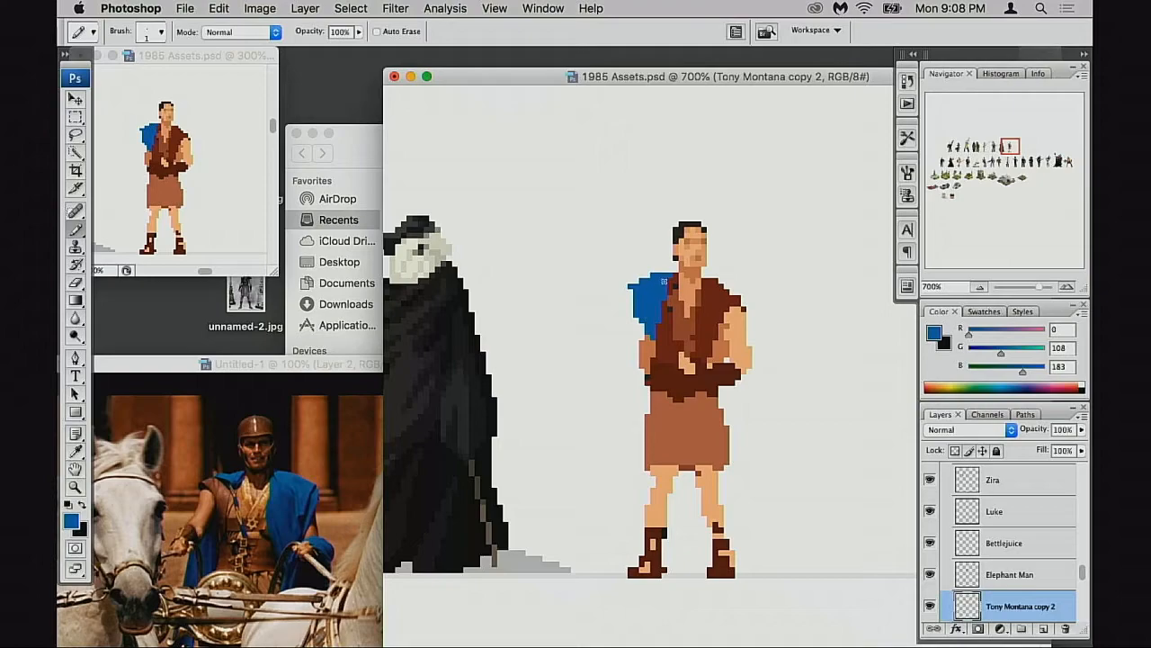
key(e)
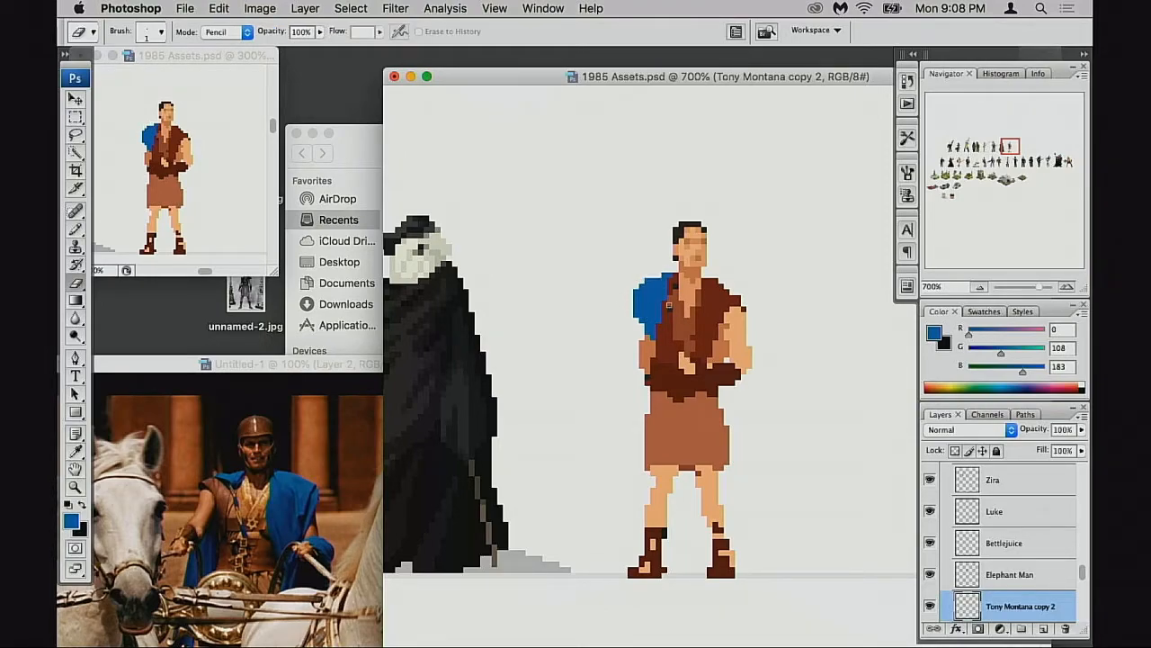
key(b)
key(e)
key(b)
Draw a bent right forearm and hand in sampled skin tones, with blue cloak cloth hanging down behind the leg to the ground
alt+click(648, 355)
mouse_move(636, 361)
mouse_down()
mouse_move(625, 370)
mouse_move(642, 365)
mouse_move(625, 350)
mouse_move(618, 364)
mouse_move(630, 369)
mouse_move(630, 344)
mouse_move(648, 382)
mouse_move(618, 543)
mouse_move(632, 512)
mouse_move(623, 540)
mouse_move(599, 552)
mouse_move(626, 530)
mouse_move(602, 574)
mouse_up()
alt+click(654, 322)
key(super+z)
alt+click(625, 363)
alt+click(637, 343)
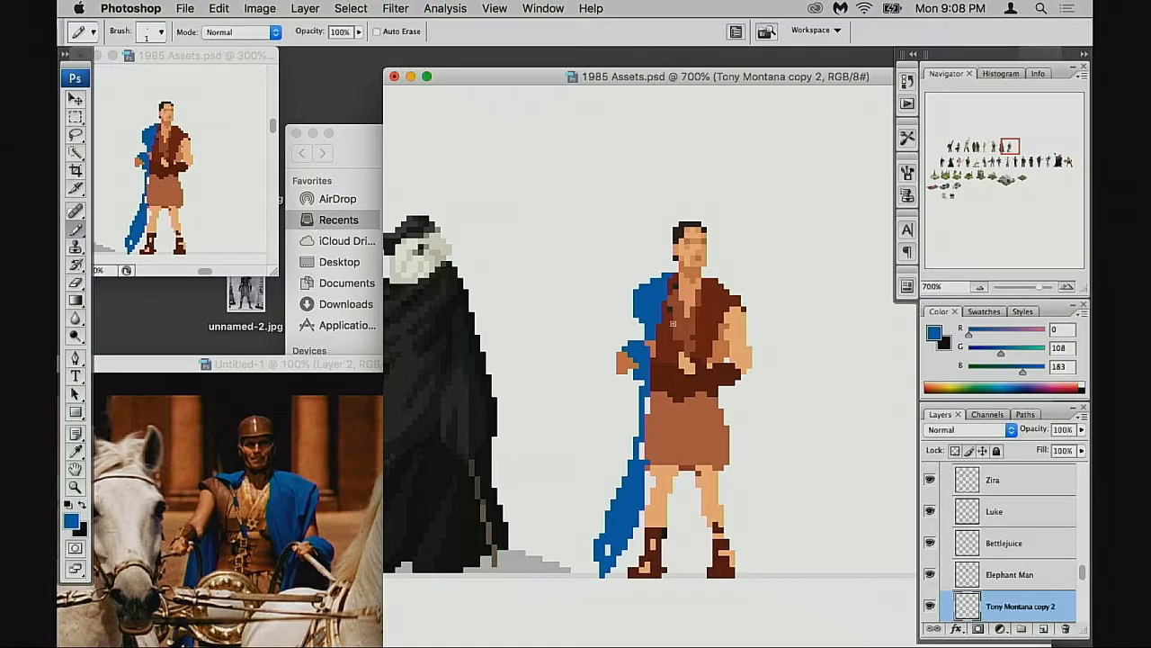
Extend the blue cloak along the neckline and over the charioteer's left shoulder
mouse_move(676, 298)
mouse_down()
mouse_move(674, 283)
mouse_move(660, 351)
mouse_move(668, 300)
mouse_up()
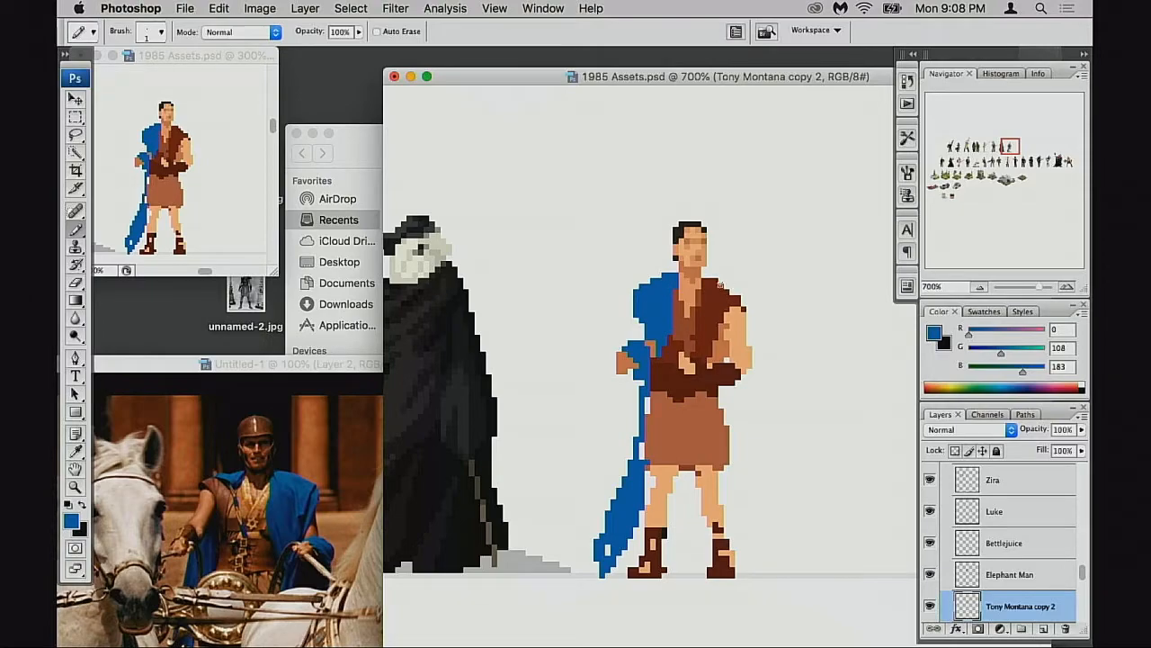
mouse_move(716, 287)
mouse_down()
mouse_move(710, 275)
mouse_move(727, 288)
mouse_move(698, 317)
mouse_move(711, 302)
mouse_up()
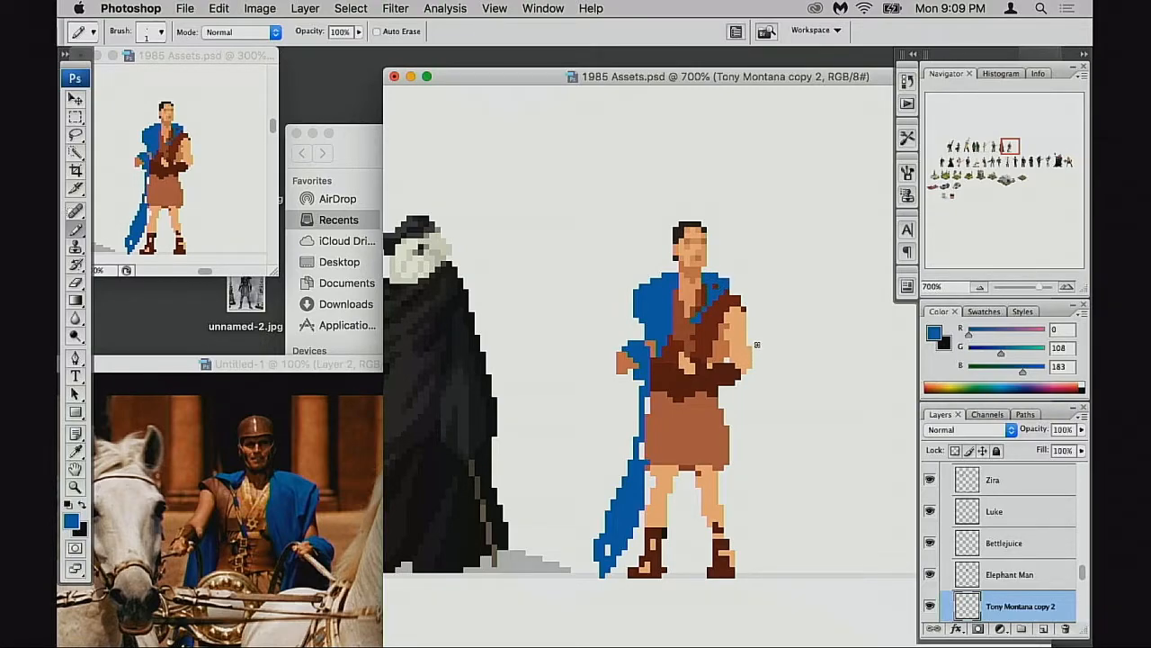
Refine the bent right forearm and hand with sampled skin and cloak colours, erasing excess cloth below and the hand's outer pixels
alt+click(746, 347)
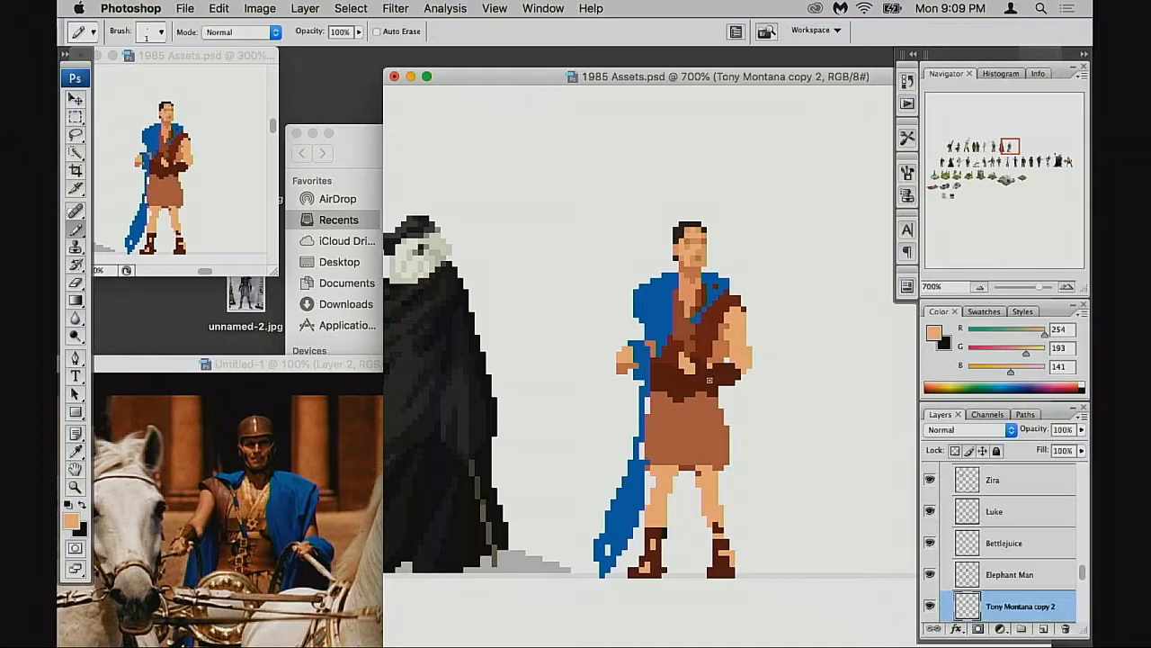
alt+click(648, 346)
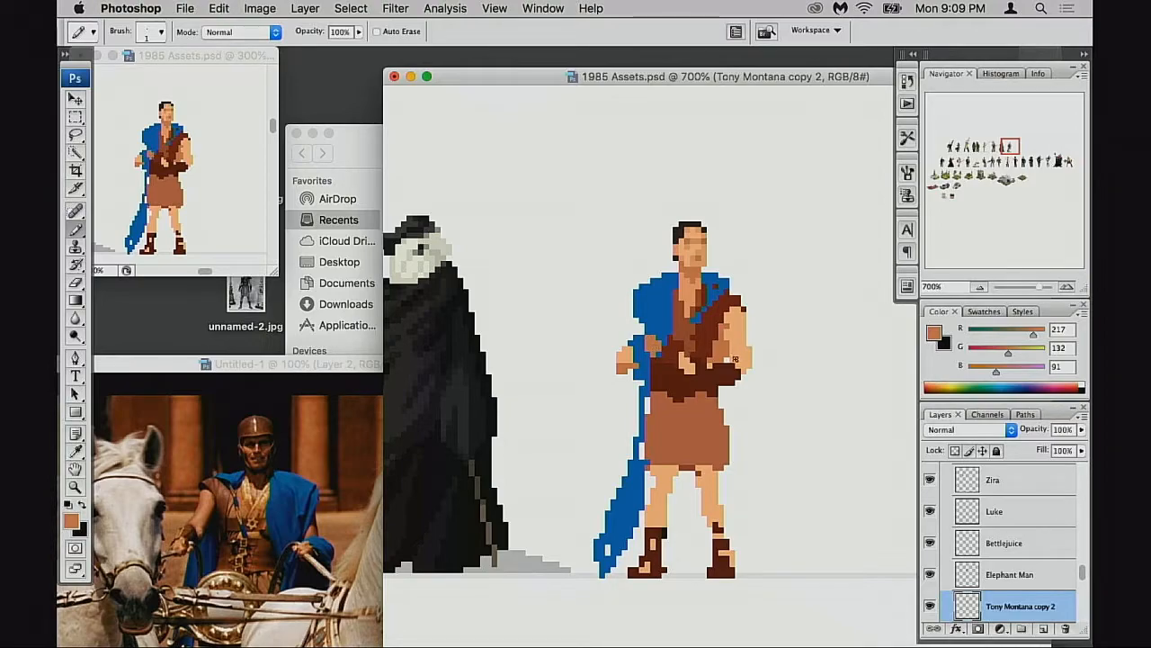
alt+click(644, 346)
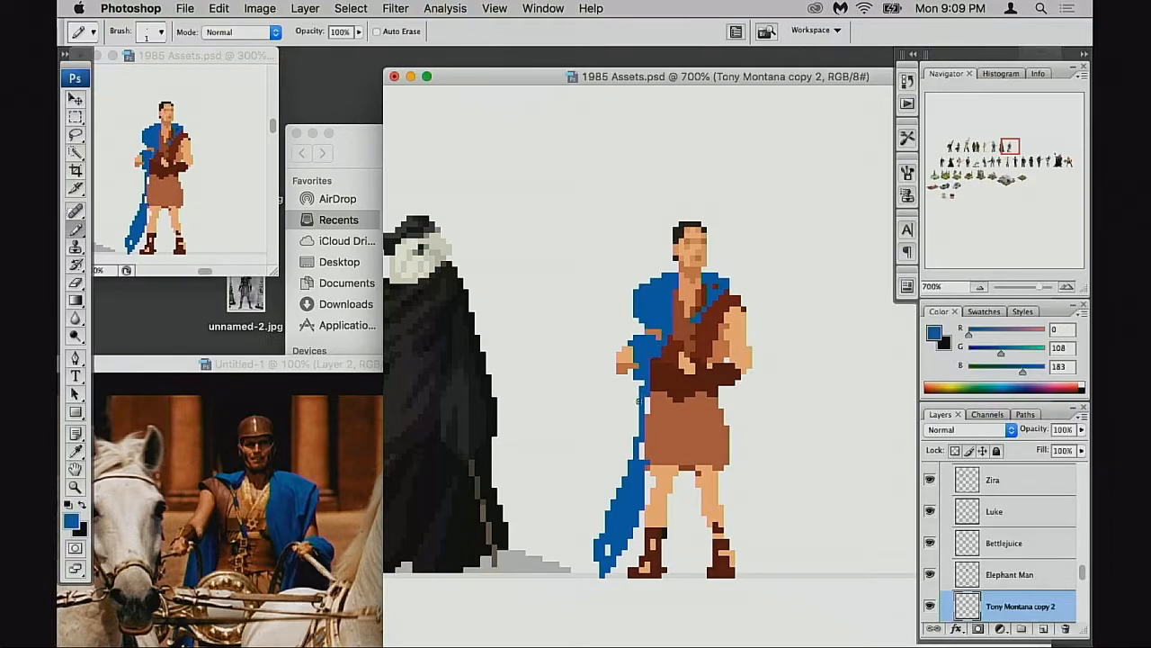
key(e)
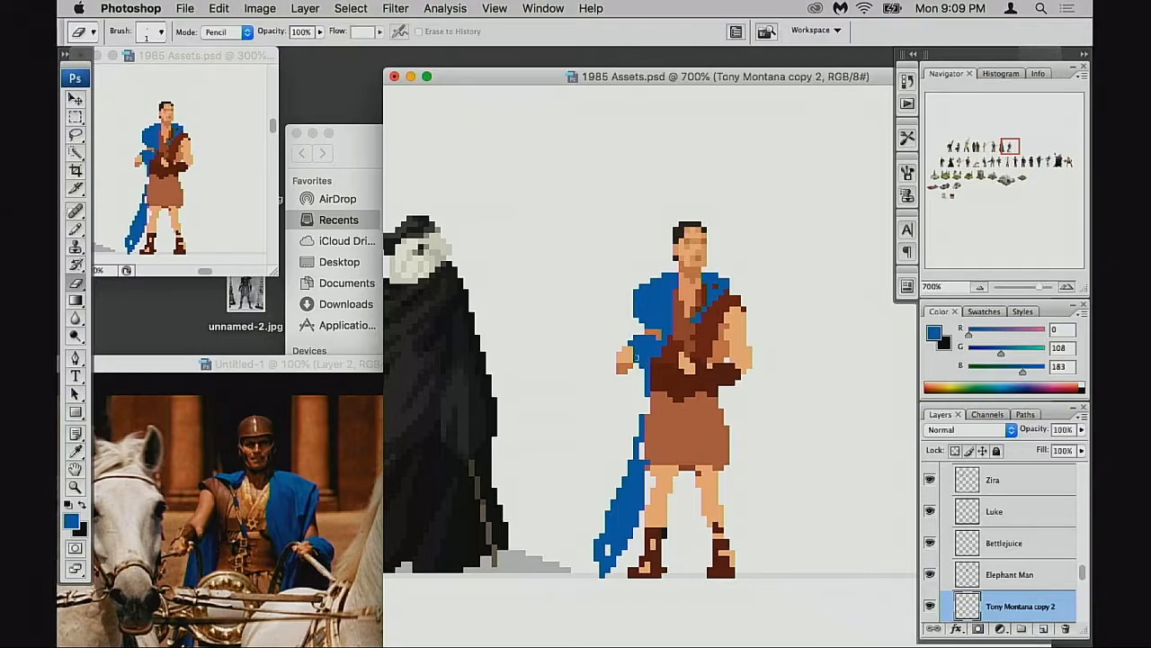
key(b)
alt+click(630, 360)
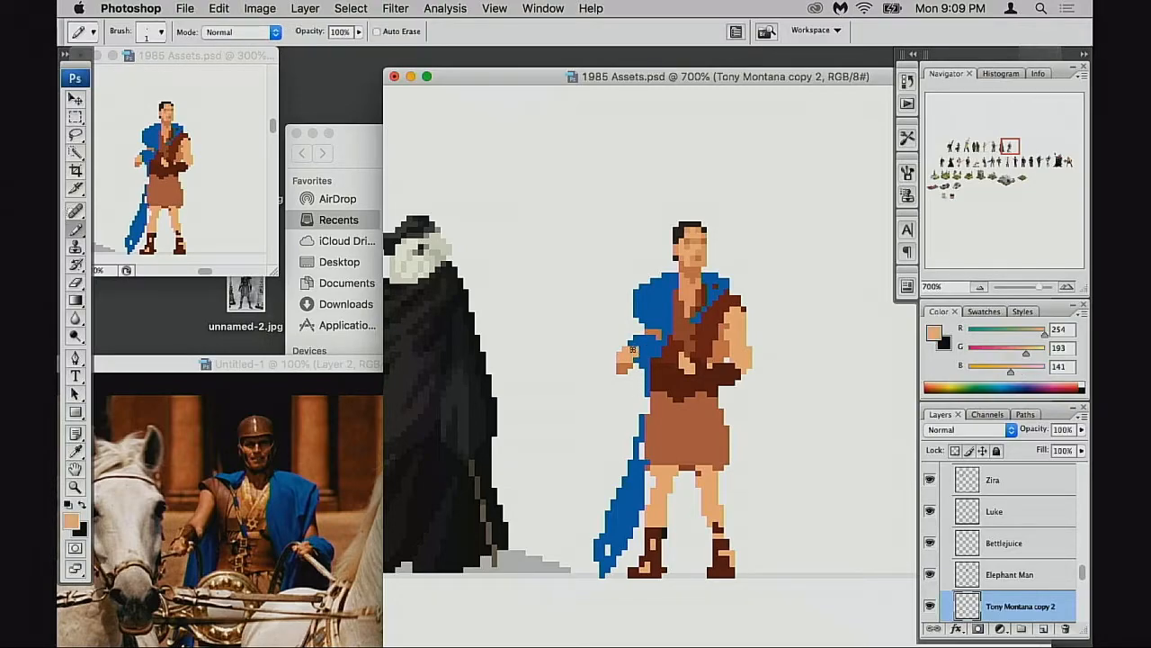
alt+click(635, 361)
key(e)
drag(638, 361, 625, 371)
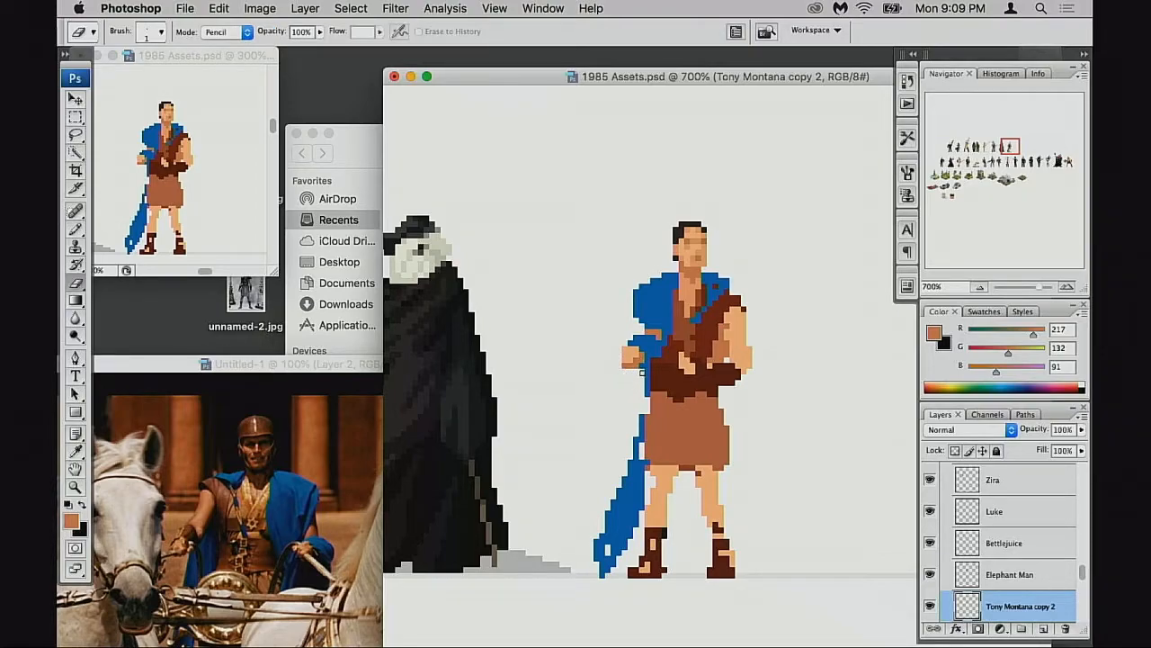
Touch up the blue cloth around the bent elbow and erase the outer column of the right sleeve to slim it
key(b)
alt+click(654, 339)
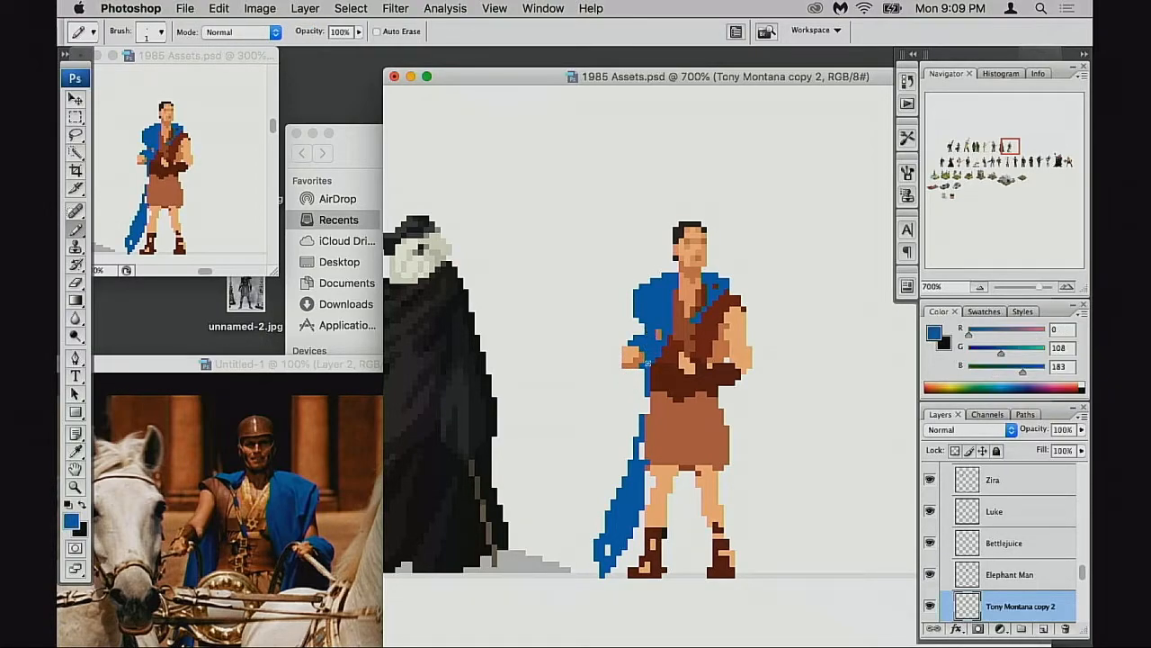
alt+click(635, 348)
alt+click(638, 341)
key(e)
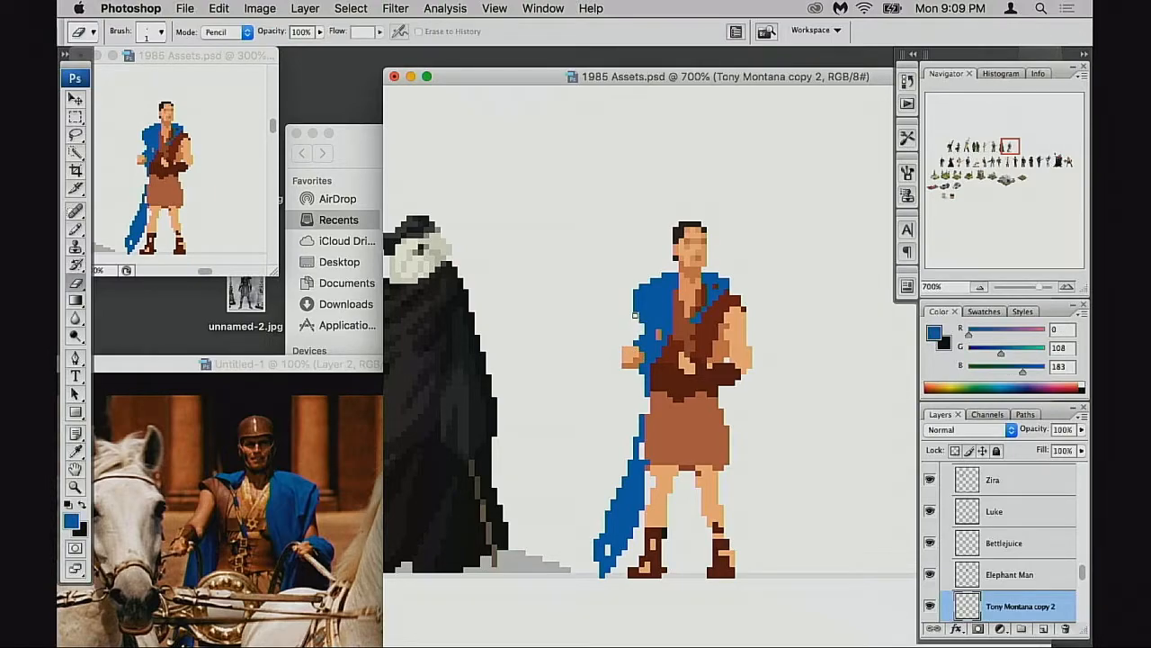
drag(637, 289, 637, 355)
Paint a strip of the shaded skin tone RGB 217, 132, 91 down the charioteer's right upper arm
key(b)
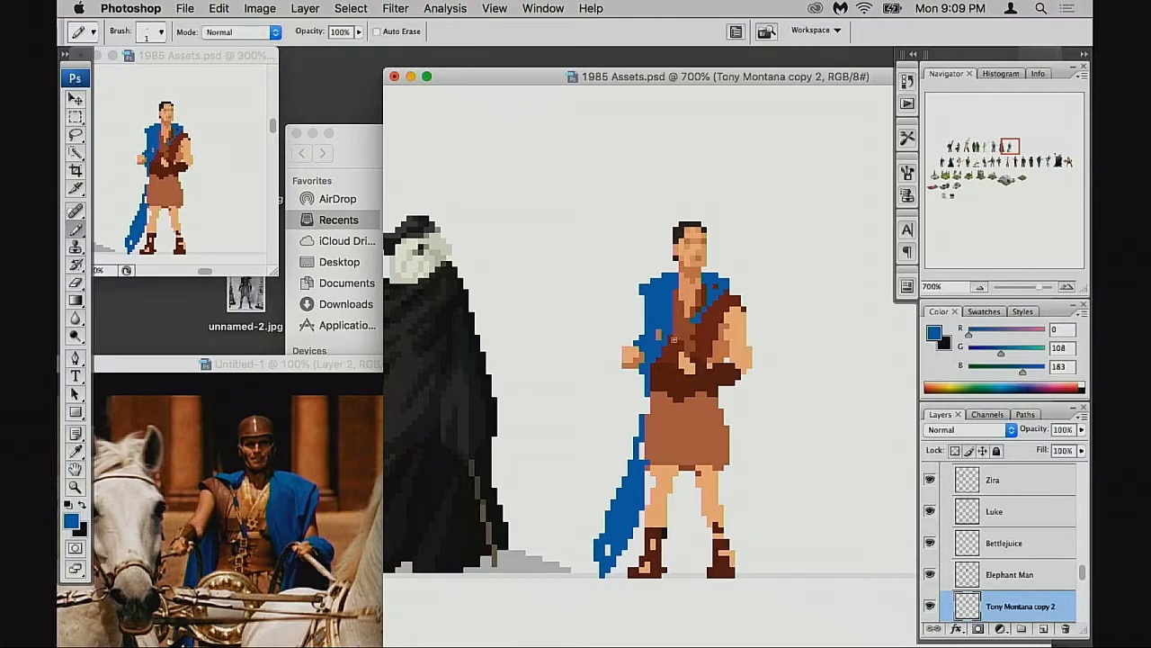
alt+click(717, 346)
mouse_move(648, 317)
mouse_down()
mouse_move(641, 332)
mouse_move(647, 310)
mouse_up()
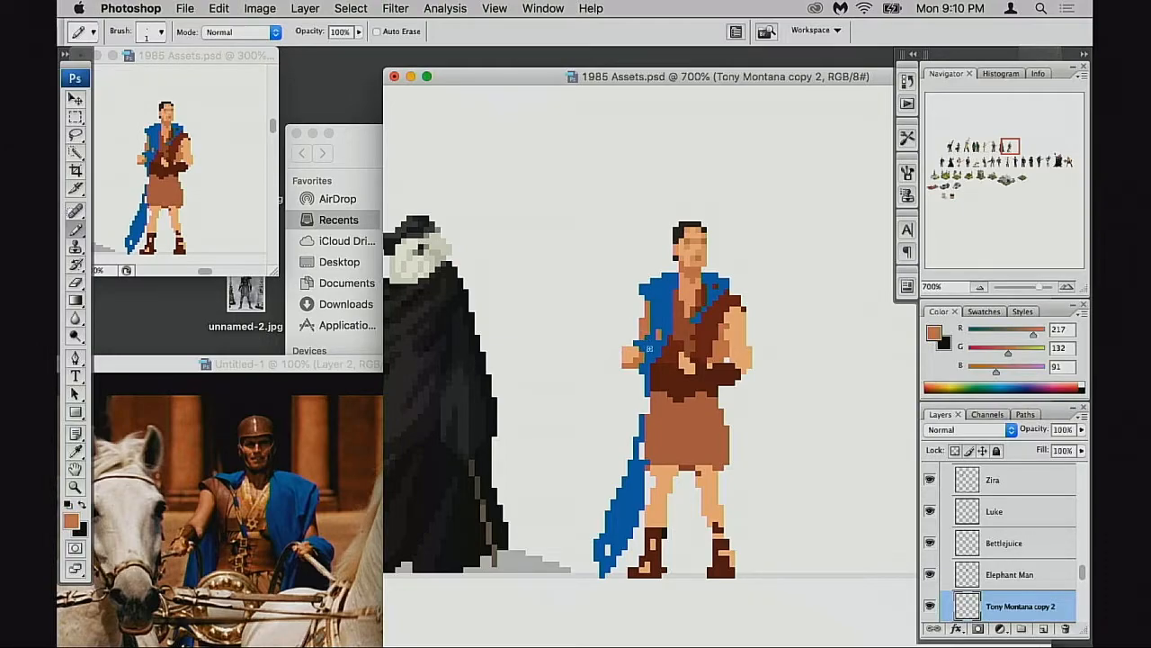
Sample the cloak's blue RGB 0, 108, 183 and delete the Tony Montana copy 2 layer
alt+click(658, 337)
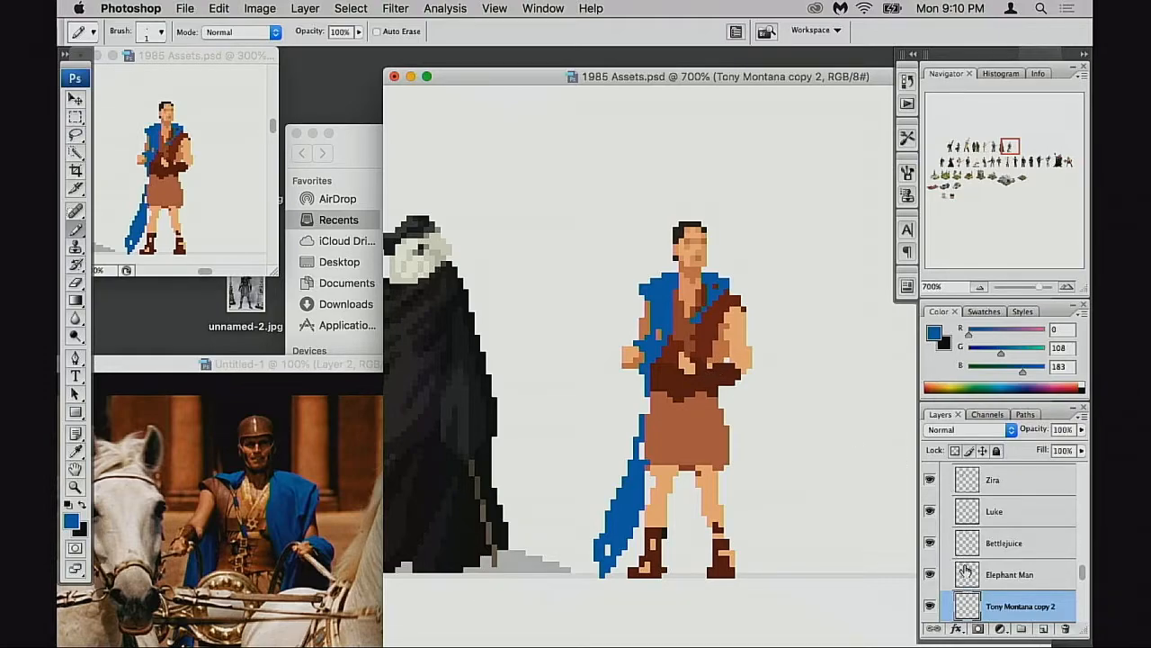
scroll(968, 567, down, 3)
drag(974, 533, 1065, 628)
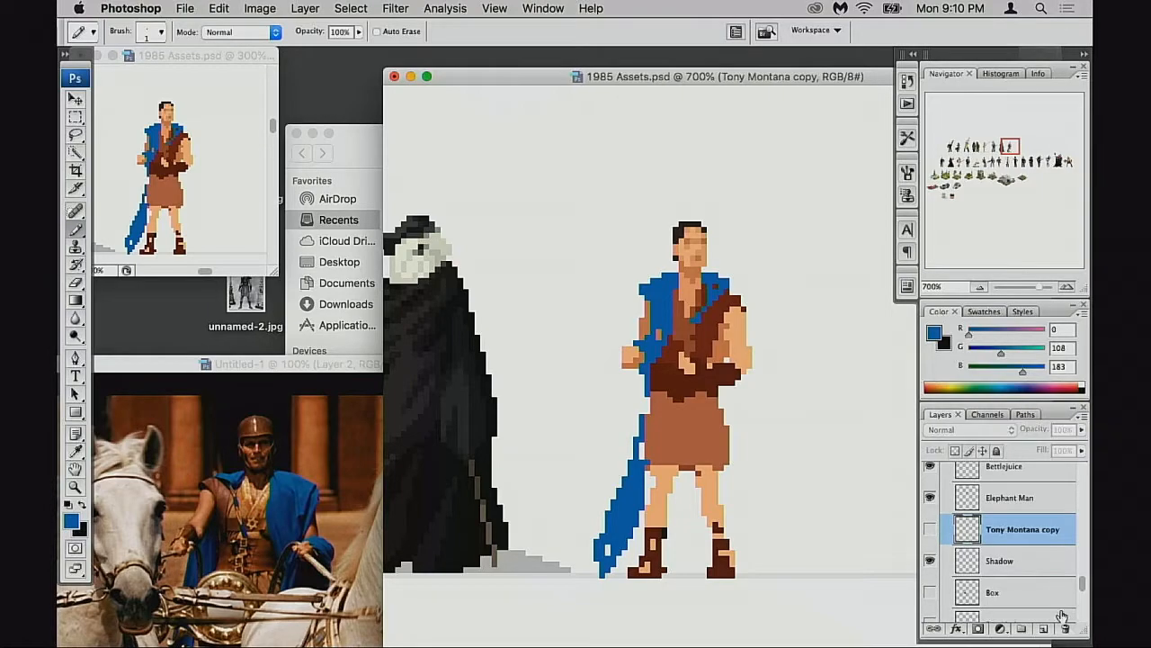
Show the Tony Montana copy layer, duplicate it as a fresh base, and hide the original
click(932, 530)
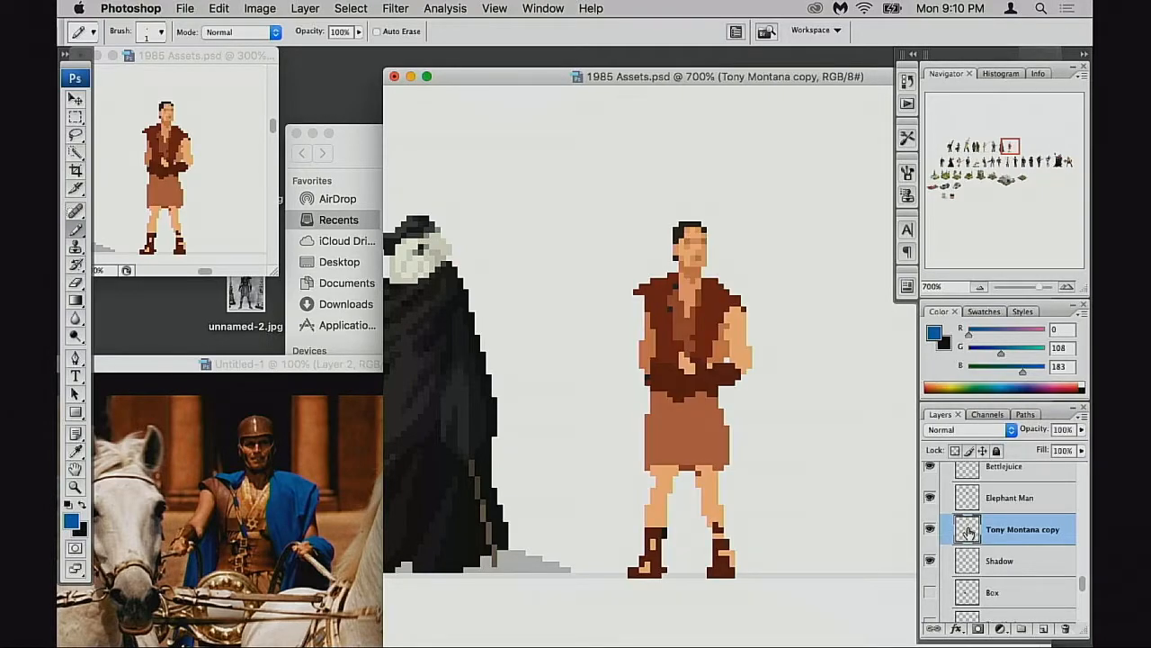
key(super+j)
click(930, 560)
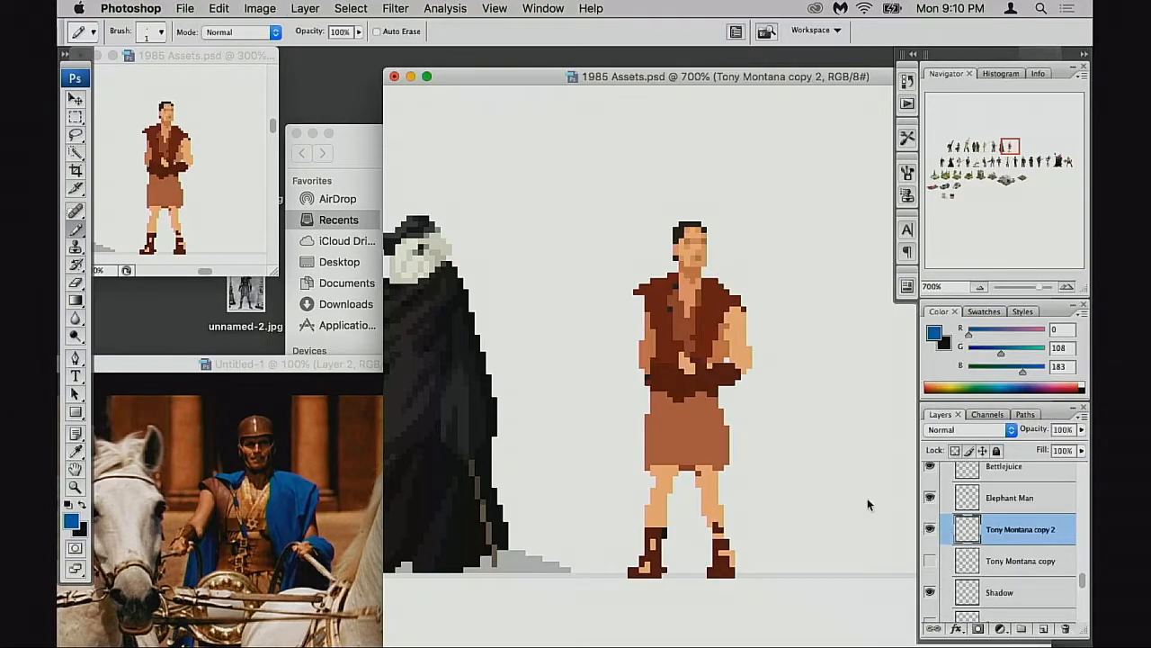
Paint blue cloth over the charioteer's left shoulder, narrowing down the left side of the chest
scroll(763, 463, right, 3)
scroll(763, 462, up, 1)
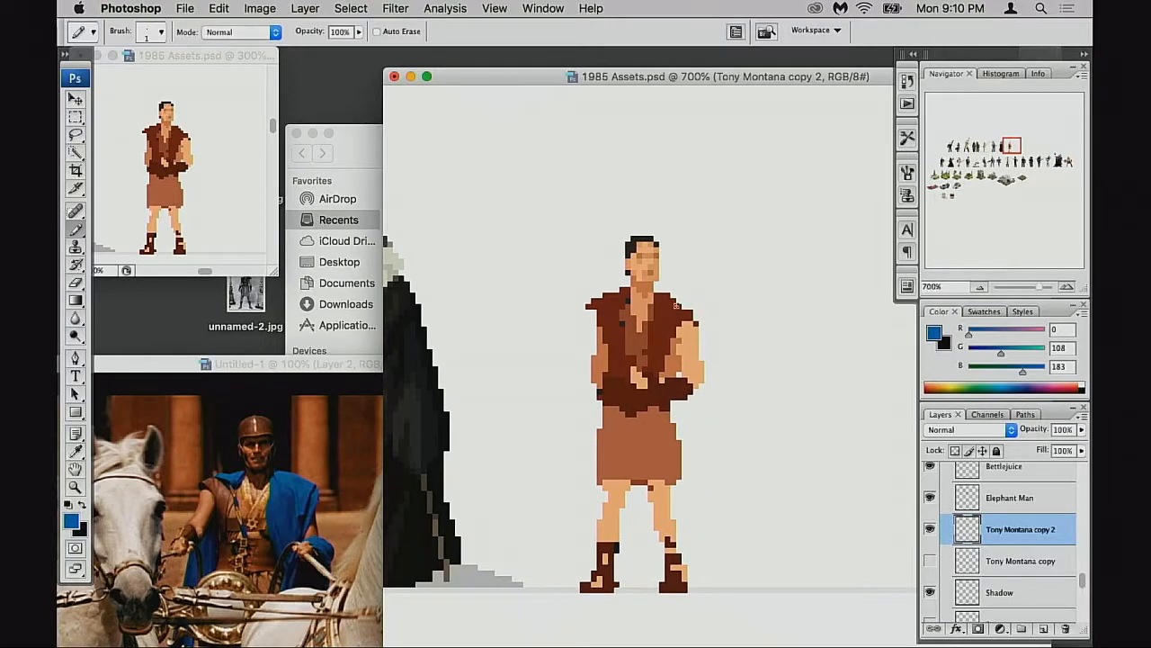
mouse_move(675, 296)
mouse_down()
mouse_move(672, 308)
mouse_move(665, 335)
mouse_move(671, 296)
mouse_move(663, 338)
mouse_move(672, 313)
mouse_move(685, 314)
mouse_move(661, 295)
mouse_up()
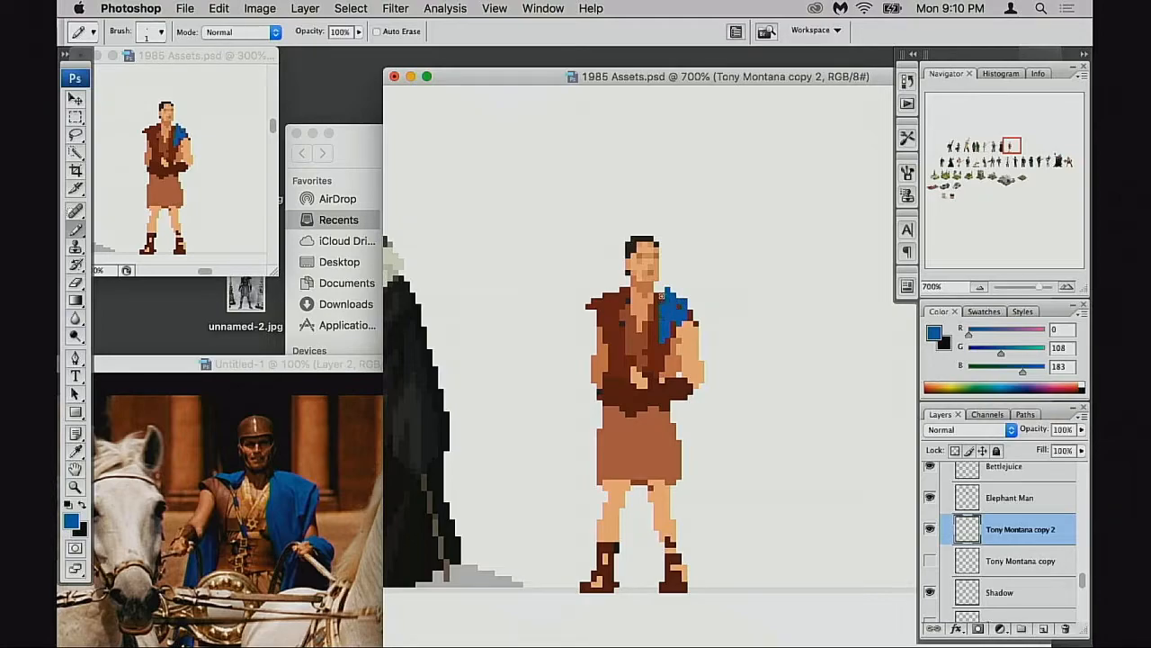
click(663, 291)
click(689, 306)
click(689, 312)
drag(669, 331, 661, 351)
Touch up the inner edge of the left upper arm with sampled skin tones RGB 217, 132, 91 and 254, 193, 141
alt+click(686, 326)
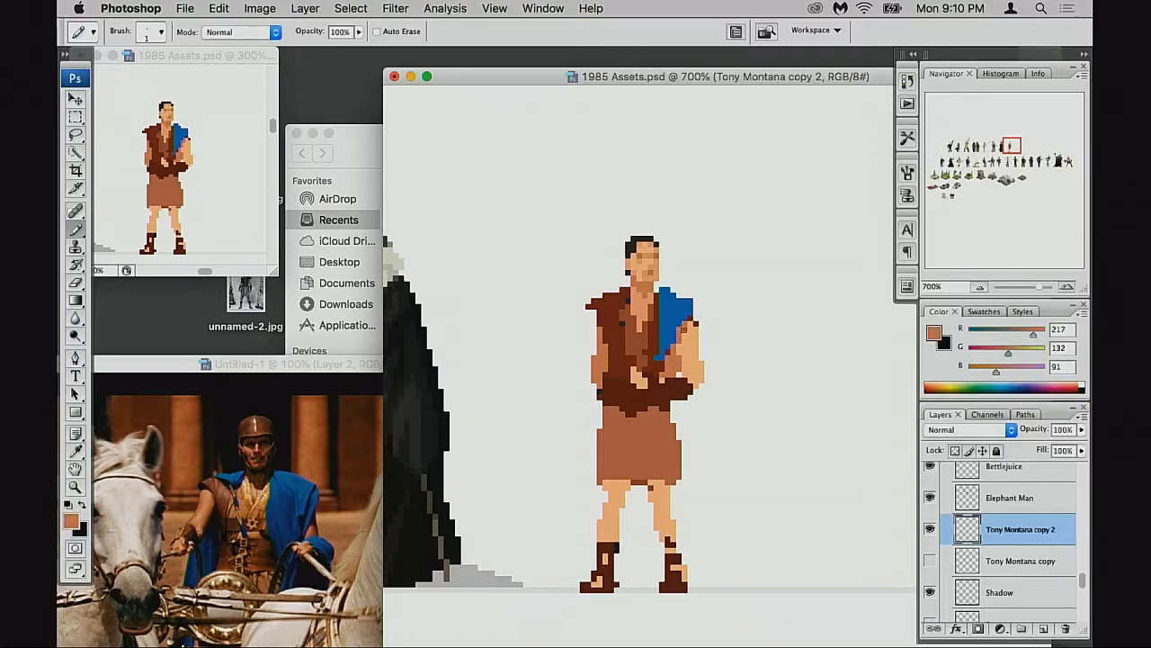
alt+click(644, 470)
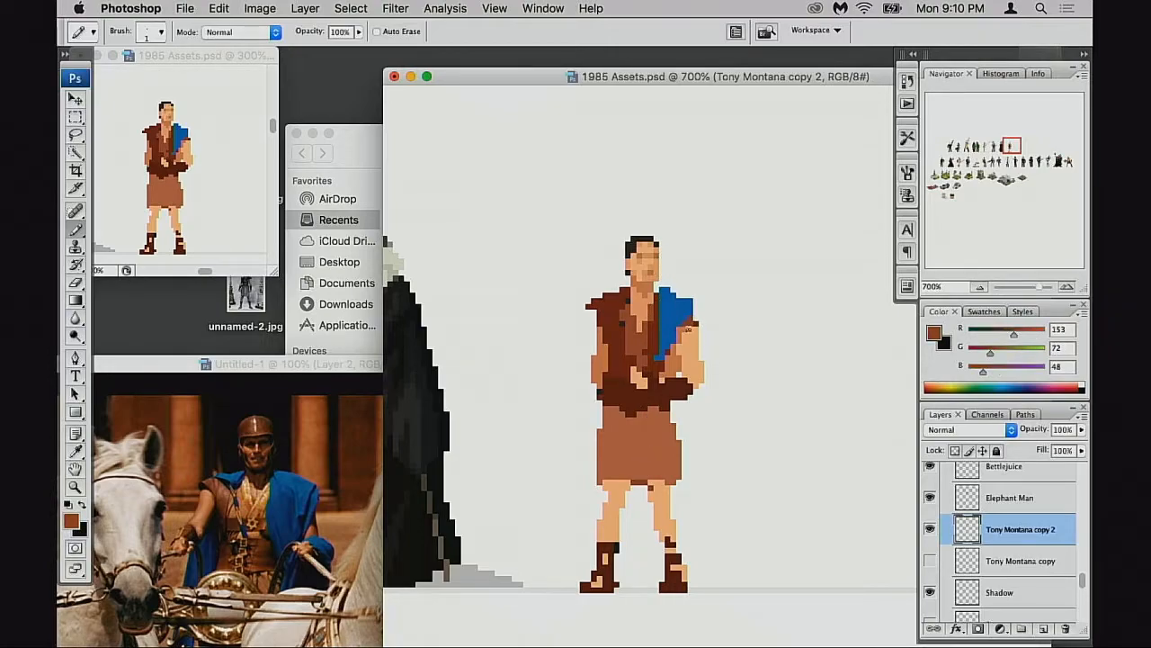
alt+click(687, 331)
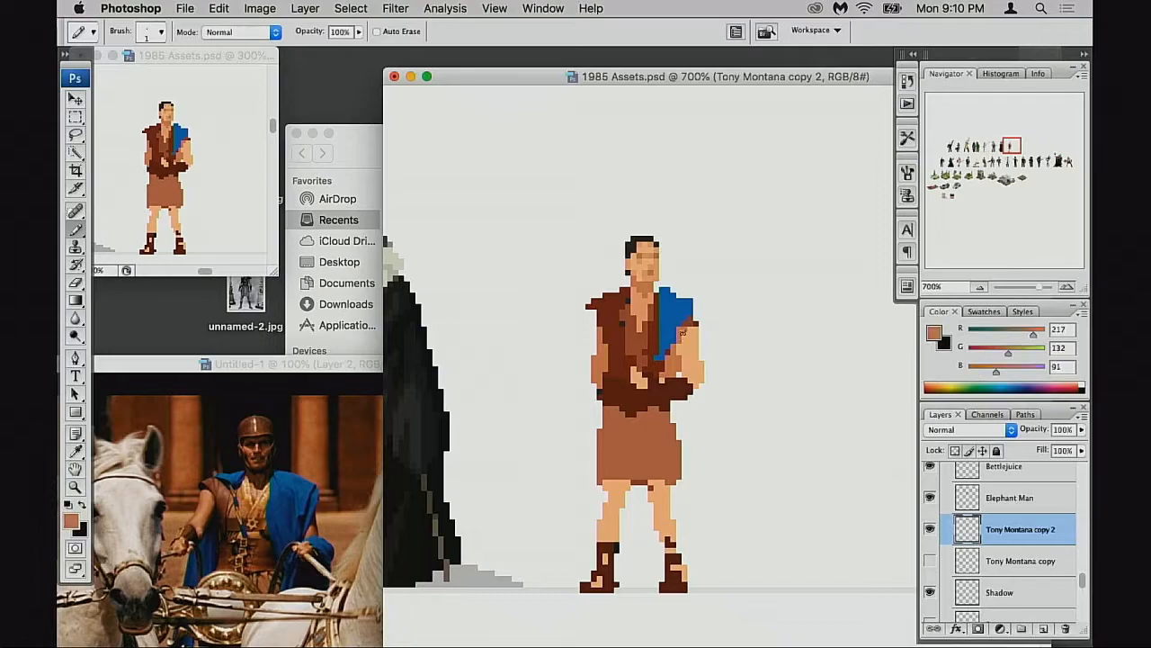
alt+click(687, 349)
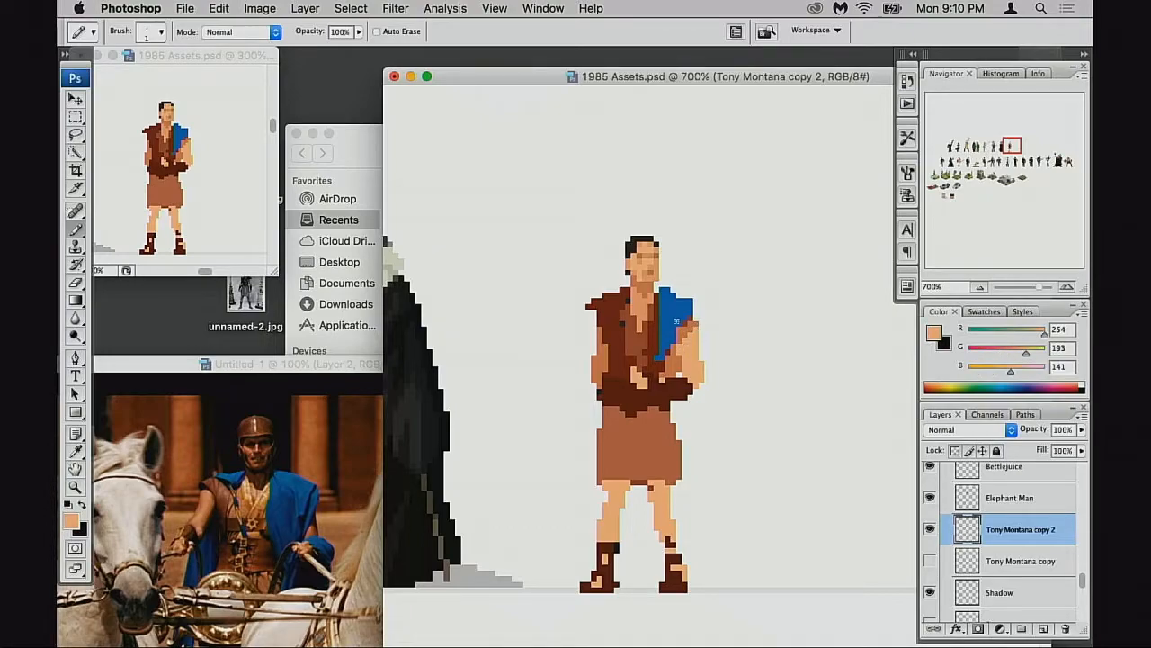
Wrap the blue cloth RGB 0, 108, 183 around the left elbow with ragged ends hanging below the forearm
alt+click(676, 317)
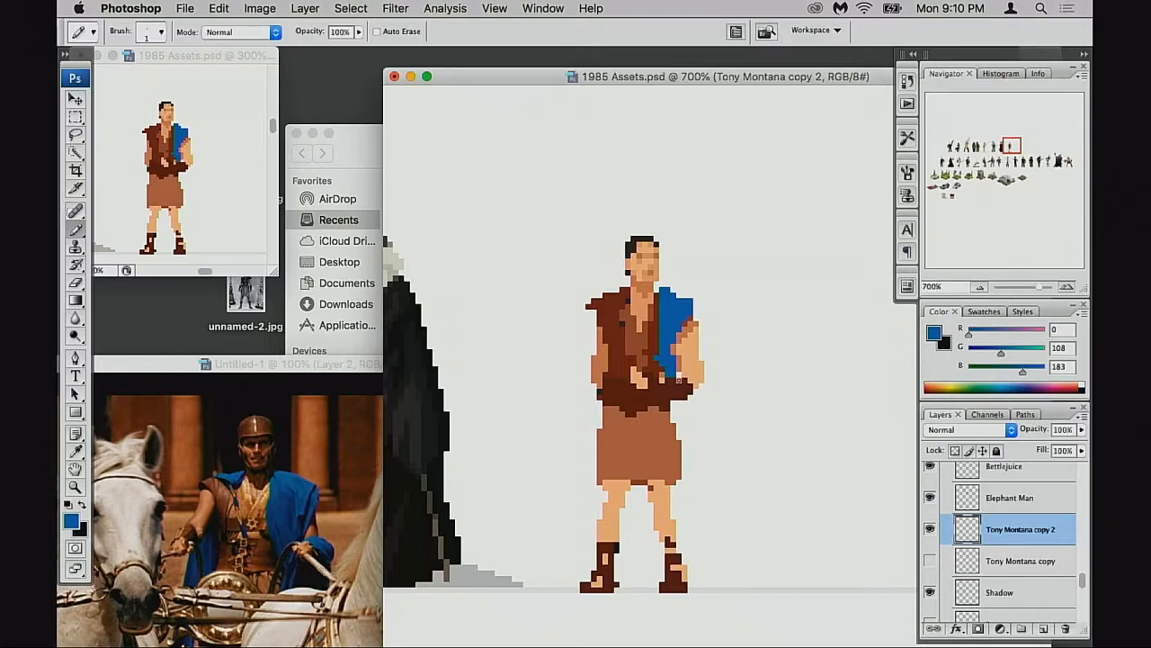
mouse_move(698, 383)
mouse_down()
mouse_move(696, 410)
mouse_move(695, 394)
mouse_move(679, 408)
mouse_up()
drag(697, 377, 701, 387)
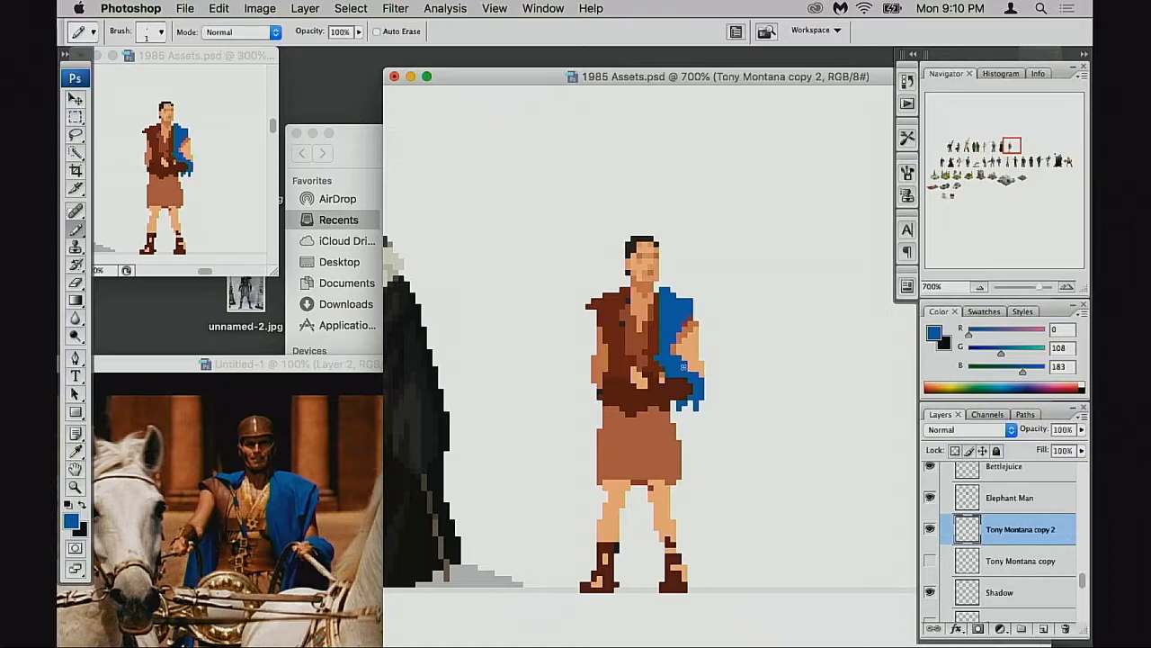
drag(686, 365, 703, 372)
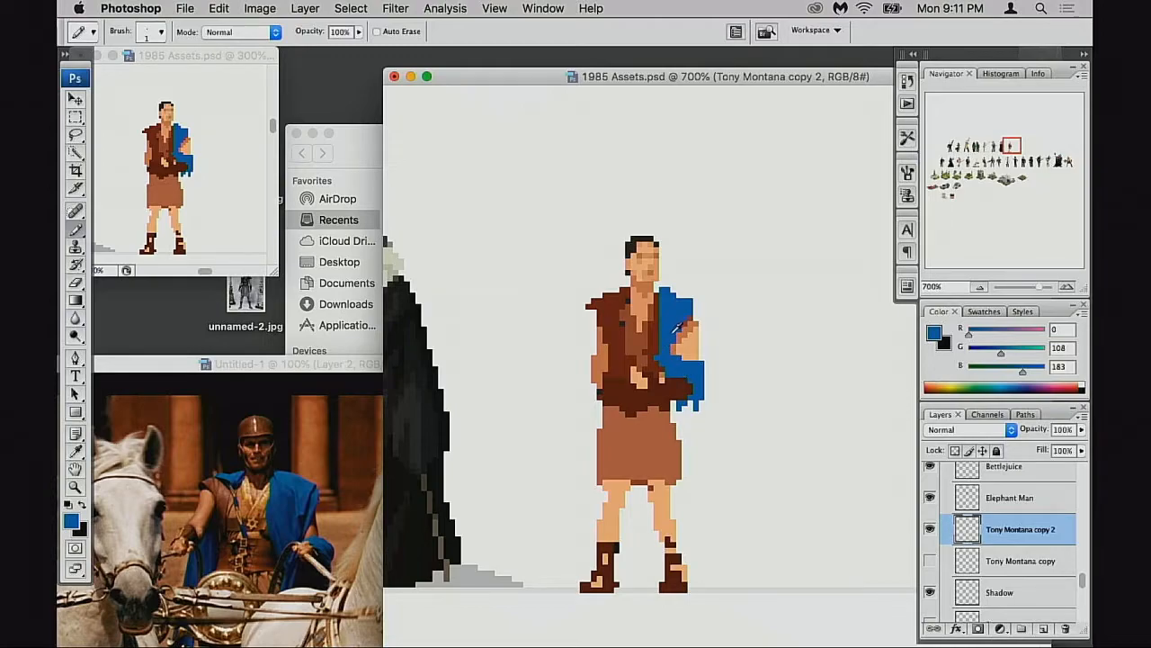
Shade the cloth fold beside the left arm using Multiply at 40% opacity, sample the darker blue, and restore Normal mode at 100%
key(shift+alt+m)
key(4)
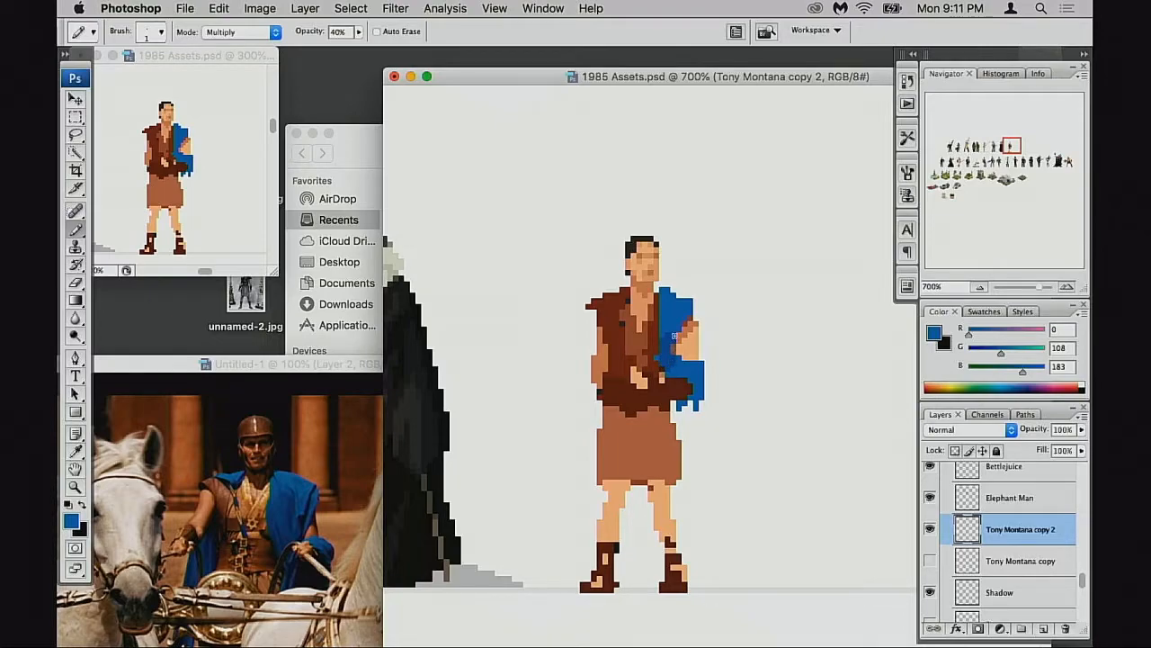
drag(668, 342, 667, 363)
key(0)
alt+click(666, 362)
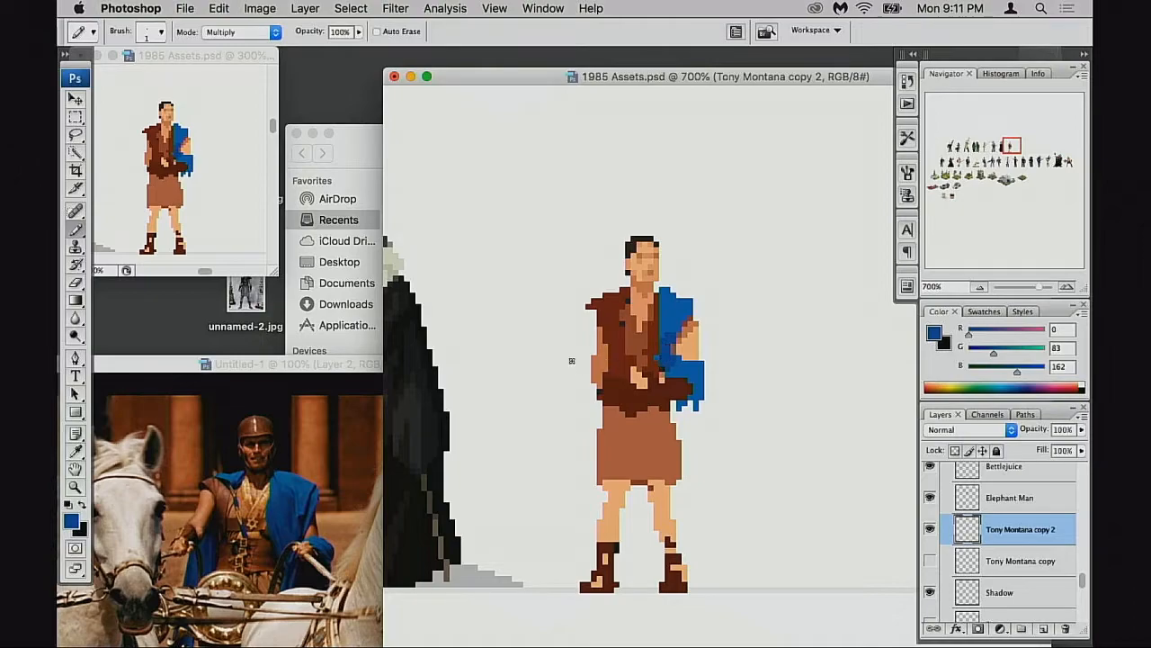
key(alt+shift+n)
Clean up the cloth's inner edge between the chest and left forearm with sampled blues and tunic browns
key(super+equal)
alt+click(706, 361)
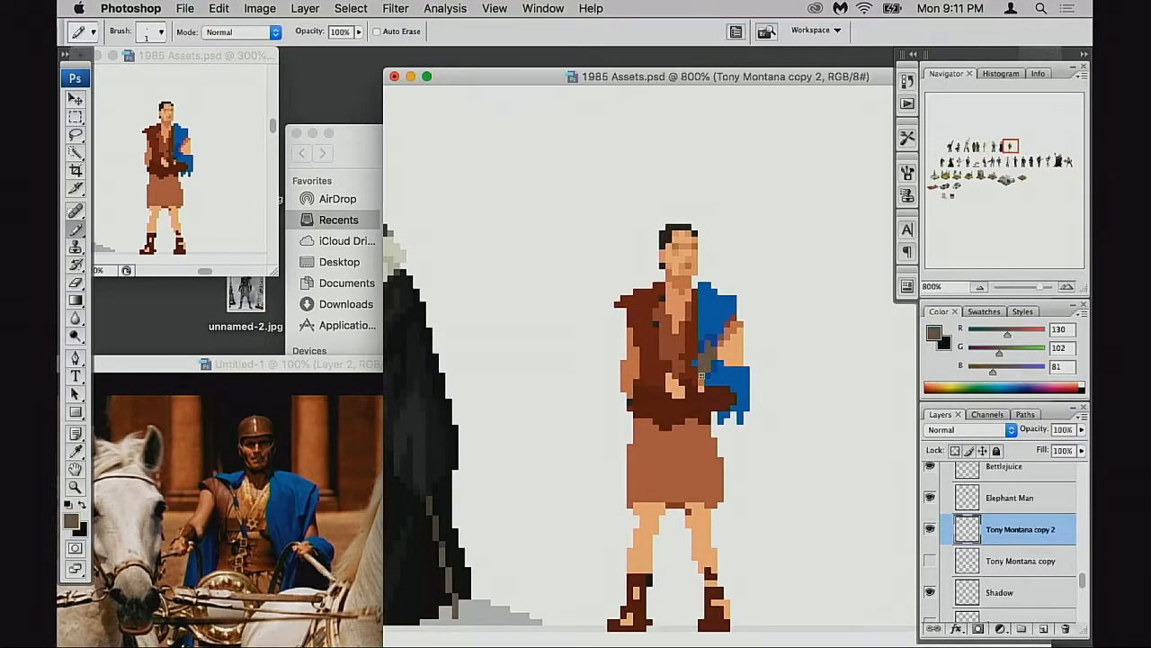
alt+click(702, 359)
alt+click(694, 346)
click(695, 361)
alt+click(707, 356)
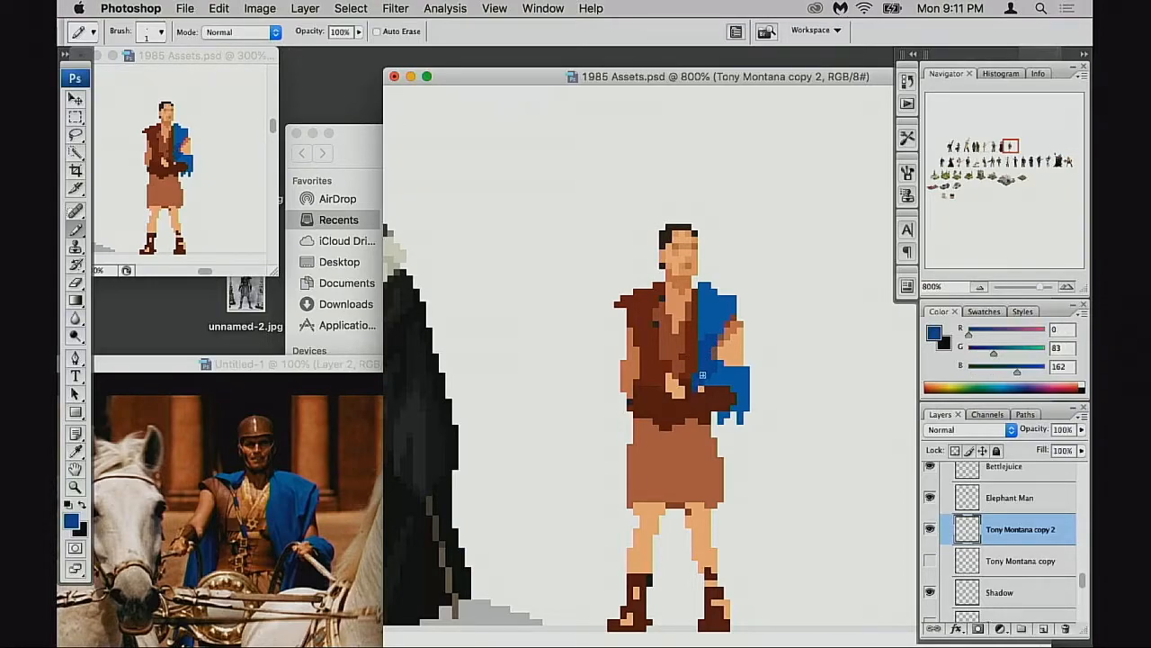
alt+click(706, 396)
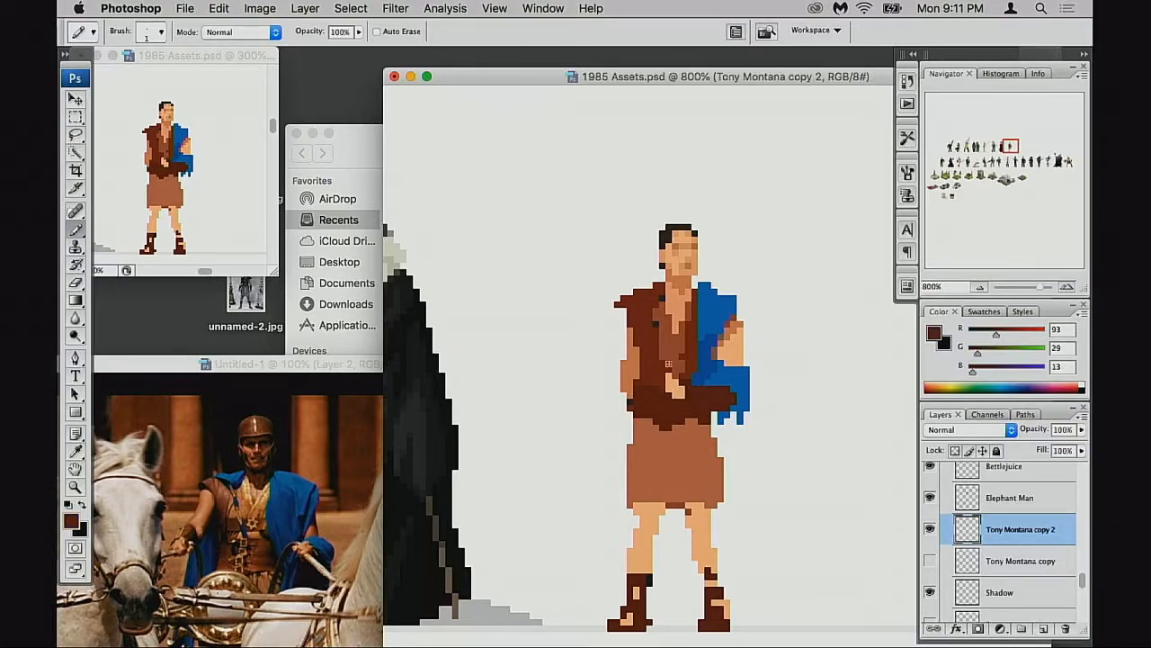
Extend the blue cloak below the left forearm, down the side of the skirt into a tapered tail beside the left leg
alt+click(710, 367)
mouse_move(693, 419)
mouse_down()
mouse_move(707, 424)
mouse_move(697, 442)
mouse_move(720, 423)
mouse_move(699, 444)
mouse_move(696, 473)
mouse_move(708, 478)
mouse_up()
mouse_move(714, 435)
mouse_down()
mouse_move(711, 469)
mouse_move(682, 447)
mouse_move(685, 429)
mouse_move(695, 421)
mouse_up()
alt+click(684, 430)
alt+click(707, 449)
drag(715, 462, 726, 529)
drag(714, 477, 726, 552)
drag(708, 482, 733, 568)
Widen the cloak drape outward below the left elbow and shade it with the darker blue RGB 0, 83, 162
alt+click(748, 382)
mouse_move(746, 416)
mouse_down()
mouse_move(744, 448)
mouse_move(723, 421)
mouse_move(737, 446)
mouse_move(742, 426)
mouse_move(732, 433)
mouse_up()
alt+click(721, 426)
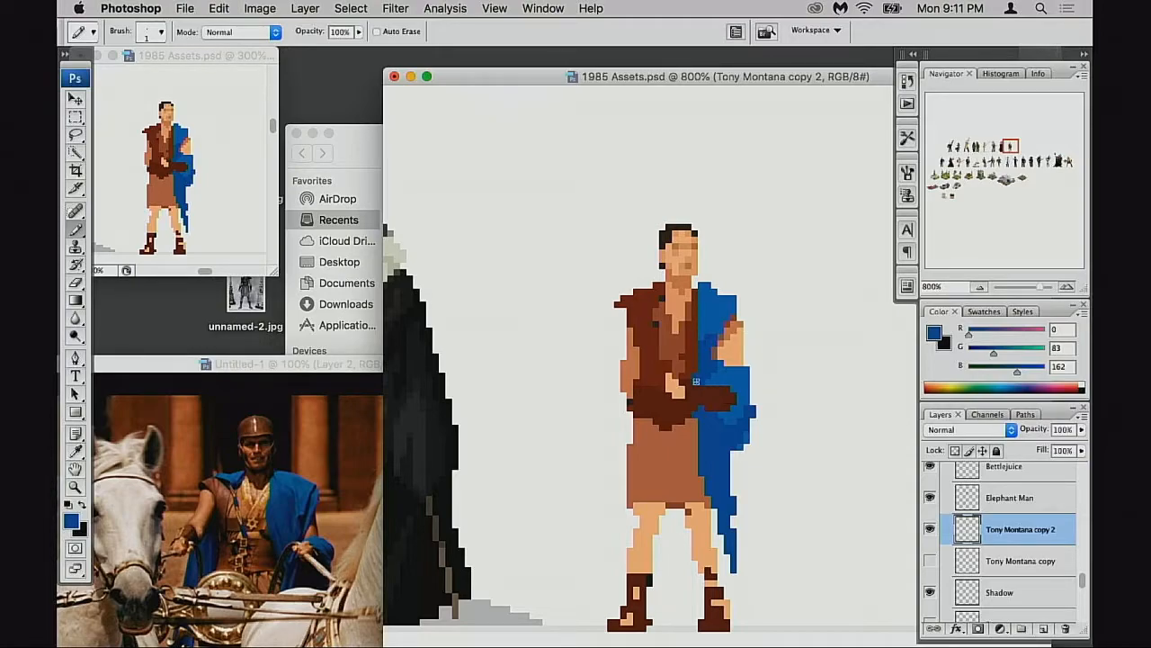
Paint a small light-skinned hand on the left forearm and cover the old hand at the waist with sampled brown
alt+click(668, 387)
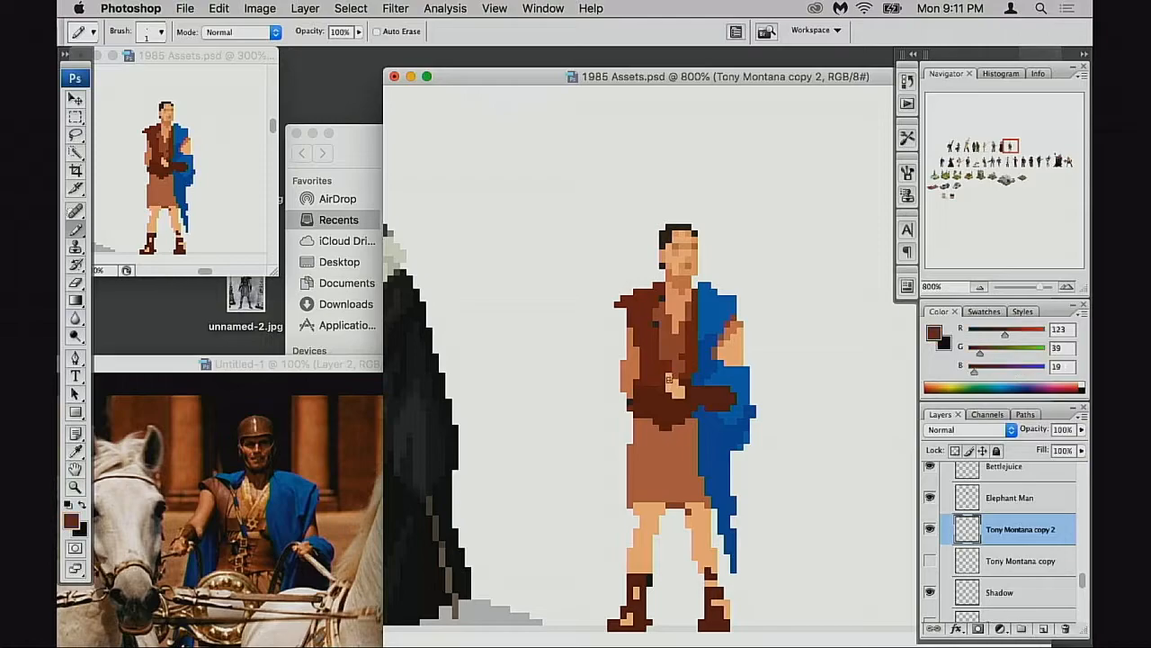
alt+click(679, 391)
mouse_move(708, 394)
mouse_down()
mouse_move(716, 386)
mouse_move(717, 402)
mouse_up()
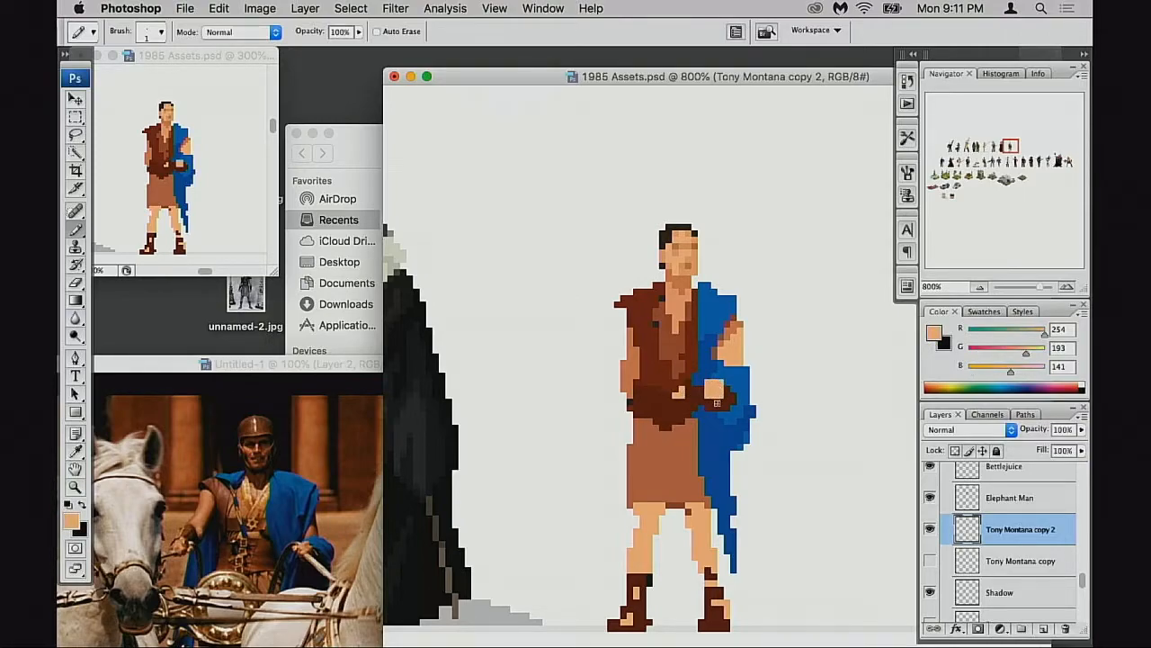
key(super+z)
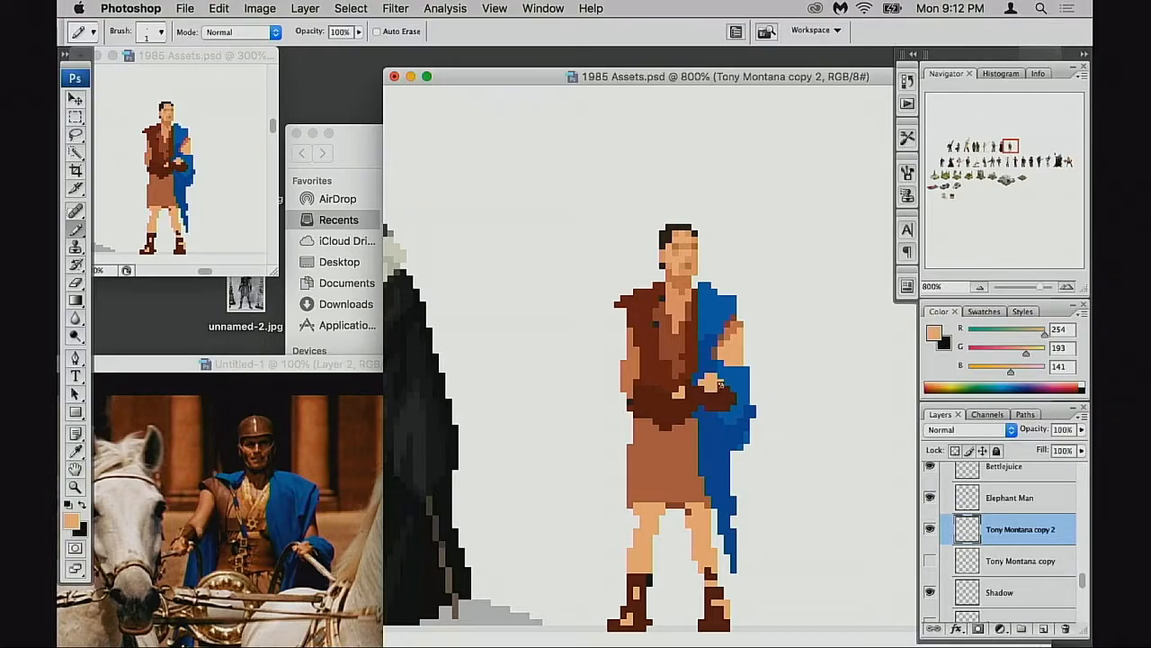
alt+click(676, 383)
drag(679, 386, 688, 397)
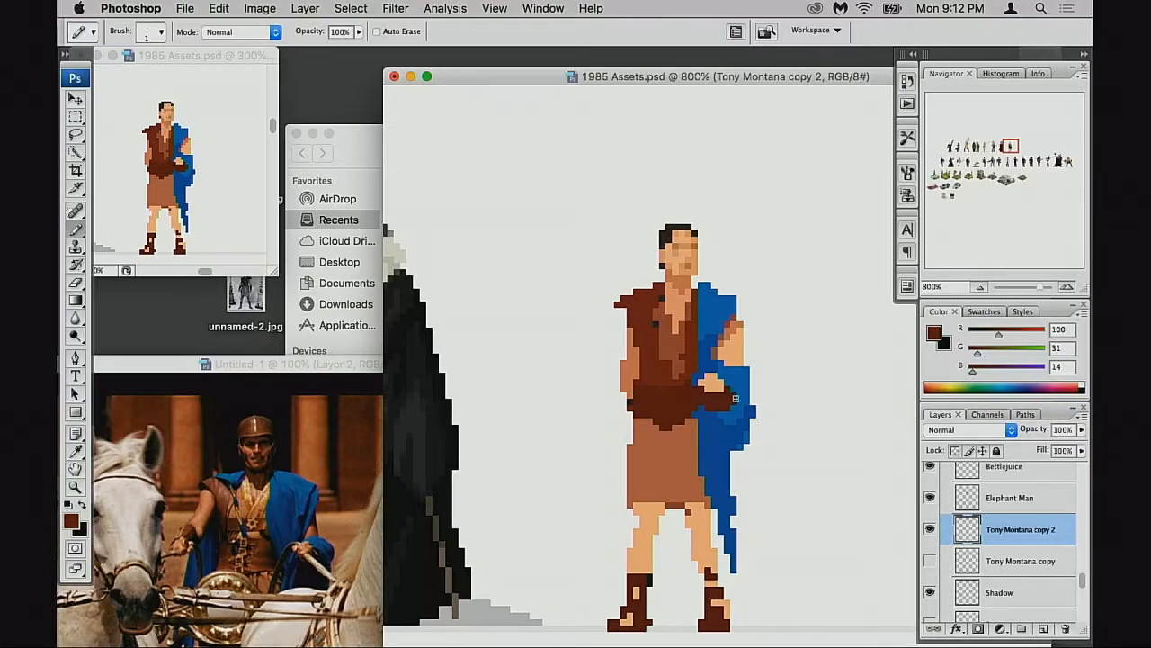
Reshape the hand closer to the chest in light skin and restore the dark brown forearm beside it
alt+click(717, 379)
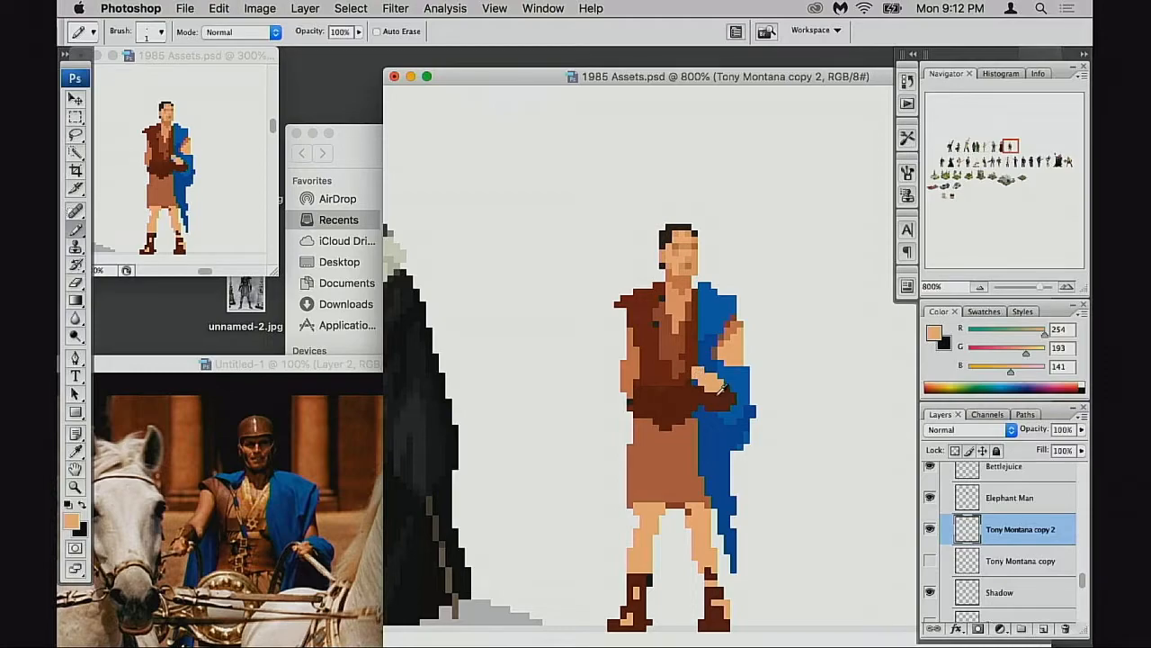
alt+click(723, 389)
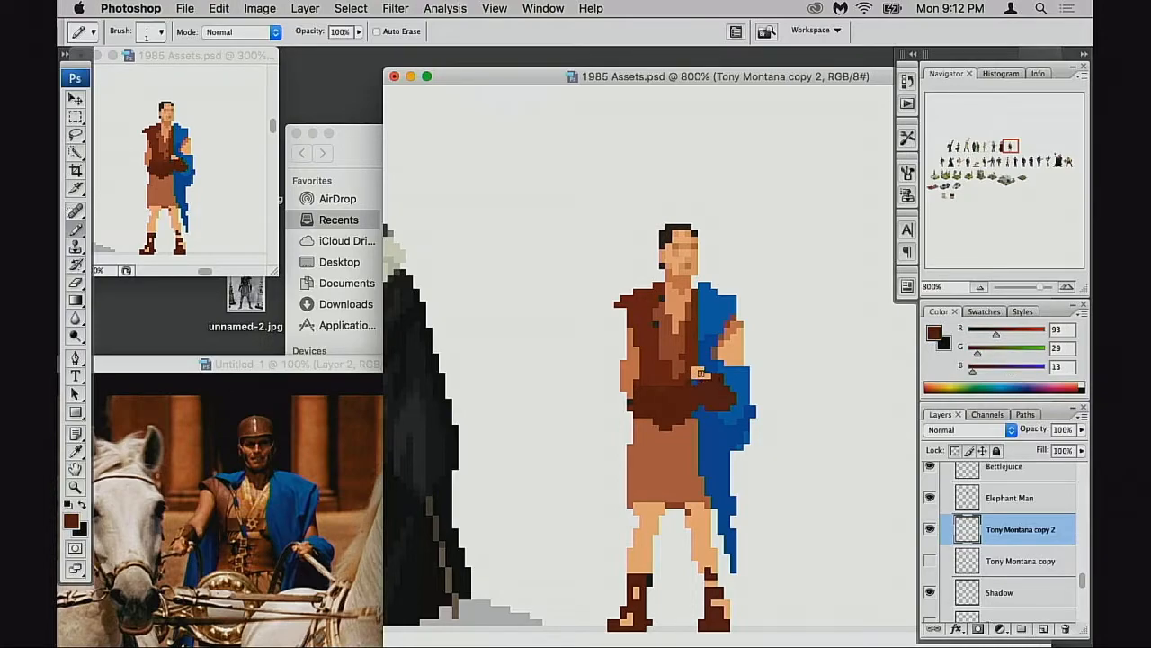
alt+click(701, 373)
click(698, 381)
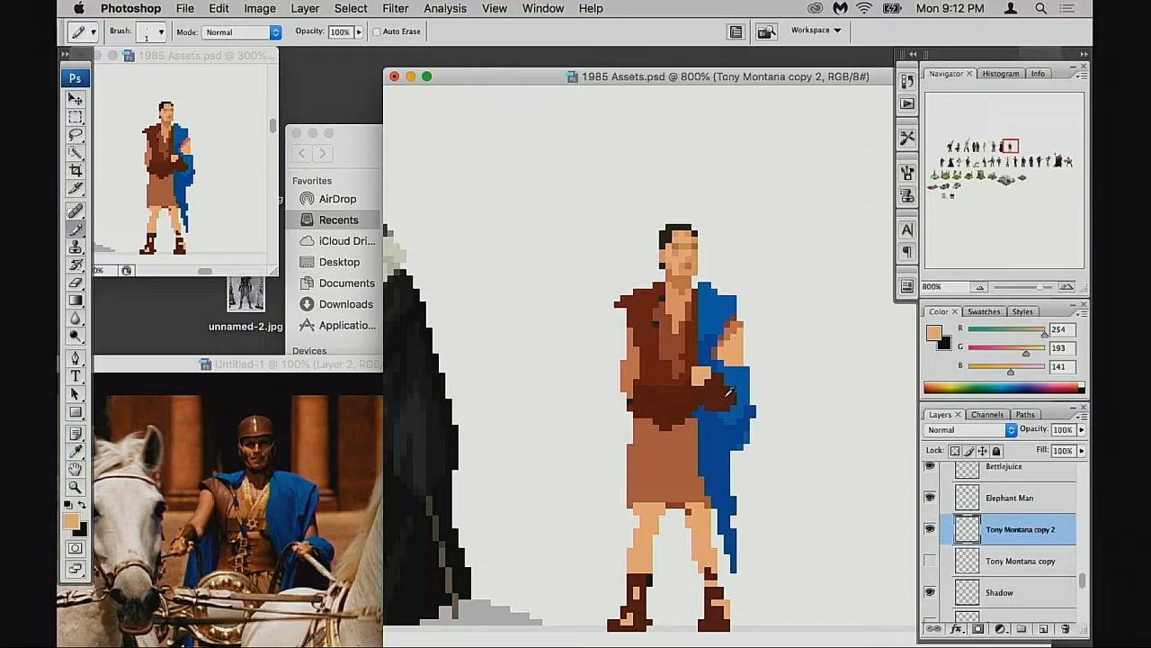
Extend the left arm's light skin down to the forearm wrap and erase the cloak's outer edge beside and below the elbow
alt+click(729, 388)
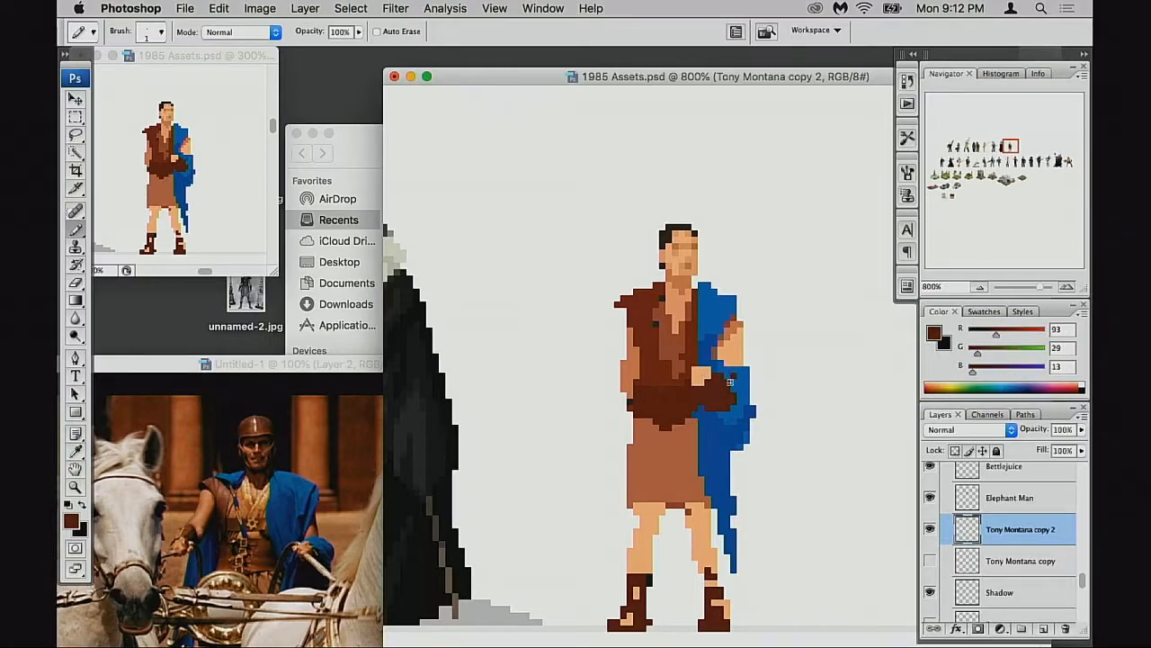
alt+click(731, 364)
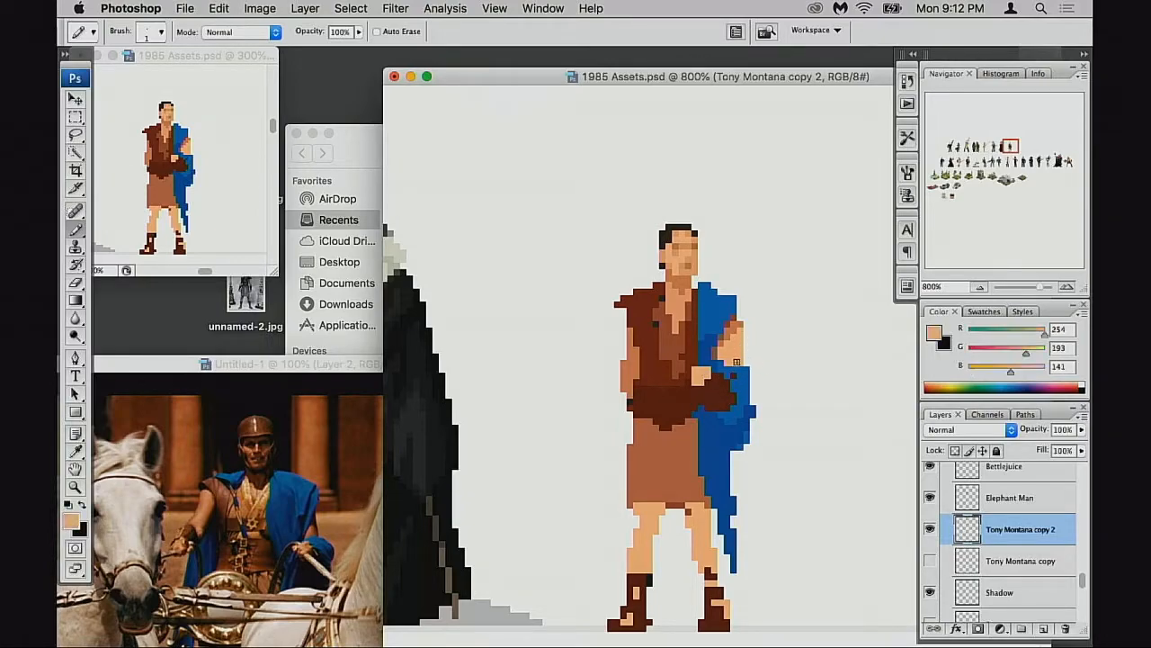
drag(730, 365, 735, 379)
key(e)
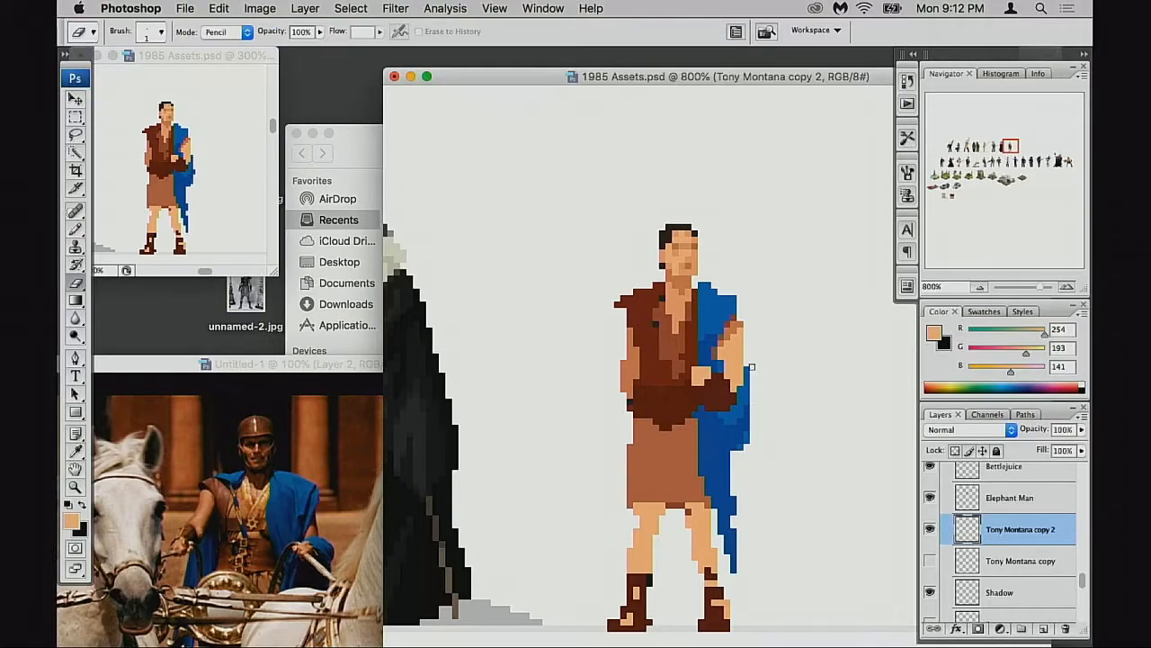
drag(748, 412, 743, 456)
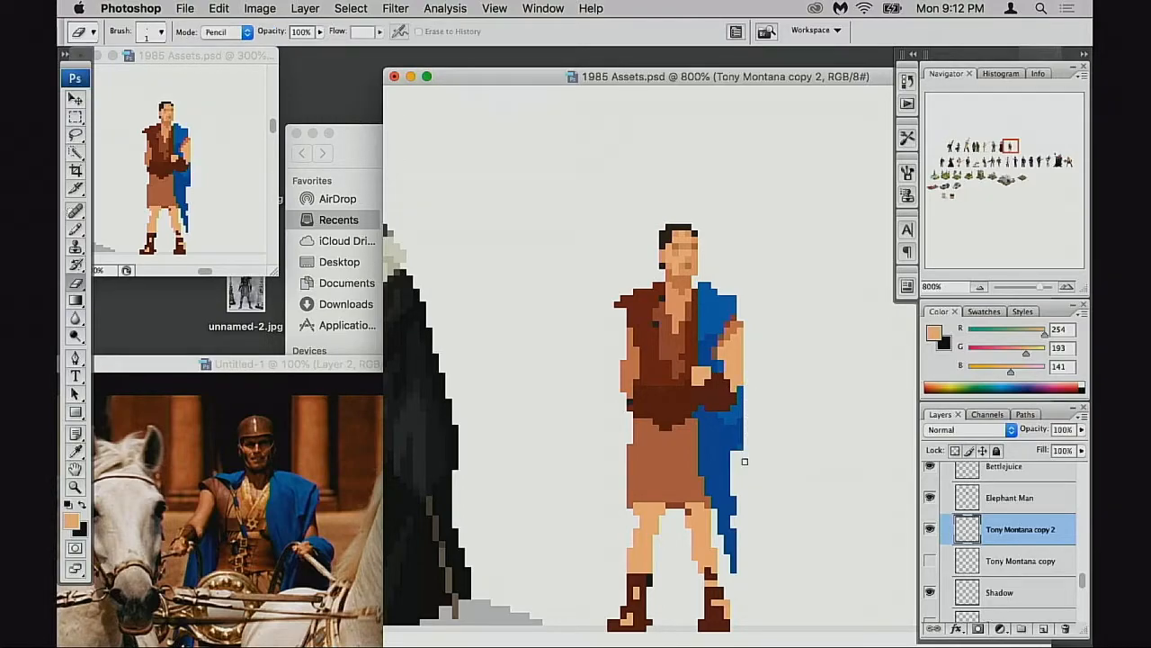
Paint darker blue cloth RGB 0, 83, 162 over the charioteer's right shoulder up to the neck
key(b)
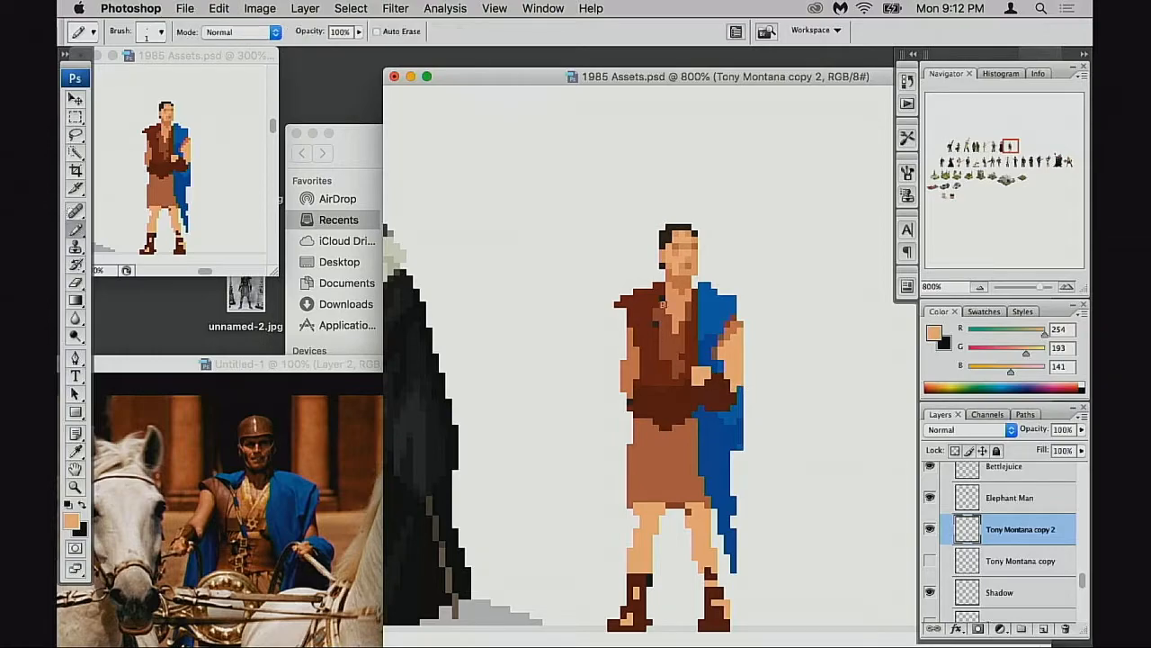
alt+click(720, 306)
alt+click(702, 346)
drag(637, 291, 650, 311)
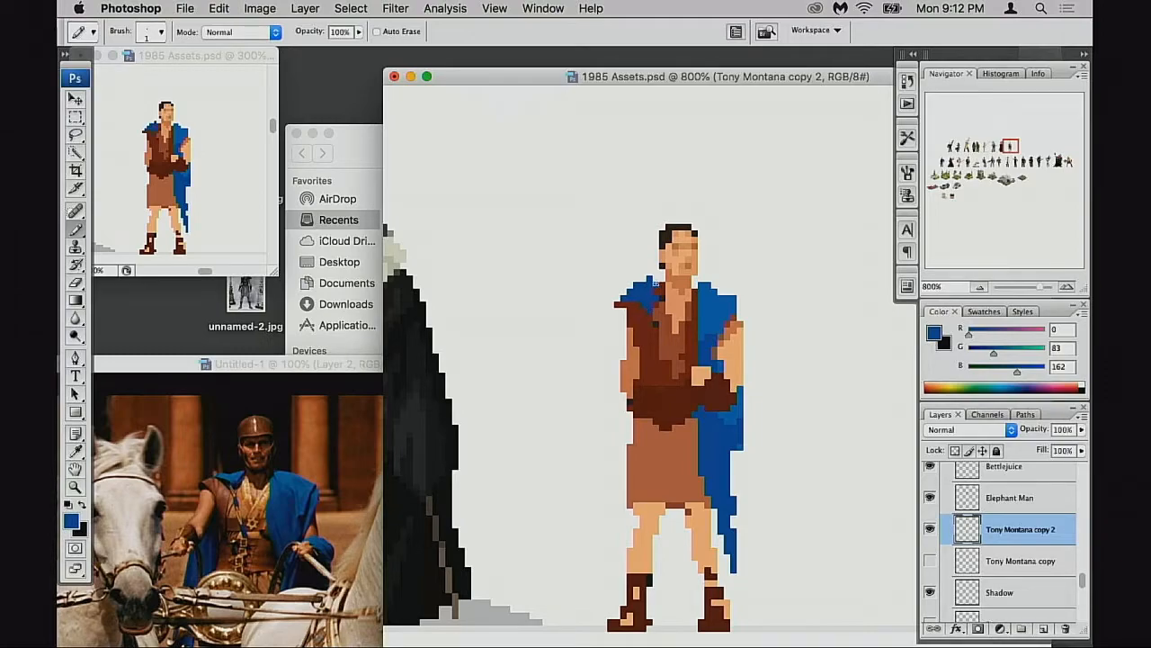
Rebuild the brown right shoulder edge with RGB 123, 39, 19 and touch up the blue beside the collar
alt+click(650, 308)
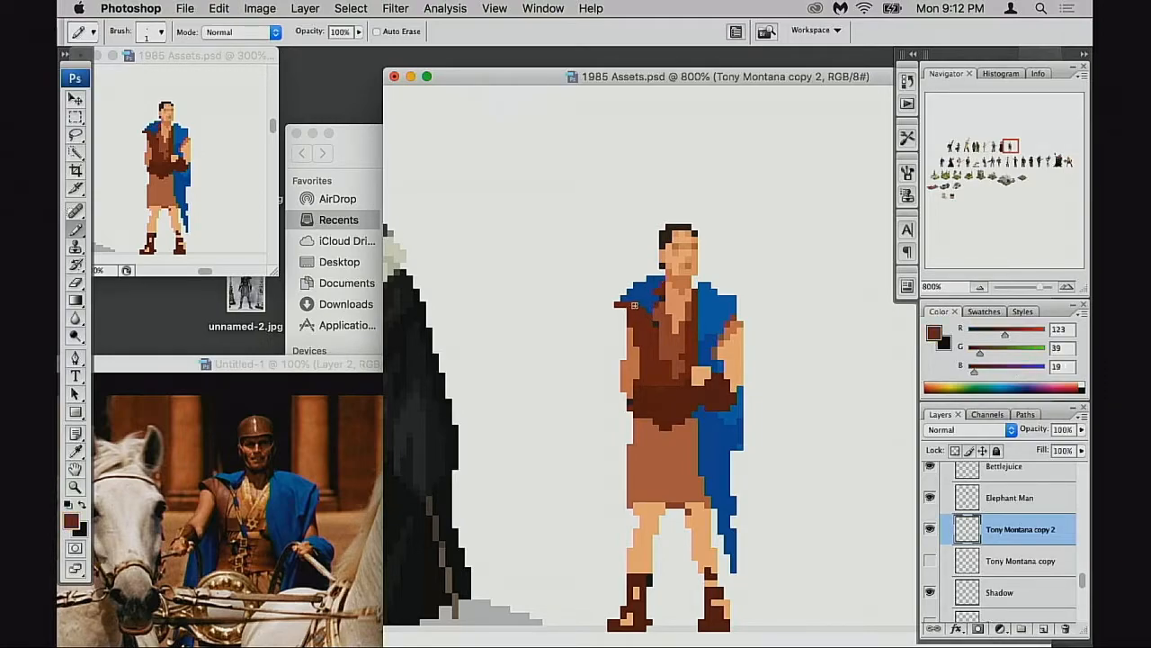
click(624, 298)
drag(630, 297, 637, 301)
click(631, 293)
alt+click(656, 286)
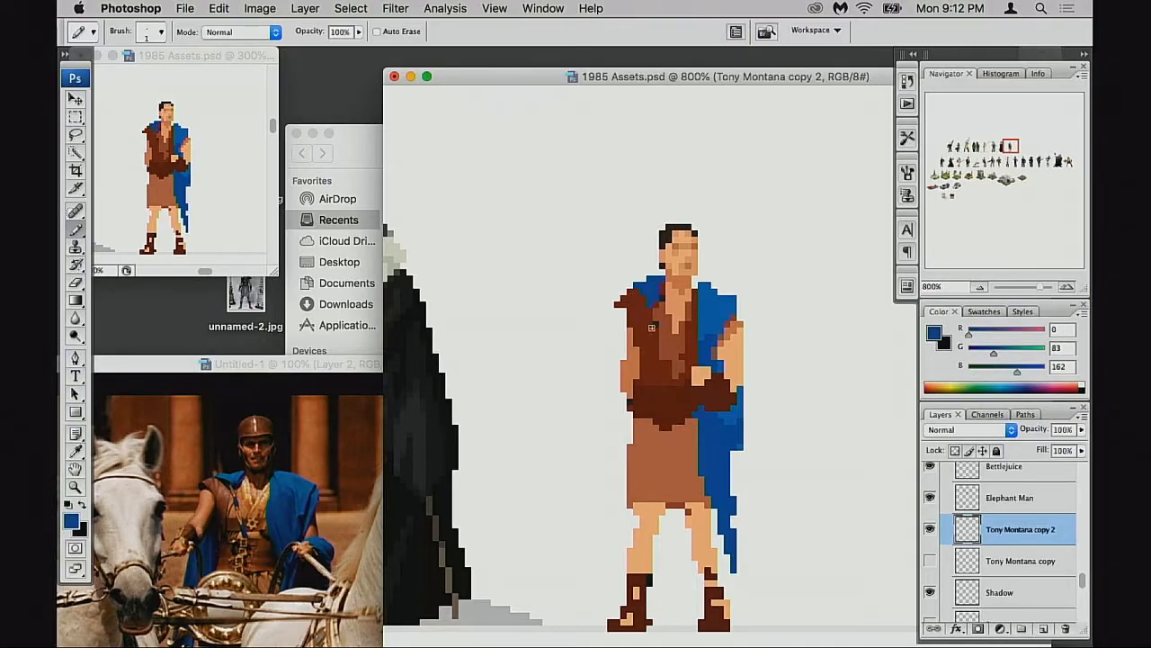
drag(628, 421, 588, 564)
drag(623, 472, 617, 539)
drag(655, 490, 668, 405)
key(super+z)
key(super+alt+z)
key(super+alt+z)
Add a new layer beneath the figure and paint a long cloak behind the legs in blue RGB 0, 83, 162
click(968, 563)
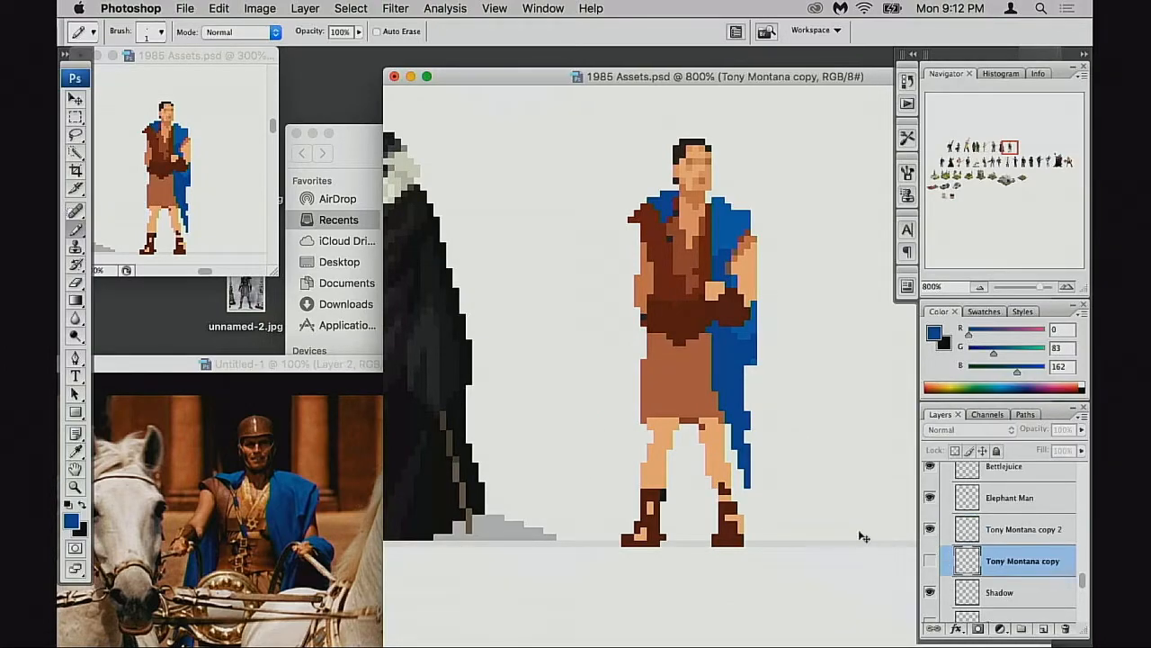
key(super+shift+alt+n)
key(bracketright)
key(bracketright)
mouse_move(659, 338)
mouse_down()
mouse_move(646, 394)
mouse_move(667, 302)
mouse_move(608, 503)
mouse_move(663, 274)
mouse_move(632, 450)
mouse_move(645, 370)
mouse_move(656, 379)
mouse_move(643, 447)
mouse_move(664, 450)
mouse_move(689, 416)
mouse_move(685, 456)
mouse_move(700, 398)
mouse_move(690, 482)
mouse_move(644, 525)
mouse_move(601, 529)
mouse_move(684, 529)
mouse_move(707, 422)
mouse_move(694, 497)
mouse_up()
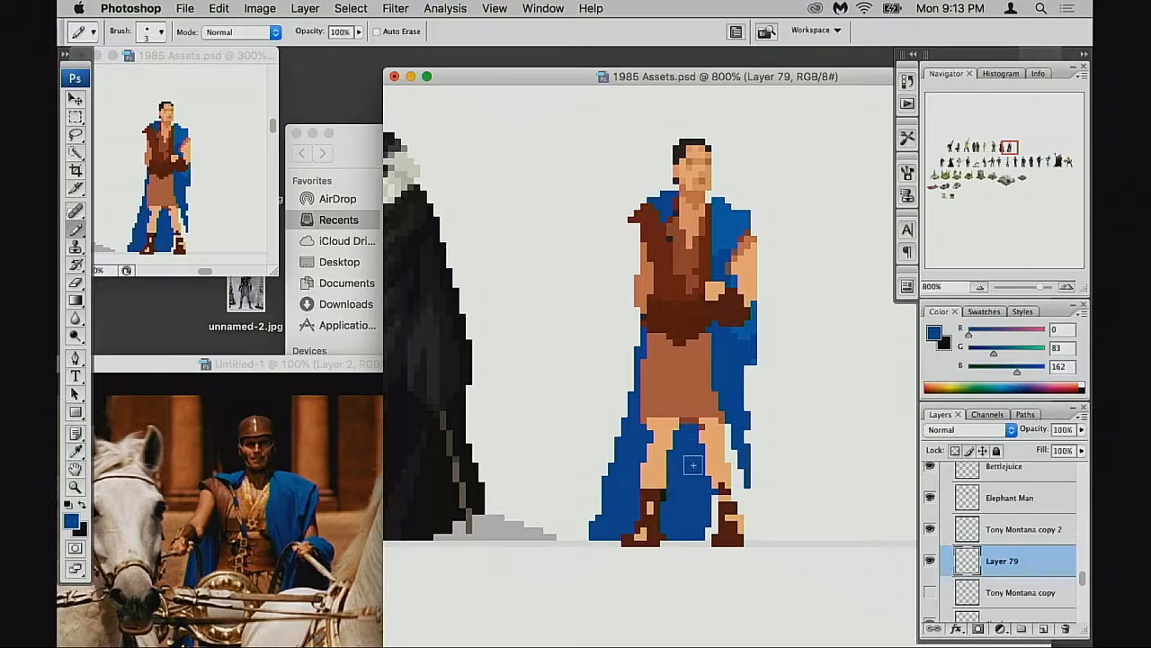
mouse_move(678, 355)
mouse_down()
mouse_move(619, 430)
mouse_move(623, 459)
mouse_move(635, 410)
mouse_move(594, 522)
mouse_move(596, 450)
mouse_move(592, 500)
mouse_move(599, 466)
mouse_up()
Erase stray pixels along the rear cloak's outer edge and extend its hem in a thin trail along the ground
key(e)
drag(610, 425, 605, 463)
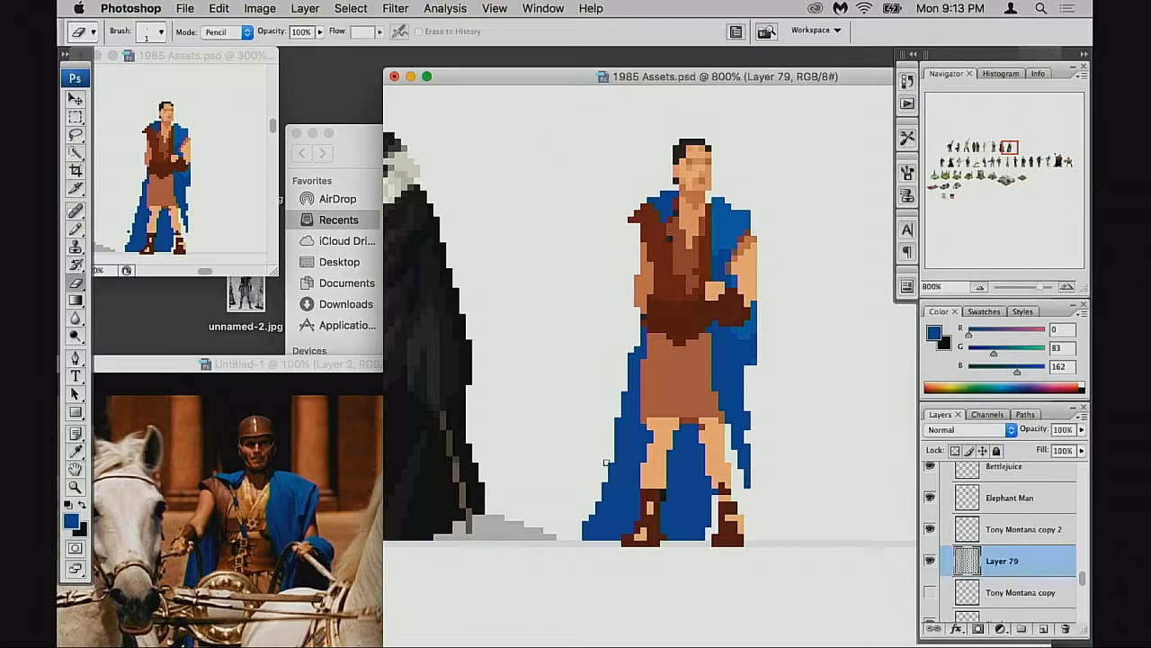
drag(615, 415, 582, 526)
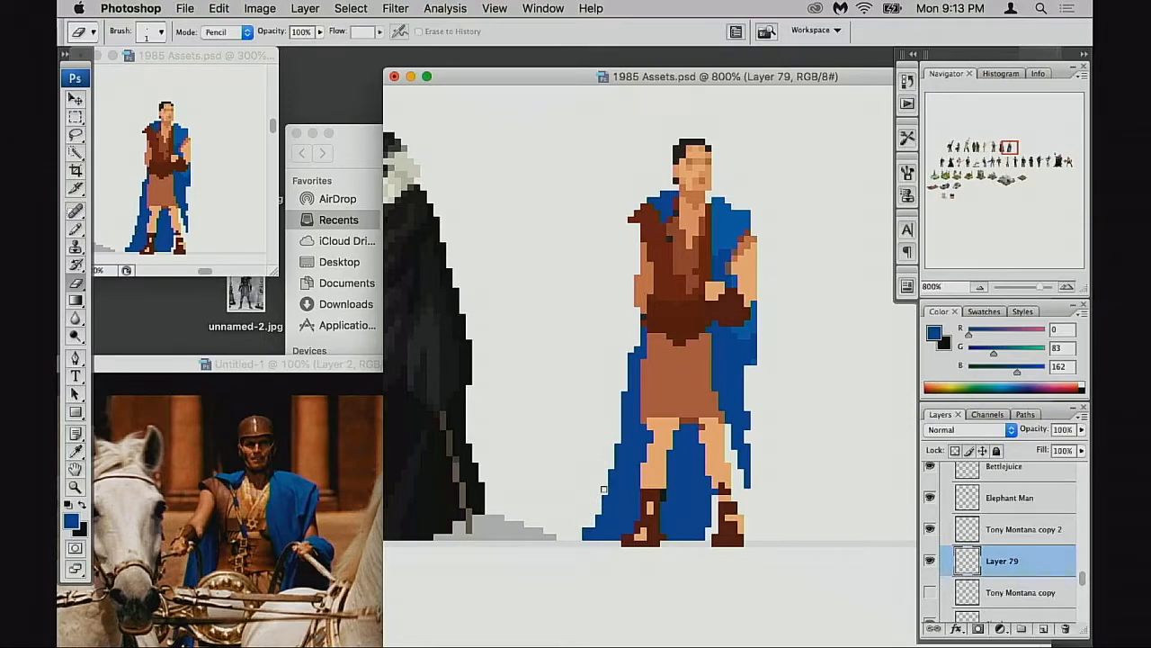
mouse_move(604, 487)
mouse_down()
mouse_move(583, 526)
mouse_move(592, 532)
mouse_up()
key(b)
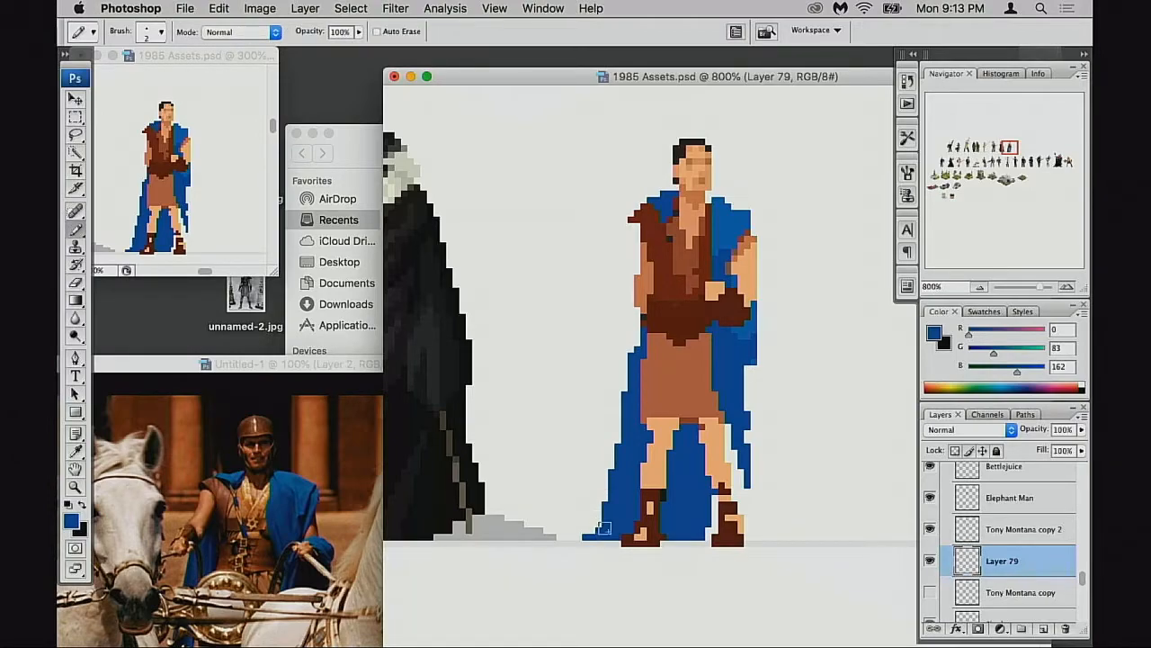
mouse_move(606, 532)
mouse_down()
mouse_move(556, 536)
mouse_move(589, 531)
mouse_up()
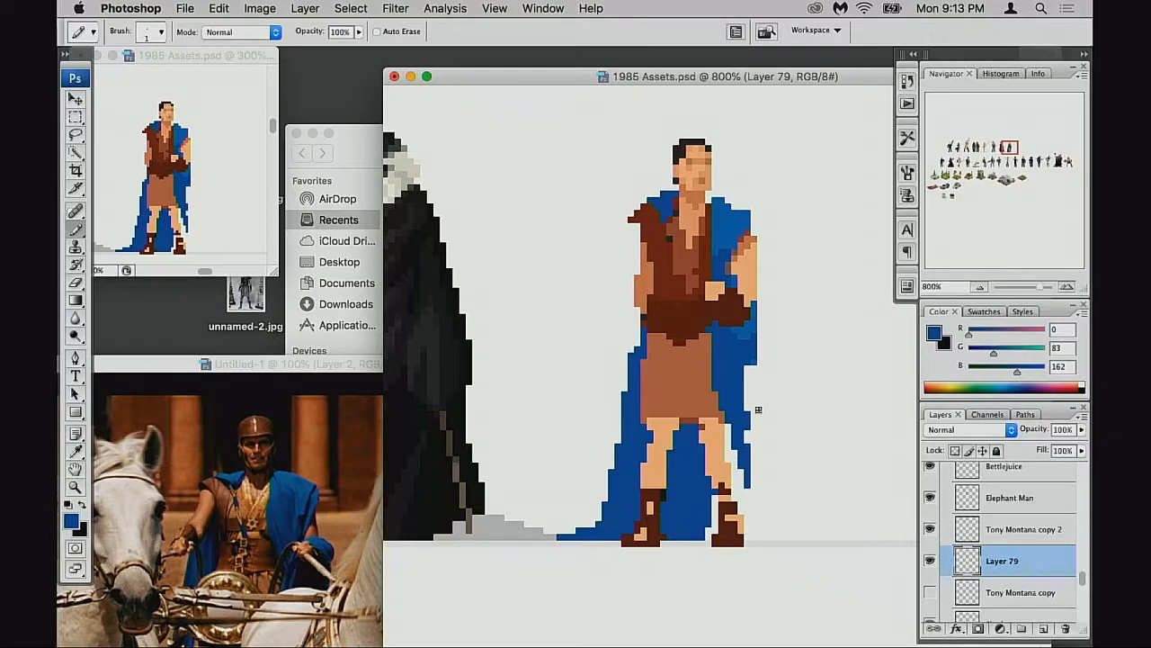
Compare the cloak and figure layers by toggling their visibility, and make the Tony Montana copy 2 layer active
click(931, 561)
click(931, 561)
click(930, 529)
click(931, 529)
click(949, 529)
alt+click(713, 372)
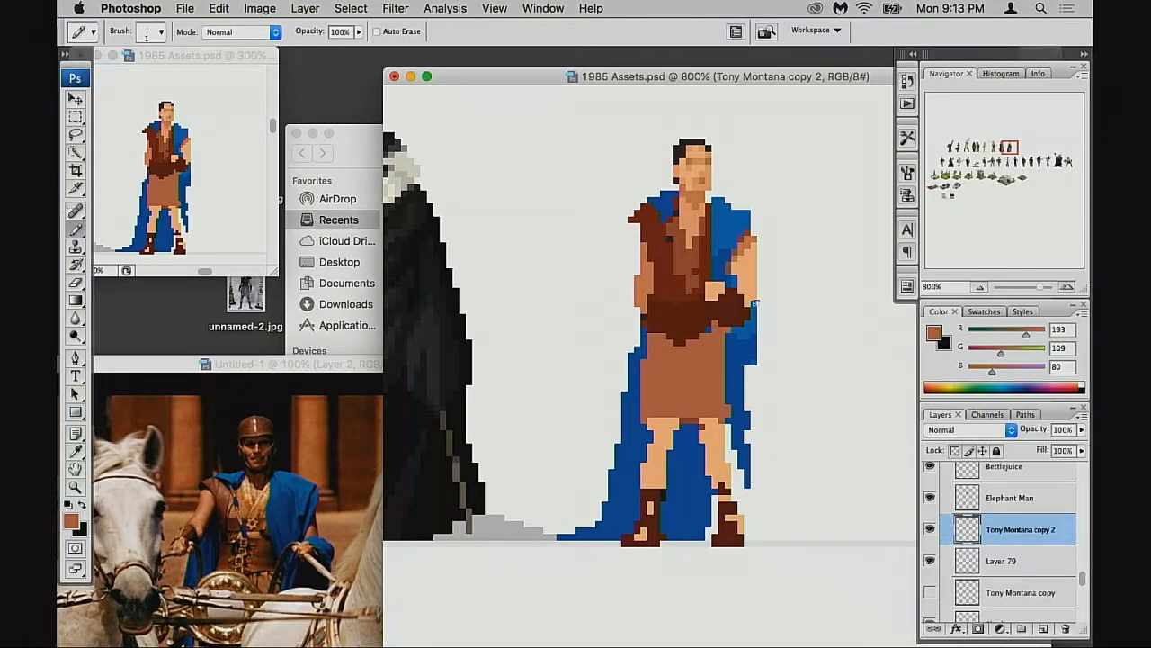
Rearrange the reference windows so the photo of the blue-cloaked charioteer sits unobstructed beside the sprite
drag(323, 365, 323, 246)
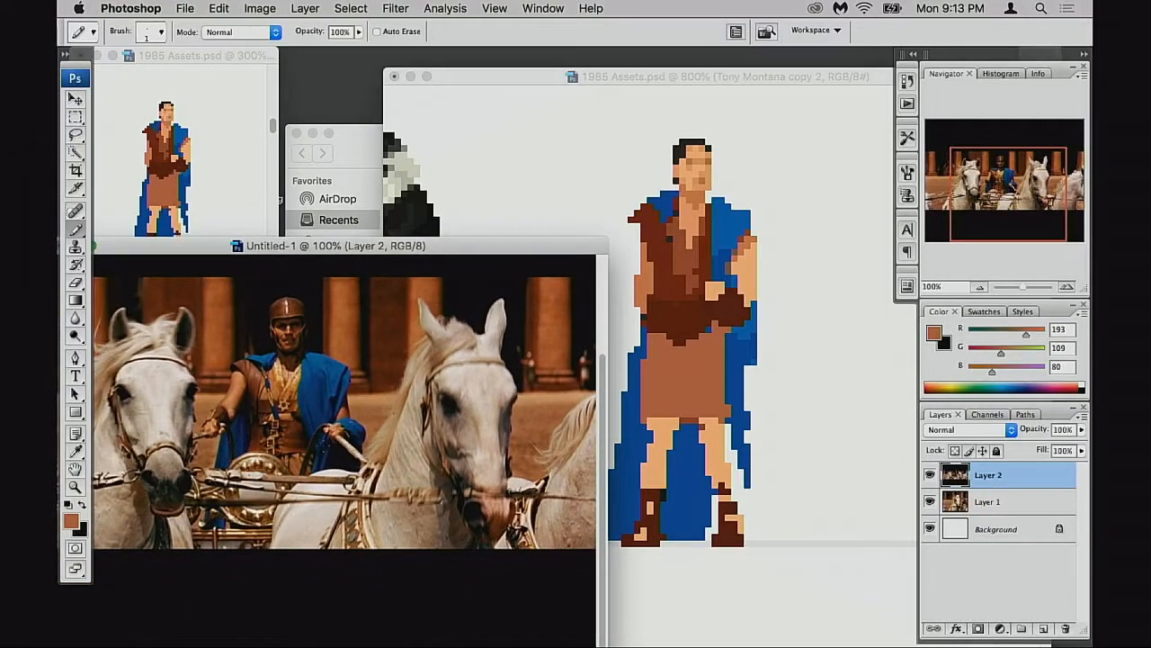
drag(396, 246, 652, 314)
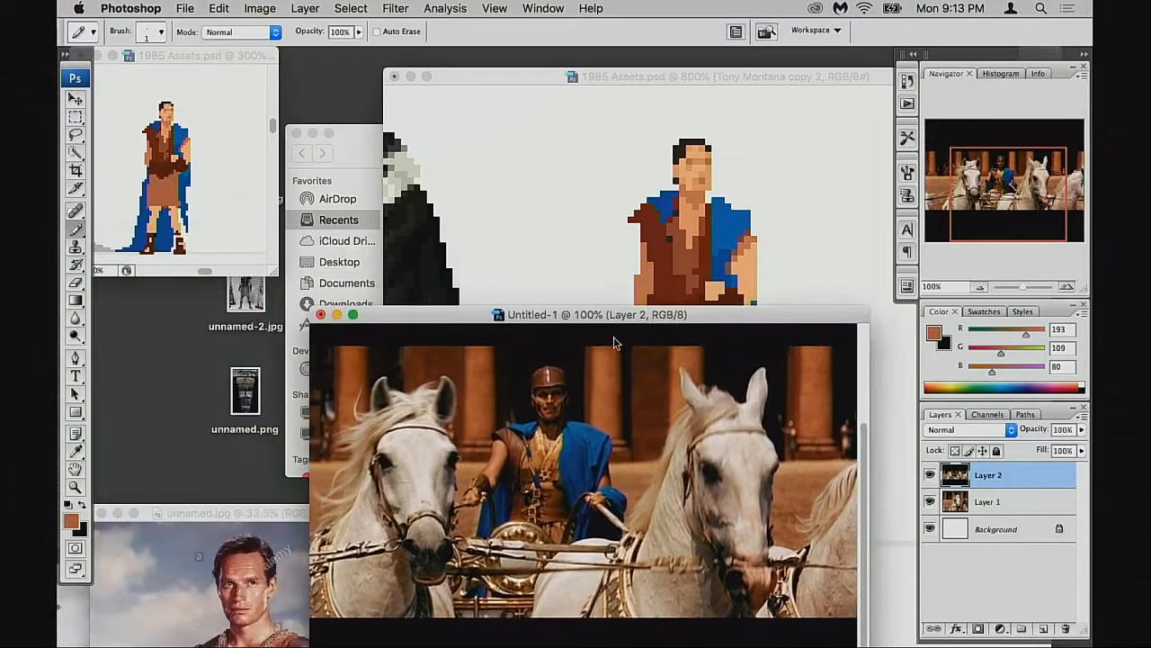
drag(284, 512, 526, 204)
drag(281, 556, 234, 475)
drag(493, 205, 234, 390)
drag(583, 317, 338, 316)
key(v)
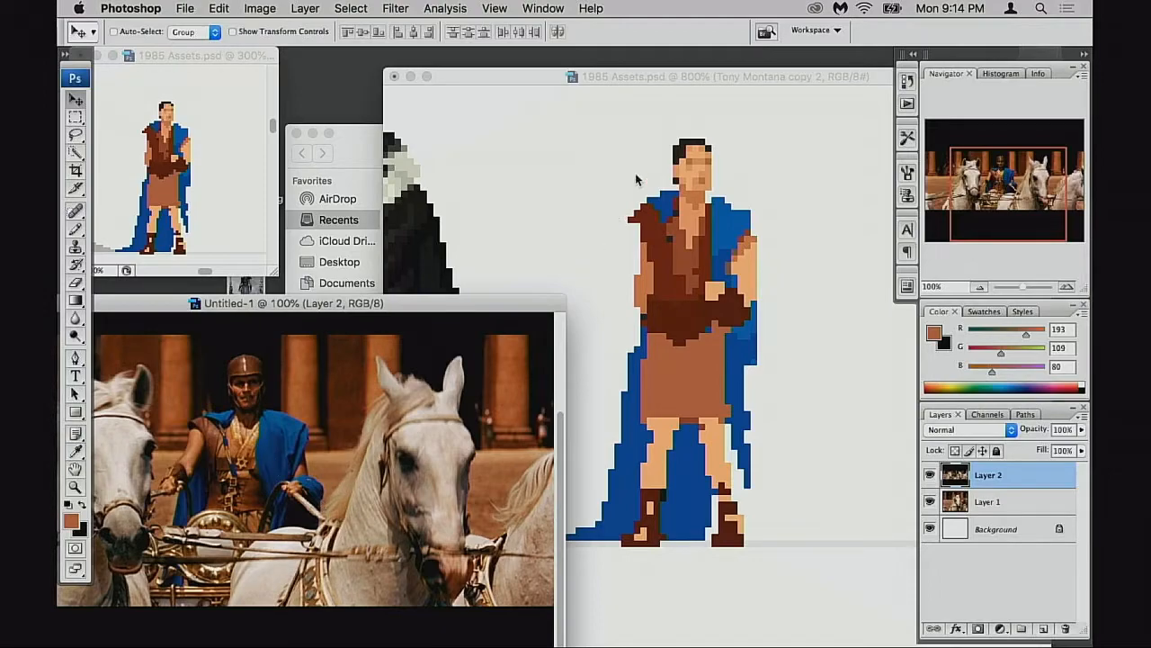
Return to 1985 Assets.psd and paint RGB 0, 108, 183 cloth around the left elbow on the Tony Montana copy 2 layer
click(679, 79)
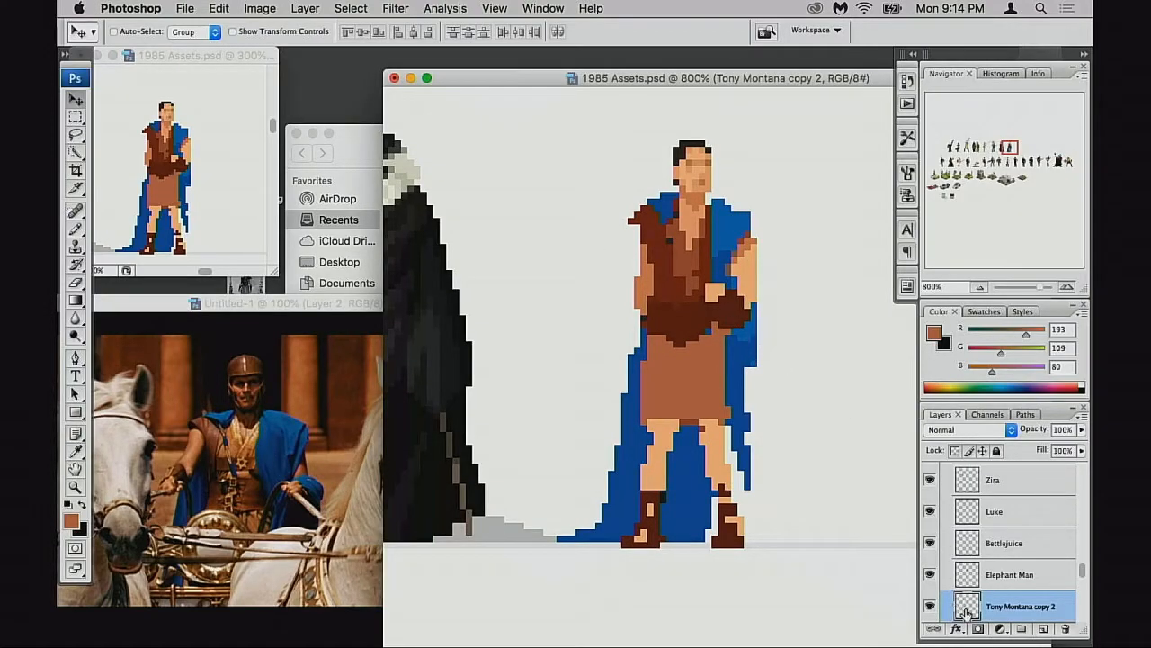
click(930, 605)
click(930, 606)
key(b)
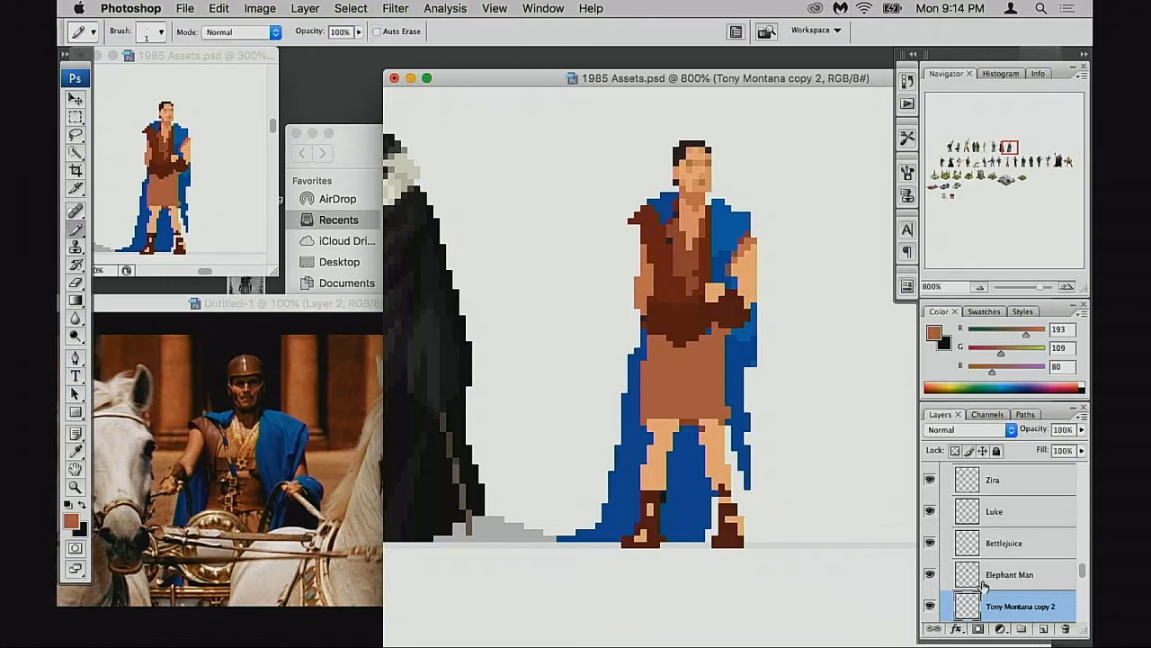
scroll(940, 575, down, 2)
alt+click(754, 321)
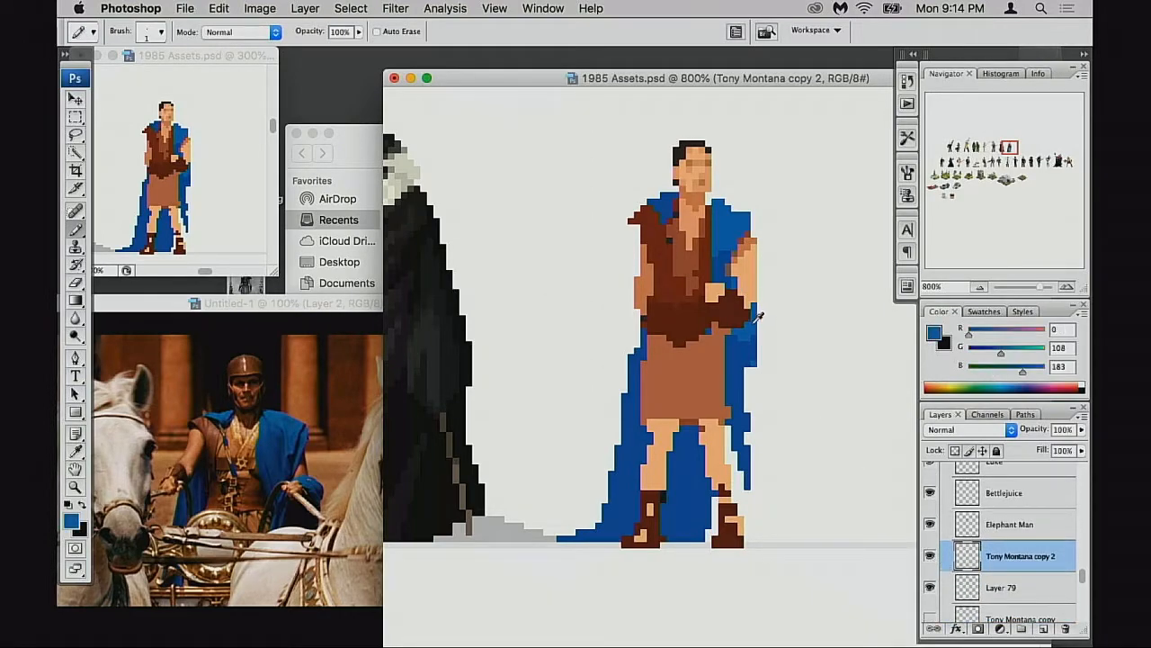
mouse_move(740, 282)
mouse_down()
mouse_move(760, 300)
mouse_move(749, 304)
mouse_move(756, 326)
mouse_up()
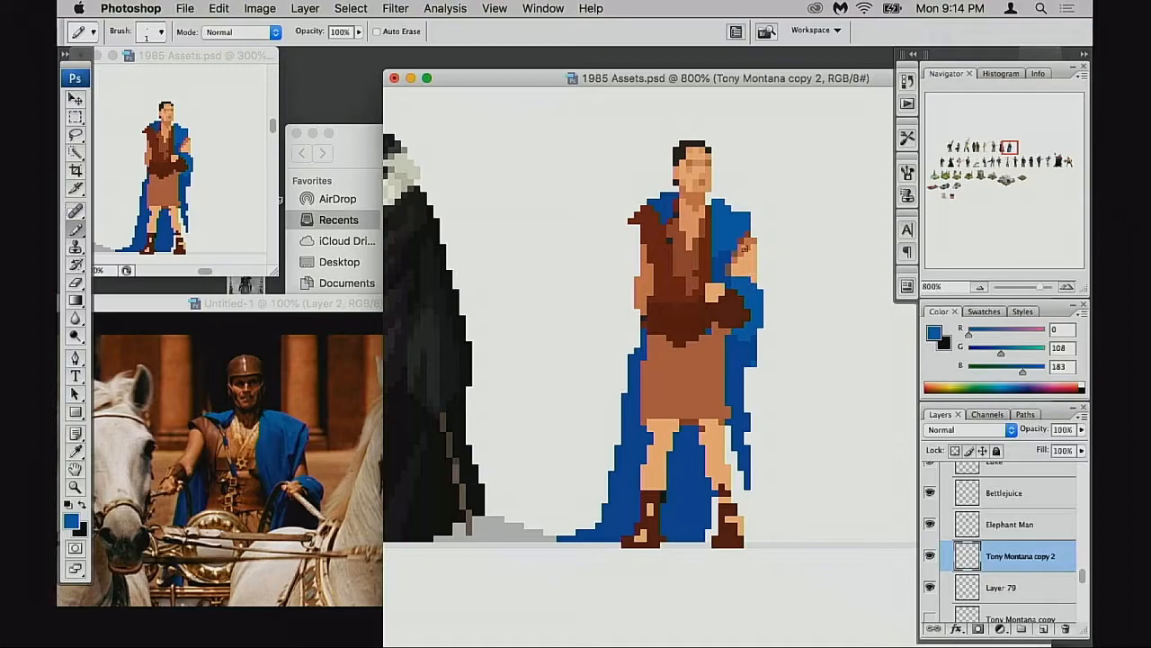
Shade folds in the shoulder cloth with RGB 0, 83, 162, extend the right shoulder's blue, and darken the right arm with RGB 217, 132, 91
alt+click(736, 250)
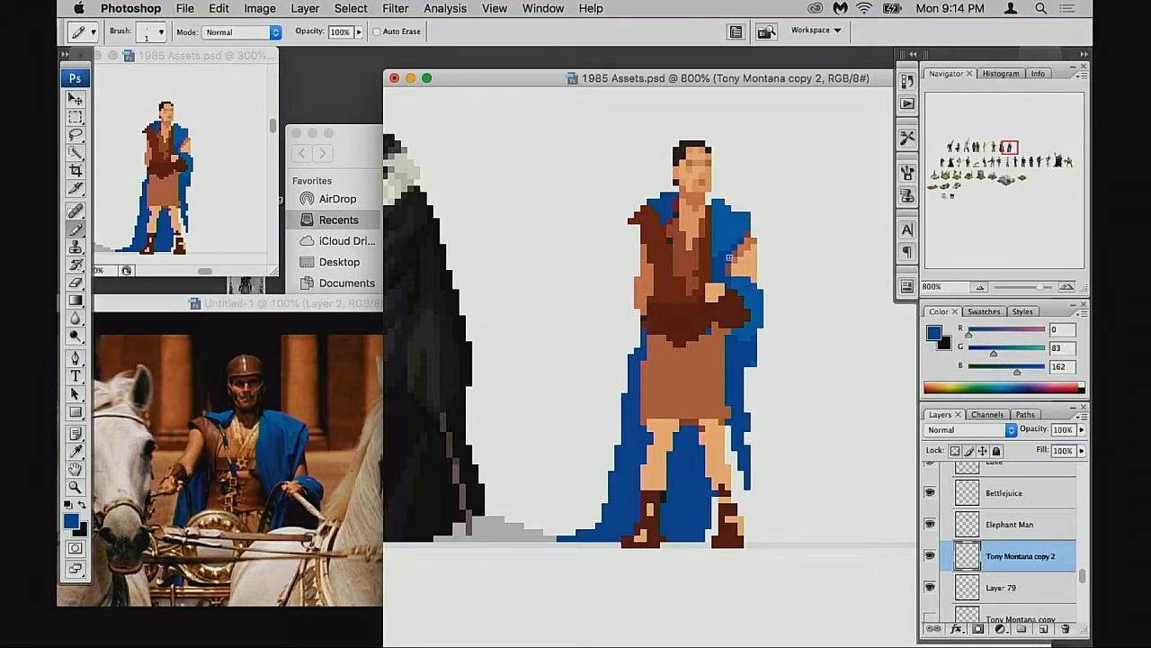
alt+click(731, 230)
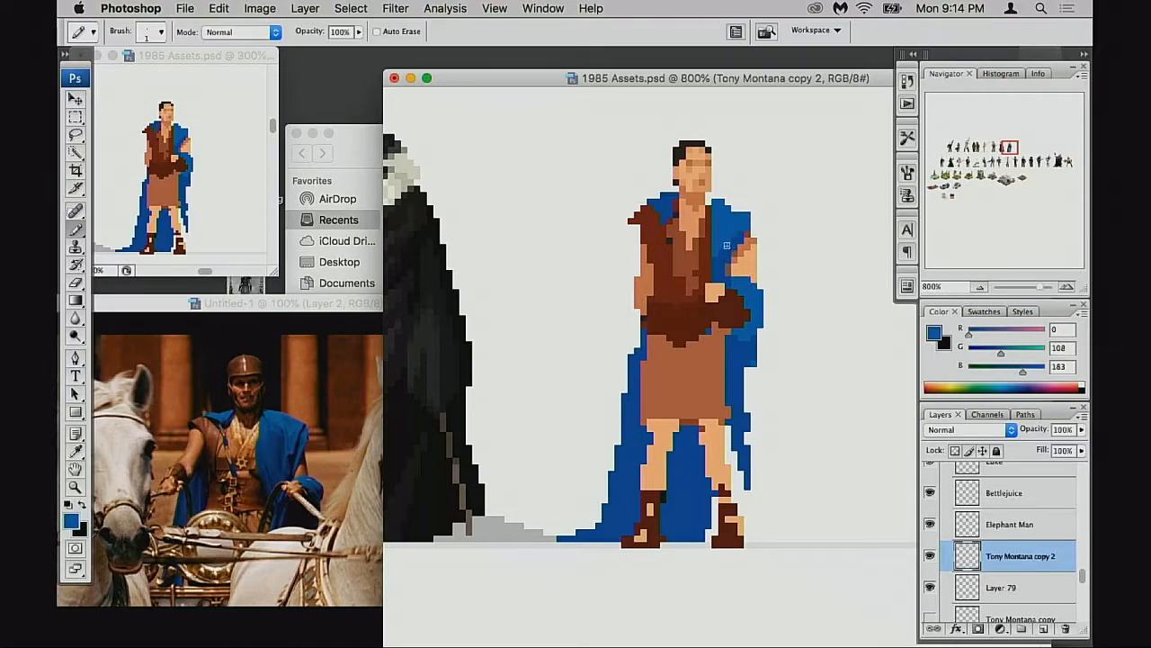
alt+click(724, 236)
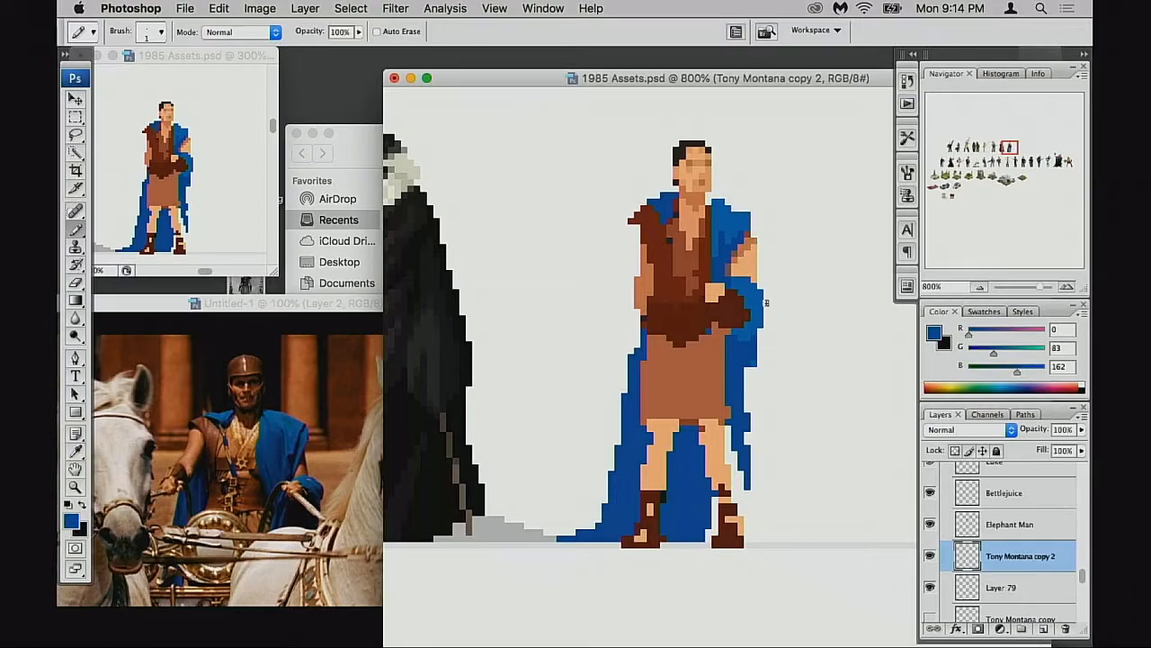
drag(666, 193, 649, 207)
alt+click(651, 289)
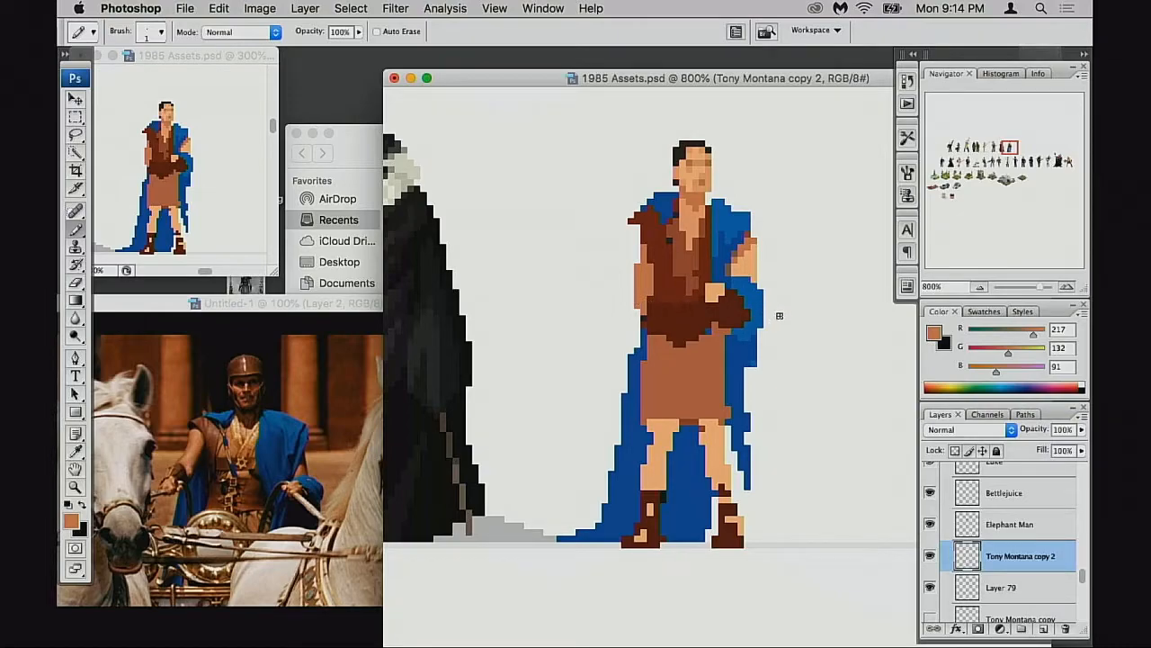
Cover the elbow end of the brown forearm with RGB 0, 108, 183 cloth and reshape the hand in light skin RGB 254, 193, 141
alt+click(754, 295)
mouse_move(736, 310)
mouse_down()
mouse_move(741, 302)
mouse_move(752, 317)
mouse_up()
key(ctrl+z)
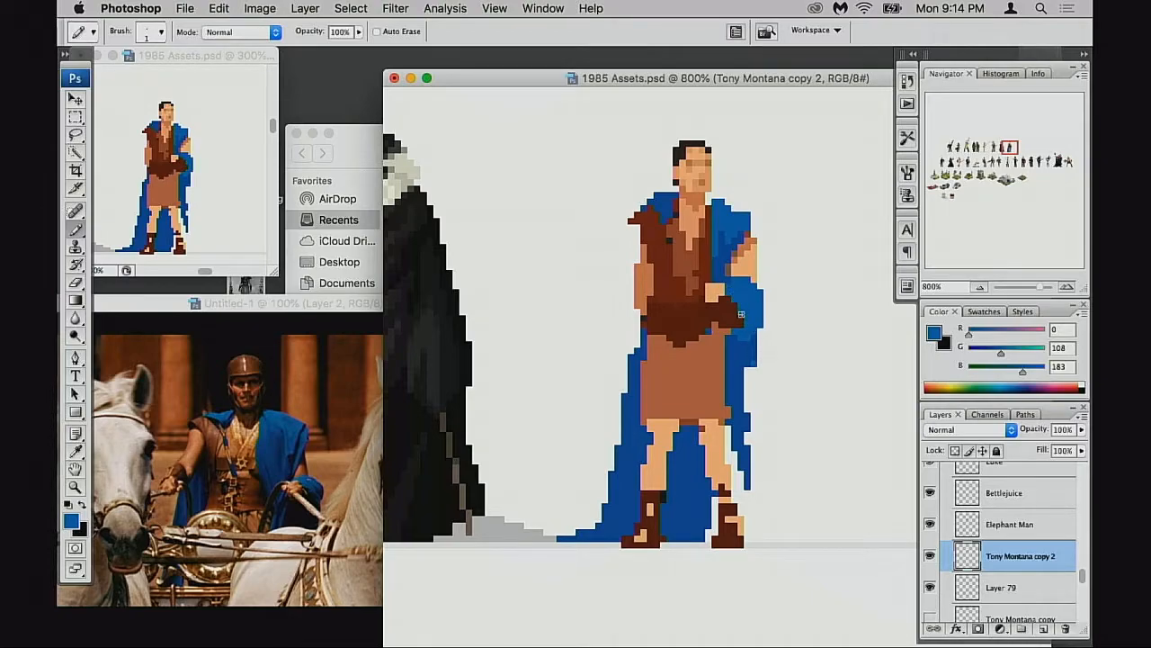
click(724, 286)
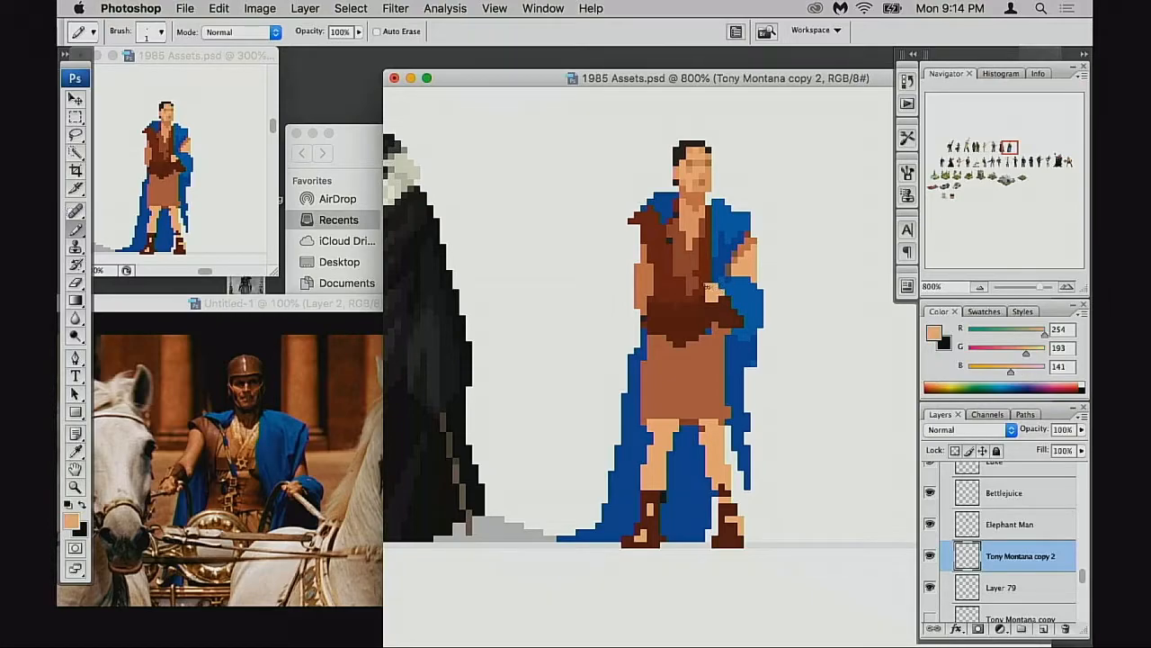
alt+click(712, 286)
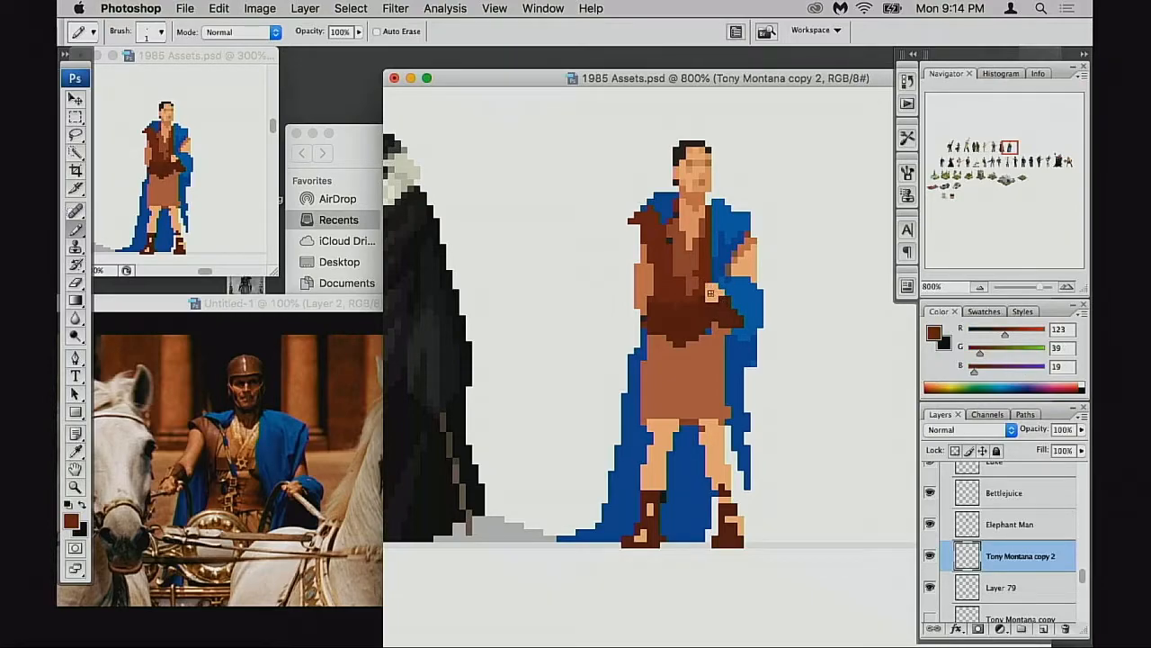
alt+click(710, 288)
click(705, 288)
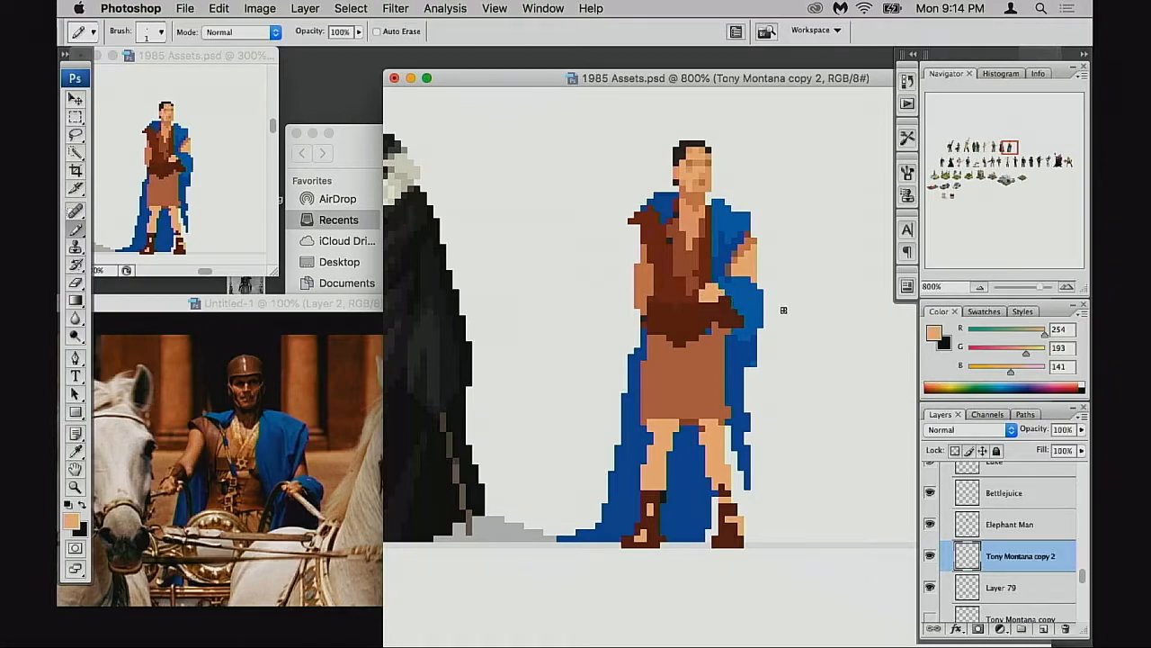
Refine the dark brown forearm's end beside the cloak and shade the cloth below it with RGB 0, 83, 162 and 0, 108, 183
alt+click(737, 326)
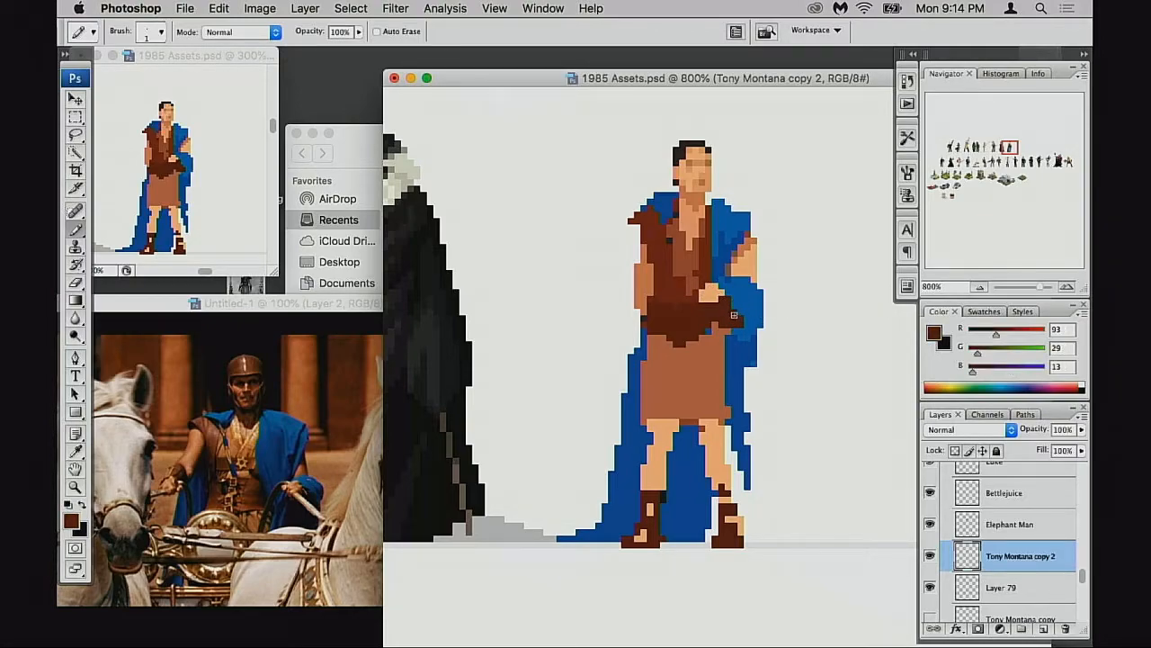
alt+click(750, 340)
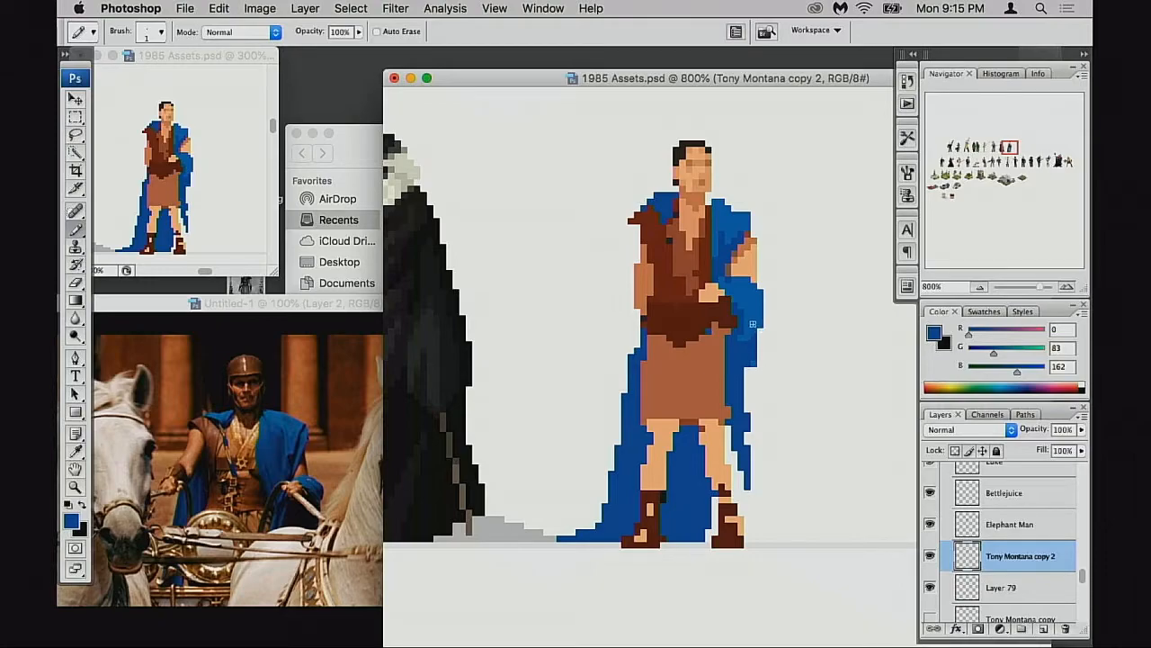
alt+click(762, 310)
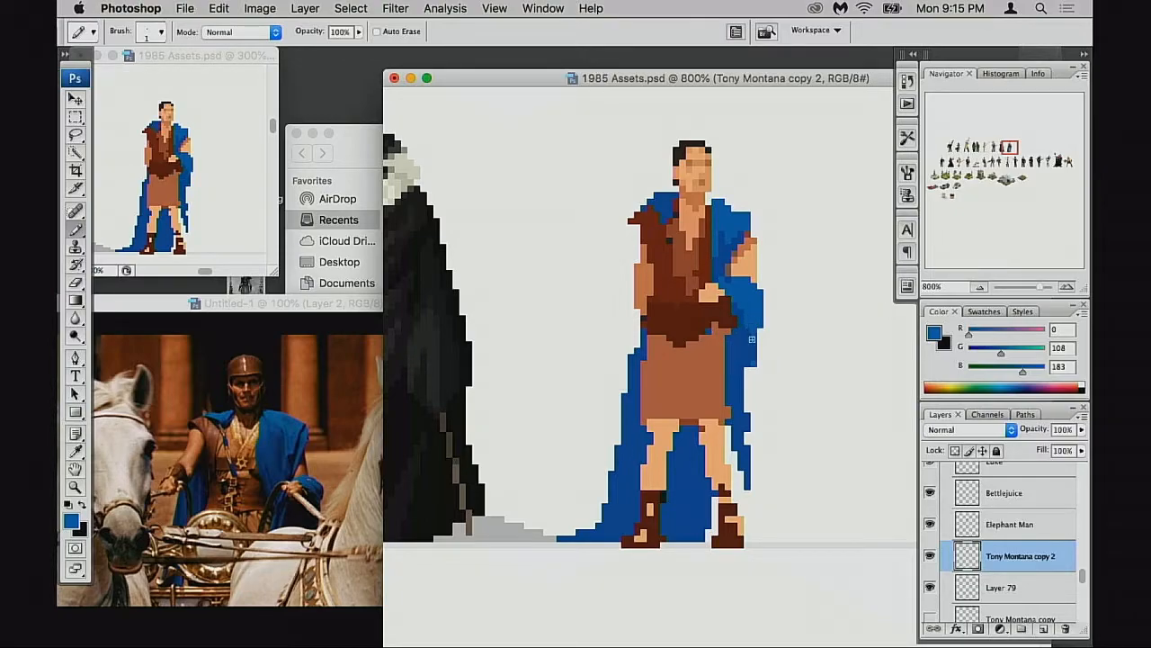
Narrow the left upper arm by painting RGB 0, 83, 162 cloth over its inner skin edge
scroll(767, 331, up, 2)
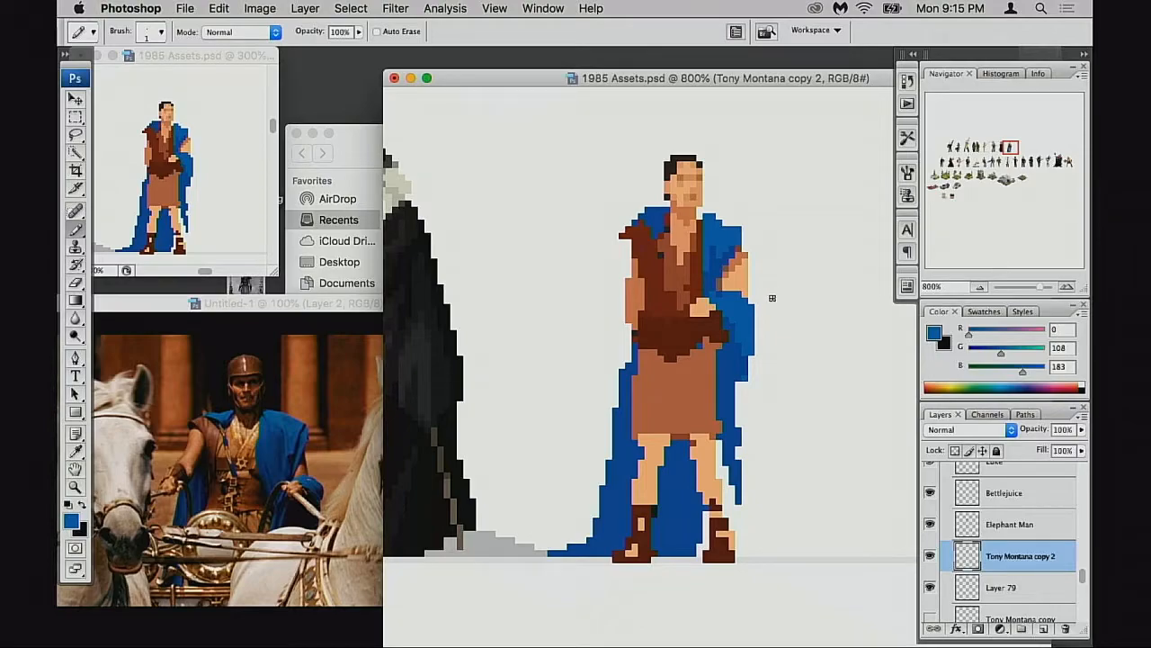
key(e)
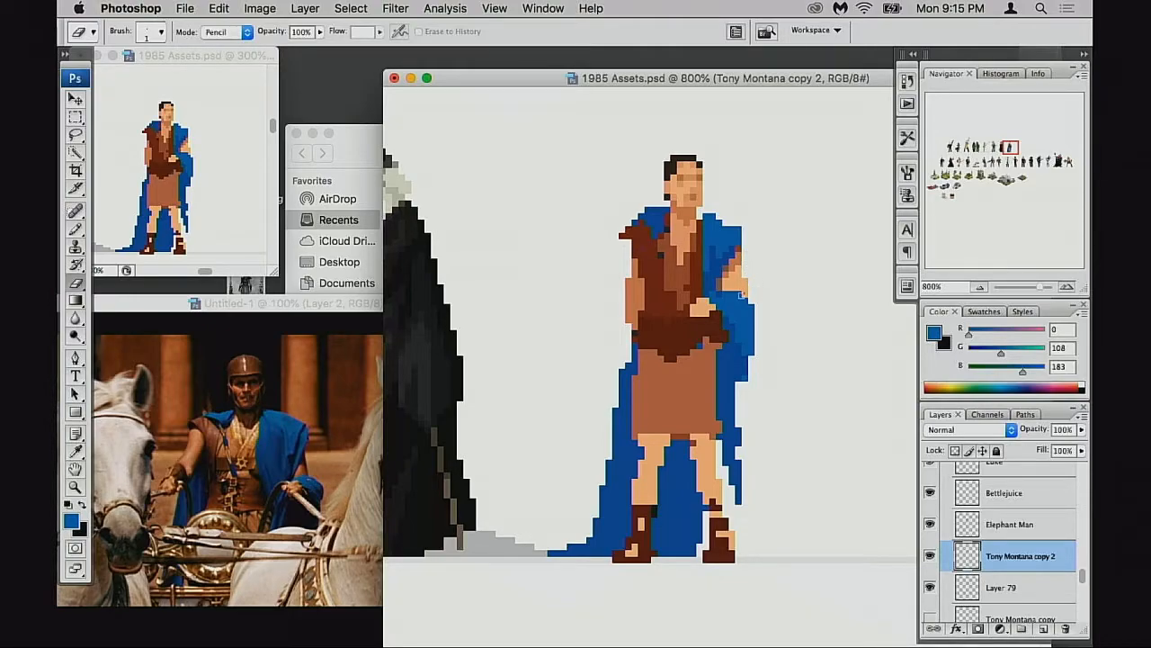
key(b)
alt+click(732, 271)
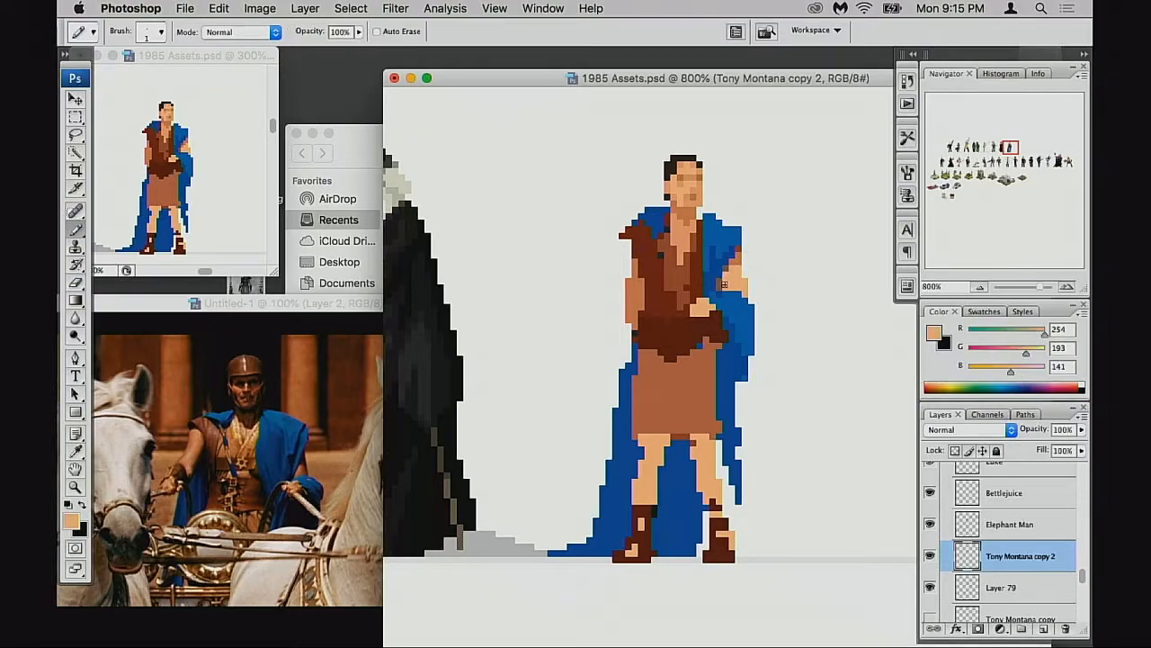
alt+click(717, 282)
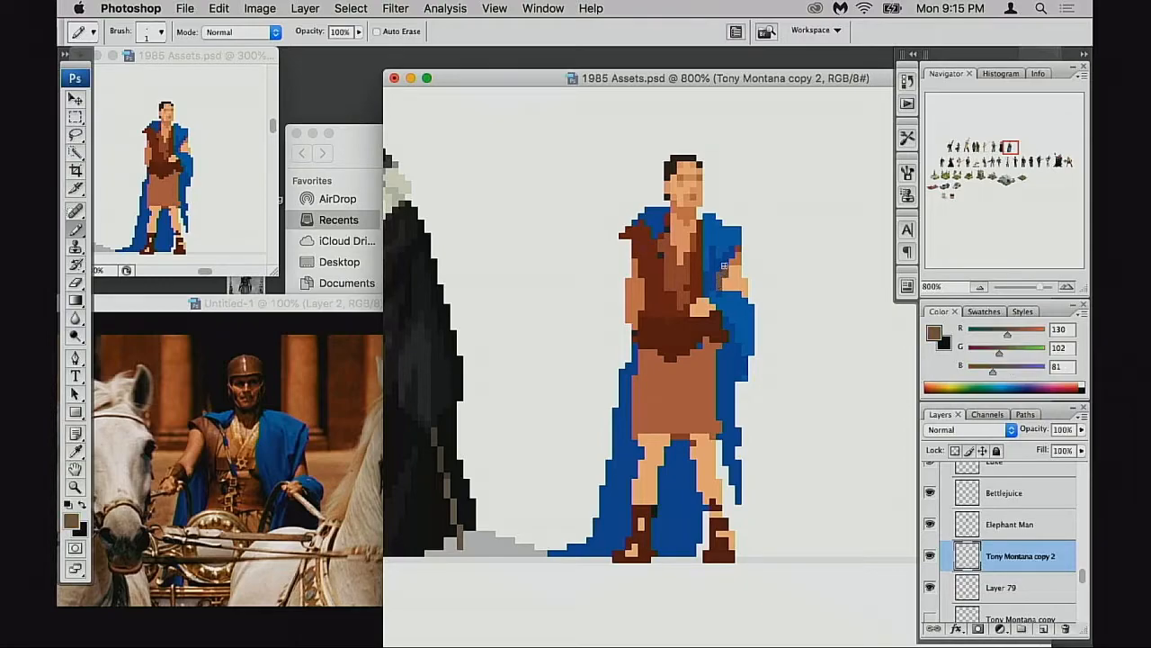
alt+click(719, 277)
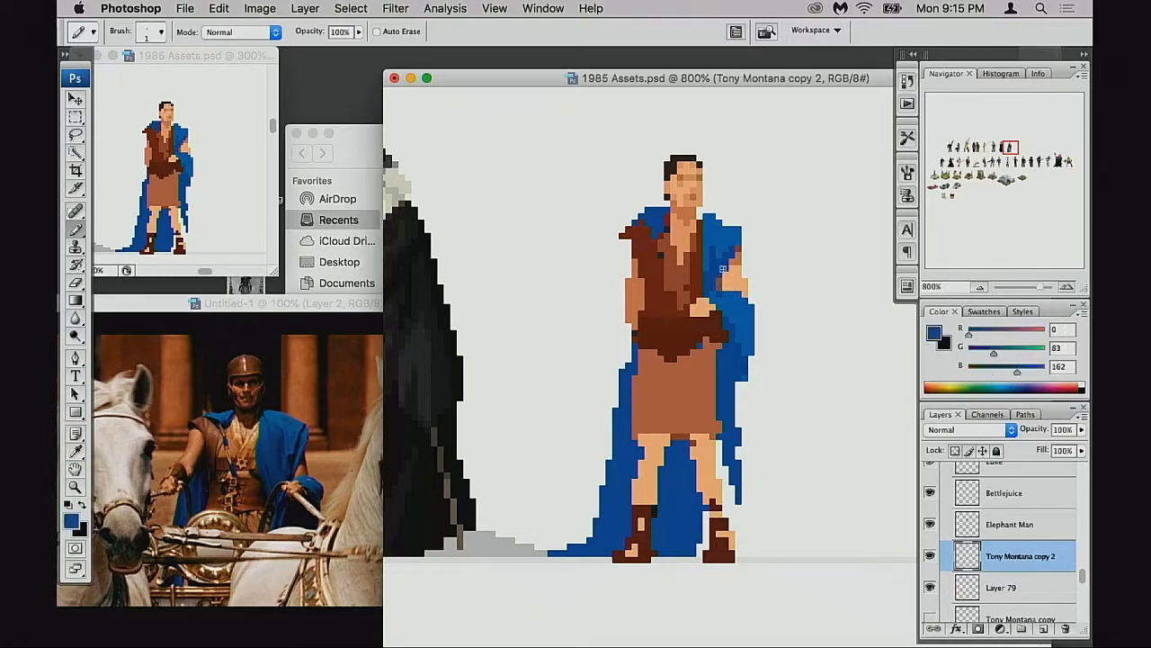
alt+click(725, 275)
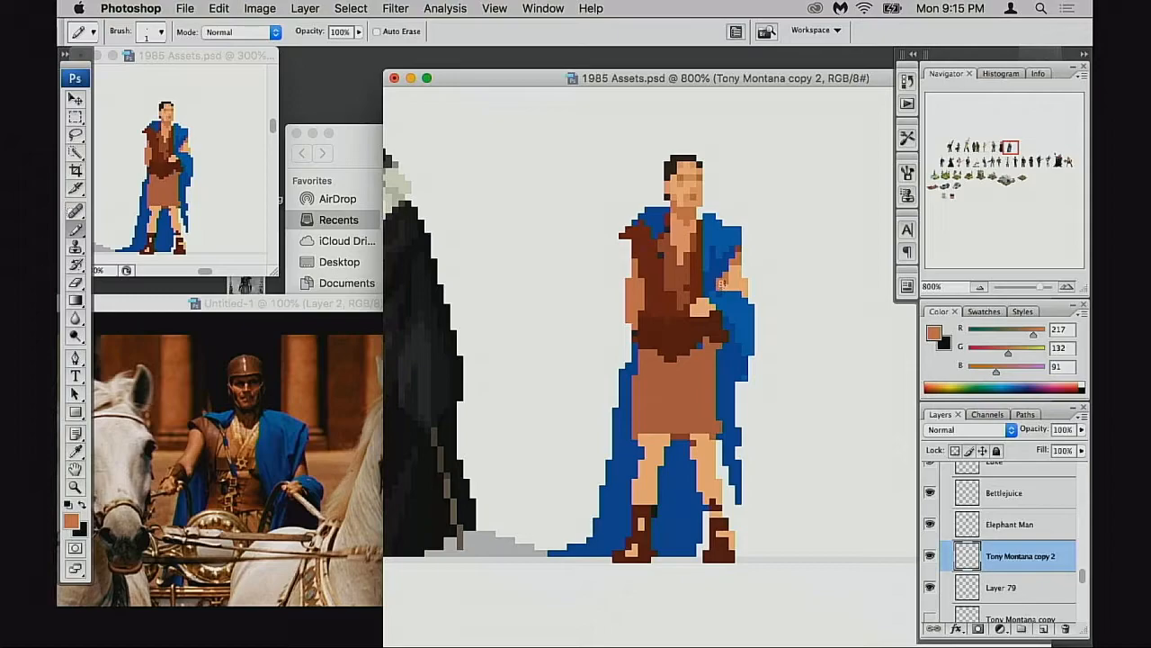
alt+click(720, 281)
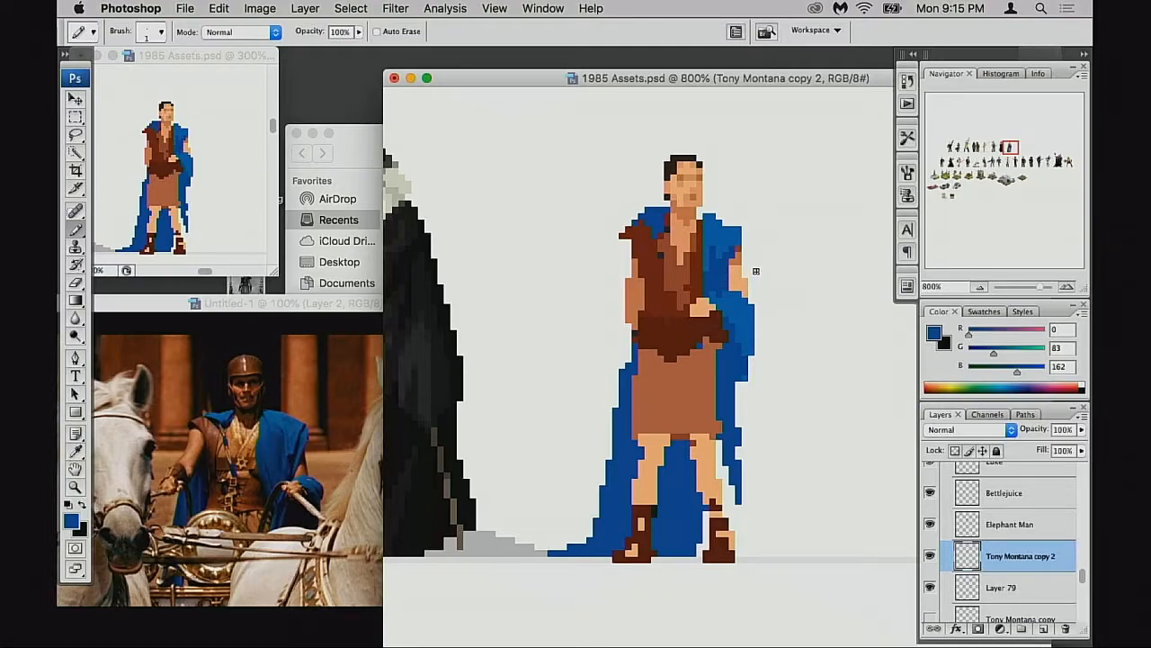
Shade the top of the left upper arm with RGB 217, 132, 91 and extend the blue shoulder cloth outward over it
alt+click(741, 274)
alt+click(741, 258)
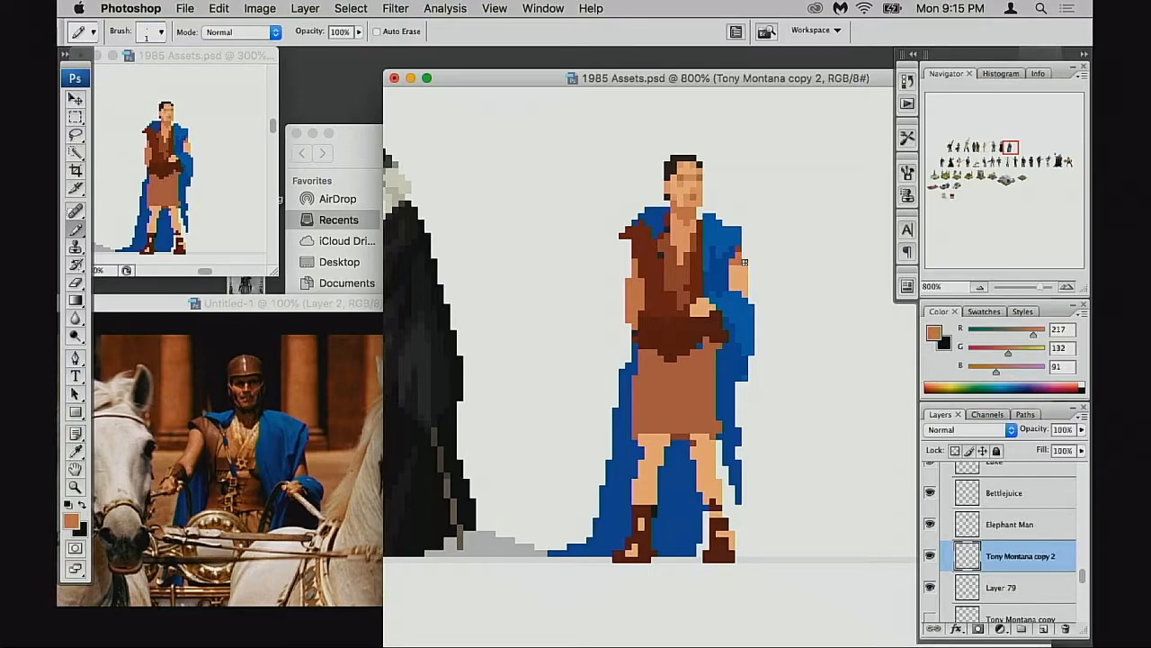
alt+click(732, 259)
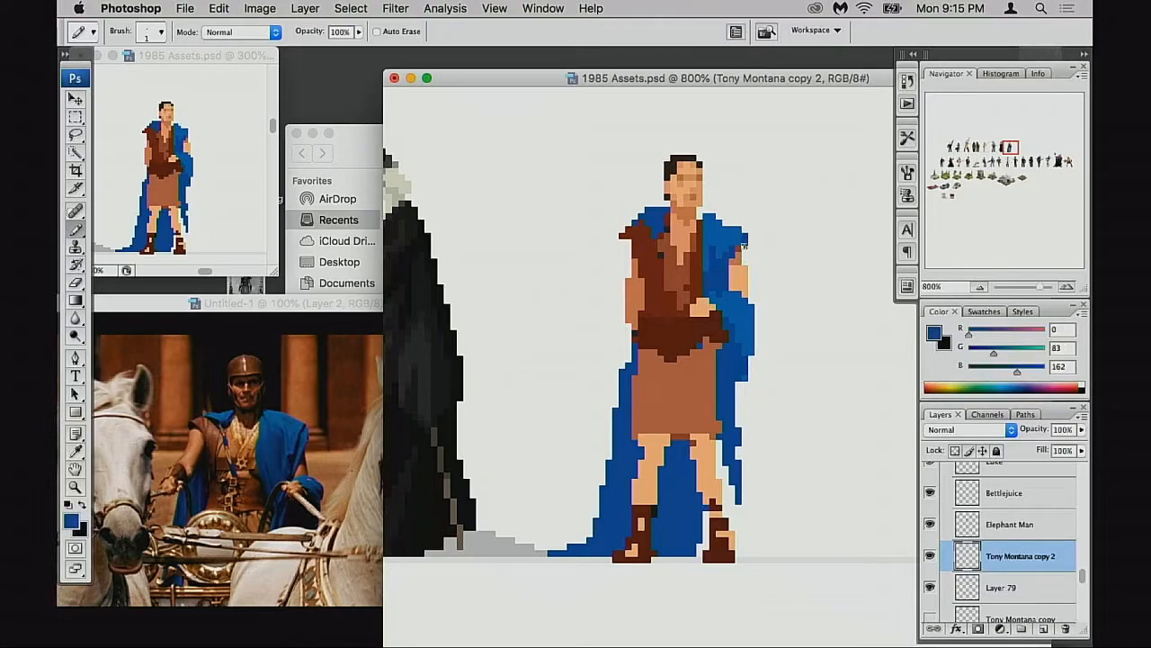
click(750, 242)
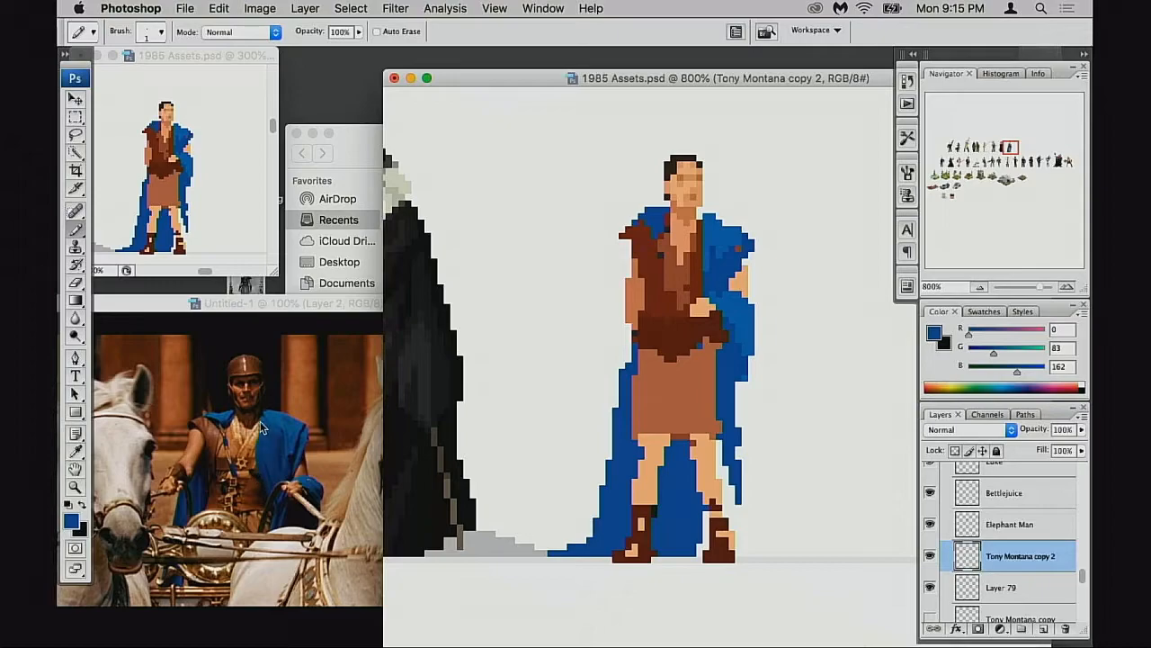
Cover the stray brown pixels on the shoulder above the left arm with RGB 0, 108, 183 and 0, 83, 162 cloth
alt+click(731, 237)
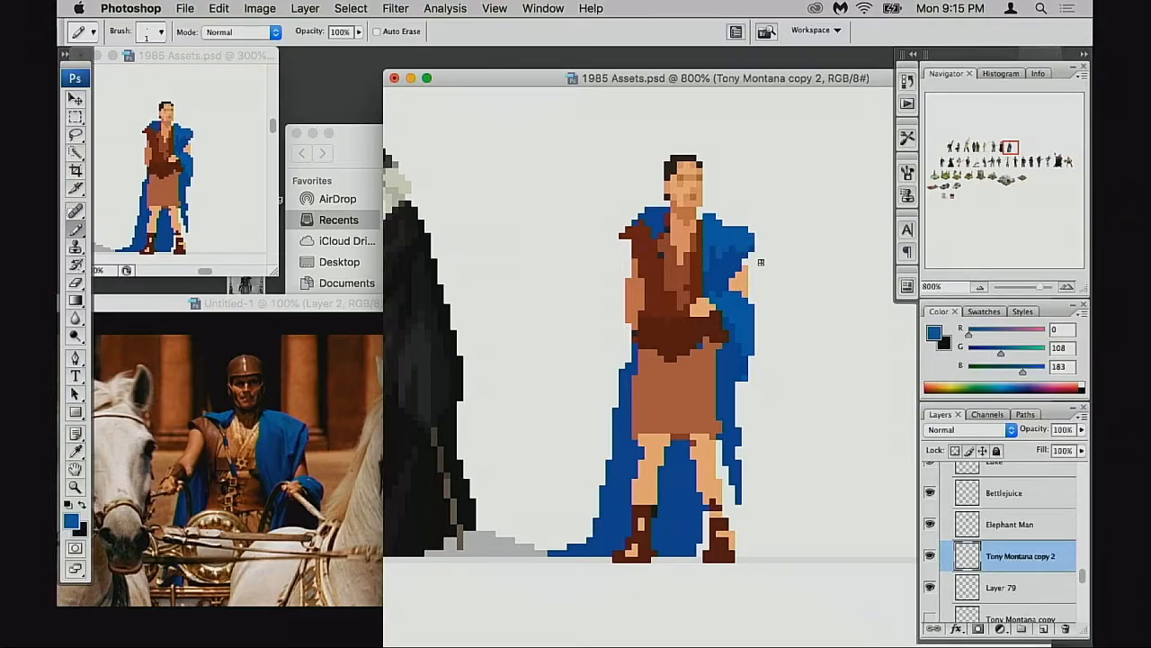
alt+click(752, 246)
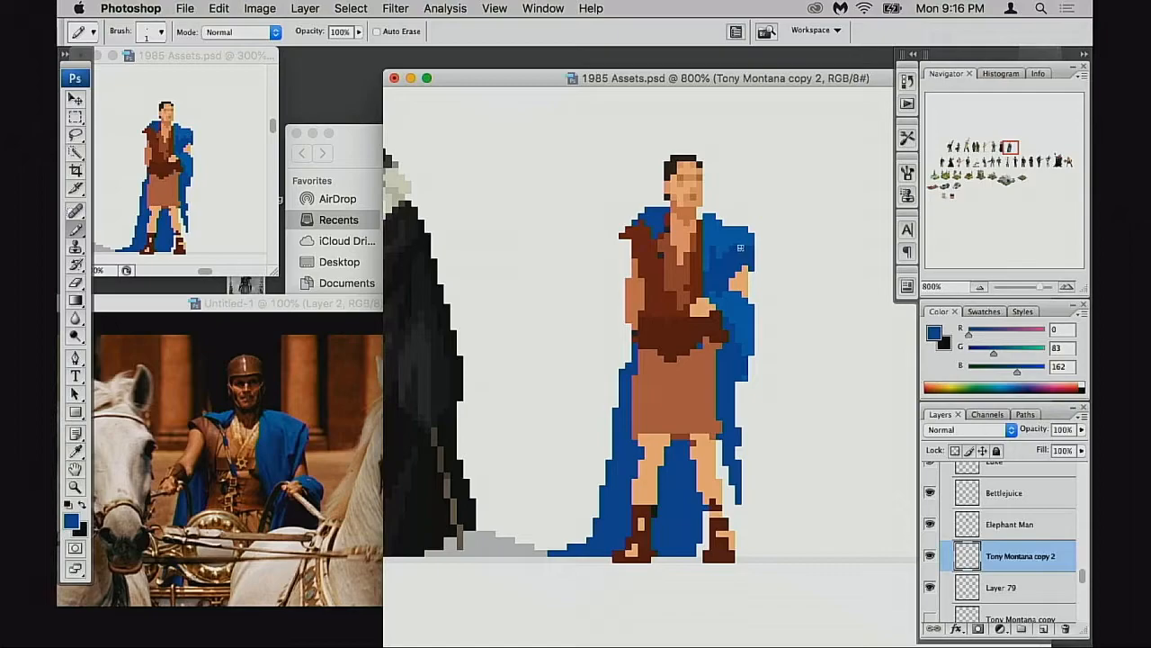
alt+click(730, 233)
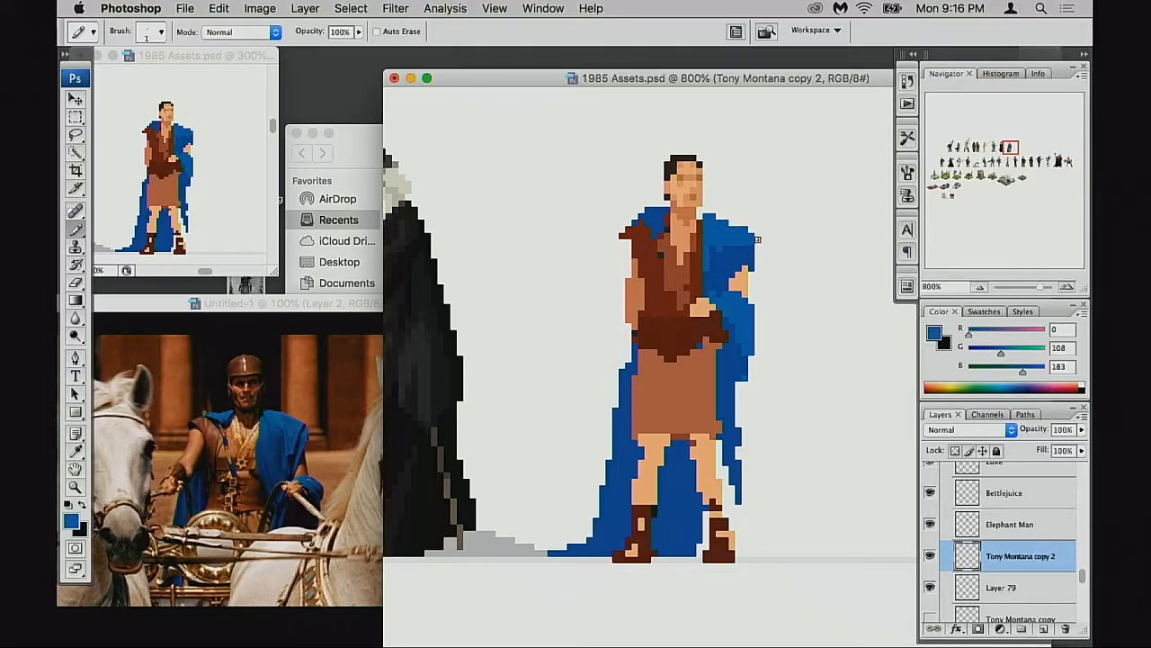
key(e)
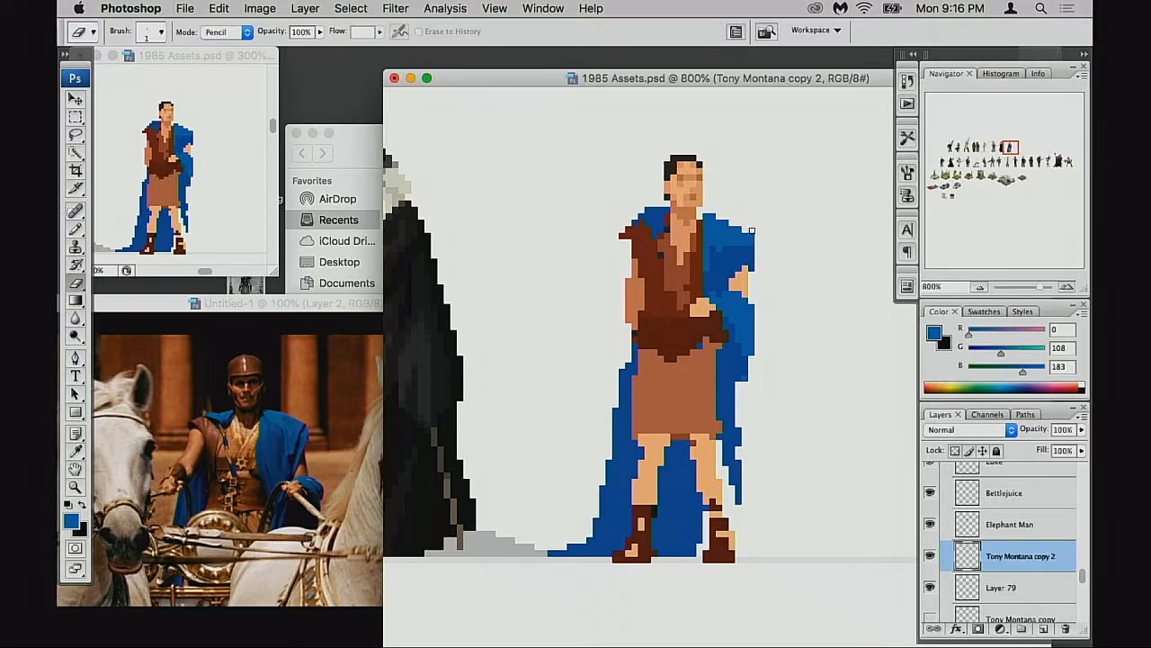
click(743, 281)
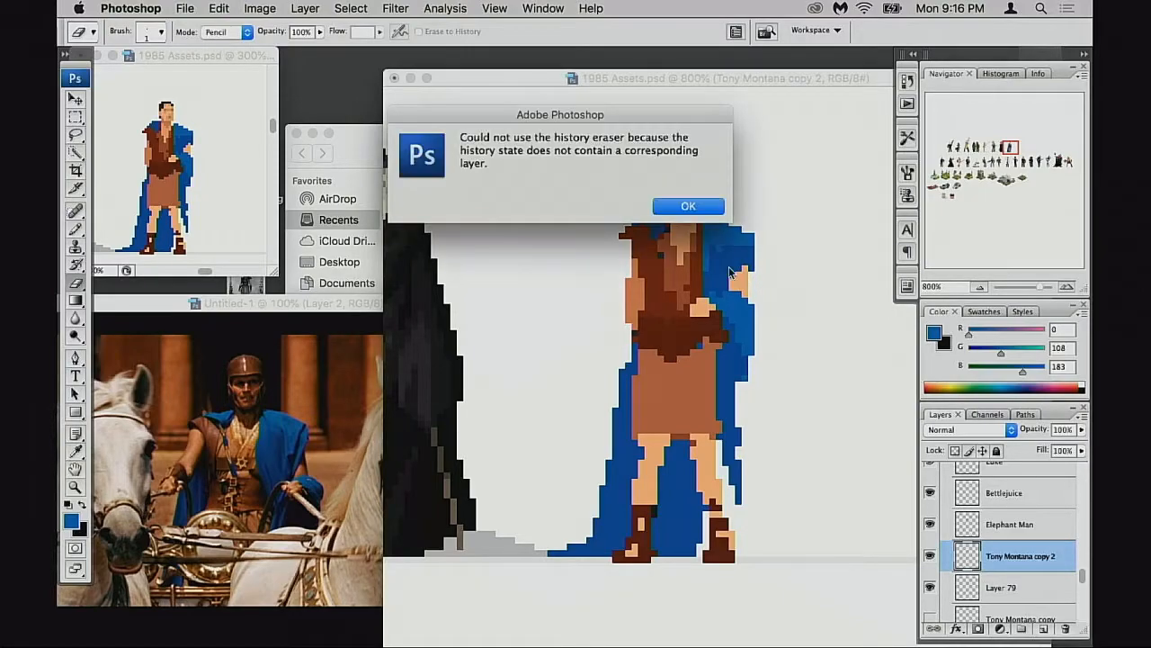
click(689, 206)
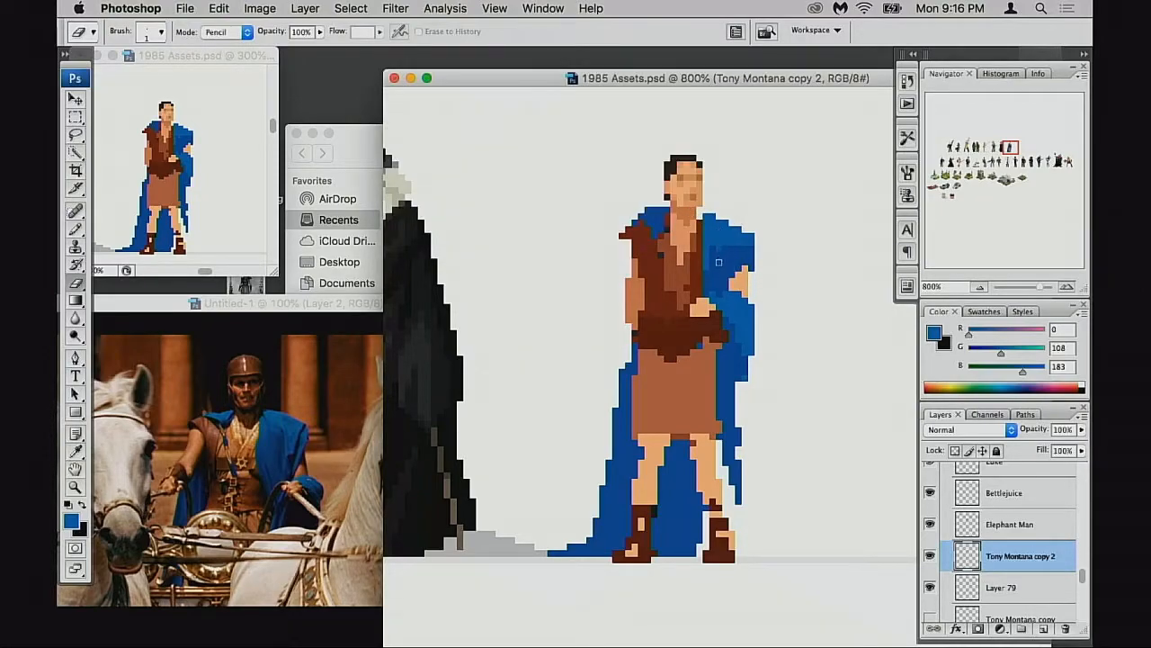
Repaint the exposed left arm in RGB 254, 193, 141 skin and toggle the figure's layers to compare it with the earlier version
key(b)
alt+click(743, 275)
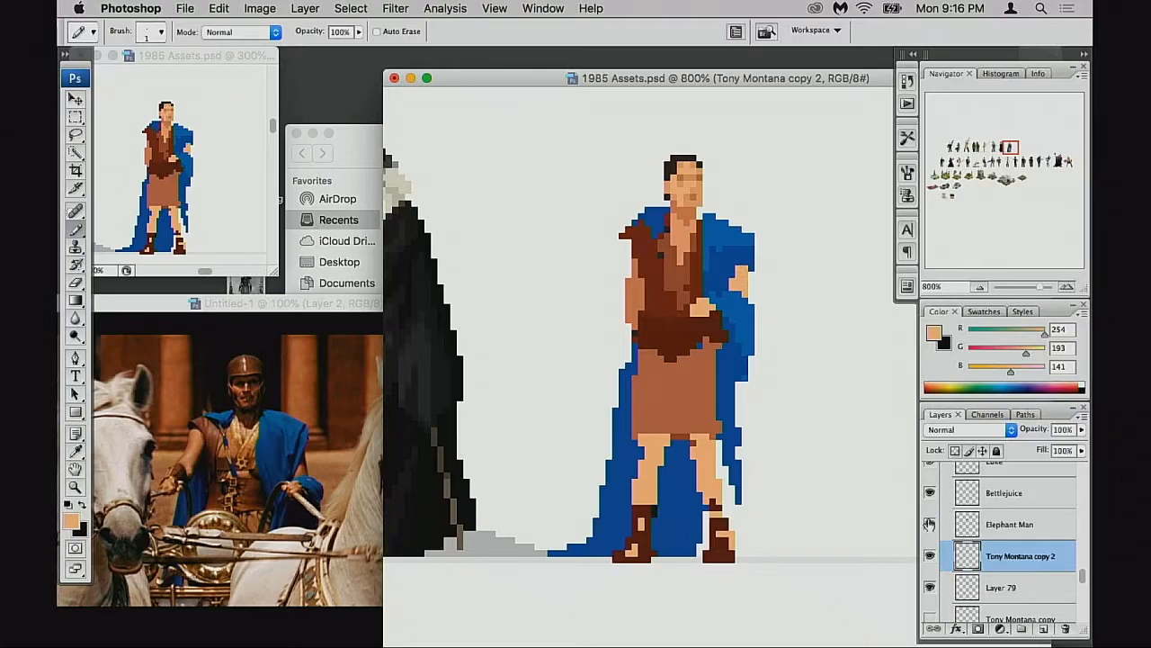
drag(930, 556, 929, 614)
click(929, 615)
drag(930, 555, 930, 587)
Shade the arm beneath the cloak with Multiply-mode RGB 217, 132, 91, and detail the shoulder folds in RGB 0, 108, 183 and 0, 83, 162
alt+click(751, 276)
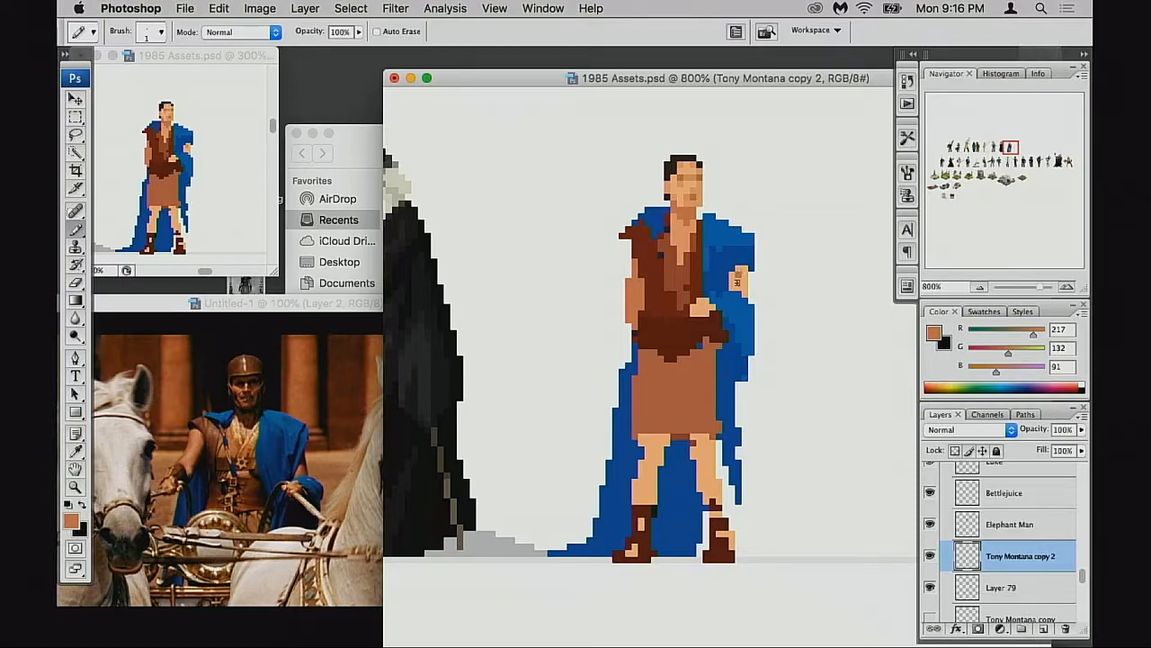
key(alt+shift+m)
key(4)
click(738, 271)
alt+click(738, 271)
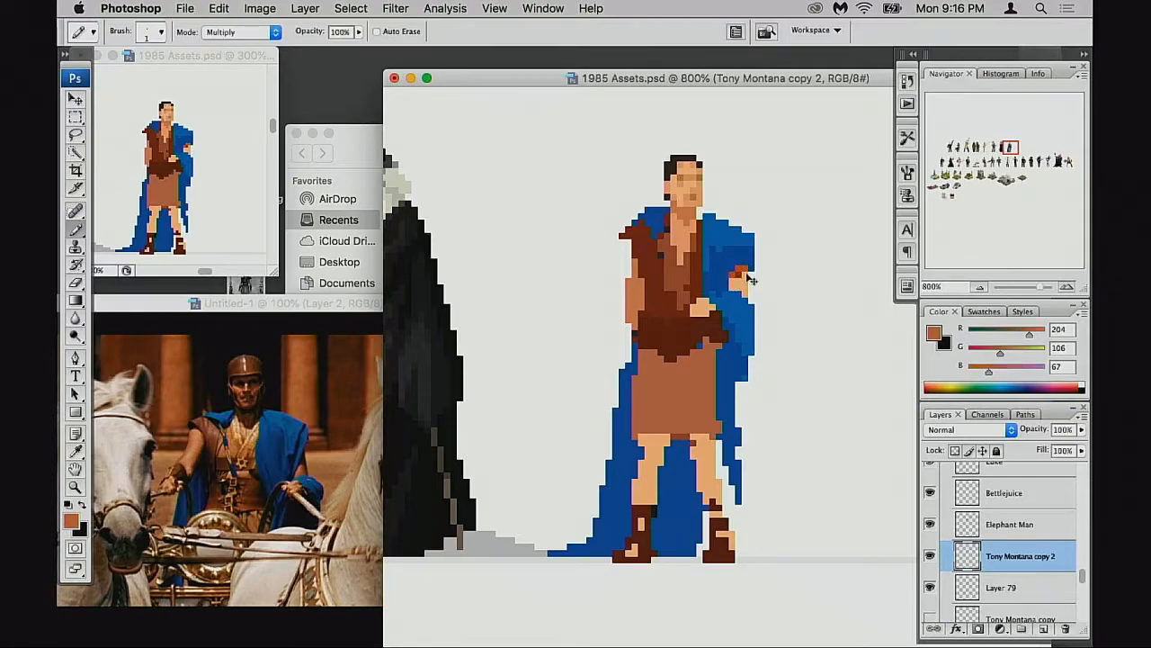
key(alt+shift+n)
click(735, 281)
alt+click(752, 241)
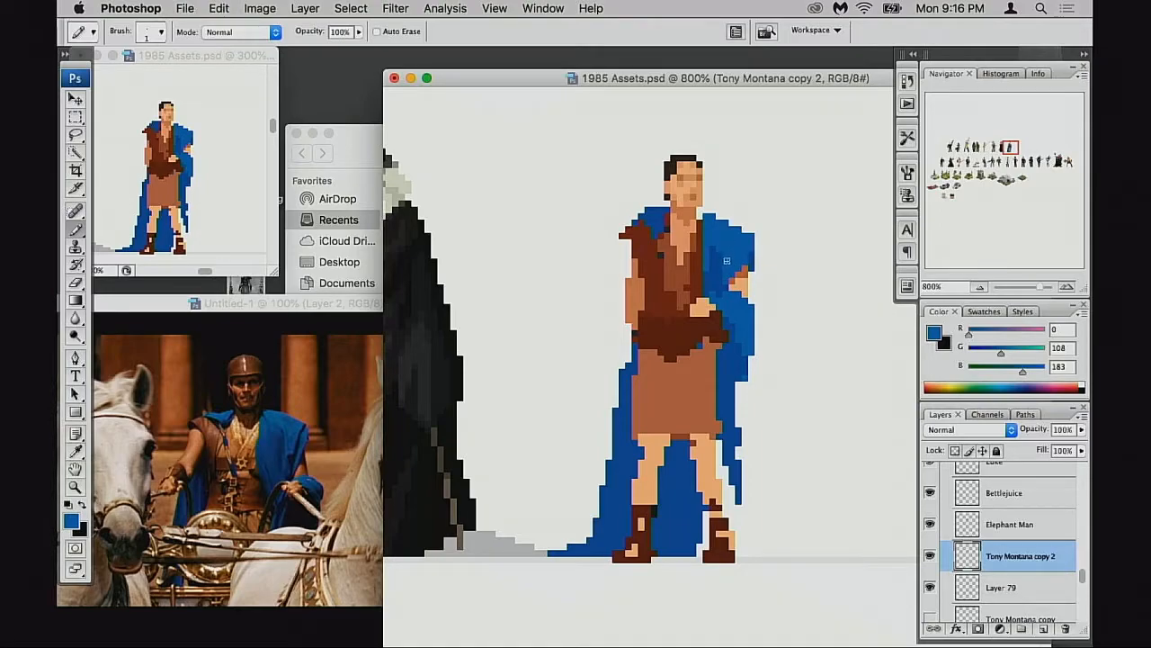
alt+click(725, 260)
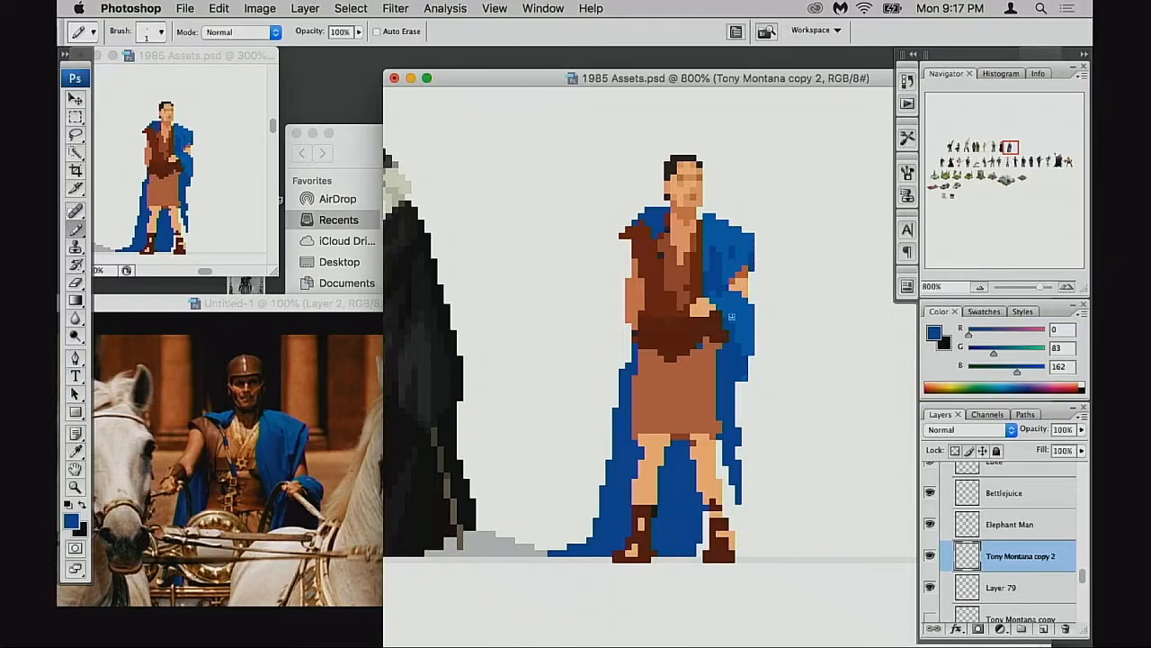
key(super+t)
right_click(719, 369)
click(799, 373)
key(Escape)
Try flipping the Tony Montana copy 2 and Layer 79 layers horizontally together to check the mirrored figure
shift+click(967, 587)
key(super+t)
right_click(711, 369)
click(756, 552)
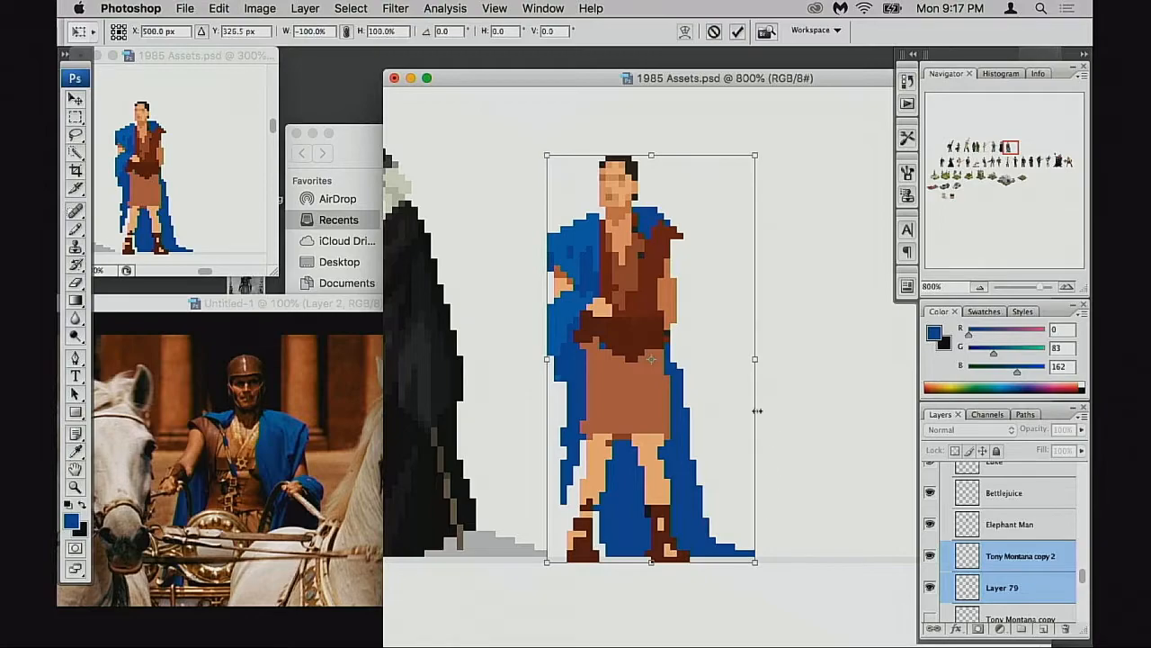
key(Return)
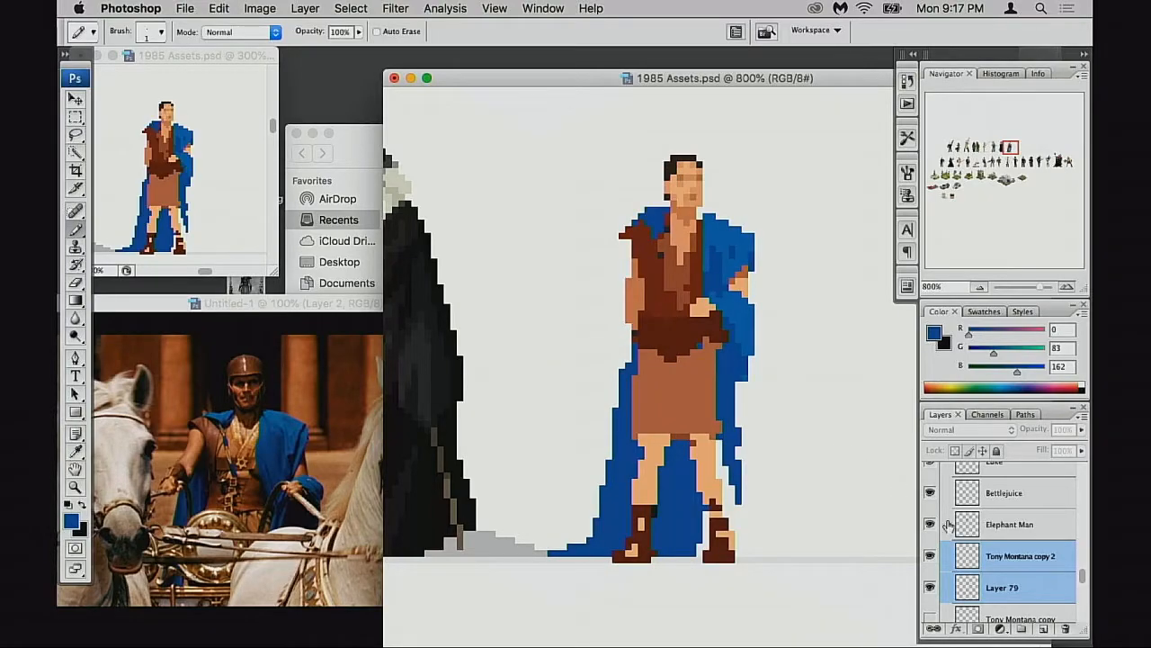
On Tony Montana copy 2, paint RGB 0, 108, 183 cloth under the hand and touch up the forearm in RGB 93, 29, 13
click(931, 556)
click(931, 556)
click(972, 556)
alt+click(728, 304)
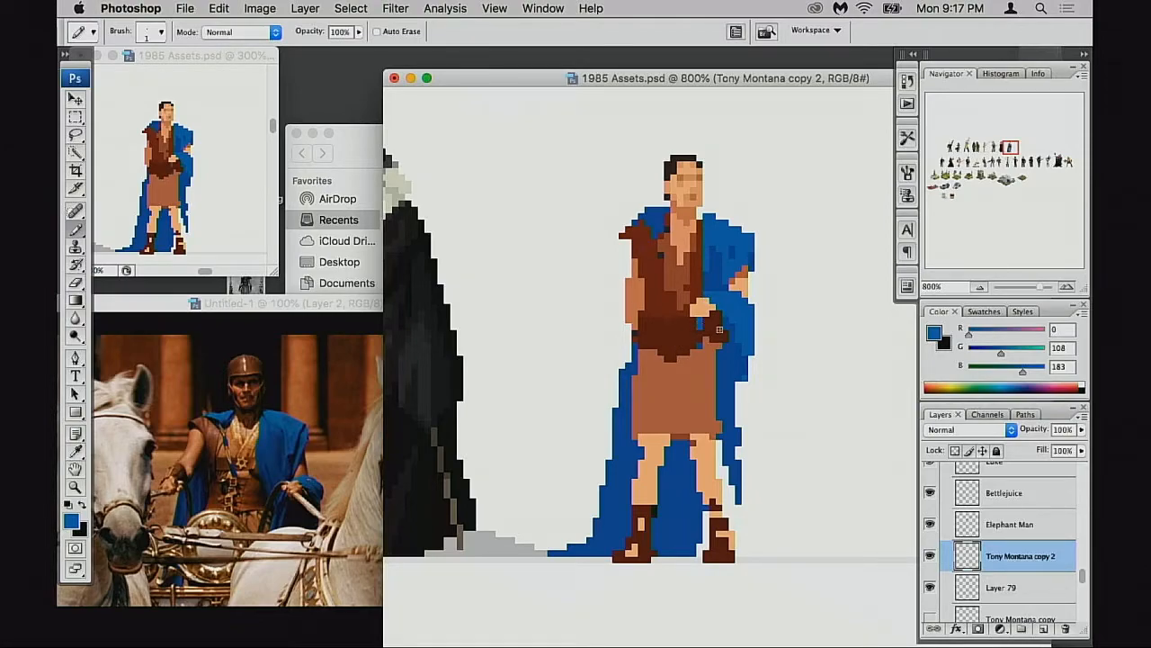
alt+click(733, 333)
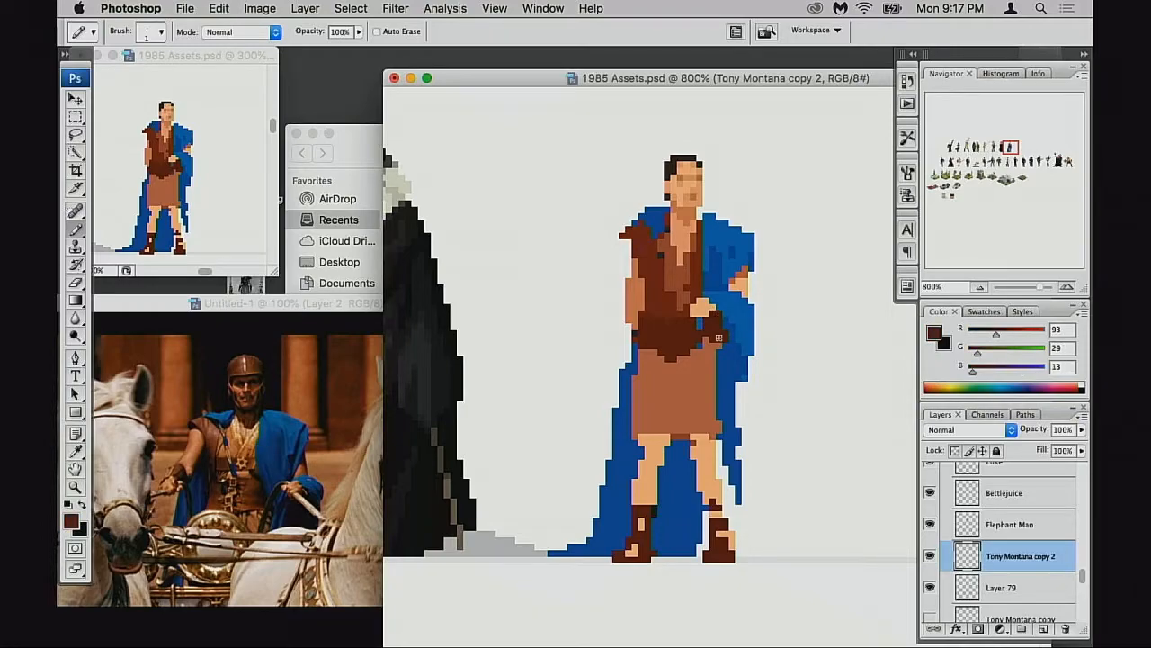
alt+click(712, 318)
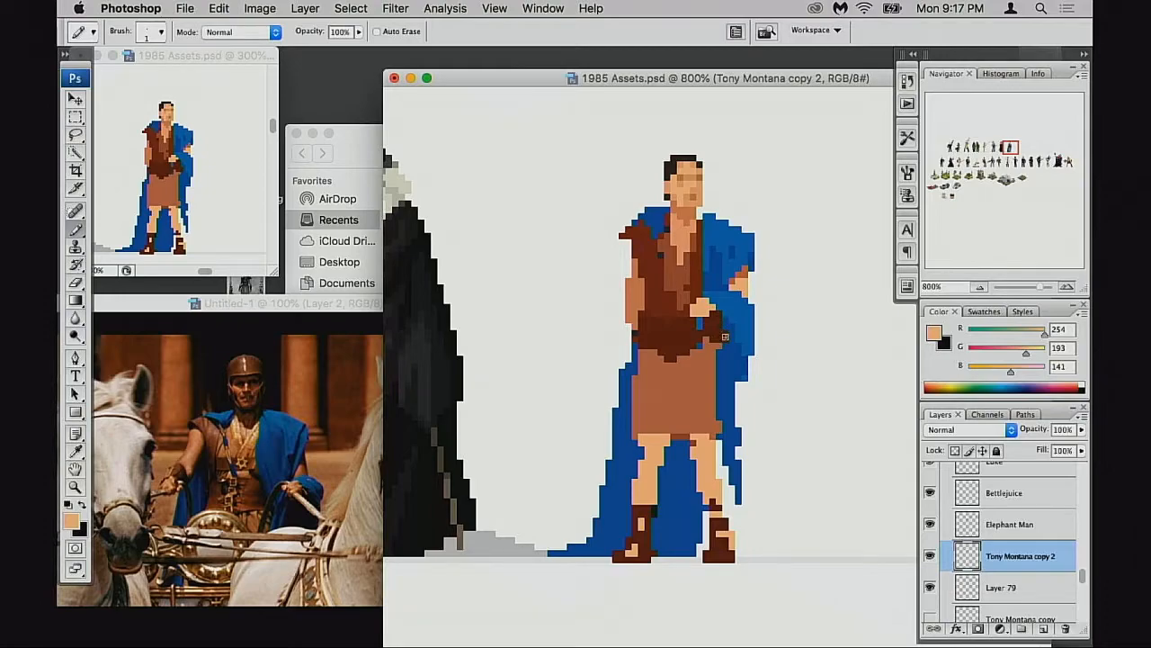
Mix the darker cloak blue RGB 3, 57, 108 and repaint the dark brown forearm with it
alt+click(737, 357)
click(78, 524)
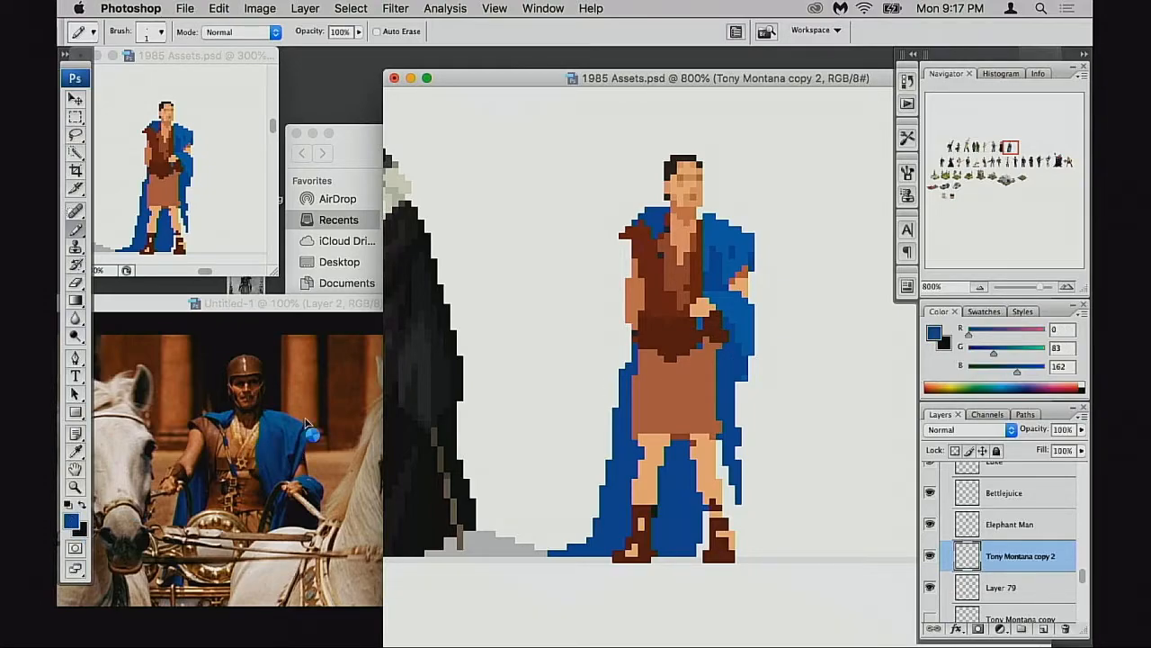
drag(878, 218, 880, 242)
click(1059, 112)
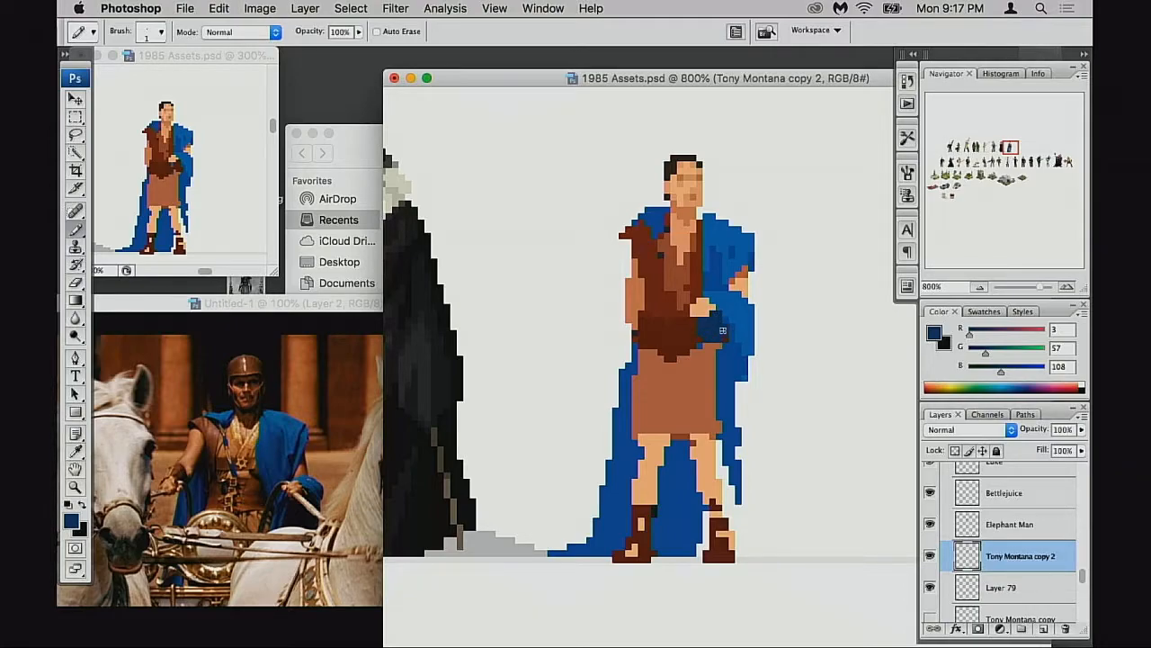
drag(714, 343, 730, 343)
Darken the forearm area with Multiply strokes and fill the shadow under the hand with RGB 1, 35, 77 in Normal mode
key(shift+alt+m)
key(3)
key(5)
key(0)
alt+click(715, 316)
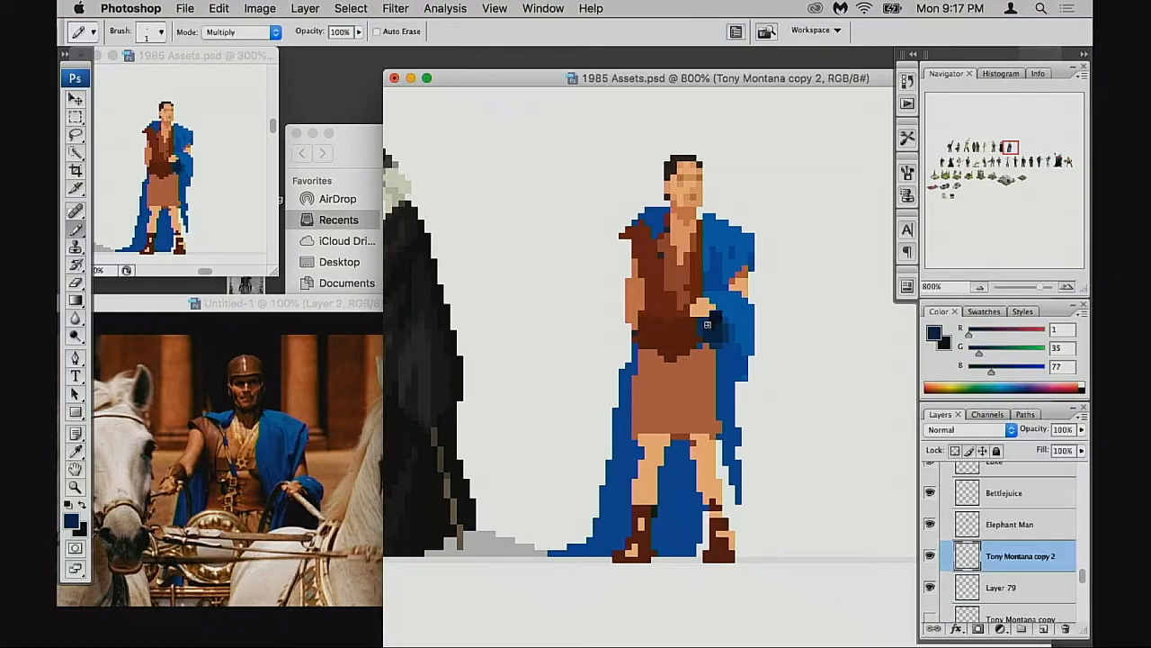
key(shift+alt+n)
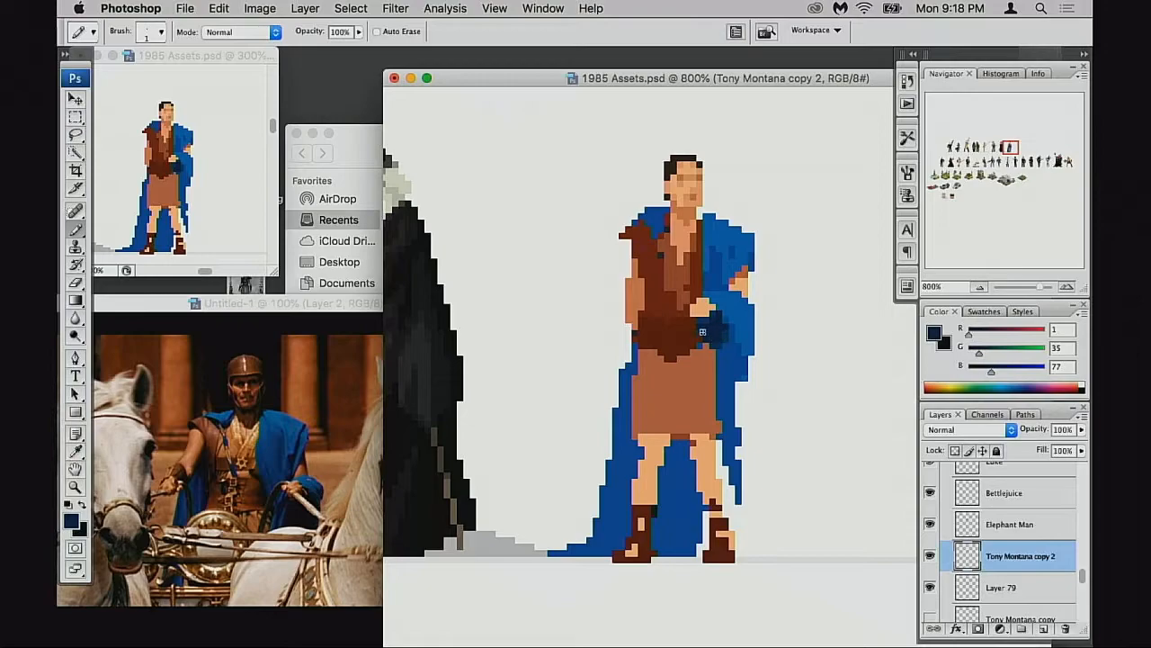
drag(717, 349, 730, 334)
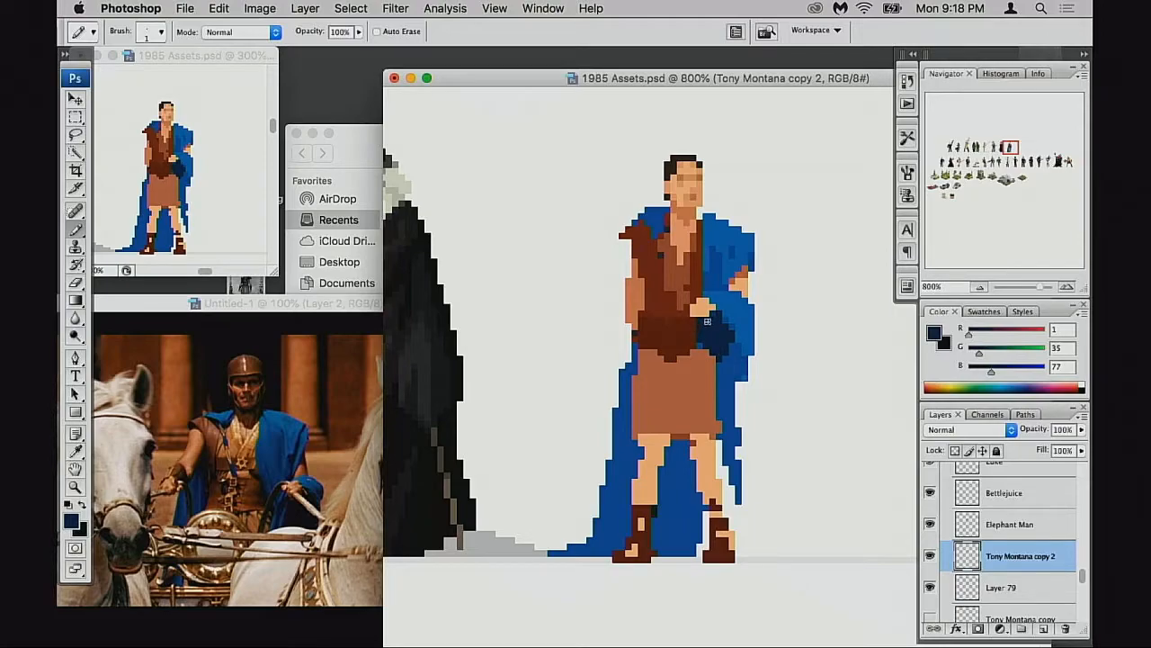
mouse_move(698, 336)
mouse_down()
mouse_move(695, 326)
mouse_move(710, 352)
mouse_up()
Repaint the outer side of the dark blue shadow in lighter cloak blue, undoing the first stroke
alt+click(747, 313)
drag(725, 313, 728, 359)
key(super+z)
alt+click(731, 349)
mouse_move(723, 319)
mouse_down()
mouse_move(729, 340)
mouse_move(745, 346)
mouse_up()
Restore the belt's edge in RGB 100, 31, 14 and refine the shadow's outline with RGB 0, 83, 162 and 1, 35, 77
alt+click(734, 356)
alt+click(725, 347)
alt+click(693, 340)
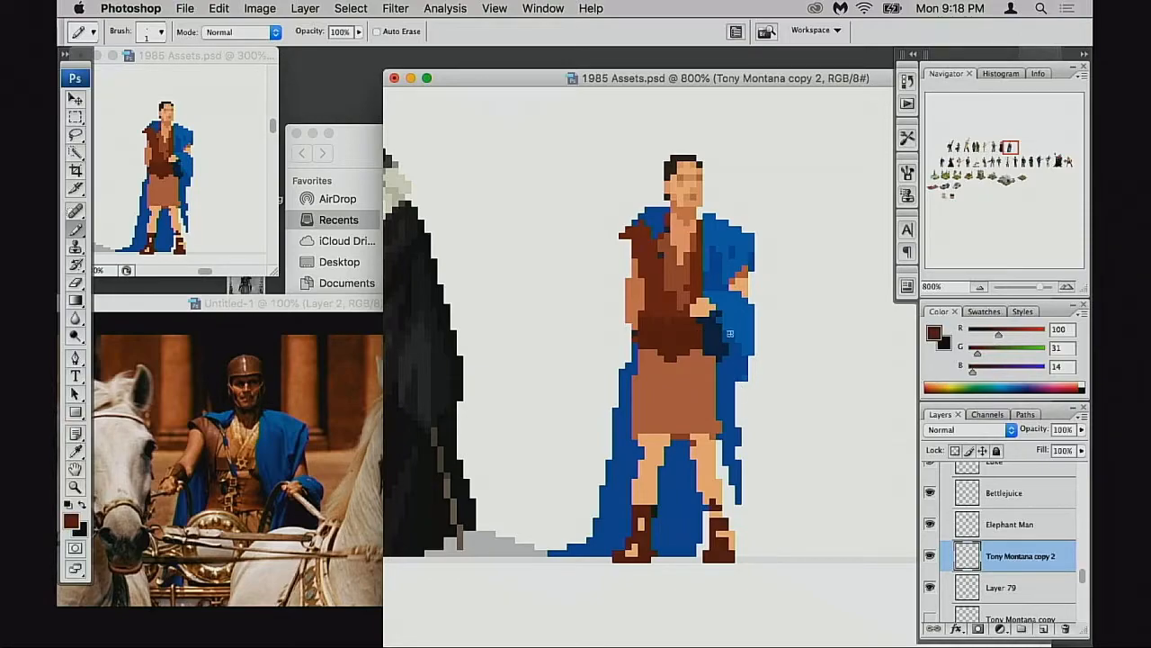
alt+click(719, 328)
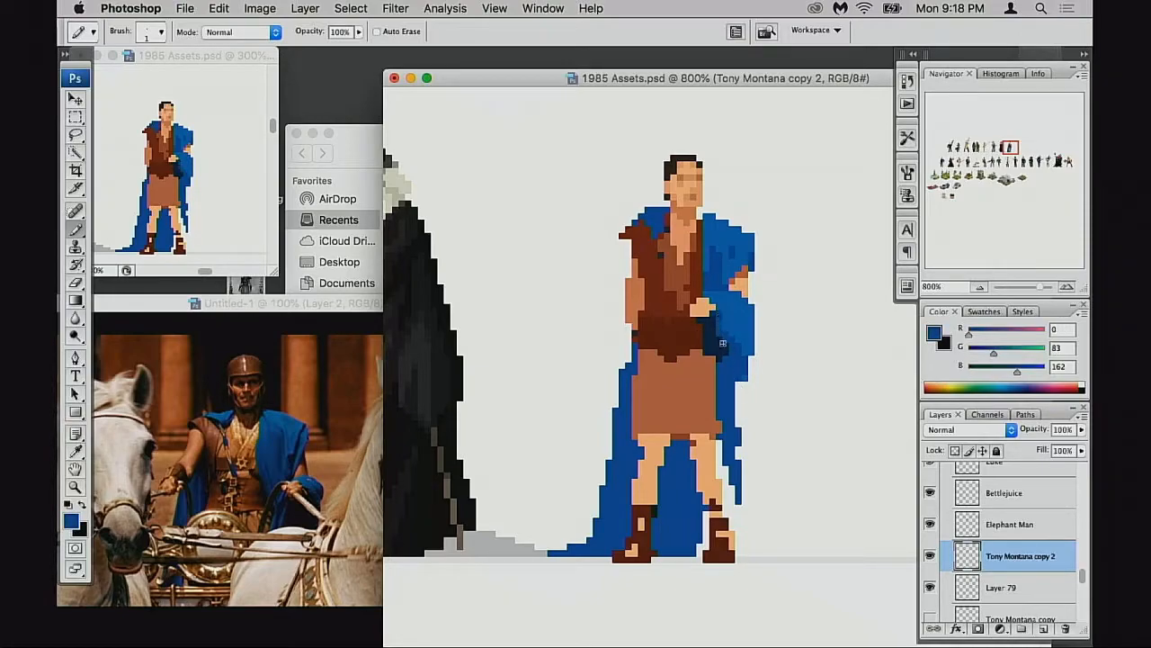
alt+click(723, 351)
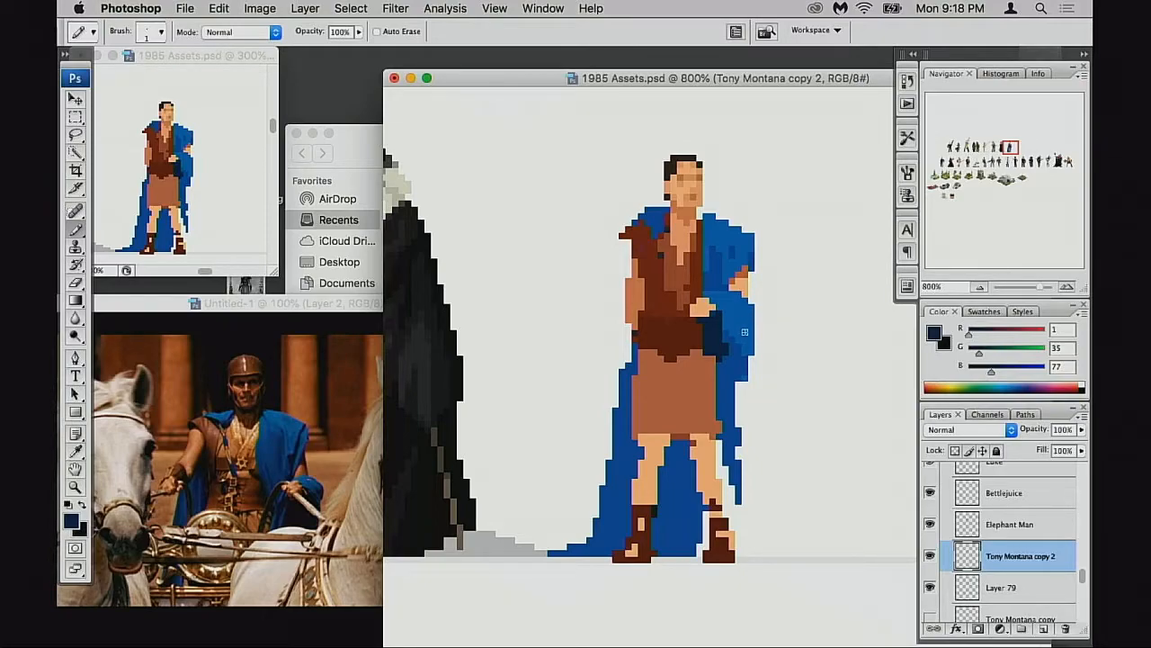
Reshape the hand at the waist using RGB 123, 39, 19 and skin RGB 254, 193, 141, shading it with RGB 217, 132, 91
alt+click(690, 315)
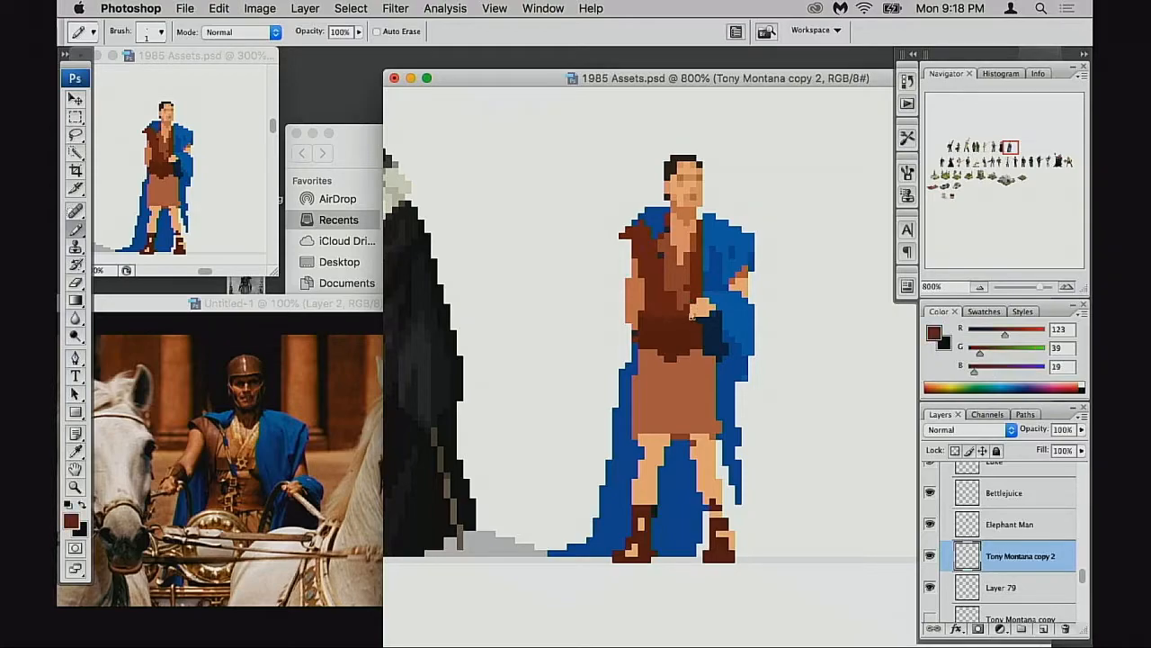
alt+click(706, 306)
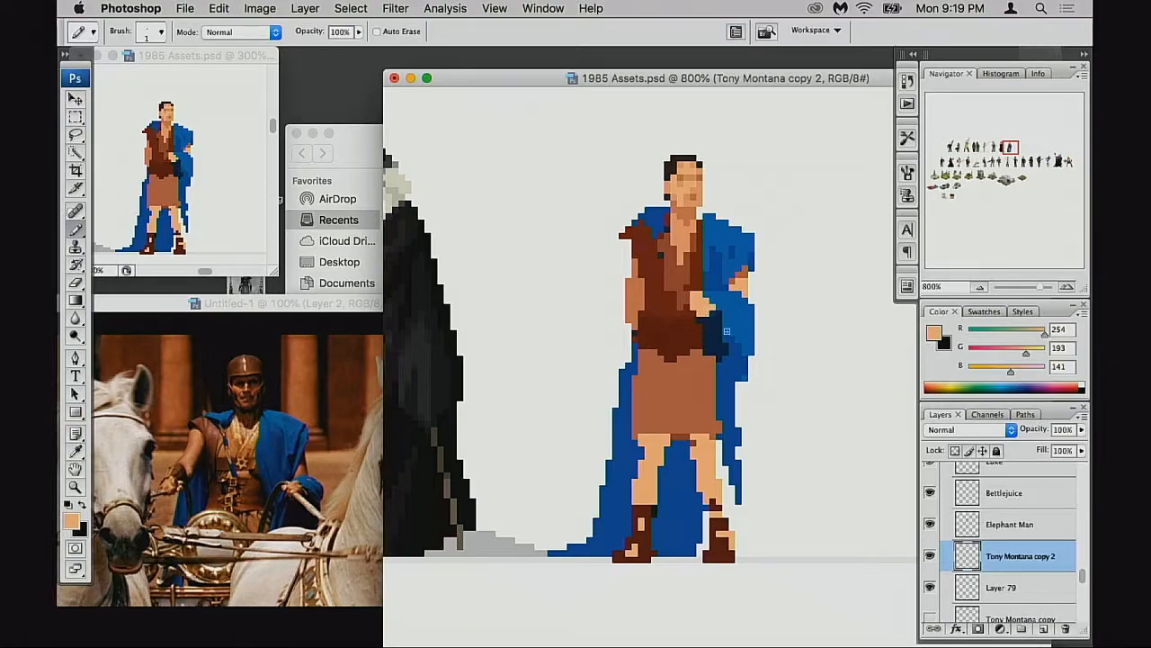
alt+click(712, 313)
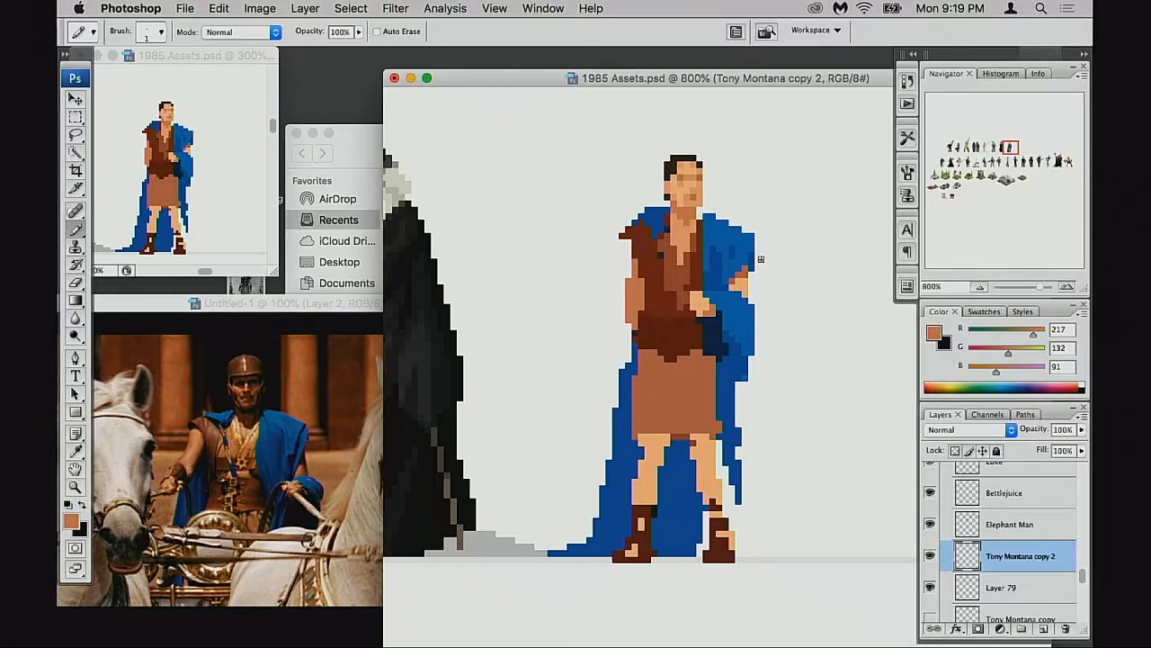
Sample the lighter blue of the cape and check the figure with its layer hidden and shown
alt+click(742, 255)
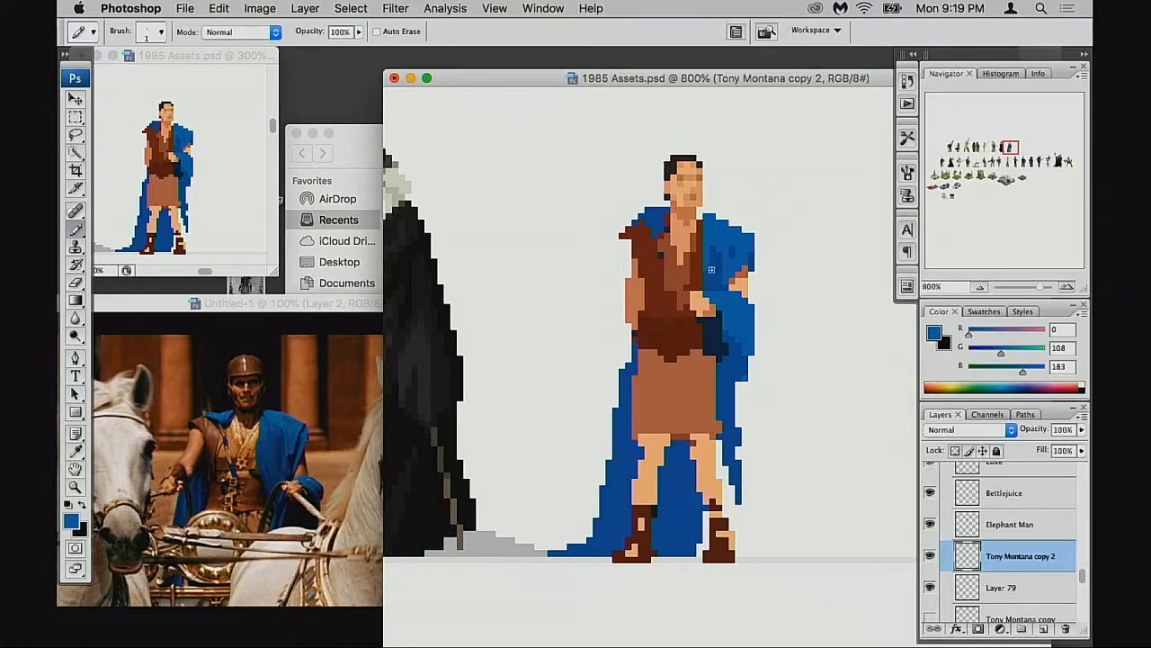
scroll(691, 328, down, 3)
scroll(691, 327, left, 1)
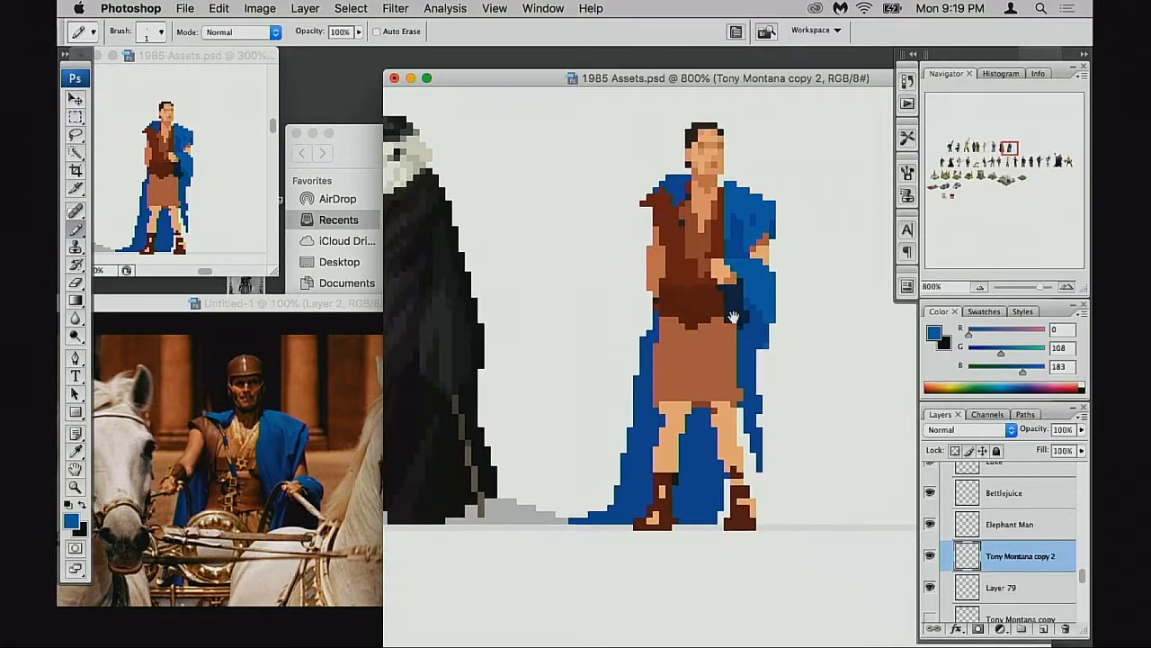
click(929, 558)
click(929, 558)
scroll(693, 397, right, 1)
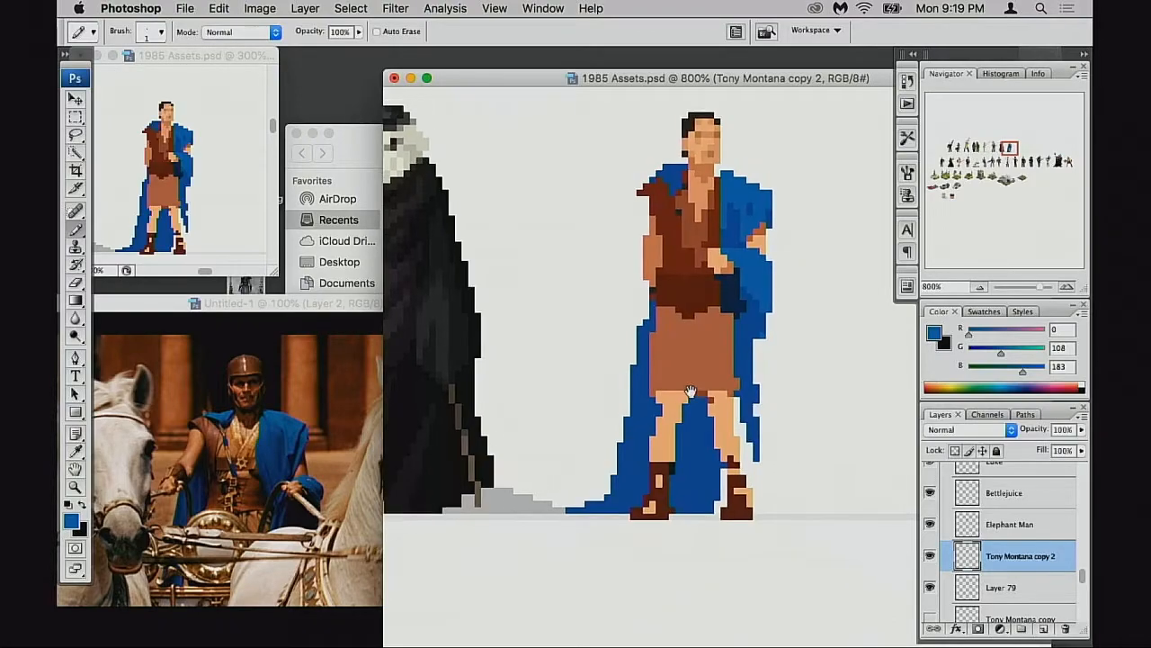
scroll(693, 397, up, 1)
Redraw the uncovered forearm with the pencil in the sampled skin tone, angling it outward away from the tunic
alt+click(641, 254)
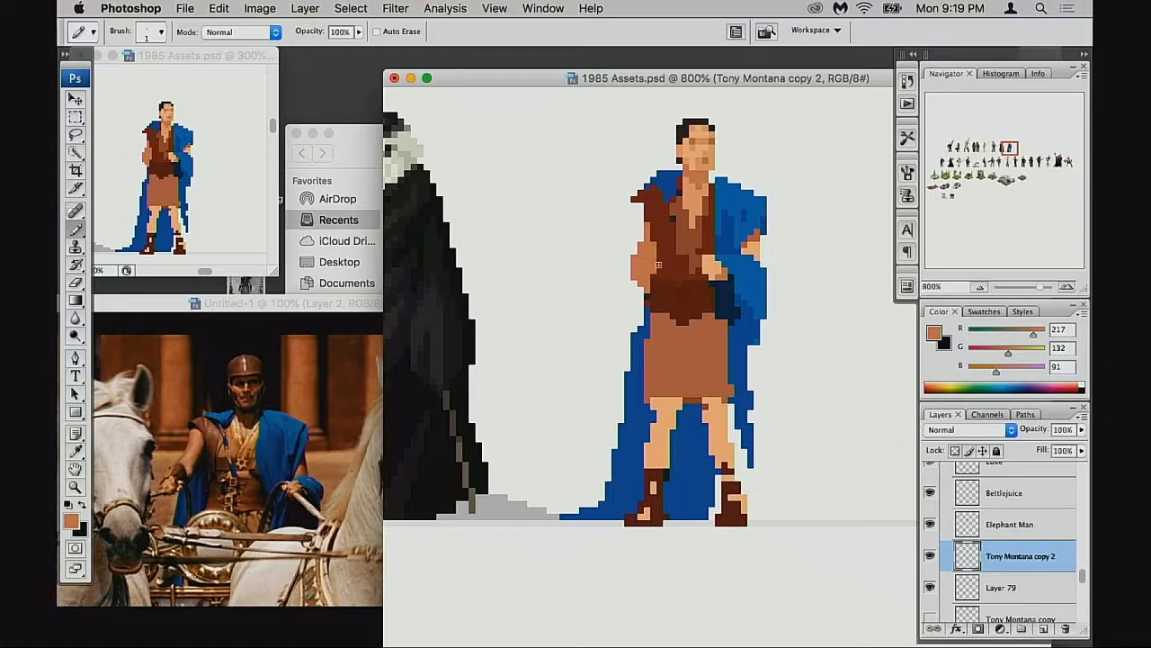
key(e)
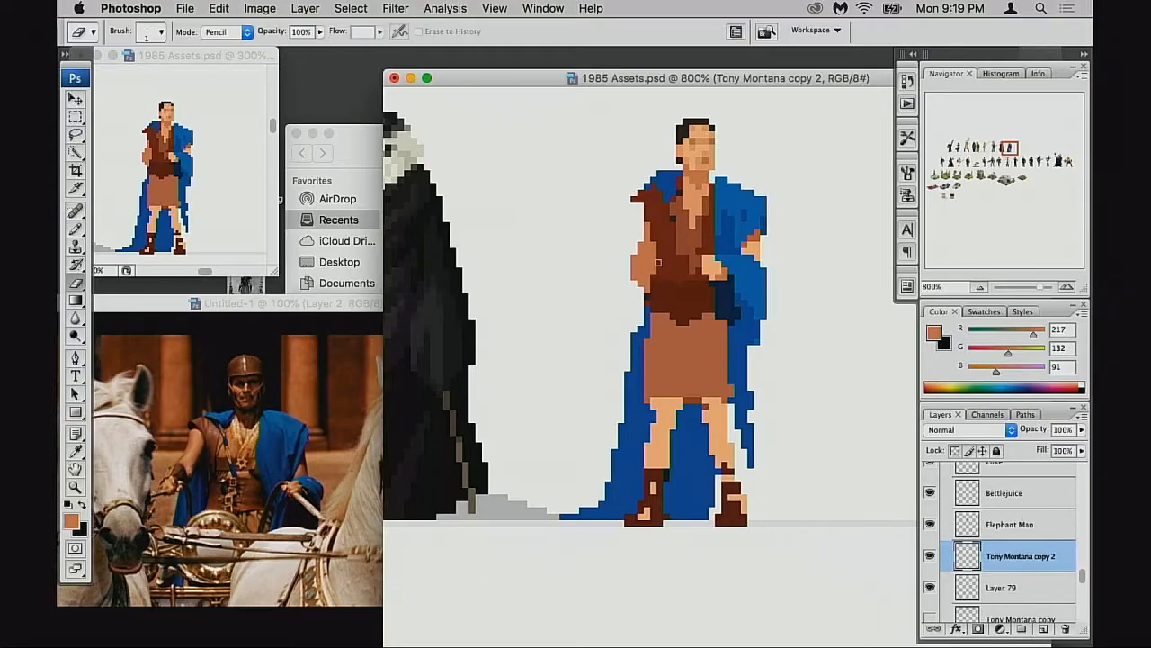
key(b)
alt+click(667, 248)
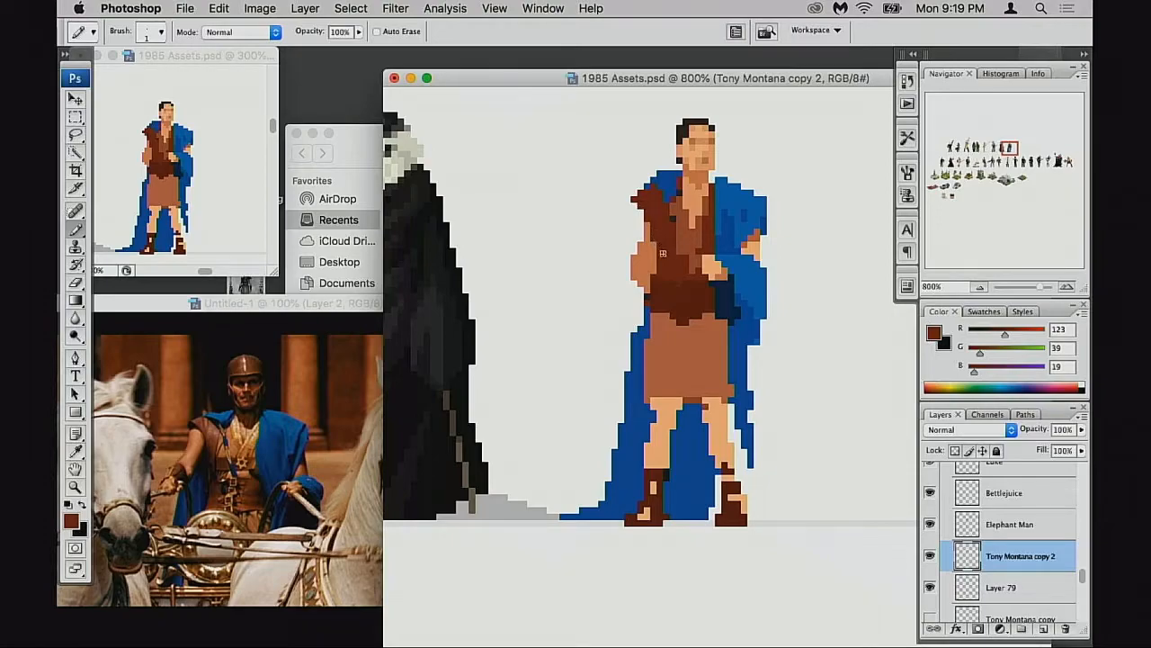
alt+click(645, 263)
mouse_move(628, 281)
mouse_down()
mouse_move(621, 294)
mouse_move(634, 287)
mouse_up()
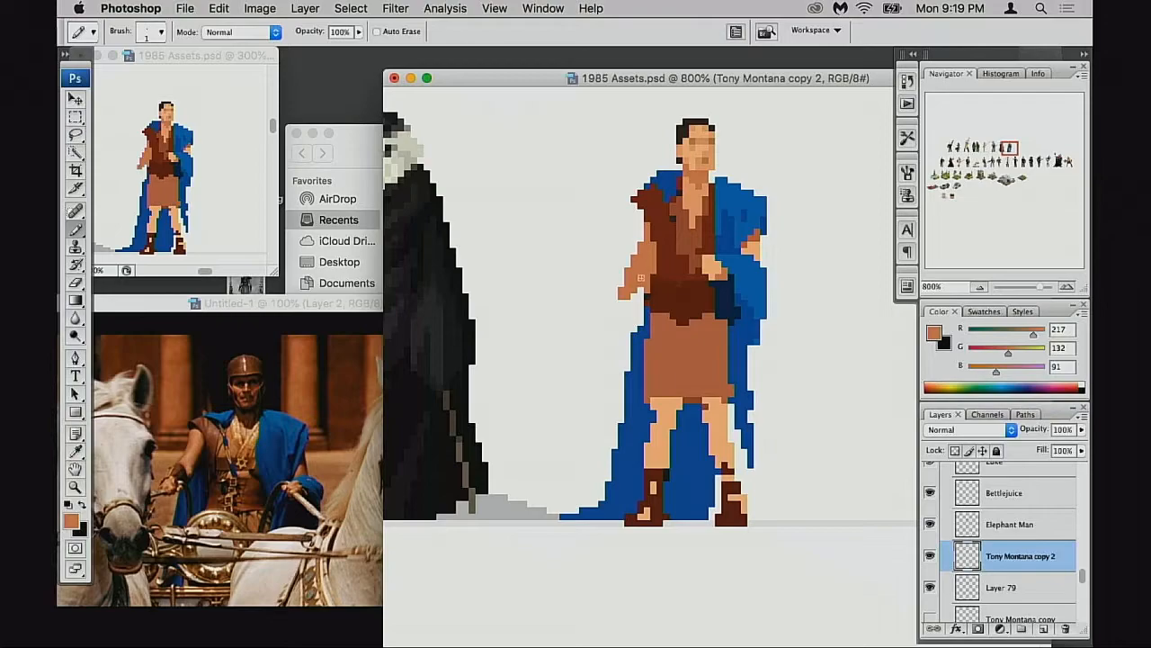
Trim the uncovered forearm's edge and paint a bracer over its lower part in the belt's dark brown
key(e)
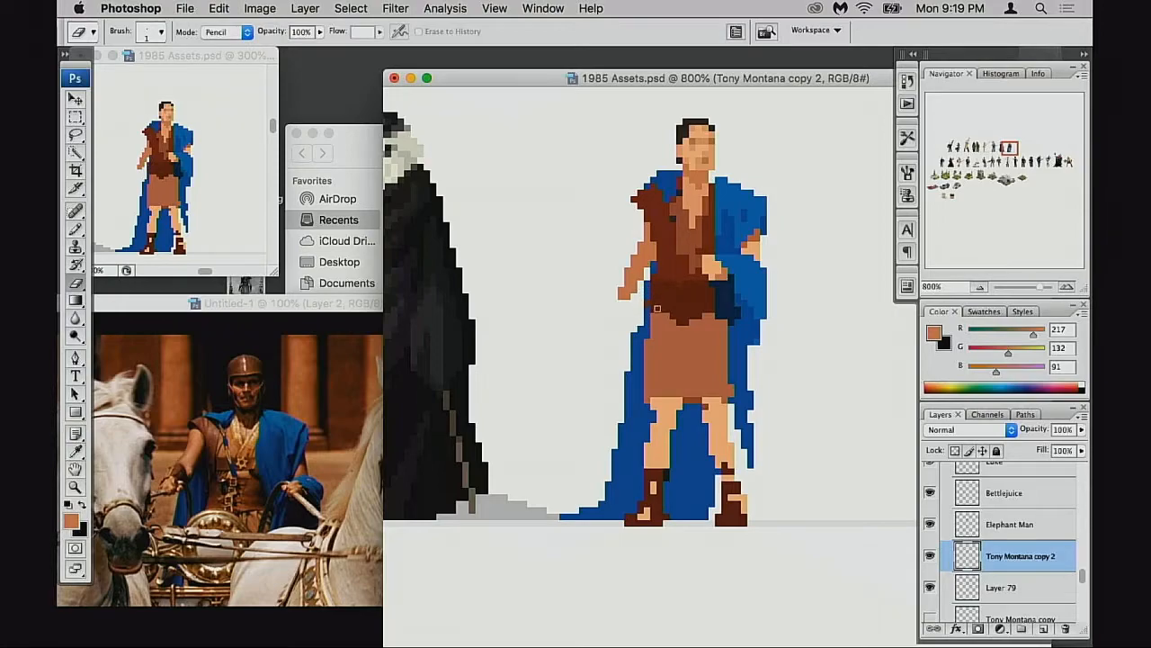
key(b)
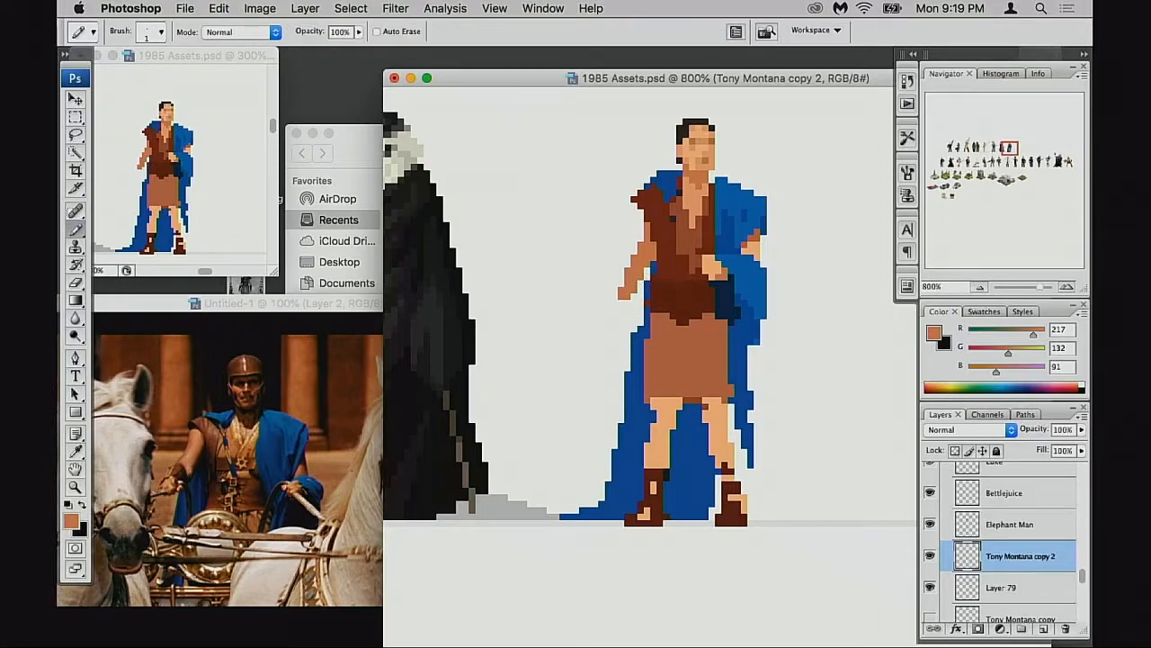
alt+click(674, 287)
mouse_move(635, 281)
mouse_down()
mouse_move(623, 297)
mouse_move(624, 277)
mouse_move(621, 302)
mouse_up()
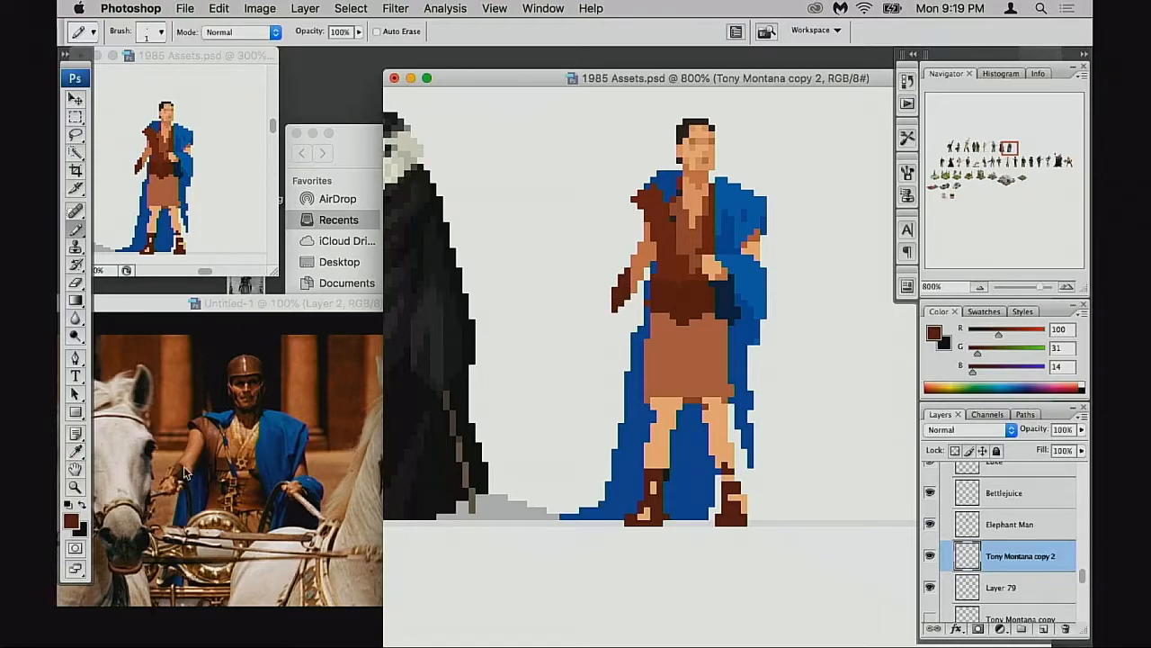
Examine the bracers in the chariot still and the colour portrait, arranging both references beside the sprite
click(305, 480)
drag(335, 308, 573, 299)
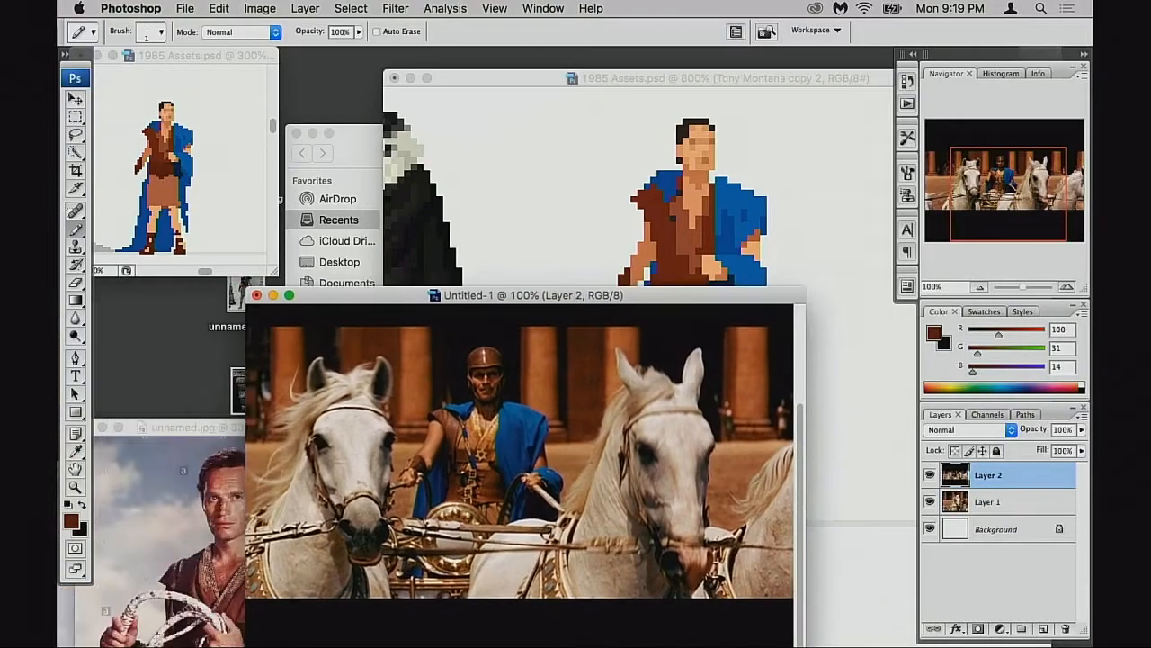
click(180, 504)
drag(253, 426, 356, 291)
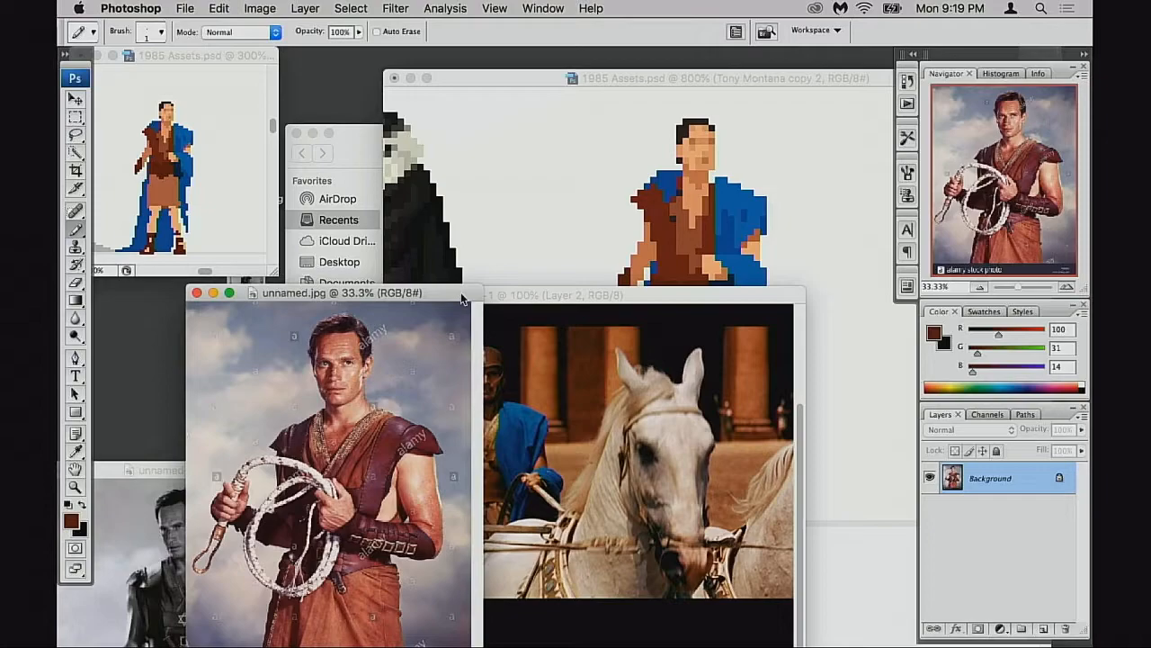
drag(463, 293, 383, 320)
drag(542, 296, 438, 427)
click(549, 351)
Lengthen the dark brown bracer and add a hand below it in the sampled skin tone, undoing stray pixels
mouse_move(615, 308)
mouse_down()
mouse_move(613, 327)
mouse_move(628, 314)
mouse_move(609, 315)
mouse_move(615, 334)
mouse_up()
key(super+z)
alt+click(640, 277)
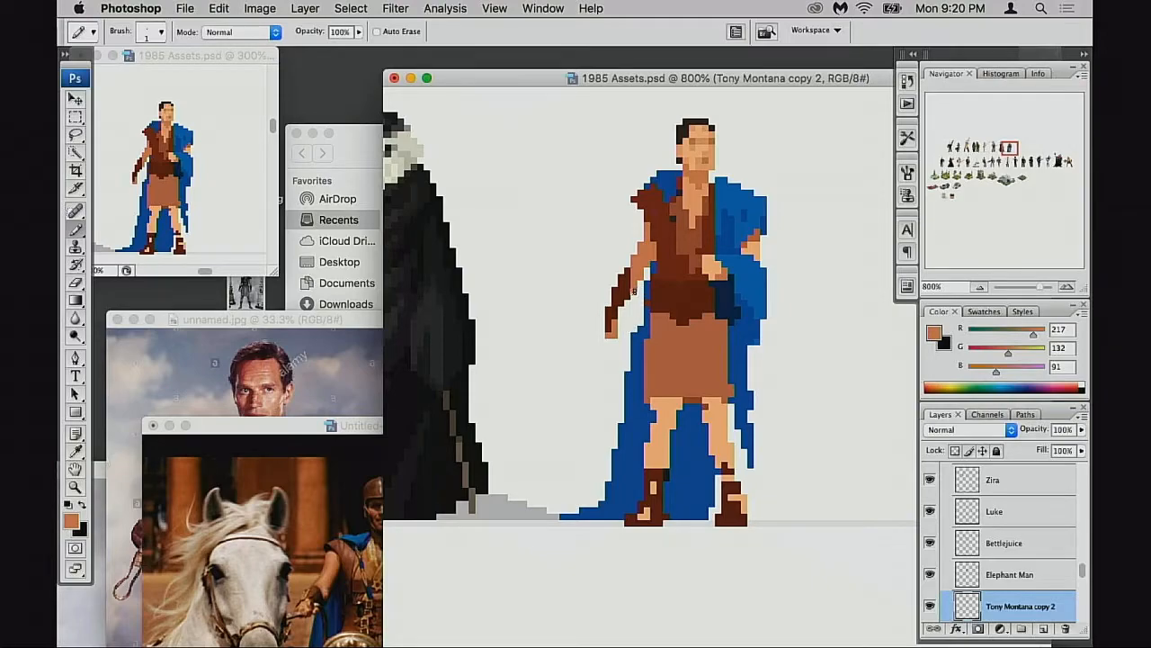
alt+click(612, 306)
alt+click(616, 329)
alt+click(629, 274)
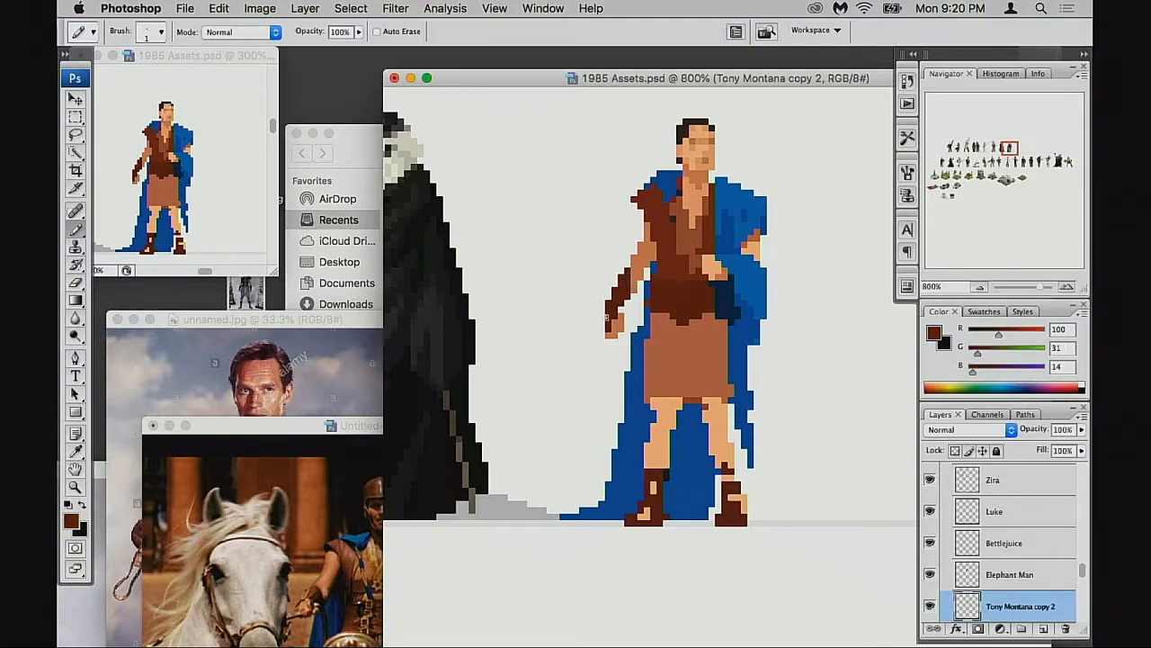
key(super+z)
click(602, 334)
key(super+z)
alt+click(645, 255)
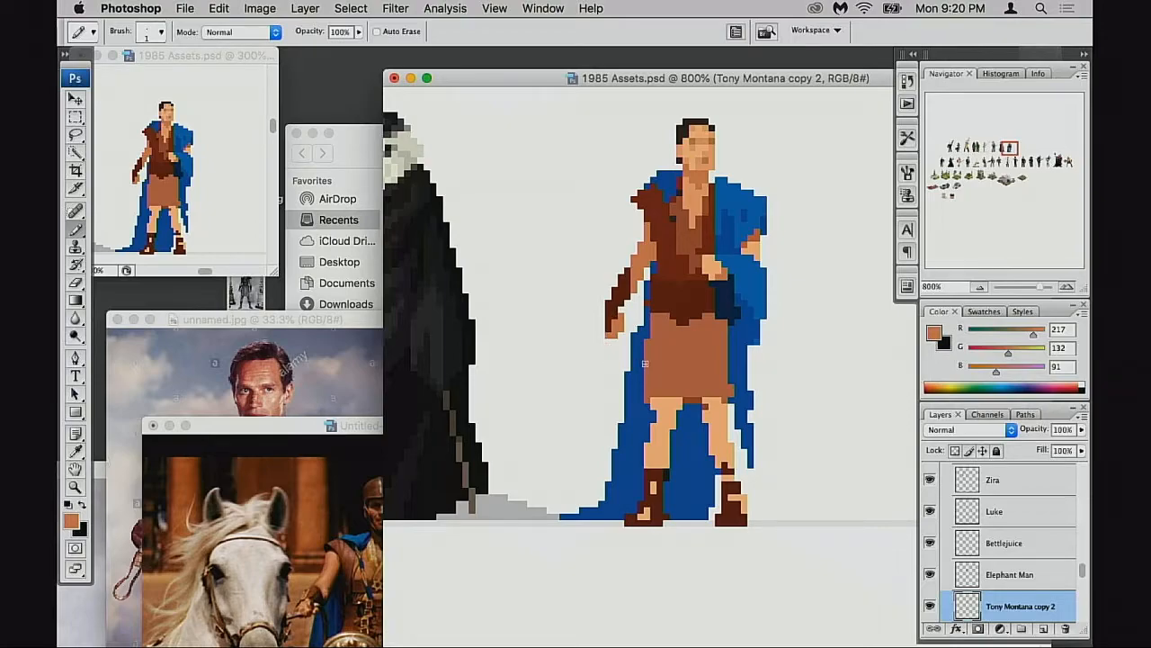
Try flipping the figure layer together with Layer 79 horizontally, and undo the flip
alt+click(715, 381)
alt+click(716, 385)
alt+click(717, 389)
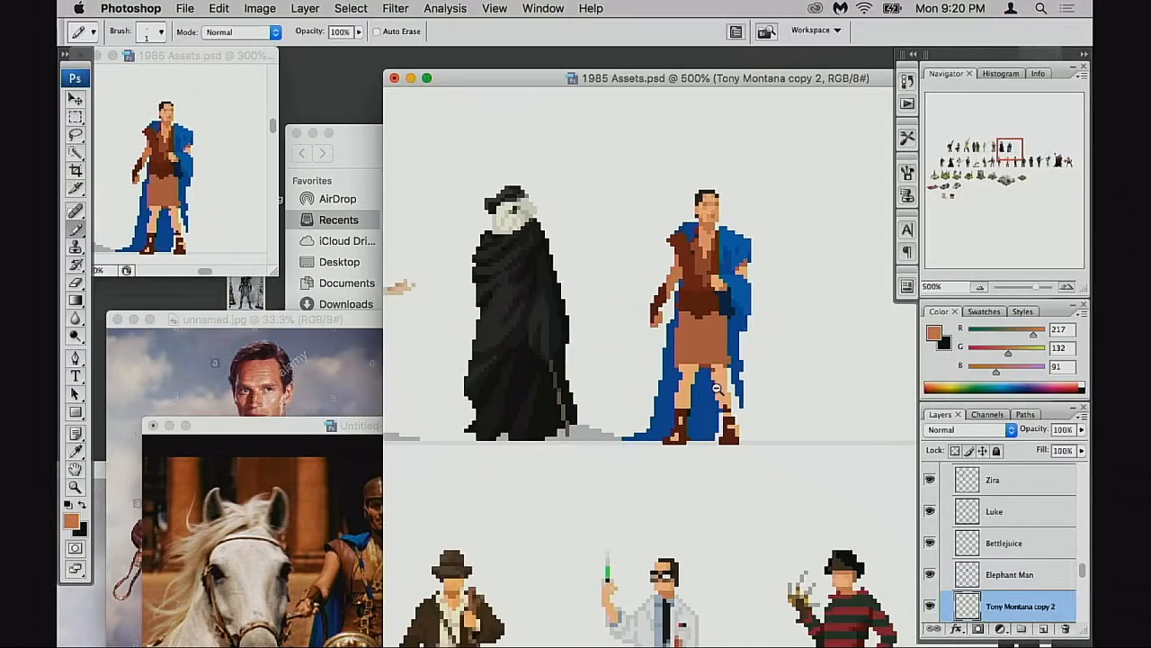
alt+click(717, 389)
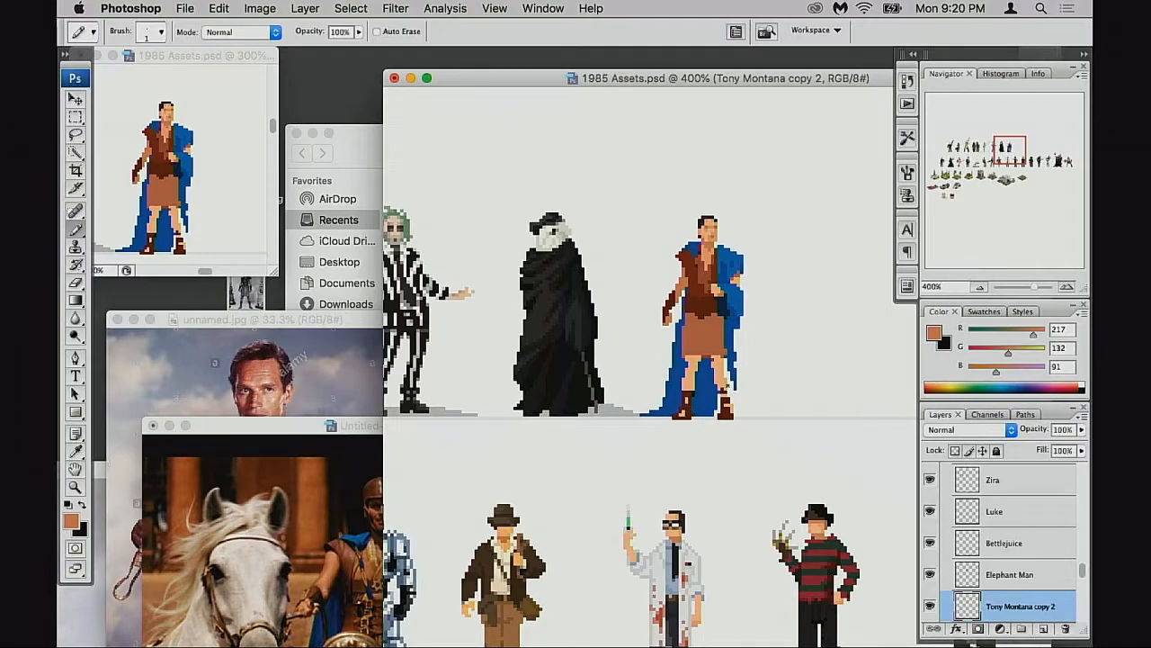
scroll(994, 562, down, 2)
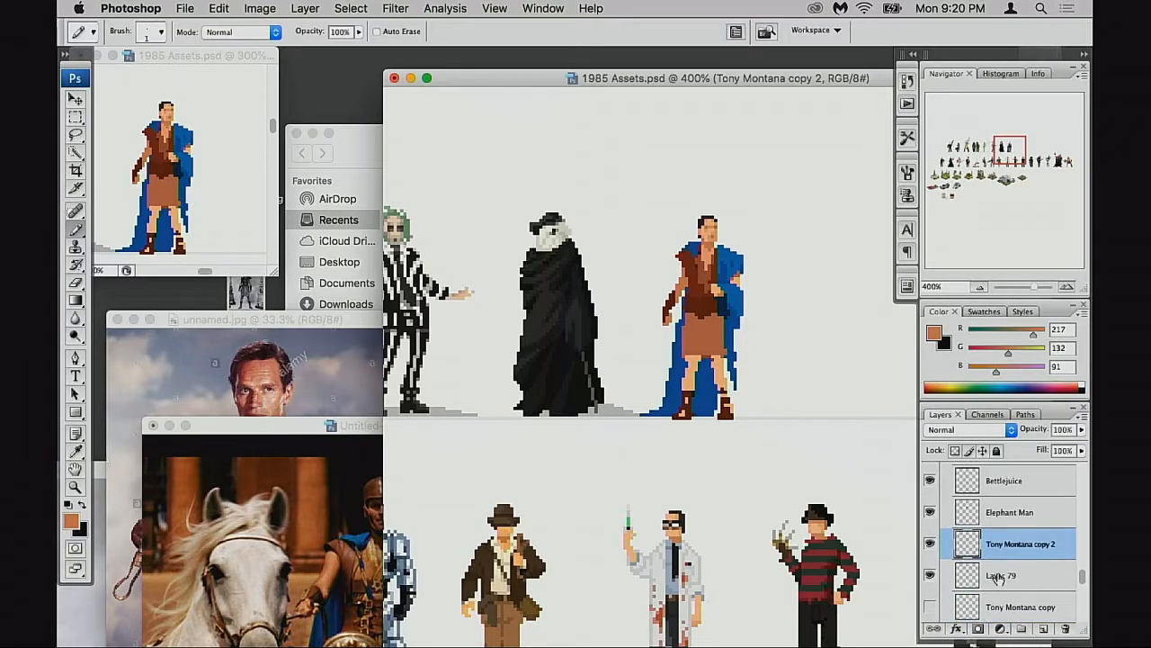
shift+click(997, 576)
key(super+t)
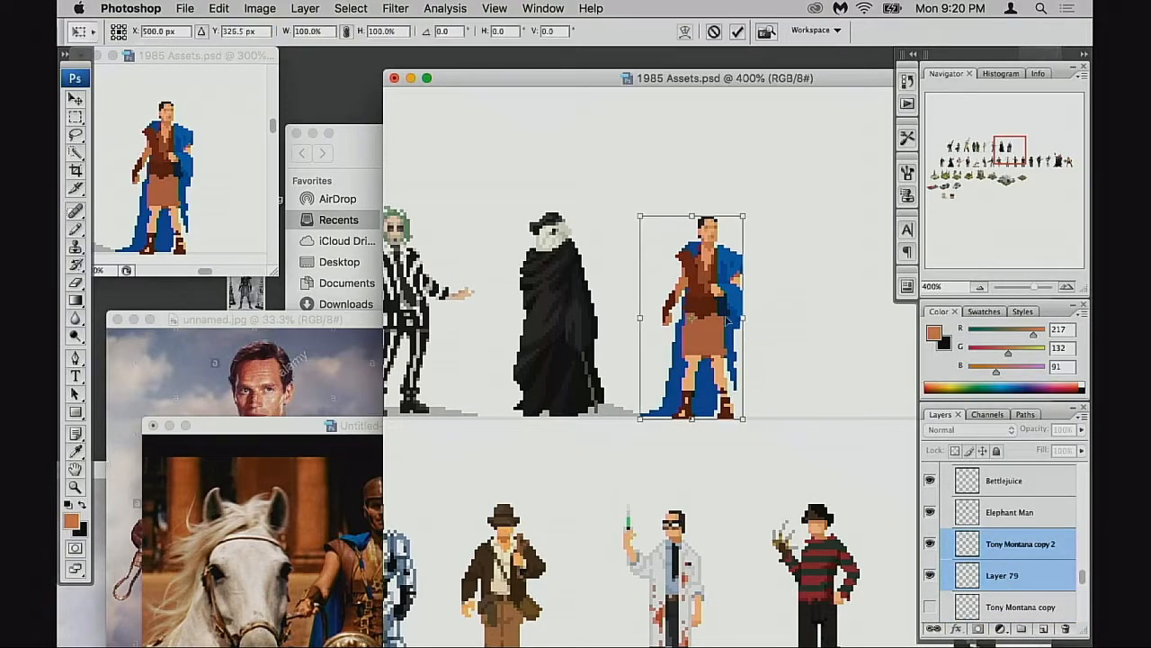
right_click(718, 306)
click(774, 489)
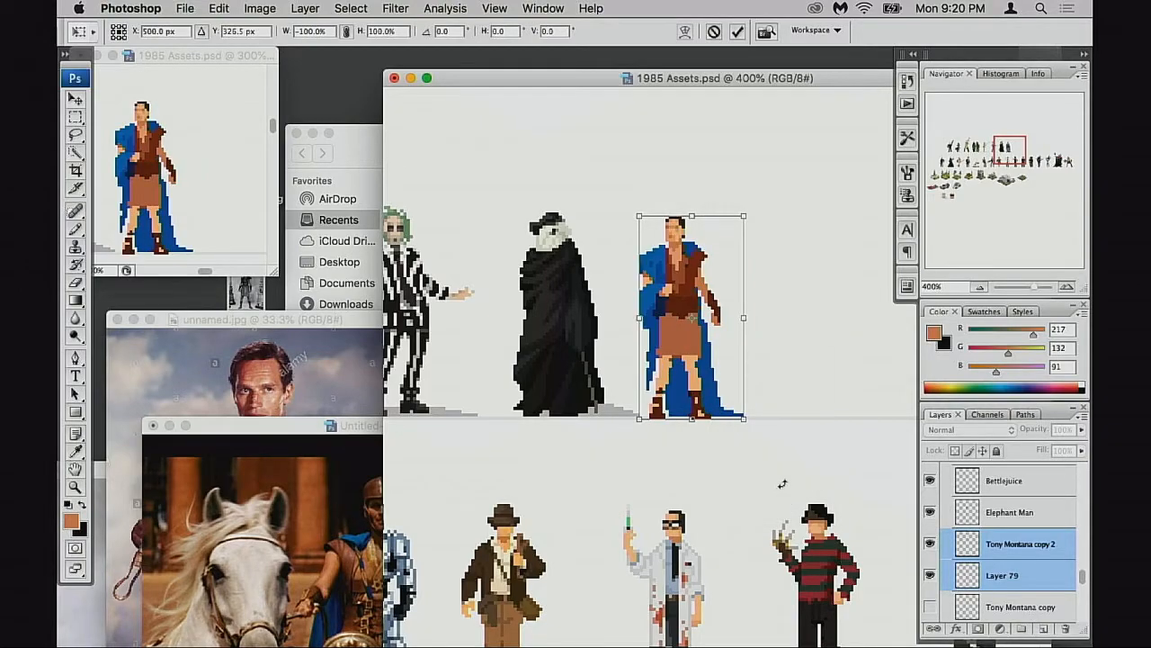
key(Return)
key(b)
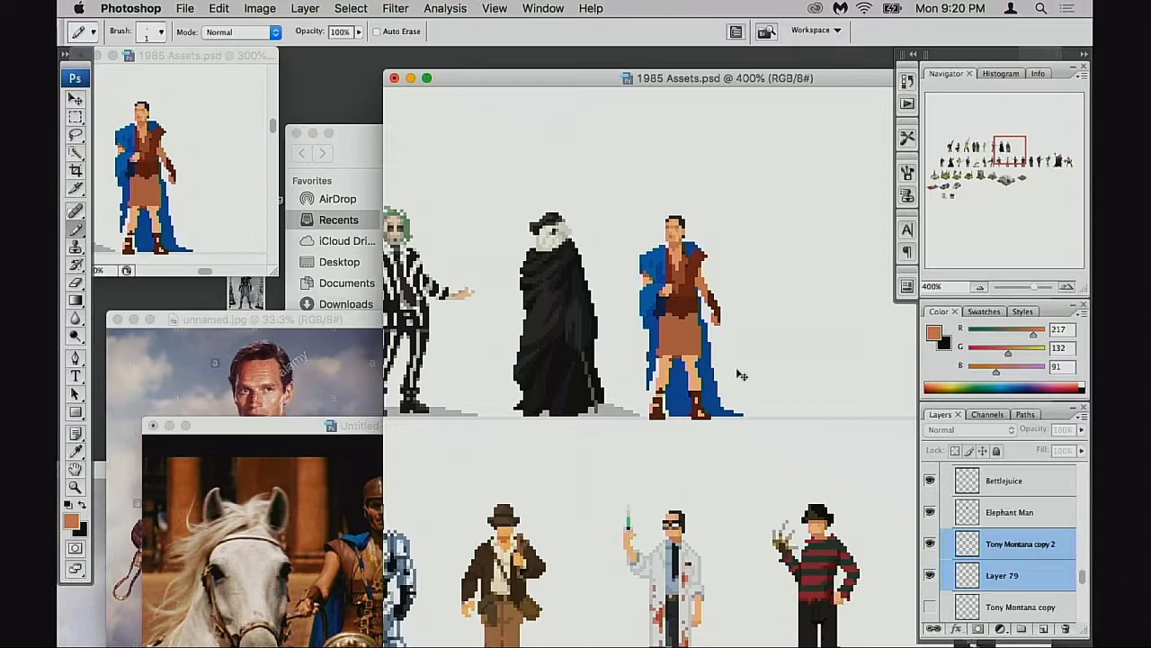
key(super+z)
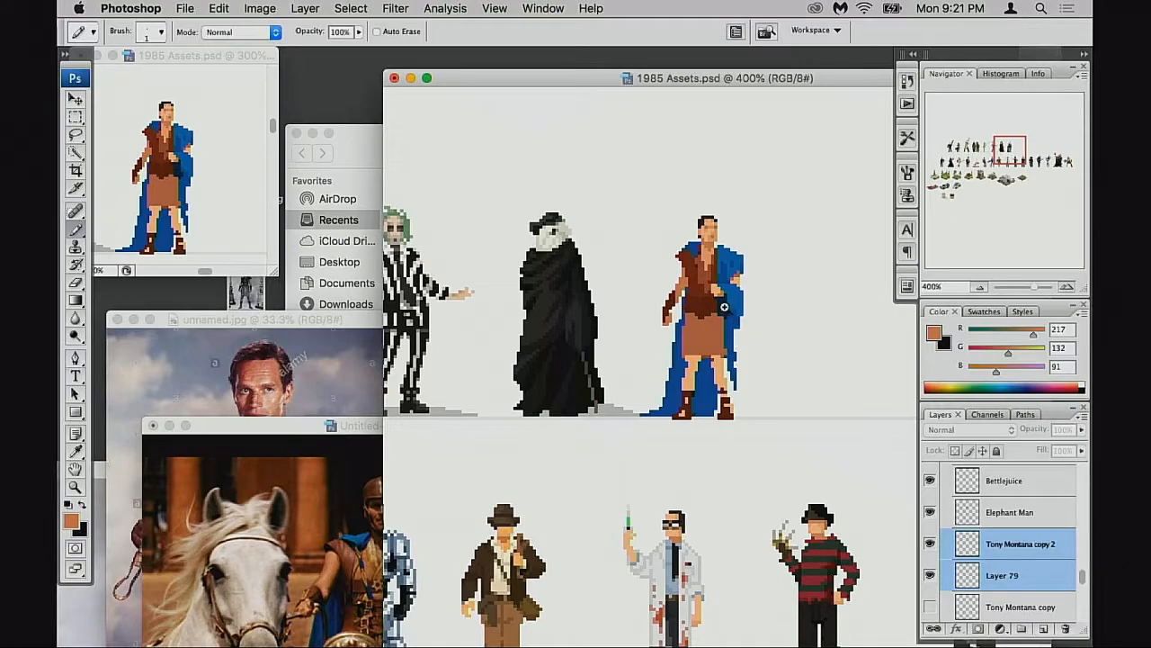
Magnify the sprite to 600%, move the colour reference portrait aside and bring the black-and-white photo unnamed-2.jpg forward
key(super+equal)
drag(339, 334, 327, 346)
click(743, 333)
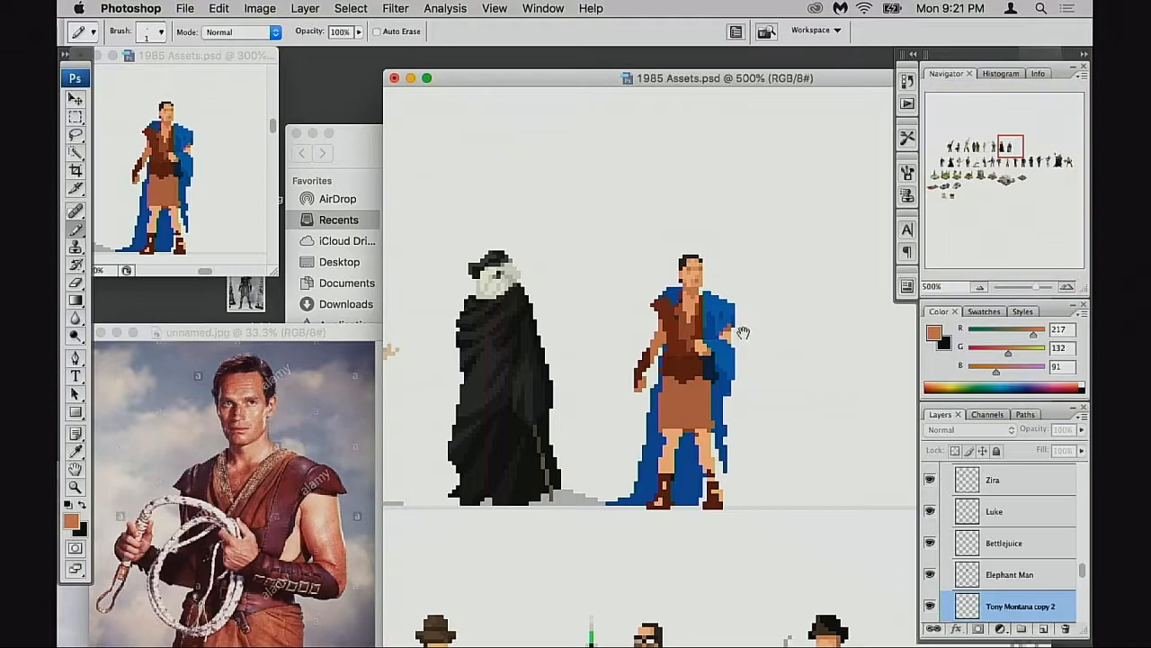
key(super+equal)
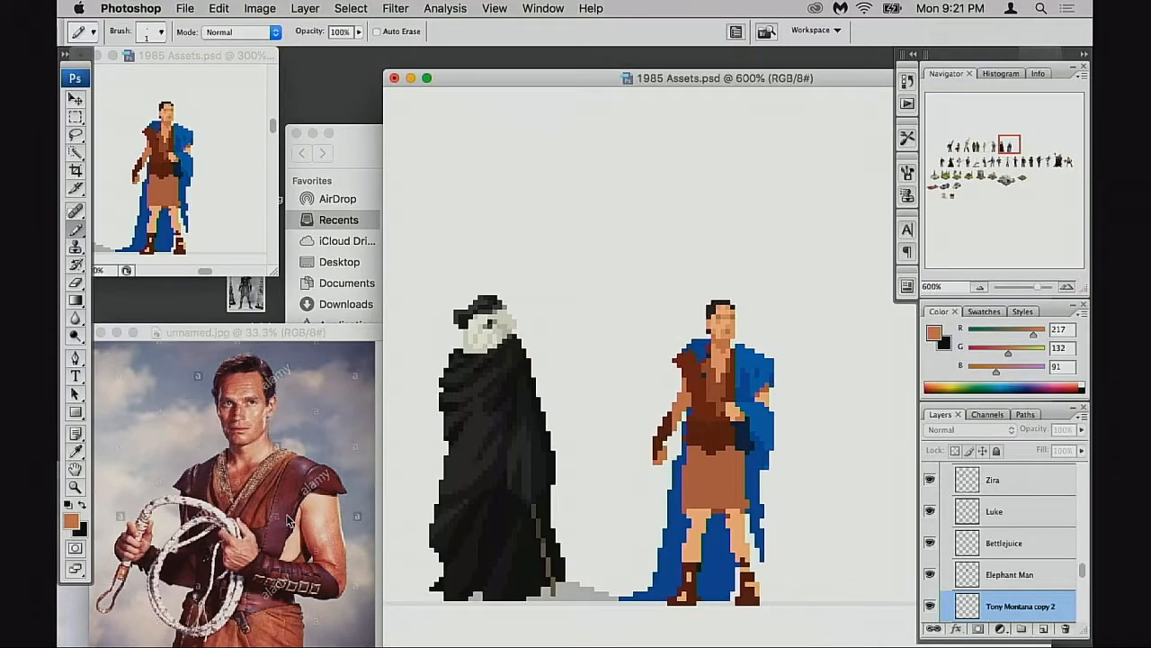
click(288, 520)
drag(322, 334, 650, 228)
click(135, 508)
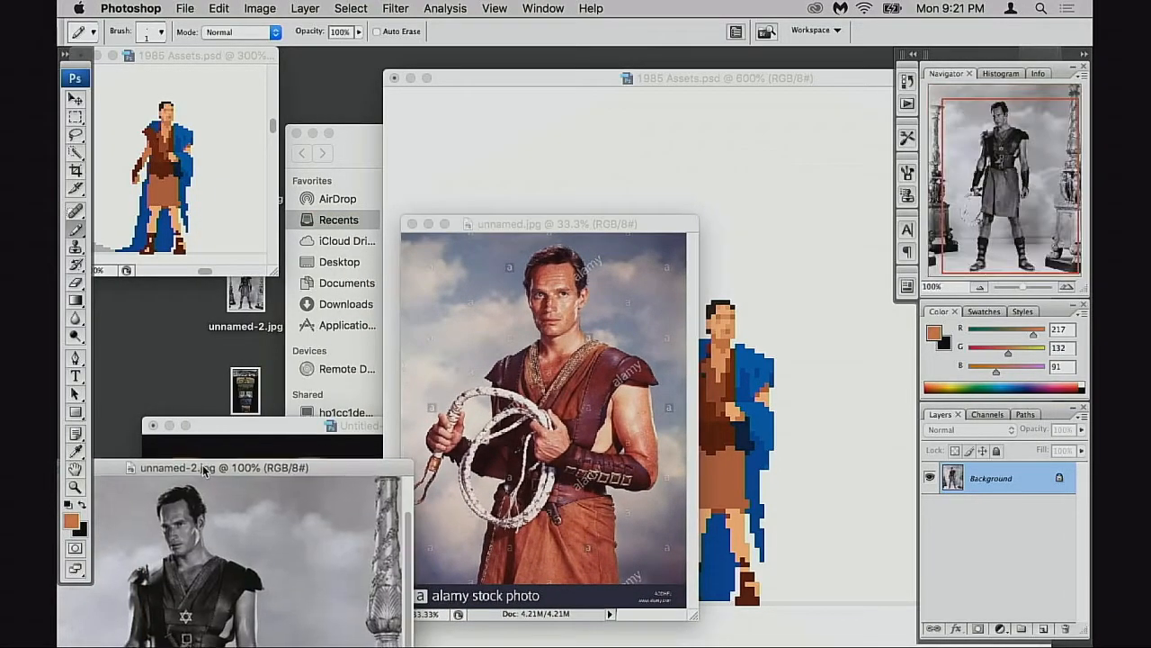
Enlarge the black-and-white reference photo to 300% and display it in full-screen mode
drag(203, 471, 336, 269)
super+click(339, 464)
super+click(344, 461)
drag(378, 443, 500, 433)
key(v)
key(f)
Examine the tunic neckline, shoulder pieces, chest star and belt buckles in the black-and-white reference
drag(490, 376, 510, 507)
drag(461, 303, 520, 349)
drag(572, 293, 582, 258)
drag(494, 394, 617, 273)
drag(600, 317, 568, 338)
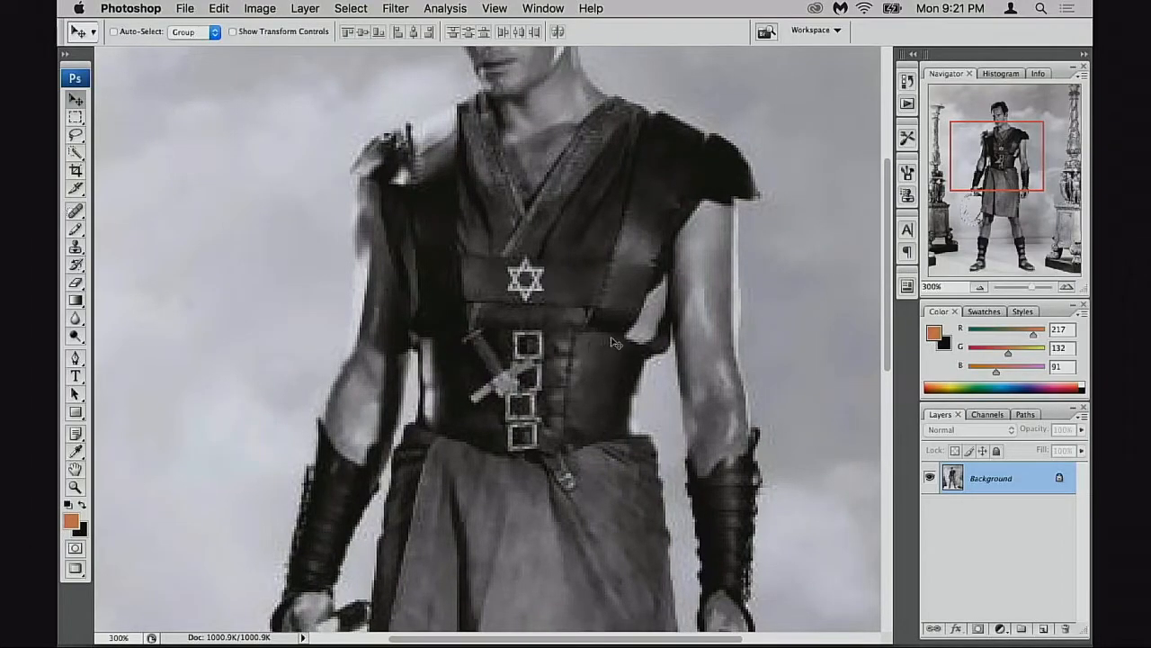
drag(602, 336, 538, 407)
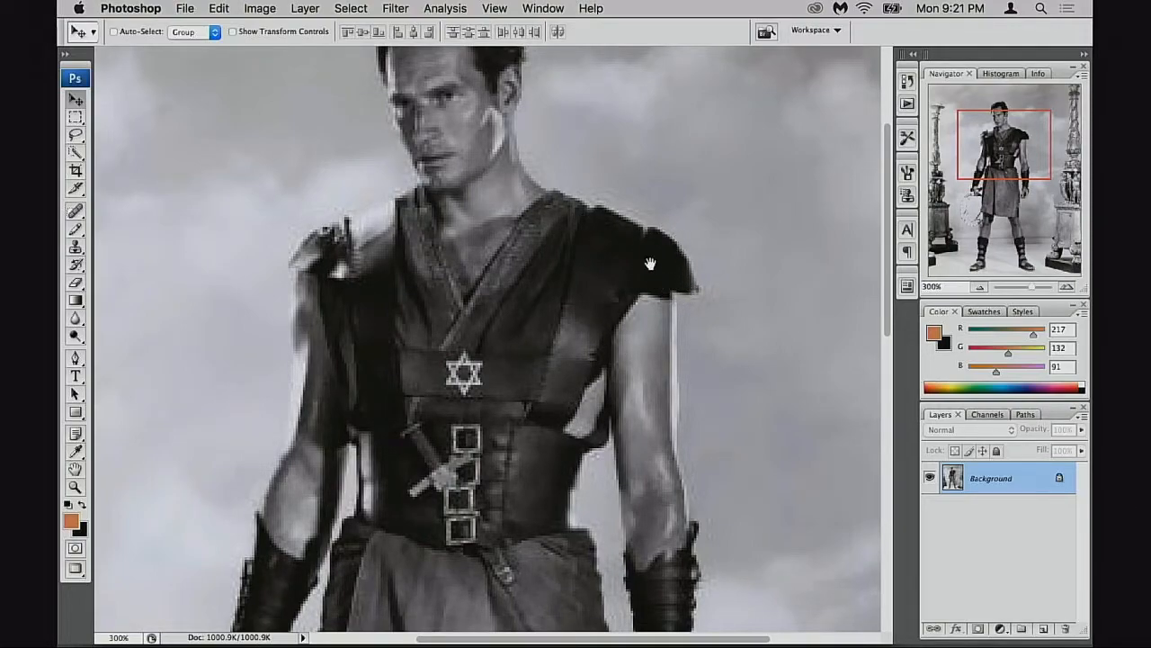
mouse_move(531, 447)
mouse_down()
mouse_move(556, 392)
mouse_move(504, 360)
mouse_move(497, 338)
mouse_up()
drag(530, 355, 544, 275)
mouse_move(590, 322)
mouse_down()
mouse_move(558, 307)
mouse_move(532, 338)
mouse_move(522, 382)
mouse_up()
drag(538, 273, 506, 390)
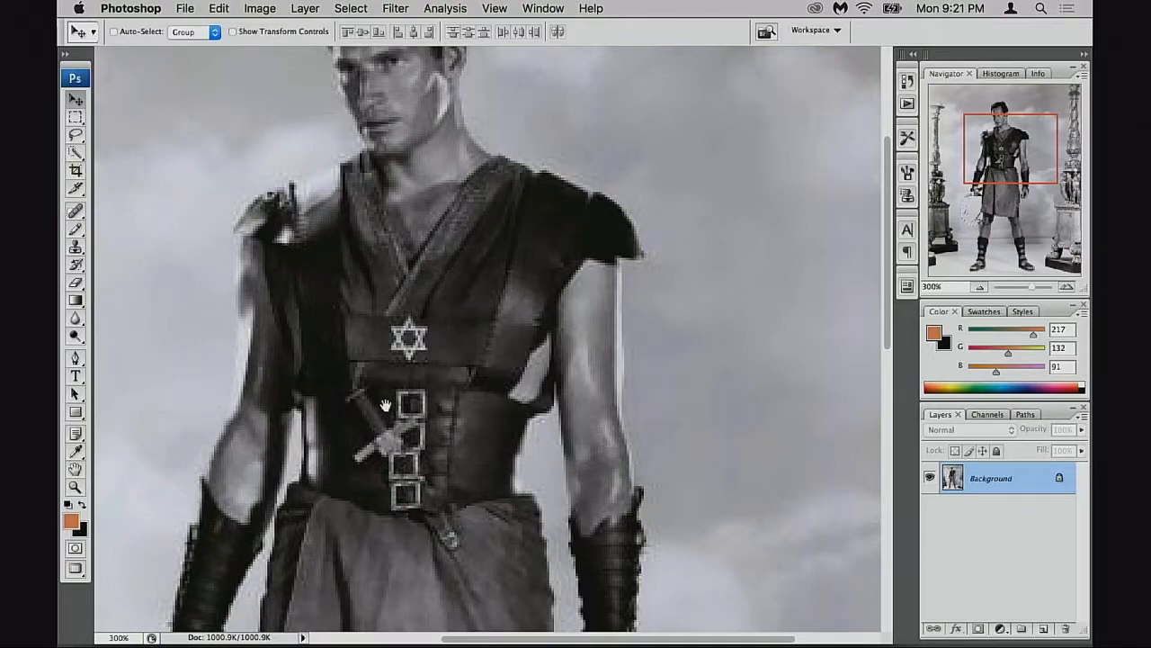
Examine the skirt folds and bracers in the black-and-white reference, and leave full-screen mode
scroll(491, 464, down, 1)
scroll(491, 464, down, 10)
scroll(491, 464, left, 3)
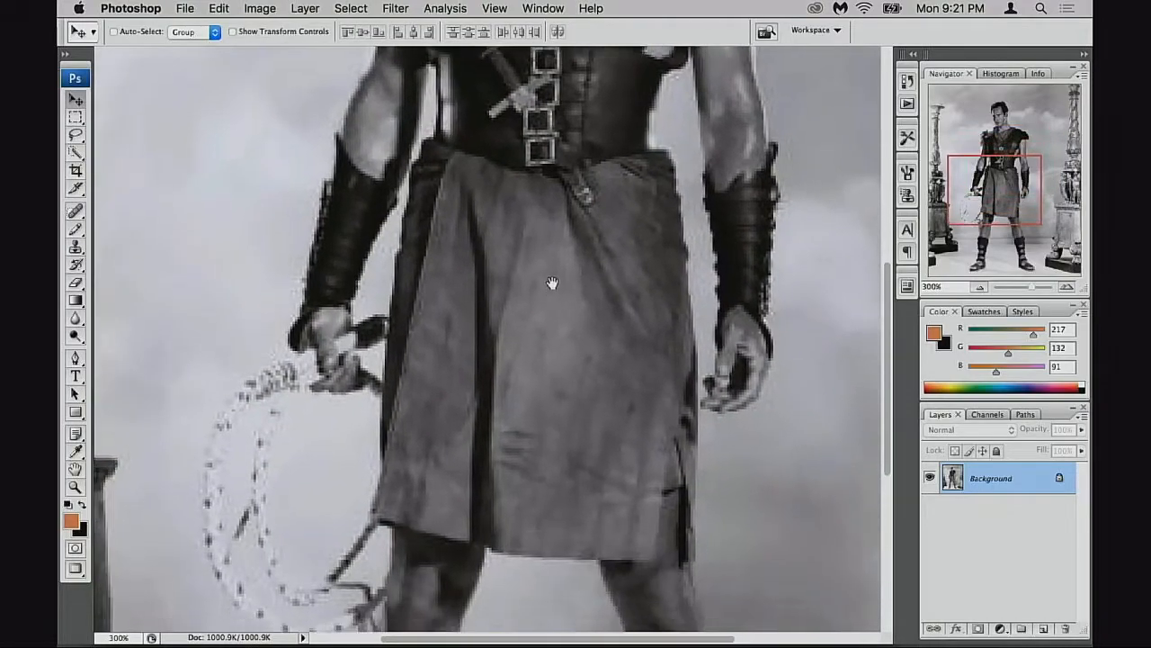
drag(552, 283, 475, 504)
scroll(475, 504, up, 10)
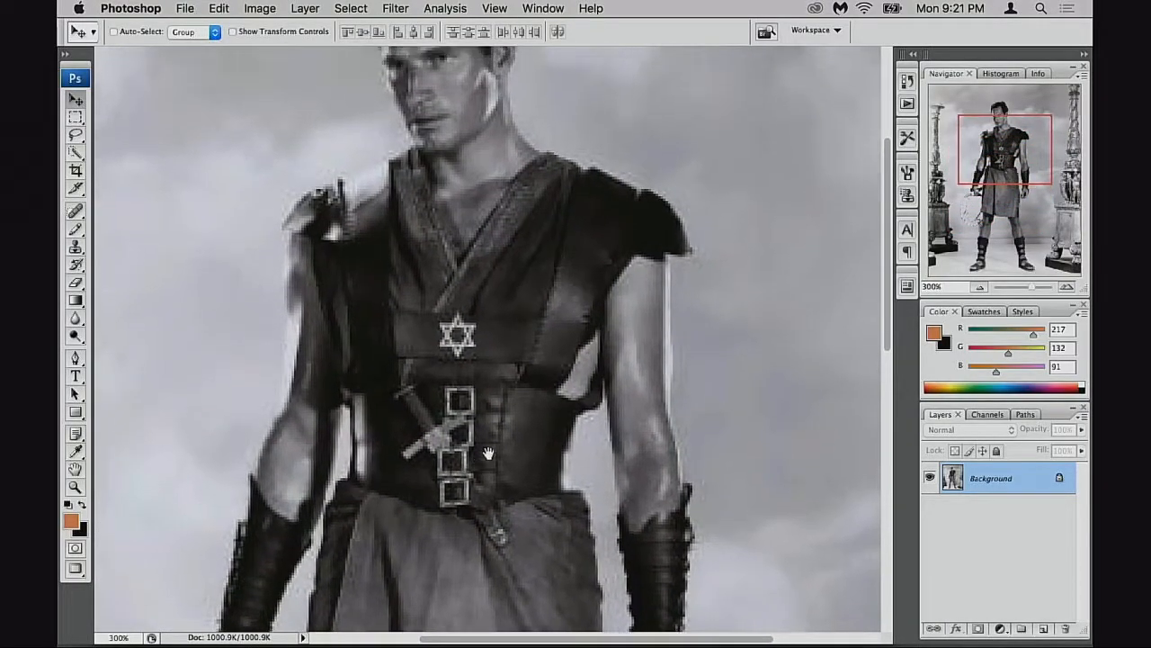
scroll(532, 409, right, 3)
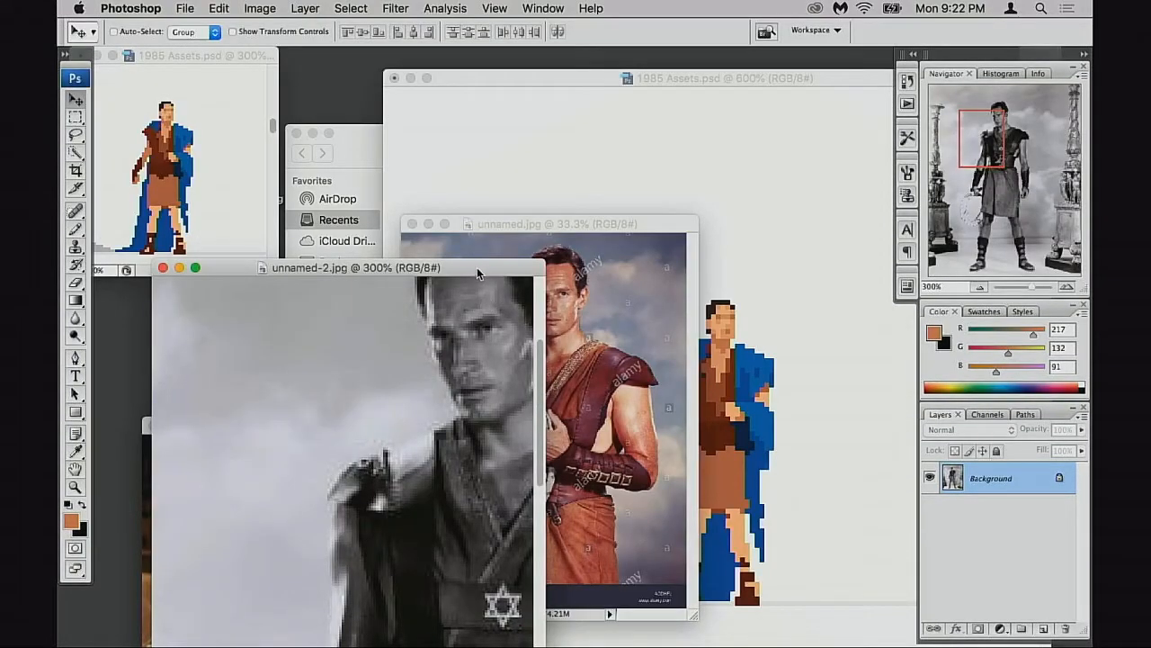
Reduce unnamed-2.jpg to 100% magnification so that the whole costume can be seen
drag(479, 270, 393, 257)
drag(405, 435, 343, 437)
alt+click(348, 437)
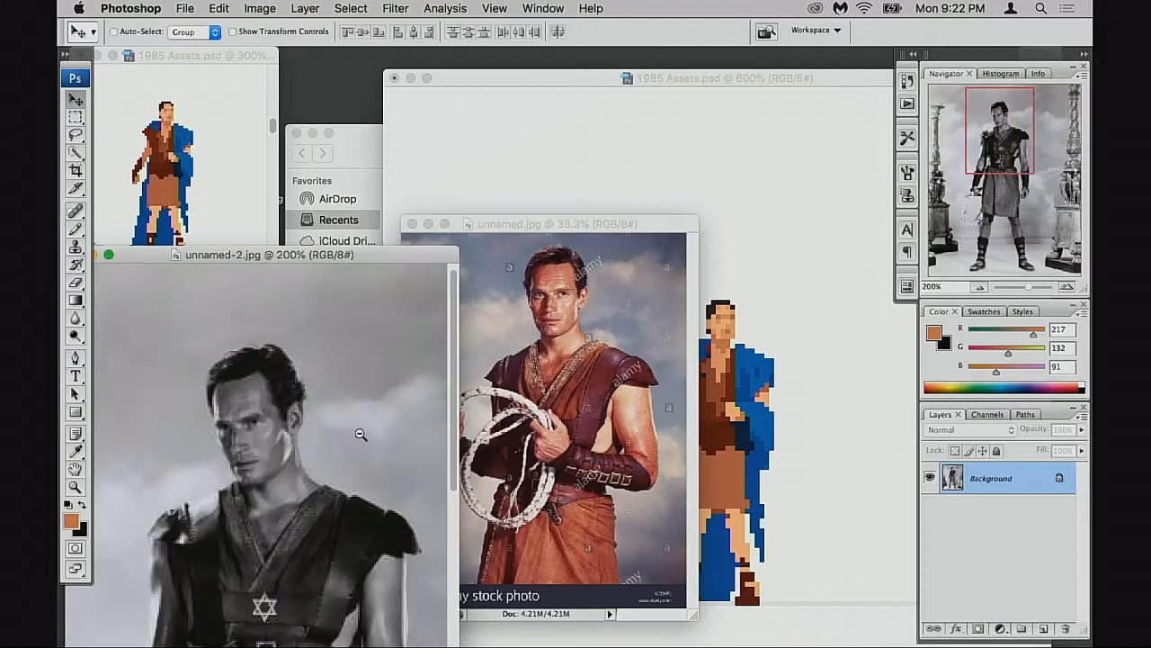
alt+click(357, 435)
scroll(337, 477, down, 1)
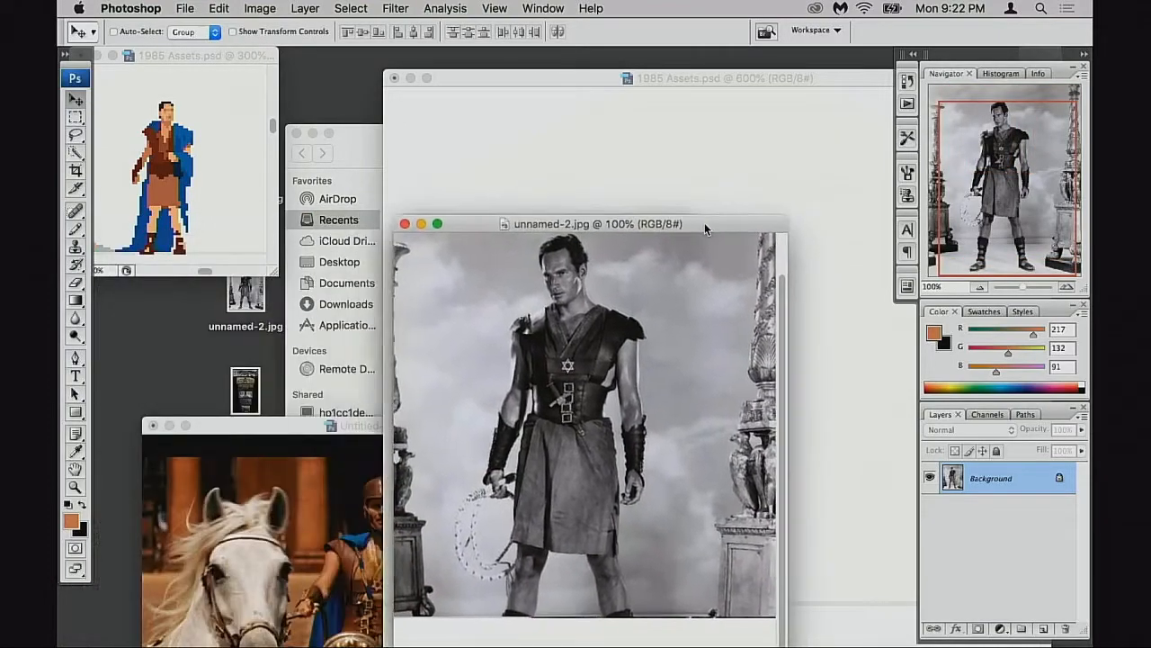
Arrange the colour and black-and-white reference photos beside the sprite, and magnify the 1985 Assets.psd figure to 800%
drag(704, 228, 403, 257)
drag(625, 231, 346, 373)
drag(407, 253, 519, 243)
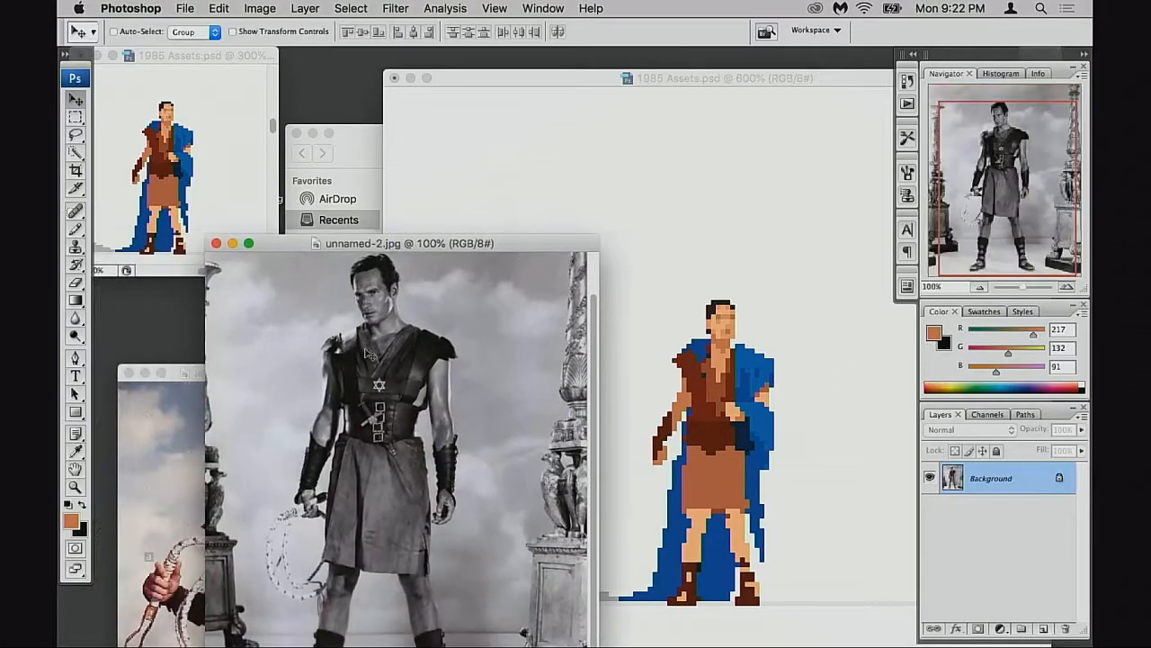
drag(195, 375, 152, 290)
drag(455, 260, 417, 281)
click(689, 188)
super+click(719, 371)
drag(725, 463, 712, 365)
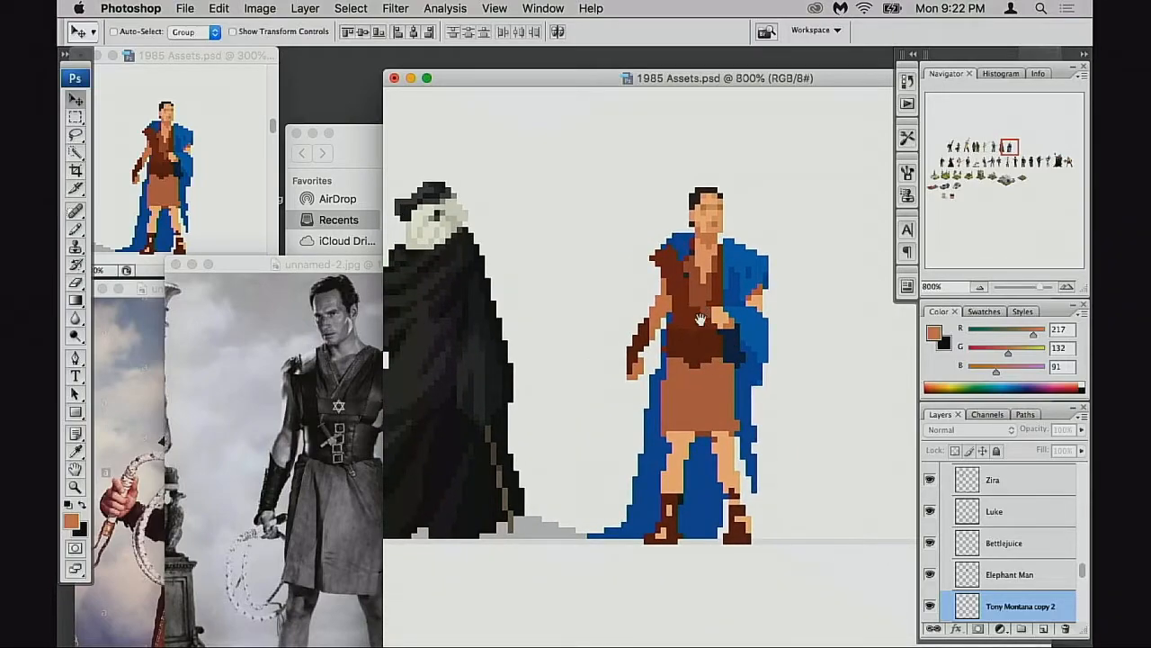
Make Tony Montana copy 2 the active layer, toggling its visibility to confirm it holds the caped figure
key(super+equal)
key(e)
scroll(946, 558, down, 2)
click(931, 550)
click(931, 550)
click(961, 549)
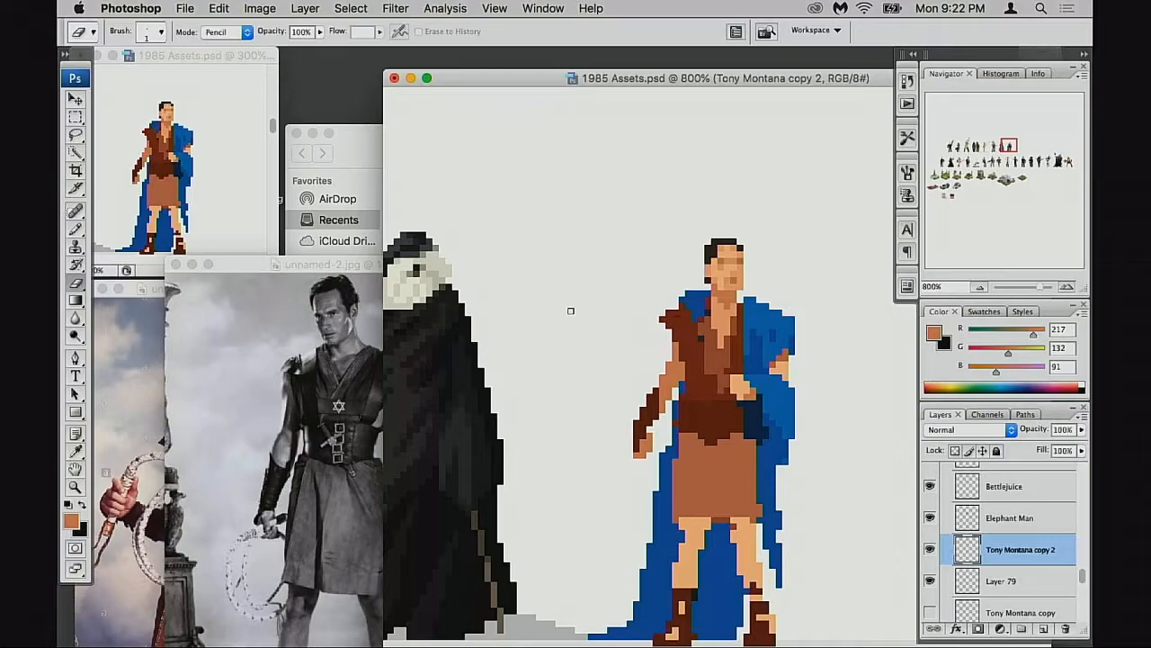
Move the unnamed-2.jpg window down to uncover the colour reference photo, and return to the 800% sprite document
drag(348, 266, 293, 430)
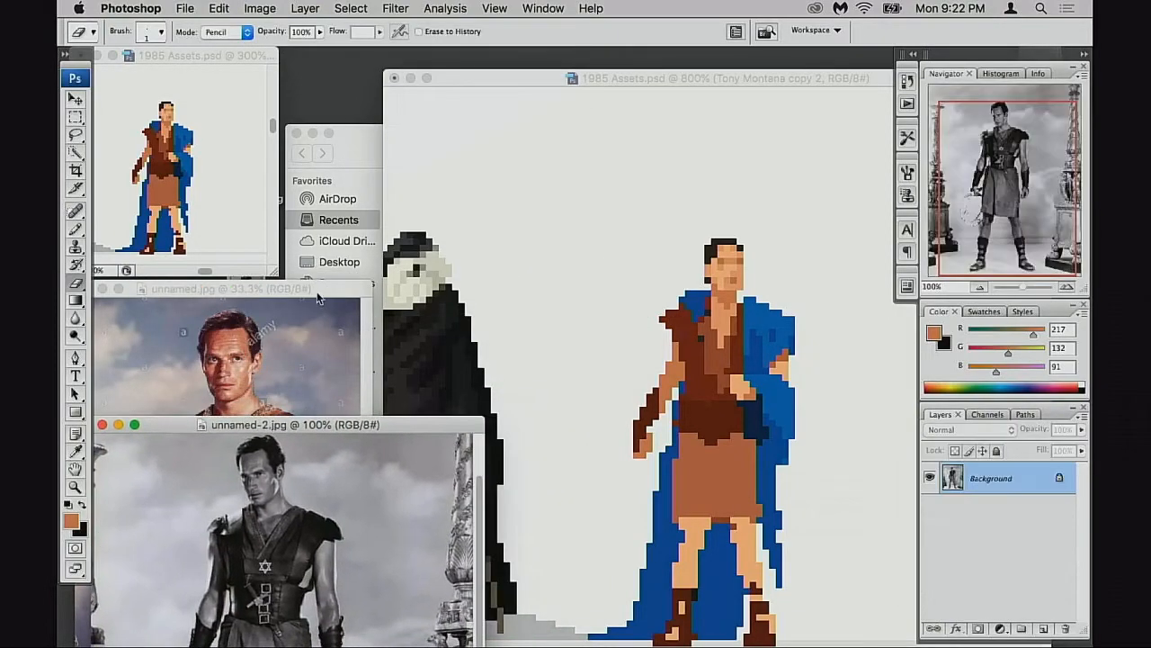
drag(315, 292, 314, 290)
click(595, 173)
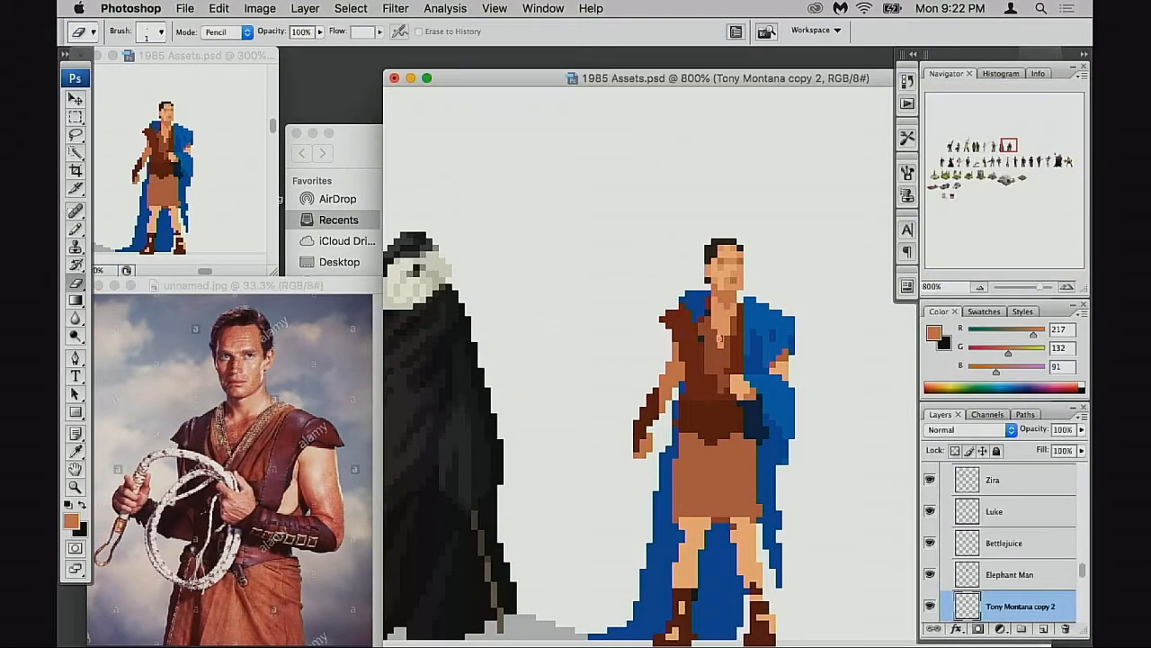
Retouch the tunic's shoulder and waist with the browns RGB 123, 39, 19 and 100, 31, 14, moving unnamed.jpg lower
key(b)
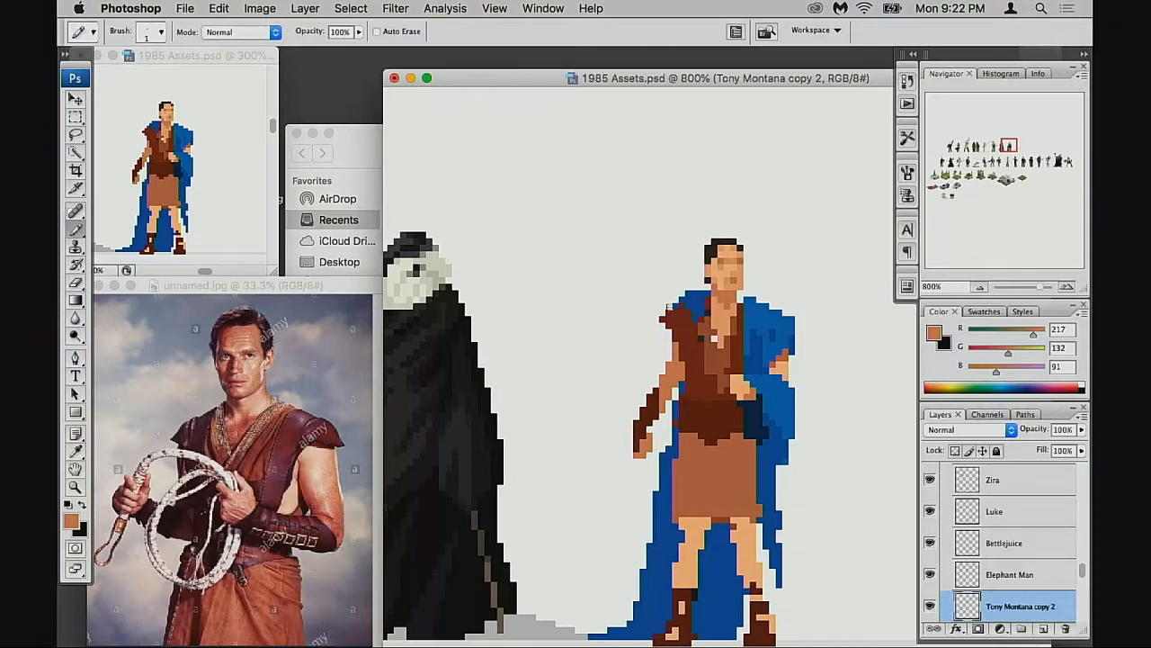
alt+click(675, 312)
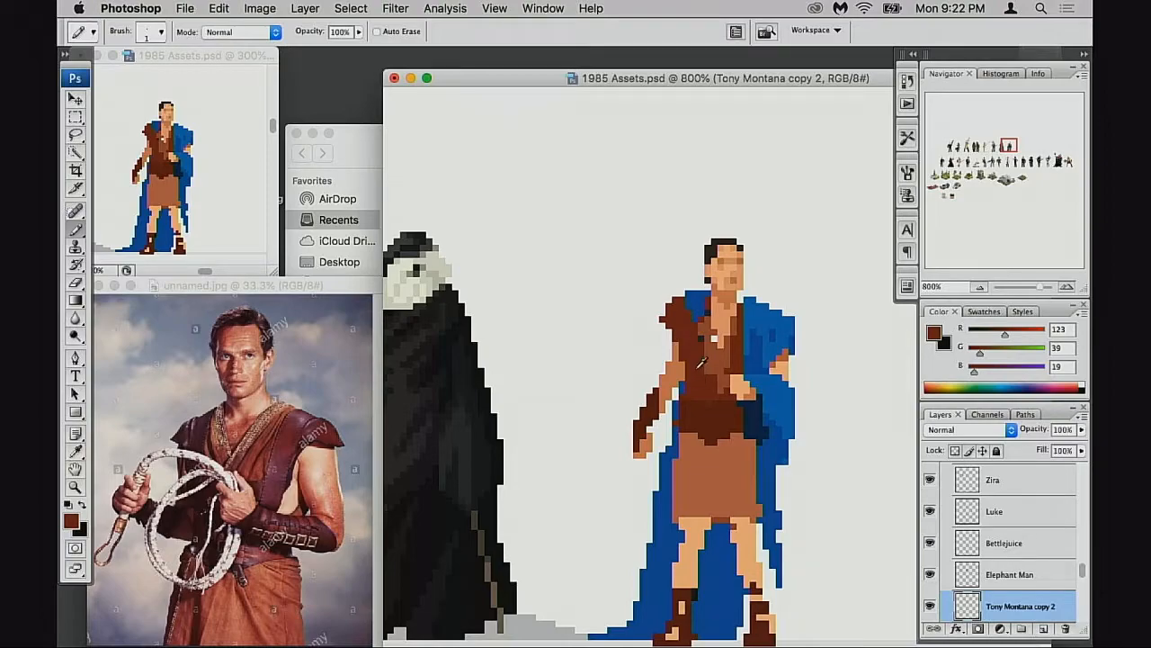
alt+click(693, 402)
alt+click(712, 395)
drag(329, 286, 342, 459)
alt+click(711, 406)
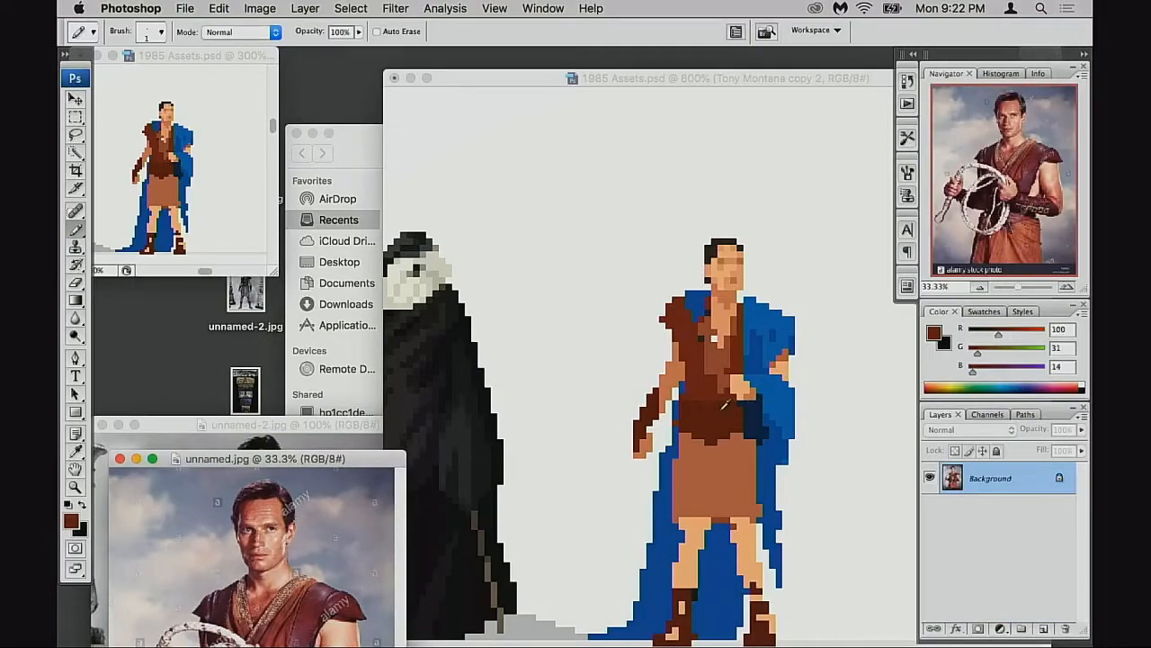
click(711, 406)
alt+click(692, 396)
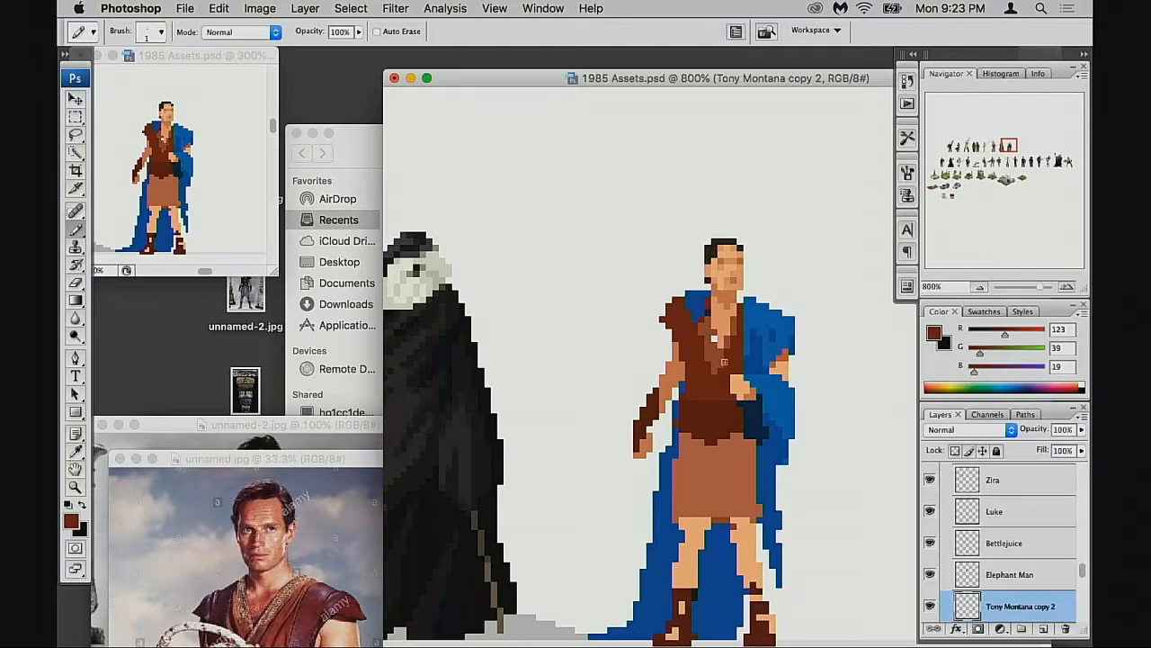
Rework the V-neck and bare chest pixels with RGB 165, 81, 56, RGB 242, 169, 124 and RGB 217, 132, 91
alt+click(709, 370)
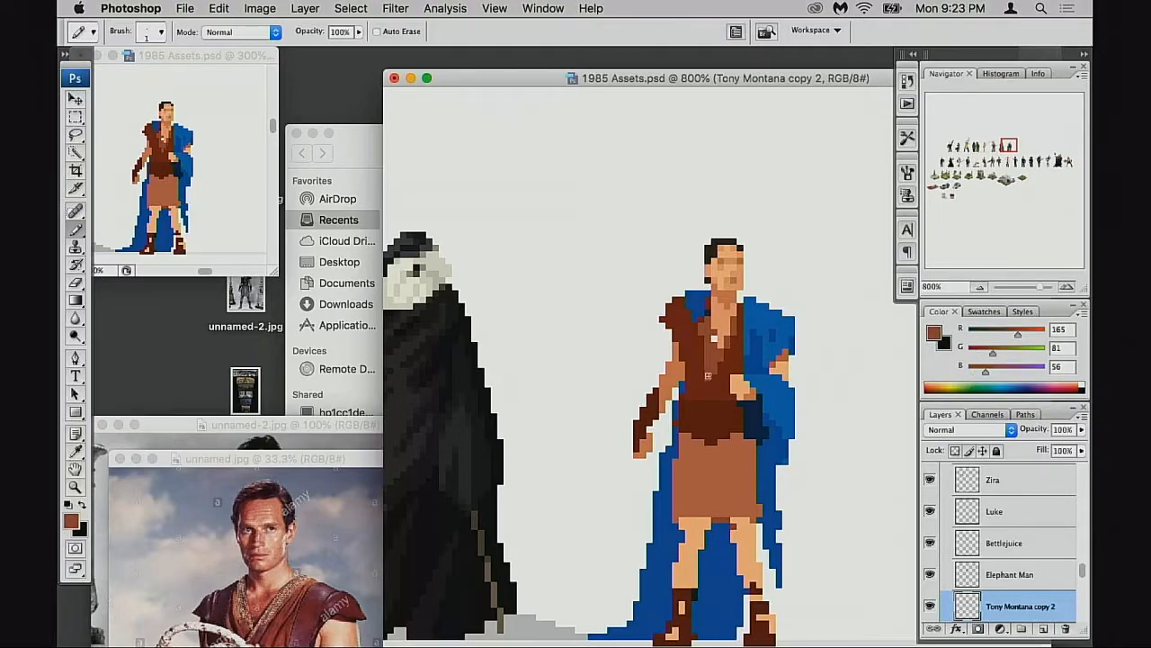
key(super+z)
alt+click(722, 345)
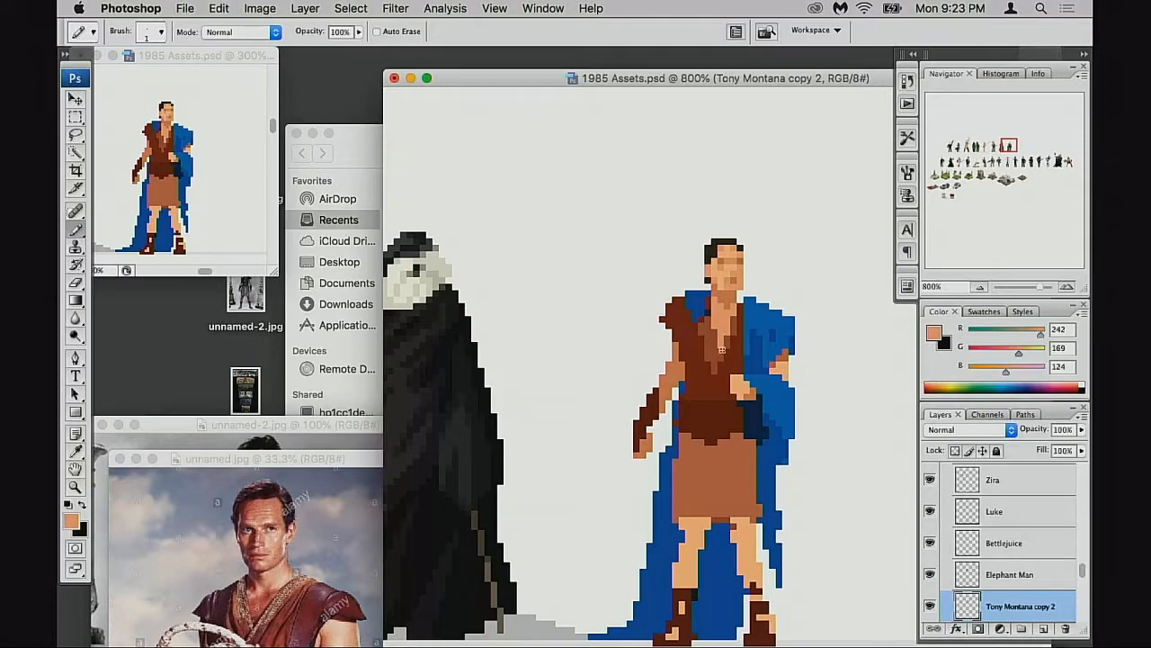
alt+click(720, 341)
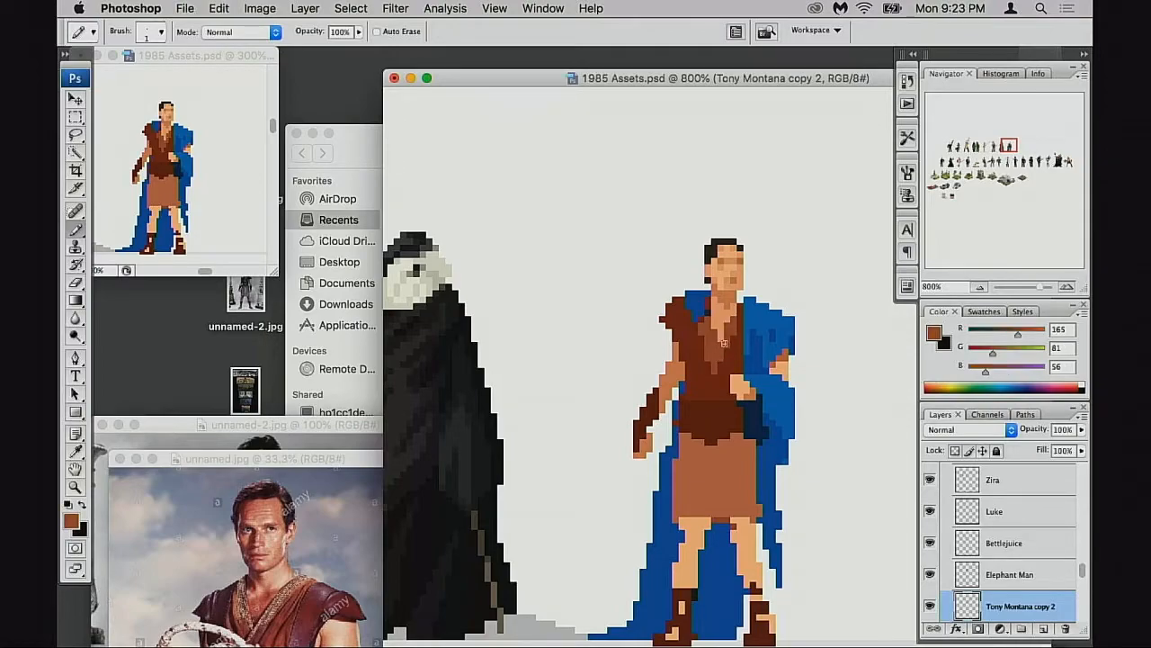
alt+click(727, 307)
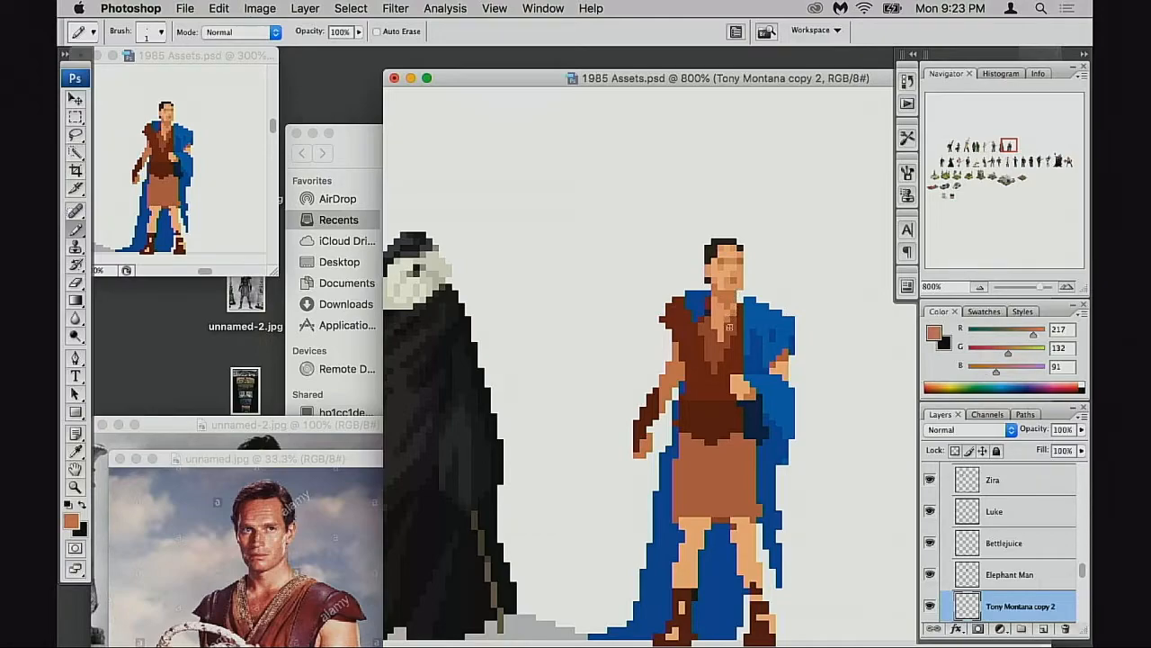
Shift the hanging arm's bracer and hand three pixels down and one pixel left, and clear the selection
scroll(730, 393, down, 3)
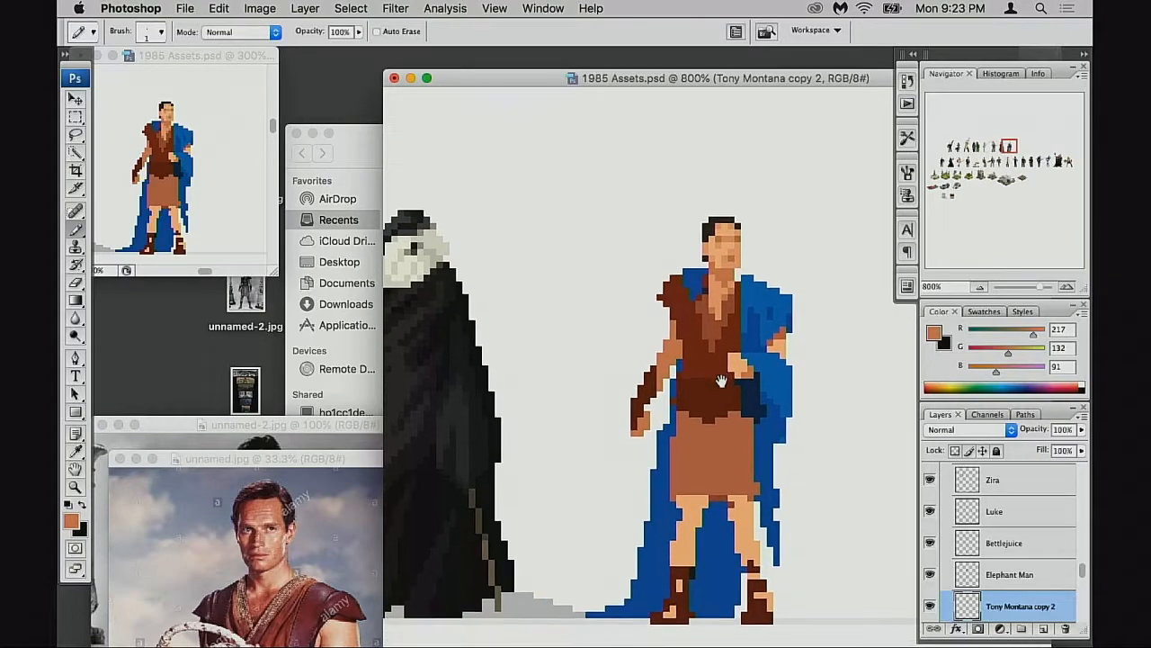
scroll(730, 376, down, 3)
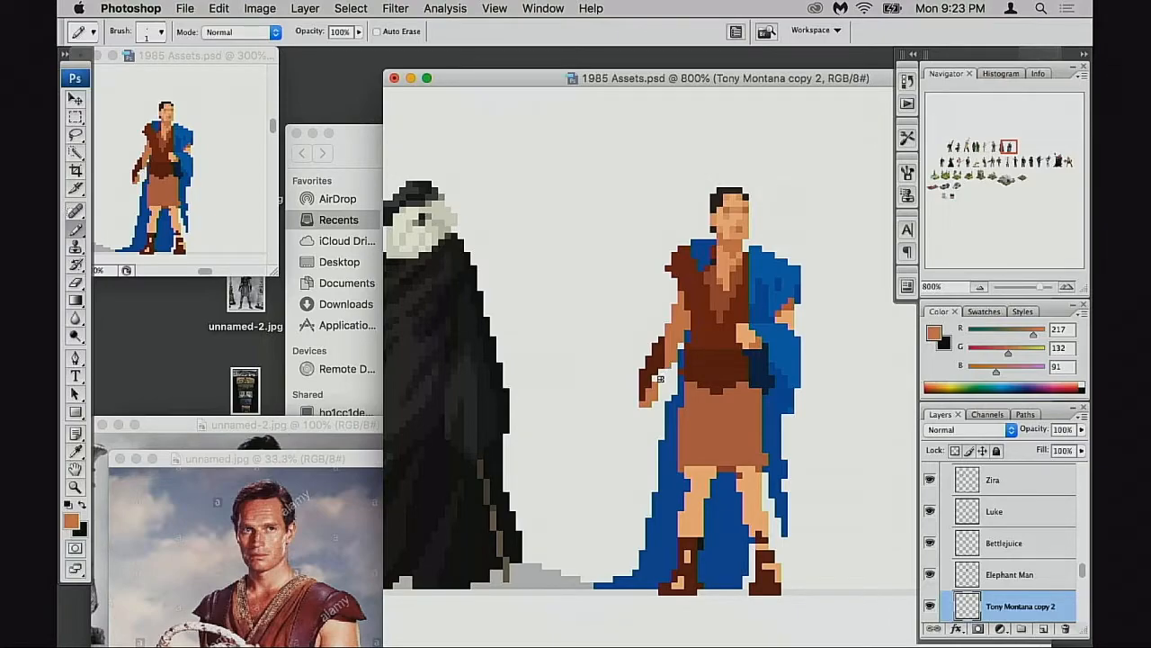
key(m)
drag(627, 322, 659, 402)
key(super+Down)
key(super+Down)
key(super+Left)
key(super+Down)
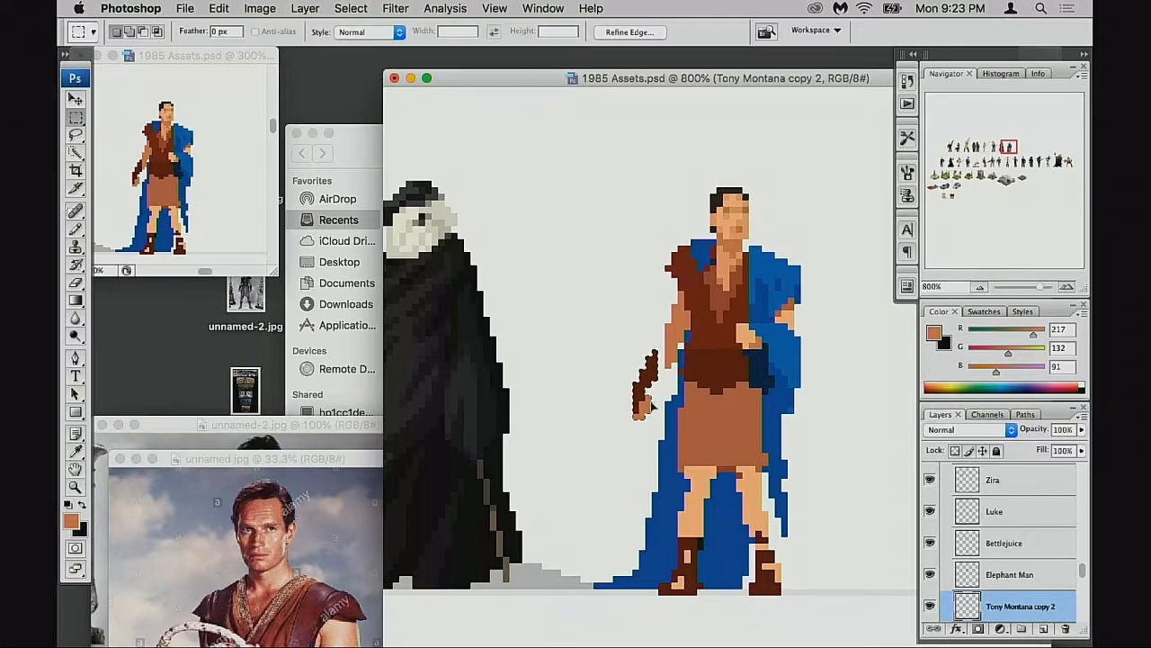
key(super+d)
Close the gap between the elbow and shifted bracer with dark brown RGB 100, 31, 14, and sample the hand's skin tone
key(b)
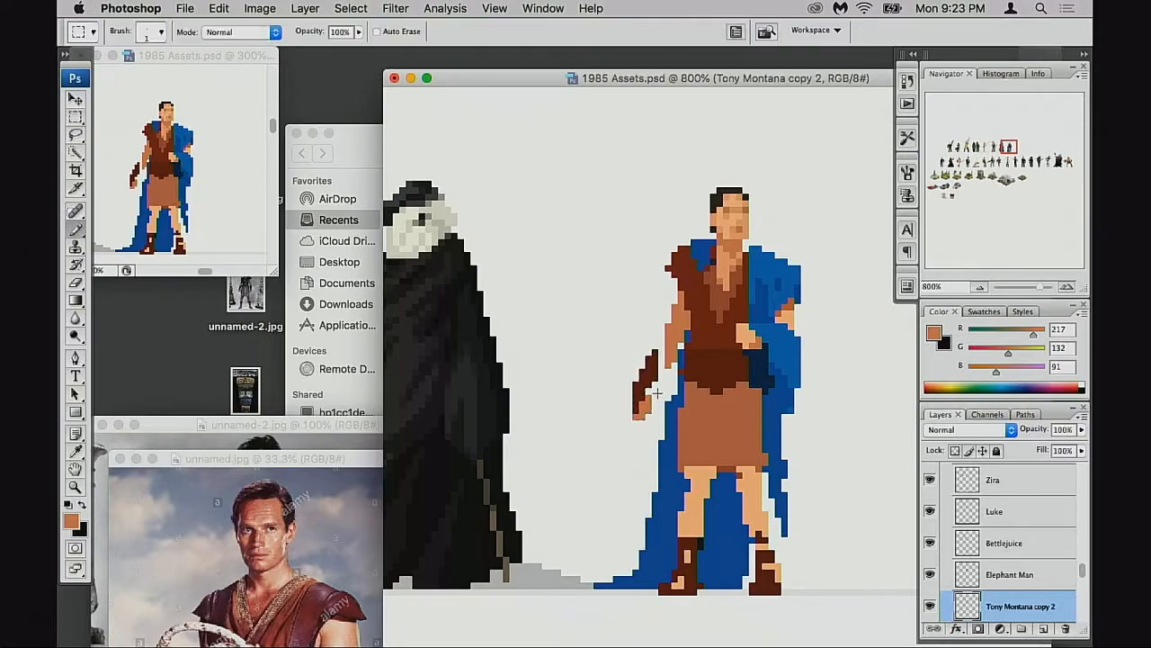
alt+click(655, 361)
click(660, 358)
key(super+z)
click(662, 366)
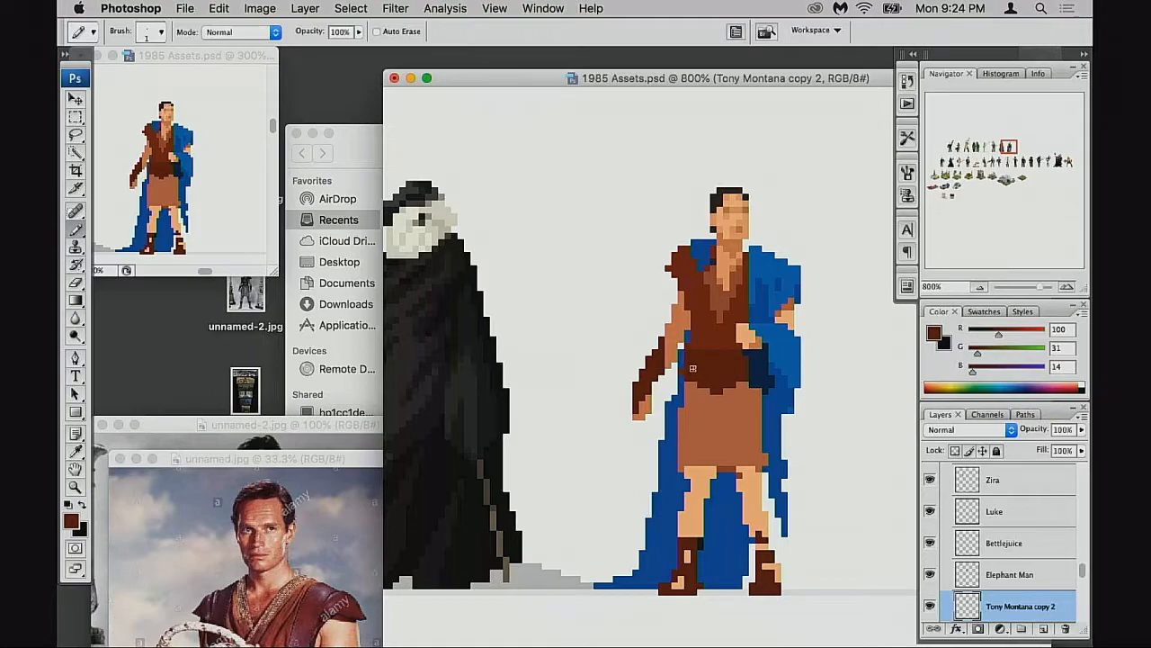
alt+click(641, 409)
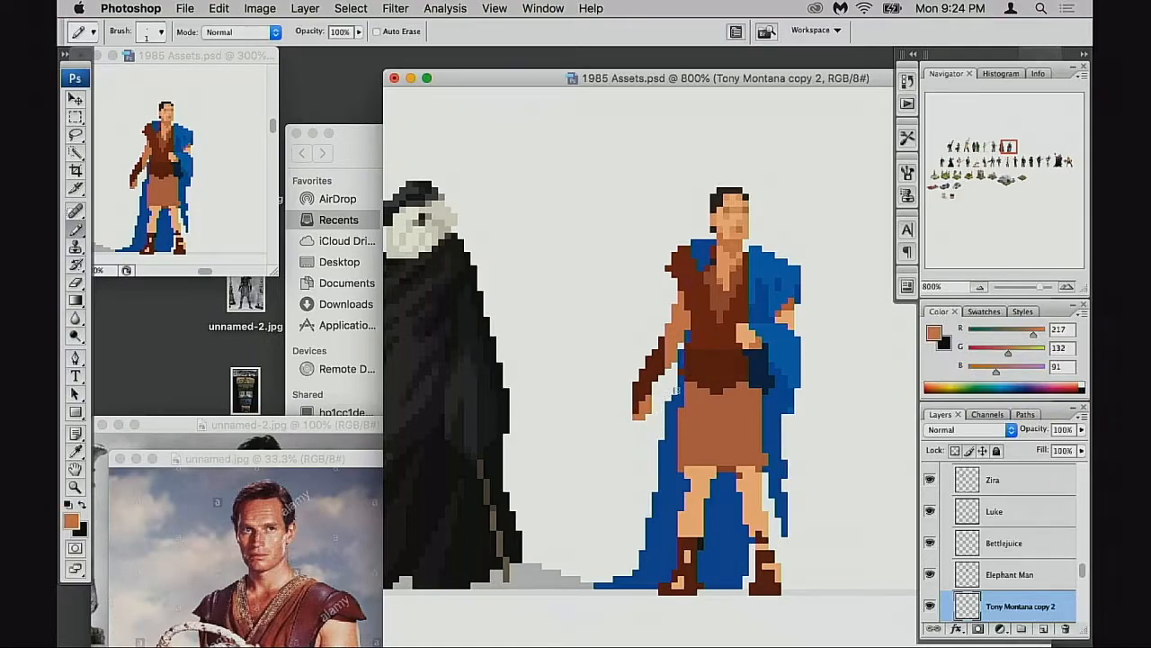
Try to erase pixels along the tunic's side on the Tony Montana copy 2 layer
scroll(672, 389, right, 3)
click(931, 606)
click(931, 606)
scroll(661, 400, right, 1)
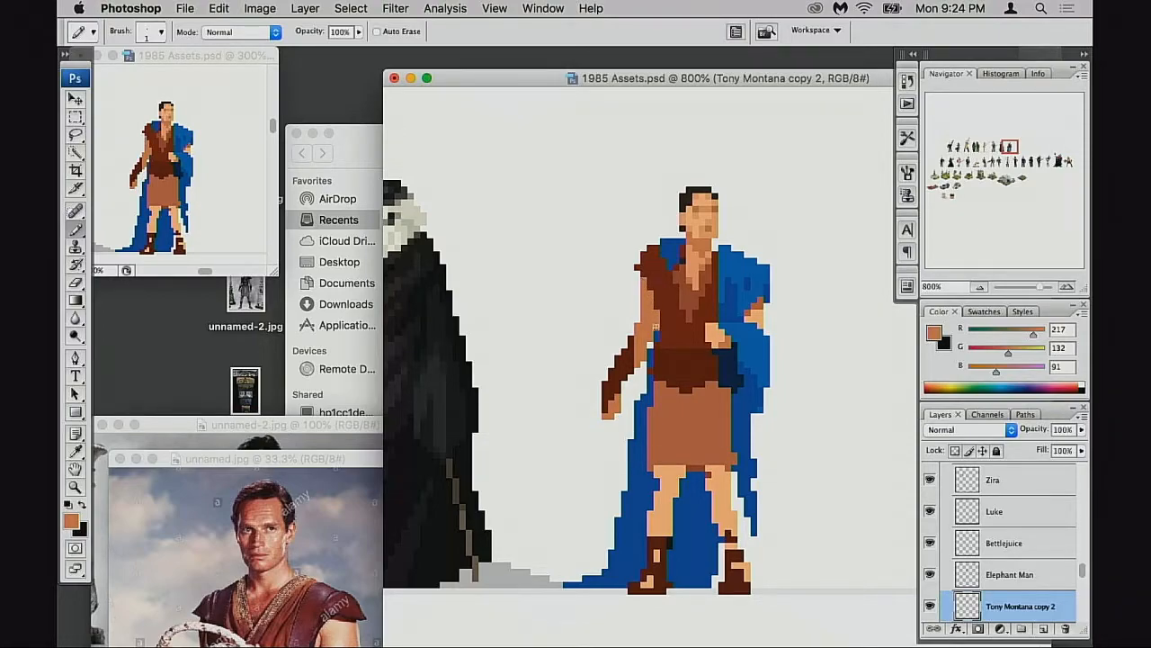
key(e)
click(670, 326)
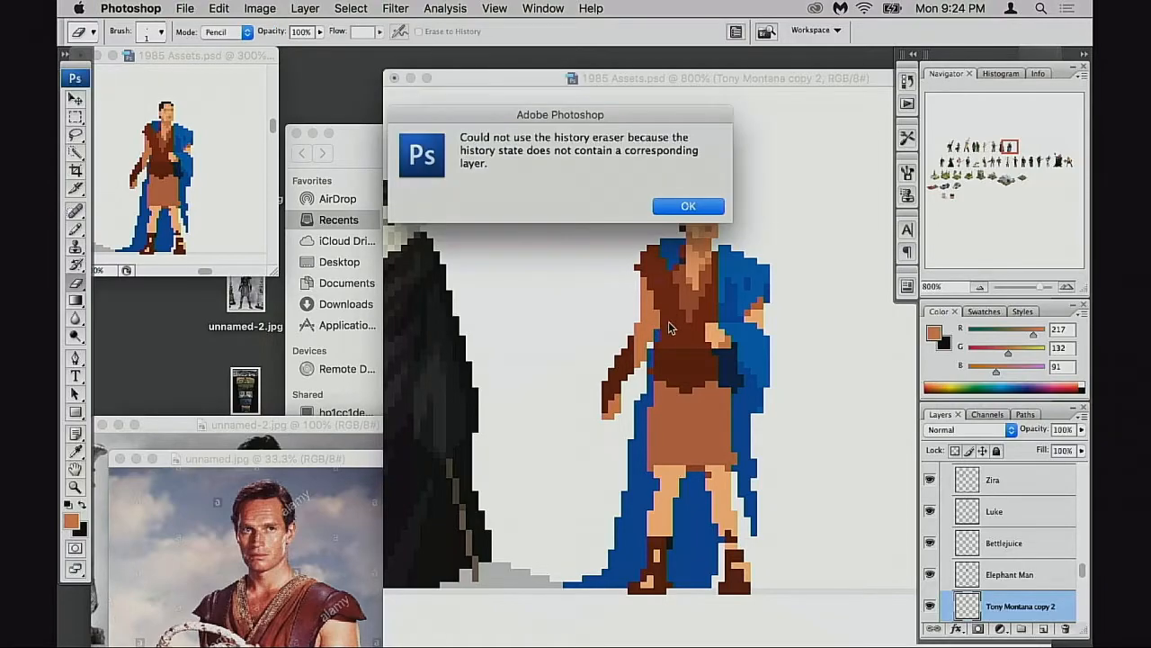
click(707, 209)
Touch up the edge between tunic and hanging arm with brown RGB 123, 39, 19 and skin tone RGB 217, 132, 91
key(b)
alt+click(657, 311)
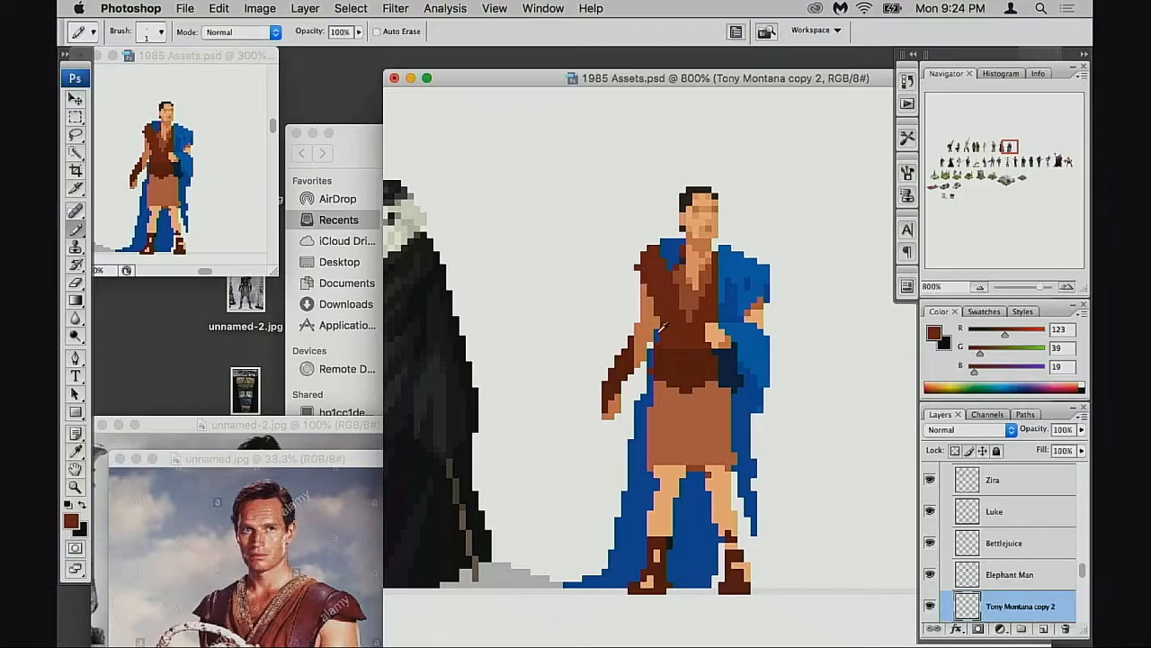
key(e)
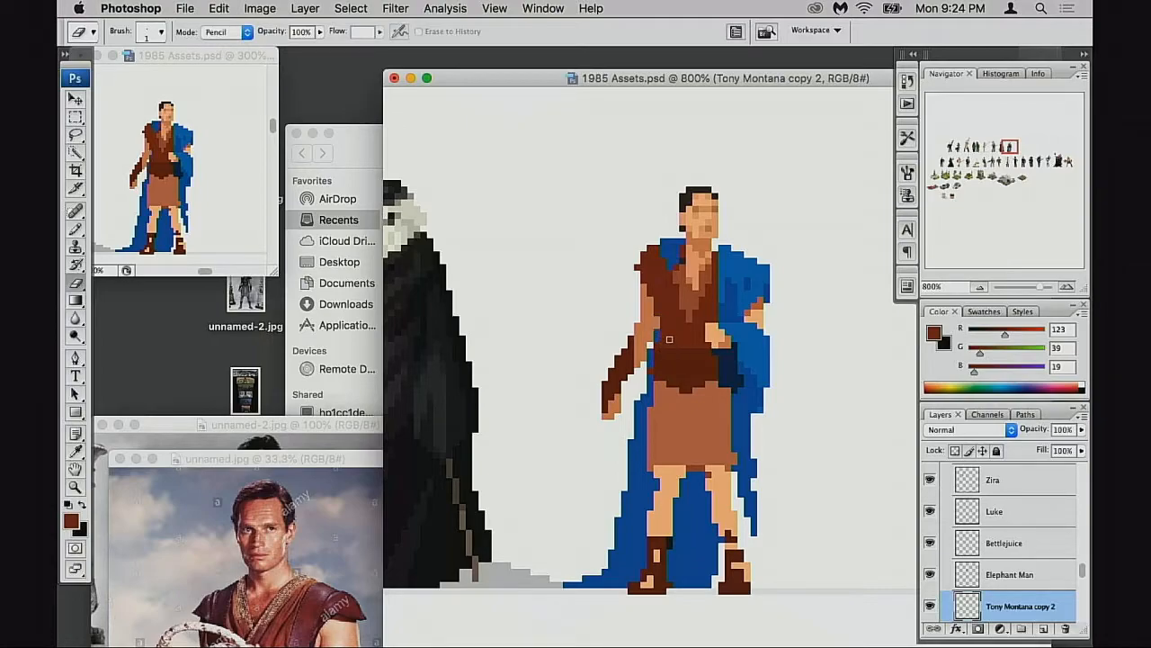
key(b)
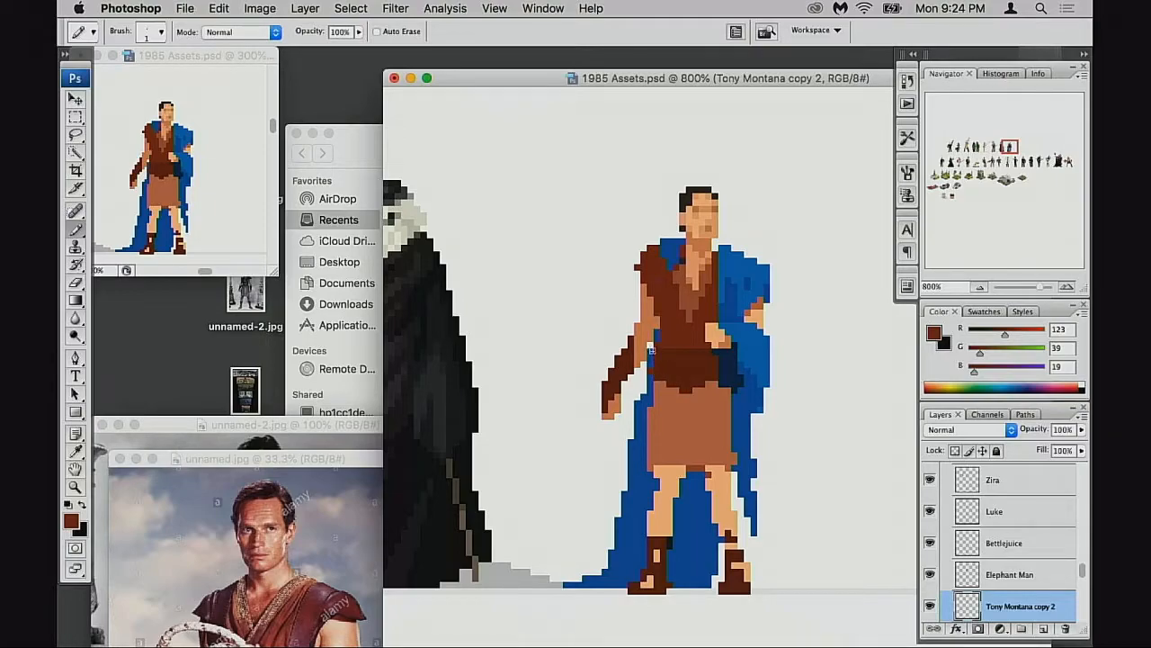
key(n)
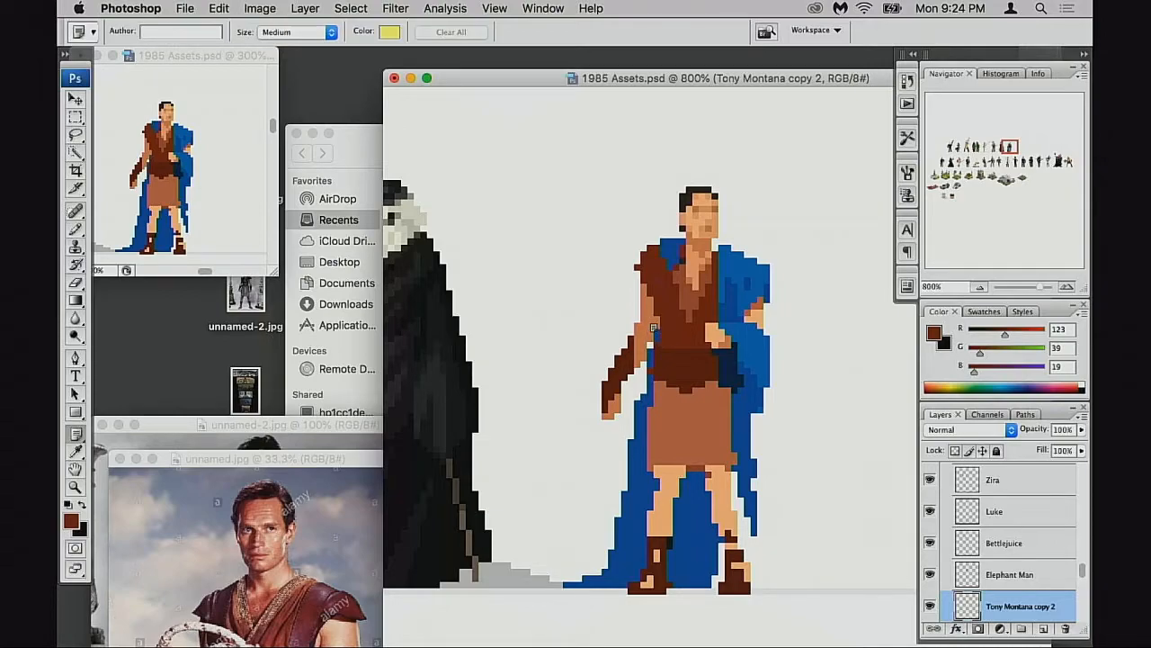
key(b)
alt+click(650, 317)
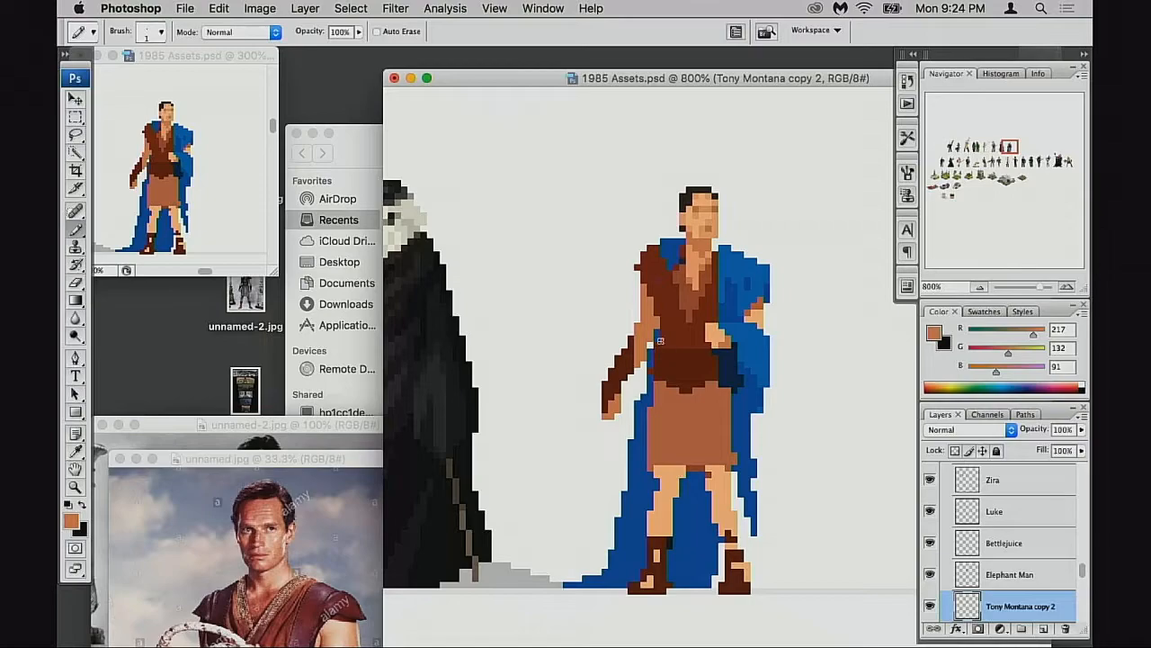
key(m)
drag(578, 361, 613, 452)
key(super+Right)
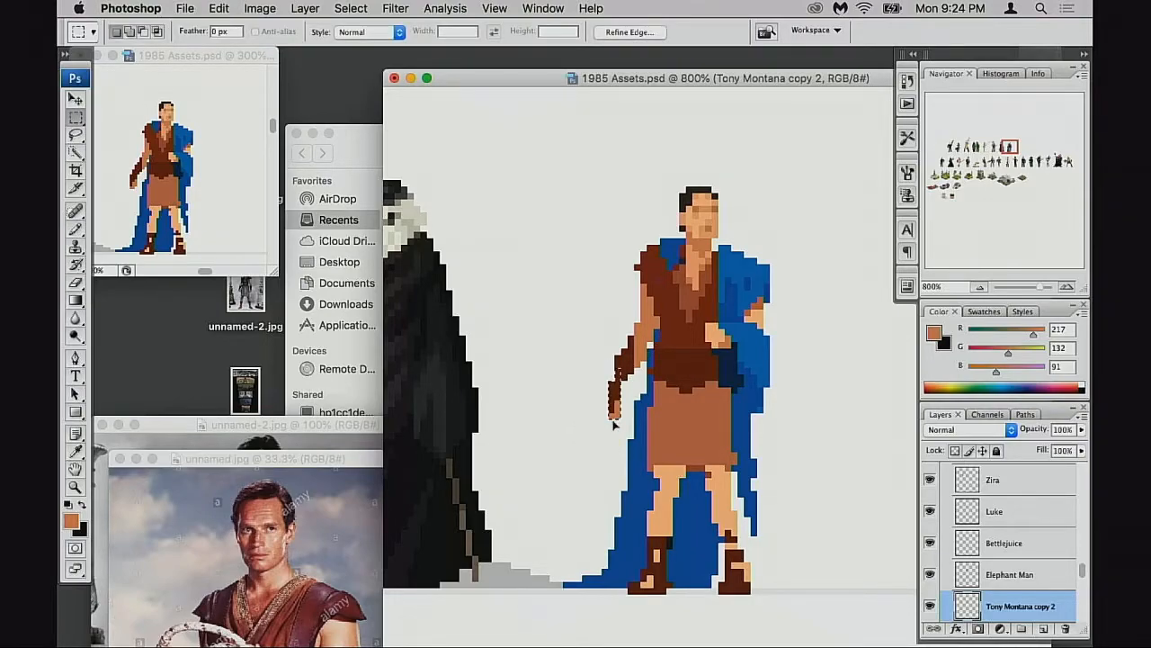
key(super+z)
Shift the outer strip of the bracer and hand one pixel right, and retouch the bracer with dark brown RGB 100, 31, 14
drag(556, 342, 617, 434)
key(super+Right)
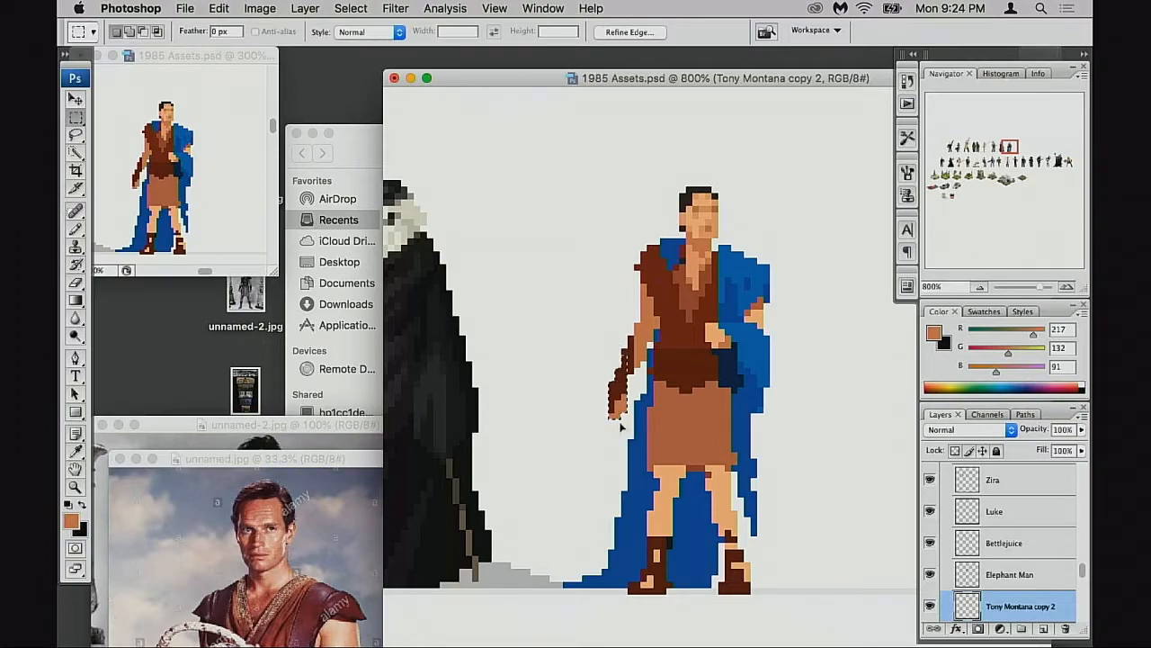
key(super+d)
key(b)
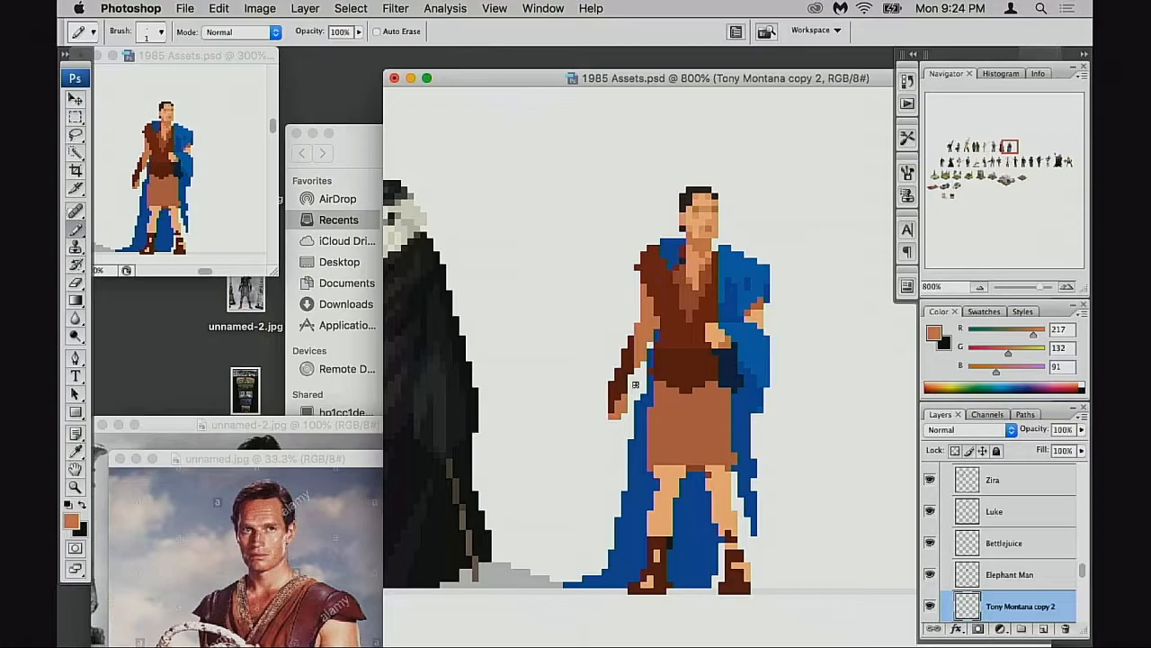
alt+click(628, 369)
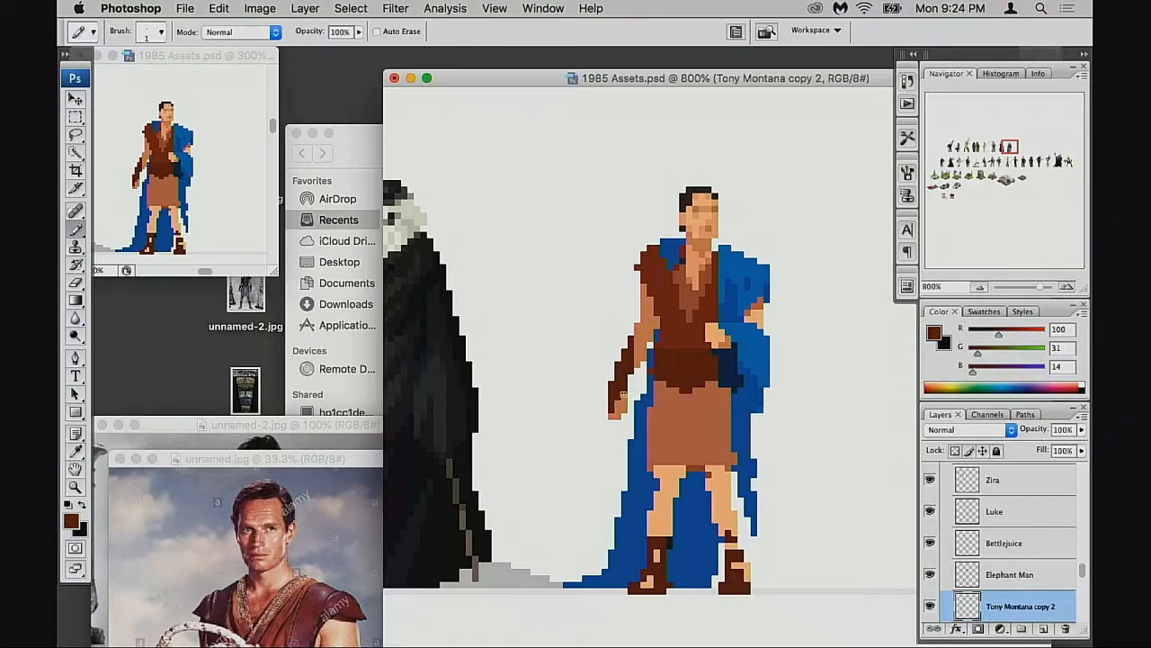
Refine the shoulder piece above the hanging arm with brown RGB 123, 39, 19 and the upper arm with skin tone RGB 217, 132, 91
scroll(630, 396, right, 2)
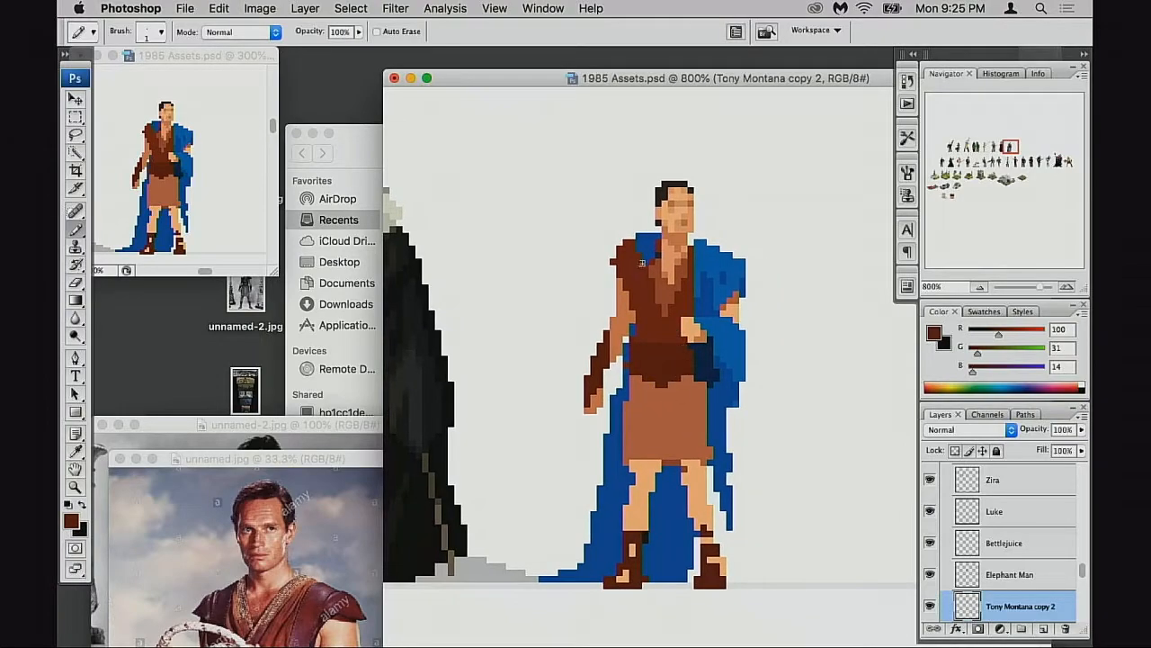
alt+click(628, 248)
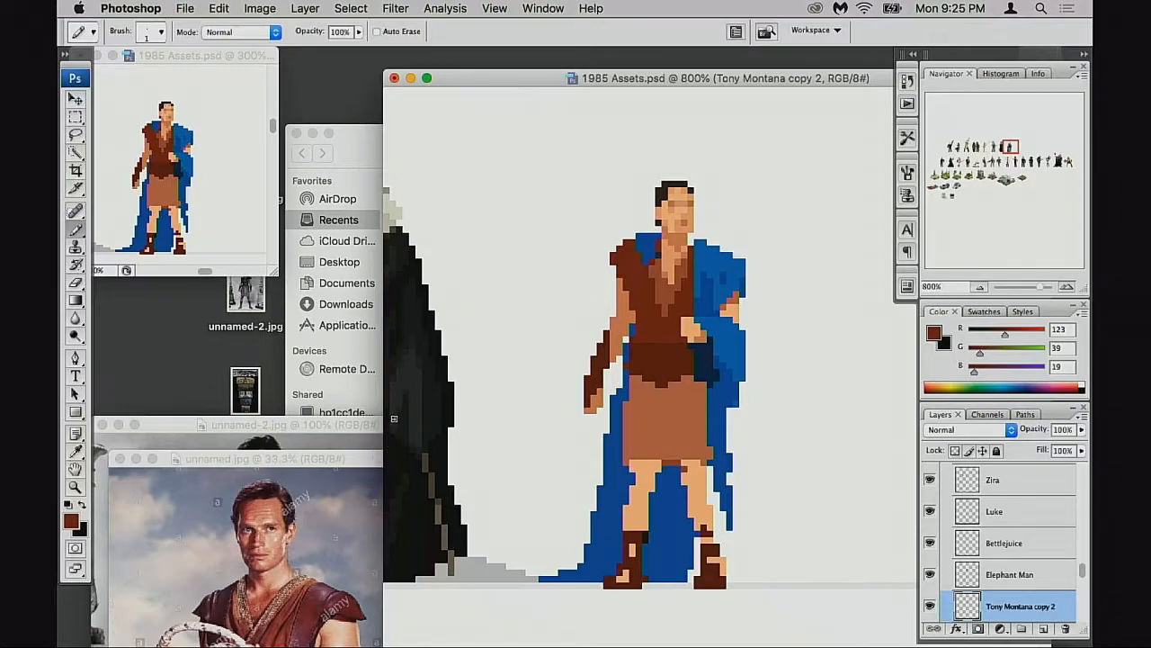
alt+click(629, 296)
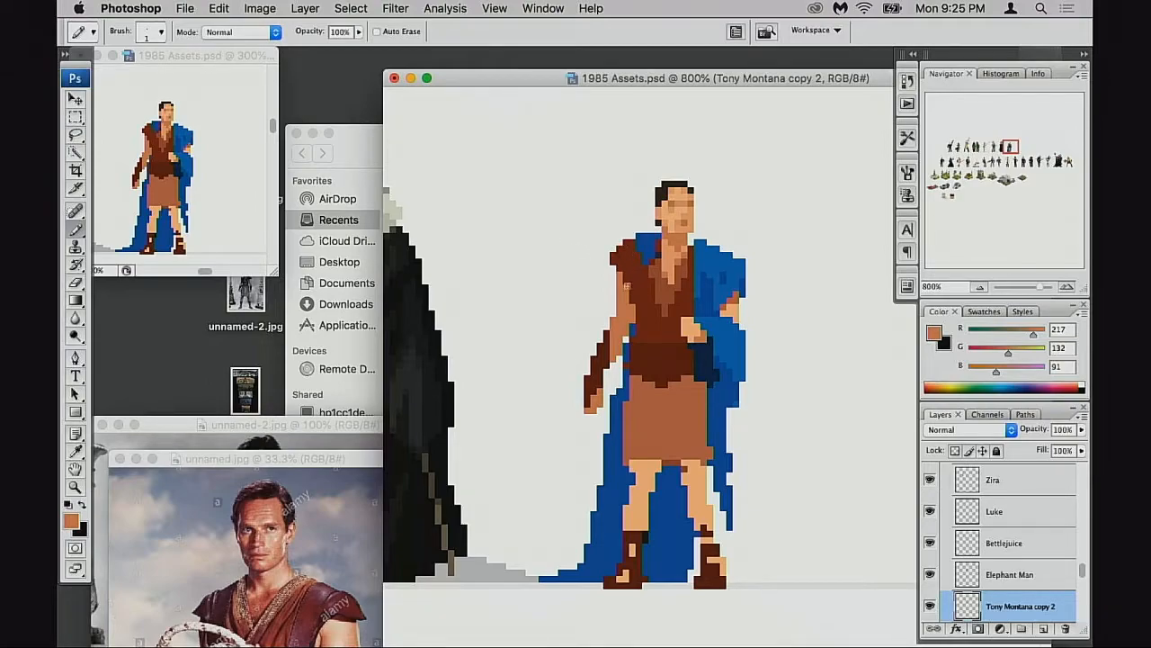
Paint the strip of cape between the hanging arm and tunic waist in blue RGB 0, 83, 162, toggling the figure layer to check it
alt+click(637, 325)
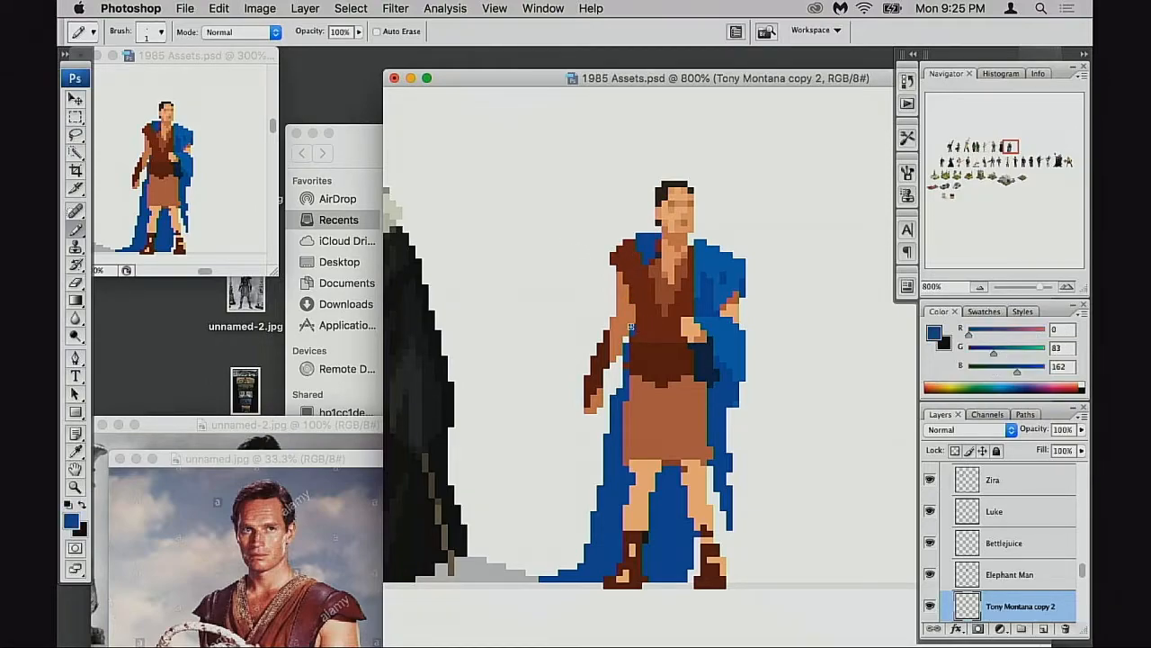
scroll(929, 582, down, 1)
click(932, 571)
click(932, 570)
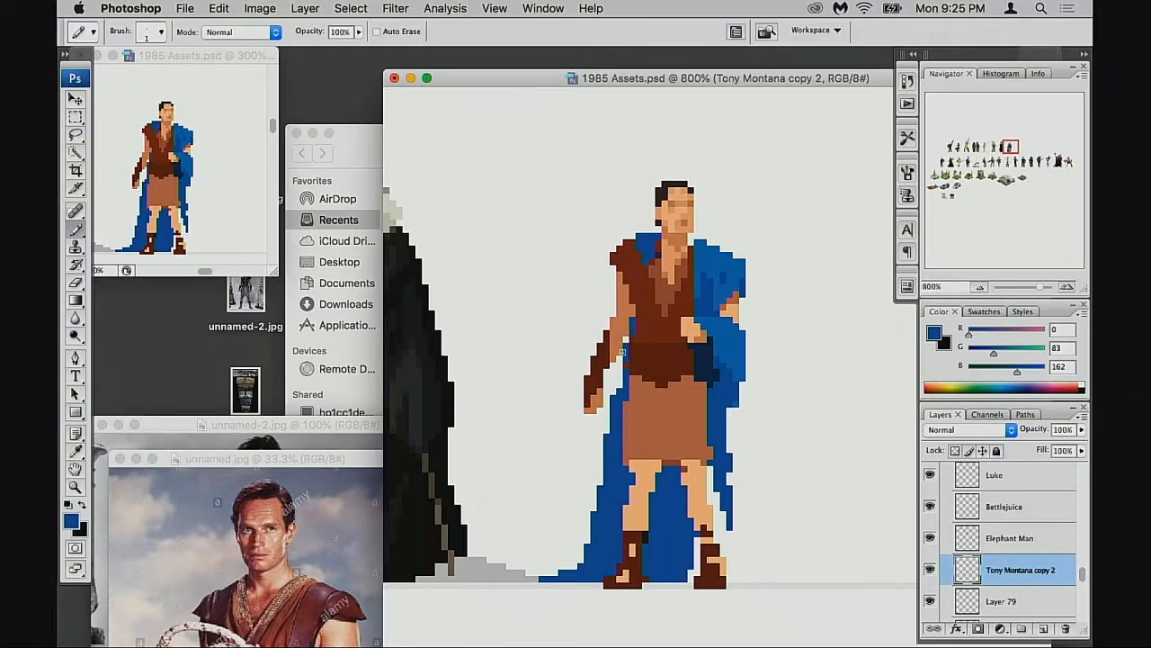
key(e)
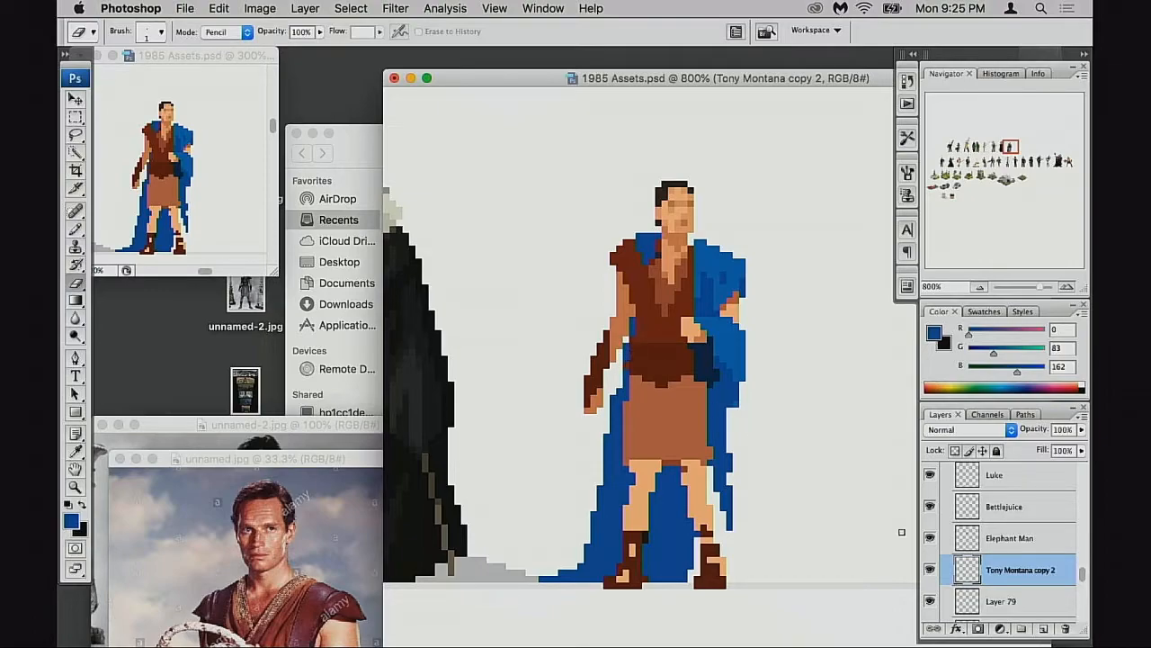
click(930, 569)
click(930, 570)
key(b)
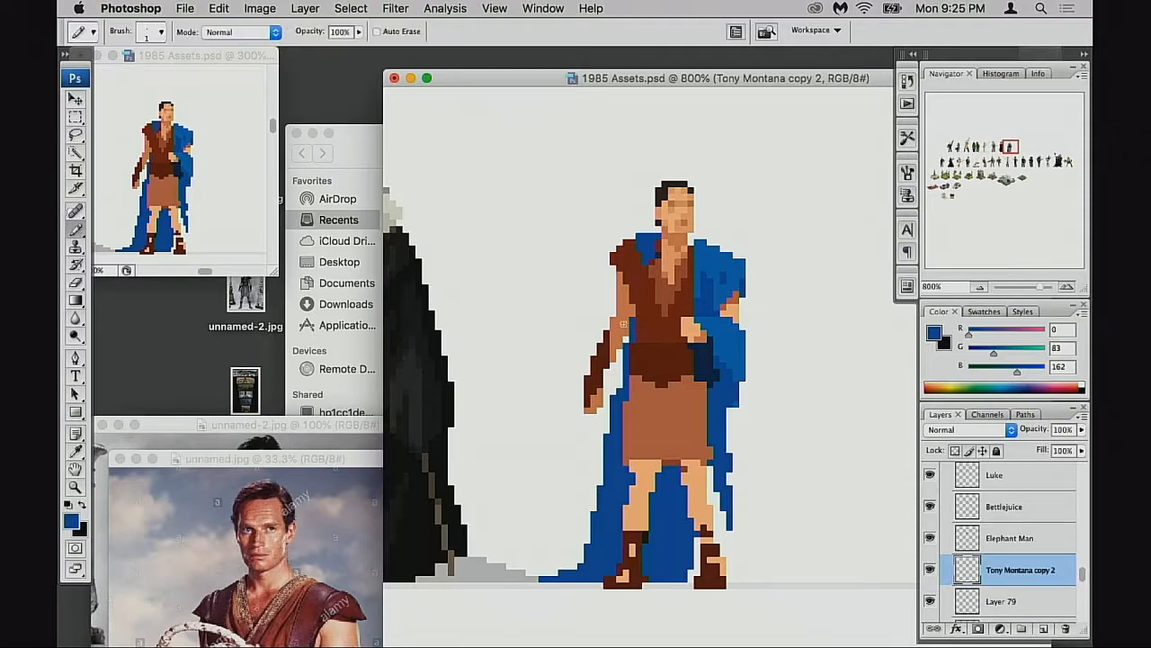
Extend the outer edge of the shoulder piece with brown RGB 123, 39, 19 and retouch the hanging arm with skin tone RGB 217, 132, 91
alt+click(629, 315)
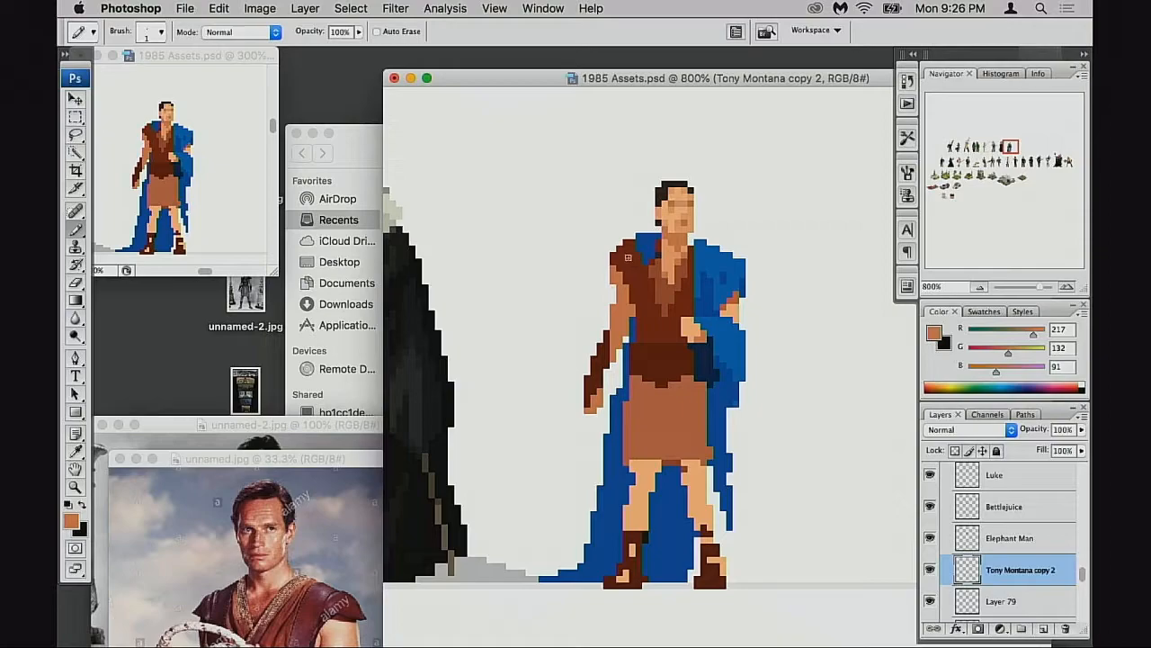
alt+click(623, 253)
key(super+z)
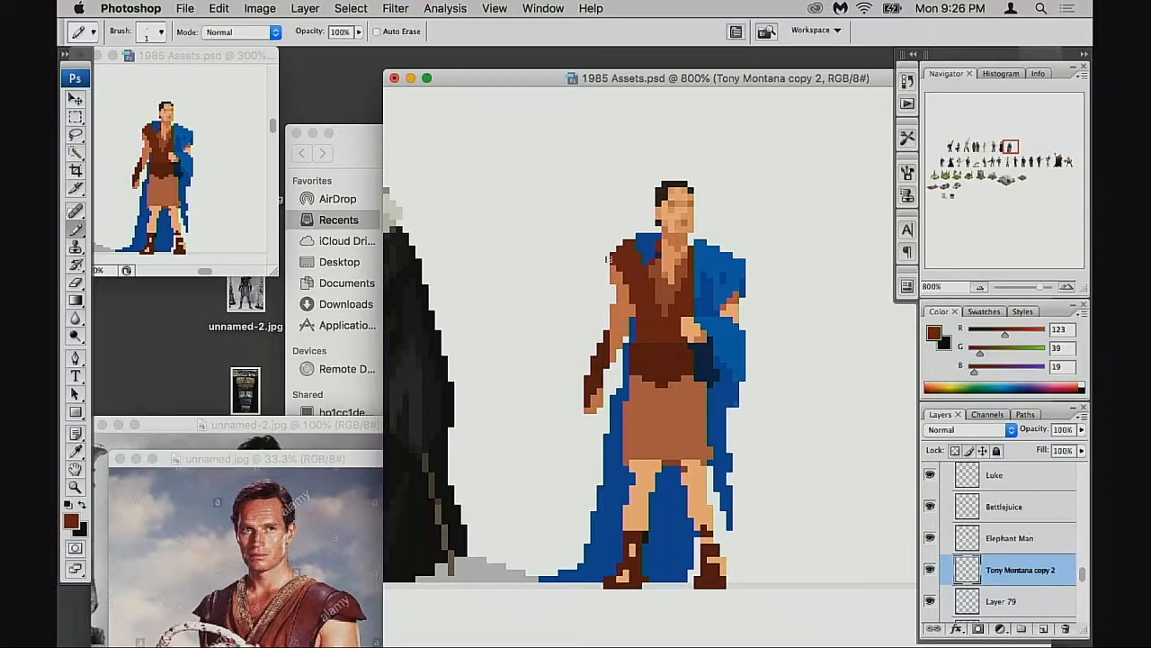
click(607, 260)
key(e)
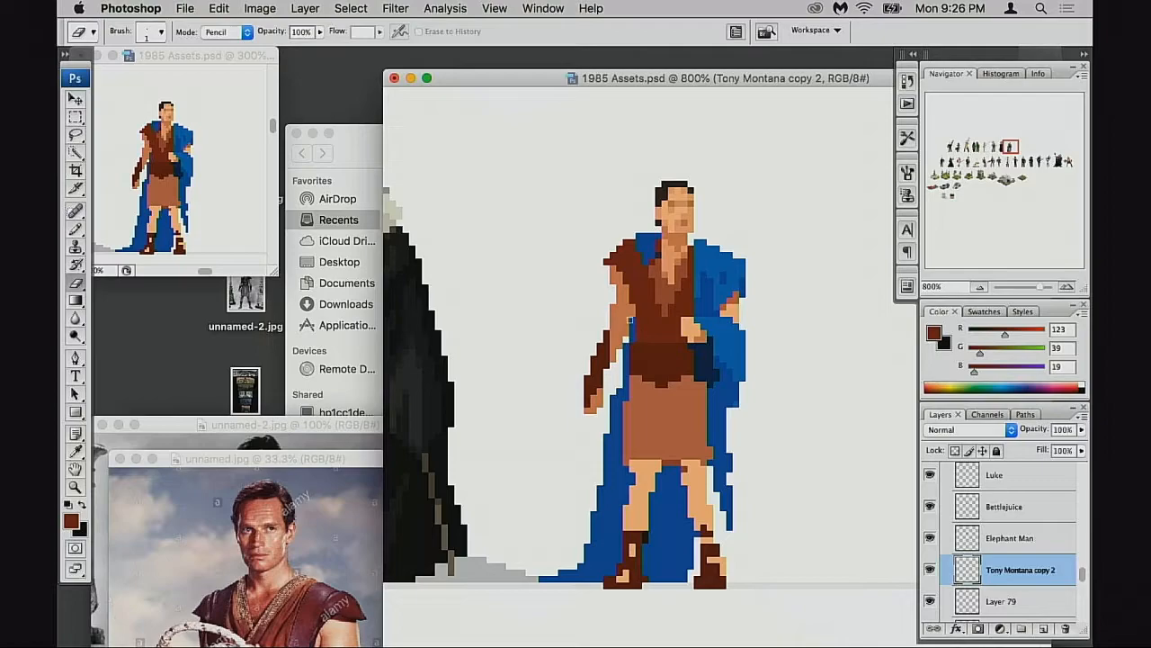
key(b)
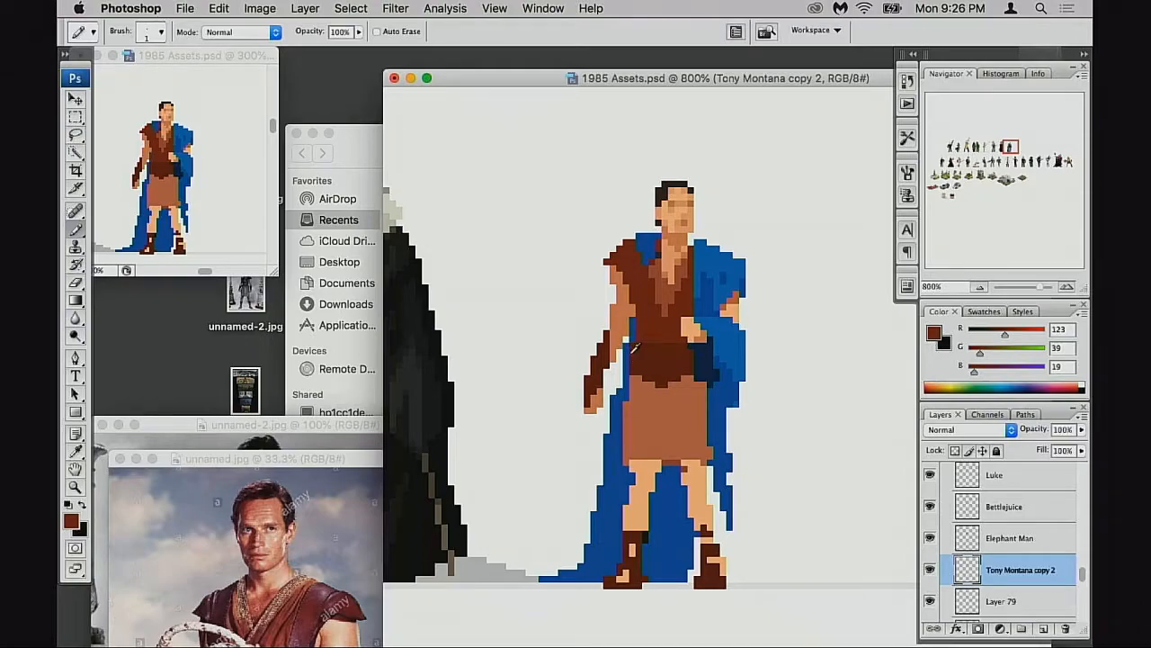
Refine the underarm edge between the hanging arm and tunic with skin tone RGB 217, 132, 91 and brown RGB 123, 39, 19, toggling the figure layer to compare
mouse_move(691, 428)
mouse_down()
mouse_move(673, 427)
mouse_move(662, 401)
mouse_up()
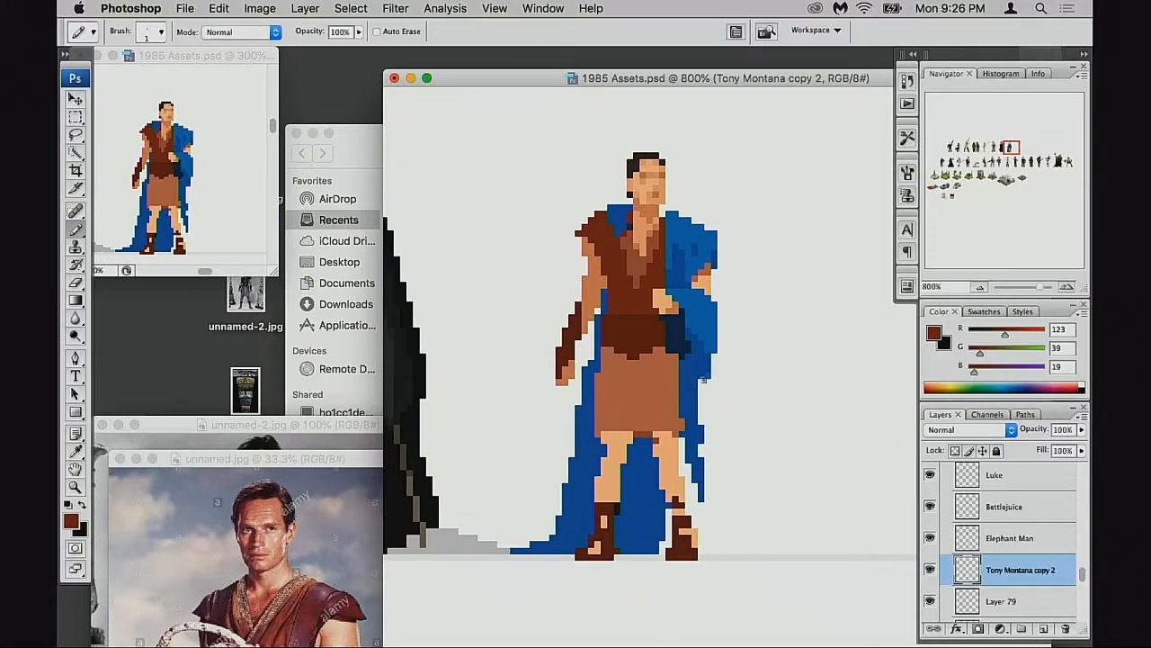
drag(648, 363, 659, 365)
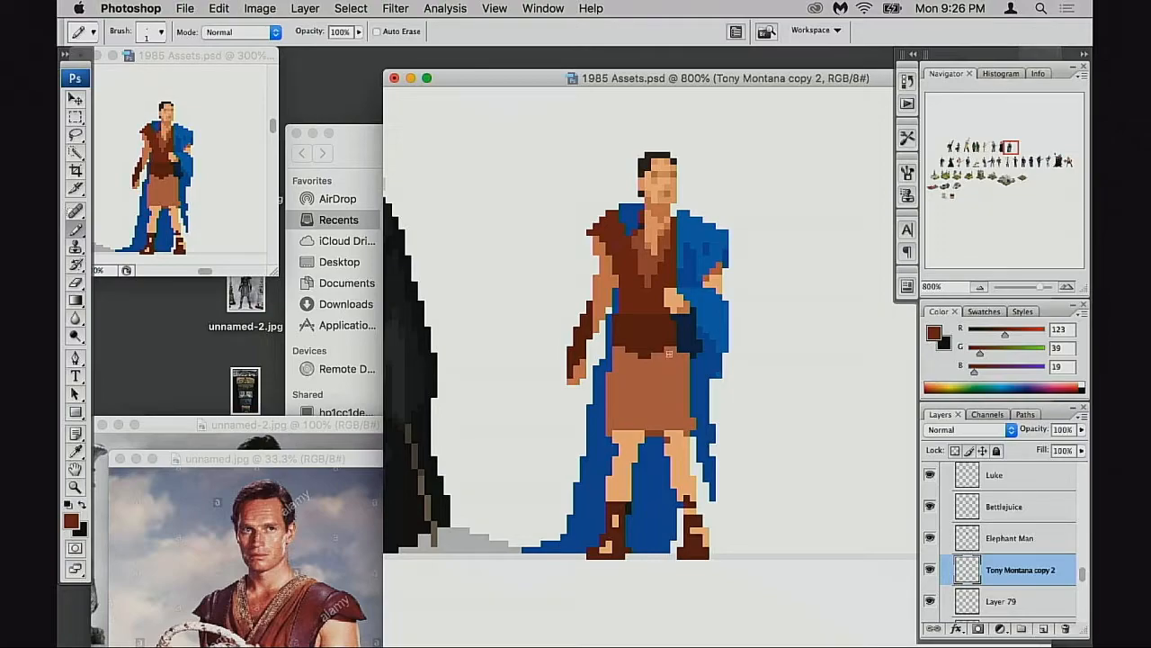
drag(678, 372, 684, 368)
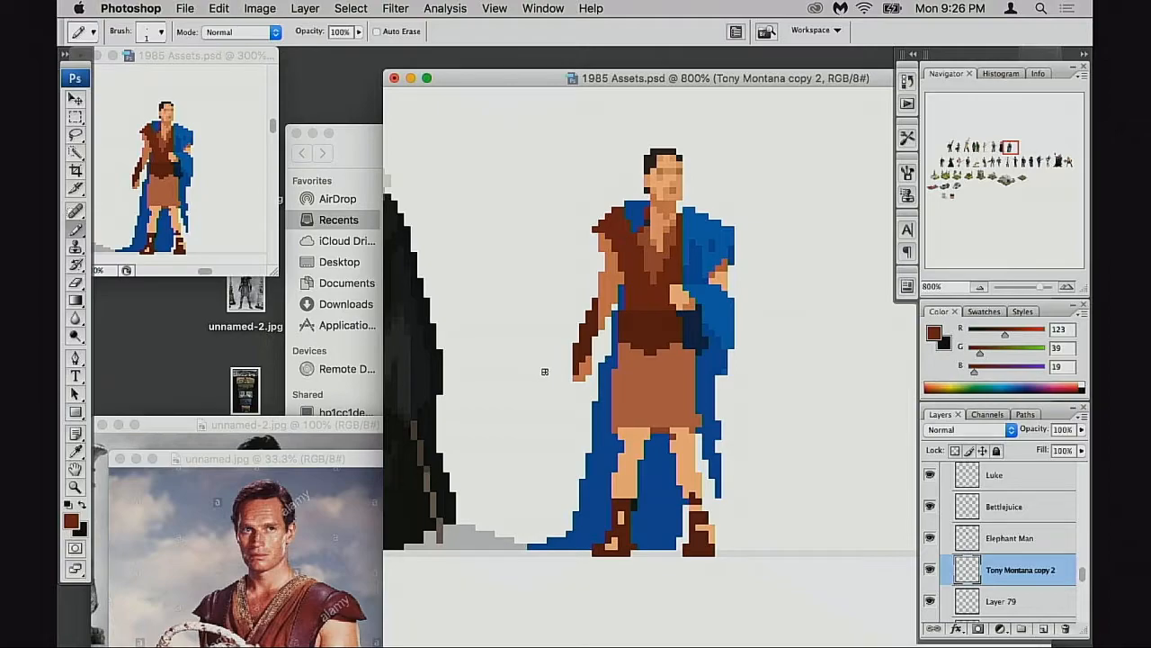
drag(638, 357, 619, 357)
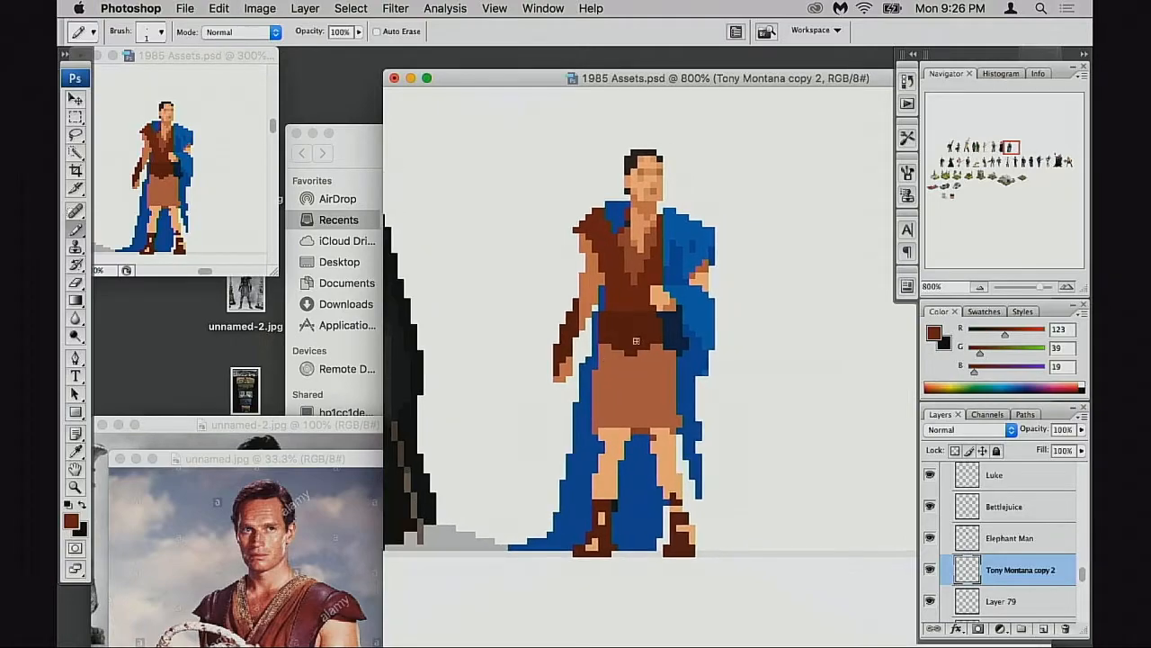
click(930, 569)
click(930, 569)
key(e)
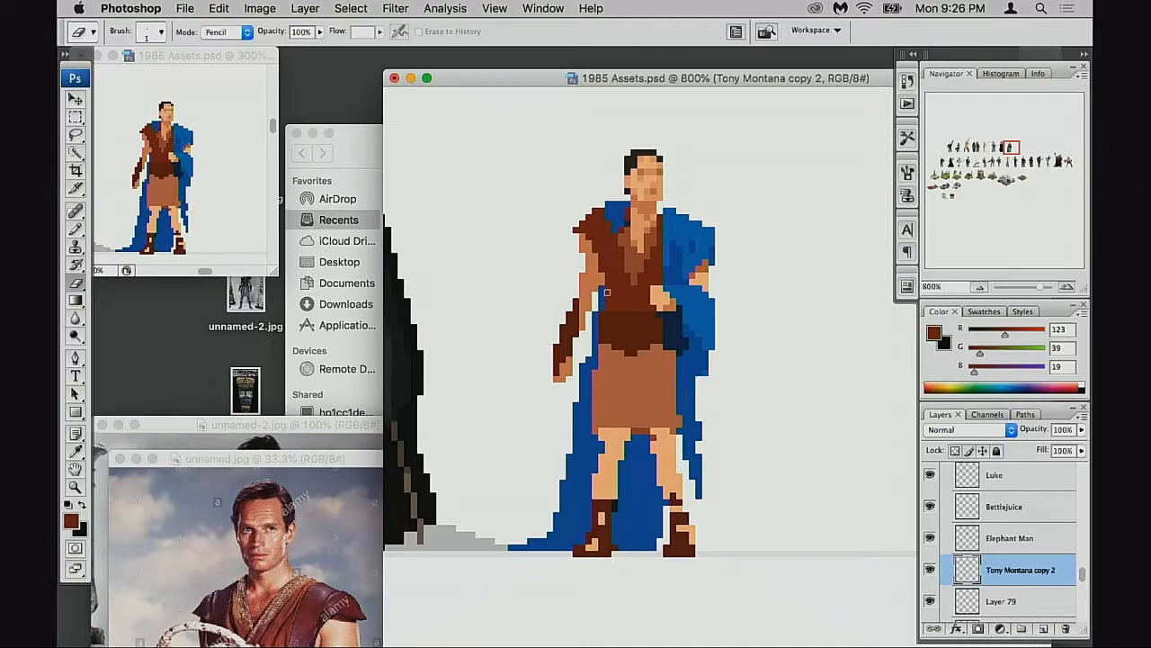
key(b)
alt+click(594, 273)
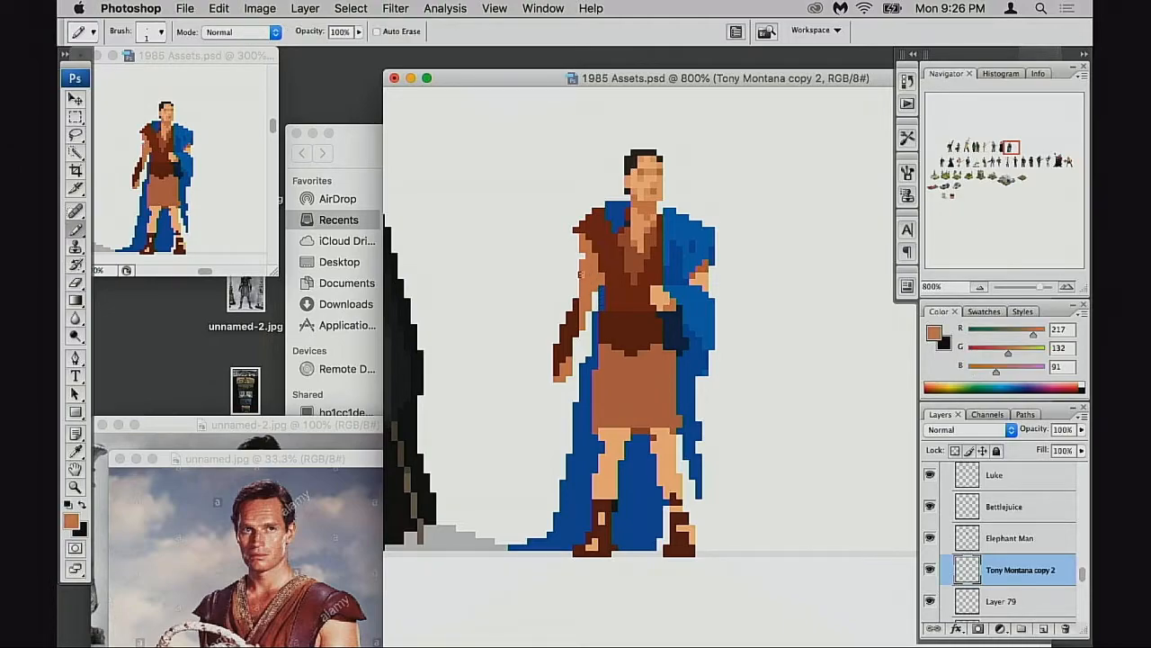
alt+click(614, 282)
click(603, 279)
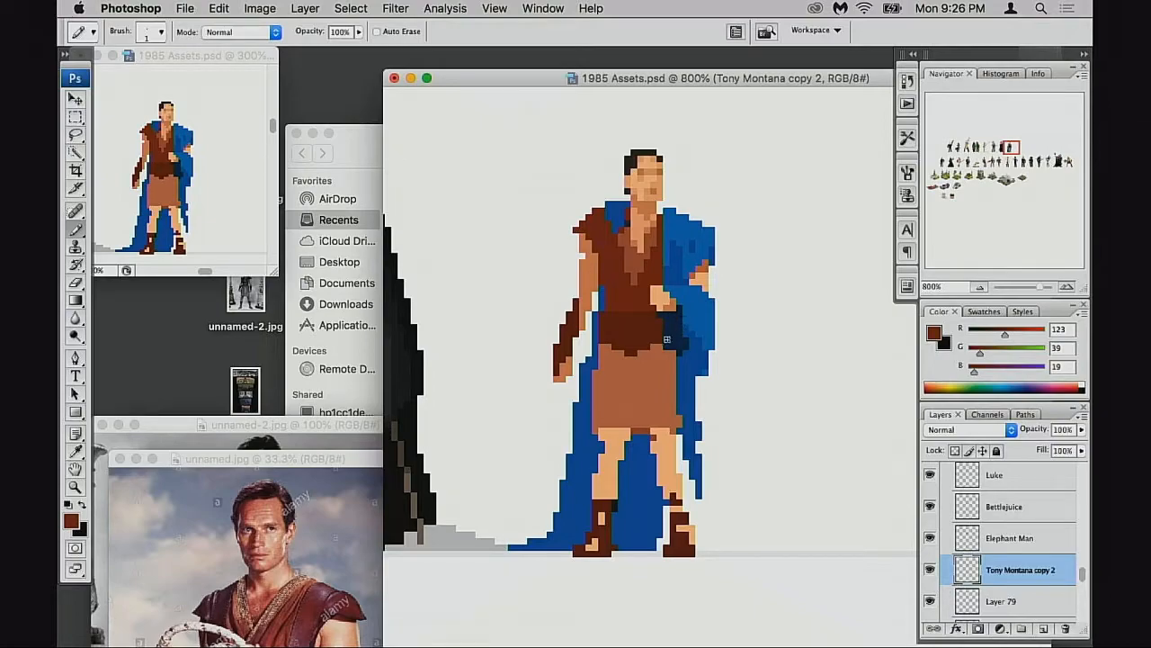
Retouch the bracer and forearm of the hanging arm with dark brown RGB 100, 31, 14 and skin tone RGB 217, 132, 91
key(d)
key(x)
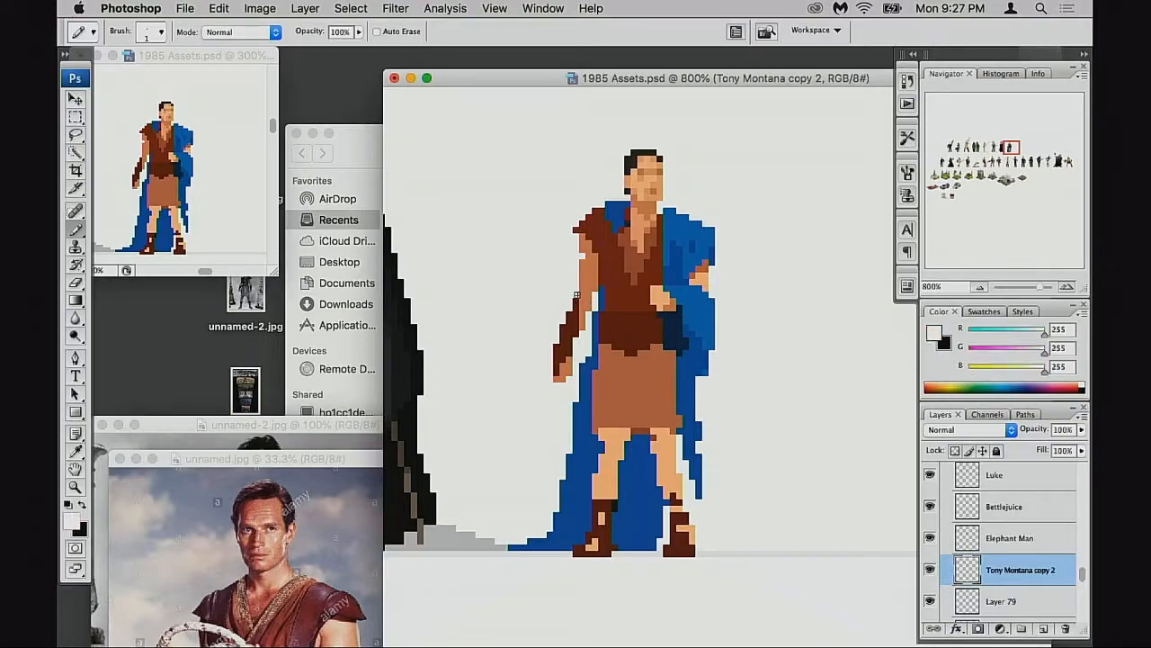
alt+click(577, 310)
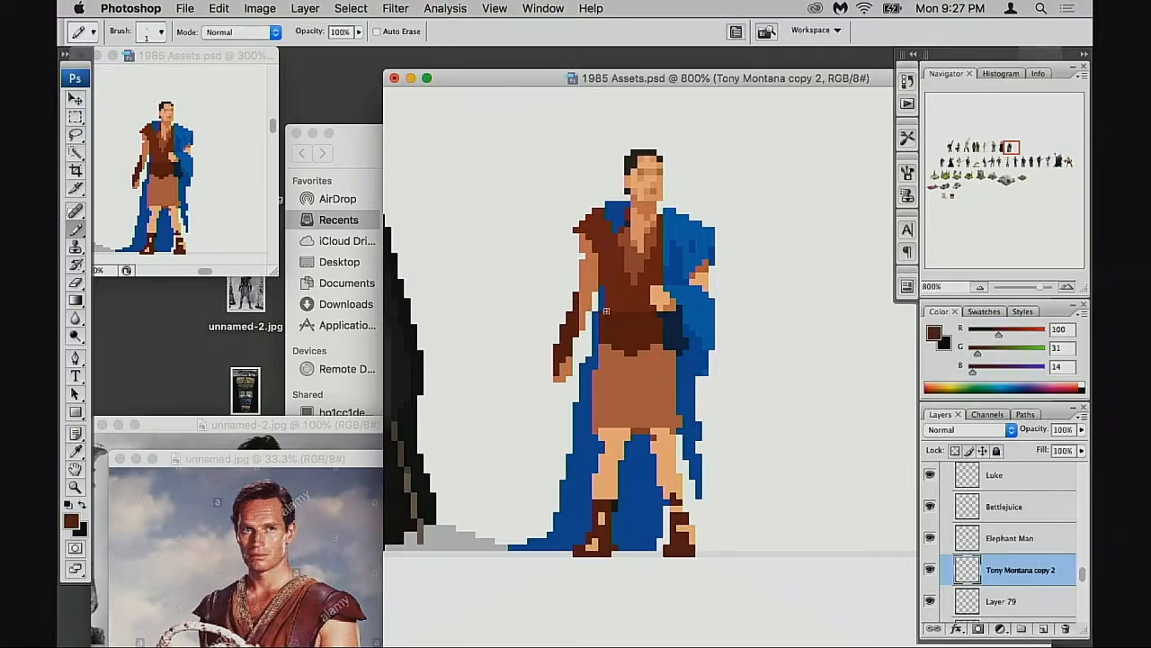
drag(581, 317, 582, 327)
alt+click(586, 319)
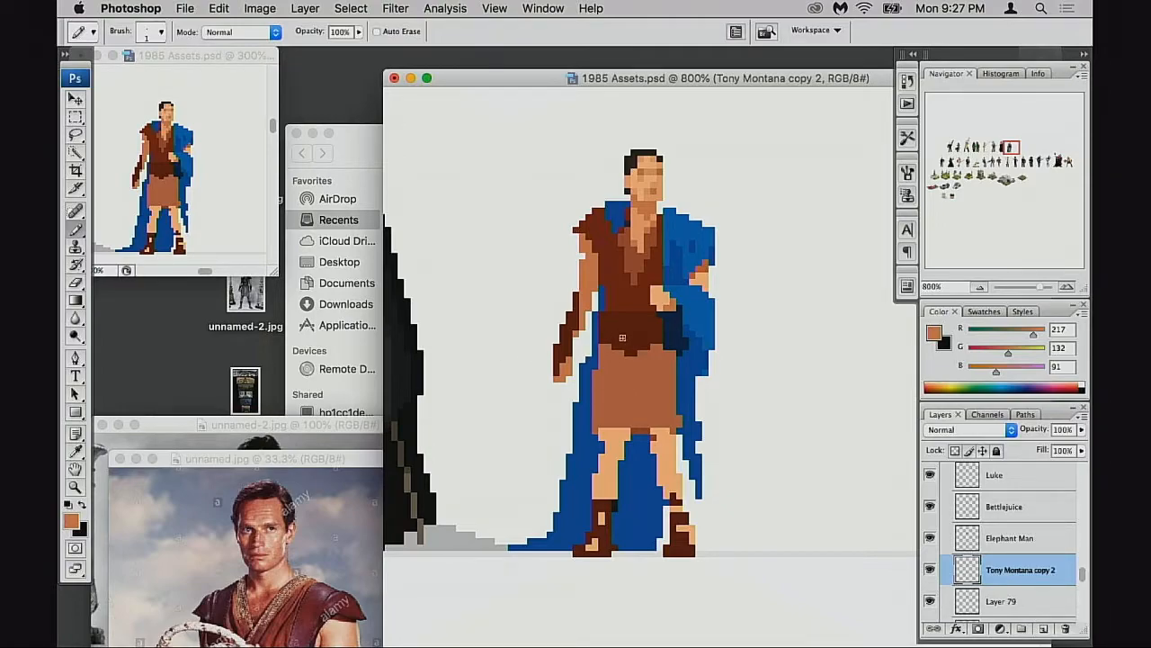
alt+click(572, 334)
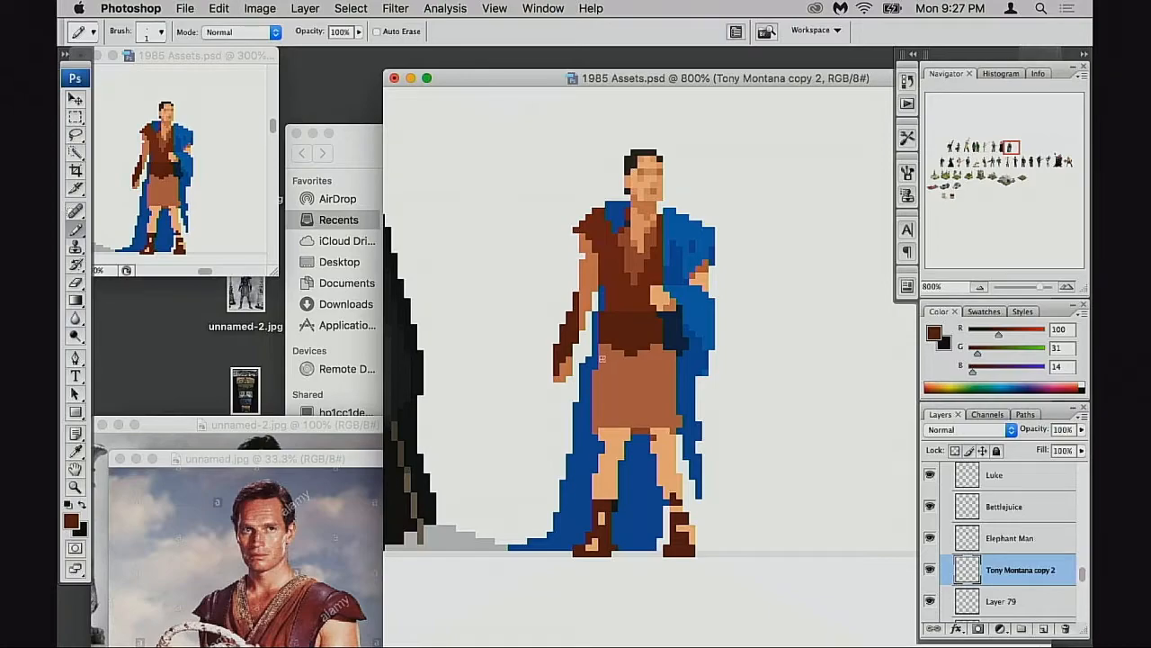
Move the unnamed.jpg reference photo up beside the sprite and toggle the figure layer to compare the two
click(930, 569)
click(931, 570)
drag(353, 457, 338, 317)
click(645, 85)
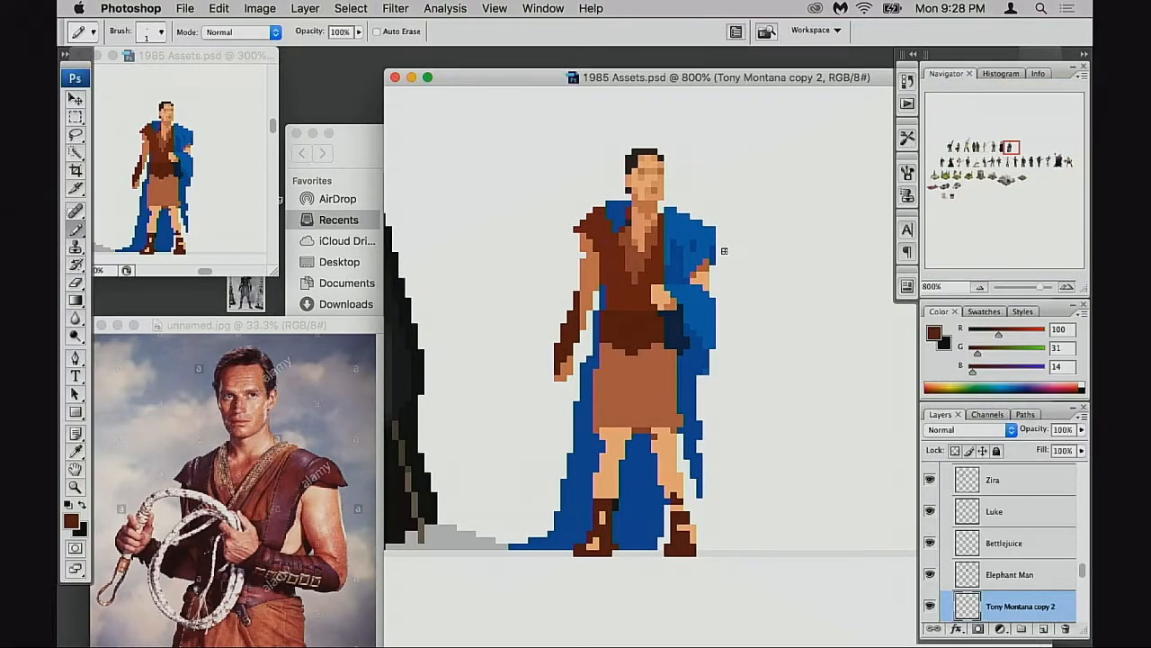
scroll(959, 558, down, 1)
click(930, 570)
click(930, 570)
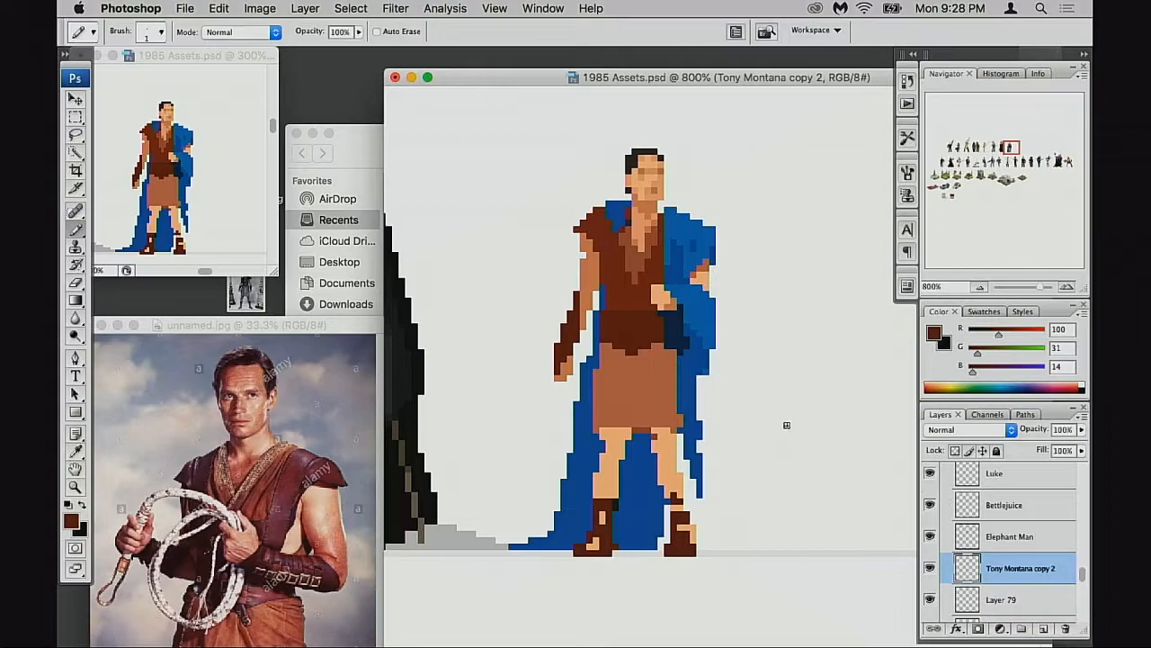
Touch up the gap under the hanging arm with skin tone RGB 217, 132, 91 and cape blue RGB 0, 83, 162, toggling both character layers to check
alt+click(599, 287)
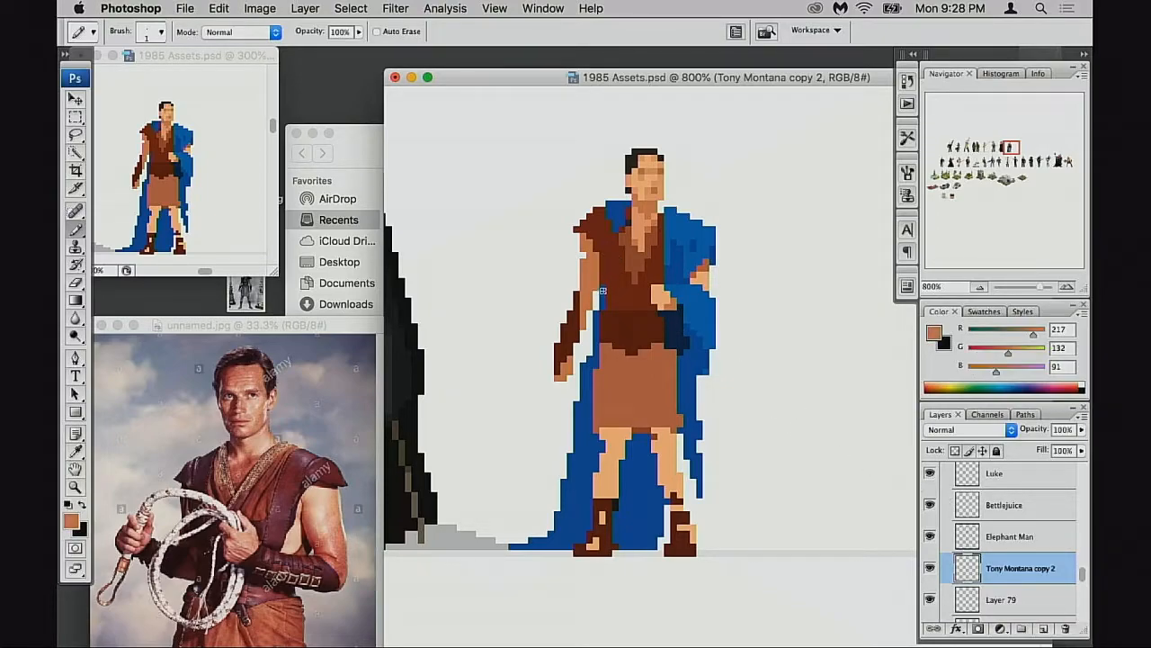
alt+click(603, 287)
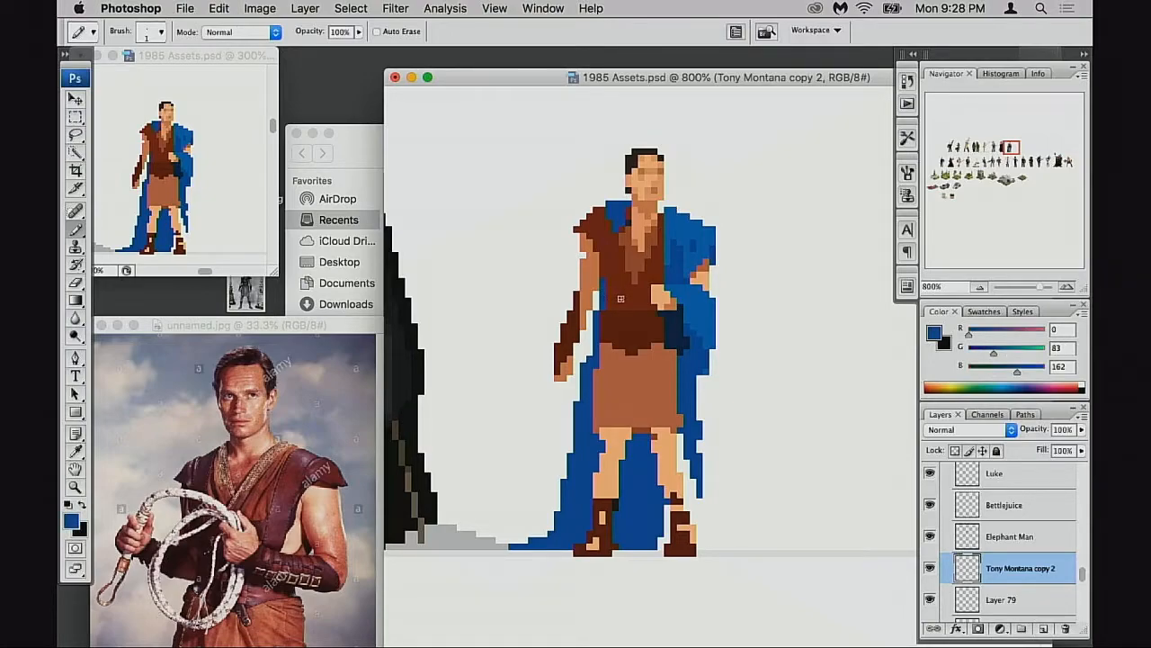
click(928, 566)
click(928, 566)
click(930, 599)
click(930, 599)
Erase stray cape pixels along the skirt and lower leg on Layer 79, leaving its layer style unchanged
click(968, 599)
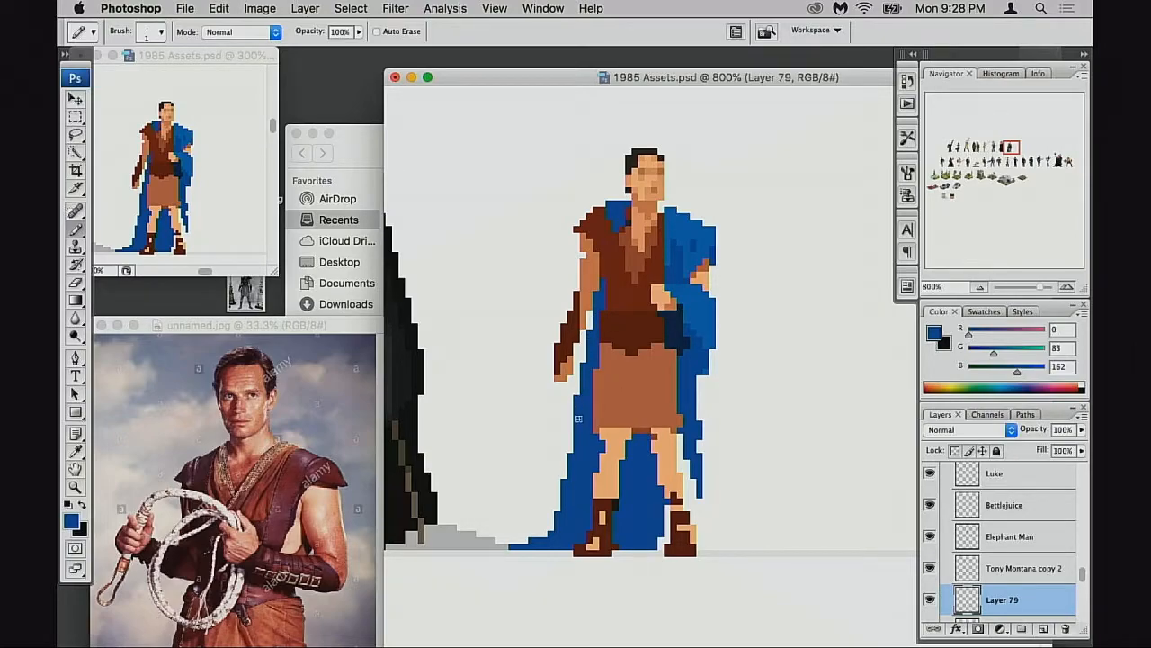
key(e)
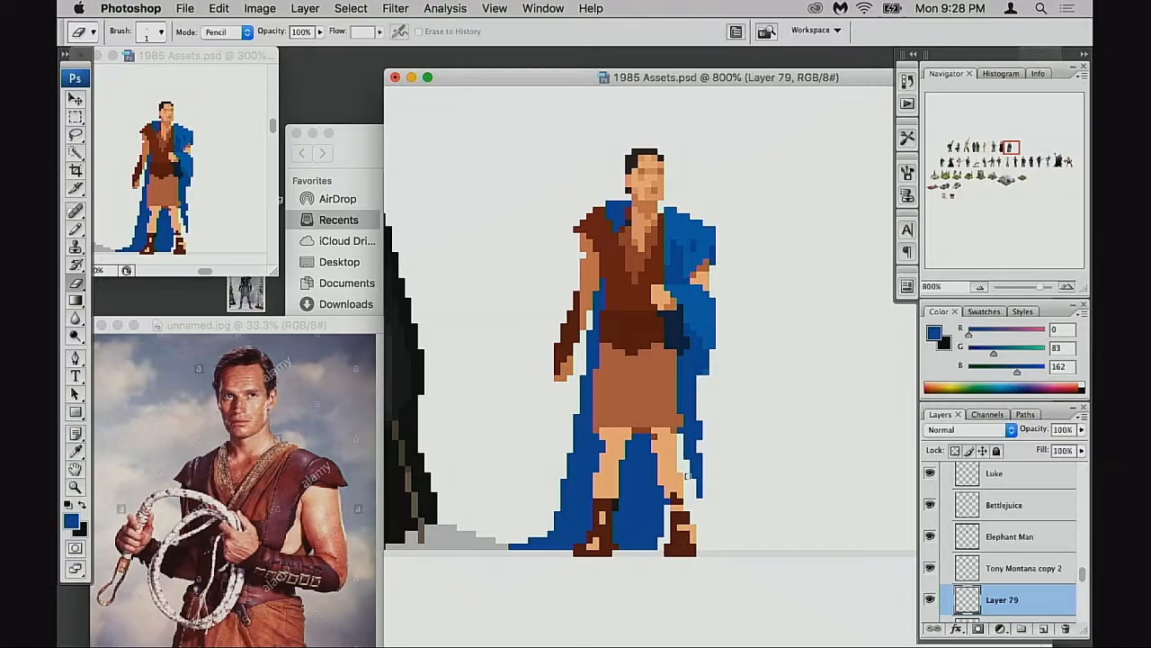
key(b)
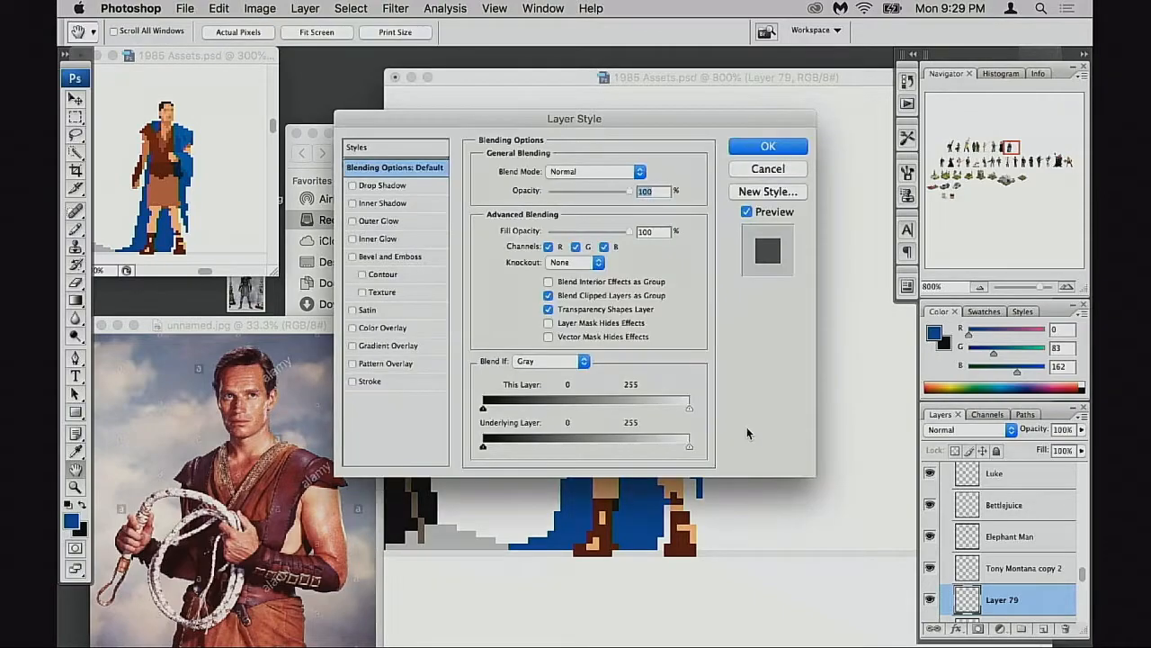
click(769, 169)
drag(751, 483, 734, 436)
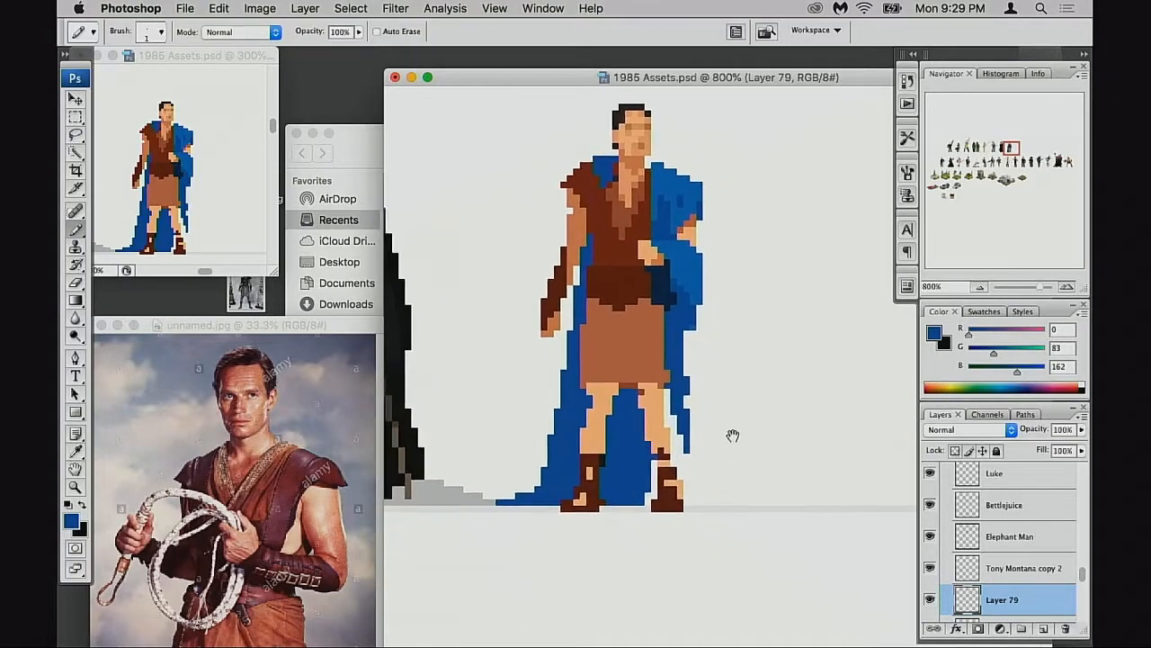
Toggle Layer 79 and the Tony Montana copy 2 layer on and off to examine which cape parts each one holds
scroll(956, 599, down, 2)
click(931, 553)
click(931, 552)
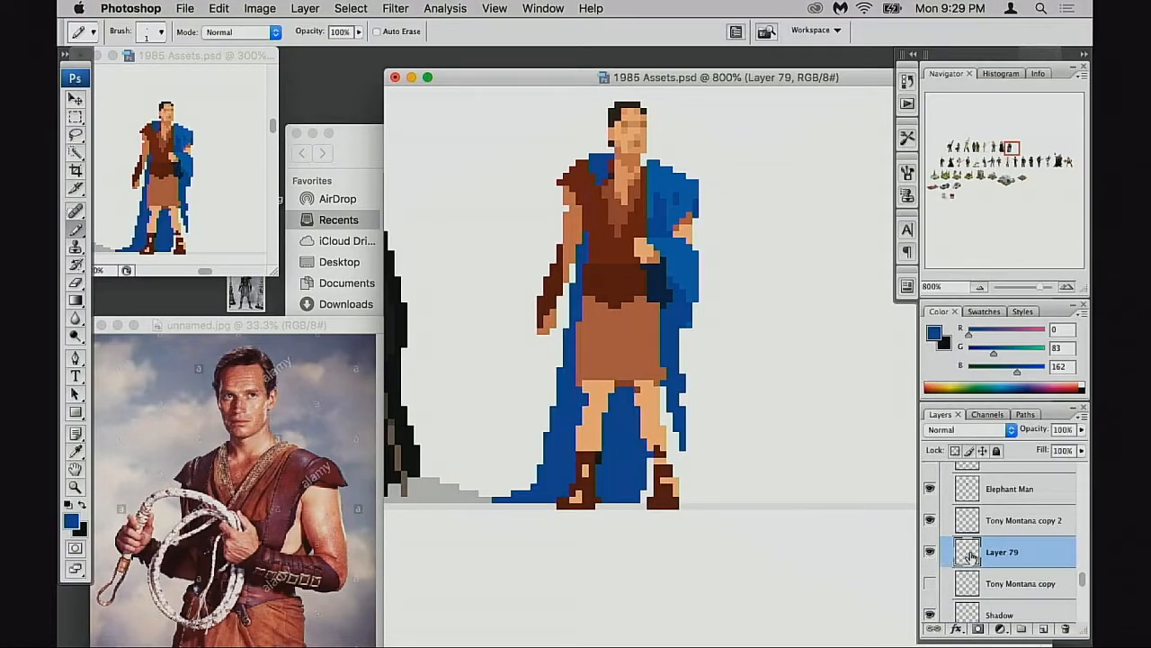
click(931, 552)
click(930, 551)
click(931, 521)
click(931, 521)
click(931, 521)
click(931, 521)
Erase the narrow cape tail hanging beside the skirt and leg on the Tony Montana copy 2 layer, and toggle the layer to check
click(954, 523)
key(e)
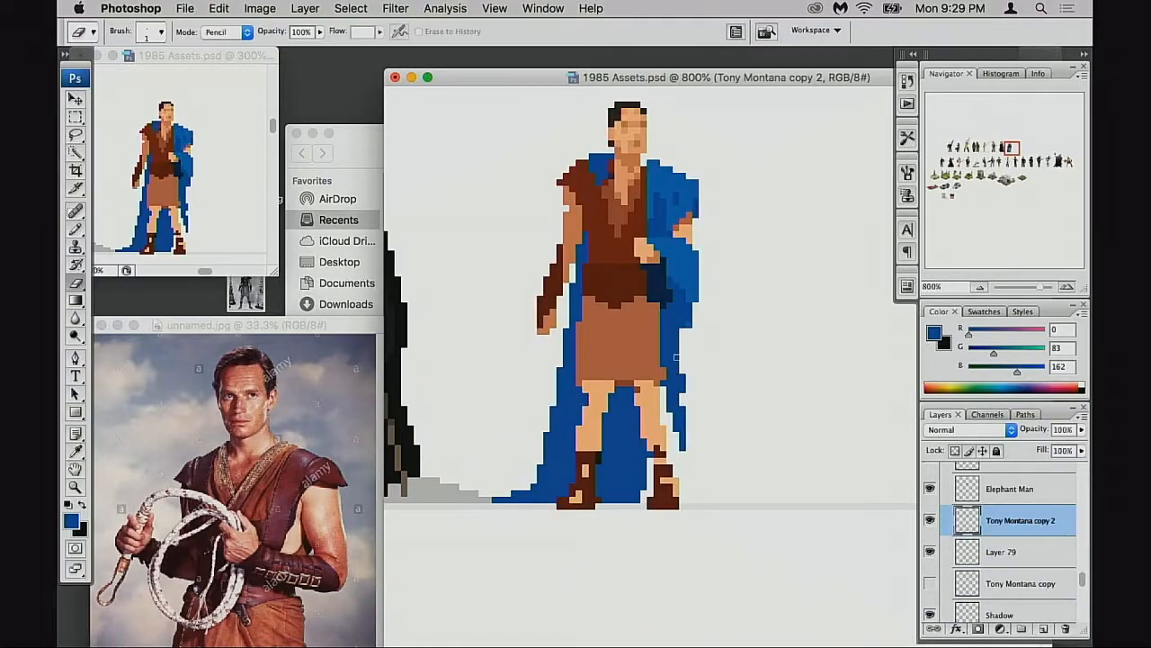
mouse_move(675, 422)
mouse_down()
mouse_move(675, 373)
mouse_move(666, 384)
mouse_move(687, 331)
mouse_up()
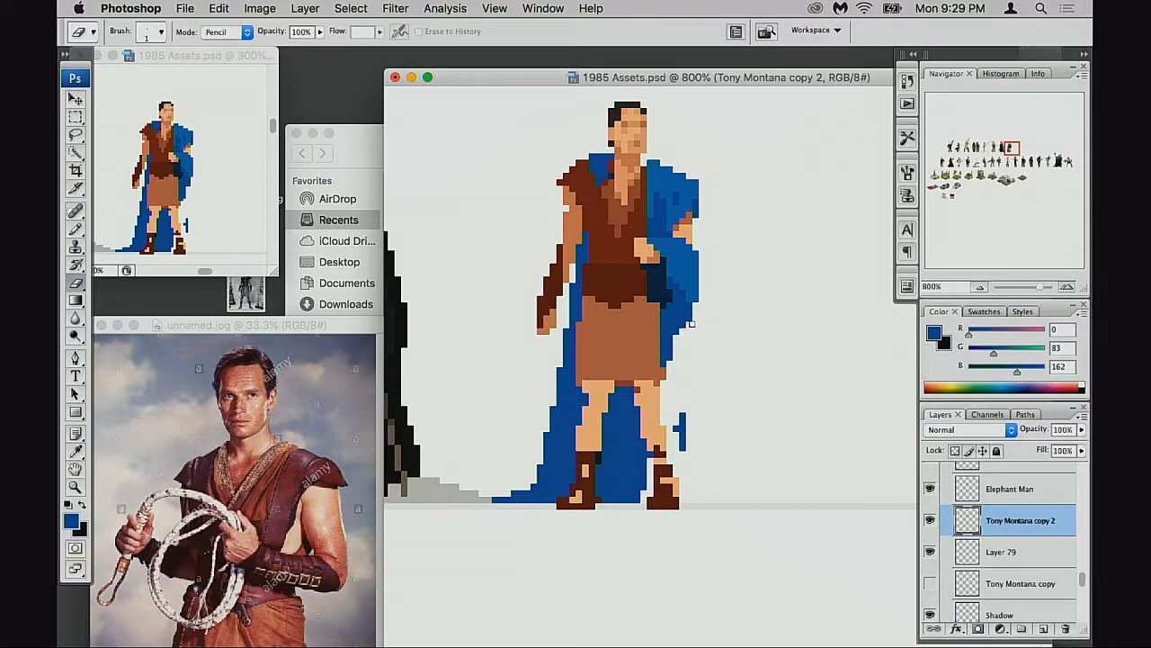
mouse_move(678, 393)
mouse_down()
mouse_move(676, 445)
mouse_move(687, 437)
mouse_up()
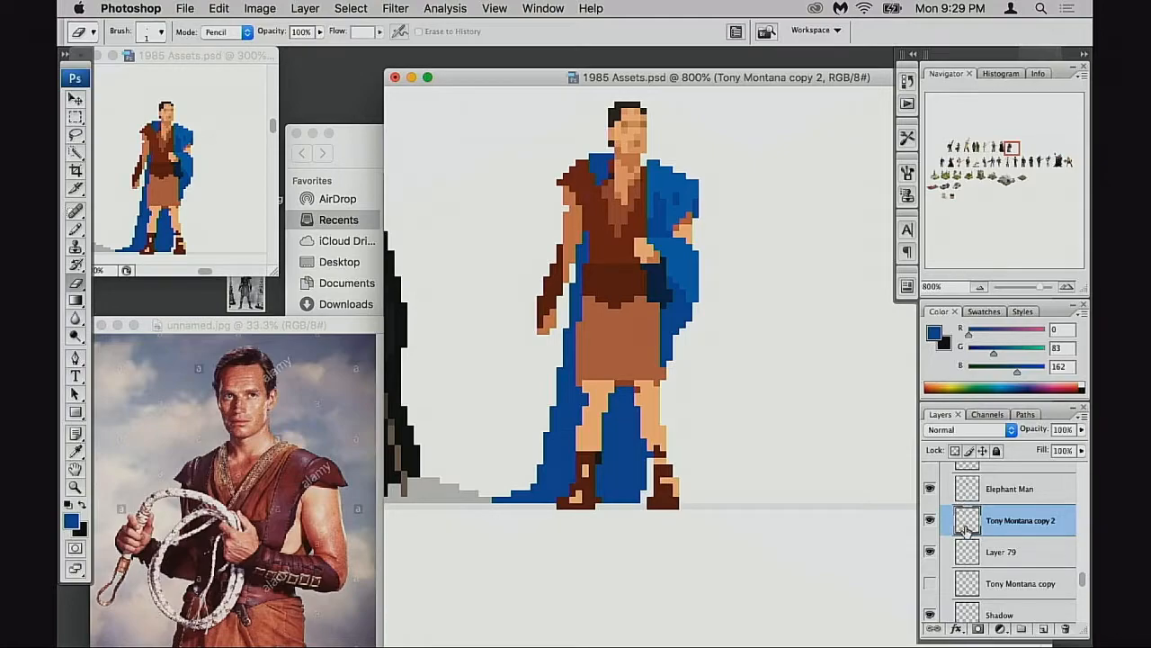
alt+click(930, 522)
alt+click(931, 522)
Reshape the calf beneath the erased cape tail with light skin tone RGB 254, 193, 141 and retouch the sandal strap at its ankle
key(b)
alt+click(653, 412)
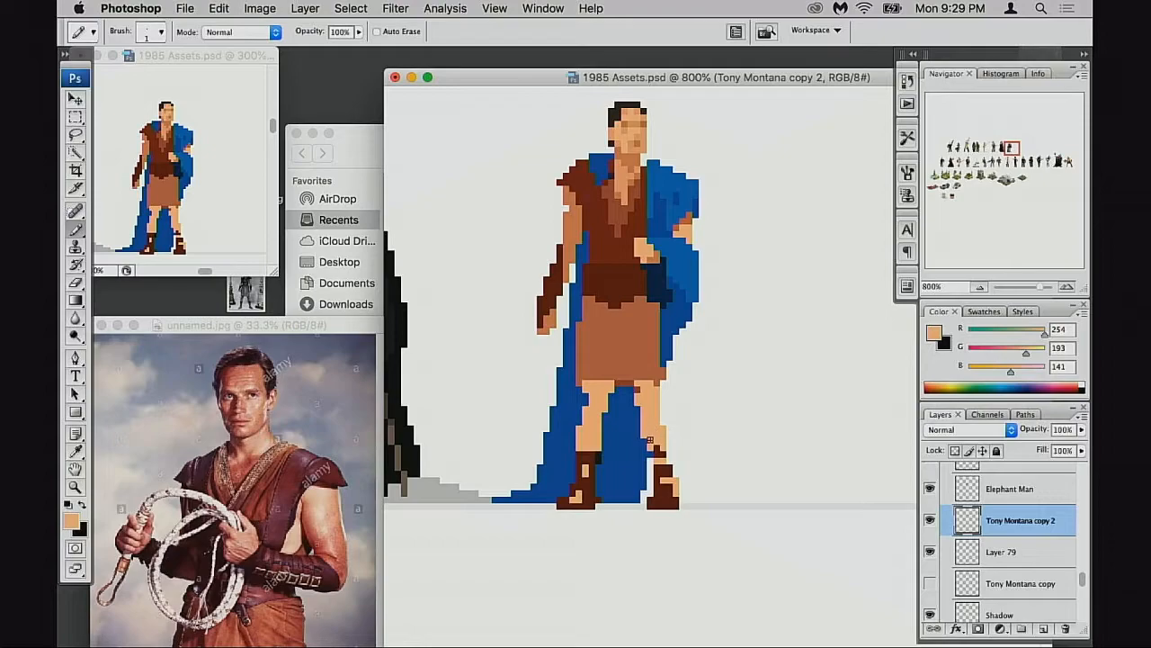
key(e)
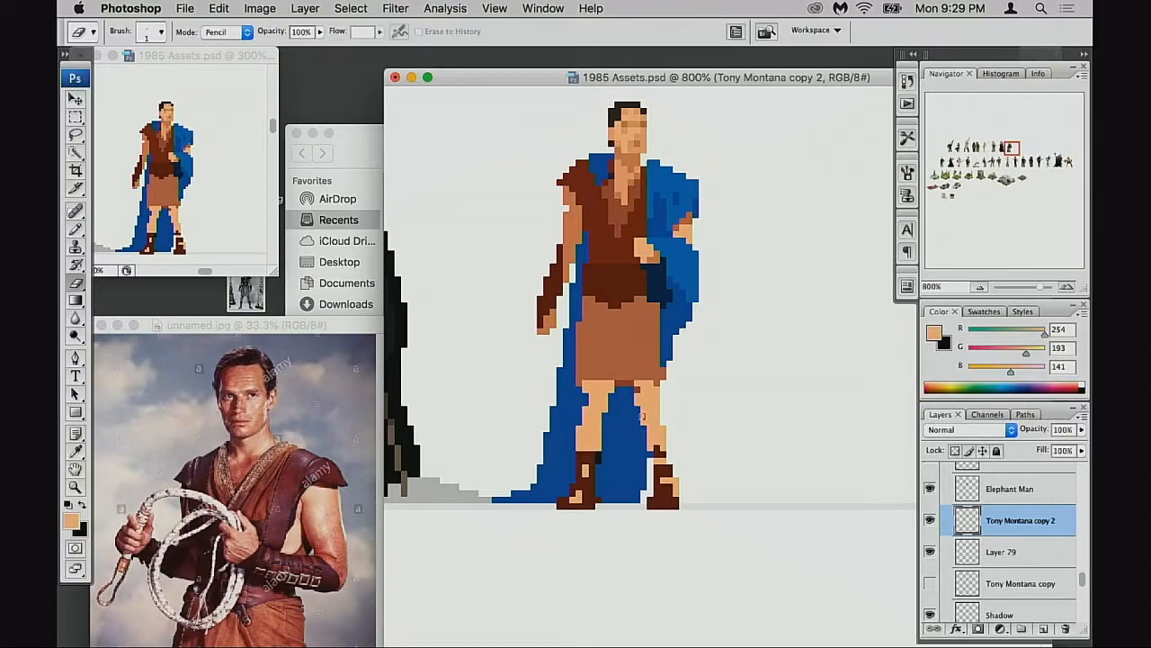
key(b)
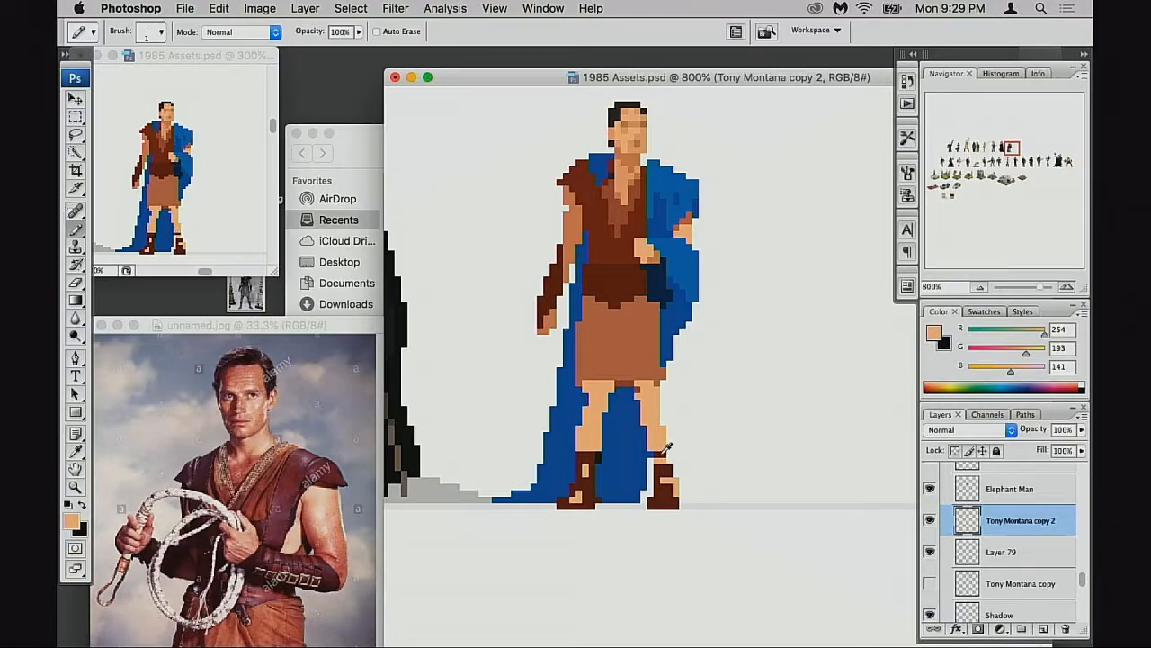
alt+click(656, 449)
alt+click(664, 433)
key(e)
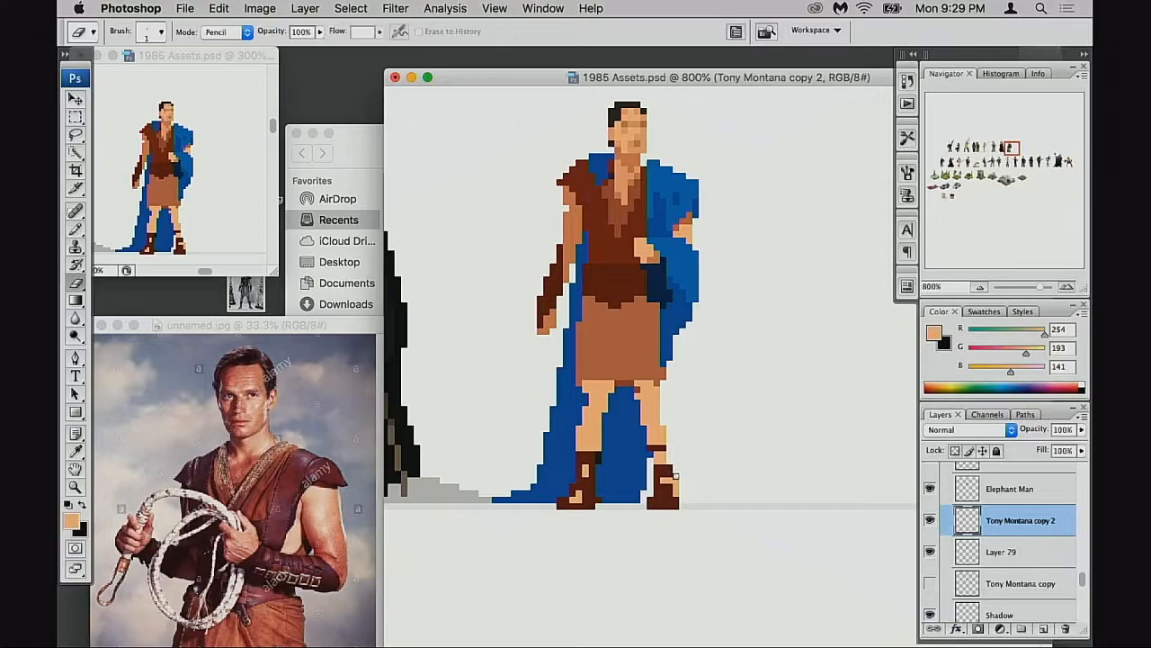
Repaint the foot opening of the same leg's sandal with light skin tone RGB 254, 193, 141 and dark brown RGB 93, 29, 13
alt+click(667, 477)
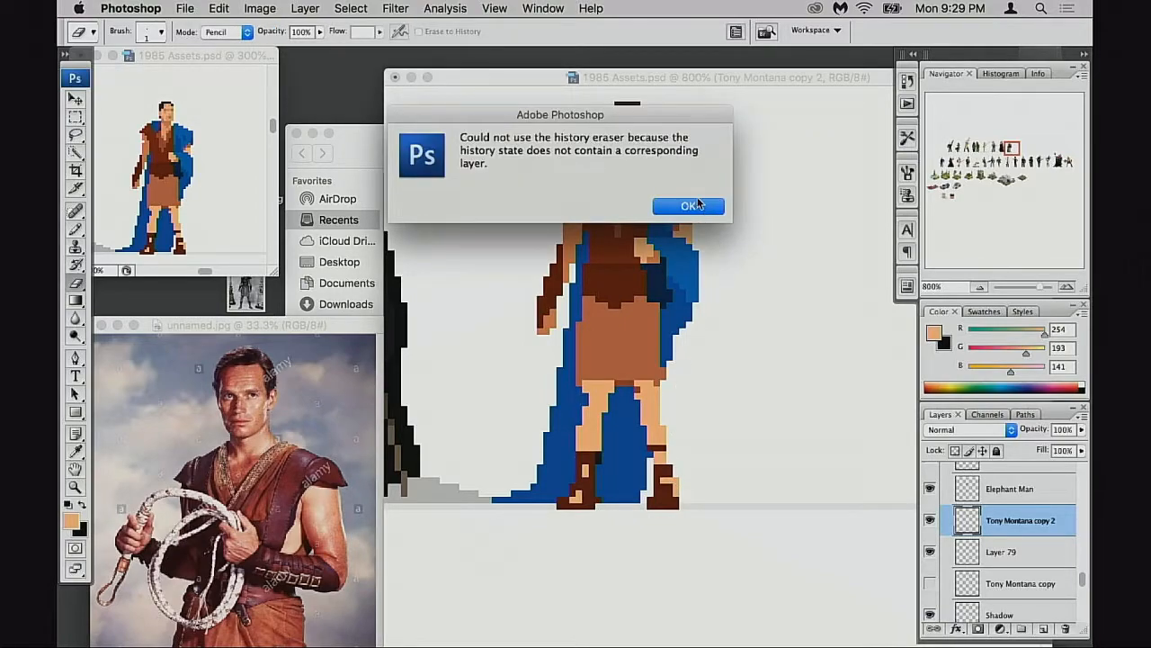
click(691, 207)
key(b)
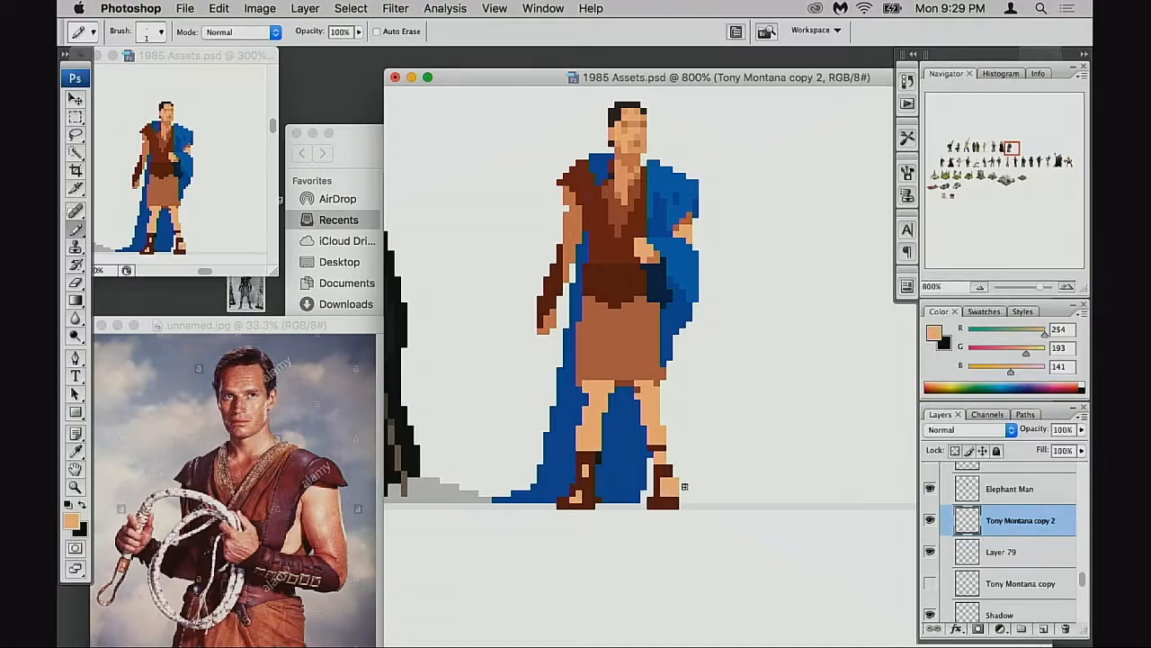
alt+click(674, 484)
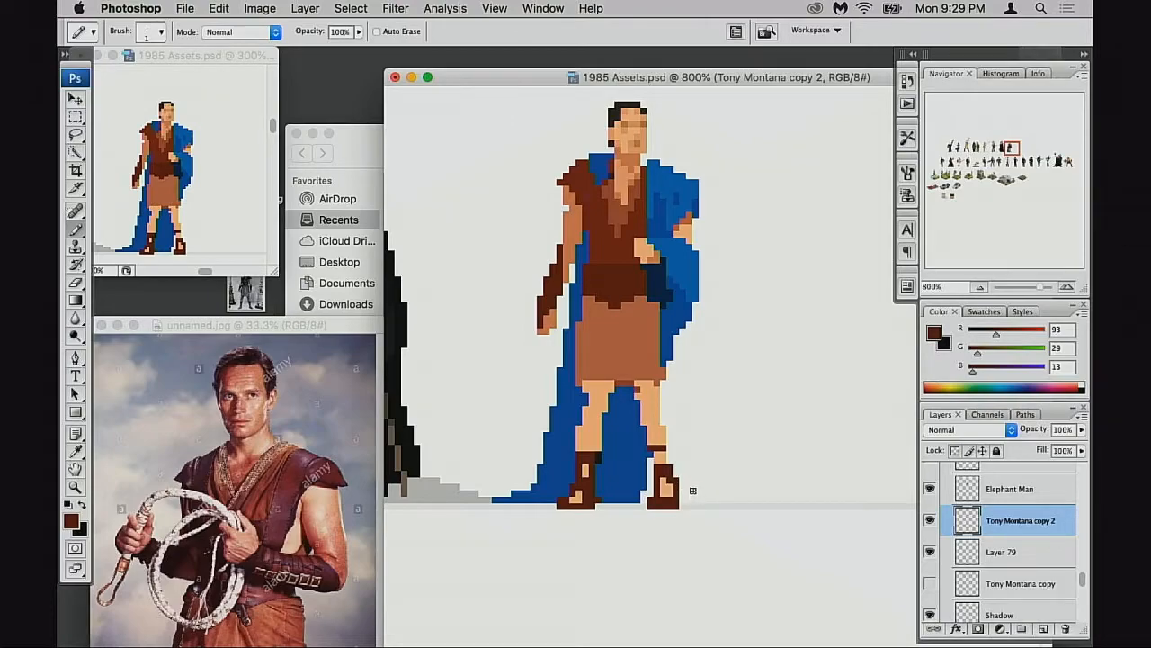
alt+click(670, 486)
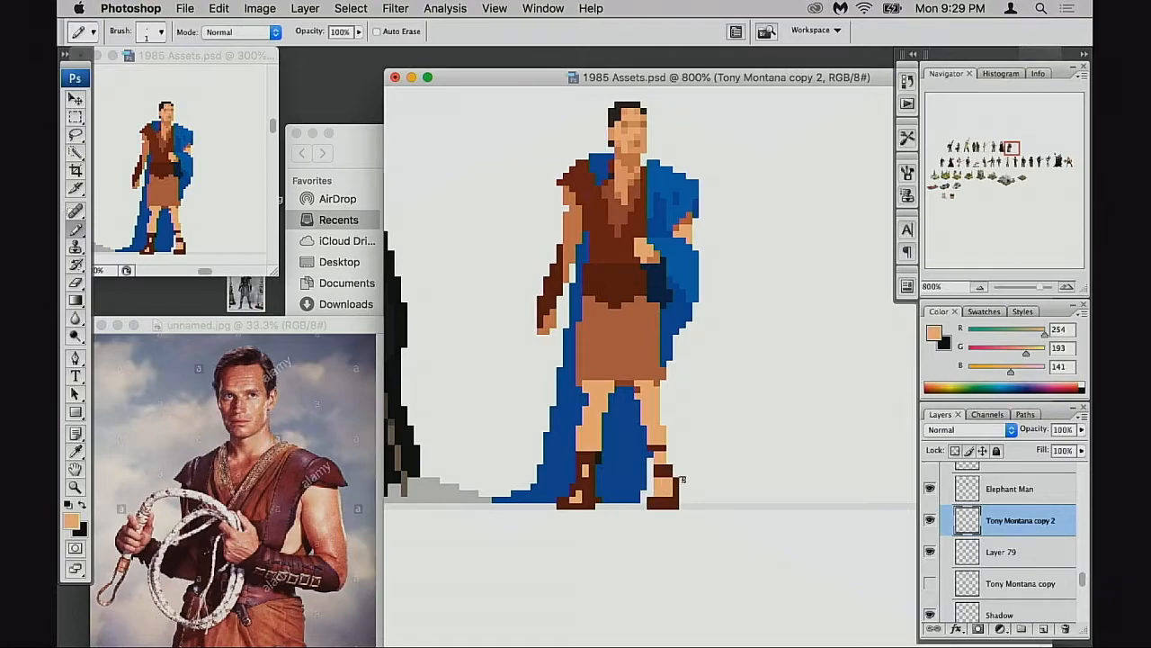
Repaint the sandal's foot in dark brown RGB 93, 29, 13, trim its edge, and touch up the upper thigh with skin tone RGB 254, 193, 141
alt+click(671, 474)
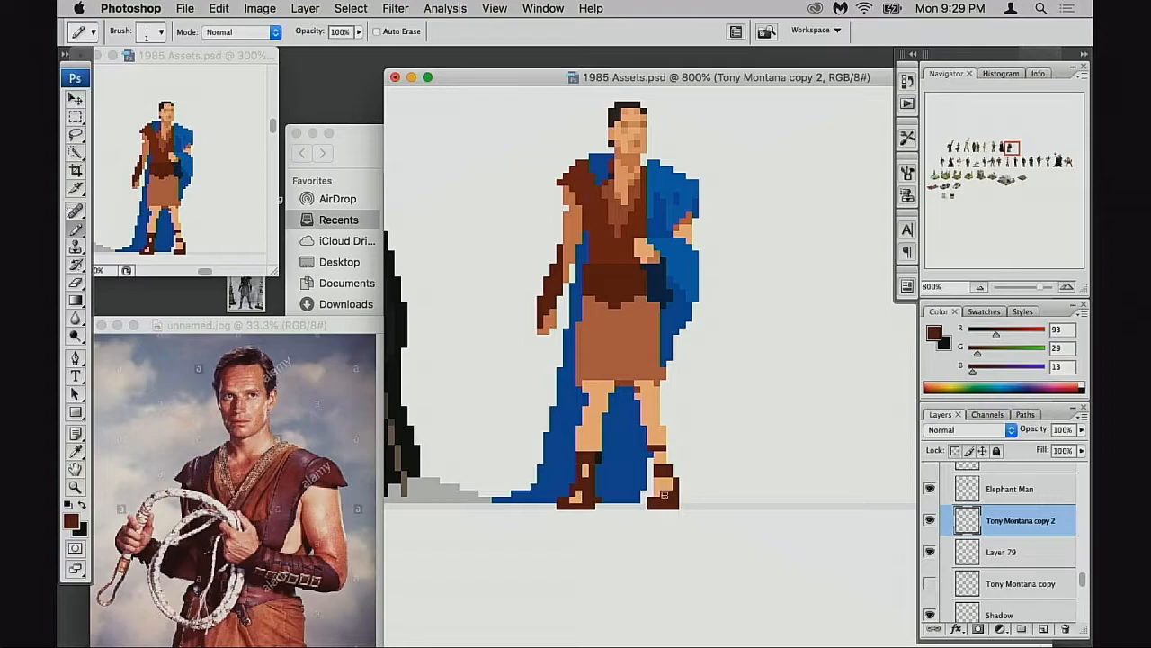
key(e)
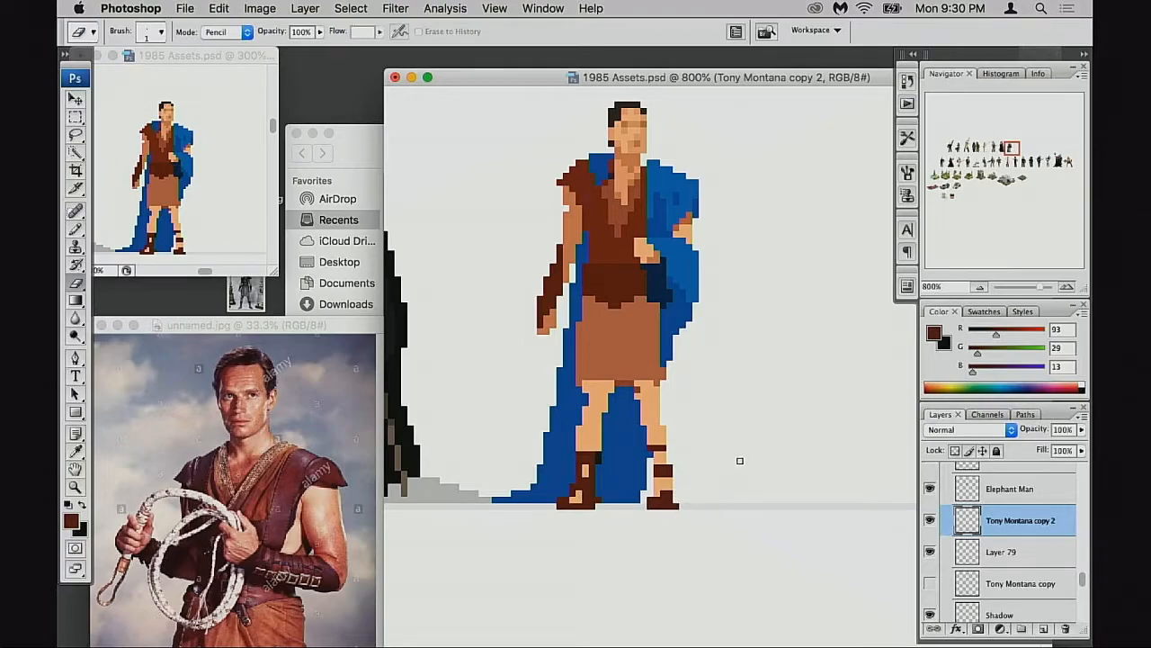
click(930, 520)
click(930, 520)
key(b)
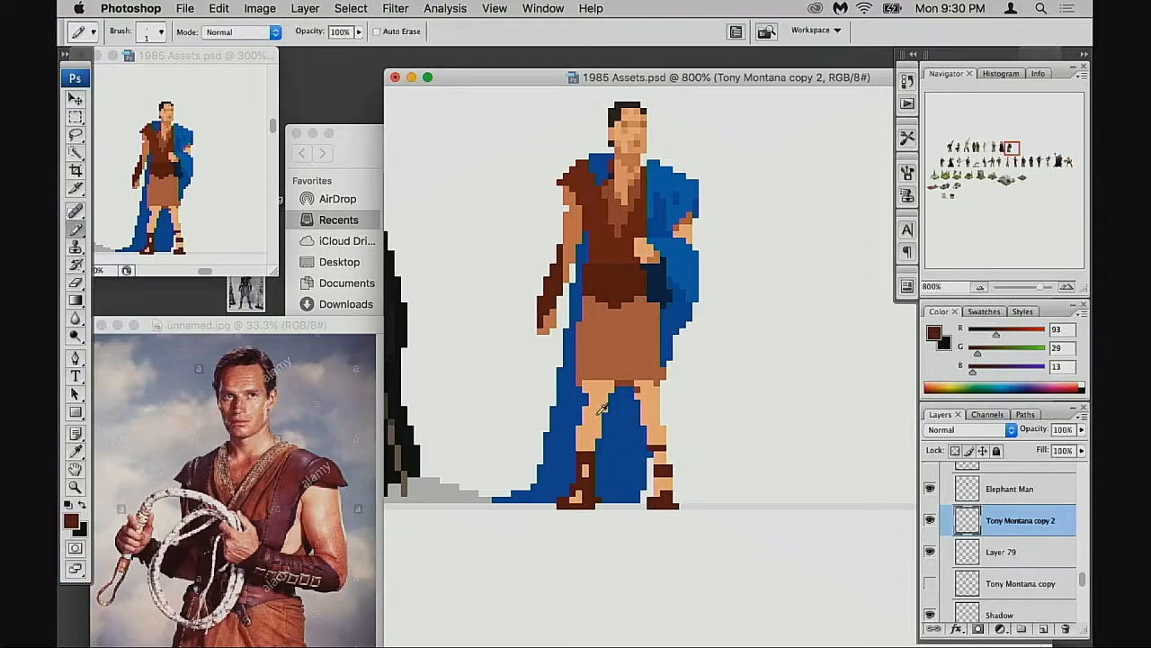
alt+click(590, 401)
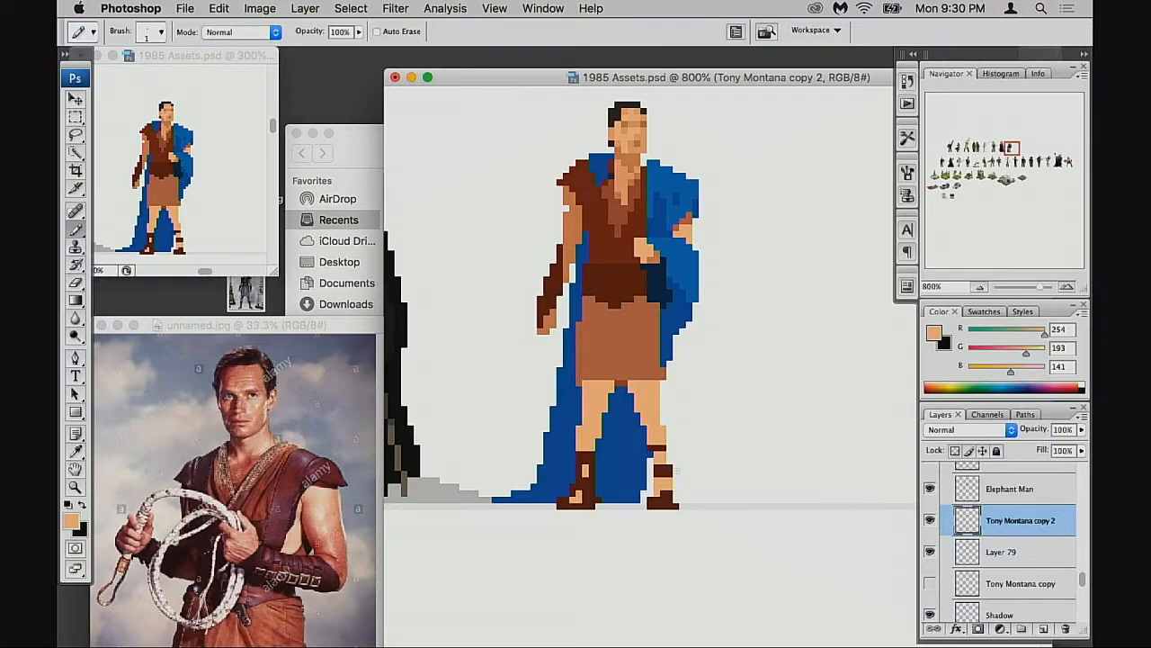
Select the Tony Montana copy 2 and Layer 79 layers together and move the character into the lower row beside the striped-sweater figure for comparison
alt+click(611, 451)
alt+click(662, 435)
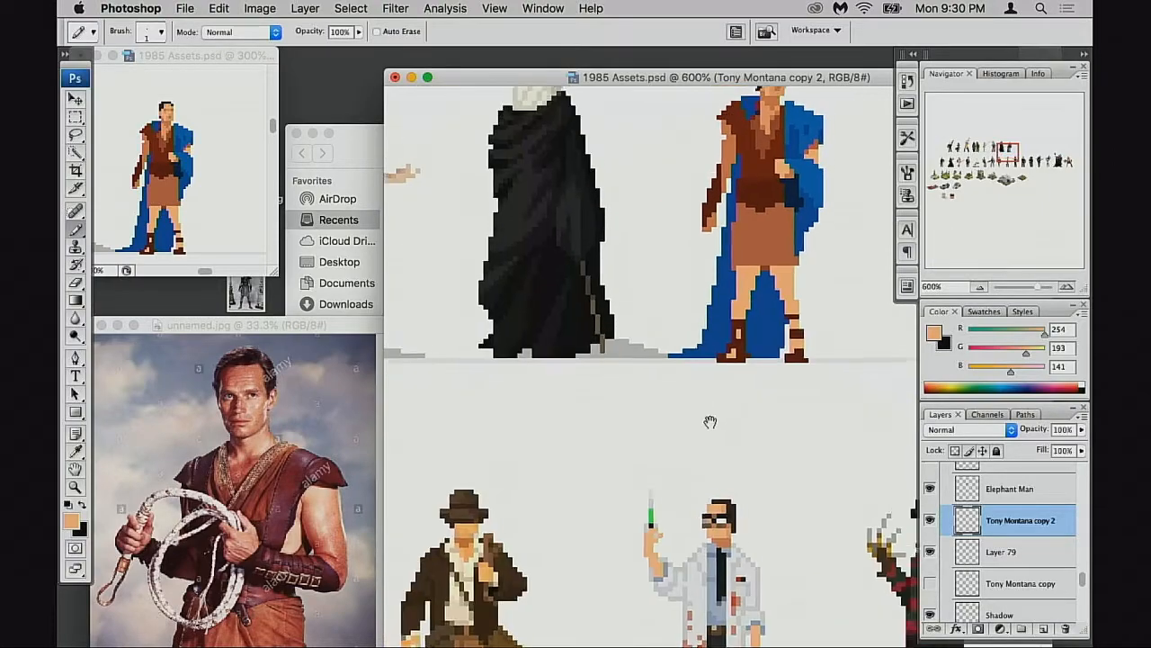
drag(756, 364, 659, 482)
alt+click(685, 442)
alt+click(700, 441)
alt+click(731, 435)
drag(753, 398, 649, 463)
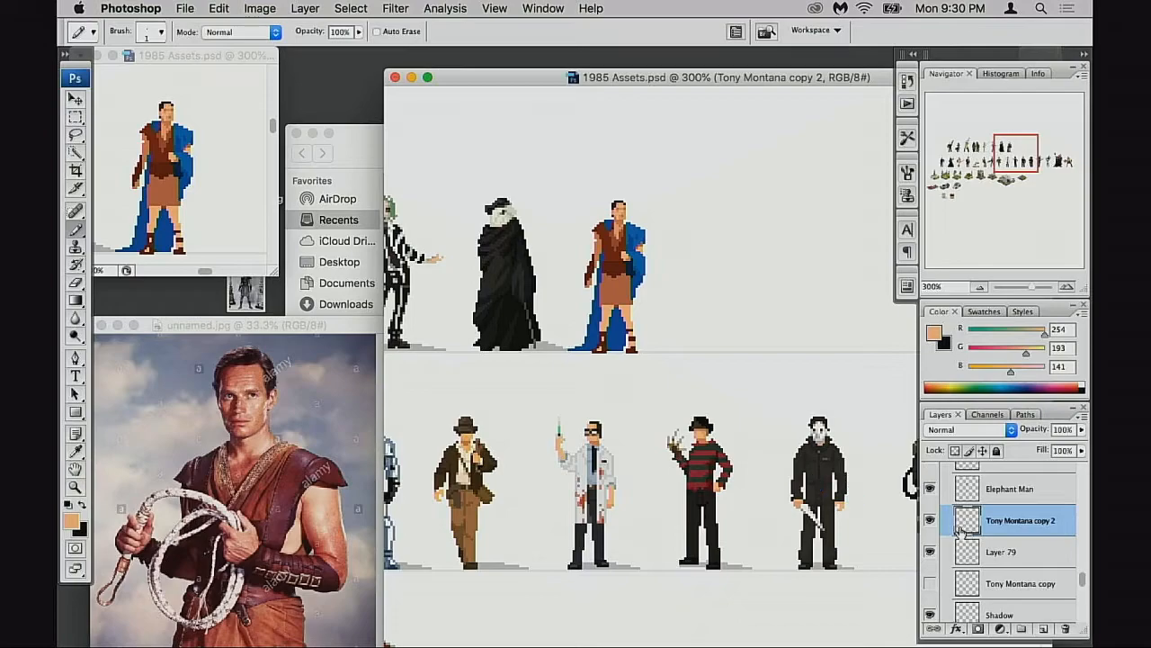
shift+click(969, 557)
key(v)
drag(619, 436, 612, 396)
drag(627, 404, 729, 512)
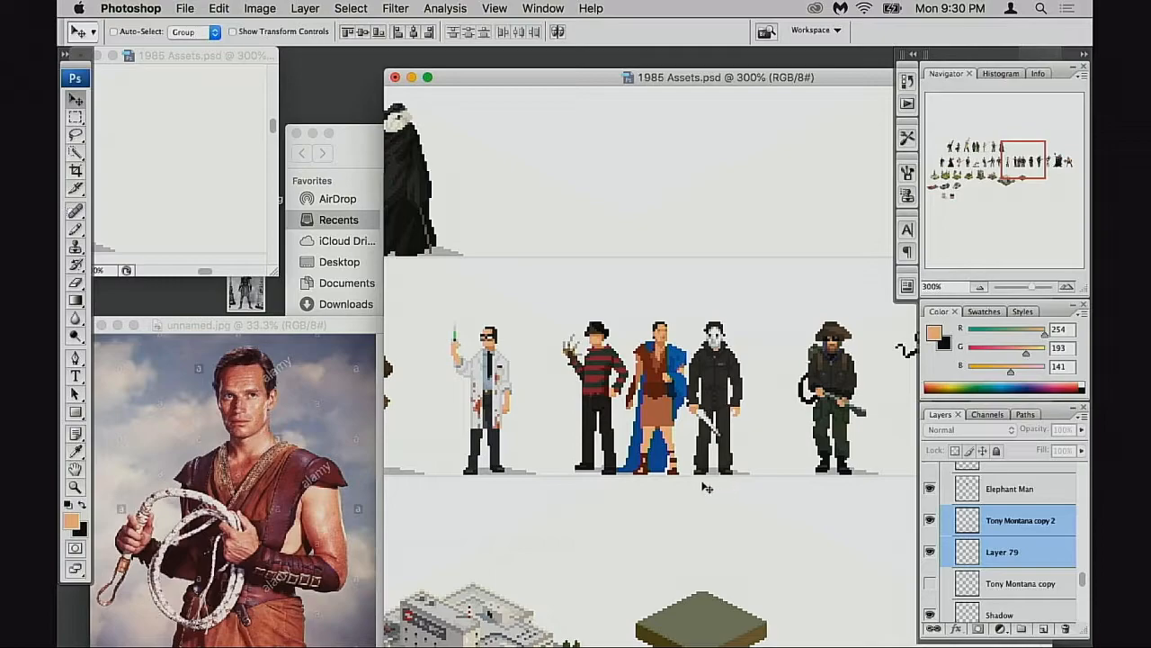
drag(661, 486, 624, 503)
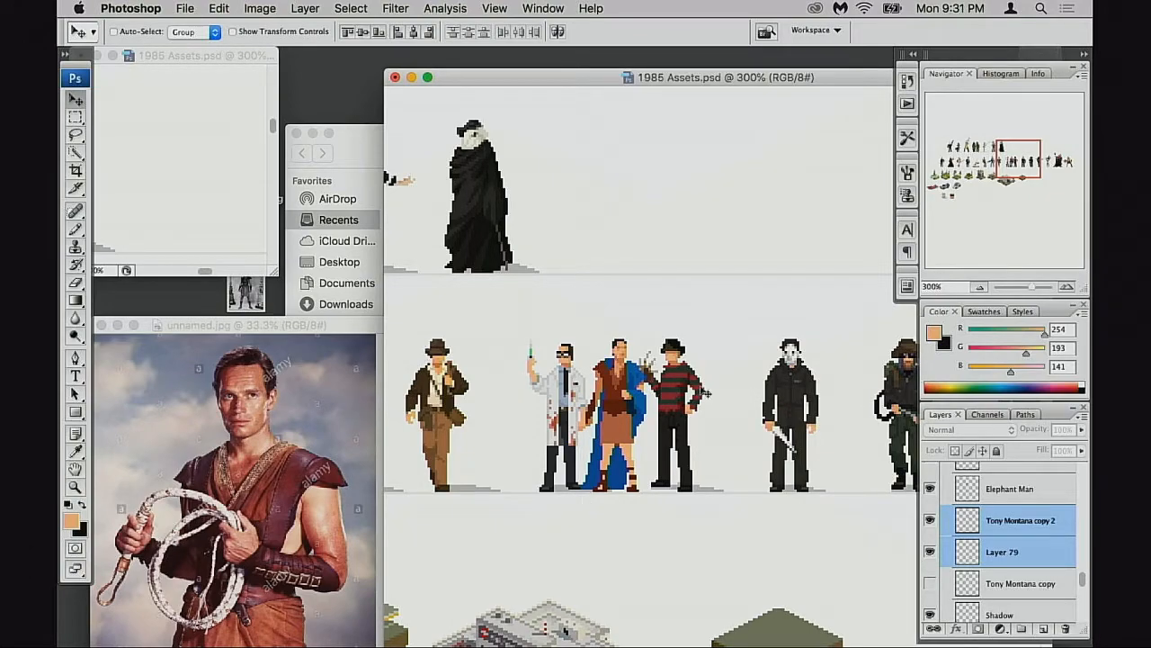
Place the character between the brown-fedora figure and the lab-coat figure in the lower row to compare height and proportions
drag(626, 486, 609, 269)
drag(616, 316, 601, 392)
drag(640, 393, 816, 422)
drag(772, 400, 796, 460)
scroll(462, 314, down, 3)
scroll(750, 466, right, 3)
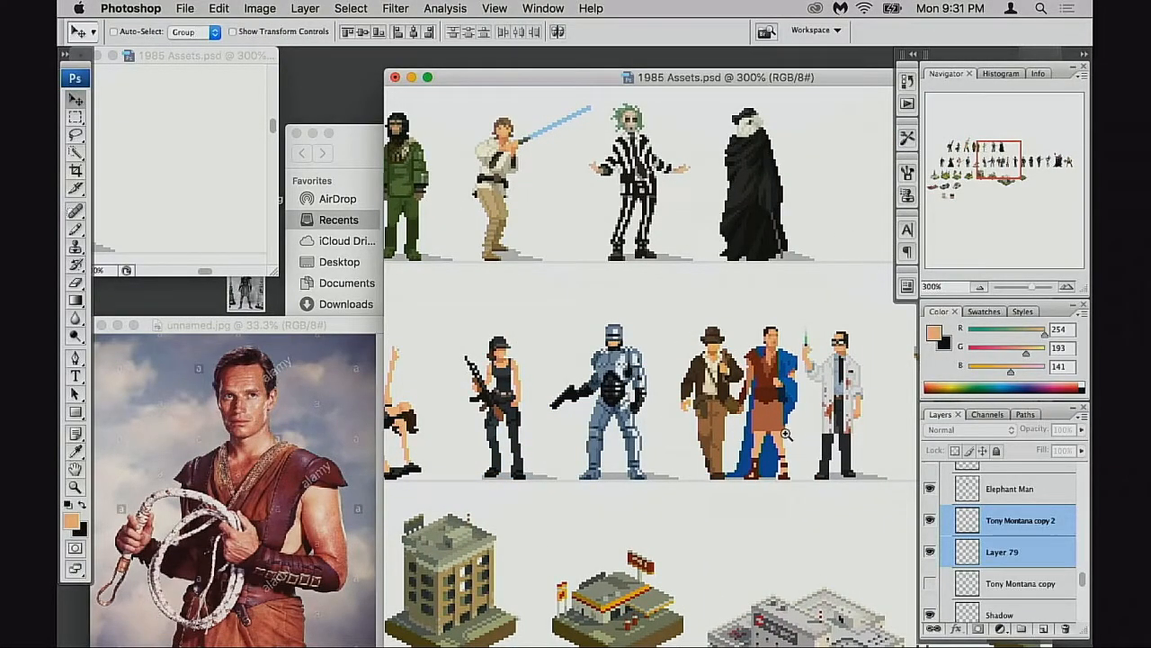
super+click(787, 435)
super+click(789, 439)
drag(639, 367, 704, 475)
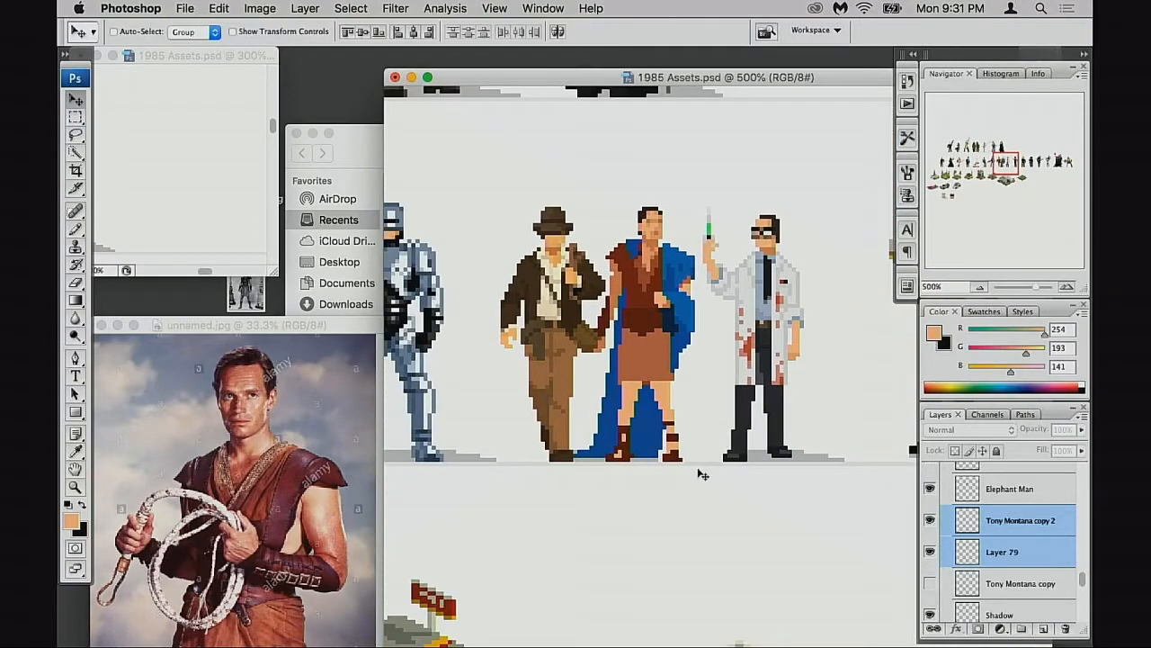
scroll(703, 474, right, 3)
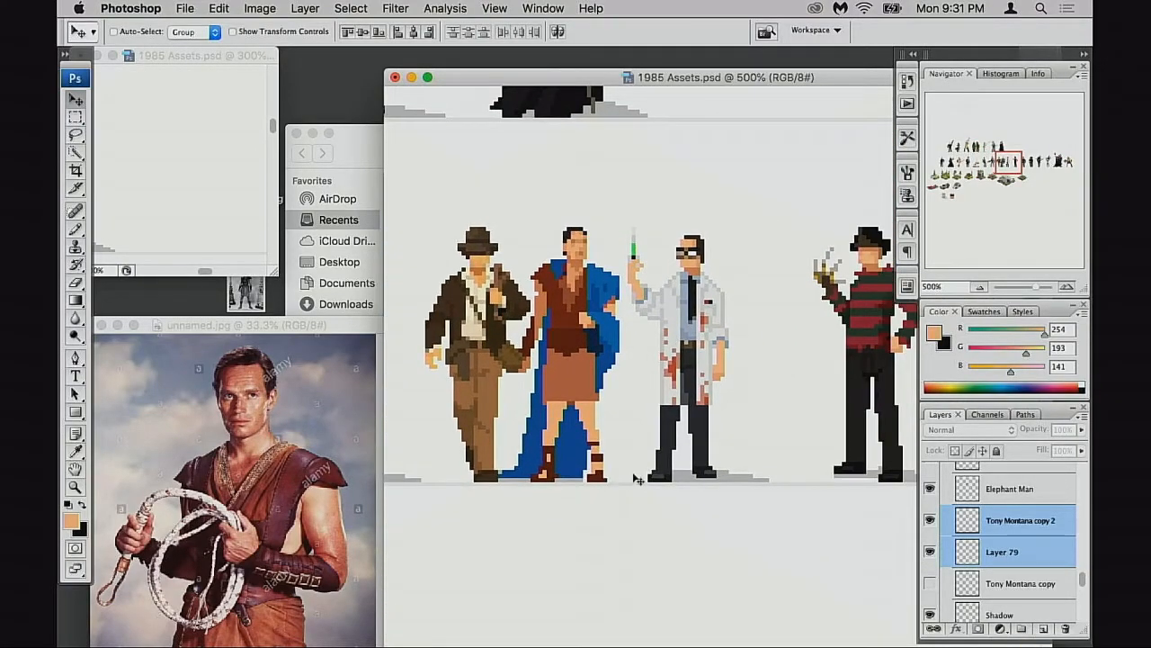
Move the character up to the ground line of the upper row, beside the black-cloaked figure
drag(609, 471, 658, 351)
drag(657, 351, 647, 554)
drag(641, 508, 754, 408)
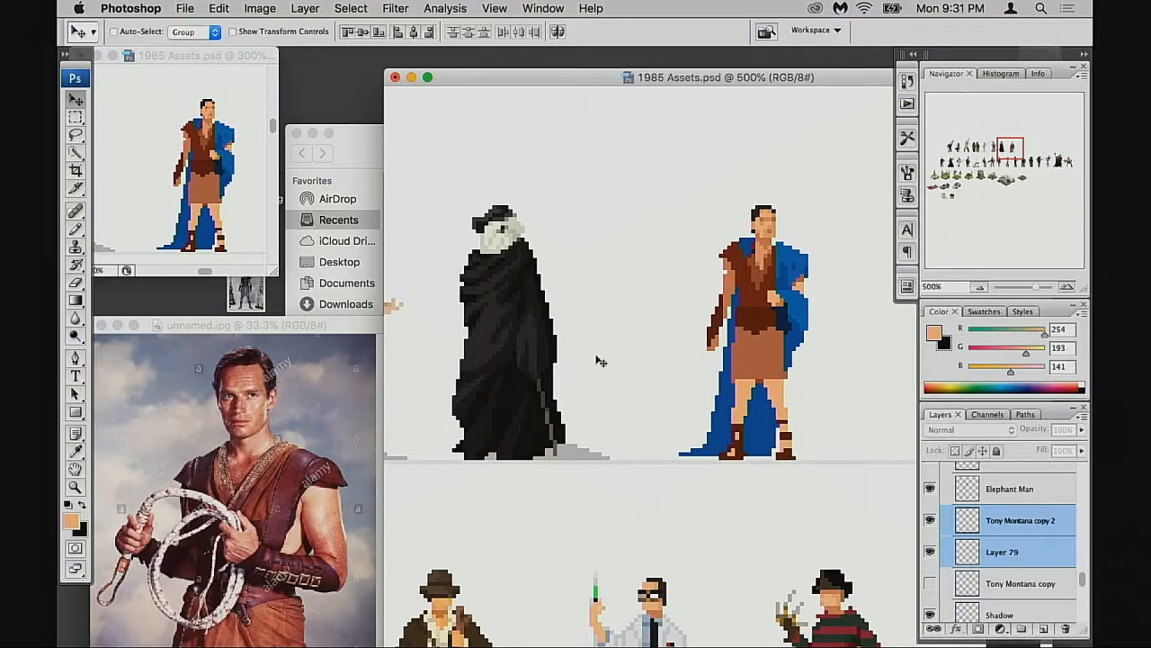
Extend the cape's bottom edge along the ground around the sandals on Layer 79 with blue RGB 0, 83, 162
click(934, 551)
click(934, 550)
click(969, 552)
key(b)
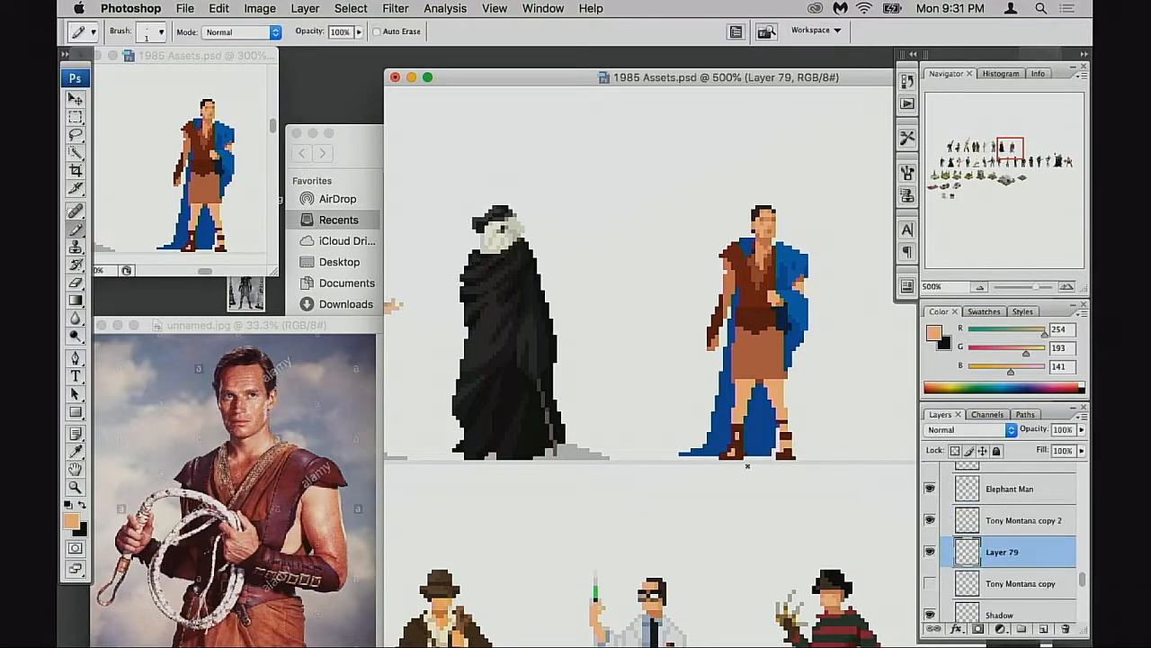
super+click(723, 451)
drag(730, 455, 717, 483)
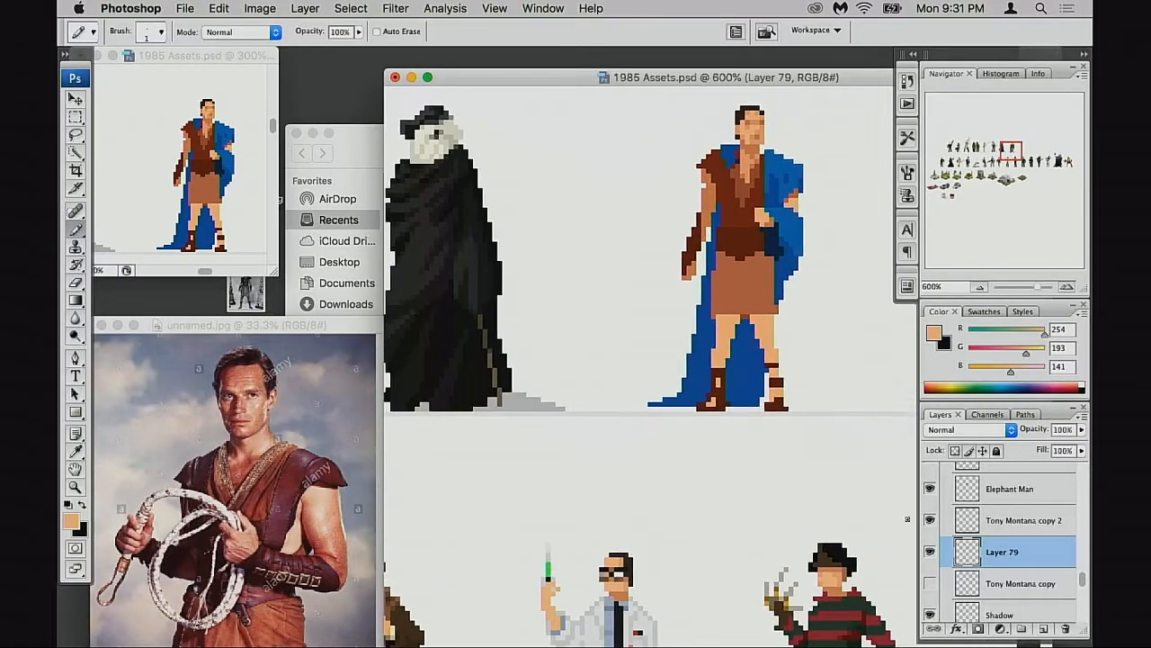
click(930, 551)
click(930, 552)
alt+click(694, 405)
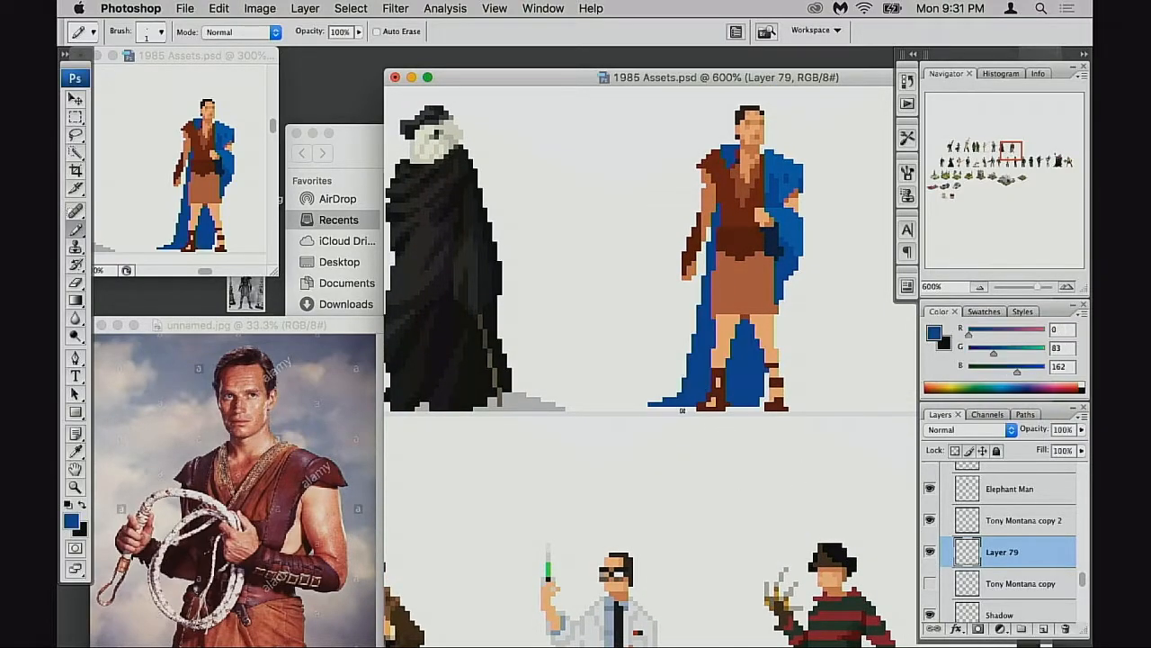
mouse_move(697, 408)
mouse_down()
mouse_move(643, 407)
mouse_move(687, 410)
mouse_up()
drag(758, 408, 727, 408)
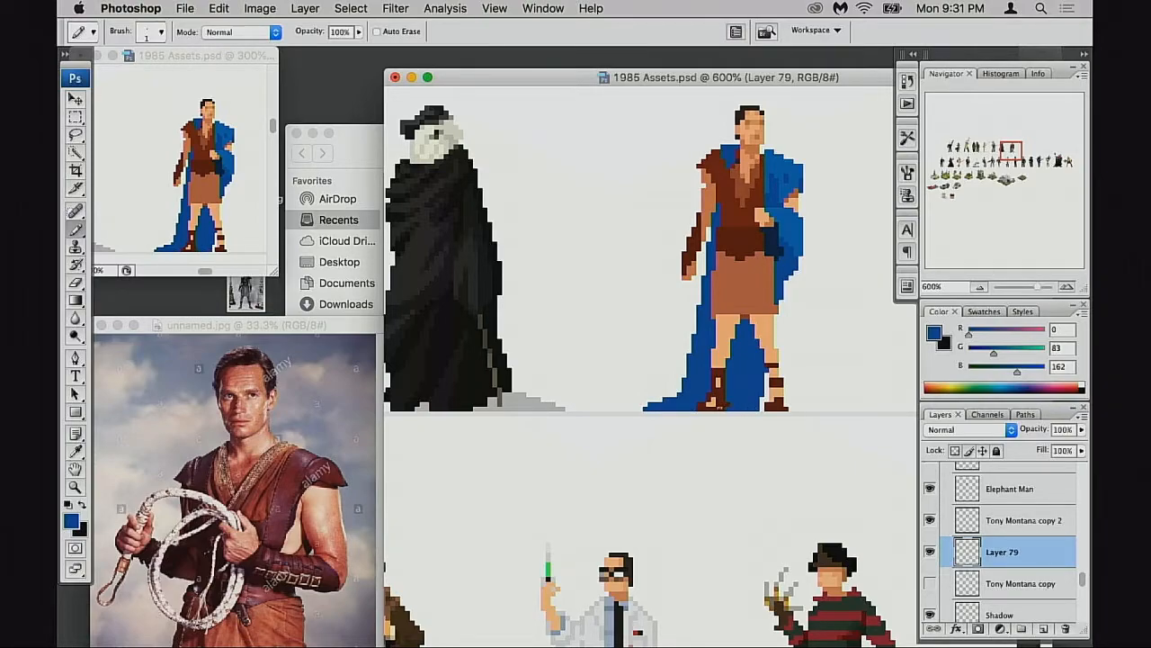
Clean up the cape's lower edge on Layer 79 and paint blue RGB 0, 83, 162 along both sides of the calf nearest the cape's fold
key(e)
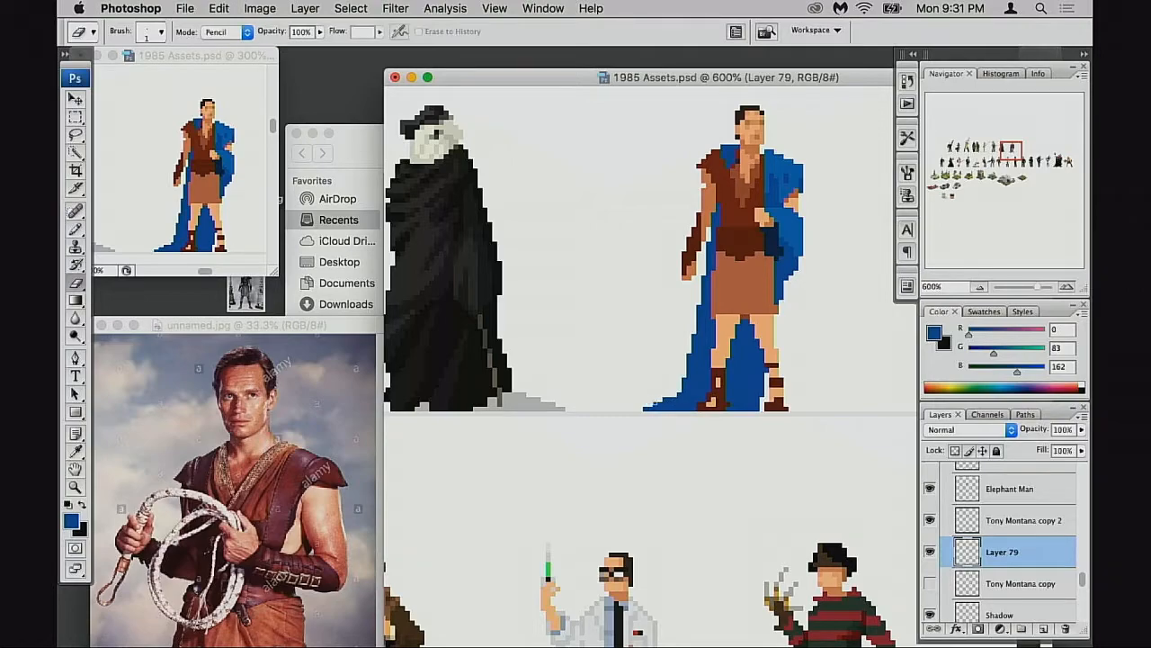
scroll(732, 406, up, 1)
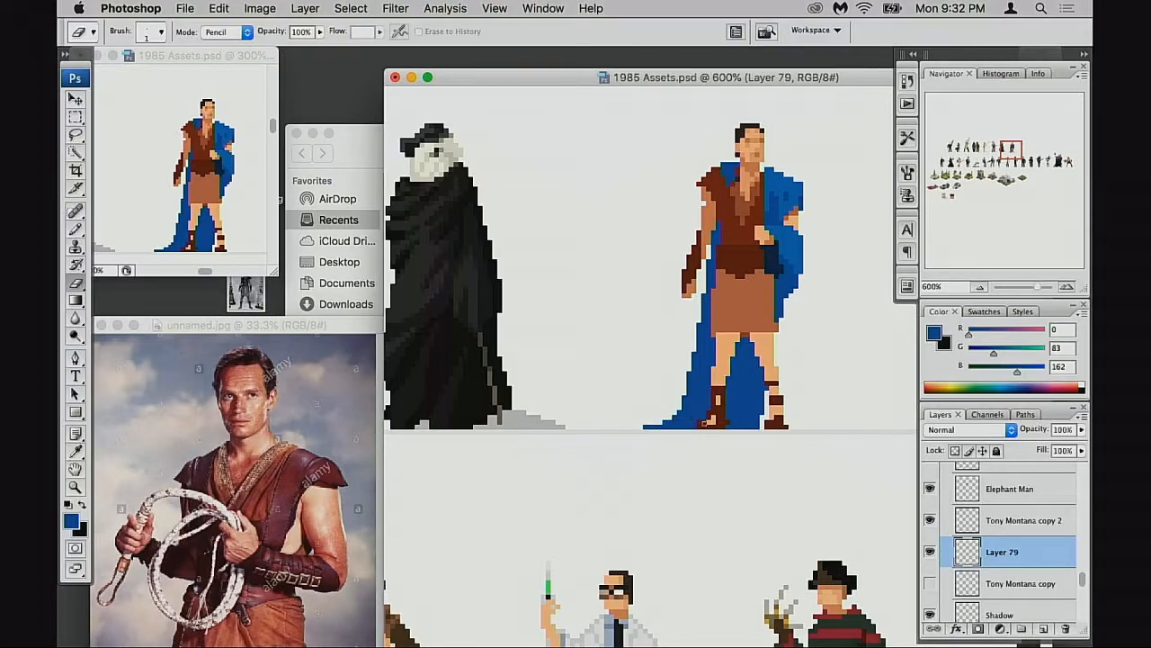
key(b)
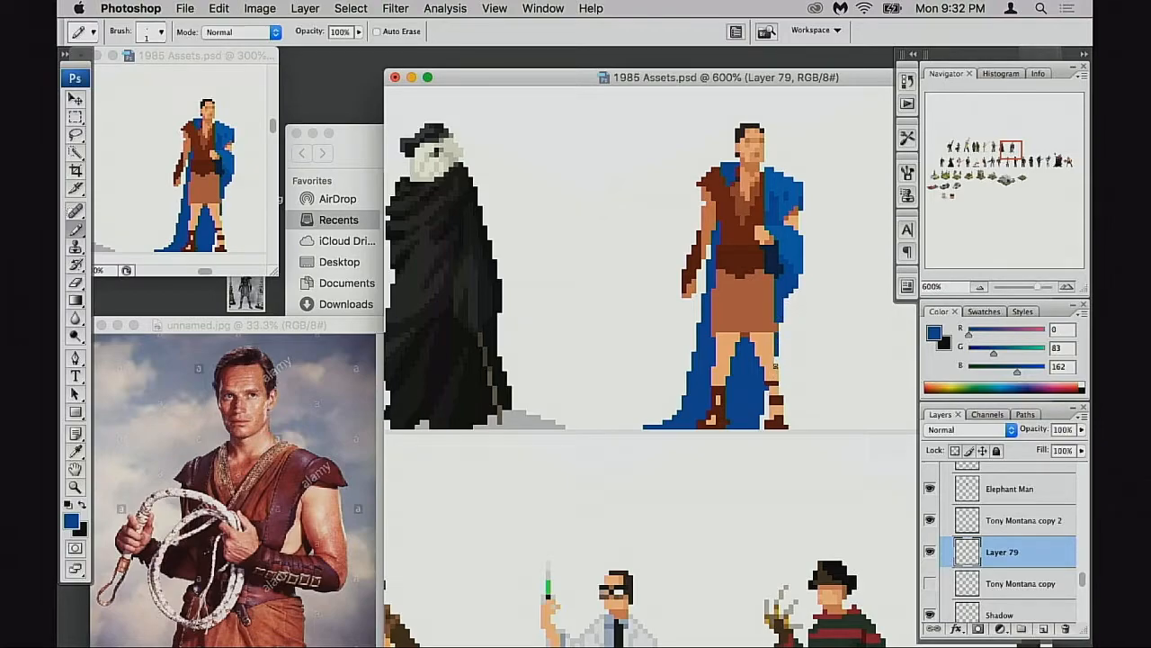
drag(767, 409, 763, 420)
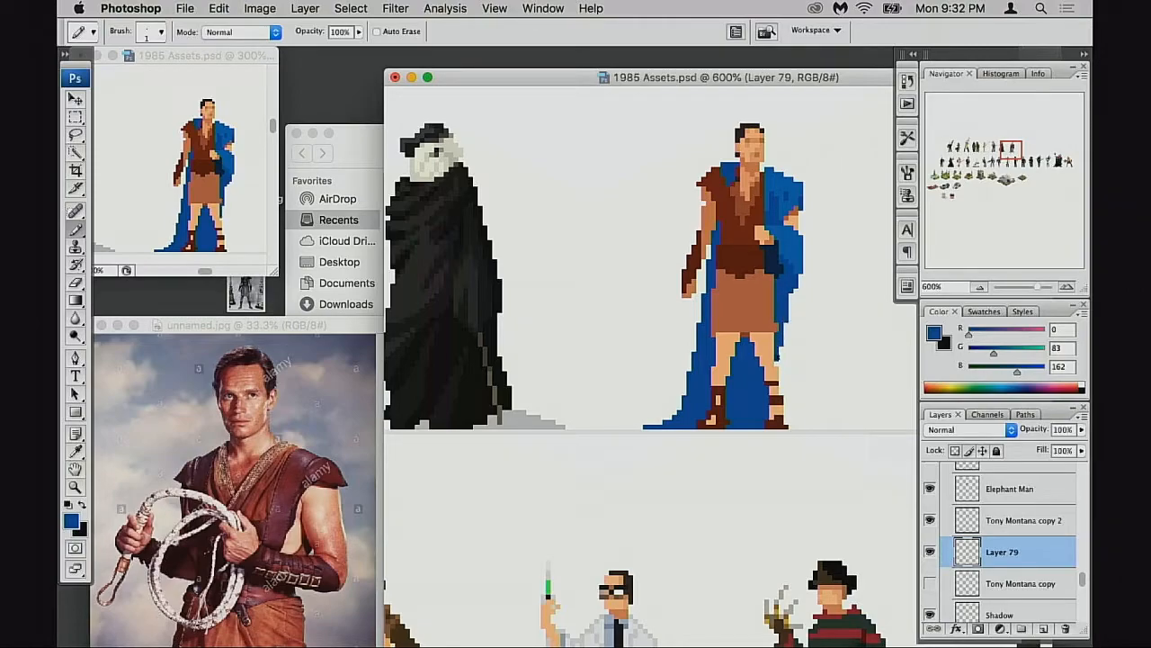
drag(779, 338, 790, 392)
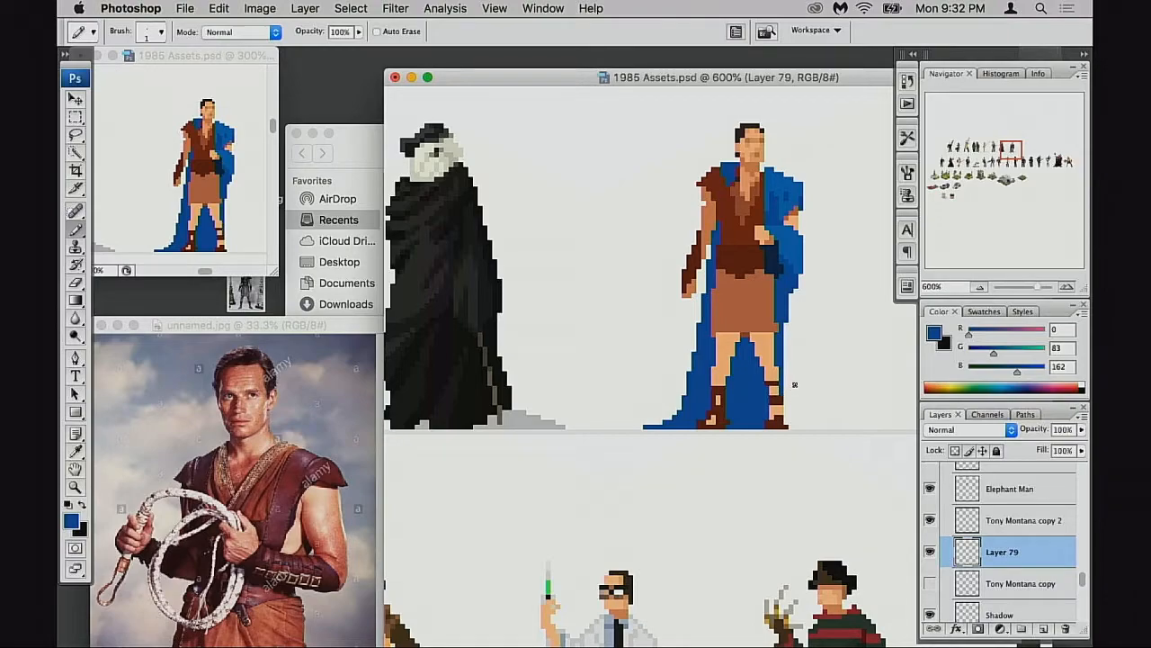
drag(735, 419, 755, 446)
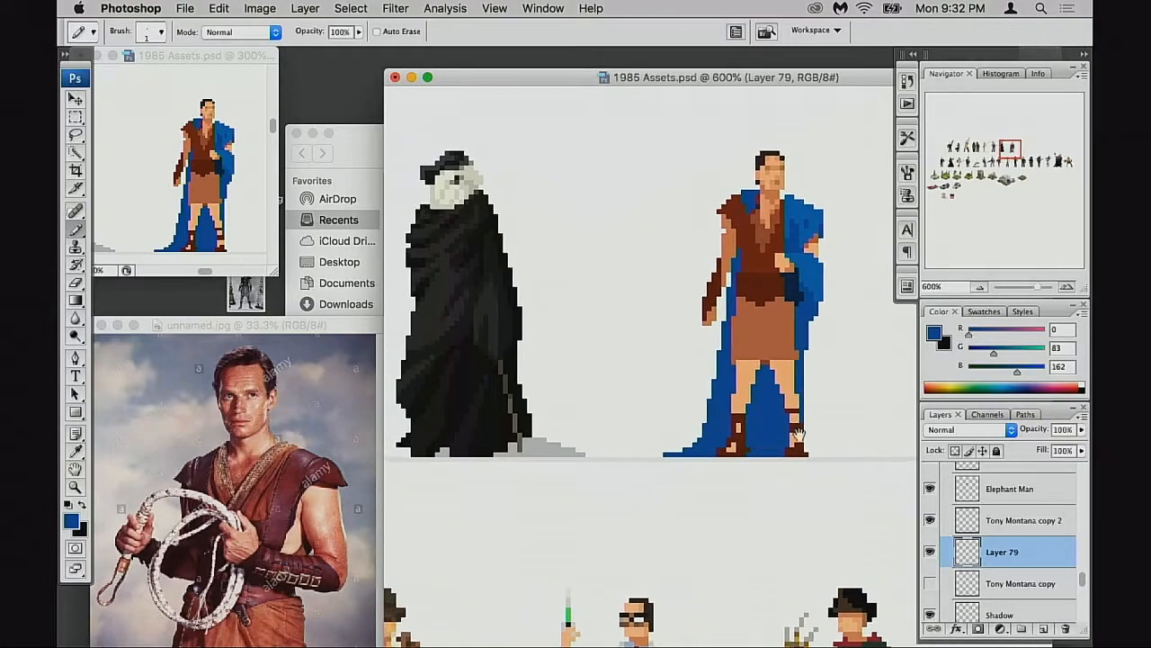
Toggle Layer 79 and Tony Montana copy 2 to check the cape behind the legs, leaving Tony Montana copy 2 active
click(933, 553)
click(932, 553)
click(929, 520)
click(929, 520)
click(981, 522)
drag(759, 400, 760, 421)
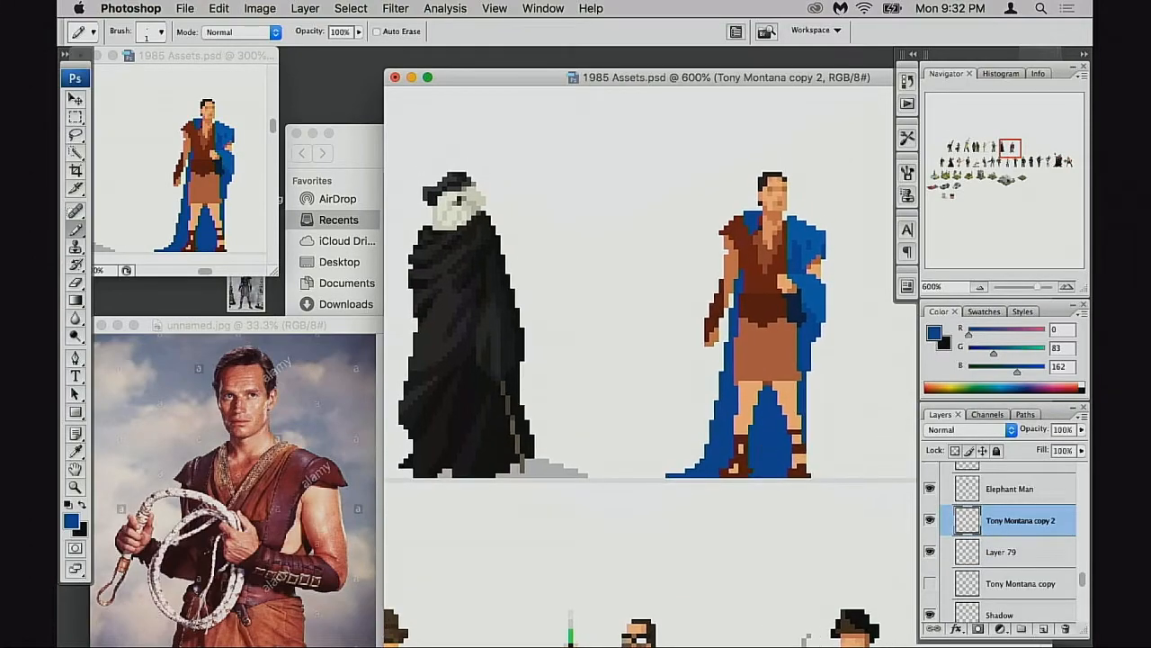
key(e)
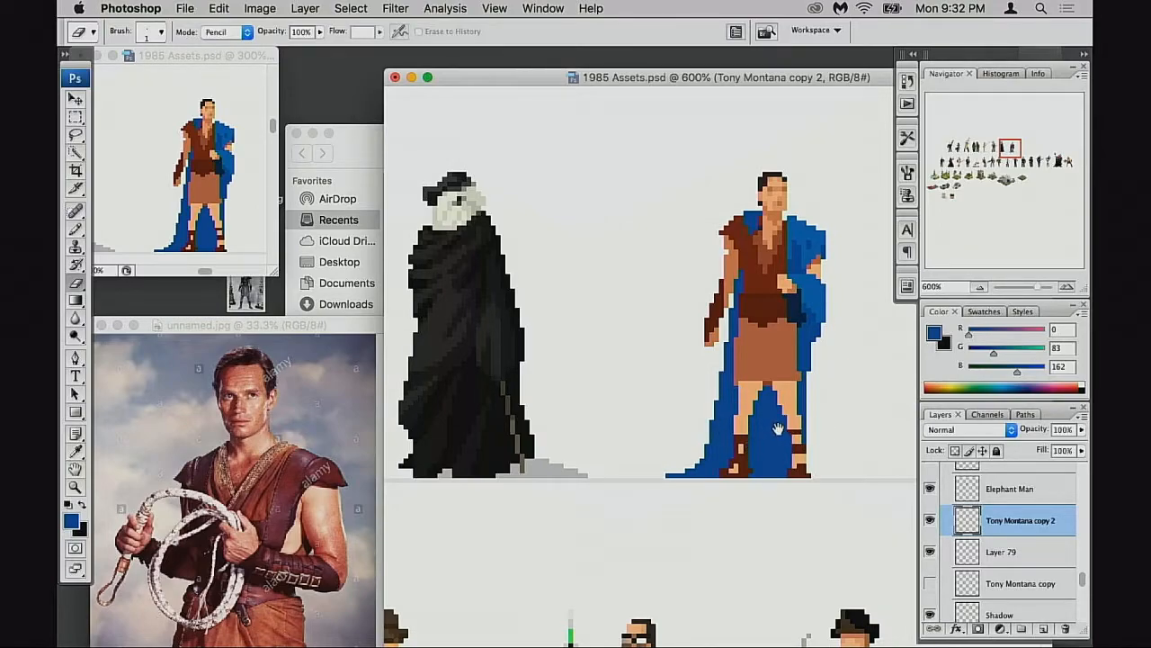
scroll(783, 430, up, 1)
scroll(684, 414, up, 4)
scroll(684, 414, right, 3)
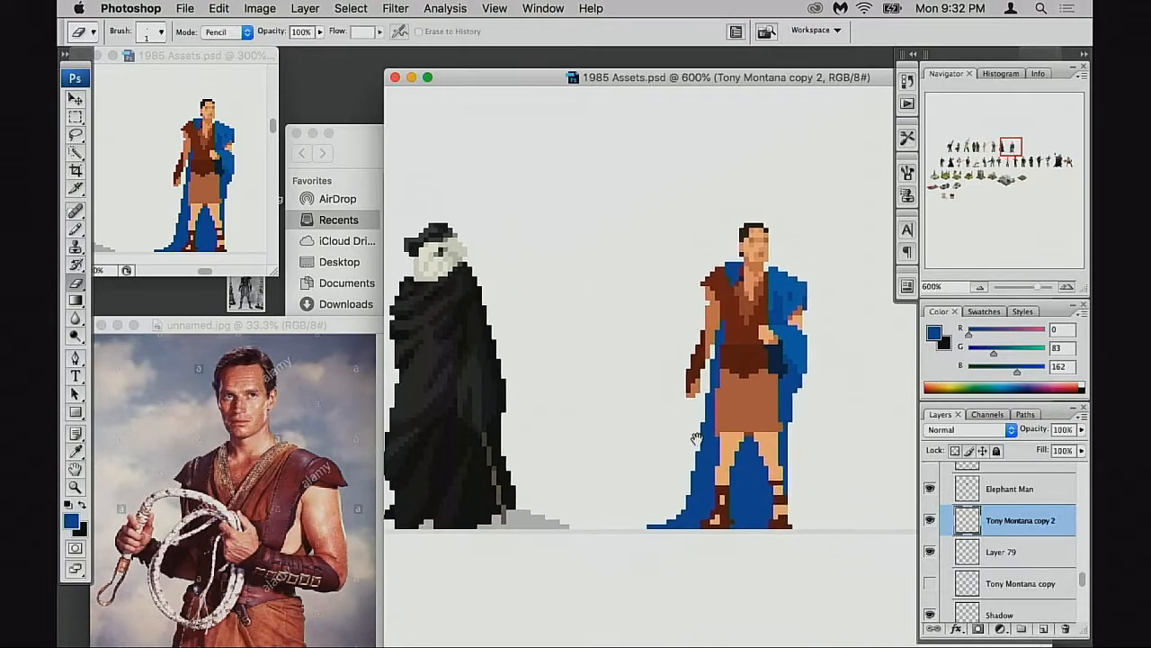
scroll(855, 433, up, 2)
scroll(856, 432, right, 1)
Retouch the bare arm beside the tunic on Tony Montana copy 2 with skin tones RGB 254, 193, 141 and RGB 217, 132, 91
key(b)
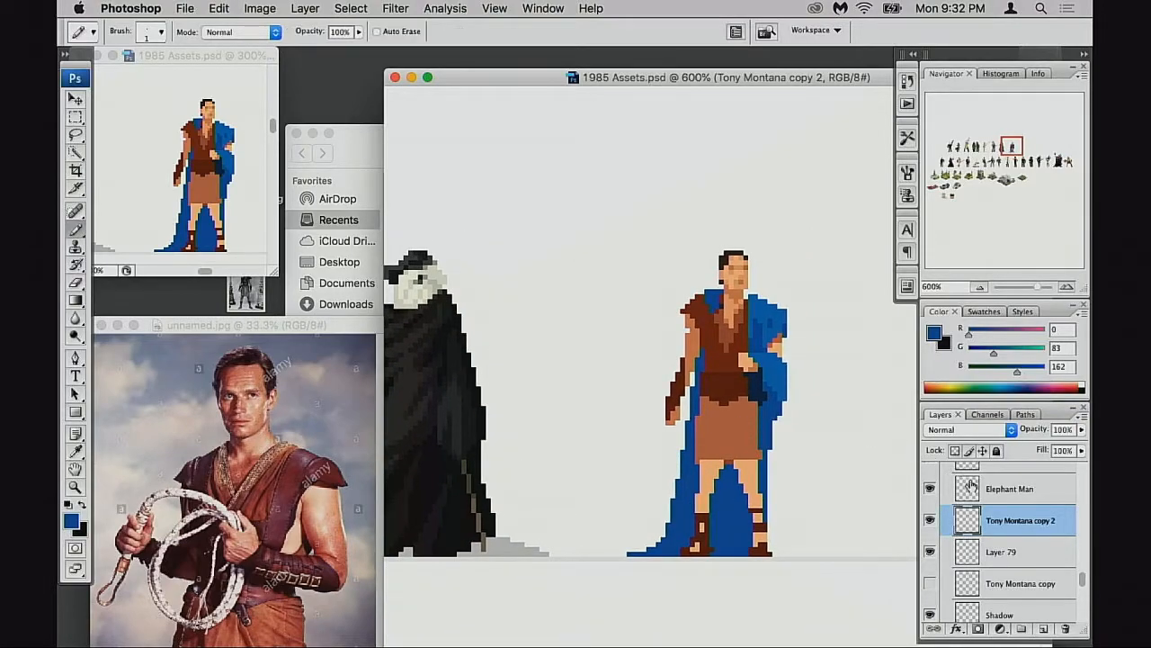
click(930, 520)
click(930, 520)
alt+click(740, 277)
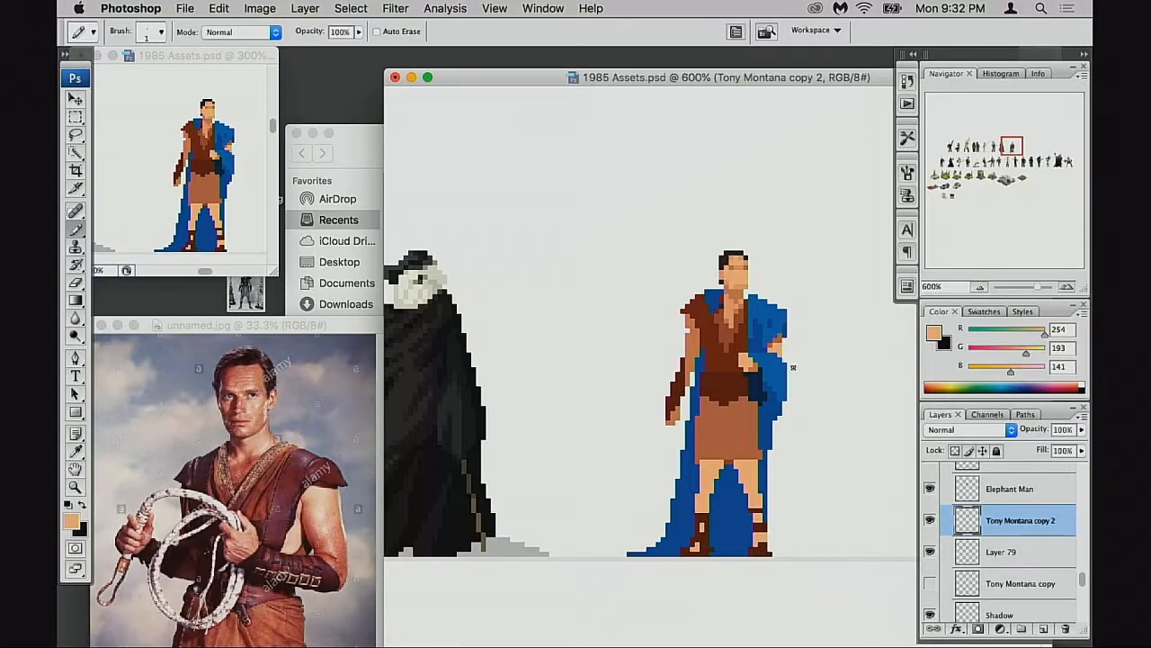
scroll(796, 360, down, 3)
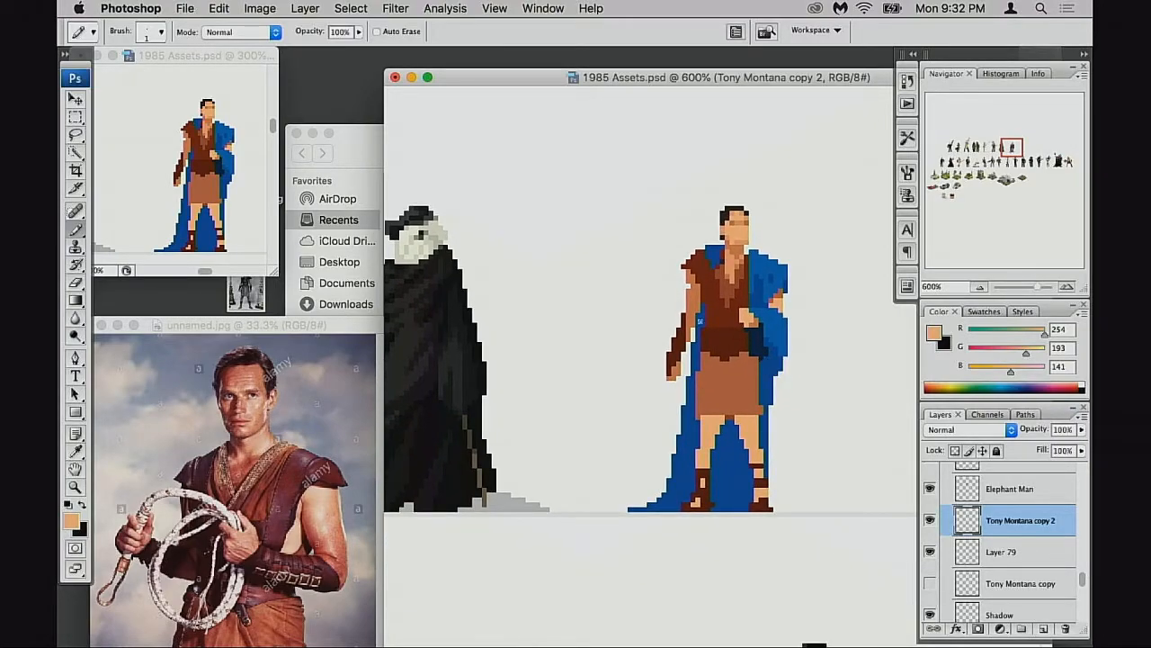
alt+click(699, 306)
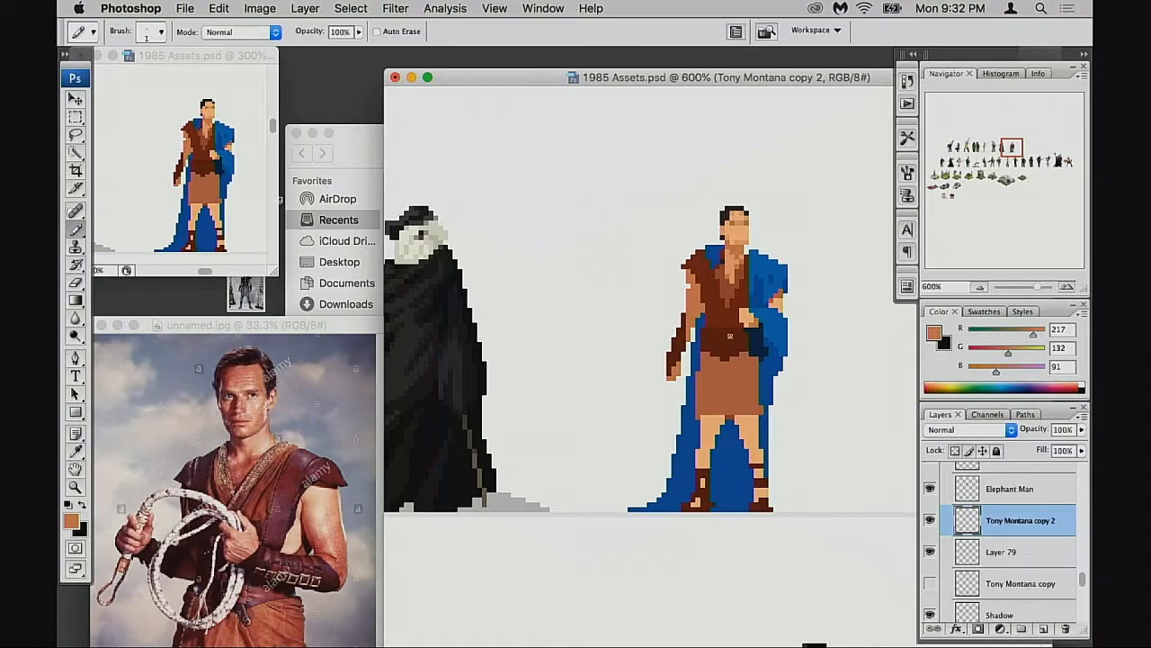
Sample the belt's dark brown RGB 100, 31, 14, and move unnamed.jpg aside to show the unnamed-2.jpg reference beside the drawing
alt+click(721, 339)
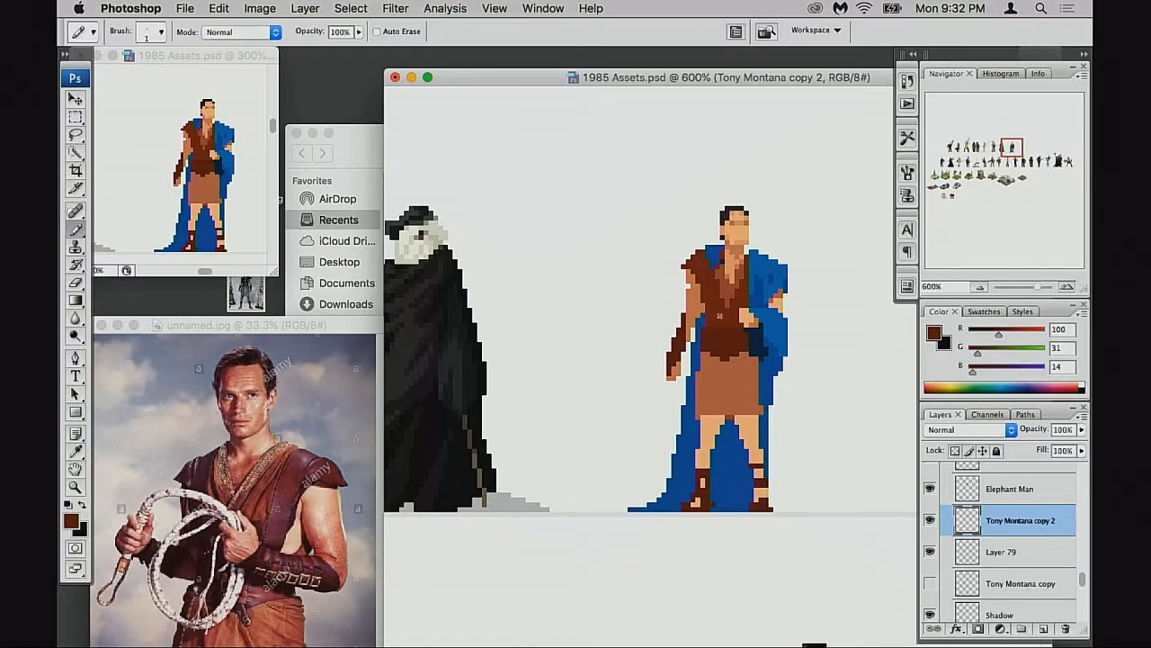
drag(267, 325, 446, 509)
click(715, 308)
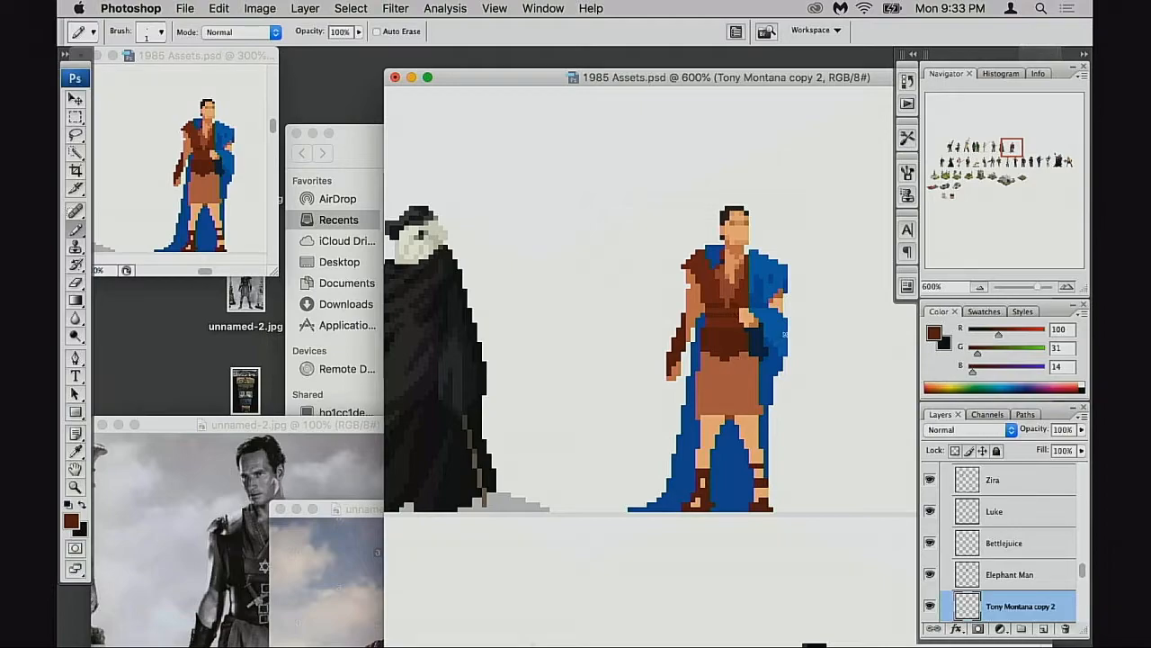
scroll(767, 364, down, 3)
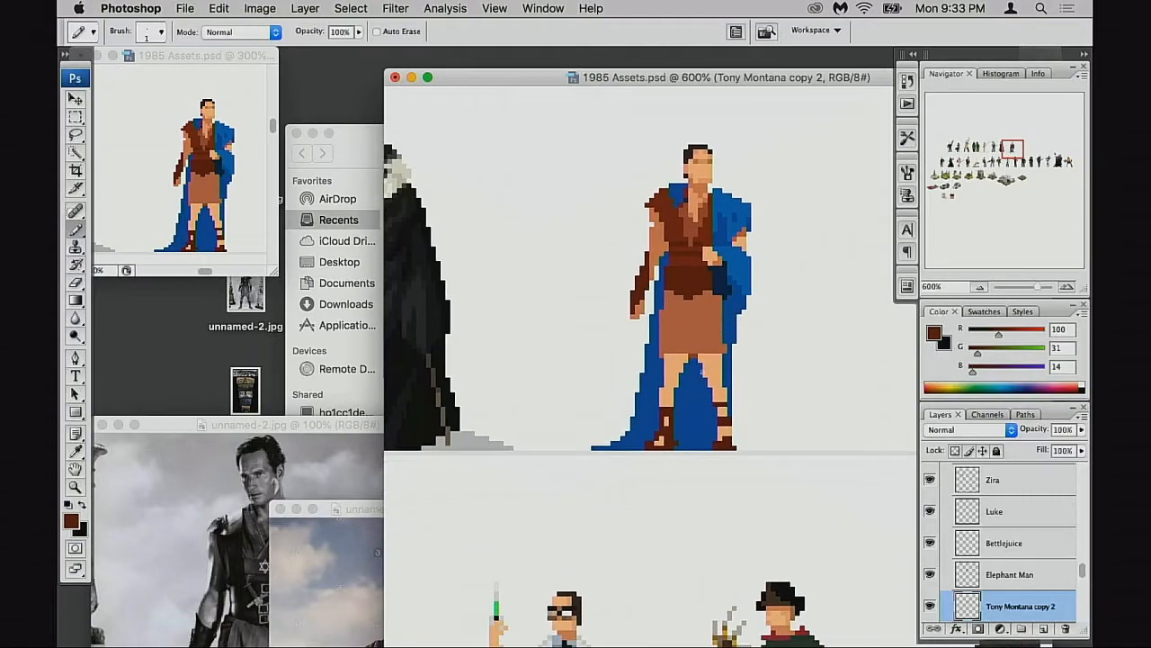
scroll(703, 373, down, 1)
drag(312, 427, 312, 283)
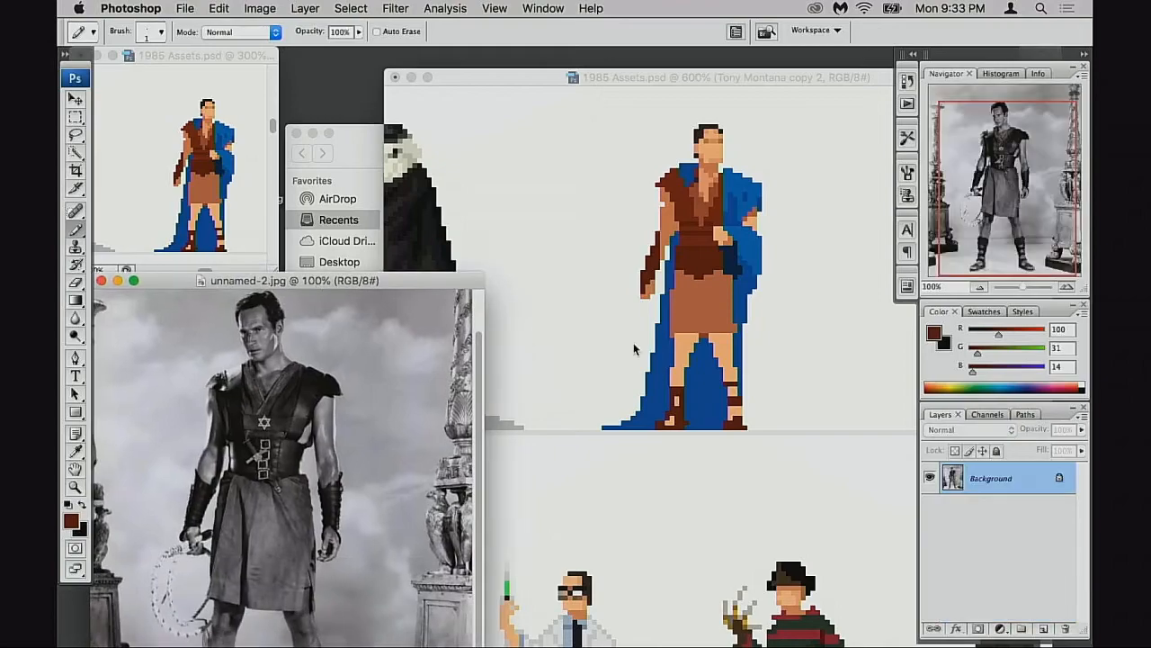
click(744, 366)
Shade a vertical fold in the middle of the skirt with dark brown RGB 100, 31, 14 at 30% opacity, and restore the opacity to 100%
alt+click(697, 304)
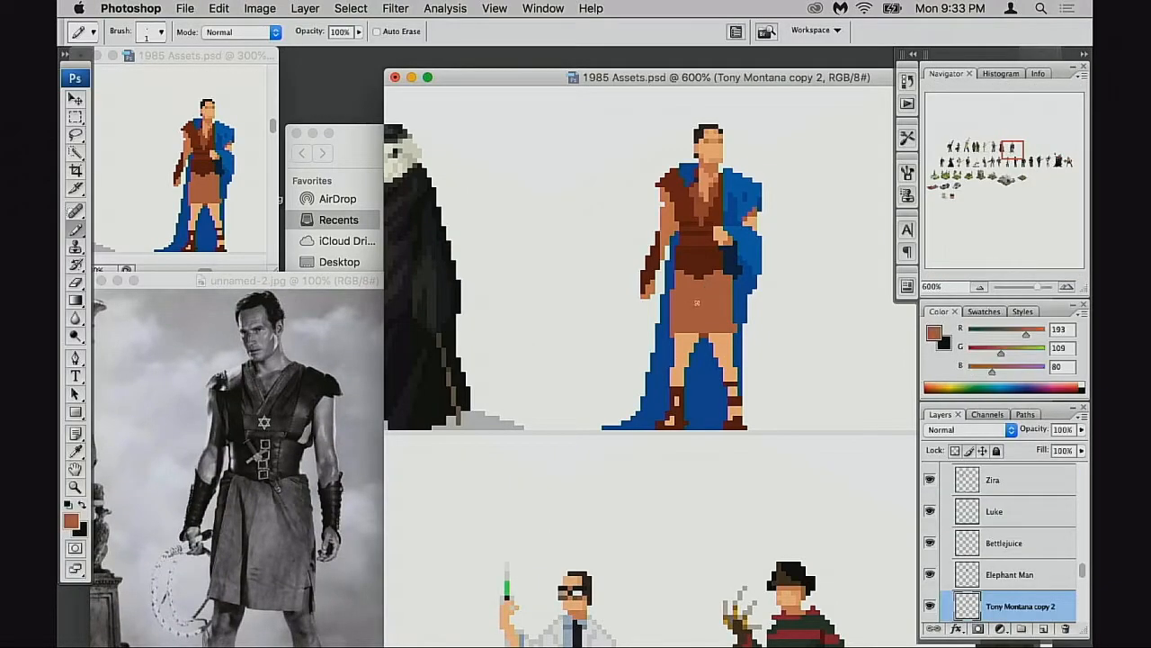
alt+click(712, 263)
key(3)
mouse_move(705, 298)
mouse_down()
mouse_move(697, 319)
mouse_move(706, 310)
mouse_up()
key(0)
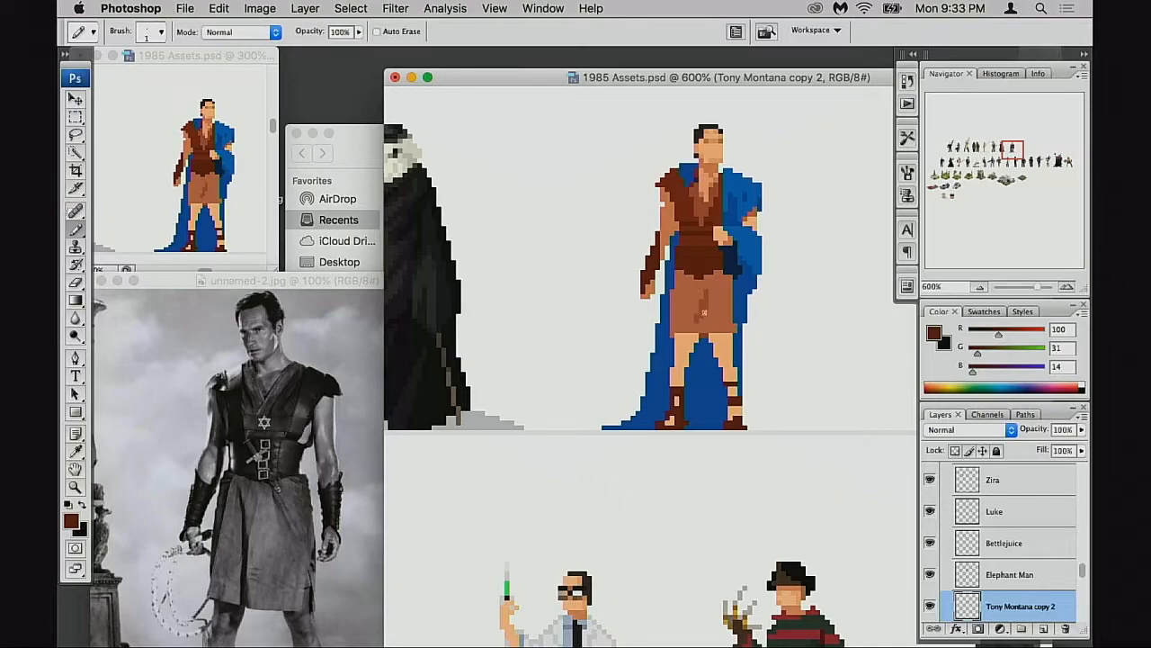
Extend the diagonal skirt fold with brown RGB 165, 85, 60, and clean up the skirt edges with RGB 254, 193, 141 and RGB 193, 109, 80
alt+click(708, 299)
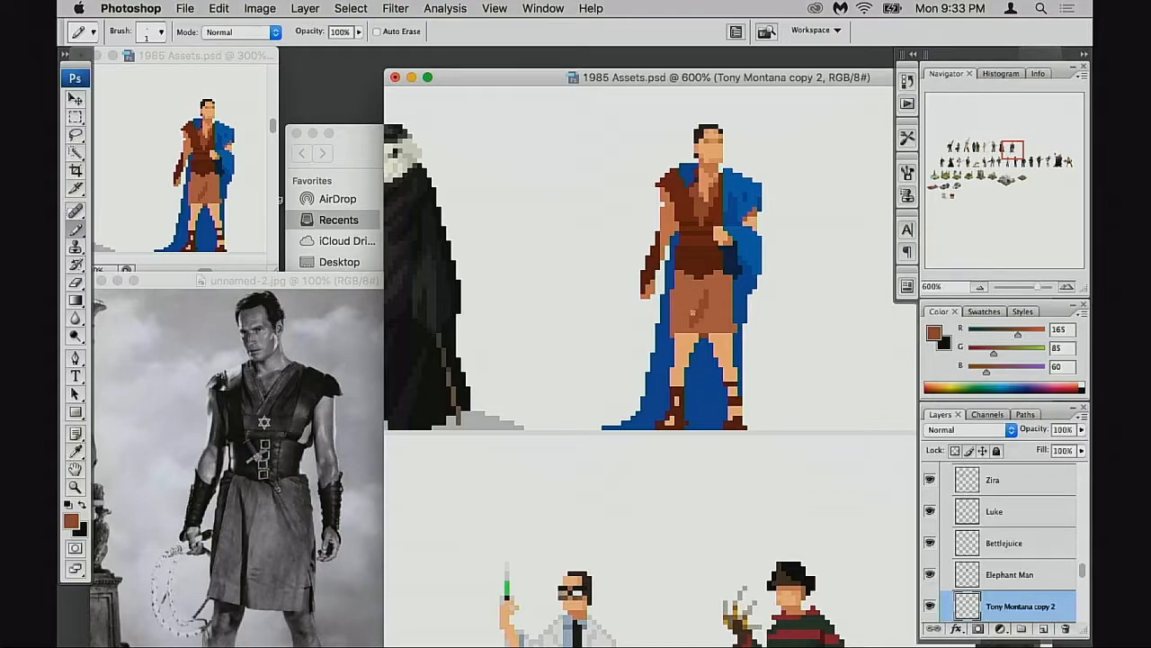
alt+click(724, 330)
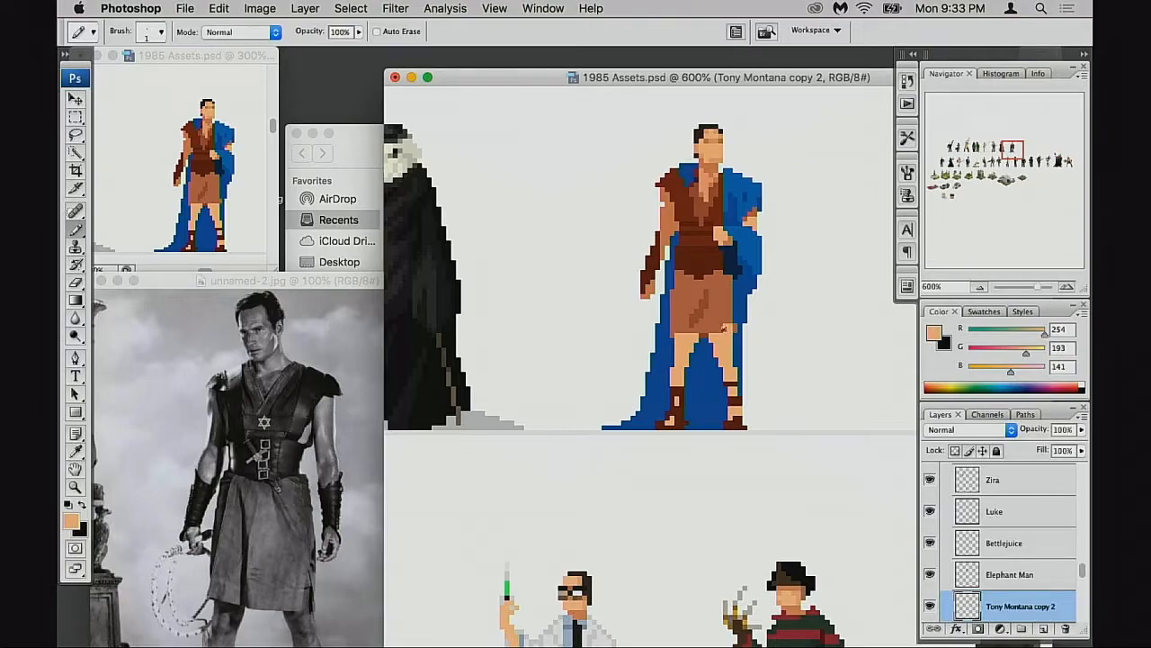
alt+click(734, 315)
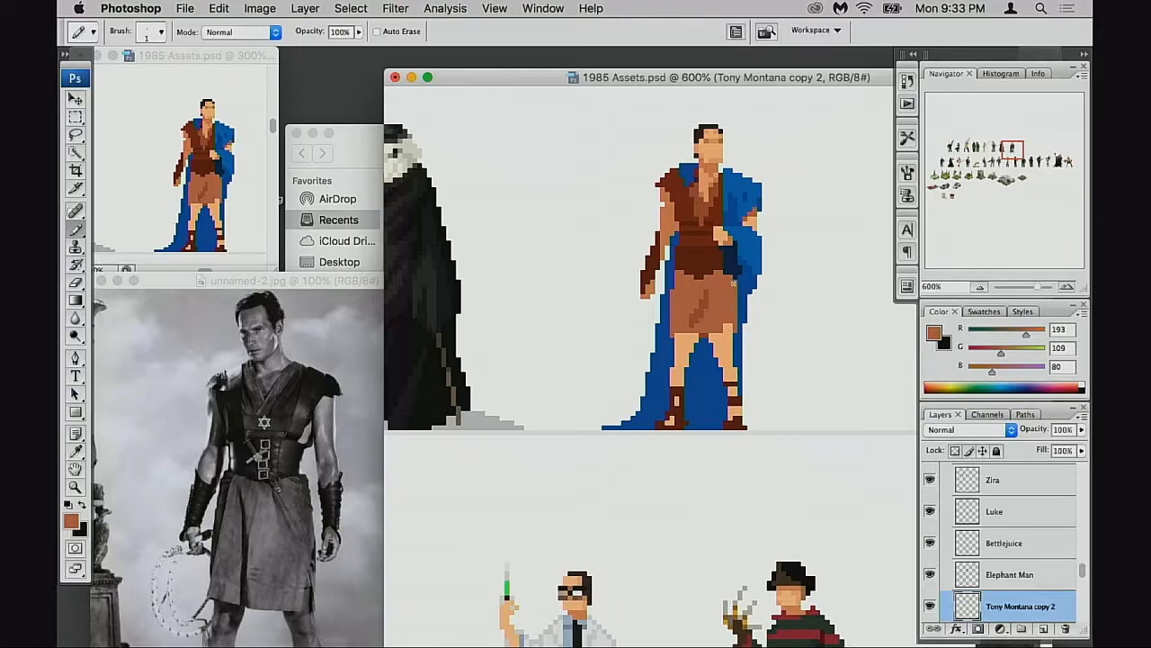
scroll(716, 333, up, 1)
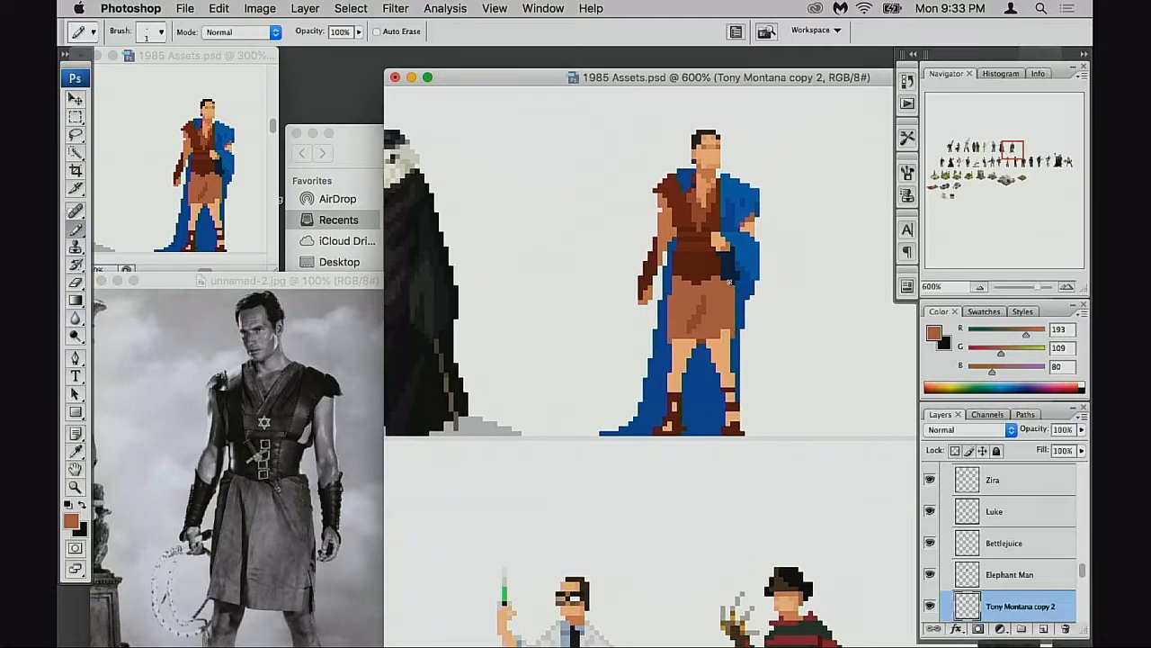
Retouch the cape beside the belt and hip with dark blue RGB 1, 35, 77 and blue RGB 0, 83, 162
alt+click(728, 280)
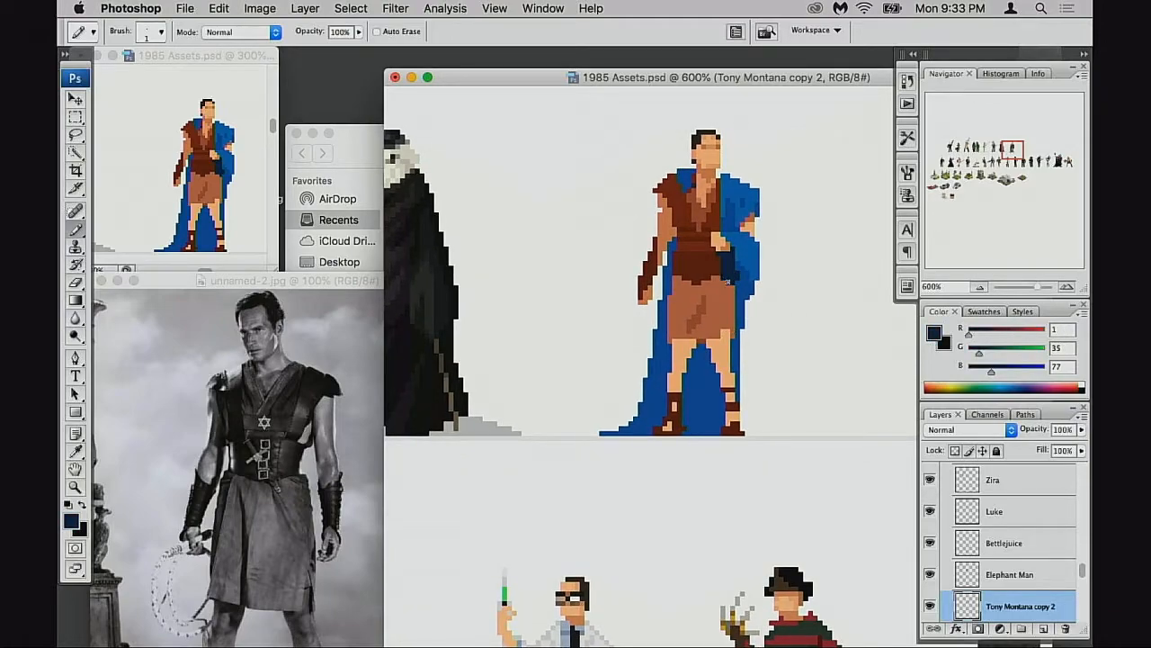
drag(735, 259, 735, 280)
alt+click(747, 254)
drag(734, 251, 736, 268)
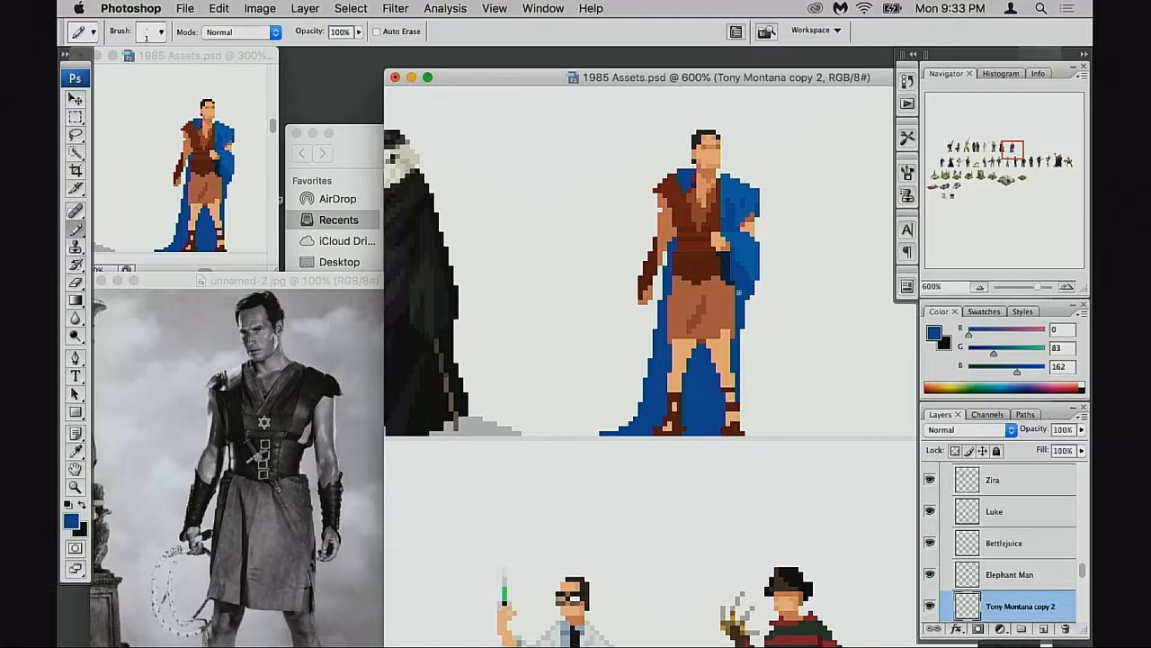
Mix a pale cream foreground color, RGB 244, 231, 200, for the belt buckle
scroll(680, 279, down, 1)
scroll(680, 279, right, 1)
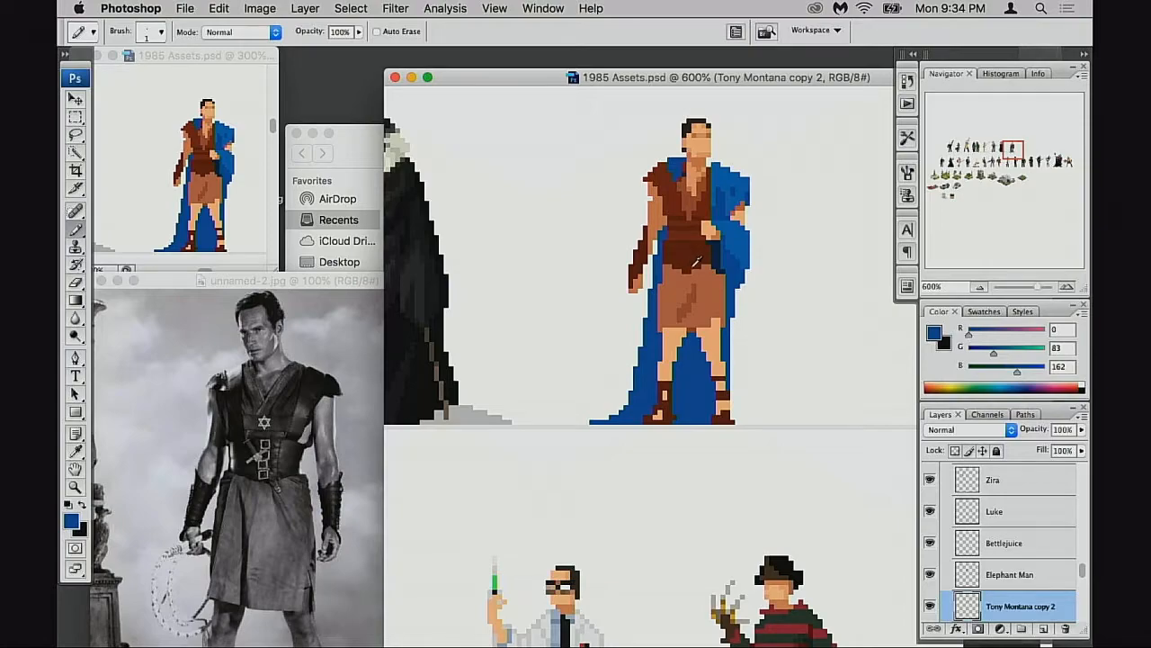
super+click(698, 295)
drag(697, 332, 624, 321)
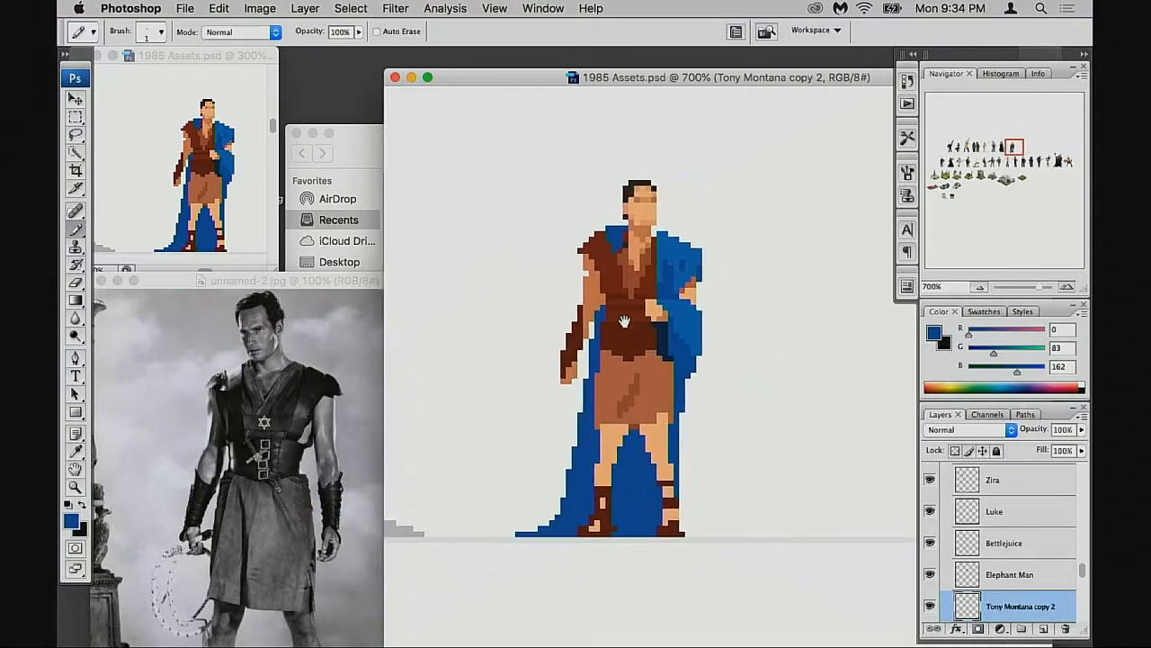
scroll(630, 333, left, 10)
scroll(657, 331, right, 15)
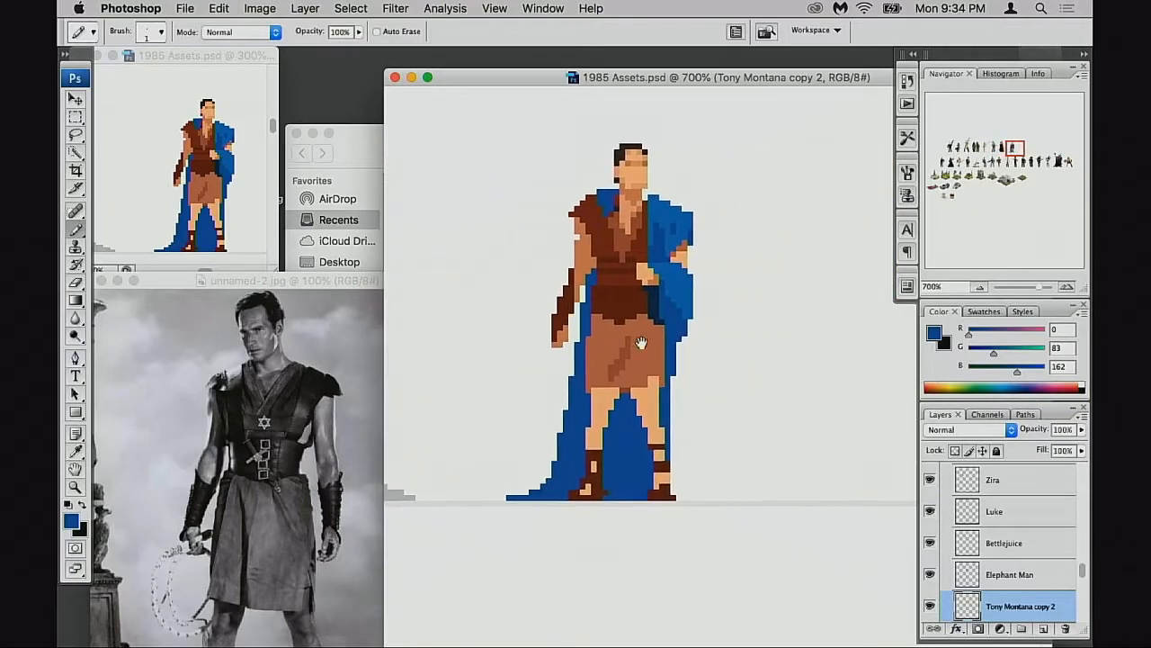
alt+click(681, 286)
click(73, 522)
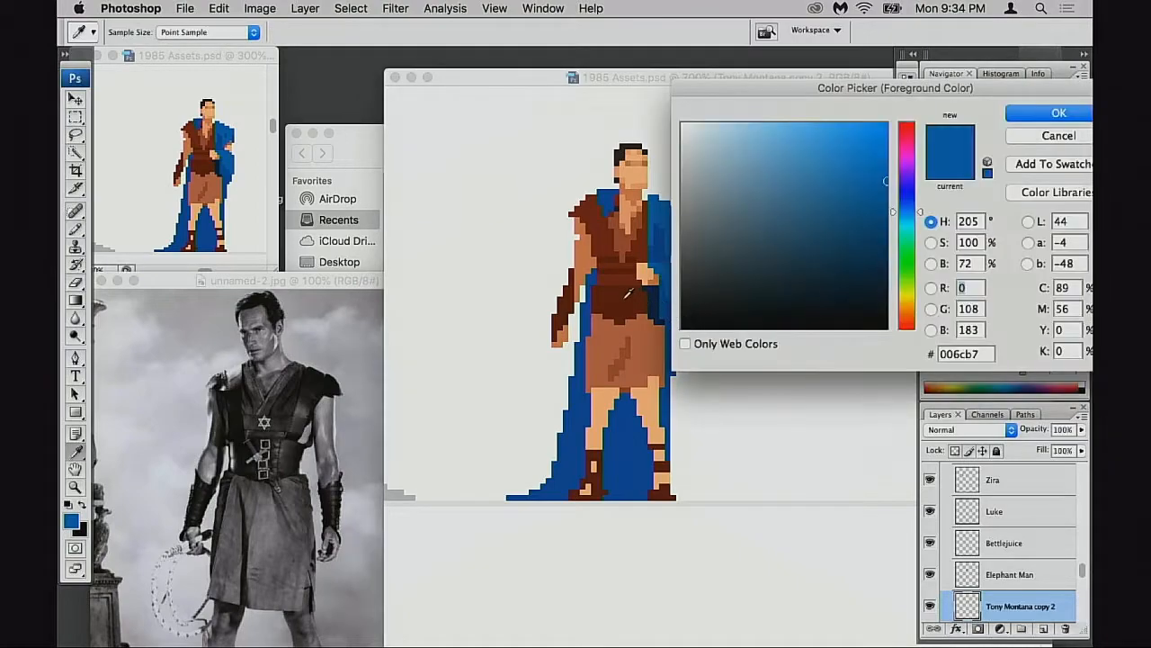
click(611, 331)
drag(752, 166, 708, 129)
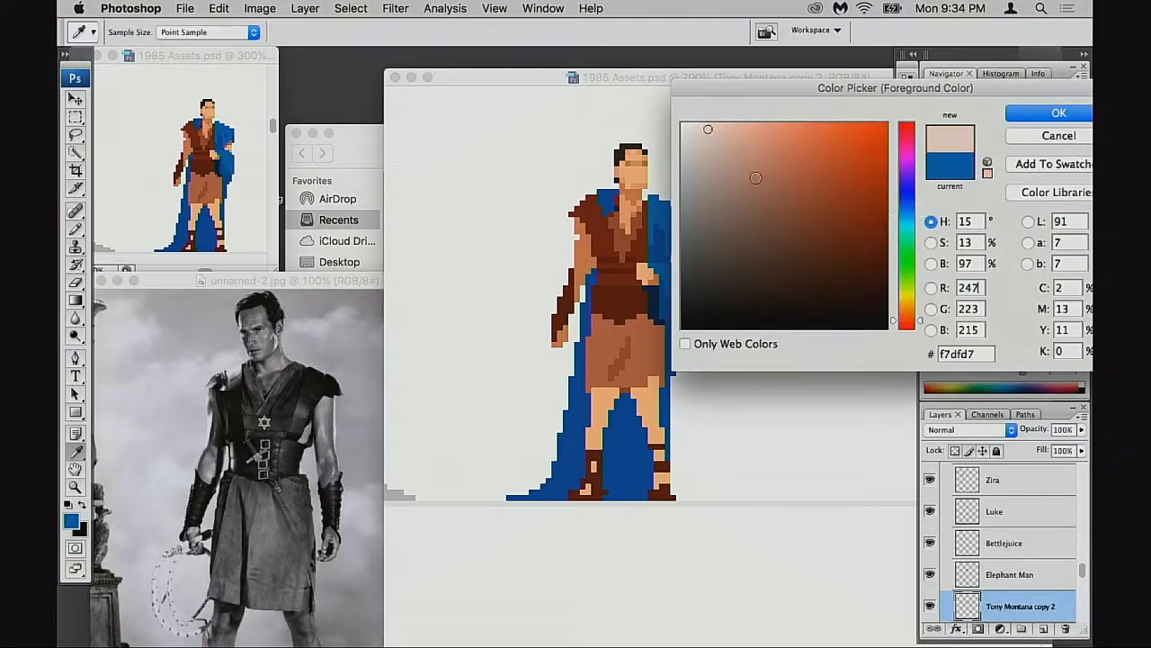
drag(907, 321, 909, 306)
drag(908, 300, 909, 306)
click(716, 136)
drag(715, 136, 718, 132)
click(1024, 117)
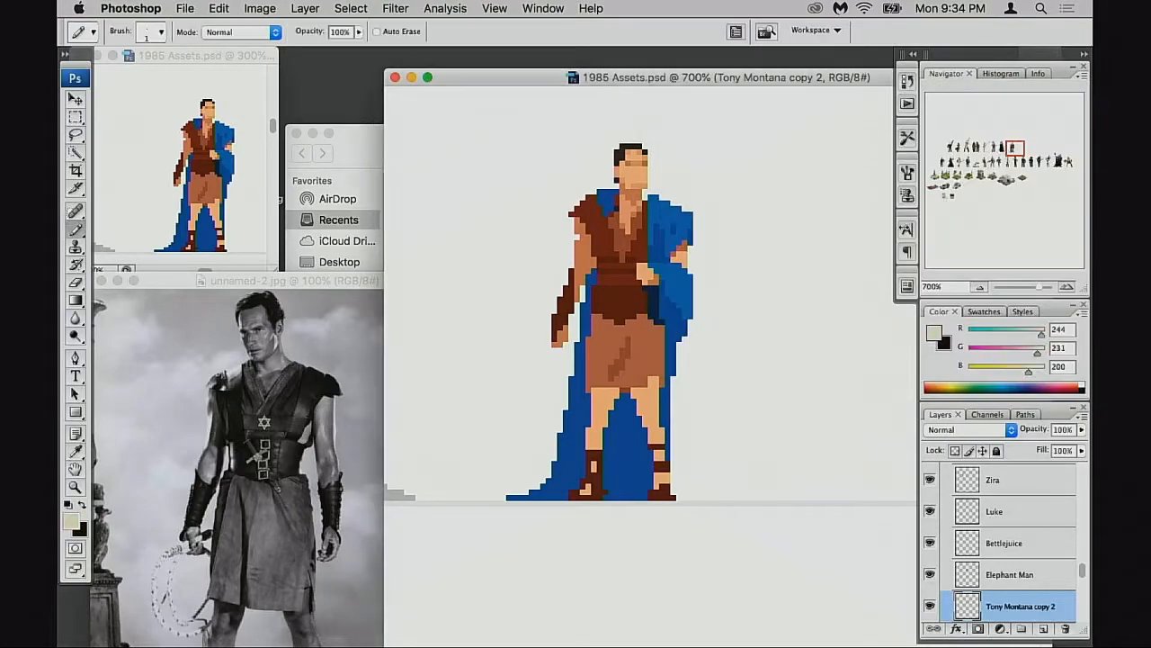
Draw a small U-shaped cream buckle on the belt, and dull it with dark brown RGB 100, 31, 14 at 20% opacity
super+click(692, 338)
drag(663, 346, 643, 373)
super+click(658, 357)
drag(656, 333, 675, 342)
click(666, 331)
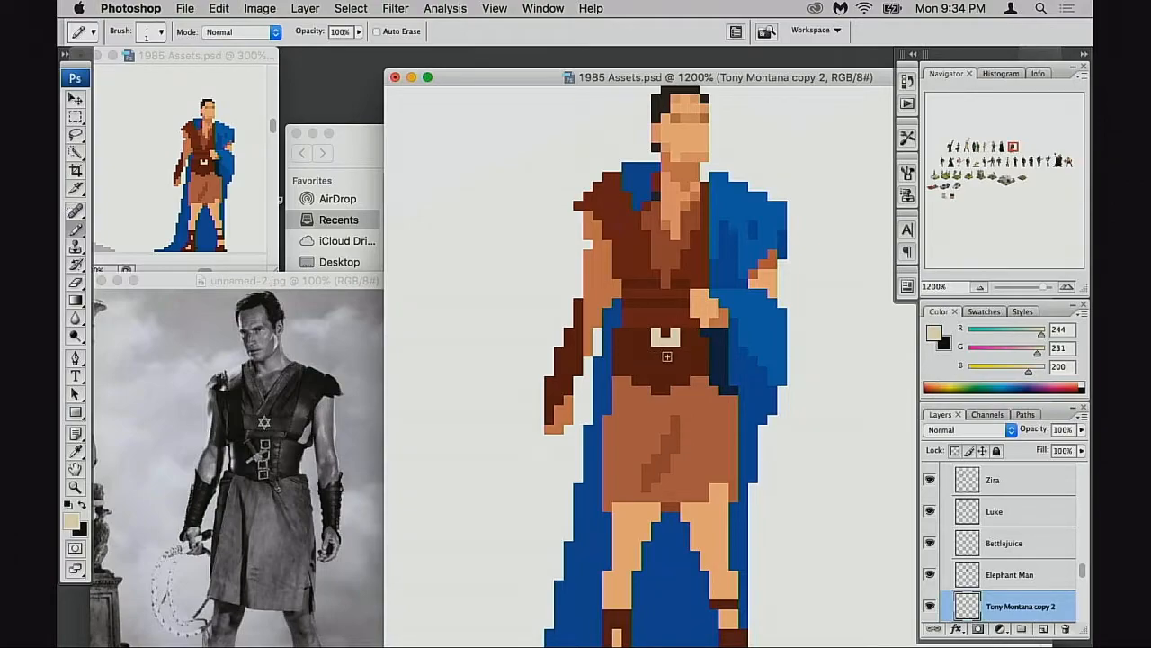
alt+click(672, 351)
key(2)
mouse_move(658, 341)
mouse_down()
mouse_move(675, 333)
mouse_move(658, 338)
mouse_move(655, 361)
mouse_up()
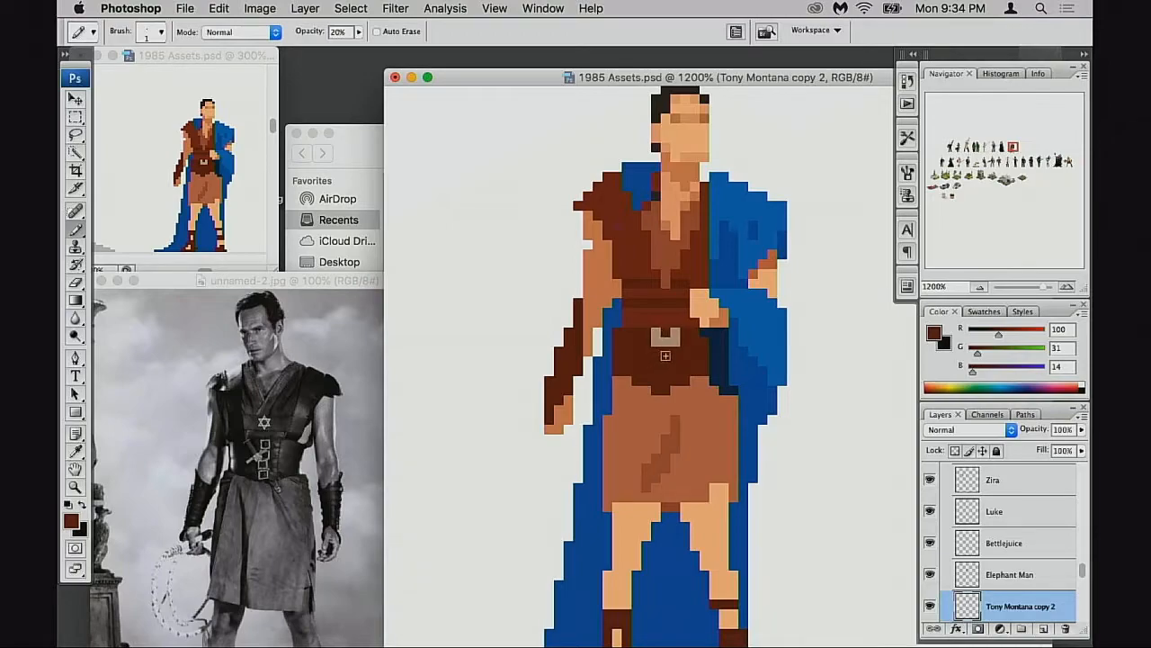
Try extending the buckle down to the bottom of the belt with tan RGB 192, 159, 133
alt+click(675, 337)
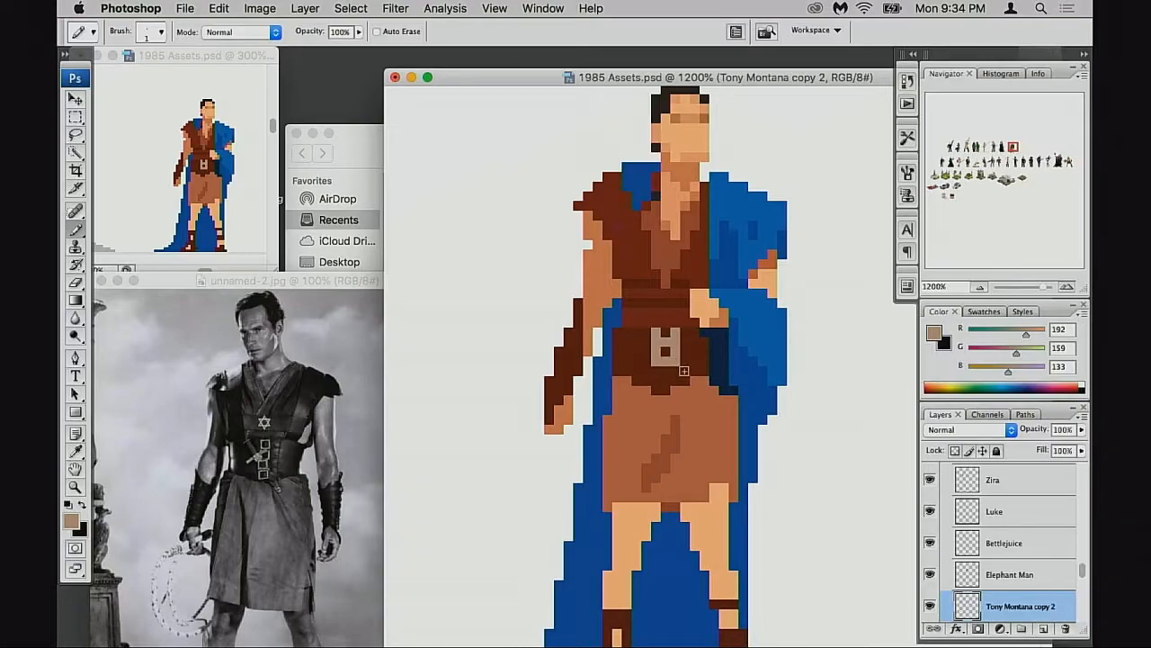
click(656, 372)
click(671, 384)
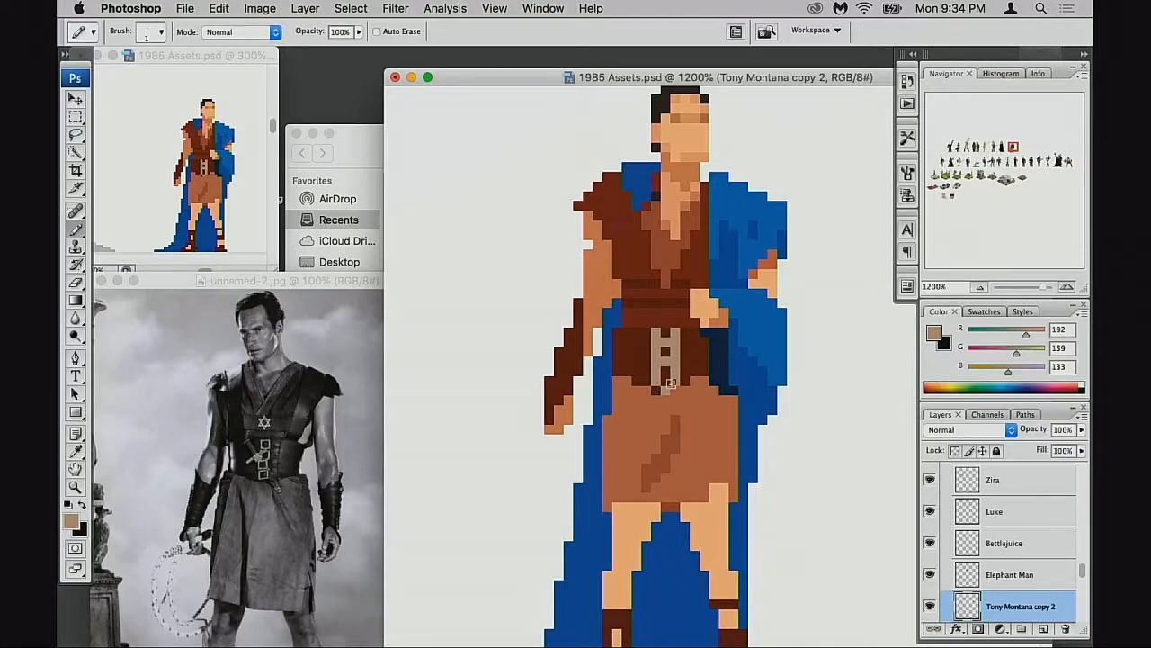
Step back and forth through the buckle extension while comparing it with unnamed-2.jpg, and undo it to leave only the upper U shape
key(super+alt+z)
key(super+alt+z)
key(super+alt+z)
key(super+alt+z)
key(super+alt+z)
key(super+alt+z)
key(super+alt+z)
key(super+alt+z)
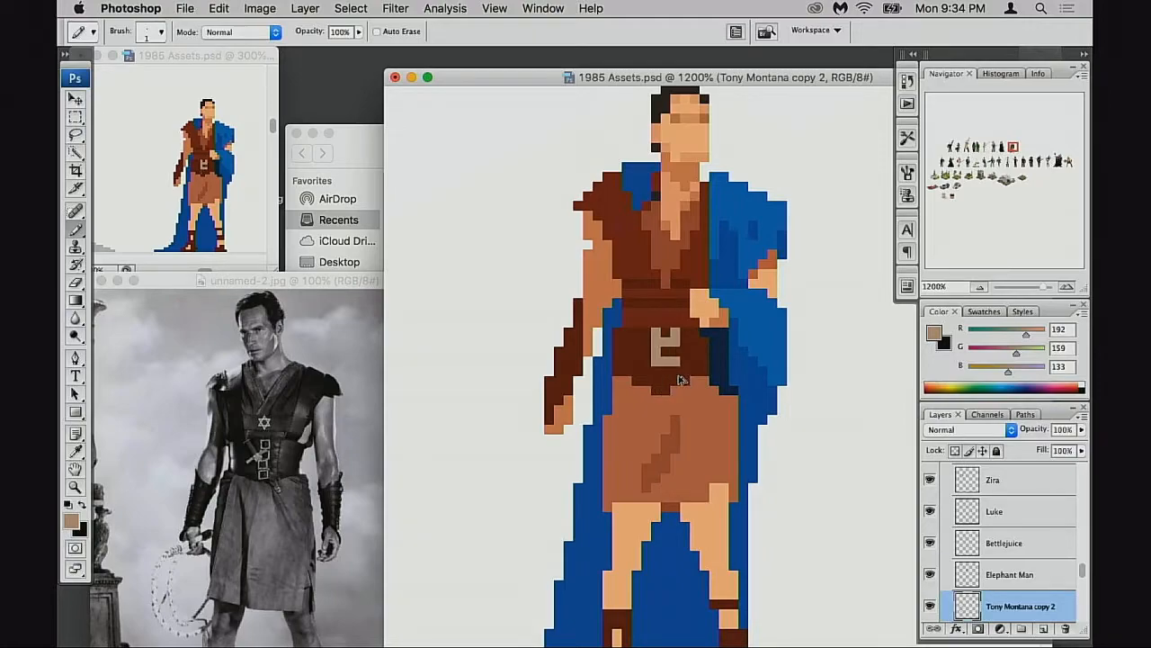
click(281, 471)
click(502, 391)
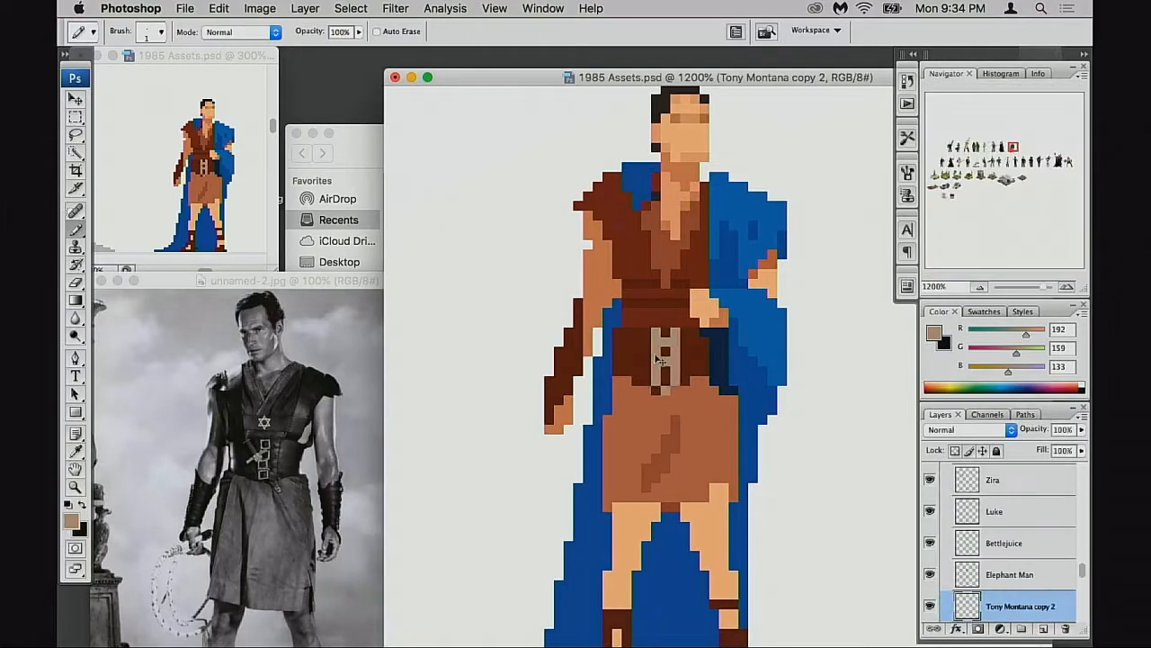
key(super+alt+z)
key(super+alt+z)
key(super+shift+z)
key(super+shift+z)
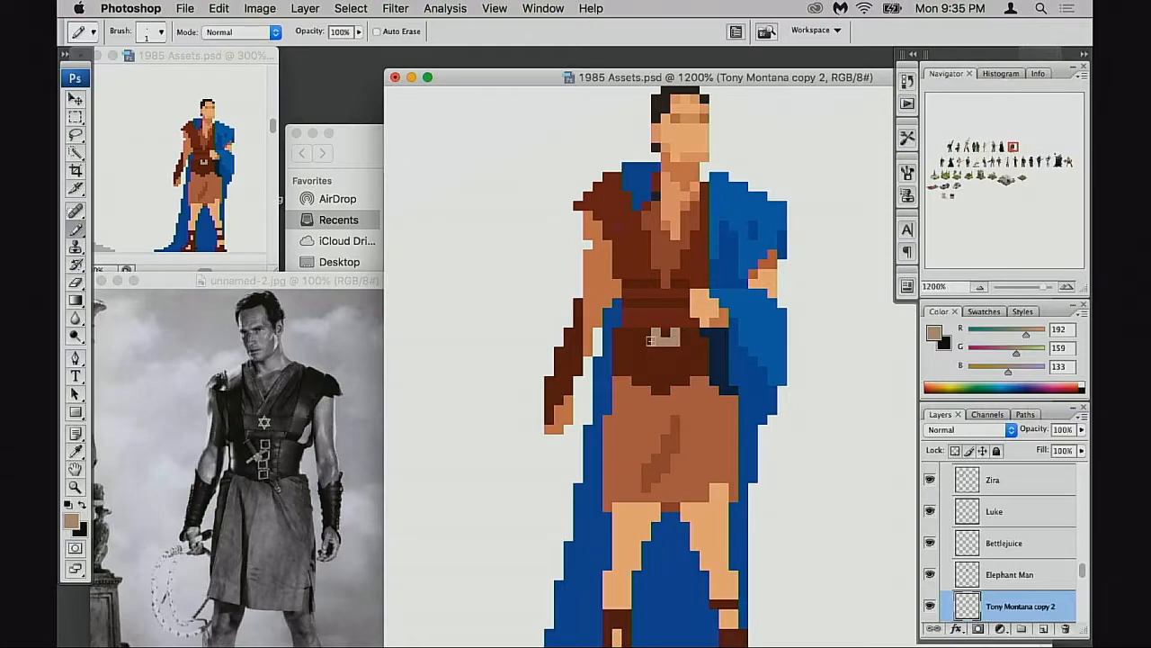
Shift the buckle toward the belt's center, rebuilding it as a three-pixel-wide tan RGB 192, 159, 133 shape and covering leftovers with the belt's brown
alt+click(667, 351)
mouse_move(666, 339)
mouse_down()
mouse_move(657, 334)
mouse_move(675, 343)
mouse_up()
alt+click(648, 338)
click(667, 336)
alt+click(647, 346)
alt+click(655, 339)
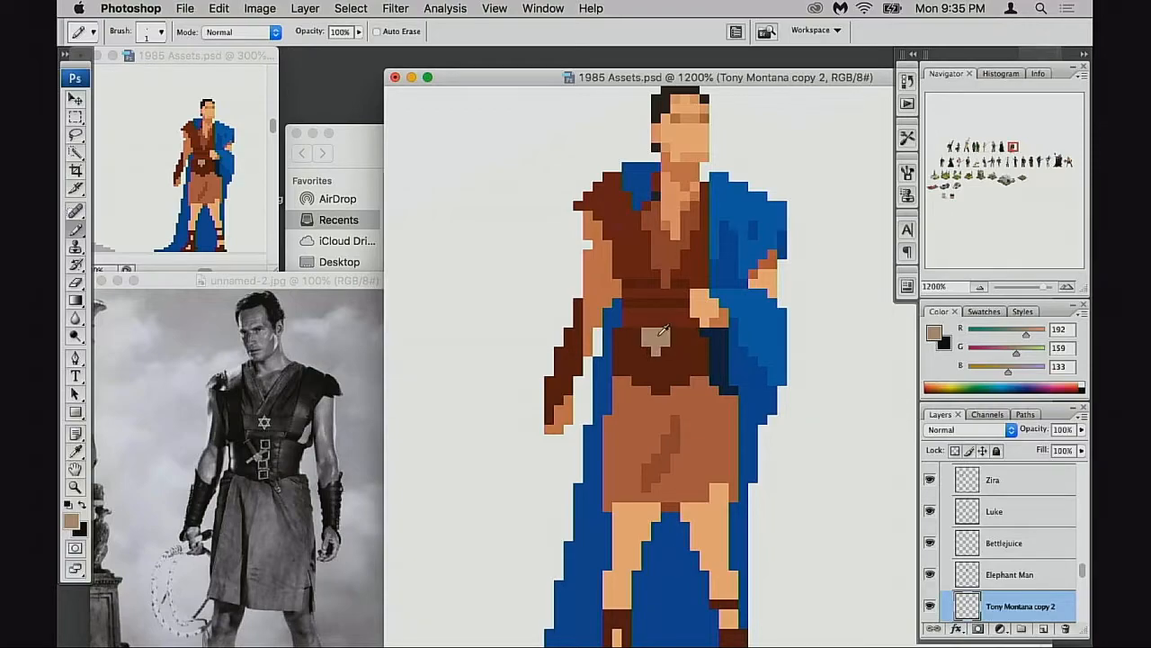
Cut dark brown RGB 100, 31, 14 gaps into the buckle, and tint its upper corners with tan RGB 192, 159, 133 at 30% opacity
alt+click(678, 339)
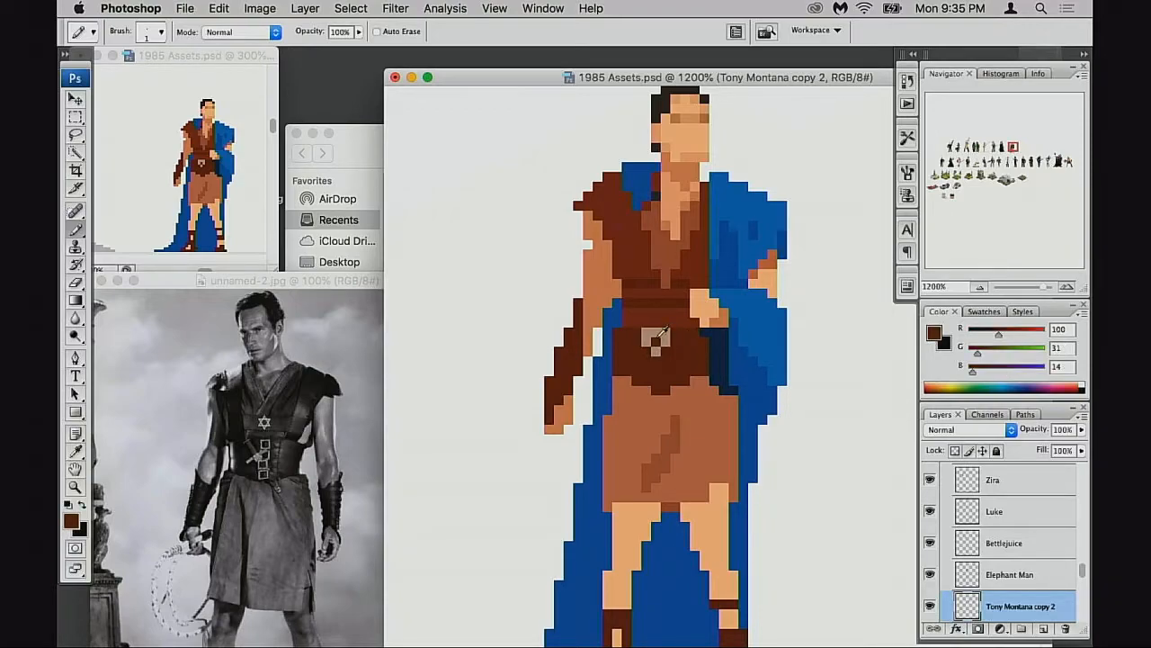
click(665, 332)
alt+click(655, 341)
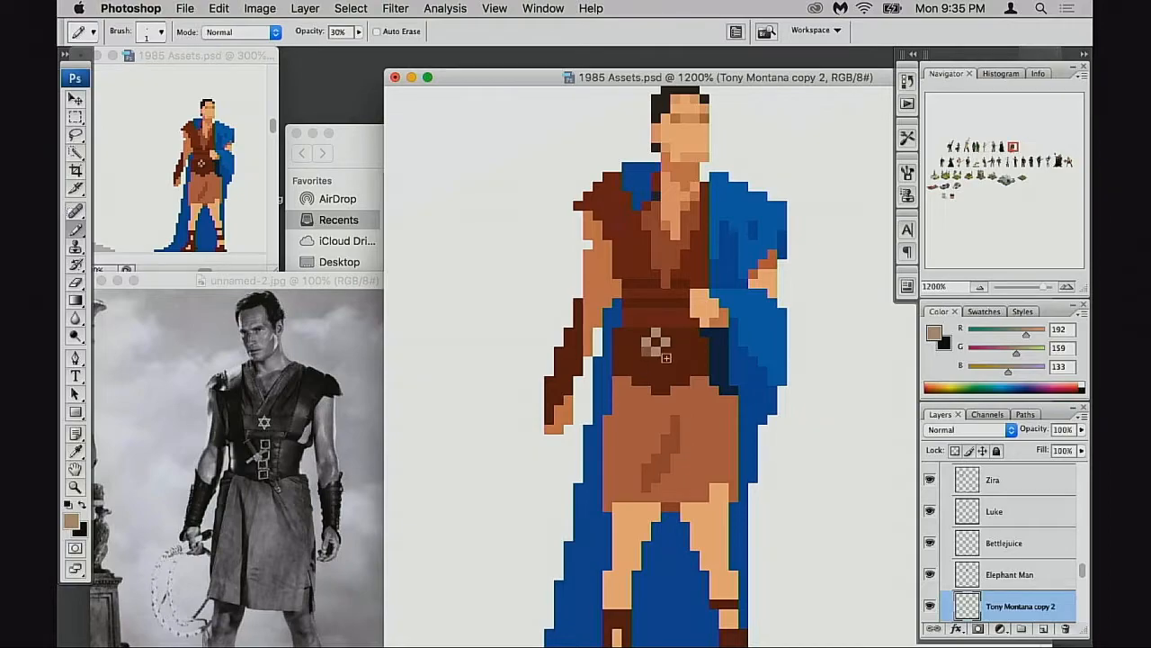
click(647, 332)
click(667, 332)
Restore the opacity to 100% and extend the checkered buckle pattern down the belt with tan RGB 192, 159, 133 pixels
key(0)
click(646, 361)
click(666, 361)
click(656, 372)
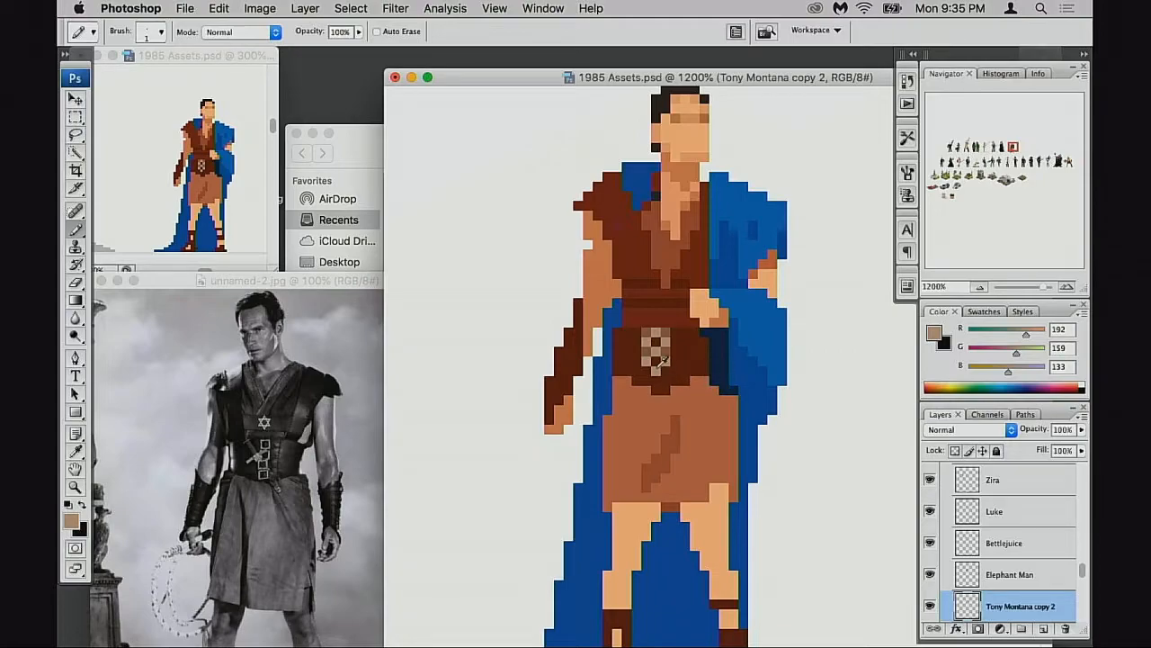
Fill in the lower buckle pattern with medium brown RGB 147, 97, 75, and compare the buckle with the unnamed-2.jpg reference
alt+click(670, 351)
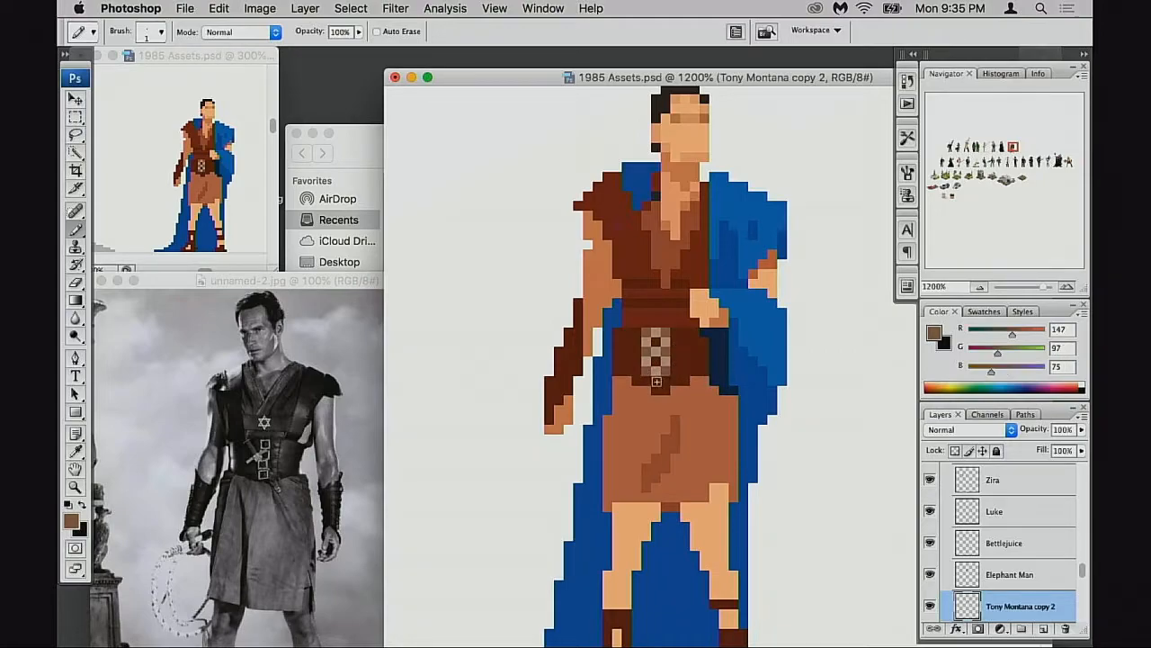
drag(704, 390, 692, 389)
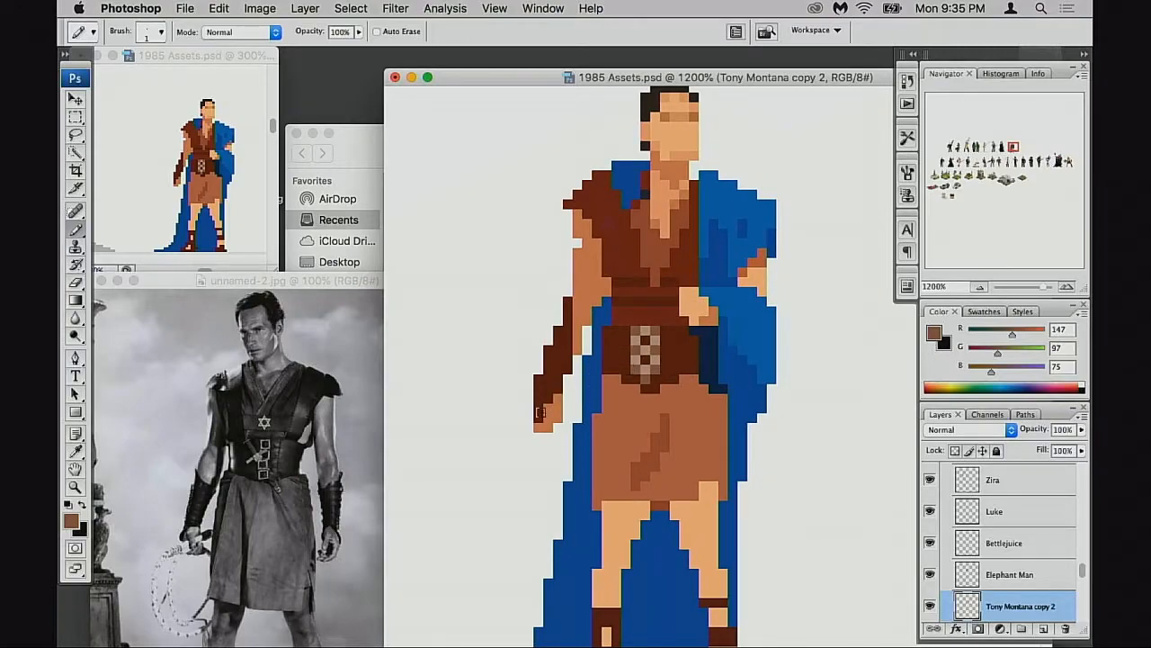
click(264, 450)
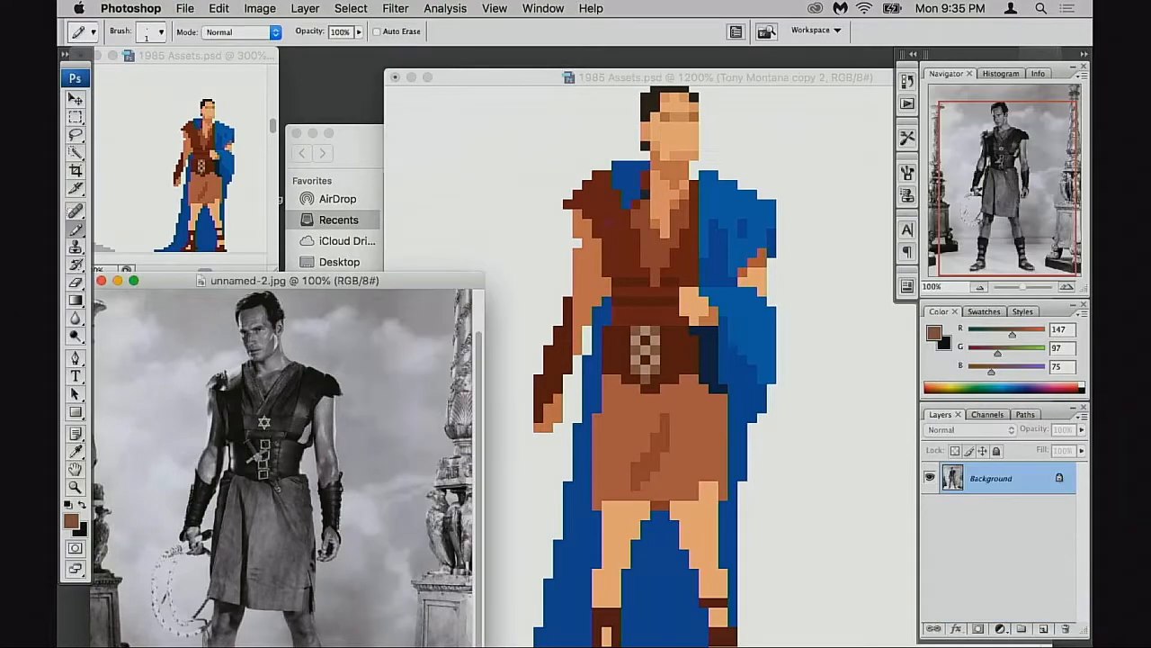
click(702, 379)
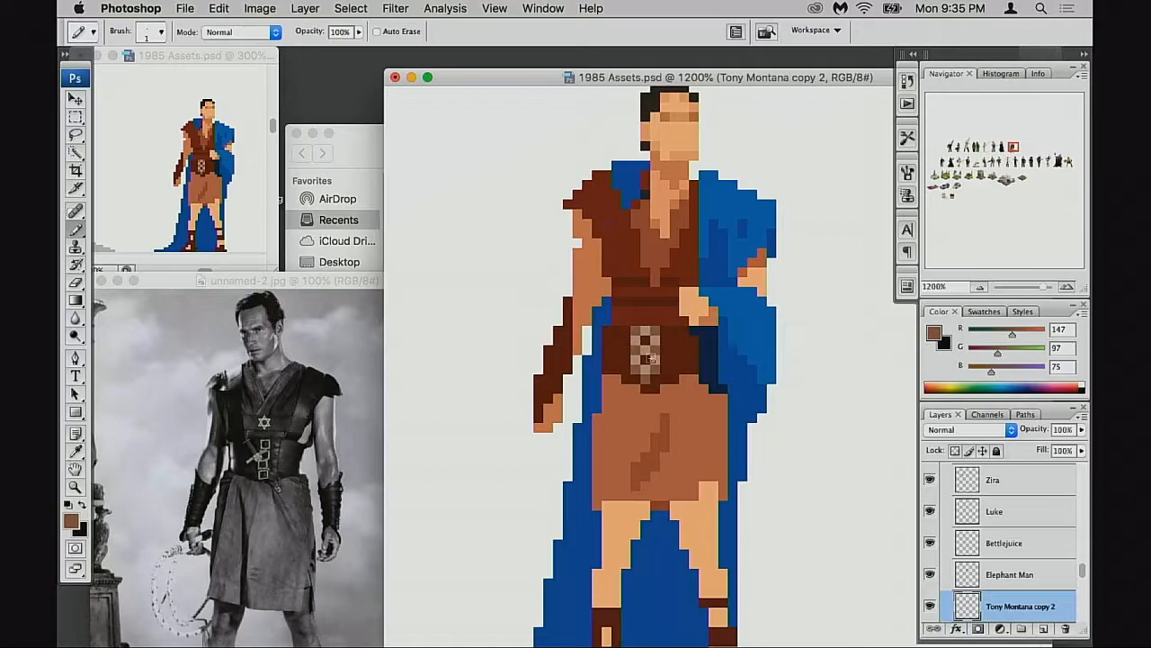
Brighten the tan buckle pixels with RGB 192, 159, 133 in Screen mode at 40% opacity
alt+click(645, 336)
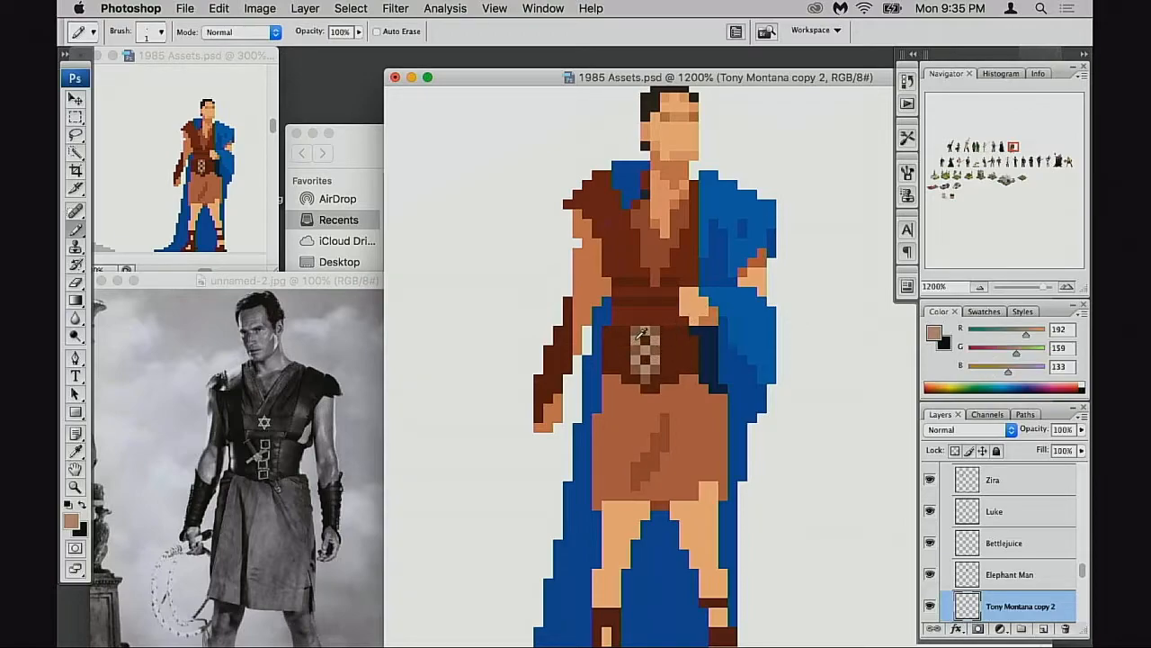
key(shift+alt+s)
key(4)
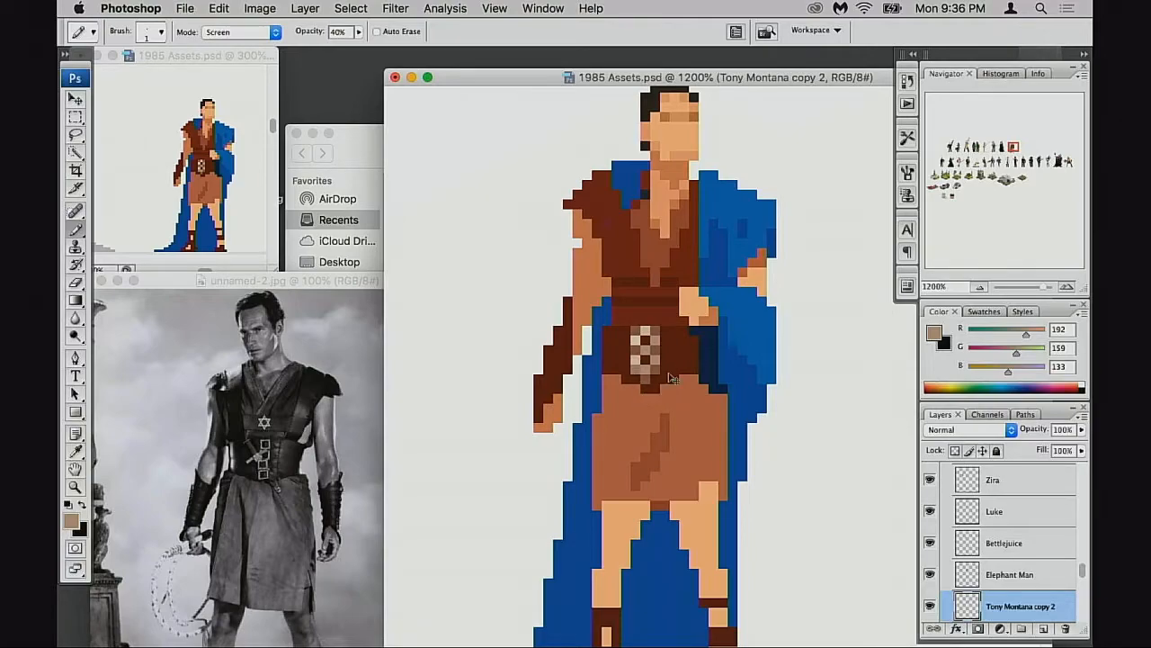
Shade dark straps across the belt with RGB 100, 31, 14 in Multiply mode at 40%, return to Normal mode and sample RGB 76, 20, 9
alt+click(688, 334)
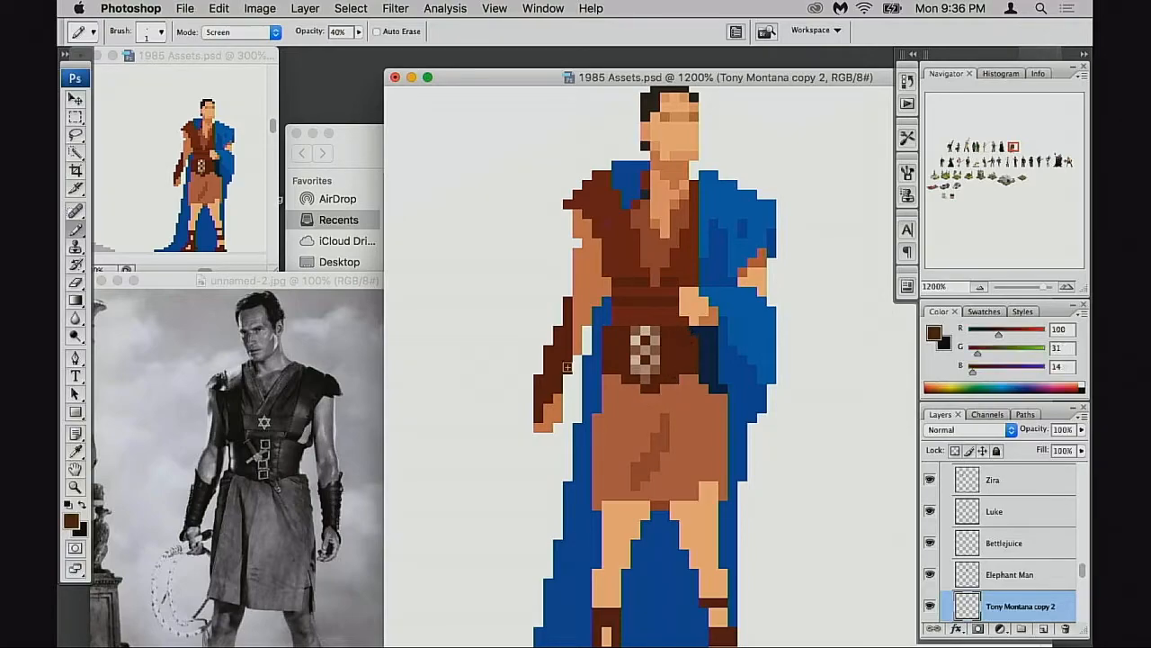
key(alt+shift+m)
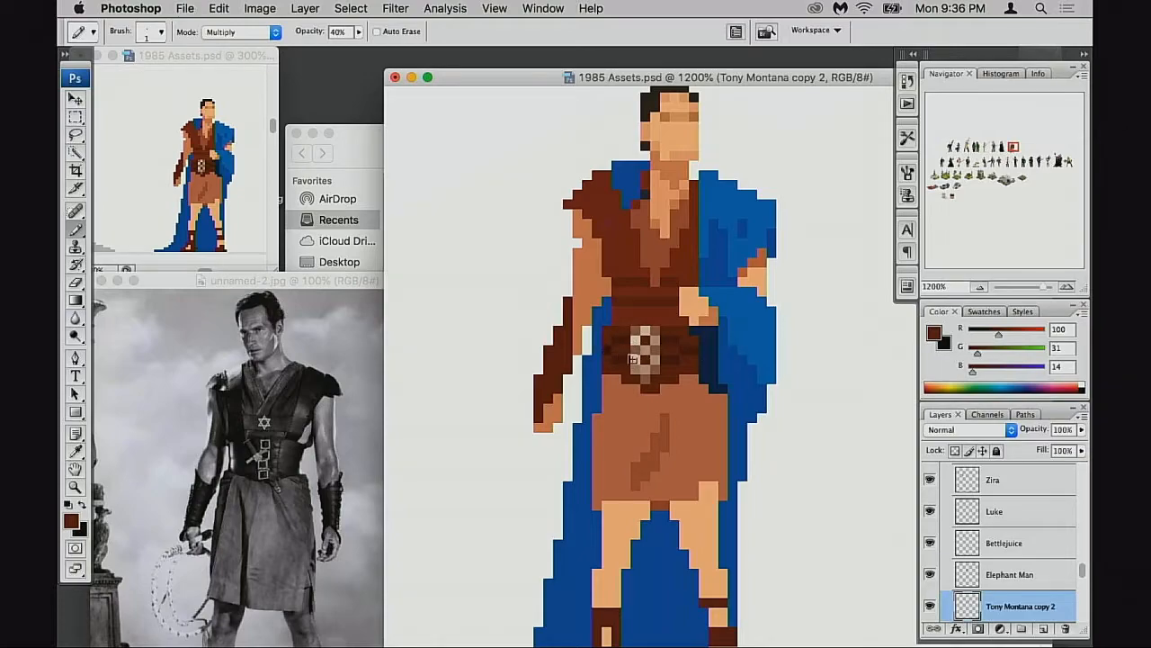
key(shift+alt+n)
alt+click(620, 344)
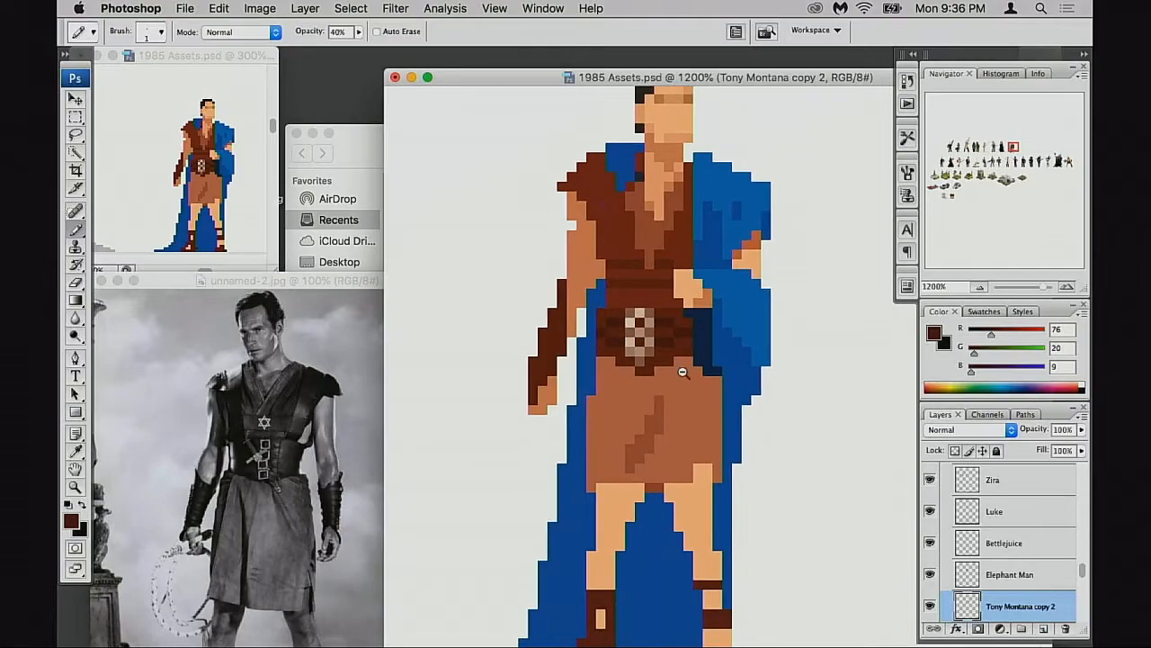
alt+super+click(688, 378)
alt+super+click(688, 379)
drag(734, 436, 709, 401)
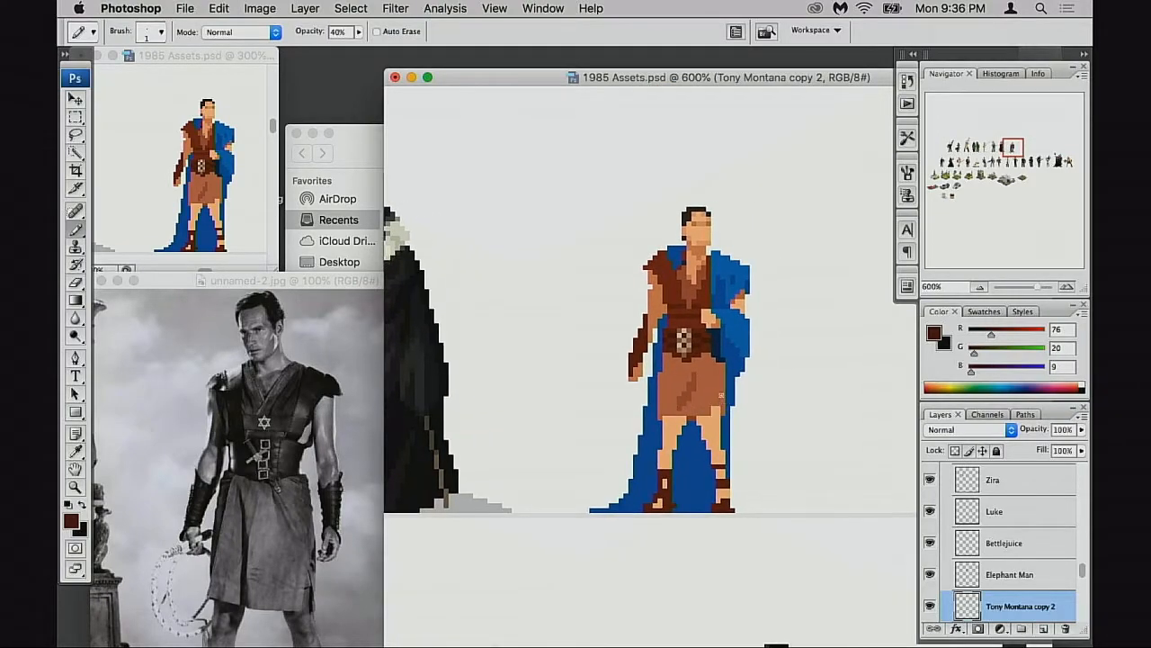
scroll(725, 405, up, 4)
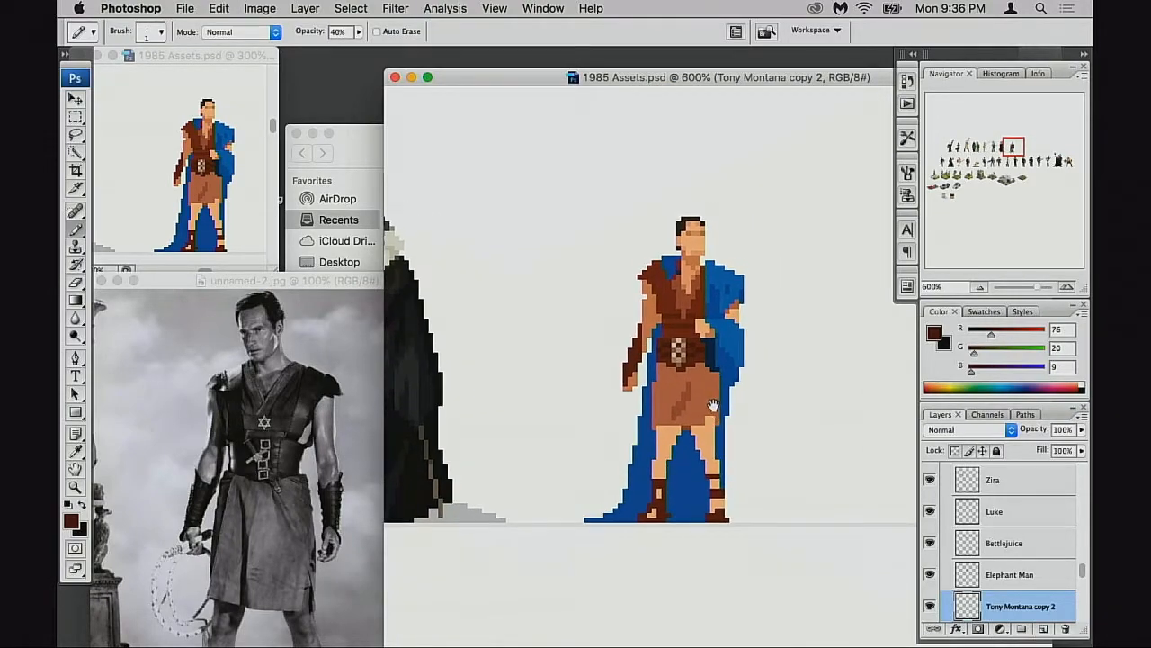
super+click(714, 306)
super+click(715, 310)
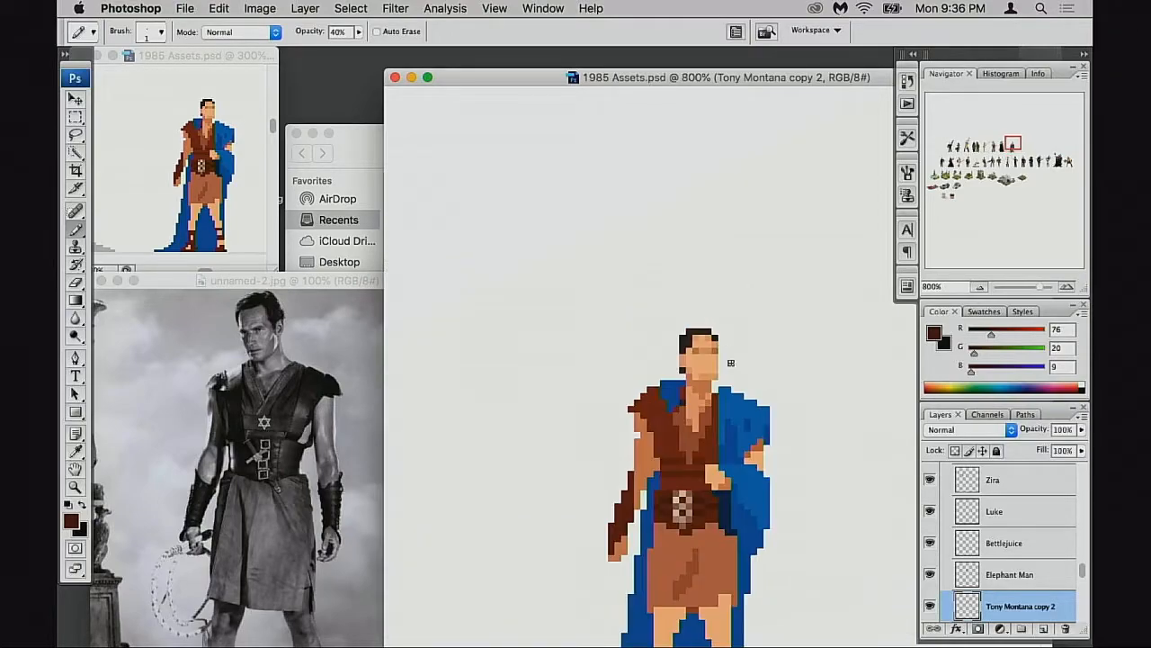
Restore the opacity to 100% and touch up the jaw and neck edge with skin tone RGB 242, 169, 124
alt+click(709, 374)
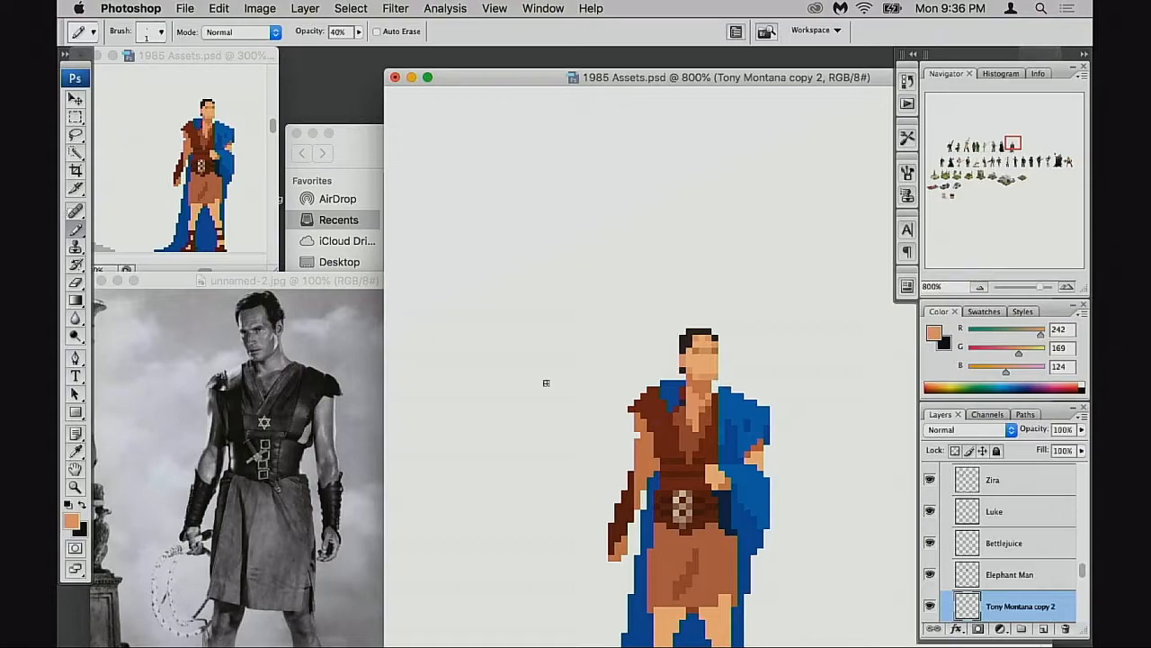
key(0)
key(e)
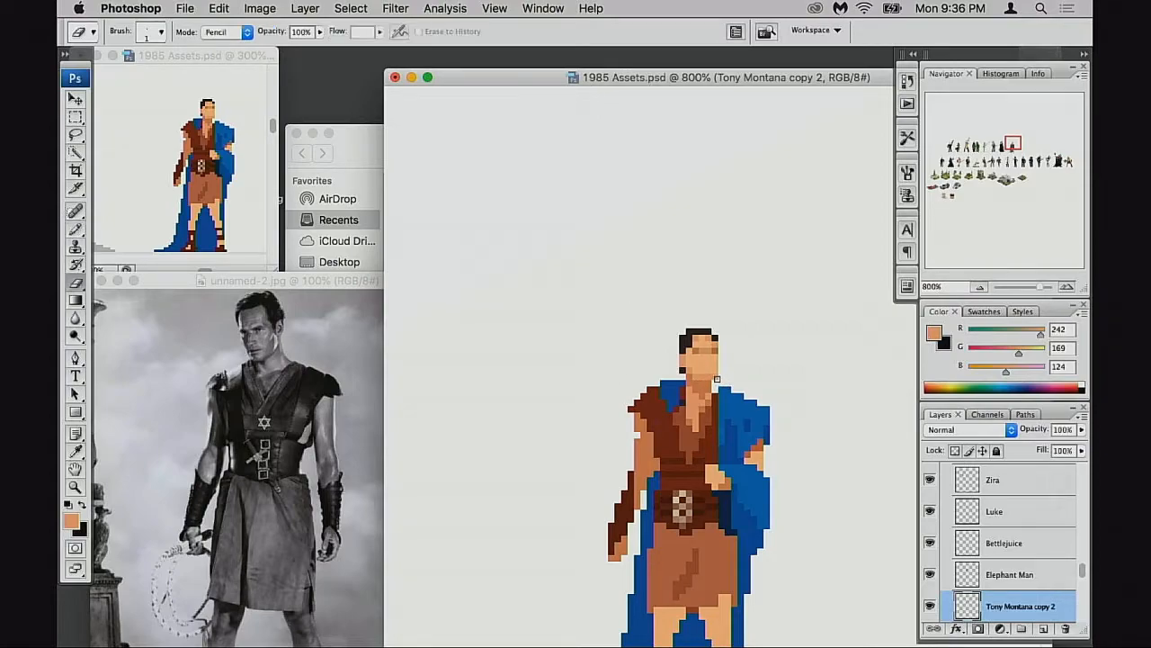
scroll(724, 389, down, 5)
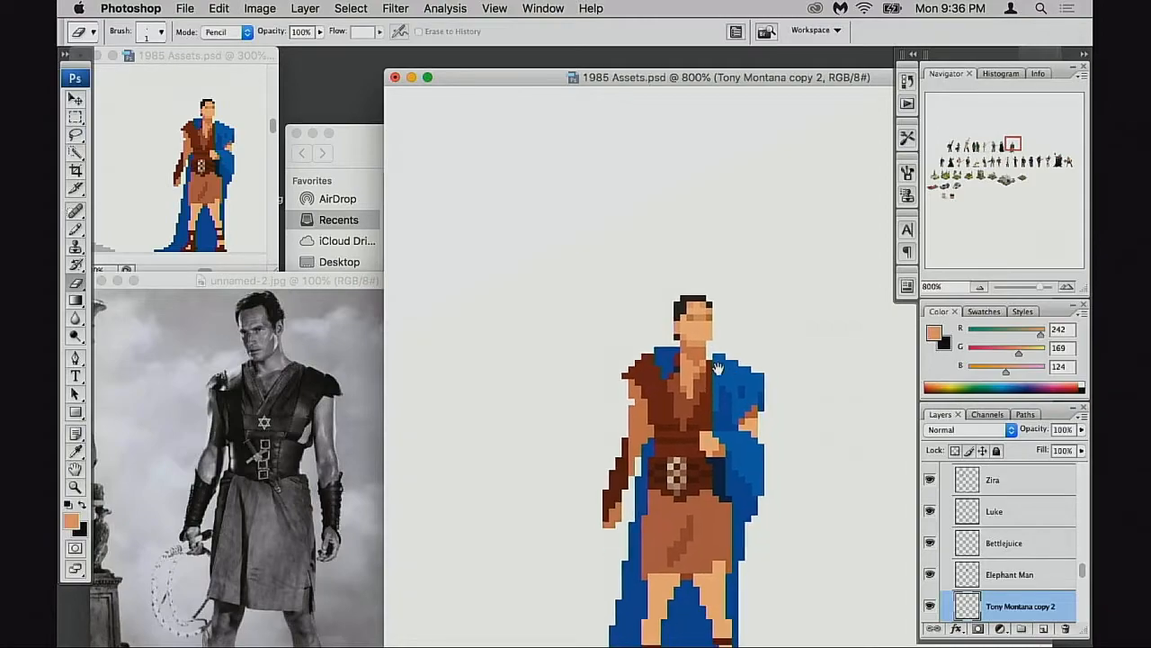
key(b)
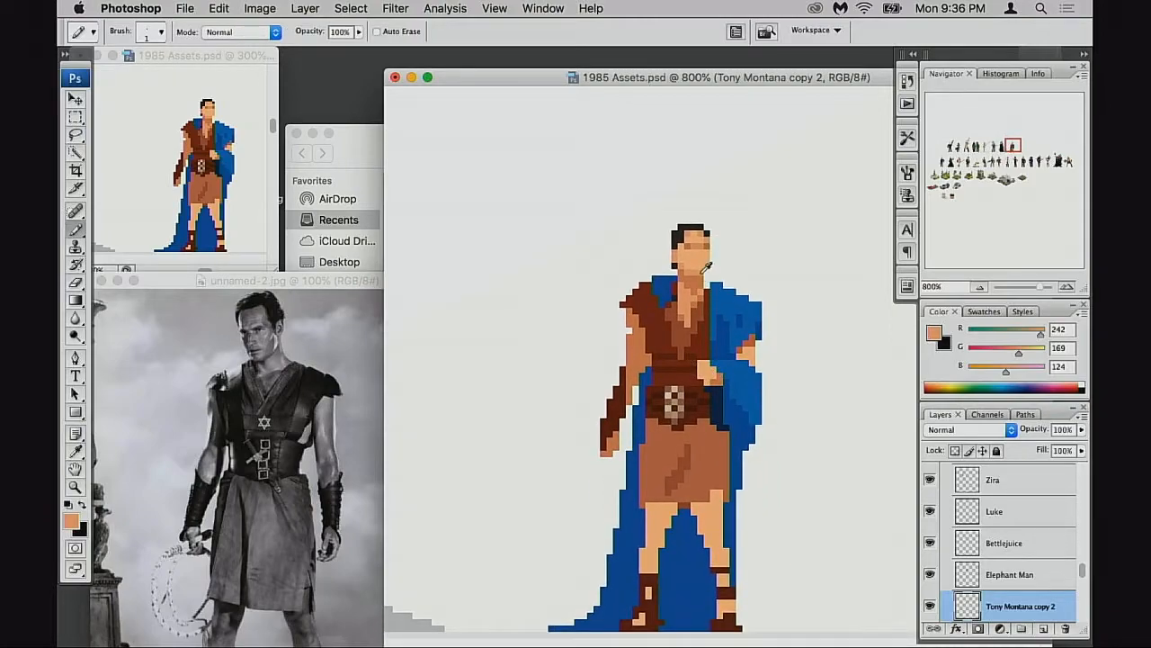
drag(726, 401, 722, 370)
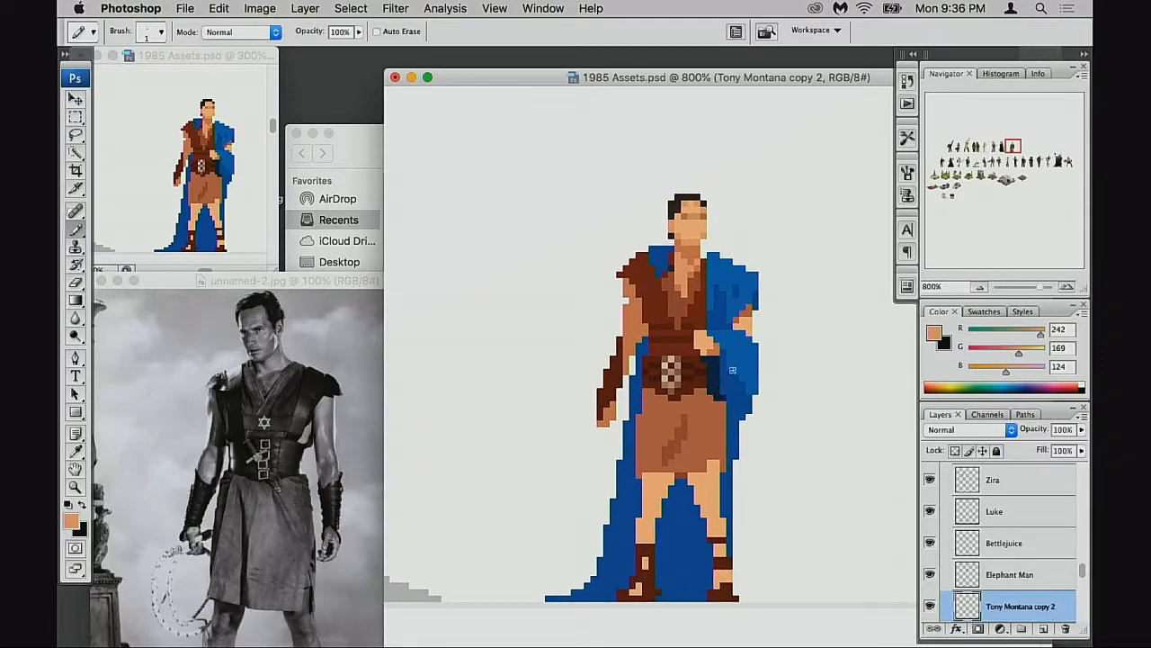
drag(673, 338, 672, 348)
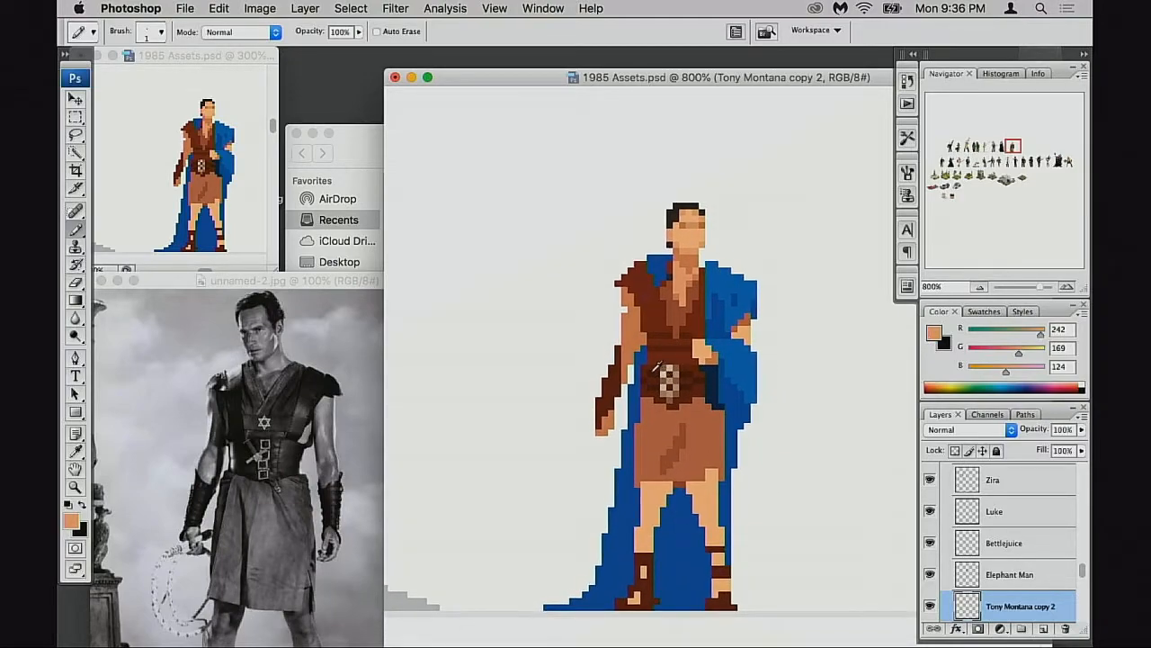
Touch up the tunic above the belt with browns RGB 100, 31, 14 and RGB 123, 39, 19
alt+click(656, 365)
key(super+equal)
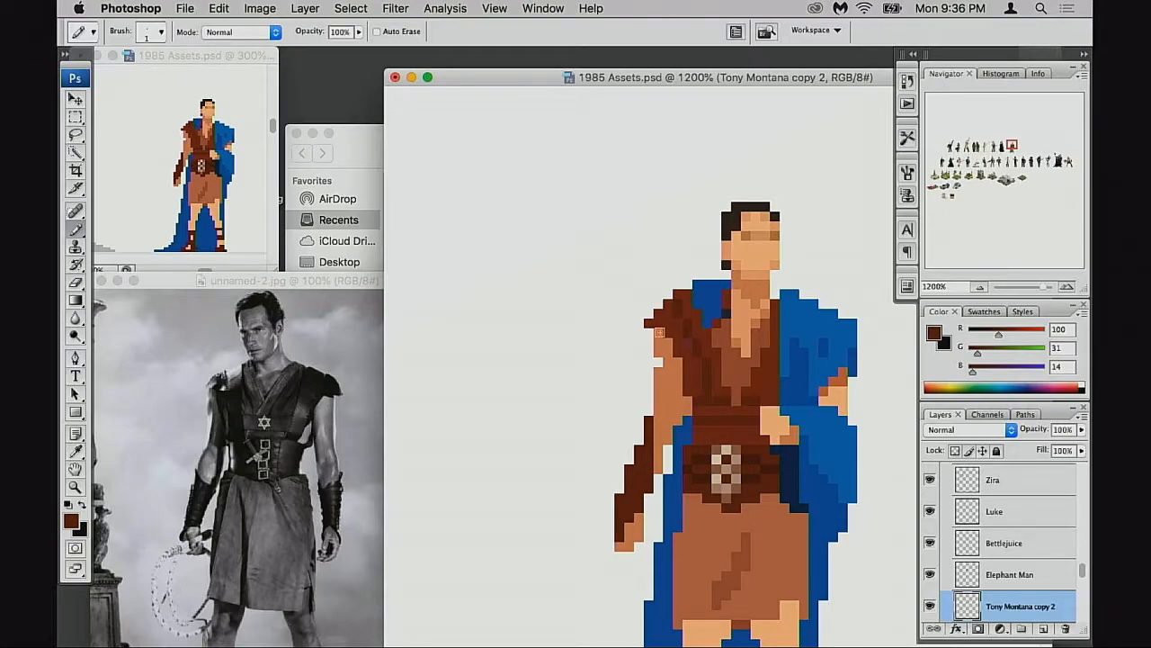
alt+click(693, 395)
scroll(716, 410, down, 2)
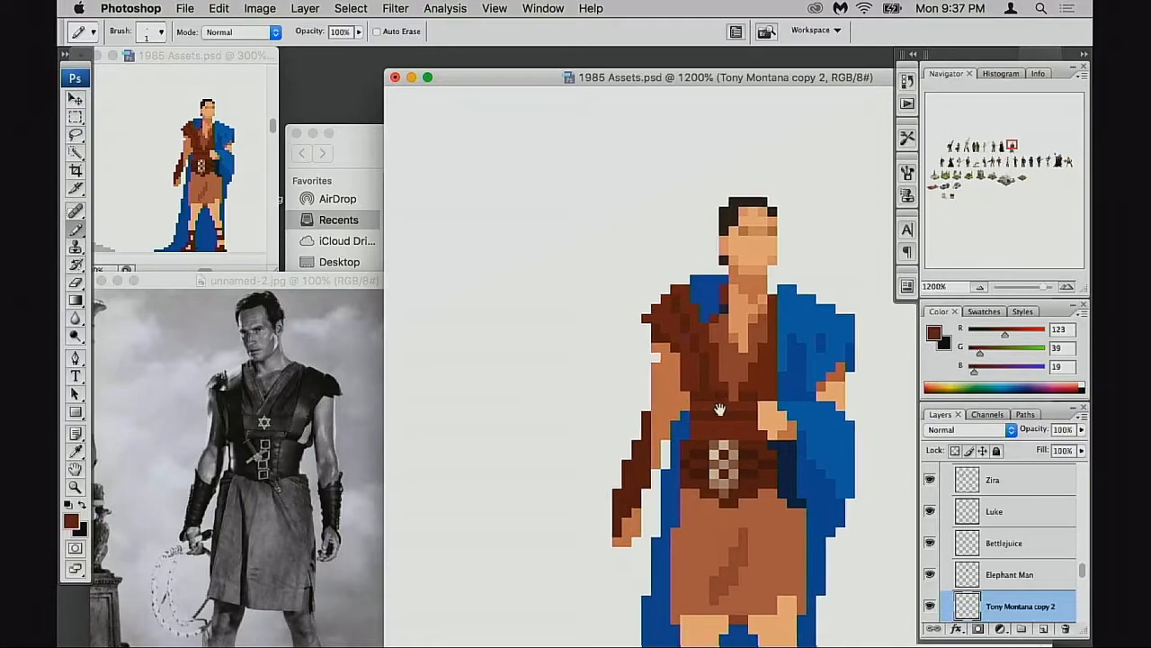
Check the character at reduced size beside its neighbours and save 1985 Assets.psd
alt+click(717, 412)
alt+click(727, 426)
alt+click(729, 428)
alt+click(729, 423)
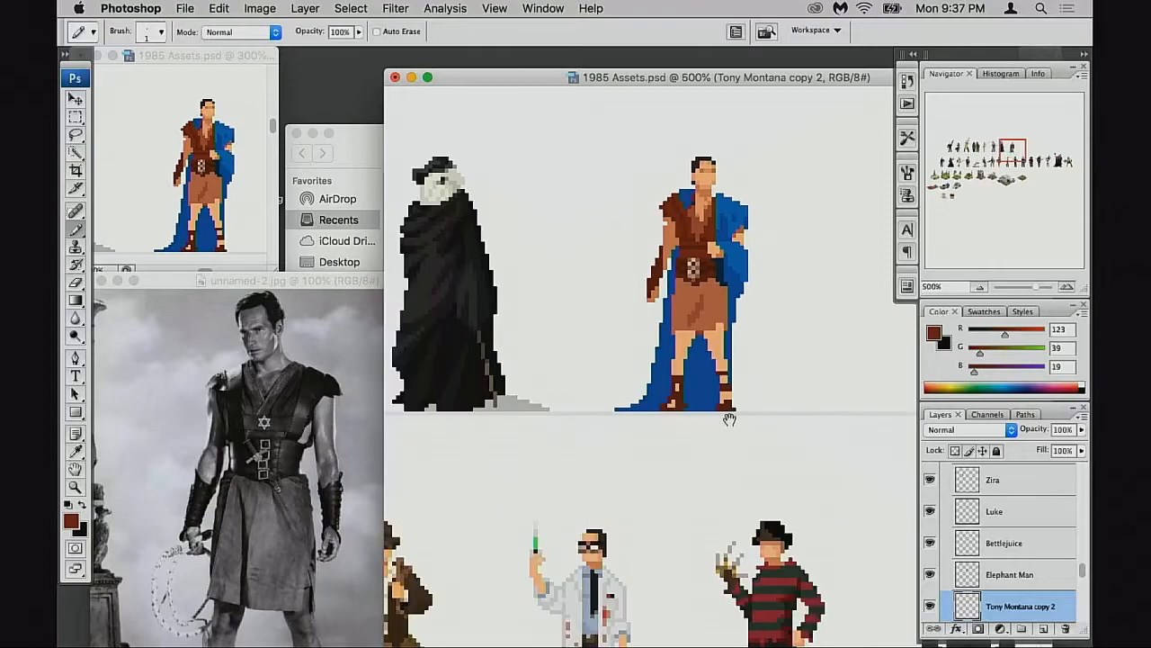
drag(730, 419, 708, 436)
key(super+s)
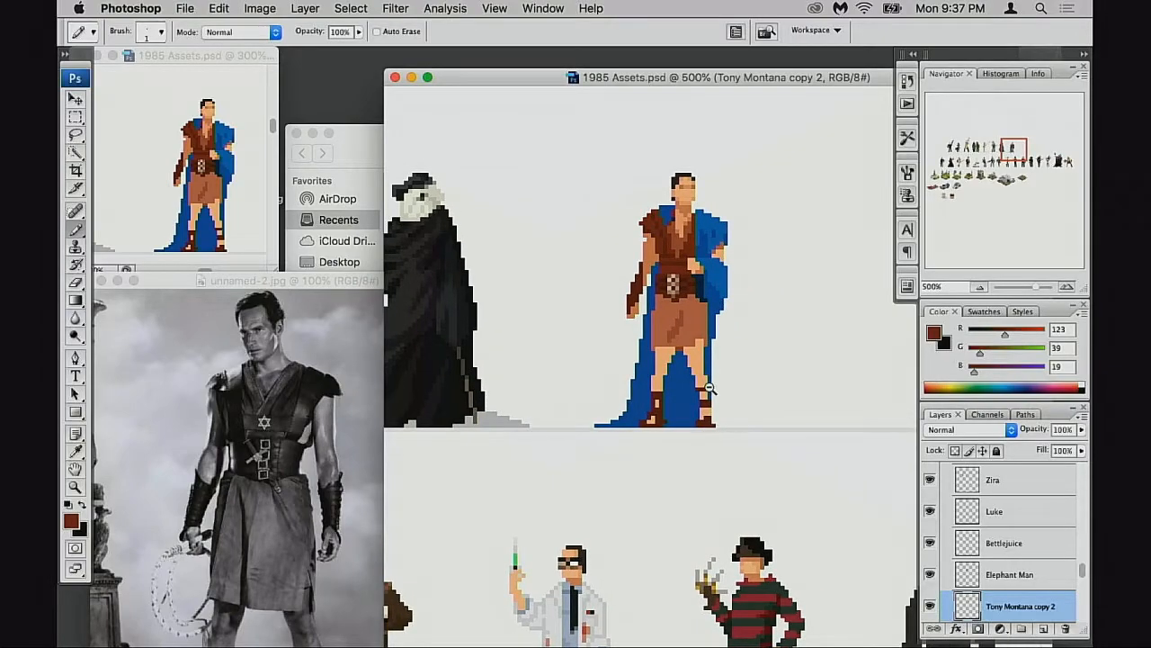
Move layers Tony Montana copy 2 and Layer 79 beside the striped-sweater figure to compare heights, and undo the move
alt+click(713, 389)
alt+click(712, 393)
alt+click(713, 397)
drag(720, 415, 746, 376)
key(v)
key(super+z)
scroll(971, 551, down, 4)
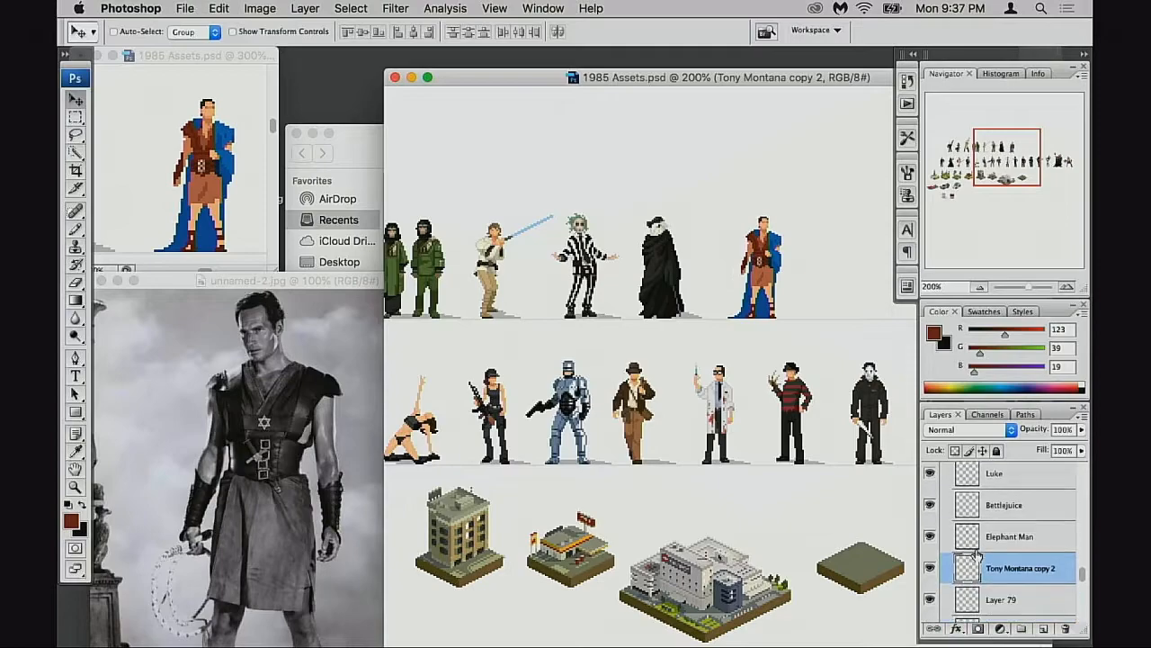
shift+click(990, 521)
drag(783, 407, 815, 544)
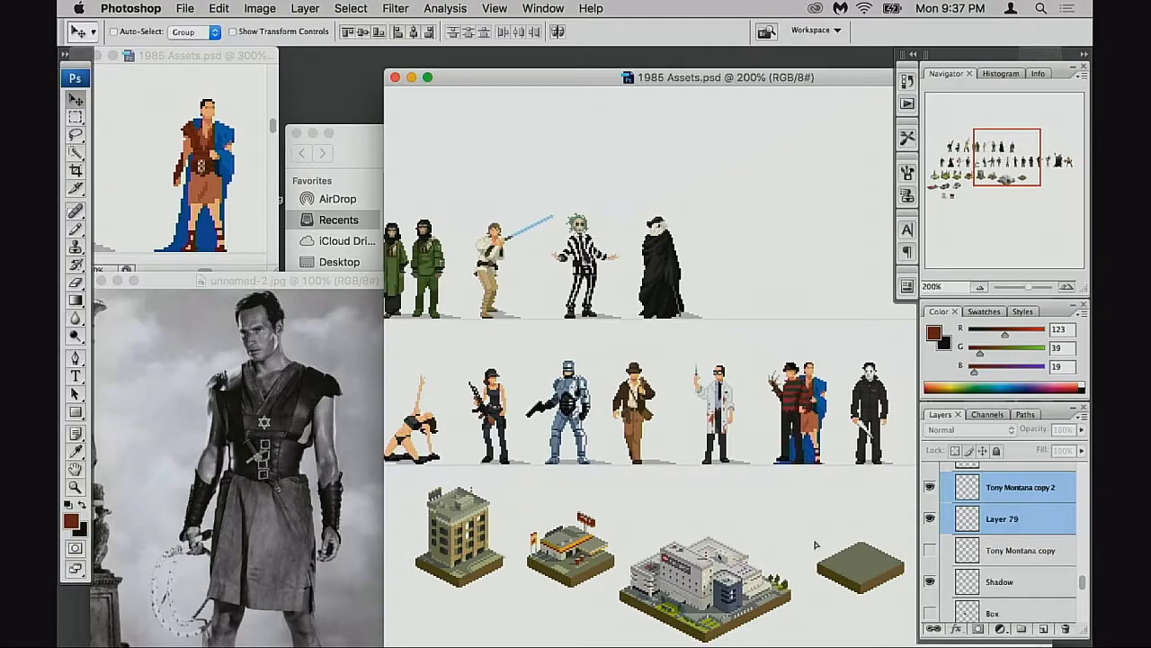
key(super+z)
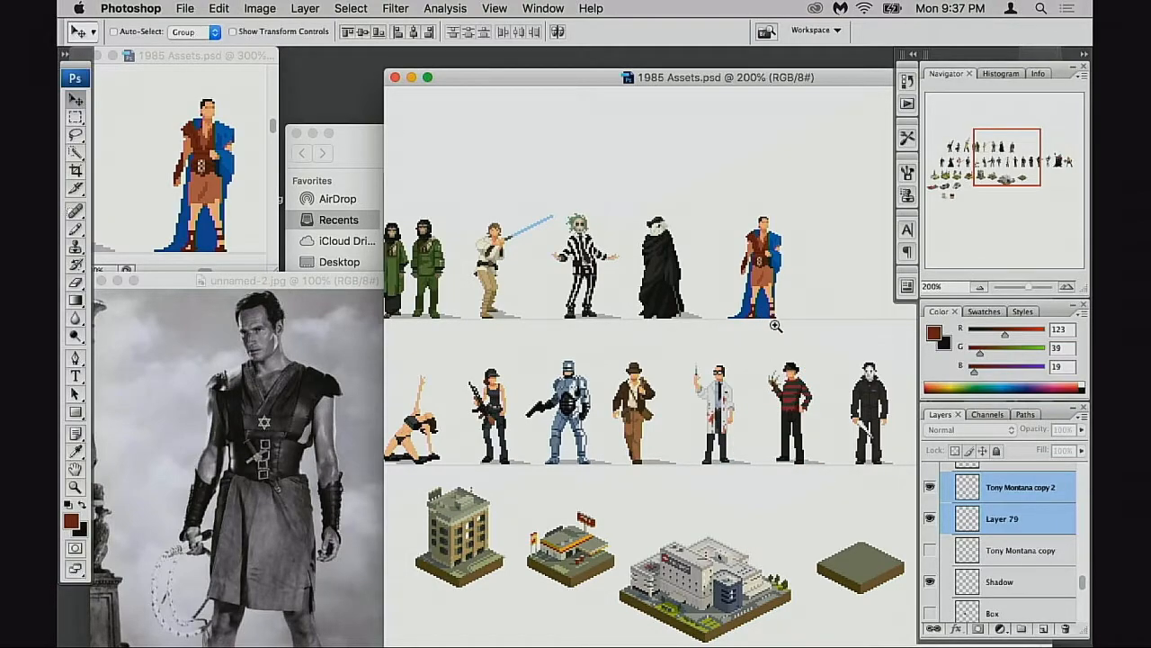
On layer Tony Montana copy 2, select the body from mid-tunic upward, shift it up one pixel and deselect
click(767, 329)
click(764, 339)
click(750, 334)
drag(559, 380, 690, 381)
click(690, 381)
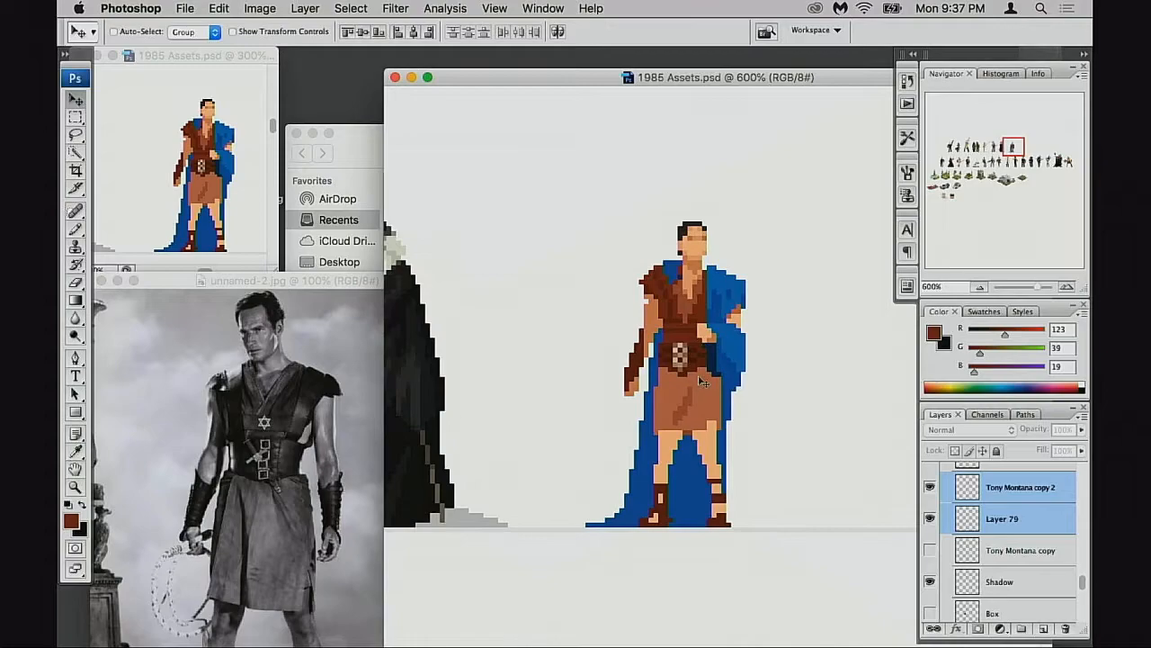
key(m)
click(980, 493)
click(930, 486)
click(931, 486)
drag(596, 217, 810, 403)
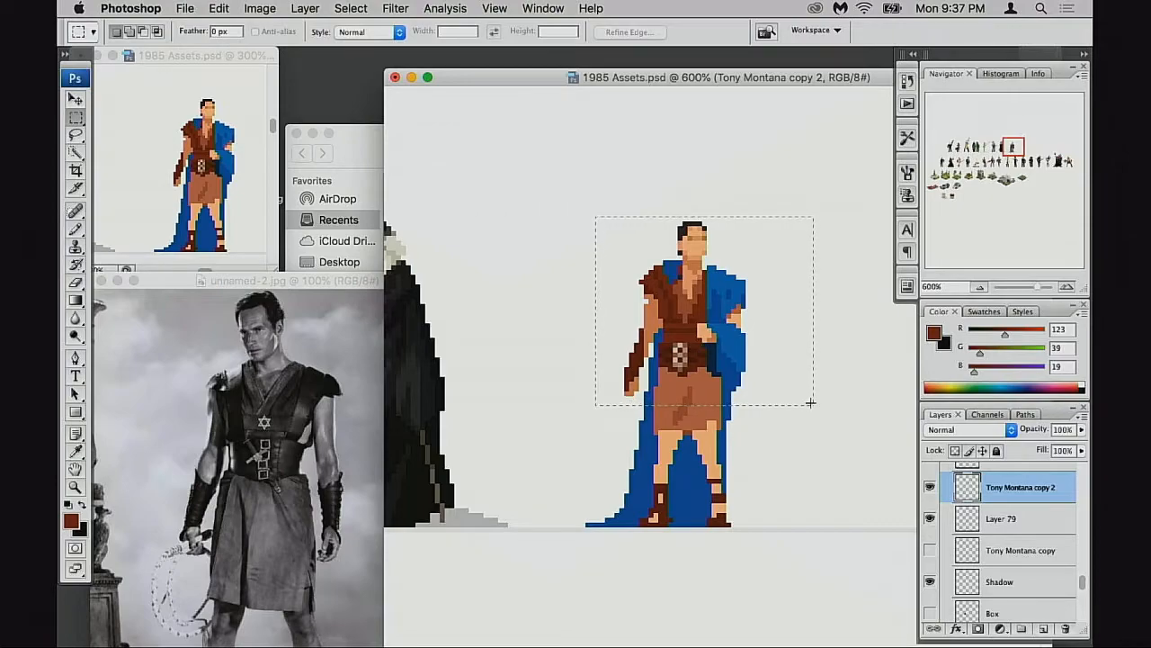
key(super+Up)
key(super+d)
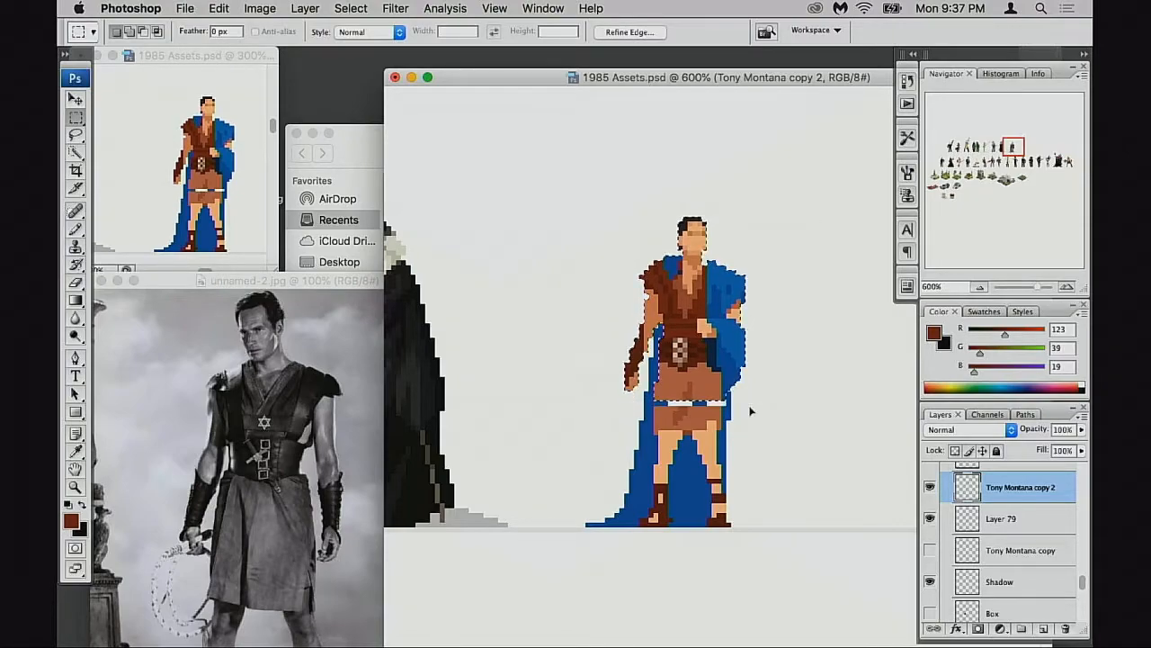
Fill most of the gap across the tunic skirt with brown RGB 193, 109, 80, and recentre the character in the 300% preview
key(b)
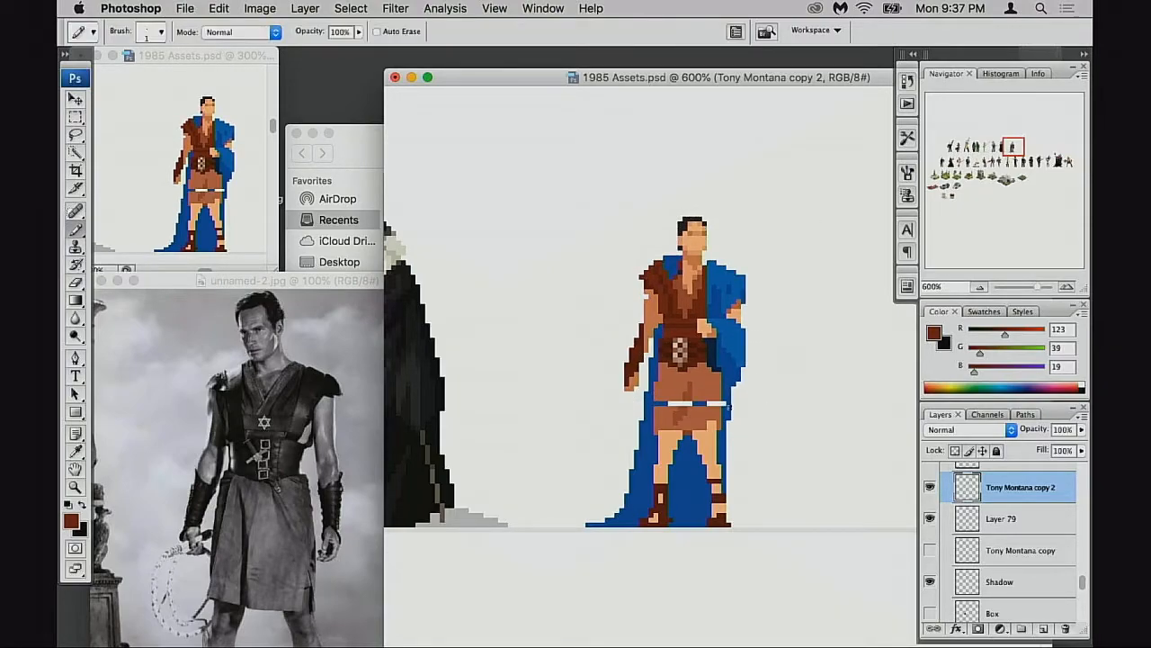
alt+click(676, 383)
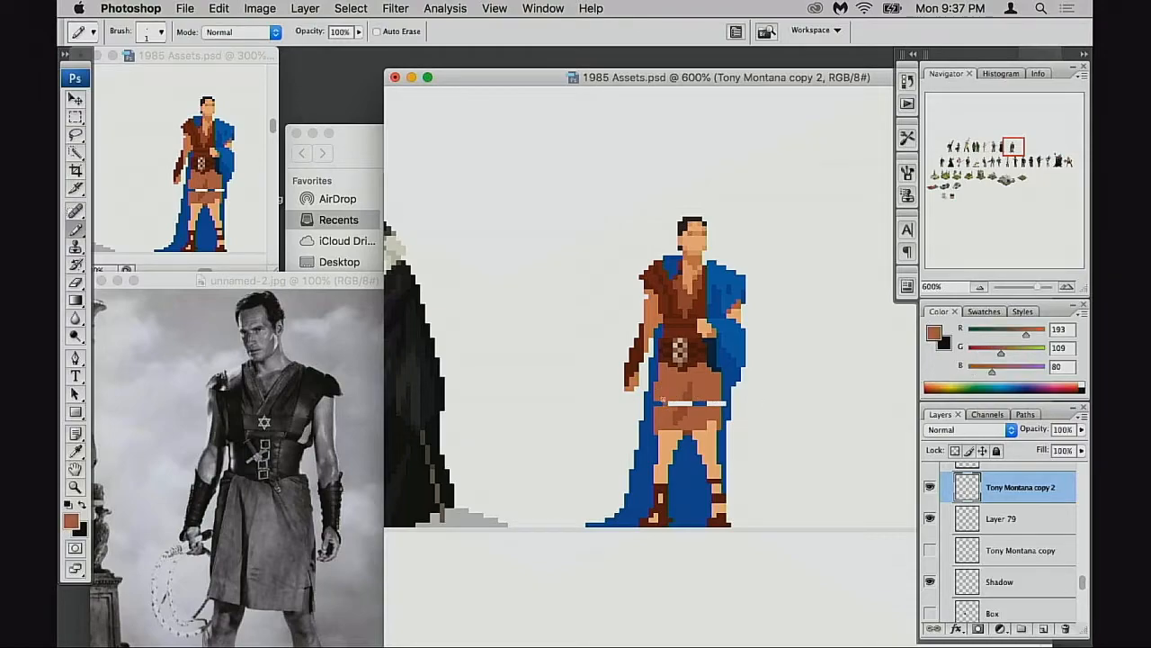
drag(657, 404, 703, 405)
click(265, 187)
drag(262, 187, 242, 179)
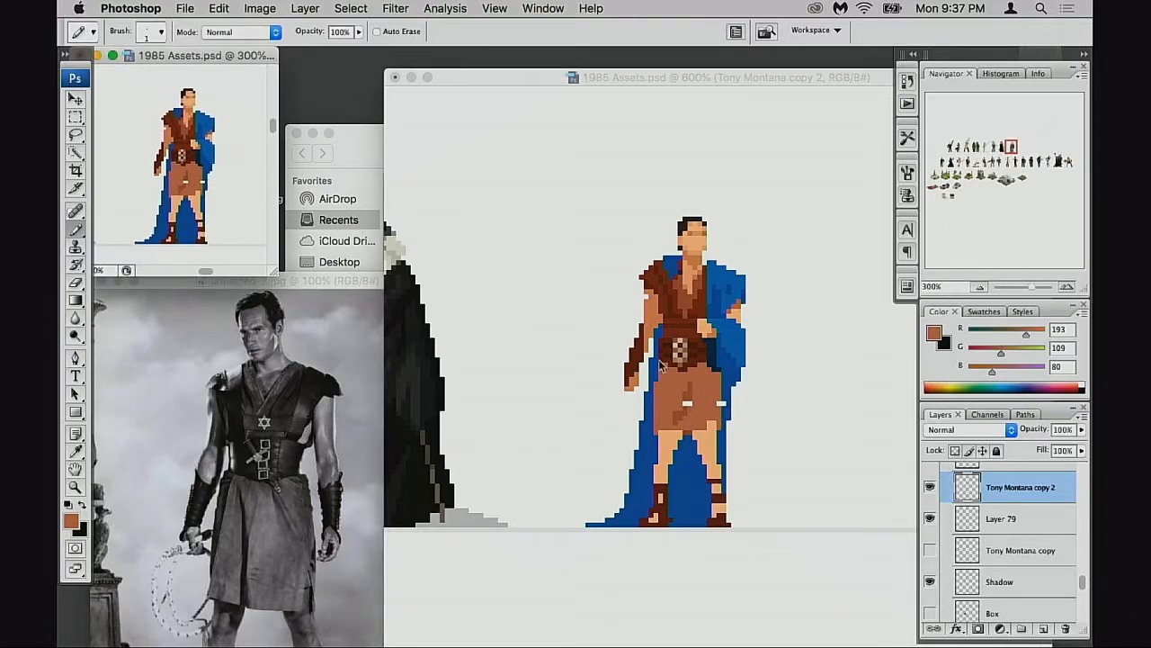
click(654, 364)
alt+click(662, 320)
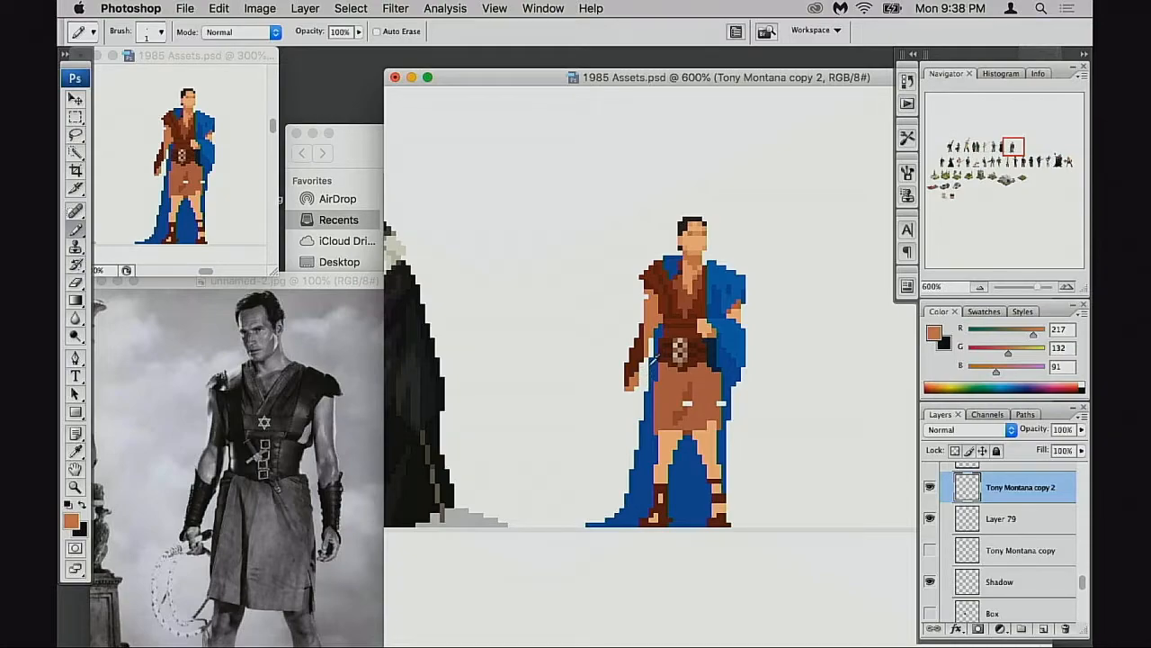
alt+click(646, 355)
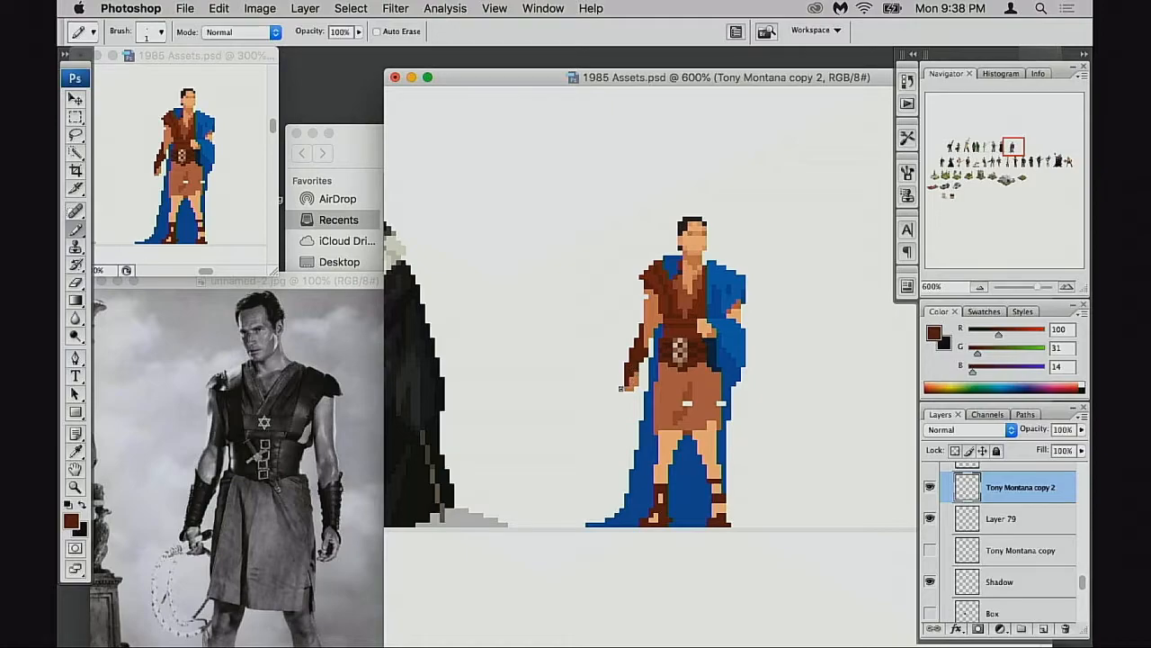
click(617, 389)
click(616, 396)
click(616, 401)
key(alt+super+z)
key(alt+super+z)
key(alt+super+z)
key(alt+super+z)
Draw a coiled whip with a second hanging strand from the lowered hand in dark brown RGB 76, 20, 9
alt+click(697, 354)
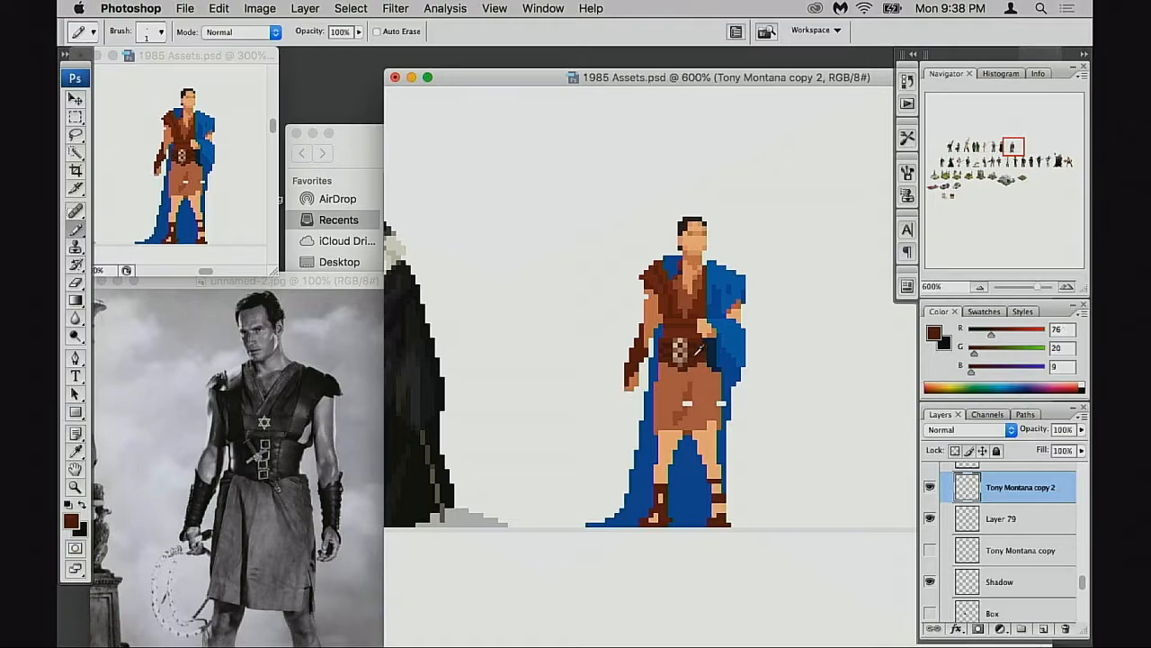
click(622, 389)
mouse_move(614, 399)
mouse_down()
mouse_move(610, 416)
mouse_move(634, 421)
mouse_up()
key(super+z)
key(super+z)
click(613, 422)
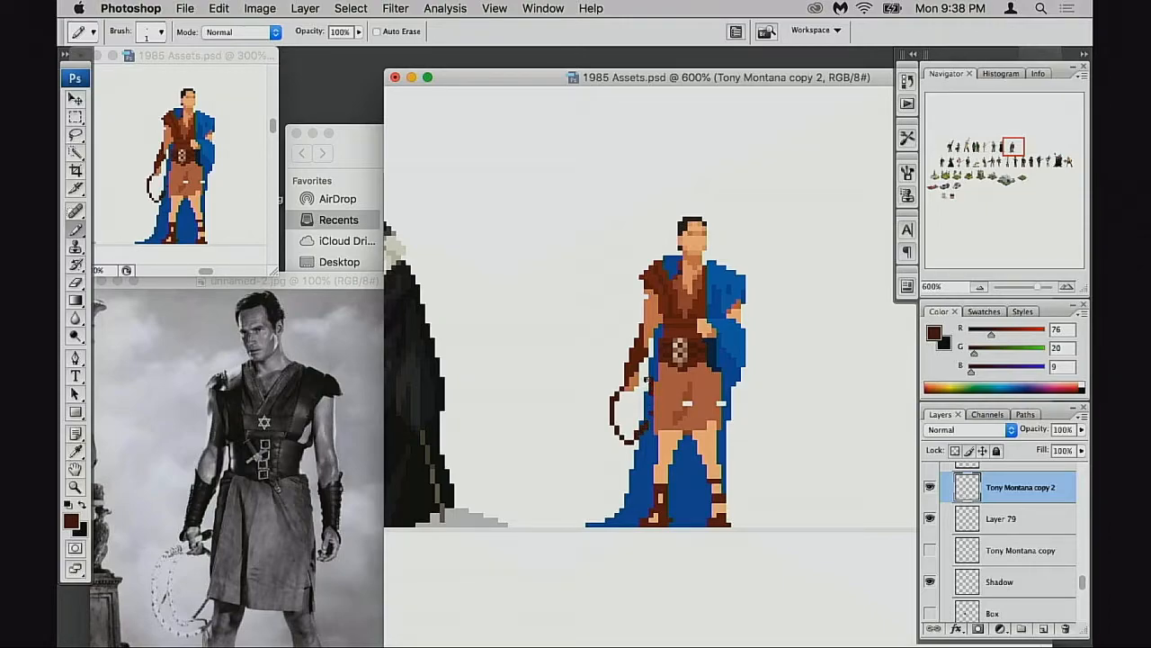
drag(619, 385, 602, 446)
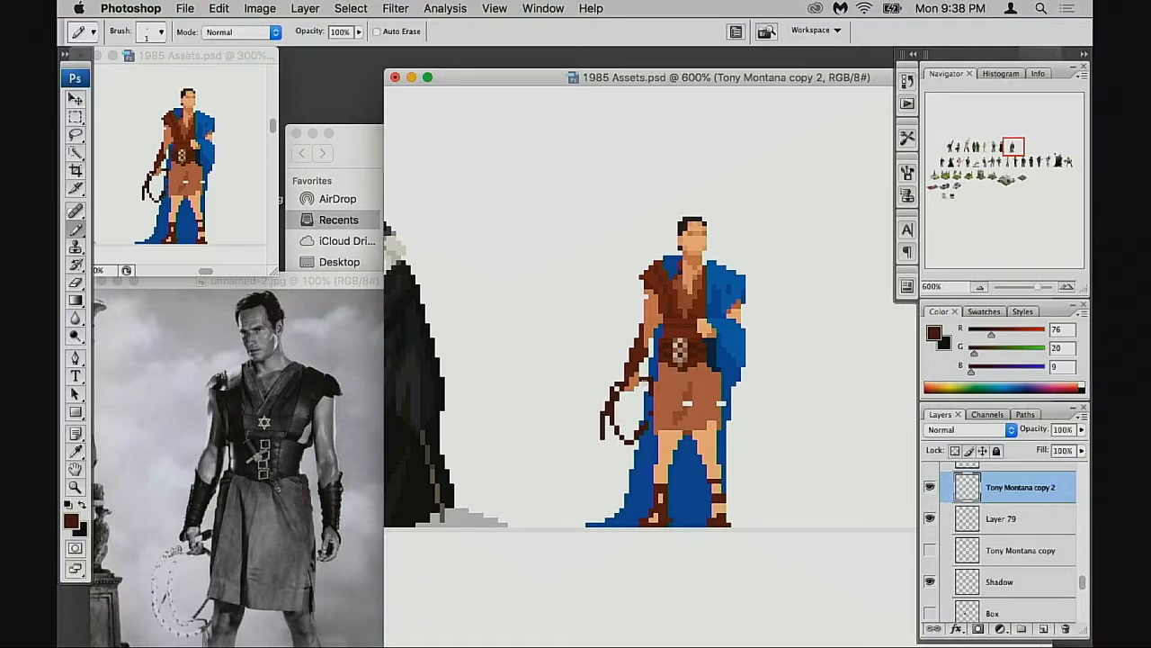
Clean up the whip's loop by erasing and redrawing pixels in RGB 76, 20, 9, and extend its loose end outward
key(e)
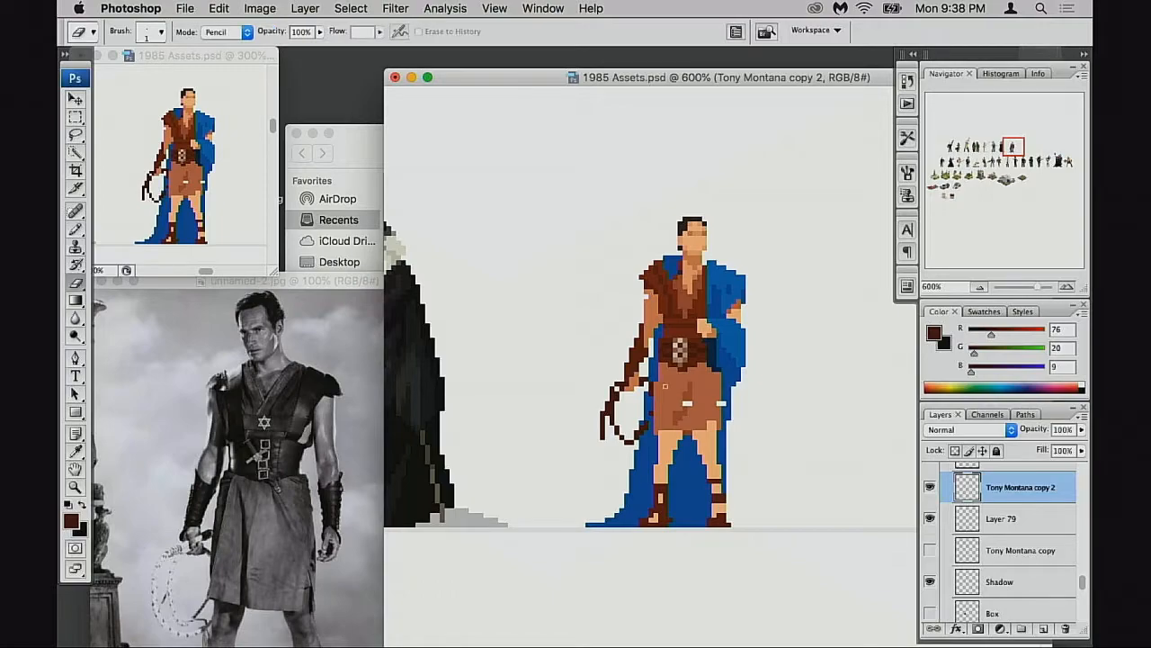
drag(636, 418, 648, 425)
key(b)
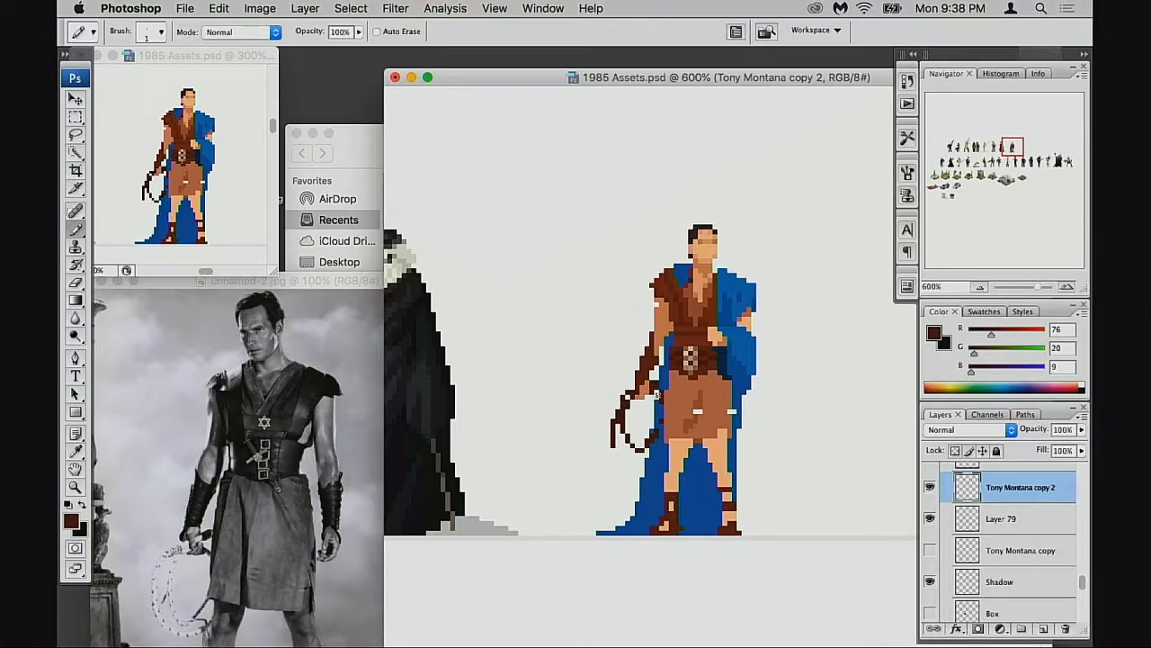
key(e)
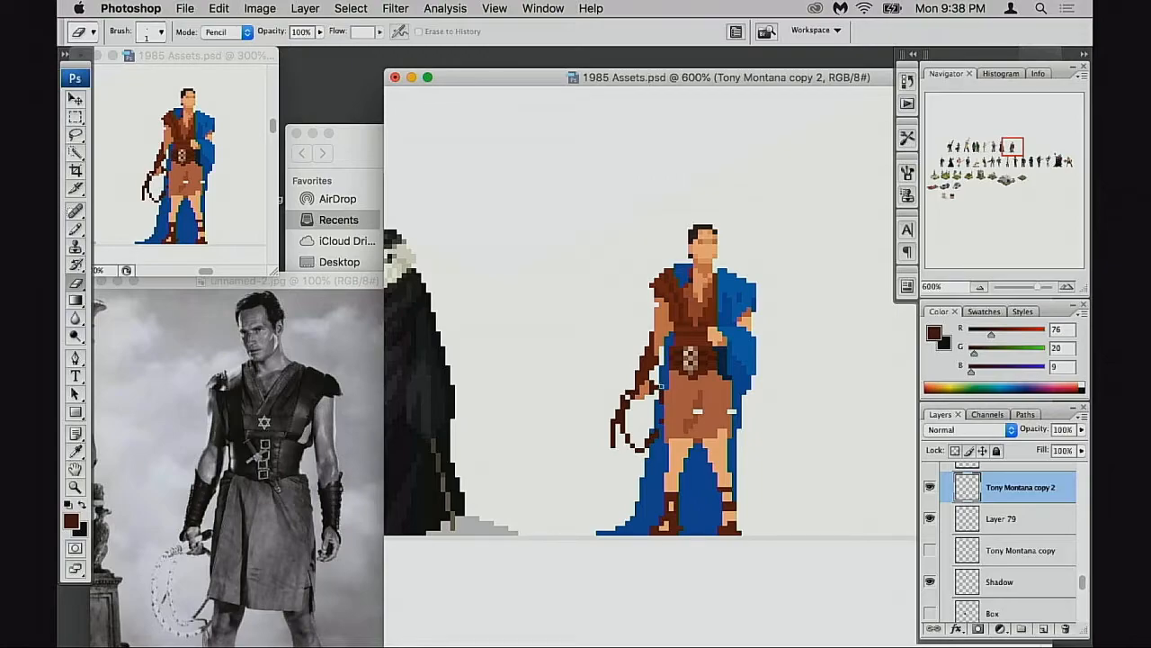
key(b)
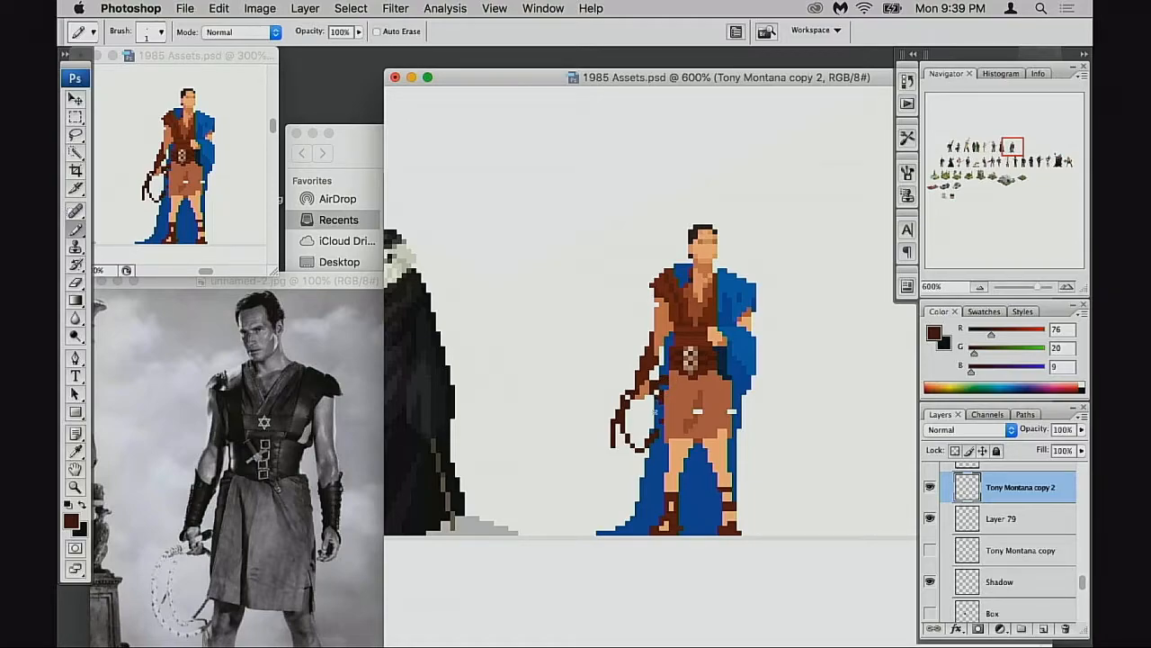
key(e)
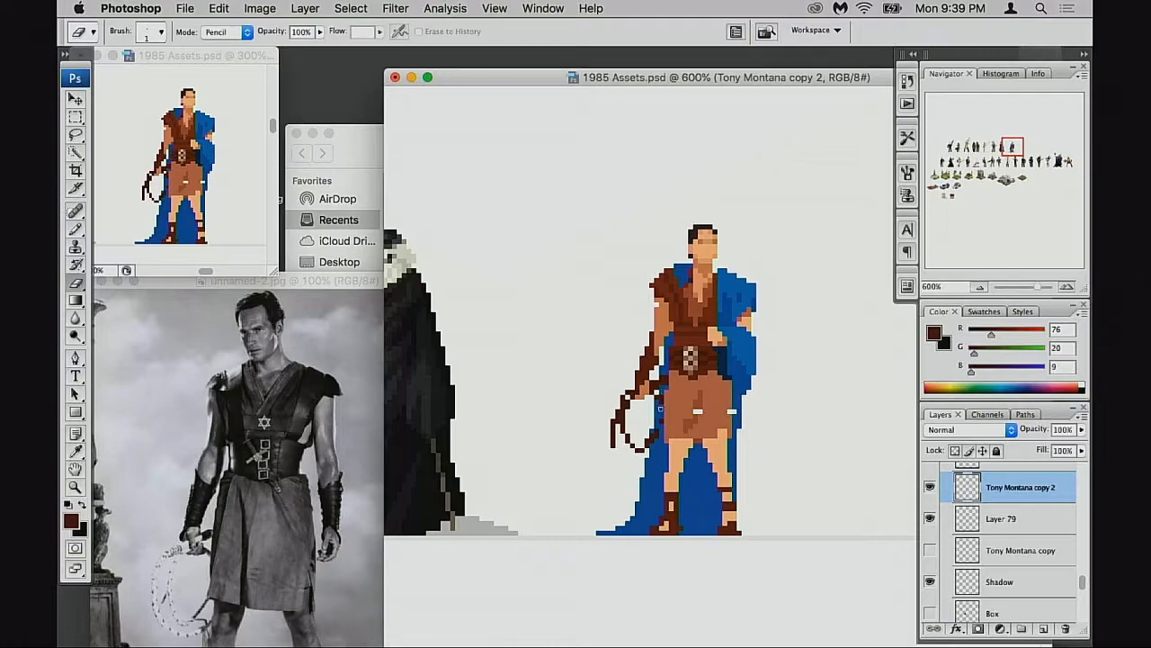
key(b)
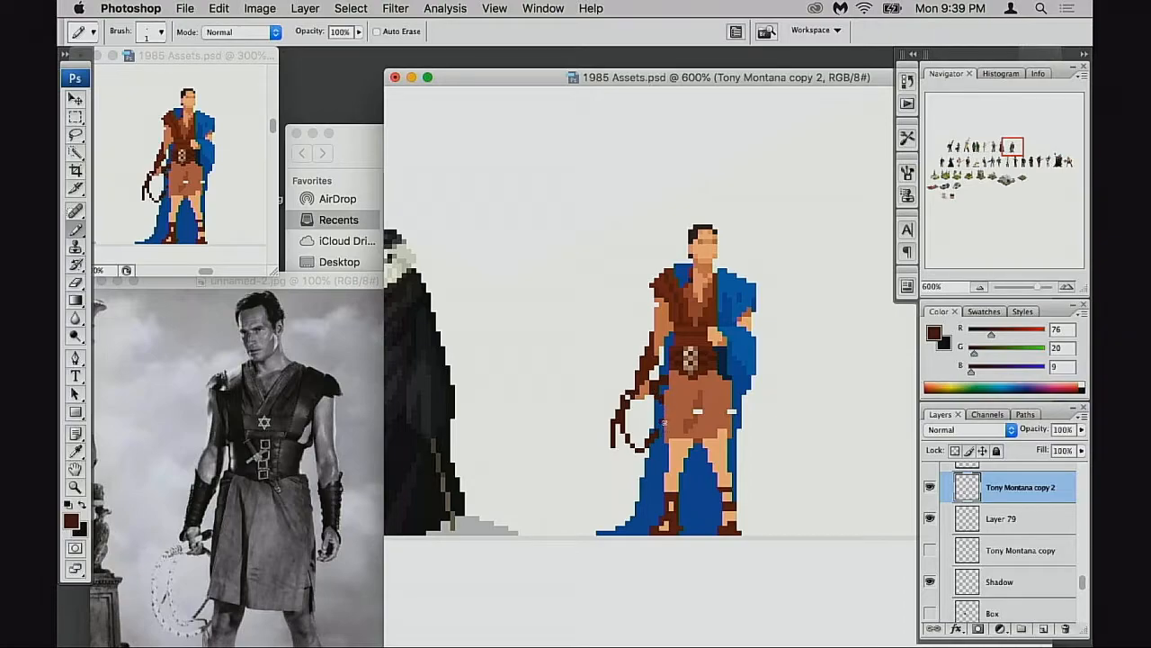
key(e)
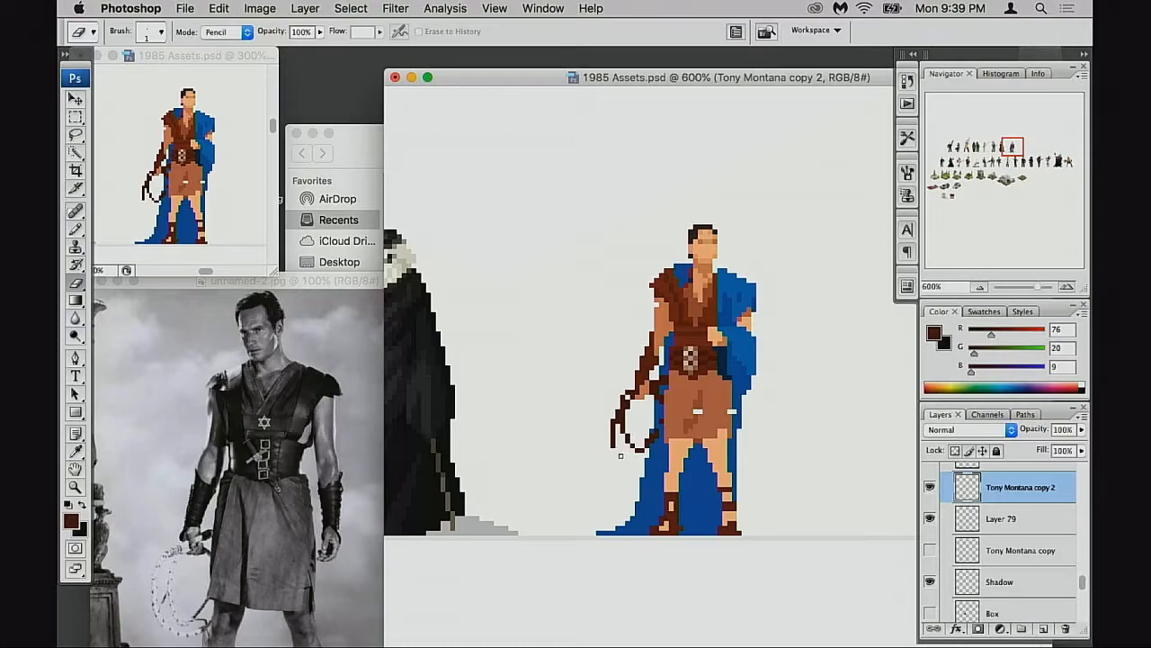
key(b)
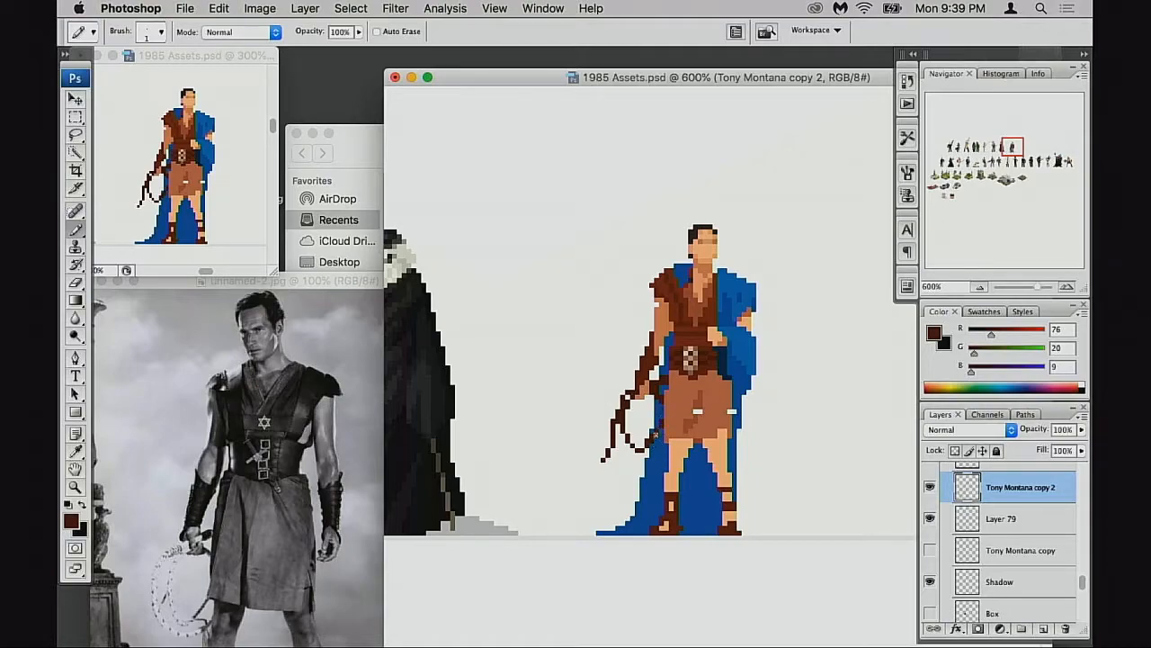
drag(681, 436, 673, 456)
mouse_move(669, 404)
mouse_down()
mouse_move(666, 421)
mouse_move(679, 420)
mouse_up()
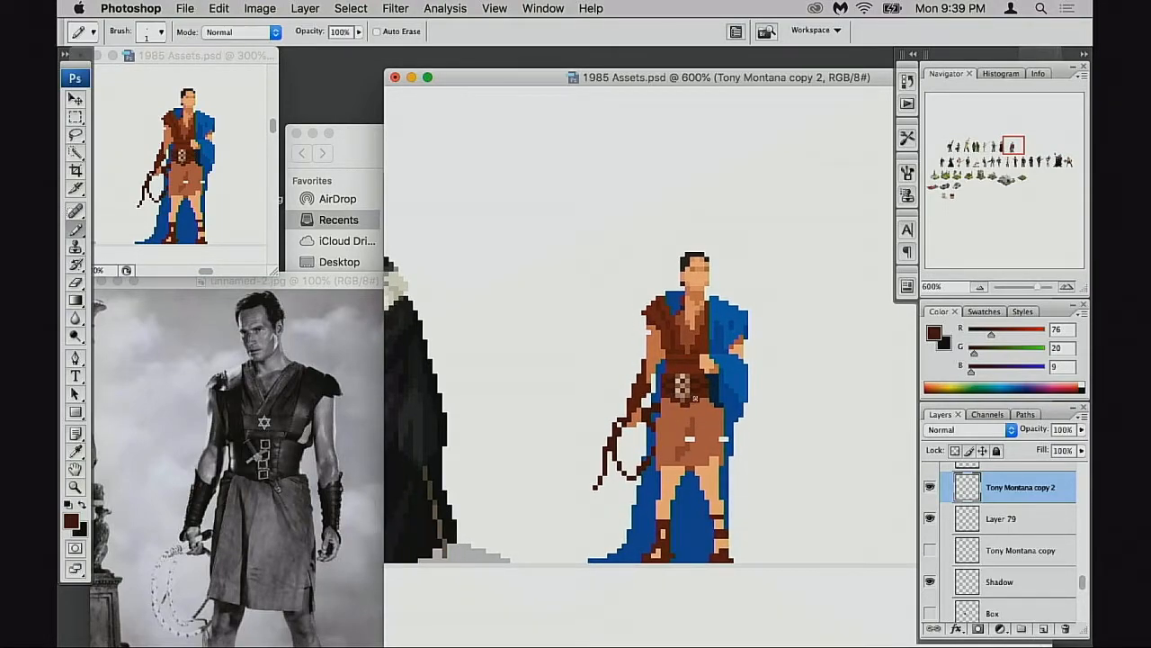
Select the lowered forearm with the whip, shift it about one pixel away from the body and deselect
key(super+plus)
key(m)
drag(605, 282, 700, 452)
drag(669, 405, 662, 403)
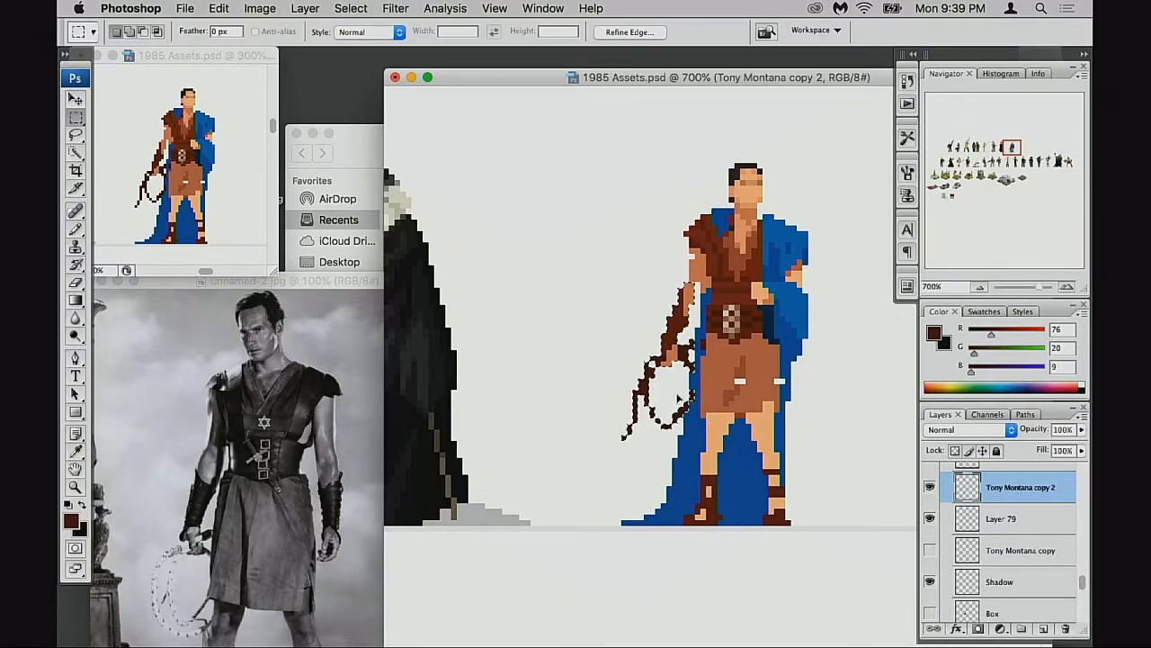
key(super+d)
key(b)
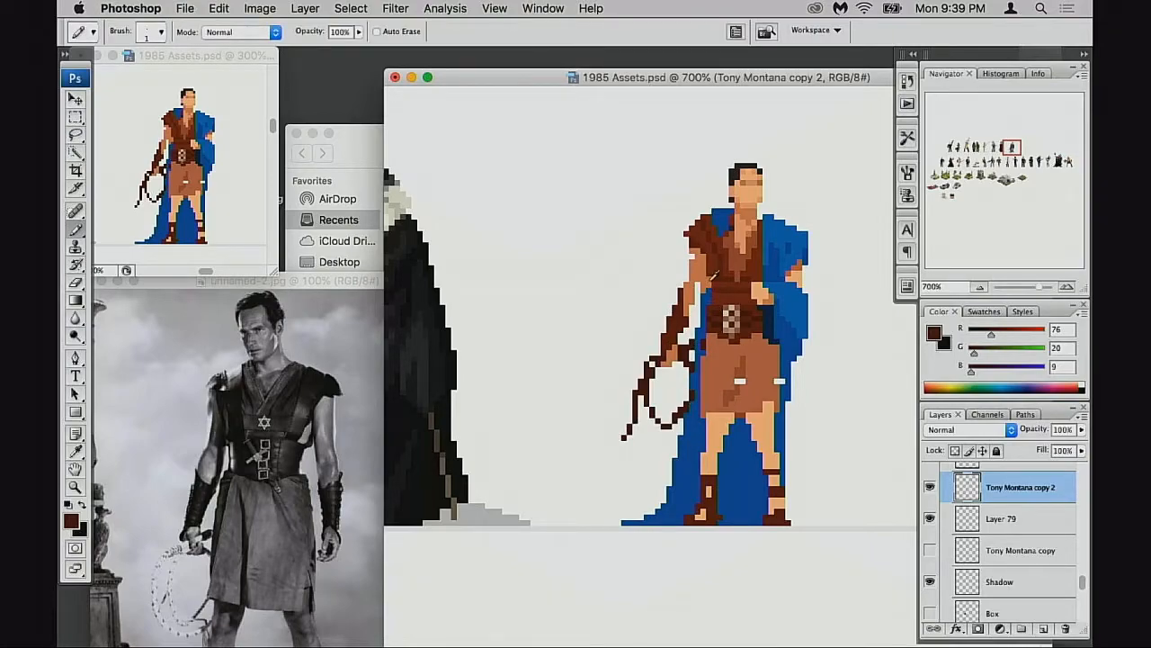
Retouch the upper arm and the adjoining bodice edge with skin RGB 217, 132, 91 and brown RGB 123, 39, 19
alt+click(709, 278)
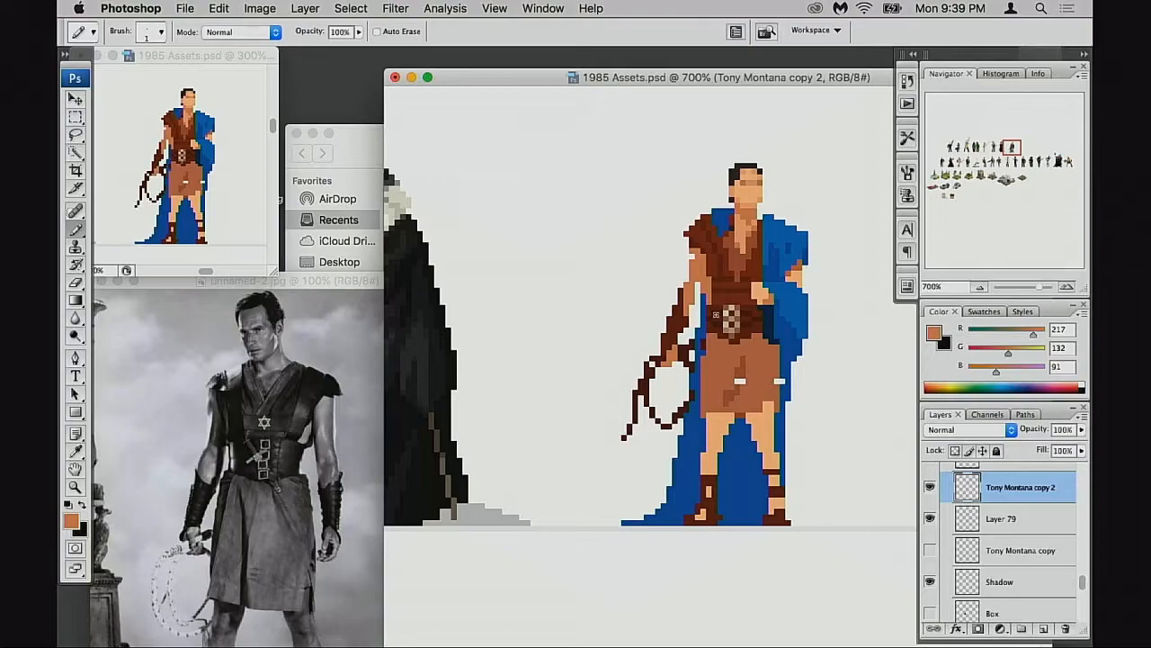
alt+click(713, 291)
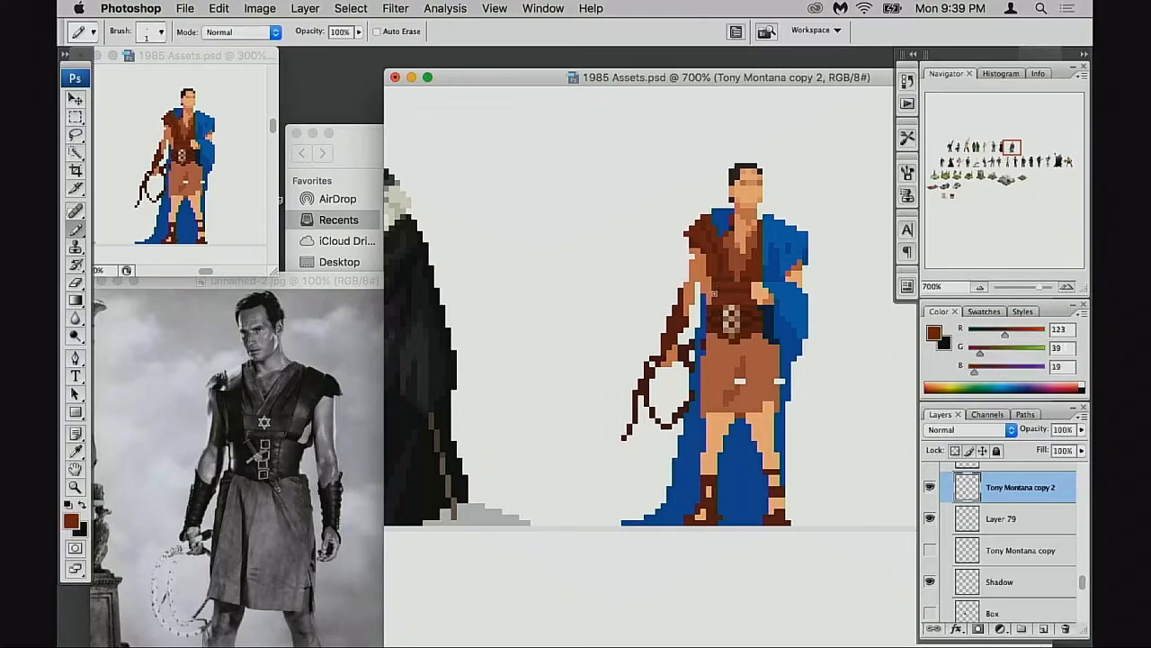
alt+click(704, 275)
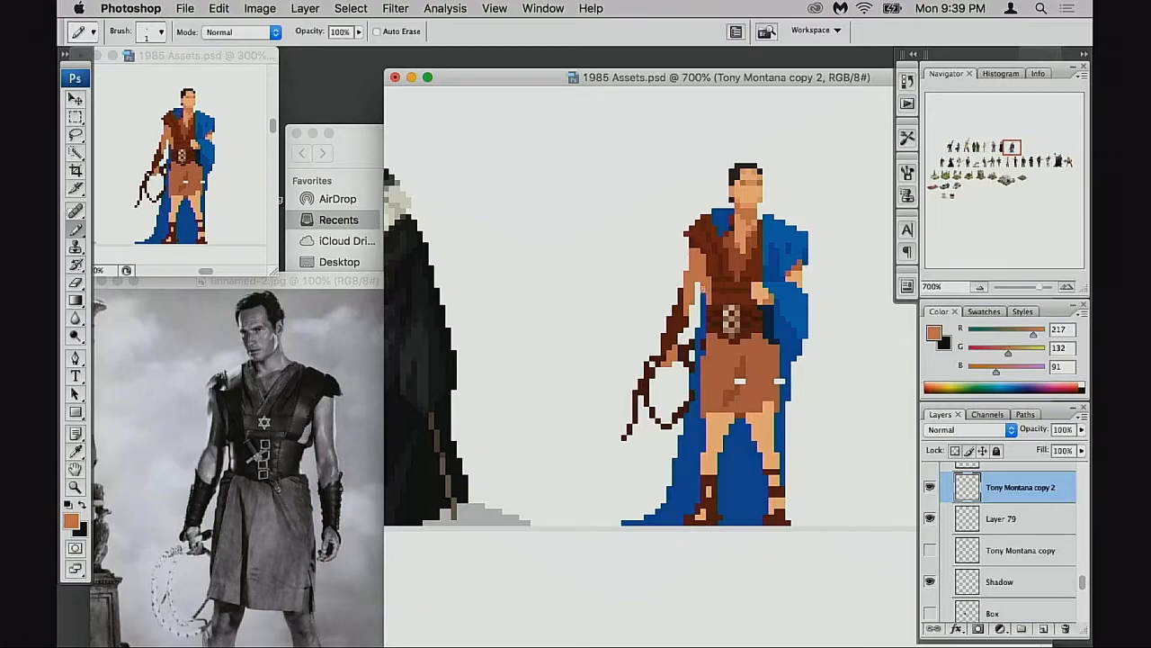
click(693, 310)
alt+click(724, 288)
click(711, 299)
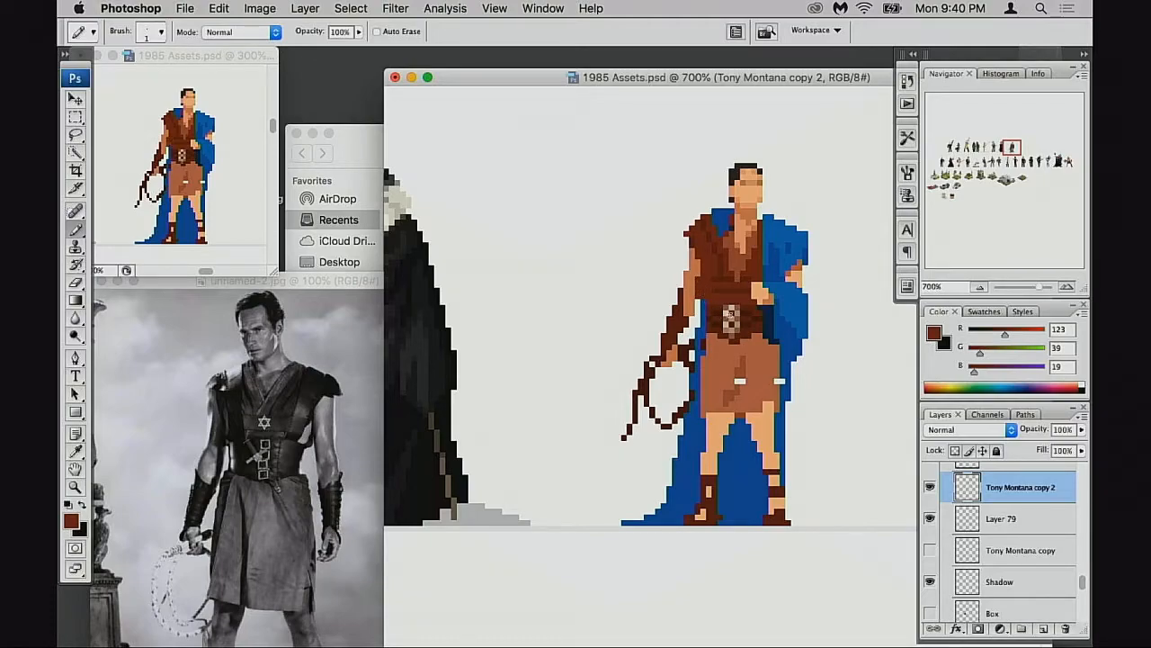
Examine the torso, belt buckles and shoulder area of the reference photo unnamed-2.jpg at 300%
click(282, 439)
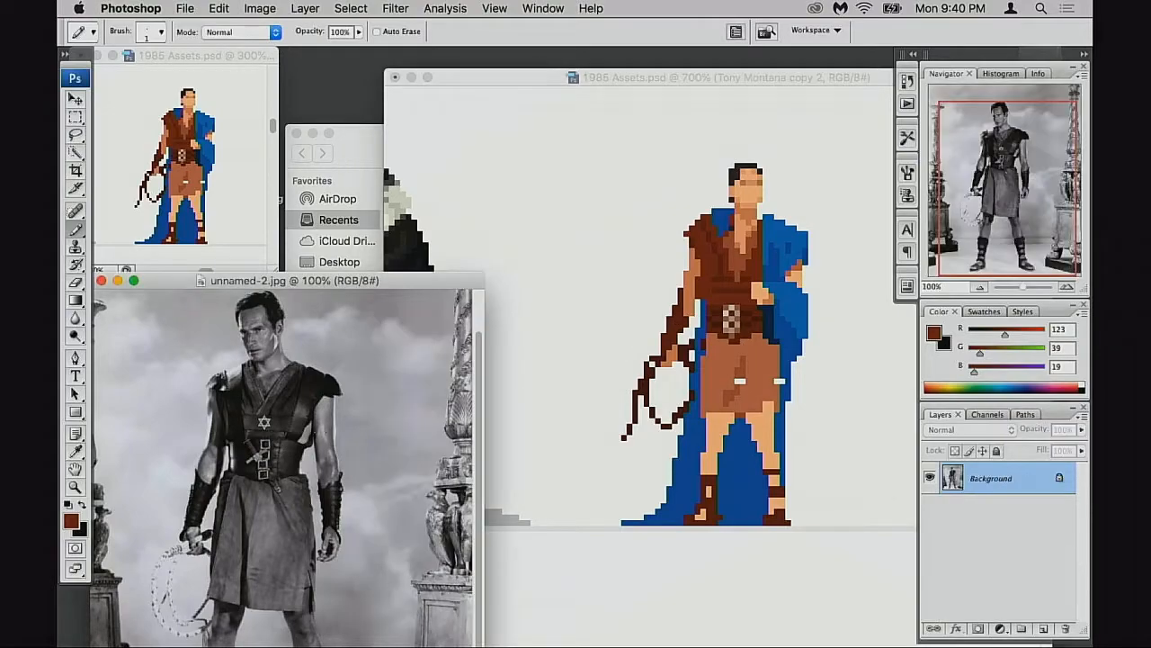
super+click(314, 451)
super+click(324, 448)
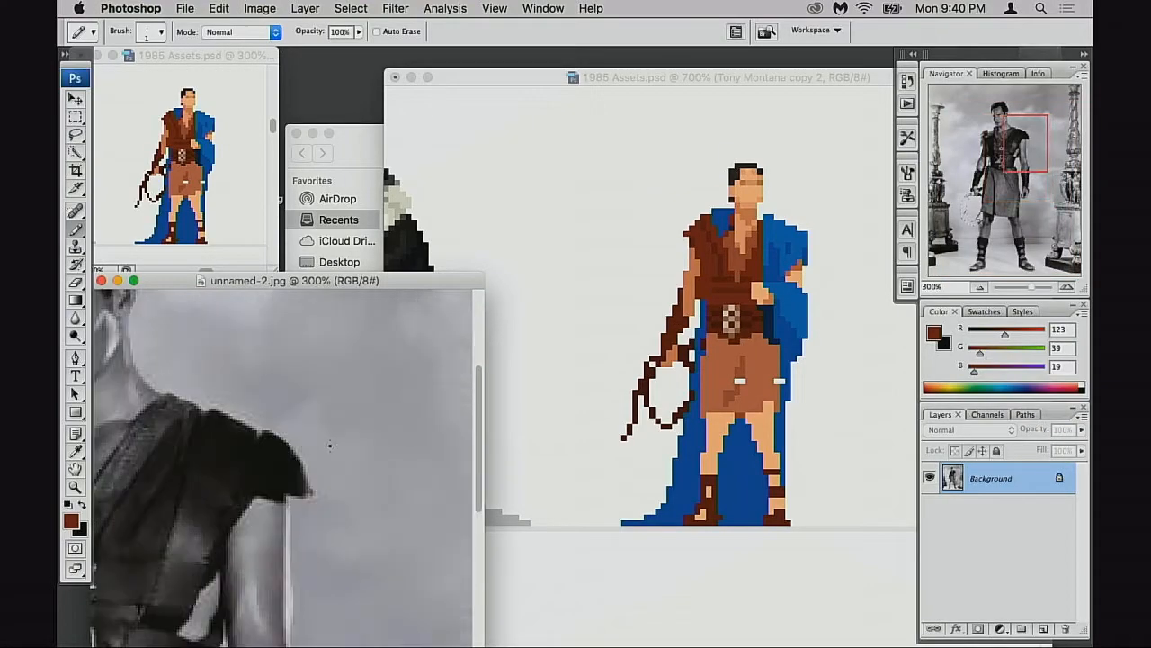
drag(307, 461, 538, 306)
drag(402, 457, 321, 439)
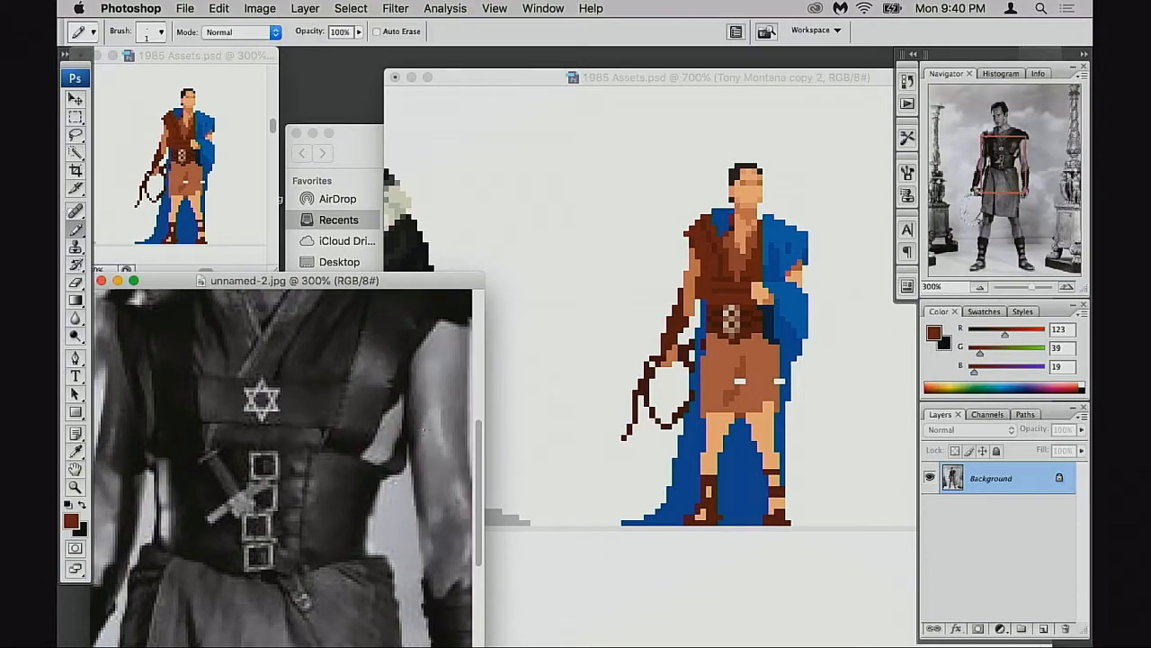
drag(409, 464, 427, 464)
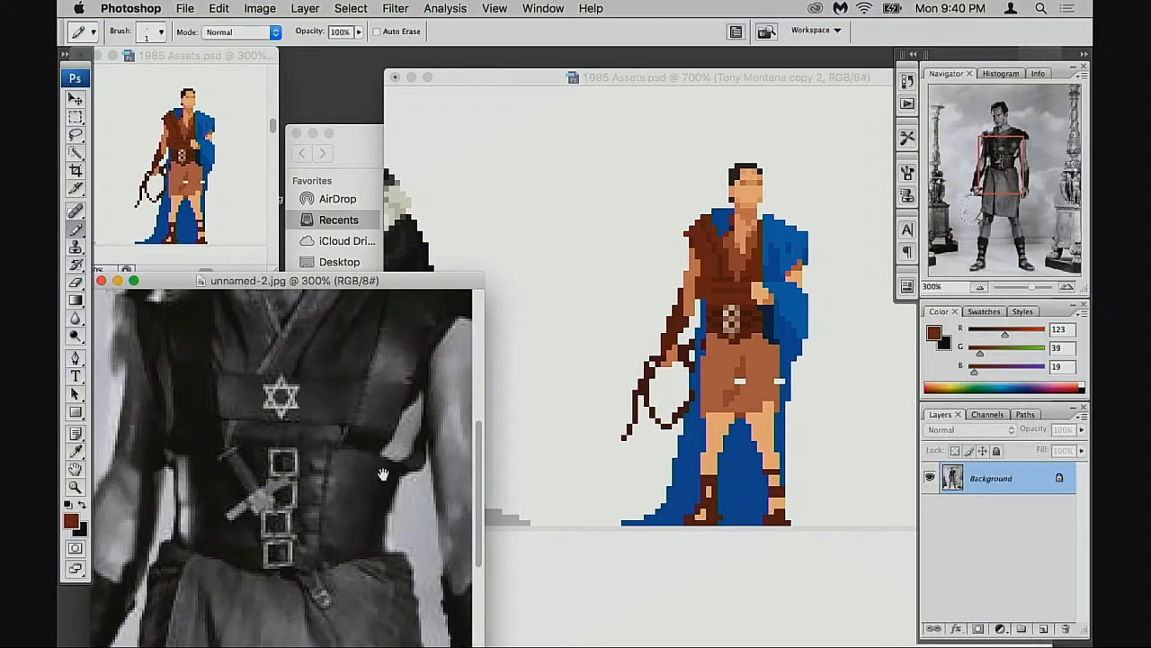
drag(330, 453, 352, 473)
drag(455, 460, 378, 456)
drag(267, 442, 280, 507)
drag(237, 473, 138, 478)
drag(266, 477, 219, 500)
click(617, 335)
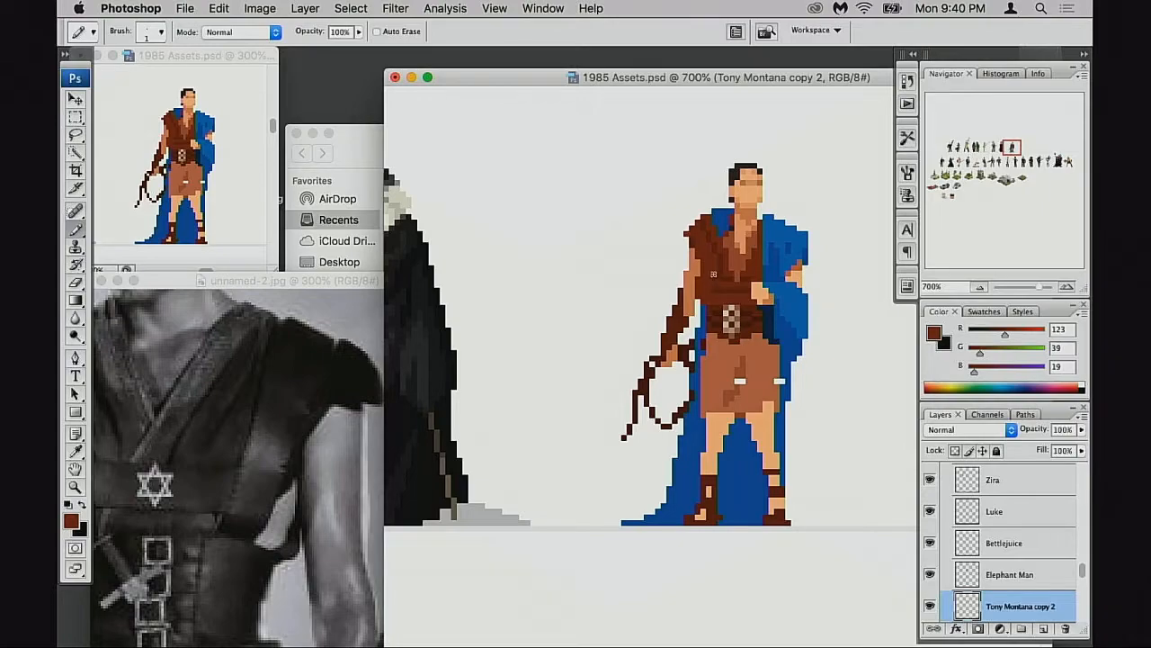
Shade the tunic's chest band above the buckled belt with browns RGB 100, 31, 14 and RGB 123, 39, 19
super+click(727, 286)
alt+click(723, 356)
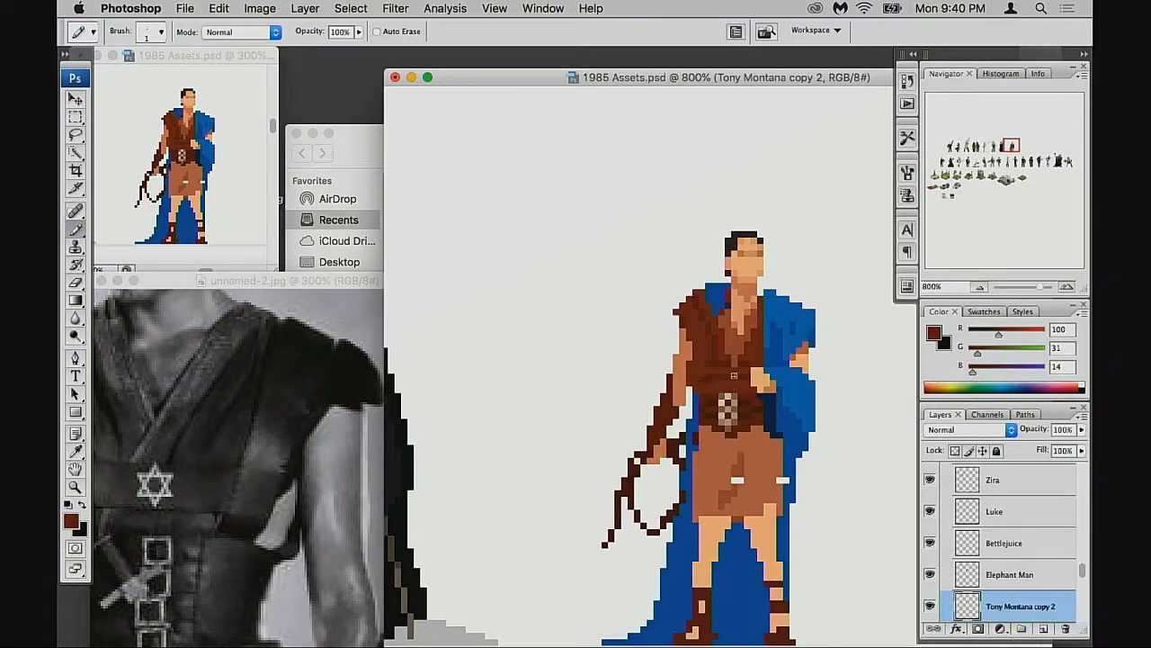
alt+click(709, 367)
drag(715, 387, 708, 385)
alt+click(728, 359)
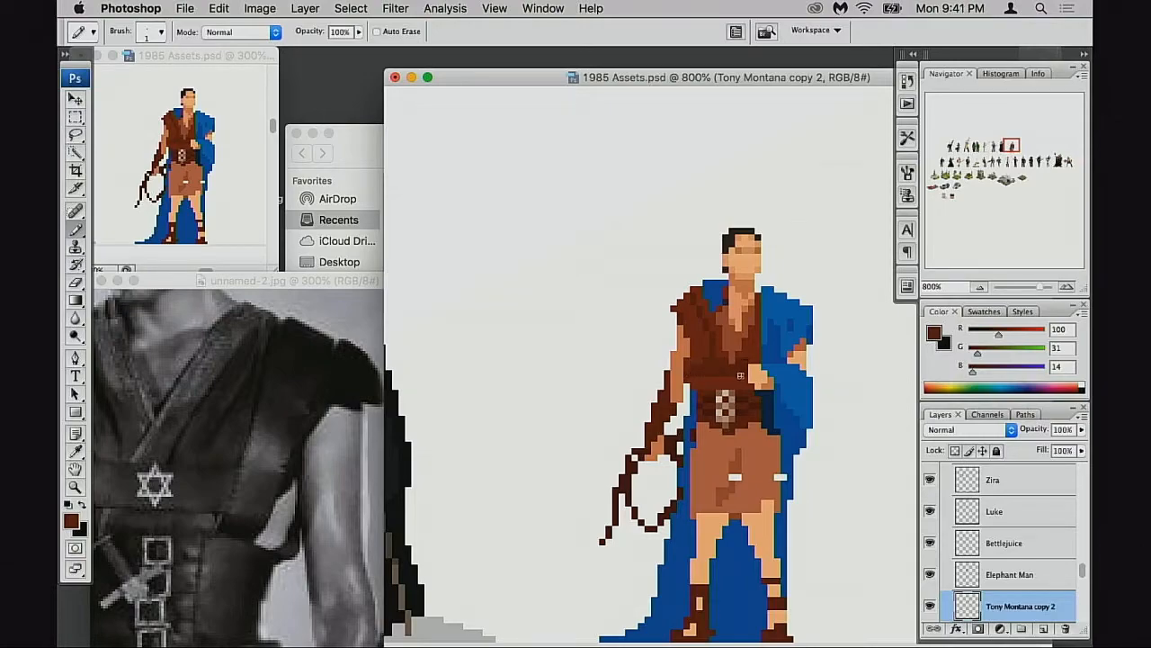
alt+click(723, 353)
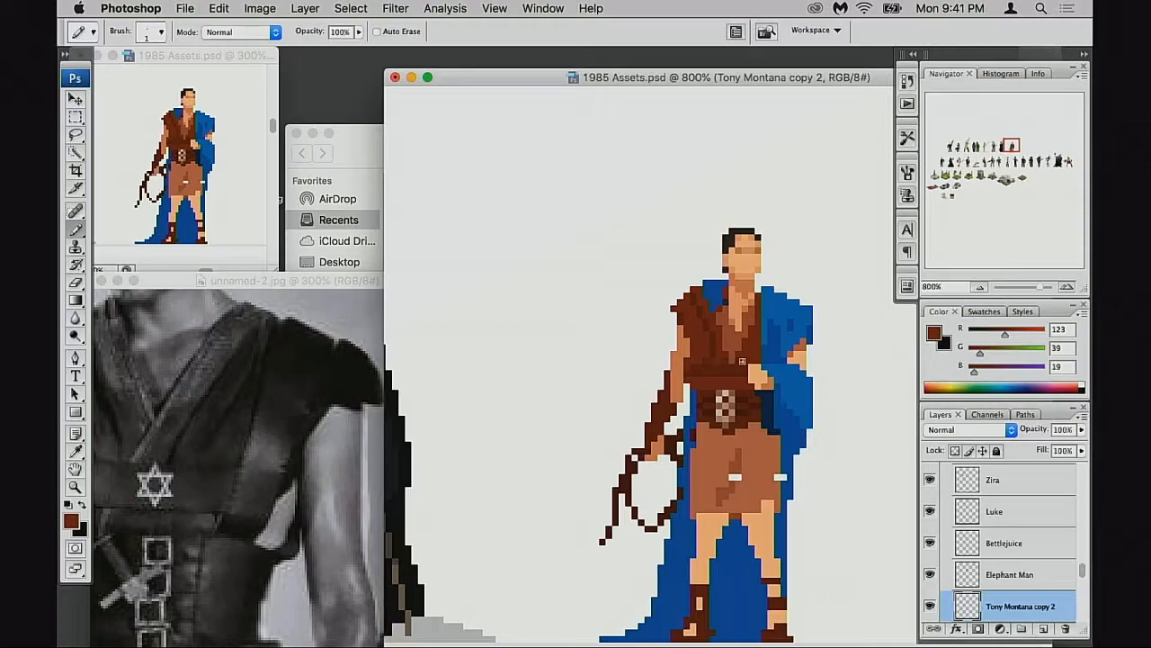
alt+click(740, 375)
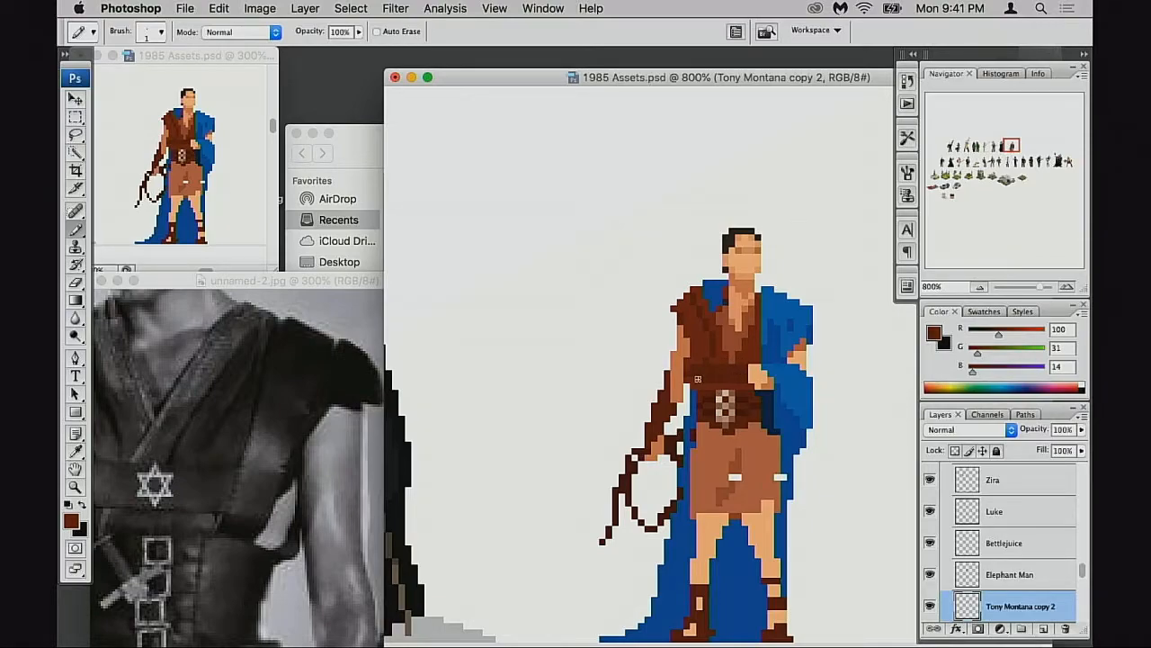
Refine the transition between bodice, chest band and belt with browns sampled from the tunic
alt+click(719, 382)
alt+click(719, 366)
alt+click(709, 353)
drag(709, 392, 736, 385)
alt+click(757, 401)
alt+click(750, 407)
alt+click(749, 409)
drag(668, 363, 745, 403)
Touch up the tunic's collar edge beside the neck with brown RGB 123, 39, 19
super+click(724, 336)
super+click(724, 337)
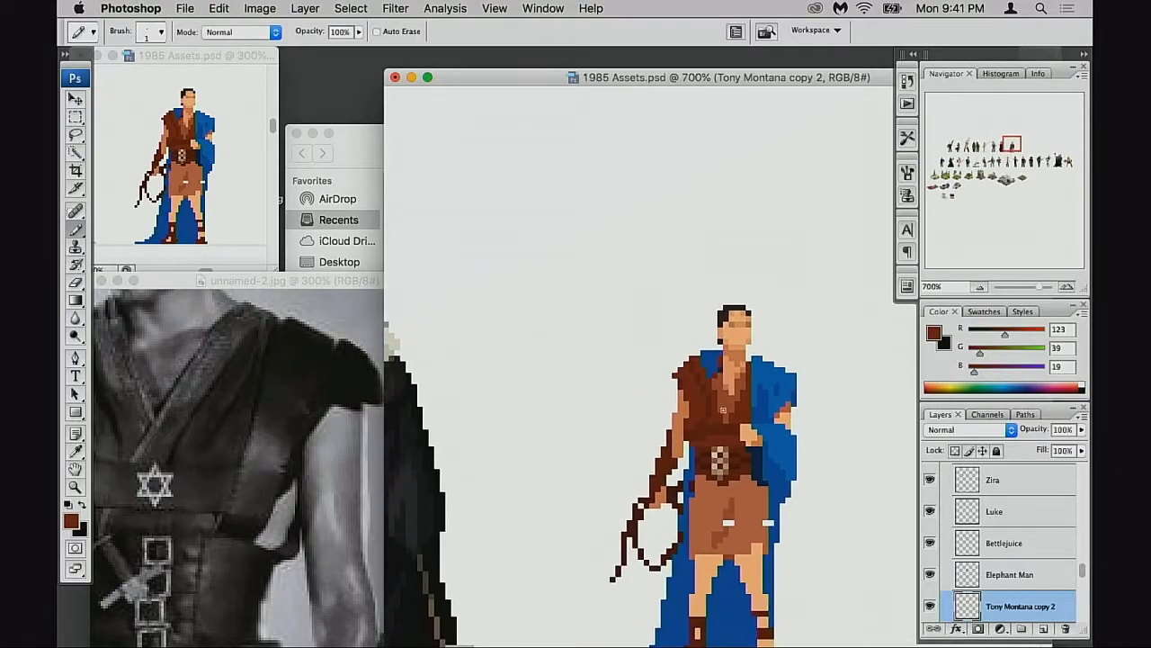
alt+click(699, 372)
alt+click(711, 400)
drag(735, 437, 737, 406)
alt+click(745, 432)
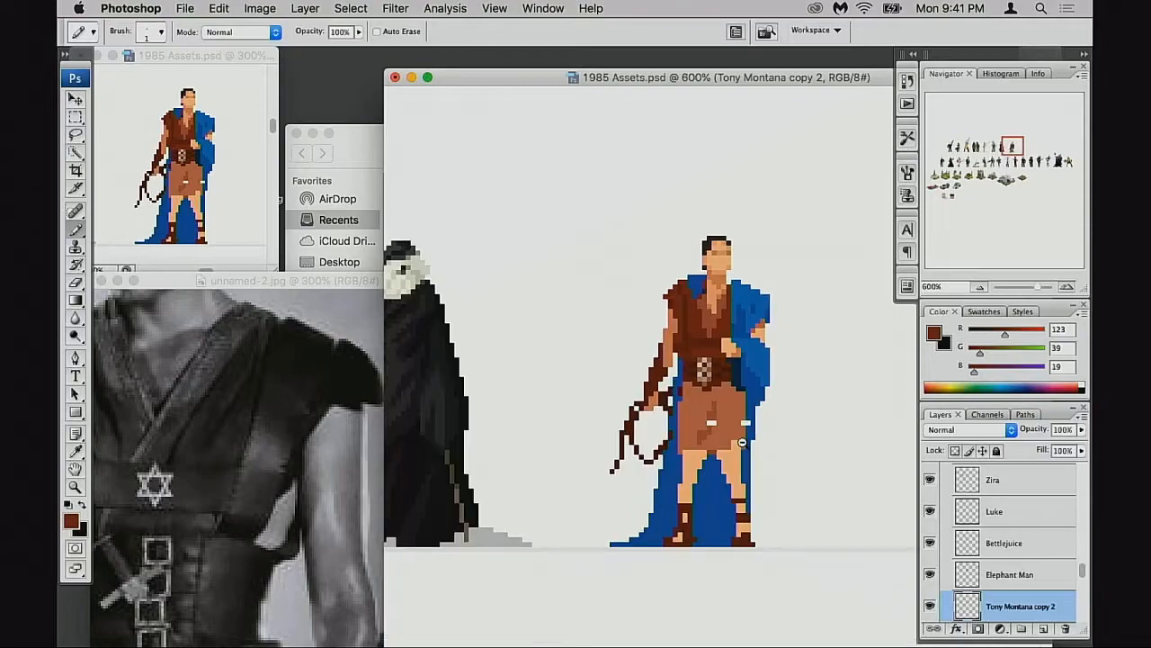
alt+click(738, 449)
drag(679, 434, 793, 461)
super+click(764, 331)
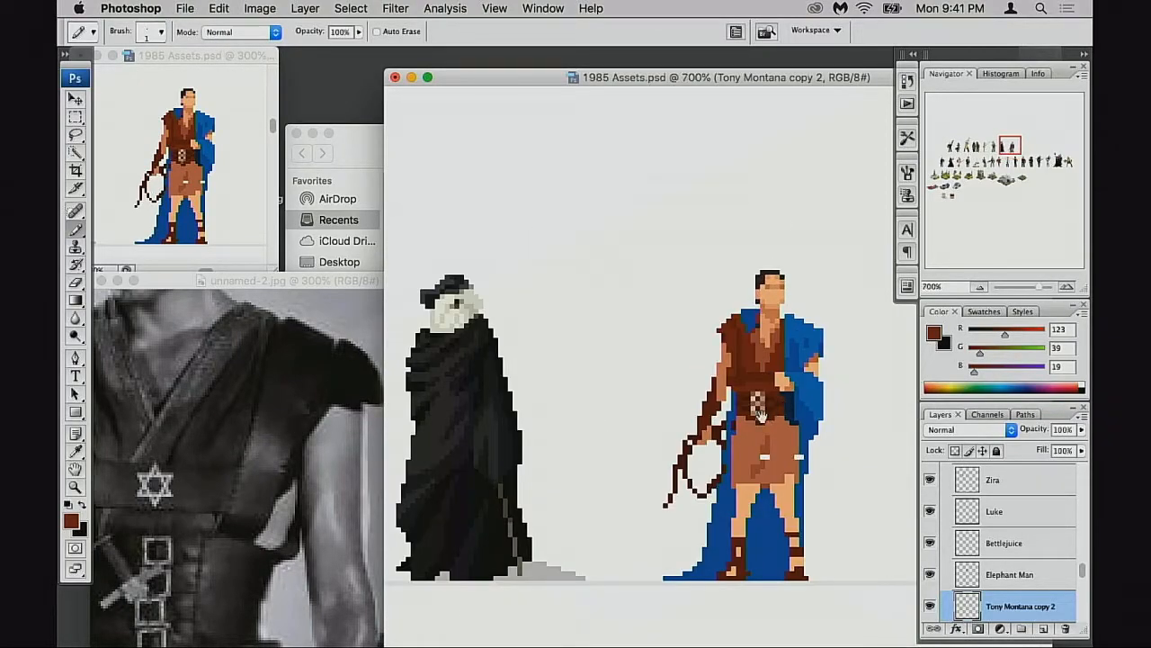
super+click(775, 412)
drag(673, 327, 702, 437)
key(e)
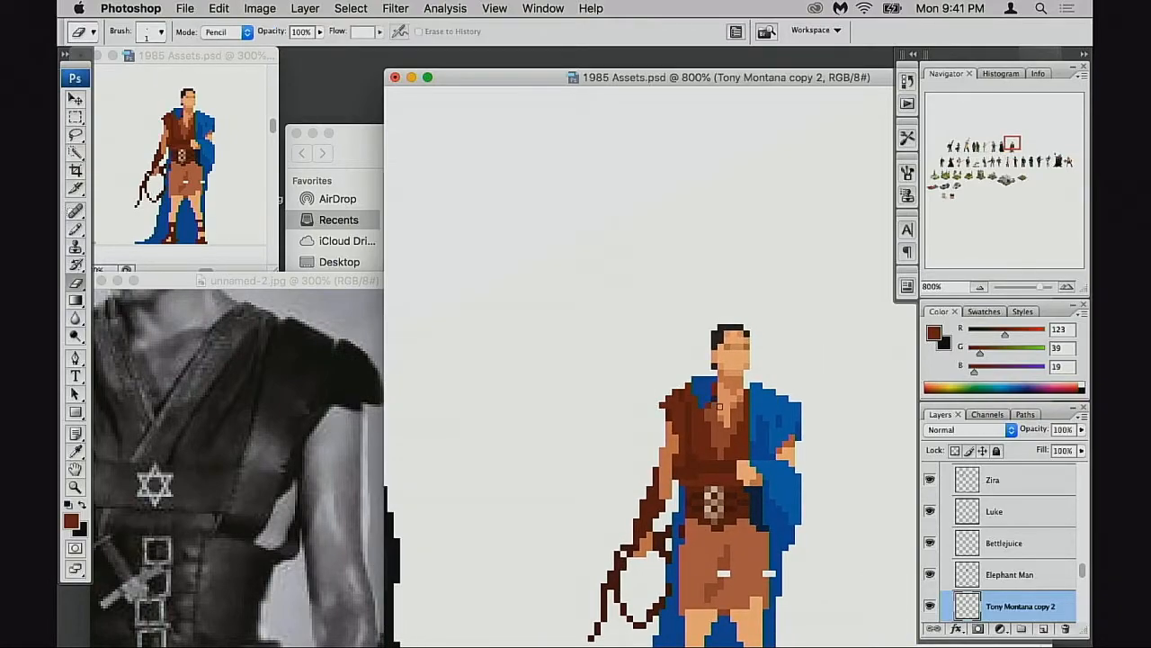
key(b)
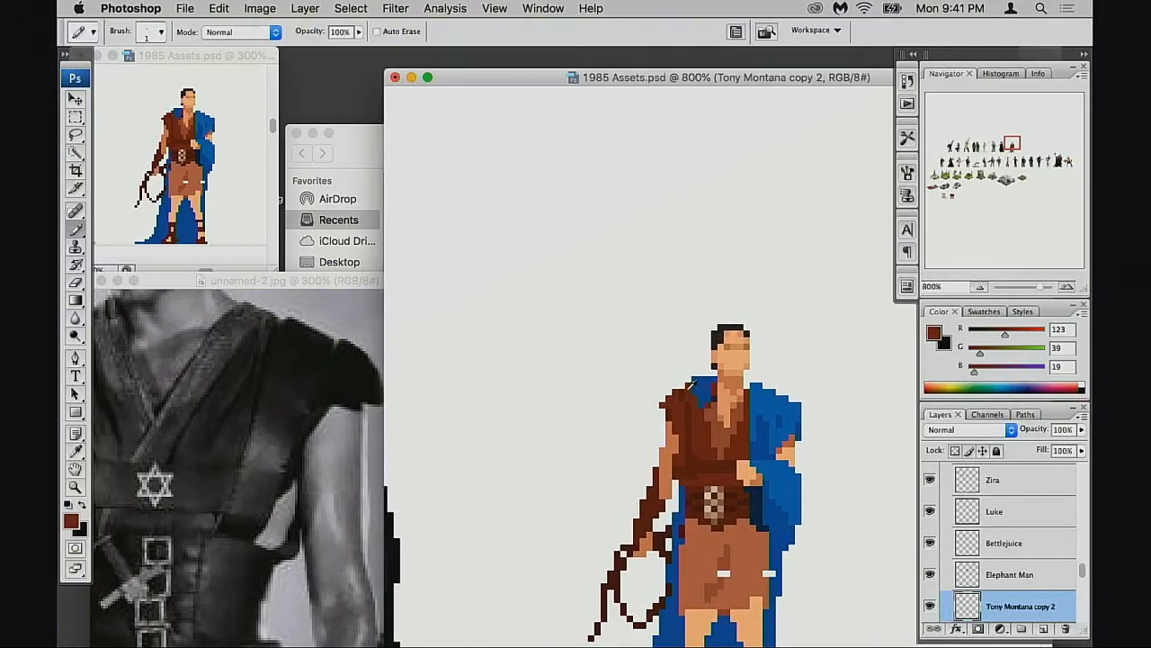
Examine the tunic's shoulder caps on both sides of the reference photo unnamed-2.jpg
click(316, 370)
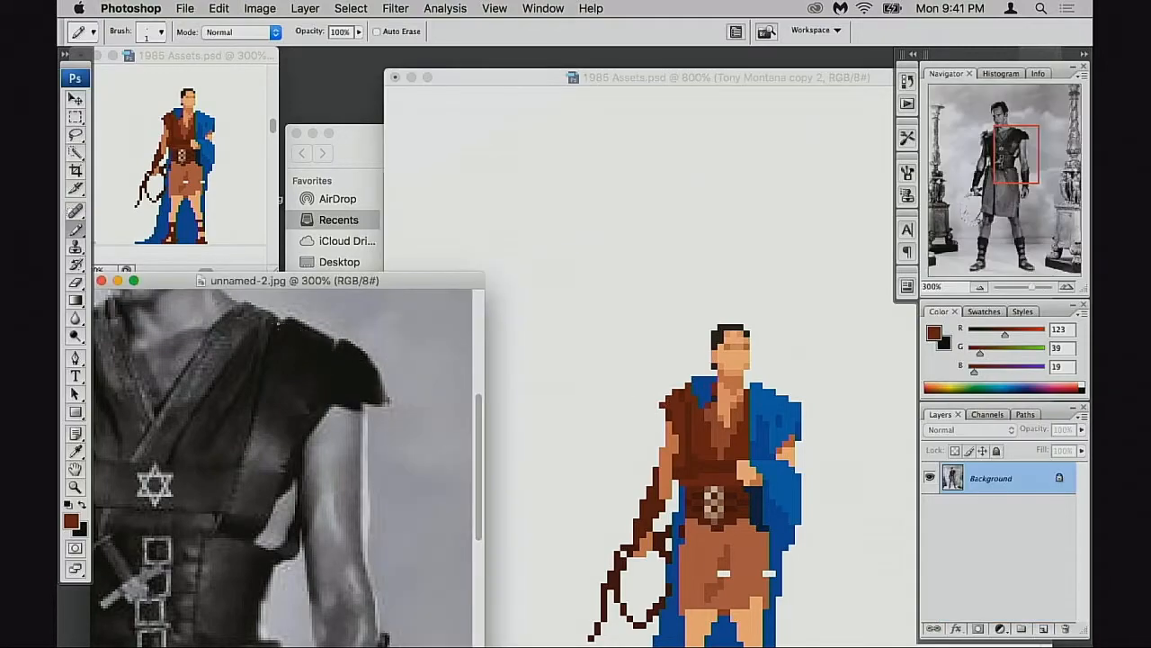
scroll(333, 361, up, 2)
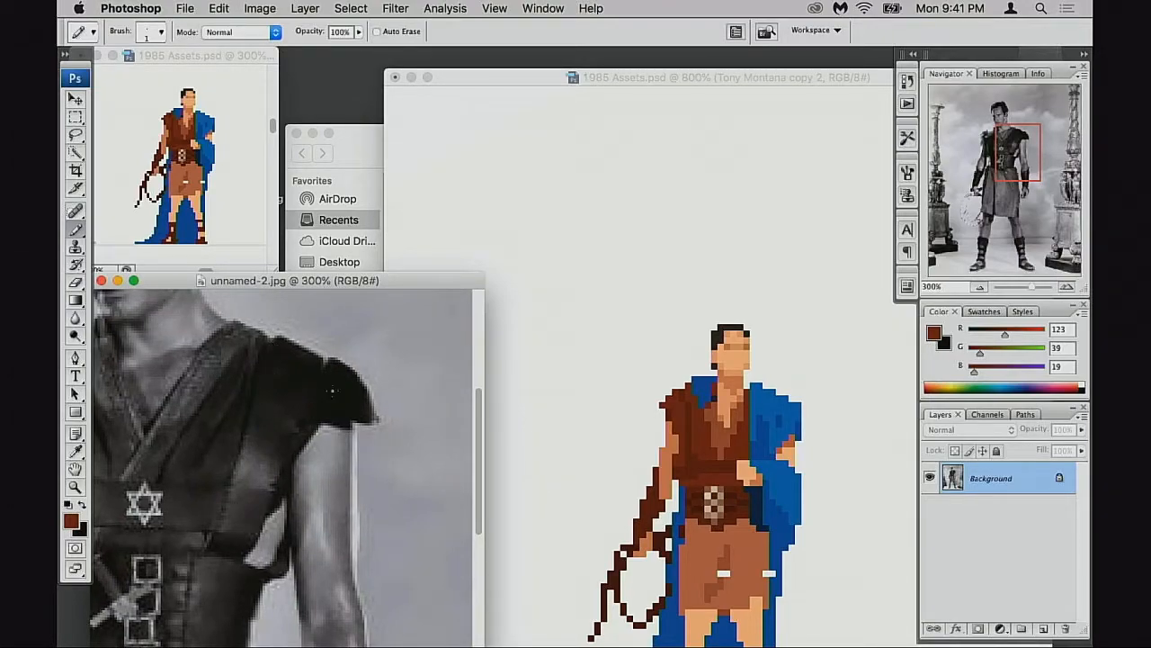
key(v)
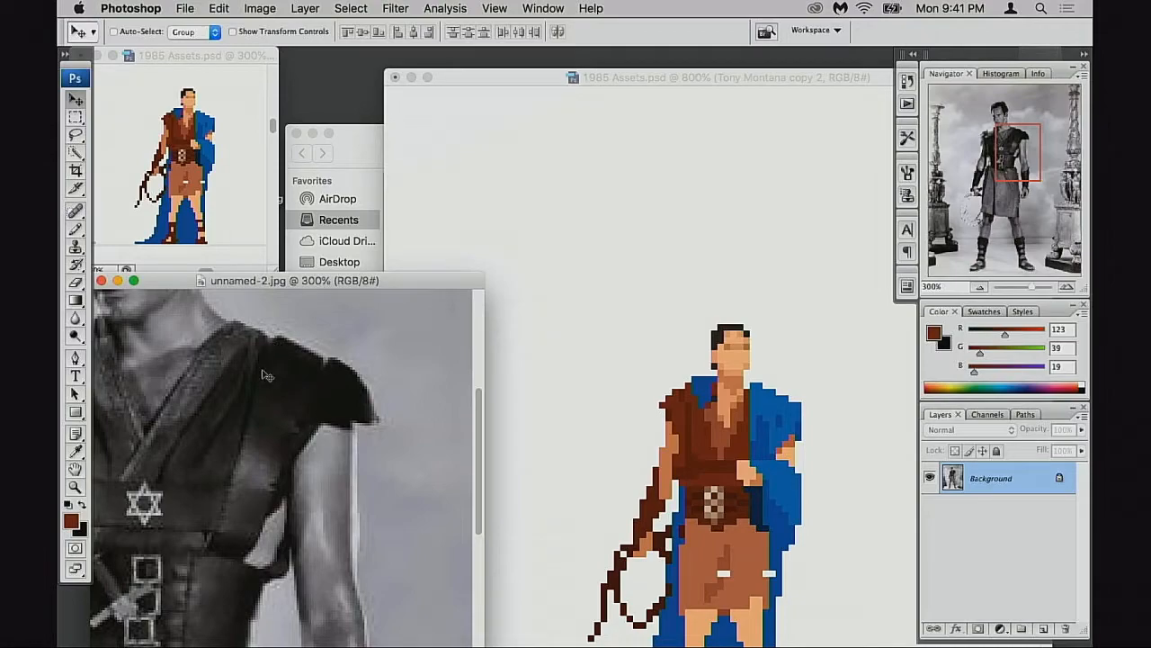
drag(343, 402, 599, 393)
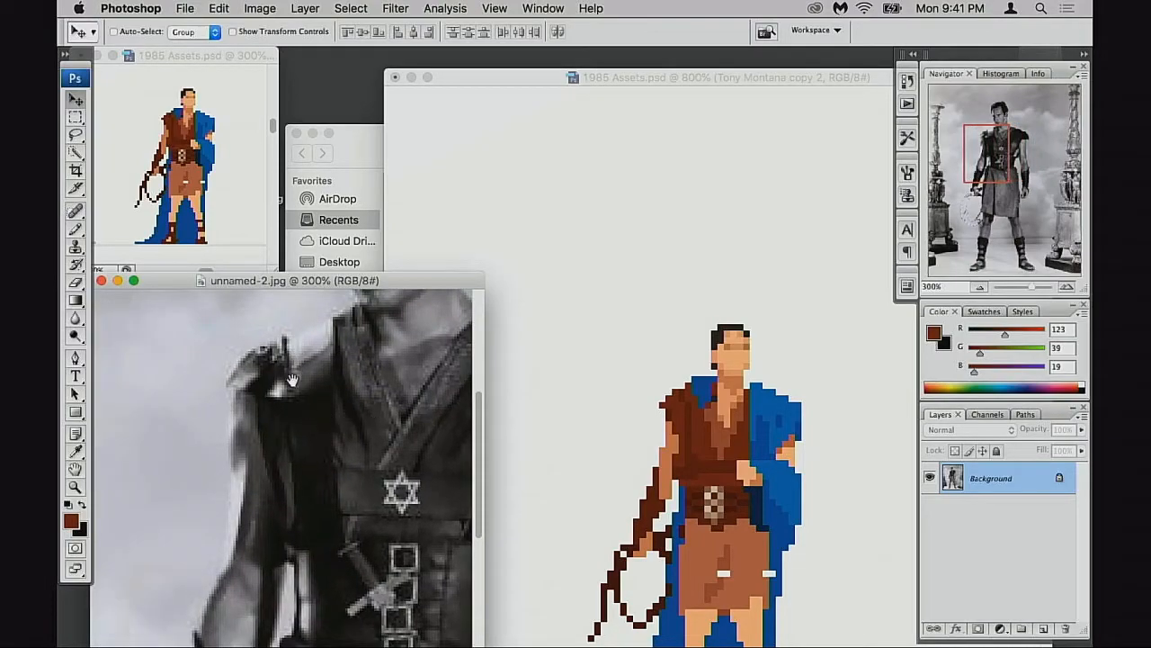
drag(471, 424, 233, 403)
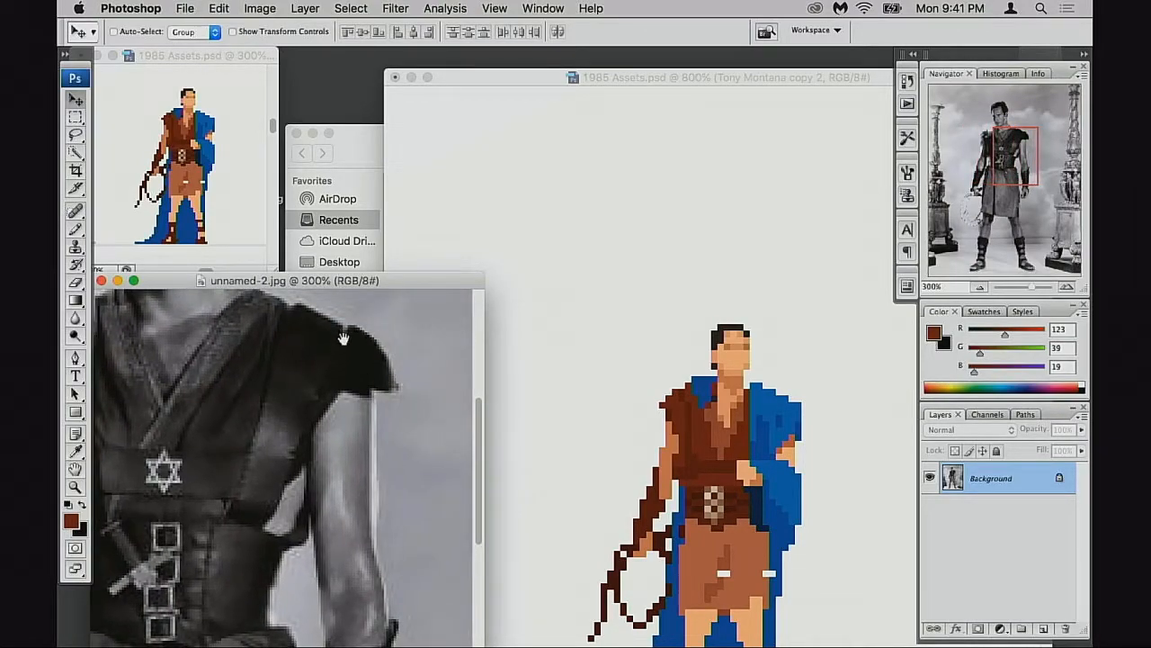
drag(413, 389, 388, 393)
click(651, 424)
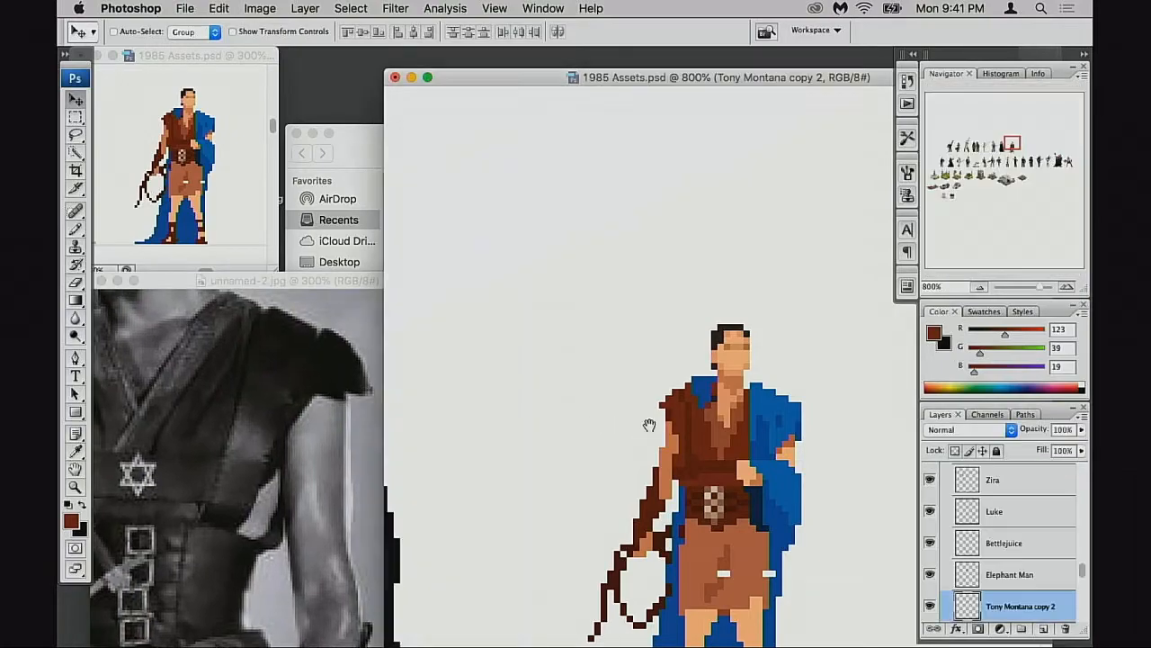
Rework the outline of the tunic's shoulder cap, undo the stray strokes, and shade it with RGB 100, 31, 14 and RGB 123, 39, 19
key(b)
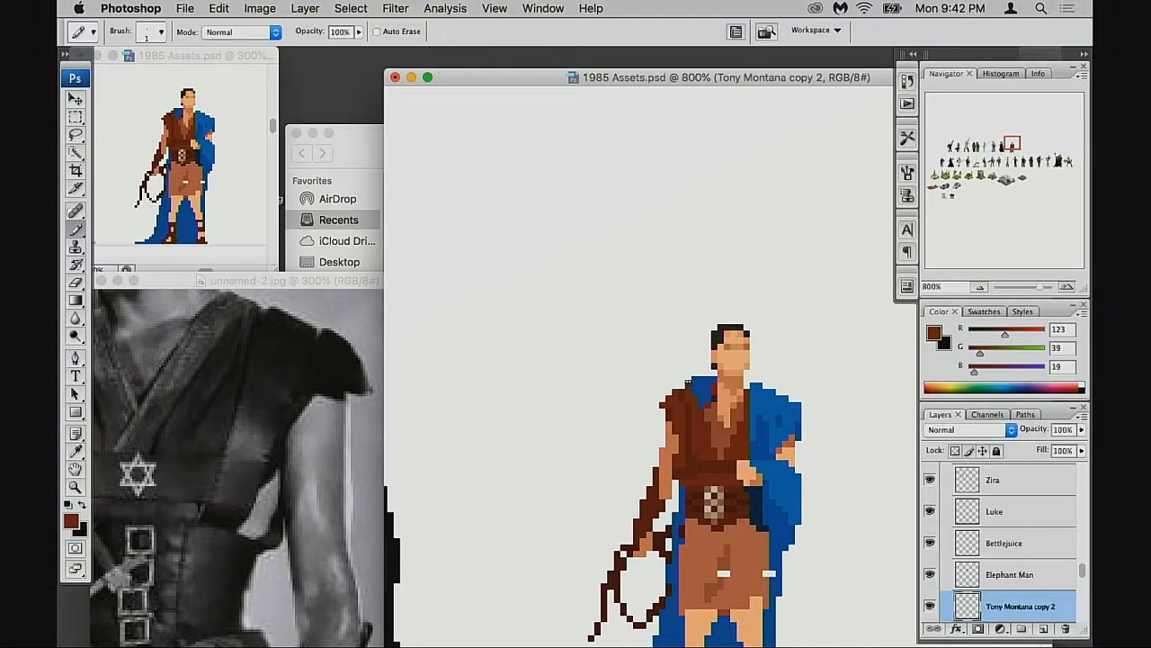
key(e)
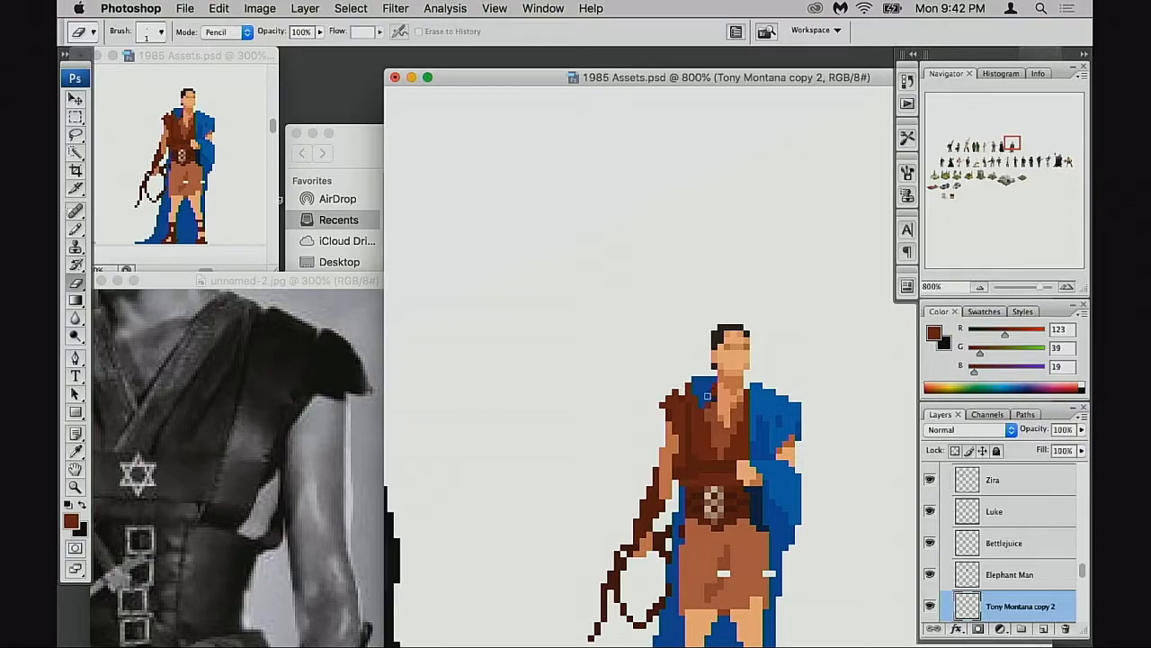
key(b)
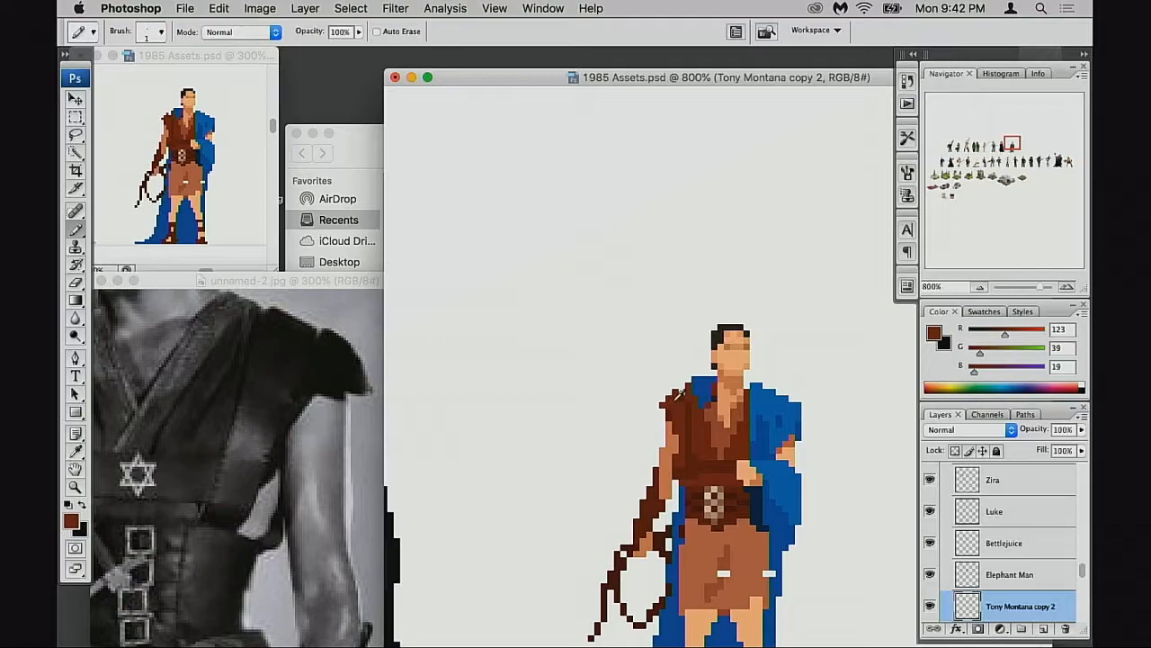
click(663, 398)
click(657, 411)
key(alt+super+z)
key(alt+super+z)
alt+click(673, 407)
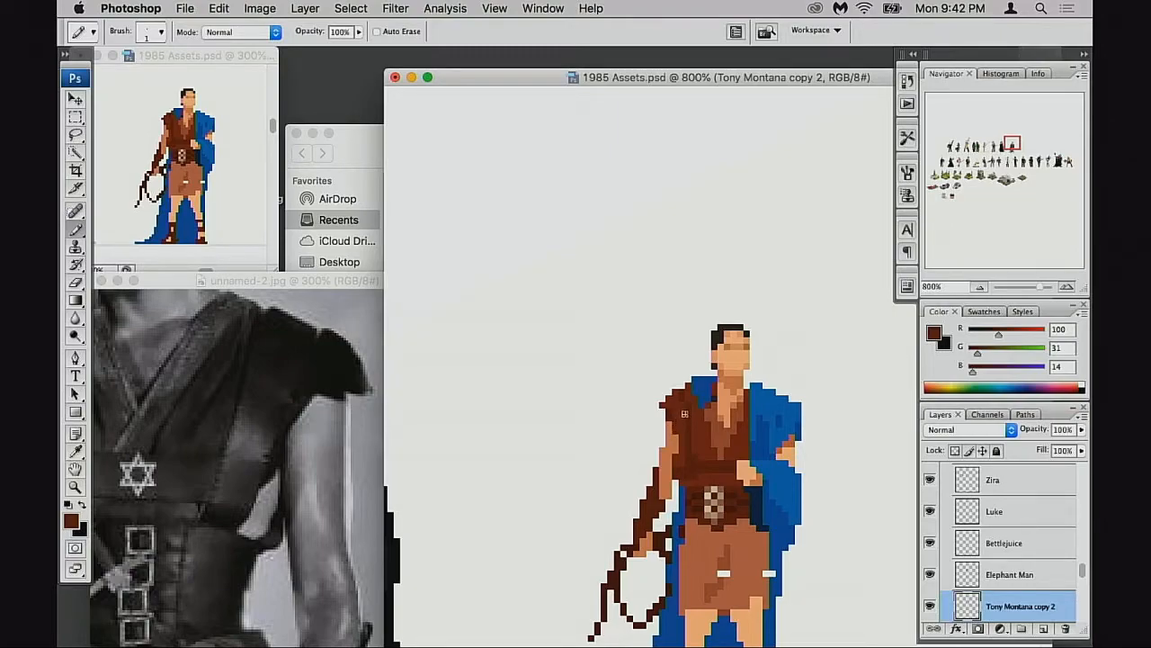
alt+click(683, 412)
Select the layers Tony Montana copy 2 and Layer 79 together and flip the whole character horizontally
drag(692, 464, 695, 430)
alt+click(695, 429)
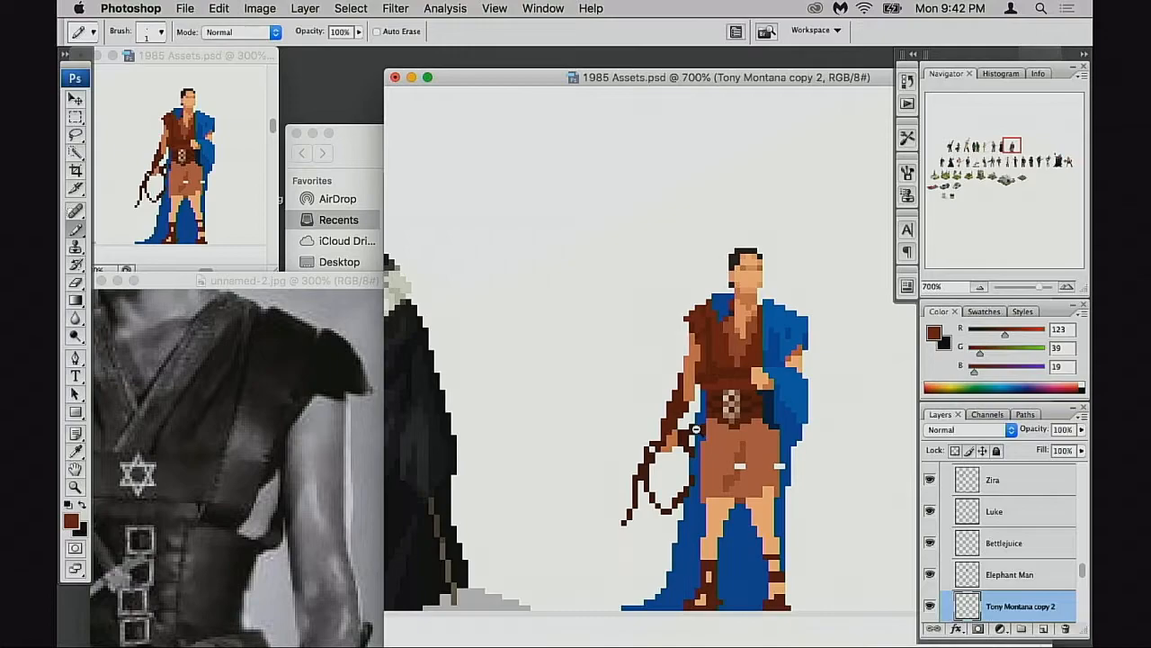
alt+click(699, 431)
alt+click(699, 431)
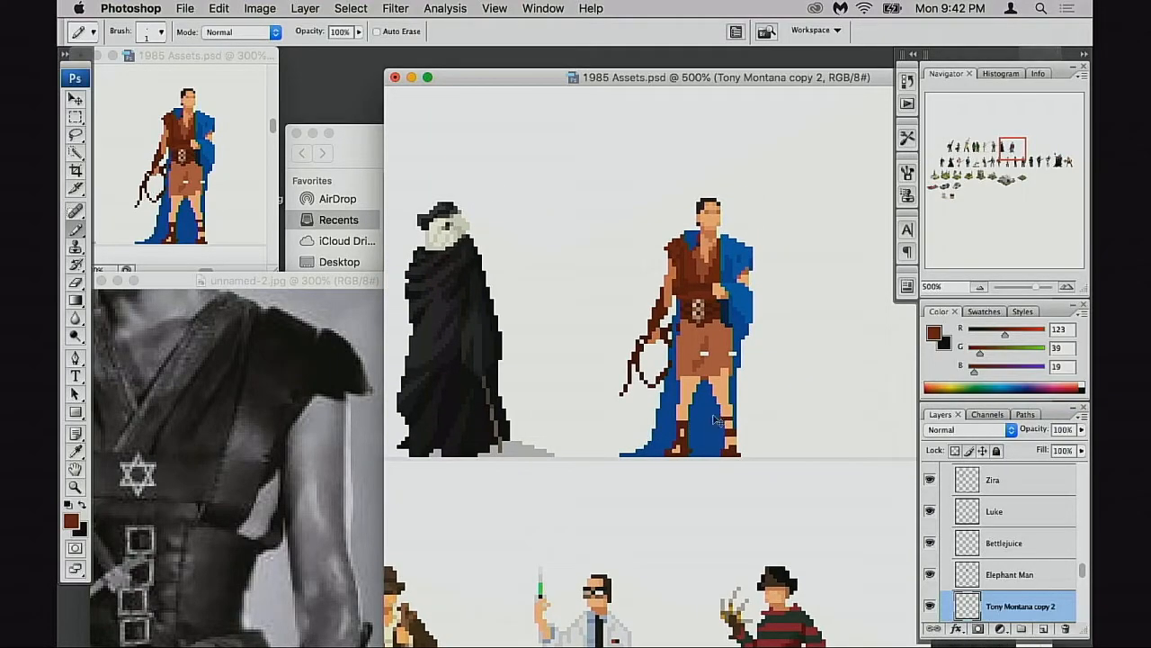
scroll(959, 520, down, 3)
shift+click(975, 562)
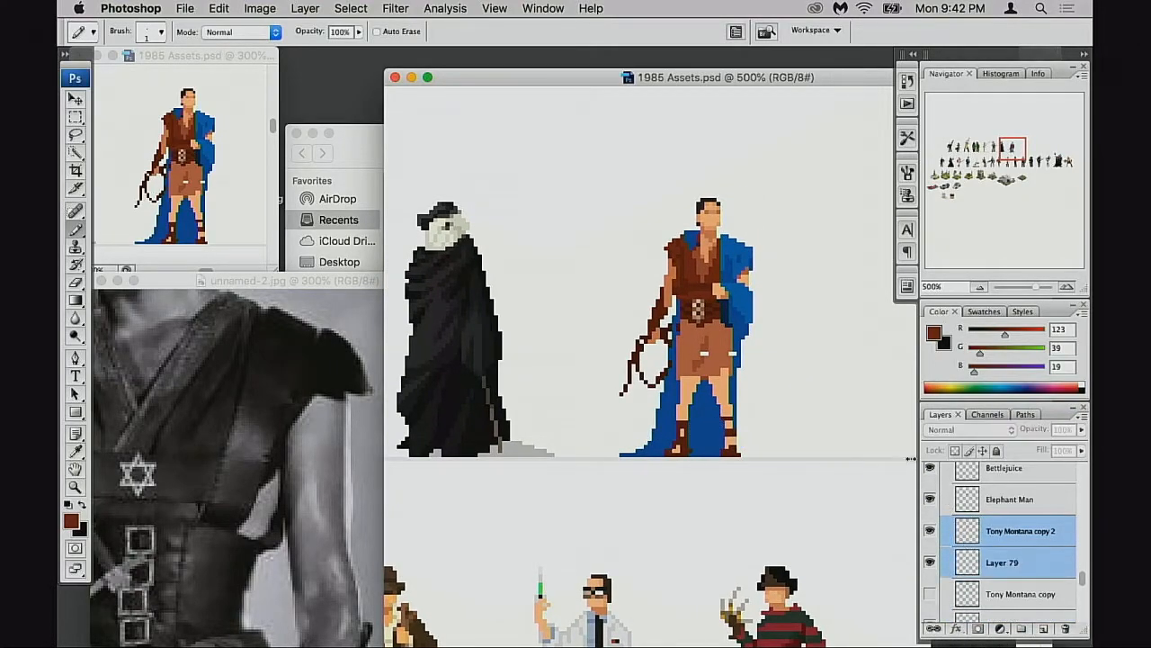
key(super+t)
right_click(756, 410)
click(765, 532)
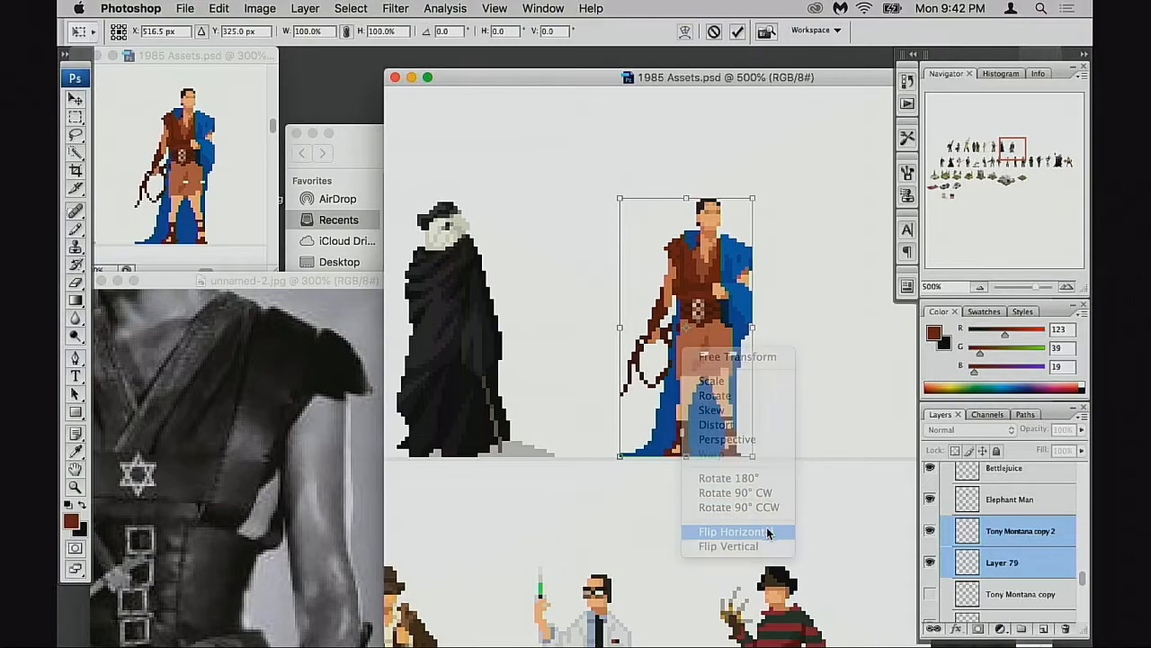
key(Return)
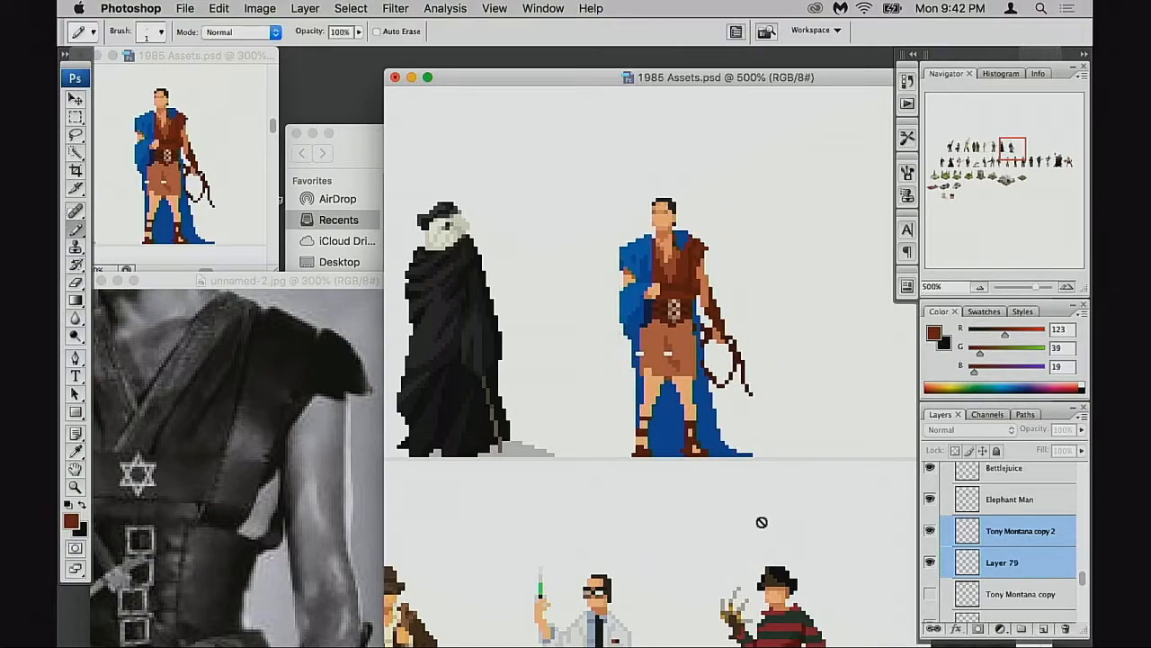
drag(716, 422, 727, 429)
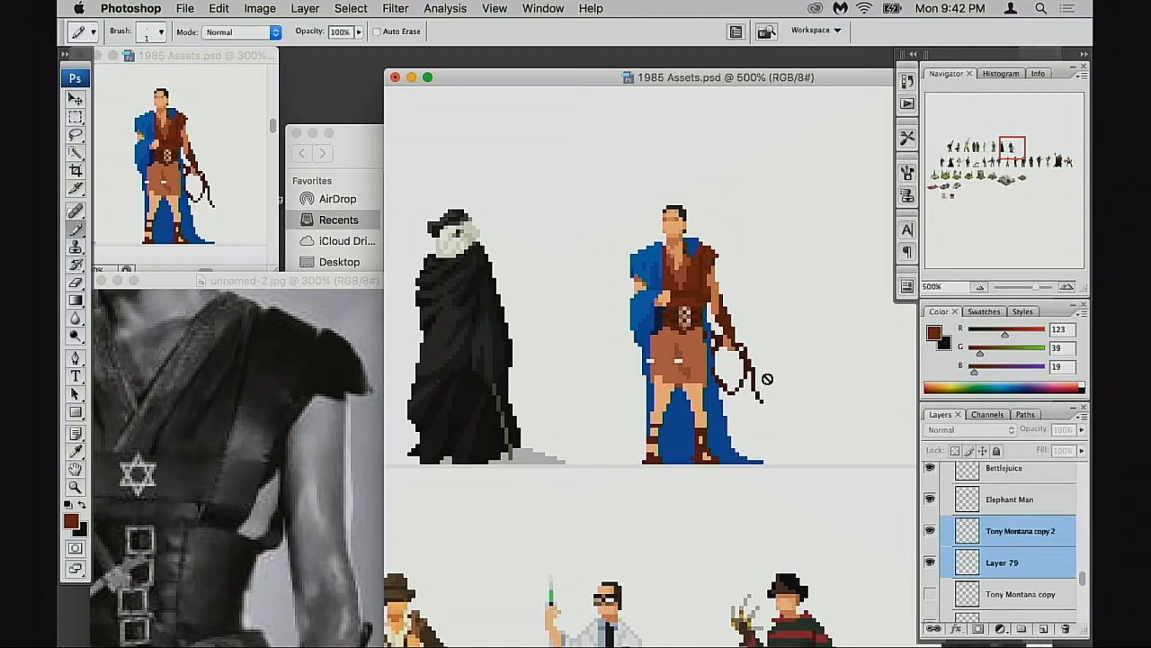
drag(719, 365, 734, 373)
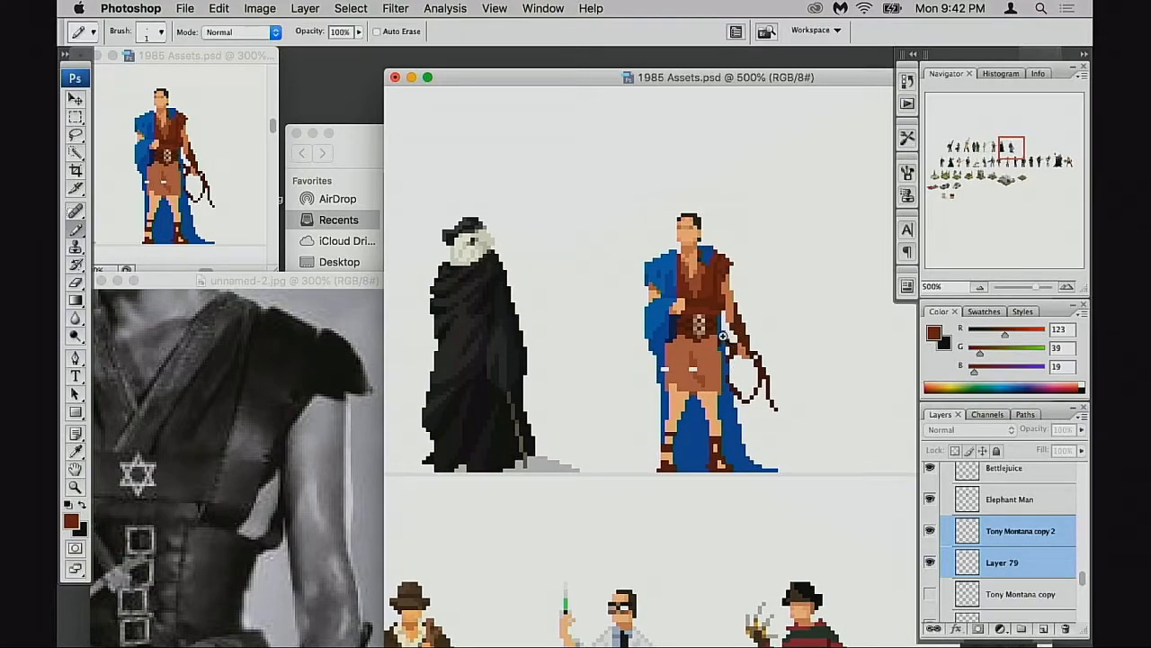
Select only the layer Tony Montana copy 2 and touch up the cape behind the neck with blue RGB 0, 83, 162
key(super+plus)
key(super+plus)
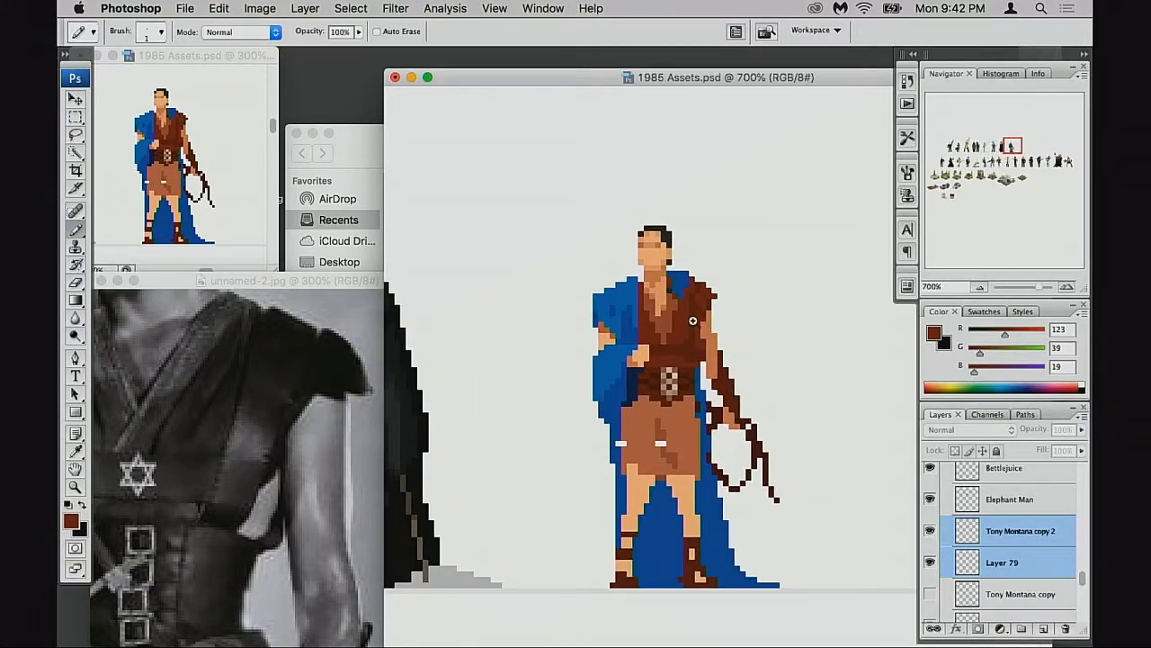
key(super+plus)
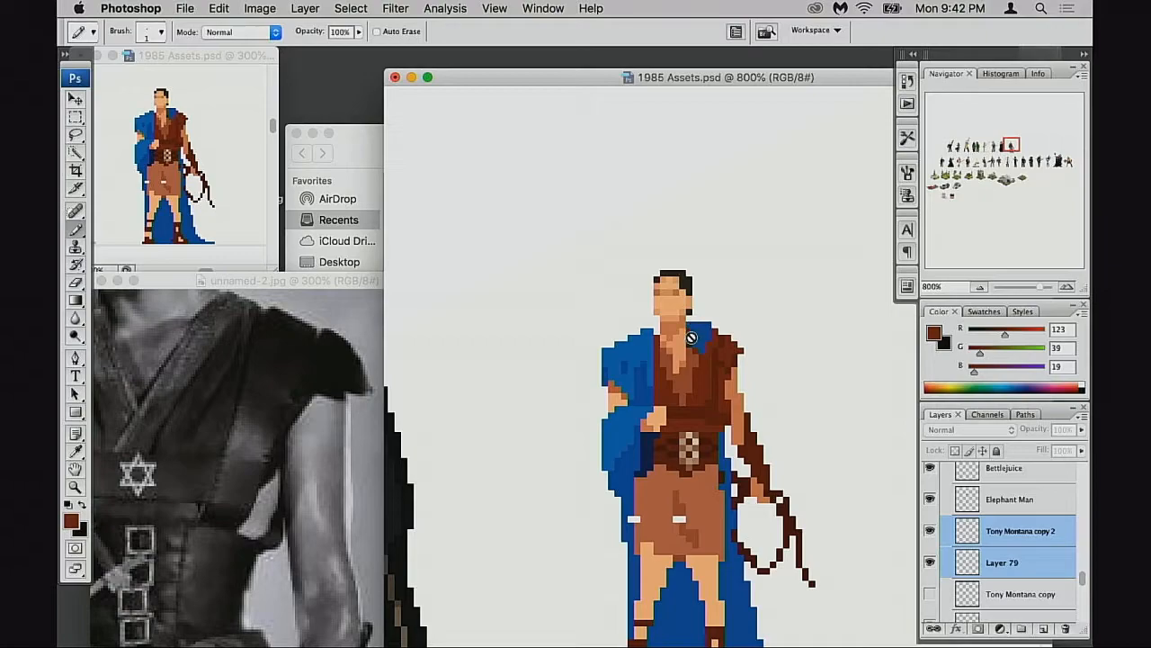
click(972, 538)
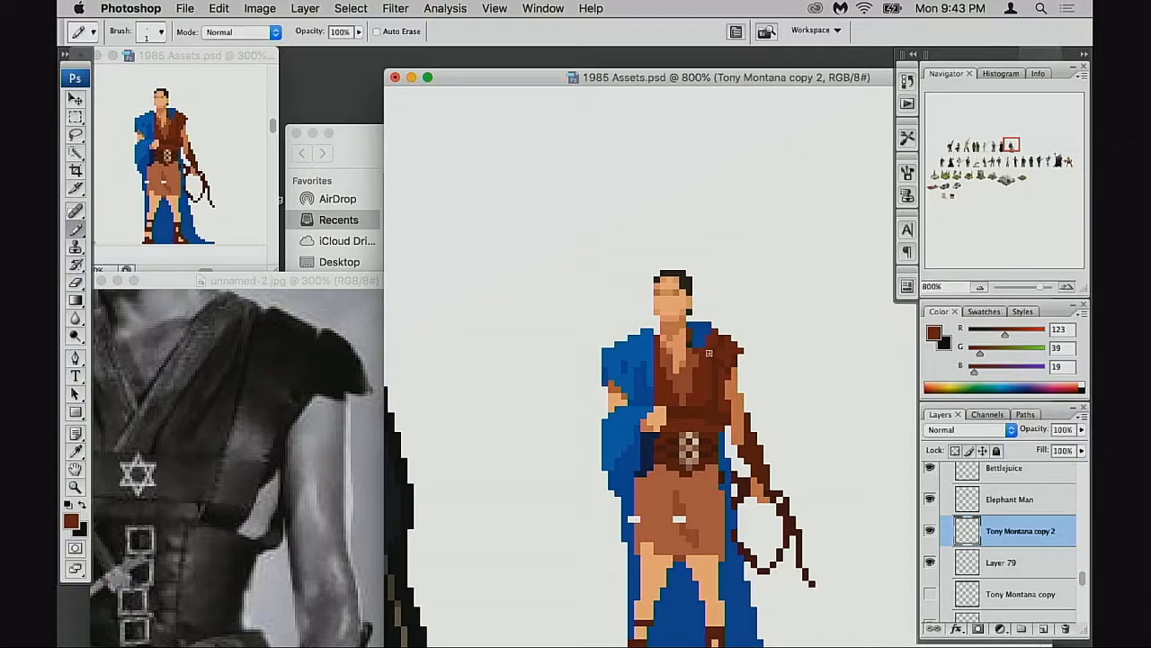
alt+click(692, 333)
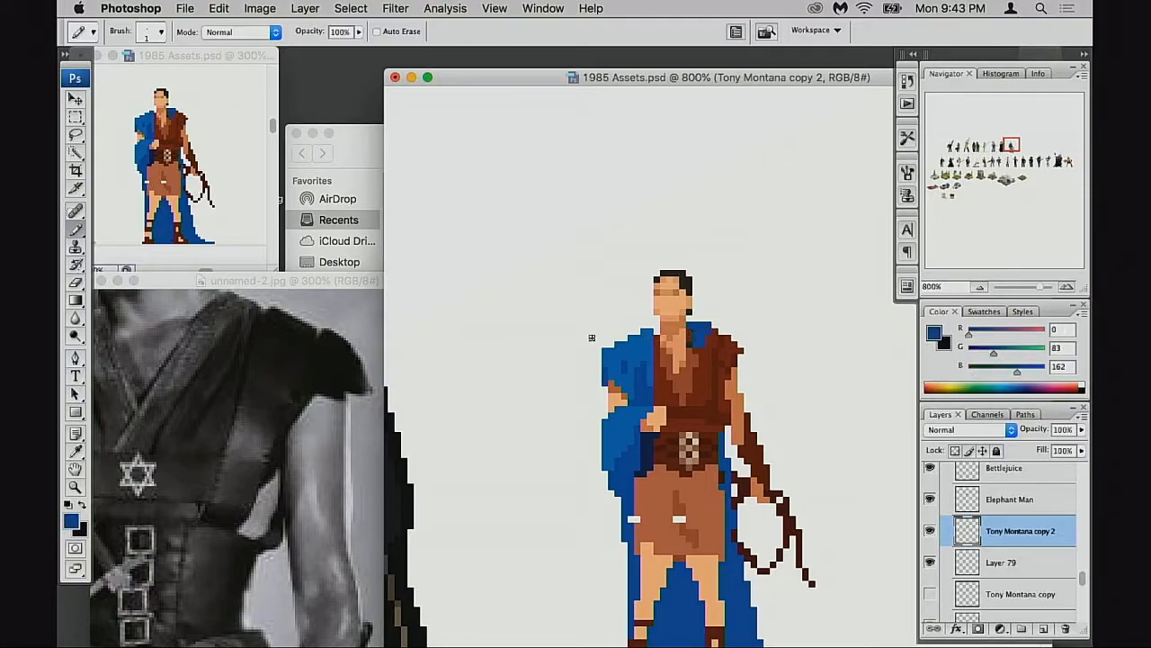
Examine the tunic's collar and the blue cape in the reference images unnamed.jpg and Untitled-1
click(272, 281)
drag(273, 280, 271, 579)
click(354, 509)
drag(378, 510, 222, 333)
key(f)
key(f)
key(f)
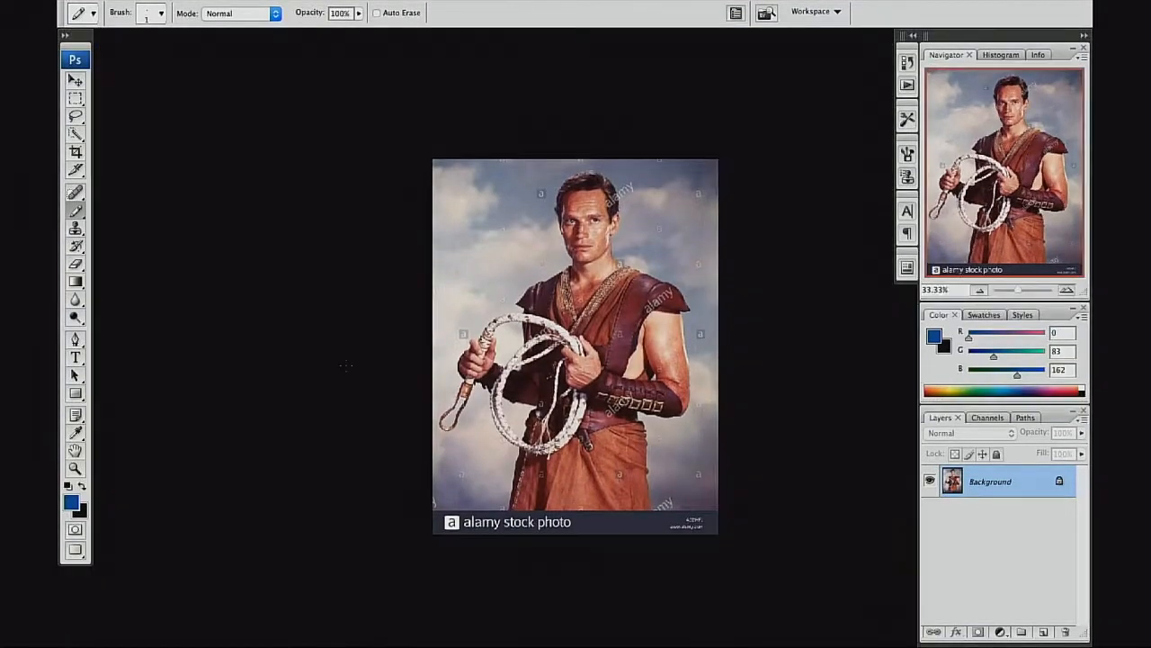
key(f)
click(320, 480)
drag(397, 427, 296, 423)
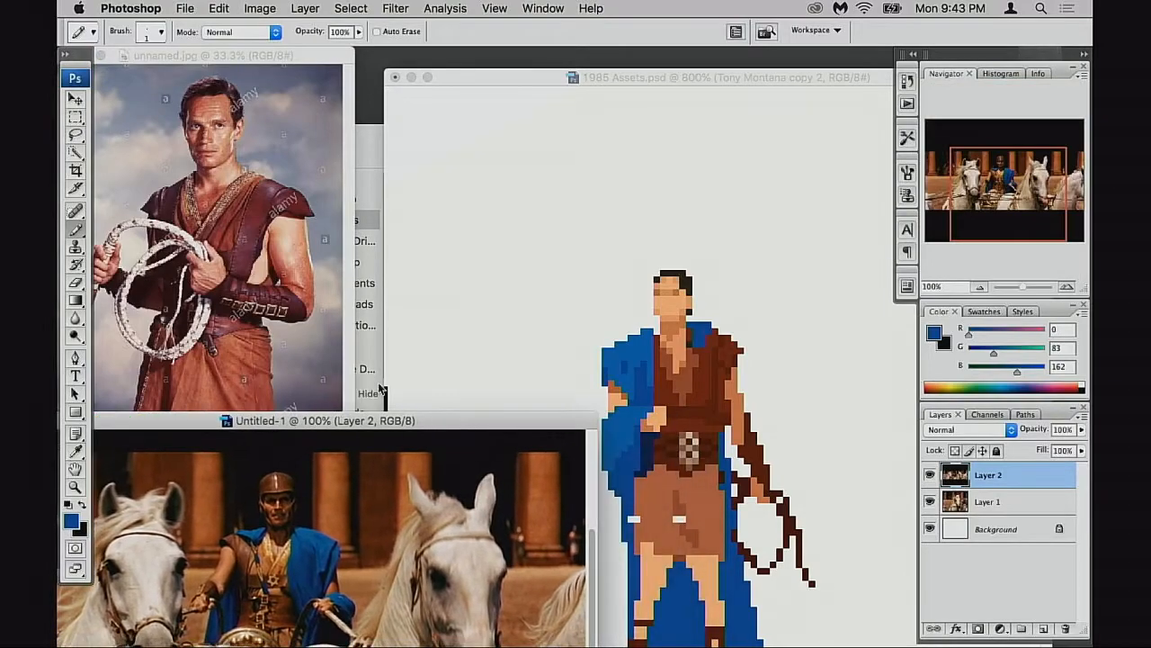
click(561, 341)
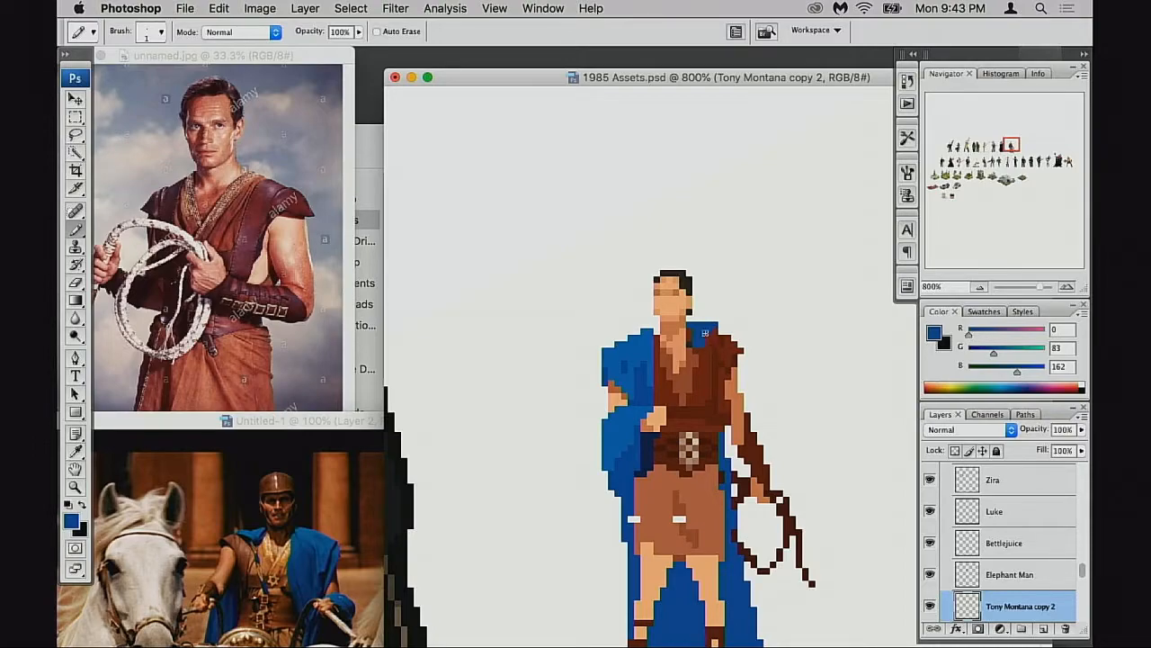
Touch up the tunic collar with RGB 123, 39, 19 and the cape with RGB 0, 83, 162, and shade the bent arm with RGB 204, 106, 67
alt+click(707, 347)
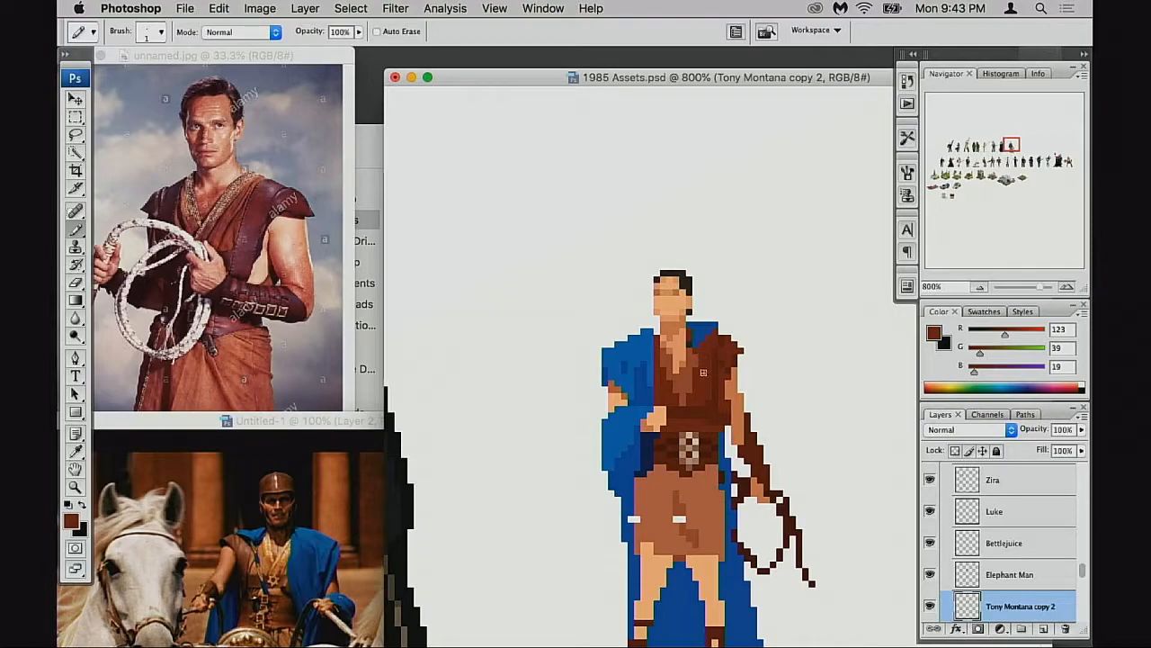
alt+click(688, 371)
alt+click(700, 331)
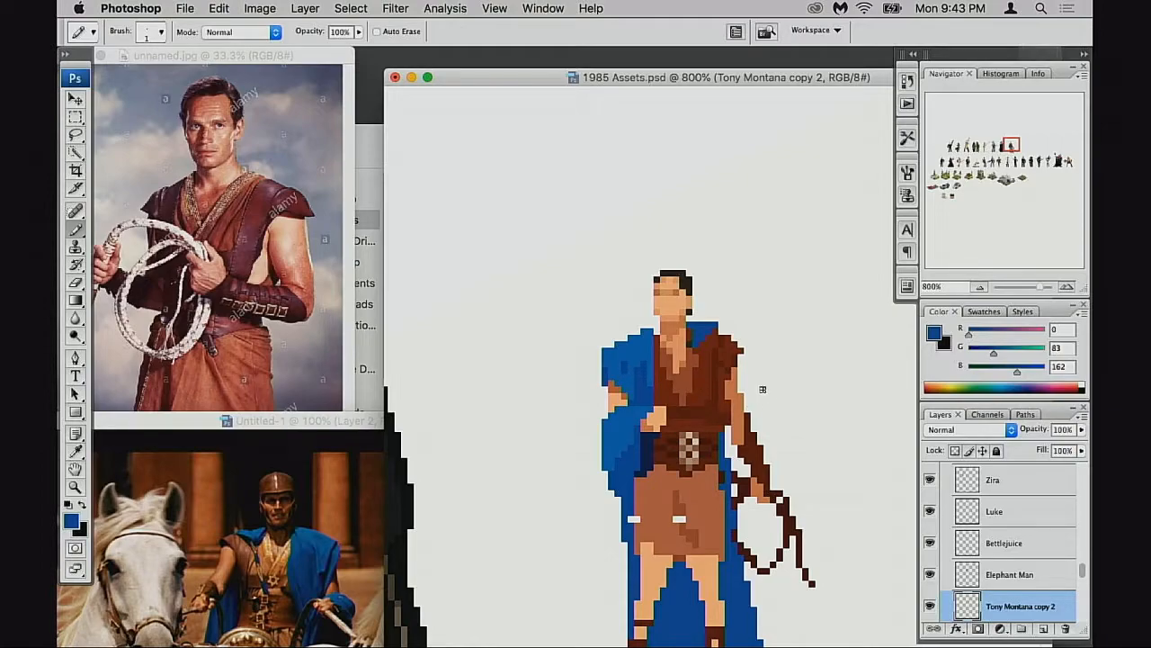
alt+click(614, 390)
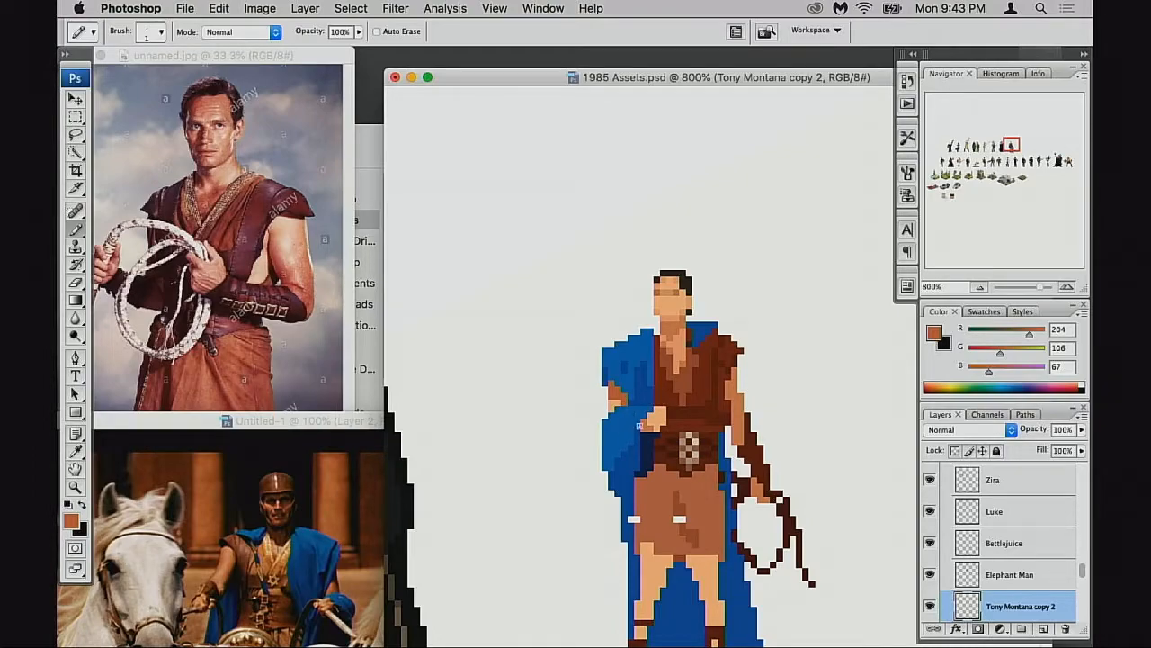
Touch up the belt beside the buckle with dark brown RGB 76, 20, 9
scroll(668, 408, down, 4)
scroll(667, 407, left, 2)
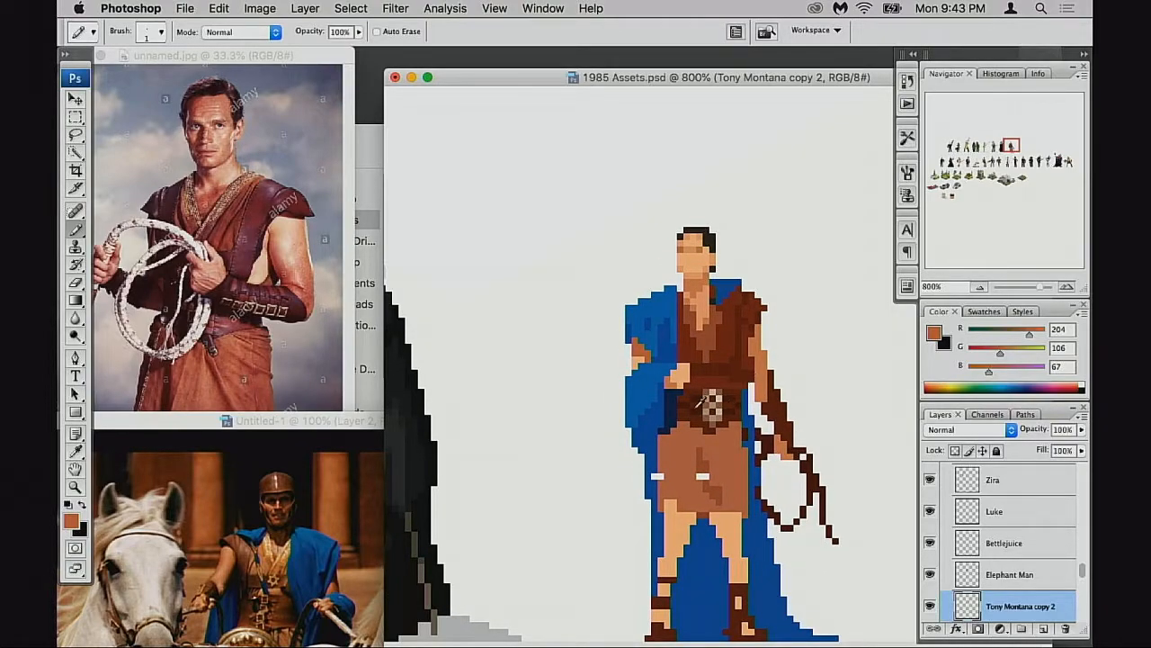
alt+click(692, 400)
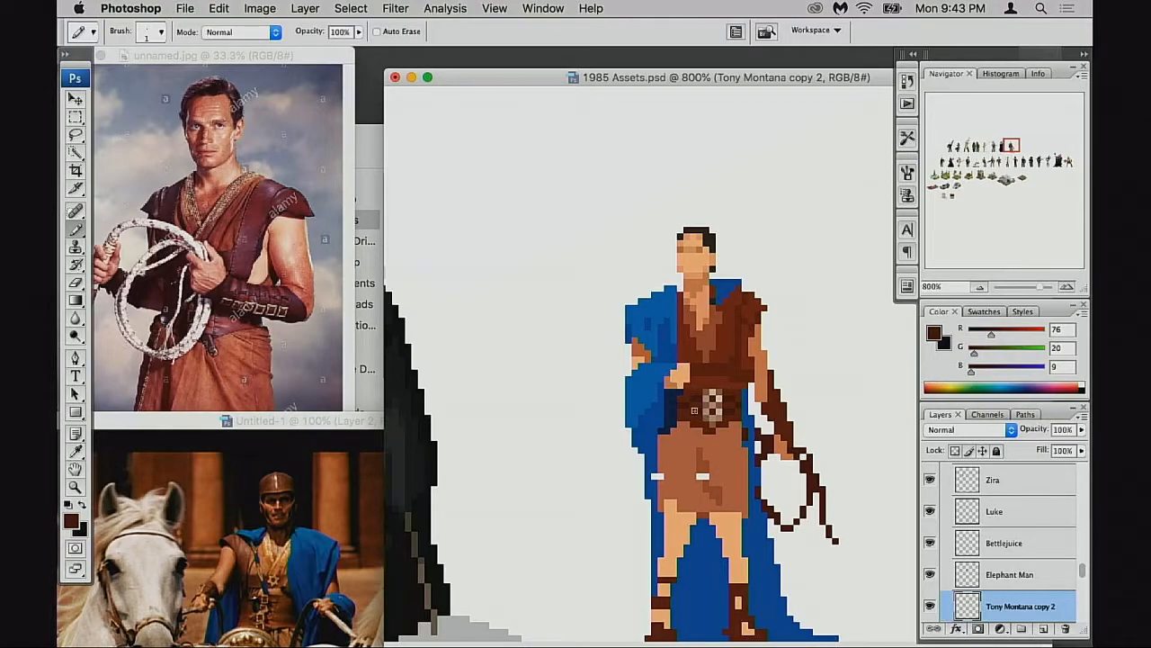
Try painting a bracer on the bent arm's wrist with RGB 76, 20, 9 and RGB 100, 31, 14, and undo it
key(super+equal)
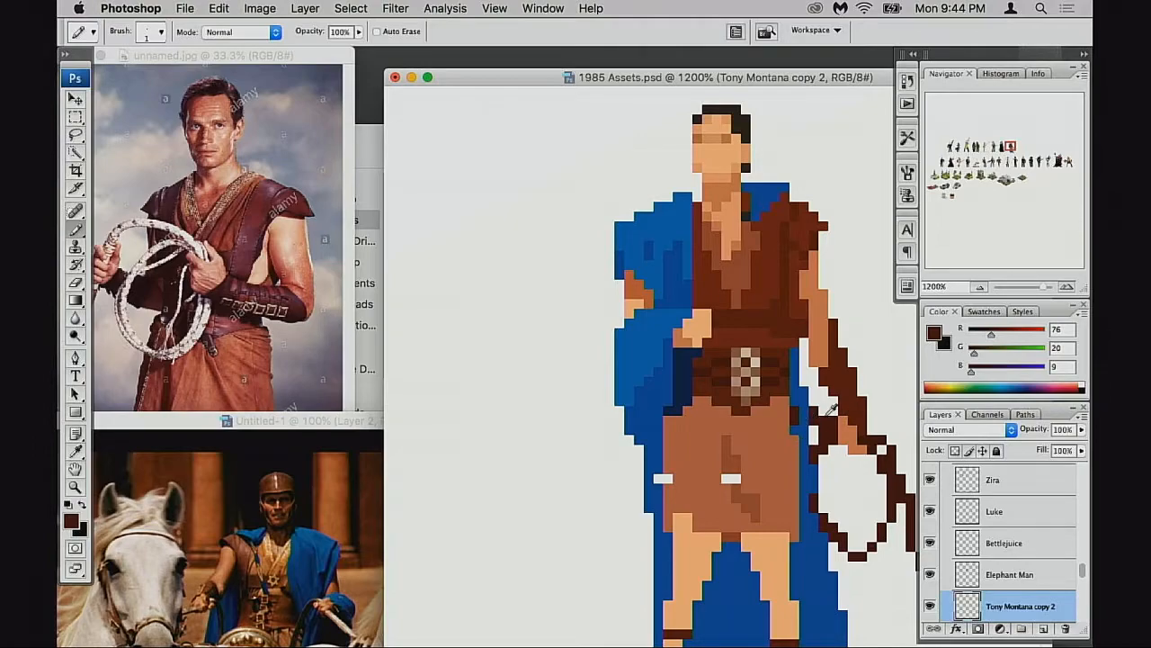
click(678, 342)
click(678, 334)
click(687, 343)
alt+click(853, 376)
click(688, 334)
click(697, 342)
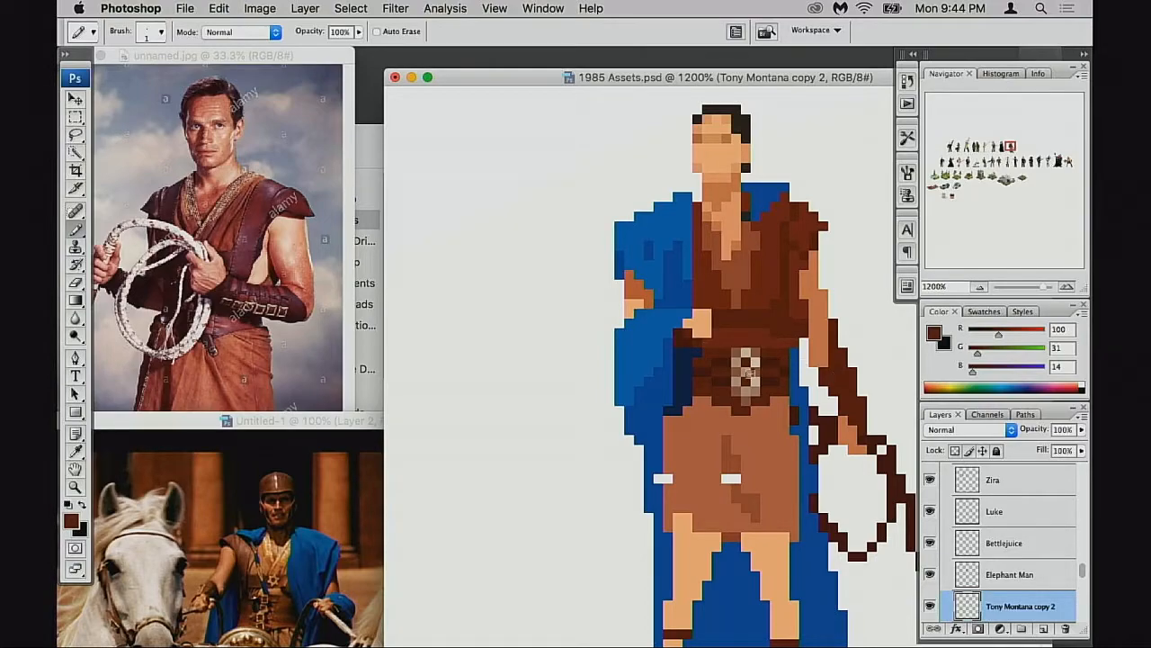
click(323, 247)
drag(315, 57, 304, 309)
click(520, 165)
key(super+alt+z)
key(super+alt+z)
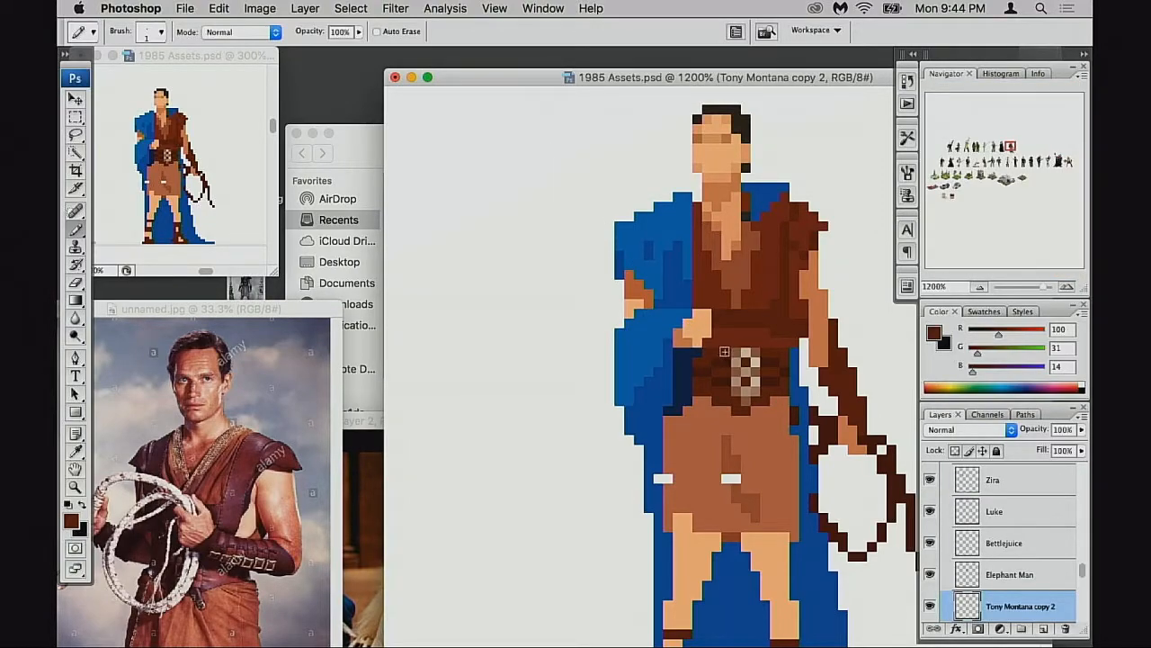
Deepen the cape shadow beside the bent hand with RGB 1, 35, 77 and try brown RGB 100, 31, 14 and RGB 123, 39, 19 on the wrist
alt+click(691, 352)
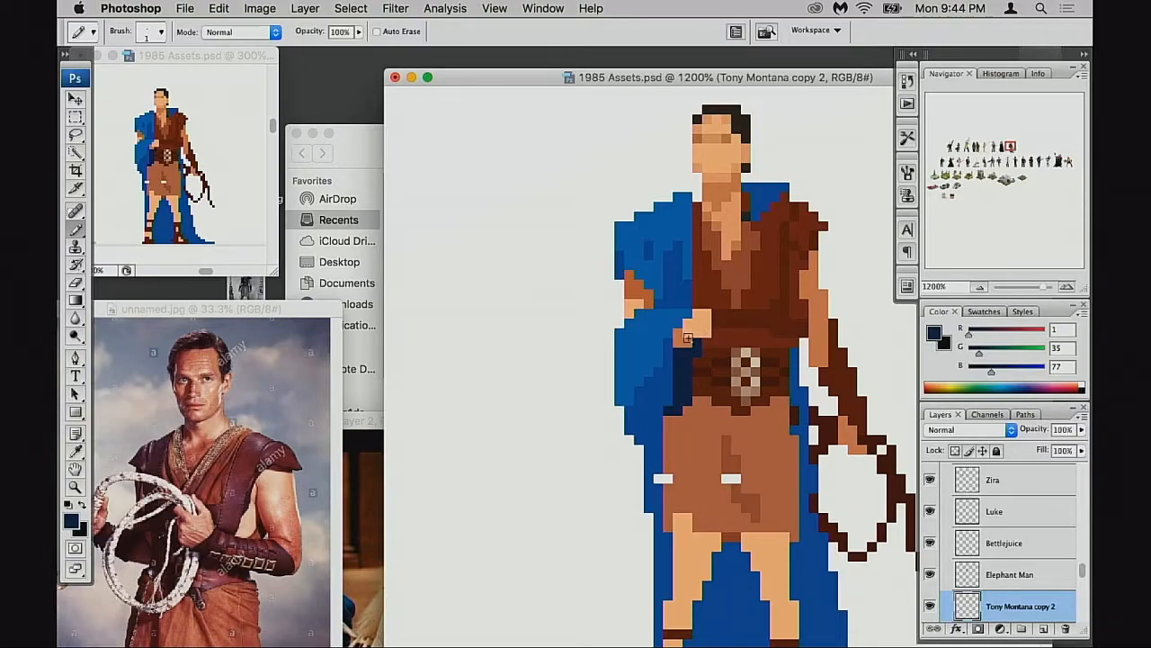
alt+click(794, 373)
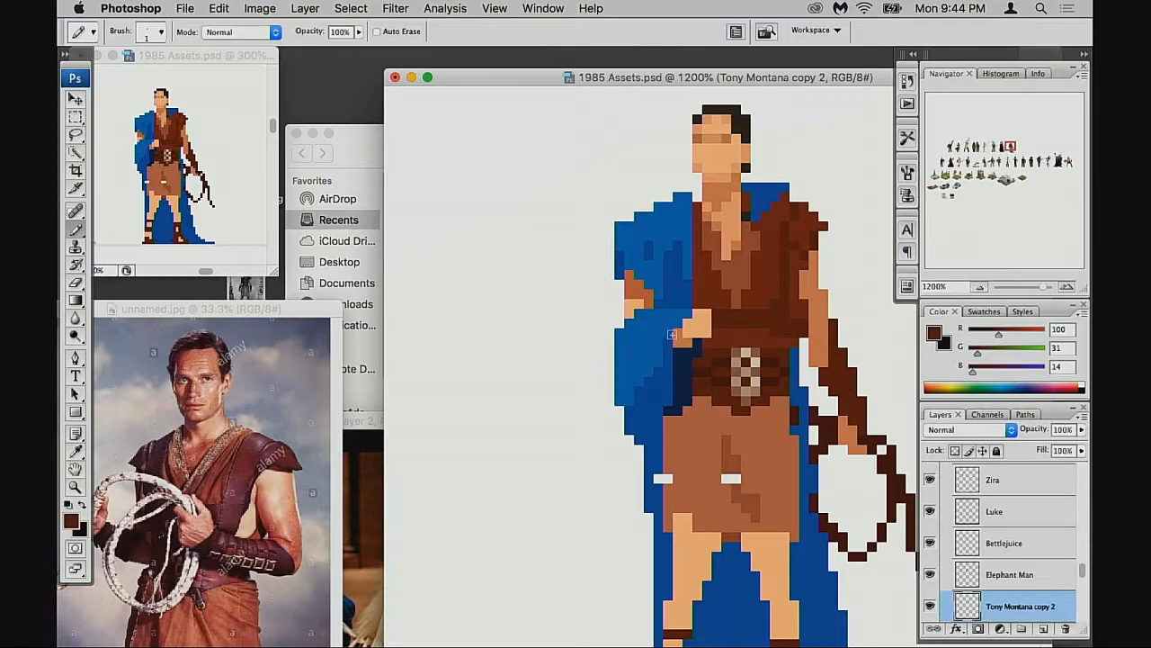
alt+click(687, 342)
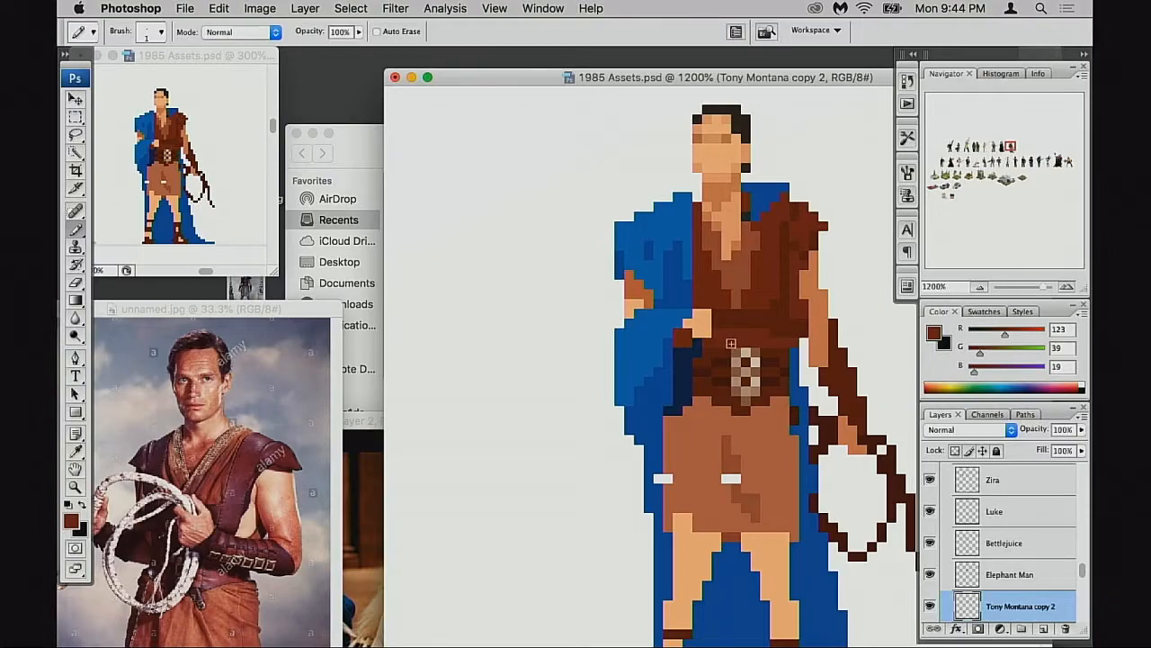
click(682, 339)
Shade the folds of the cape hanging below the bent arm with blues RGB 0, 83, 162 and RGB 0, 108, 183
alt+click(645, 340)
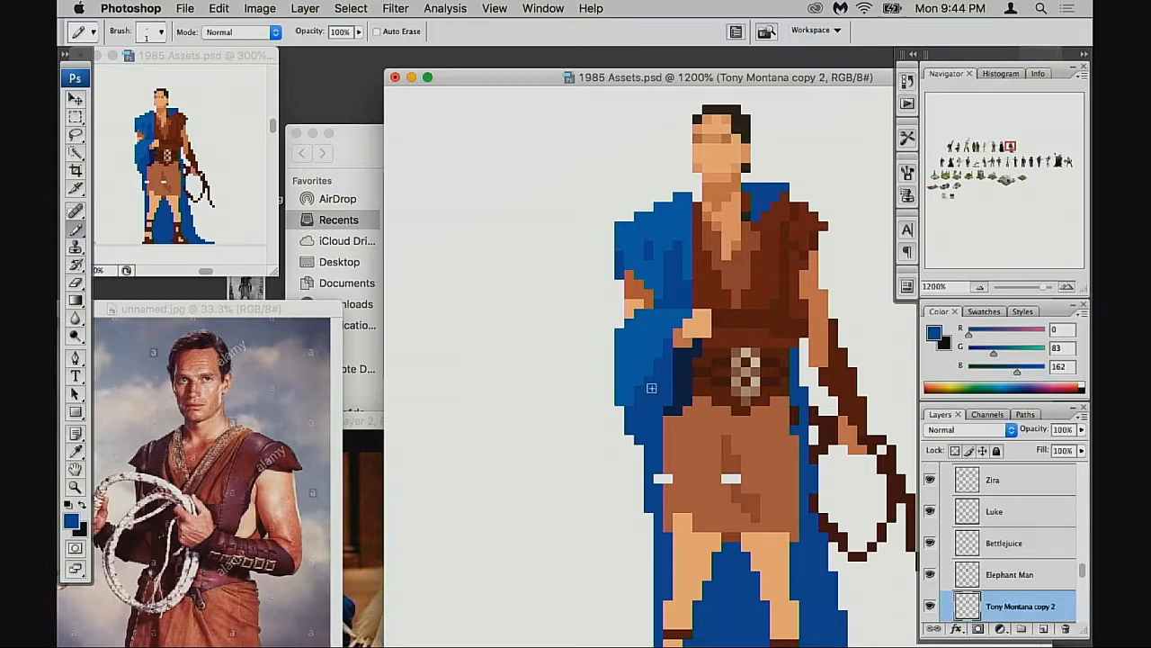
alt+click(649, 374)
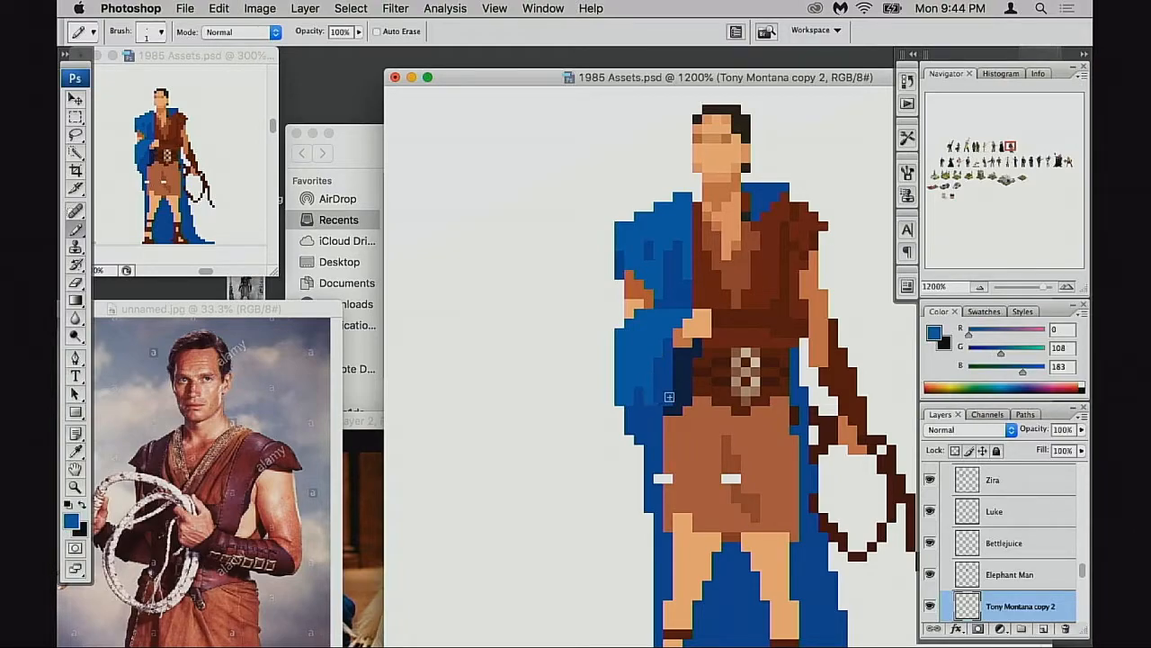
scroll(652, 407, down, 1)
alt+click(628, 384)
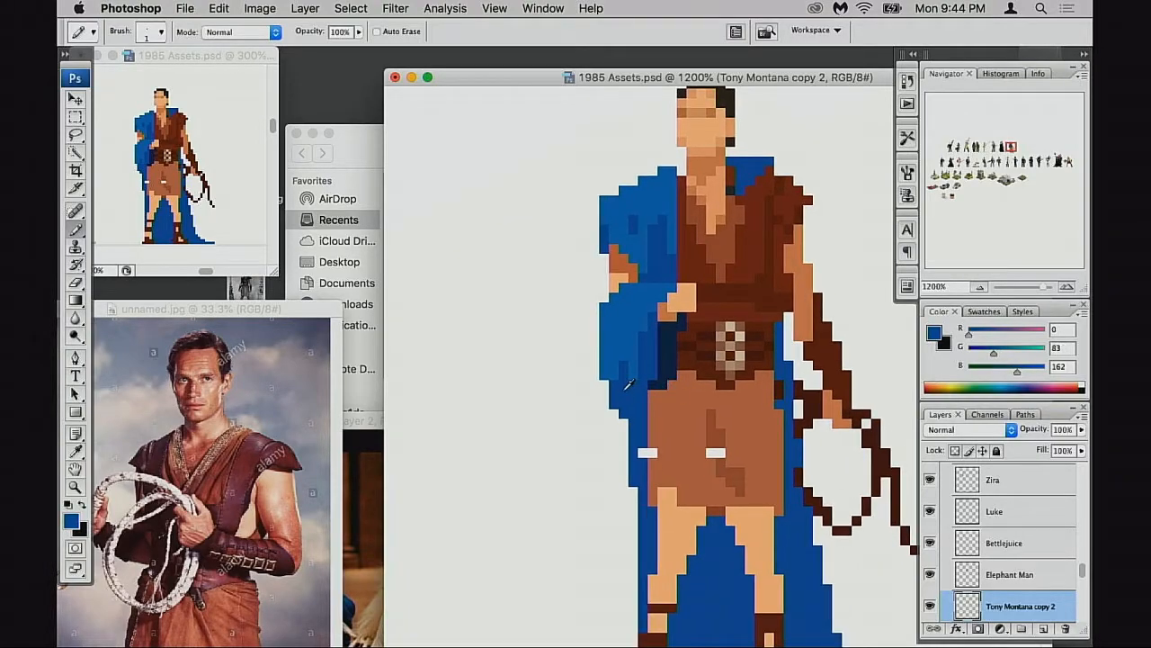
Fill the stray white pixels on the tunic's skirt with RGB 193, 109, 80
scroll(683, 395, down, 3)
alt+click(657, 399)
click(694, 401)
click(705, 401)
click(635, 402)
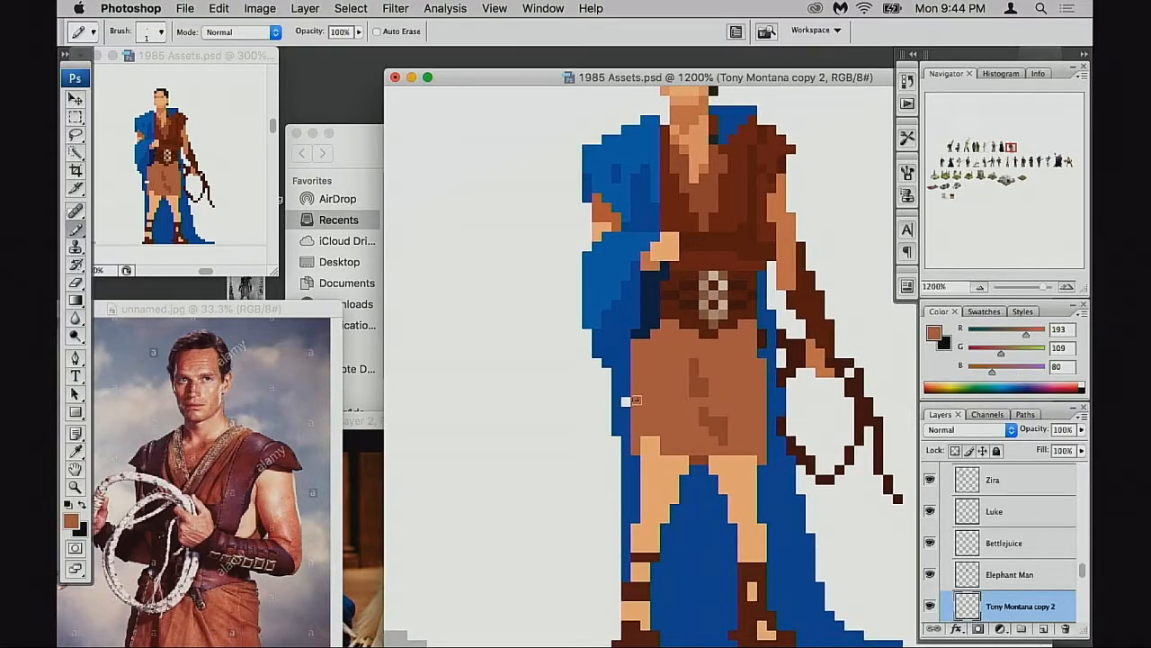
Select Layer 79 and fill the remaining white gap on the cape's edge beside the skirt with blue
alt+click(618, 401)
scroll(695, 408, down, 1)
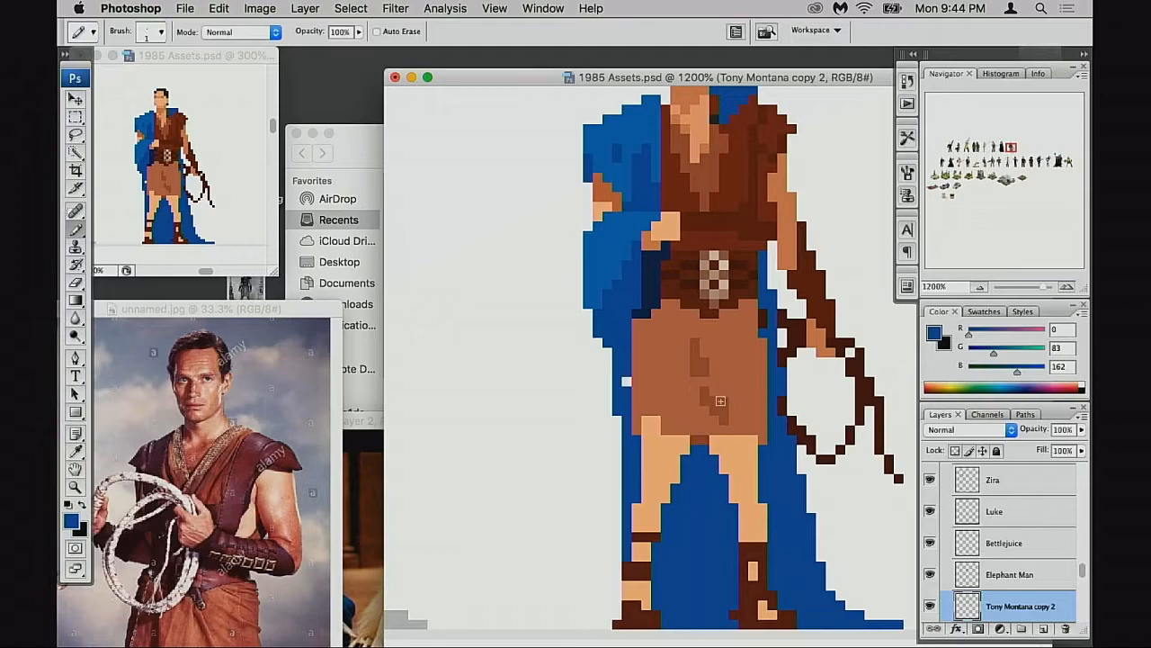
click(931, 606)
click(931, 606)
scroll(979, 575, down, 3)
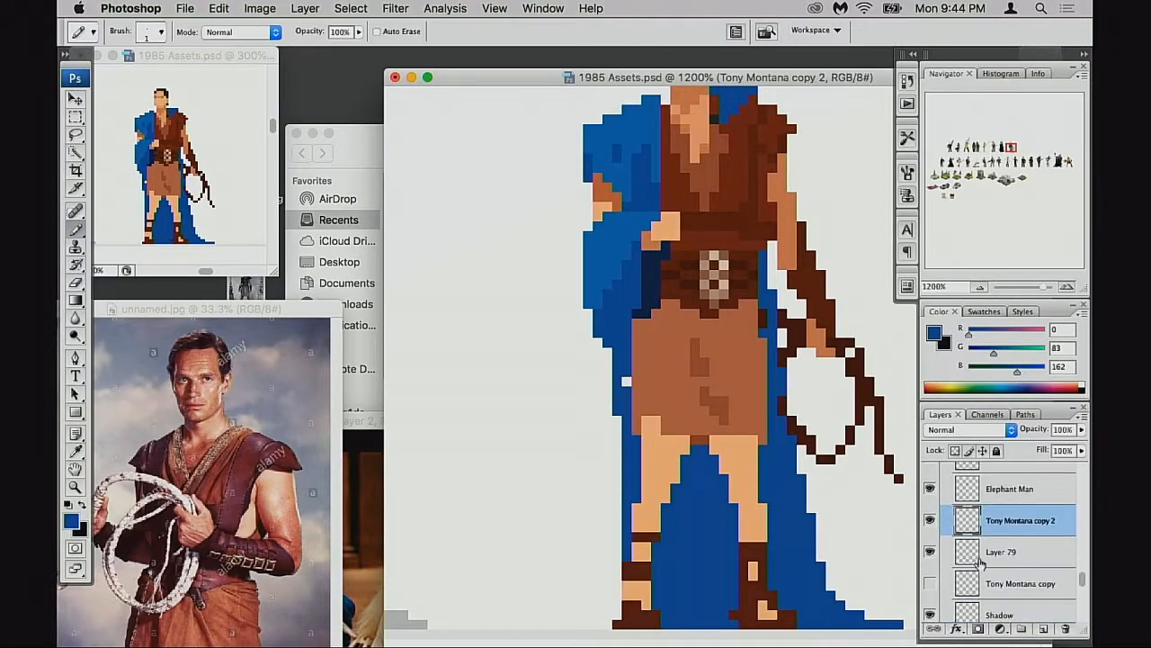
click(980, 558)
drag(627, 413, 601, 445)
alt+click(657, 440)
drag(685, 448, 653, 443)
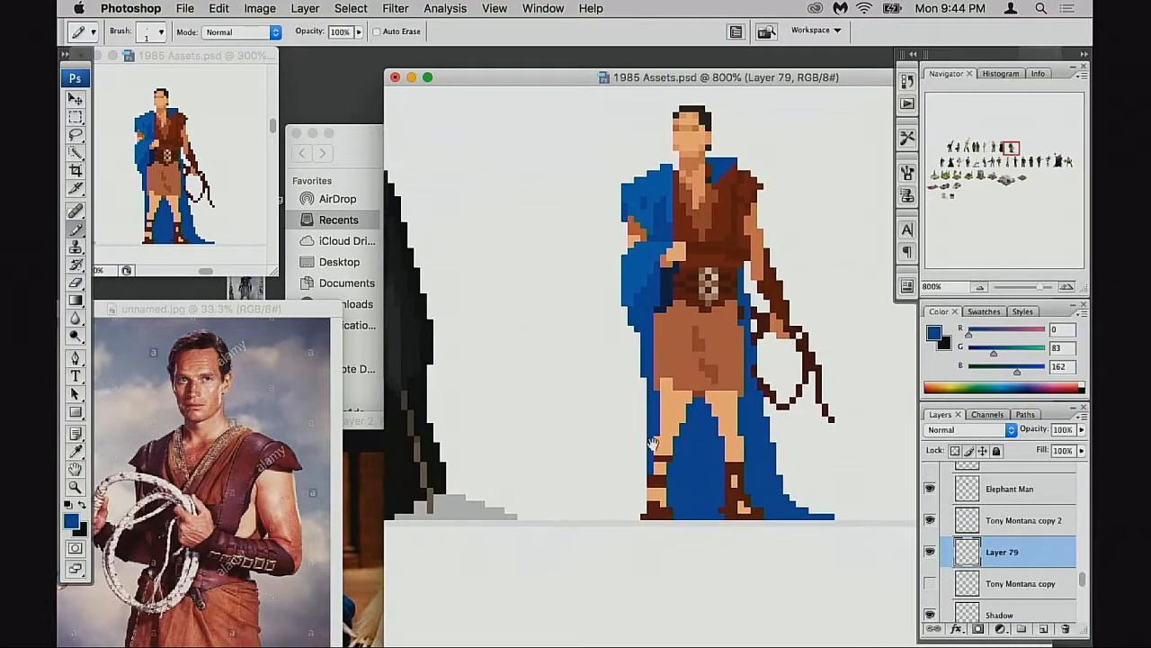
Apply Hue/Saturation to the back cape on Layer 79, raising its saturation and lowering its lightness
key(super+u)
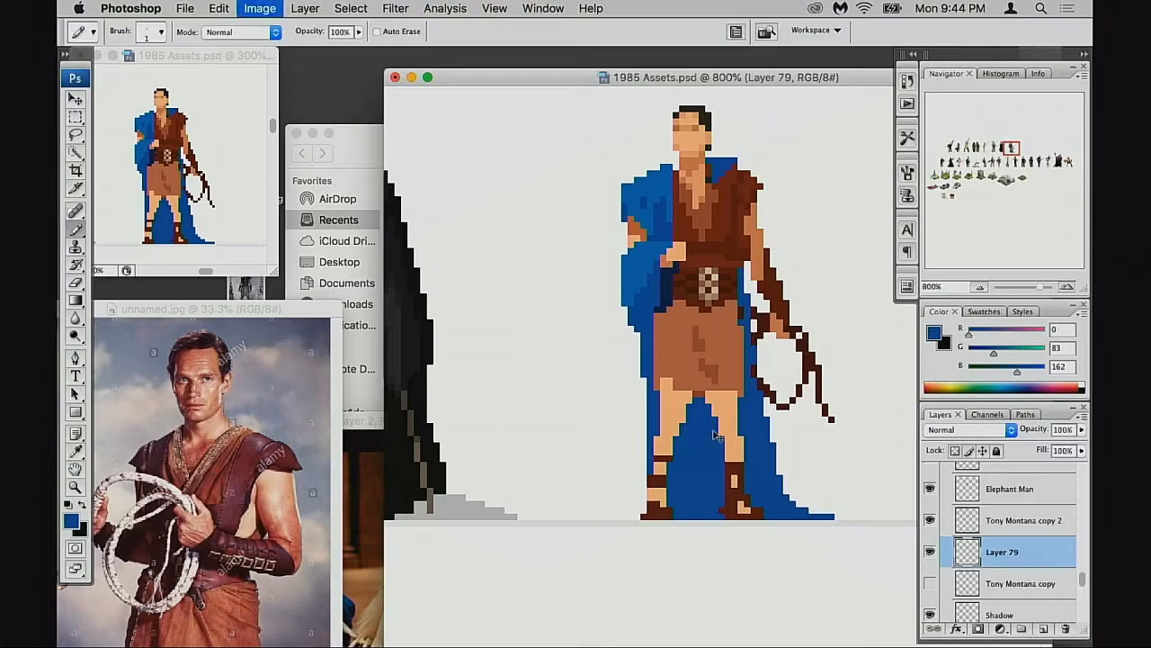
drag(871, 214, 861, 214)
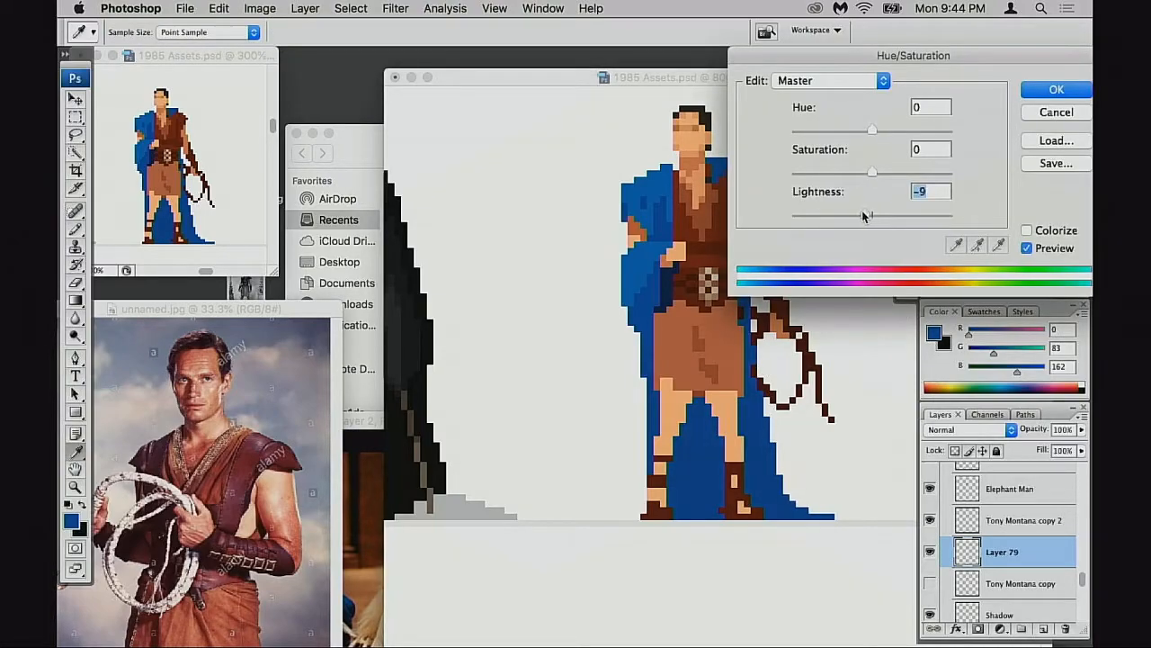
drag(876, 171, 896, 167)
drag(864, 214, 860, 214)
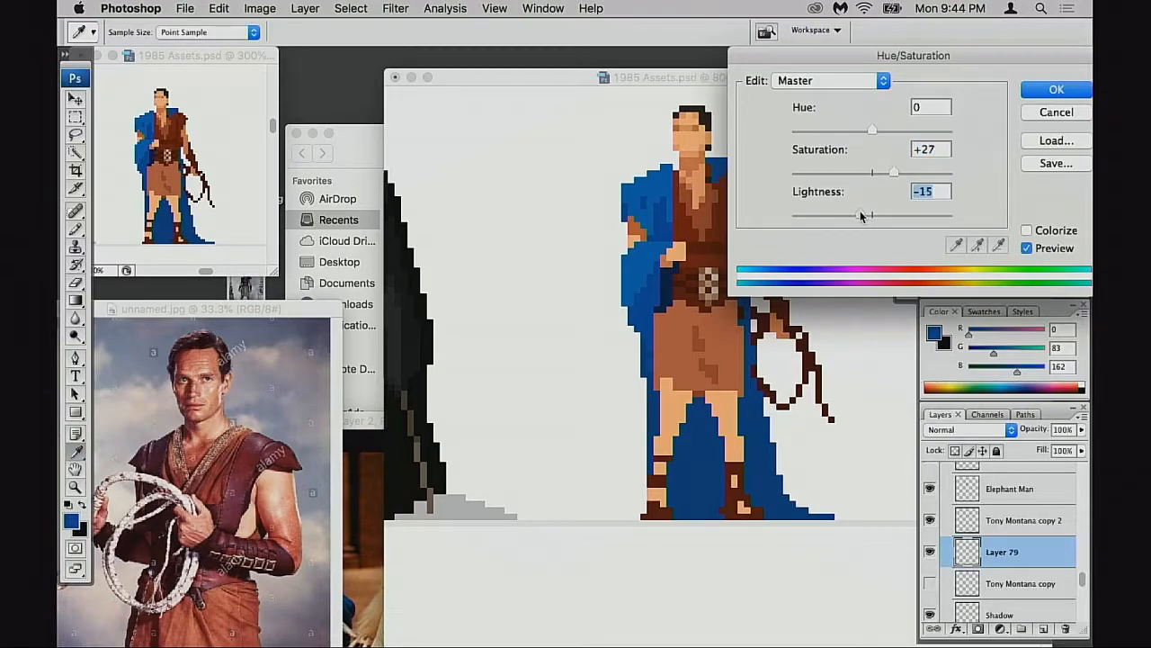
drag(894, 171, 904, 171)
drag(857, 214, 861, 213)
click(1052, 91)
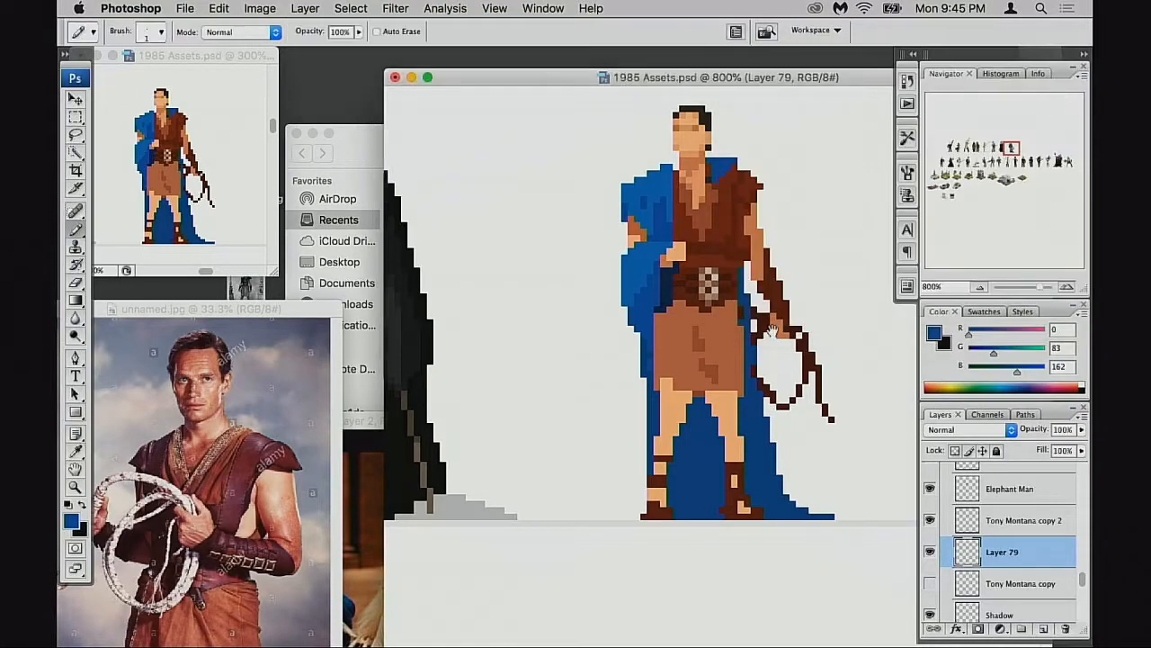
Review the whole character beside the neighbouring figures and against the reference photo unnamed.jpg
key(super+minus)
key(super+minus)
key(super+minus)
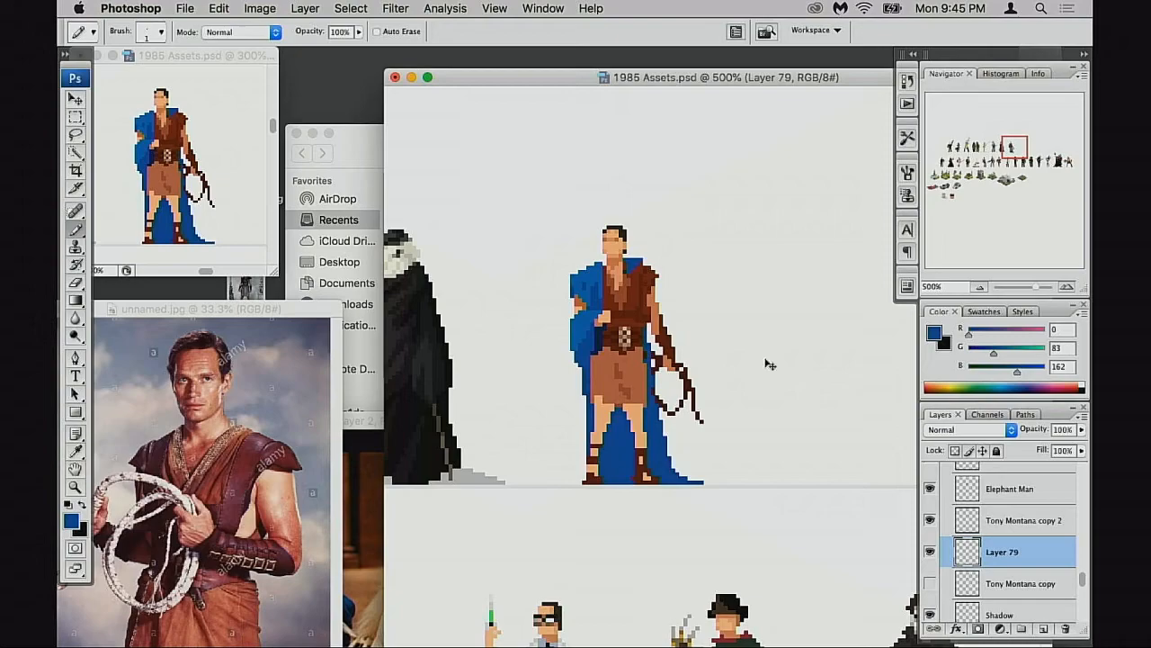
drag(681, 403, 729, 384)
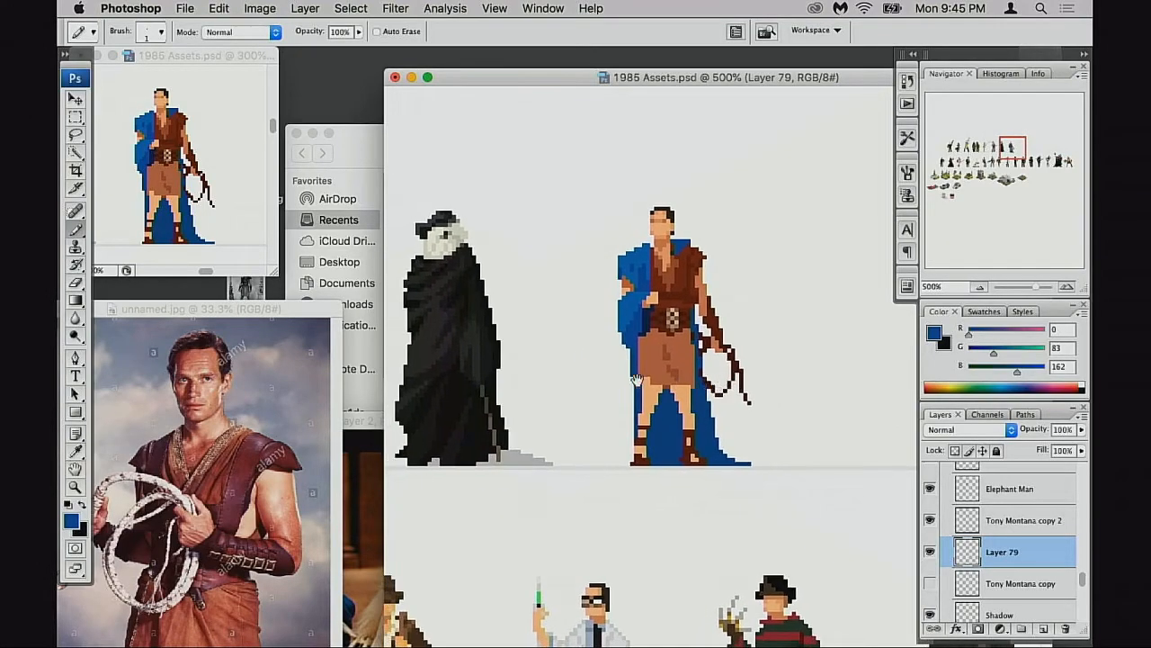
drag(302, 315, 349, 341)
click(797, 313)
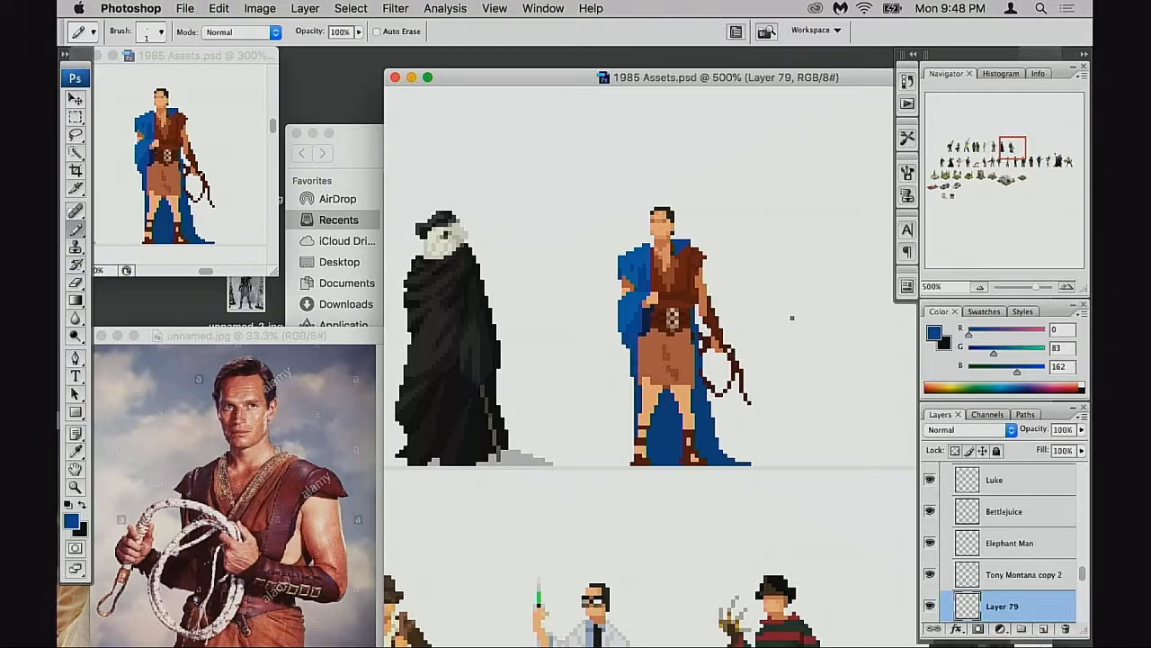
drag(667, 75, 617, 63)
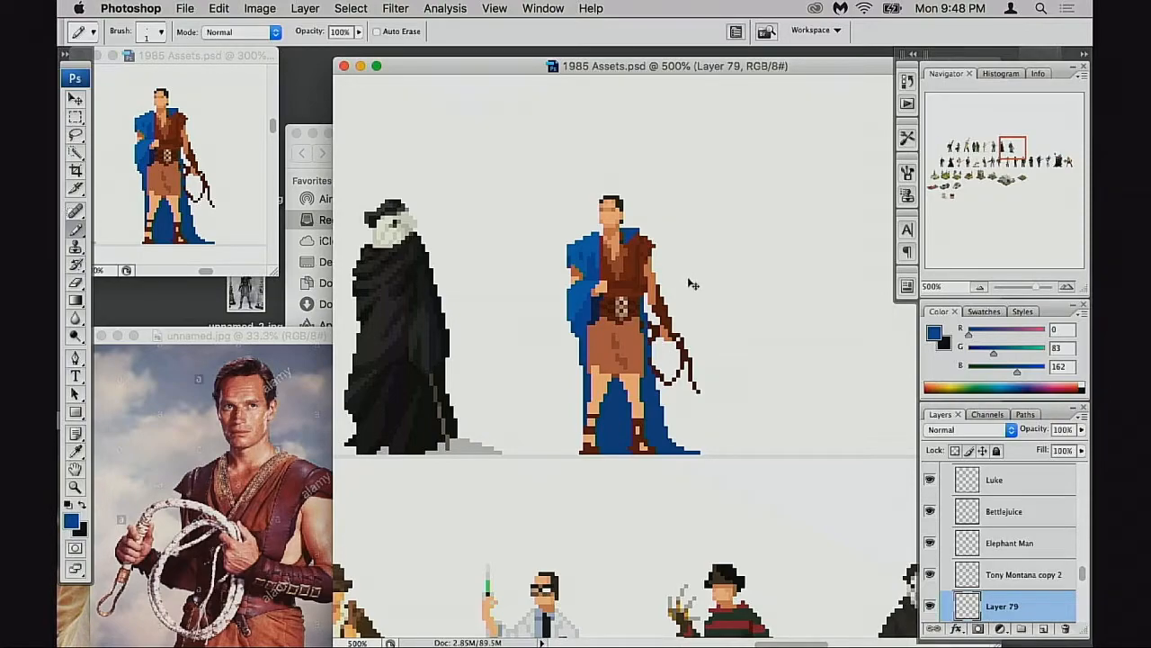
drag(641, 324, 630, 320)
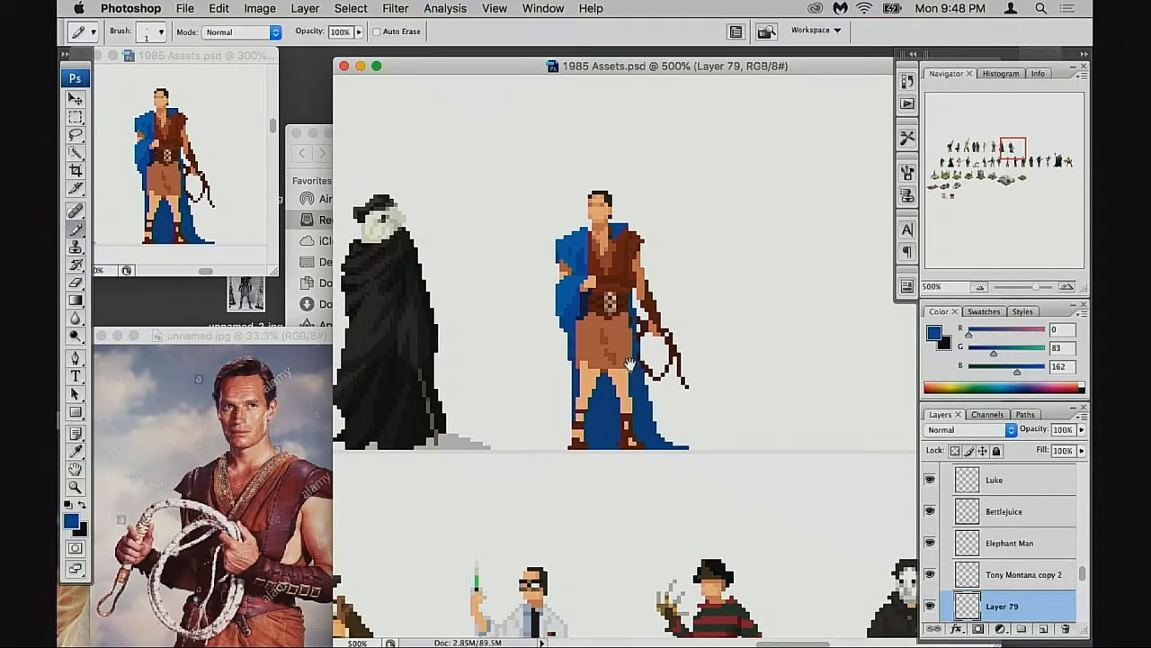
key(super+equal)
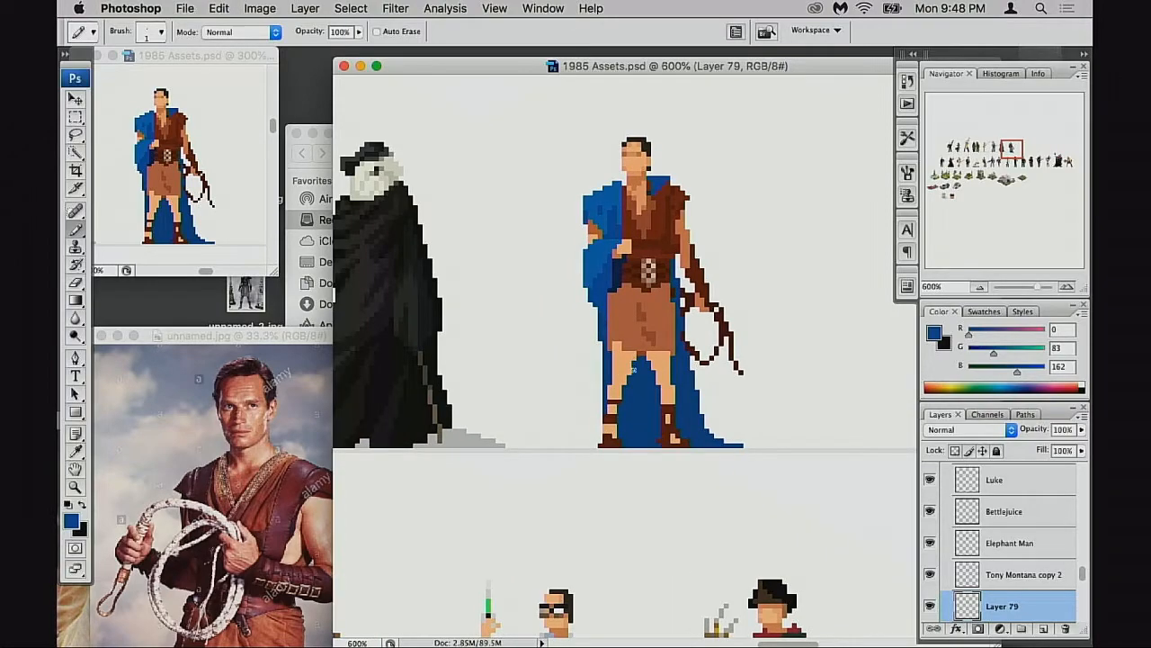
Check which layers hold the character by toggling their visibility and select the Tony Montana copy 2 layer
scroll(990, 558, down, 2)
click(930, 568)
click(930, 568)
click(930, 536)
click(931, 536)
click(967, 540)
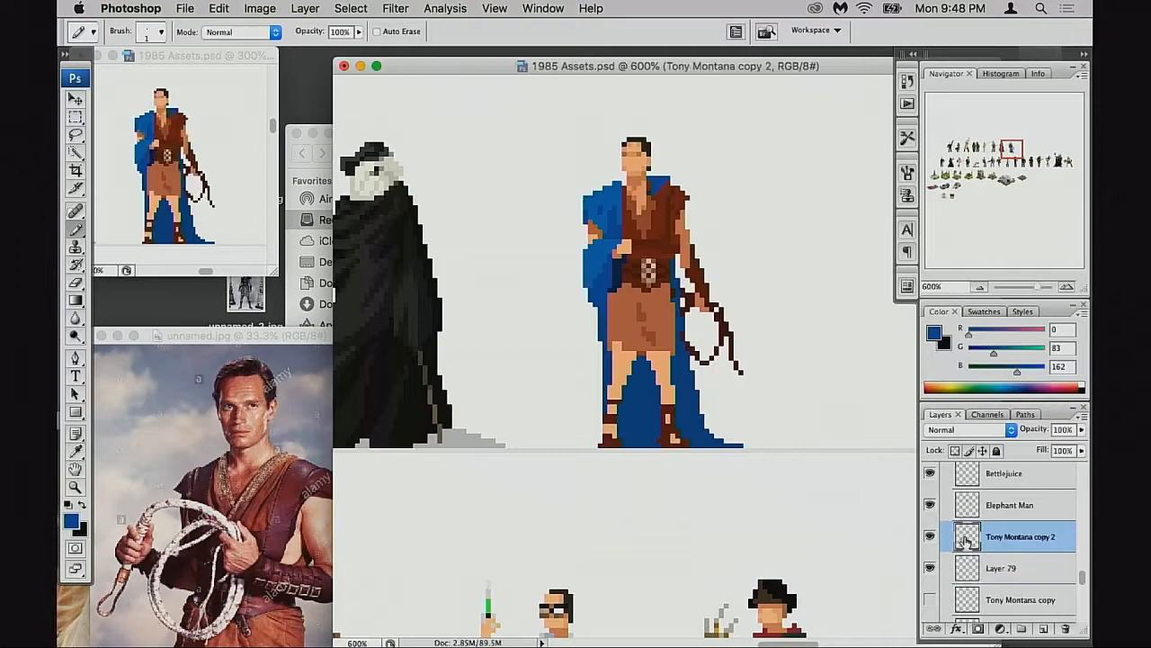
Reshape the central fold on the tunic's skirt using RGB 165, 85, 60 and RGB 193, 109, 80
key(super+equal)
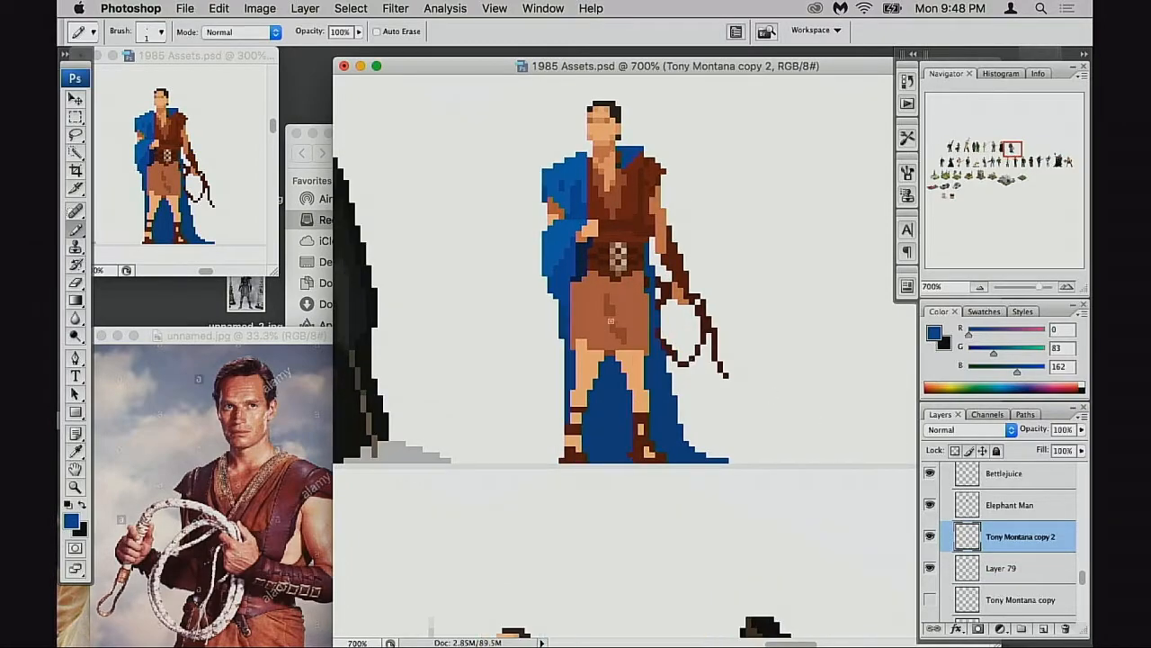
alt+click(603, 314)
alt+click(621, 327)
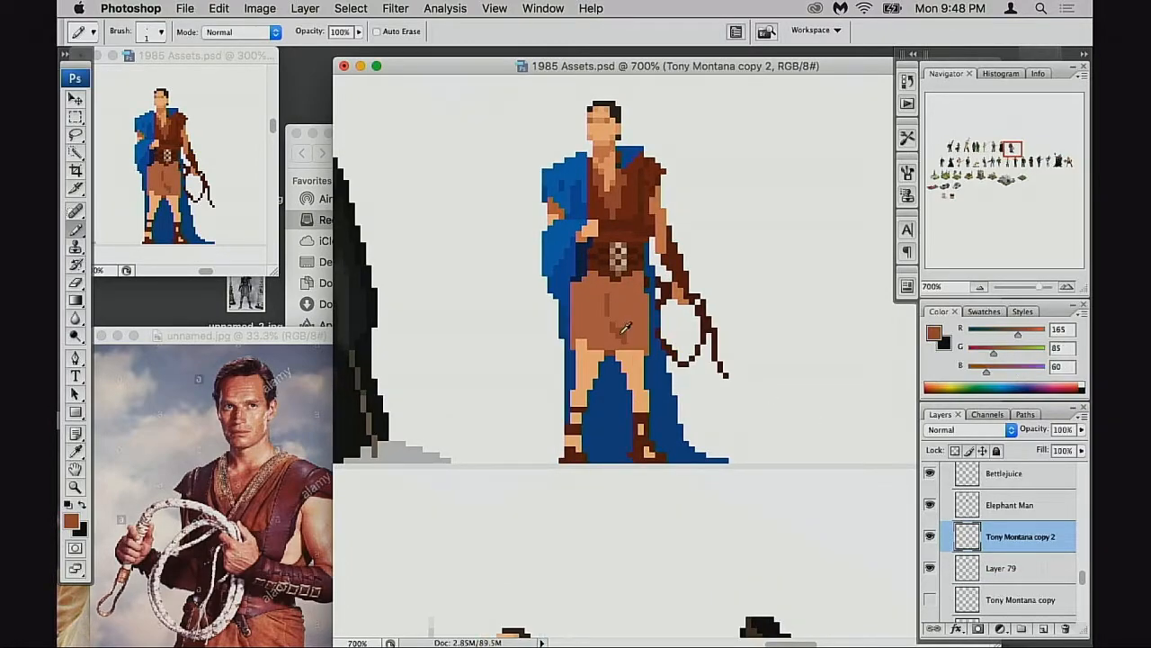
alt+click(623, 329)
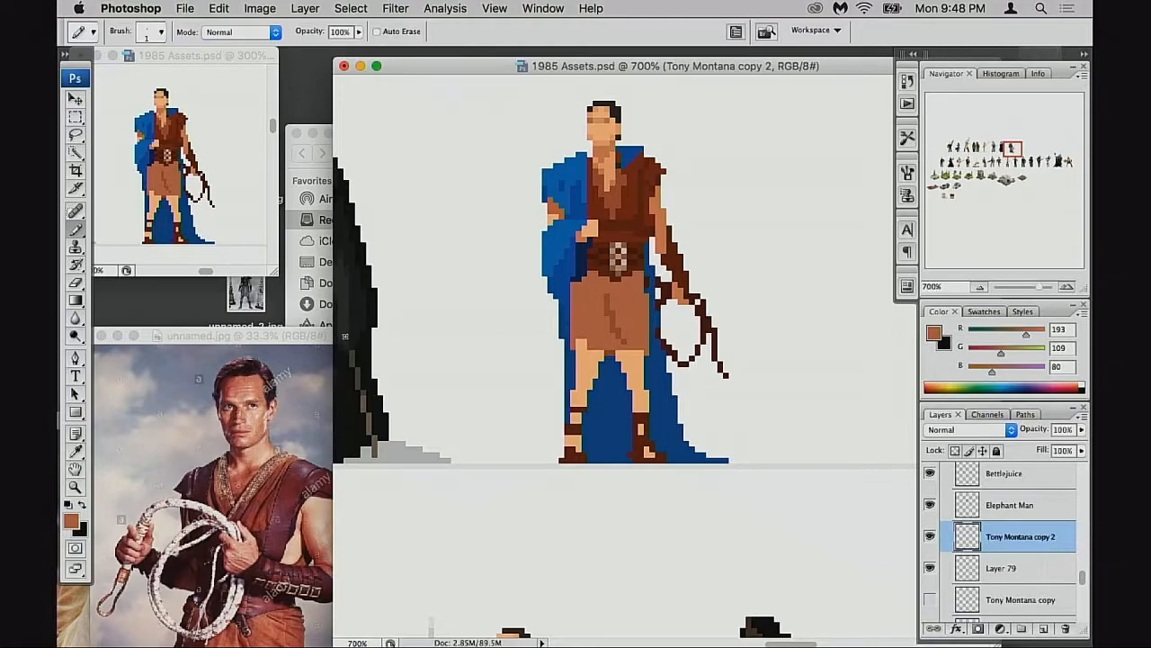
click(617, 299)
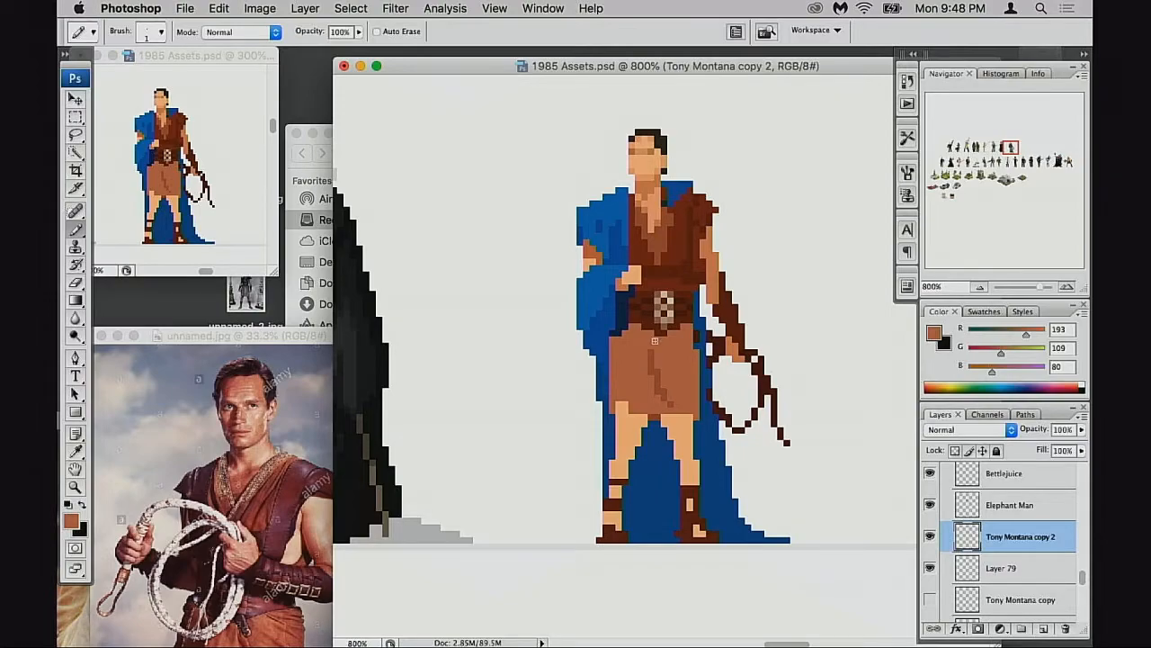
Try adding shaded folds on both sides of the skirt's central fold with RGB 165, 85, 60
alt+click(650, 369)
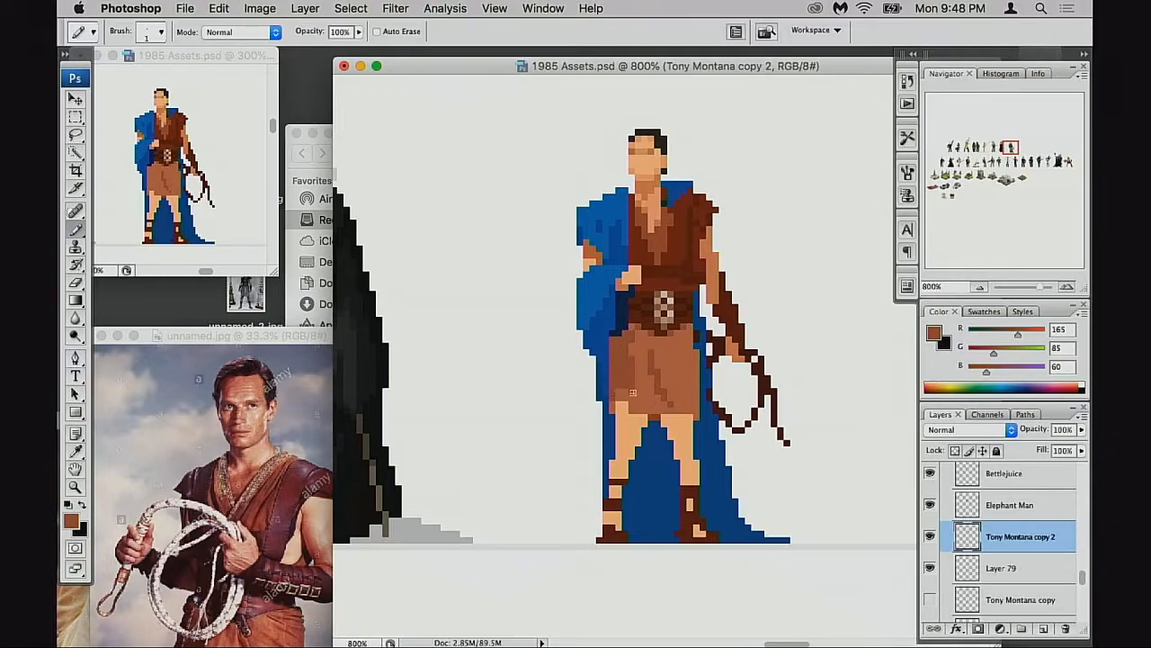
drag(645, 391, 639, 365)
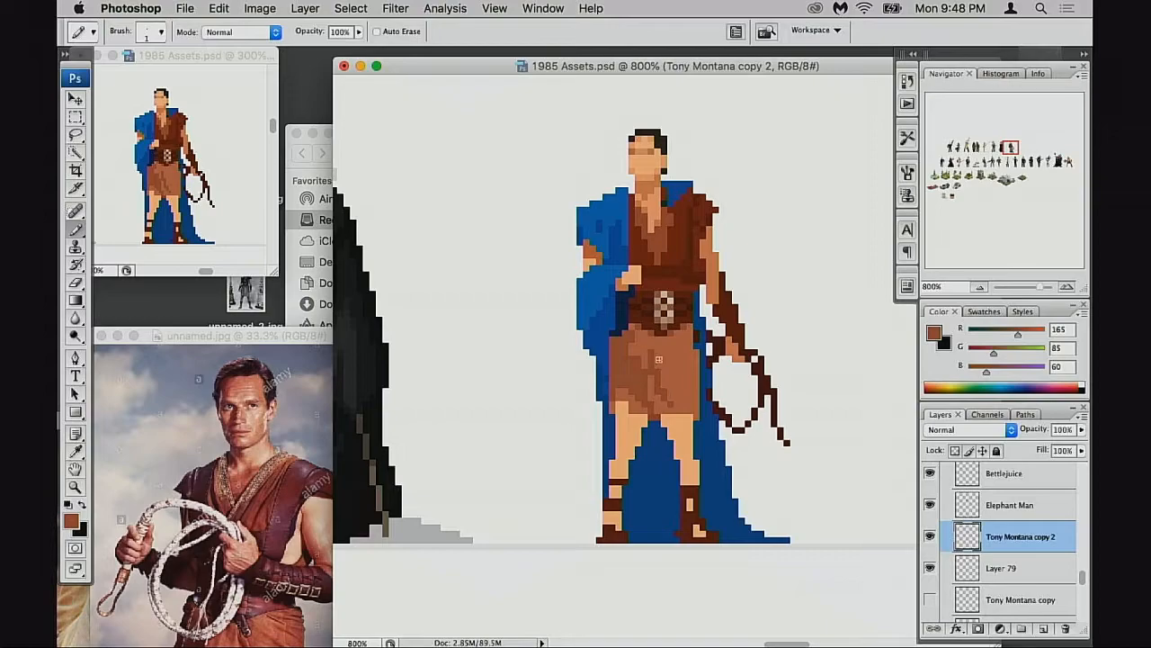
drag(678, 396, 687, 350)
Reposition the reference photo unnamed.jpg to study the robe's skirt, and return to the 1985 Assets.psd drawing
drag(303, 335, 387, 338)
click(714, 337)
drag(196, 420, 206, 369)
click(359, 340)
drag(359, 340, 223, 294)
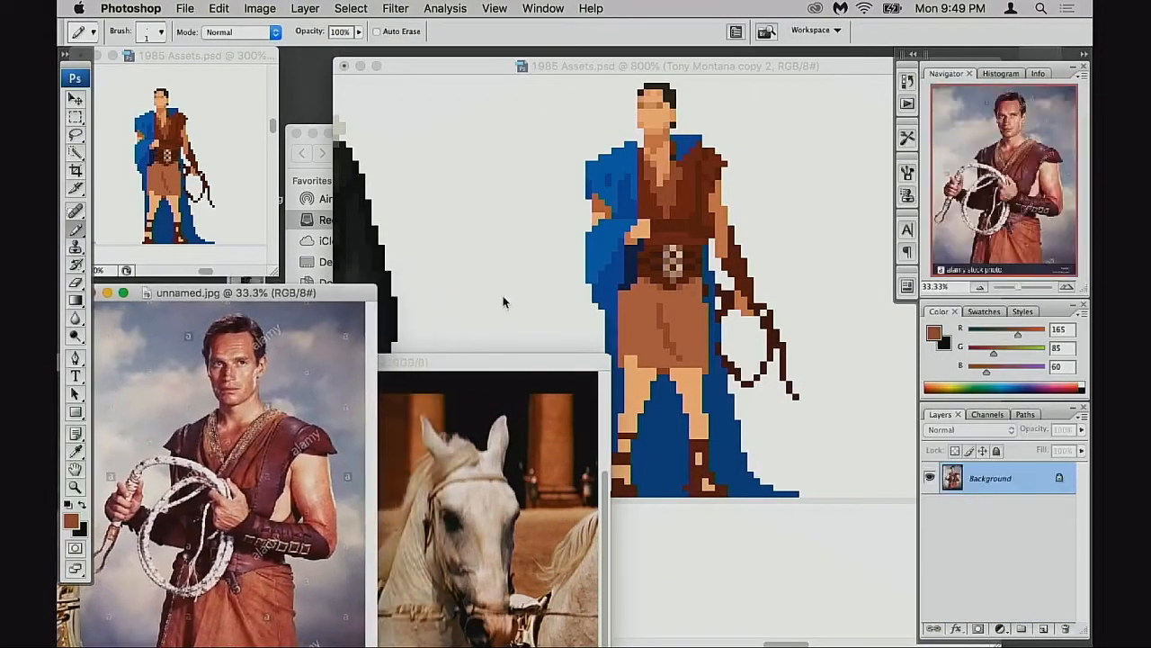
click(462, 290)
click(283, 303)
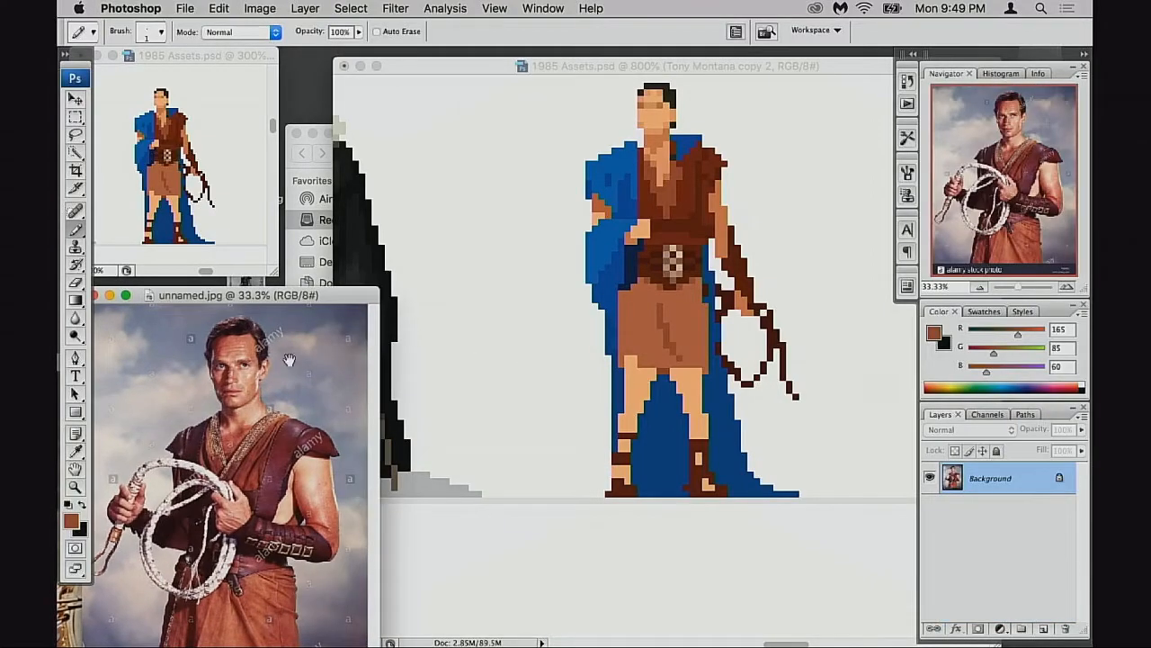
mouse_move(331, 293)
mouse_down()
mouse_move(342, 232)
mouse_move(322, 300)
mouse_up()
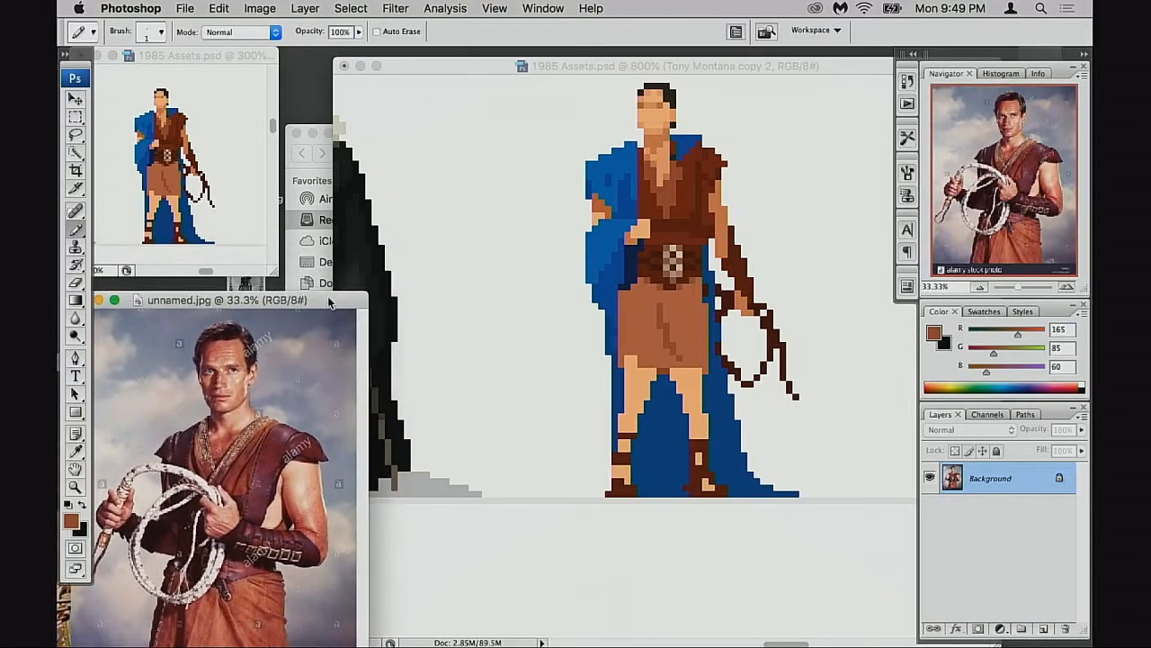
click(668, 349)
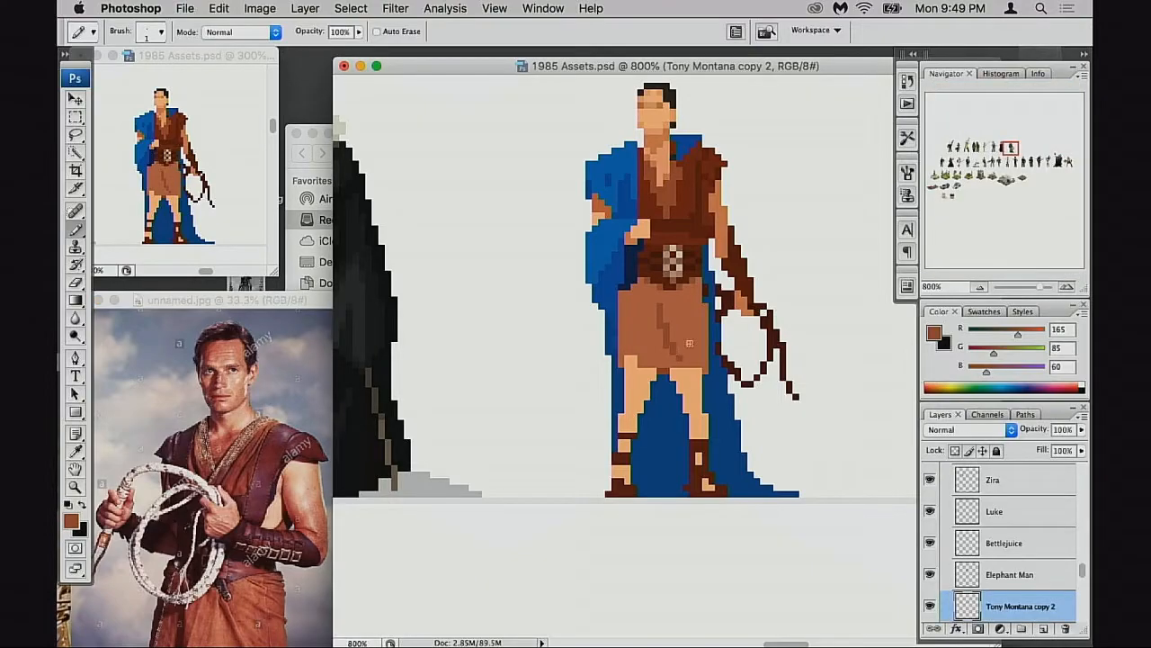
Paint over the skirt's folds with RGB 193, 109, 80 and check the character's layer by toggling its visibility
alt+click(661, 326)
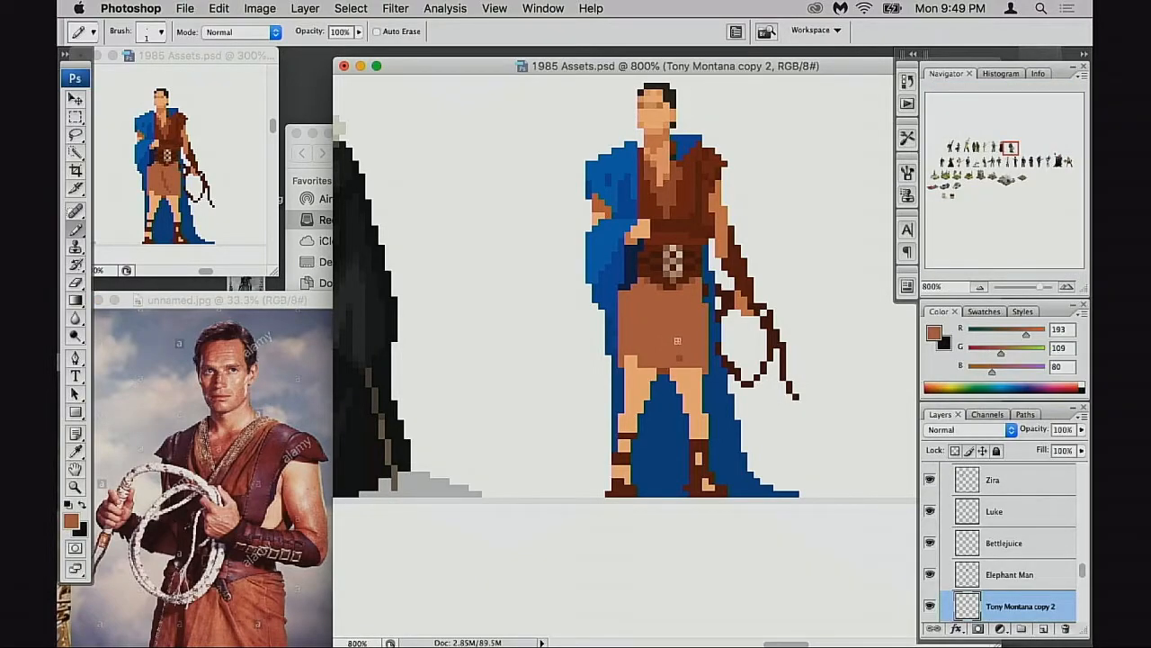
drag(321, 305, 315, 293)
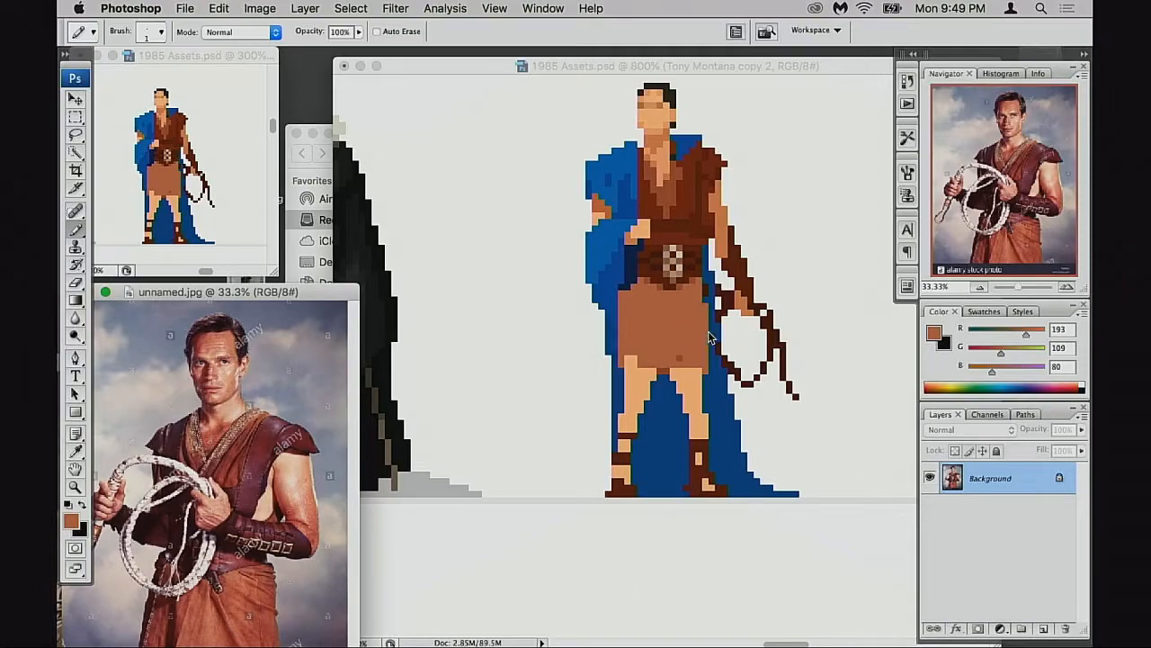
click(681, 360)
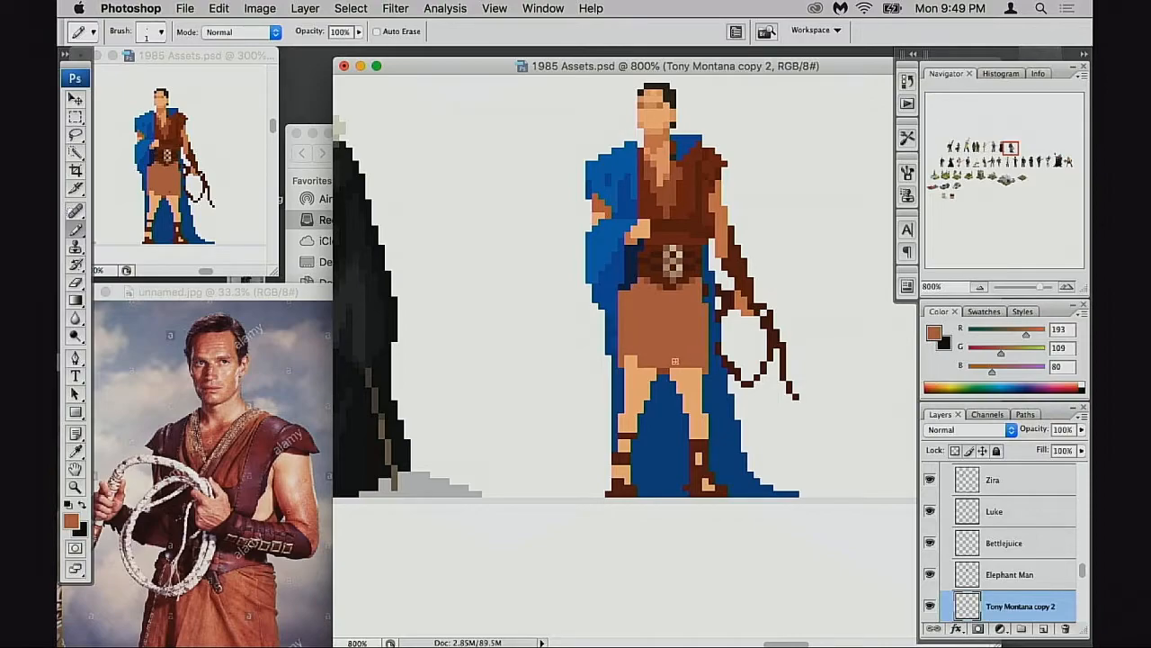
alt+click(930, 605)
alt+click(930, 605)
Try redrawing the belt buckle as an open frame with brown RGB 100, 31, 14 and tan RGB 192, 159, 133
scroll(682, 286, up, 1)
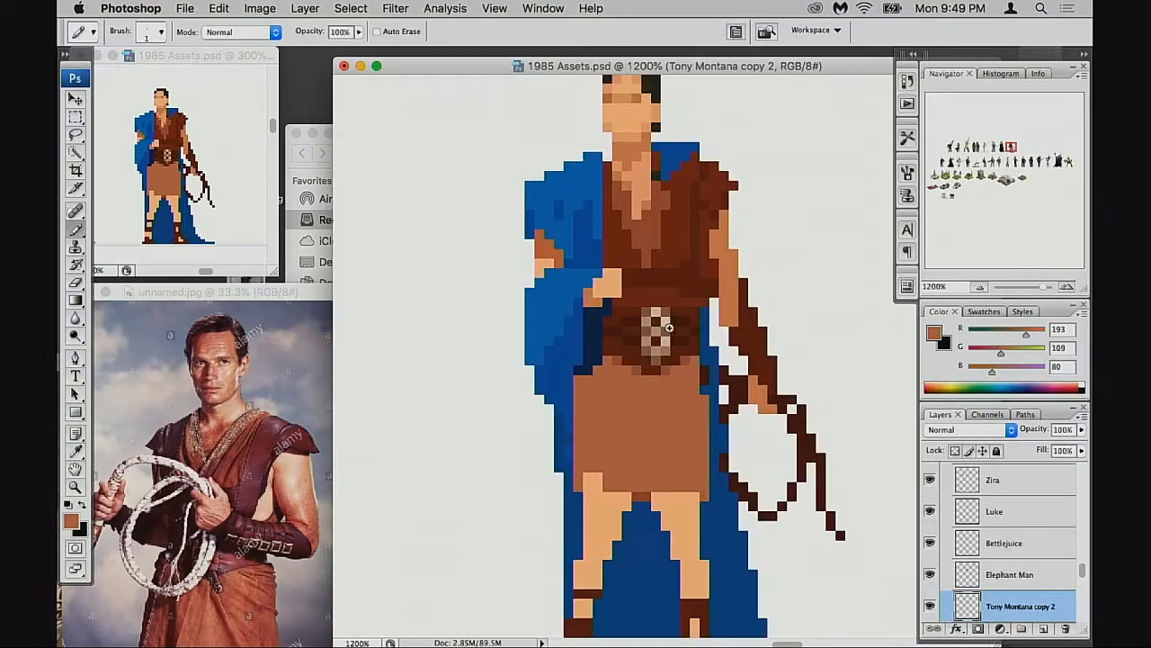
super+click(665, 334)
alt+click(635, 363)
drag(669, 372, 638, 363)
click(639, 364)
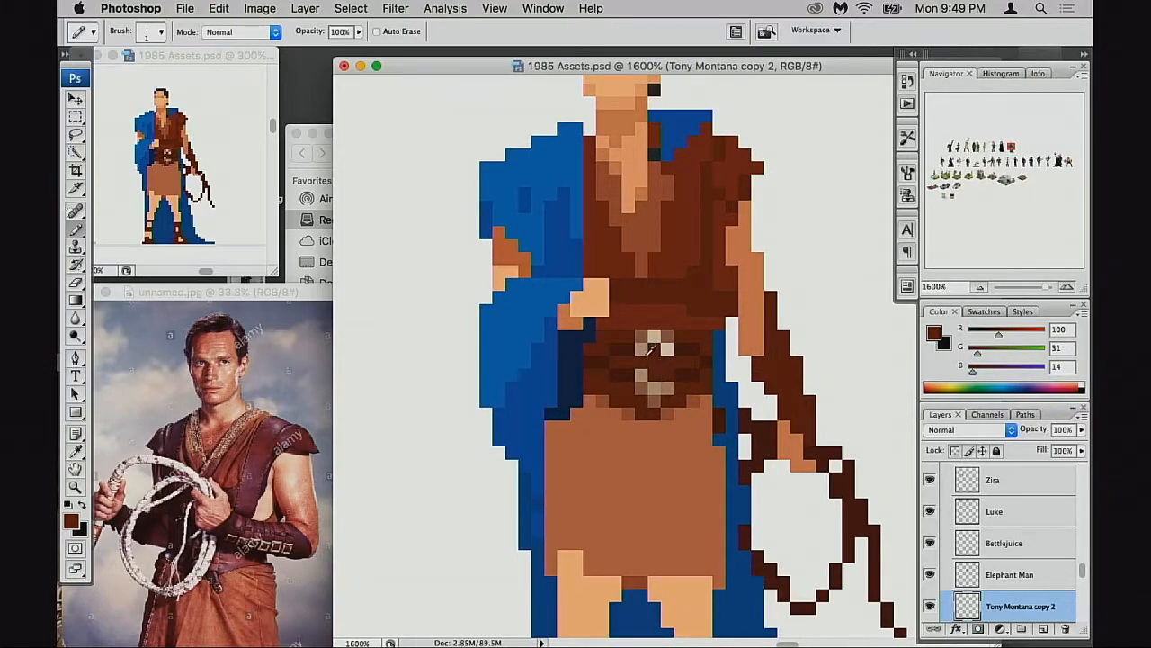
alt+click(644, 352)
click(641, 363)
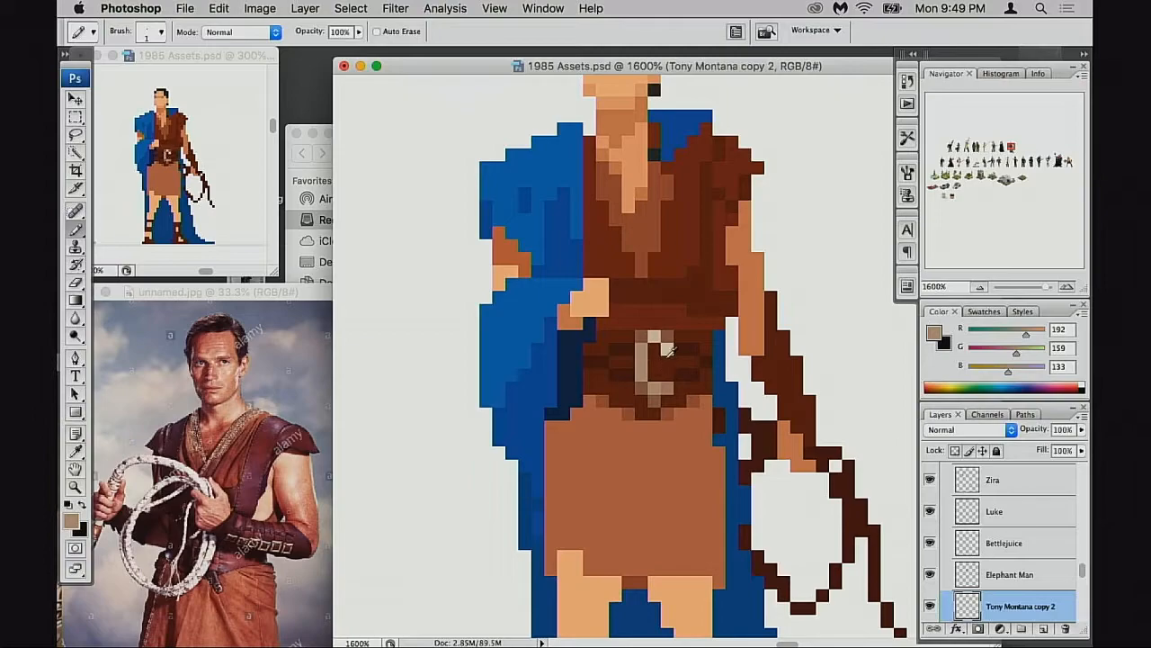
drag(666, 361, 668, 376)
Undo the belt buckle redesign
key(super+z)
key(alt+super+z)
key(alt+super+z)
key(alt+super+z)
key(alt+super+z)
key(alt+super+z)
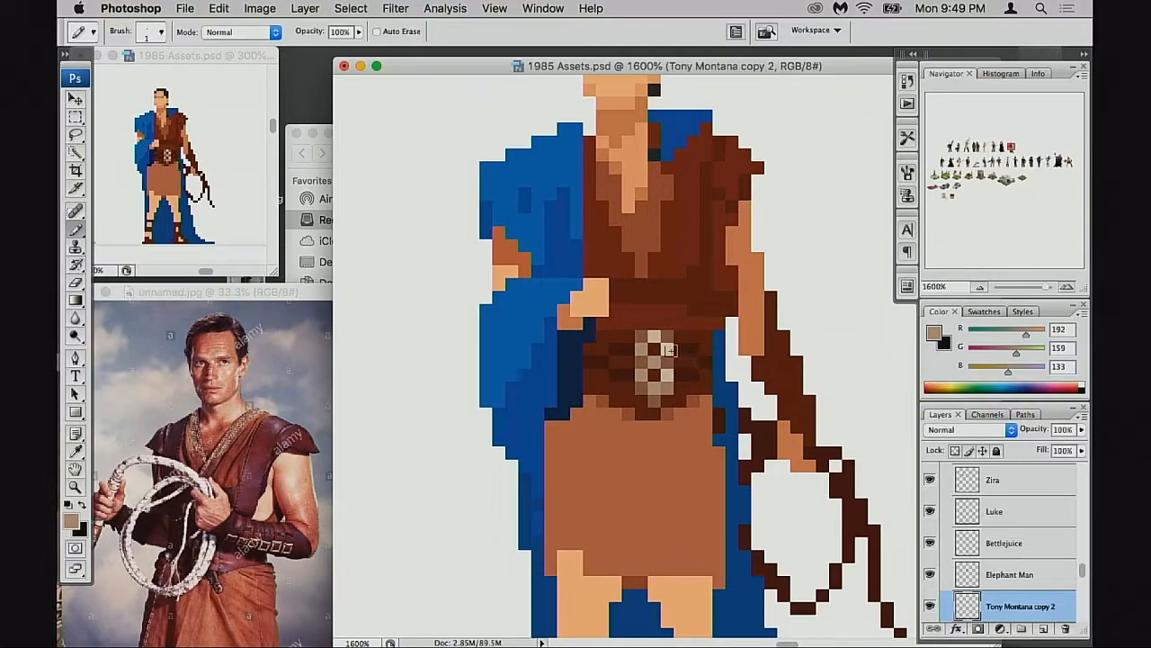
key(alt+super+z)
Shorten the tunic's neckline opening with the collar tone and shade the exposed chest with skin tone RGB 217, 132, 91
scroll(666, 339, right, 1)
alt+click(651, 244)
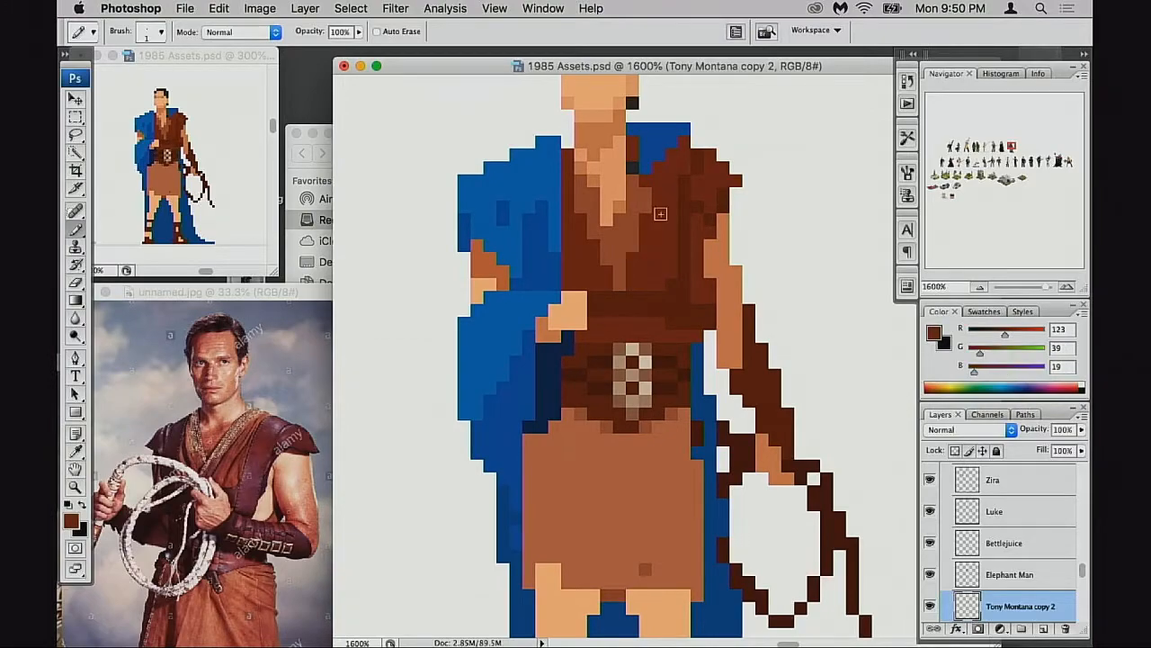
alt+click(634, 200)
click(620, 207)
click(620, 194)
click(607, 219)
alt+click(617, 171)
alt+click(601, 180)
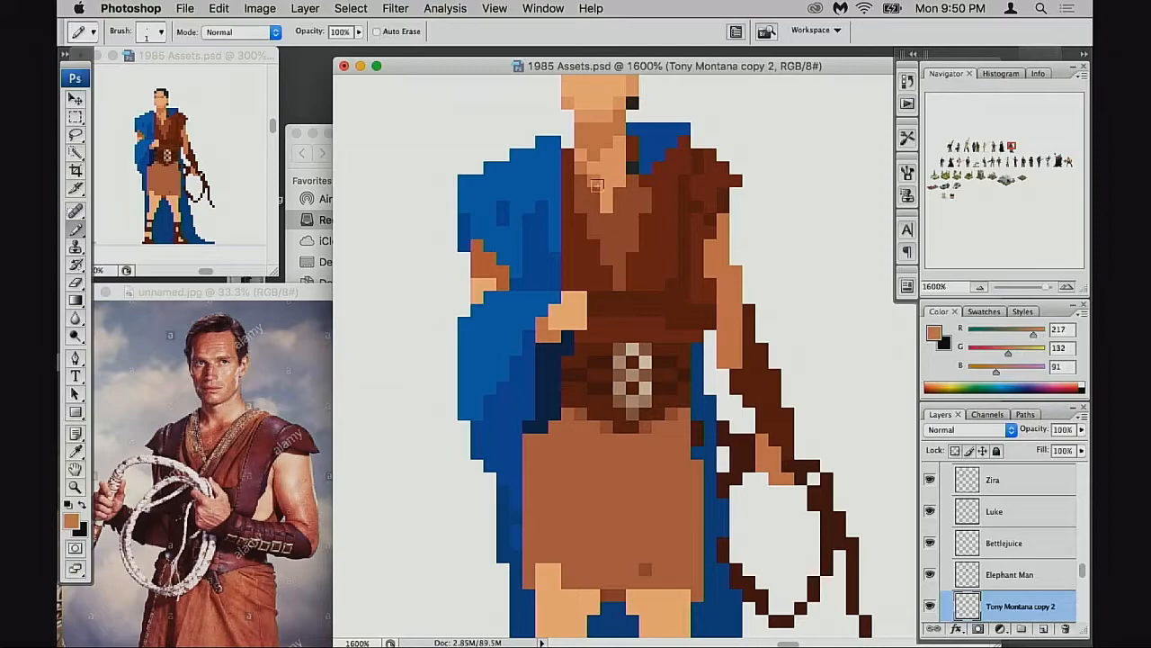
alt+click(612, 184)
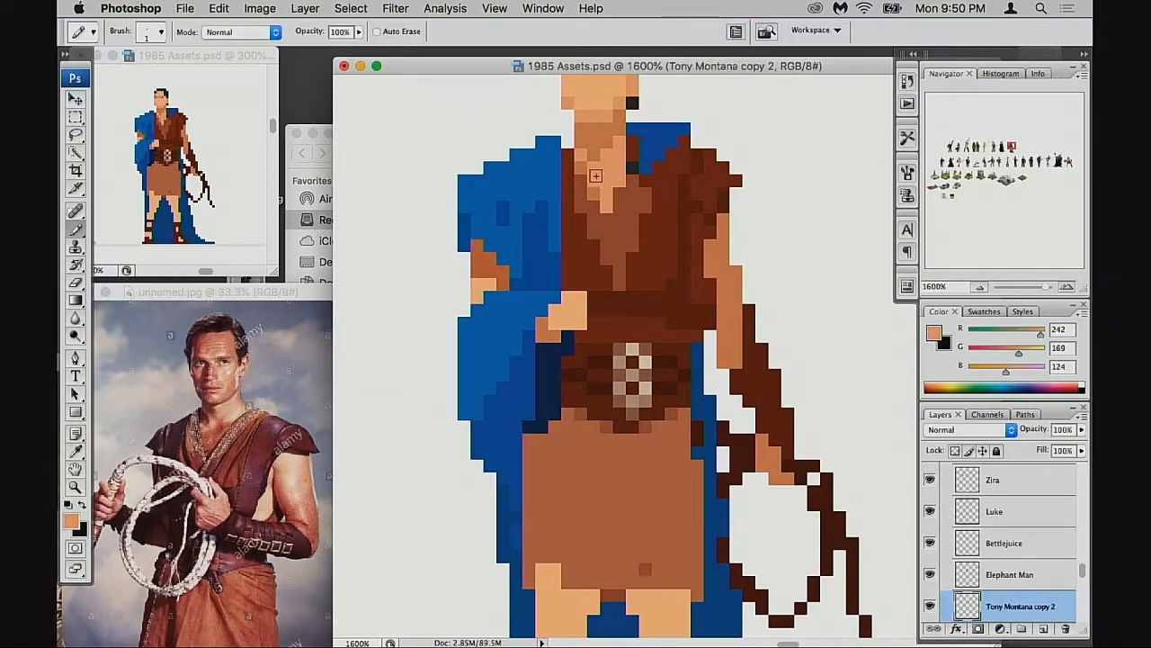
alt+click(616, 188)
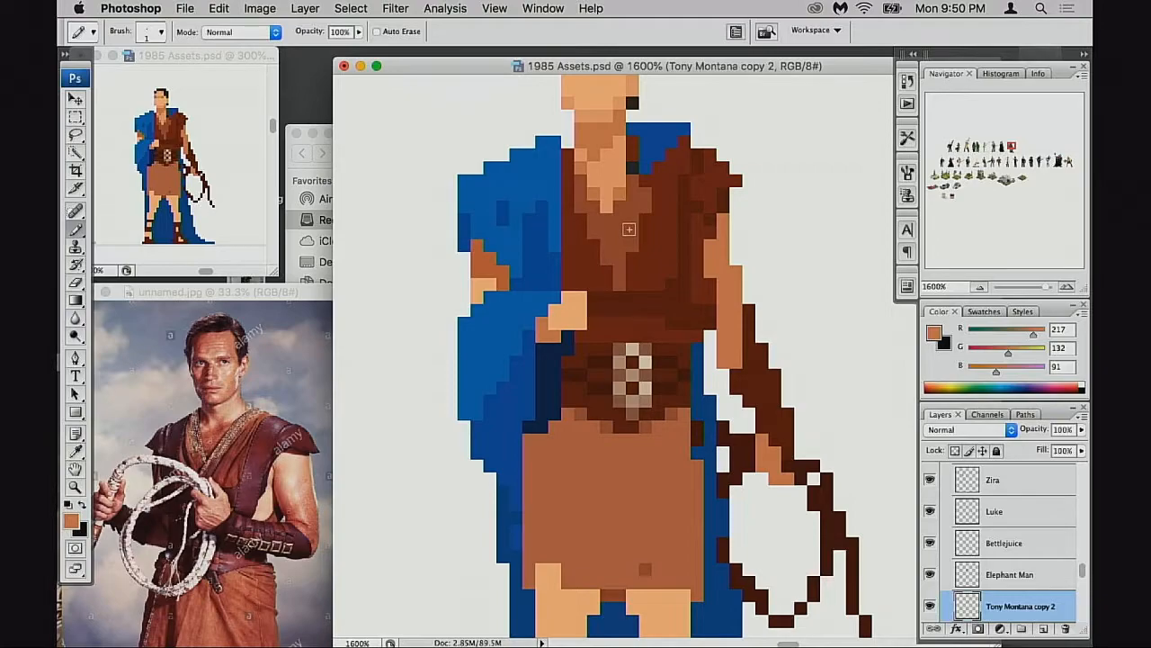
Touch up the tunic's chest beside the collar with brown RGB 123, 39, 19
scroll(663, 224, up, 1)
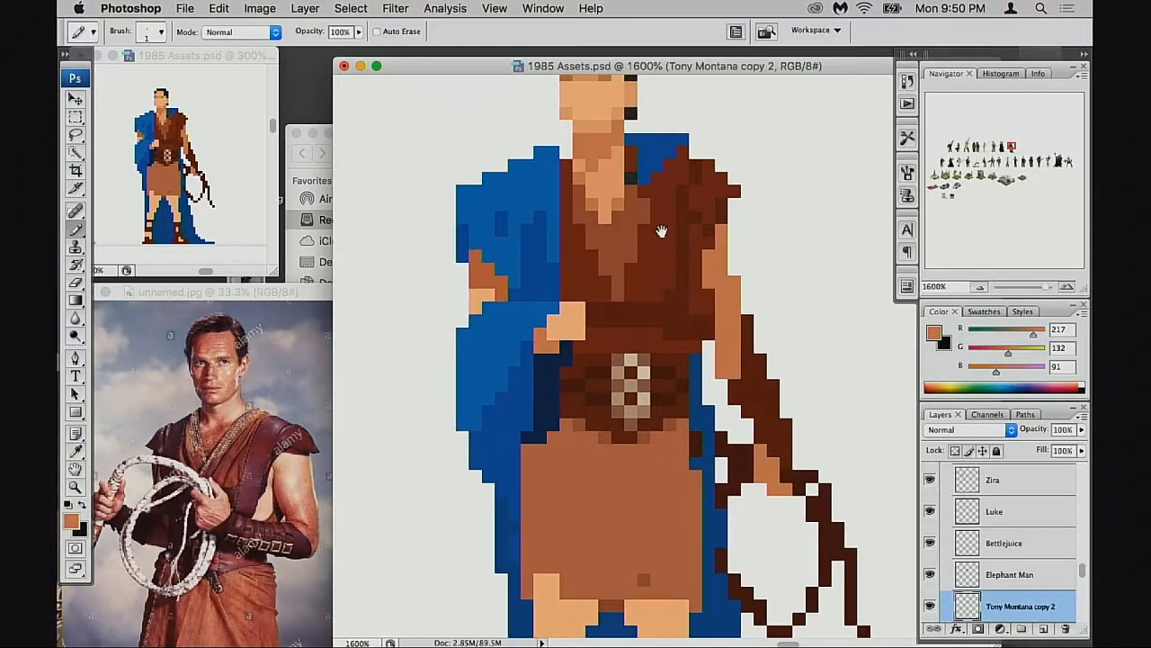
alt+click(635, 176)
drag(643, 224, 645, 278)
drag(613, 354, 595, 227)
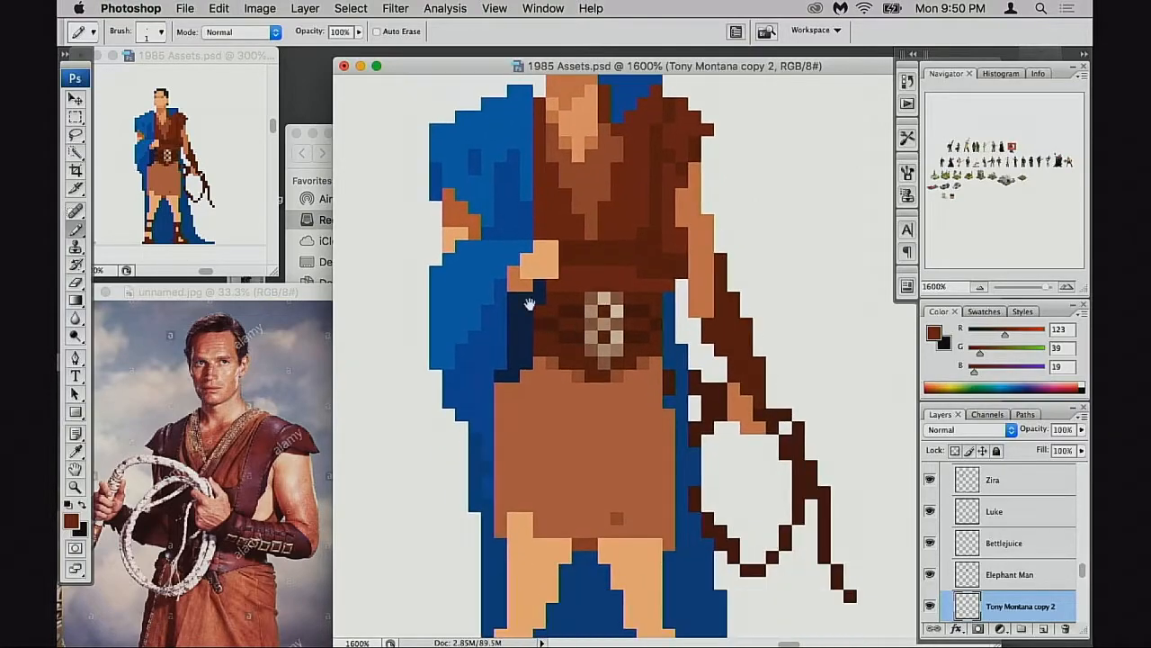
drag(635, 288, 643, 222)
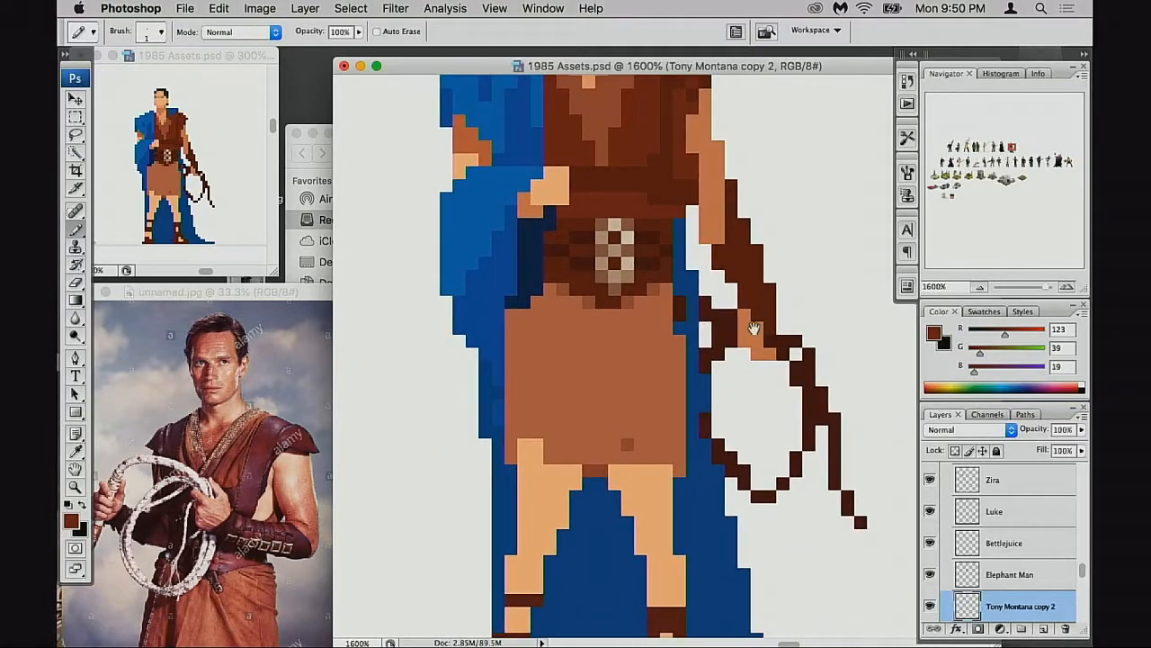
Redraw the whip's handle next to the hand with RGB 76, 20, 9 and erase its end overlapping the skirt
alt+click(717, 316)
drag(694, 306, 737, 317)
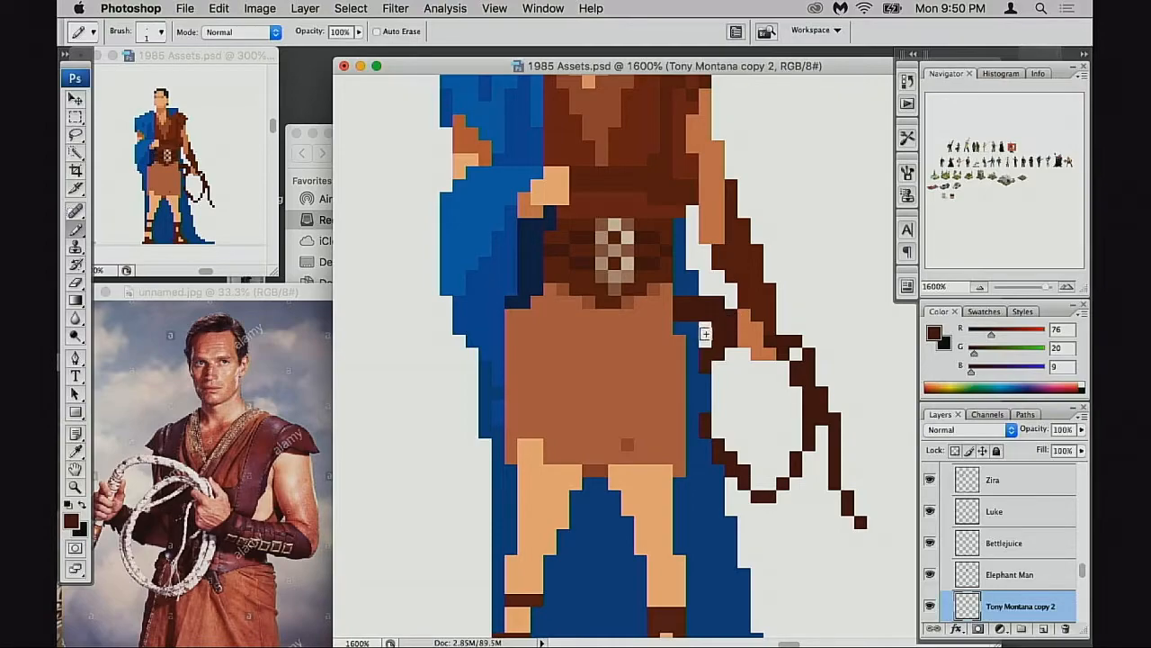
key(e)
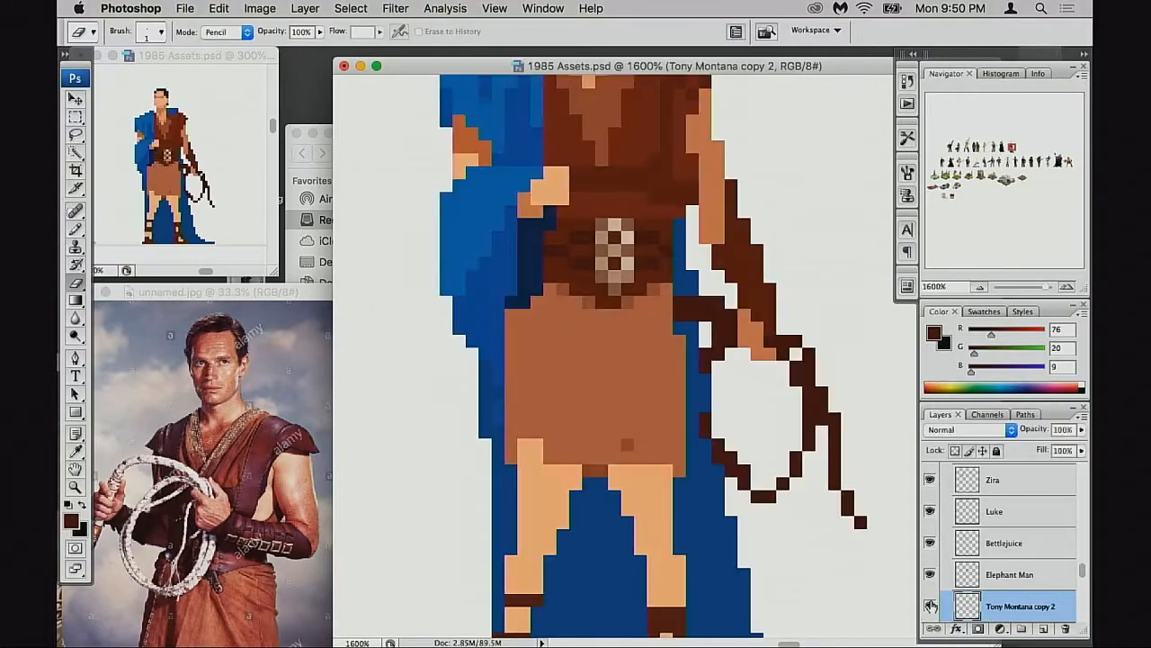
drag(681, 315, 679, 301)
key(b)
click(695, 289)
click(710, 311)
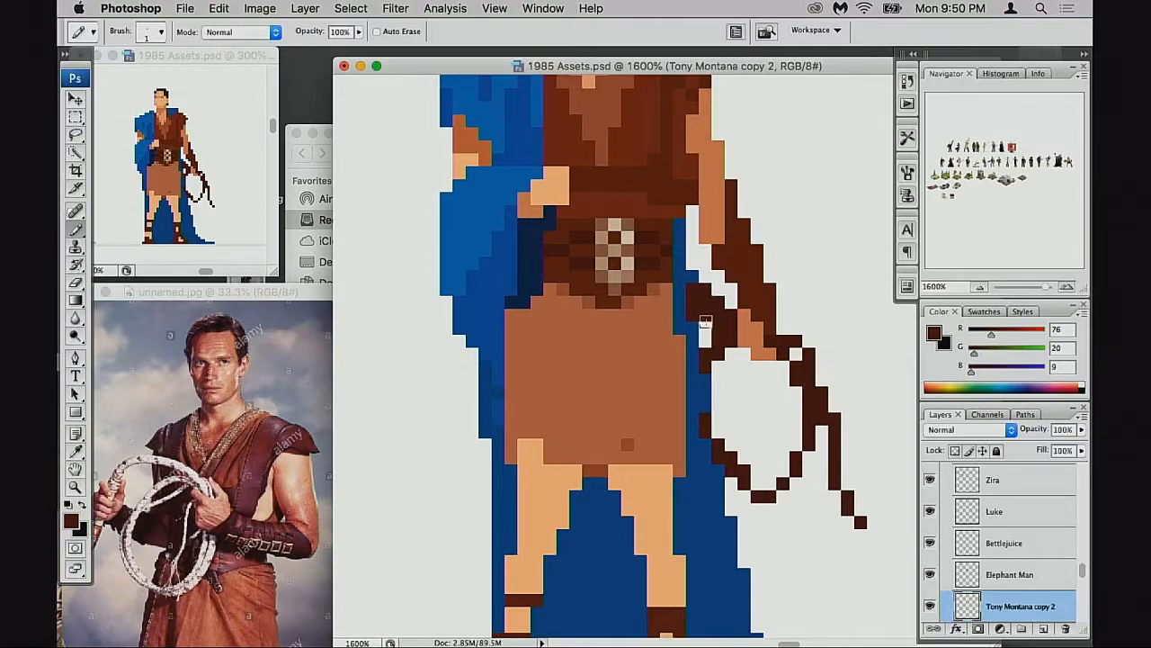
Erase the side of the whip loop nearest the cape and the excess pixels below the handle
key(e)
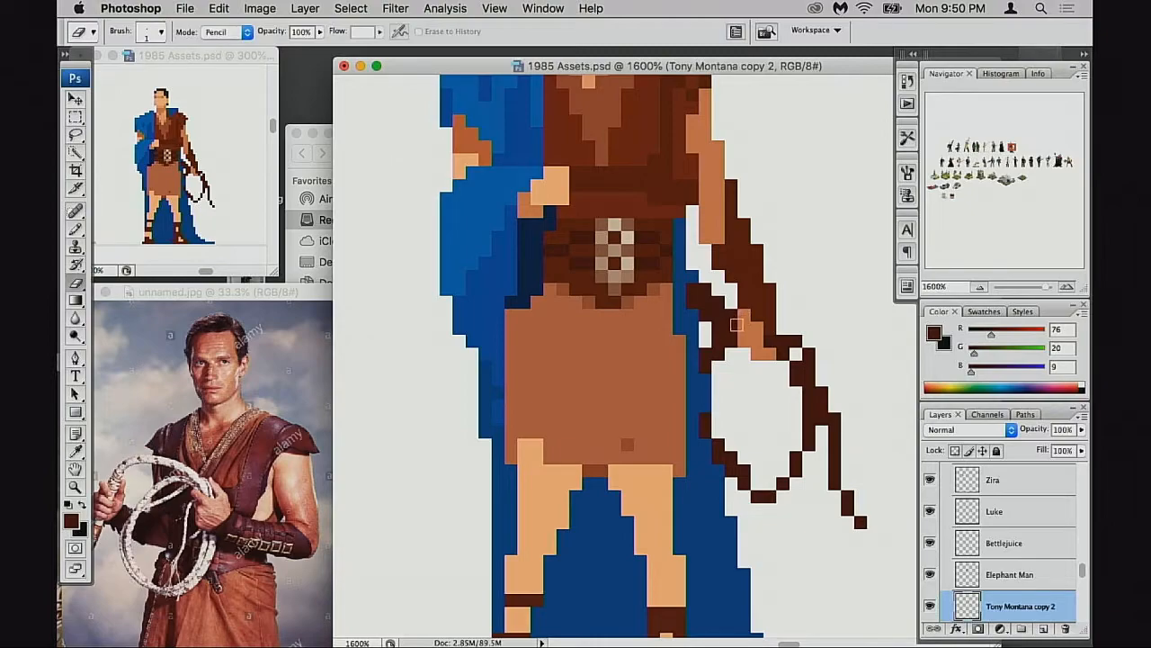
click(717, 331)
key(super+z)
click(716, 352)
click(715, 342)
click(728, 342)
click(708, 356)
click(706, 366)
click(705, 423)
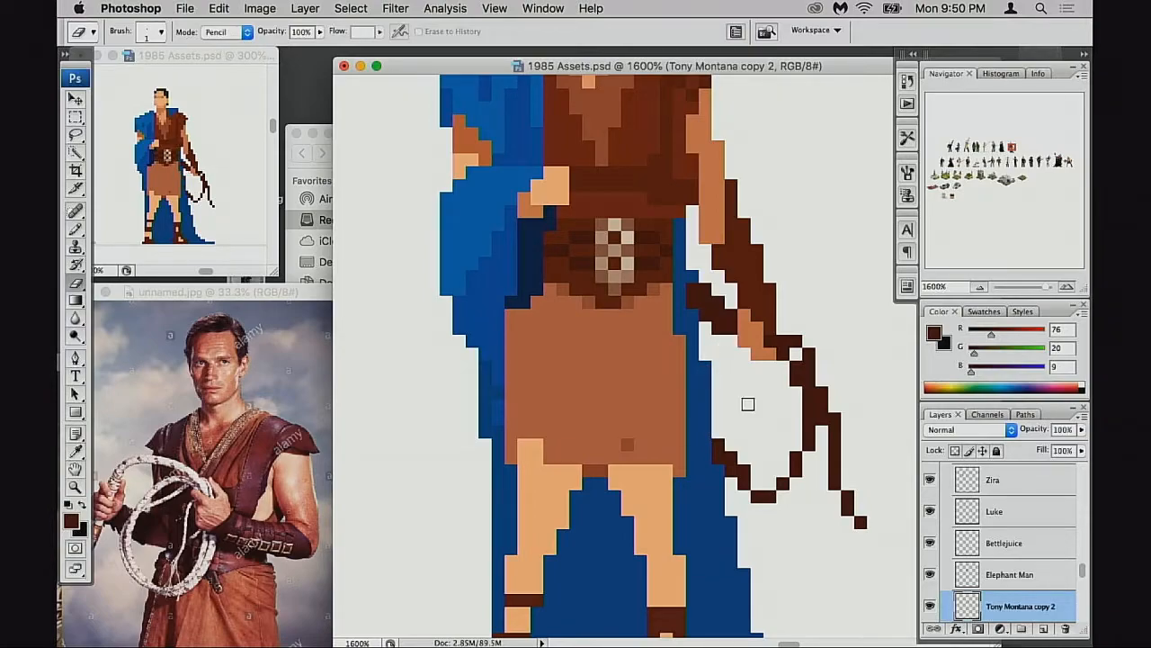
Redraw the erased side of the whip loop slightly farther from the skirt with RGB 76, 20, 9
key(b)
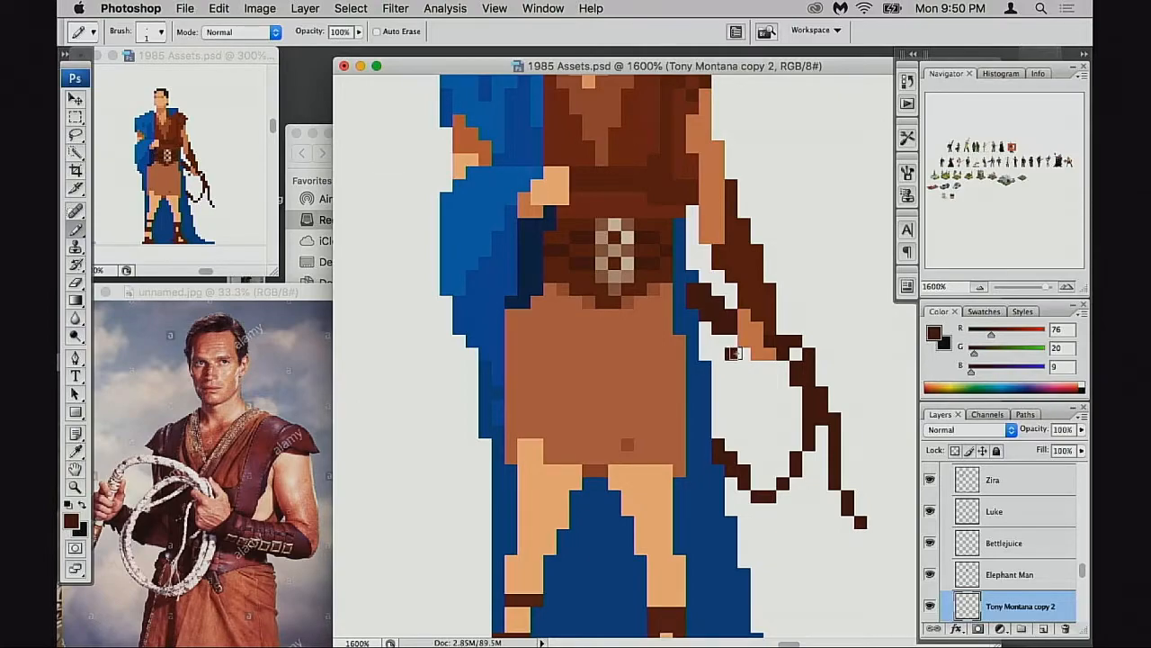
drag(722, 363, 721, 432)
click(731, 472)
click(745, 469)
key(b)
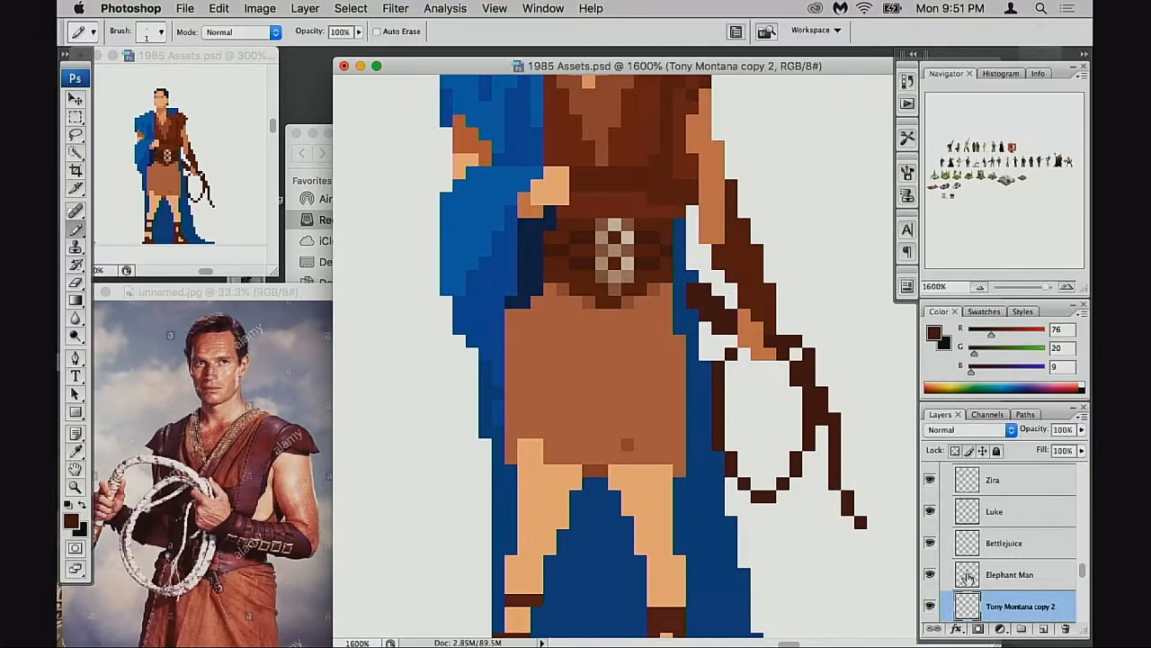
Join the top of the whip loop to the hand, touch up its inner edge, and review the whole character
click(930, 606)
click(930, 606)
click(744, 352)
click(804, 362)
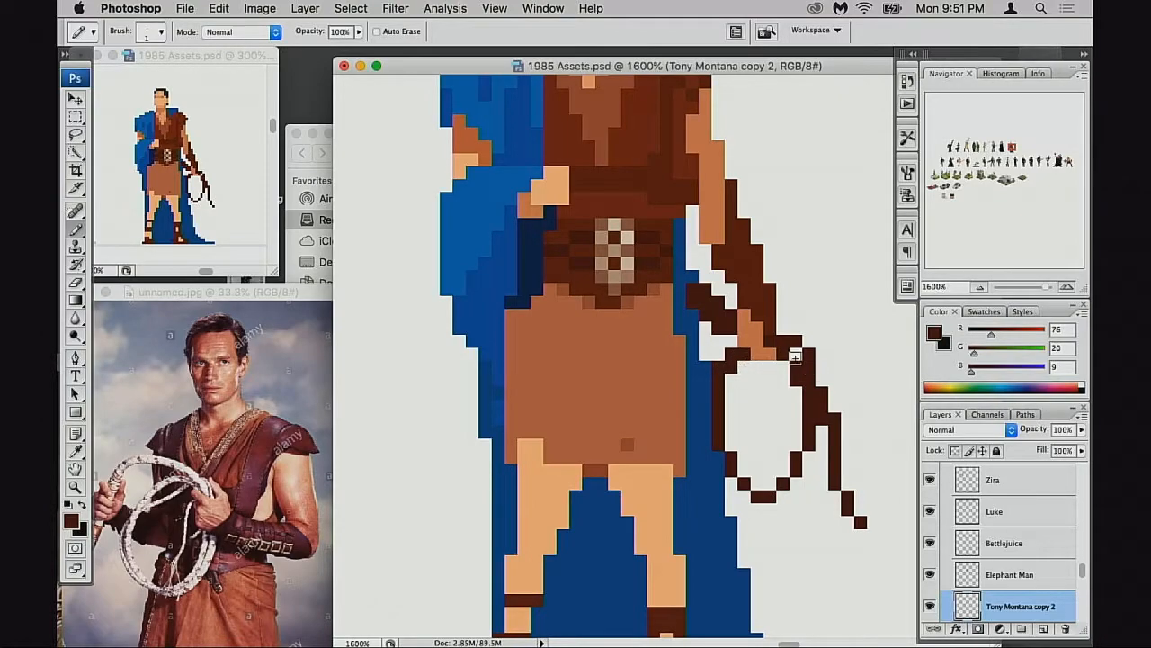
key(super+z)
drag(732, 460, 721, 458)
drag(636, 422, 634, 472)
alt+click(662, 401)
alt+click(671, 397)
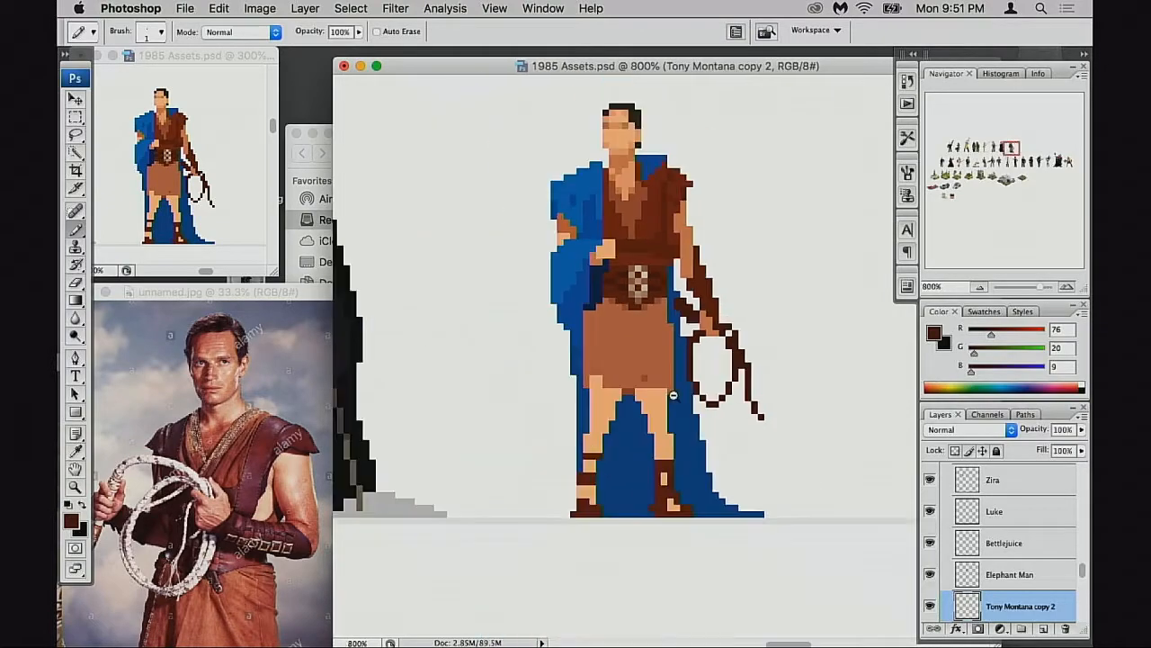
alt+click(678, 394)
drag(695, 391, 668, 472)
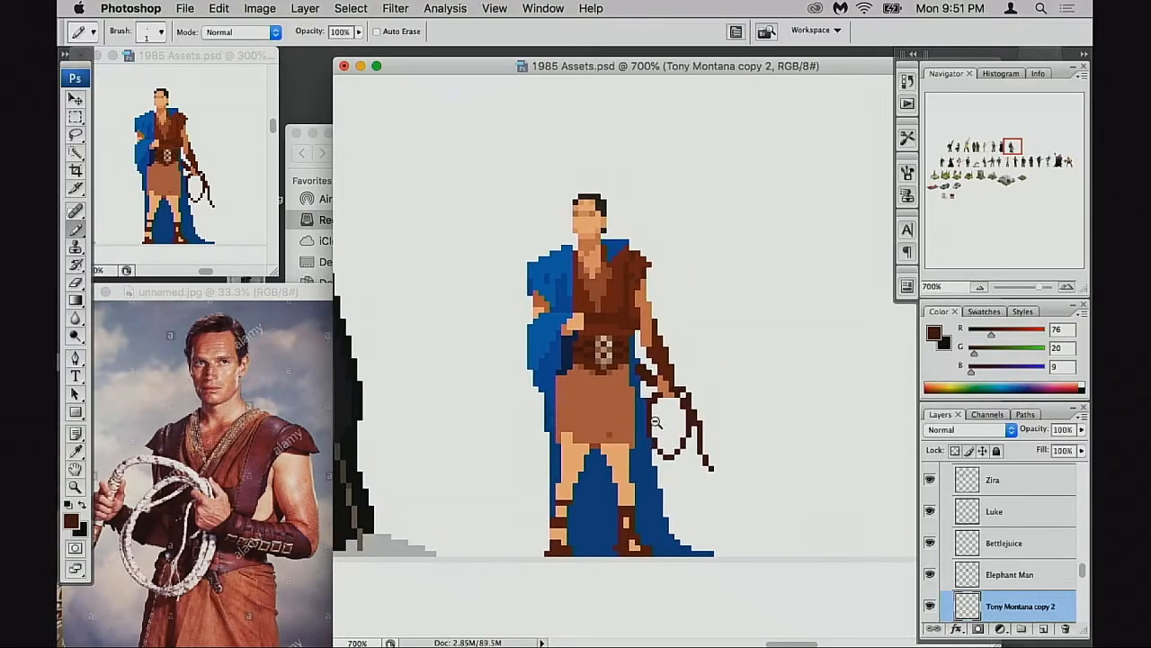
Flip the character horizontally by transforming the Tony Montana copy 2 and Layer 79 layers together
alt+click(680, 418)
alt+click(680, 418)
drag(725, 447, 717, 469)
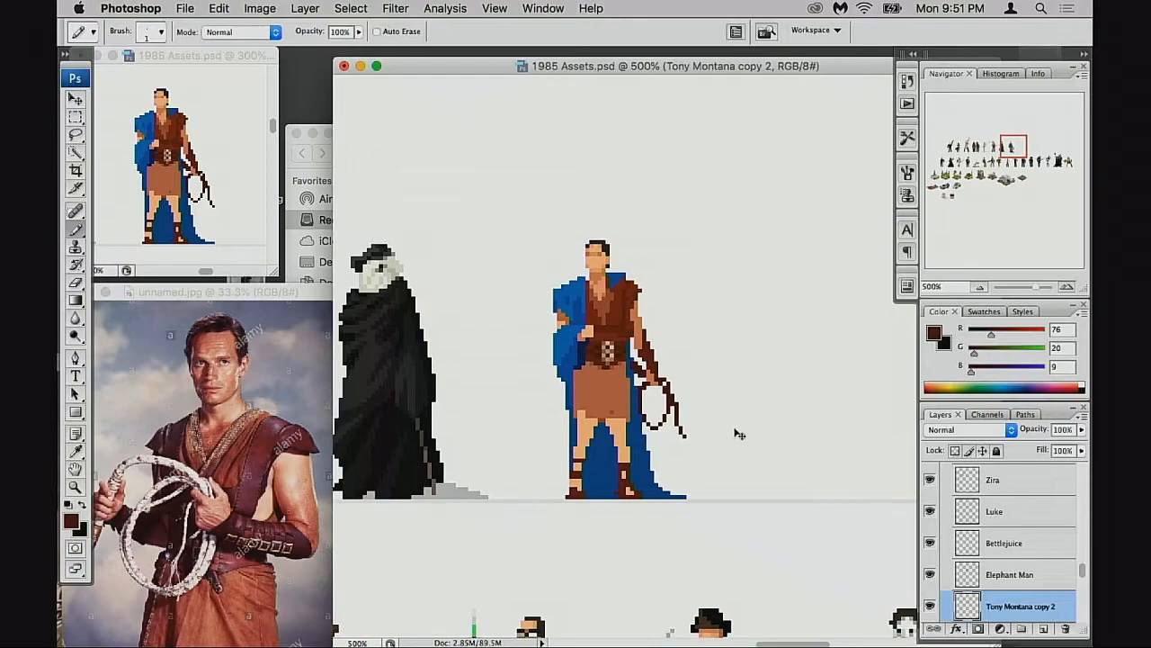
scroll(990, 549, down, 3)
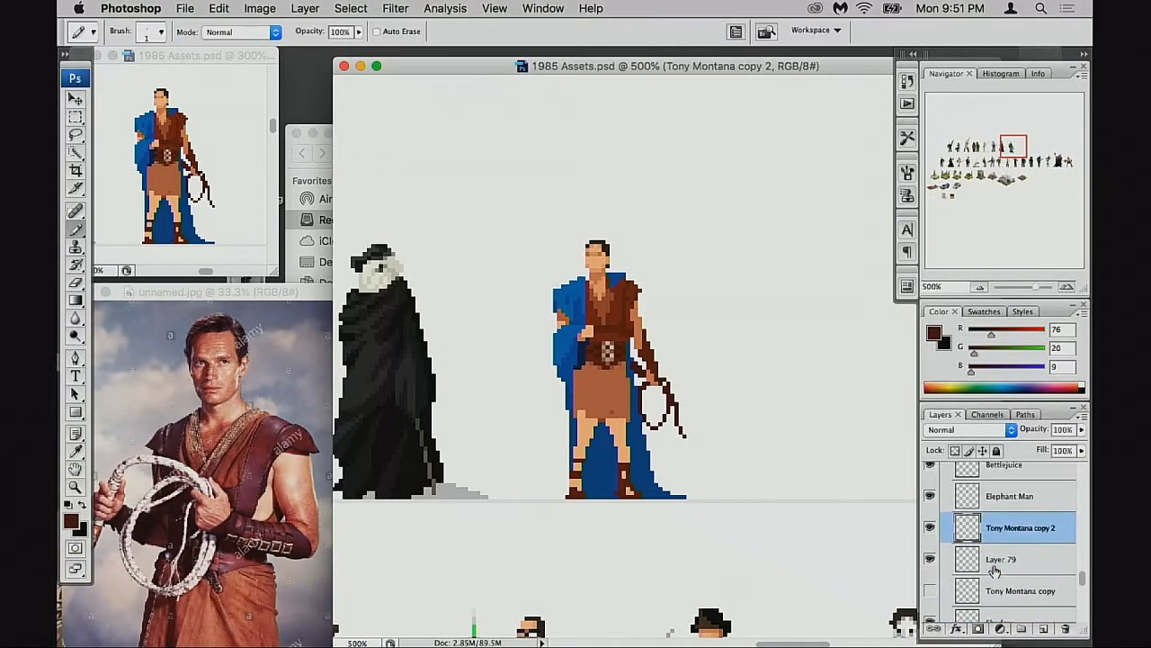
shift+click(987, 563)
key(super+t)
right_click(624, 399)
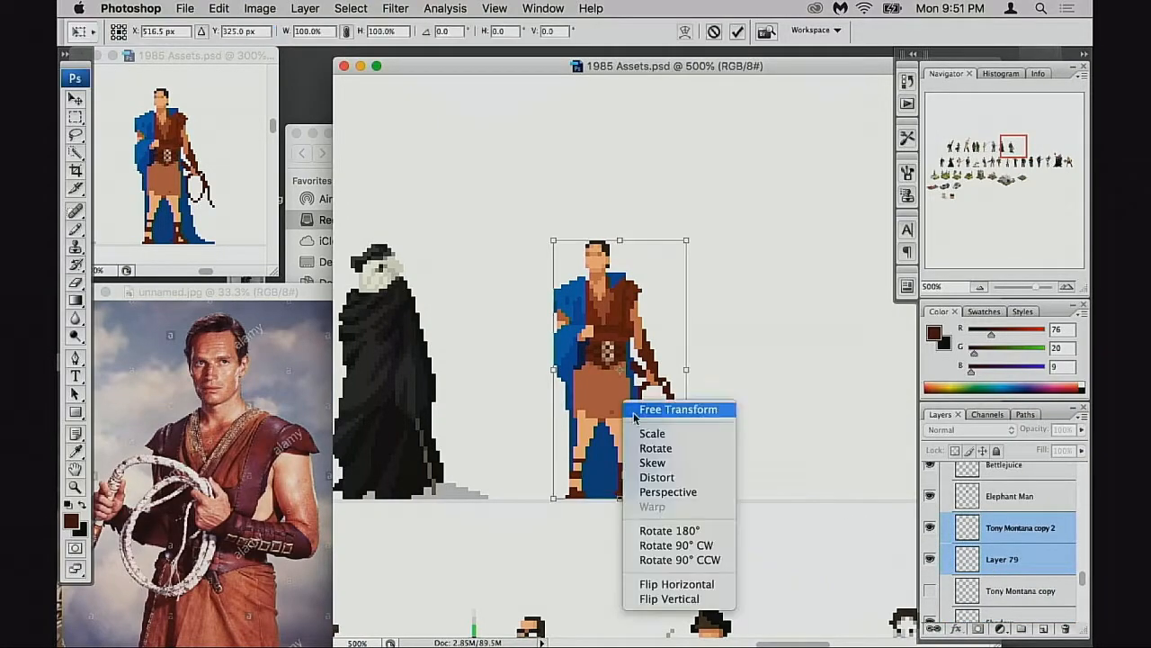
click(687, 586)
key(Return)
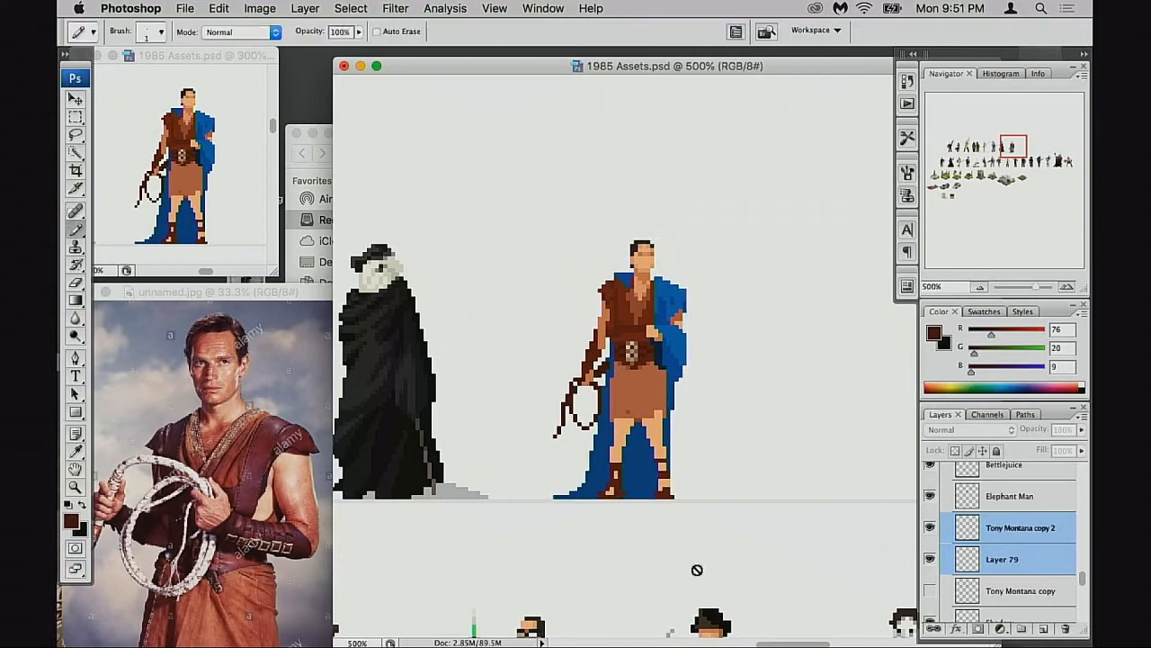
Compare the flipped character with the neighbouring characters and toggle Layer 79 to check the cape
alt+click(629, 453)
alt+click(633, 454)
alt+click(647, 446)
mouse_move(683, 386)
mouse_down()
mouse_move(667, 450)
mouse_move(691, 442)
mouse_up()
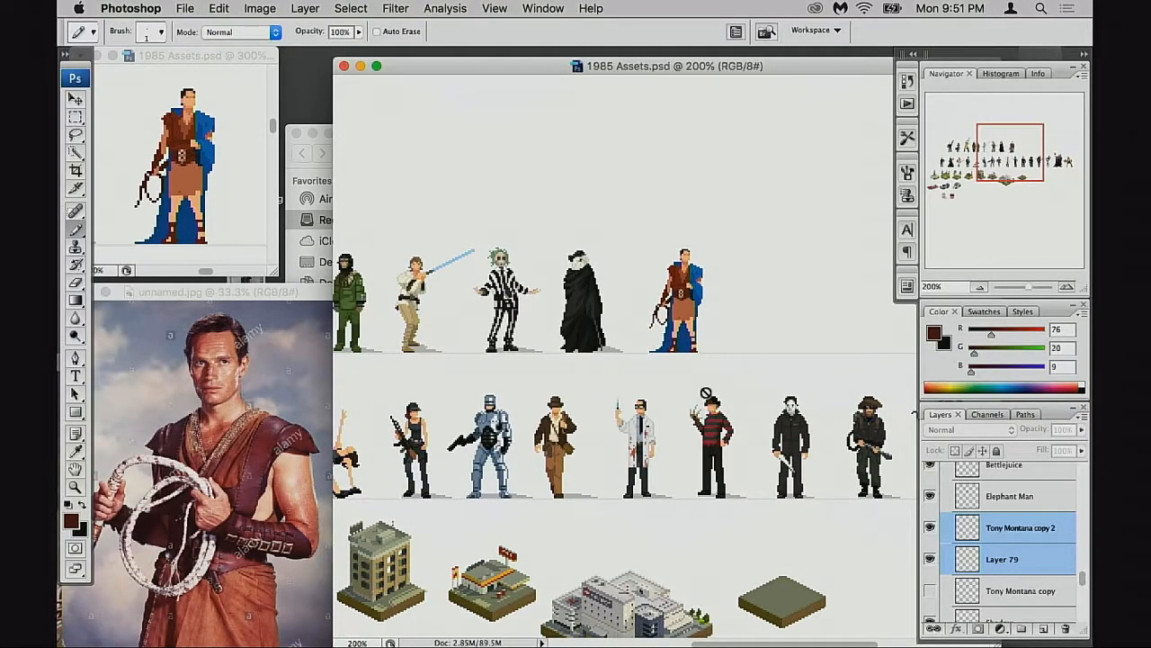
scroll(694, 367, up, 3)
ctrl+click(694, 360)
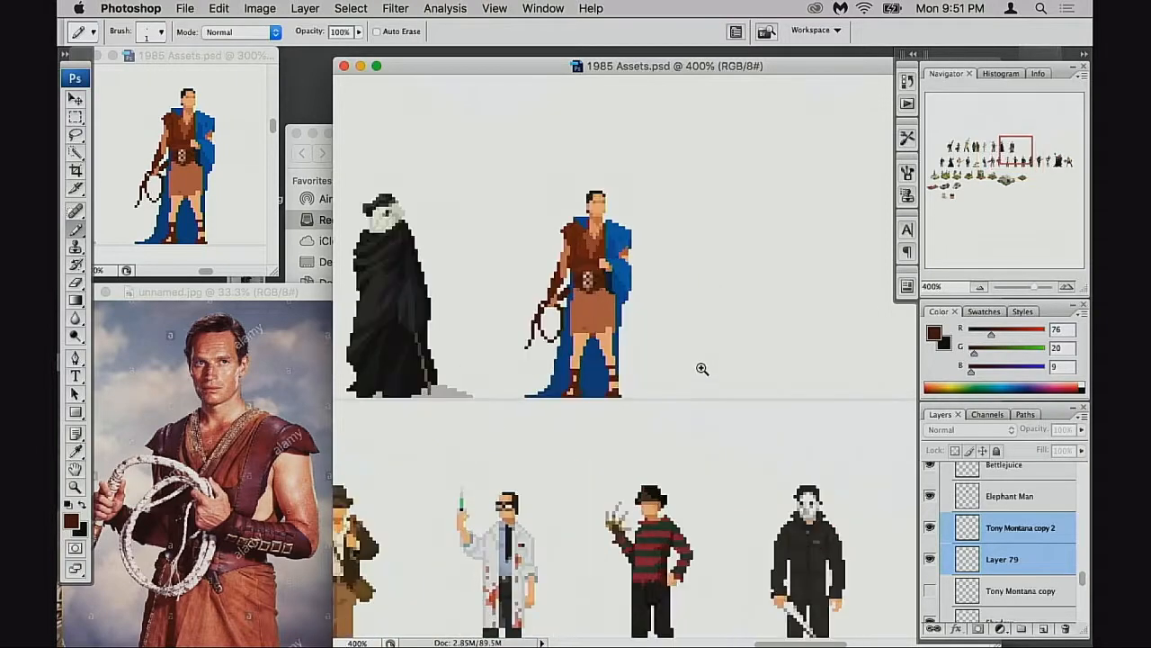
click(931, 559)
click(931, 559)
Sample the cape's dark blue RGB 0, 72, 141 and nudge the cape on Layer 79 slightly away from the whip
click(958, 557)
alt+click(594, 367)
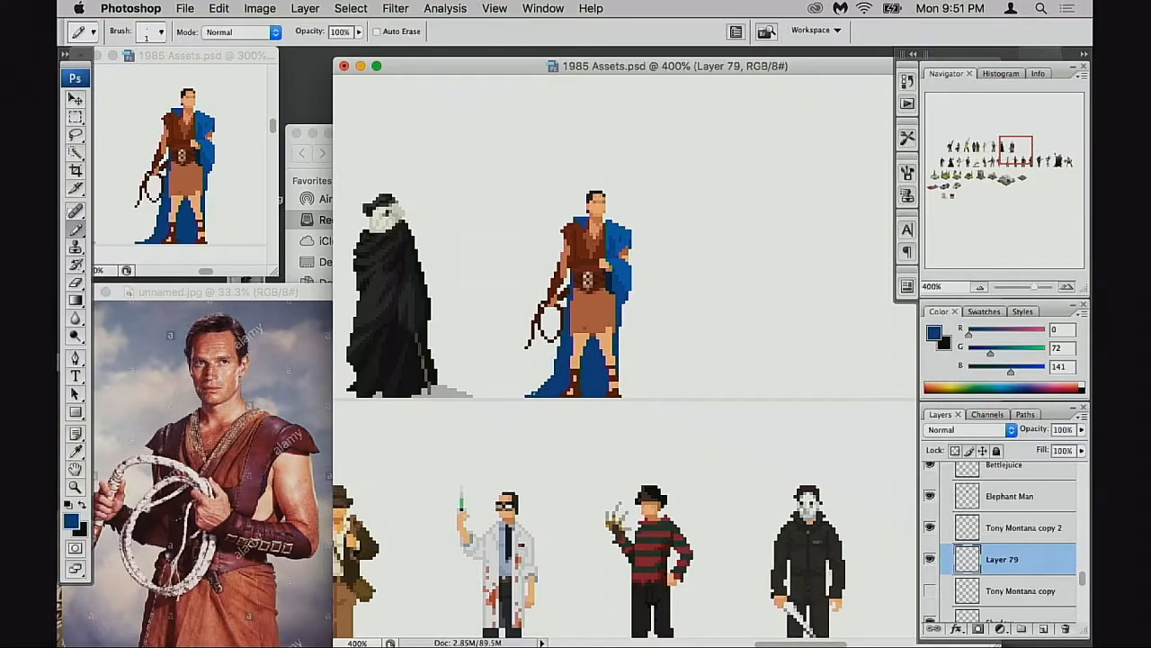
key(super+z)
drag(618, 378, 654, 401)
super+click(614, 383)
key(v)
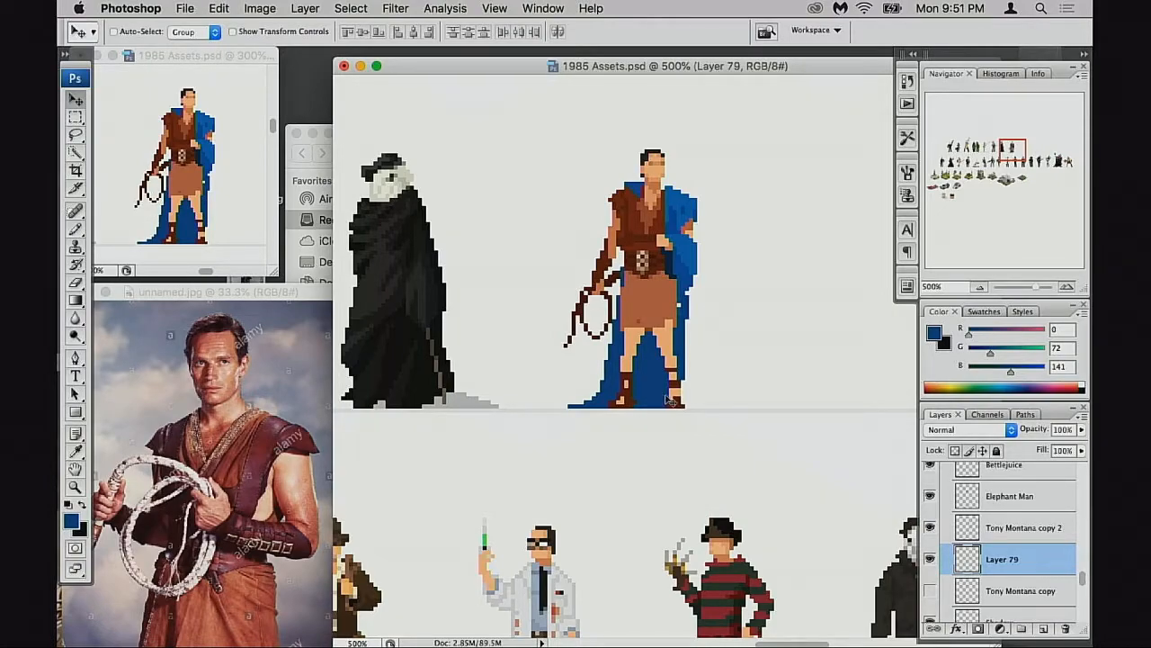
Try extending the cape in dark blue beside the outer foot and erasing it around that sandal with a 2-pixel eraser
key(b)
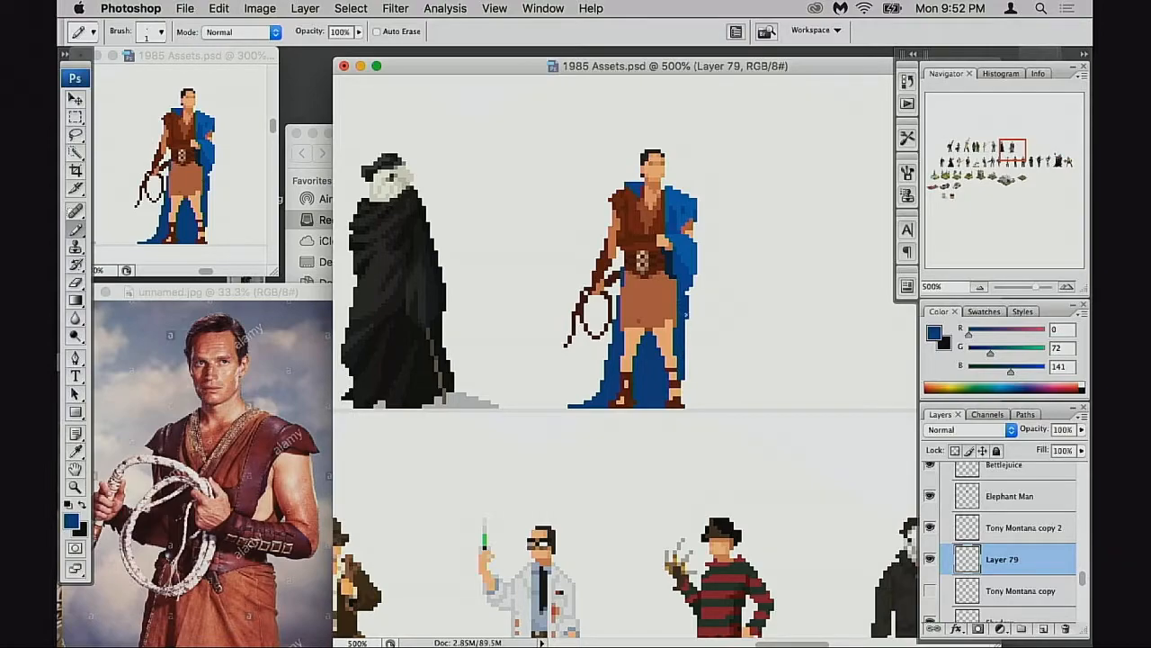
drag(687, 384, 684, 384)
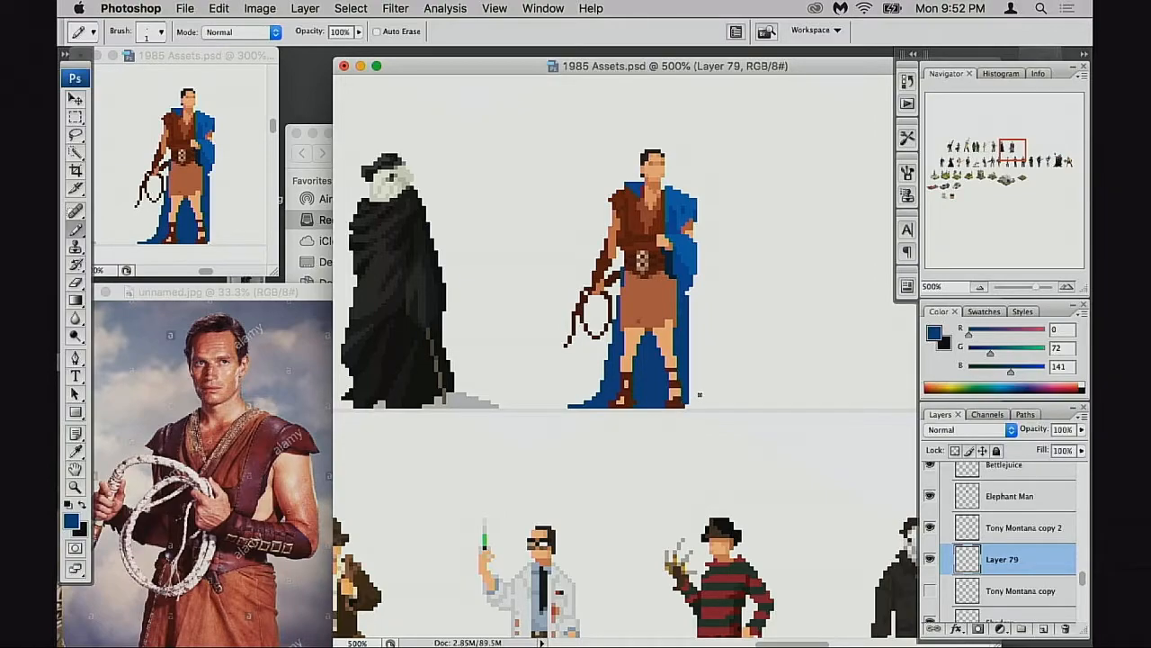
key(e)
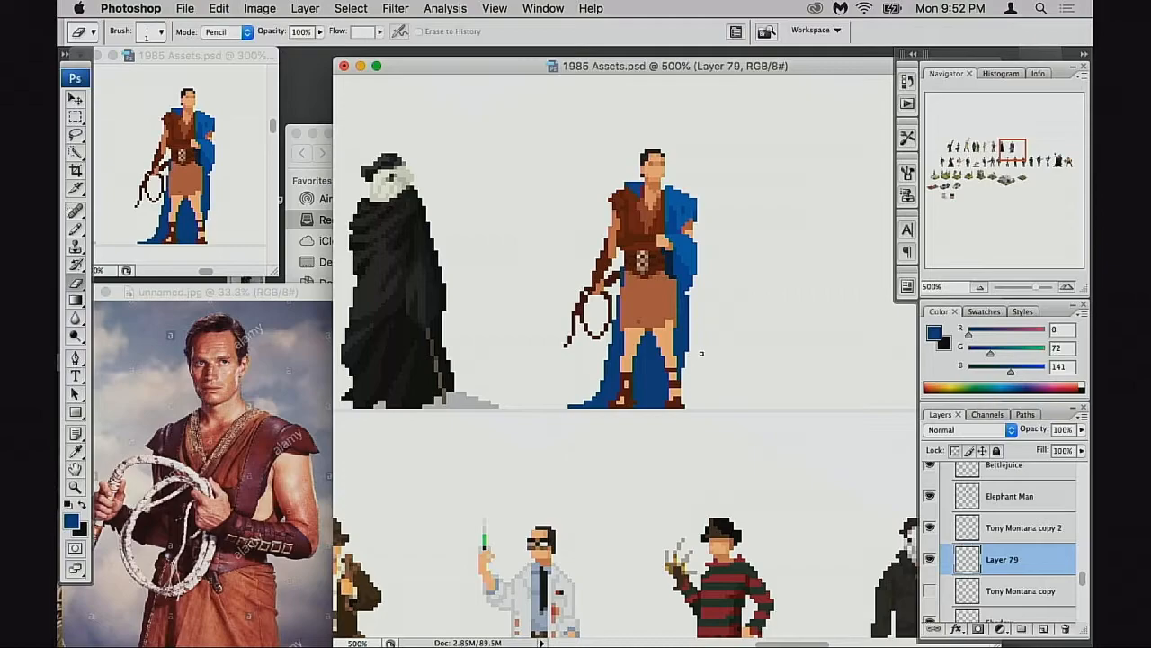
key(])
drag(692, 345, 666, 408)
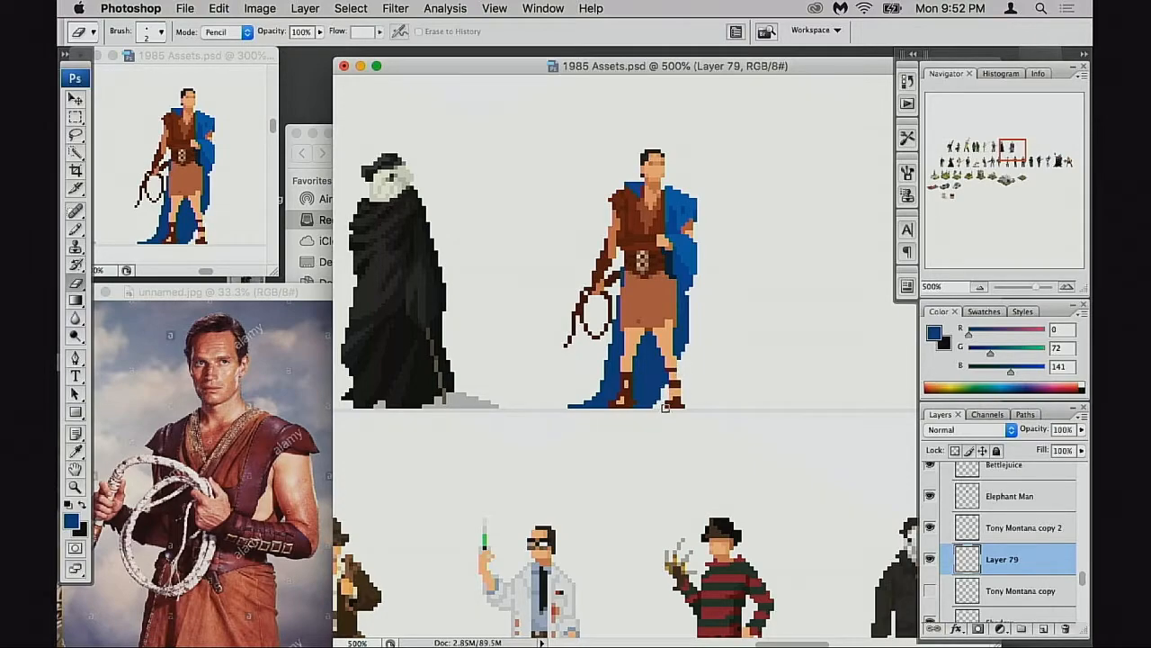
key(super+alt+z)
key(b)
key(super+alt+z)
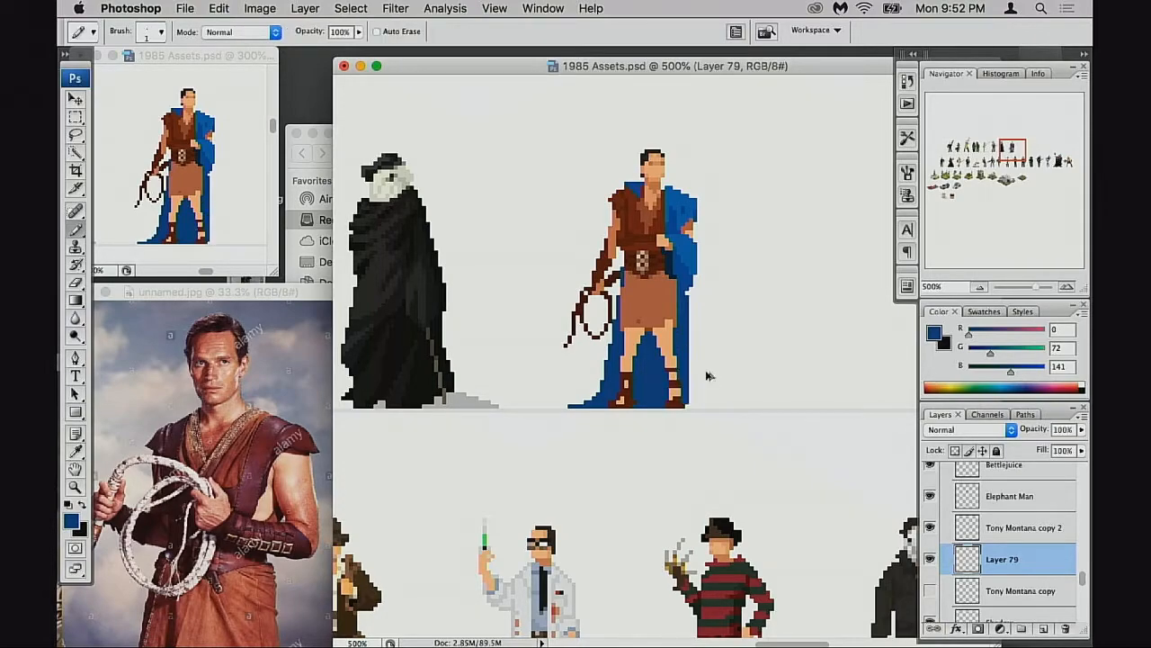
key(super+alt+z)
key(super+alt+z)
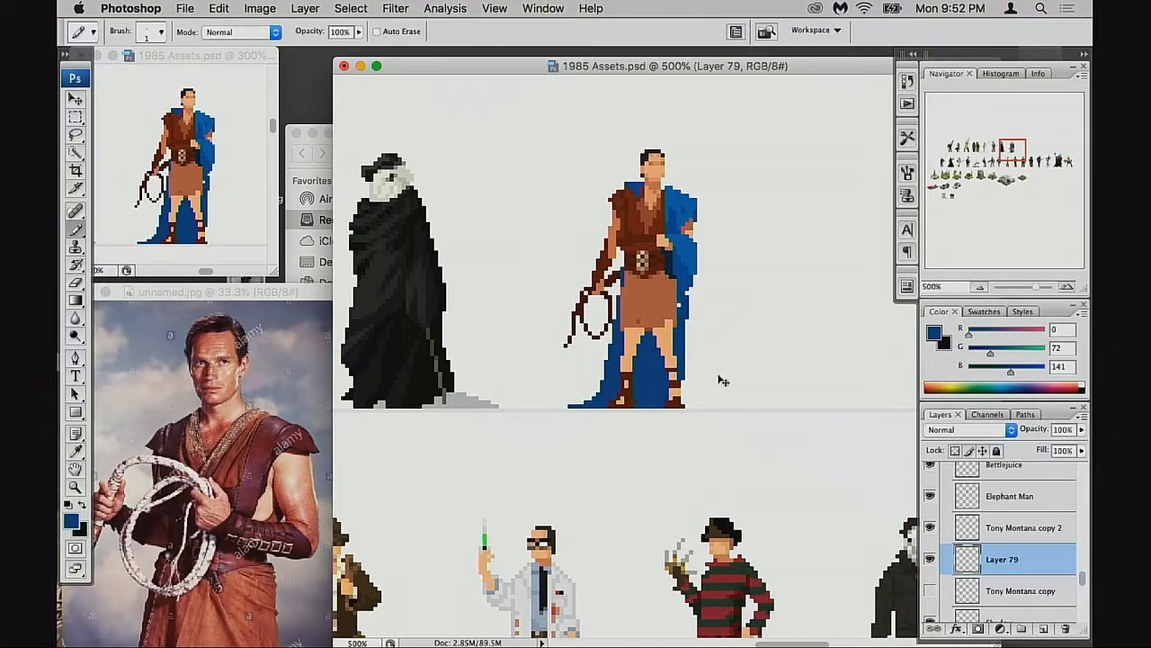
Check the cape by toggling Layer 79, and erase its pixels between the whip hand and the skirt
drag(706, 394, 679, 402)
click(931, 560)
click(931, 559)
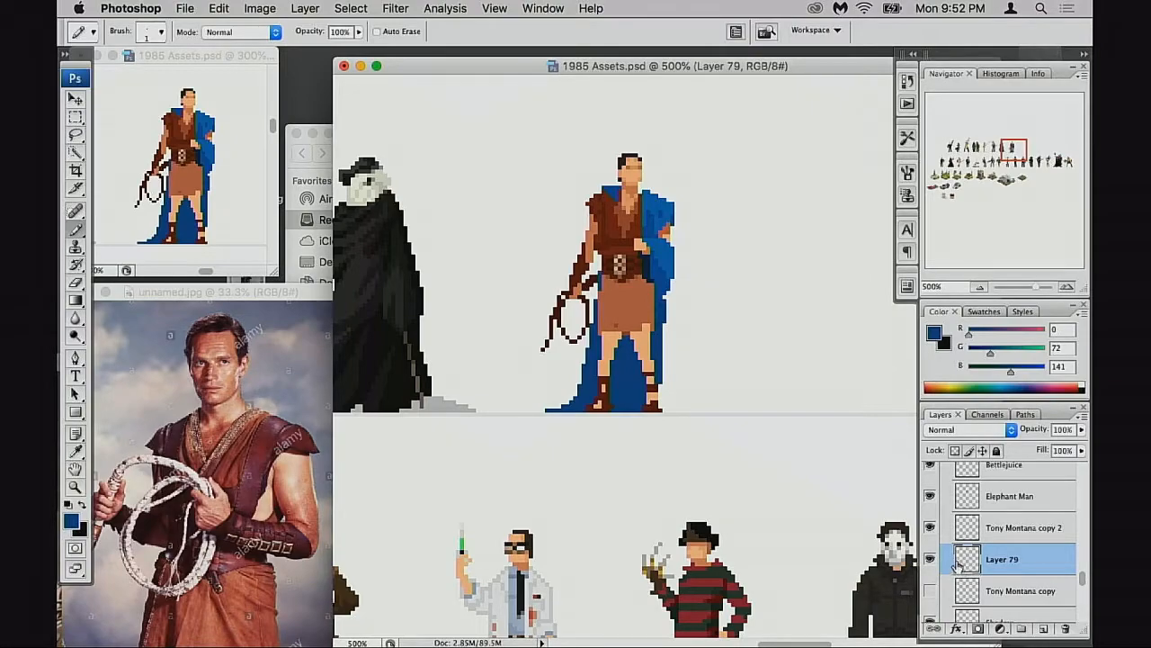
click(931, 560)
click(931, 559)
key(super+equal)
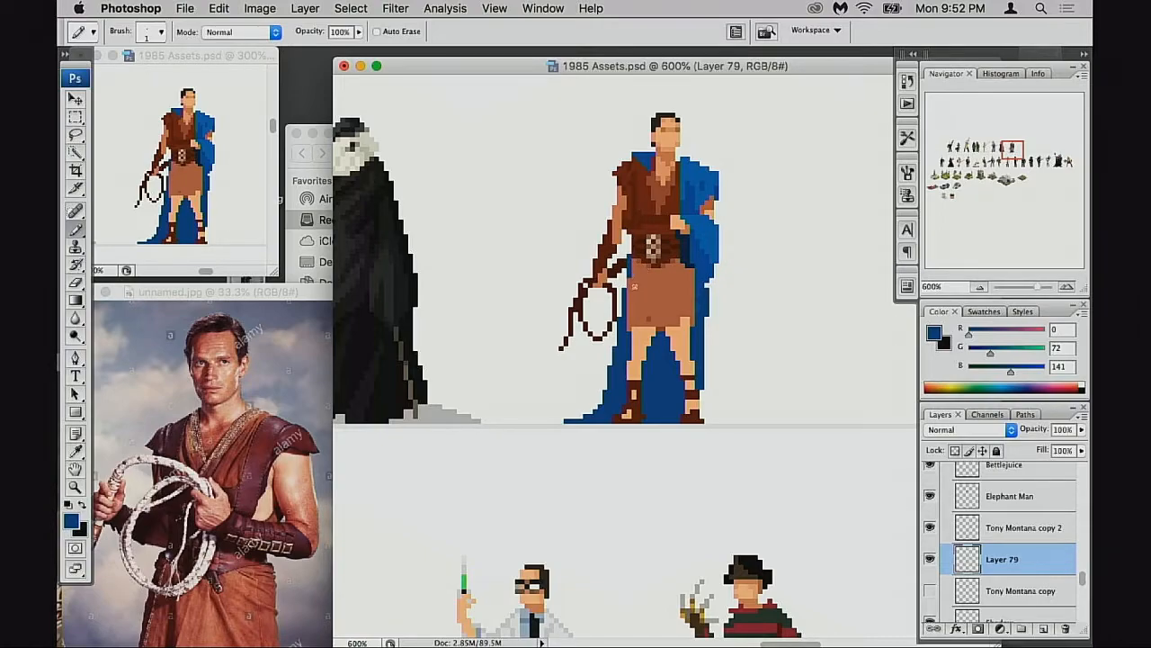
key(e)
drag(632, 259, 623, 295)
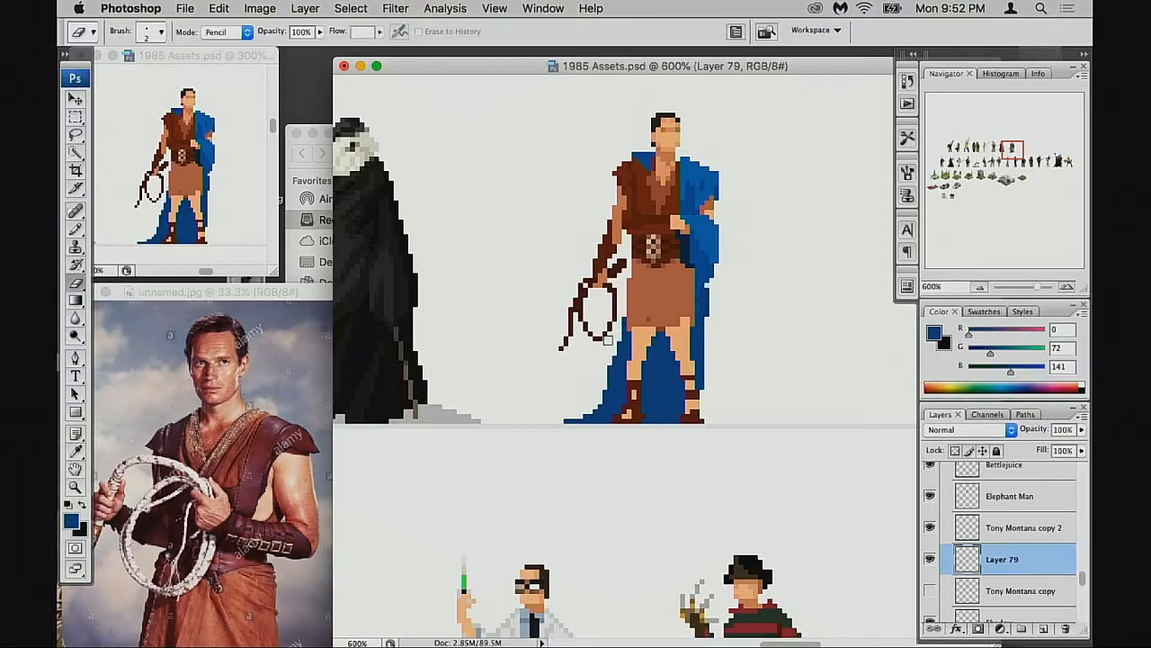
click(609, 362)
drag(655, 348, 657, 361)
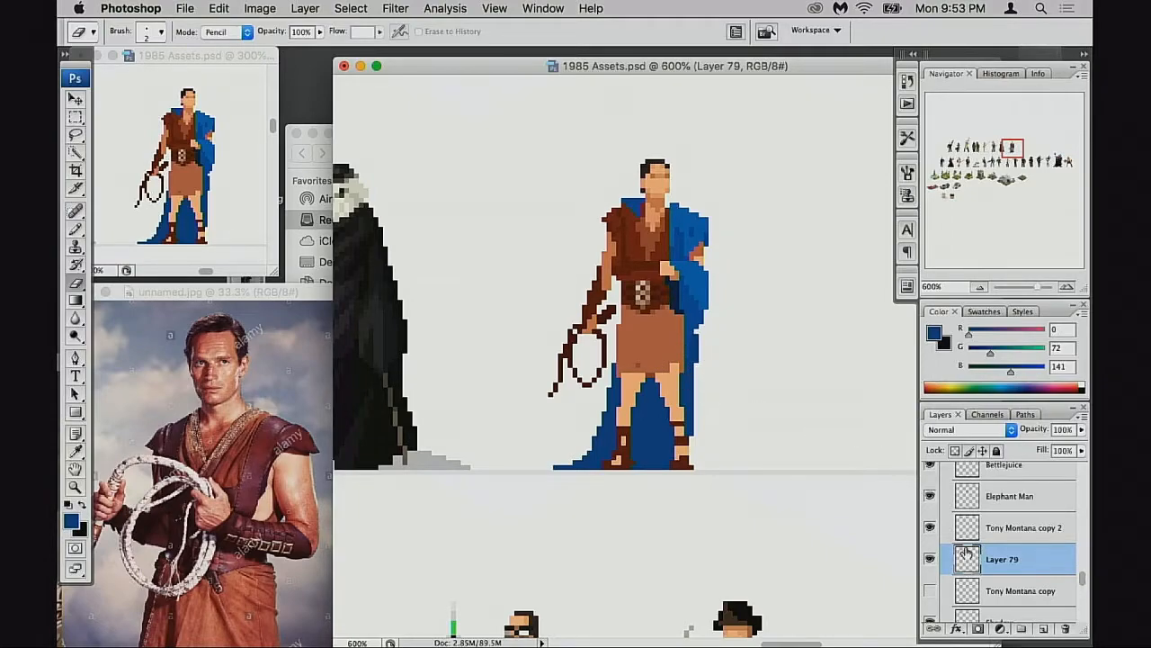
Make Tony Montana copy 2 the active layer and sample the whip arm's skin tone RGB 217, 132, 91 for the Pencil tool
click(931, 528)
click(931, 528)
click(976, 531)
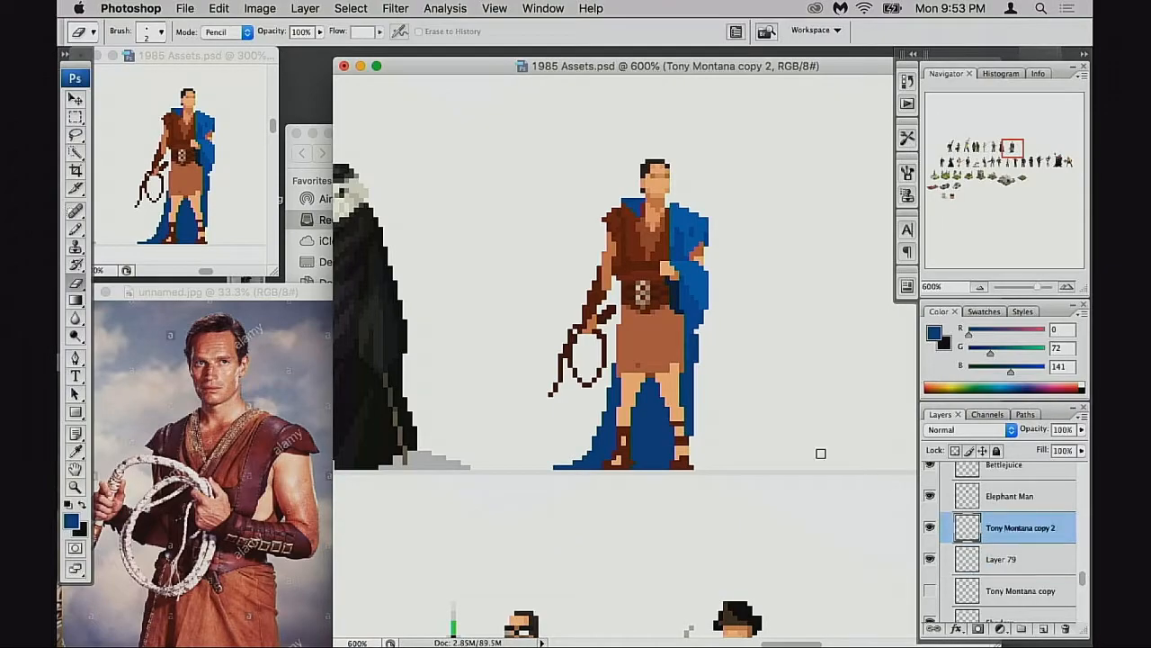
key(b)
super+click(615, 288)
drag(604, 276, 545, 263)
alt+click(612, 326)
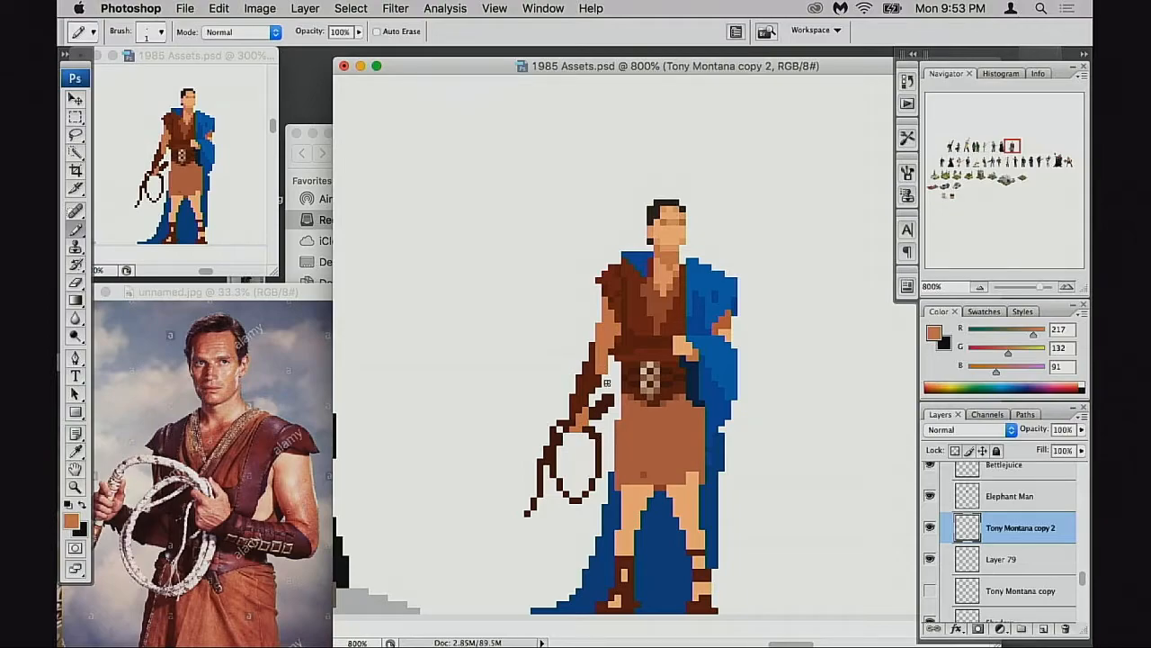
drag(648, 396, 654, 379)
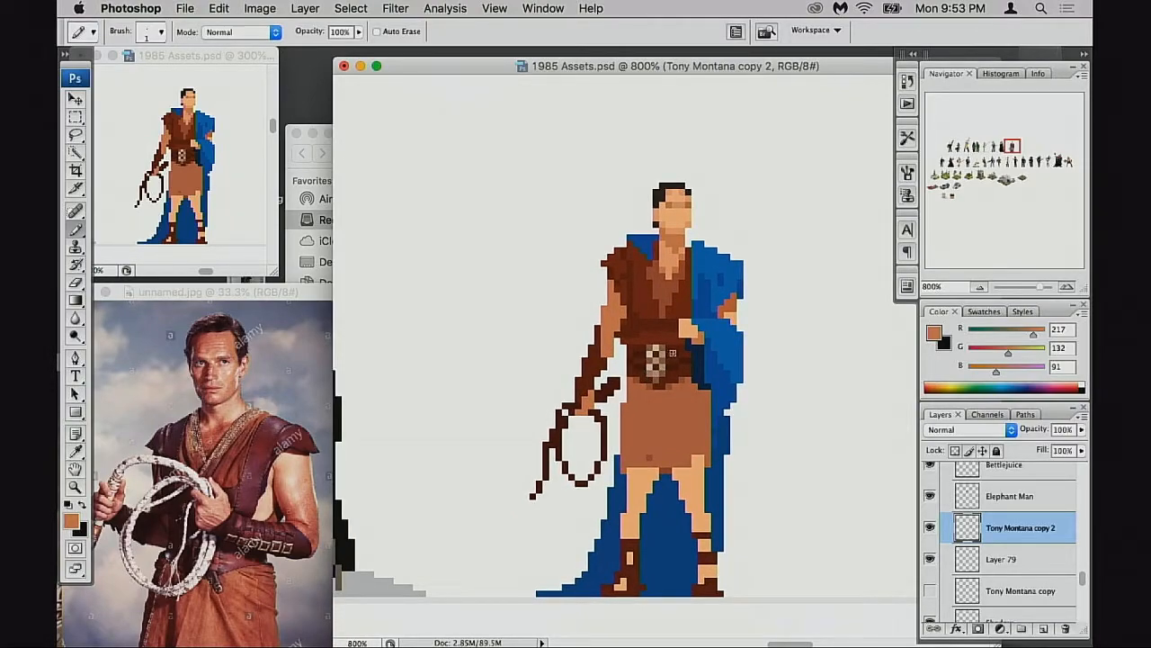
scroll(655, 360, down, 2)
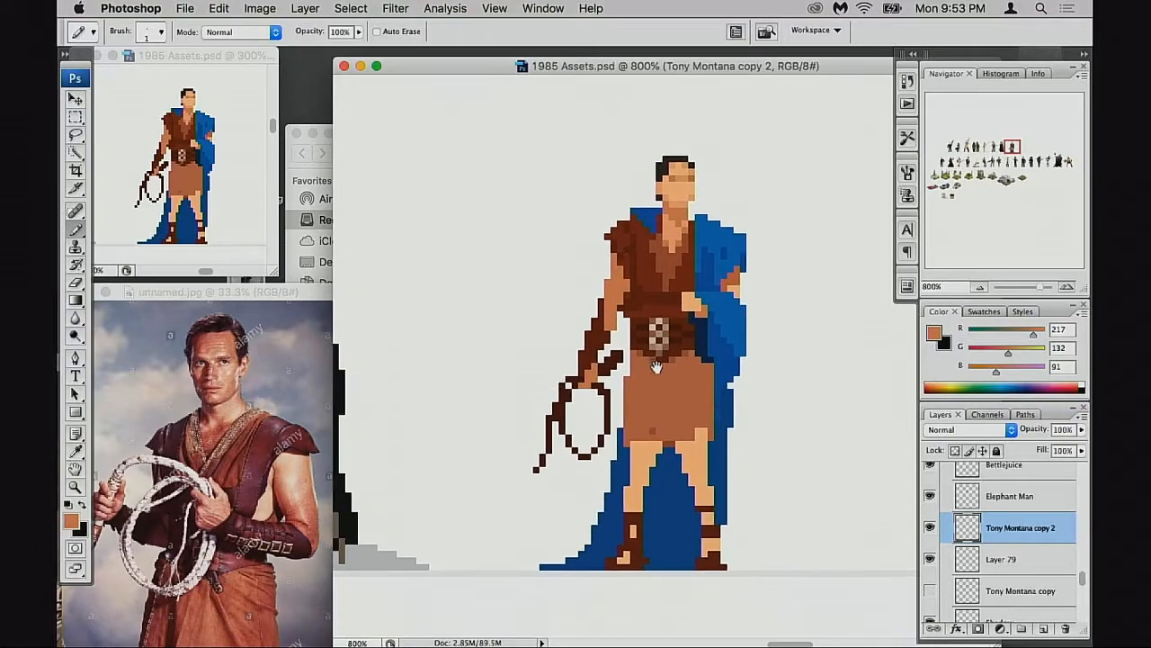
scroll(658, 334, down, 1)
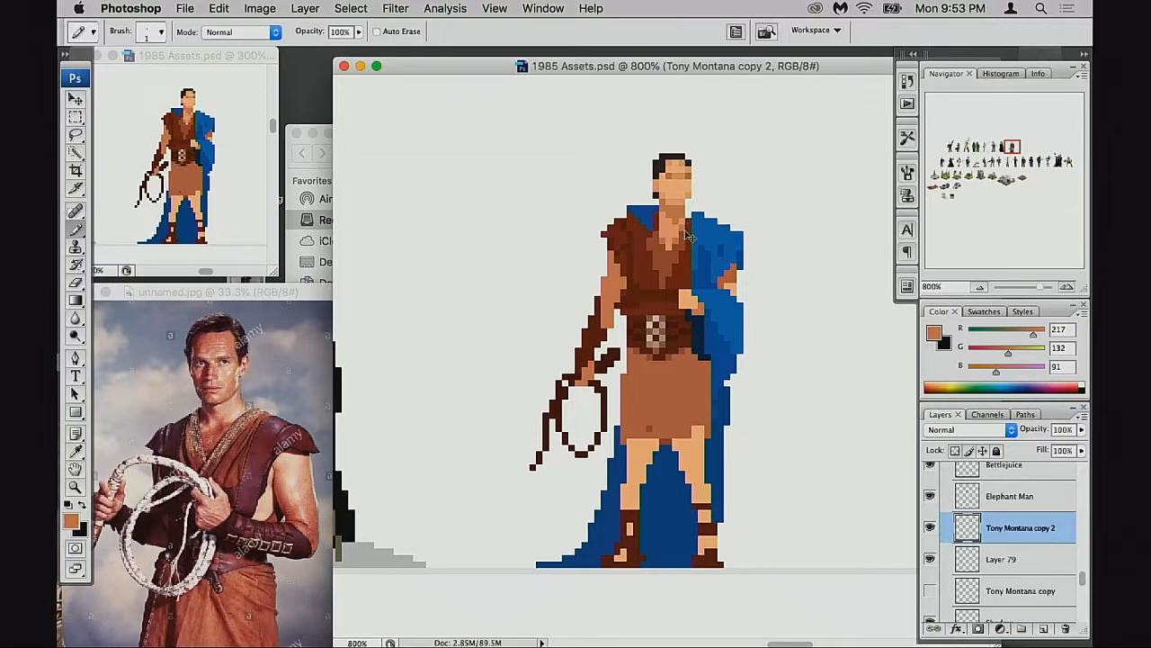
scroll(658, 321, down, 3)
scroll(660, 343, right, 3)
scroll(661, 344, up, 1)
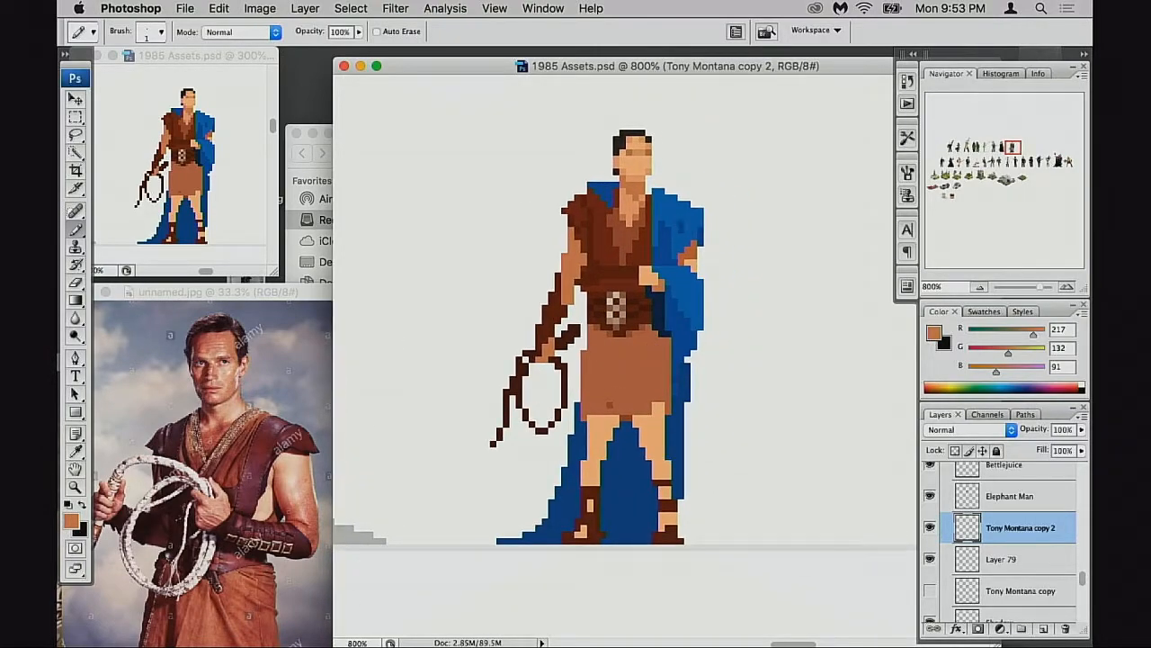
Switch to Safari and run a Google image search for "domina game"
click(496, 618)
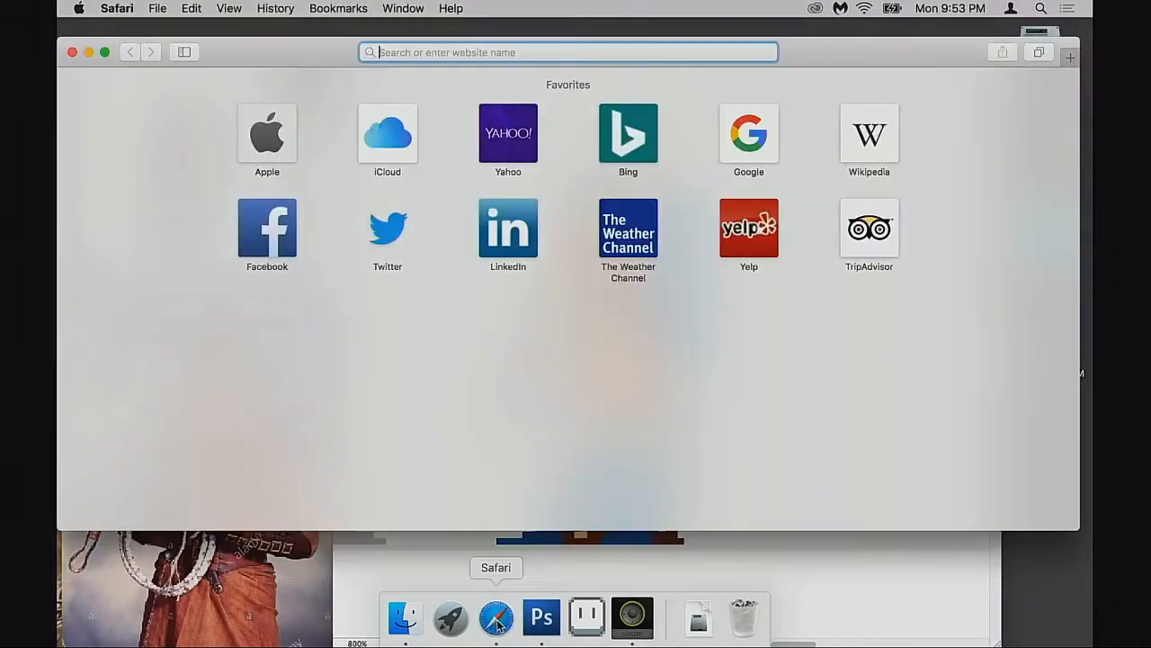
text(dom)
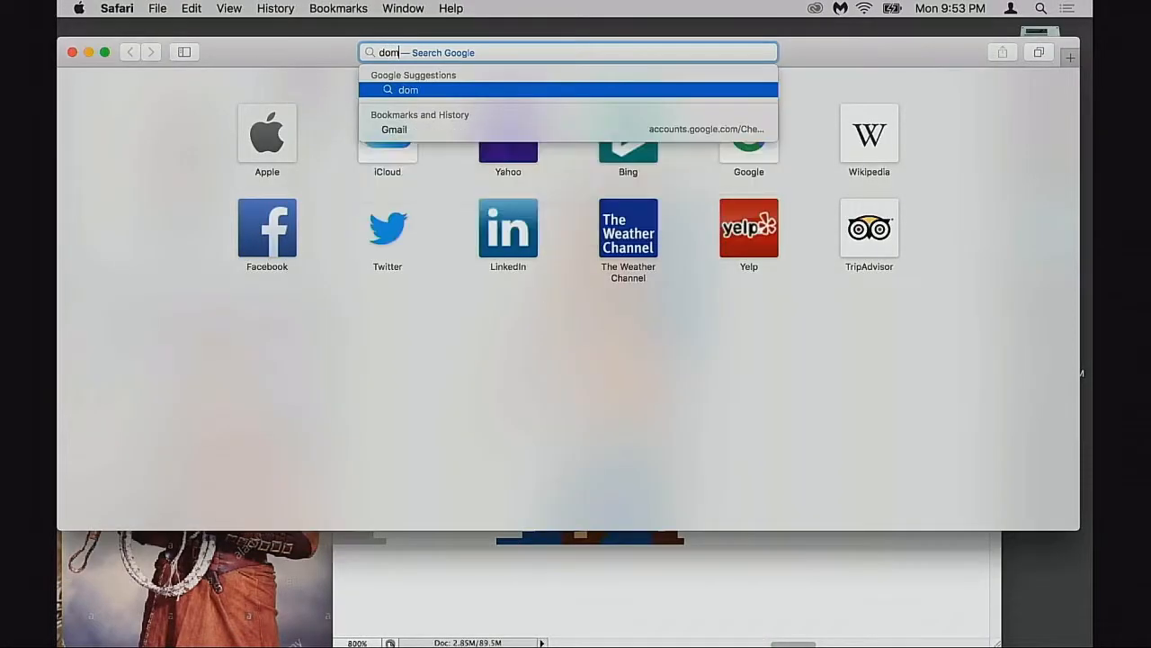
text(ina game)
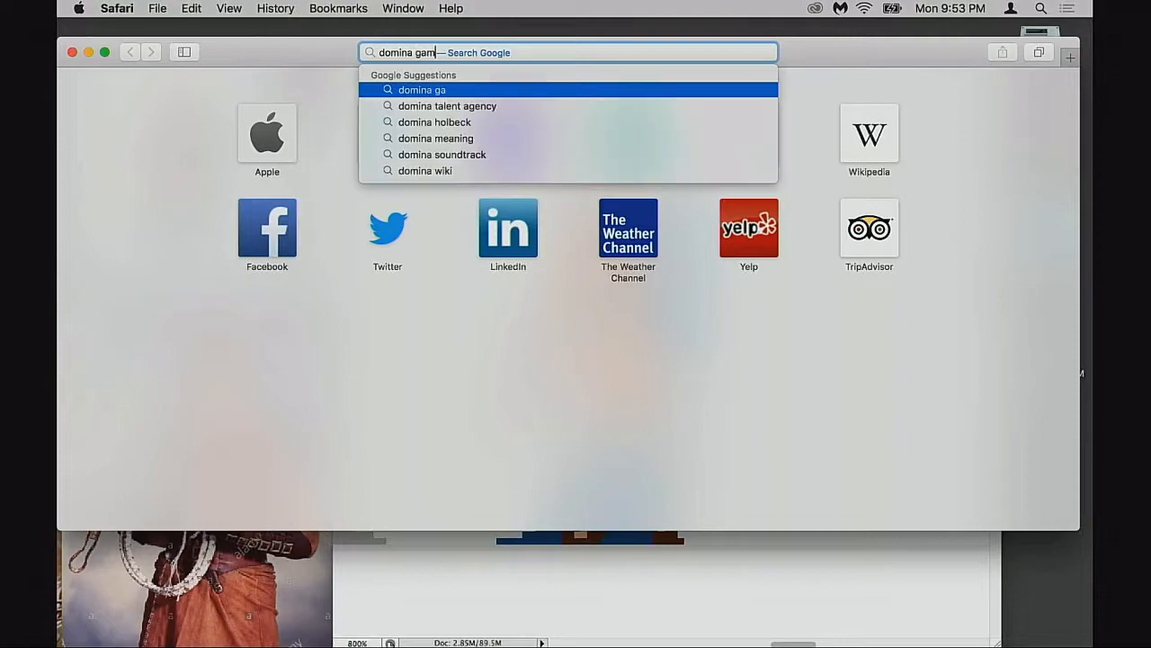
key(Return)
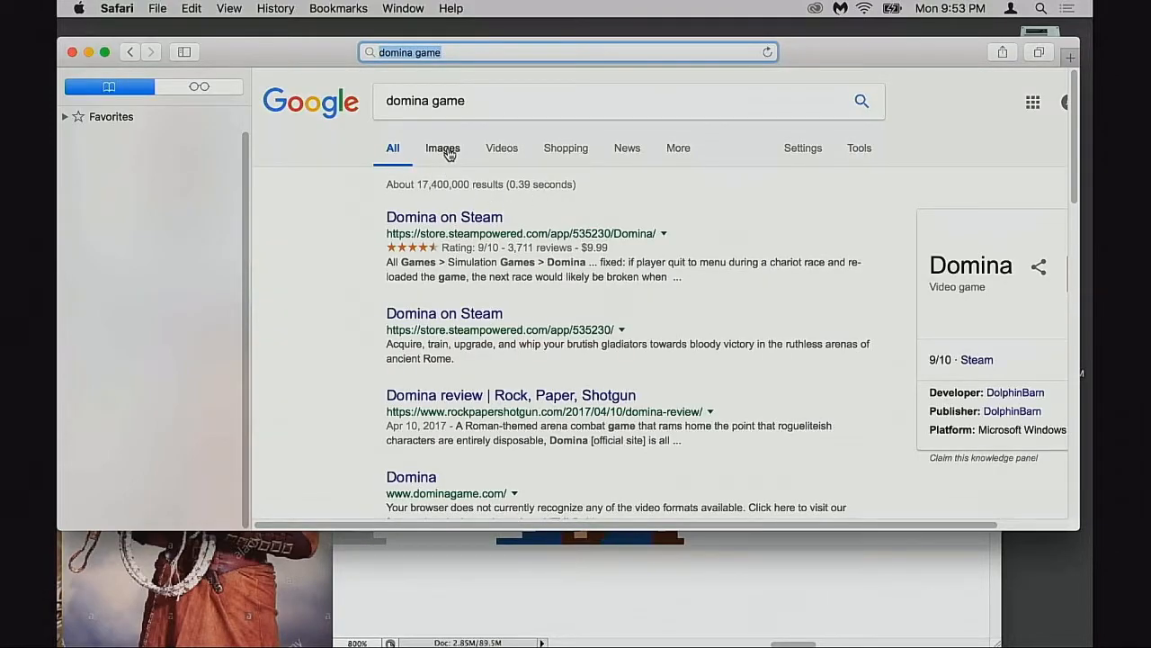
click(449, 152)
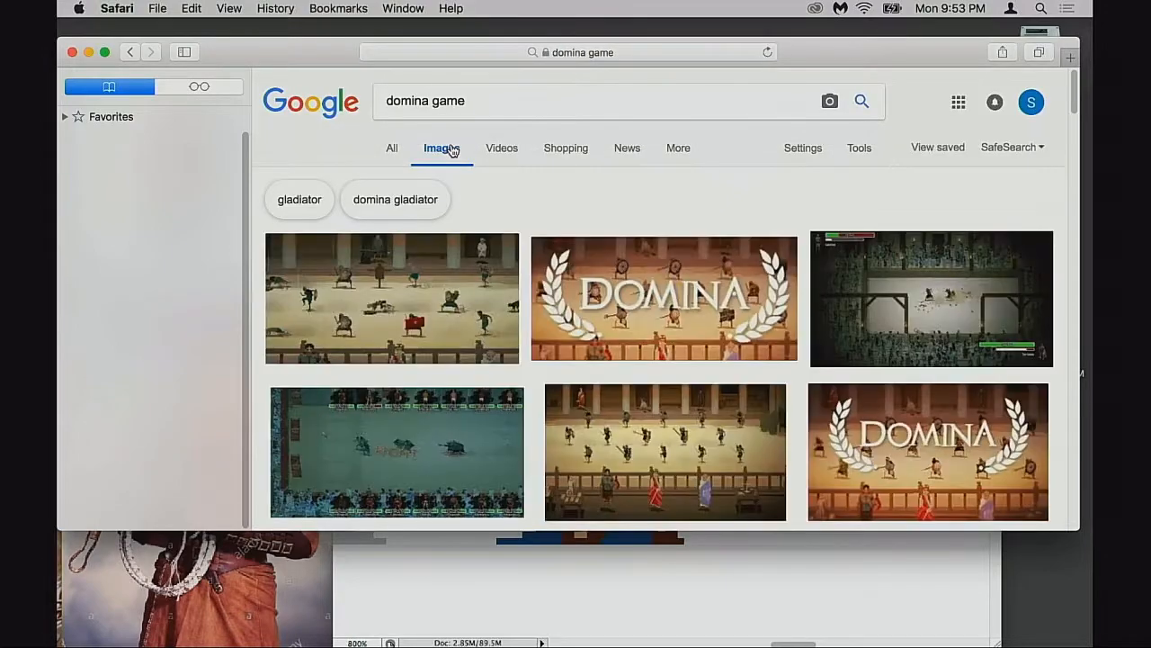
Browse the image results, preview the reddish gladiator courtyard screenshot from IndieFAQ, and close the preview
scroll(476, 301, down, 5)
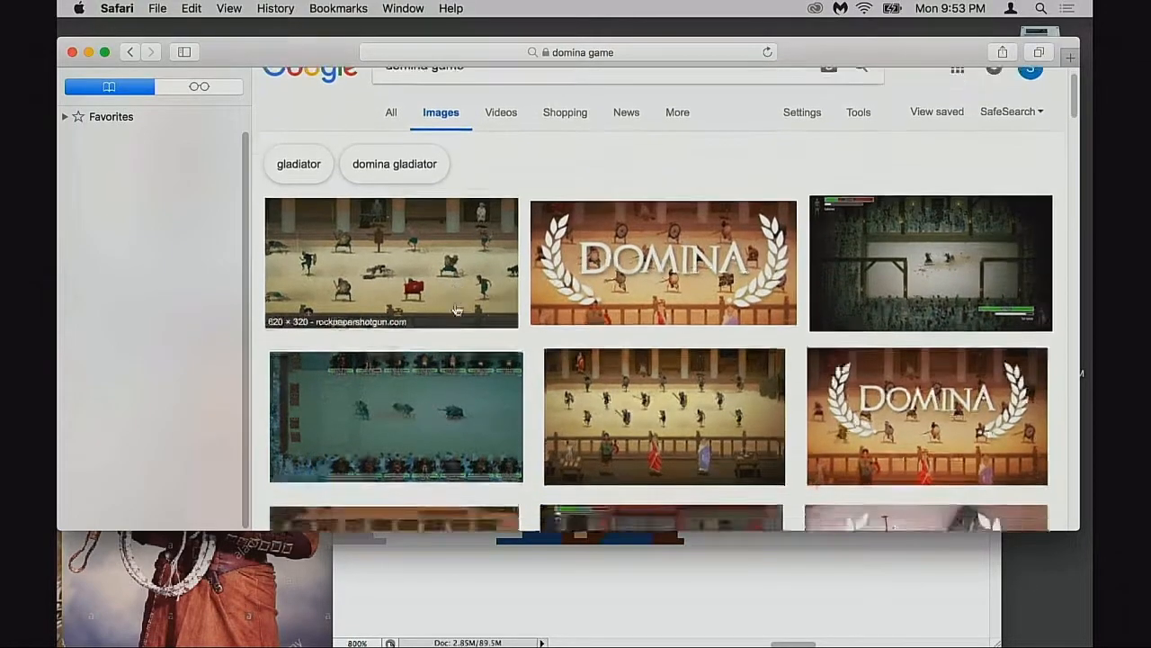
scroll(683, 306, down, 1)
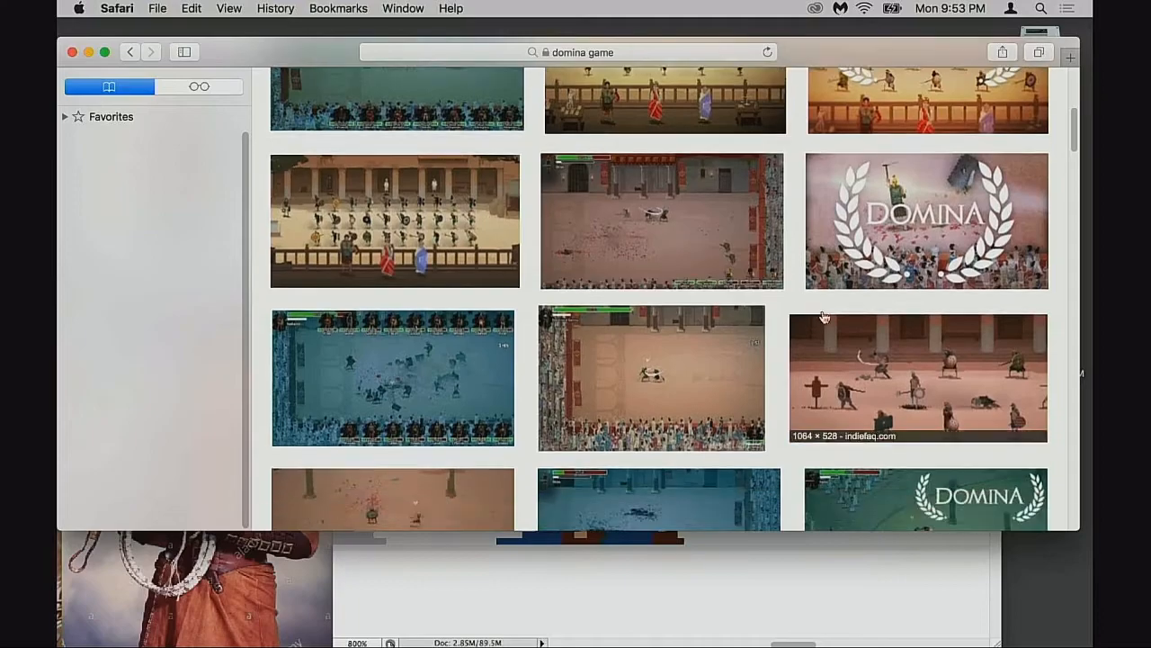
click(856, 369)
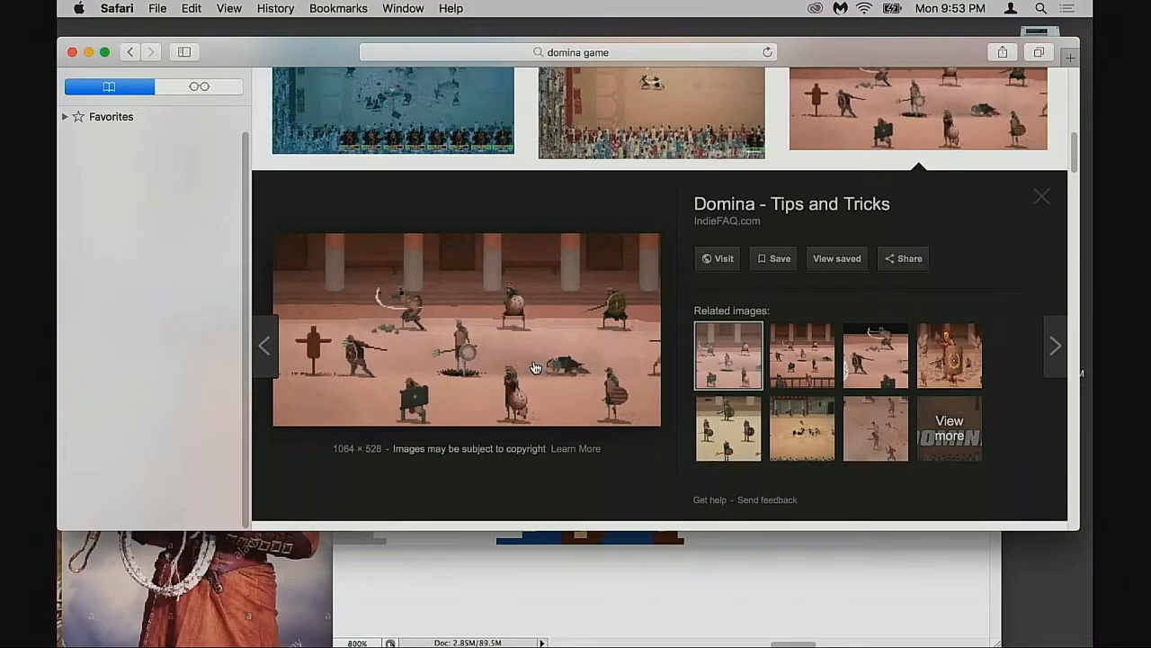
click(1037, 200)
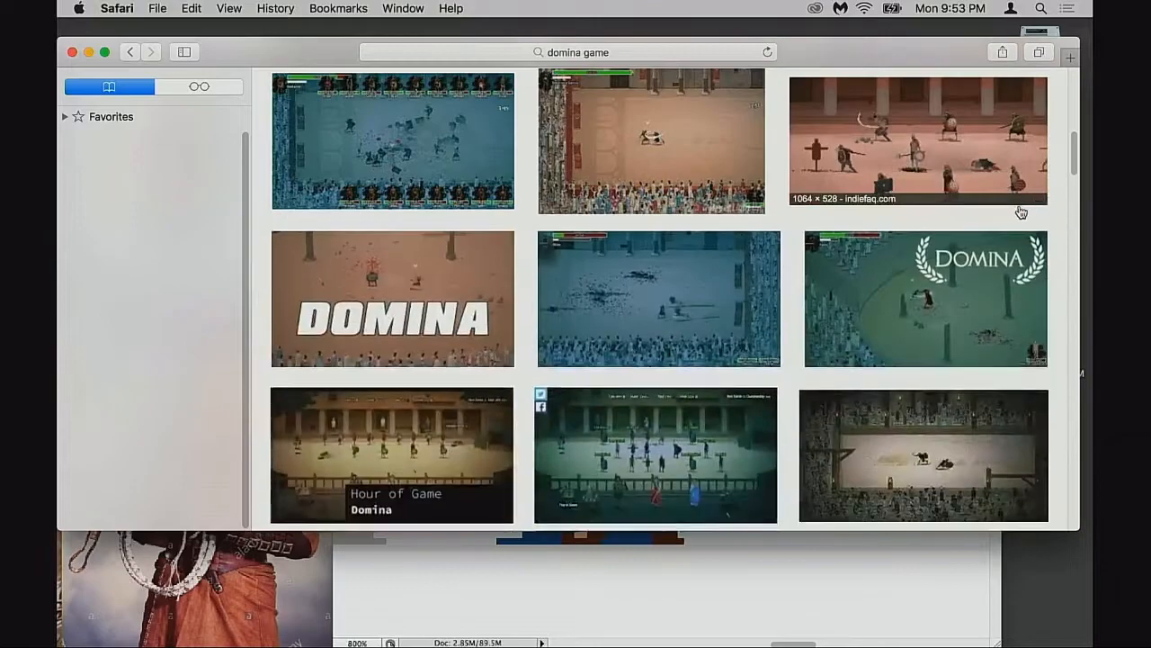
Find the green-tinted gladiator training scene from dominagame.com and view its ludus.gif image in a new browser tab
scroll(440, 383, down, 5)
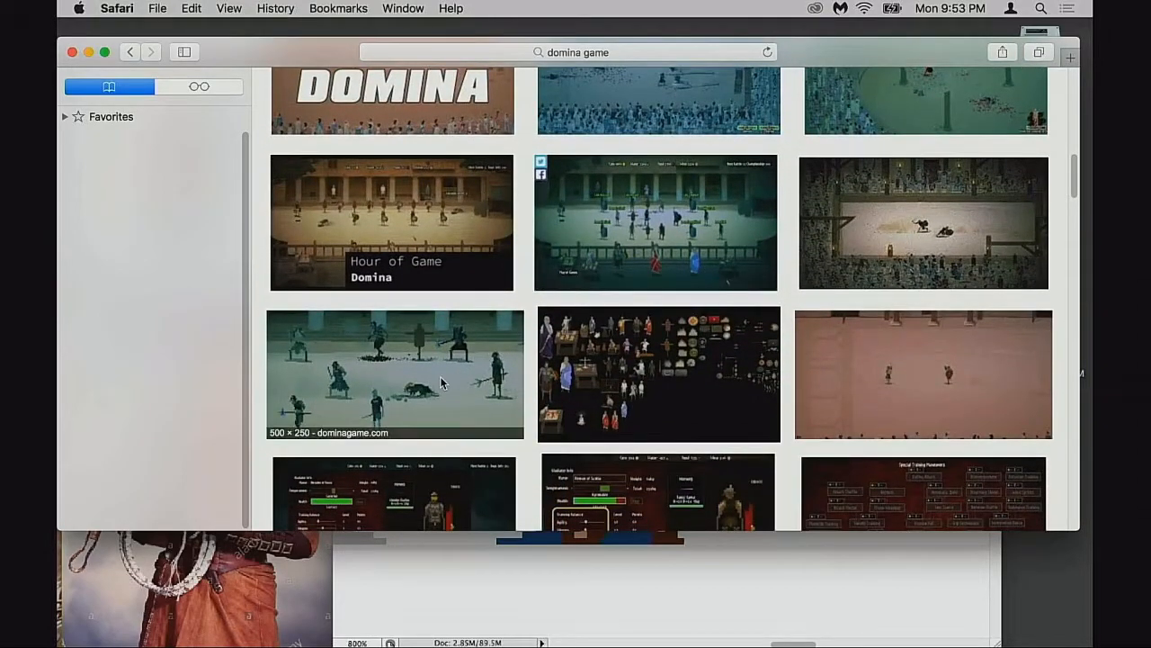
click(440, 383)
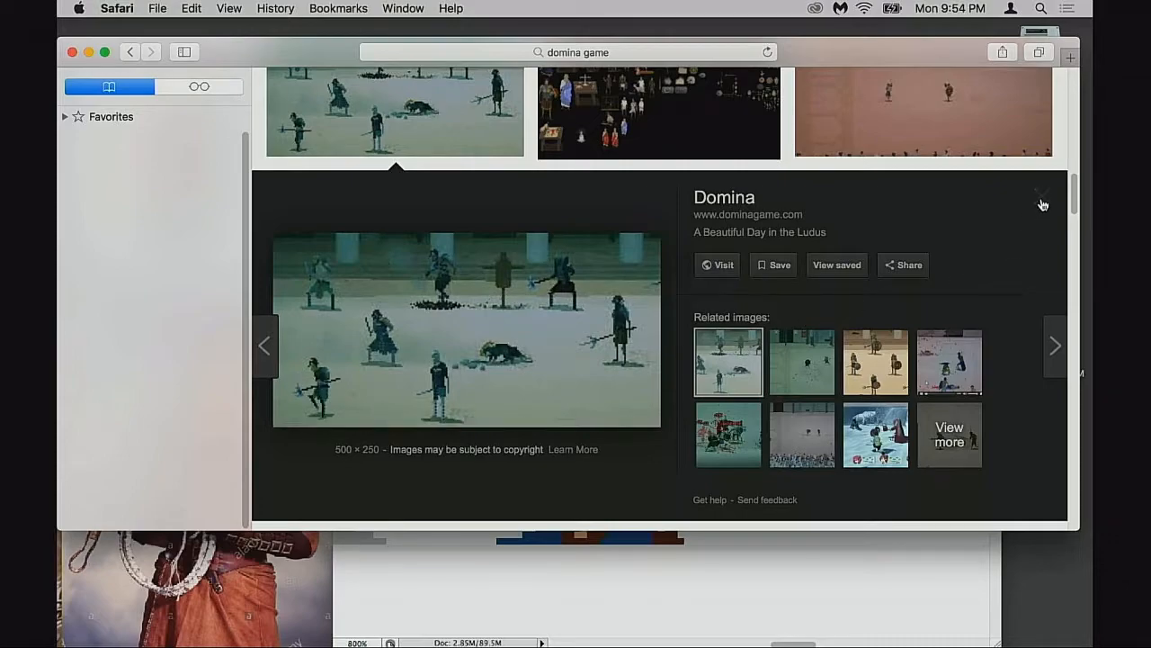
right_click(496, 339)
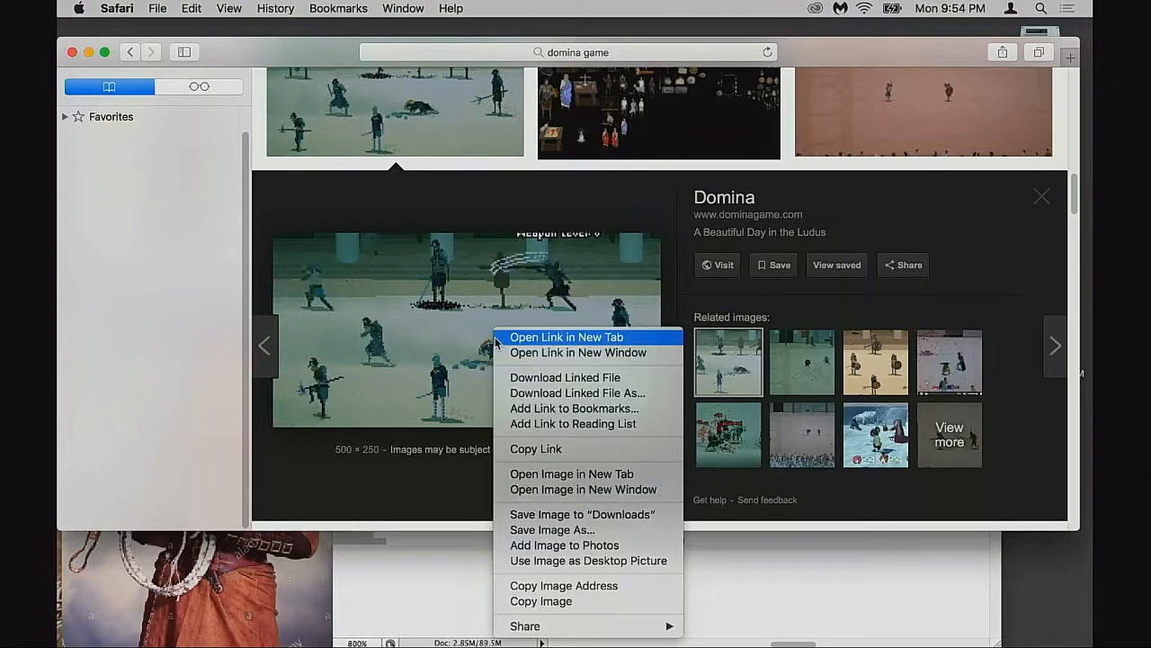
click(593, 479)
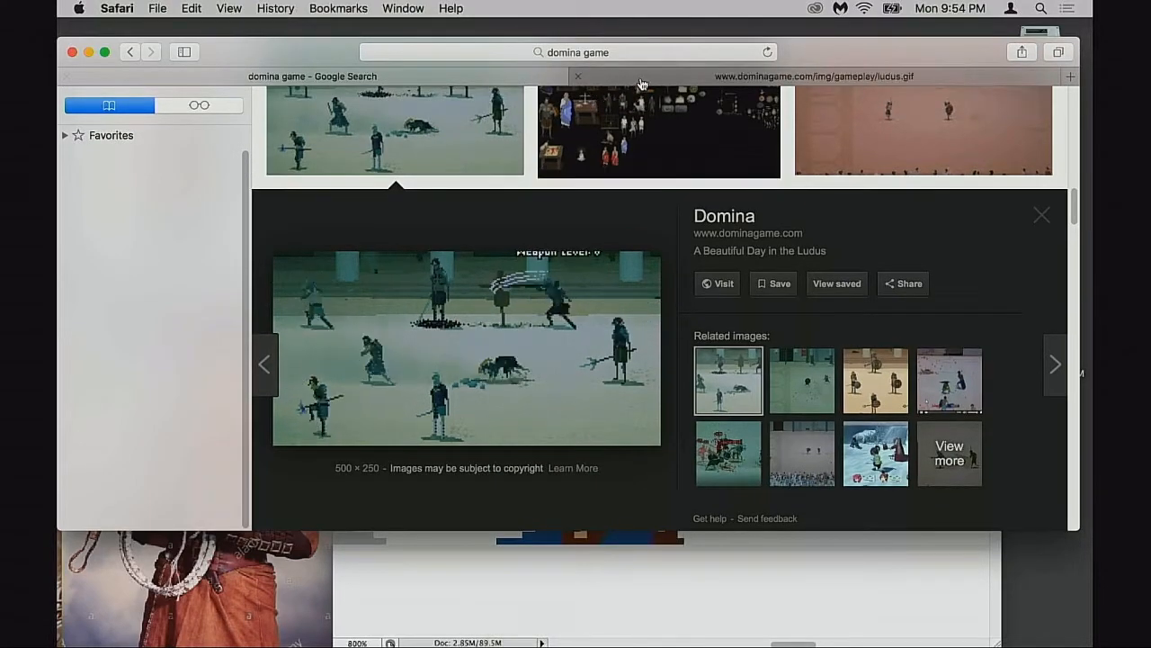
click(642, 81)
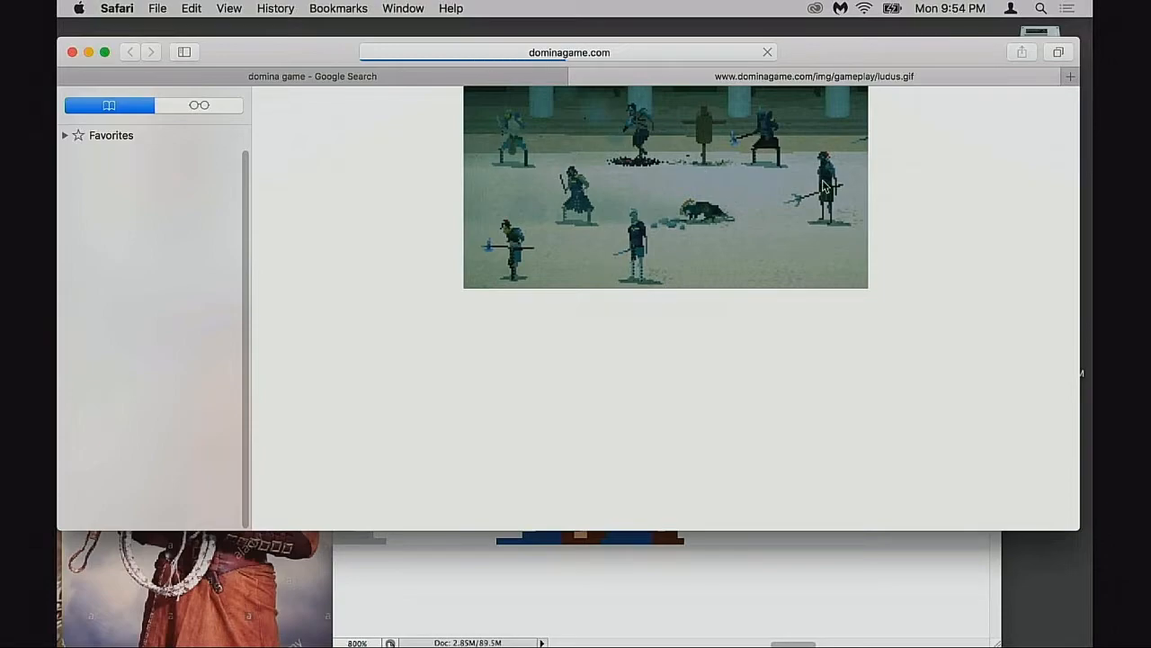
Enlarge ludus.gif to examine how the pixel-art gladiators are drawn and animated, and close its tab
drag(891, 54, 876, 71)
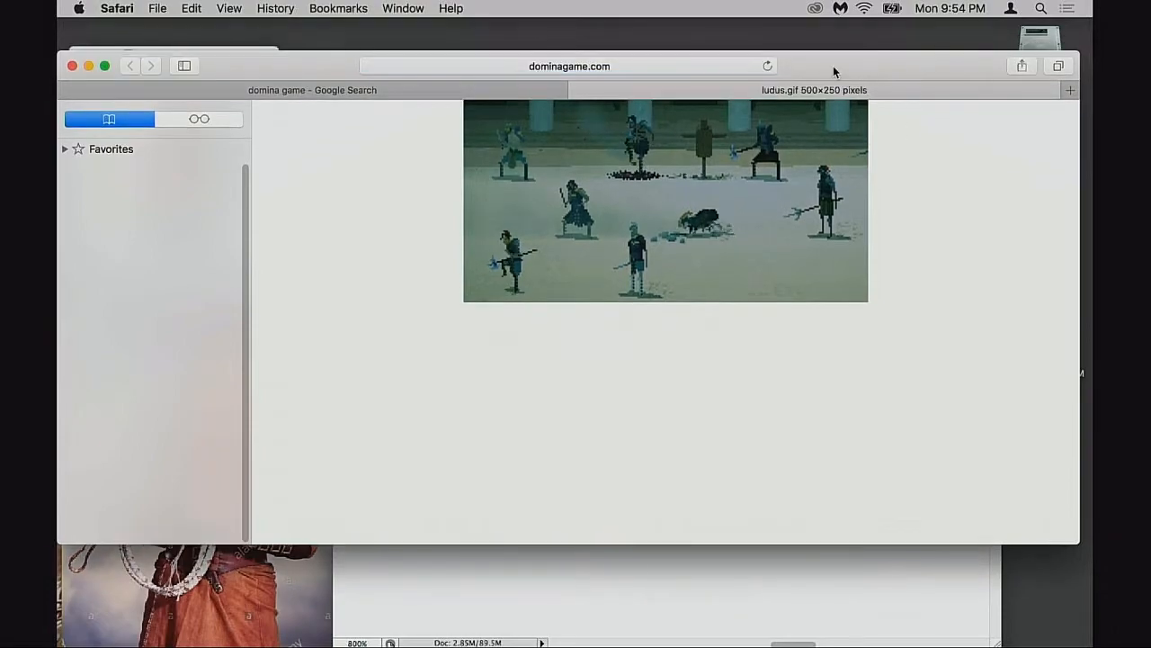
key(super+plus)
key(super+plus)
key(super+plus)
key(super+plus)
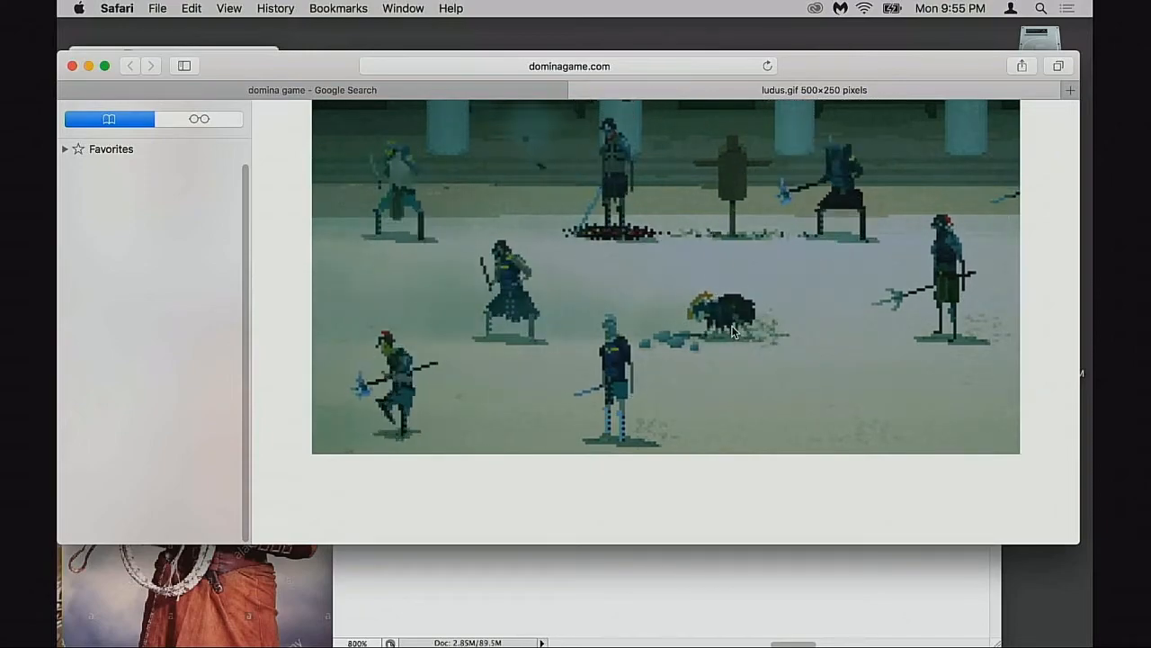
drag(803, 64, 800, 57)
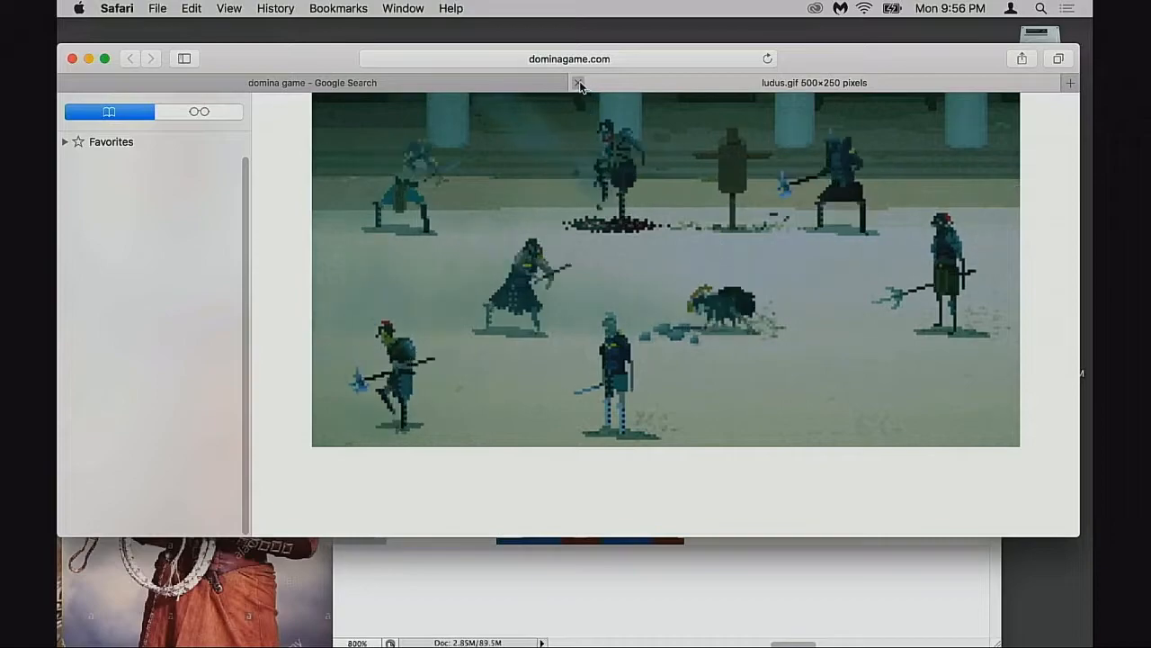
click(579, 83)
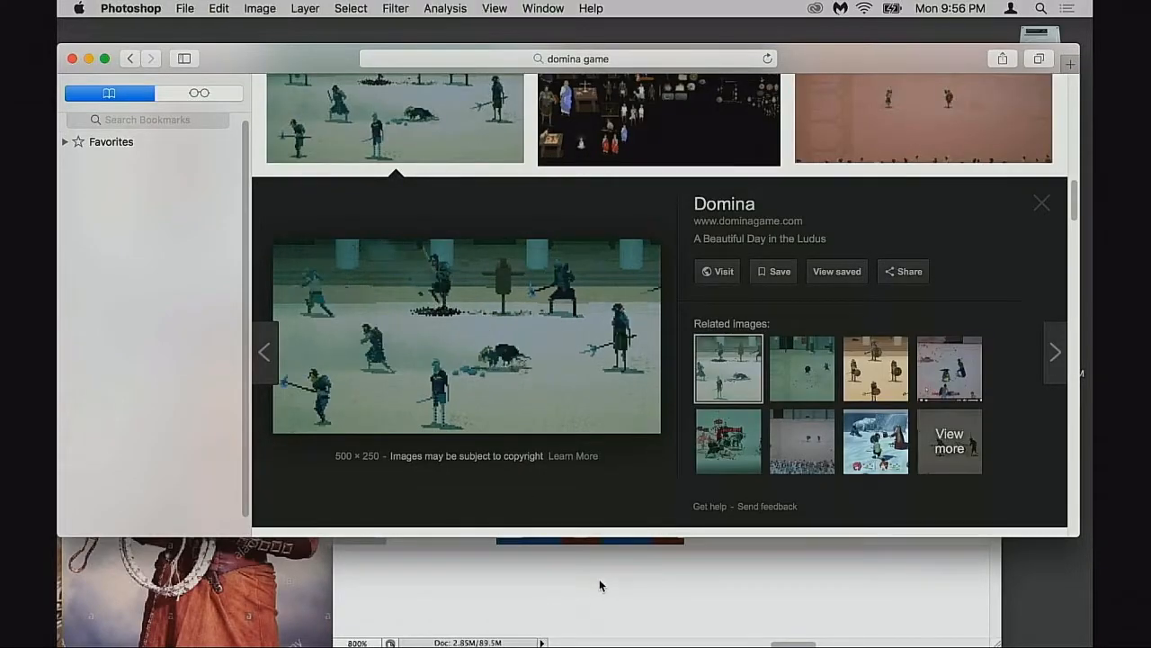
Return to Photoshop, sample the lighter brown beside the tunic's neckline, and frame the robed figure's upper body at 1200% zoom
click(607, 581)
mouse_move(634, 335)
mouse_down()
mouse_move(622, 353)
mouse_move(638, 373)
mouse_up()
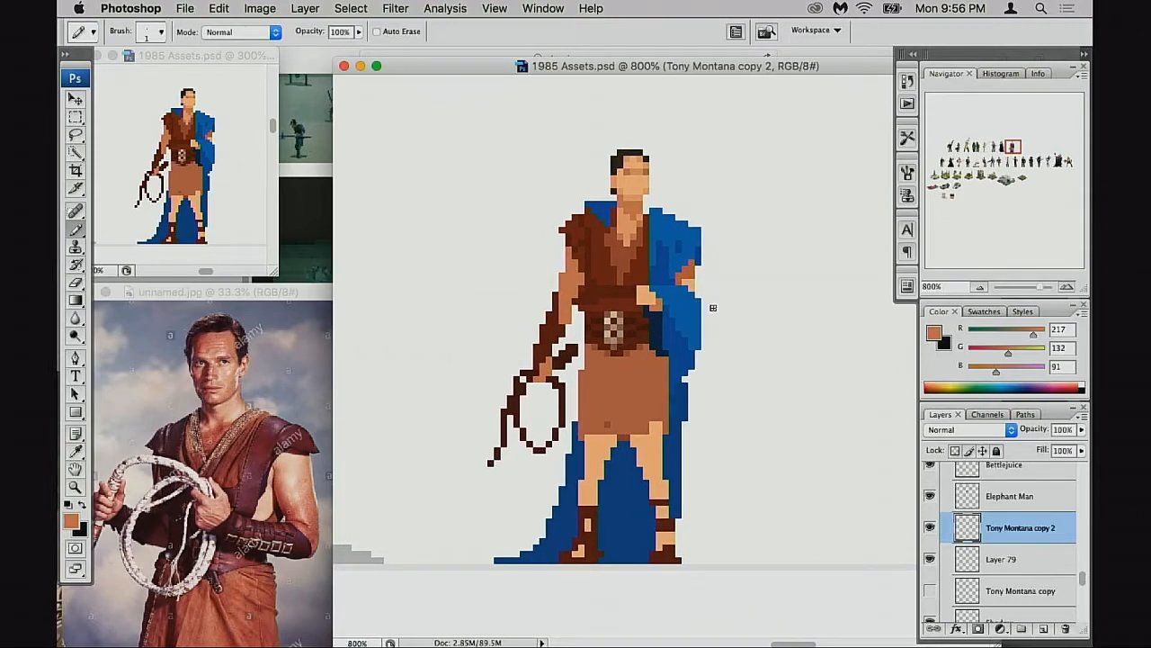
alt+click(621, 238)
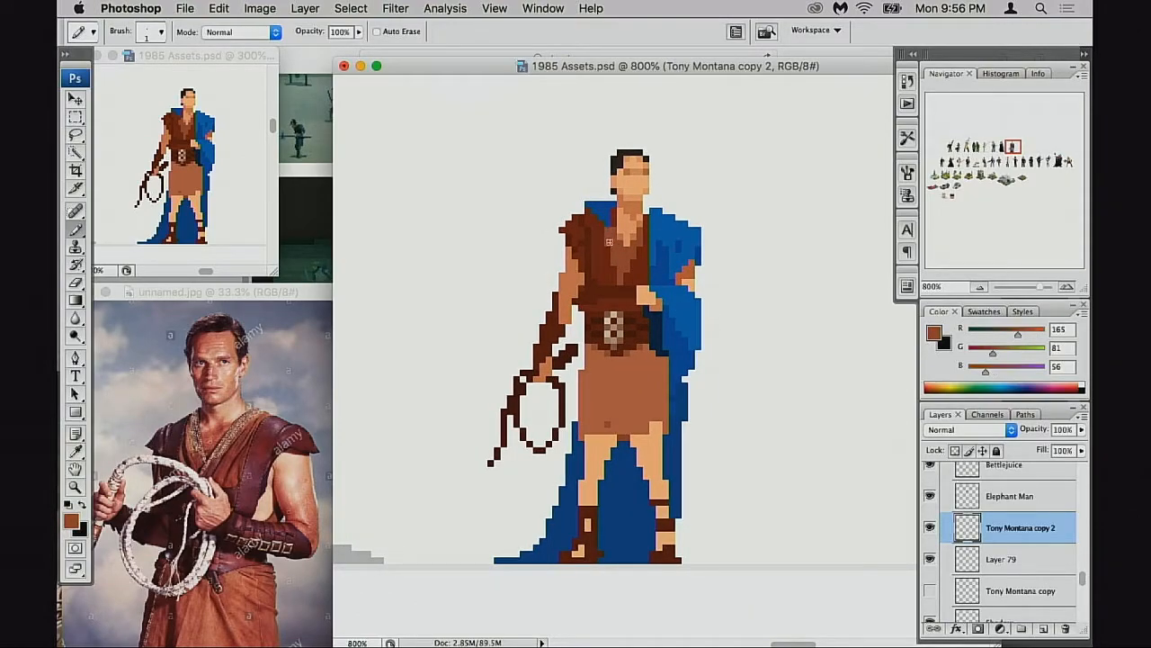
mouse_move(666, 312)
mouse_down()
mouse_move(657, 326)
mouse_move(644, 322)
mouse_up()
super+click(654, 318)
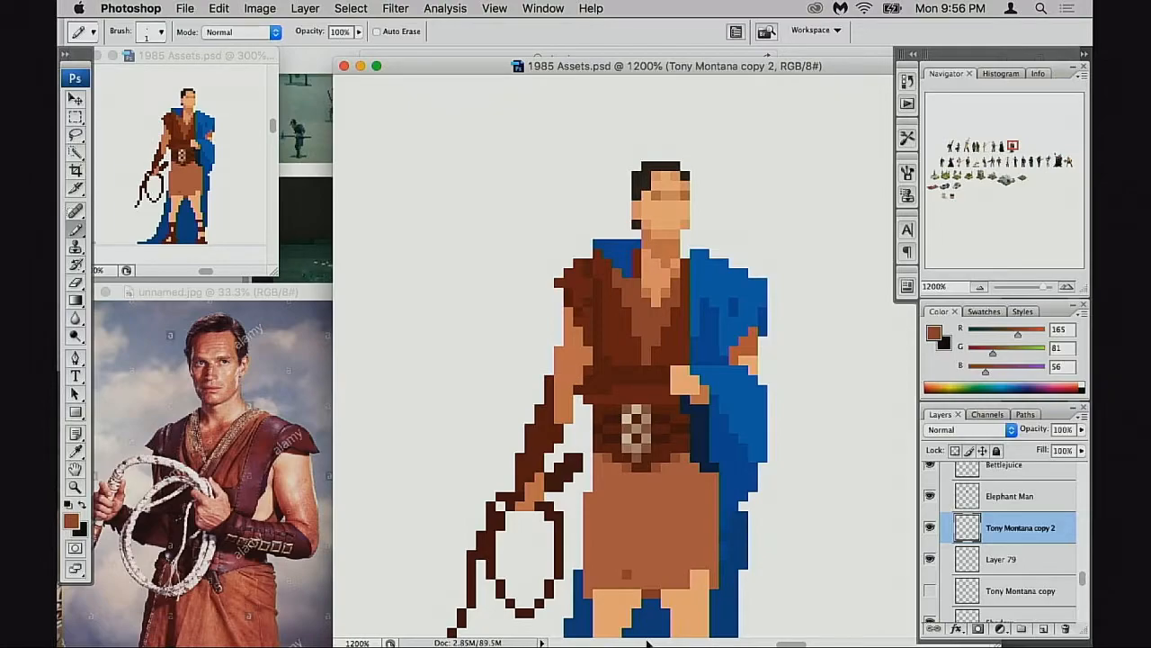
scroll(621, 386, left, 1)
scroll(637, 315, up, 1)
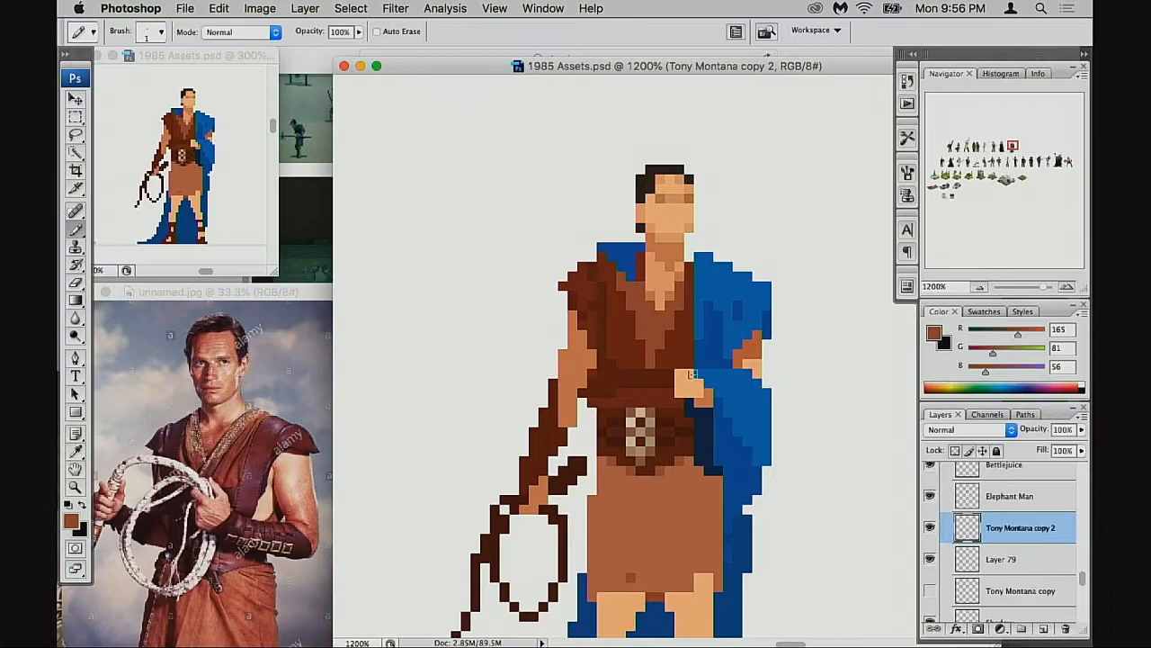
drag(693, 373, 660, 389)
super+click(650, 385)
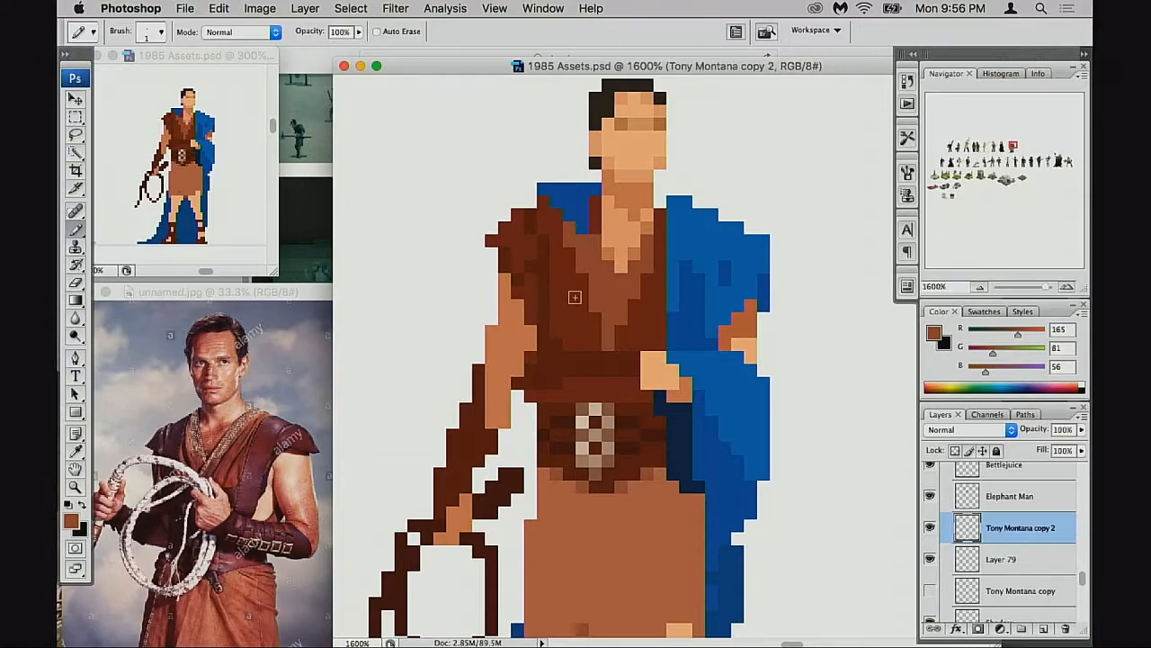
drag(614, 396, 628, 385)
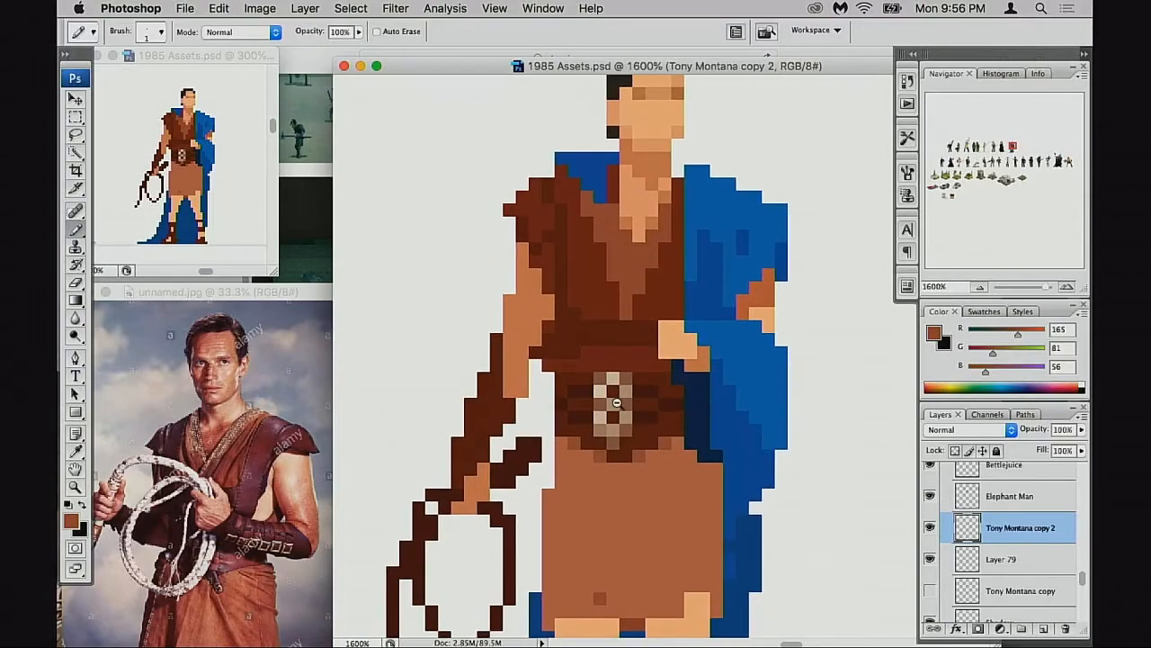
alt+click(617, 409)
drag(628, 425, 565, 500)
drag(591, 400, 570, 422)
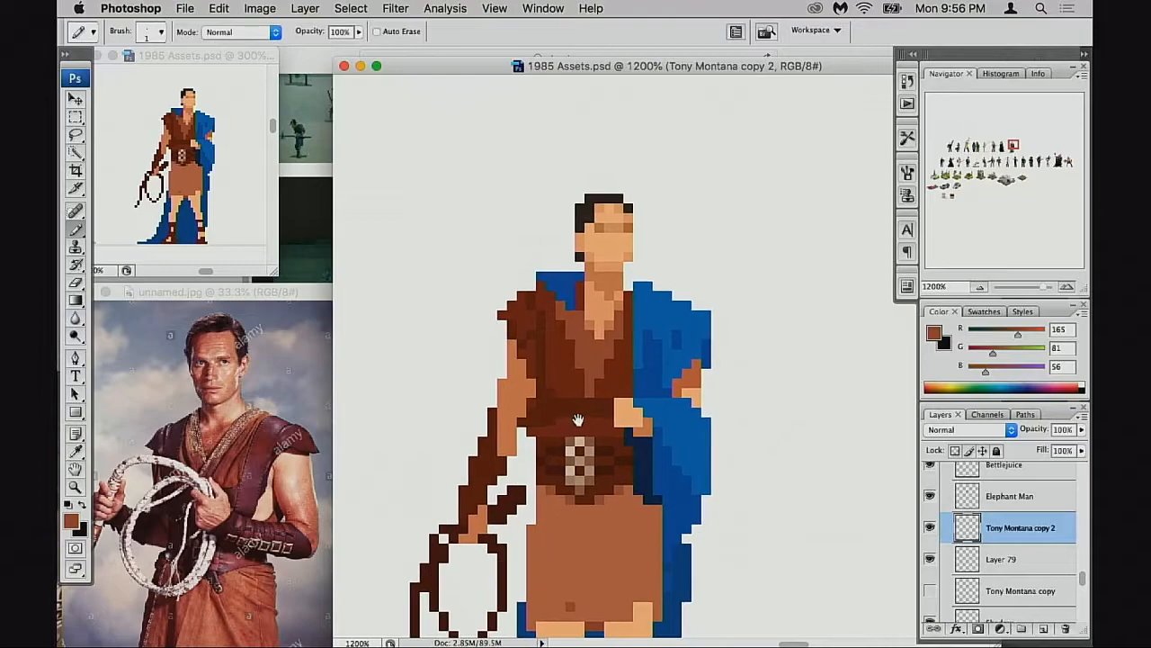
drag(576, 472, 583, 419)
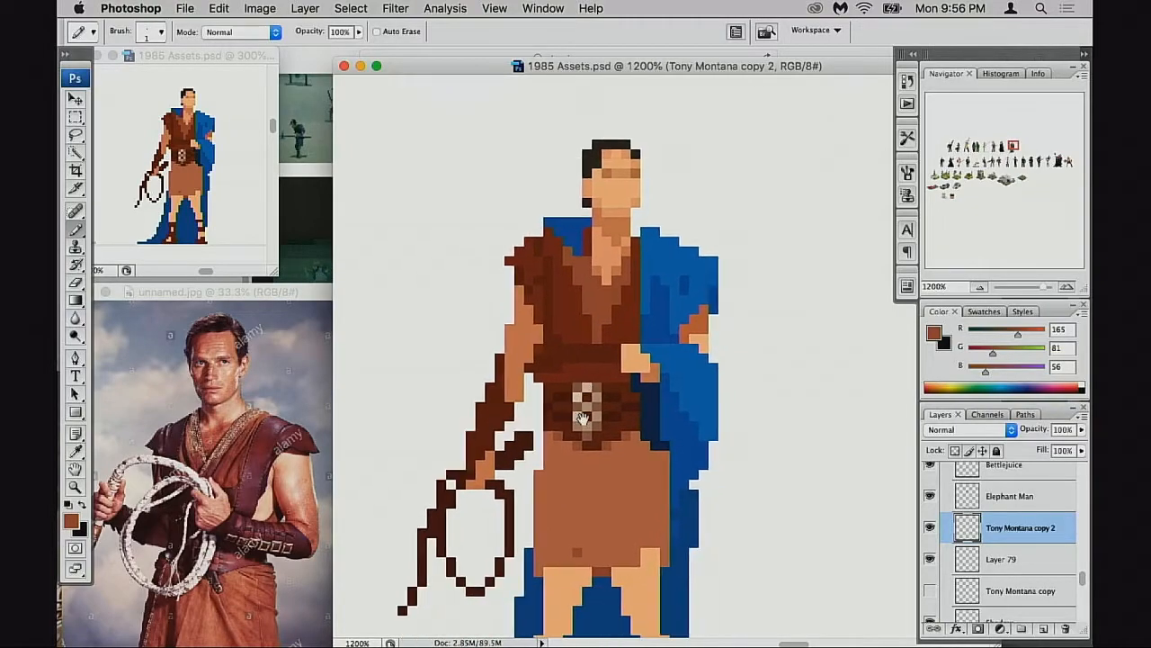
Set the foreground color to light sand (RGB 254, 210, 146) and paint the trim along the tunic's V-neck
click(71, 521)
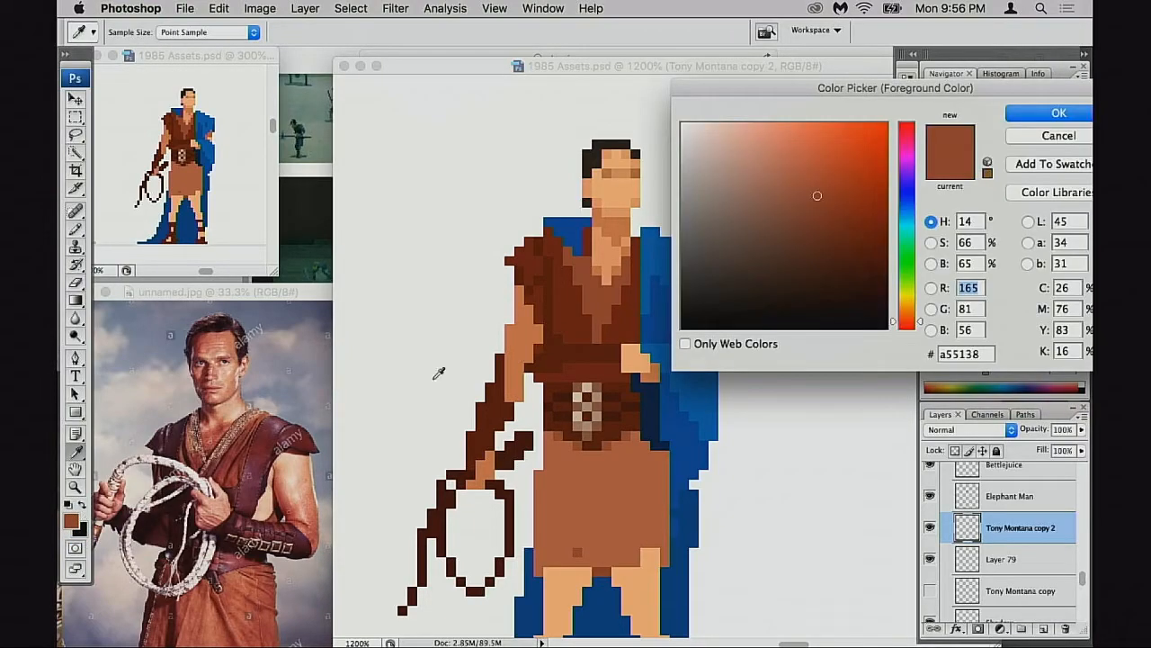
drag(816, 195, 747, 144)
drag(903, 313, 909, 308)
click(768, 133)
drag(769, 129, 761, 128)
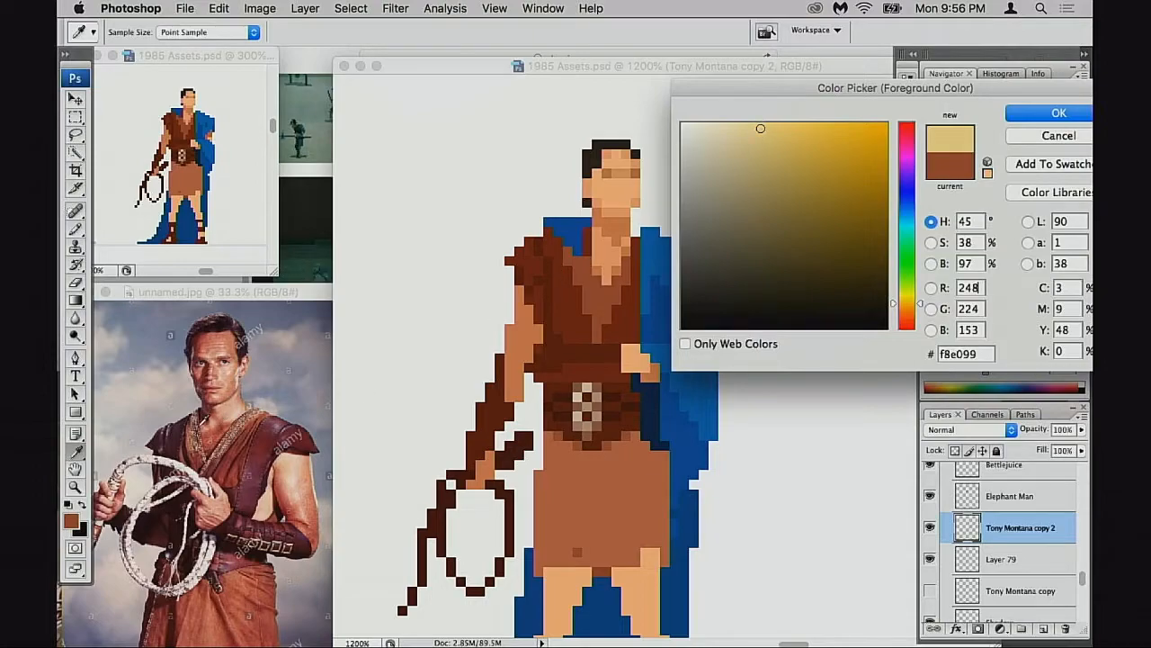
click(773, 135)
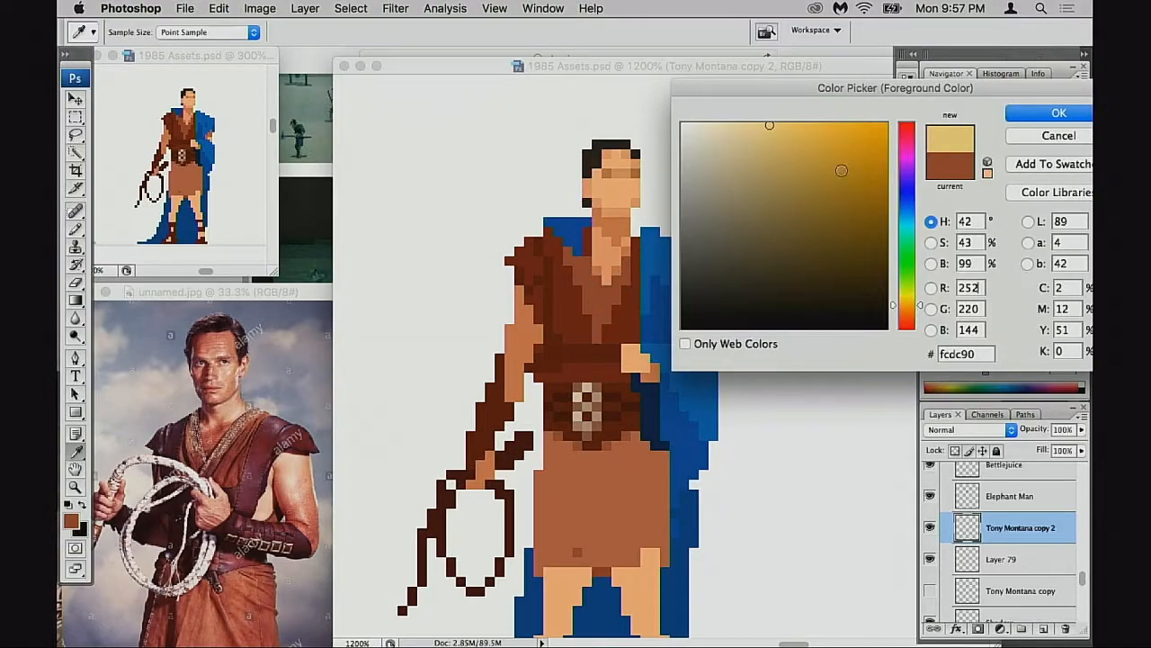
click(906, 310)
drag(779, 131, 771, 124)
click(1043, 118)
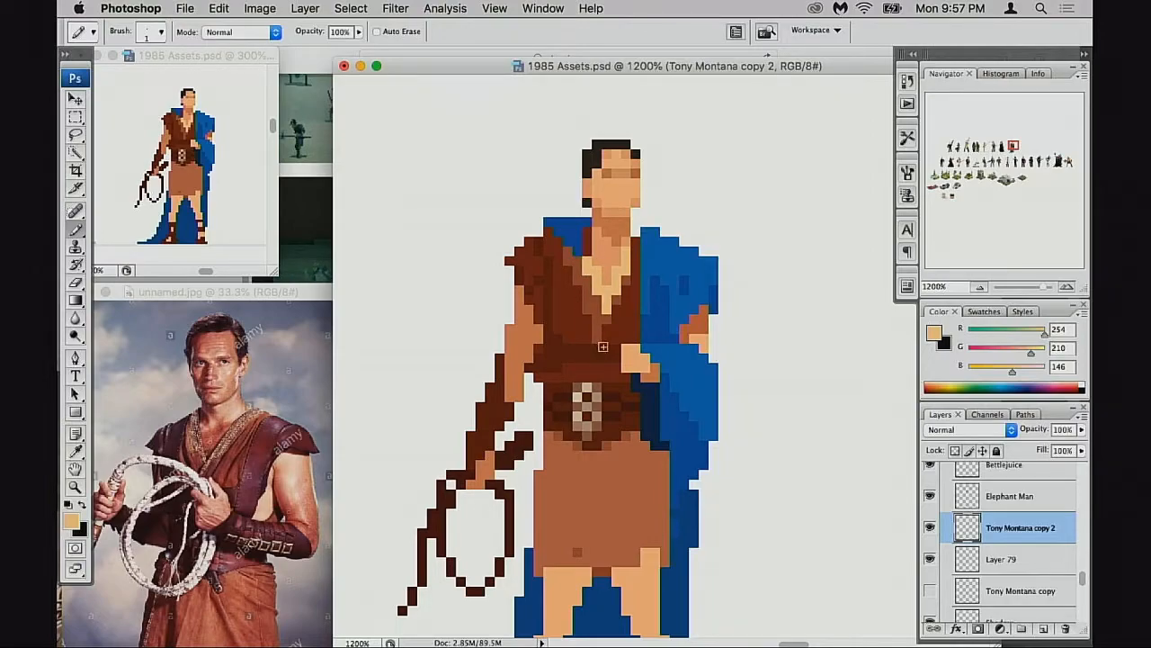
Sample the lighter brown (RGB 165, 81, 56) beside the collar trim and retouch the tunic shading around the neckline with the Pencil
alt+click(595, 286)
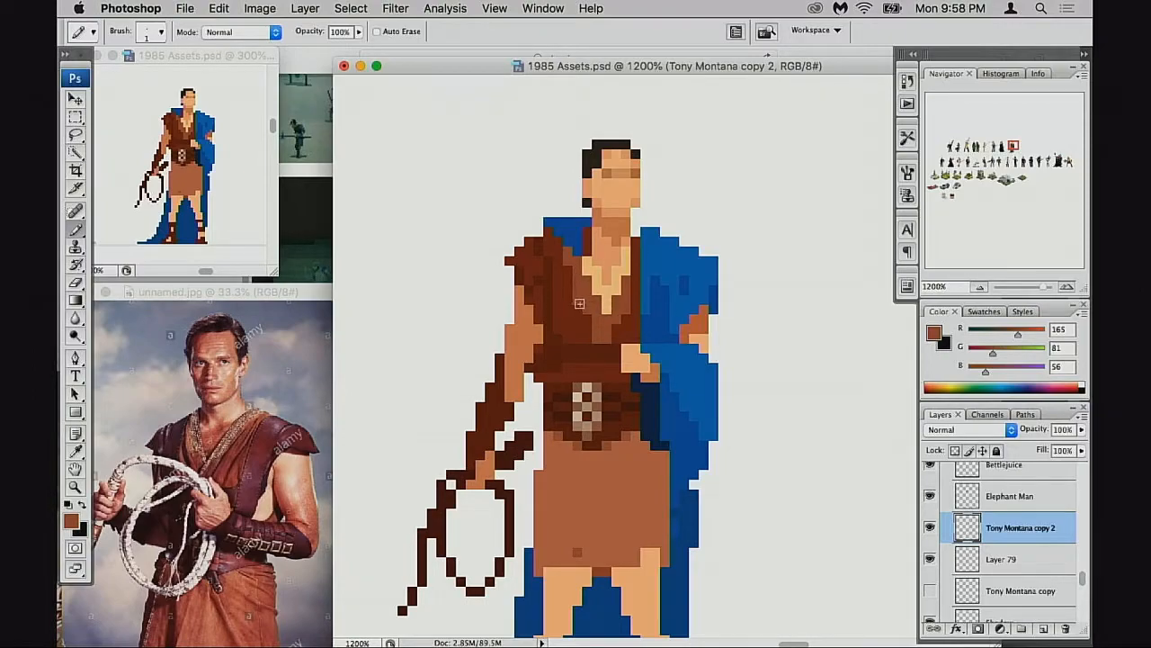
key(v)
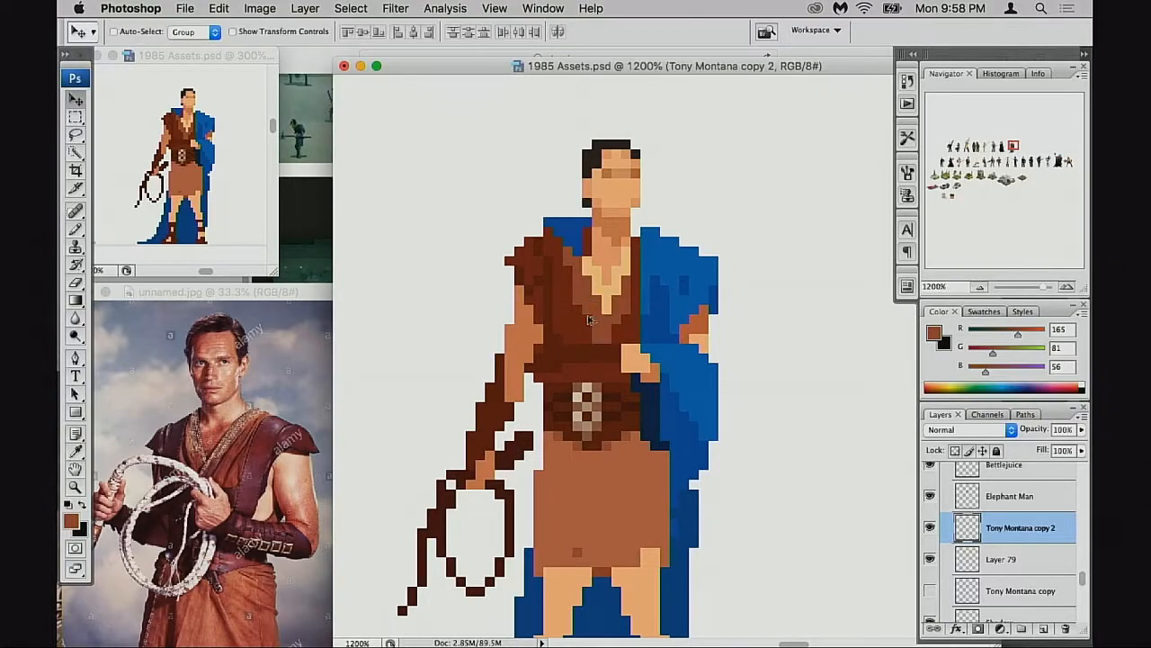
key(b)
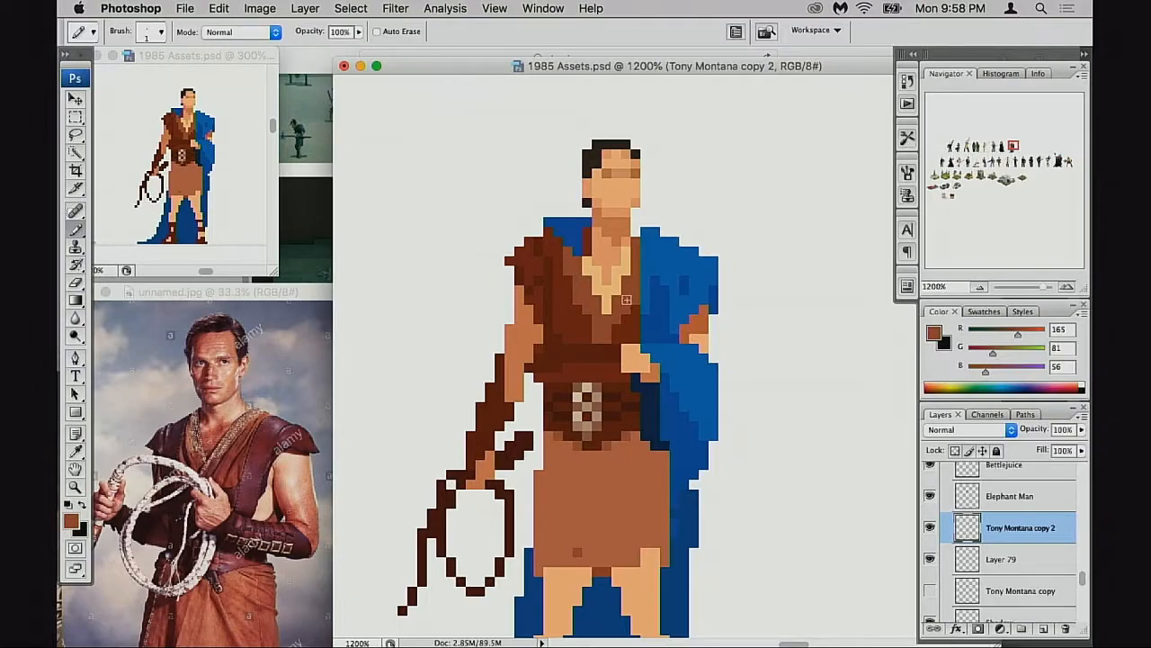
Sample the darker browns (RGB 123, 39, 19 and 100, 31, 14) and shade the tunic's chest below the neckline
alt+click(569, 272)
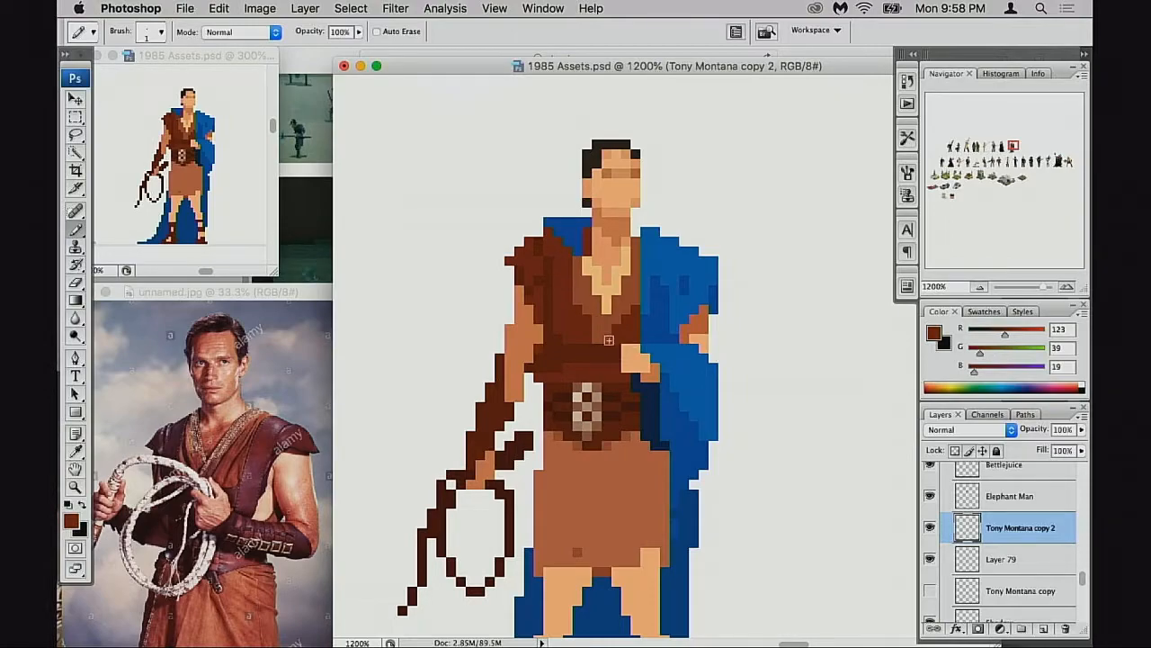
alt+click(582, 320)
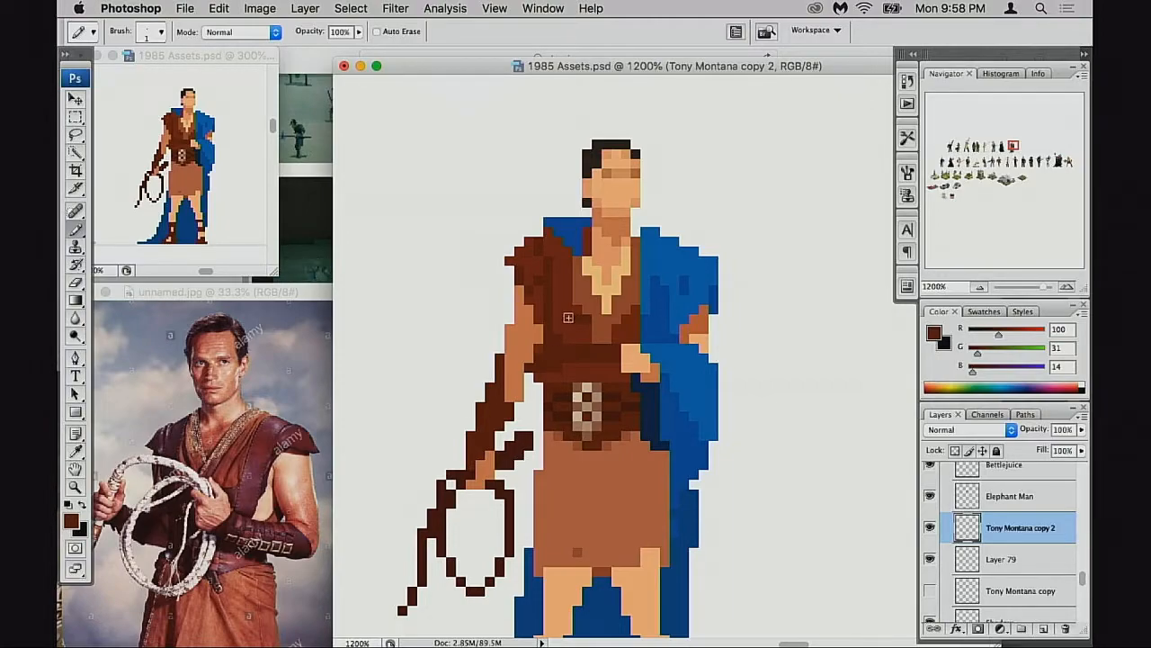
Move the current reference images aside and place unnamed-2.jpg beside the figure, framing the tunic's chest and belt at 200% zoom
click(286, 378)
drag(314, 292, 255, 543)
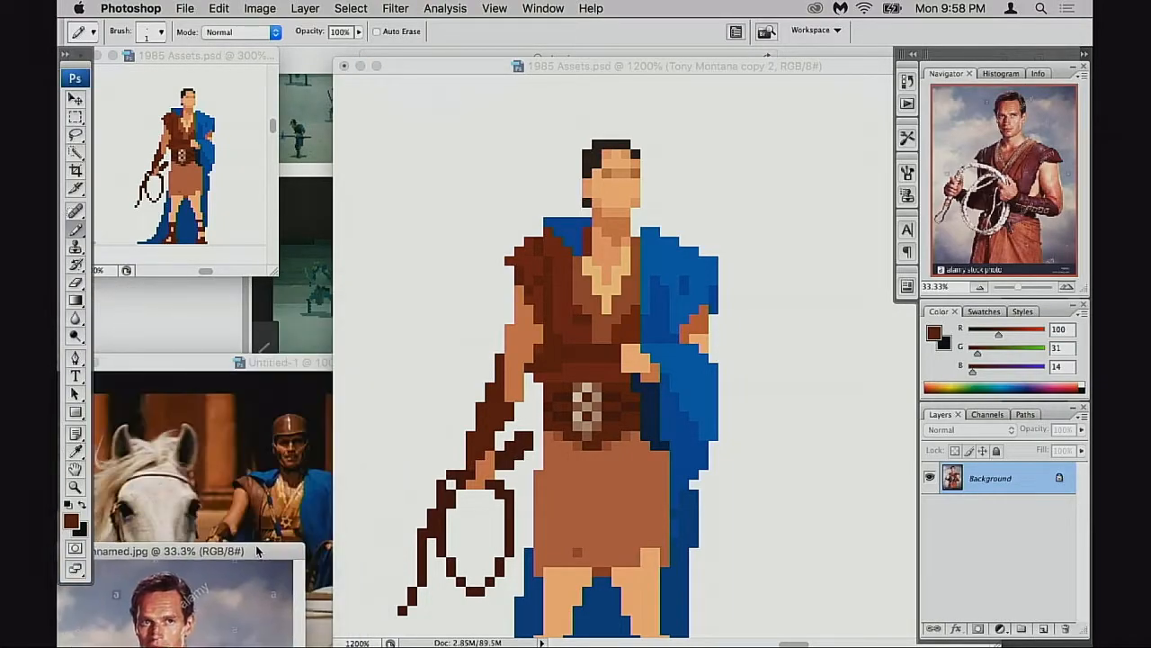
drag(291, 363, 226, 494)
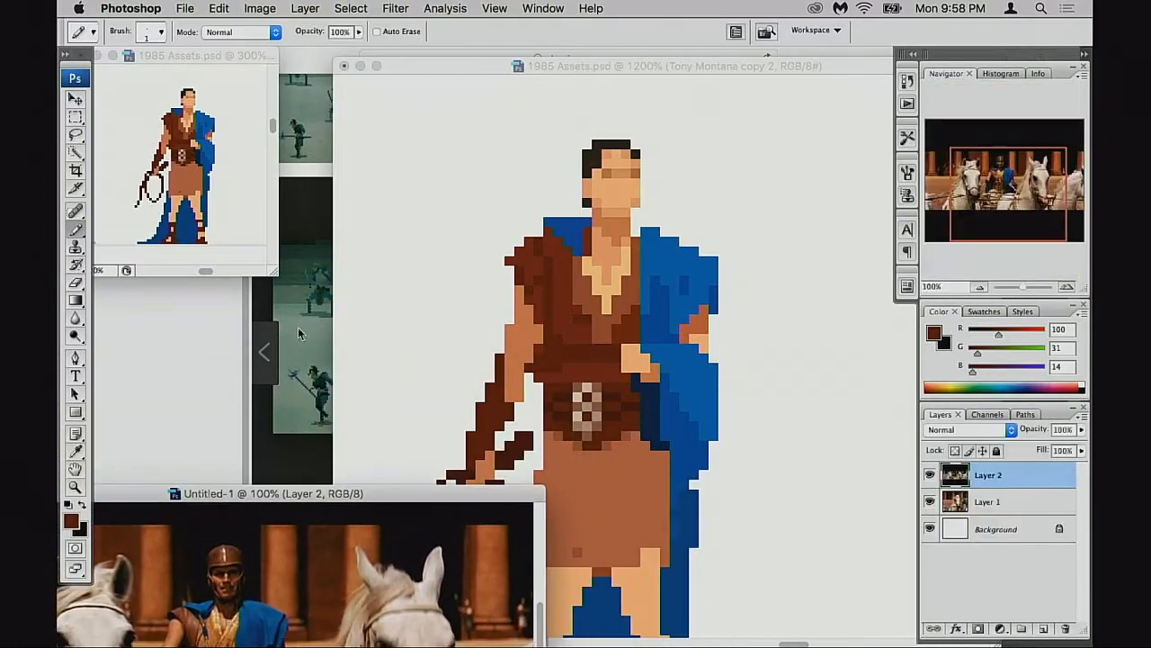
click(558, 11)
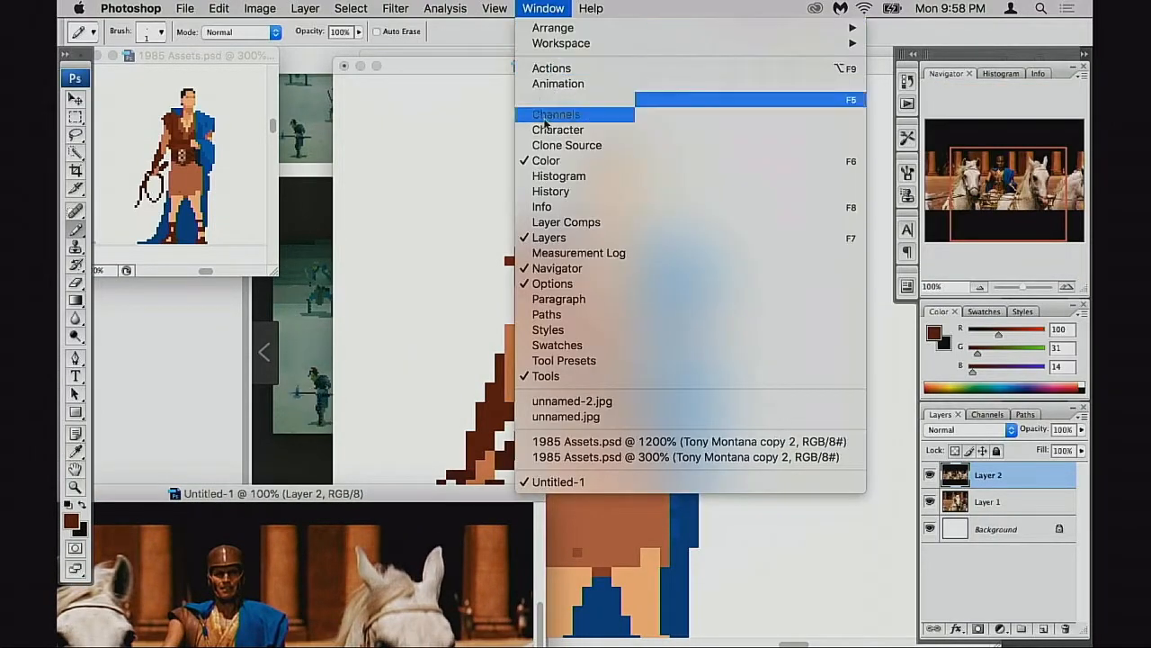
click(583, 407)
drag(326, 621, 351, 220)
drag(167, 428, 316, 411)
alt+click(335, 406)
drag(373, 216, 375, 329)
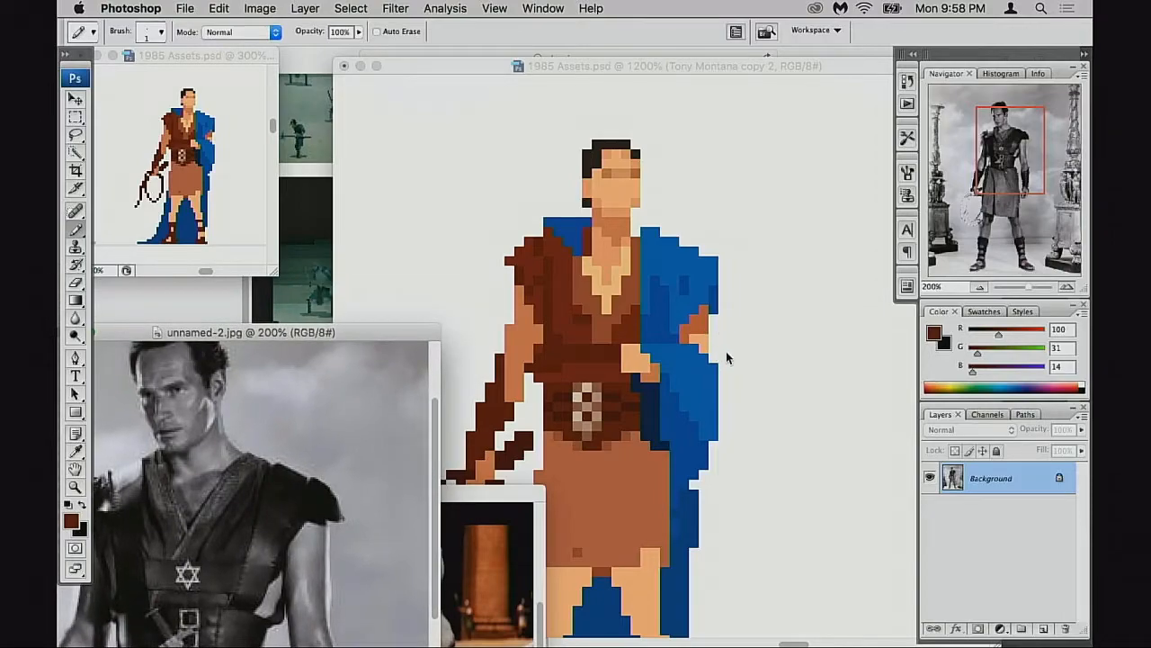
Return to 1985 Assets.psd, add a light sand pixel (RGB 254, 210, 146) below the V-neck, retouch the surrounding brown shading, and save
click(729, 353)
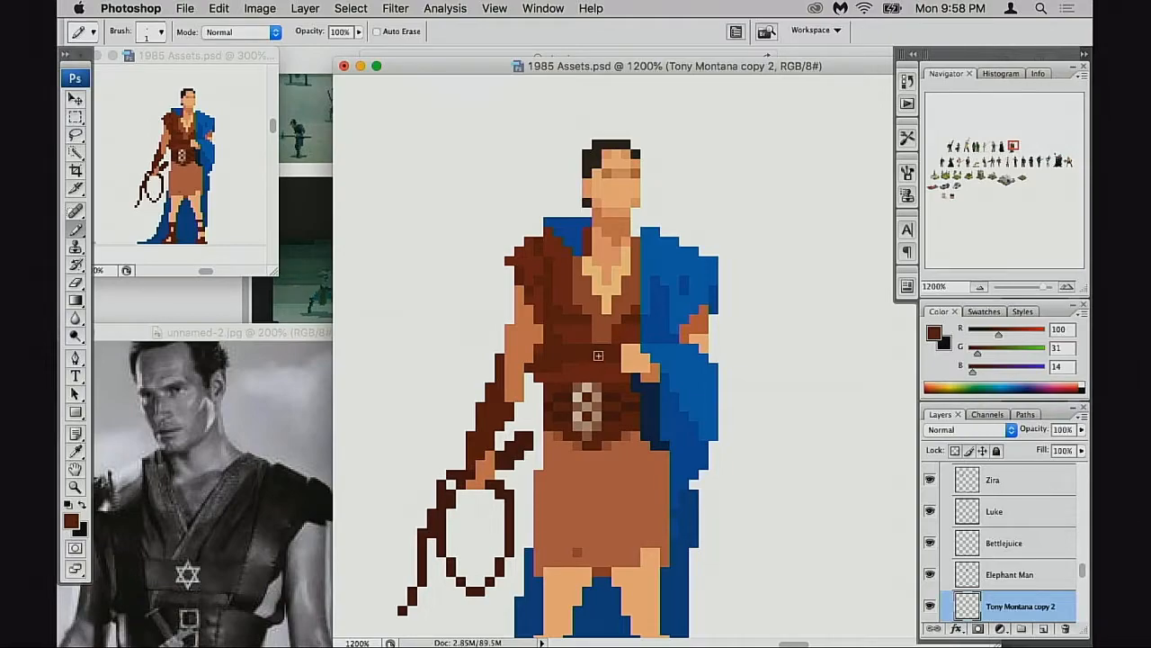
alt+click(567, 331)
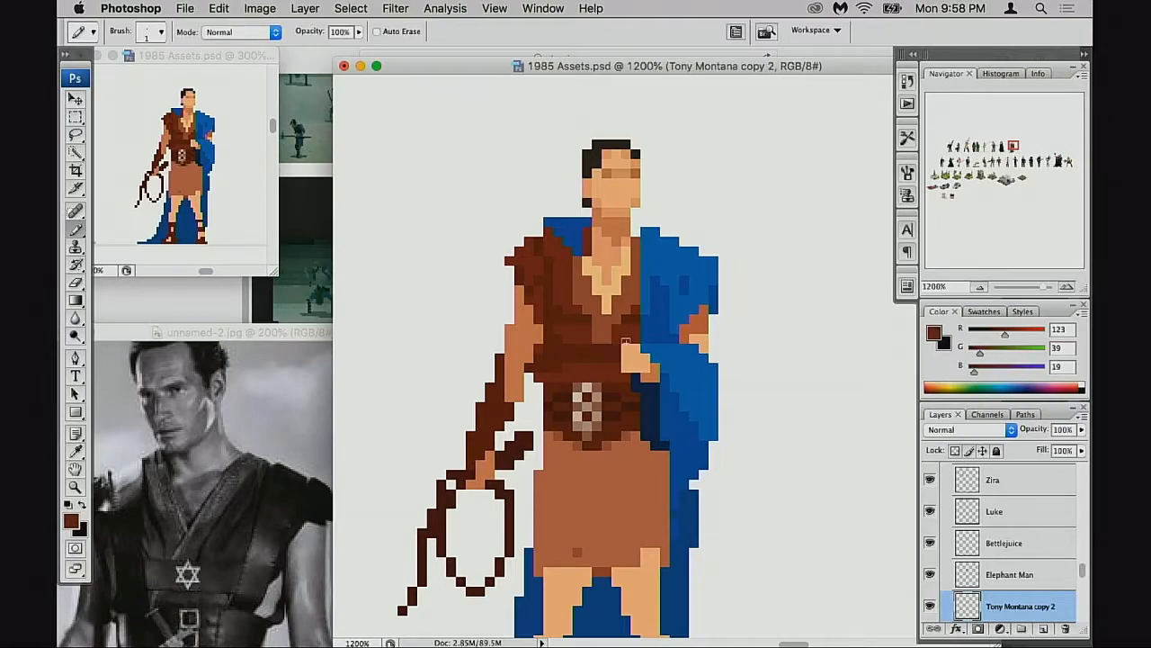
alt+click(575, 330)
alt+click(610, 301)
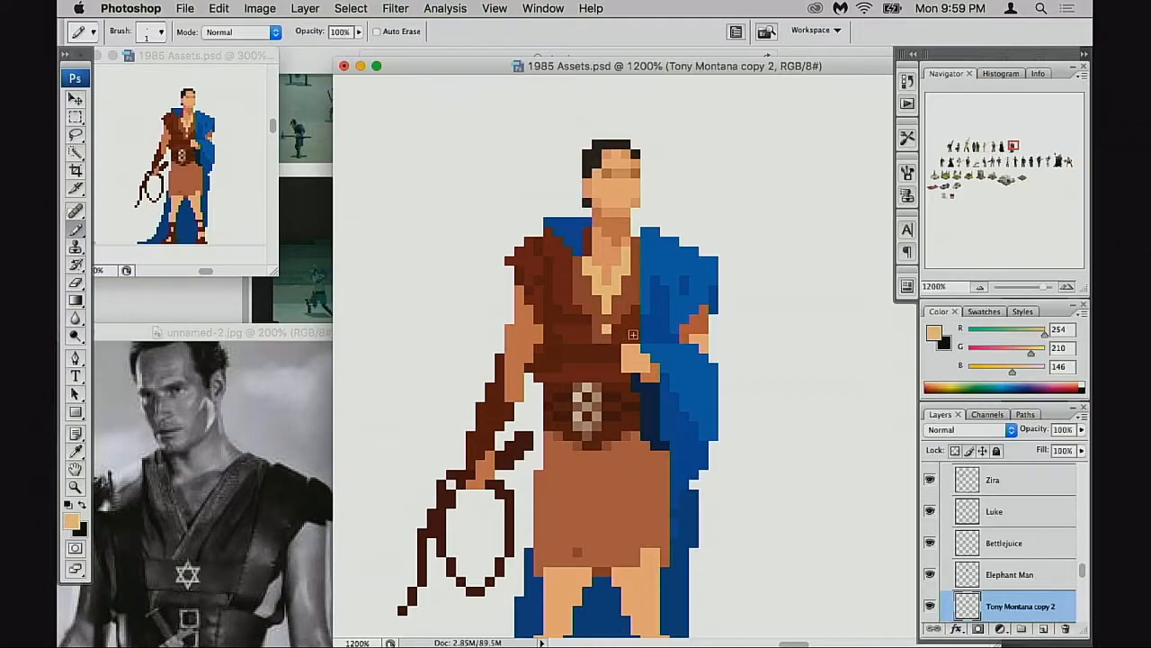
alt+click(607, 328)
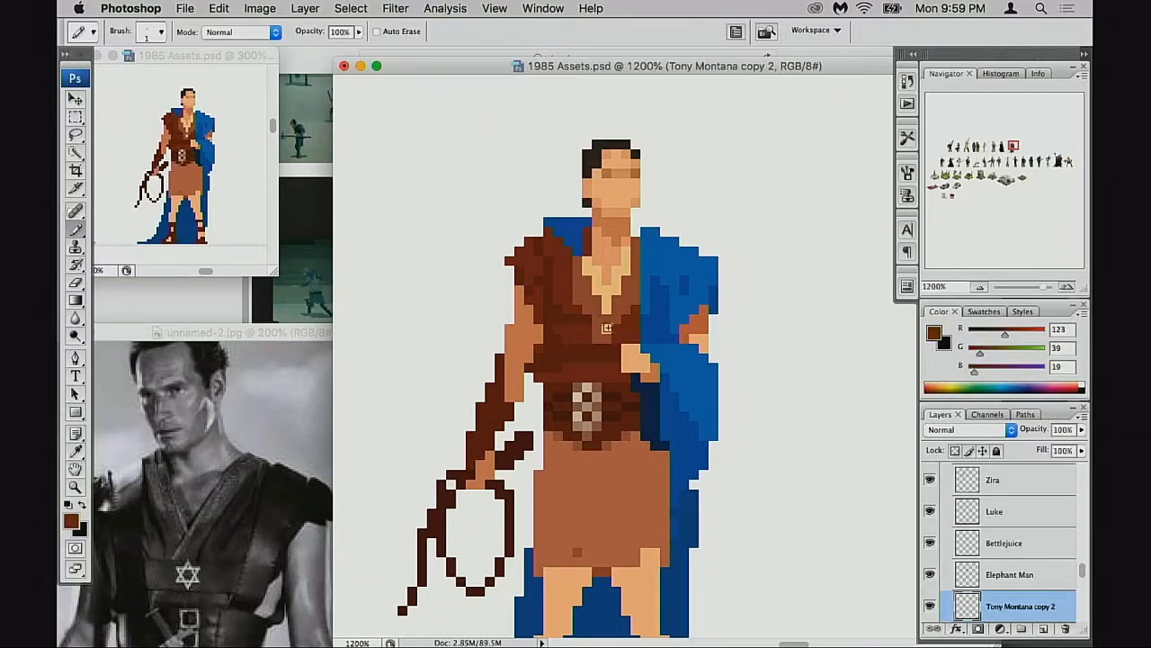
alt+click(604, 328)
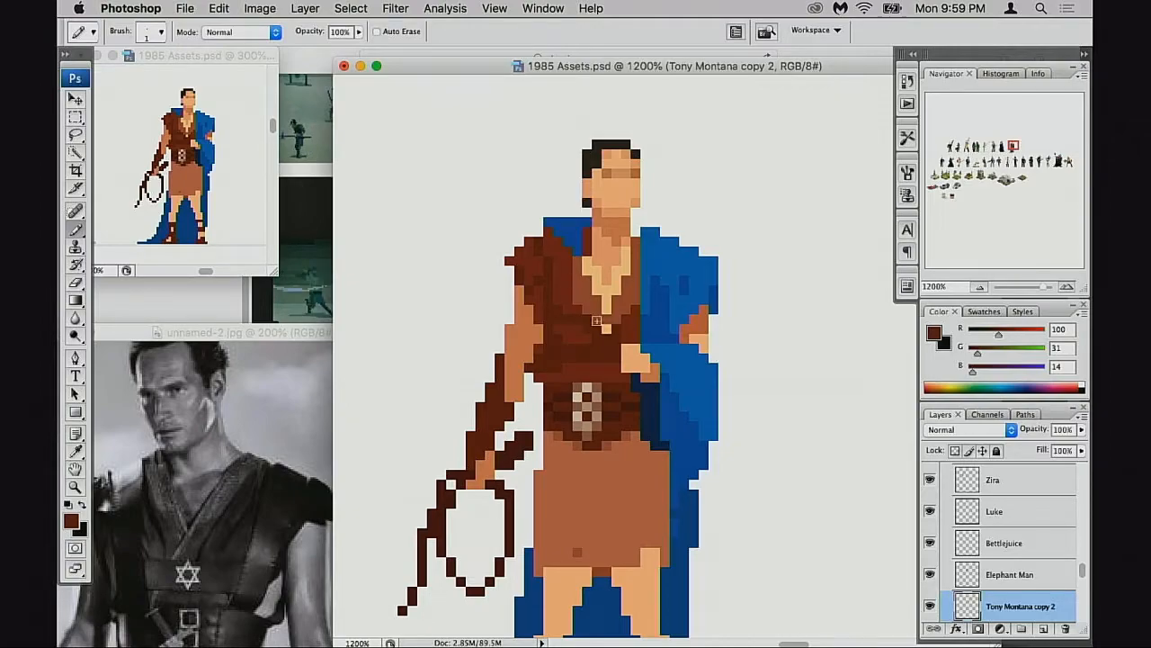
alt+click(583, 310)
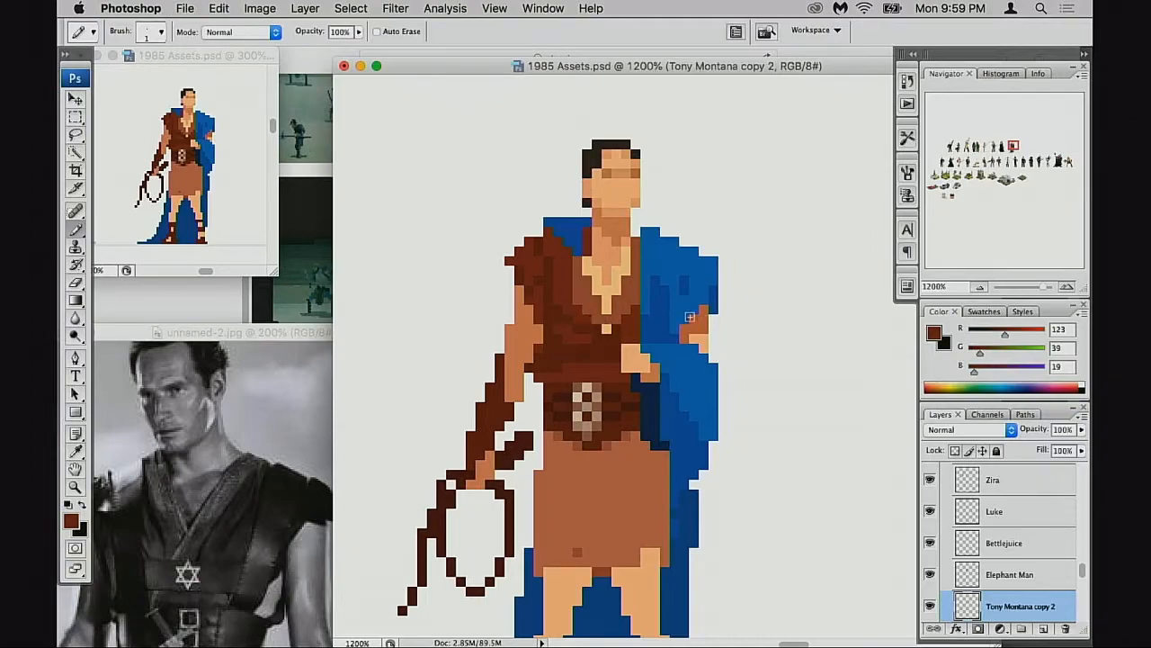
key(super+s)
Sample the brown at the tunic's shoulder, retouch the shading with RGB 123, 39, 19, and save the document
scroll(612, 354, left, 1)
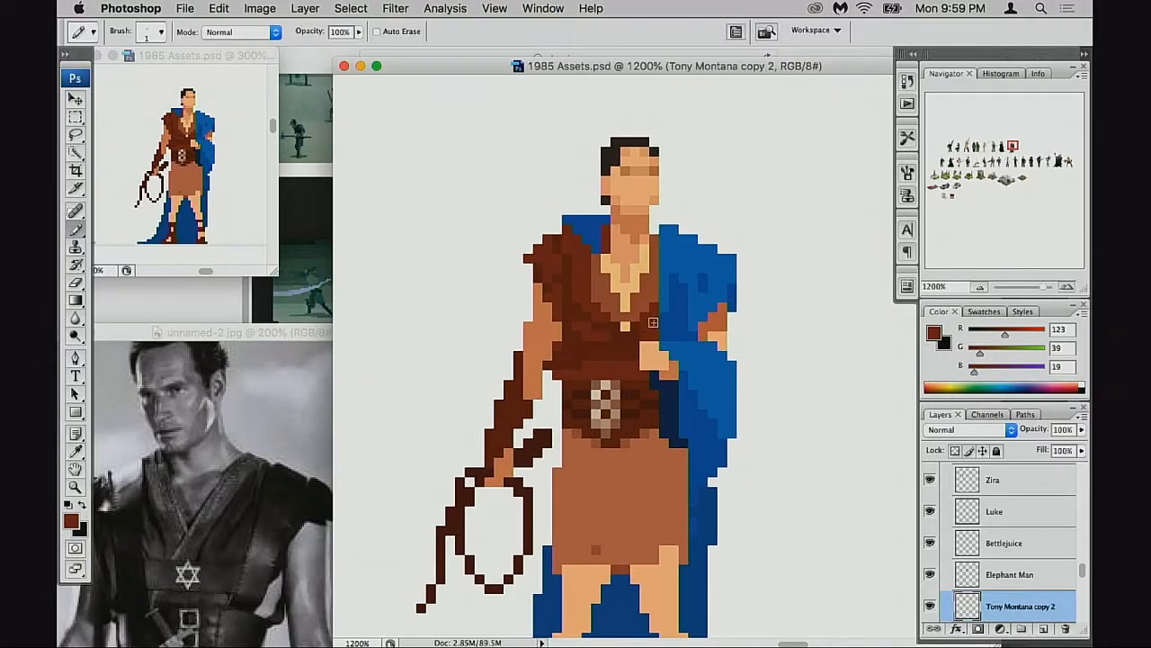
alt+click(557, 286)
alt+click(554, 286)
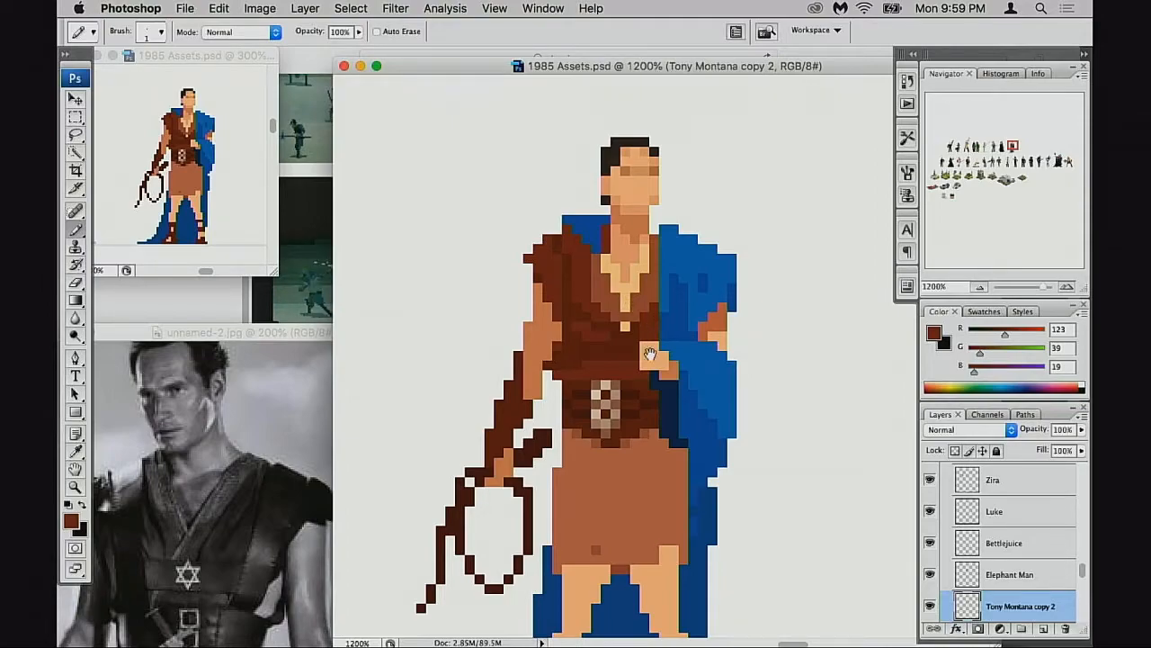
scroll(632, 374, down, 3)
scroll(631, 374, right, 2)
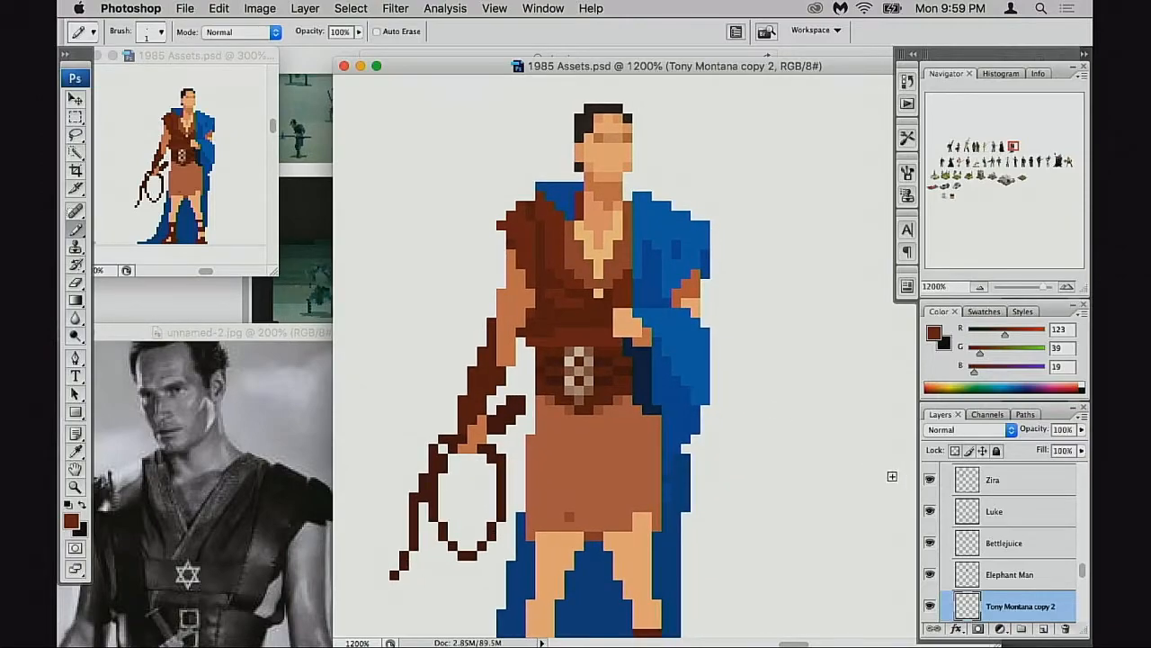
key(super+s)
Examine the neighbouring striped-suit and black-cloaked characters at 700% zoom to compare their shading and proportions with the robed figure
drag(459, 468, 697, 440)
alt+click(647, 437)
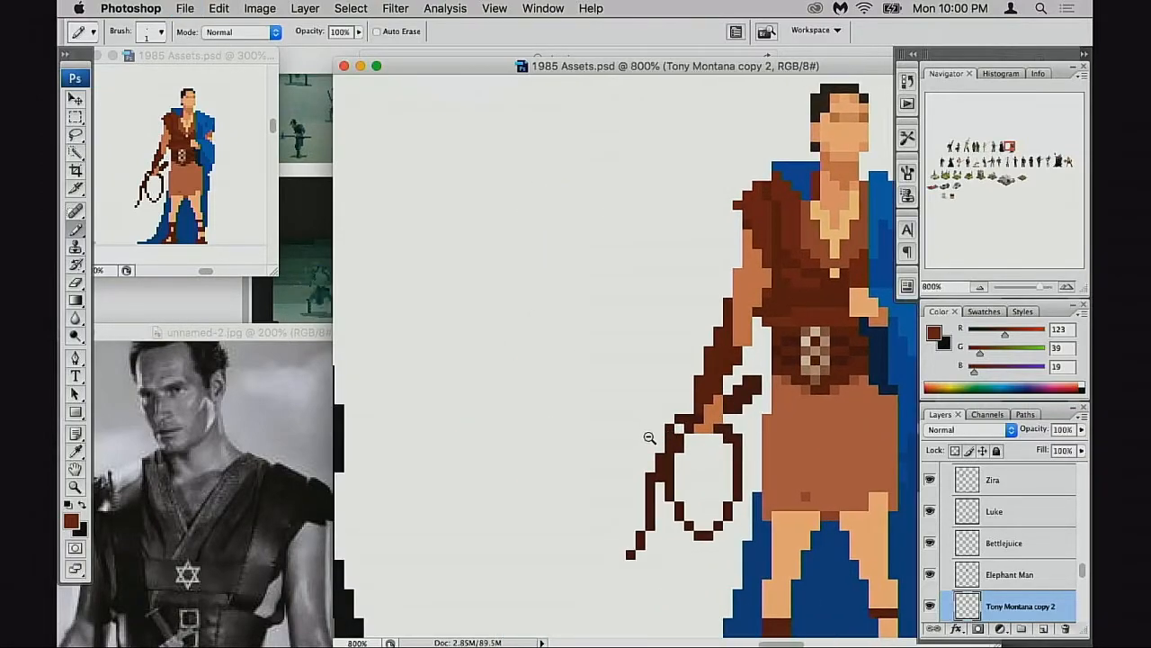
alt+click(585, 443)
drag(561, 435, 740, 450)
mouse_move(437, 398)
mouse_down()
mouse_move(605, 441)
mouse_move(617, 470)
mouse_up()
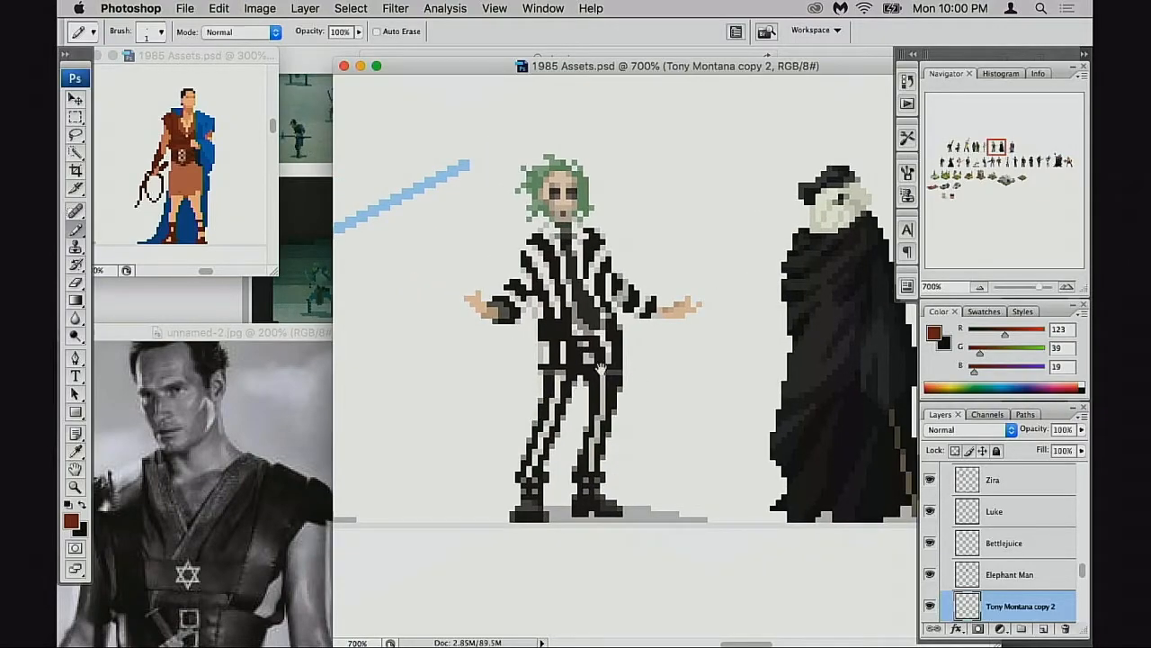
drag(615, 405, 632, 420)
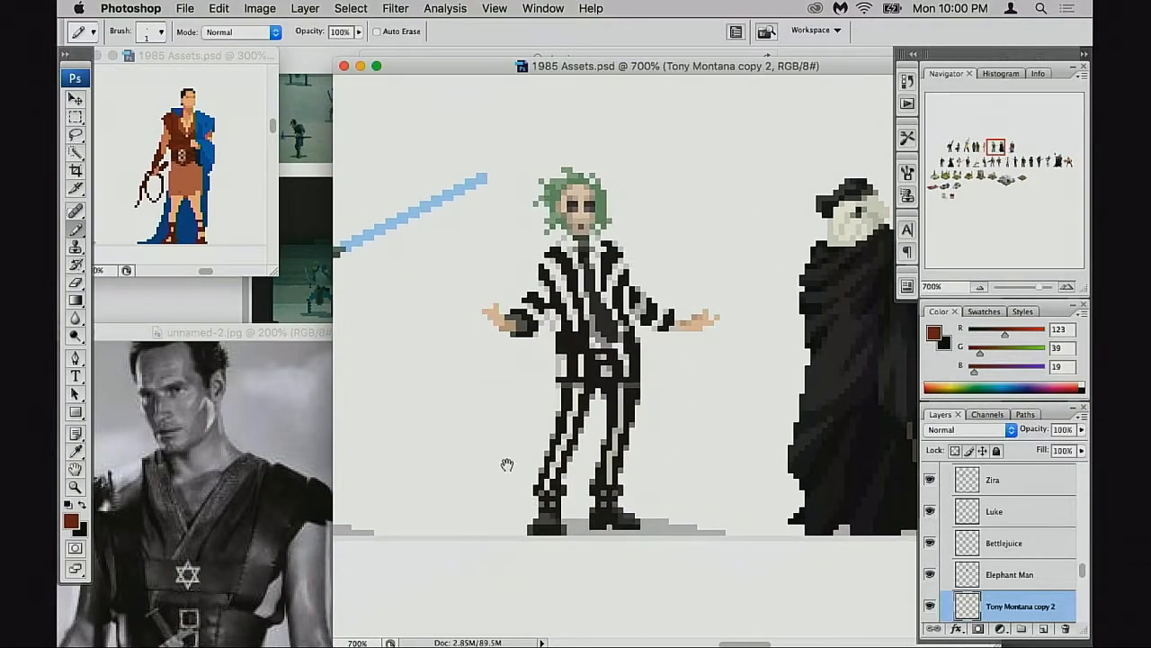
drag(580, 385, 661, 401)
drag(727, 385, 594, 410)
drag(702, 409, 546, 416)
drag(654, 428, 717, 442)
drag(591, 415, 611, 406)
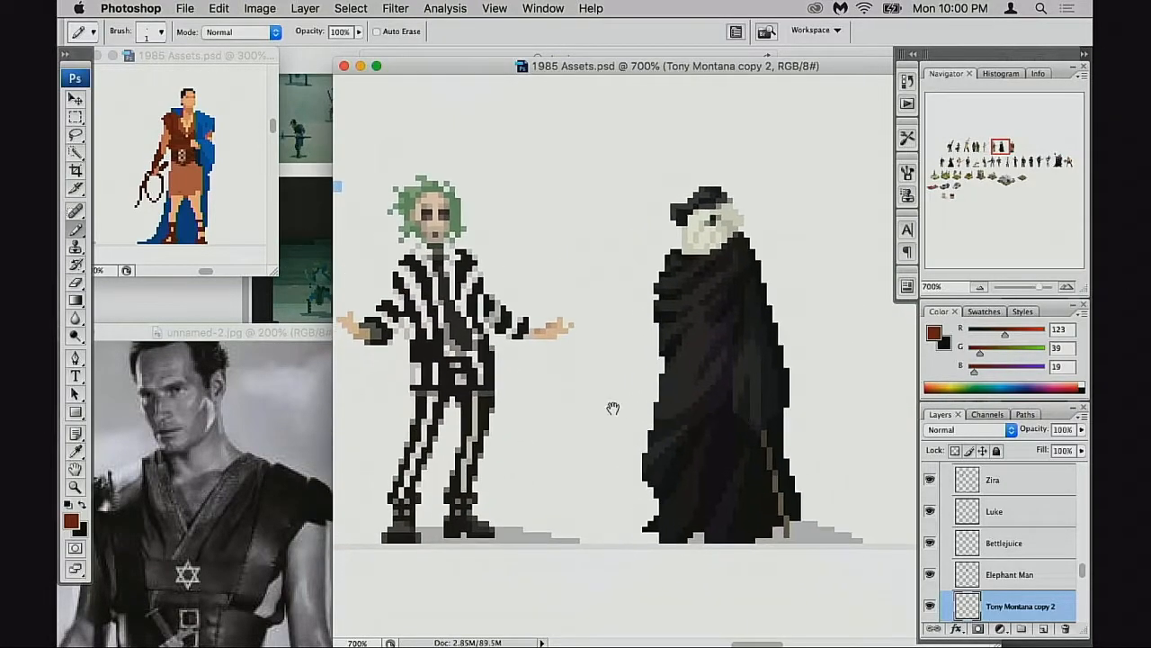
drag(755, 427, 599, 439)
drag(707, 411, 670, 424)
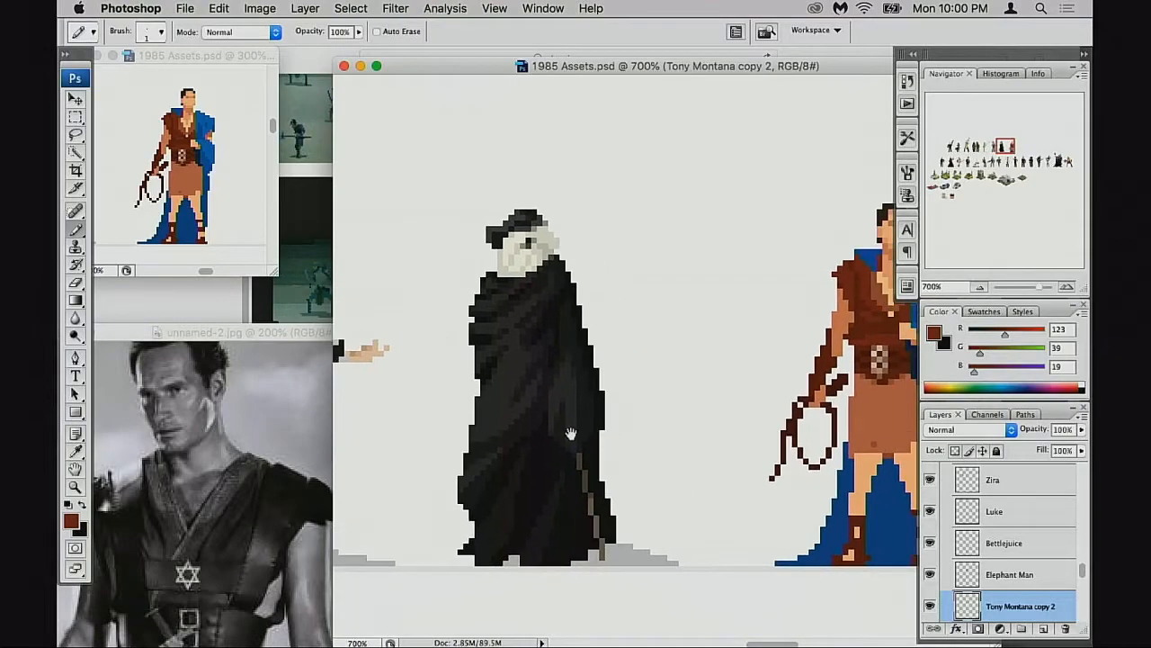
drag(570, 435, 781, 446)
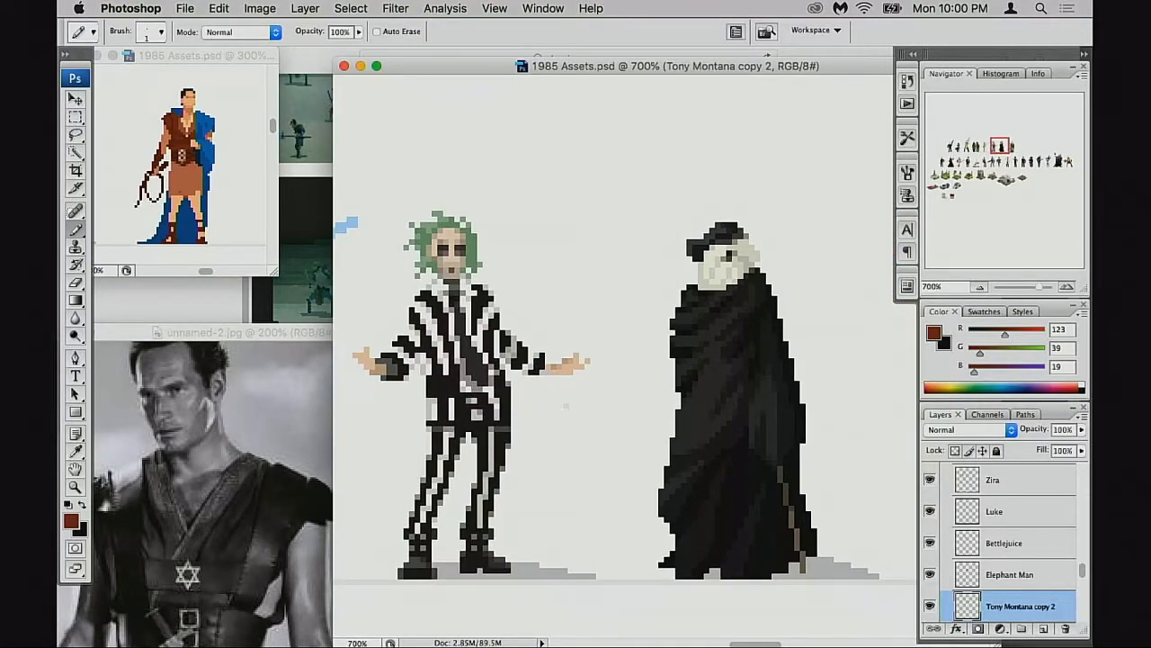
drag(671, 447, 624, 443)
drag(708, 449, 600, 449)
drag(692, 447, 607, 447)
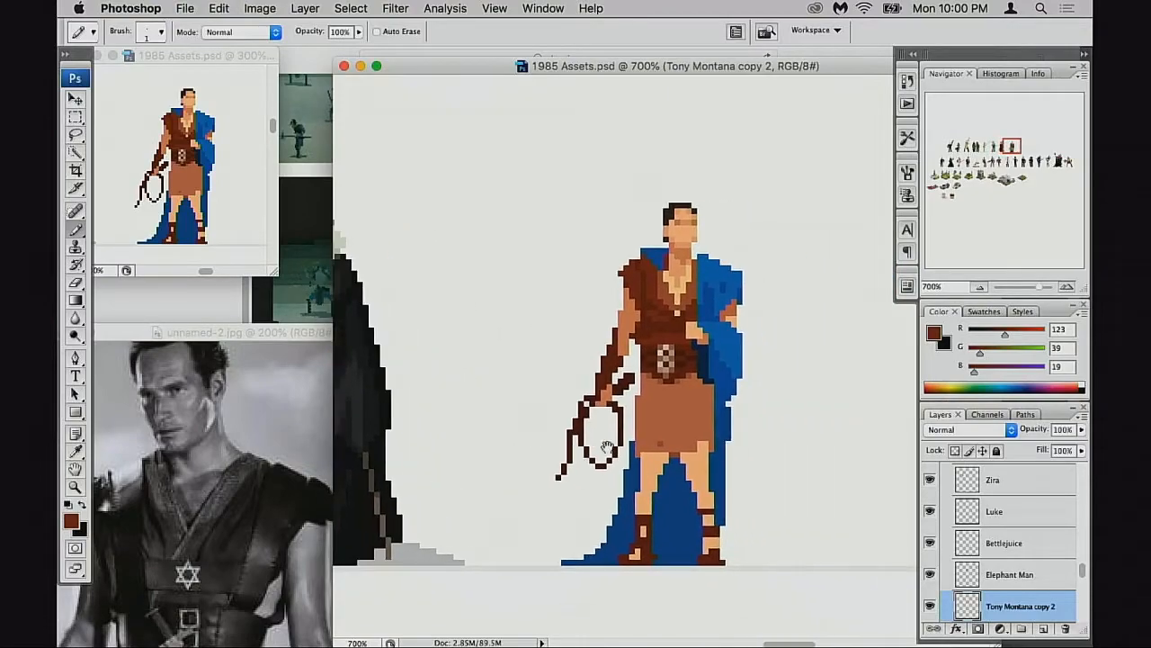
At 1200% zoom, retouch the bare arm with skin tone (RGB 217, 132, 91) and the tunic's side with brown (RGB 123, 39, 19)
super+click(634, 308)
super+click(638, 313)
drag(717, 414, 662, 349)
alt+click(633, 337)
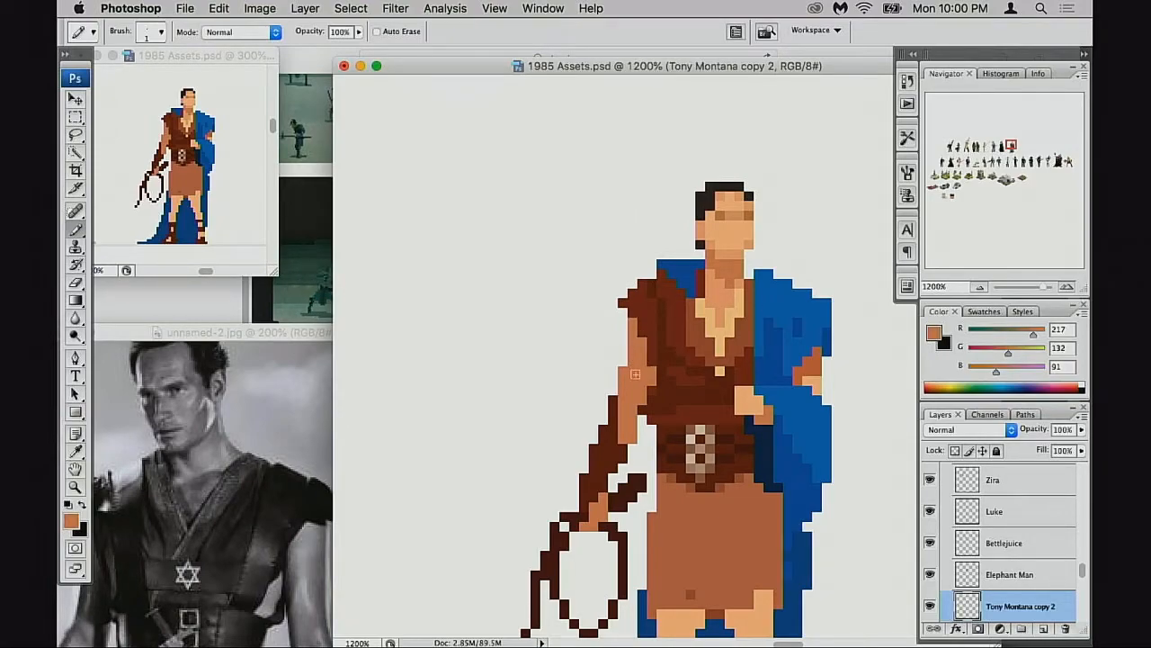
alt+click(656, 351)
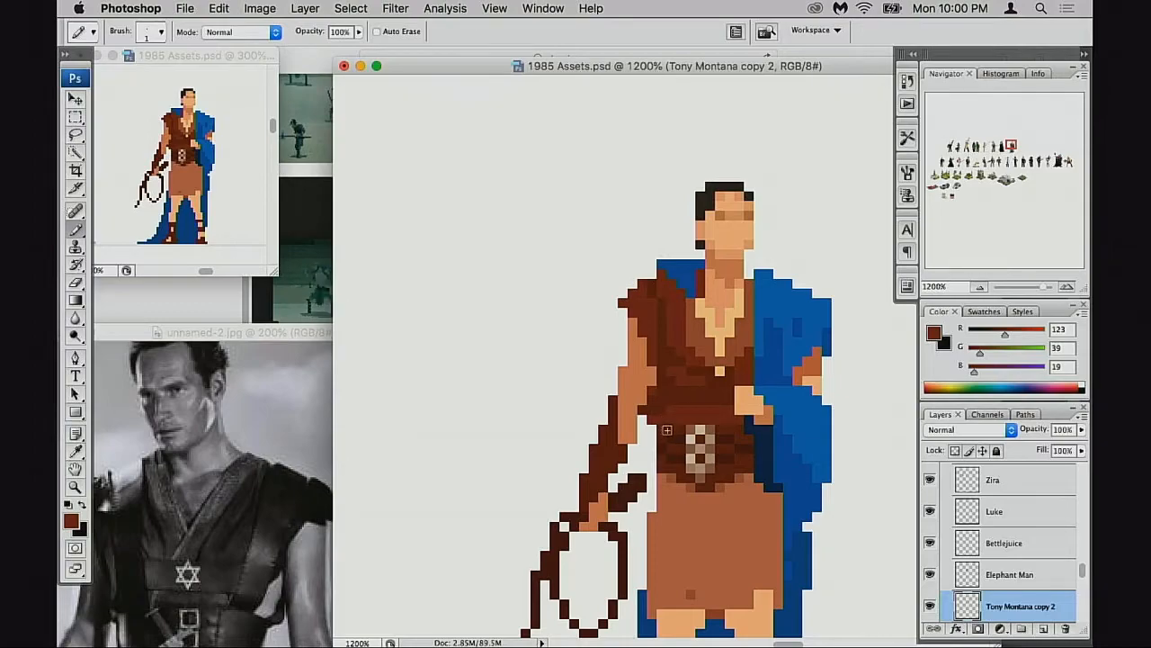
drag(714, 414, 728, 375)
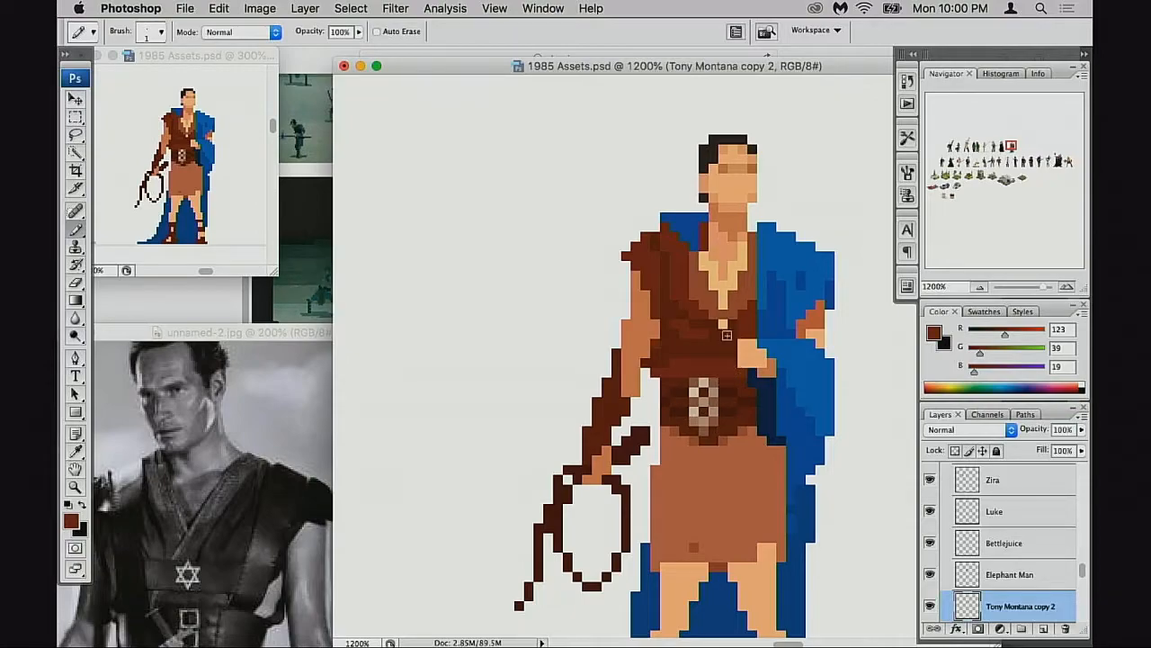
alt+click(728, 284)
drag(725, 292, 725, 483)
drag(705, 352, 705, 480)
key(alt+super+z)
key(alt+super+z)
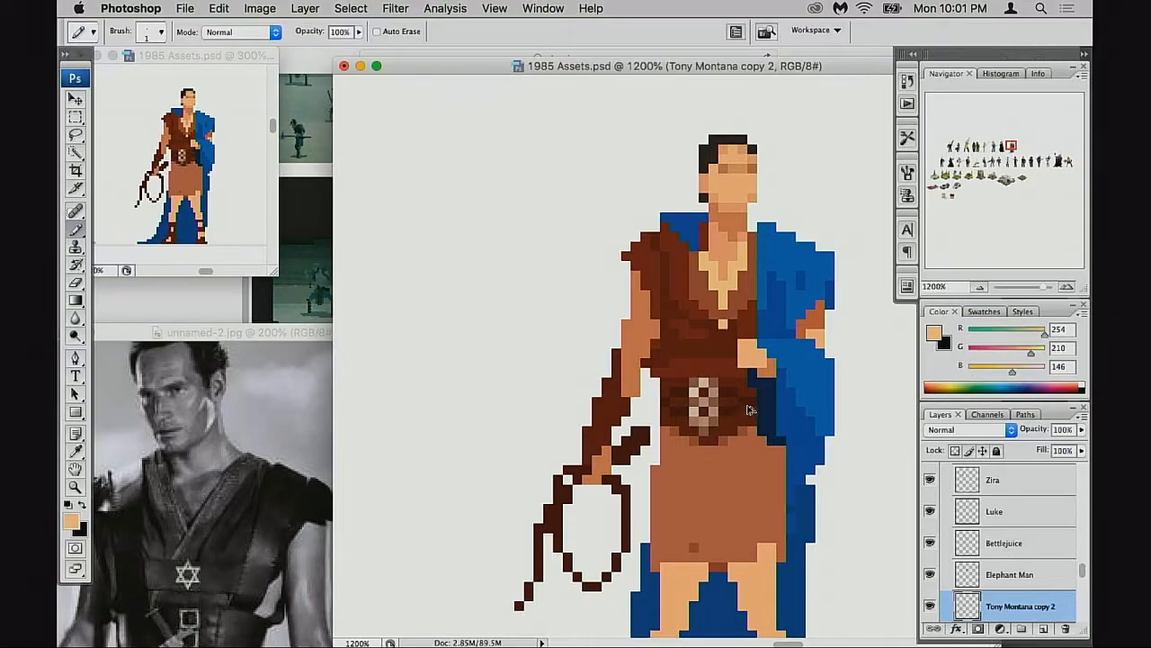
Select the checkered belt buckle and shift it two pixels toward the cloak, aligning it with the V-neck
key(m)
mouse_move(690, 379)
mouse_down()
mouse_move(720, 438)
mouse_move(729, 420)
mouse_up()
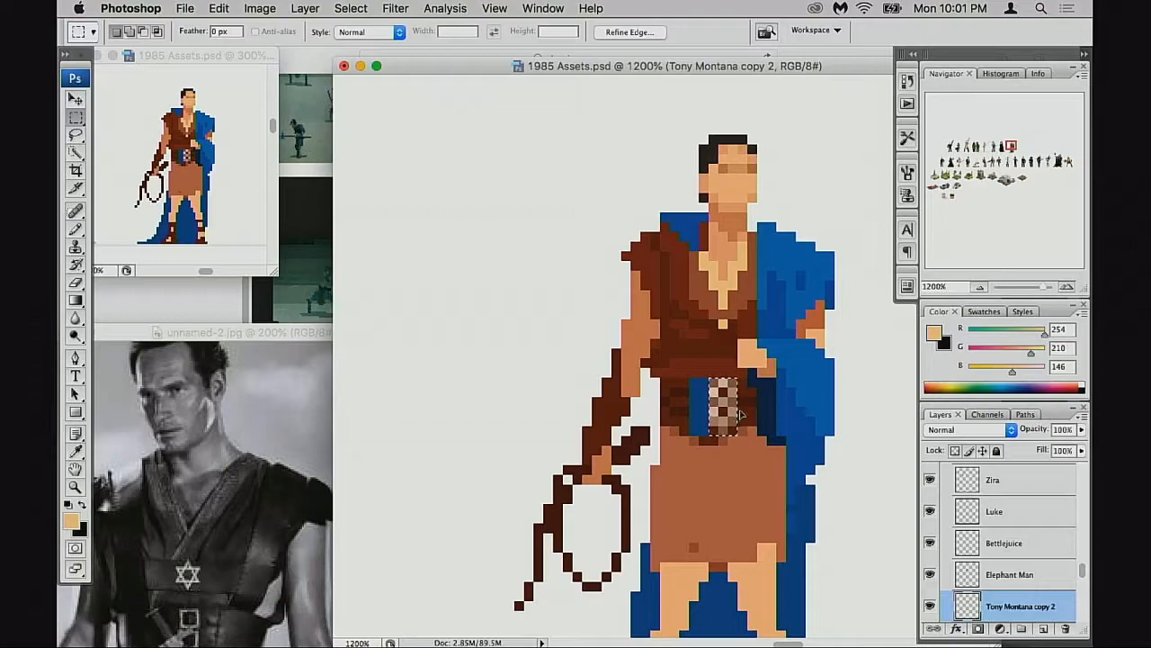
key(ctrl+d)
Fill the blue gap left beside the moved buckle with sampled dark browns (RGB 76, 20, 9 and 100, 31, 14), continuing the belt's bands
key(b)
alt+click(684, 384)
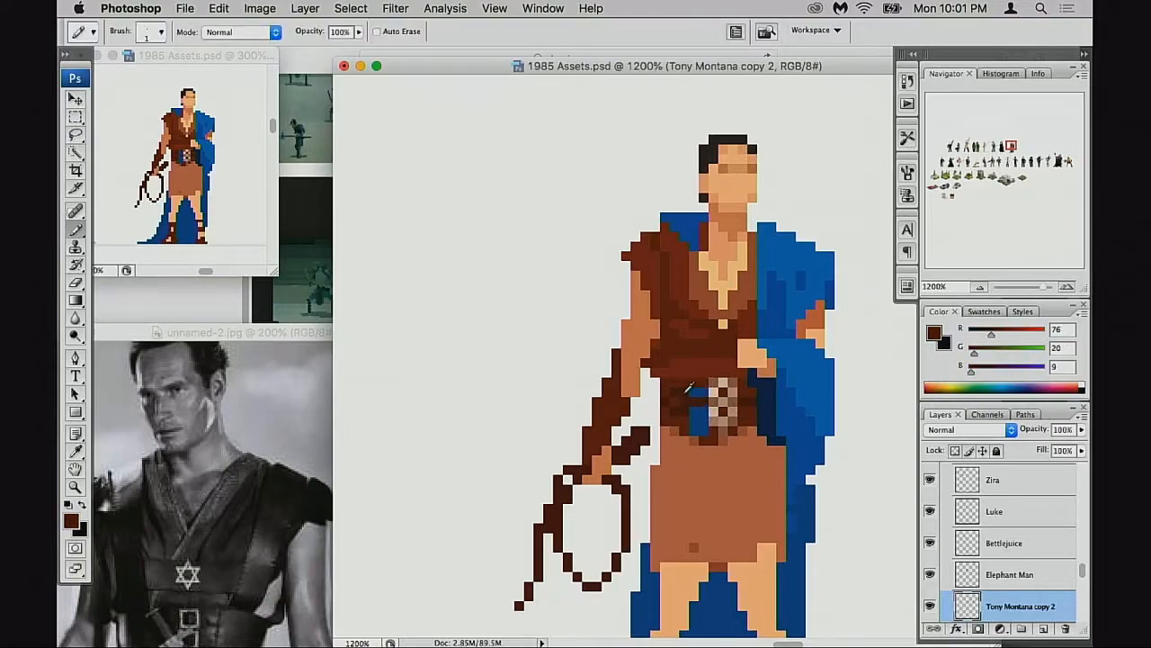
alt+click(697, 395)
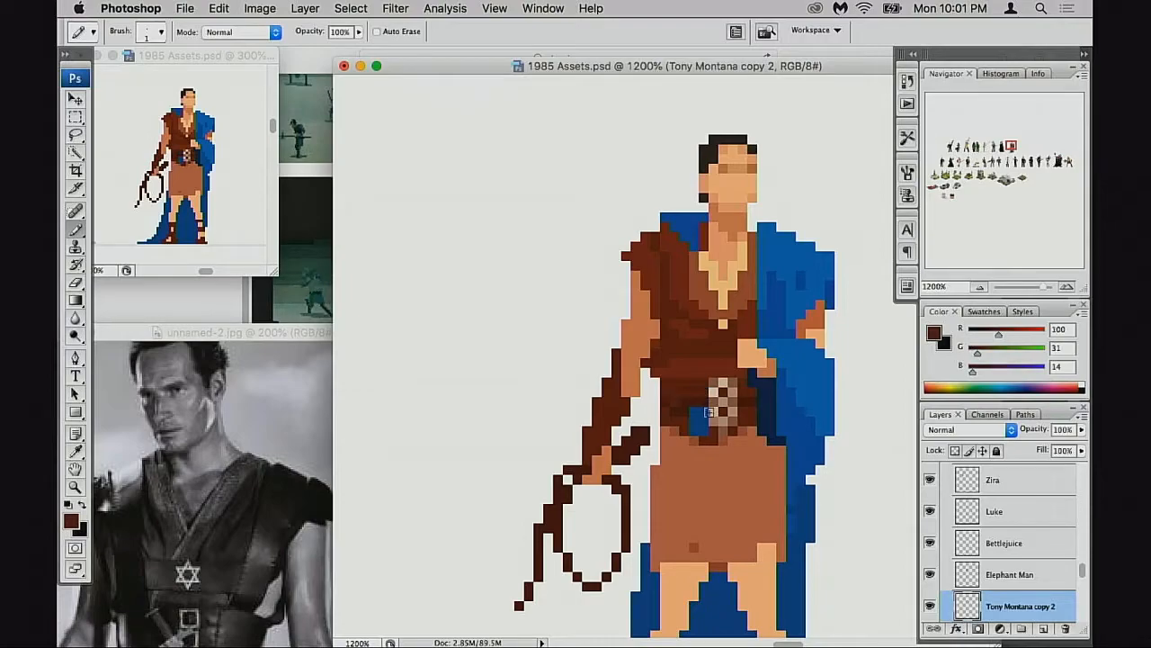
alt+click(679, 409)
drag(693, 411, 704, 411)
alt+click(701, 390)
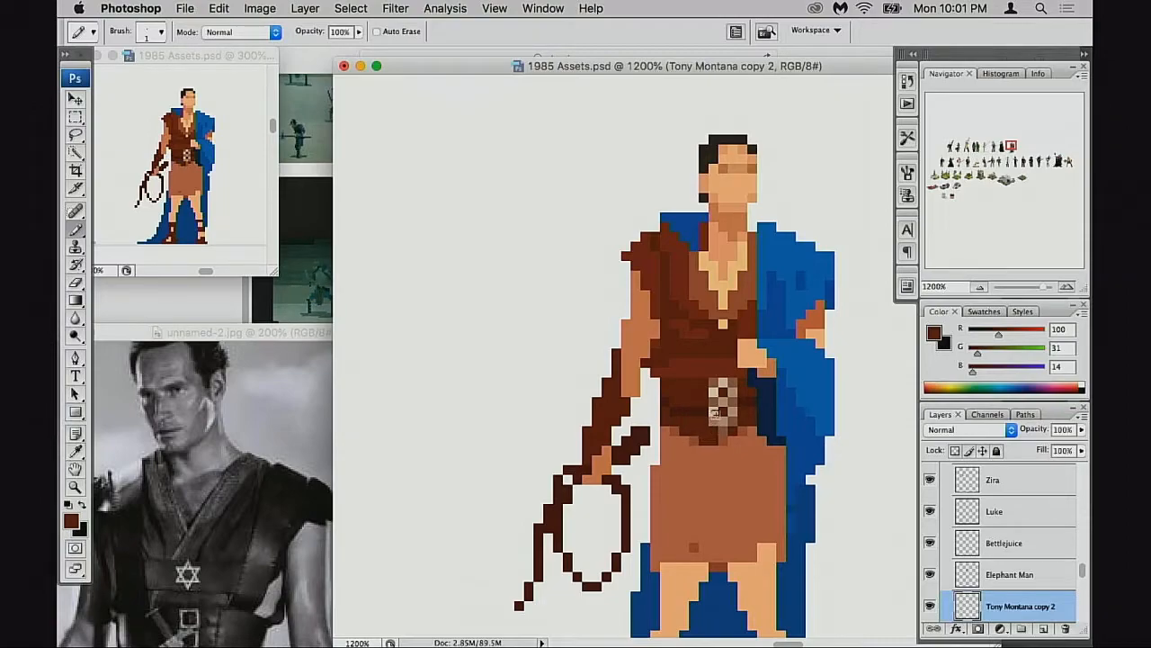
alt+click(675, 415)
alt+click(697, 426)
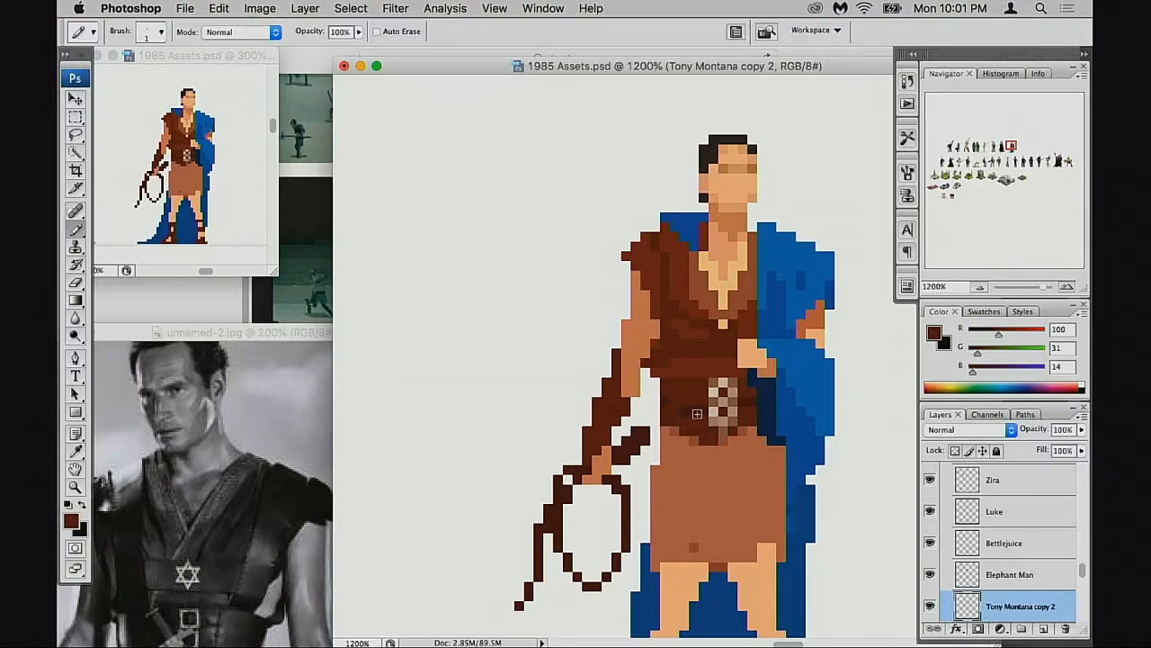
alt+click(693, 408)
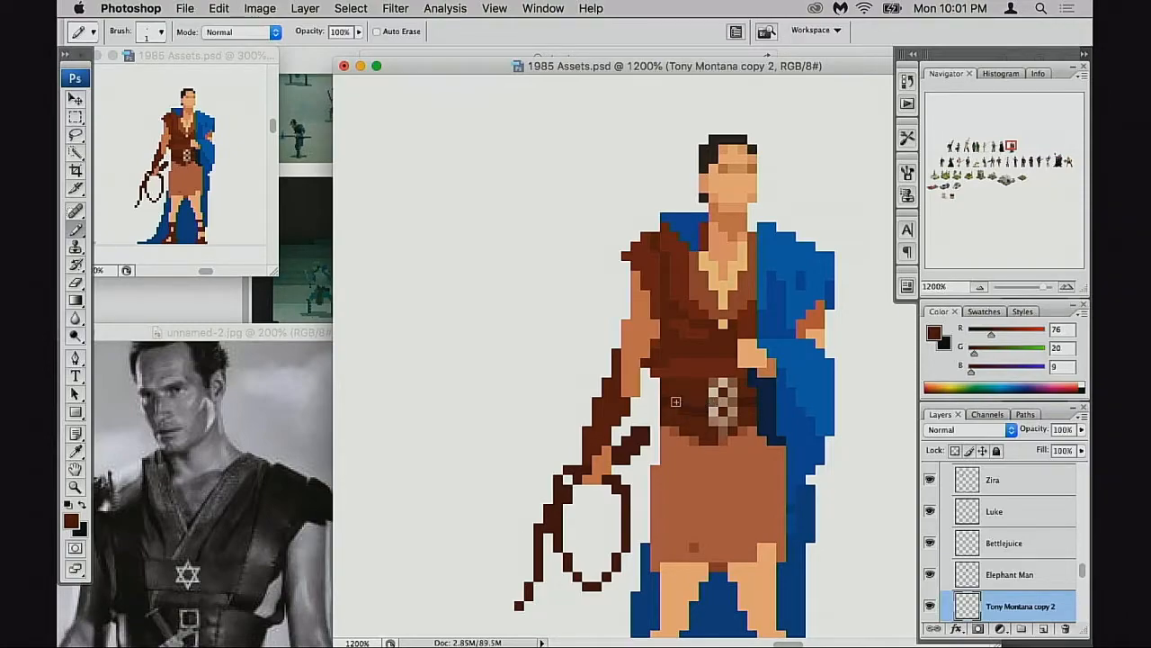
Retouch the belt on the cloak side of the buckle with dark brown (RGB 100, 31, 14), marquee-select the buckle's edge area, and deselect
alt+click(747, 384)
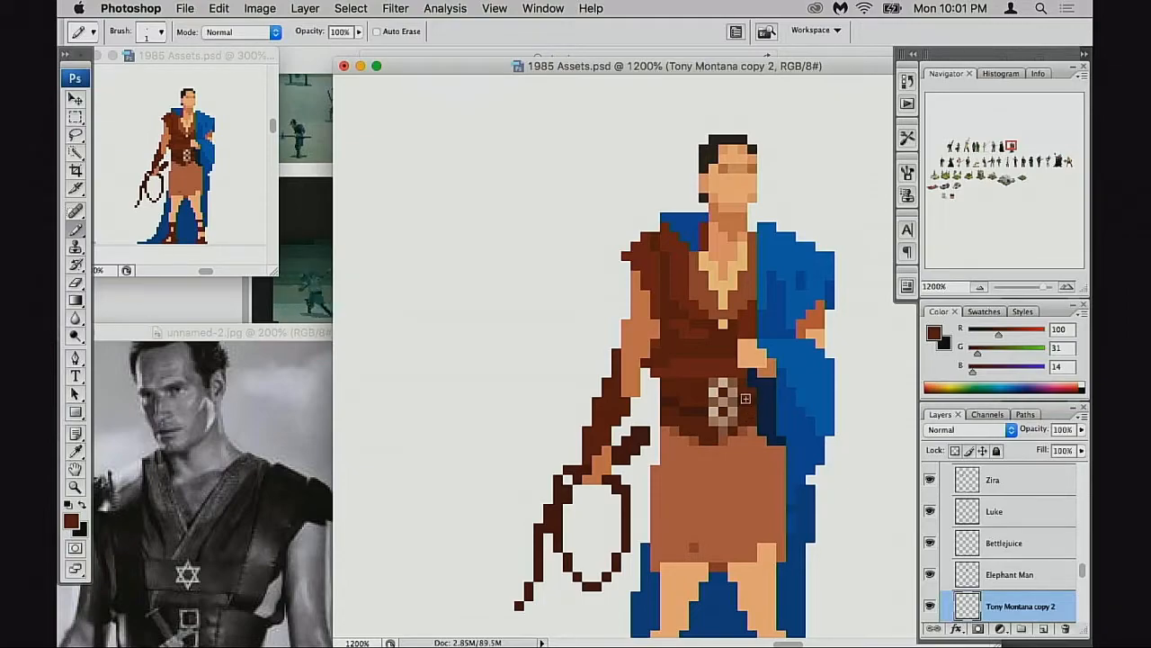
key(m)
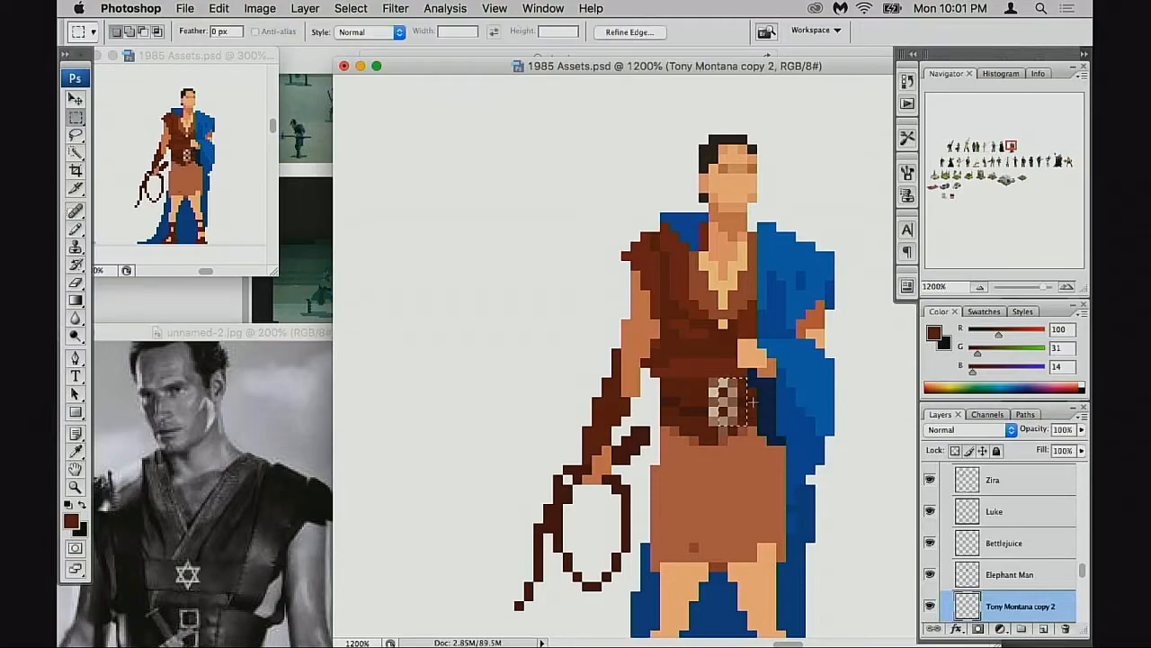
drag(743, 415, 745, 426)
mouse_move(745, 414)
mouse_down()
mouse_move(736, 411)
mouse_move(749, 412)
mouse_up()
key(super+d)
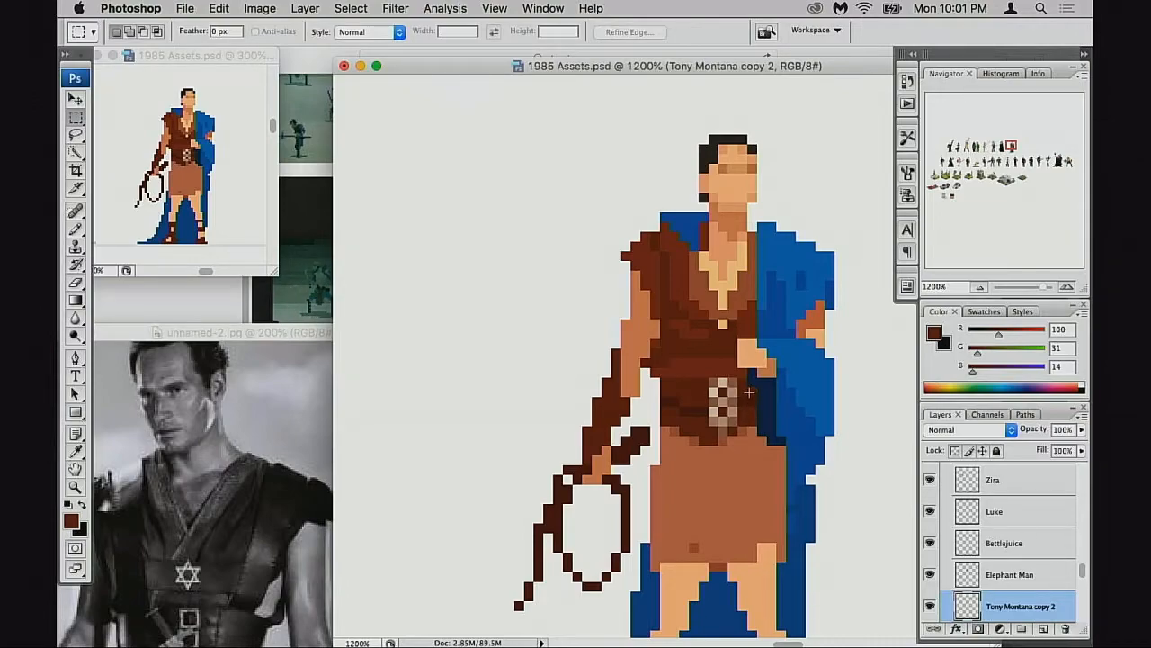
Save the document, sample the belt's darkest brown (RGB 76, 20, 9), and undo the last pencil retouch around the belt
key(super+s)
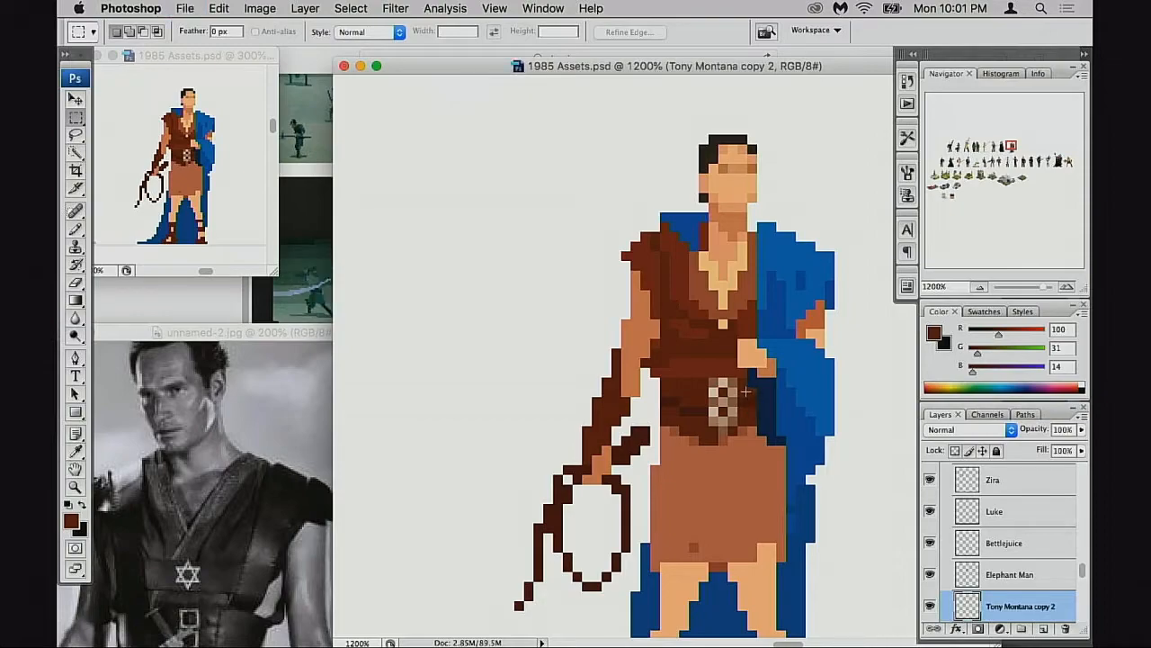
key(b)
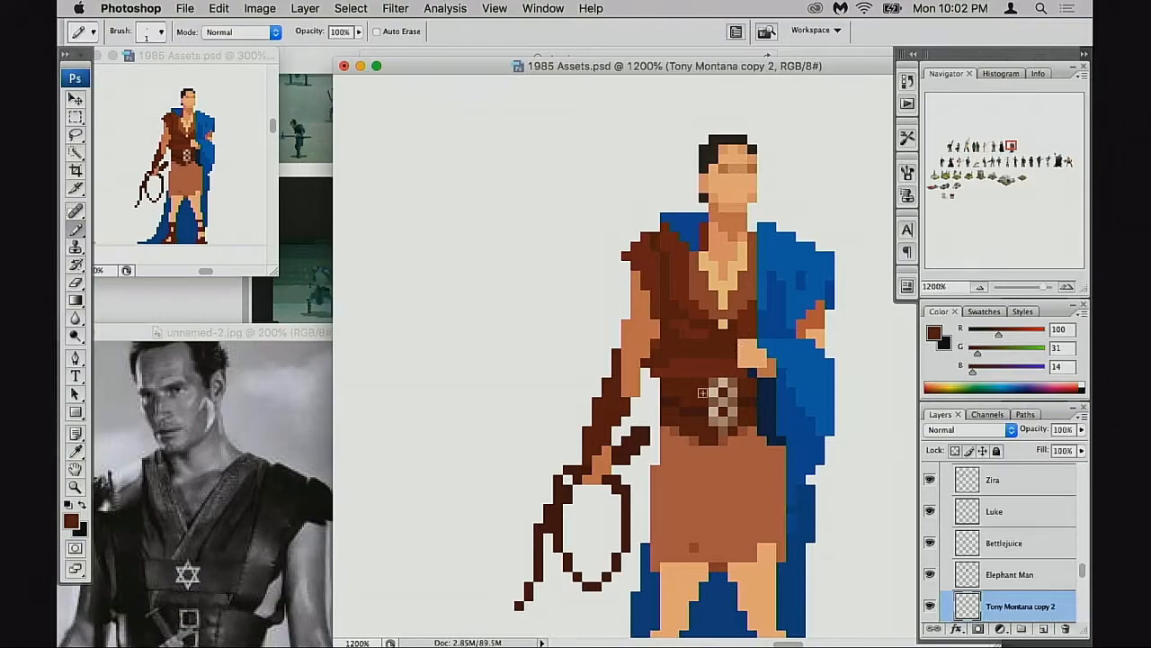
alt+click(697, 400)
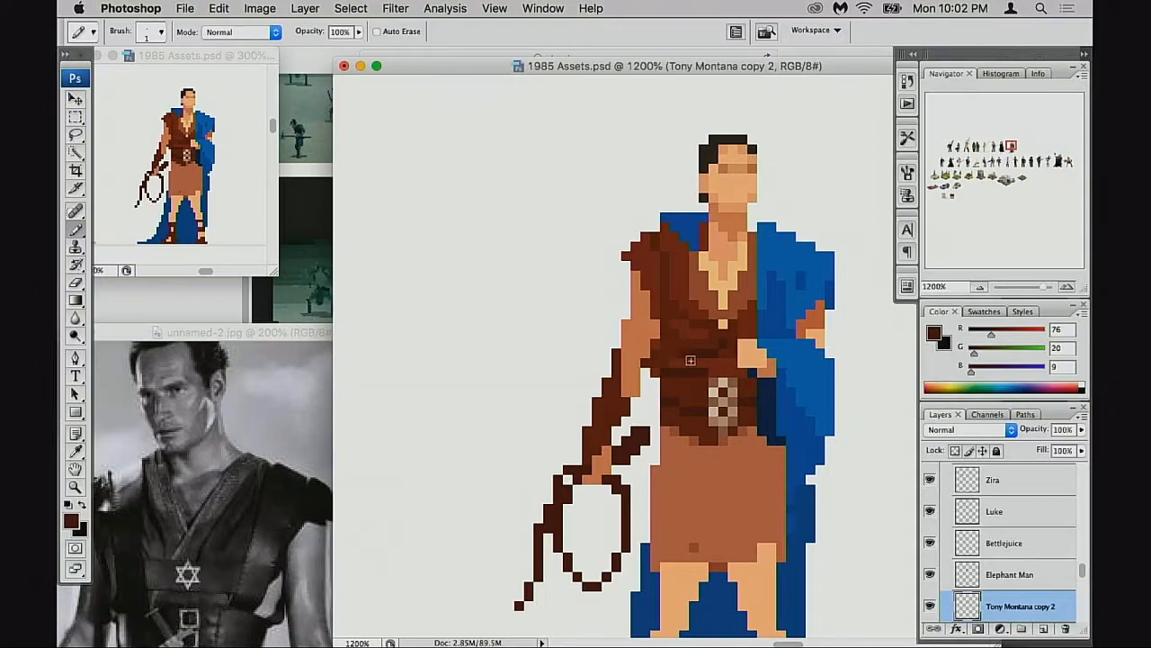
key(super+z)
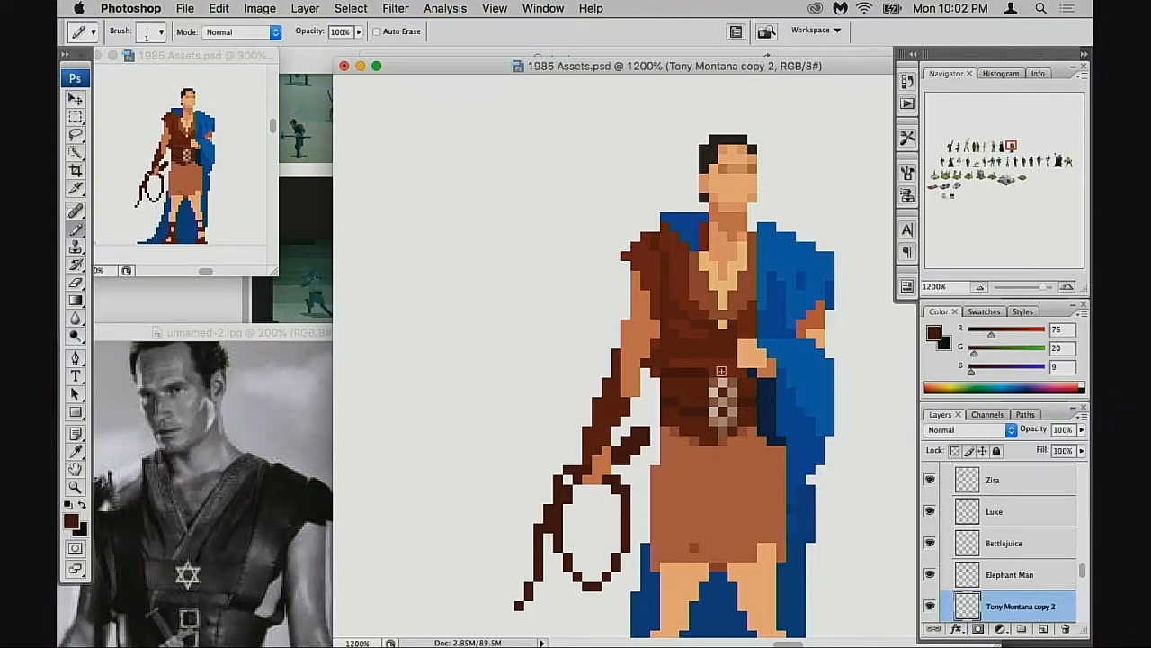
Move the checkered buckle one pixel away from the cloak and fill the gap beside it with dark browns (RGB 100, 31, 14 and 76, 20, 9)
key(m)
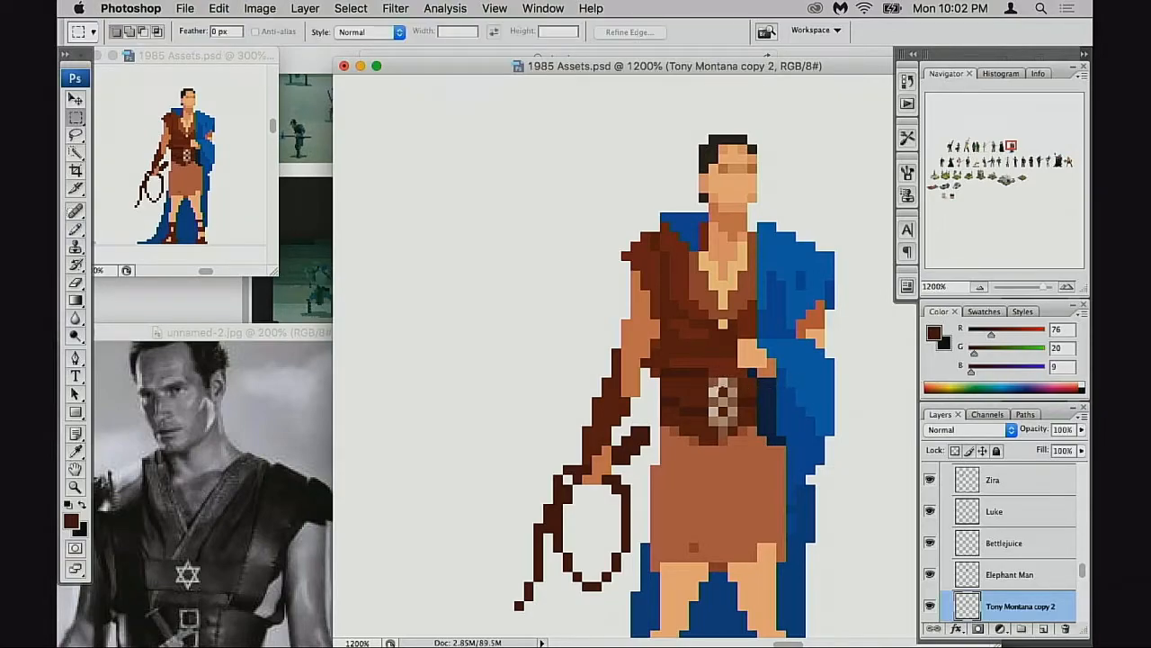
drag(699, 378, 727, 425)
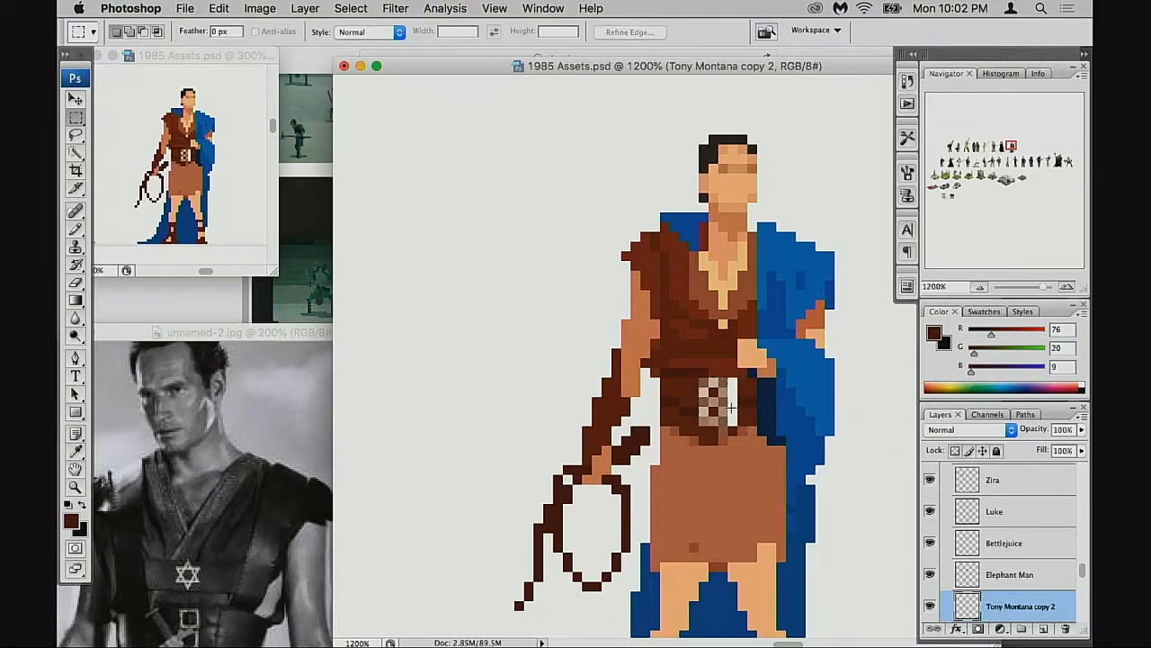
key(b)
alt+click(748, 383)
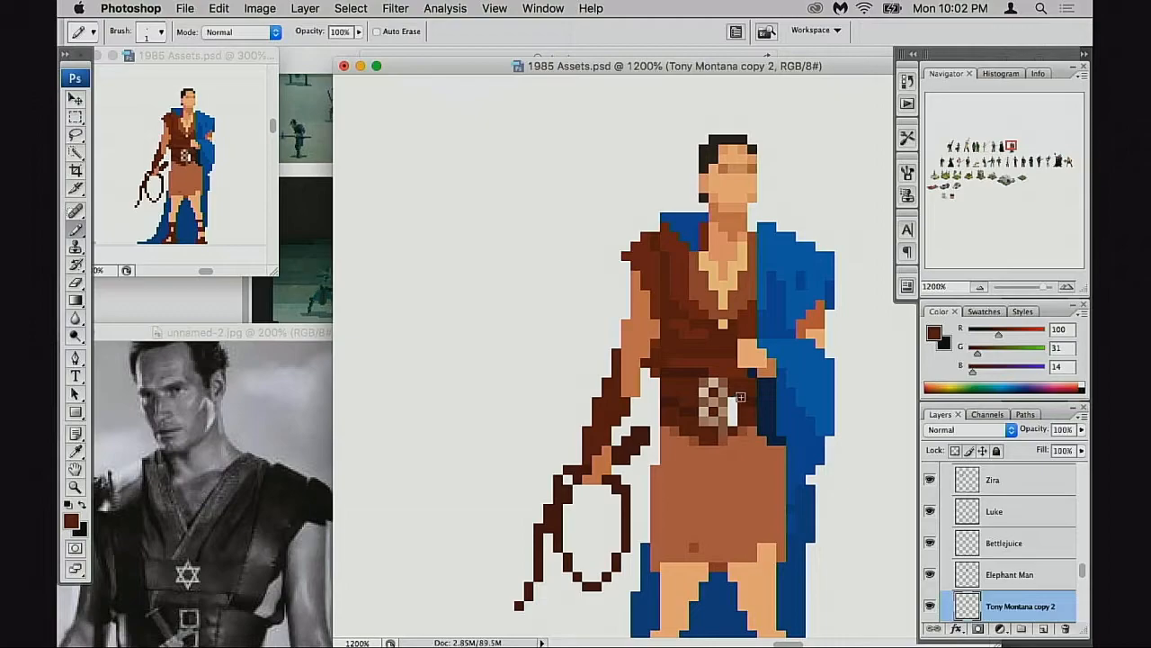
alt+click(729, 405)
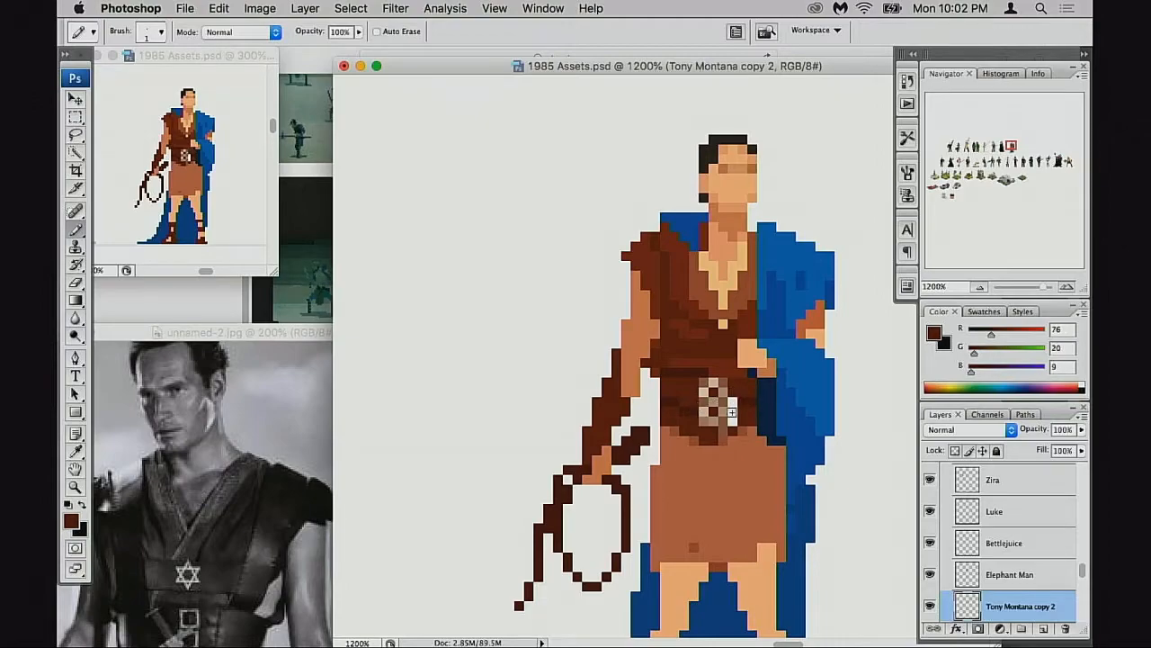
alt+click(754, 381)
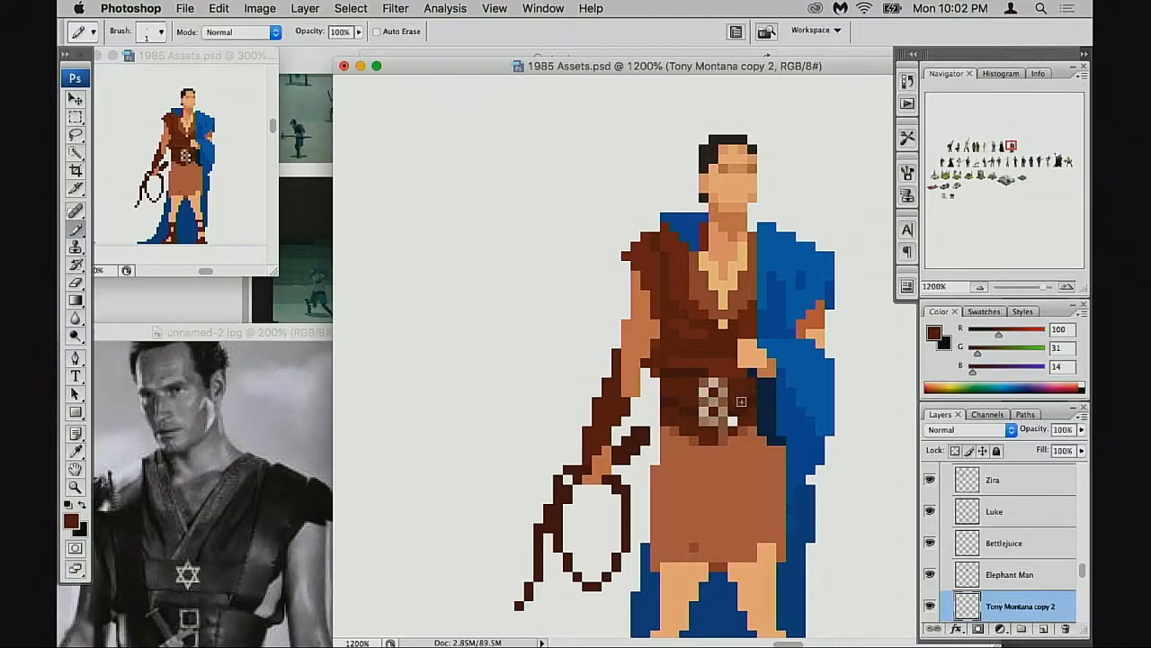
alt+click(739, 410)
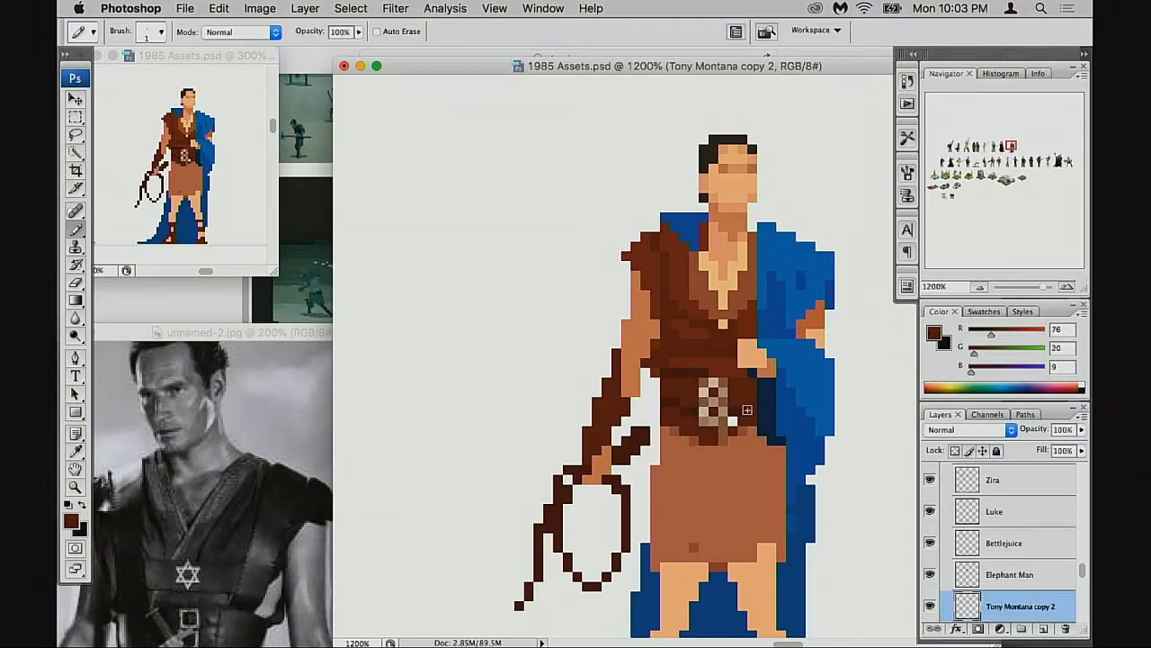
alt+click(739, 420)
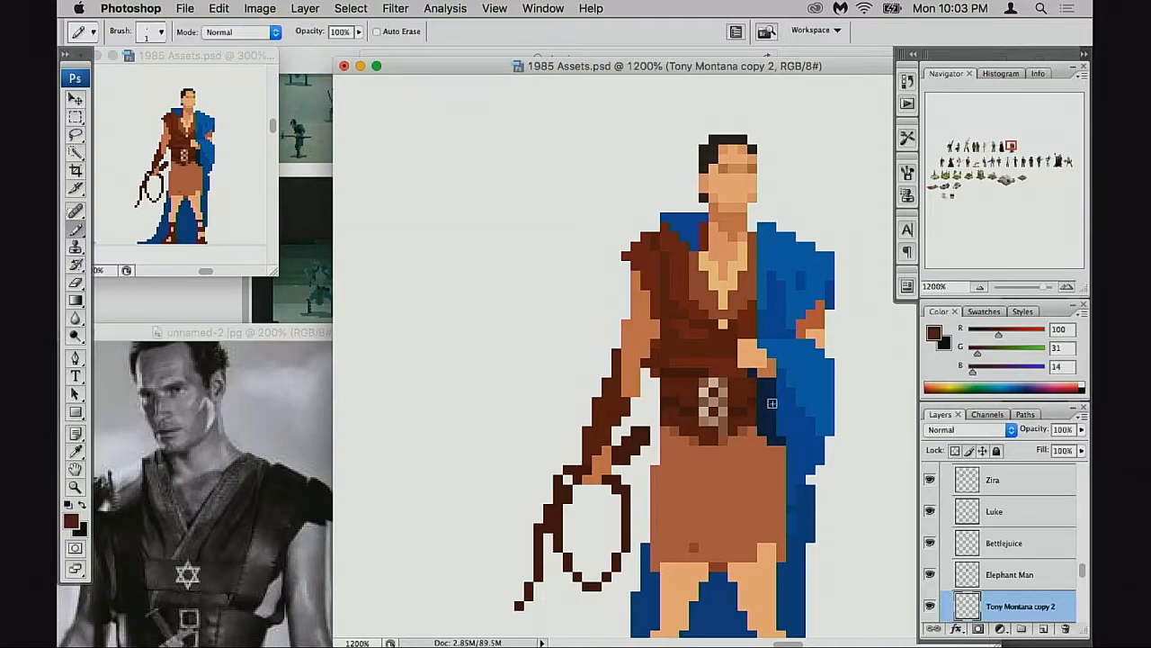
Retouch the tunic above the belt with browns (RGB 123, 39, 19 and 100, 31, 14) and cover the lighter pixel beneath the buckle
alt+click(719, 363)
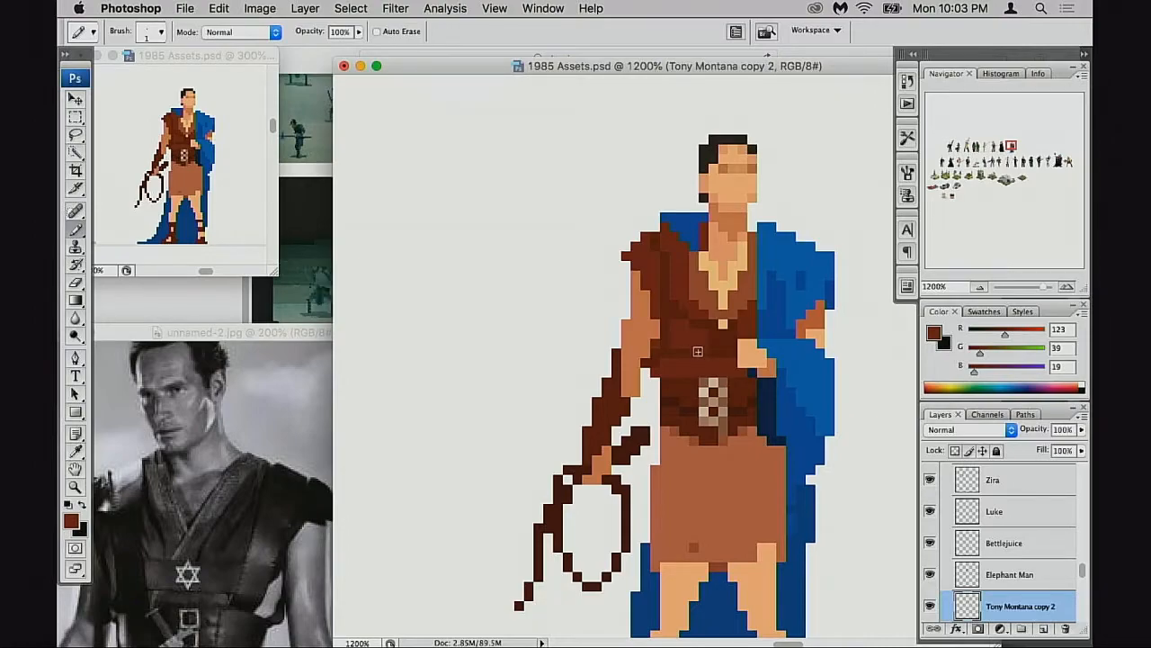
alt+click(683, 363)
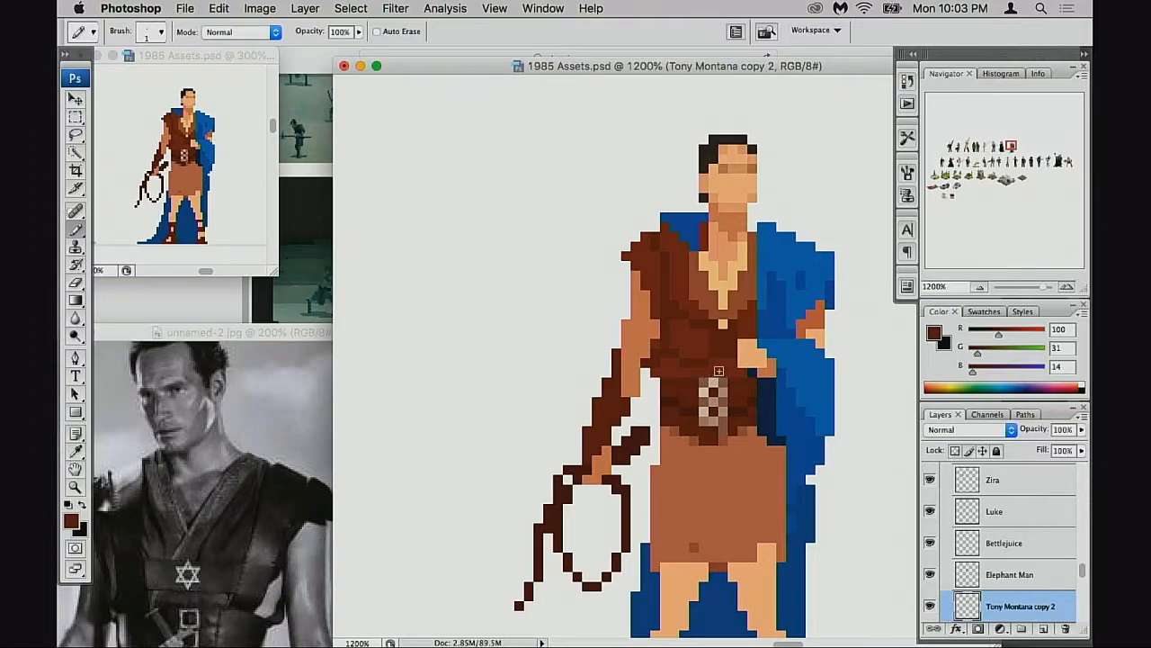
alt+click(694, 342)
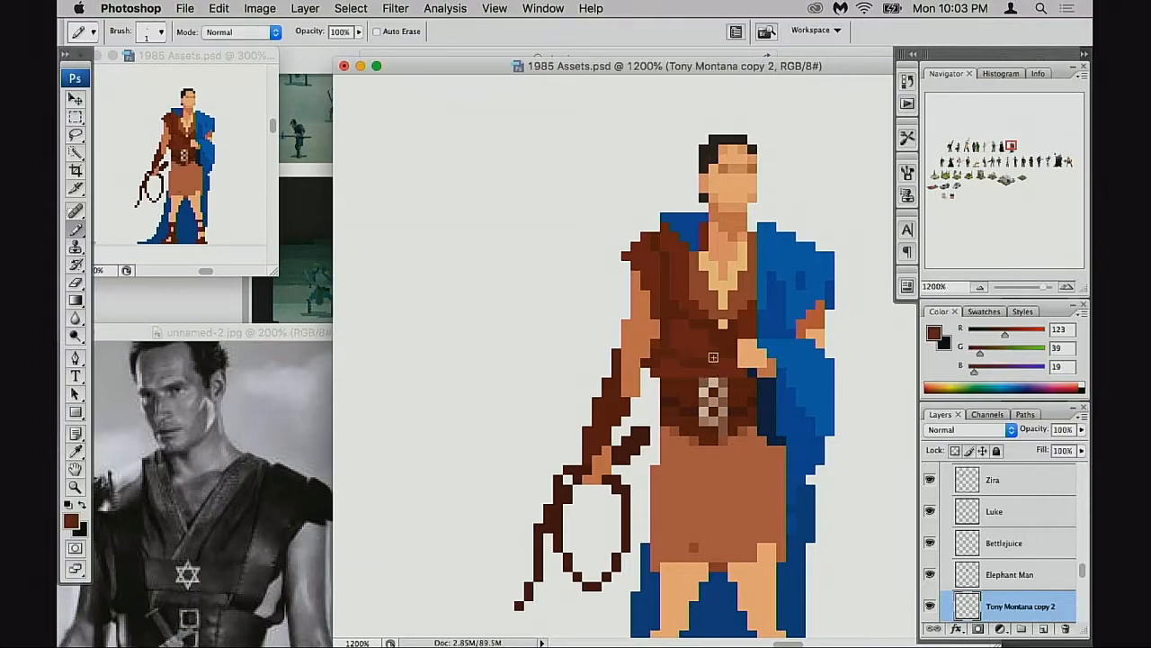
alt+click(665, 362)
alt+click(657, 367)
scroll(728, 360, down, 3)
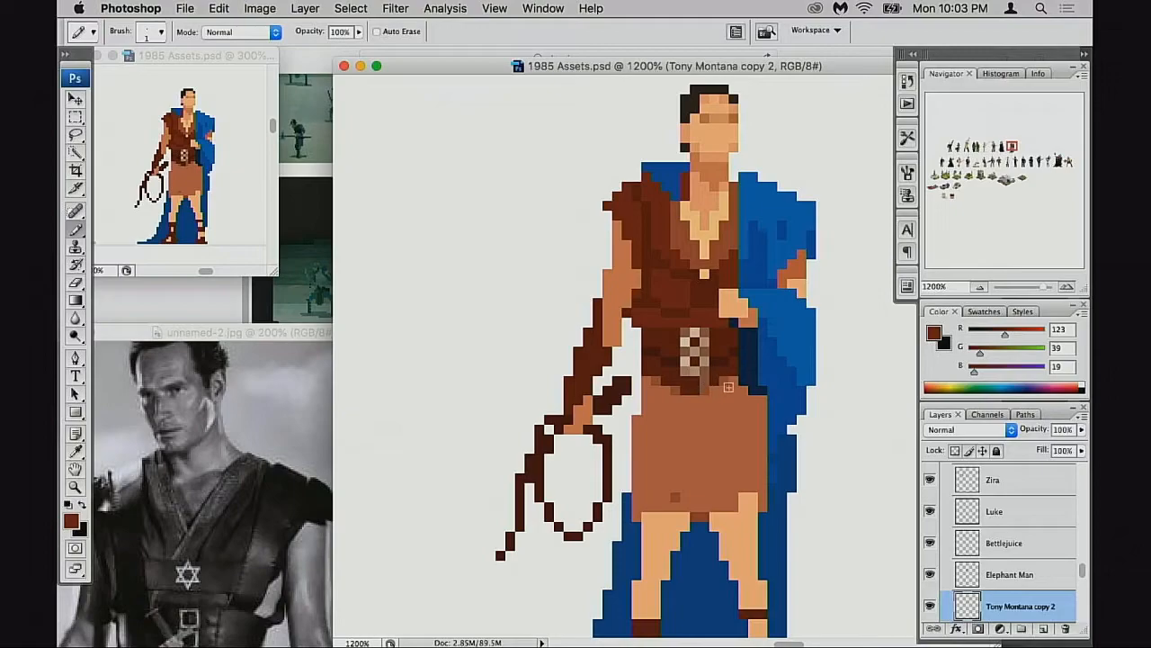
alt+click(698, 381)
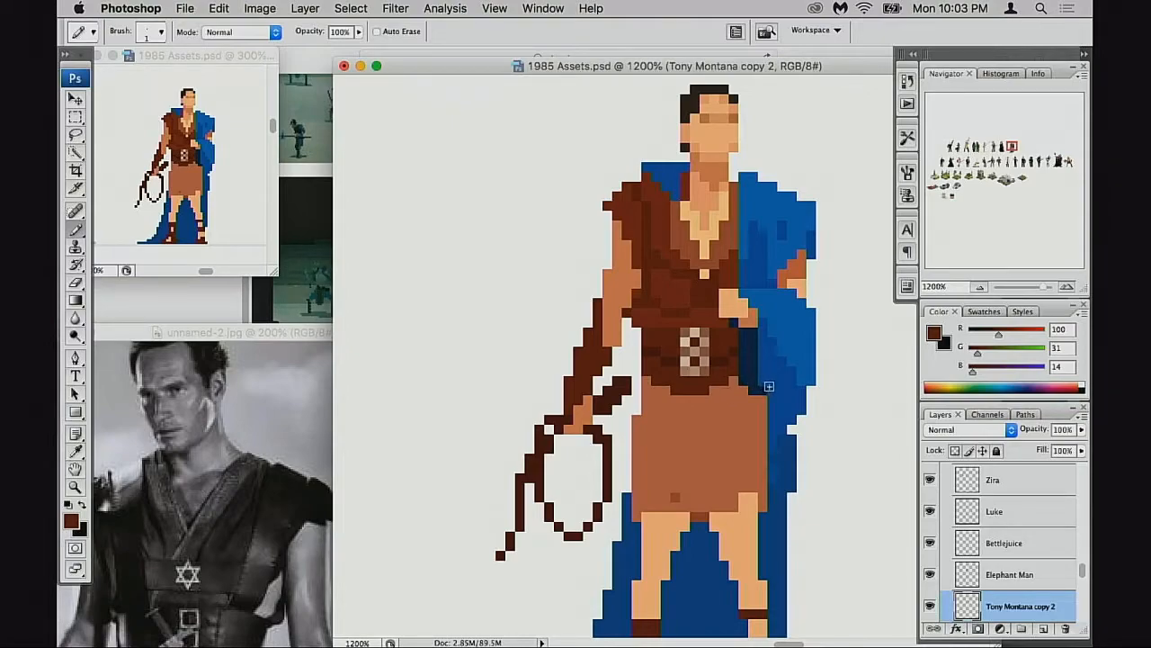
Refine the chest shading on the tunic's bare-arm side with browns (RGB 123, 39, 19 and 100, 31, 14)
drag(728, 401, 708, 420)
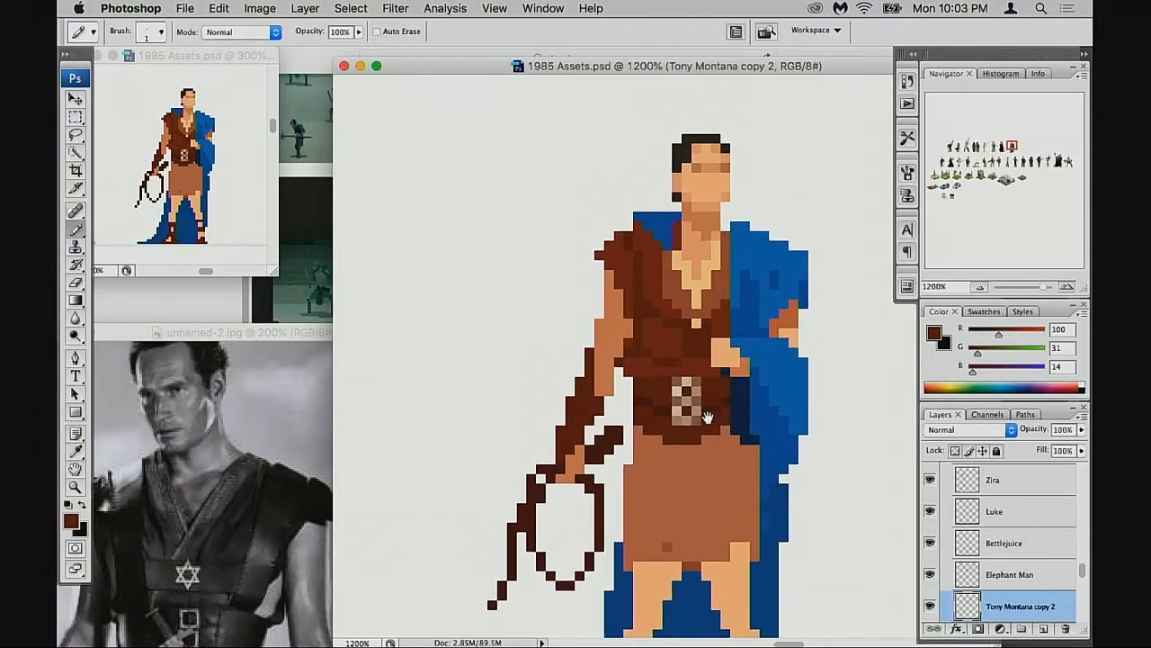
alt+click(637, 303)
click(638, 315)
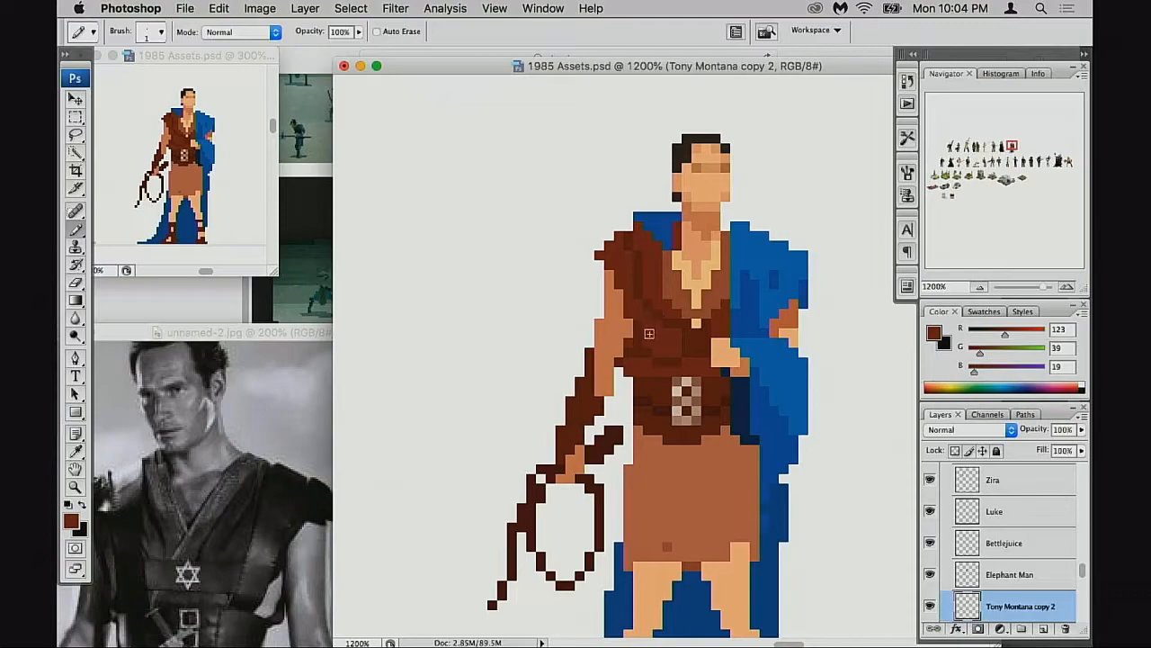
alt+click(650, 328)
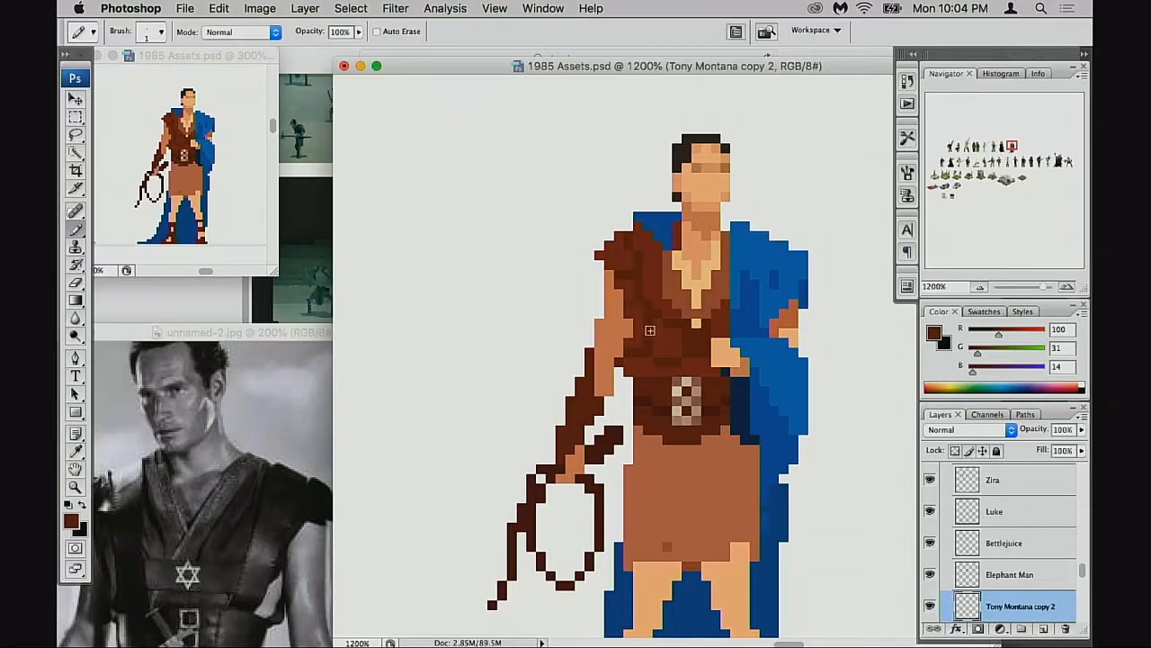
Check the belt in the reference photo, then shift the checkered buckle one pixel up and one pixel toward the cloak
scroll(659, 336, down, 2)
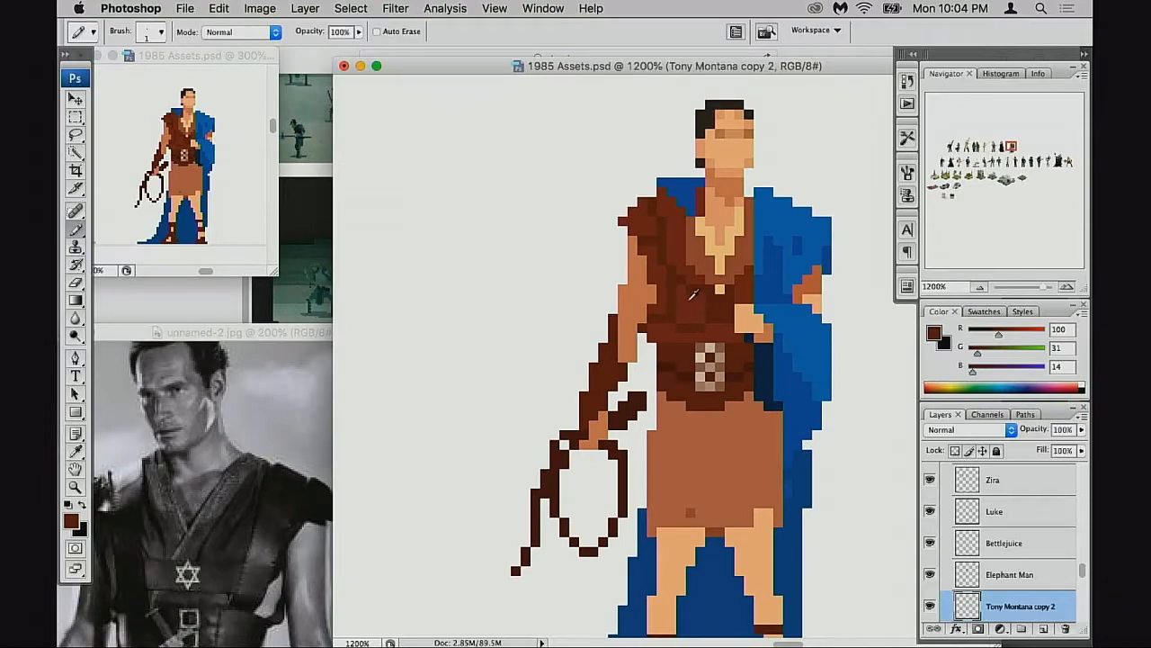
click(317, 453)
scroll(308, 417, down, 4)
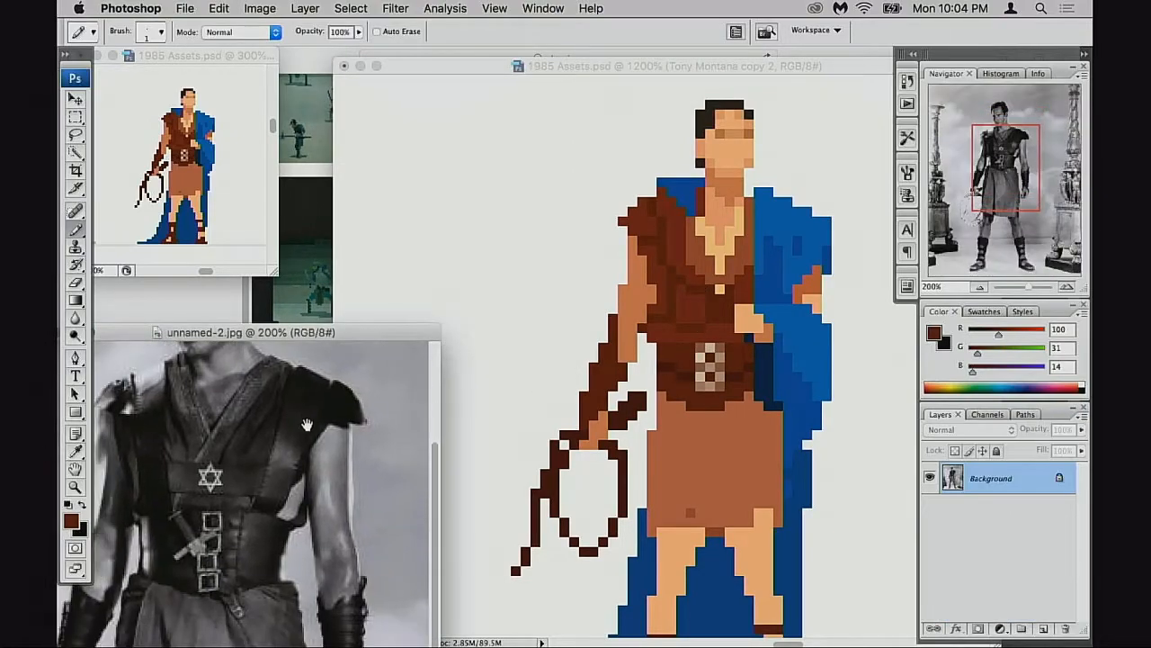
key(m)
click(709, 358)
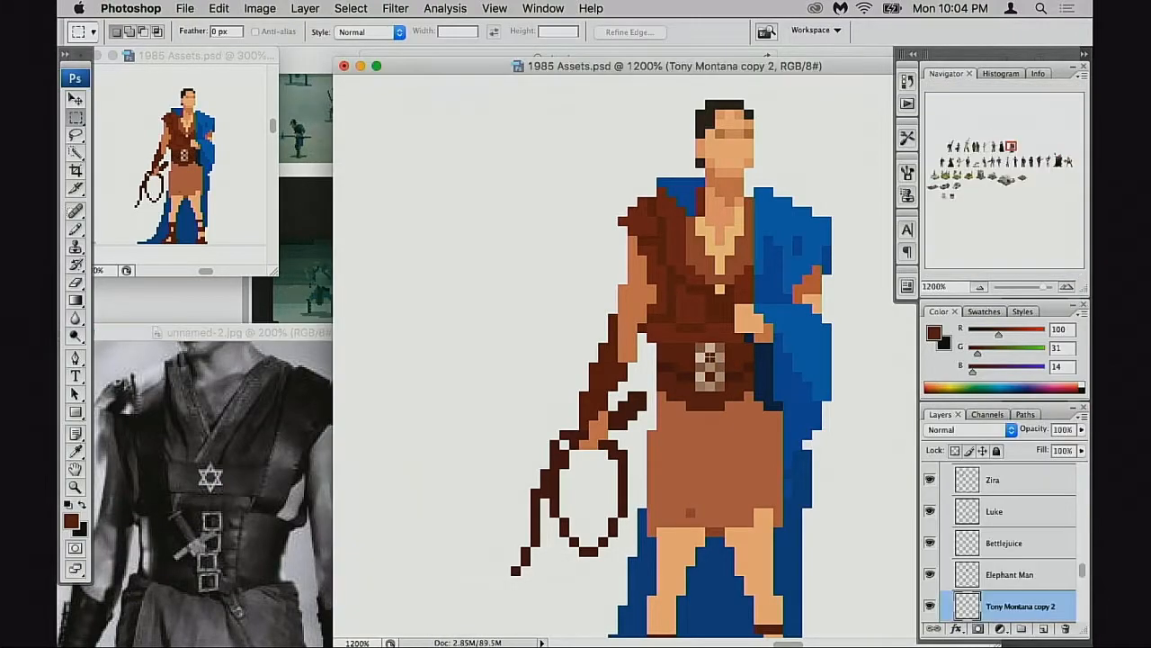
drag(715, 380, 724, 371)
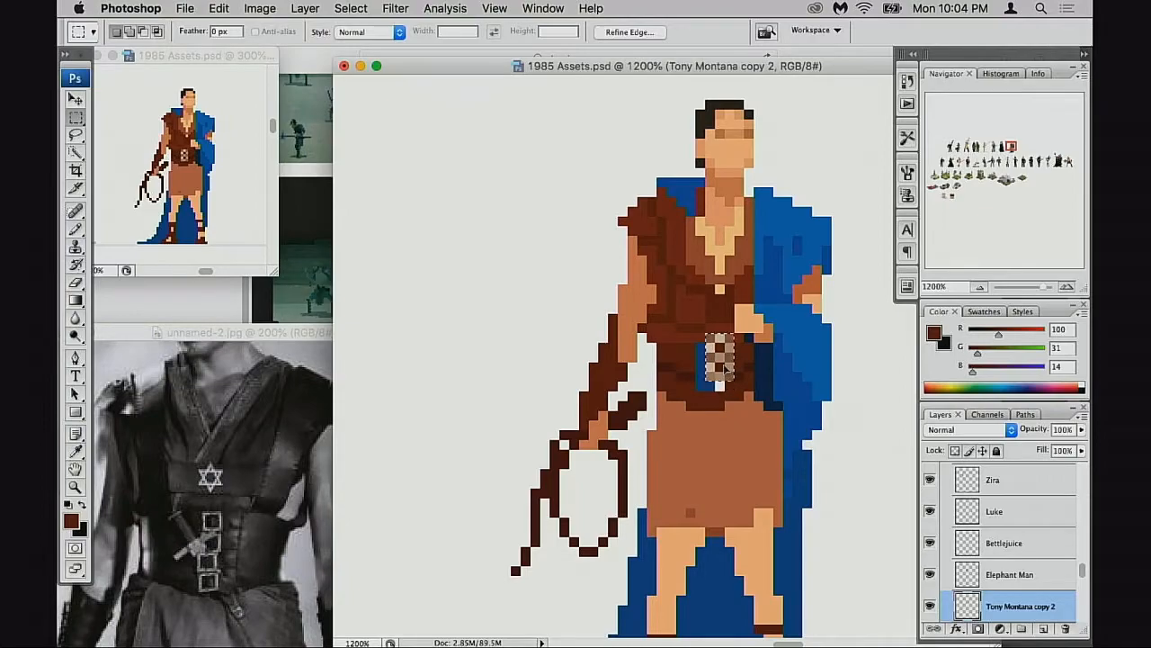
key(super+d)
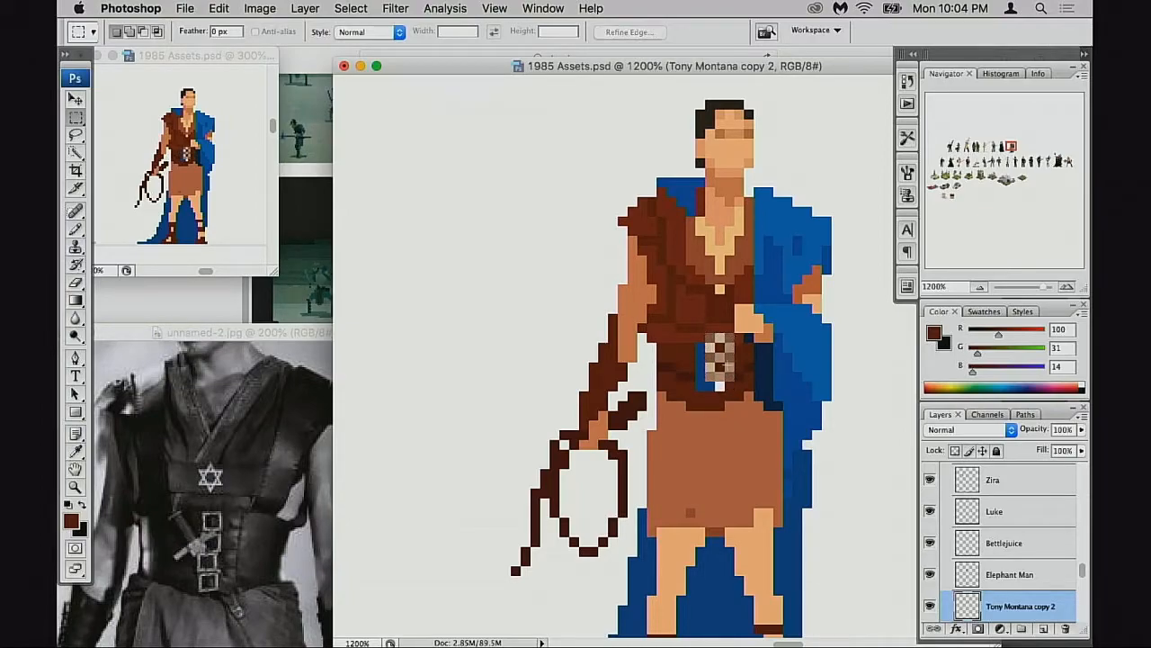
Fill the blue and white gap left by the moved buckle with dark browns (RGB 100, 31, 14 and 76, 20, 9)
key(b)
mouse_move(705, 388)
mouse_down()
mouse_move(719, 387)
mouse_move(702, 348)
mouse_up()
alt+click(692, 371)
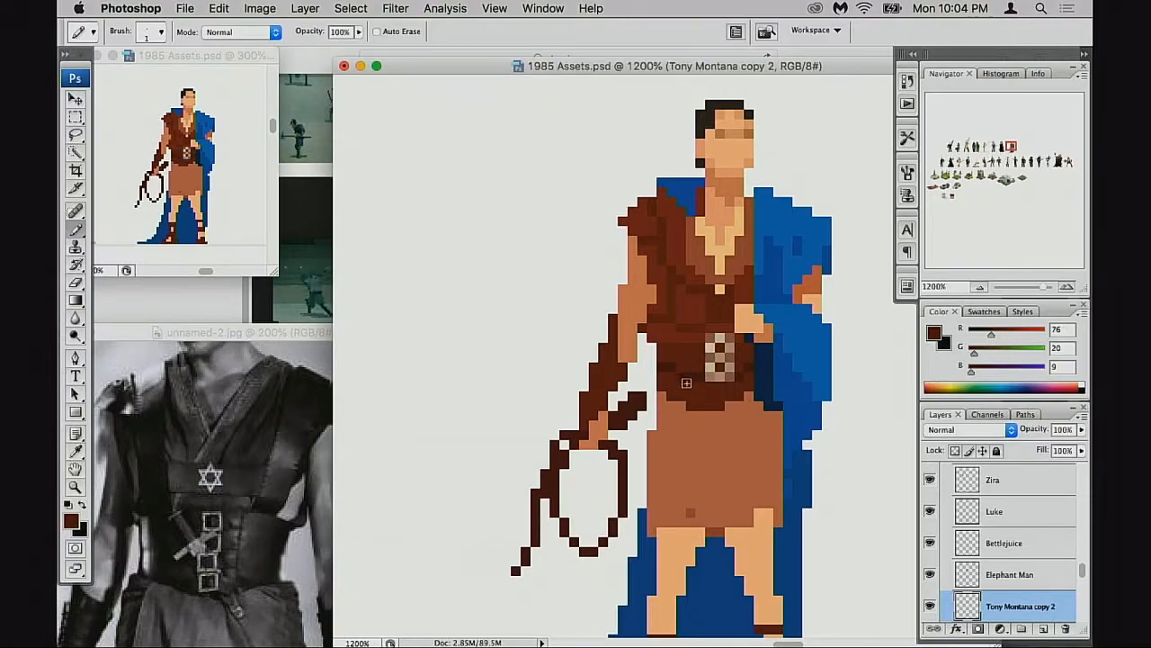
alt+click(695, 373)
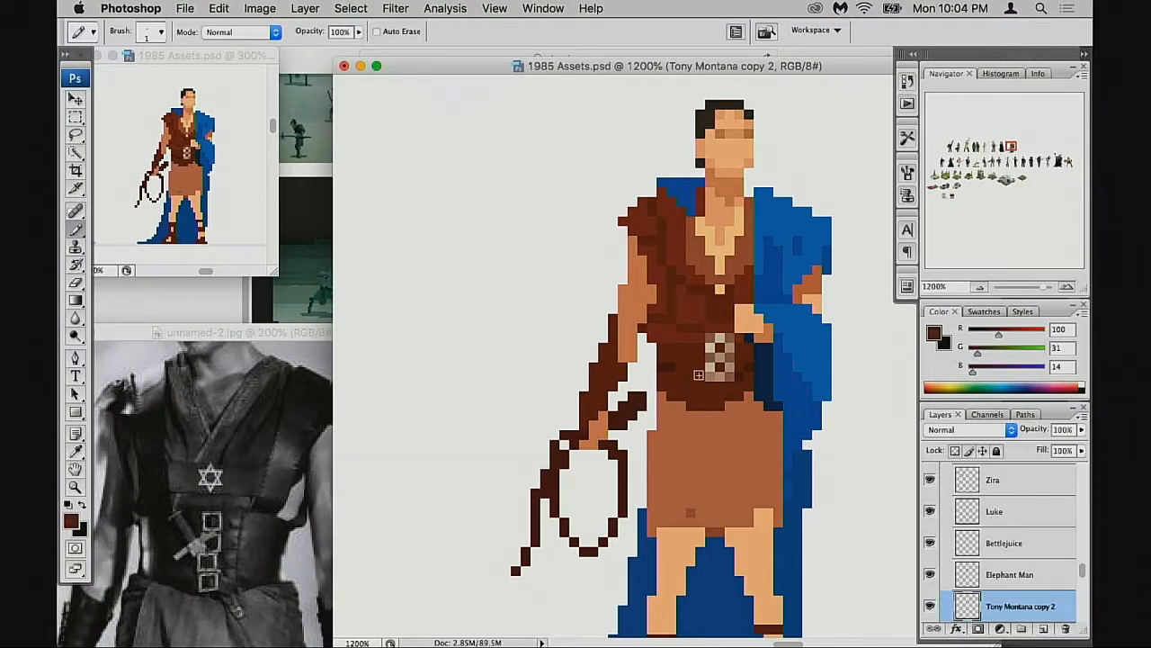
alt+click(684, 360)
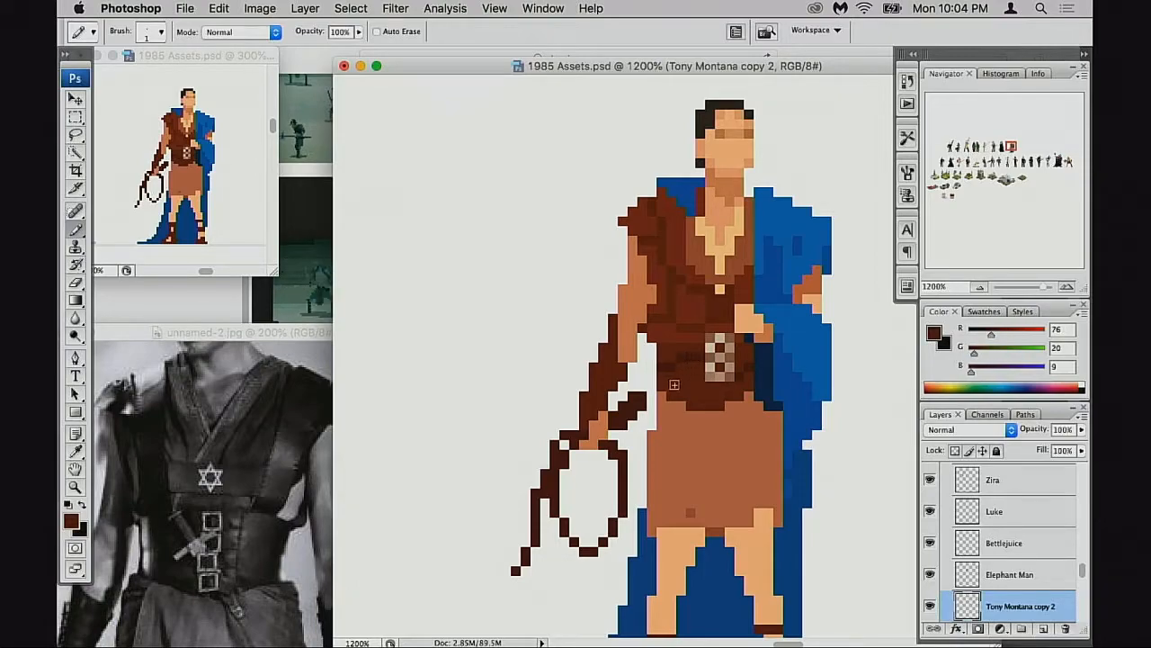
Retouch the belt's dark bands on both sides of the buckle with sampled browns (RGB 76, 20, 9 and 100, 31, 14), undoing the last stroke
alt+click(739, 371)
alt+click(741, 358)
alt+click(756, 370)
alt+click(679, 387)
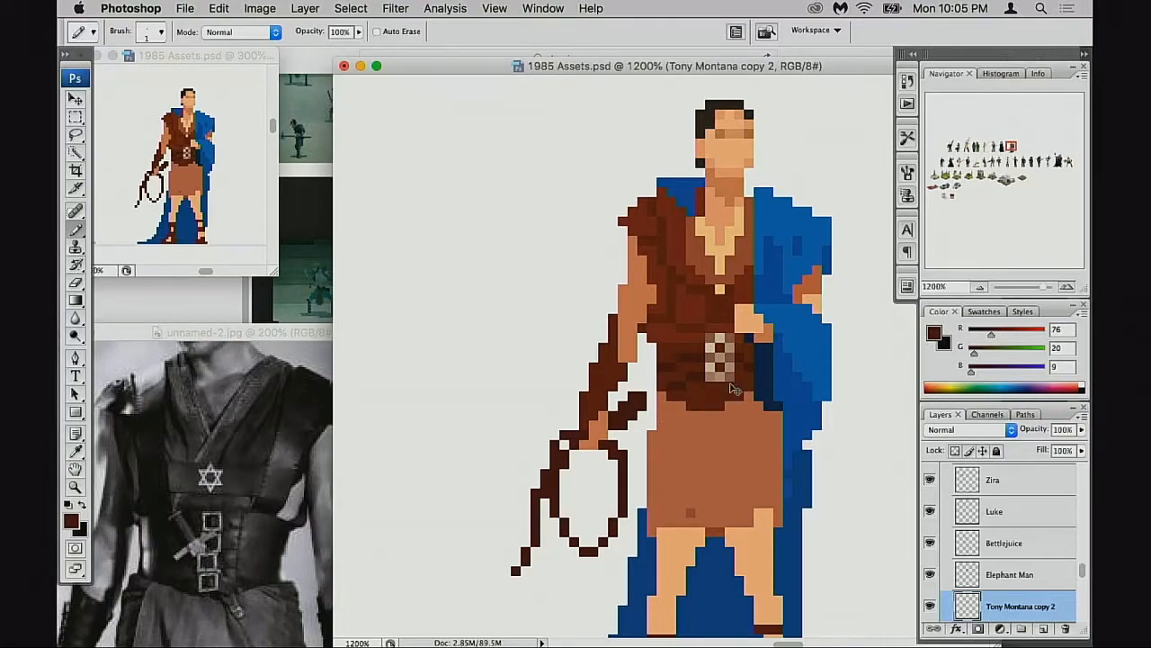
key(super+z)
alt+click(734, 392)
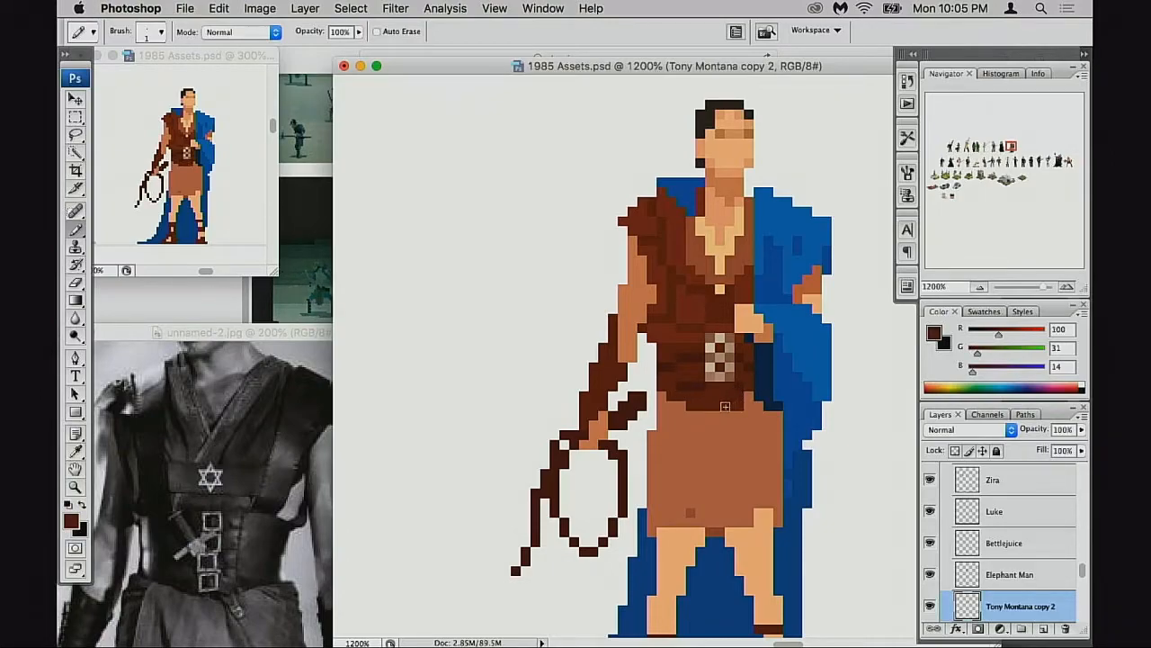
Reshape the belt's lower edge using the skirt color (RGB 193, 109, 80) and dark brown (RGB 100, 31, 14), extending its center downward
alt+click(689, 406)
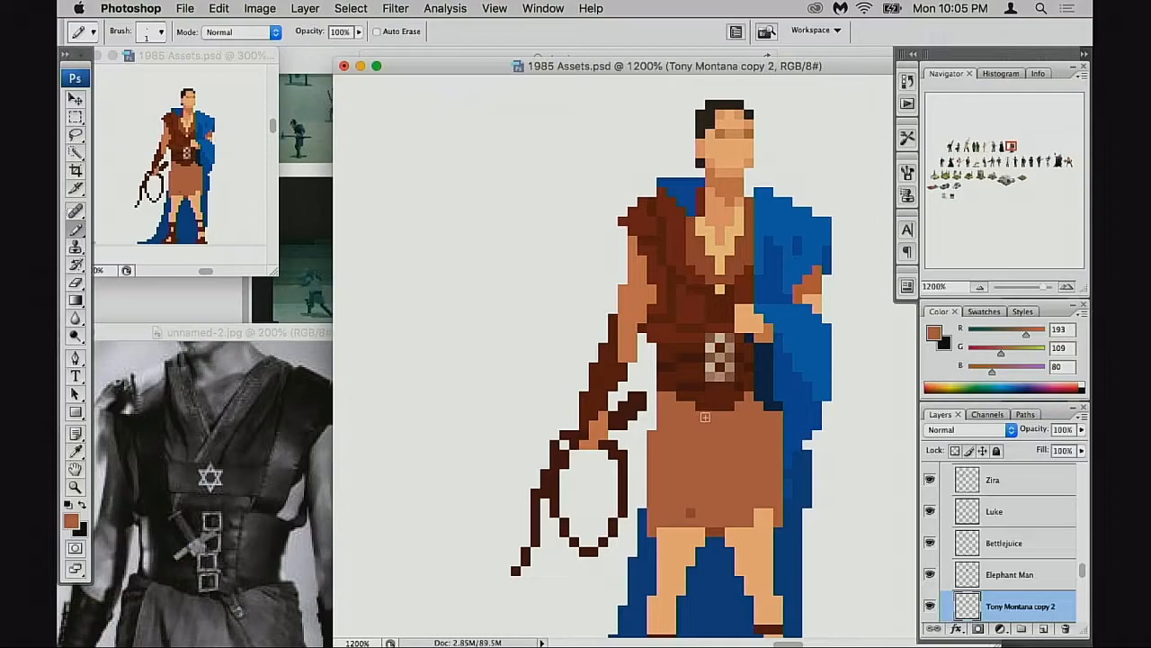
alt+click(688, 382)
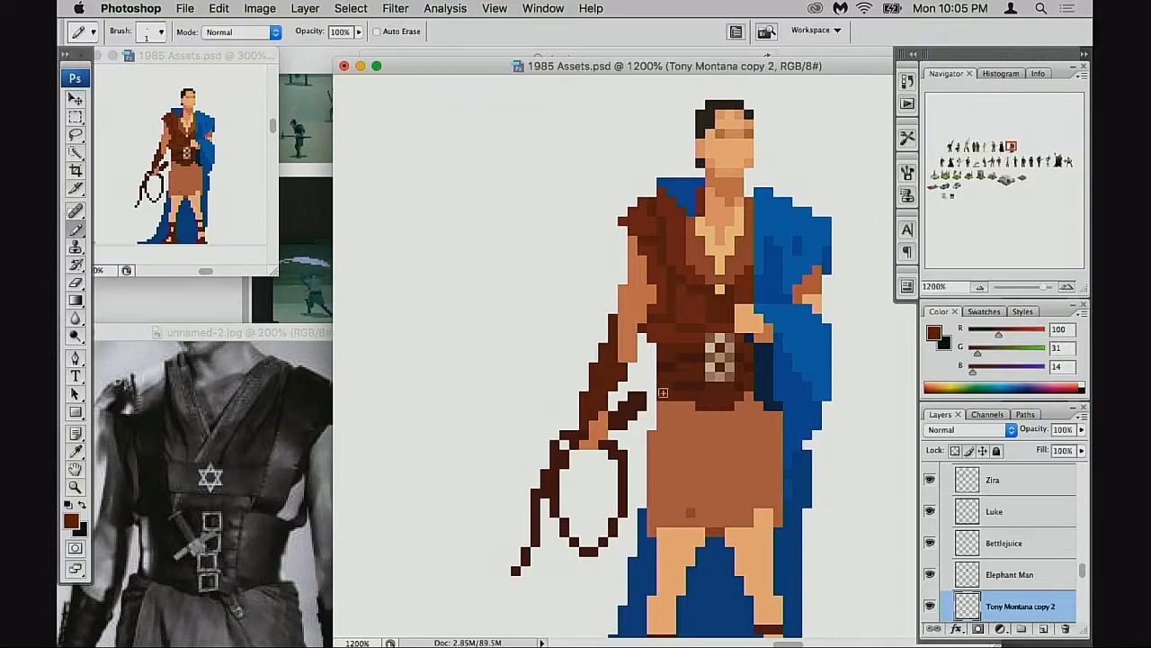
alt+click(698, 400)
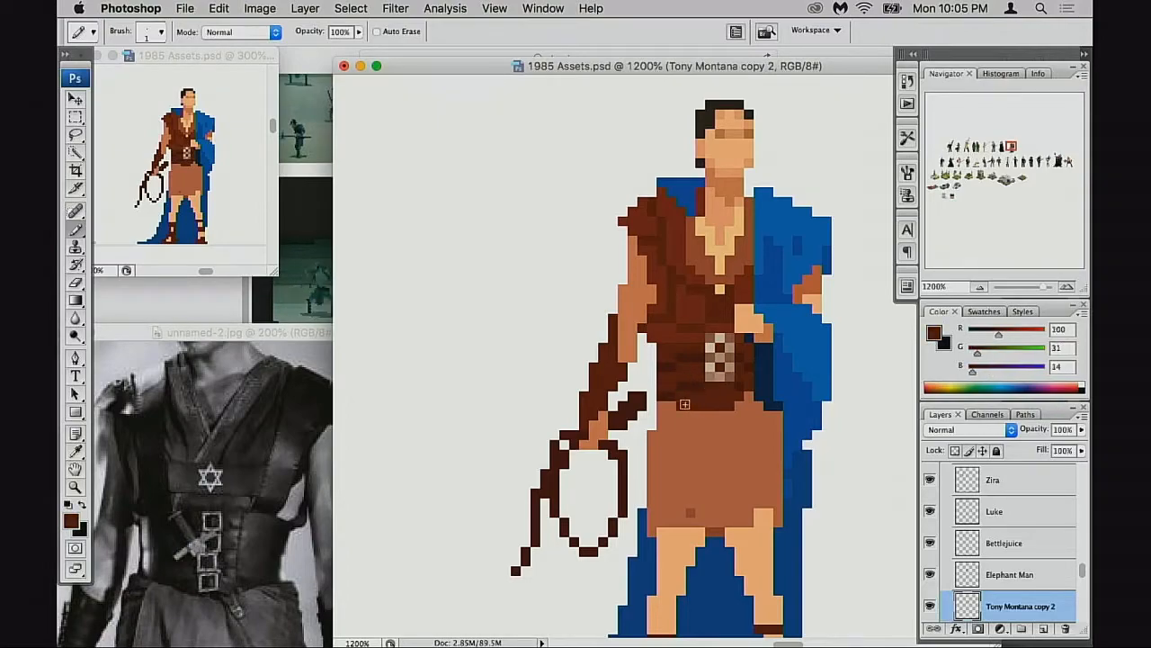
key(super+z)
drag(713, 415, 720, 414)
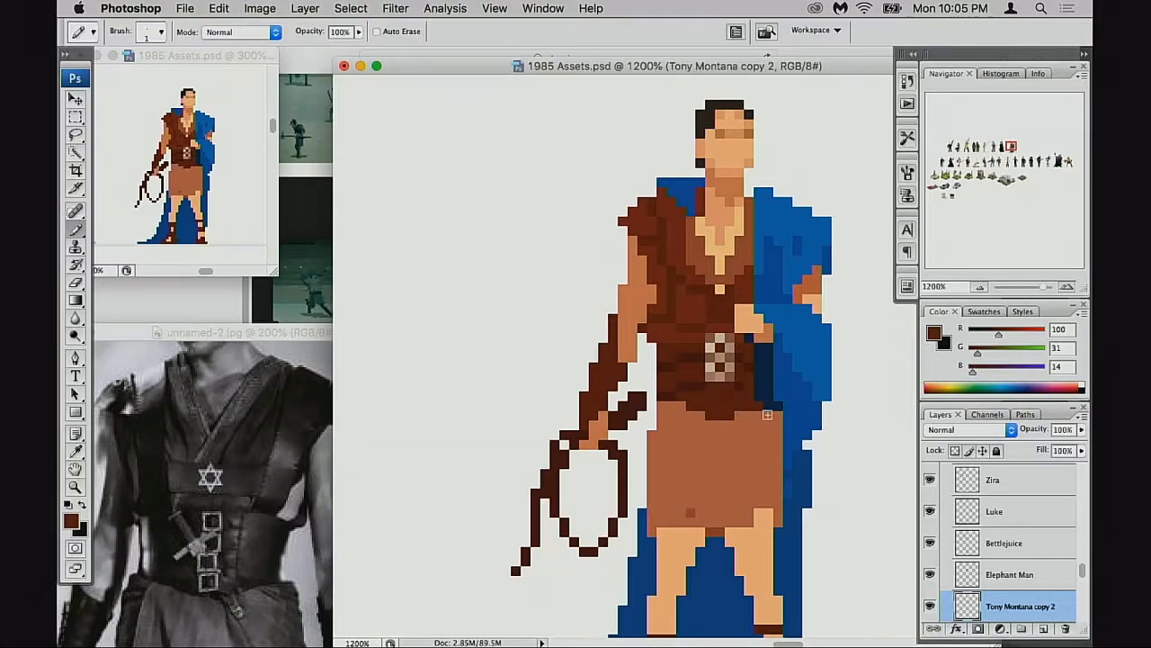
Erase the stray pixel at the corner where the belt, the skirt's upper edge and the cloak meet
scroll(755, 428, down, 1)
alt+click(775, 397)
key(e)
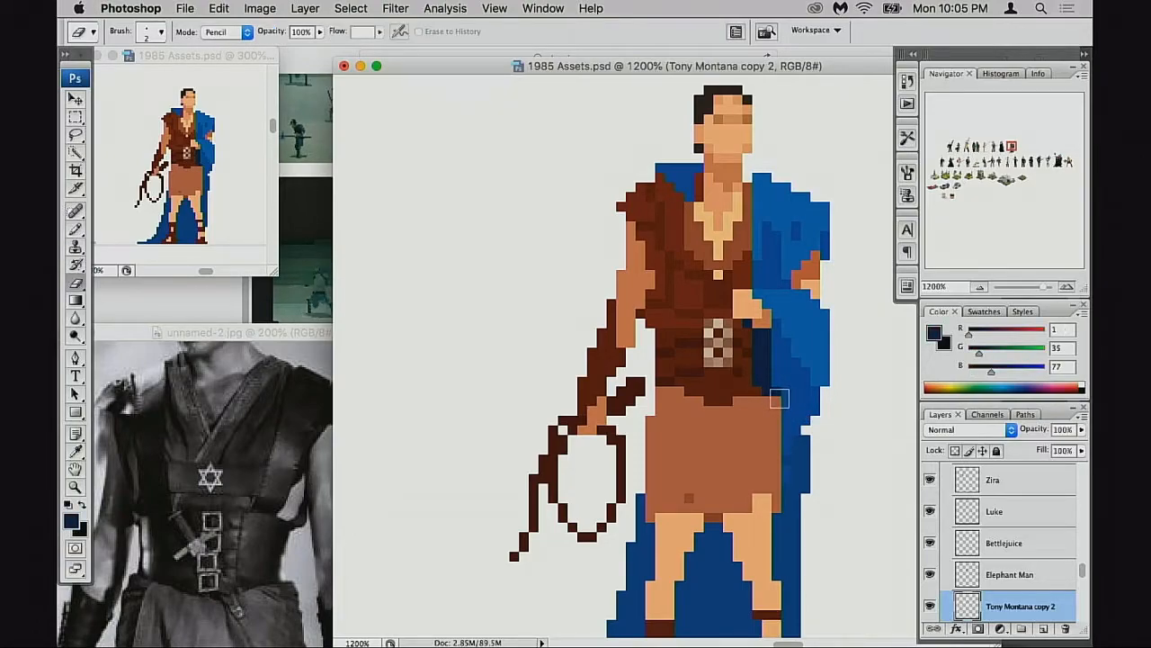
click(776, 401)
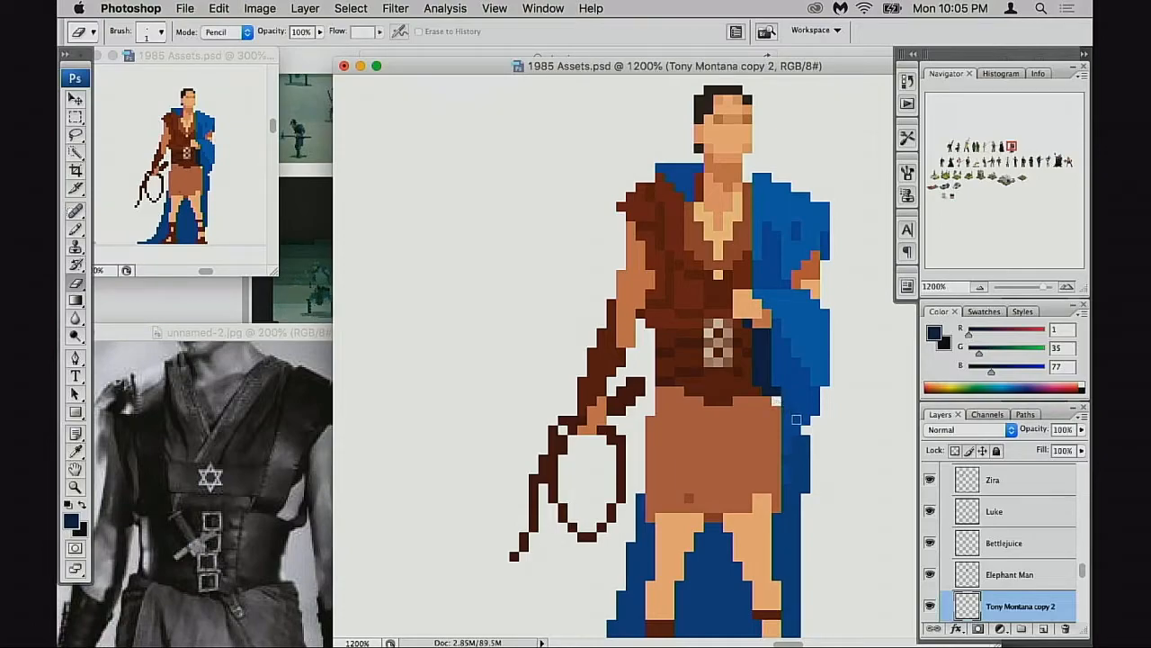
Hide the character layer and fill out the rear cloak's upper part behind the torso on Layer 79 with its blue (RGB 0, 72, 141)
alt+click(931, 606)
alt+click(932, 605)
alt+click(931, 606)
scroll(981, 539, down, 4)
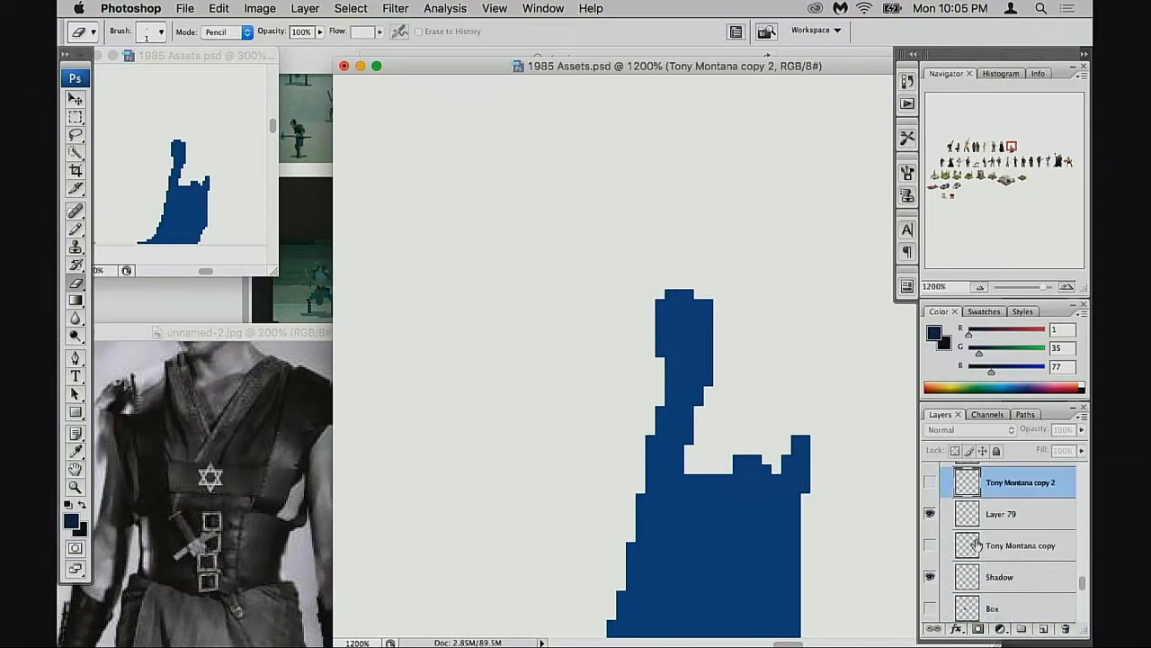
click(981, 520)
key(b)
alt+click(751, 489)
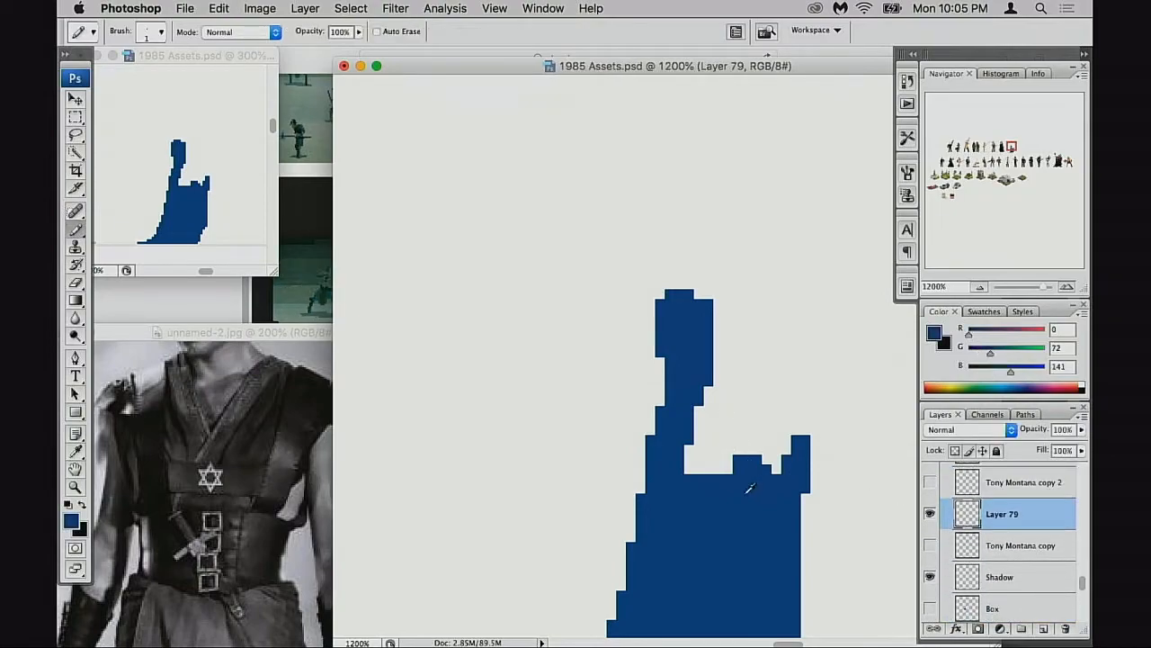
mouse_move(728, 424)
mouse_down()
mouse_move(702, 380)
mouse_move(746, 468)
mouse_move(761, 453)
mouse_move(767, 360)
mouse_move(719, 311)
mouse_up()
key(bracketright)
key(bracketright)
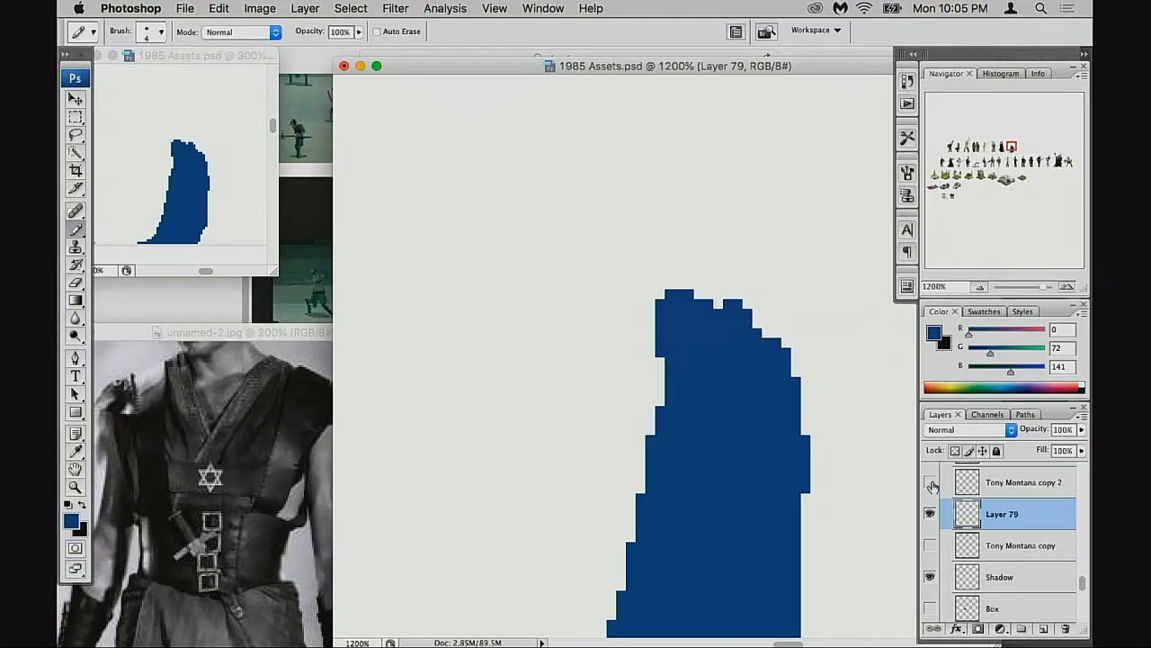
Show the Tony Montana copy 2 layer again and make it active for erasing
click(931, 482)
click(967, 489)
key(e)
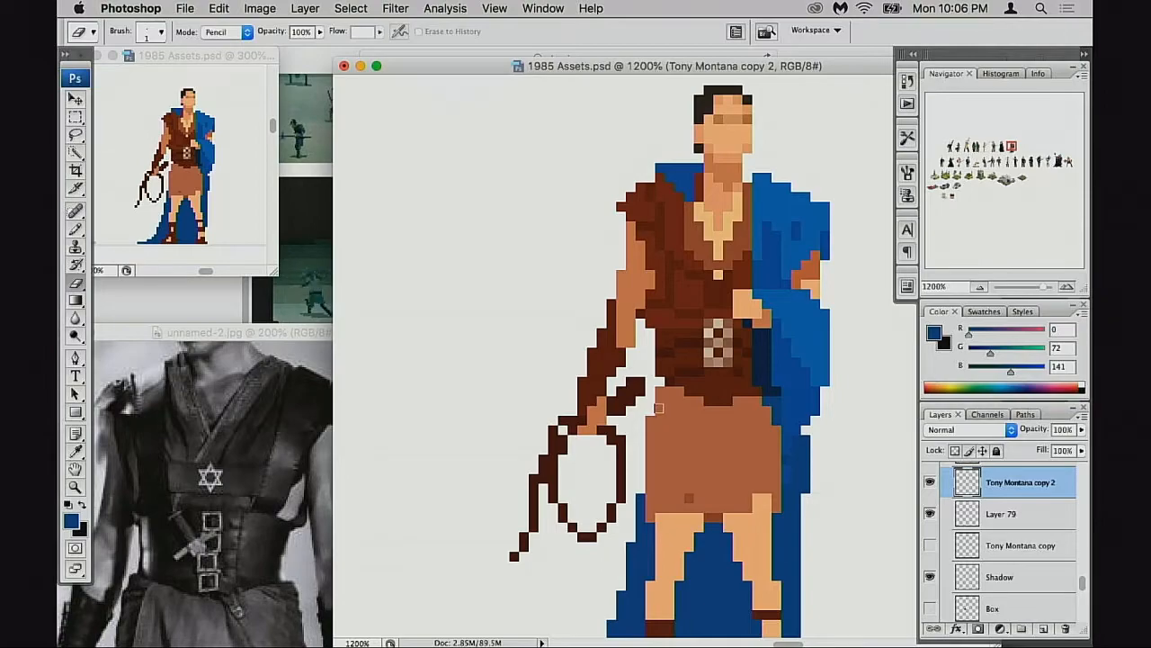
Move the unnamed-2.jpg reference photo window up to expose more of the skirt, and return to the drawing
alt+click(725, 413)
alt+click(723, 419)
alt+click(722, 418)
alt+click(687, 419)
drag(640, 392, 757, 425)
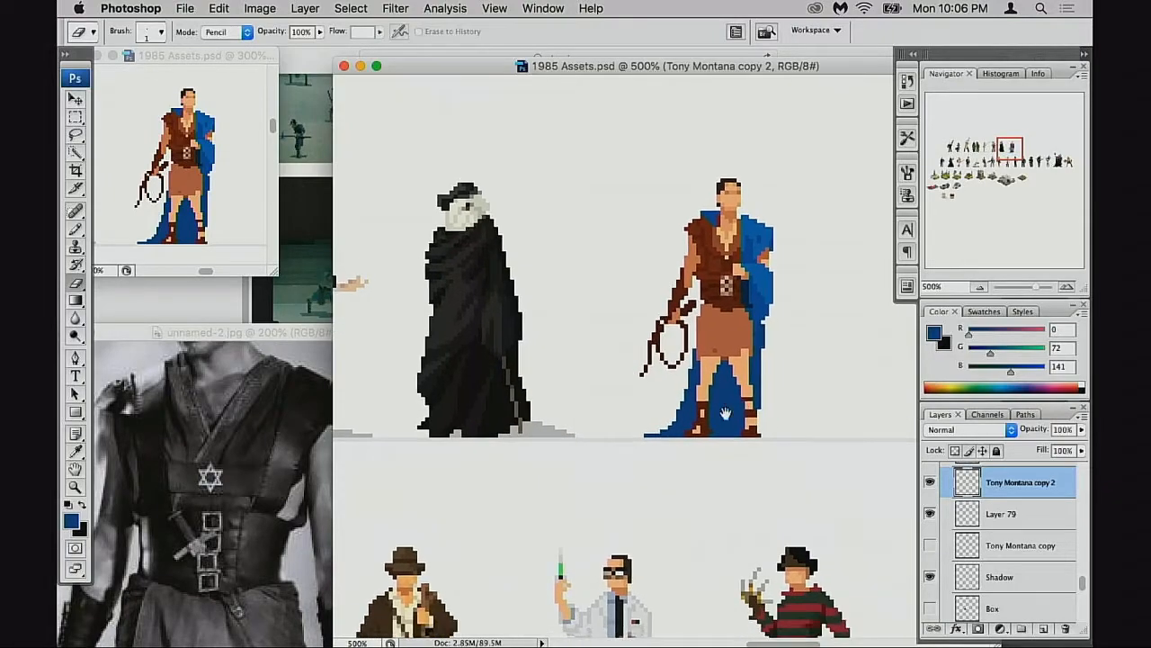
click(313, 335)
drag(313, 335, 315, 282)
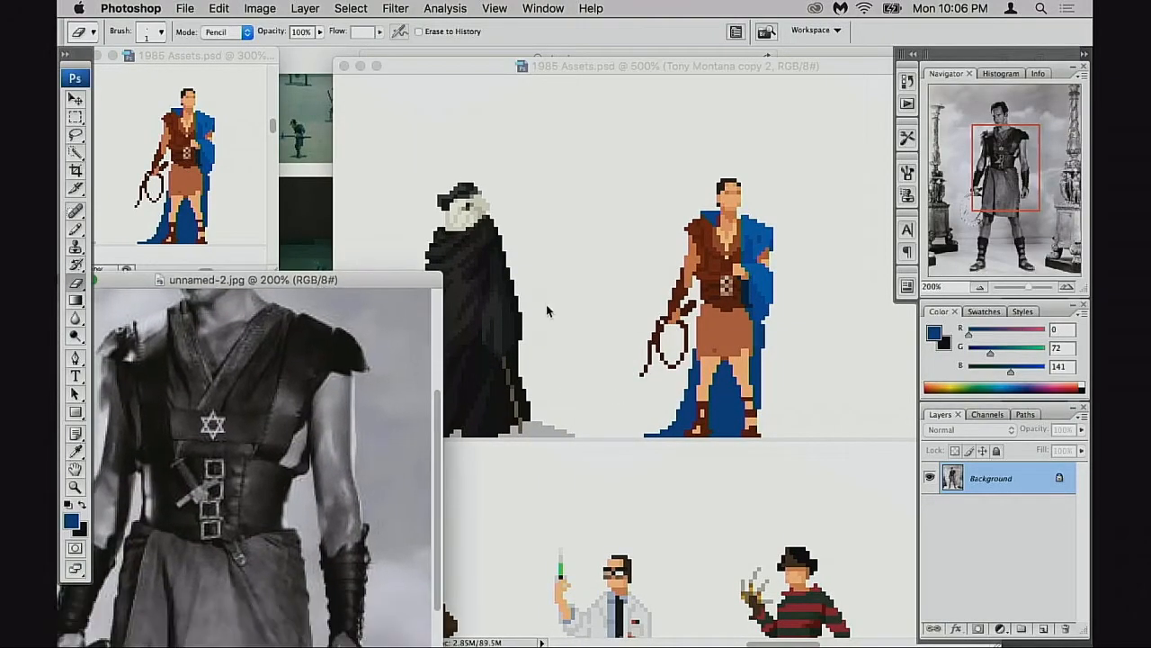
click(655, 339)
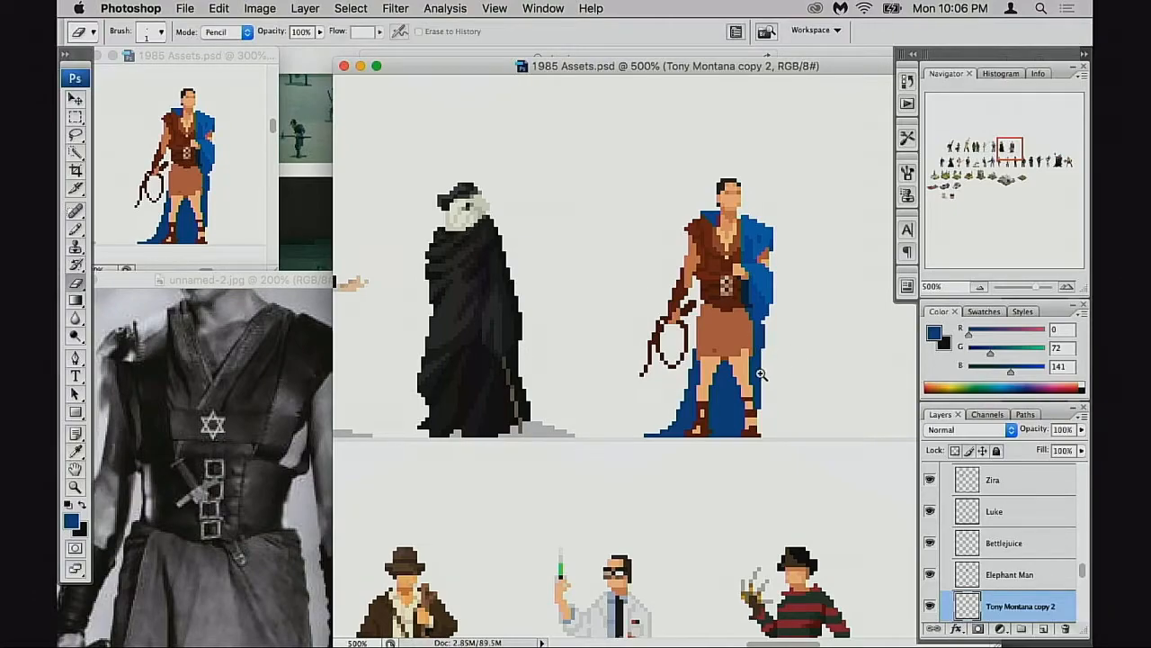
Examine the cloaked character at several magnifications and compare it with the neighboring figures
click(762, 375)
drag(739, 386, 784, 398)
alt+click(735, 393)
alt+click(735, 394)
alt+click(725, 394)
alt+click(713, 399)
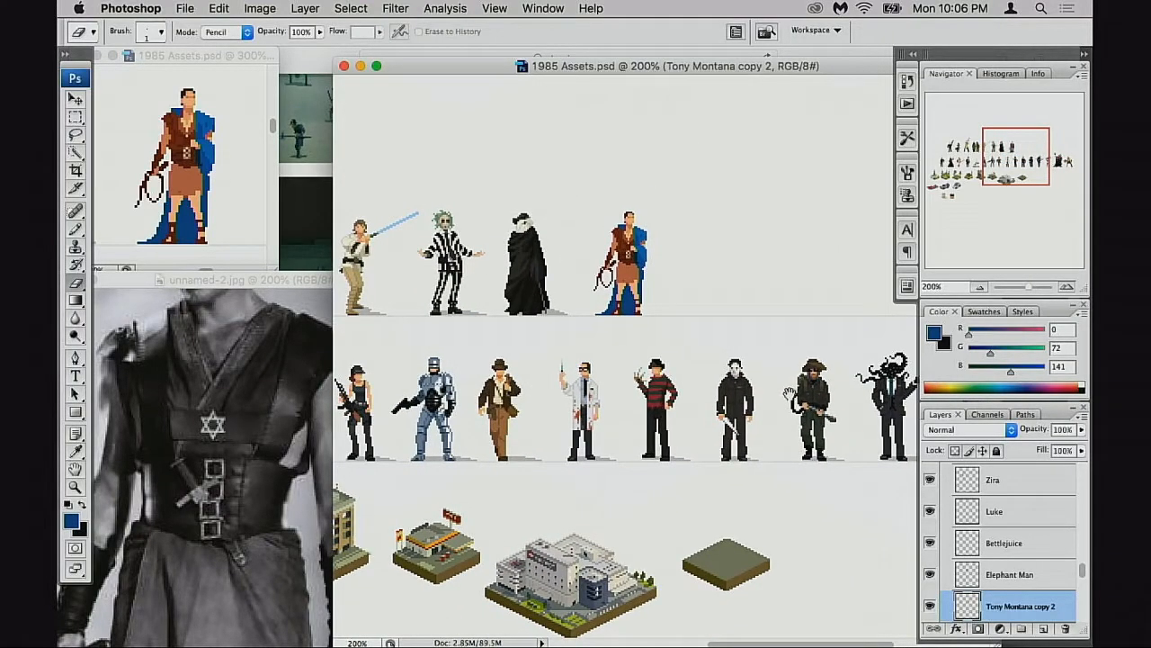
click(668, 304)
click(668, 308)
click(641, 319)
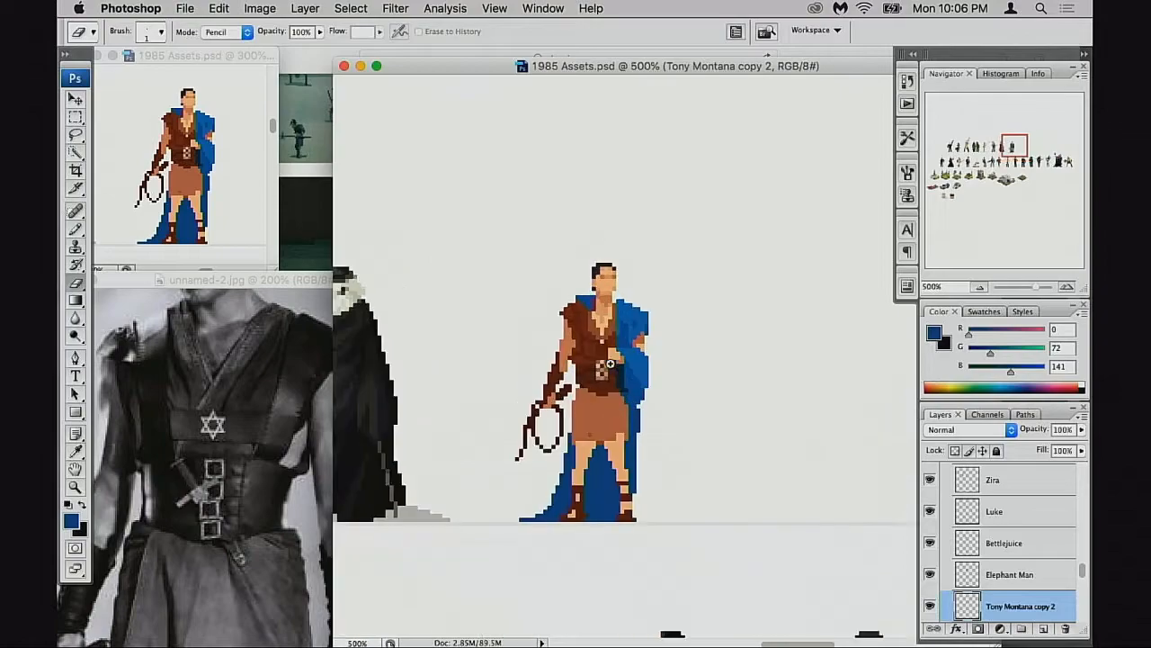
click(610, 362)
click(627, 385)
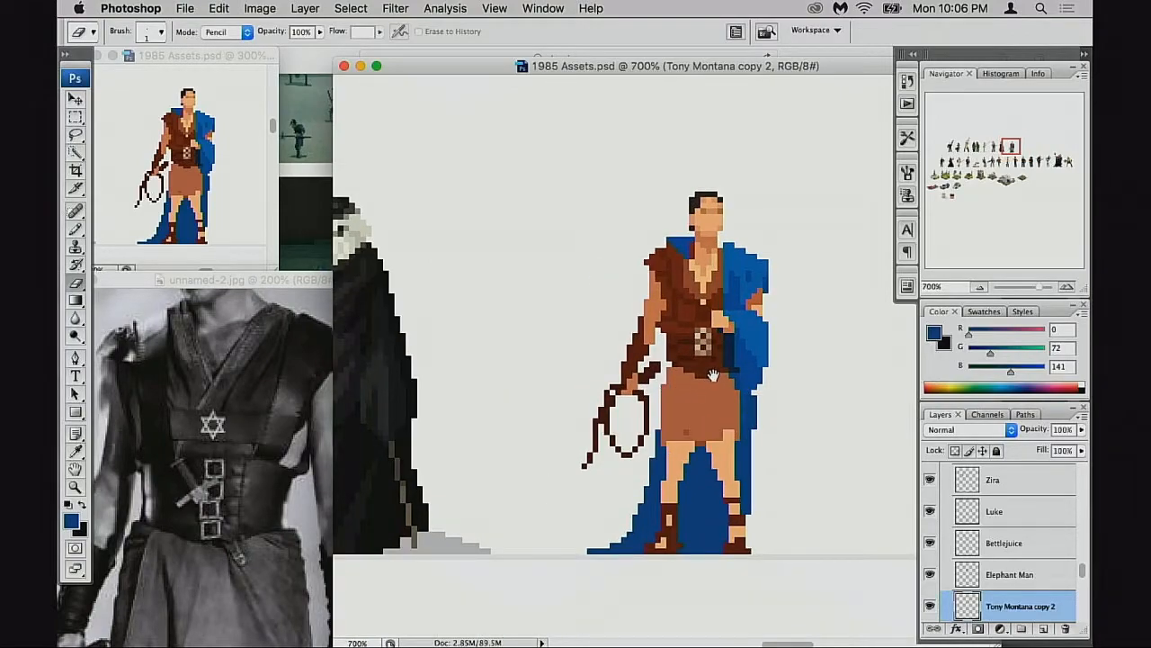
alt+click(711, 378)
alt+click(704, 388)
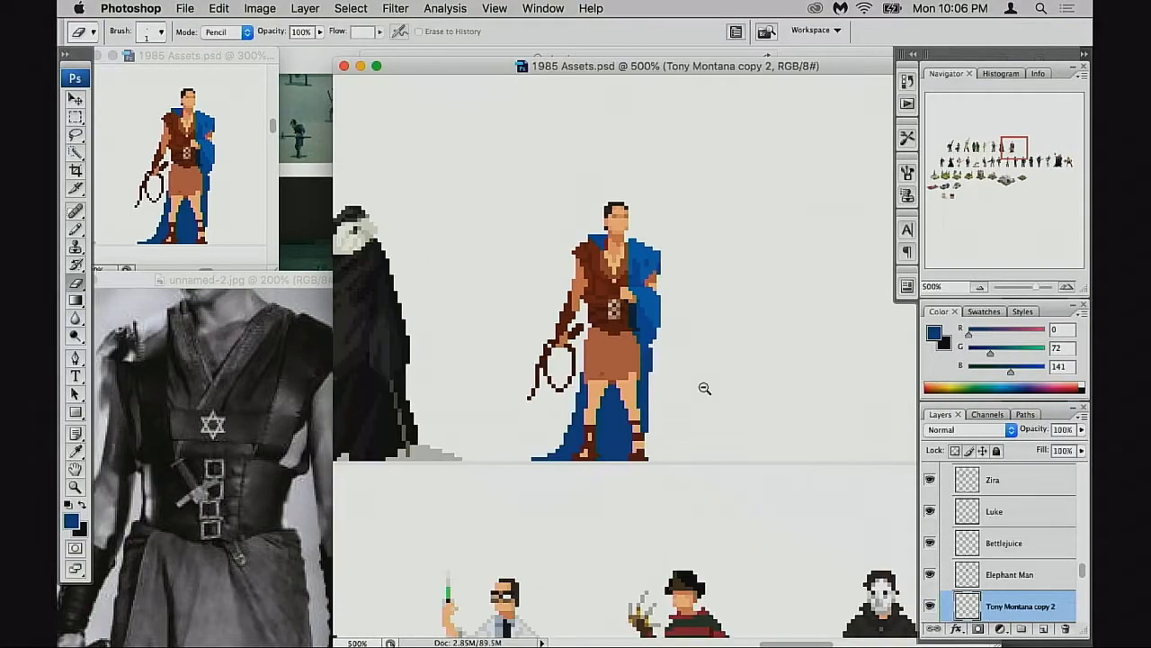
alt+click(705, 388)
alt+click(704, 388)
drag(640, 381, 666, 425)
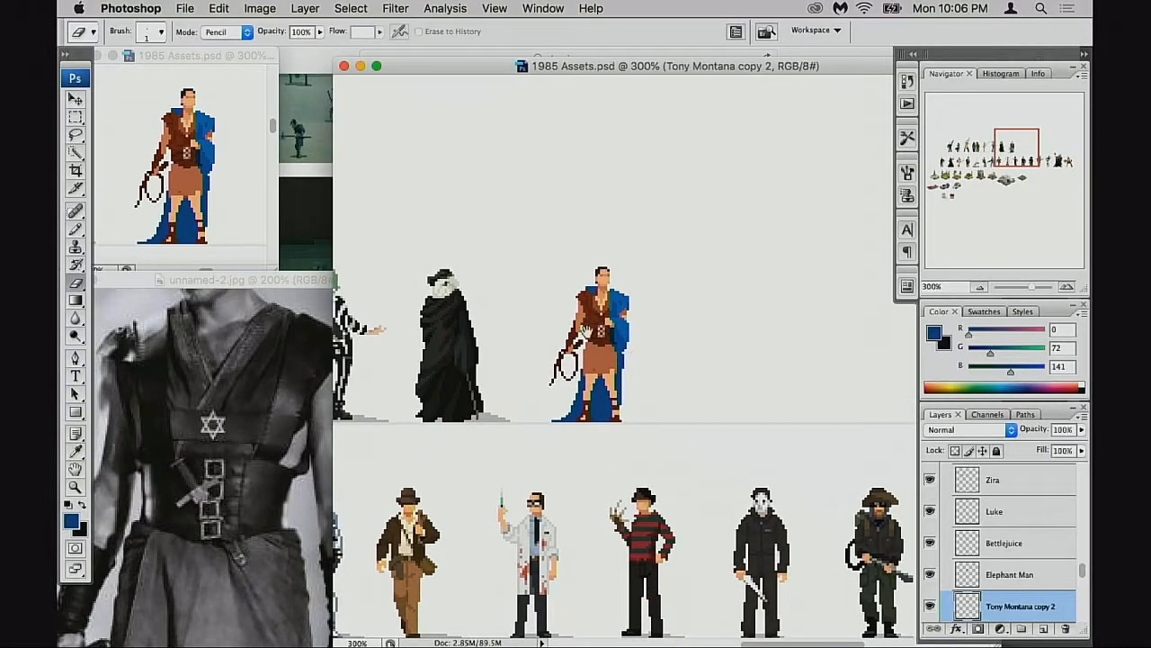
click(600, 329)
click(619, 333)
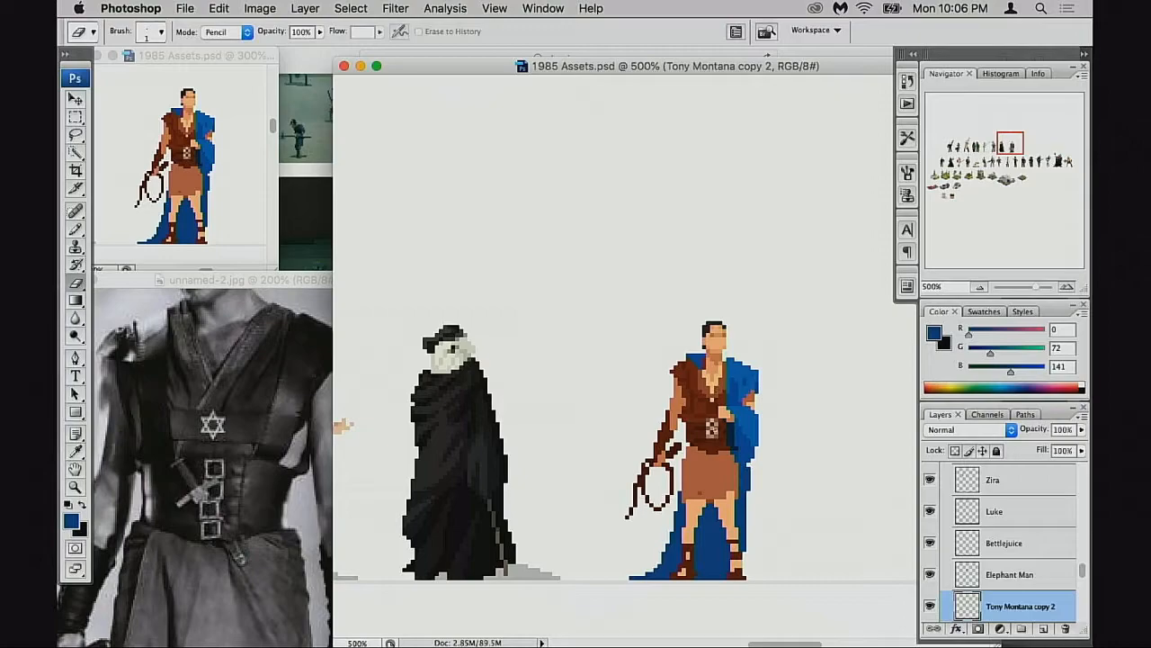
Try a second light tan pixel (RGB 254, 210, 146) below the one at the tunic's chest, using a 1 px pencil
super+click(725, 417)
drag(664, 367, 673, 442)
super+click(677, 430)
super+click(666, 375)
key(b)
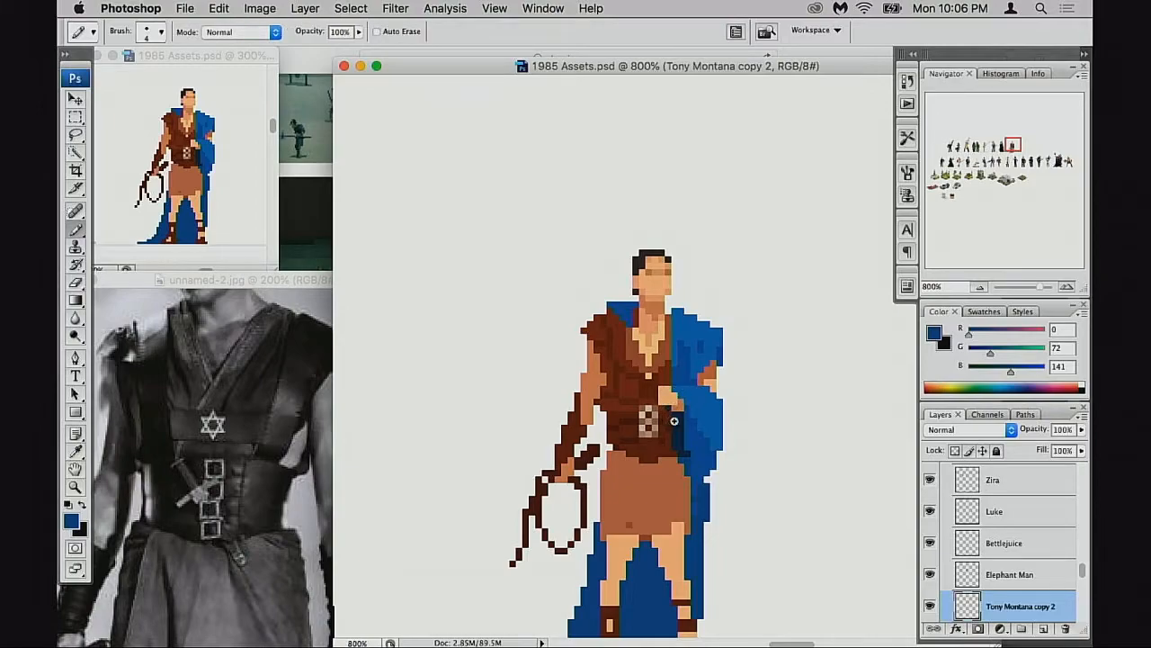
super+click(674, 420)
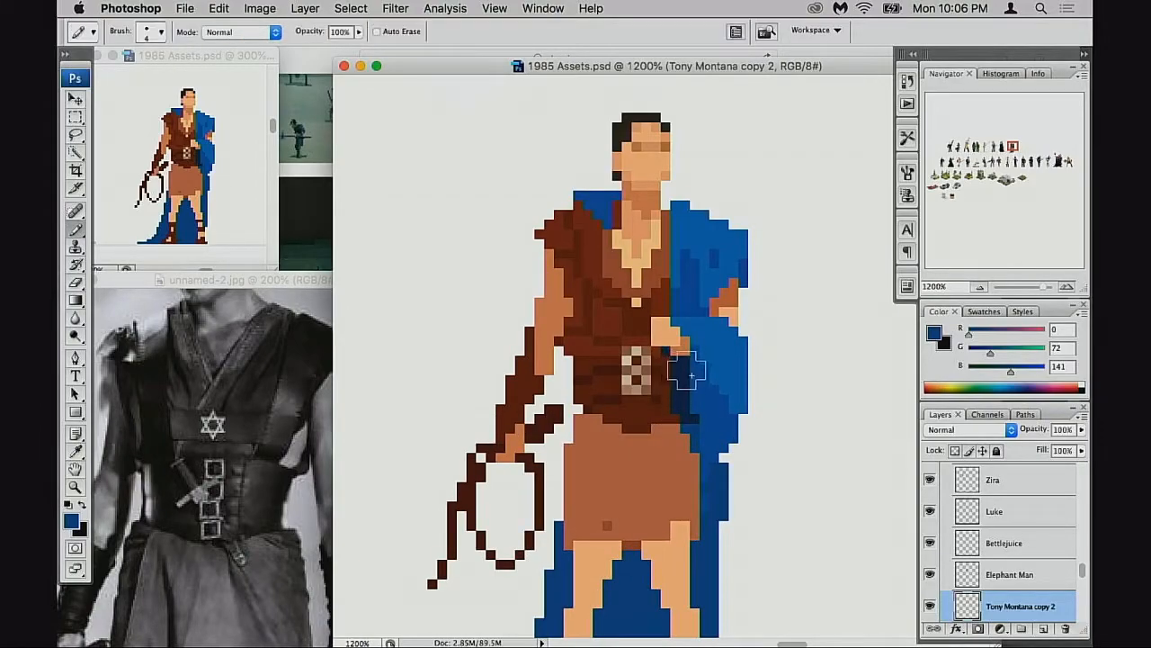
key(bracketleft)
key(bracketleft)
drag(681, 380, 681, 361)
key(super+equal)
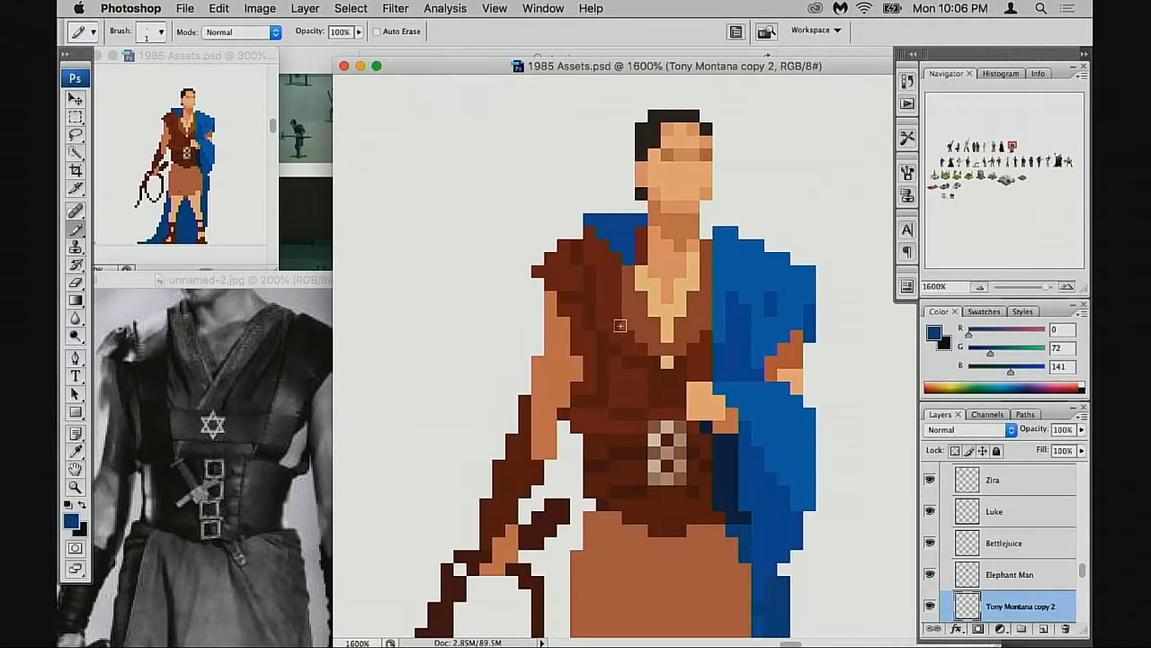
alt+click(667, 334)
click(666, 387)
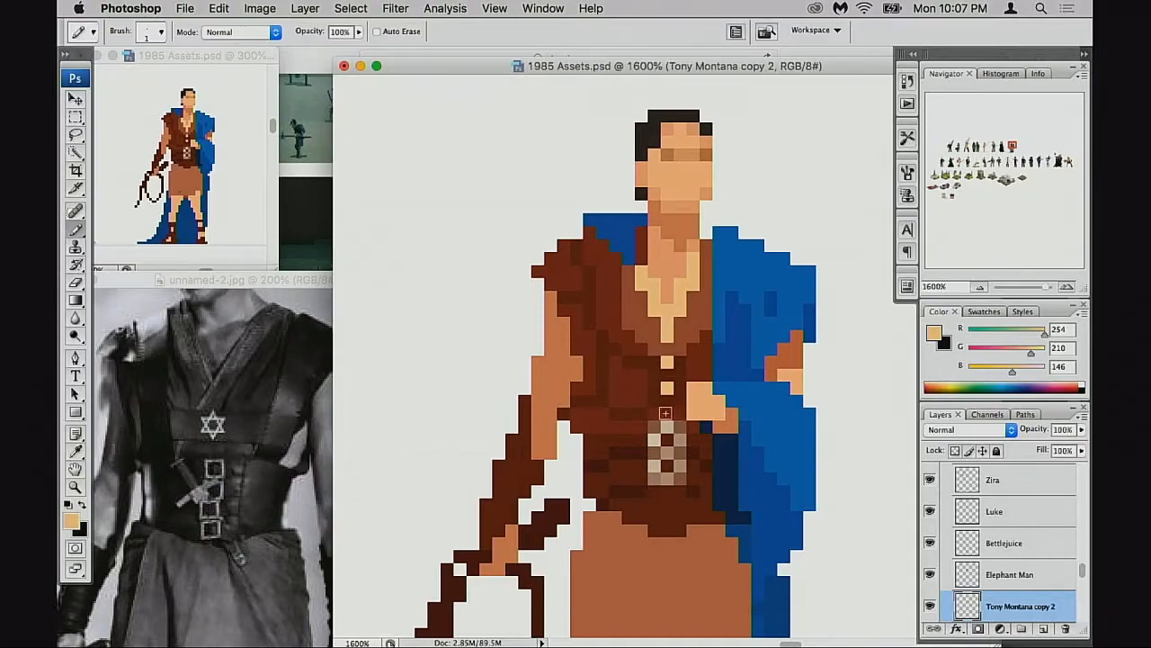
key(super+z)
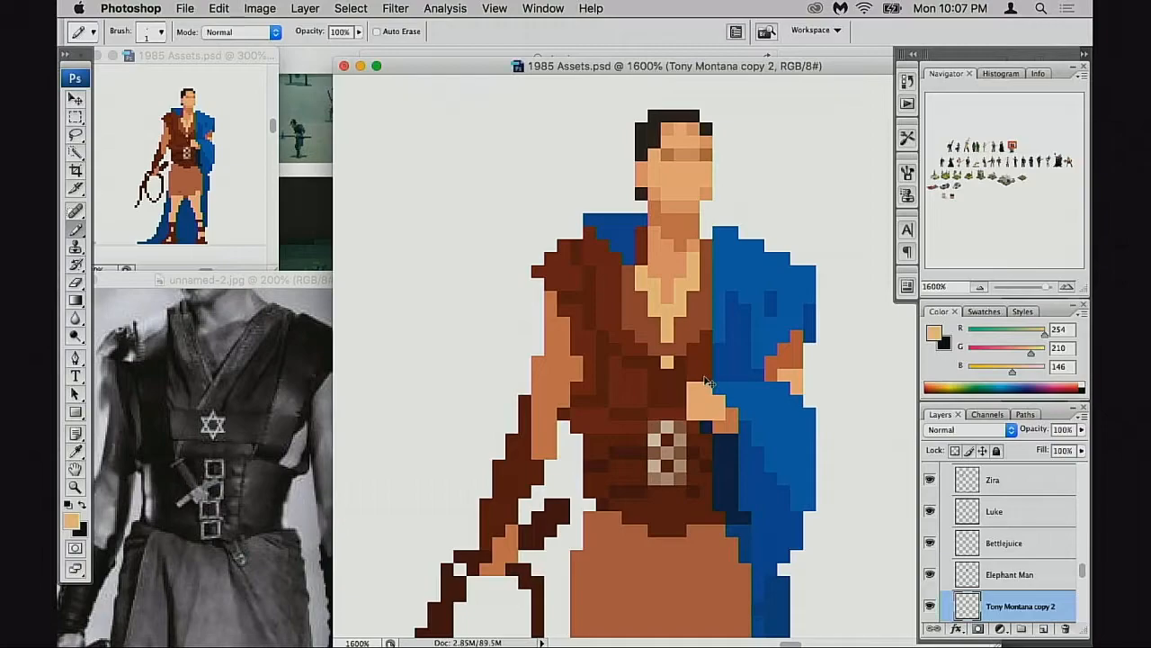
Paint over the chest's tan pixel with dark brown (RGB 100, 31, 14) and the neckline's light edging with brown (RGB 165, 81, 56)
alt+click(675, 371)
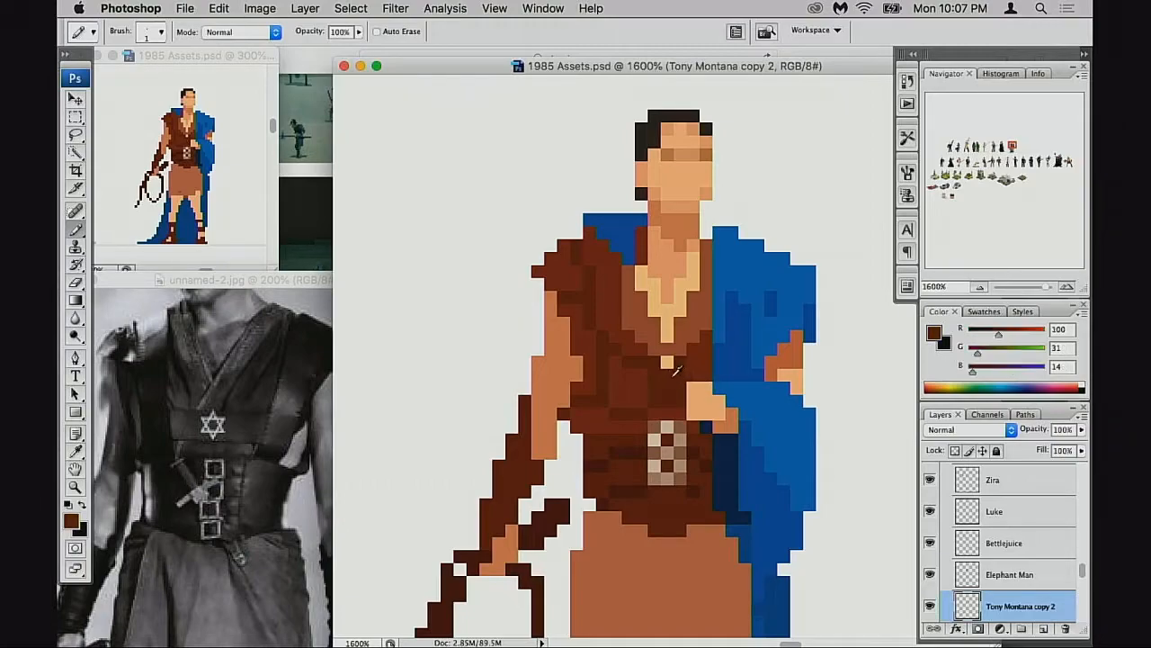
click(663, 400)
alt+click(659, 333)
mouse_move(651, 308)
mouse_down()
mouse_move(655, 285)
mouse_move(669, 335)
mouse_move(689, 300)
mouse_up()
drag(642, 272, 642, 285)
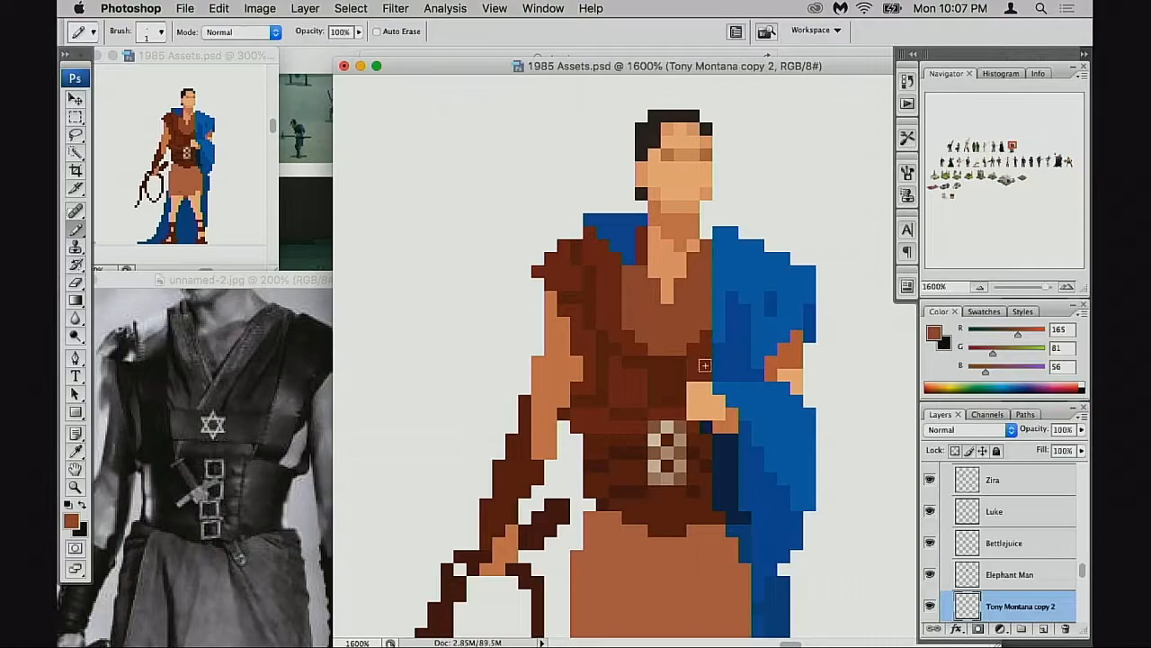
Step back and forth through the history to compare the neckline with and without its light edging, ending on the plain version
key(super+minus)
key(super+minus)
drag(684, 430, 692, 400)
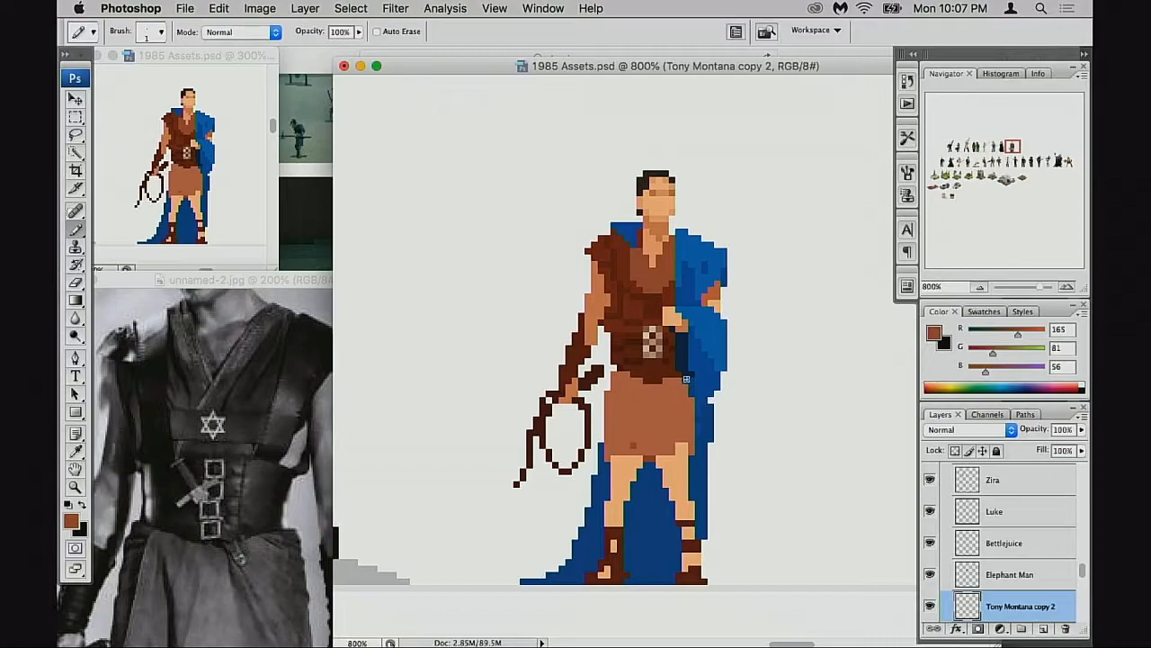
key(alt+super+z)
key(alt+super+z)
key(alt+super+z)
key(alt+super+z)
key(alt+super+z)
key(alt+super+z)
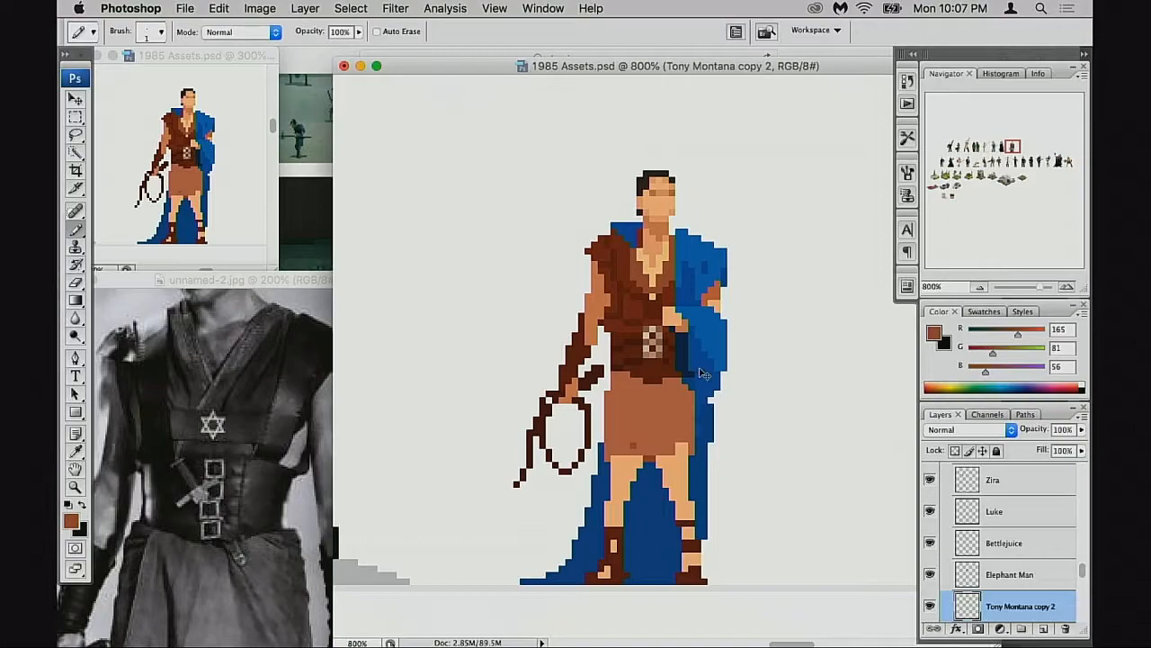
key(alt+super+z)
key(alt+super+z)
key(alt+super+z)
key(alt+super+z)
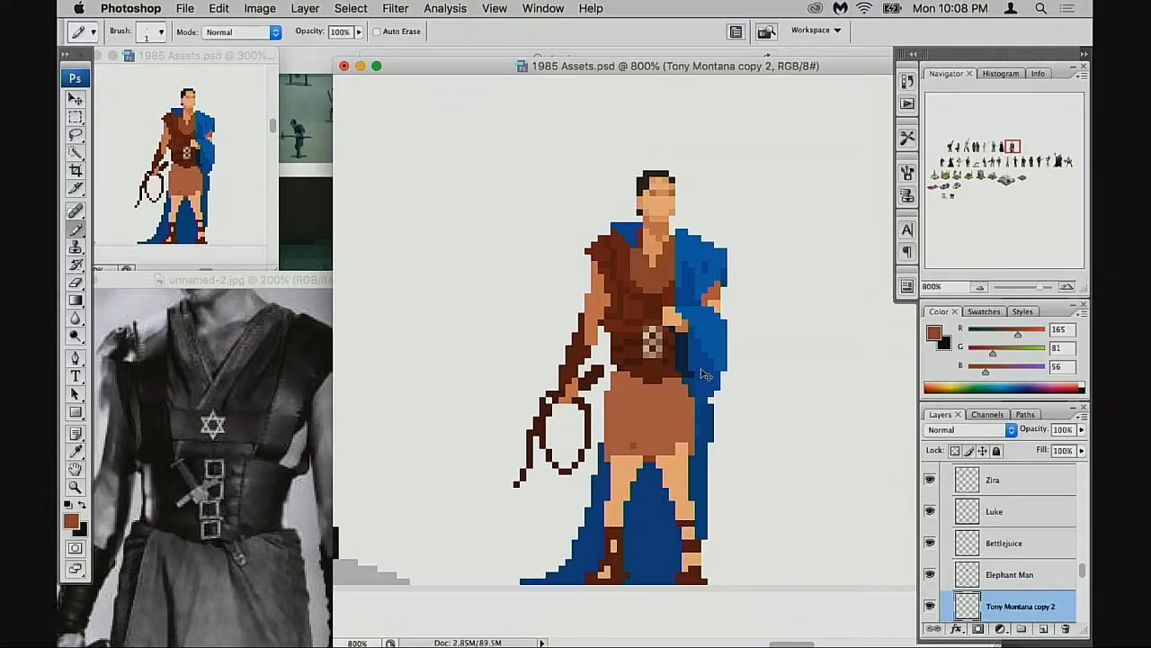
key(shift+super+z)
key(shift+super+z)
key(shift+super+z)
key(shift+super+z)
key(shift+super+z)
key(shift+super+z)
key(shift+super+z)
Trim the lower edge of the lighter neckline area with the tunic's red-brown (RGB 123, 39, 19)
key(super+equal)
key(super+equal)
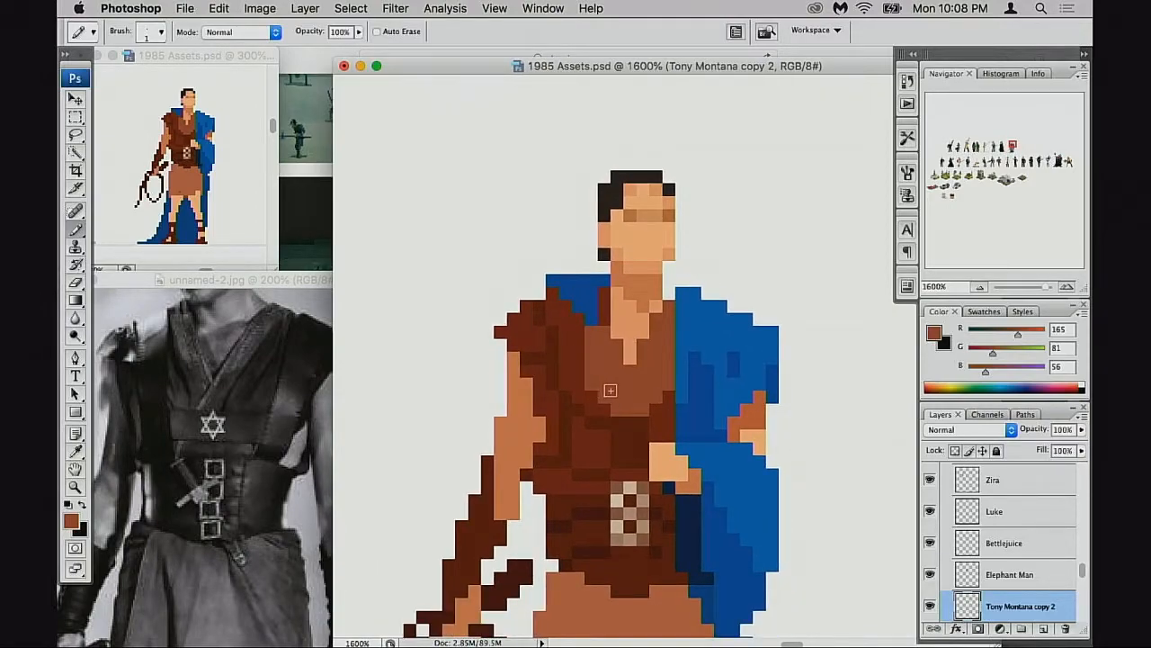
alt+click(592, 383)
mouse_move(593, 382)
mouse_down()
mouse_move(616, 411)
mouse_move(653, 404)
mouse_move(669, 388)
mouse_move(650, 354)
mouse_up()
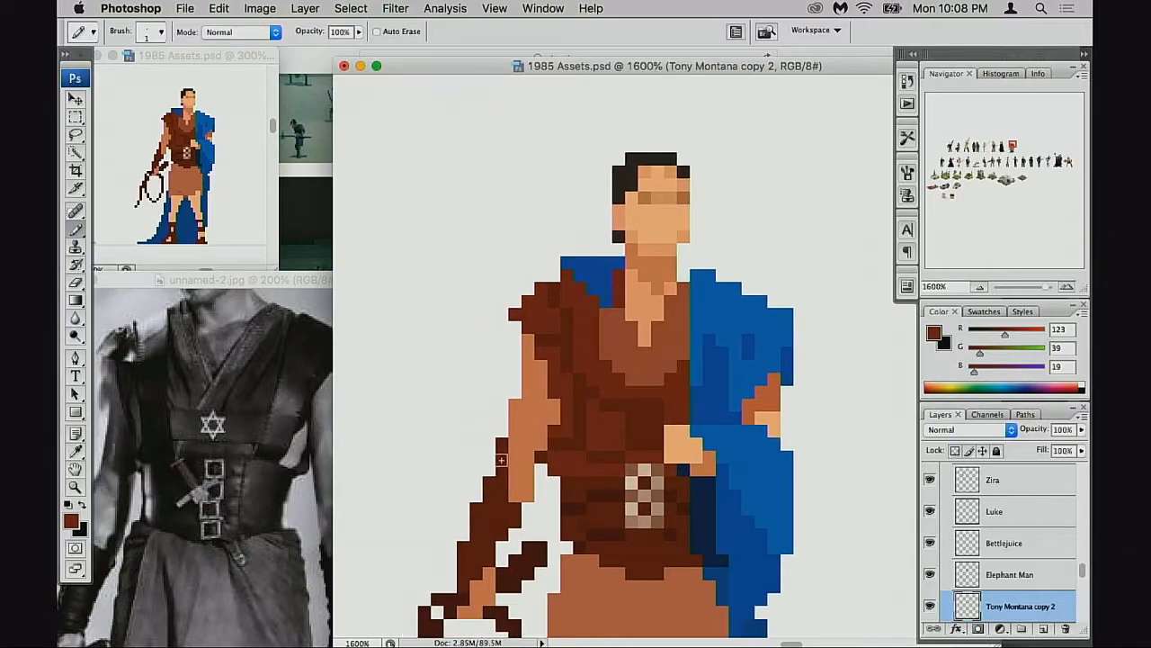
Switch to Safari and run a web search for "roman" in a new tab
click(496, 617)
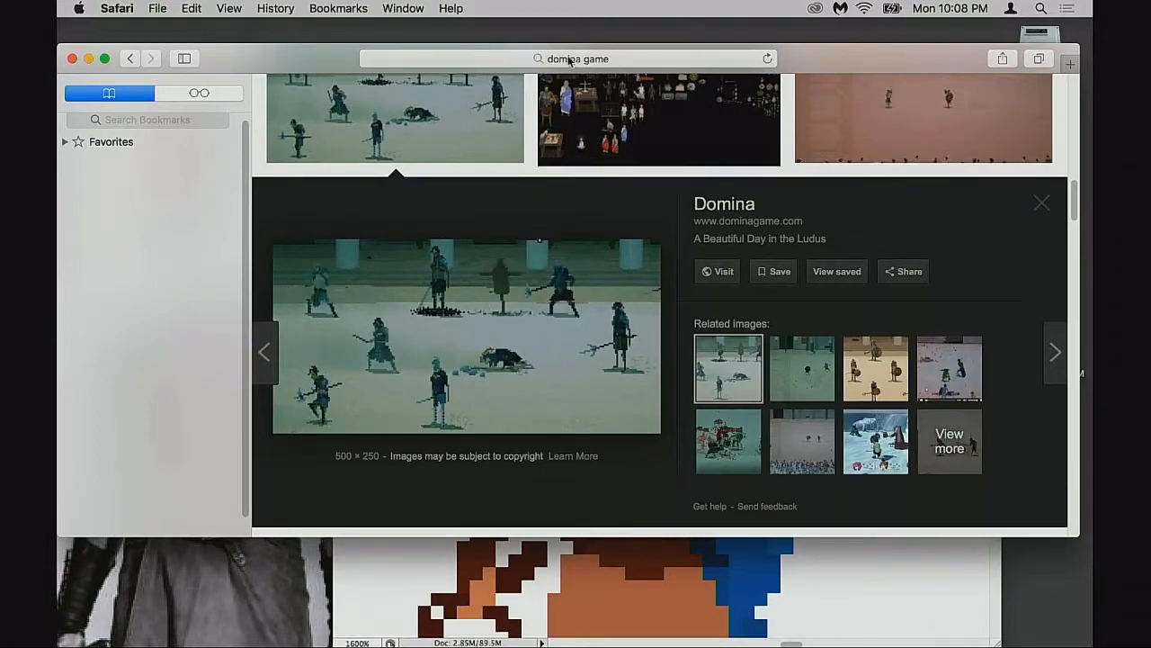
click(1071, 64)
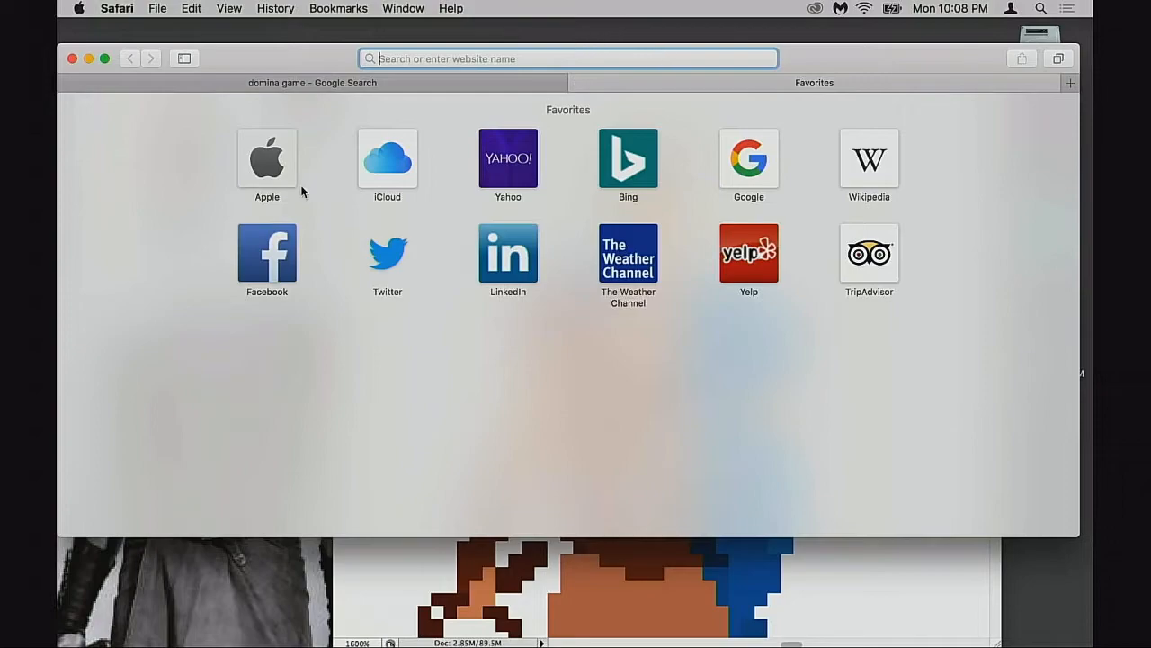
text(roa)
key(BackSpace)
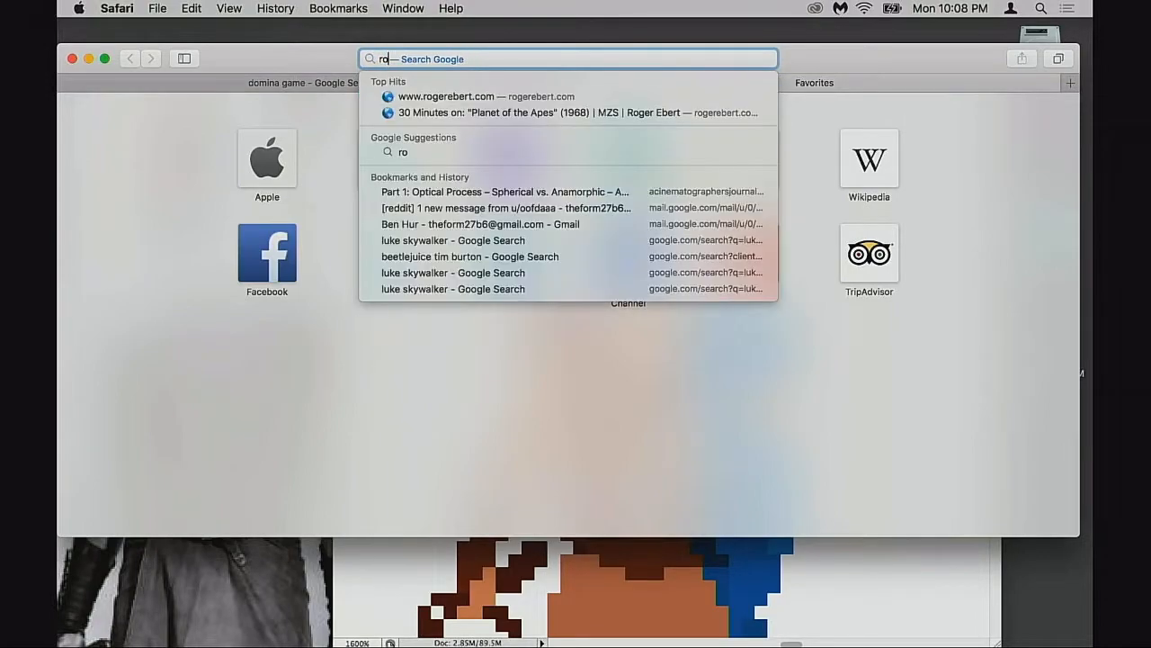
text(man)
key(Return)
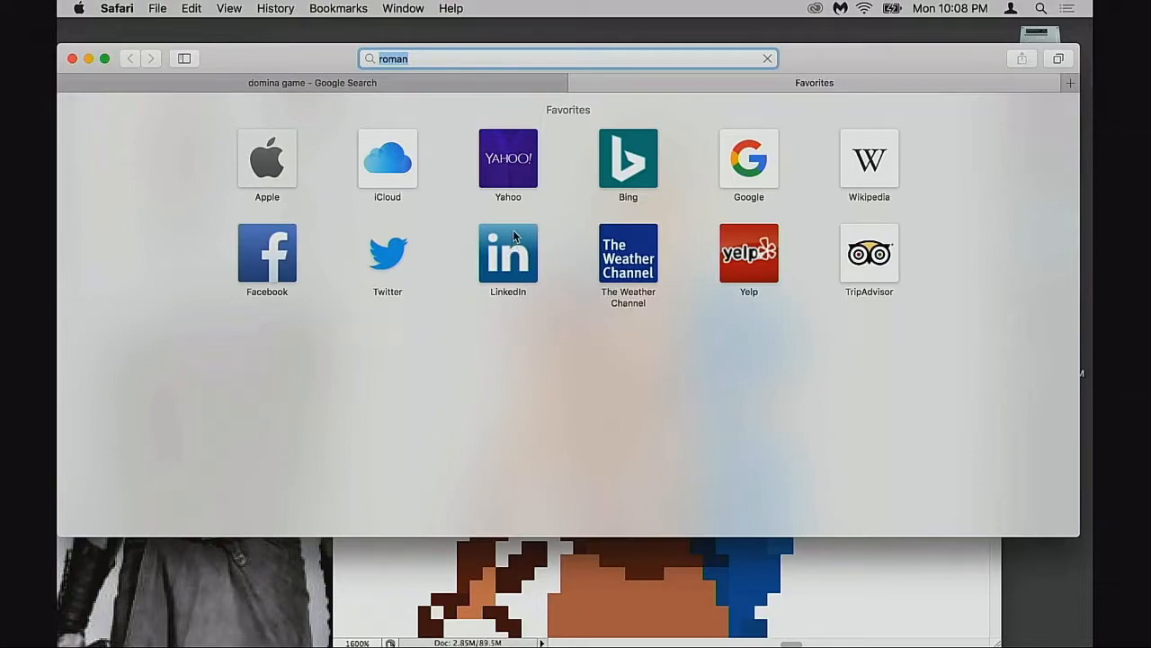
click(450, 57)
key(Return)
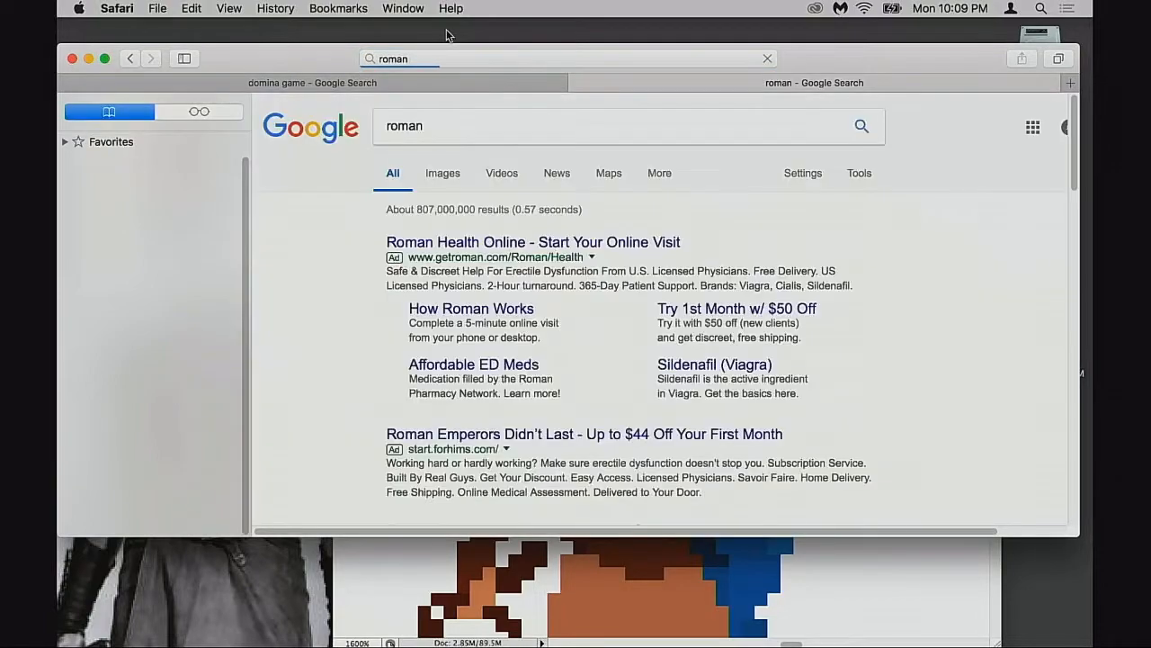
Search the web for "roman centurion" and show the image results
click(468, 57)
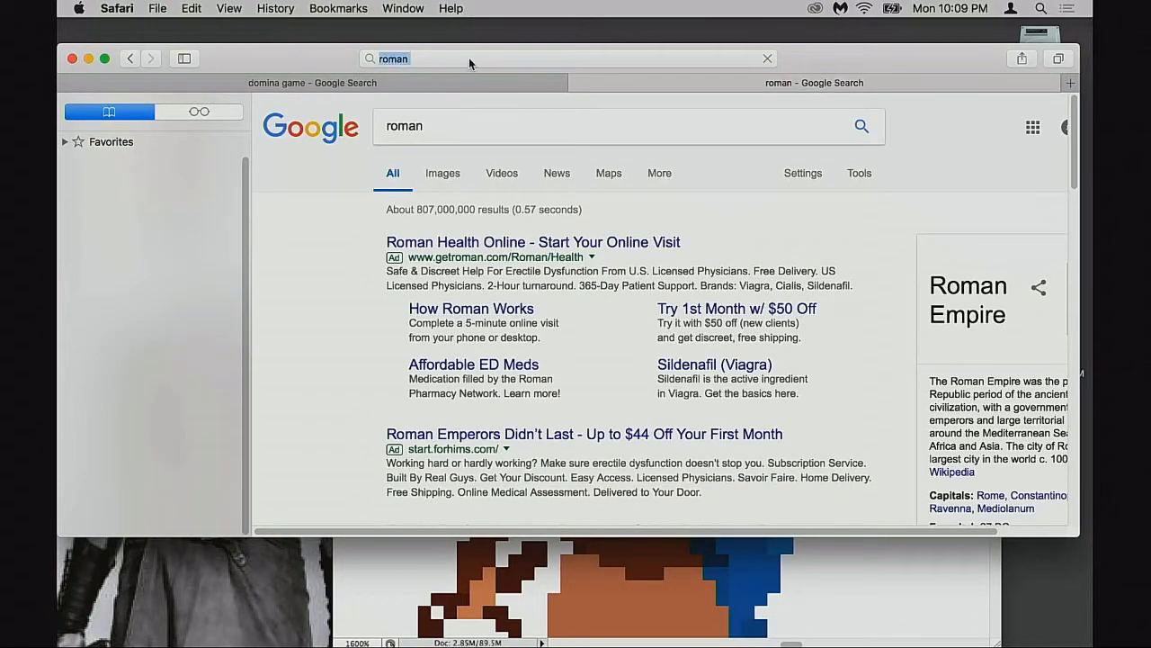
click(476, 61)
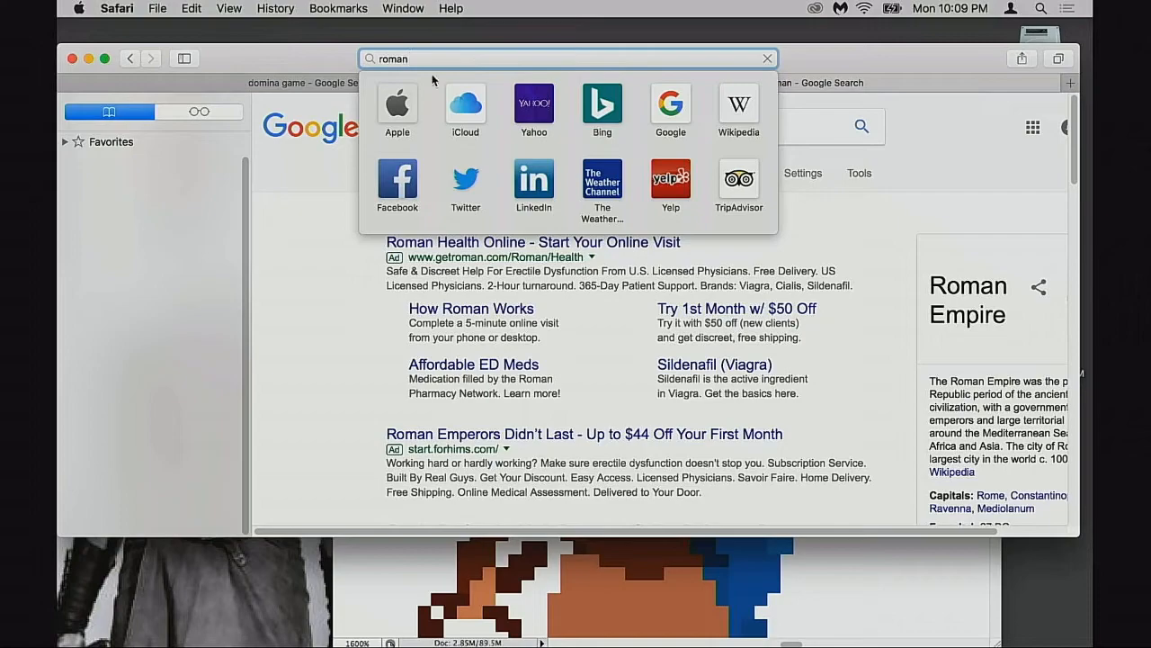
text(centurion)
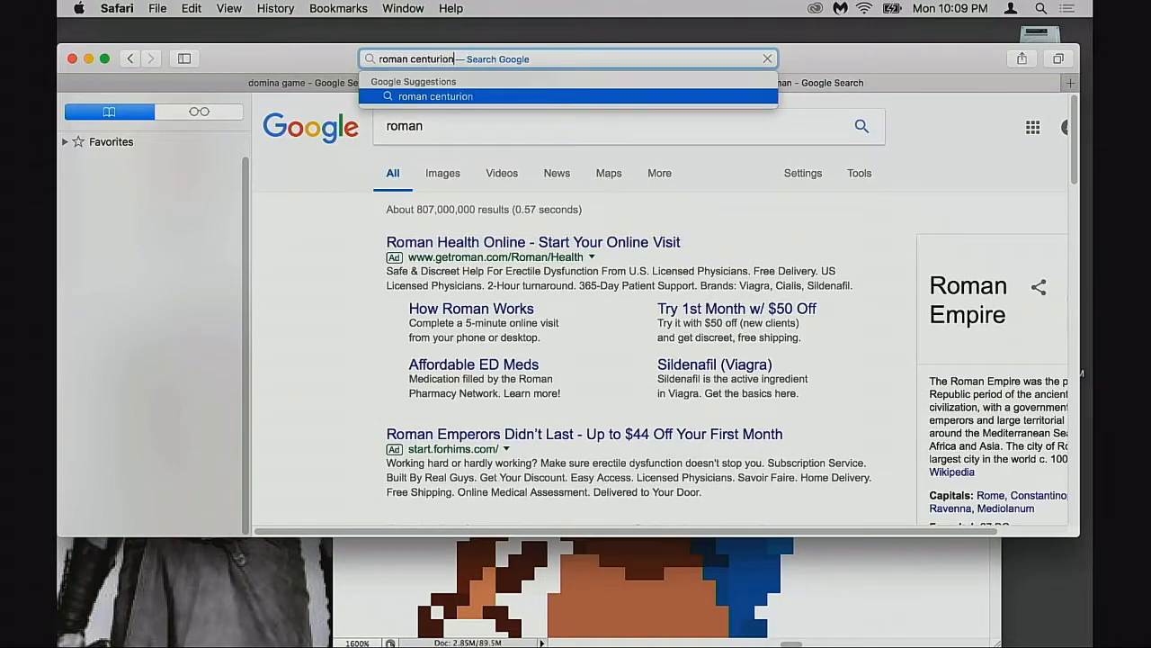
key(Return)
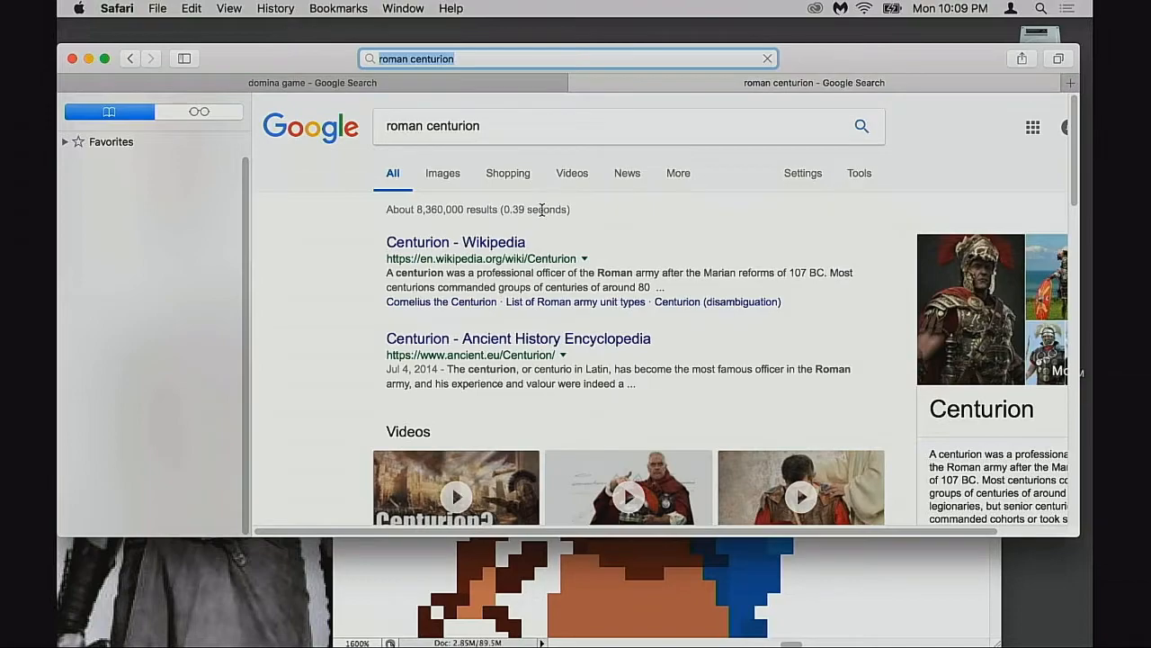
click(447, 178)
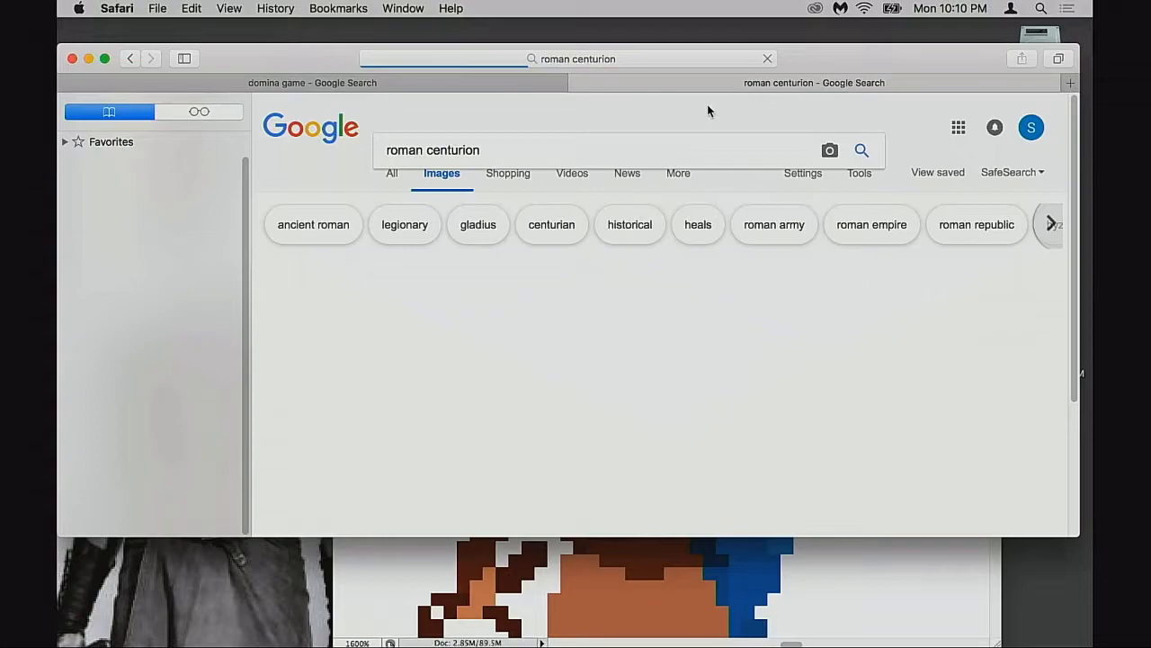
drag(838, 59, 838, 54)
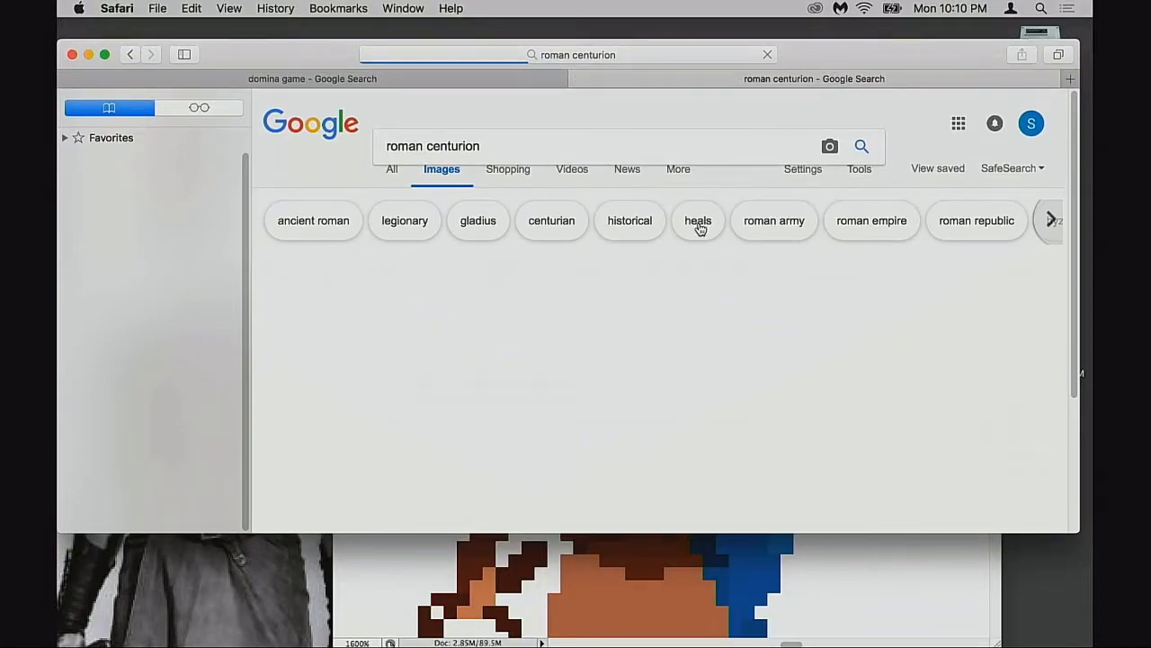
Look through the centurion images and preview the Legions of Rome figure in a red cape with a shield
scroll(687, 246, down, 5)
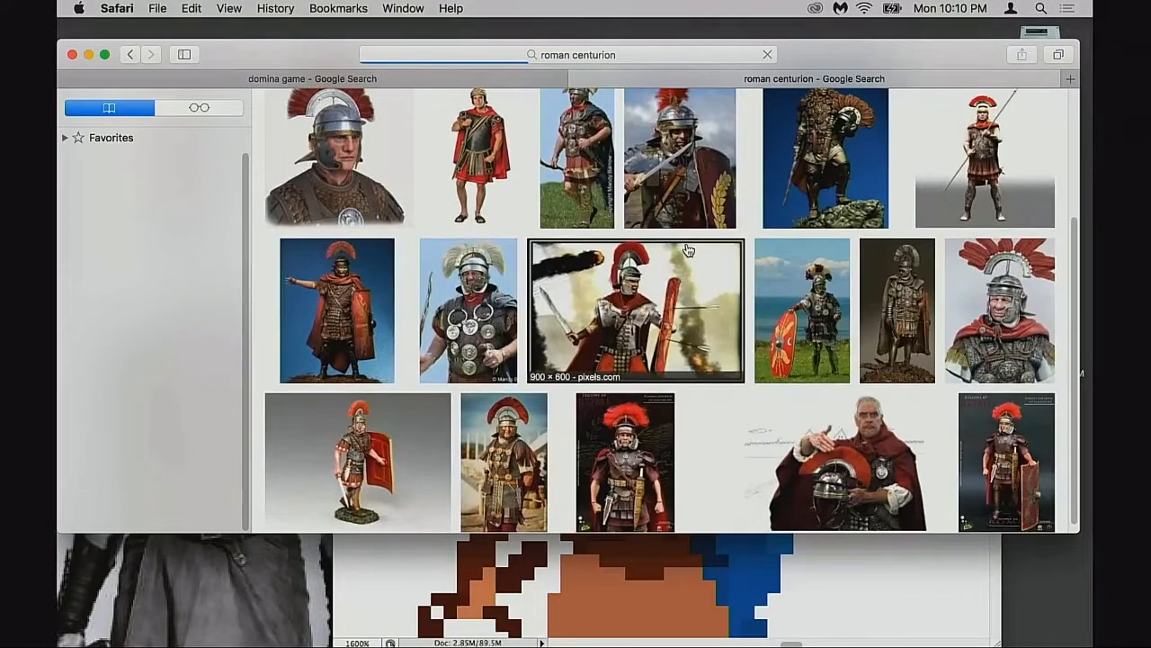
scroll(689, 250, down, 1)
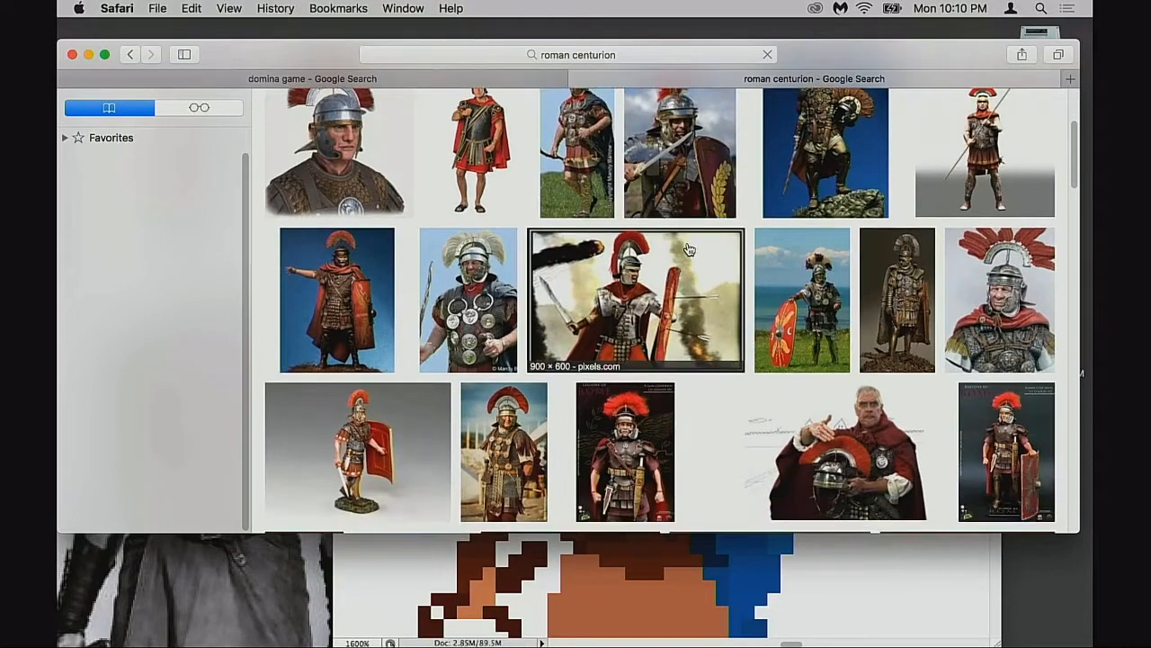
scroll(689, 250, down, 3)
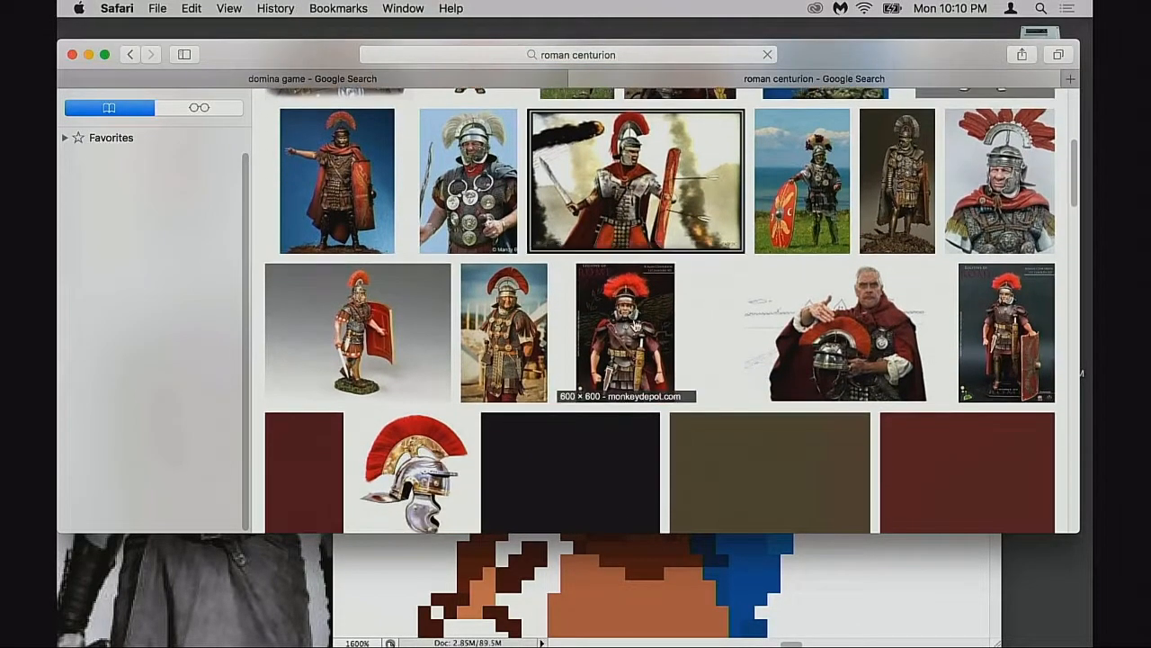
scroll(631, 333, down, 1)
scroll(774, 288, down, 1)
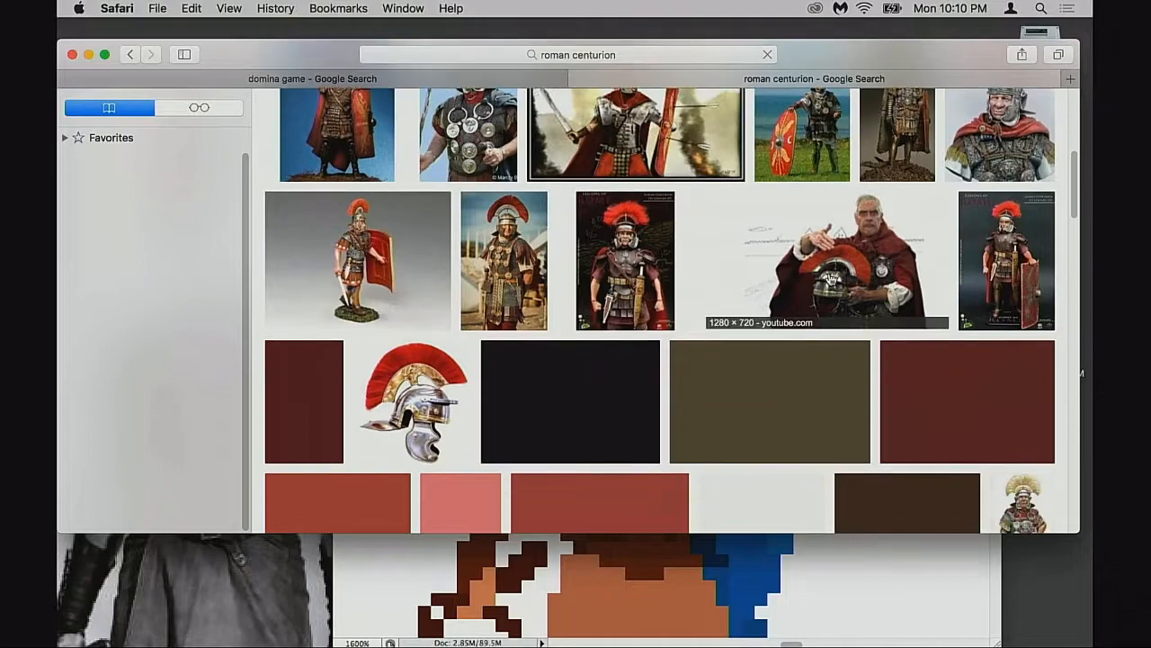
click(1001, 263)
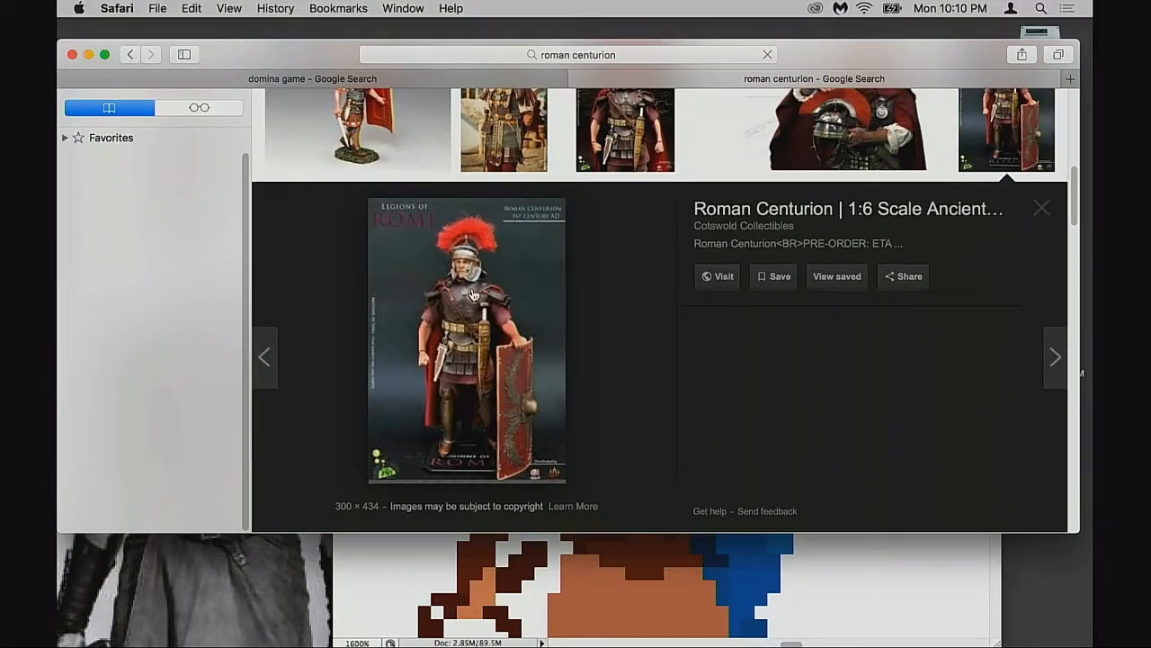
Preview the Roman Centurion Adult Costume Set image and look through the other centurion results for costume references
scroll(471, 313, down, 10)
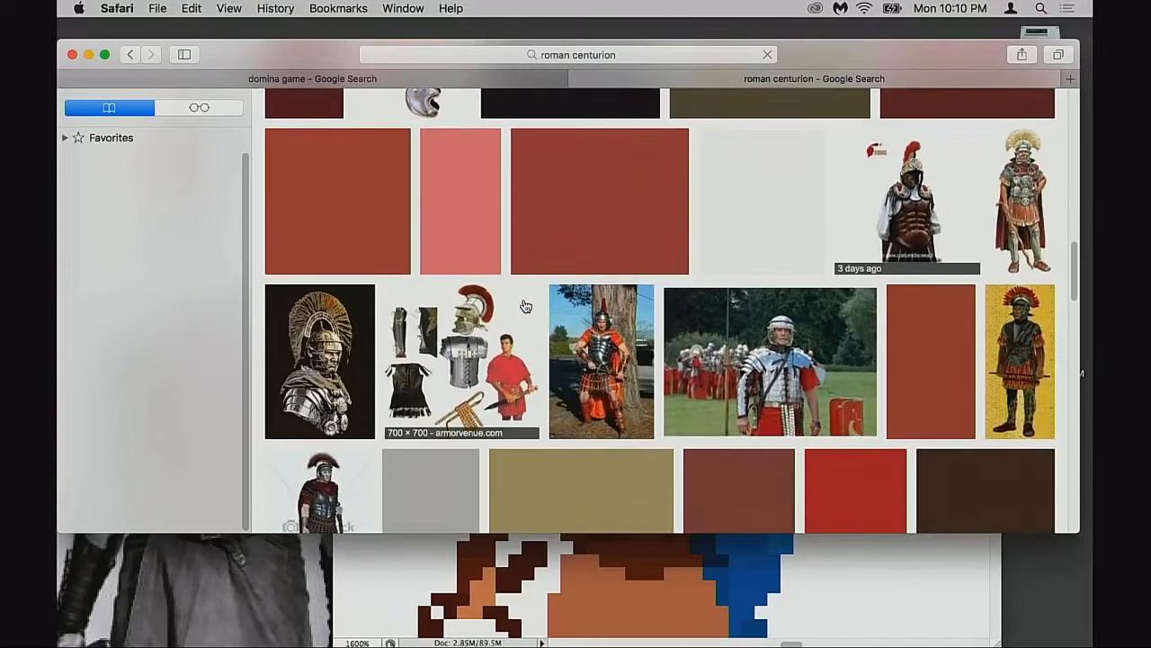
scroll(522, 307, down, 5)
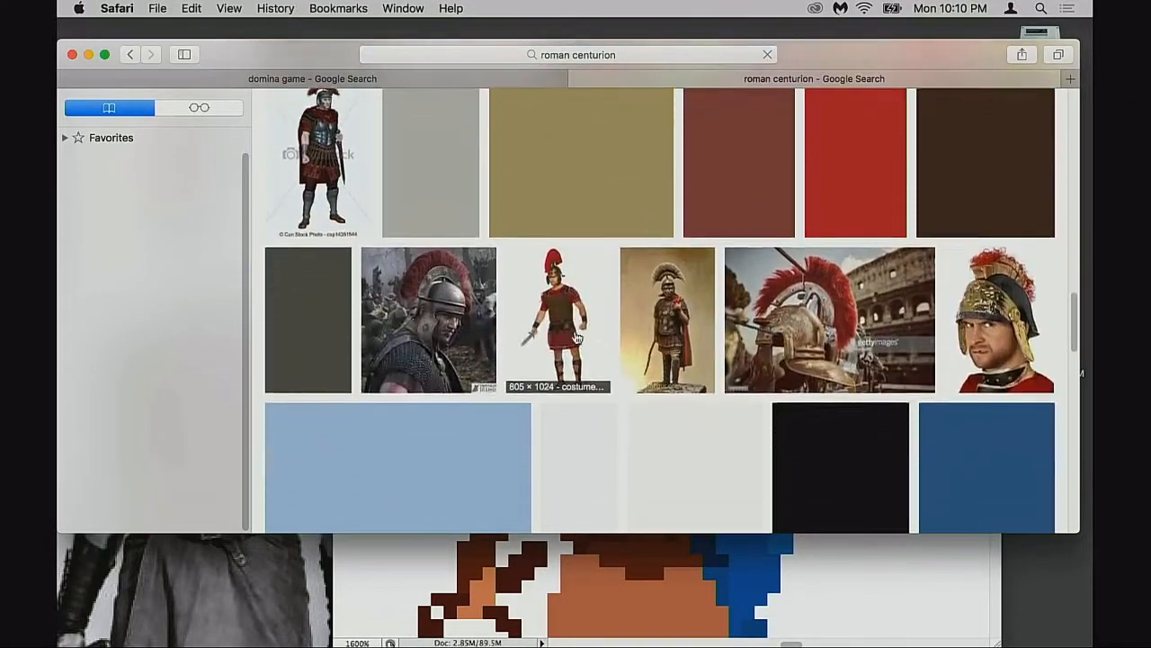
click(561, 301)
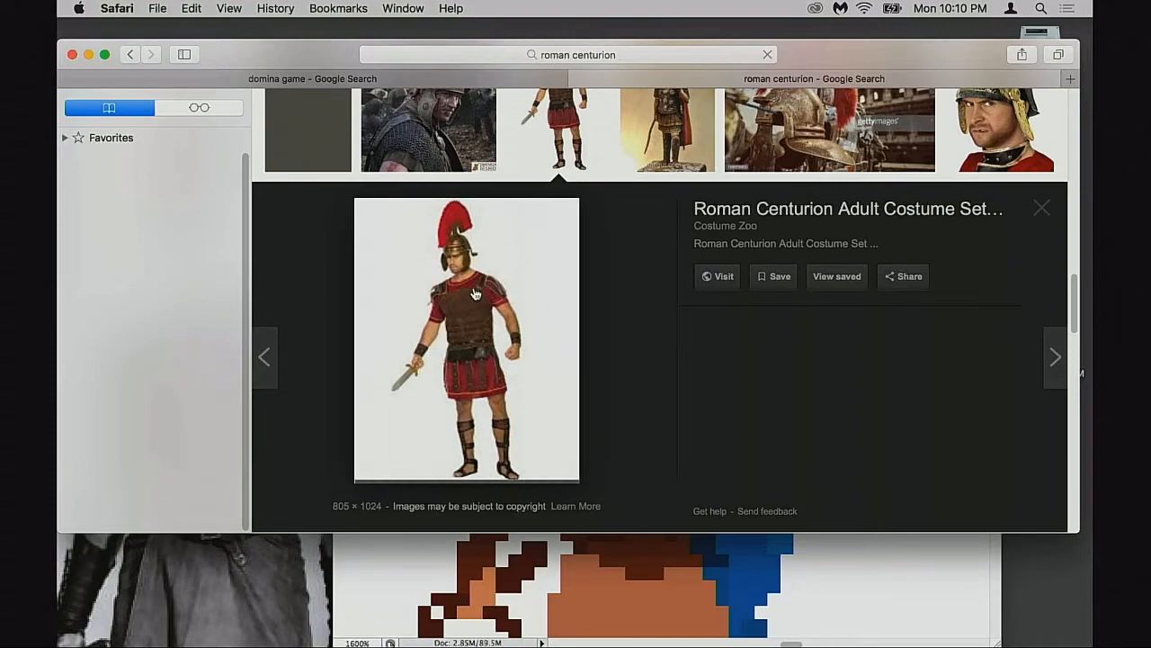
click(1042, 211)
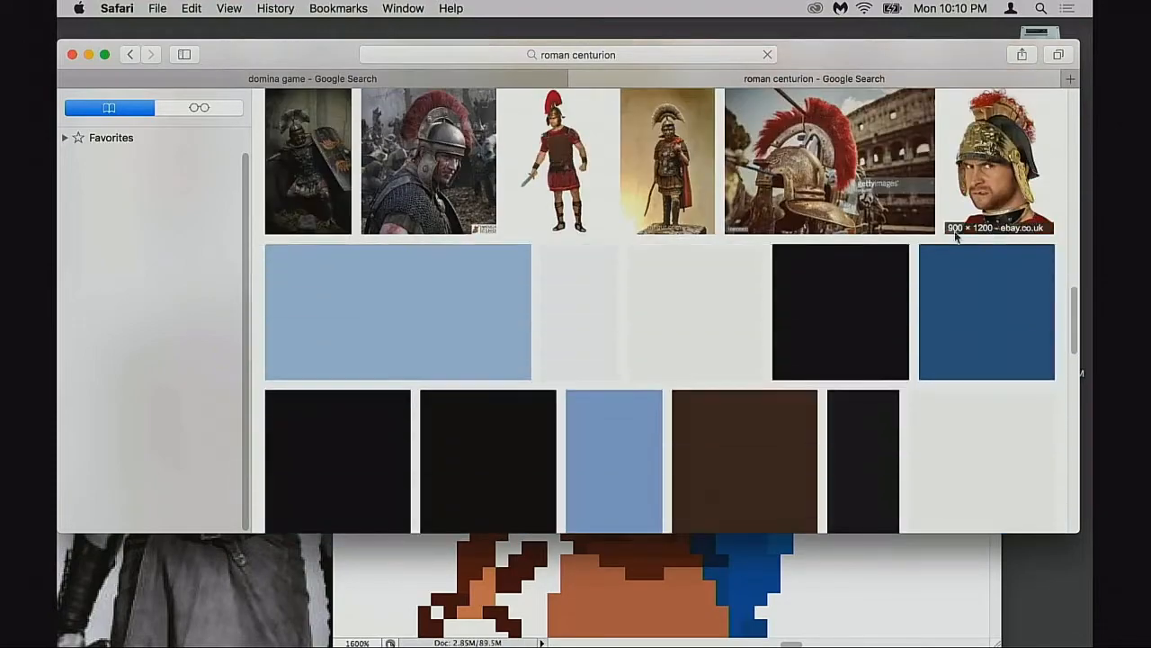
scroll(711, 314, down, 6)
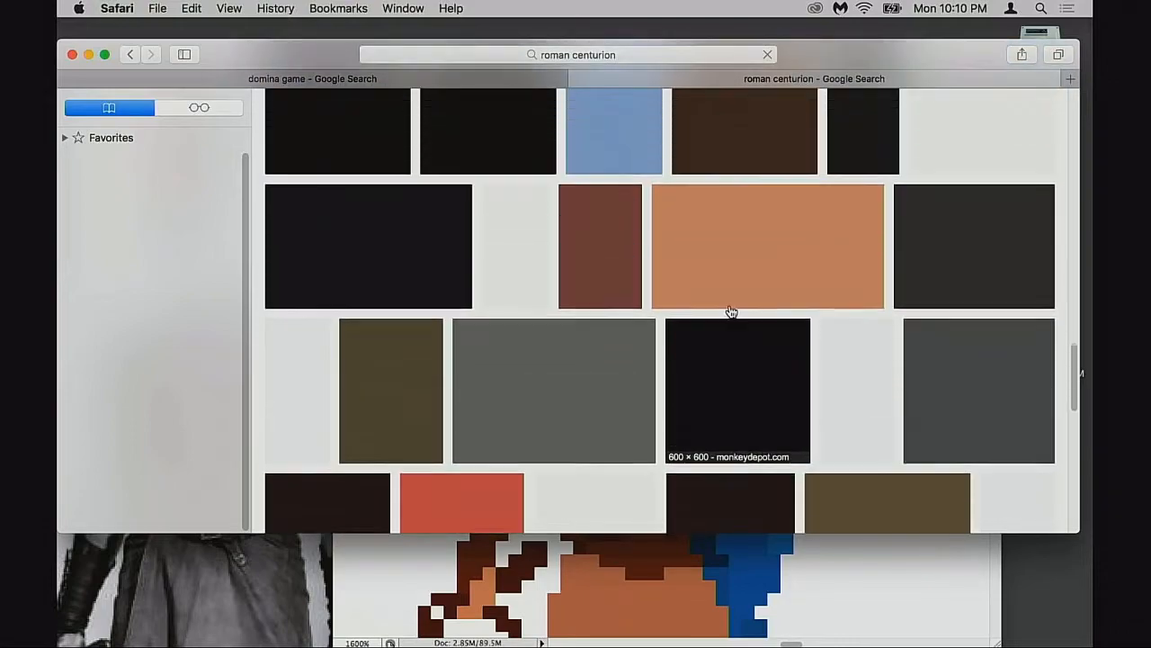
scroll(729, 311, up, 9)
scroll(734, 309, up, 8)
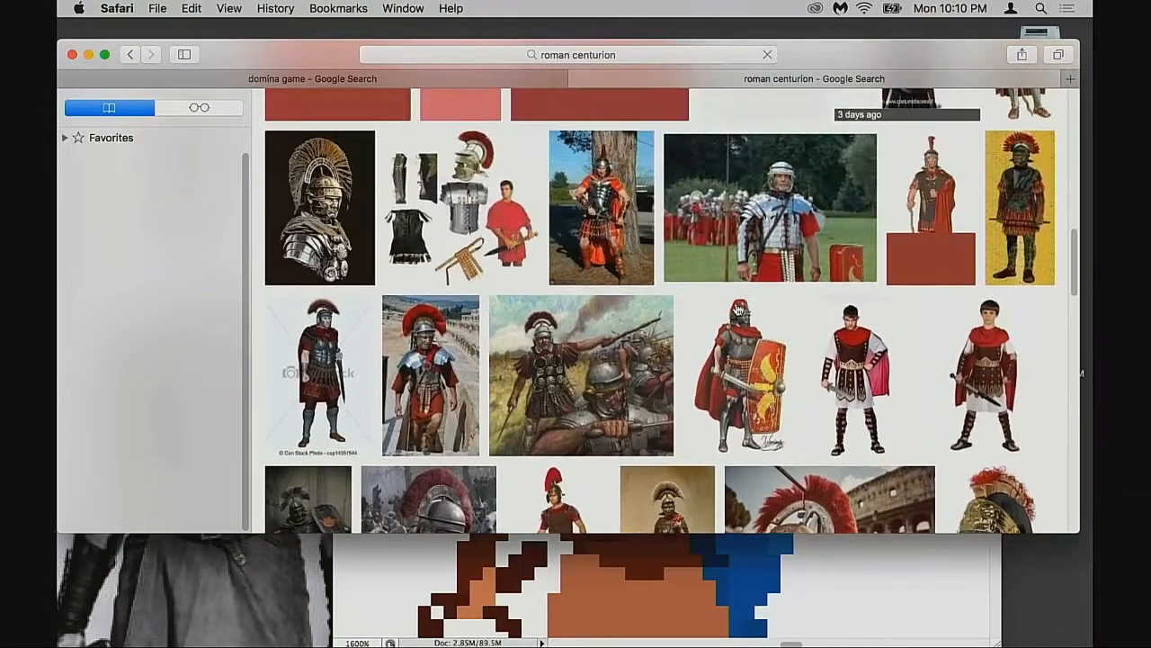
scroll(738, 309, up, 10)
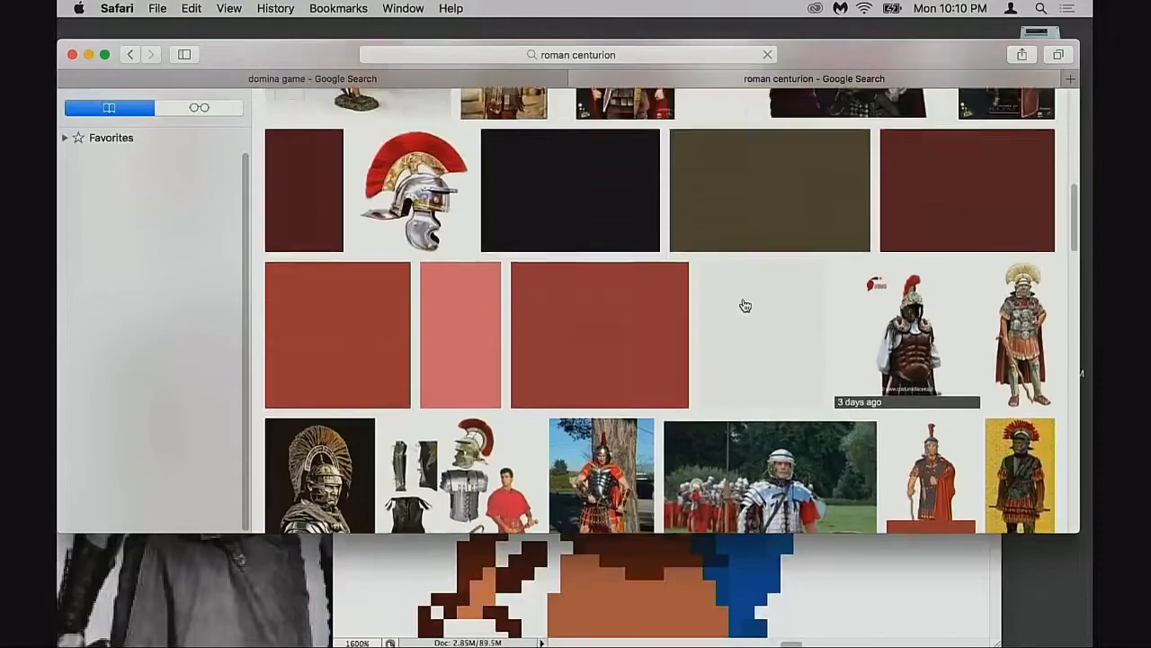
scroll(746, 302, up, 8)
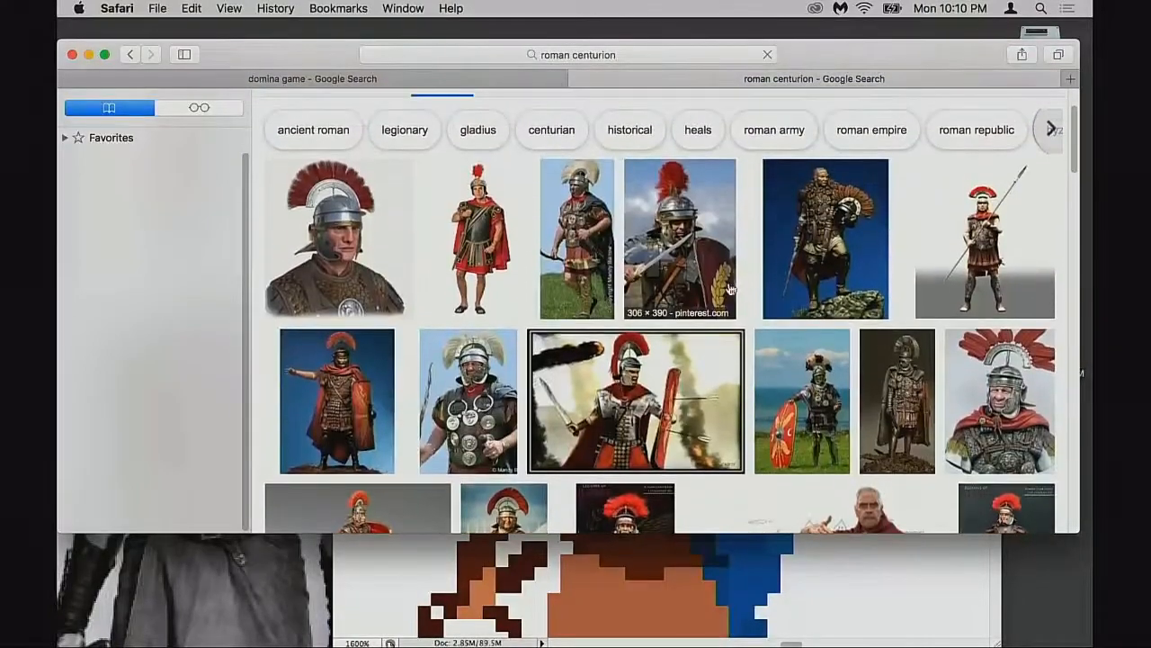
scroll(581, 232, up, 3)
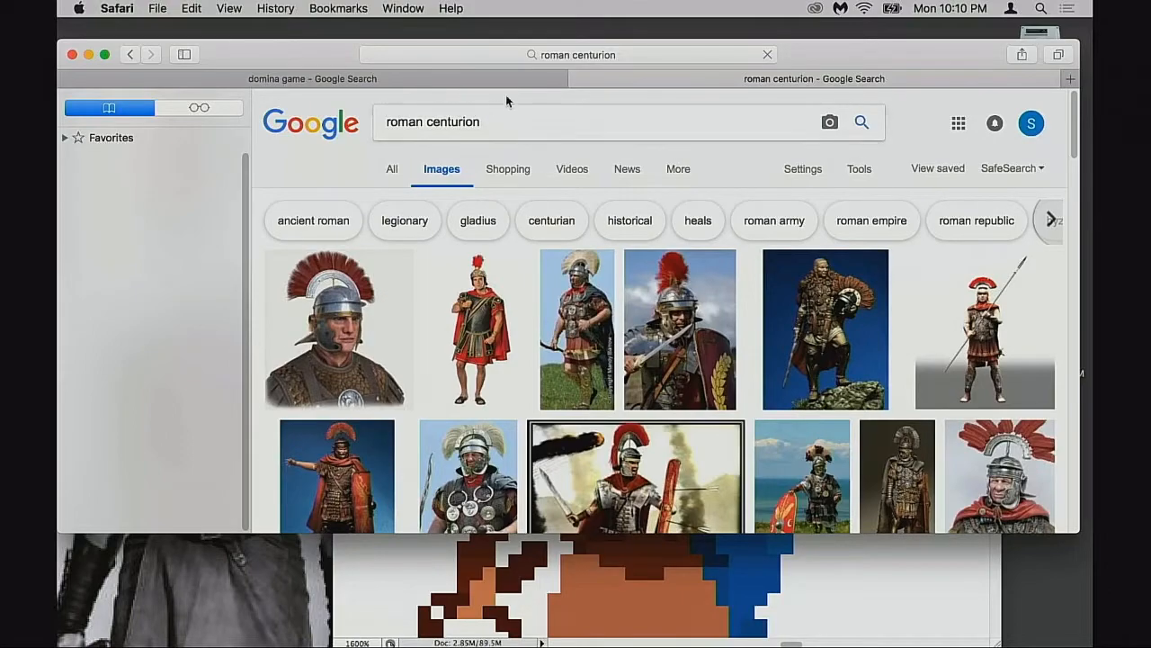
Switch back to Photoshop, try a skin-tone pixel (RGB 217, 132, 91) beside the neckline opening and resample the tunic's red-brown
click(576, 80)
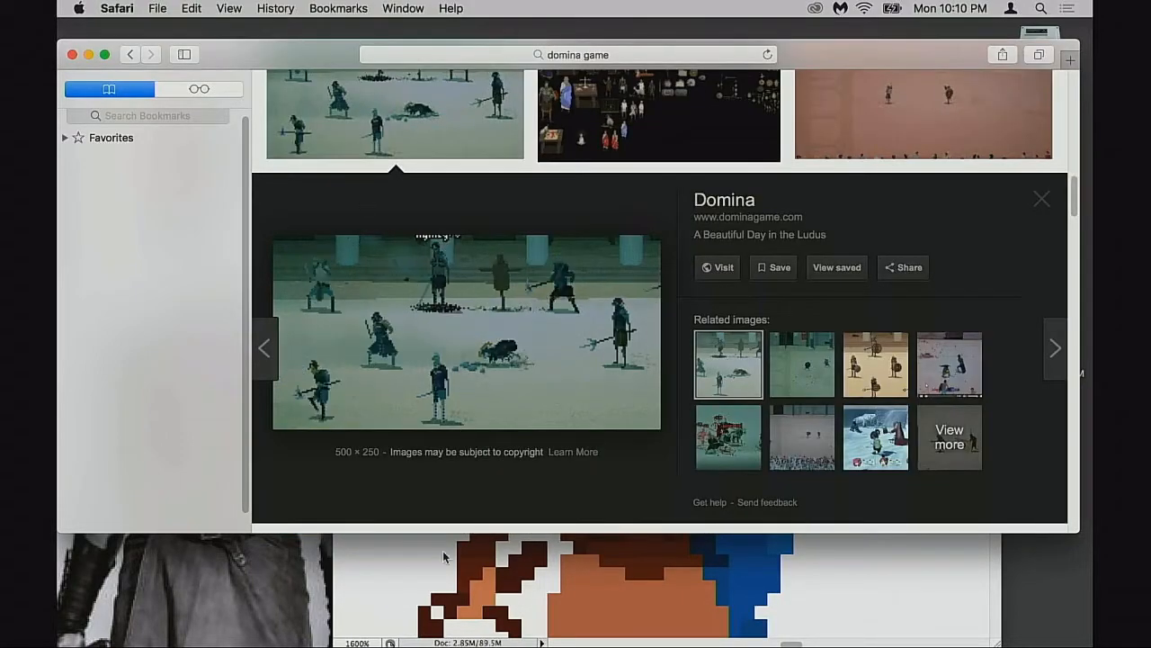
click(428, 564)
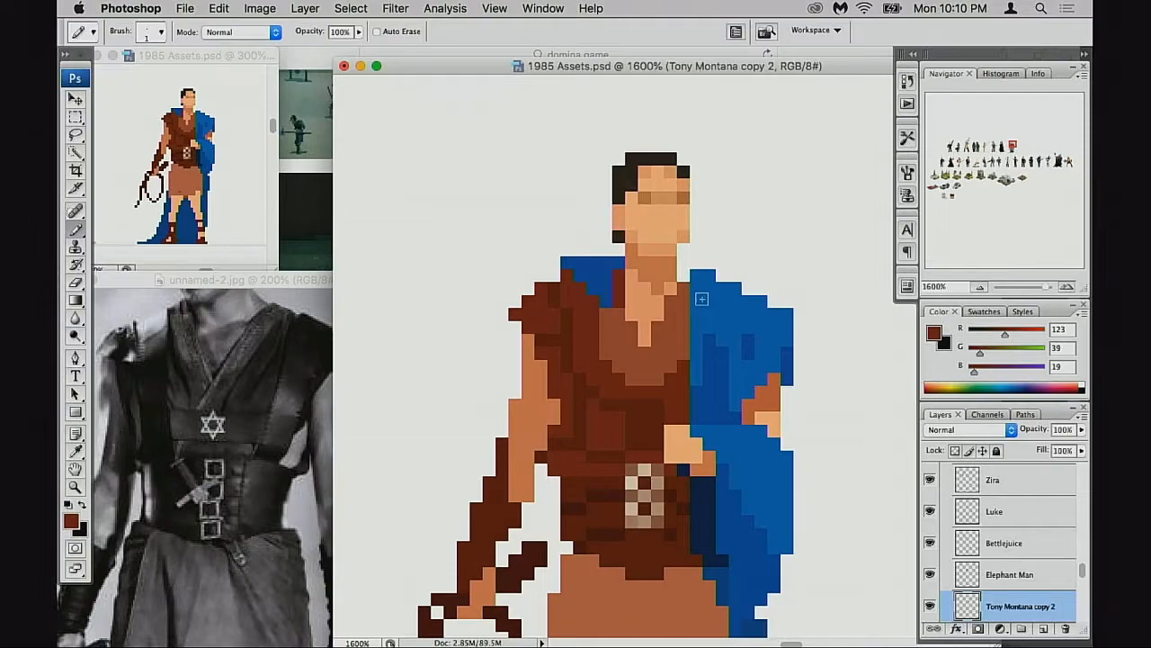
alt+click(669, 286)
click(661, 312)
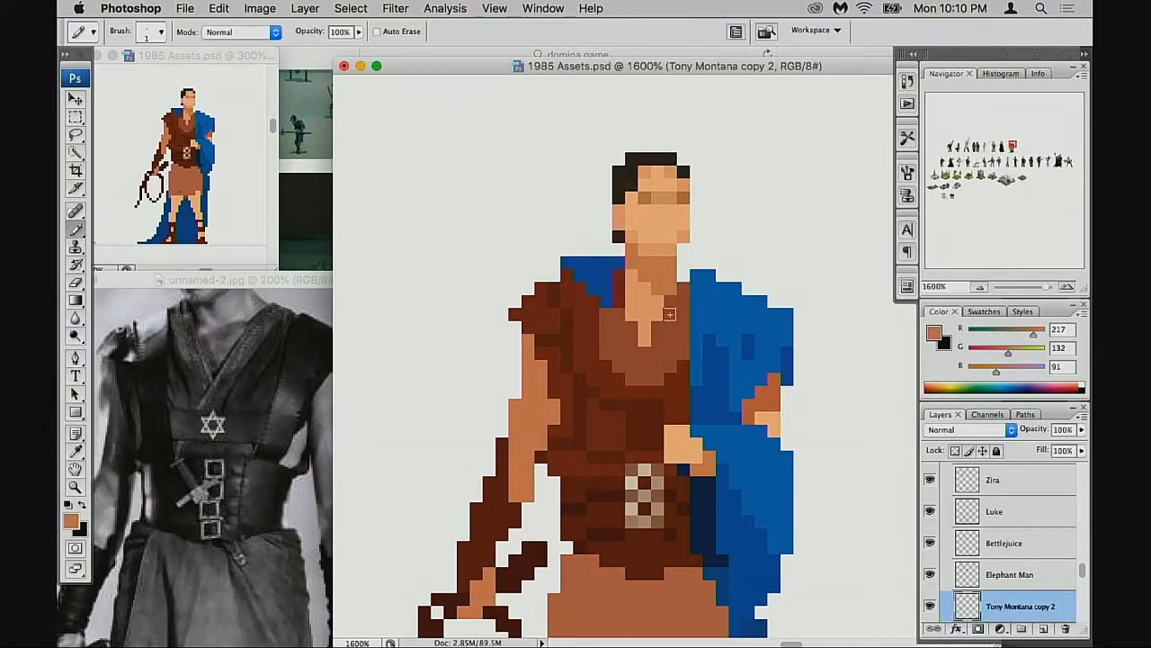
alt+click(607, 360)
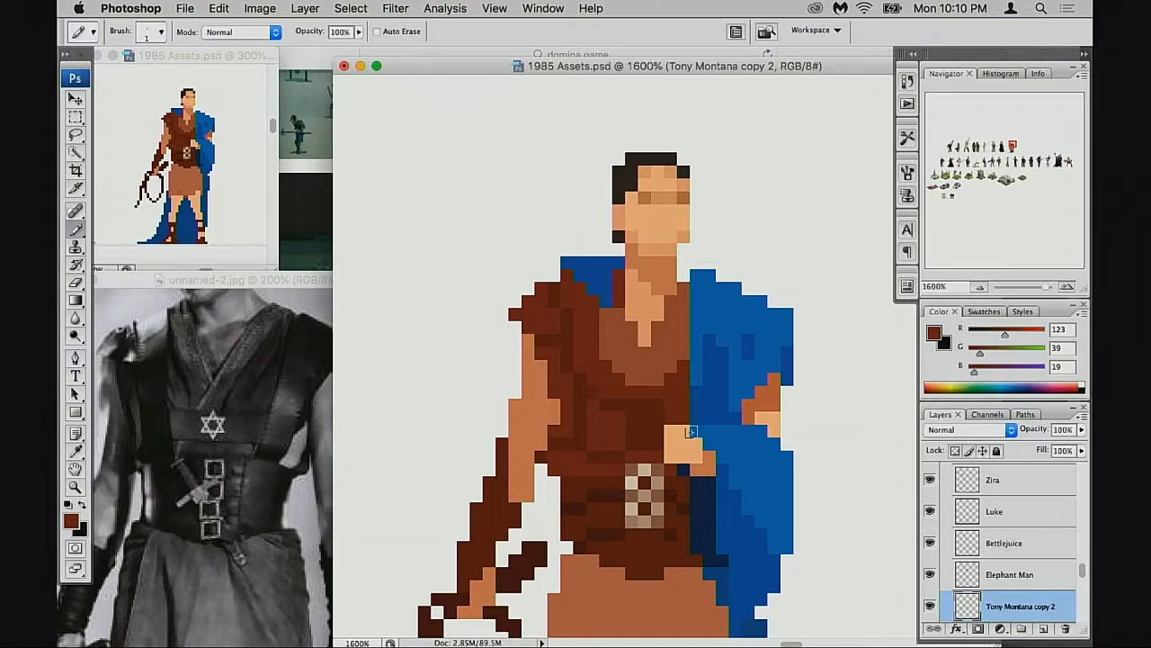
Step through the history to the neckline version with light edging and sample its cream colour (RGB 254, 210, 146)
key(super+alt+z)
key(super+alt+z)
key(super+alt+z)
key(super+alt+z)
key(super+alt+z)
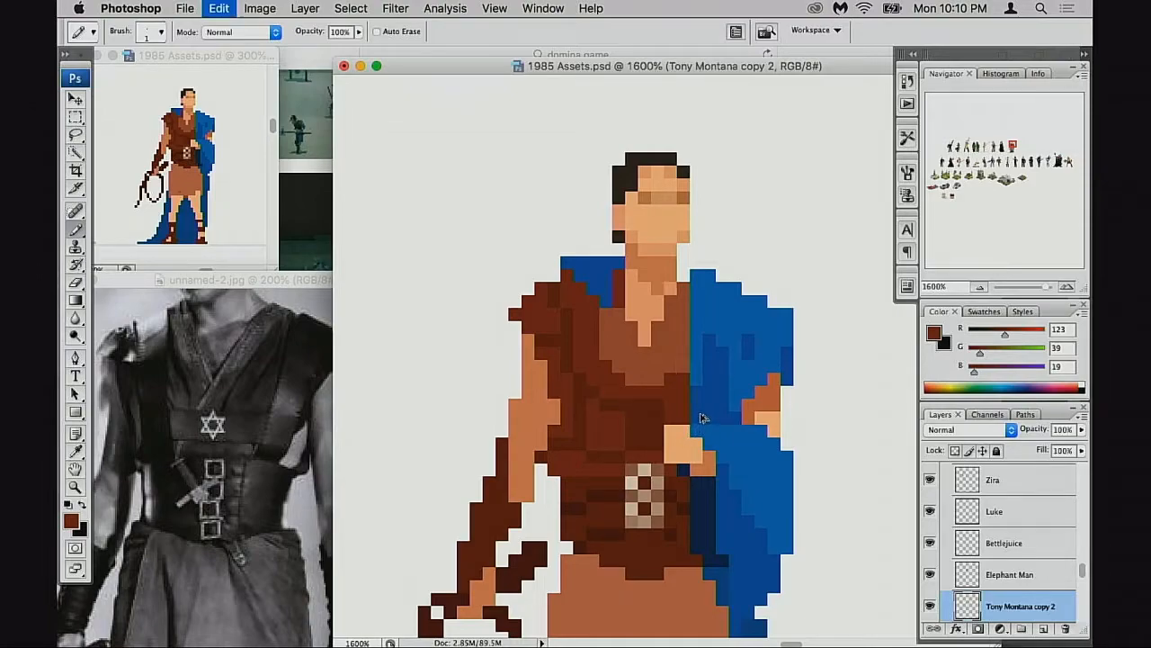
key(super+shift+z)
key(super+shift+z)
key(super+shift+z)
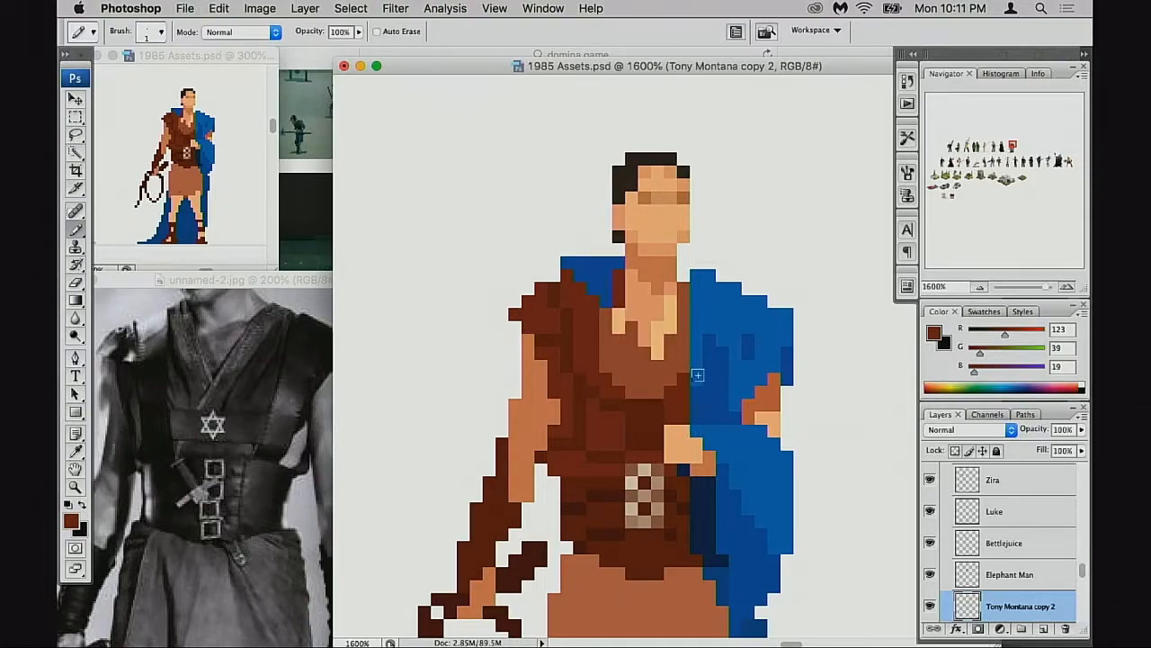
alt+click(622, 330)
Return to the plain-neckline version in the history and paint a small cream cross-shaped emblem on the chest above the belt buckle
key(super+alt+z)
key(super+alt+z)
key(super+alt+z)
key(super+alt+z)
key(super+alt+z)
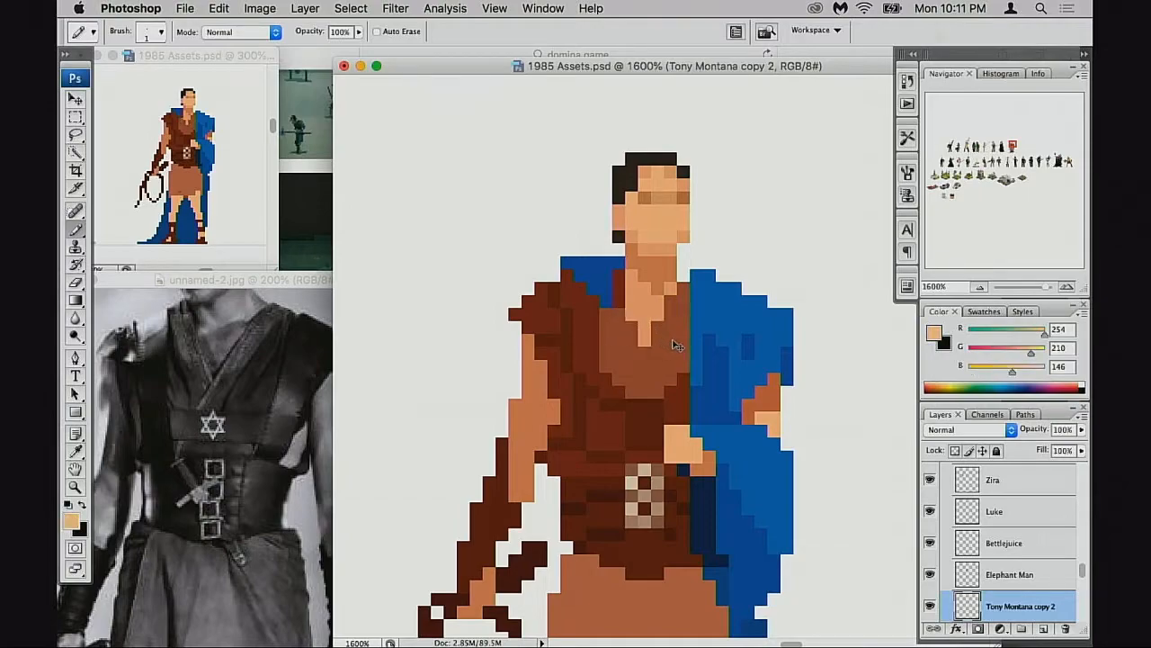
key(super+alt+z)
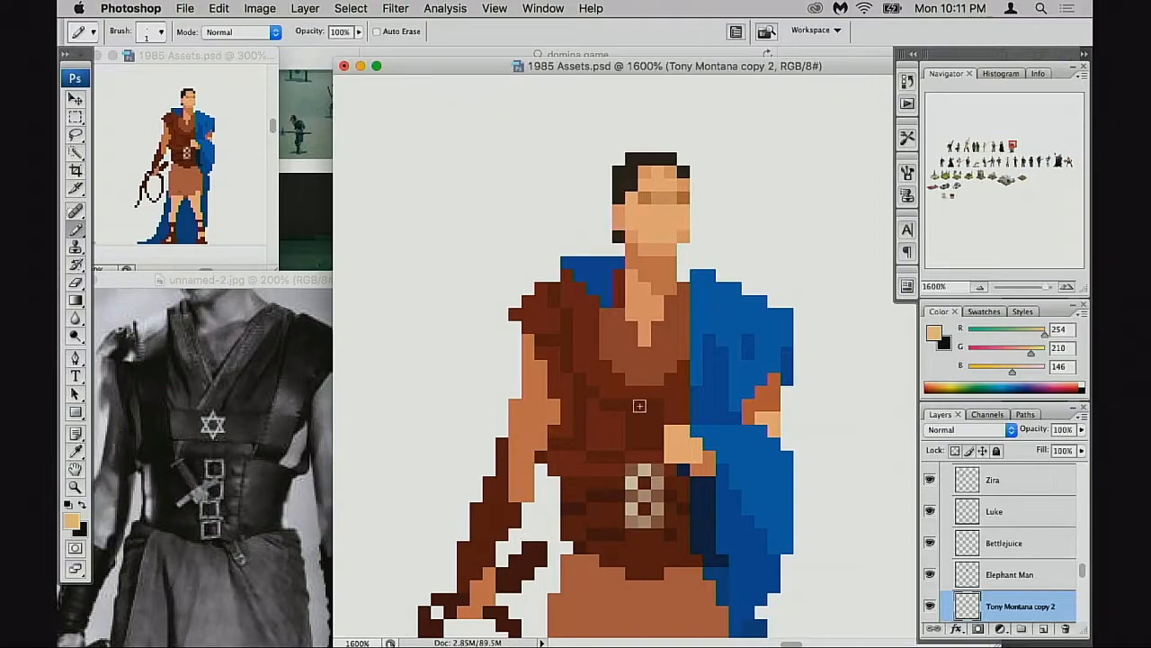
drag(642, 415, 644, 389)
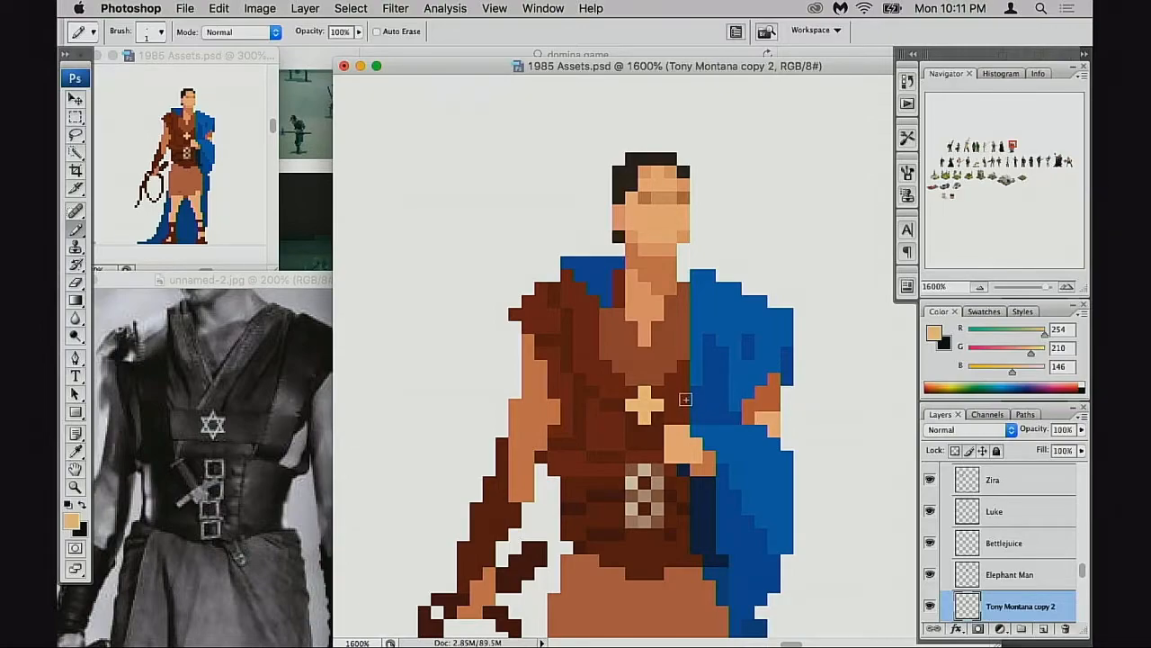
Examine how the chest emblem reads on the whole character at smaller scale, and inspect it up close
alt+super+click(675, 407)
alt+super+click(671, 411)
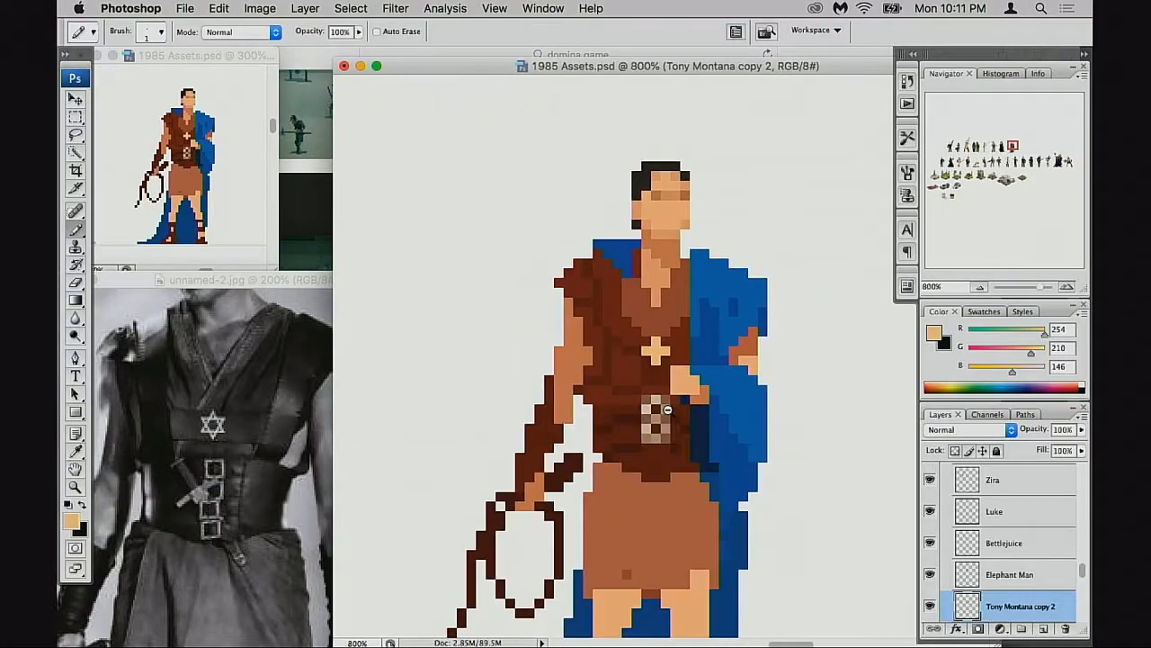
alt+super+click(669, 413)
alt+super+click(668, 413)
alt+super+click(668, 413)
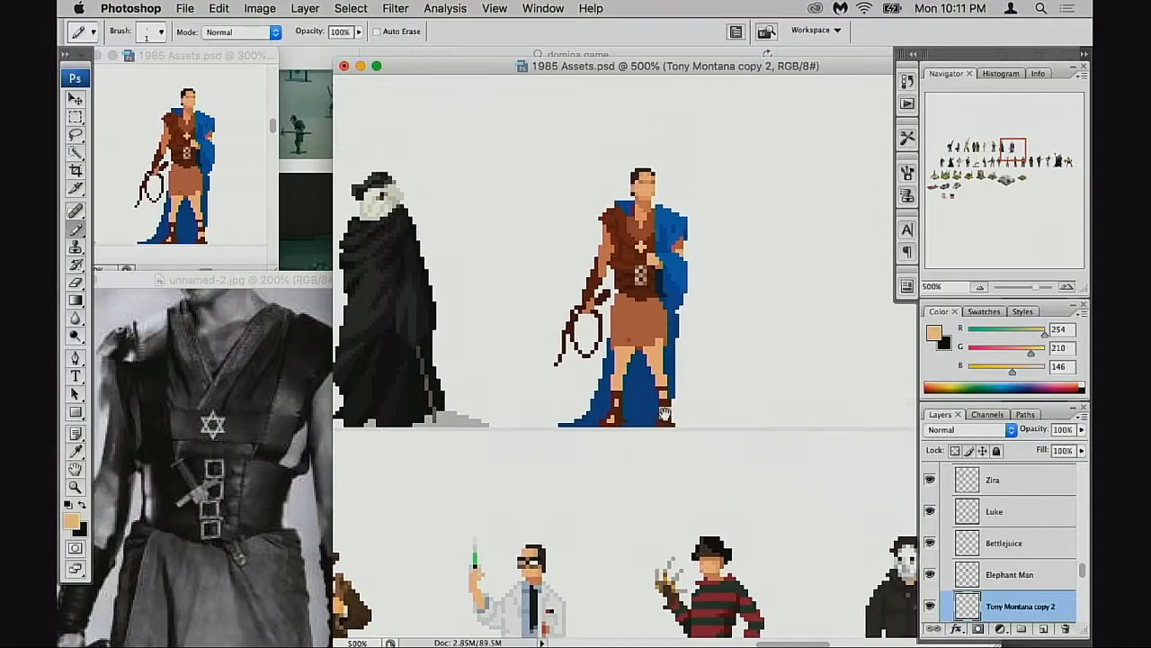
drag(660, 418, 662, 415)
super+click(658, 362)
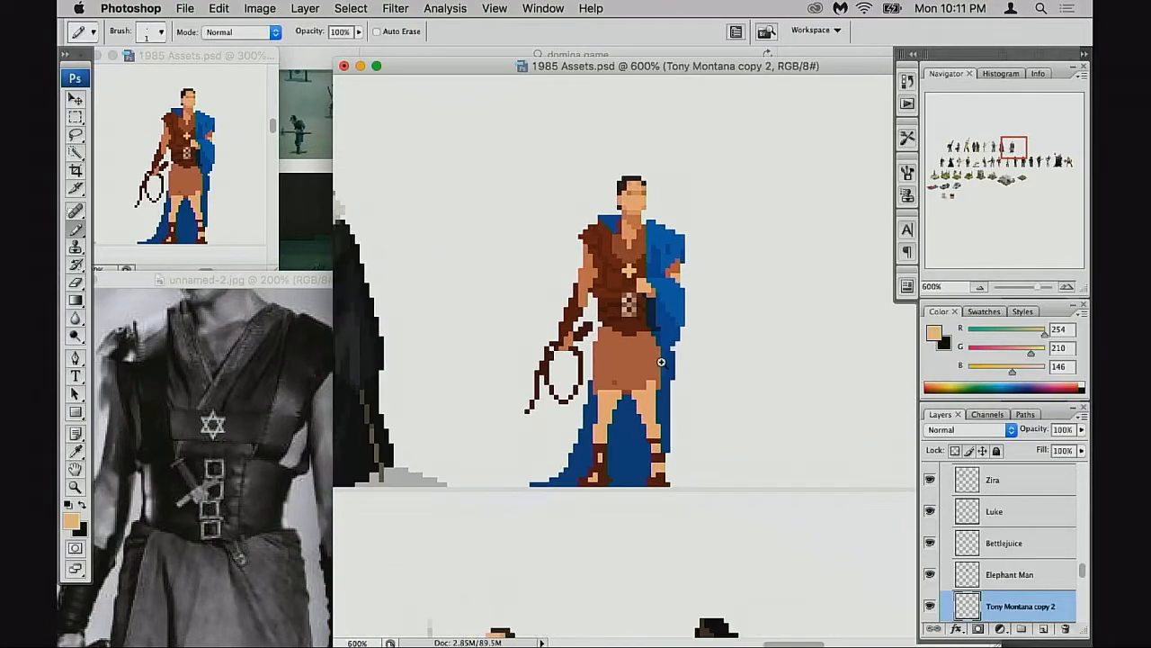
super+click(662, 366)
super+click(662, 365)
super+click(662, 366)
drag(662, 375, 663, 399)
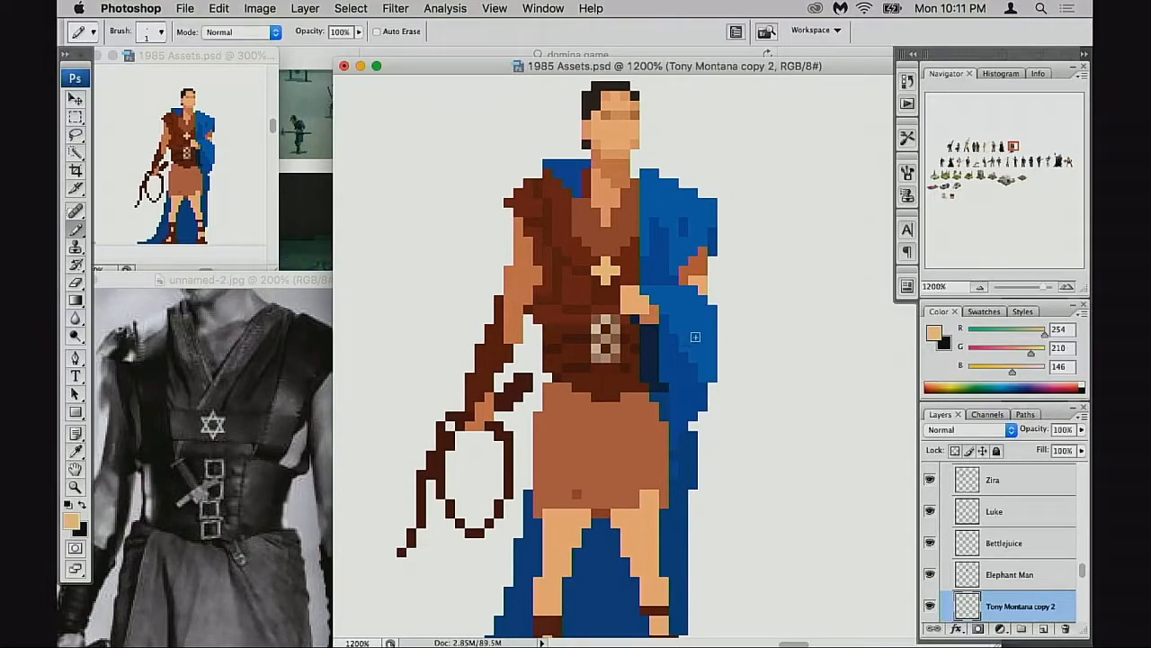
super+click(629, 309)
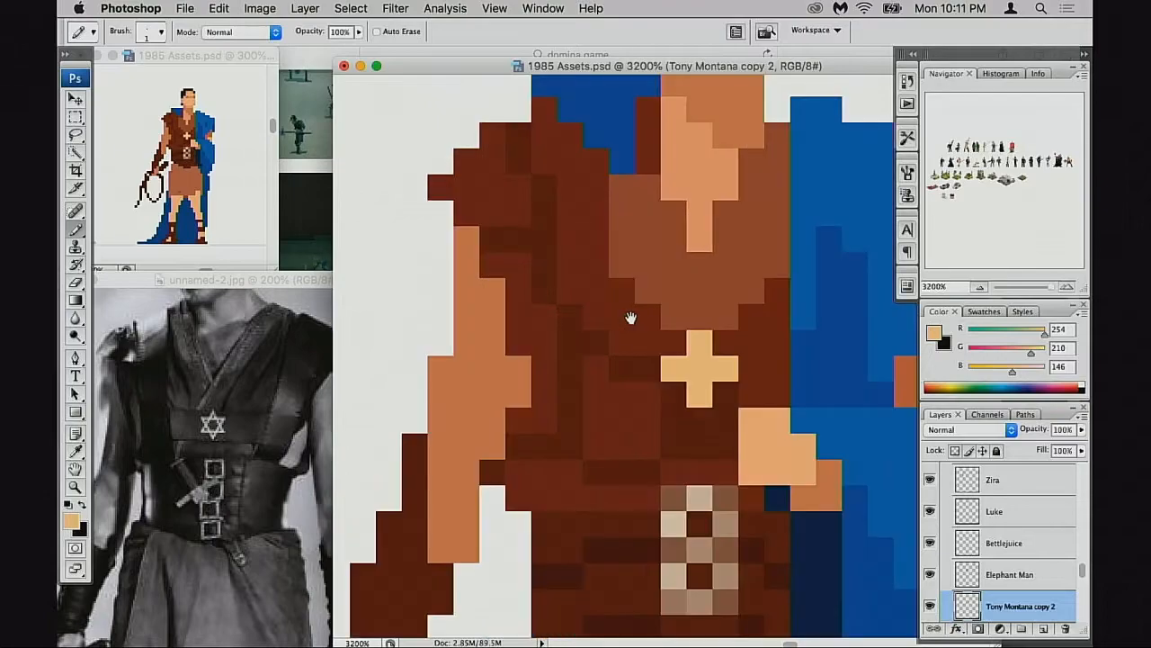
drag(635, 350, 607, 354)
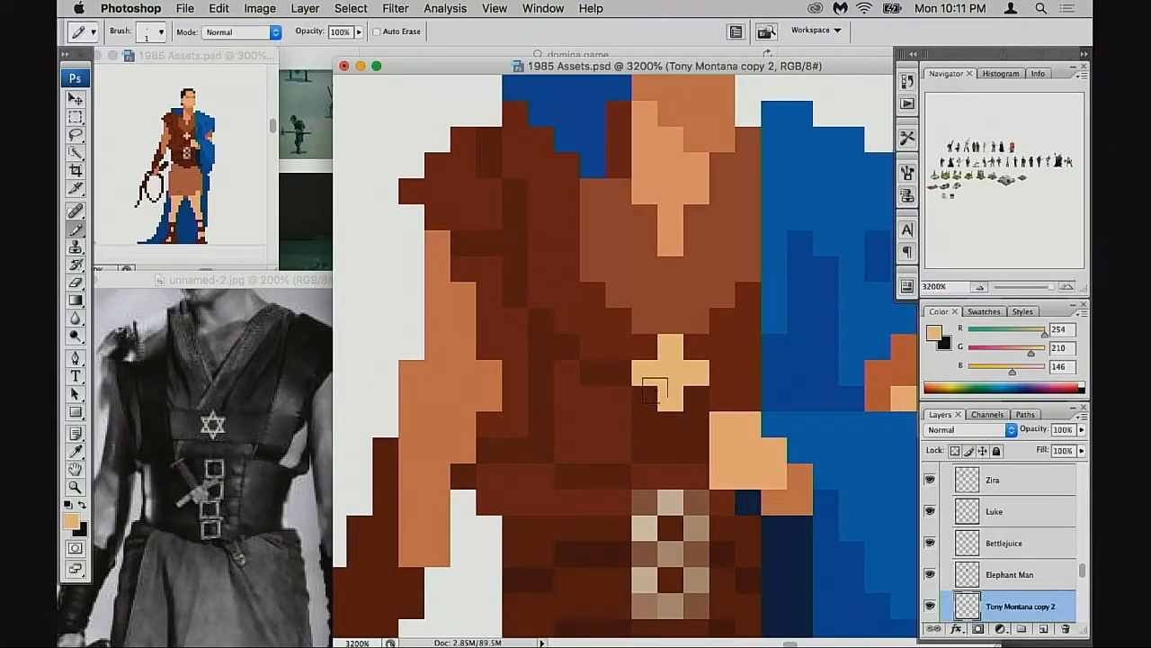
Fill the chest emblem's corners with cream at 30% opacity and darken its centre with brown (RGB 147, 85, 54) at 80% opacity
key(3)
click(645, 399)
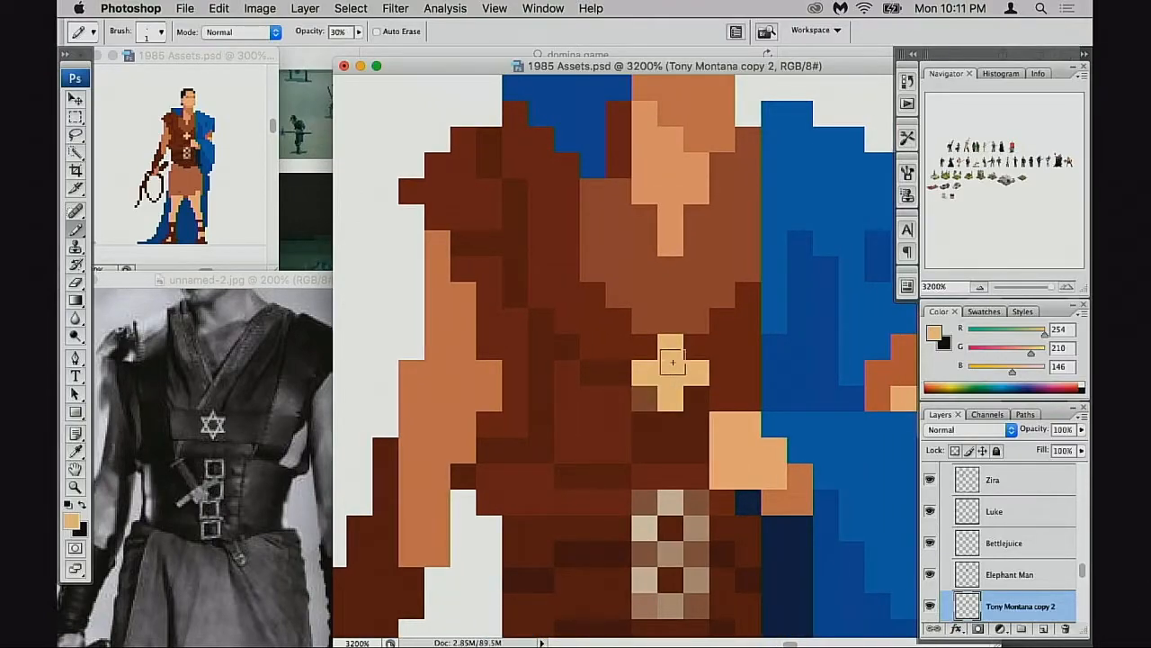
click(691, 393)
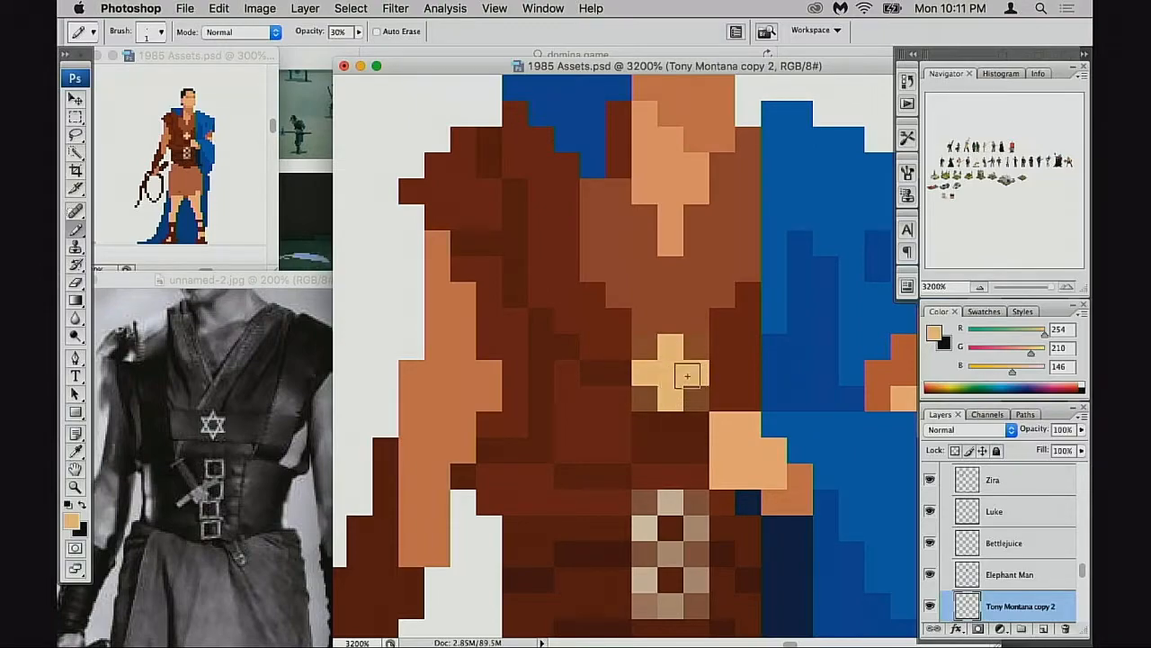
alt+click(692, 396)
key(8)
click(670, 377)
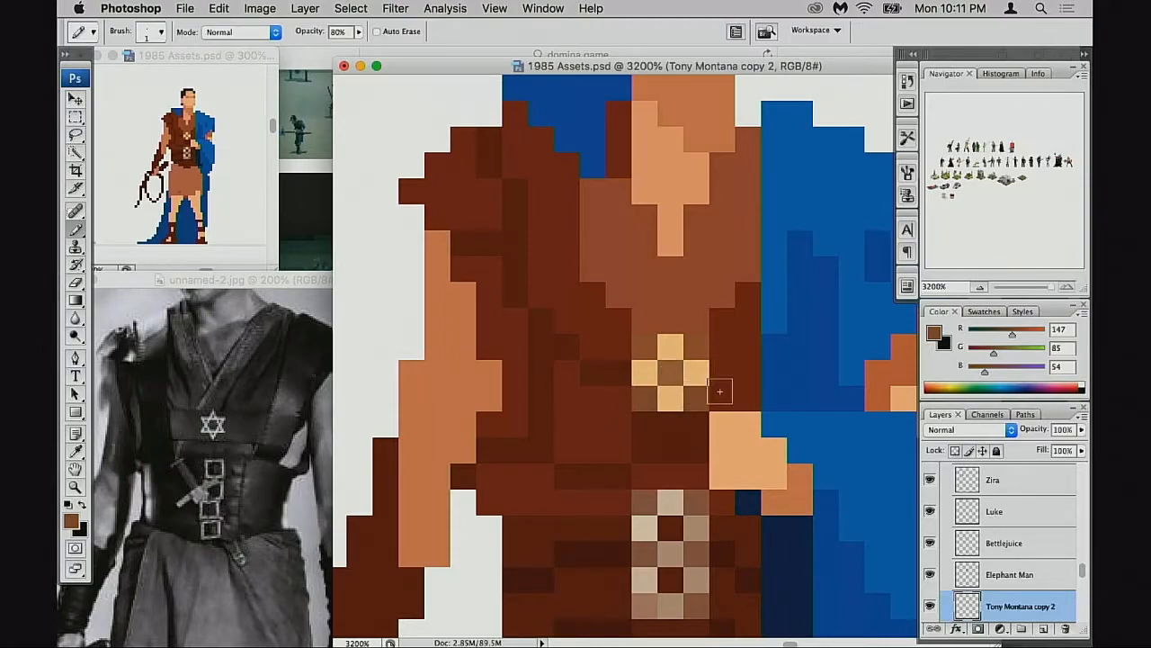
Compare the emblem with the chest star in the reference photo unnamed-2.jpg, and save 1985 Assets.psd
scroll(707, 381, down, 1)
click(234, 425)
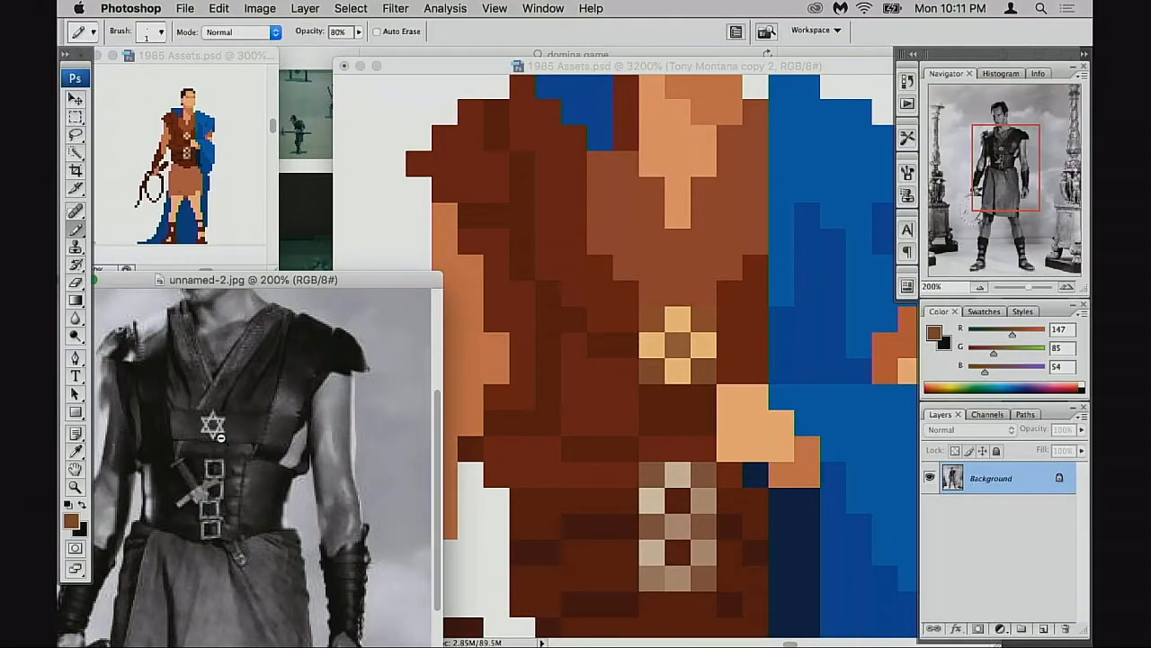
alt+click(221, 438)
alt+click(231, 447)
click(245, 489)
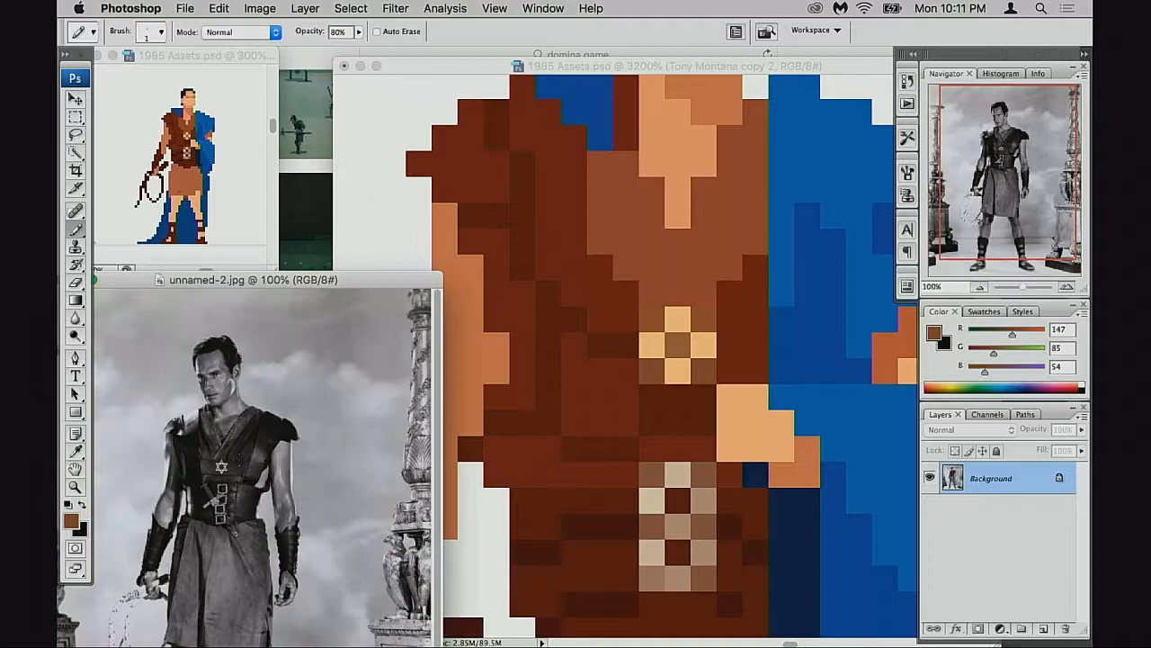
click(222, 469)
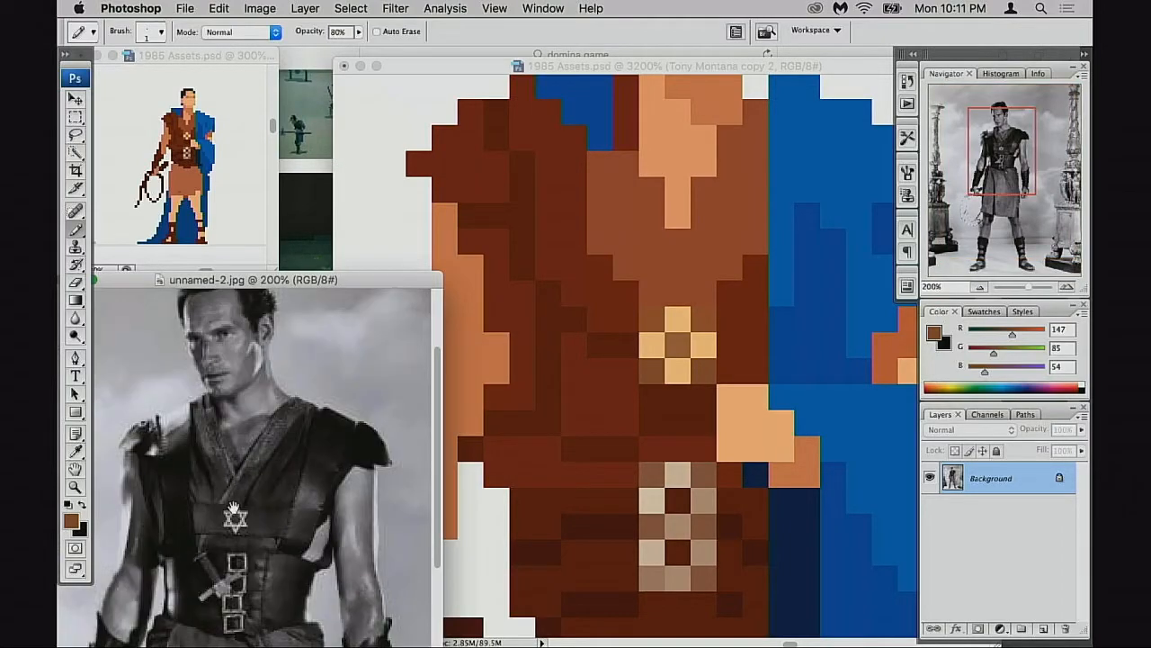
click(693, 357)
drag(691, 371, 694, 385)
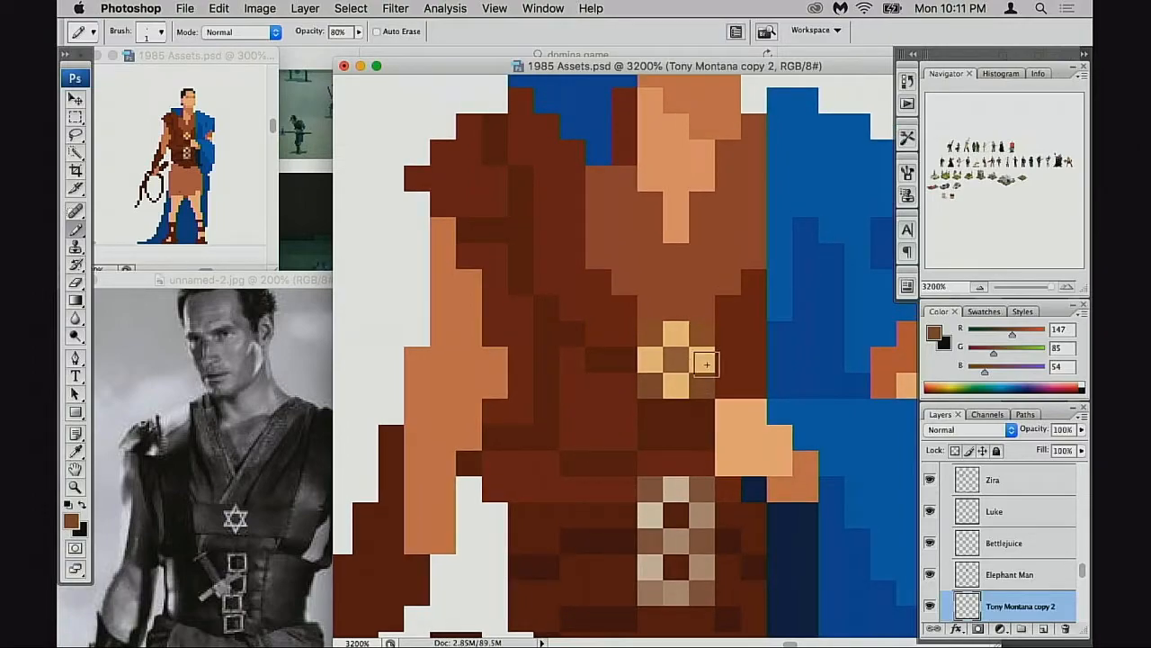
key(super+s)
Paint a V-shaped trim along the tunic's neckline down to the emblem, using the buckle's beige (RGB 192, 159, 133) at 80% opacity
alt+click(616, 287)
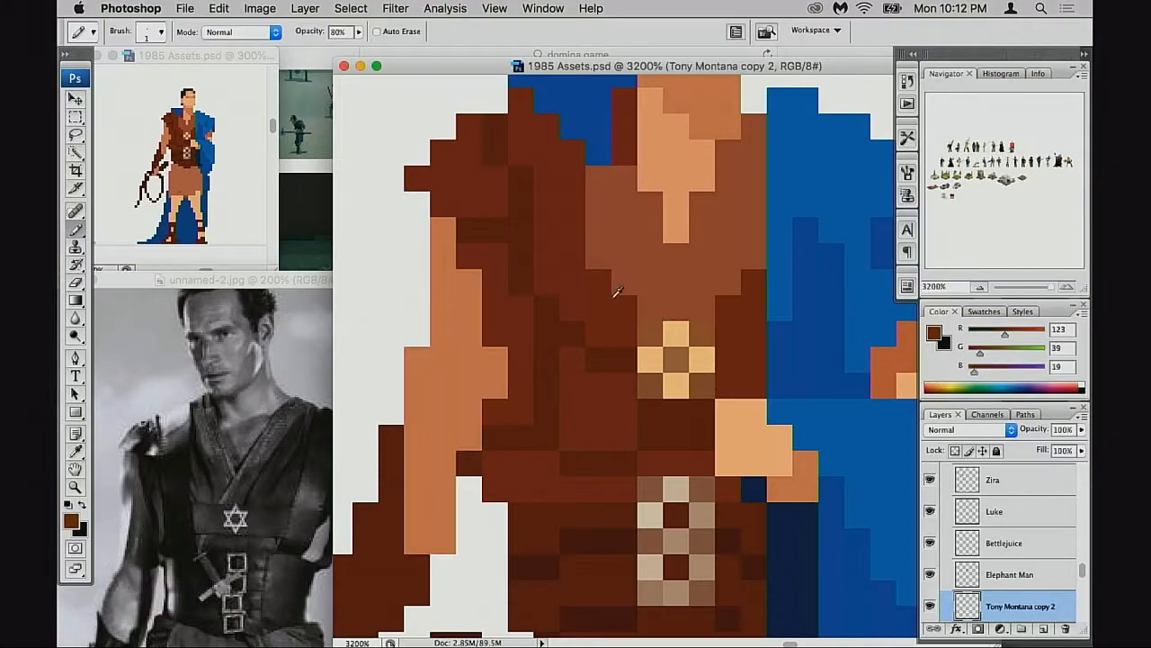
alt+click(677, 533)
click(599, 256)
click(597, 225)
click(597, 203)
click(624, 281)
click(651, 314)
click(702, 309)
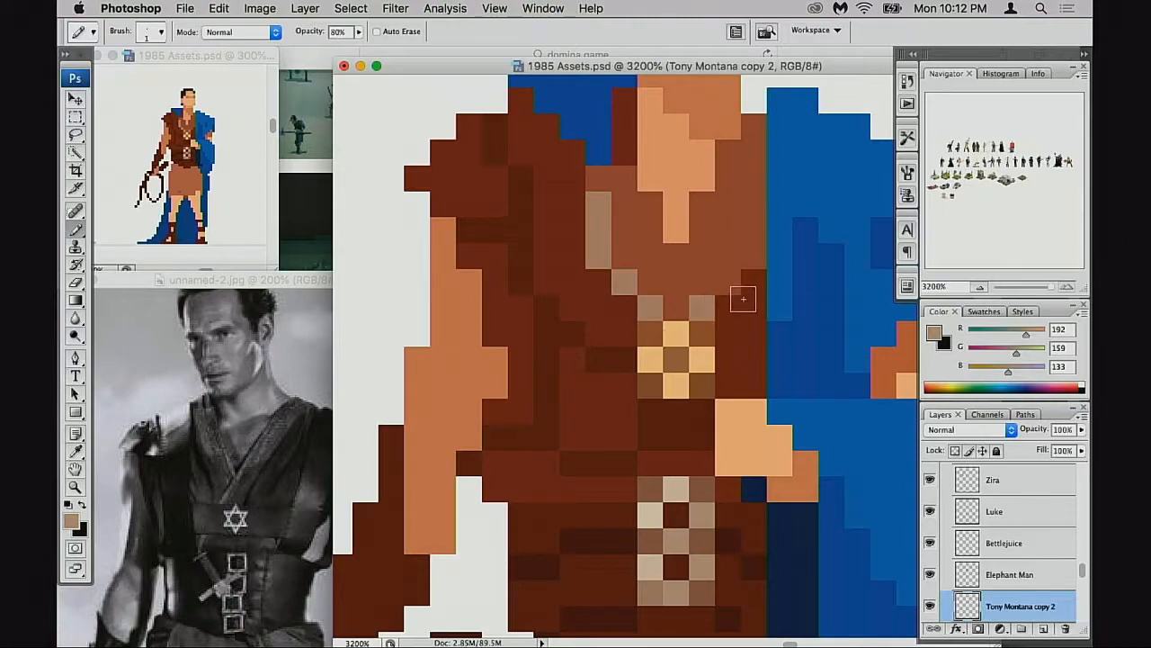
click(729, 282)
click(754, 256)
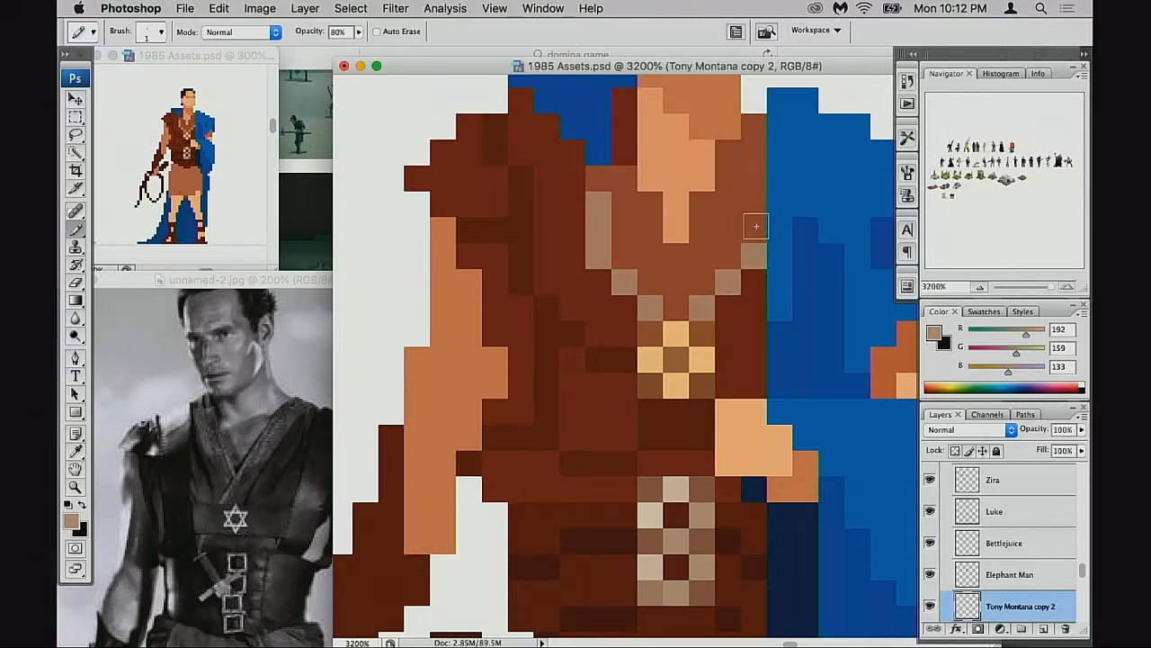
click(598, 178)
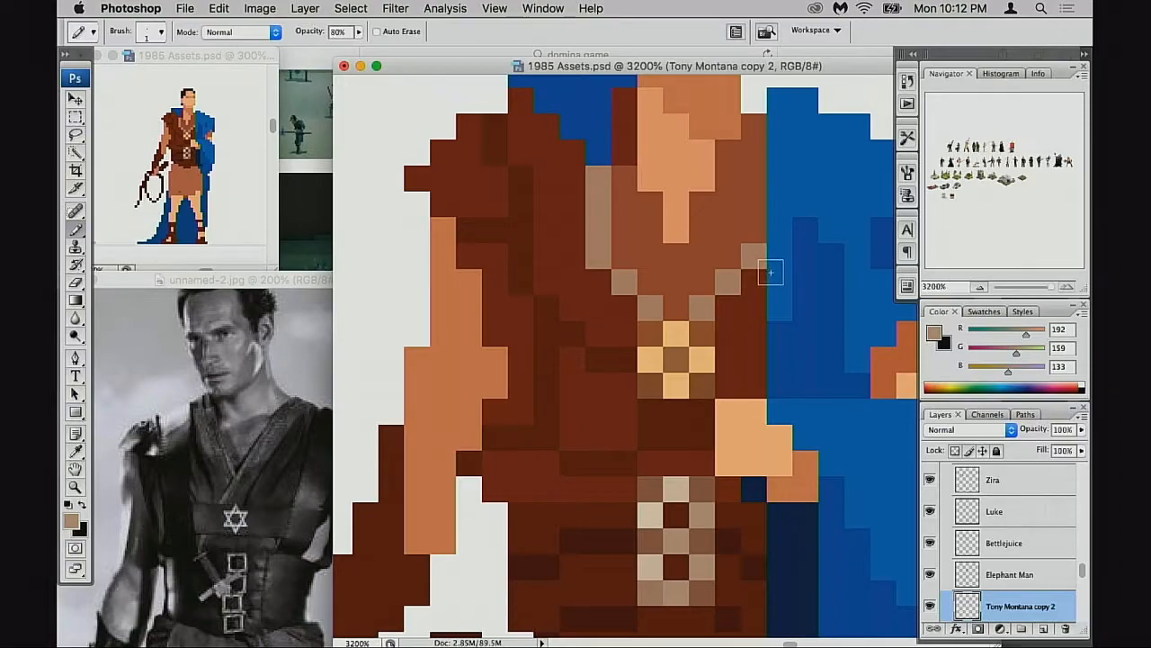
Tone down the upper end of the neckline trim with the collar's brown (RGB 165, 81, 56) at 30% opacity
key(3)
alt+click(675, 270)
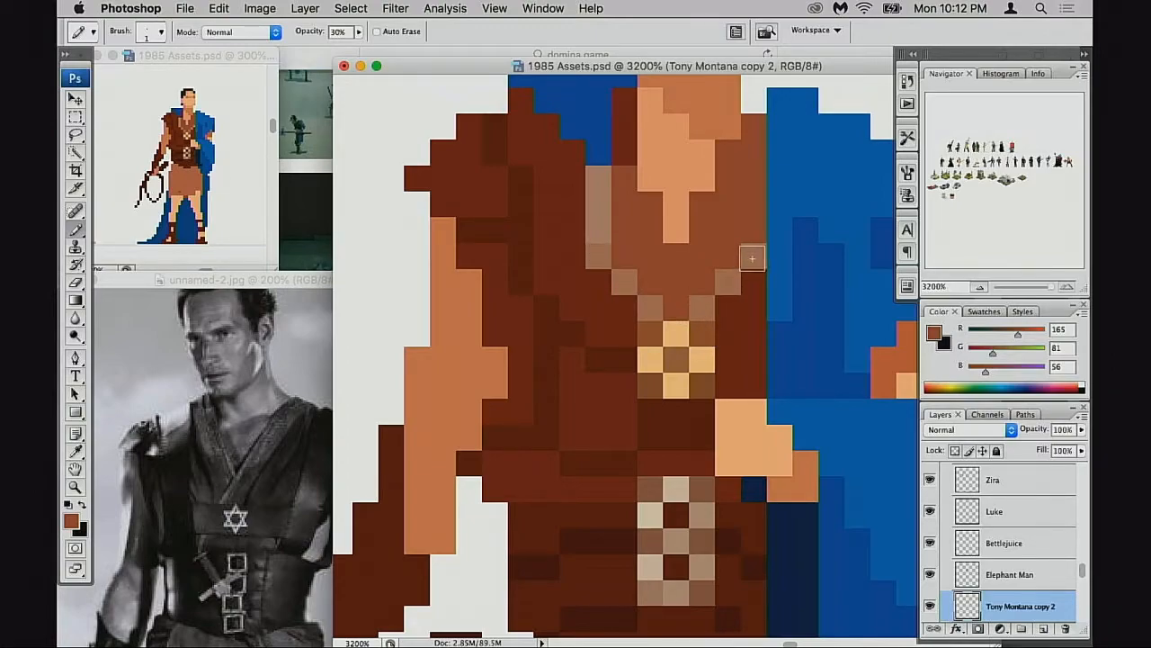
click(599, 179)
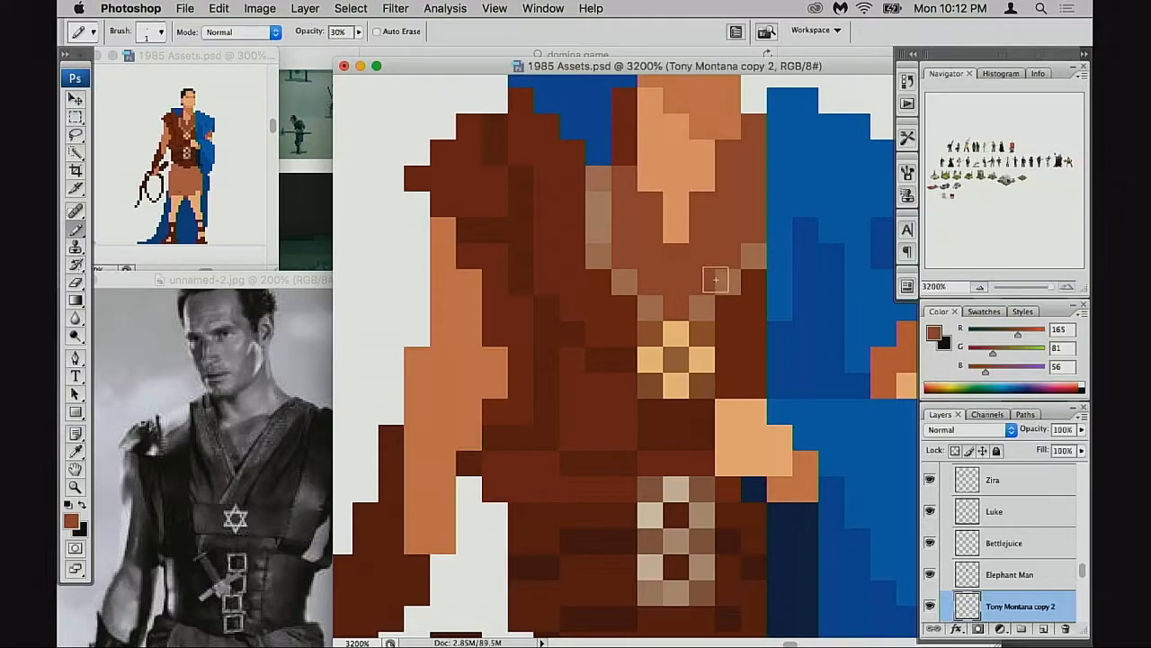
Try outlining the throat opening with the trim's muted brown (RGB 180, 124, 99) at full opacity, and undo it
key(0)
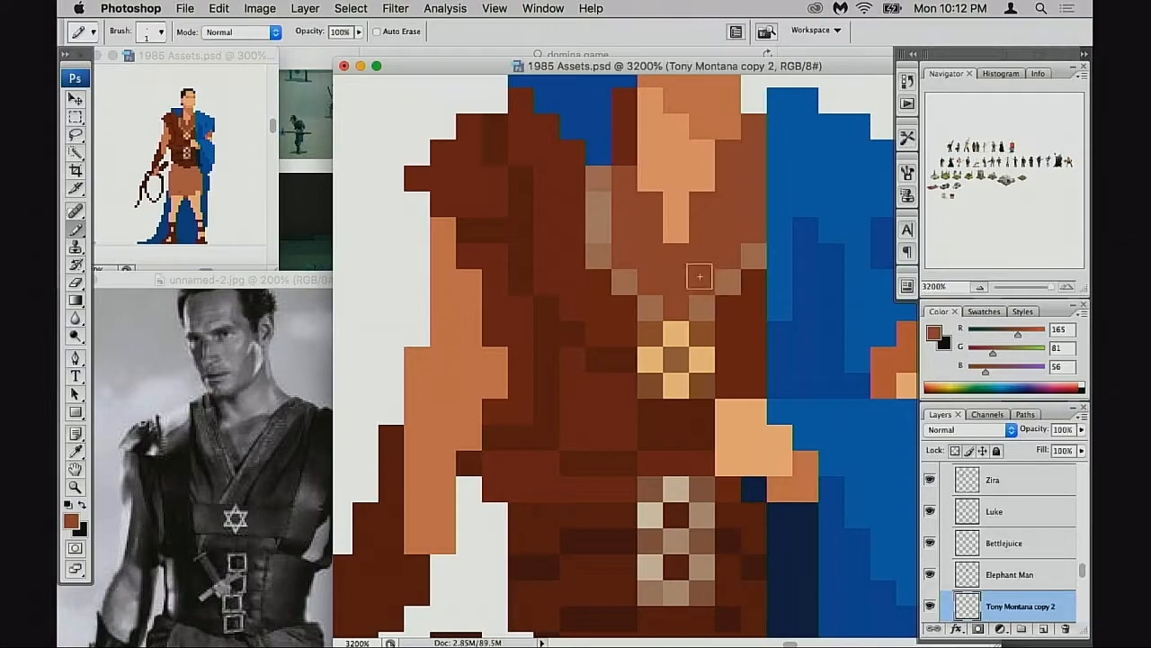
alt+click(634, 278)
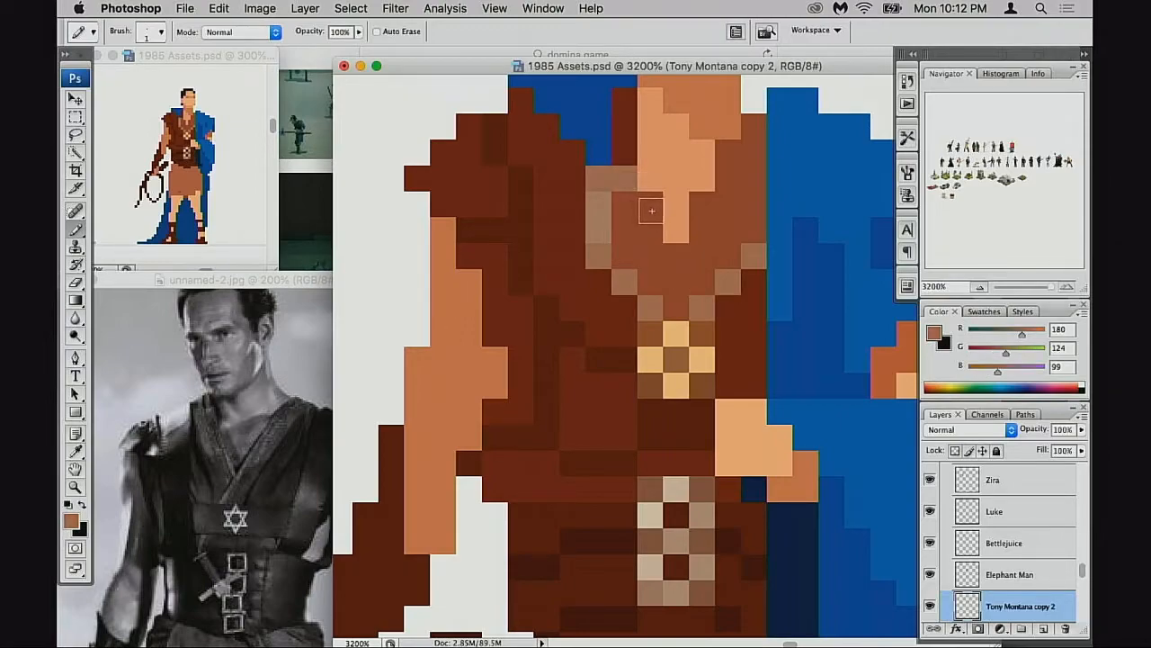
mouse_move(647, 204)
mouse_down()
mouse_move(671, 257)
mouse_move(699, 236)
mouse_move(704, 213)
mouse_up()
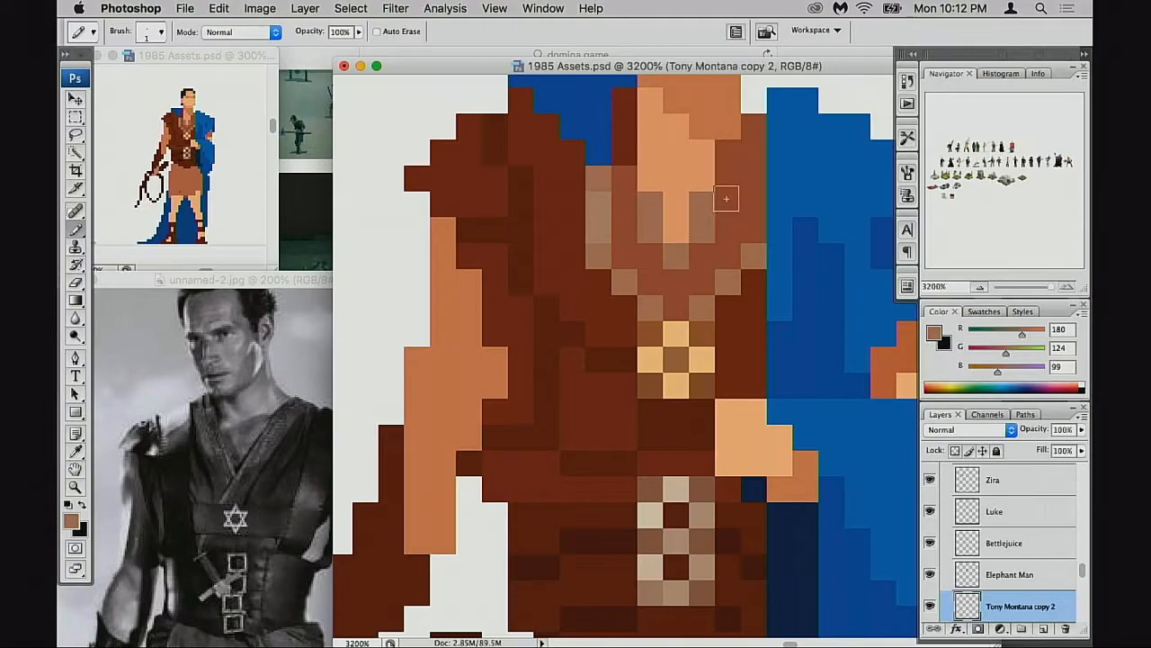
key(super+alt+z)
key(super+alt+z)
key(super+alt+z)
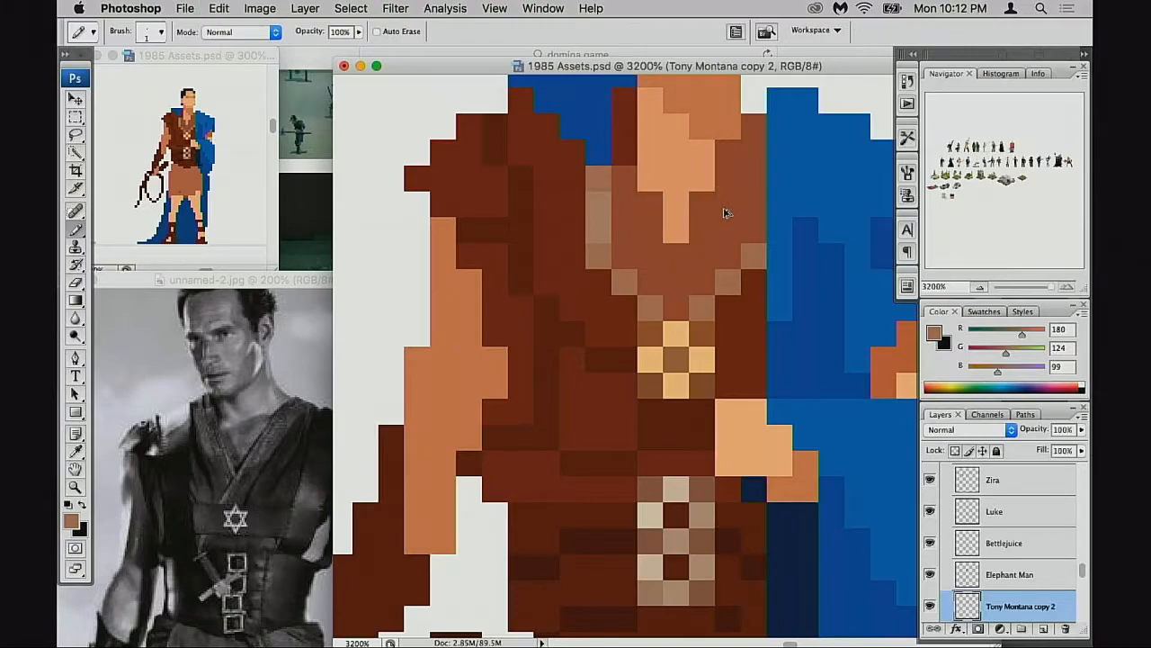
Try a lighter trim tone (RGB 187, 143, 118) beside and below the throat opening, and undo those pixels
alt+click(609, 225)
click(651, 204)
click(651, 230)
click(676, 255)
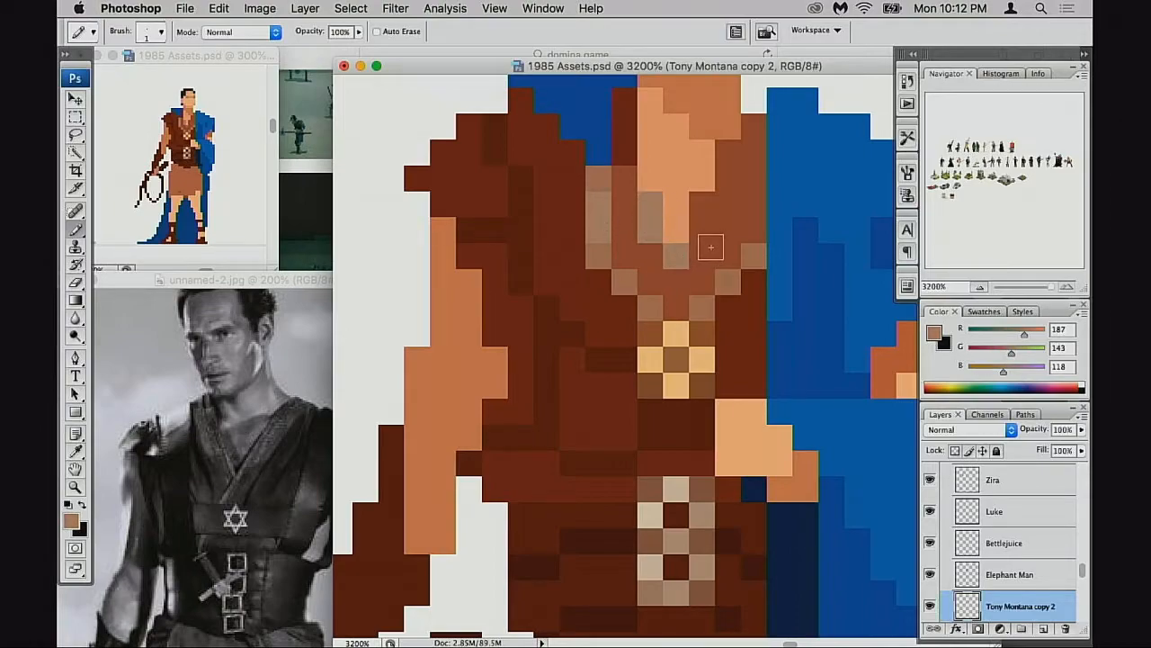
key(super+alt+z)
key(super+alt+z)
key(super+alt+z)
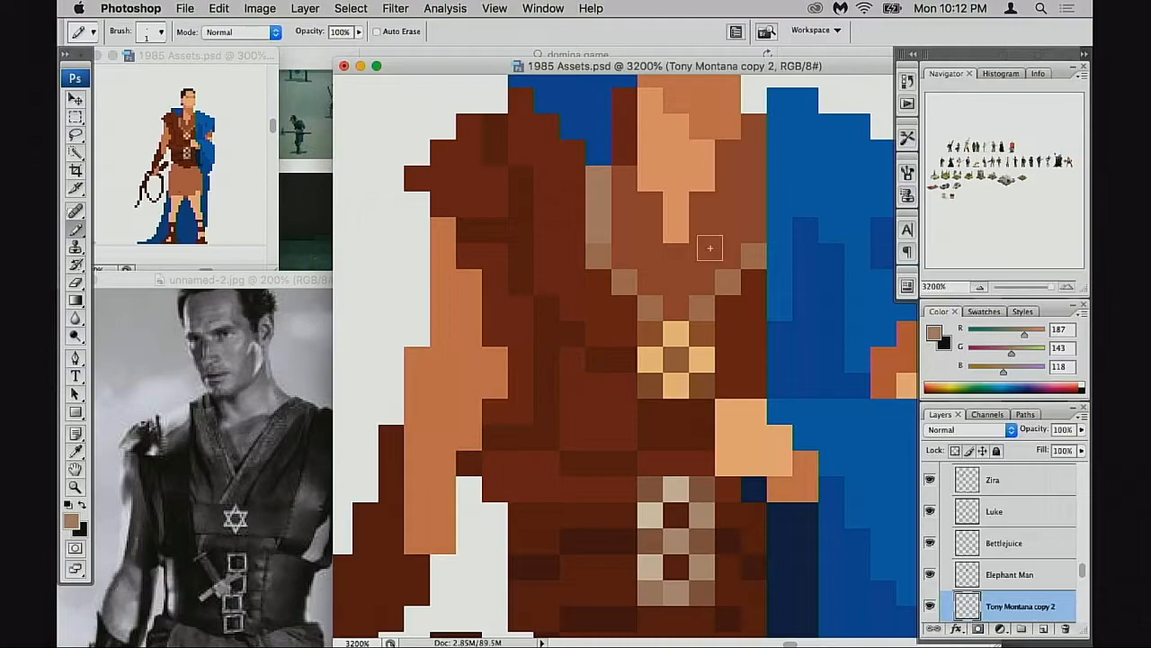
Paint a V-shaped necklace around the throat opening in the emblem's cream (RGB 254, 210, 146)
alt+click(681, 333)
click(652, 213)
click(651, 230)
click(676, 255)
click(702, 230)
click(701, 204)
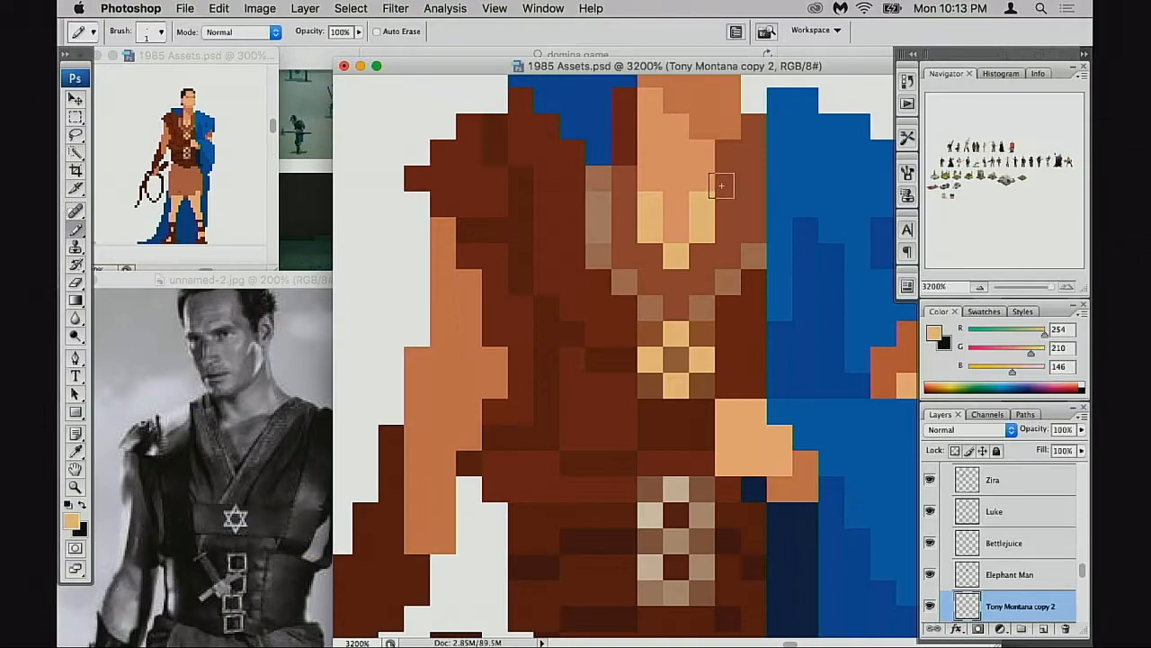
Check how the necklace and neckline trim read on the whole character, and compare them with the reference photo
alt+click(710, 302)
alt+click(711, 302)
alt+click(712, 316)
drag(712, 313, 773, 229)
super+click(668, 356)
super+click(681, 367)
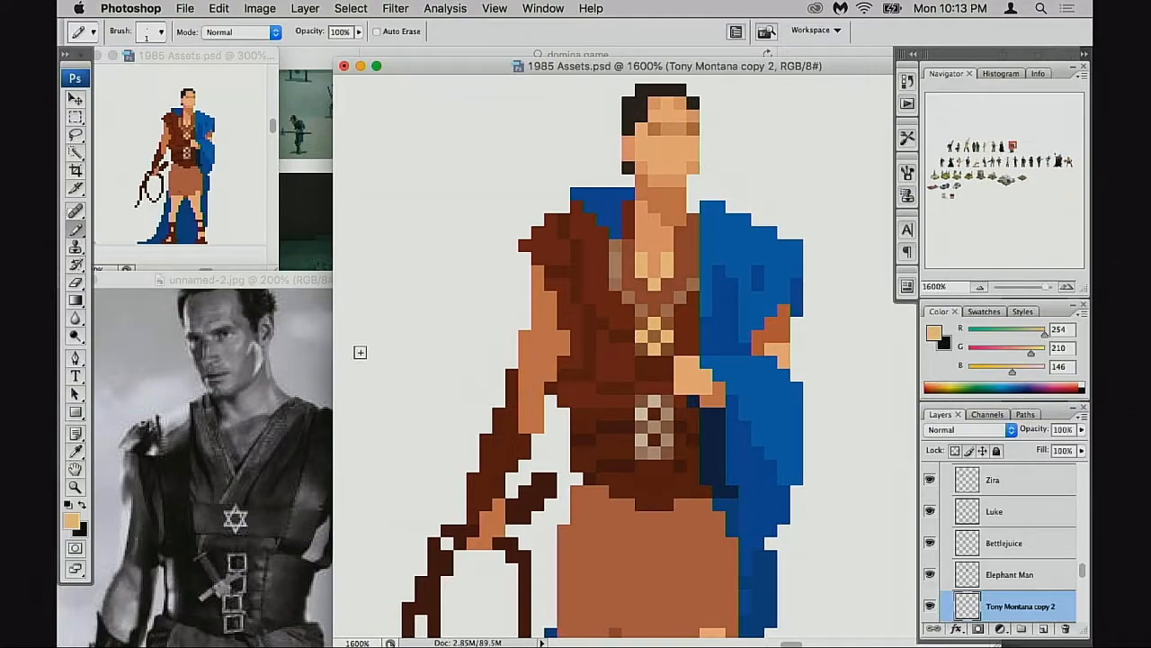
click(319, 290)
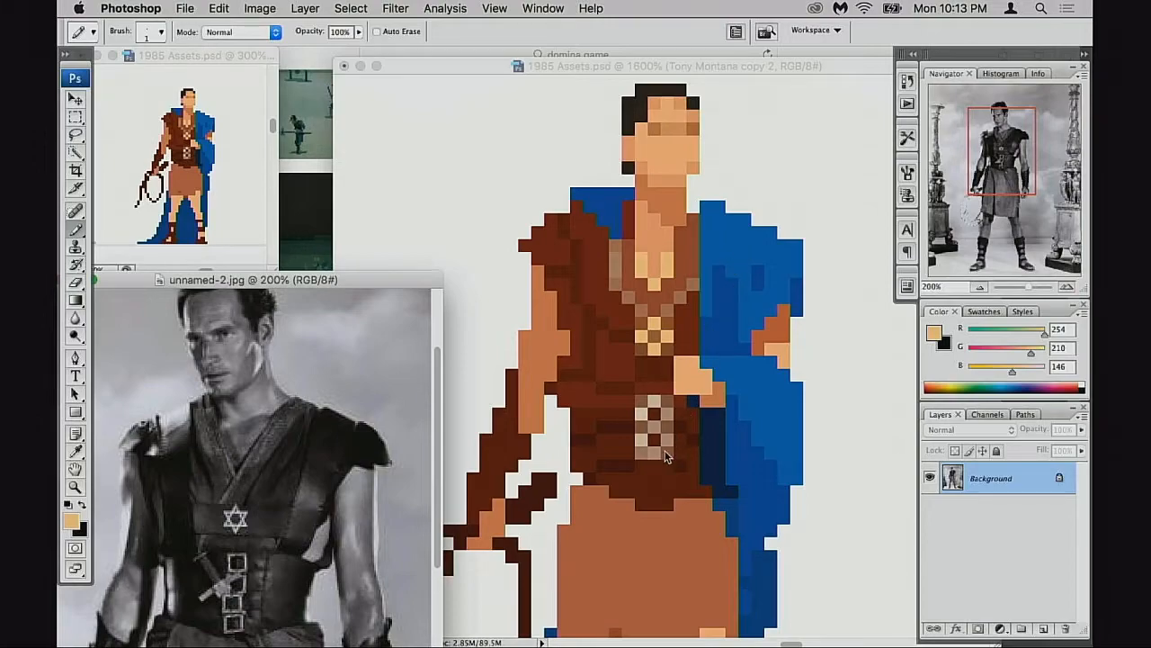
Sample the belt's dark brown (RGB 76, 20, 9), try erasing a pixel at the waist's outer edge, and undo the erasure
alt+click(630, 457)
click(694, 471)
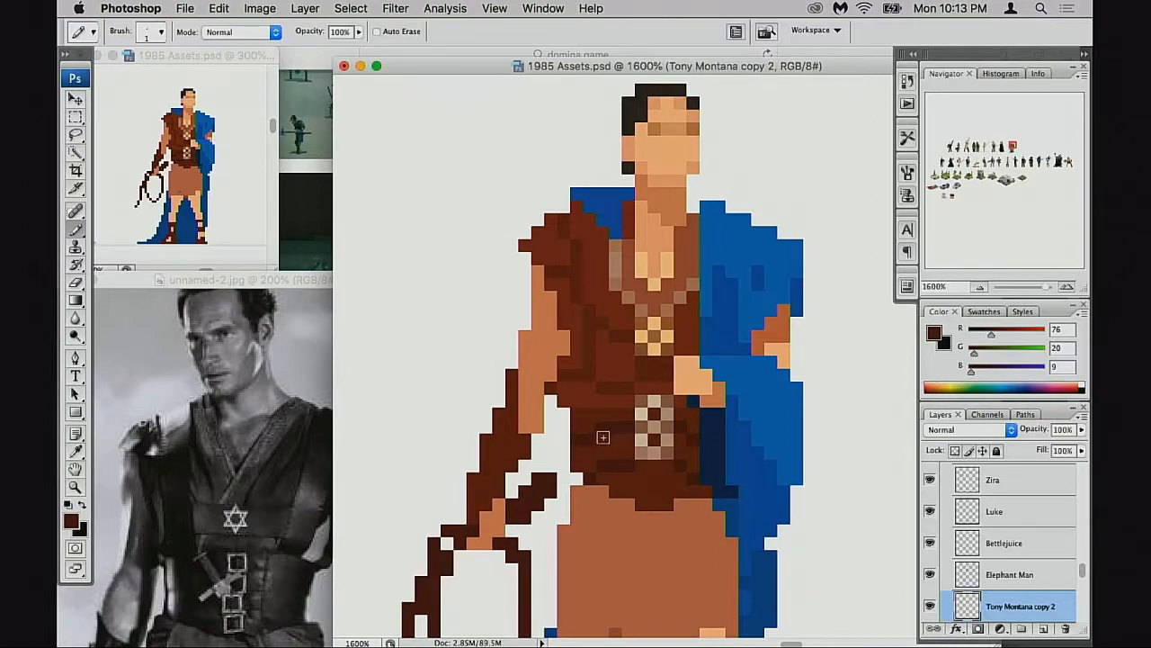
key(e)
click(576, 439)
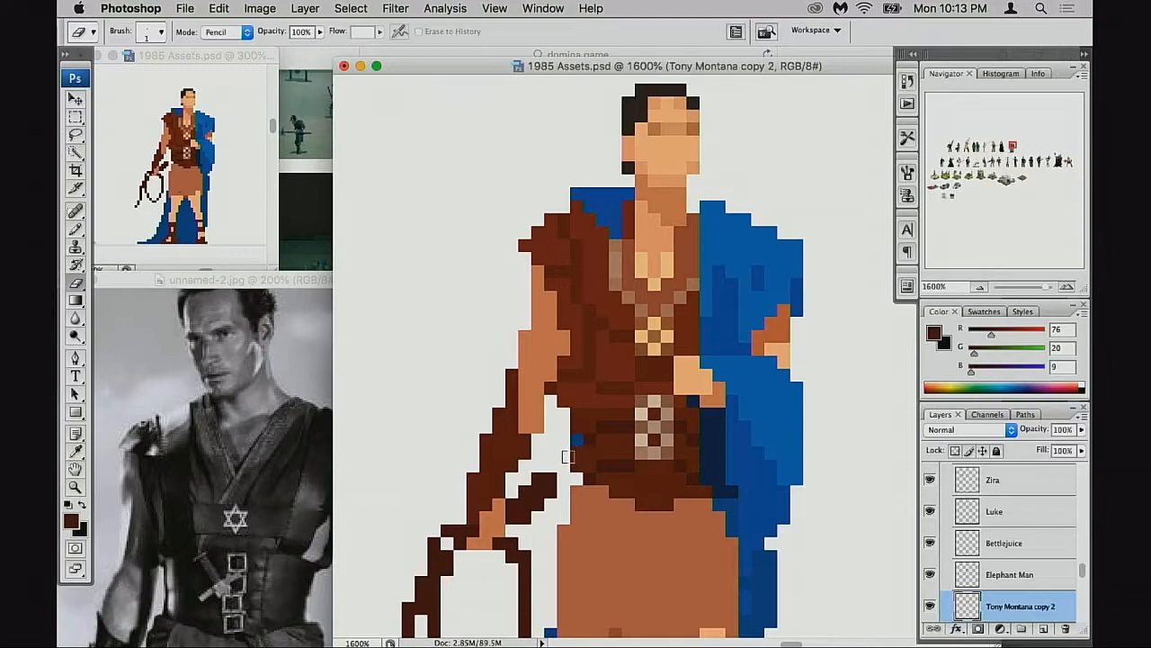
key(super+z)
Examine the tunic, belt and skirt up close, and inspect the full figure at 700%
scroll(853, 477, down, 5)
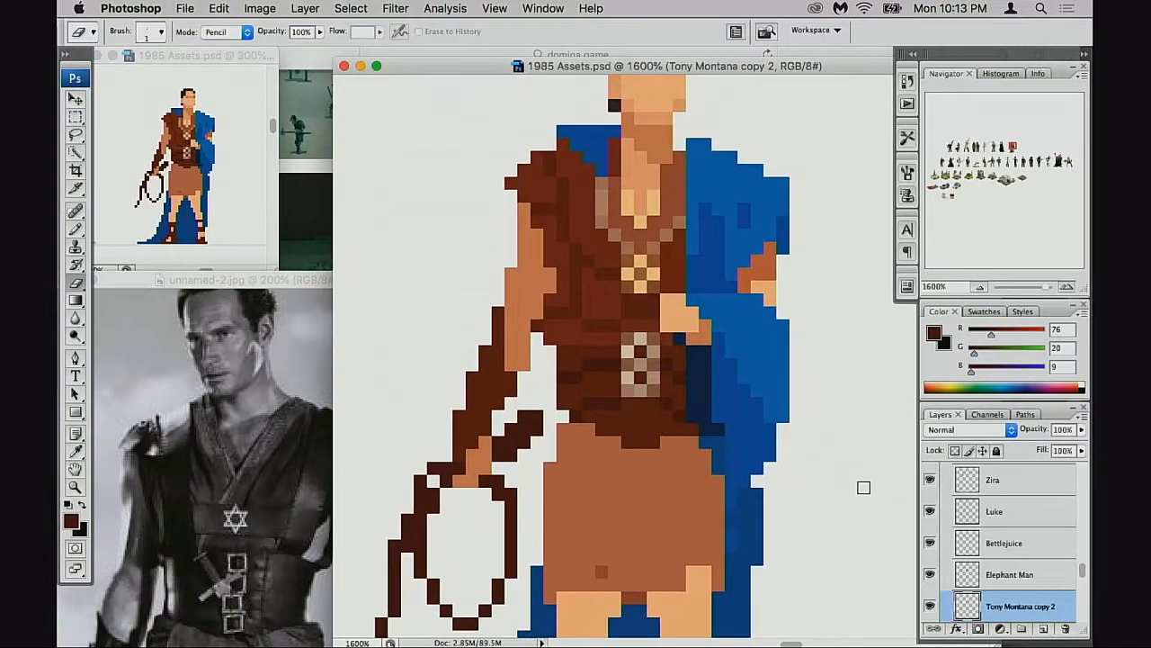
scroll(886, 505, down, 2)
drag(612, 421, 672, 399)
scroll(654, 440, up, 3)
scroll(668, 414, down, 2)
scroll(668, 414, left, 2)
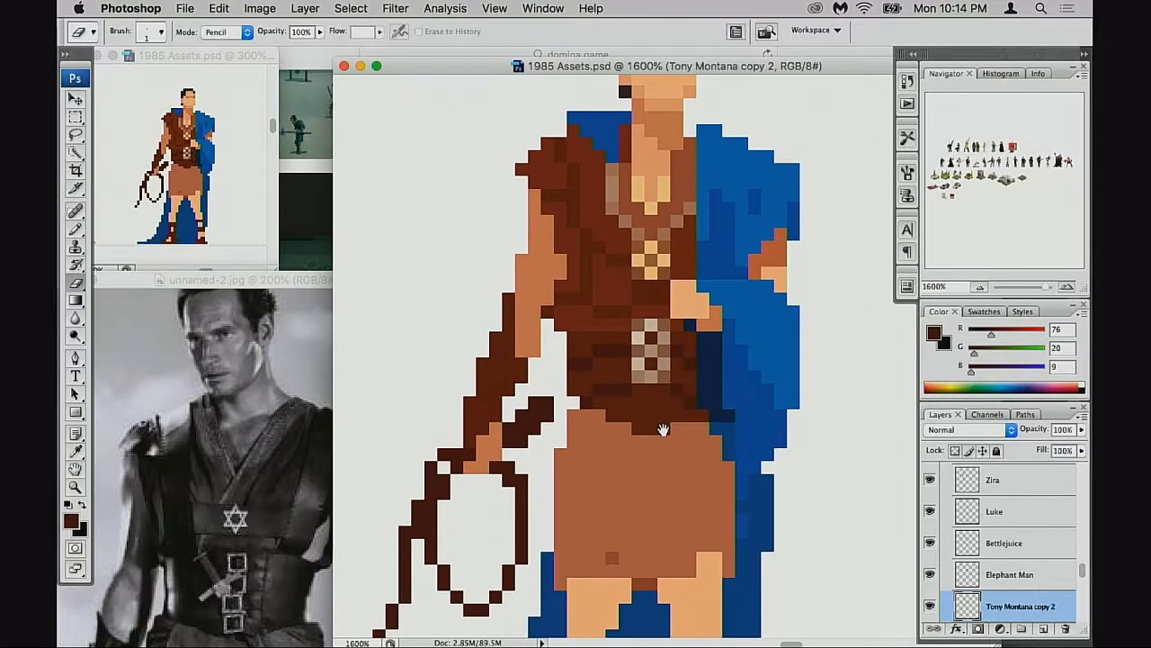
scroll(663, 430, up, 2)
scroll(663, 429, right, 1)
alt+click(659, 430)
alt+click(660, 430)
alt+click(661, 430)
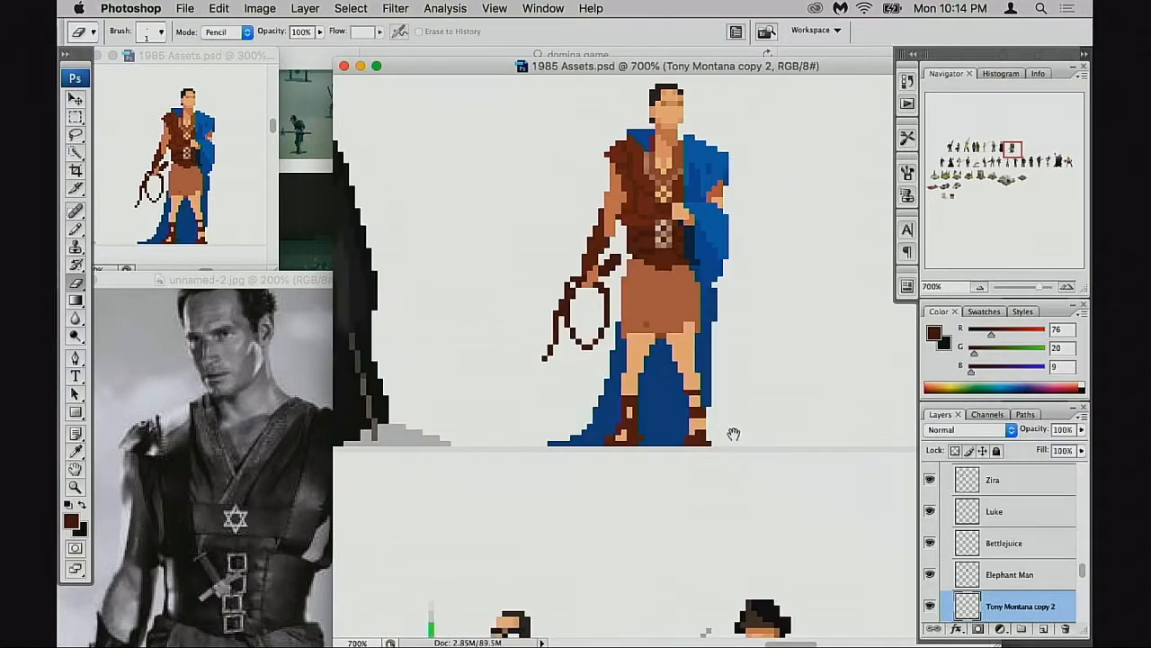
drag(732, 435, 712, 479)
Select the Tony Montana copy 2 and Layer 79 layers together and flip the character and cloak horizontally
scroll(987, 586, down, 2)
scroll(987, 586, down, 1)
shift+click(976, 565)
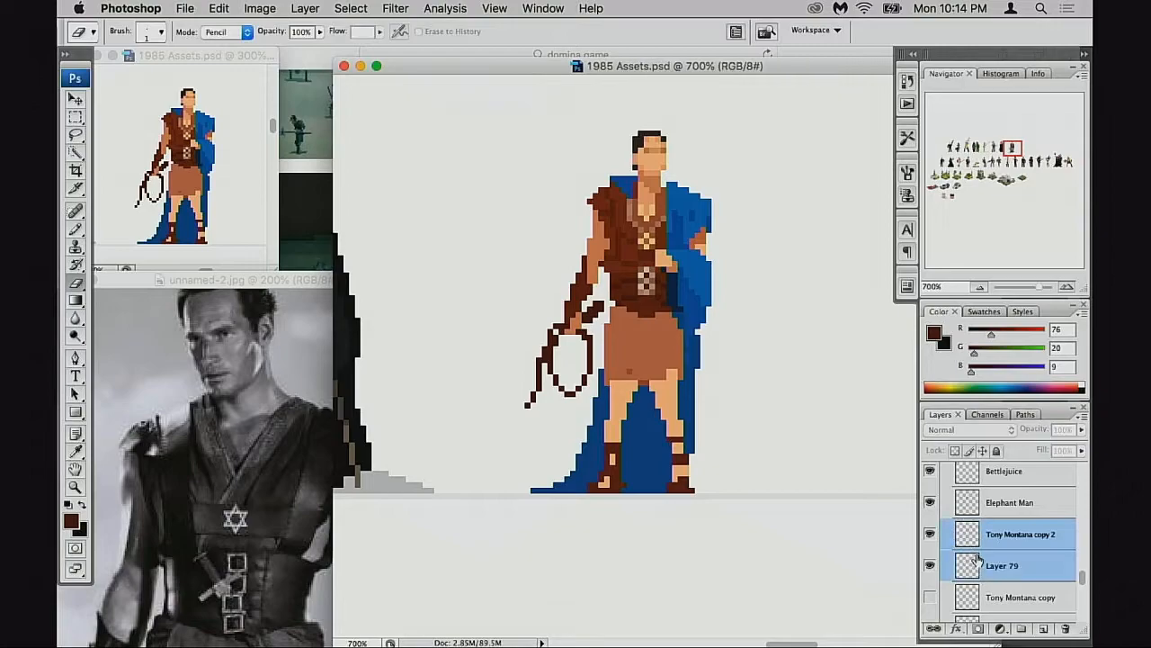
key(super+t)
right_click(661, 351)
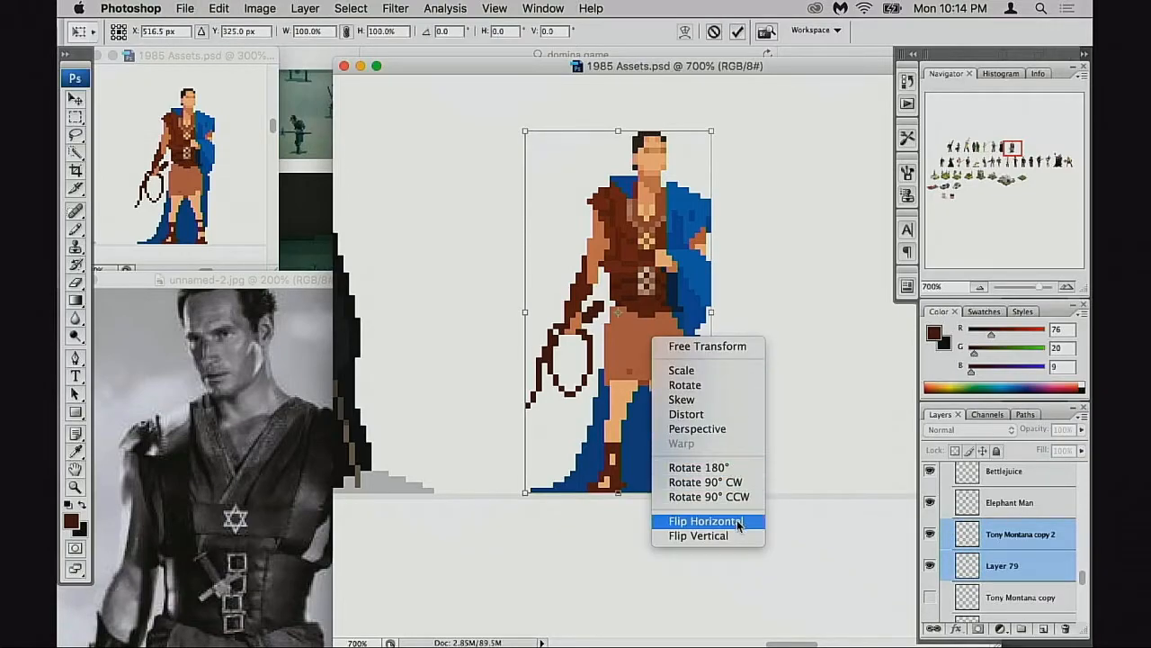
click(737, 523)
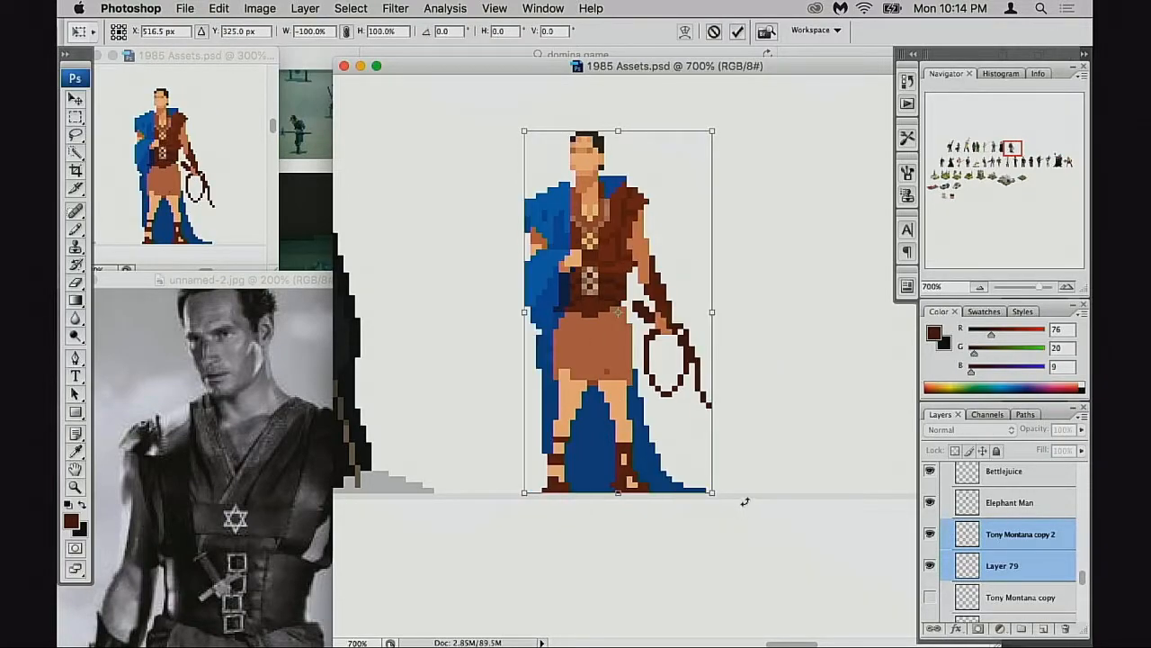
key(Return)
key(e)
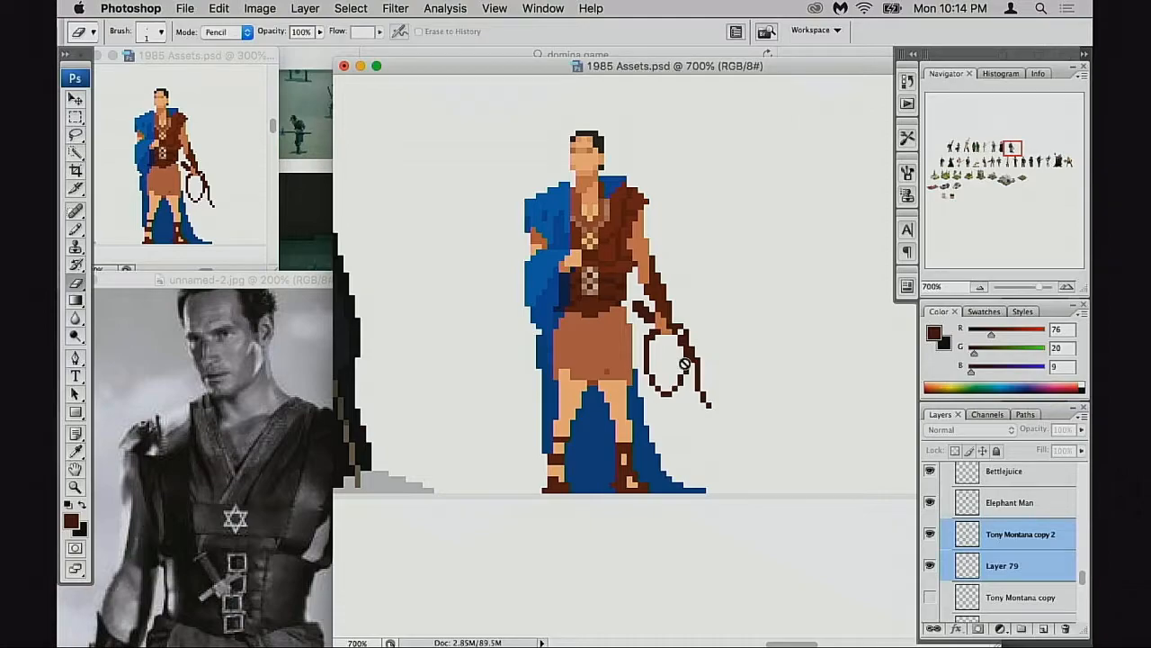
Inspect the mirrored character at 800%, briefly isolating the Tony Montana copy 2 layer
key(super+equal)
drag(626, 372, 565, 429)
super+click(600, 387)
alt+click(591, 393)
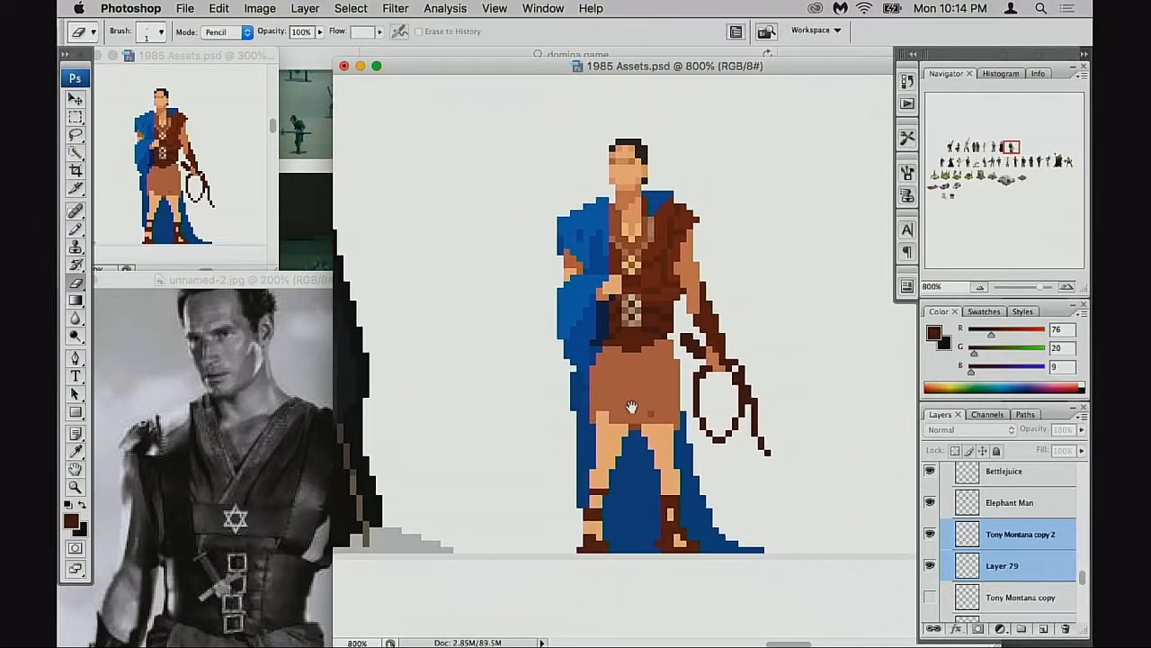
alt+click(932, 538)
alt+click(932, 537)
Activate the Tony Montana copy 2 layer and sample the skirt's reddish brown (RGB 193, 109, 80) for the pencil
click(965, 538)
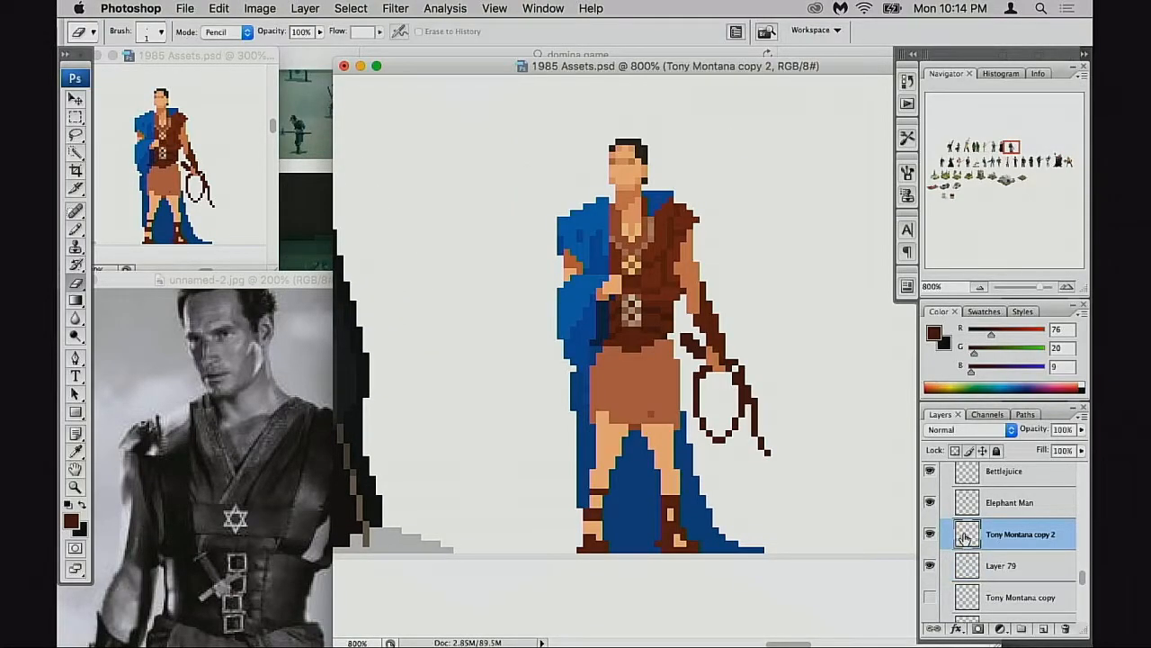
key(b)
alt+click(651, 355)
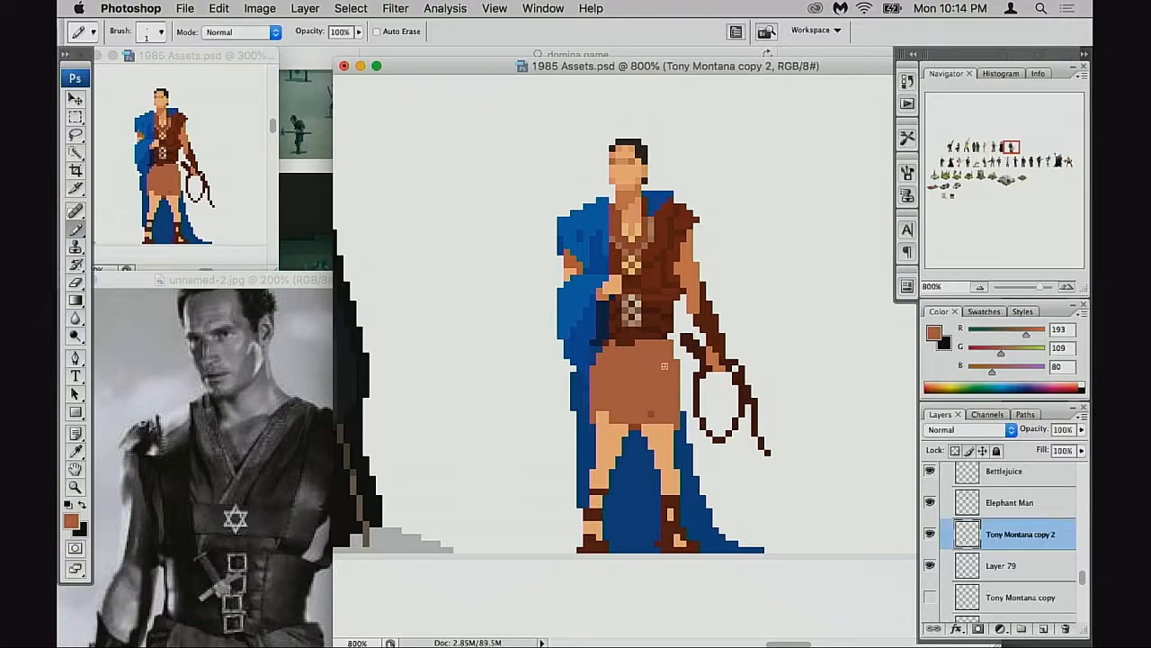
Examine the full outfit in unnamed-2.jpg at 100% and measure the skirt's proportions with a rectangular marquee
click(292, 425)
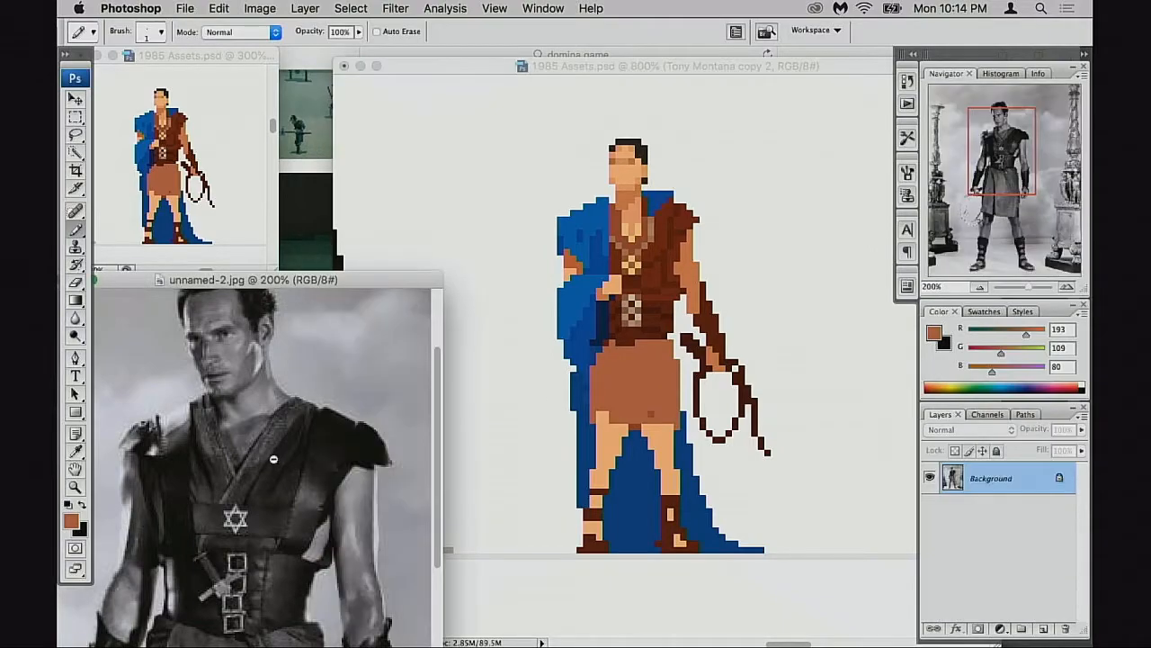
key(super+minus)
drag(290, 472, 284, 419)
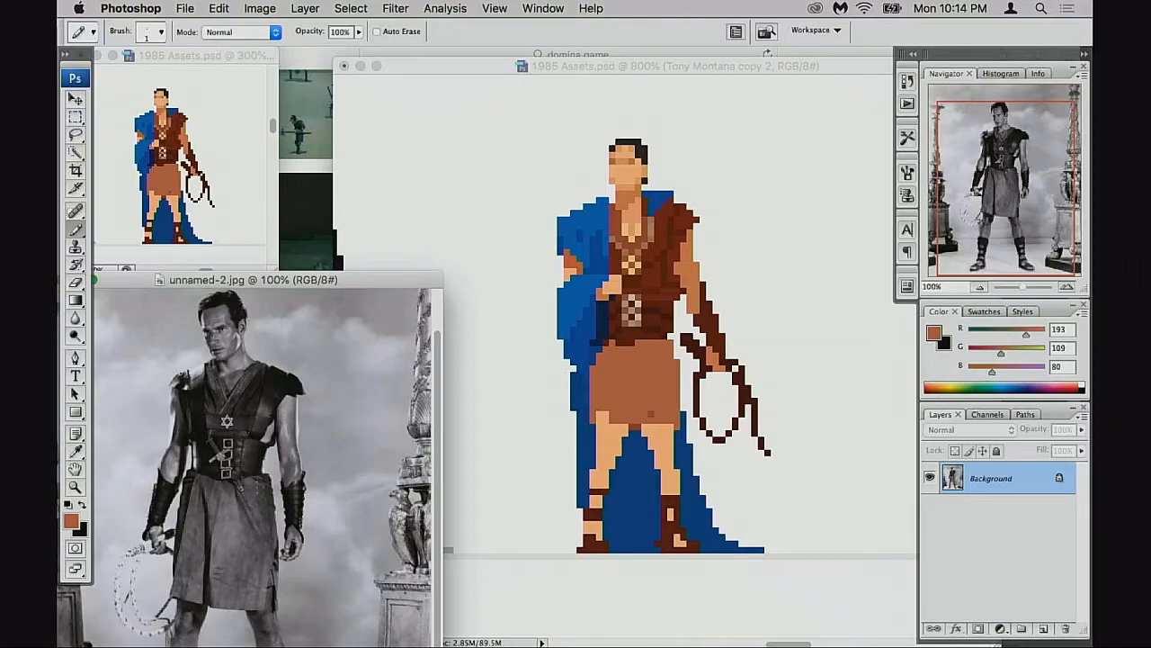
key(m)
drag(255, 407, 247, 552)
Measure the pixel character's skirt with a rectangular marquee and raise its upper edge over the belt's lowest row
click(620, 220)
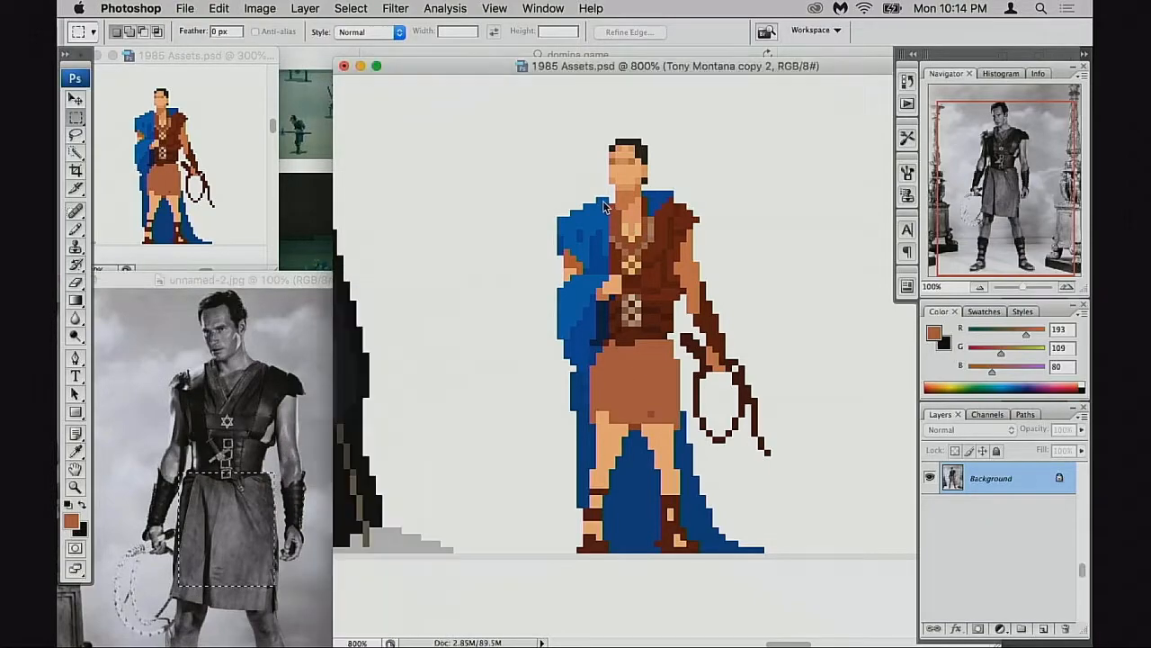
drag(687, 331, 653, 447)
click(654, 447)
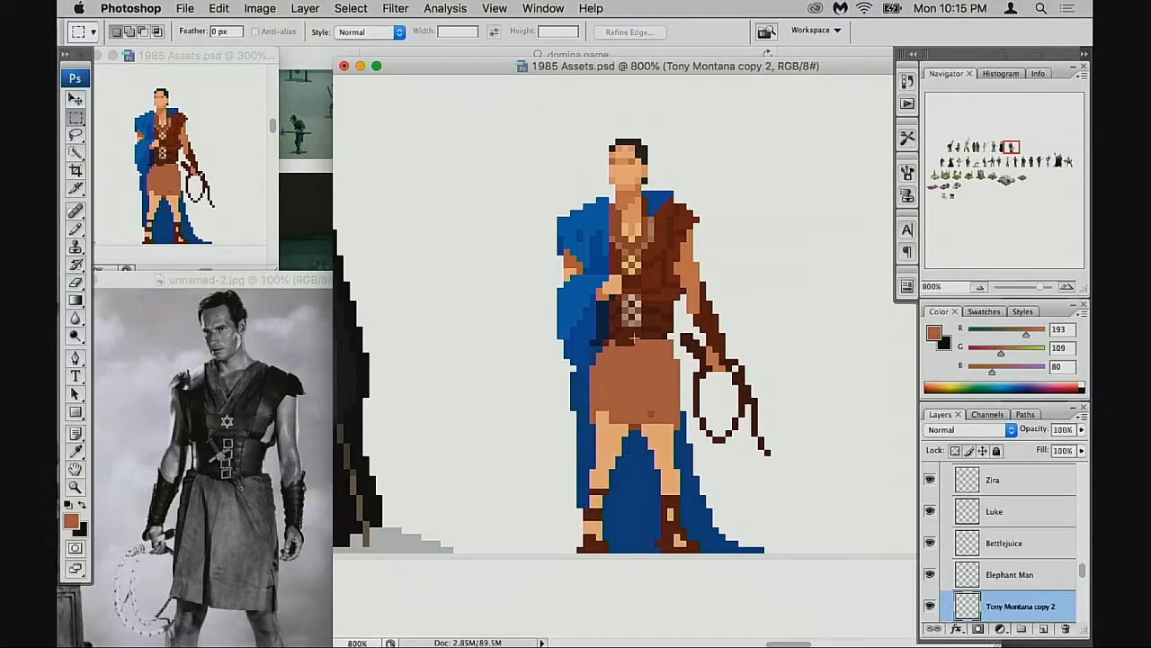
key(b)
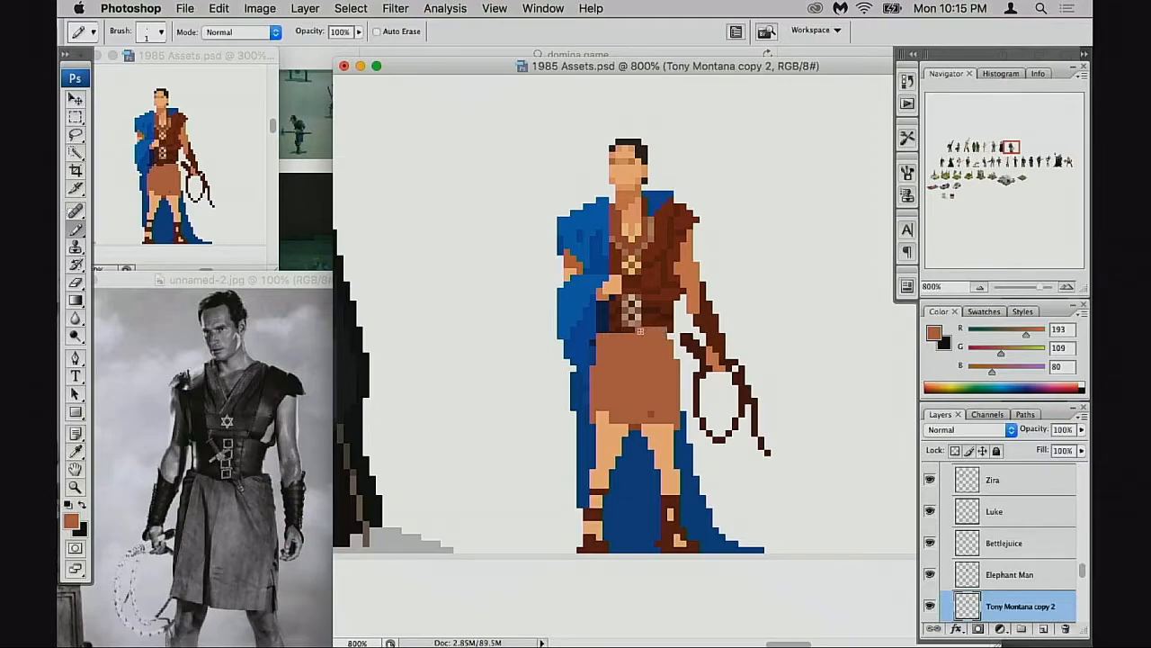
Try the Tony Montana copy 2 and Layer 79 layers among the figures in the row below for comparison, and undo the move
alt+super+click(650, 396)
alt+super+click(650, 398)
alt+super+click(650, 399)
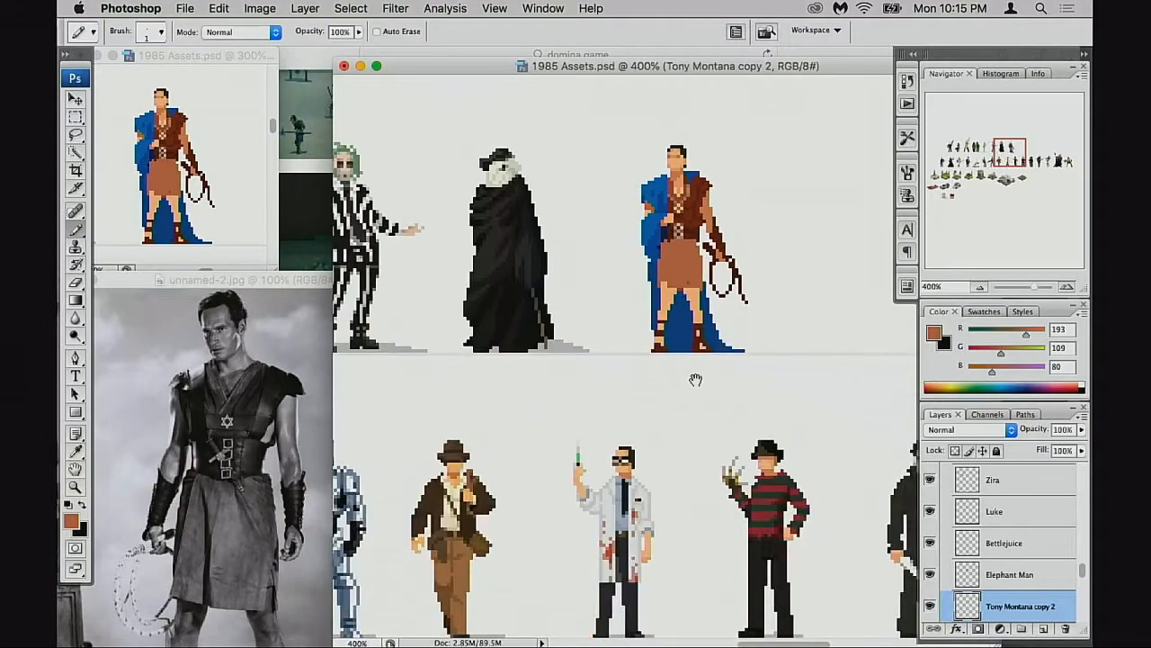
drag(701, 378, 621, 360)
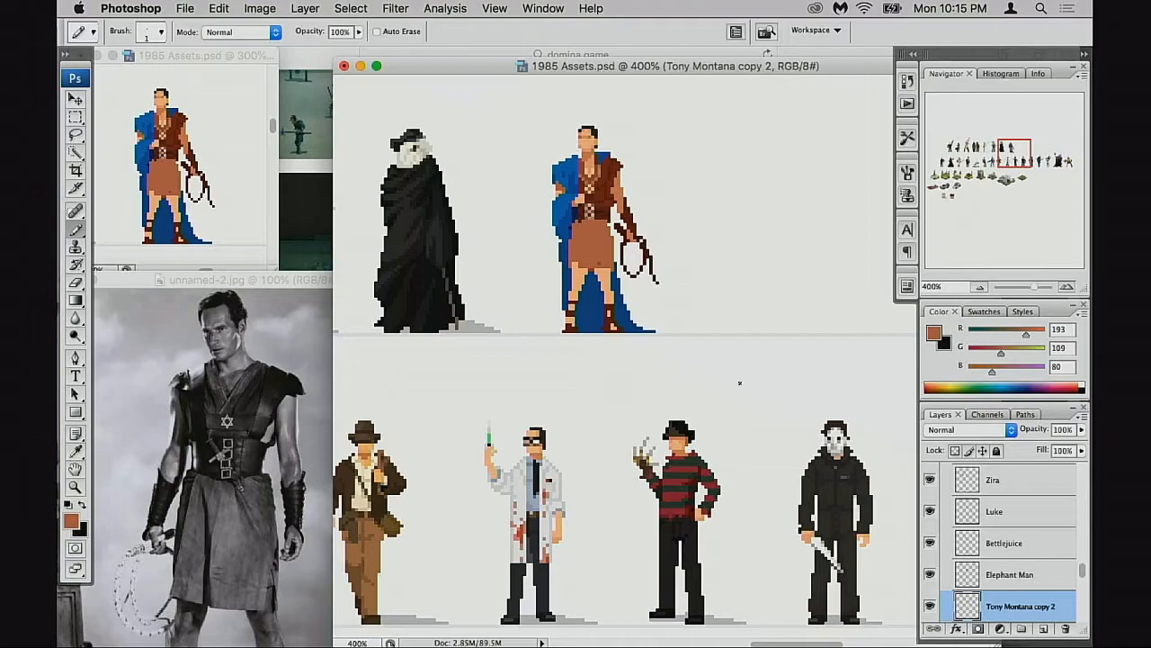
scroll(1012, 542, down, 1)
scroll(1012, 543, down, 1)
shift+click(1003, 566)
key(v)
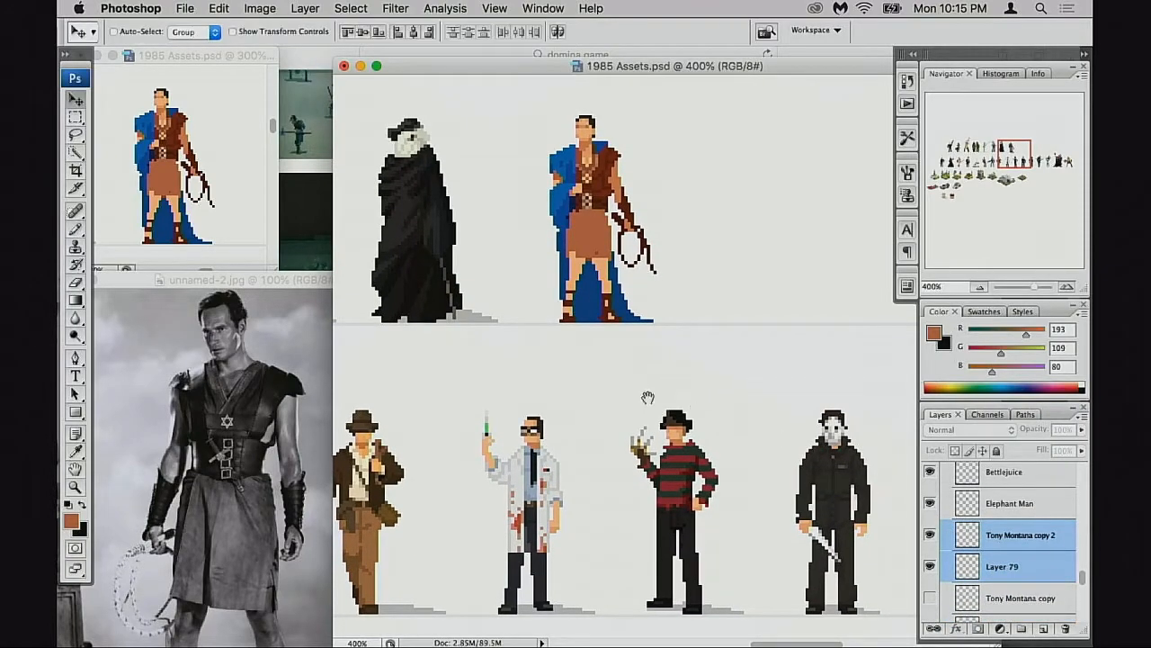
scroll(630, 360, down, 3)
scroll(629, 360, right, 2)
drag(593, 279, 751, 547)
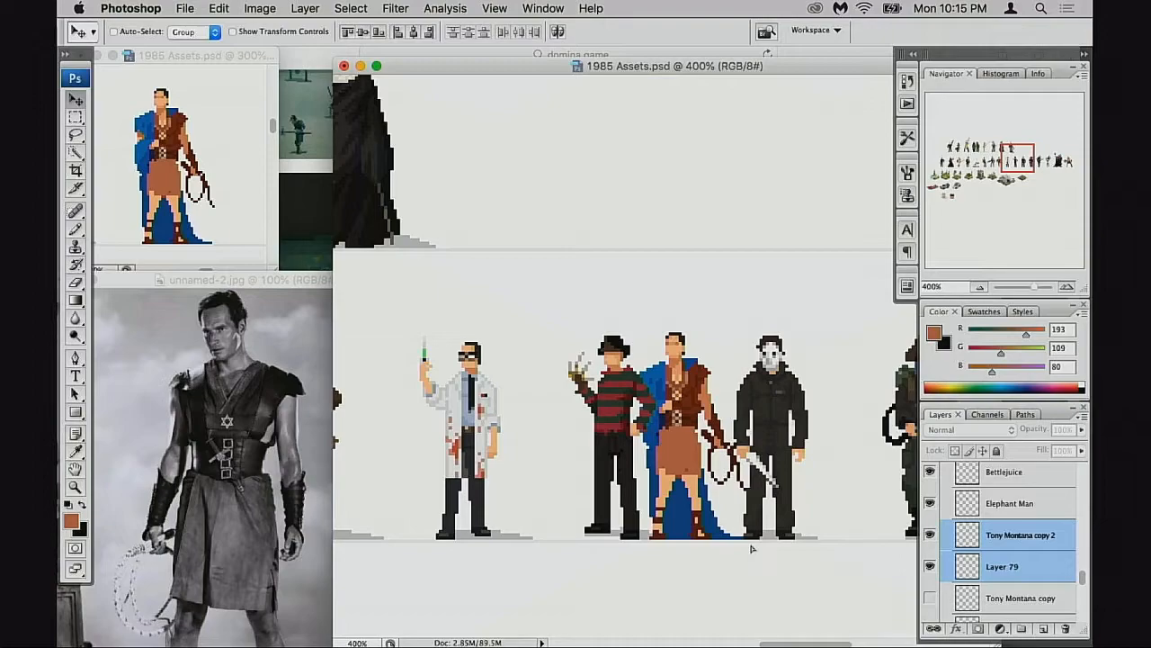
drag(752, 549, 756, 548)
drag(813, 526, 864, 522)
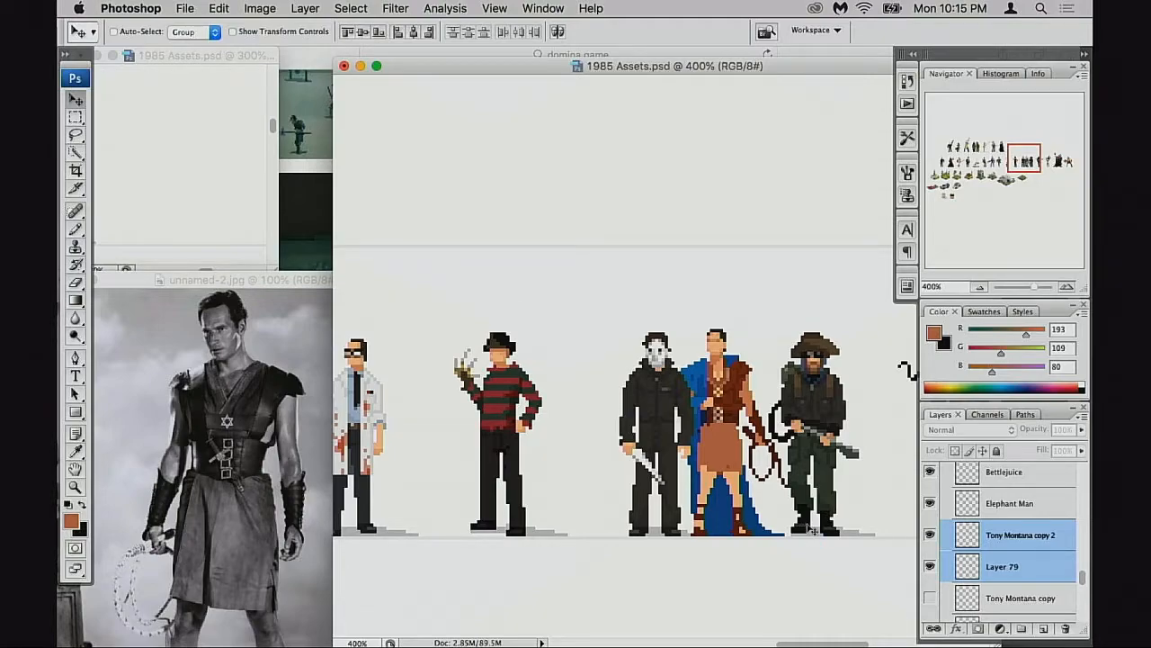
key(super+z)
Reactivate only the Tony Montana copy 2 layer and inspect the character's waist at 1200%
drag(560, 431, 749, 582)
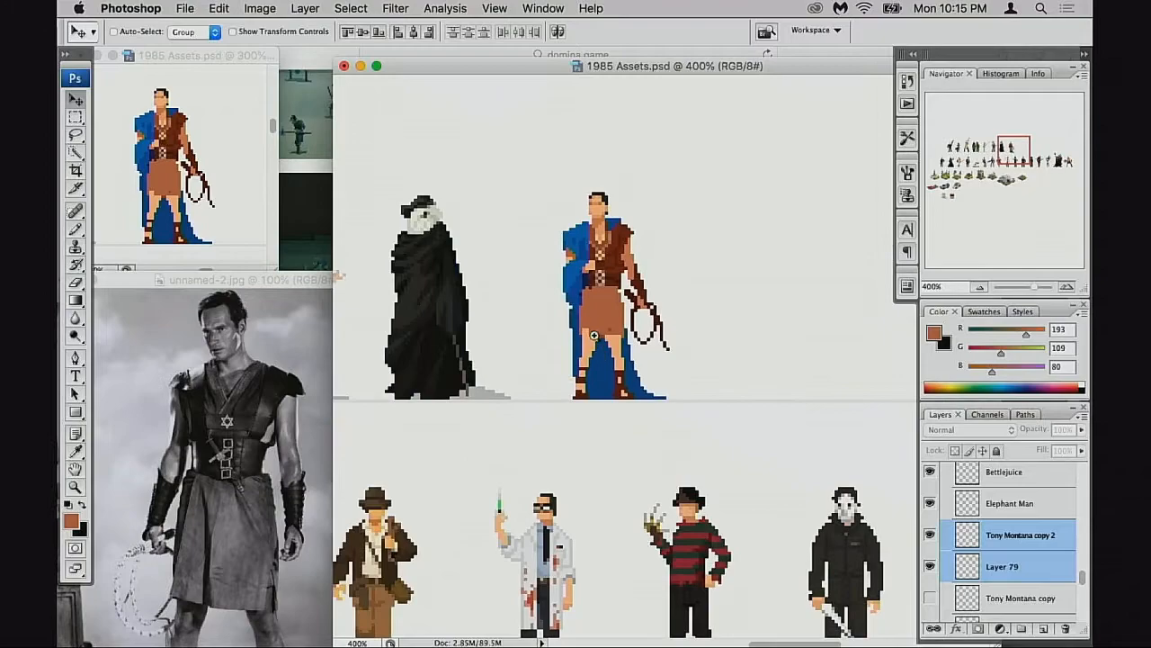
super+click(620, 339)
super+click(594, 336)
super+click(707, 346)
super+click(720, 356)
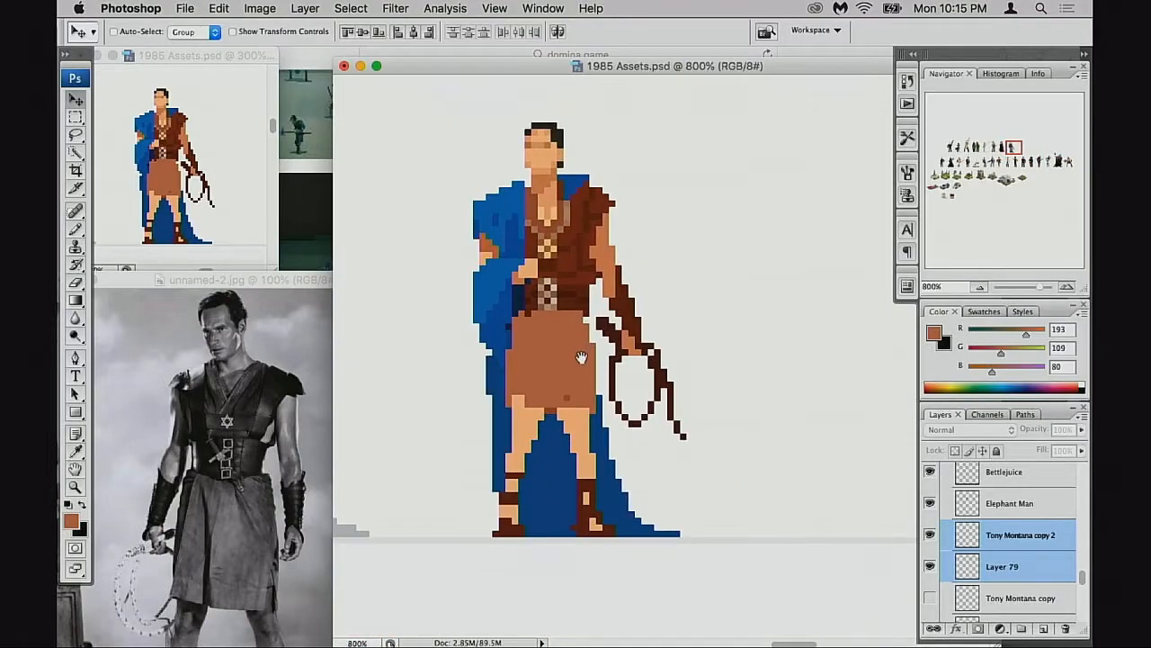
click(955, 534)
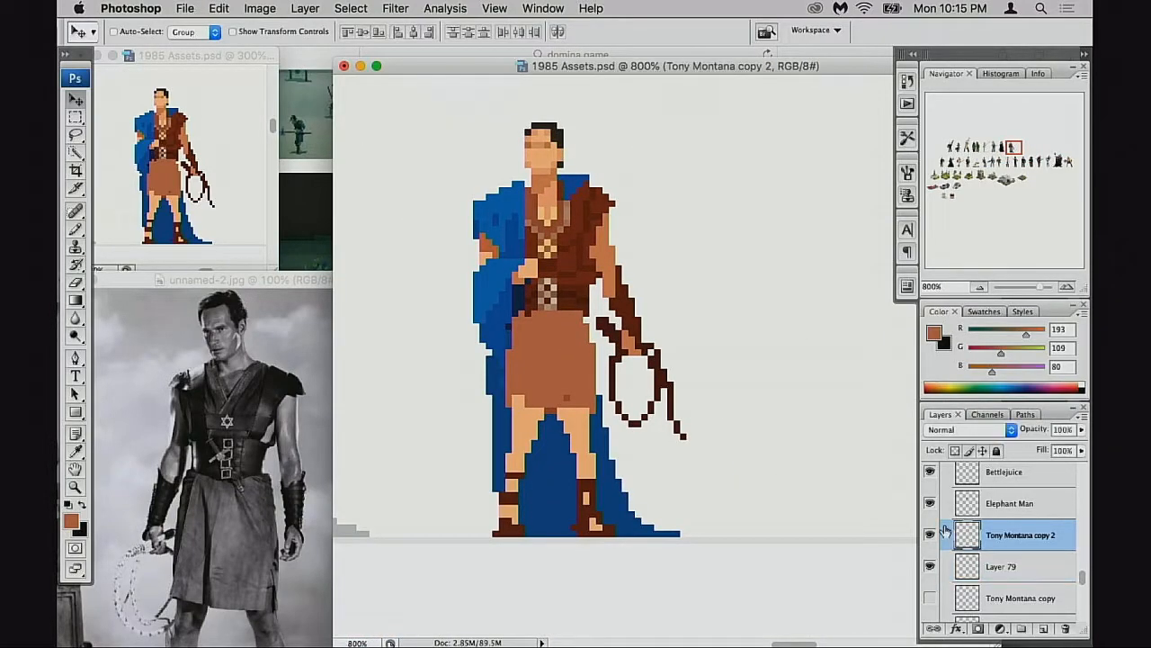
key(b)
super+click(593, 349)
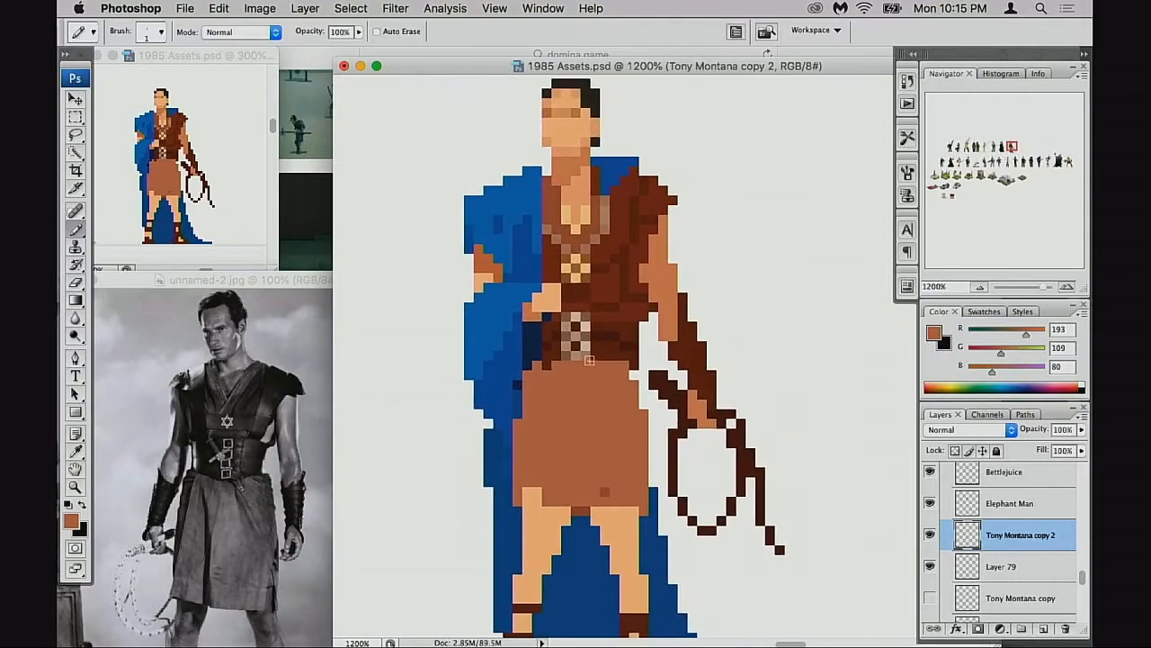
Select the belt section with its buckles, compare it with the reference photo, and shift it up one pixel
key(m)
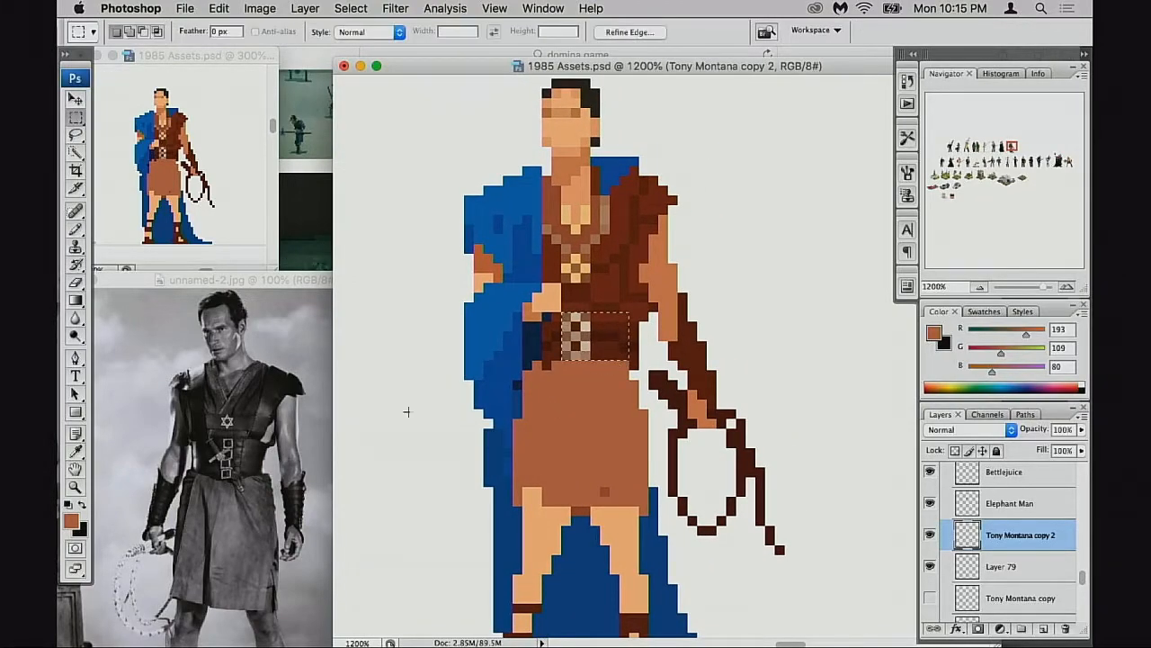
click(219, 443)
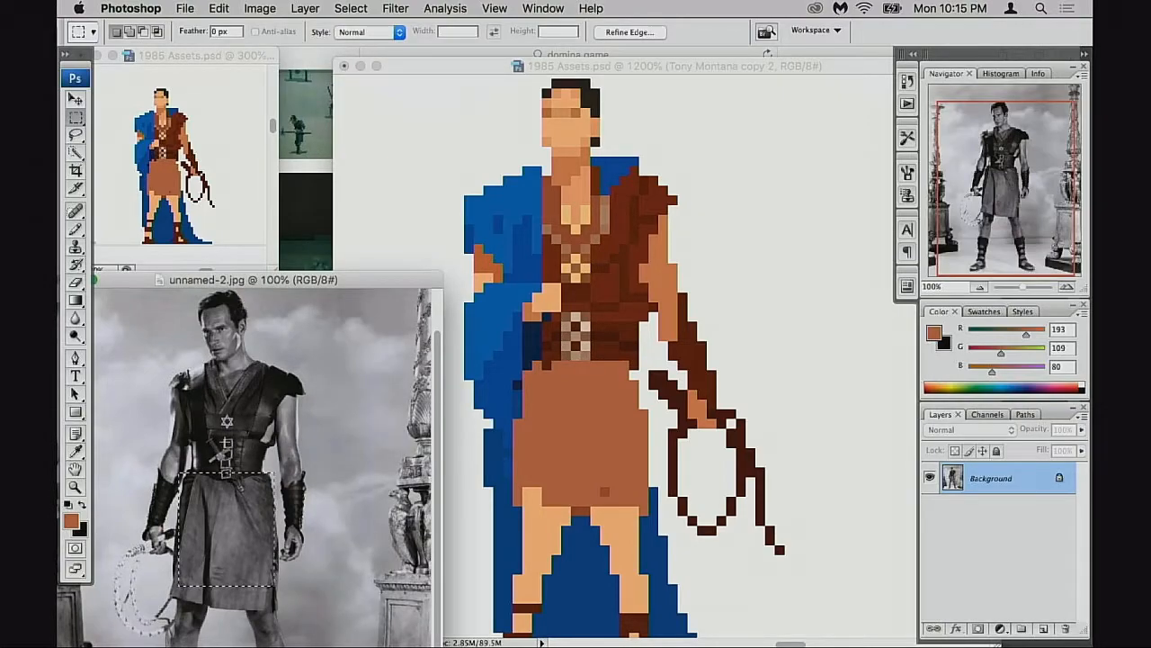
click(593, 337)
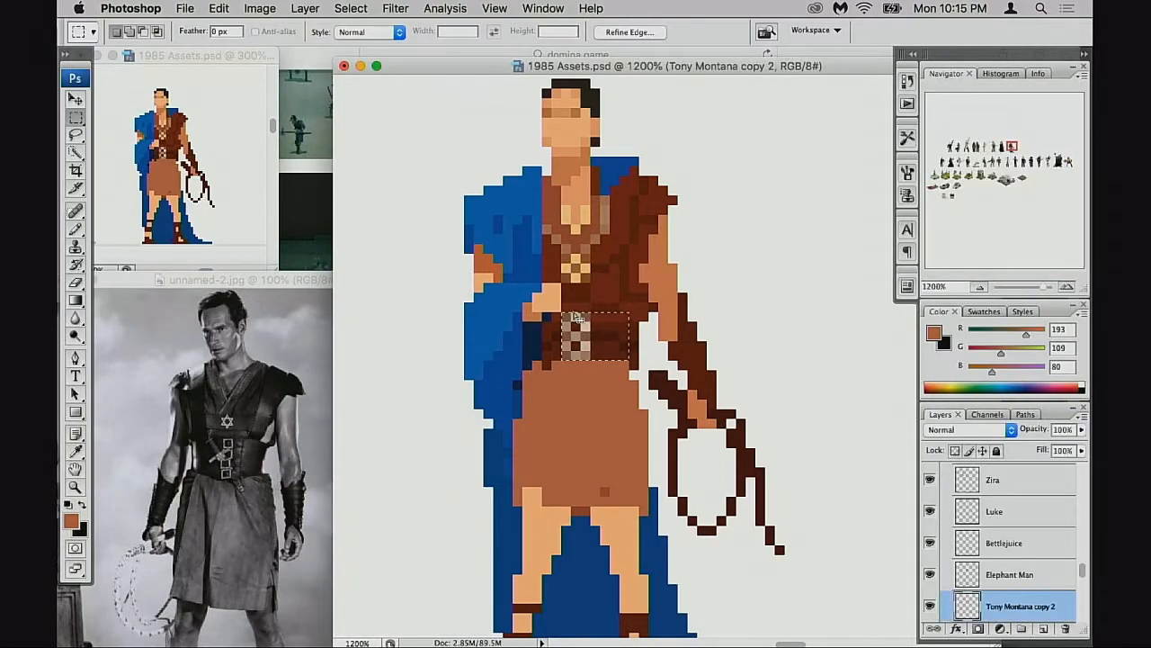
drag(594, 337, 582, 326)
click(584, 383)
Fill the gap beneath the belt with the skirt's brown and add dark brown pixels (RGB 100, 31, 14) below the buckles
key(b)
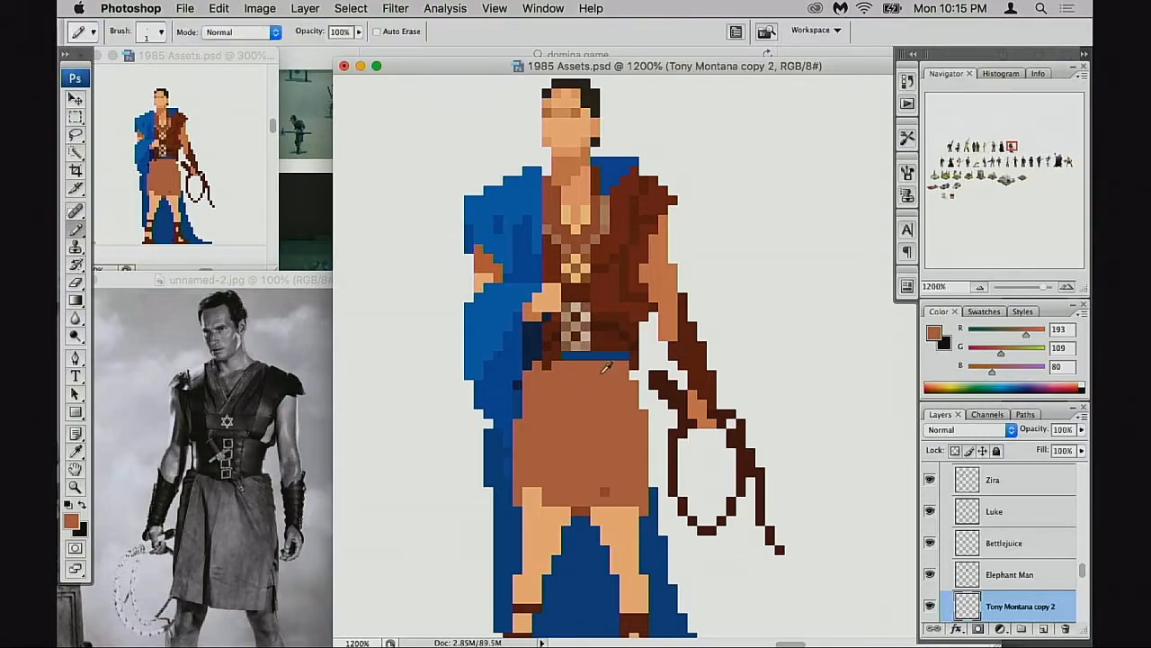
drag(627, 356, 541, 367)
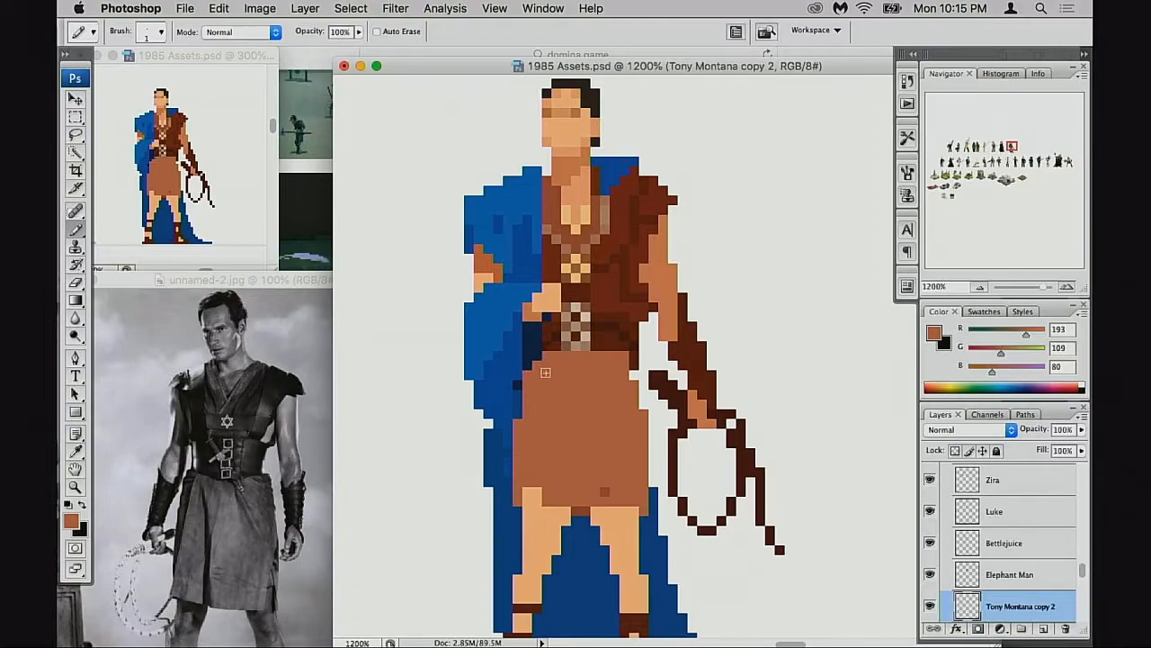
alt+click(569, 351)
drag(569, 356, 589, 356)
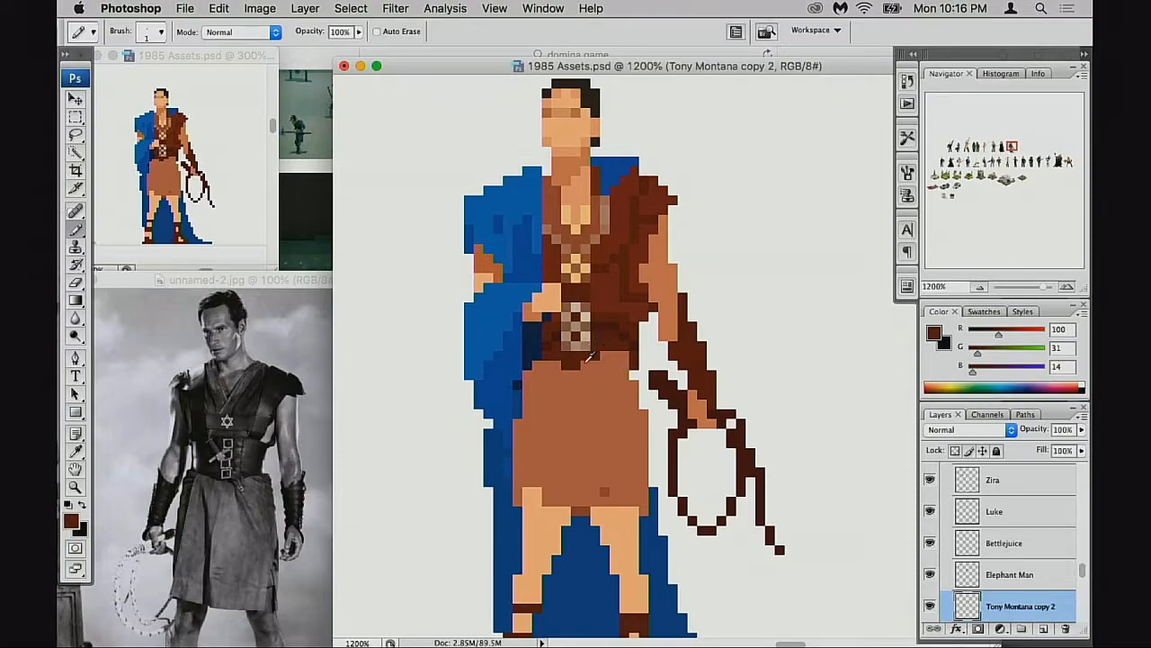
key(5)
alt+click(616, 368)
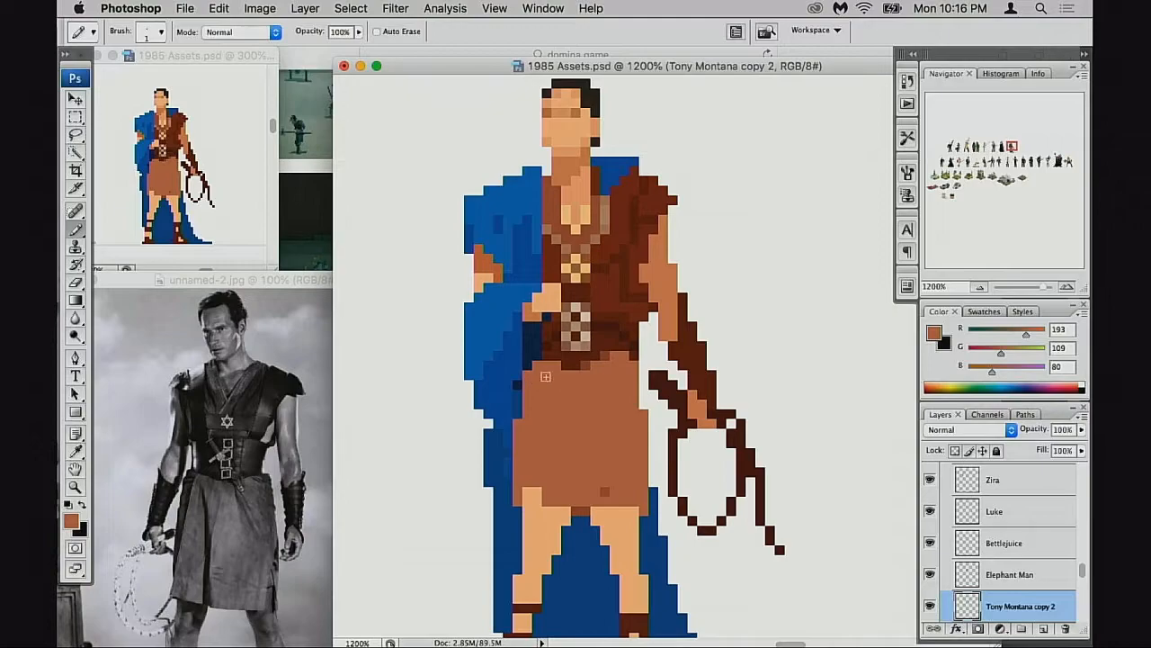
Trim the skirt's upper edge beside the cloak and toggle the Tony Montana copy 2 layer's visibility to check the shape
key(e)
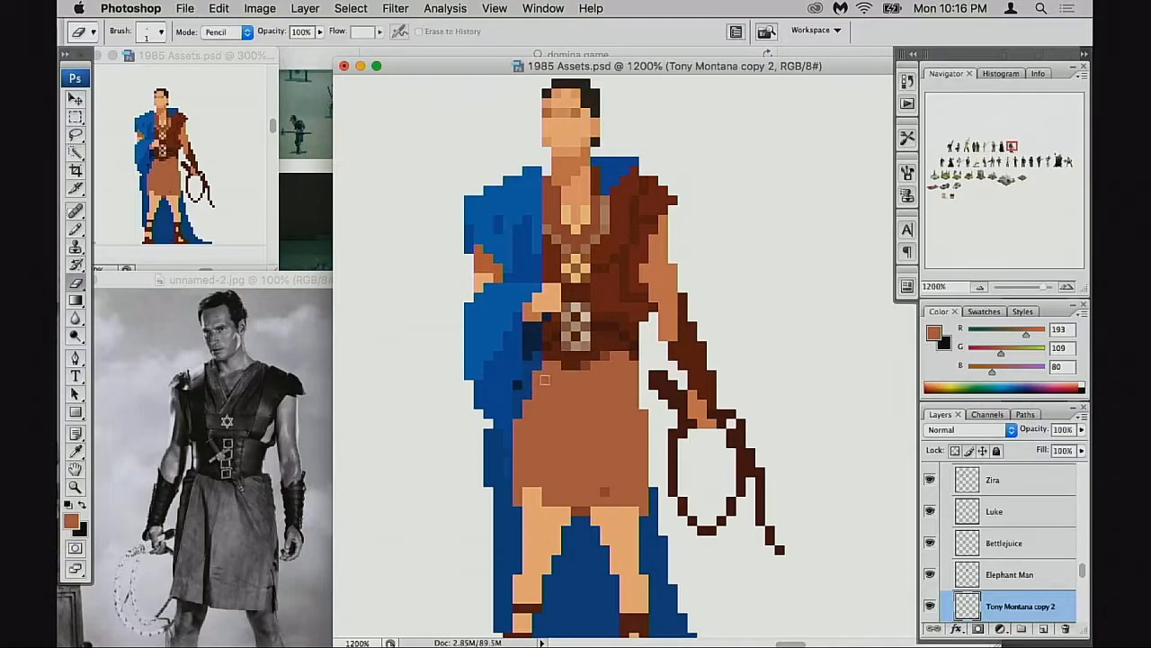
alt+click(930, 606)
alt+click(930, 606)
click(930, 592)
click(930, 593)
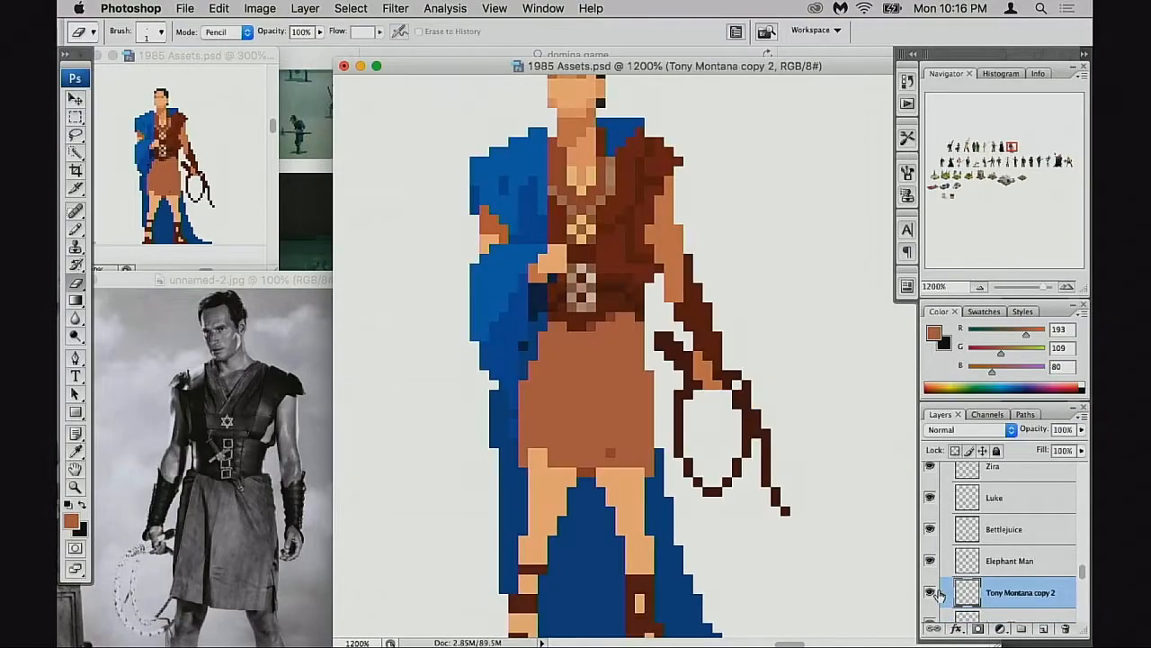
click(930, 593)
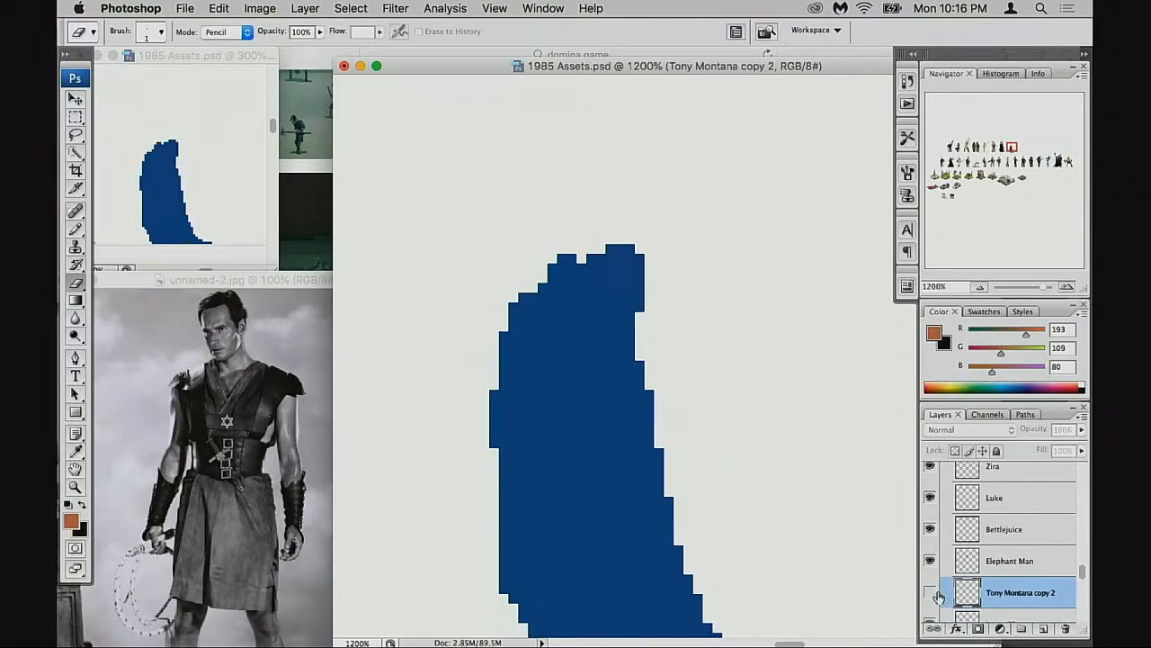
Lock Layer 79's transparent pixels and recolour the rear cloak with the sampled dark blue (RGB 1, 35, 77)
click(969, 565)
click(933, 564)
click(933, 564)
key(i)
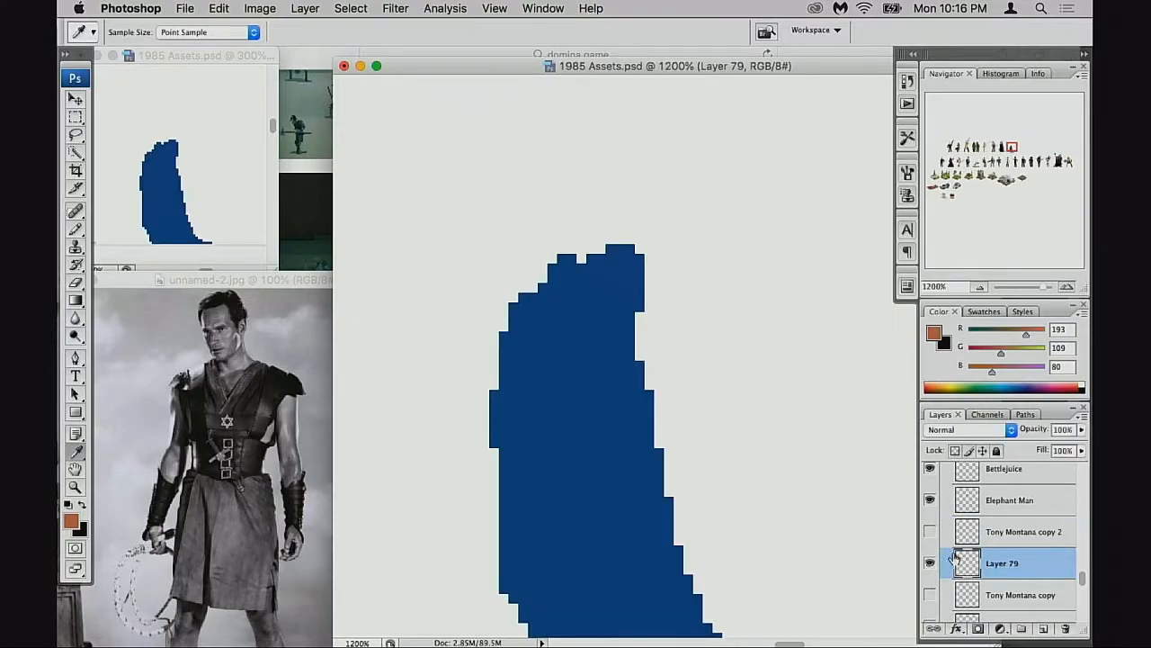
click(930, 532)
click(541, 300)
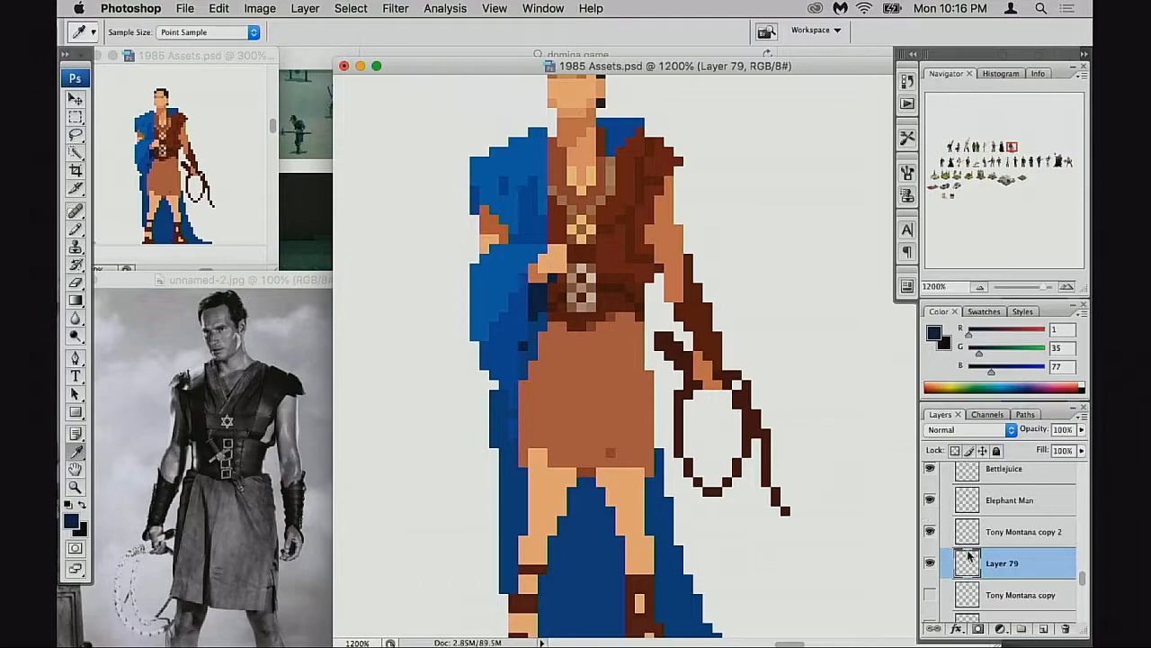
click(956, 450)
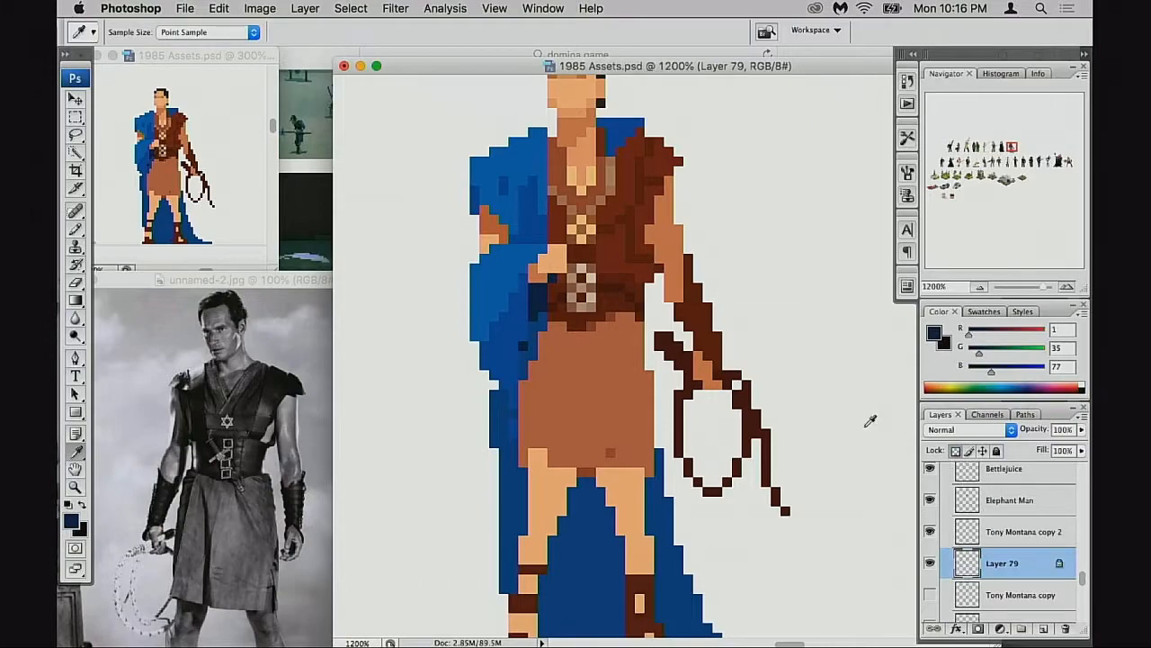
key(d)
key(alt+BackSpace)
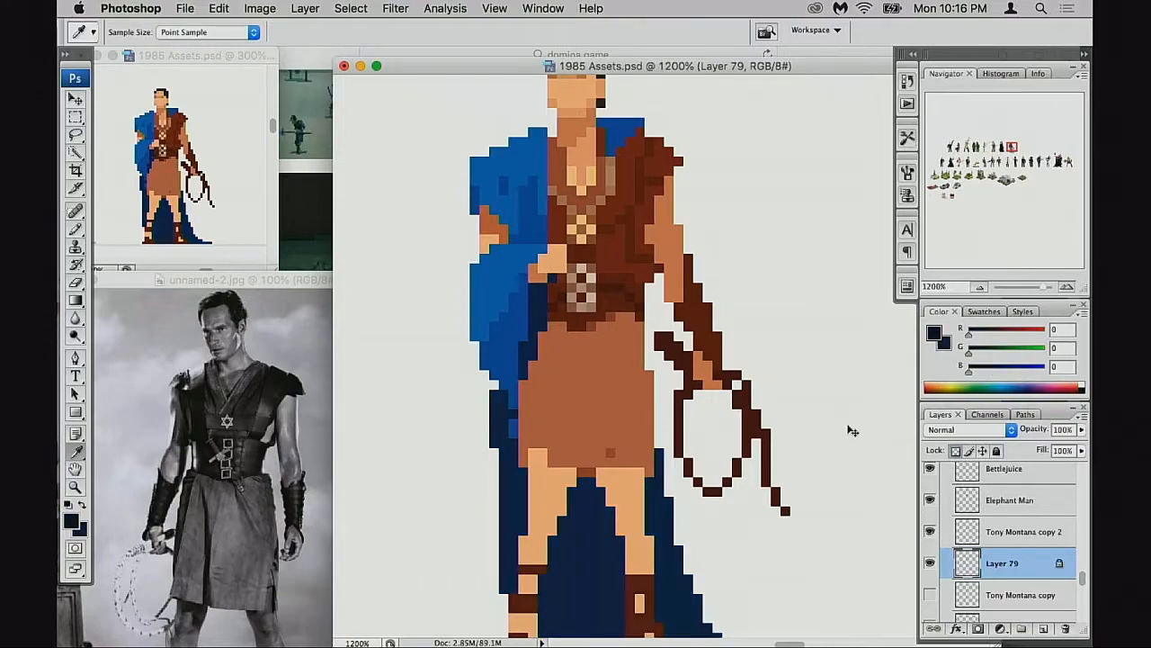
Inspect the recoloured cloak behind the figure at 700% and up close, briefly isolating Layer 79
drag(659, 405, 657, 492)
alt+click(650, 455)
alt+click(663, 453)
drag(648, 443, 648, 482)
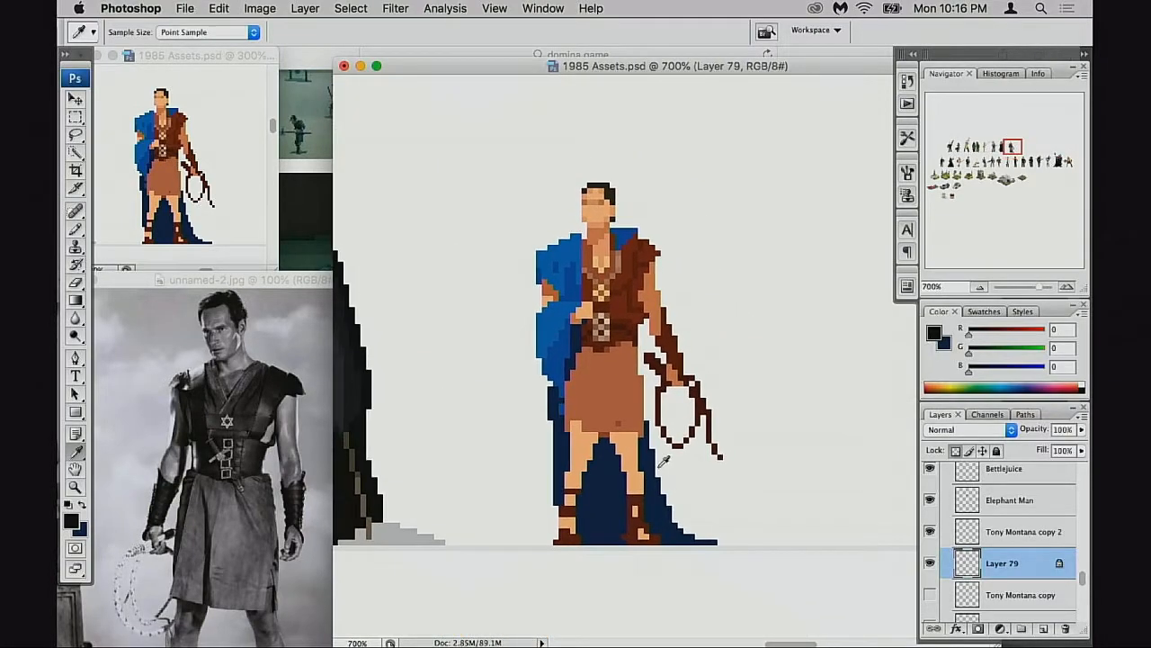
click(617, 447)
click(620, 450)
drag(676, 509, 686, 601)
alt+click(930, 559)
alt+click(930, 560)
Erase the leftover brighter blue pixels beside the skirt on the Tony Montana copy 2 layer at 1600%
click(970, 532)
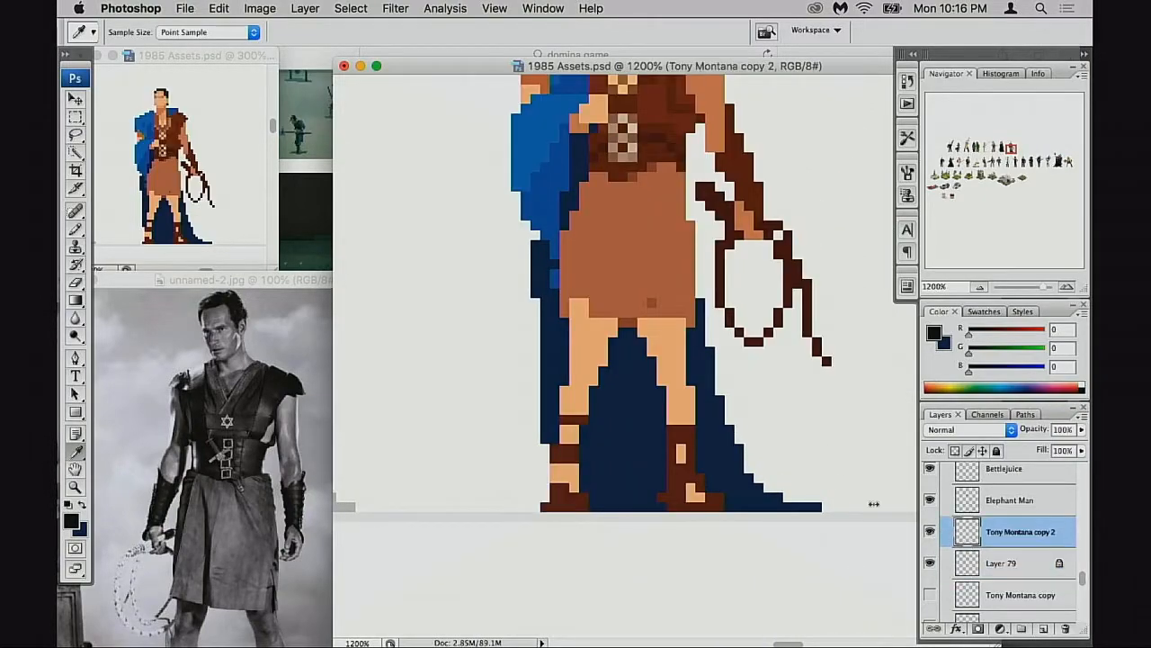
drag(617, 405, 610, 503)
click(602, 437)
mouse_move(556, 432)
mouse_down()
mouse_move(540, 507)
mouse_move(521, 525)
mouse_up()
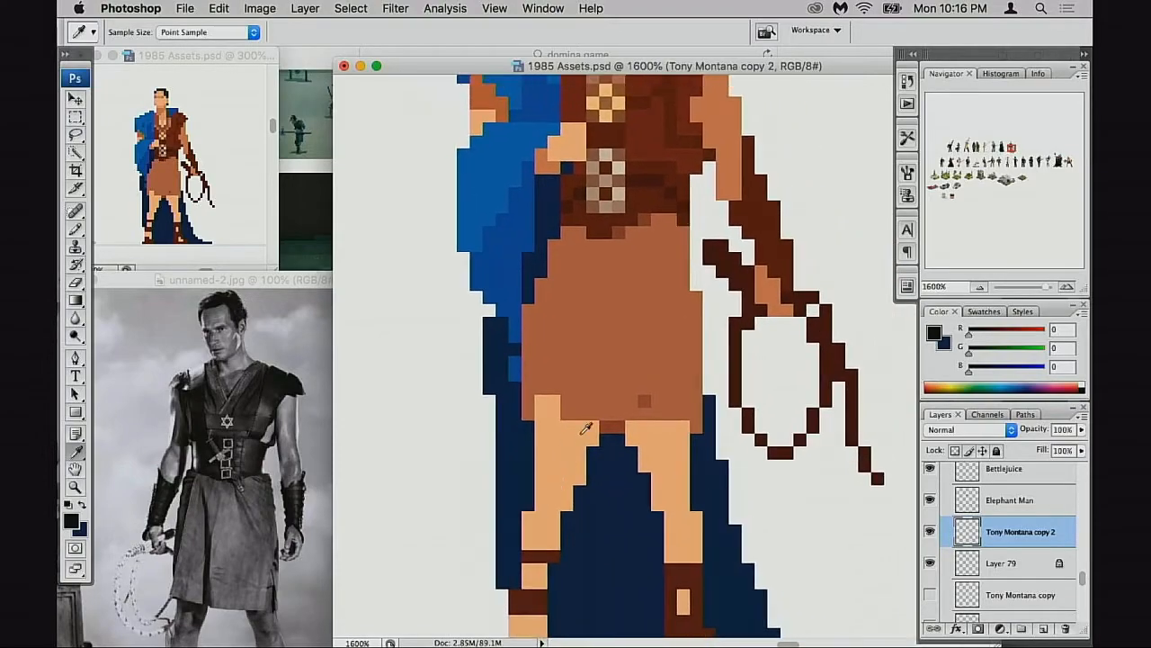
key(e)
alt+click(928, 536)
alt+click(928, 536)
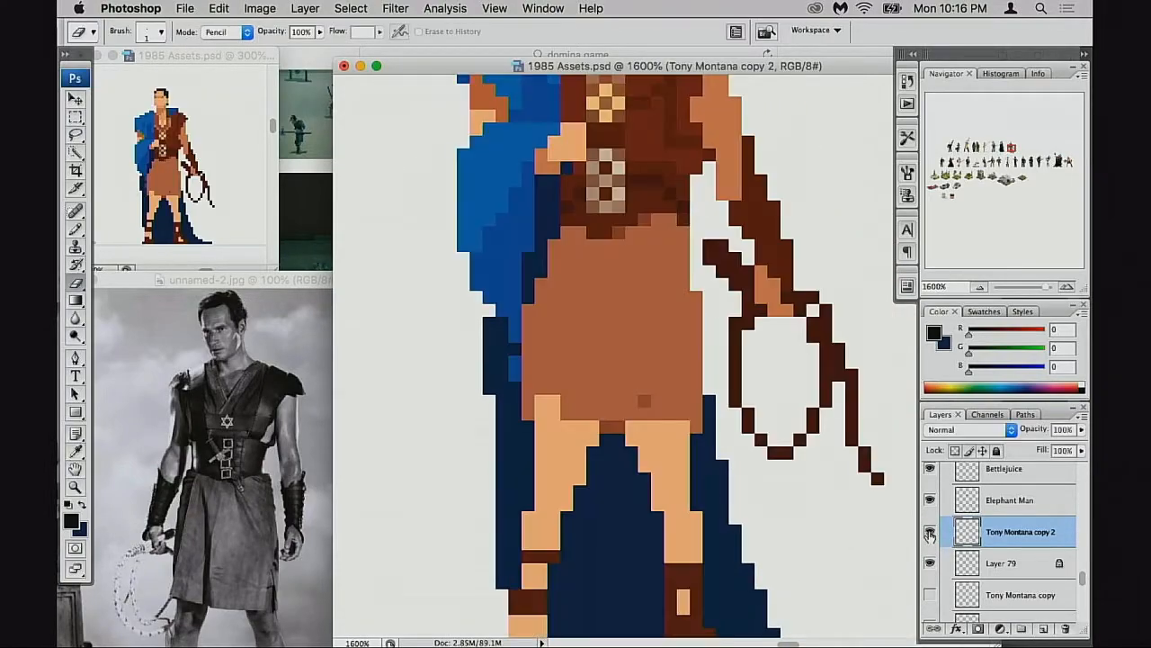
drag(514, 373, 501, 312)
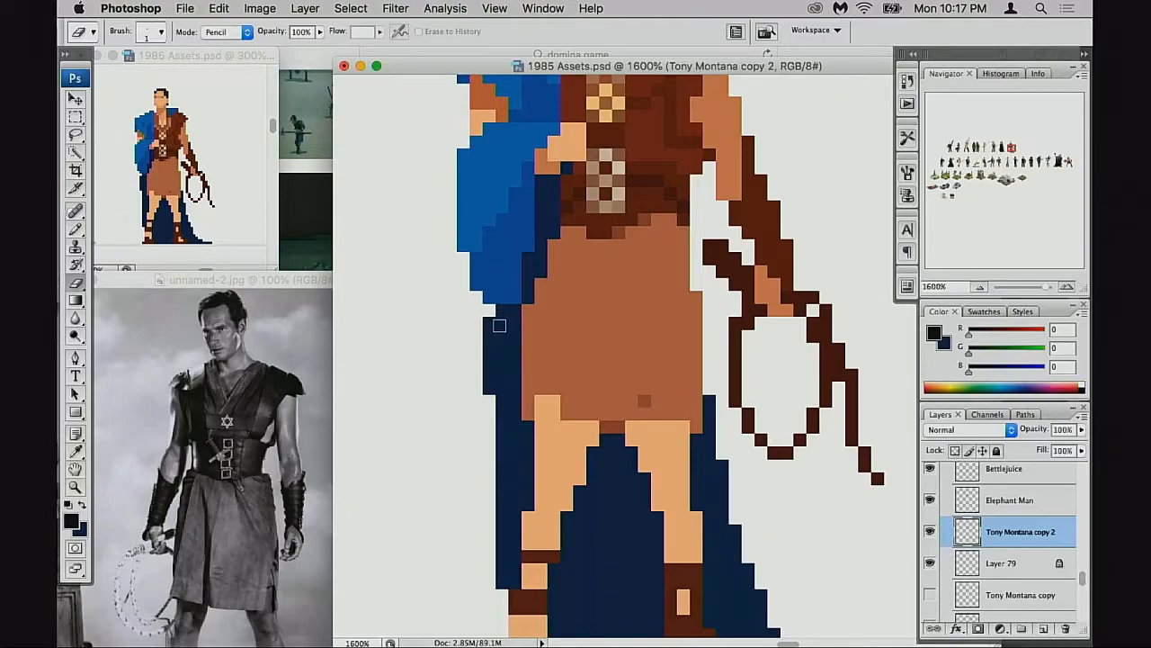
Erase more blue pixels along the front cloak's lower inner edge, then briefly isolate the Tony Montana copy 2 layer to check it
click(516, 284)
mouse_move(526, 269)
mouse_down()
mouse_move(528, 209)
mouse_move(518, 274)
mouse_up()
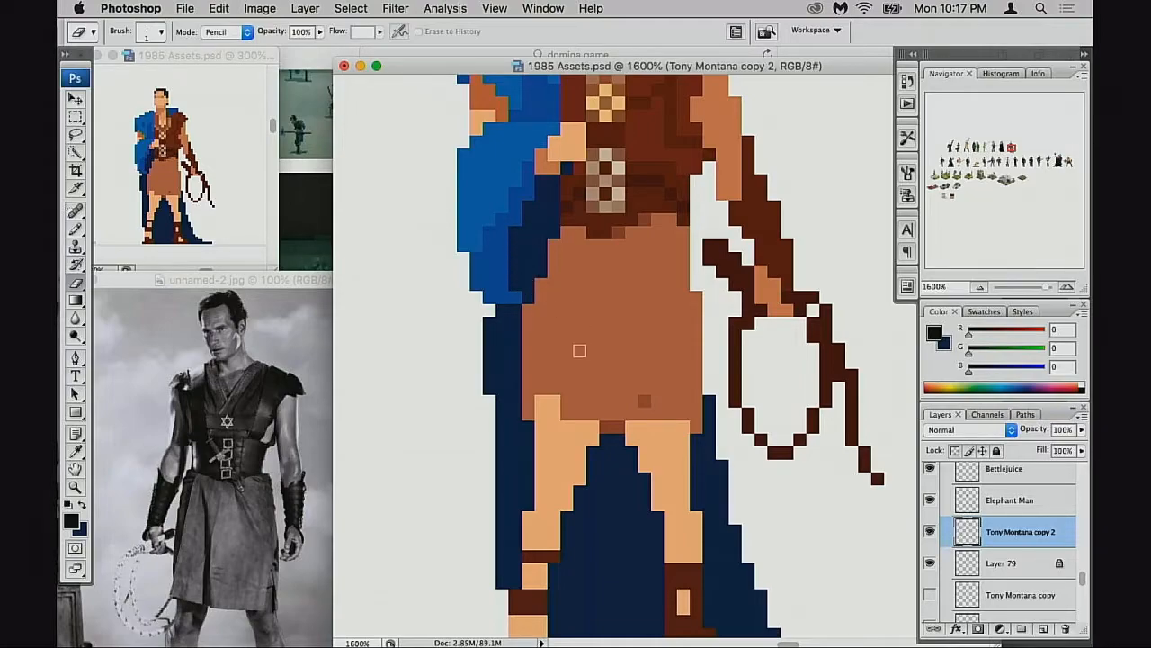
scroll(567, 359, up, 2)
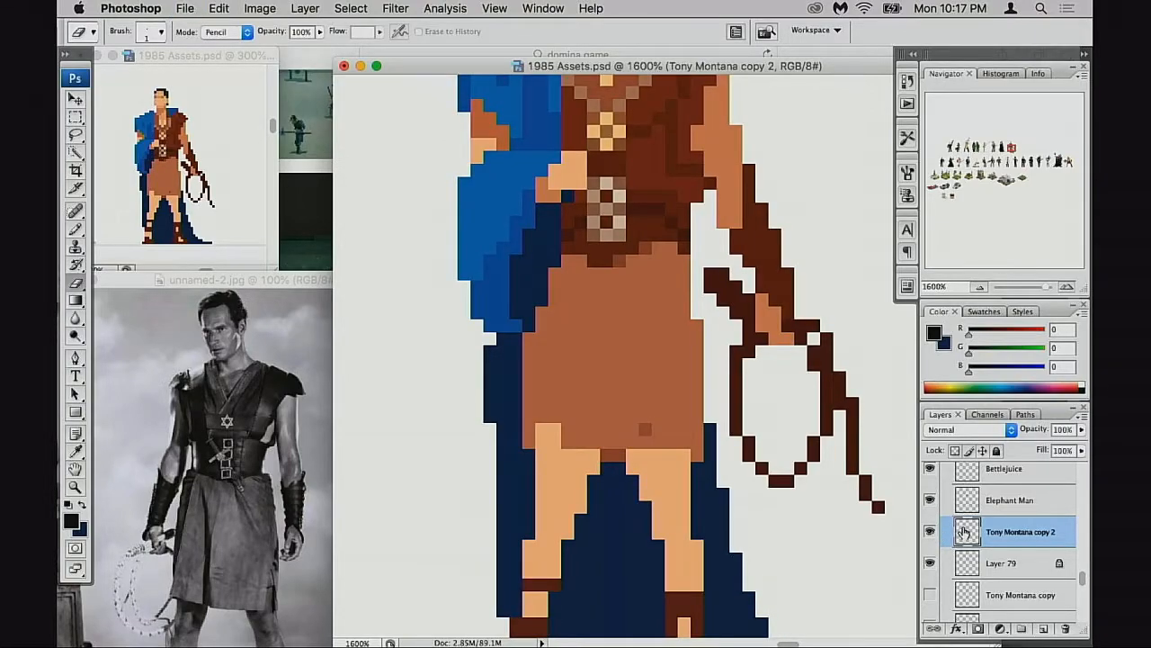
alt+click(931, 531)
alt+click(932, 532)
Pencil dark blue pixels (RGB 1, 35, 77) over the skirt's upper corner beside the cloak
key(b)
alt+click(542, 256)
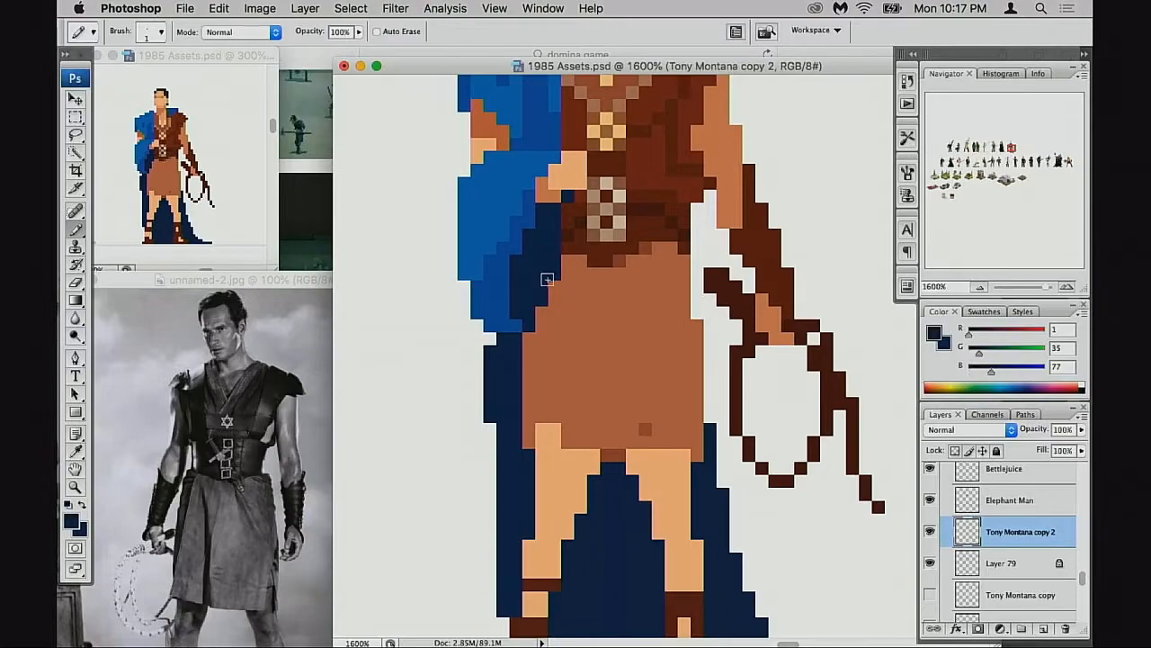
click(541, 310)
click(552, 284)
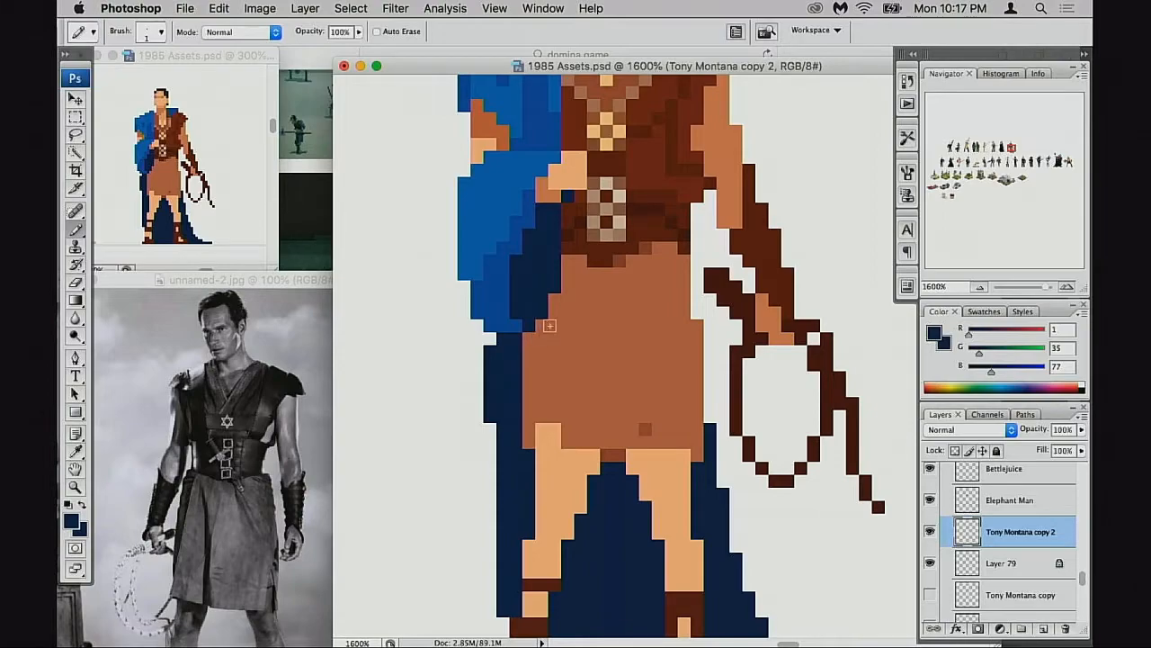
click(551, 298)
click(539, 325)
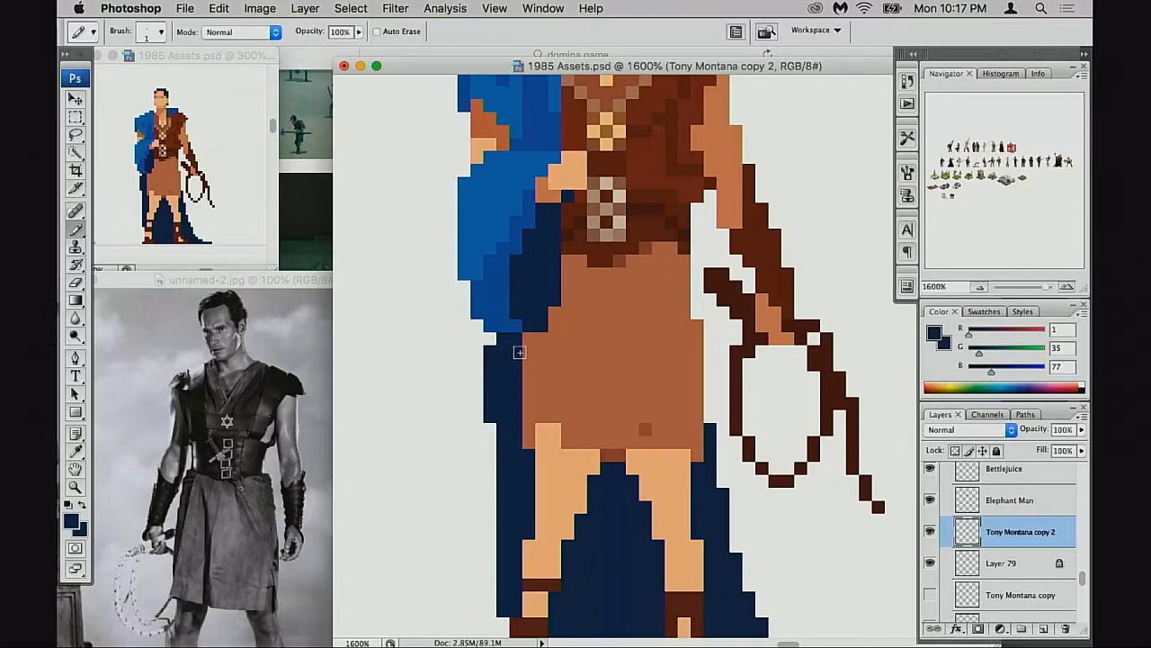
Repaint the front cloak's inner edge in medium blue (RGB 0, 83, 162), undo the extra stroke and touch up the skirt corner in brown
alt+click(520, 244)
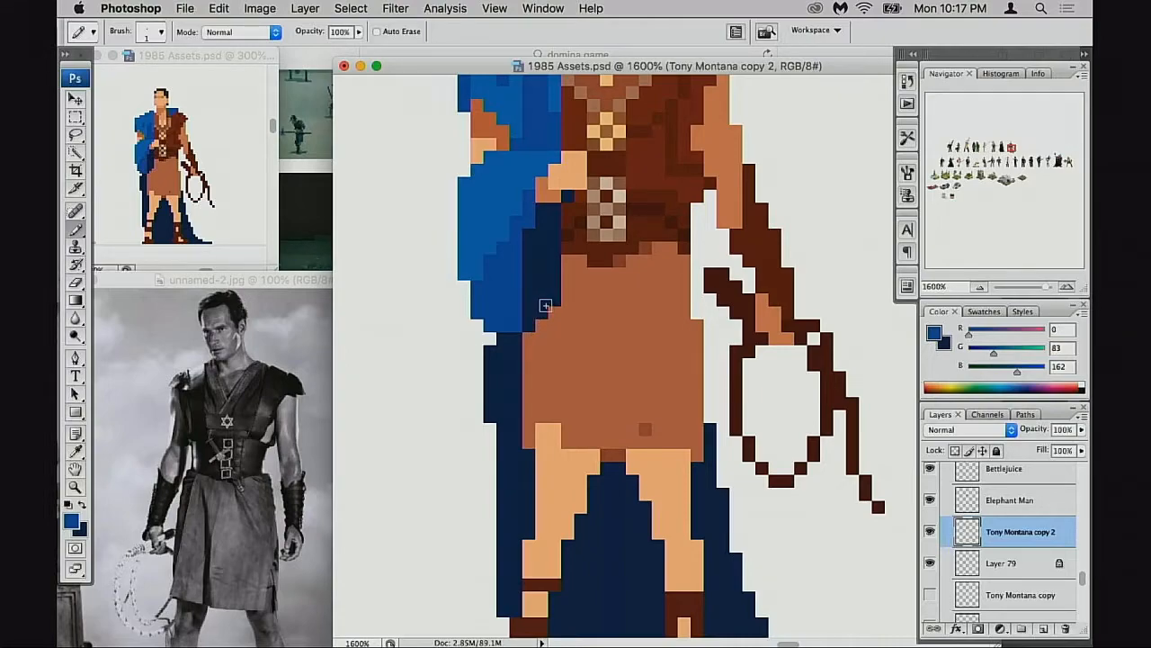
drag(528, 300, 527, 308)
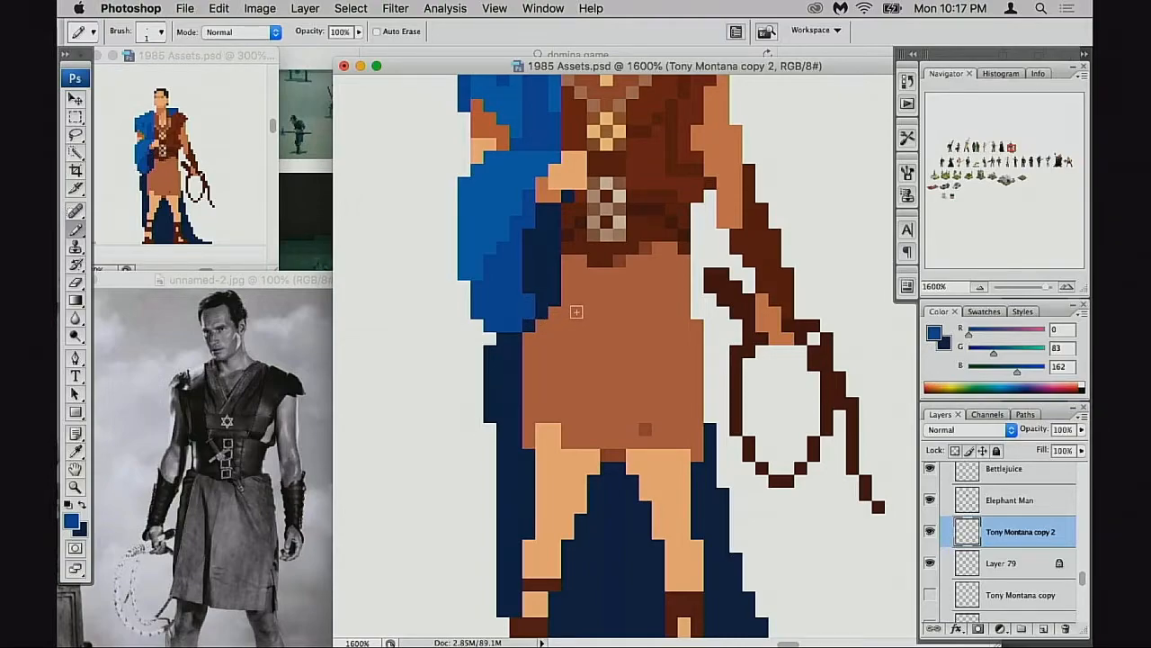
key(ctrl+z)
alt+click(558, 300)
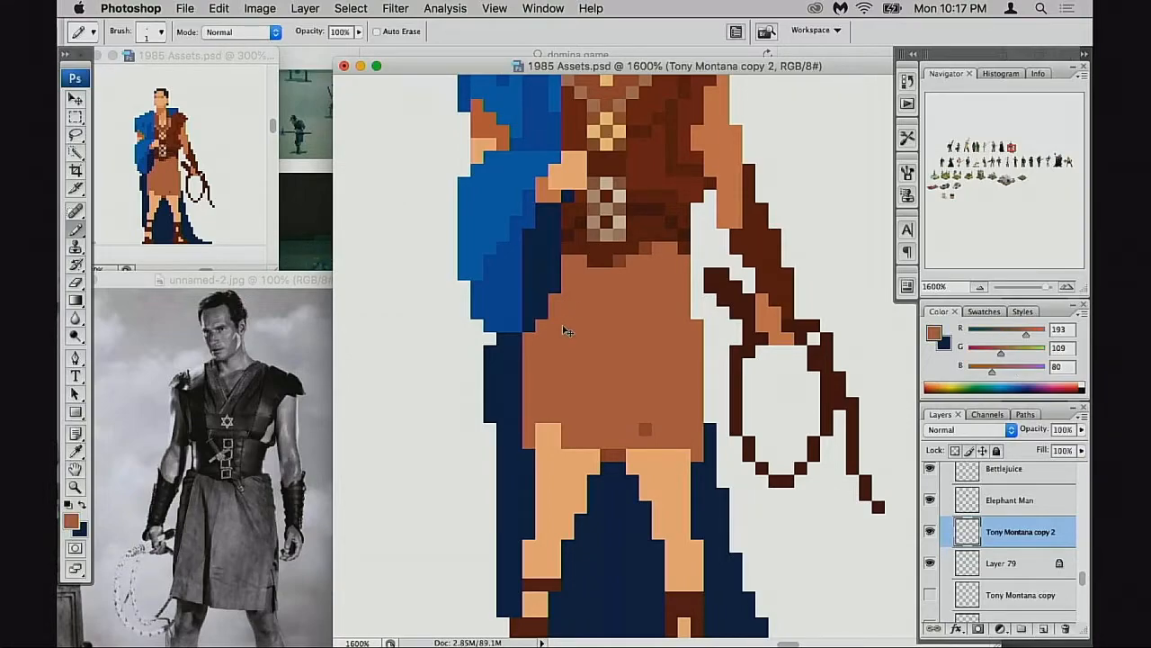
Flip the whole figure horizontally by transforming the Tony Montana copy 2 layer and Layer 79 together
scroll(588, 381, down, 2)
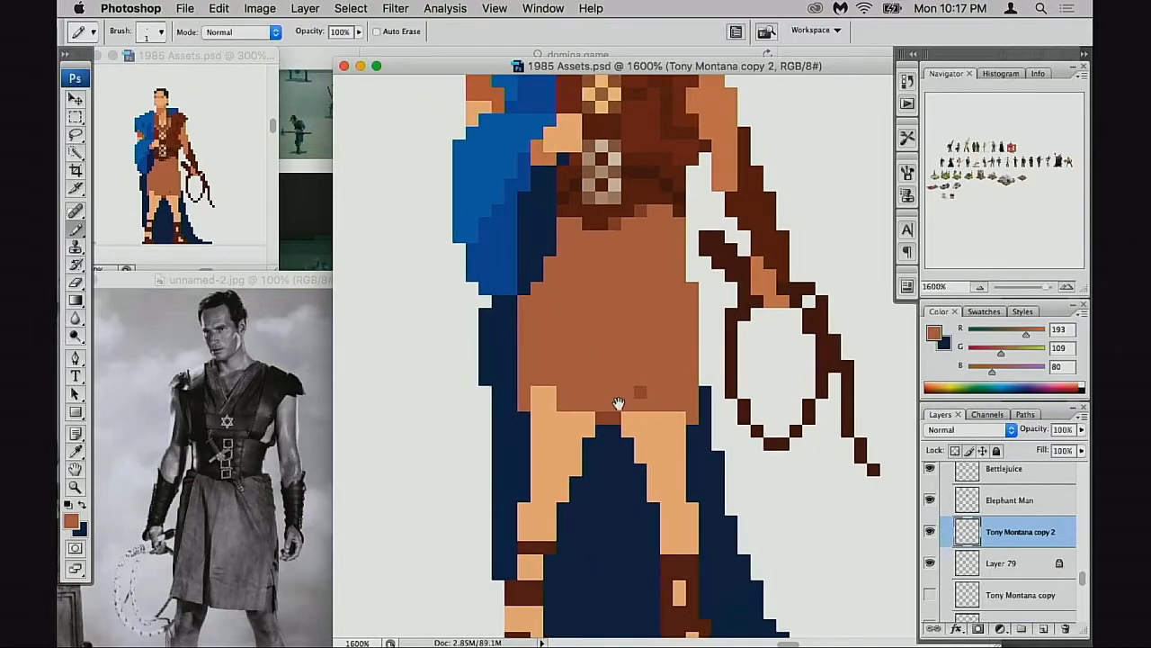
alt+click(616, 402)
scroll(596, 386, down, 3)
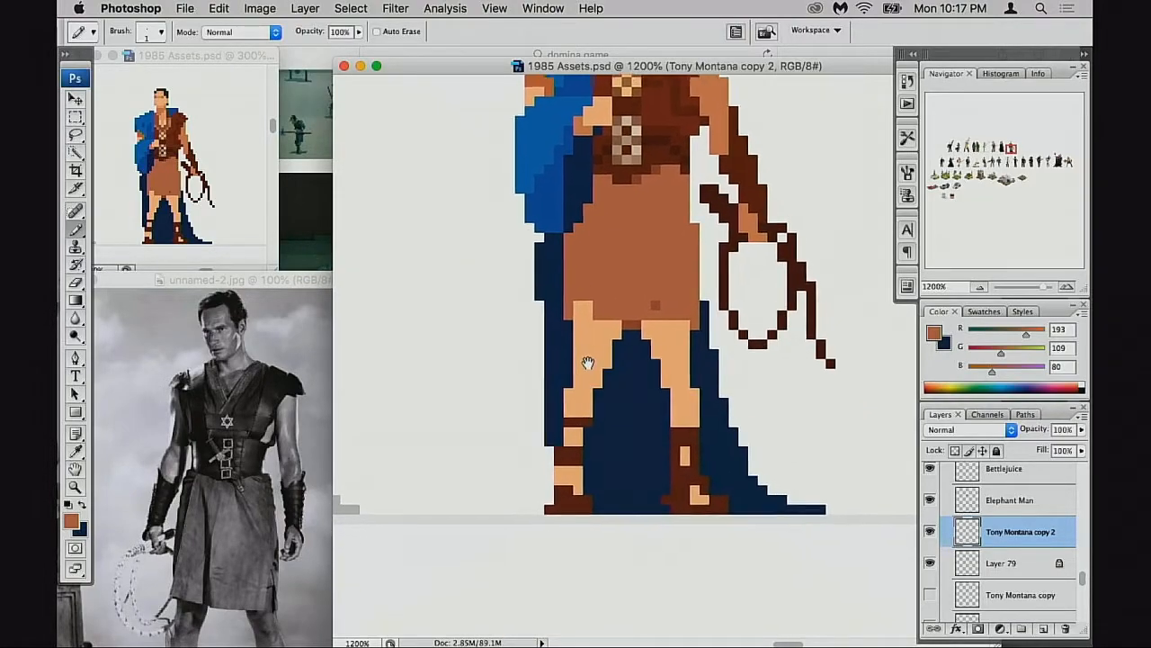
scroll(603, 375, up, 5)
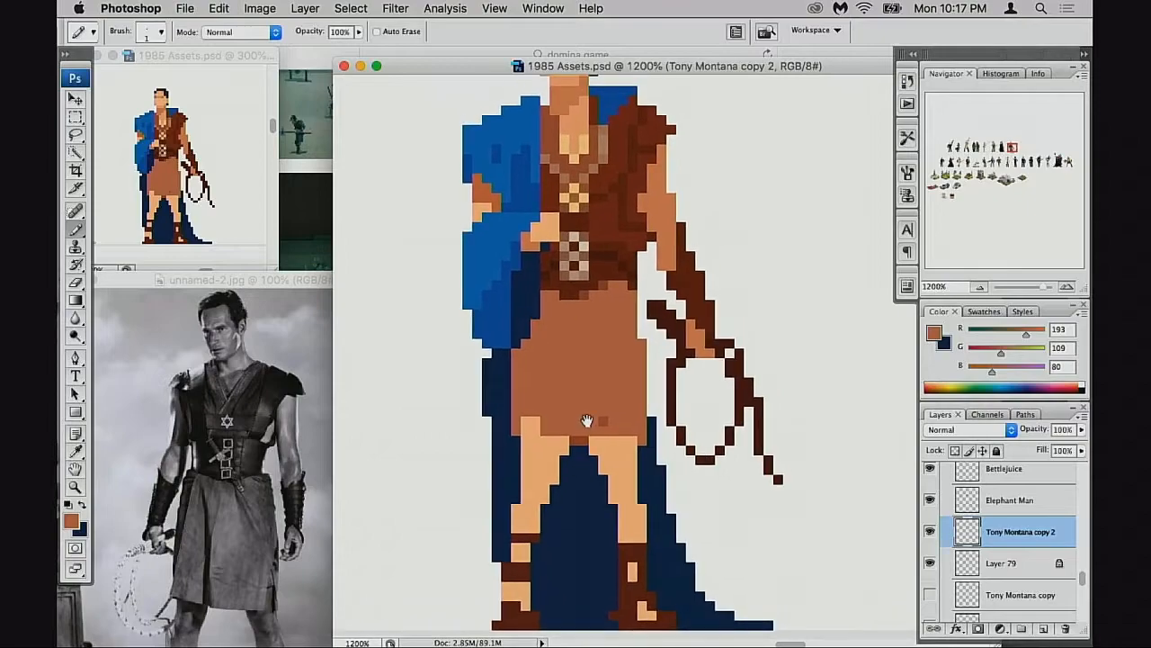
mouse_move(582, 453)
mouse_down()
mouse_move(587, 418)
mouse_move(583, 440)
mouse_move(564, 451)
mouse_move(578, 451)
mouse_up()
alt+click(590, 430)
alt+click(595, 421)
alt+click(597, 423)
shift+click(967, 564)
key(super+t)
right_click(678, 387)
click(709, 546)
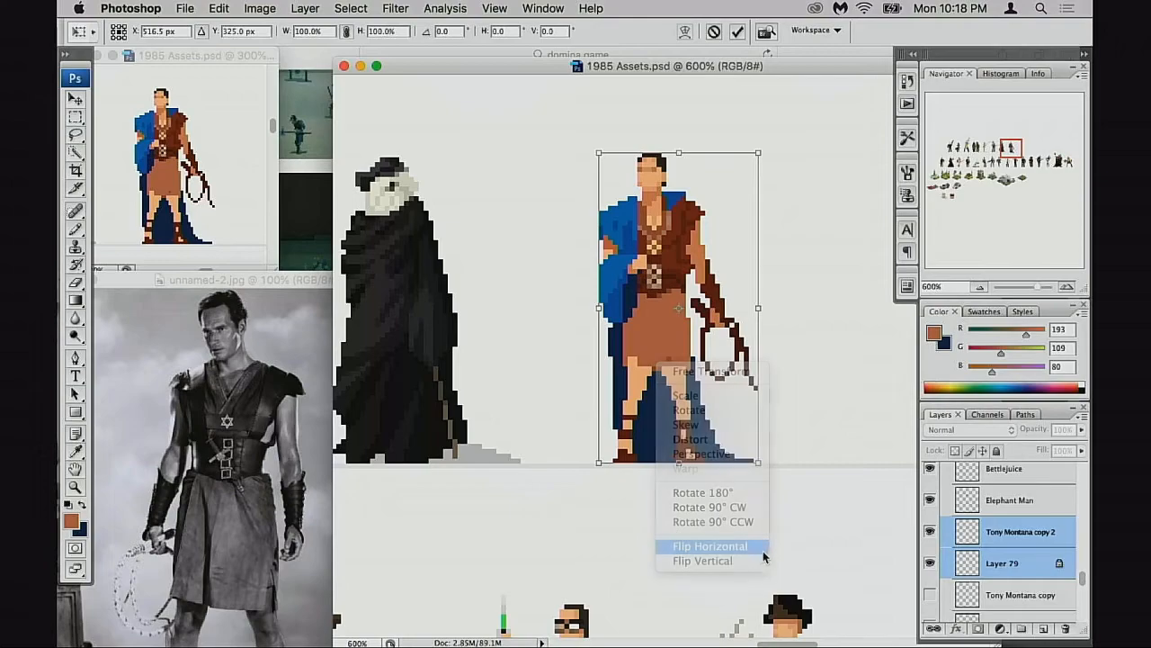
key(Return)
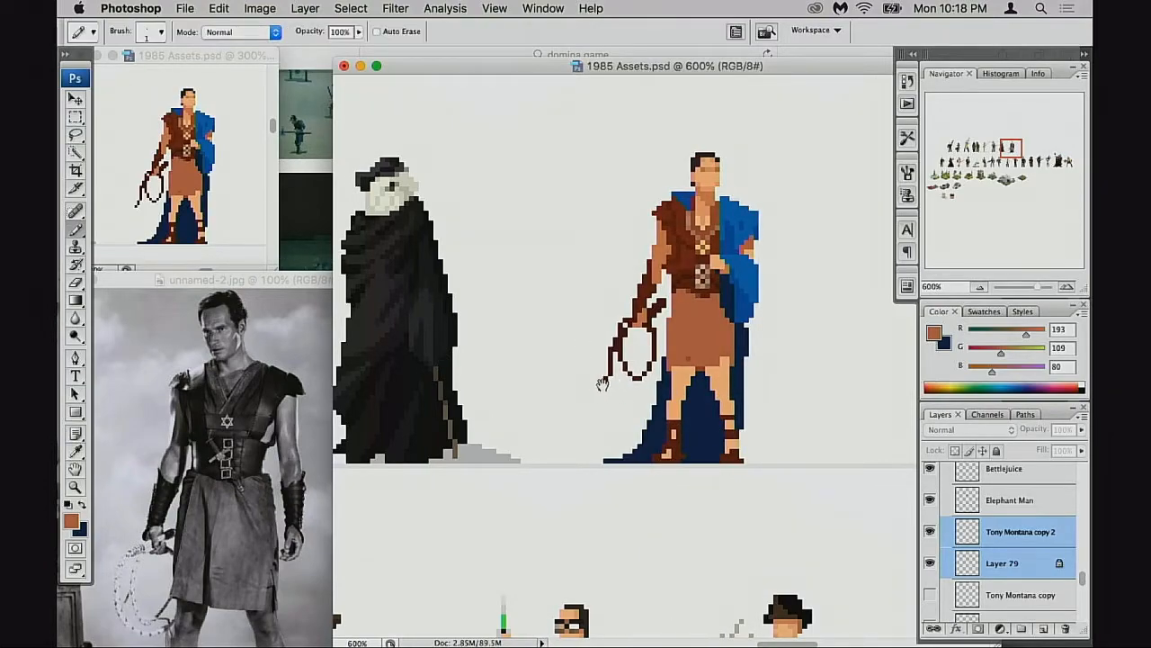
Widen the skirt's outer edge beside the whip on the Tony Montana copy 2 layer with the skirt brown (RGB 193, 109, 80)
drag(614, 387, 583, 385)
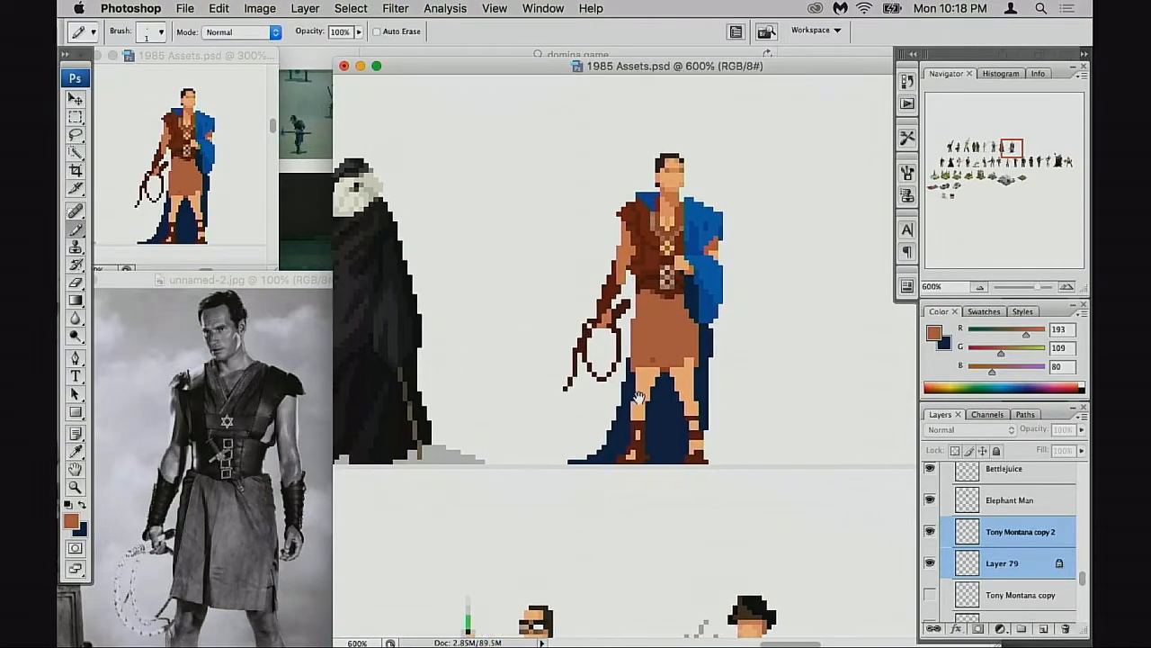
click(720, 376)
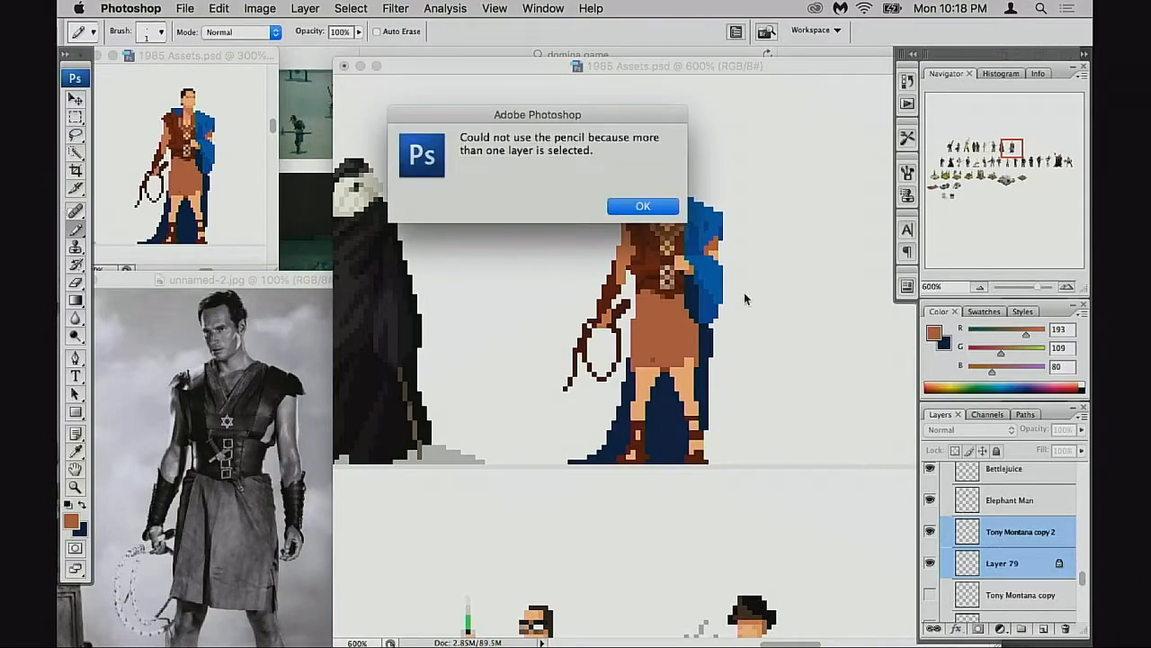
click(666, 209)
click(963, 531)
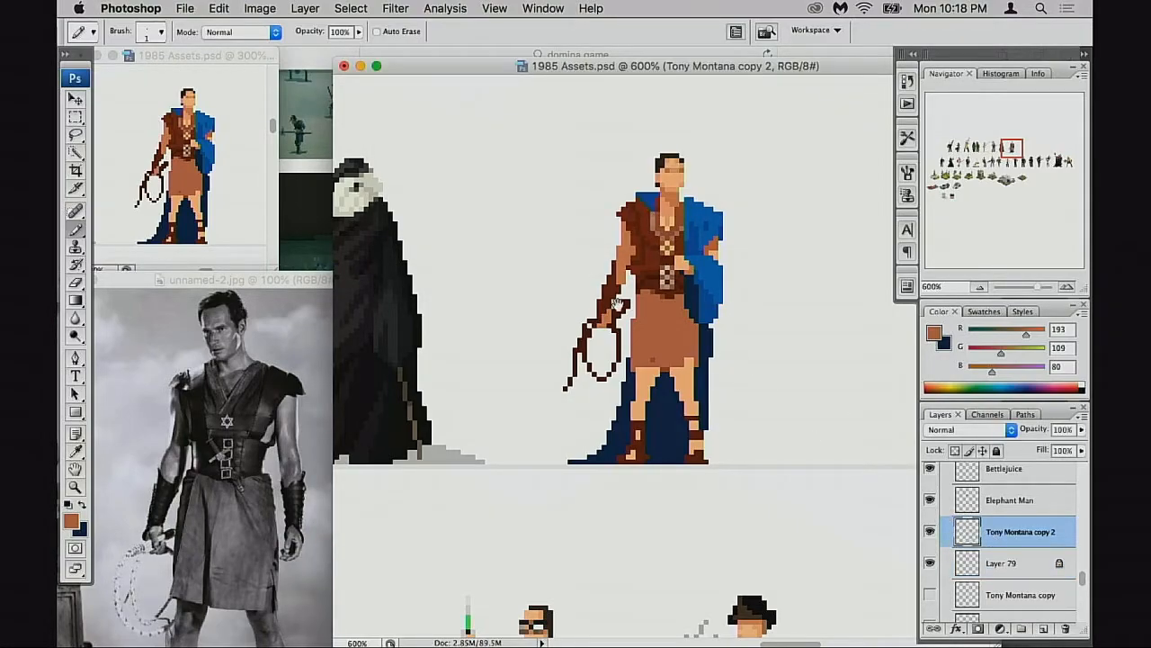
click(631, 349)
click(694, 363)
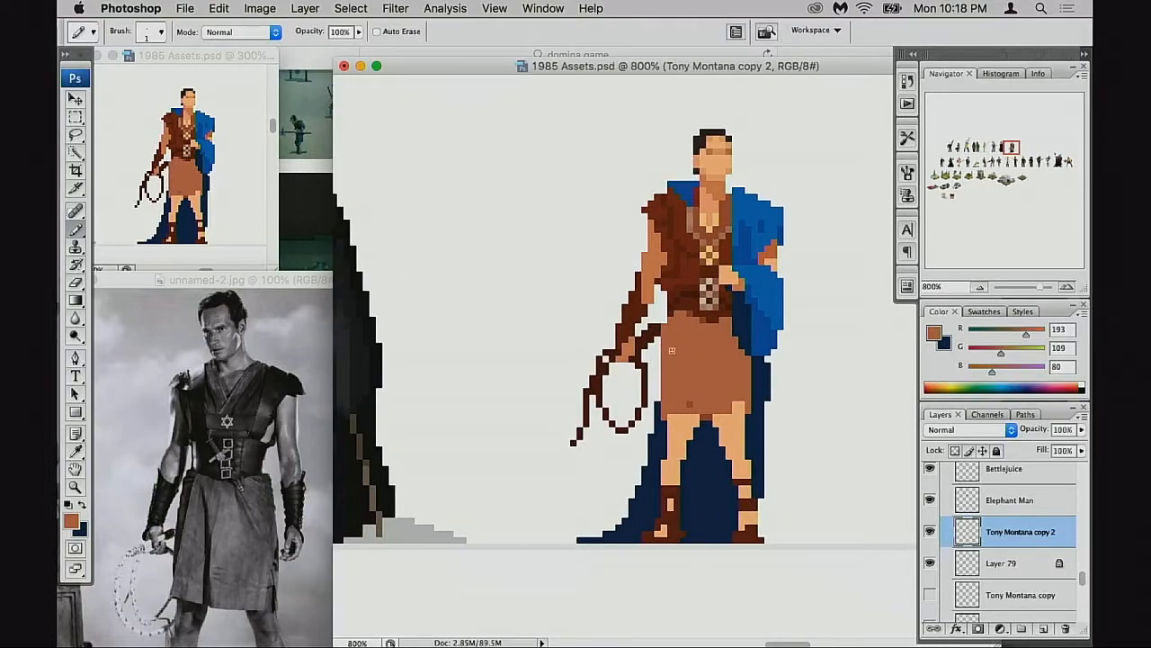
drag(657, 360, 655, 409)
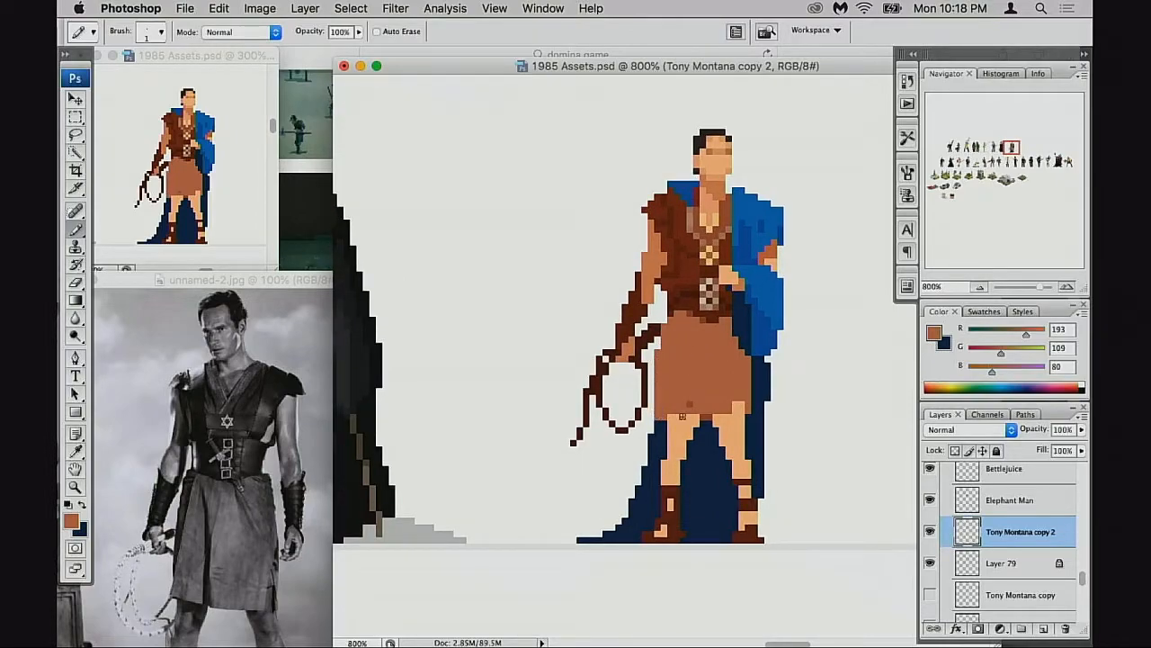
key(super+z)
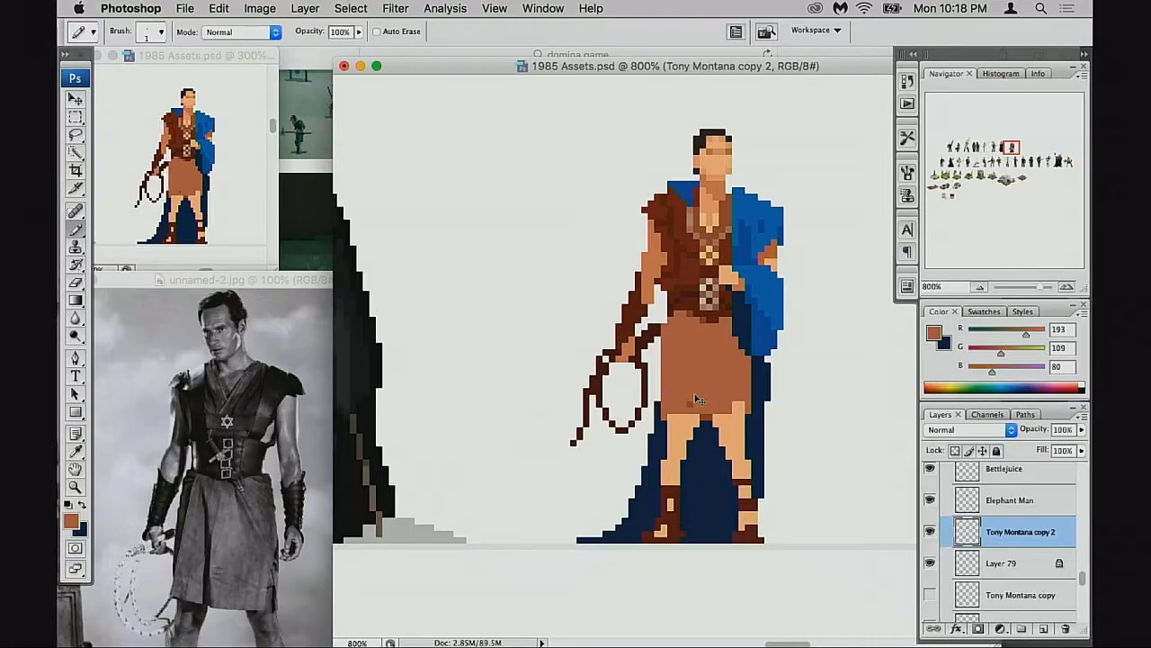
drag(660, 380, 658, 410)
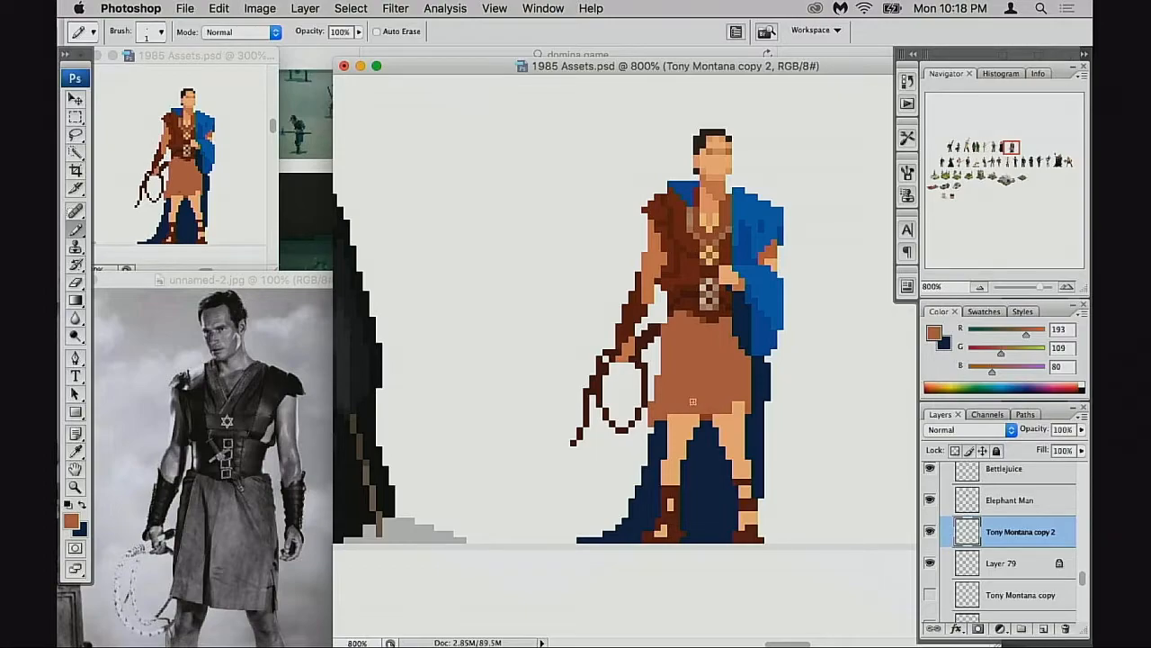
Draw a fold line down the skirt from belt to hem in dark brown (RGB 123, 39, 19) at 40% opacity
drag(720, 414, 725, 376)
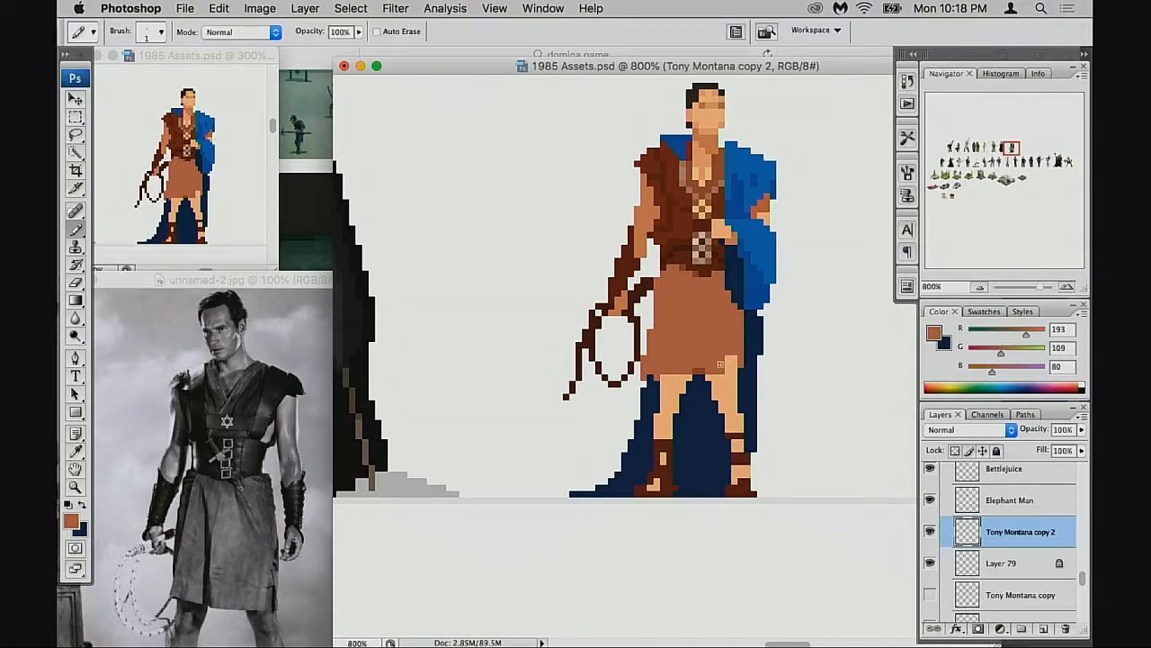
alt+click(690, 216)
drag(710, 276, 707, 304)
key(super+z)
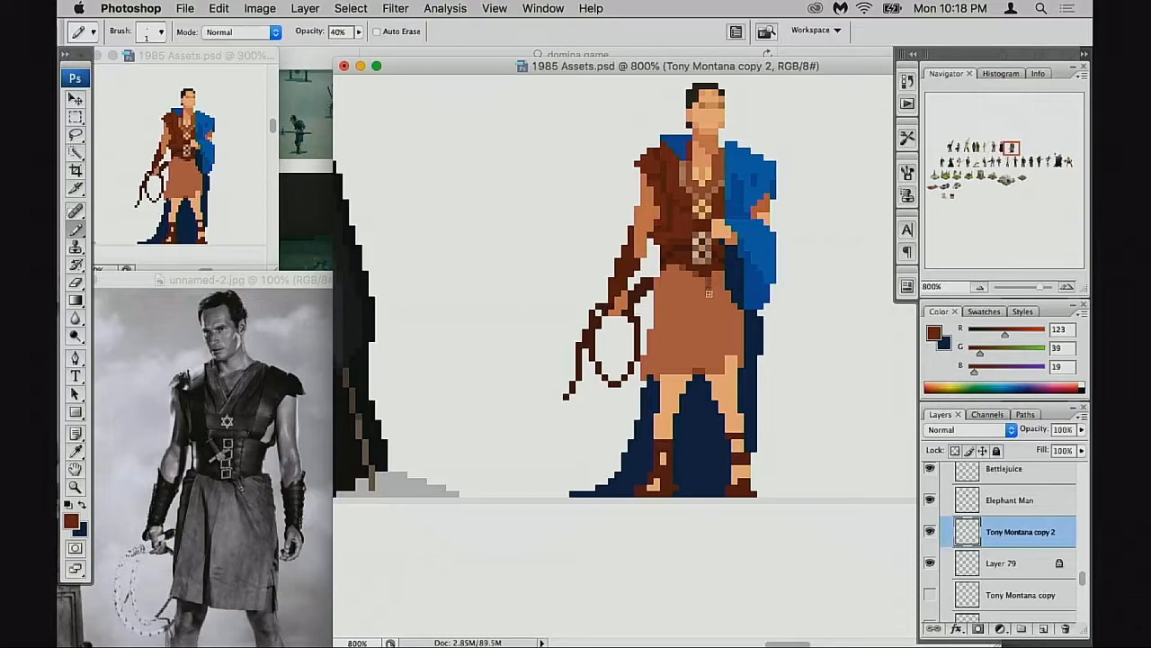
drag(709, 298, 708, 306)
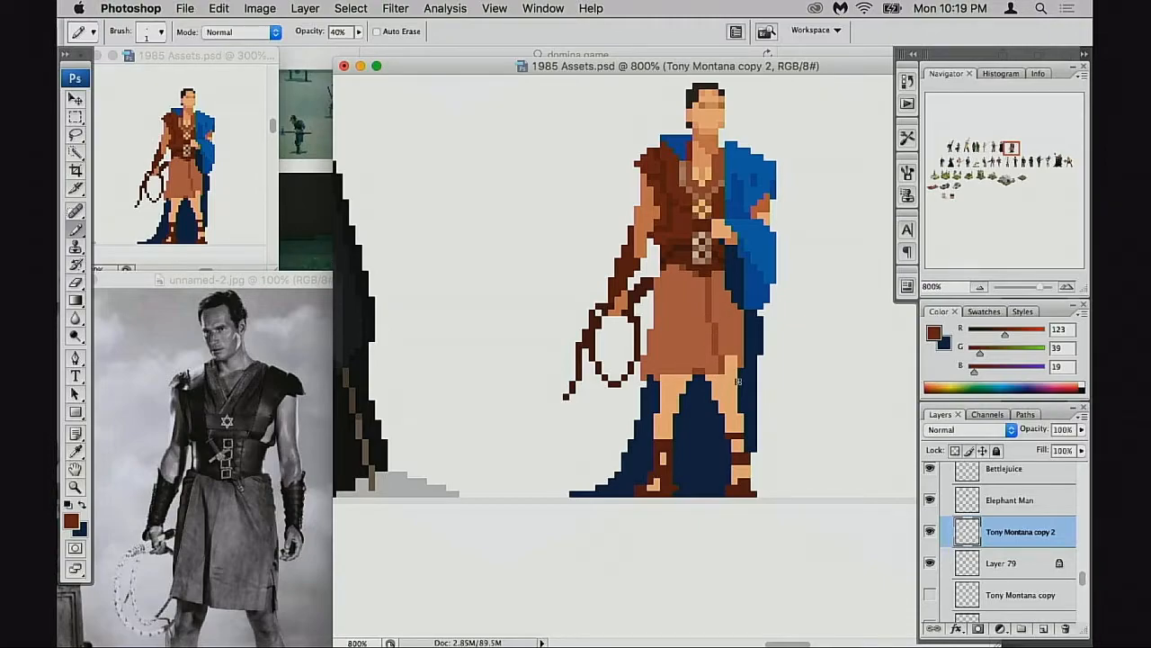
key(super+z)
key(z)
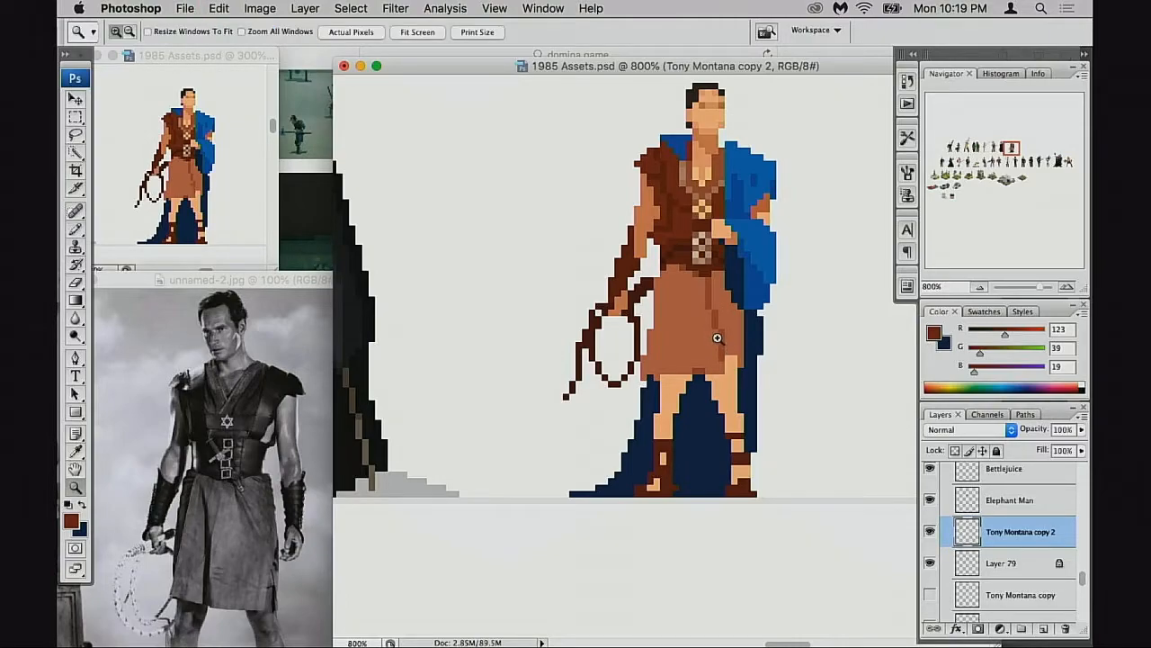
key(b)
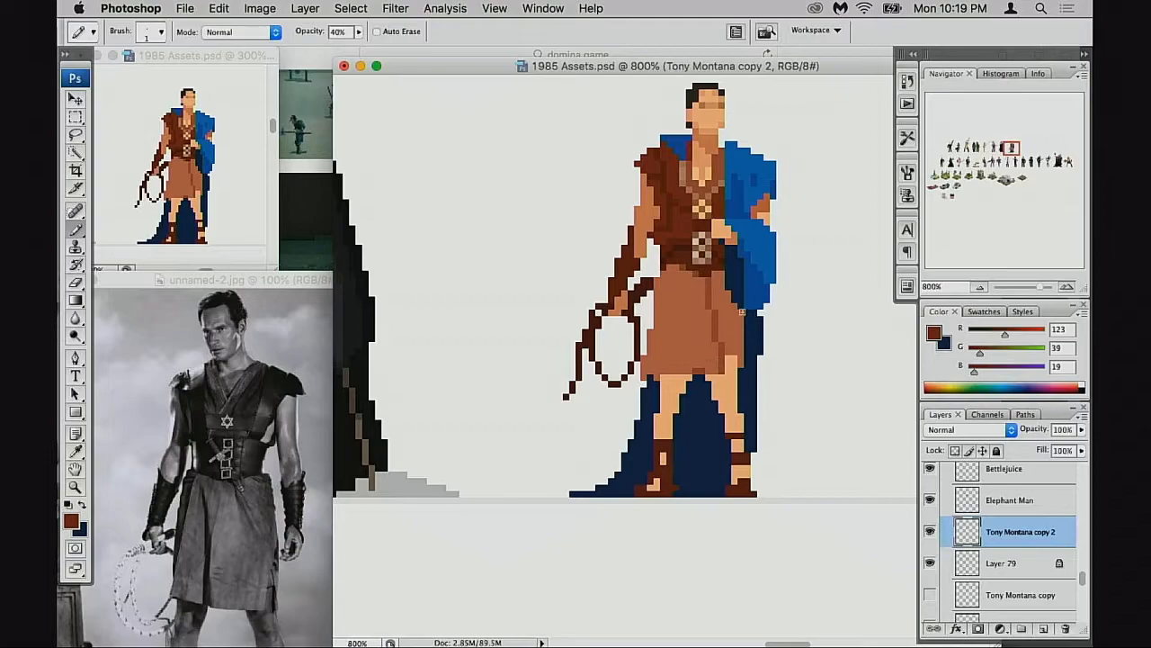
Try a second fold shadow at the skirt's hem near the whip and undo its strokes
super+click(695, 360)
super+click(693, 363)
drag(687, 386, 701, 393)
mouse_move(590, 396)
mouse_down()
mouse_move(588, 333)
mouse_move(578, 394)
mouse_move(605, 270)
mouse_up()
key(super+alt+z)
key(super+alt+z)
key(super+alt+z)
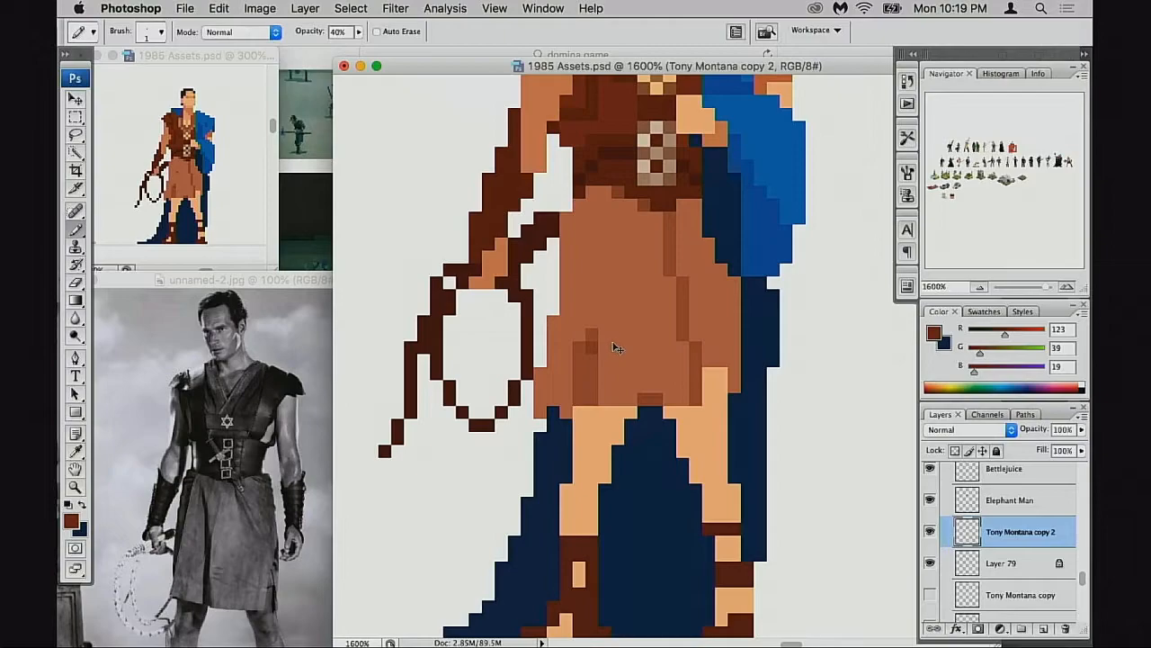
Refine the fold line's stepped pixels at 100% opacity with the light (RGB 193, 109, 80) and shadow (RGB 165, 81, 56) browns
alt+click(673, 285)
key(0)
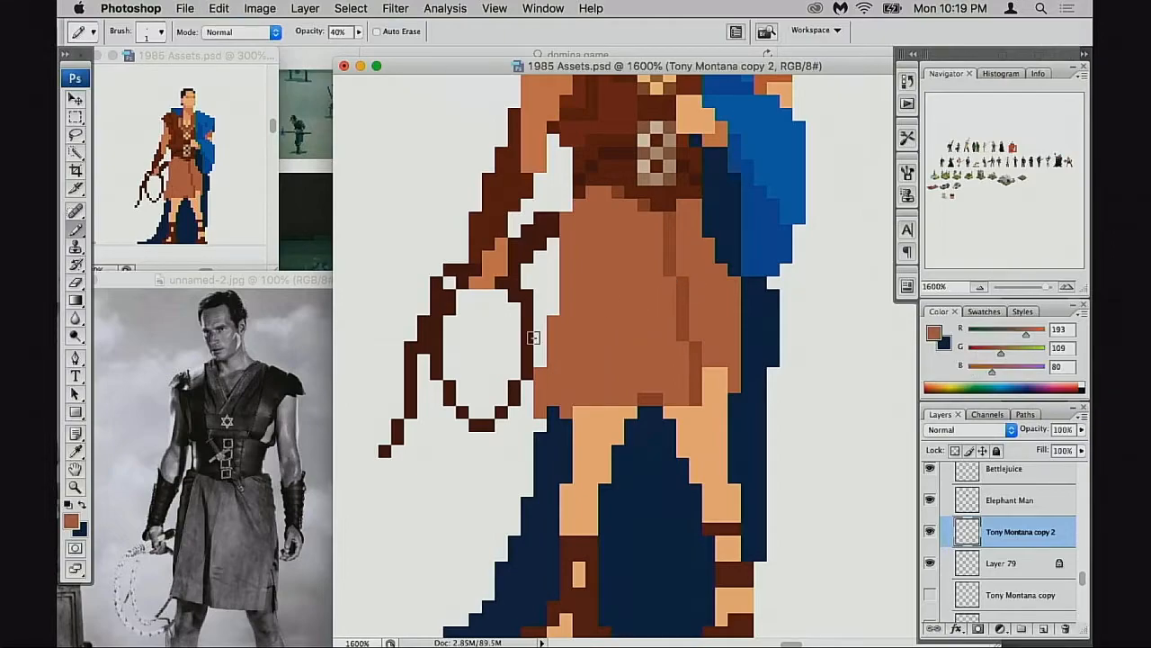
click(670, 270)
click(683, 333)
alt+click(685, 290)
click(683, 269)
click(693, 334)
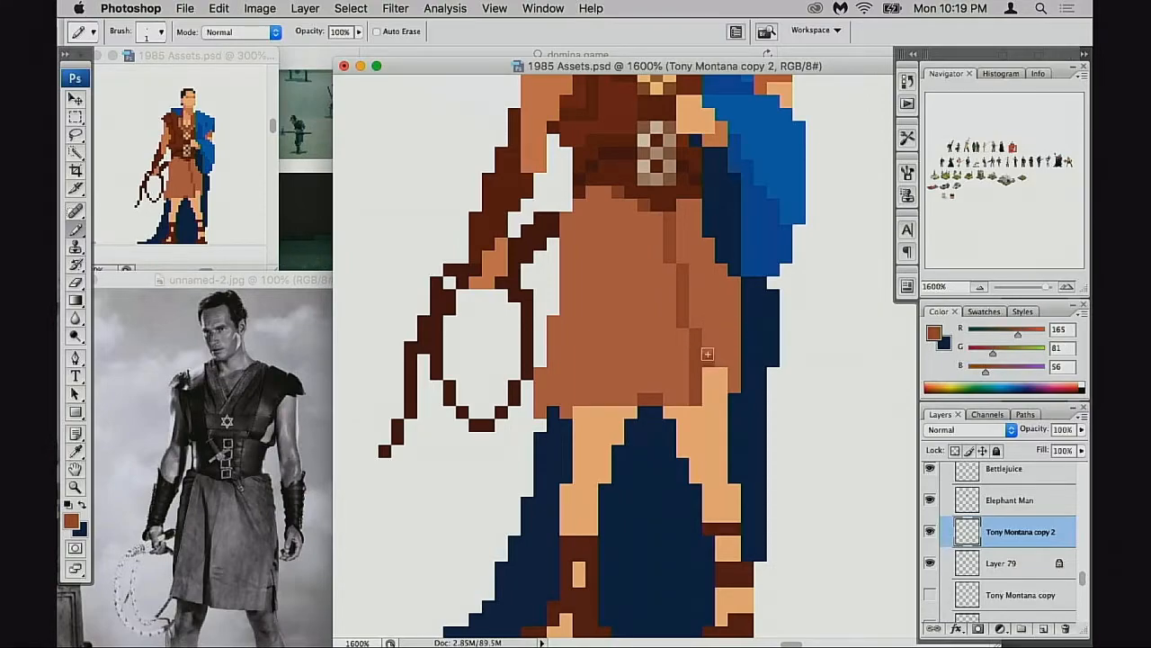
Fill the skirt area between the fold line and the cloak with the shadow brown (RGB 165, 81, 56)
drag(721, 349, 720, 360)
key(alt+super+z)
key(alt+super+z)
alt+click(737, 327)
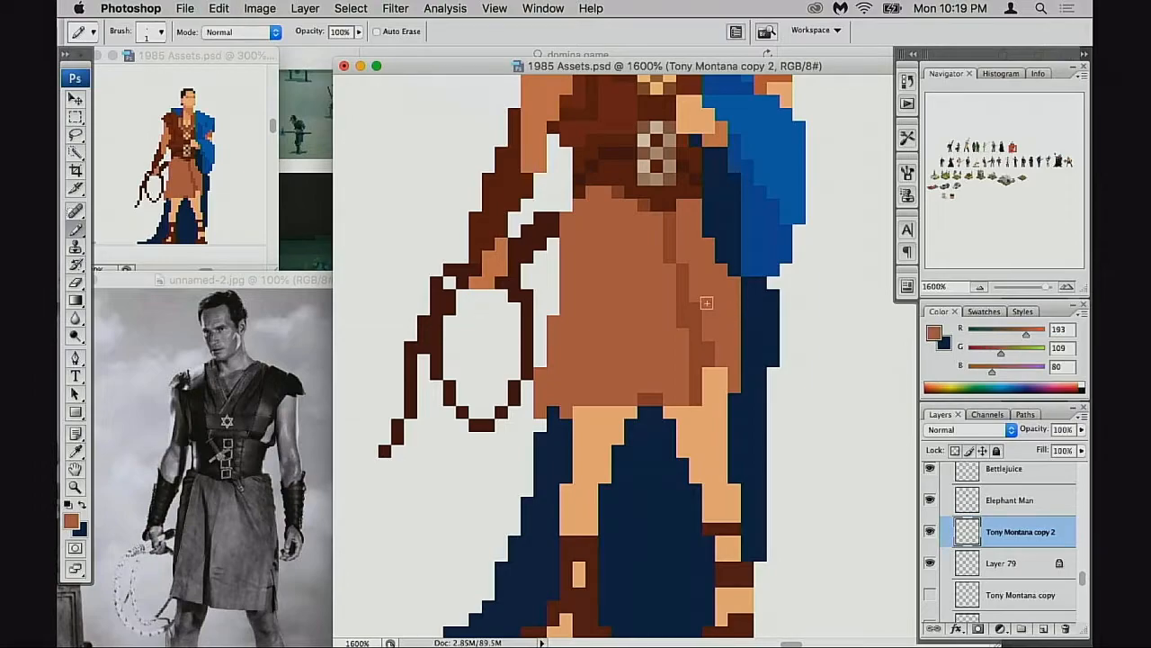
alt+click(699, 317)
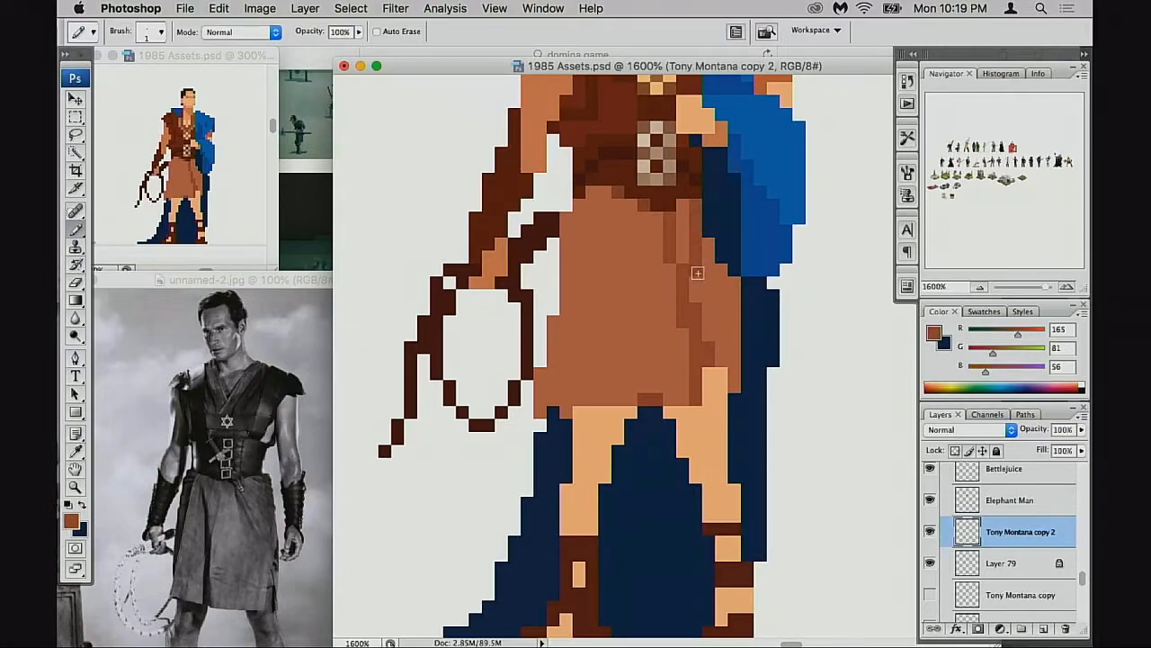
mouse_move(685, 218)
mouse_down()
mouse_move(707, 301)
mouse_move(720, 286)
mouse_move(730, 307)
mouse_move(707, 334)
mouse_move(733, 348)
mouse_move(723, 357)
mouse_move(733, 380)
mouse_up()
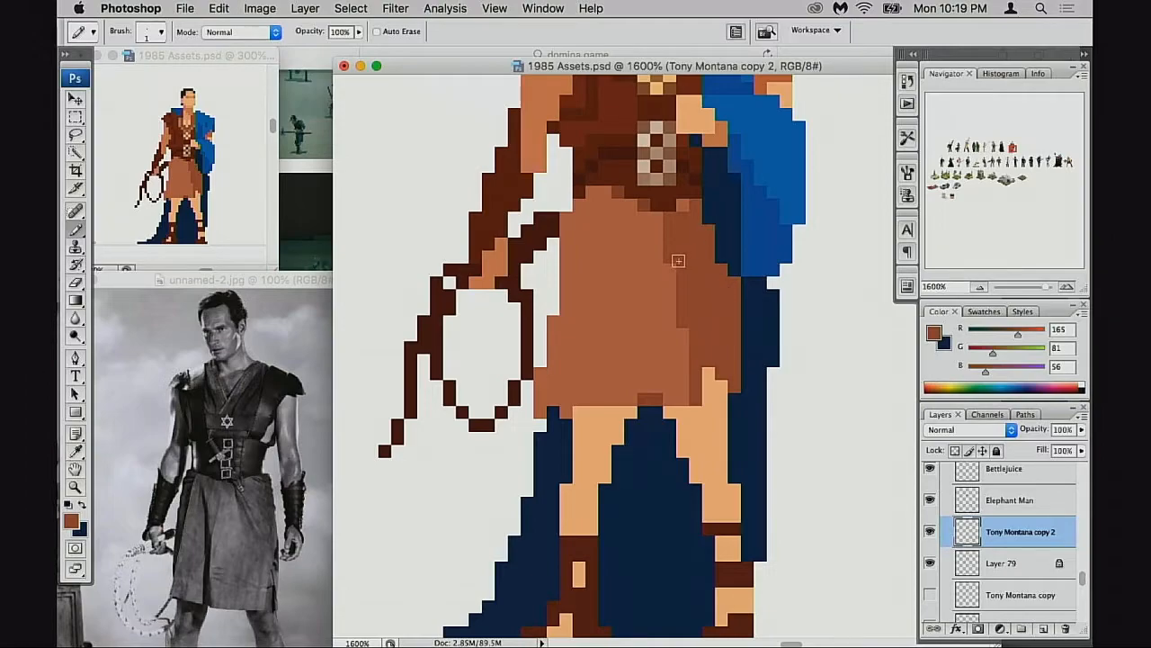
Soften the shadow's edge with transitional pixels at 30% opacity, then fill the skirt pixel above the rear leg at 100%
alt+click(667, 310)
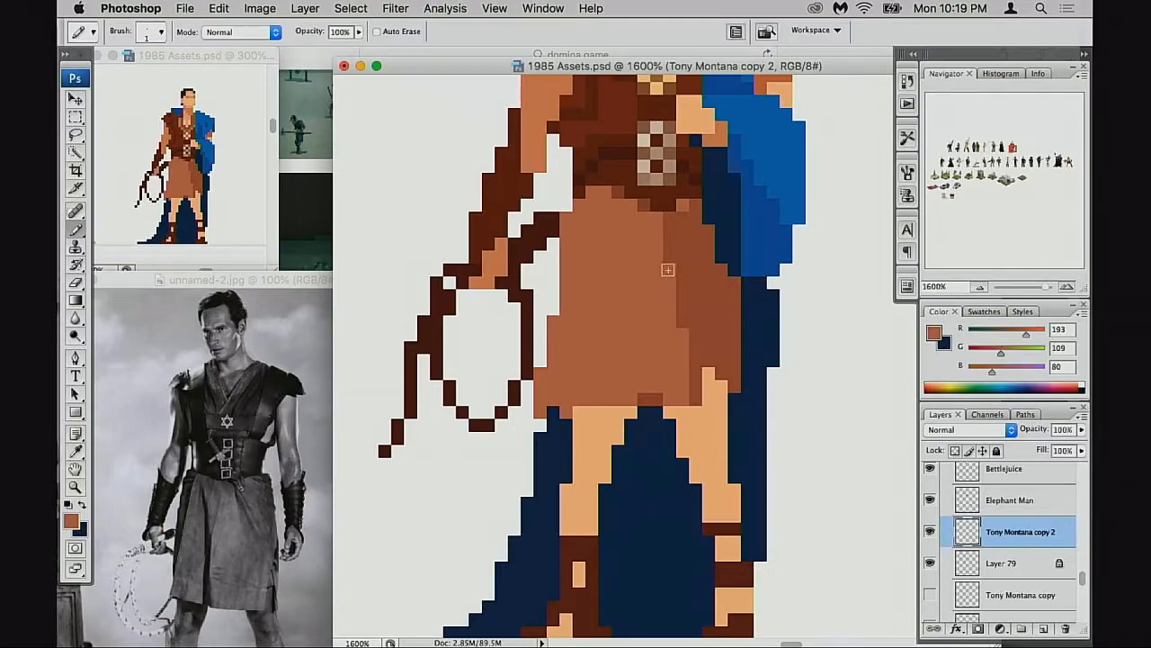
alt+click(694, 259)
key(3)
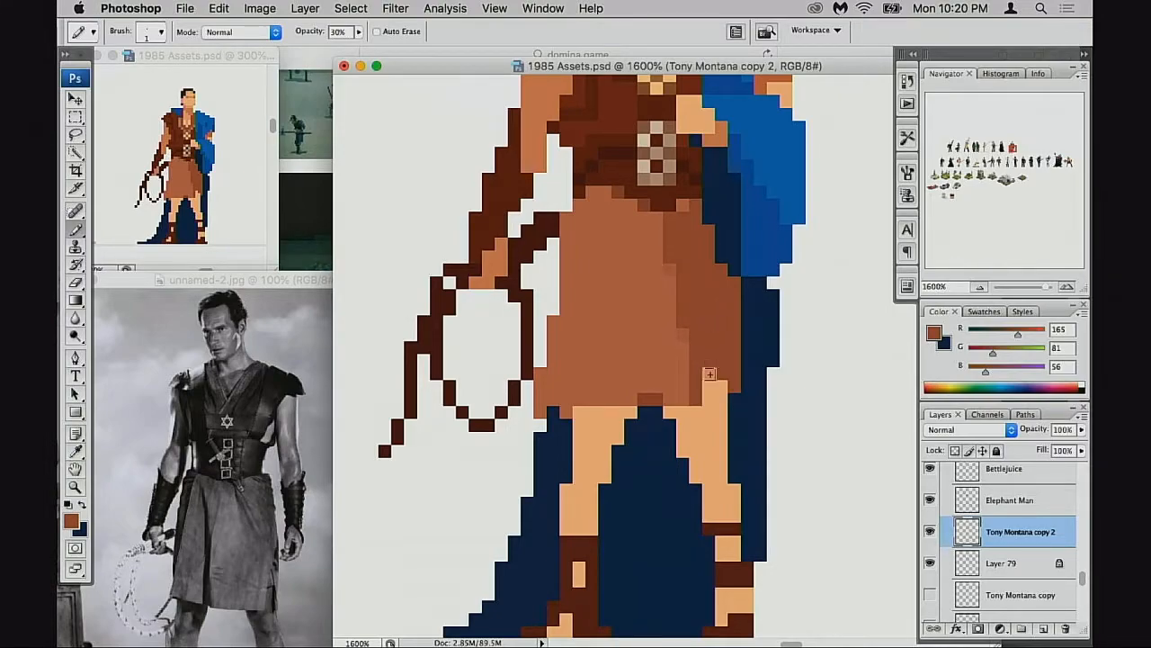
key(0)
click(709, 374)
Erase pixels along the skirt's shaded outer edge to reveal the dark rear cloak
alt+click(758, 326)
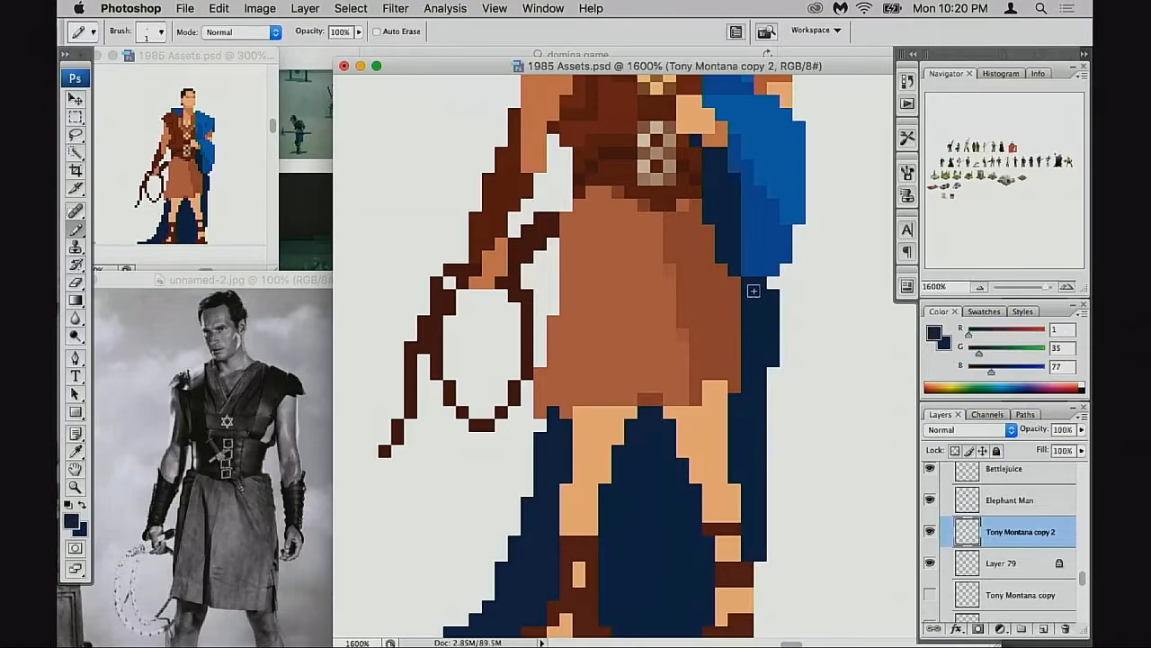
key(e)
drag(742, 288, 739, 388)
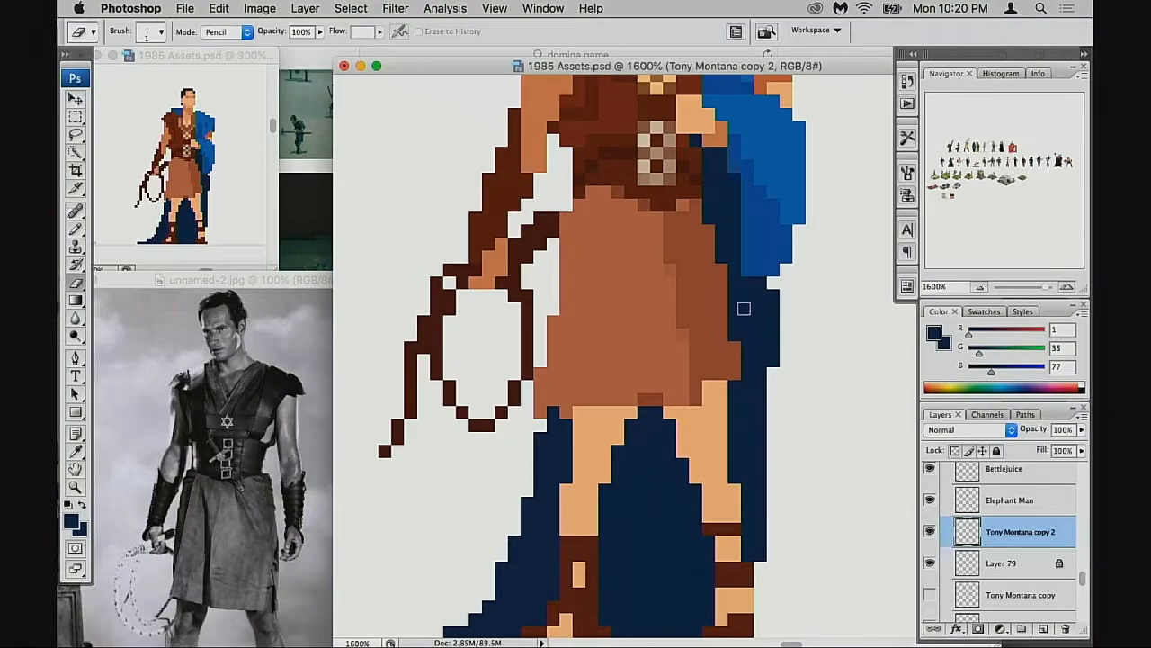
Undo the recent skirt edits back to the narrow fold line, removing the shadow fill between the fold and the cloak
key(b)
alt+click(653, 315)
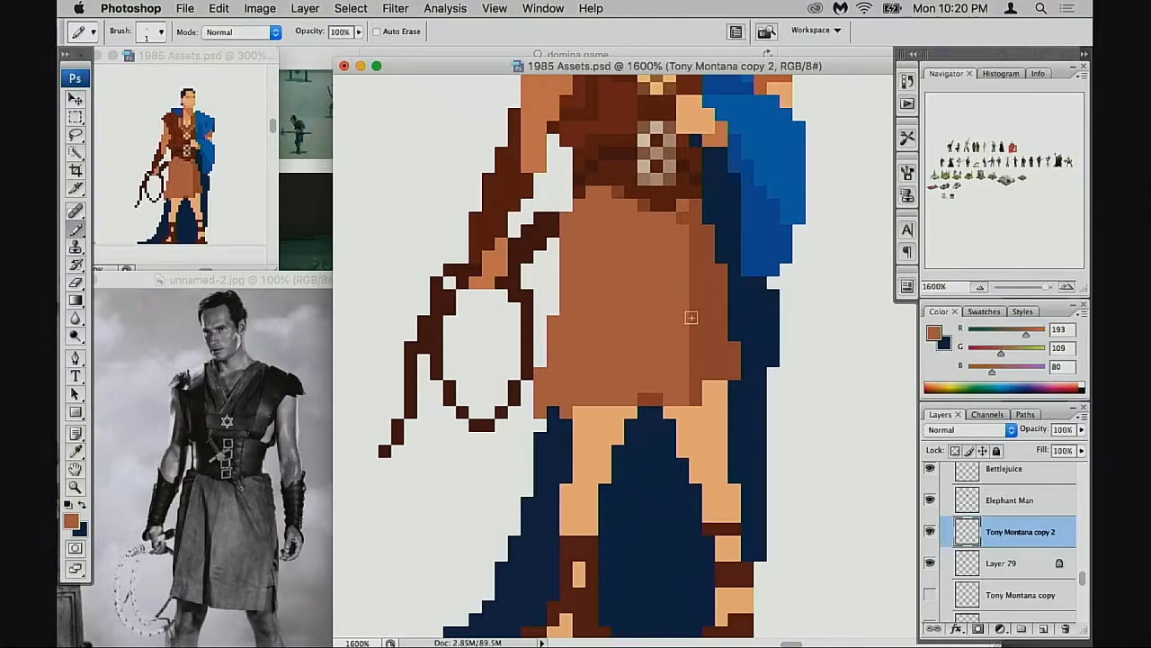
mouse_move(698, 391)
mouse_down()
mouse_move(773, 390)
mouse_move(761, 394)
mouse_up()
key(super+z)
key(alt+super+z)
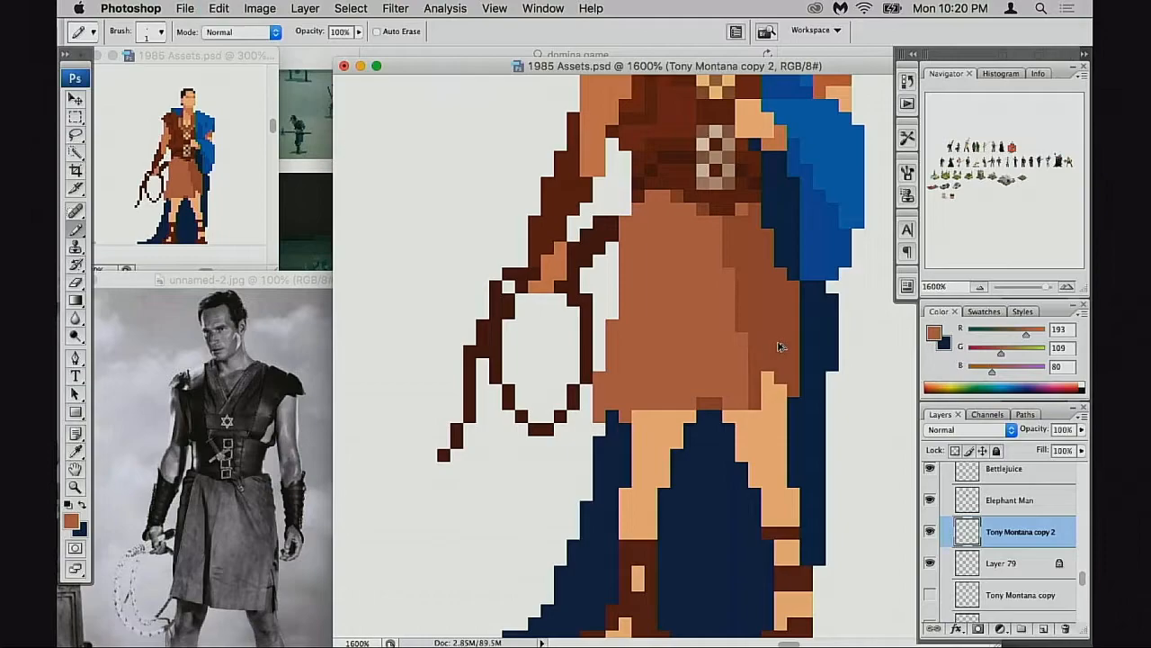
key(alt+super+z)
key(alt+super+z)
key(alt+super+z)
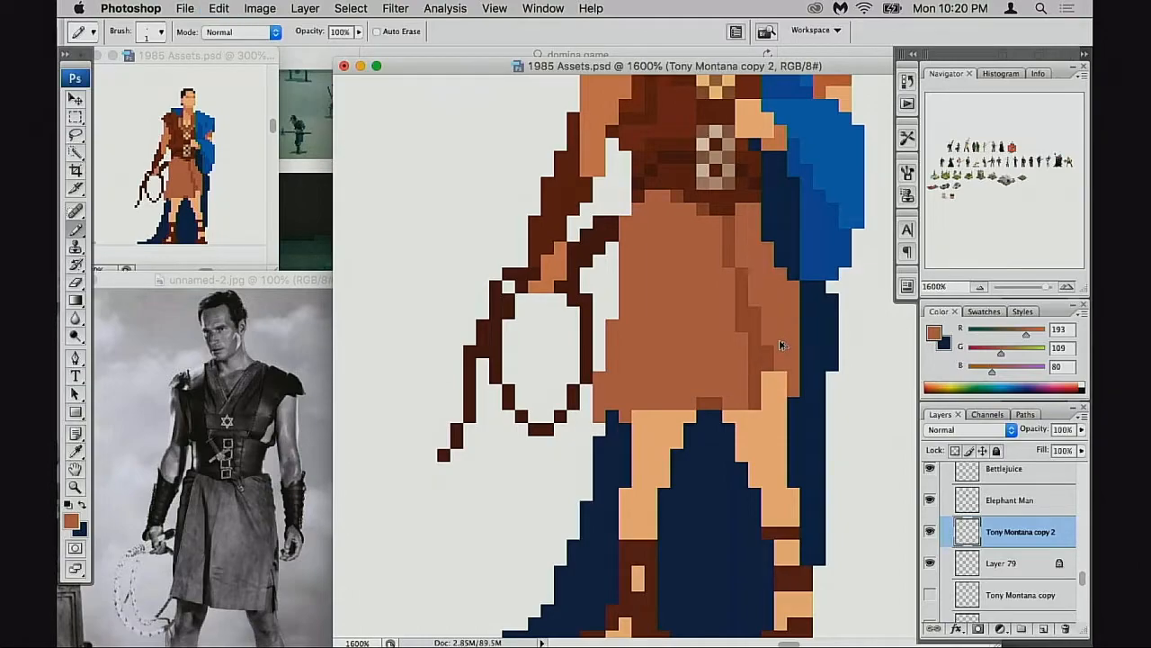
Erase stray pixels along the skirt's outer edge beside the cloak and its lower front edge near the whip to slim the silhouette
alt+click(816, 342)
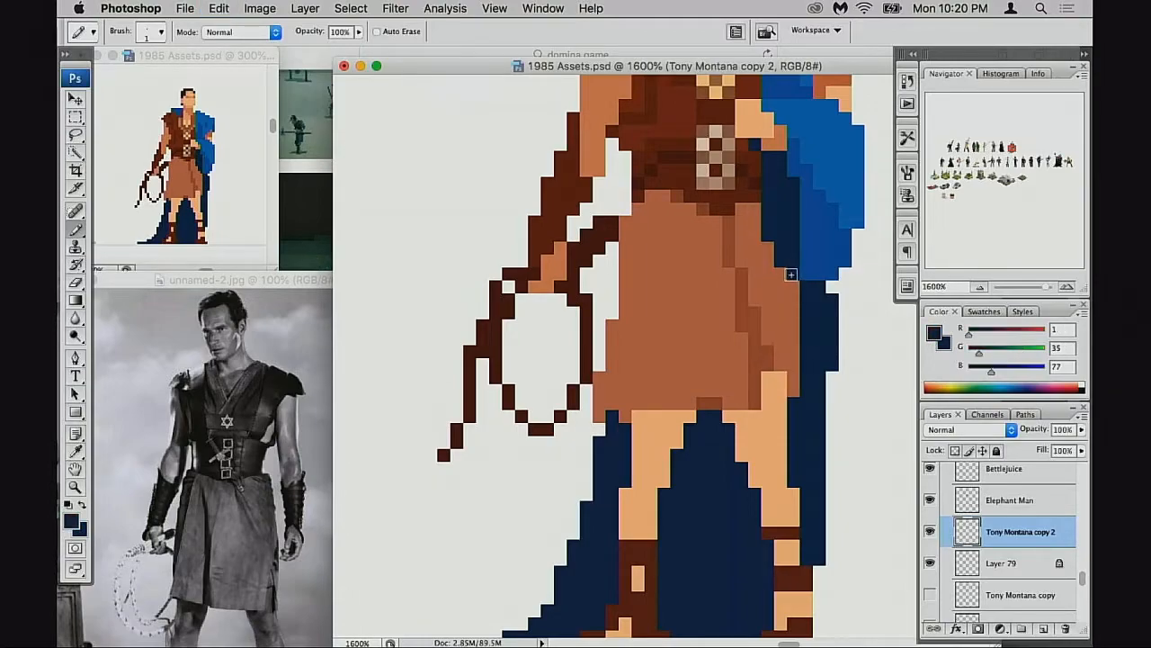
key(e)
drag(797, 293, 793, 317)
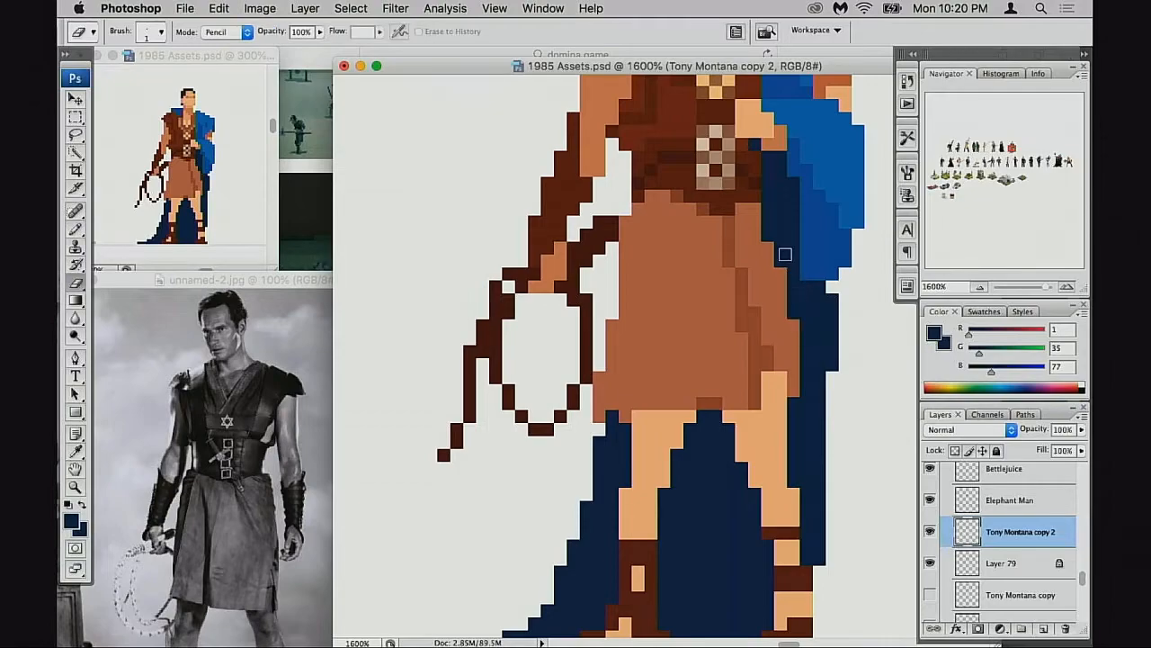
drag(783, 272, 785, 288)
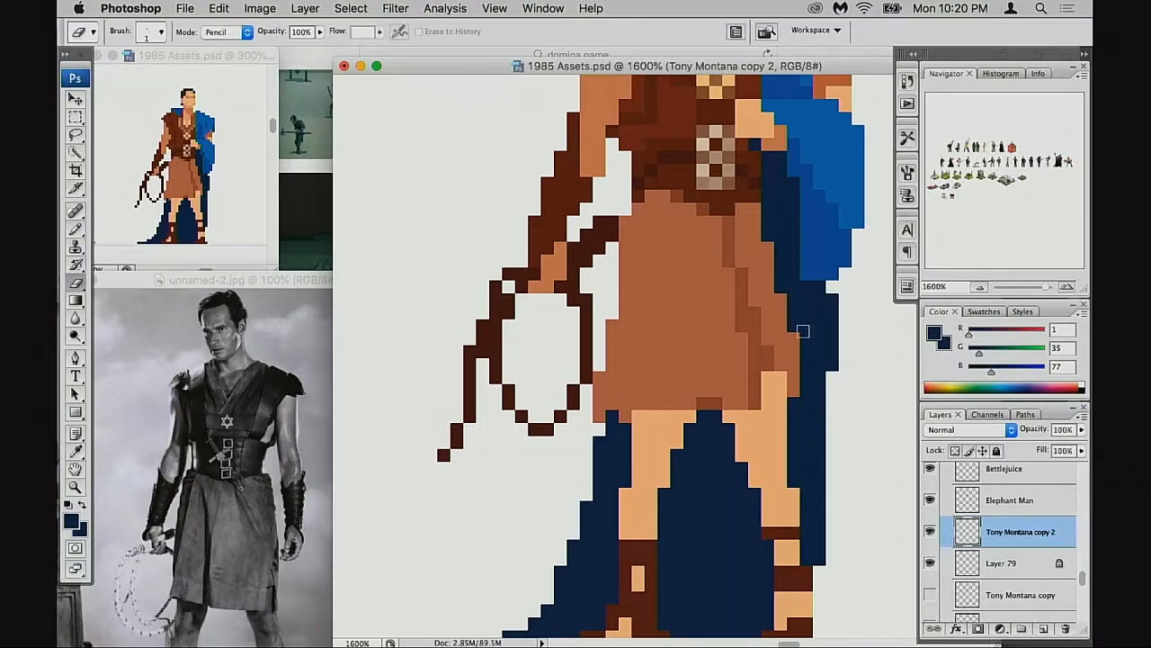
drag(599, 372, 597, 410)
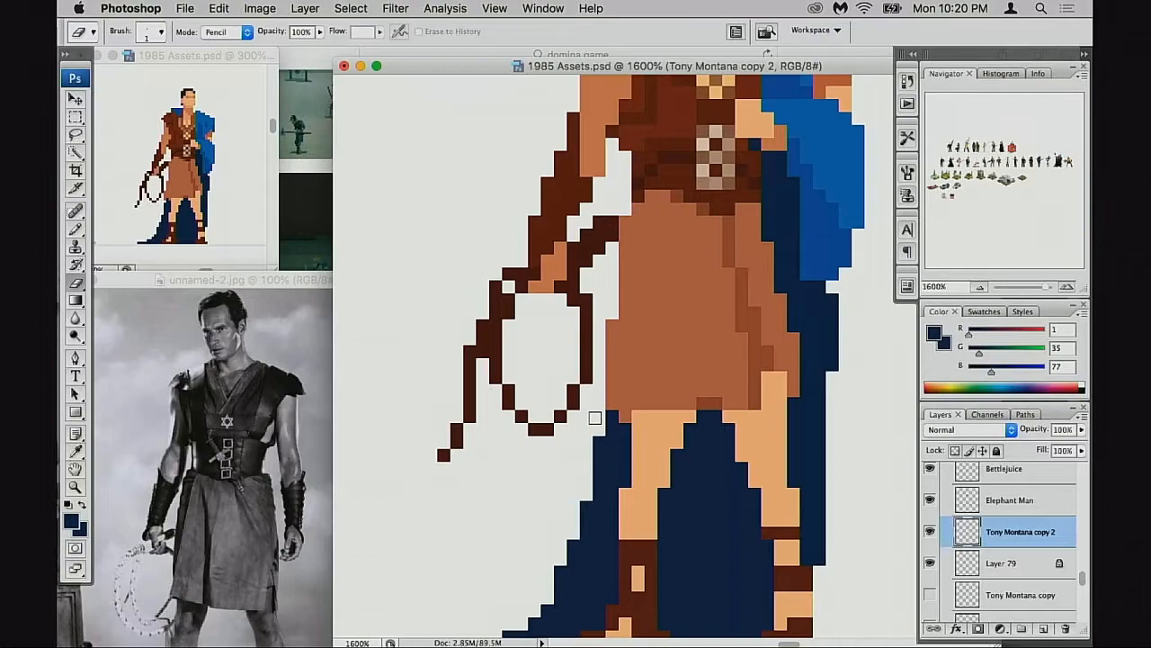
drag(689, 429, 680, 430)
mouse_move(702, 372)
mouse_down()
mouse_move(691, 387)
mouse_move(705, 343)
mouse_up()
key(b)
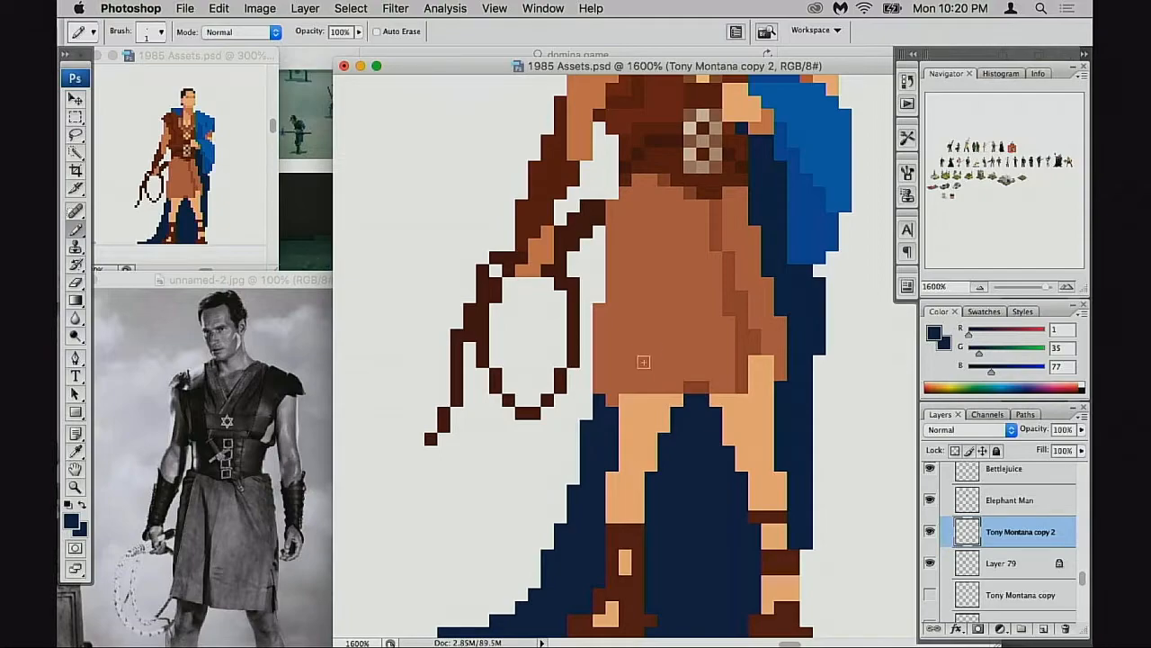
Raise the skirt's hem over the front and rear thighs by painting edge pixels in the skin tone (RGB 254, 193, 141)
scroll(647, 342, down, 5)
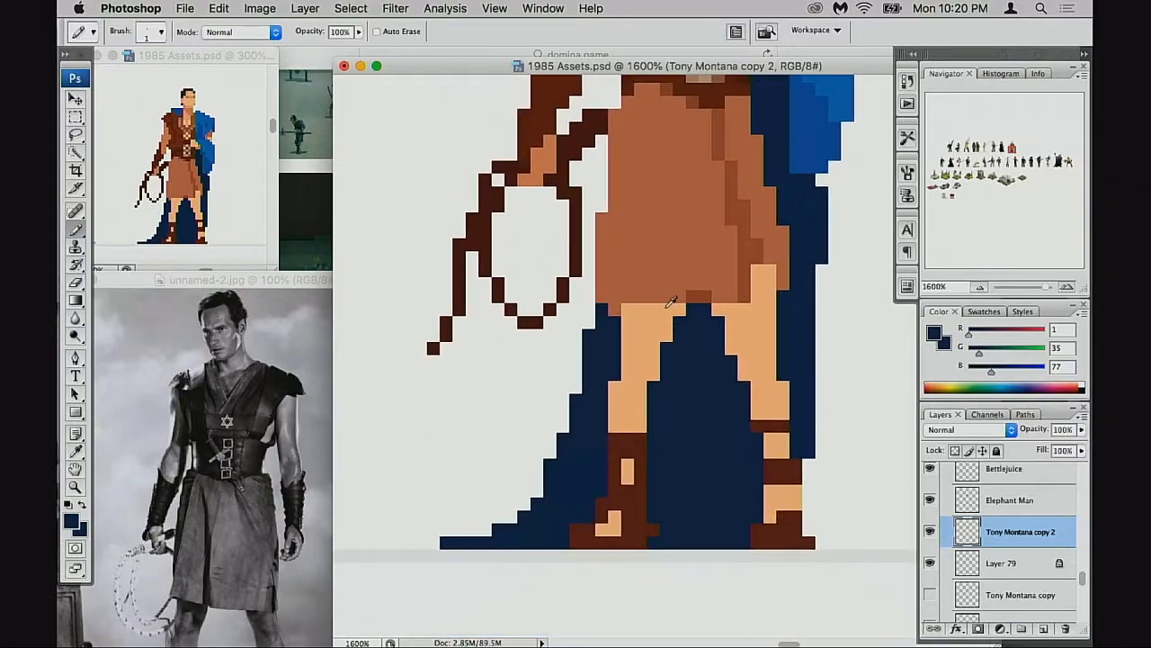
alt+click(665, 307)
drag(640, 297, 670, 297)
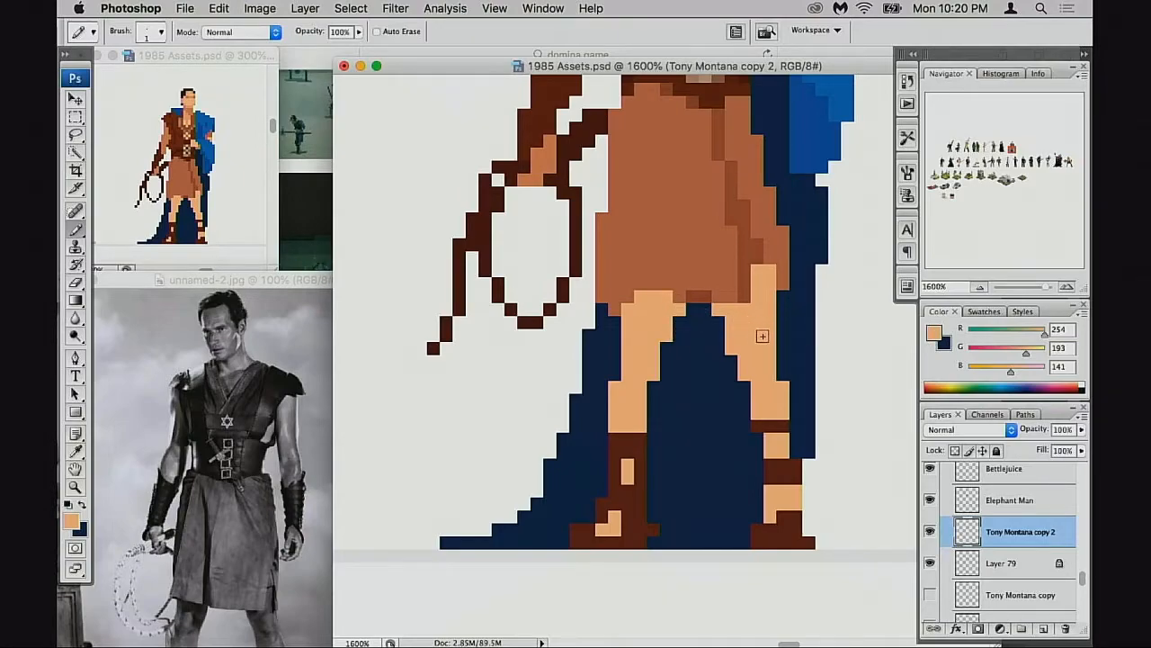
click(749, 300)
Try shading the front thigh beneath the hem with the darker skin tone (RGB 217, 132, 91)
mouse_move(690, 279)
mouse_down()
mouse_move(660, 399)
mouse_move(623, 414)
mouse_move(696, 91)
mouse_up()
alt+click(611, 193)
drag(608, 350, 590, 354)
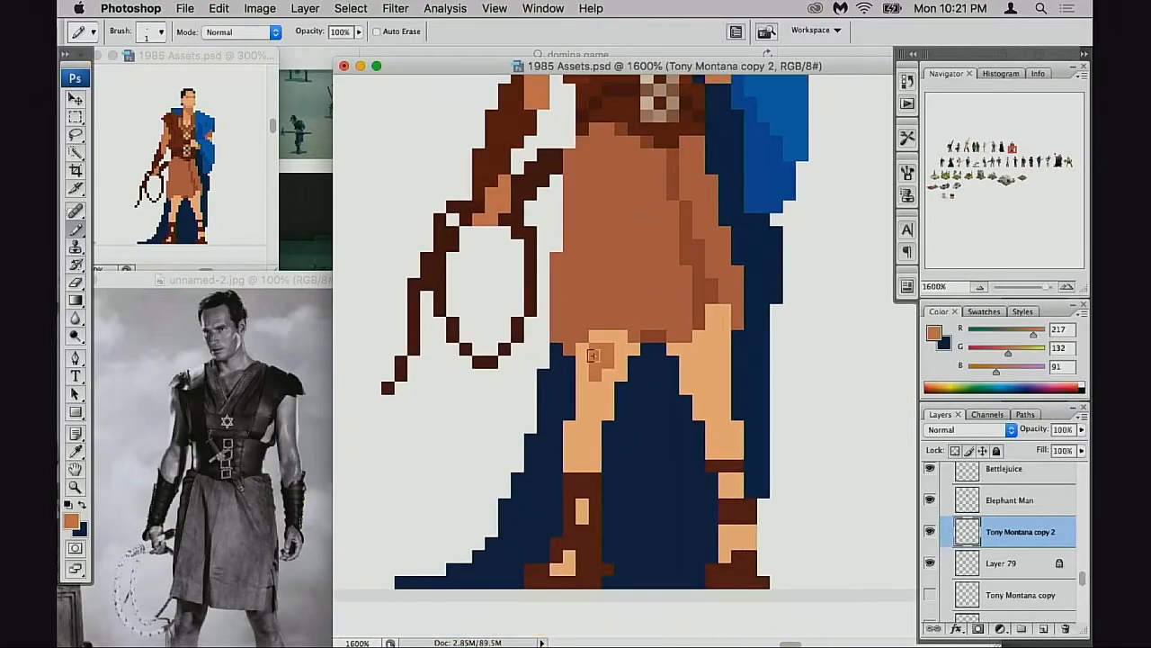
drag(637, 289, 639, 270)
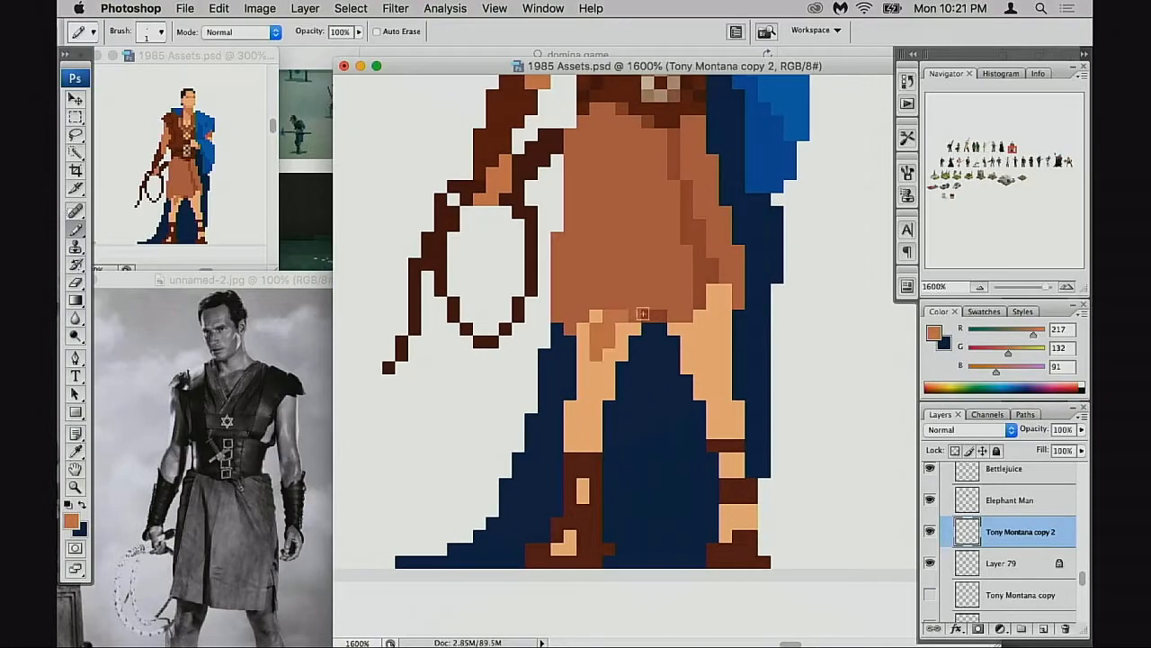
drag(637, 342, 641, 325)
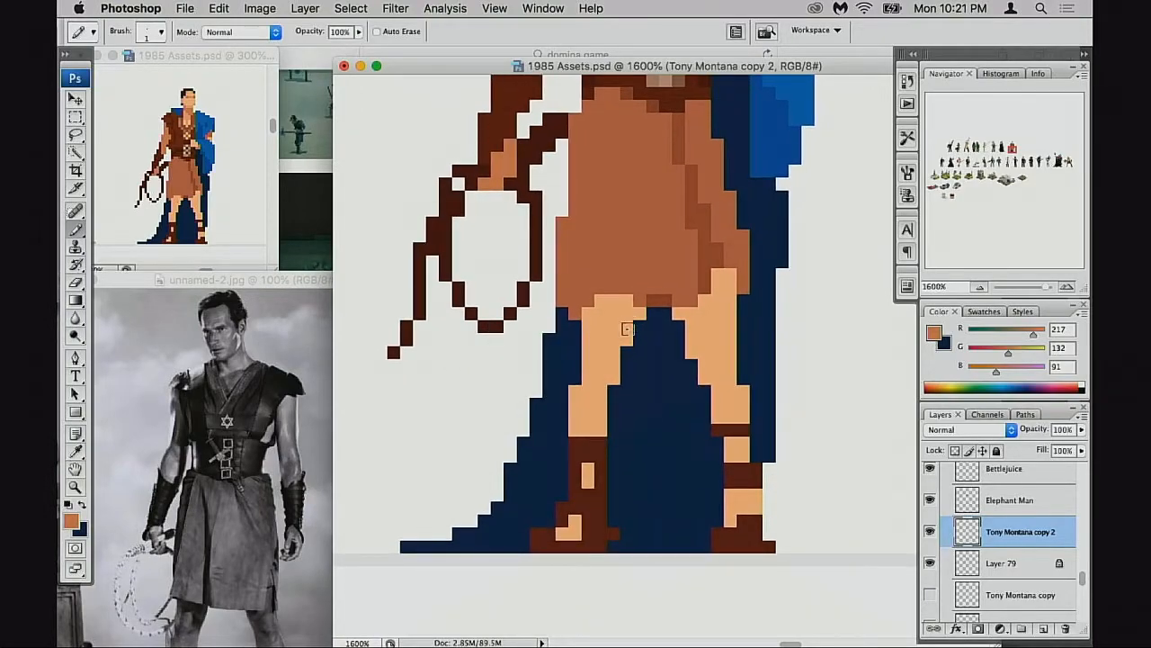
scroll(629, 322, up, 10)
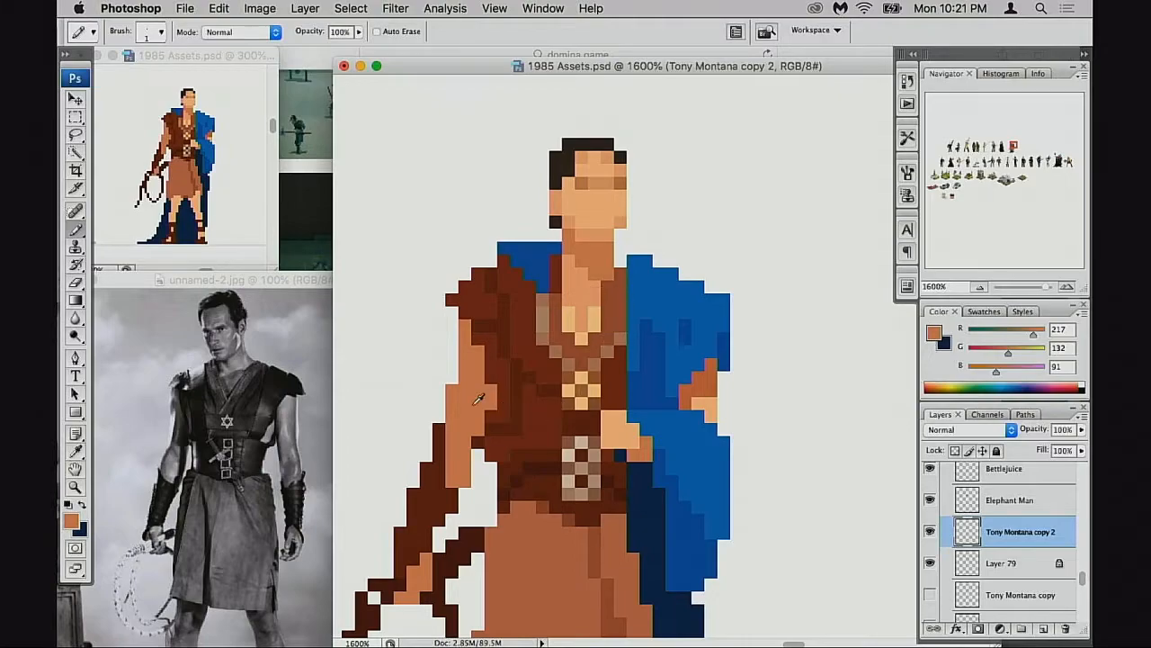
drag(570, 462, 615, 259)
key(f)
drag(517, 338, 609, 360)
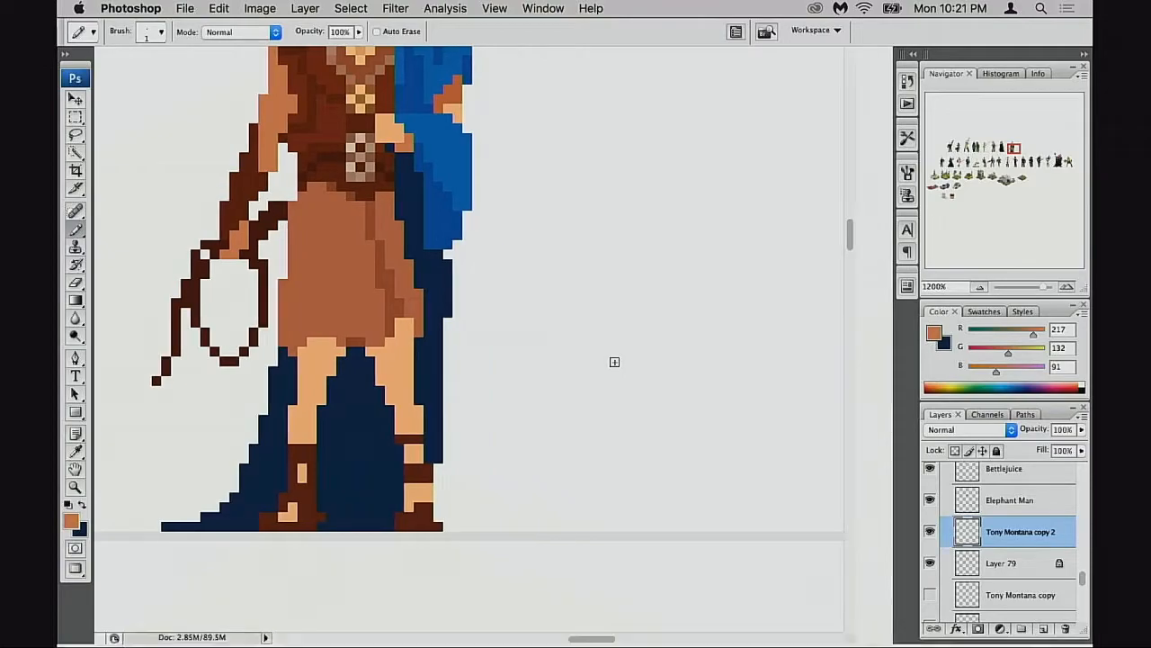
key(f)
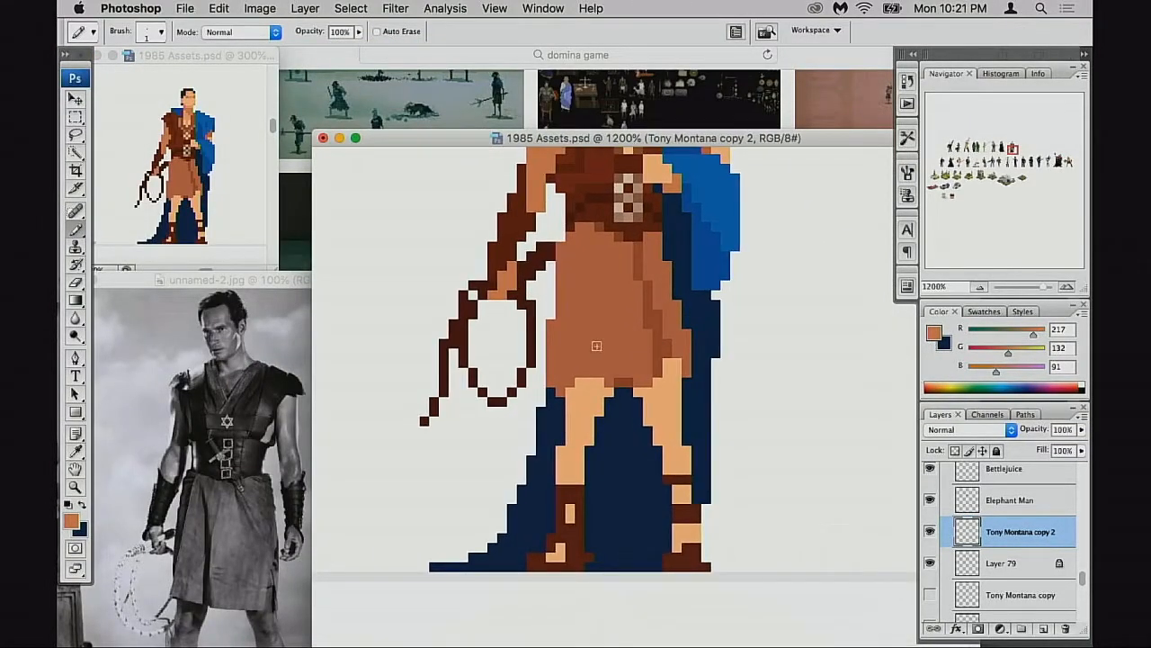
mouse_move(589, 393)
mouse_down()
mouse_move(581, 411)
mouse_move(599, 393)
mouse_up()
click(600, 384)
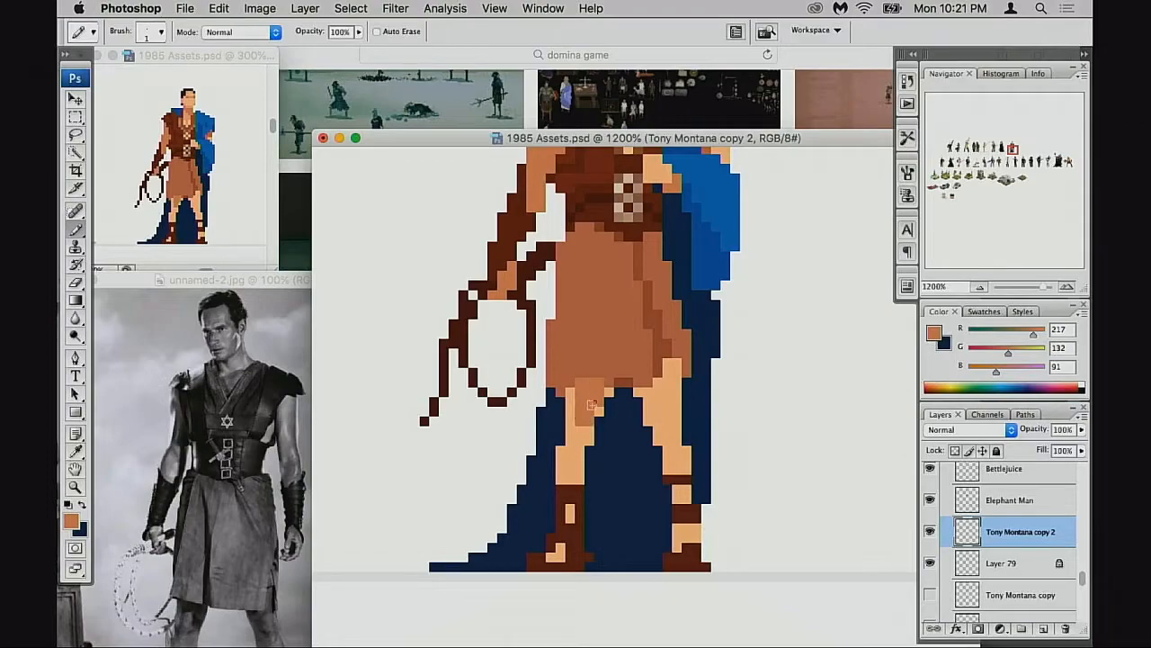
key(super+z)
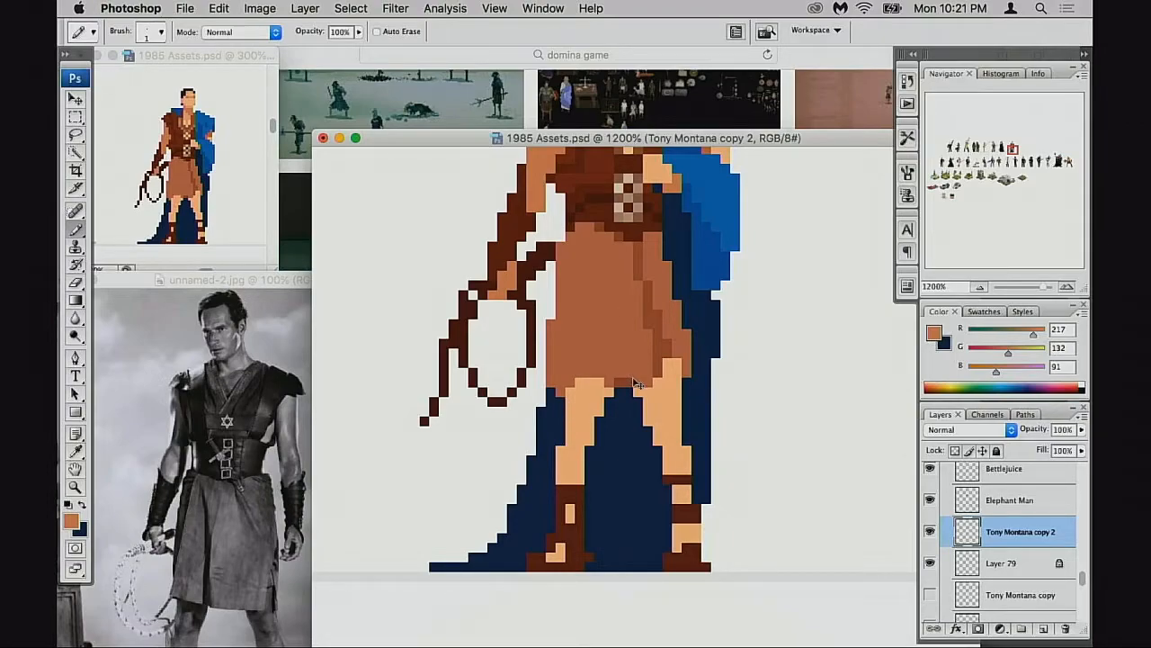
Reposition the unnamed-2.jpg reference photo and return to the enlarged sprite document
scroll(635, 376, up, 2)
drag(250, 278, 312, 324)
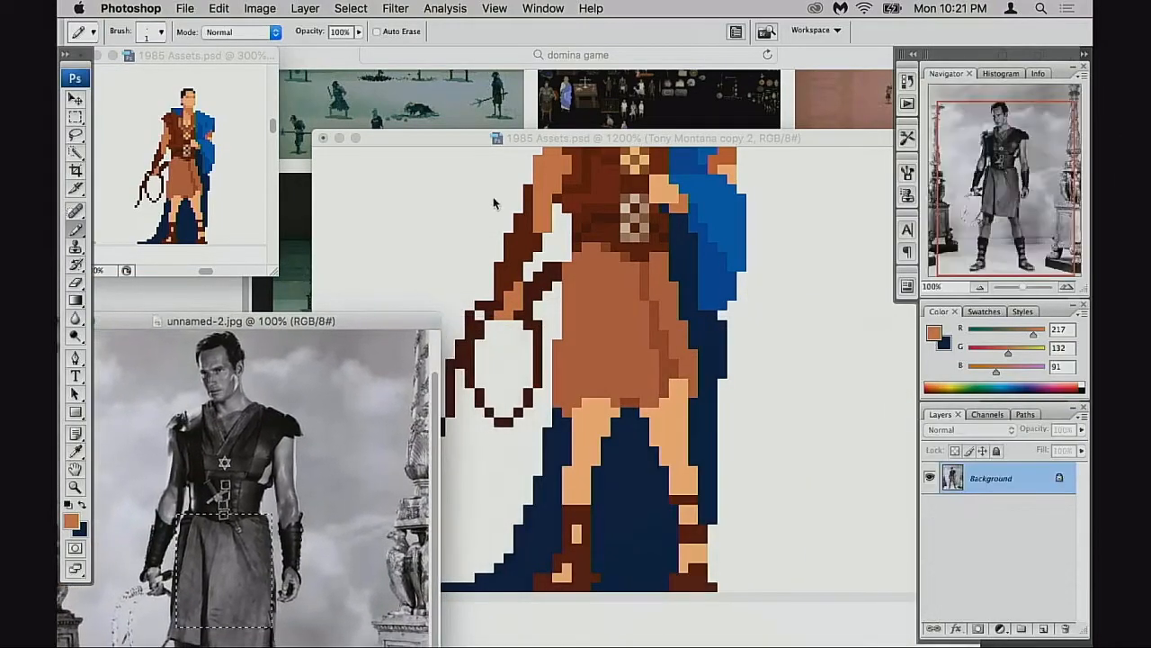
click(458, 226)
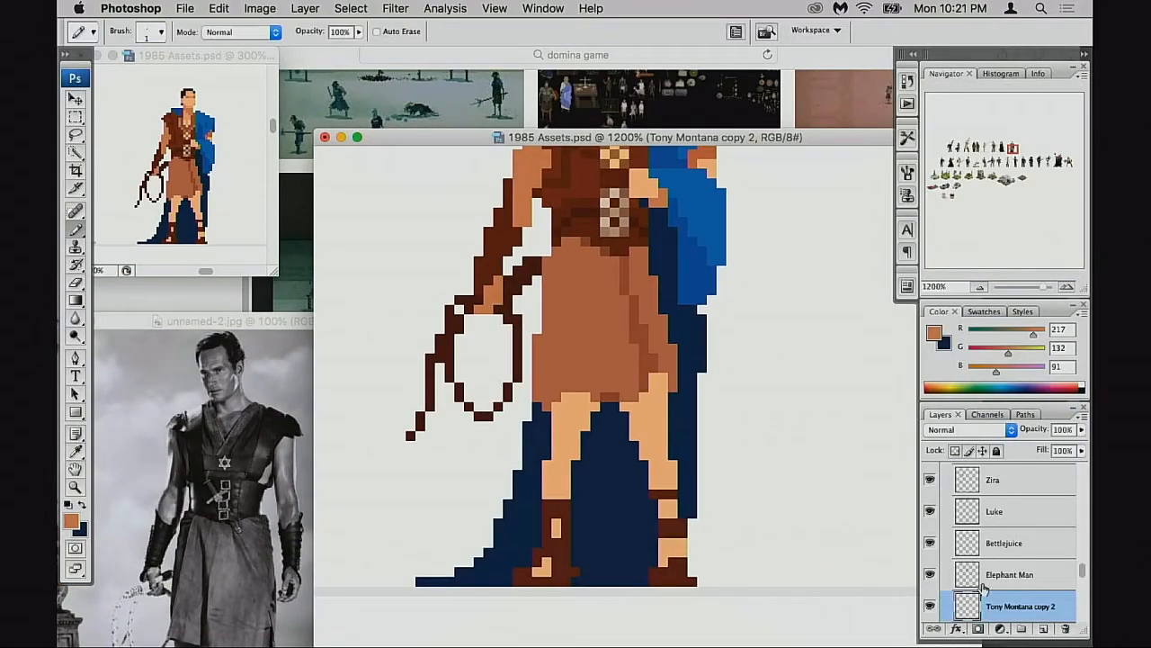
Select the entire skirt, including the fold and outer section, with the Magic Wand on the Tony Montana copy 2 layer
alt+click(930, 605)
alt+click(931, 605)
key(w)
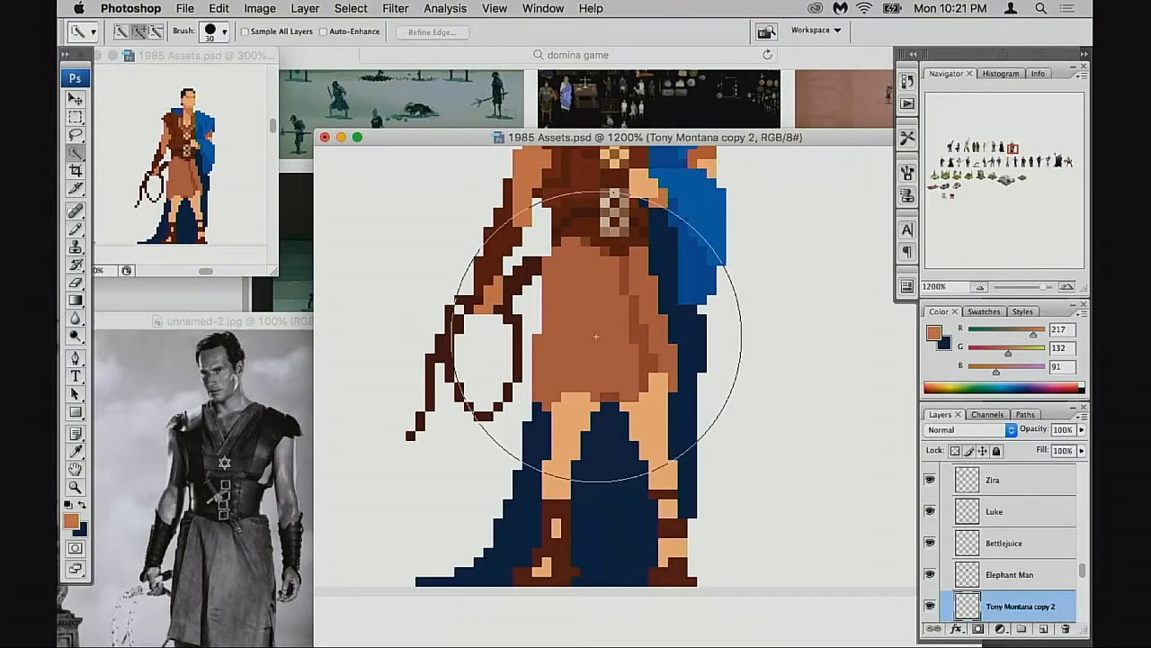
key(shift+w)
click(599, 326)
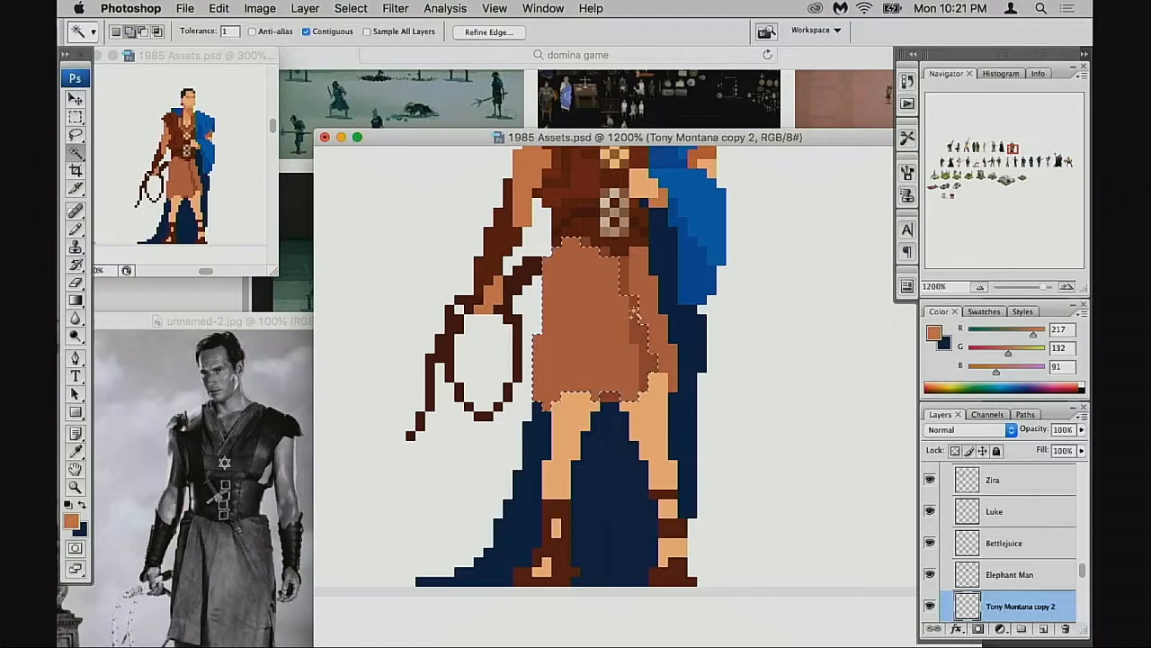
shift+click(631, 288)
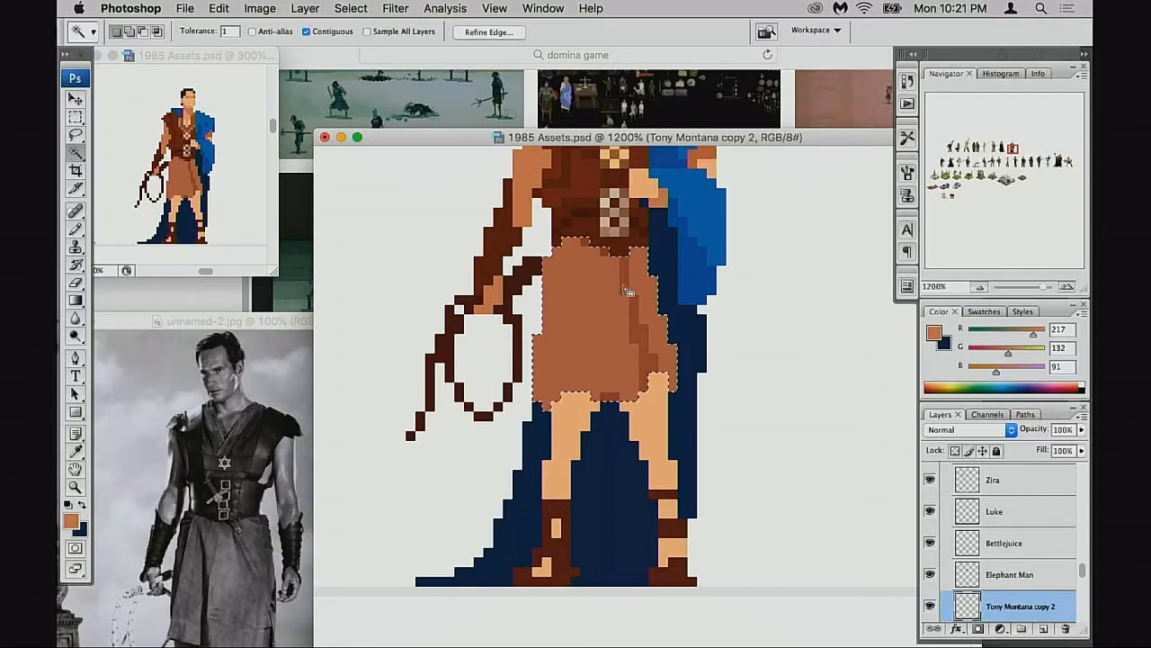
Desaturate the selected skirt moderately with Hue/Saturation, leaving hue and lightness at 0
key(super+u)
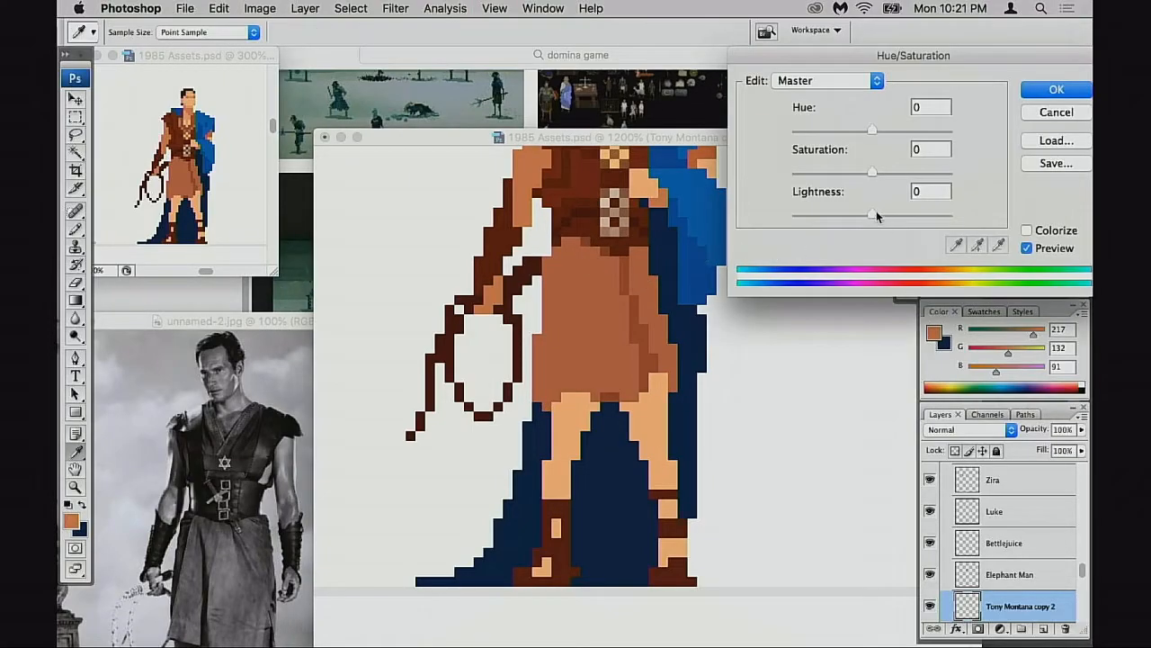
drag(873, 176, 850, 174)
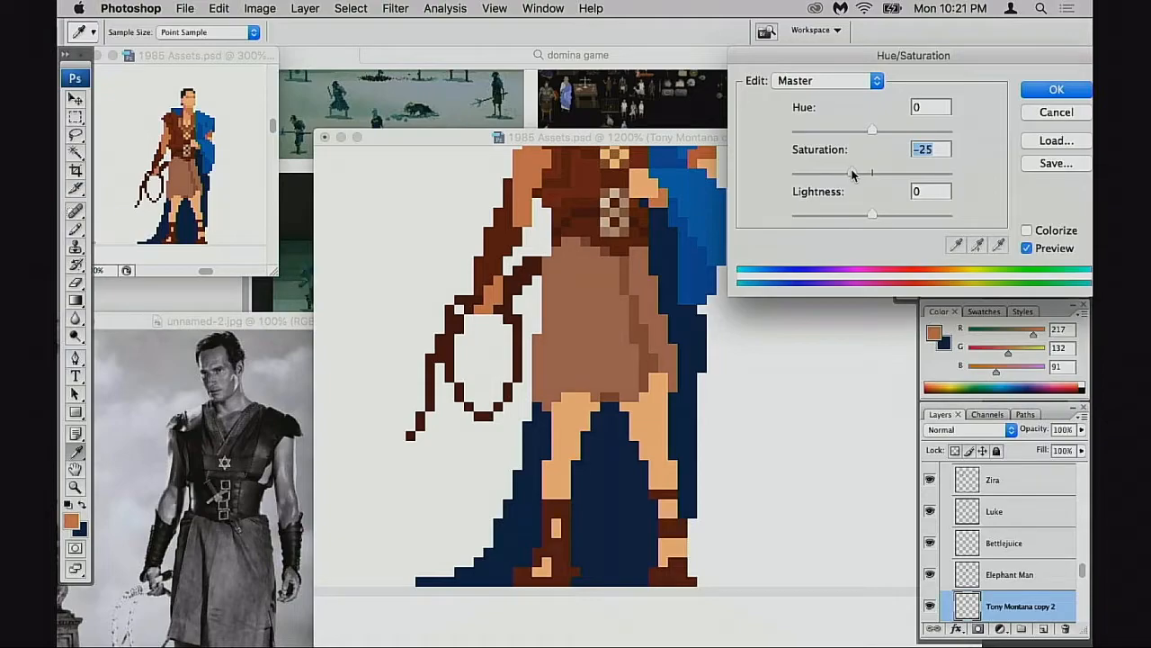
mouse_move(854, 174)
mouse_down()
mouse_move(881, 175)
mouse_move(855, 175)
mouse_up()
click(1056, 89)
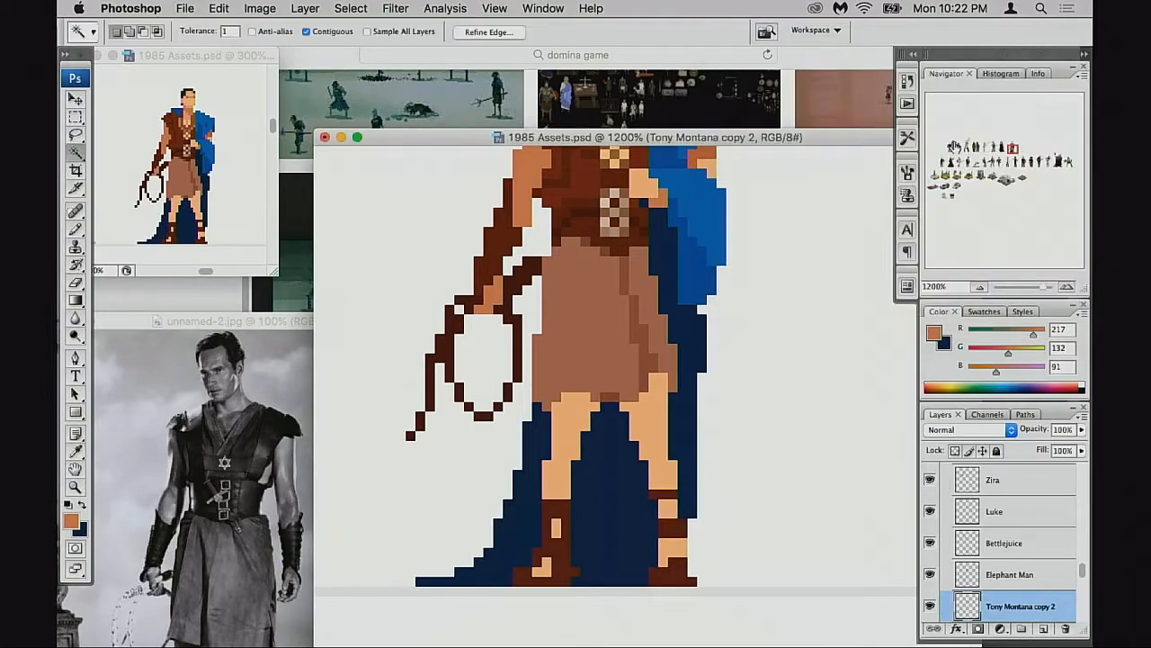
View the whole unnamed-2.jpg reference photo full screen, return it to a window and clear its selection
click(298, 325)
drag(298, 325, 701, 304)
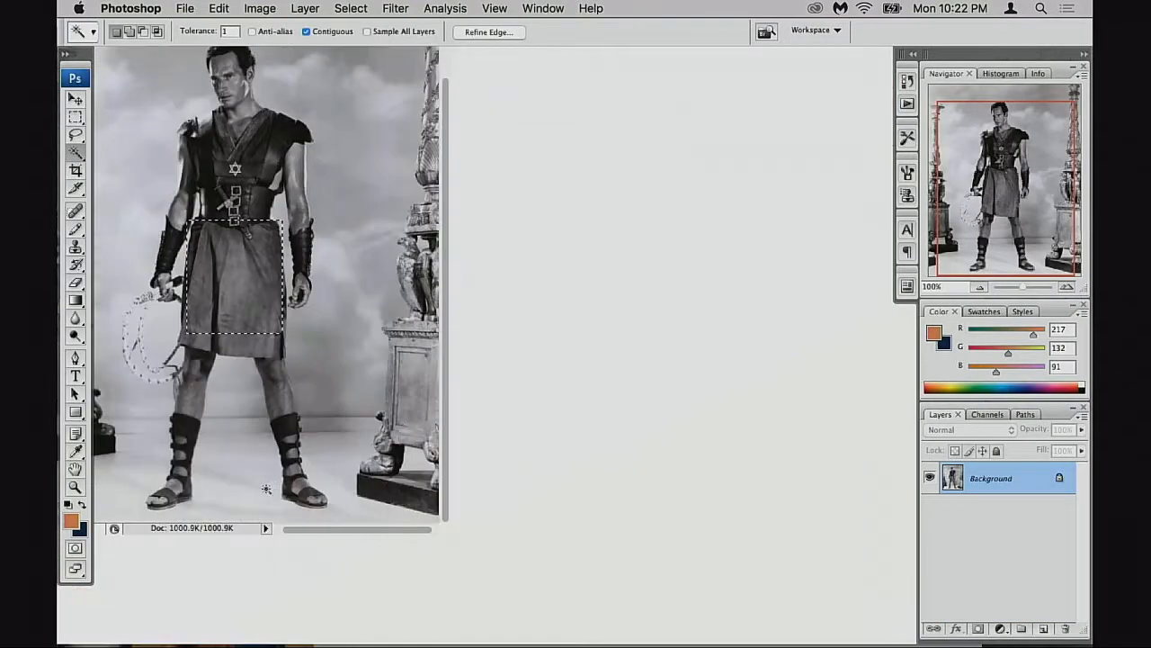
key(f)
key(f)
key(f)
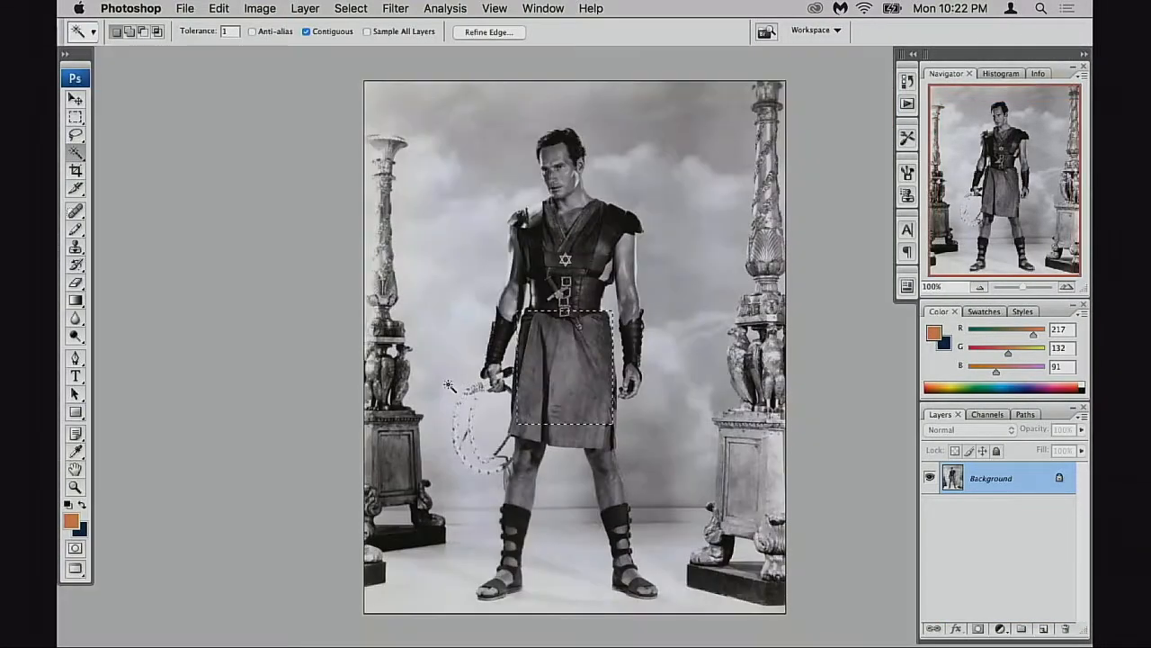
key(f)
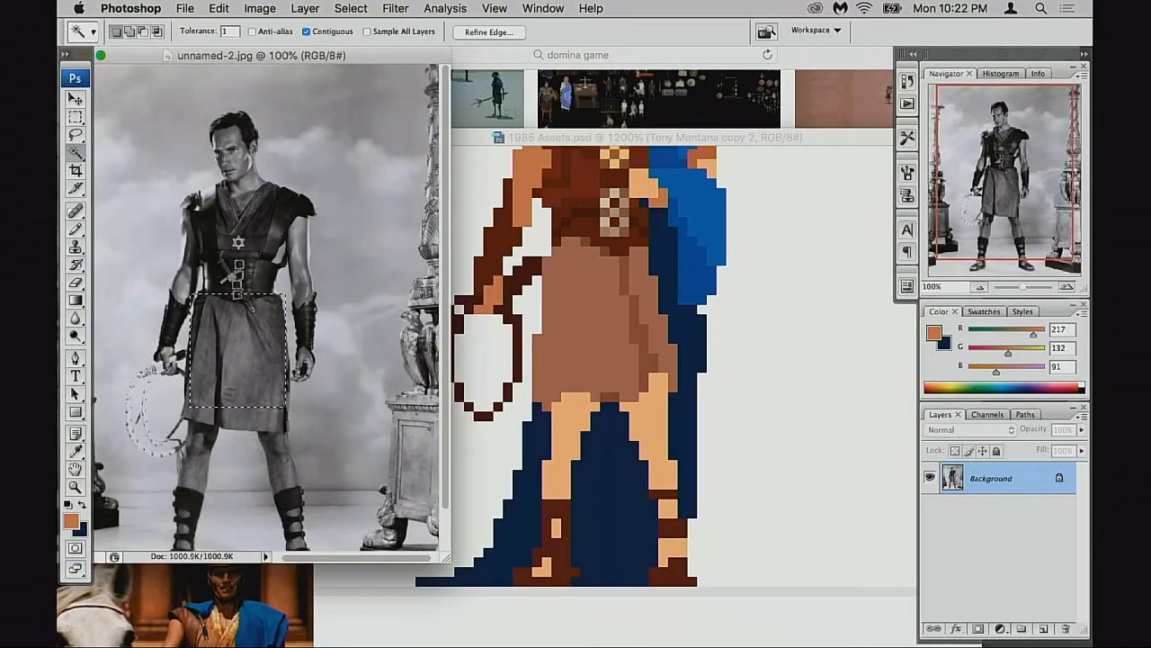
key(super+d)
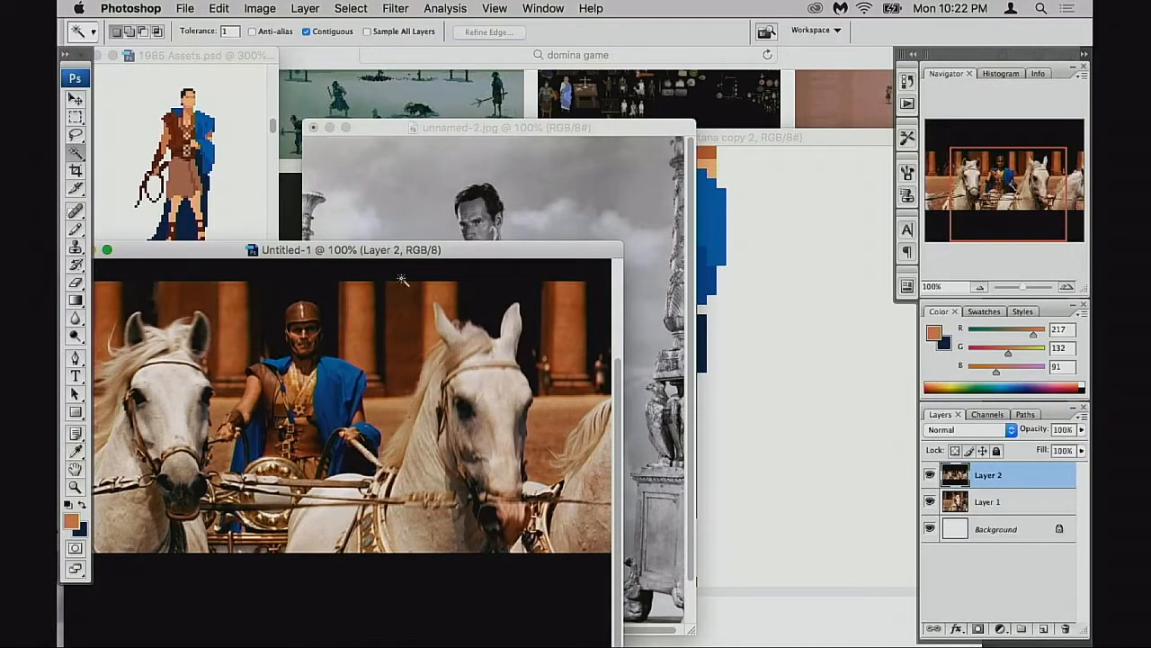
Move the chariot image and the unnamed-2.jpg photo off the sprite document and make the sprite active again
drag(455, 256, 339, 462)
drag(514, 129, 237, 348)
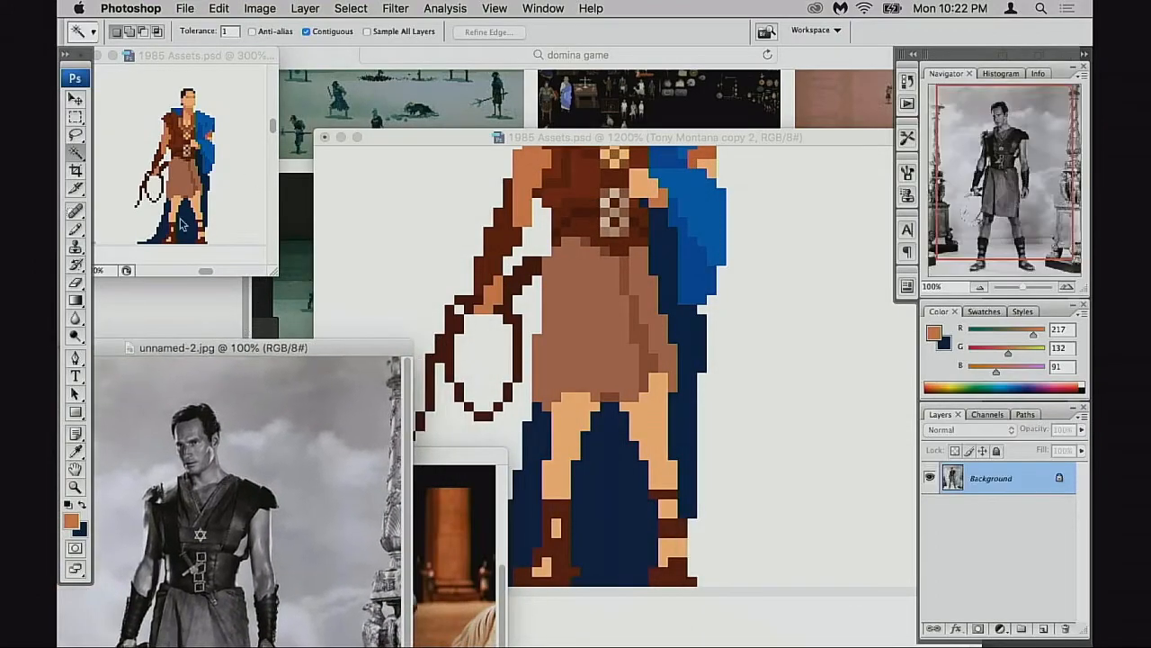
click(564, 138)
Shift the selected skirt's hue to +4 and saturation to -11 with Hue/Saturation, apply it, and clear the selection
click(601, 377)
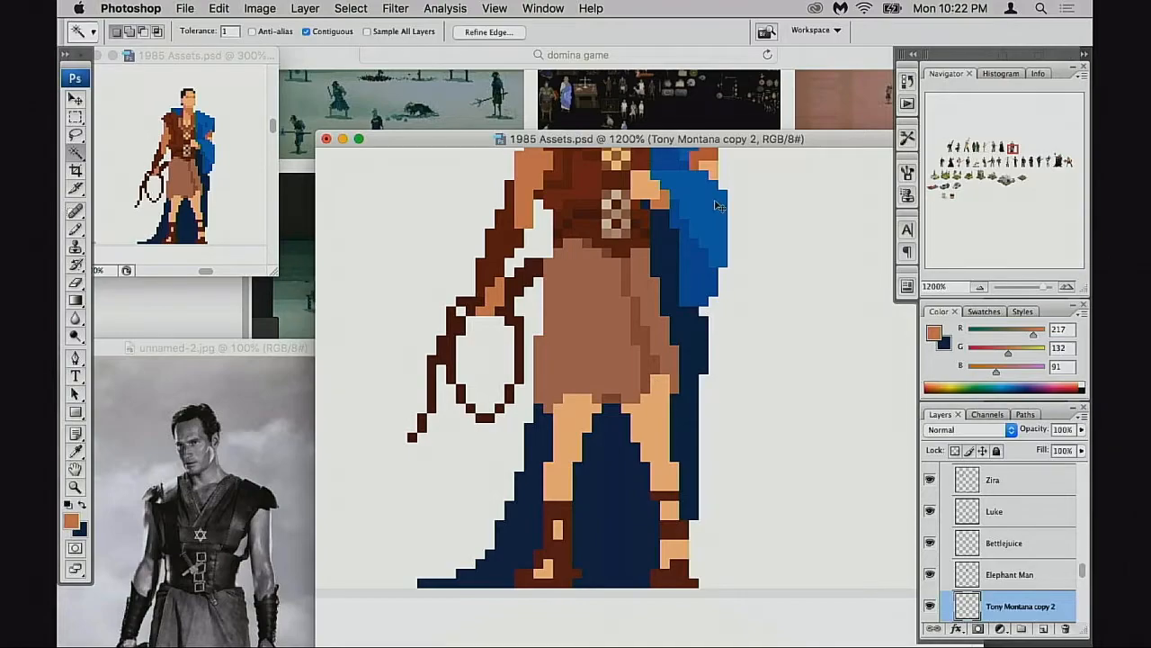
key(super+h)
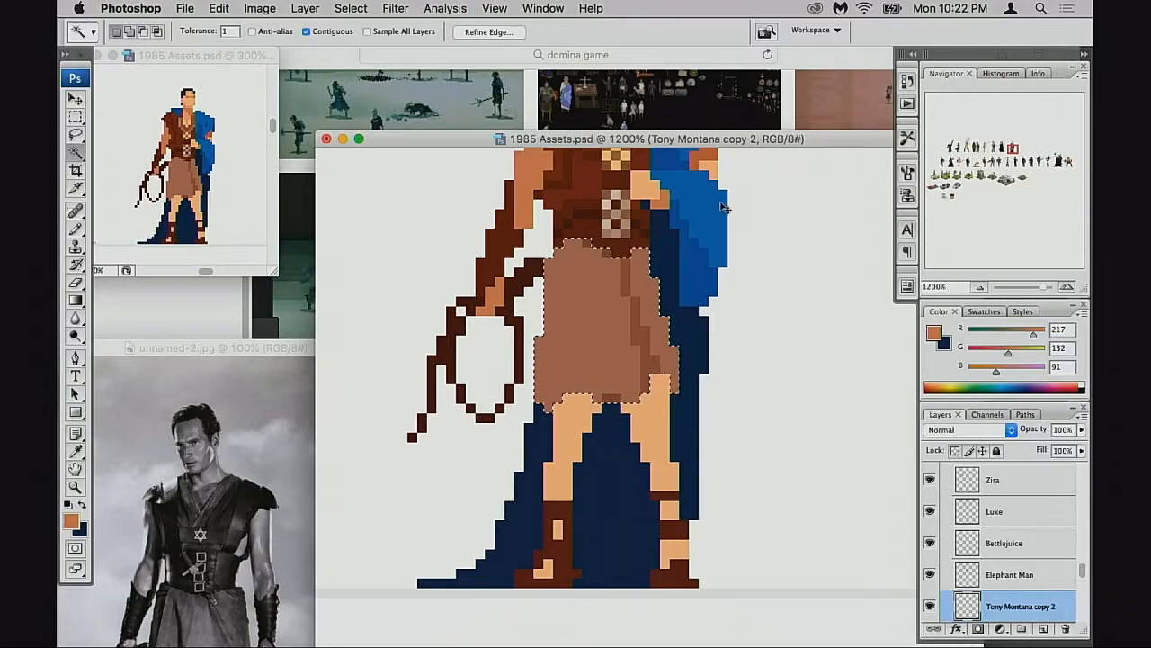
key(super+u)
drag(871, 172, 867, 176)
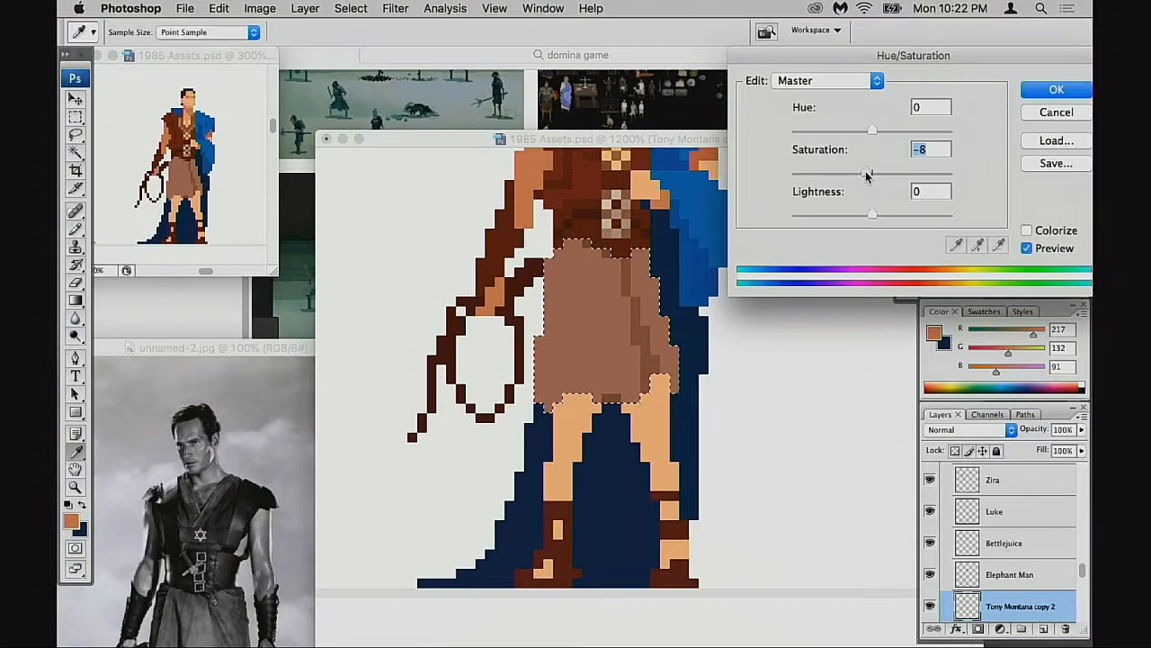
drag(867, 176, 865, 175)
drag(874, 132, 875, 129)
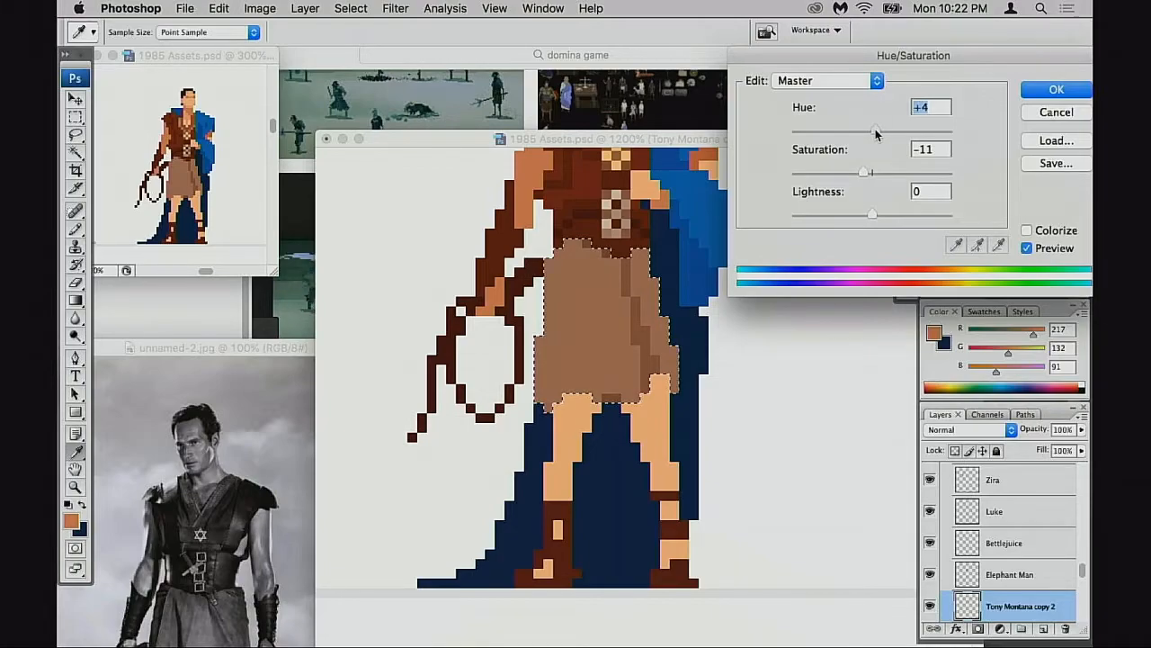
click(1053, 93)
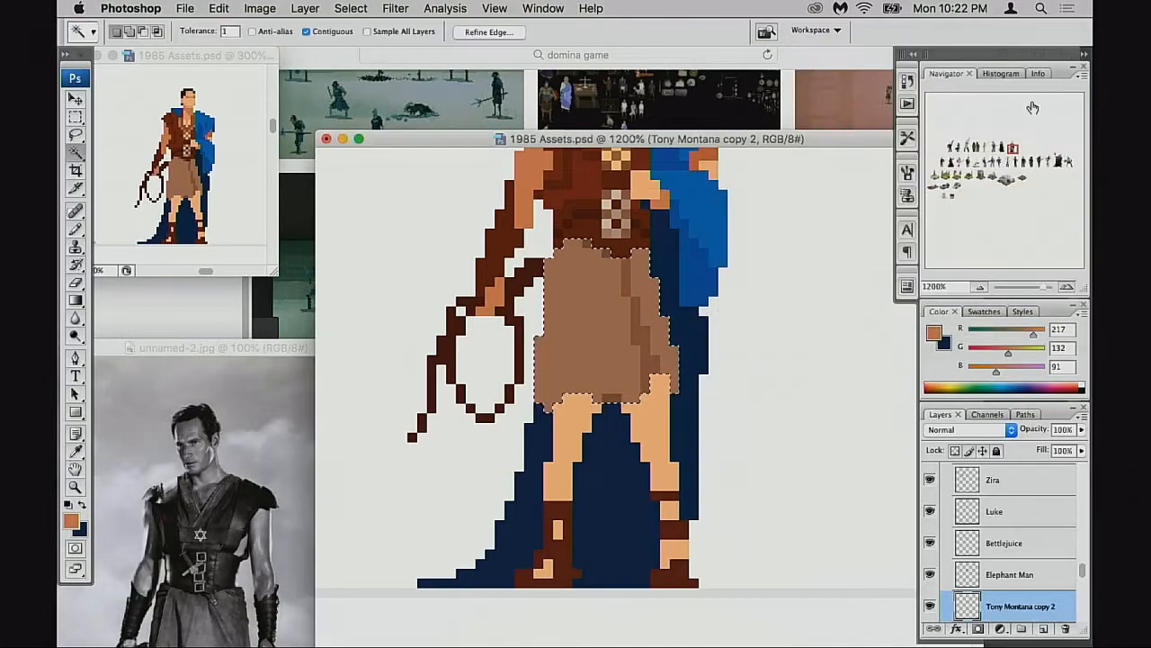
key(super+d)
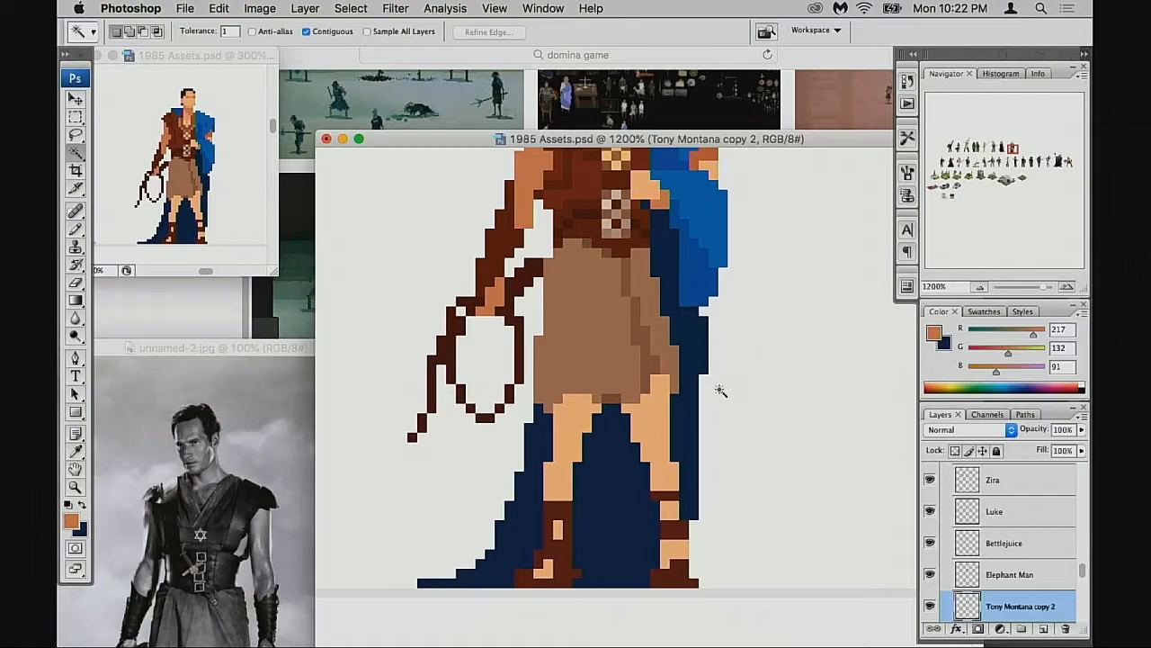
Try a shadow under the hem on the whip-side thigh using the arm's shaded skin tone, and undo it
key(b)
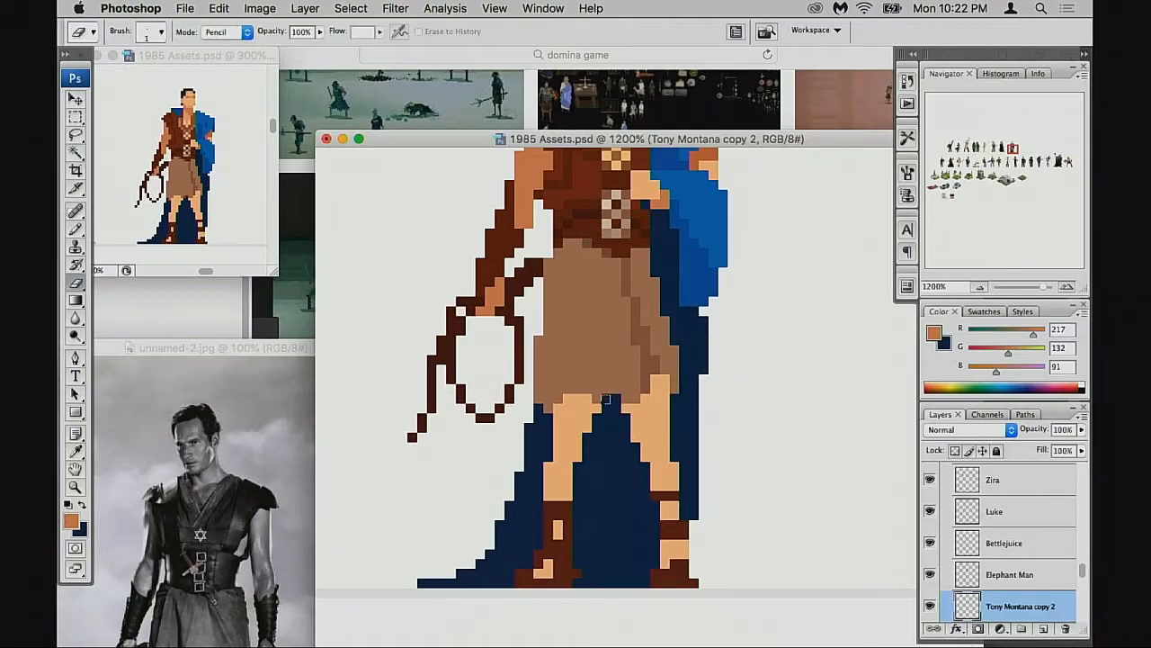
key(b)
alt+click(592, 410)
scroll(602, 387, up, 1)
alt+click(528, 200)
mouse_move(579, 417)
mouse_down()
mouse_move(560, 435)
mouse_move(569, 426)
mouse_up()
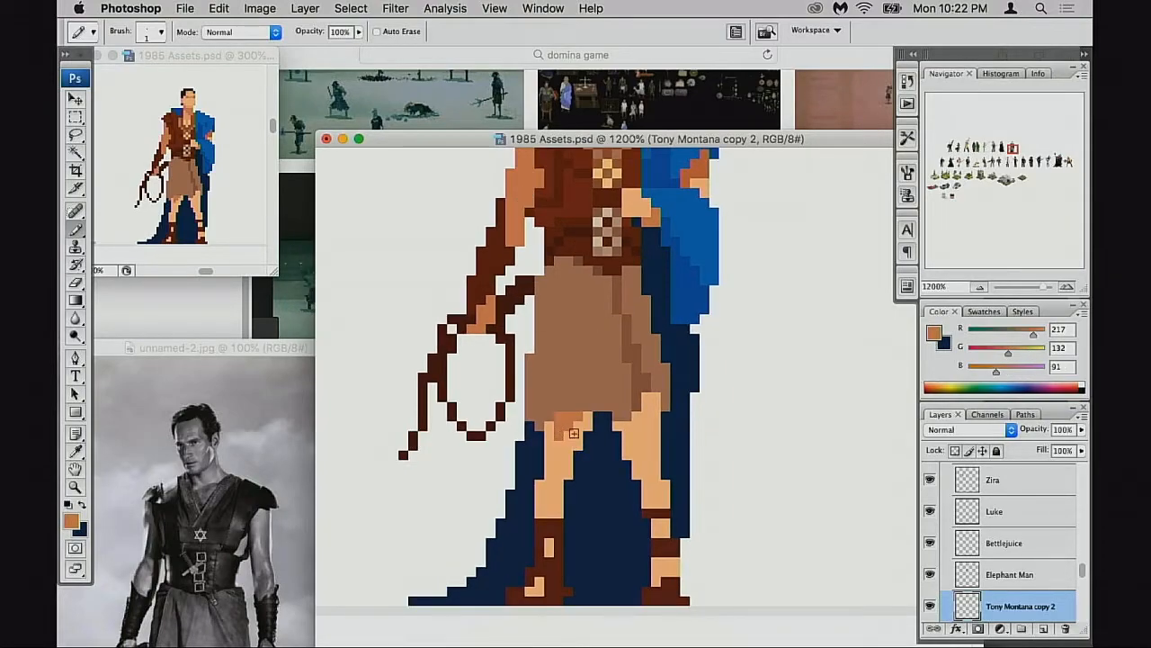
key(super+z)
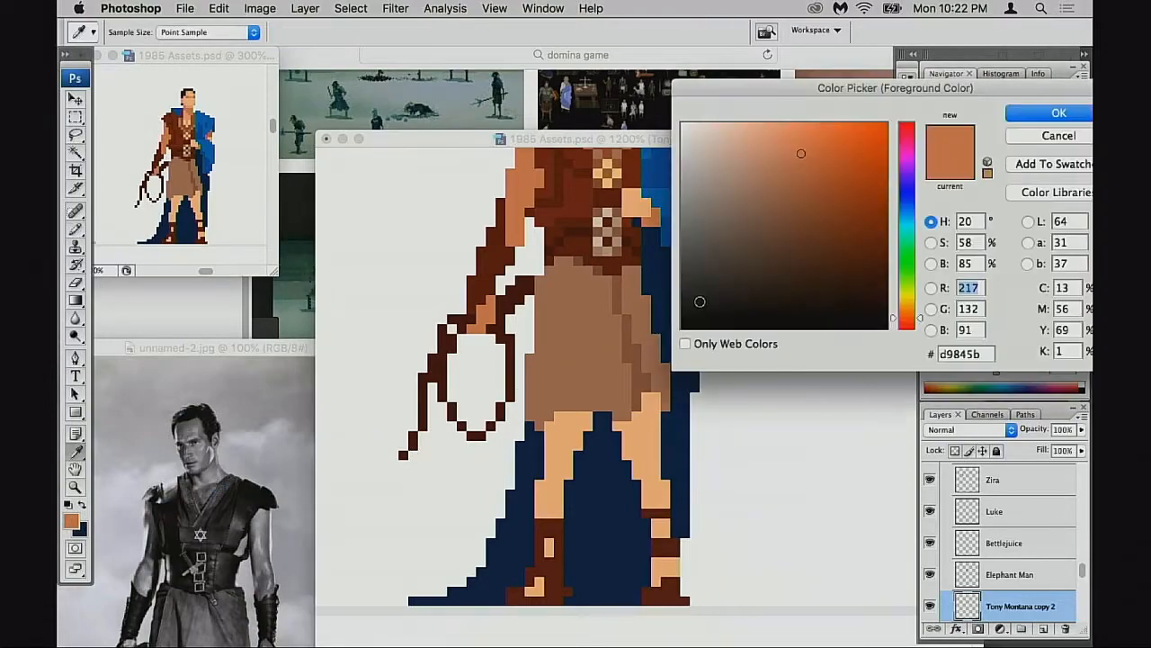
Try a more saturated orange, RGB 211, 103, 50, for the whip-side thigh's shadow, and undo the stroke
drag(806, 159, 841, 158)
click(1048, 112)
drag(574, 423, 551, 430)
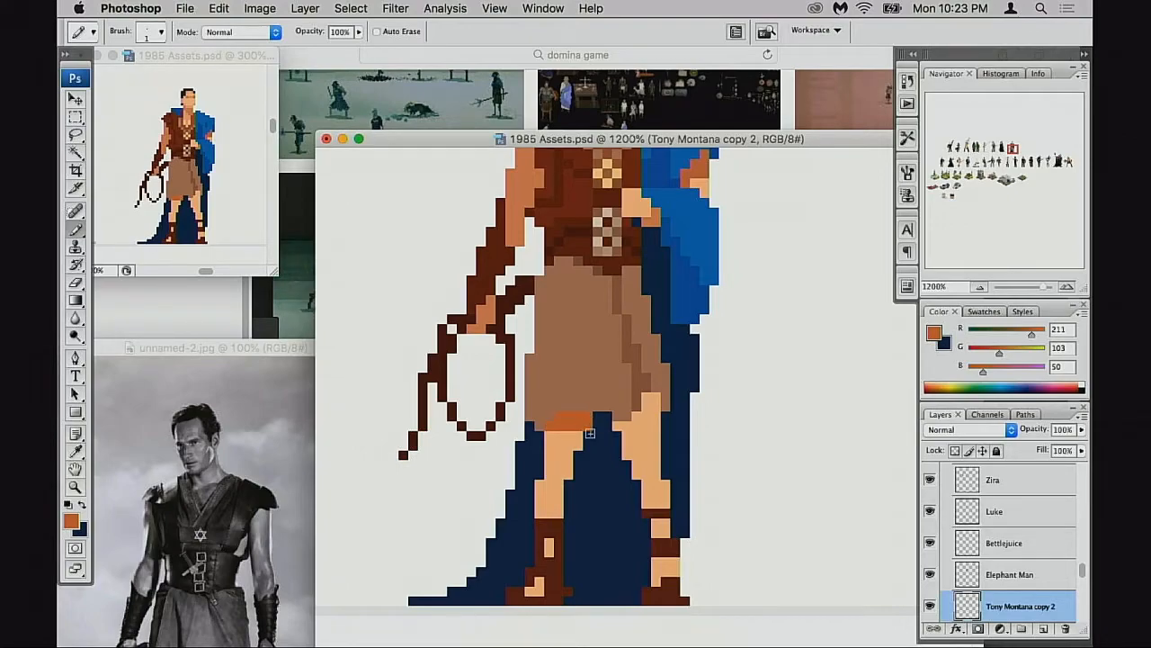
key(super+z)
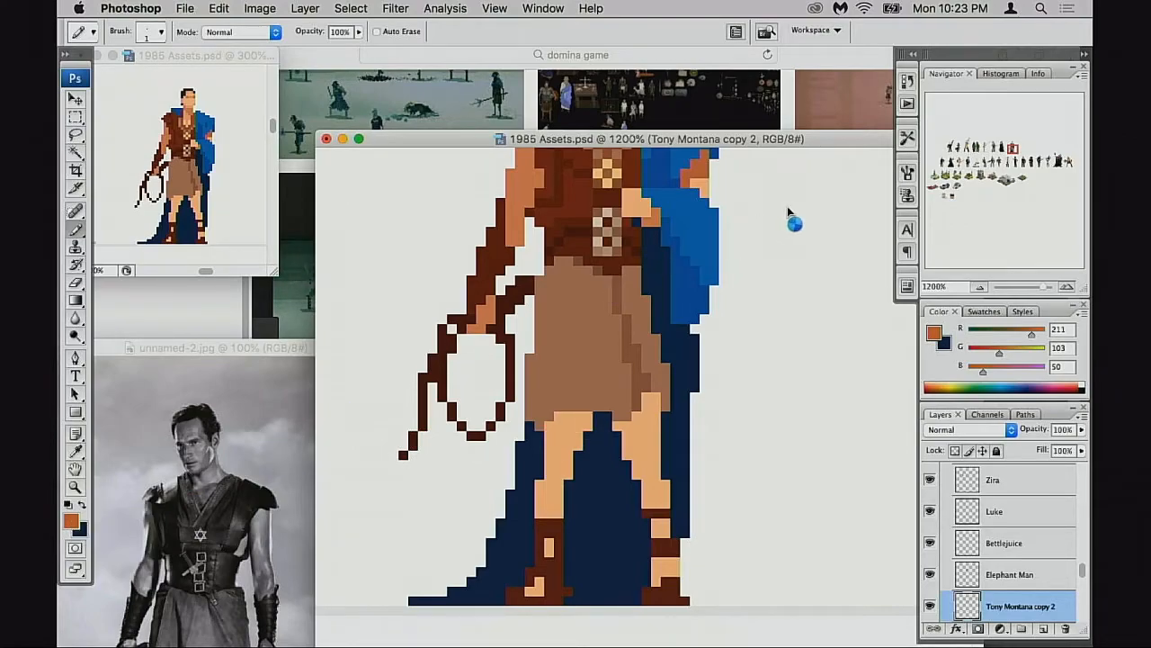
Set the foreground color to RGB 217, 117, 69 and pencil shadows under the hem on both thighs
drag(835, 158, 822, 153)
click(1054, 115)
key(b)
drag(576, 418, 555, 431)
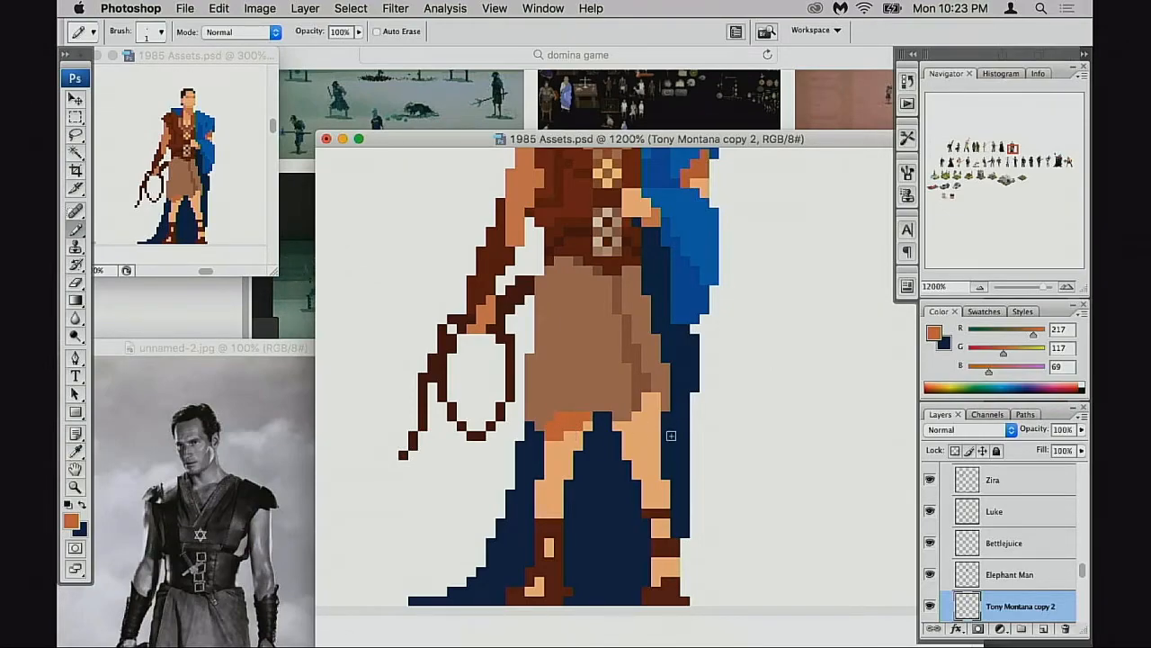
mouse_move(646, 404)
mouse_down()
mouse_move(628, 424)
mouse_move(655, 400)
mouse_move(624, 423)
mouse_up()
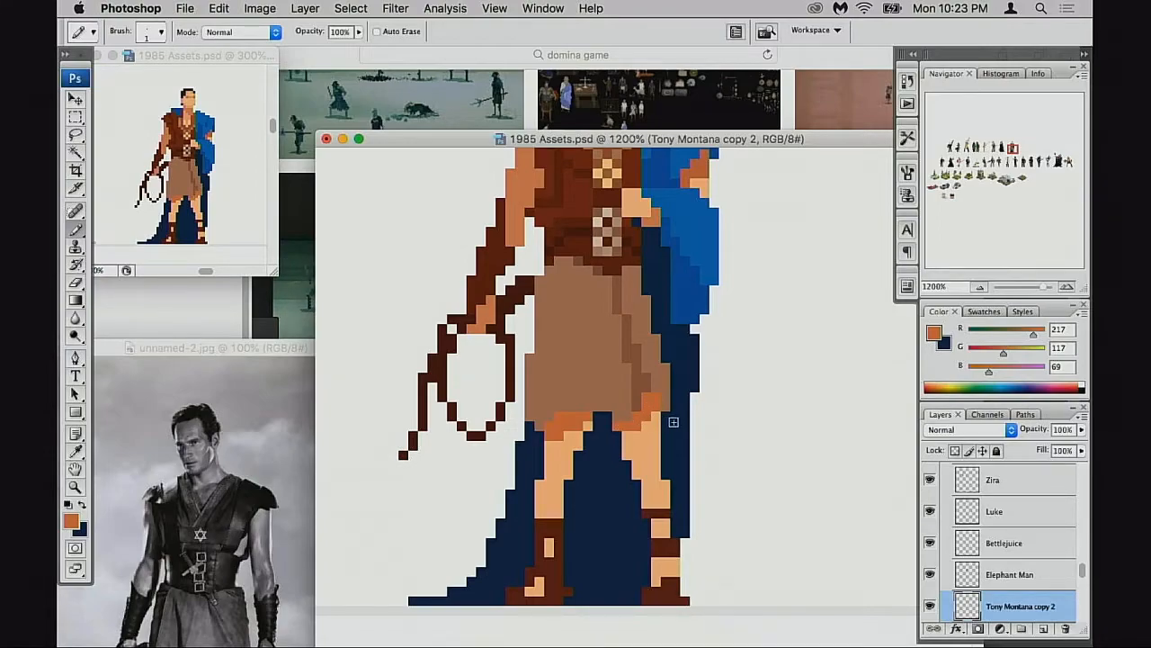
Reshape the hem with the skirt brown, deepen the whip-side thigh's shadow, and repaint most of the other thigh in light skin
alt+click(561, 415)
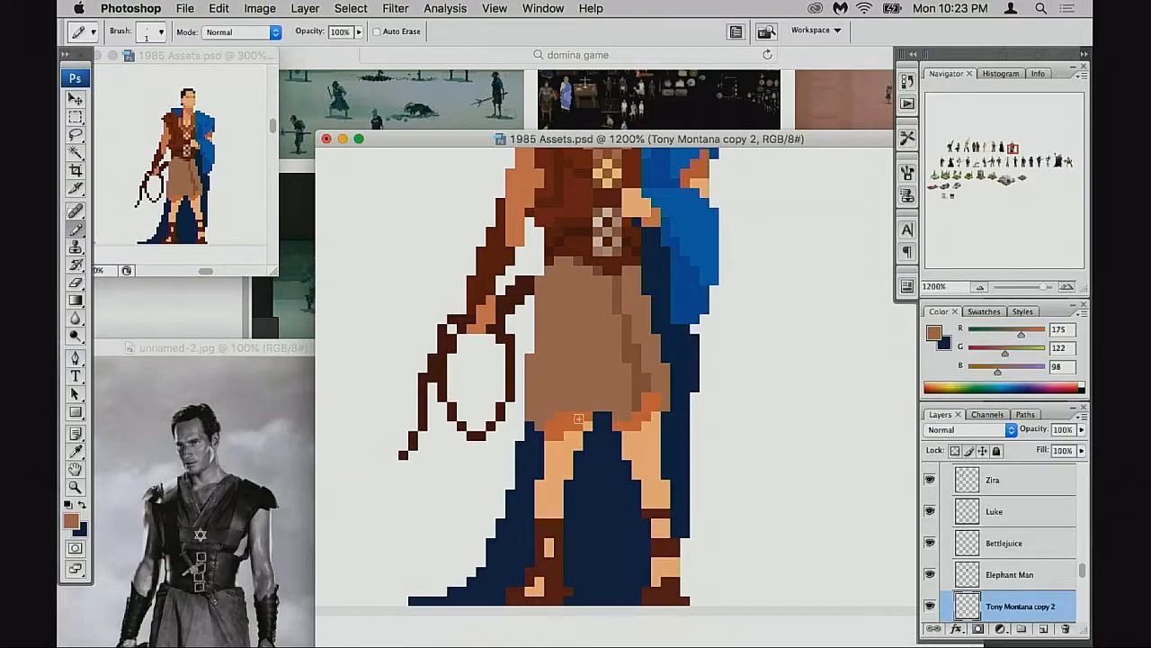
drag(554, 418, 593, 414)
alt+click(565, 430)
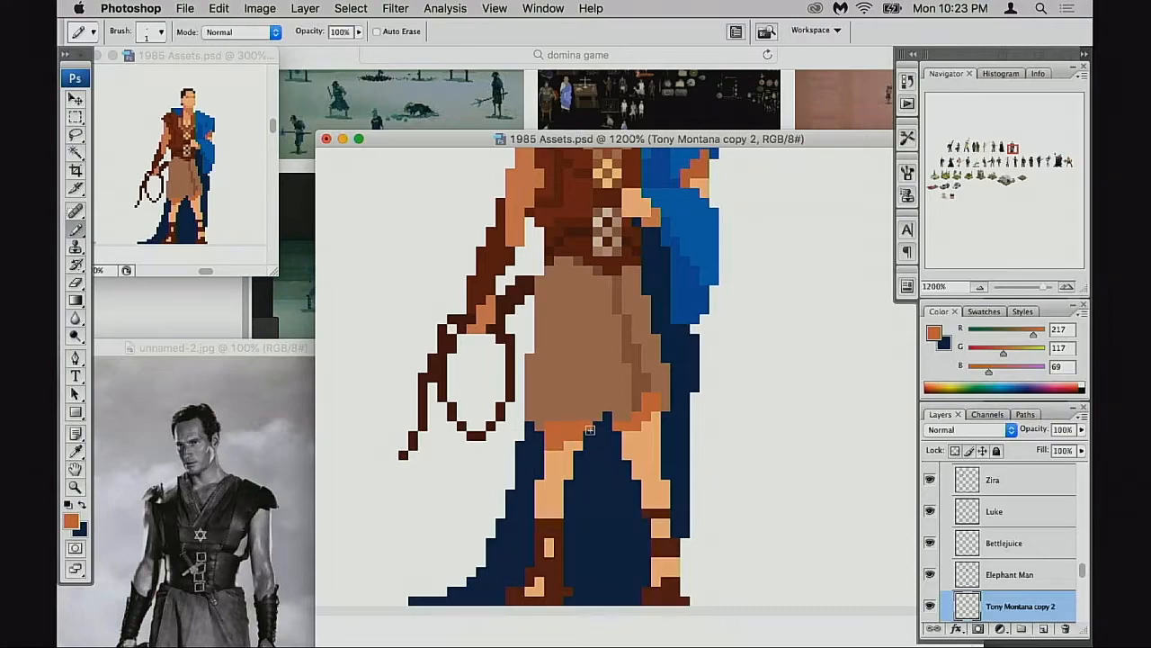
alt+click(649, 427)
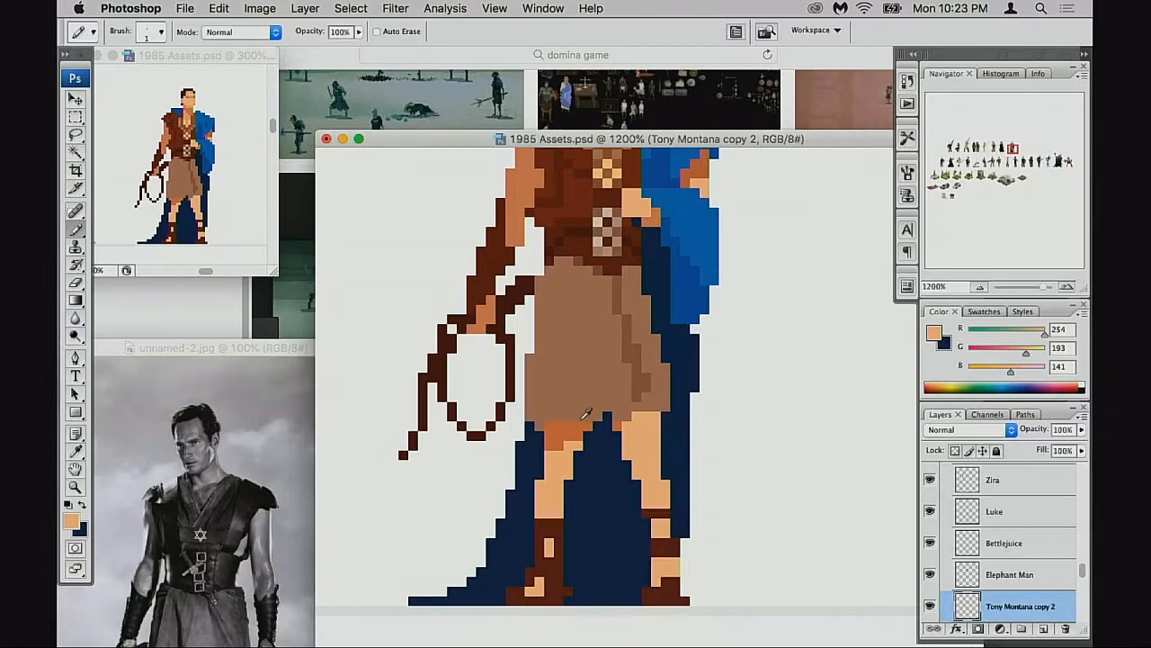
alt+click(566, 413)
alt+click(554, 428)
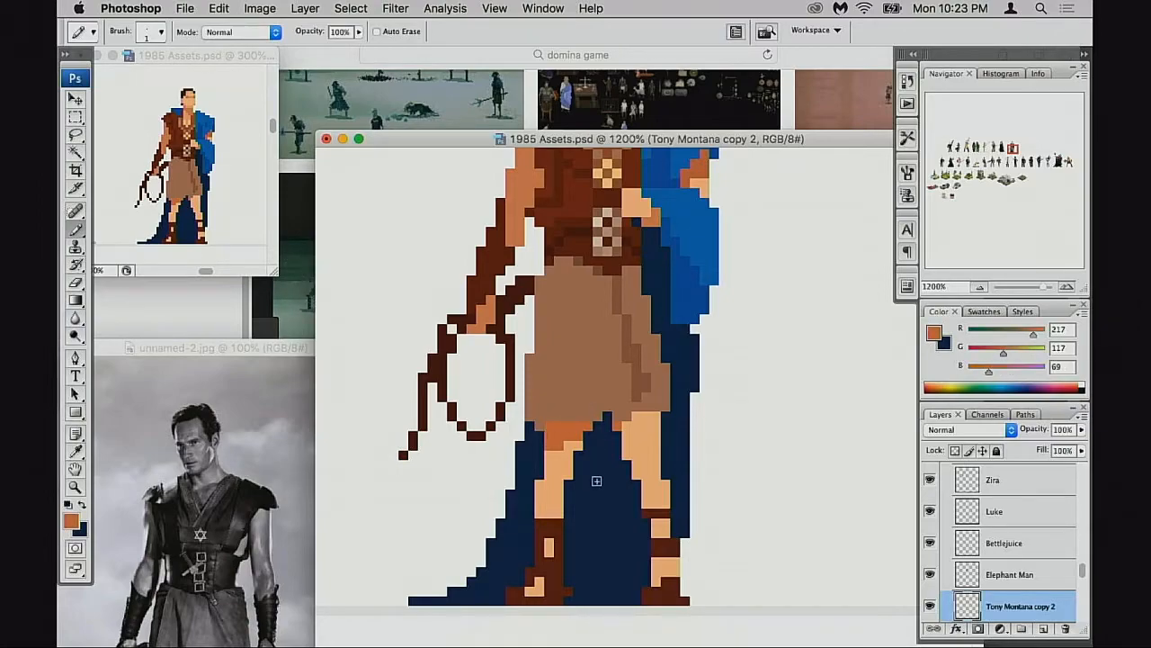
Darken the thigh shadow directly beneath the hem with dark brown at 30% opacity, then clean up its pixels with the sampled tones
alt+click(564, 522)
key(3)
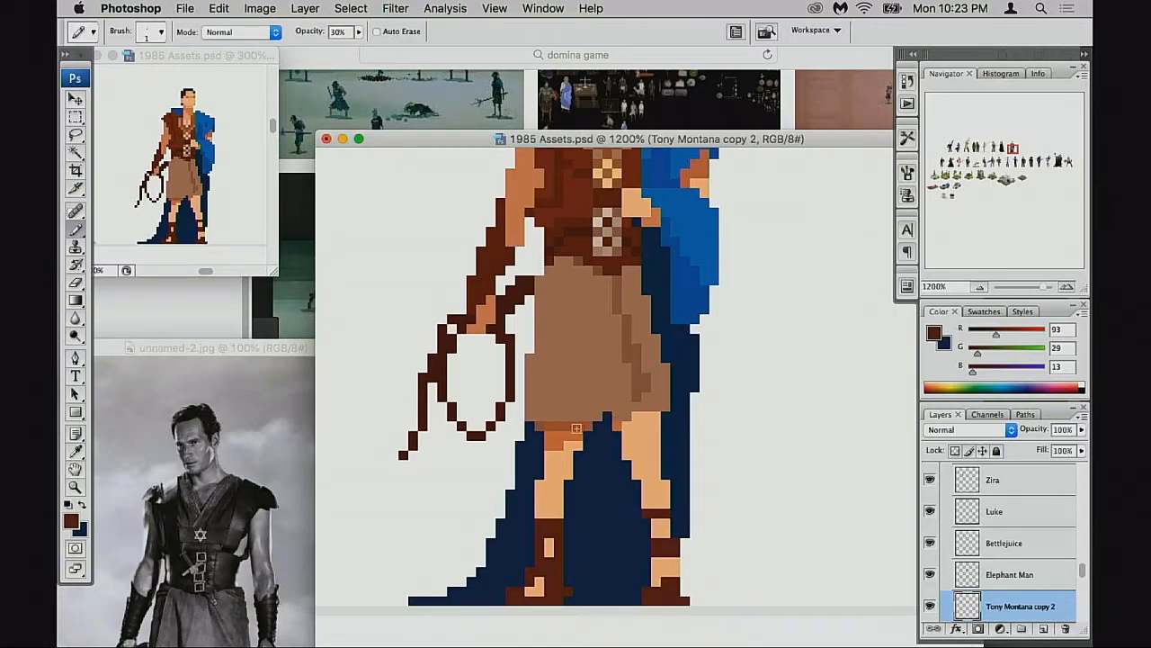
key(e)
click(538, 426)
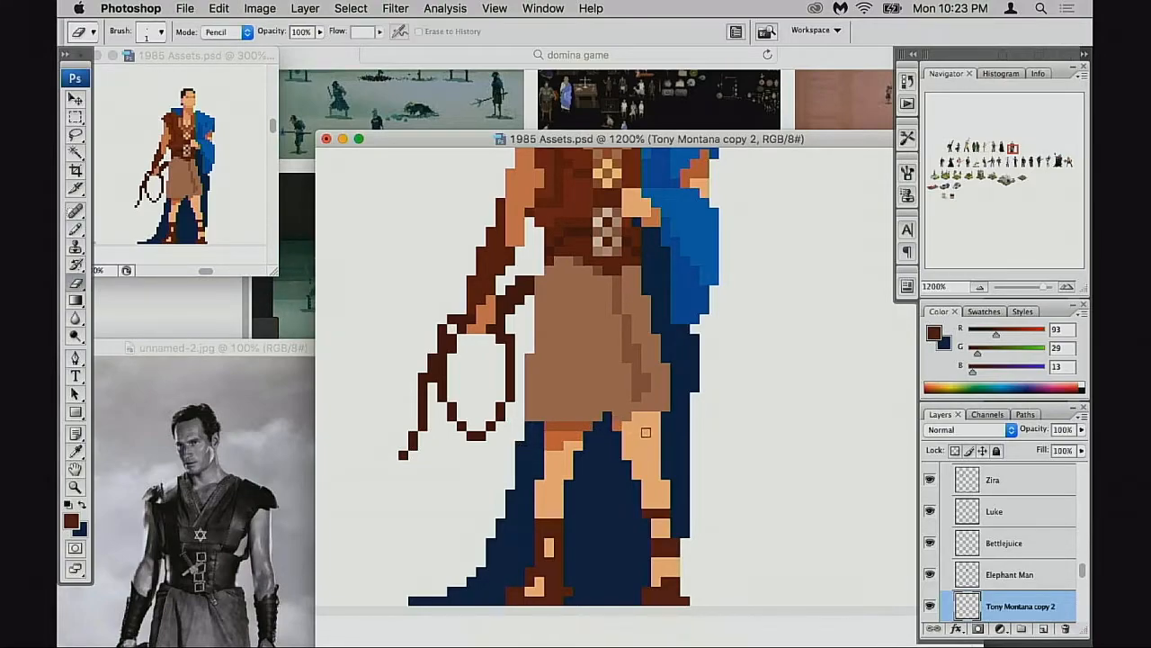
key(b)
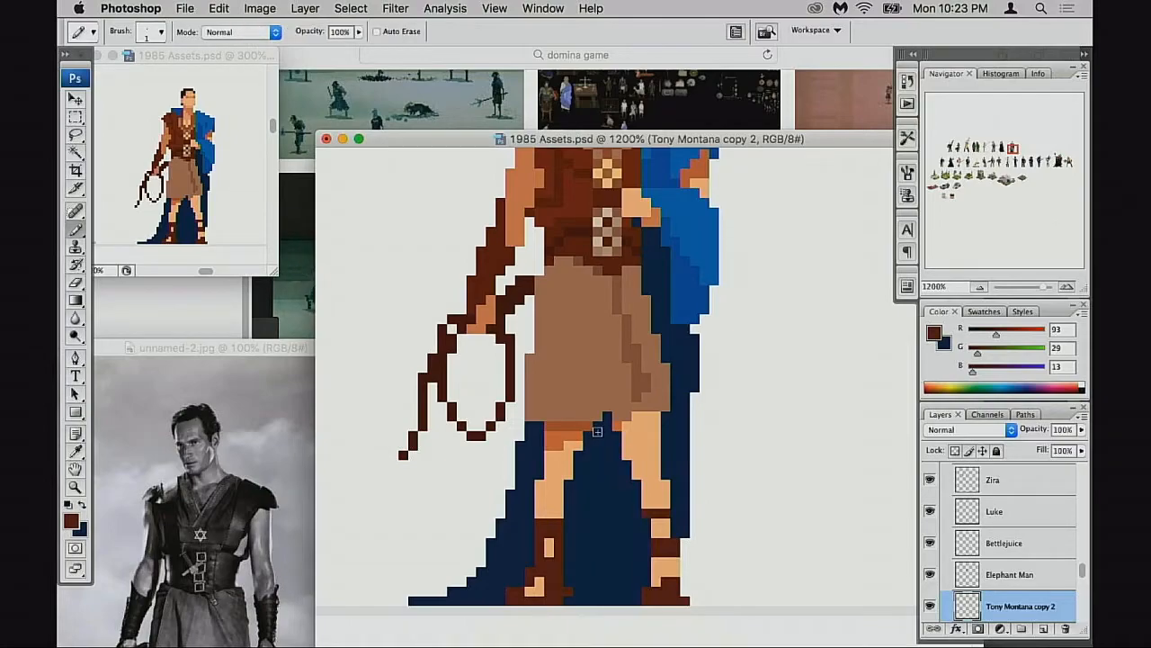
alt+click(567, 421)
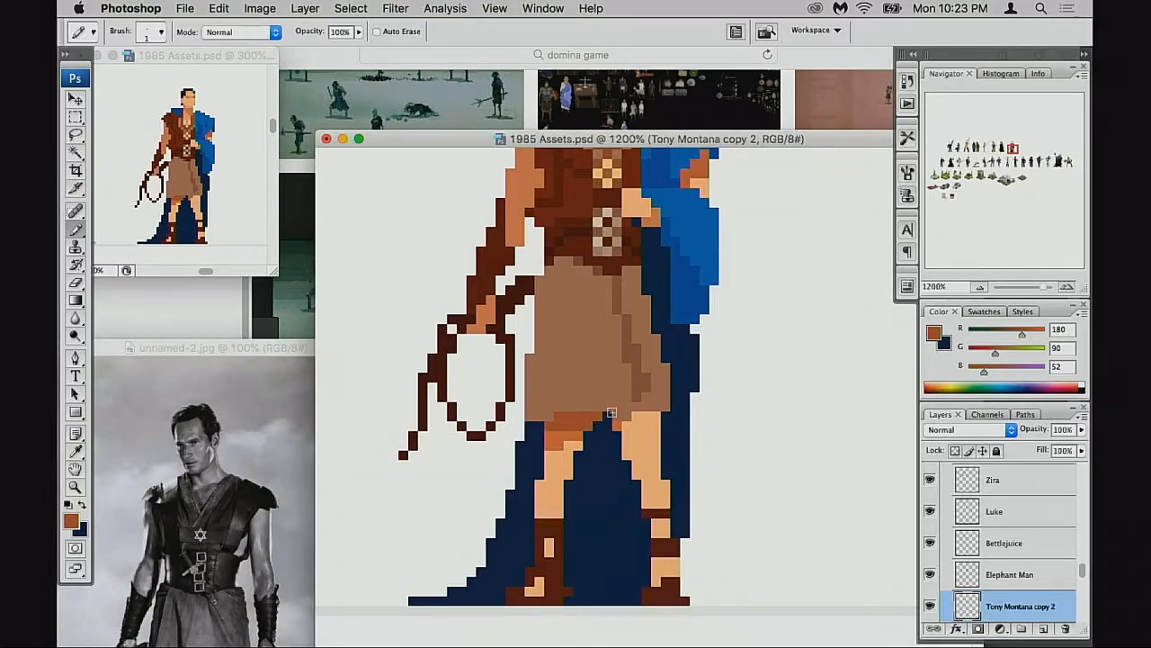
alt+click(562, 437)
drag(560, 429, 588, 426)
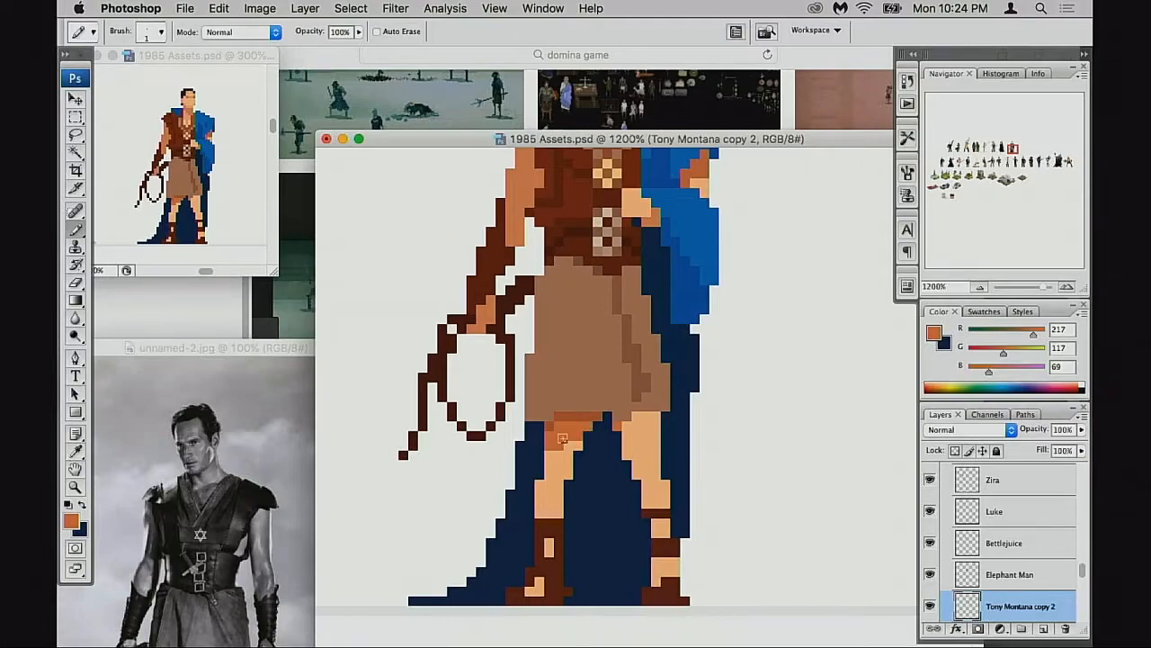
Pencil a darker edge along the skirt's hem using the fold's brown, RGB 147, 94, 72
alt+click(645, 385)
mouse_move(565, 407)
mouse_down()
mouse_move(624, 412)
mouse_move(561, 417)
mouse_move(647, 406)
mouse_up()
key(super+z)
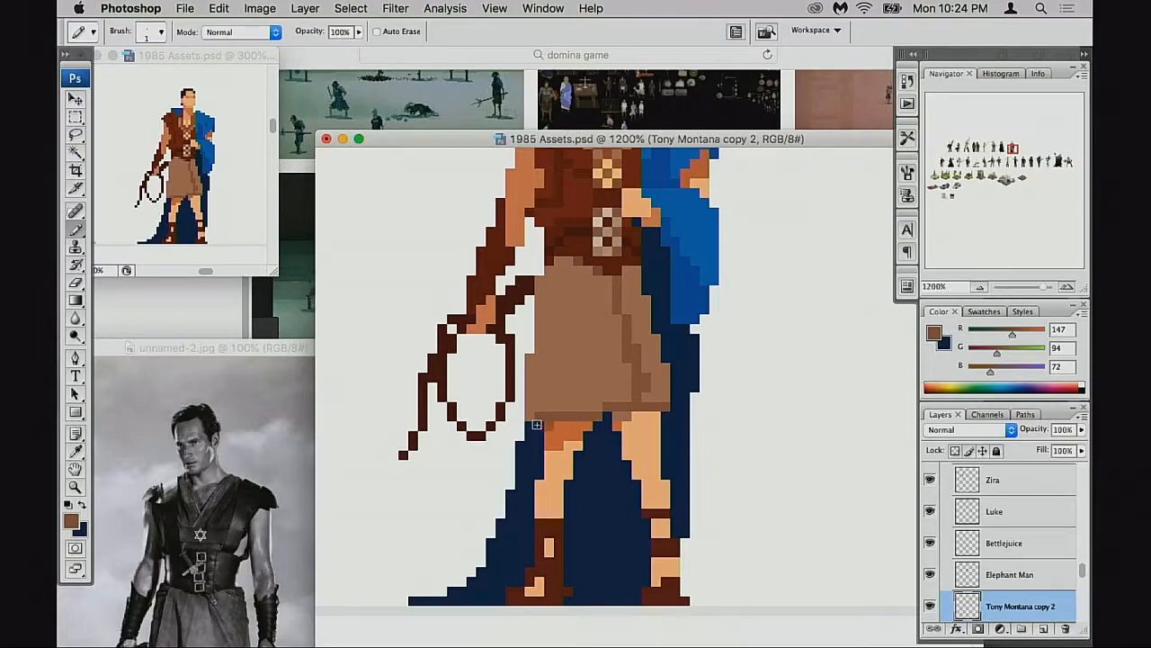
drag(533, 426, 540, 435)
Even out the dark hem line toward the skirt's outer edge and touch up the skin pixels beneath it
alt+click(545, 412)
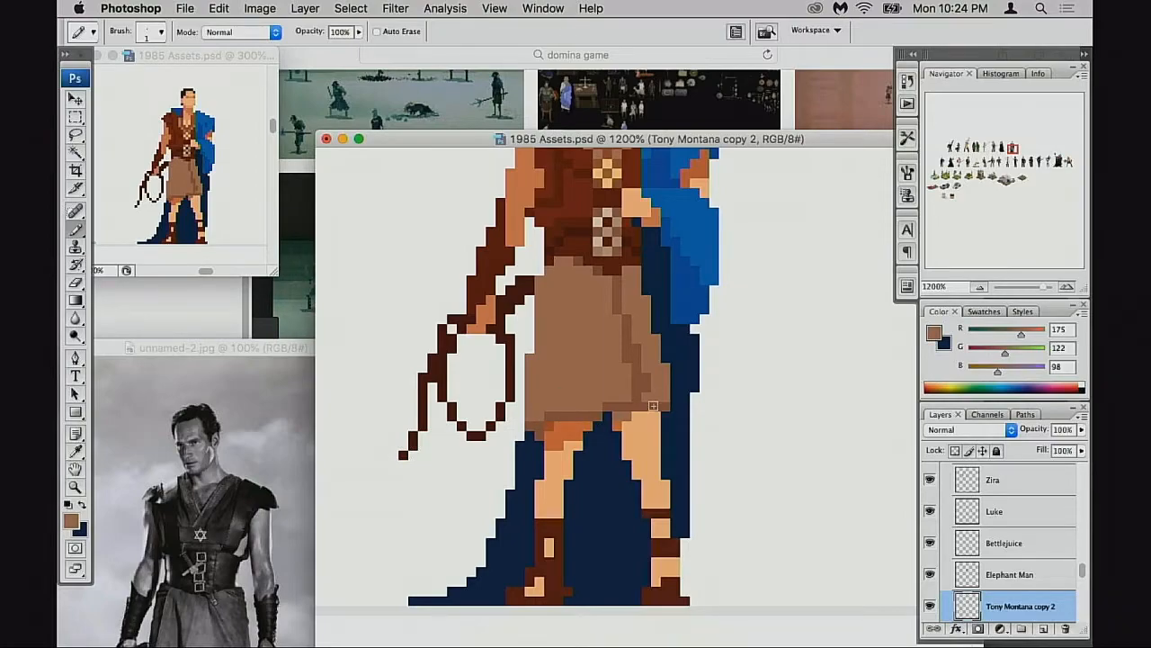
alt+click(573, 425)
alt+click(567, 412)
alt+click(555, 419)
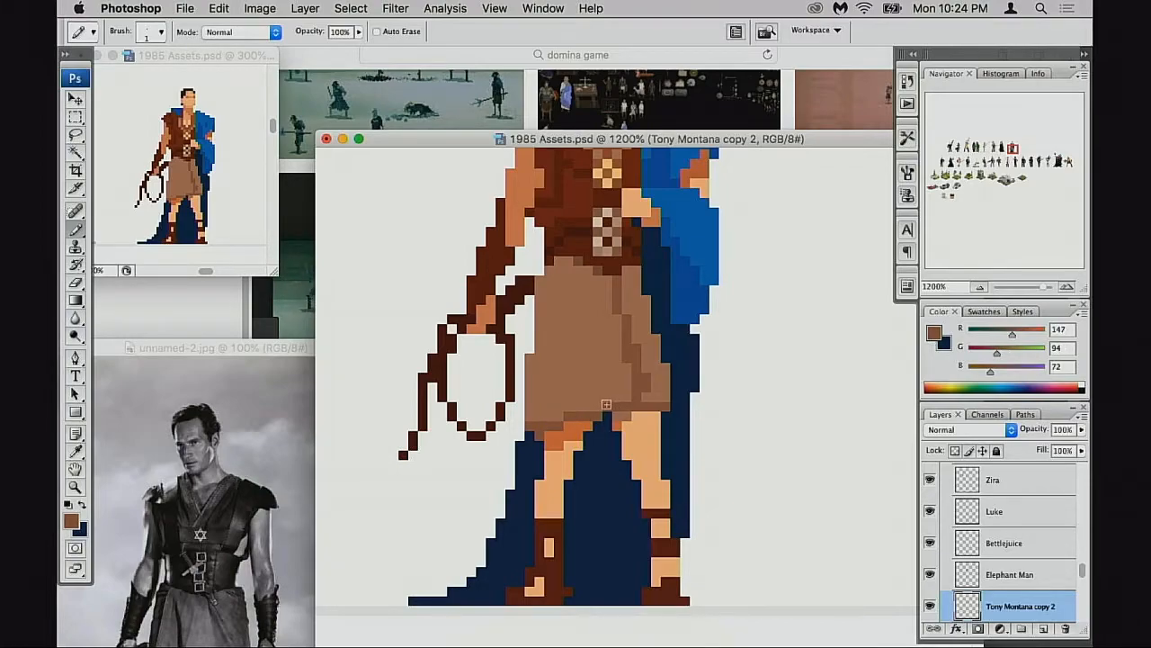
alt+click(582, 401)
alt+click(654, 406)
alt+click(644, 414)
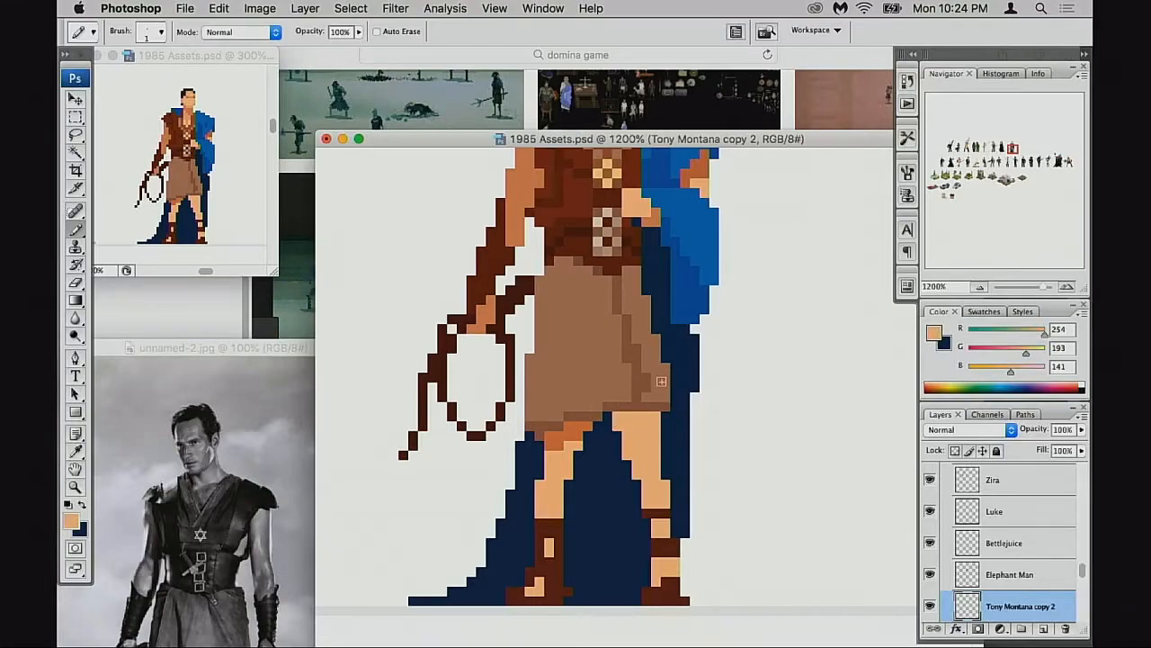
Erase the skirt's edge pixels beside the whip handle to leave a gap between them
scroll(637, 407, left, 2)
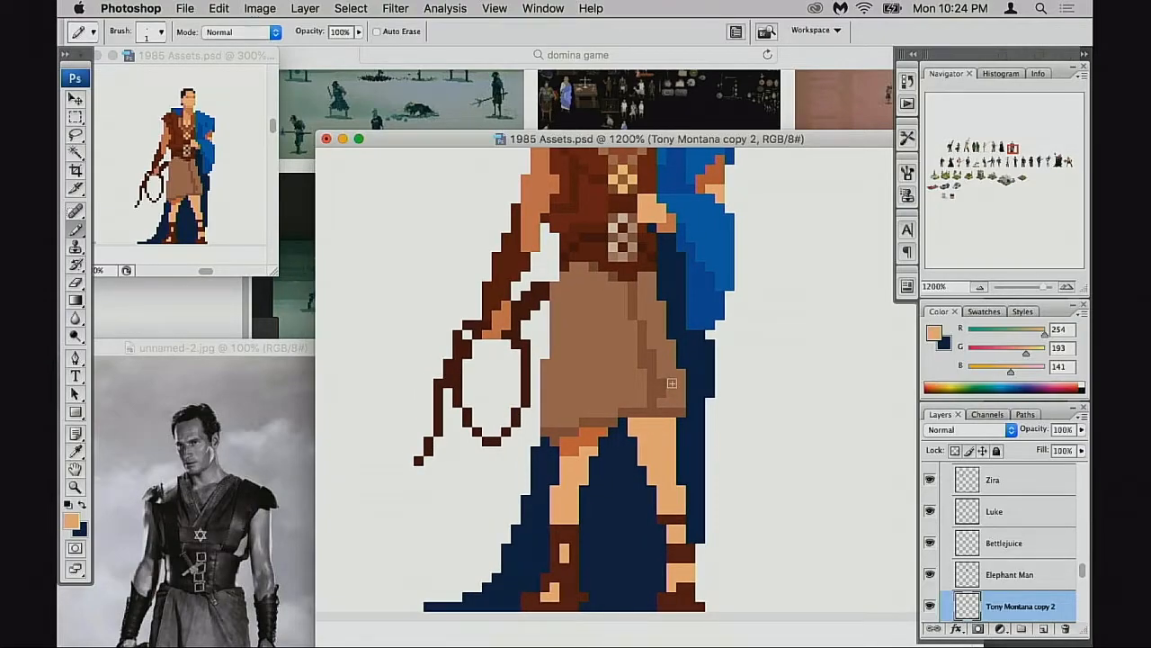
scroll(646, 335, up, 4)
scroll(647, 335, left, 2)
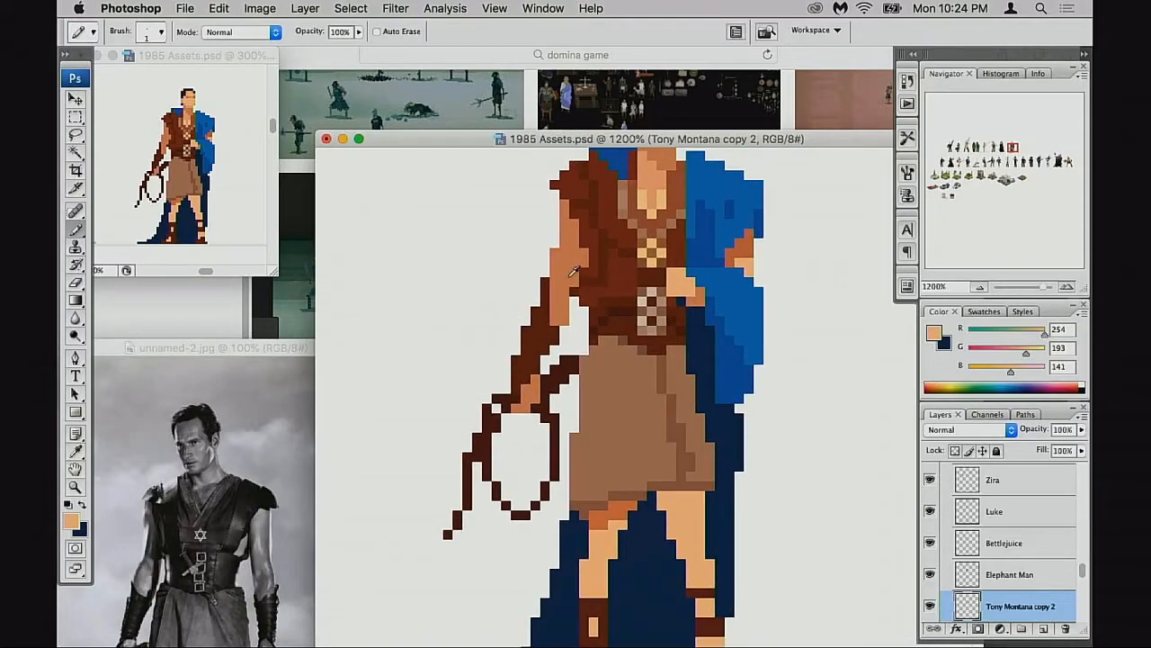
alt+click(572, 289)
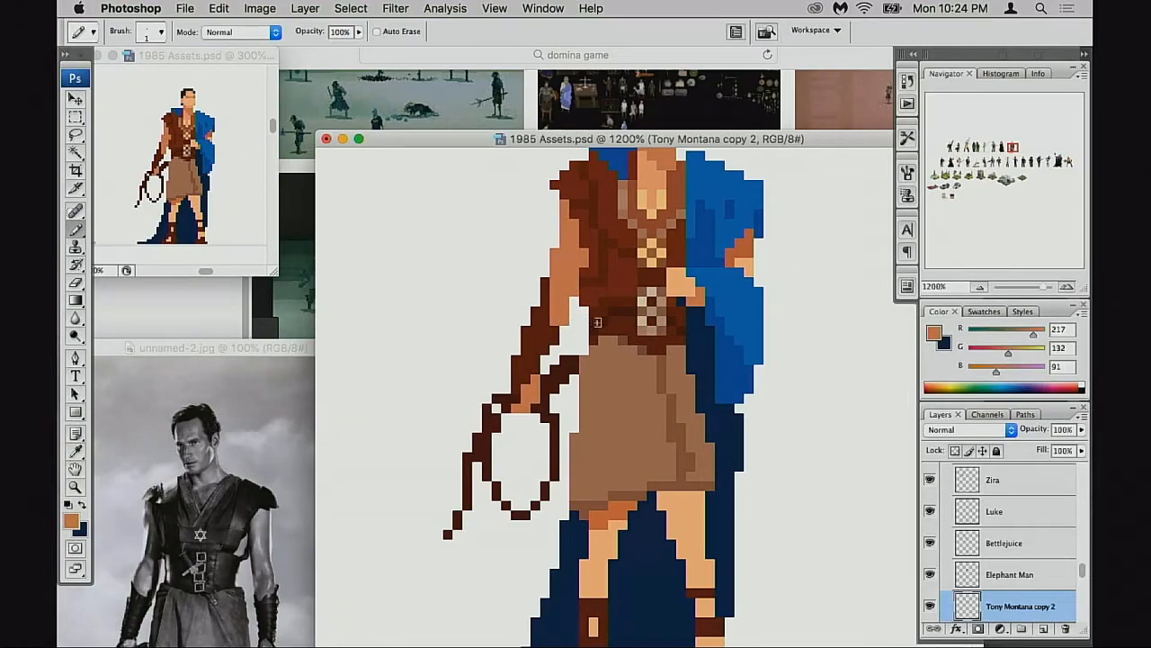
scroll(688, 400, down, 2)
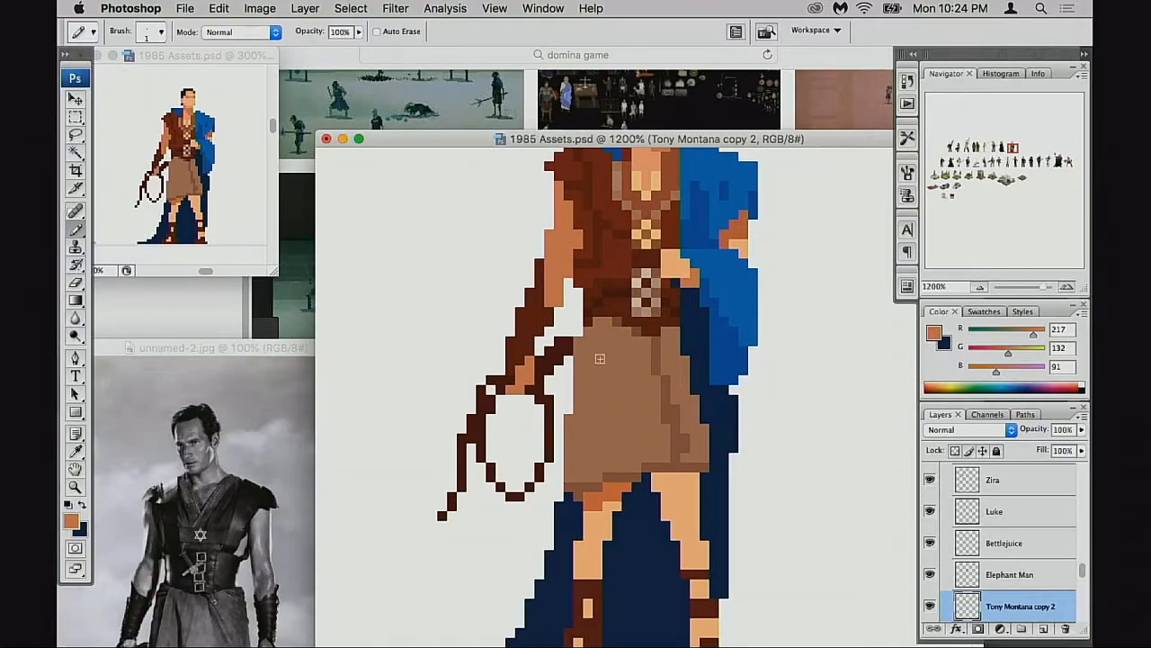
key(e)
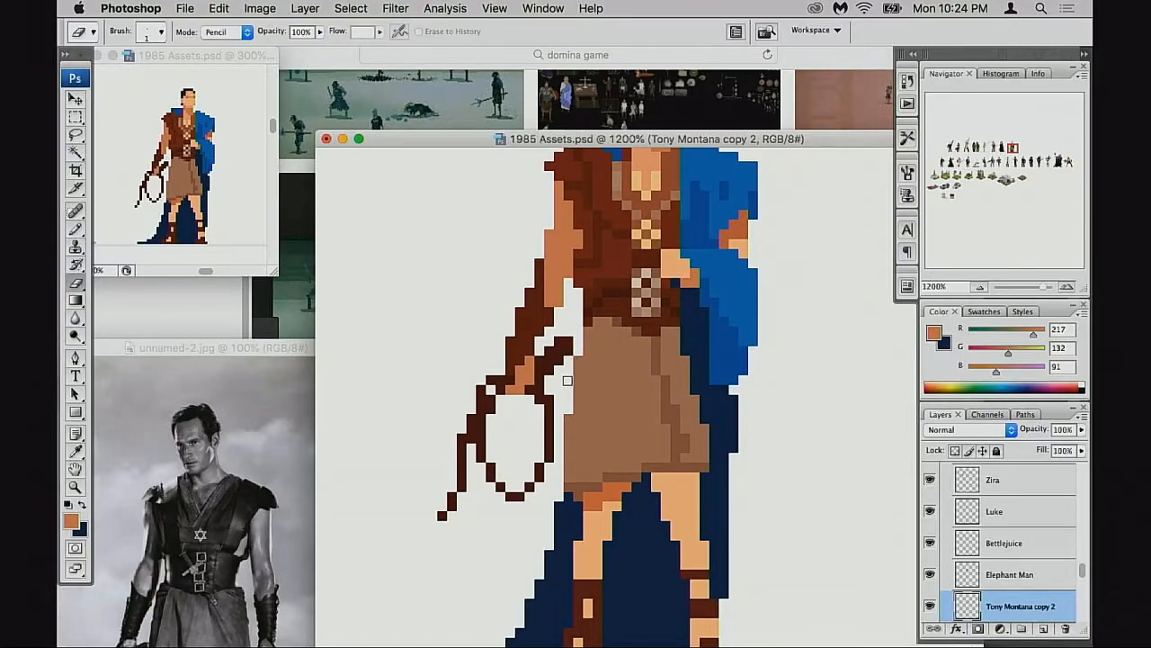
mouse_move(675, 412)
mouse_down()
mouse_move(657, 467)
mouse_move(663, 373)
mouse_up()
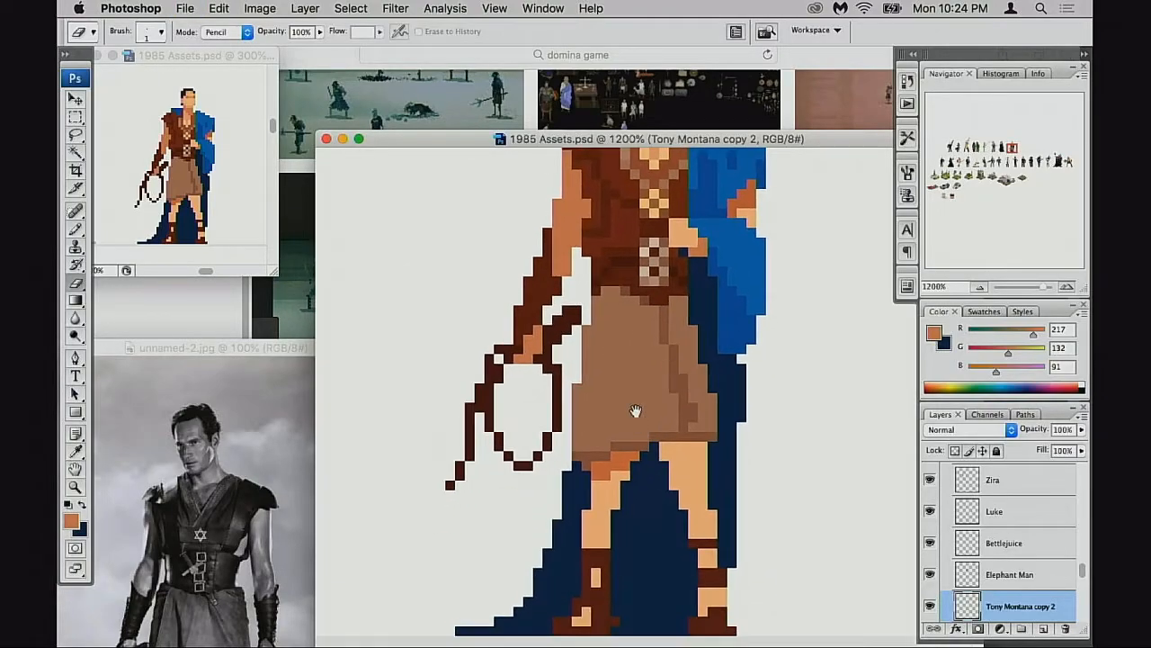
drag(648, 432, 657, 405)
Try an orange shadow under the hem on the cloak-side thigh, and step back through the strokes
key(b)
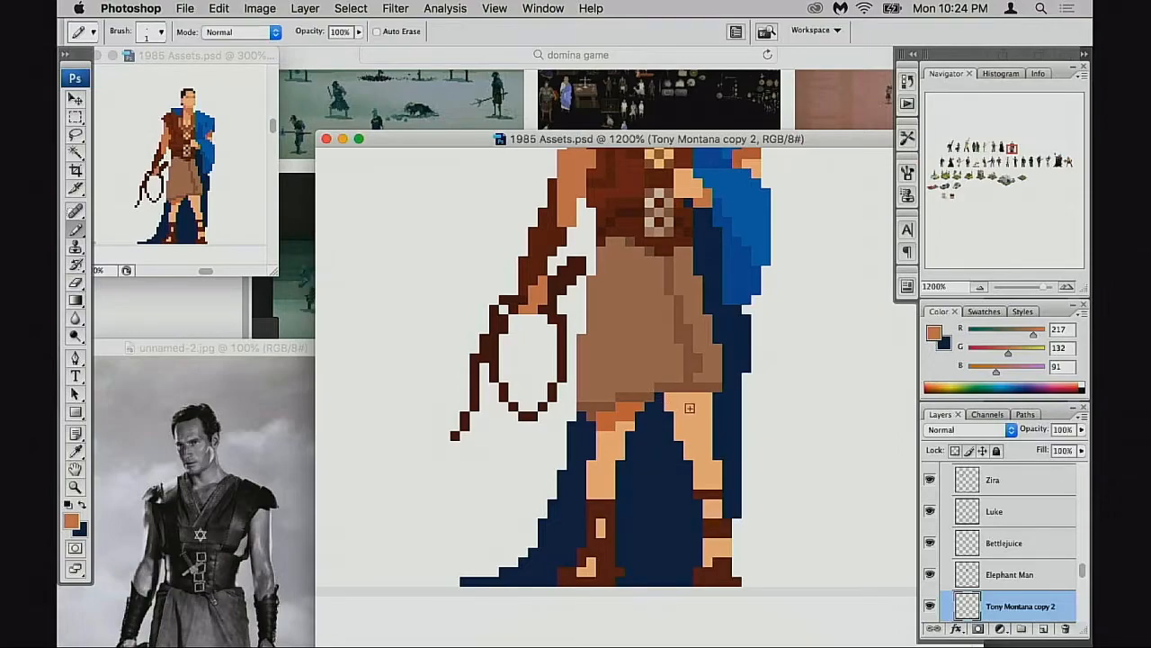
alt+click(630, 411)
drag(671, 398, 706, 398)
click(670, 407)
key(alt+super+z)
key(alt+super+z)
Adjust the hem's outer corner beside the cloak with the sampled dark skirt brown
alt+click(709, 395)
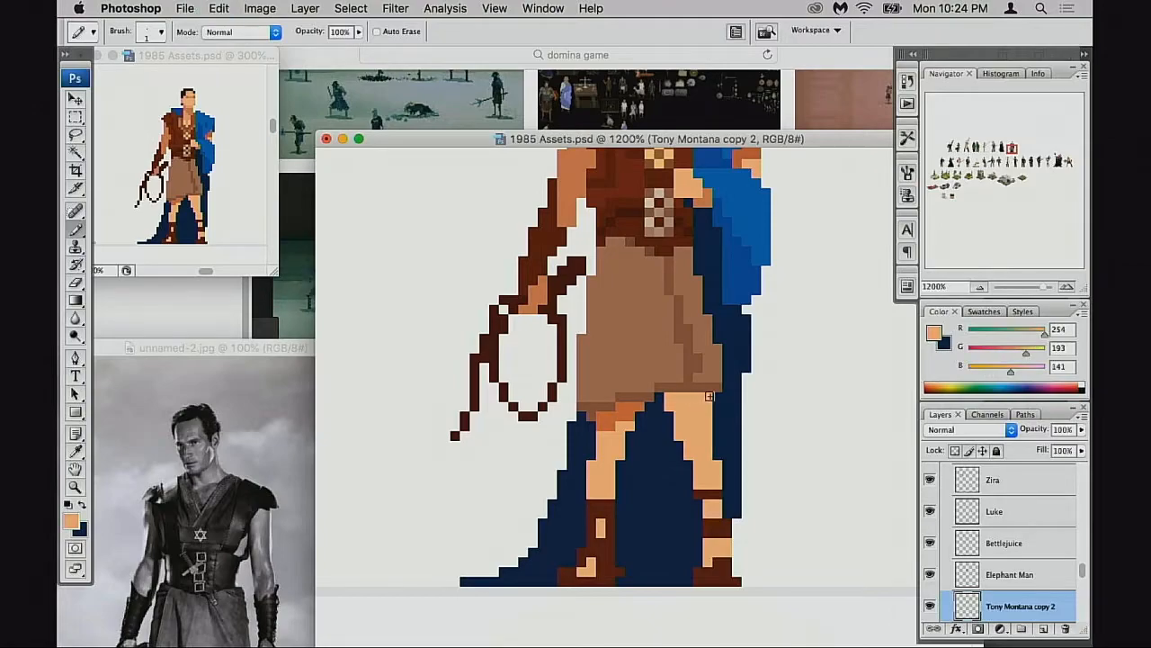
alt+click(717, 393)
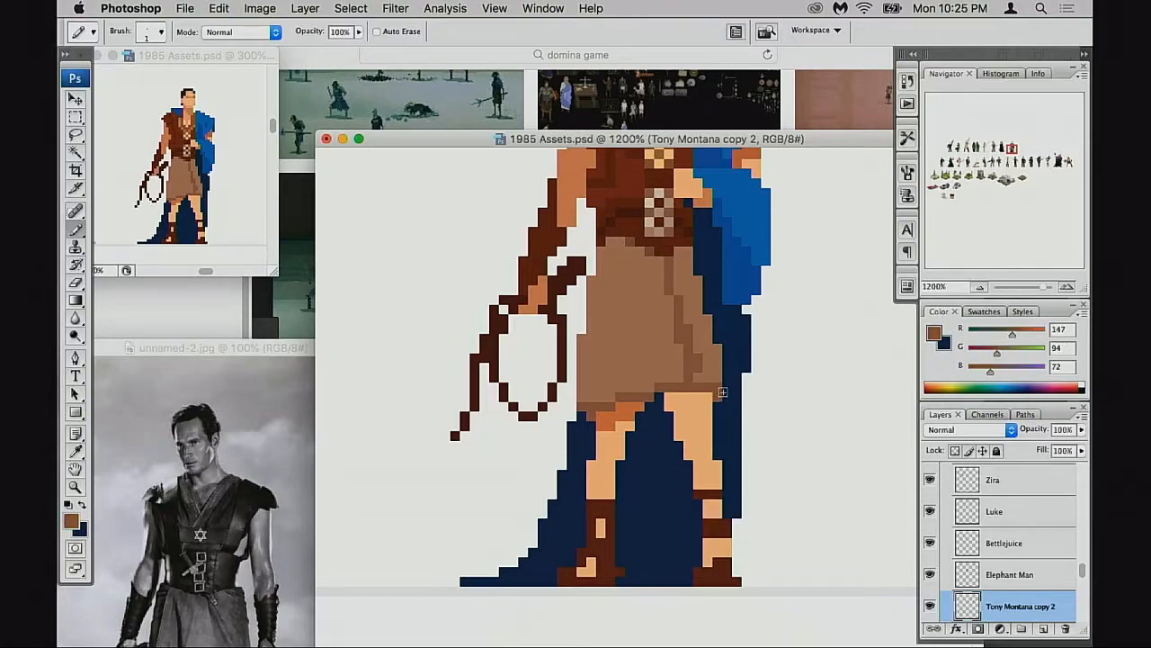
Touch up the skirt's dark hem and repaint the shadowed top of the left leg in light skin tone (254, 193, 141)
alt+click(656, 378)
drag(671, 386, 655, 387)
alt+click(689, 387)
alt+click(675, 377)
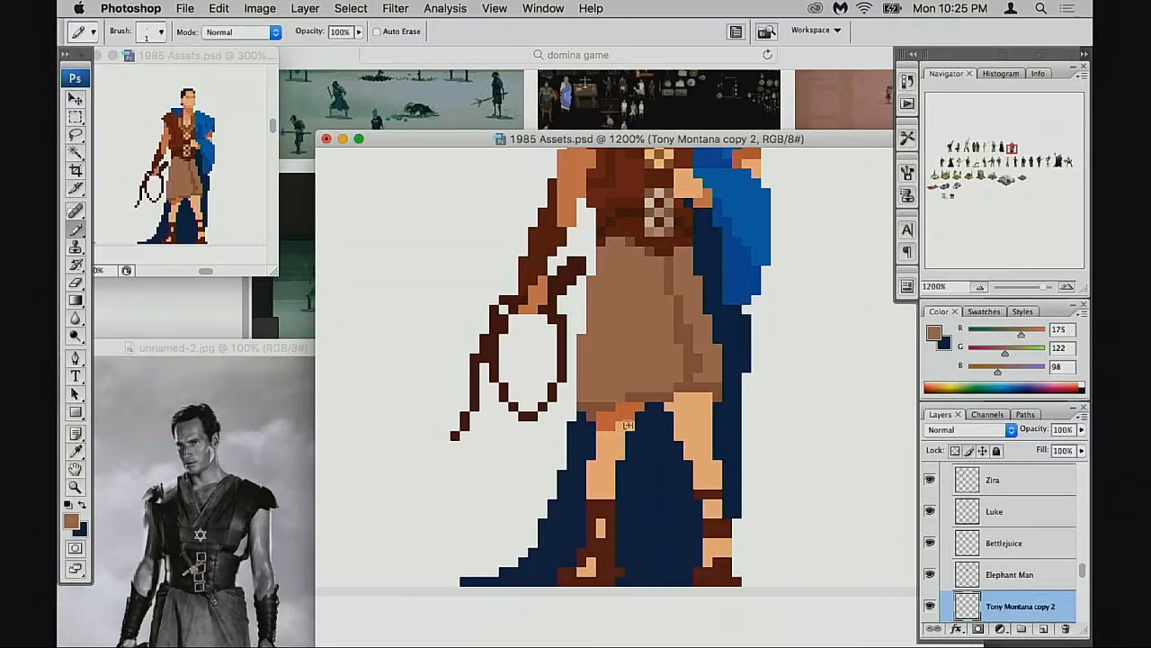
alt+click(620, 441)
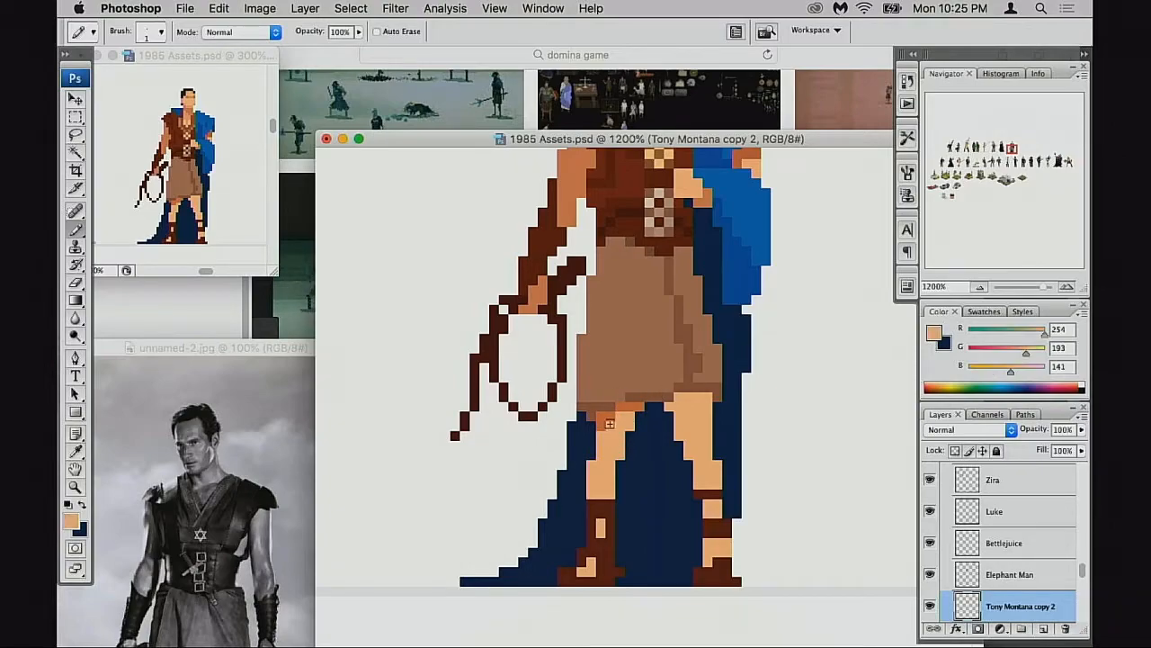
Draw a dark brown (147, 94, 72) fold line down the left side of the skirt and tidy it at the waist
alt+click(635, 399)
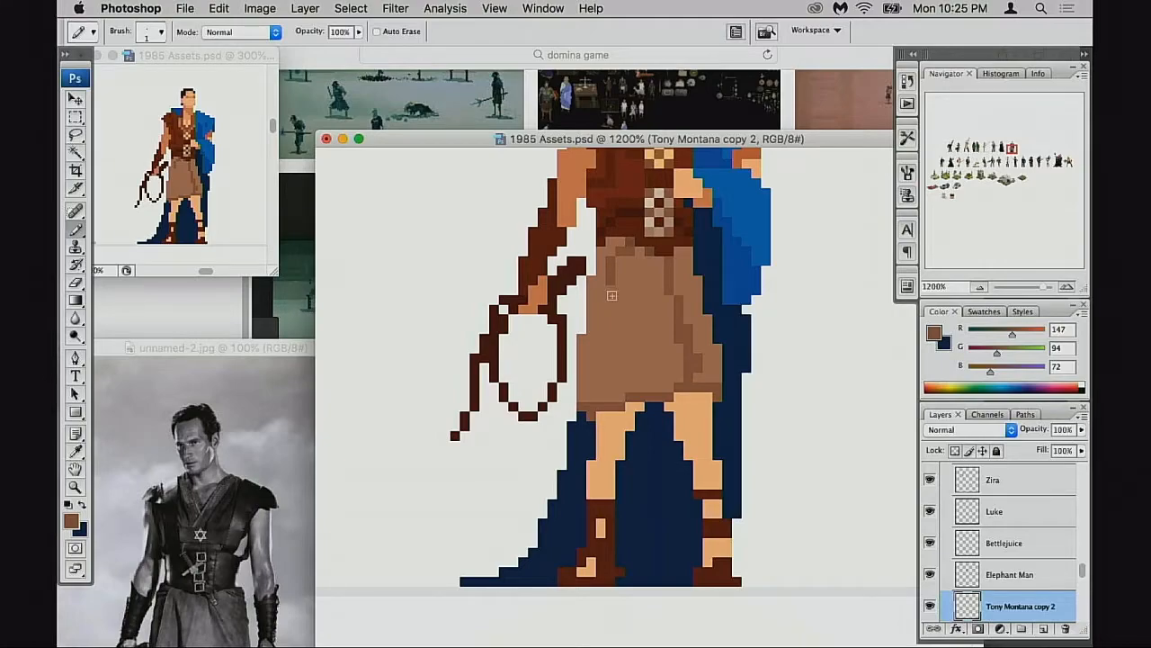
click(603, 340)
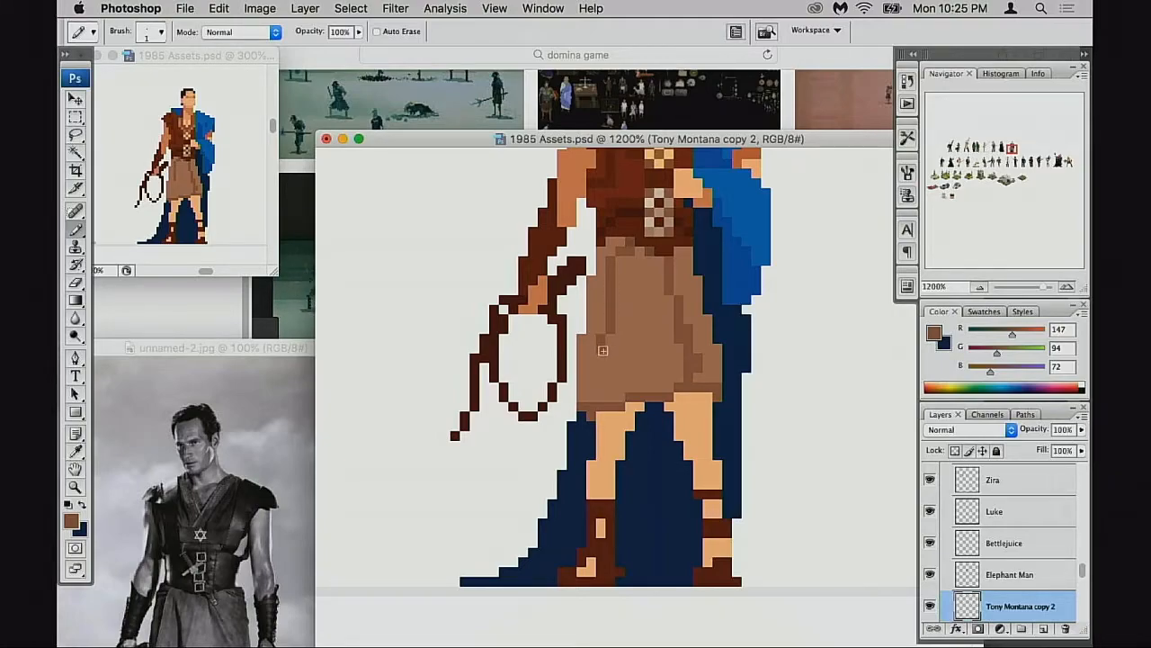
alt+click(673, 303)
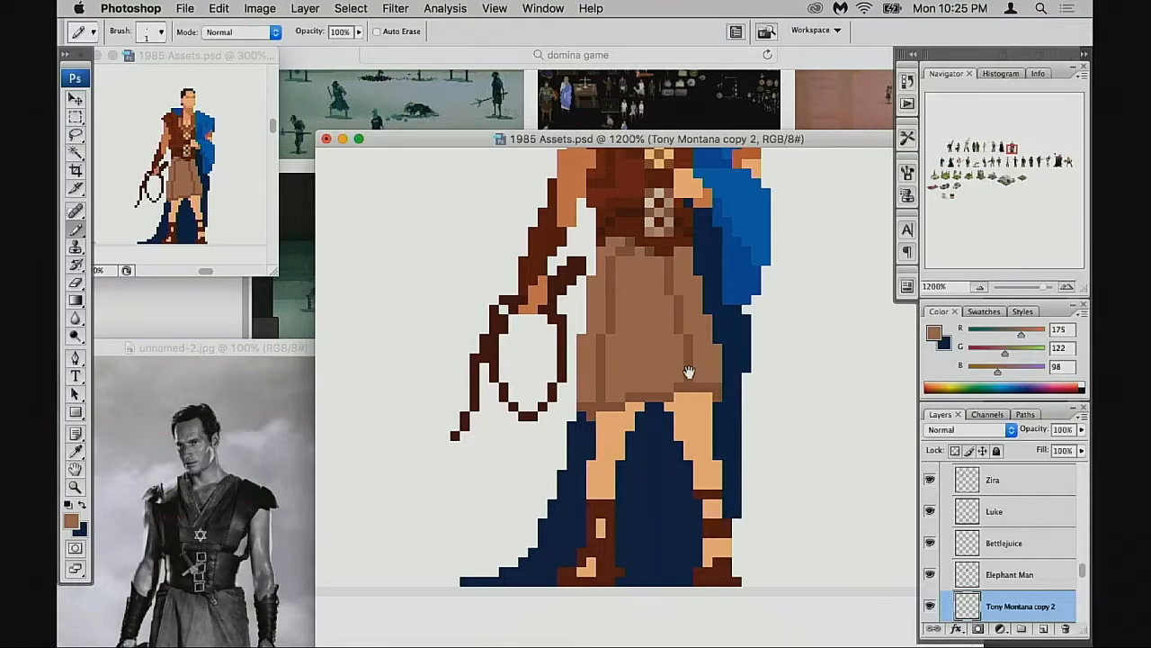
drag(641, 380, 659, 378)
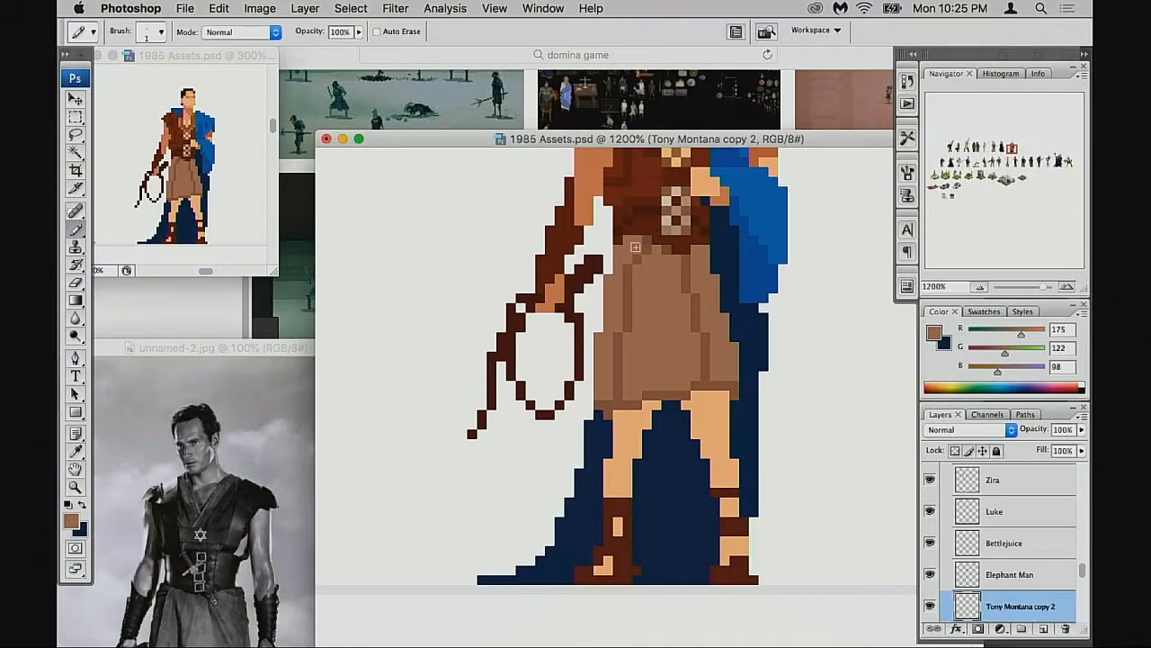
alt+click(641, 267)
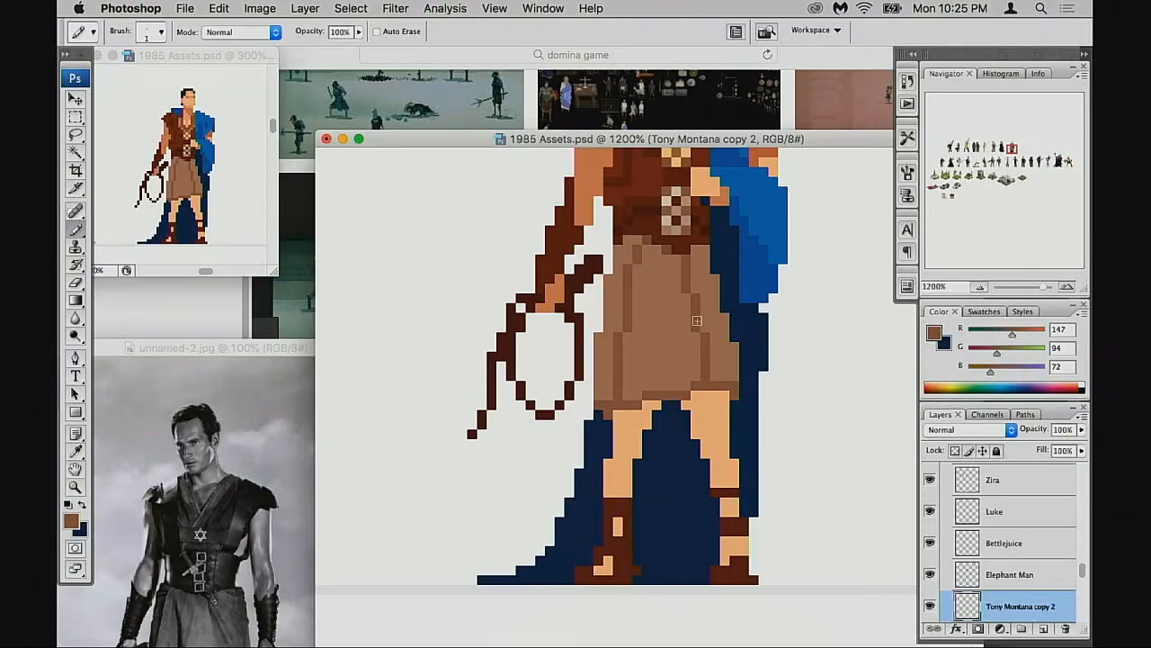
Raise the skirt's hem over the right leg, edging it in dark brown (147, 94, 72) above skin tone (254, 193, 141)
drag(301, 347, 357, 235)
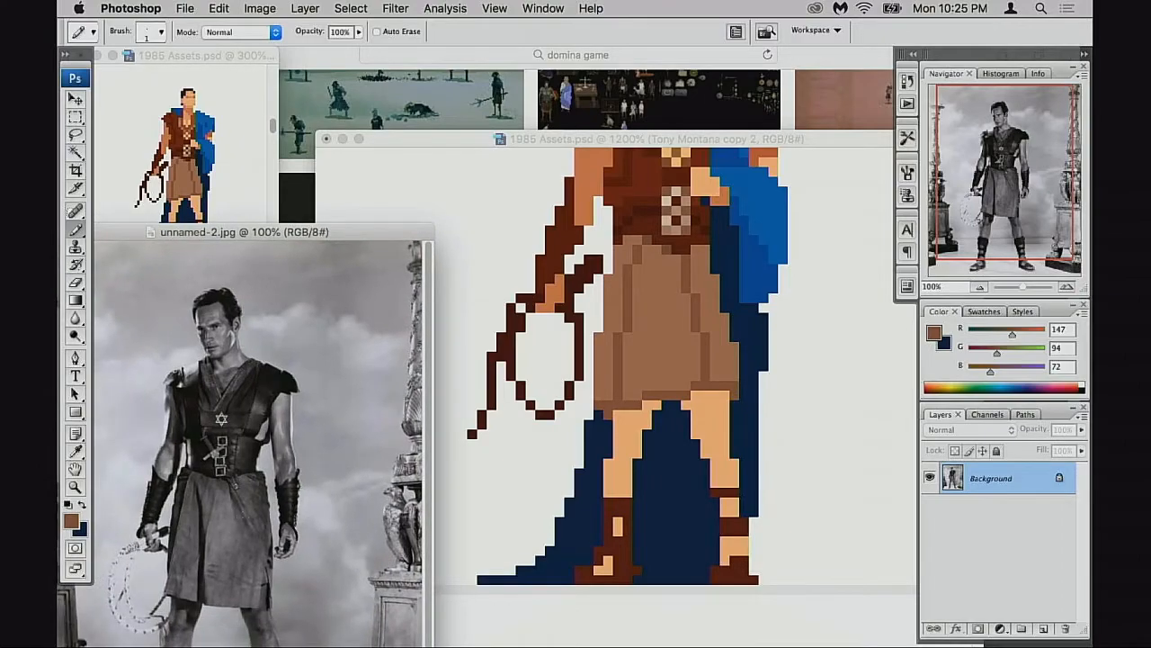
drag(346, 228, 321, 342)
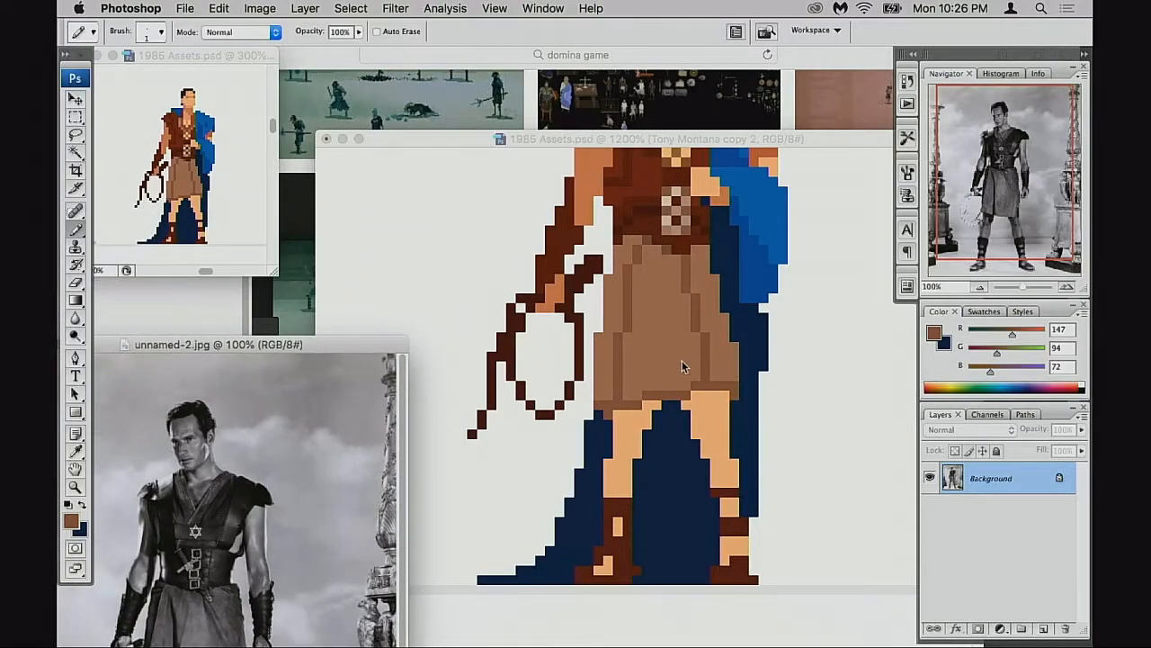
click(727, 394)
alt+click(721, 392)
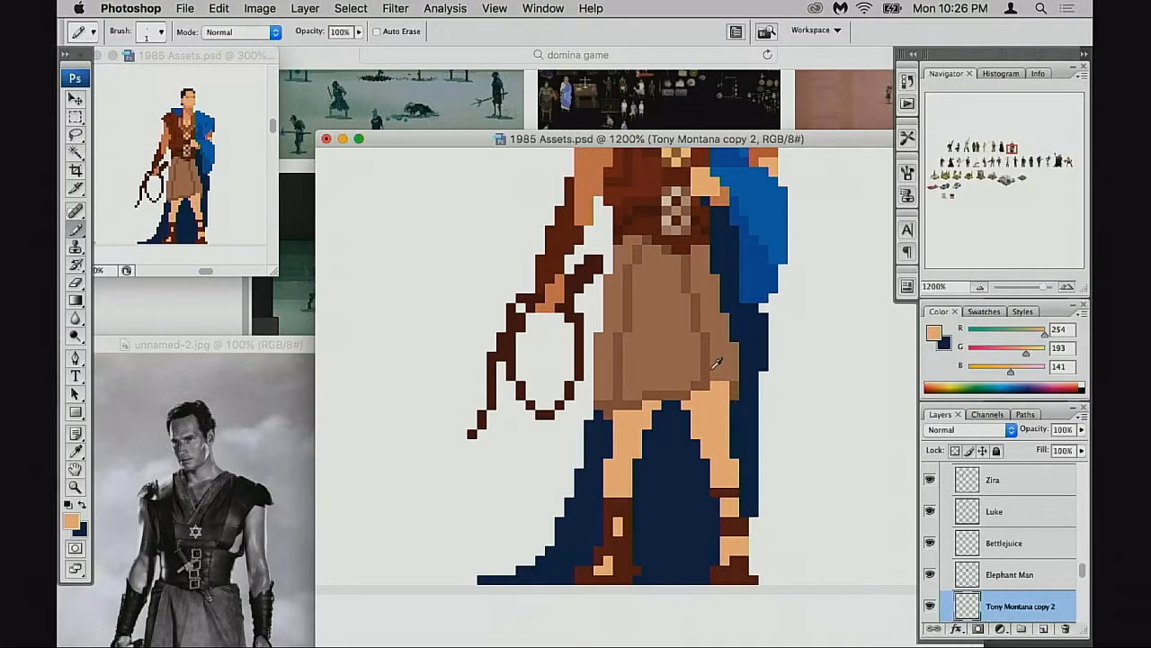
alt+click(707, 389)
alt+click(699, 369)
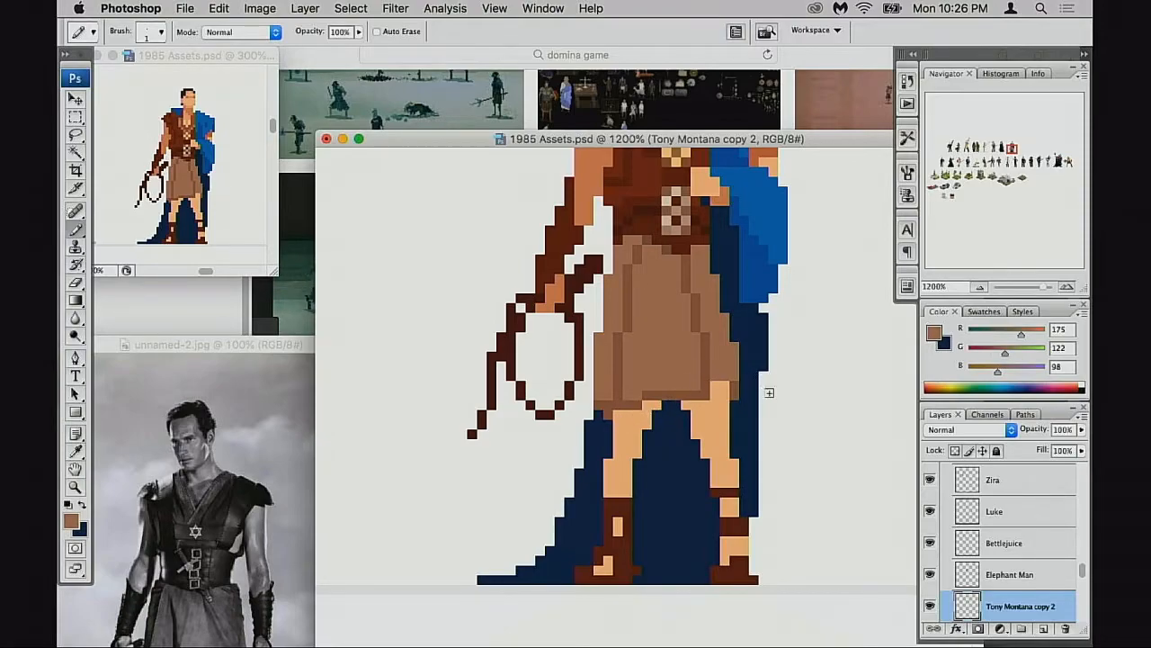
alt+click(730, 378)
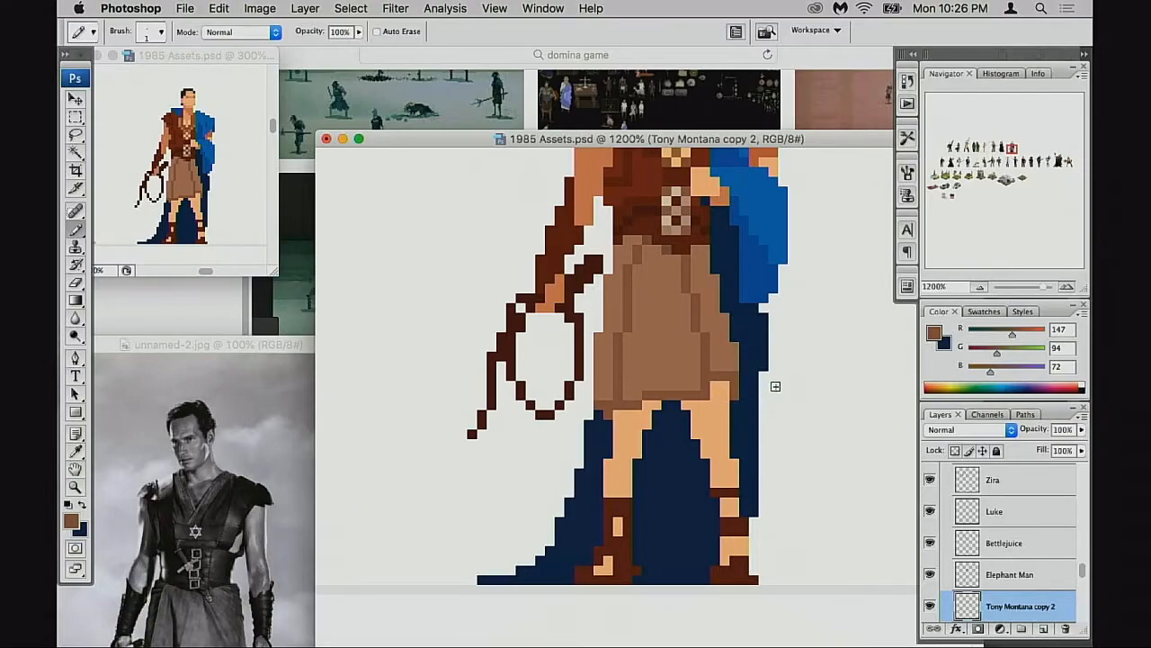
alt+click(719, 395)
click(706, 396)
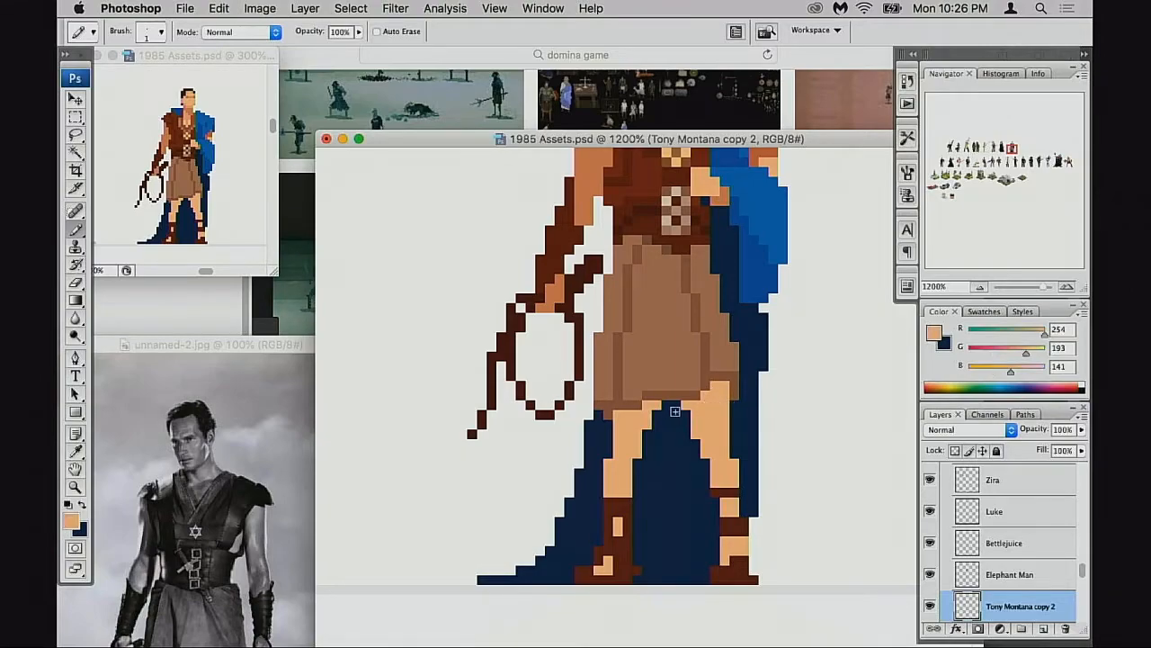
Trim the skin pixels at the inner thighs and touch up the hem between the legs in brown (175, 122, 98)
key(e)
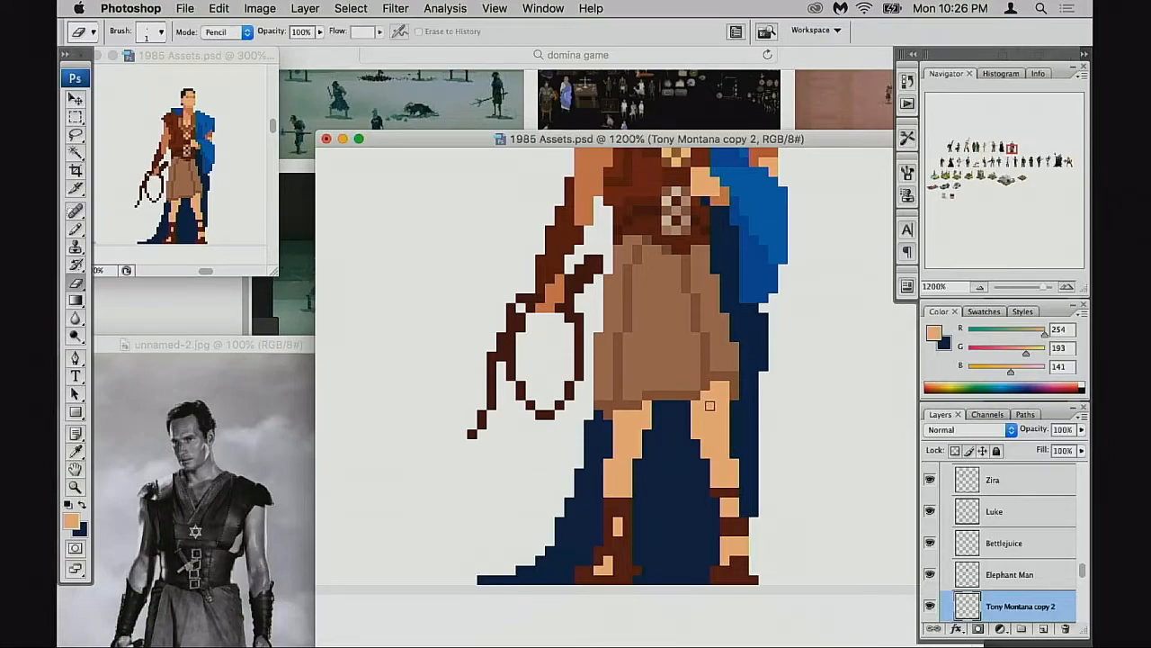
key(b)
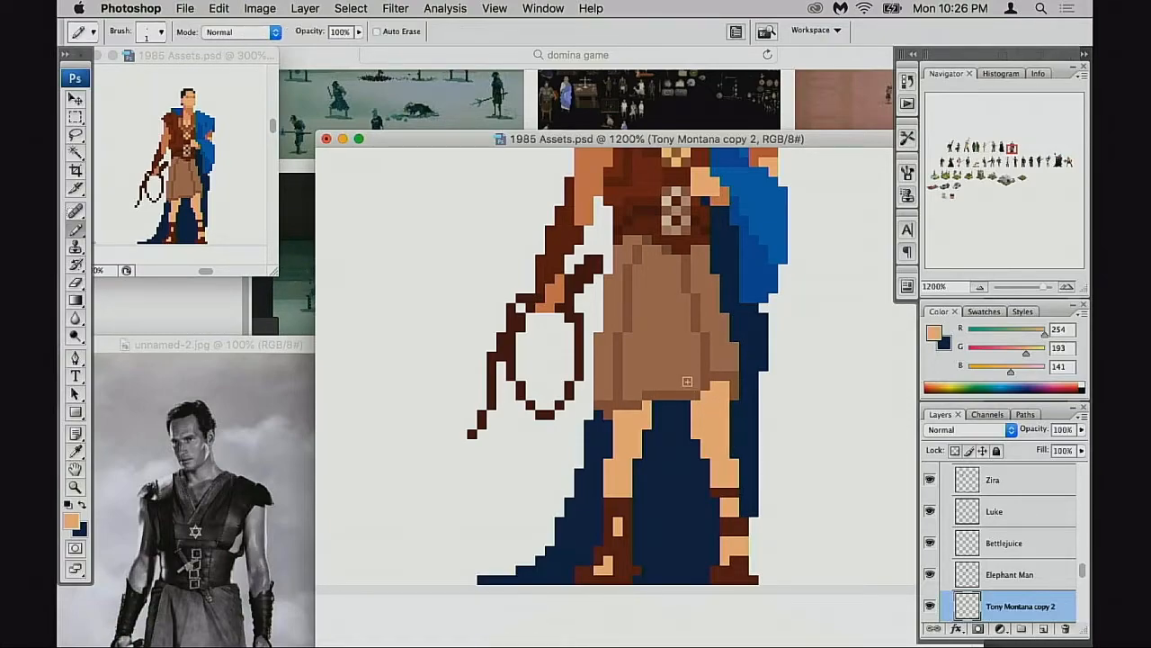
alt+click(684, 374)
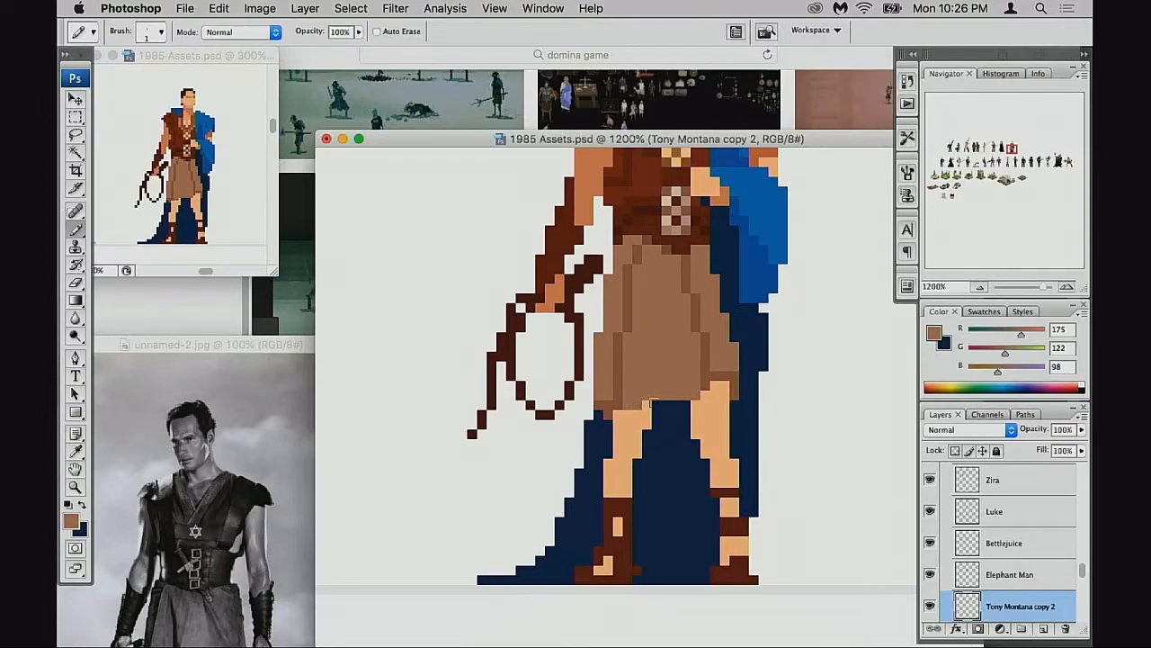
alt+click(642, 415)
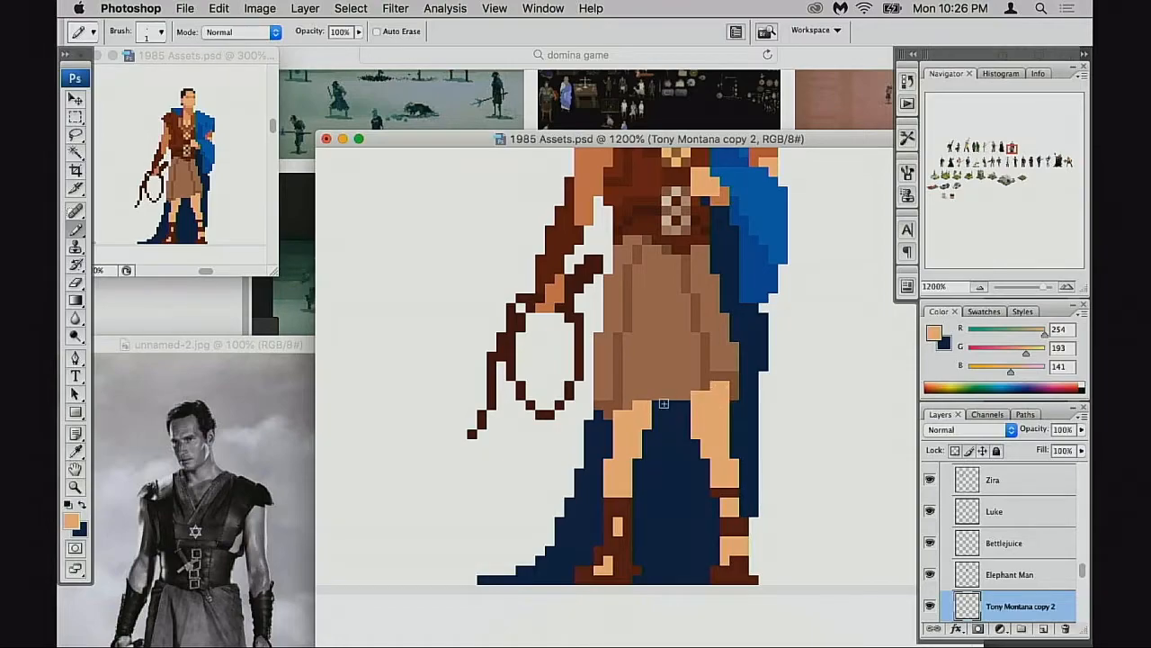
Shift the reference photo unnamed-2.jpg lower in the workspace and save 1985 Assets.psd
click(304, 347)
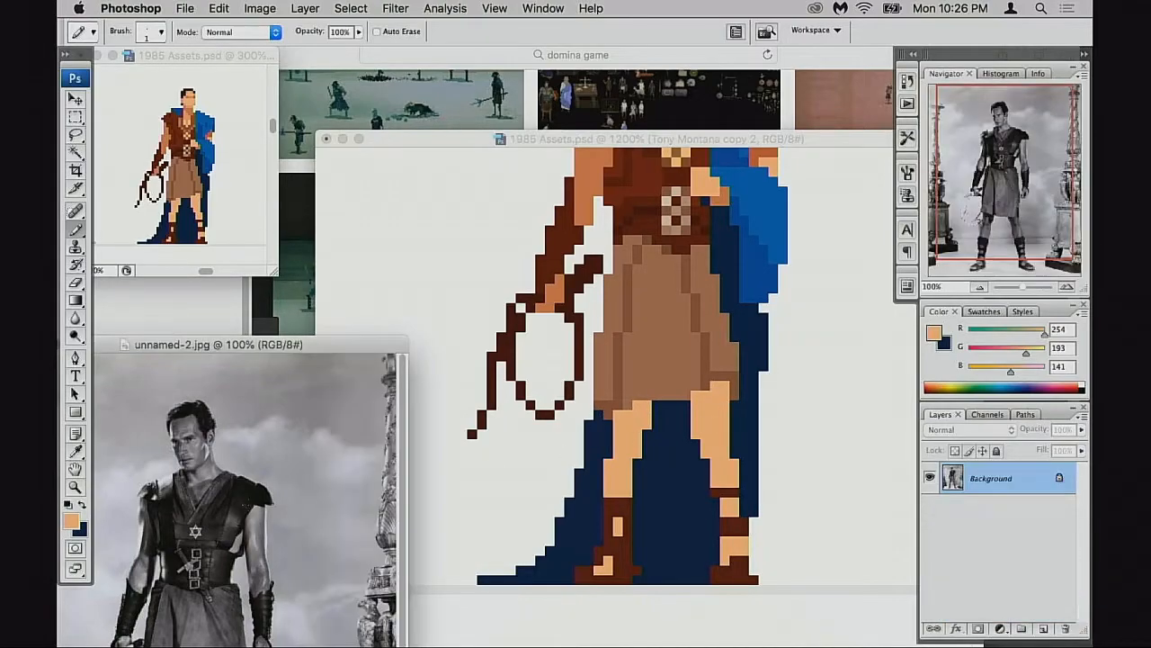
drag(304, 347, 331, 384)
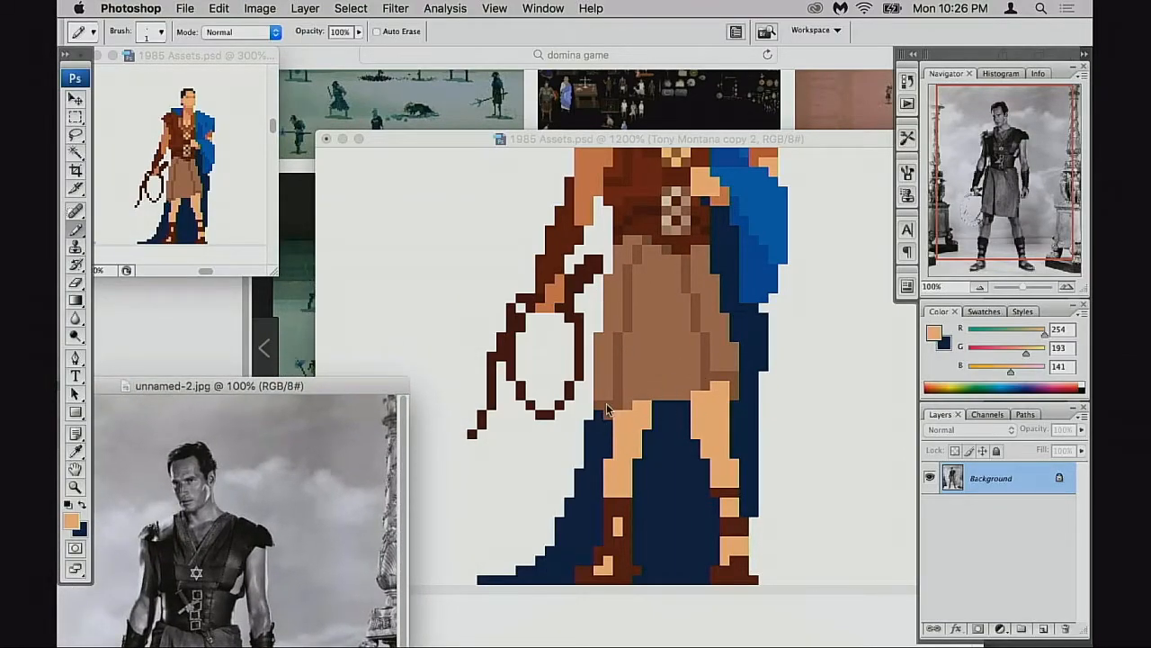
click(710, 394)
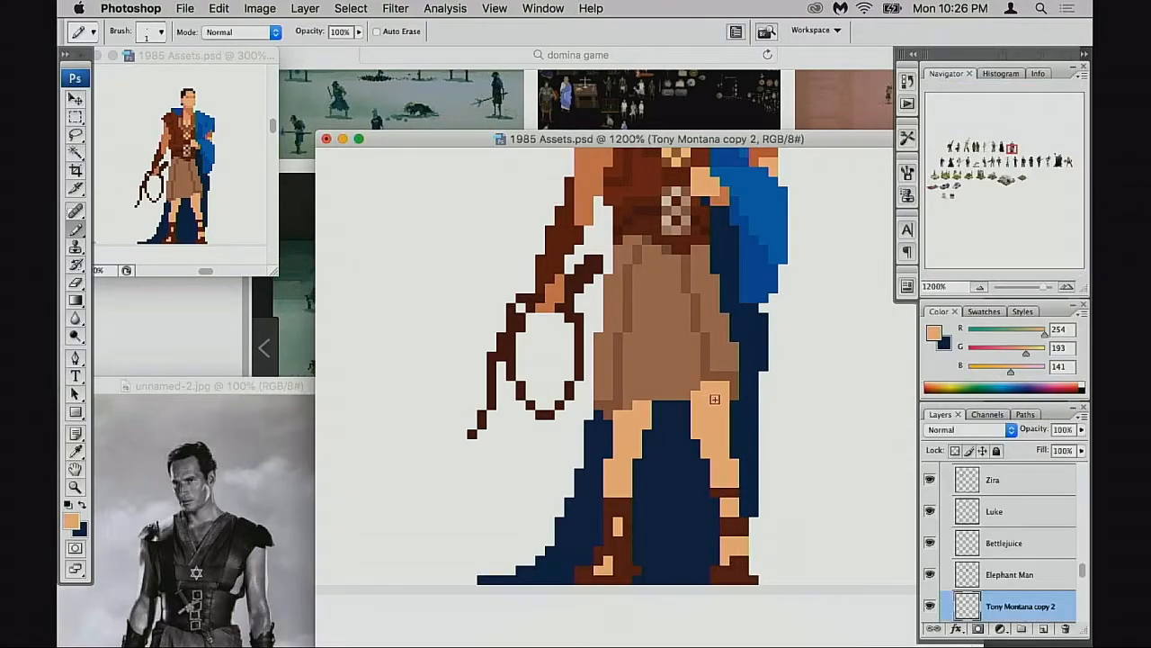
key(super+s)
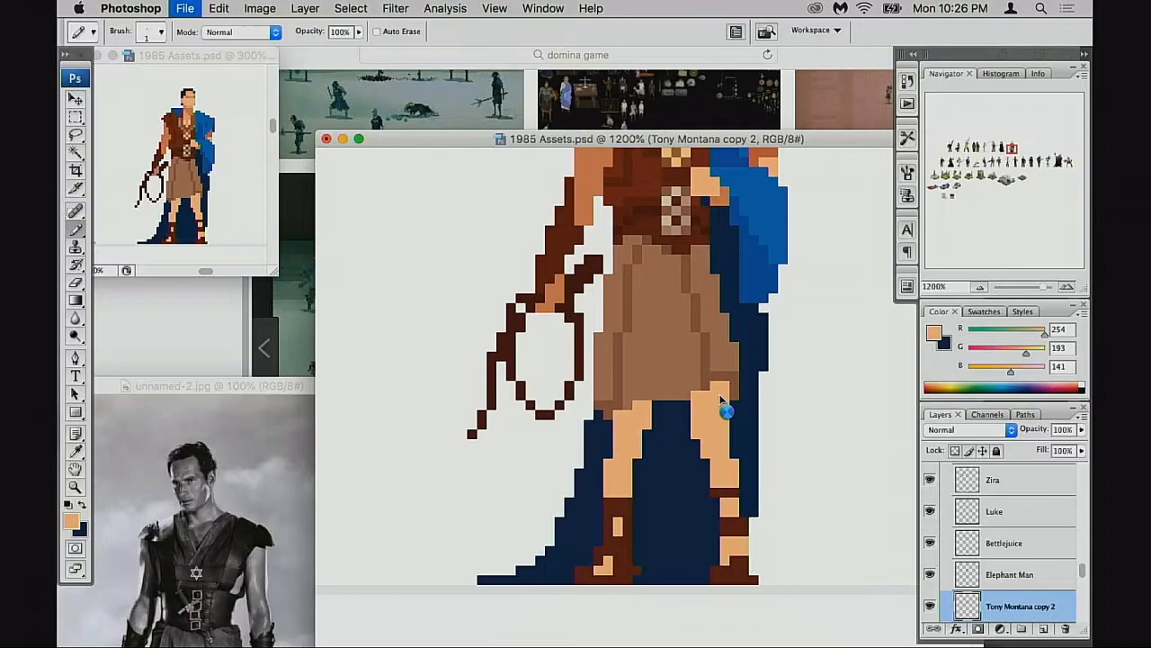
drag(686, 394, 702, 393)
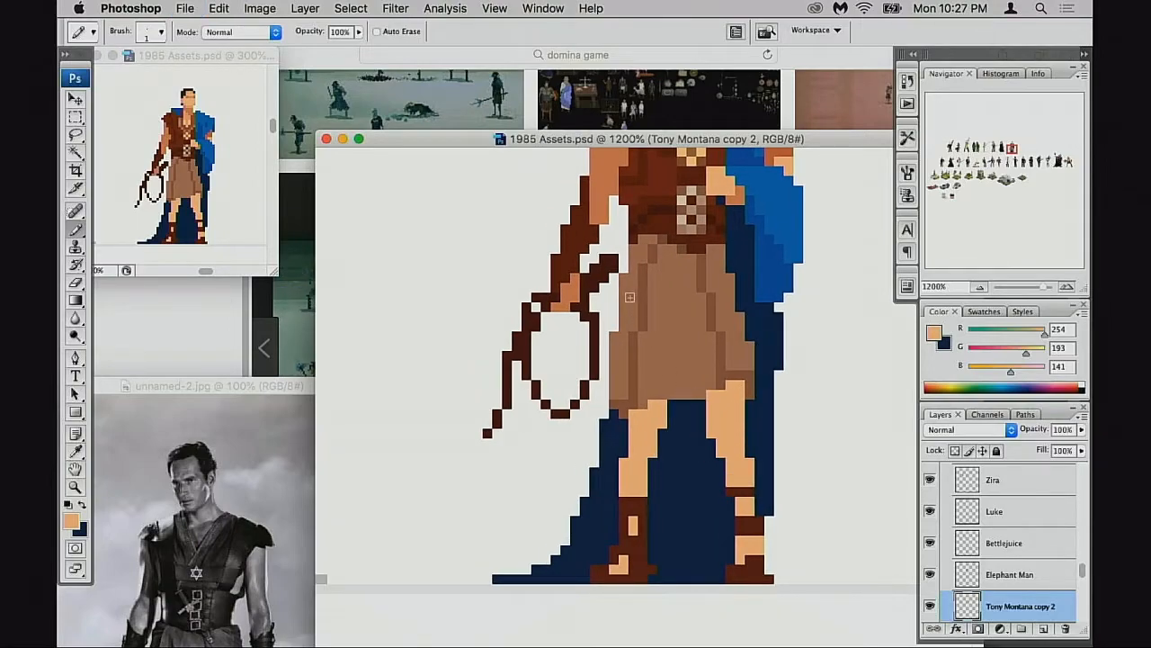
Hide Layer 79 with the dark blue cape and make Tony Montana copy 2 the active layer
key(e)
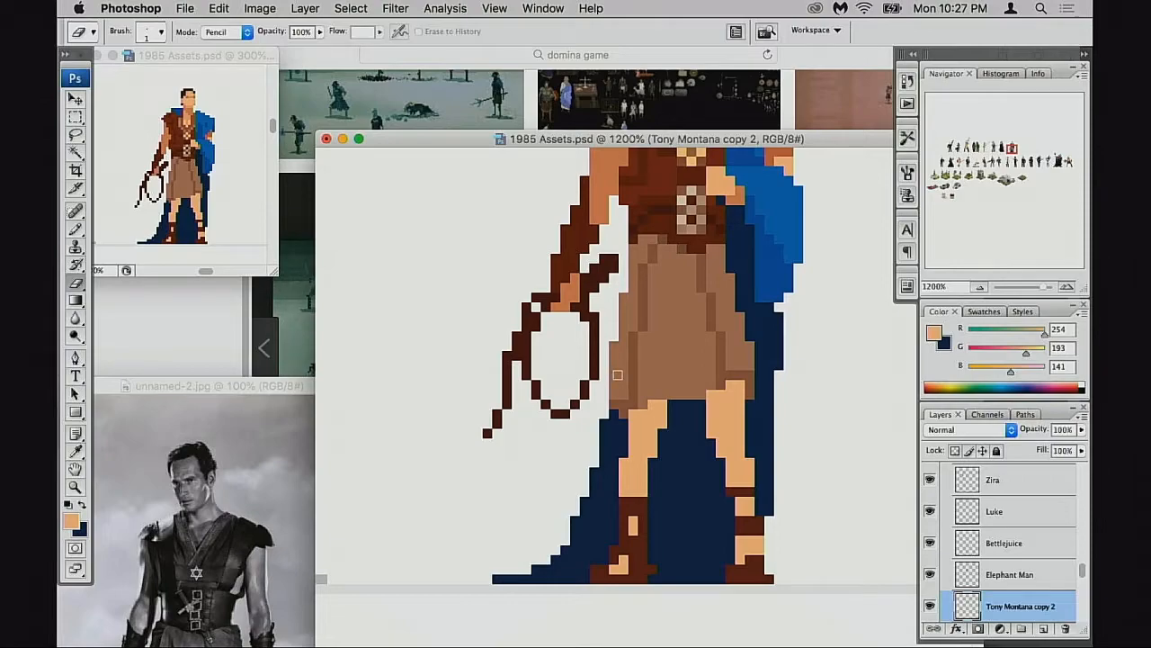
scroll(630, 400, down, 3)
scroll(976, 582, down, 2)
alt+click(929, 543)
alt+click(929, 543)
click(932, 573)
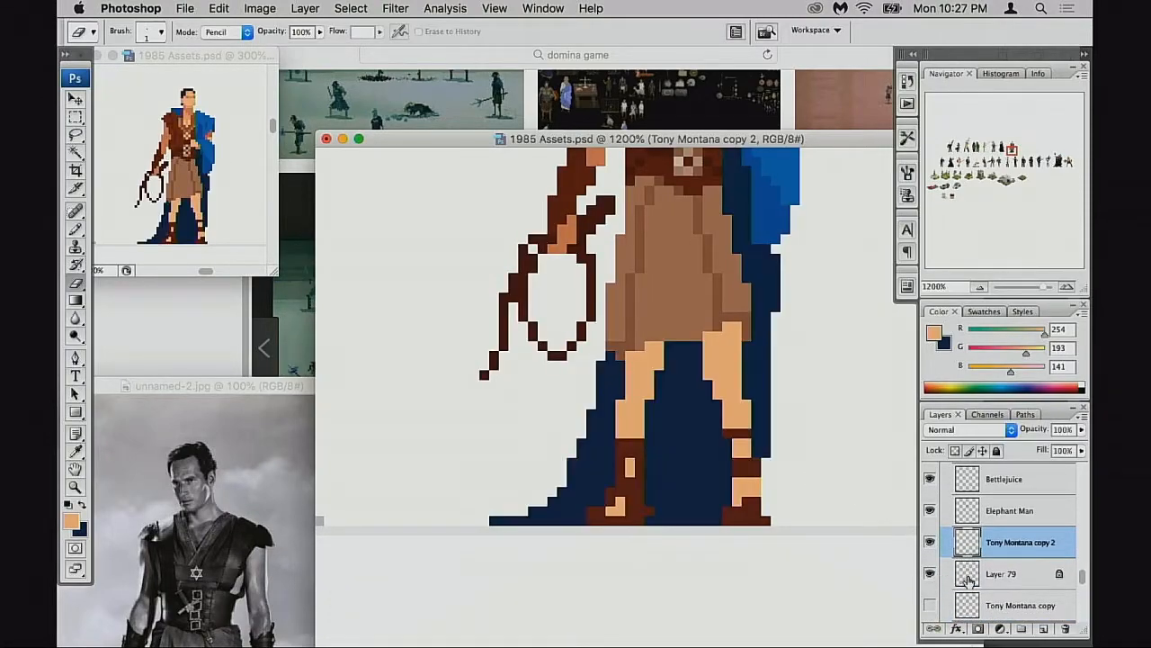
click(966, 583)
click(933, 574)
drag(806, 525, 766, 527)
alt+click(768, 517)
alt+click(756, 497)
drag(618, 420, 764, 519)
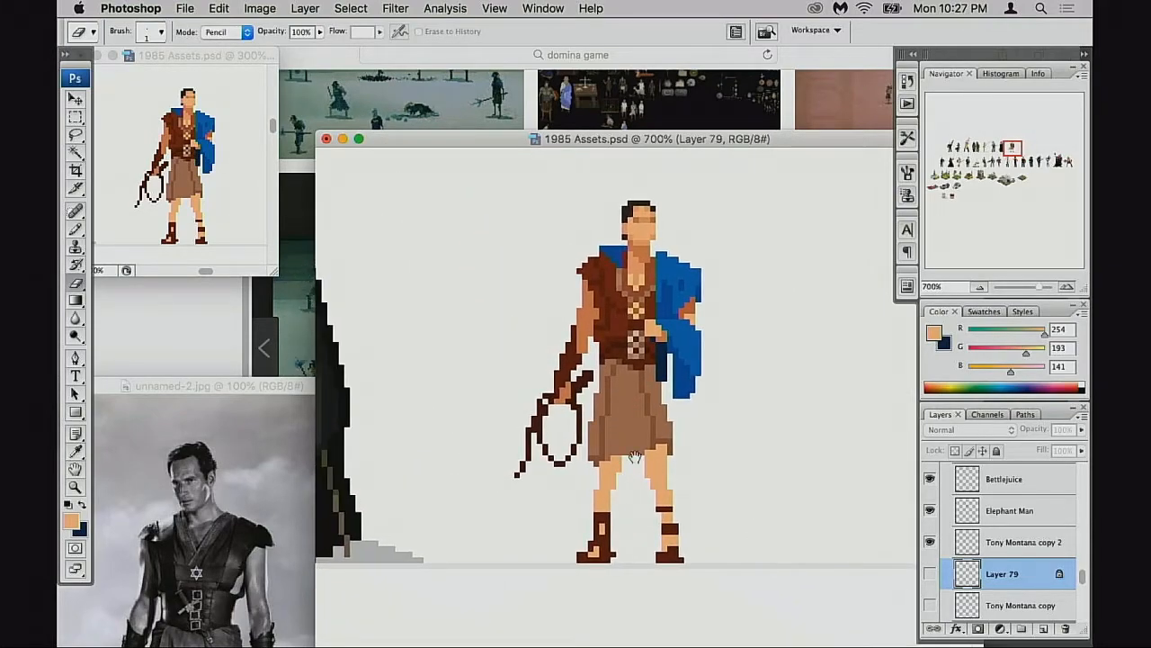
drag(673, 491, 739, 517)
alt+click(706, 496)
alt+click(701, 502)
drag(708, 432, 664, 416)
alt+click(688, 463)
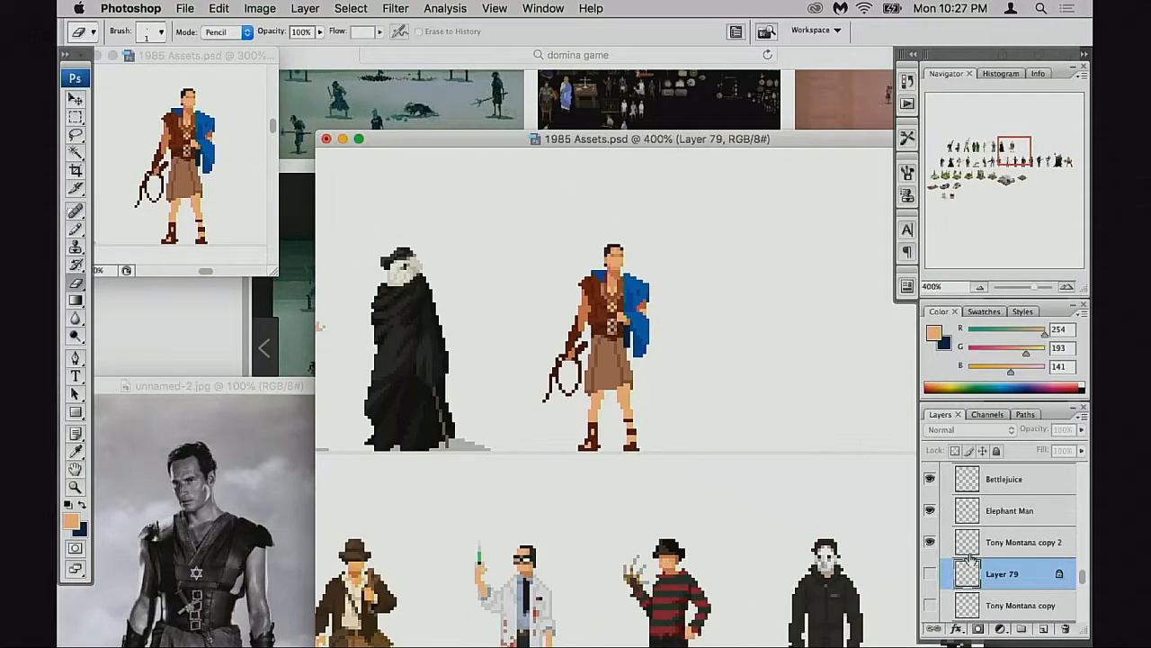
click(976, 546)
Move the figure among the characters in the row below to compare its height, and undo the move
key(v)
drag(652, 481, 763, 487)
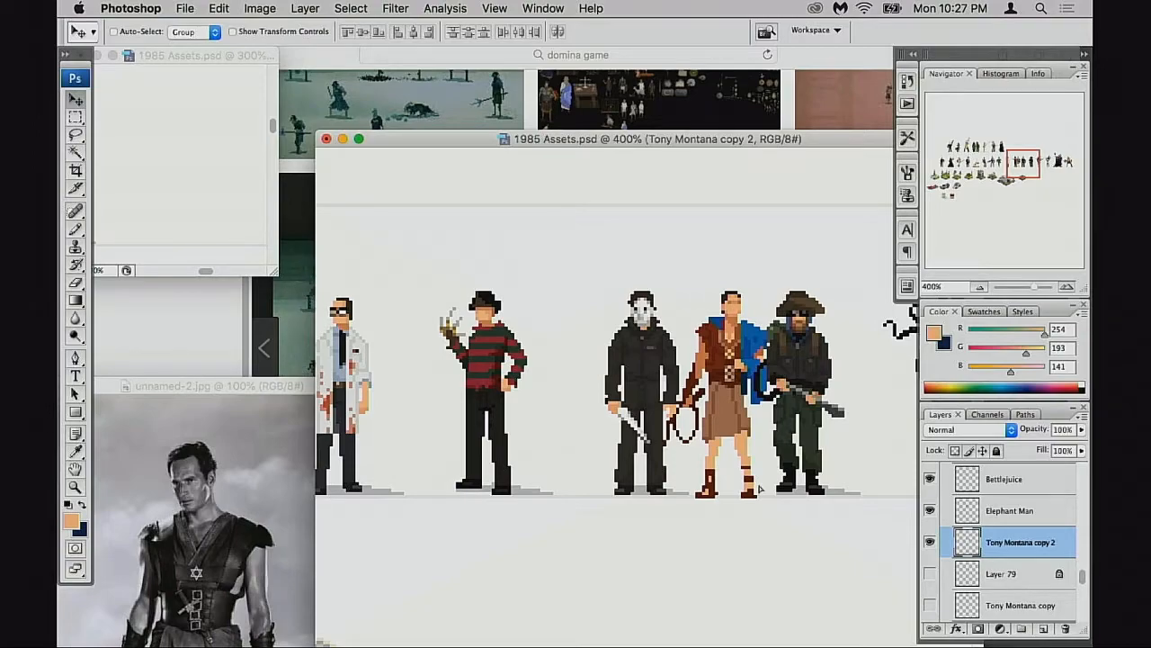
drag(761, 488, 848, 485)
mouse_move(861, 480)
mouse_down()
mouse_move(844, 480)
mouse_move(882, 485)
mouse_up()
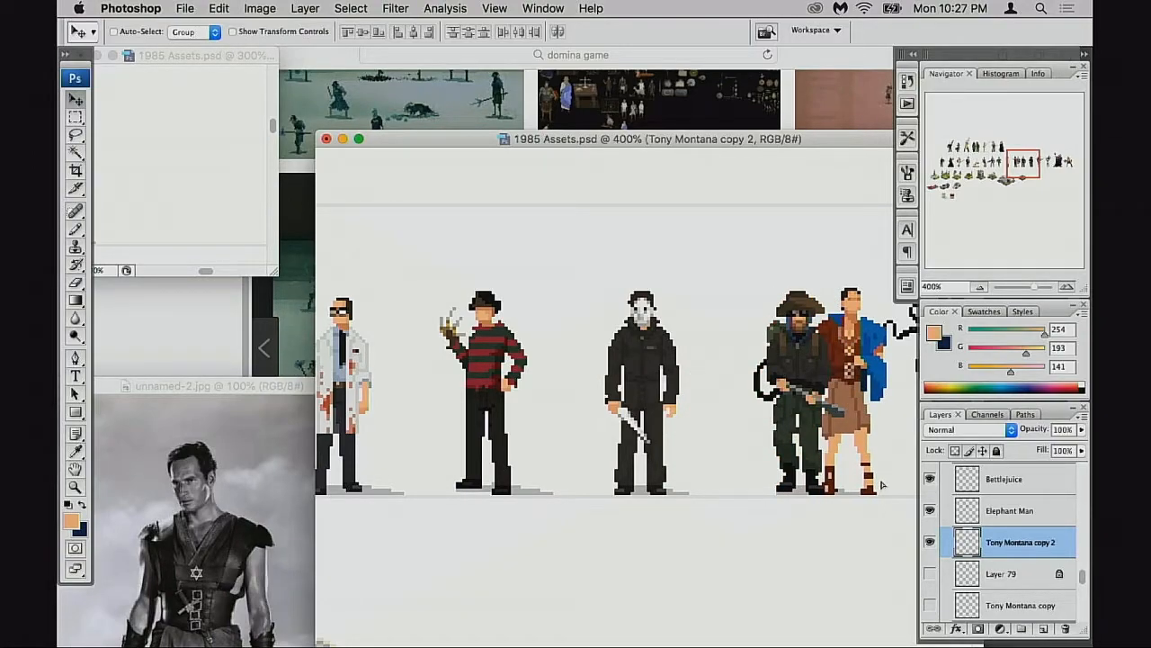
scroll(882, 485, left, 5)
drag(882, 486, 430, 488)
key(Up)
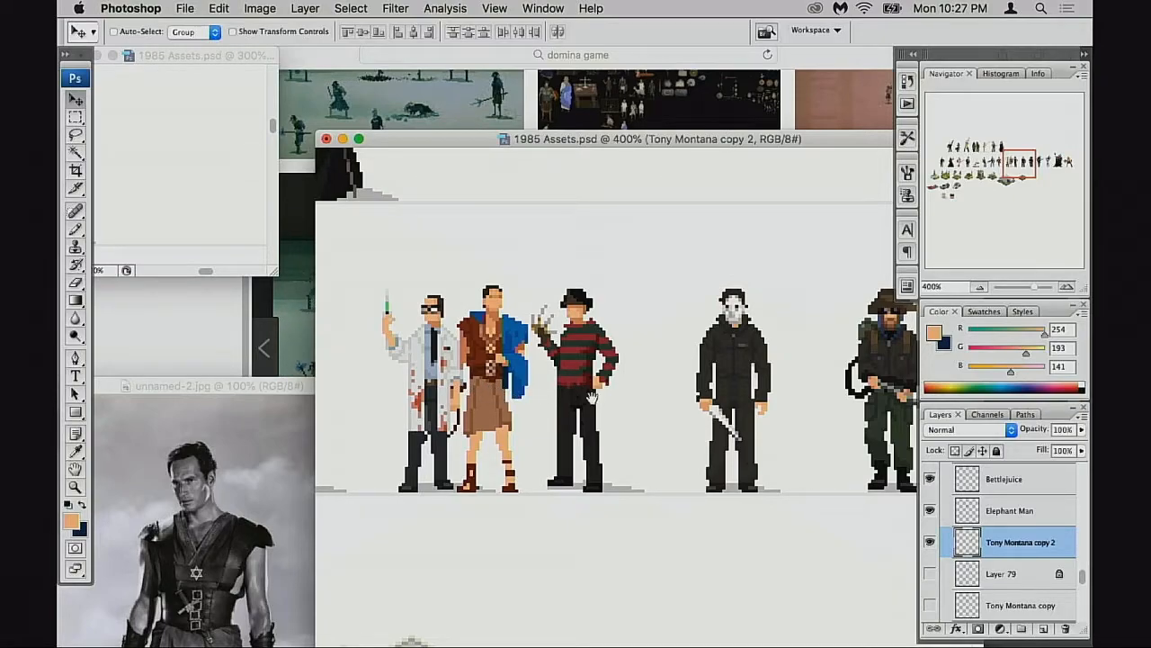
drag(591, 393, 730, 493)
key(super+z)
drag(629, 334, 648, 494)
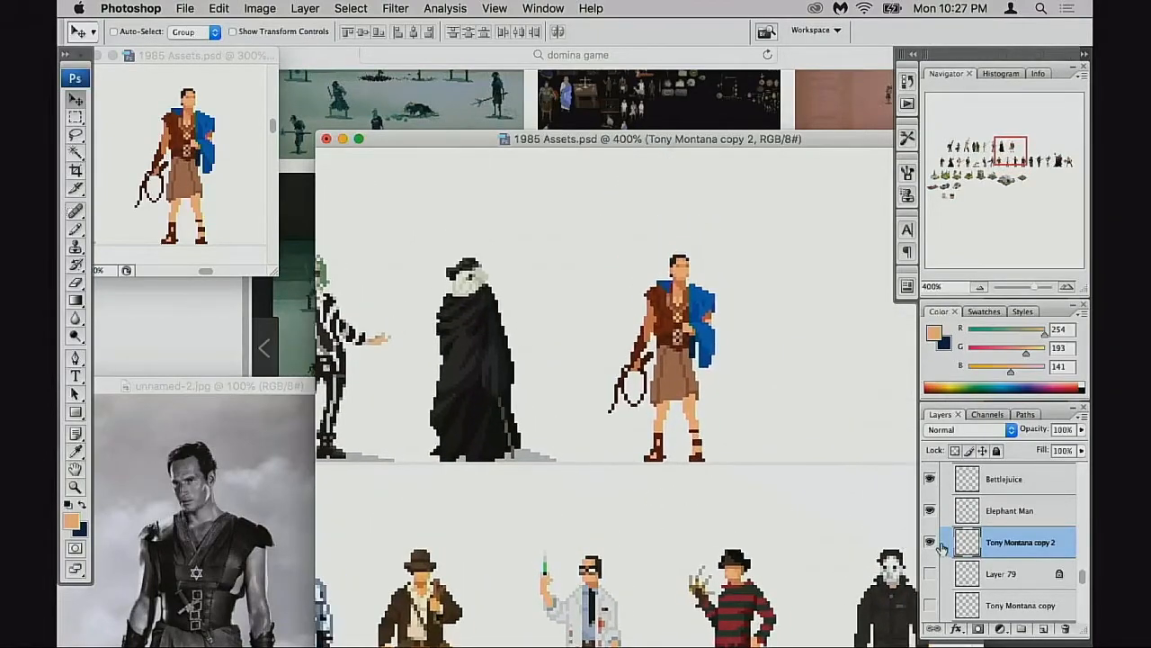
Select the narrow strip across the waist just below the belt and shift it down one pixel
click(702, 394)
click(645, 429)
click(649, 424)
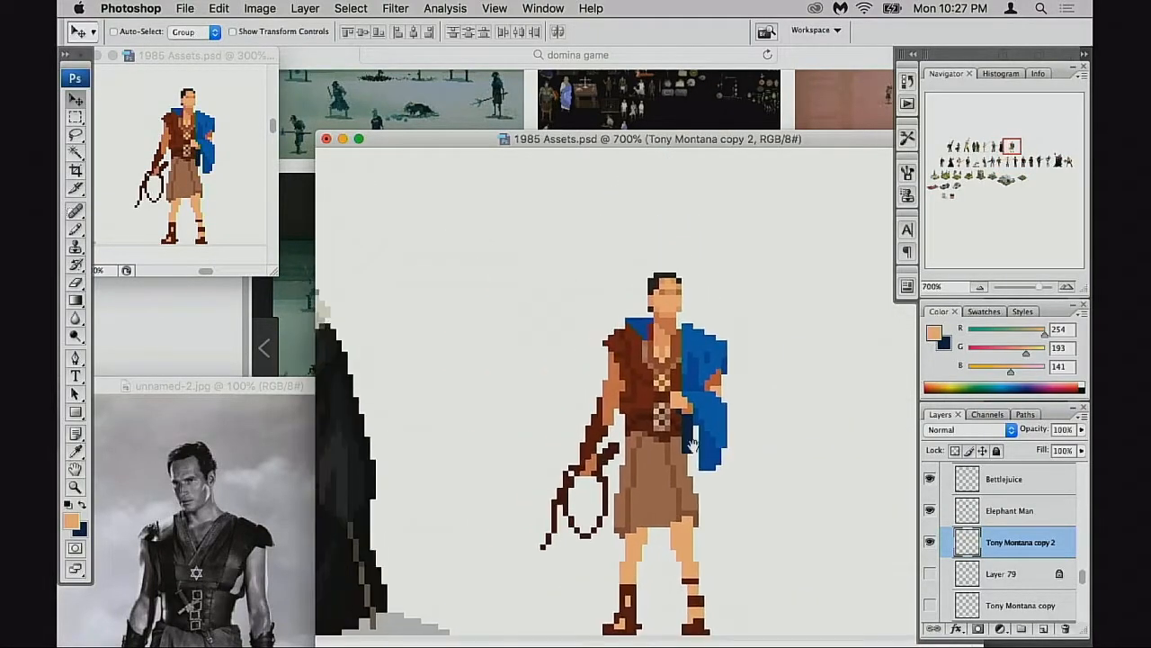
key(m)
drag(623, 407, 675, 441)
key(super+d)
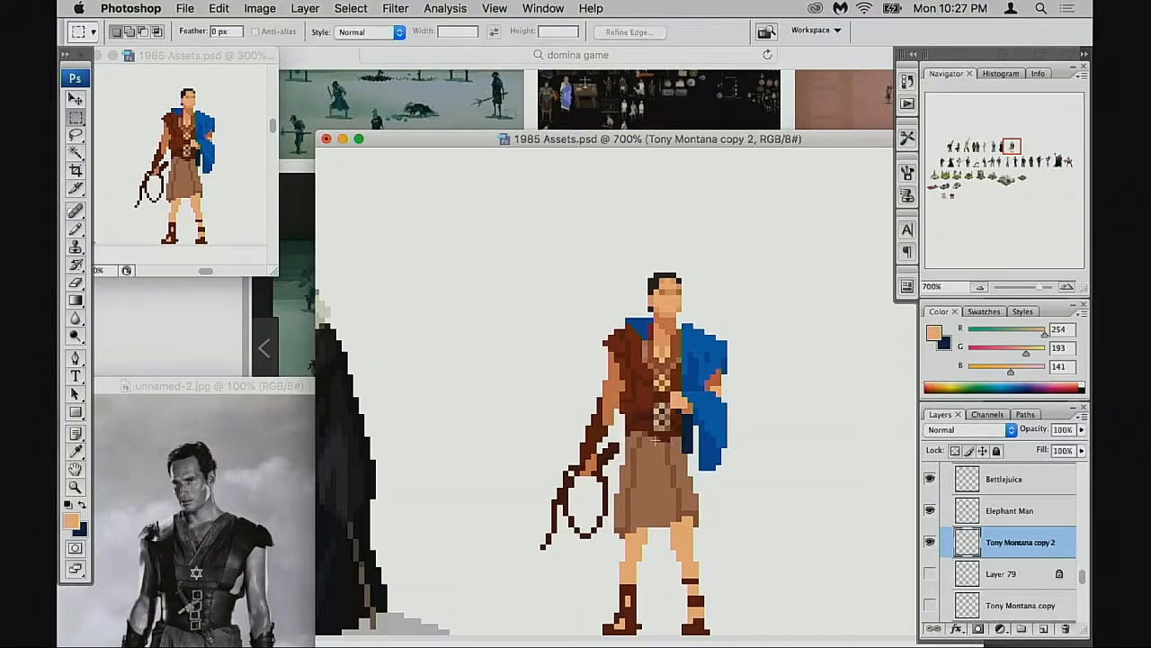
super+click(656, 441)
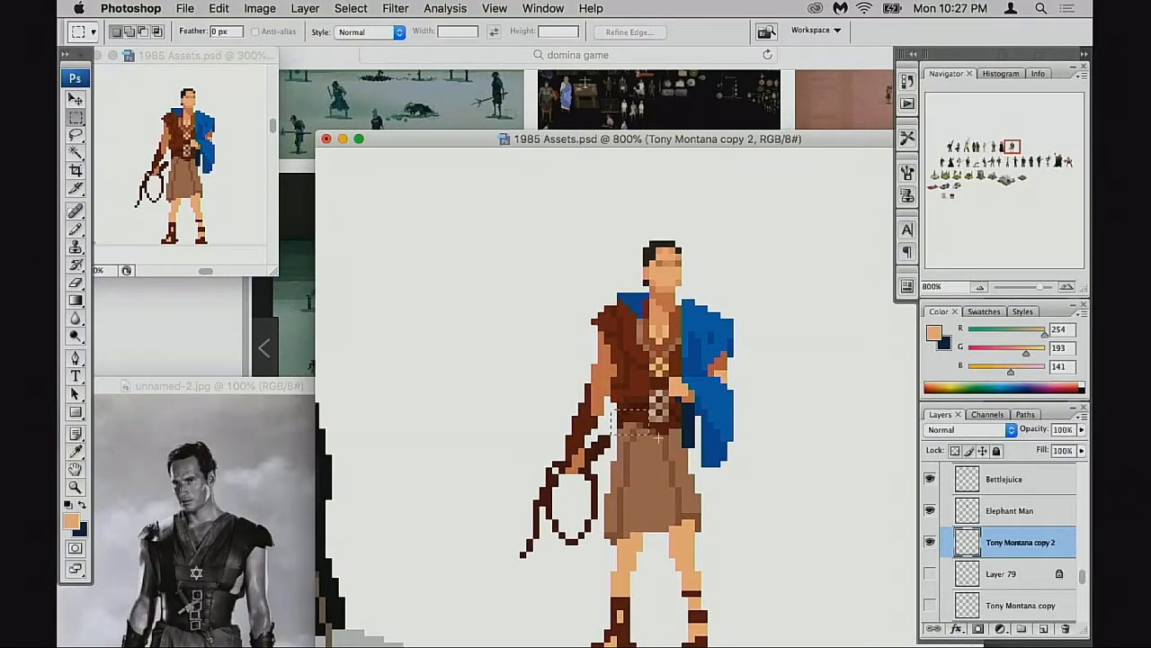
drag(620, 436, 681, 441)
key(super+Down)
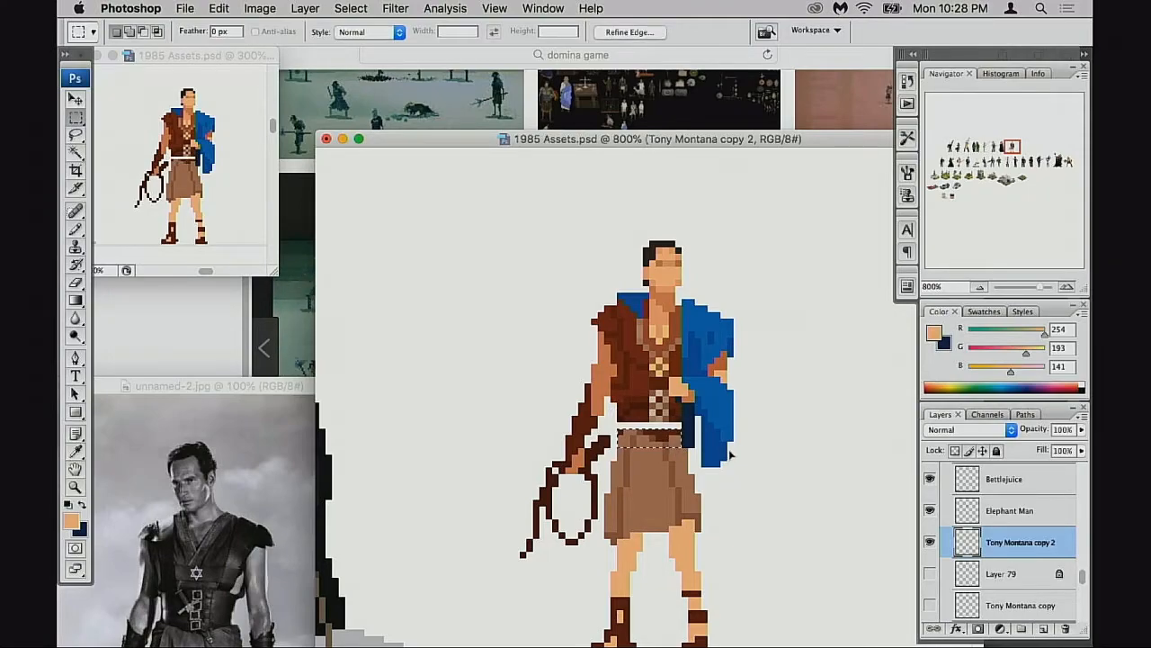
key(super+d)
Fill the one-pixel gap at the waist with the belt's dark red-brown (100, 31, 14)
key(b)
alt+click(630, 426)
drag(629, 426, 673, 425)
click(677, 426)
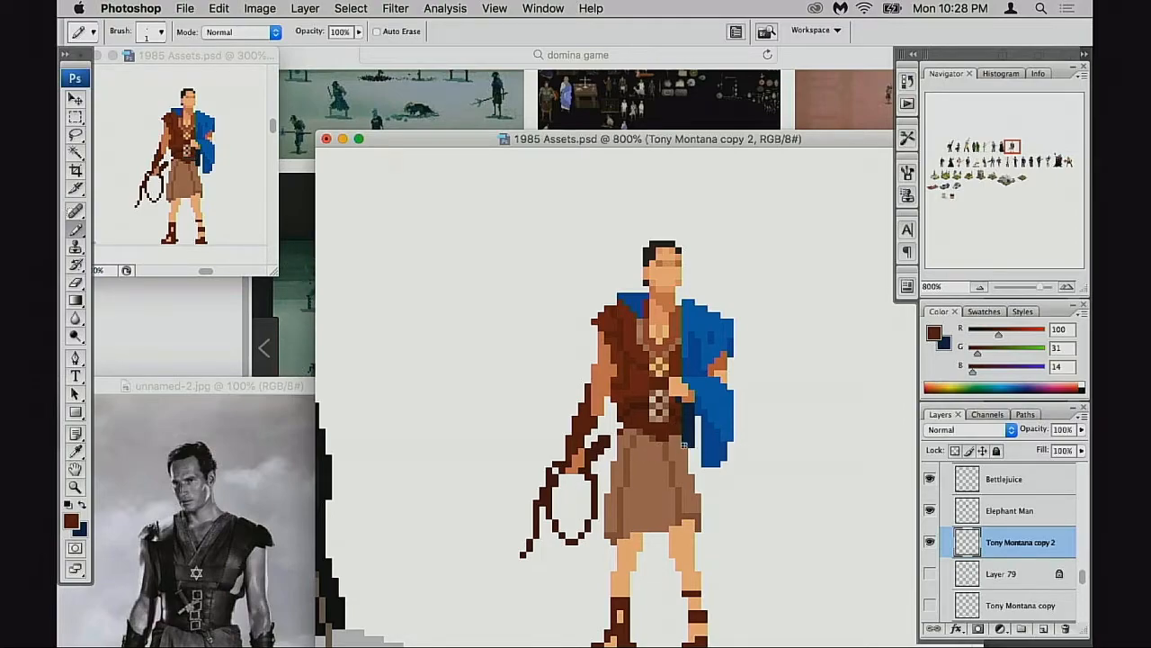
Retouch the skirt's waist edge and fold lines below the belt with light brown (175, 122, 98) and darker brown (147, 94, 72)
alt+click(682, 437)
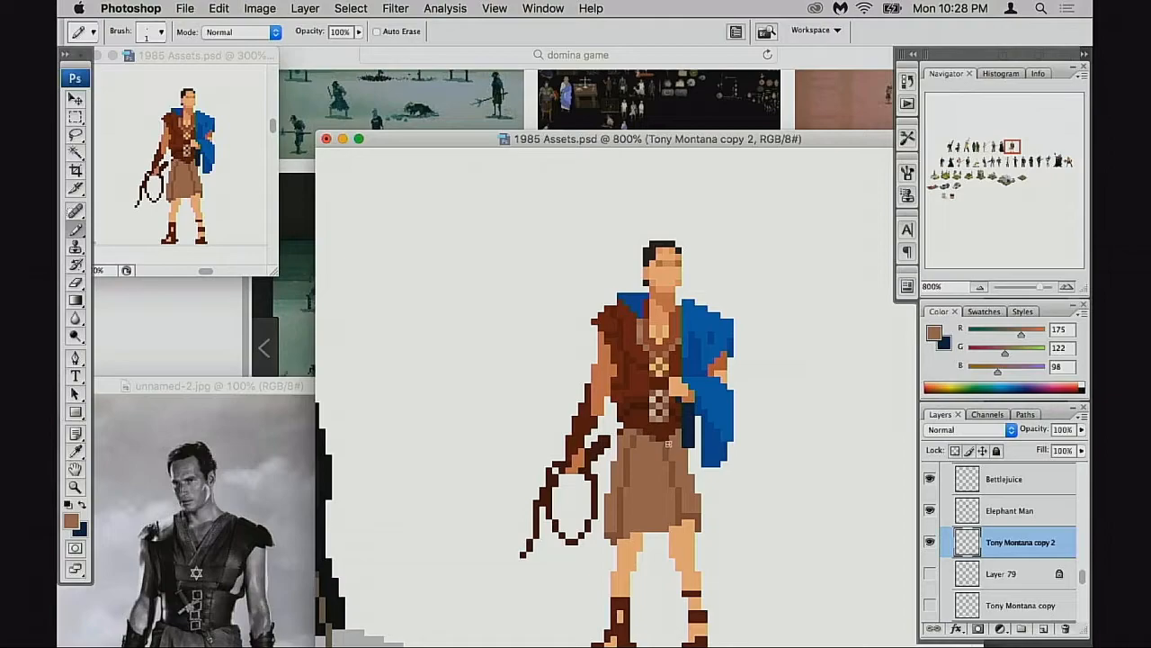
alt+click(667, 440)
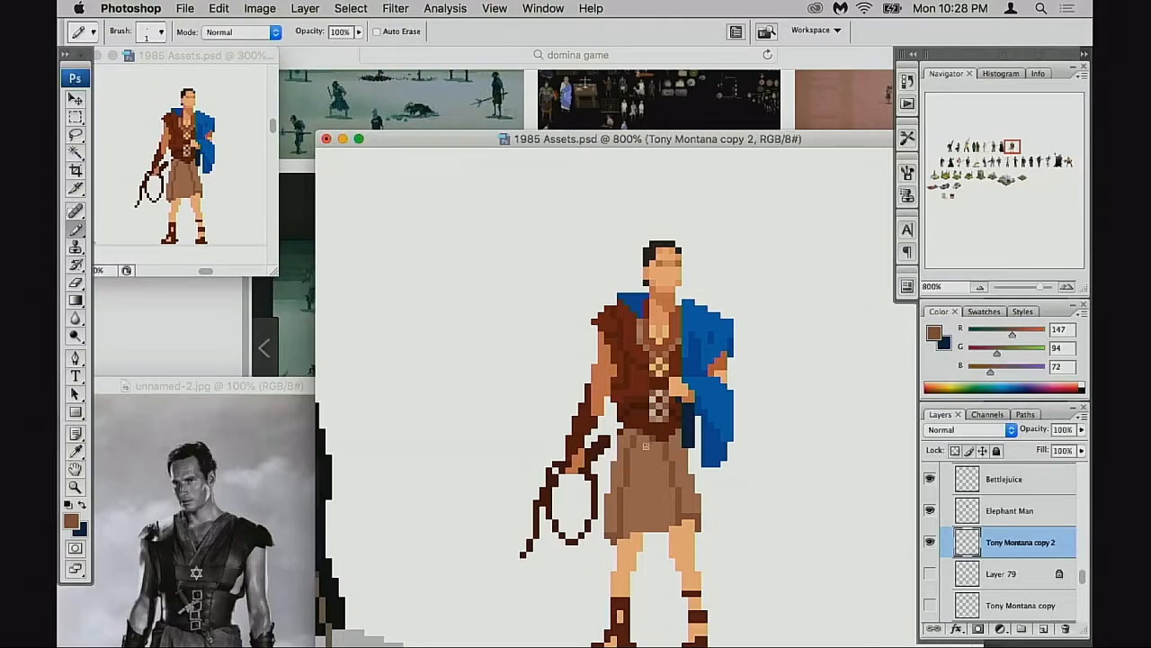
alt+click(625, 432)
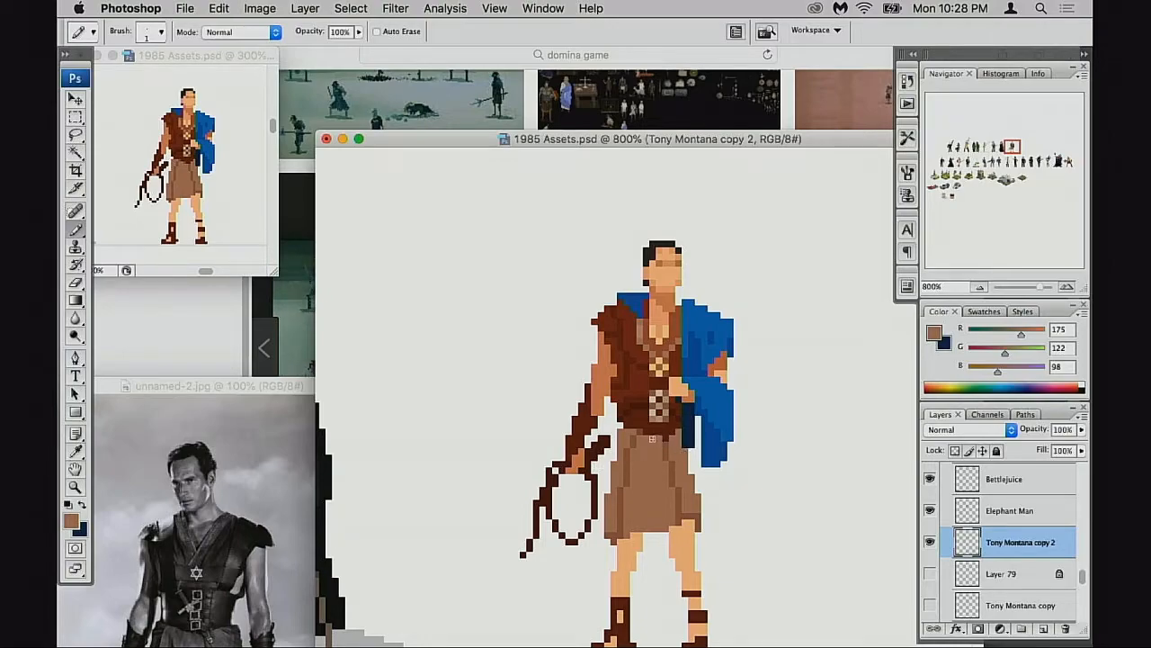
alt+click(666, 439)
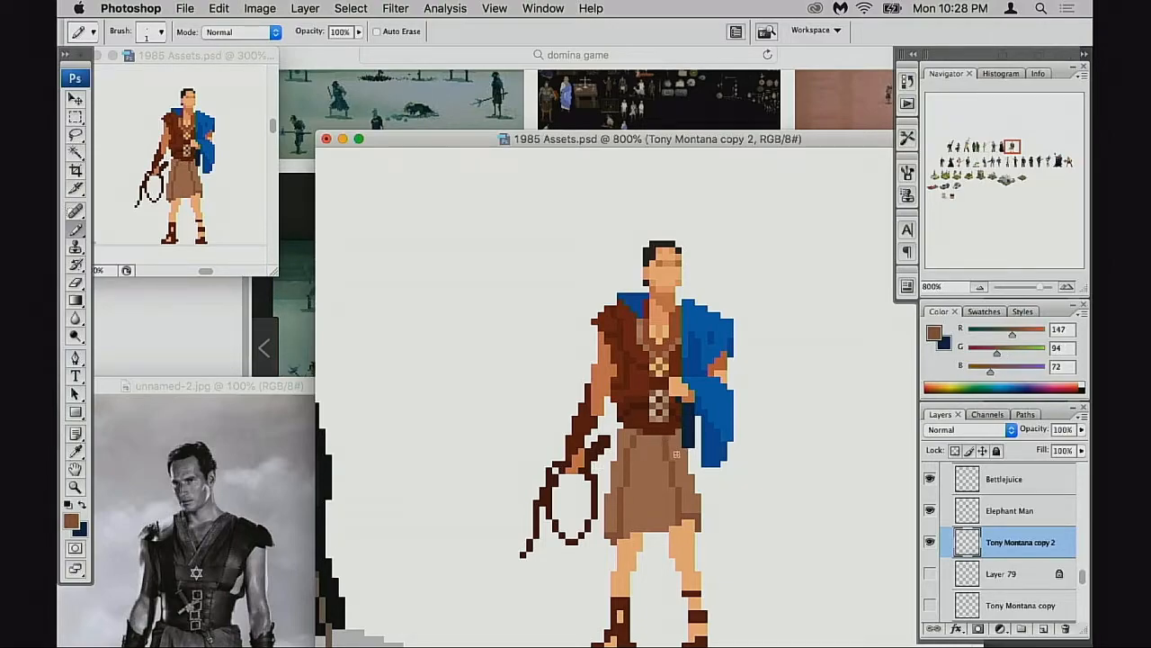
alt+click(655, 465)
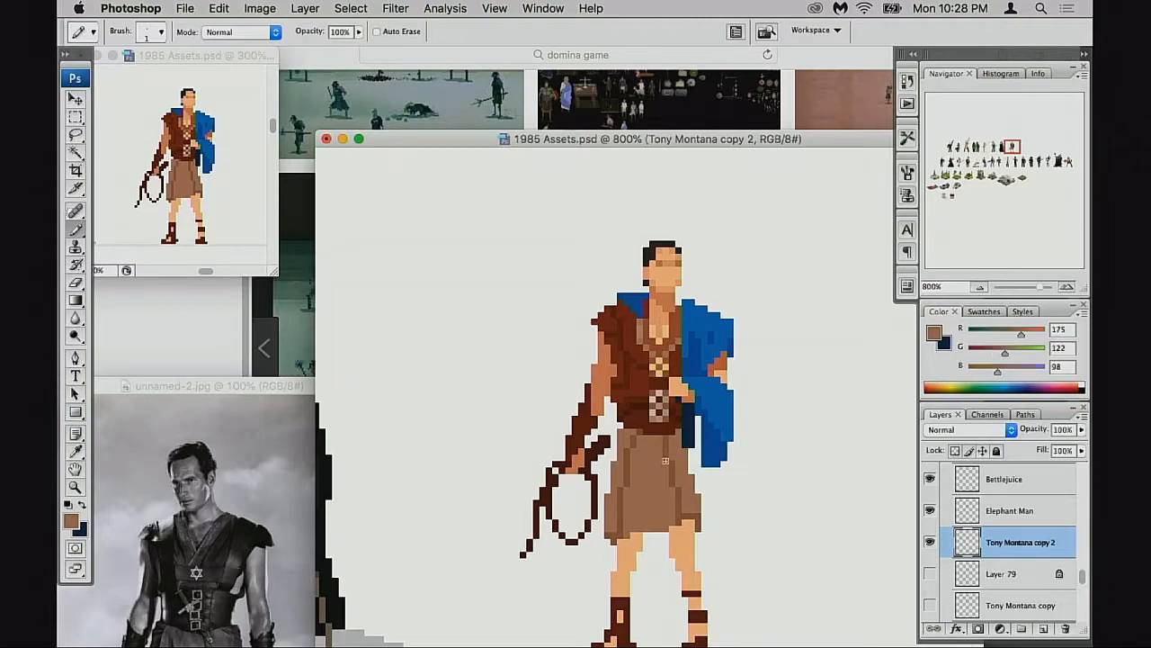
alt+click(667, 453)
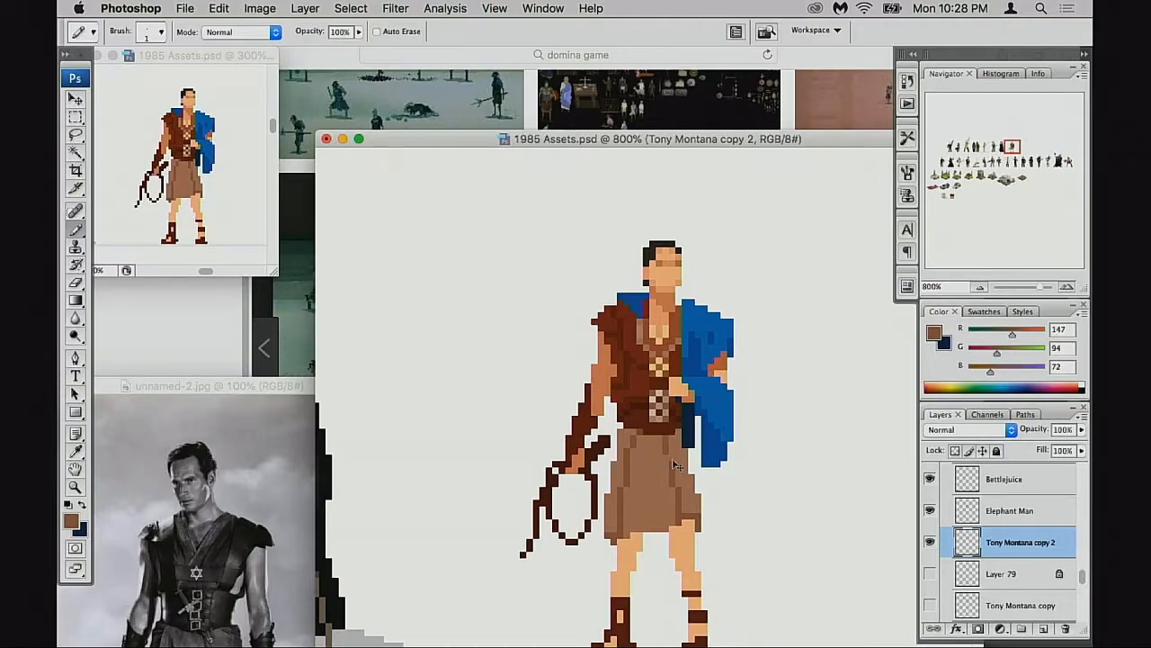
alt+click(671, 449)
alt+click(671, 448)
drag(662, 475, 690, 462)
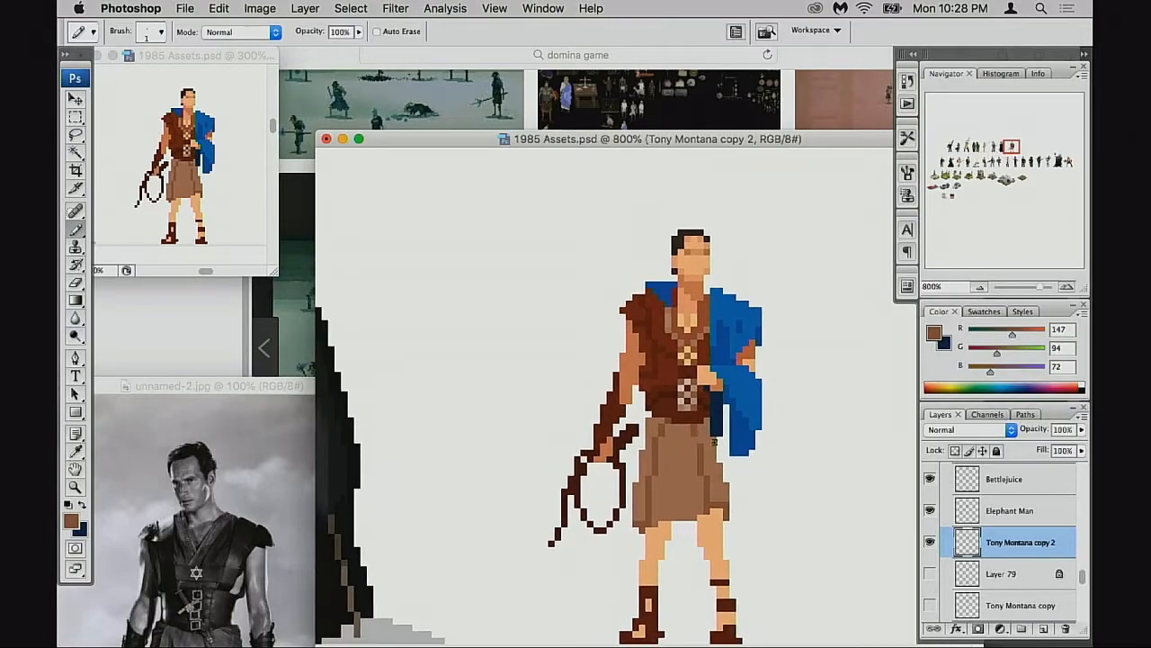
Show Layer 79 with the dark blue cape and toggle the figure's layer to examine the legs against the cape
click(929, 573)
drag(883, 545, 799, 501)
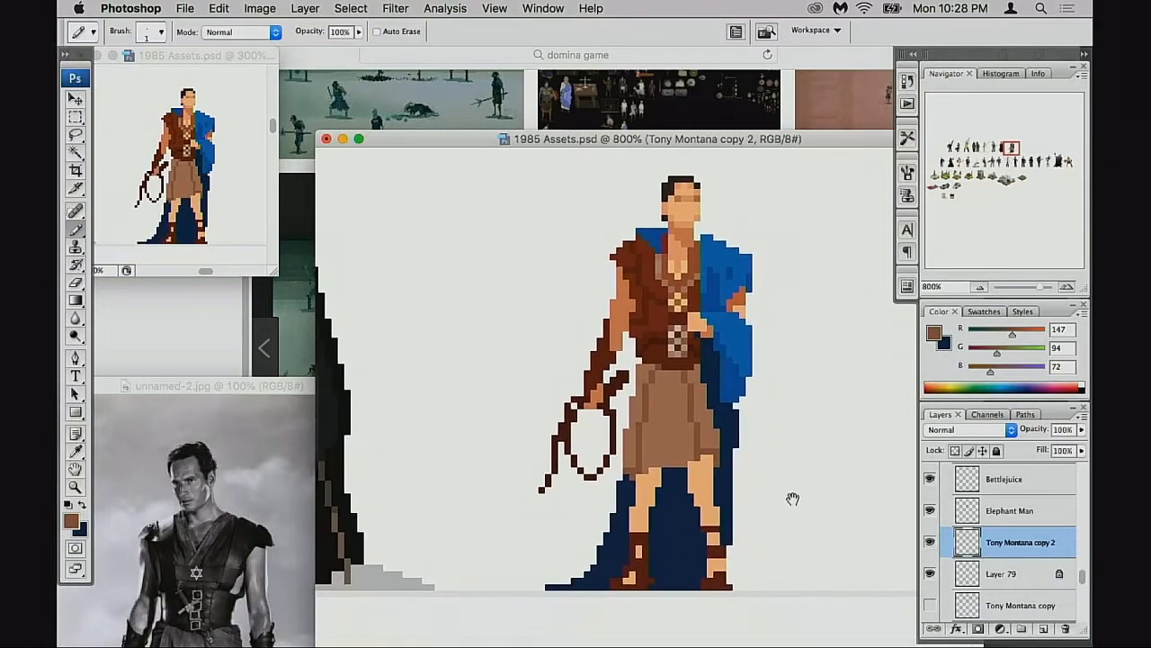
drag(708, 490, 656, 493)
alt+click(650, 470)
alt+click(653, 471)
alt+click(656, 472)
click(931, 543)
click(931, 543)
super+click(652, 448)
drag(660, 447, 639, 493)
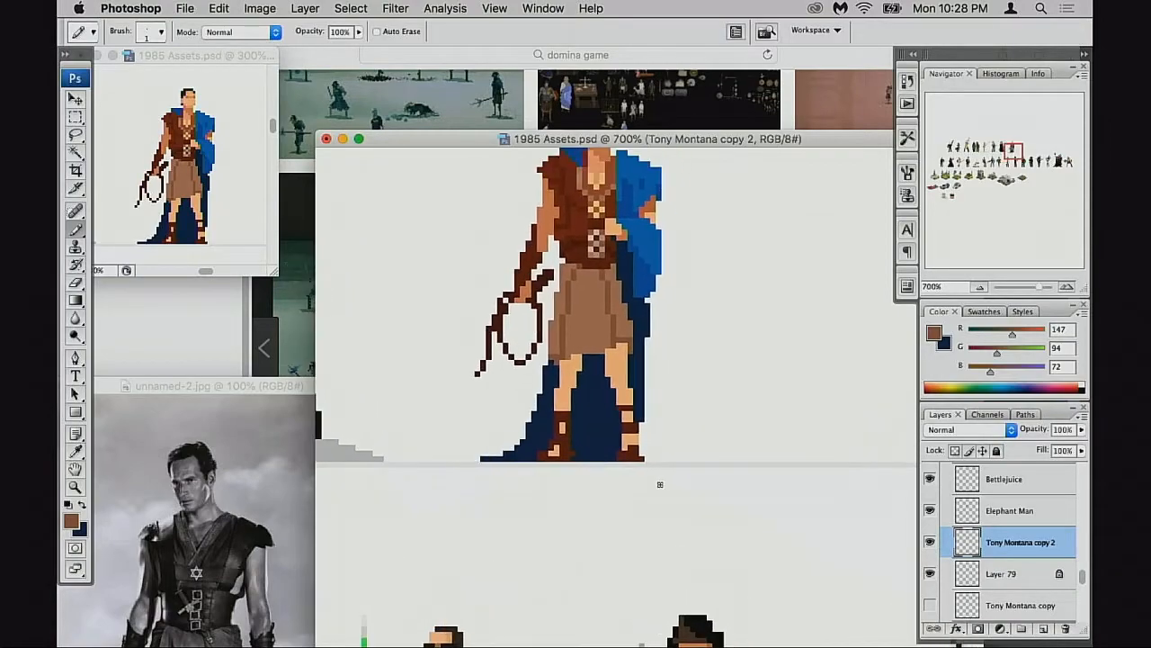
Try to move the cape-side lower leg downward, and undo the move
key(m)
mouse_move(608, 388)
mouse_down()
mouse_move(668, 472)
mouse_move(654, 483)
mouse_move(658, 518)
mouse_up()
key(super+Up)
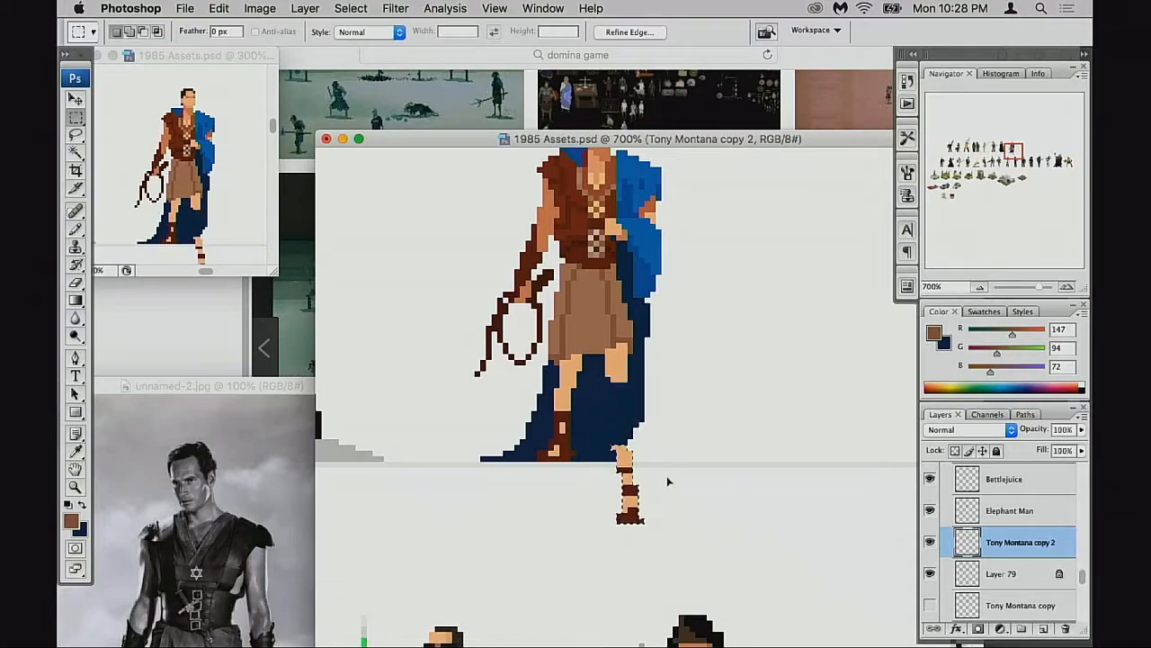
key(super+alt+z)
key(super+alt+z)
key(super+alt+z)
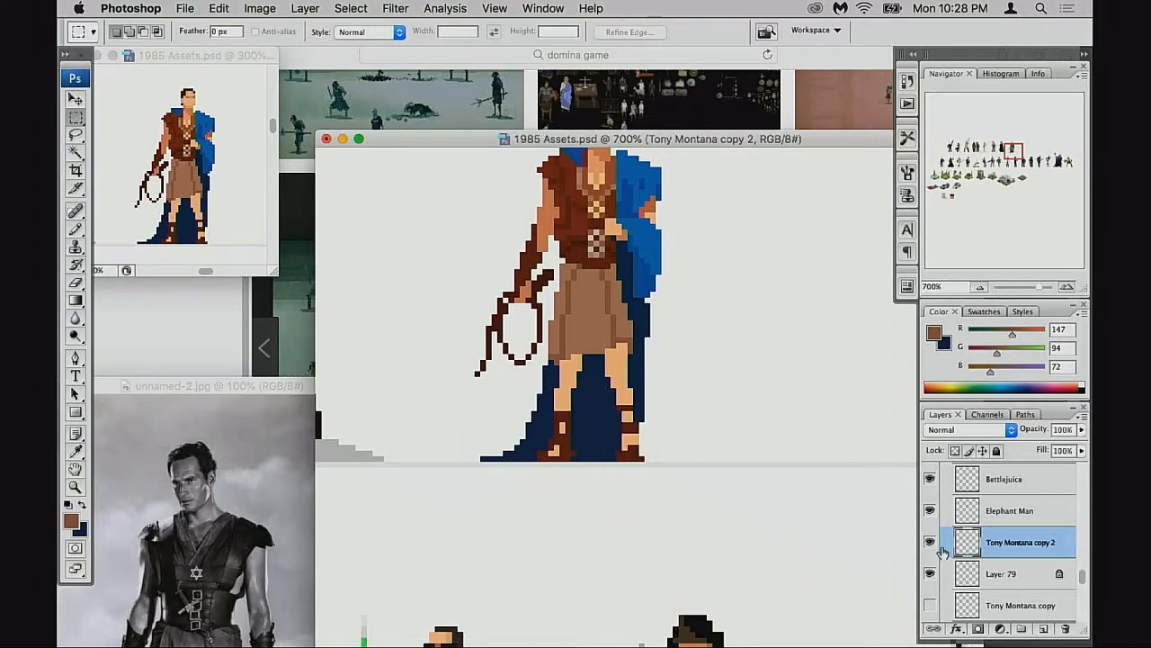
Hide Layer 79 and shift the whip-side boot up one pixel
click(929, 573)
scroll(782, 518, up, 2)
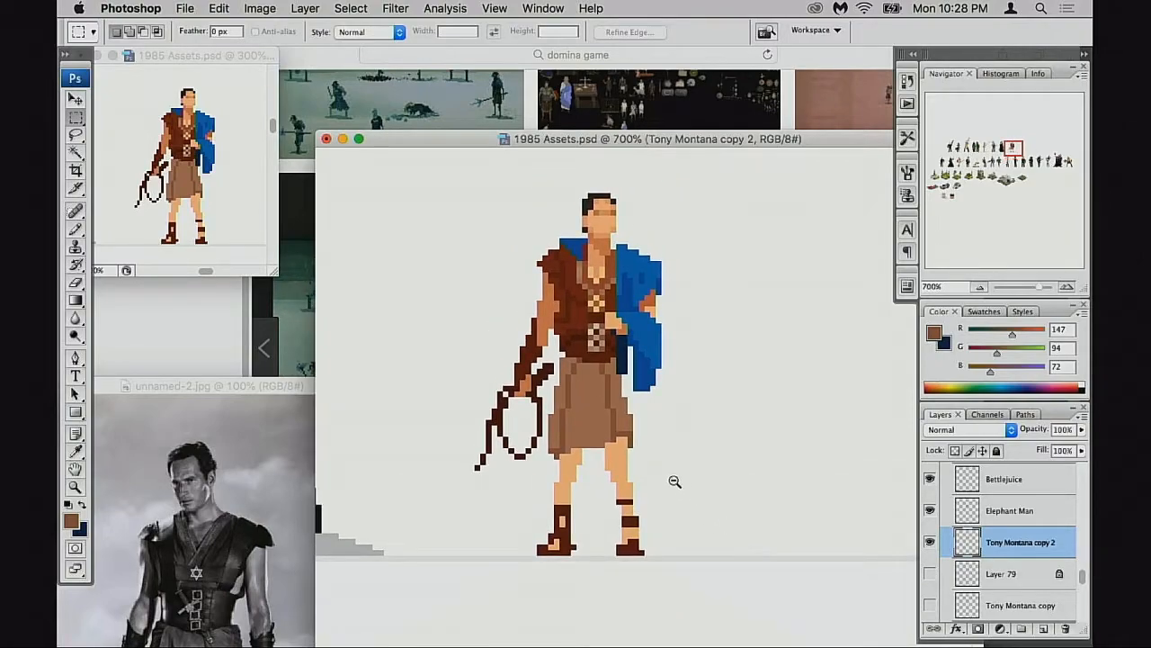
alt+super+click(675, 484)
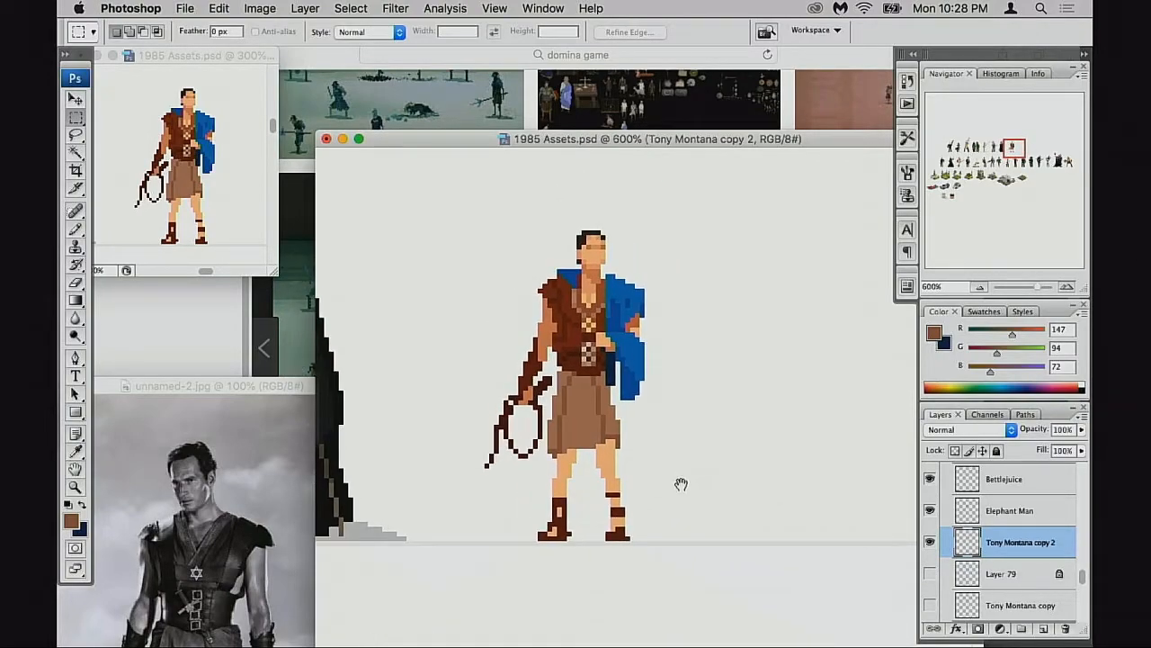
drag(682, 482, 685, 490)
drag(540, 501, 591, 553)
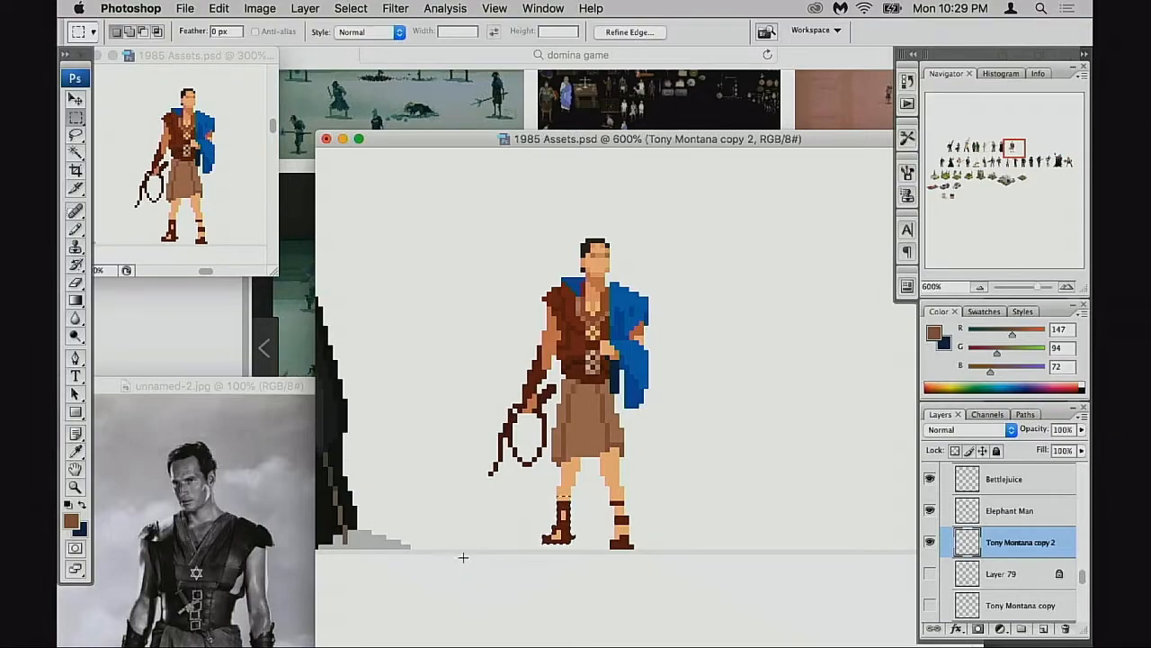
key(super+d)
Clean up the raised boot's heel using dark red-brown (93, 29, 13) and the Eraser, and save the document
drag(633, 548, 654, 498)
super+click(654, 506)
key(b)
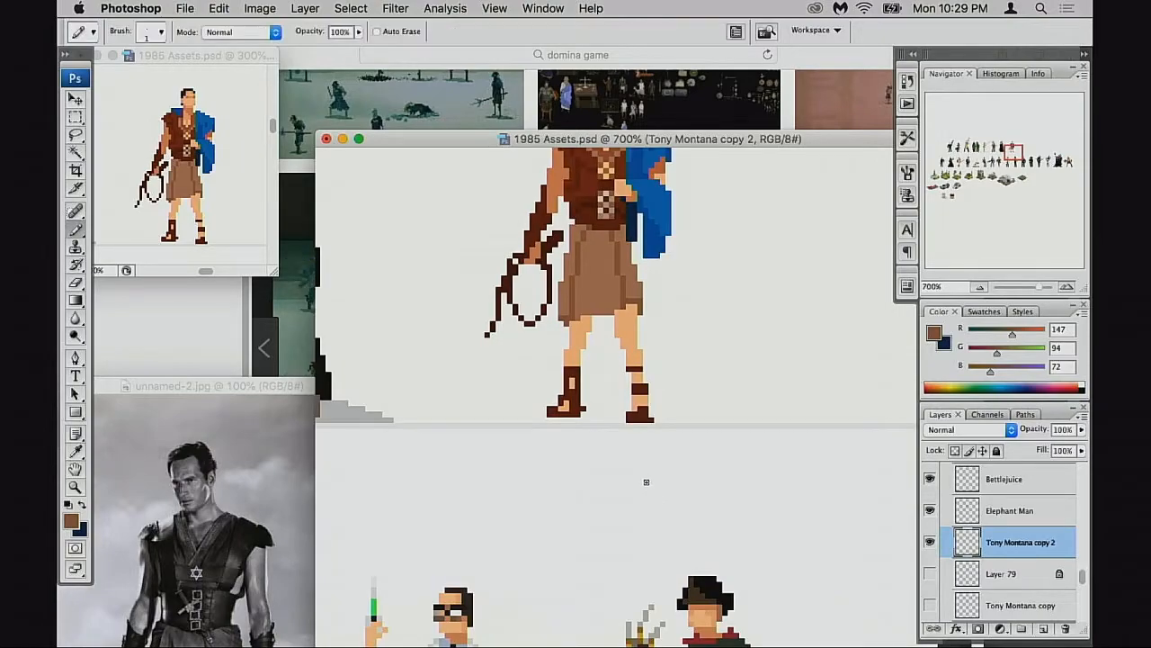
alt+click(639, 411)
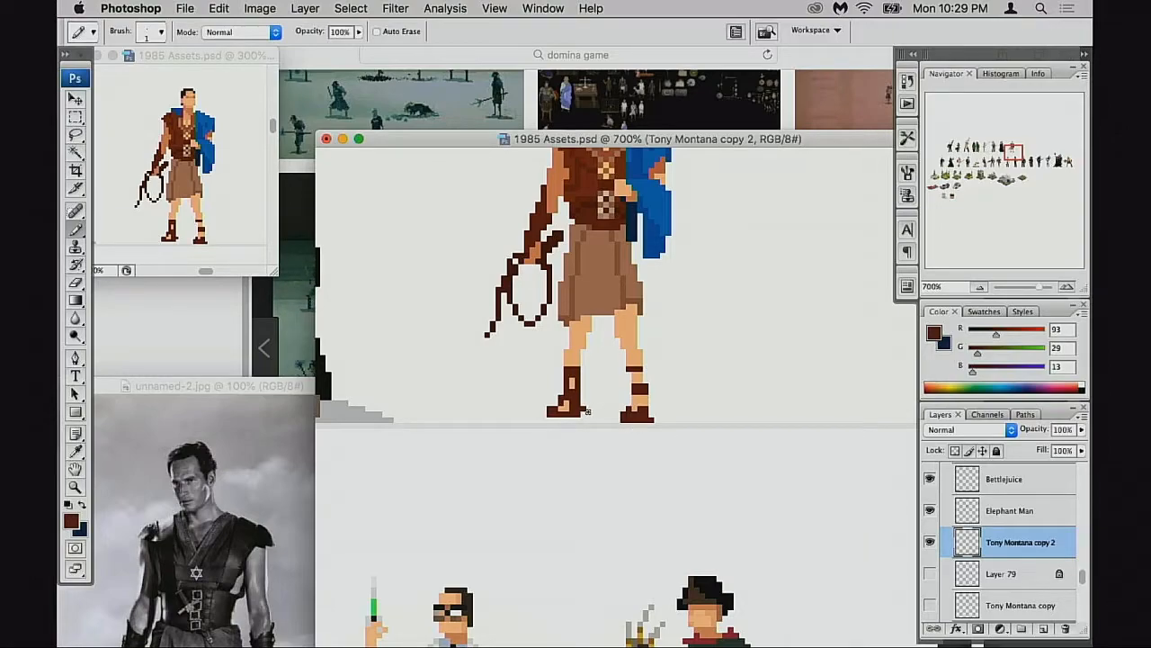
key(e)
scroll(702, 455, up, 2)
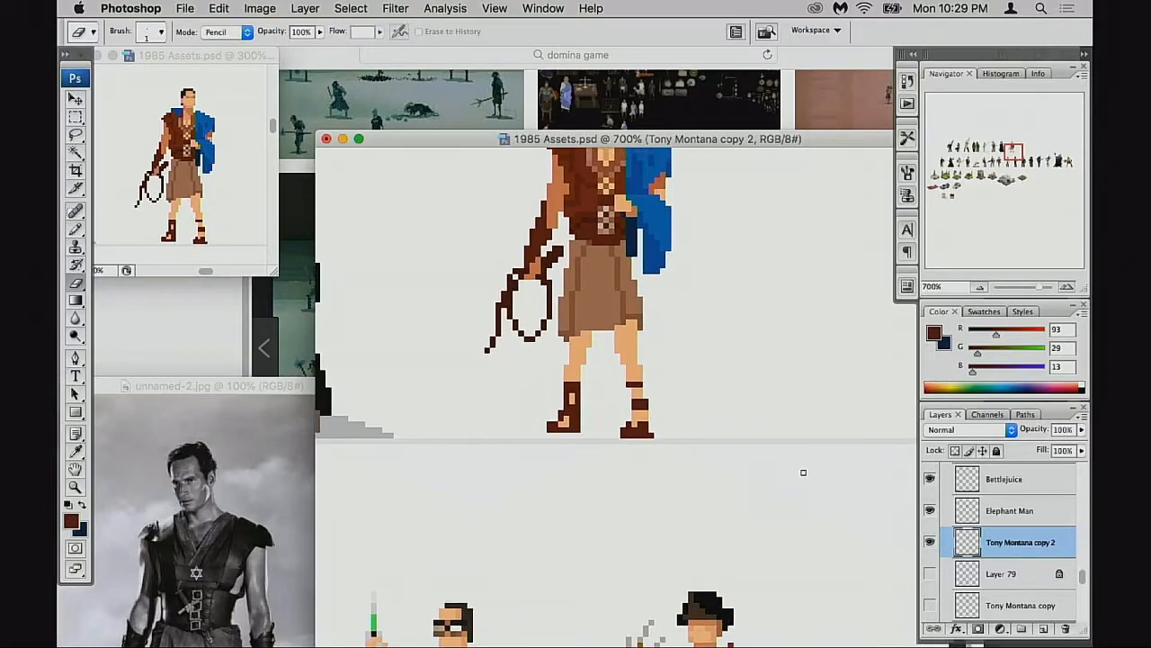
click(597, 370)
click(706, 212)
key(super+s)
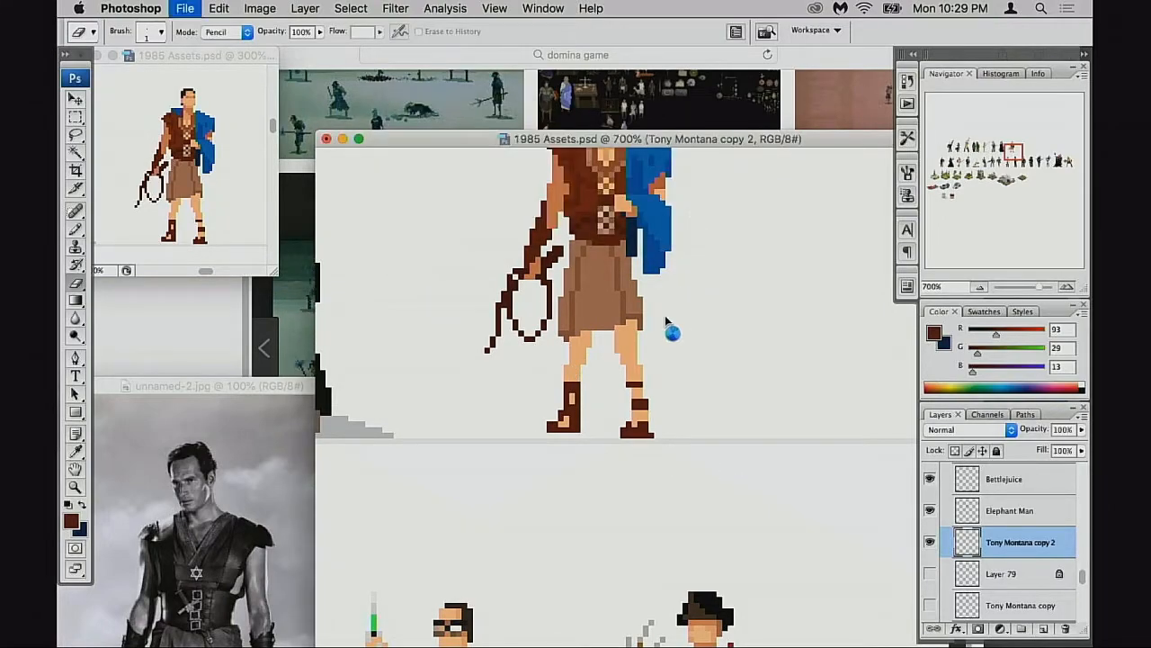
Reshape the lower legs with skin tone (254, 193, 141) and the Eraser, painting over parts of the cape-side leg's straps
key(b)
alt+click(568, 363)
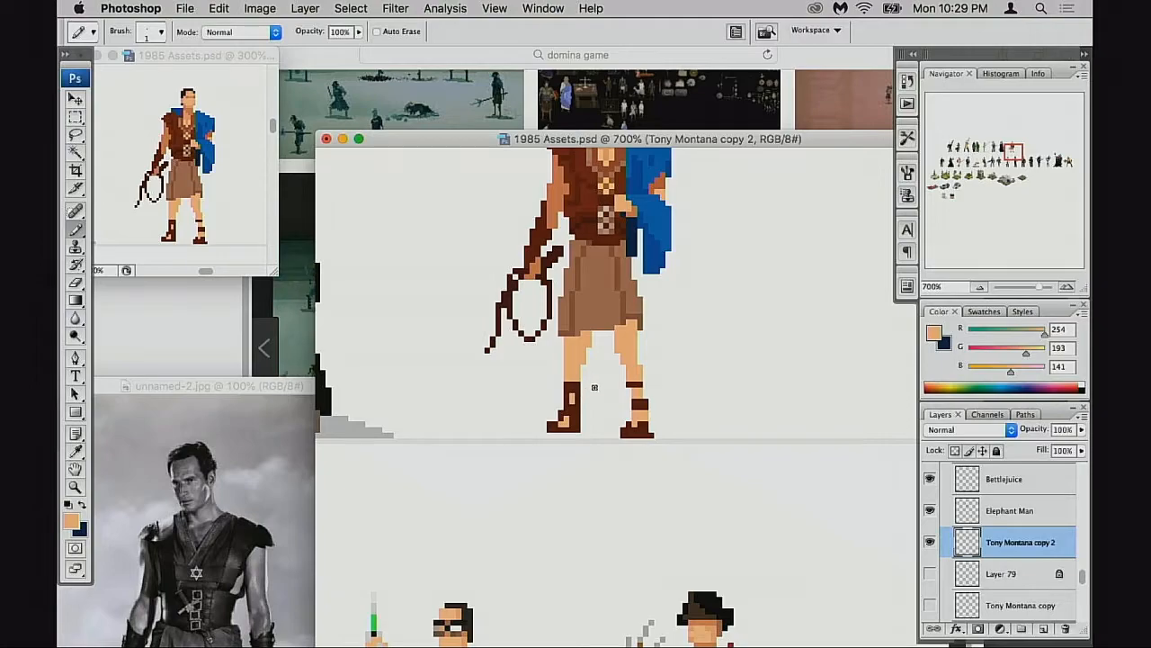
key(e)
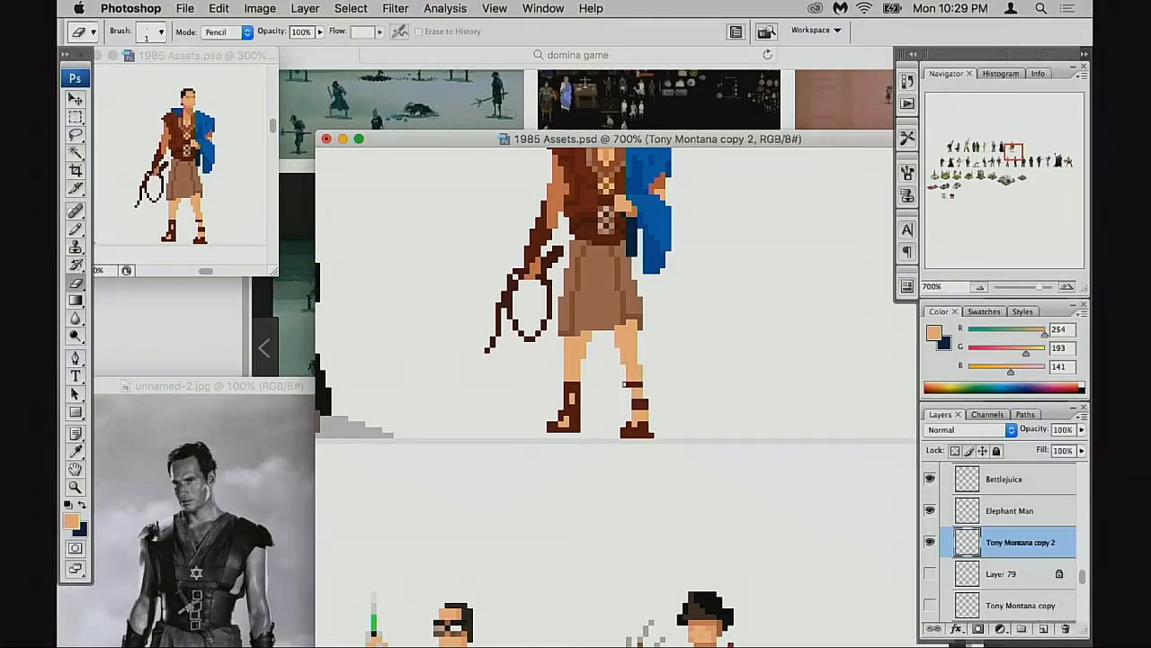
key(b)
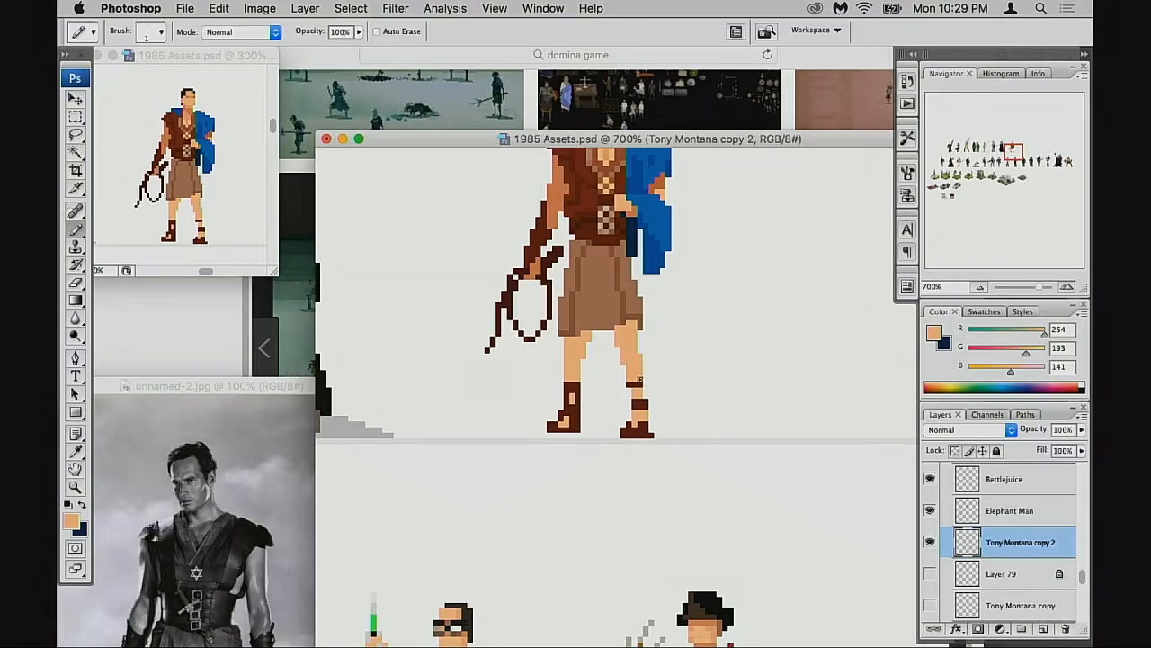
key(e)
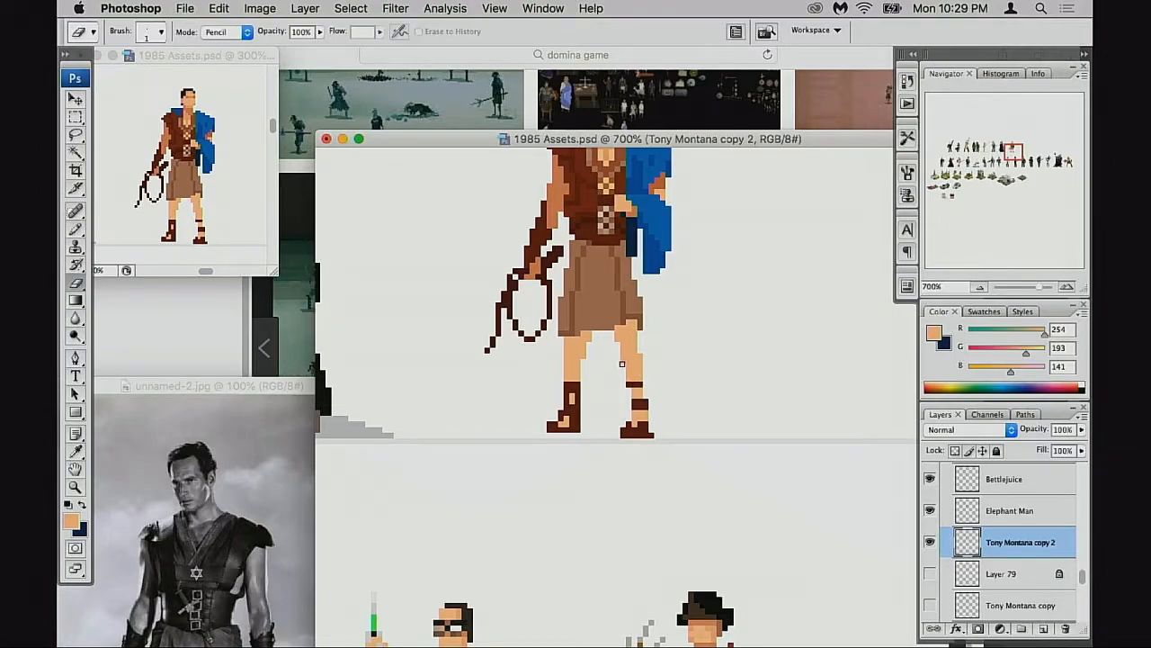
key(b)
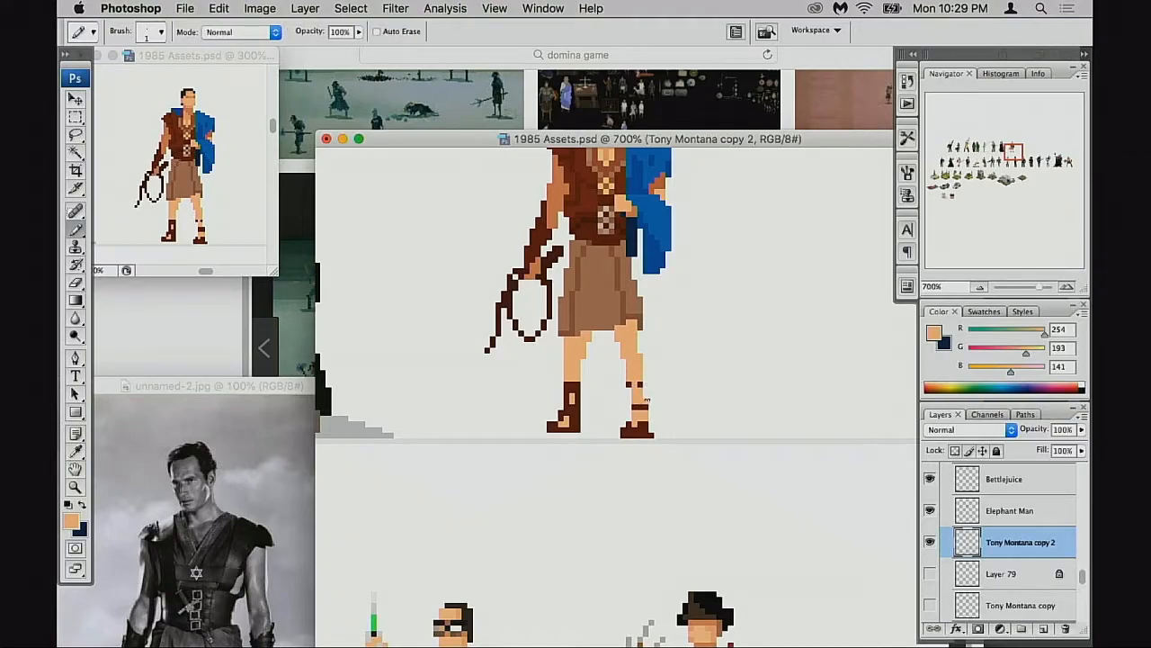
Turn the cape-side sandal into a short boot in dark red-brown (93, 29, 13) and cover the remaining calf straps with skin tone
alt+click(643, 411)
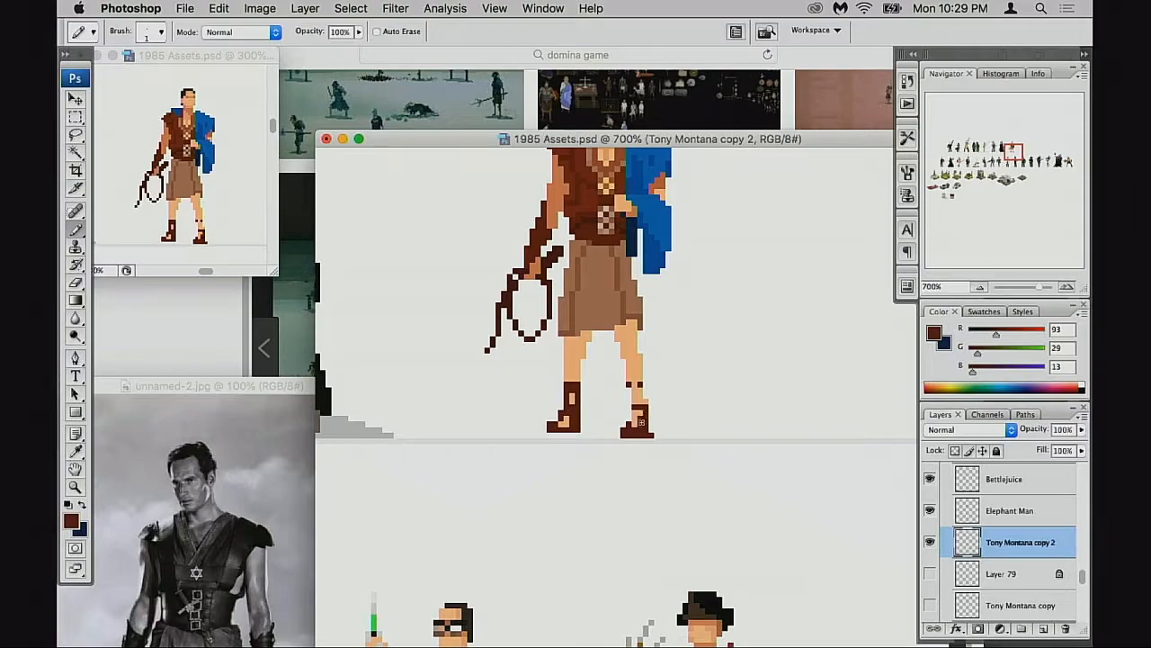
alt+click(641, 381)
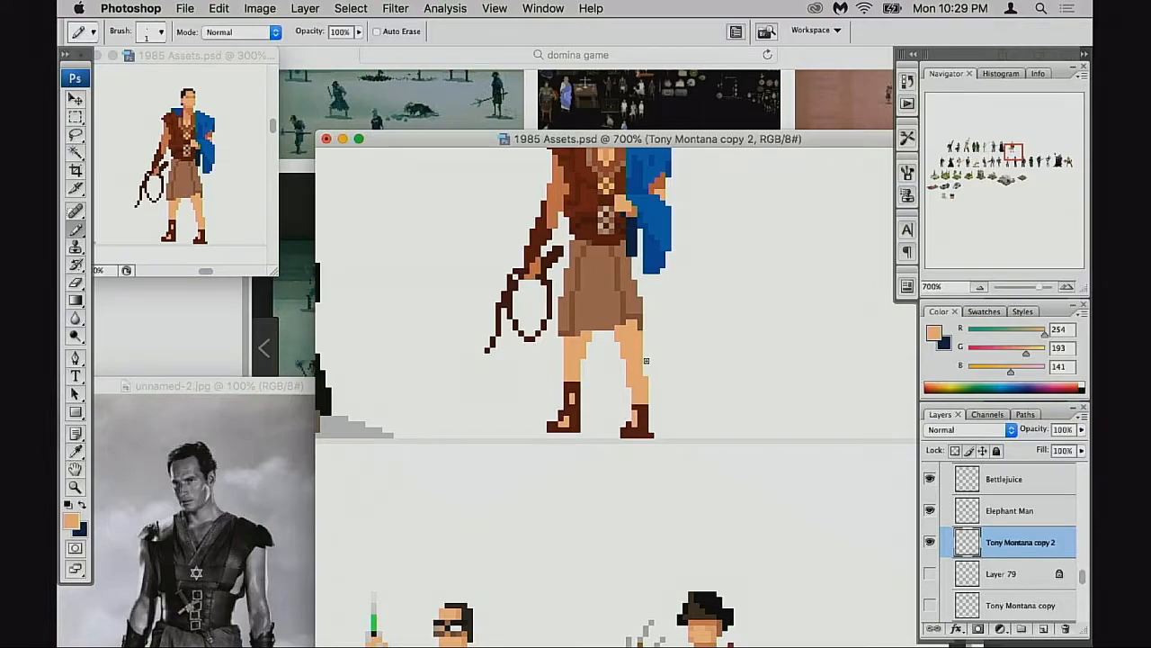
alt+click(642, 374)
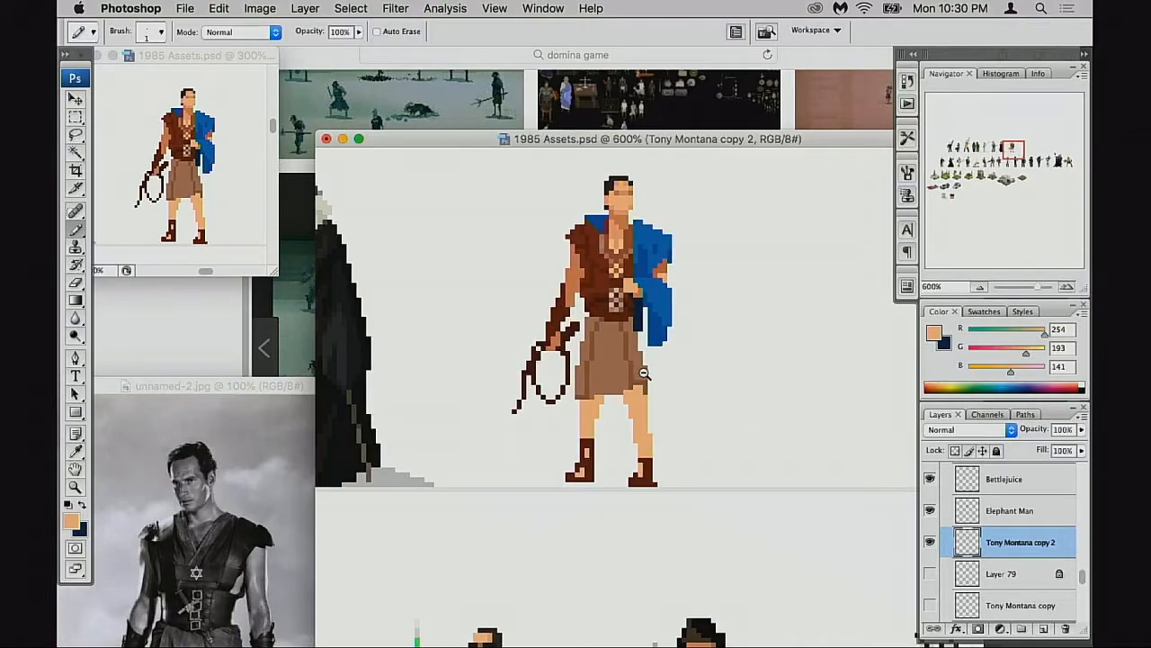
alt+click(642, 374)
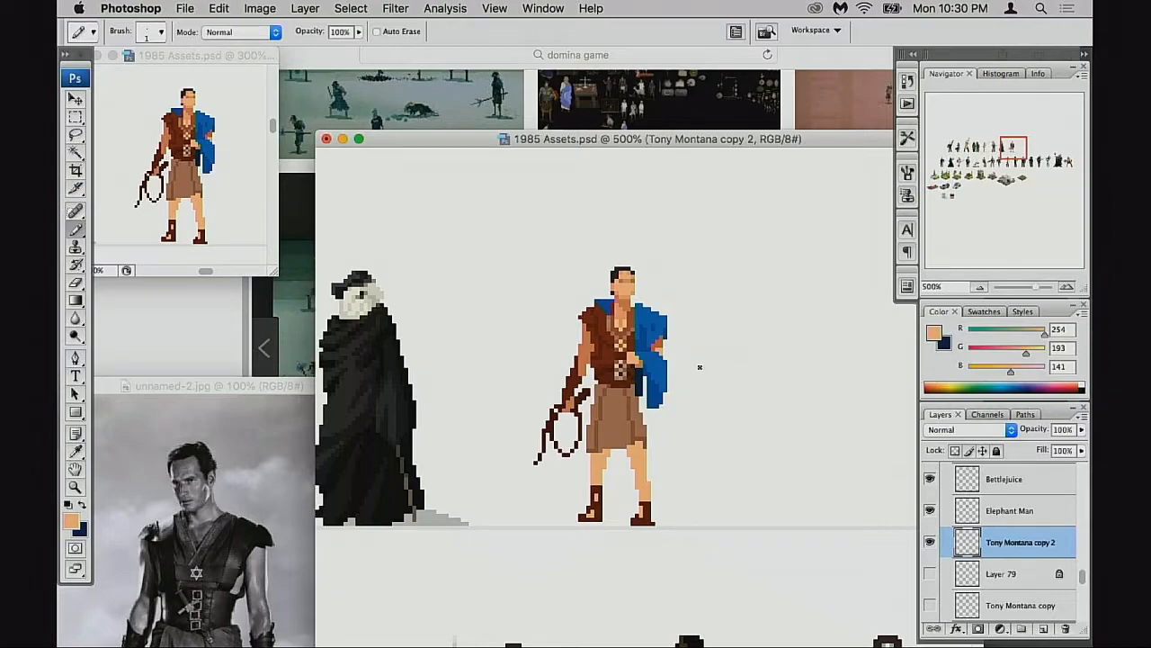
drag(692, 373, 671, 358)
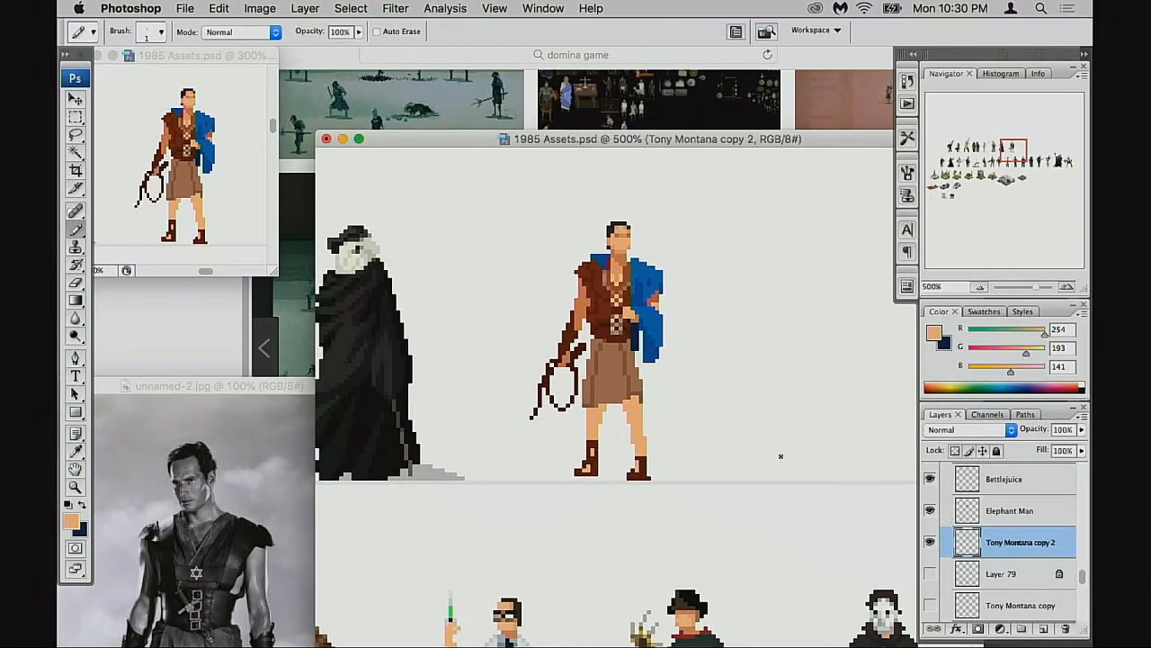
Duplicate the whole figure on the same layer, placing the copy beside the original on the side away from the black-cloaked character
key(m)
drag(525, 214, 716, 515)
mouse_move(665, 459)
mouse_down()
mouse_move(814, 457)
mouse_move(747, 445)
mouse_up()
key(super+d)
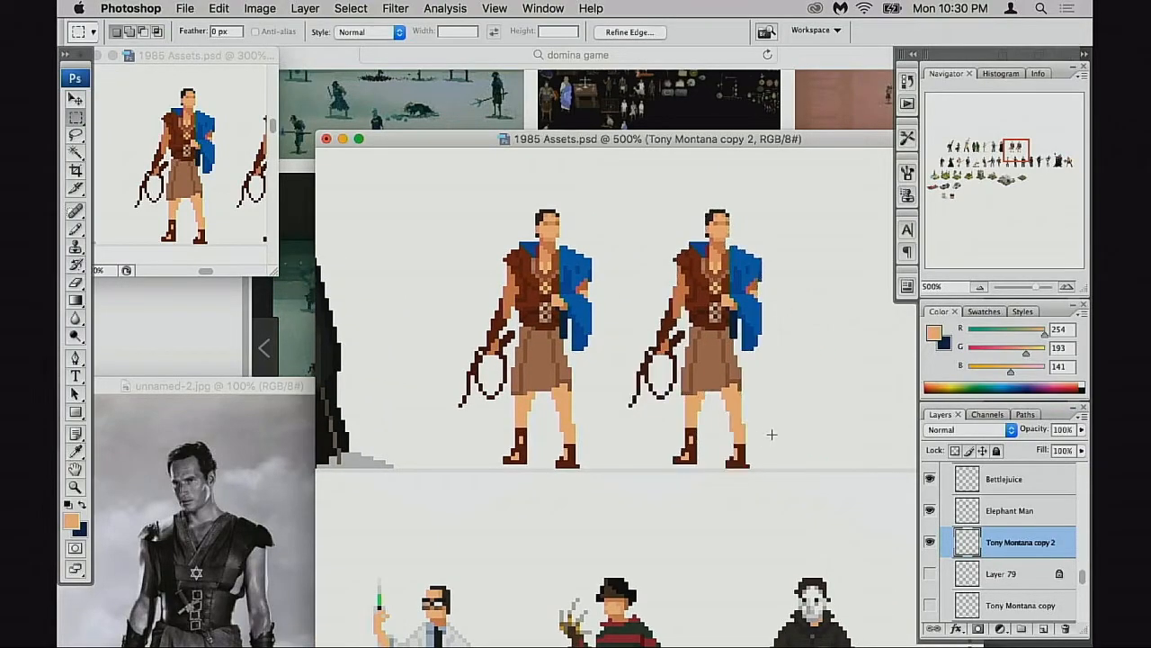
Select the copied figure's skirt, legs and boots without the whip or cape, cut them out and paste them onto a new layer
drag(685, 332, 749, 478)
drag(661, 436, 729, 483)
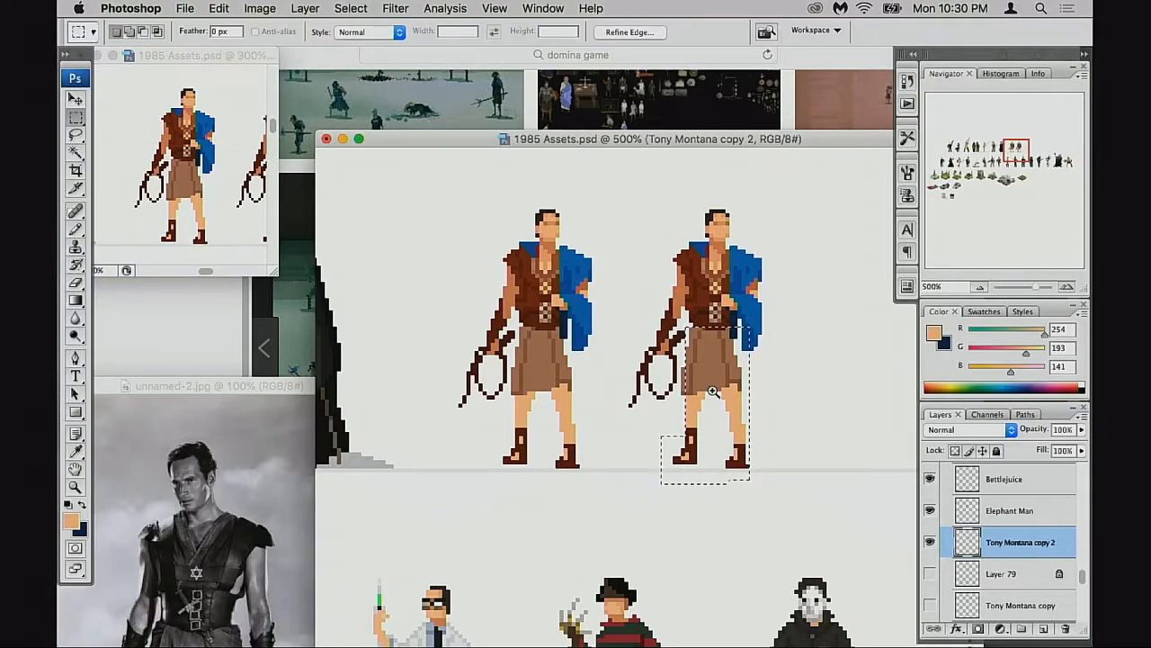
key(super+equal)
key(super+equal)
super+click(687, 369)
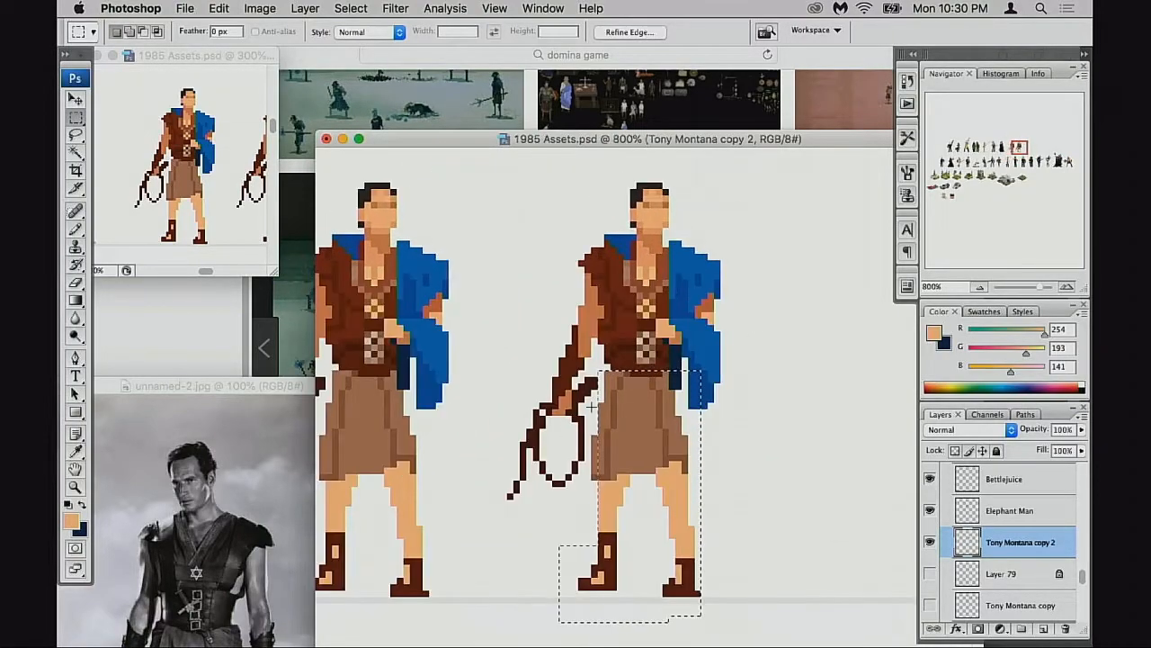
drag(592, 403, 628, 499)
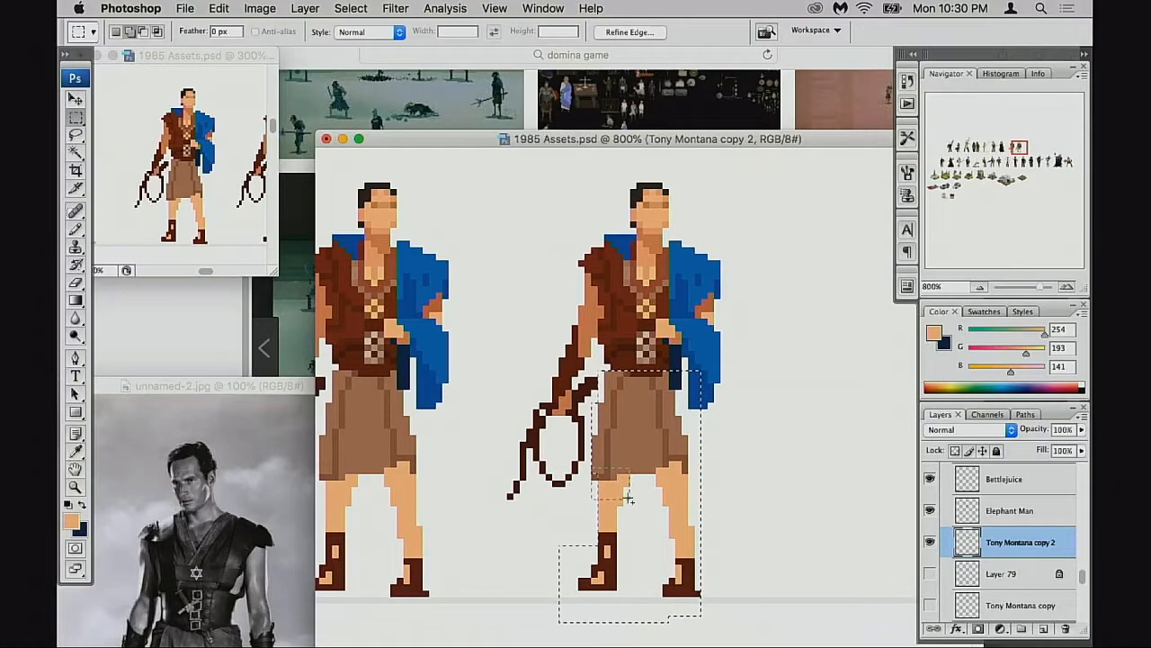
mouse_move(705, 378)
mouse_down()
mouse_move(732, 395)
mouse_move(711, 381)
mouse_move(702, 389)
mouse_up()
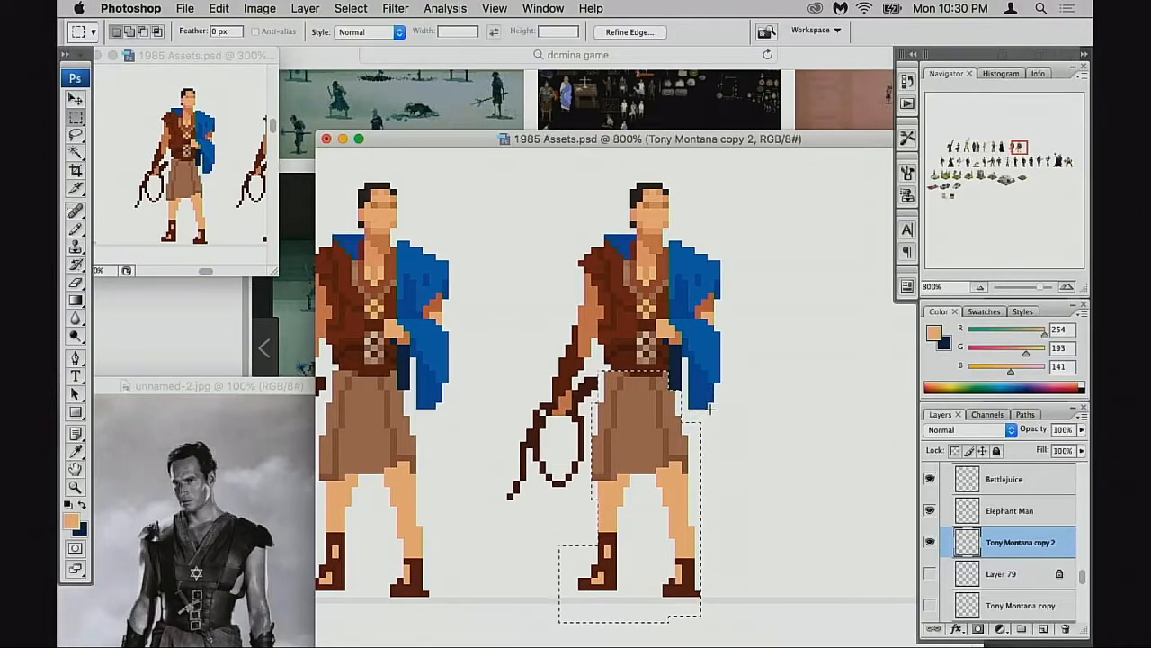
key(Delete)
key(super+d)
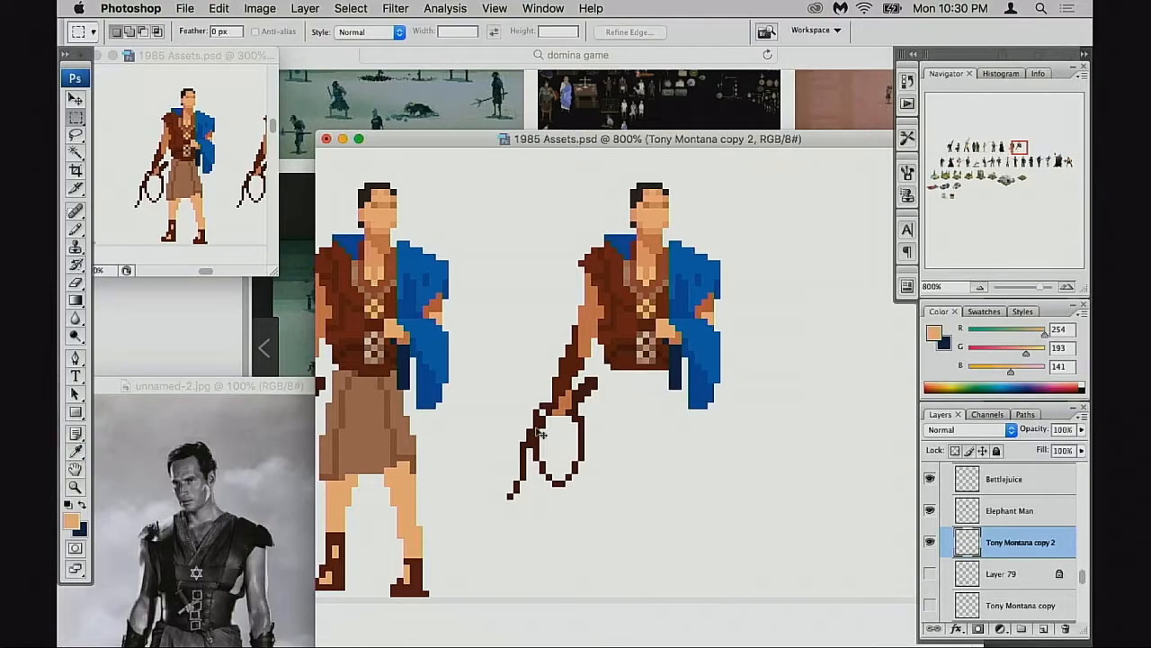
key(super+v)
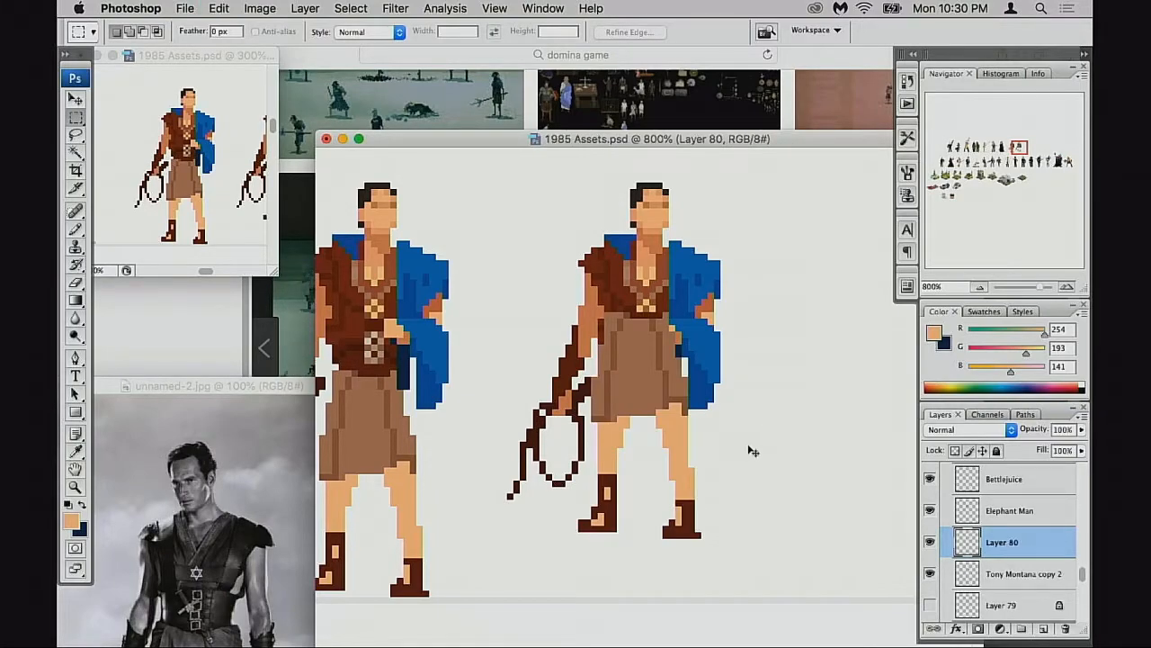
Flip the pasted skirt, legs and boots on Layer 80 horizontally
key(super+t)
right_click(676, 439)
click(710, 593)
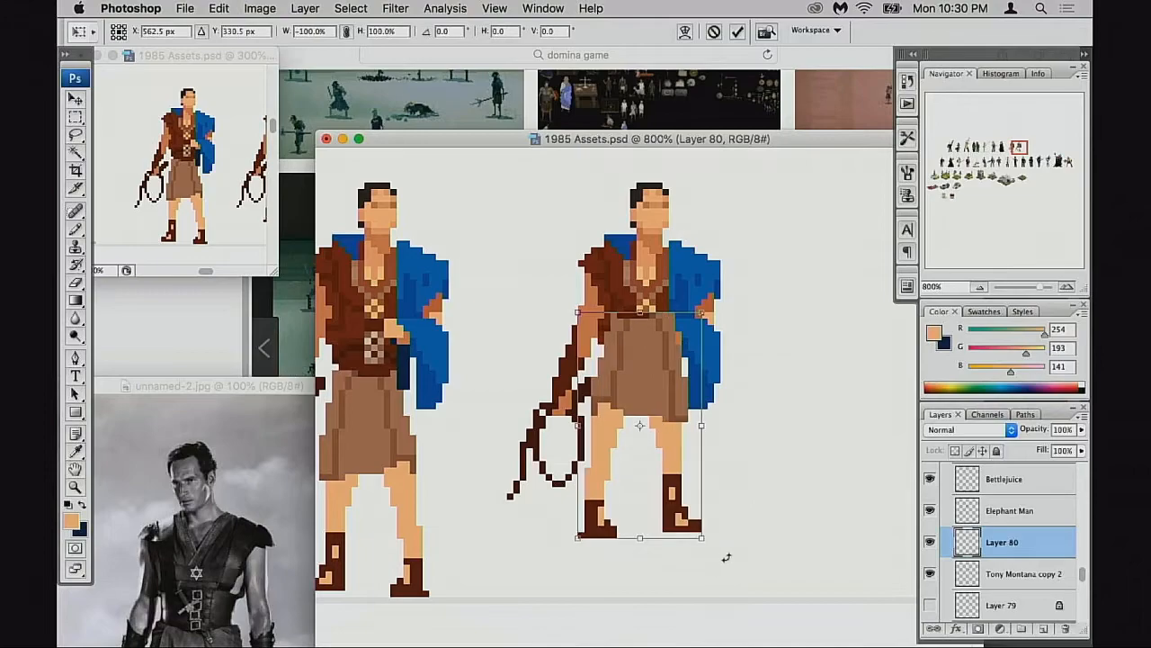
key(Return)
Move the flipped skirt and legs down until they join the copied figure's vest, and compare the copy with the original
key(v)
key(Down)
key(Down)
key(Down)
key(Down)
key(Down)
key(Down)
key(Down)
key(Down)
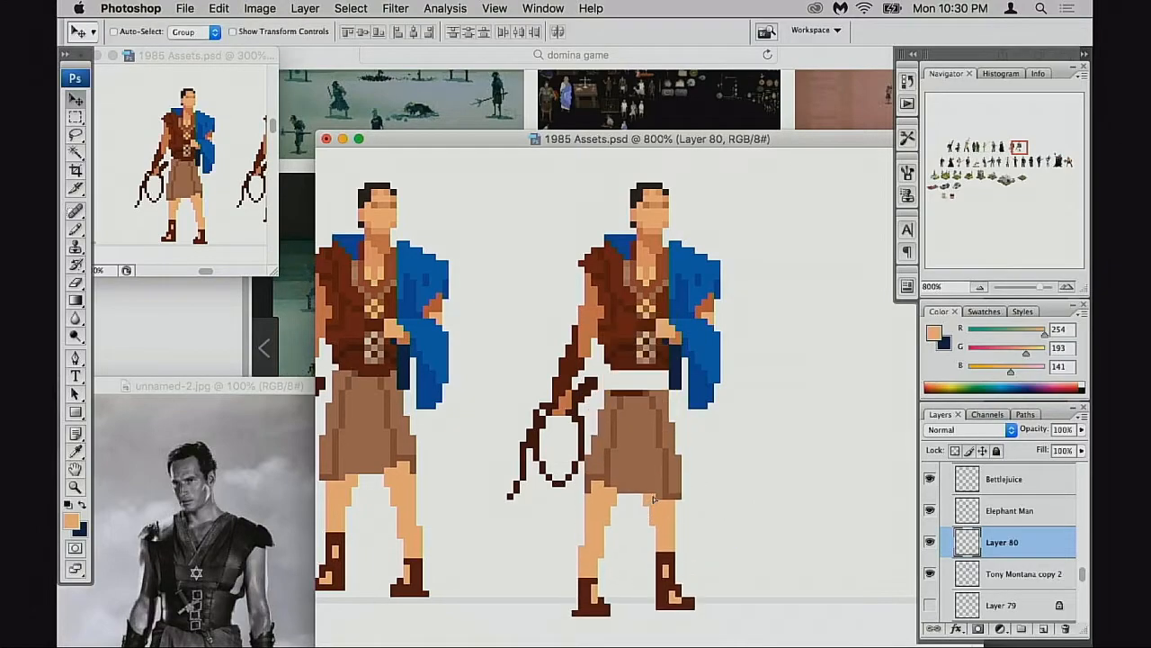
key(Right)
key(Left)
key(Right)
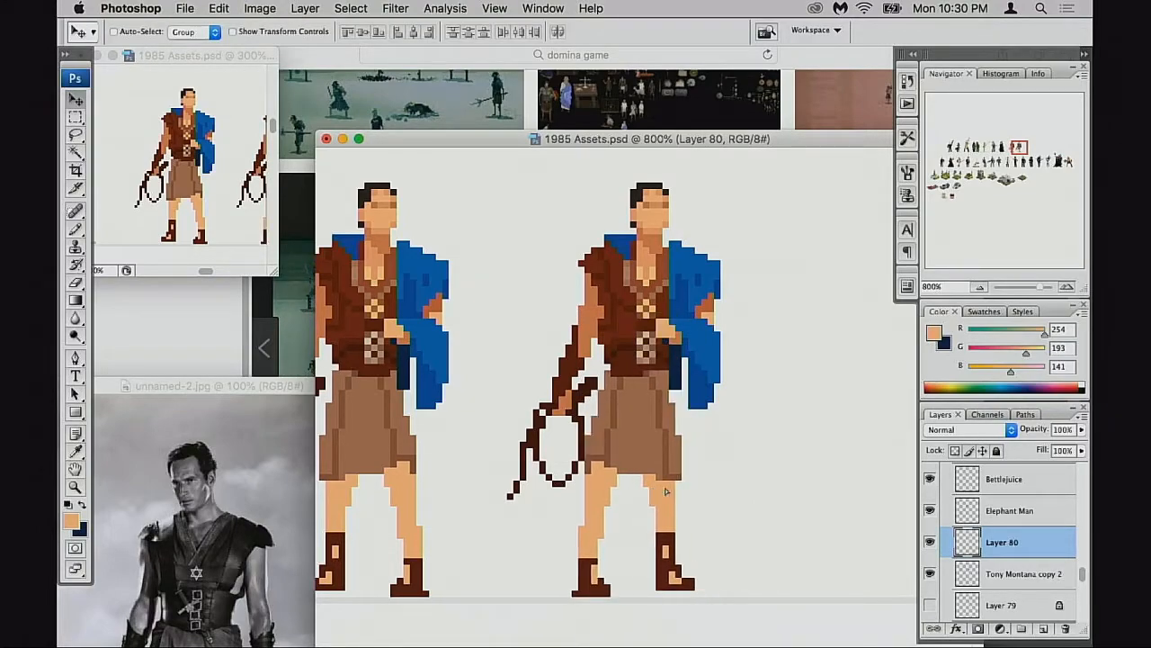
alt+click(669, 493)
alt+click(670, 493)
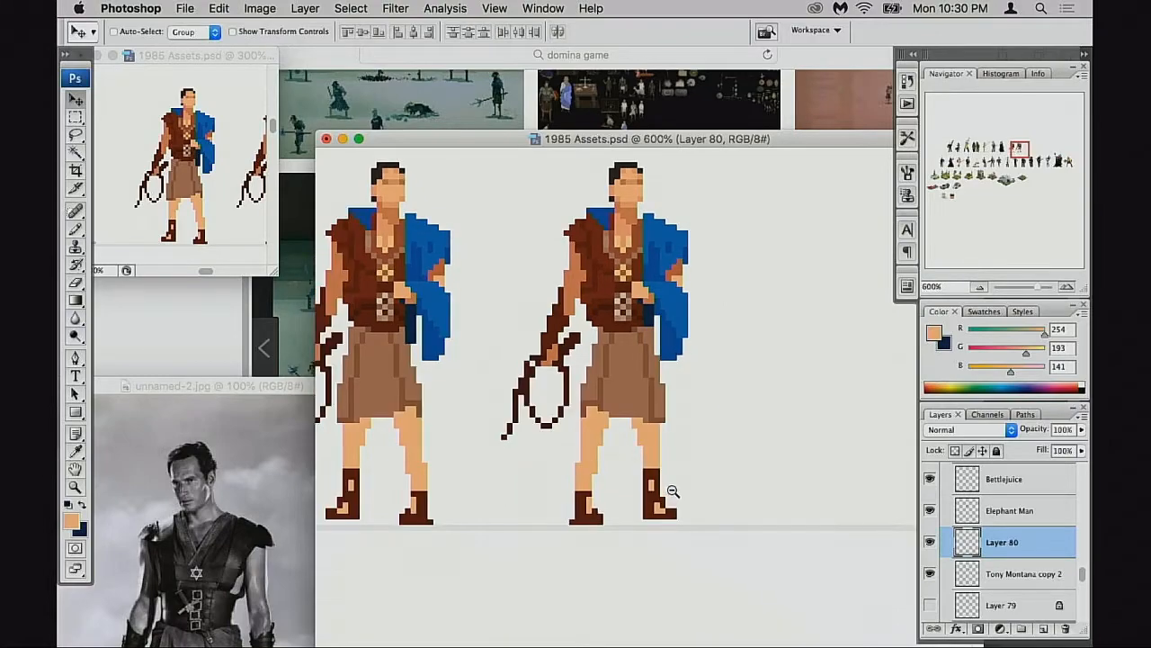
alt+click(667, 495)
drag(666, 496, 736, 525)
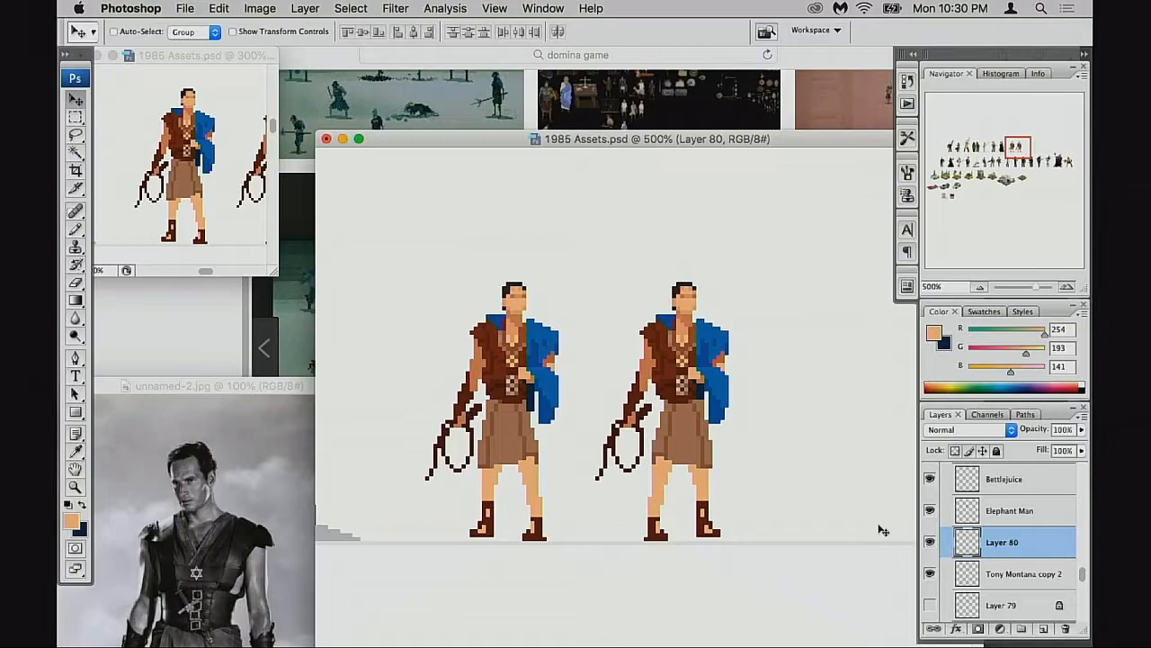
Delete the flipped skirt and legs together with Layer 80, and show the dark blue lower cape on Layer 79
key(m)
mouse_move(592, 263)
mouse_down()
mouse_move(692, 491)
mouse_move(761, 558)
mouse_up()
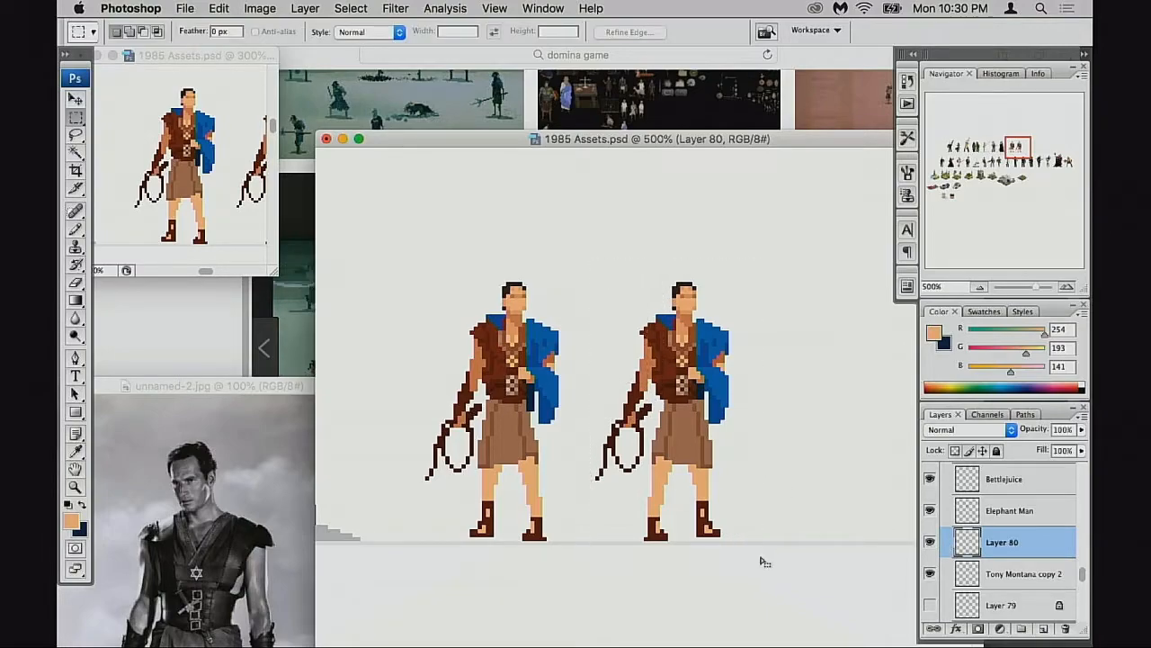
key(Delete)
key(super+d)
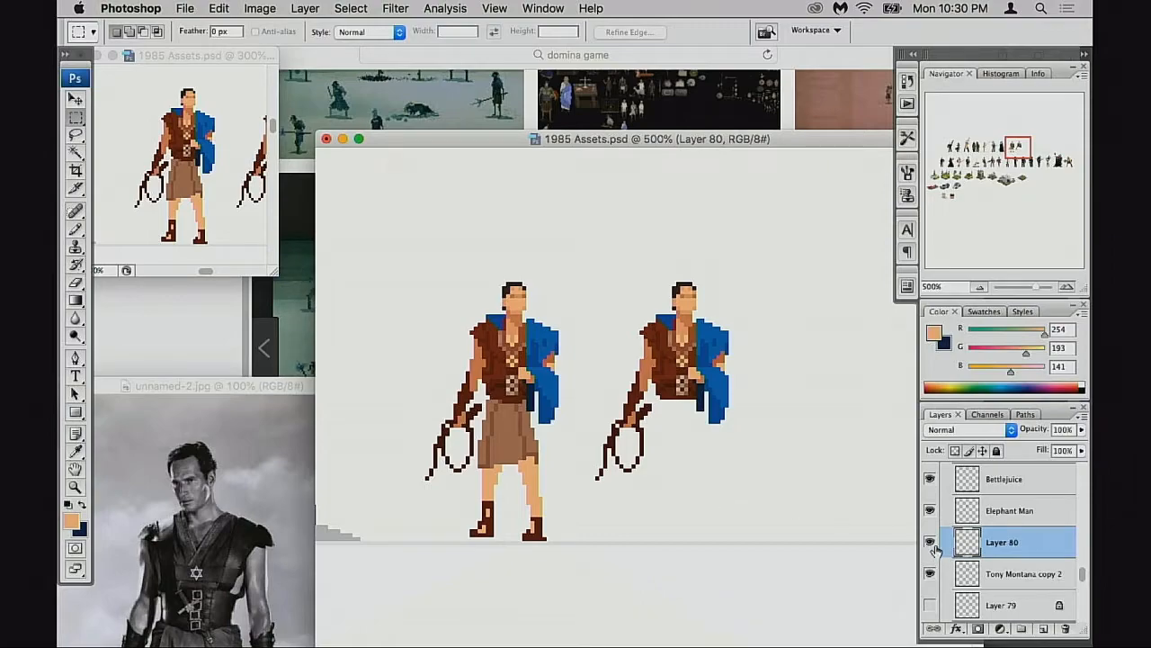
click(931, 573)
click(931, 573)
drag(990, 589, 1065, 628)
click(930, 573)
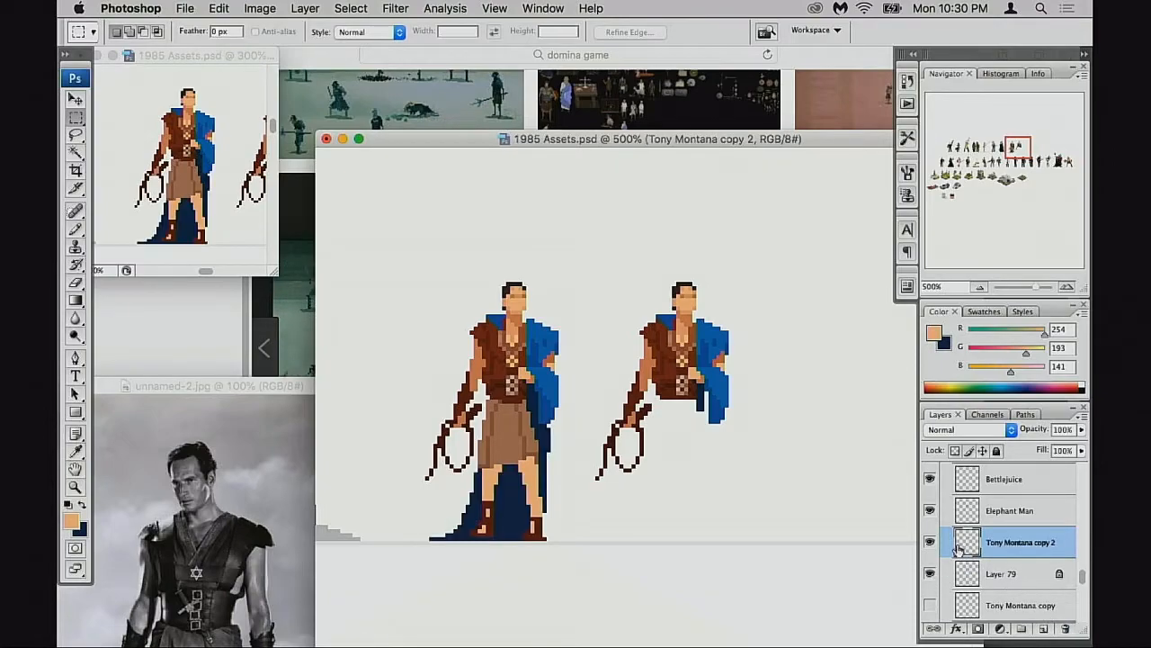
Delete the copied figure's remaining upper body from the Tony Montana copy 2 layer, keeping only the original figure
click(931, 543)
click(930, 542)
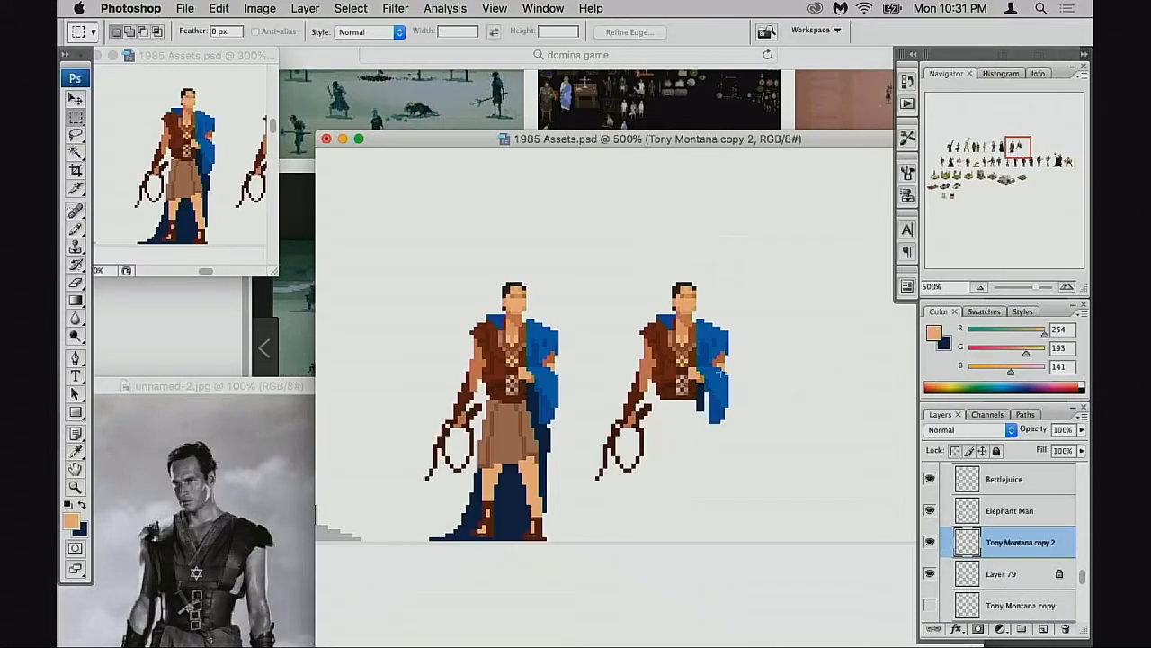
mouse_move(608, 255)
mouse_down()
mouse_move(792, 545)
mouse_move(804, 545)
mouse_up()
drag(630, 501, 609, 500)
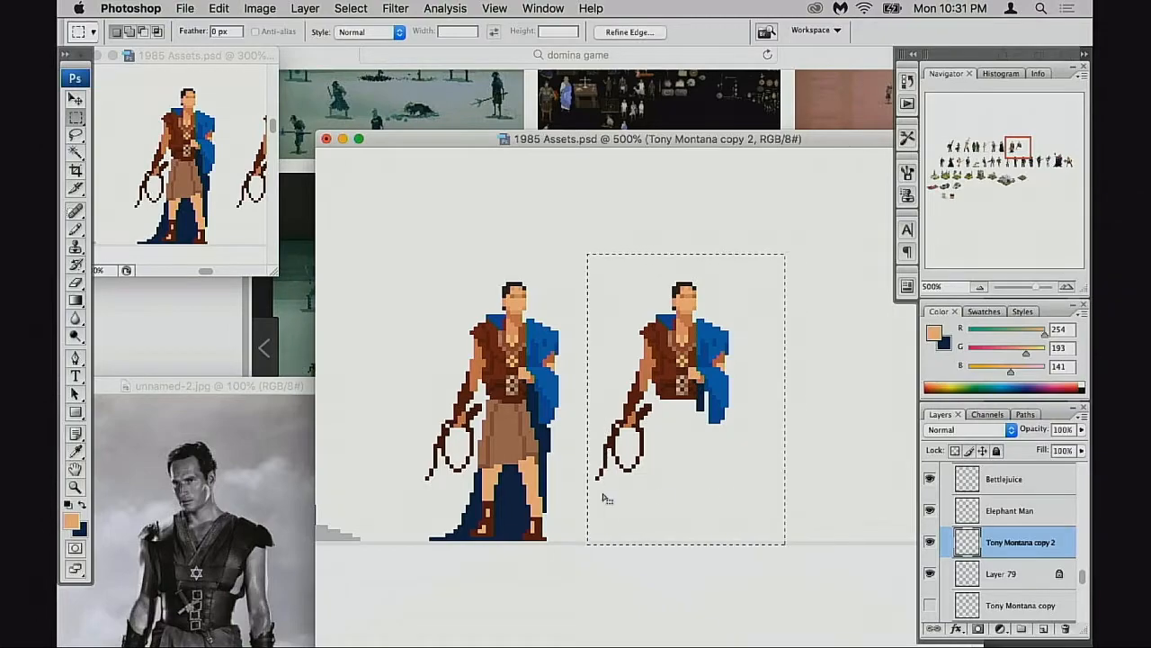
key(Delete)
super+click(498, 414)
super+click(497, 418)
drag(645, 458, 451, 418)
super+click(452, 417)
key(super+d)
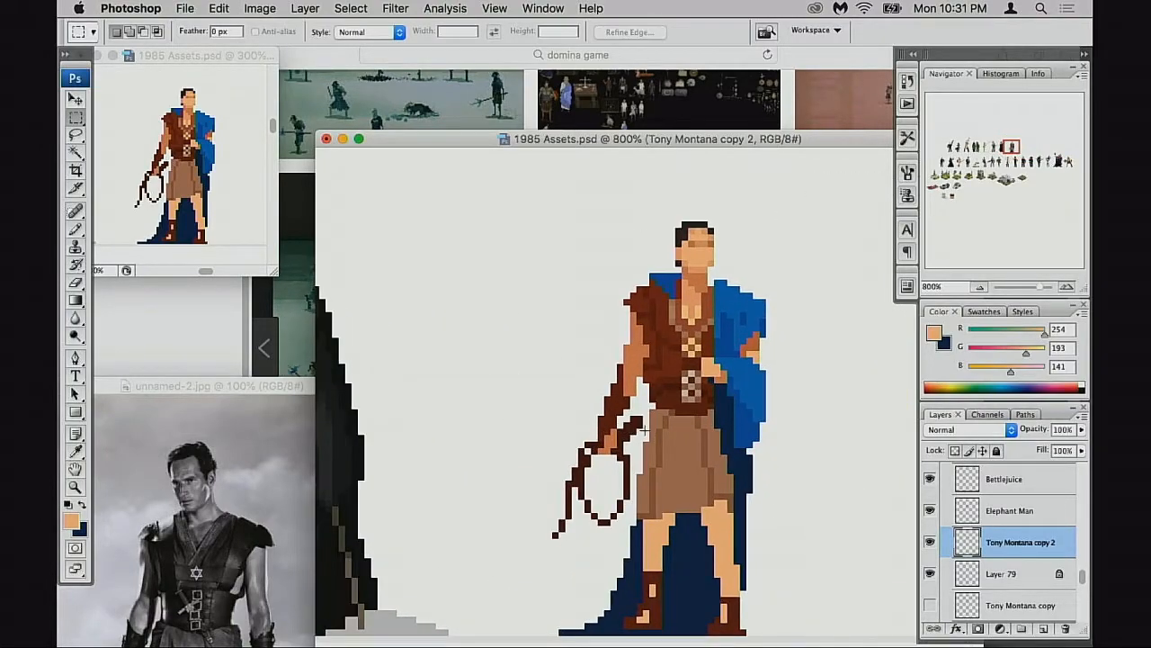
Select the original figure's whip-side forearm, hand and whip without the skirt, and move them up one pixel
drag(602, 509, 630, 544)
drag(572, 396, 644, 469)
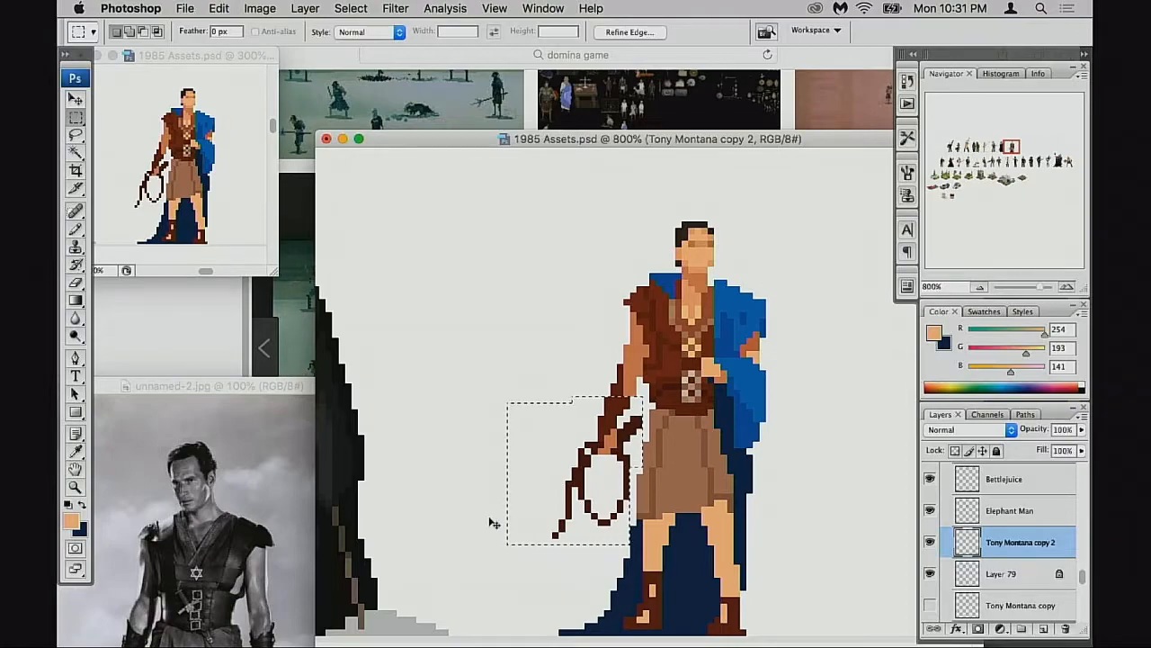
drag(586, 391, 644, 436)
drag(605, 378, 643, 422)
key(super+Up)
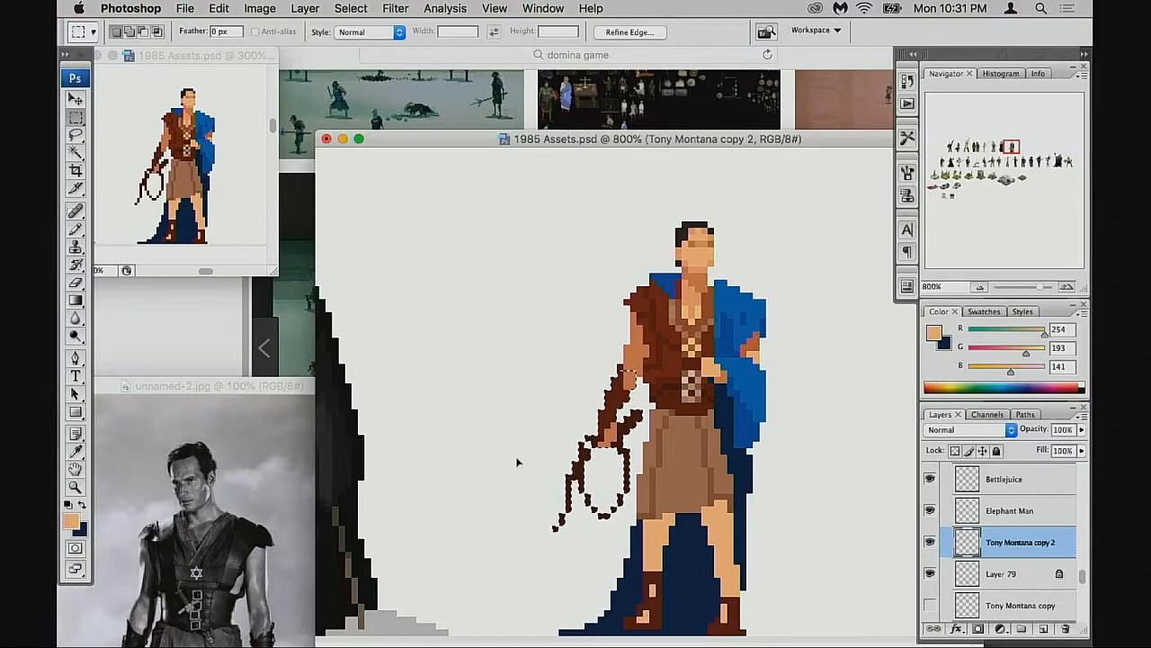
key(super+d)
Examine the figure next to the neighbouring characters, checking the whip, the legs and the lower edge of the cape
key(b)
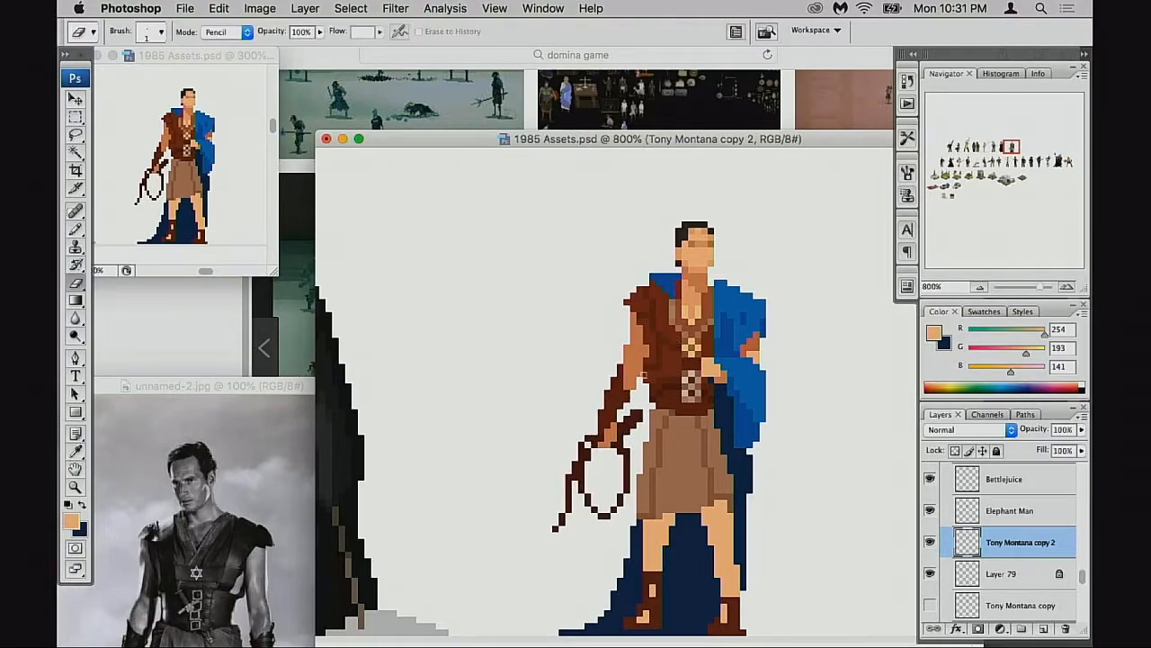
scroll(620, 416, down, 1)
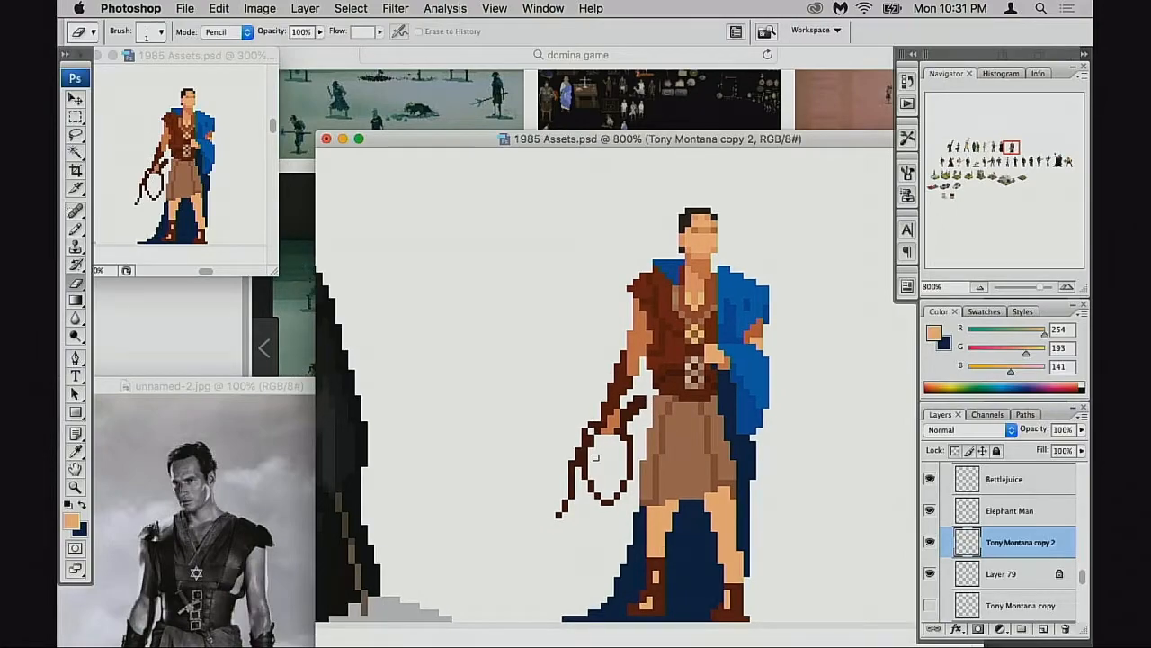
drag(612, 462, 600, 445)
alt+click(611, 460)
alt+click(612, 467)
alt+click(619, 469)
alt+click(622, 470)
drag(702, 460, 654, 485)
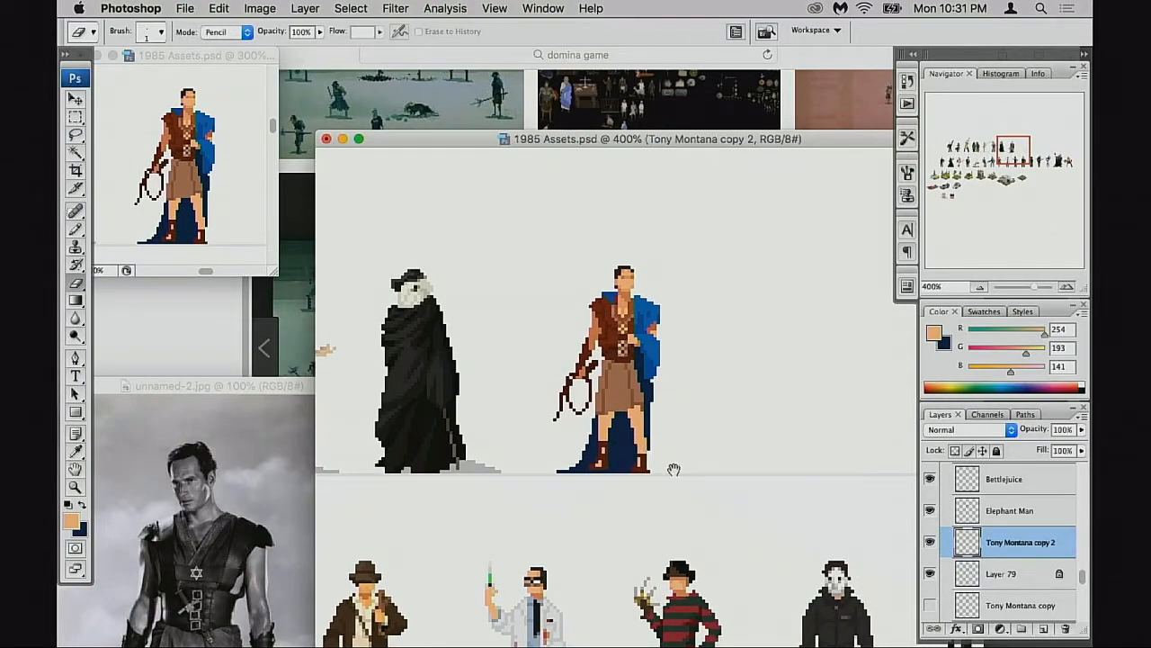
super+click(657, 447)
super+click(655, 450)
super+click(647, 448)
super+click(646, 446)
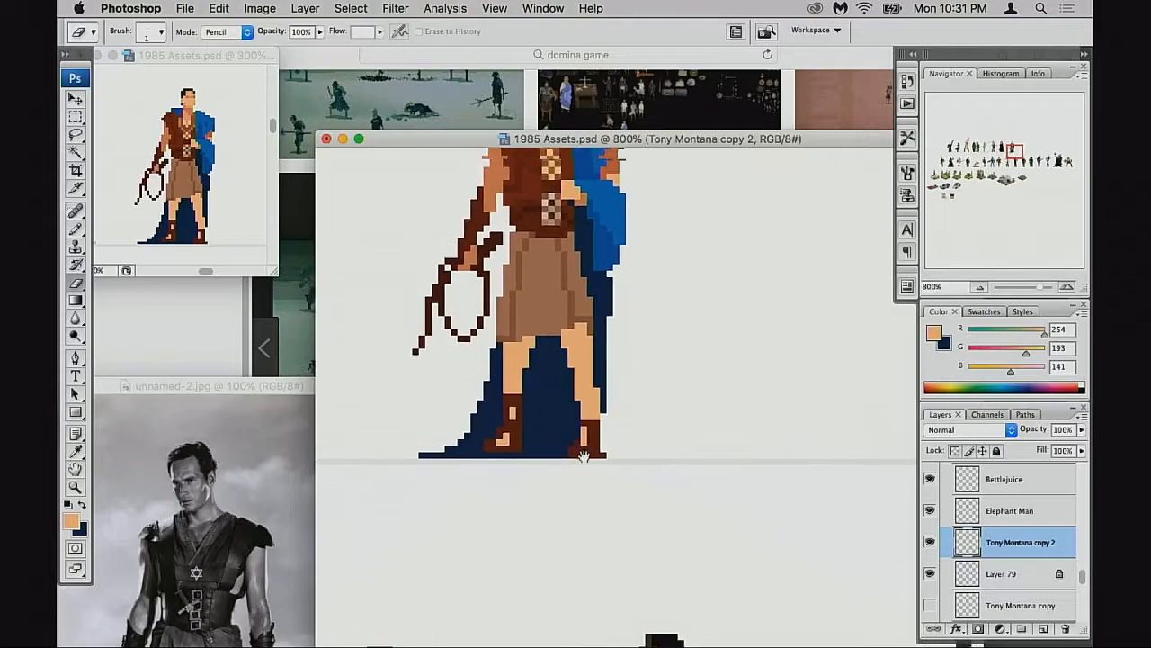
drag(583, 456, 584, 483)
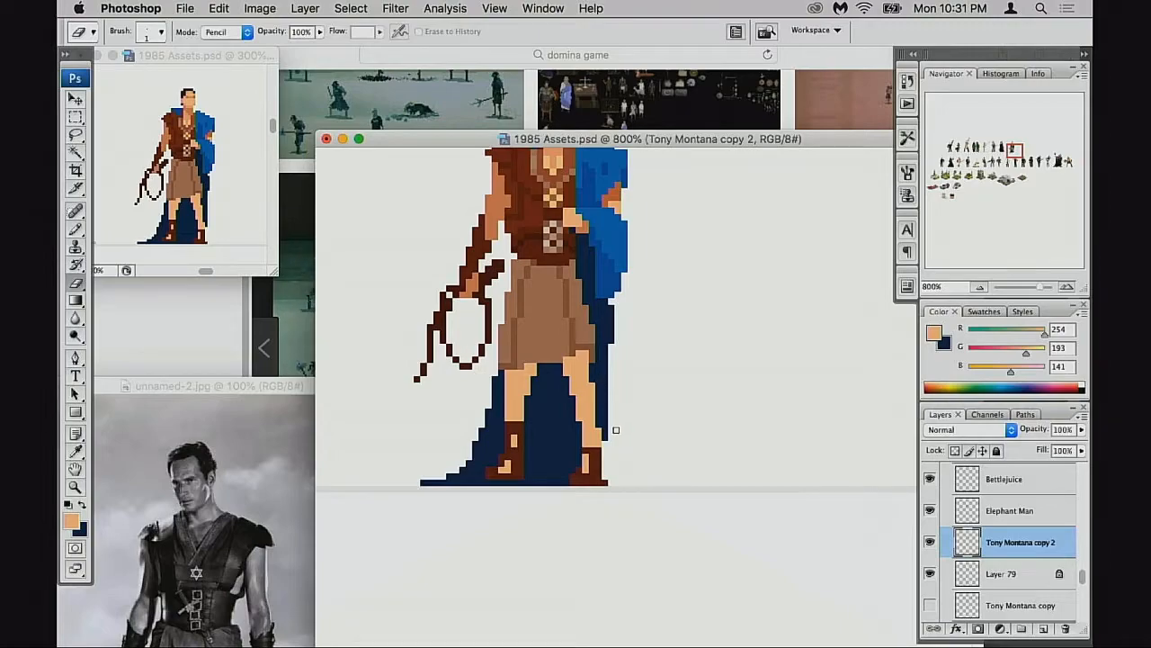
drag(610, 411, 618, 423)
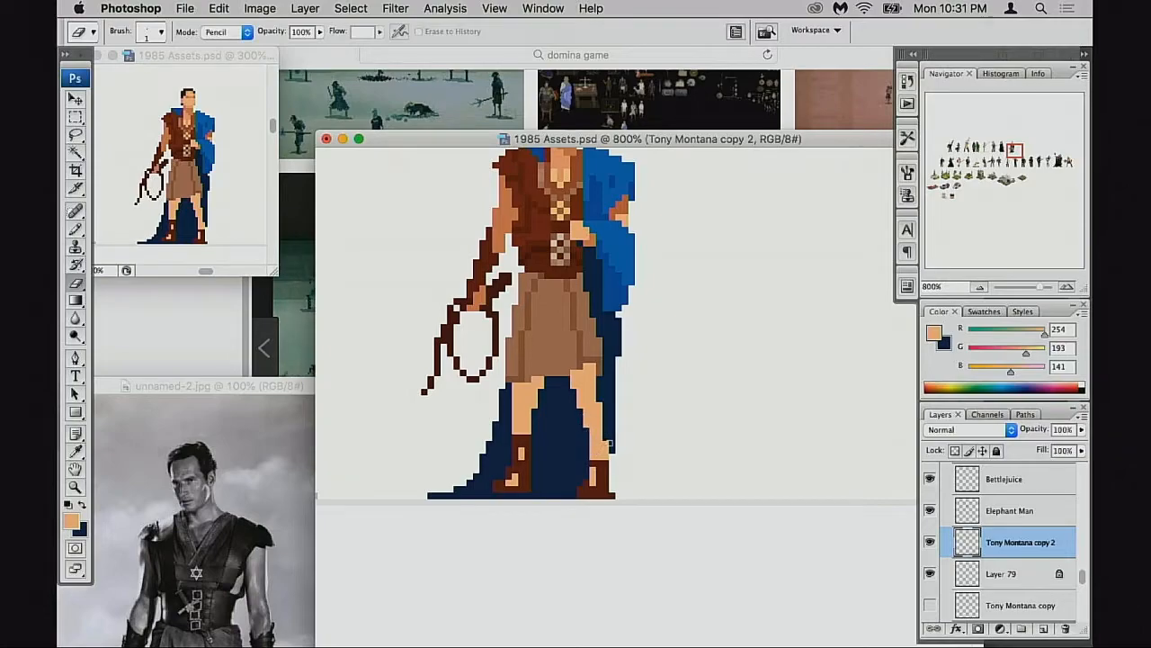
drag(633, 444, 642, 442)
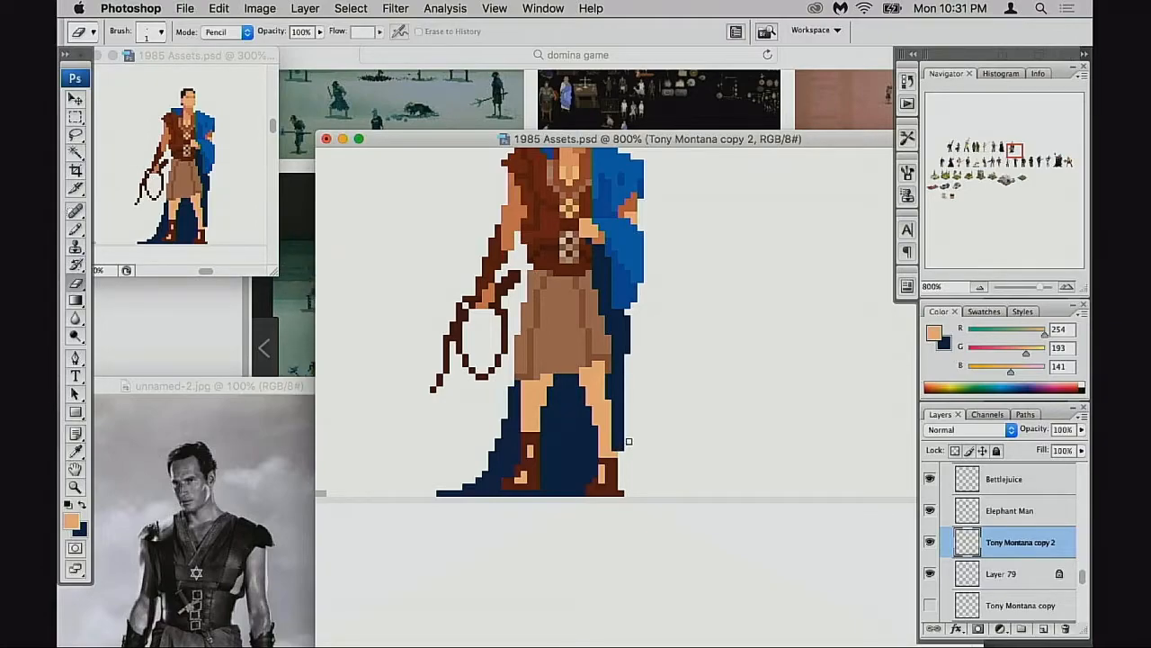
Unlock Layer 79's transparency and extend the dark blue (1, 35, 77) cape edge to the ground with a 2 px Pencil, trimming it with the Eraser
click(931, 575)
click(931, 574)
click(964, 574)
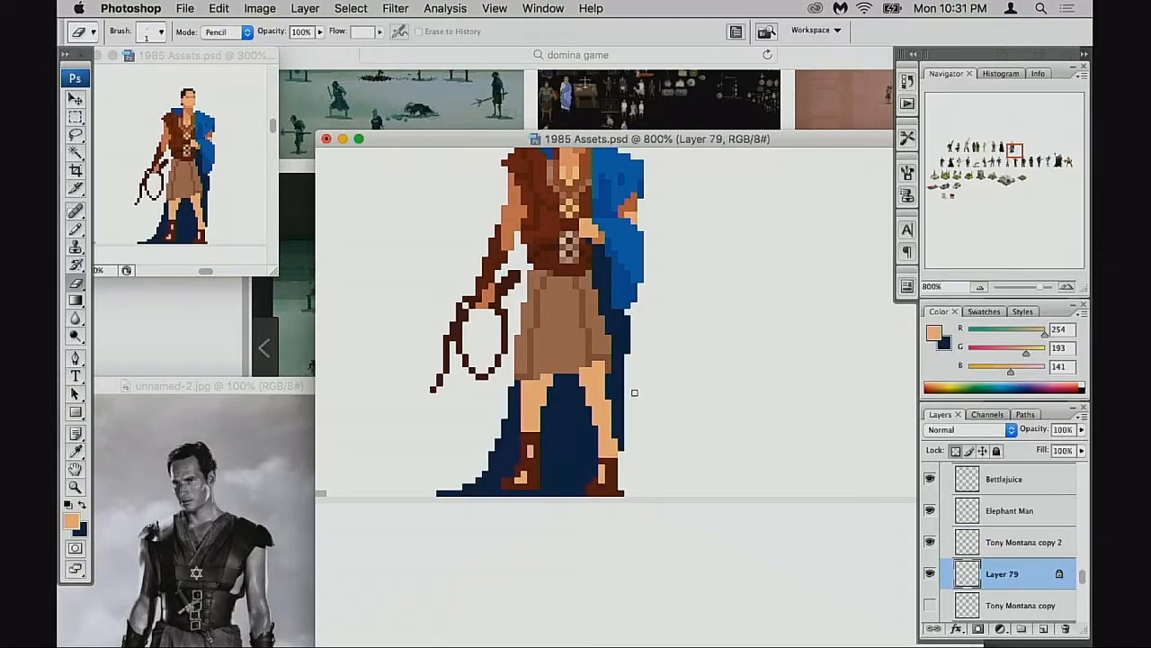
key(b)
alt+click(621, 358)
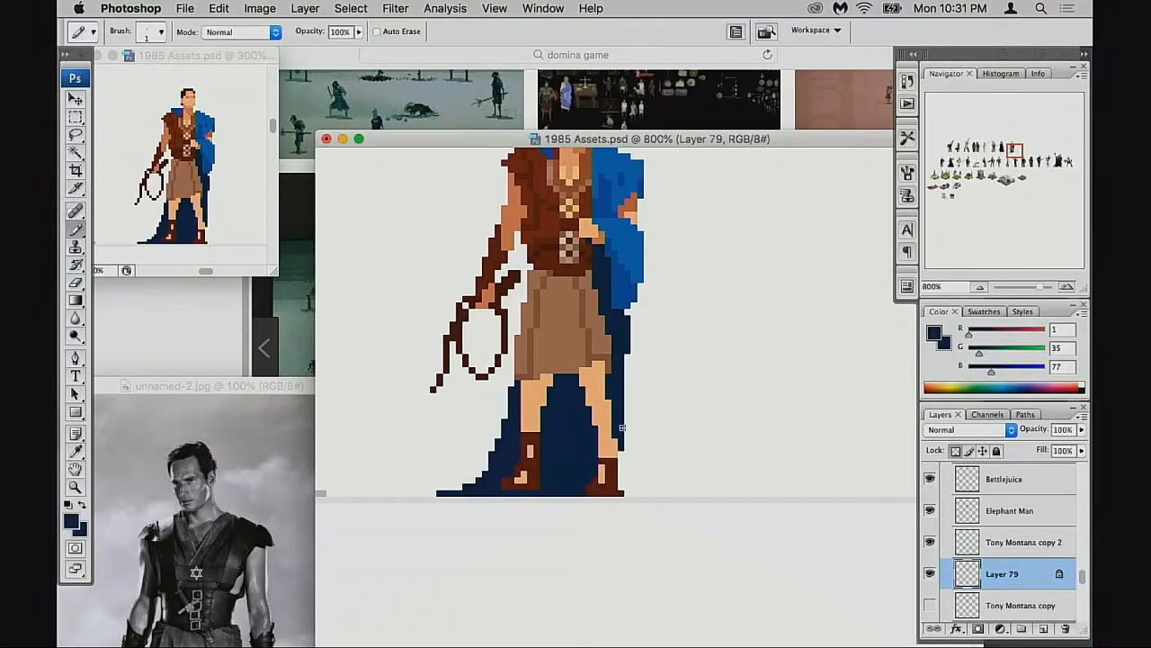
click(955, 450)
key(bracketright)
mouse_move(624, 349)
mouse_down()
mouse_move(621, 477)
mouse_move(632, 486)
mouse_up()
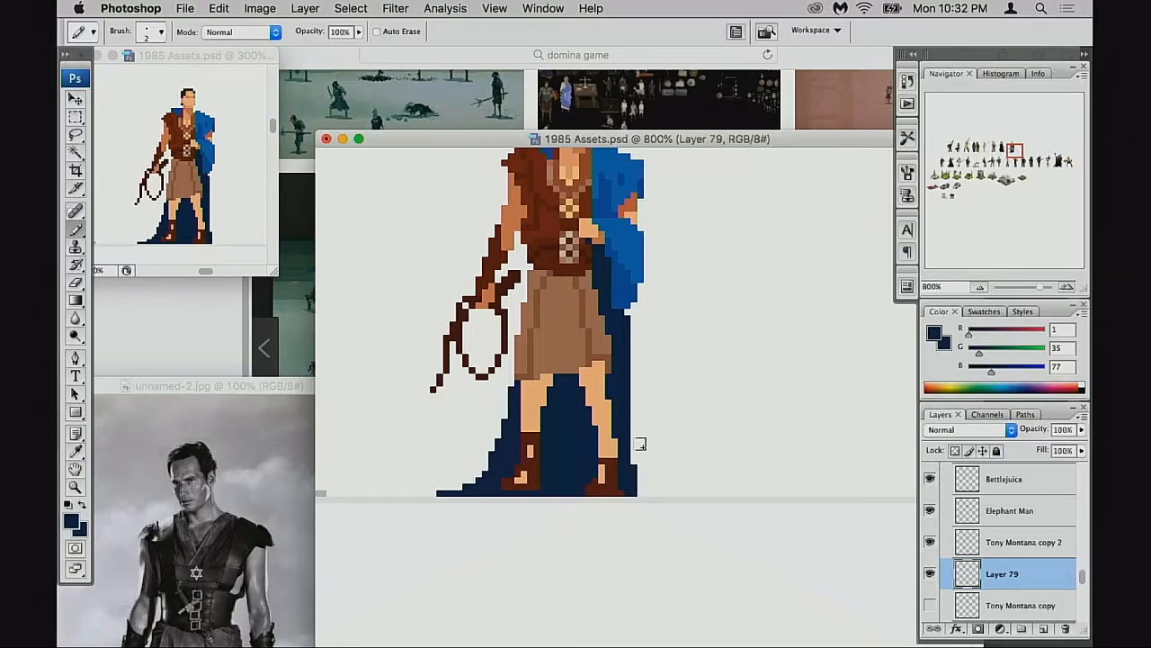
key(e)
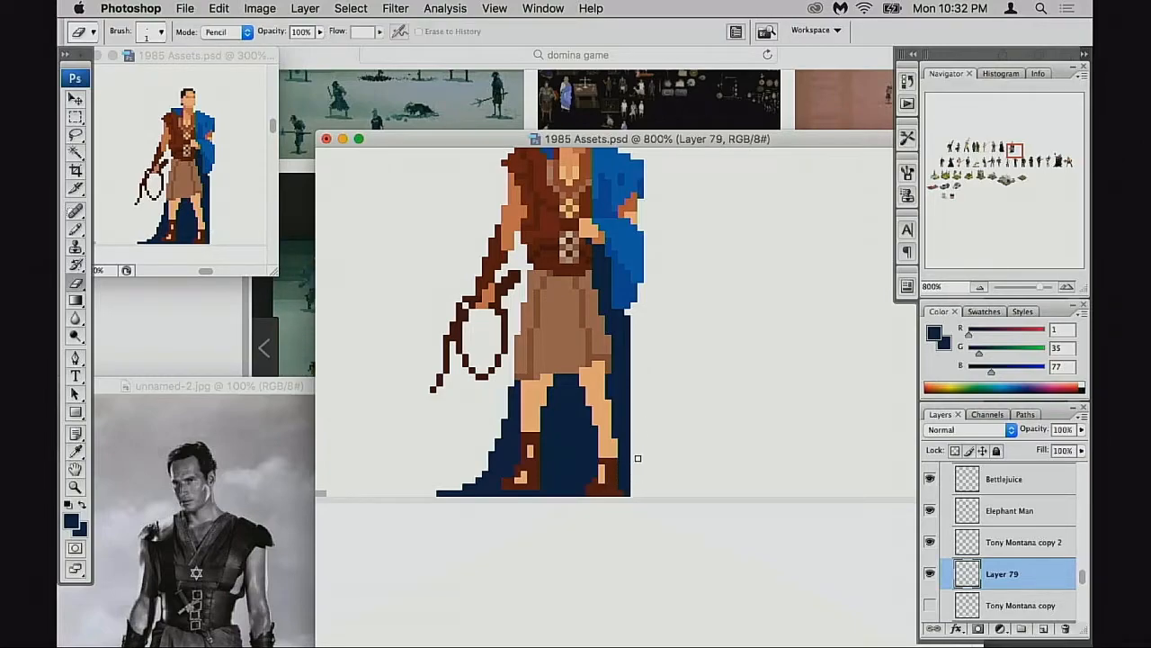
drag(633, 490, 703, 487)
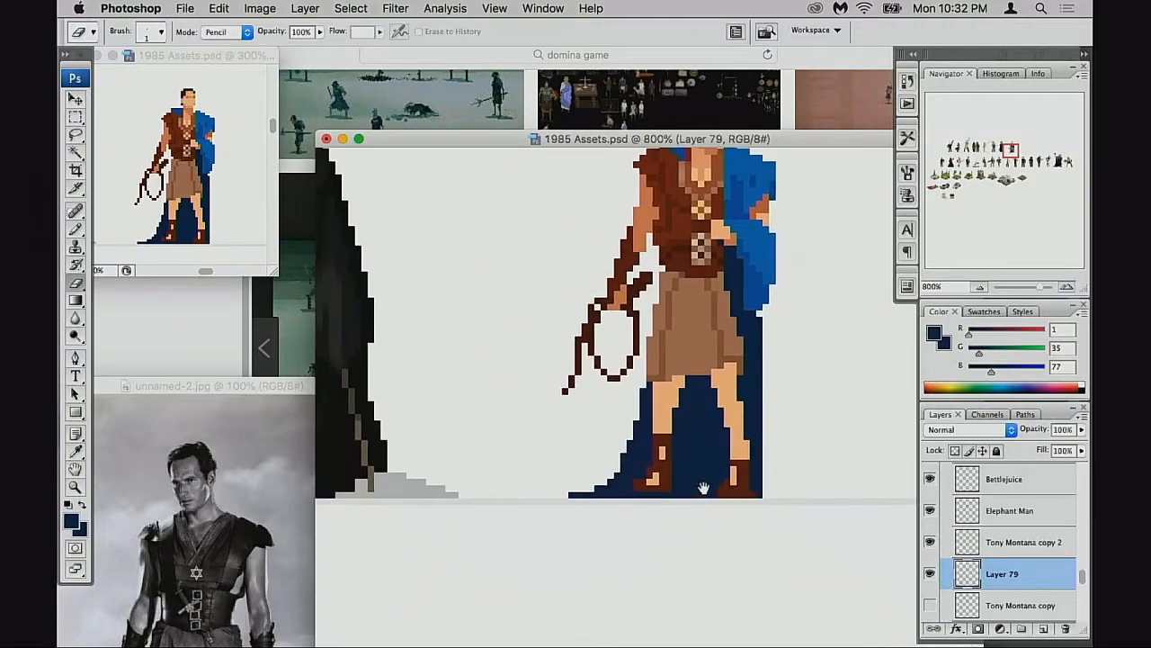
drag(644, 450, 631, 462)
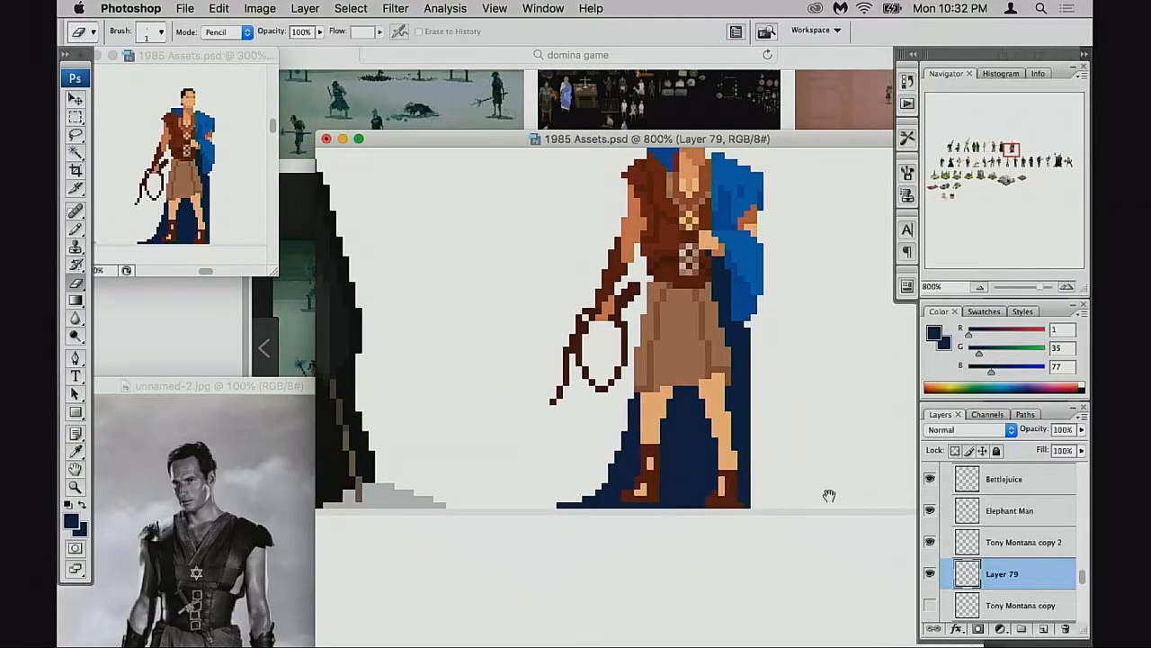
On Tony Montana copy 2, move the skirt hem and upper legs up one pixel and fill the leg gaps with skin tone (254, 193, 141)
click(972, 544)
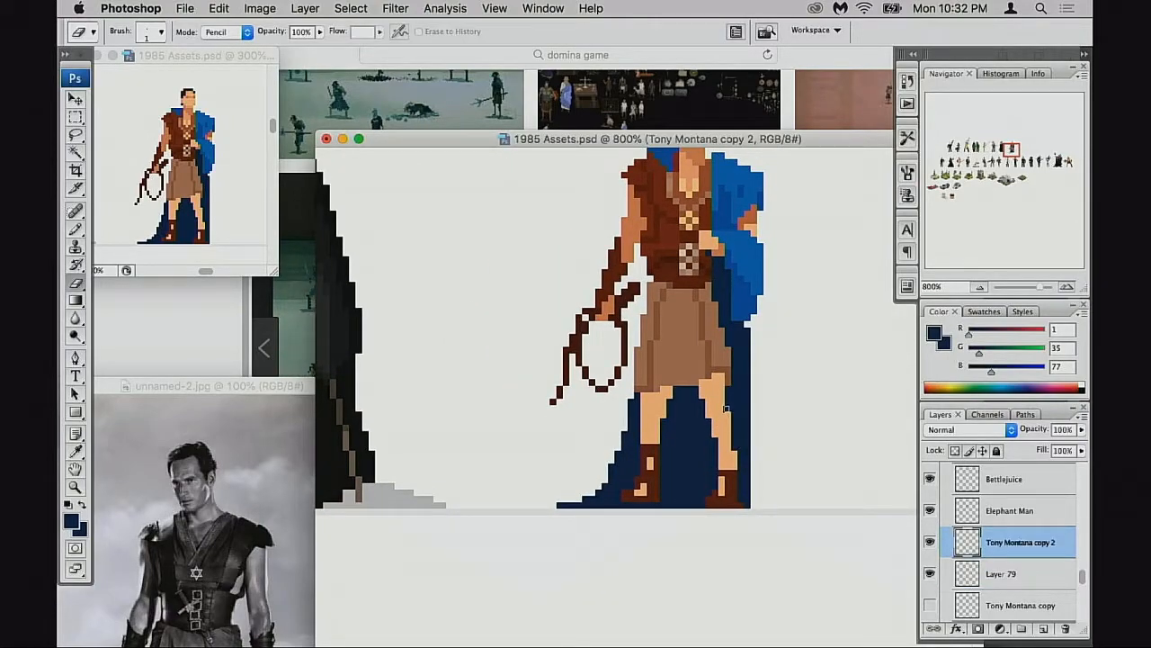
key(b)
alt+click(722, 407)
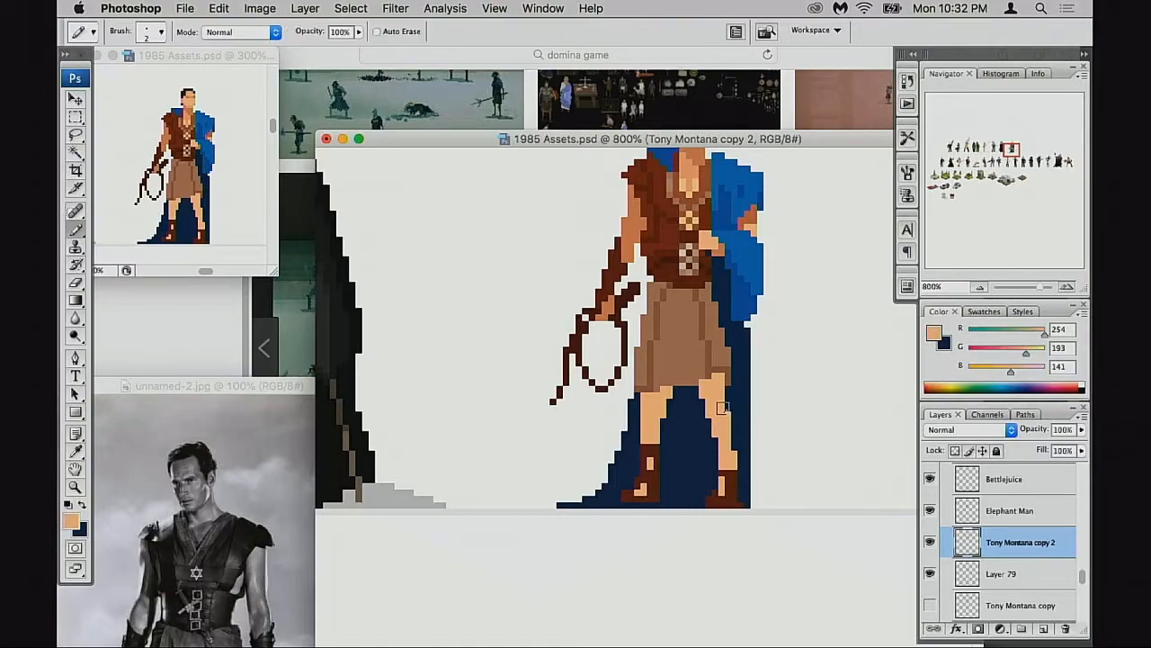
mouse_move(695, 439)
mouse_down()
mouse_move(736, 435)
mouse_move(712, 450)
mouse_up()
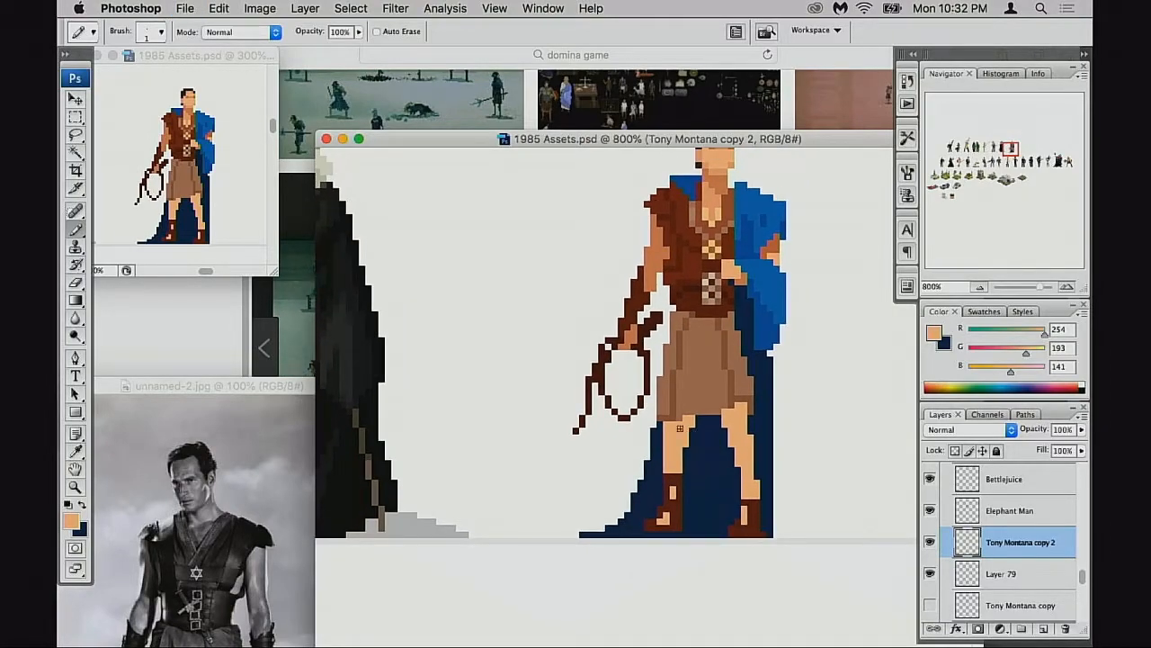
key(m)
drag(658, 390, 758, 447)
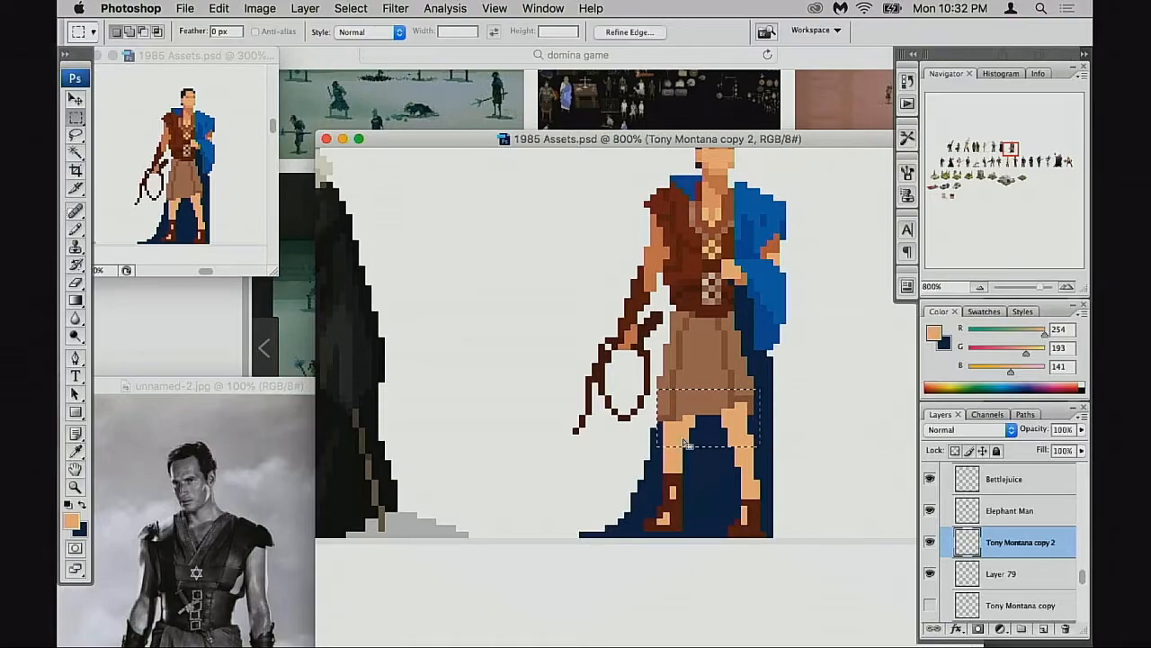
key(super+Up)
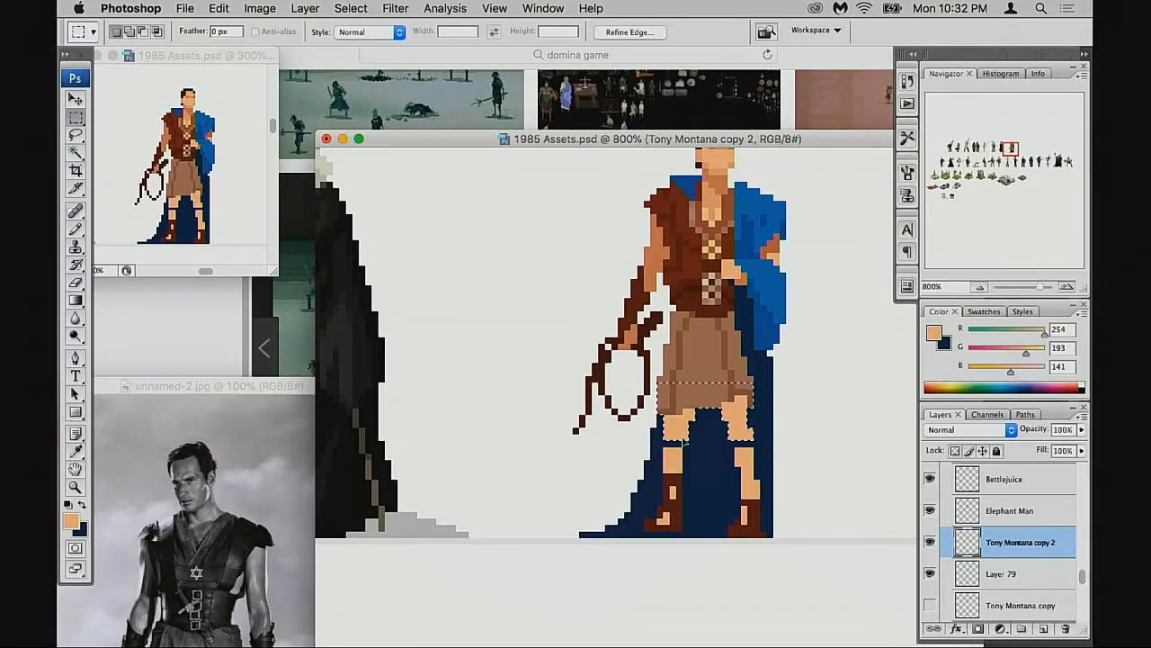
key(super+d)
key(b)
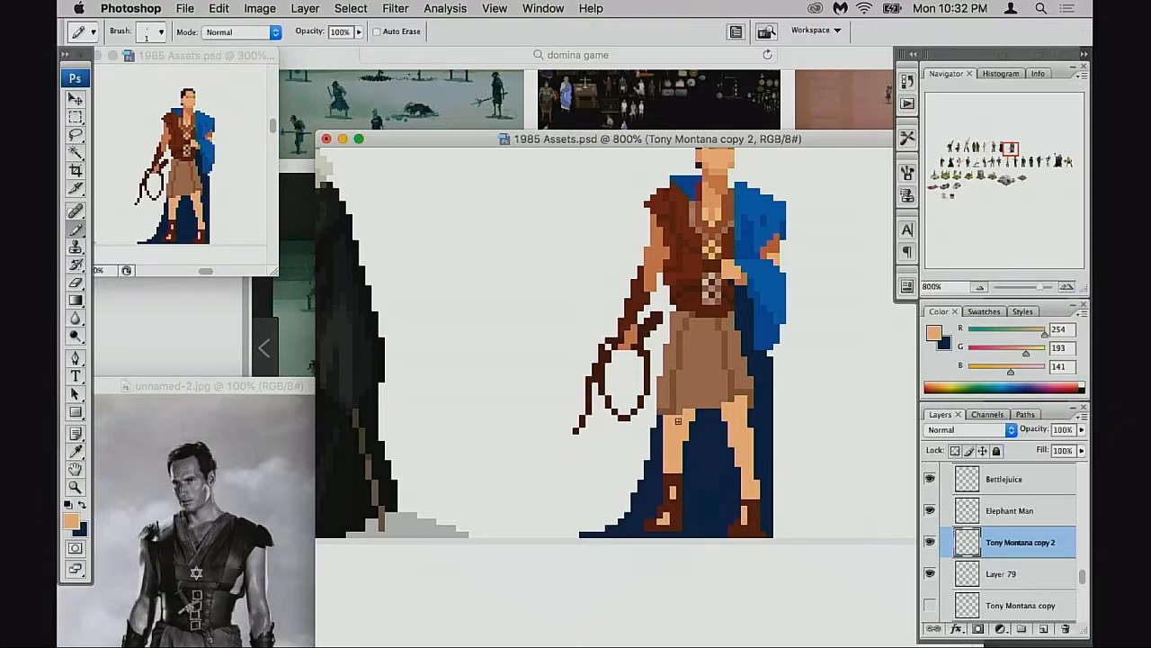
scroll(678, 486, down, 3)
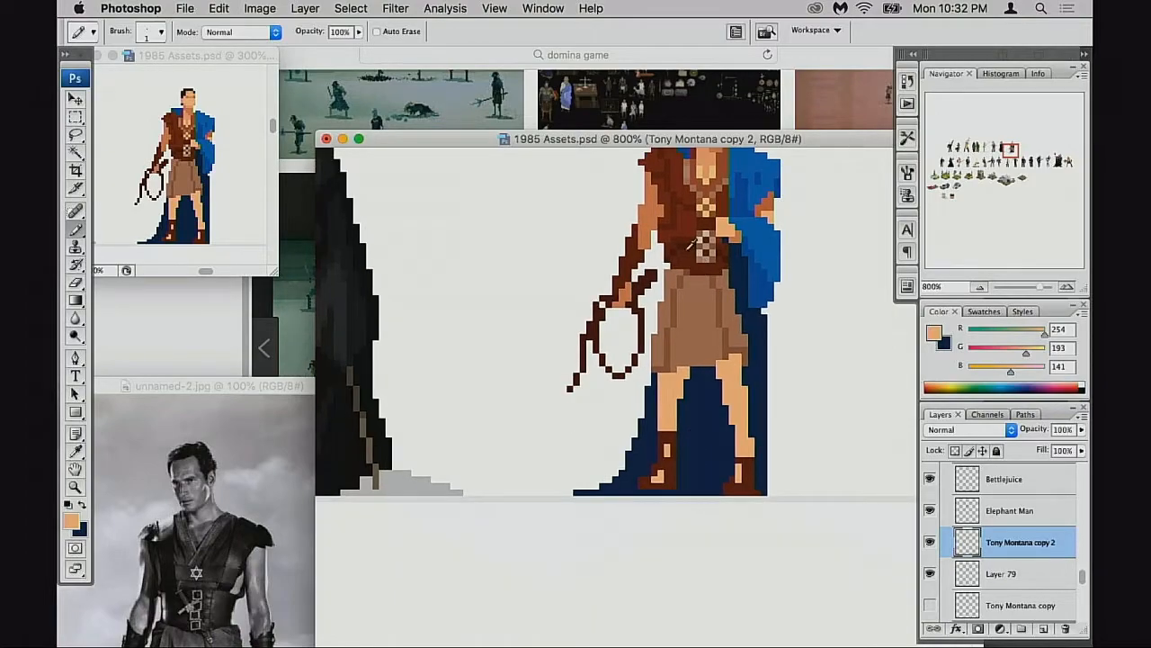
alt+click(645, 229)
alt+click(698, 349)
mouse_move(662, 442)
mouse_down()
mouse_move(672, 436)
mouse_move(667, 472)
mouse_up()
key(ctrl+z)
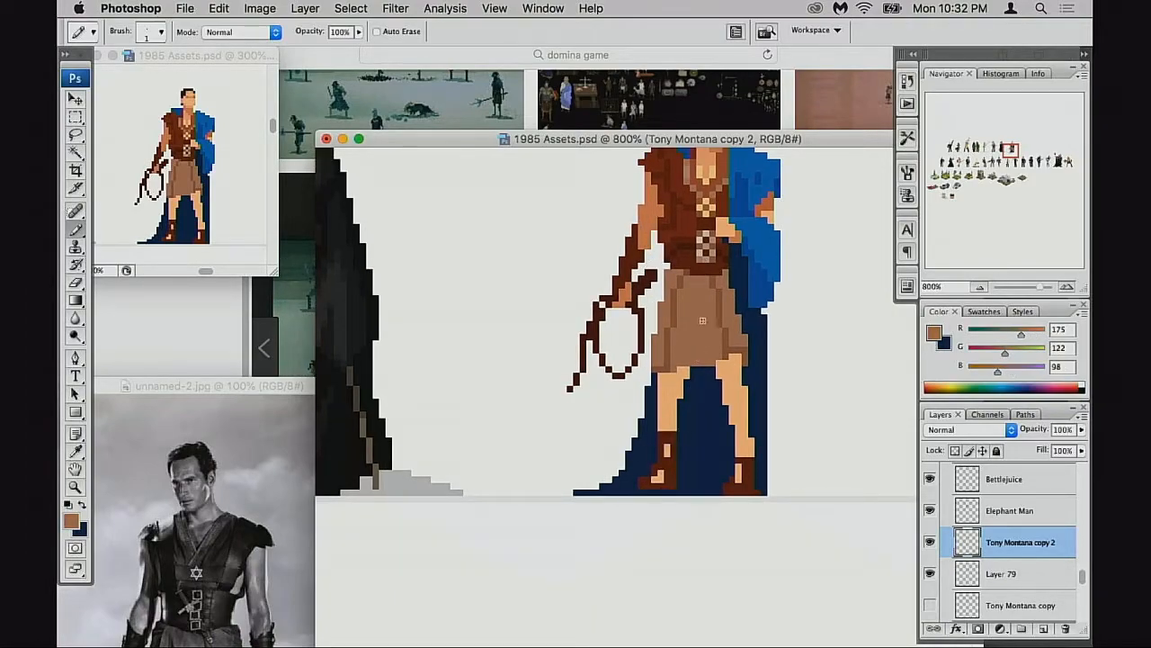
Mix a lighter brown (120, 55, 39) from the sampled leather tones and add highlights to both boots with the Pencil
alt+click(698, 259)
alt+click(687, 242)
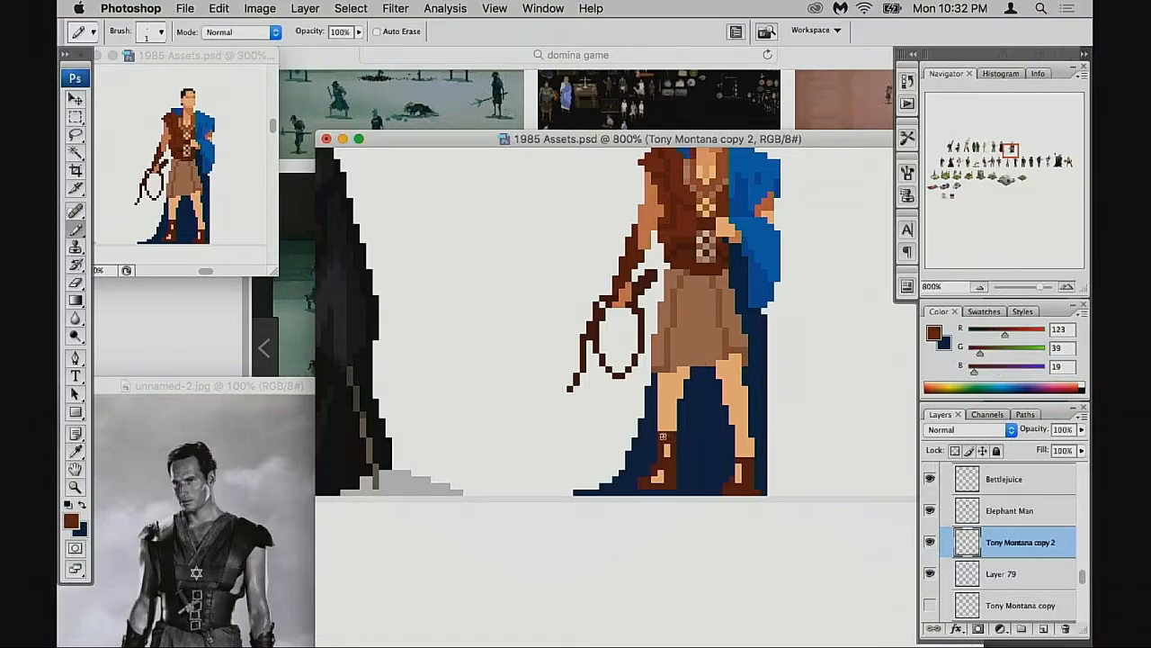
alt+click(669, 465)
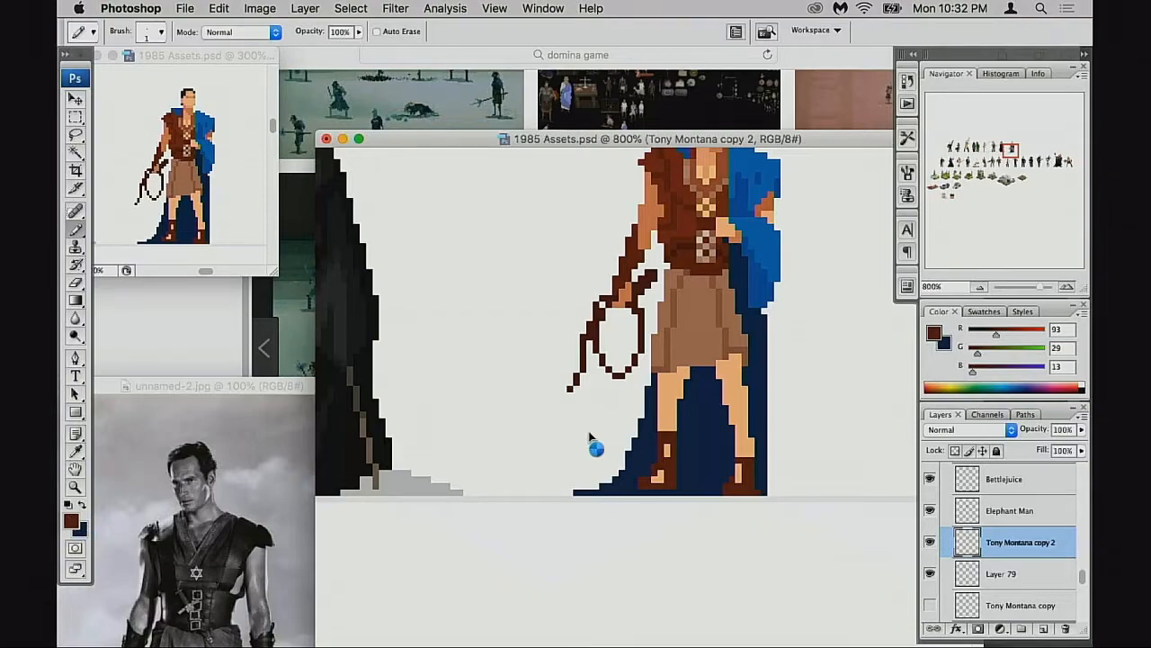
mouse_move(857, 255)
mouse_down()
mouse_move(813, 237)
mouse_move(820, 232)
mouse_up()
click(1026, 115)
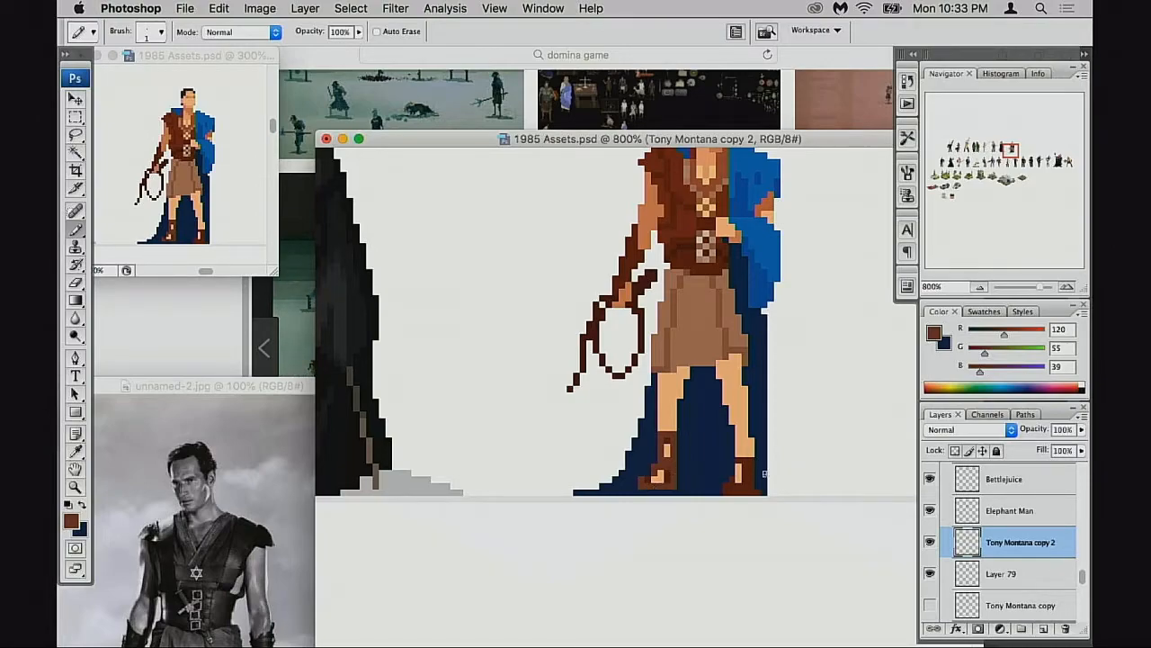
Select Layer 79 and adjust the hue and saturation of the dark blue cape lining behind the legs
scroll(763, 475, right, 1)
click(933, 543)
click(933, 543)
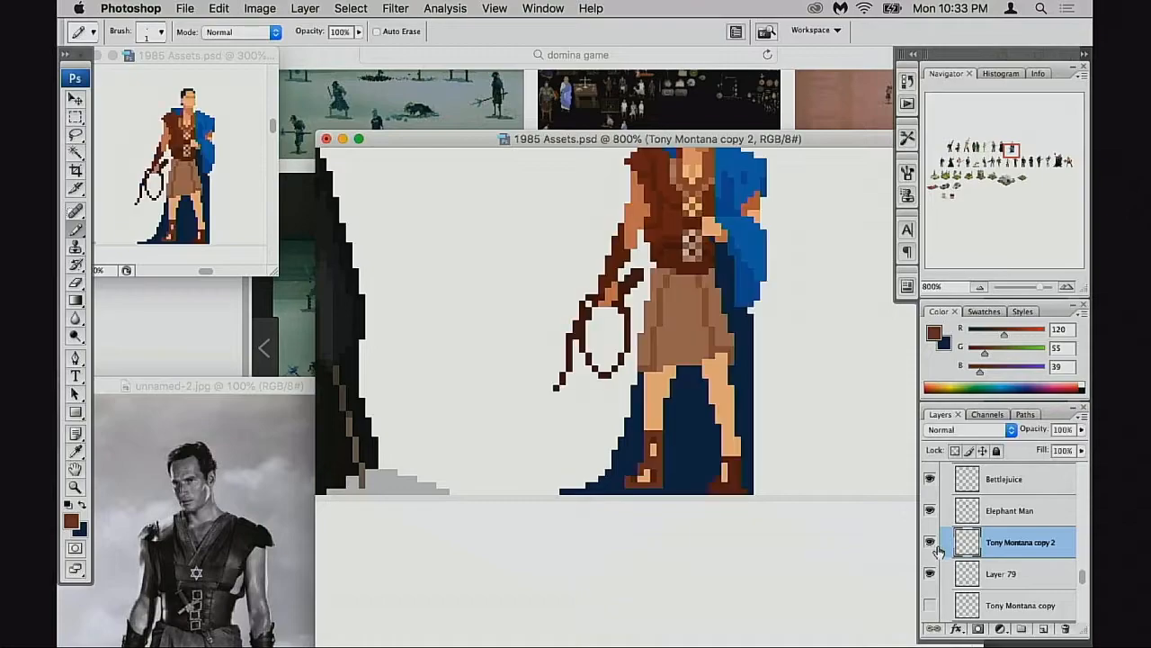
click(930, 574)
click(930, 573)
click(967, 577)
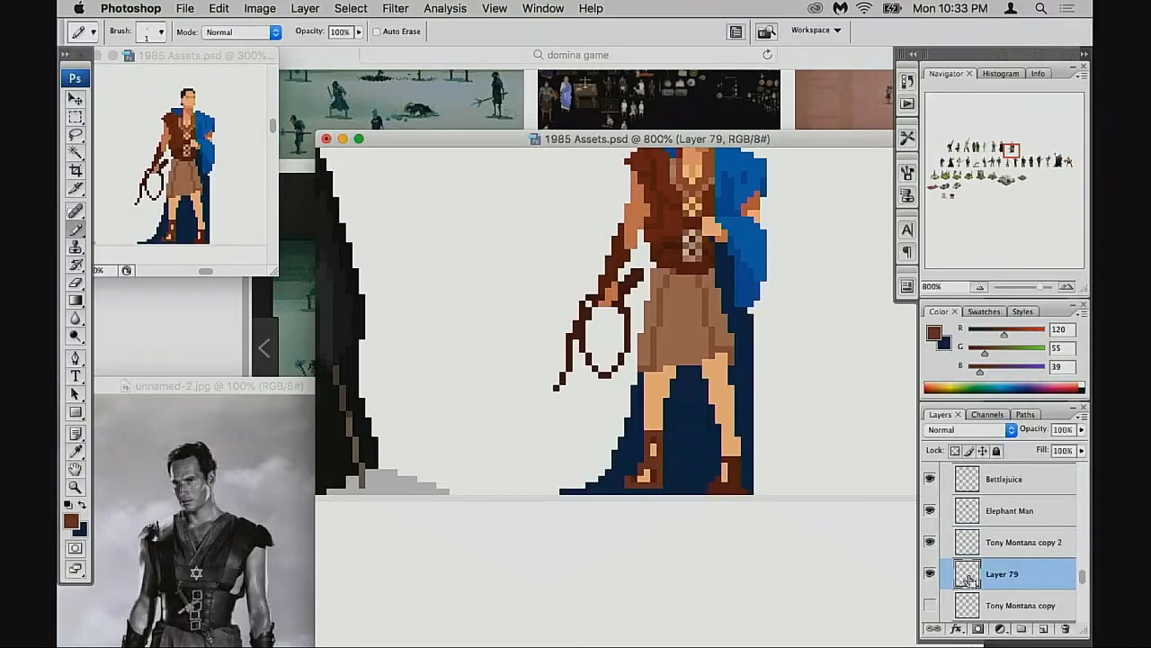
key(super+u)
drag(869, 215, 876, 213)
drag(883, 173, 880, 212)
drag(886, 170, 877, 172)
click(1051, 113)
click(932, 575)
click(932, 574)
Compare the figure with Layer 79 and Tony Montana copy 2 each hidden and shown, and make Tony Montana copy 2 the active layer
drag(671, 481, 731, 474)
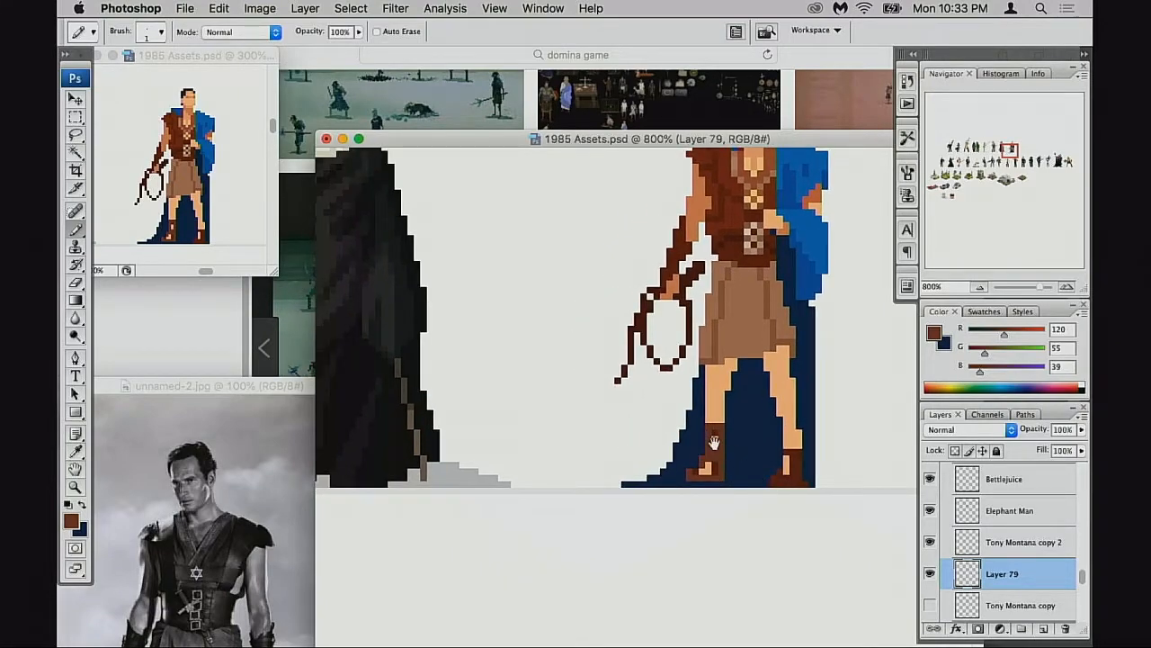
click(931, 574)
click(931, 574)
scroll(758, 501, up, 3)
scroll(756, 509, up, 3)
click(931, 543)
click(931, 544)
click(969, 545)
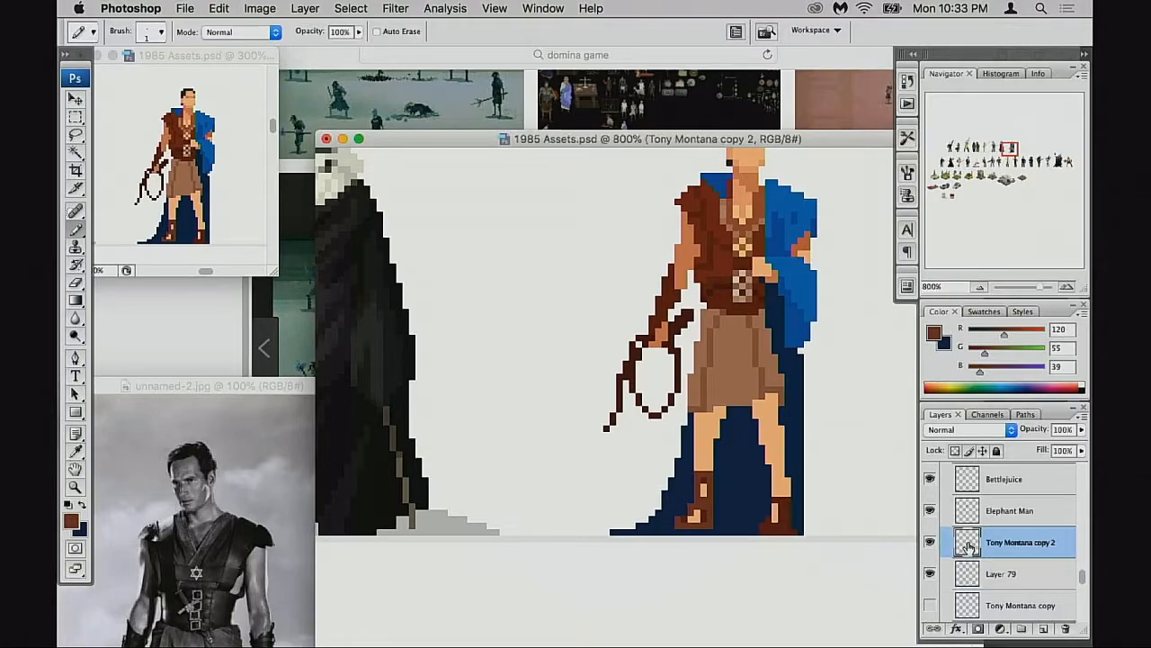
click(931, 544)
click(931, 543)
Try reworking the cape's outer edge beside the bent elbow, using the sampled cape blue (0, 83, 162)
scroll(666, 363, up, 3)
super+click(666, 363)
drag(624, 514, 559, 464)
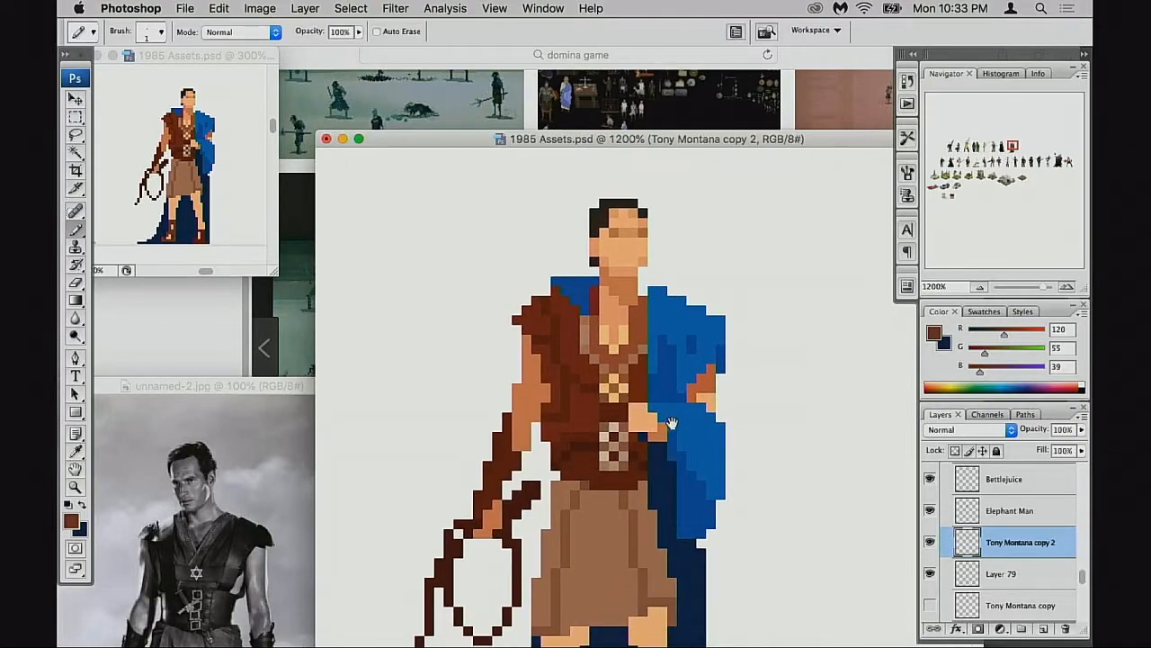
alt+click(706, 381)
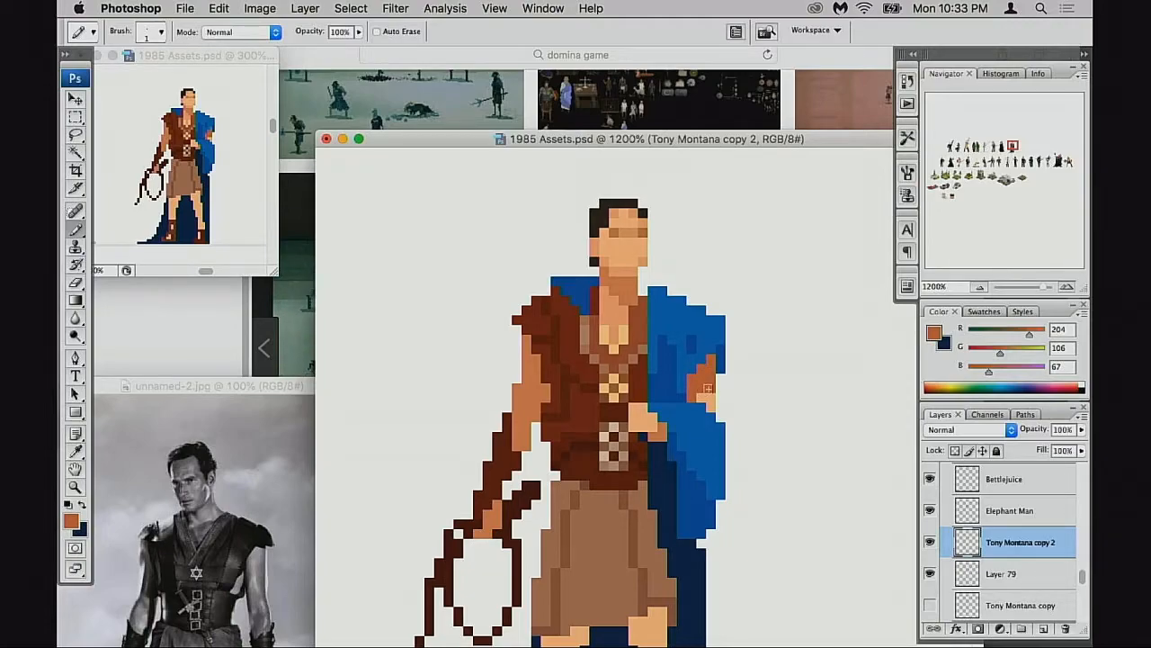
alt+click(723, 371)
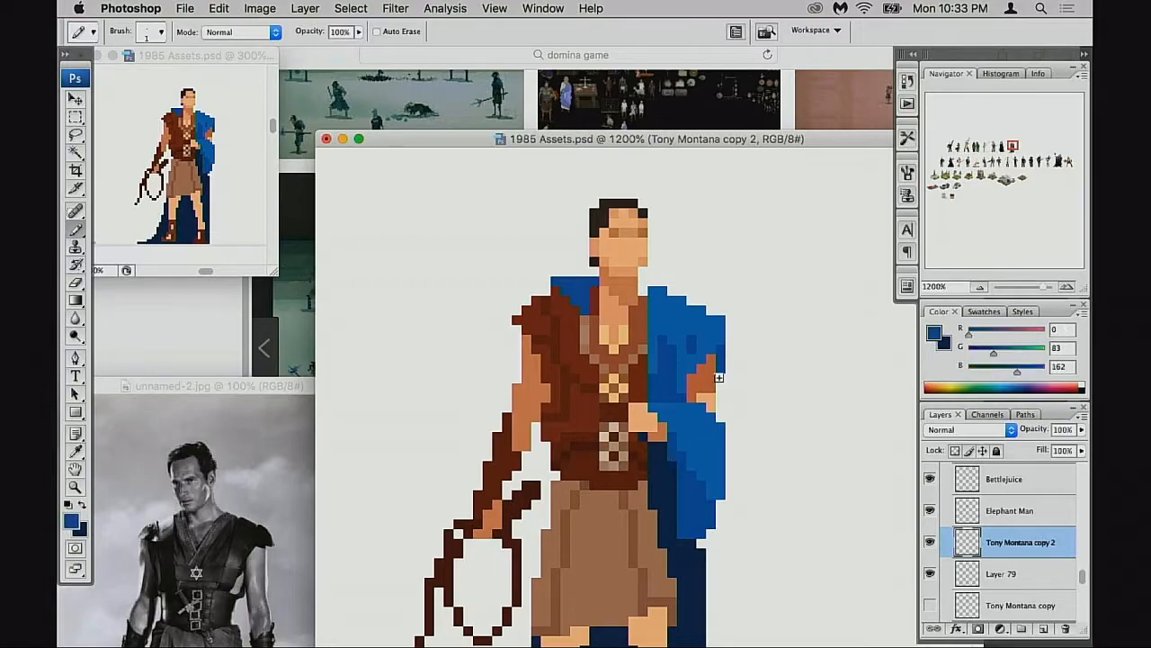
alt+click(707, 515)
drag(722, 352, 720, 389)
key(ctrl+z)
alt+click(725, 365)
key(e)
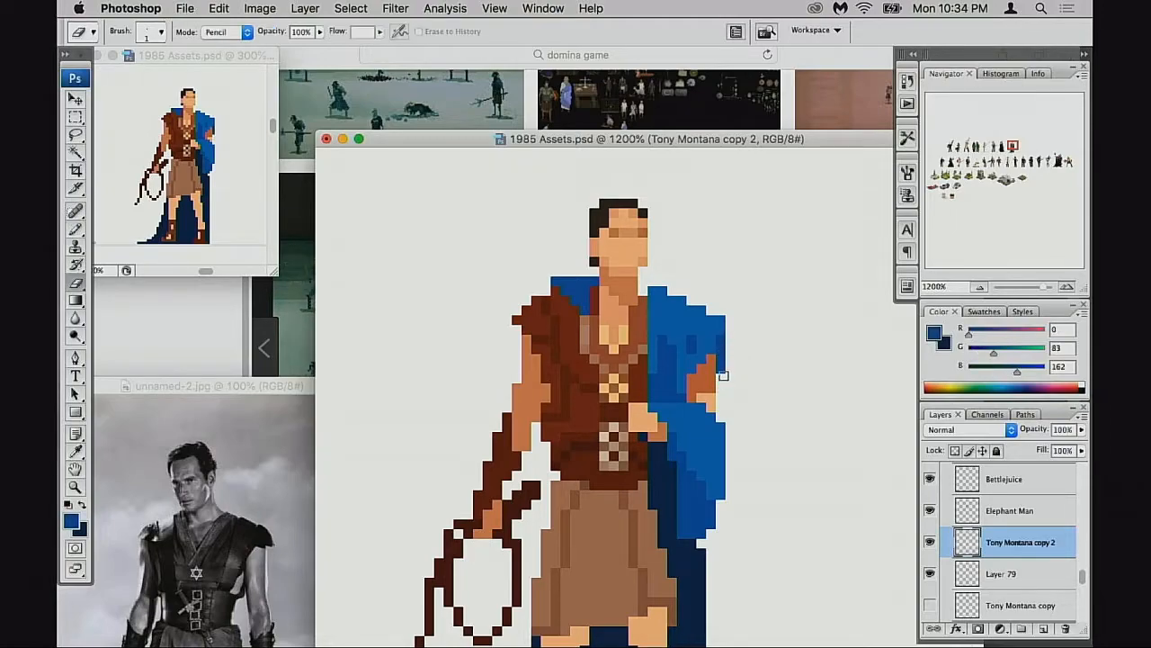
drag(705, 420, 746, 384)
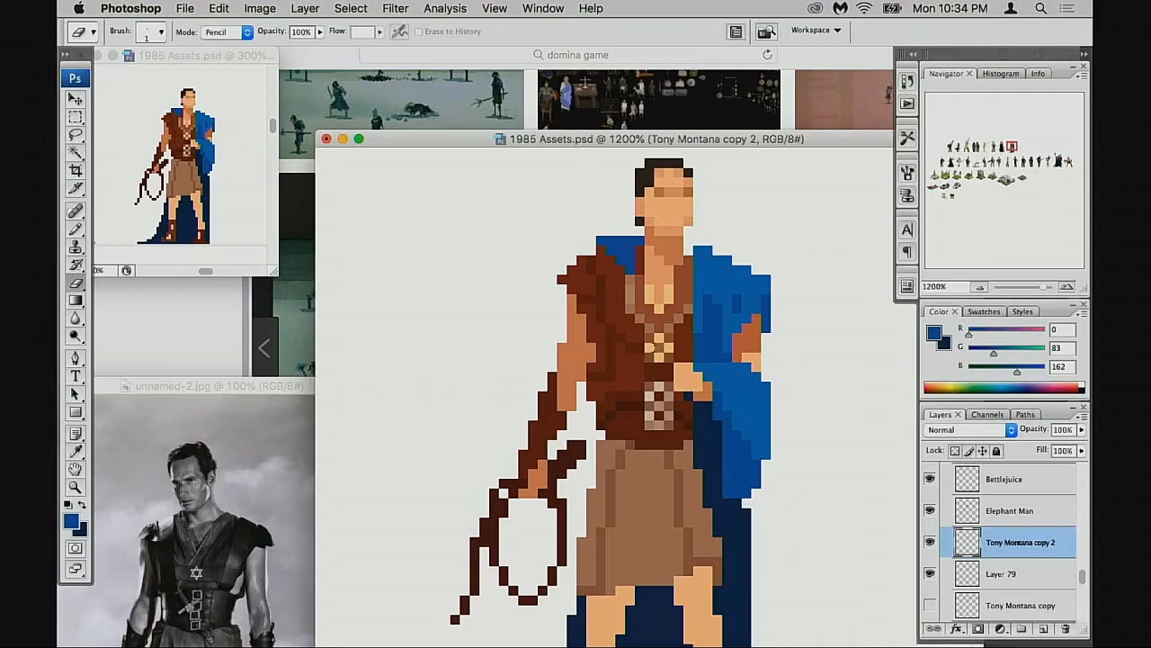
key(b)
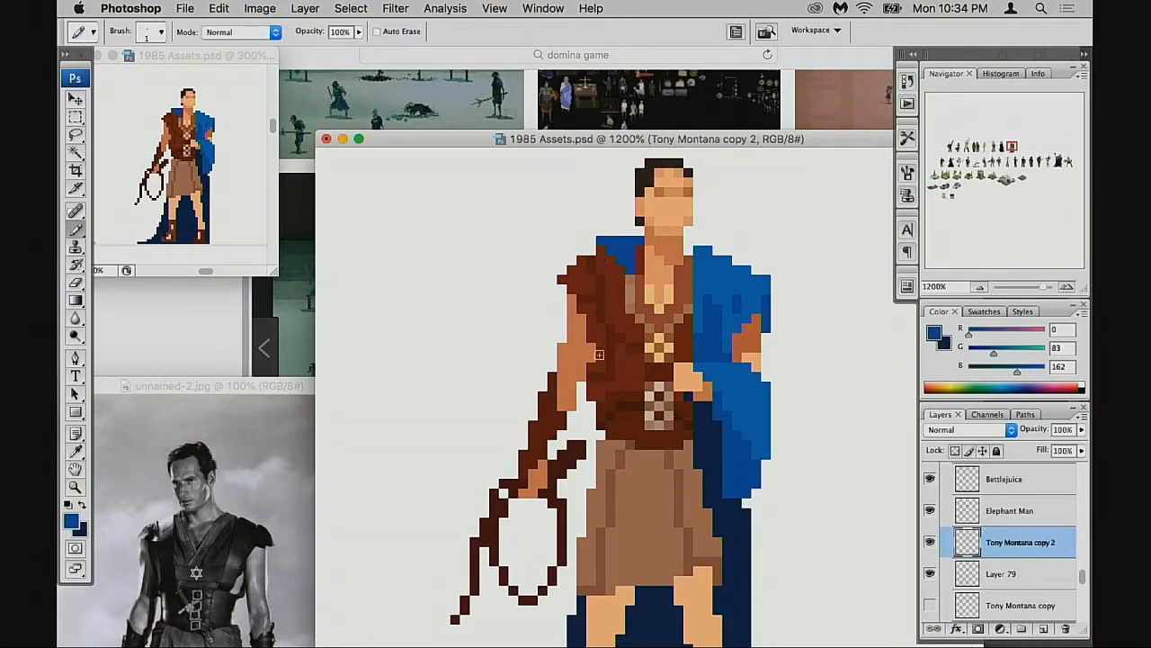
Shade the lower vest above the skirt with the sampled leather browns (100, 31, 14) and (123, 39, 19)
scroll(596, 343, down, 5)
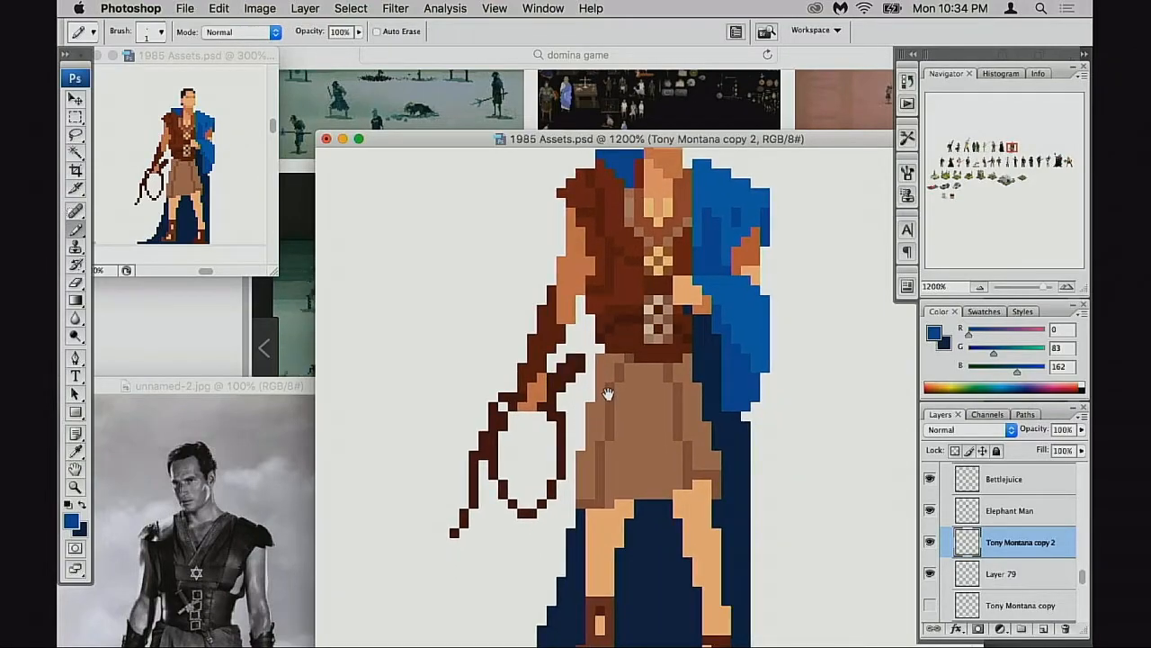
drag(608, 394, 609, 406)
alt+click(598, 299)
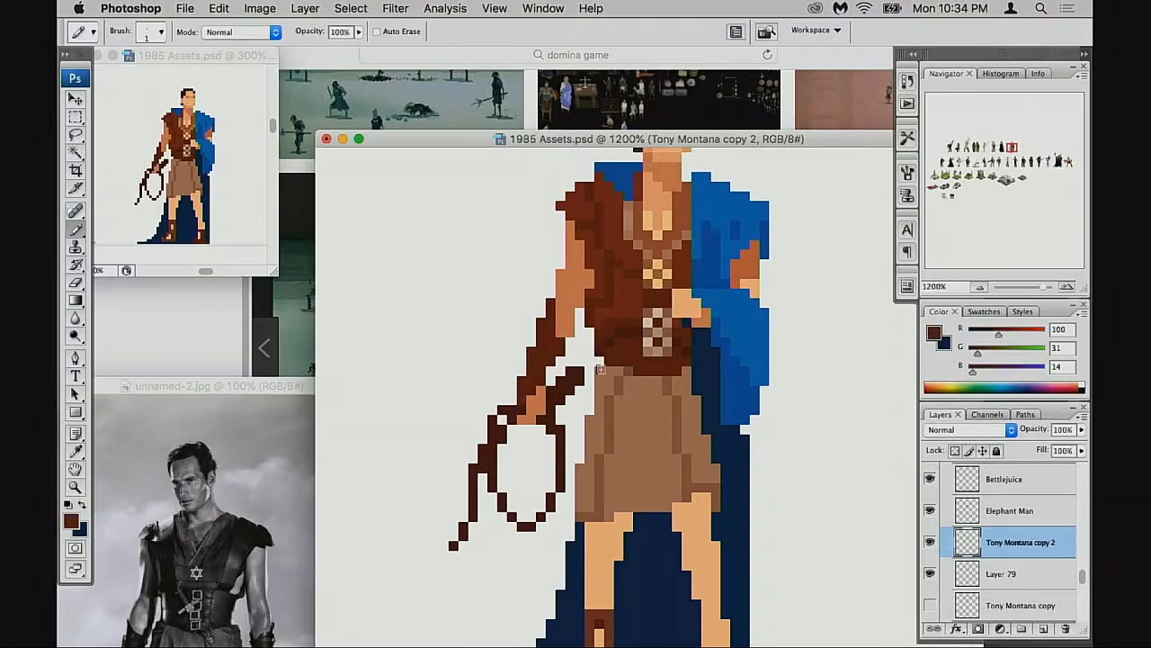
alt+click(627, 292)
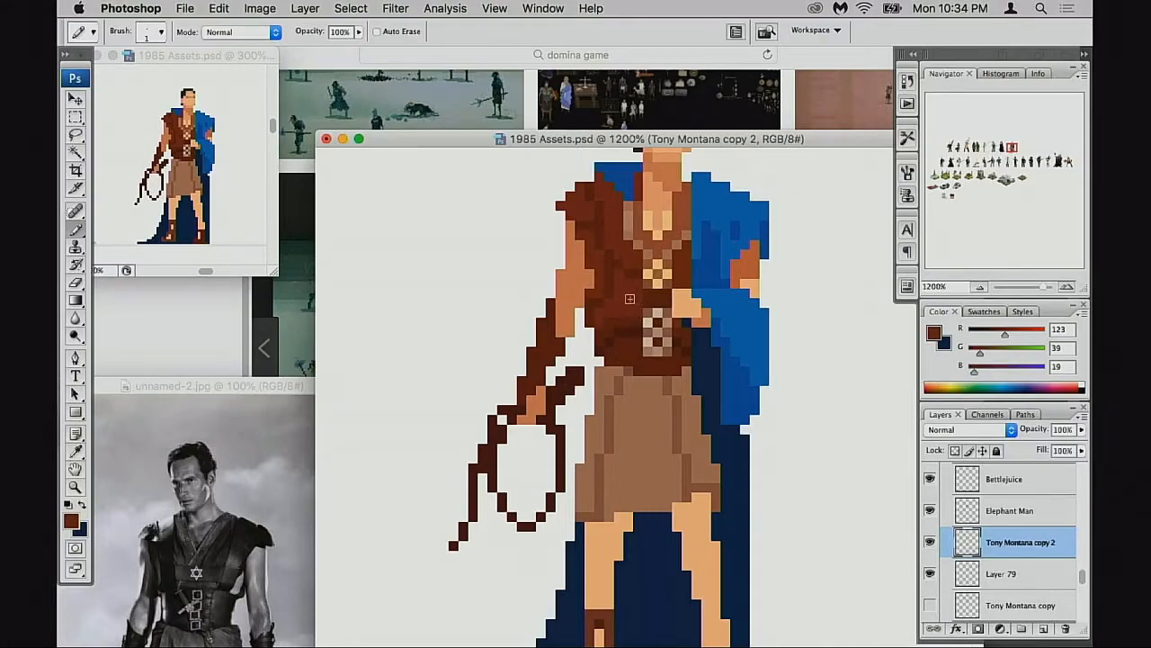
alt+click(617, 304)
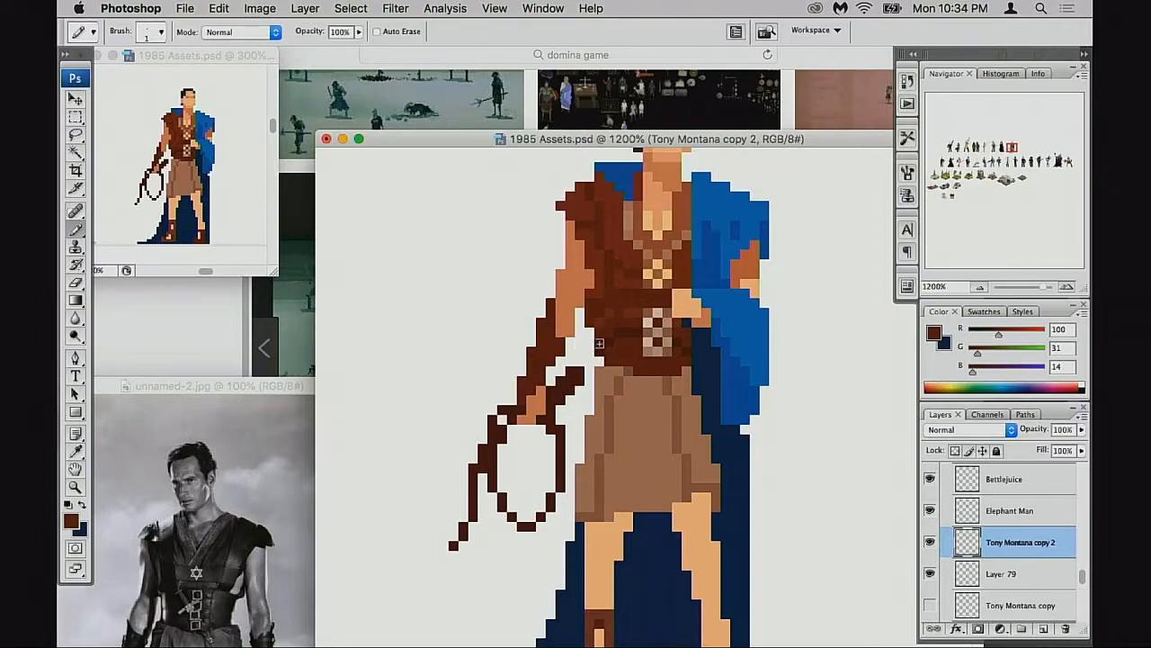
Darken the wide belt around the buckle with deep brown (76, 20, 9)
drag(662, 392, 672, 368)
alt+click(654, 304)
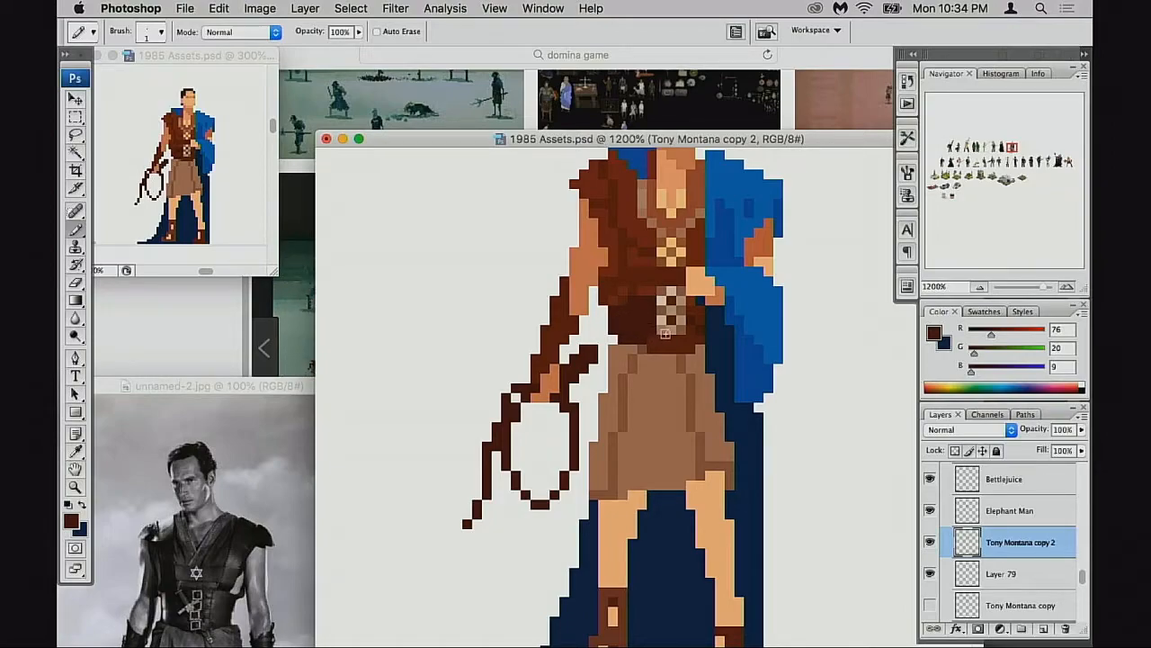
key(super+z)
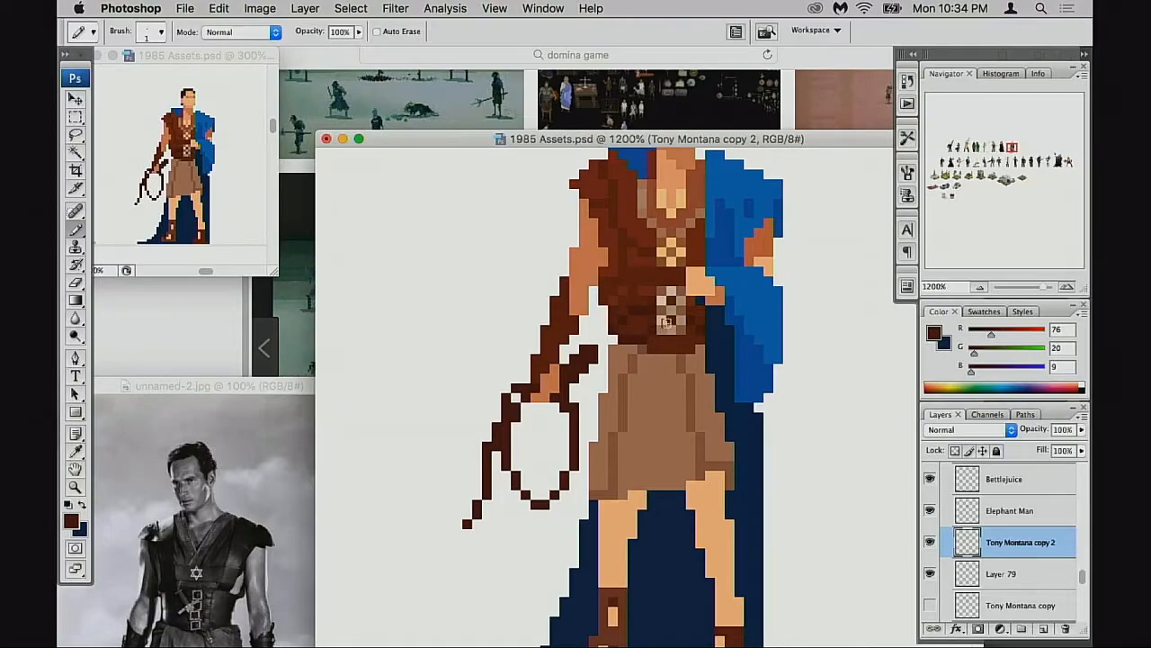
drag(650, 306, 623, 312)
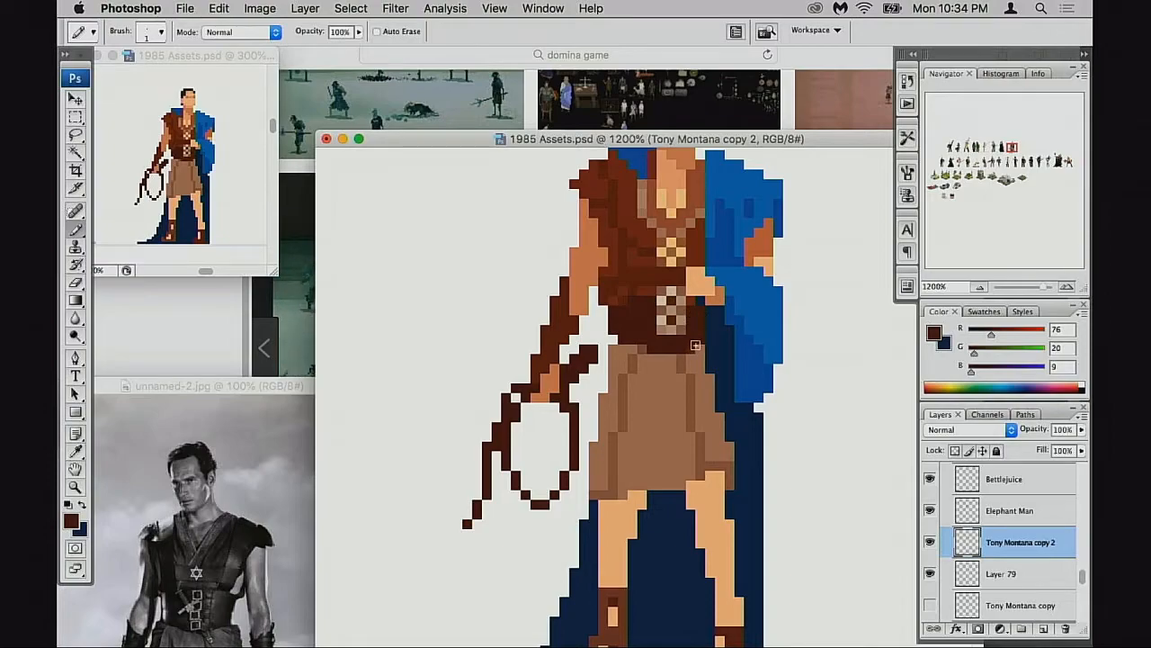
scroll(692, 343, up, 1)
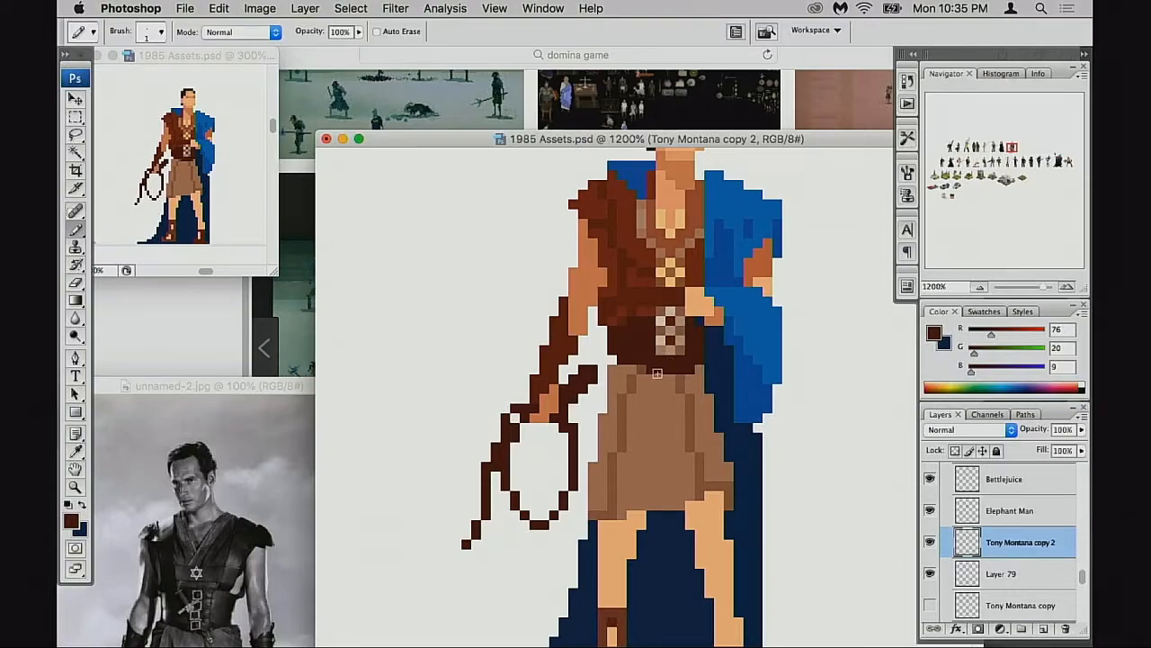
Refine the leather band above the belt and buckle with browns (123, 39, 19) and (100, 31, 14)
alt+click(646, 364)
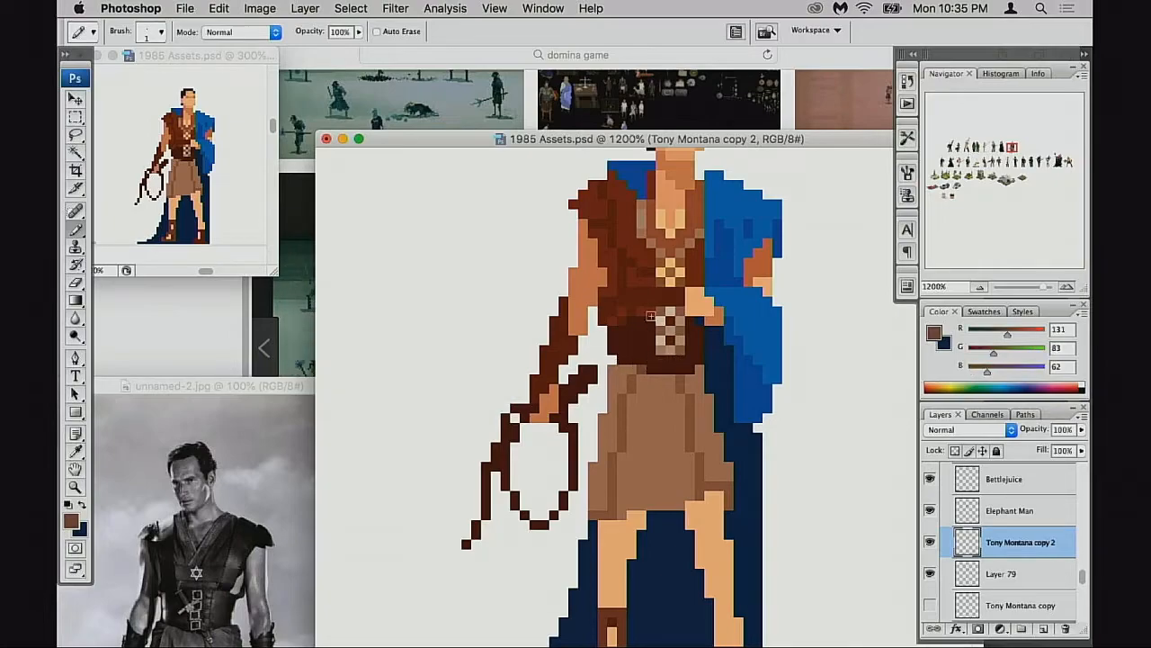
drag(678, 338, 663, 343)
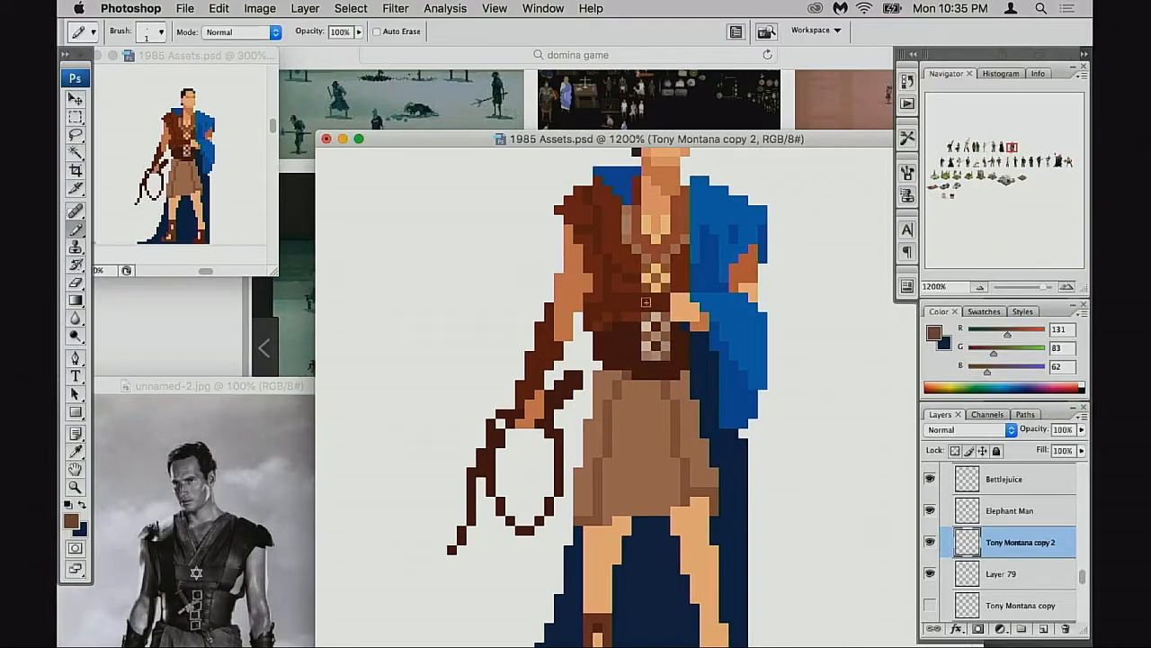
alt+click(630, 313)
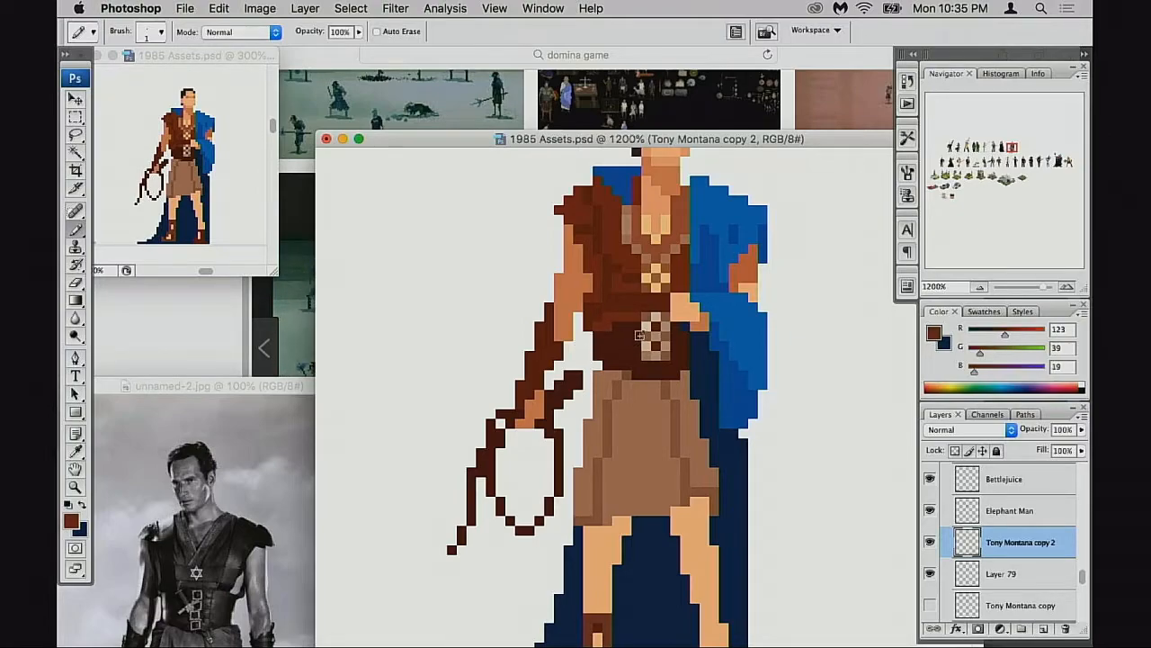
alt+click(622, 326)
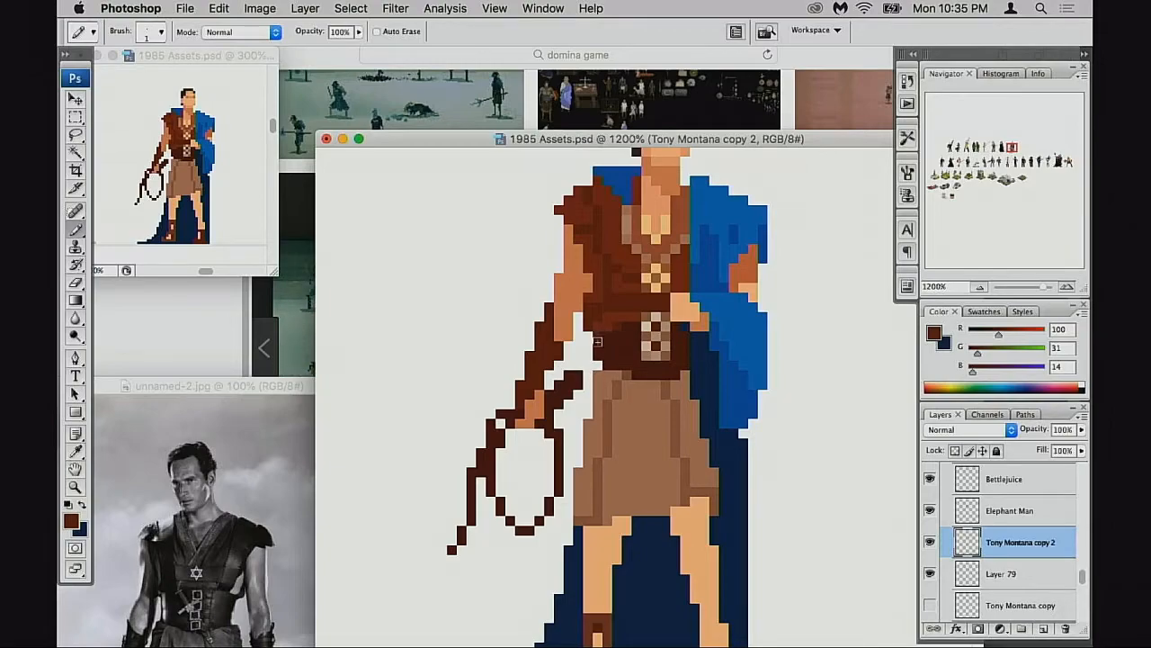
alt+click(610, 314)
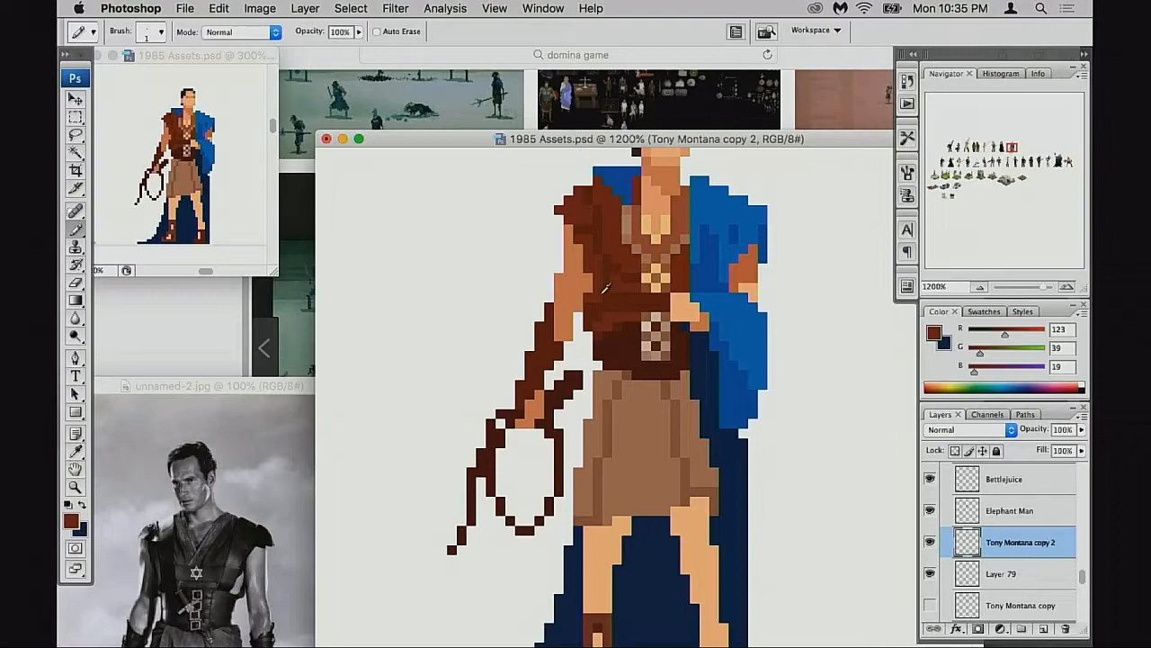
Set the Pencil opacity to 50% and blend the vest shading with reddish brown (123, 39, 19)
alt+click(558, 343)
key(2)
alt+click(598, 259)
key(0)
key(5)
scroll(673, 359, down, 5)
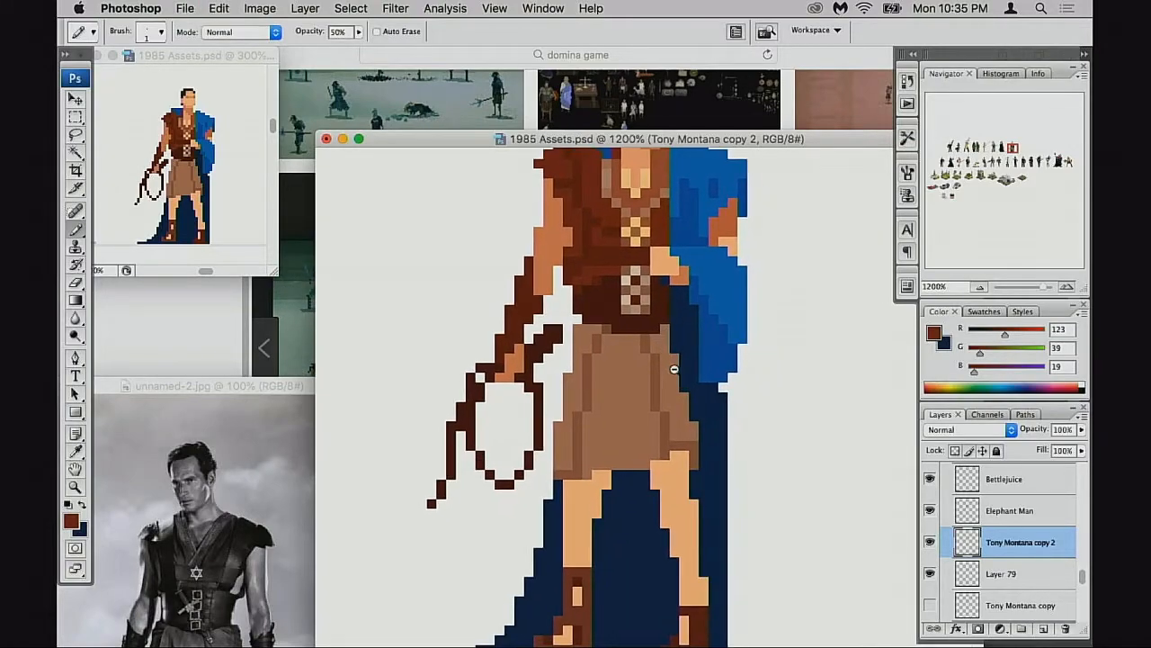
Check the whole figure beside the cloaked neighbour at reduced size and save the document
alt+click(674, 370)
alt+click(677, 377)
alt+click(671, 393)
alt+click(658, 439)
drag(633, 516, 693, 388)
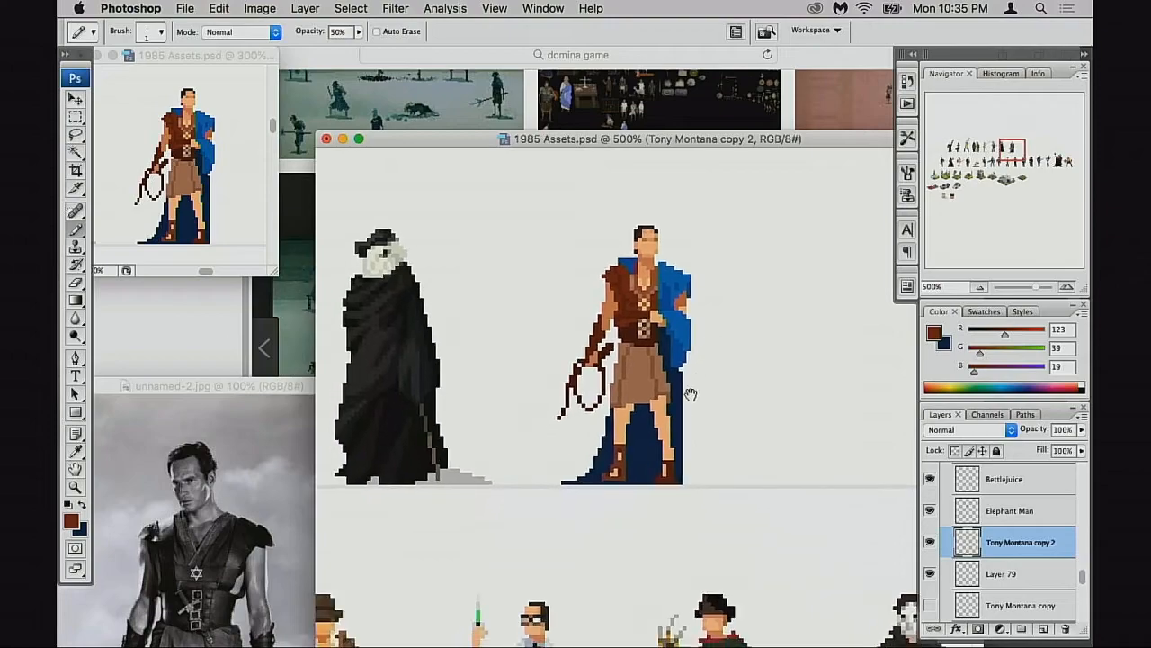
alt+click(688, 405)
key(super+s)
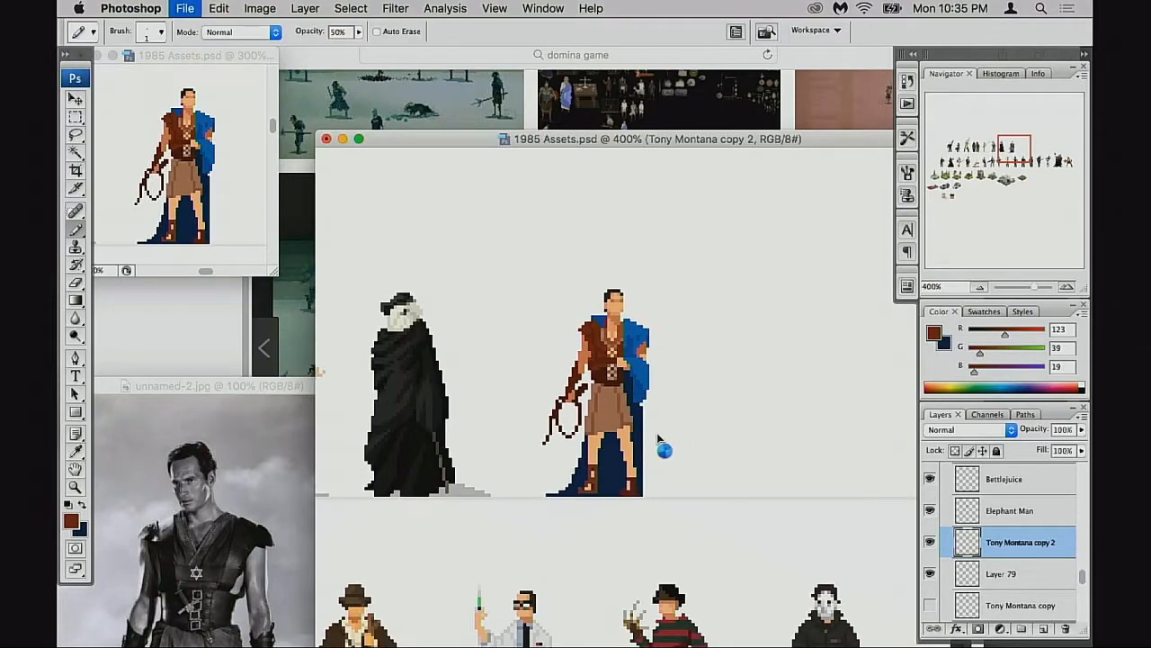
Compare the artwork with the Elephant Man and Tony Montana copy 2 layers each hidden and shown
super+click(640, 445)
super+click(640, 442)
drag(639, 438, 703, 435)
click(930, 510)
click(930, 510)
click(930, 543)
click(930, 545)
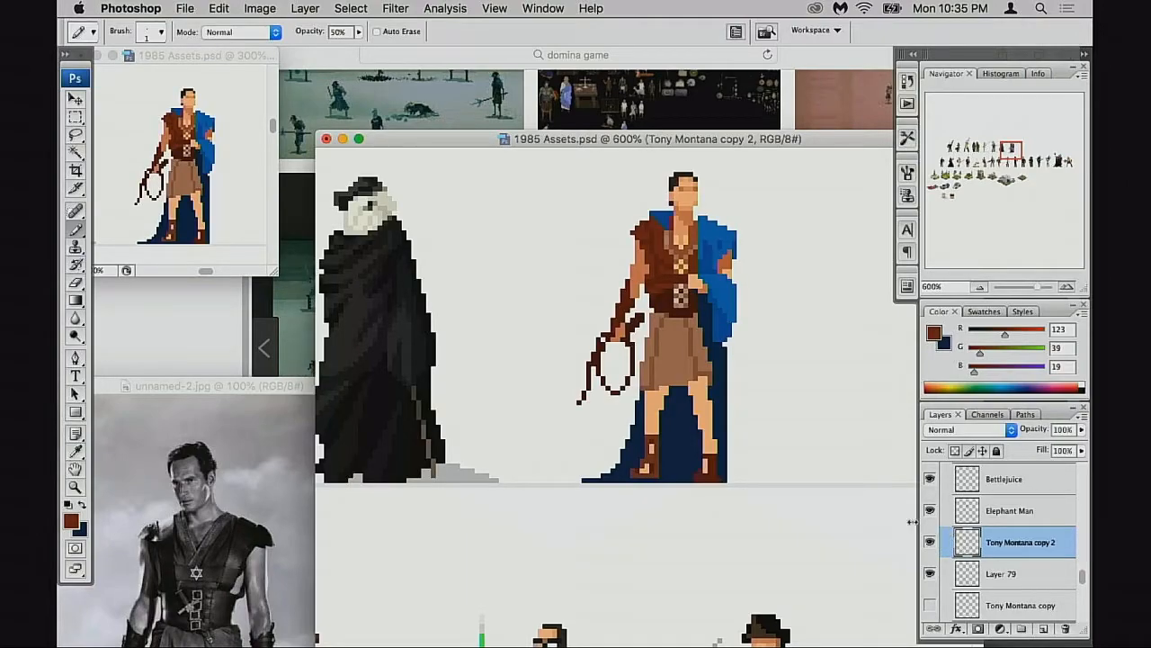
Select the skin of both bare legs with the Magic Wand and adjust it to hue -3, saturation +25 and lightness -10
key(w)
click(657, 418)
shift+click(702, 427)
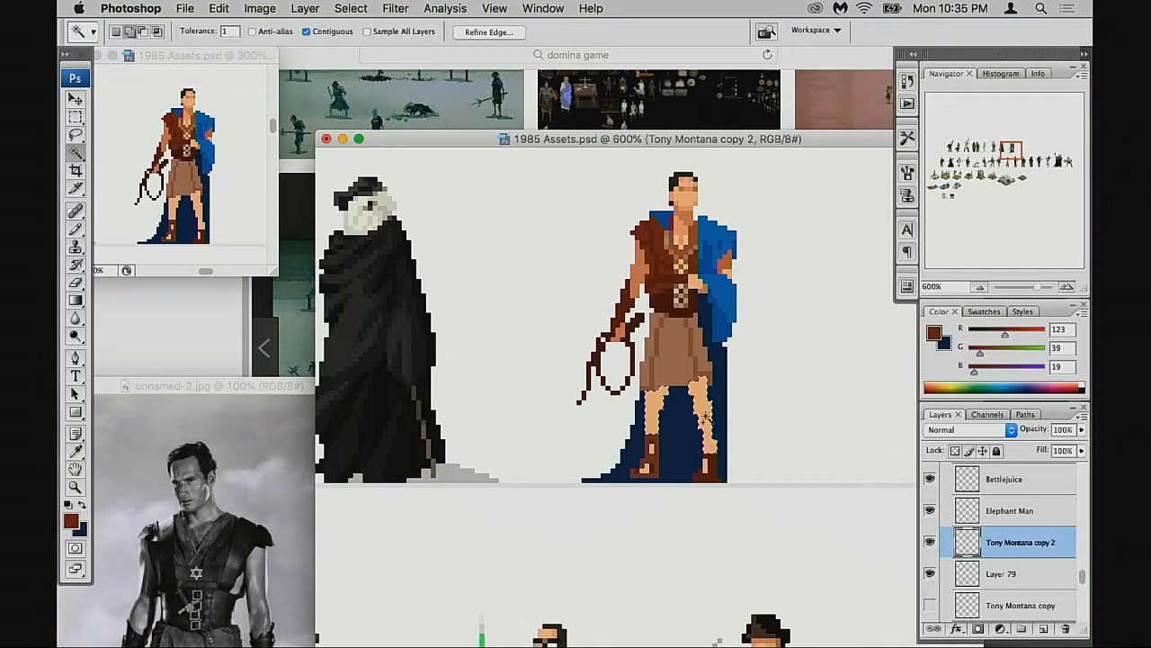
key(super+equal)
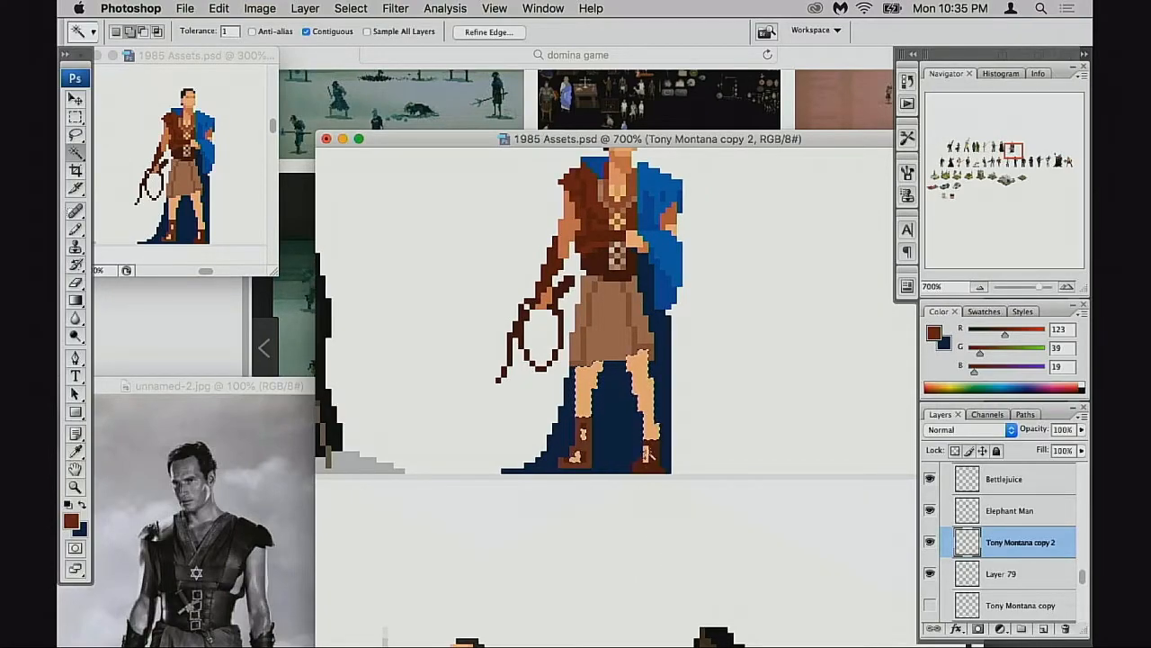
scroll(650, 429, up, 3)
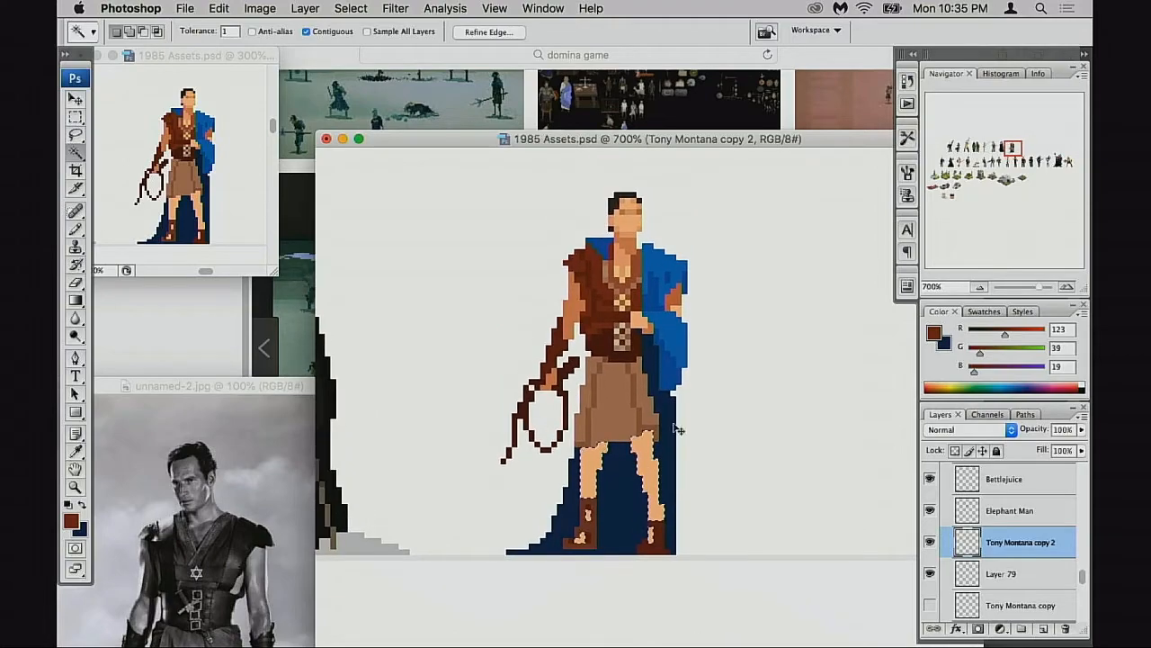
key(super+h)
key(super+u)
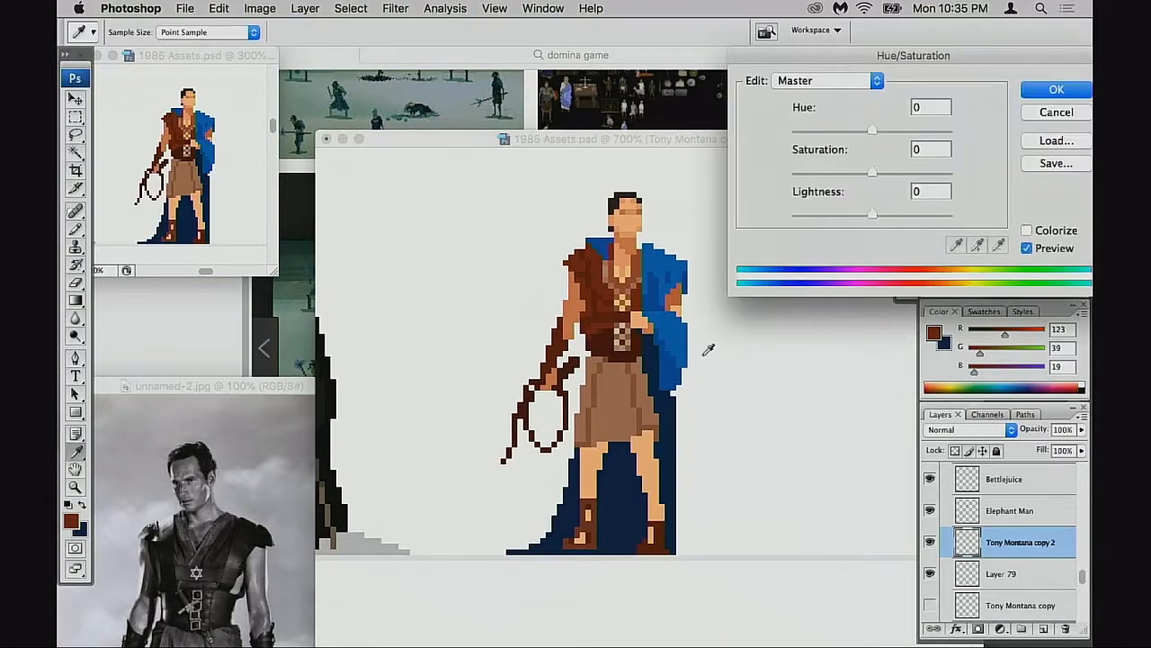
drag(873, 212, 864, 213)
drag(871, 171, 890, 167)
drag(866, 213, 862, 212)
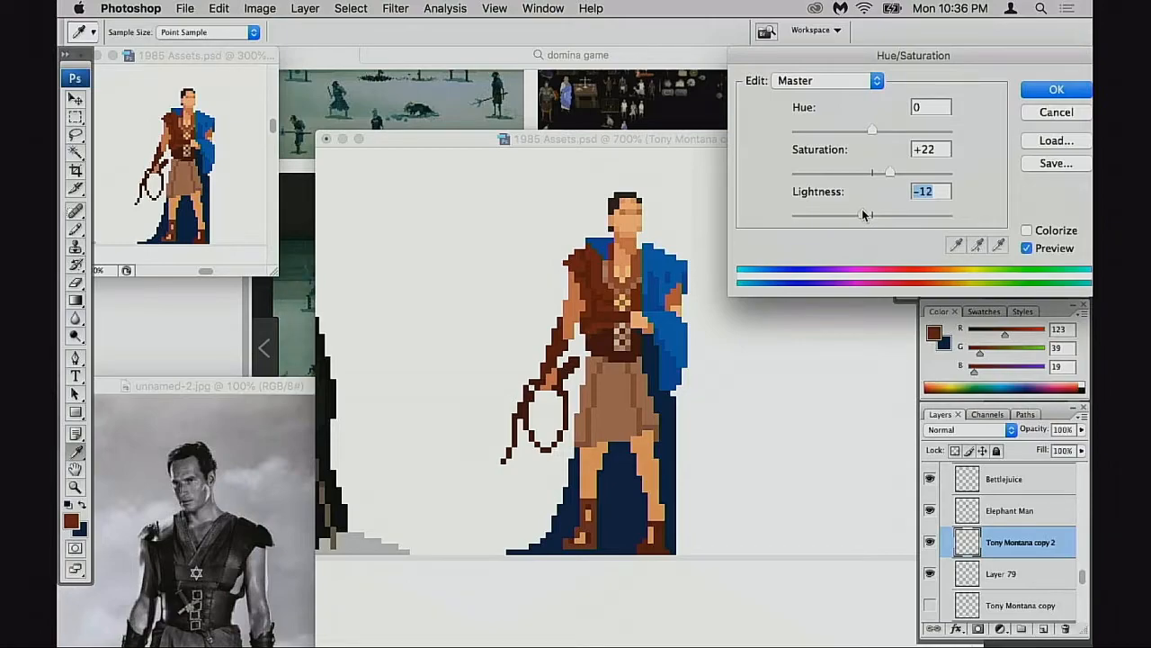
drag(890, 172, 893, 171)
drag(865, 213, 867, 212)
drag(872, 132, 869, 142)
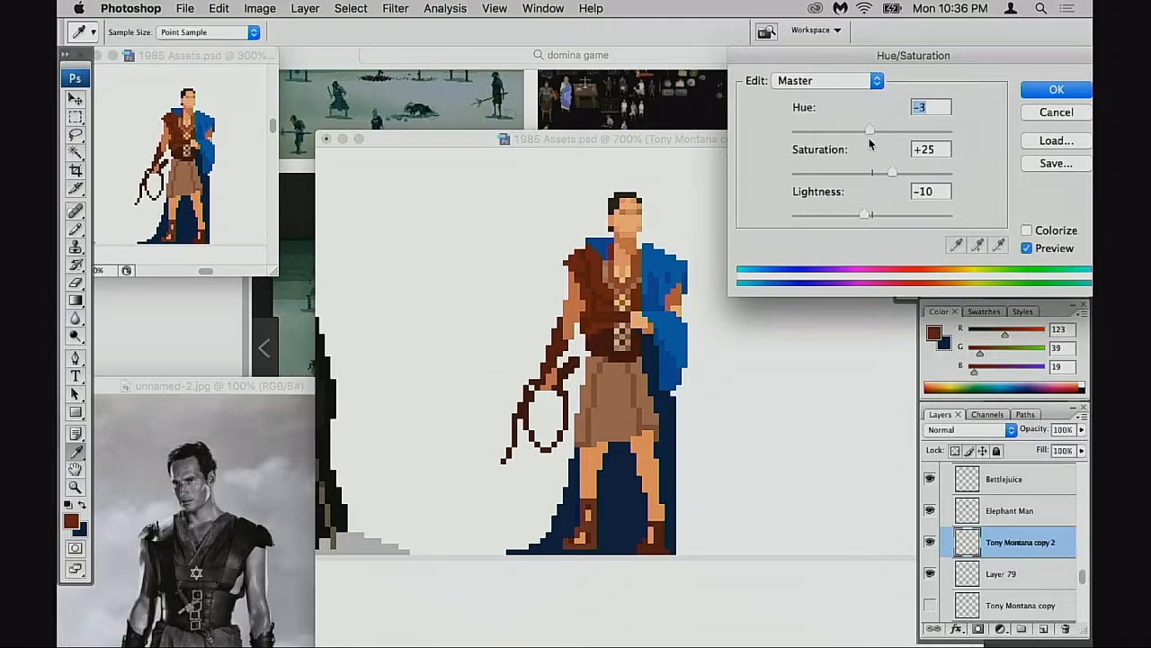
click(1057, 92)
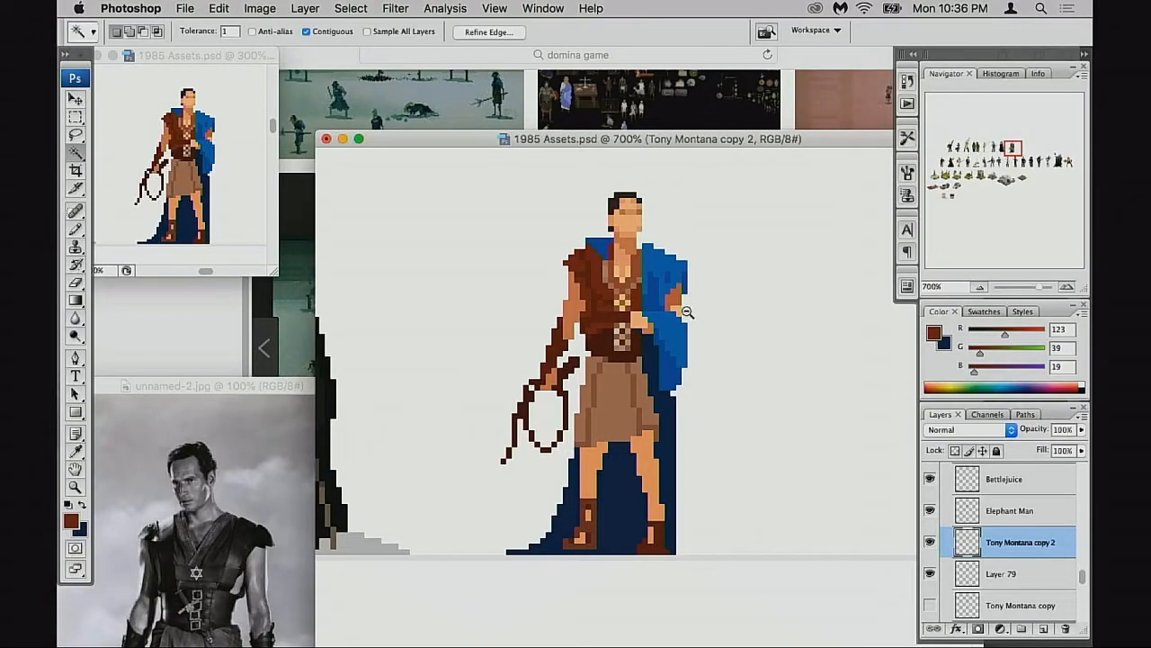
Check the figure beside the neighbouring characters at reduced size
alt+click(692, 323)
alt+click(693, 323)
drag(673, 325, 759, 167)
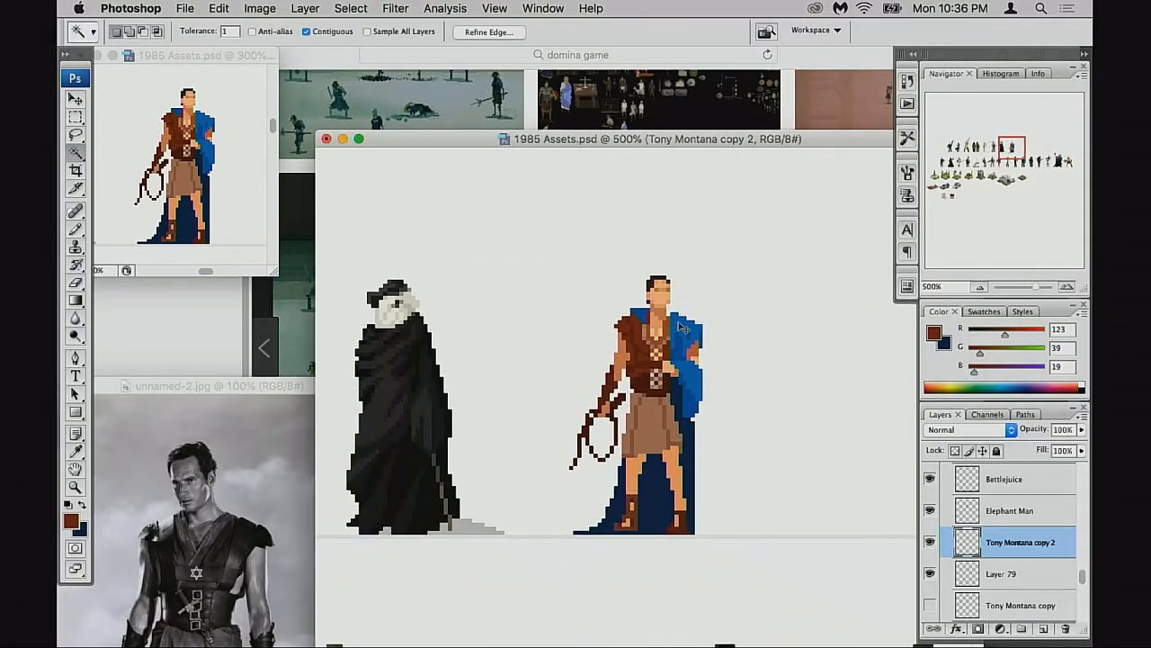
alt+click(649, 399)
alt+click(649, 398)
alt+click(650, 398)
drag(654, 553, 701, 407)
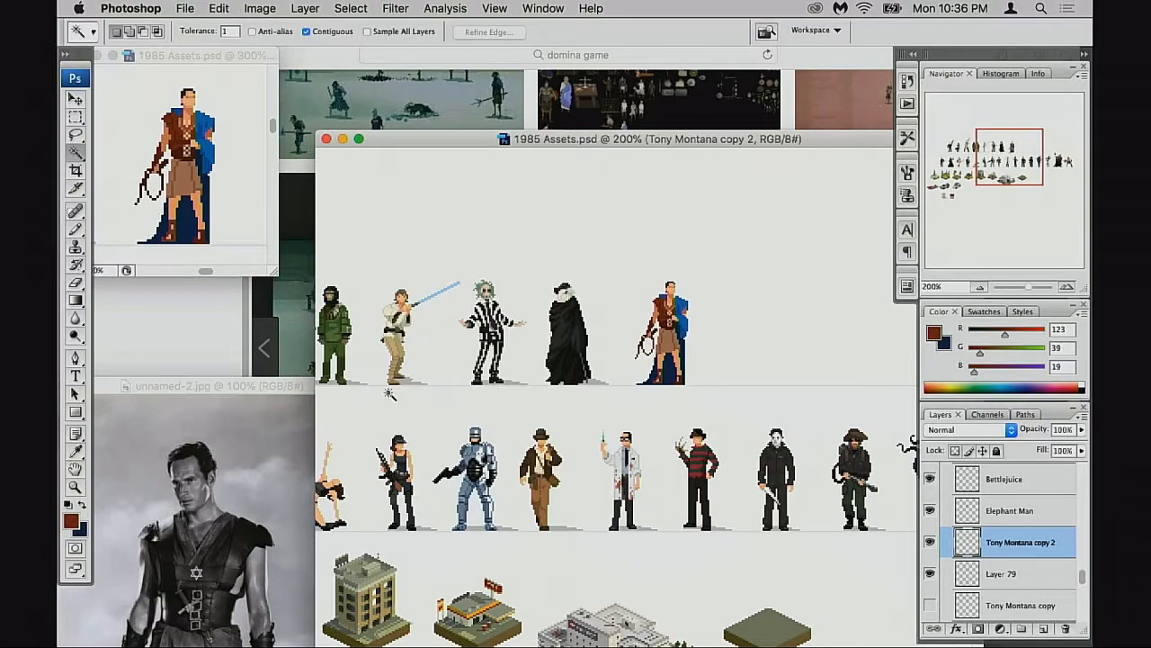
Bring the unnamed-2.jpg reference photo forward, examine the whole figure down to the sandals, and place it back beside the artwork
drag(294, 389, 388, 213)
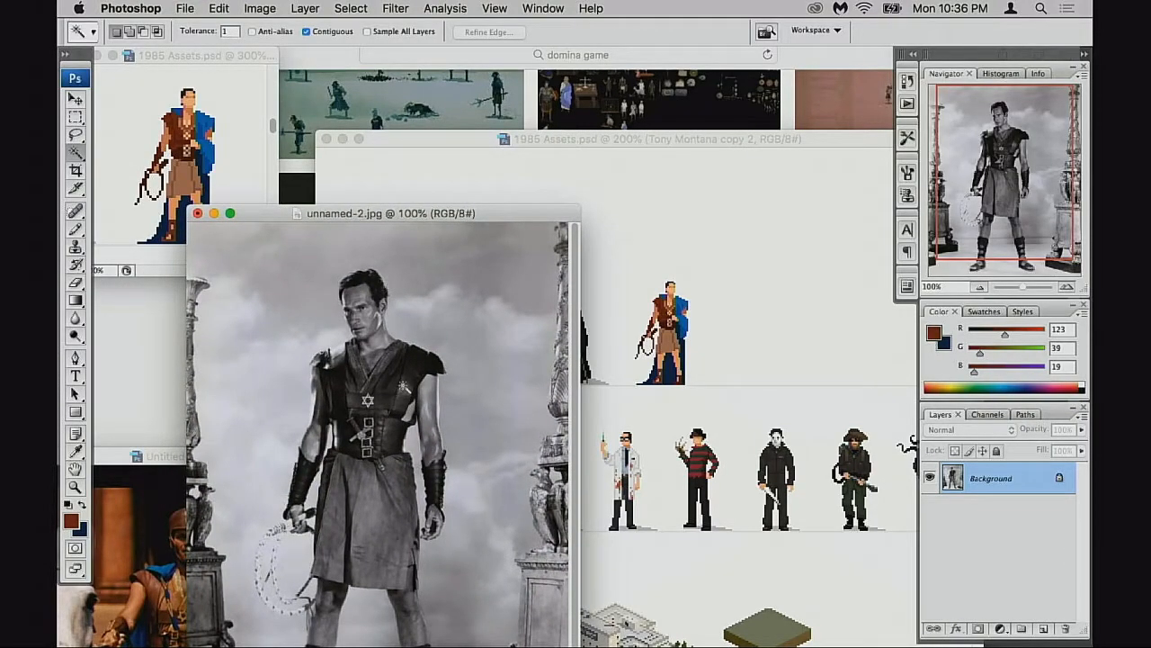
drag(489, 209, 504, 133)
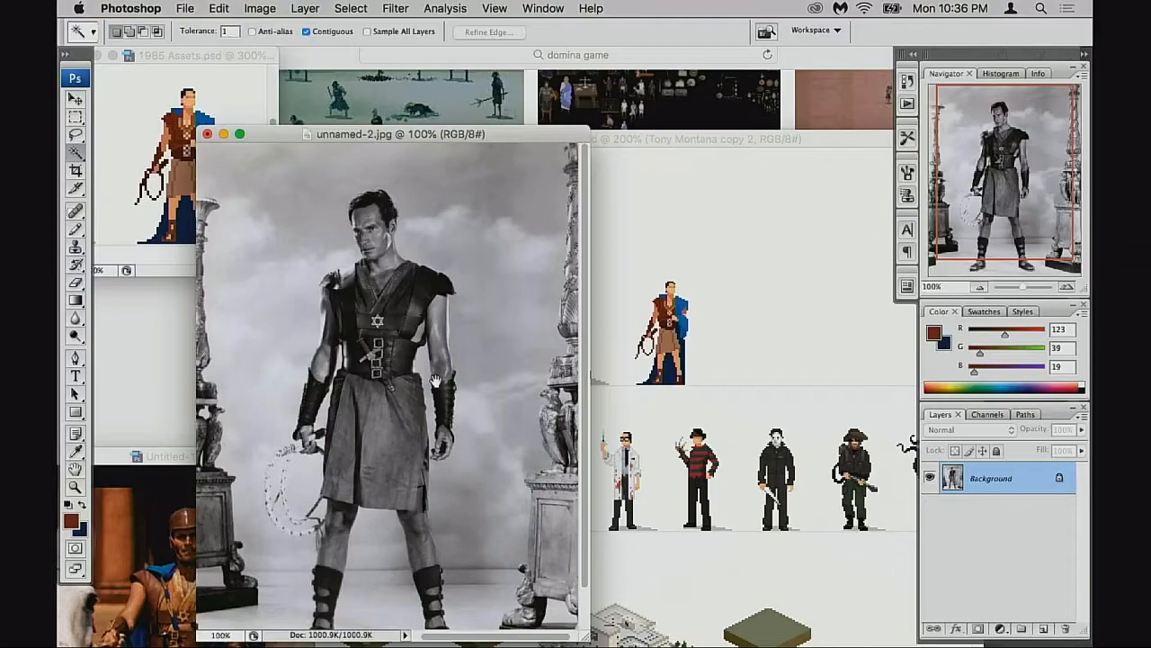
drag(439, 384, 453, 317)
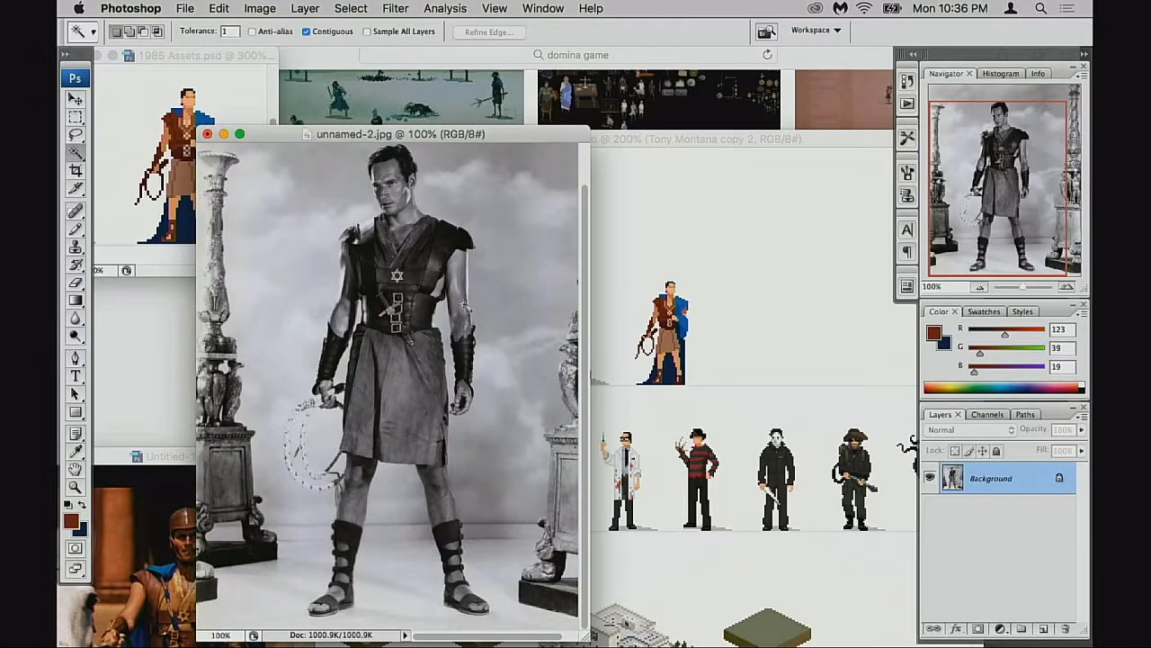
drag(517, 144, 569, 190)
drag(162, 456, 162, 327)
drag(496, 184, 343, 306)
Return to 1985 Assets.psd, check Layer 79 by hiding and showing it, and make it the active layer
click(592, 171)
scroll(611, 337, right, 2)
drag(601, 290, 692, 422)
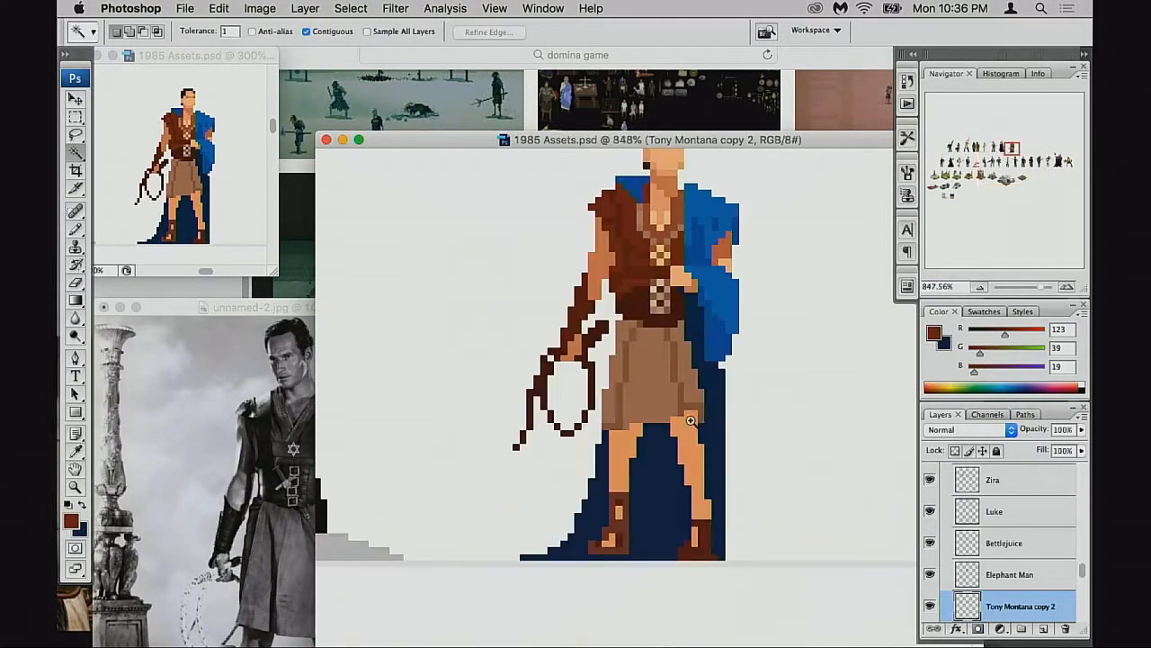
scroll(936, 594, down, 2)
click(931, 574)
click(932, 575)
click(970, 583)
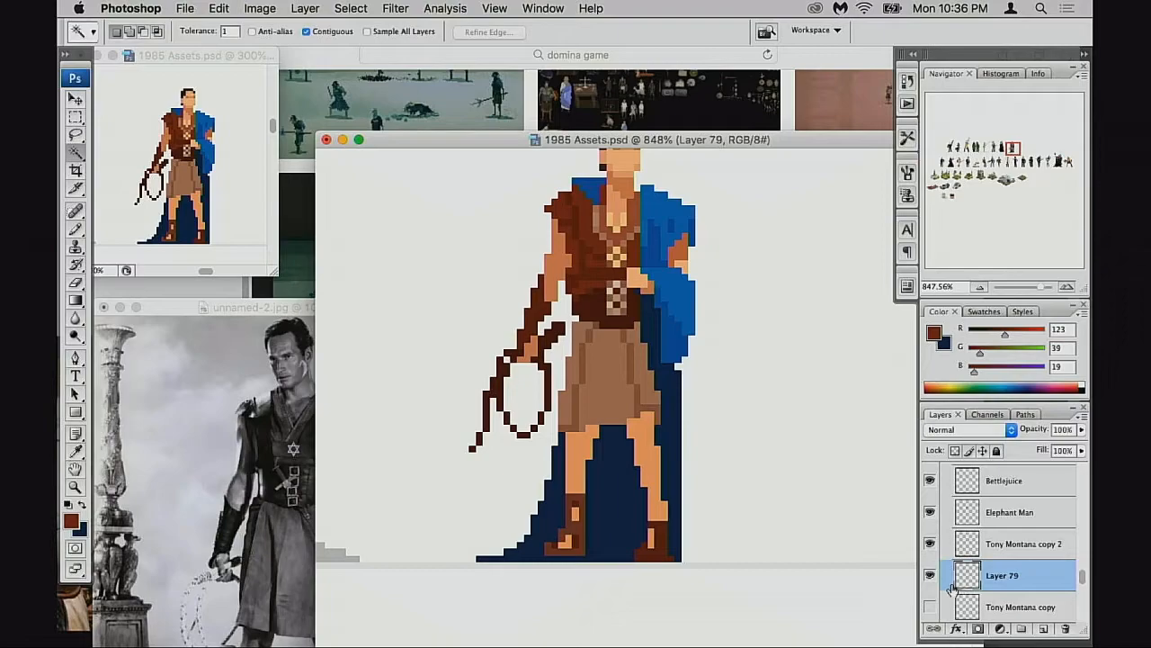
Trim the dark cape's outer edge just below the bright blue drape with the Eraser
key(b)
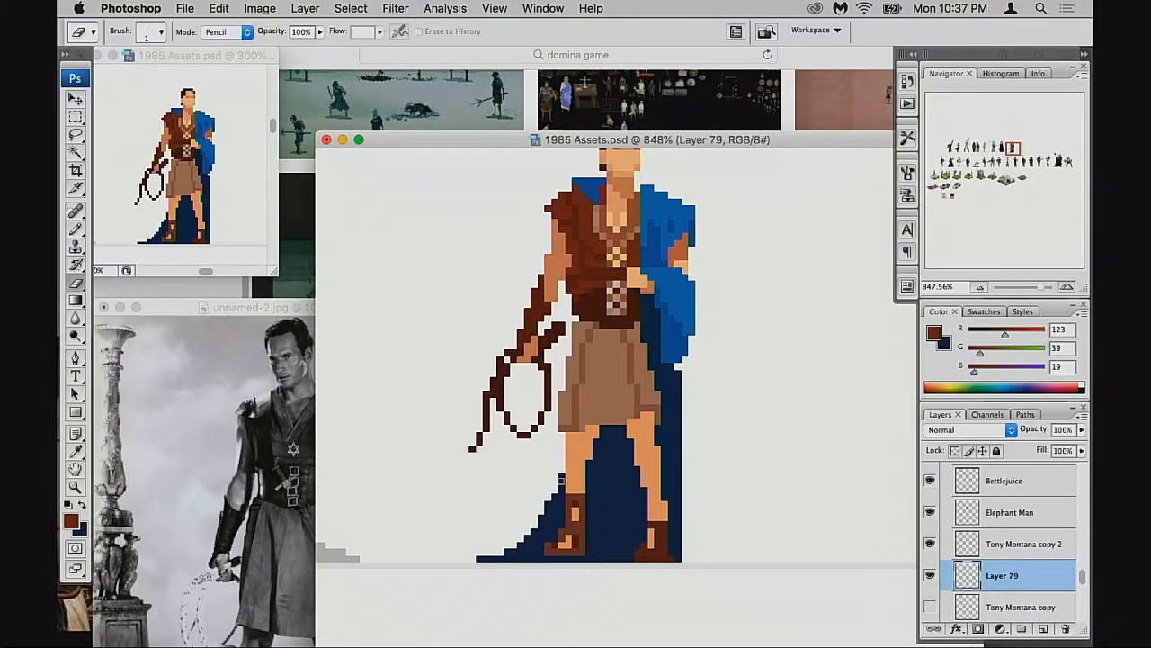
key(b)
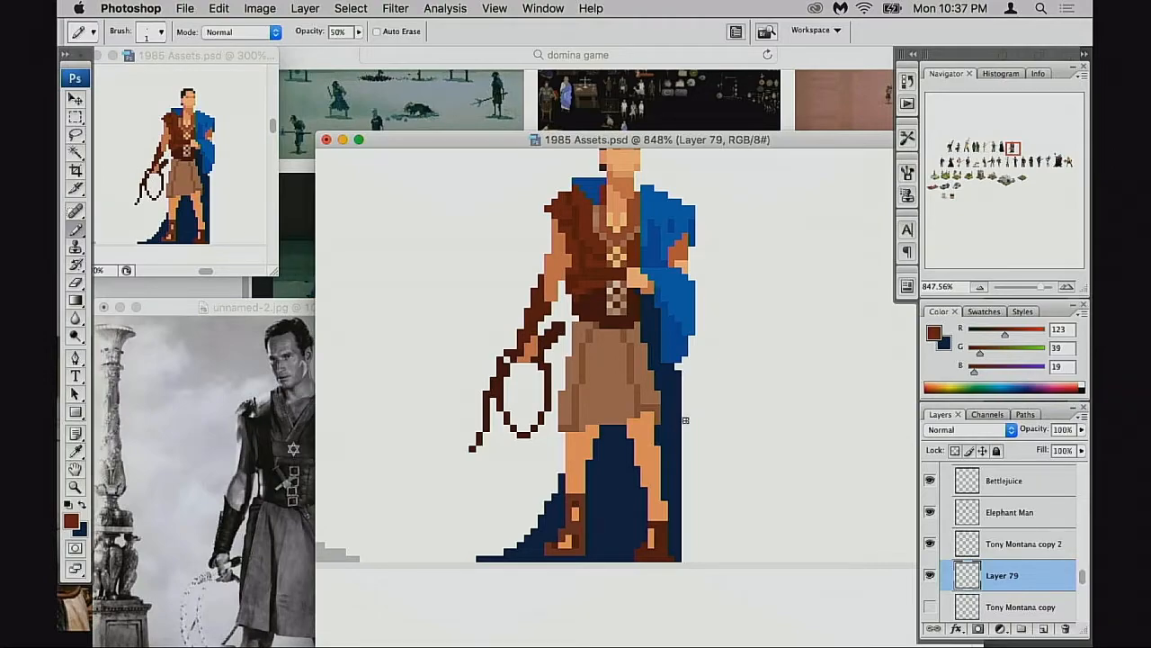
key(e)
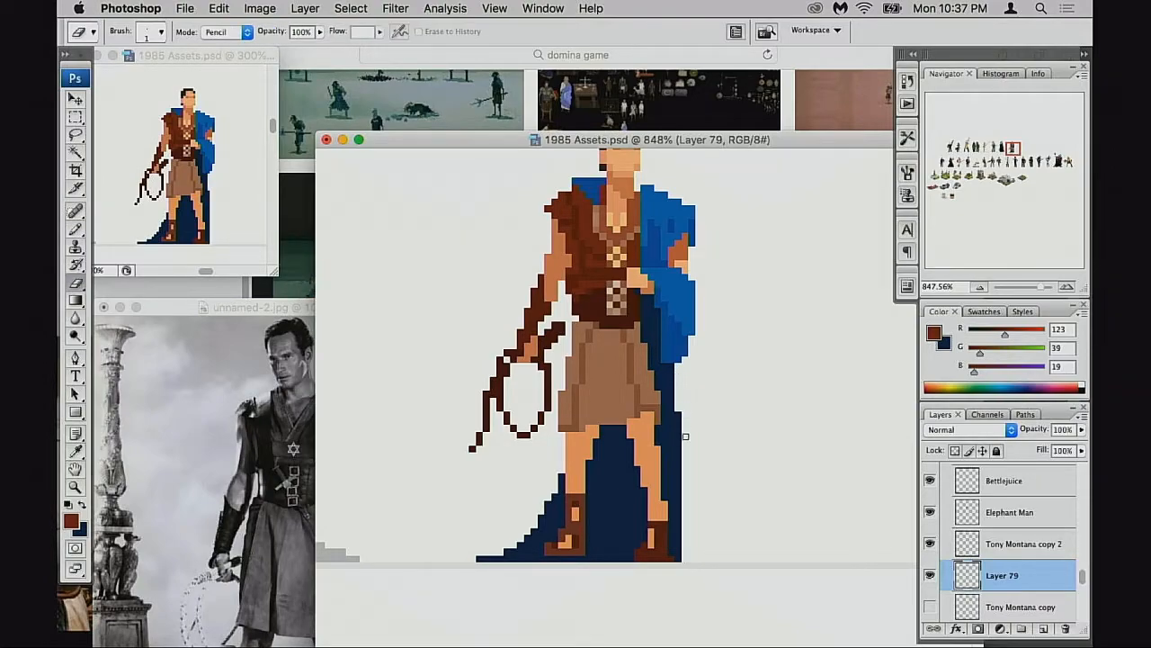
mouse_move(685, 421)
mouse_down()
mouse_move(667, 544)
mouse_move(681, 483)
mouse_move(680, 542)
mouse_up()
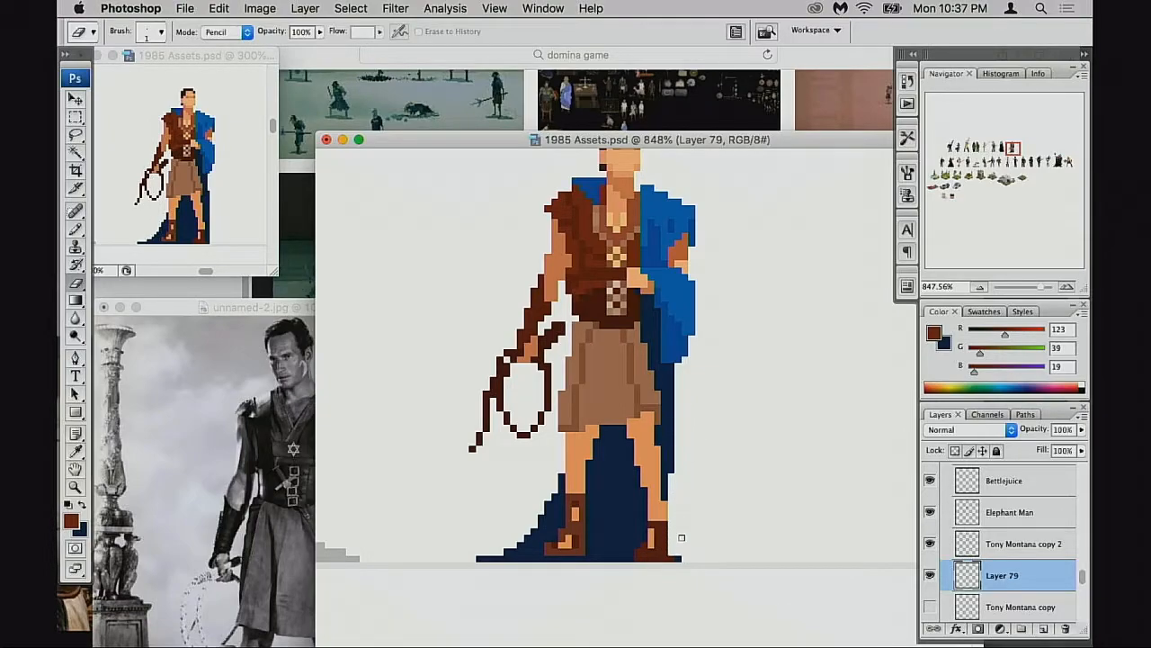
key(super+z)
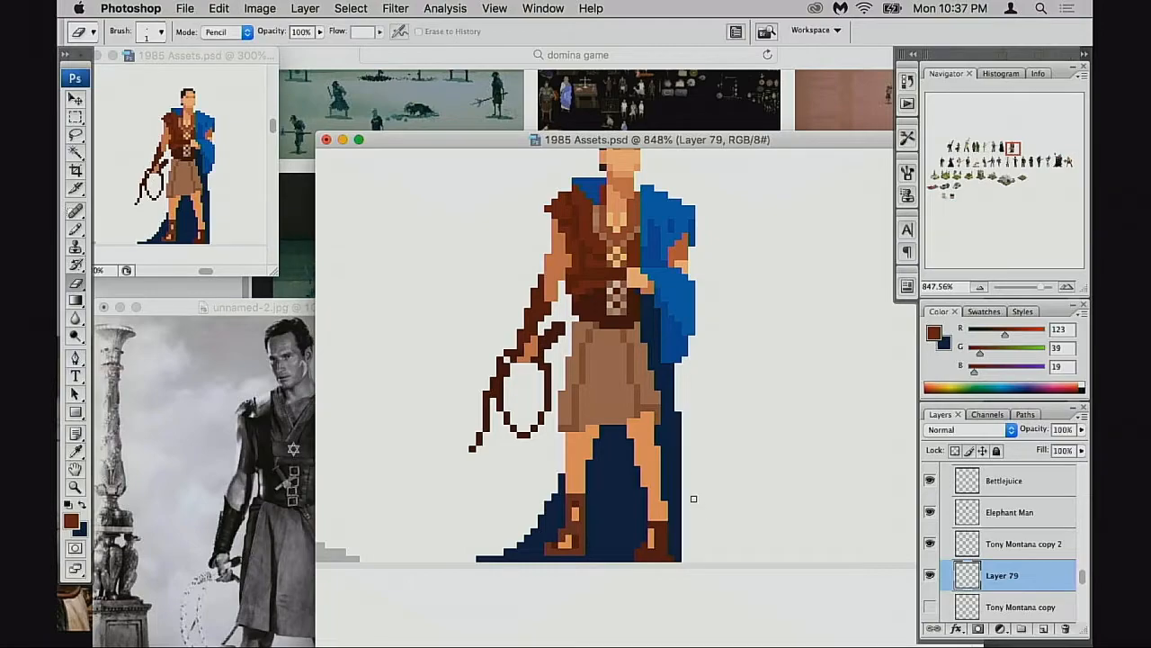
Flare the lower cape outward beside the boot on the drape side with dark blue (1, 35, 77), using the Pencil
key(b)
alt+click(655, 500)
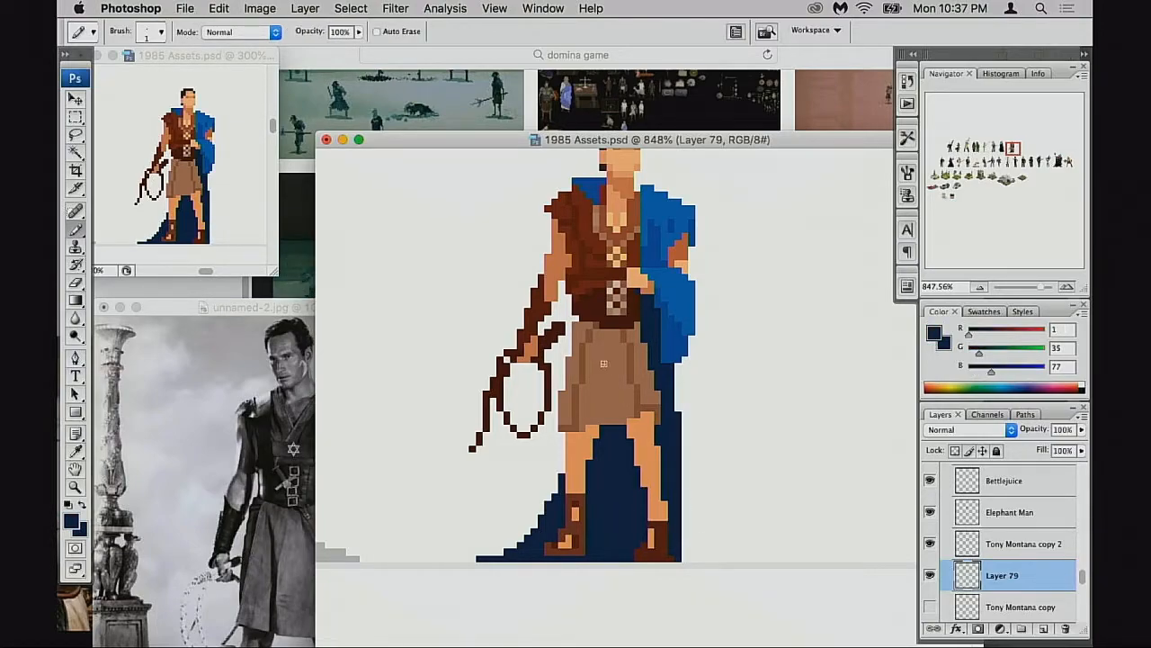
drag(689, 504, 684, 545)
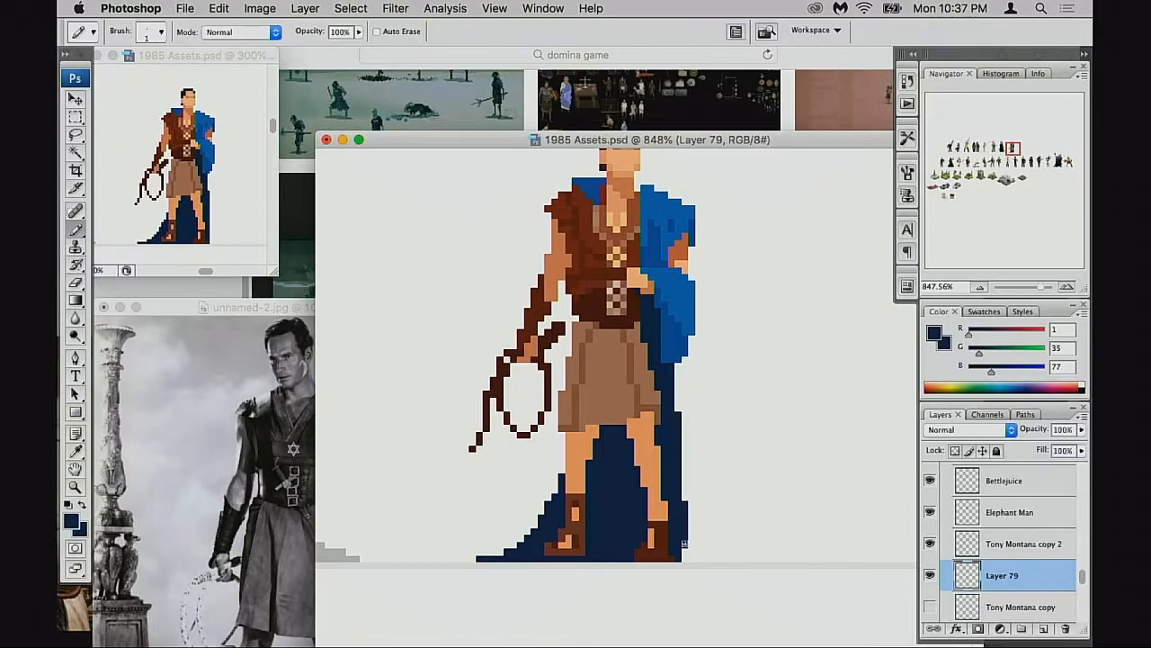
key(super+z)
mouse_move(684, 499)
mouse_down()
mouse_move(699, 548)
mouse_move(689, 541)
mouse_move(687, 560)
mouse_move(687, 546)
mouse_move(703, 557)
mouse_move(683, 483)
mouse_move(690, 511)
mouse_up()
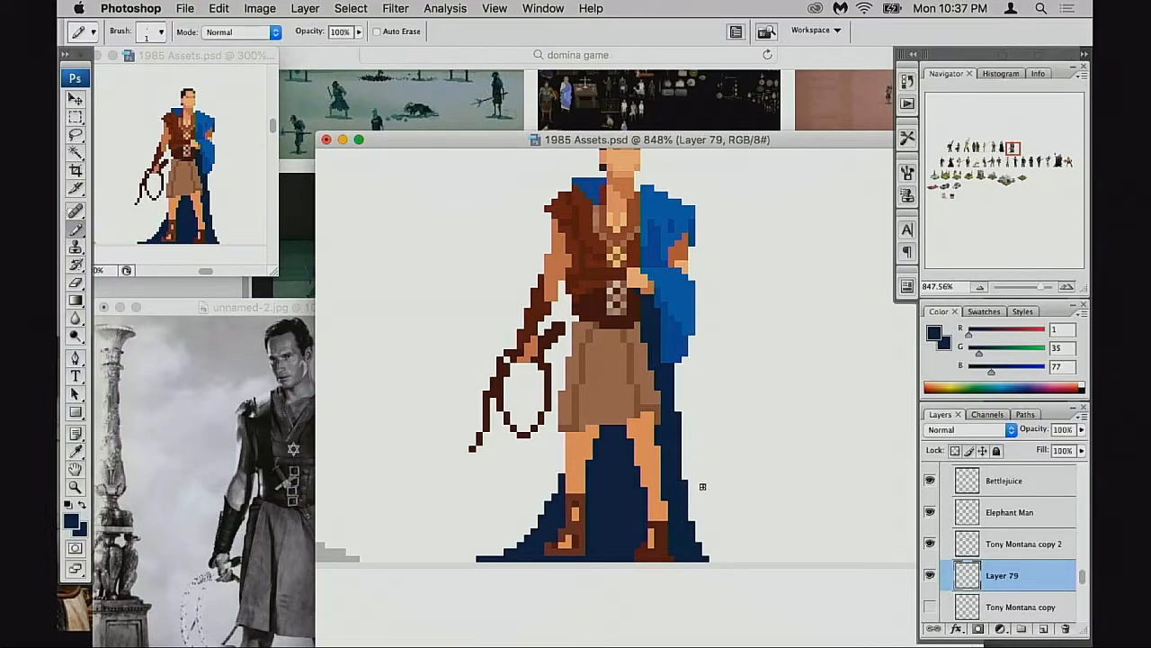
Touch up the stepped edge of the cape on the whip side and save the document
scroll(701, 488, left, 3)
drag(558, 526, 549, 529)
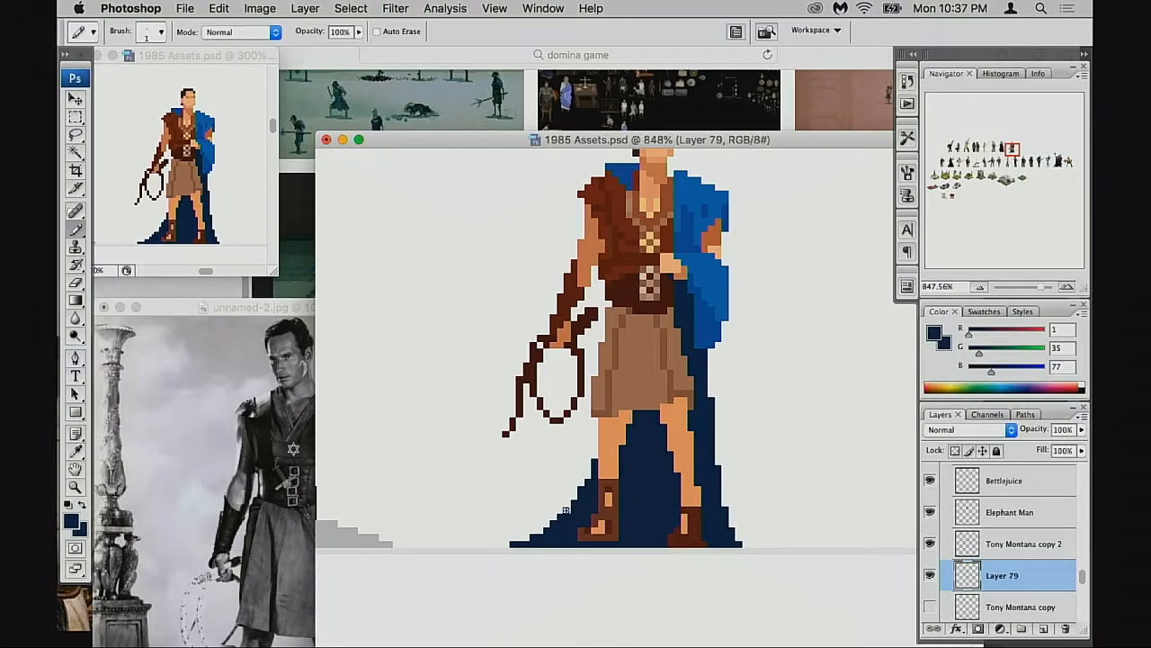
key(e)
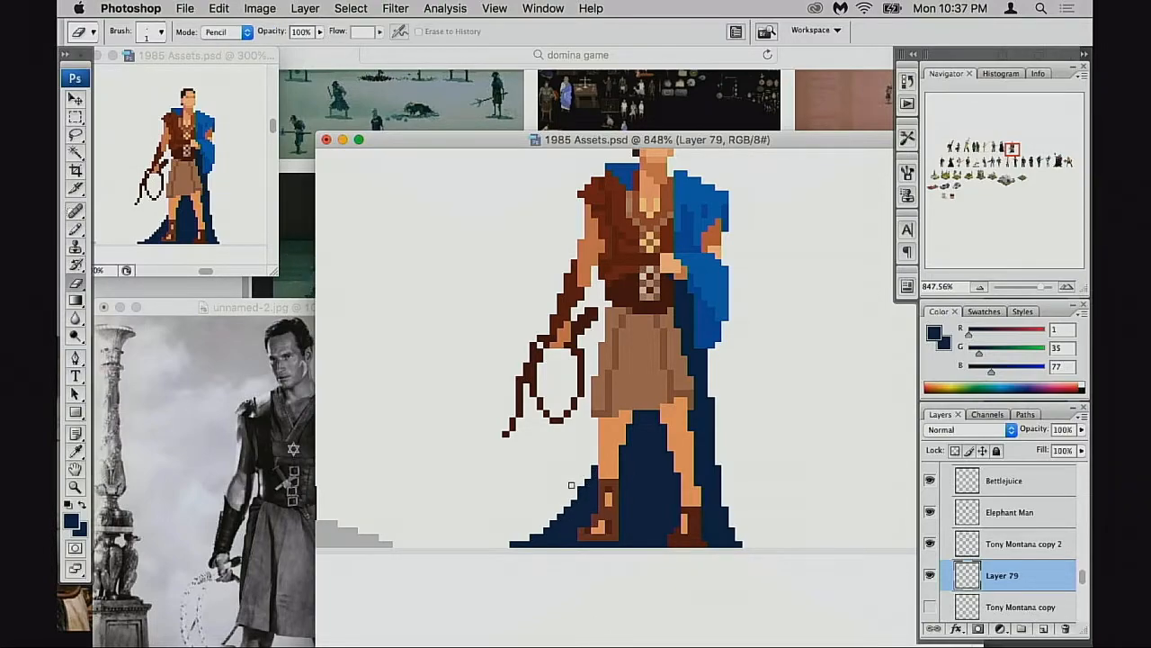
key(super+s)
Compare the artwork with Layer 79 hidden and shown, and with Layer 79 shown alone
drag(675, 436, 651, 454)
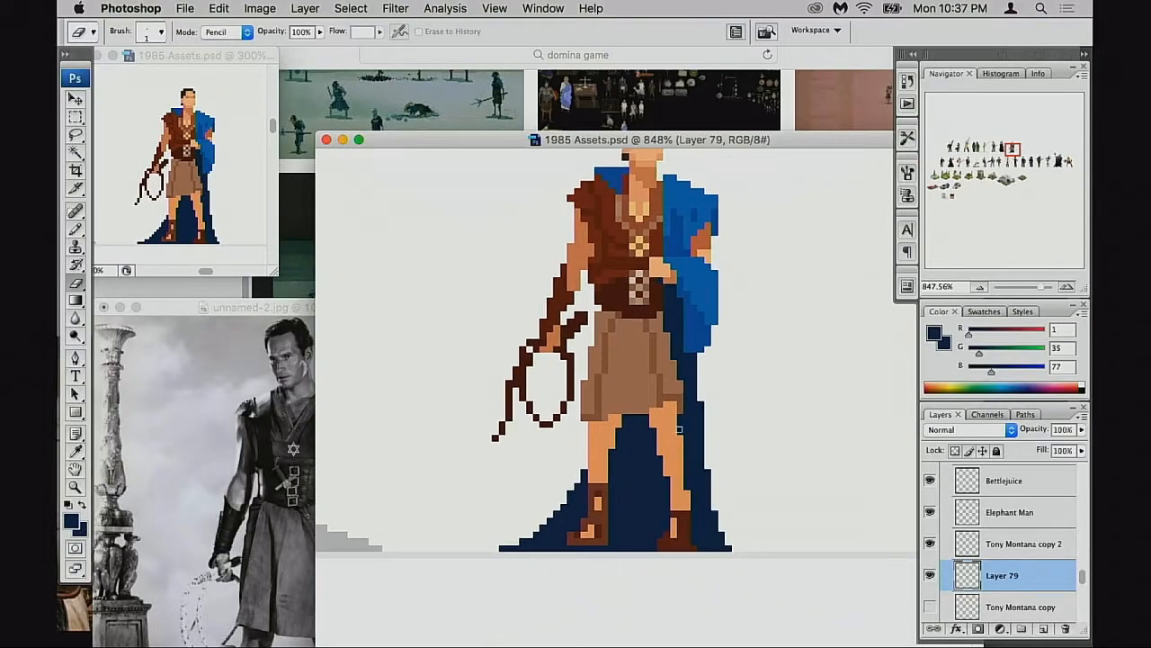
key(m)
click(930, 575)
click(930, 575)
alt+click(931, 572)
alt+click(930, 572)
On the Tony Montana copy 2 layer, select the outer part of the whip, shift it one pixel toward the figure and deselect
click(957, 545)
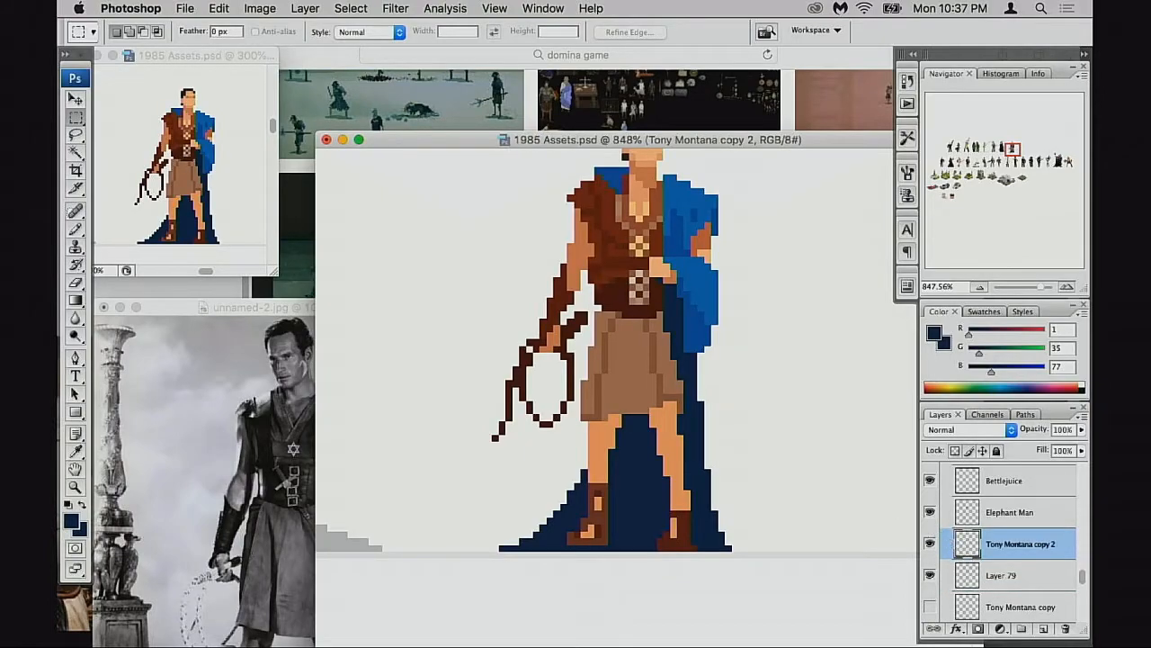
drag(458, 304, 533, 468)
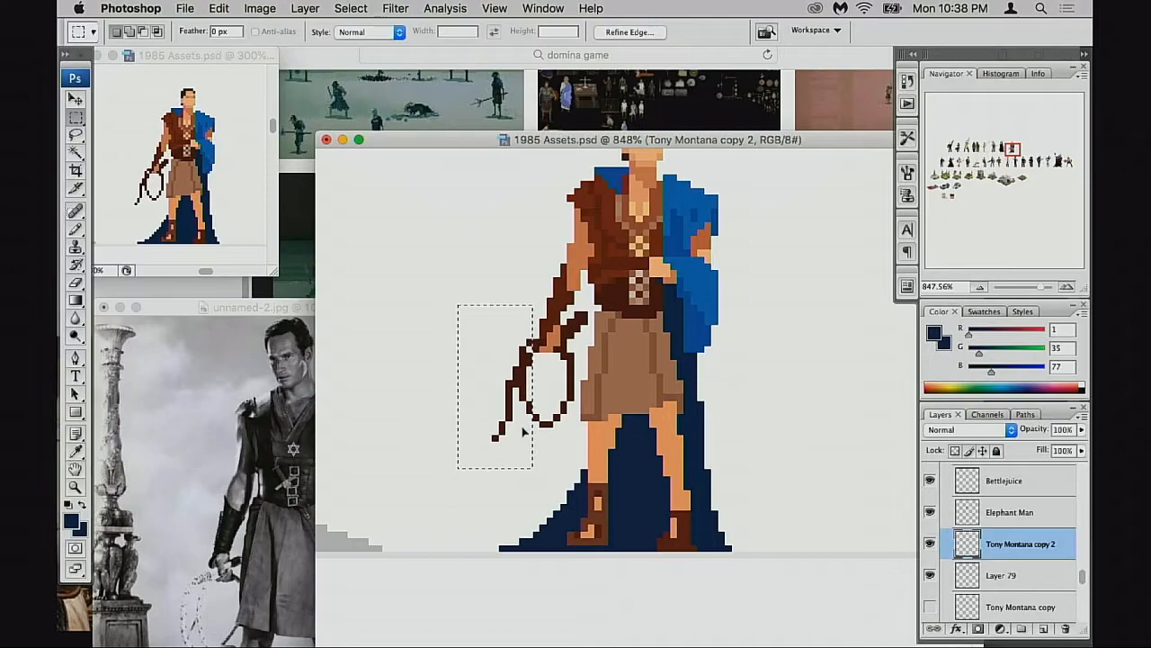
key(super+Right)
key(super+d)
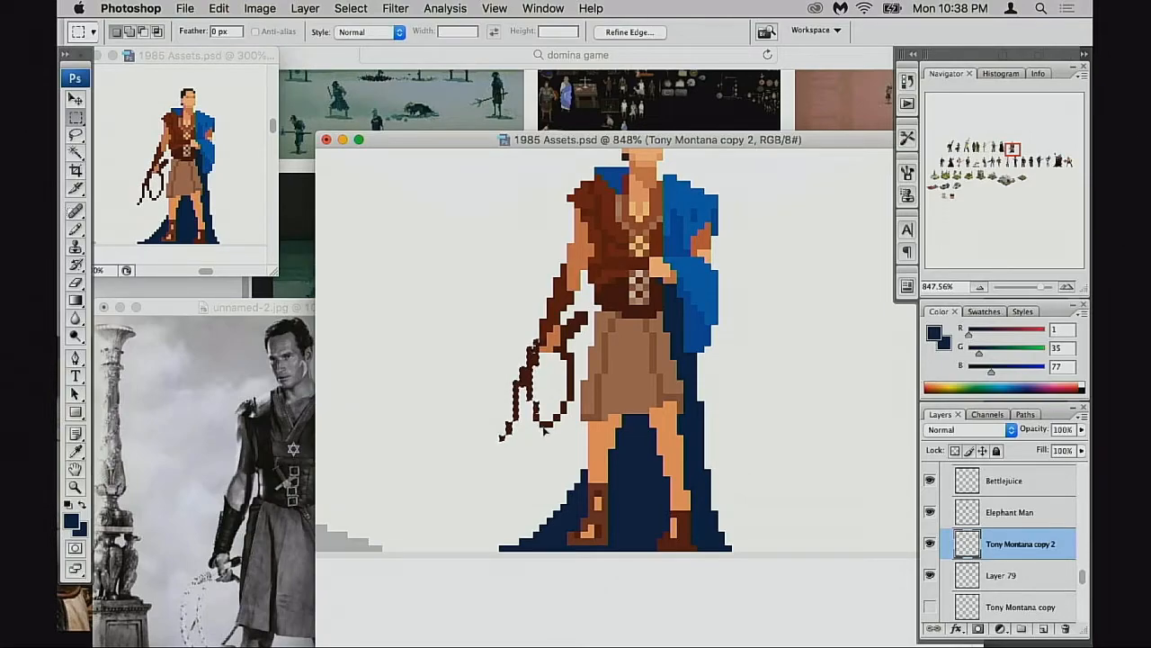
key(super+d)
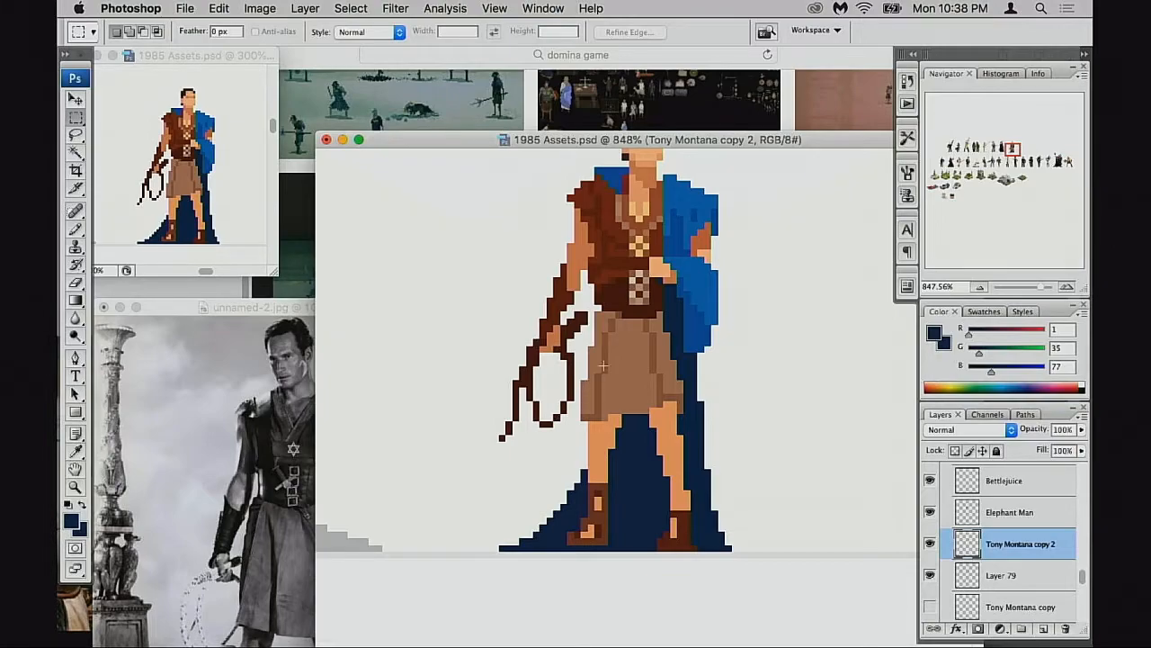
Select the whip handle, grey it with saturation -41 and lightness +14, and save the document
key(super+equal)
key(super+equal)
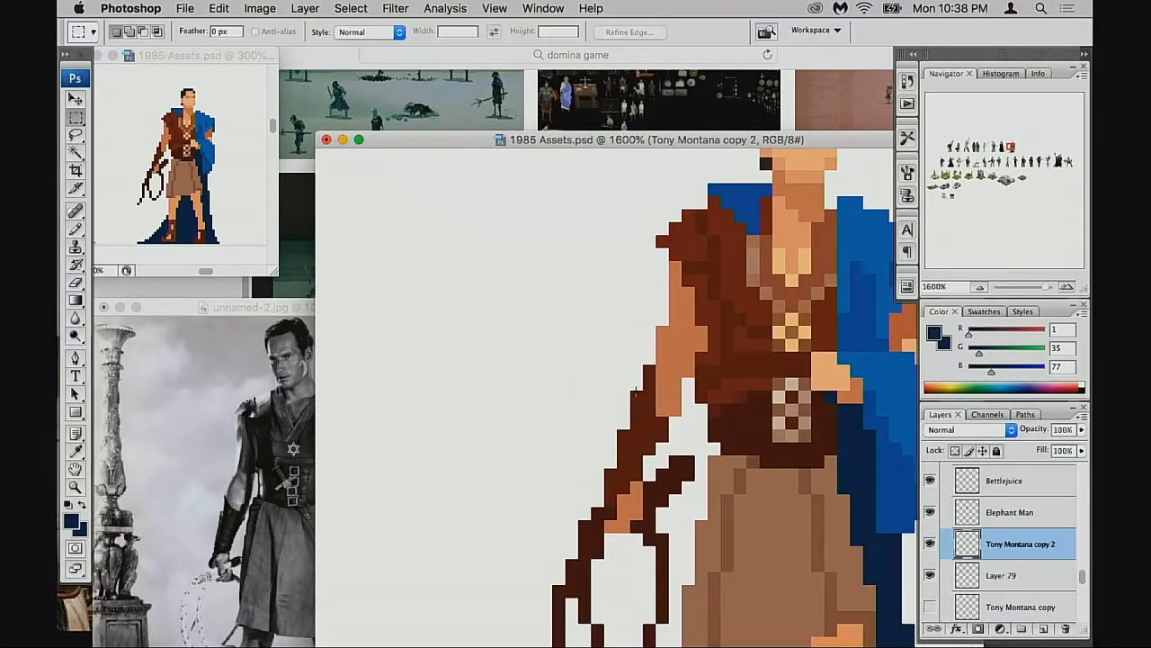
scroll(636, 392, down, 2)
scroll(636, 391, right, 1)
drag(621, 396, 670, 458)
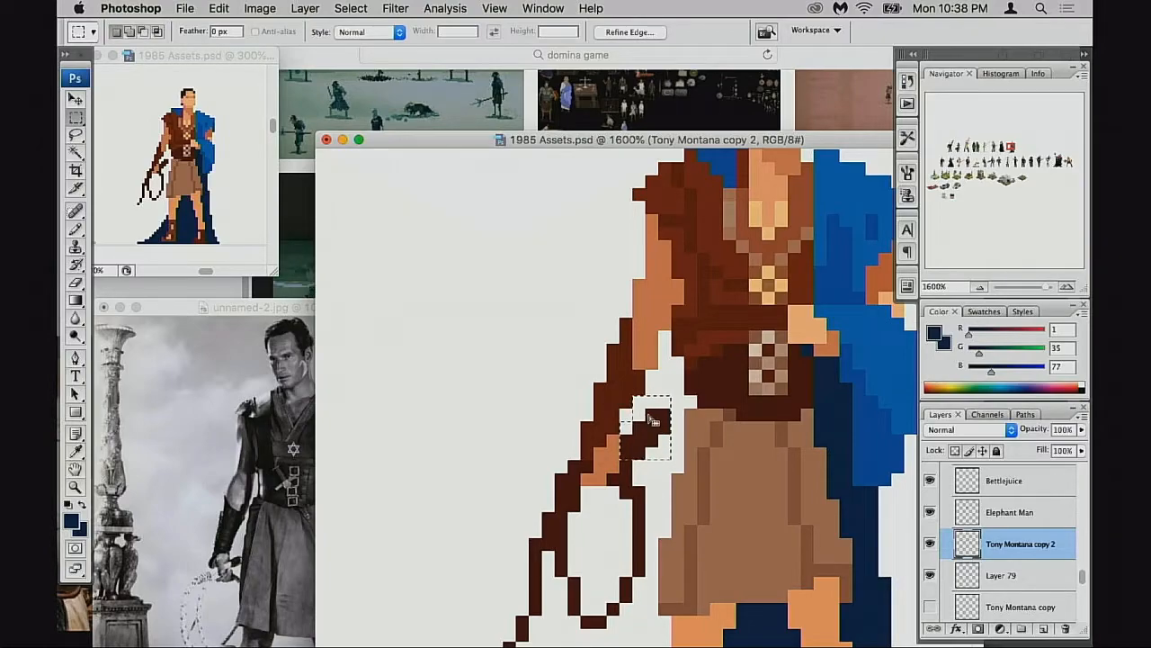
key(super+u)
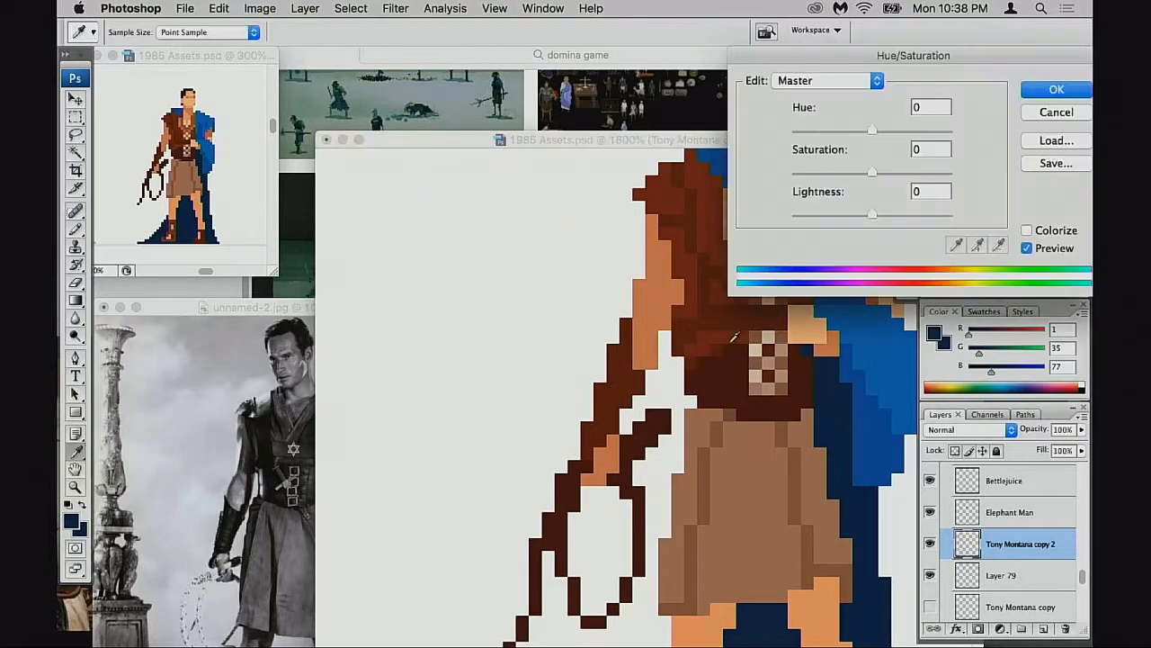
drag(869, 180, 839, 173)
drag(872, 214, 884, 210)
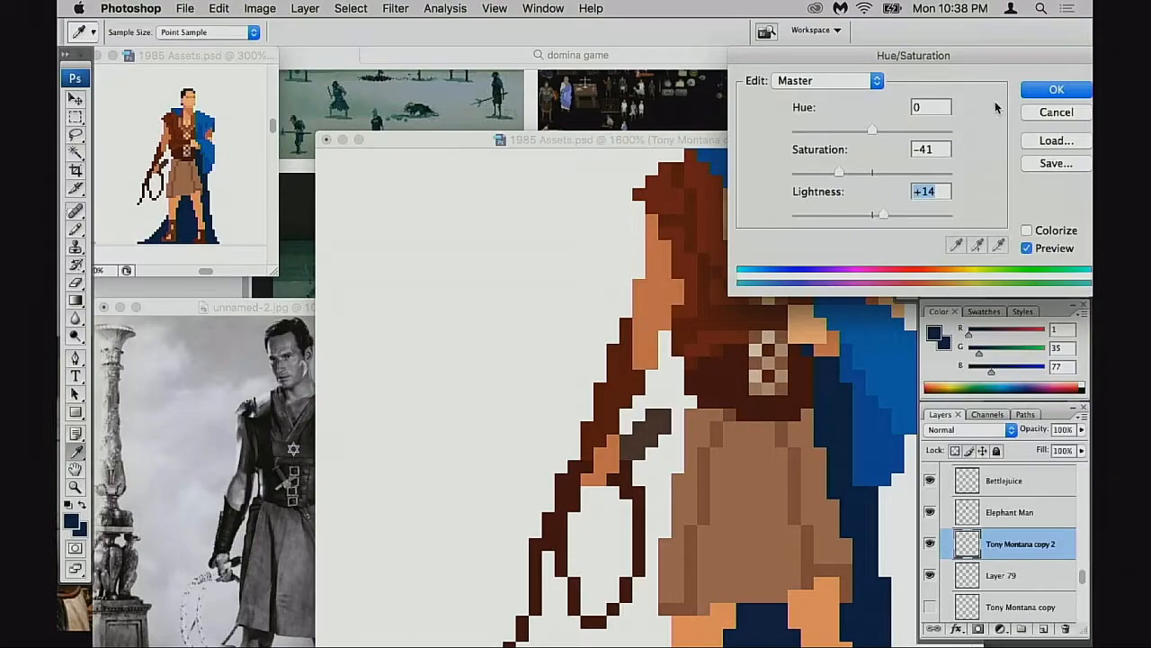
click(1035, 92)
key(m)
scroll(655, 301, down, 5)
key(super+s)
alt+super+click(662, 372)
drag(661, 395, 611, 358)
super+click(650, 364)
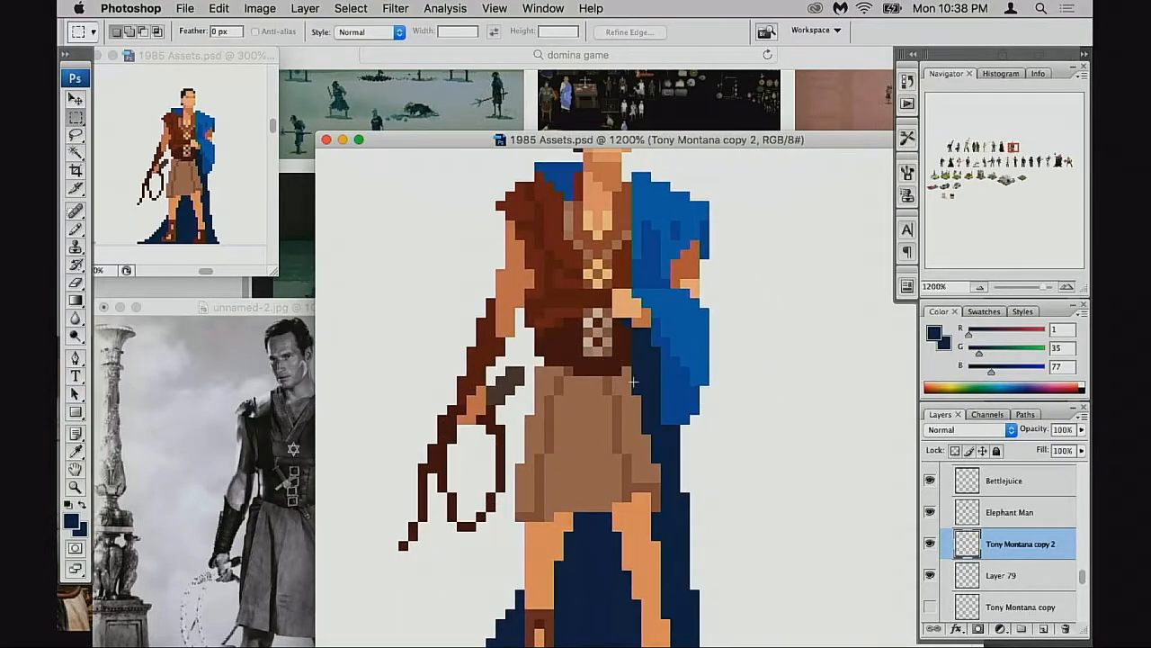
key(b)
drag(535, 352, 562, 402)
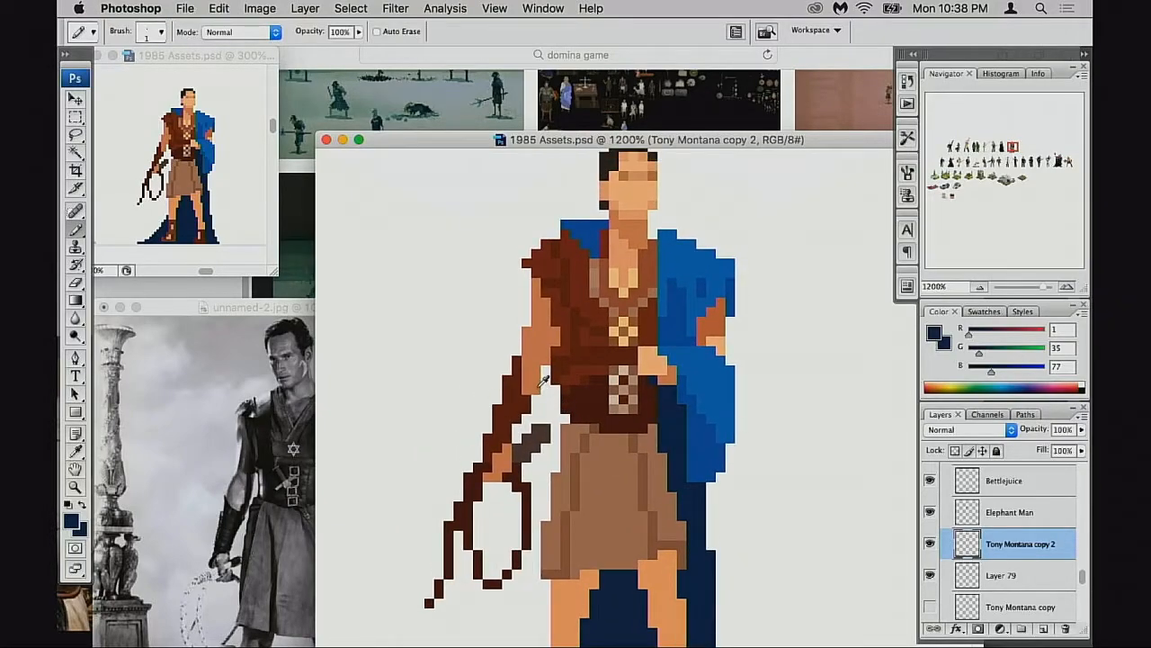
alt+click(544, 324)
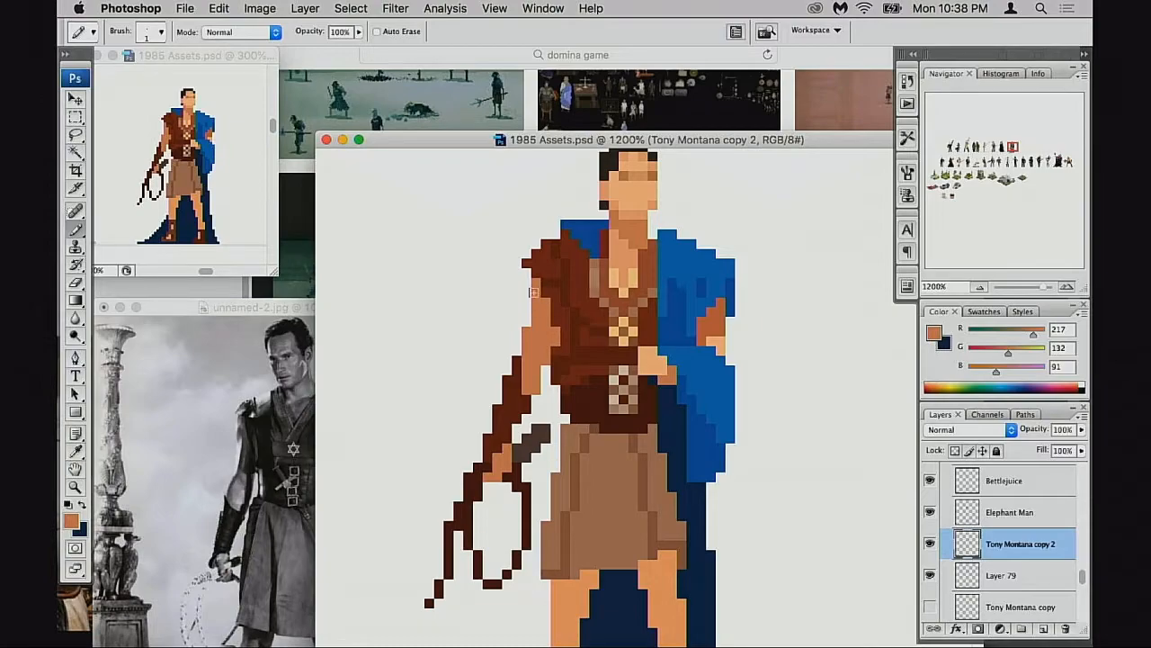
key(e)
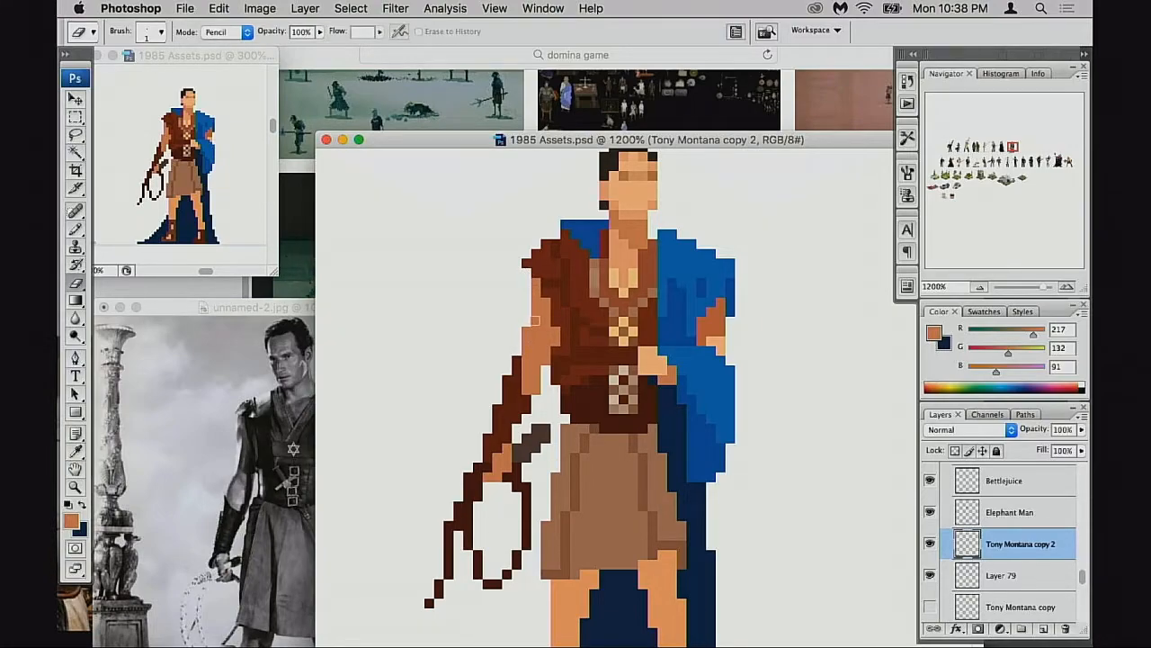
key(b)
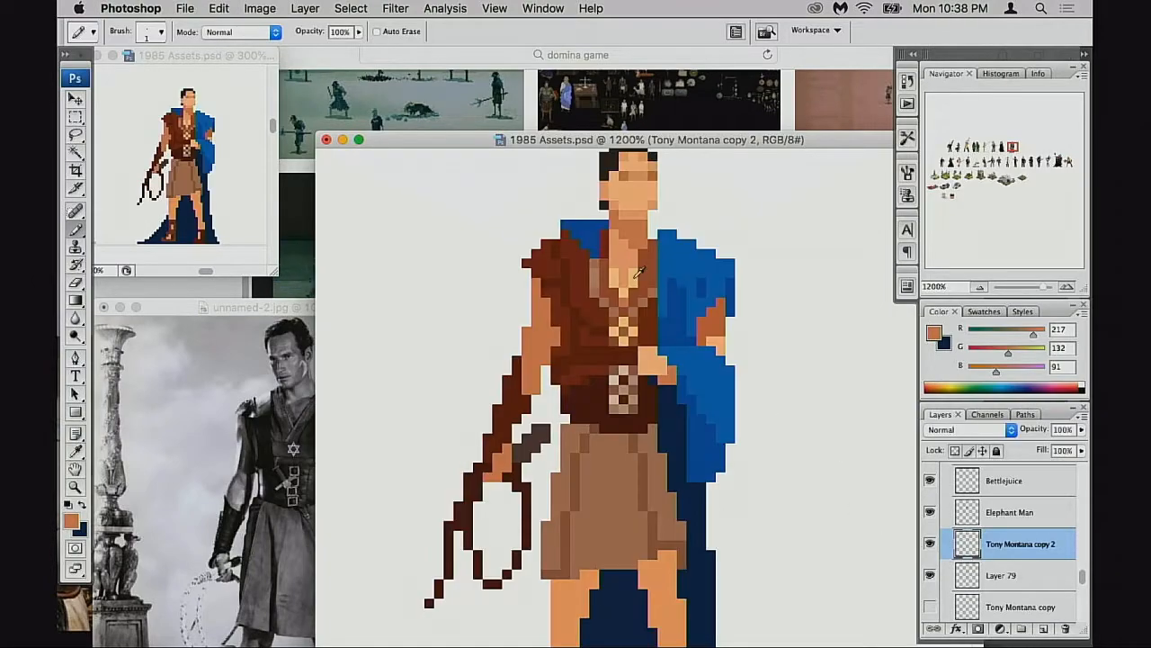
Shade the whip-side arm with the leg's lighter skin tone using the Pencil at 60% opacity, and restore full opacity
super+click(561, 383)
key(6)
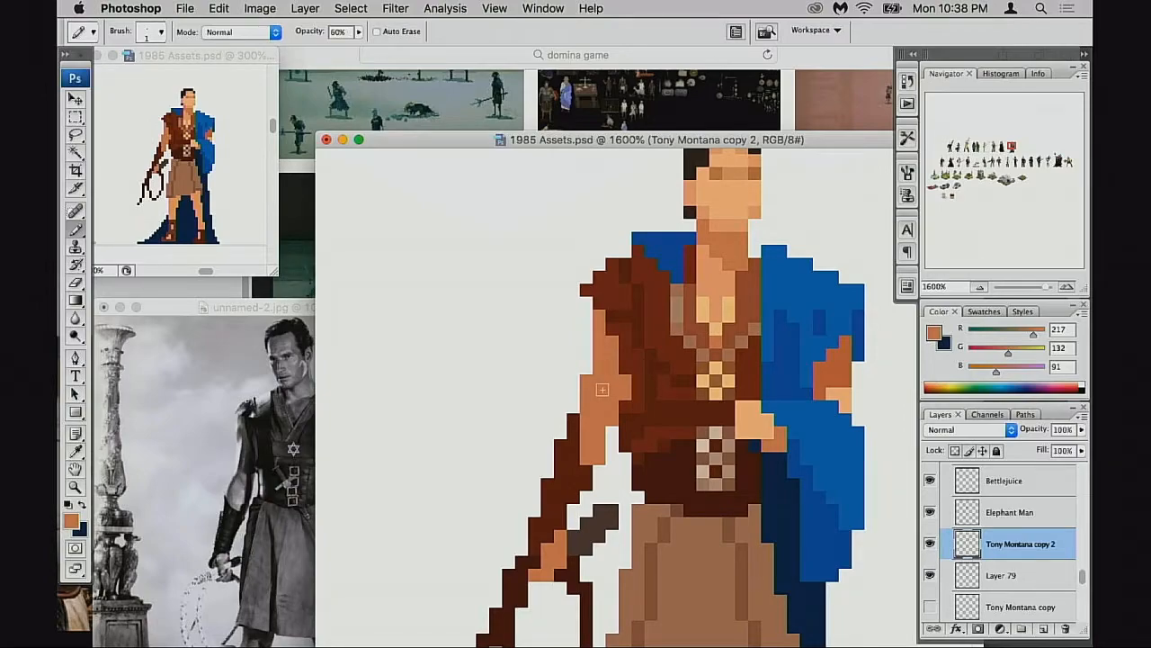
alt+click(732, 224)
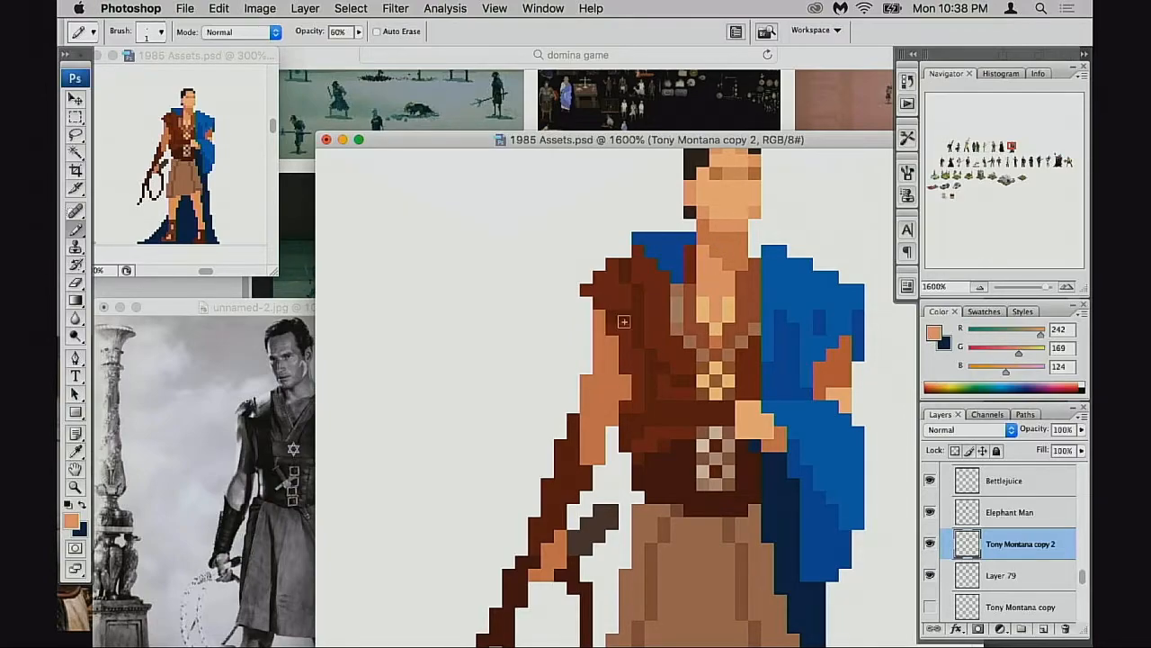
scroll(673, 365, down, 6)
alt+click(615, 470)
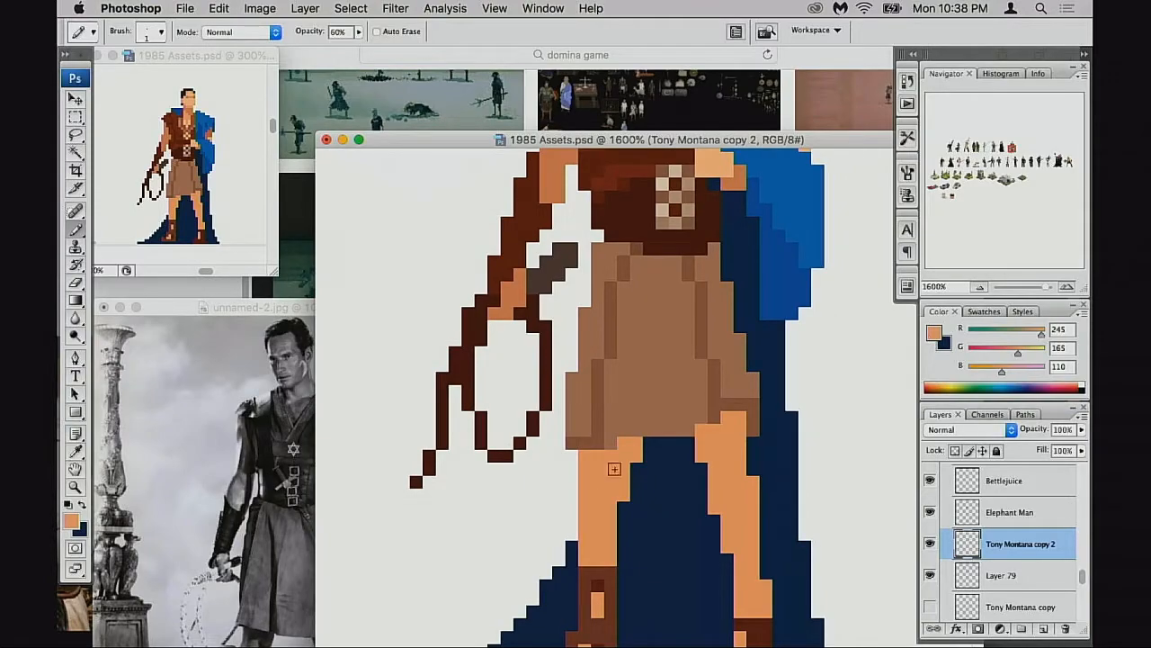
scroll(614, 470, up, 4)
click(558, 322)
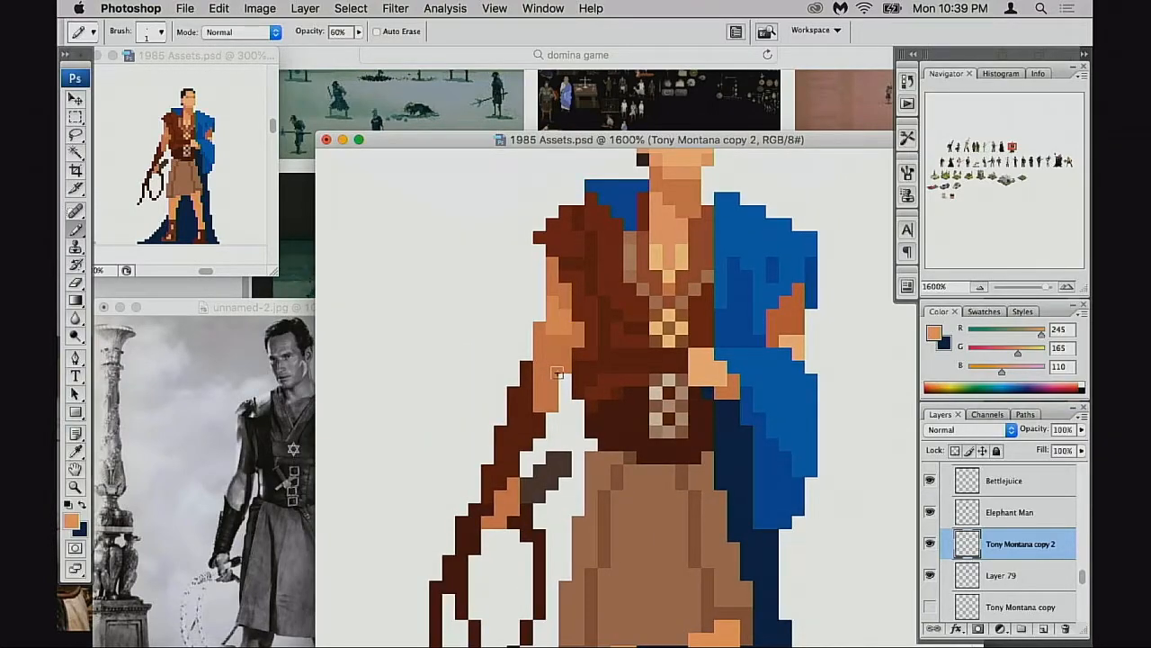
click(564, 305)
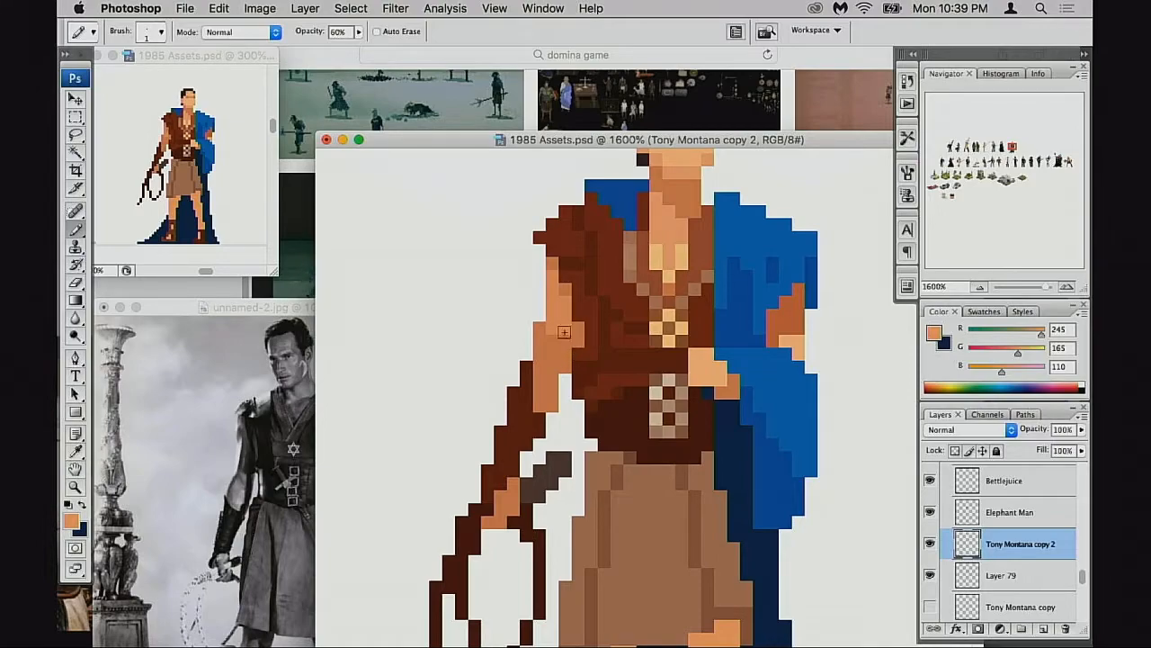
key(0)
Compare the caped character's overall look with the neighbouring figures in its row and the row below
drag(580, 348, 618, 324)
scroll(618, 323, down, 5)
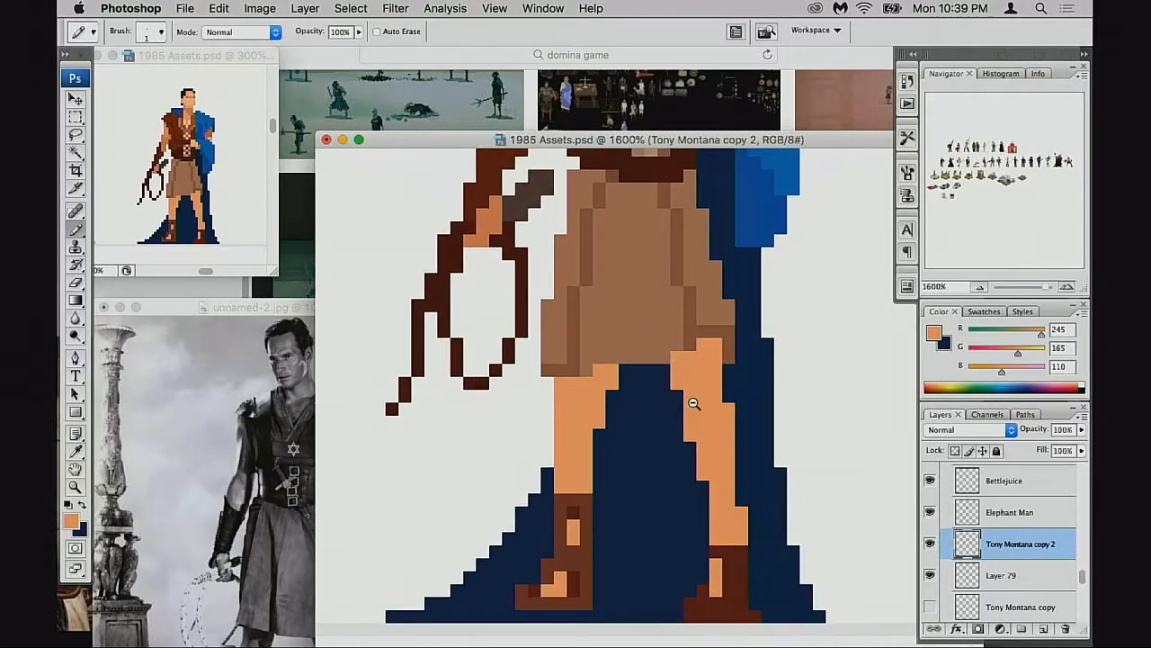
alt+click(692, 404)
alt+click(693, 409)
alt+click(690, 415)
alt+click(688, 421)
drag(642, 448, 732, 465)
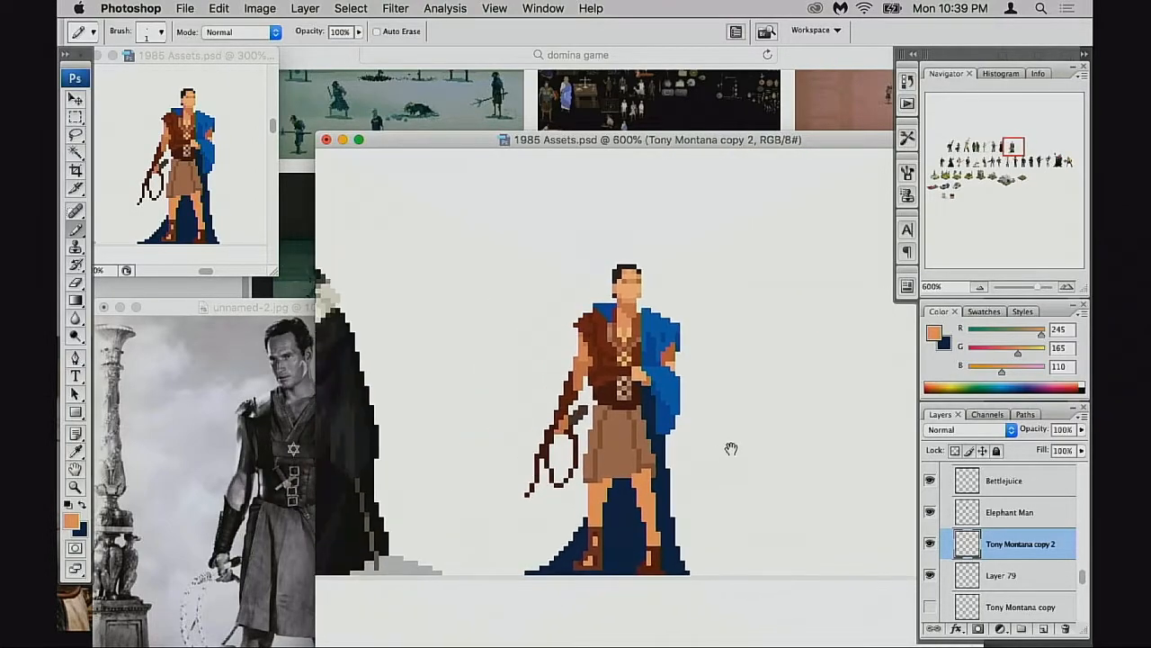
alt+click(719, 456)
alt+click(645, 452)
drag(612, 448, 788, 390)
alt+click(723, 458)
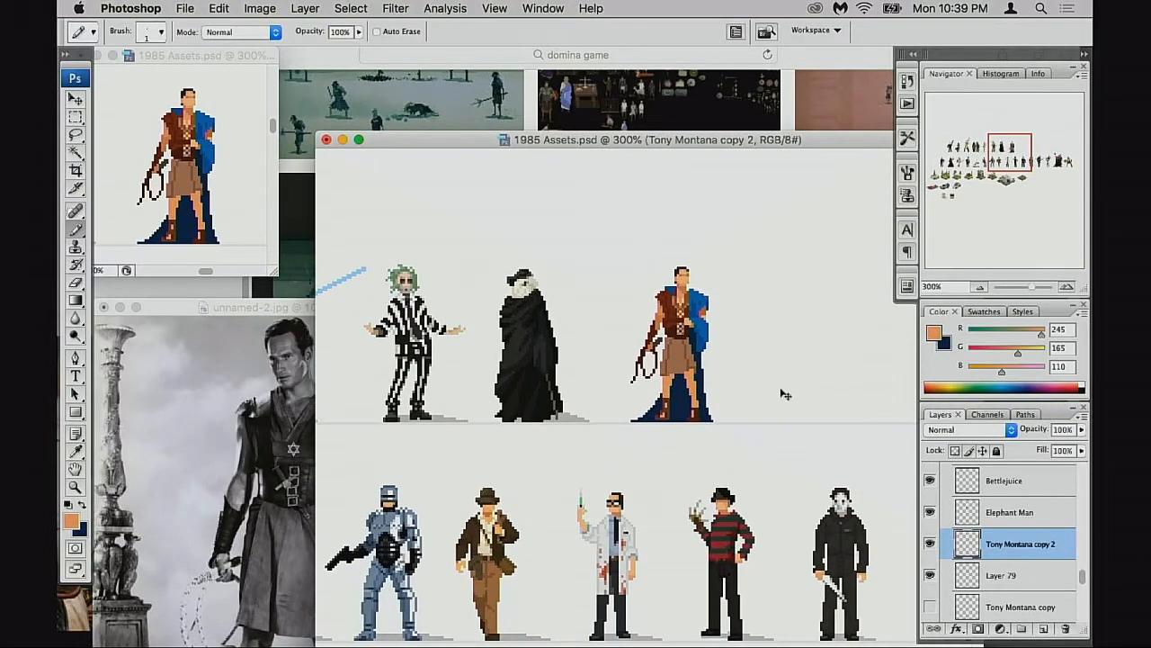
scroll(791, 413, down, 4)
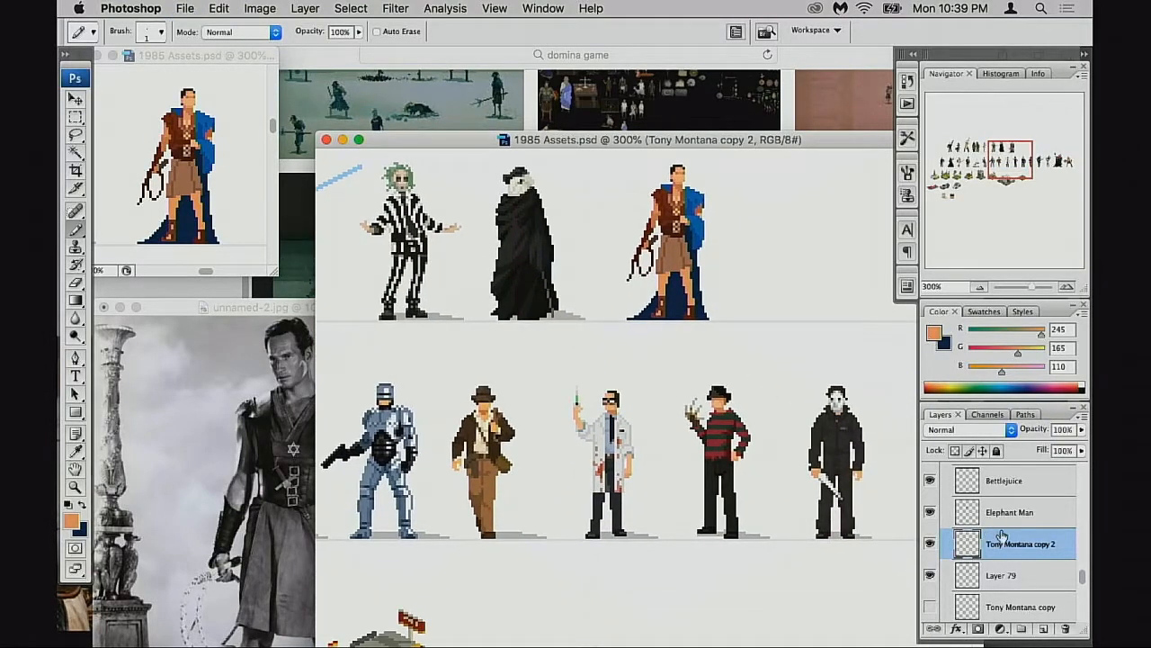
Select Tony Montana copy 2 and Layer 79 together and move the figure slightly above the ground line
shift+click(997, 579)
key(v)
drag(739, 398, 737, 346)
drag(734, 344, 616, 560)
drag(631, 509, 718, 369)
drag(676, 335, 633, 504)
drag(633, 502, 700, 384)
super+click(698, 437)
super+click(698, 437)
drag(687, 450, 674, 505)
drag(627, 456, 705, 485)
click(241, 184)
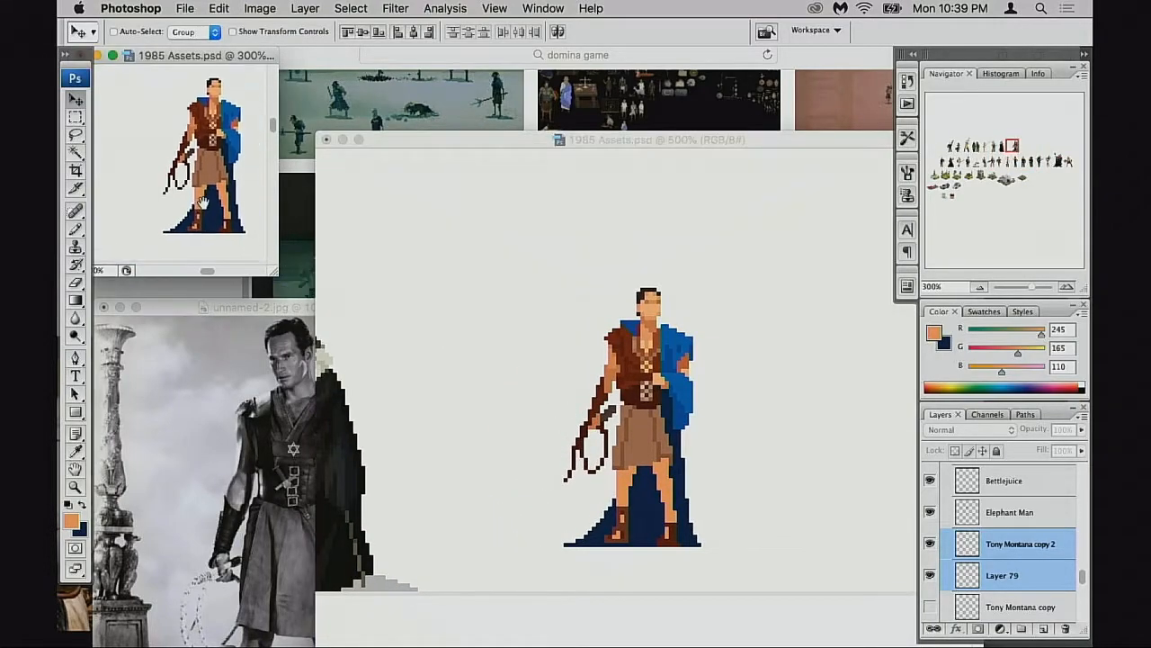
On Layer 79, erase the long trailing tip of the cape on the whip side and trim its opposite lower edge
click(938, 580)
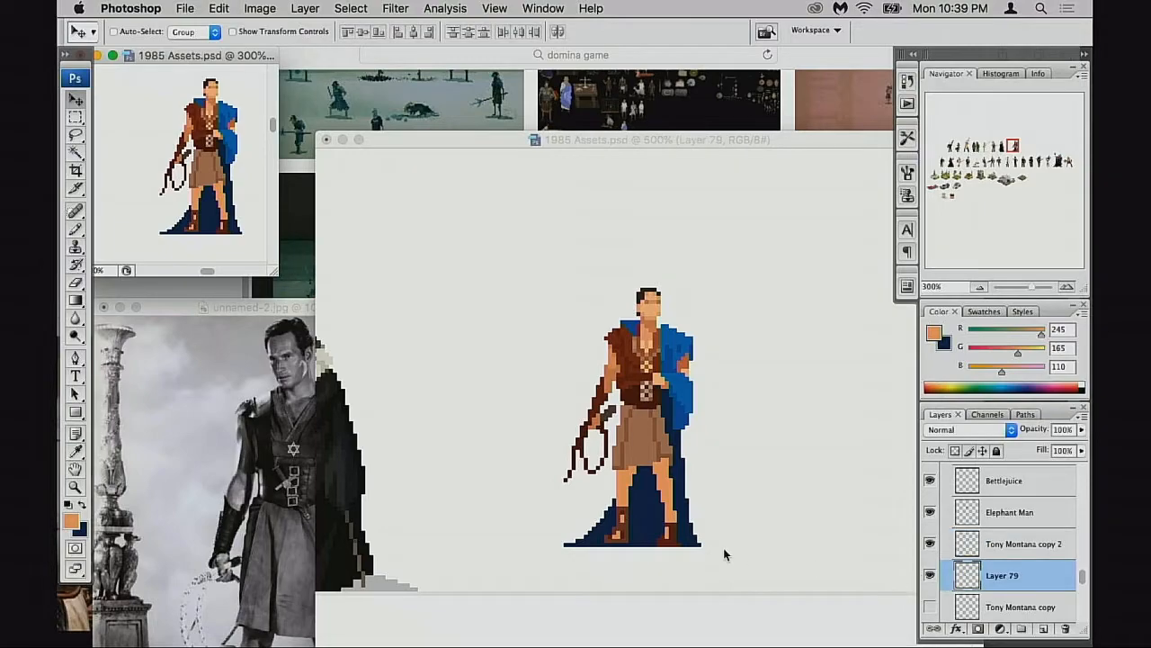
click(678, 552)
key(e)
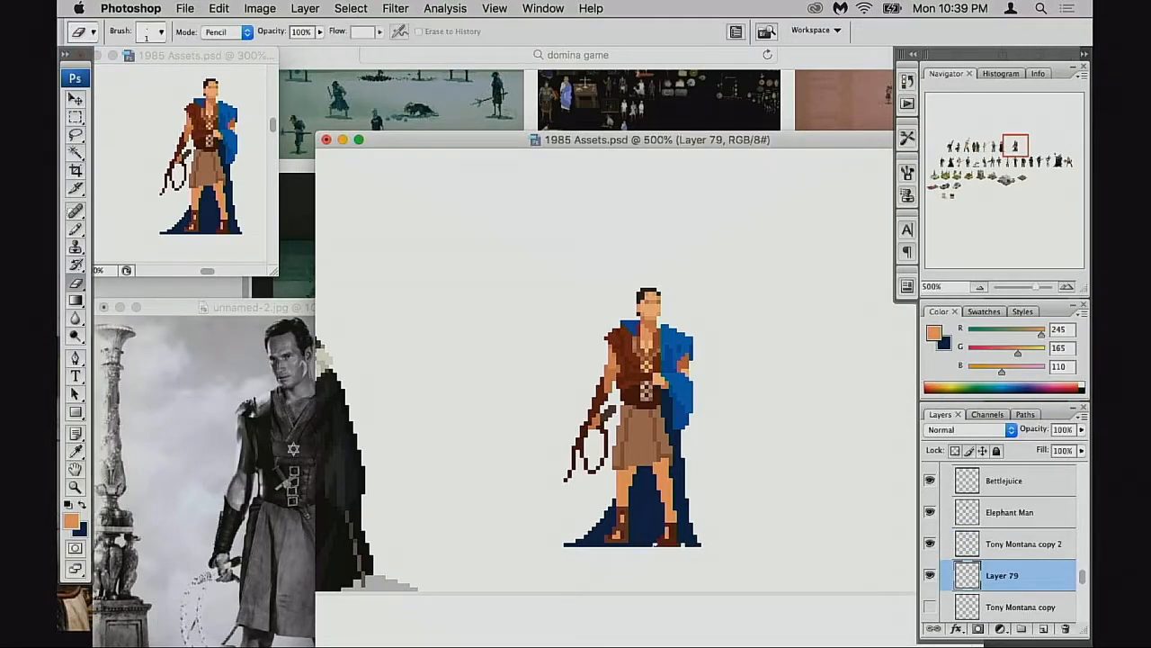
drag(576, 542, 563, 544)
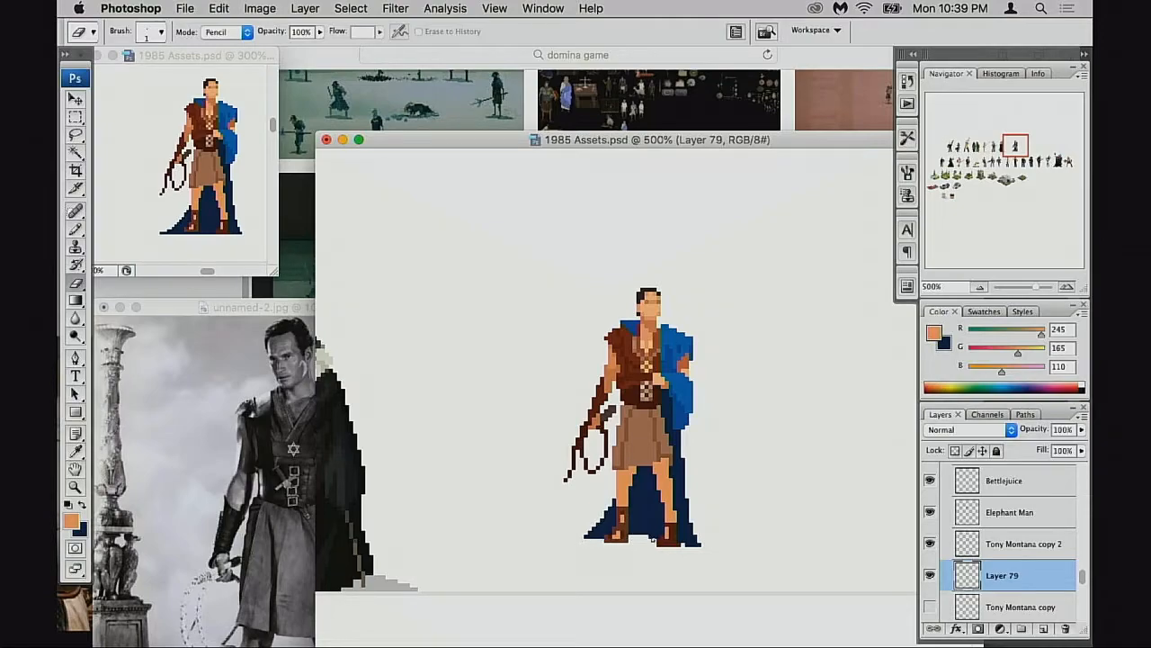
drag(692, 522, 685, 540)
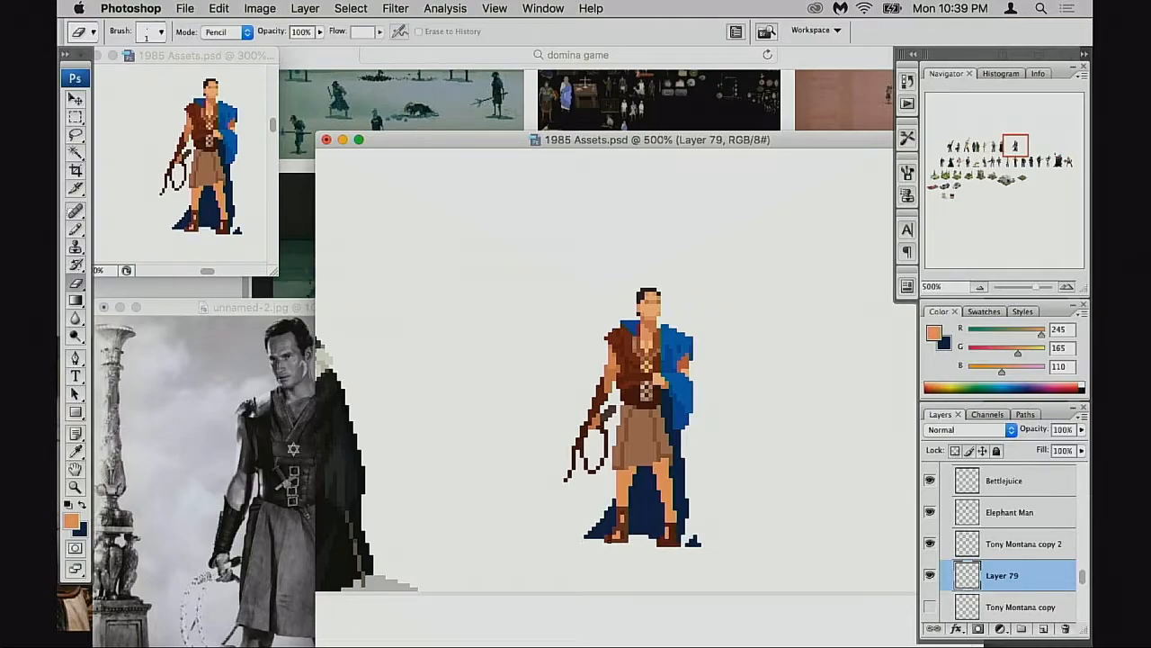
Paint the outer lower part of the cape on Layer 79 in the sampled brighter blue, extending it to the feet
super+click(673, 478)
drag(674, 430, 638, 554)
key(b)
alt+click(661, 324)
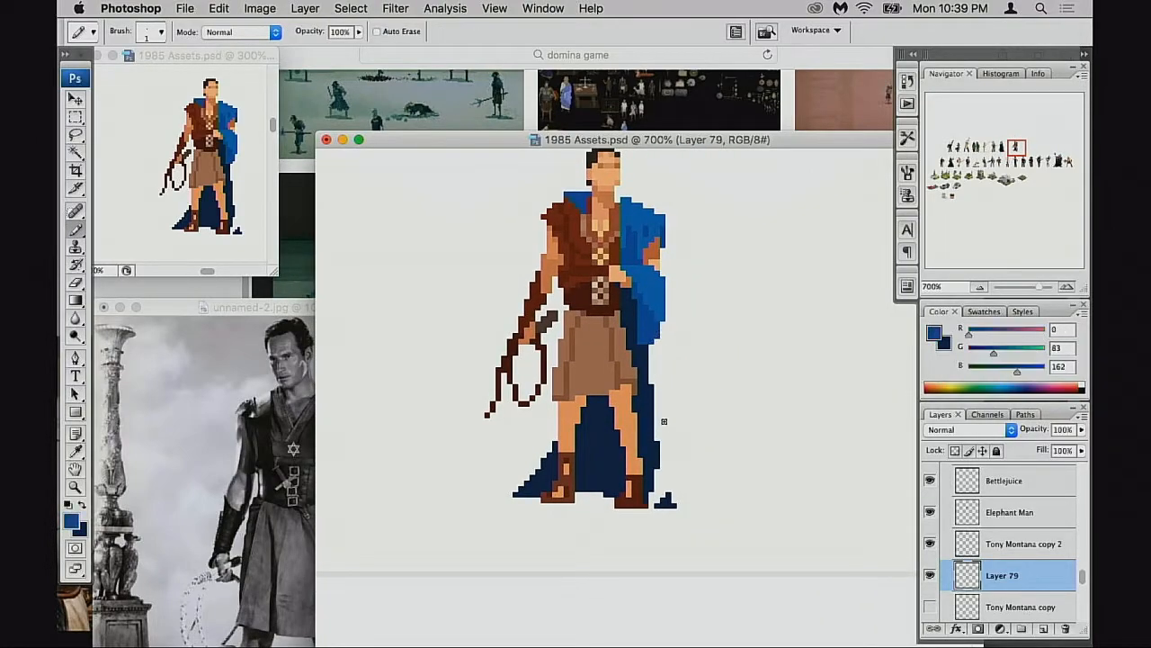
drag(659, 381, 644, 475)
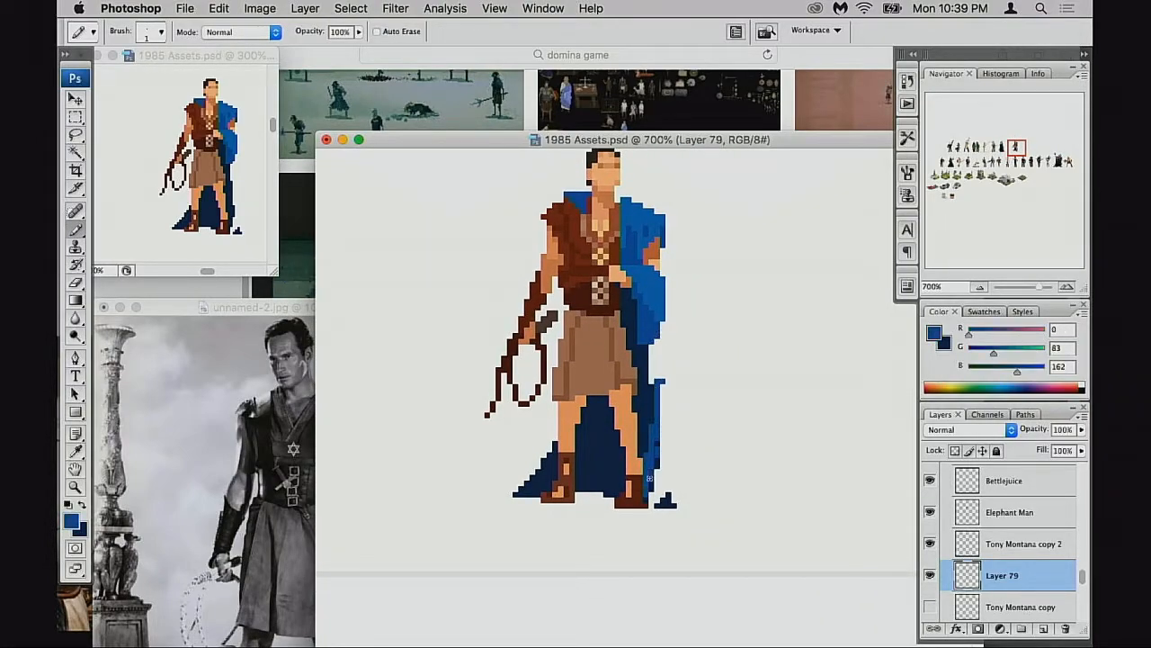
drag(654, 353, 652, 379)
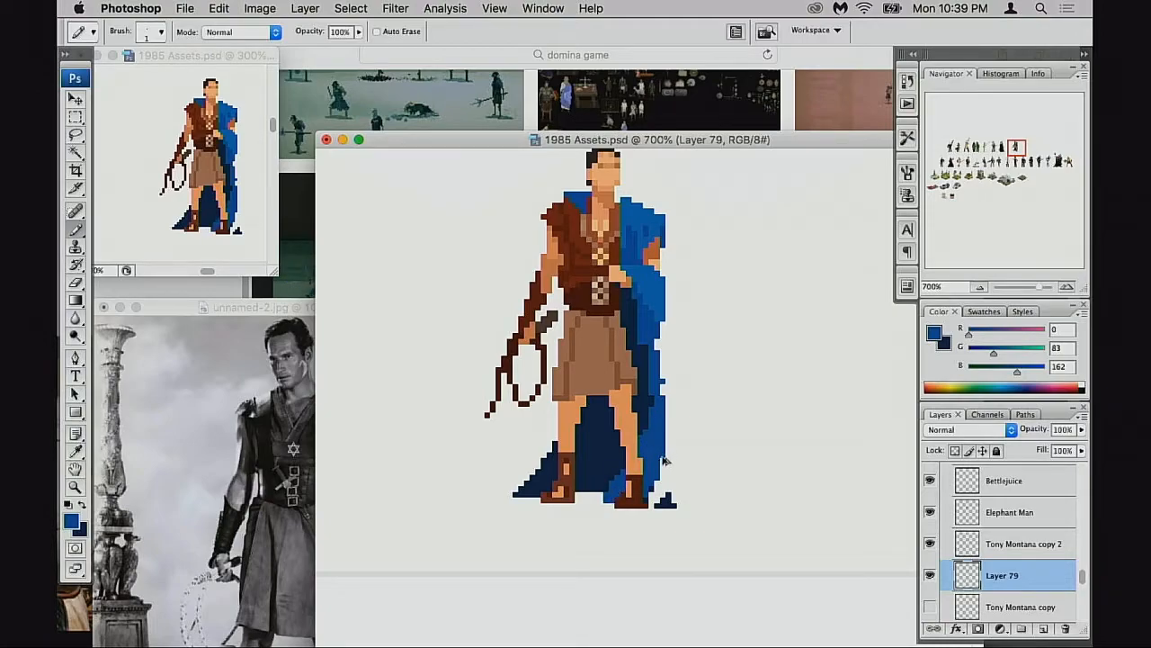
key(super+z)
drag(662, 409, 656, 494)
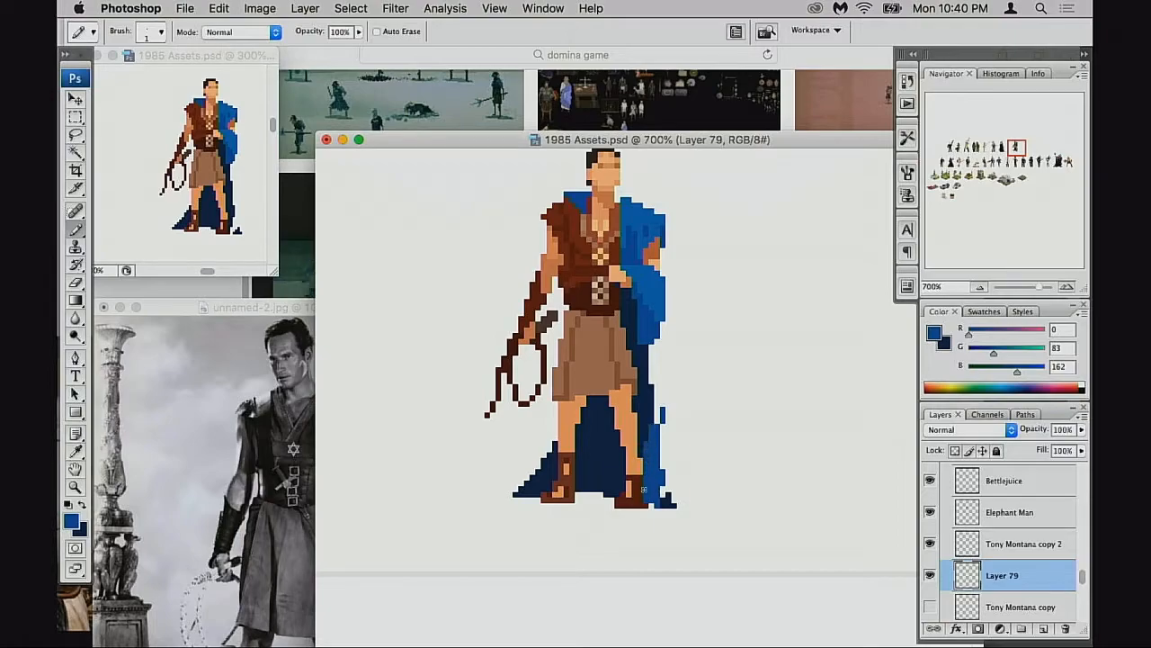
mouse_move(660, 490)
mouse_down()
mouse_move(648, 477)
mouse_move(658, 378)
mouse_move(648, 441)
mouse_up()
mouse_move(650, 363)
mouse_down()
mouse_move(647, 400)
mouse_move(643, 350)
mouse_up()
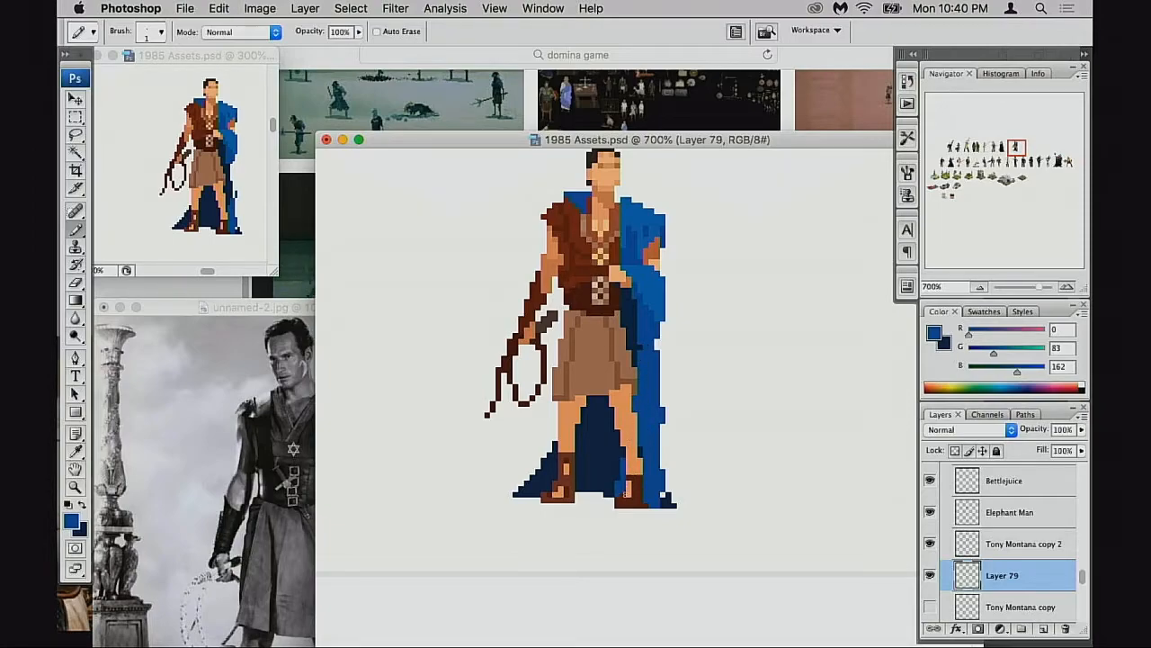
drag(663, 441, 662, 465)
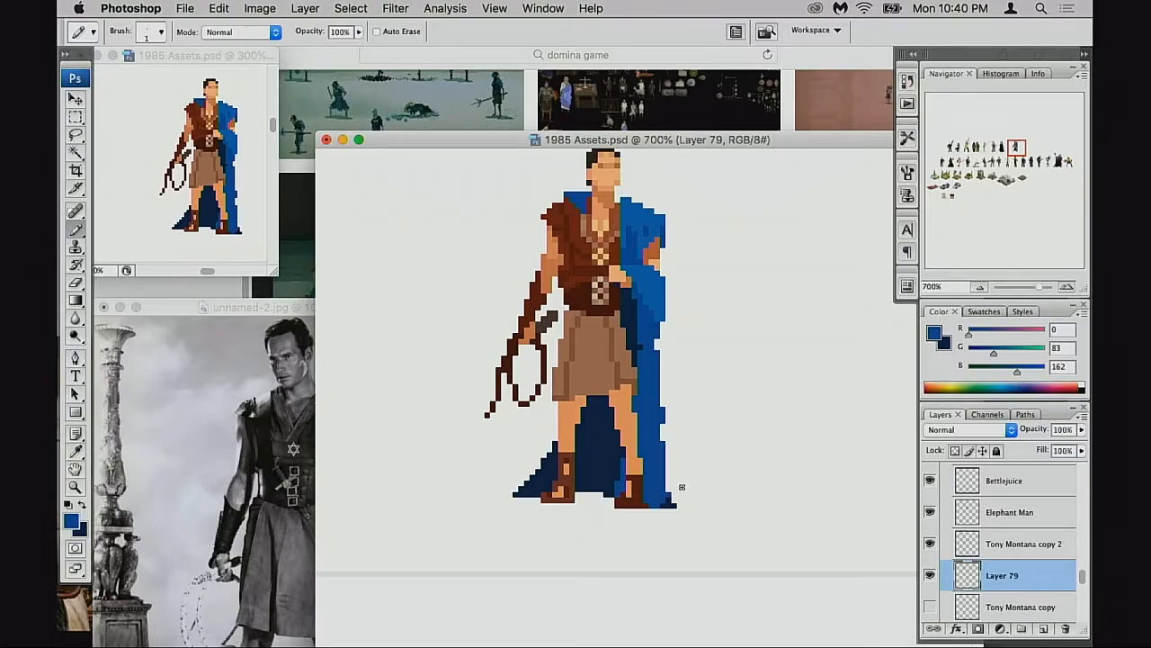
Erase the stray dark pixels at the cape's outer hem corner and try trimming the dark cape beside the boot
key(e)
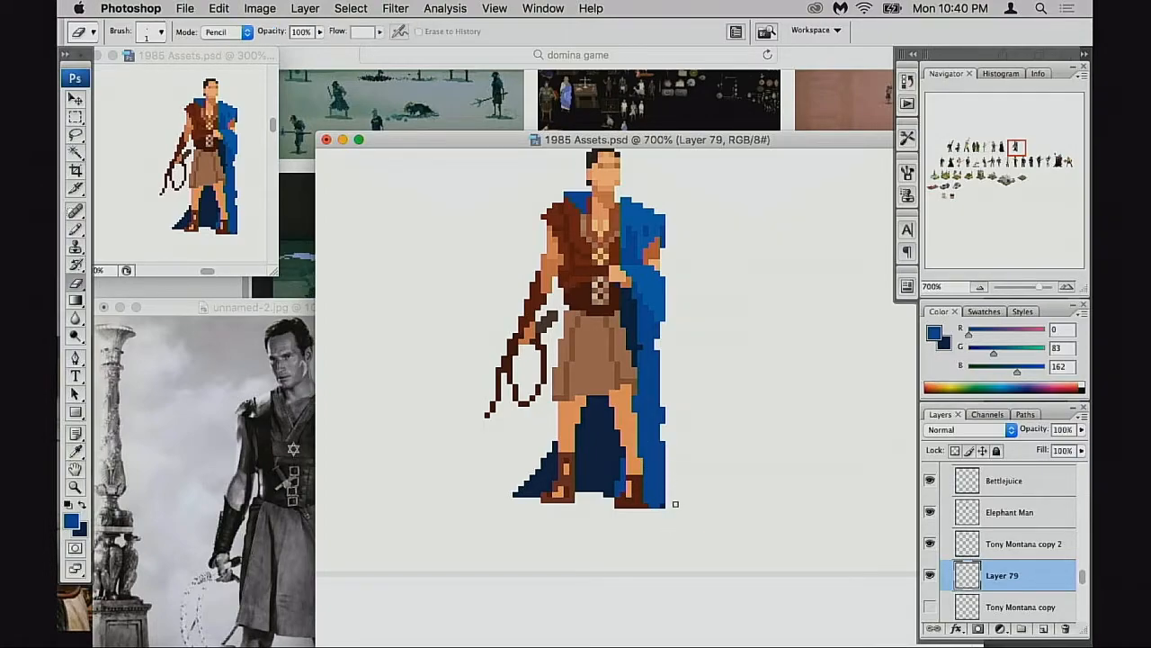
drag(624, 448, 623, 494)
key(super+z)
drag(624, 448, 619, 495)
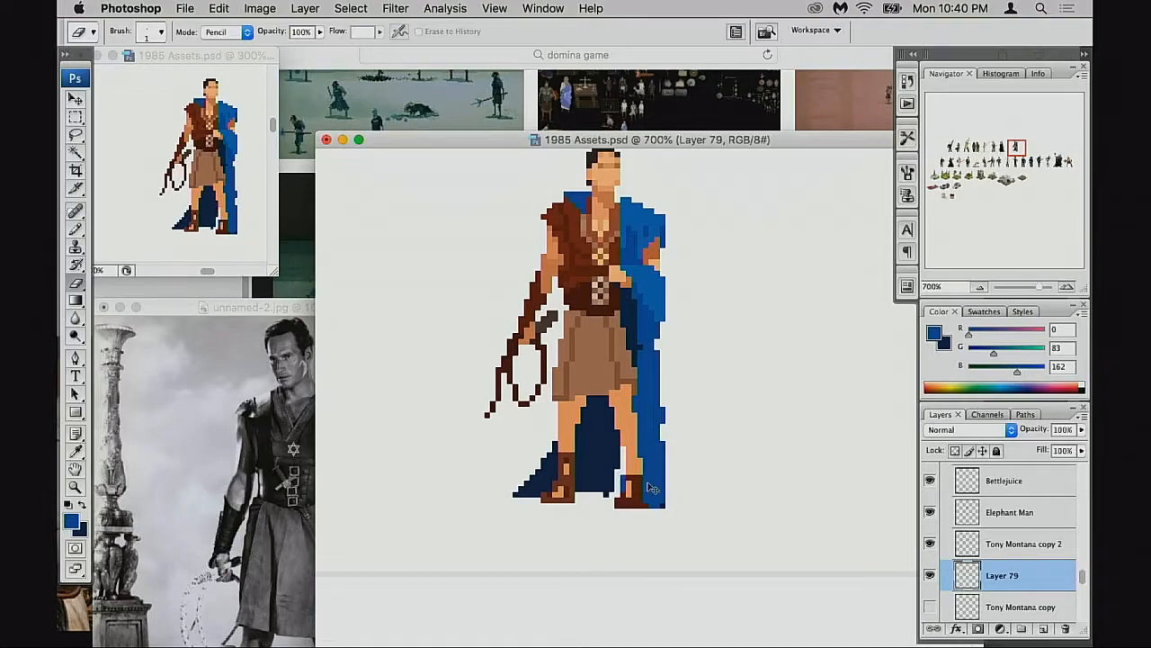
key(super+z)
Add a new layer above Tony Montana copy 2, paint the blue cape hem over the far boot, and clean its edge
key(b)
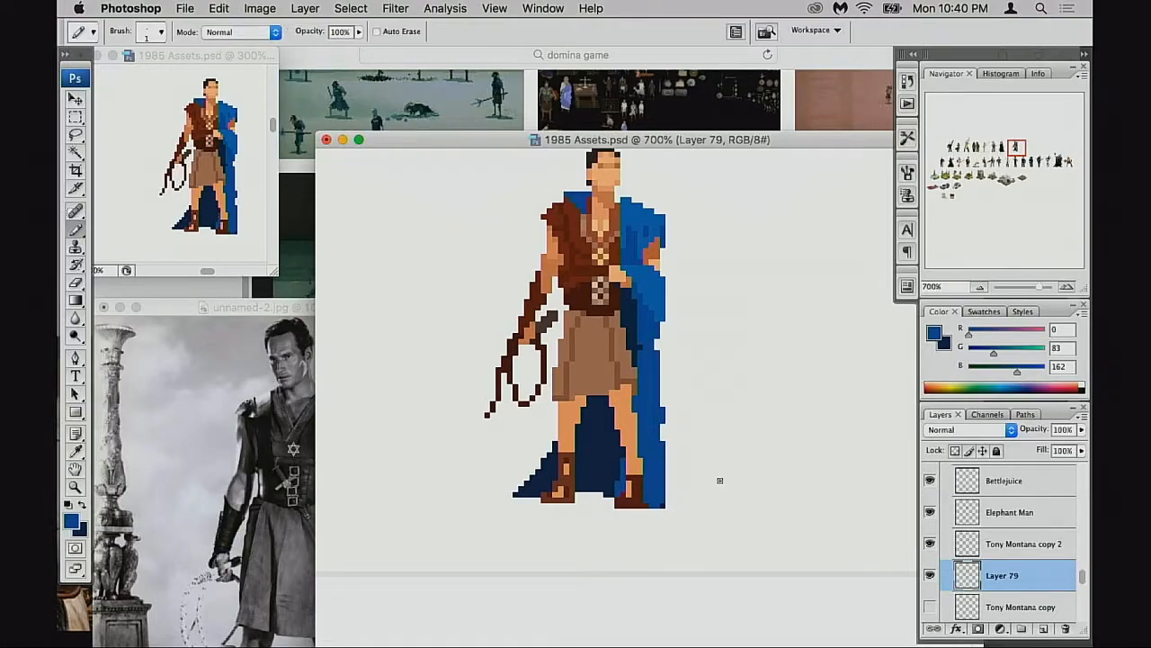
click(972, 545)
key(super+alt+shift+n)
mouse_move(651, 460)
mouse_down()
mouse_move(619, 504)
mouse_move(632, 502)
mouse_up()
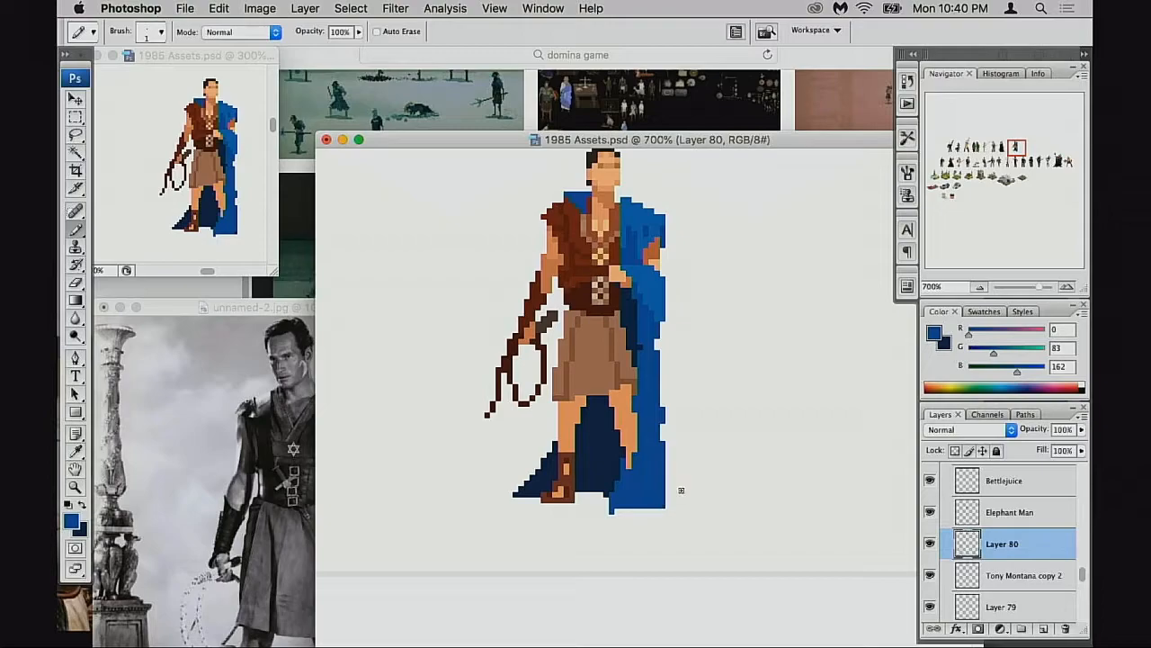
key(e)
drag(636, 457, 636, 471)
key(b)
Compare the artwork with Tony Montana copy 2 and Layer 79 hidden and shown, and sample the dark cape blue on Layer 79
click(930, 576)
click(930, 575)
click(932, 577)
click(930, 576)
click(931, 607)
click(930, 607)
click(1002, 606)
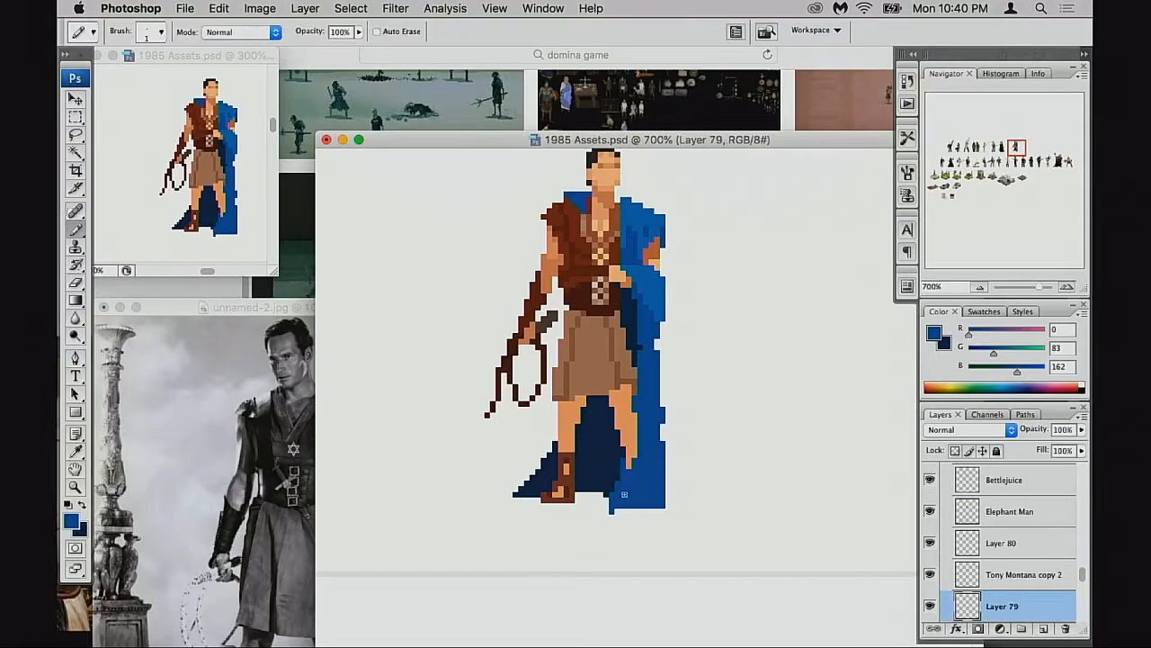
alt+click(617, 462)
scroll(989, 557, down, 1)
click(930, 559)
click(931, 558)
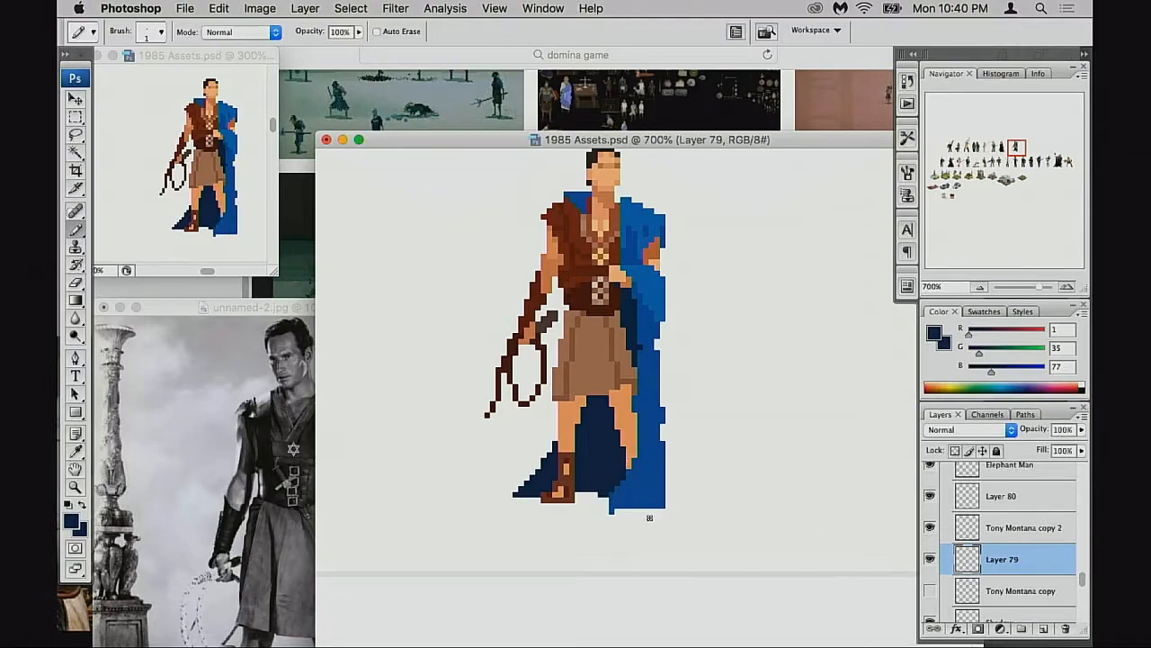
Check what Layer 79, Tony Montana copy 2 and Layer 80 each contribute by switching their visibility off and on
drag(659, 496, 705, 489)
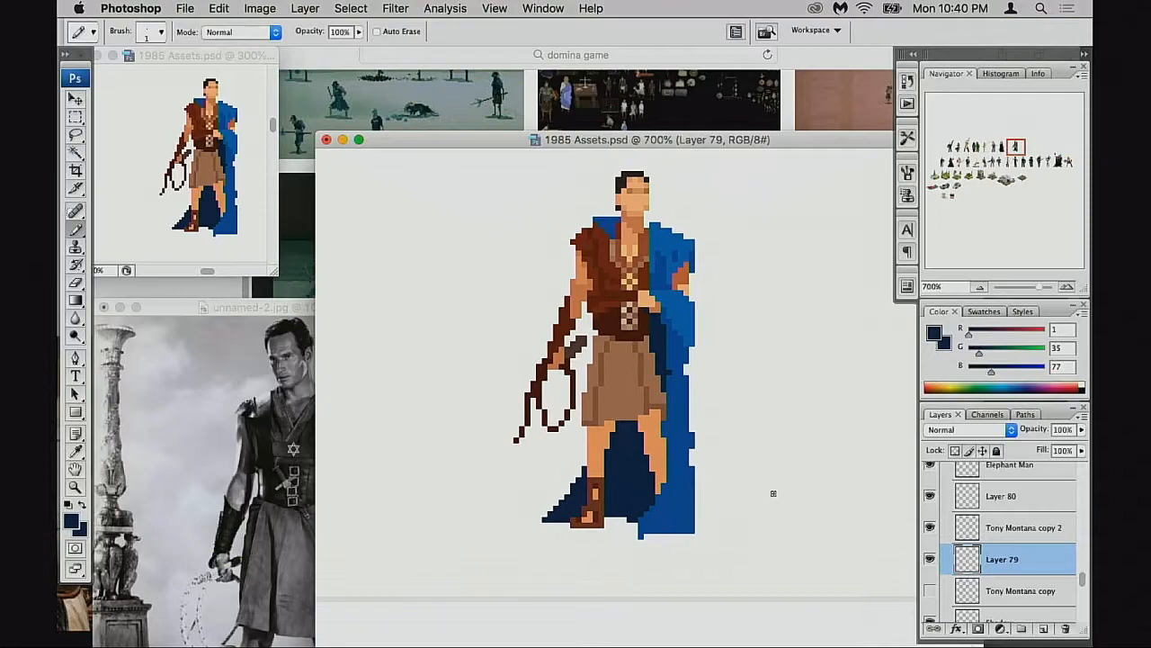
click(930, 558)
click(930, 527)
click(930, 527)
click(930, 527)
click(930, 527)
click(932, 527)
click(932, 528)
click(932, 498)
click(932, 498)
Hide Tony Montana copy 2 and Layer 80 so the cape on Layer 79 stands alone, and make Layer 79 active
click(962, 500)
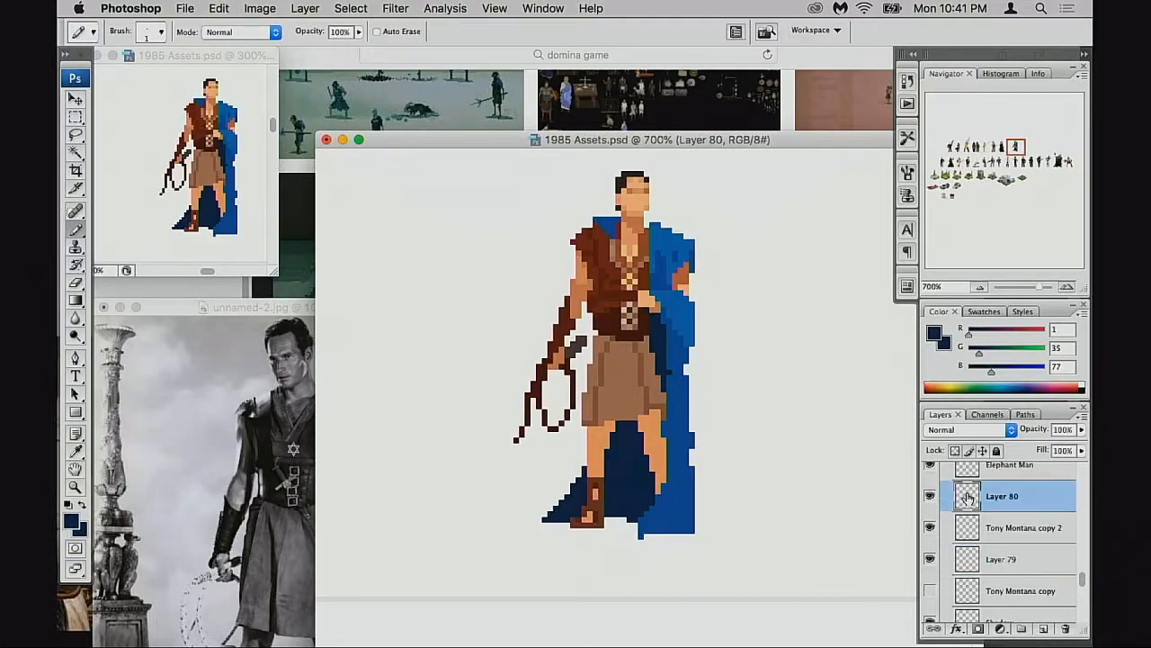
click(930, 527)
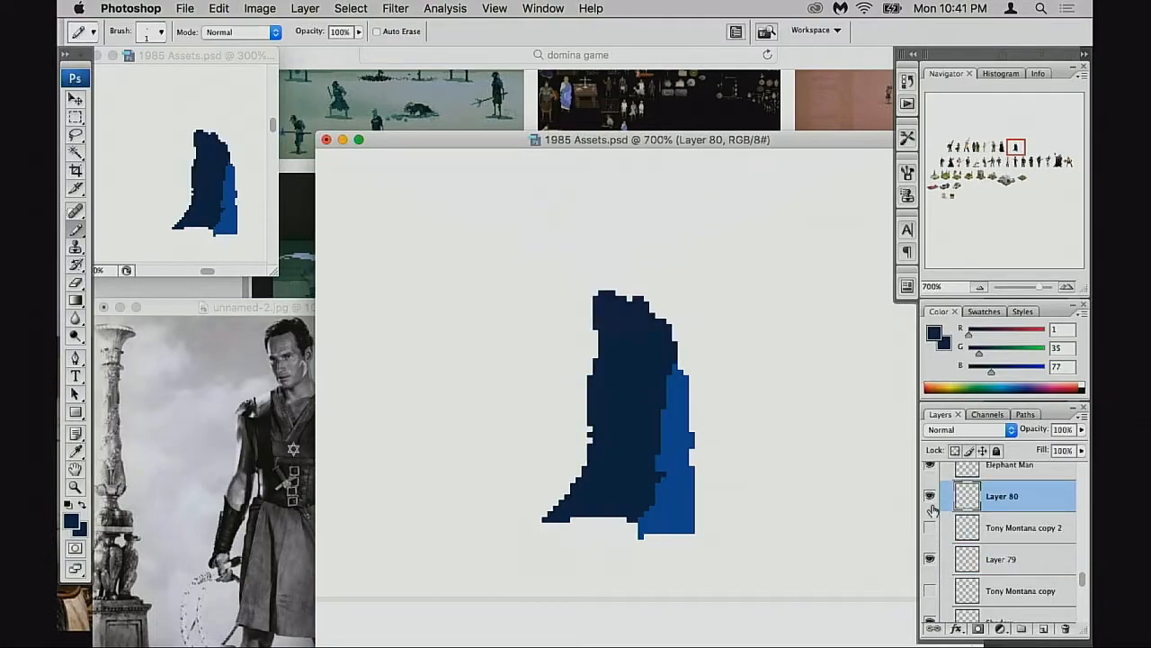
click(930, 497)
click(931, 559)
click(930, 559)
click(972, 559)
Lock Layer 79's transparent pixels, repaint its lighter blue strip dark blue with a 4-pixel pencil, and show the two hidden layers again
key(e)
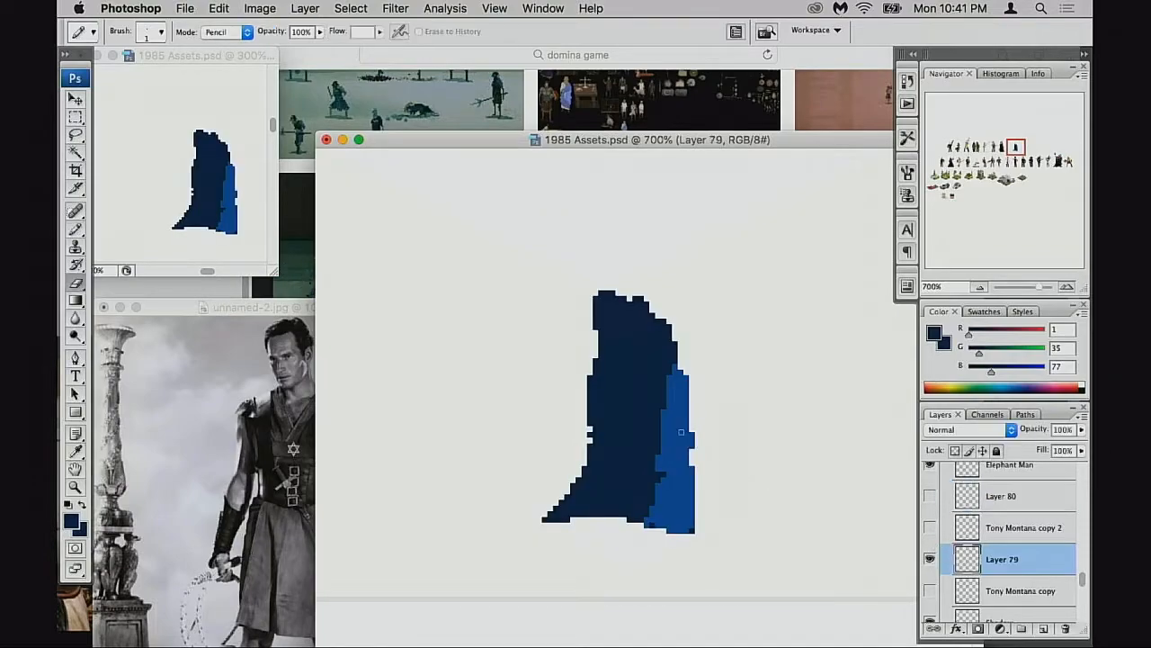
key(b)
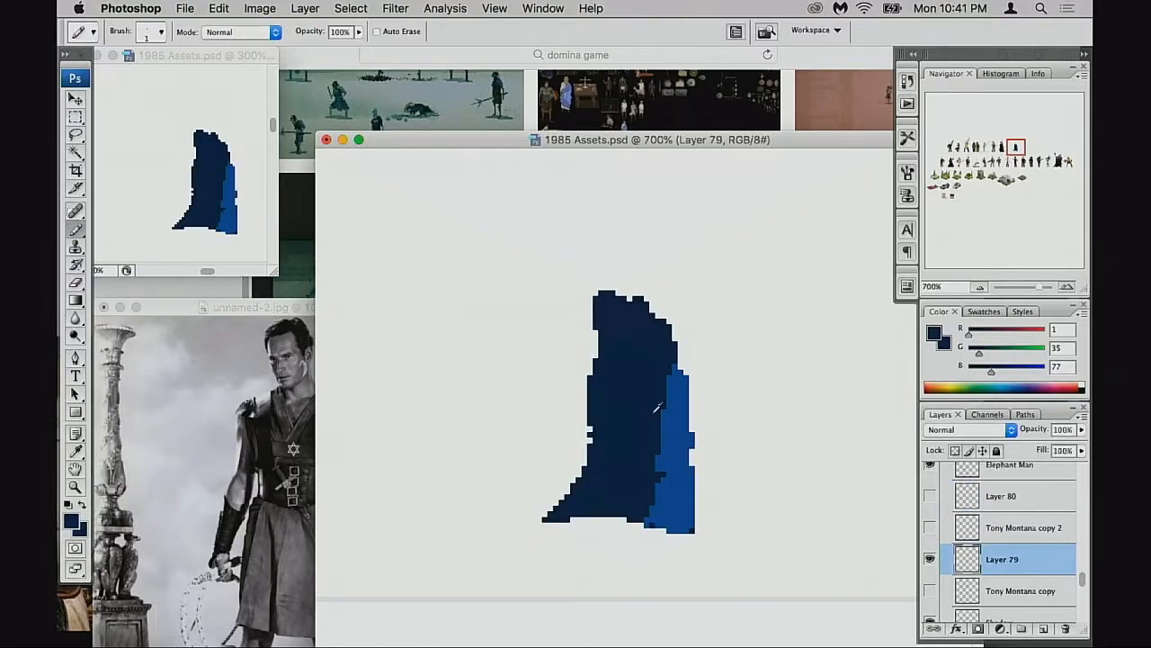
mouse_move(656, 463)
mouse_down()
mouse_move(669, 479)
mouse_move(663, 497)
mouse_move(670, 462)
mouse_move(652, 516)
mouse_move(672, 477)
mouse_up()
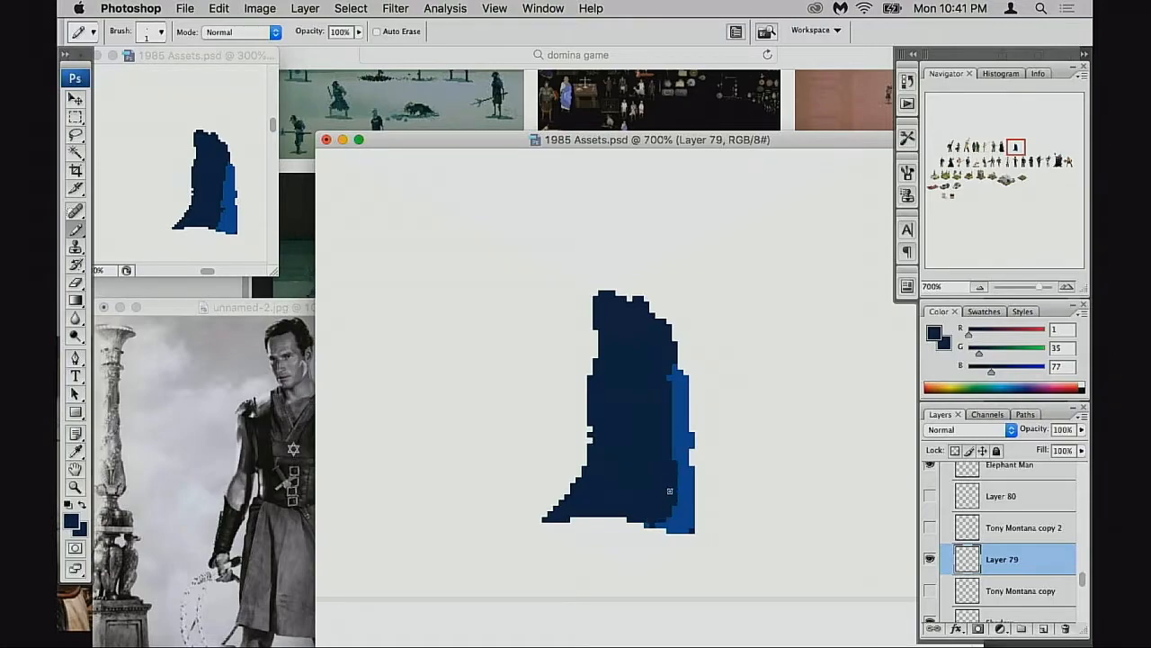
click(956, 451)
key(bracketright)
key(bracketright)
key(bracketright)
mouse_move(676, 370)
mouse_down()
mouse_move(699, 386)
mouse_move(674, 456)
mouse_move(694, 483)
mouse_move(675, 516)
mouse_up()
drag(931, 530, 932, 498)
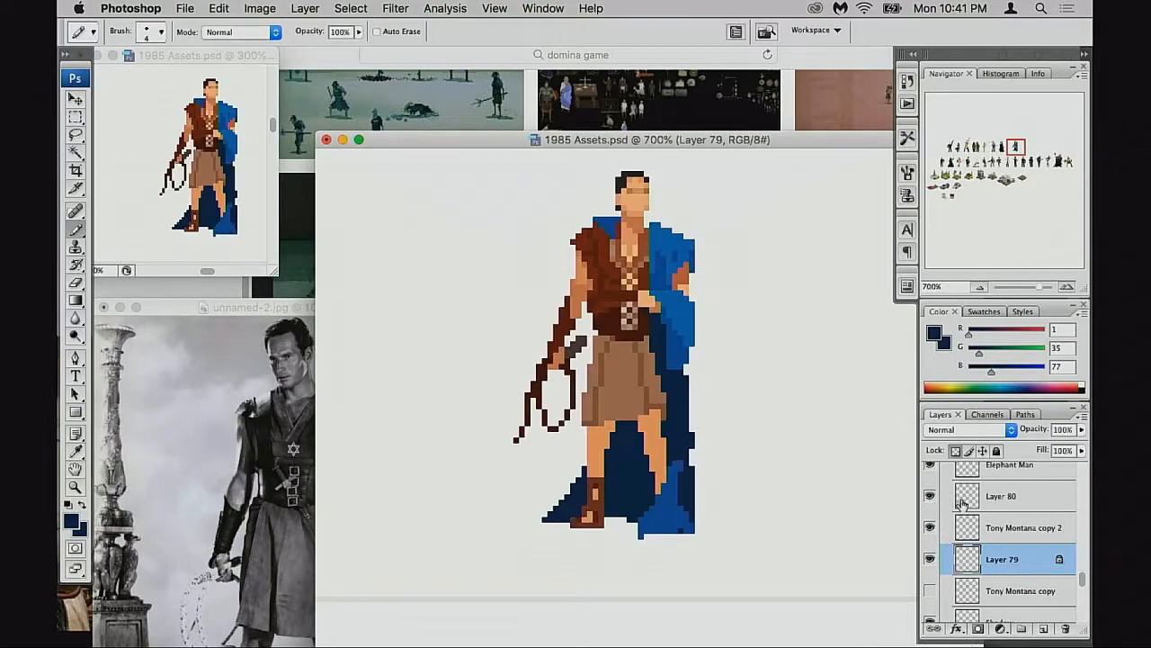
Check Layer 80's contribution, then unlock Layer 79's transparency and erase the dark cape pixels along the outer lower edge
click(965, 501)
click(932, 498)
click(932, 497)
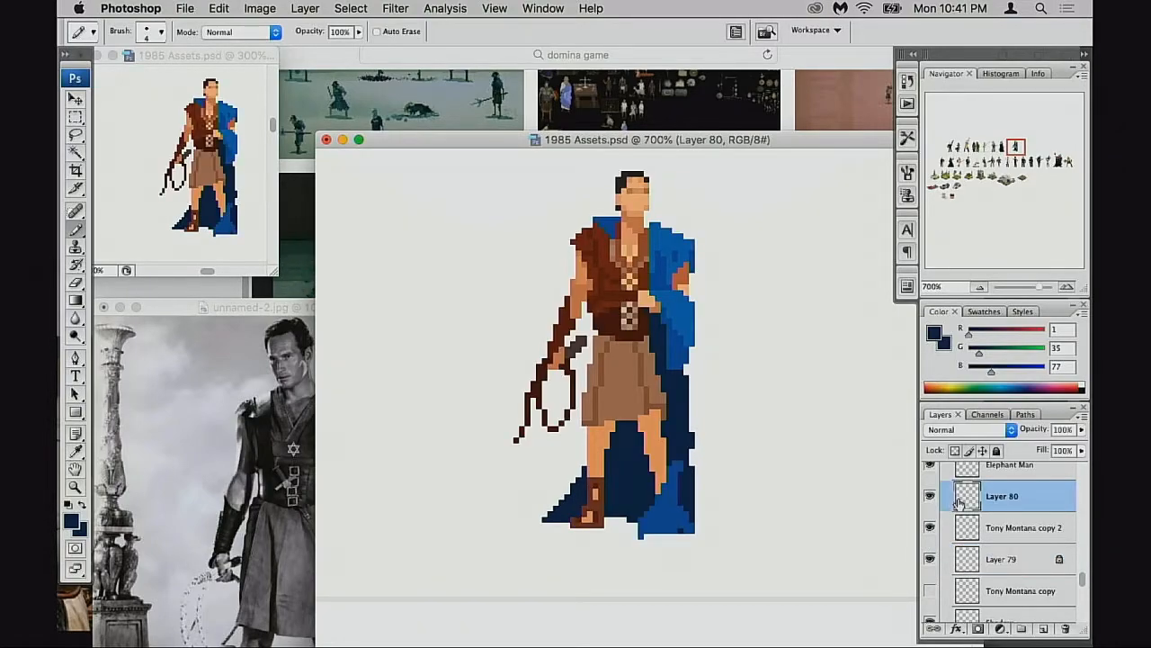
click(978, 558)
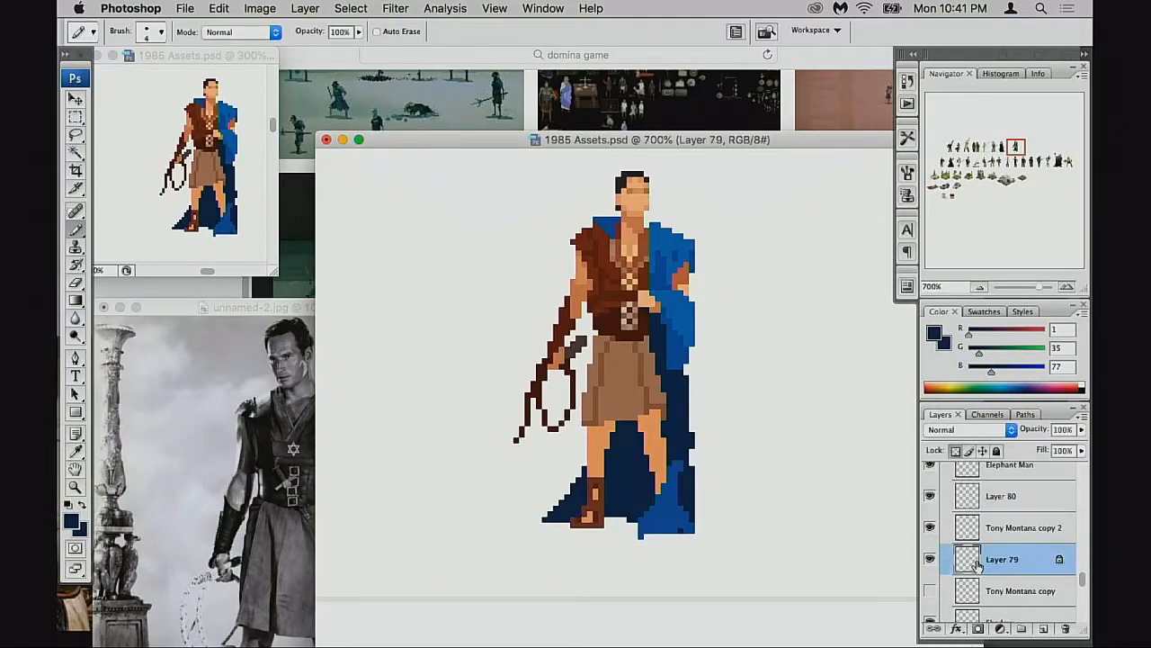
key(e)
mouse_move(691, 492)
mouse_down()
mouse_move(689, 441)
mouse_move(689, 453)
mouse_up()
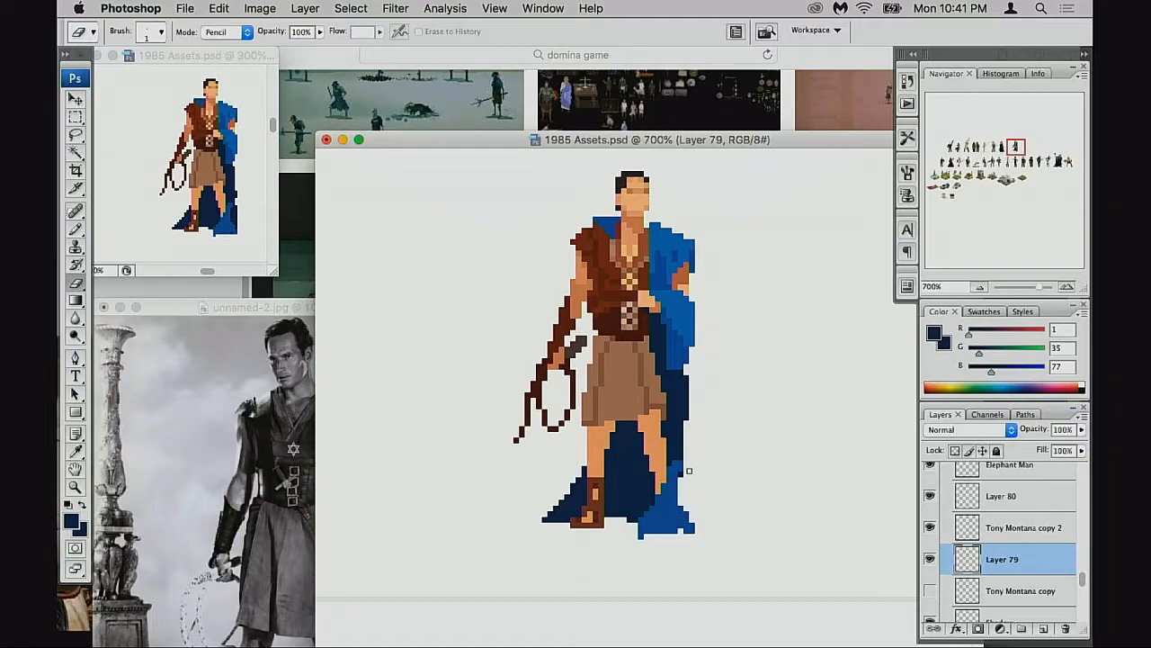
On Layer 80, sample the cape blue (0, 83, 162) and pencil a blue outer panel from the arm drape to the hem
click(931, 495)
click(930, 496)
click(989, 496)
key(v)
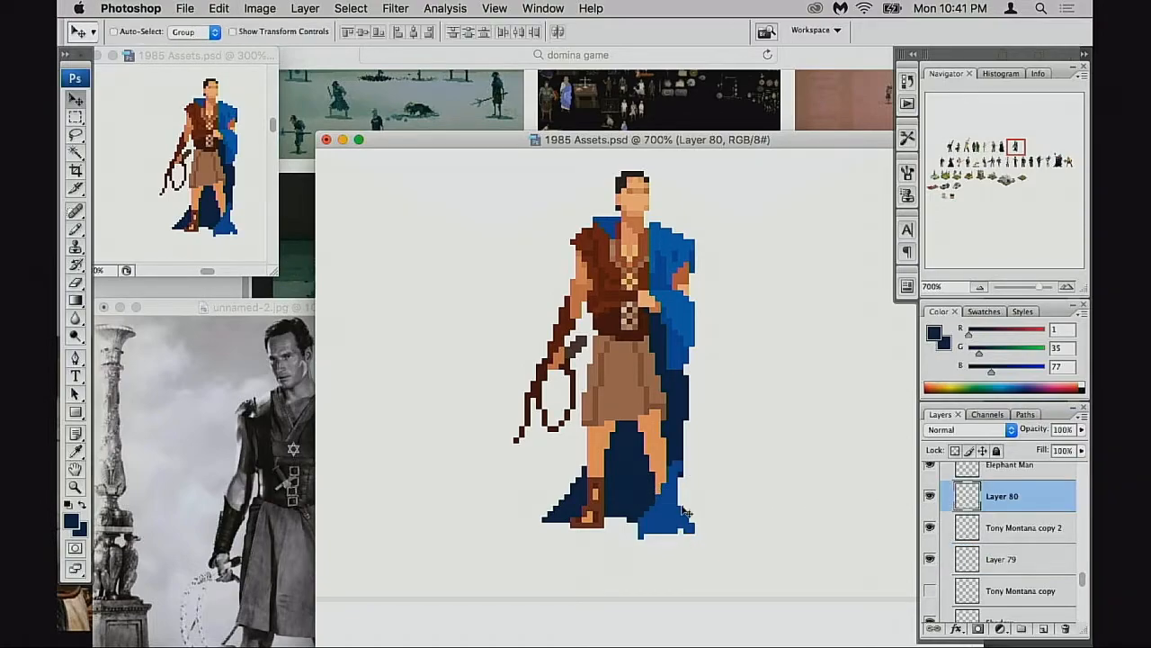
key(b)
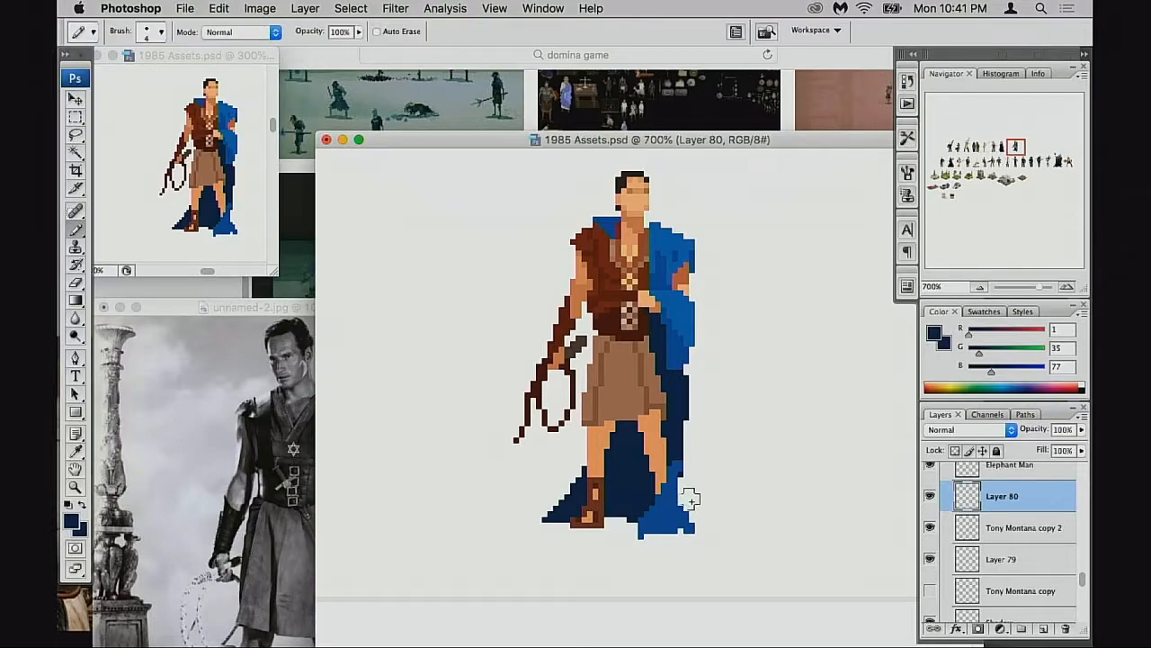
key(bracketleft)
key(bracketleft)
key(bracketleft)
alt+click(665, 512)
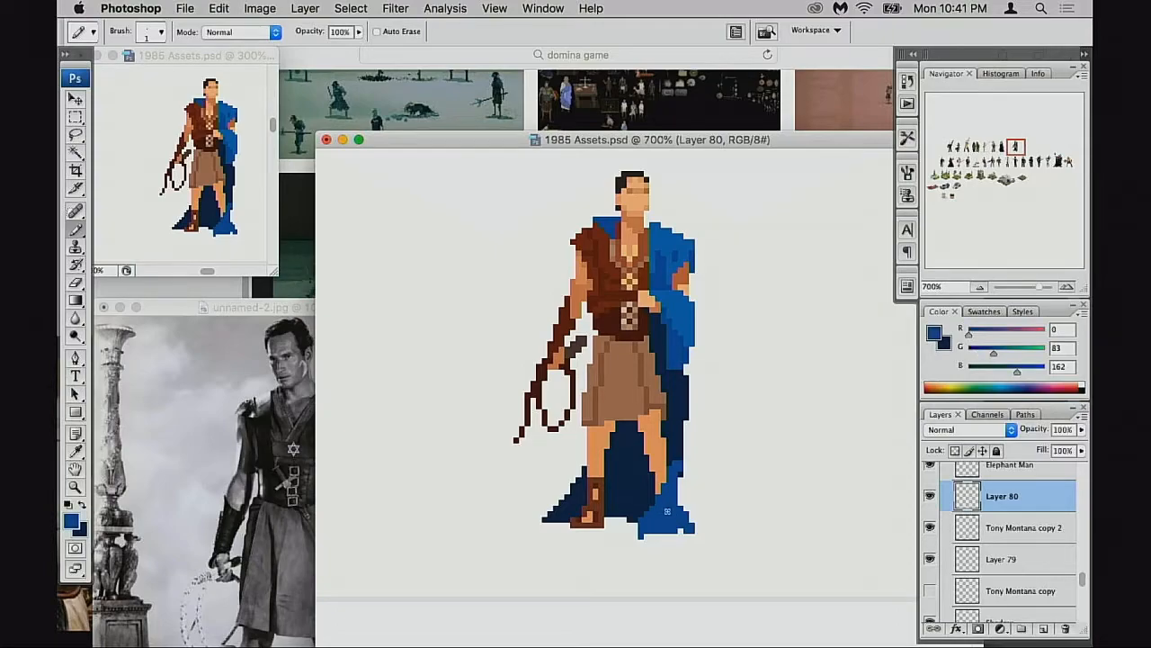
drag(682, 444, 691, 396)
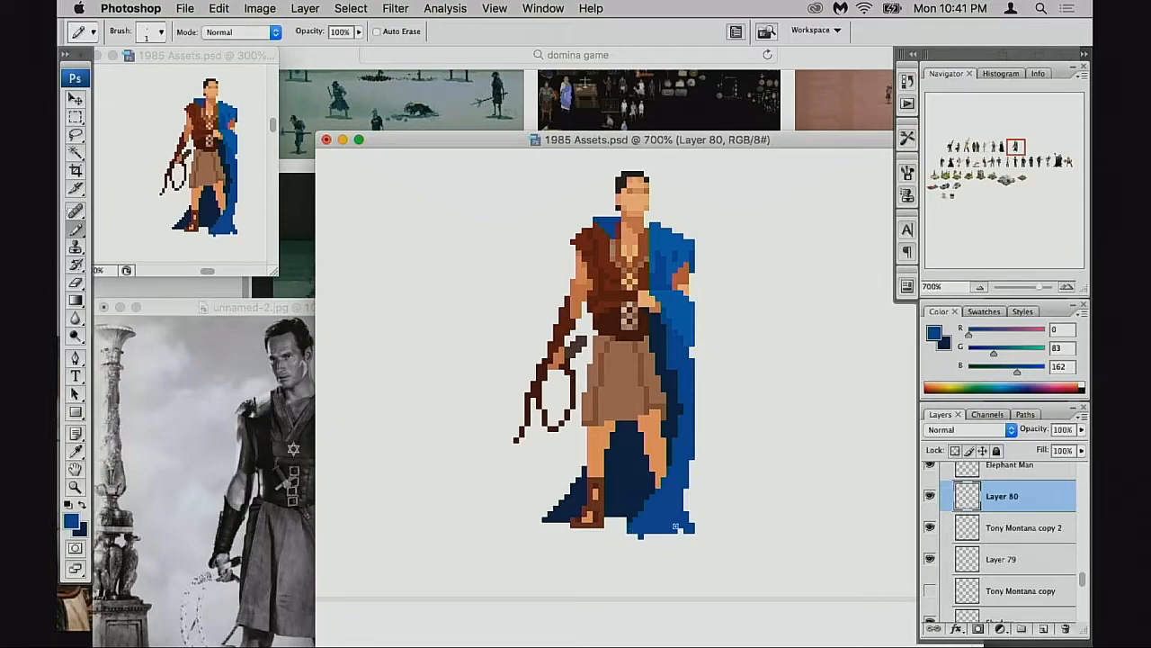
Erase stray blue pixels at the outer bottom corner of the cape hem on Layer 80
key(e)
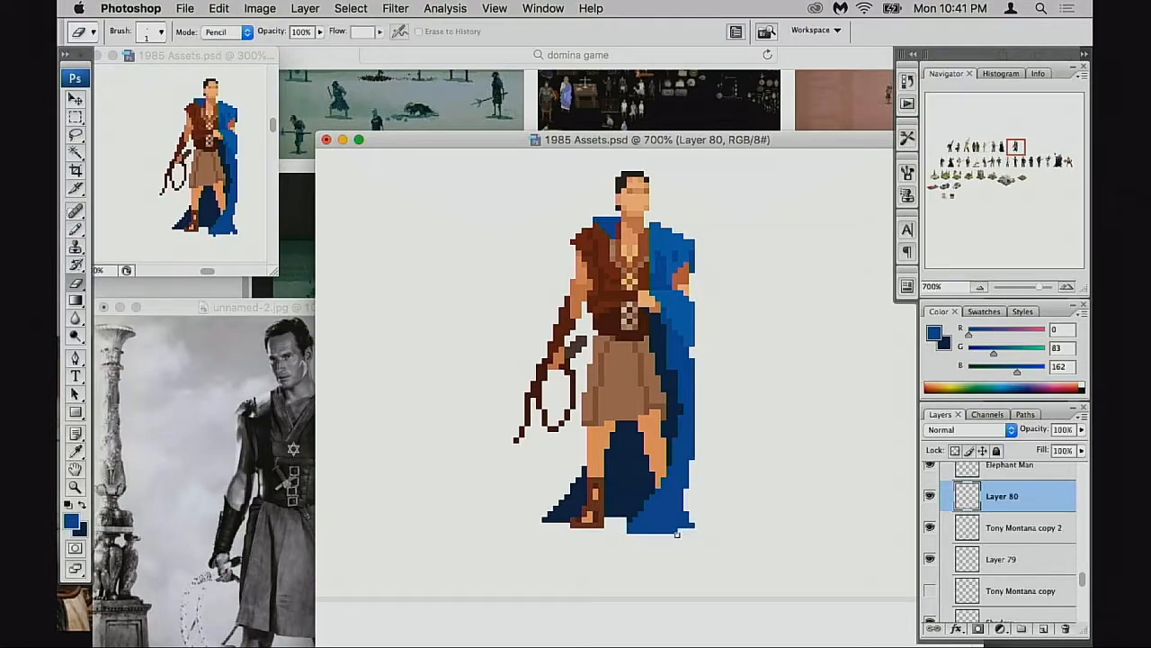
mouse_move(695, 530)
mouse_down()
mouse_move(683, 532)
mouse_move(703, 518)
mouse_move(687, 505)
mouse_move(690, 524)
mouse_up()
key(b)
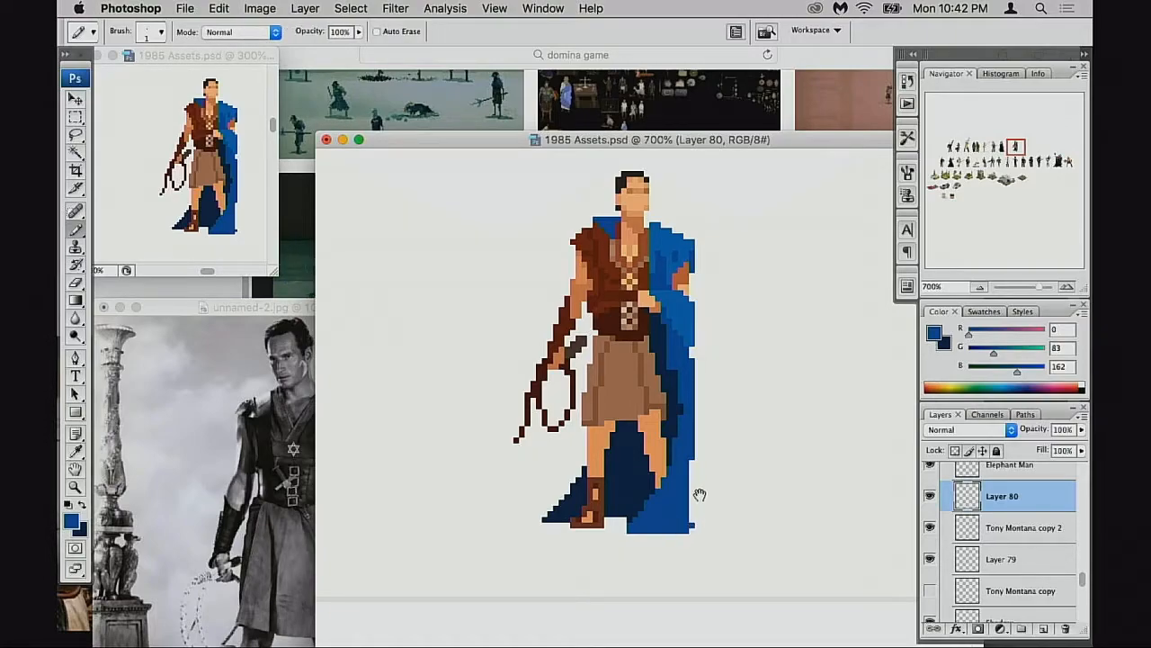
scroll(699, 483, up, 2)
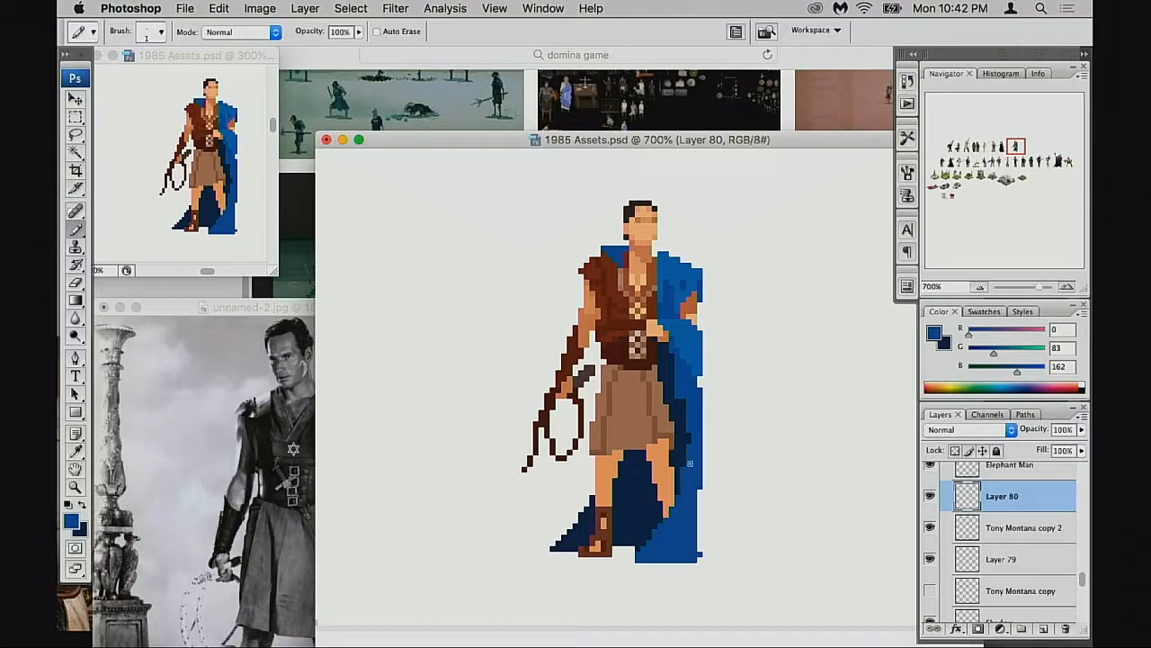
Reshape the bottom edge of the blue hem on Layer 80 by alternately erasing and adding pixels
alt+click(685, 503)
alt+click(687, 494)
alt+click(680, 486)
drag(629, 397, 681, 491)
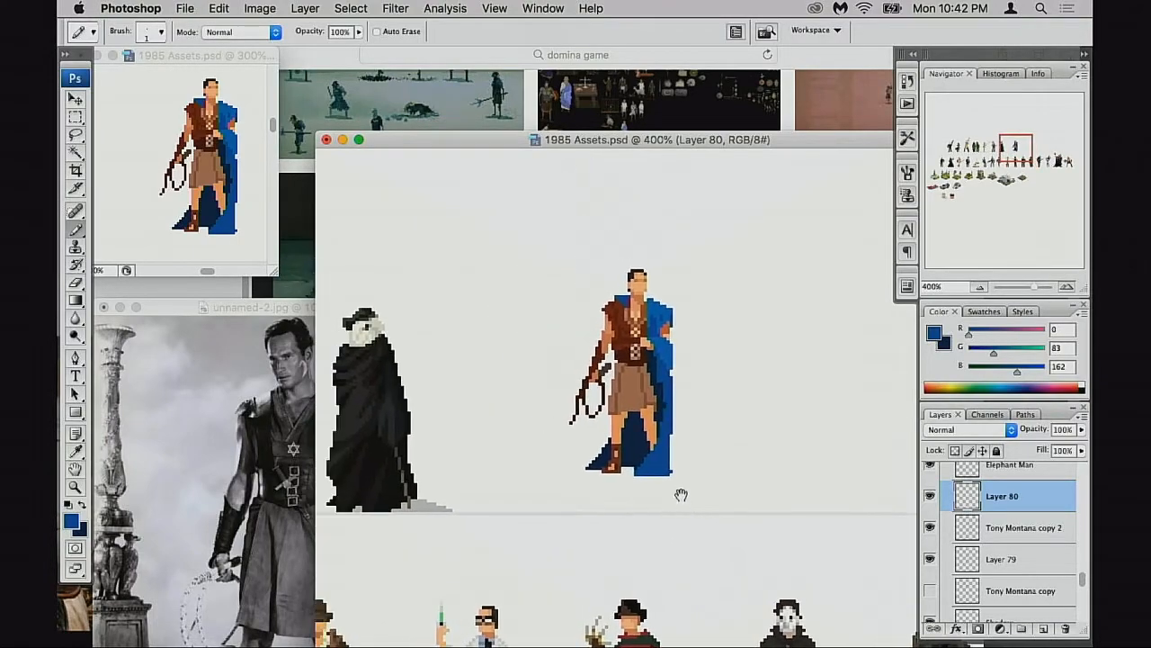
drag(684, 441, 686, 496)
key(e)
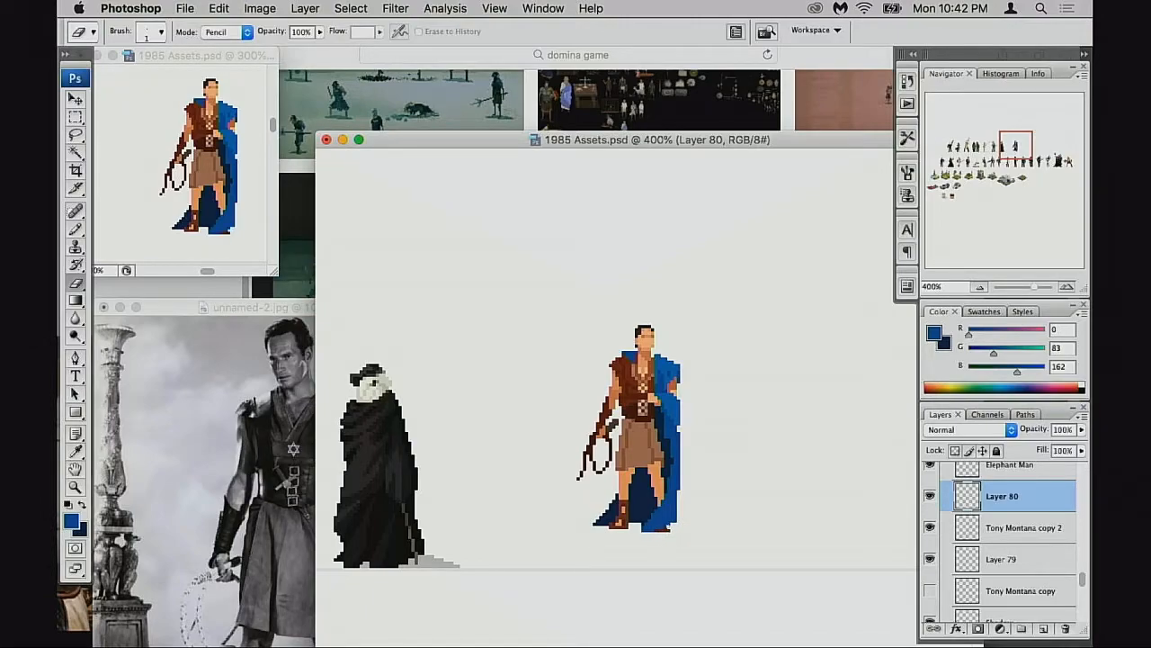
key(b)
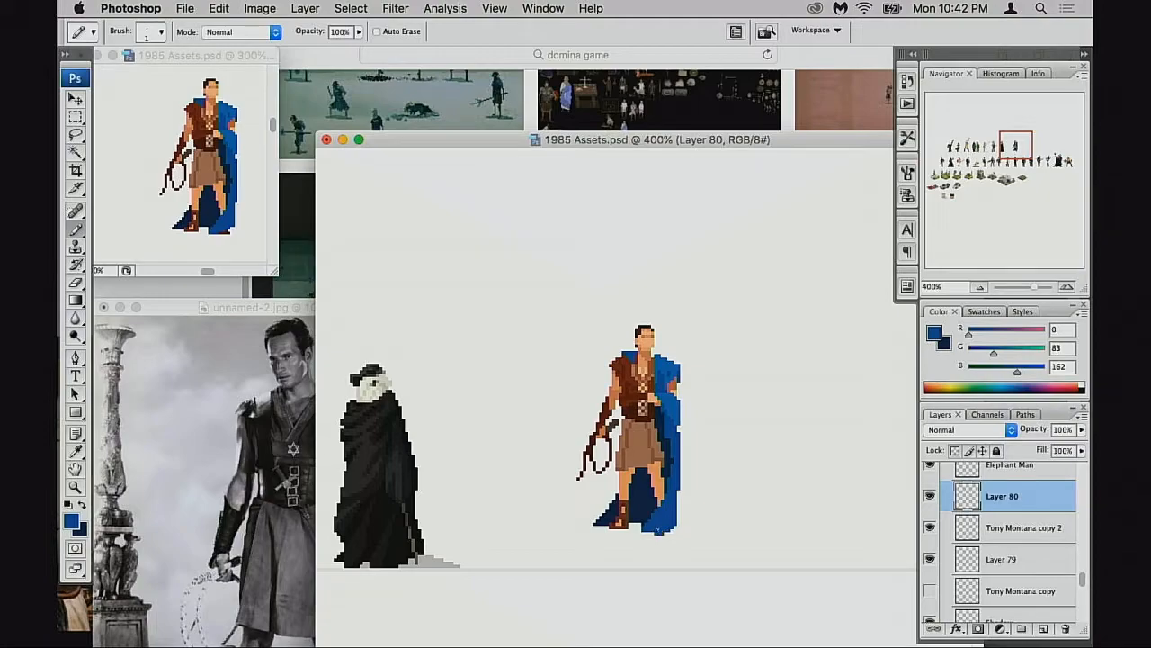
key(e)
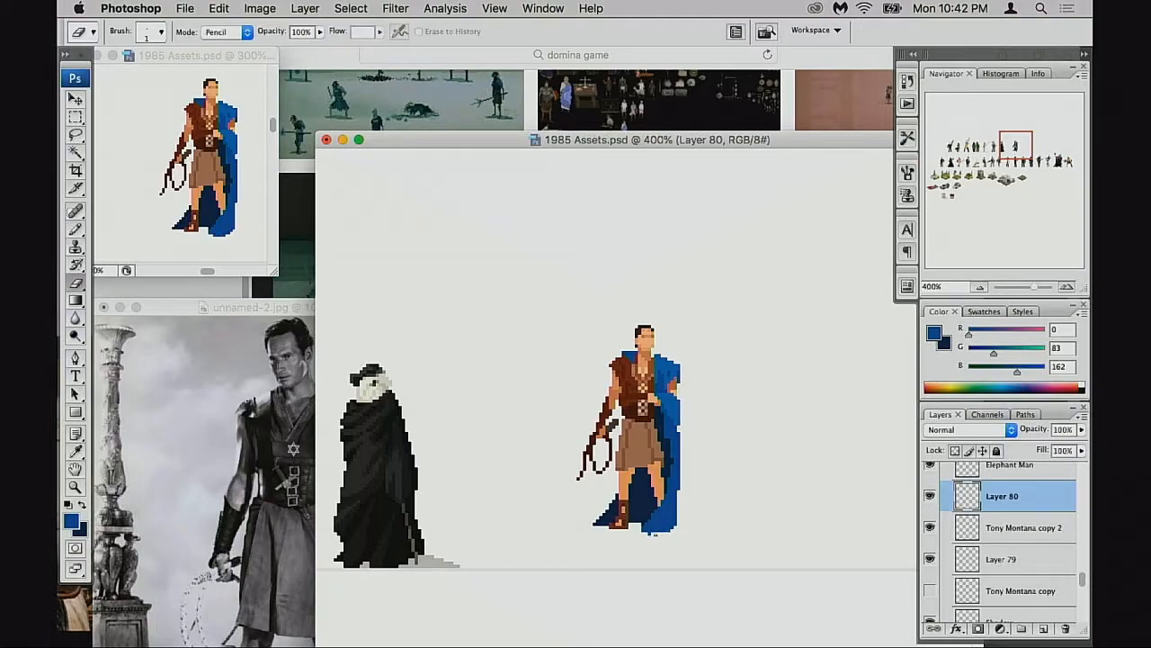
On Layer 79, erase the dark cape flare behind and beyond the near boot with a 3-pixel eraser
click(951, 563)
mouse_move(601, 510)
mouse_down()
mouse_move(624, 486)
mouse_move(628, 511)
mouse_move(635, 474)
mouse_move(627, 510)
mouse_up()
super+click(668, 488)
super+click(668, 487)
drag(609, 396, 634, 519)
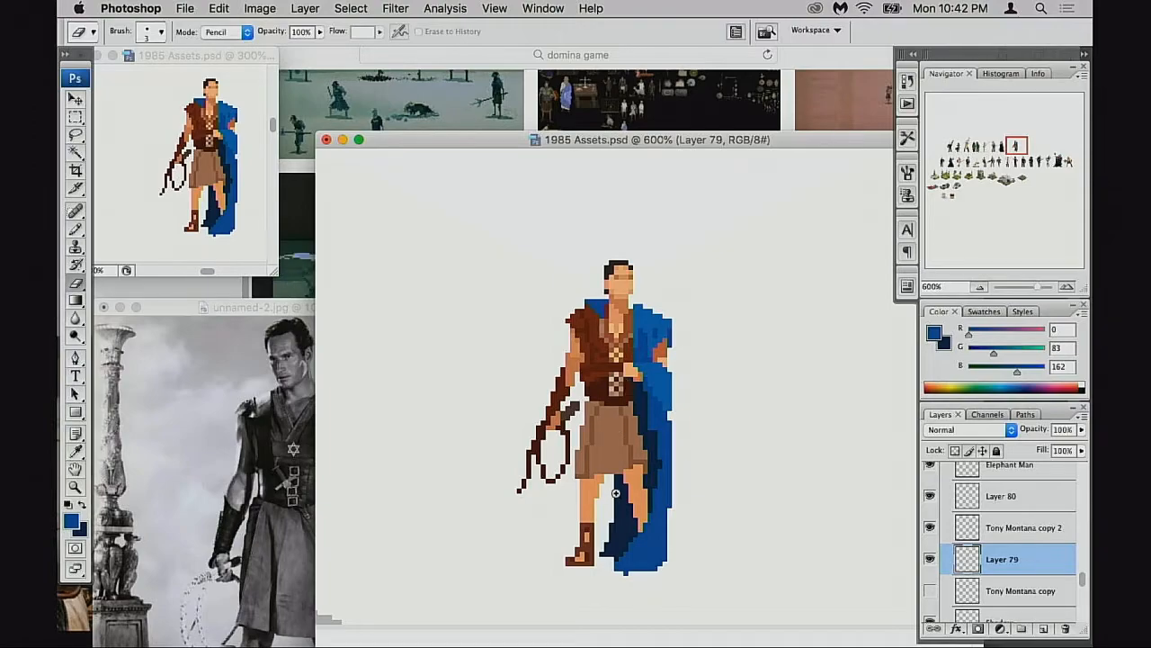
key(super+equal)
key(b)
drag(655, 427, 653, 453)
key(super+z)
Sample the dark cape blue (1, 35, 77) and refine the lower edge of the dark cape between the legs on Layer 79
click(931, 559)
click(931, 559)
alt+click(651, 445)
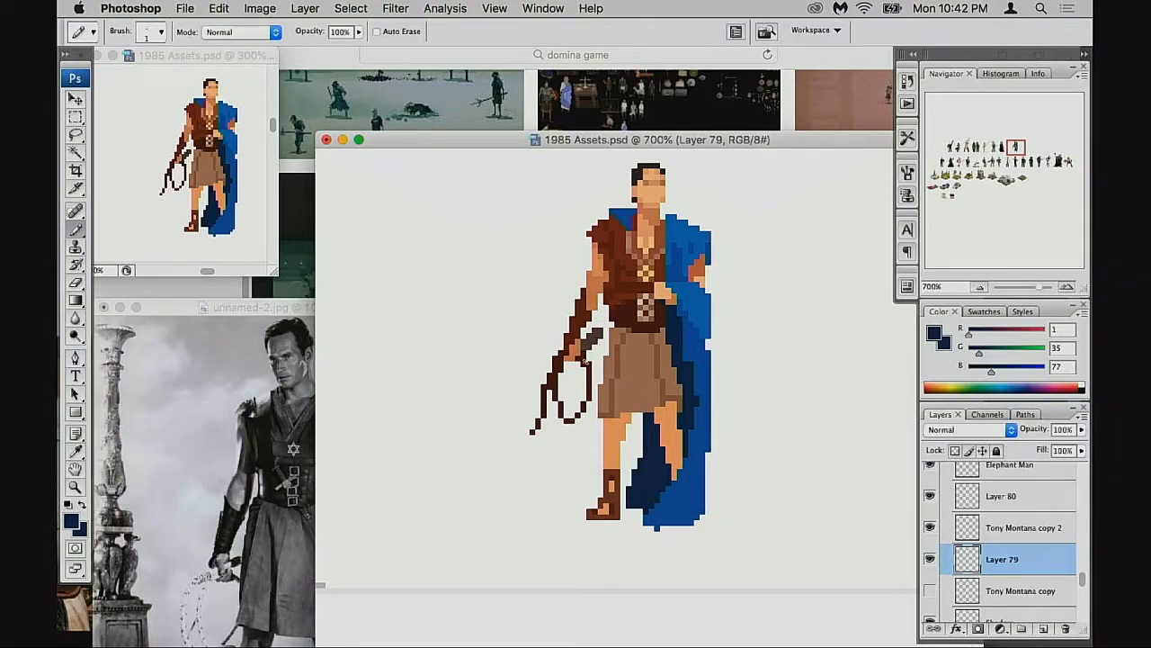
key(e)
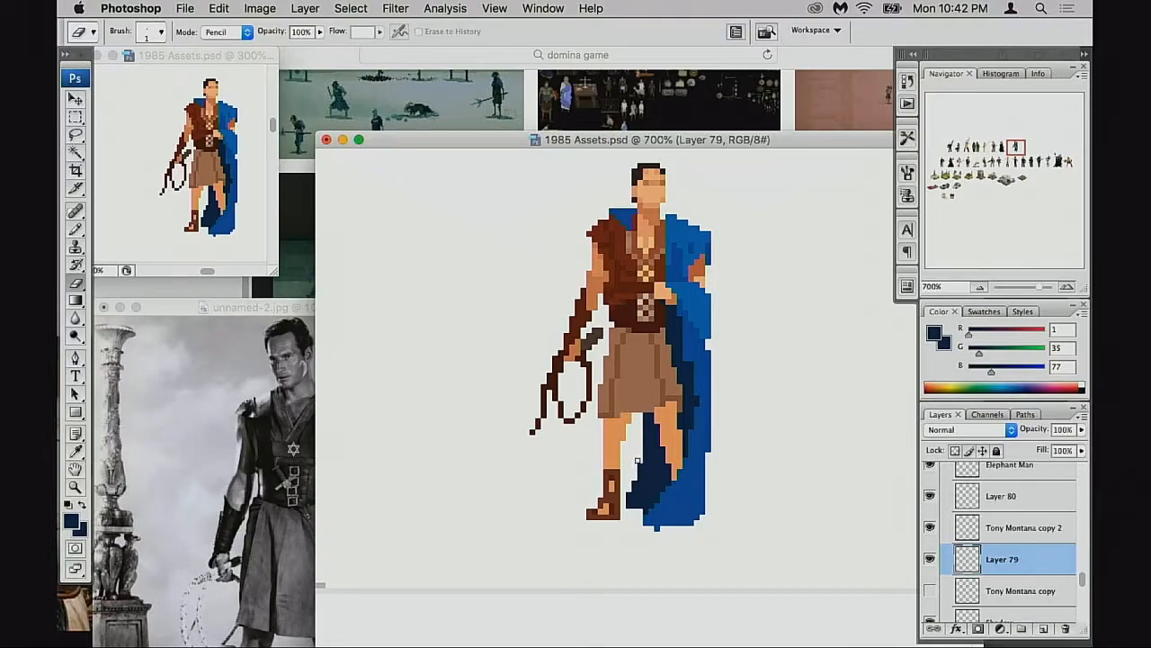
key(b)
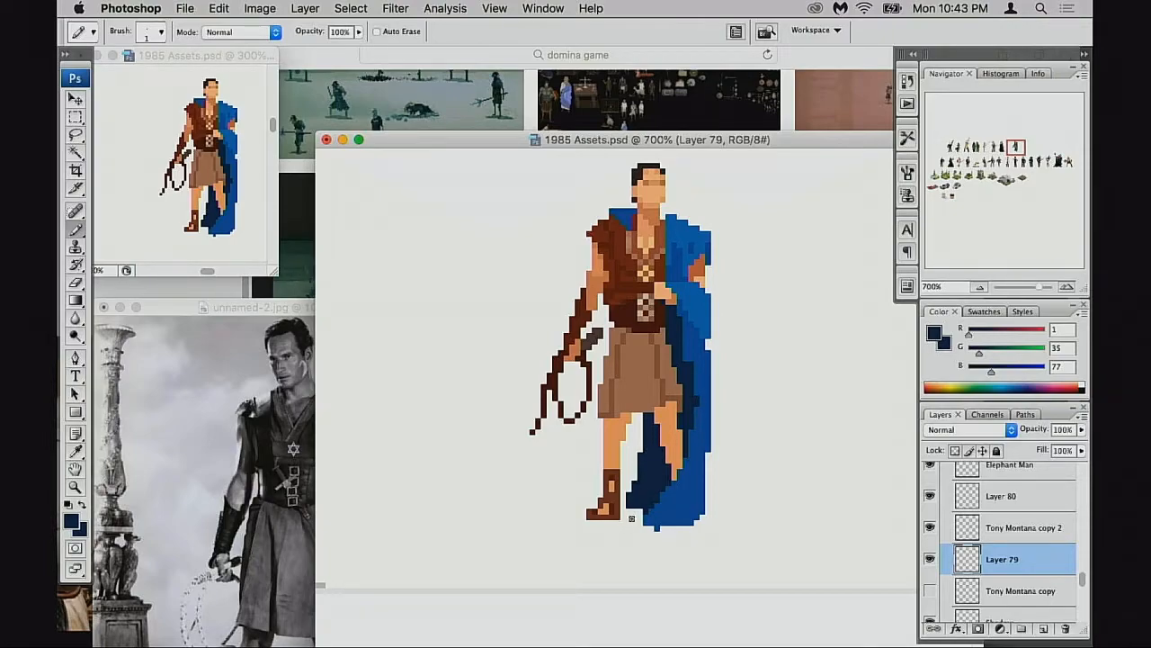
key(e)
drag(630, 506, 660, 503)
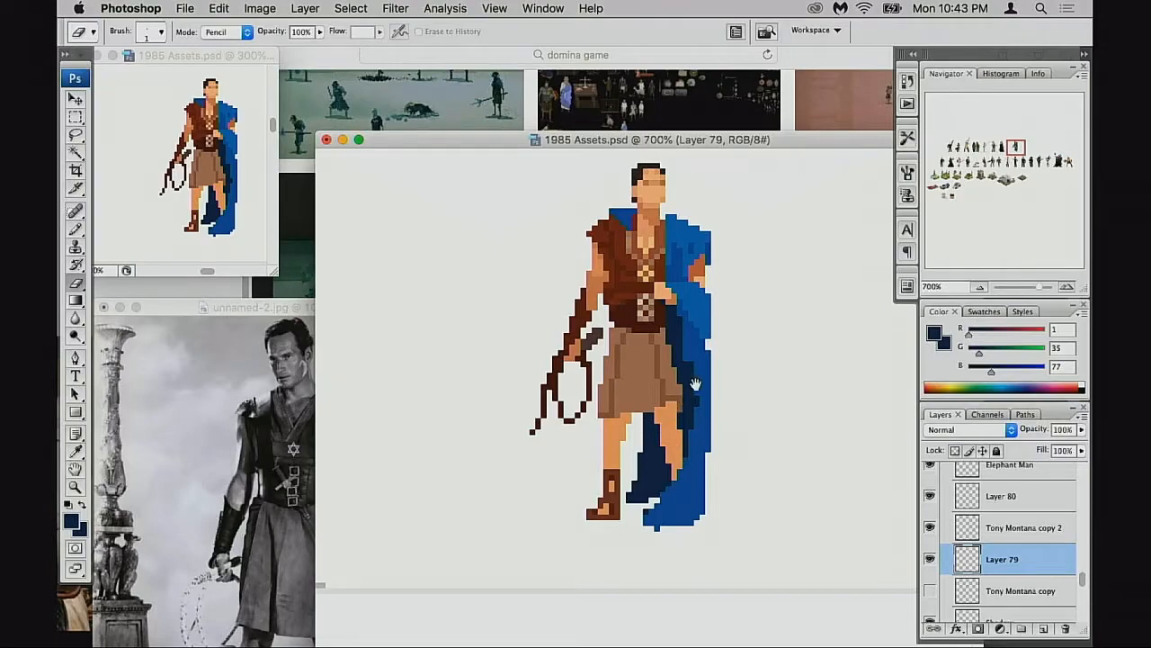
drag(639, 453, 670, 468)
key(super+z)
alt+click(670, 432)
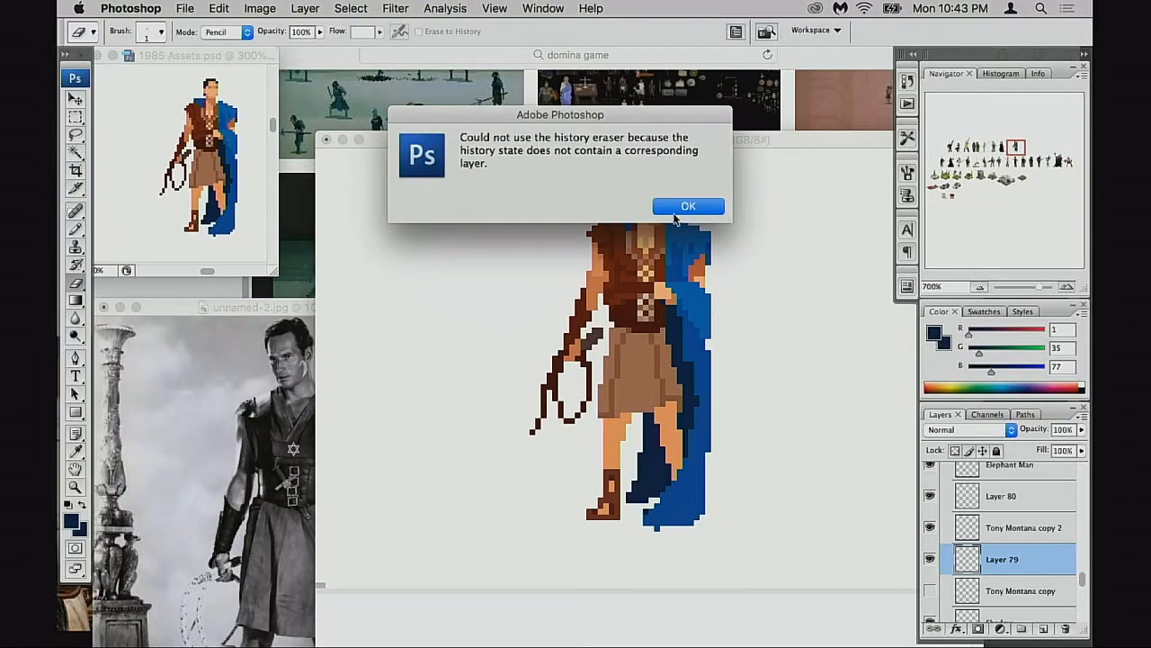
click(689, 204)
key(b)
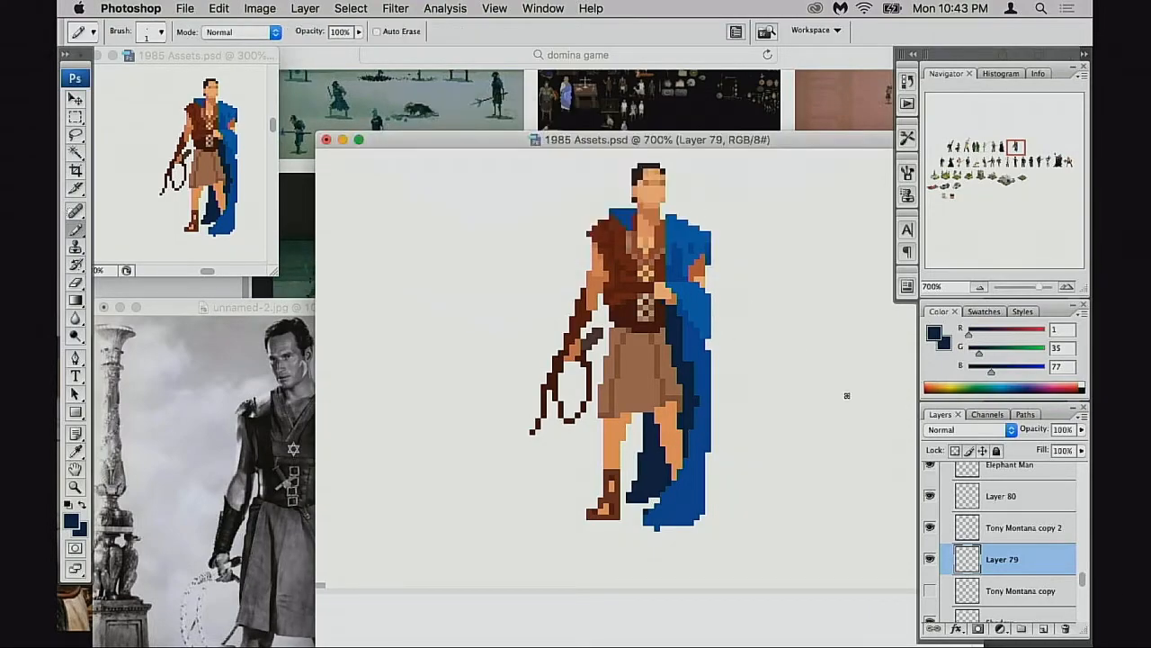
Sample the leg's skin tone (245, 165, 110), try pencil strokes across the legs and cape on Layer 80, and undo them
click(961, 500)
click(931, 496)
click(930, 495)
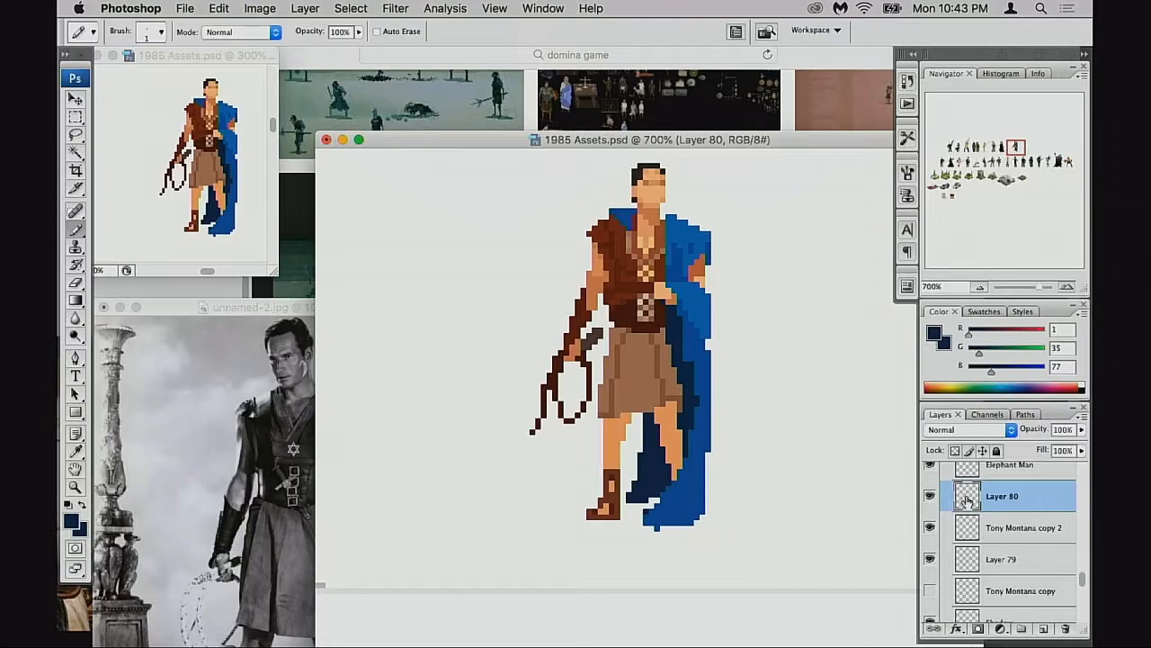
alt+click(679, 412)
mouse_move(628, 437)
mouse_down()
mouse_move(702, 438)
mouse_move(713, 421)
mouse_up()
drag(627, 394, 726, 370)
drag(698, 326, 711, 463)
key(super+z)
key(alt+super+z)
key(alt+super+z)
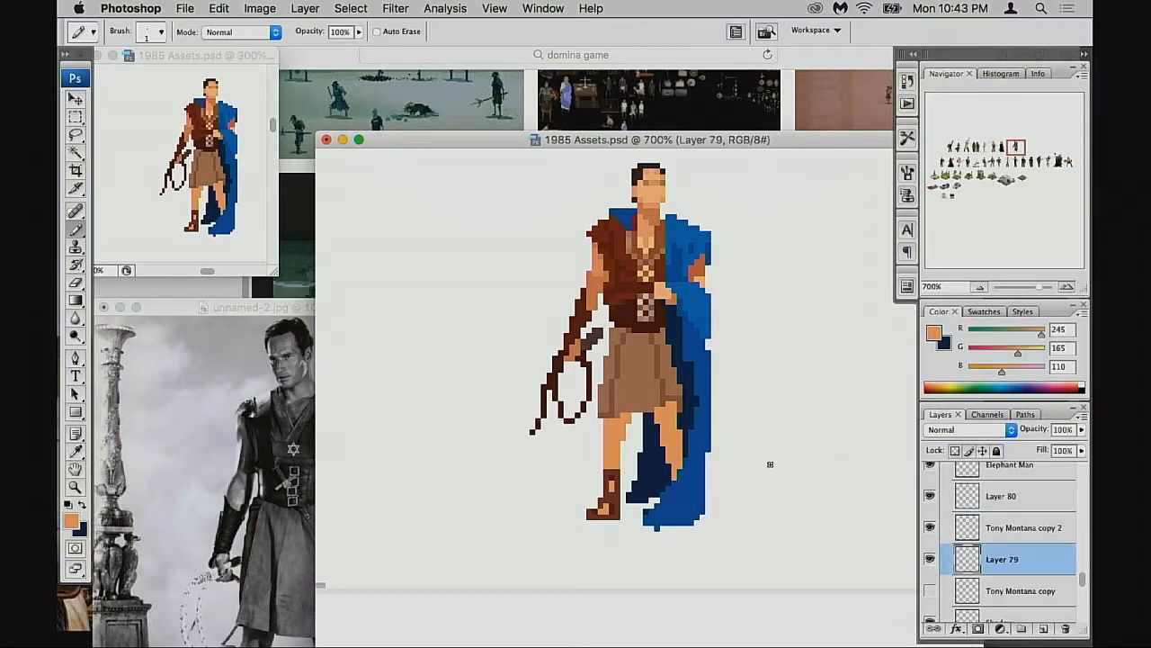
click(960, 502)
drag(741, 464, 826, 428)
mouse_move(709, 402)
mouse_down()
mouse_move(754, 410)
mouse_move(808, 360)
mouse_up()
mouse_move(723, 342)
mouse_down()
mouse_move(810, 274)
mouse_move(758, 486)
mouse_up()
drag(809, 270, 791, 476)
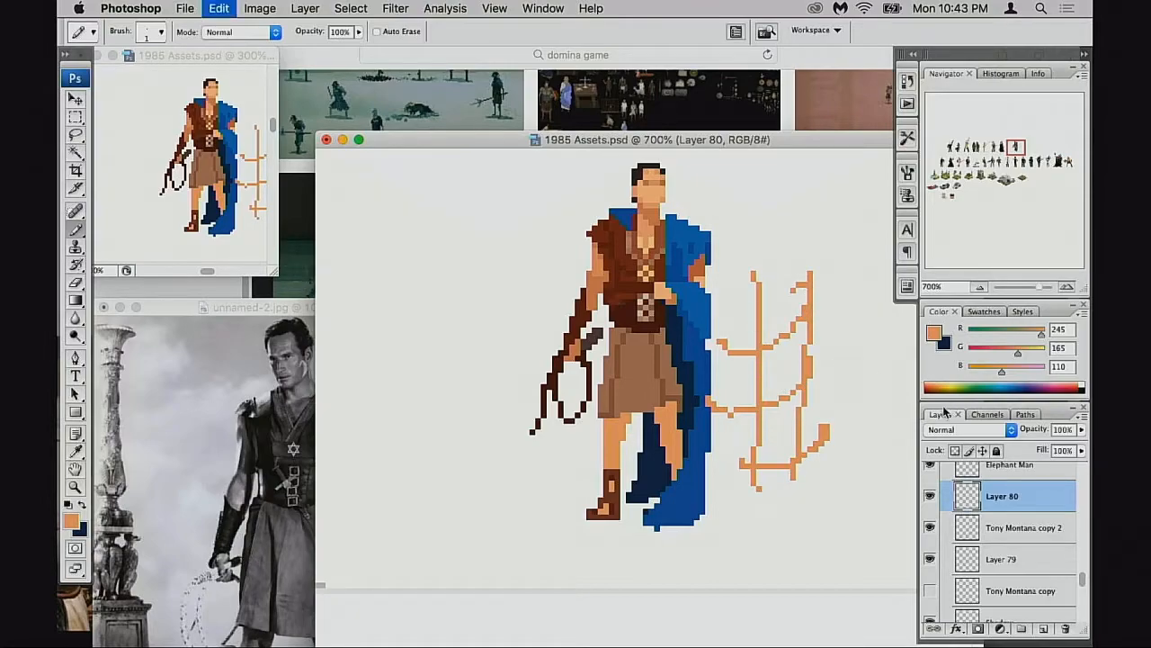
key(alt+super+z)
key(alt+super+z)
key(alt+super+z)
key(alt+super+z)
key(alt+super+z)
key(alt+super+z)
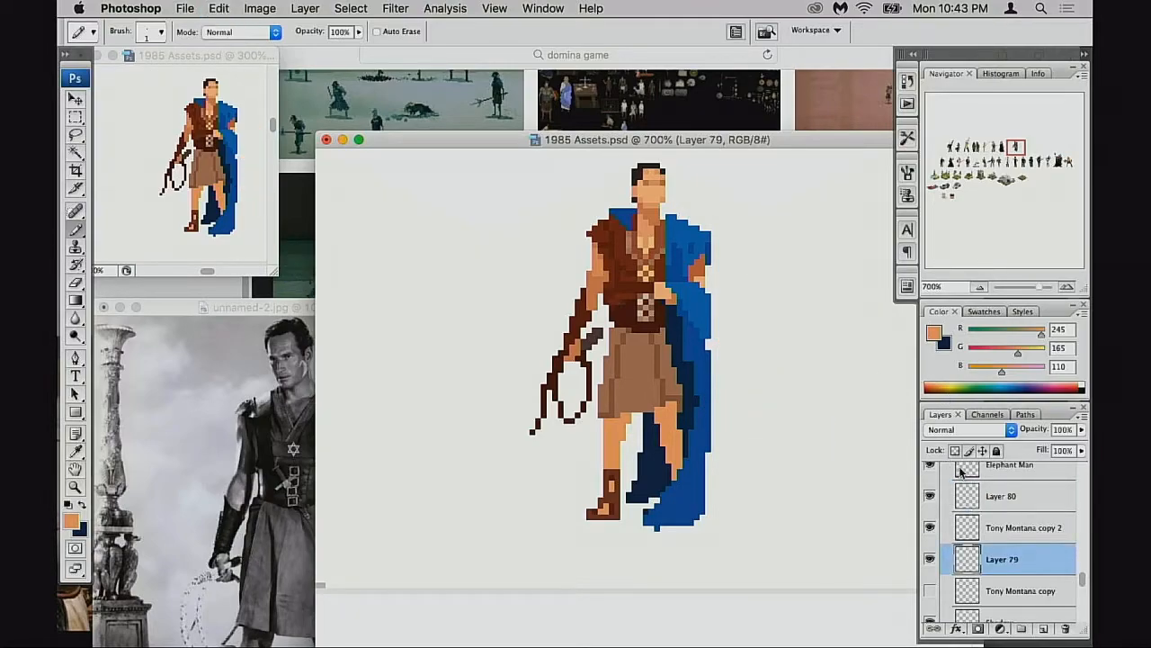
On Layer 80, erase the blue hem covering the far leg and boot, enlarging the eraser to 3 pixels
click(959, 500)
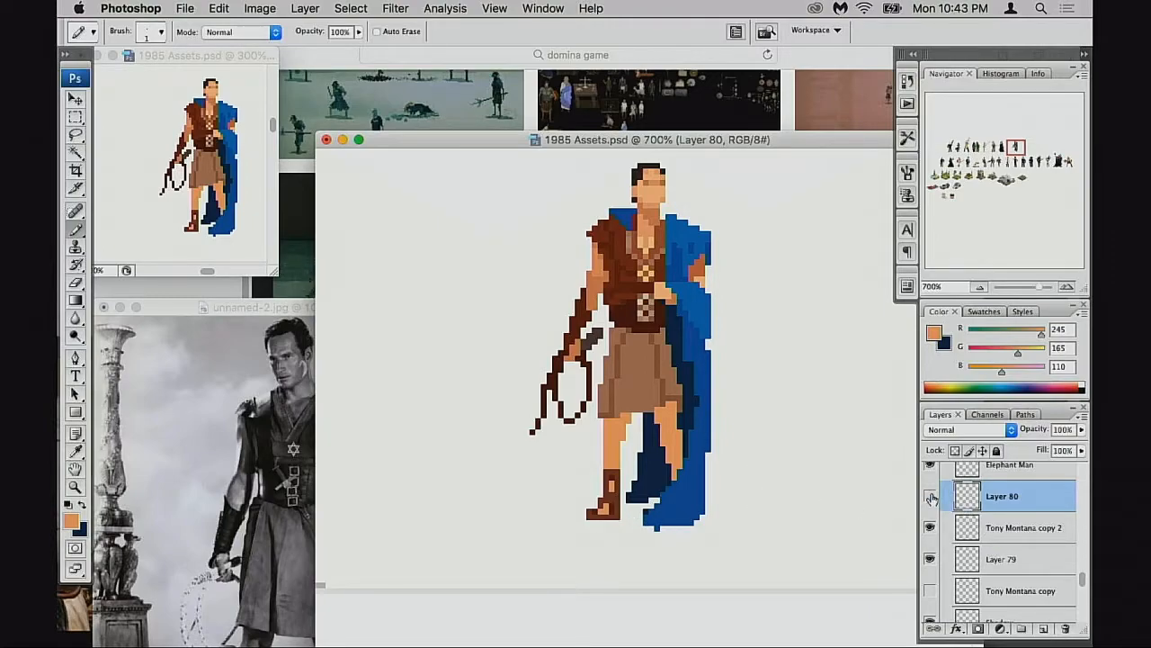
key(e)
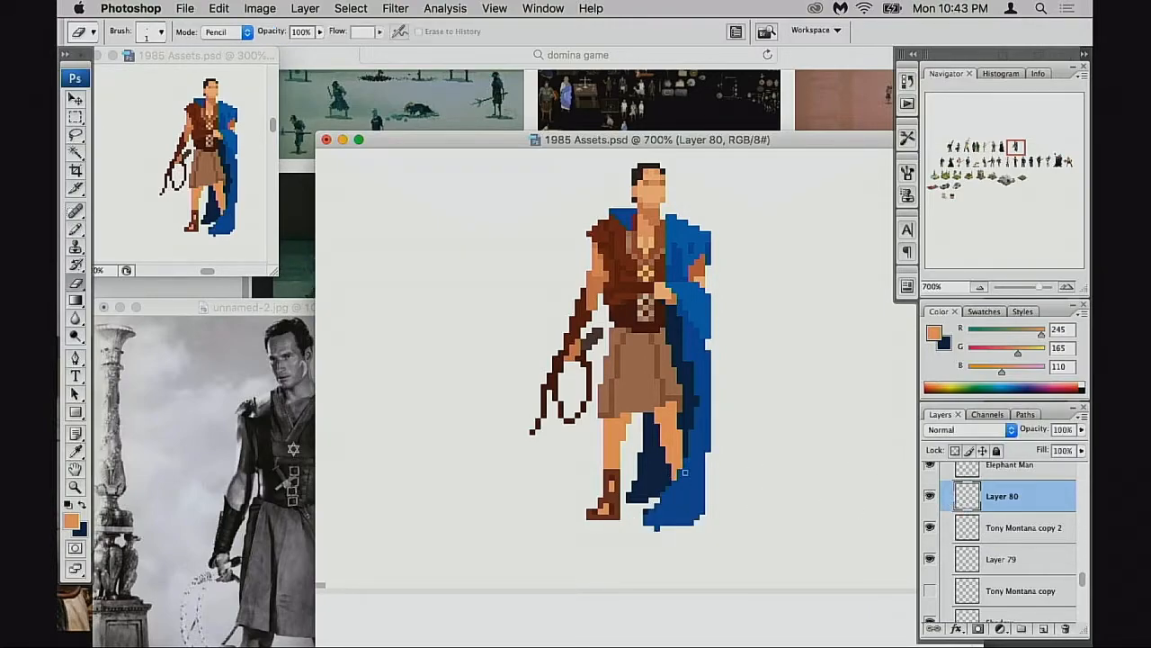
drag(659, 508, 665, 514)
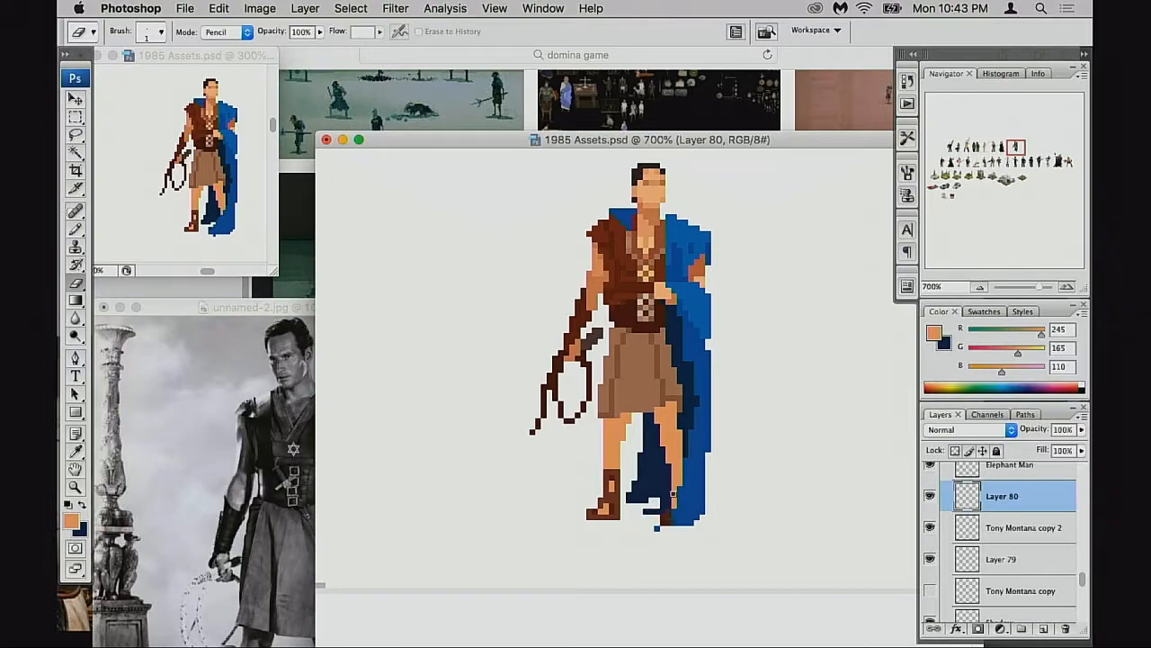
click(655, 528)
key(bracketright)
drag(691, 524, 682, 510)
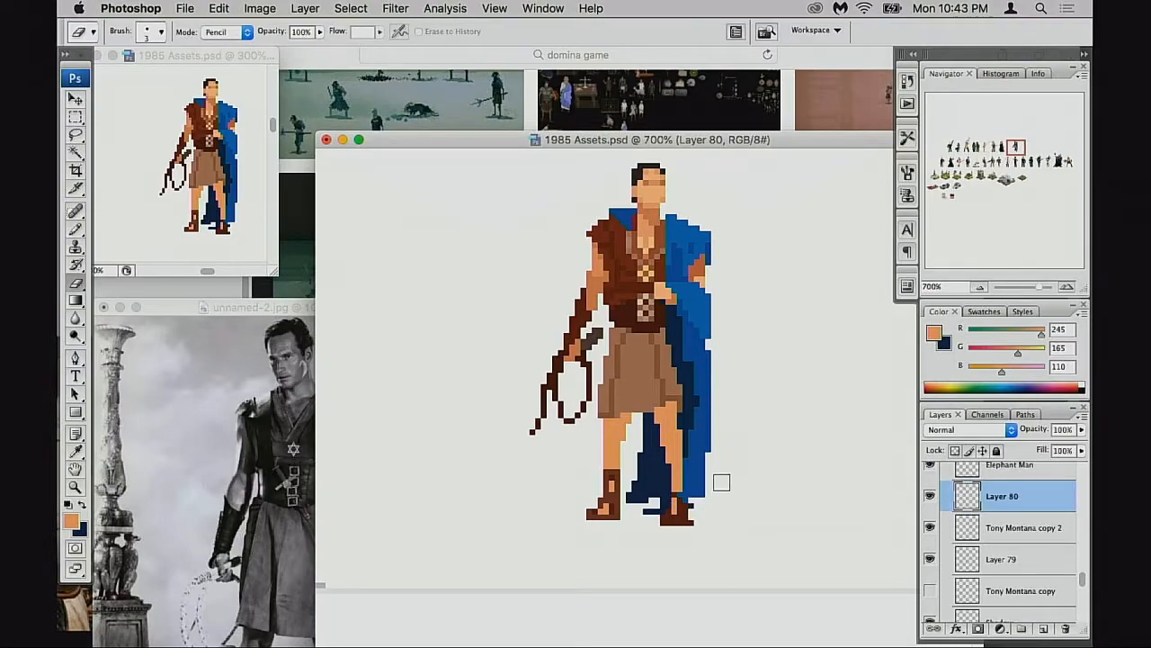
Erase the lowest strip of the blue cape hem beside the near boot on Layer 80
drag(710, 496, 680, 500)
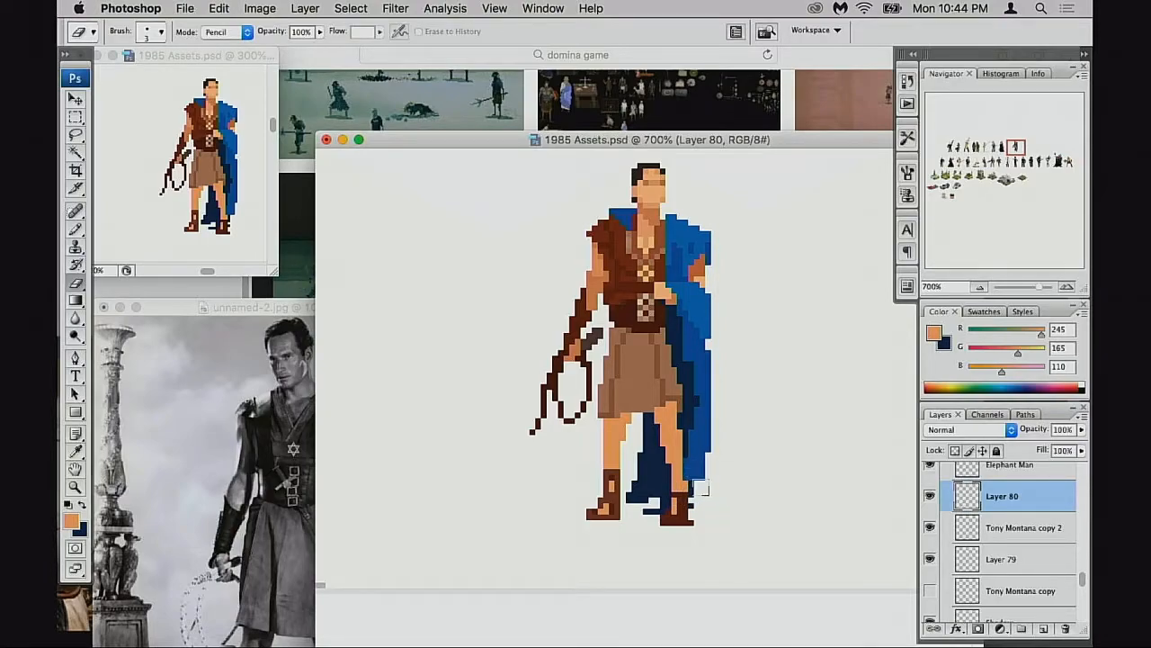
key(b)
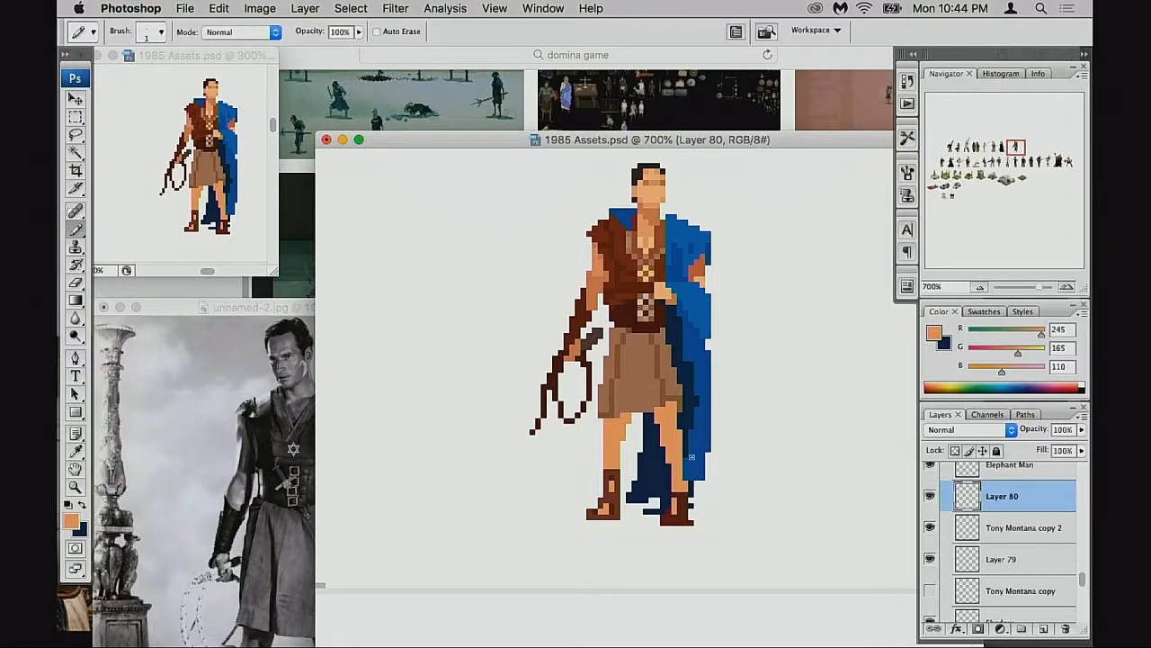
drag(692, 420, 693, 469)
key(super+z)
Sample the cape blue (0, 83, 162) and pencil the lower cape wider along its inner and outer edges on Layer 80
alt+click(706, 421)
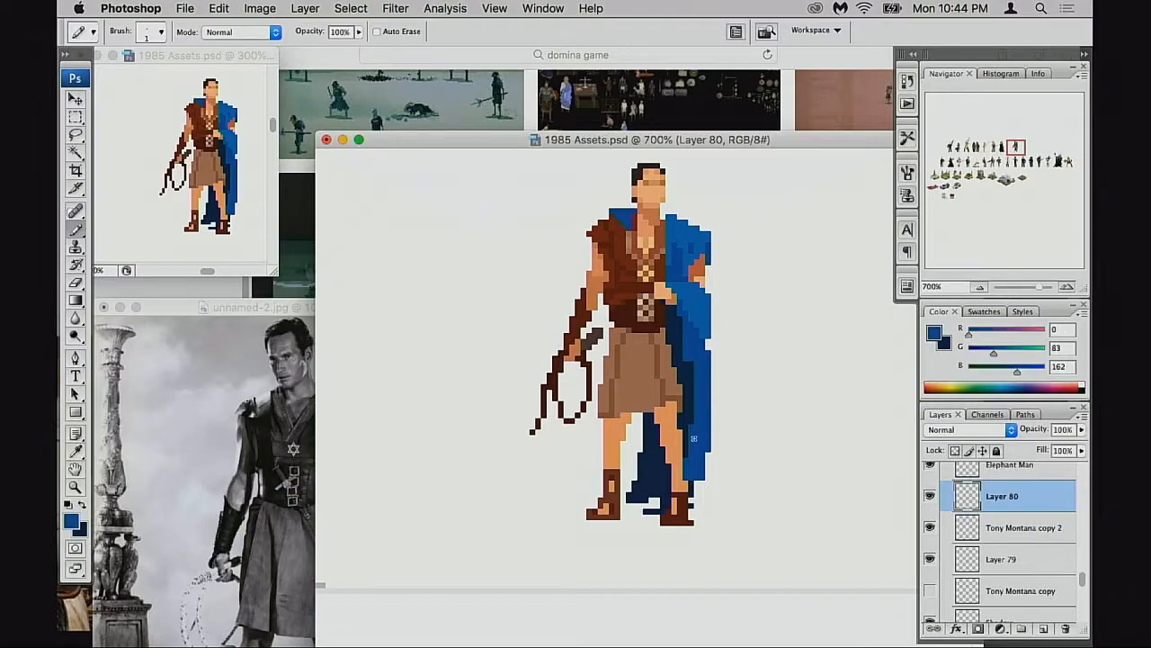
drag(687, 430, 681, 462)
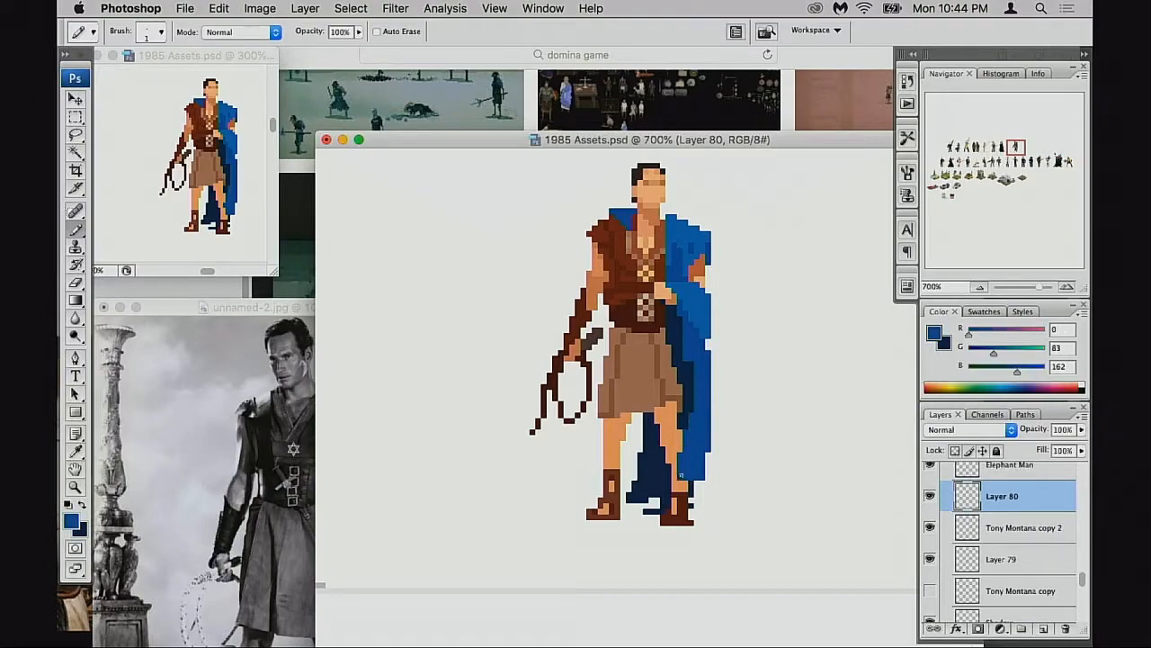
drag(715, 370, 711, 446)
drag(703, 337, 710, 383)
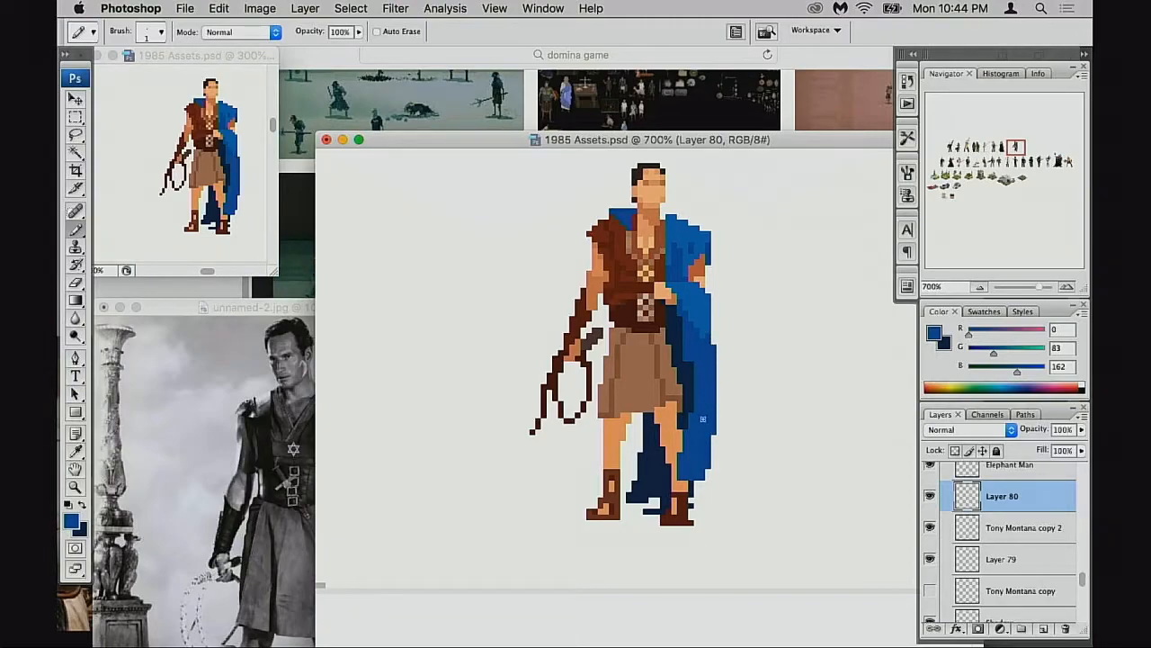
scroll(702, 427, up, 2)
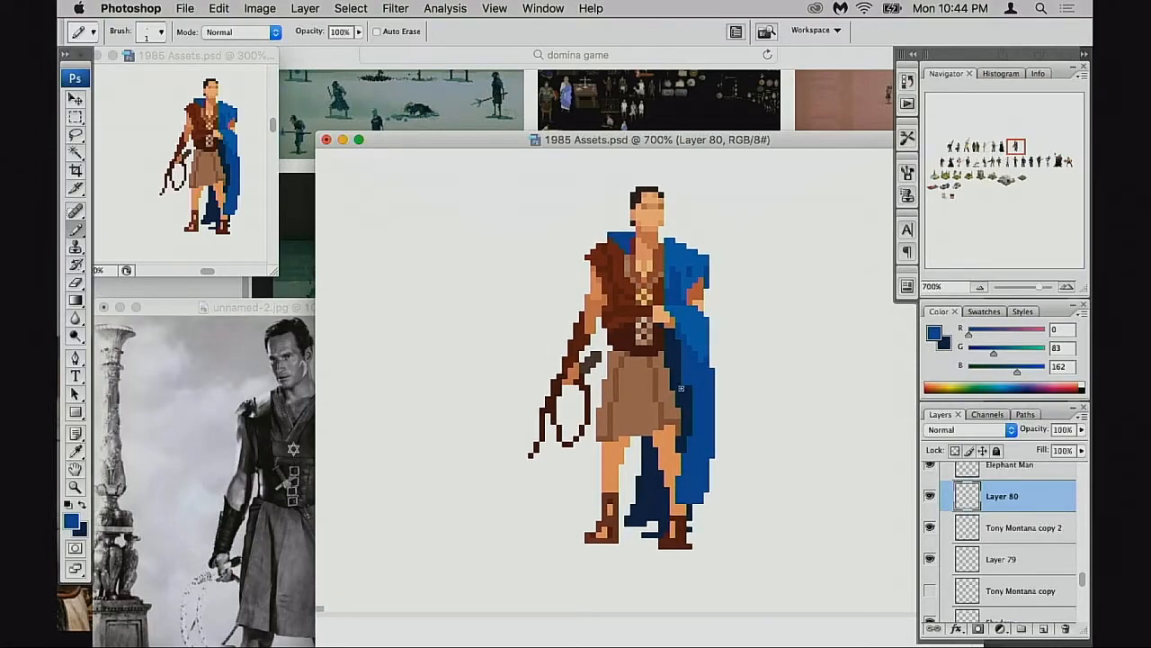
Toggle the visibility of Layer 80 and Layer 79 to compare the front and back cape parts, ending on Layer 79
click(931, 497)
click(930, 497)
click(930, 559)
click(930, 559)
click(931, 559)
click(931, 559)
click(931, 559)
click(931, 560)
click(964, 559)
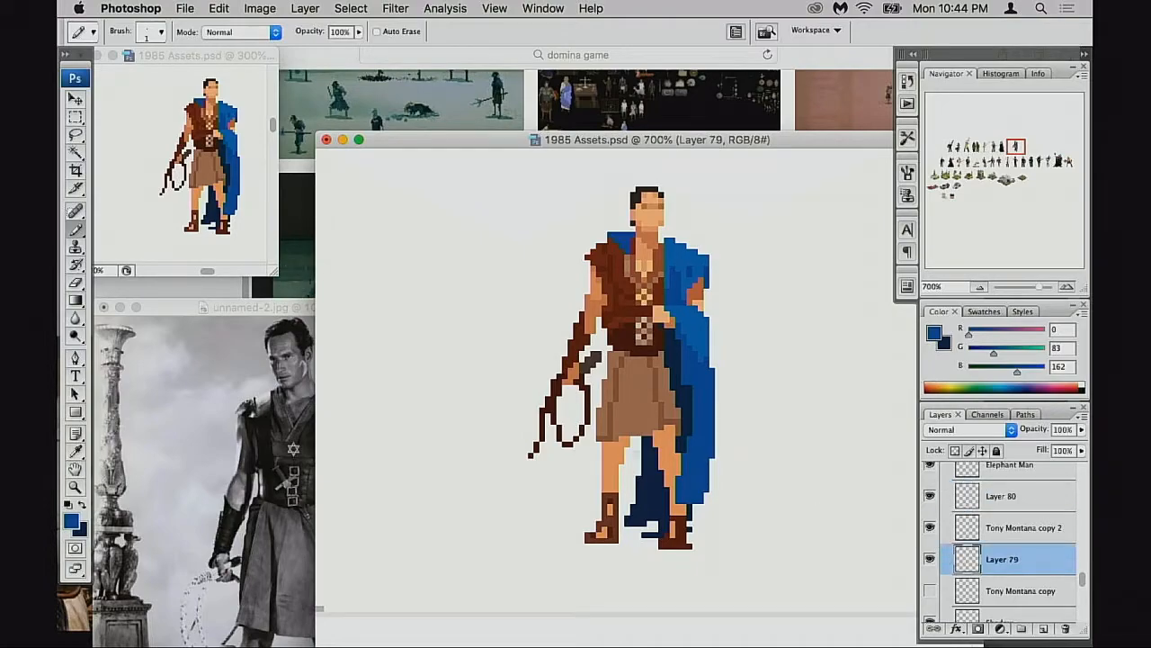
drag(657, 472, 674, 485)
alt+click(690, 476)
alt+click(690, 474)
drag(645, 440, 670, 506)
alt+click(672, 482)
alt+click(661, 484)
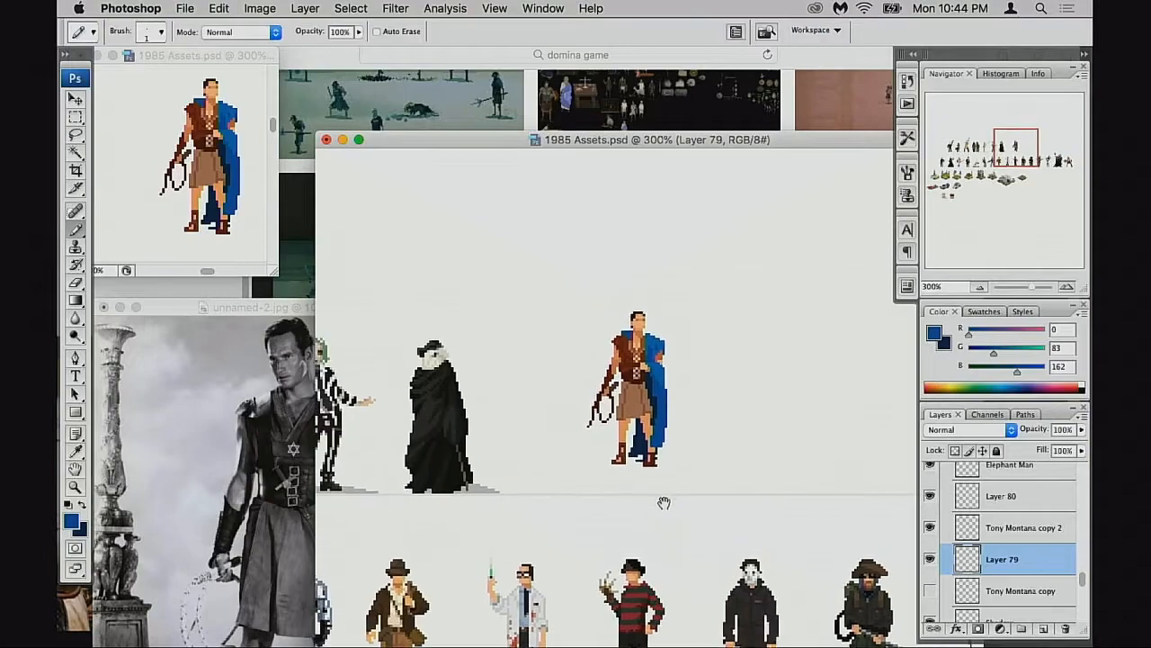
Check the Tony Montana copy layer by showing and hiding it, and delete that layer
shift+click(971, 532)
click(932, 591)
click(931, 591)
click(932, 591)
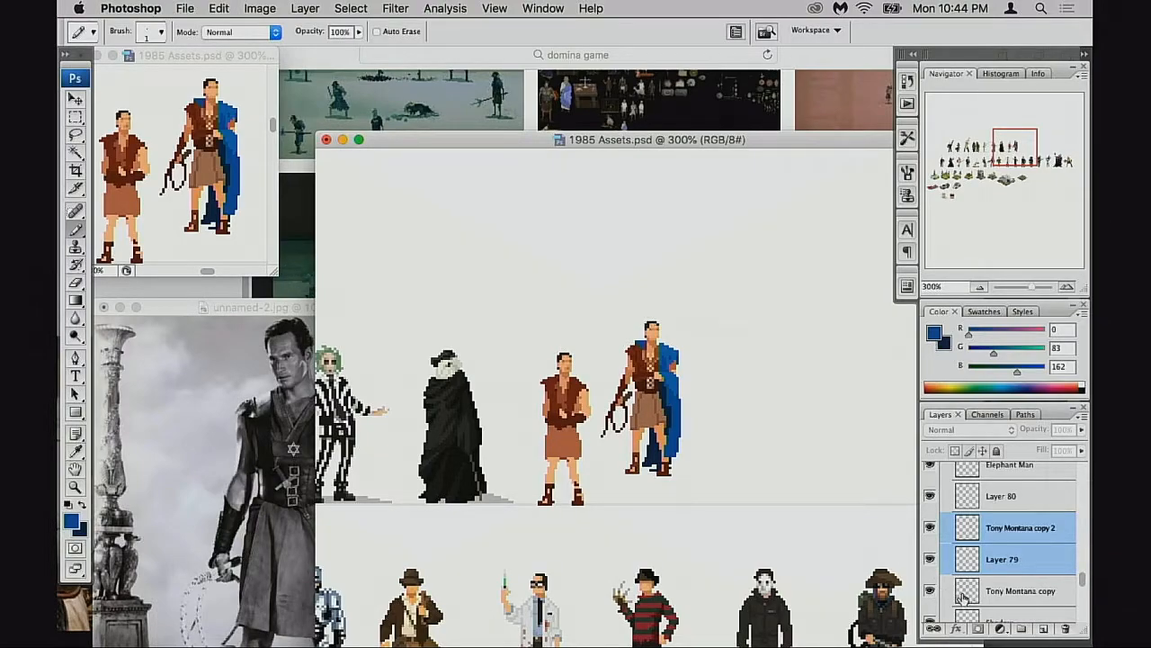
click(968, 595)
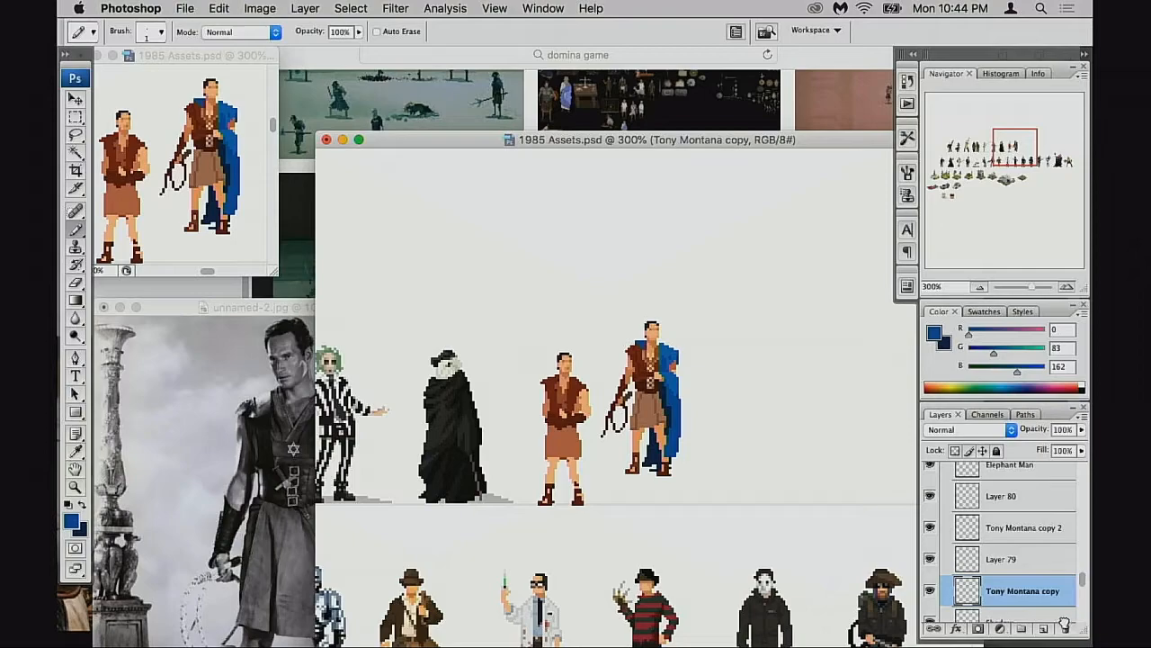
drag(1064, 623, 1064, 625)
Hide and reshow Layer 80 to check which part of the blue cape it holds
click(968, 528)
shift+click(970, 589)
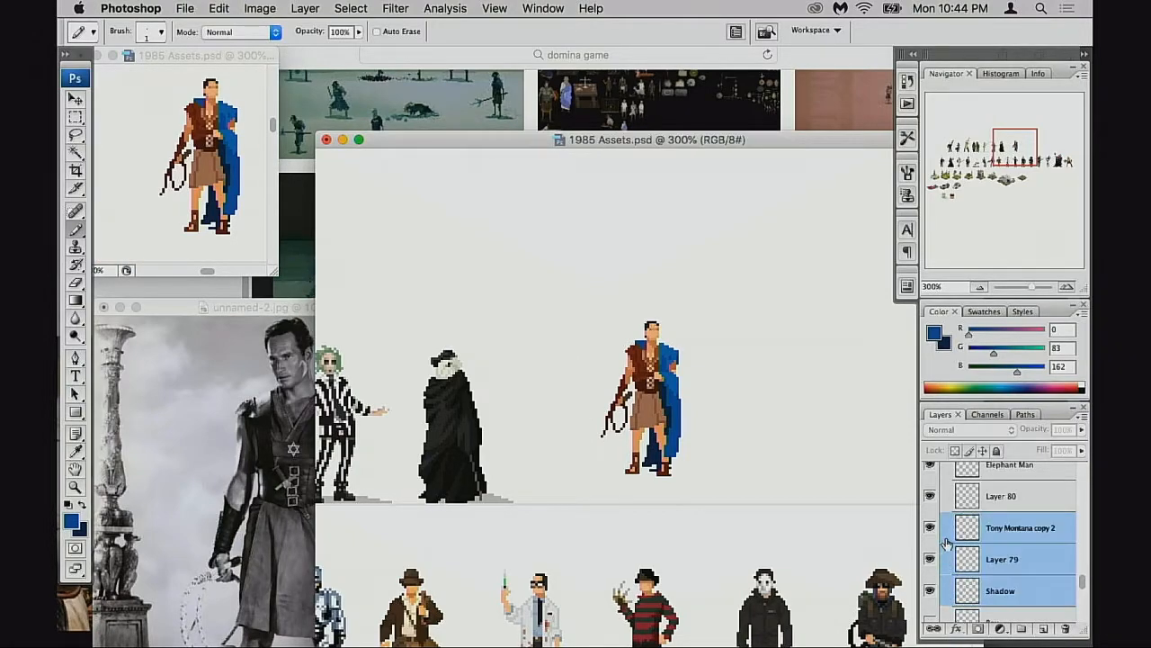
click(972, 500)
click(931, 498)
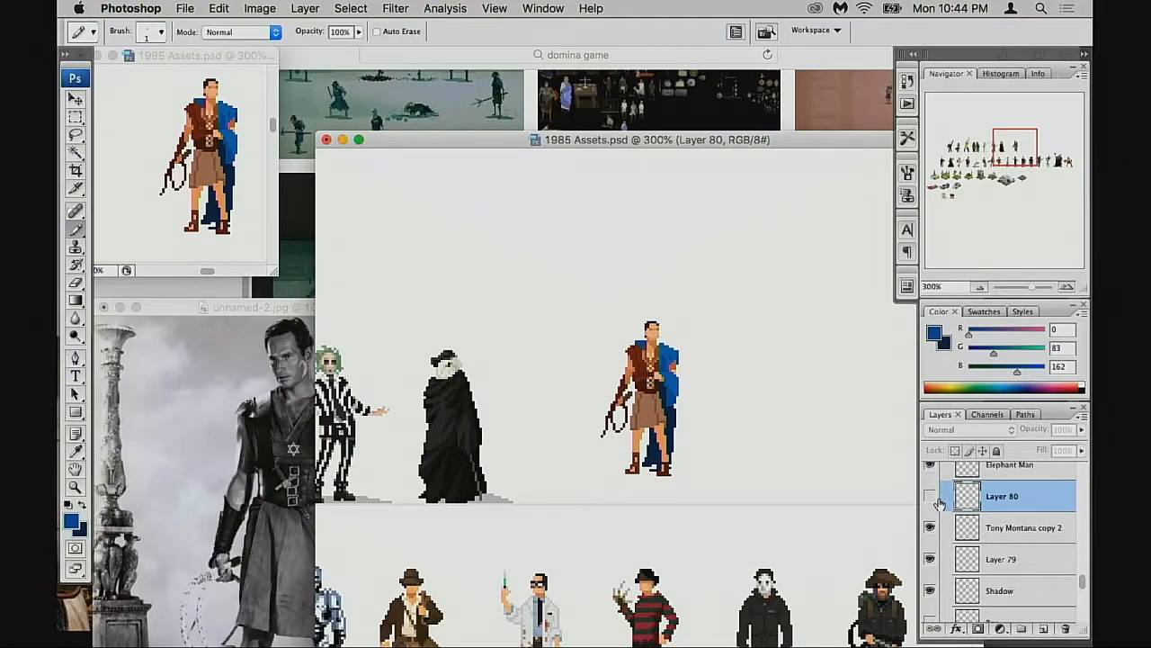
click(931, 497)
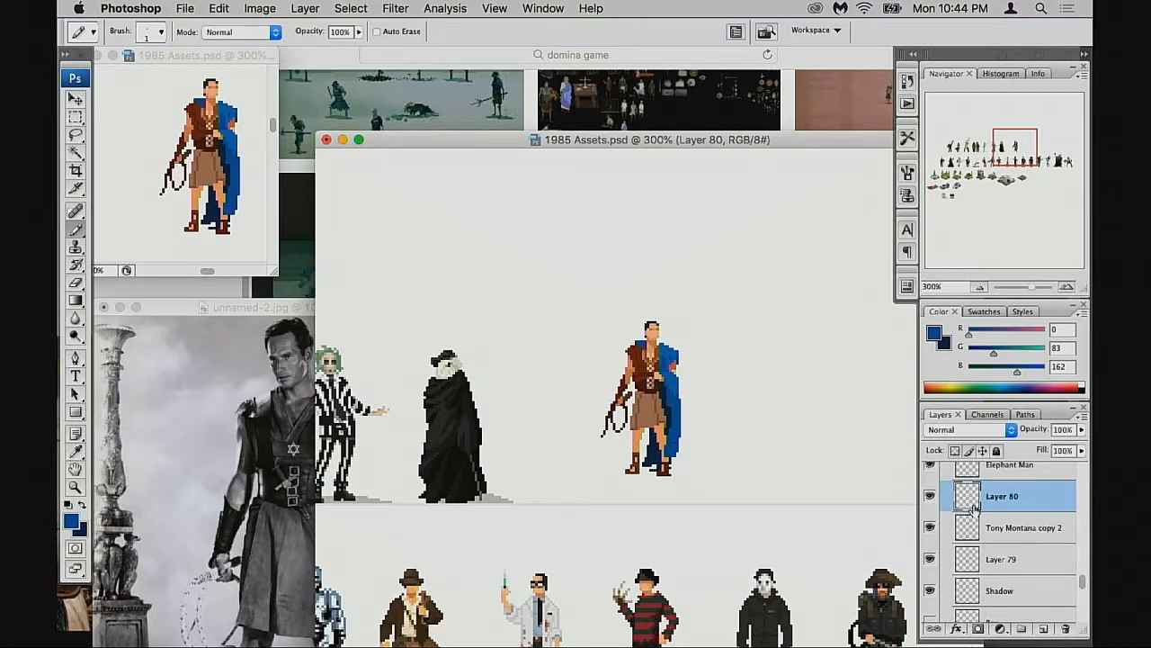
Flip Layer 80, Tony Montana copy 2 and Layer 79 horizontally together
shift+click(977, 566)
click(977, 560)
shift+click(975, 510)
key(super+t)
right_click(656, 419)
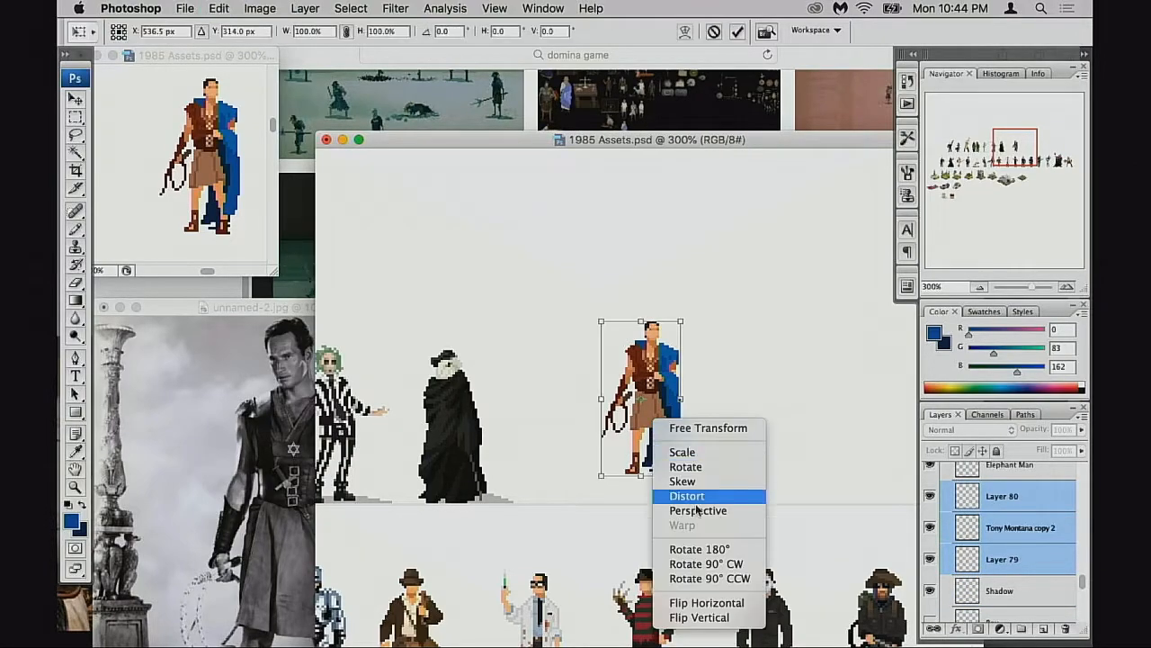
click(710, 602)
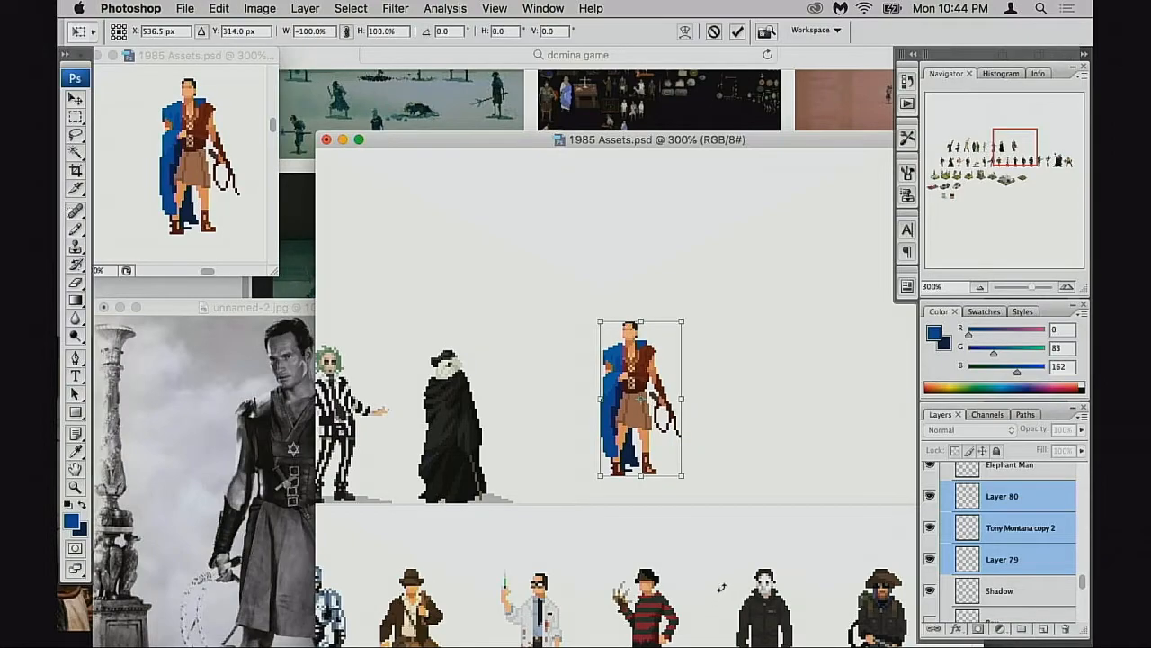
key(Return)
key(b)
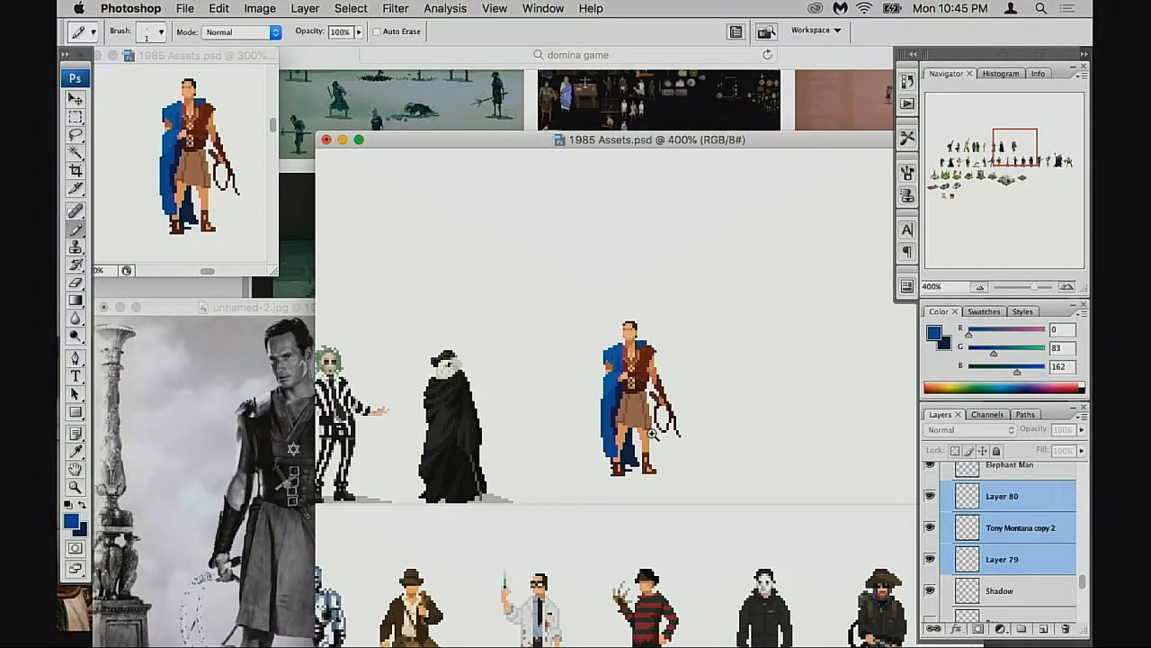
Move the flipped character down onto the upper row's ground line, beside the black-cloaked figure
click(652, 433)
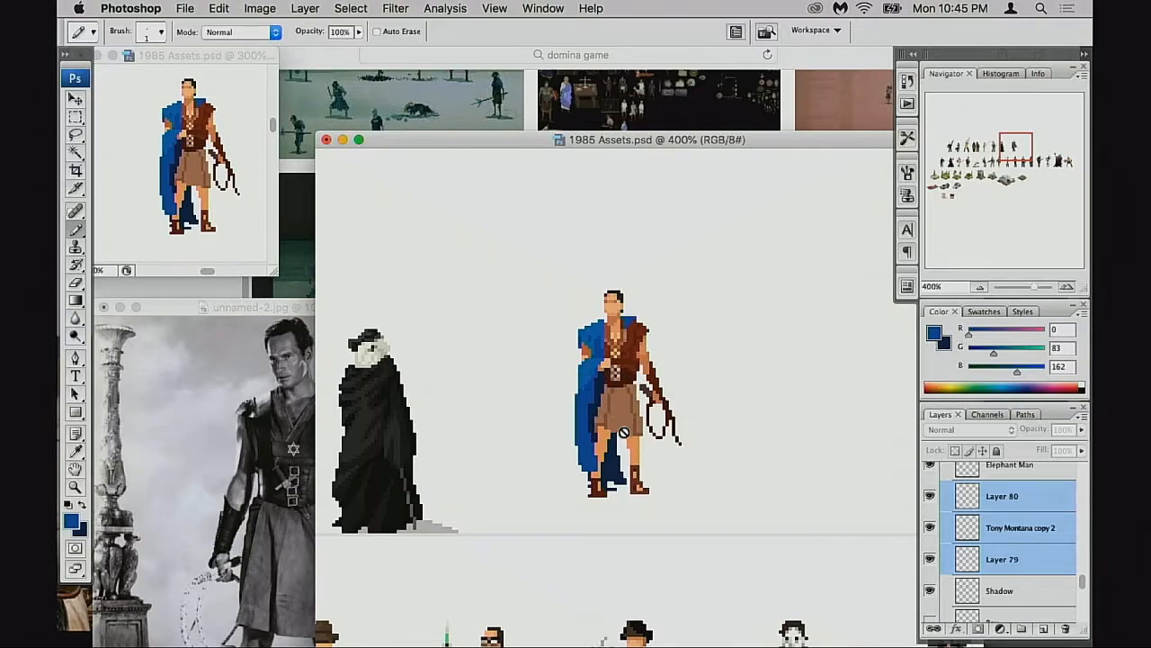
key(v)
scroll(630, 440, down, 2)
scroll(630, 441, left, 3)
drag(707, 416, 696, 451)
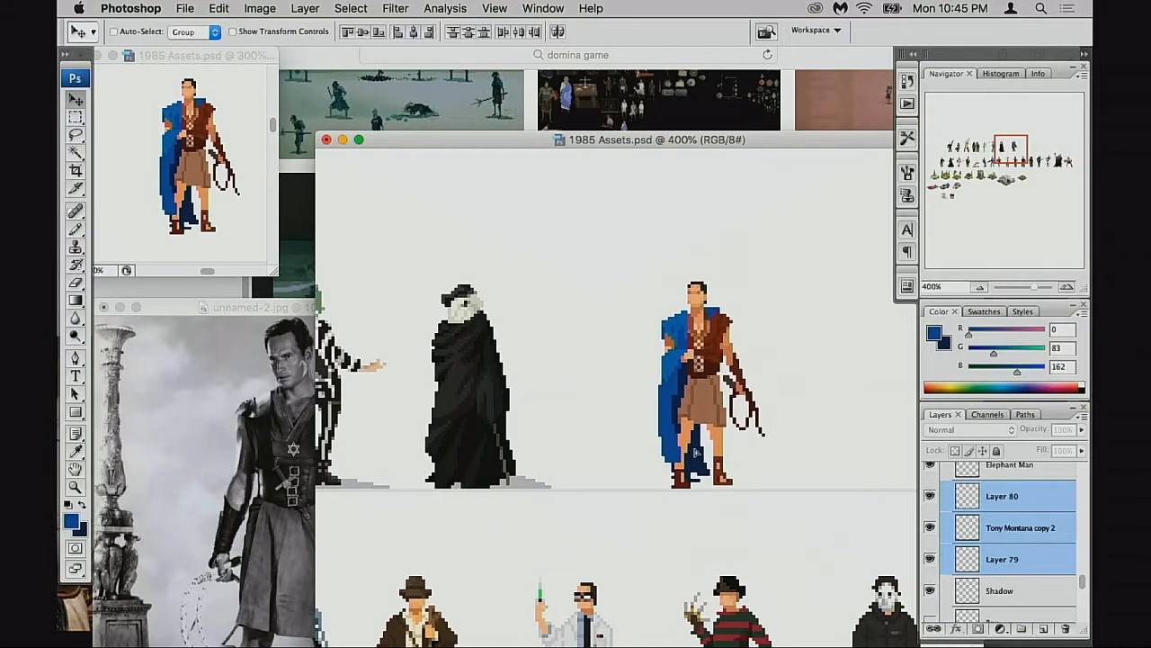
scroll(720, 446, down, 2)
scroll(719, 446, left, 2)
scroll(753, 447, down, 5)
scroll(754, 447, right, 1)
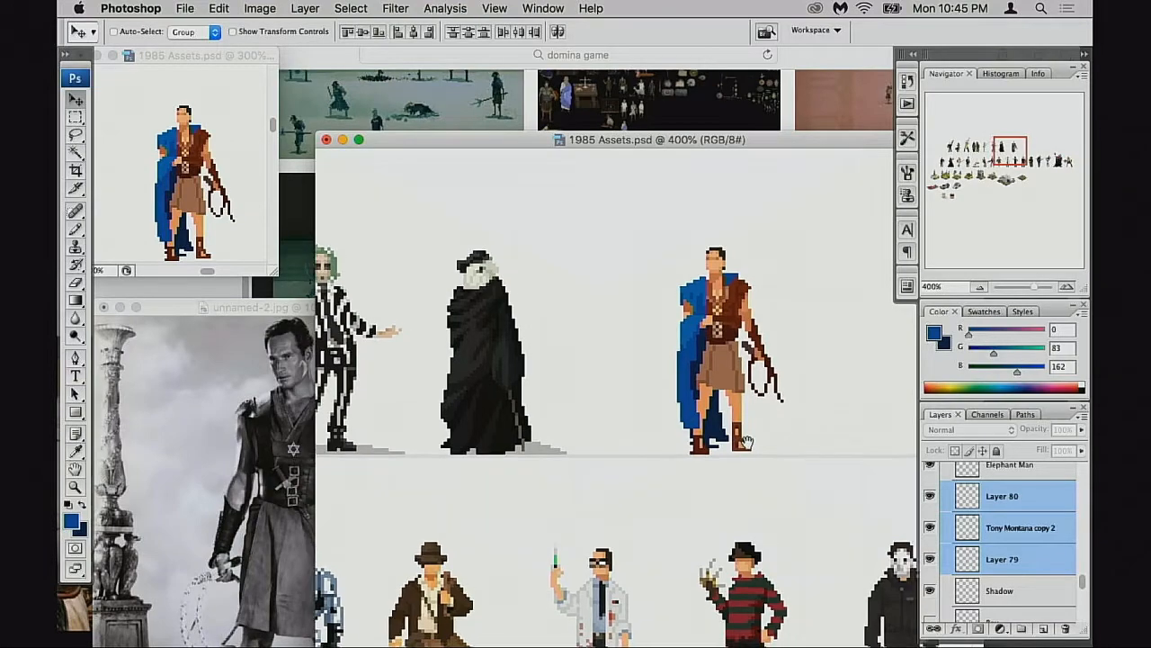
Move the caped character into the second row, between the fedora-wearing explorer and the figure in the bloodied lab coat
drag(736, 384, 705, 452)
drag(708, 448, 713, 435)
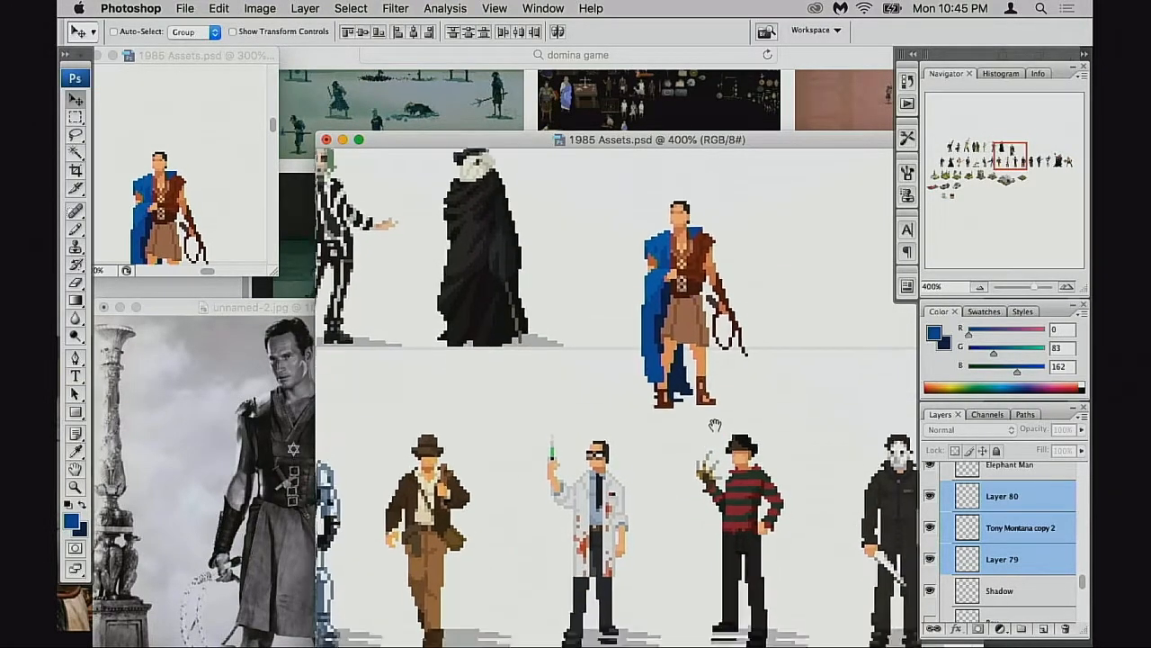
scroll(713, 434, up, 1)
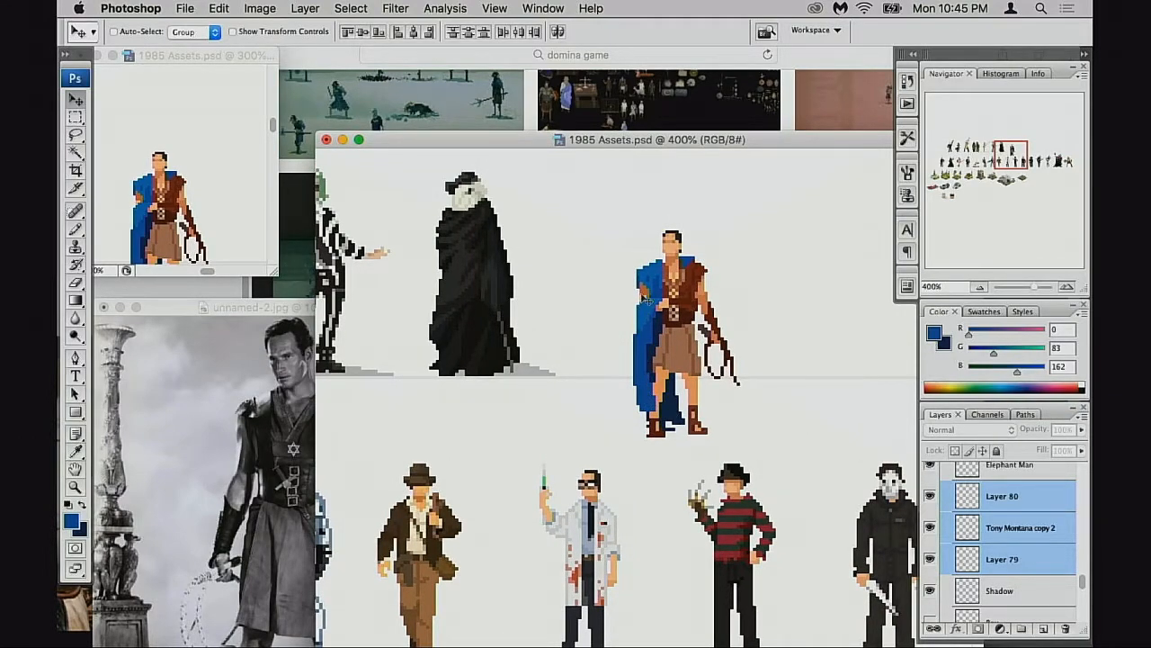
drag(661, 457, 525, 489)
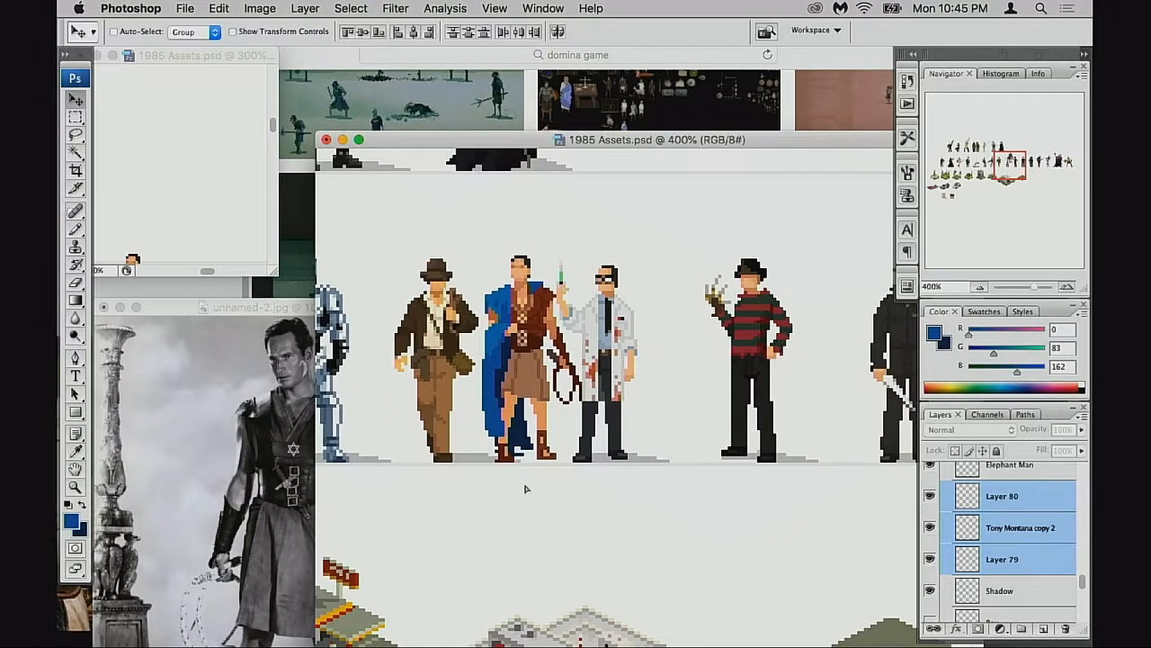
scroll(511, 416, up, 1)
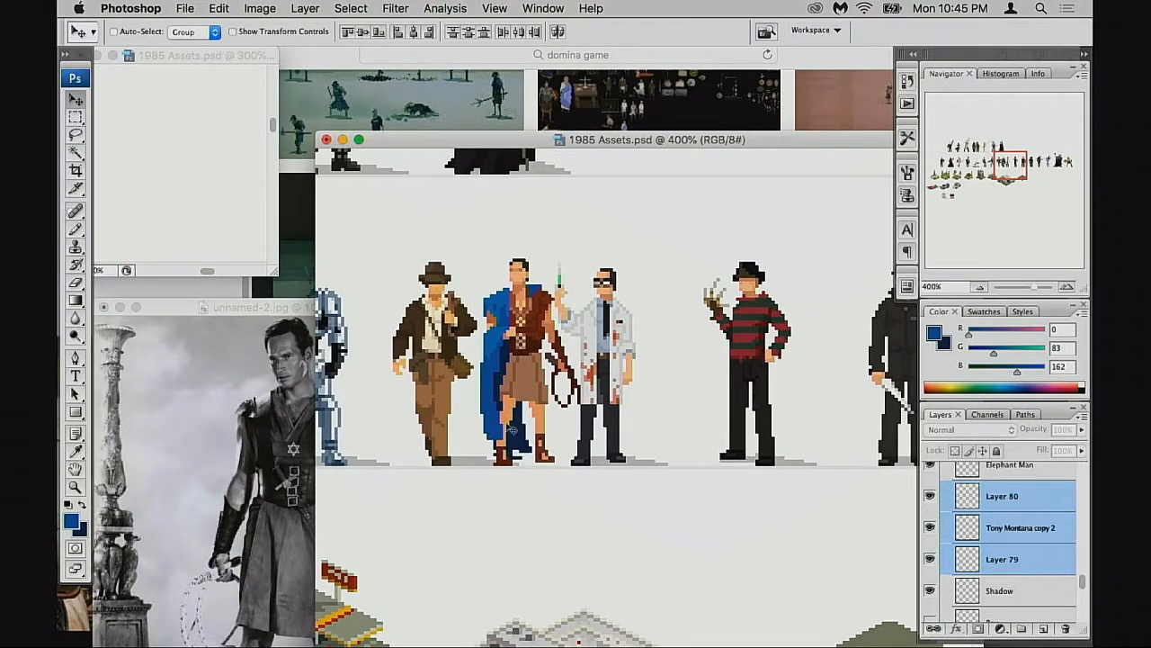
Move the caped character back up to the empty space beside the black-cloaked figure
drag(540, 408, 706, 303)
super+click(674, 298)
super+click(676, 311)
drag(643, 360, 686, 198)
super+click(644, 420)
drag(645, 423, 656, 385)
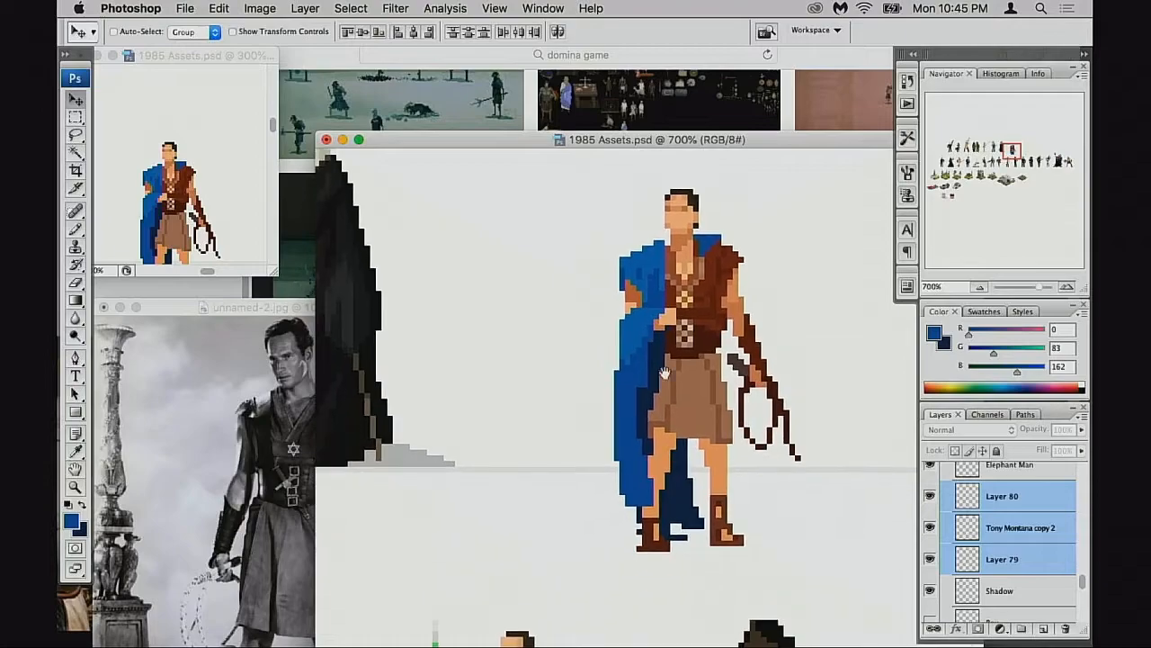
Move the caped character to the far end of the second row, beside the axe-wielding barbarian
alt+click(688, 447)
alt+click(681, 457)
alt+click(681, 458)
drag(673, 475, 667, 380)
drag(715, 409, 603, 366)
drag(603, 366, 692, 500)
drag(688, 495, 734, 417)
drag(719, 415, 739, 402)
drag(621, 394, 500, 396)
drag(518, 401, 701, 407)
drag(782, 418, 838, 419)
Switch the document to full-screen view and show the end of the second row with the barbarian and caped character
key(f)
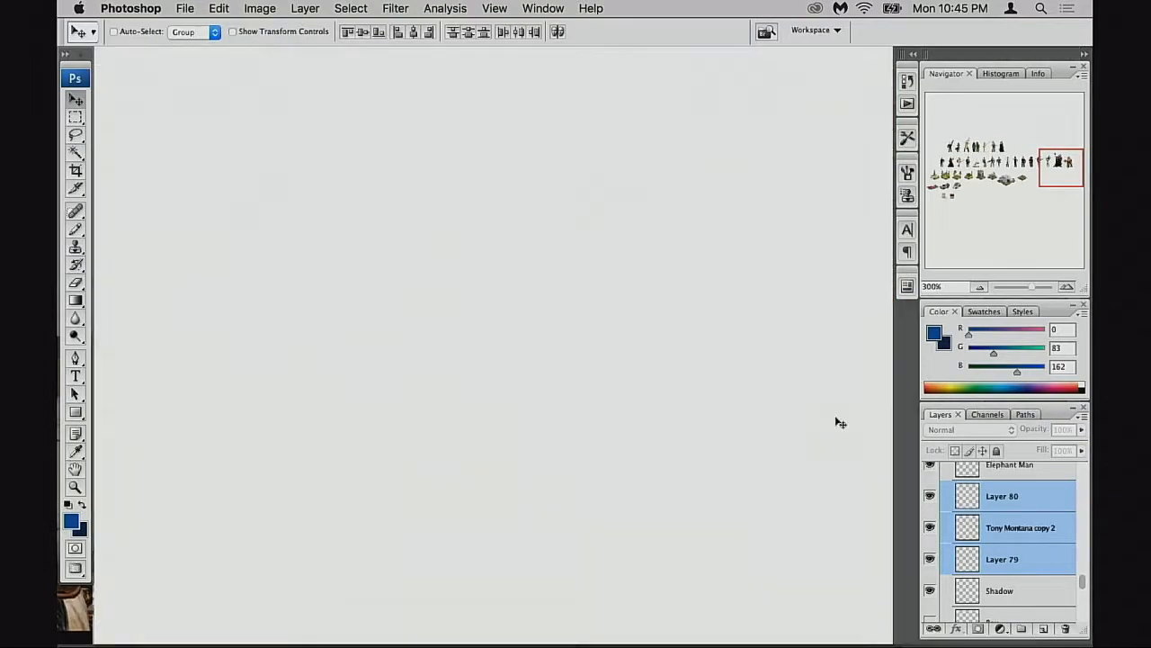
drag(676, 390, 667, 408)
drag(732, 391, 782, 405)
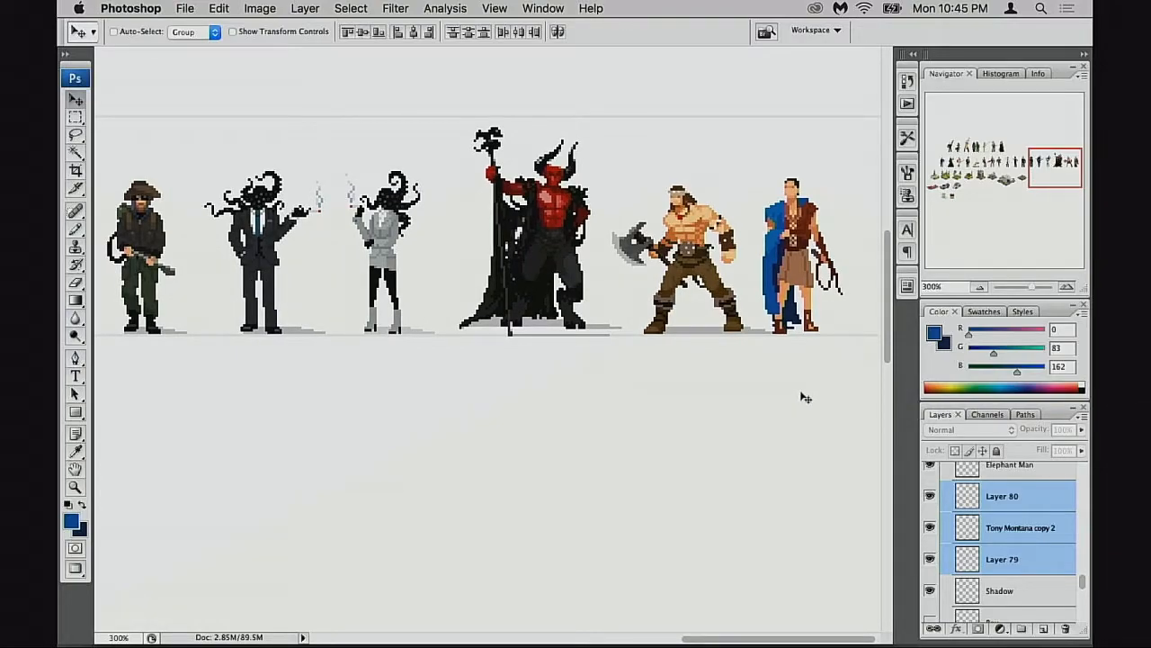
Move the caped character along the second row, between the white-masked killer and the gunman in the wide-brimmed hat
drag(809, 389, 421, 374)
drag(444, 373, 767, 442)
drag(674, 421, 345, 436)
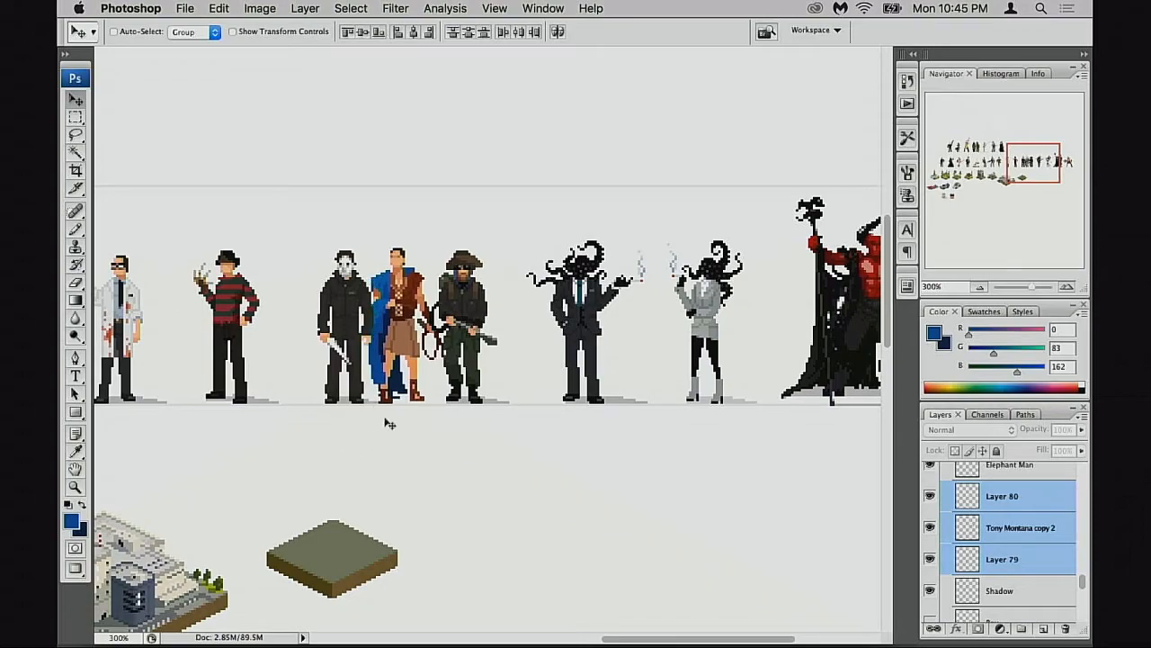
drag(404, 392, 535, 418)
ctrl+click(535, 393)
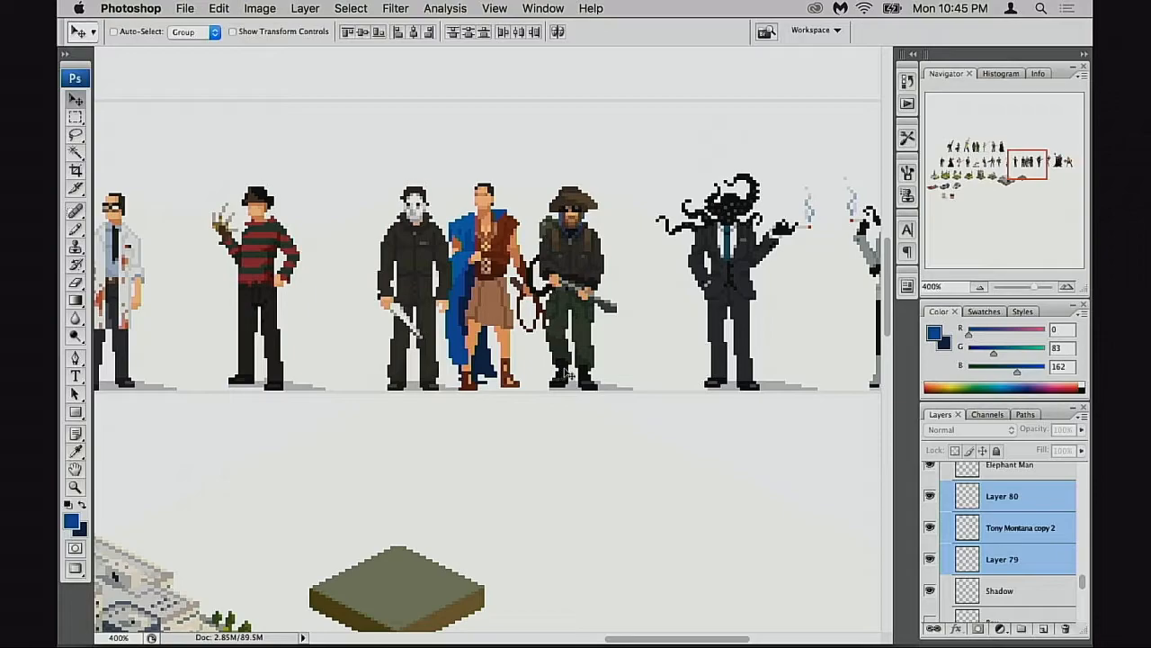
Return the caped character to the upper row beside the black-cloaked figure, with the boots near the ground line
mouse_move(523, 400)
mouse_down()
mouse_move(355, 398)
mouse_move(542, 412)
mouse_up()
drag(500, 344, 531, 268)
drag(564, 380, 549, 439)
drag(504, 373, 565, 394)
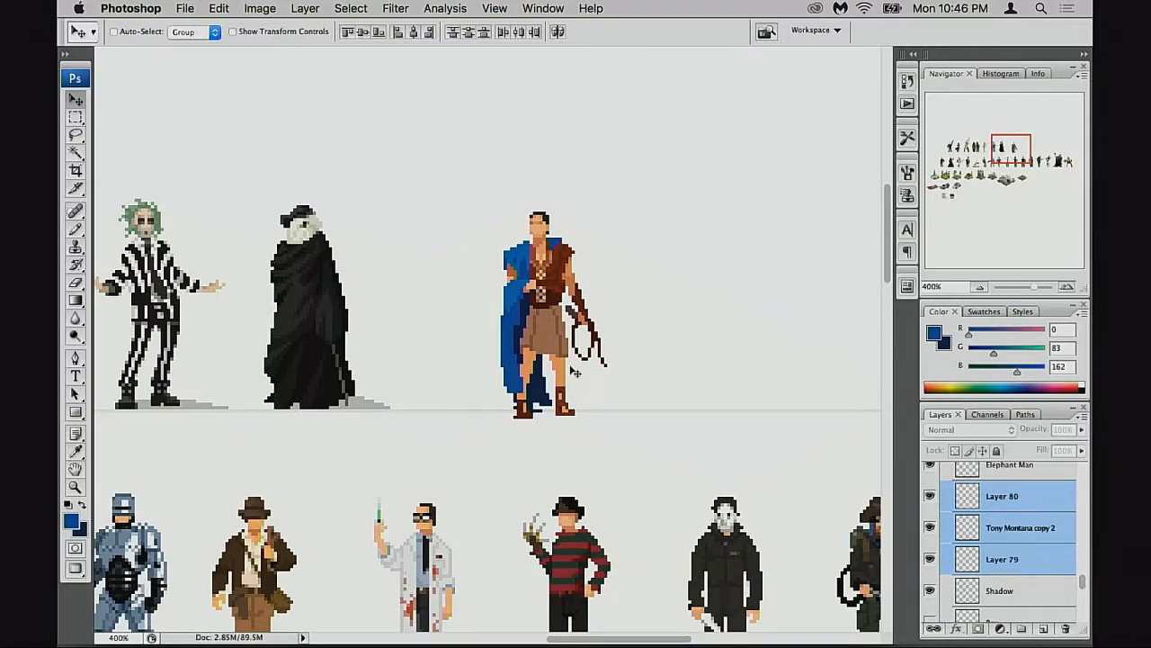
drag(635, 342, 583, 394)
drag(569, 505, 589, 457)
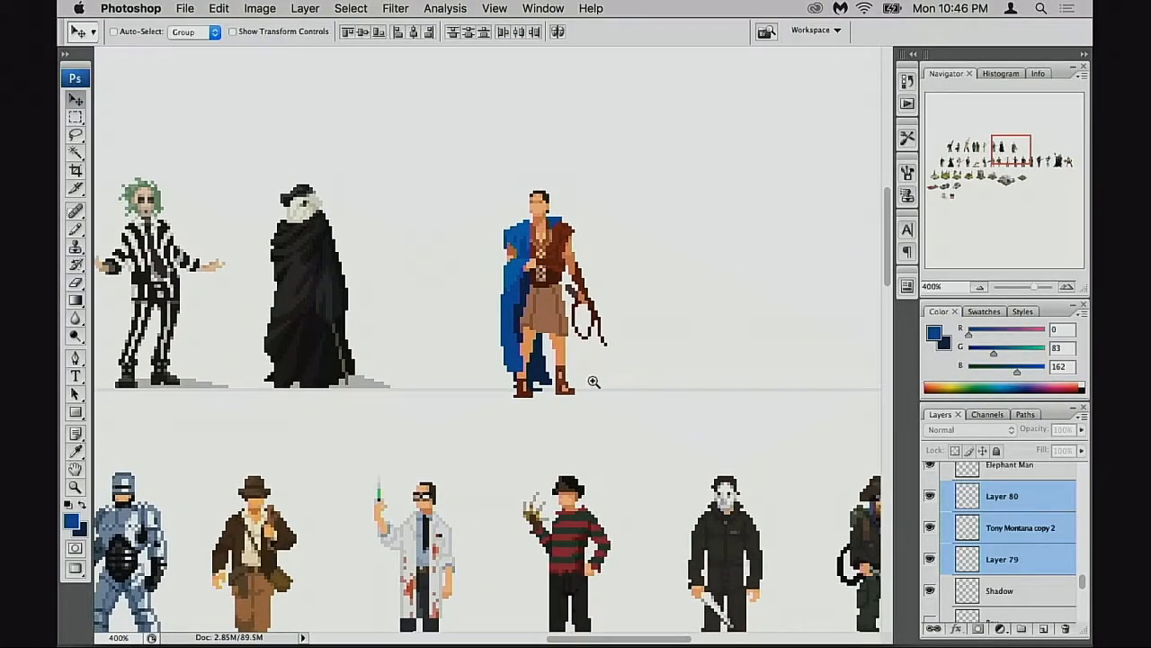
Inspect the caped character closely, checking the cape, hem and boots against the ground line
super+click(595, 385)
drag(538, 374, 553, 499)
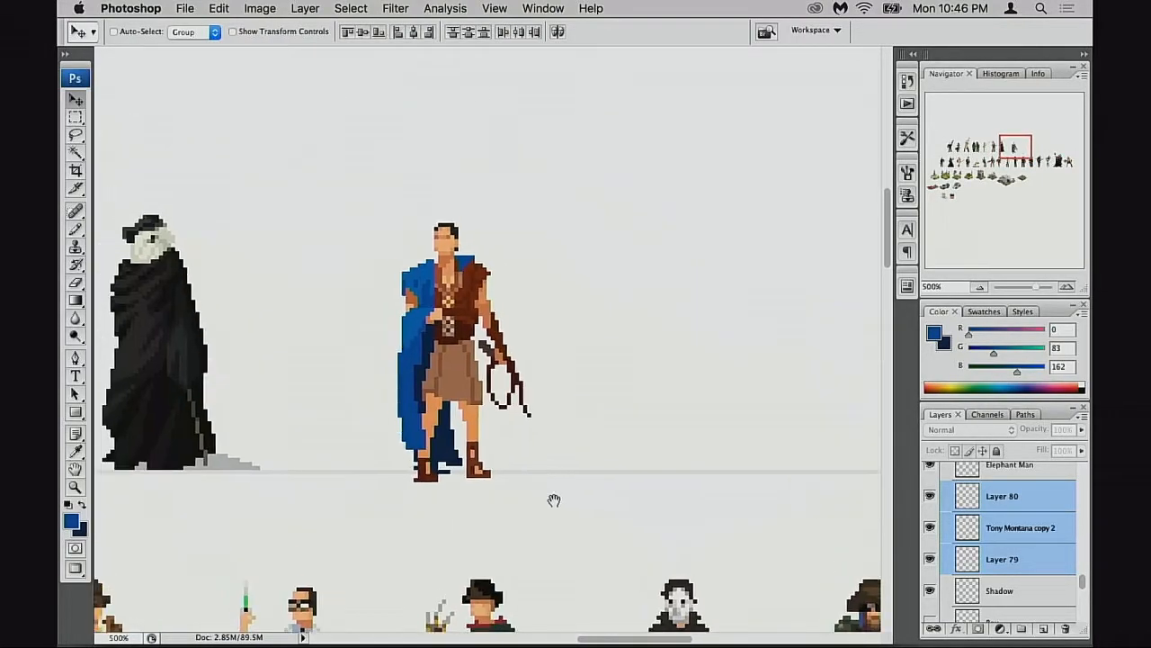
super+click(547, 417)
drag(551, 413, 577, 508)
super+click(524, 424)
drag(534, 431, 557, 474)
drag(482, 438, 569, 423)
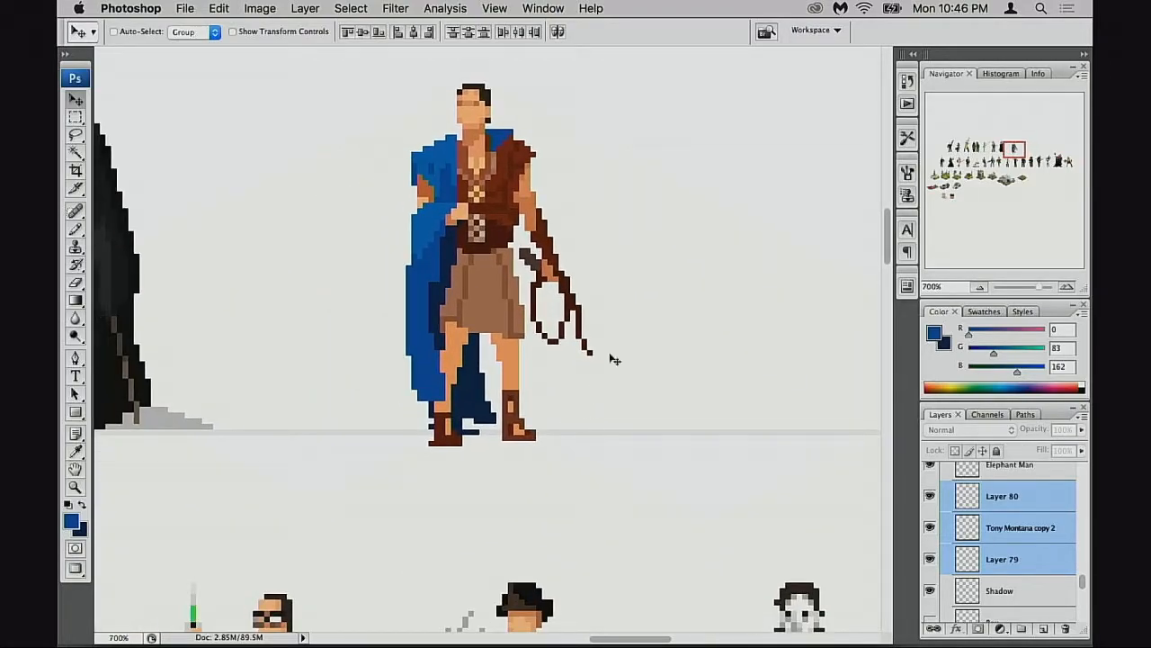
drag(605, 366, 643, 314)
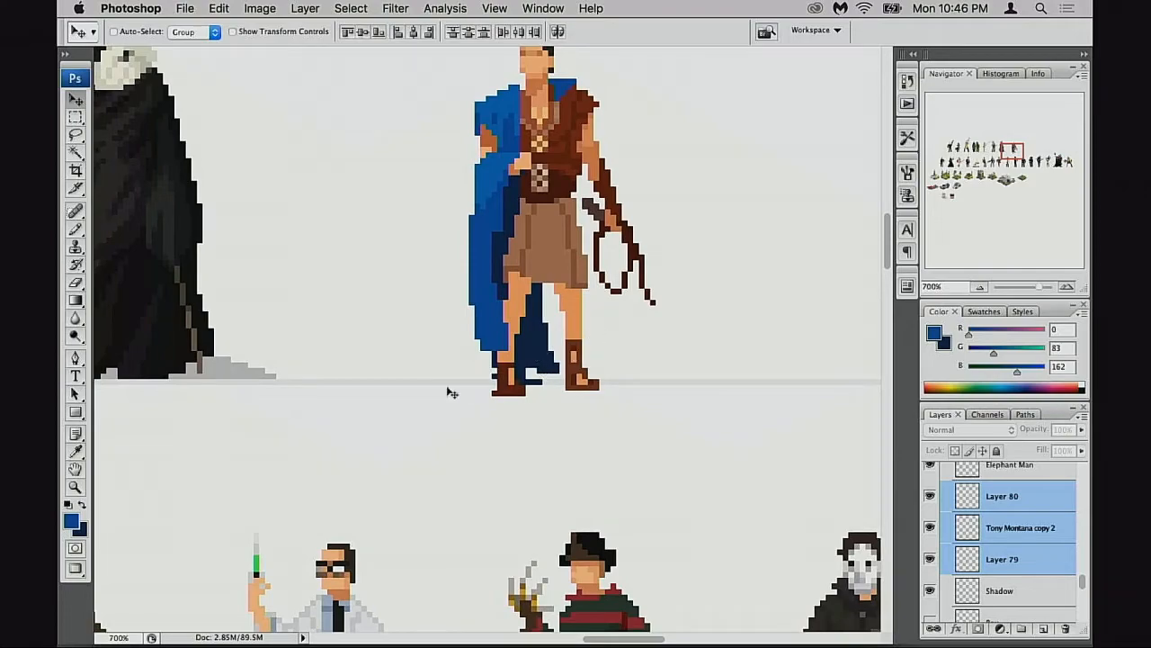
Move the caped character from the upper row down to the second row beside the woman in the black cap
alt+click(614, 370)
alt+click(574, 386)
drag(501, 391, 833, 373)
drag(693, 358, 496, 531)
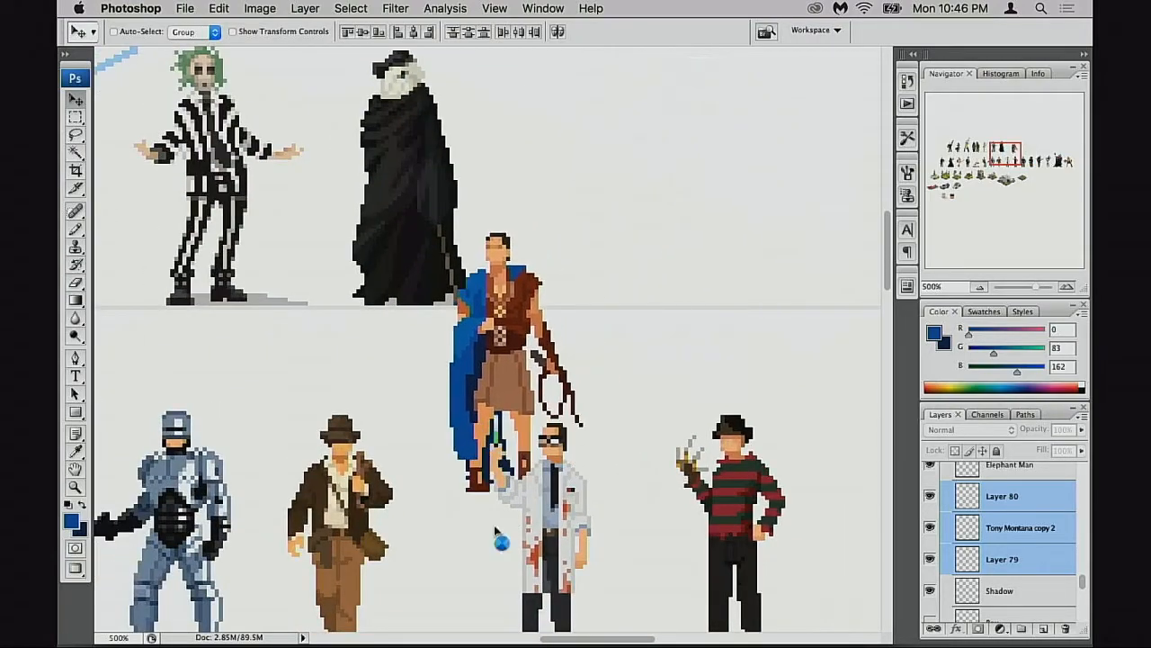
drag(547, 472, 693, 326)
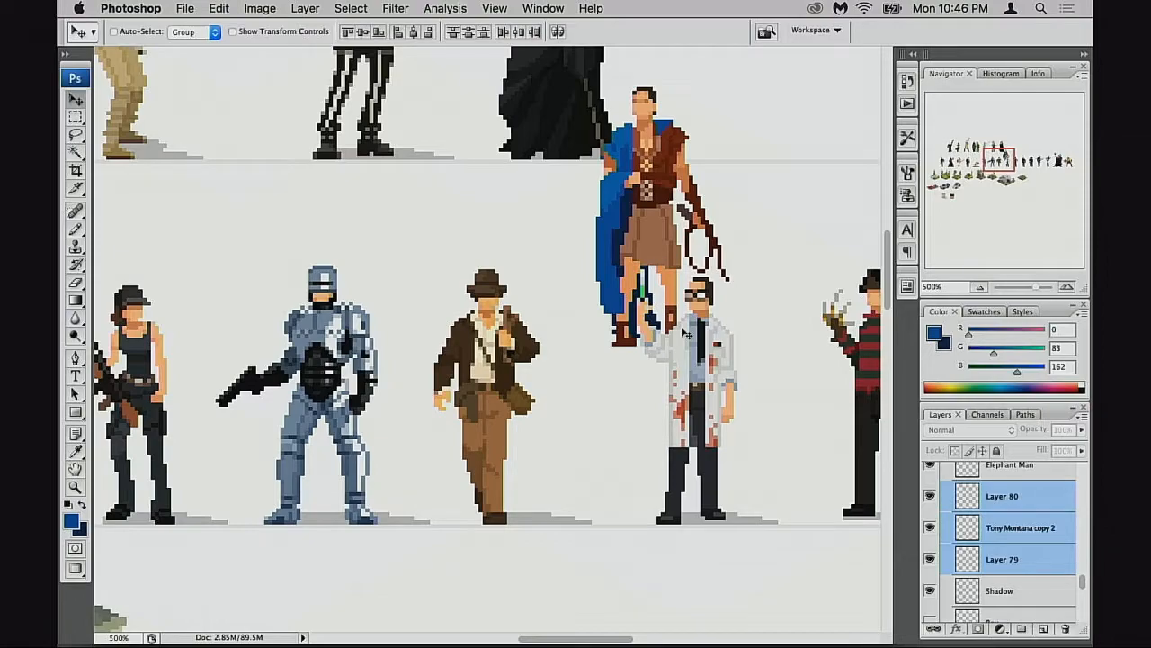
drag(519, 339, 691, 368)
drag(774, 354, 520, 447)
drag(520, 456, 678, 407)
drag(677, 410, 456, 455)
drag(456, 455, 578, 437)
drag(578, 436, 472, 487)
drag(573, 466, 566, 457)
drag(566, 457, 559, 448)
Nudge the caped character sideways until it stands close against the rifle-carrying woman in the second row for comparison
key(Right)
key(Right)
key(Right)
key(Left)
key(Left)
key(Left)
key(Right)
key(Right)
key(Right)
key(Right)
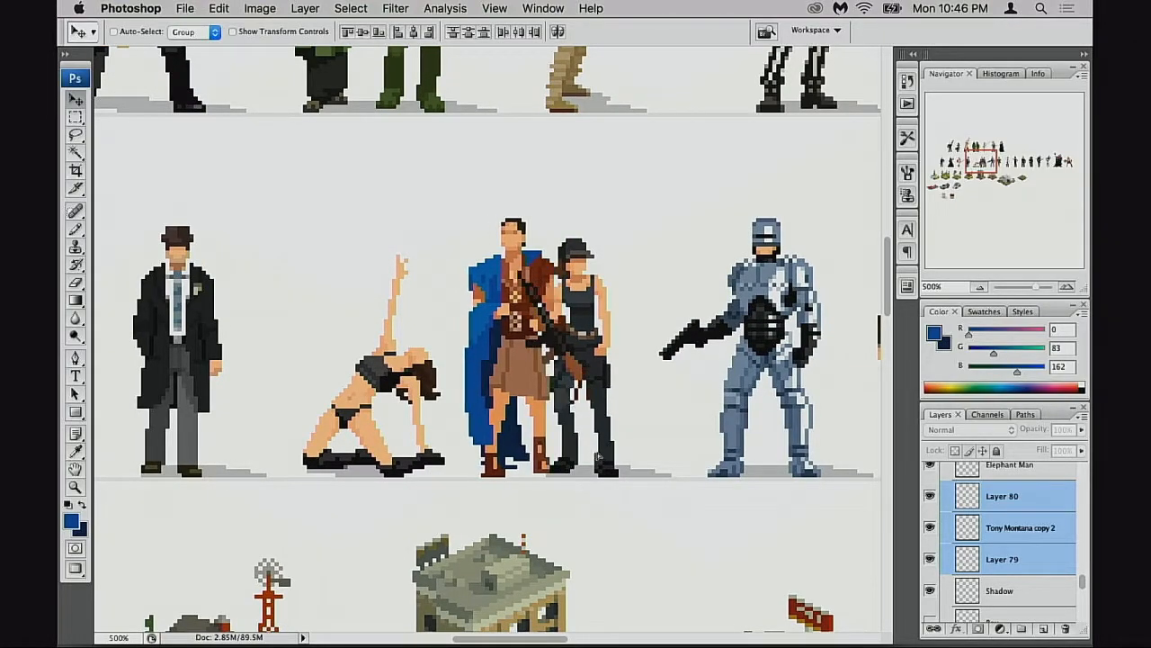
key(Right)
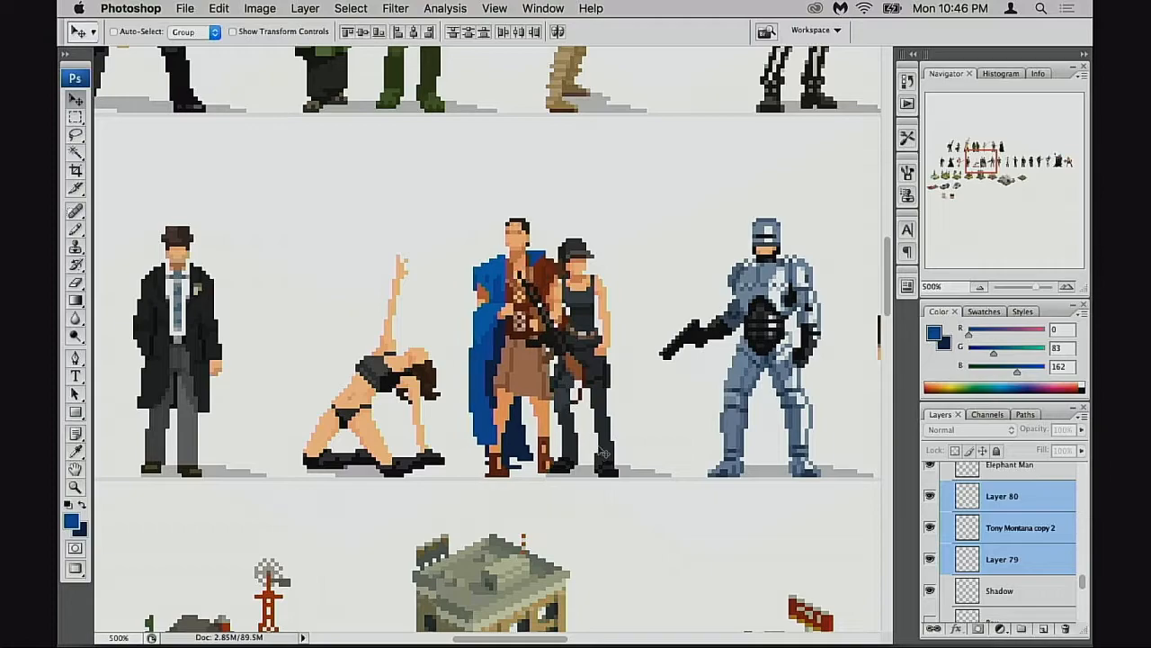
Shift the caped character along the second row to compare it with the black-coated man, the red-haired swordswoman and the figures beyond
scroll(586, 446, left, 4)
drag(719, 447, 442, 443)
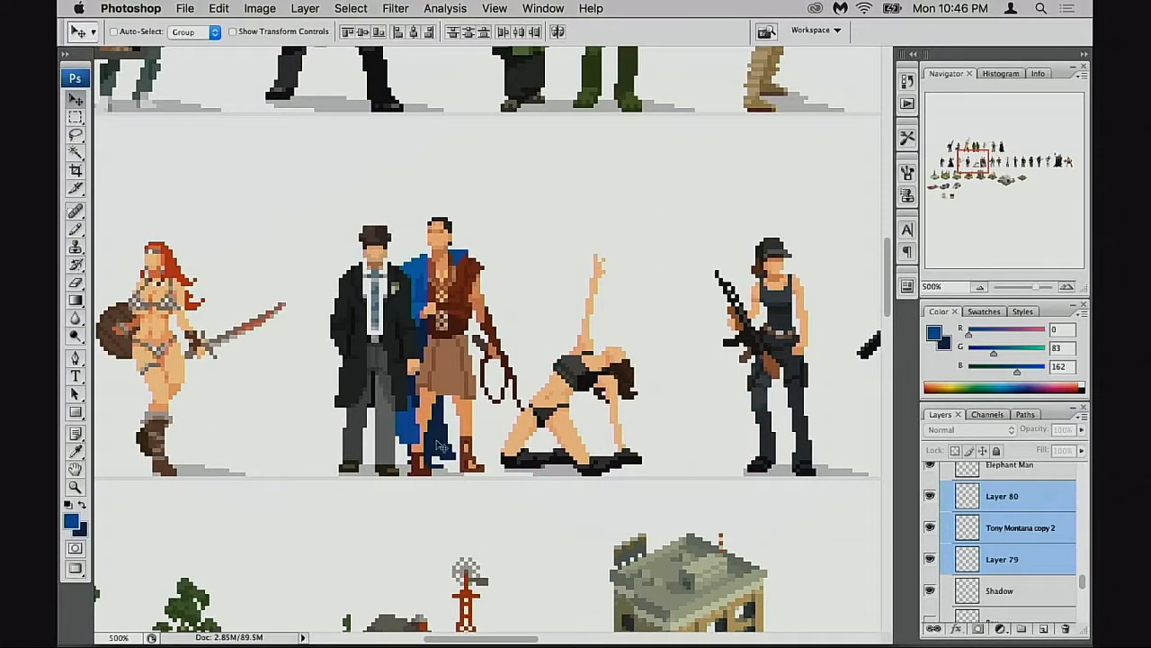
scroll(440, 447, left, 3)
drag(576, 443, 385, 438)
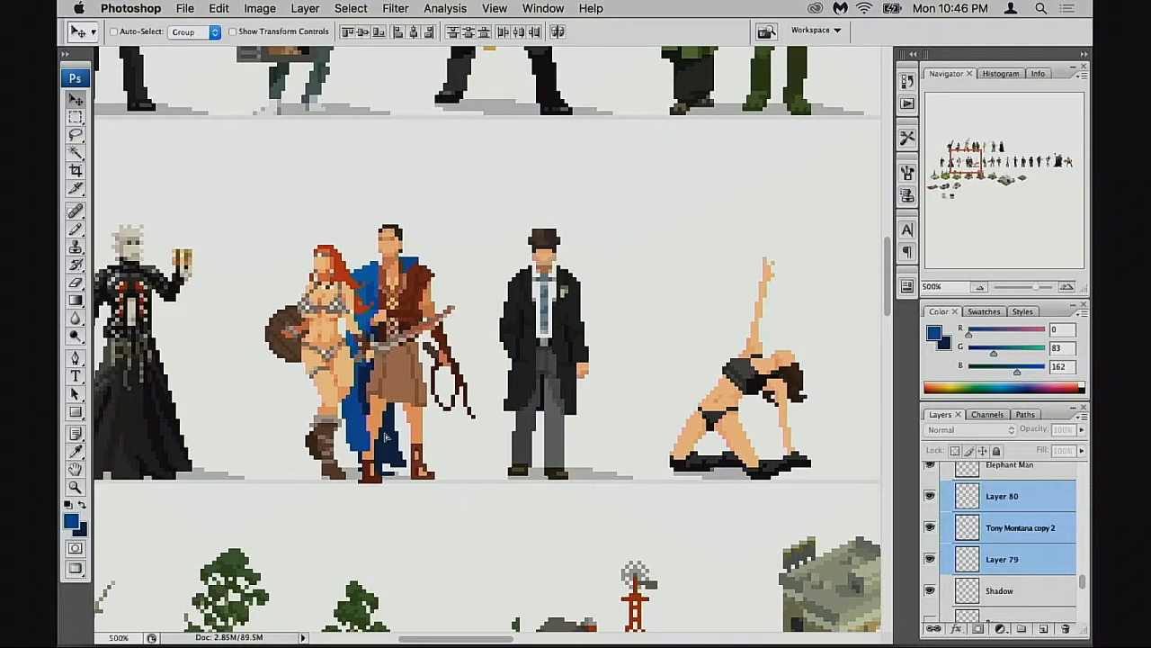
scroll(386, 438, left, 3)
drag(531, 440, 510, 436)
scroll(510, 436, left, 3)
drag(658, 439, 557, 439)
scroll(557, 439, right, 3)
mouse_move(479, 432)
mouse_down()
mouse_move(689, 434)
mouse_move(552, 419)
mouse_move(634, 411)
mouse_move(484, 421)
mouse_up()
Move the caped character back to the upper row beside the black-cloaked figure, with its boots near the ground line
scroll(689, 433, right, 4)
drag(493, 420, 718, 415)
drag(722, 415, 806, 481)
drag(727, 455, 686, 466)
key(Tab)
key(Tab)
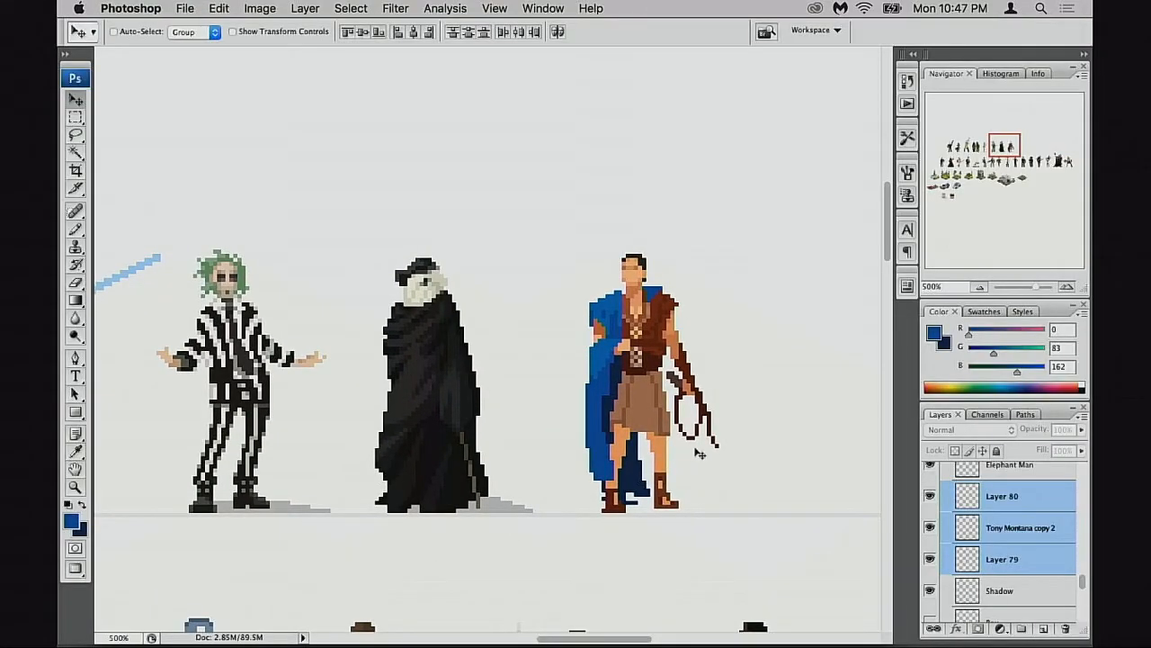
Toggle the visibility of Layer 79, Tony Montana copy 2 and Layer 80 to check which part of the character each holds
click(931, 560)
click(931, 560)
click(964, 560)
click(930, 528)
click(929, 528)
click(931, 499)
click(930, 499)
click(967, 501)
click(929, 496)
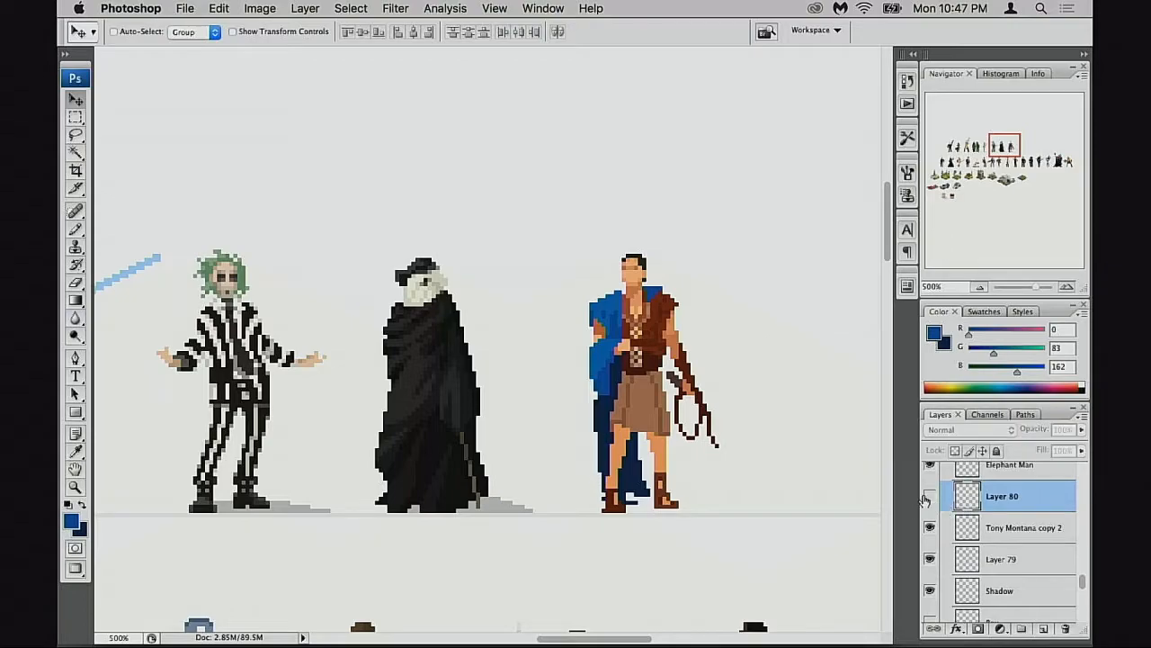
click(930, 498)
click(930, 498)
click(930, 497)
On Layer 80, sample the lighter cape blue (0, 108, 183) and paint a vertical highlight on the hanging cape's outer side
super+click(634, 460)
super+click(640, 465)
drag(543, 394, 604, 537)
alt+click(449, 347)
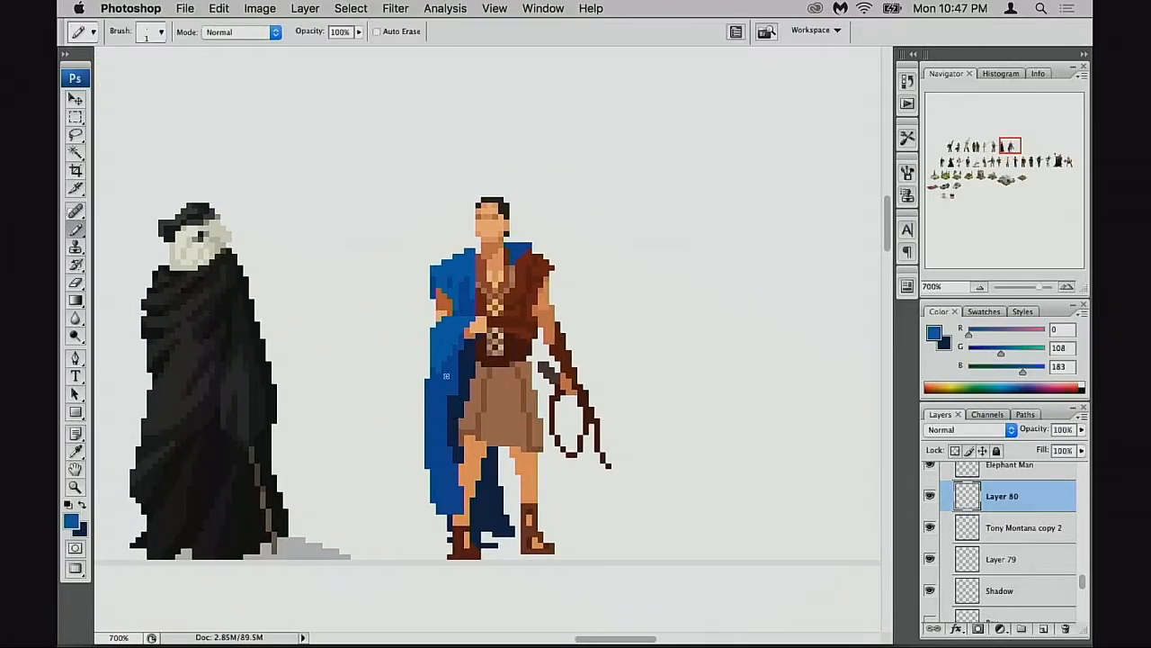
drag(436, 406, 436, 371)
Sample the cape's mid blue (0, 83, 162) and paint it over the dark fold beside the skirt and leg
alt+click(461, 371)
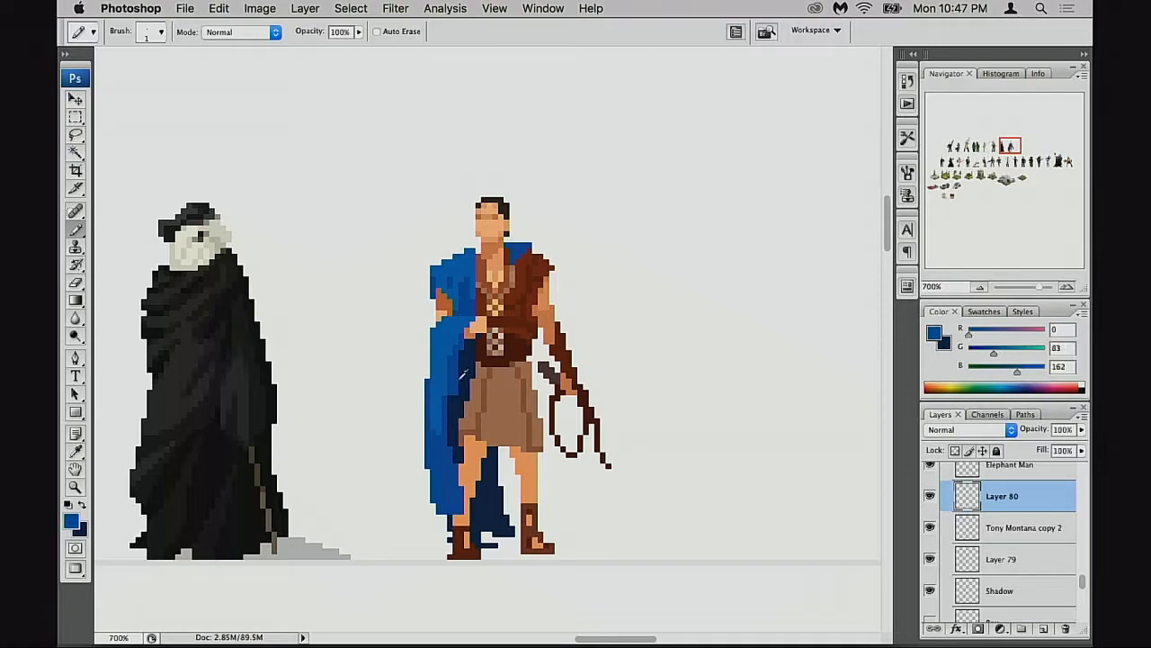
mouse_move(462, 419)
mouse_down()
mouse_move(463, 439)
mouse_move(451, 428)
mouse_up()
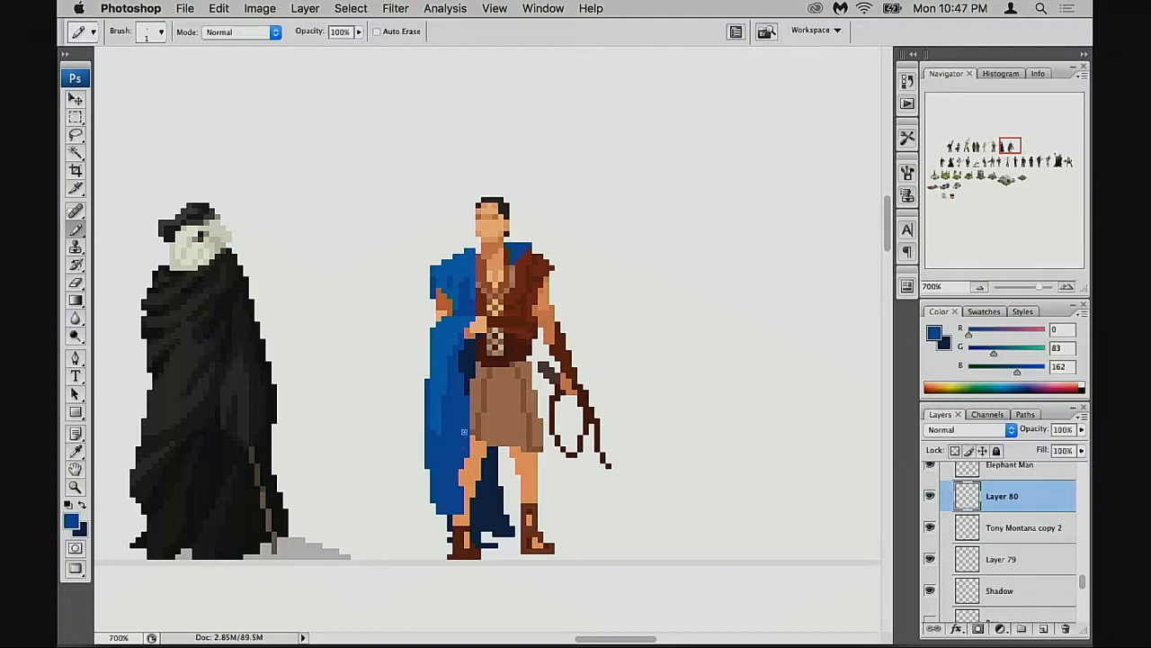
click(463, 483)
mouse_move(488, 471)
mouse_down()
mouse_move(523, 490)
mouse_move(555, 480)
mouse_up()
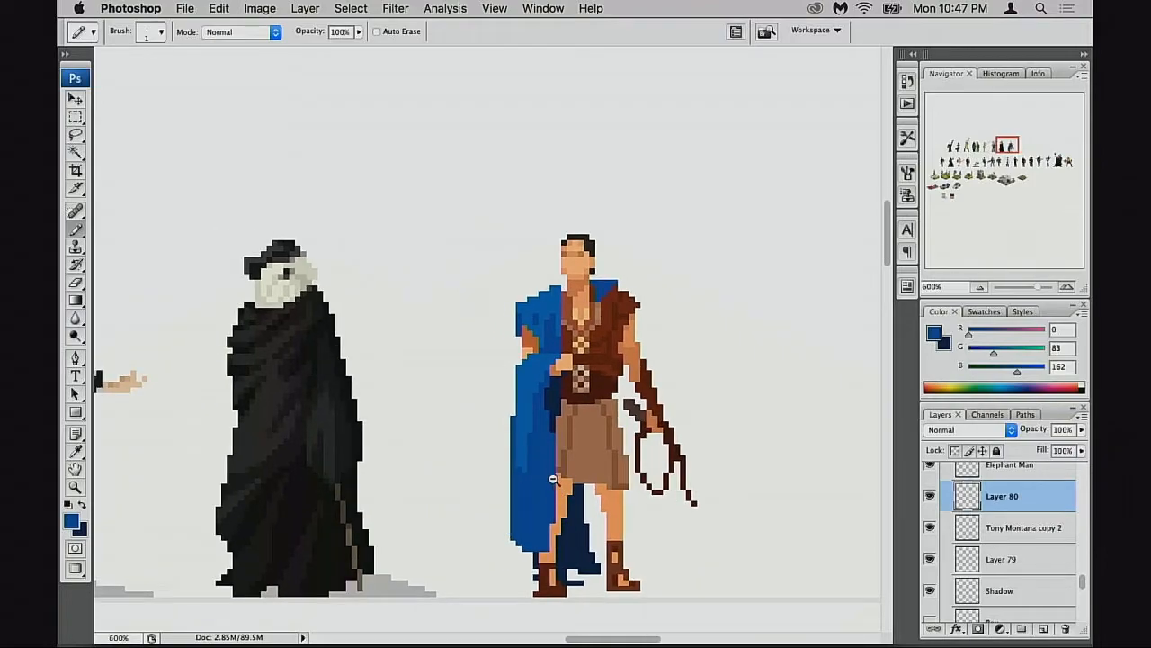
alt+click(554, 479)
alt+click(552, 475)
alt+click(551, 473)
mouse_move(522, 396)
mouse_down()
mouse_move(534, 487)
mouse_move(632, 599)
mouse_up()
drag(502, 224, 502, 532)
key(ctrl+z)
drag(502, 263, 502, 468)
shift+click(502, 529)
drag(558, 275, 558, 545)
key(alt+super+z)
key(alt+super+z)
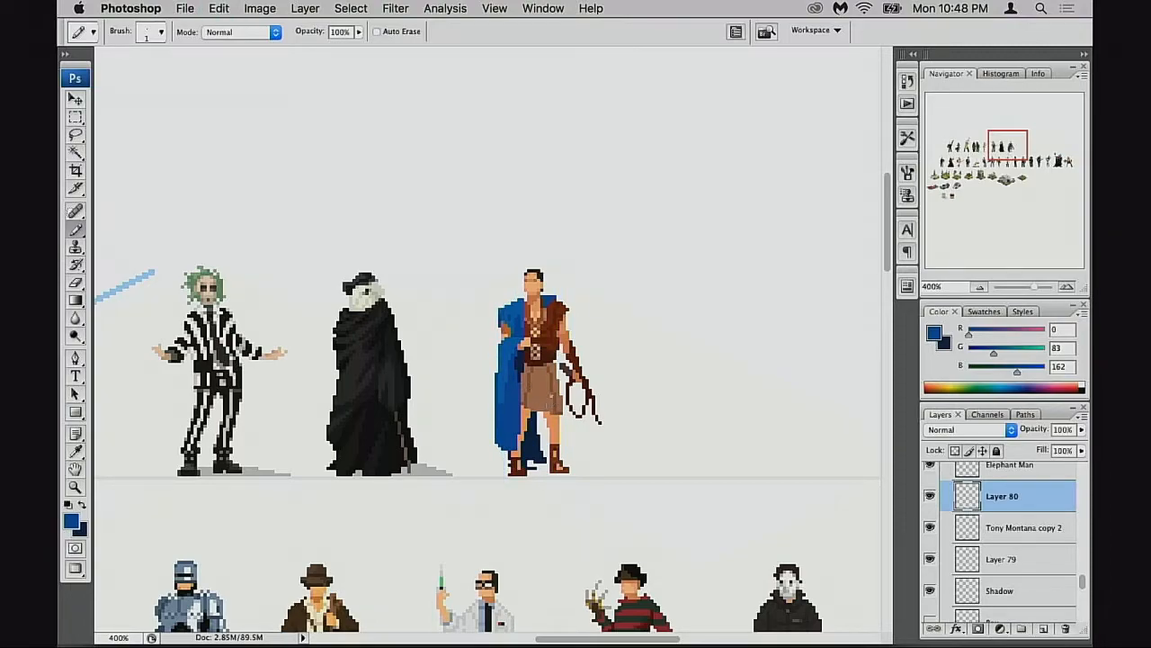
Return the artwork to a floating window and position it beside the second document view and the reference photo
key(f)
key(f)
key(f)
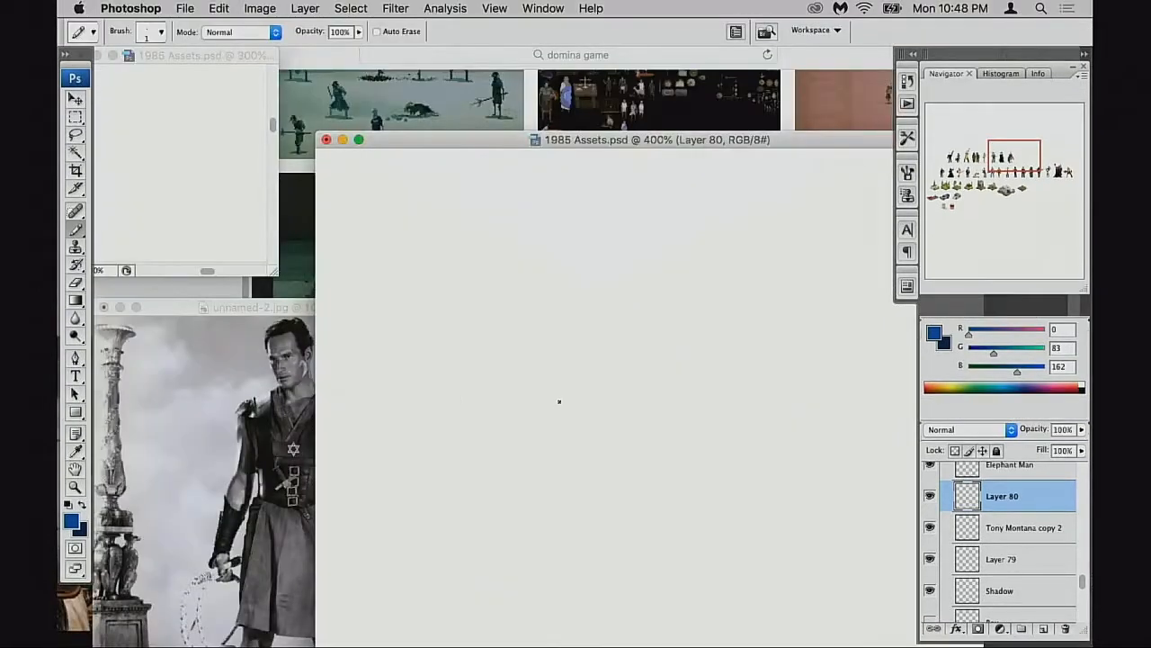
drag(520, 141, 490, 98)
drag(265, 311, 264, 317)
drag(478, 97, 437, 80)
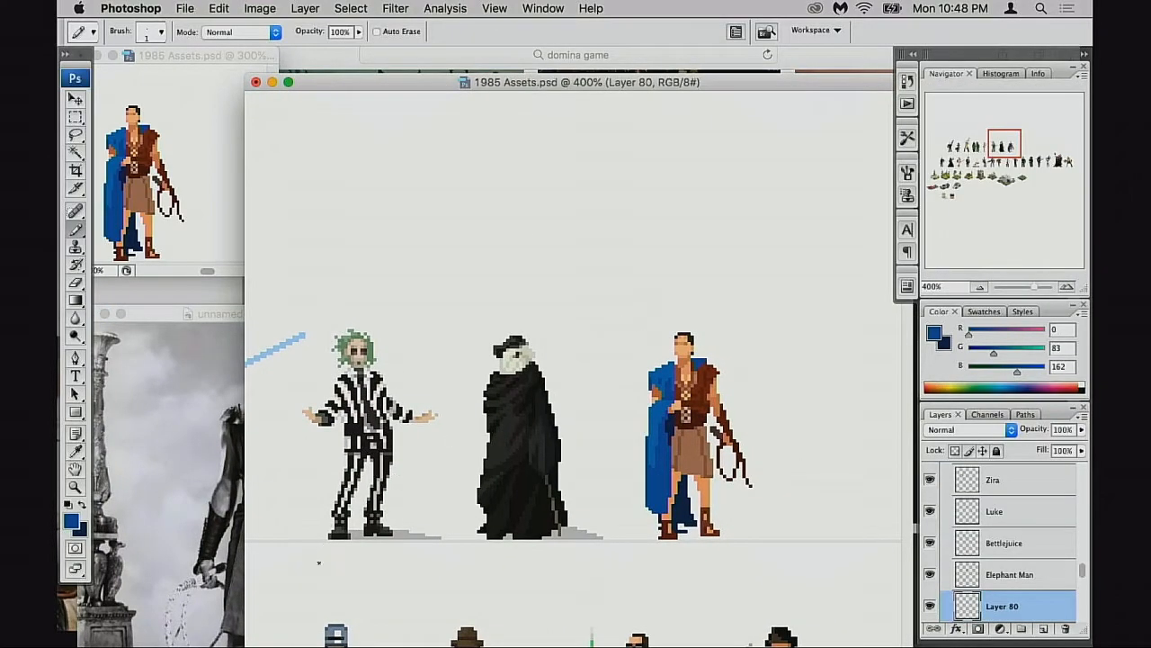
Switch to Safari, then resize and reposition the browser window showing the domina game images
mouse_move(513, 640)
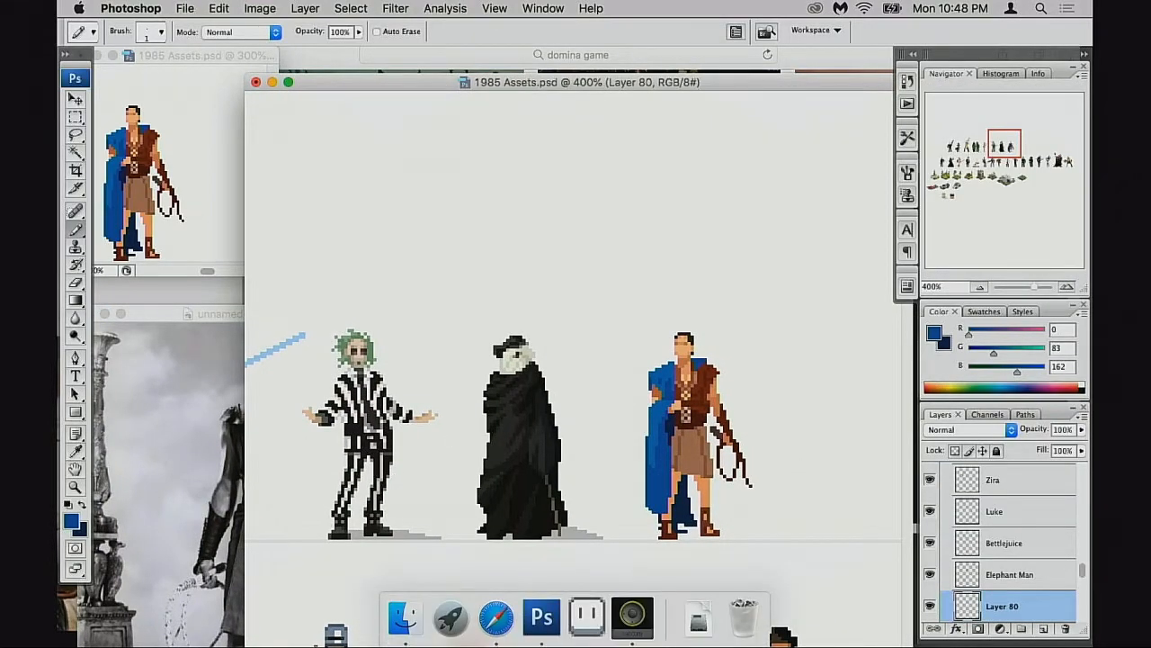
click(505, 621)
scroll(340, 54, down, 1)
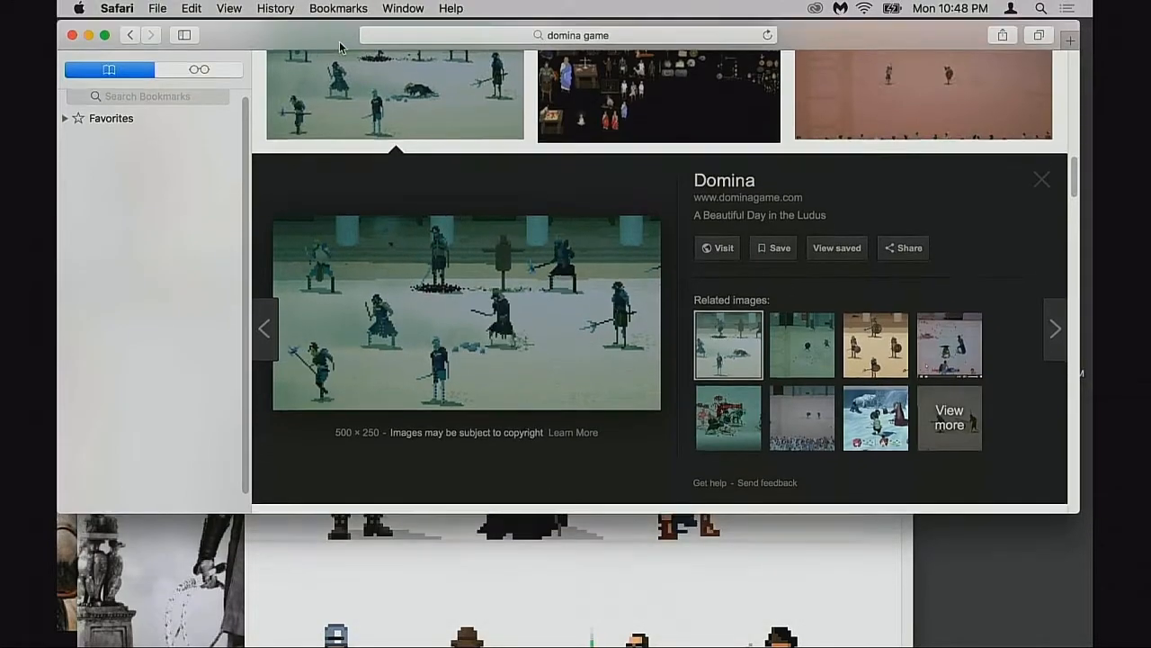
drag(340, 48, 338, 46)
drag(1062, 521, 1016, 647)
drag(306, 37, 330, 68)
Search Google for "roman senators" and show the image results
click(564, 63)
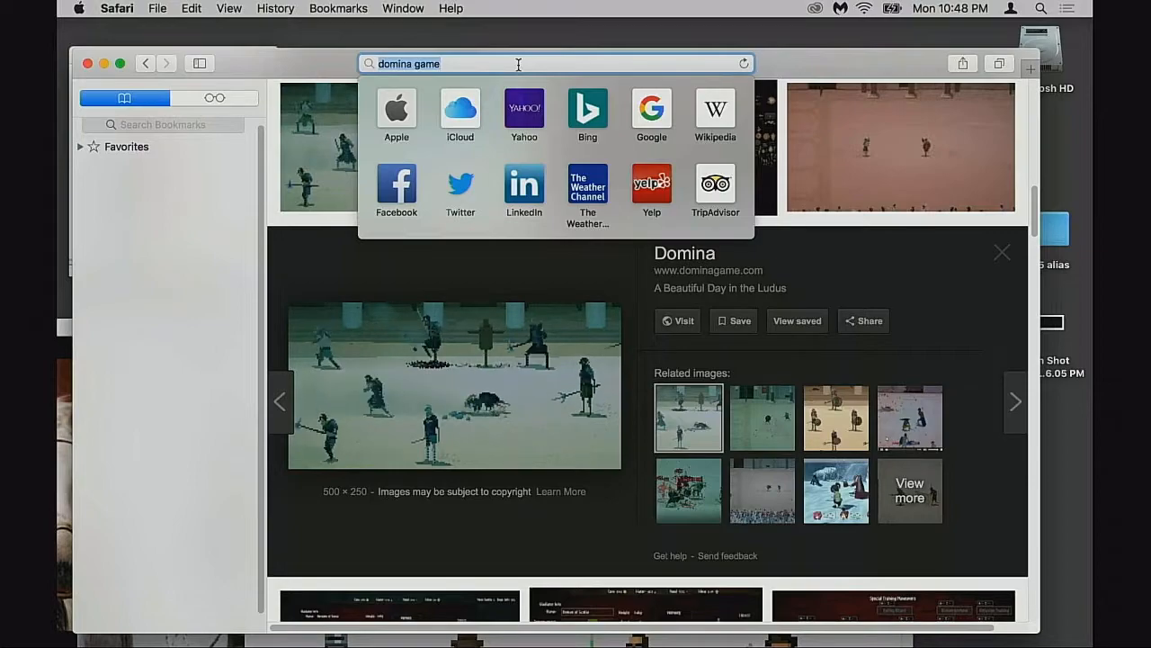
text(roman)
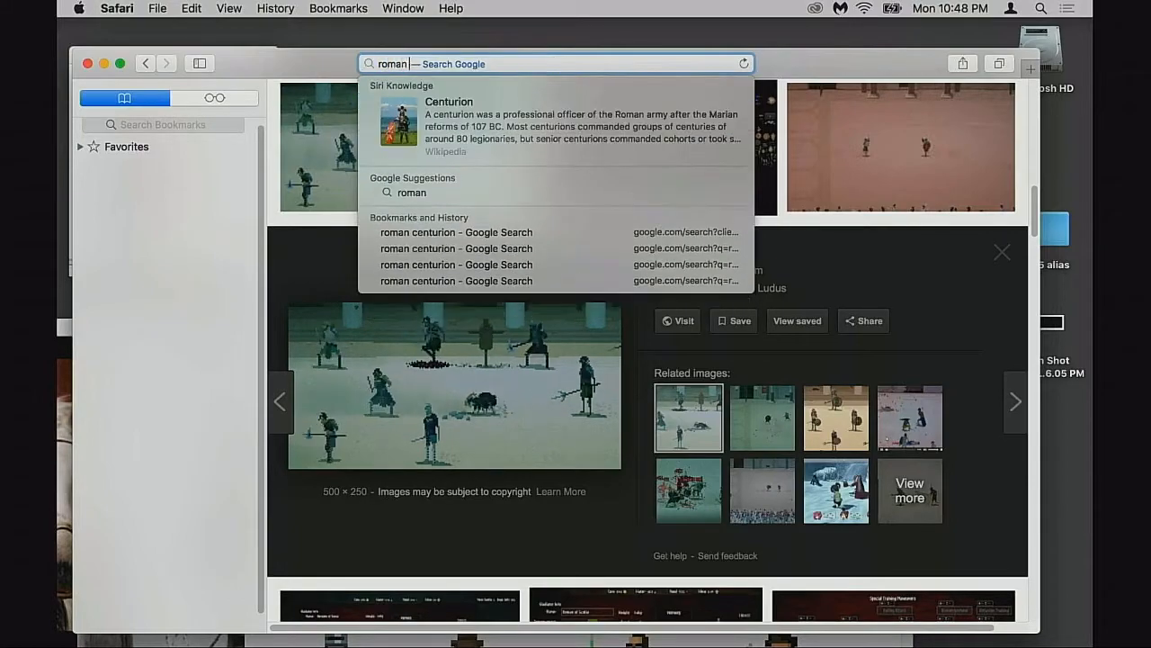
text( senat)
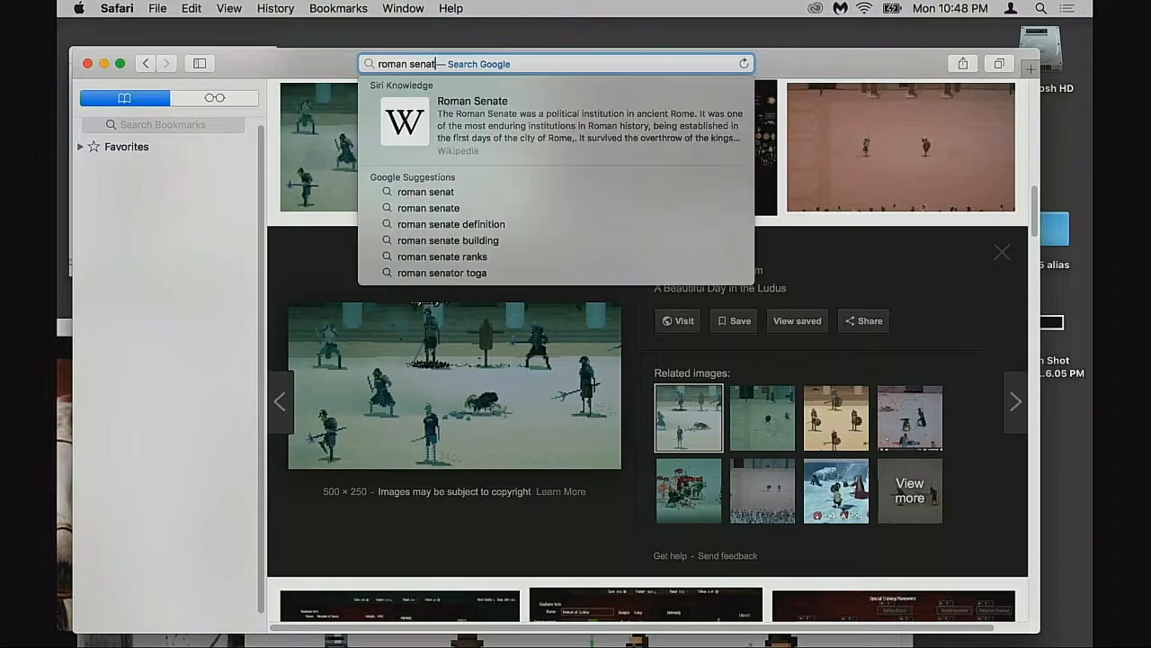
text(ors)
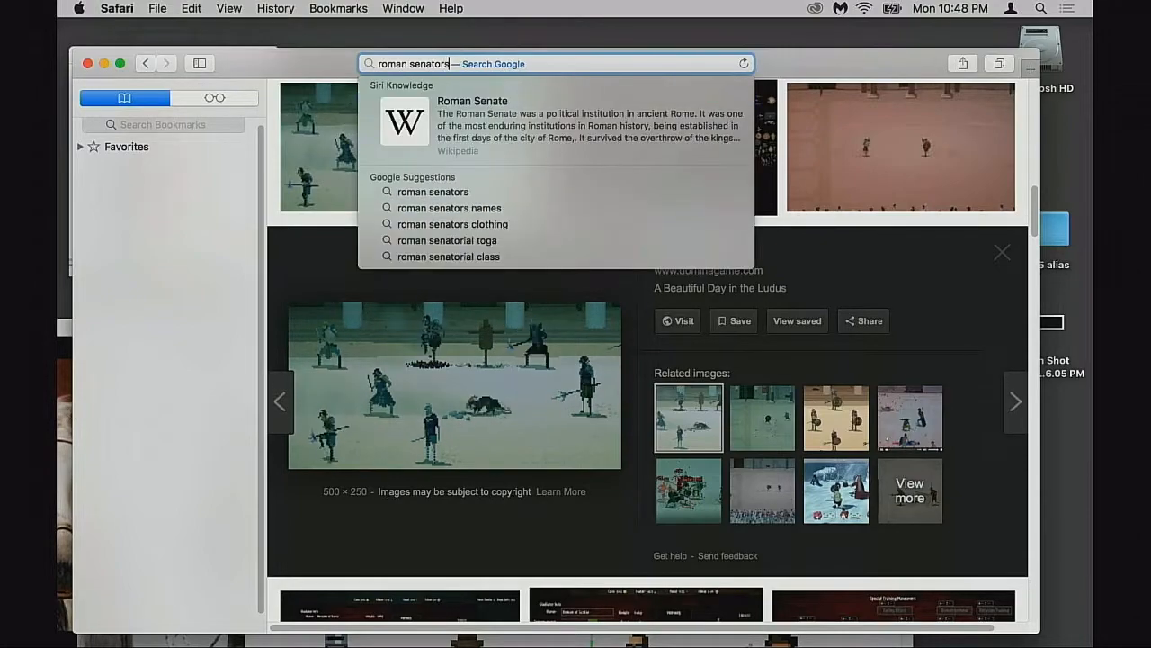
key(Return)
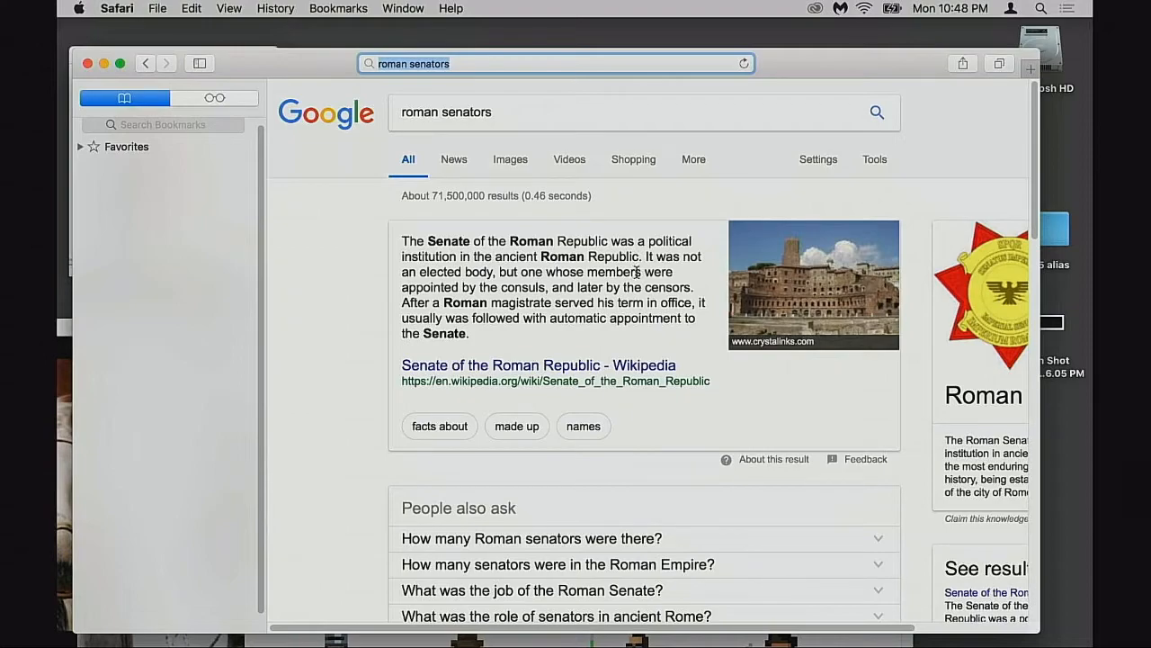
click(510, 162)
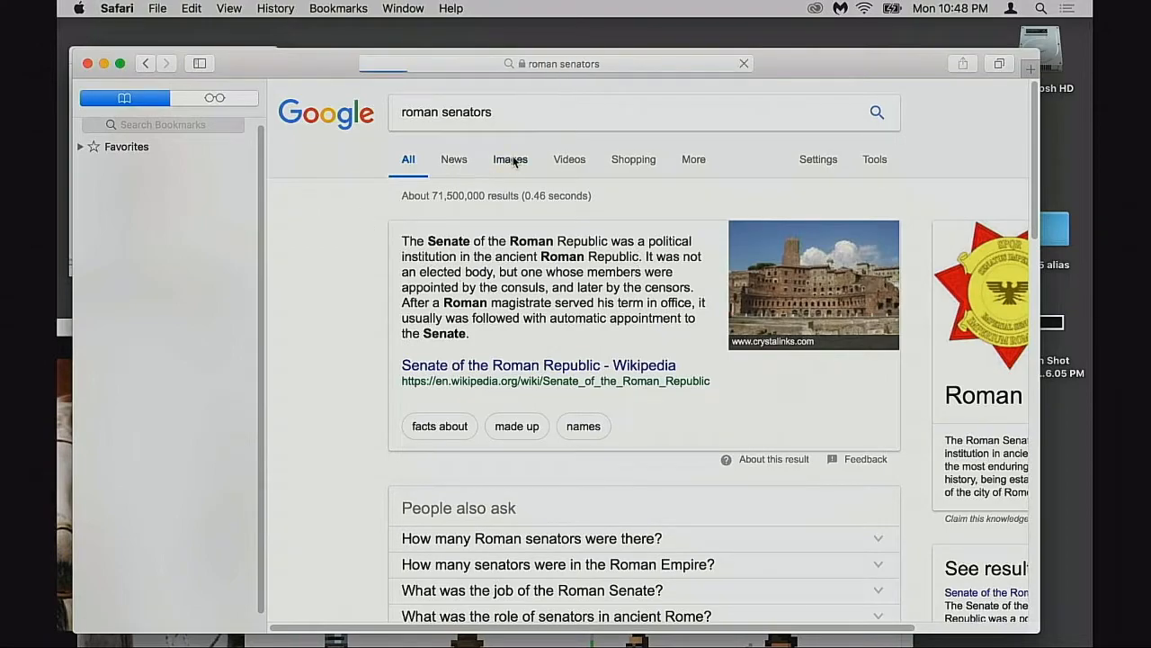
Browse the senator images and preview the Sierra Toy Soldier picture of four Roman civilians in togas
scroll(689, 321, down, 5)
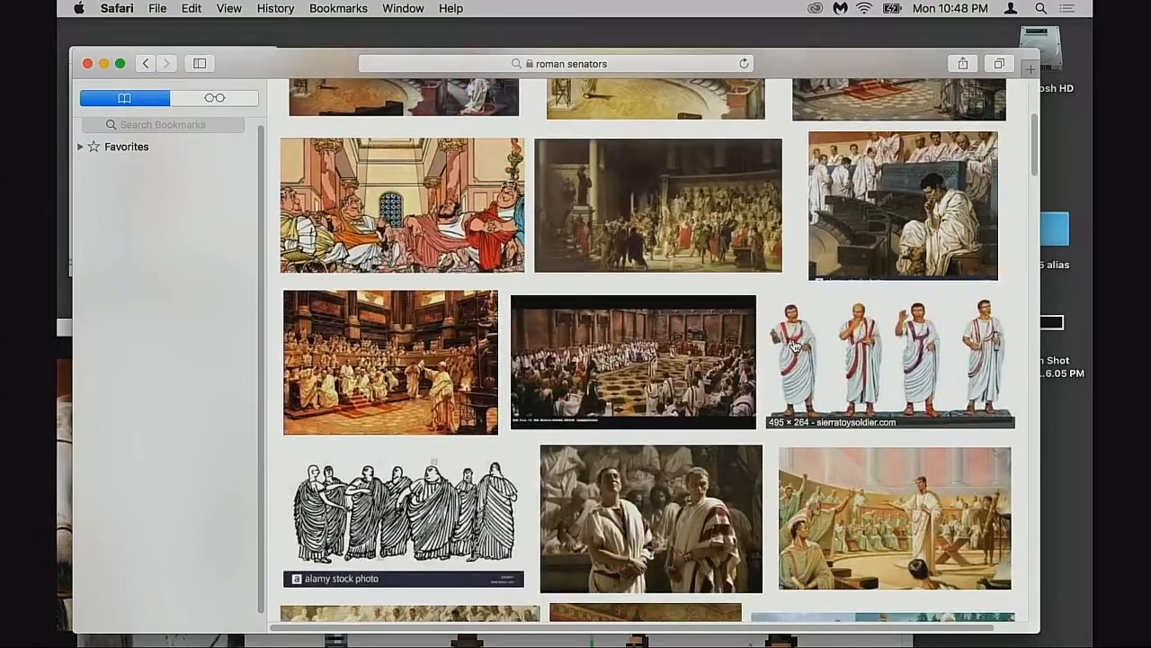
click(891, 374)
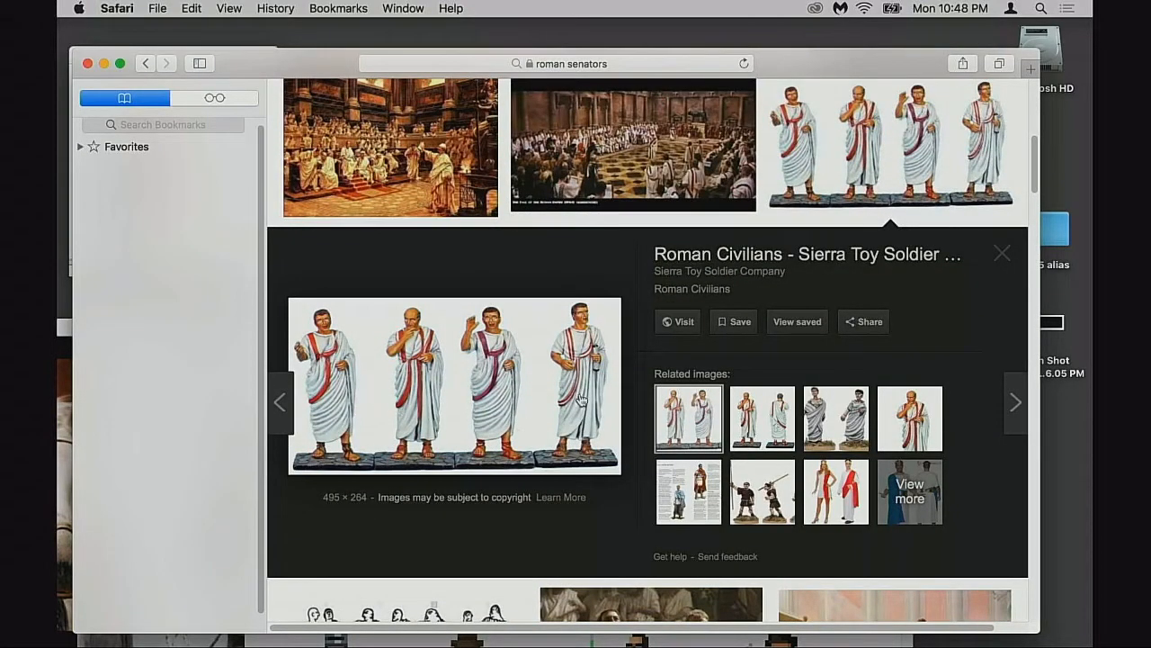
click(1004, 256)
Look further down the image results and preview the HBO Rome Wiki picture of Cicero in the senate
scroll(737, 346, down, 5)
scroll(739, 348, down, 5)
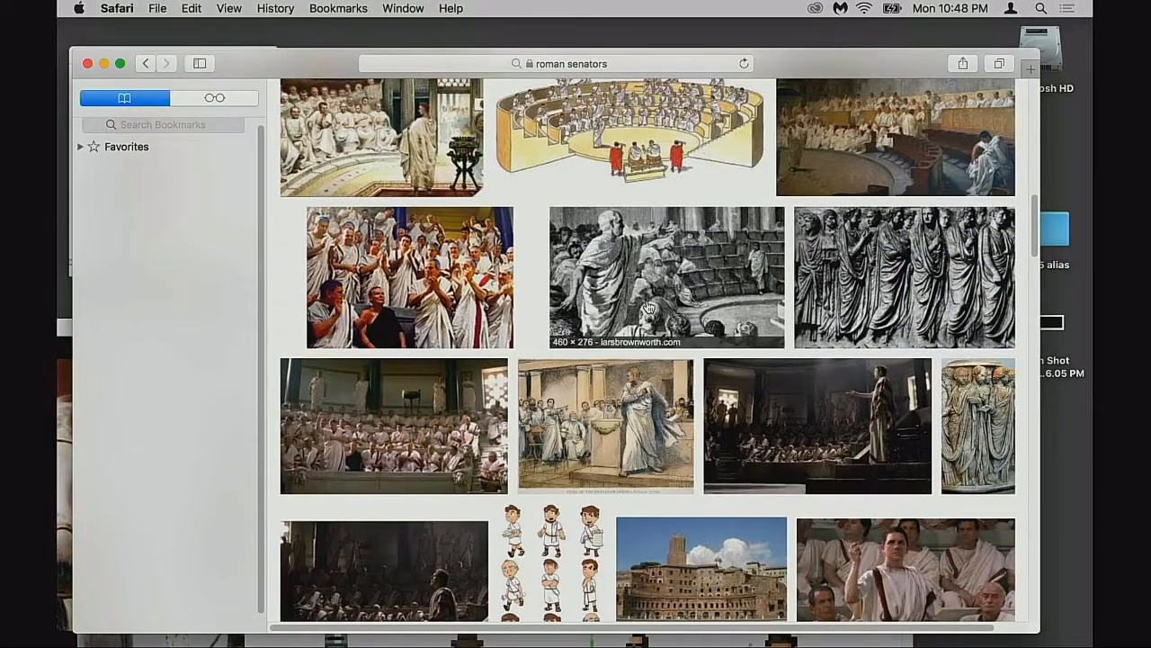
scroll(727, 365, down, 3)
scroll(729, 359, down, 4)
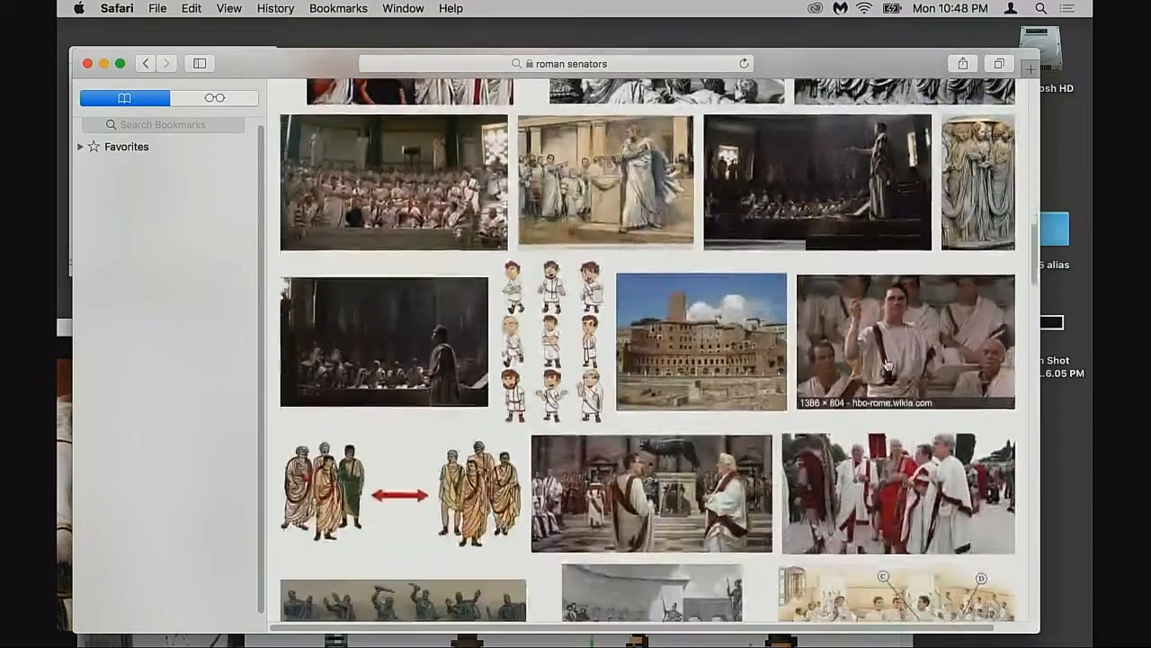
click(897, 326)
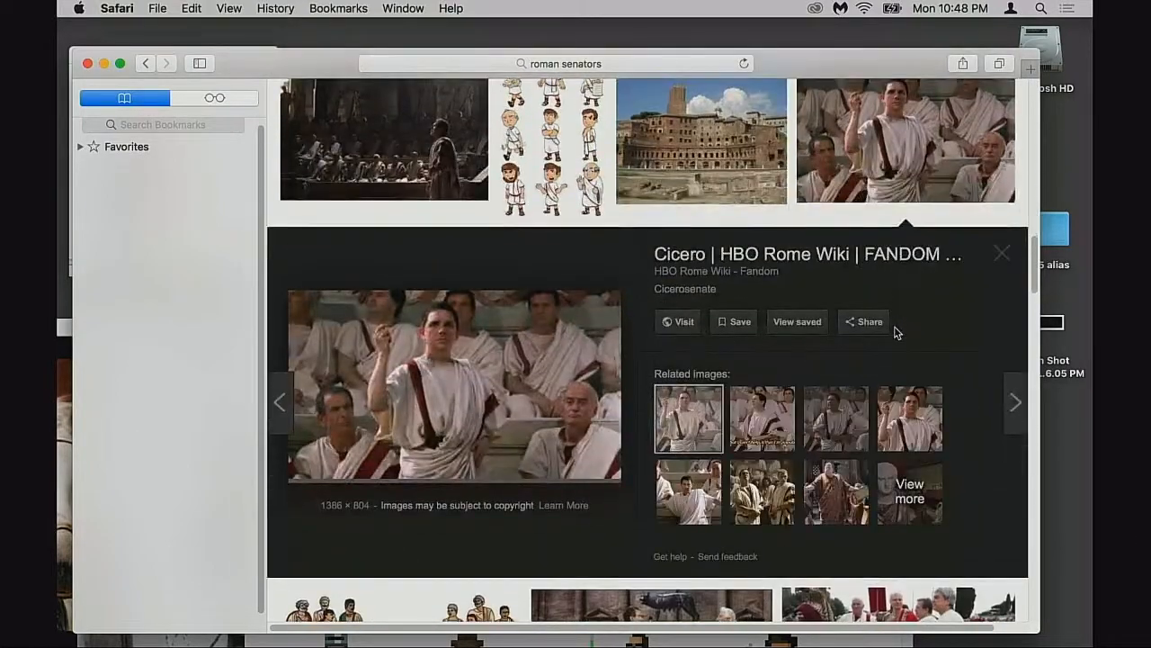
click(1004, 260)
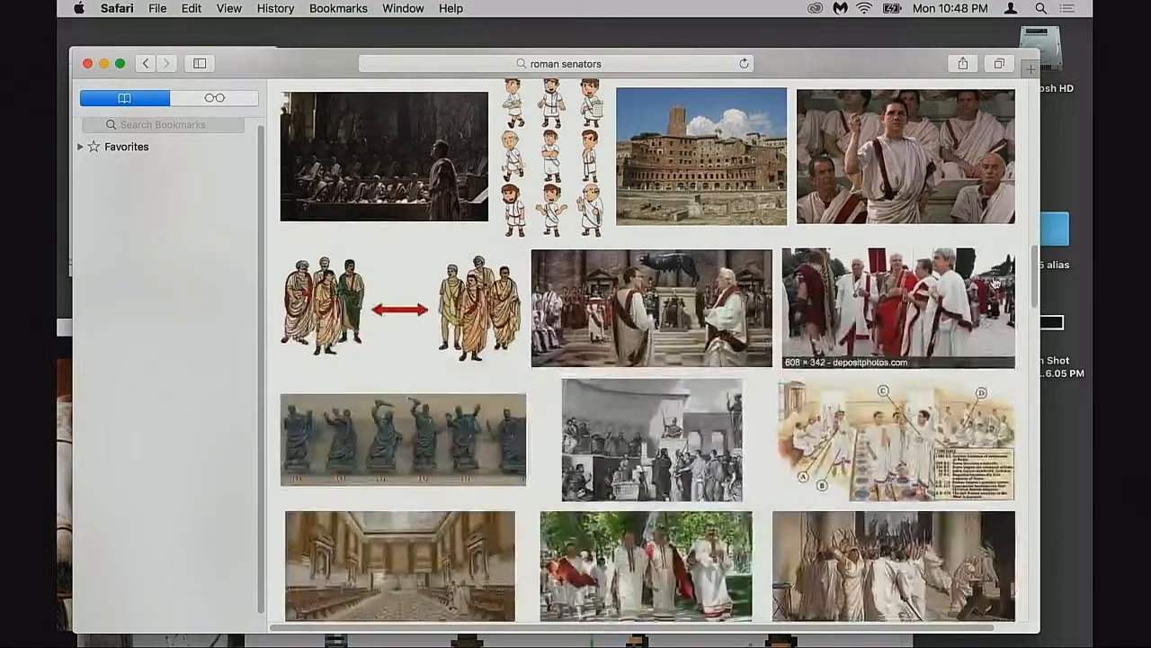
Preview the Depositphotos picture of a group in Roman senator costumes and close it again
scroll(972, 270, down, 2)
click(942, 273)
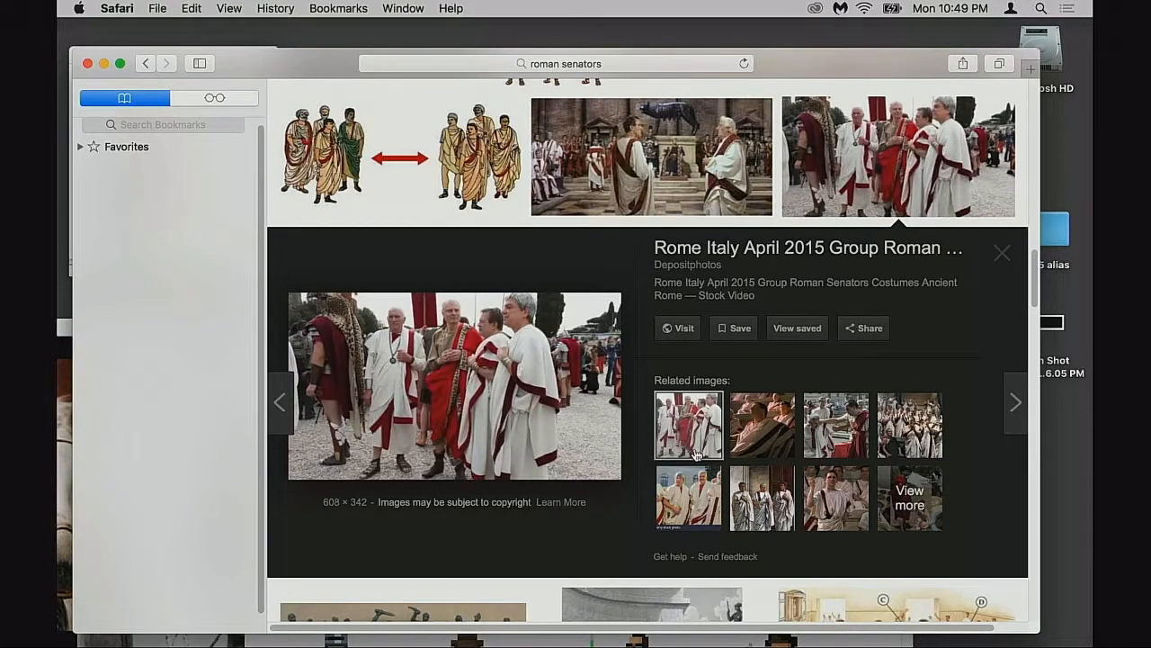
click(1001, 260)
Preview the Shutterstock senator parade picture and its related Roman Senator Costume image with the red drape
scroll(720, 342, down, 3)
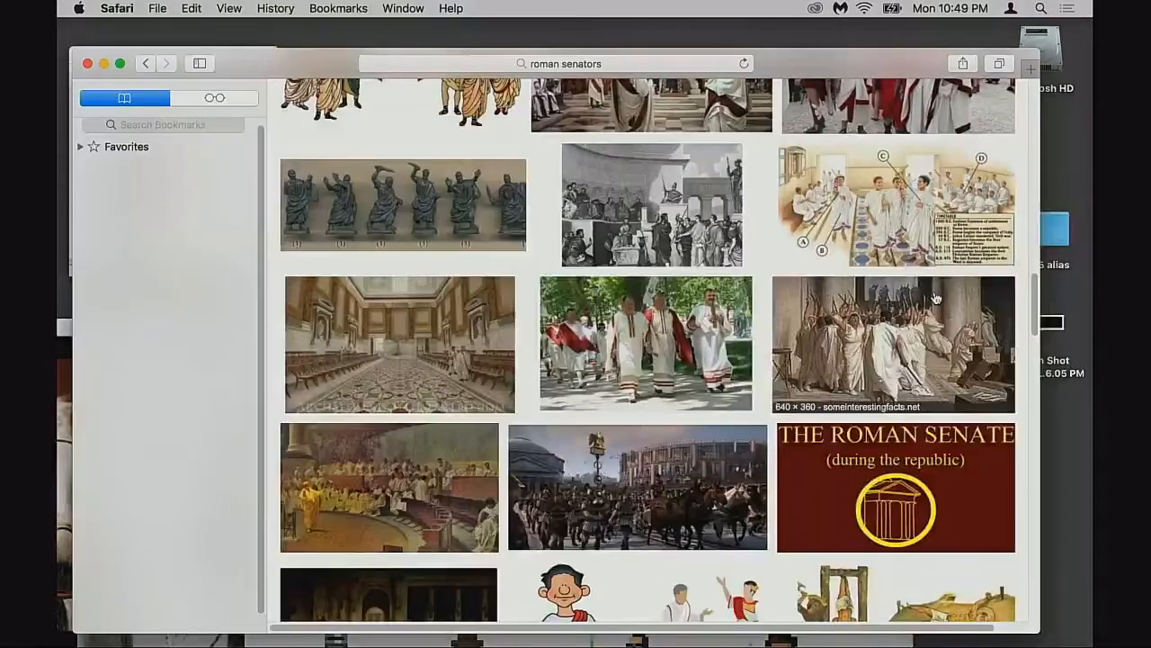
click(635, 358)
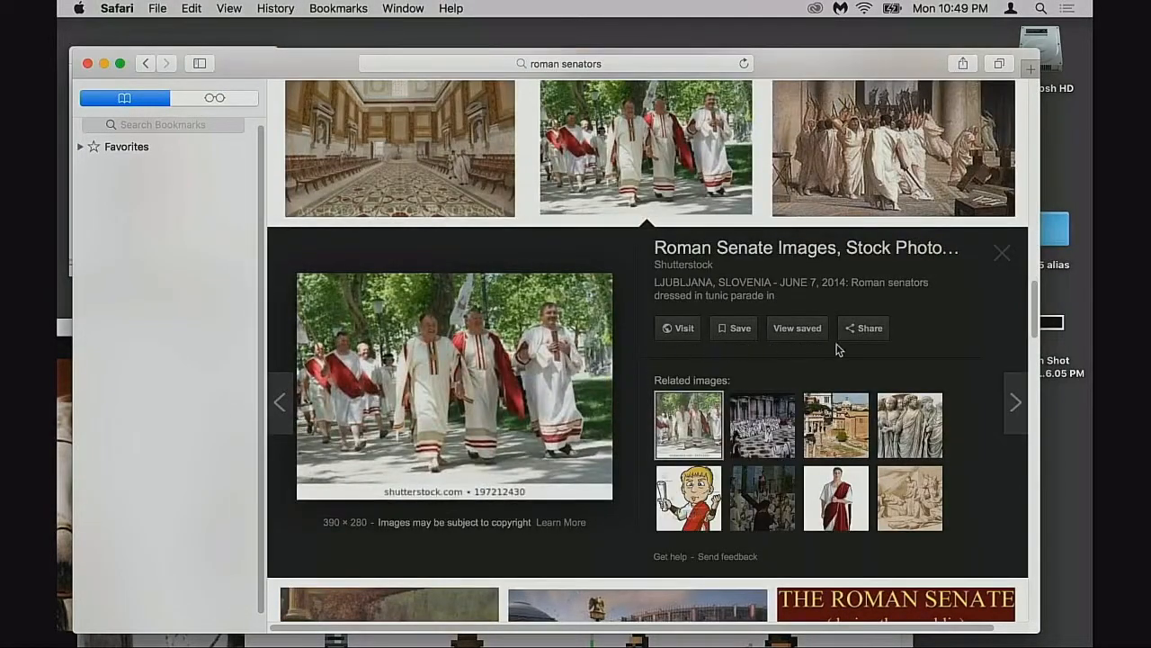
click(827, 489)
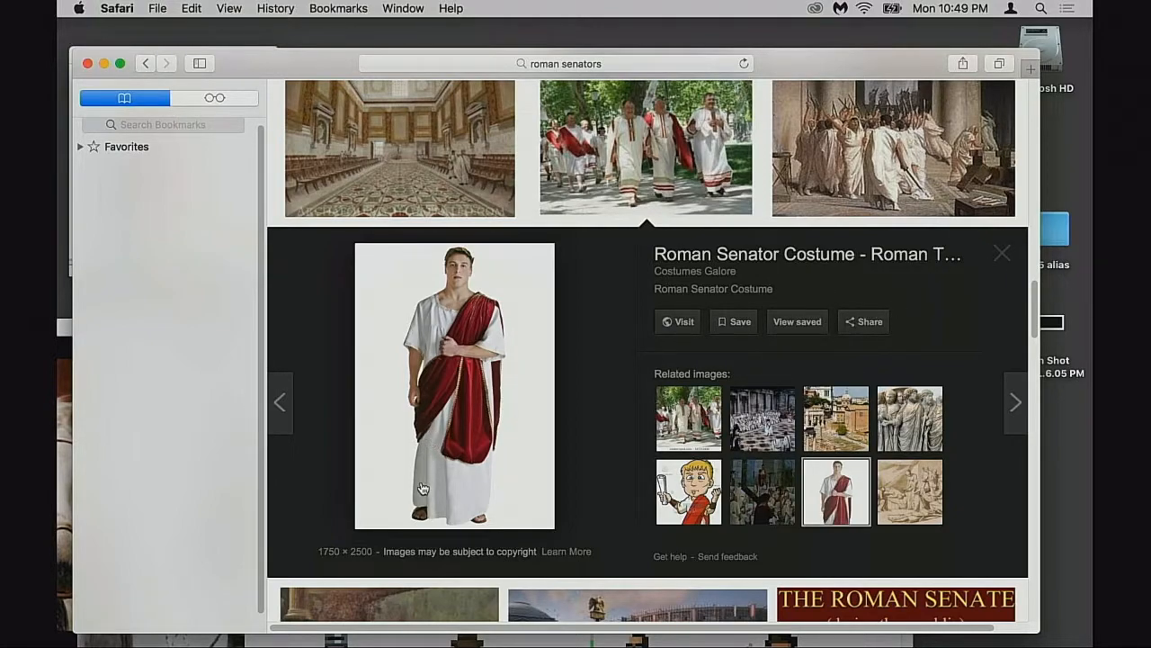
click(1002, 254)
Preview GraphicRiver's Roman senator and Roman emperor cartoons, plus the PCWorld Imperator: Rome picture, among the search results
scroll(757, 338, down, 5)
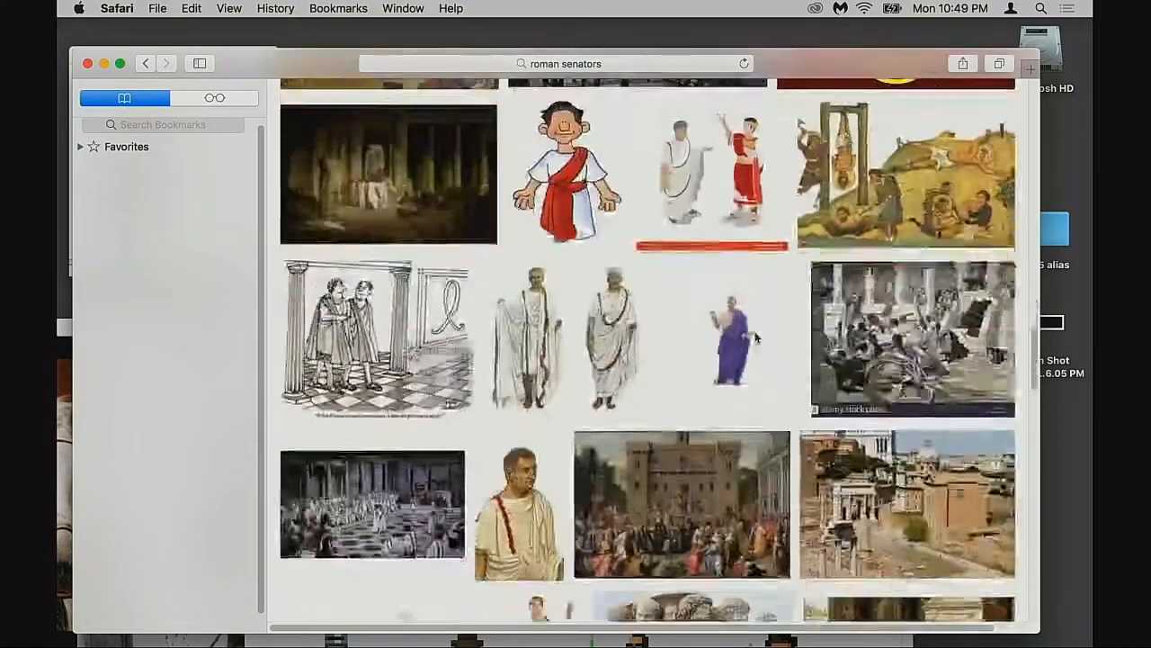
scroll(757, 338, down, 5)
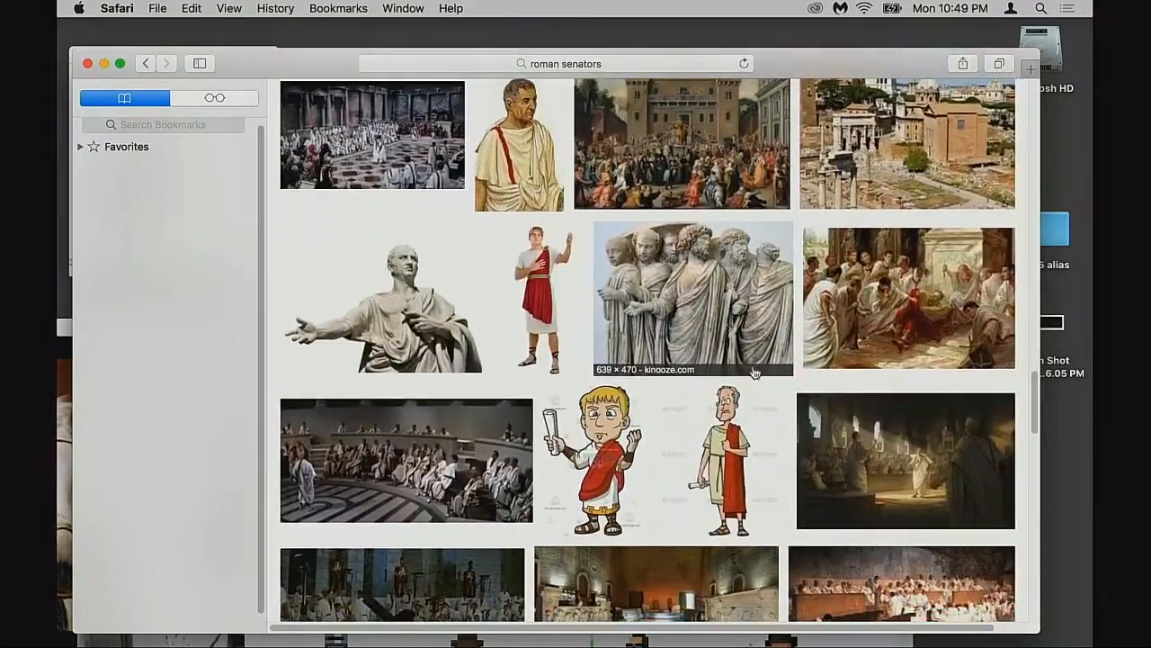
click(731, 433)
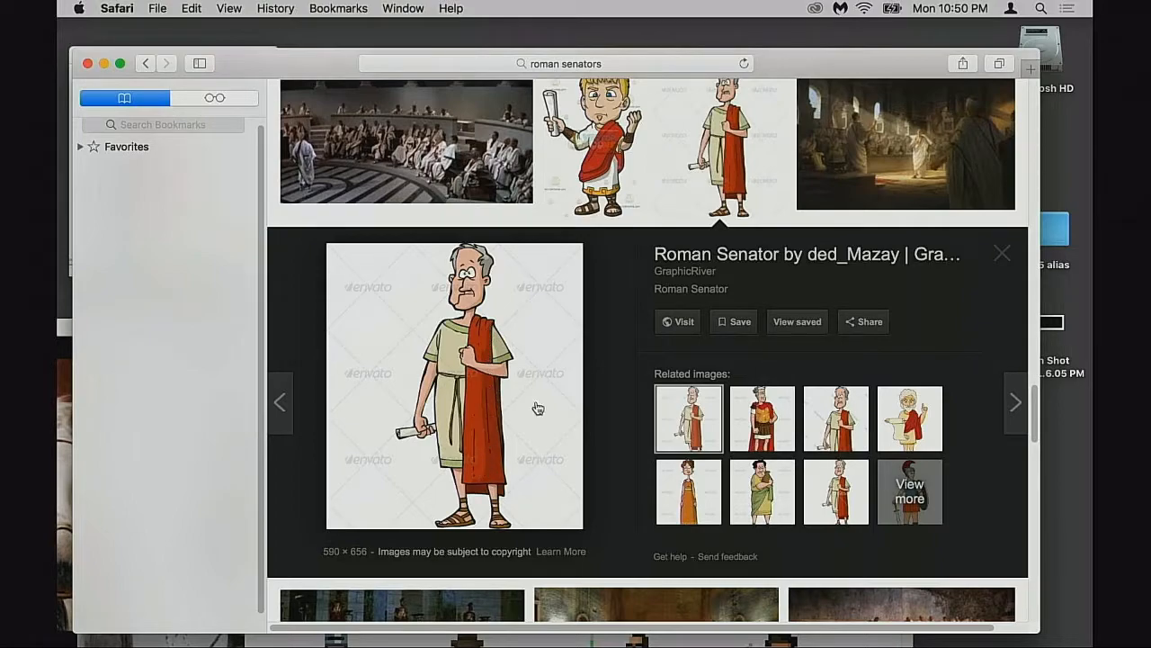
click(757, 435)
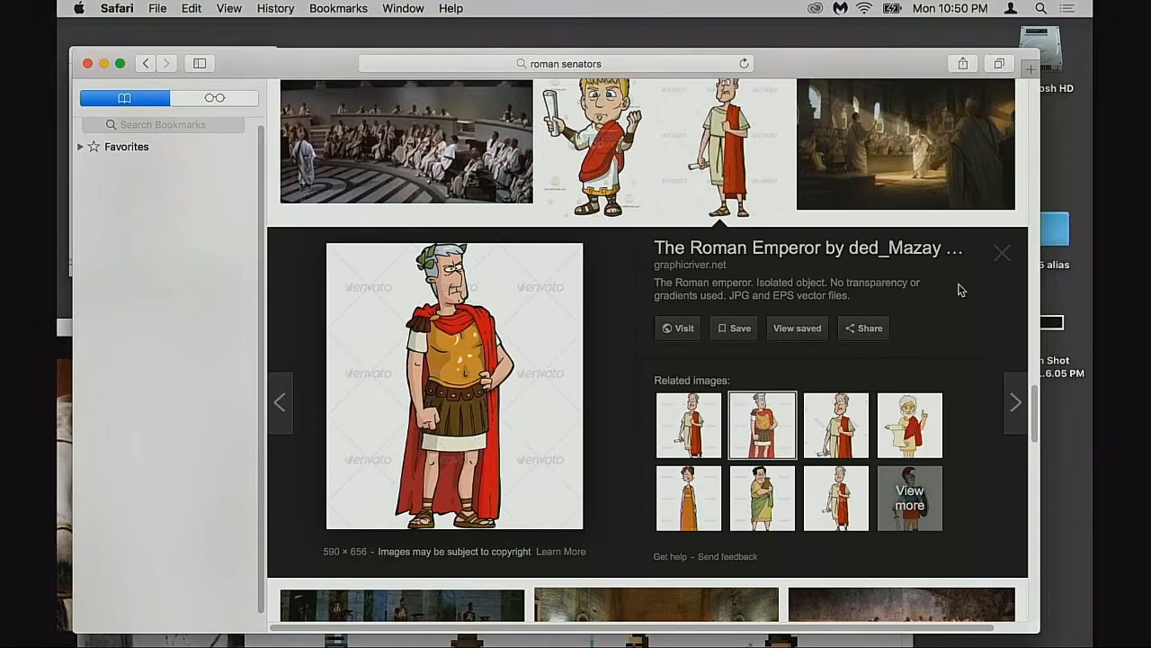
click(1003, 255)
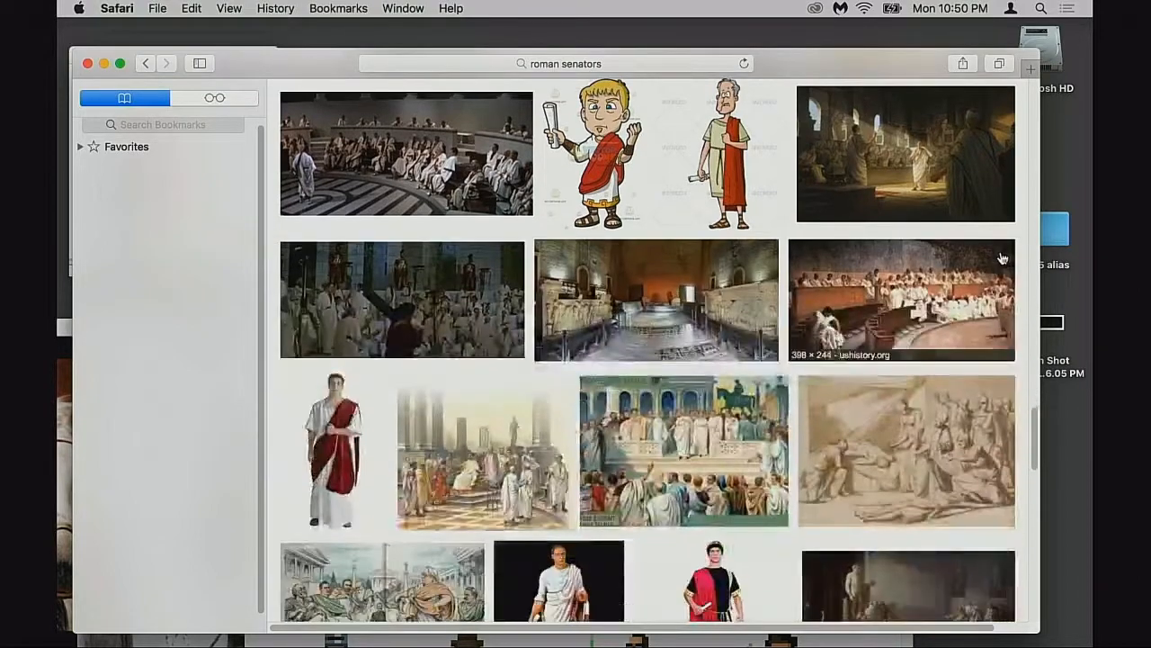
click(970, 213)
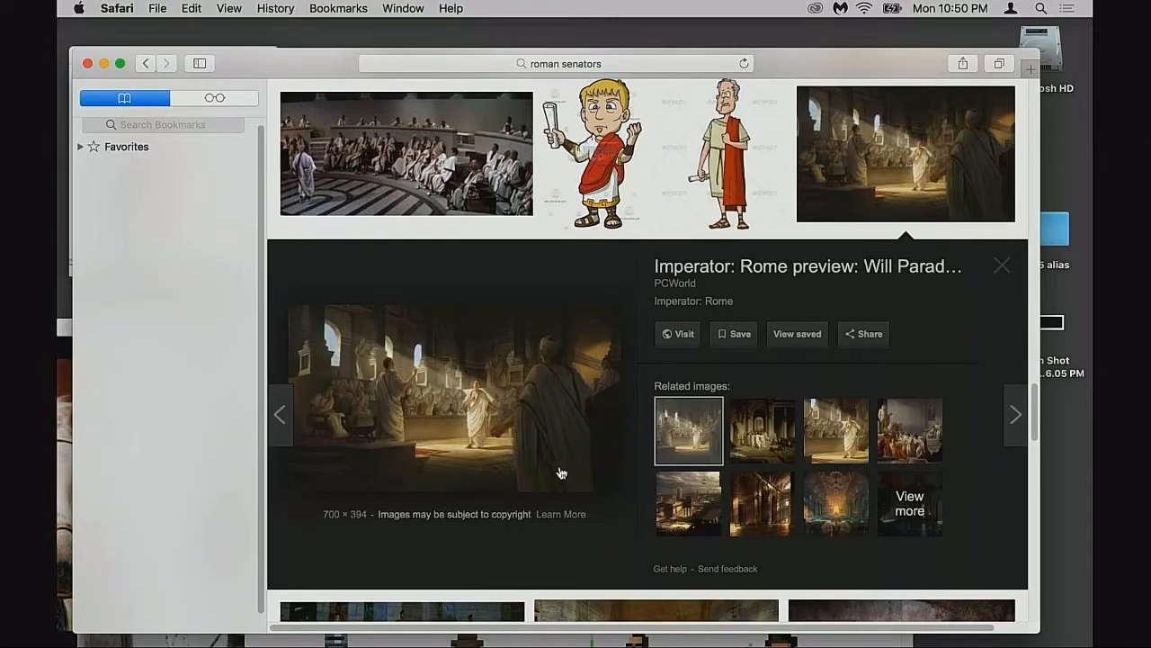
click(1000, 267)
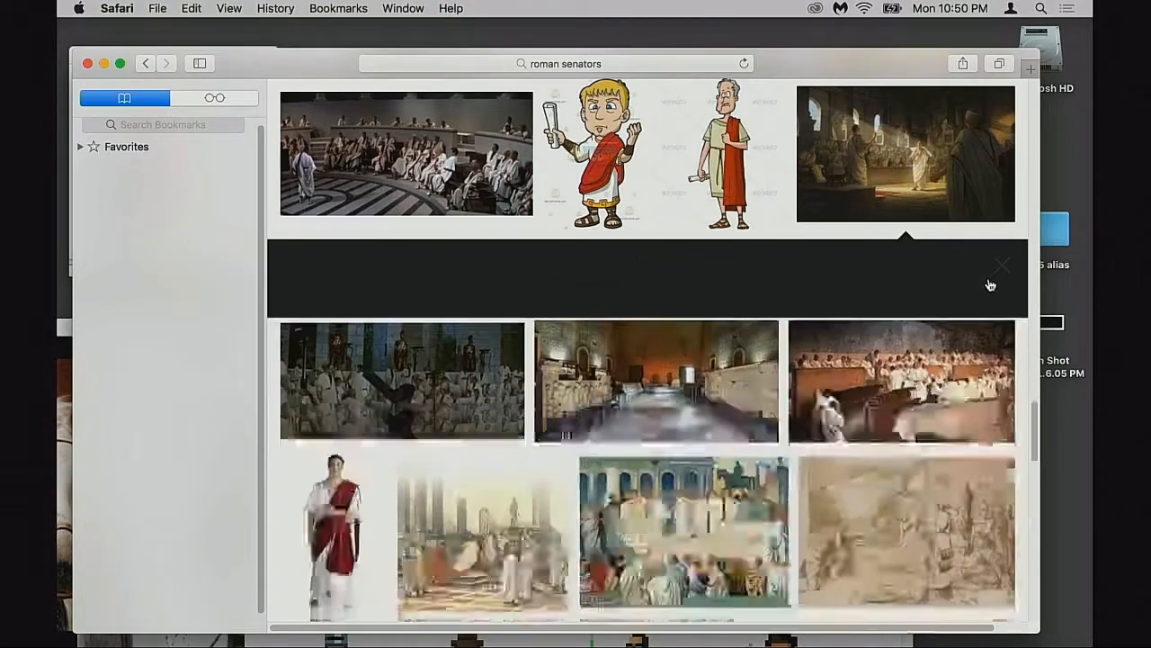
Preview the eBay Mens Roman Senator Costume picture with the blue drape further down the results, and close the browser window
scroll(772, 353, down, 4)
scroll(774, 353, down, 8)
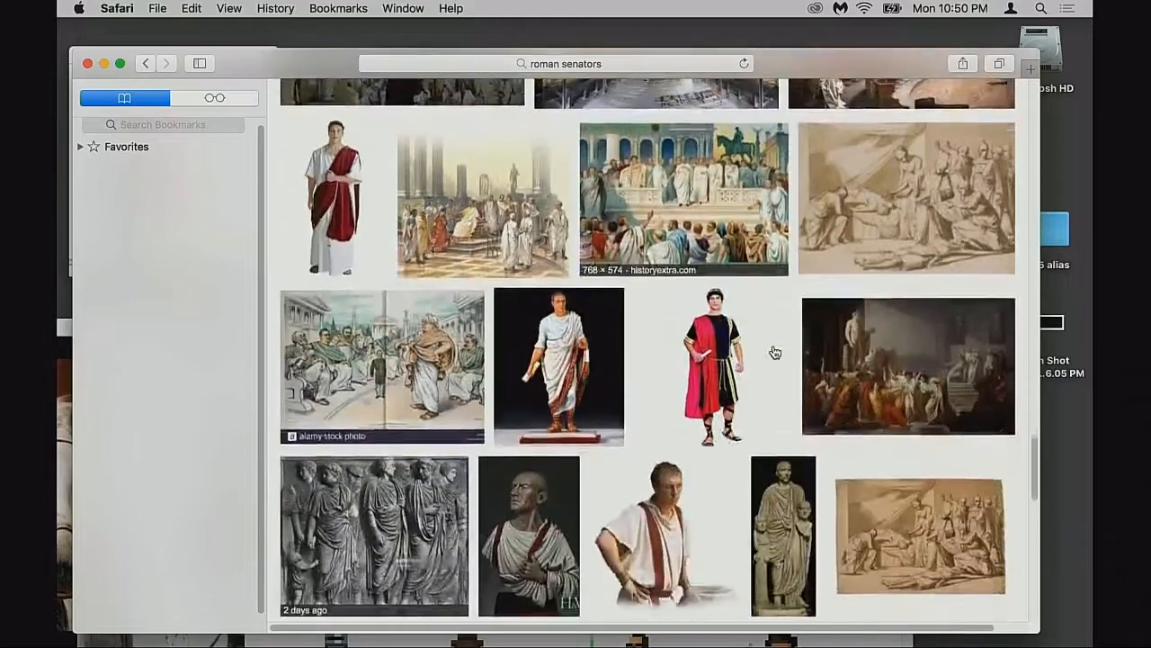
scroll(775, 353, down, 12)
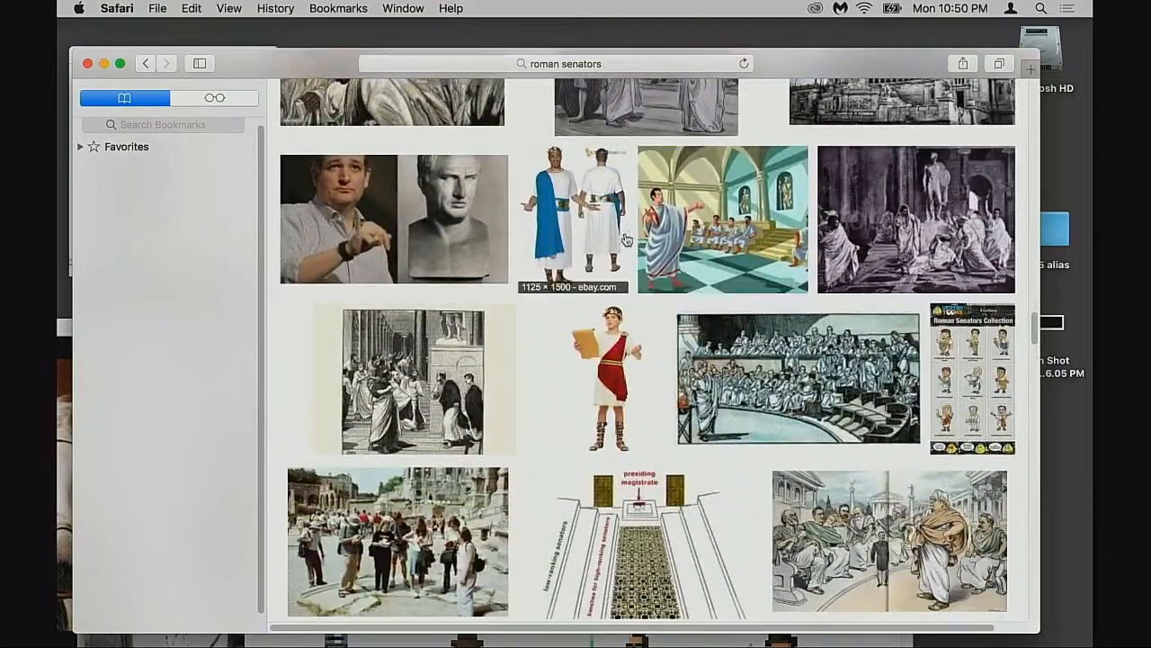
click(627, 239)
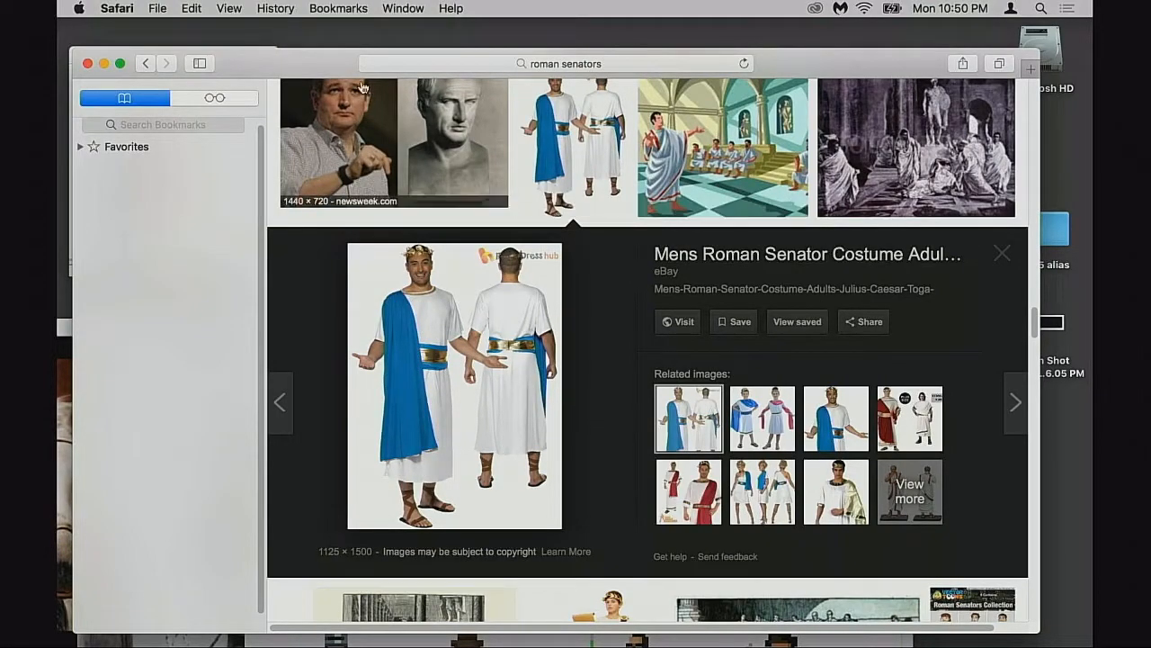
click(88, 64)
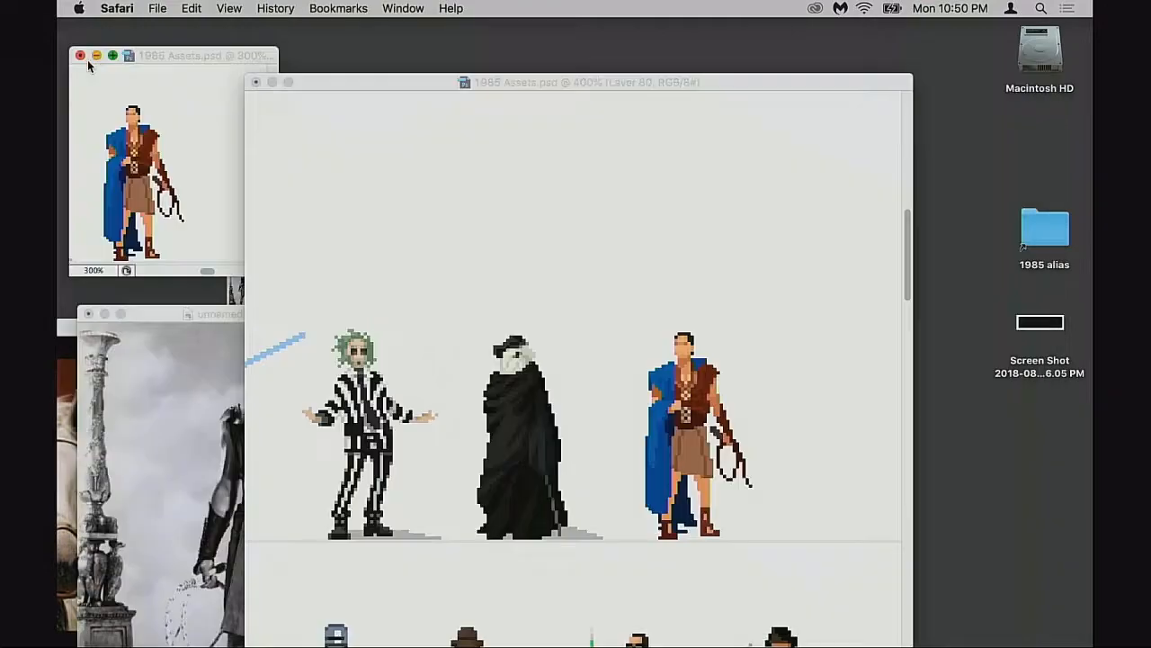
Return to Photoshop and paint the cape's brighter blue, RGB 0, 108, 183, along the outer folds of the character's hanging cape
drag(414, 82, 434, 76)
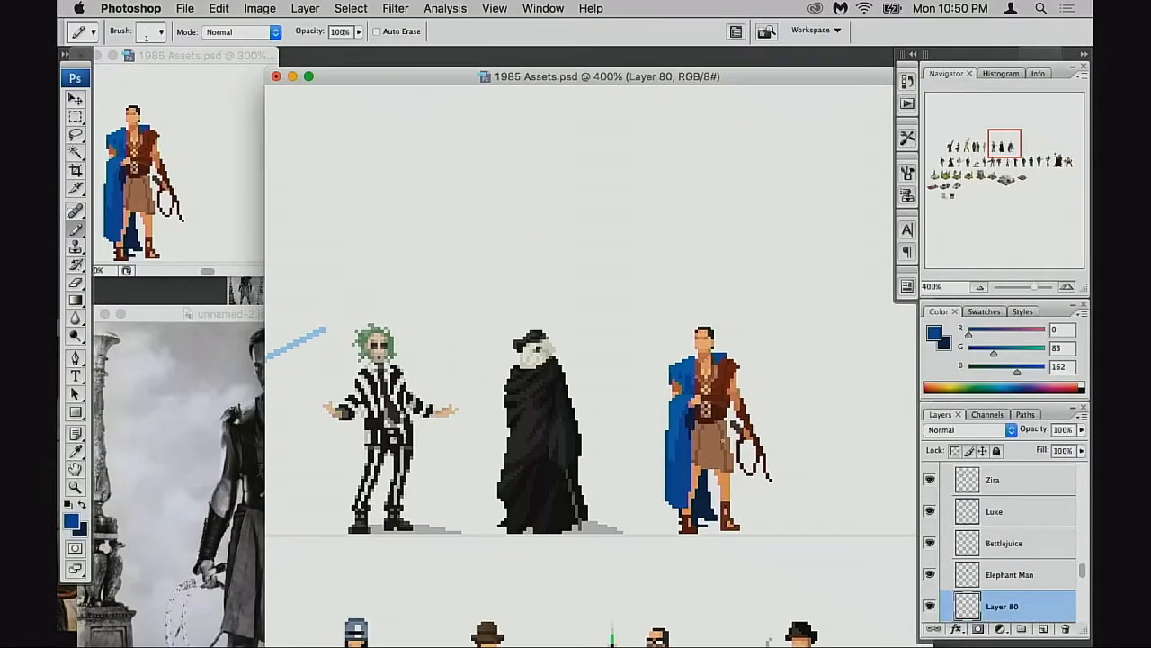
super+click(705, 478)
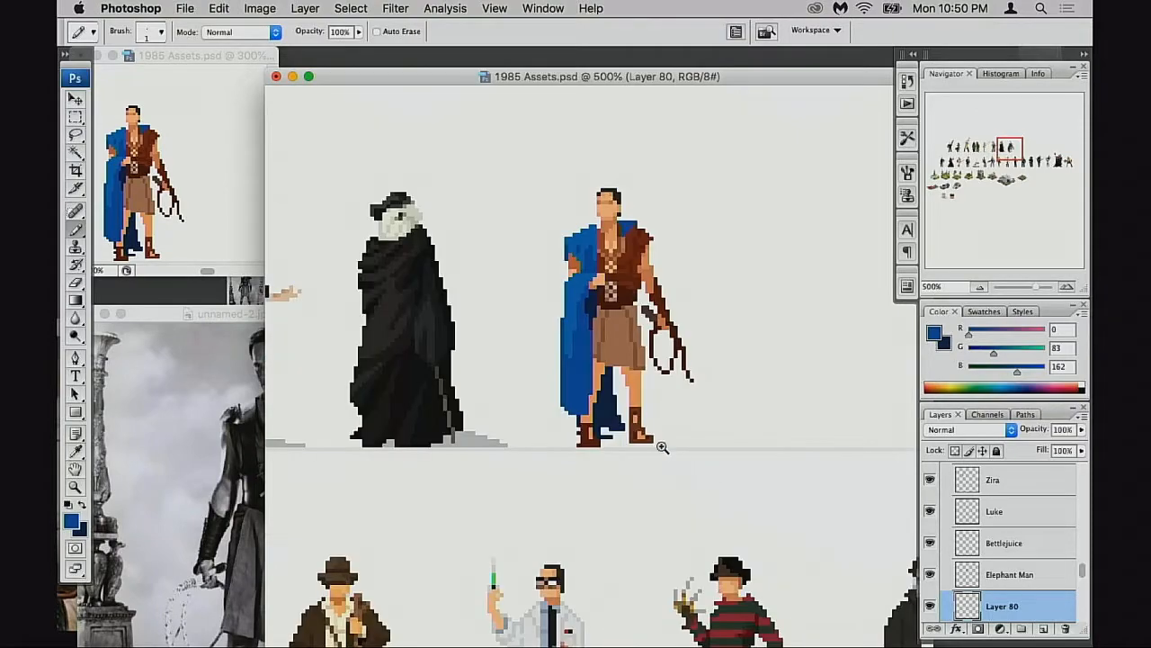
drag(693, 466, 618, 517)
drag(541, 401, 616, 484)
super+click(604, 451)
alt+click(573, 272)
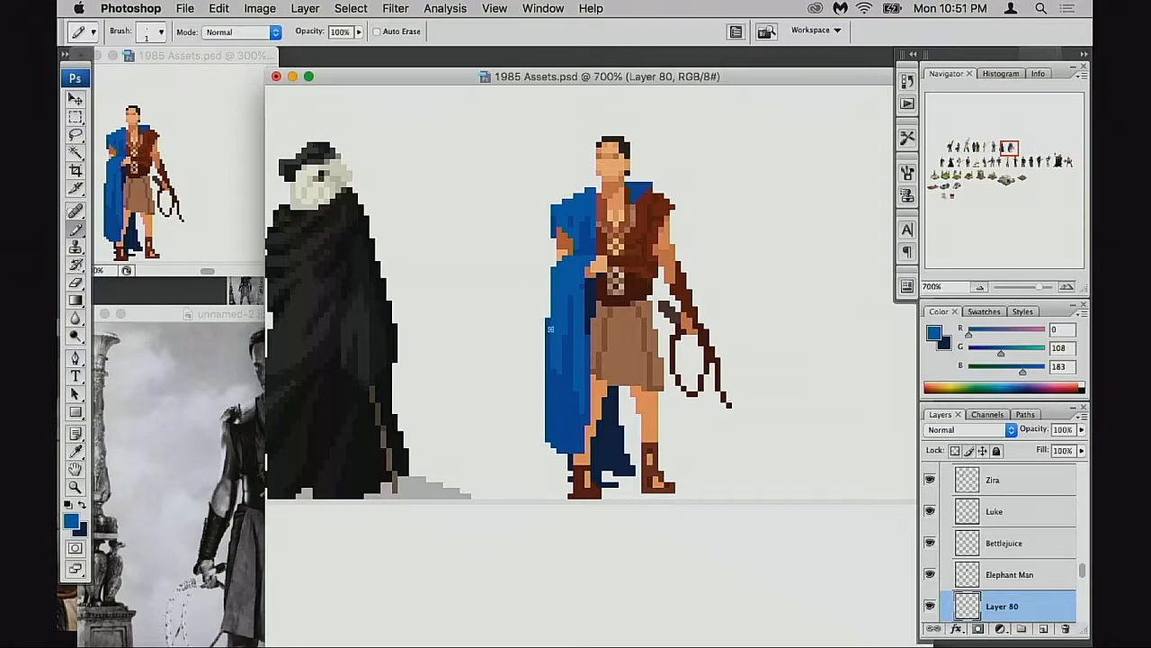
drag(549, 298, 554, 411)
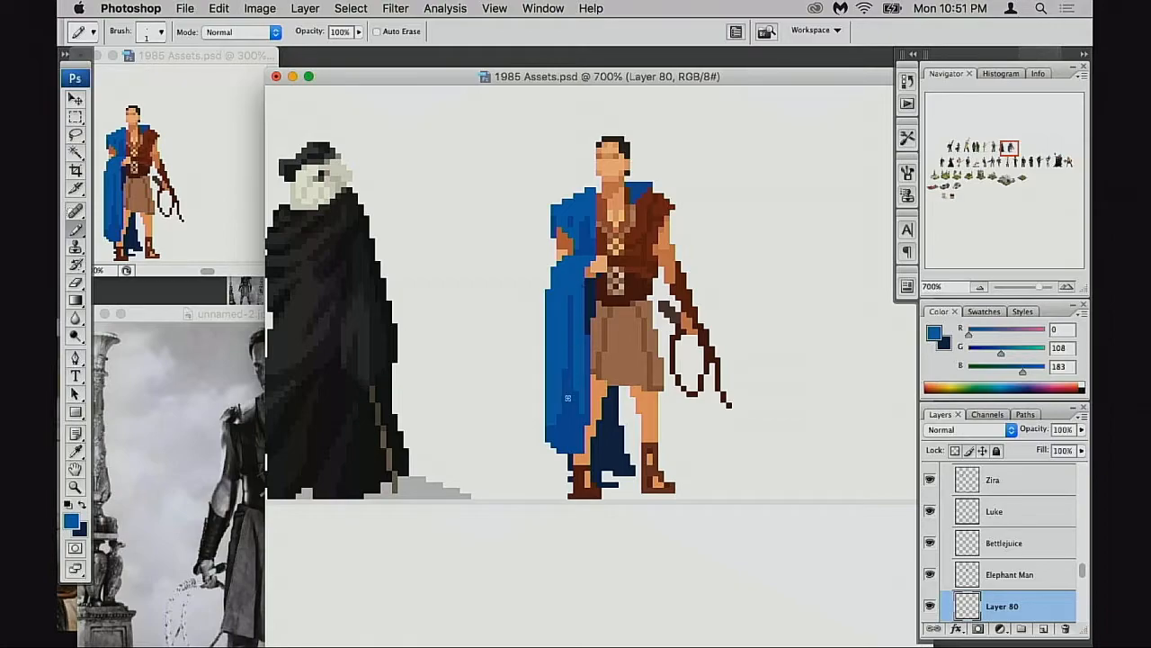
Shade the inner edge of the hanging cape beside the skirt with dark navy, RGB 1, 35, 77
alt+click(593, 305)
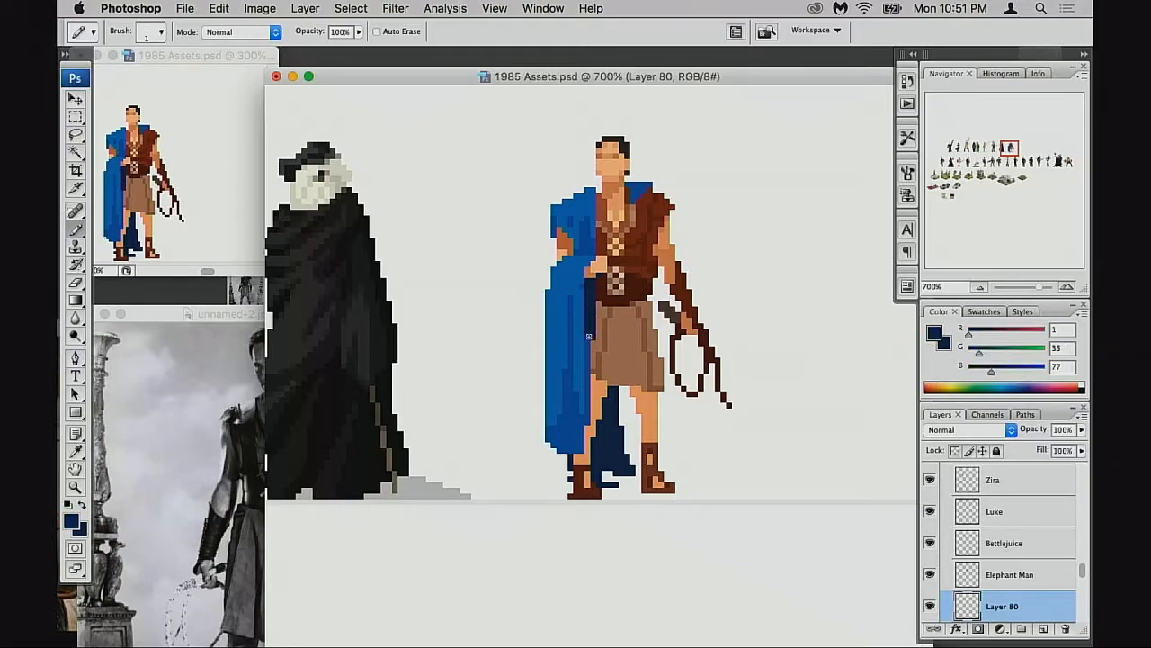
drag(590, 339, 584, 388)
drag(595, 337, 589, 433)
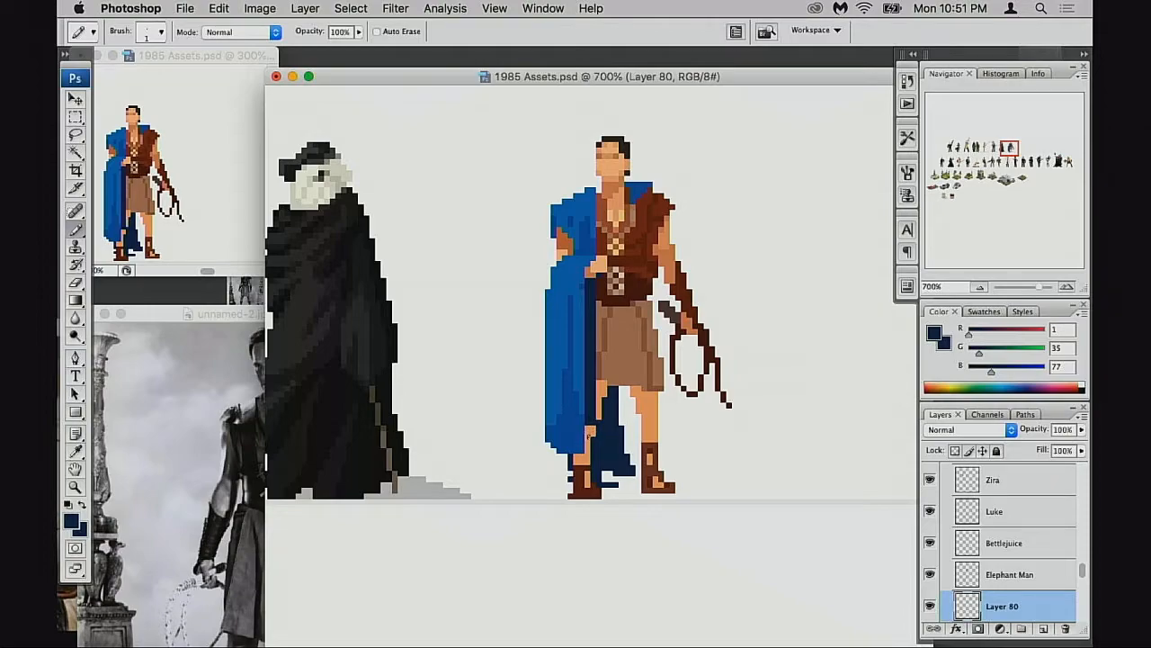
key(super+z)
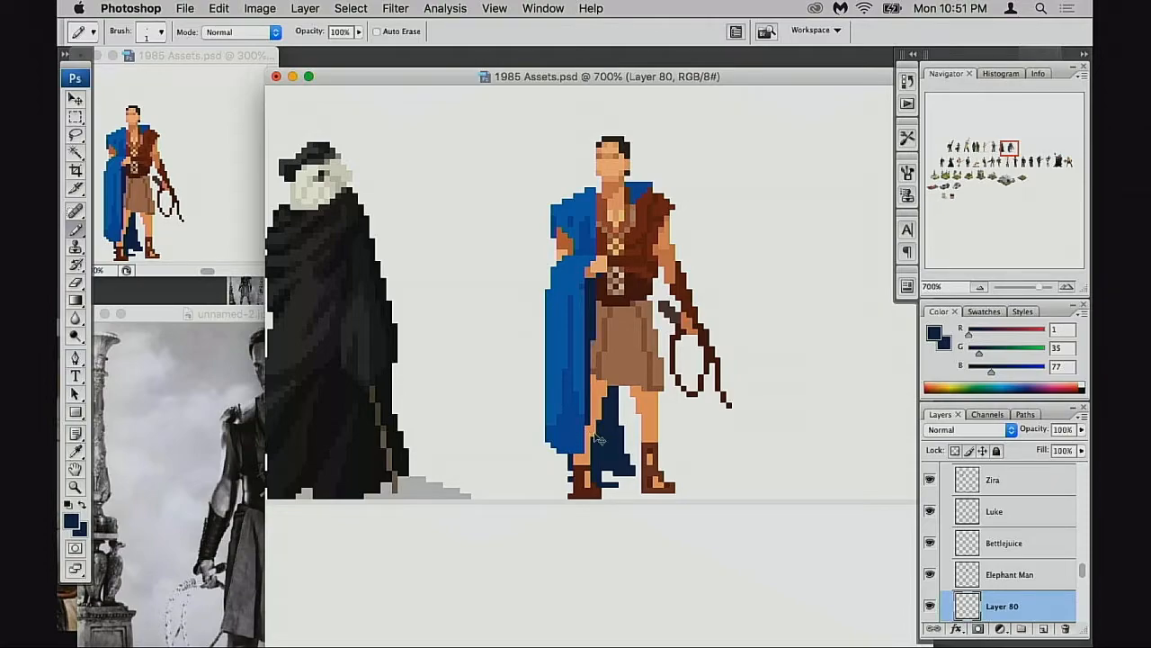
drag(595, 333, 596, 407)
Erase the lowest row of pixels from the front cape to trim its hem
key(e)
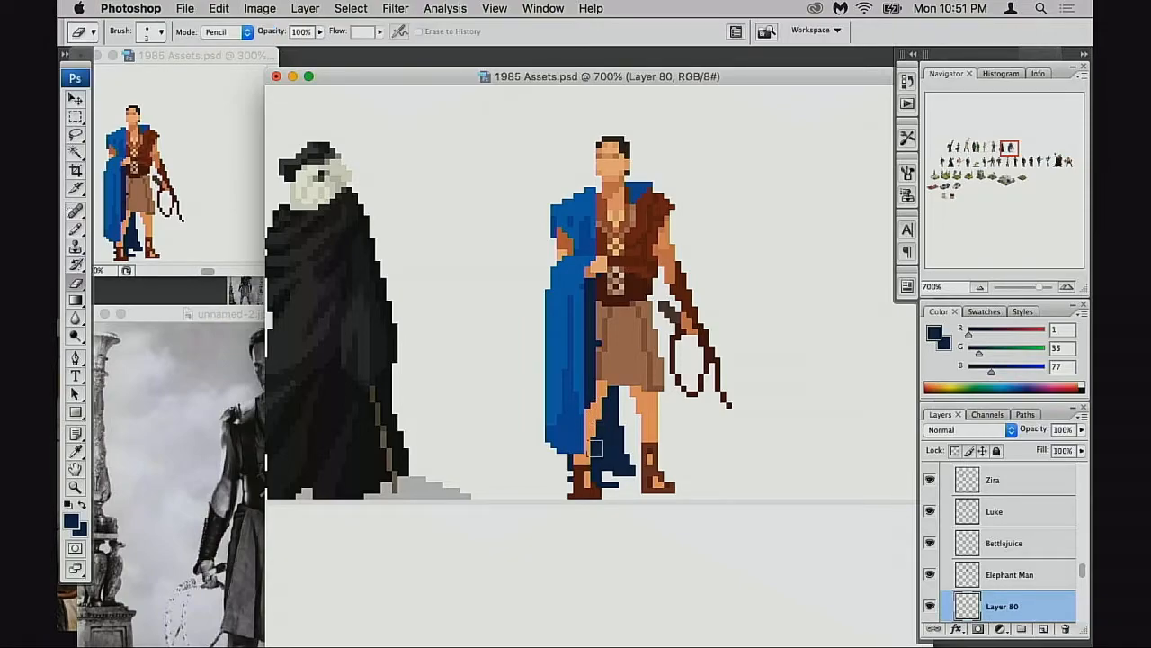
mouse_move(550, 459)
mouse_down()
mouse_move(583, 457)
mouse_move(550, 457)
mouse_move(541, 471)
mouse_up()
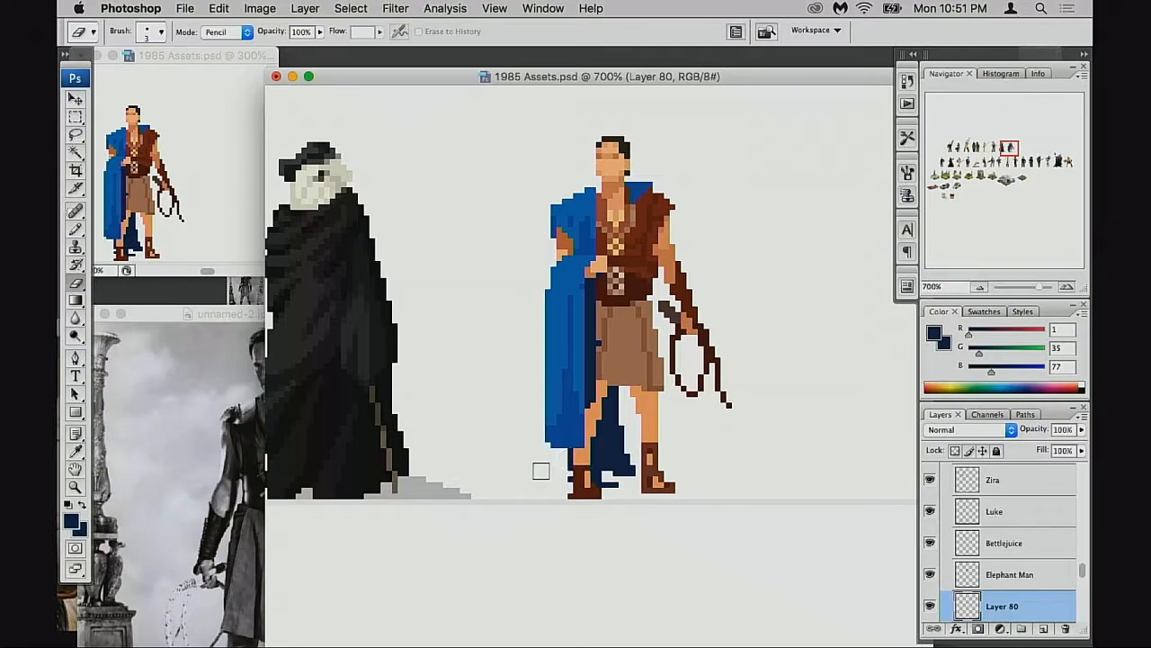
alt+click(597, 461)
alt+click(598, 463)
alt+click(596, 457)
drag(598, 367, 589, 516)
drag(587, 405, 586, 460)
super+click(585, 385)
super+click(599, 400)
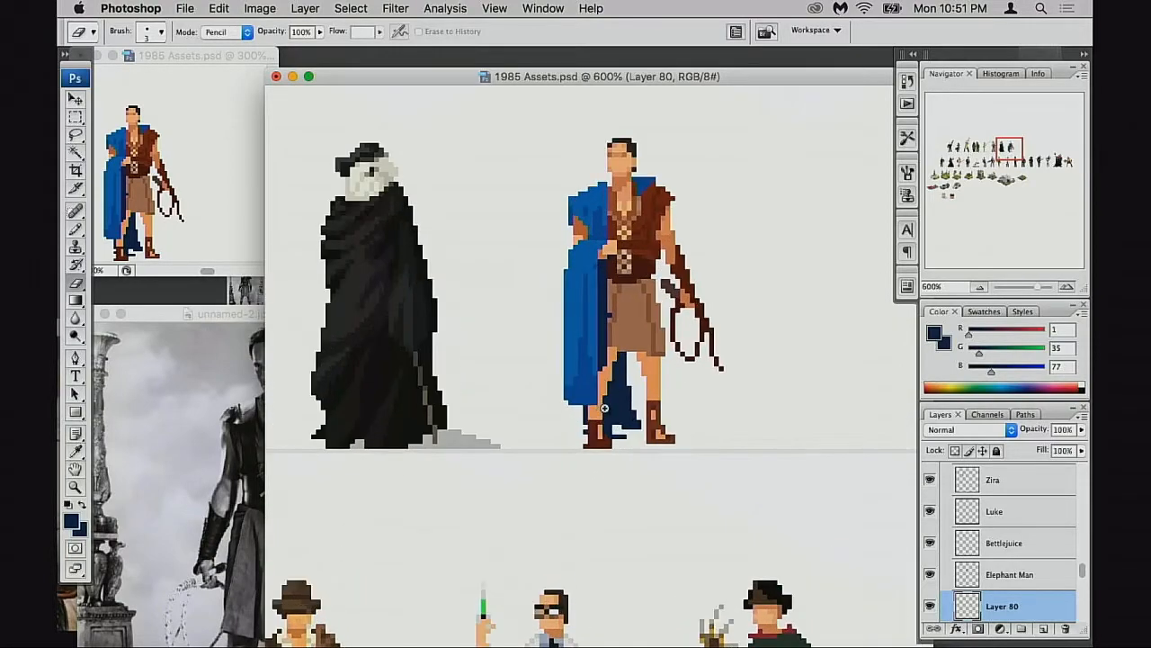
super+click(606, 406)
Touch up the front cape's hem and shoulder folds with pencil colours sampled from its blue shades
key(b)
alt+click(580, 273)
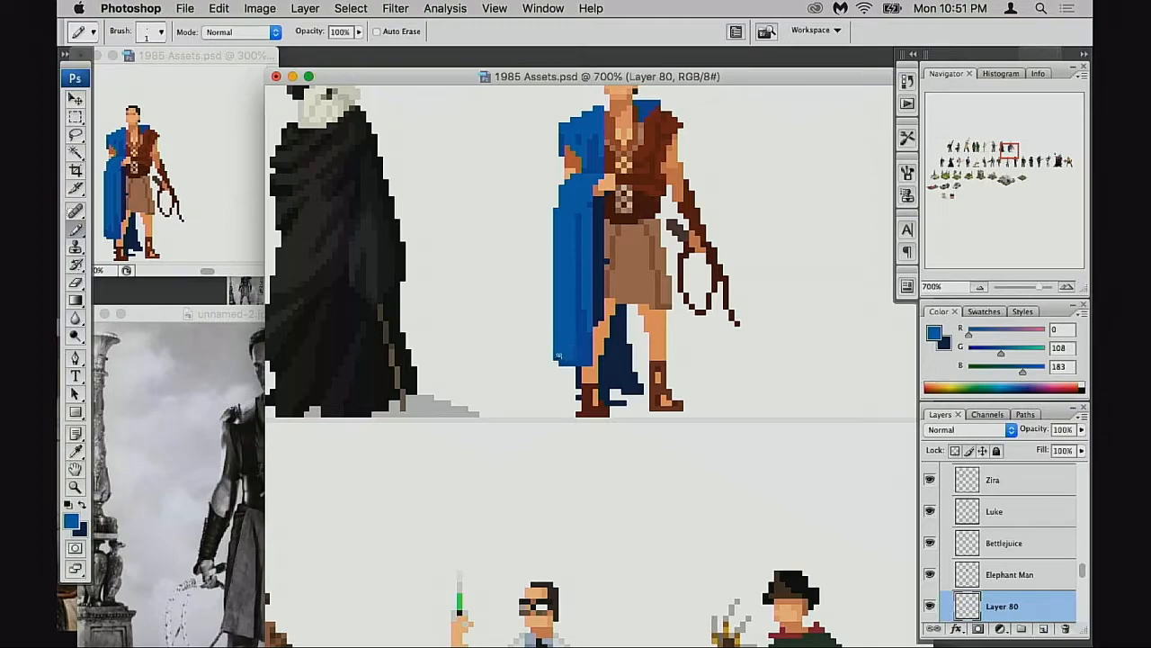
scroll(555, 357, up, 3)
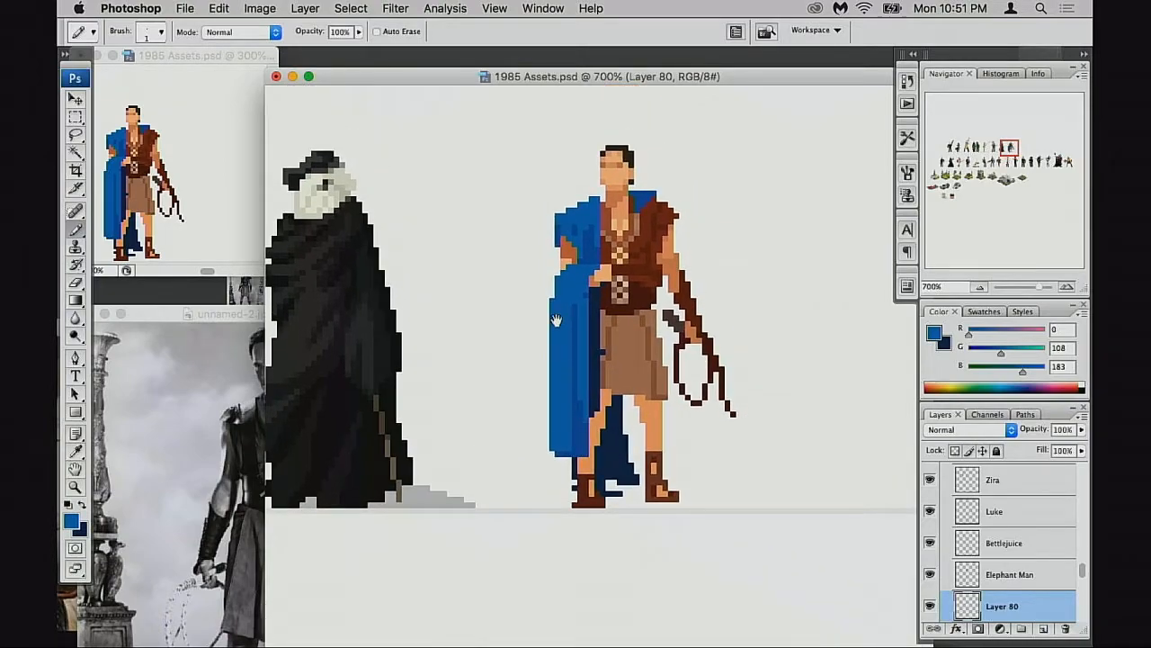
scroll(539, 320, up, 2)
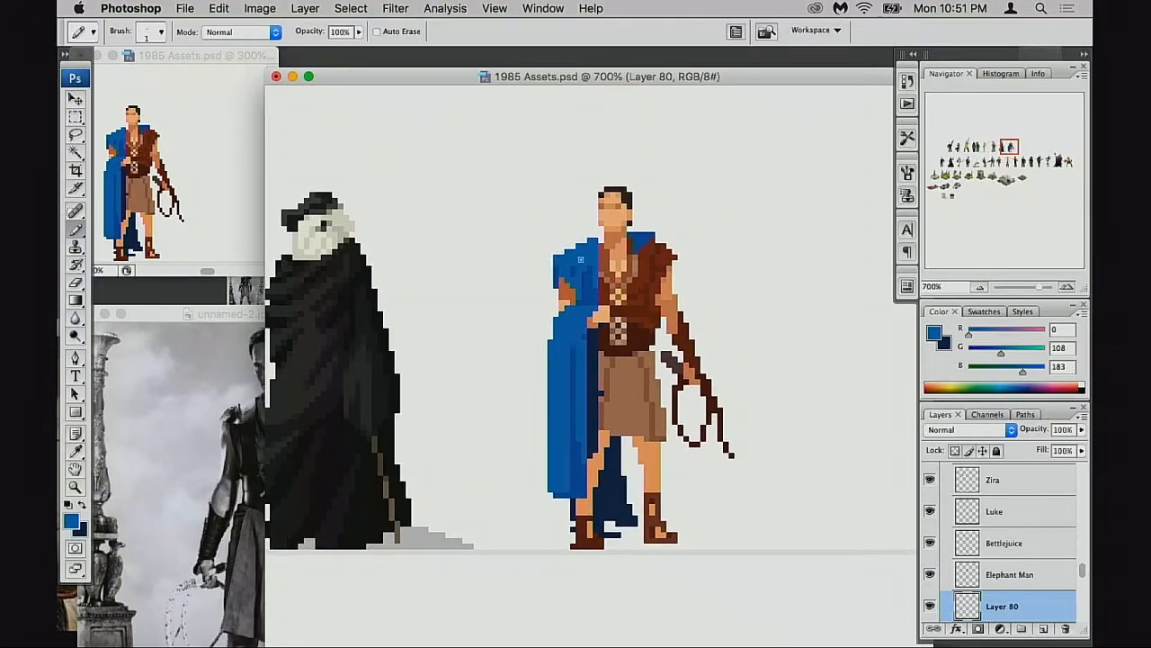
alt+click(590, 287)
alt+click(585, 277)
alt+click(583, 297)
alt+click(578, 268)
Toggle the visibility of the character's layers to identify the rear cape, and select Layer 79
scroll(637, 365, down, 2)
scroll(989, 539, down, 3)
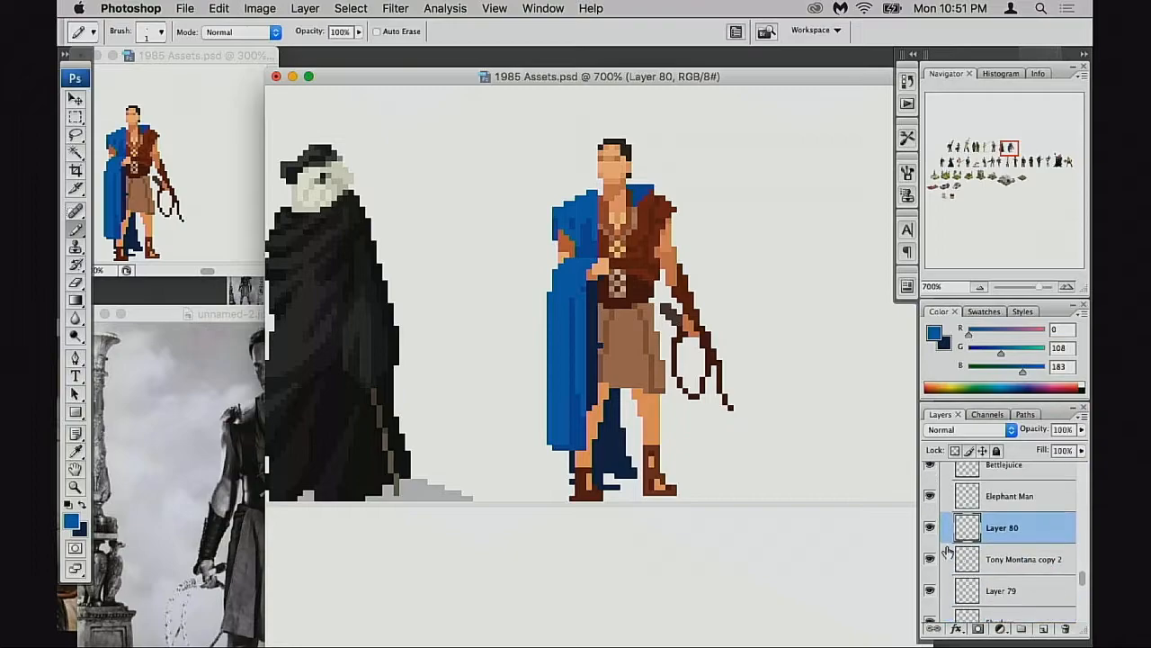
click(930, 527)
click(930, 528)
click(931, 559)
click(931, 558)
scroll(945, 564, down, 1)
scroll(946, 564, down, 3)
click(931, 545)
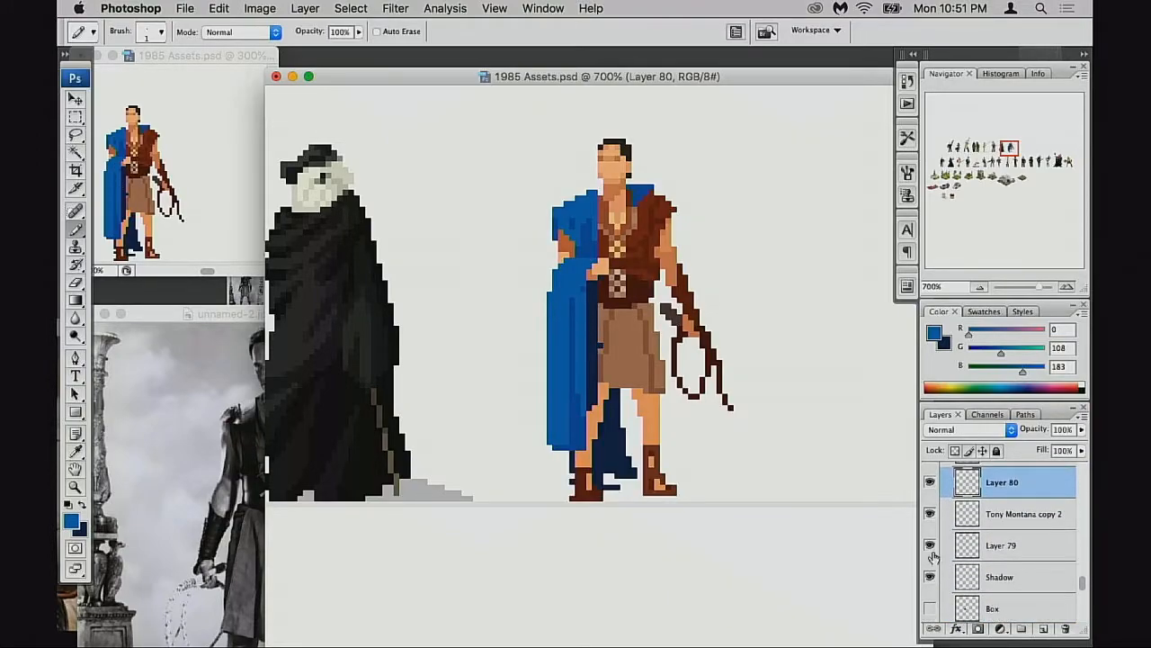
click(930, 545)
click(972, 554)
Fill out the navy rear cape between the legs on Layer 79 and trim its ragged bottom into a straight hem
alt+click(617, 424)
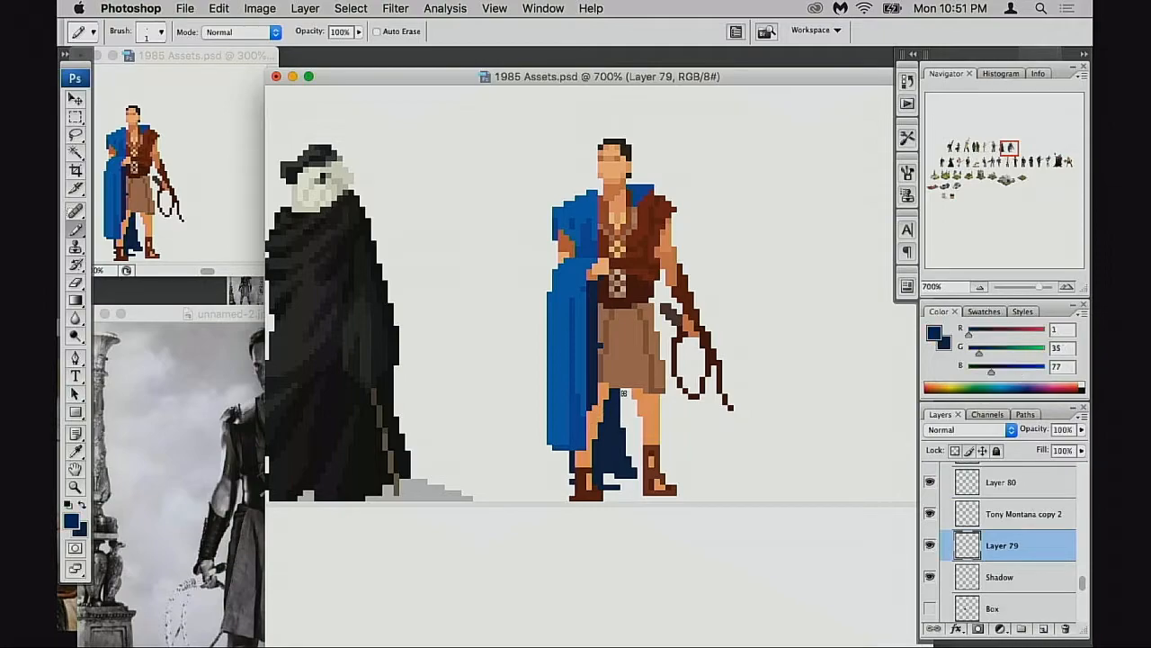
drag(621, 393, 620, 431)
key(e)
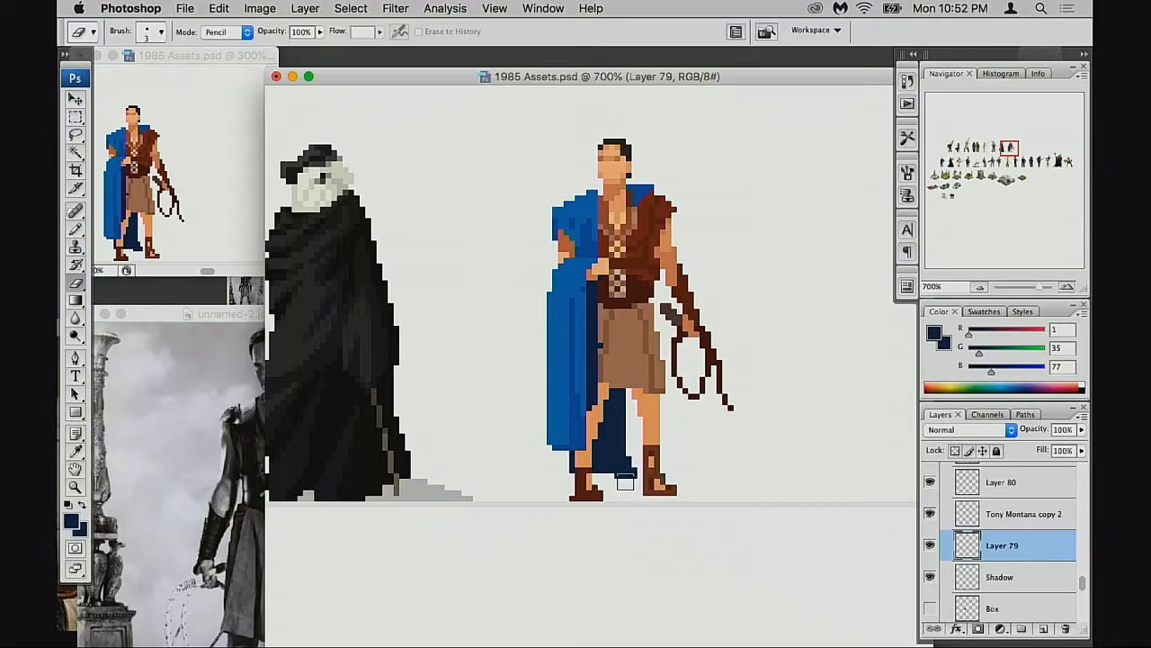
key(b)
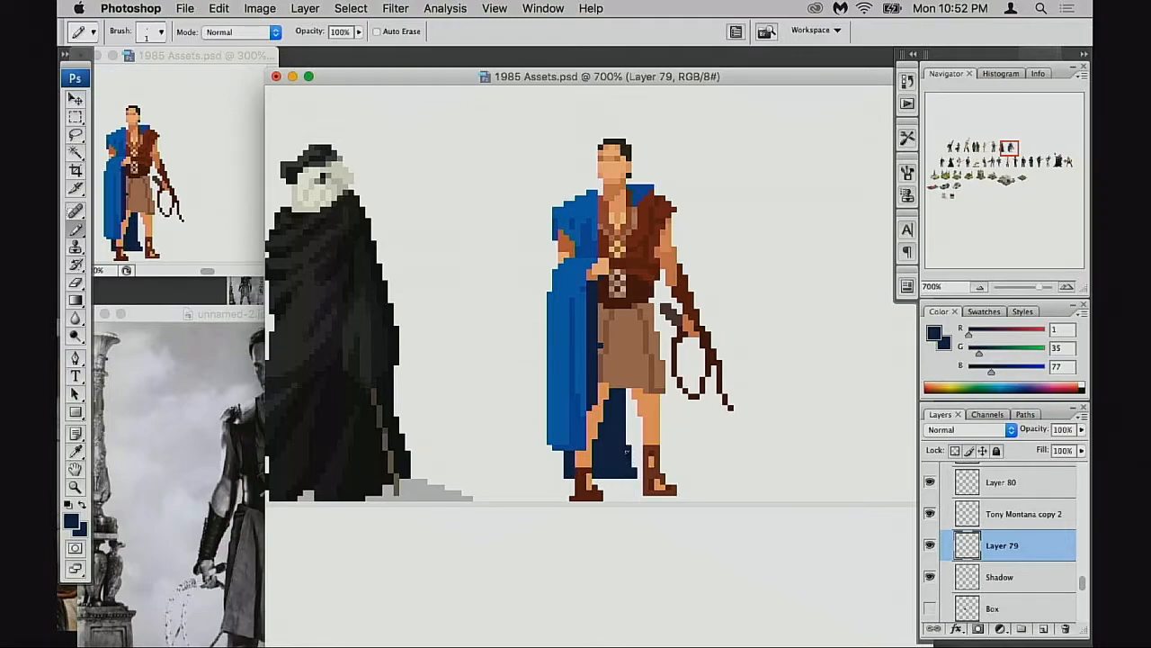
drag(668, 467, 670, 489)
alt+click(675, 468)
drag(586, 362, 662, 486)
alt+click(639, 450)
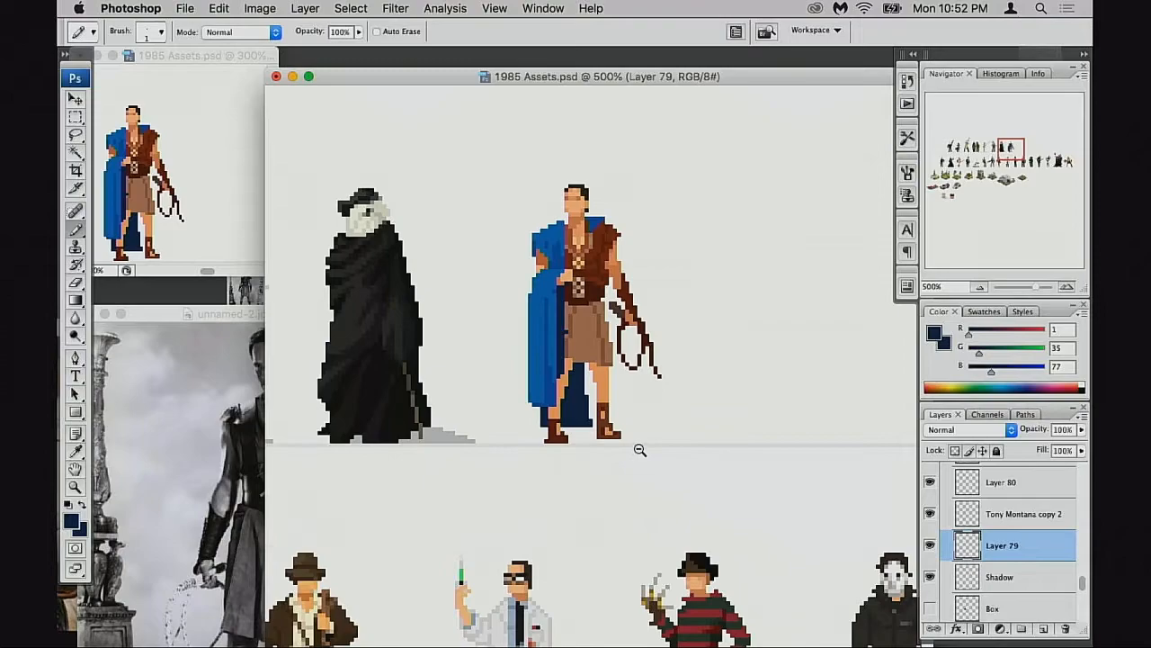
drag(588, 408, 621, 444)
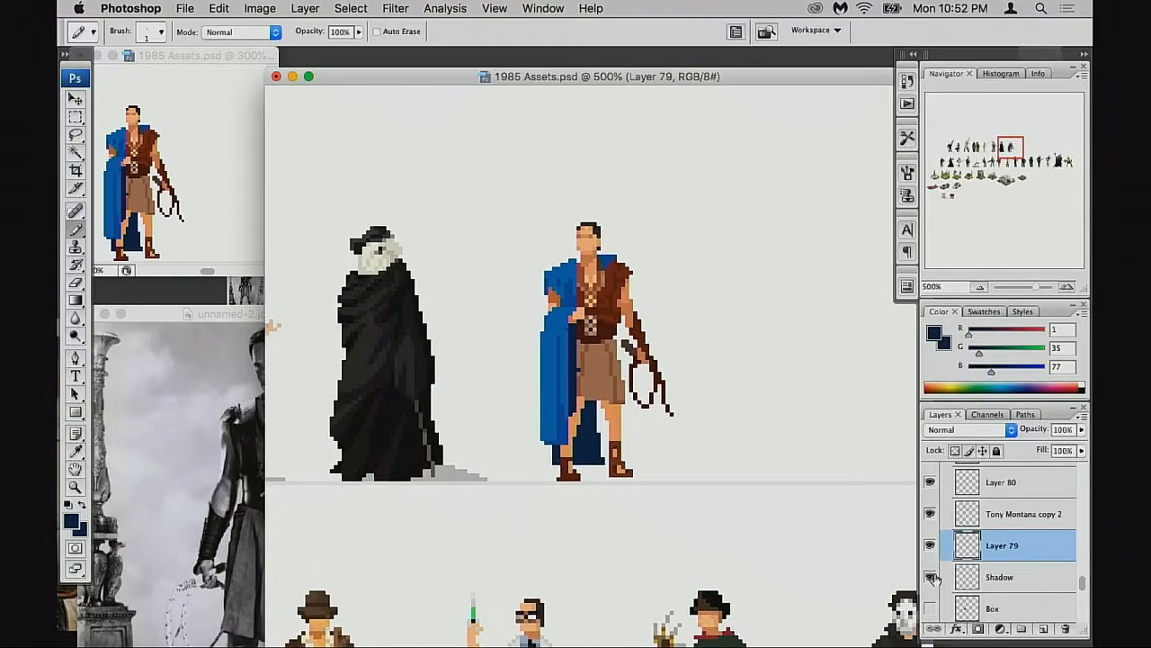
Clean up the stray navy pixels overlapping the skirt on Layer 80, toggling the character's layers to check them
click(972, 518)
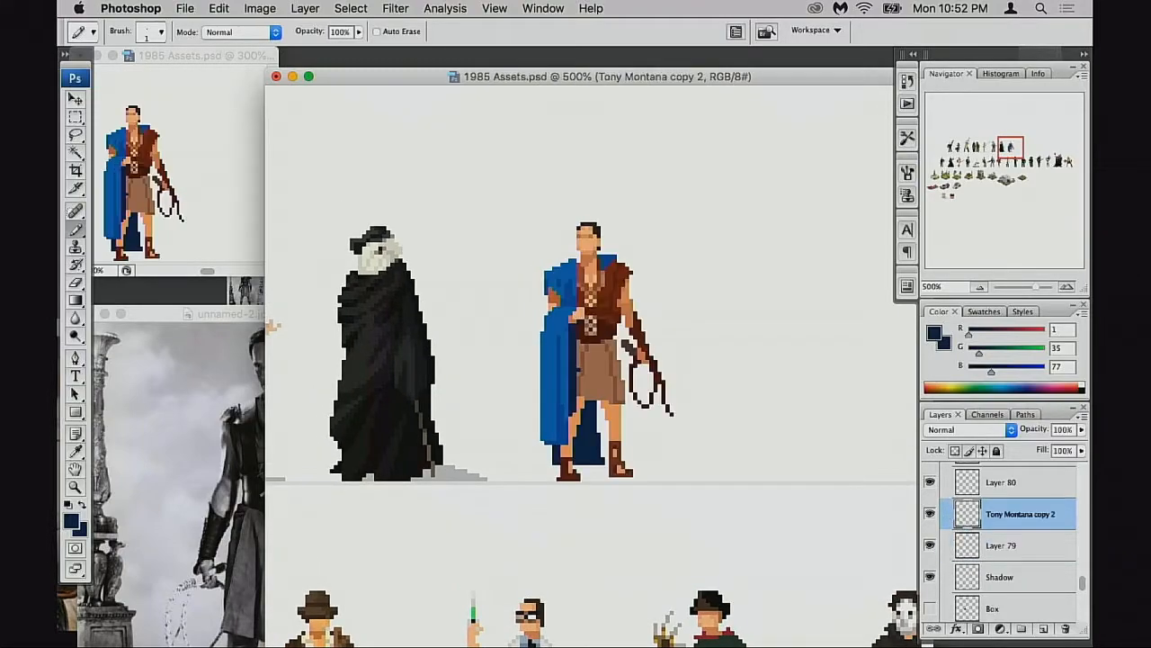
key(ctrl+plus)
key(e)
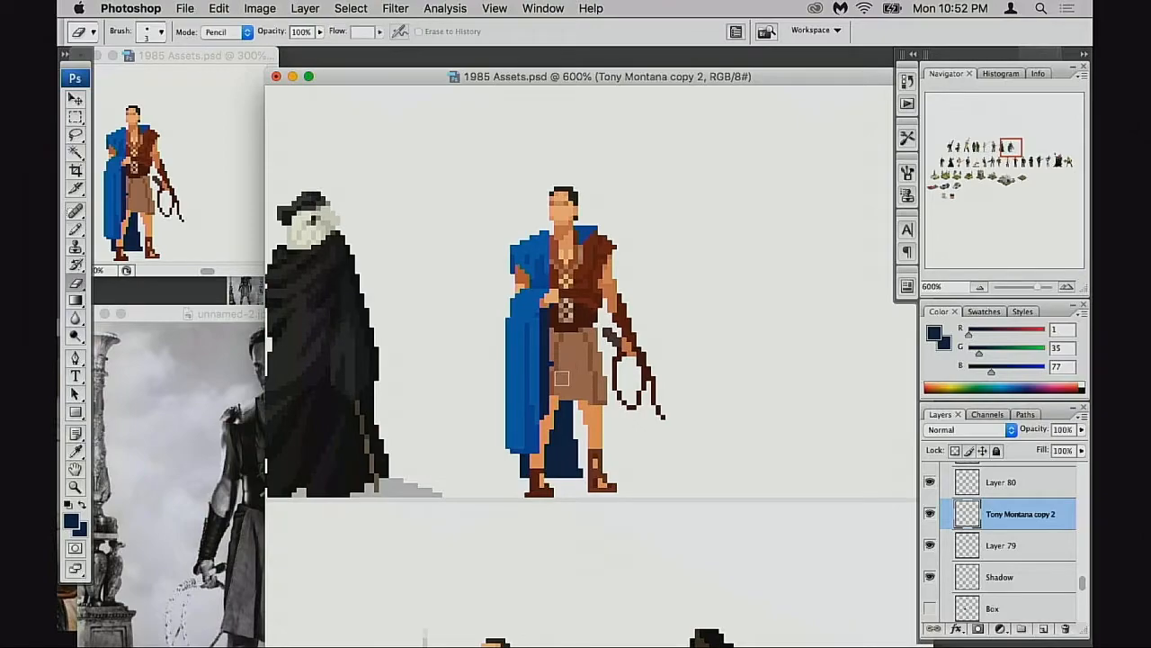
click(930, 482)
click(930, 482)
click(946, 483)
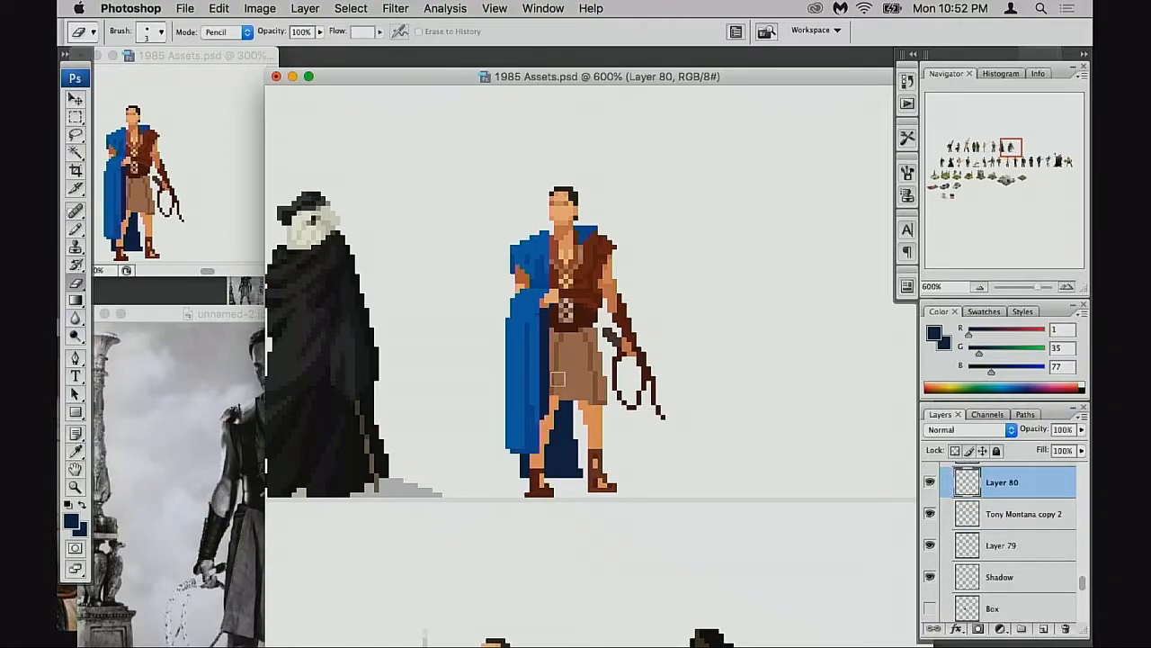
drag(601, 383, 602, 423)
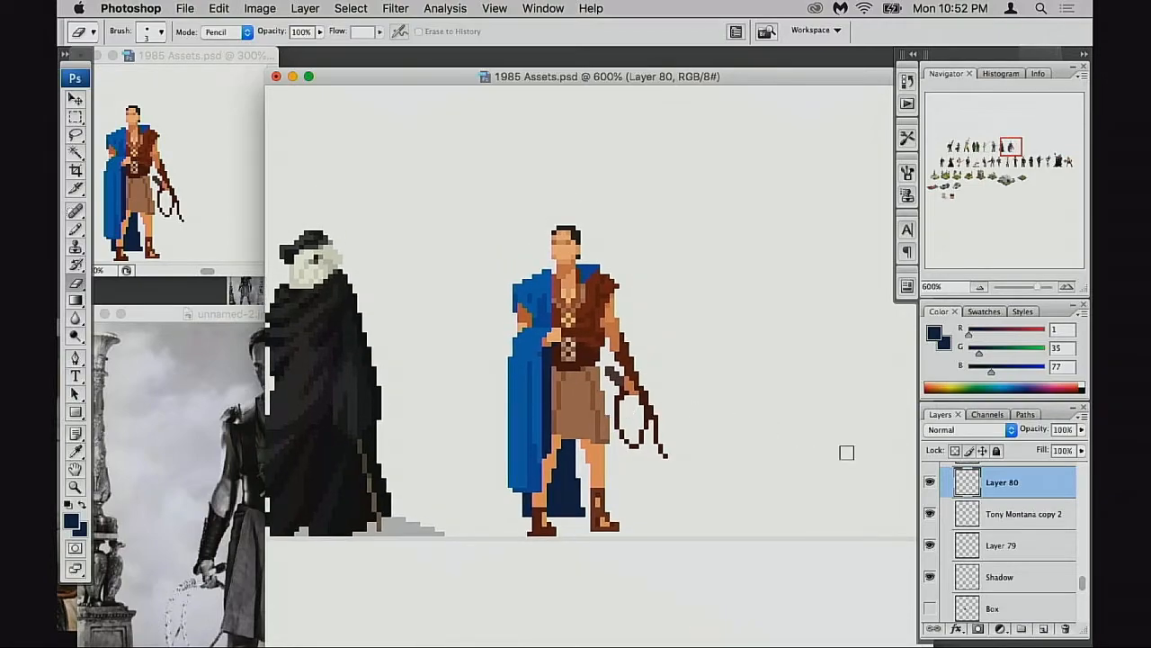
click(931, 514)
click(931, 514)
Select Layer 80, Tony Montana copy 2 and Layer 79 together and flip the character horizontally with Free Transform
drag(646, 457, 674, 460)
alt+click(647, 458)
alt+click(646, 458)
drag(604, 421, 590, 458)
drag(600, 441, 627, 467)
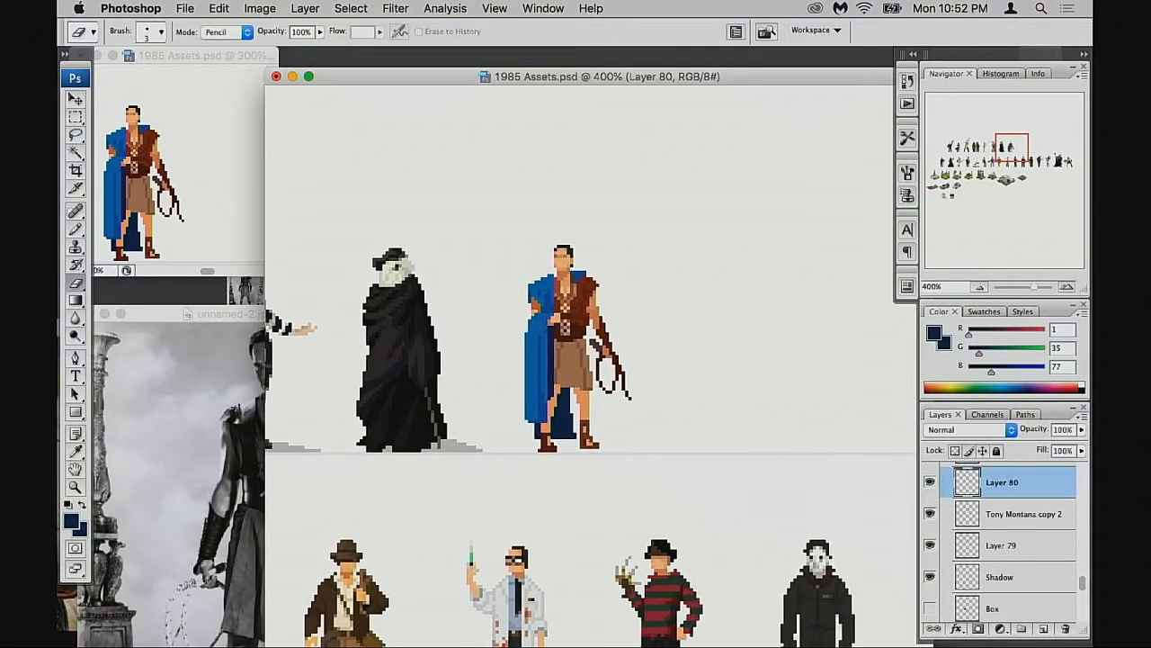
shift+click(971, 544)
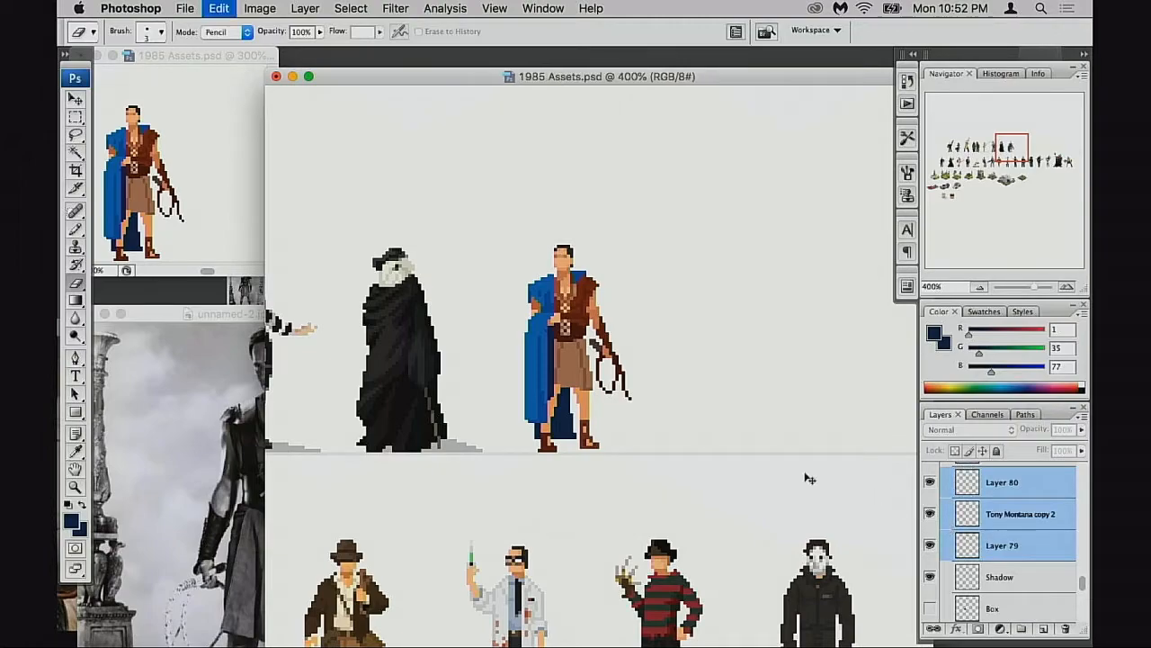
key(super+t)
right_click(586, 385)
click(657, 569)
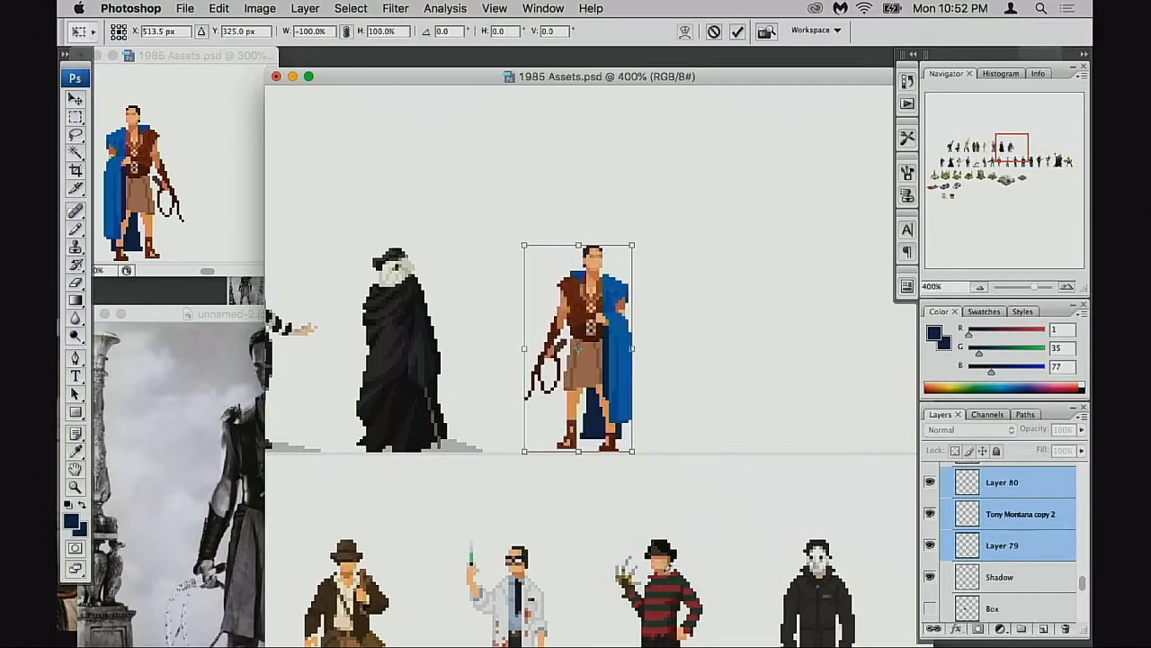
Apply the horizontal flip and move the blue-caped figure between the green-clad ape and the lightsaber figure to compare them
key(Return)
mouse_move(638, 455)
mouse_down()
mouse_move(645, 489)
mouse_move(681, 468)
mouse_move(761, 465)
mouse_move(744, 468)
mouse_move(723, 434)
mouse_move(397, 424)
mouse_up()
alt+click(648, 466)
key(v)
drag(430, 425, 738, 448)
drag(674, 439, 553, 437)
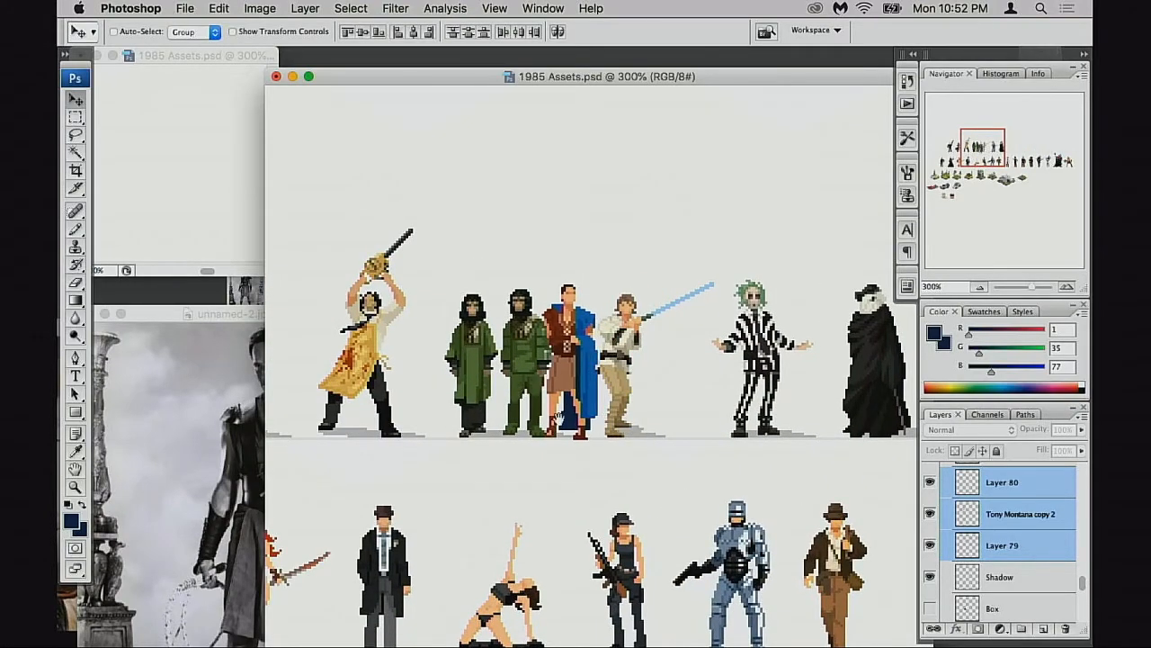
super+click(559, 407)
super+click(566, 421)
super+click(567, 422)
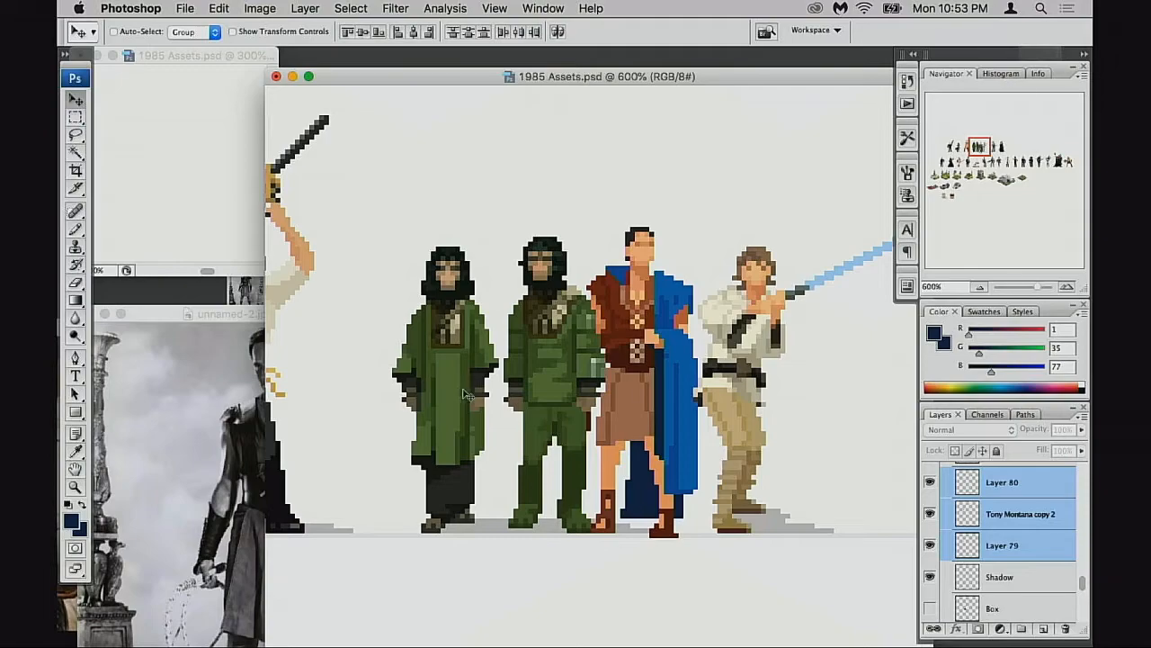
scroll(483, 396, left, 2)
scroll(483, 396, down, 1)
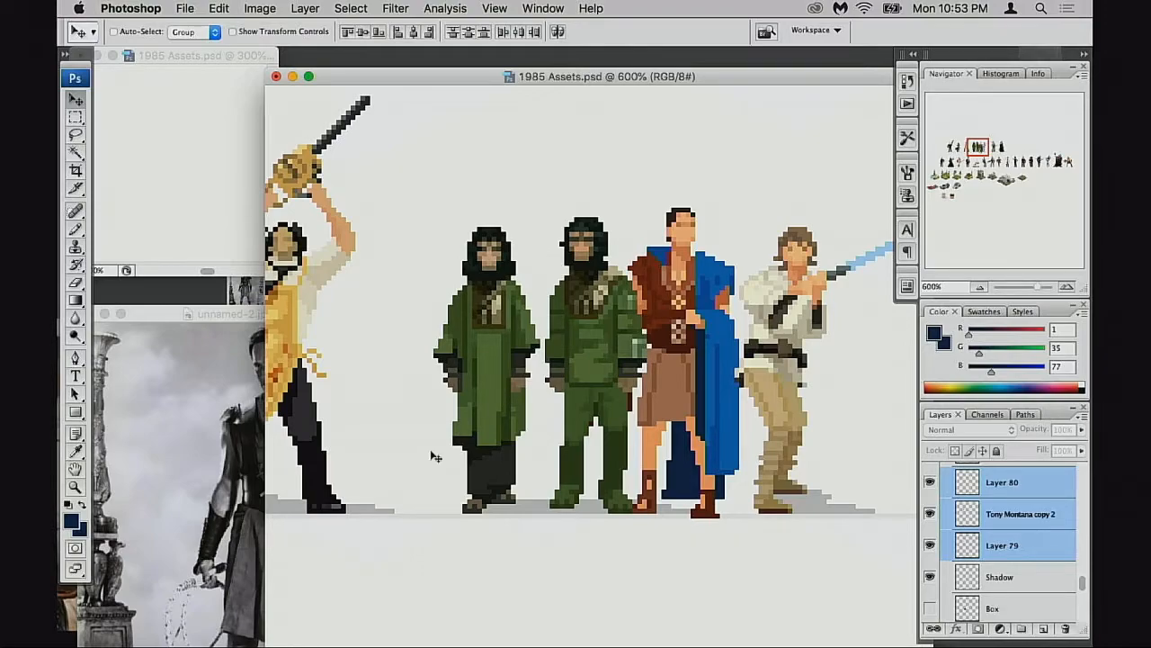
Move the blue-caped figure between the woman in the dark jumpsuit and the chainsaw figure for comparison
drag(582, 413, 690, 399)
drag(756, 413, 700, 428)
scroll(493, 415, right, 3)
drag(700, 428, 423, 438)
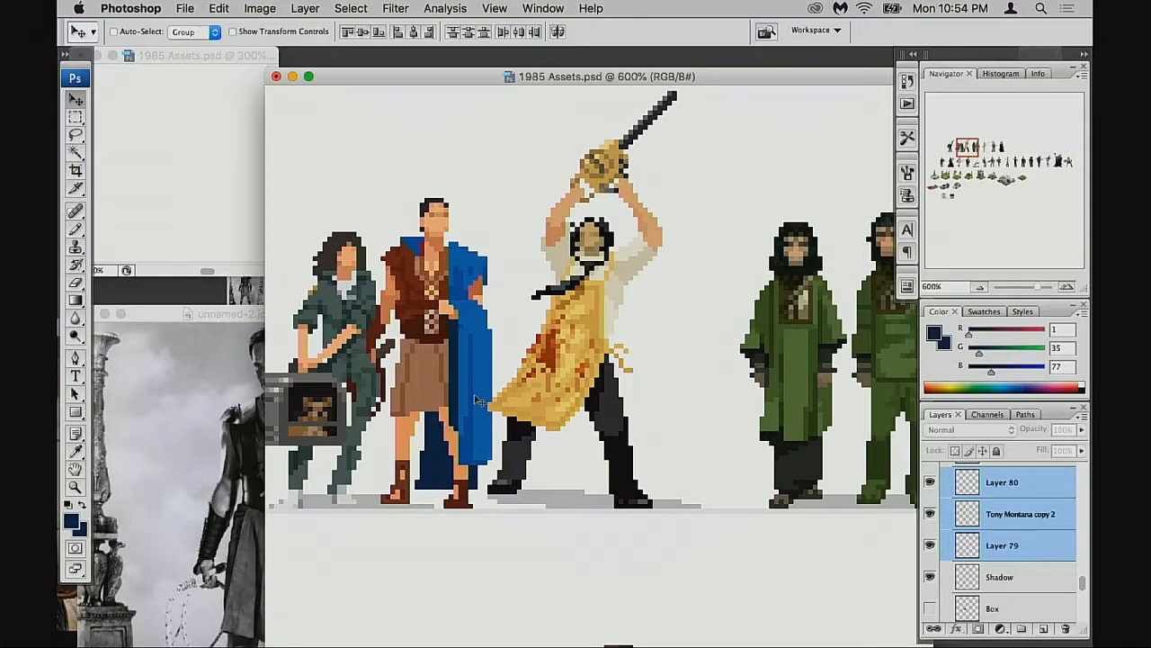
Move the blue-caped figure back to the empty space beyond the black-cloaked figure, on the same row
drag(464, 417, 495, 388)
drag(504, 396, 389, 405)
drag(427, 412, 733, 406)
drag(688, 405, 469, 398)
drag(528, 400, 844, 396)
drag(720, 397, 524, 396)
drag(581, 398, 693, 402)
Toggle the visibility of the figure's layers to identify their contents, and make "Tony Montana copy 2" the active layer
click(930, 547)
click(930, 547)
click(931, 519)
click(931, 519)
click(968, 486)
click(931, 519)
click(931, 519)
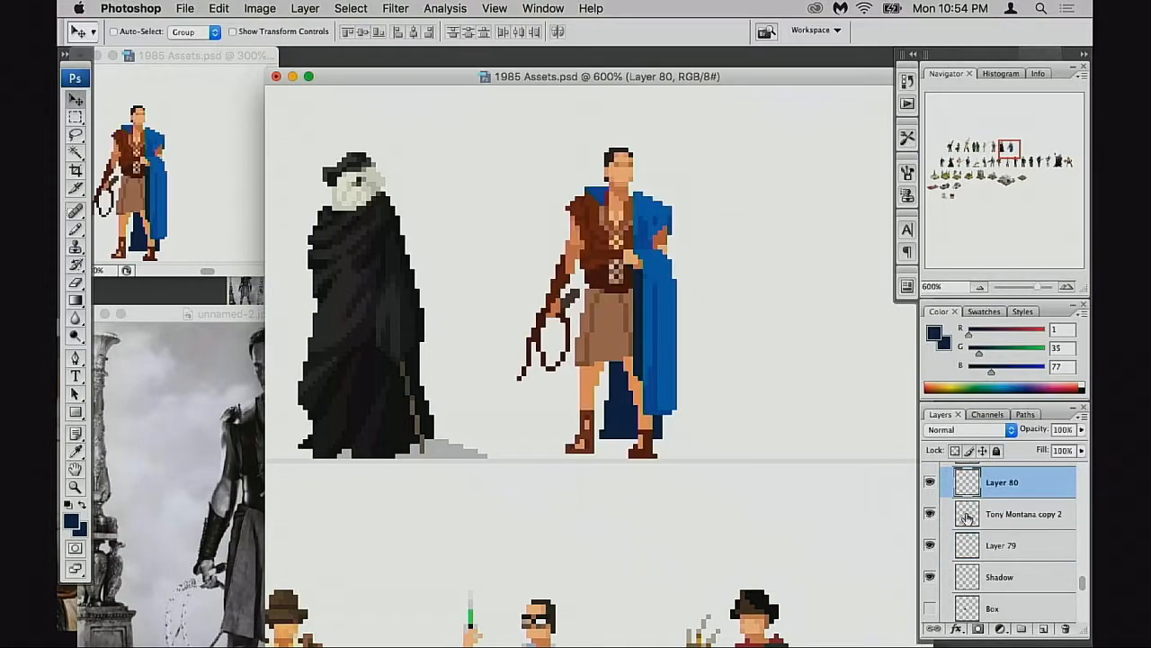
click(943, 524)
Paint skin-tone pixels over the boot on the figure's cape-side foot with the 1 px Pencil to open it up
key(b)
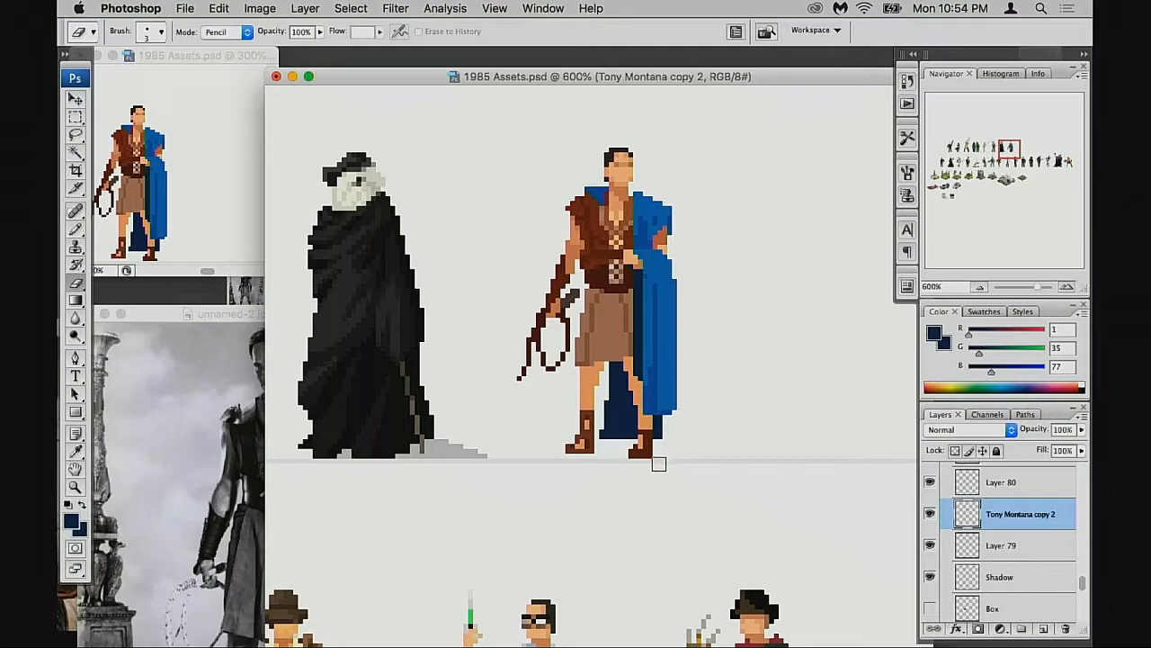
key(super+equal)
key(b)
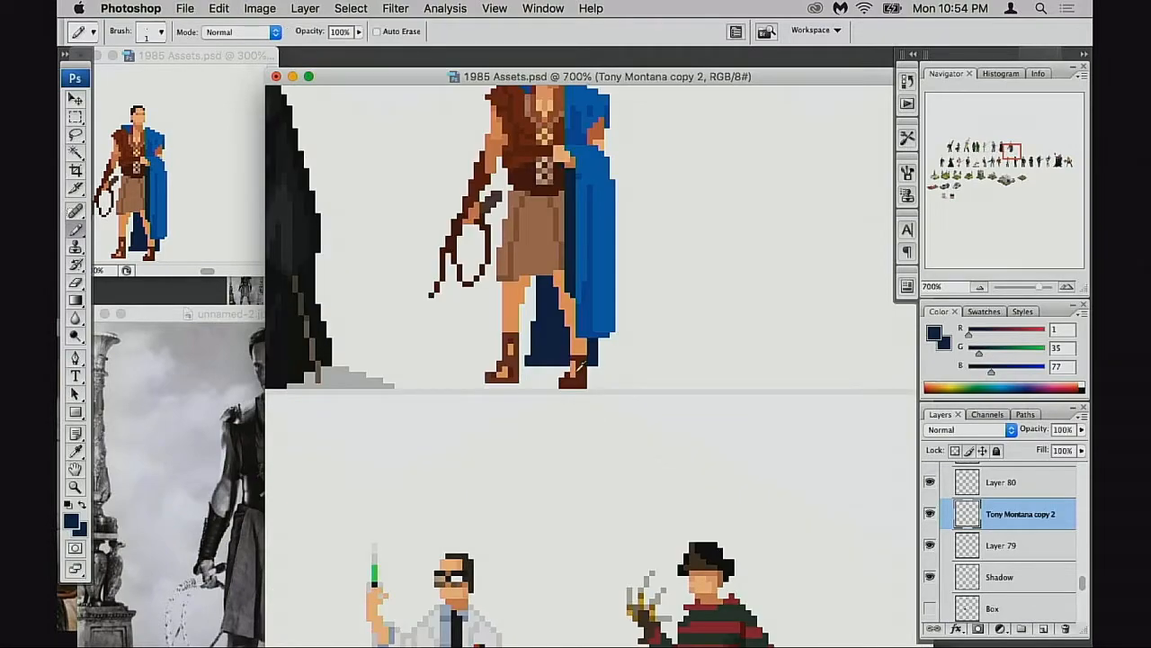
alt+click(574, 368)
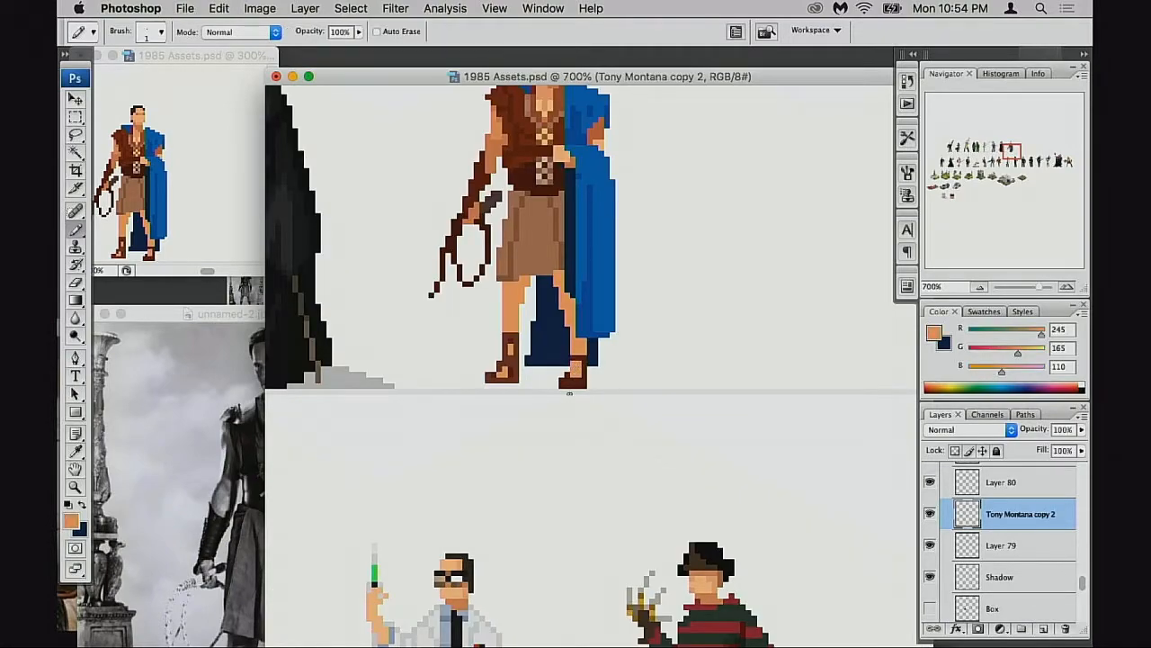
scroll(560, 395, left, 1)
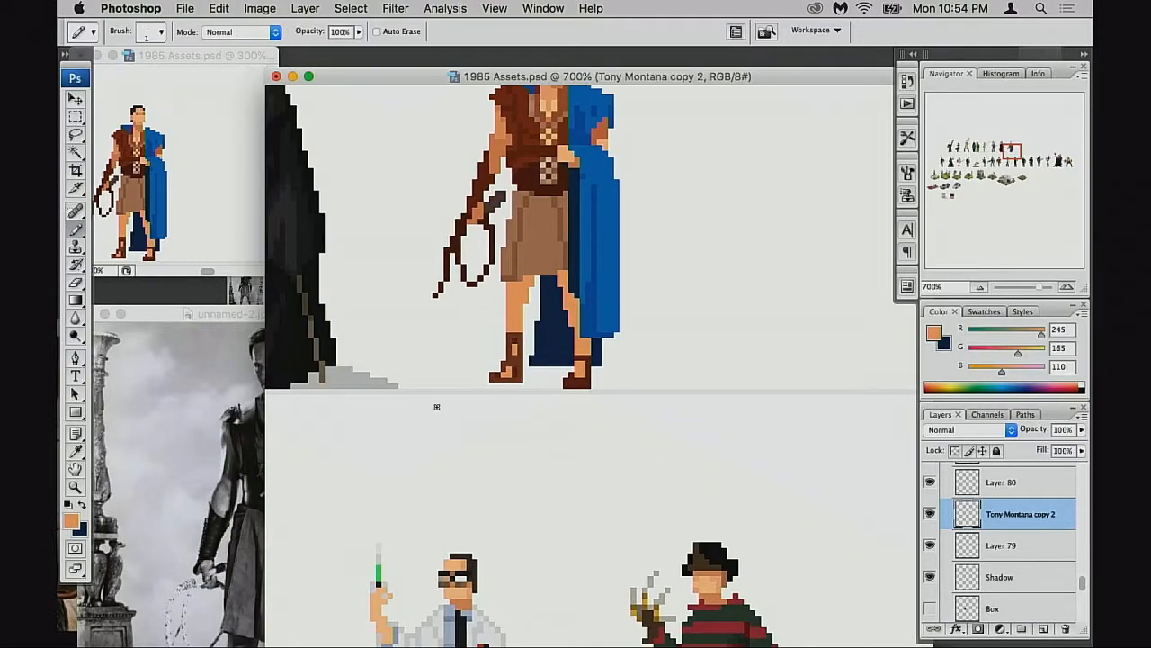
click(595, 398)
click(571, 379)
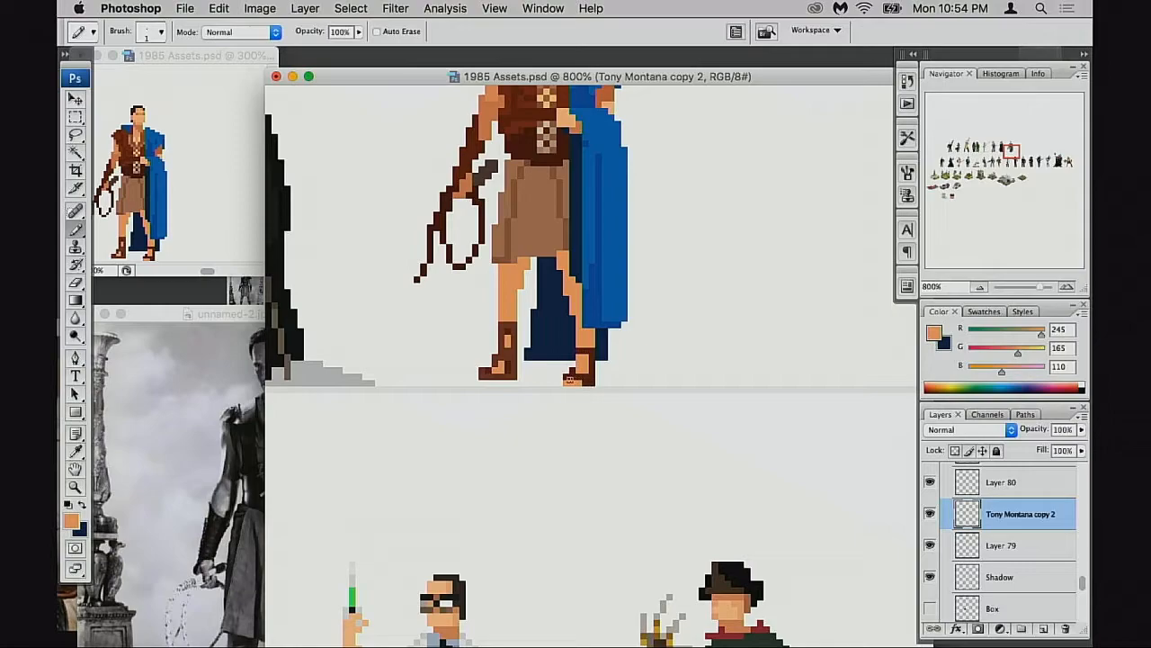
Draw sandal straps on the cape-side ankle and foot, alternating sampled brown and skin-tone pixels
alt+click(587, 376)
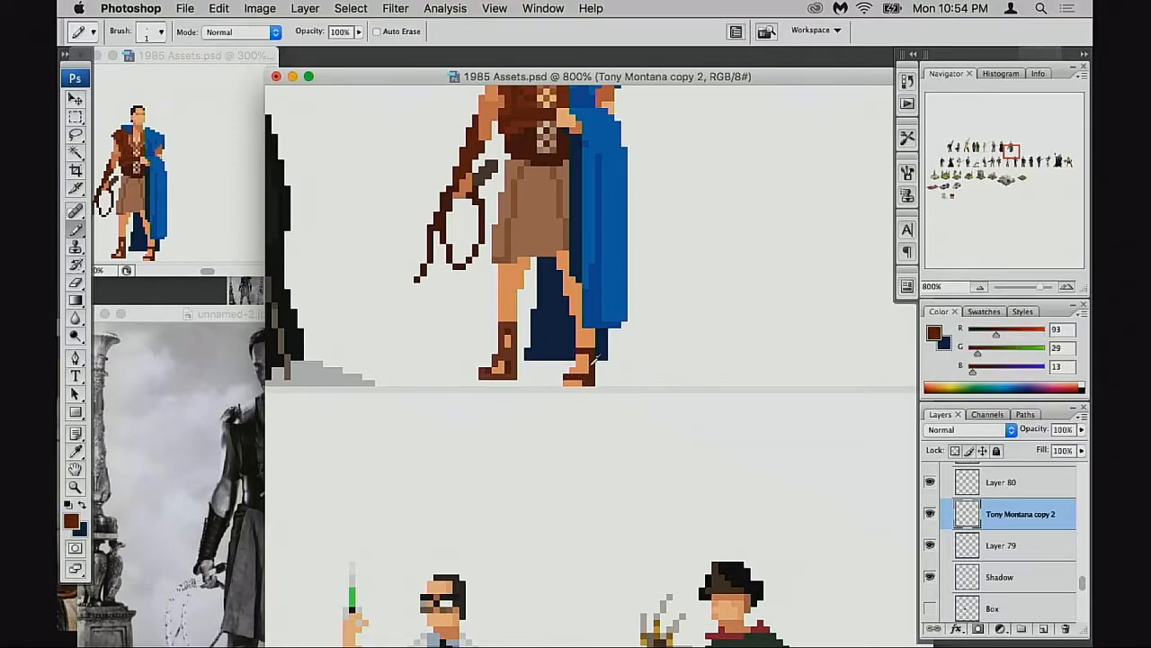
alt+click(590, 356)
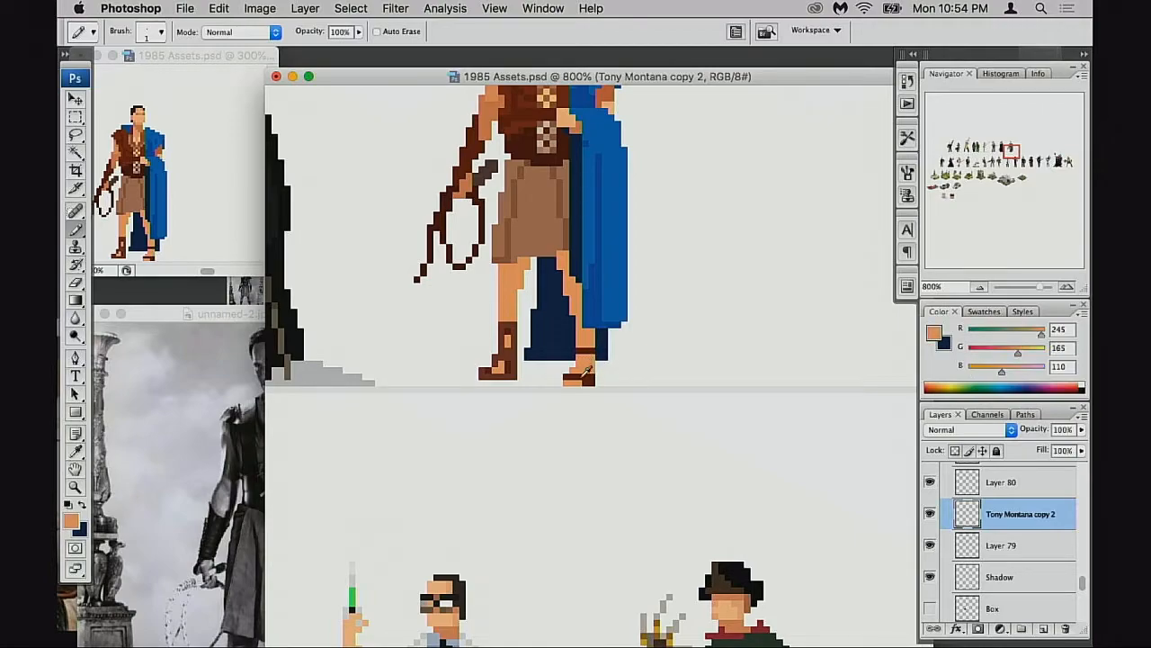
alt+click(585, 372)
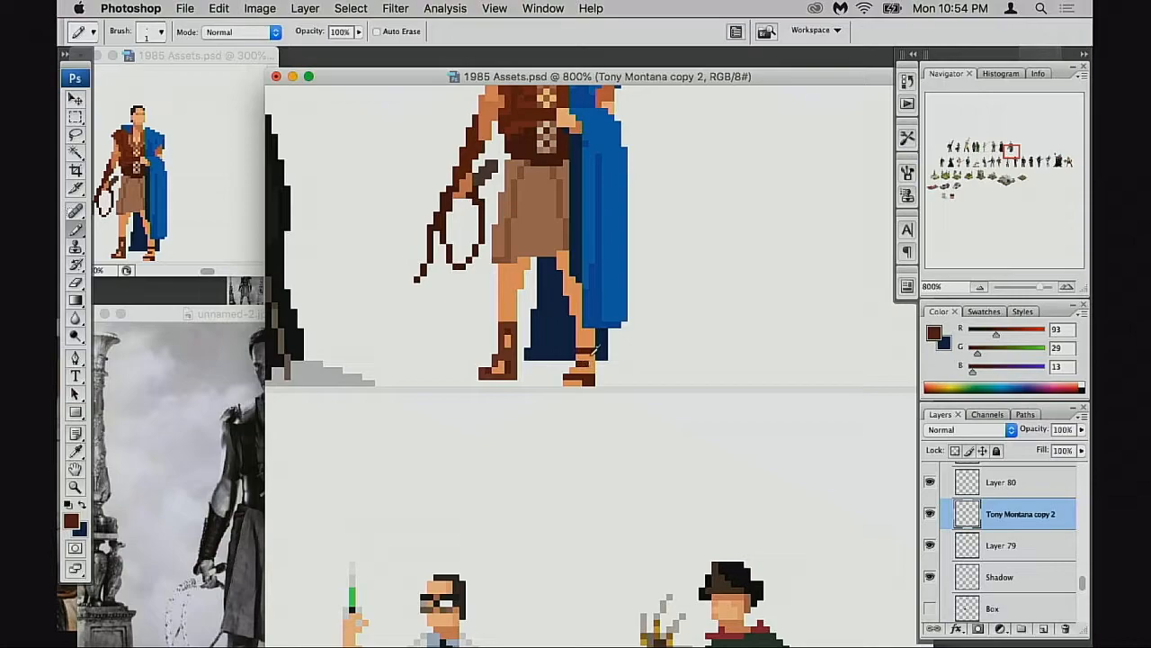
alt+click(591, 351)
alt+click(589, 358)
alt+click(591, 345)
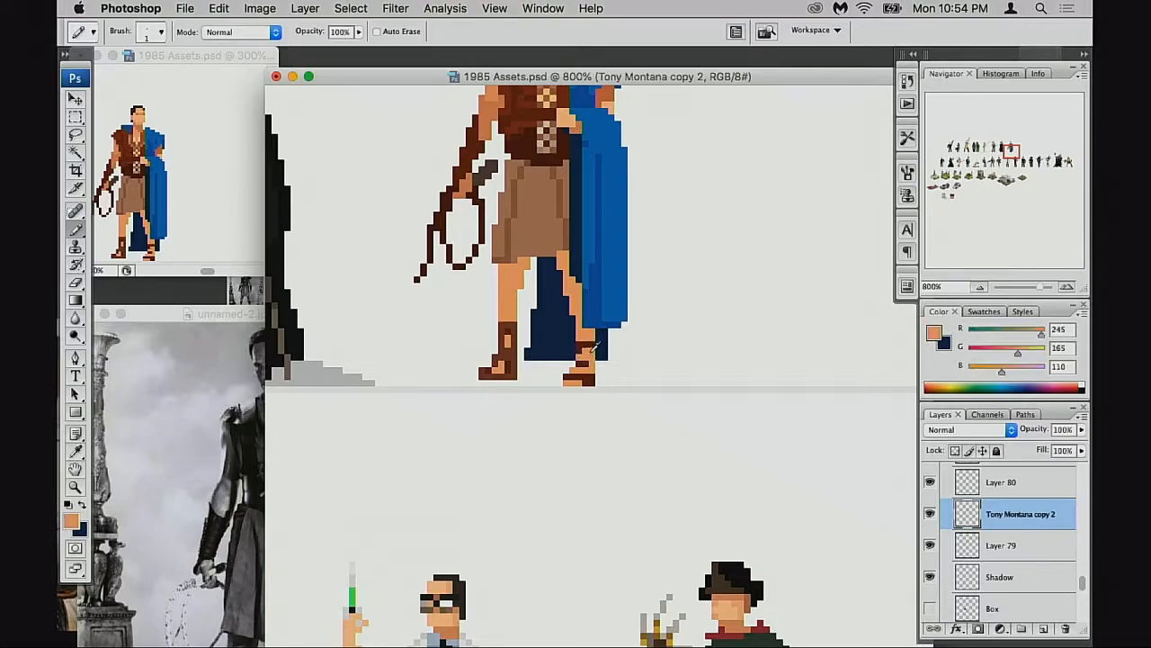
alt+click(584, 365)
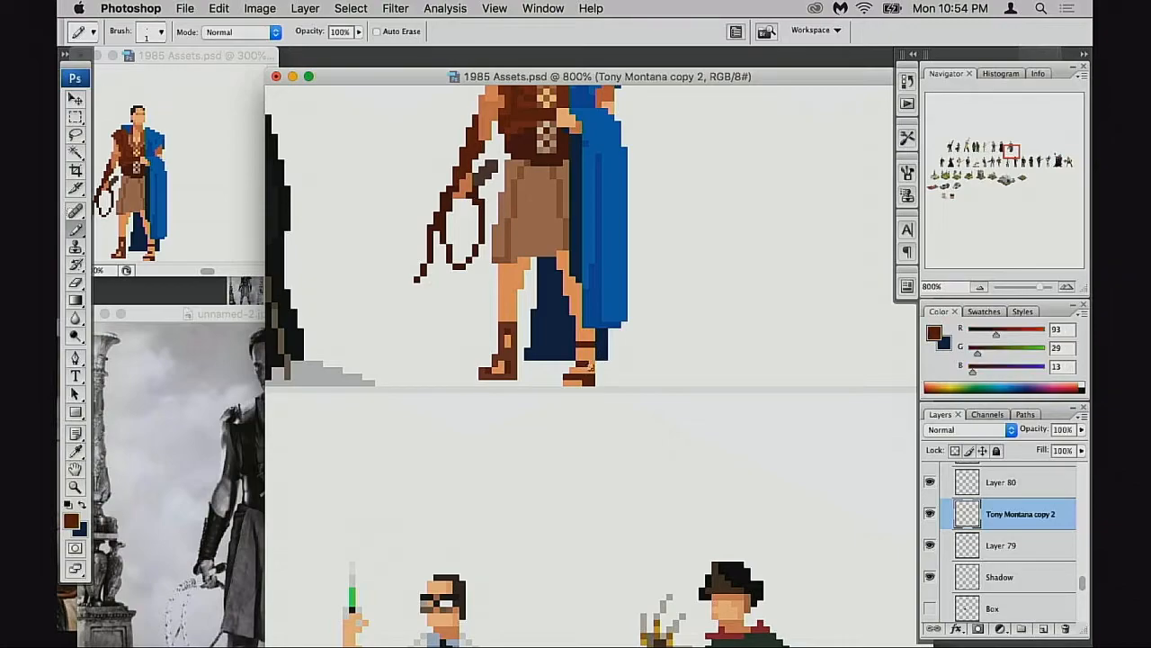
alt+click(581, 357)
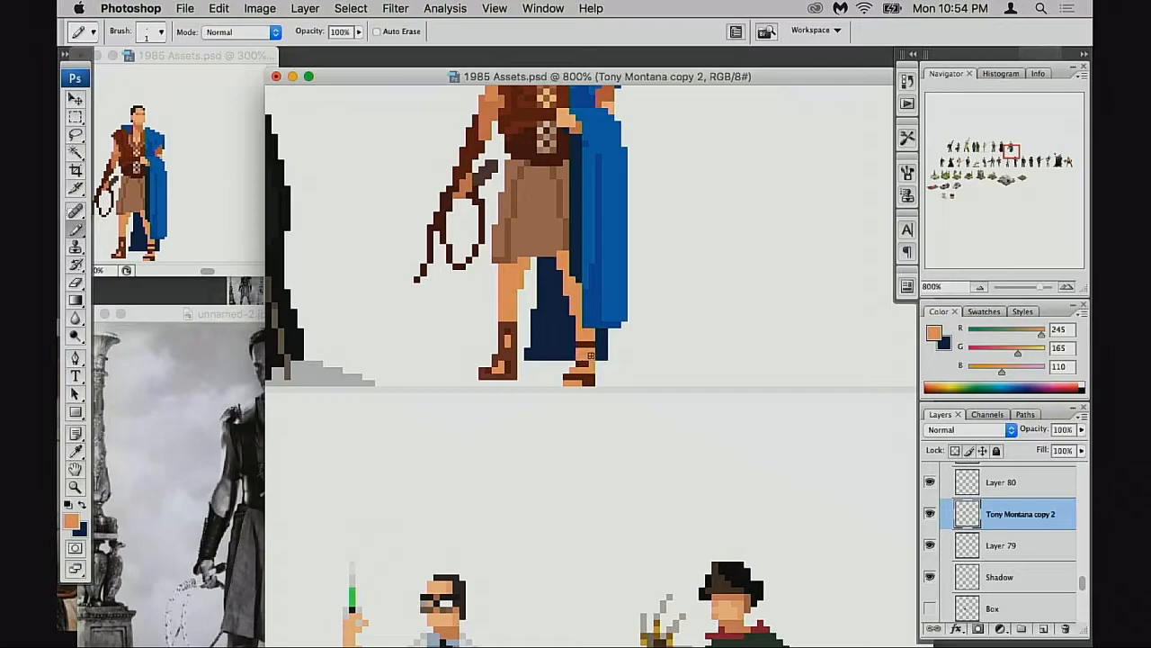
alt+click(586, 364)
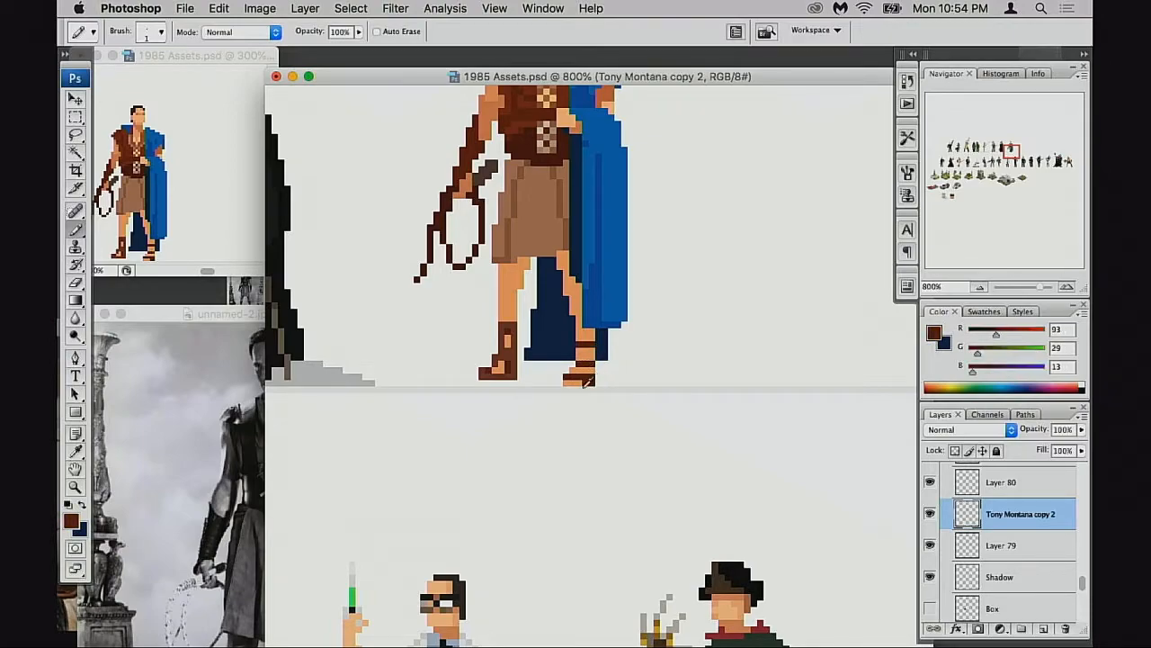
Touch up the cape-side sandal with skin tone and recentre the figure in the 300% preview window
scroll(581, 404, left, 3)
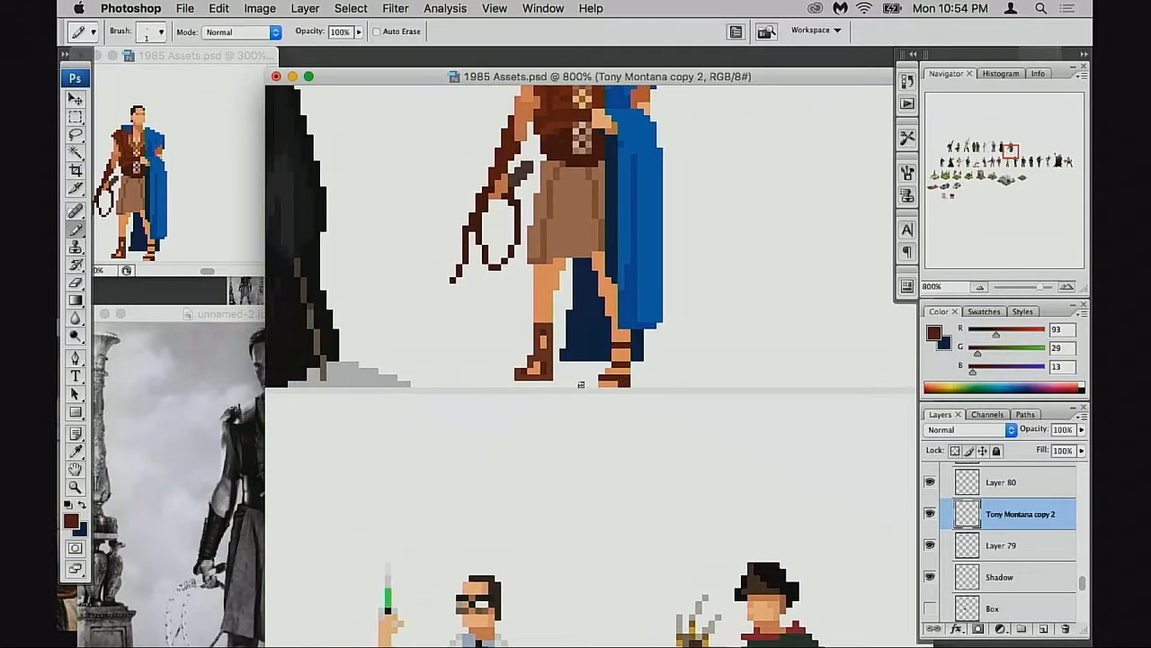
alt+click(623, 355)
drag(589, 396, 624, 412)
key(super+minus)
click(204, 232)
drag(205, 233, 242, 219)
click(615, 354)
mouse_move(606, 368)
mouse_down()
mouse_move(651, 368)
mouse_move(587, 398)
mouse_move(611, 397)
mouse_move(593, 386)
mouse_up()
key(super+plus)
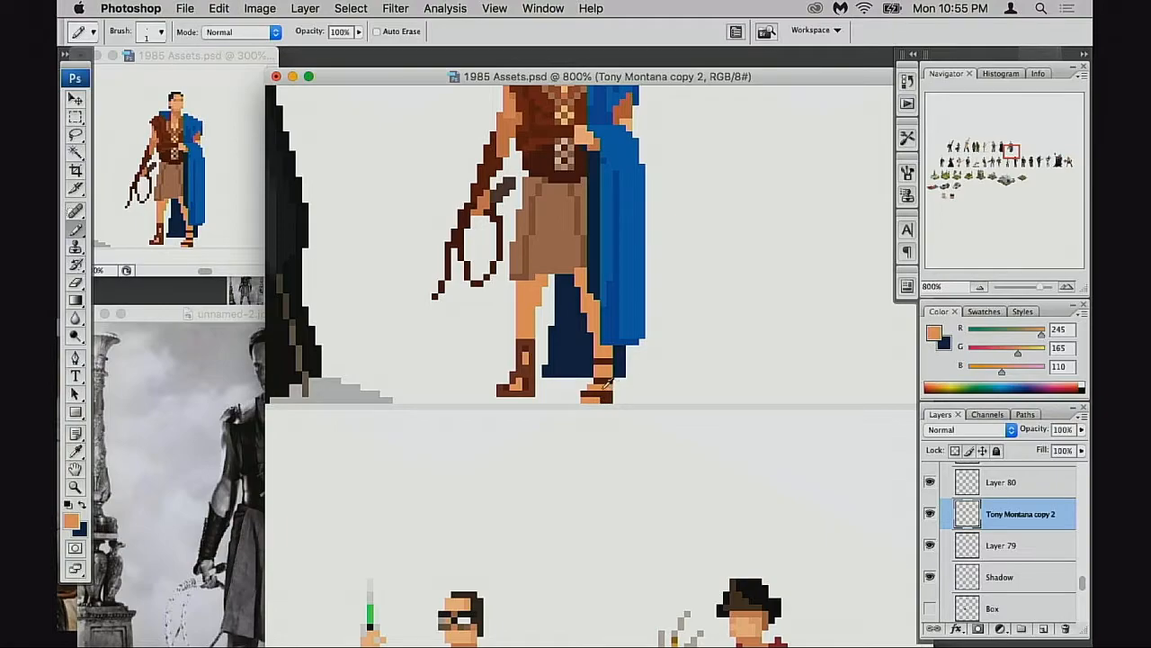
Reshape the toes, sole and heel of the cape-side sandal with sampled brown and skin-tone pixels
alt+click(606, 397)
click(597, 394)
alt+click(598, 400)
click(608, 394)
alt+click(606, 398)
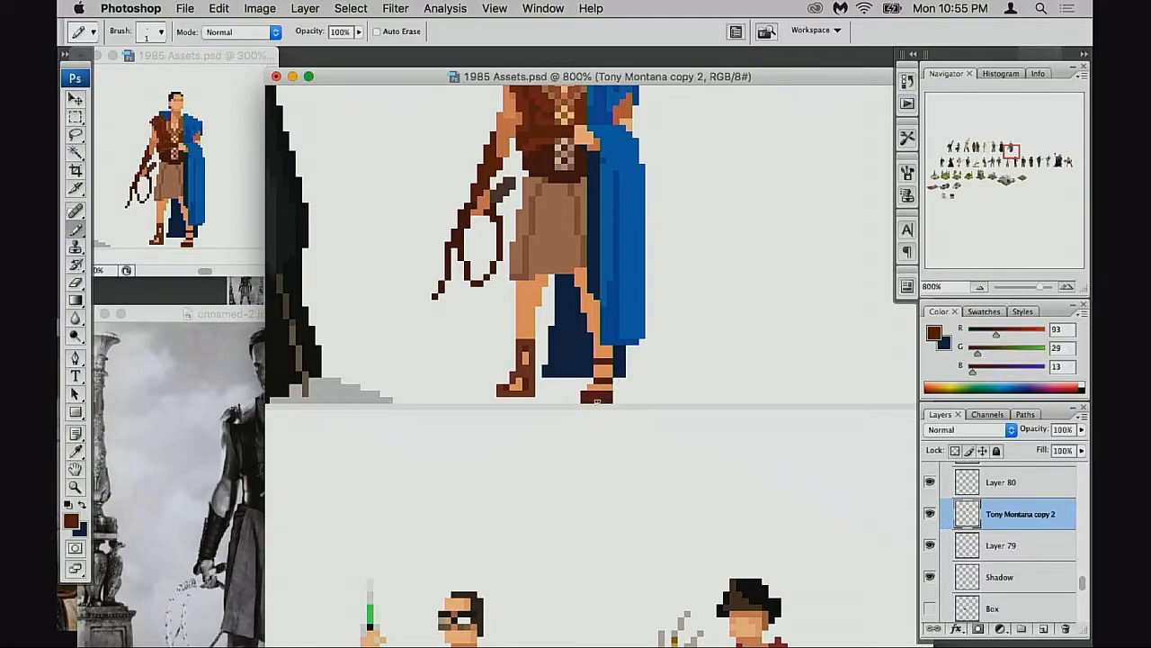
alt+click(599, 388)
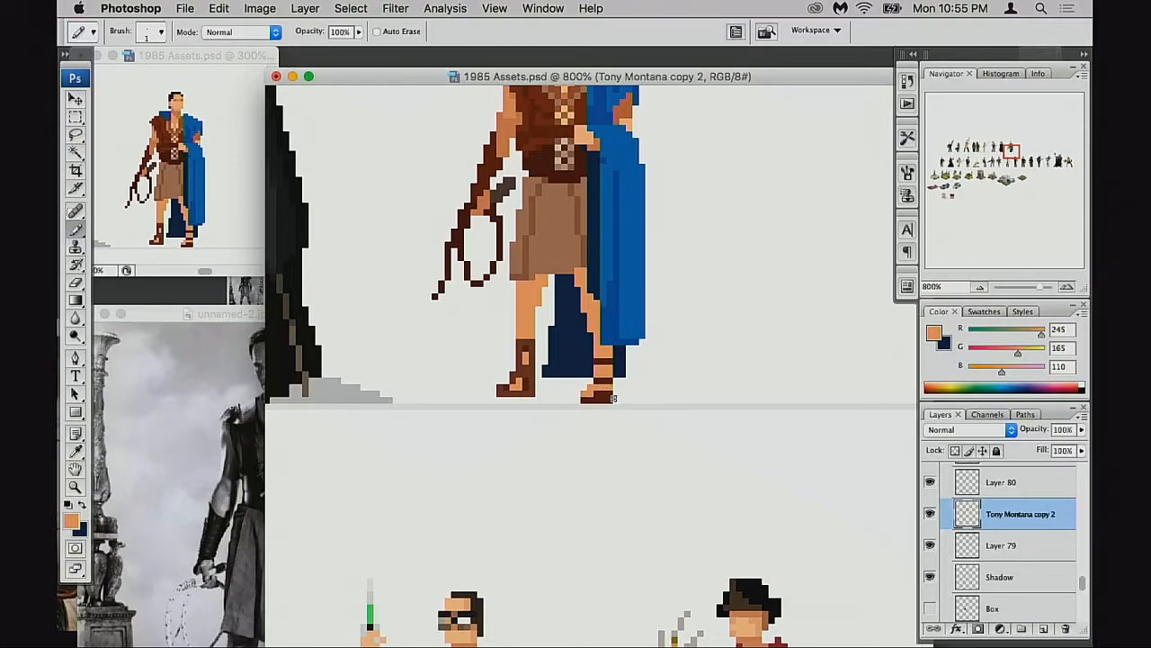
alt+click(613, 399)
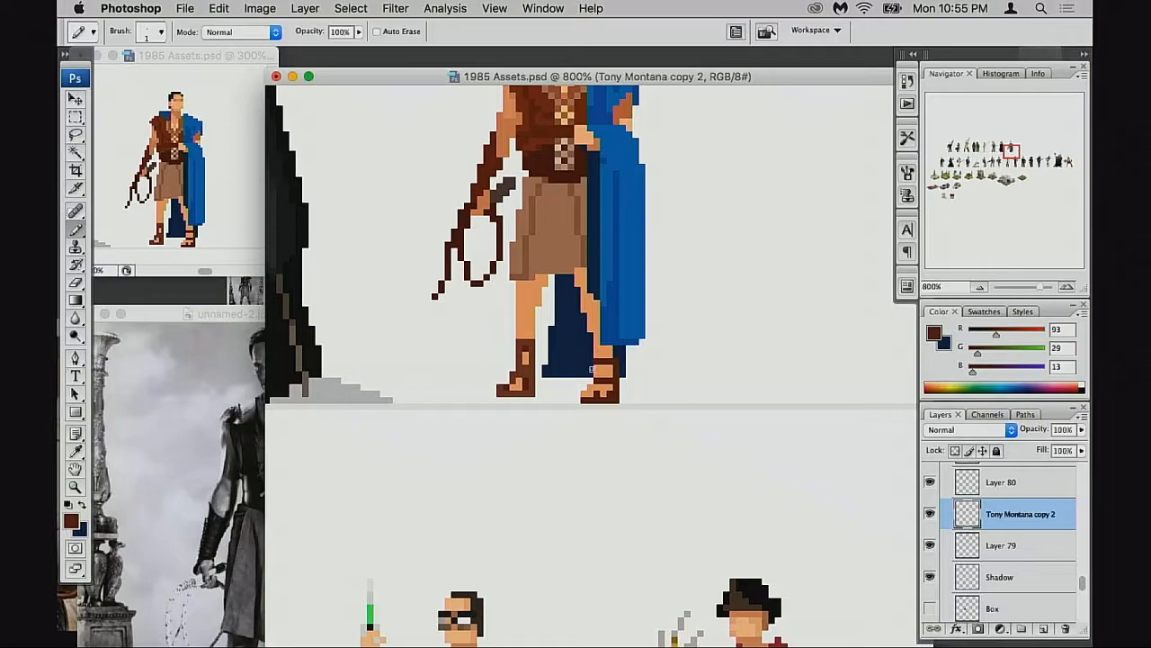
Refine the cape-side ankle and its straps with navy, skin-tone and brown pixels
alt+click(594, 367)
key(e)
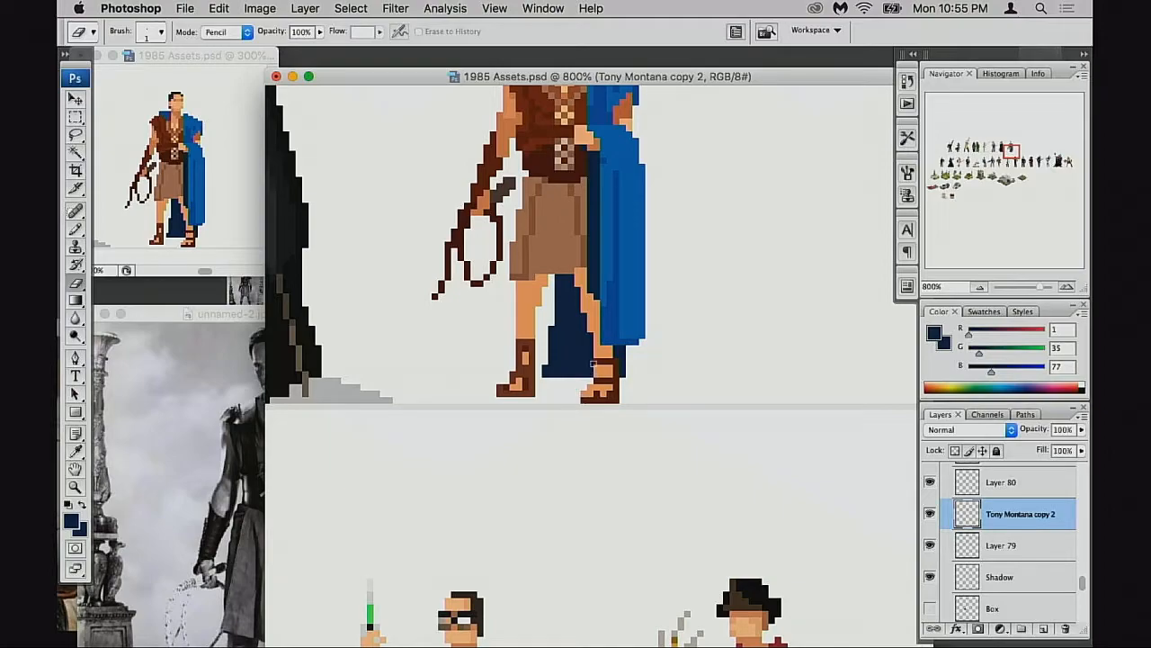
key(b)
alt+click(607, 361)
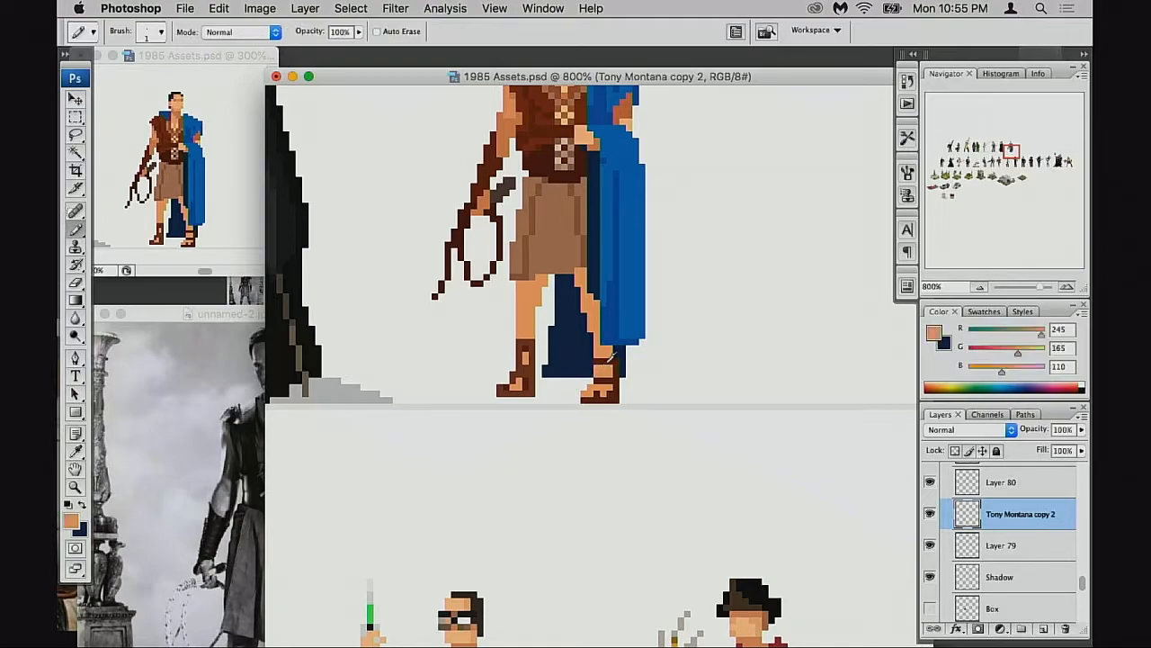
alt+click(604, 367)
alt+click(603, 369)
click(604, 377)
alt+click(603, 385)
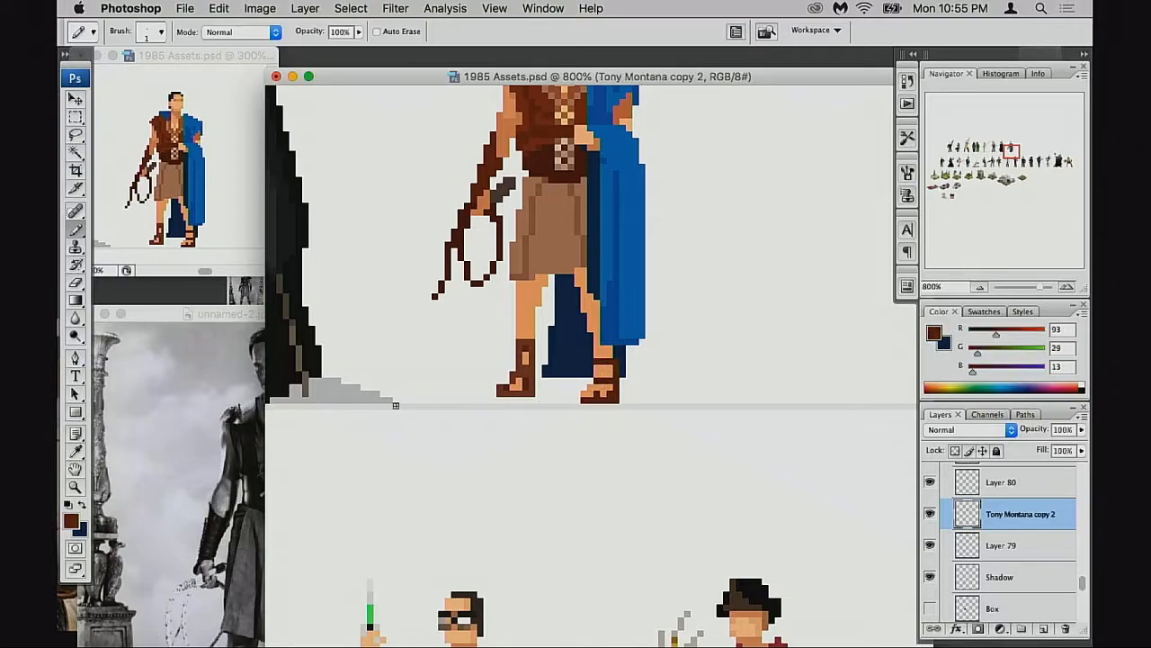
Examine the sandals in the reference photo unnamed-2.jpg and return to the 1985 Assets.psd document
click(253, 335)
drag(333, 311, 331, 128)
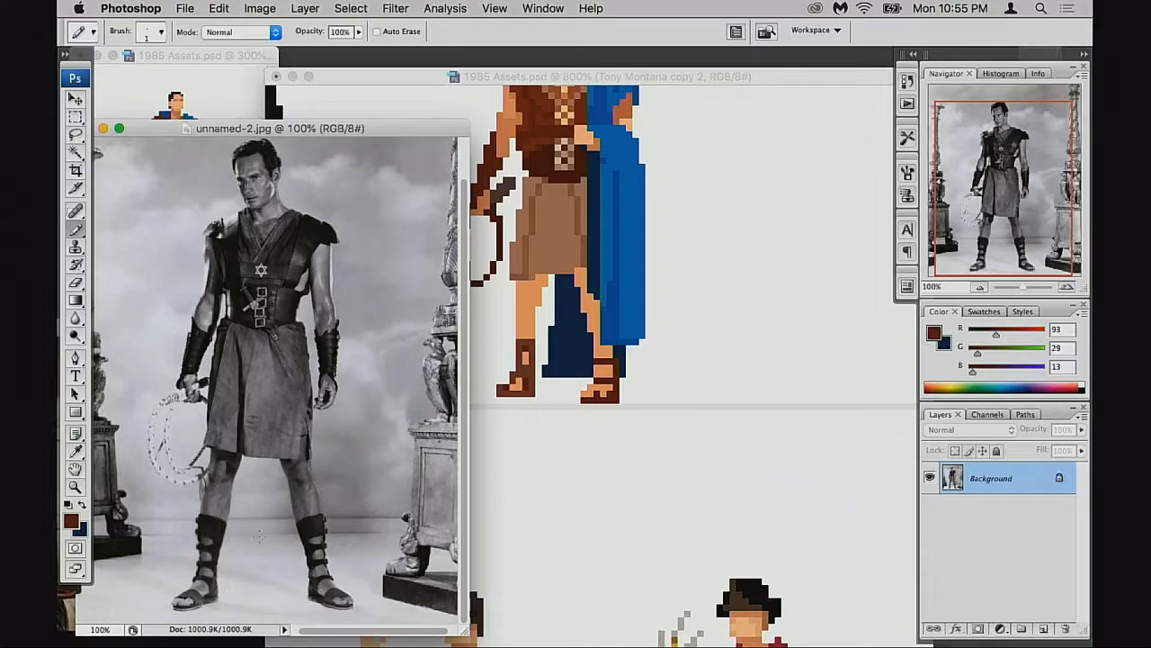
drag(451, 117, 371, 359)
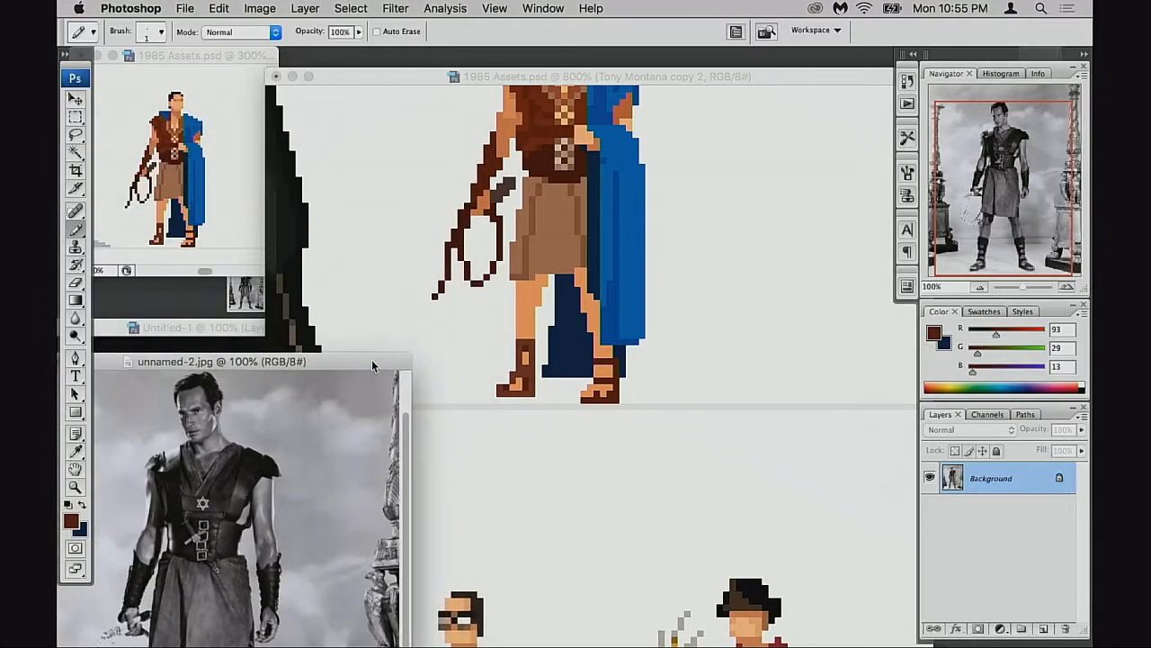
click(598, 76)
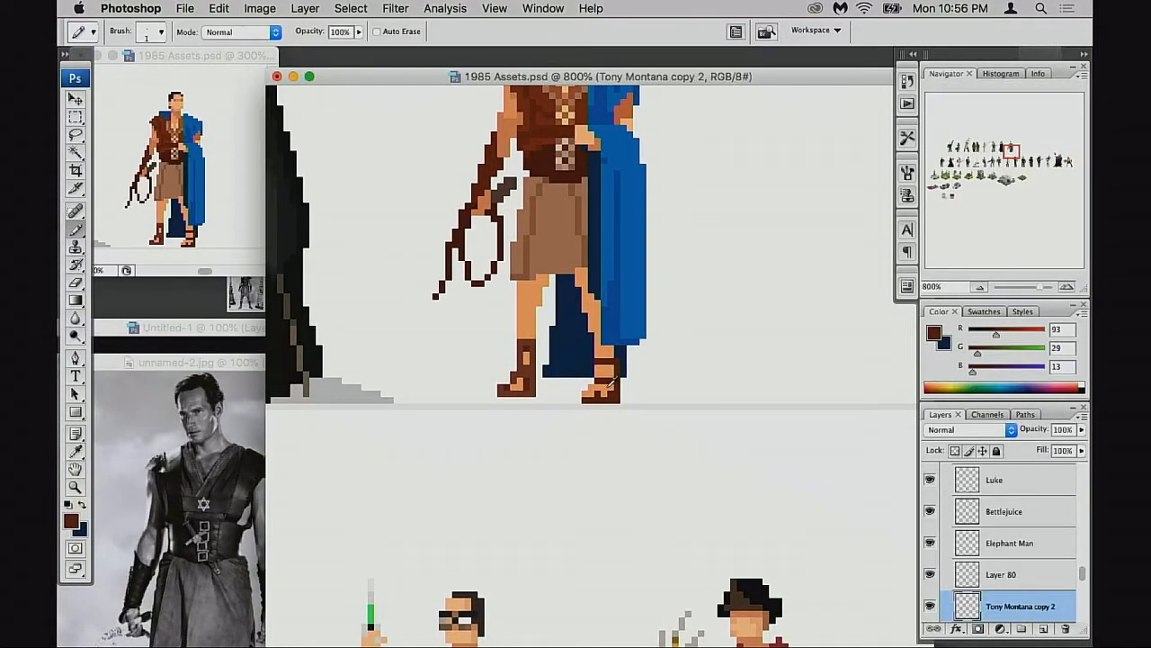
Rework the instep and lower straps of the cape-side sandal in brown and skin tone, following the reference photo
alt+click(605, 385)
alt+click(614, 385)
drag(600, 376, 609, 375)
alt+click(609, 384)
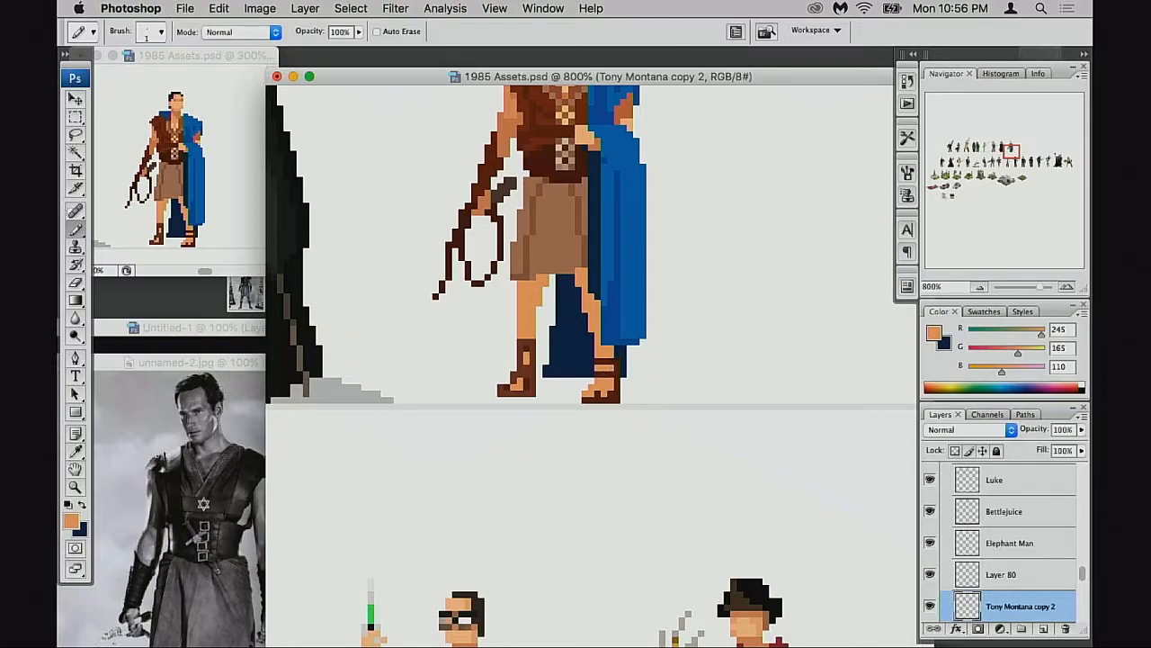
alt+click(603, 357)
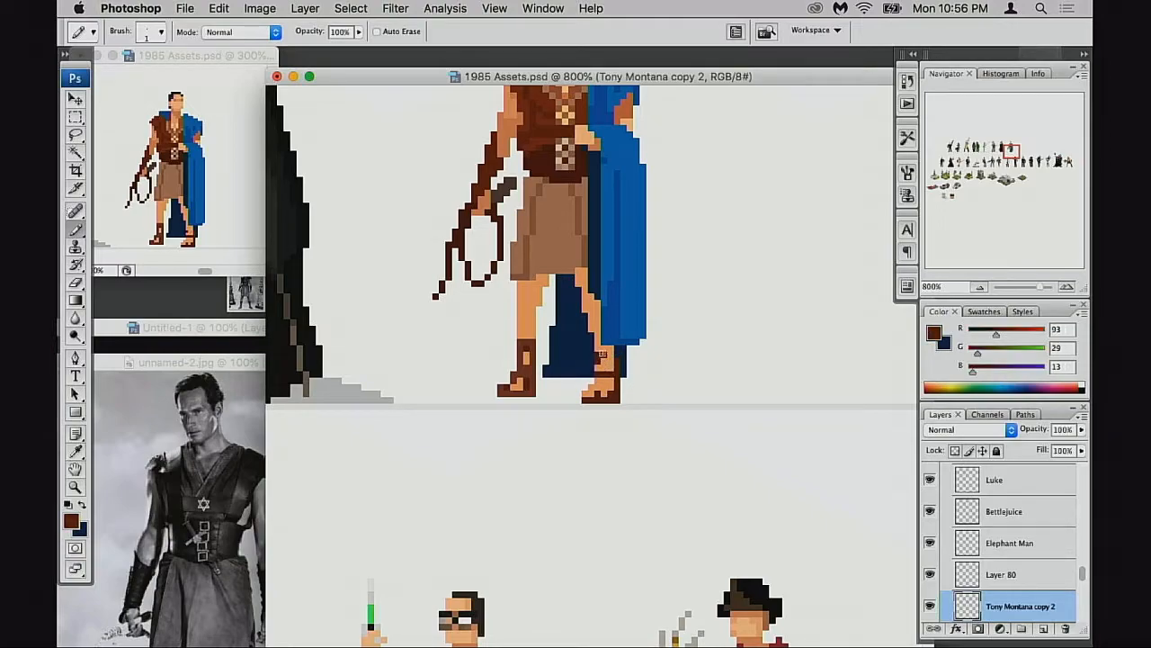
Break up the upper ankle strap of the cape-side sandal with alternating skin-tone and brown pixels
alt+click(608, 361)
click(601, 359)
alt+click(610, 360)
alt+click(613, 368)
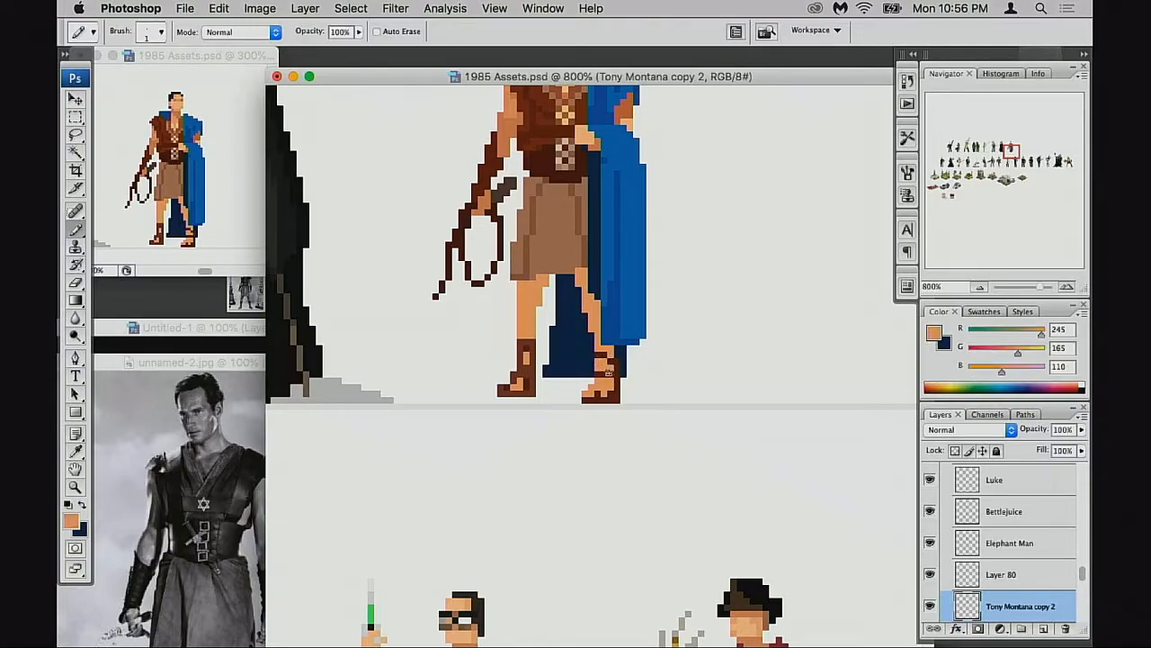
alt+click(602, 371)
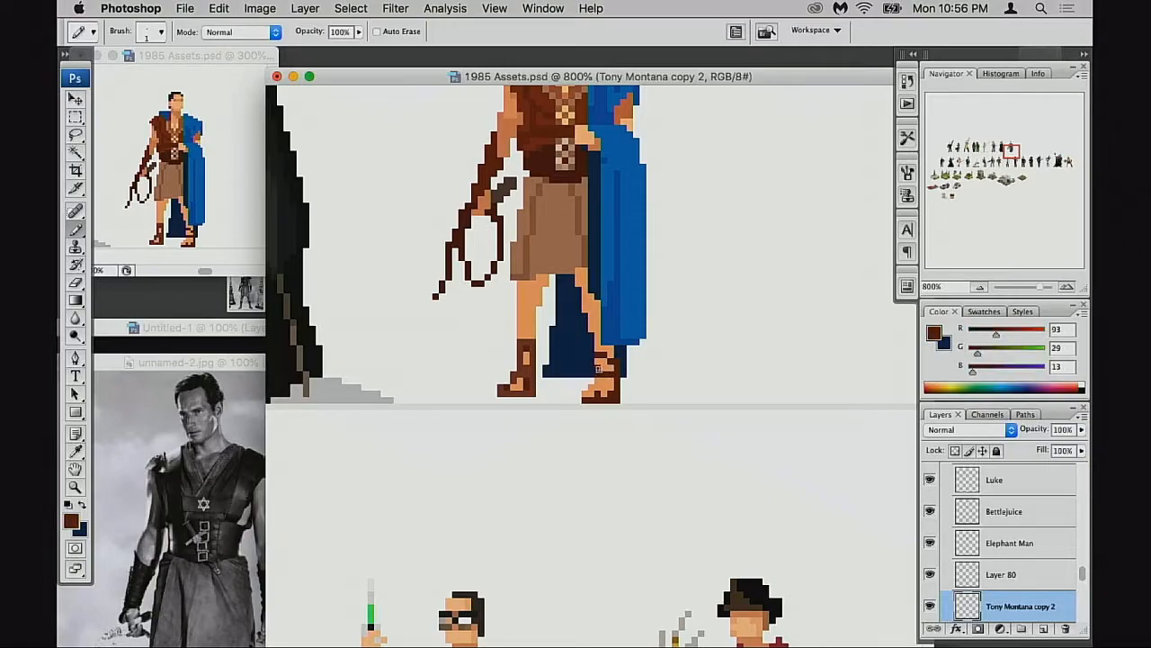
Touch up single pixels in the middle straps of the cape-side sandal, alternating sampled skin tone and brown
alt+click(608, 376)
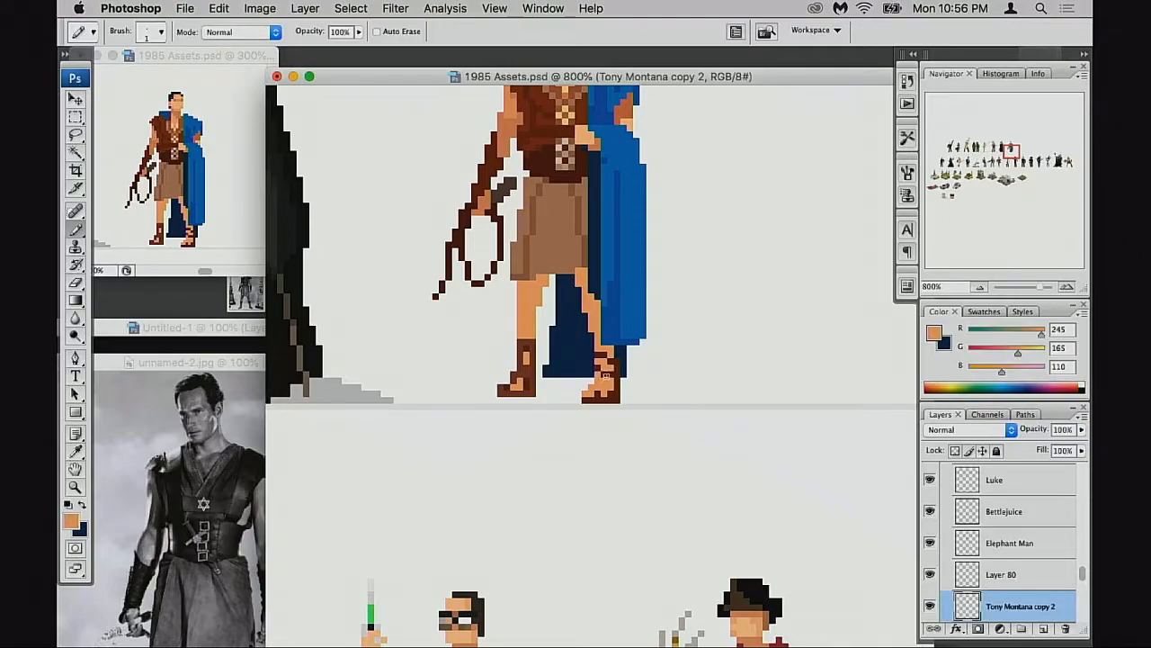
alt+click(607, 369)
alt+click(609, 372)
alt+click(609, 372)
alt+click(607, 371)
alt+click(603, 373)
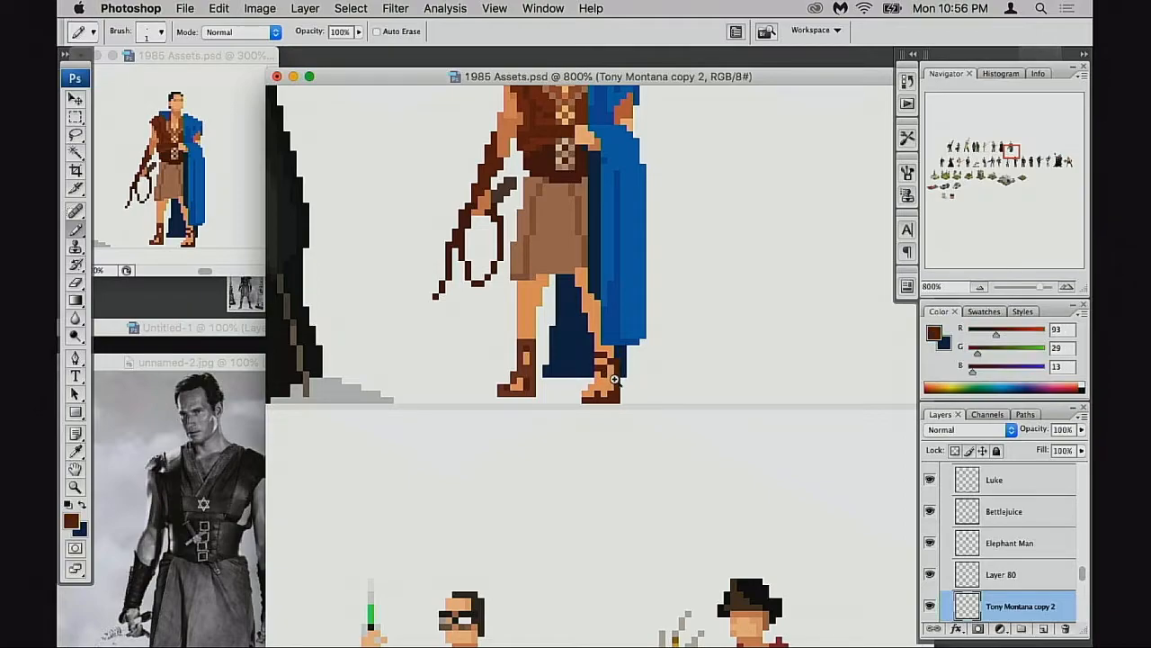
Repaint the cape-side sandal's ankle straps as separate brown bands joined to the heel, with skin tone between them
ctrl+click(615, 383)
ctrl+click(589, 373)
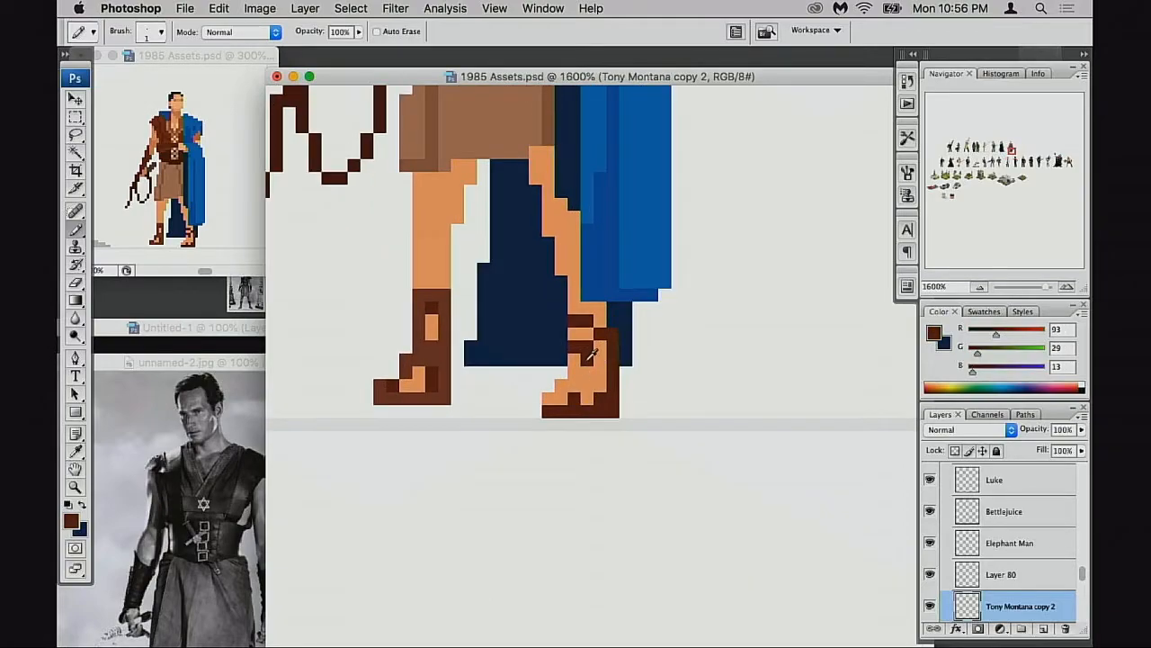
alt+click(591, 365)
click(589, 362)
click(601, 338)
alt+click(594, 324)
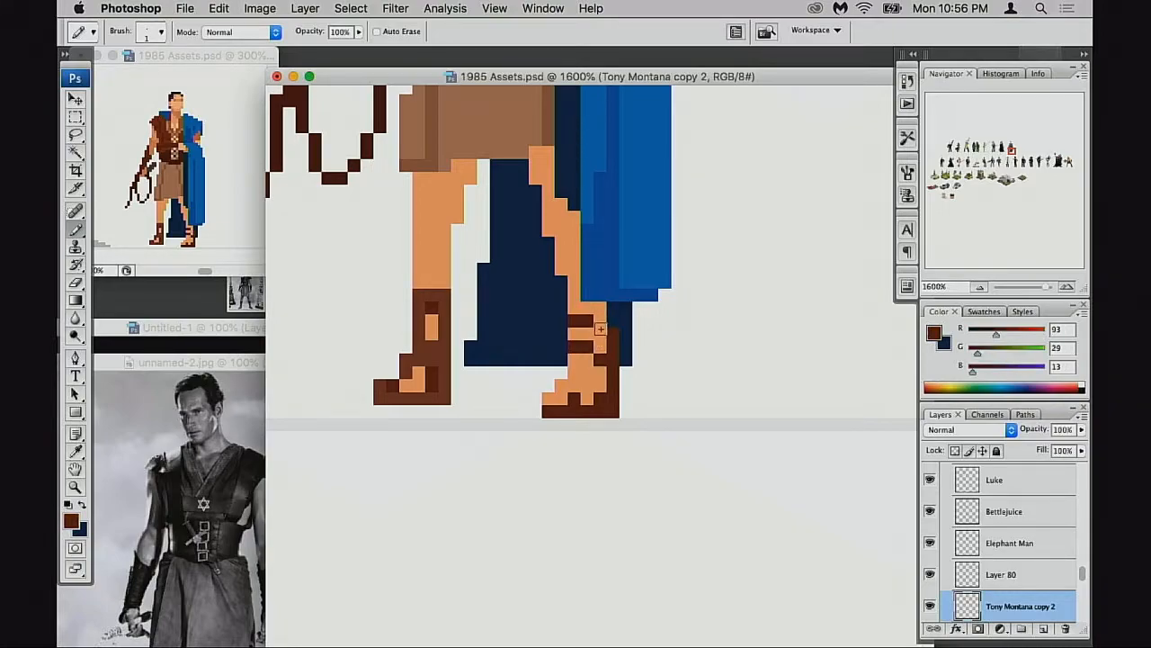
drag(600, 330, 600, 323)
drag(589, 372, 575, 373)
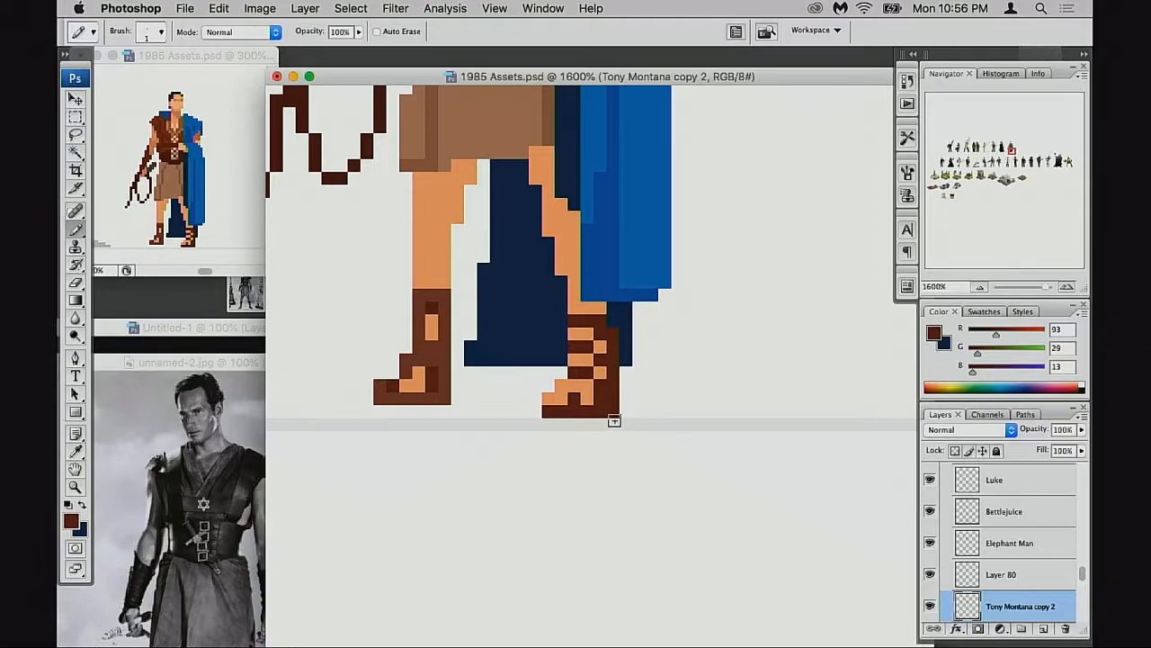
Try covering the middle ankle straps of the cape-side sandal with skin tone
scroll(615, 398, left, 1)
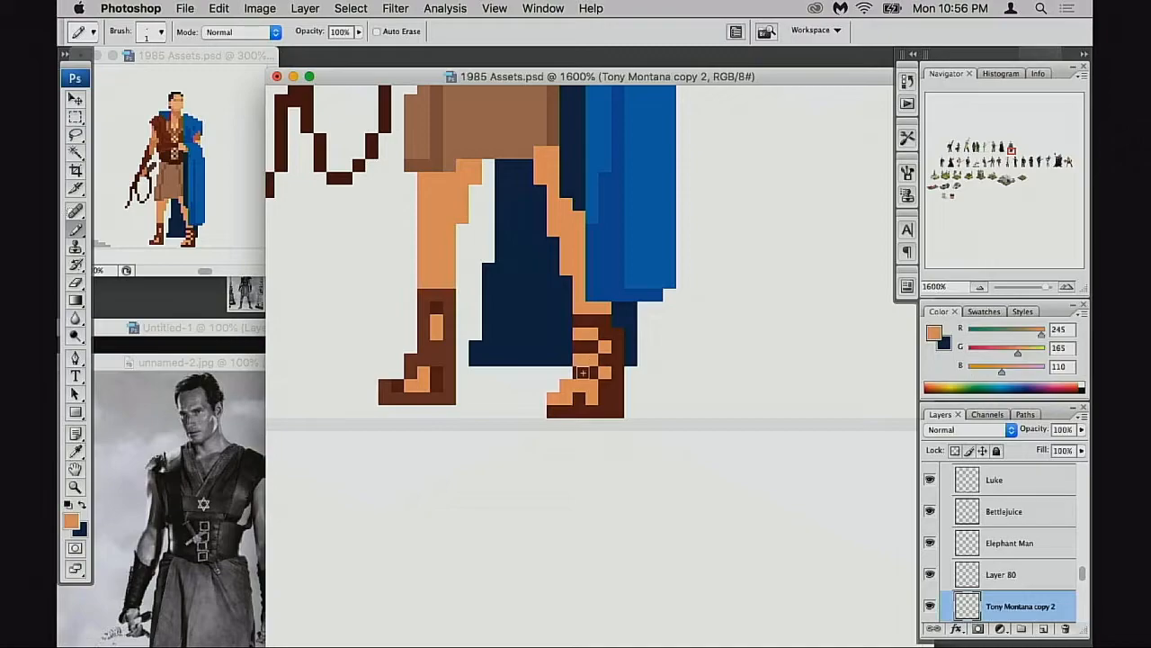
mouse_move(590, 347)
mouse_down()
mouse_move(597, 360)
mouse_move(579, 346)
mouse_move(605, 362)
mouse_up()
alt+click(581, 355)
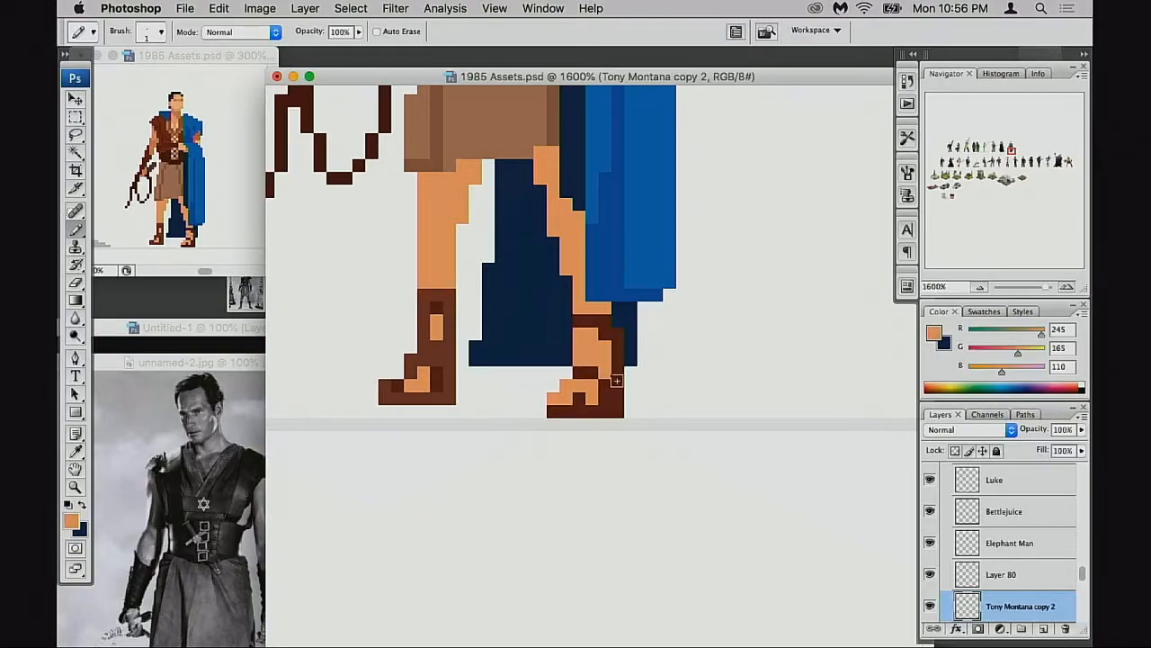
key(super+z)
key(alt+super+z)
Add a brown row above the cape-side sandal's top ankle strap and paint skin tone over strap pixels beneath it
alt+click(600, 320)
drag(580, 312, 613, 312)
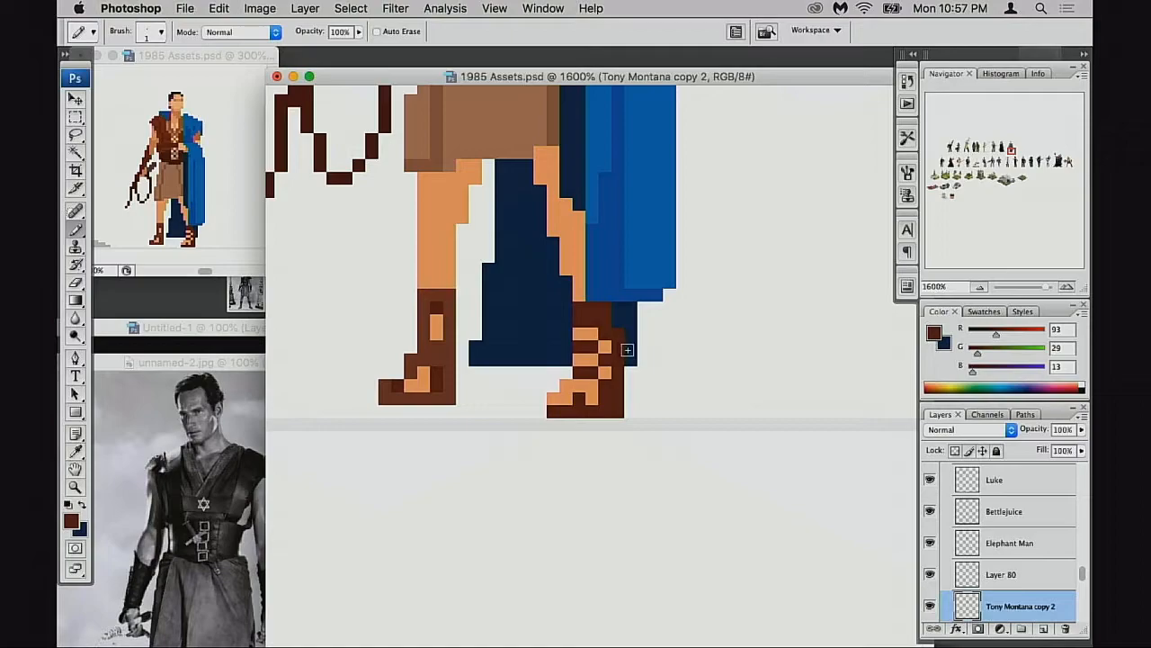
click(590, 345)
alt+click(591, 355)
mouse_move(579, 346)
mouse_down()
mouse_move(603, 373)
mouse_move(578, 356)
mouse_move(607, 363)
mouse_move(580, 372)
mouse_up()
Rework the lower strap and instep of the cape-side sandal with brown and skin-tone pixels
alt+click(591, 373)
alt+click(604, 362)
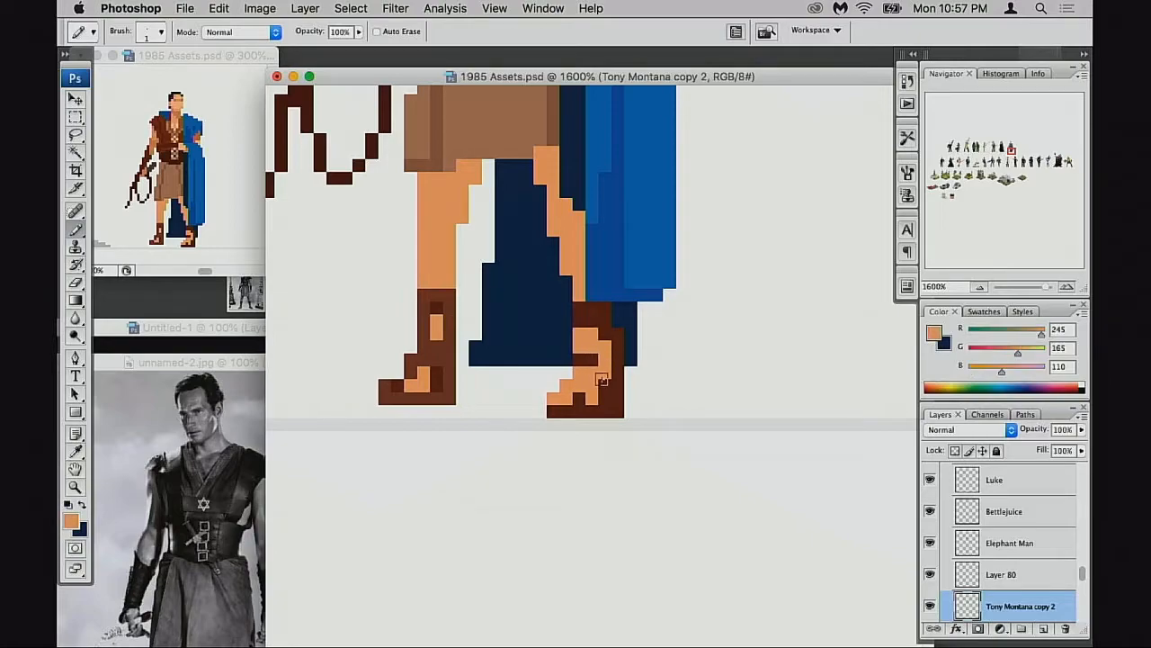
alt+click(602, 379)
click(604, 371)
alt+click(597, 383)
click(604, 385)
Step back through the recent strap edits and restore them to compare the sandal versions
key(alt+super+z)
key(alt+super+z)
key(alt+super+z)
key(alt+super+z)
key(alt+super+z)
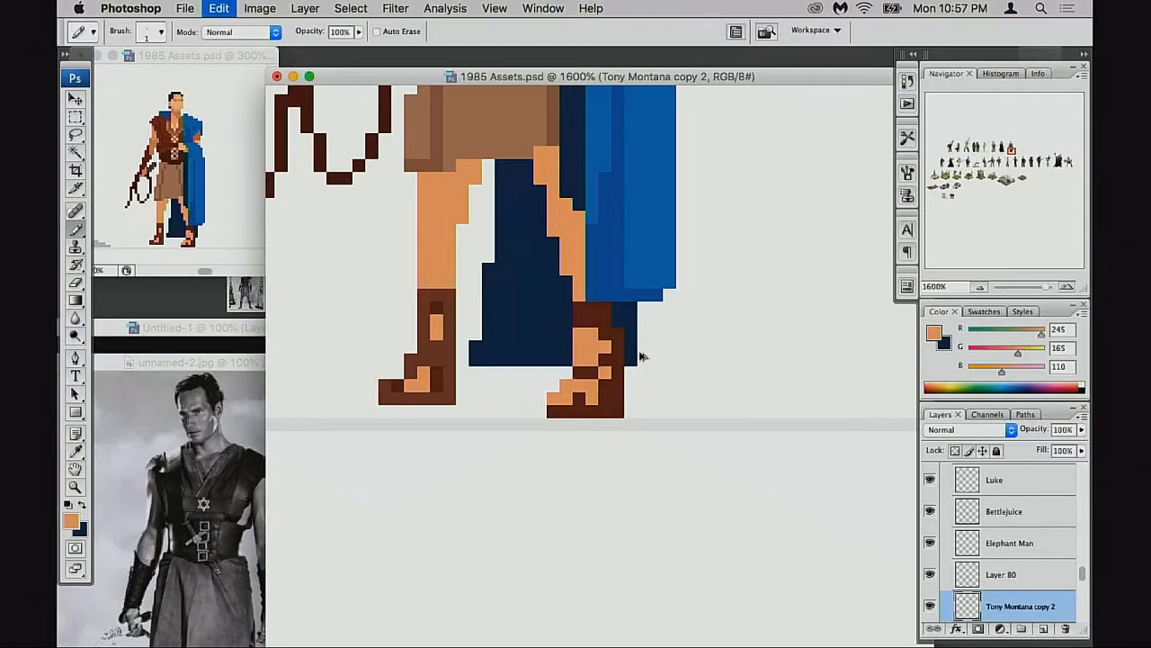
key(alt+super+z)
key(shift+super+z)
key(shift+super+z)
key(shift+super+z)
key(shift+super+z)
key(shift+super+z)
key(shift+super+z)
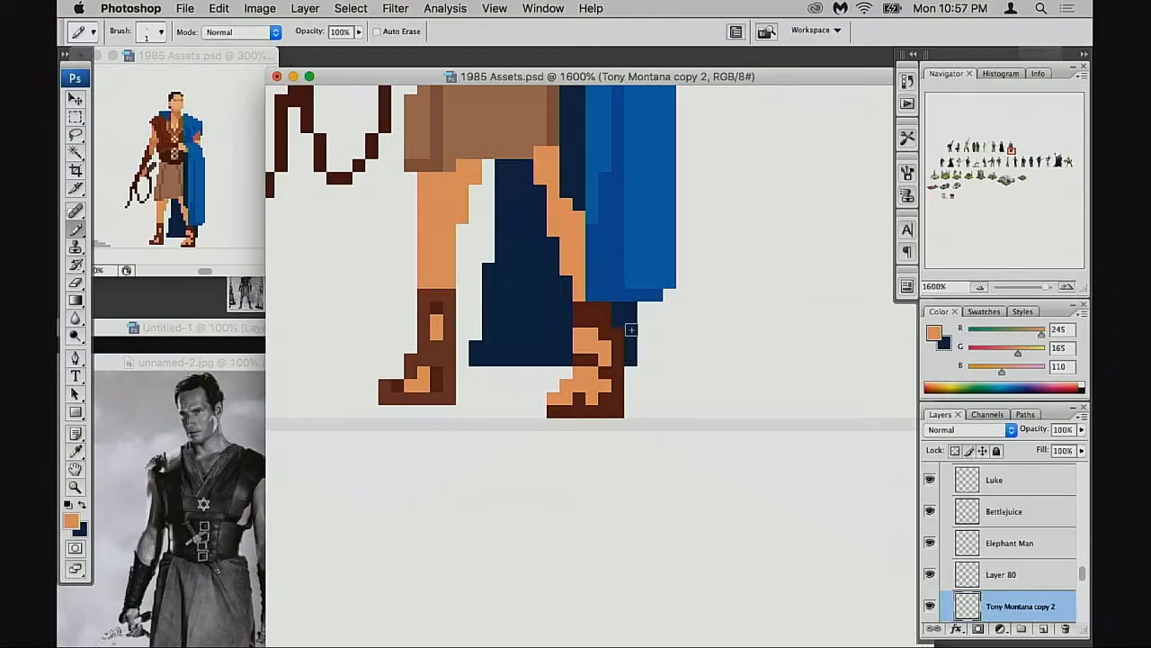
Break up the thick brown band at the top of the cape-side sandal with skin-tone pixels, leaving a diagonal strap
click(603, 309)
click(615, 319)
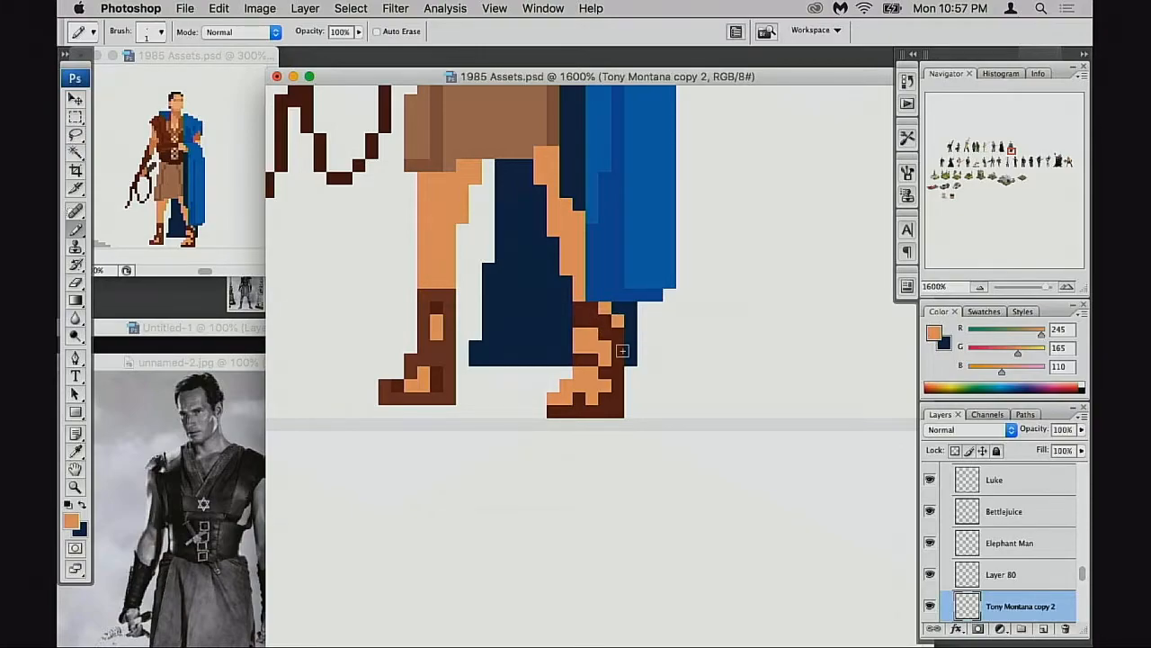
key(super+z)
click(606, 320)
click(592, 310)
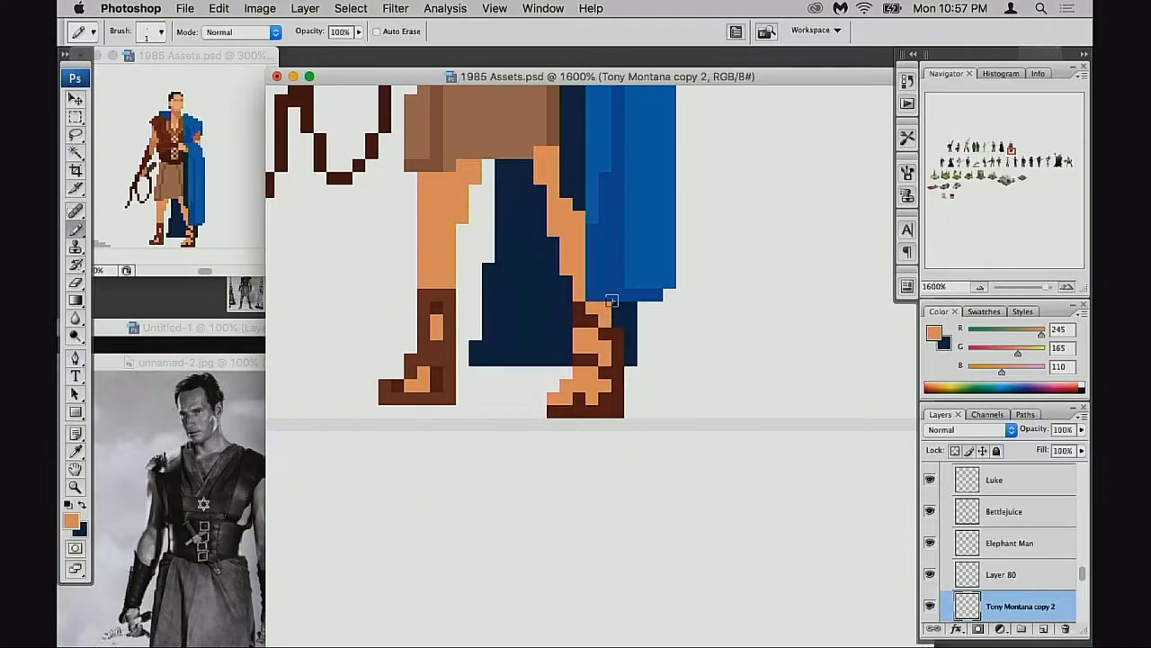
Delete the whip-side foot's old sandal and replace it with a copy of the cape-side foot and sandal
scroll(619, 320, left, 2)
scroll(629, 339, left, 2)
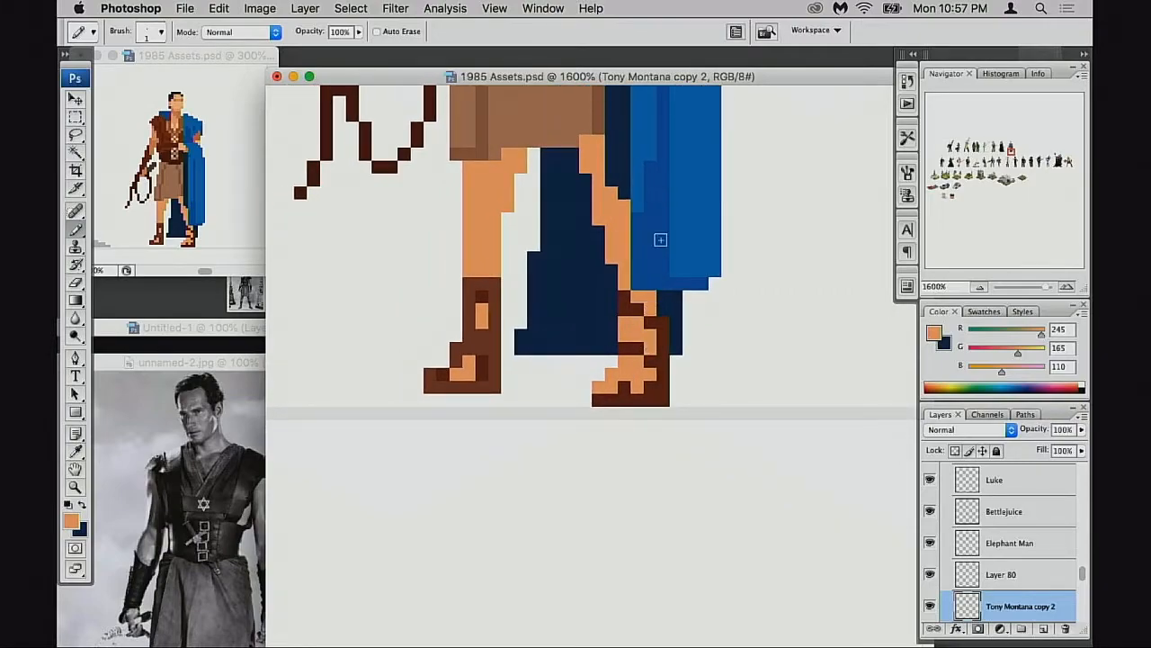
click(625, 209)
key(m)
drag(689, 417, 693, 417)
mouse_move(437, 278)
mouse_down()
mouse_move(540, 406)
mouse_move(528, 405)
mouse_up()
key(Delete)
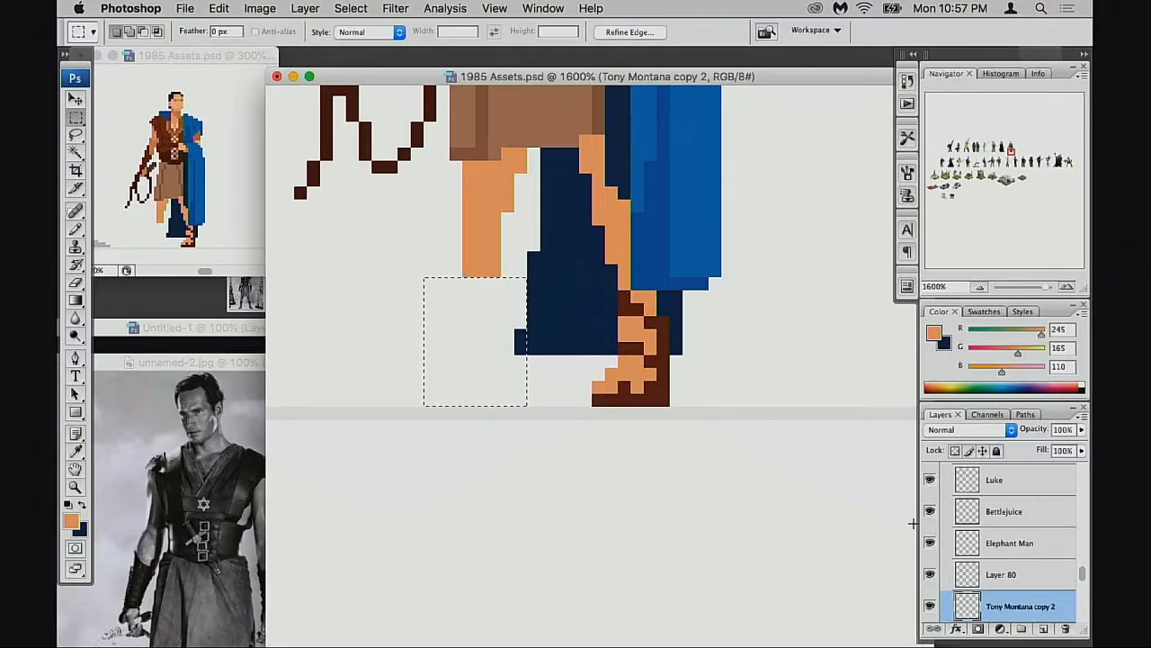
drag(597, 295, 715, 422)
mouse_move(664, 389)
mouse_down()
mouse_move(511, 387)
mouse_move(518, 366)
mouse_up()
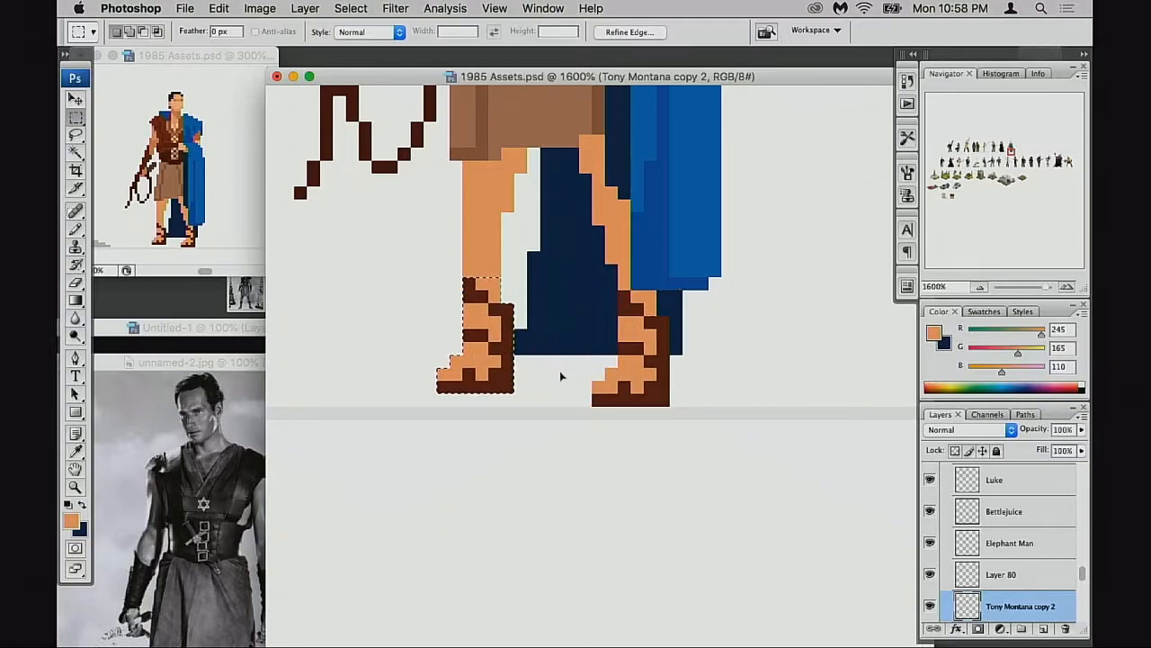
Erase the back column of the copied whip-side sandal and rebuild its heel with single brown pixels
key(ctrl+d)
key(e)
drag(509, 310, 519, 390)
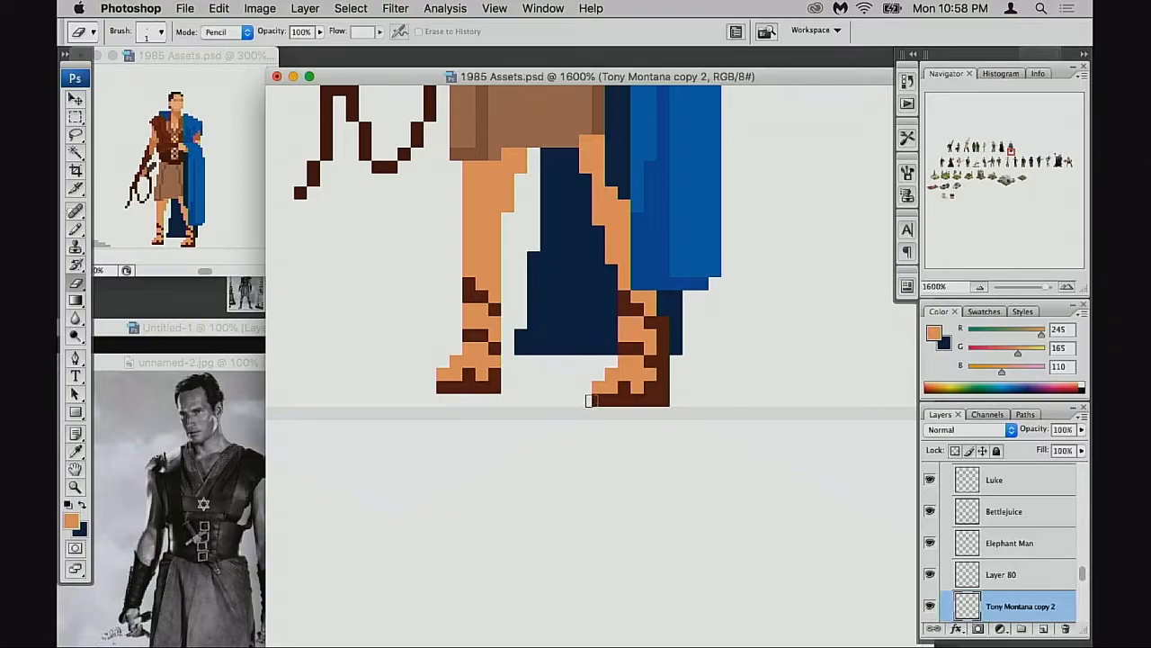
key(b)
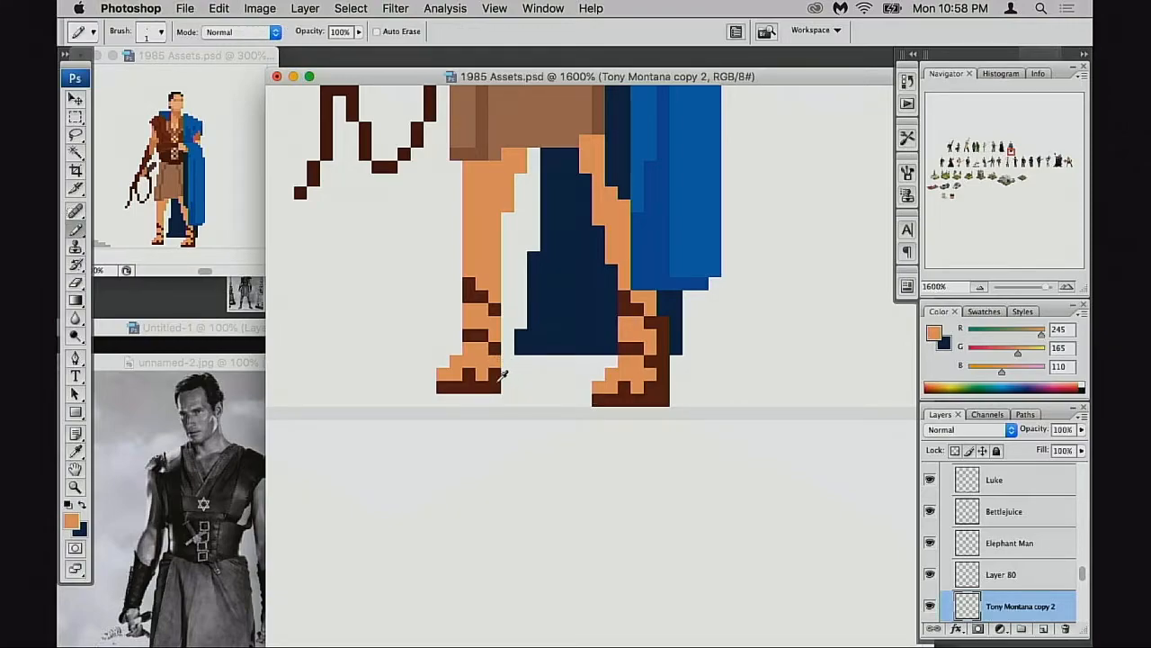
alt+click(500, 374)
click(507, 360)
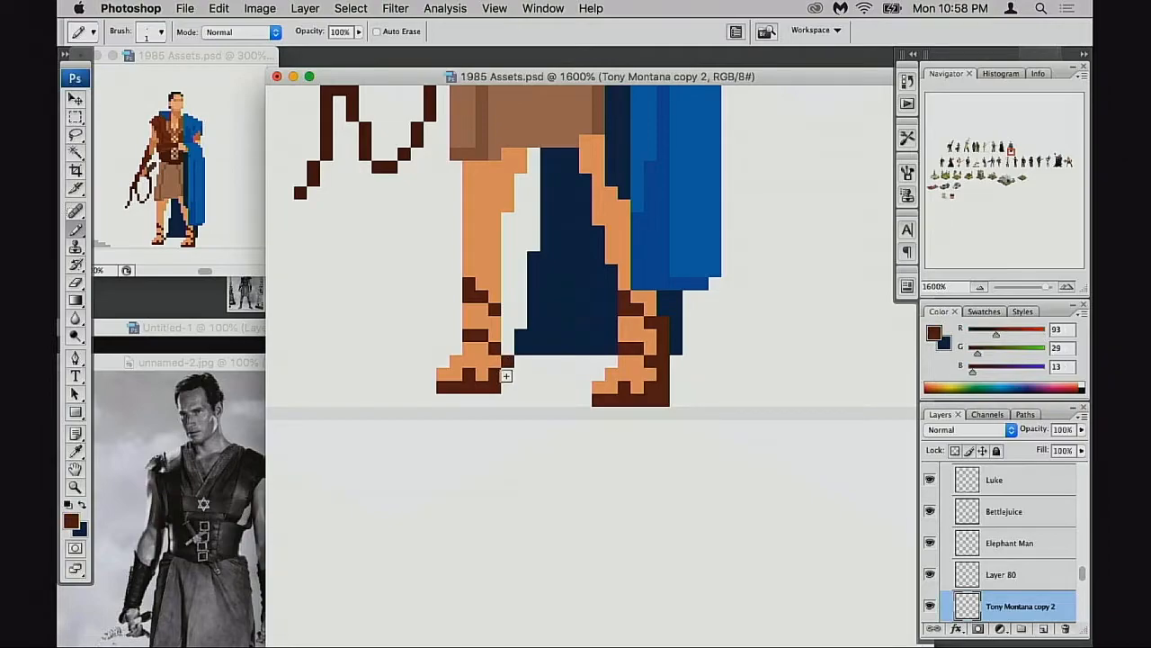
click(507, 385)
click(507, 375)
key(super+z)
Try extra brown strap pixels protruding from either side of the whip-side ankle
click(508, 323)
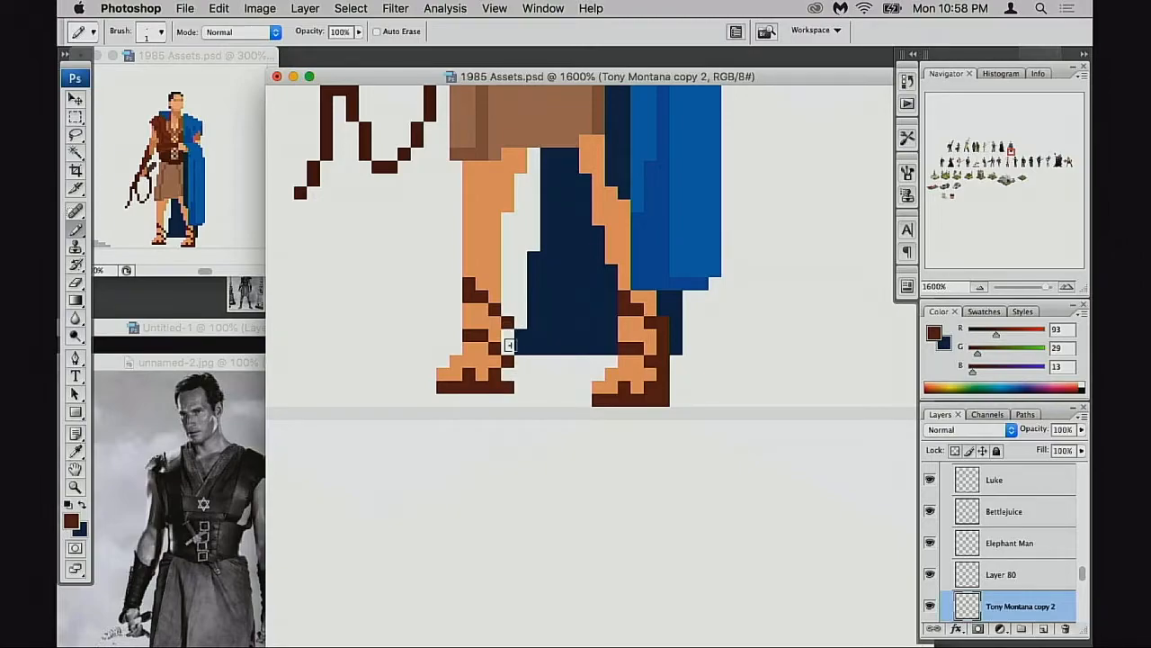
key(super+z)
drag(455, 311, 456, 325)
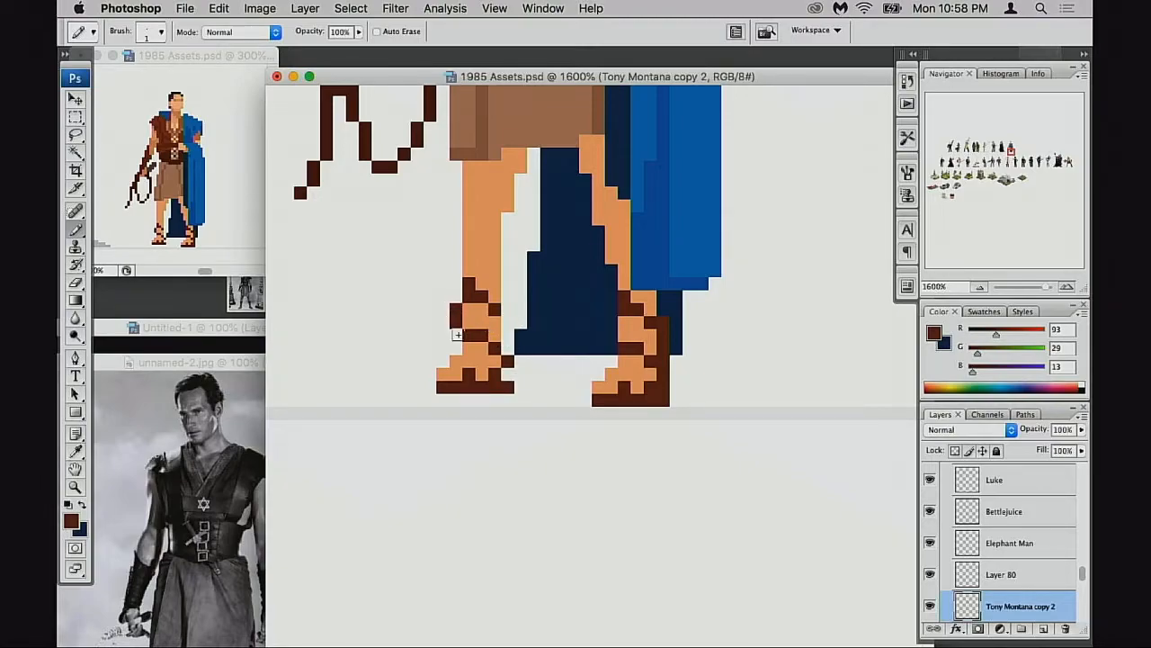
key(super+z)
alt+click(477, 314)
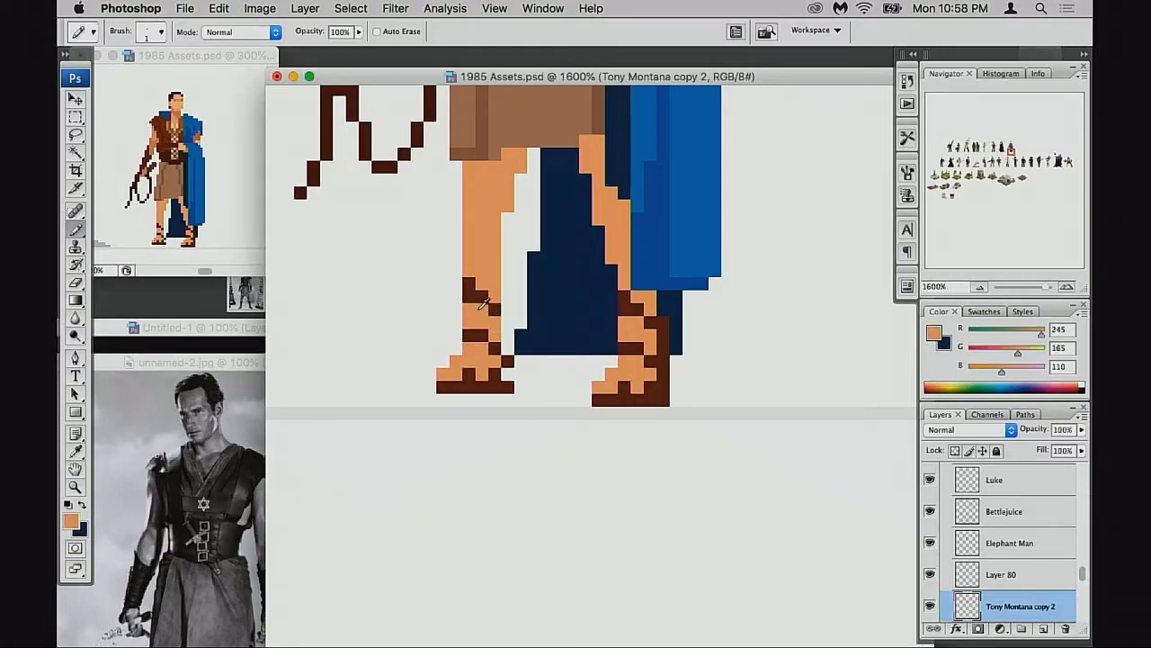
alt+click(467, 298)
click(458, 298)
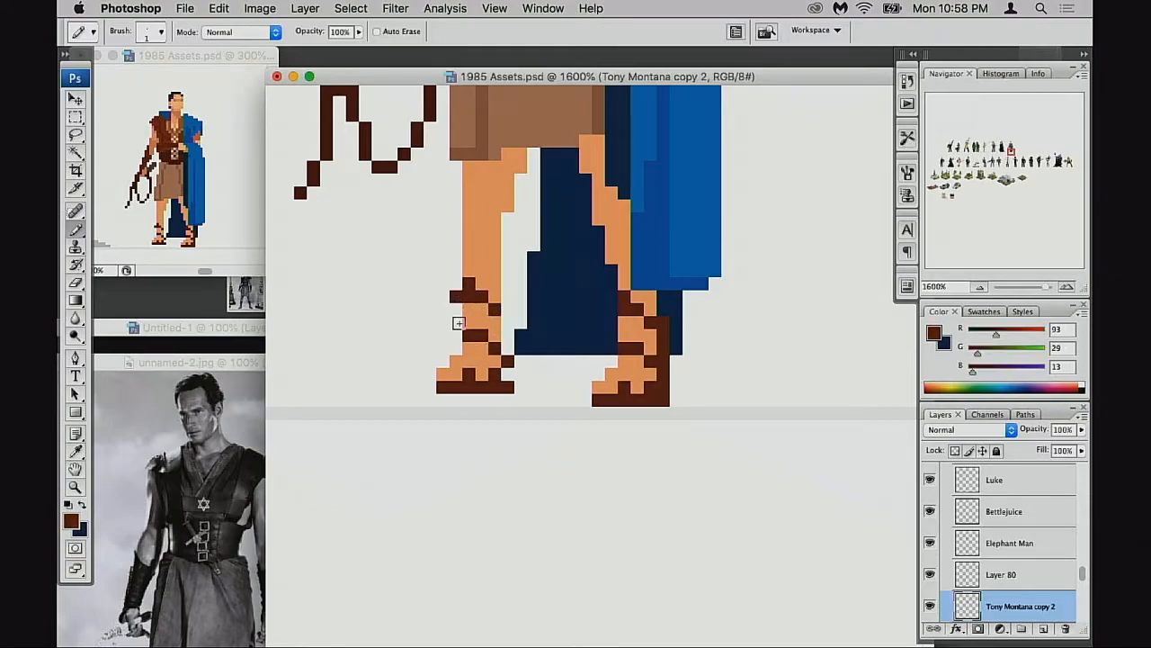
key(super+z)
alt+click(497, 322)
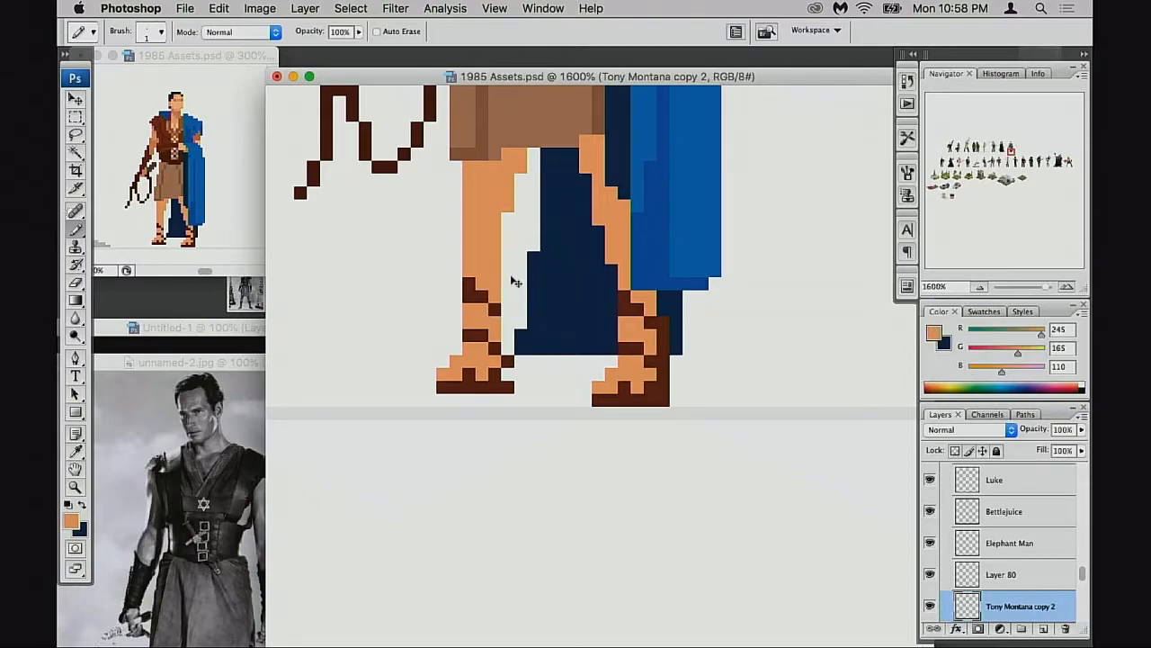
Shift the whip-side foot and sandal one pixel away from the cape-side leg and deselect it
key(m)
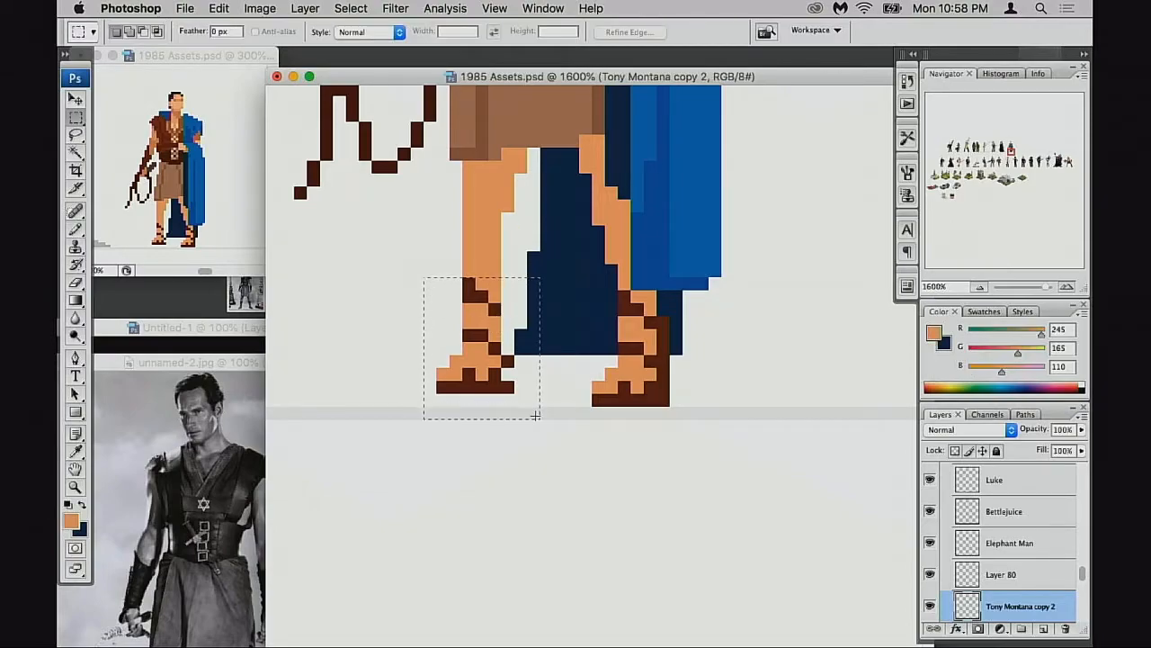
drag(536, 415, 537, 417)
key(ctrl+Left)
key(super+Right)
key(super+Left)
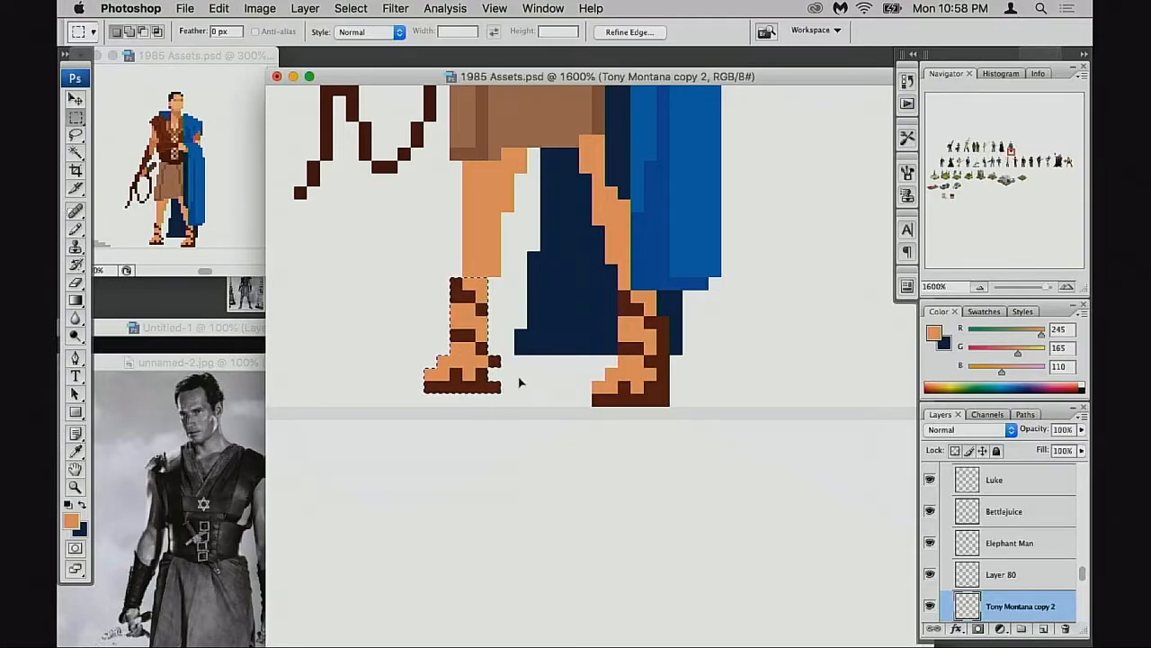
key(super+d)
Reshape the whip-side shin to meet the shifted foot, erasing its inner edge and adding skin-tone pixels along the outer edge
key(b)
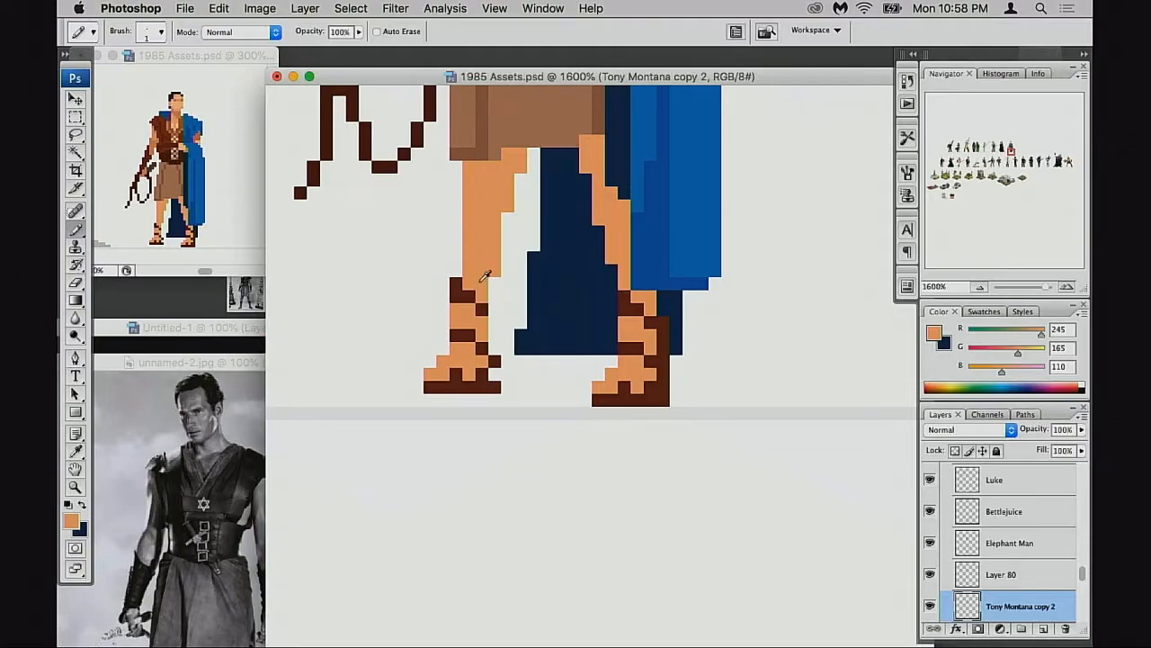
key(e)
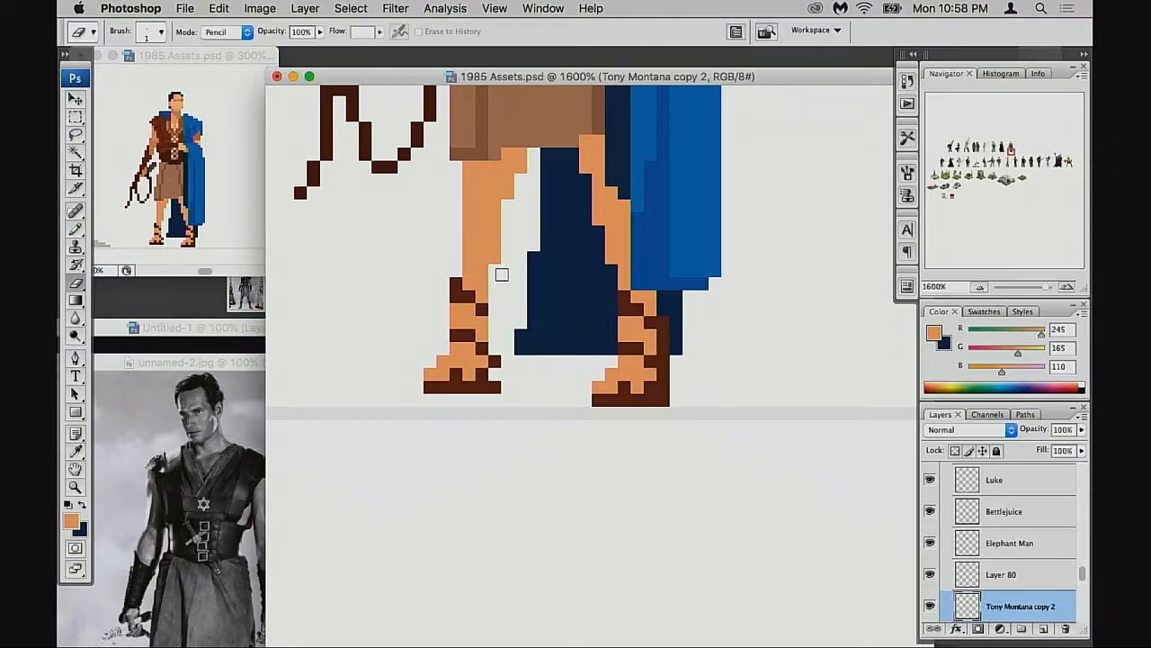
key(b)
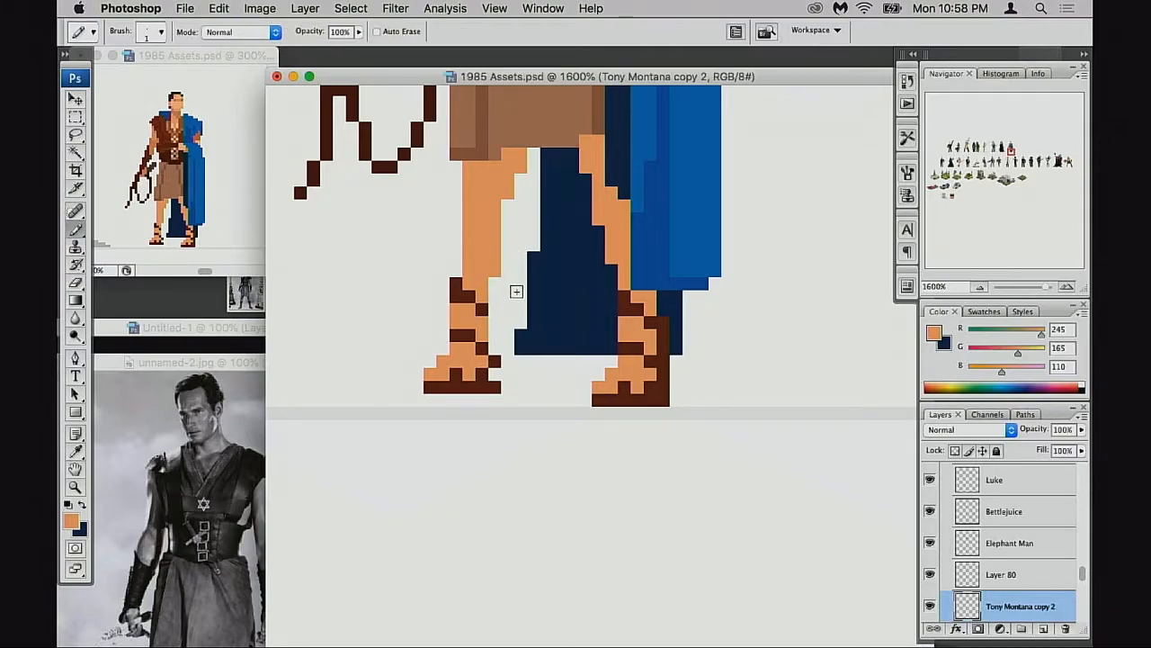
click(454, 260)
click(455, 267)
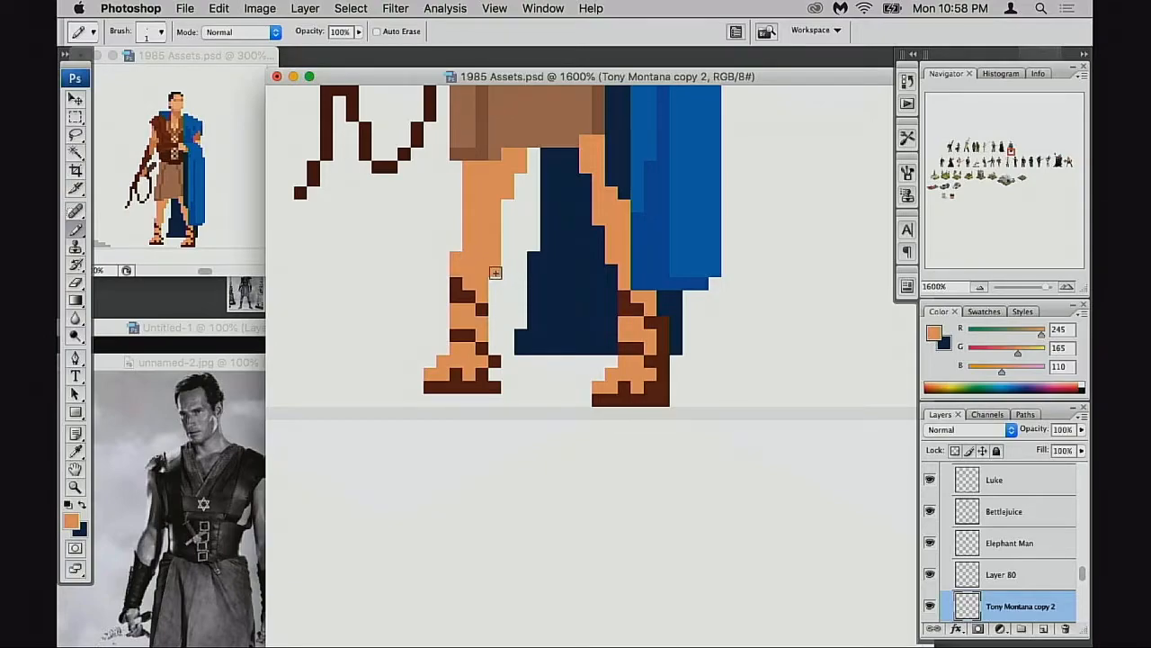
key(e)
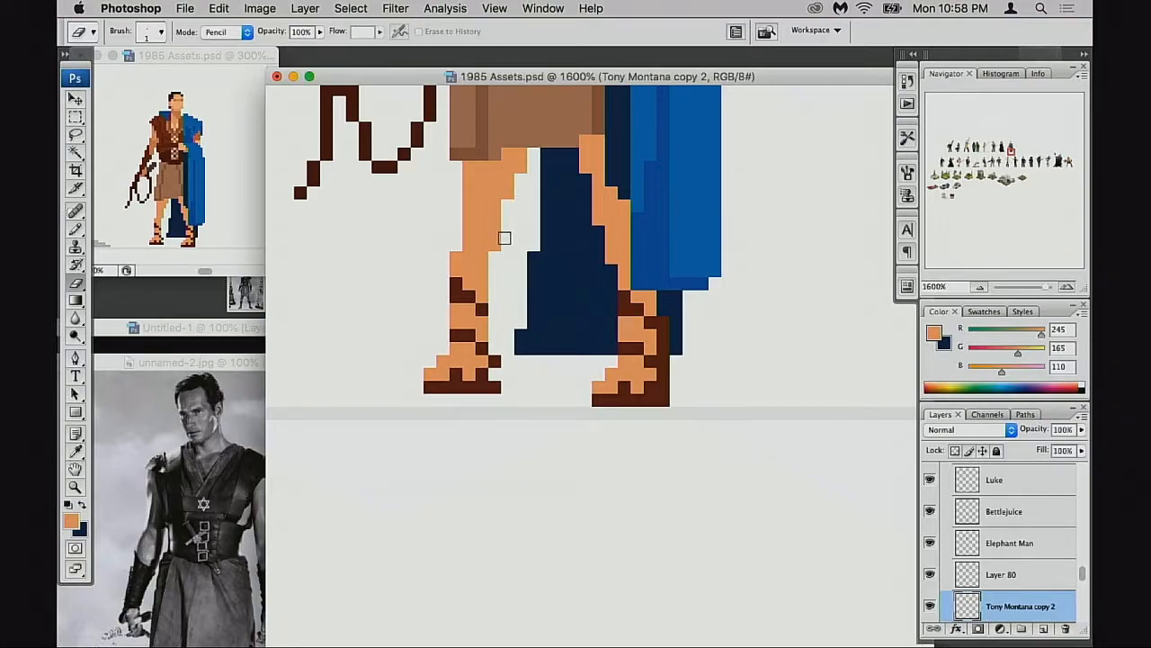
key(b)
drag(457, 235, 457, 245)
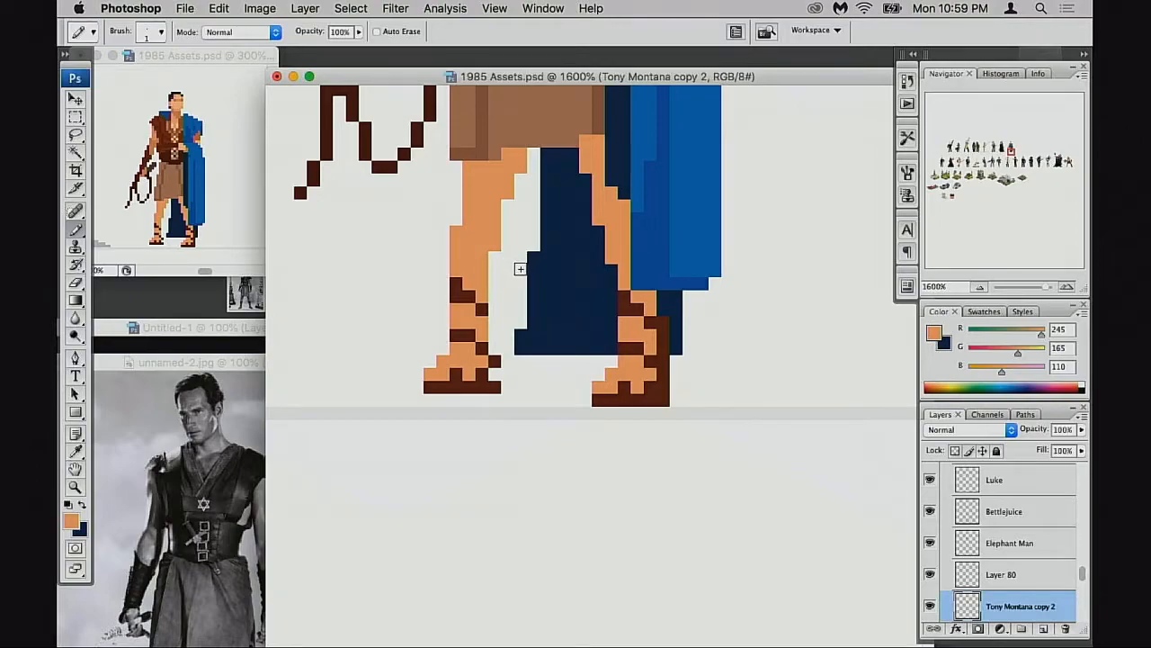
Sample the darker skin tone (217, 132, 91) and try a shading stroke down the whip-side shin
scroll(521, 272, up, 5)
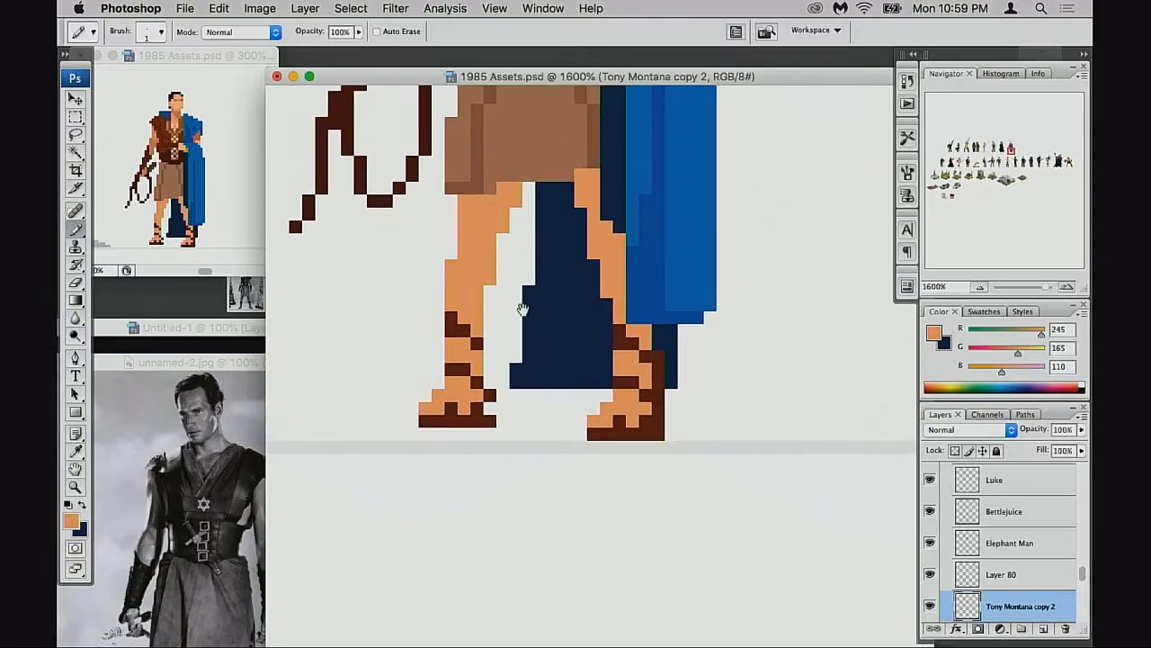
alt+click(458, 123)
drag(514, 376, 494, 232)
drag(464, 324, 464, 373)
key(super+z)
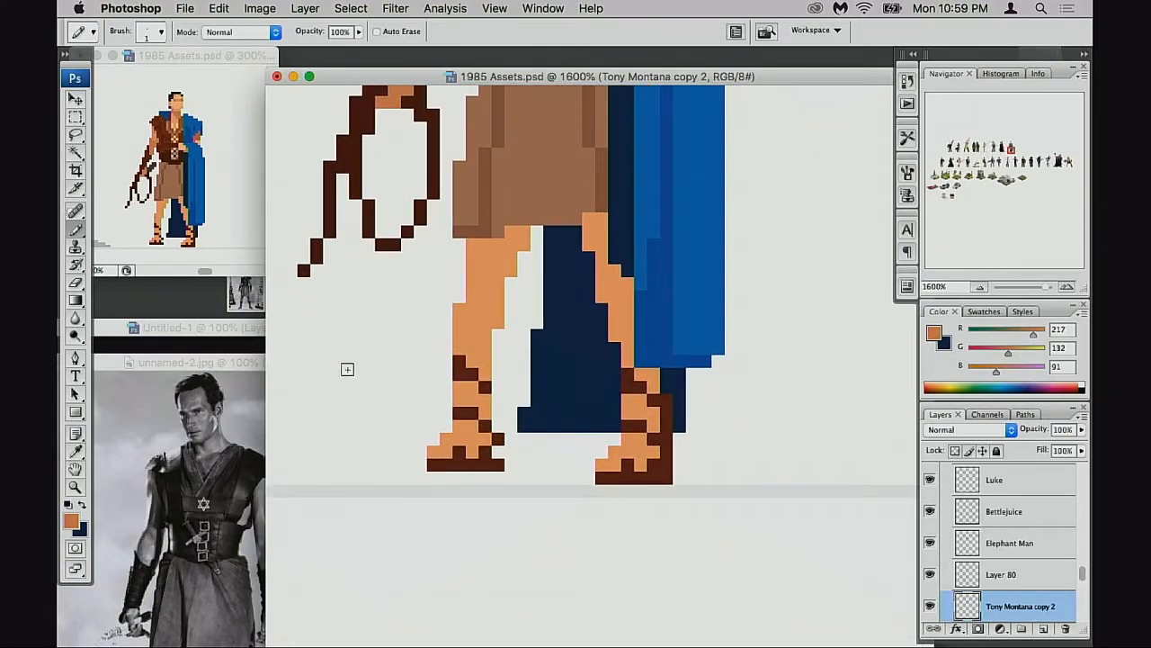
Lock the Tony Montana copy 2 layer's transparent pixels and try shading the whip-side shin in Multiply mode at 20% opacity
click(955, 451)
mouse_move(483, 337)
mouse_down()
mouse_move(480, 371)
mouse_move(486, 358)
mouse_move(477, 432)
mouse_up()
key(super+z)
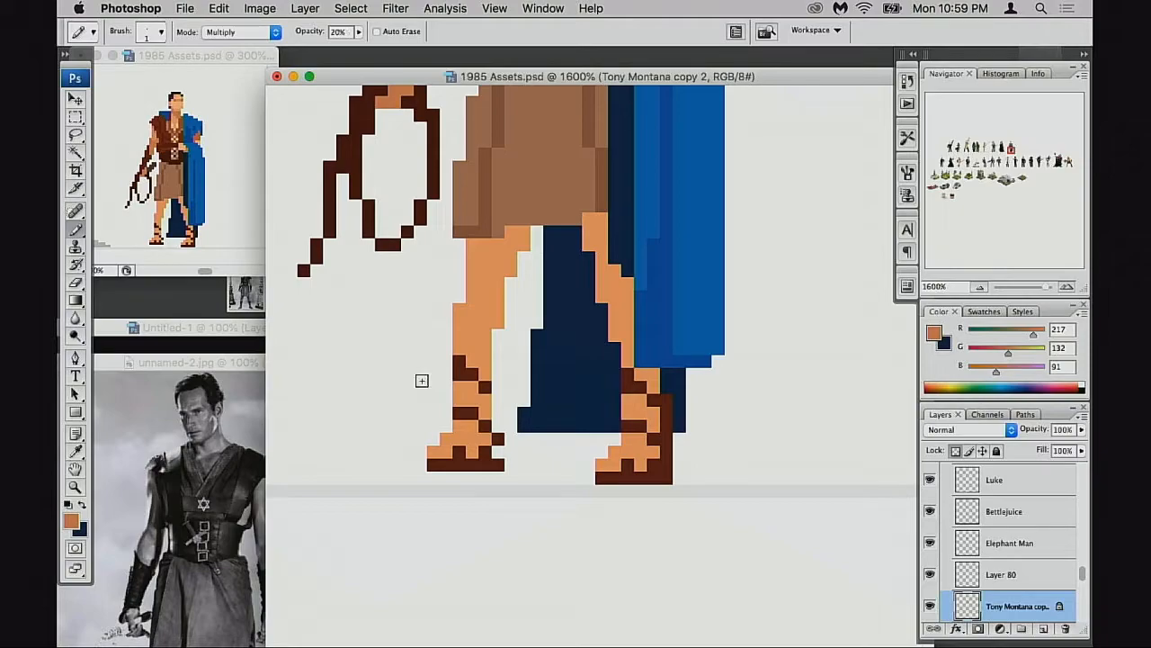
Try shading the whip-side shin and ankle in Multiply mode at 20% and 30% opacity
mouse_move(474, 326)
mouse_down()
mouse_move(441, 457)
mouse_move(498, 438)
mouse_move(502, 455)
mouse_move(477, 376)
mouse_up()
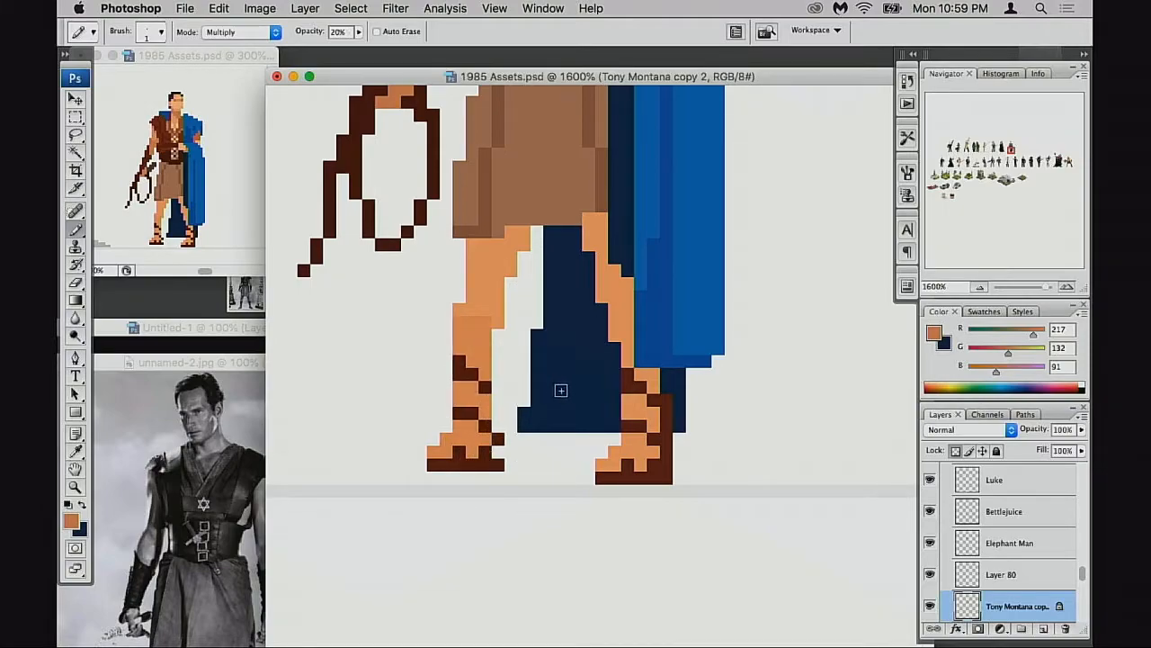
key(super+z)
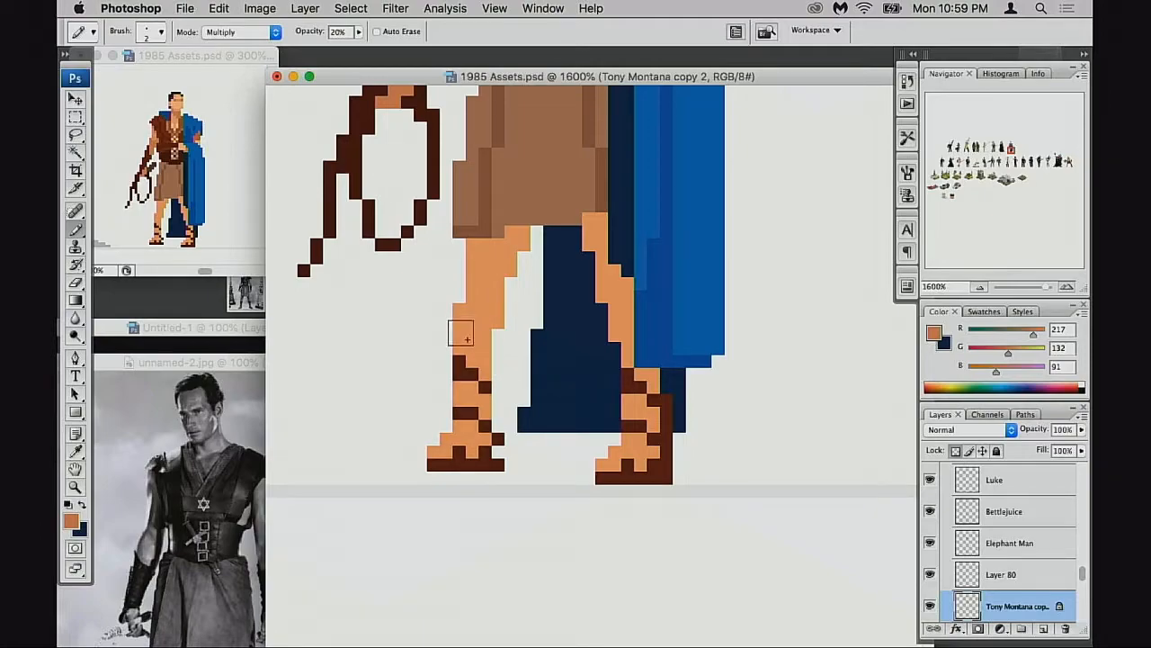
mouse_move(457, 319)
mouse_down()
mouse_move(517, 334)
mouse_move(457, 314)
mouse_move(496, 352)
mouse_move(457, 331)
mouse_move(474, 447)
mouse_up()
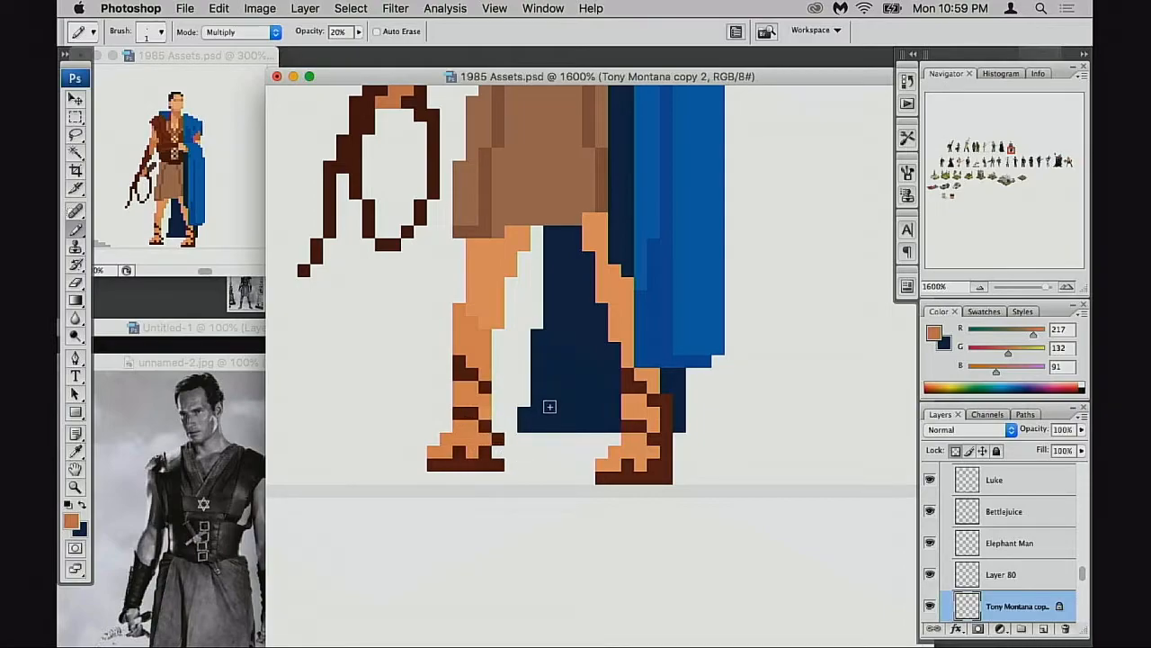
key(super+z)
key(4)
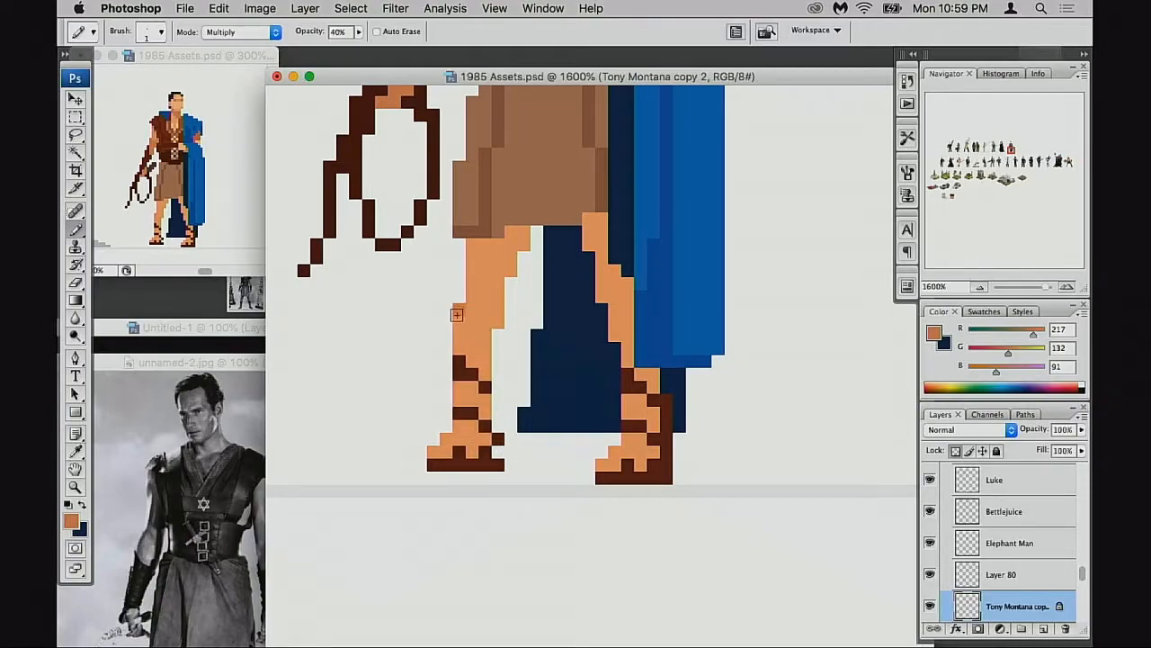
key(3)
mouse_move(457, 310)
mouse_down()
mouse_move(496, 344)
mouse_move(457, 345)
mouse_move(500, 383)
mouse_move(467, 448)
mouse_move(491, 462)
mouse_move(448, 468)
mouse_up()
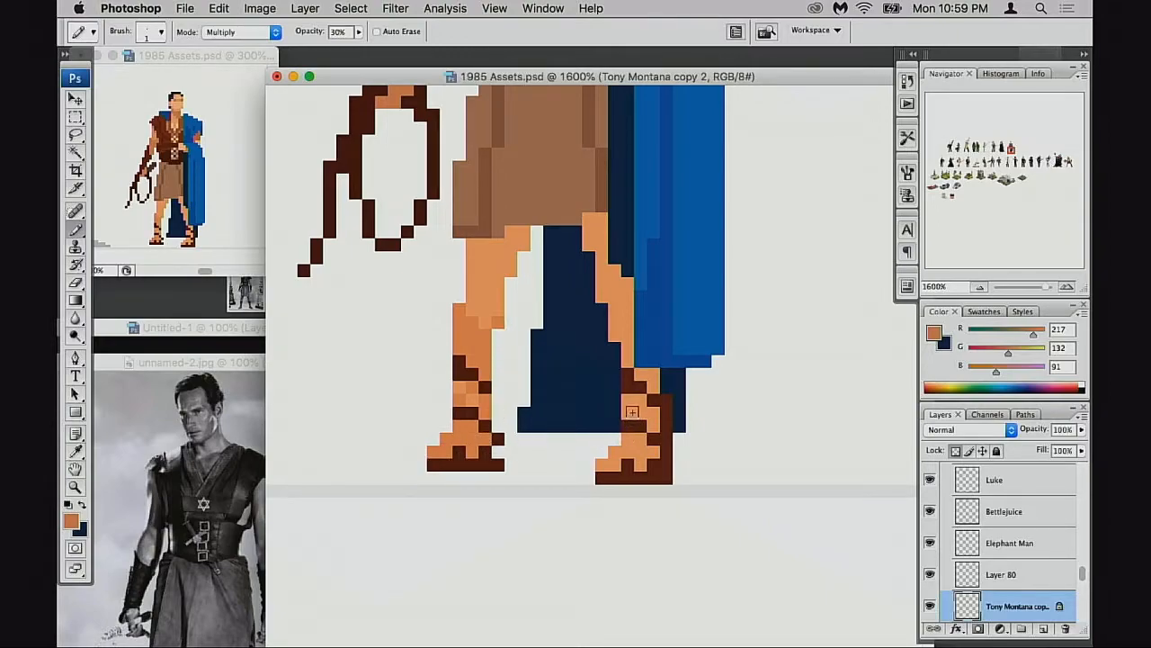
key(super+z)
Shade the top of the whip-side thigh beneath the tunic hem in Multiply mode at 30% and 20% opacity
mouse_move(519, 261)
mouse_down()
mouse_move(516, 249)
mouse_move(476, 248)
mouse_move(517, 232)
mouse_move(471, 275)
mouse_move(499, 283)
mouse_up()
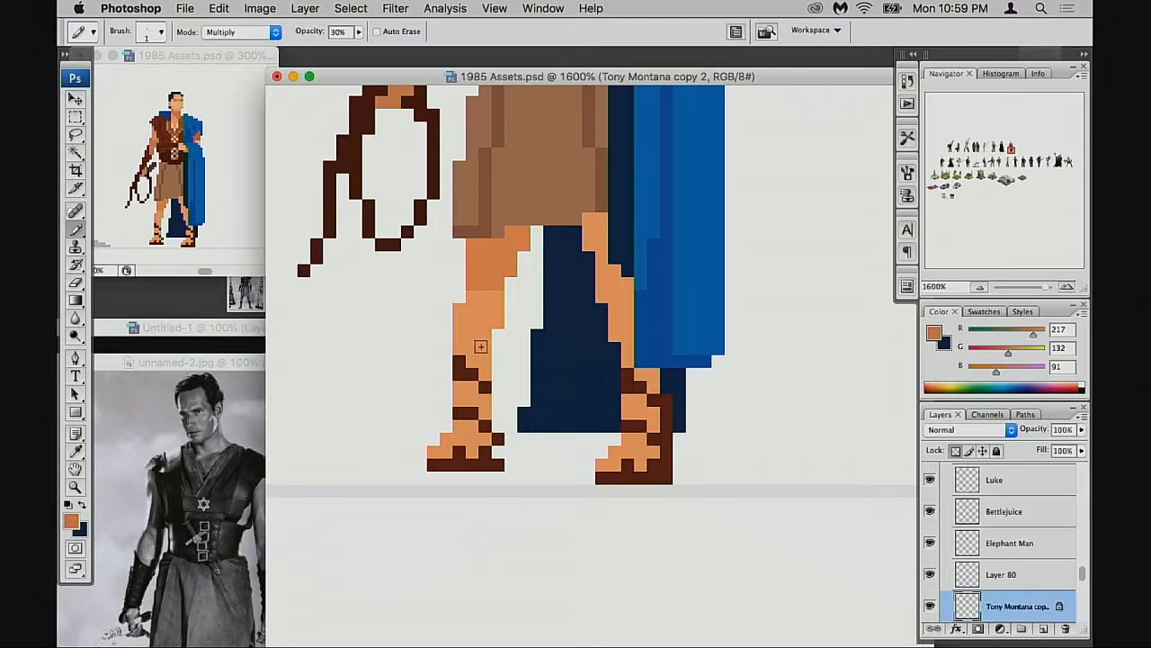
key(super+z)
mouse_move(513, 236)
mouse_down()
mouse_move(466, 259)
mouse_move(511, 242)
mouse_move(474, 265)
mouse_move(536, 254)
mouse_move(516, 253)
mouse_move(531, 243)
mouse_move(516, 237)
mouse_move(523, 233)
mouse_move(470, 251)
mouse_move(515, 252)
mouse_move(471, 265)
mouse_up()
key(2)
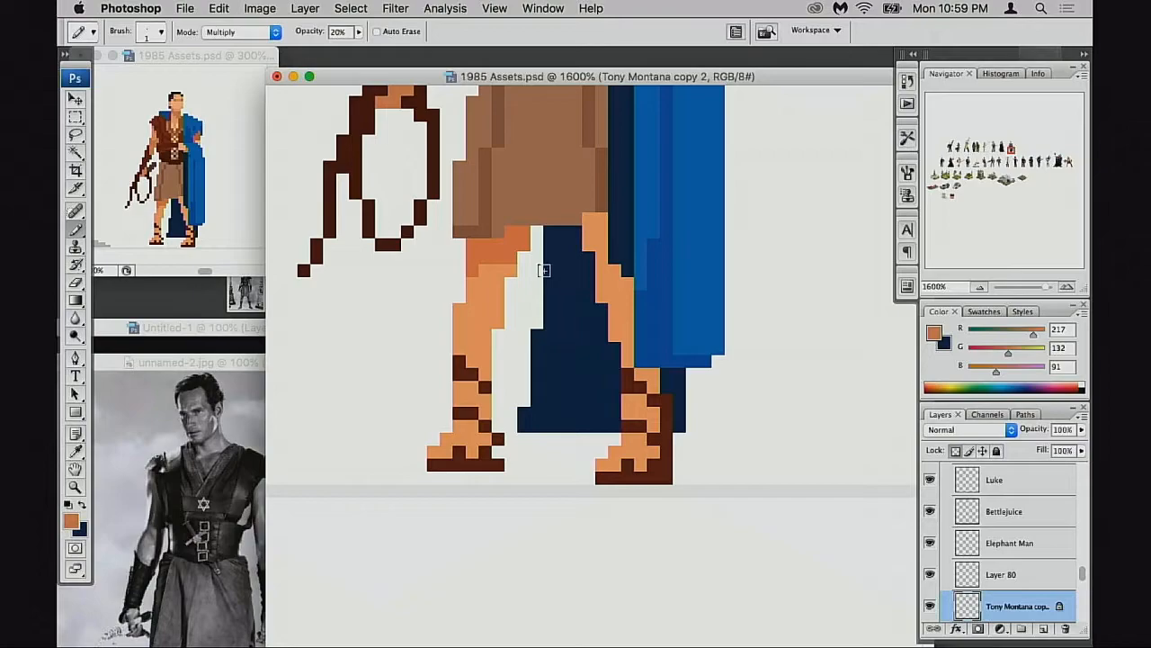
Sample the thigh's shadow tone (227, 127, 78) and shade the cape-side leg from hem to ankle straps in Normal mode at 100% opacity
alt+click(501, 253)
click(489, 271)
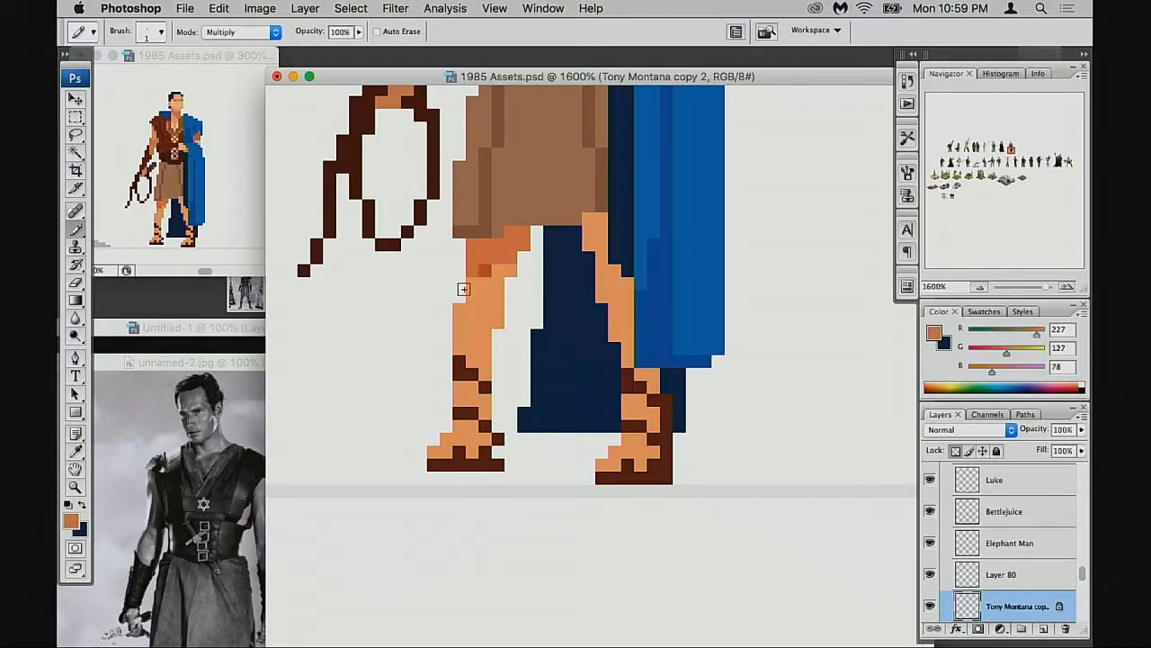
key(super+z)
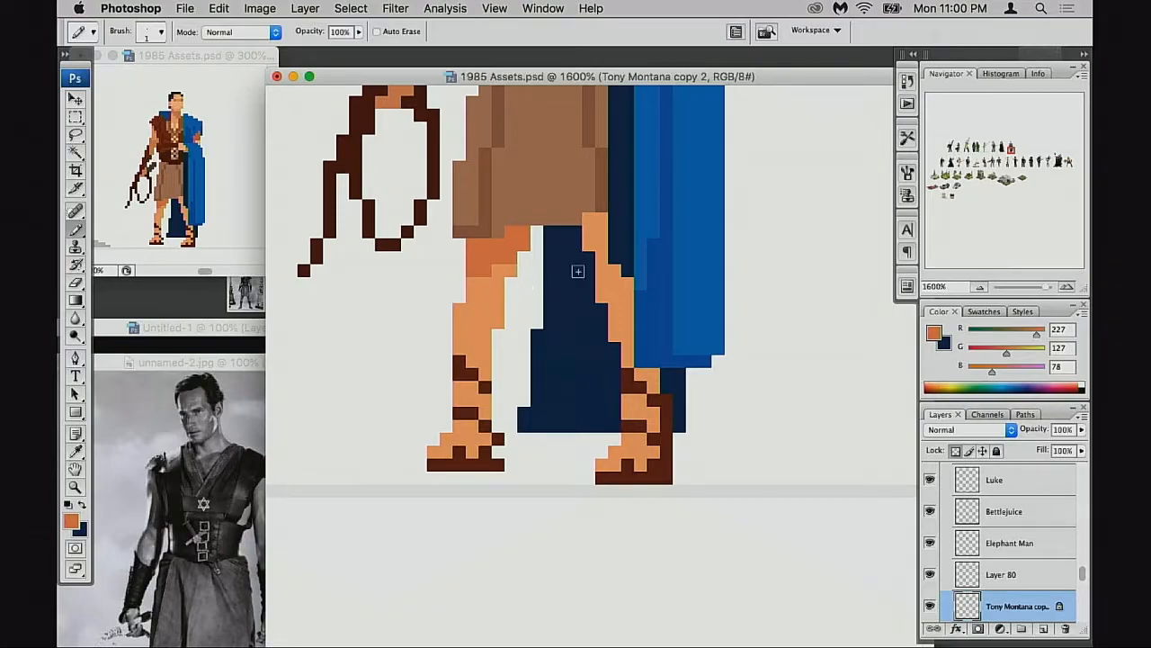
mouse_move(600, 220)
mouse_down()
mouse_move(617, 318)
mouse_move(644, 364)
mouse_up()
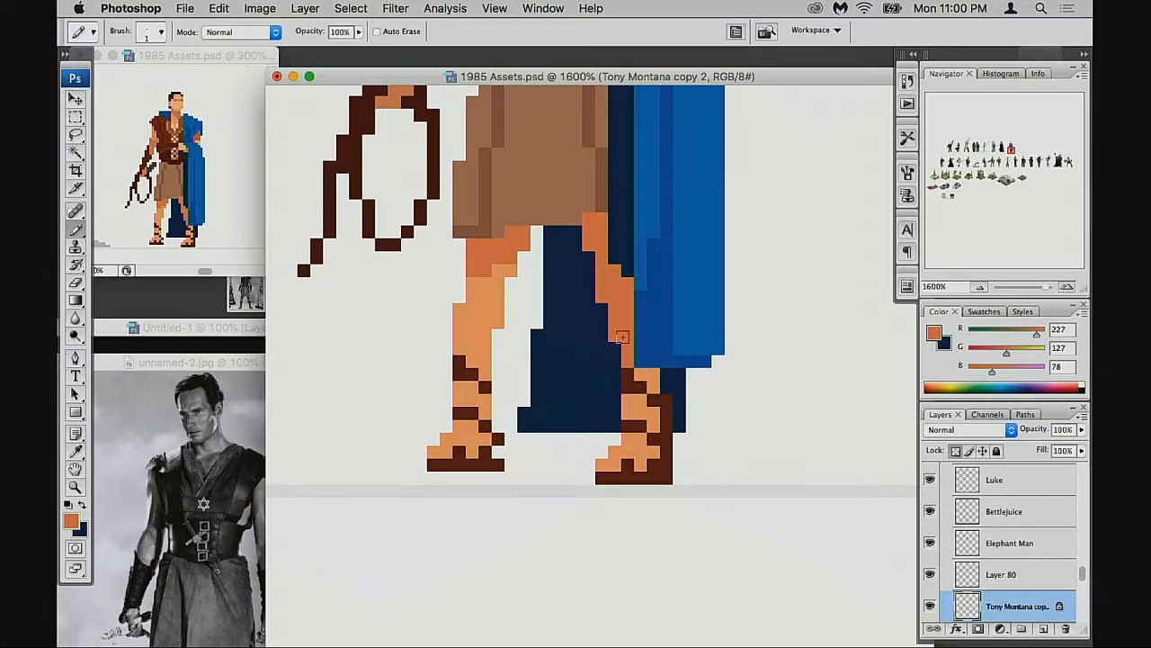
drag(642, 289, 618, 390)
mouse_move(655, 263)
mouse_down()
mouse_move(609, 381)
mouse_move(597, 347)
mouse_move(666, 261)
mouse_up()
mouse_move(657, 502)
mouse_down()
mouse_move(649, 390)
mouse_move(635, 417)
mouse_move(655, 427)
mouse_up()
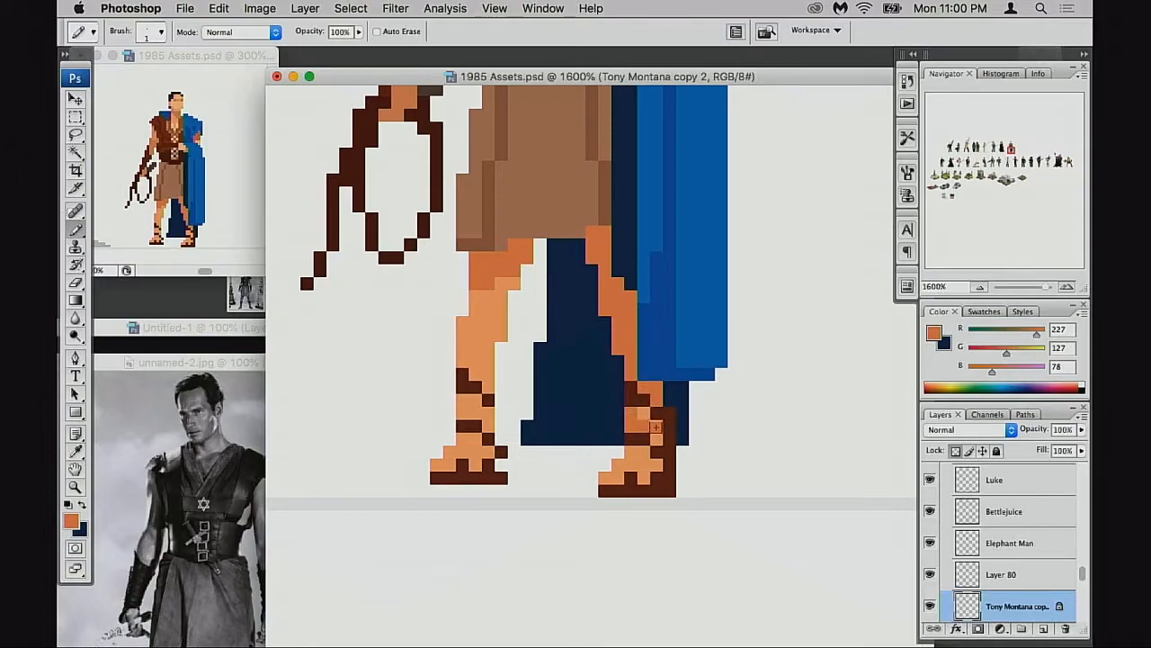
click(658, 435)
drag(644, 445, 701, 441)
Review the whole figure beside its neighbours and toggle Layer 80's visibility to examine what it holds
drag(640, 396, 699, 426)
alt+click(671, 400)
alt+click(671, 399)
alt+click(671, 400)
alt+click(671, 400)
drag(593, 357, 697, 417)
alt+click(692, 411)
alt+click(696, 417)
drag(621, 391, 729, 428)
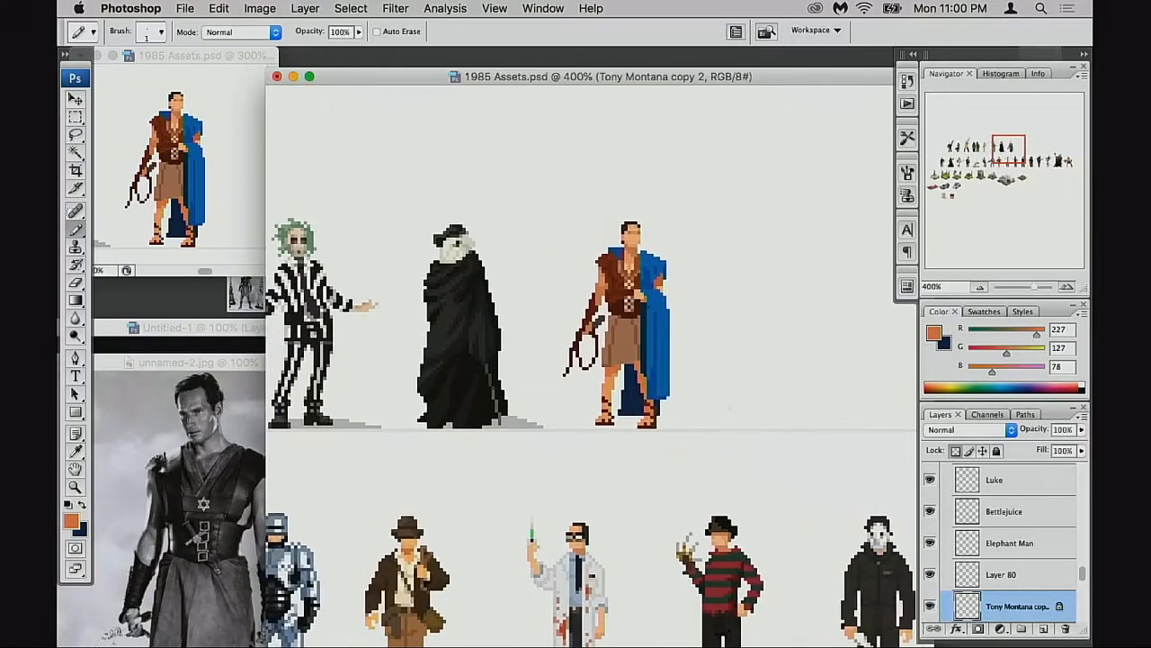
scroll(947, 529, down, 2)
click(931, 531)
click(931, 532)
click(931, 532)
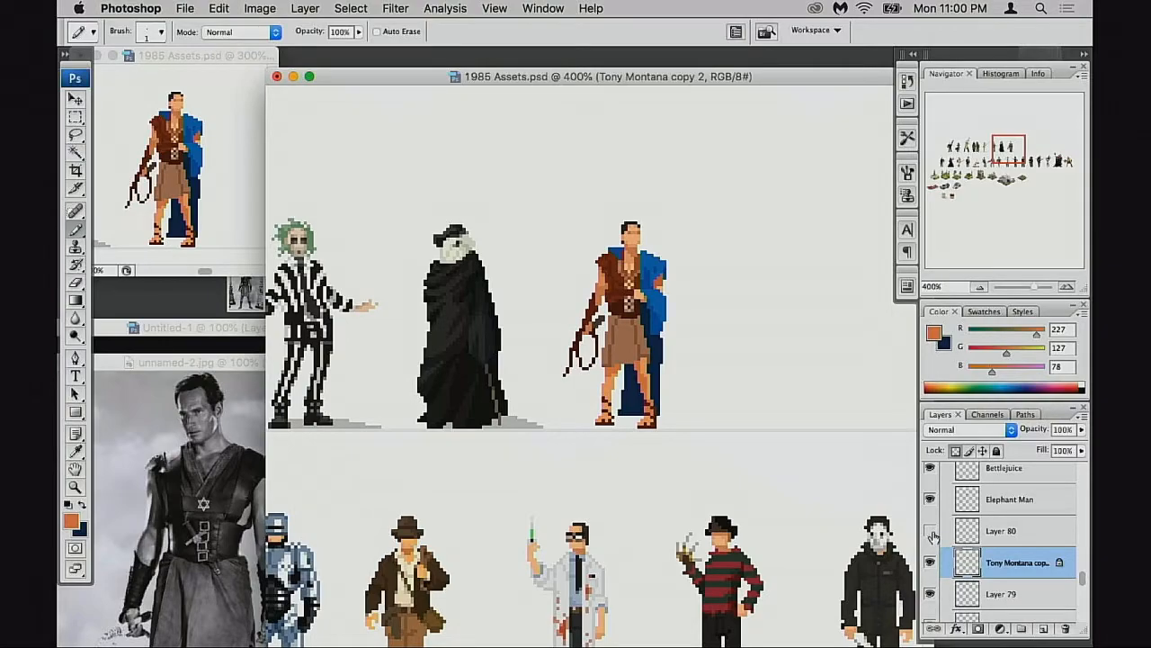
click(931, 532)
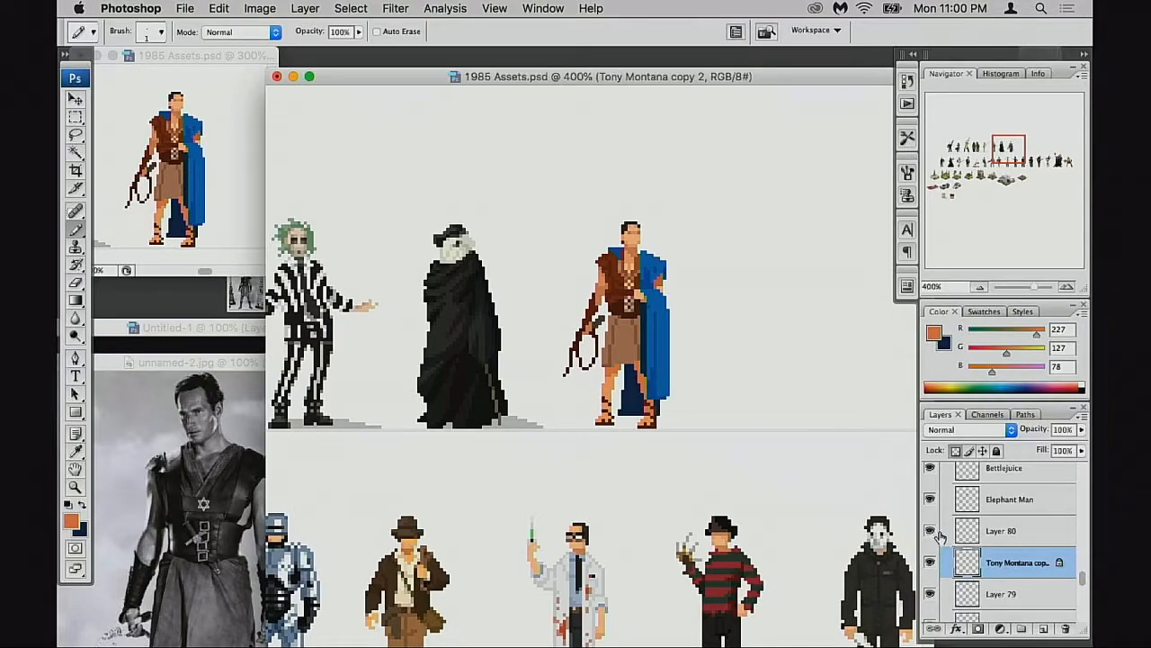
Toggle Layer 79's visibility to examine which part of the figure it holds
scroll(967, 548, down, 1)
click(931, 565)
click(931, 565)
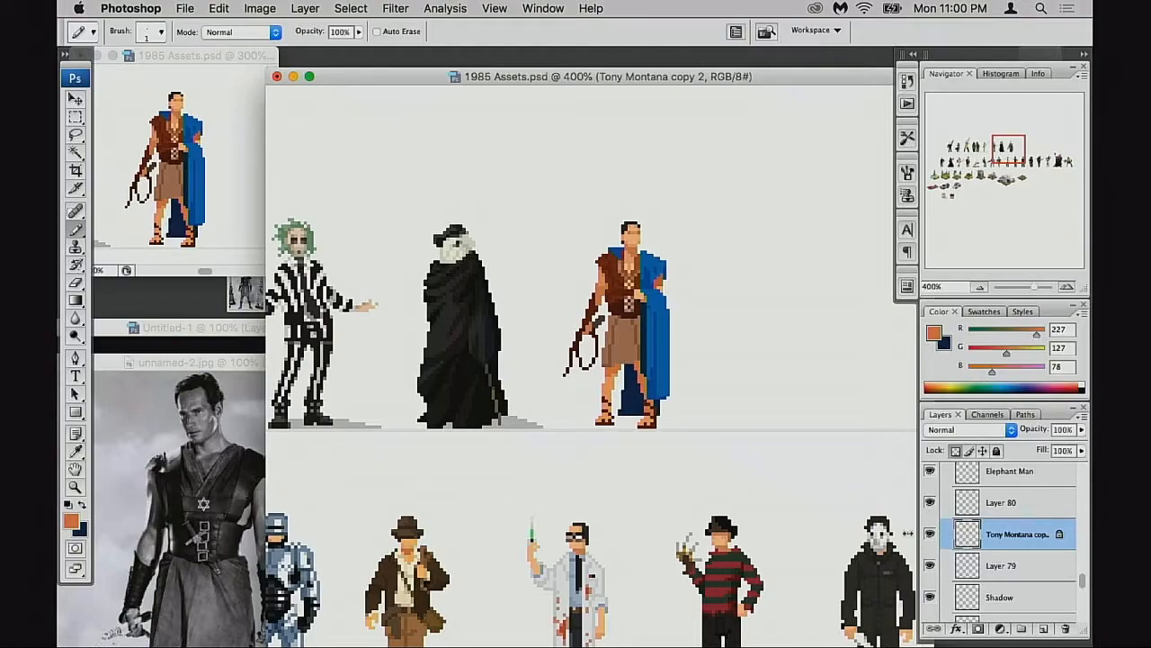
drag(775, 501, 771, 494)
click(931, 565)
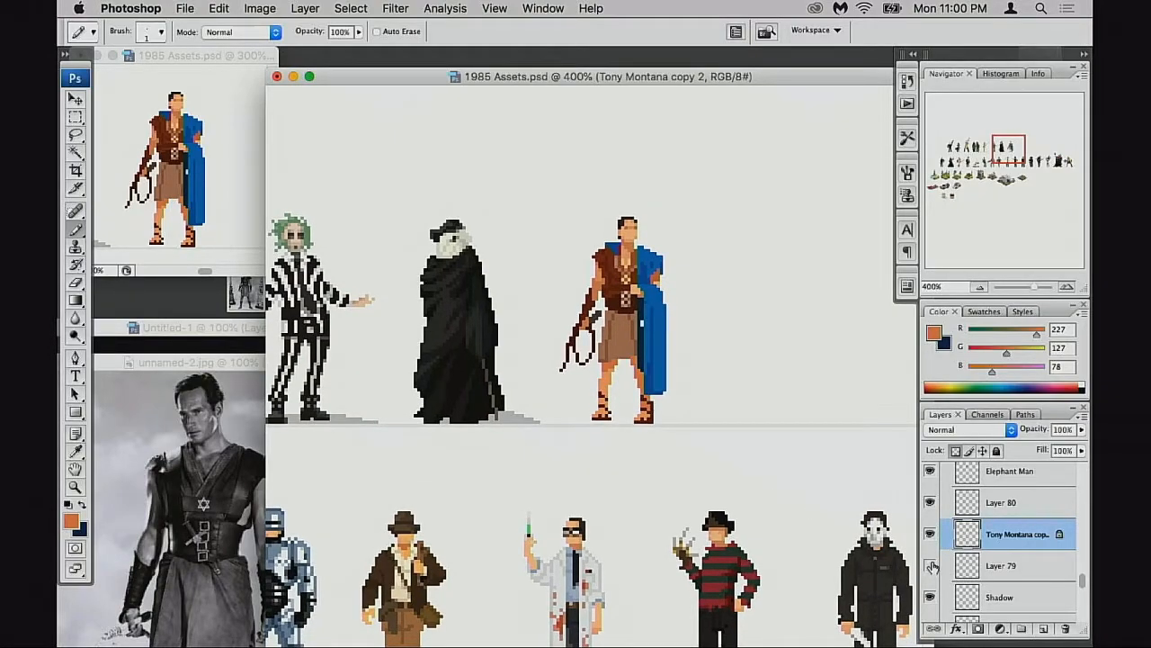
click(931, 565)
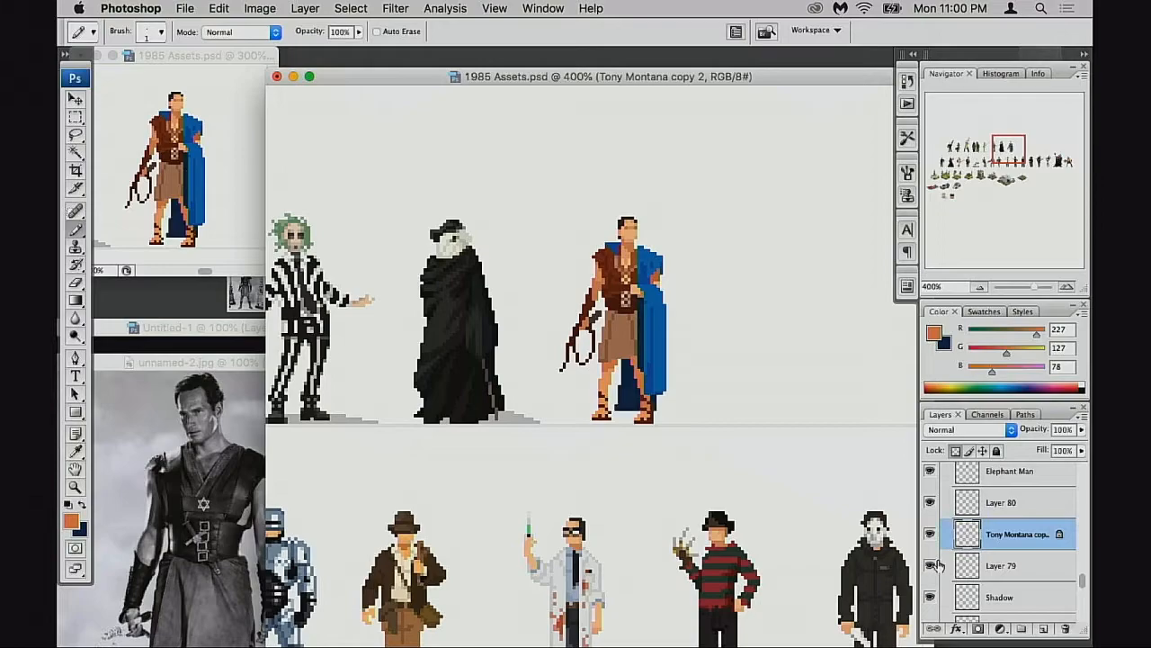
On Layer 79, erase the bottom rows of the dark cape lining to raise its hem behind the legs
click(967, 569)
key(e)
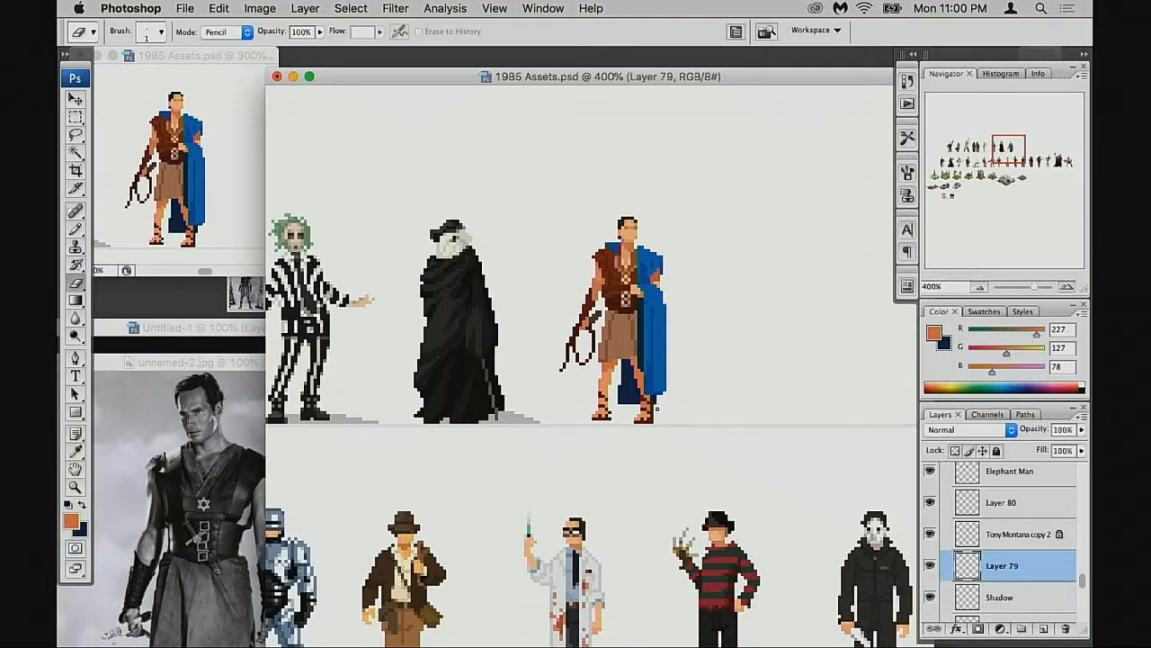
drag(608, 393, 664, 422)
click(759, 332)
drag(649, 333, 448, 308)
click(472, 329)
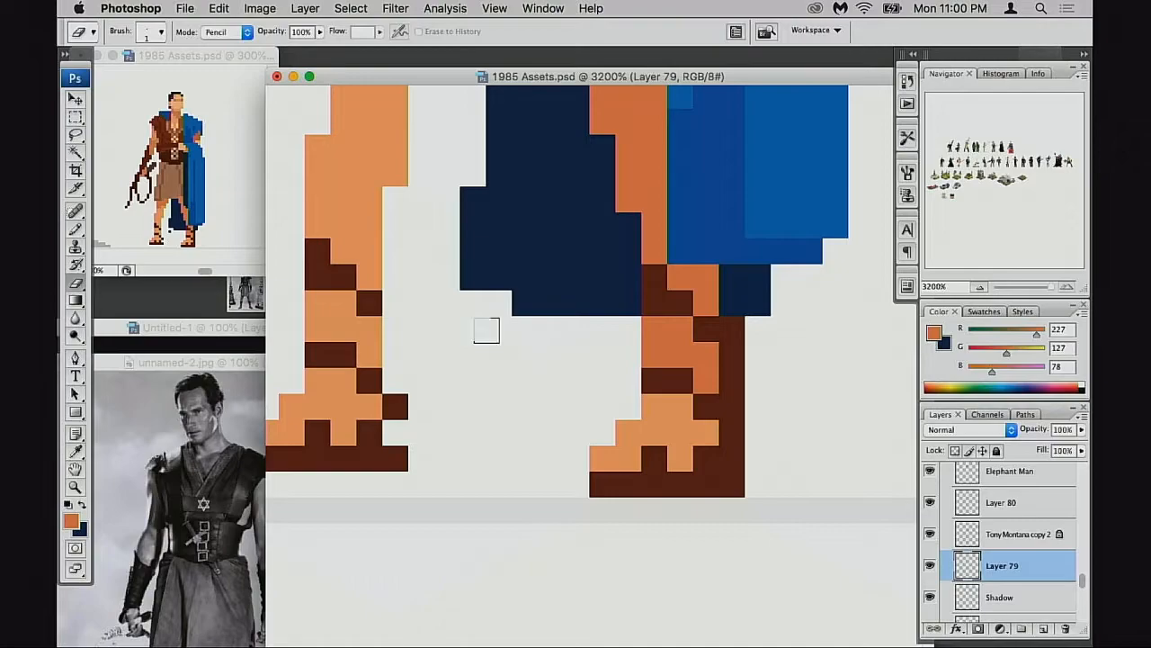
alt+click(701, 381)
alt+click(706, 386)
alt+click(708, 394)
alt+click(709, 394)
drag(617, 419, 822, 535)
key(super+z)
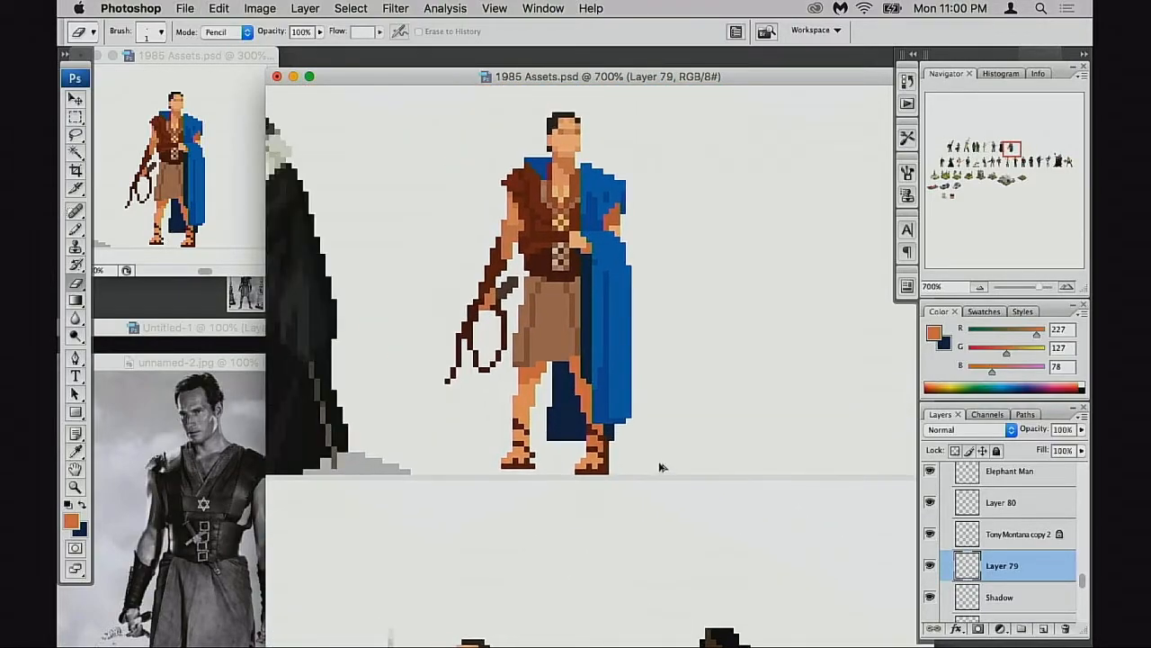
Sample the navy lining colour (1, 35, 77) and extend the lining beneath the blue cape's outer hem
drag(626, 440, 709, 442)
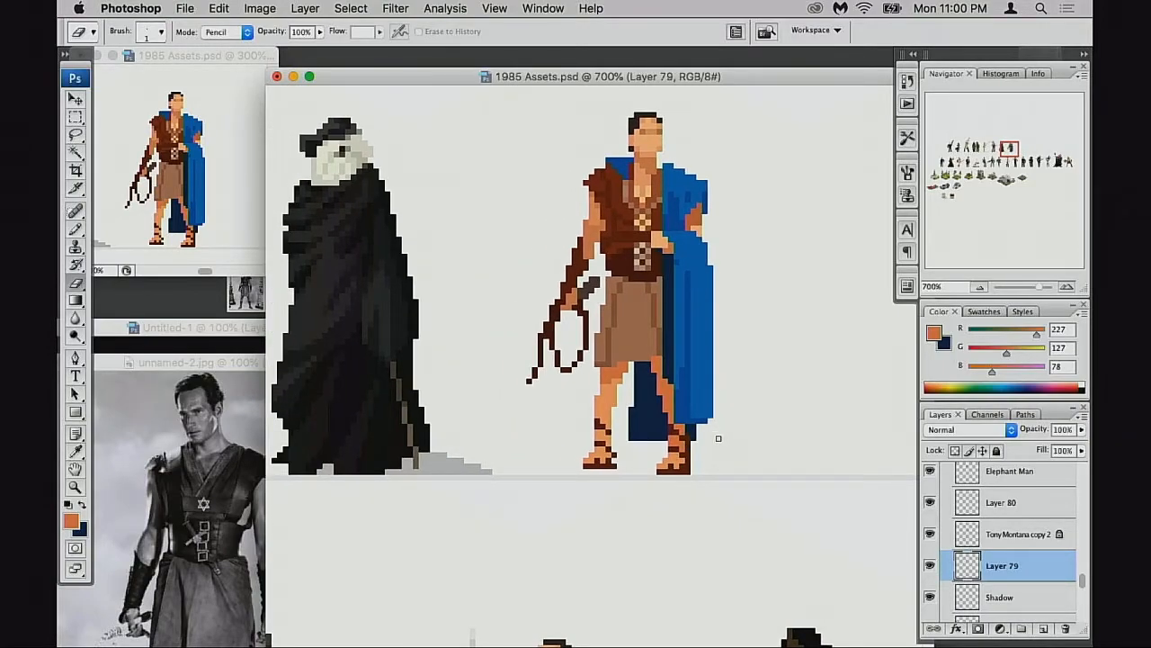
key(b)
alt+click(701, 423)
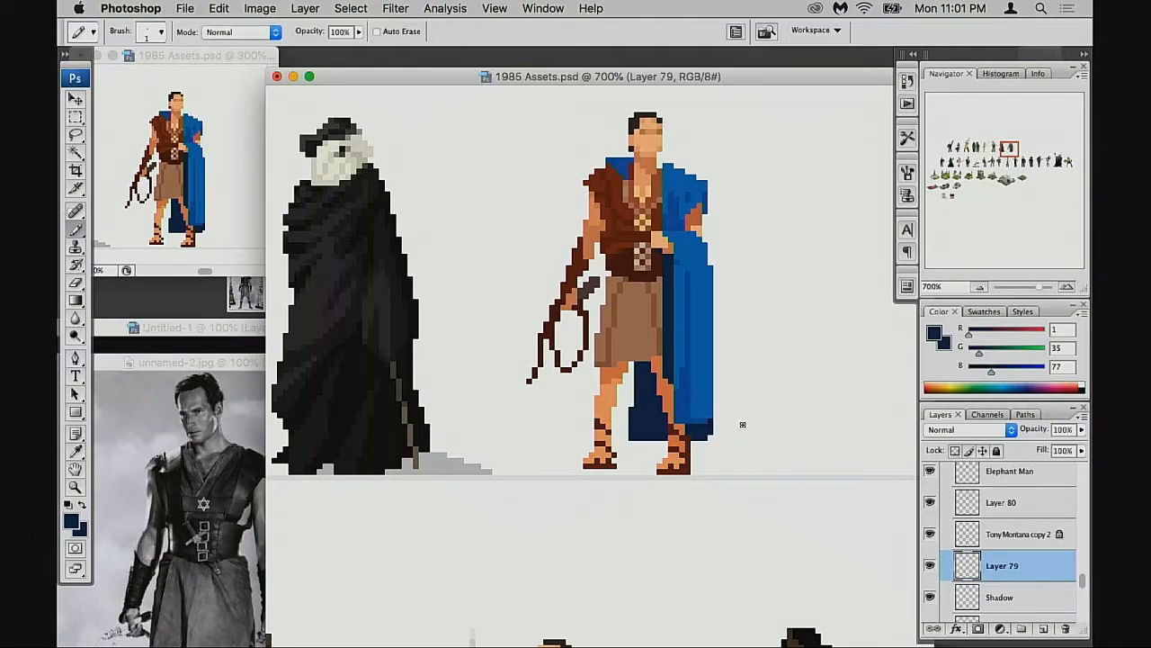
key(super+z)
key(super+z)
scroll(731, 436, left, 2)
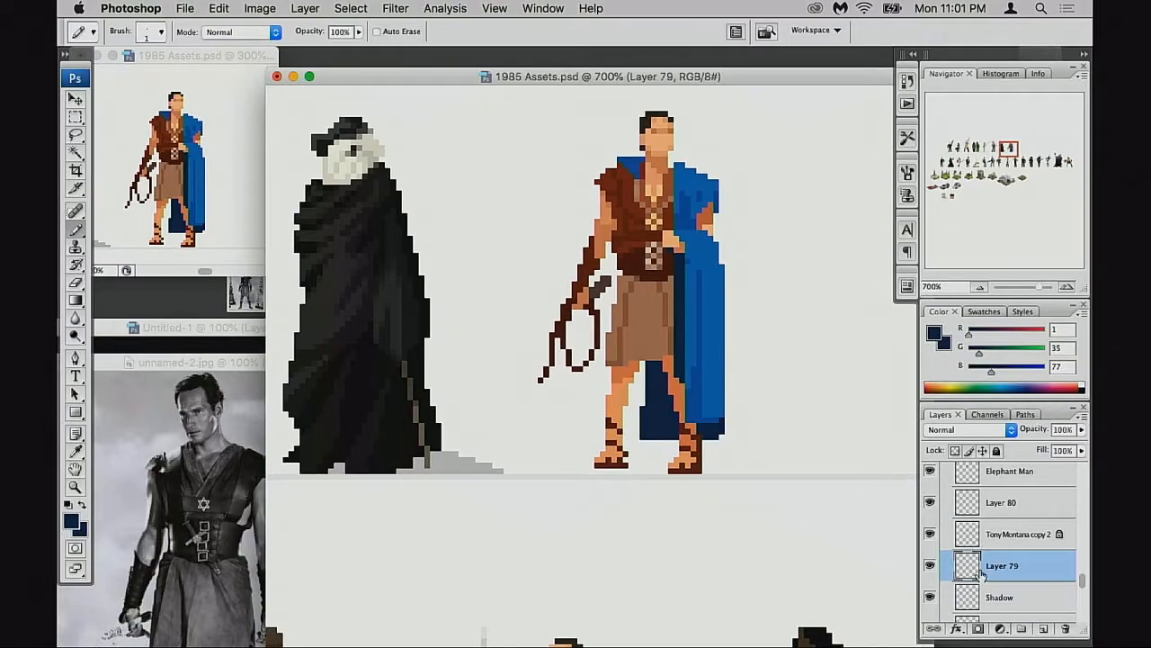
Compare Layer 79 and Tony Montana copy 2 by toggling their visibility, and make Tony Montana copy 2 the active layer
click(931, 567)
click(932, 567)
click(931, 535)
click(931, 534)
click(965, 537)
Sample the light skin tone (245, 165, 110) from the whip-side leg
click(656, 445)
click(655, 444)
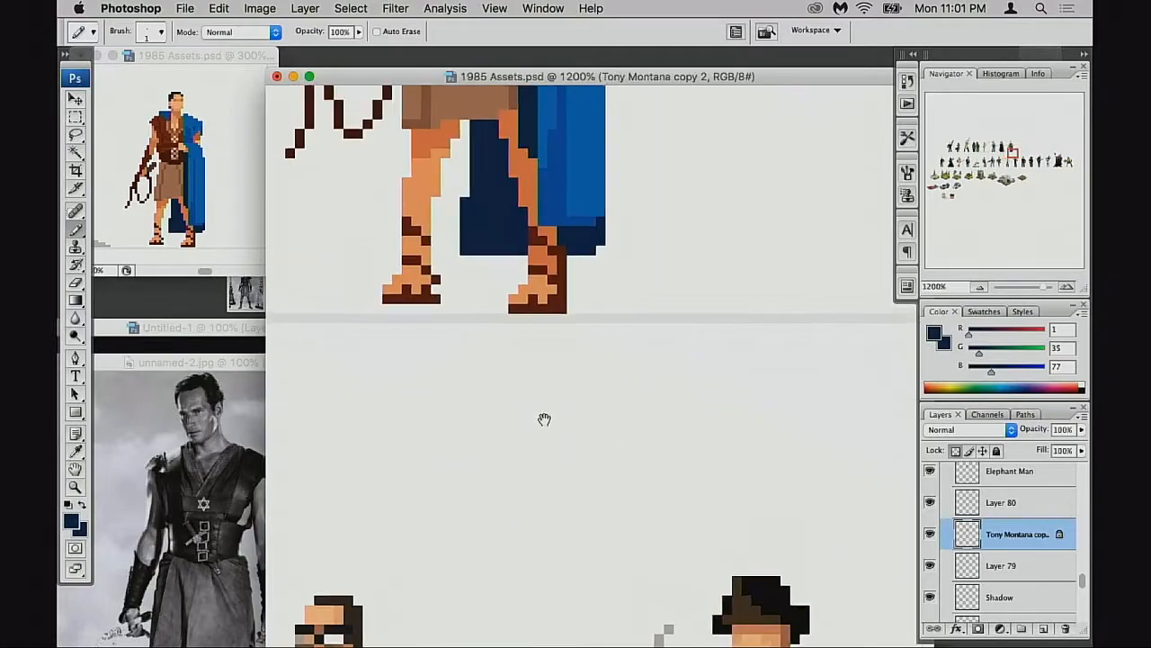
scroll(540, 411, up, 5)
scroll(539, 411, left, 4)
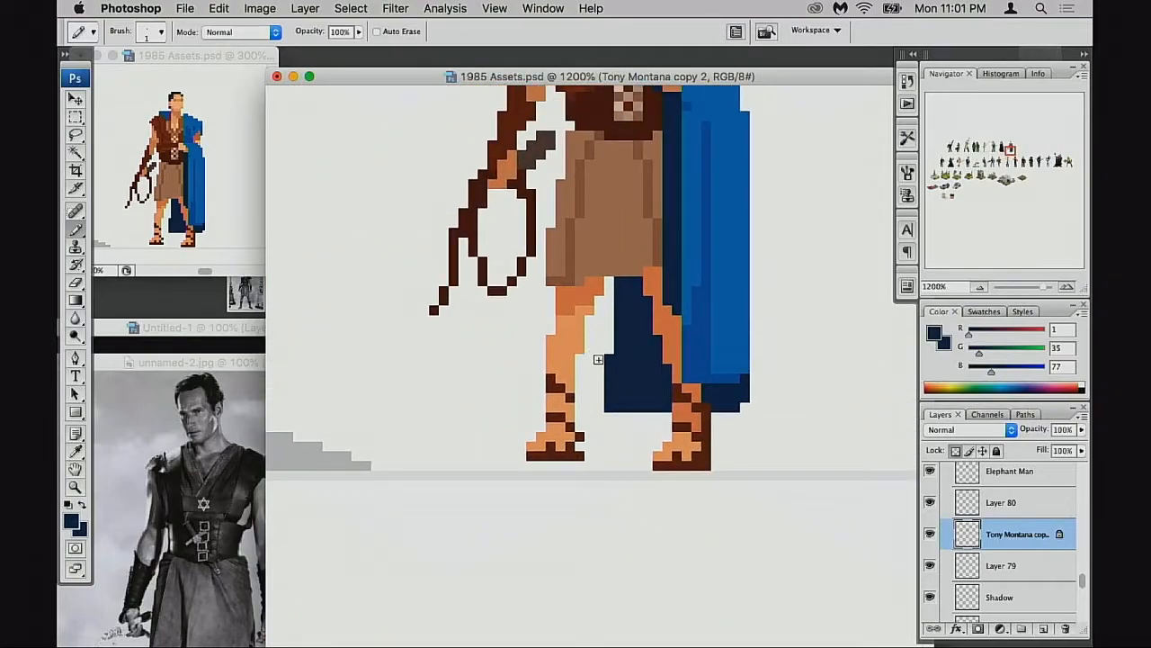
alt+click(573, 318)
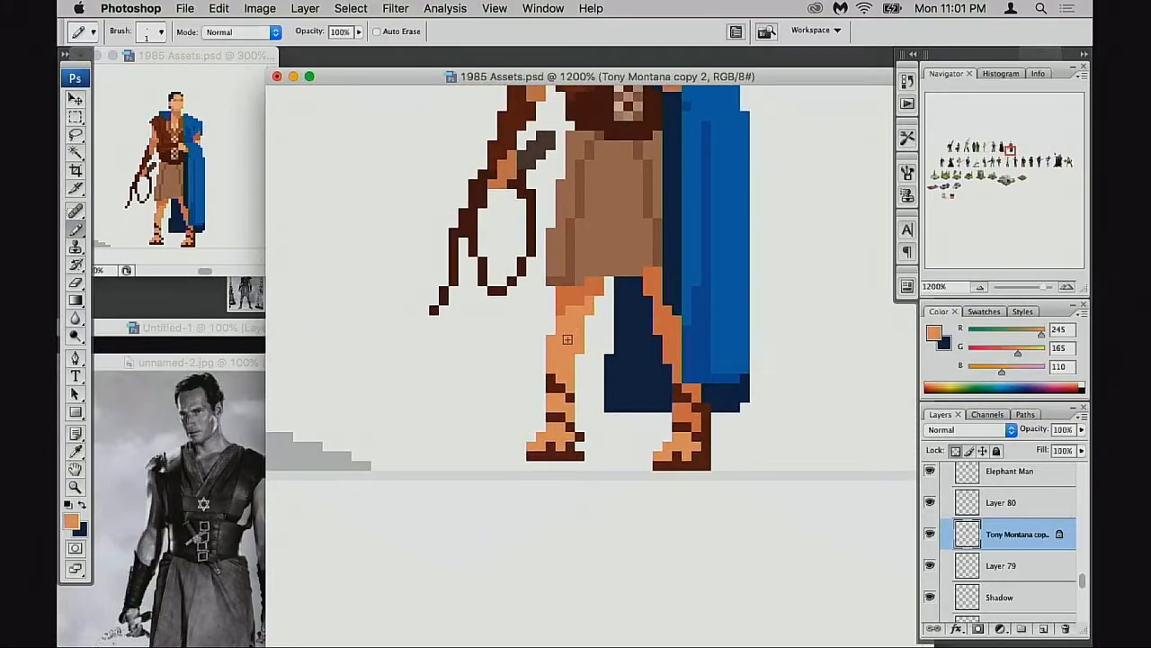
Try moving the whip-side lower leg and sandal one pixel outward and one pixel up
key(m)
drag(509, 367, 598, 490)
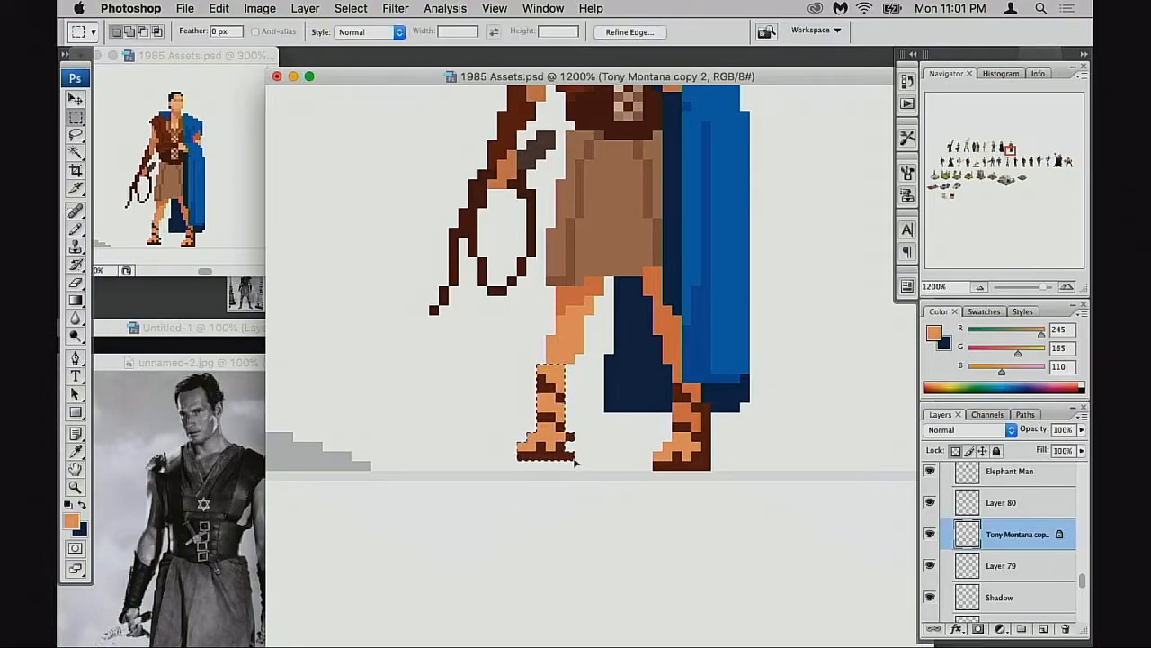
drag(573, 459, 567, 450)
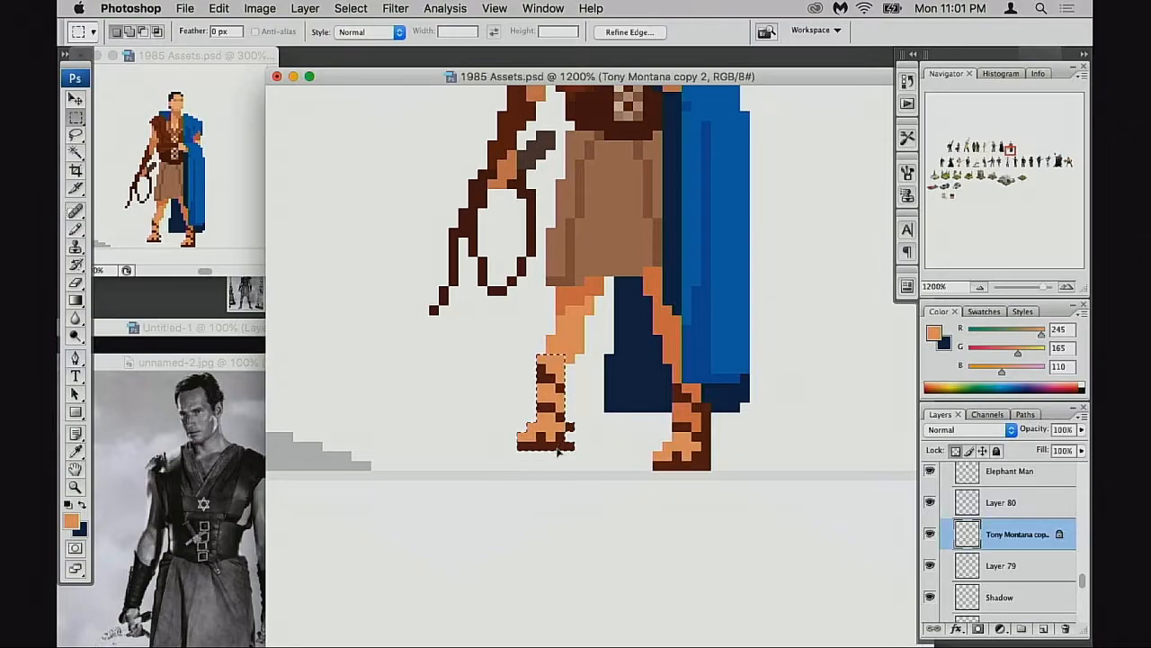
key(super+z)
key(super+d)
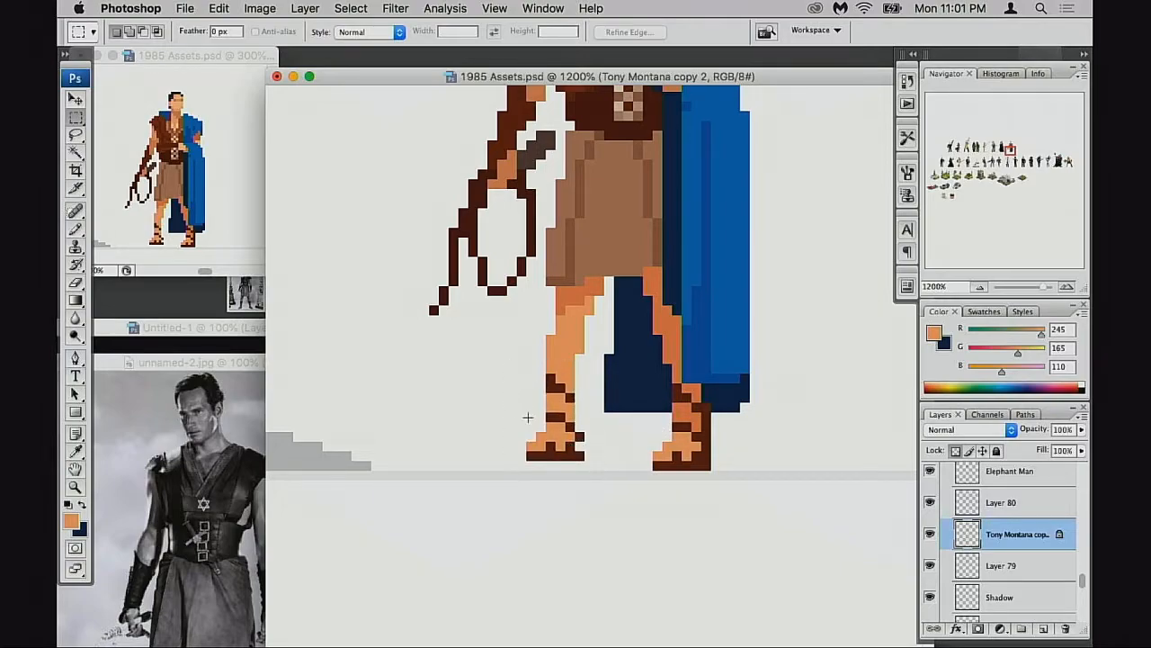
Shift only the whip-side ankle and foot one pixel outward and deselect them
drag(553, 433, 579, 462)
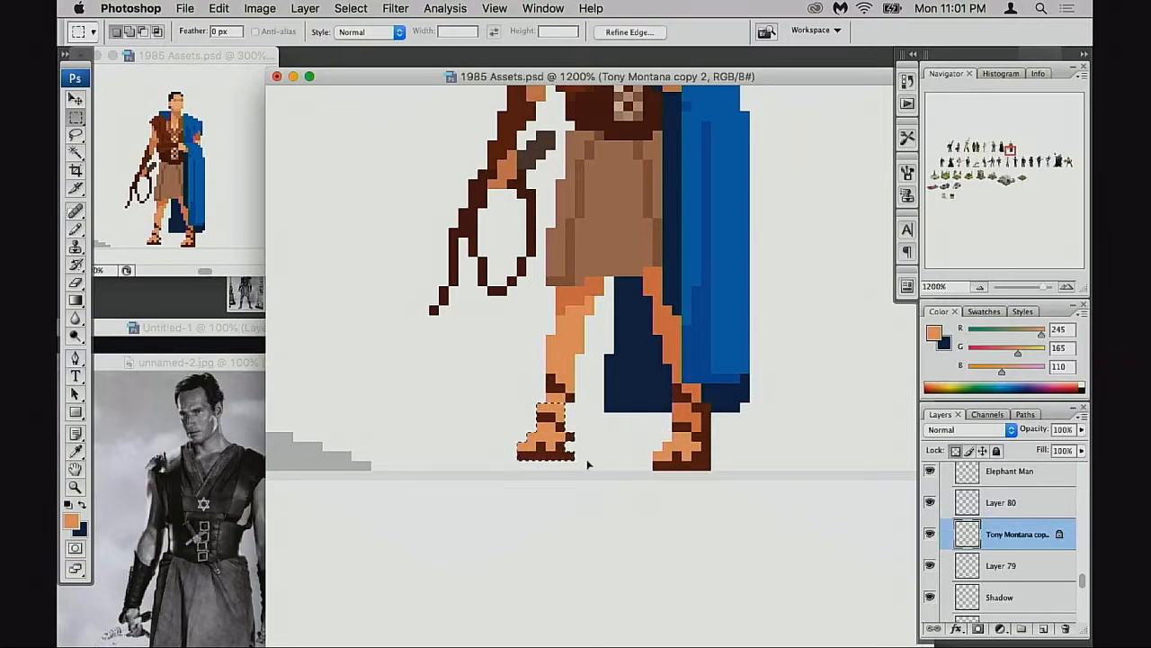
key(super+z)
key(super+z)
key(super+d)
Isolate the Tony Montana copy 2 layer to inspect its contents, and show the other layers again
drag(609, 438, 569, 466)
key(e)
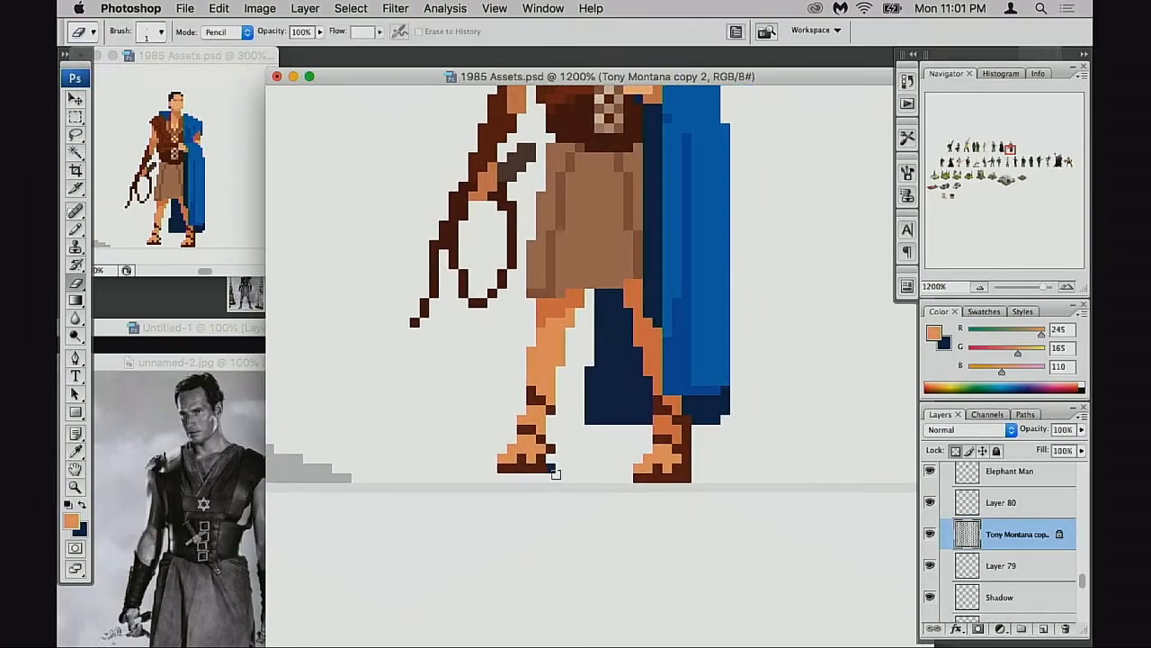
alt+click(930, 534)
alt+click(930, 534)
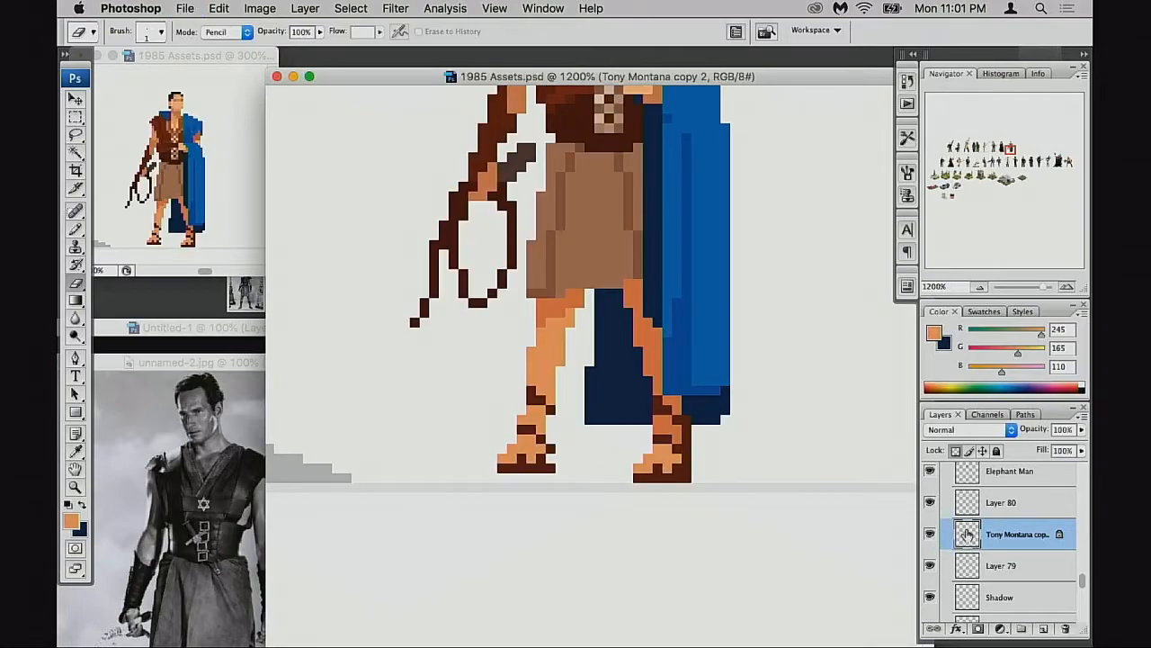
Flip the whole gladiator figure horizontally by transforming Layer 80, Tony Montana copy 2 and Layer 79 together
click(966, 512)
shift+click(966, 568)
key(ctrl+minus)
scroll(600, 445, up, 5)
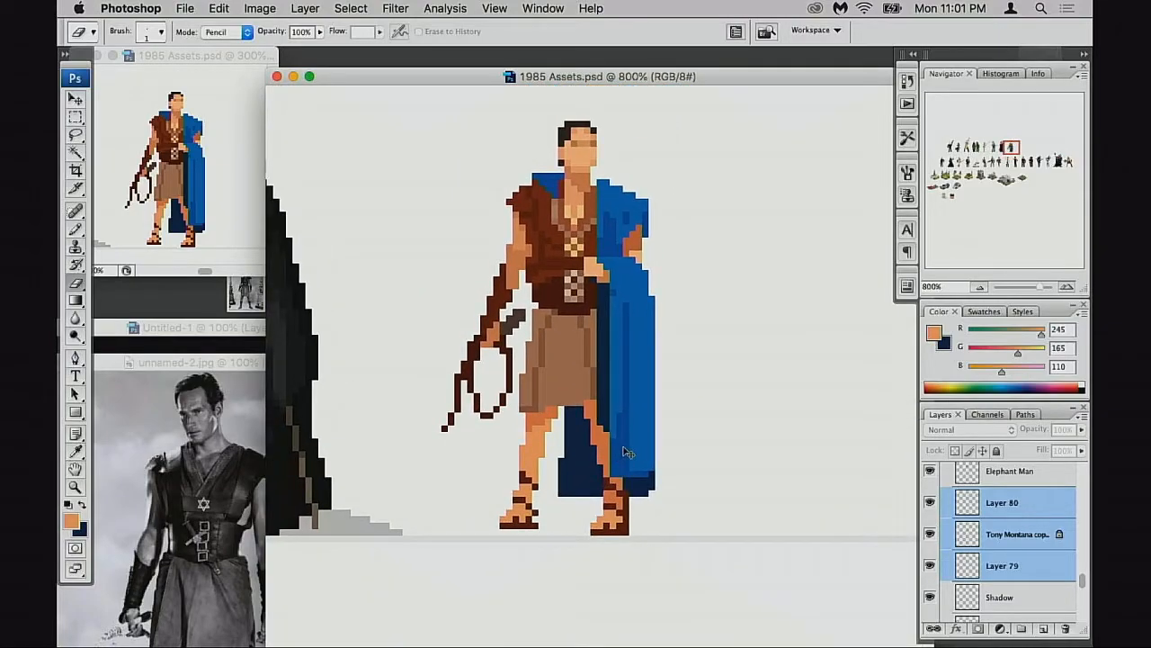
key(ctrl+t)
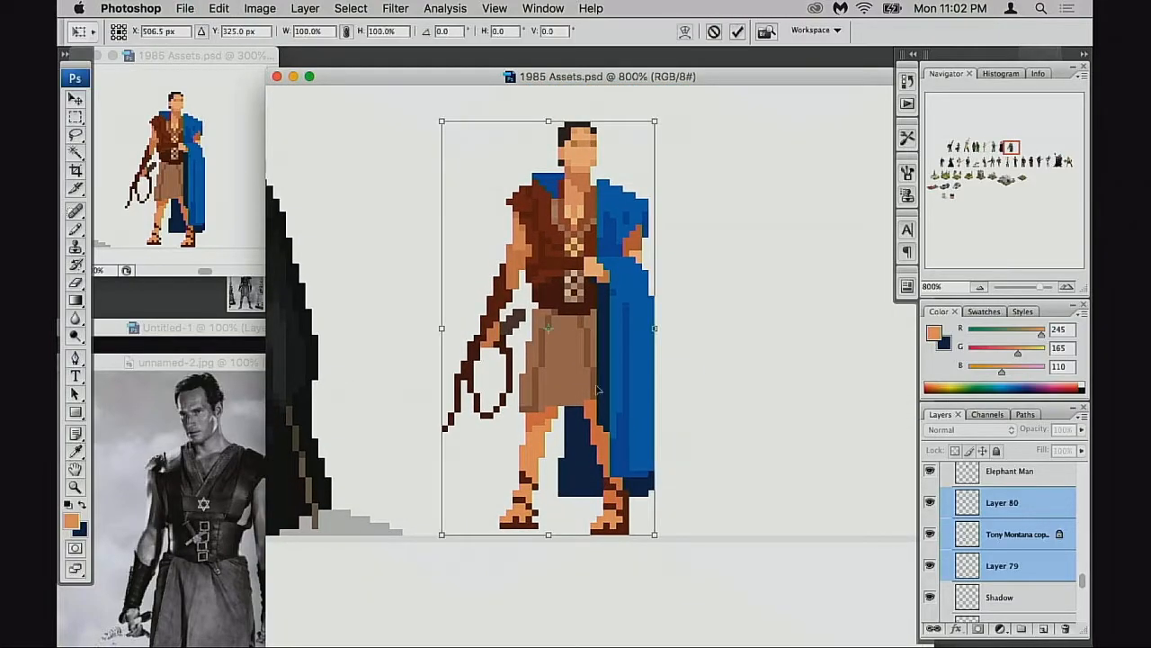
right_click(583, 374)
click(663, 559)
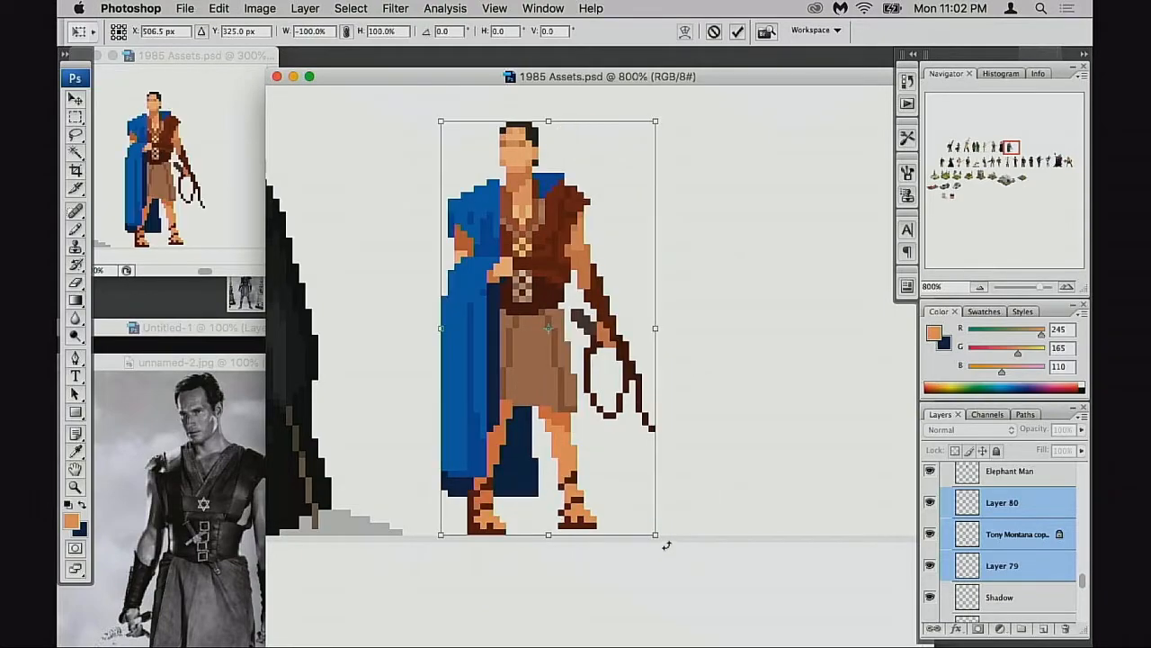
key(Return)
drag(590, 387, 680, 453)
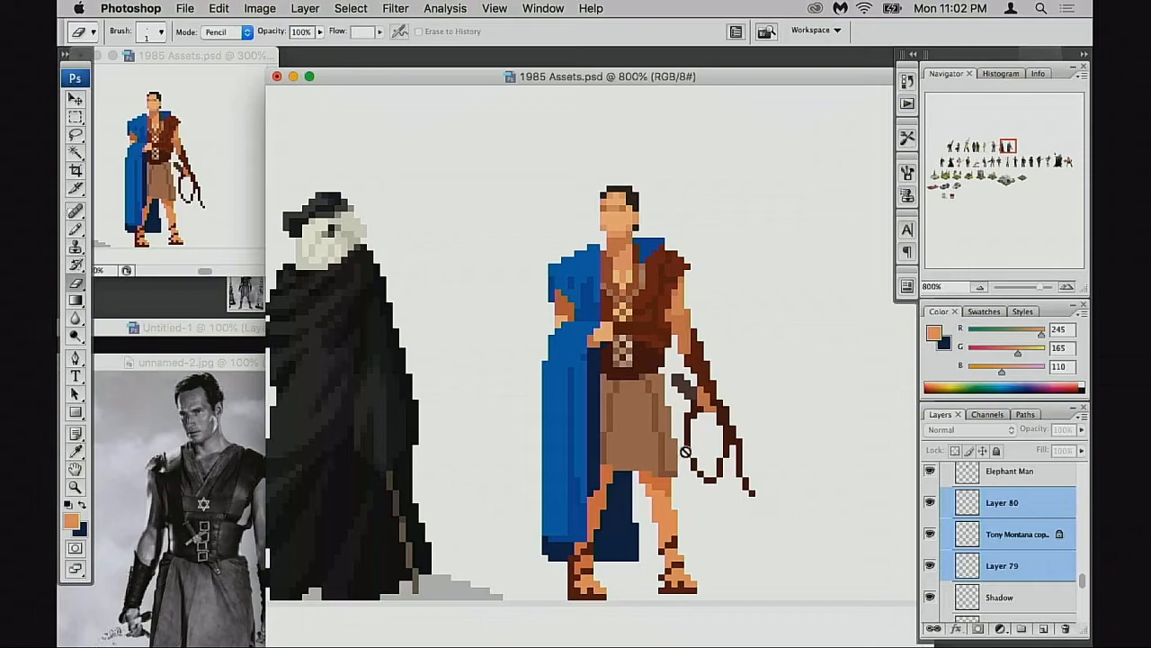
Toggle the visibility of Layer 80 and Tony Montana copy 2 to check which parts of the figure each holds
click(930, 502)
click(930, 502)
click(930, 534)
click(930, 534)
Select only the gladiator's head on the Tony Montana copy 2 layer and flip it horizontally to face the whip side
click(965, 537)
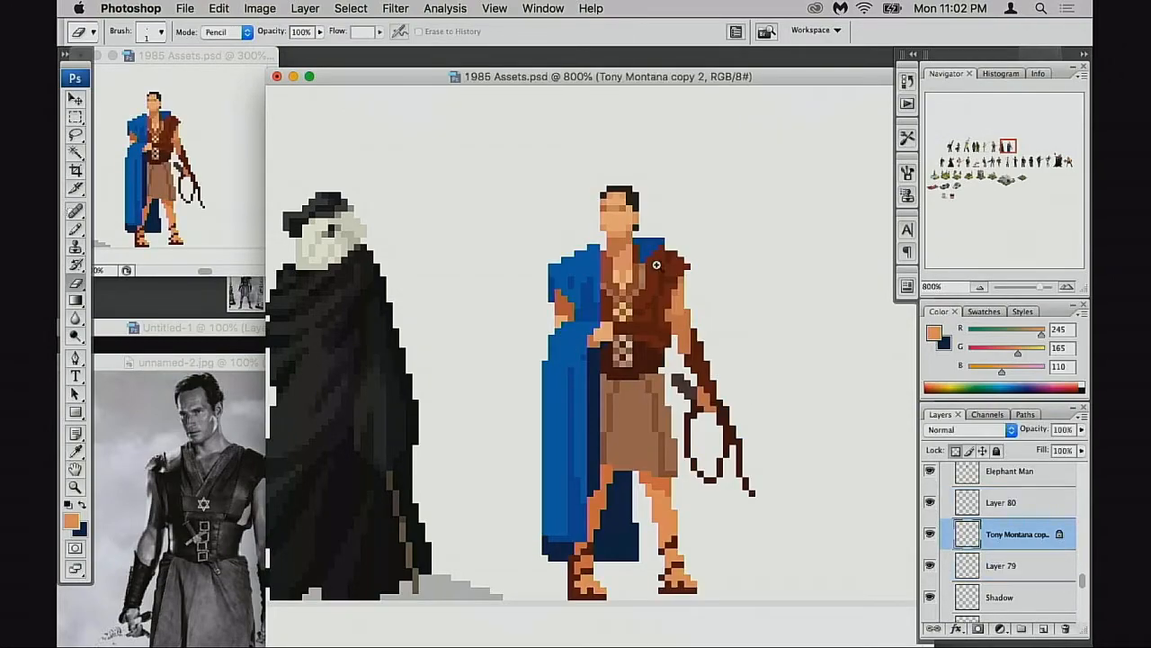
super+click(660, 273)
super+click(658, 281)
drag(599, 386, 630, 331)
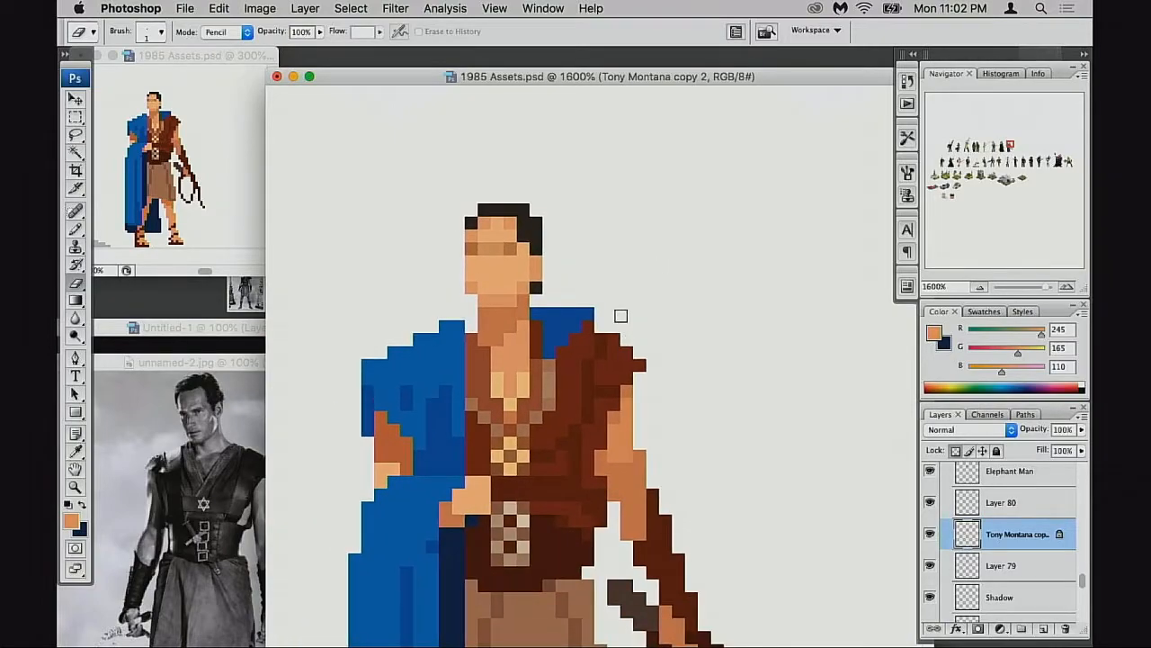
key(m)
drag(439, 177, 555, 299)
key(super+t)
right_click(509, 267)
click(568, 449)
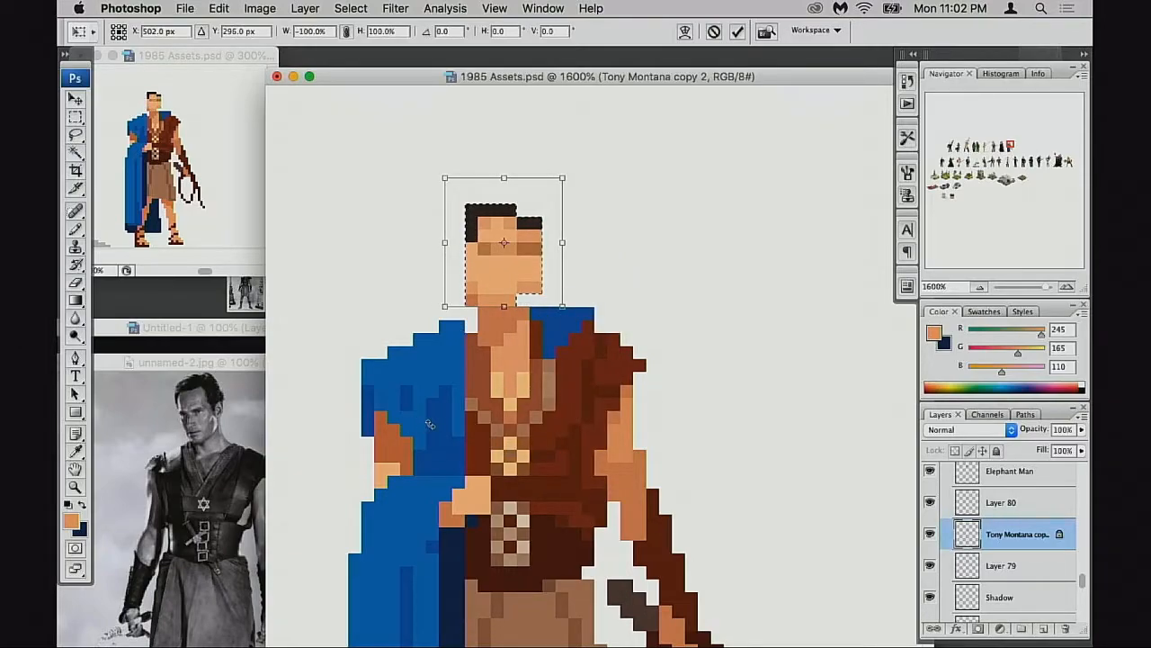
key(super+z)
right_click(514, 282)
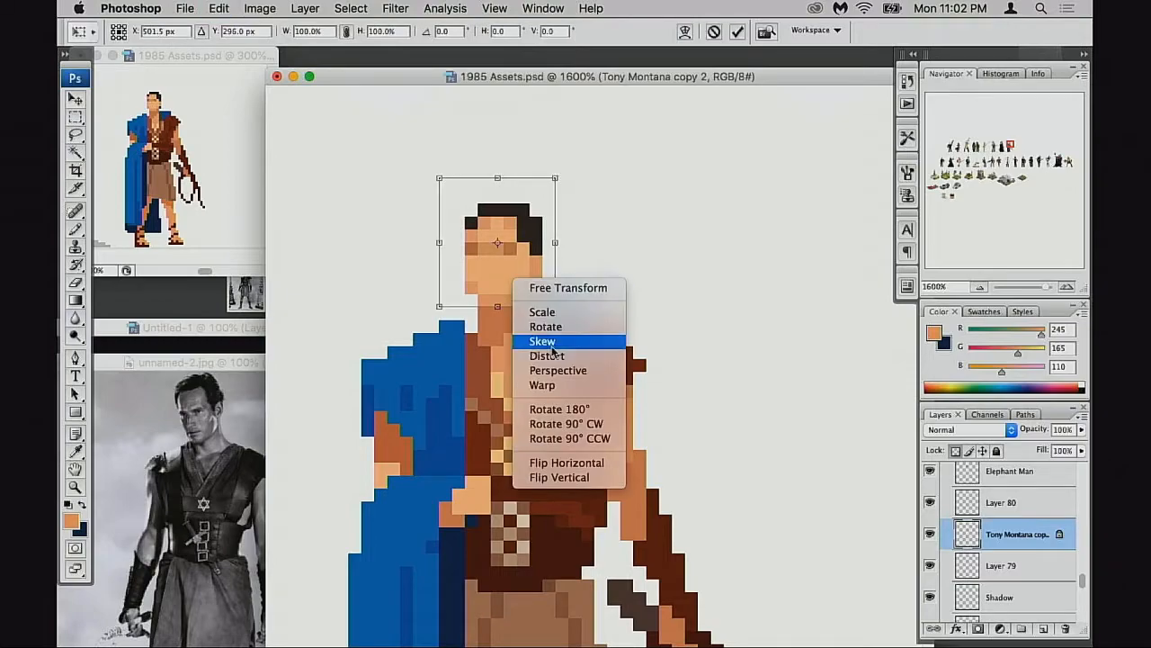
click(579, 462)
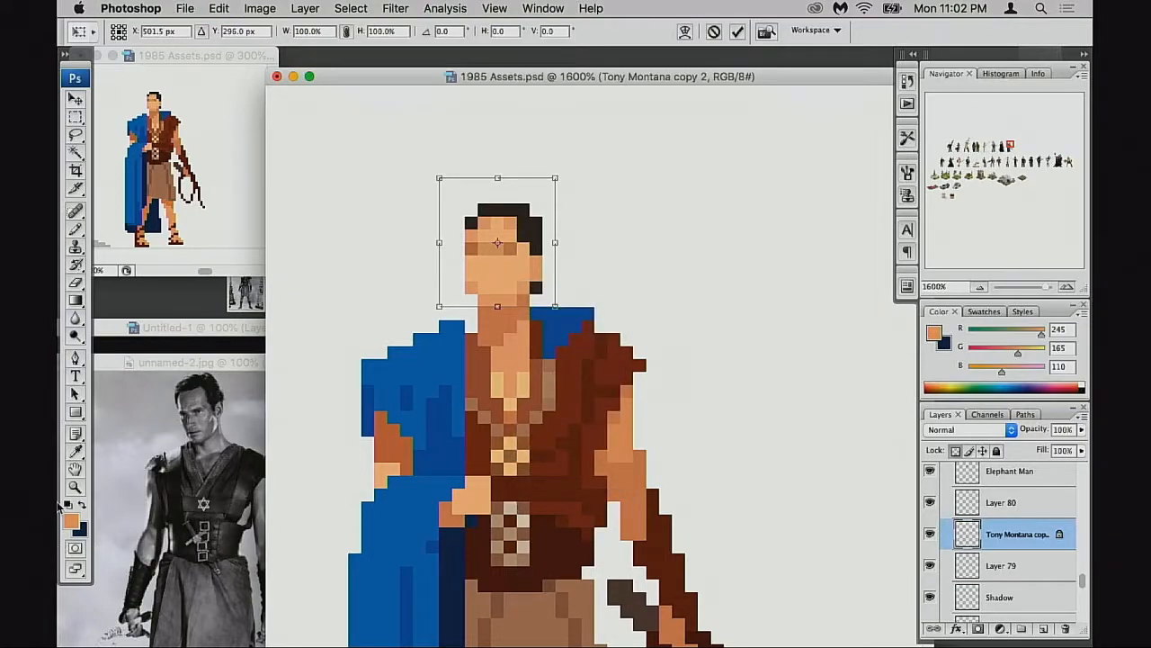
right_click(528, 258)
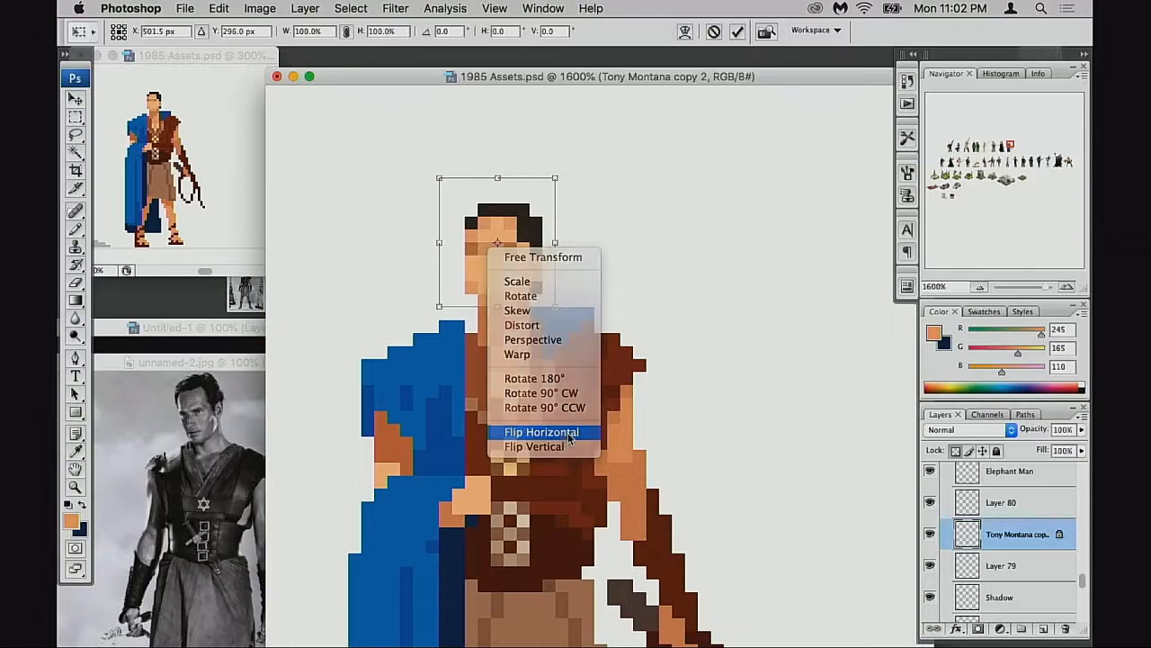
click(531, 433)
key(Return)
Shift the flipped head one pixel toward the whip side and deselect it
key(v)
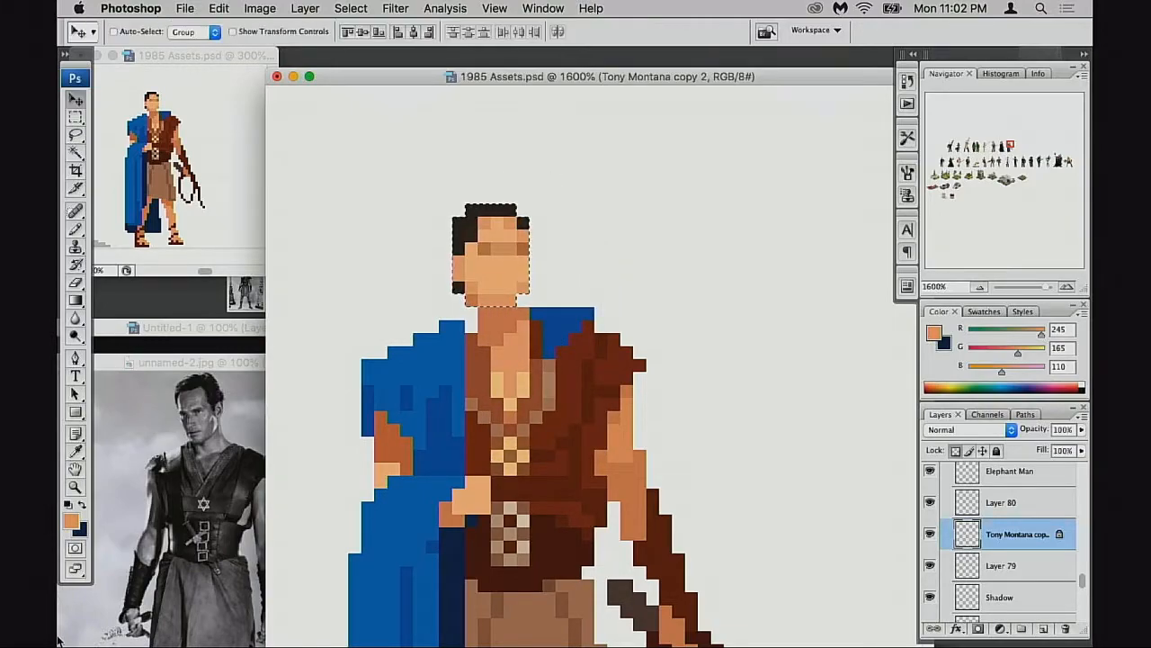
key(Right)
key(super+d)
alt+click(585, 436)
alt+click(601, 445)
alt+click(602, 446)
alt+click(610, 452)
drag(612, 448, 585, 548)
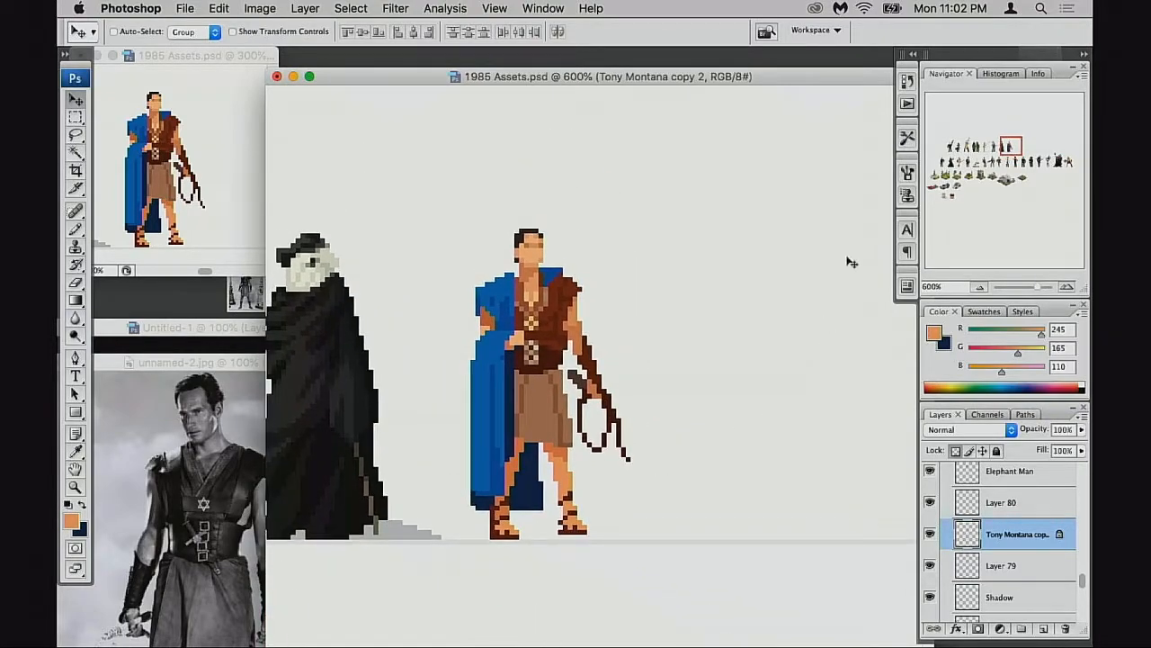
Compare the figure before and after the head flip using the history states, and return to the latest state
click(910, 84)
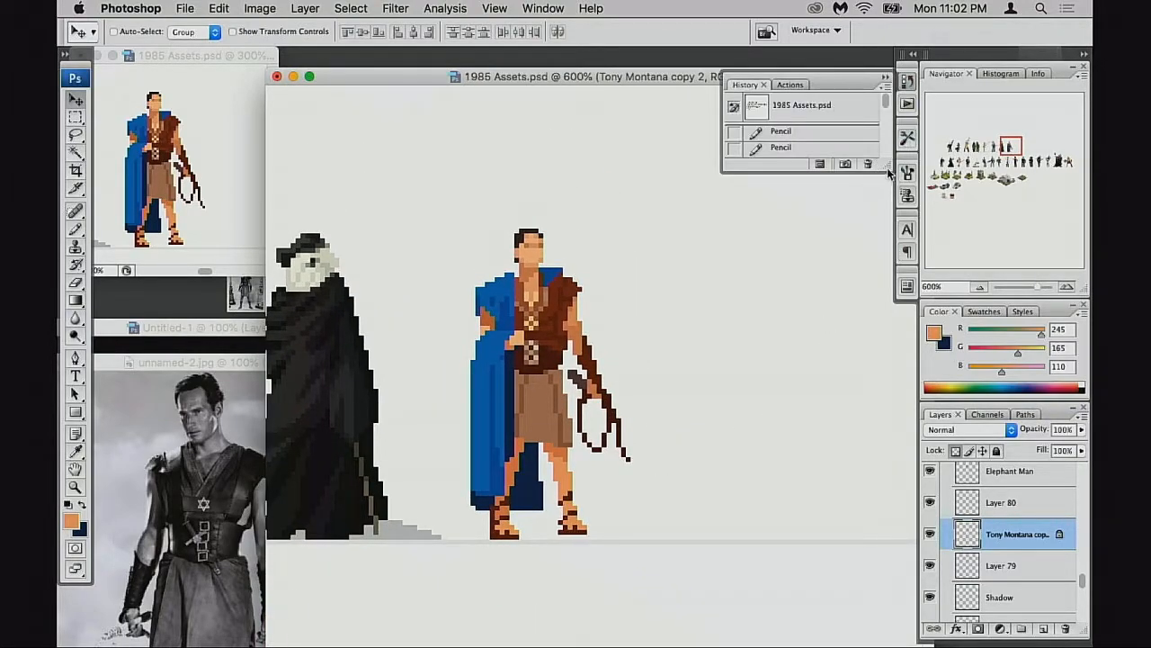
drag(888, 170, 888, 374)
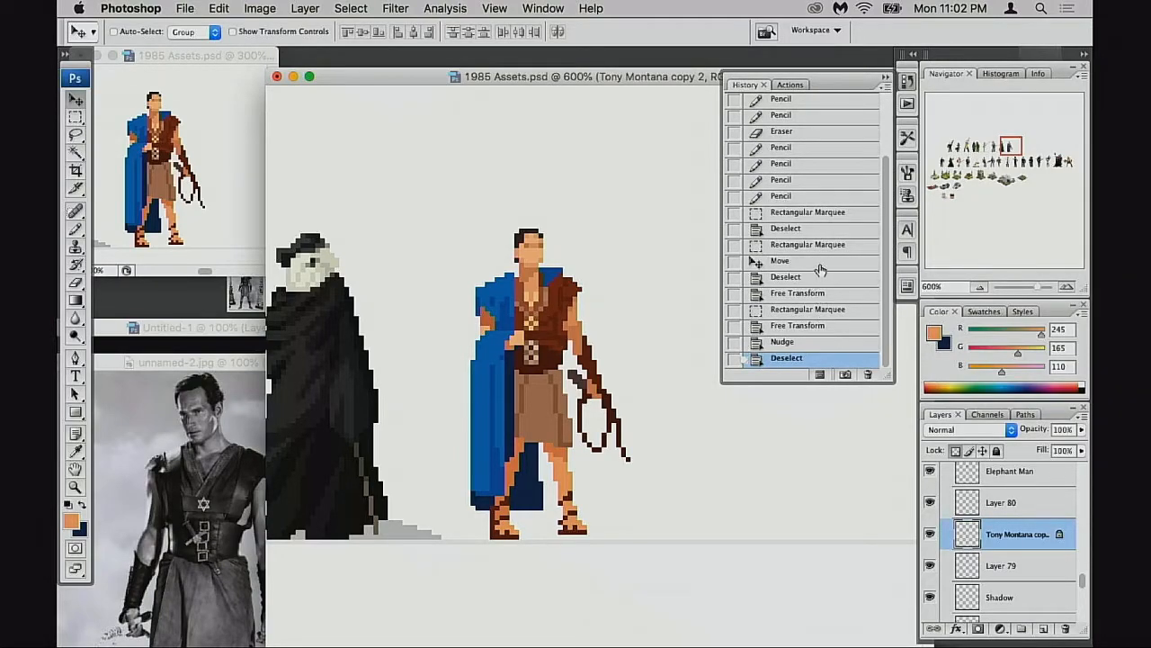
click(821, 262)
click(821, 277)
click(821, 294)
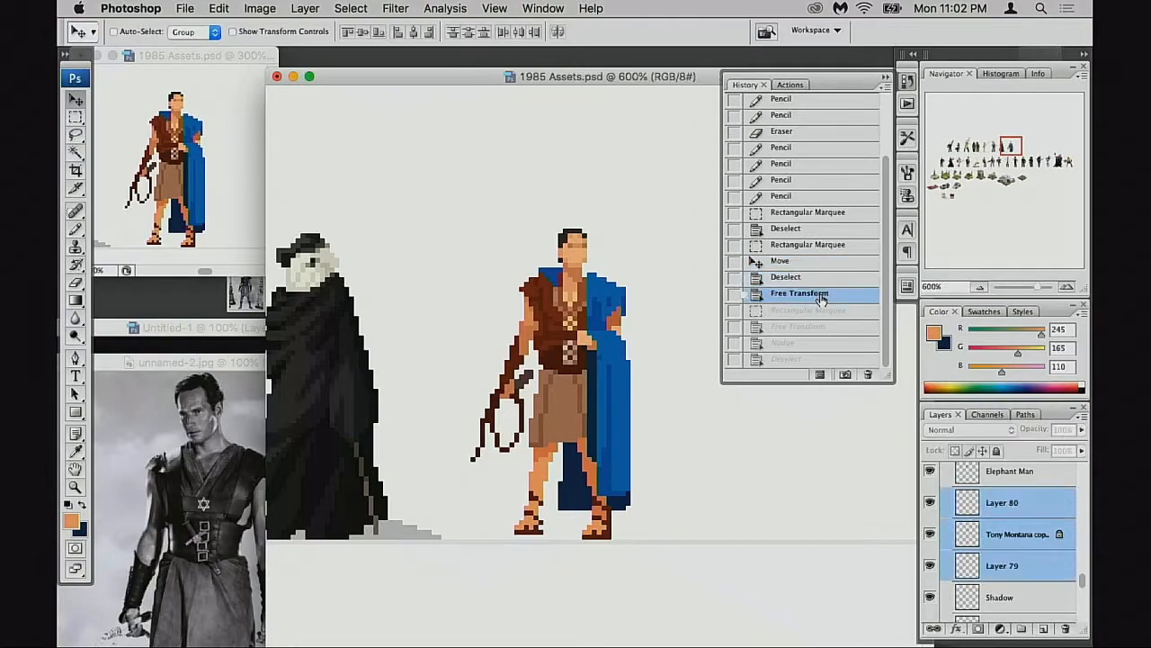
click(807, 360)
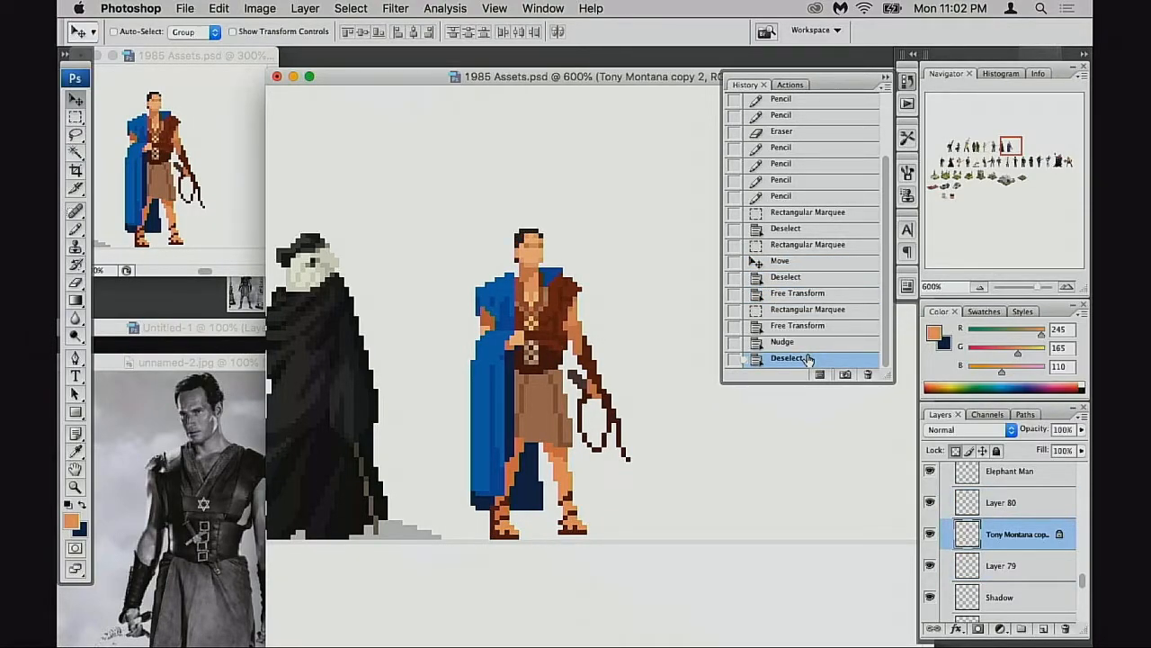
click(808, 295)
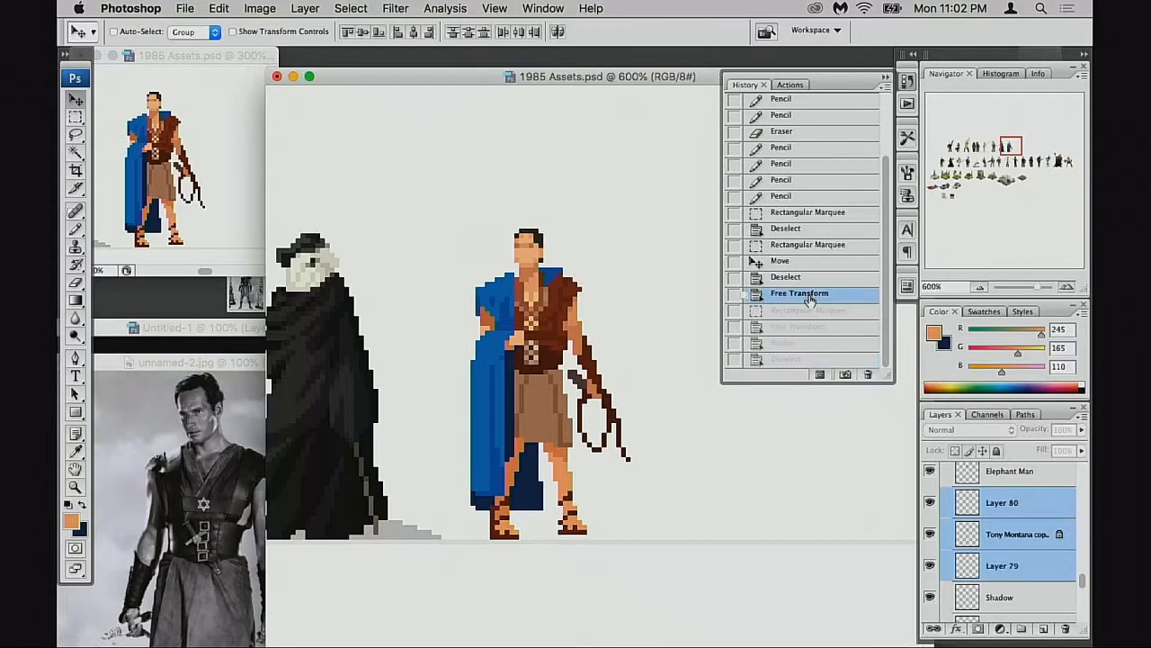
click(798, 360)
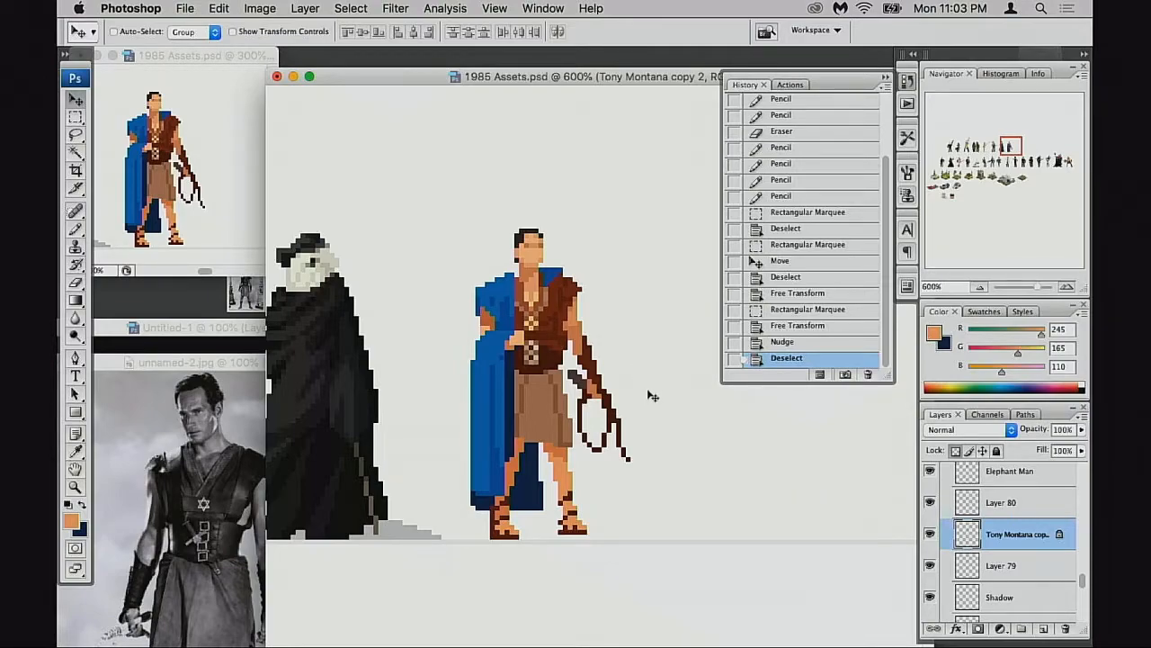
drag(626, 79, 627, 78)
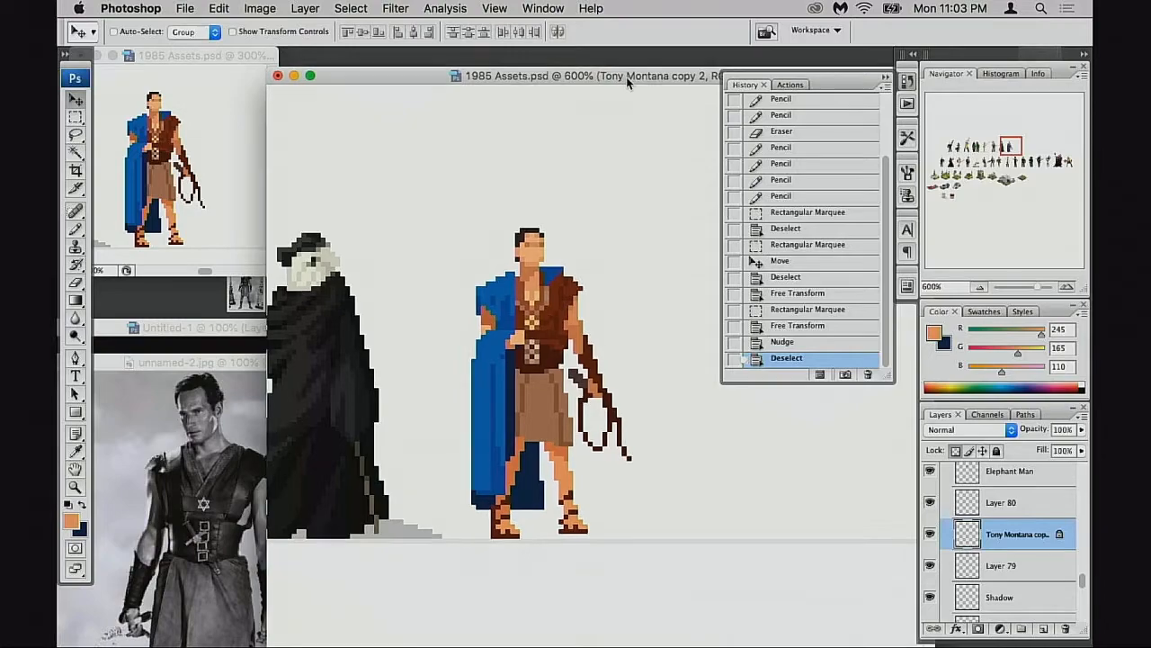
click(887, 78)
Select the neck and open collar area, raise its saturation slightly with Hue/Saturation, and deselect it
super+click(560, 349)
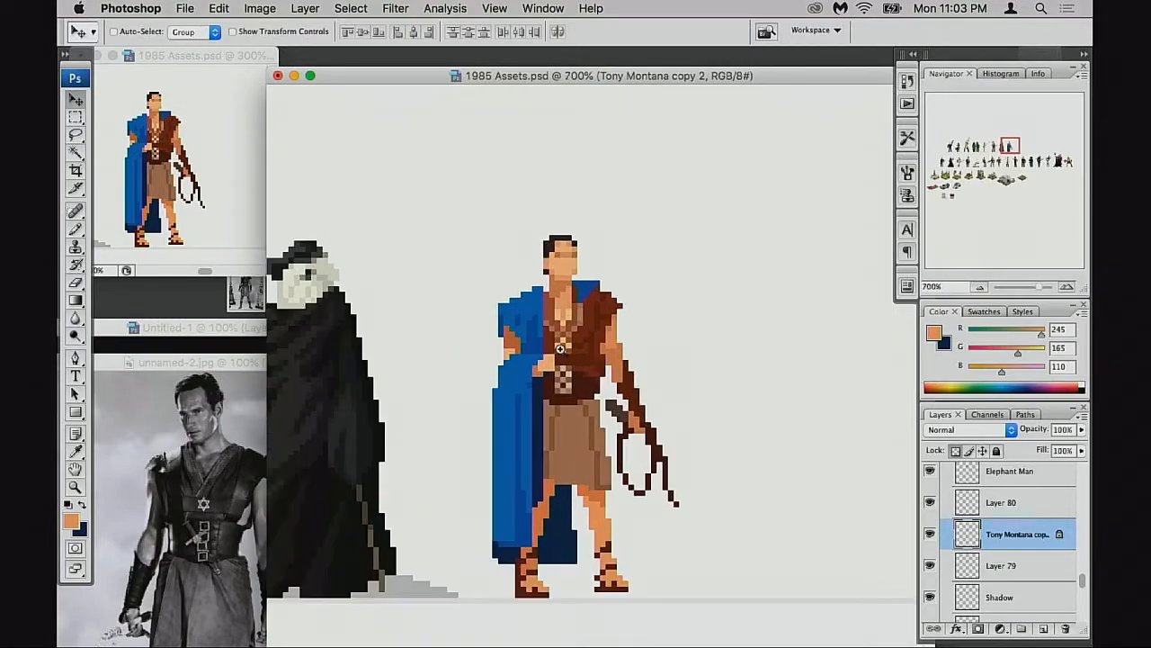
super+click(598, 517)
super+click(606, 514)
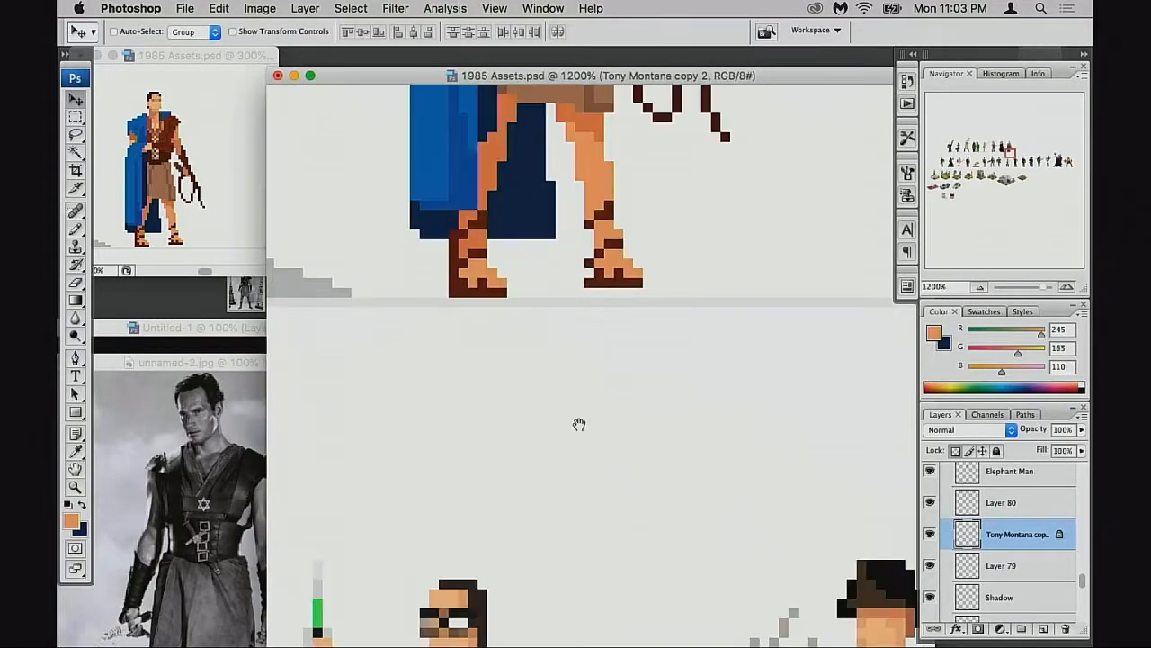
scroll(579, 424, up, 10)
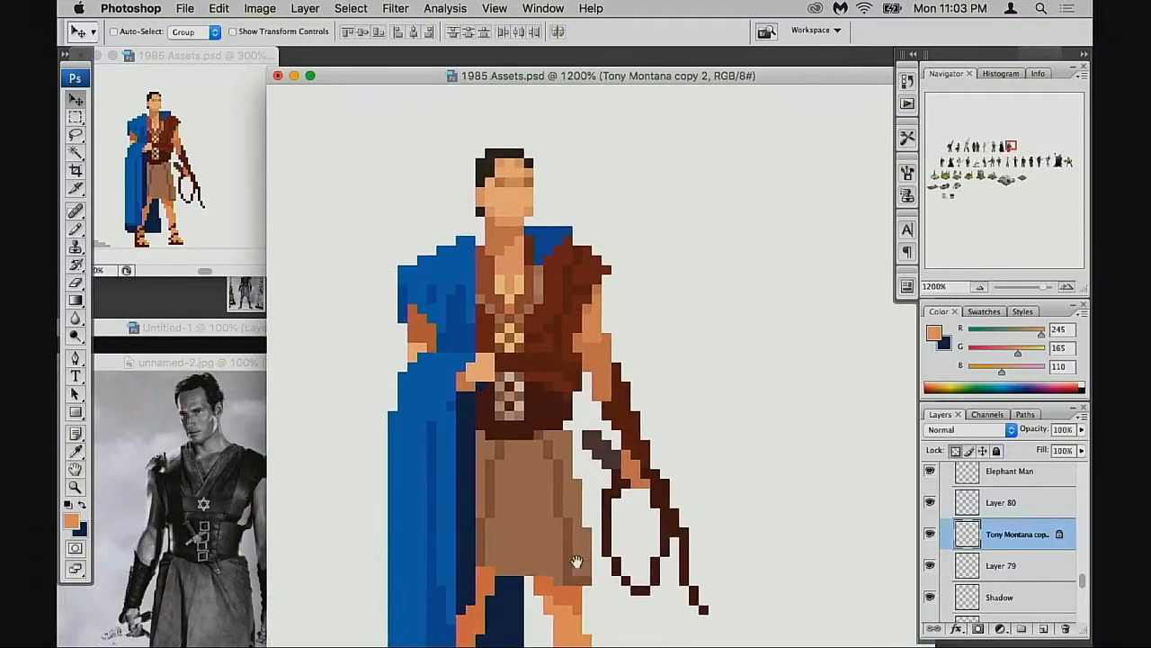
key(m)
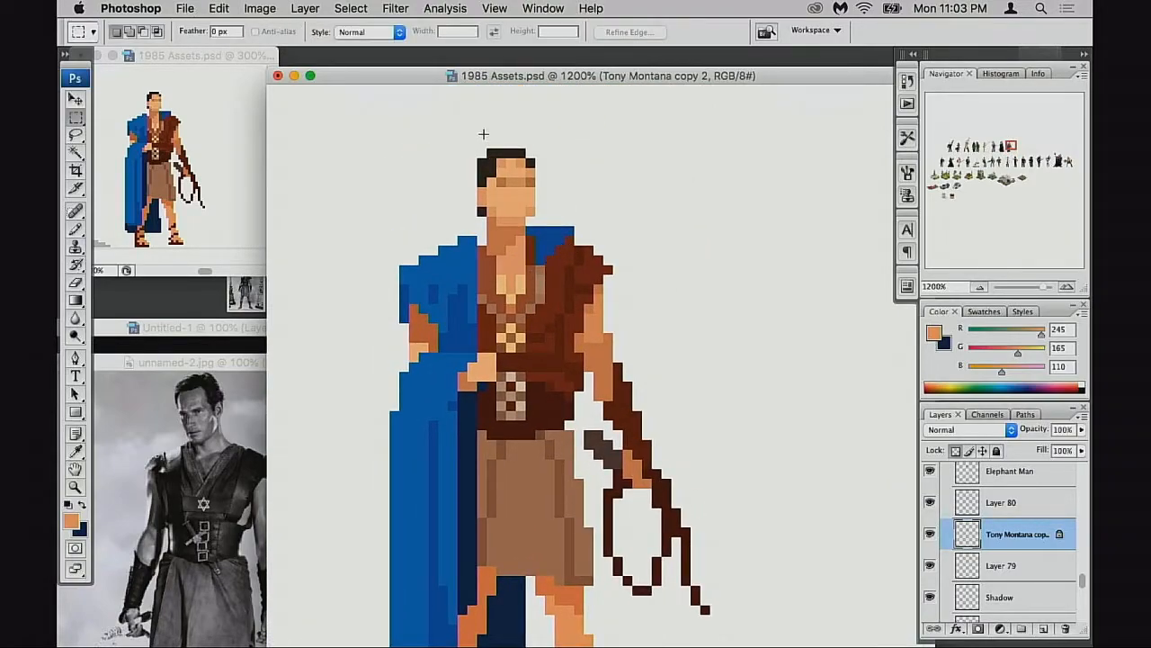
drag(505, 222, 512, 290)
key(super+h)
key(super+u)
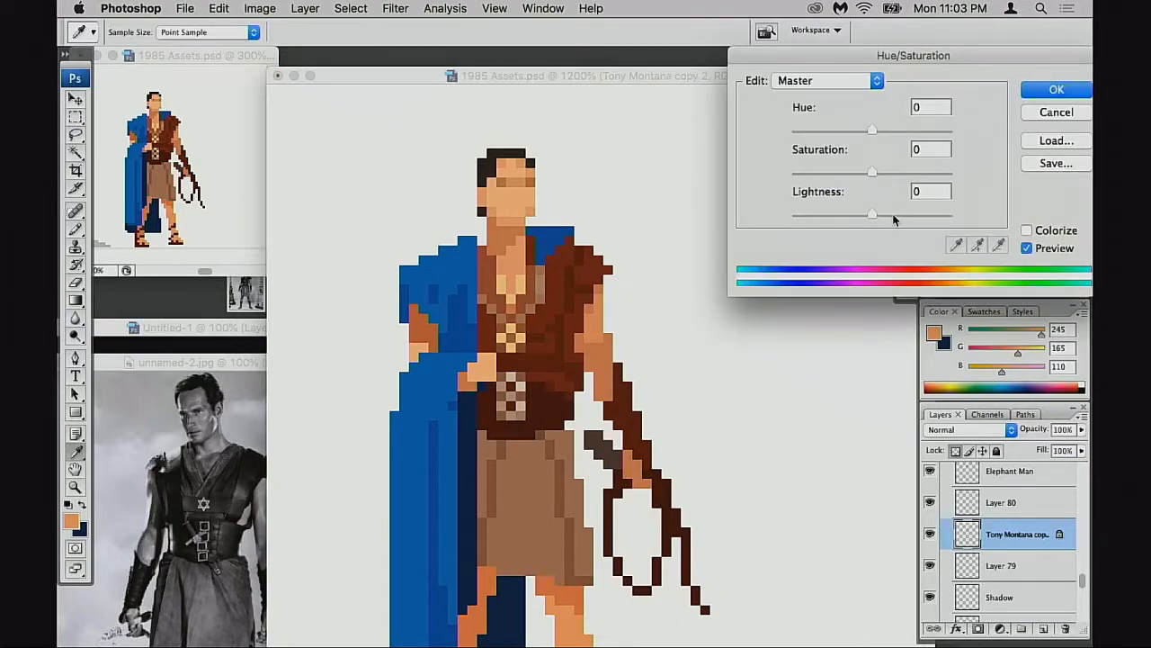
drag(872, 172, 880, 175)
click(1038, 90)
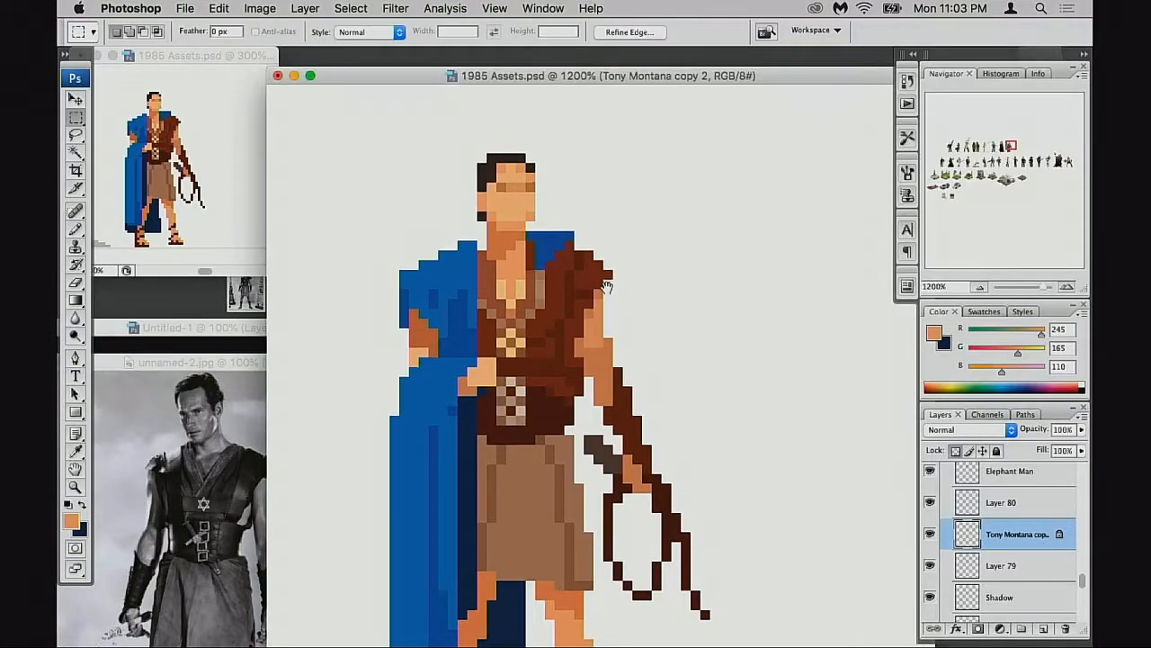
drag(598, 293, 612, 311)
key(super+d)
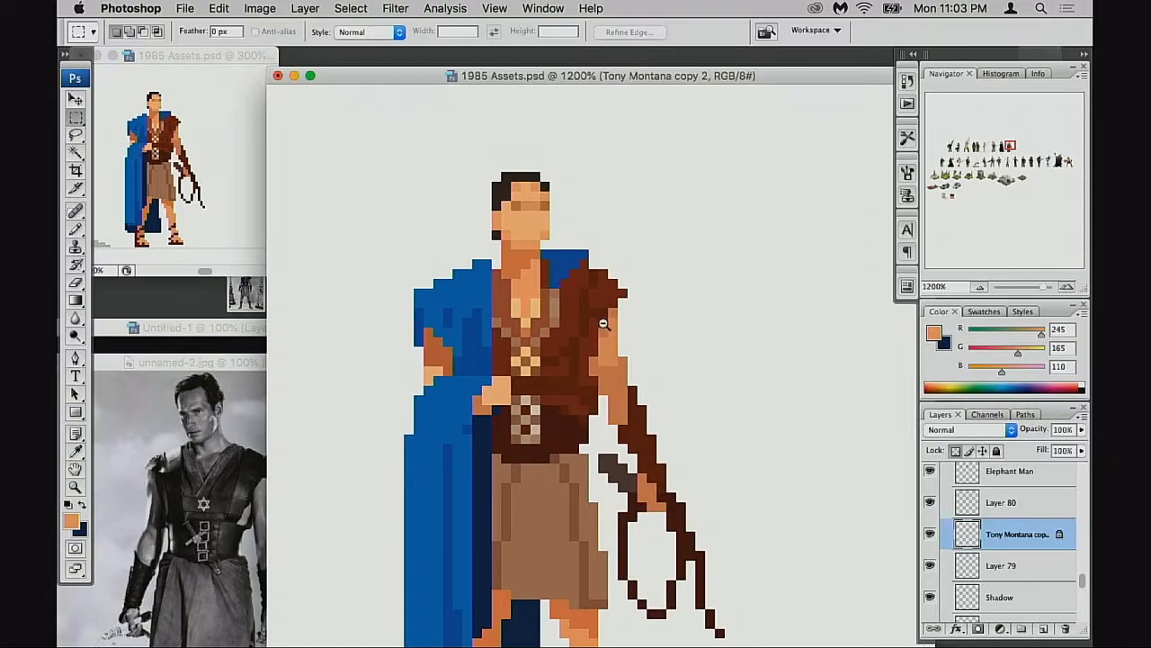
Sample the reddish brown (123, 39, 19) from the vest's whip-side shoulder for the Pencil tool
alt+click(603, 324)
alt+click(605, 328)
super+click(564, 387)
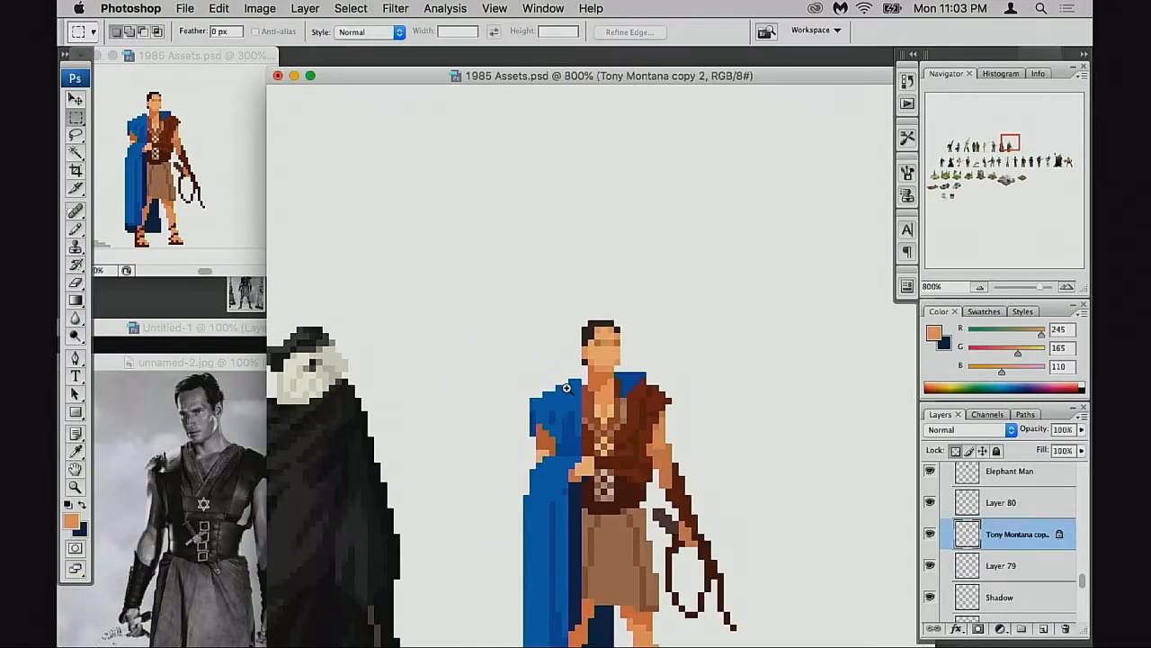
super+click(567, 386)
key(b)
alt+click(715, 396)
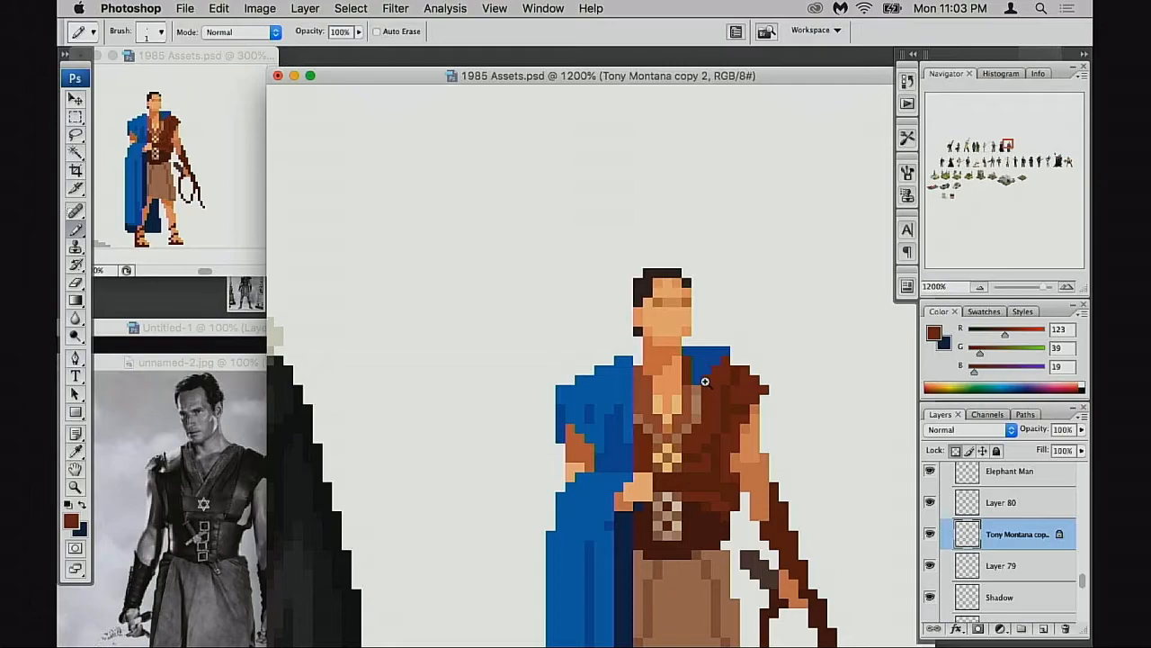
Examine the gladiator's collar and shoulder up close, and compare the figure with the neighbouring characters in the lineup
super+click(704, 381)
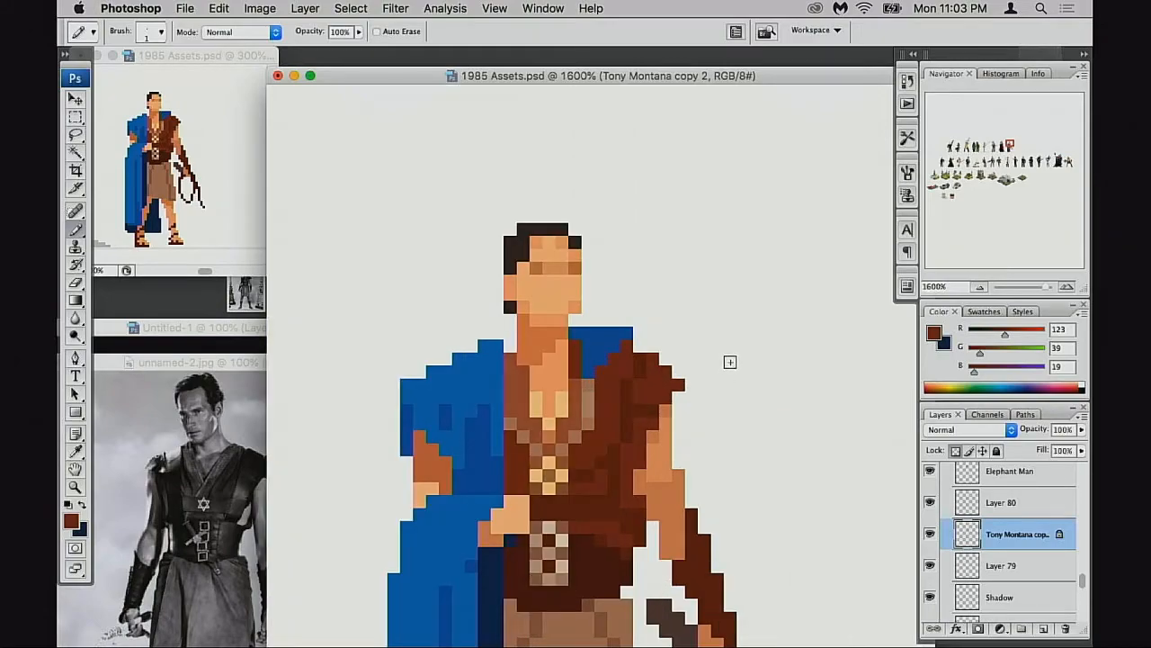
super+click(630, 365)
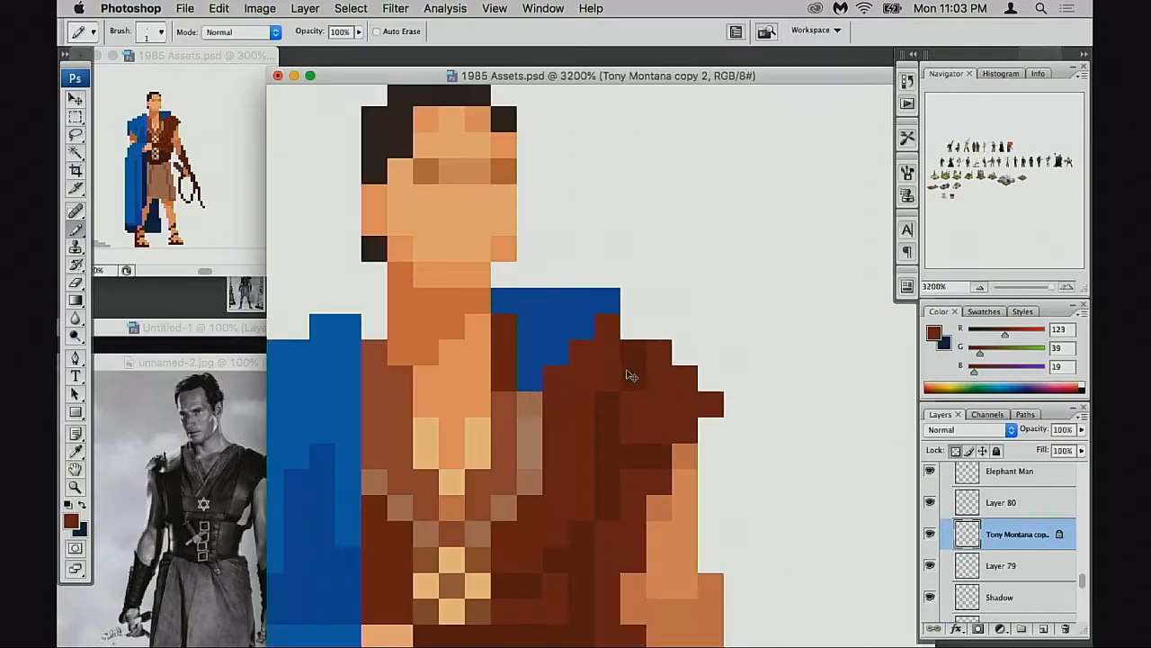
scroll(604, 380, left, 5)
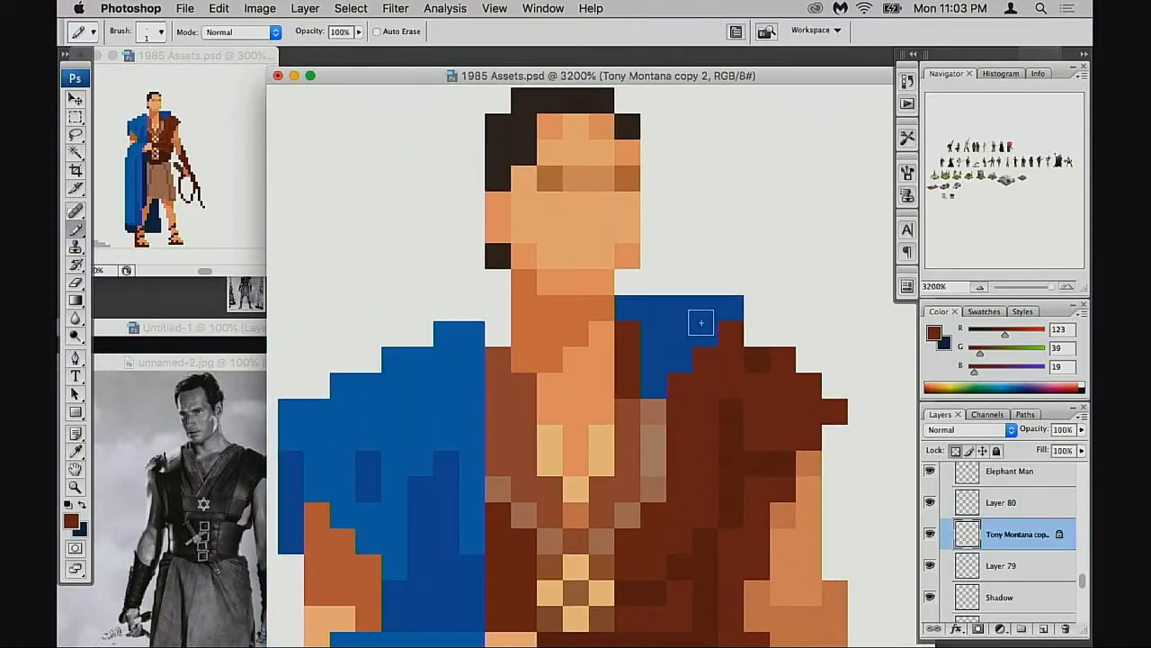
alt+super+click(620, 369)
alt+super+click(639, 376)
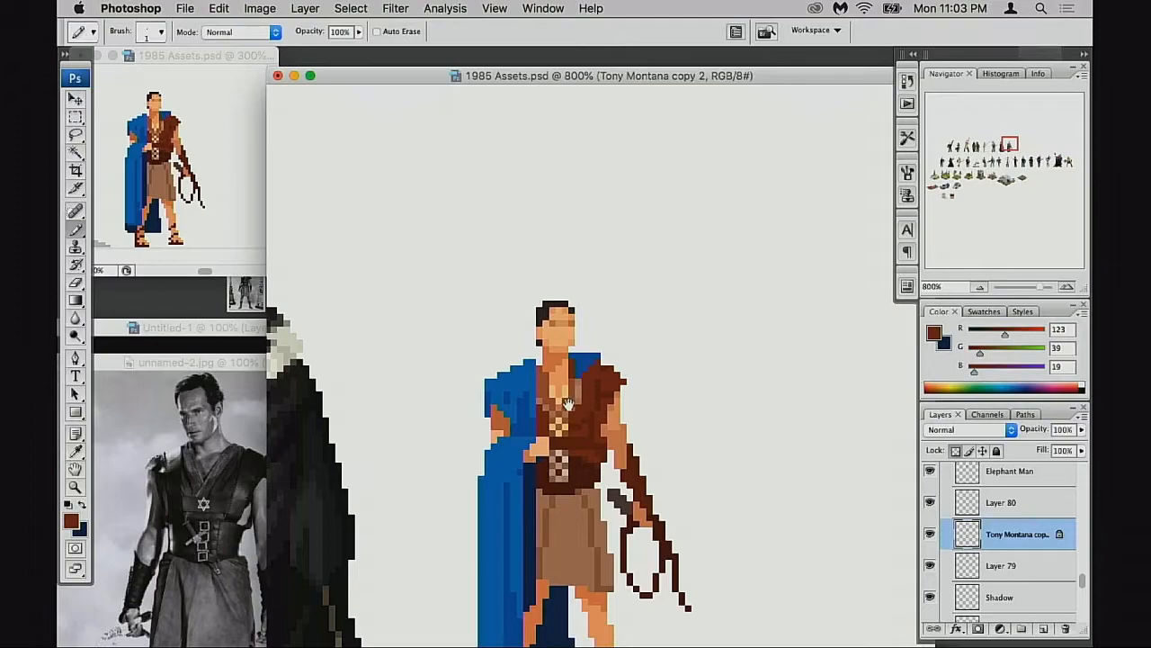
drag(568, 403, 699, 371)
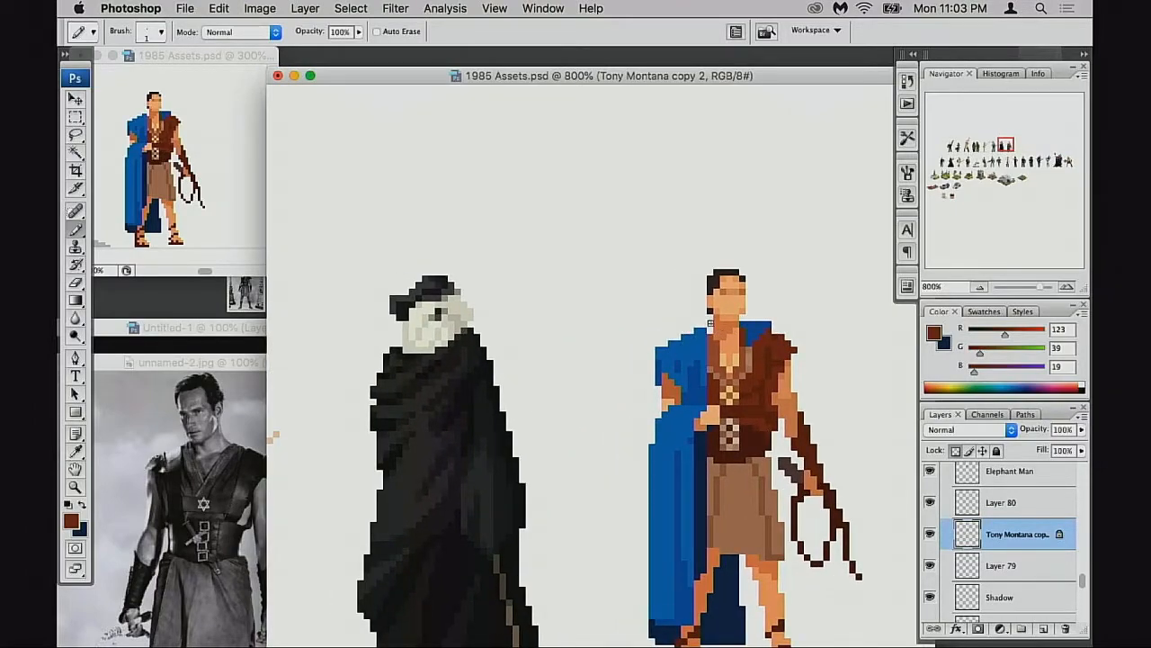
drag(623, 385, 685, 325)
drag(587, 382, 705, 342)
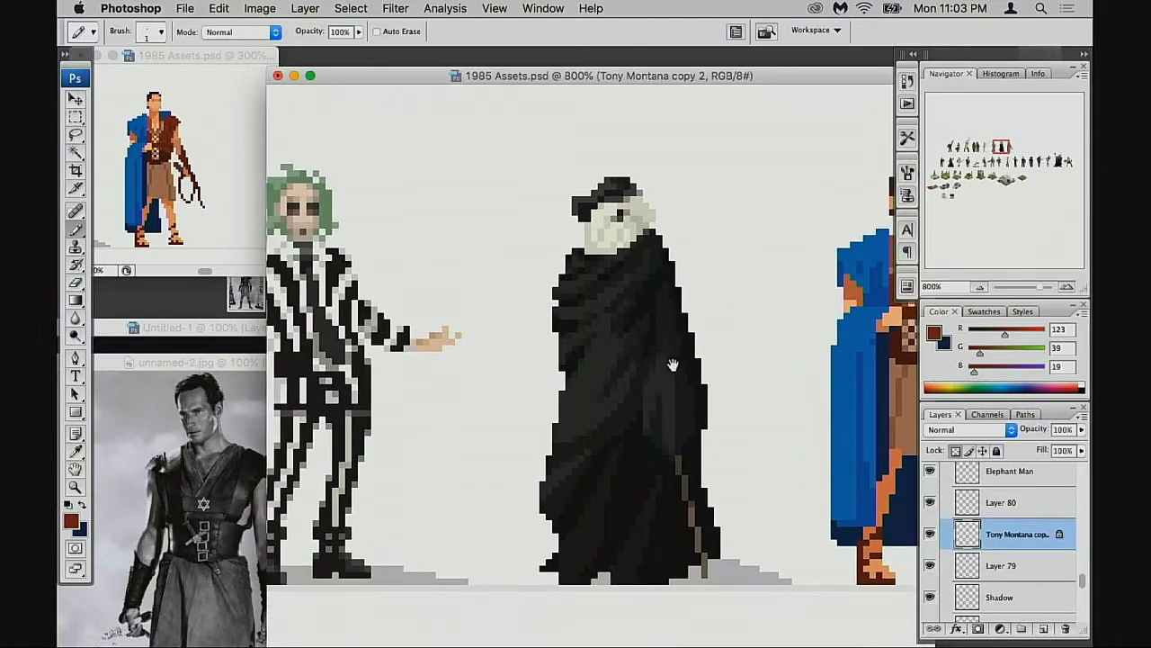
drag(638, 365, 692, 351)
drag(513, 360, 750, 360)
drag(378, 367, 602, 396)
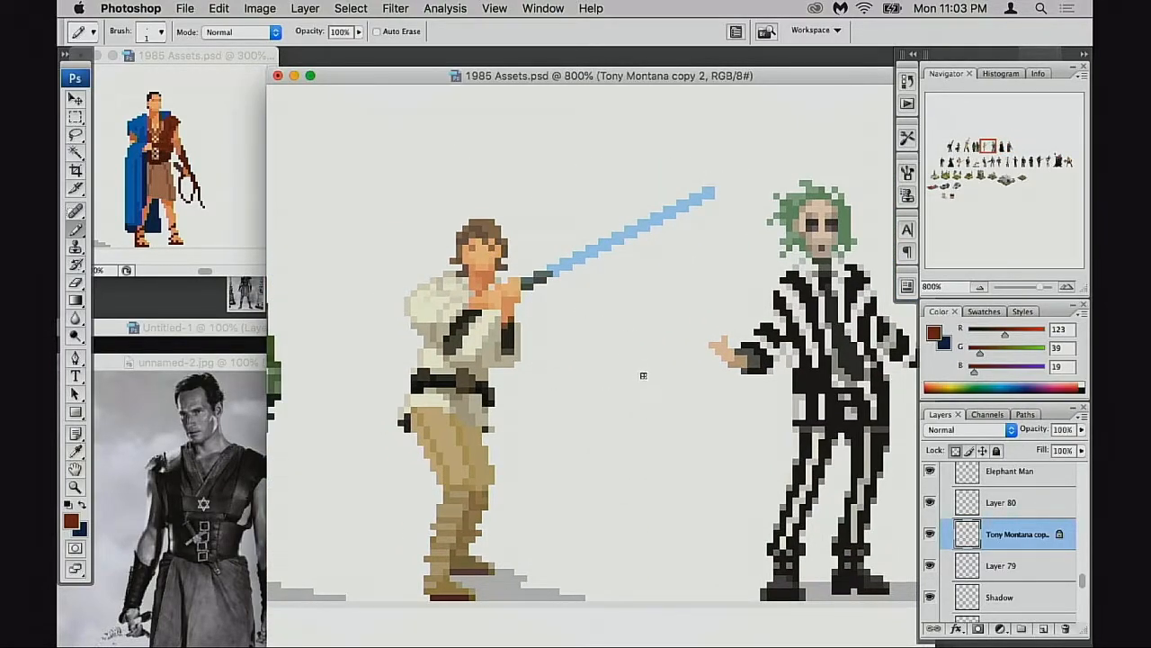
Examine the neighbouring characters in the lineup, comparing their heads and hair with the caped gladiator's
drag(571, 390, 756, 359)
drag(644, 362, 616, 370)
drag(709, 362, 646, 367)
drag(675, 307, 526, 322)
drag(804, 350, 683, 358)
drag(607, 365, 702, 356)
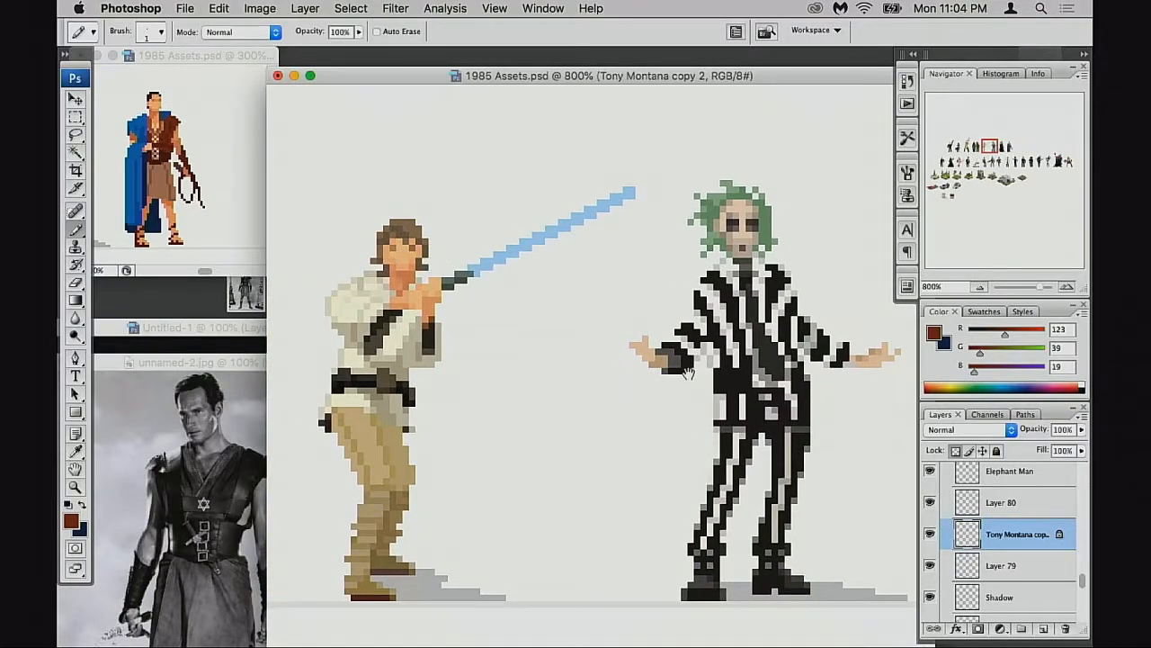
scroll(697, 378, right, 10)
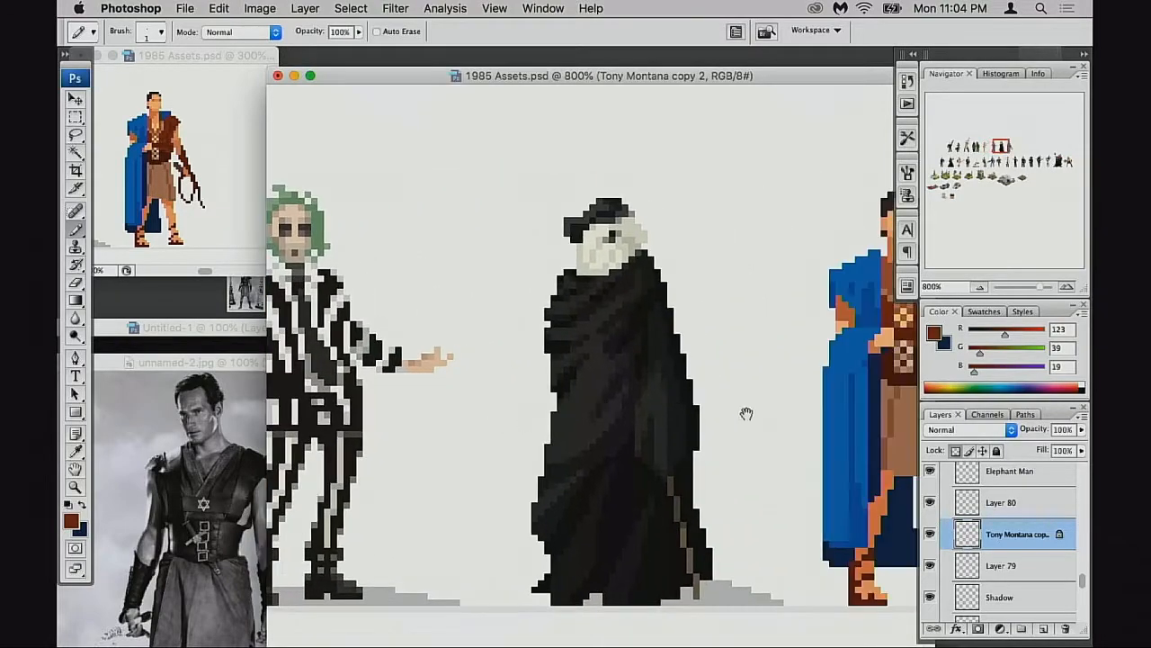
scroll(746, 414, right, 4)
scroll(647, 369, left, 15)
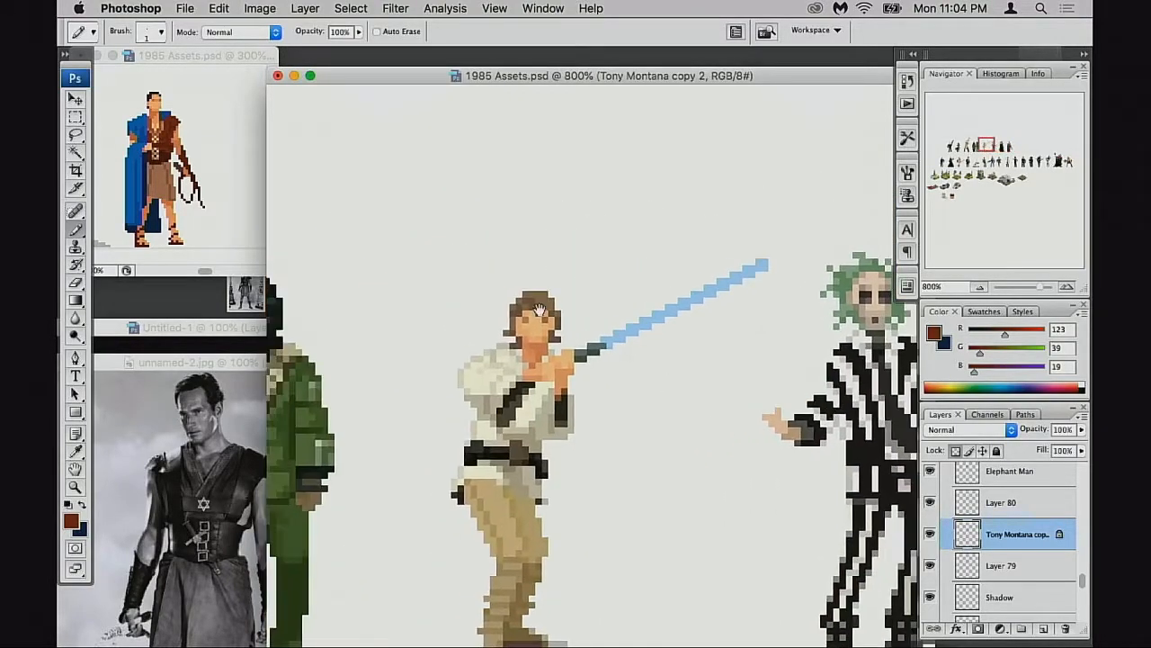
scroll(693, 448, right, 14)
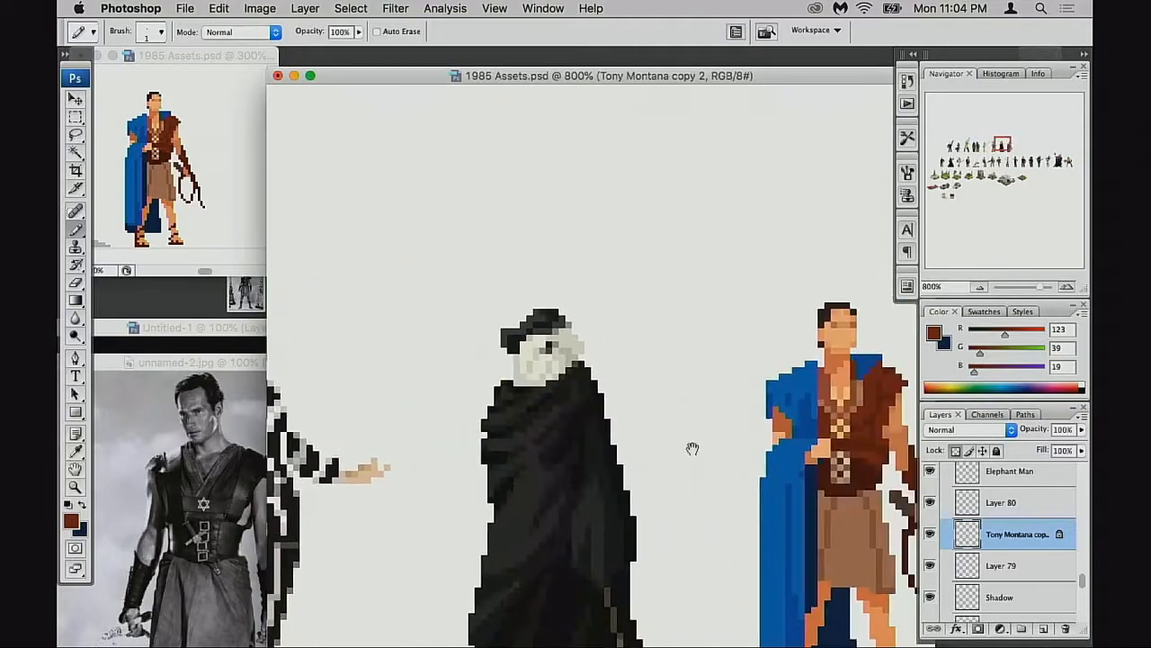
scroll(693, 448, right, 6)
scroll(621, 396, up, 2)
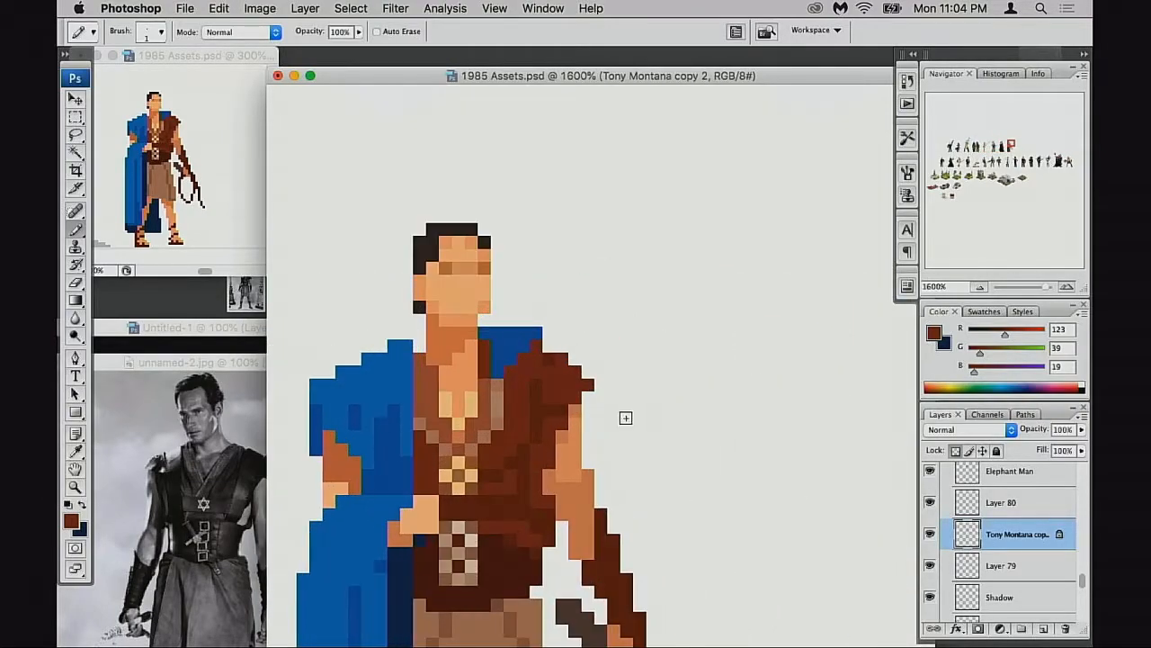
Tint the gladiator's black hair on the cape side with the arm's skin tone (217, 132, 91), using the Pencil at 30% opacity
alt+click(577, 455)
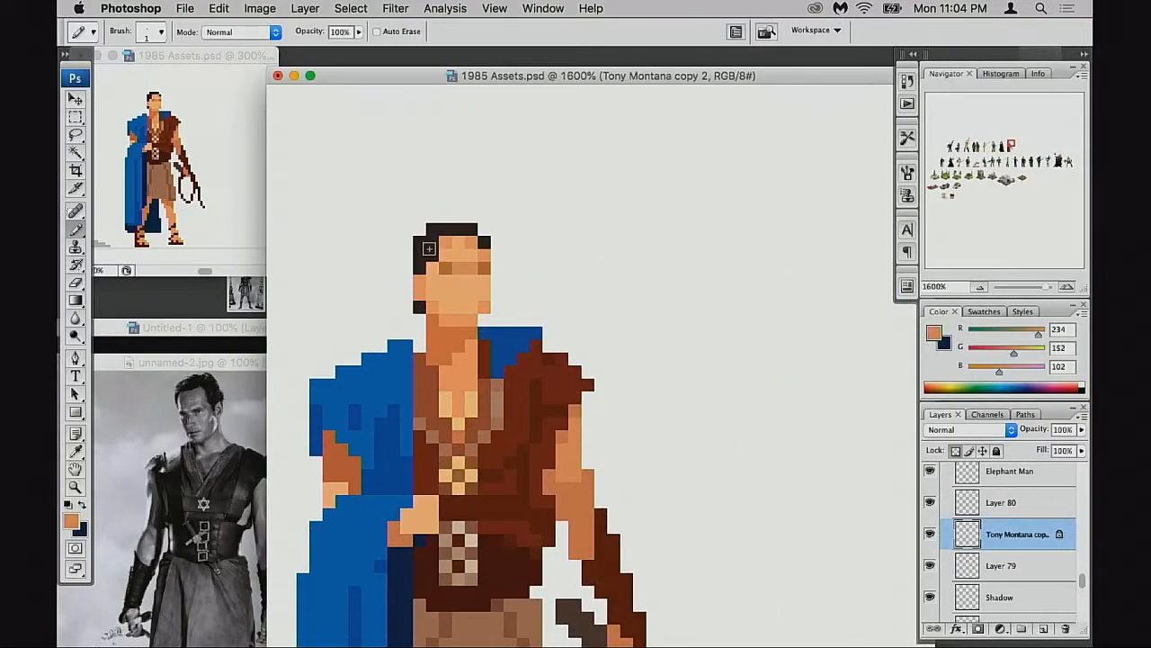
key(3)
alt+click(556, 484)
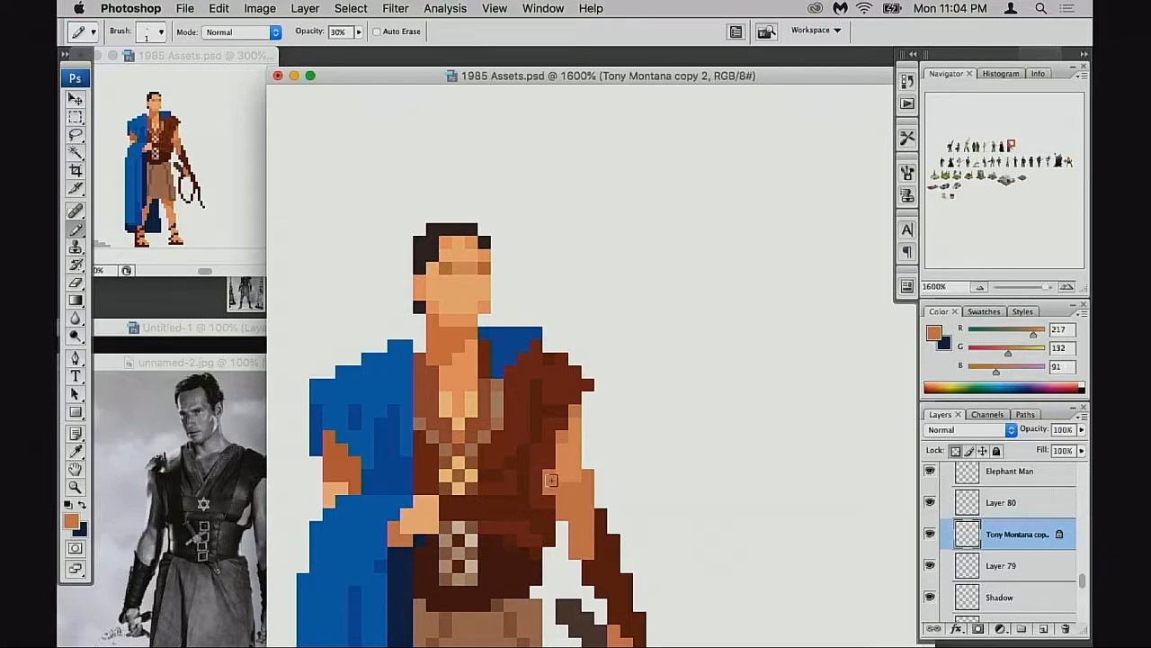
mouse_move(430, 251)
mouse_down()
mouse_move(470, 230)
mouse_move(484, 256)
mouse_move(455, 292)
mouse_move(420, 285)
mouse_move(419, 306)
mouse_move(432, 244)
mouse_up()
click(419, 307)
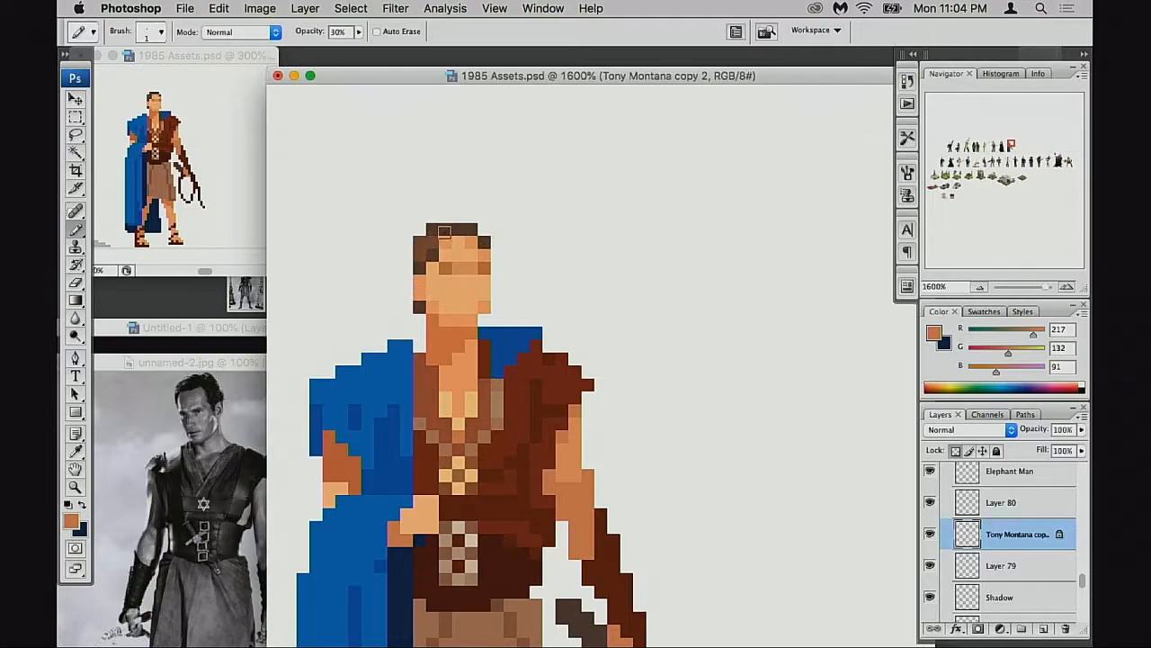
Sample the tinted hair brown (137, 85, 61) and repaint the remaining dark hair pixels with it at 100% opacity
key(0)
alt+click(430, 247)
drag(448, 230, 472, 231)
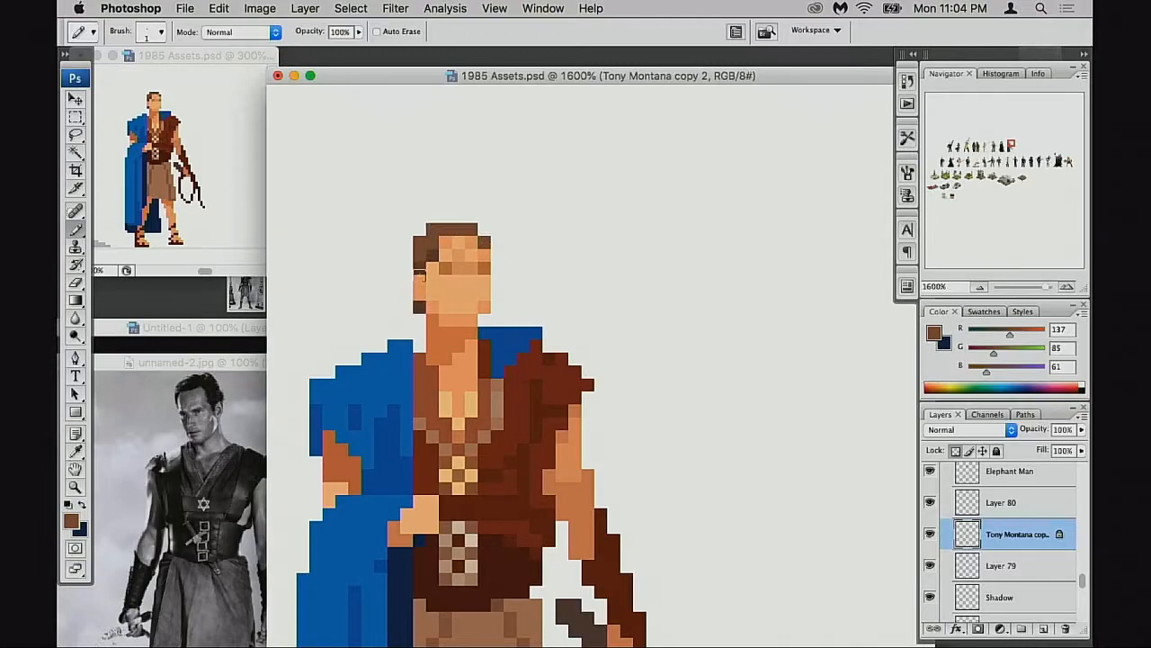
click(420, 267)
click(433, 255)
Try retouching the whip-side edge of the gladiator's hair with the Pencil at 20% opacity, and undo the touch-up
drag(538, 329, 616, 333)
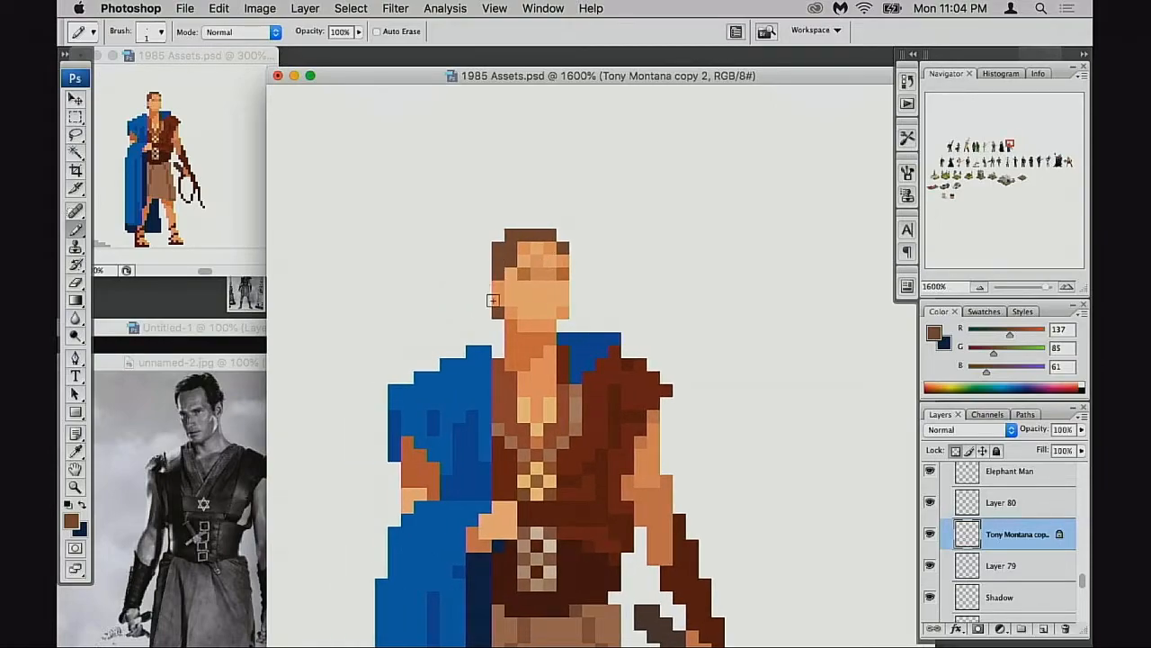
alt+click(583, 351)
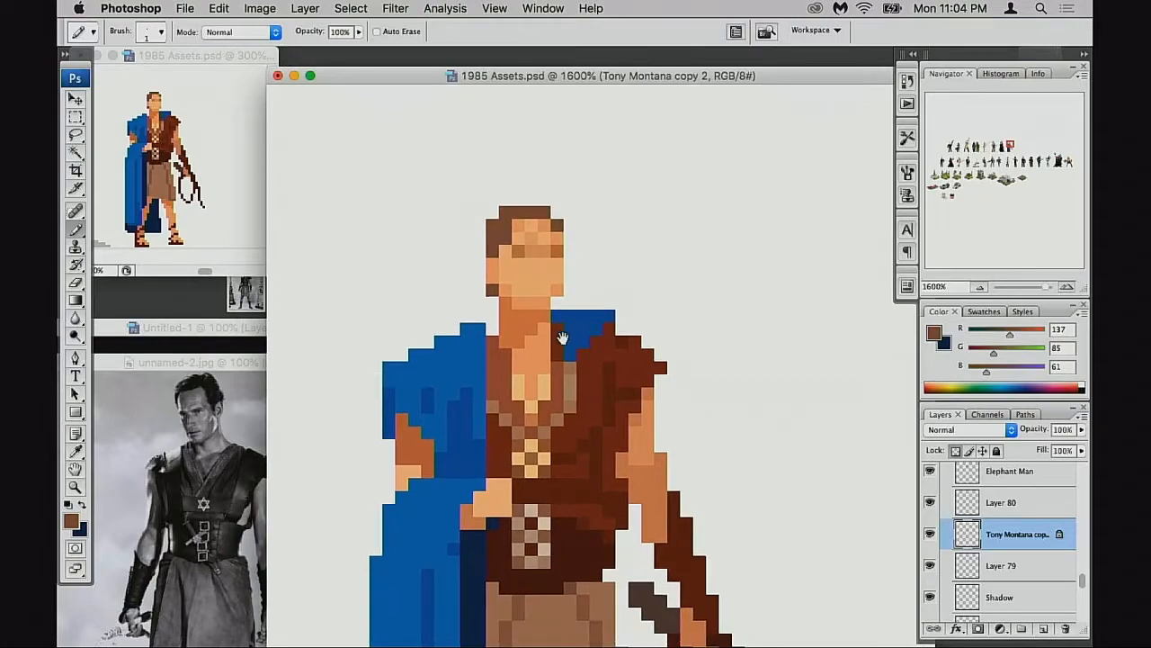
alt+click(583, 362)
alt+click(615, 387)
drag(651, 385, 643, 231)
super+click(605, 252)
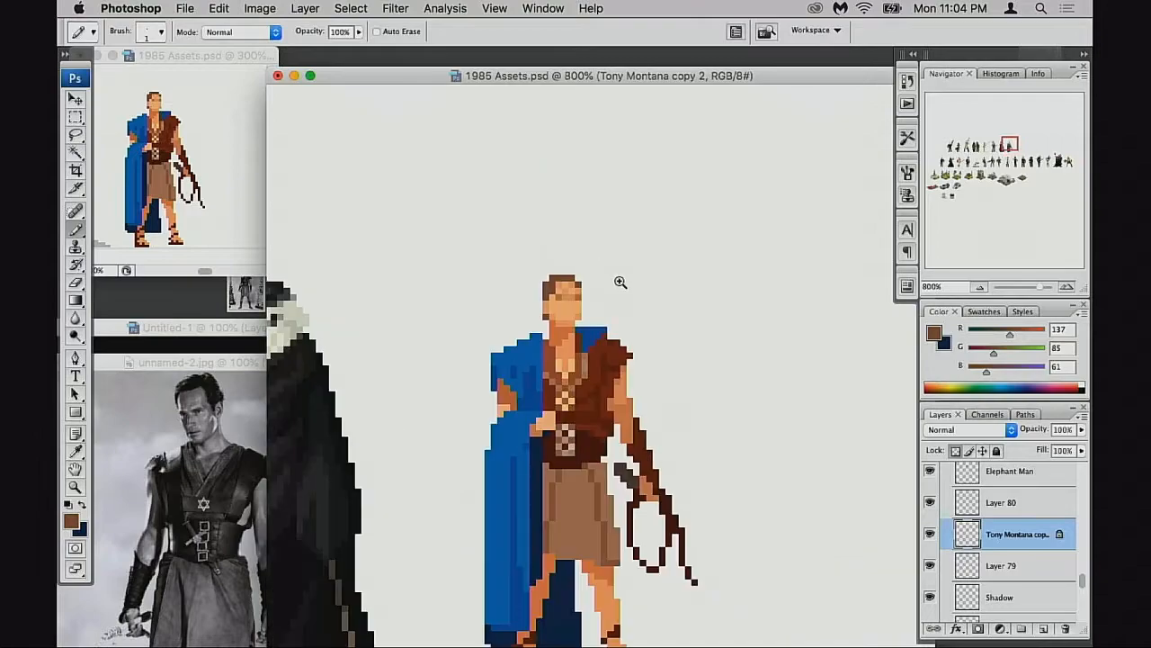
super+click(620, 284)
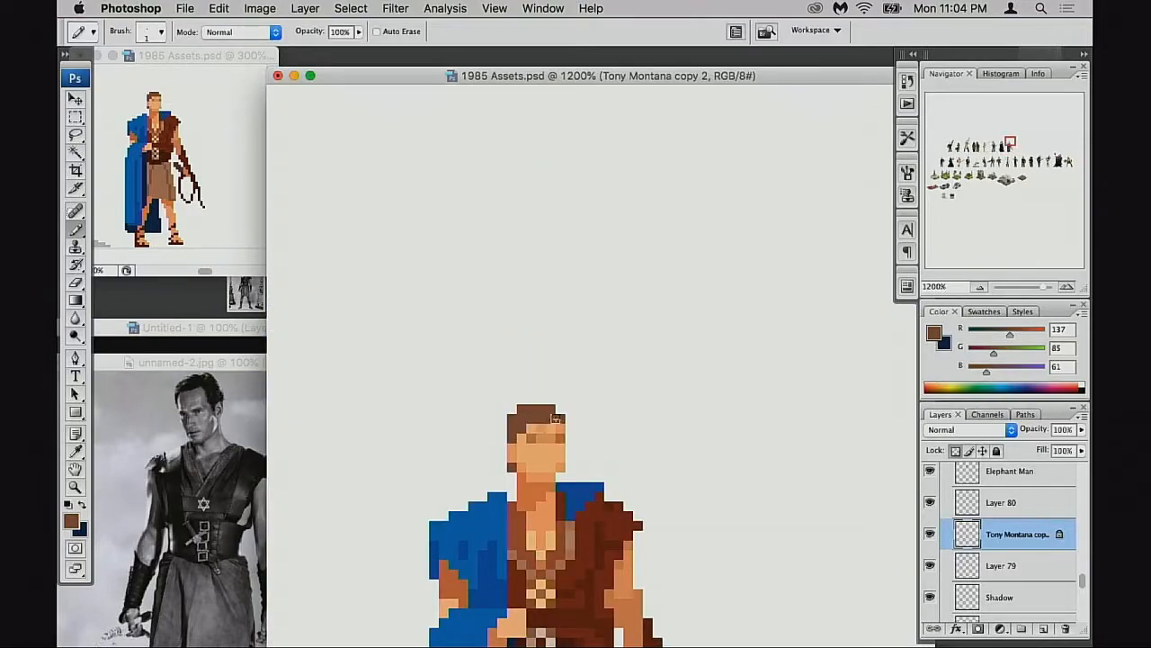
click(562, 419)
key(2)
key(super+z)
key(super+z)
key(super+z)
Compare the brown-haired gladiator with the surrounding characters at several magnifications, and check its layer by hiding and showing it
drag(581, 436, 586, 346)
alt+click(588, 387)
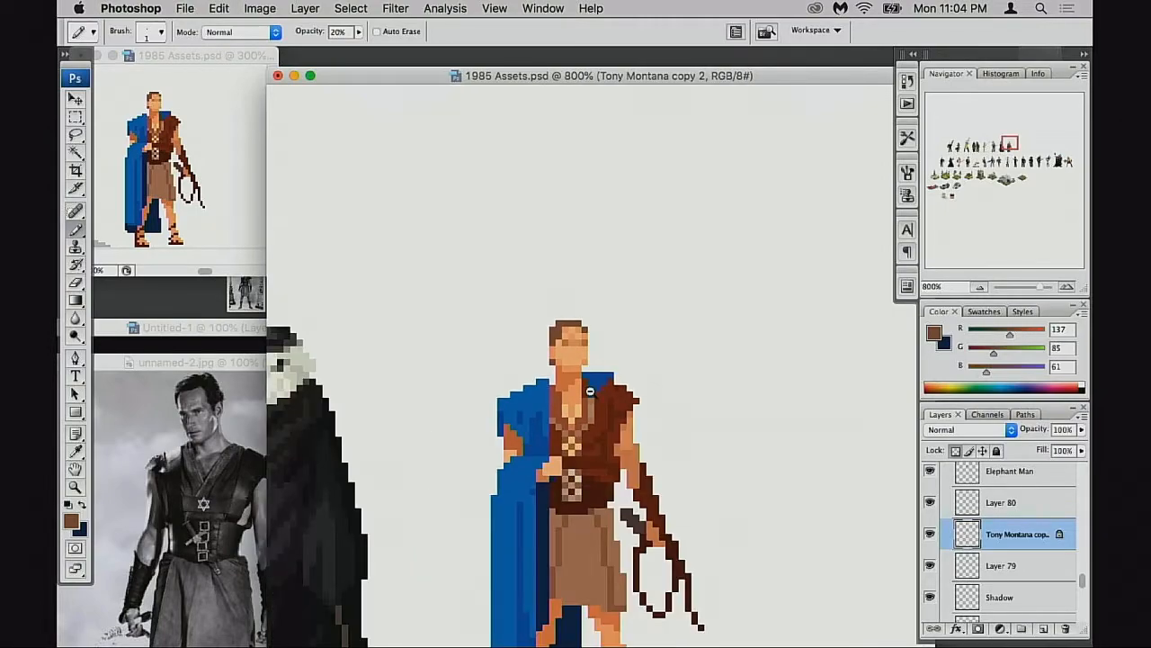
alt+click(595, 397)
alt+click(600, 401)
alt+click(600, 401)
mouse_move(658, 424)
mouse_down()
mouse_move(651, 378)
mouse_move(652, 414)
mouse_up()
alt+click(651, 392)
alt+click(647, 401)
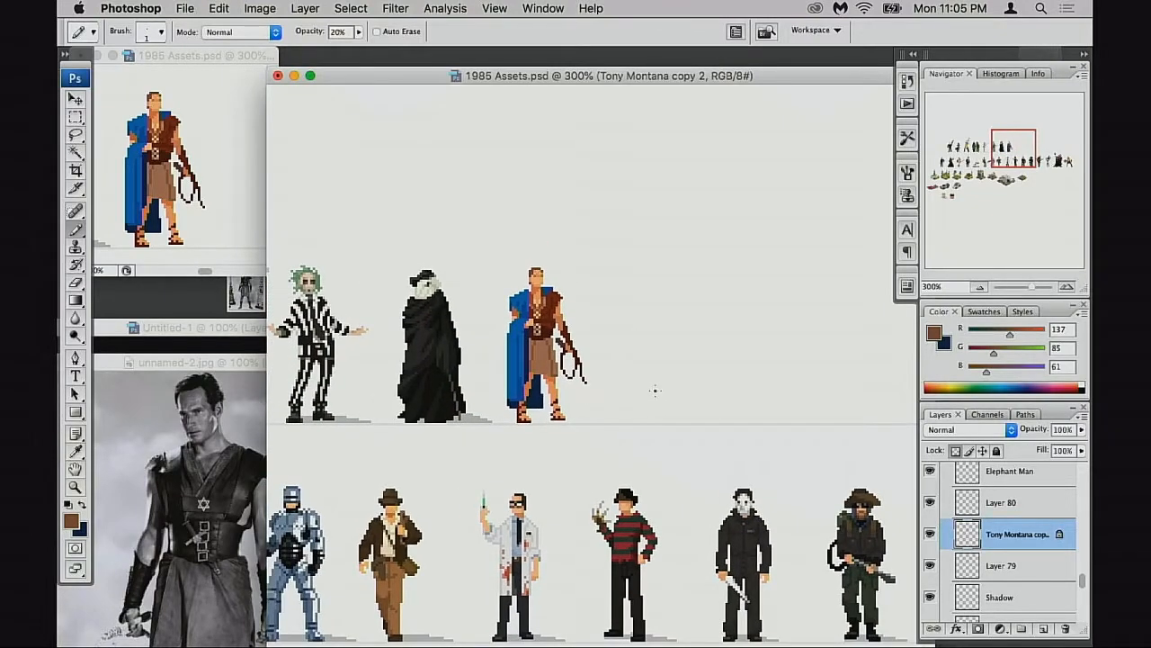
drag(610, 374, 624, 375)
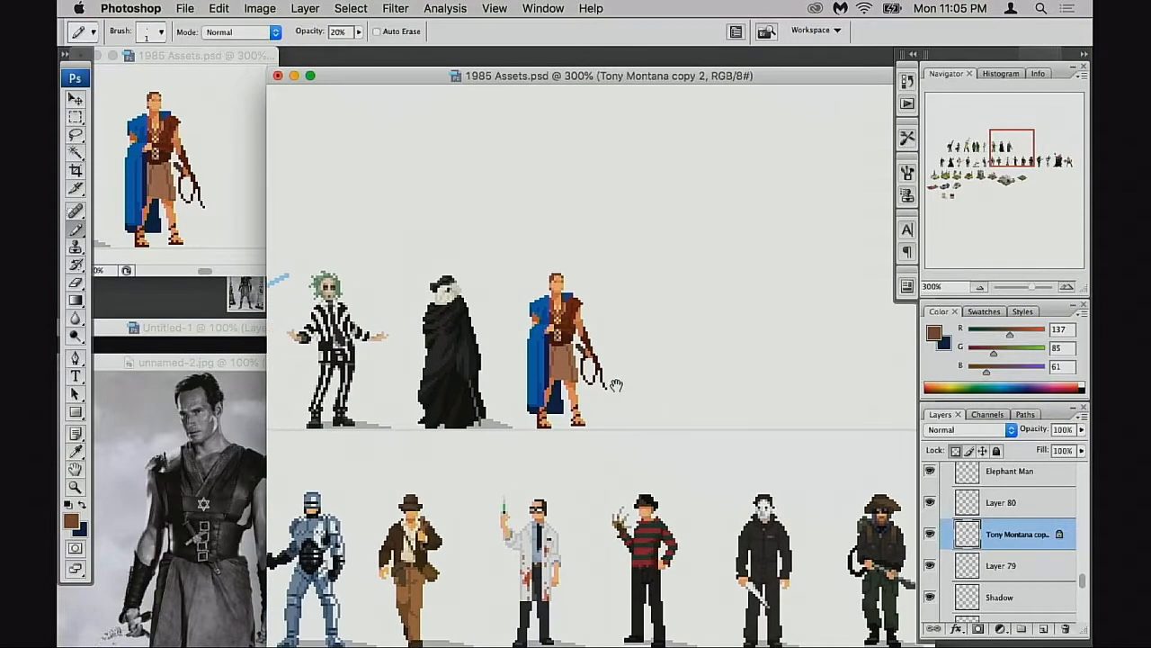
super+click(581, 362)
super+click(605, 385)
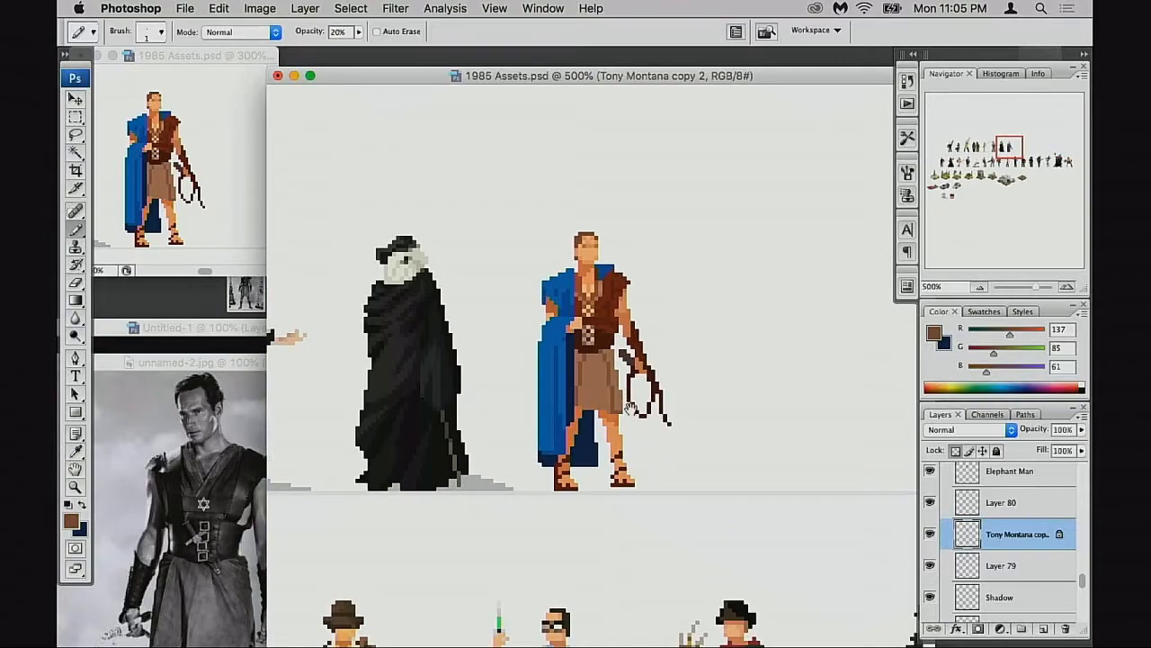
super+click(608, 396)
super+click(609, 396)
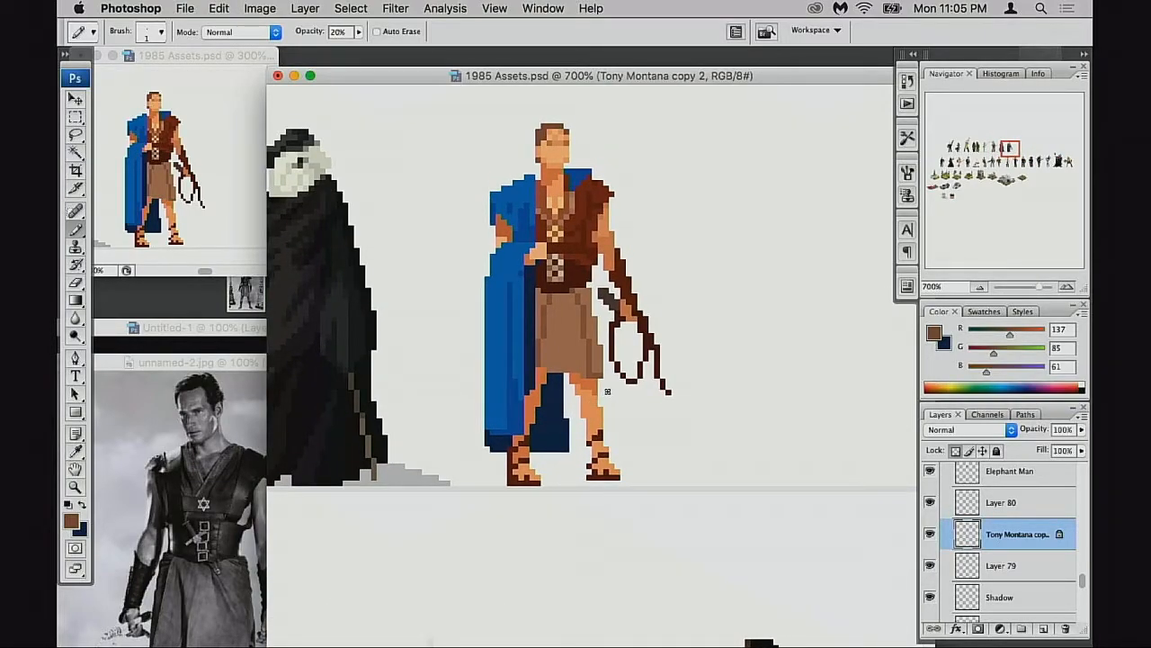
click(930, 535)
click(930, 534)
Try shading the cape side of the skirt with the fold brown (147, 94, 72) at 50% opacity, and undo the stroke
super+click(587, 365)
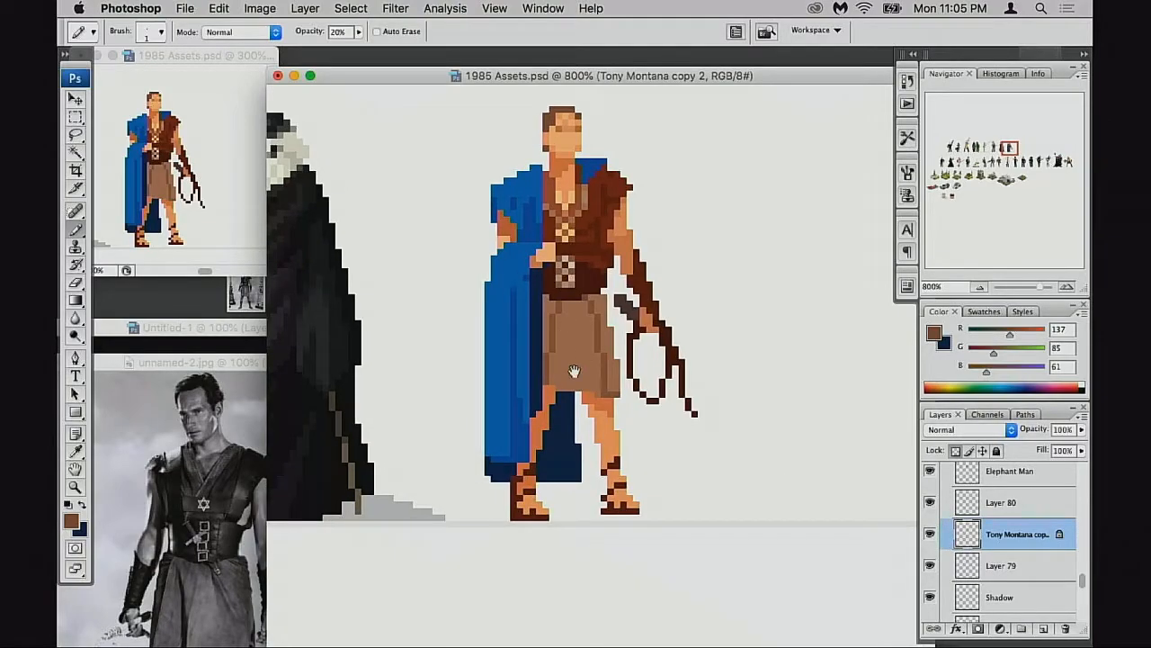
super+click(580, 386)
drag(594, 334, 584, 473)
drag(584, 403, 574, 413)
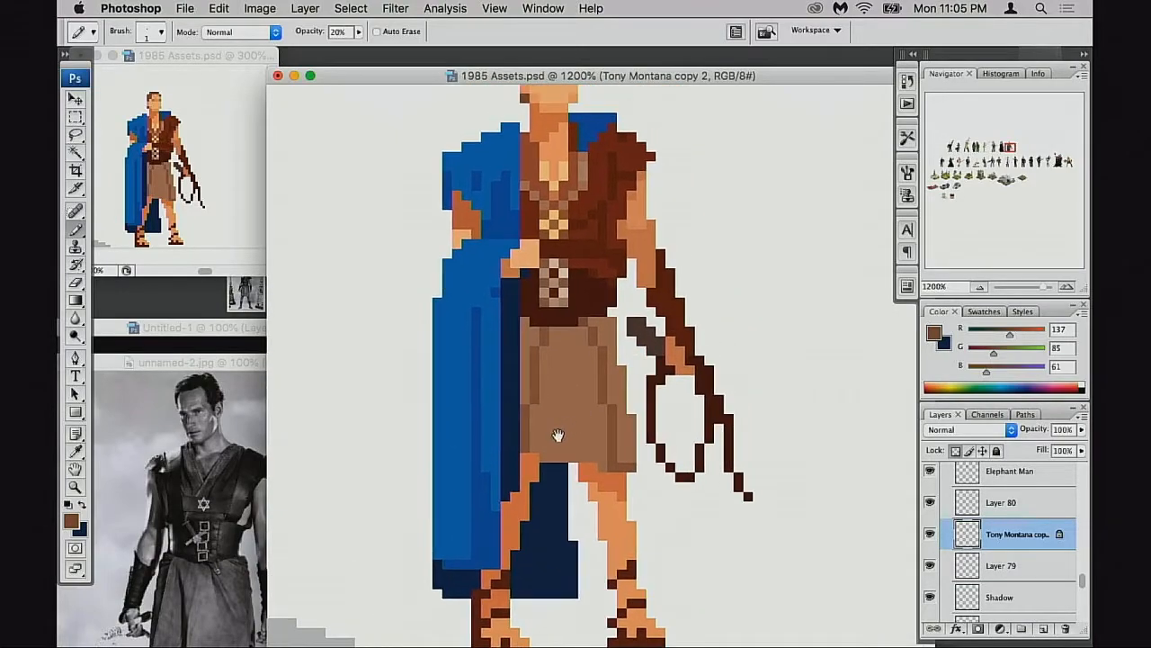
alt+click(539, 371)
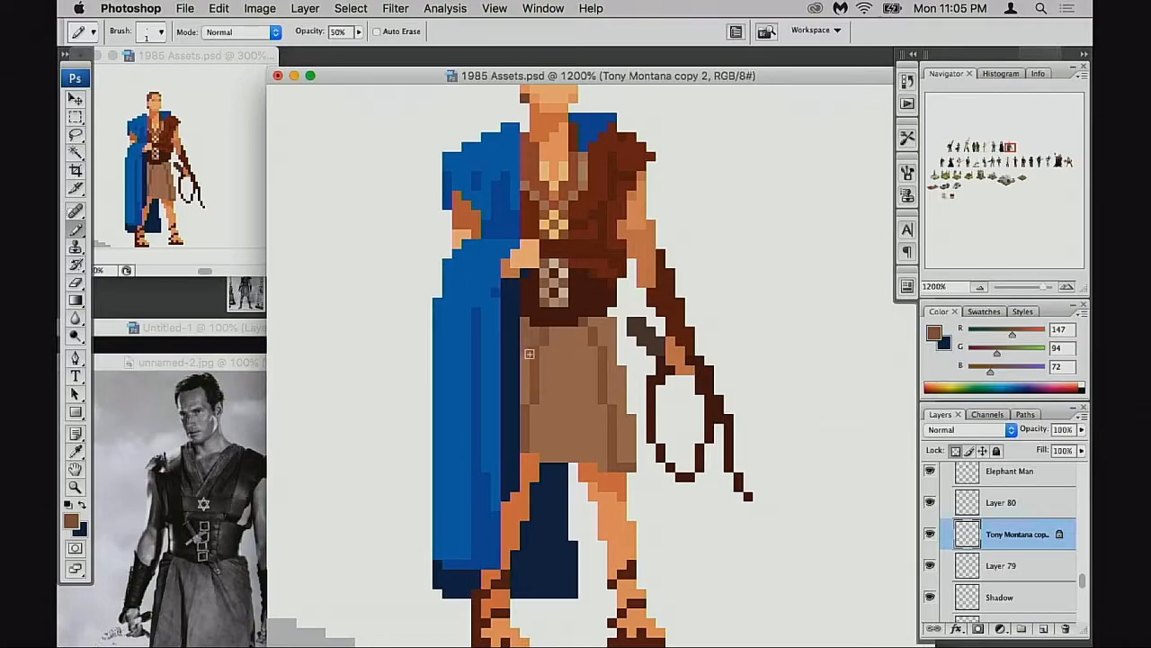
mouse_move(535, 400)
mouse_down()
mouse_move(541, 440)
mouse_move(537, 382)
mouse_move(544, 448)
mouse_move(528, 448)
mouse_move(530, 408)
mouse_move(537, 459)
mouse_up()
click(554, 458)
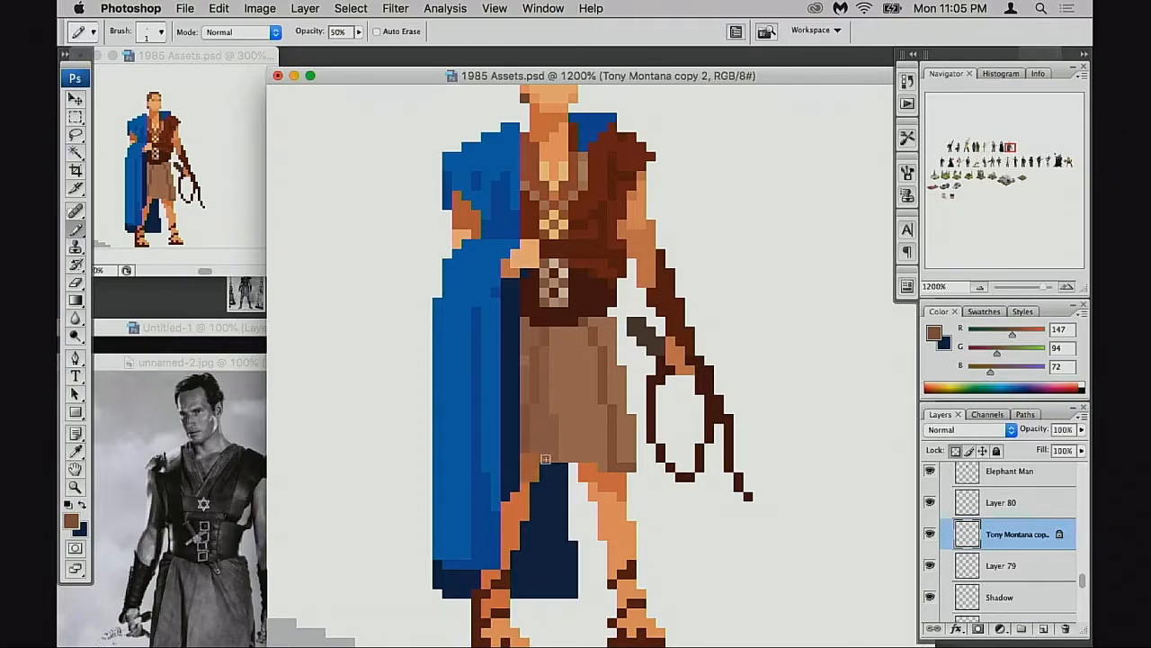
key(ctrl+z)
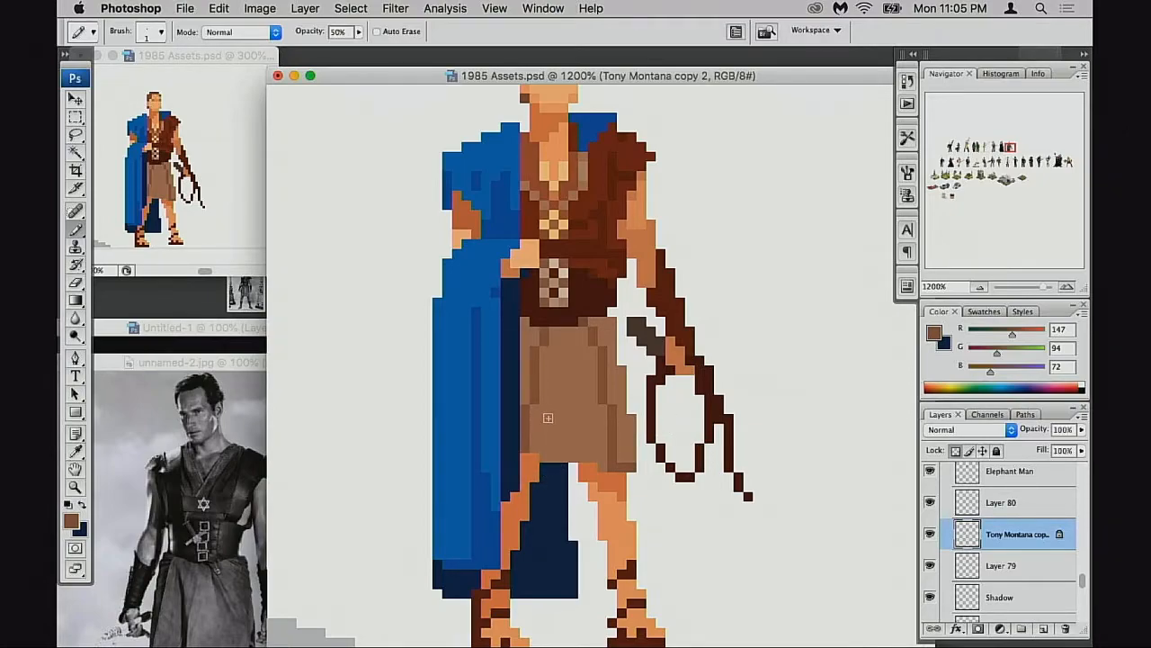
Marquee-select the cape-side portion of the skirt, hide the selection edges, and return to the Pencil
key(m)
drag(521, 328, 587, 453)
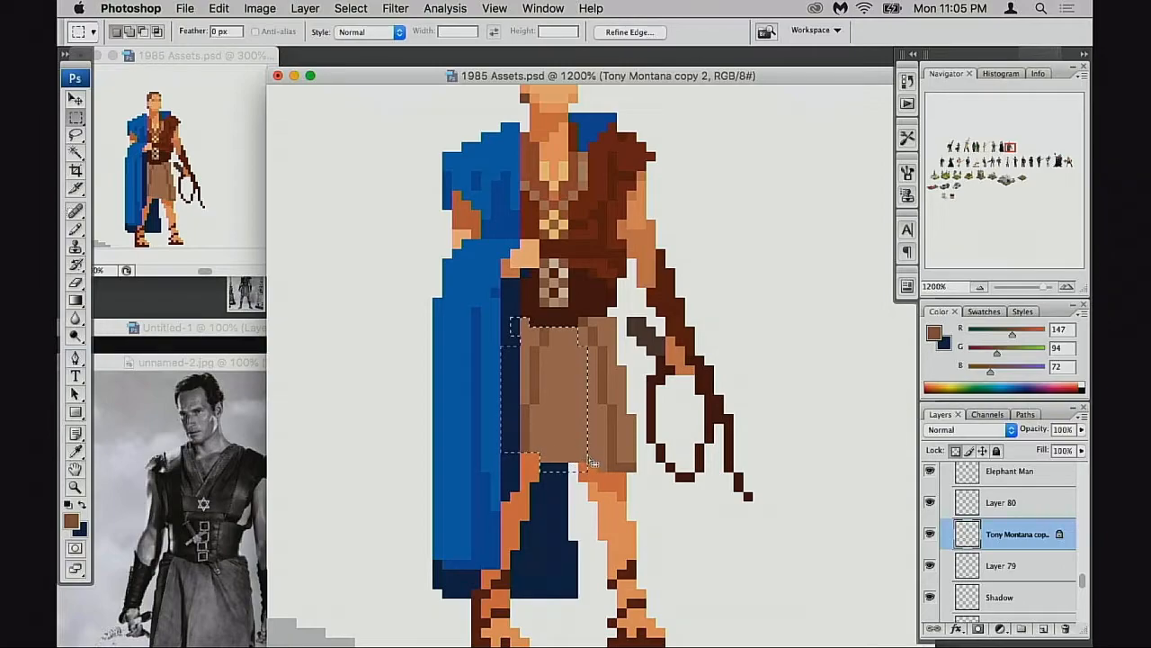
key(super+h)
key(b)
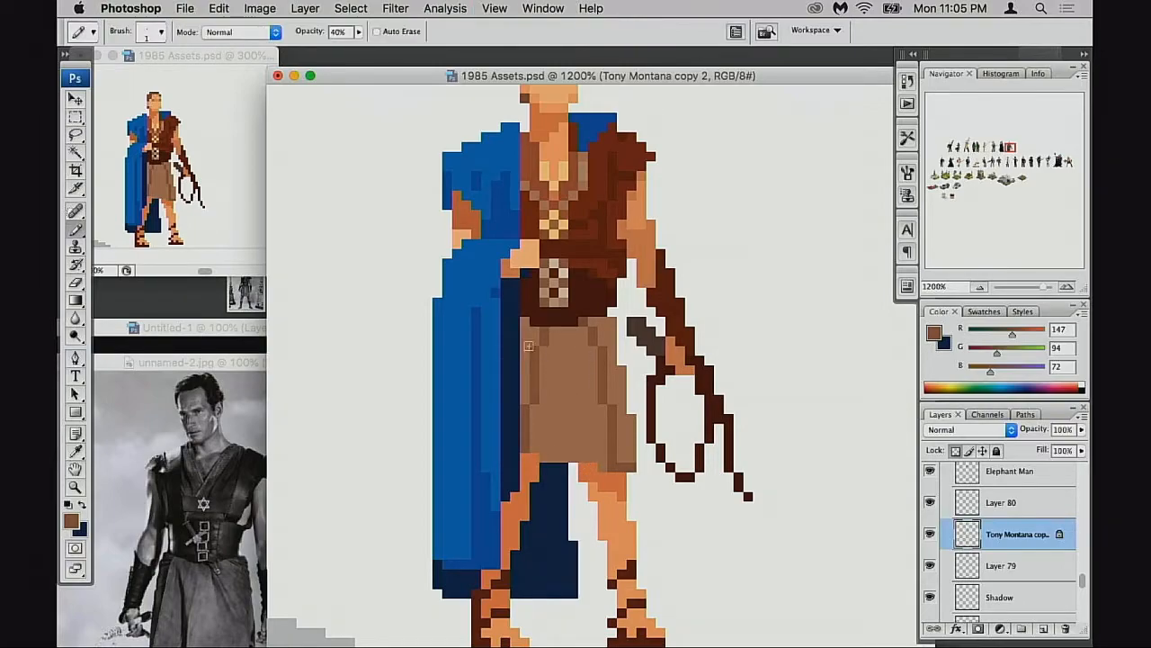
Repaint the skirt's cape-side fold with an intermediate brown (158, 105, 82) at 100% opacity, and sample the skirt's base brown (175, 122, 98)
key(super+z)
key(6)
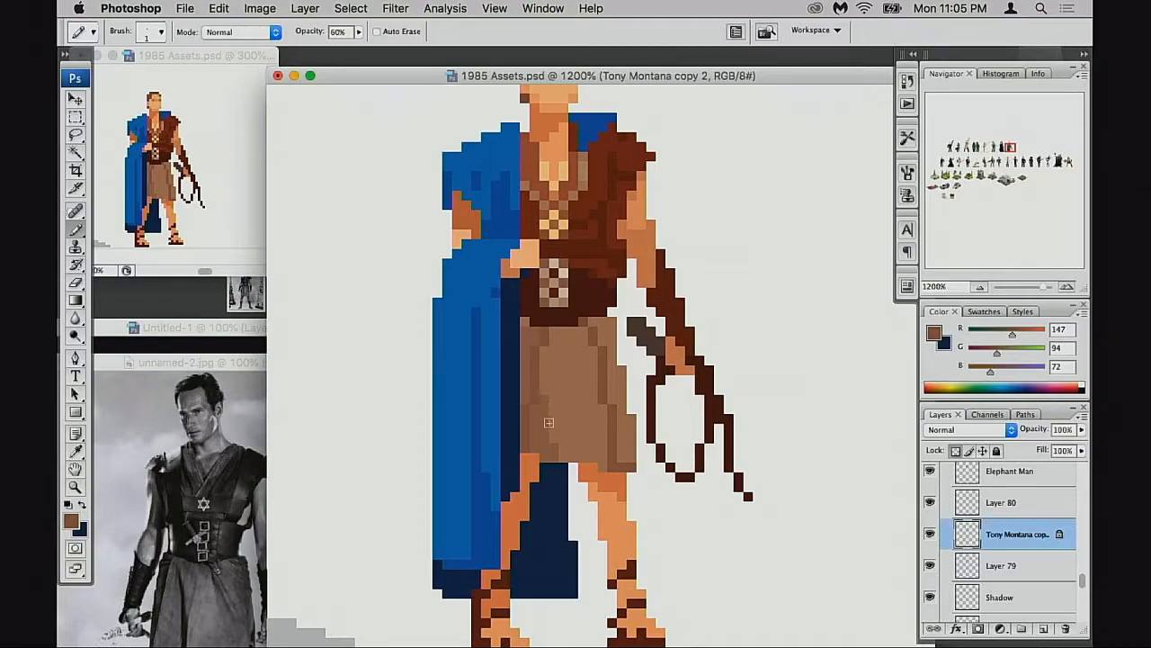
key(0)
alt+click(546, 388)
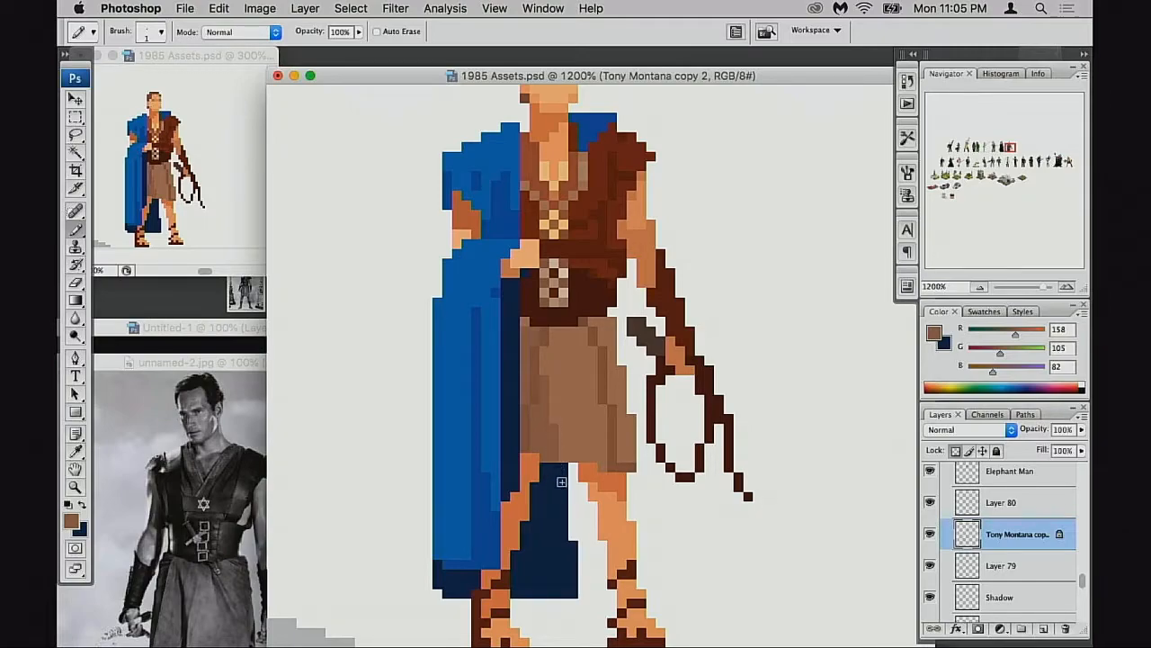
alt+click(581, 441)
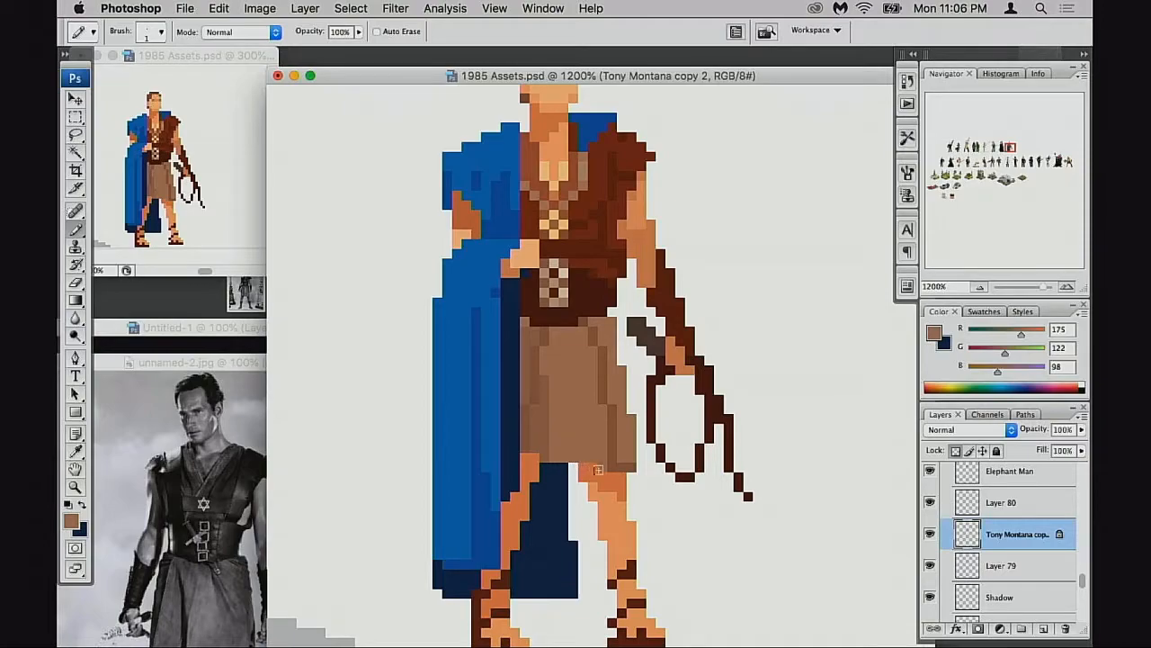
Sketch a fold in brown (158, 105, 82) near the skirt's whip-side hem, undoing the strokes that do not fit
drag(631, 492, 667, 473)
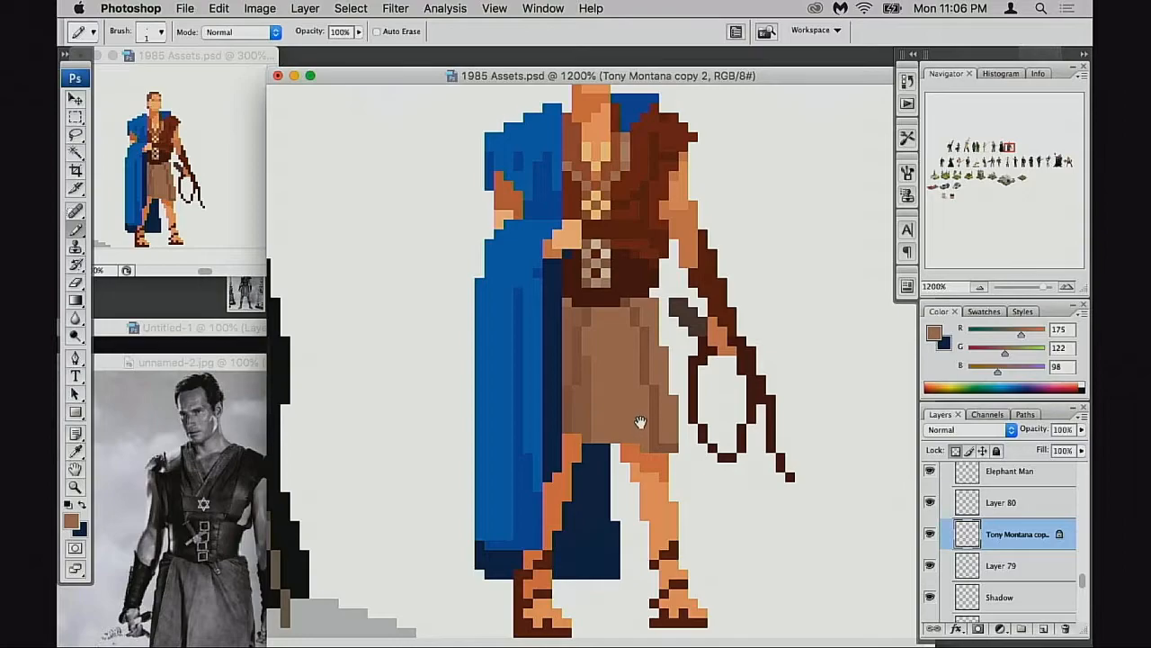
drag(641, 424, 641, 383)
alt+click(647, 349)
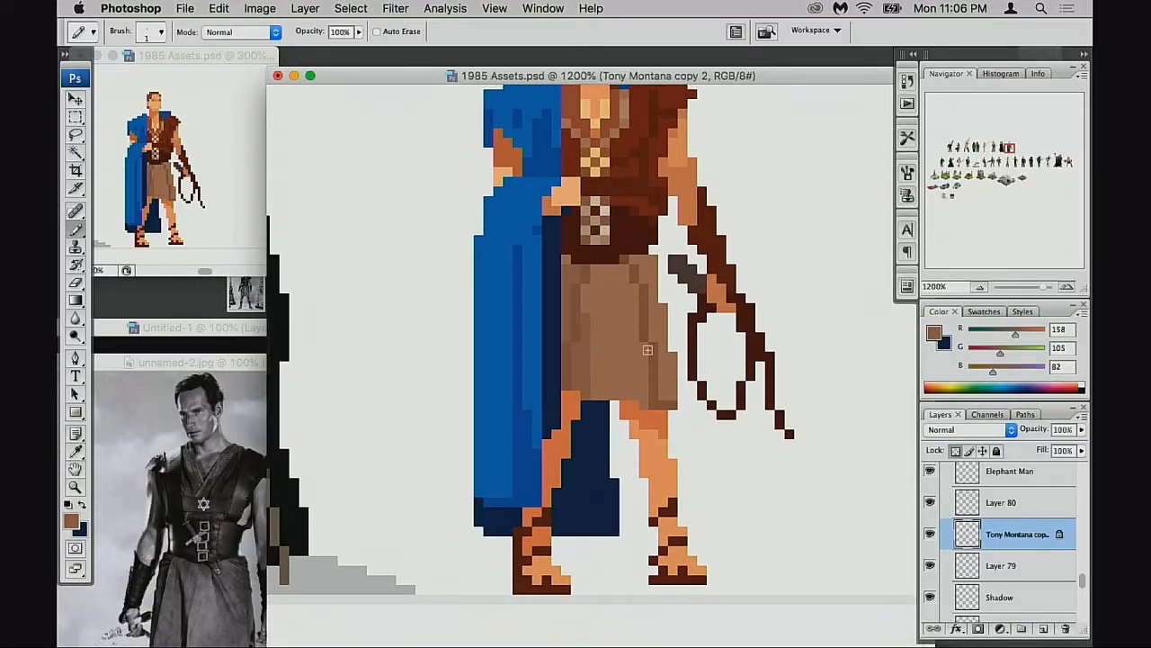
mouse_move(625, 394)
mouse_down()
mouse_move(622, 363)
mouse_move(632, 372)
mouse_up()
key(super+alt+z)
key(super+alt+z)
drag(620, 390, 615, 308)
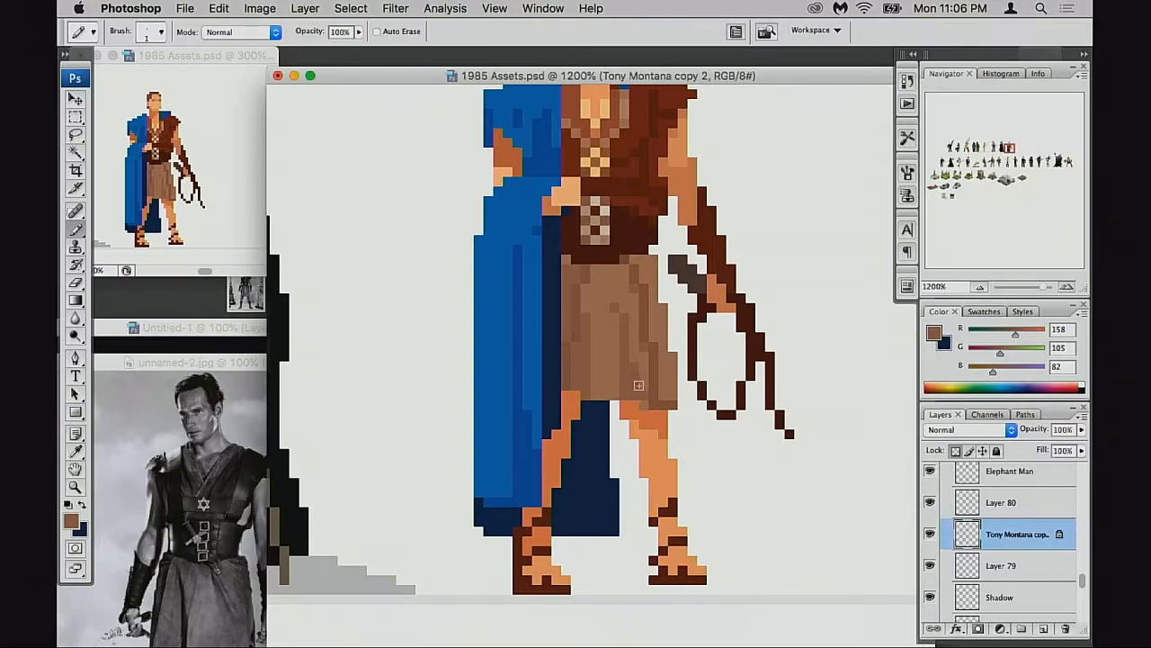
key(super+alt+z)
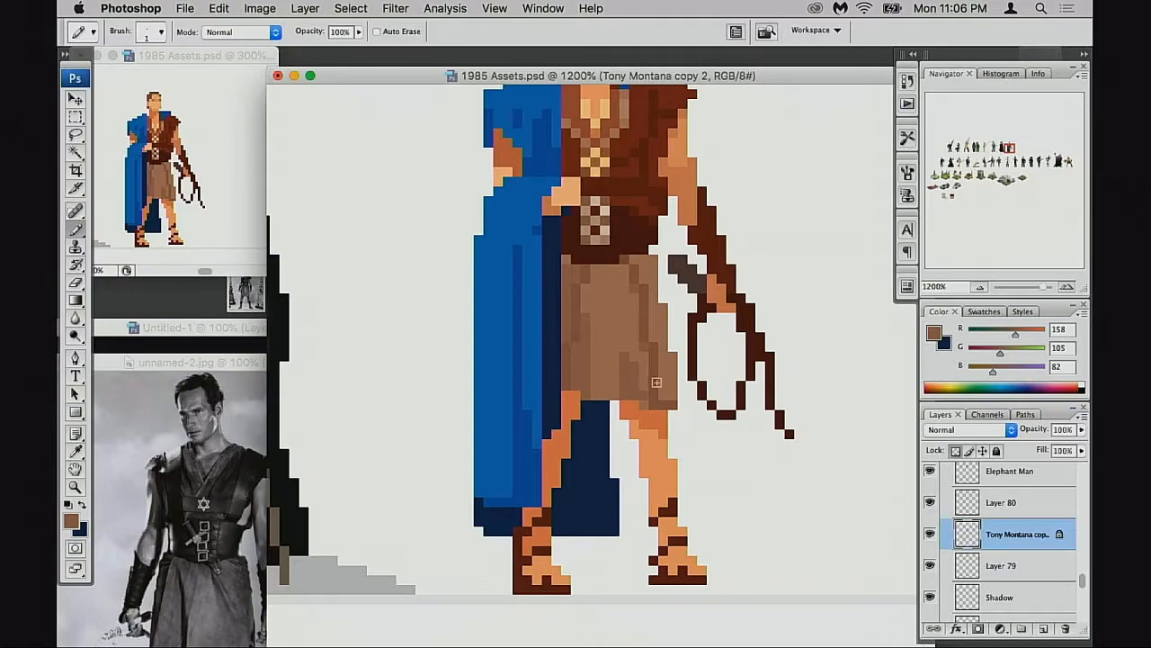
Blend the sketched fold near the skirt's whip-side hem with an intermediate brown (167, 114, 90)
alt+click(642, 365)
key(3)
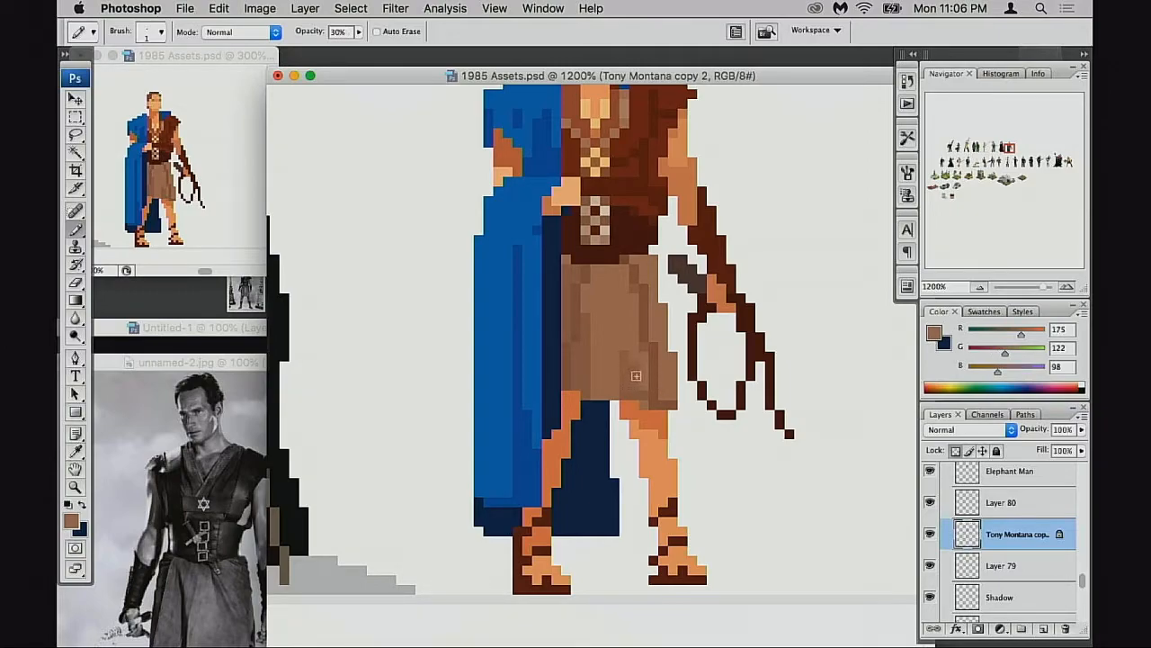
alt+click(627, 361)
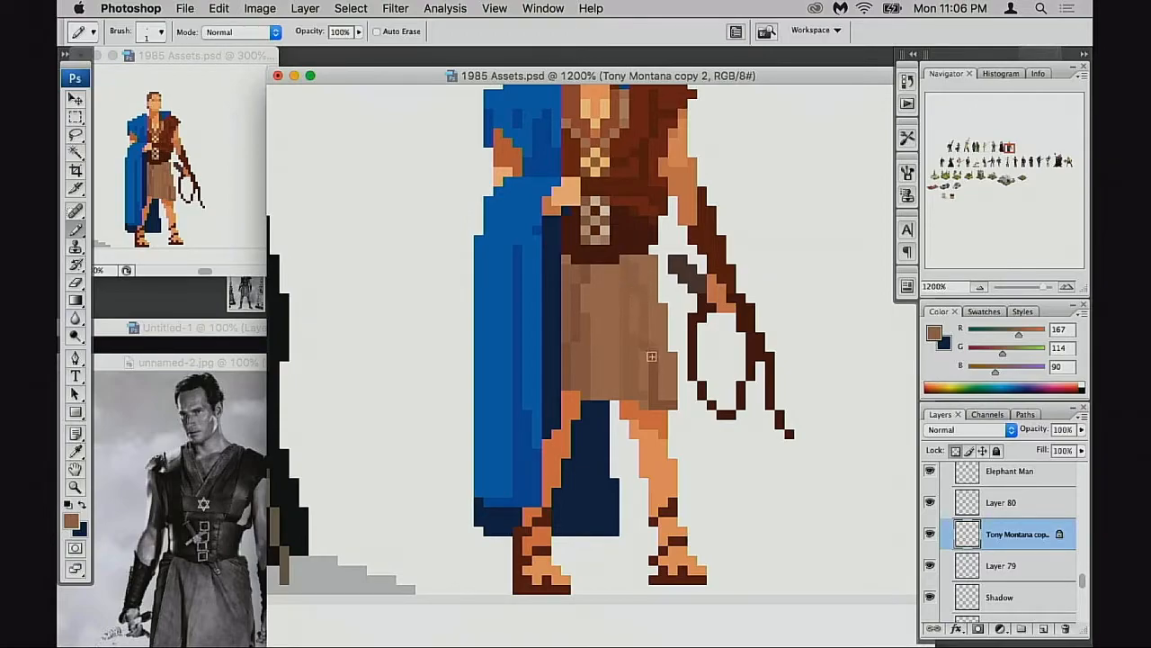
Try a vertical skirt fold in brown (147, 94, 72) at 80% opacity, undo it, and repaint it at 40% opacity
alt+click(655, 388)
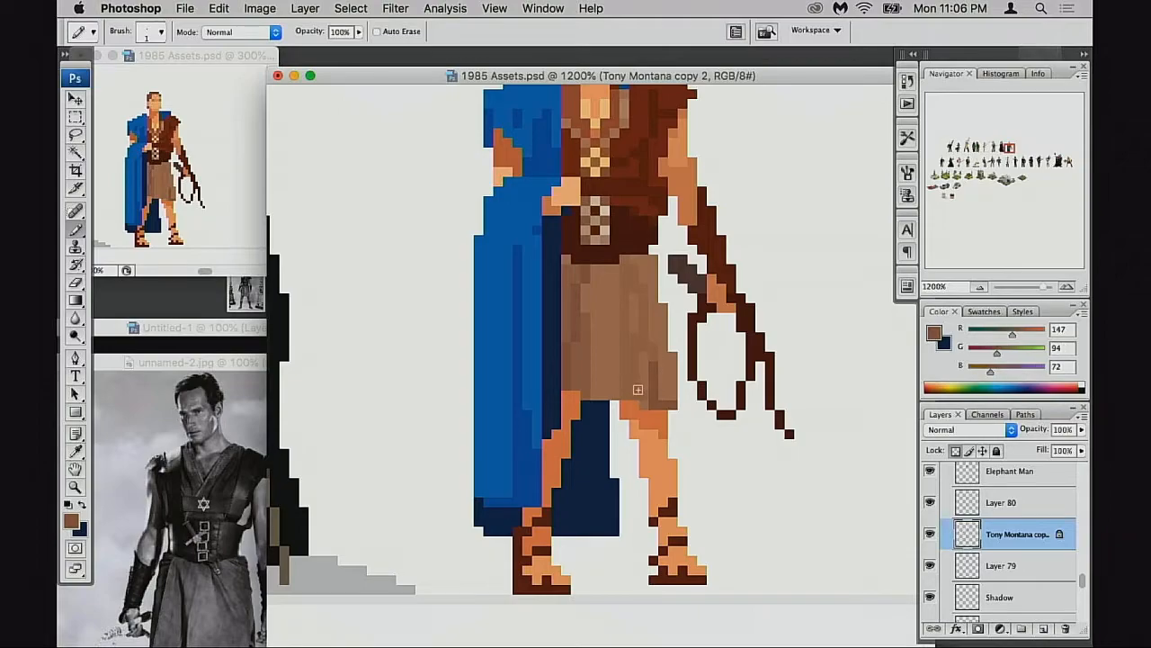
key(8)
drag(629, 287, 632, 392)
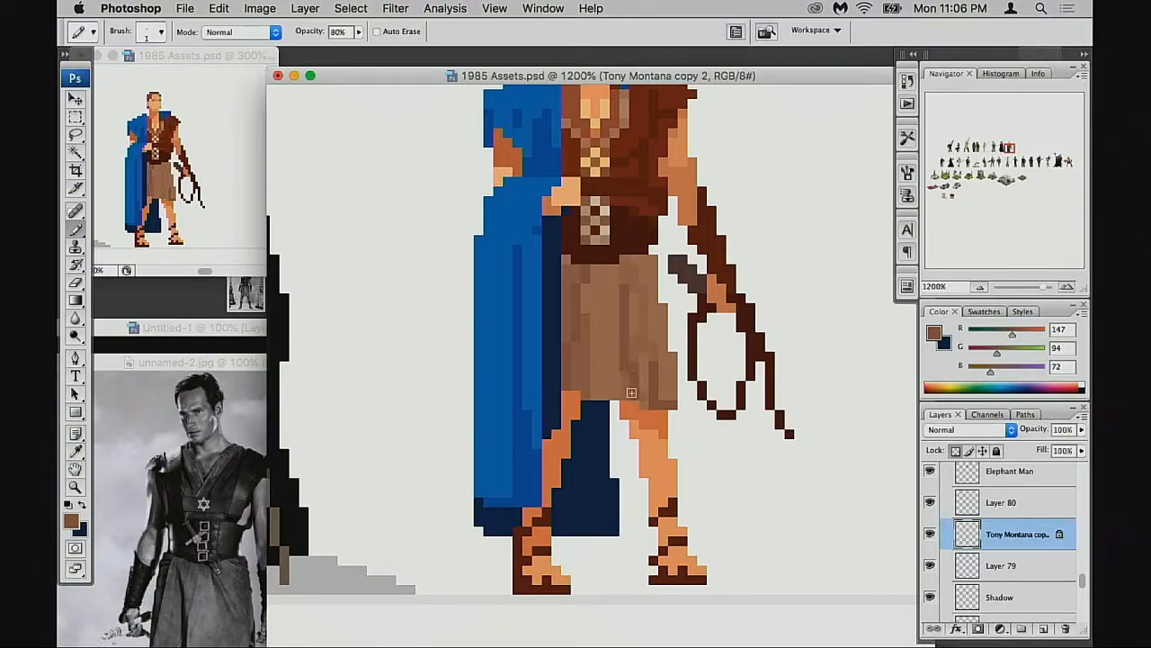
key(ctrl+z)
key(4)
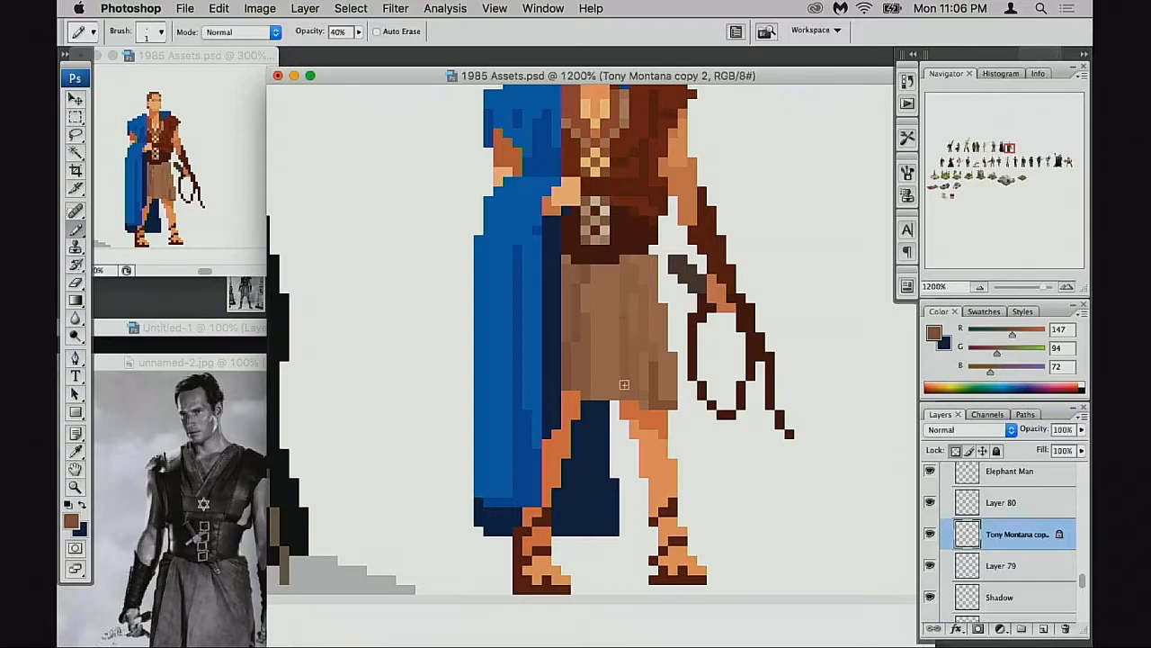
key(0)
alt+click(630, 340)
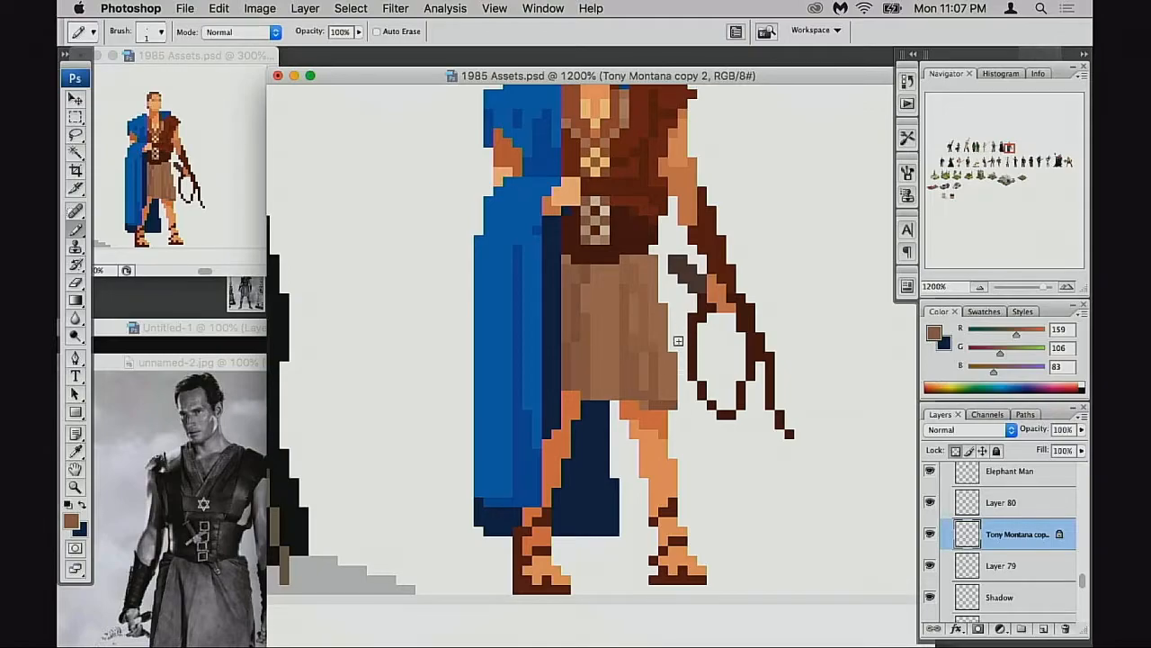
Examine the skirt folds on the whole gladiator figure beside the black-cloaked character
alt+click(681, 418)
alt+click(680, 418)
alt+click(681, 418)
alt+click(681, 418)
drag(577, 343, 718, 460)
super+click(606, 398)
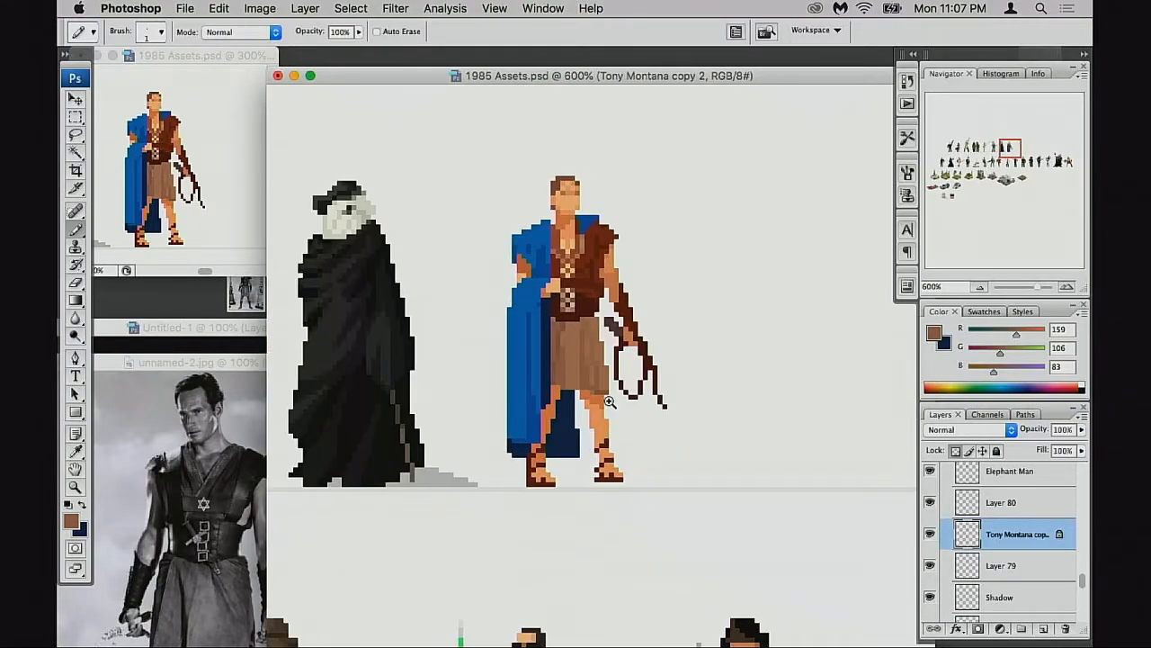
super+click(598, 382)
super+click(590, 370)
drag(591, 354, 598, 403)
Compare the skirt with and without the latest fold strokes, and undo those strokes
key(super+z)
key(ctrl+alt+z)
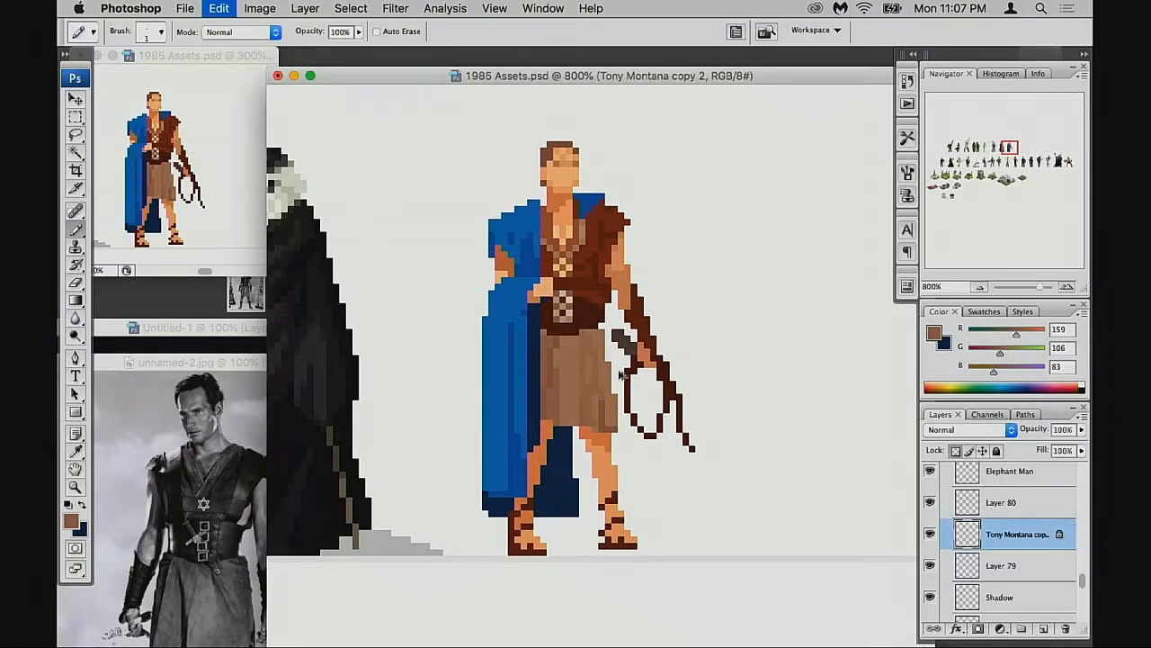
key(super+z)
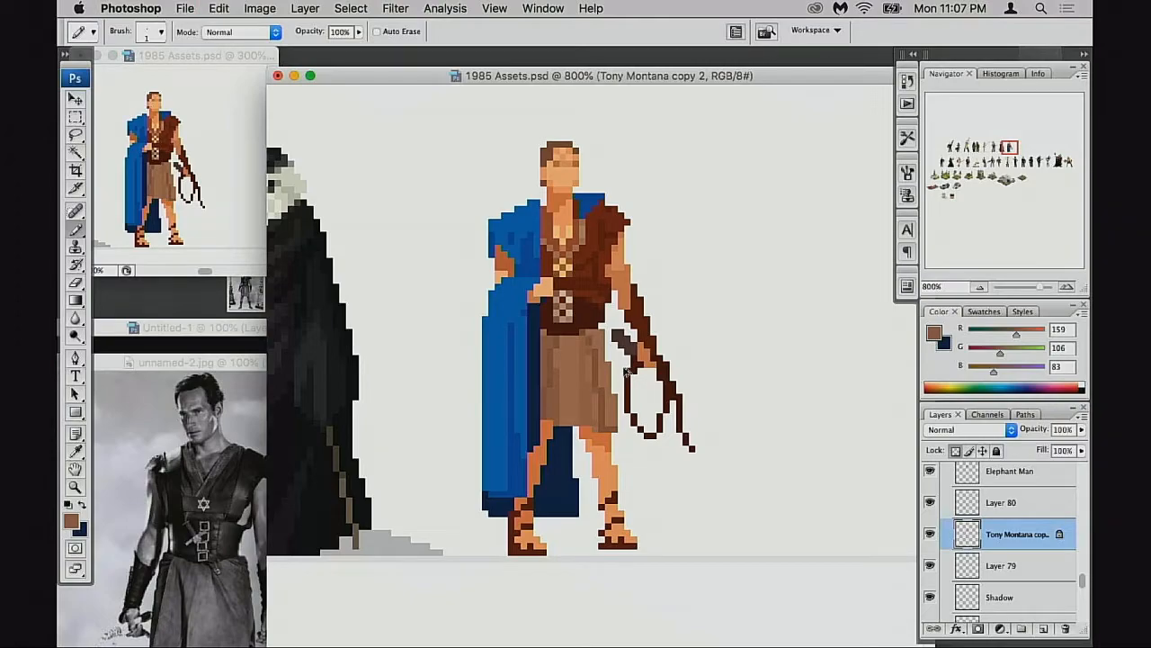
key(super+alt+z)
Paint out the fold sketched near the skirt's whip-side hem with the base brown (175, 122, 98)
click(604, 396)
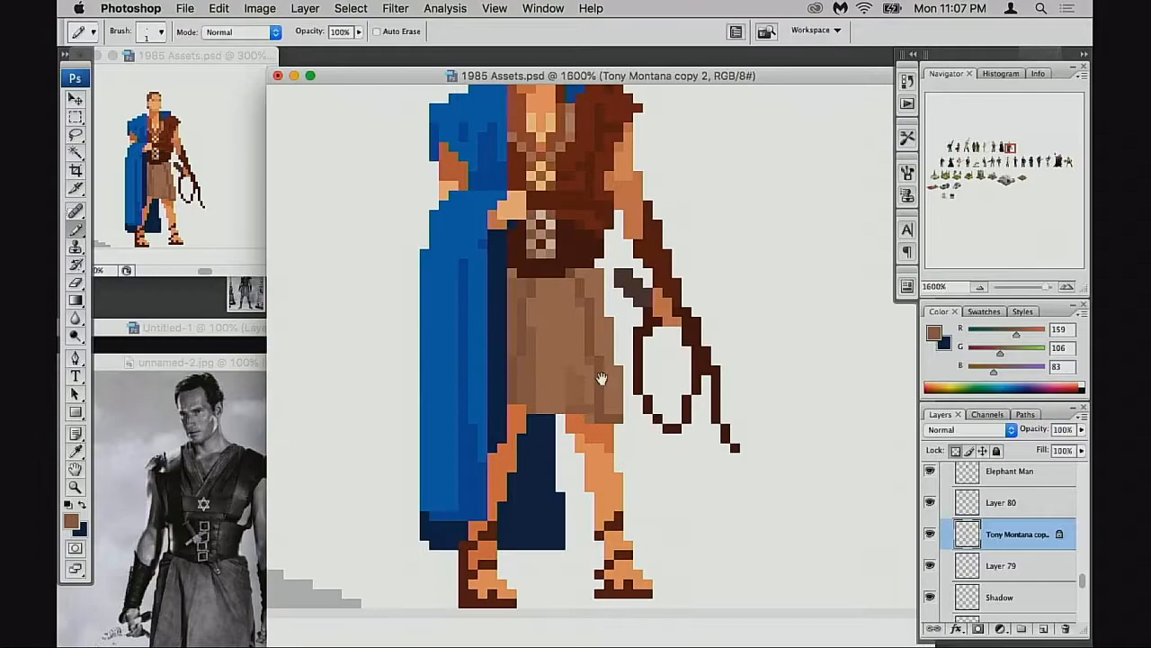
click(601, 383)
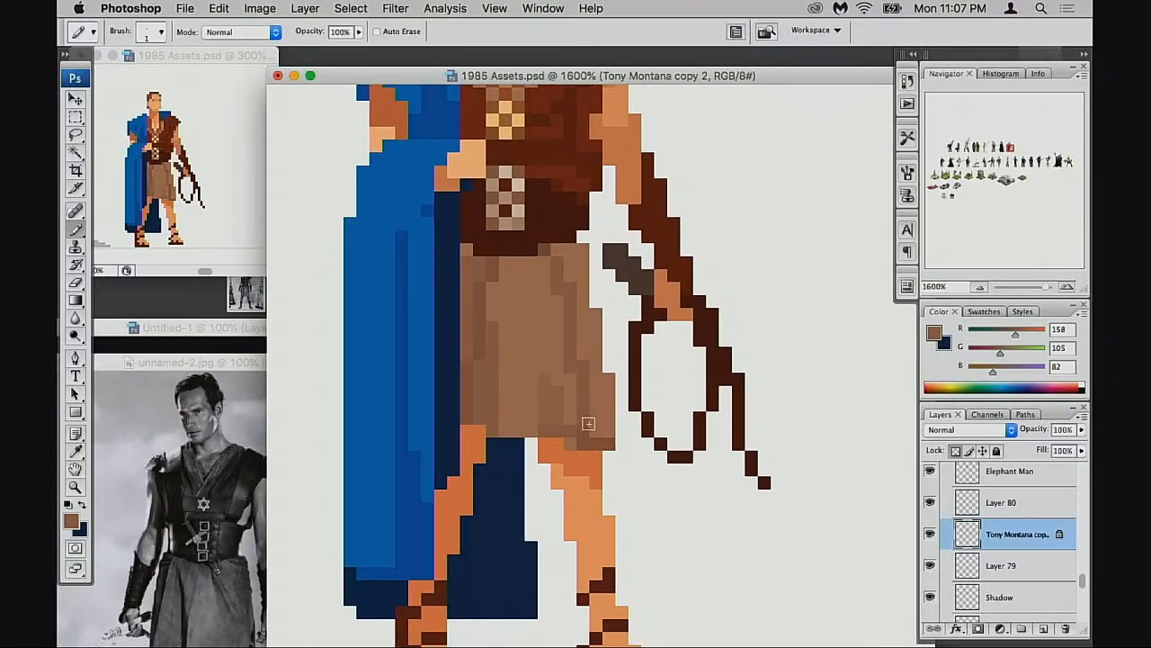
alt+click(576, 389)
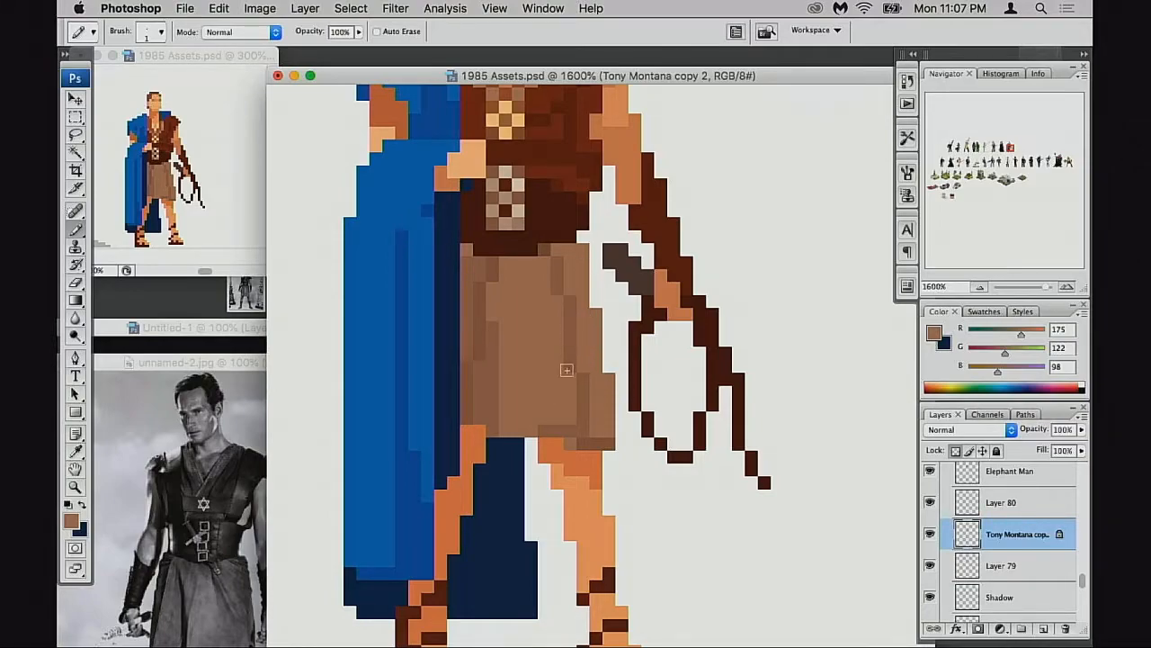
Check the skirt in unnamed-2.jpg, and paint a horizontal fold below the belt in brown (158, 105, 82)
drag(575, 409, 597, 403)
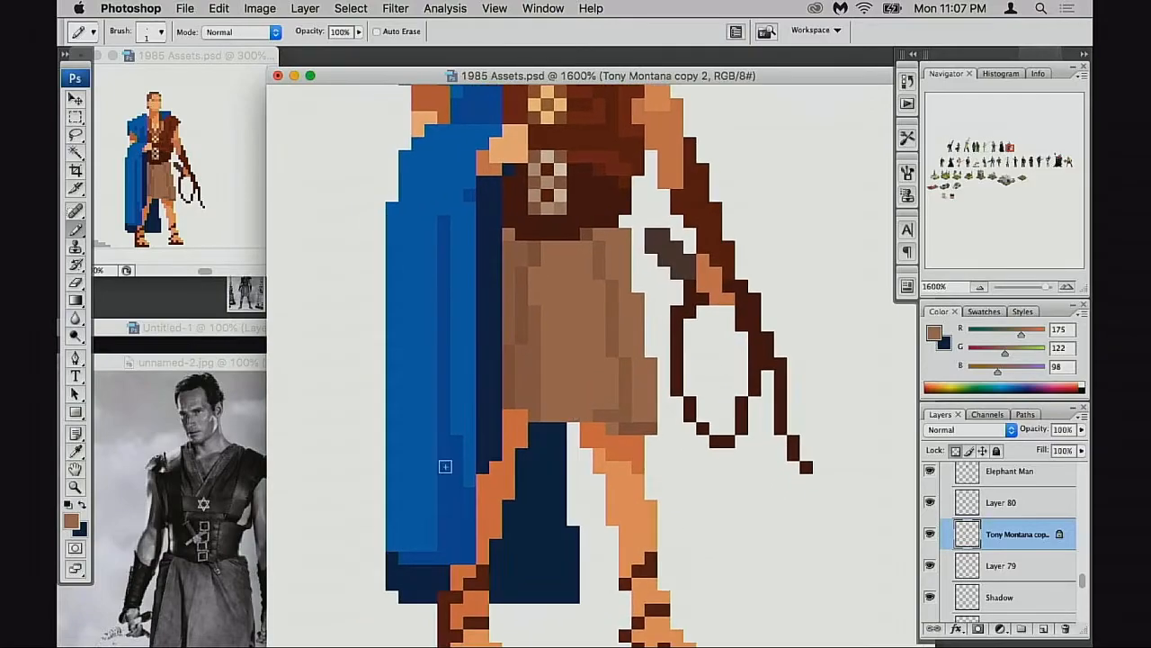
click(233, 500)
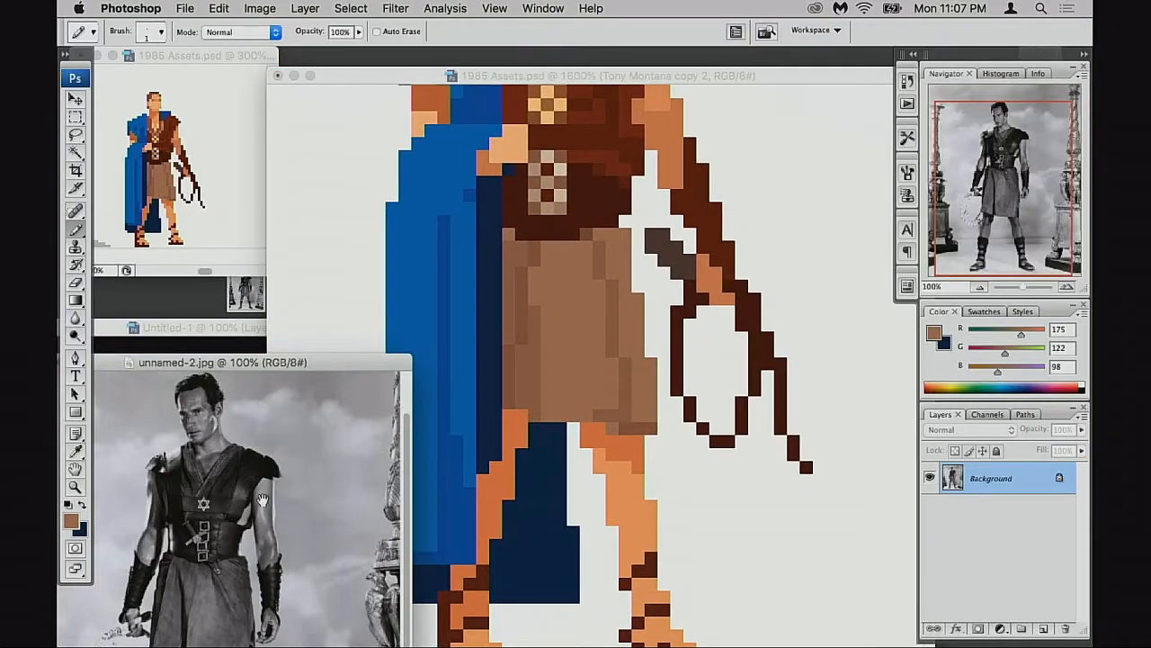
alt+click(594, 237)
alt+click(601, 253)
click(597, 267)
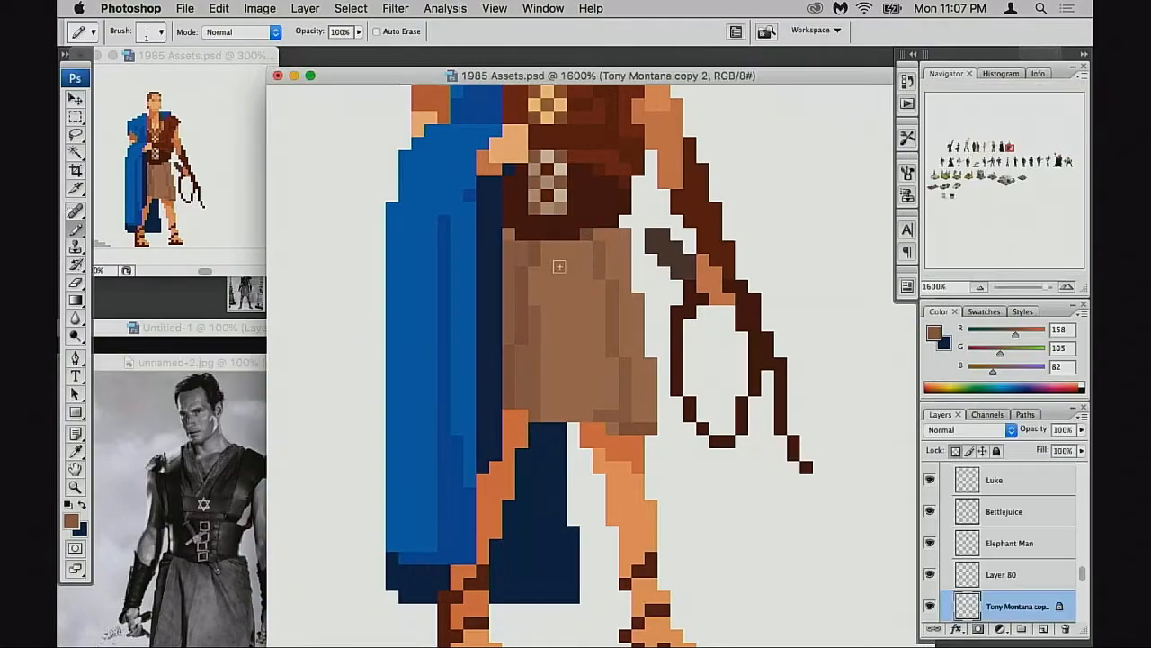
drag(589, 260, 545, 264)
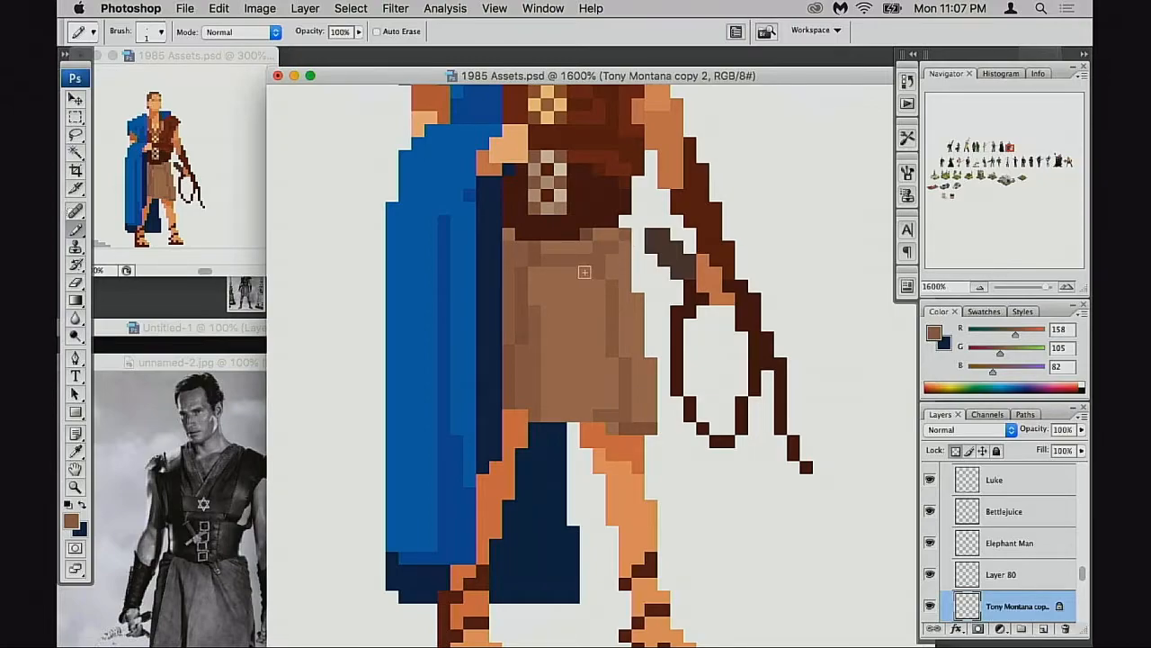
alt+click(532, 257)
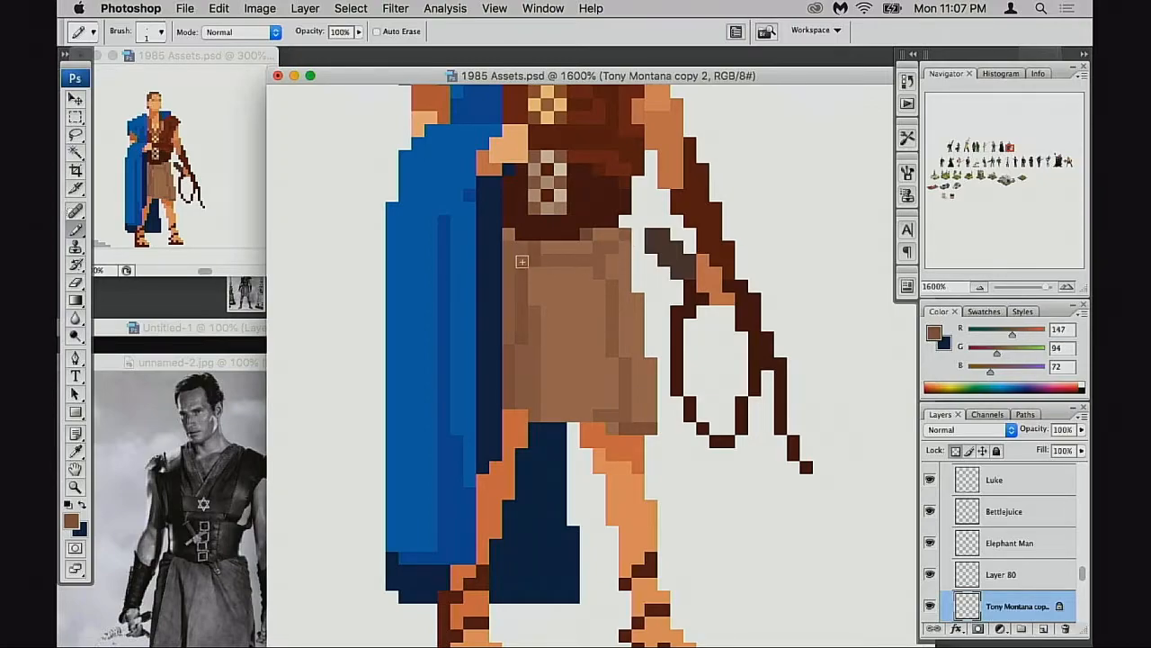
alt+click(568, 251)
alt+click(508, 237)
drag(617, 360, 635, 342)
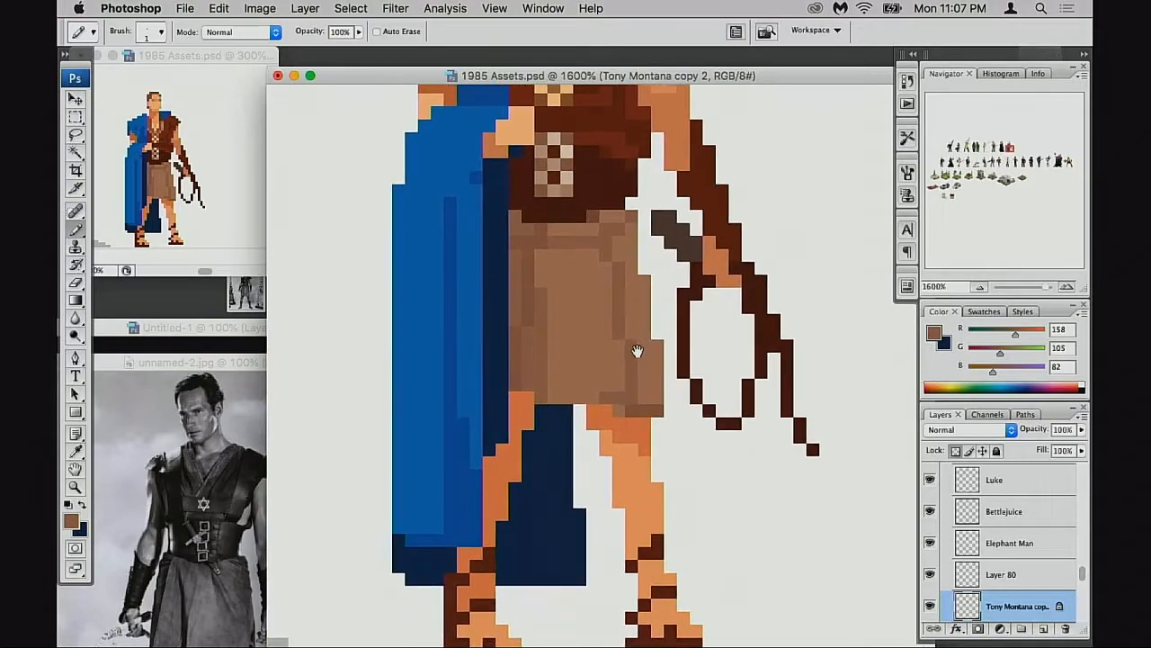
Trim the skirt's lowest hem row above the whip-side leg with the leg's shaded orange (227, 127, 78)
drag(609, 226, 602, 319)
mouse_move(605, 362)
mouse_down()
mouse_move(583, 354)
mouse_move(588, 319)
mouse_up()
alt+click(565, 436)
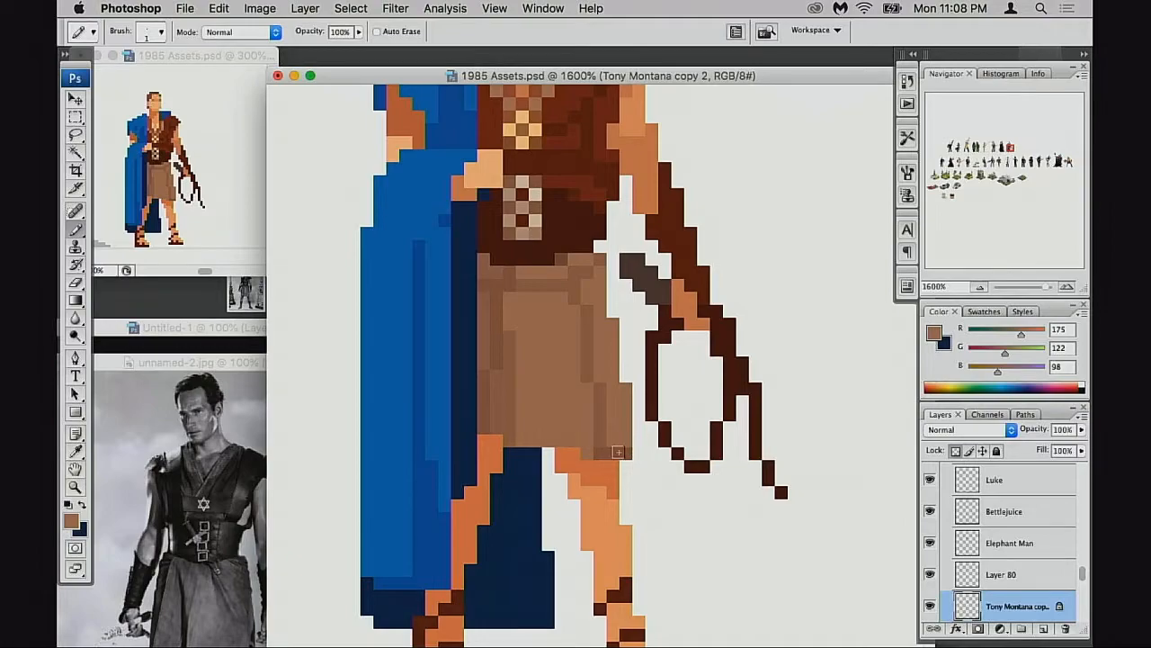
alt+click(611, 464)
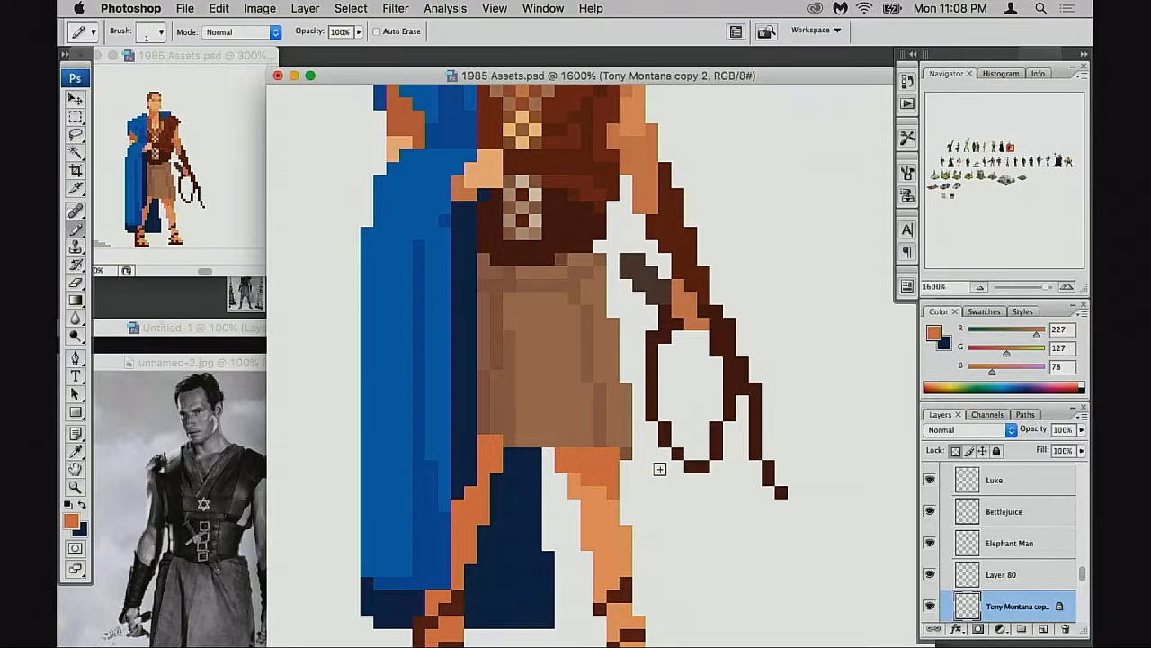
drag(621, 467, 643, 441)
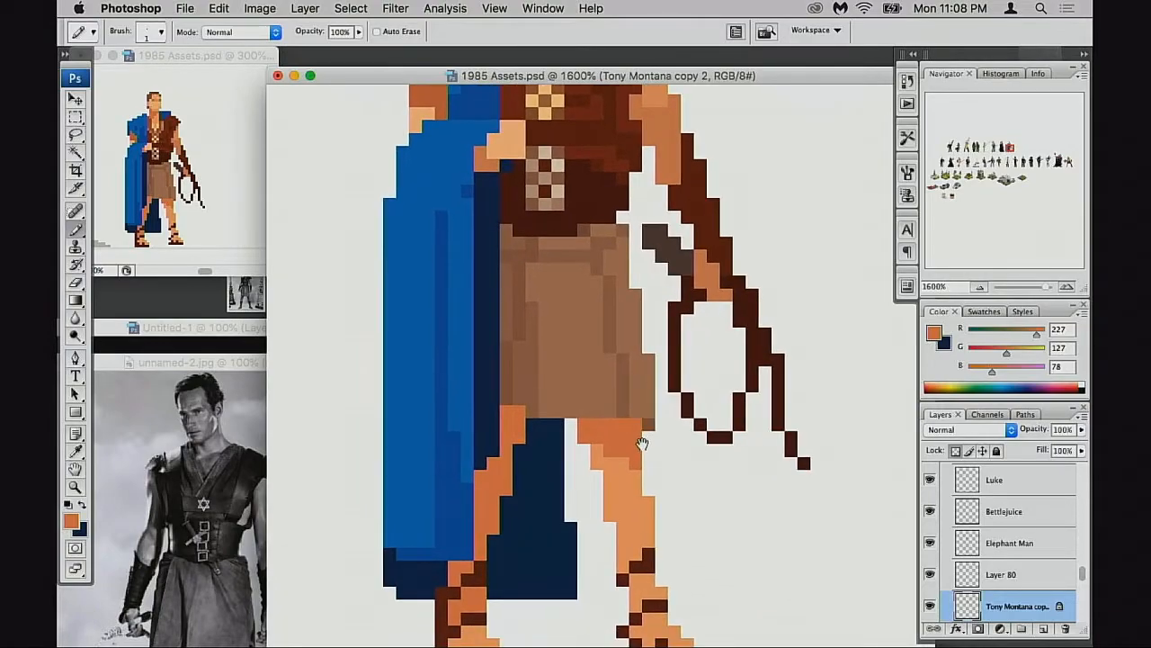
Compare the gladiator with the surrounding characters at reduced zoom, and save 1985 Assets.psd
alt+click(643, 441)
alt+click(647, 443)
alt+click(648, 444)
alt+click(644, 435)
alt+click(613, 386)
drag(594, 348, 739, 462)
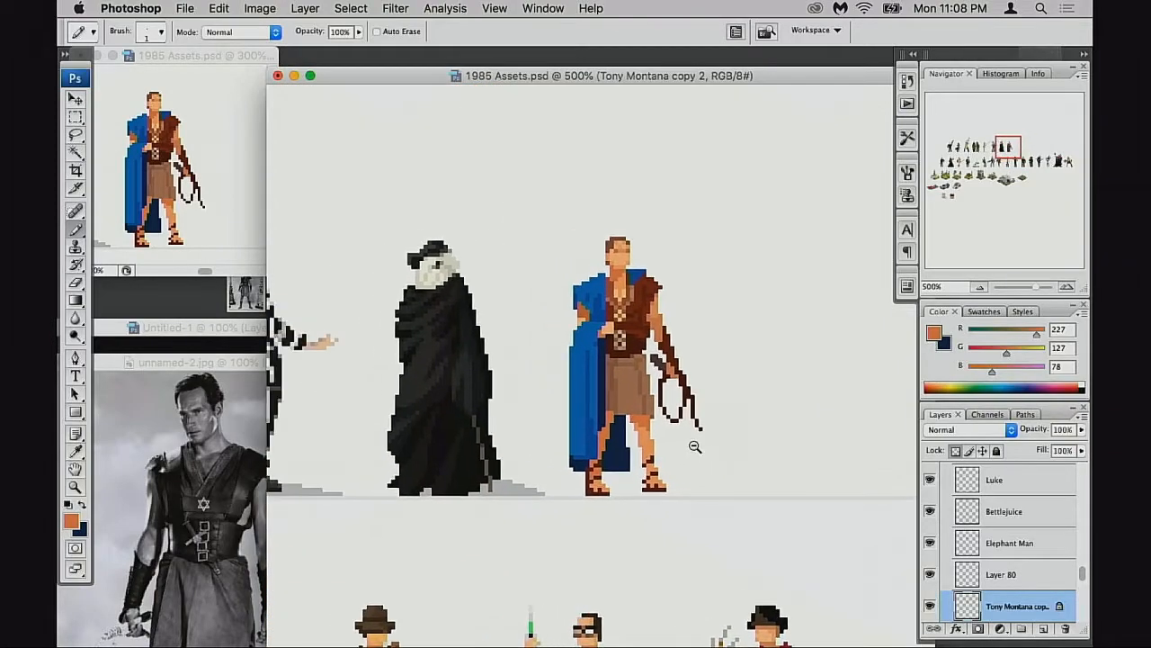
alt+click(699, 445)
alt+click(702, 445)
drag(635, 404, 689, 412)
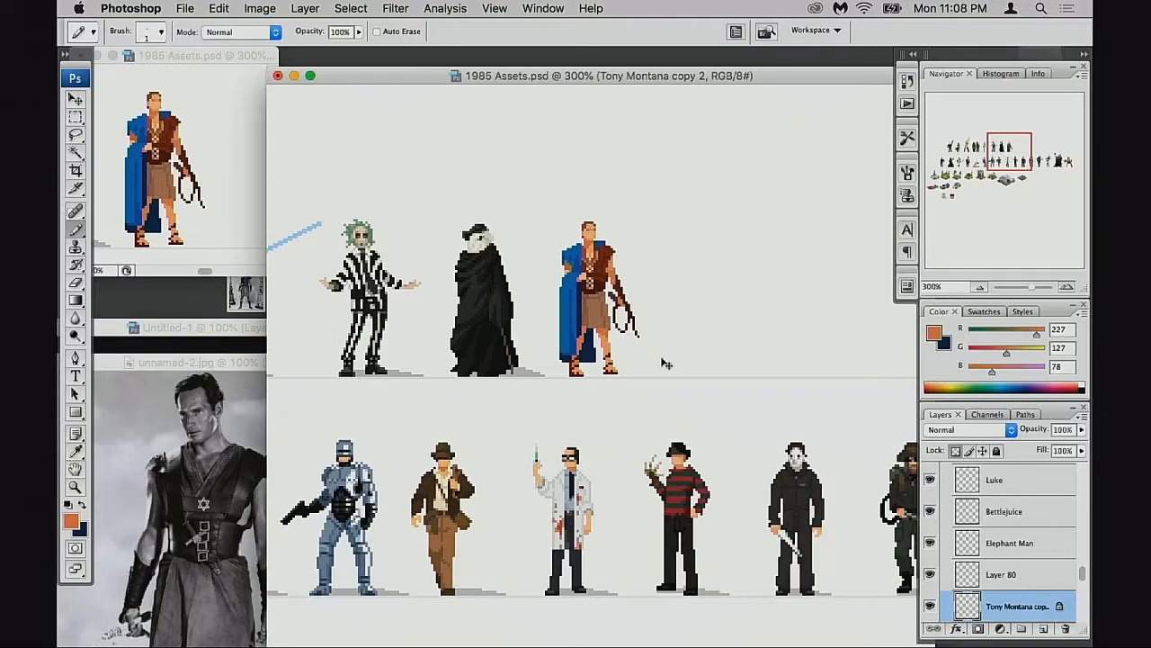
key(super+s)
Unlock the transparent pixels of the layer Tony Montana copy 2, and switch to the Eraser
drag(639, 376, 638, 401)
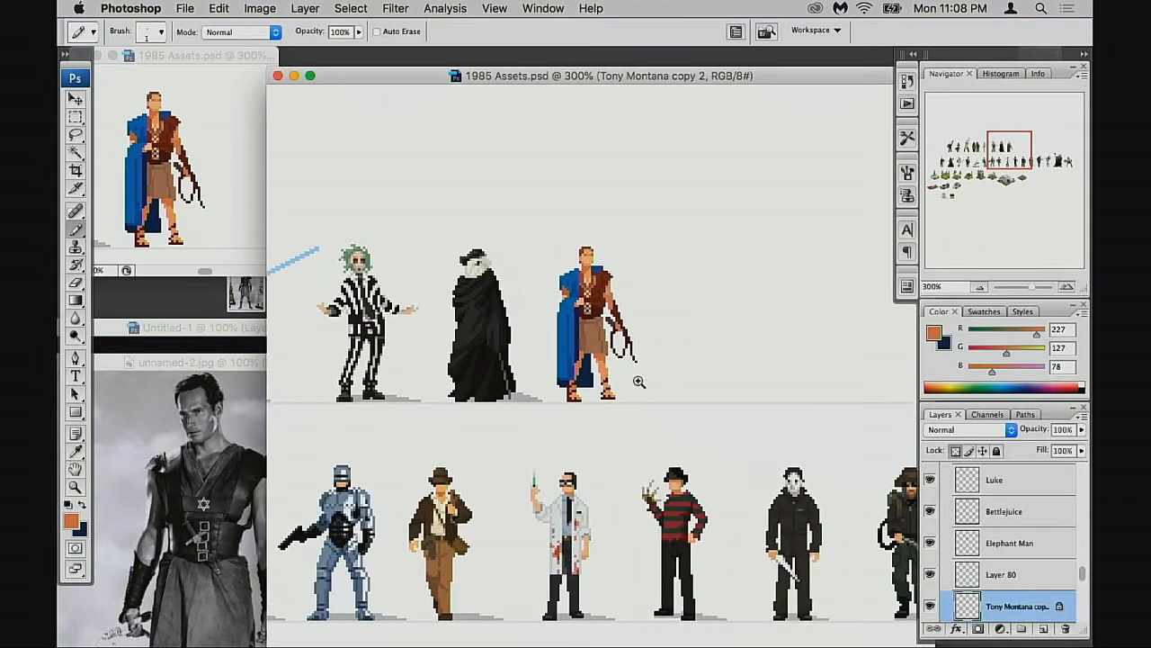
super+click(639, 382)
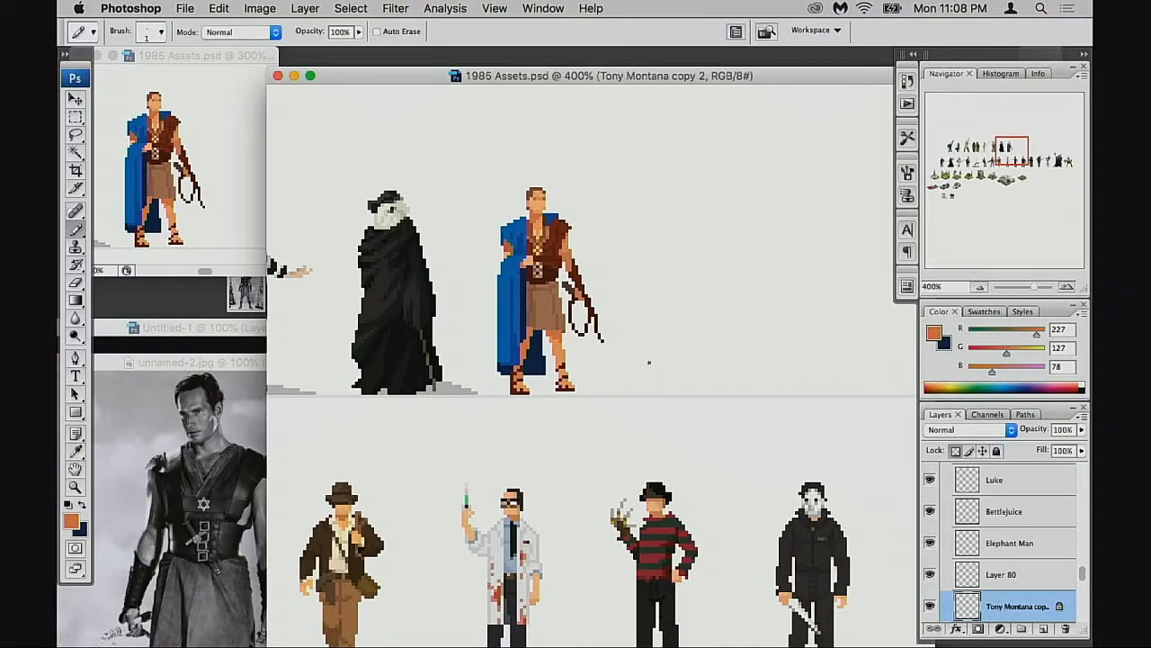
super+click(576, 324)
click(955, 451)
super+click(583, 292)
super+click(585, 293)
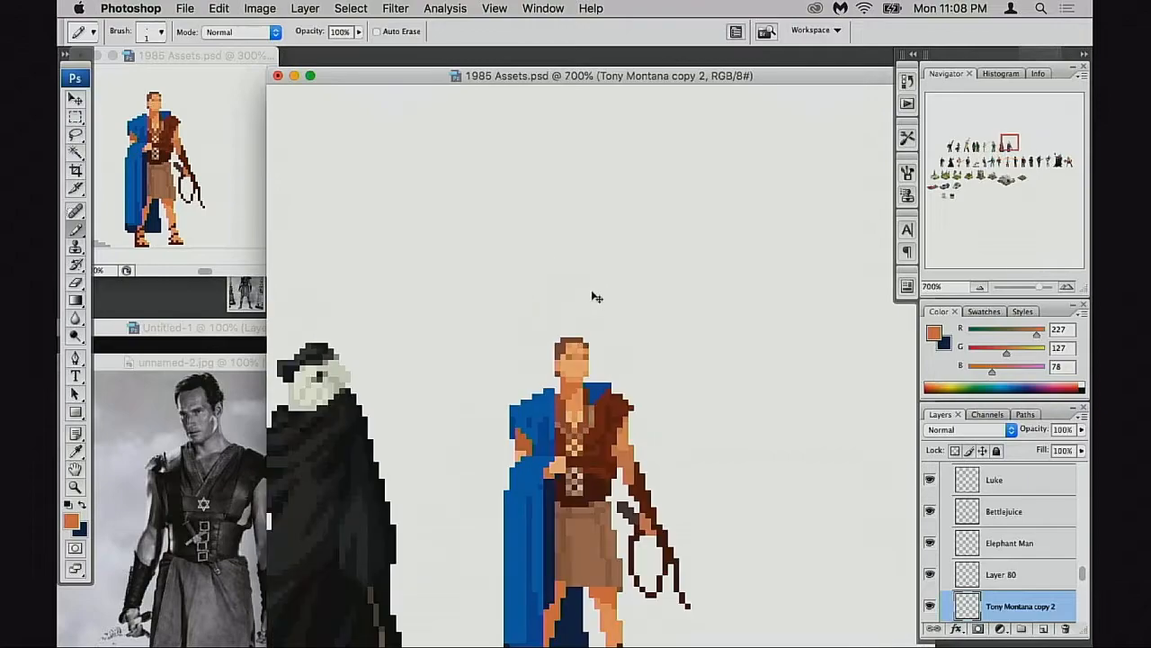
key(e)
key(super+equal)
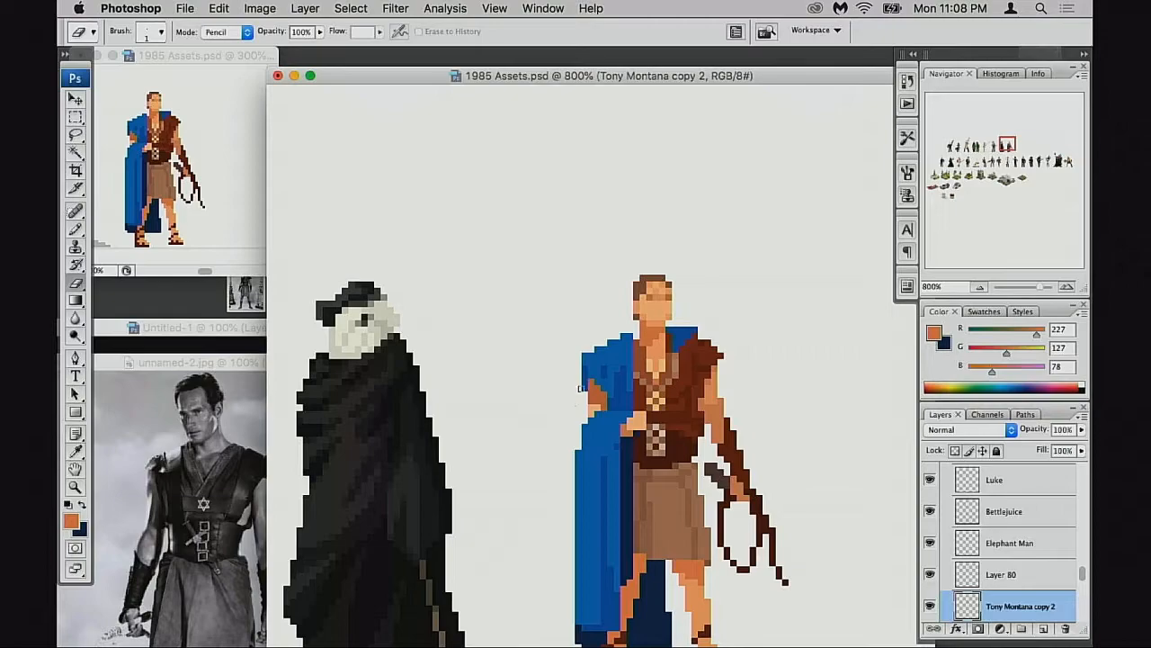
Try nudging the marquee-selected cape-side sleeve and elbow toward the body, undo the move, and deselect
key(m)
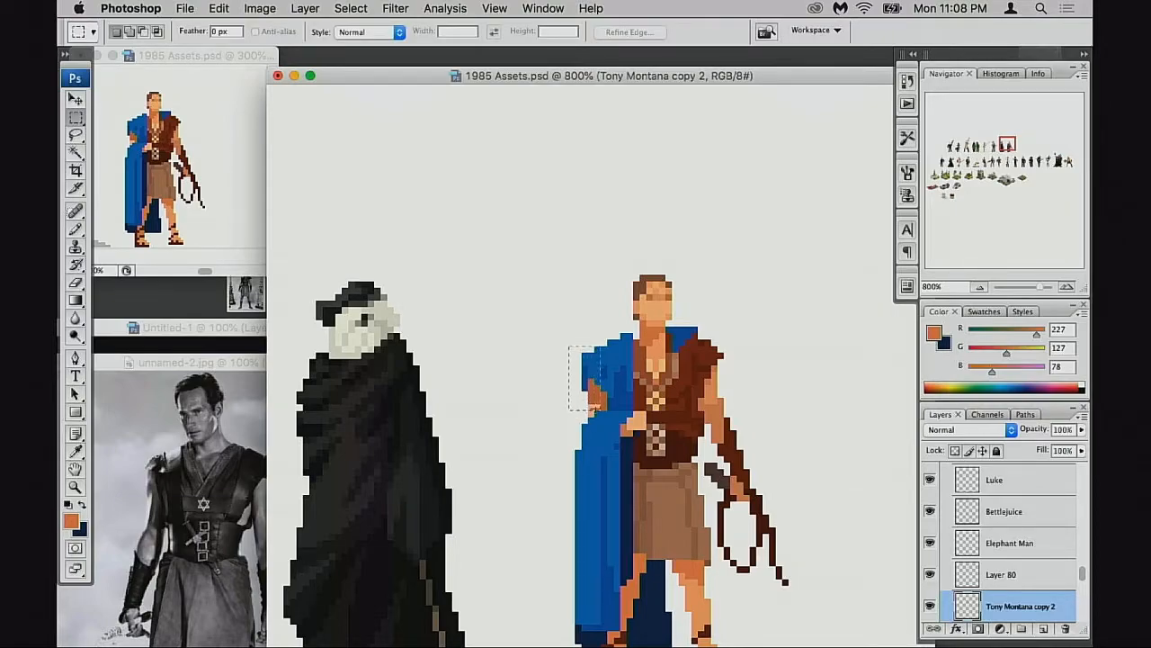
drag(605, 412, 607, 410)
key(super+Right)
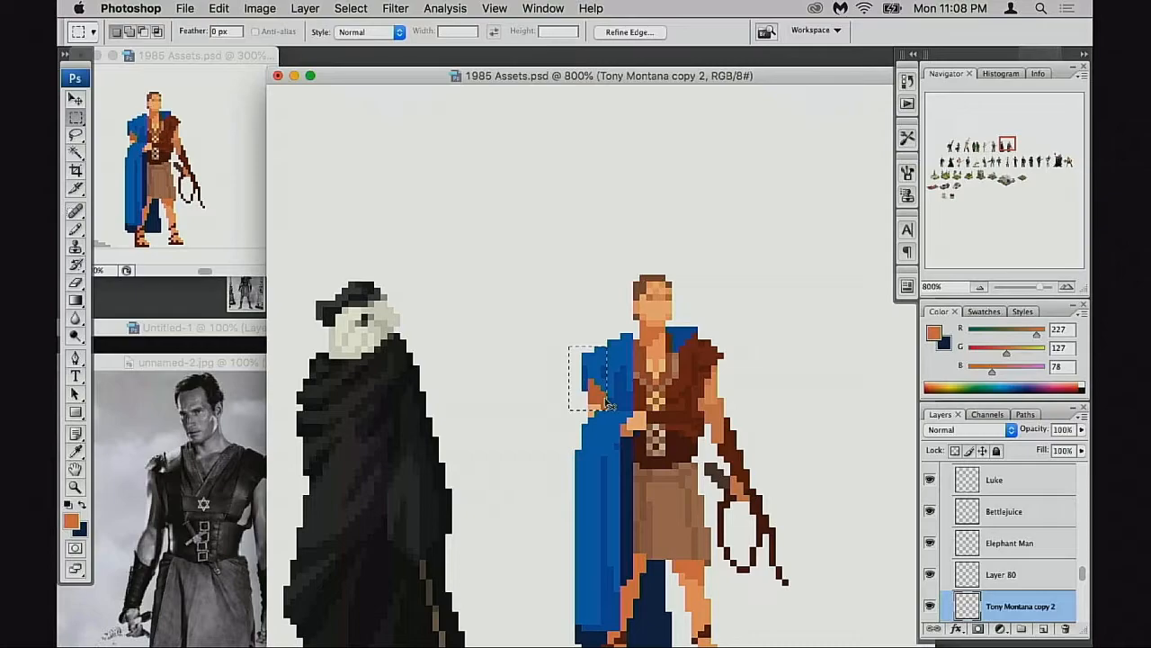
key(super+z)
click(685, 412)
Return to the Pencil, sample the cape blue (0, 108, 183), toggle Layer 80's visibility to identify it, and select that layer
scroll(647, 416, down, 5)
scroll(648, 416, right, 2)
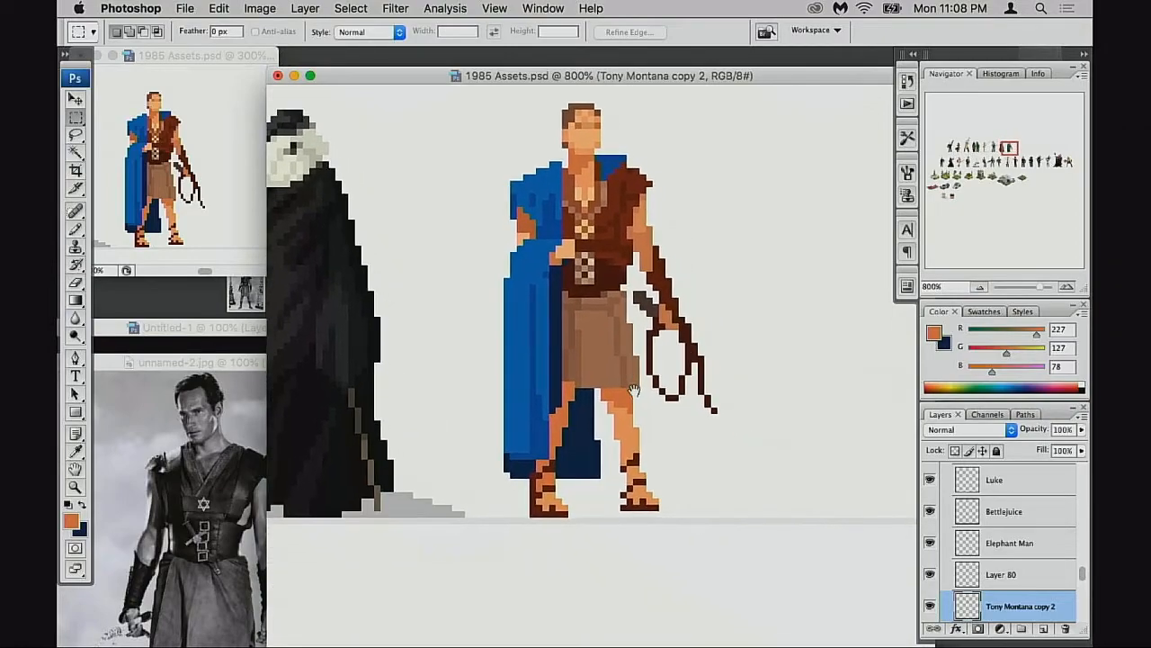
mouse_move(608, 423)
mouse_down()
mouse_move(620, 426)
mouse_move(591, 410)
mouse_up()
key(b)
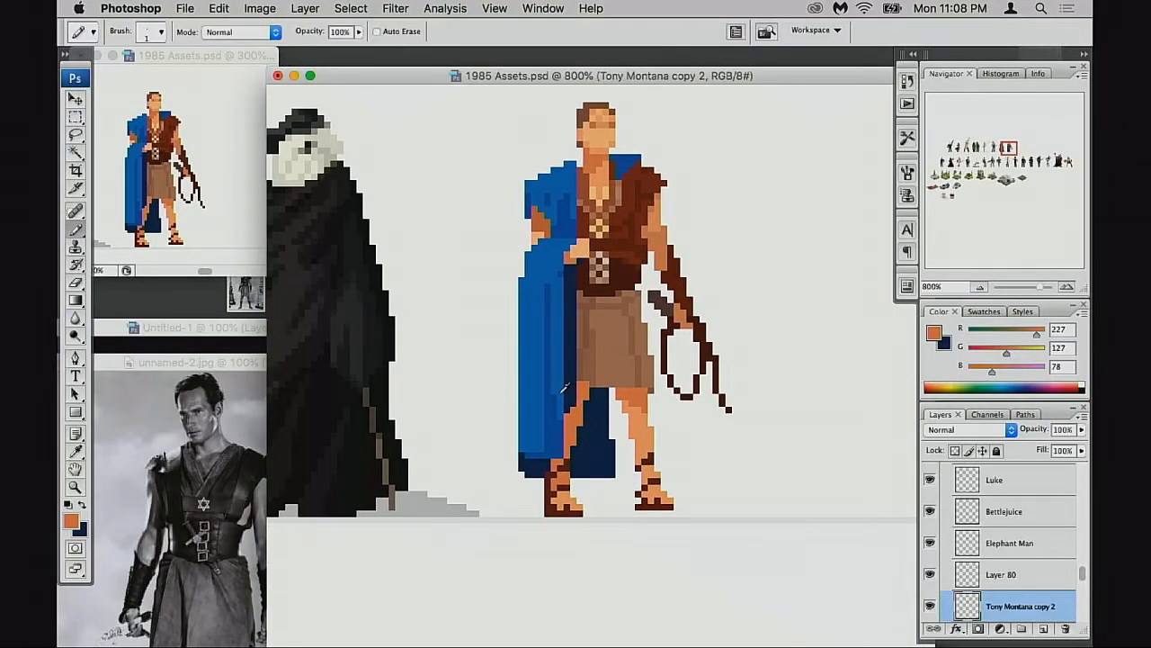
alt+click(561, 392)
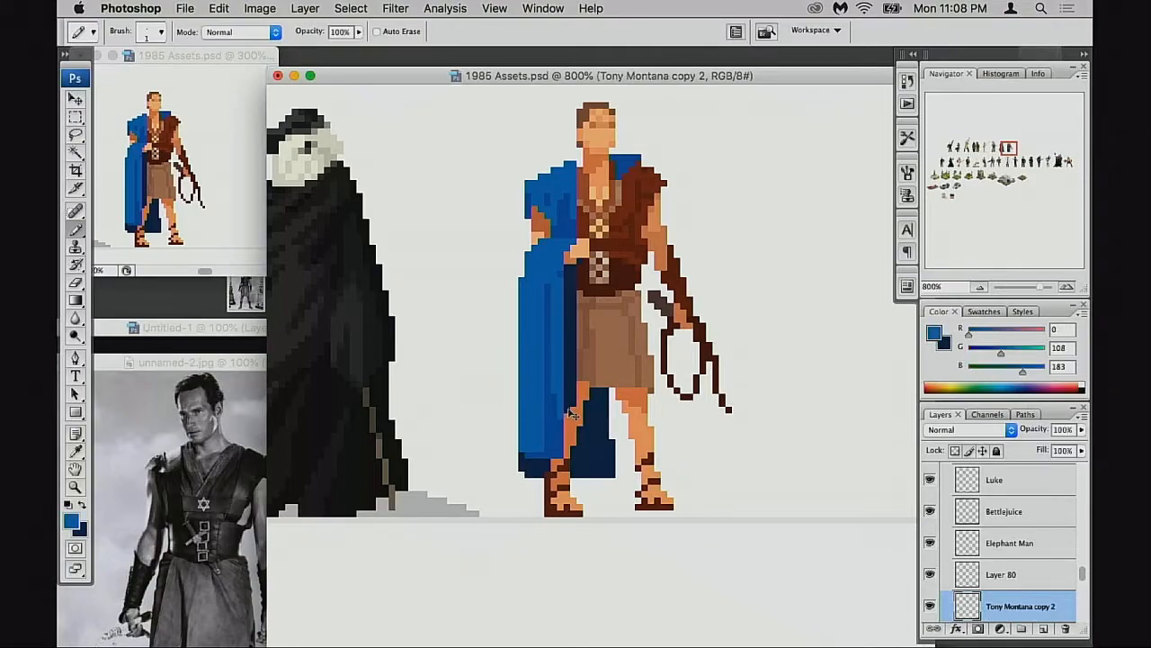
click(930, 575)
click(930, 574)
drag(725, 504, 678, 496)
click(960, 577)
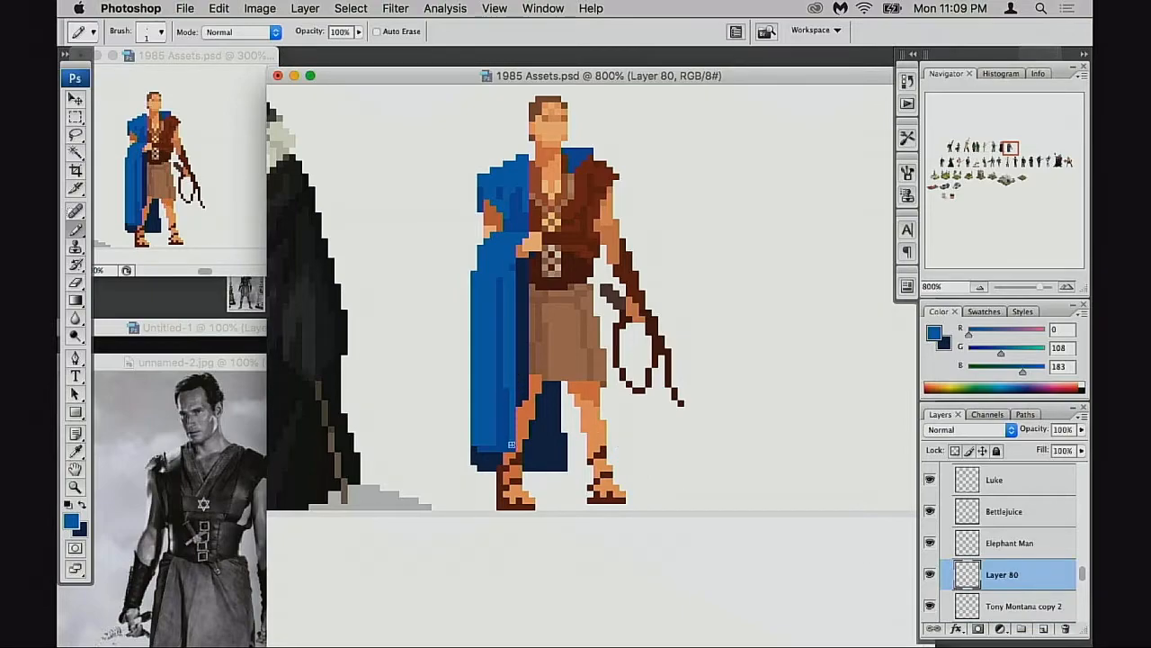
Paint a vertical fold stroke down the middle of the hanging cape in darker blue (0, 83, 162)
drag(580, 443, 580, 452)
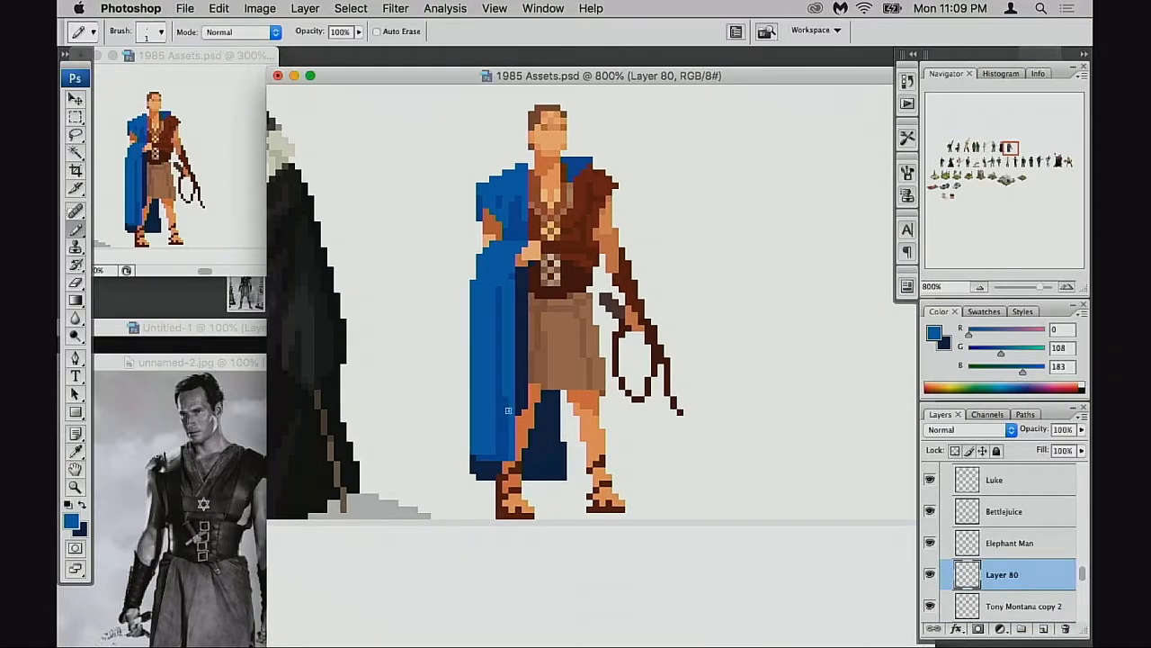
alt+click(505, 380)
drag(504, 333, 502, 389)
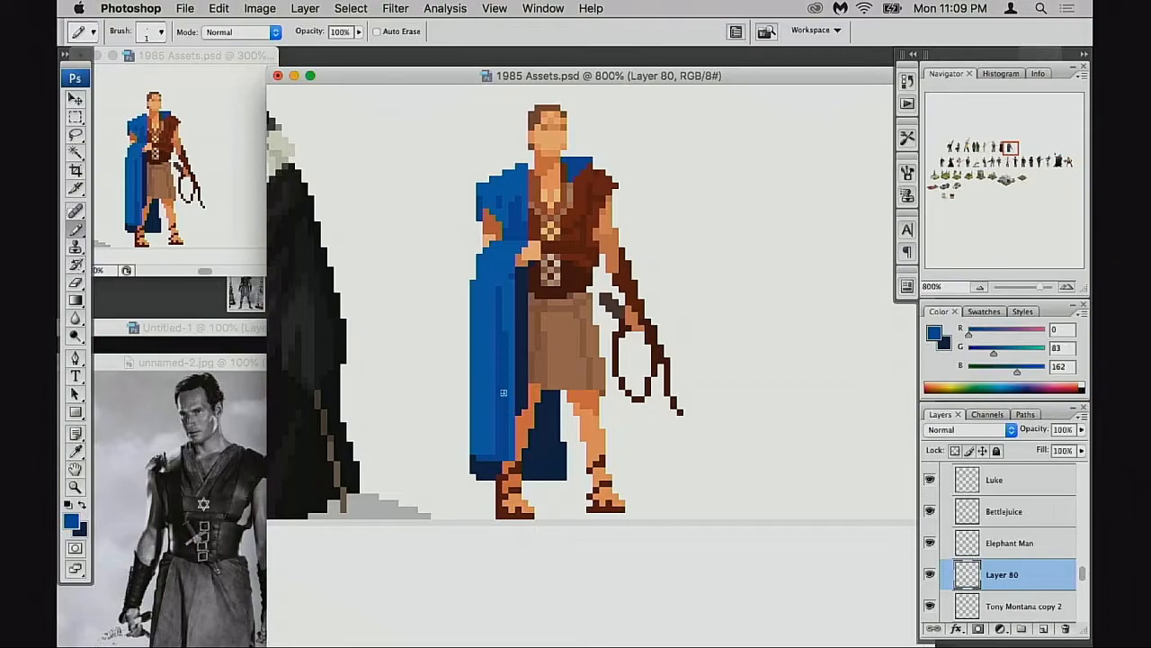
Rework the lower part of the hanging cape's vertical fold and its hem shading, sampling the darker blue (0, 83, 162)
alt+click(509, 391)
drag(505, 396, 505, 434)
alt+click(501, 454)
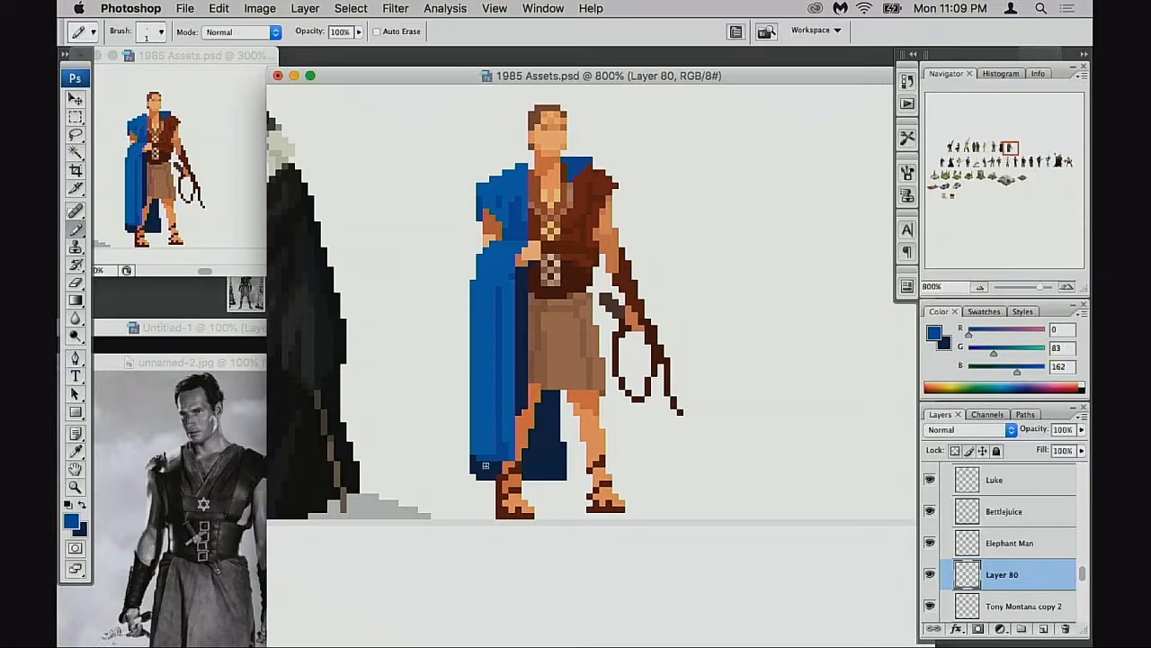
Sample the cape blues, mix an intermediate blue (0, 96, 173) with the Pencil at 50% opacity, and restore the opacity to 100%
alt+click(514, 288)
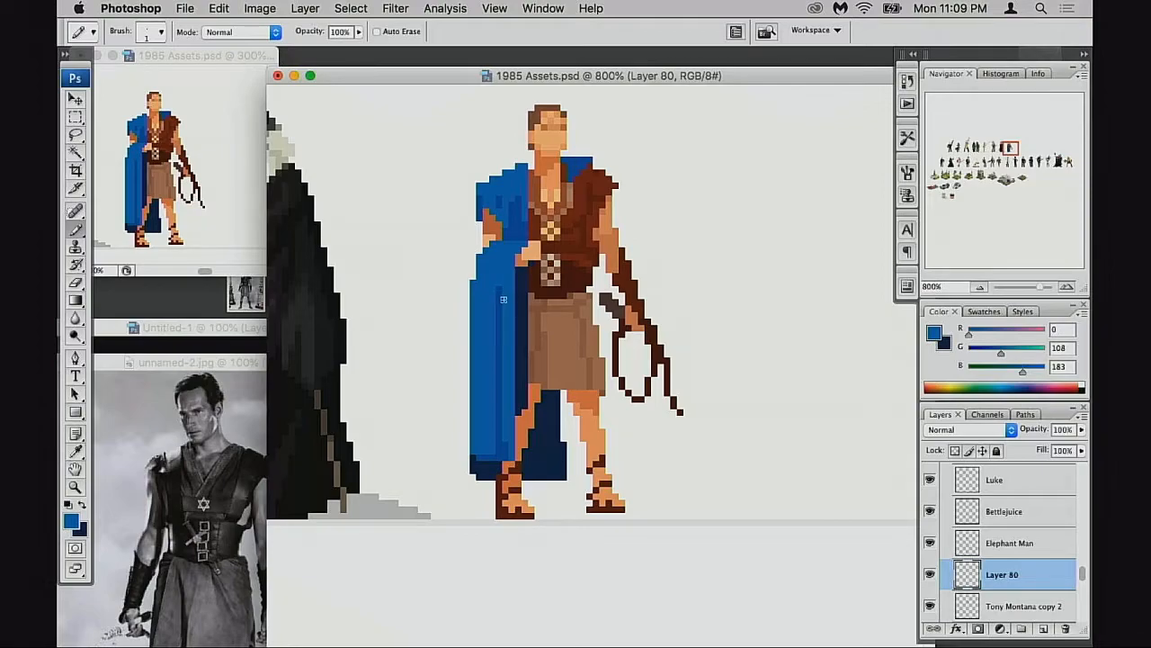
alt+click(502, 341)
key(super+equal)
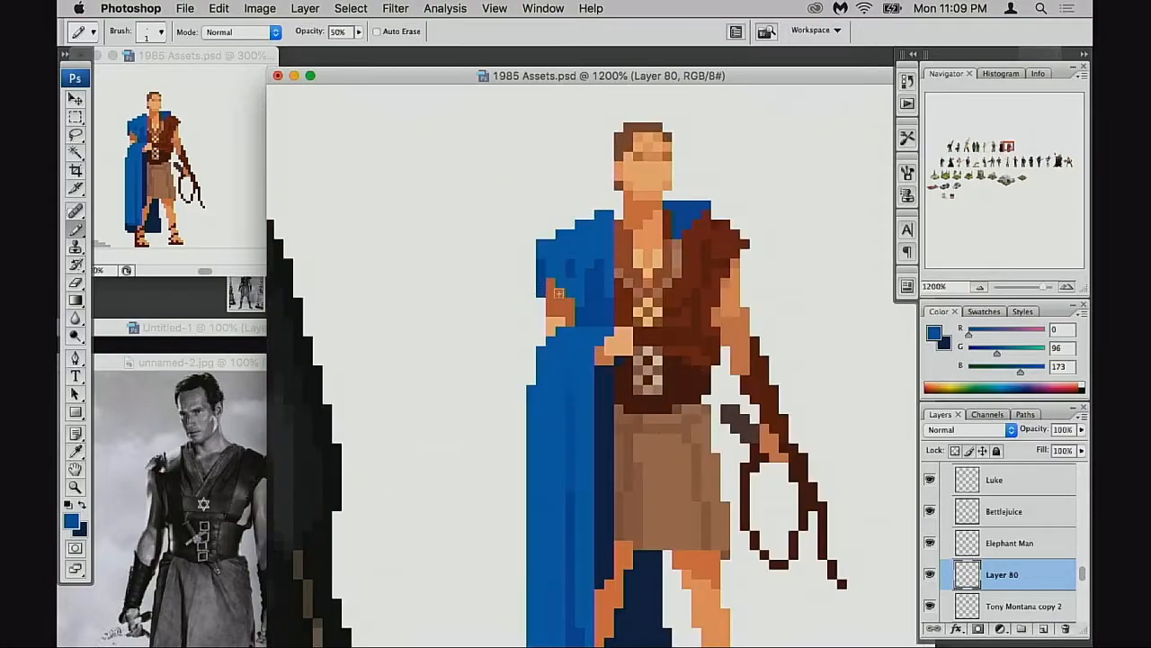
super+click(578, 370)
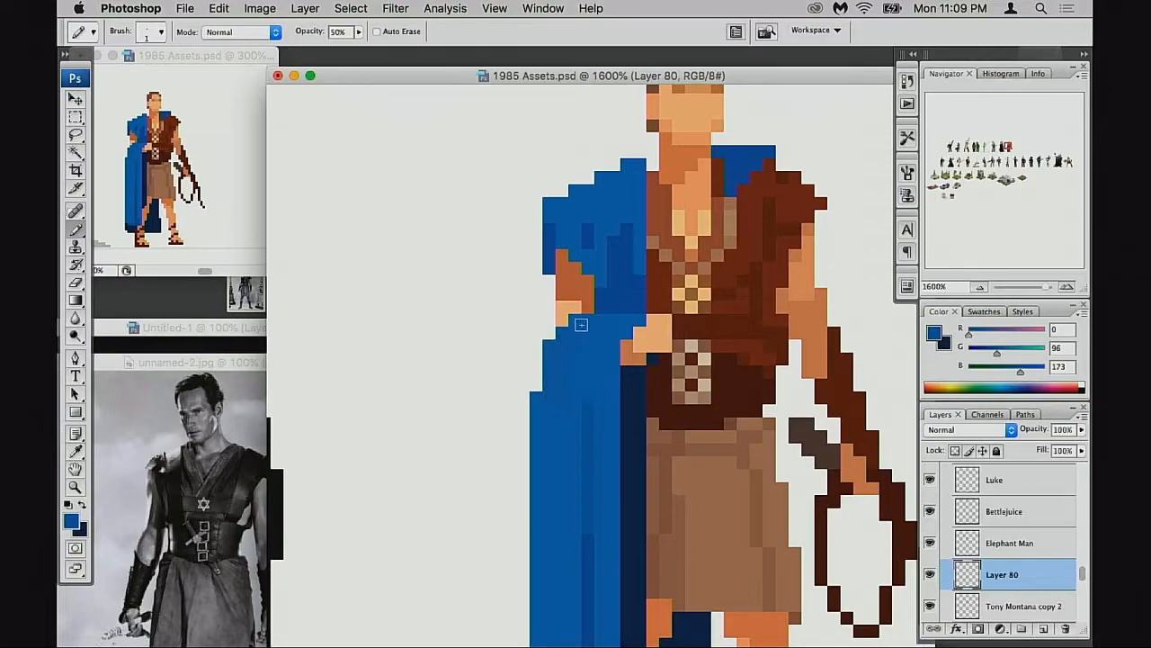
drag(559, 427, 543, 393)
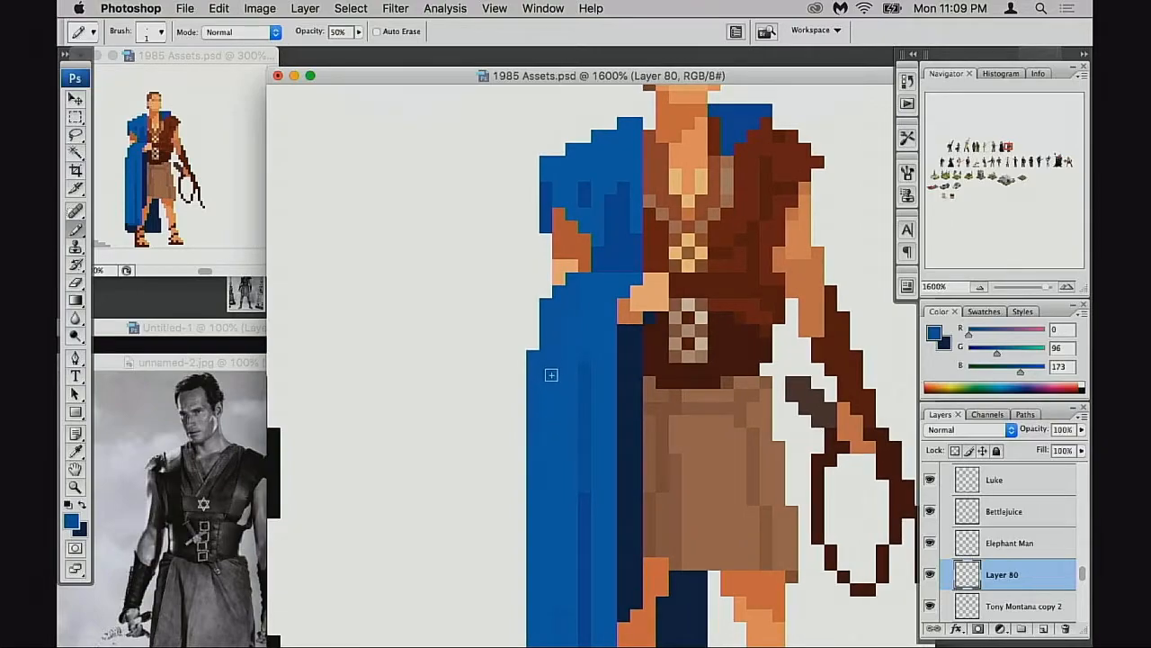
alt+click(537, 395)
key(0)
Paint softer vertical folds down the upper hanging cape, alternating the intermediate blue with the cape blue (0, 108, 183)
alt+click(586, 353)
alt+click(586, 392)
click(587, 360)
drag(550, 353, 546, 408)
alt+click(599, 304)
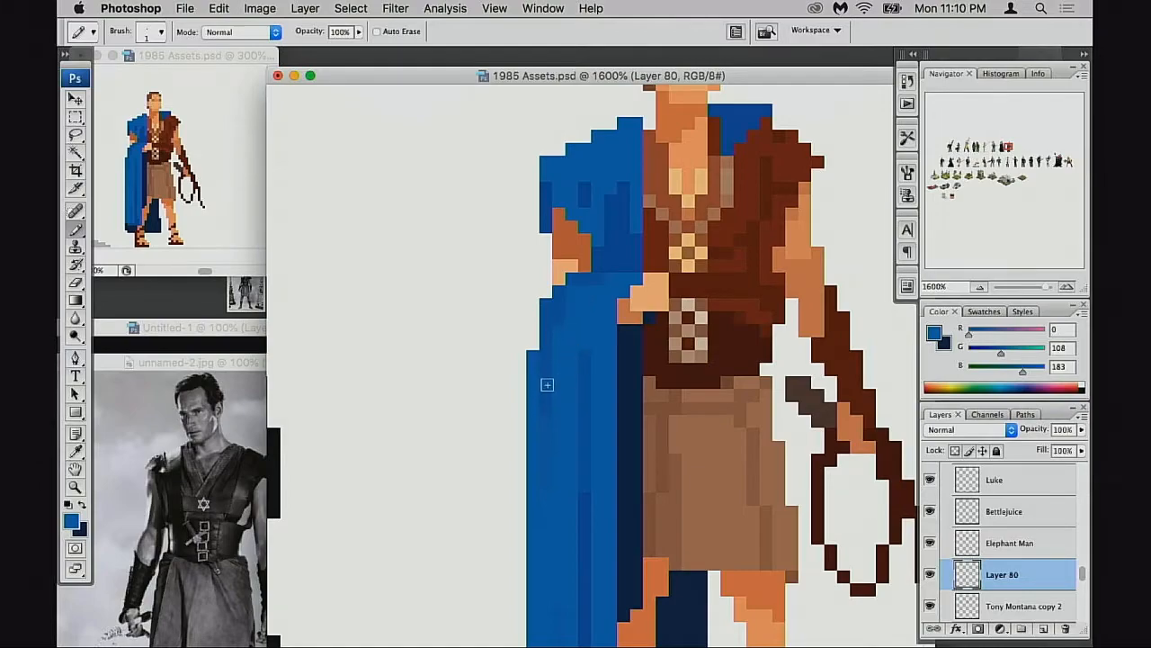
alt+click(583, 391)
alt+click(557, 440)
Extend the outer edge of the hanging cape upward below the elbow in intermediate blue (0, 96, 173)
scroll(566, 396, down, 2)
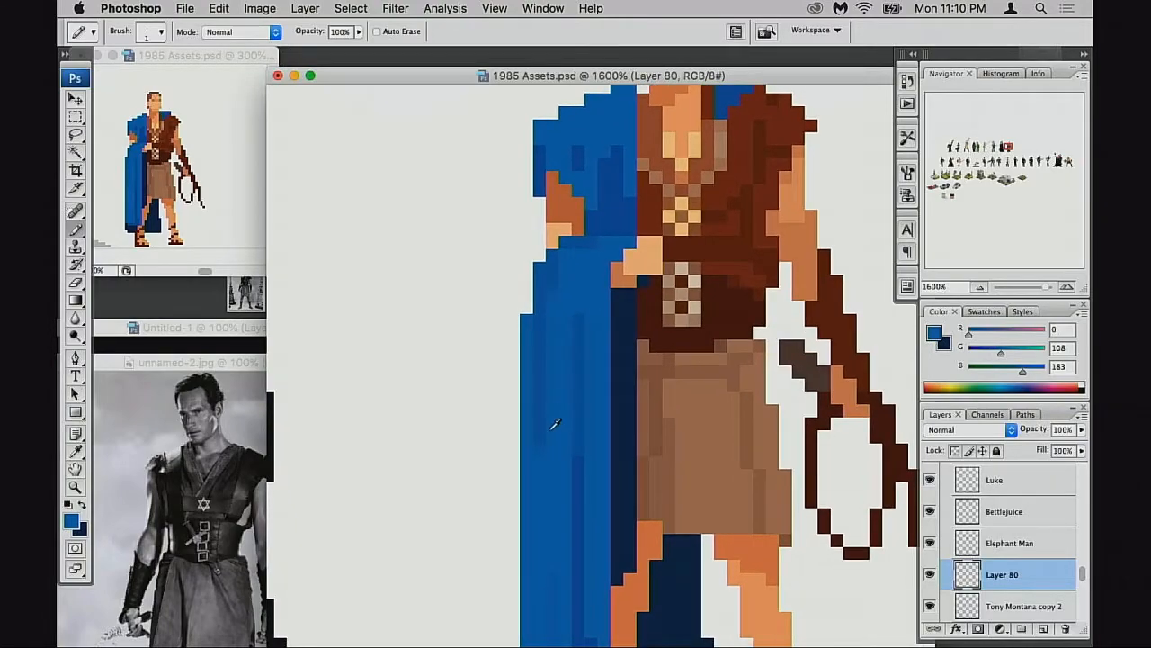
alt+click(586, 376)
drag(529, 308, 528, 293)
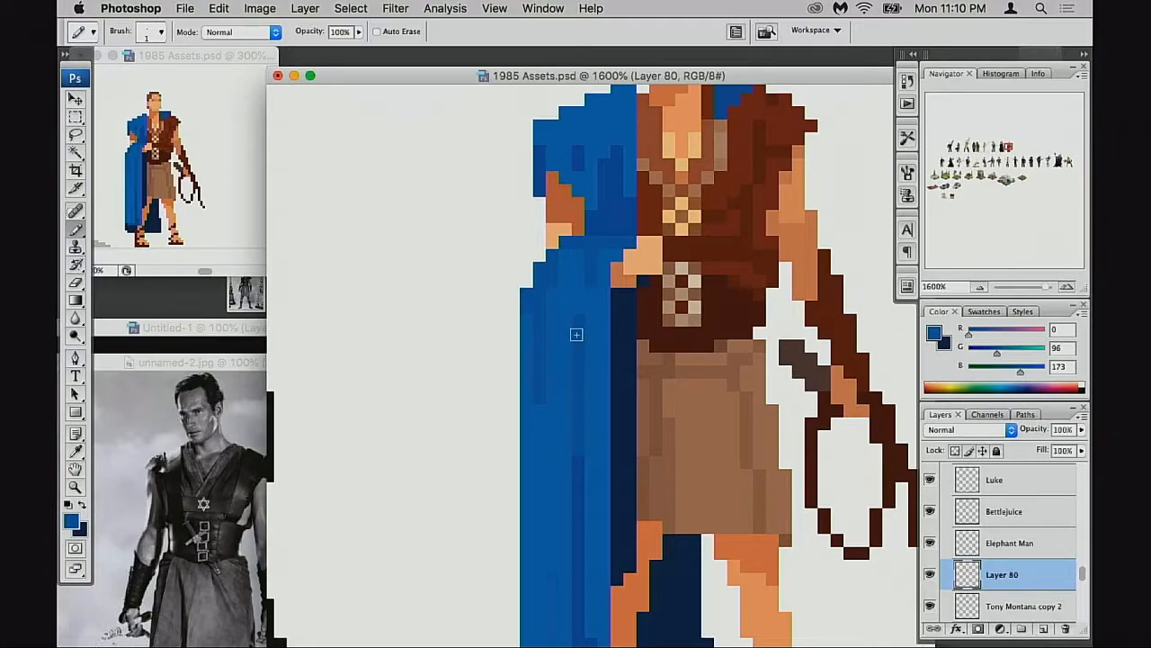
Soften the folds on the cape's shoulder drape with intermediate blue (0, 96, 173), and resample the darker fold blue (0, 83, 162)
scroll(580, 341, up, 2)
scroll(580, 341, right, 1)
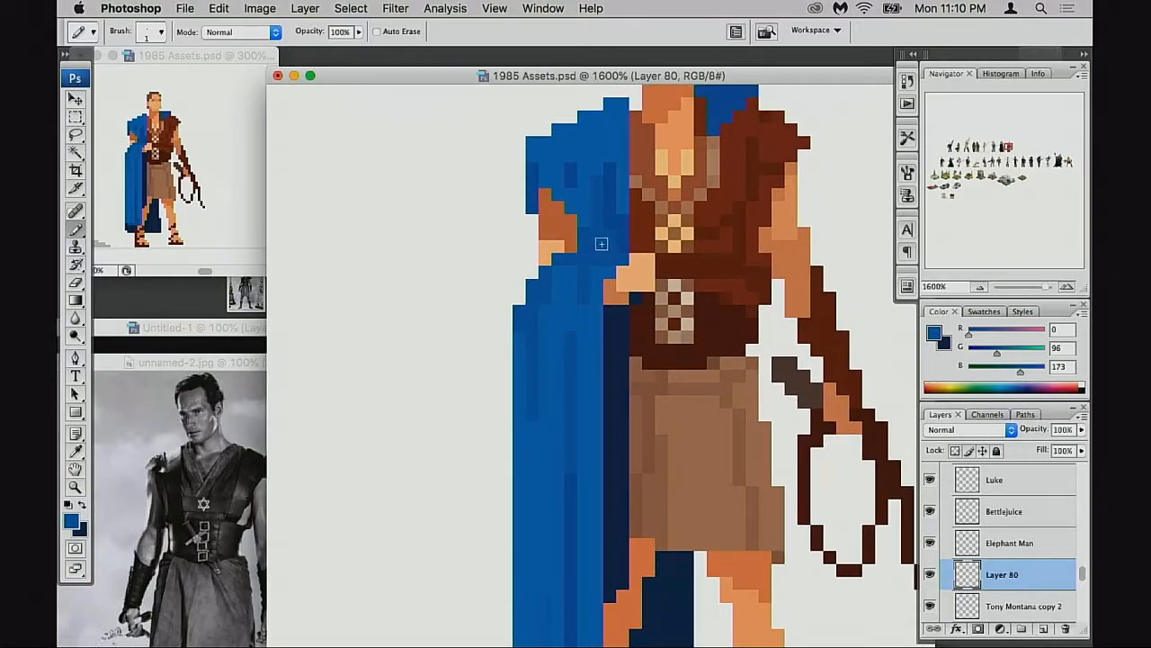
click(571, 192)
click(596, 197)
alt+click(601, 145)
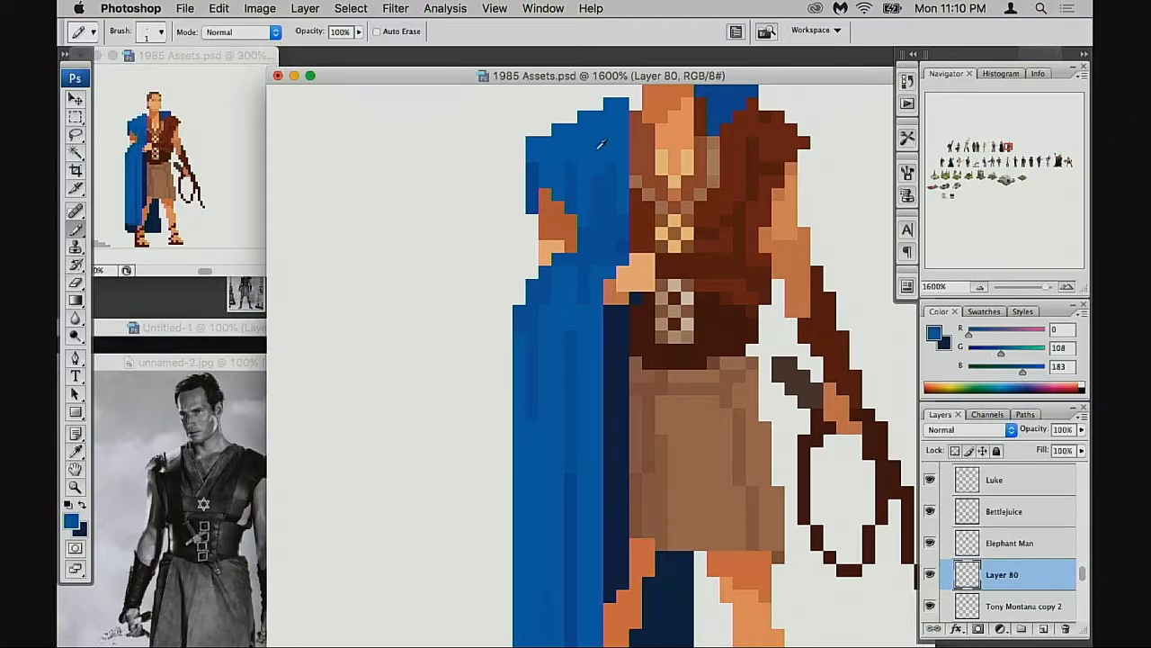
alt+click(621, 244)
alt+click(600, 202)
scroll(611, 254, down, 5)
alt+click(579, 473)
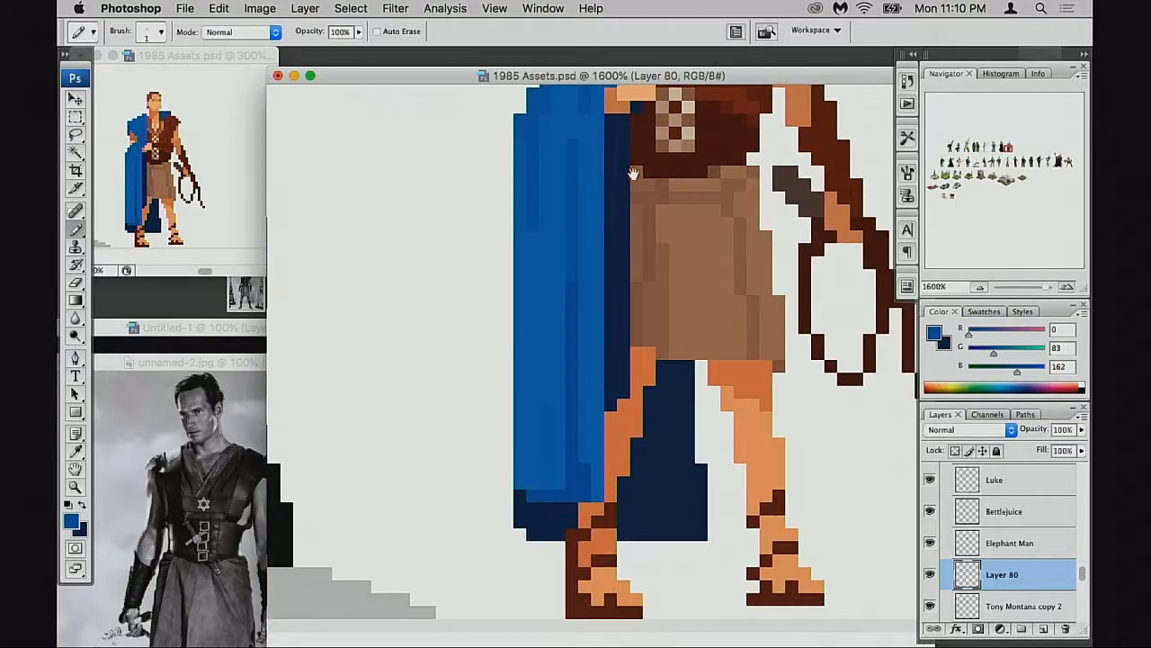
scroll(576, 357, up, 8)
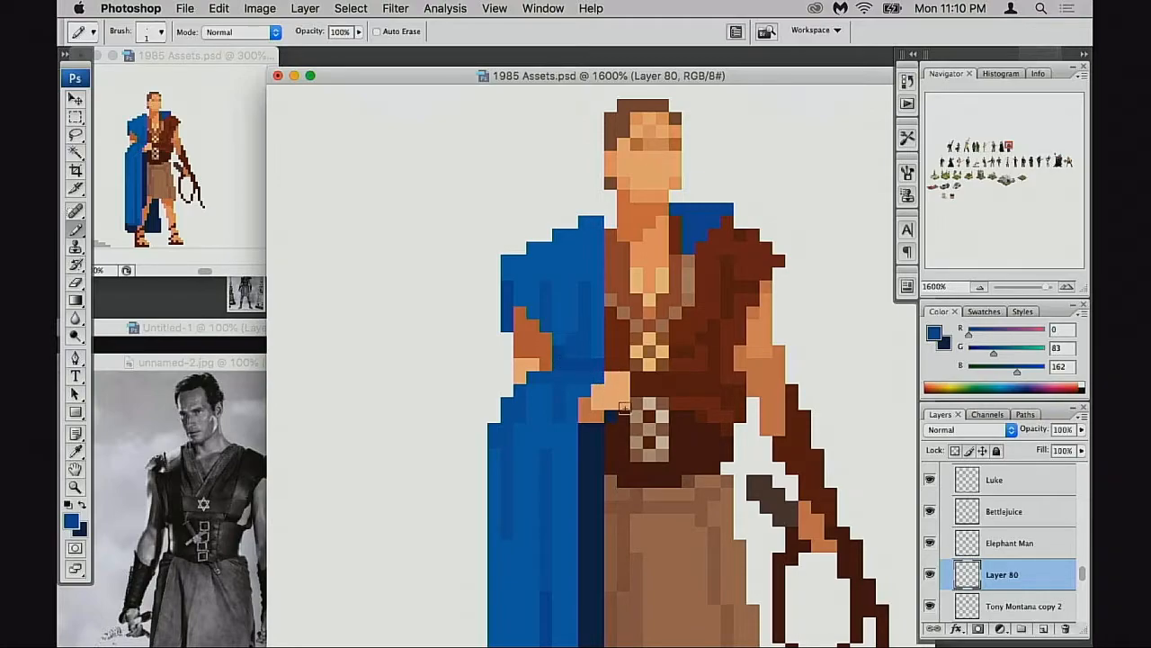
Sample the leg's skin tone (245, 165, 110) and shade the elbow of the cape-side arm with it
alt+click(524, 357)
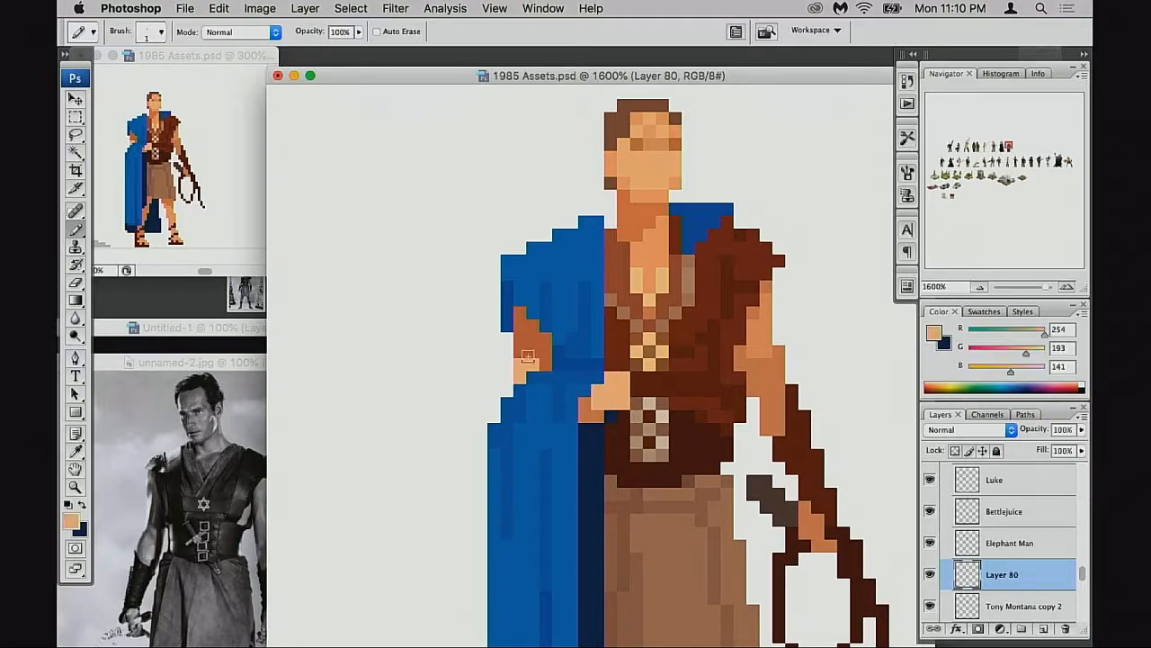
scroll(619, 437, down, 10)
alt+click(719, 467)
scroll(663, 380, up, 8)
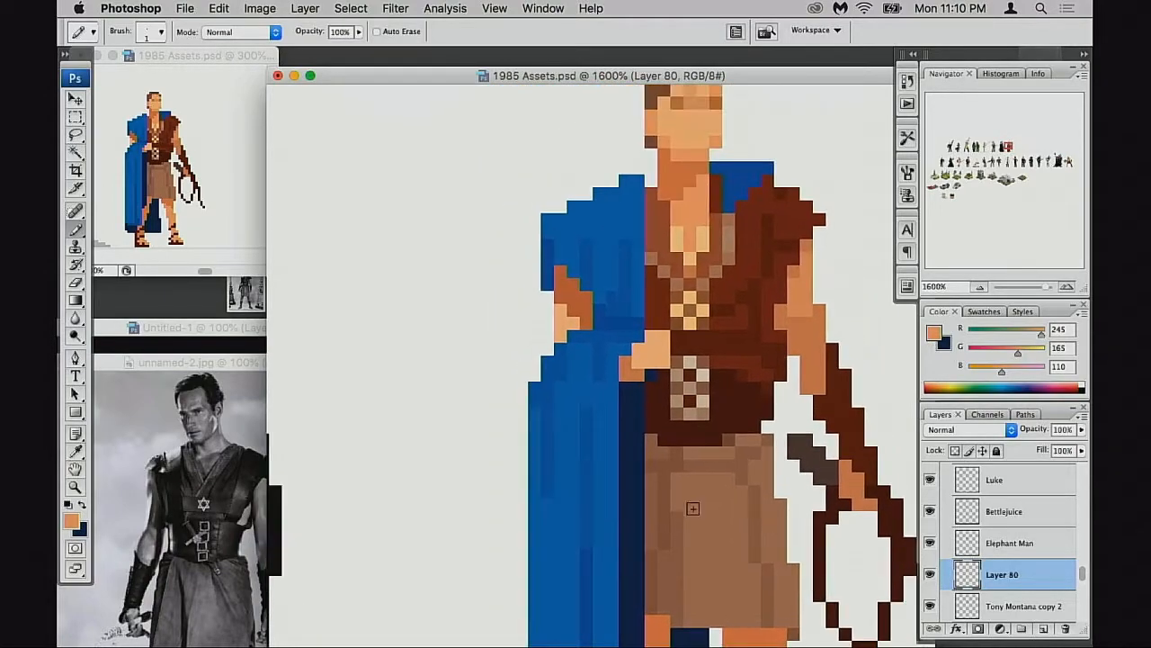
click(573, 311)
click(584, 322)
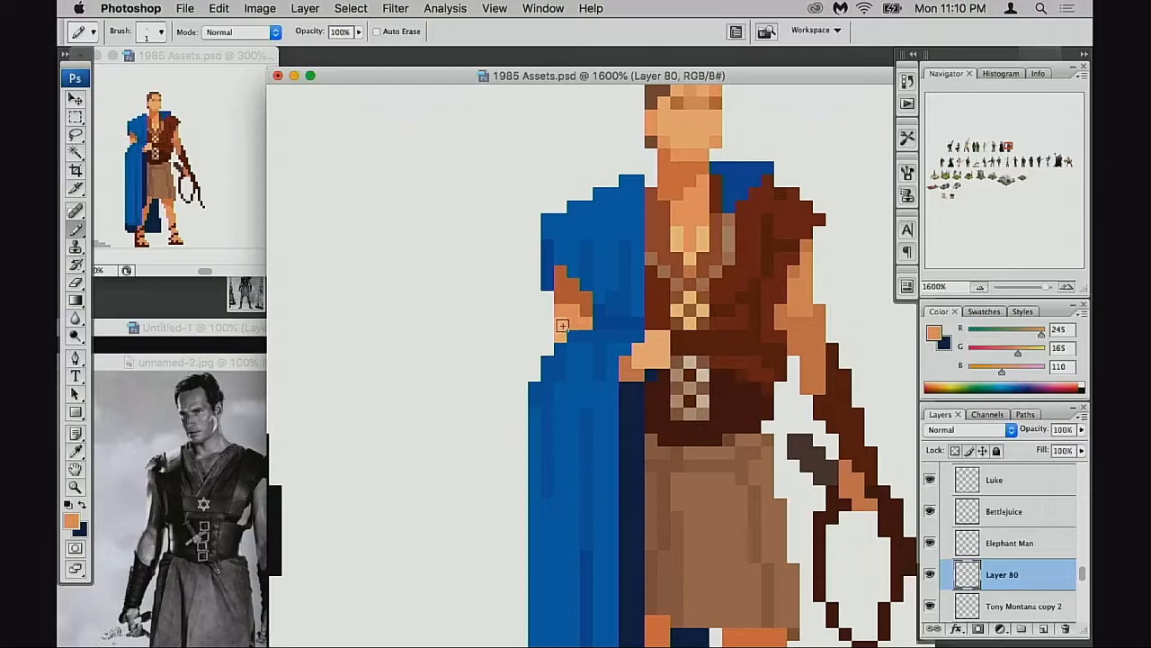
Examine the whole gladiator figure at smaller magnifications and compare it with the other characters on the sheet
alt+super+click(645, 419)
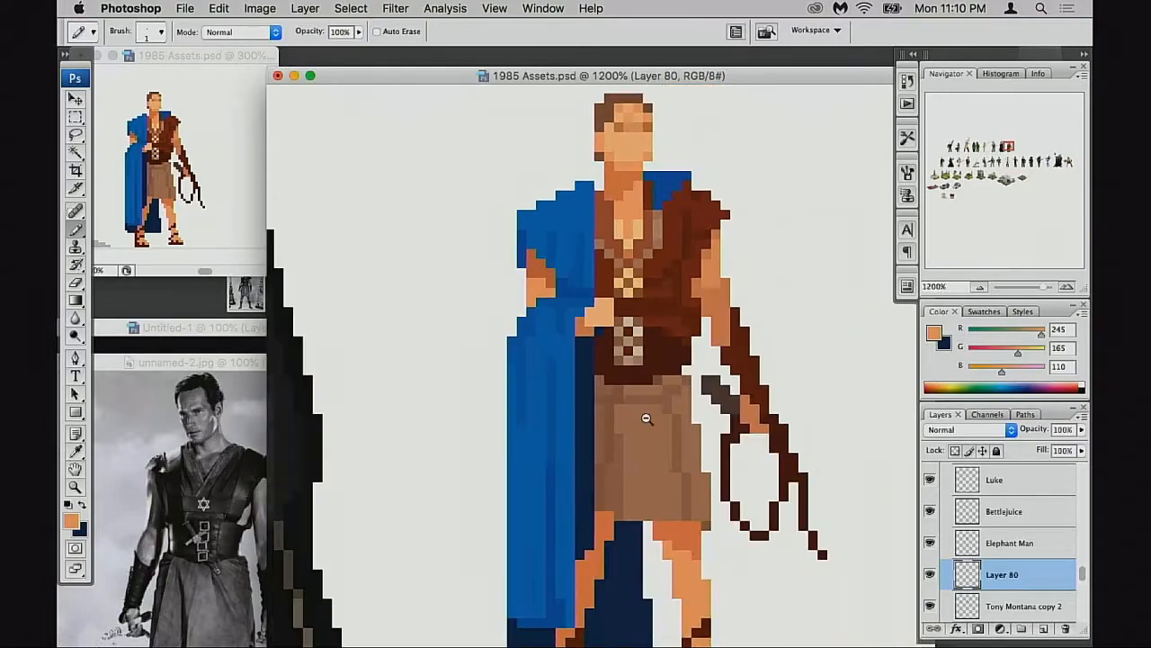
alt+click(647, 422)
alt+click(647, 427)
alt+click(647, 438)
alt+click(645, 437)
alt+click(642, 437)
drag(585, 325, 712, 446)
drag(674, 394, 665, 360)
drag(660, 357, 669, 408)
key(super+minus)
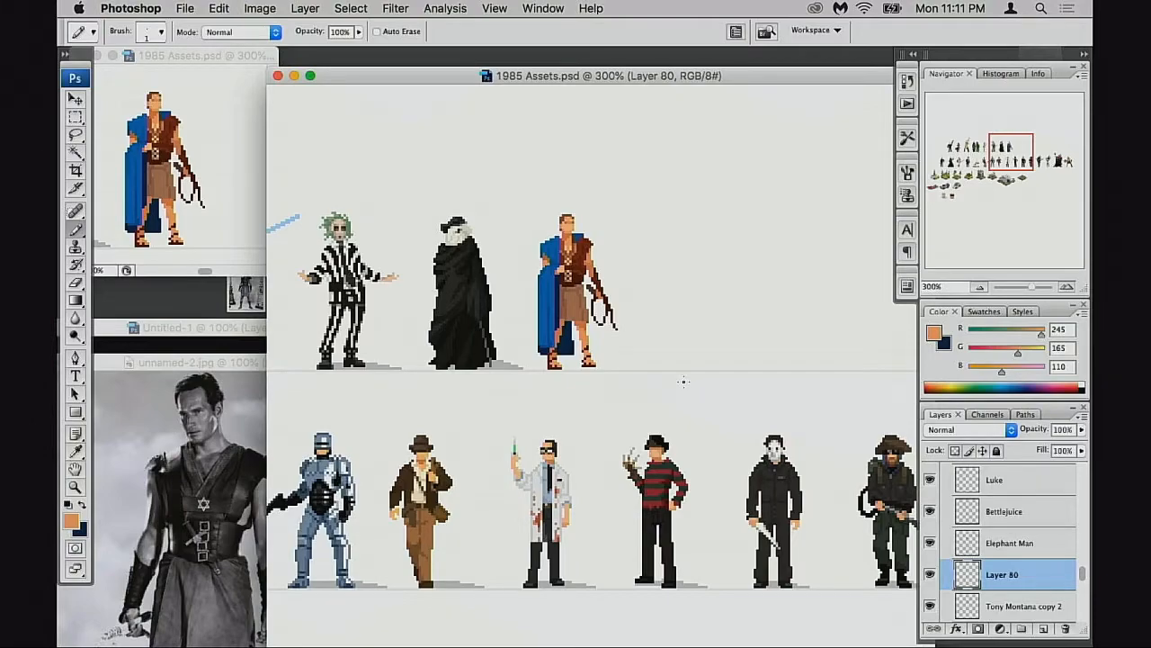
Select the layer Tony Montana copy 2 and reshape the tunic's shoulder folds with the browns (100, 31, 14) and (123, 39, 19)
mouse_move(574, 245)
mouse_down()
mouse_move(622, 317)
mouse_move(593, 360)
mouse_move(609, 419)
mouse_up()
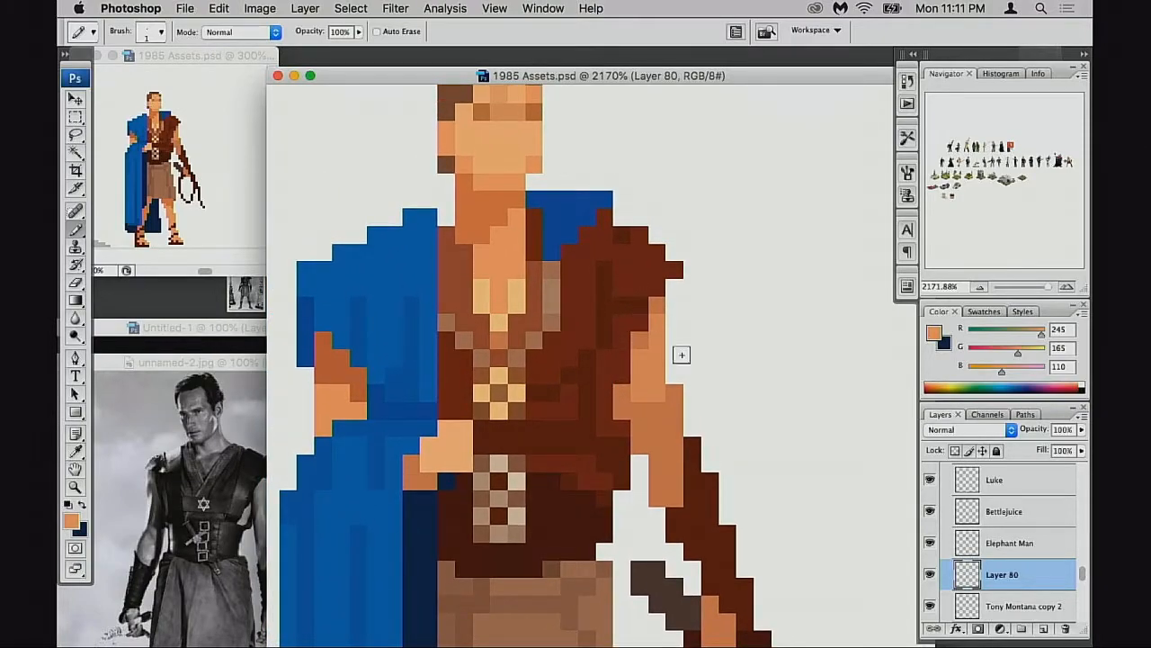
click(951, 606)
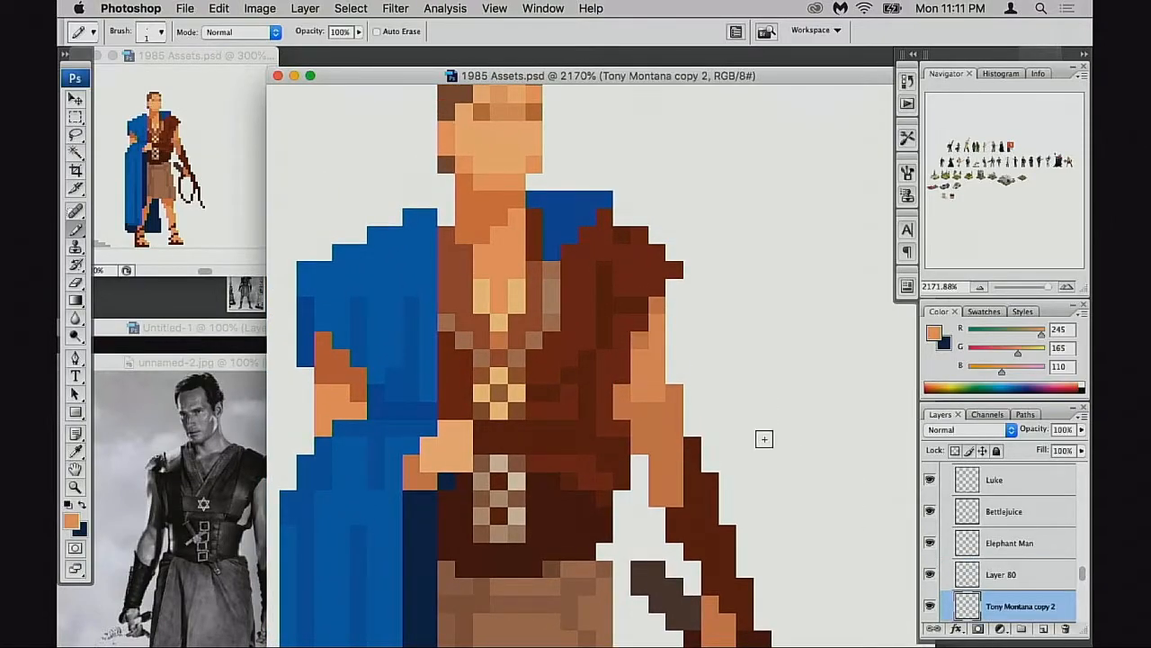
alt+click(627, 232)
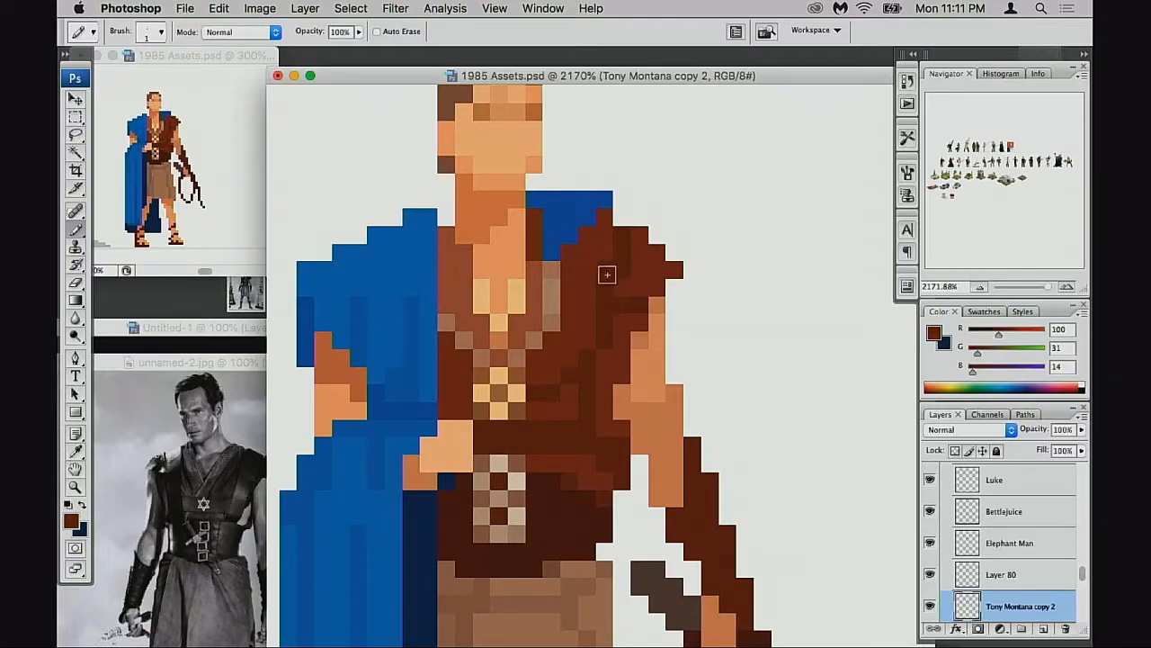
alt+click(634, 301)
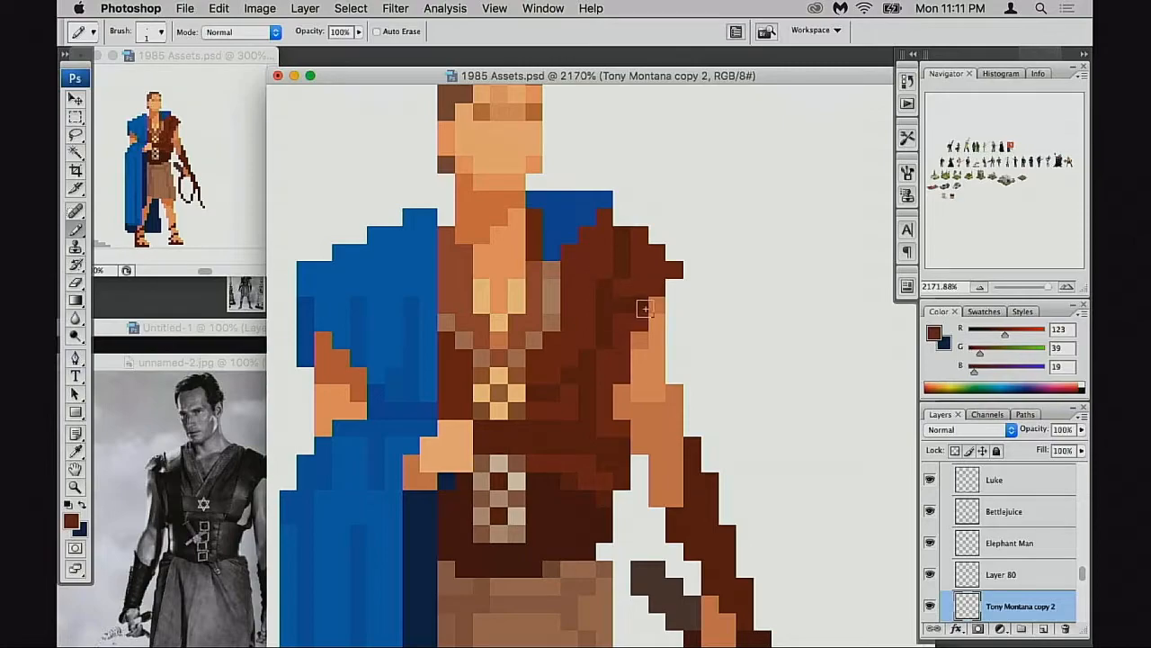
alt+click(610, 279)
click(606, 269)
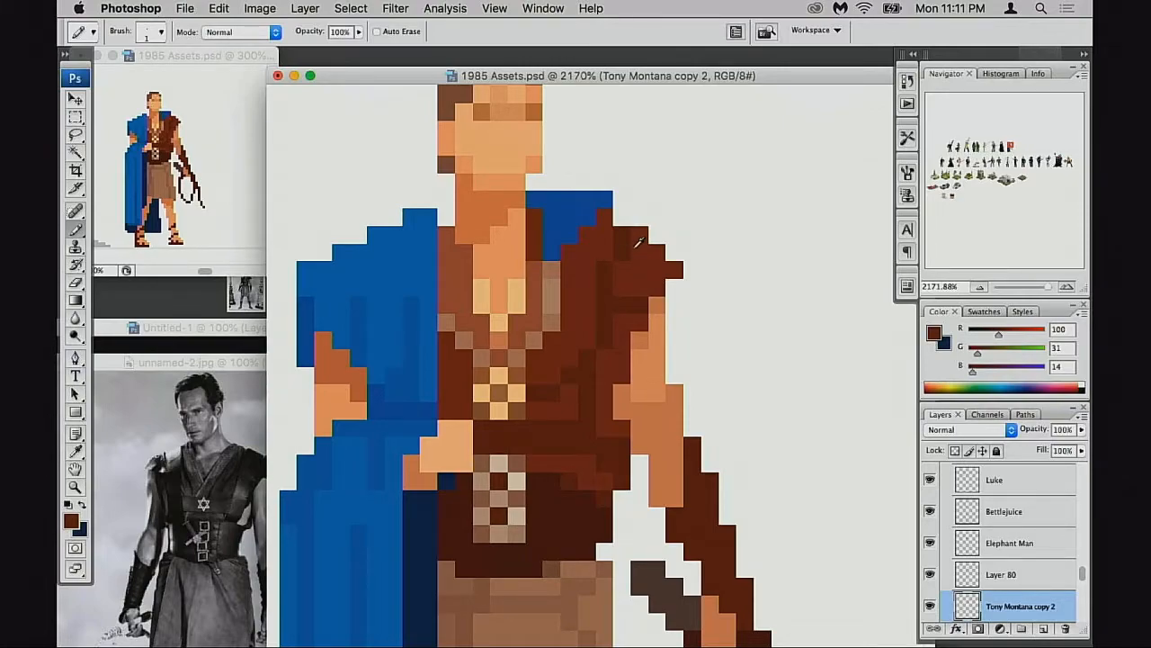
alt+click(635, 259)
click(623, 252)
alt+click(623, 239)
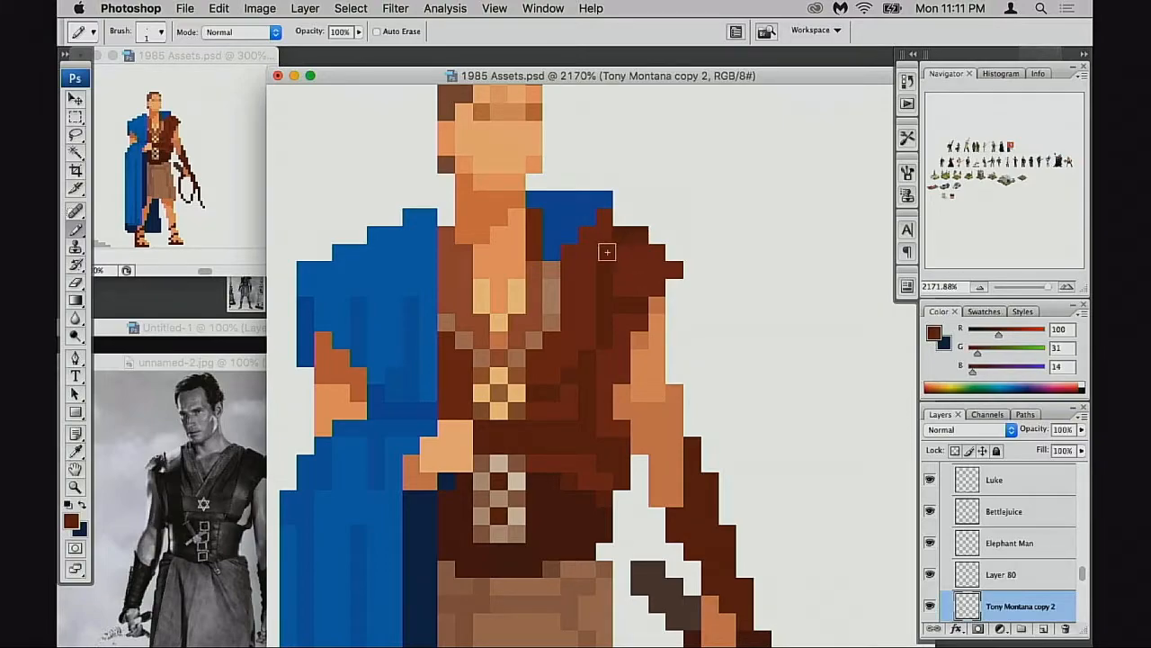
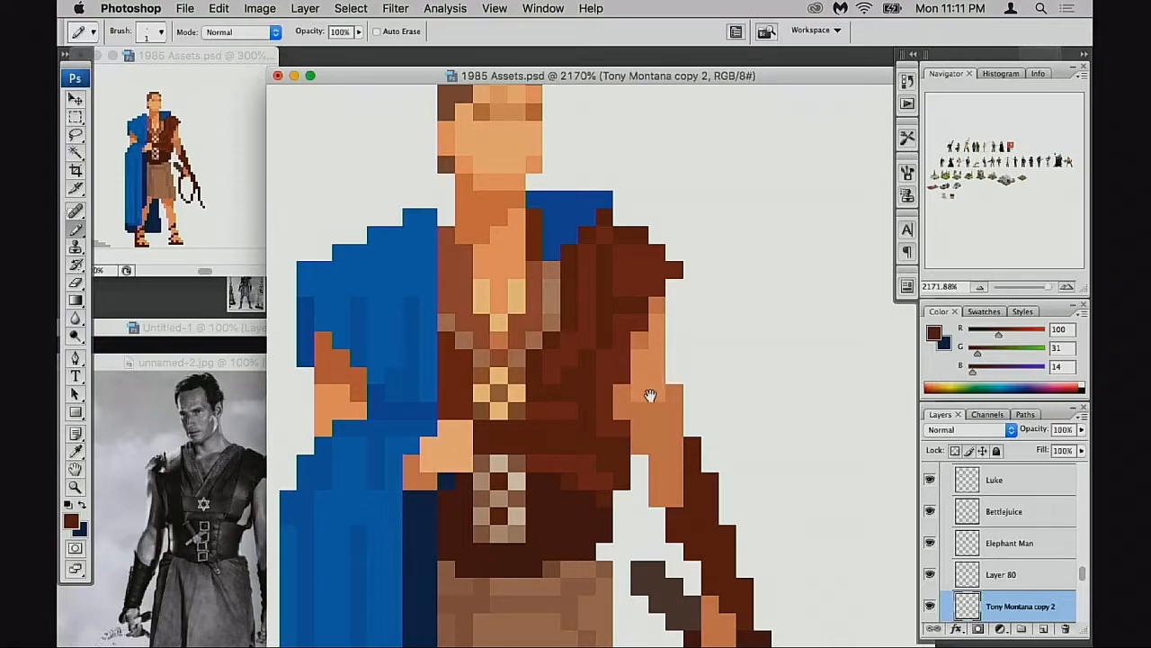
Recolour the whip arm's forearm in warmer orange (227, 127, 78), and sample the leg's lighter skin tone (245, 165, 110)
alt+click(650, 398)
alt+click(651, 398)
drag(642, 406, 725, 194)
alt+click(619, 420)
drag(651, 201, 641, 318)
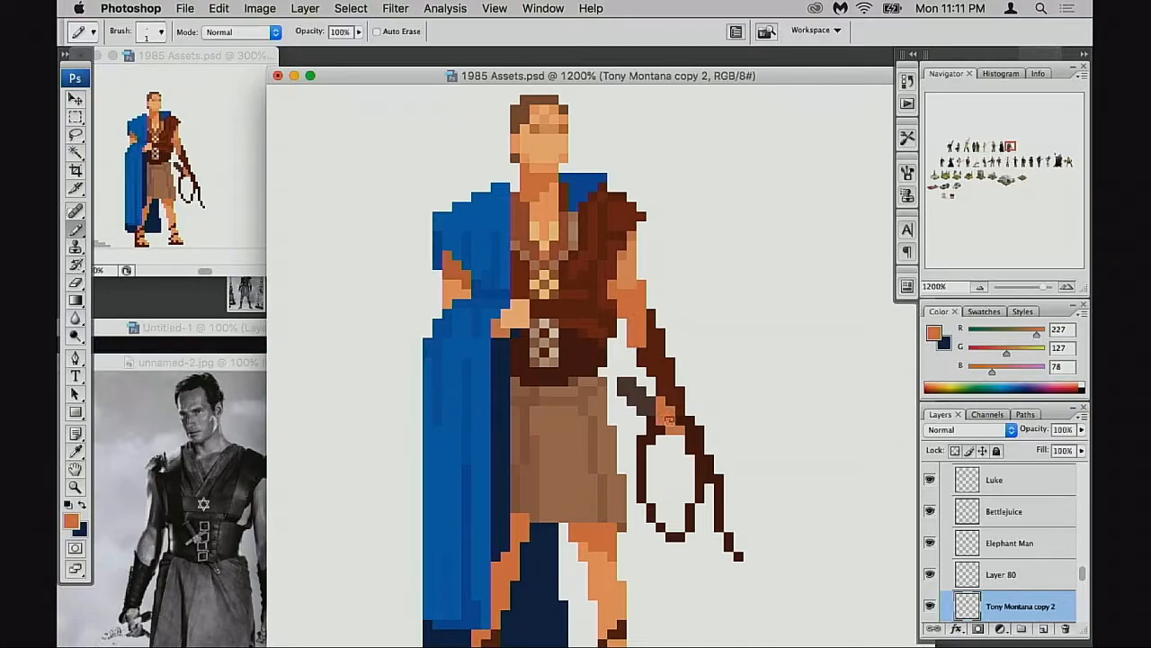
scroll(639, 477, down, 2)
alt+click(623, 510)
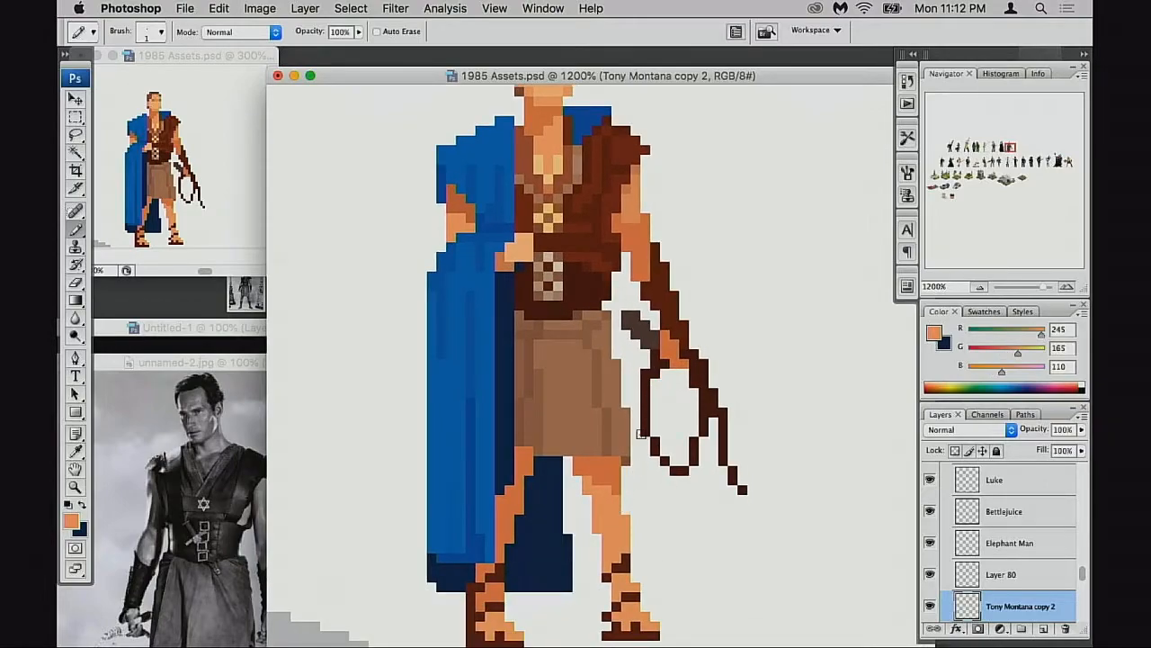
scroll(640, 288, up, 1)
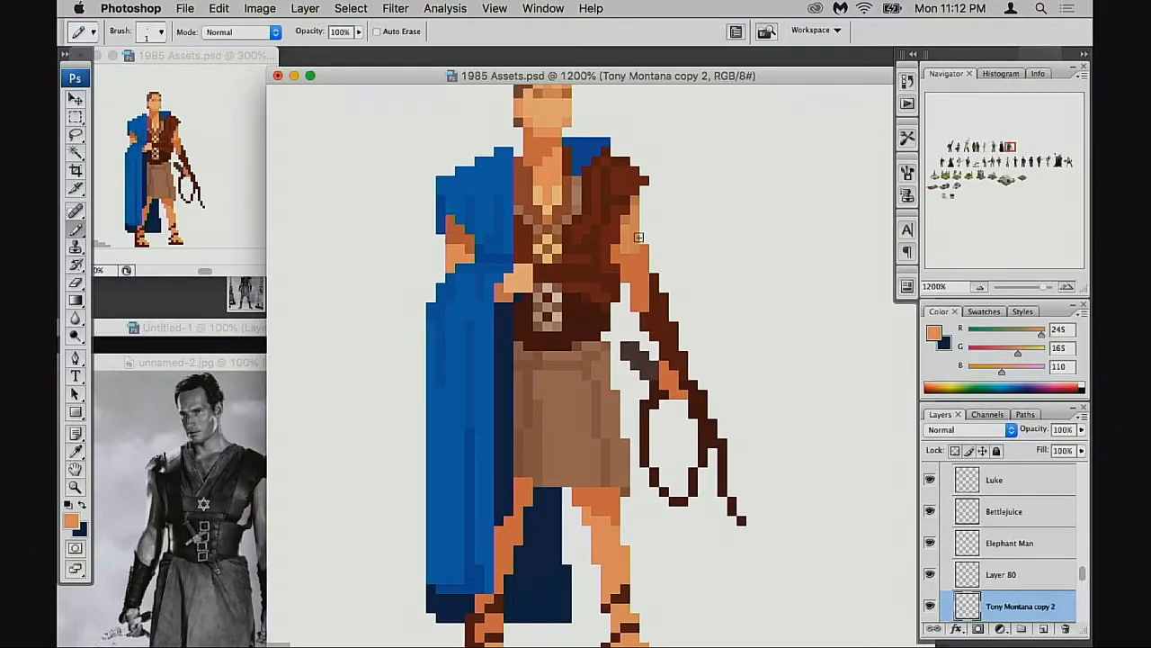
Set the Pencil's blending mode to Color and warm the whip-side upper arm with the skin tone (244, 147, 100)
alt+click(627, 231)
alt+click(552, 137)
alt+click(545, 141)
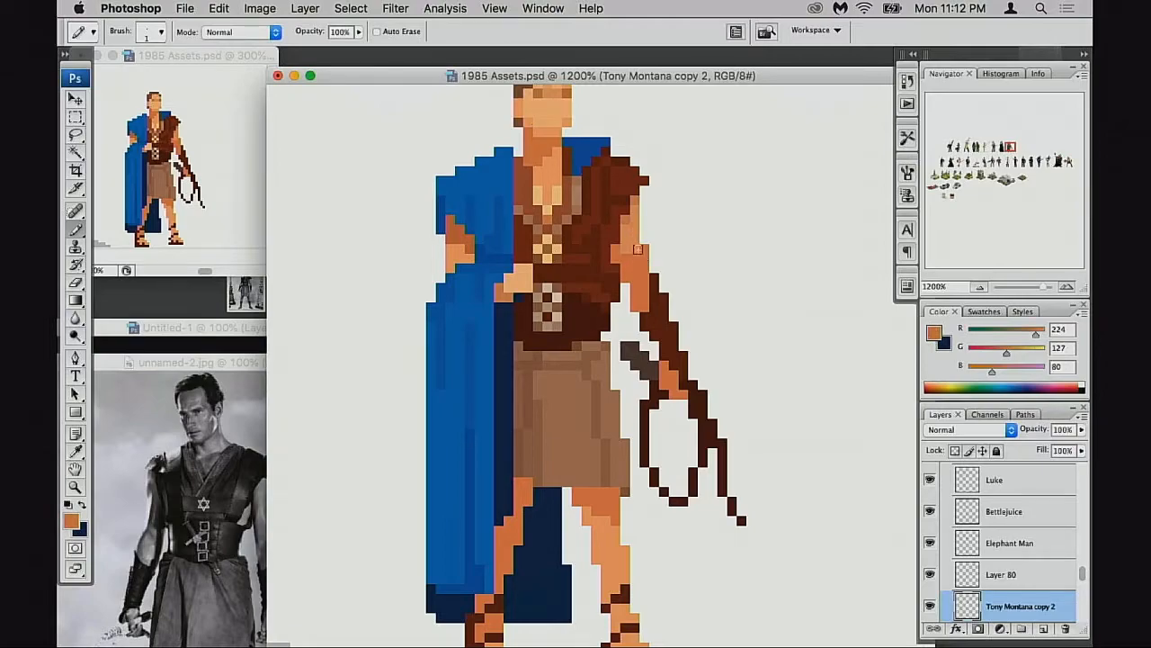
key(shift+alt+c)
alt+click(638, 236)
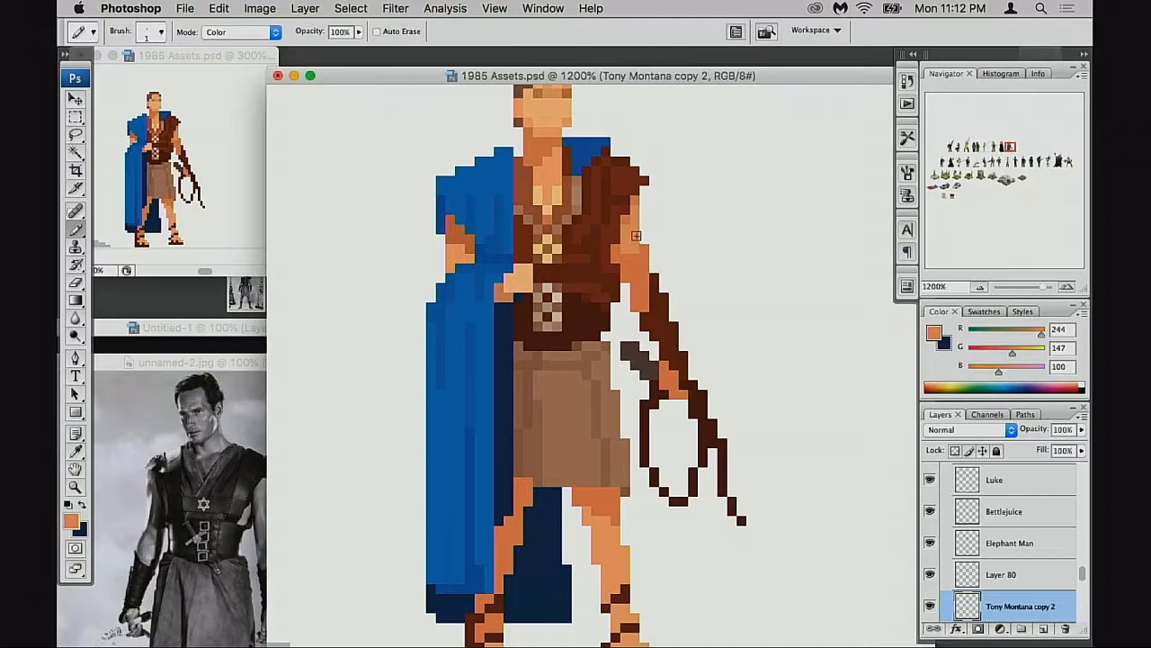
drag(626, 238, 627, 224)
drag(617, 309, 636, 308)
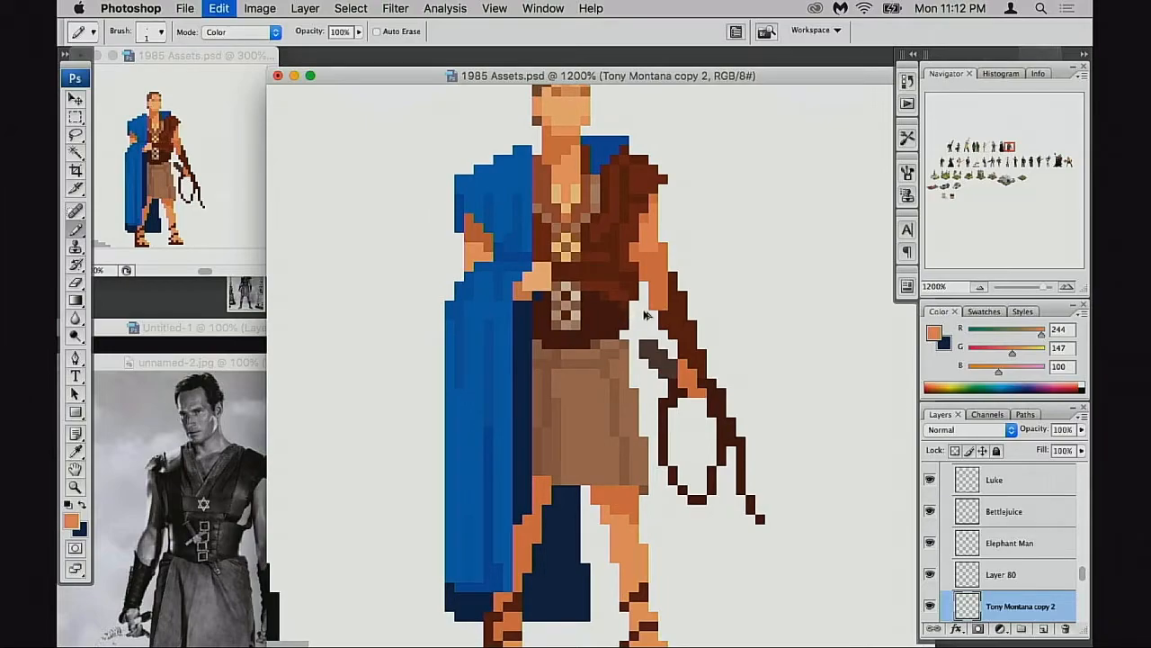
Review the recoloured figure beside the cloaked character and save the document
mouse_move(667, 345)
mouse_down()
mouse_move(642, 354)
mouse_move(708, 330)
mouse_up()
alt+click(641, 354)
alt+click(645, 355)
alt+click(643, 356)
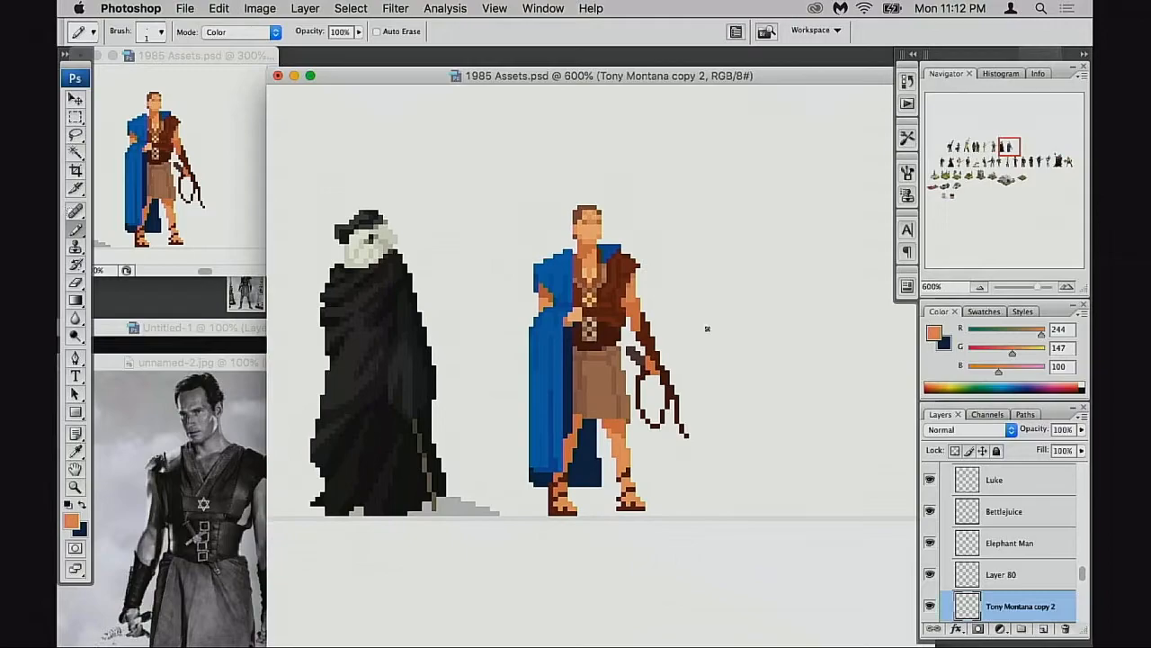
key(super+s)
Inspect the gladiator's skin colours at several magnifications, sampling the light skin tone (245, 165, 110) from the leg
alt+click(657, 367)
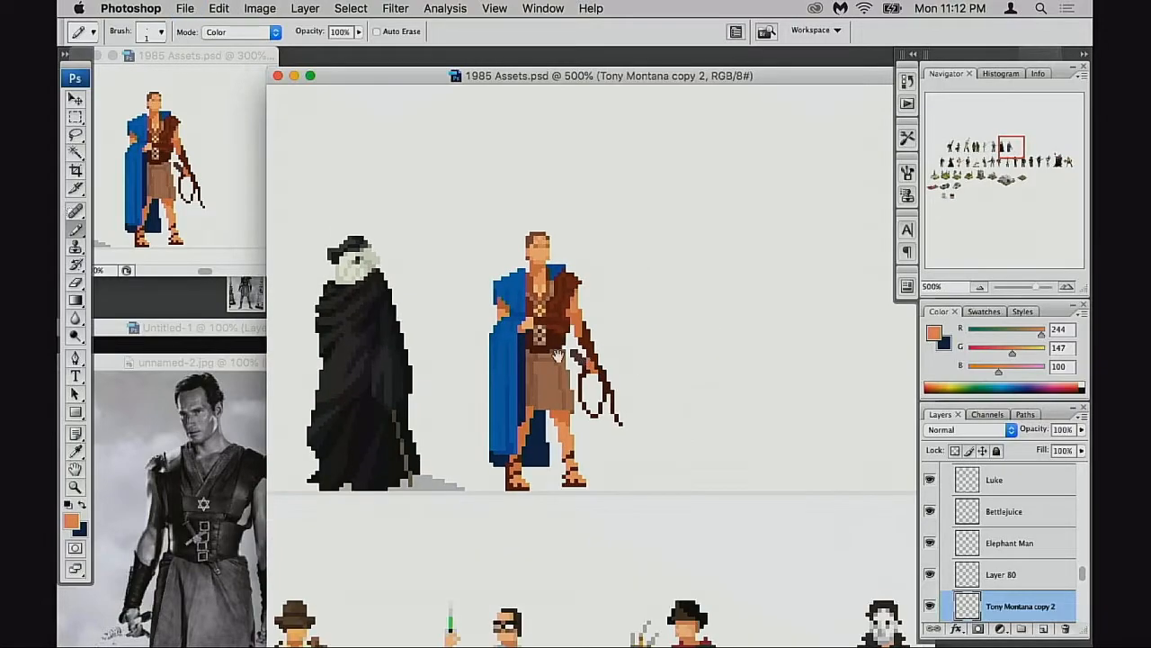
super+click(549, 357)
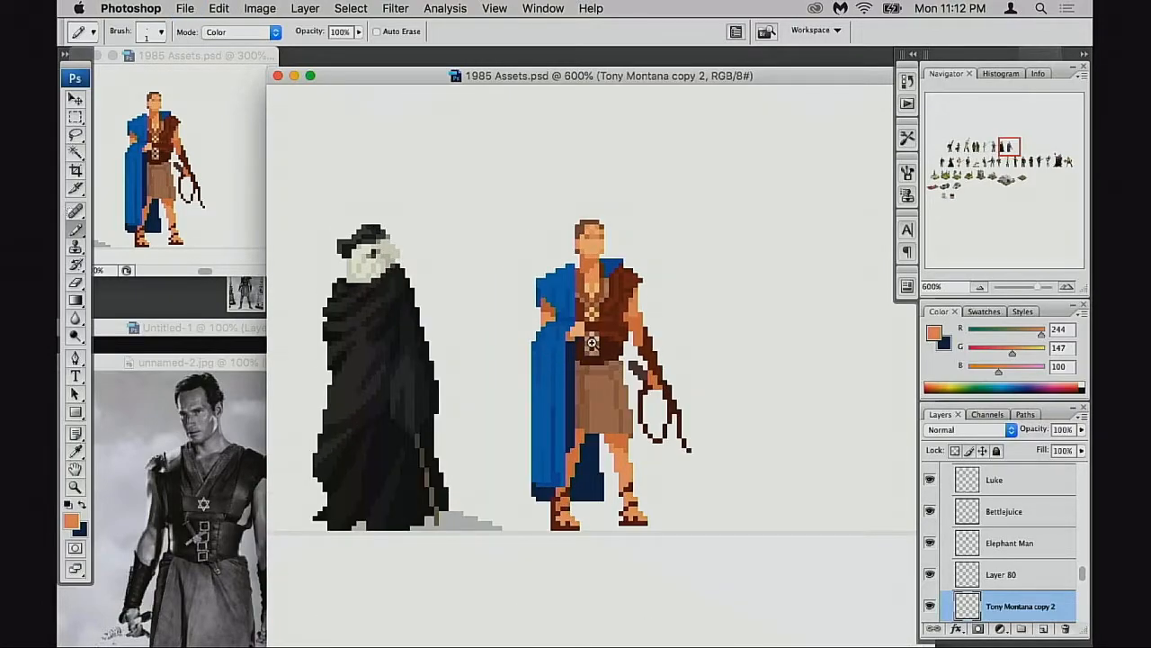
super+click(593, 345)
drag(650, 382, 654, 384)
alt+click(641, 523)
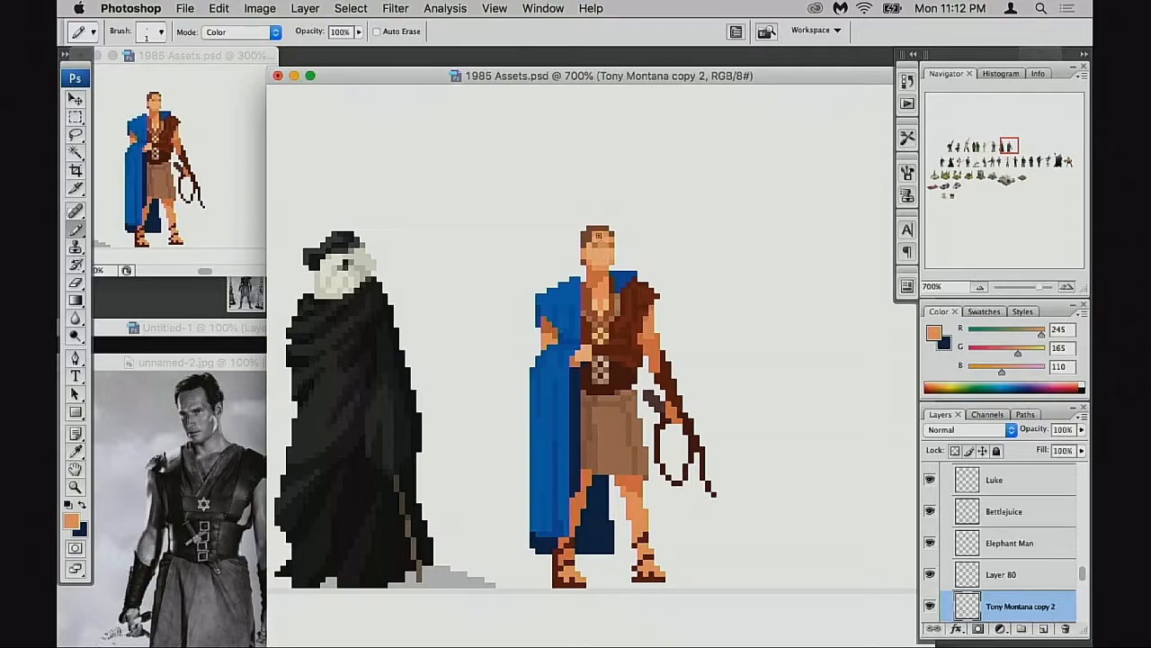
drag(642, 345, 693, 292)
alt+click(698, 369)
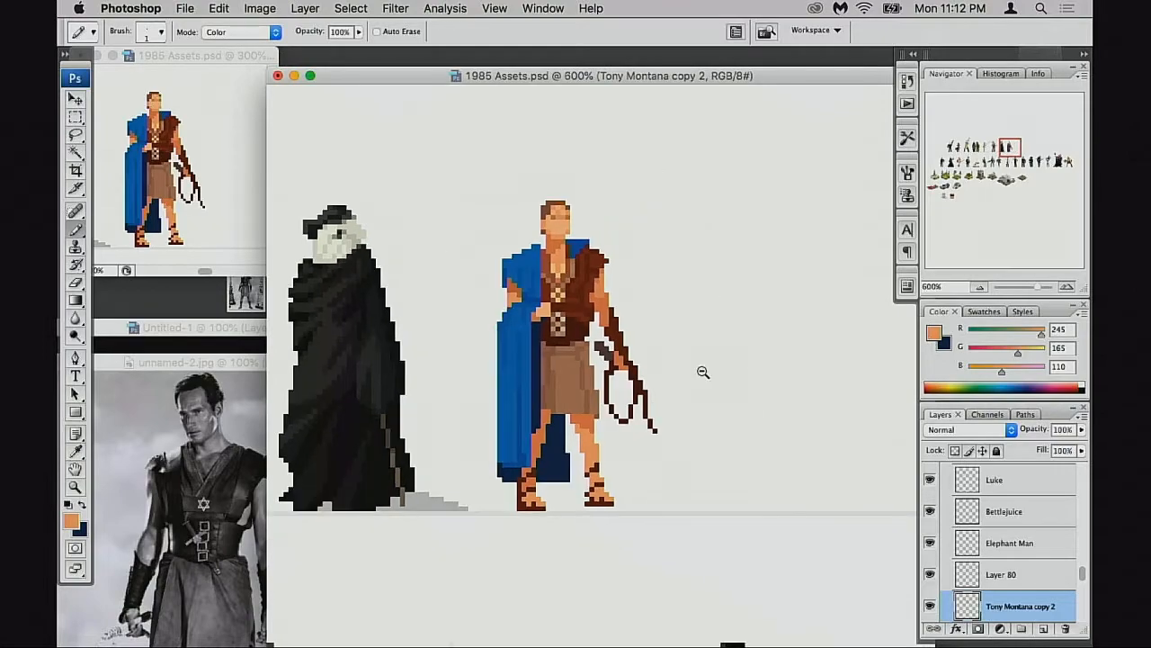
Reshape the whip's loop by erasing a pixel on its lower curve and redrawing the edge in dark brown (76, 20, 9)
alt+click(708, 367)
drag(613, 396, 708, 372)
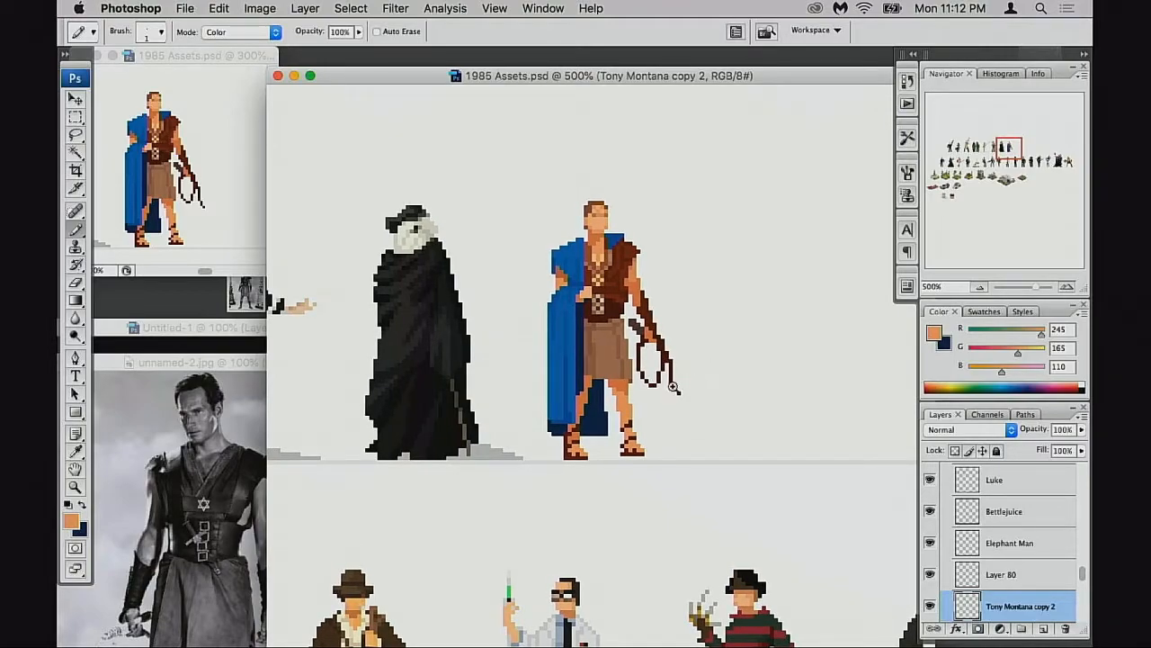
click(673, 386)
click(673, 387)
click(673, 387)
drag(405, 330, 559, 393)
click(579, 398)
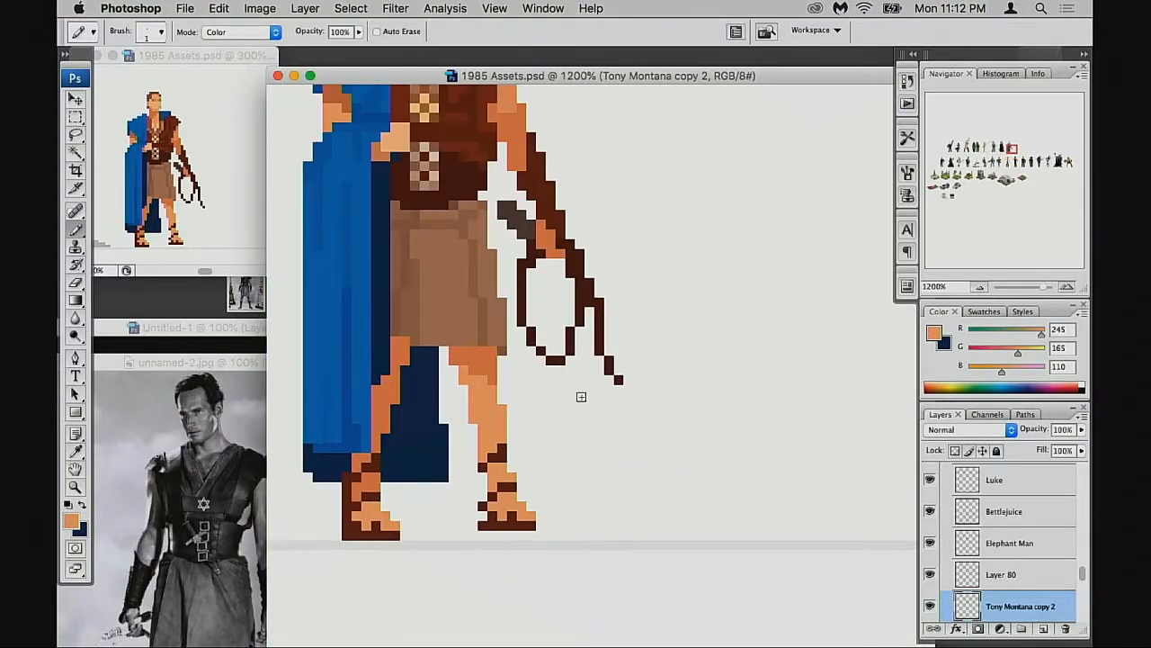
key(e)
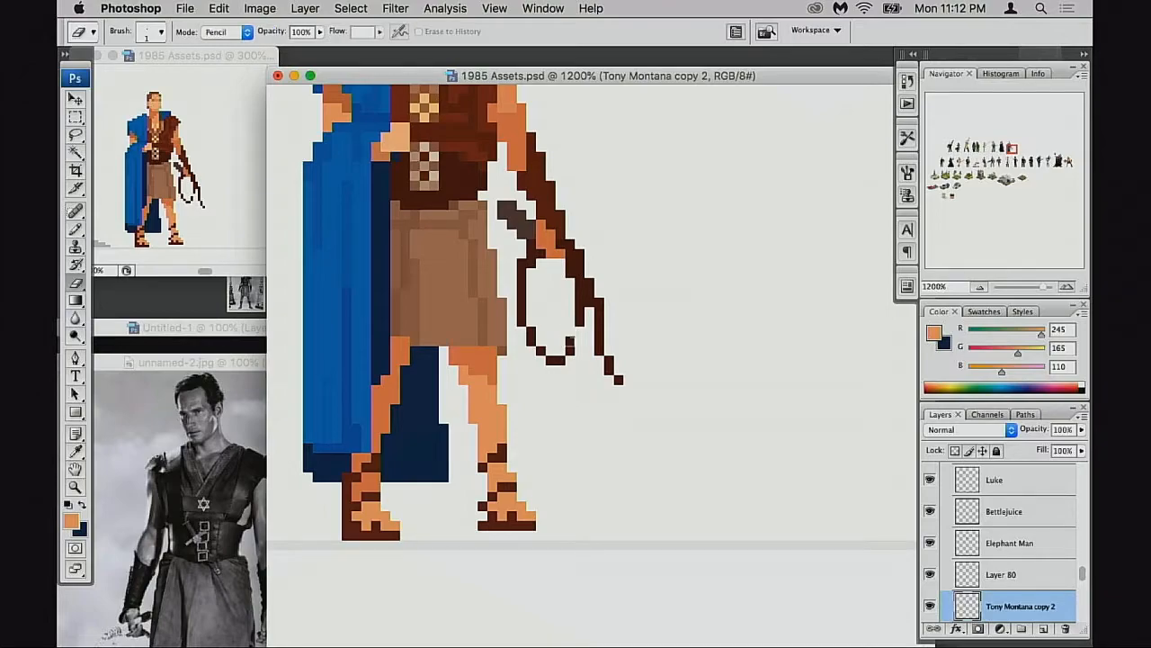
key(b)
alt+click(577, 333)
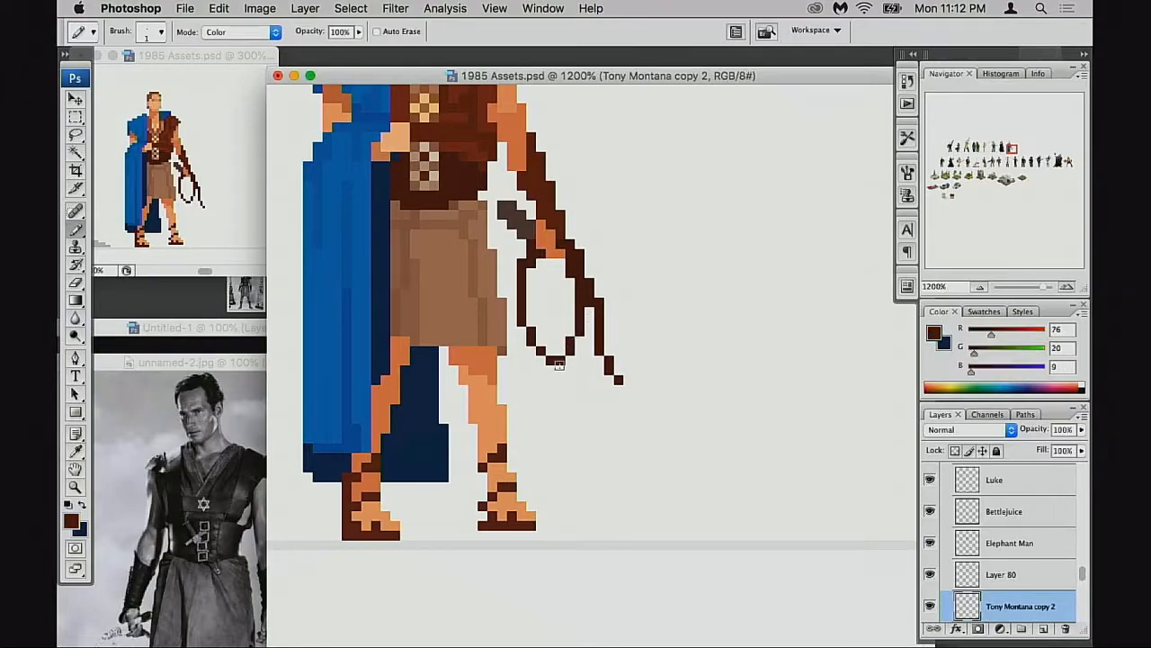
Move the grey whip handle up by one pixel, deselect it, and sample the whip hand's skin tone (227, 127, 78)
scroll(559, 364, up, 1)
drag(581, 374, 600, 417)
key(m)
drag(525, 288, 563, 344)
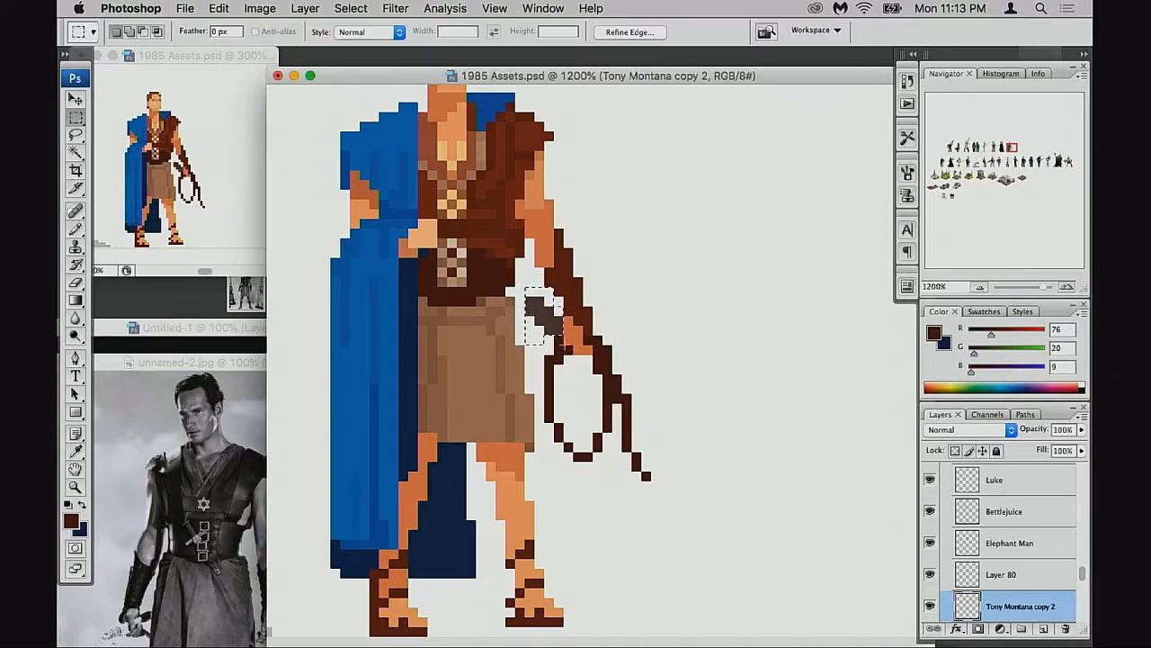
drag(555, 331, 555, 321)
key(super+d)
key(b)
alt+click(576, 326)
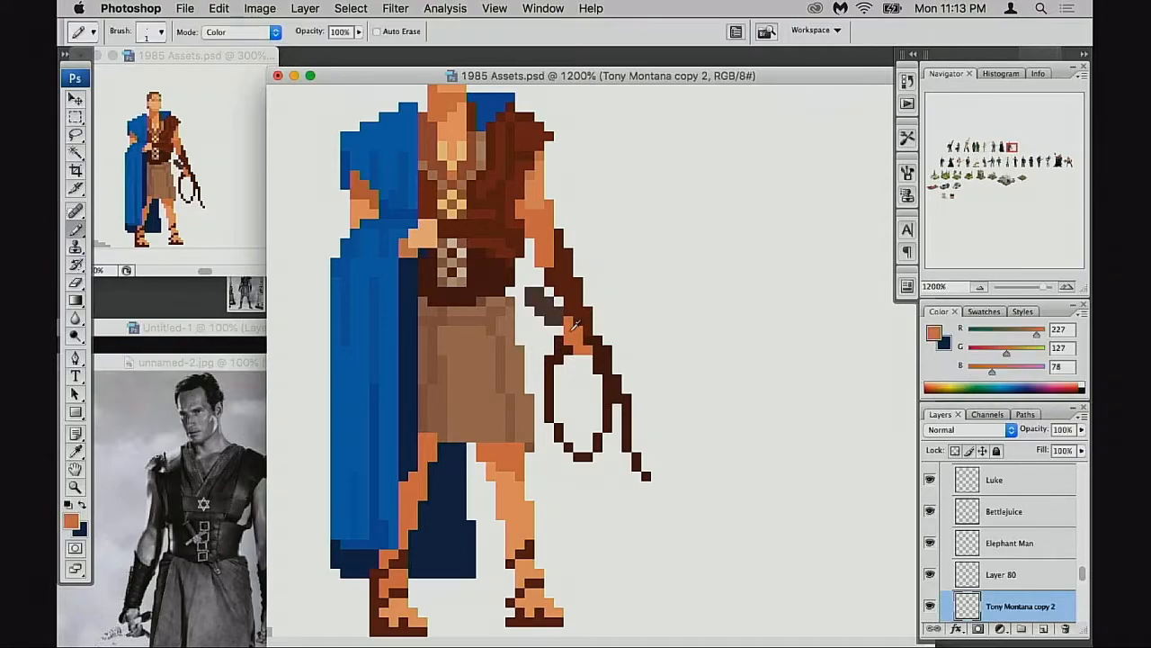
Compare the gladiator with the neighbouring characters at reduced magnification
drag(575, 394, 593, 384)
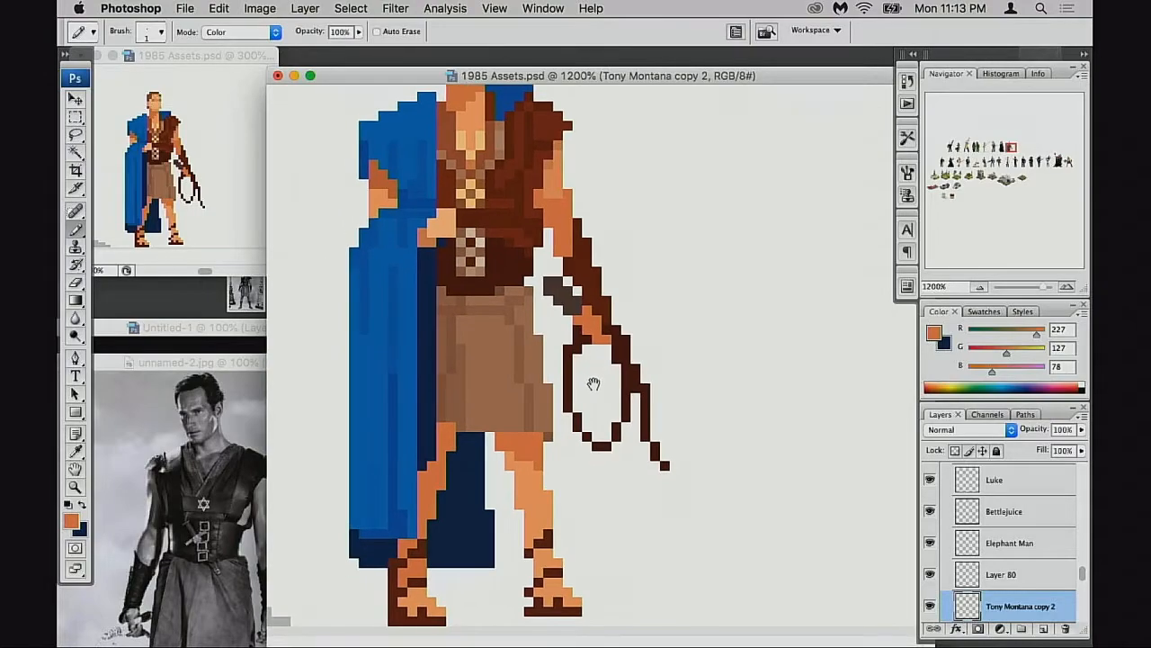
alt+click(598, 388)
alt+click(597, 389)
alt+click(600, 392)
alt+click(600, 393)
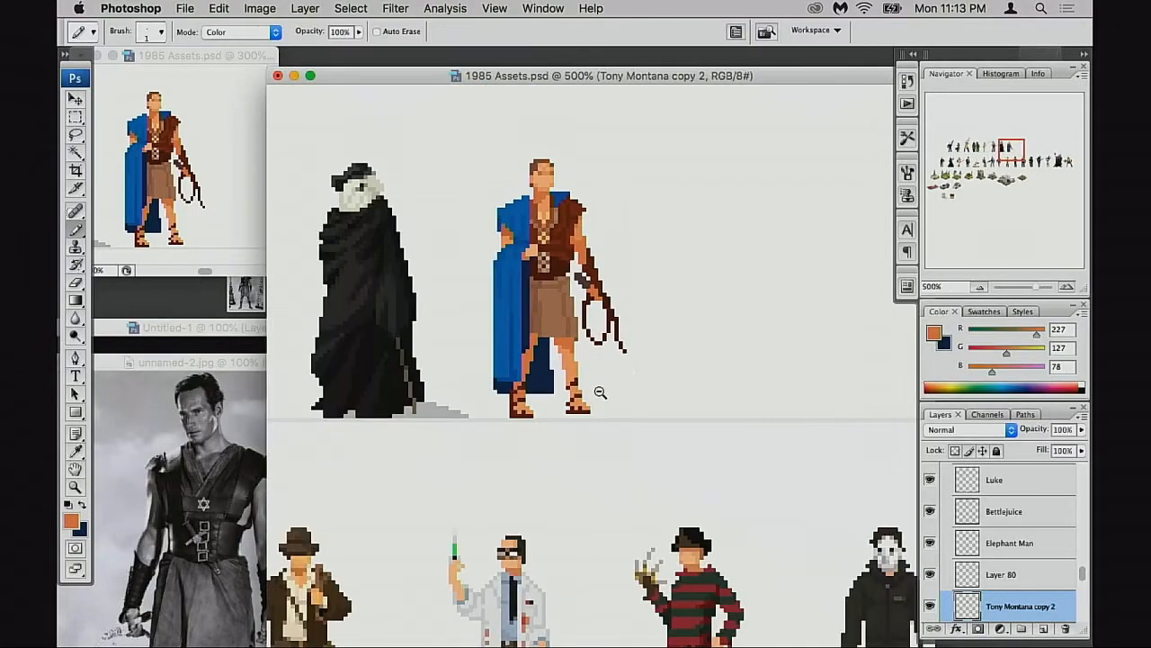
alt+click(600, 392)
alt+click(602, 389)
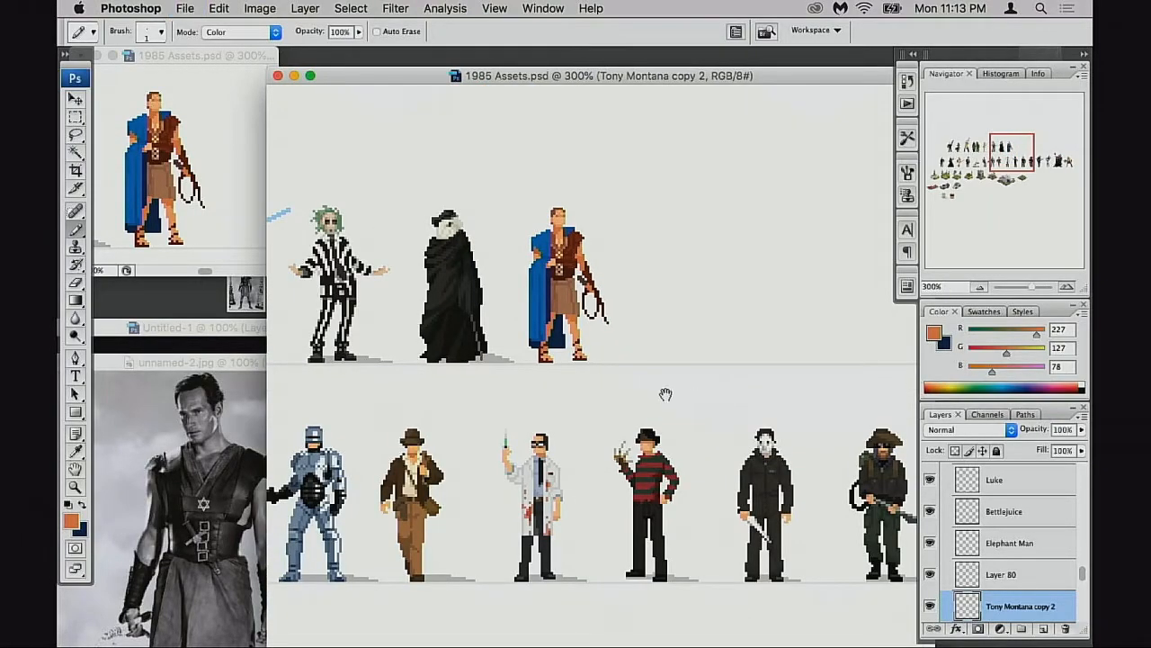
scroll(666, 393, down, 3)
scroll(1000, 557, down, 2)
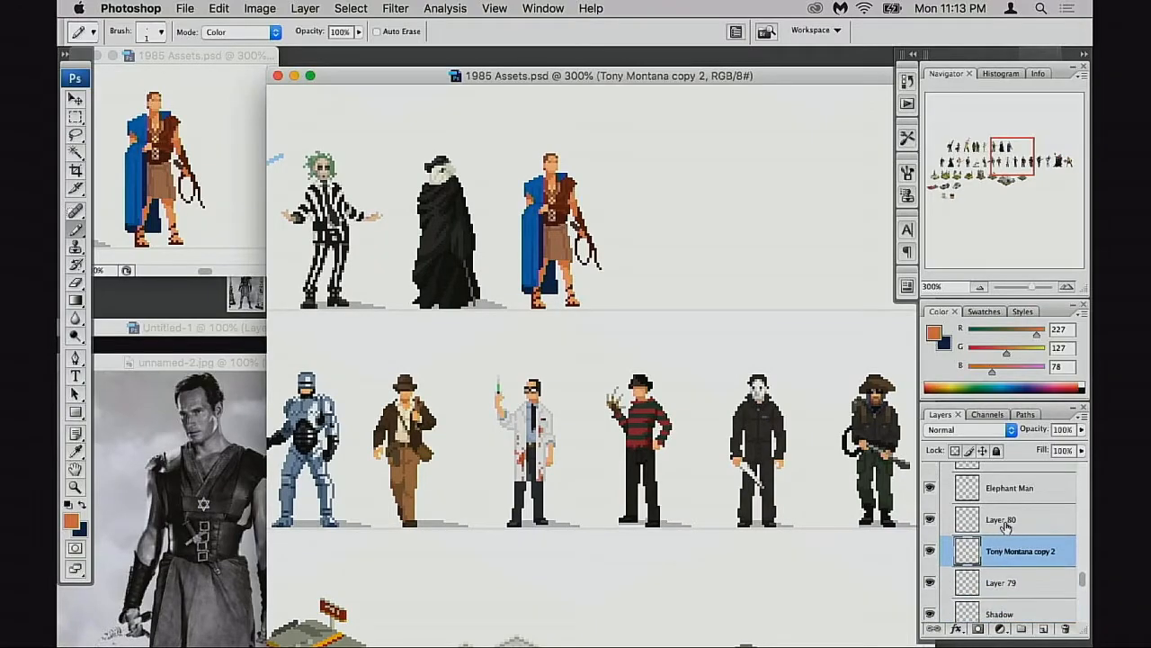
Select Layer 80, Tony Montana copy 2 and Layer 79, and move the gladiator down beside the lab-coat character
shift+click(1000, 520)
shift+click(1000, 582)
key(v)
drag(640, 459, 649, 385)
drag(611, 324, 622, 537)
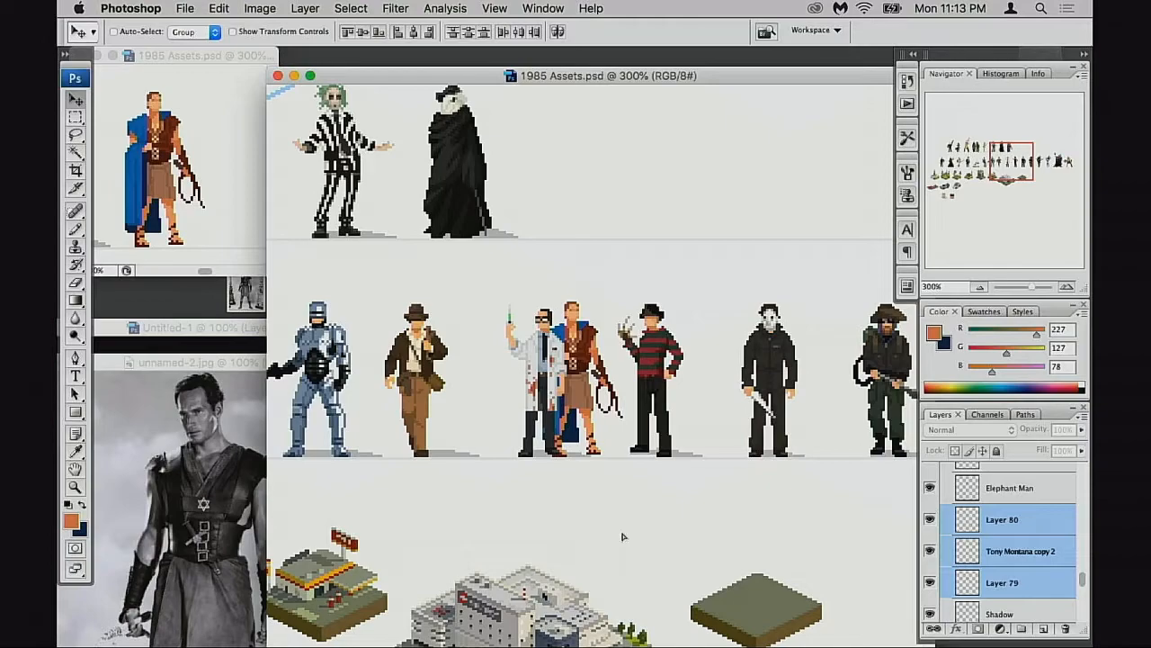
Compare the gladiator with the characters around him, and move him back to the upper row beside the cloaked character
super+click(607, 484)
drag(591, 402, 551, 556)
drag(571, 480, 574, 482)
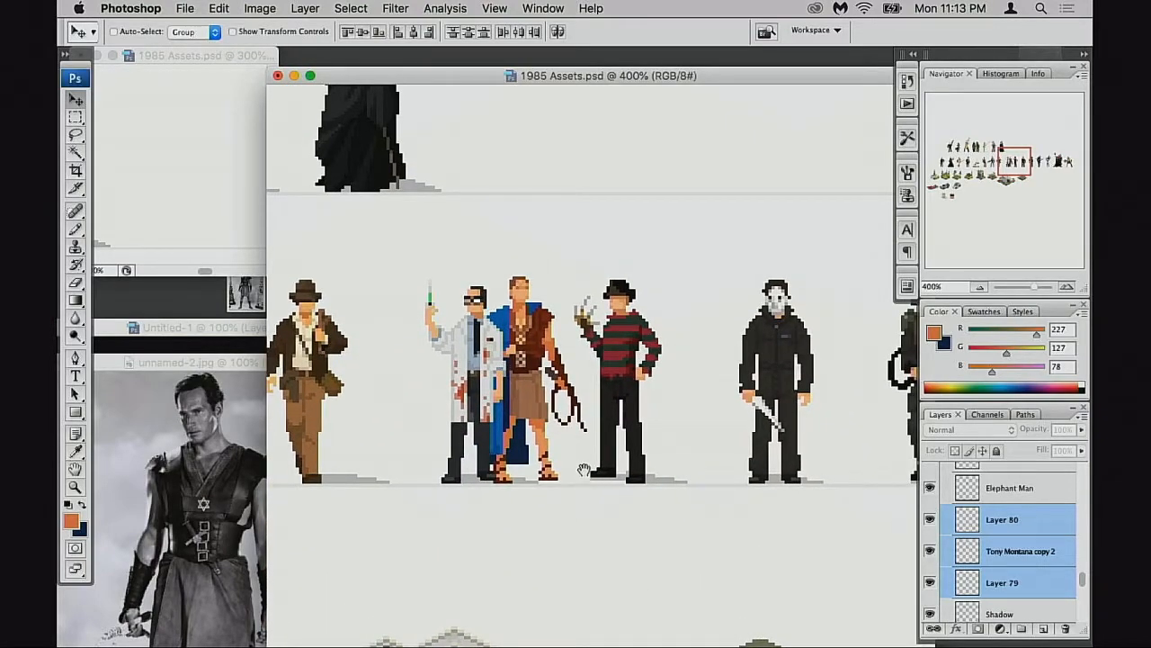
alt+super+click(578, 463)
drag(572, 499, 721, 290)
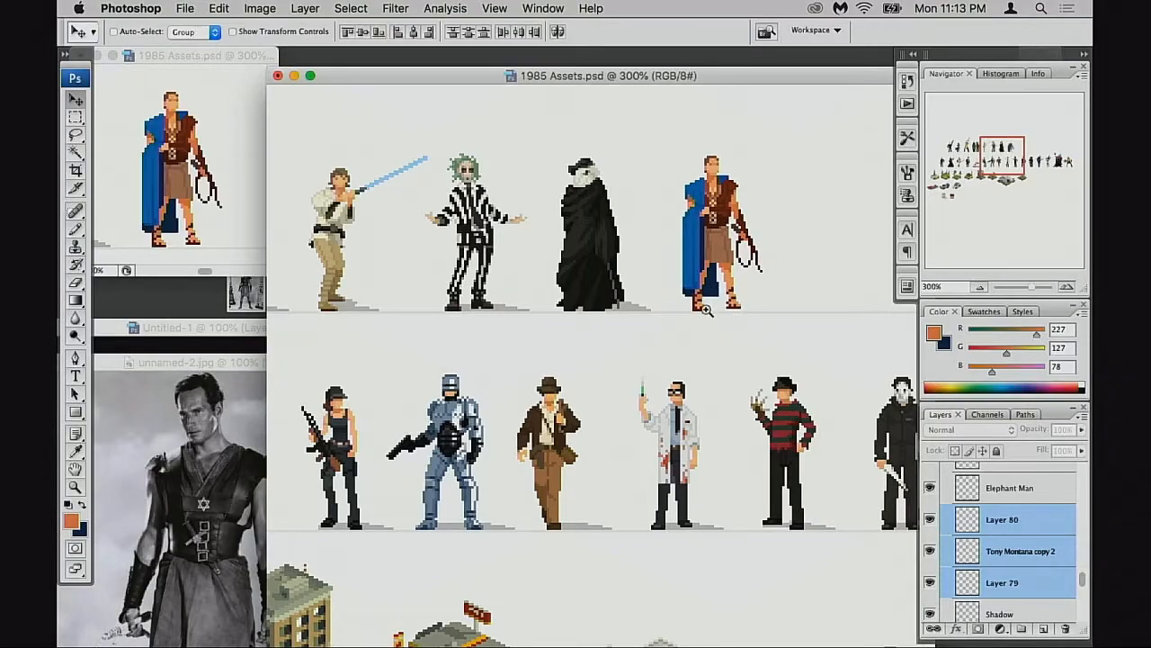
Check the figure's layers by toggling Tony Montana copy 2's visibility, and make that layer the only selected one
super+click(706, 315)
super+click(695, 336)
super+click(573, 419)
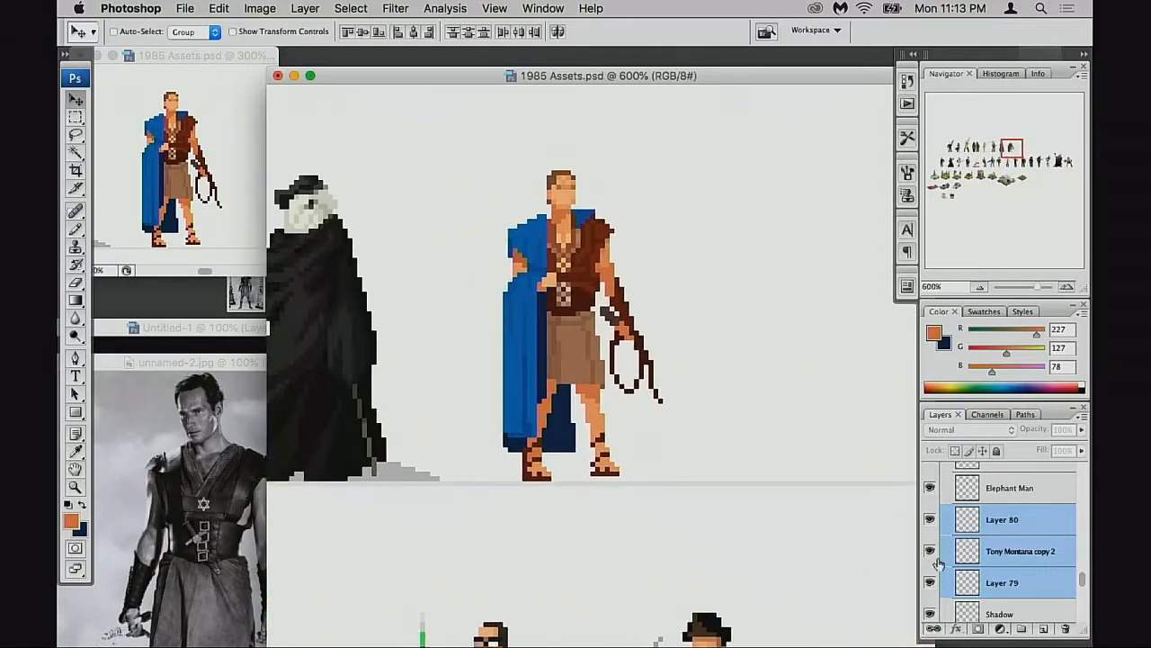
click(972, 580)
click(932, 552)
click(932, 551)
click(968, 552)
Rework the whip-side sandal with the Eraser and Pencil, using dark brown (93, 29, 13) and light skin (245, 165, 110)
key(e)
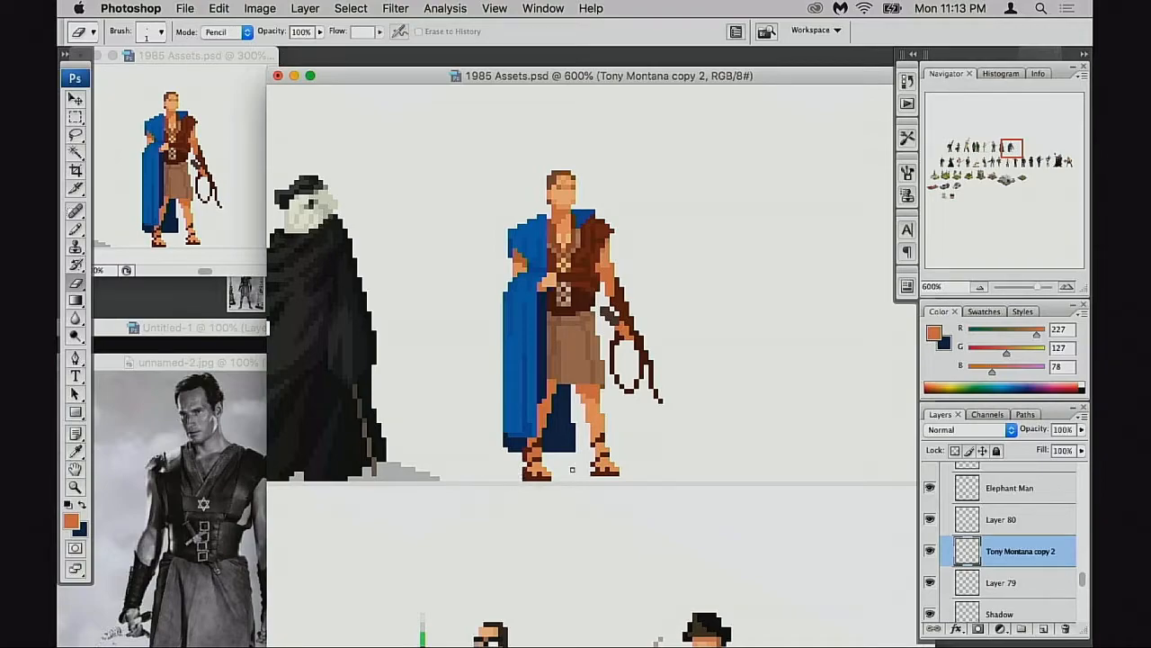
key(b)
alt+click(532, 452)
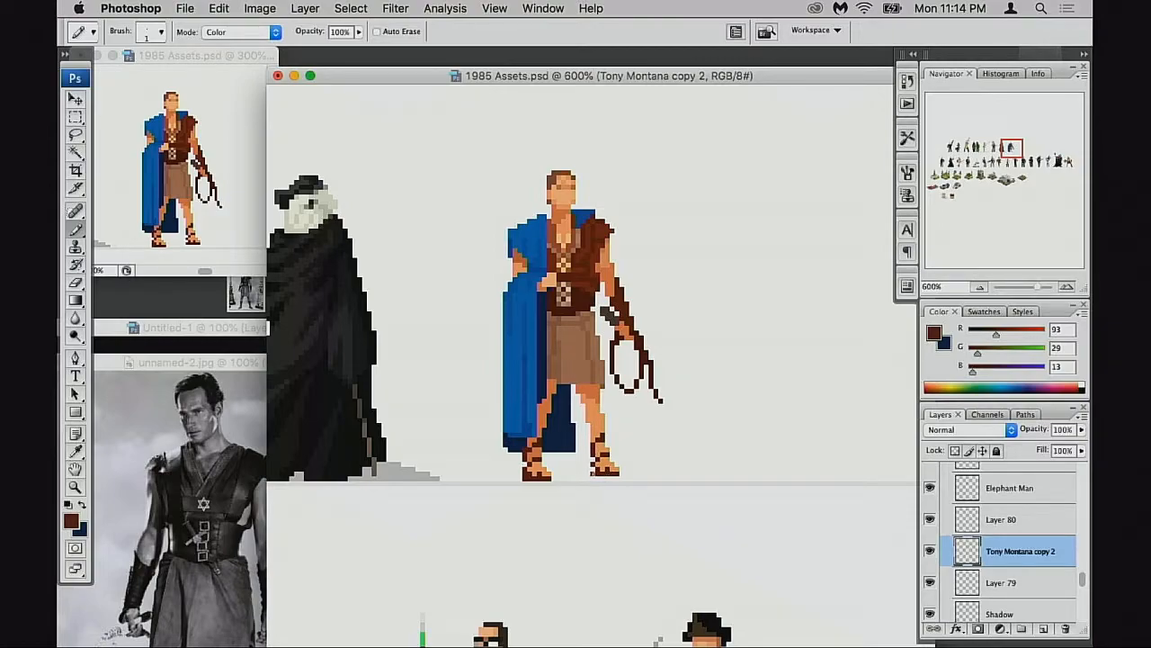
key(e)
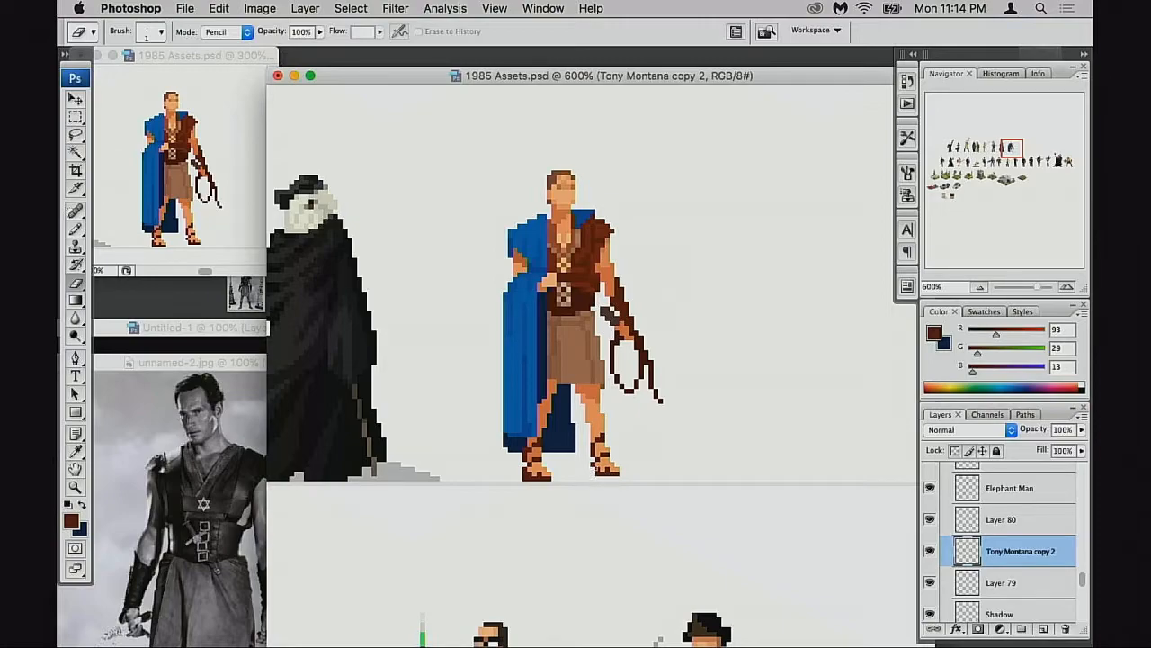
key(b)
alt+click(605, 441)
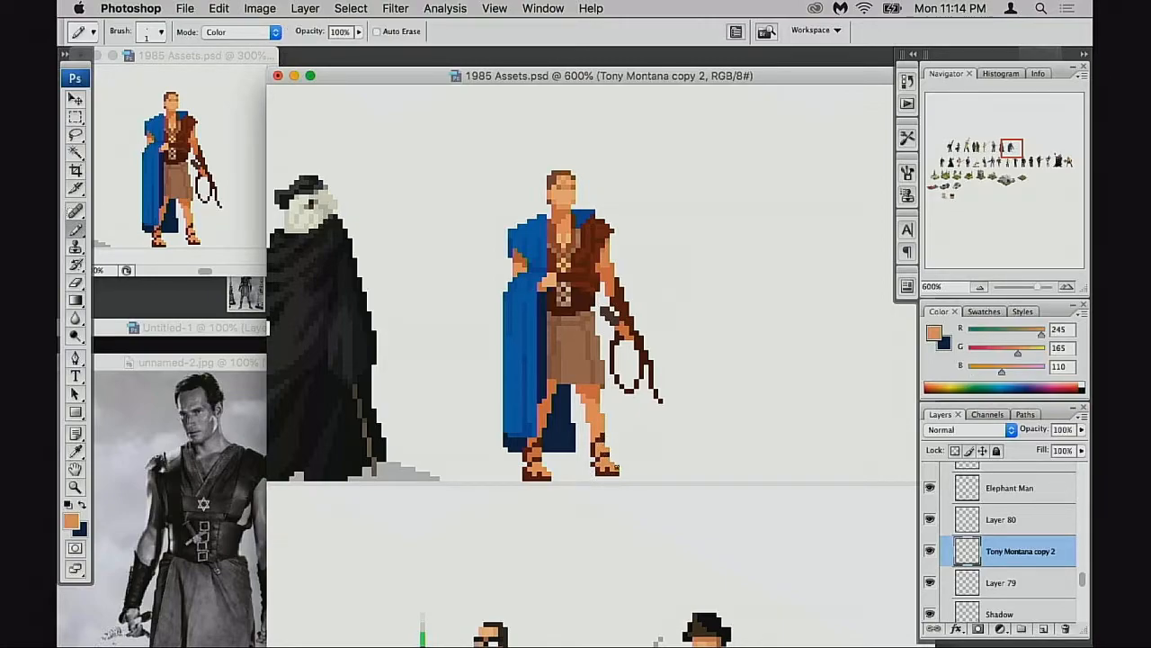
alt+click(598, 467)
alt+click(606, 455)
Set the Pencil's blending mode to Normal and repaint the whip-side sandal's pixels in sampled skin and dark brown tones
click(929, 550)
click(929, 550)
key(alt+shift+n)
alt+click(610, 466)
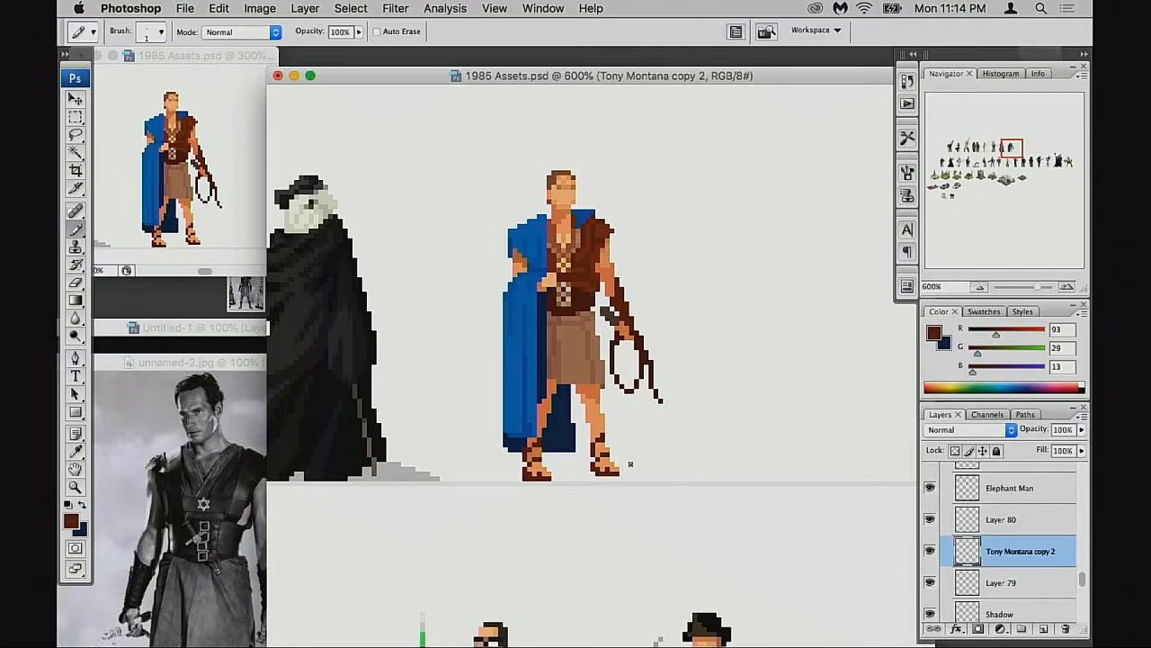
alt+click(604, 451)
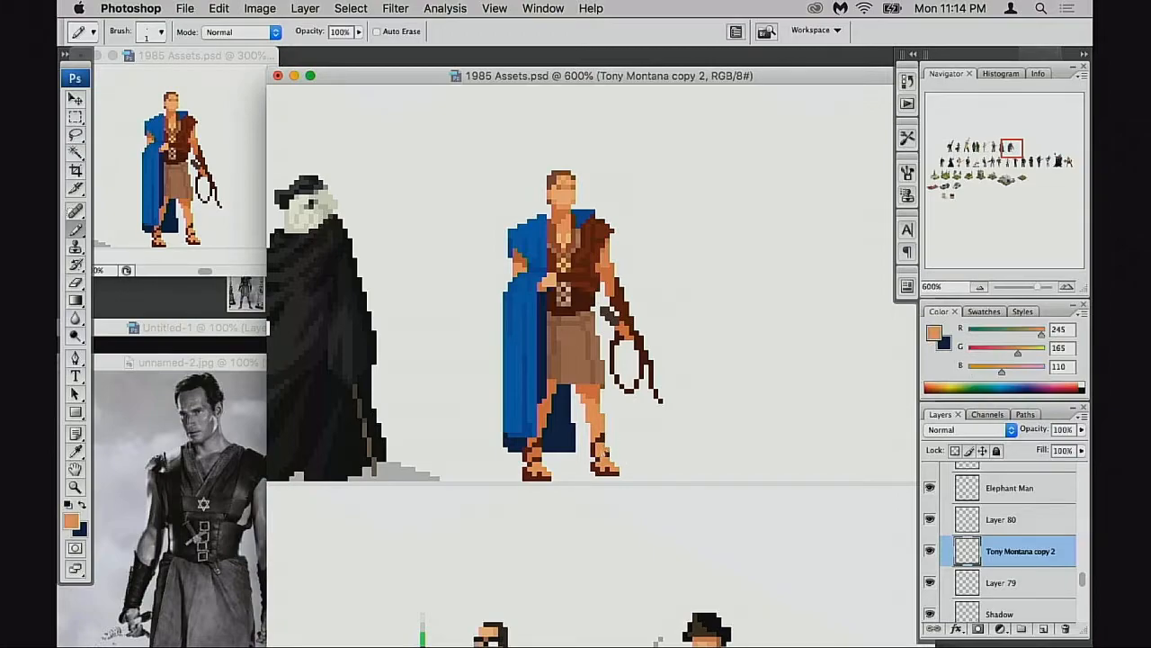
alt+click(609, 450)
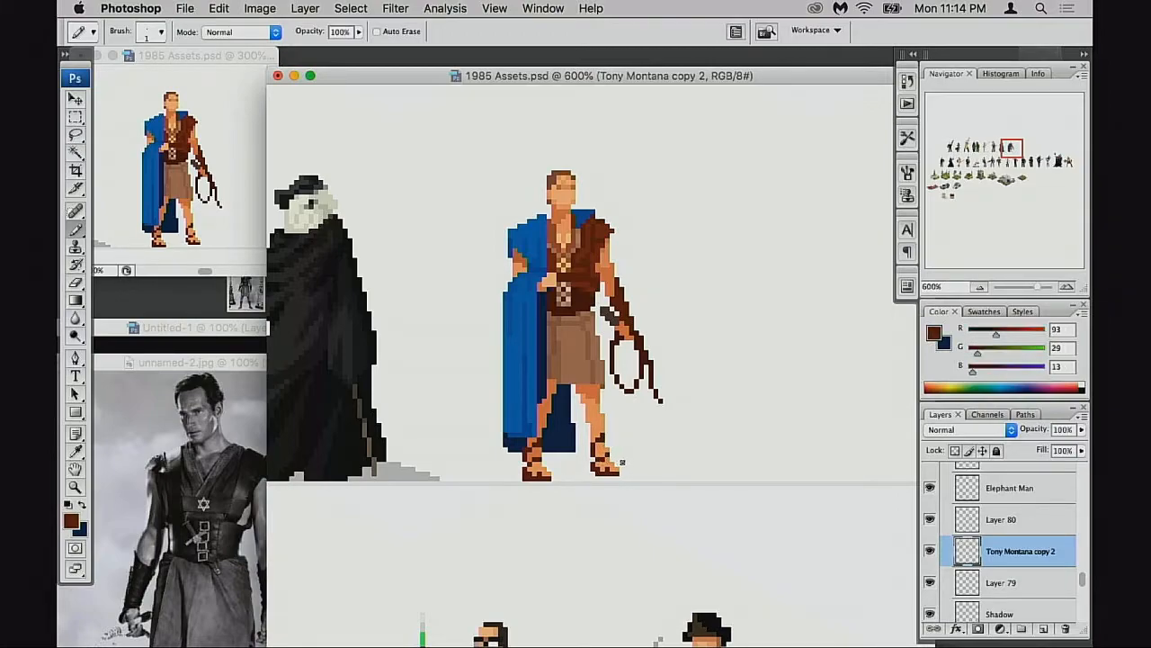
Step back through the last three edits on the whip-side sandal
key(super+alt+z)
key(super+alt+z)
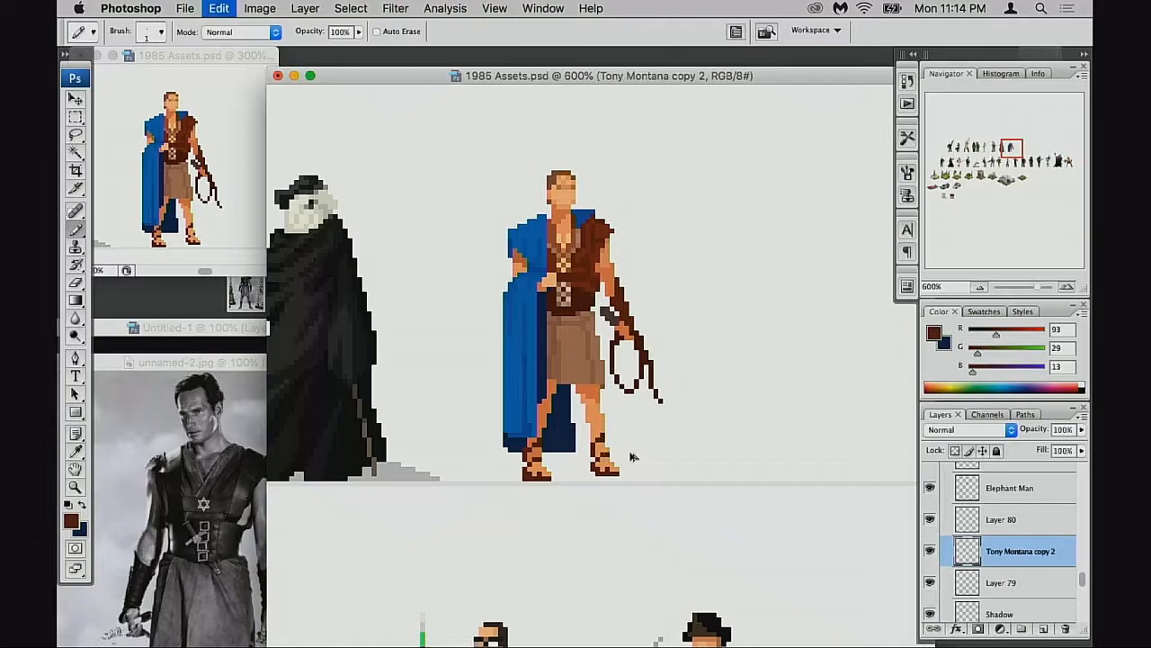
key(super+alt+z)
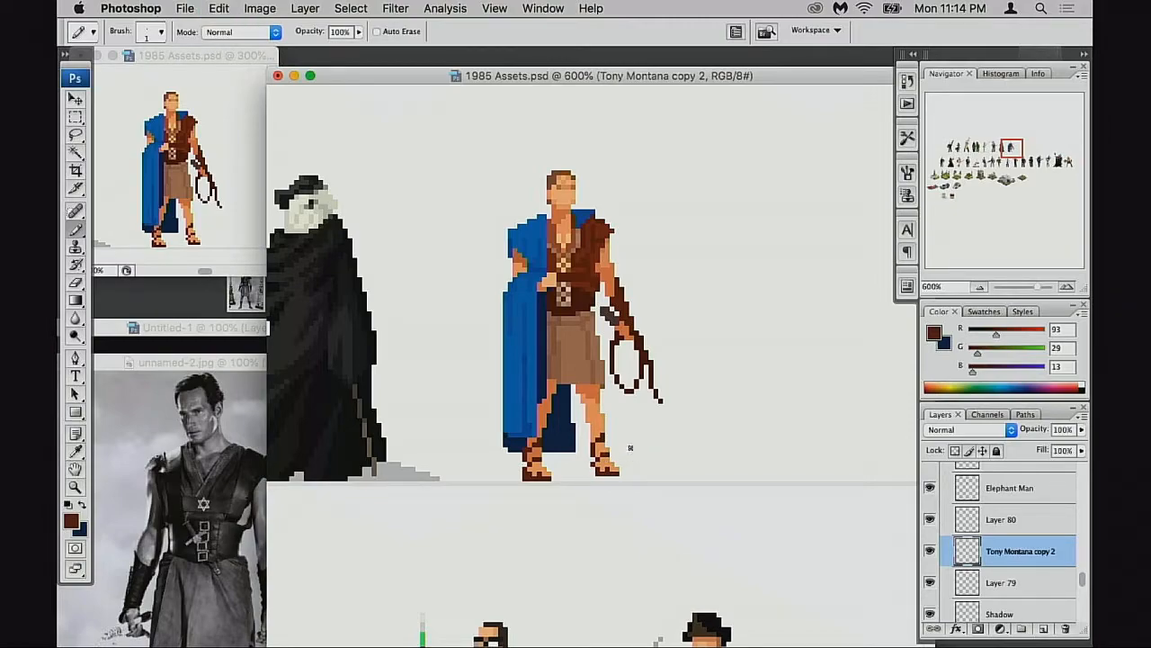
Trim the cape-side sandal with the Eraser, marquee its toe area, and clear the selection
key(e)
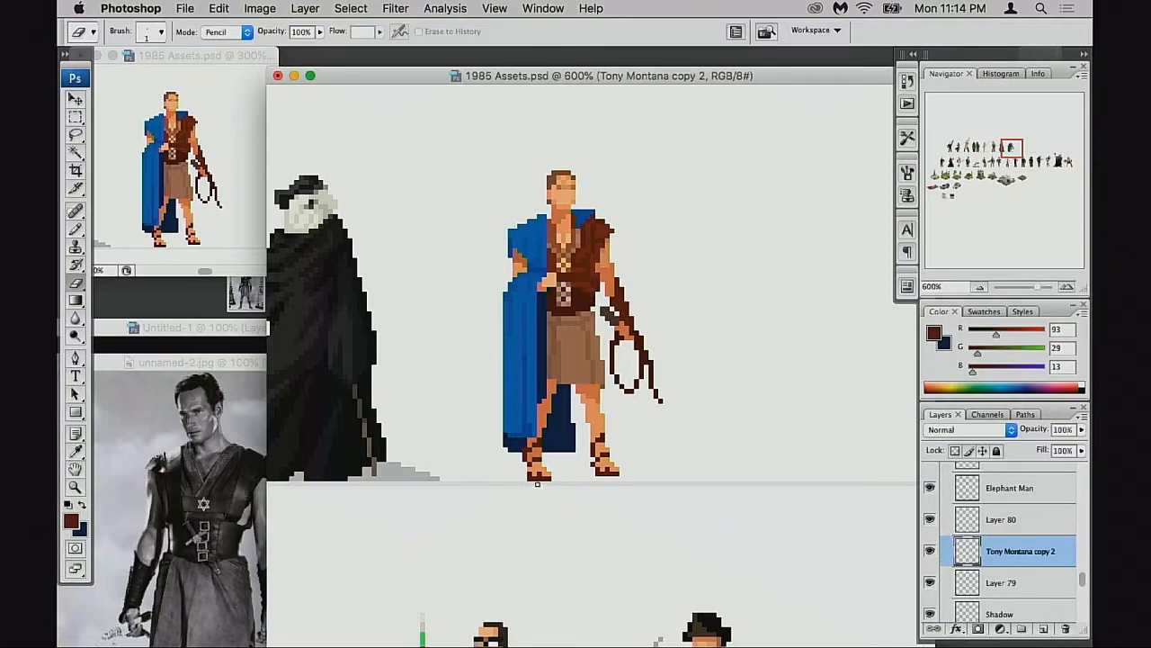
super+click(550, 480)
super+click(554, 481)
drag(635, 401, 615, 497)
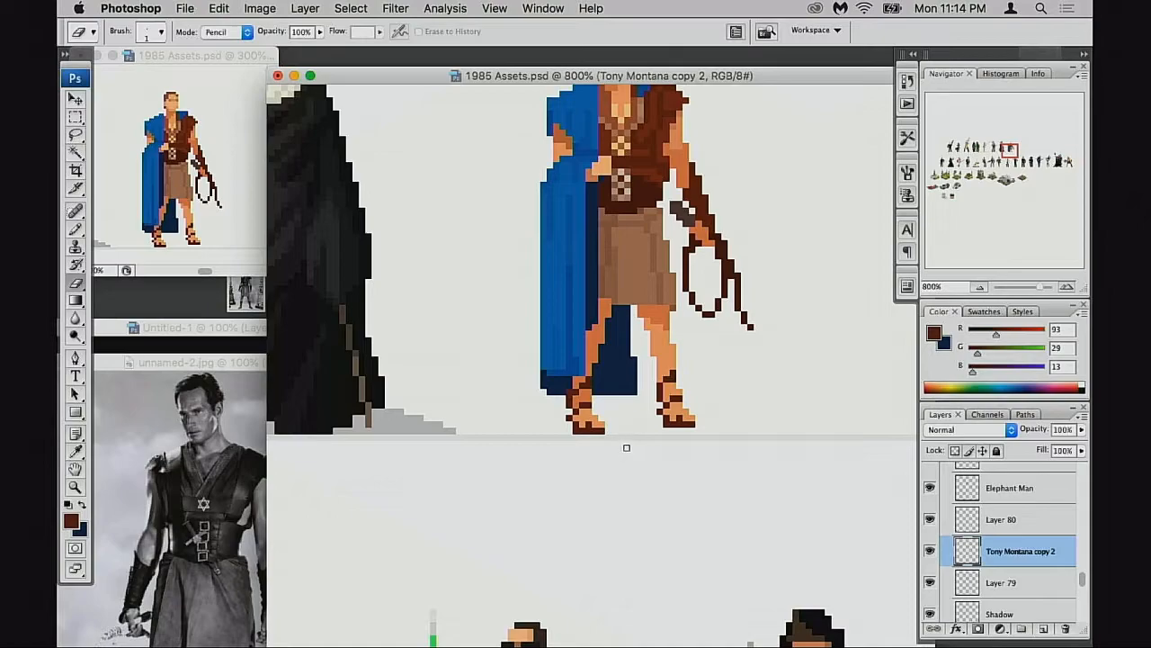
key(b)
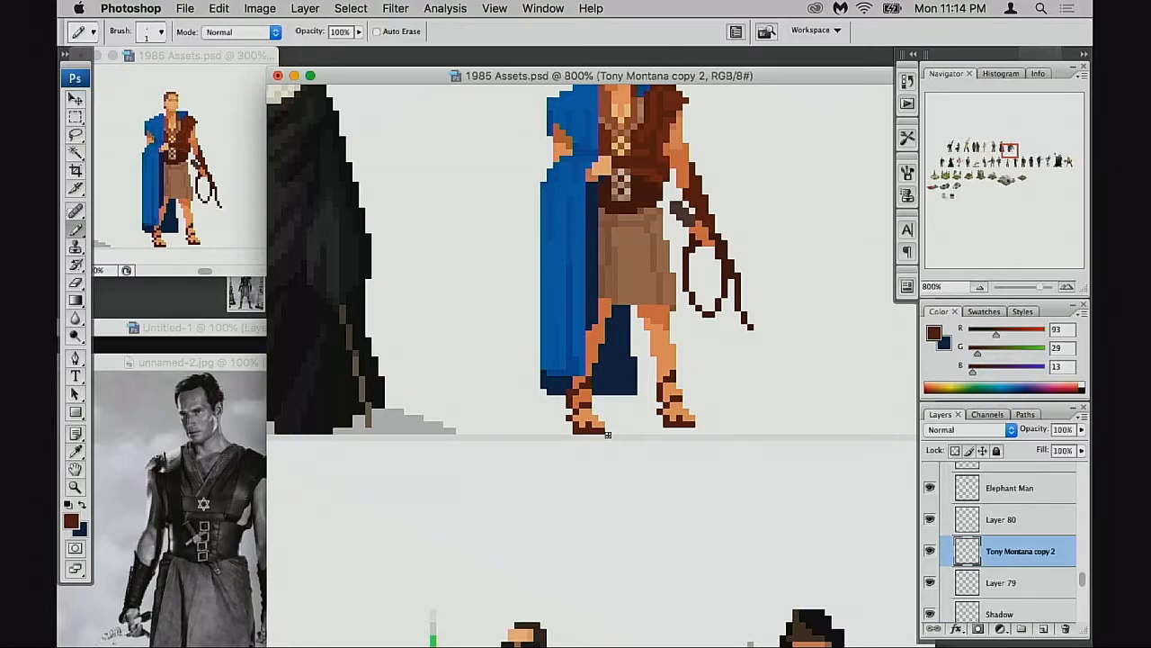
key(m)
drag(573, 421, 618, 441)
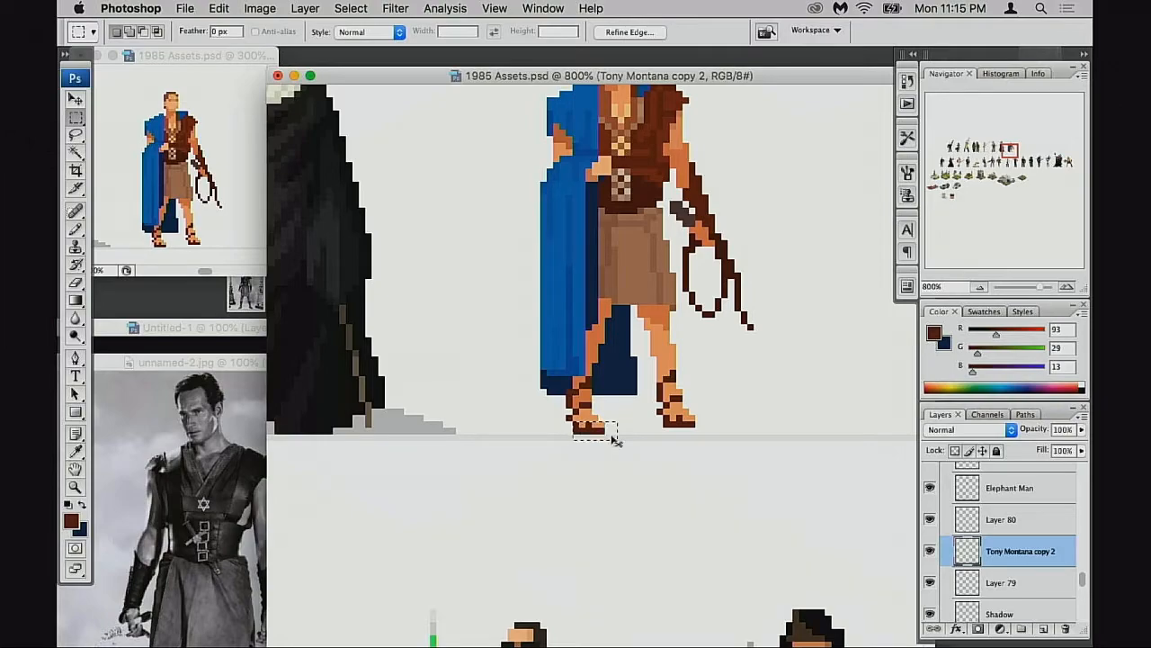
key(ctrl+d)
Erase a pixel behind the cape-side heel and repaint the sandal's toes and sole in (245, 165, 110) and (93, 29, 13)
key(e)
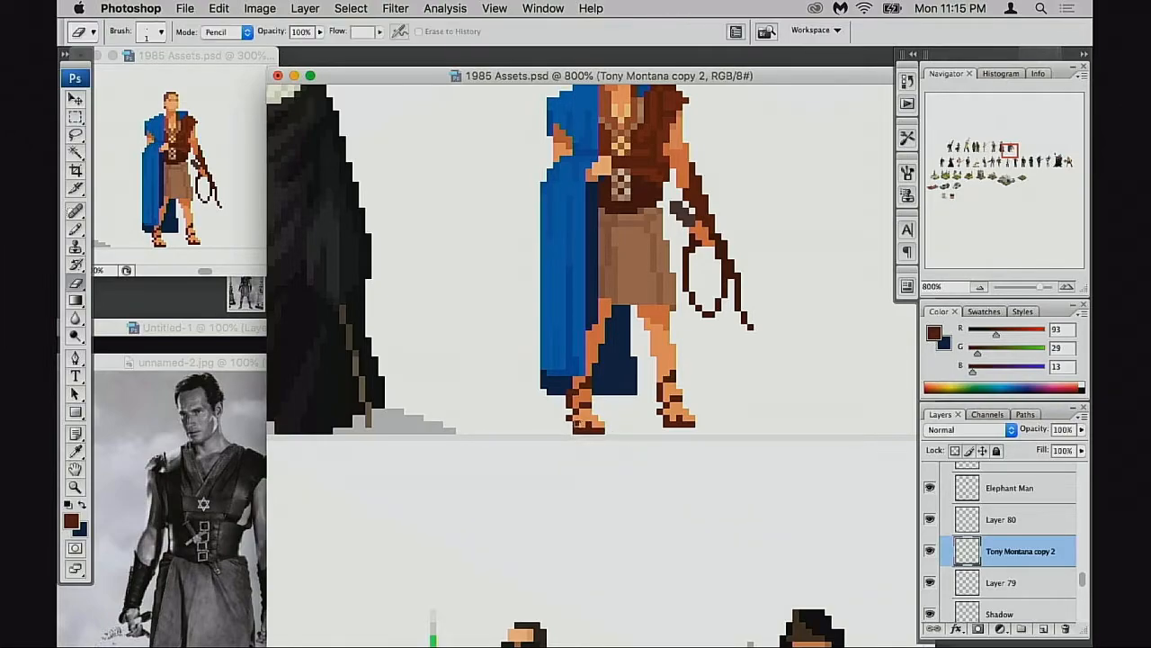
click(569, 418)
key(b)
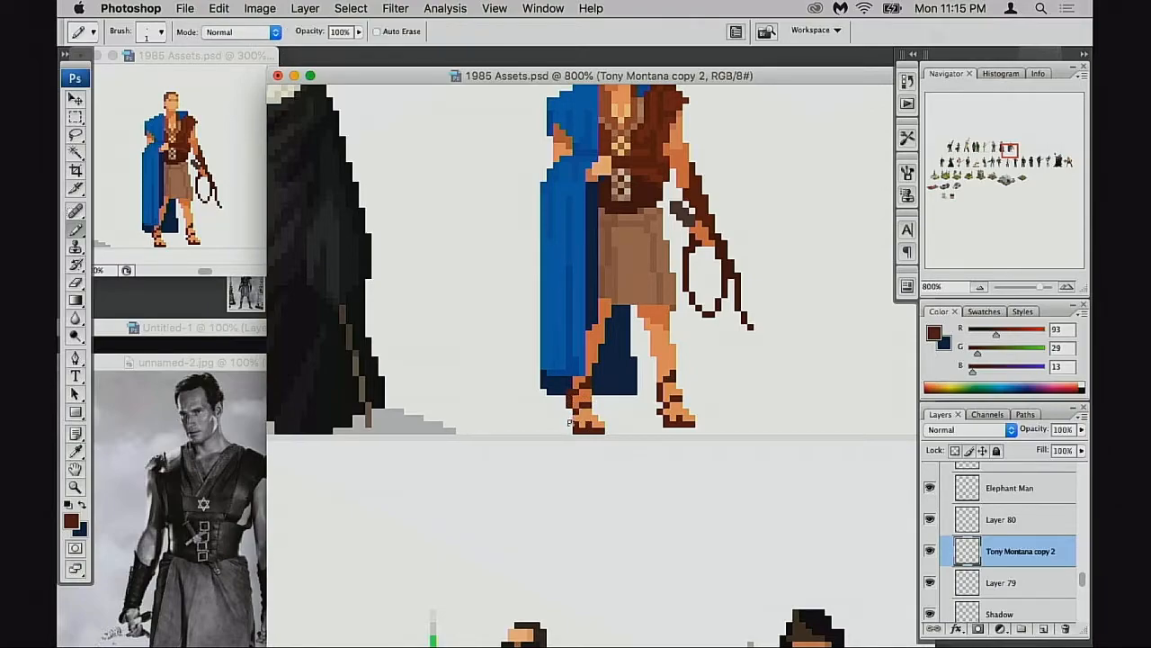
alt+click(576, 428)
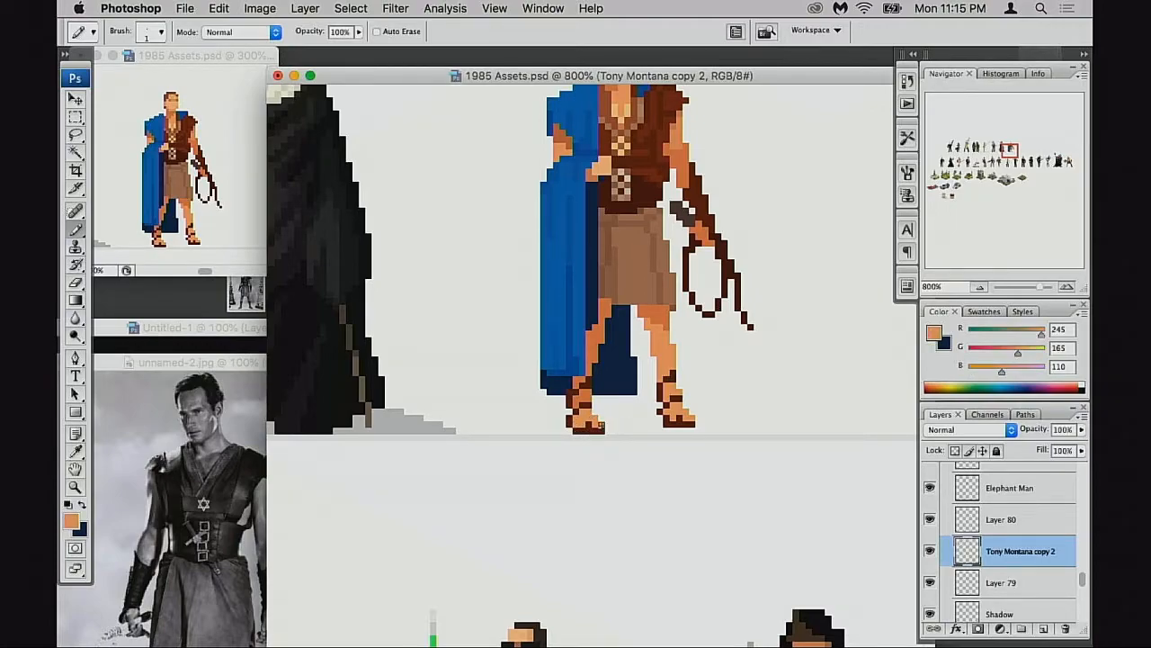
alt+click(592, 426)
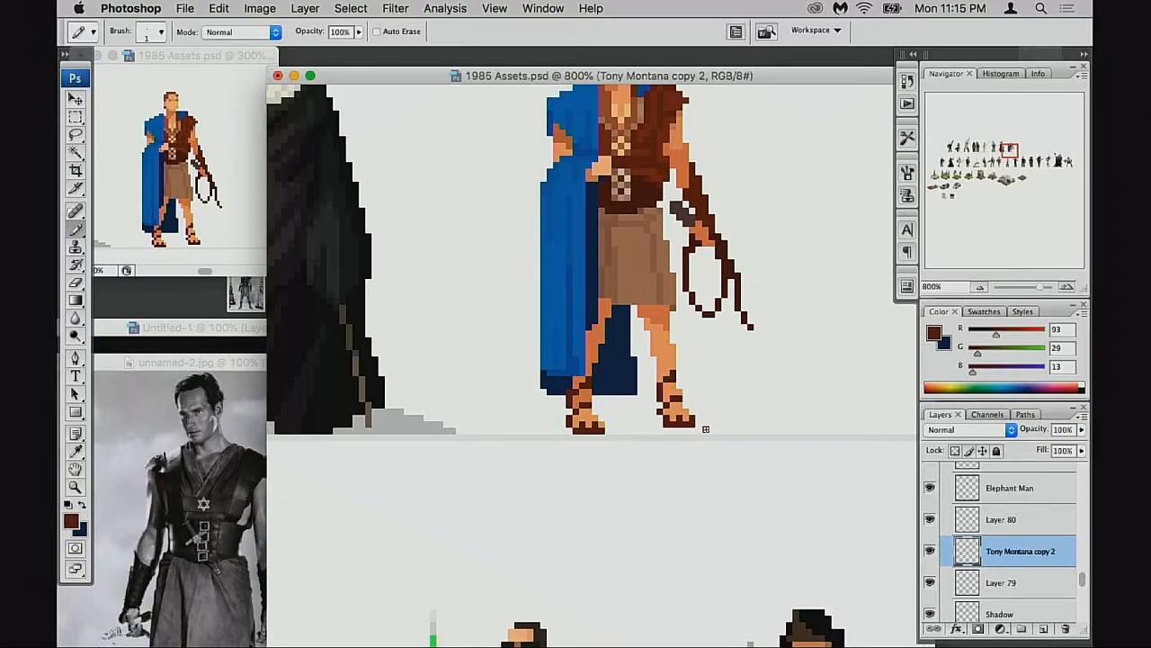
Try shifting the whip-side sandal's foot area one pixel outward with a marquee selection
drag(682, 441, 705, 452)
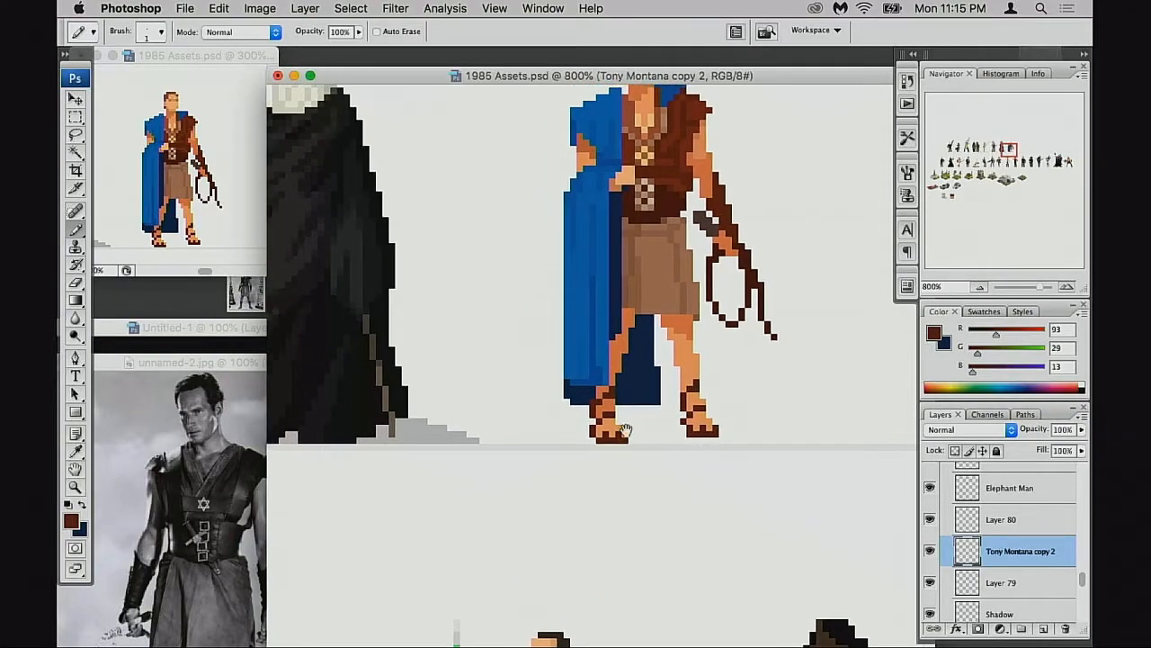
key(e)
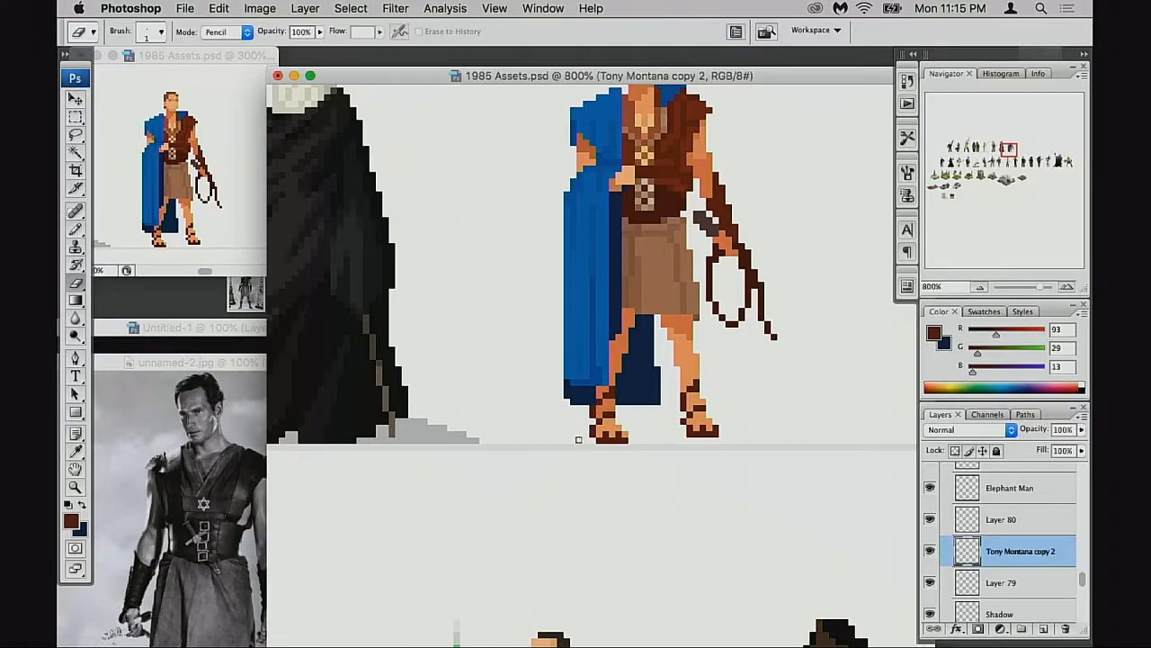
scroll(697, 419, up, 3)
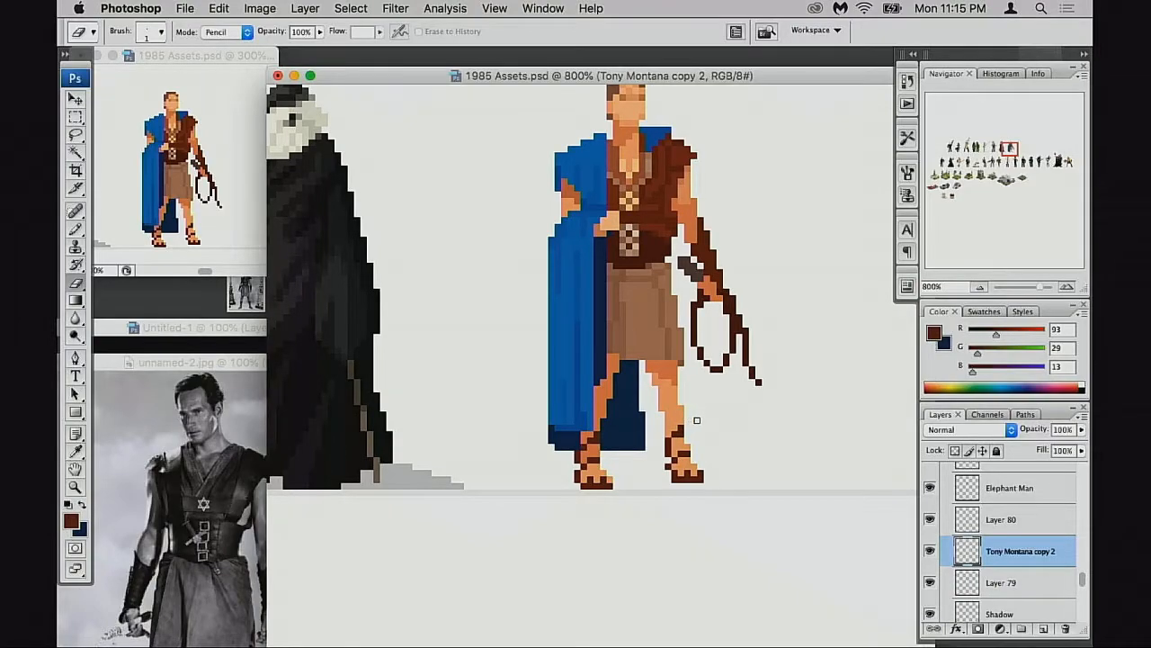
key(b)
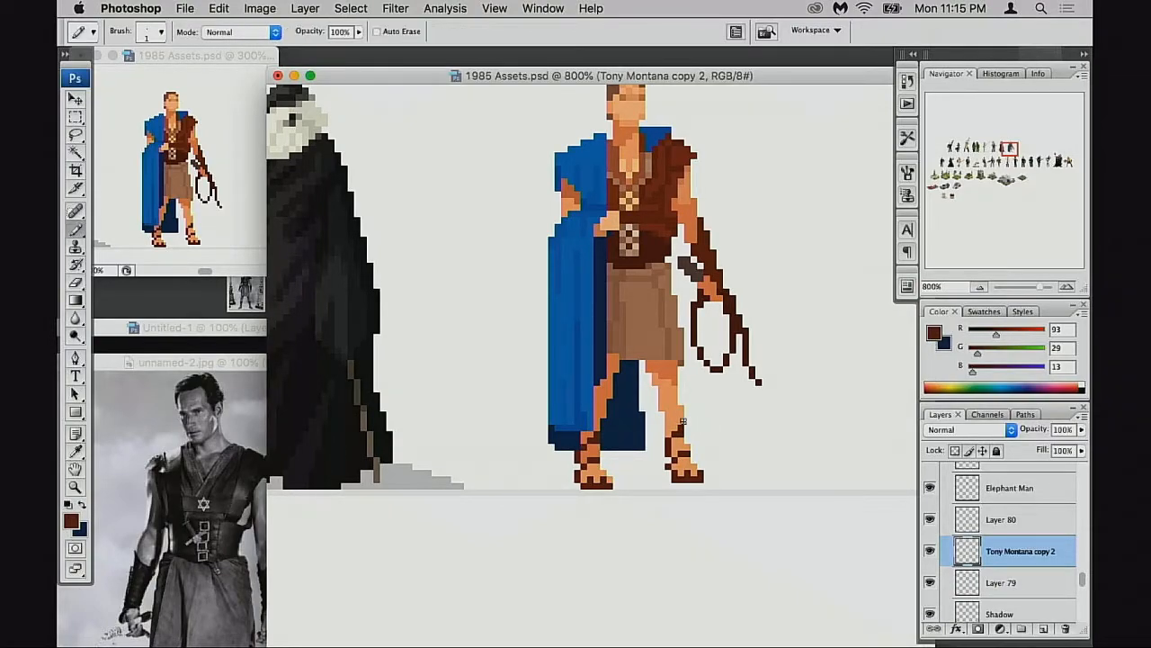
key(m)
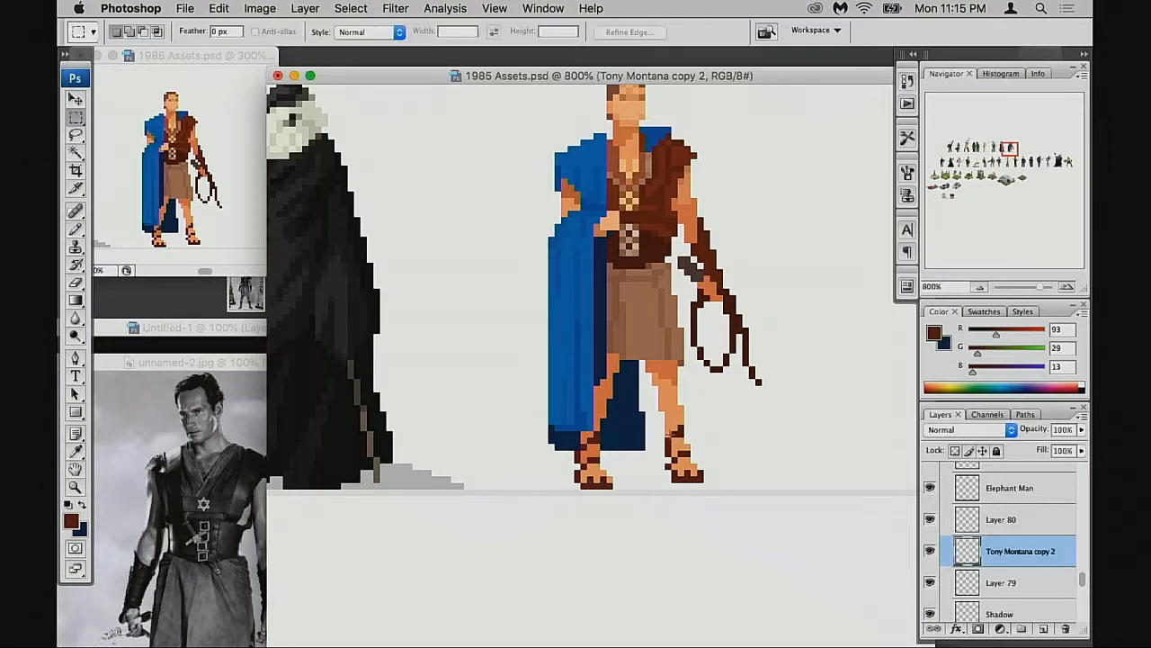
drag(676, 463, 718, 474)
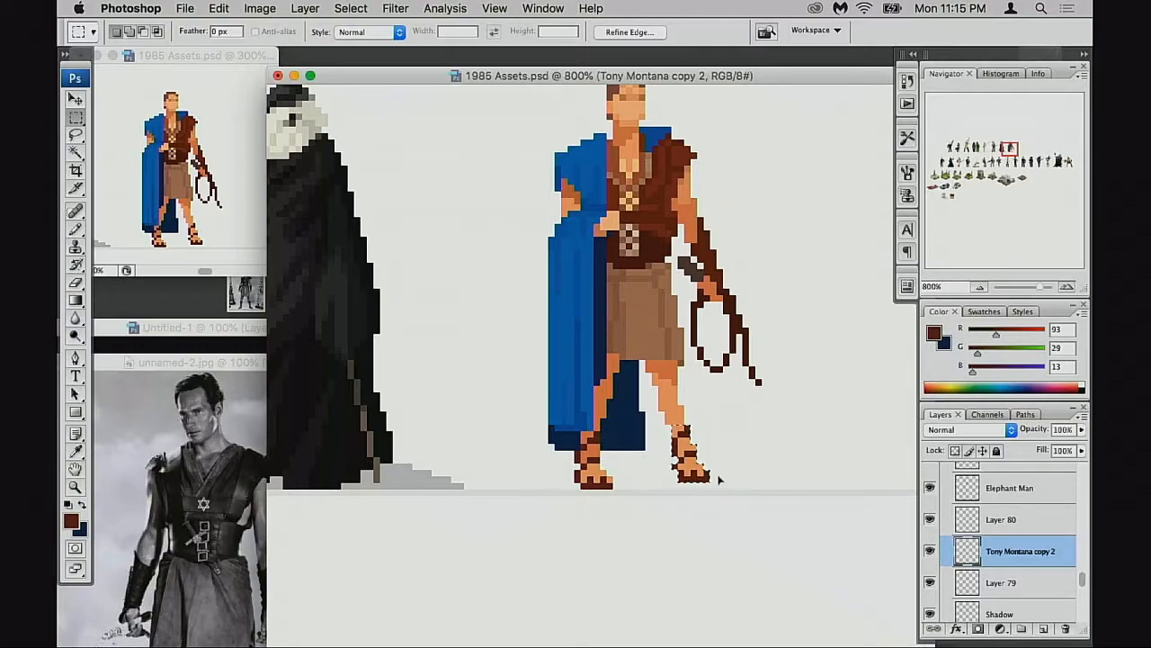
key(super+z)
key(super+d)
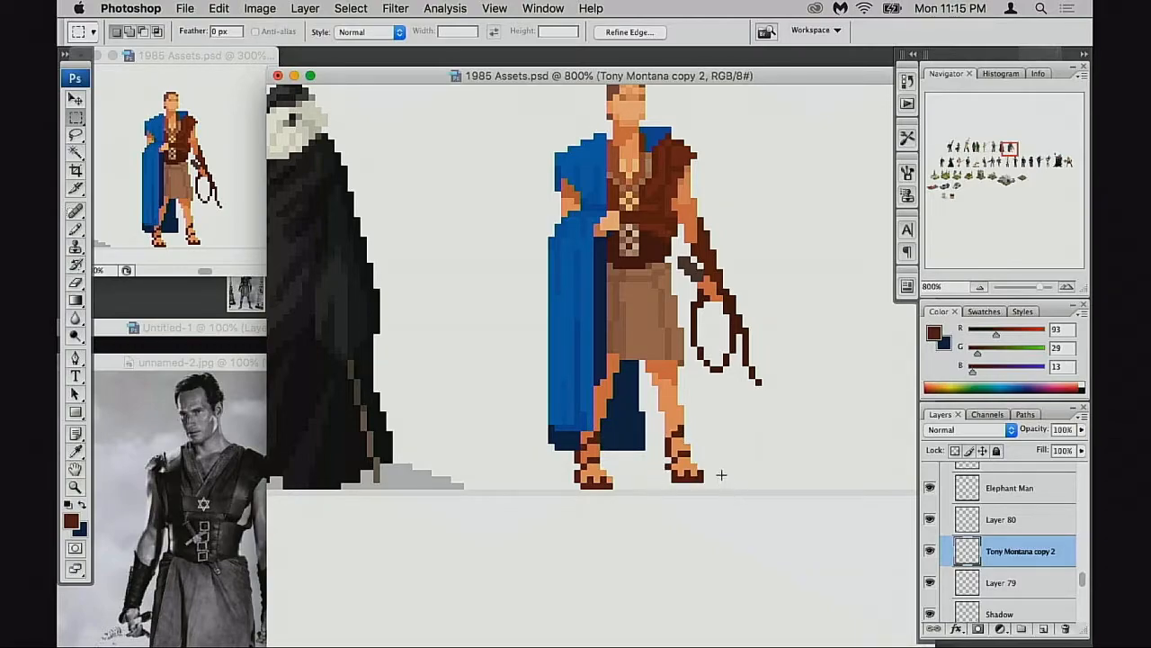
Sample the skin tone (245, 165, 110) from the whip-side shin with the Pencil, switch to the Eraser, and save the document
key(b)
alt+click(681, 401)
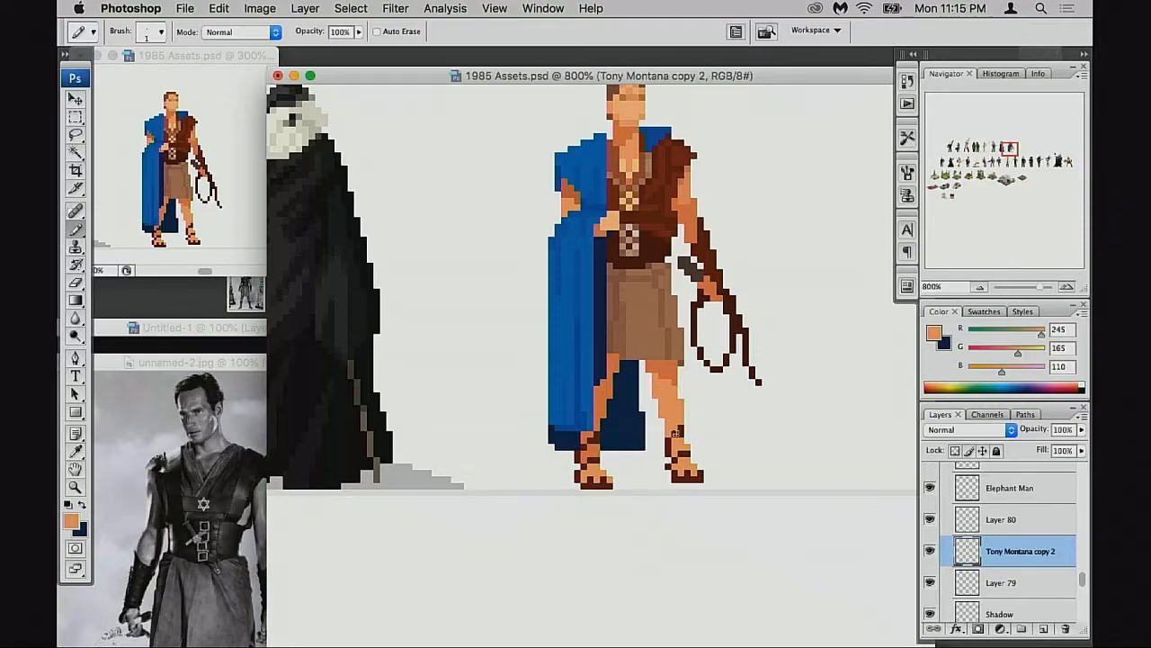
key(e)
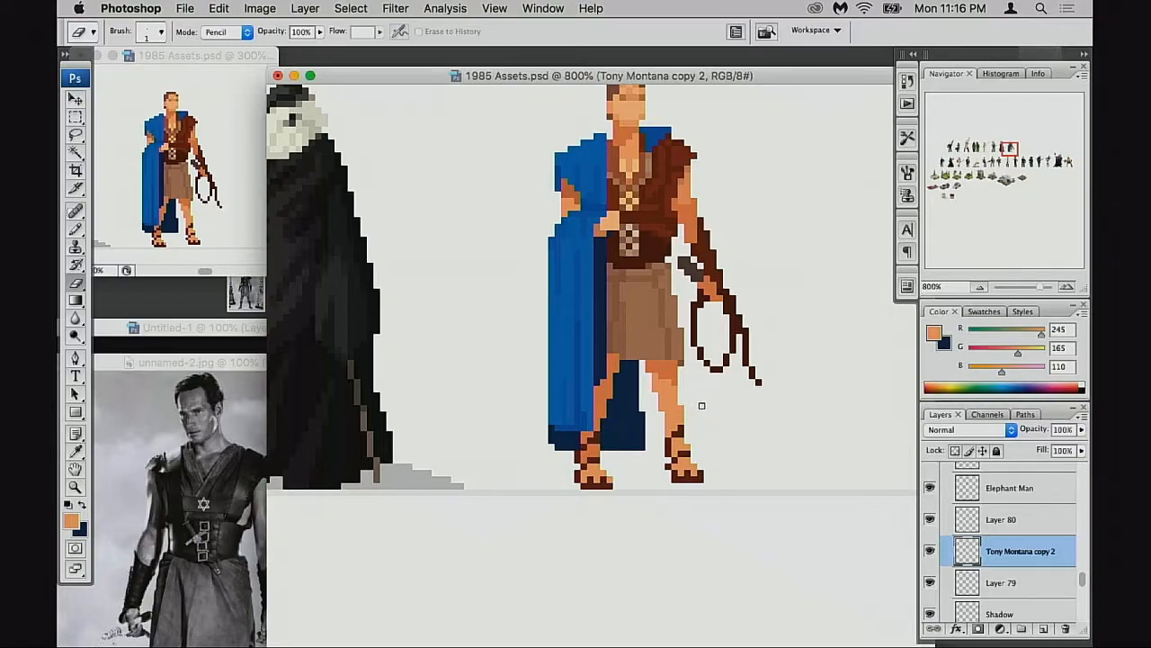
alt+click(701, 448)
alt+click(701, 450)
drag(647, 429, 662, 442)
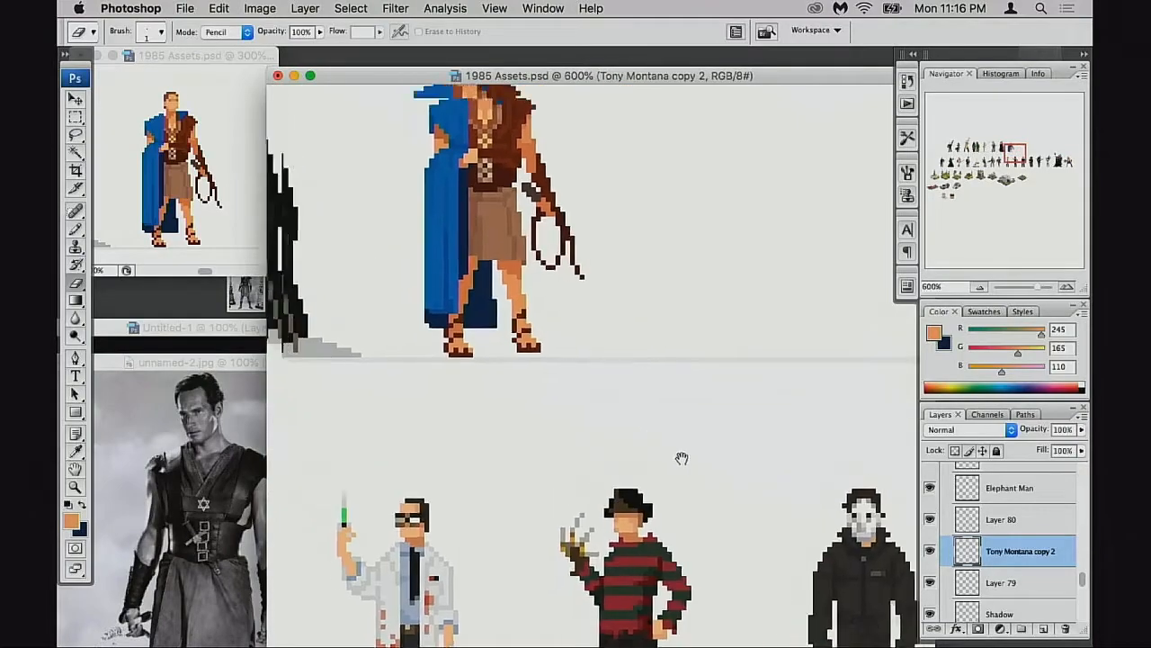
key(super+s)
Examine the gladiator beside the neighbouring characters at several magnifications, including a closer look at the sandals
alt+click(626, 420)
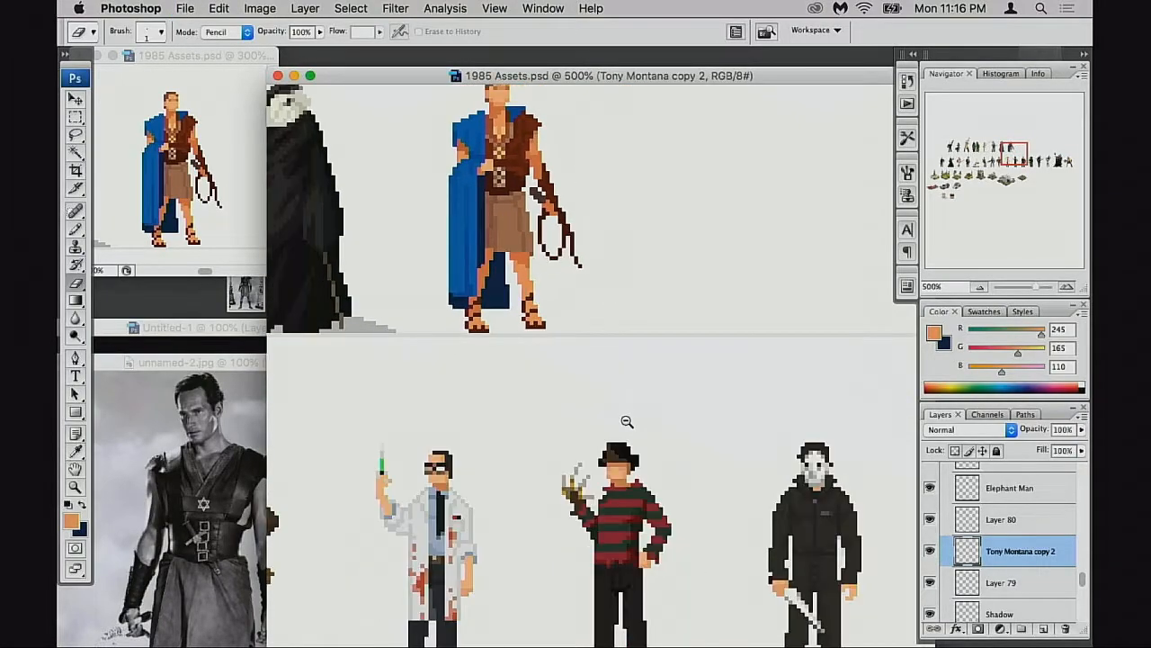
alt+click(626, 420)
drag(626, 420, 703, 499)
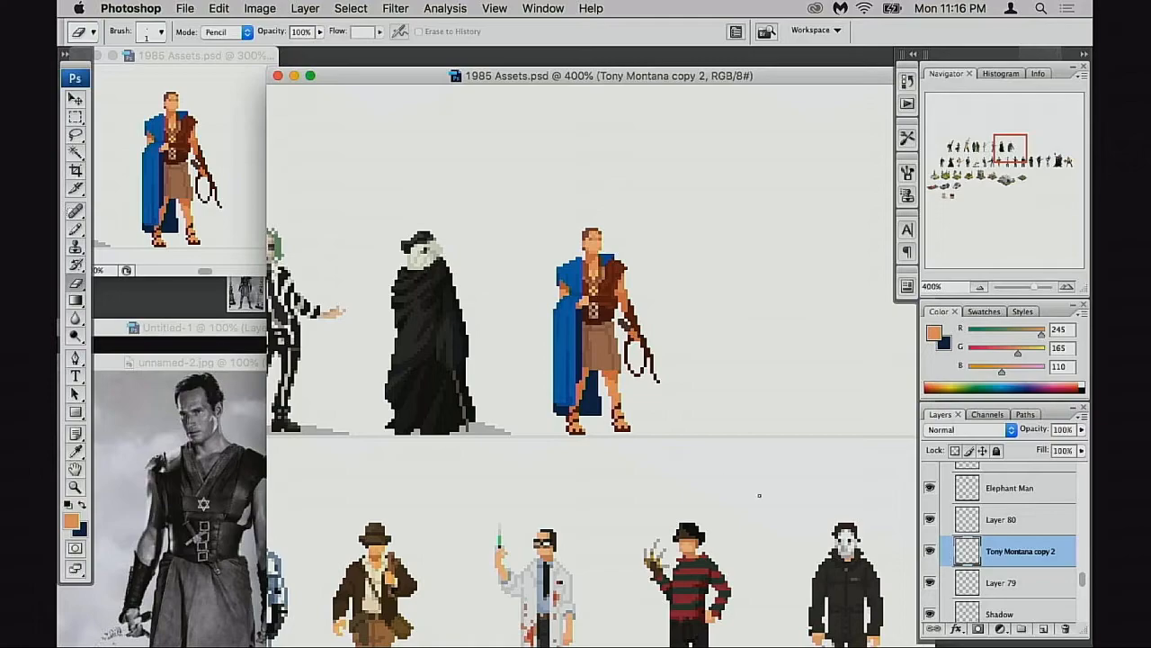
super+click(601, 406)
super+click(601, 407)
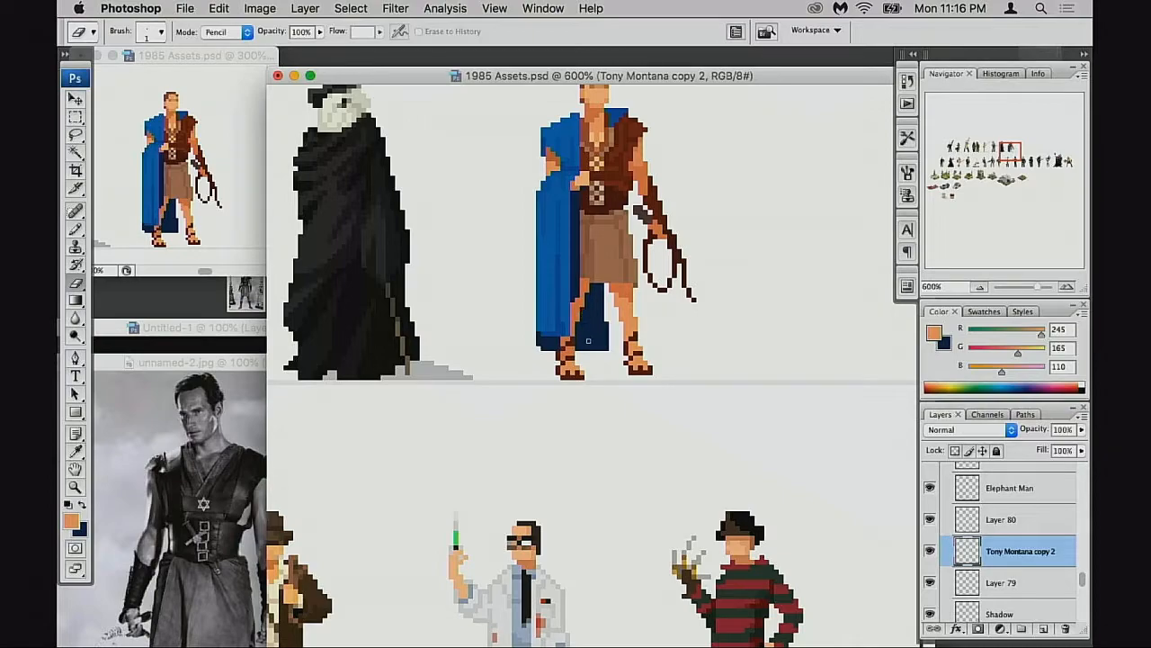
drag(649, 410, 648, 435)
alt+click(653, 426)
alt+click(653, 426)
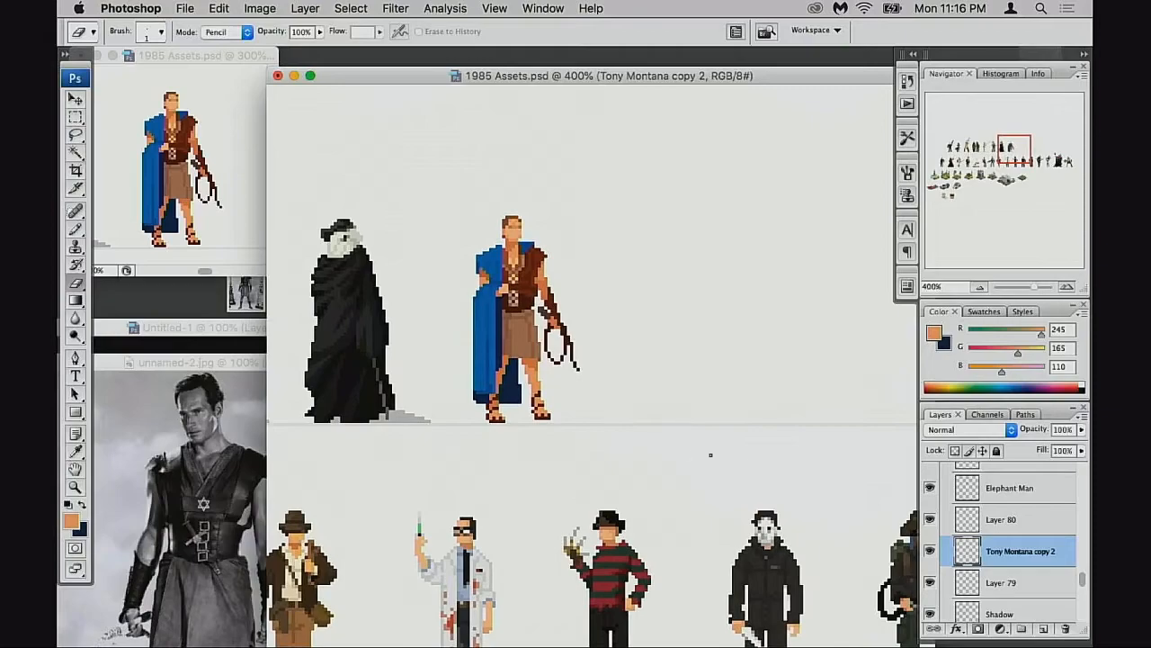
scroll(967, 553, down, 3)
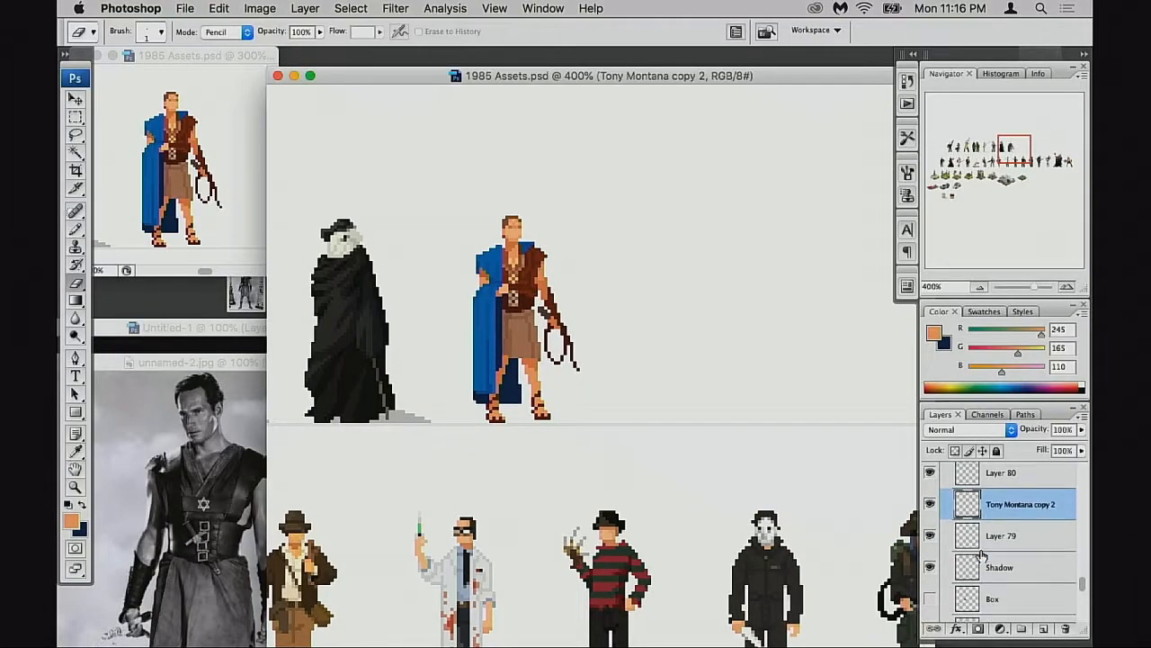
shift+click(979, 537)
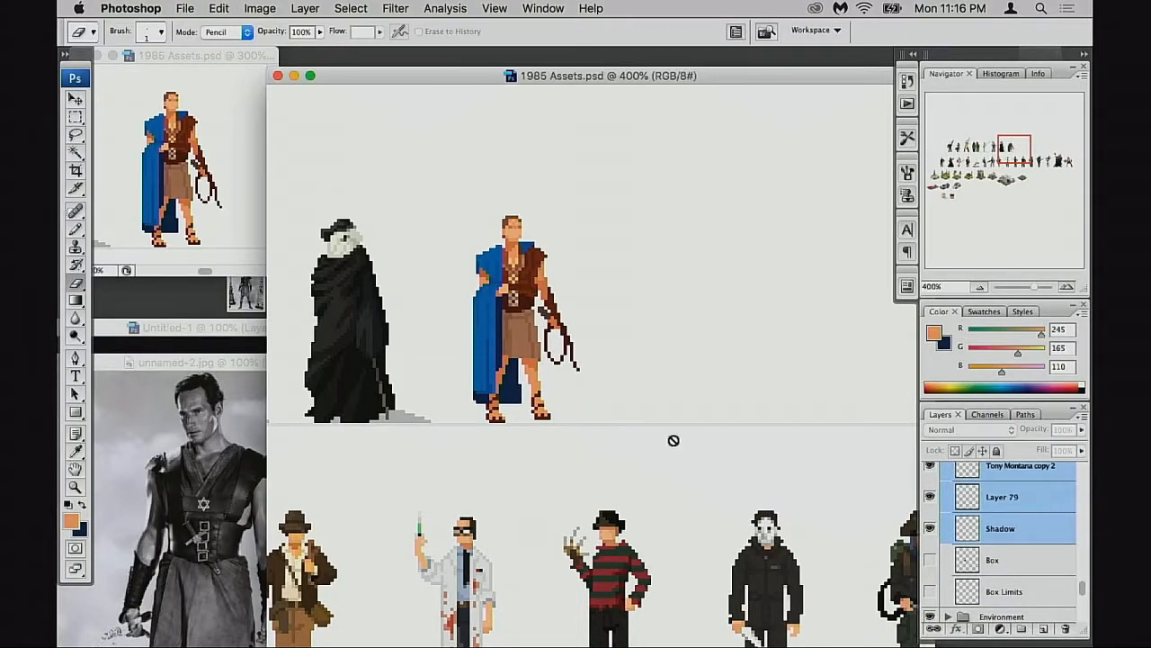
scroll(687, 442, up, 3)
key(super+t)
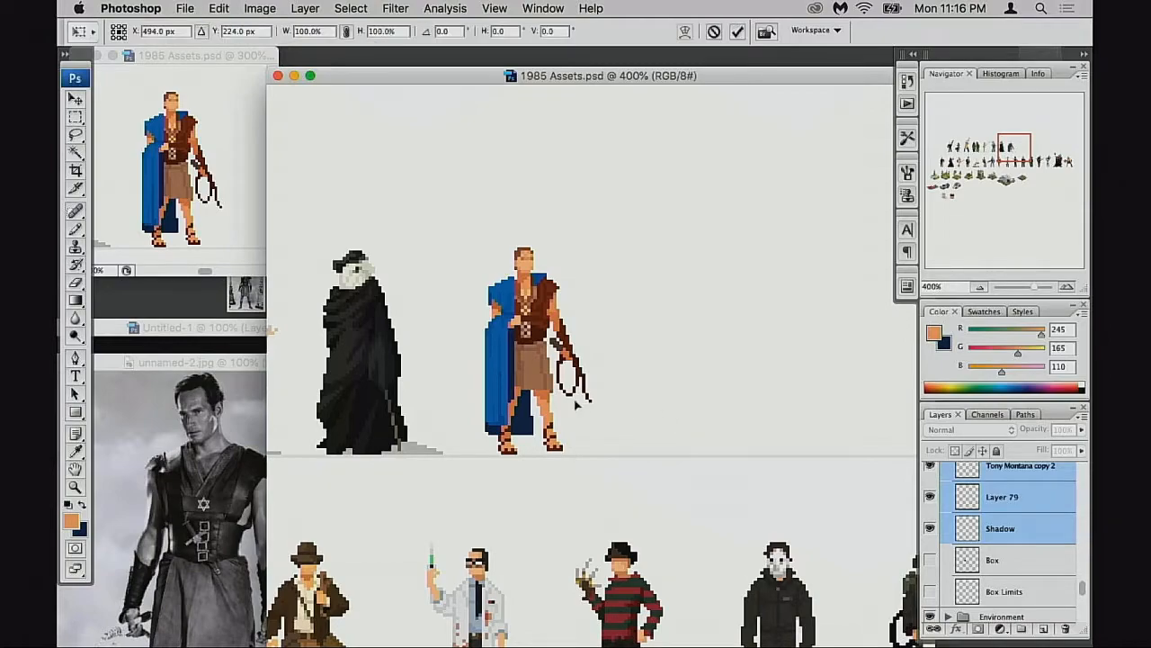
key(Return)
Select Layer 79, Tony Montana copy 2 and Layer 80 together and flip the gladiator horizontally with Free Transform
click(981, 530)
scroll(980, 522, up, 2)
click(977, 527)
scroll(980, 517, up, 3)
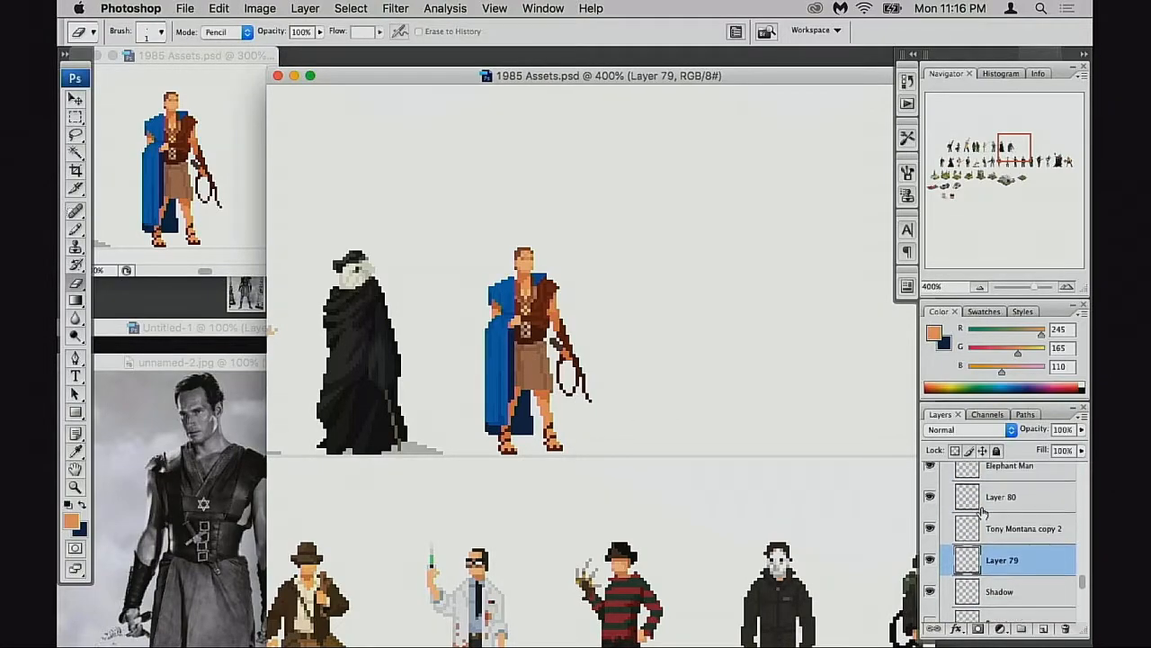
shift+click(982, 504)
key(super+t)
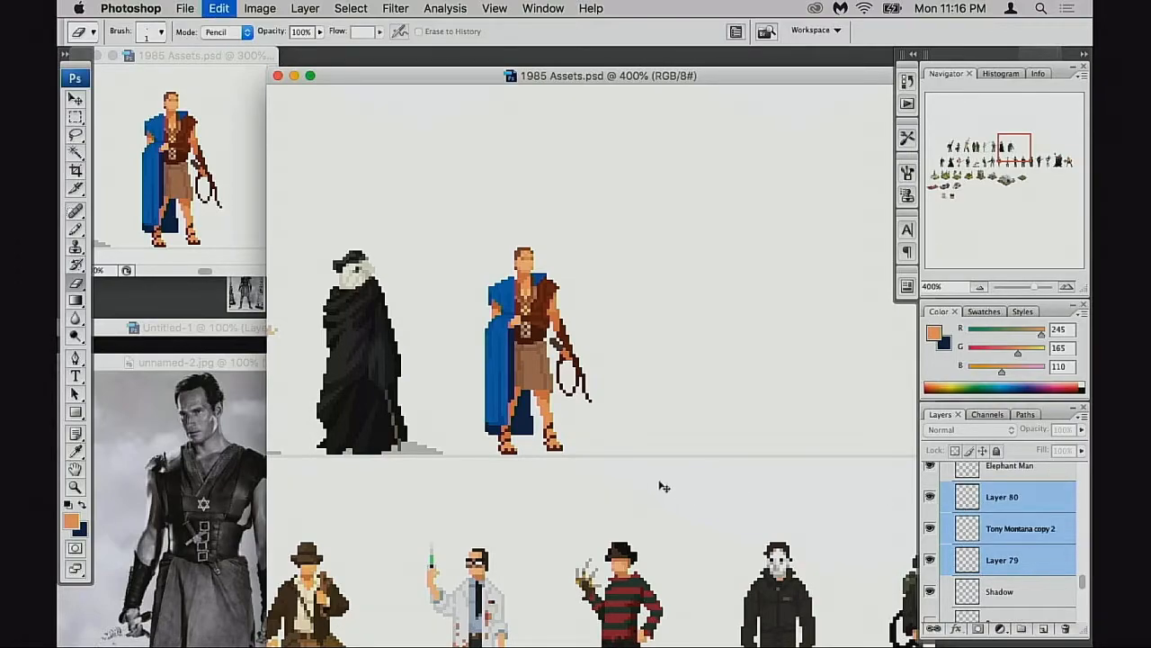
right_click(538, 376)
click(611, 559)
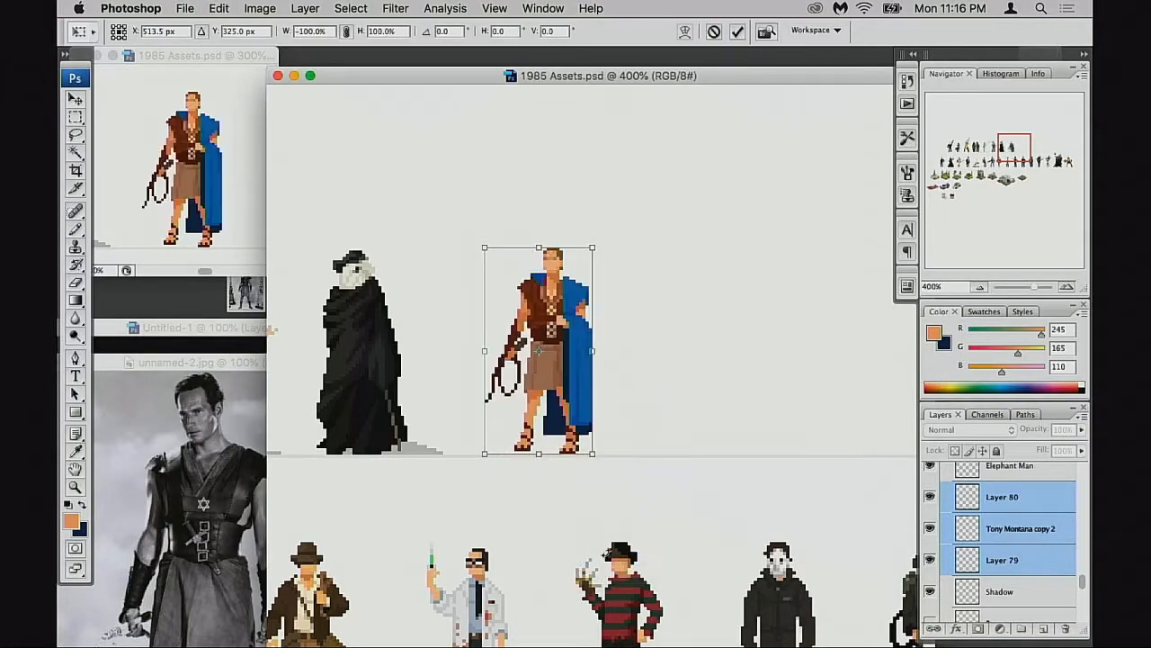
key(Return)
key(e)
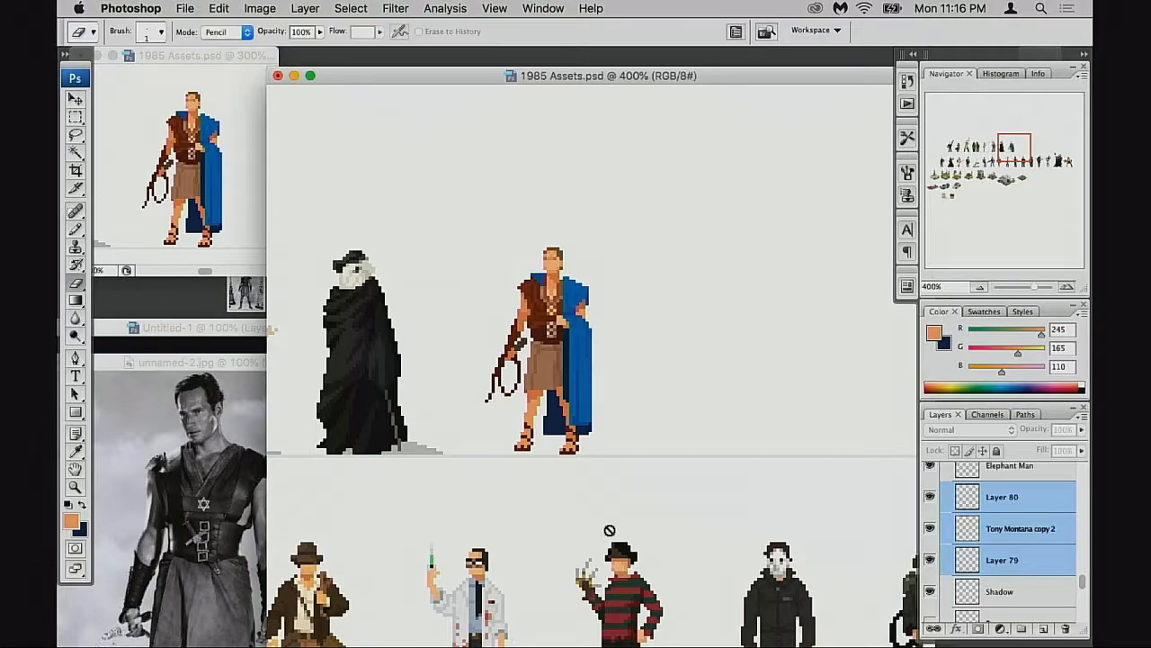
Rearrange the Untitled-1, unnamed-2.jpg and 1985 Assets.psd windows so the full-body reference photo stands beside the flipped gladiator
alt+click(577, 440)
drag(563, 466, 549, 492)
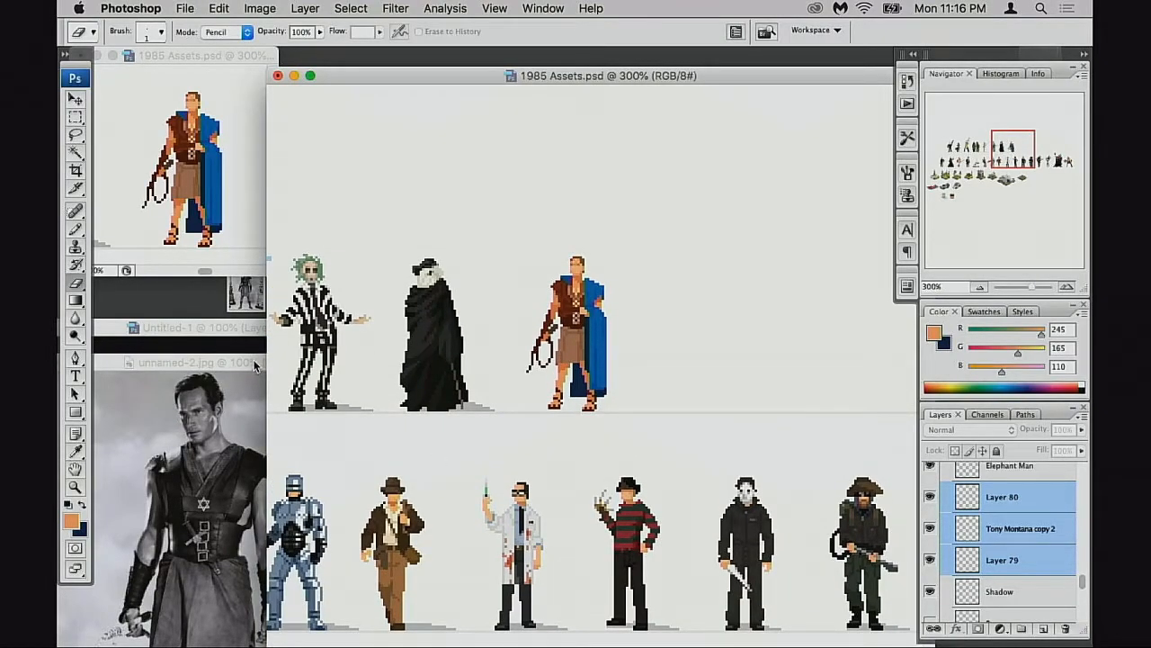
drag(255, 363, 233, 389)
drag(258, 329, 274, 515)
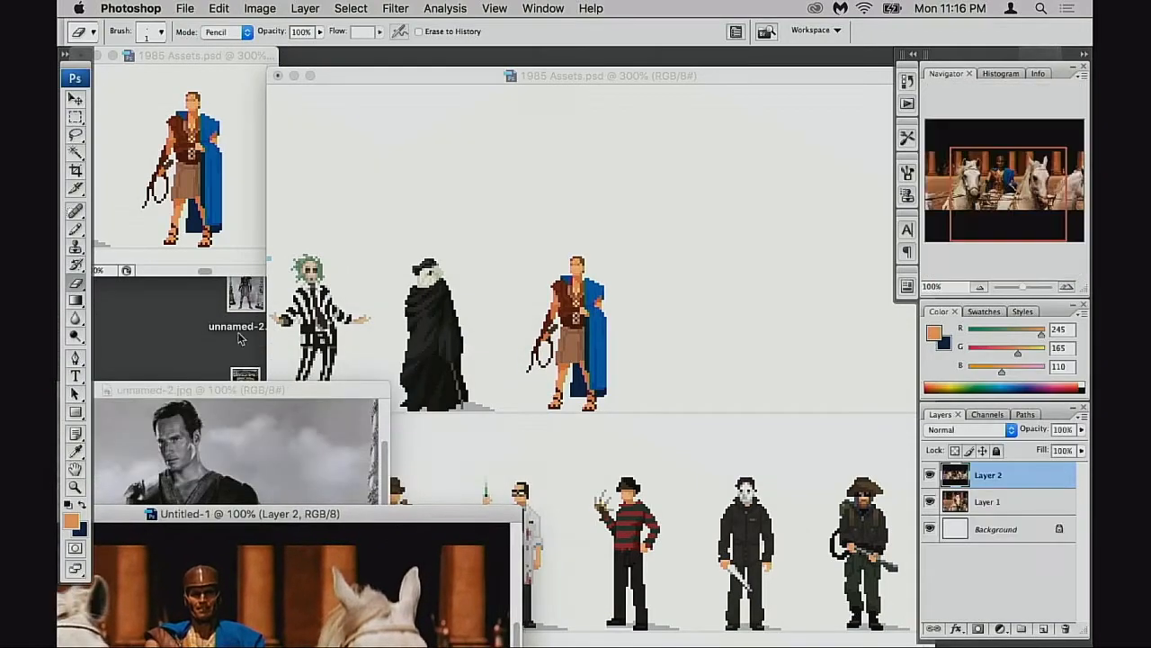
drag(238, 398, 351, 315)
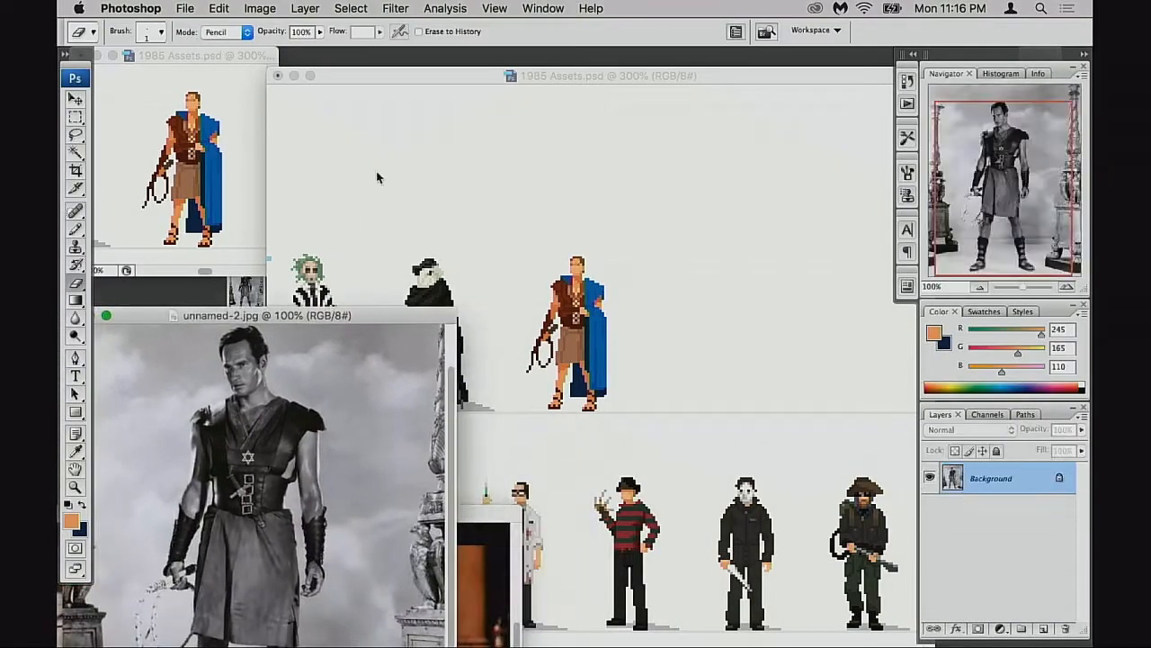
drag(402, 80, 623, 102)
drag(323, 316, 310, 81)
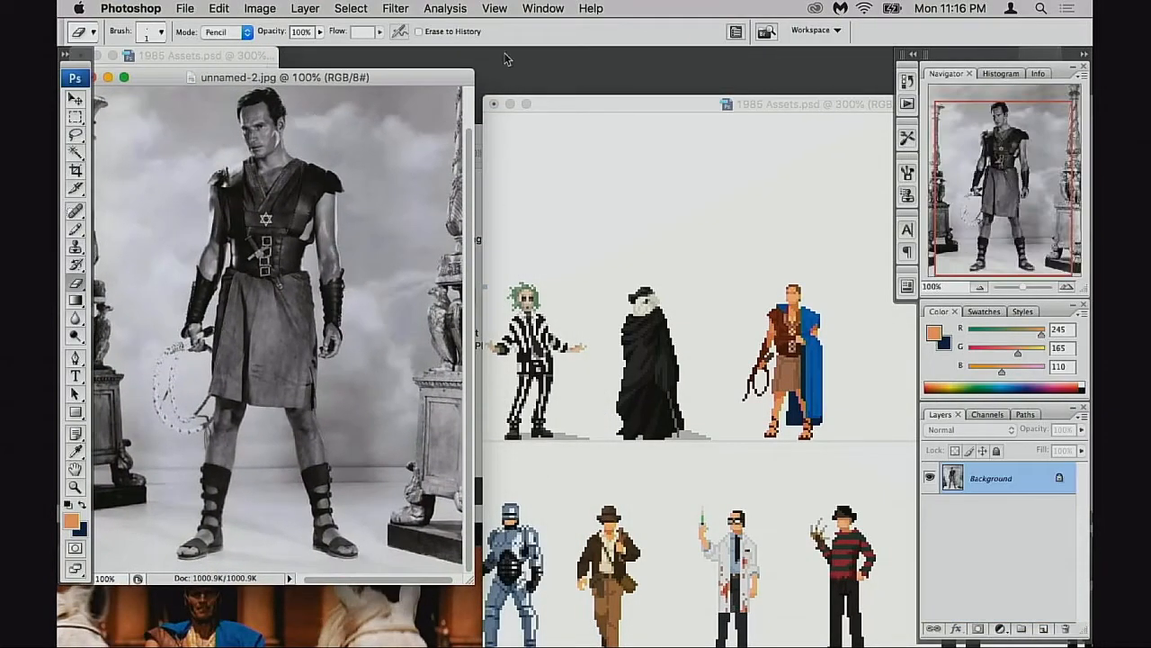
Bring the unnamed.jpg colour reference forward, place it over unnamed-2.jpg, and return to the 1985 Assets.psd window
click(545, 9)
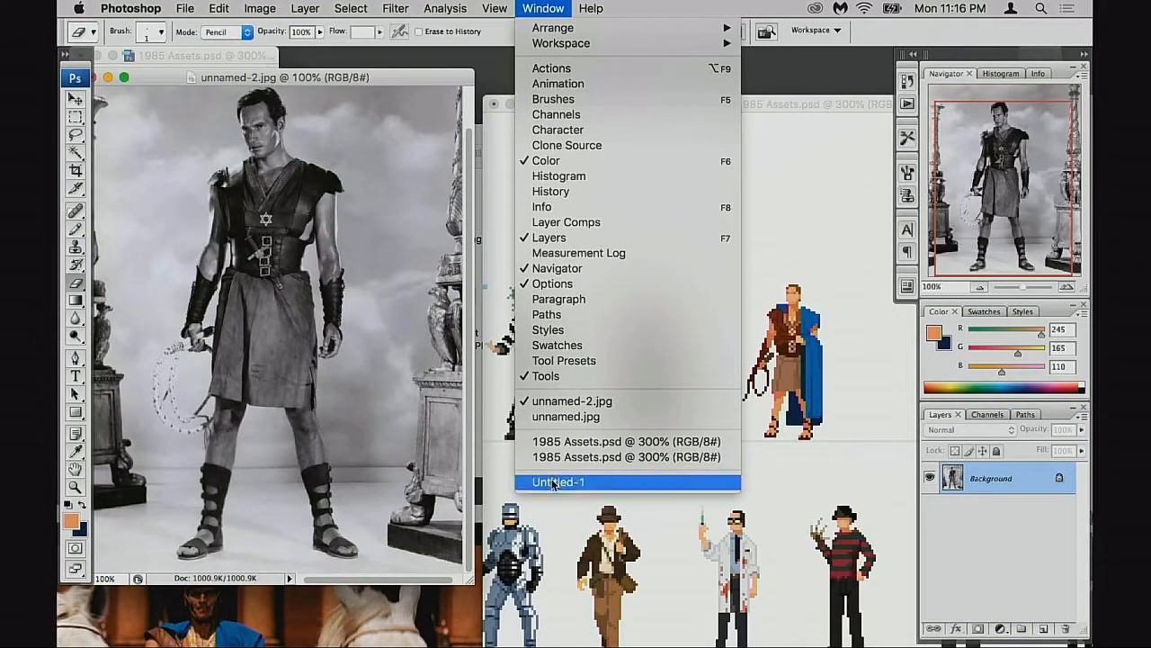
click(565, 416)
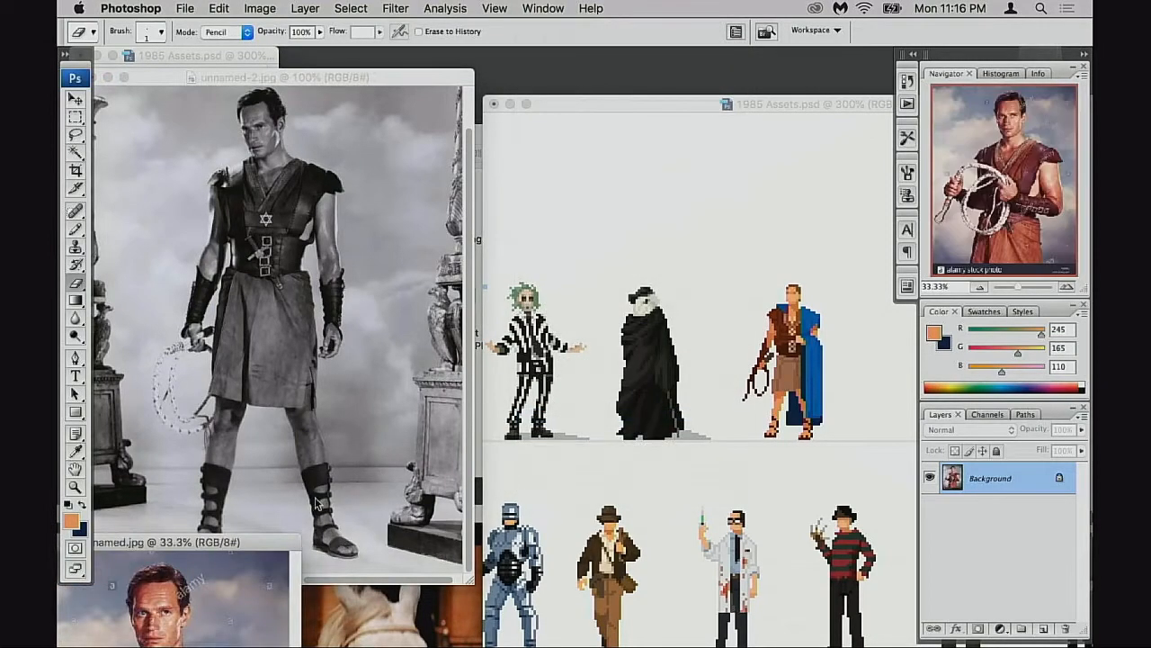
drag(261, 544, 323, 154)
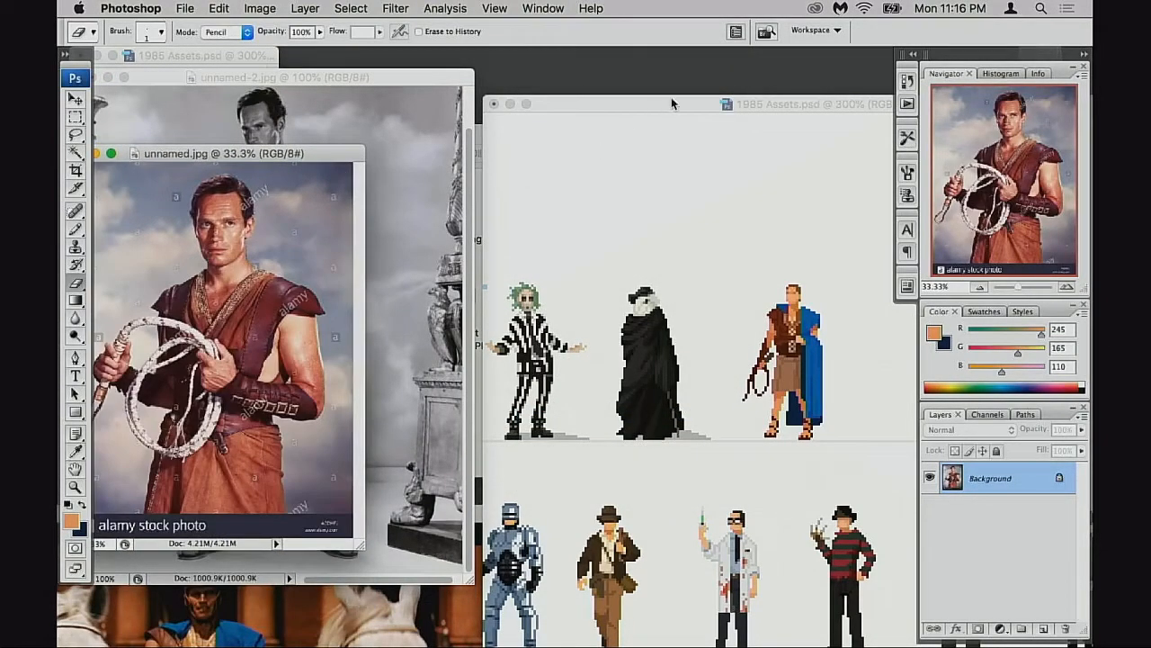
drag(671, 102, 674, 102)
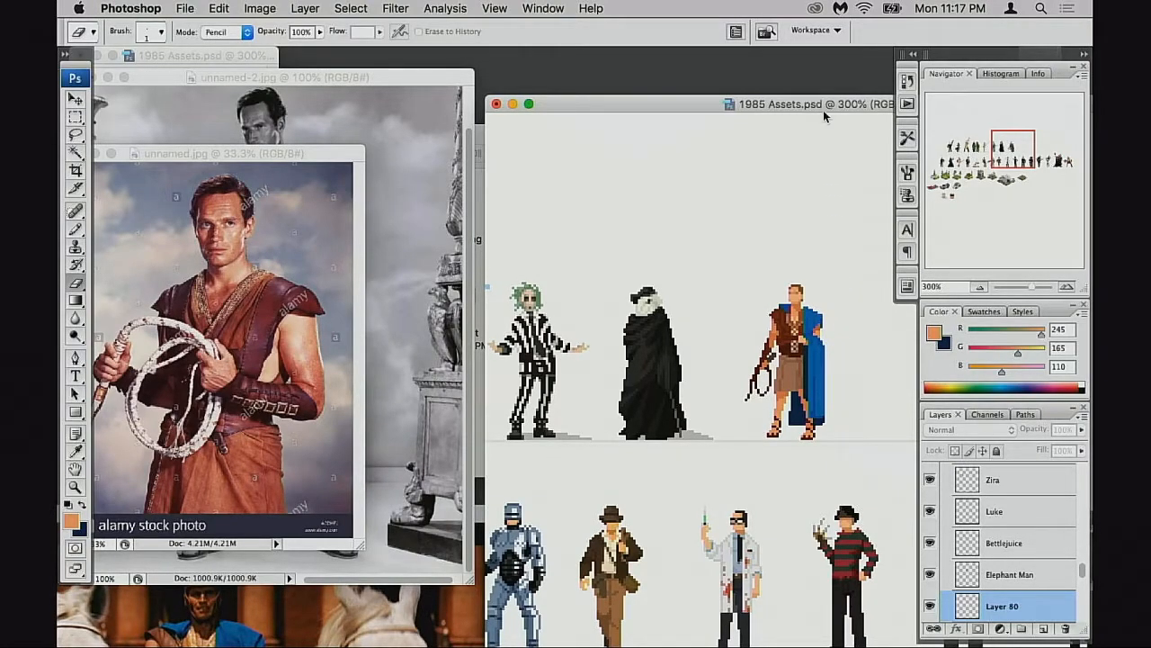
Toggle the visibility of the Tony Montana copy 2 layer off and on, and make it the only active layer
super+click(795, 389)
drag(799, 388, 761, 394)
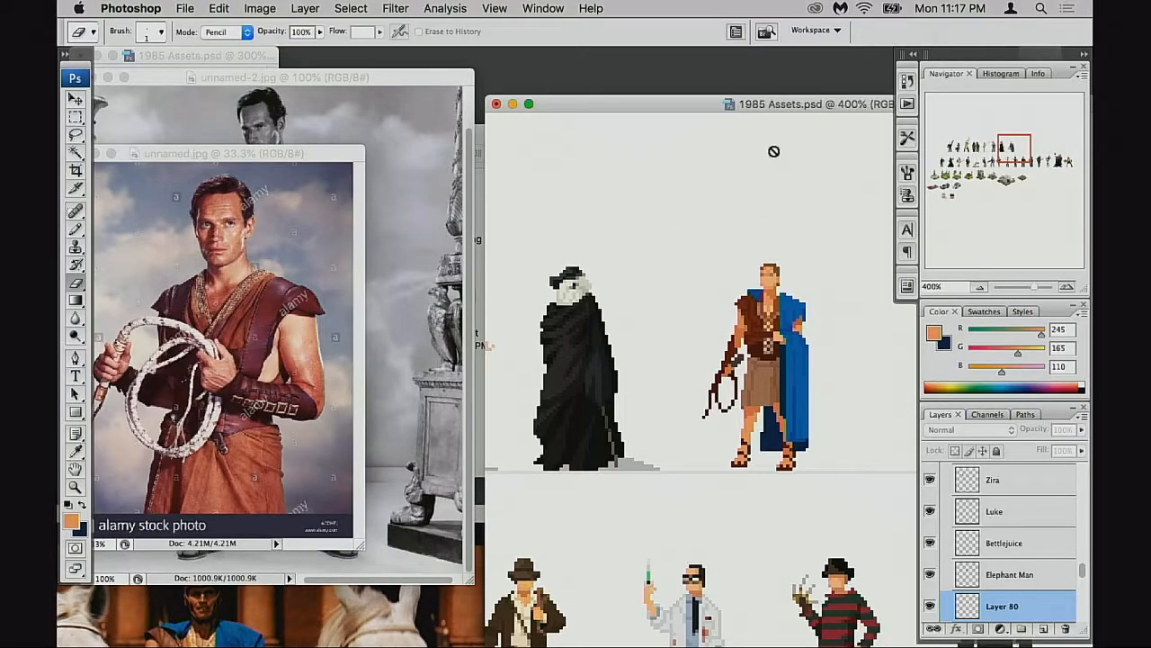
scroll(910, 518, down, 2)
scroll(1005, 607, down, 3)
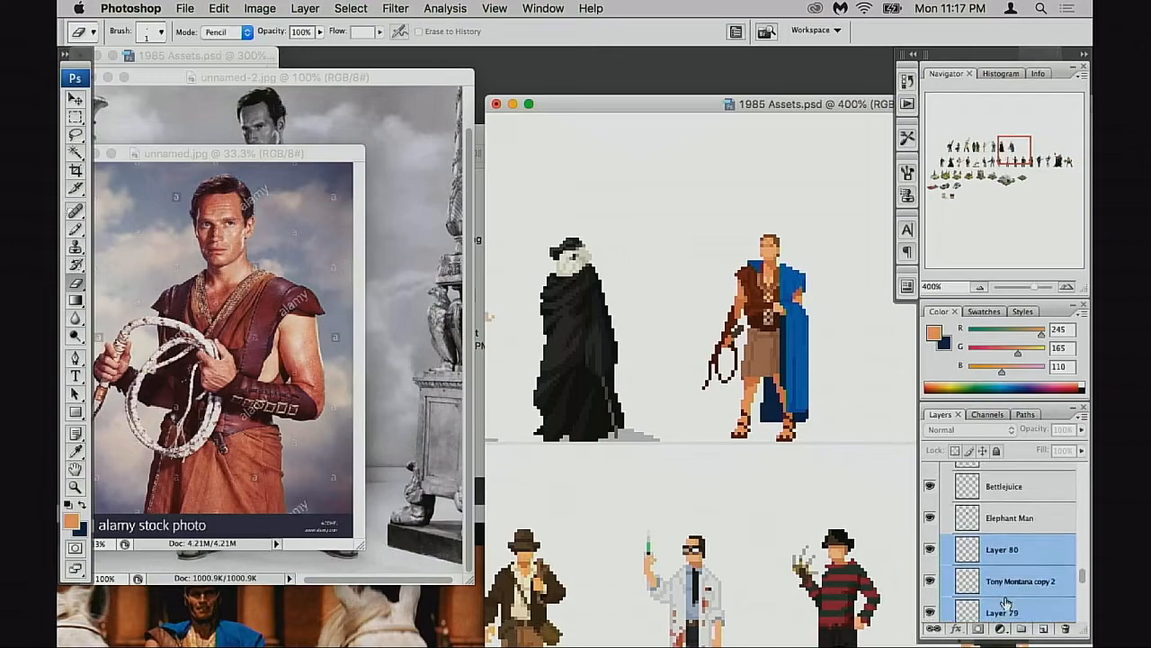
click(931, 579)
click(931, 578)
click(961, 583)
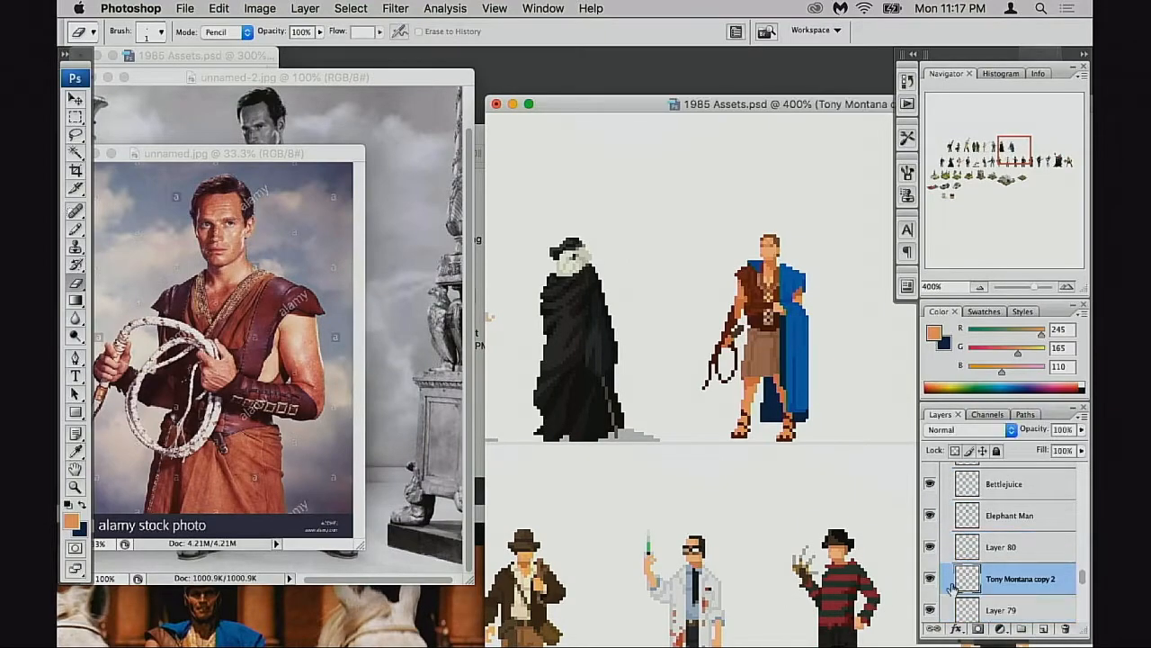
Sample the darker skin tone (RGB 227, 127, 78) from the gladiator's upper leg for the Pencil
key(ctrl+plus)
key(ctrl+plus)
key(ctrl+plus)
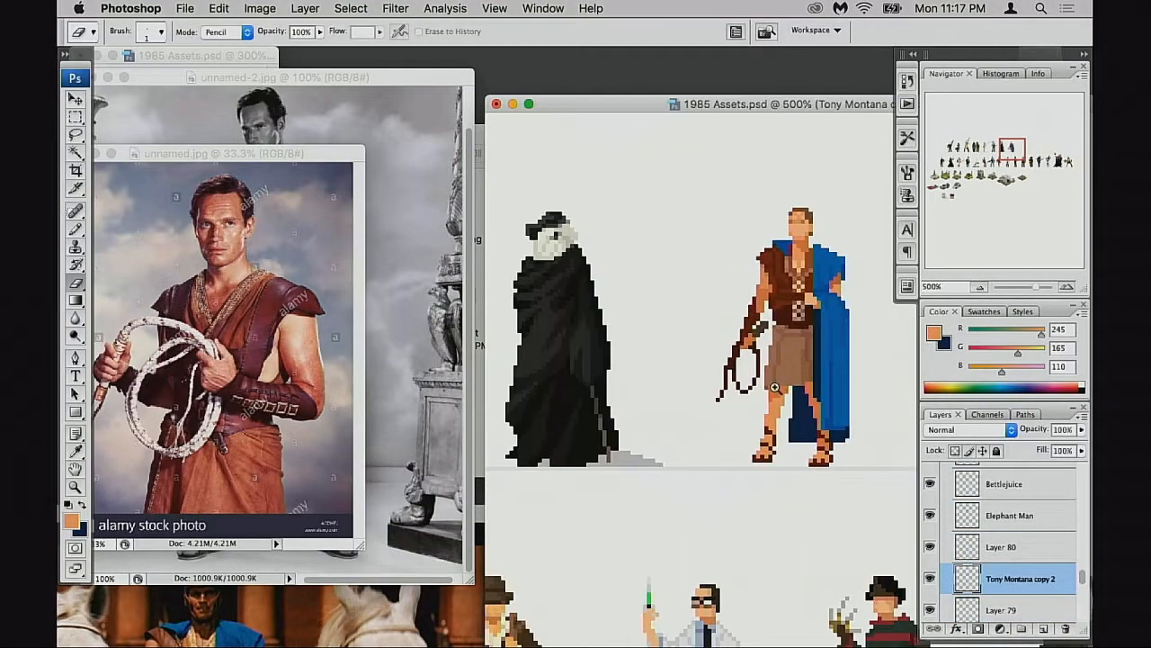
drag(640, 416, 581, 432)
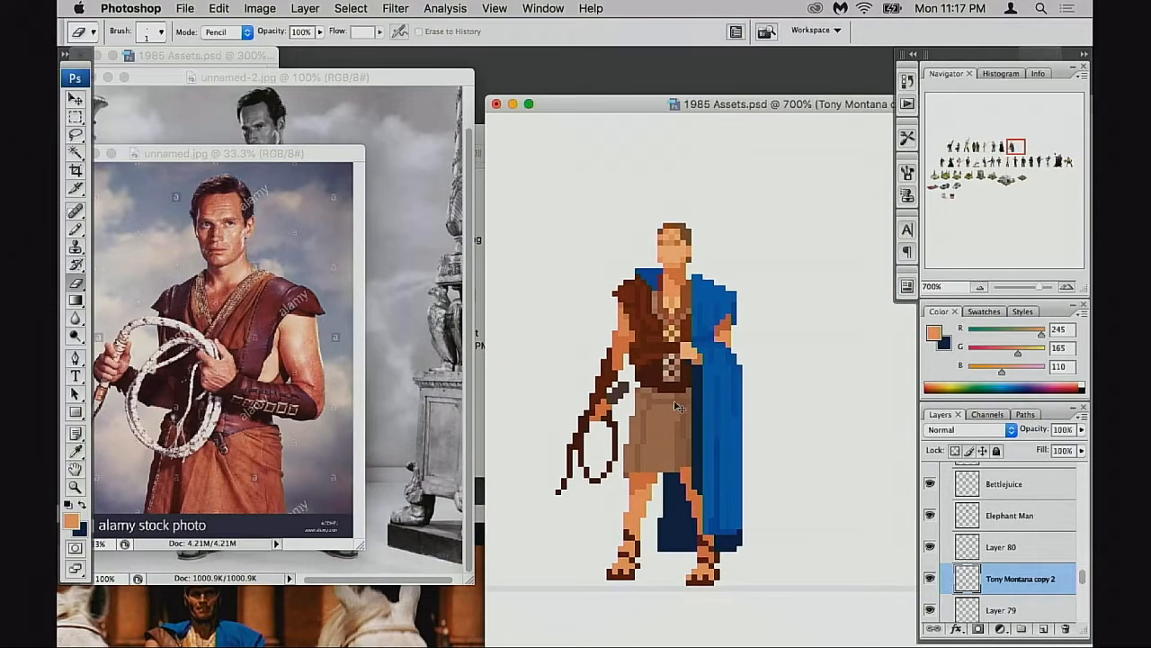
key(b)
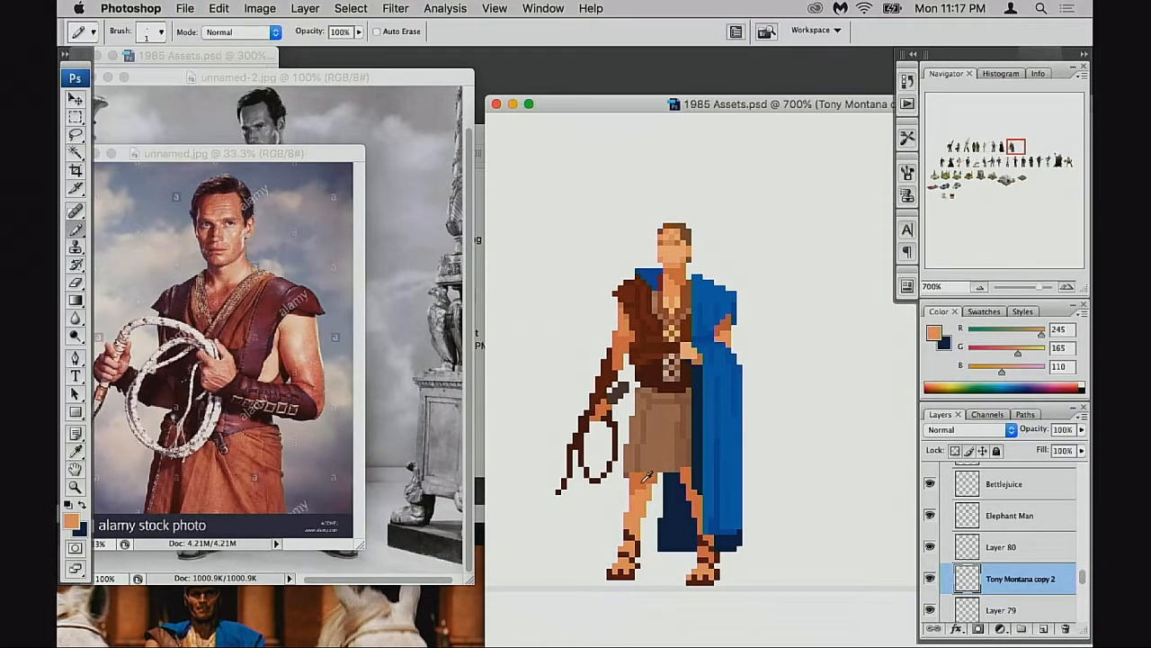
alt+click(653, 479)
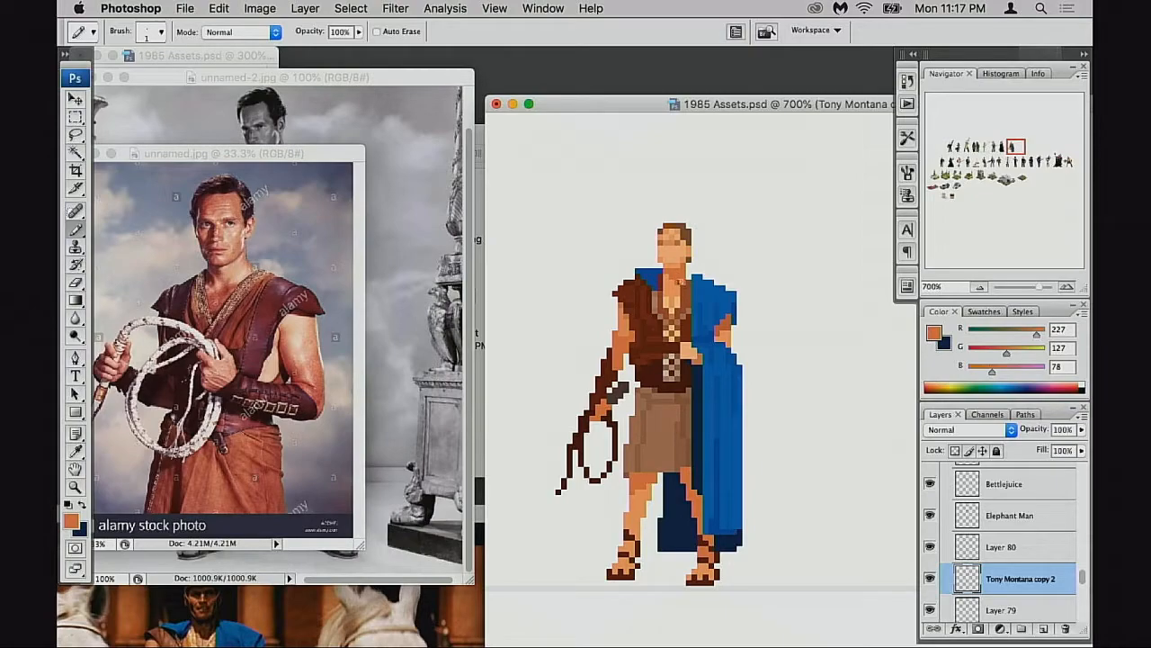
Toggle the Tony Montana copy 2 layer off and on and check the gladiator's full figure
click(931, 579)
click(932, 579)
mouse_move(705, 461)
mouse_down()
mouse_move(758, 480)
mouse_move(714, 491)
mouse_up()
alt+click(731, 469)
alt+click(748, 473)
drag(824, 477, 668, 517)
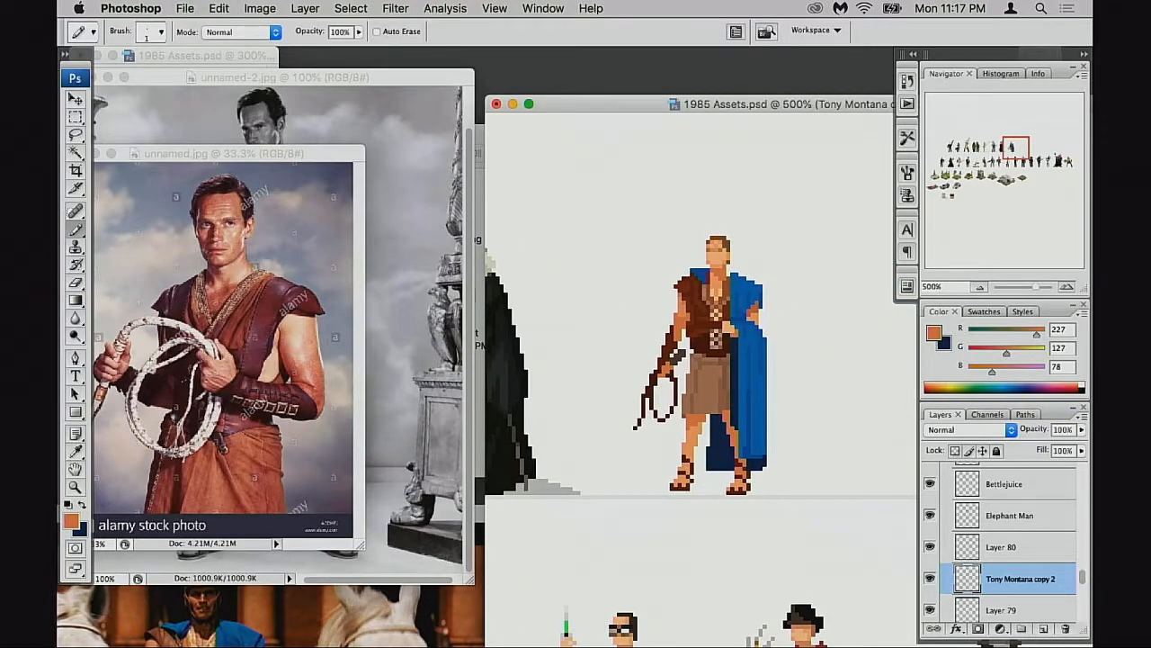
Lower the unnamed.jpg colour reference over unnamed-2.jpg and shift the 1985 Assets.psd window beside the references
drag(342, 155, 384, 310)
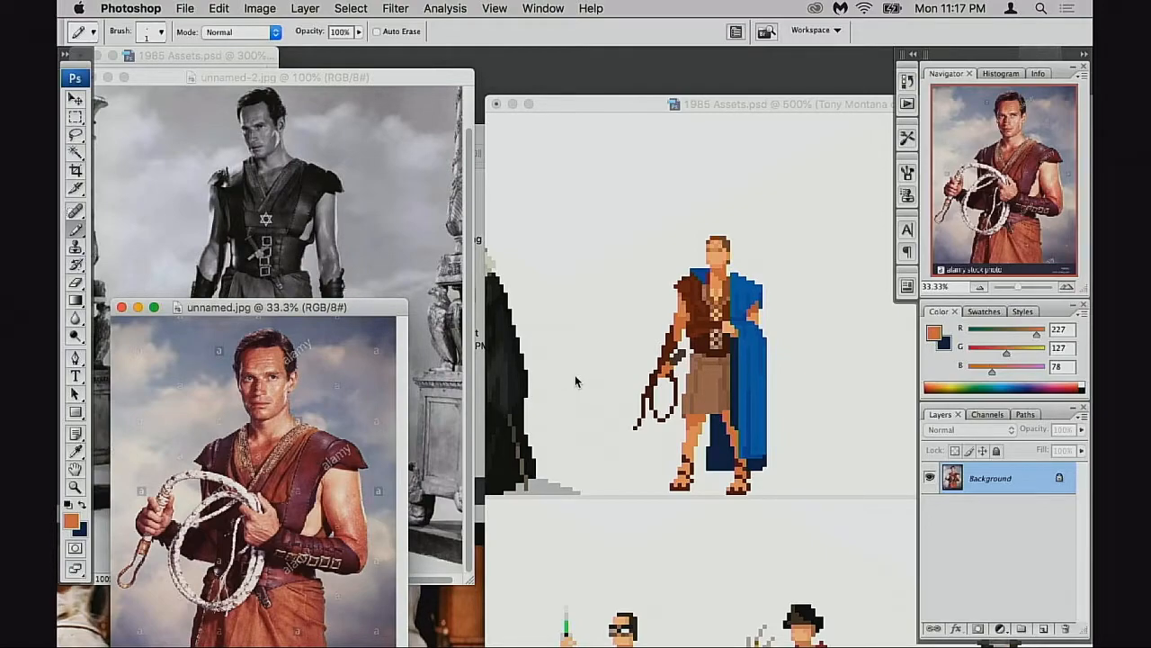
drag(366, 307, 370, 253)
drag(638, 107, 628, 104)
drag(745, 374, 717, 389)
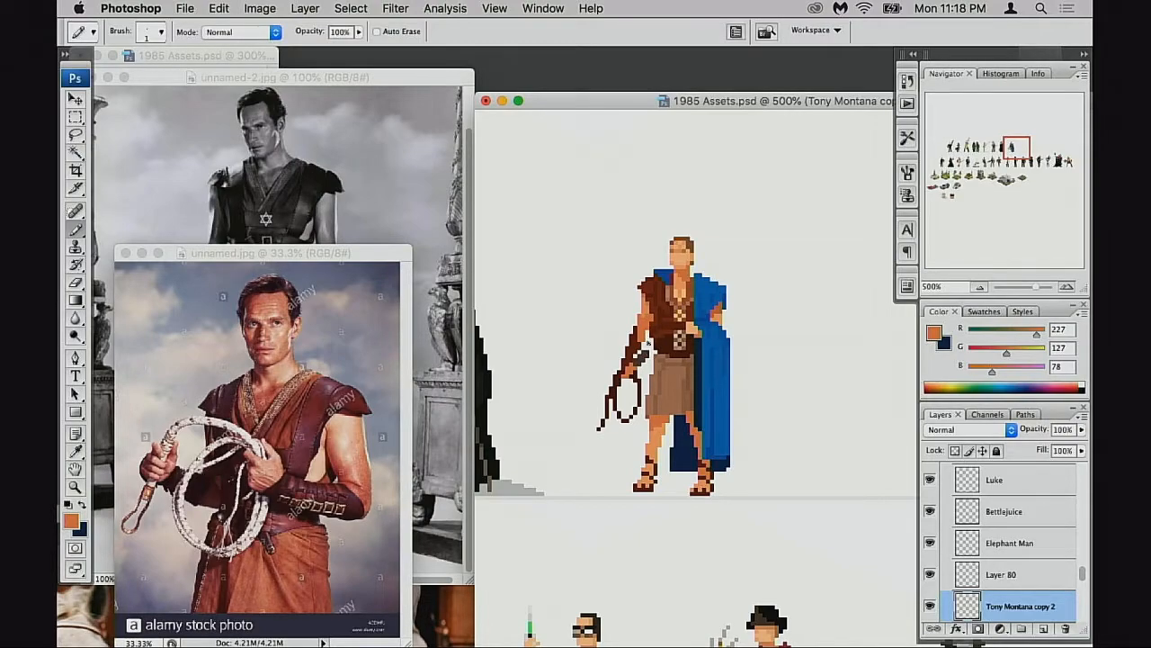
Examine the gladiator's proportions and colours both close up and in line with the neighbouring characters
drag(679, 407, 651, 430)
alt+click(652, 430)
alt+click(651, 430)
drag(864, 389, 709, 430)
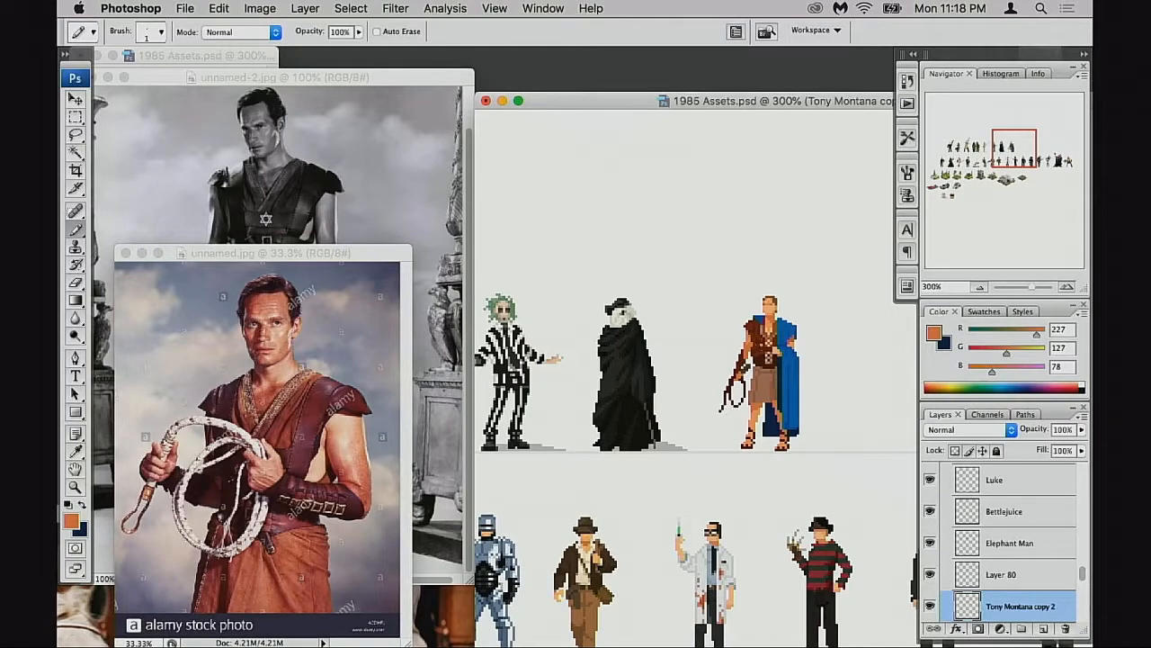
super+click(782, 409)
super+click(781, 412)
drag(771, 436, 667, 491)
drag(738, 490, 671, 509)
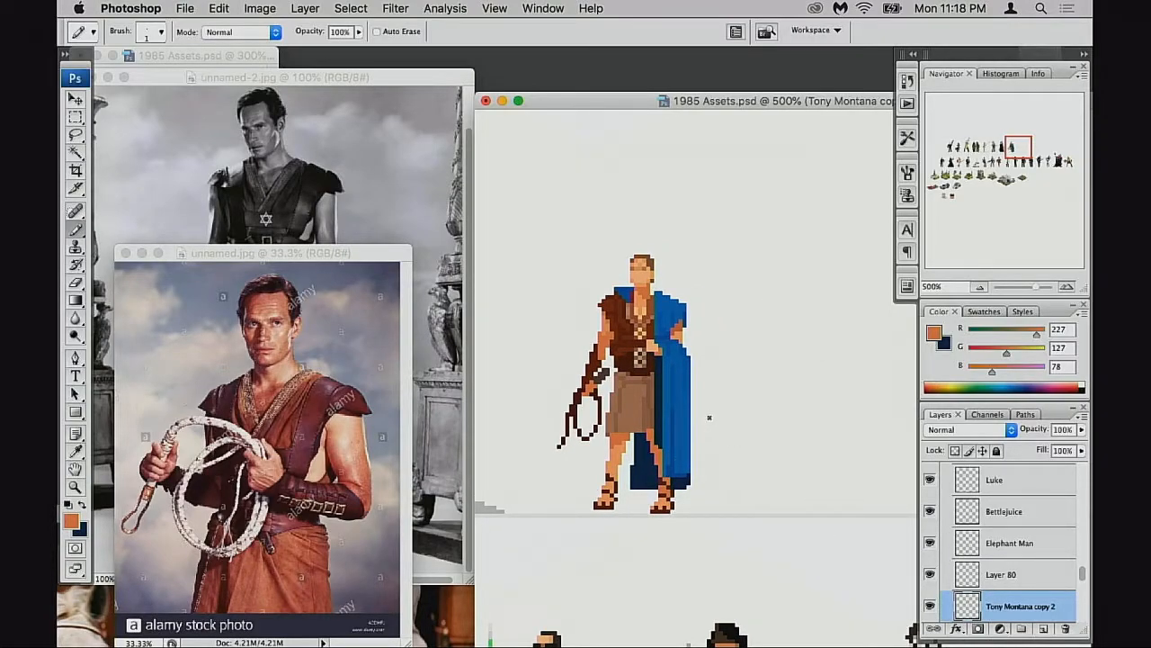
drag(669, 421, 673, 459)
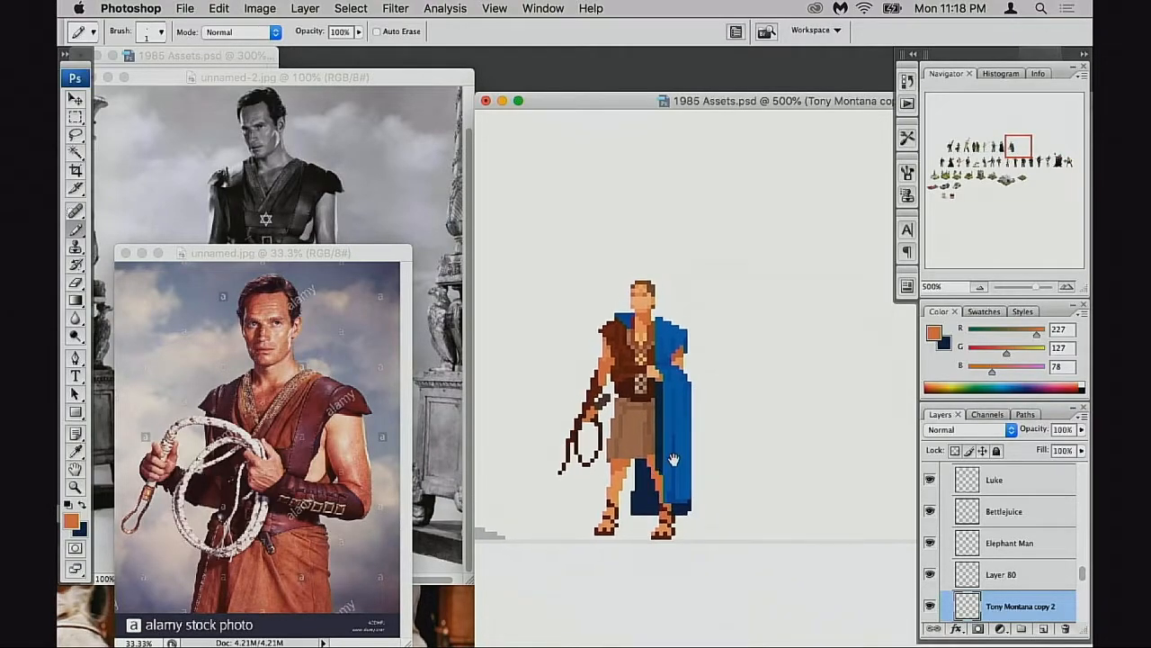
drag(635, 492, 649, 487)
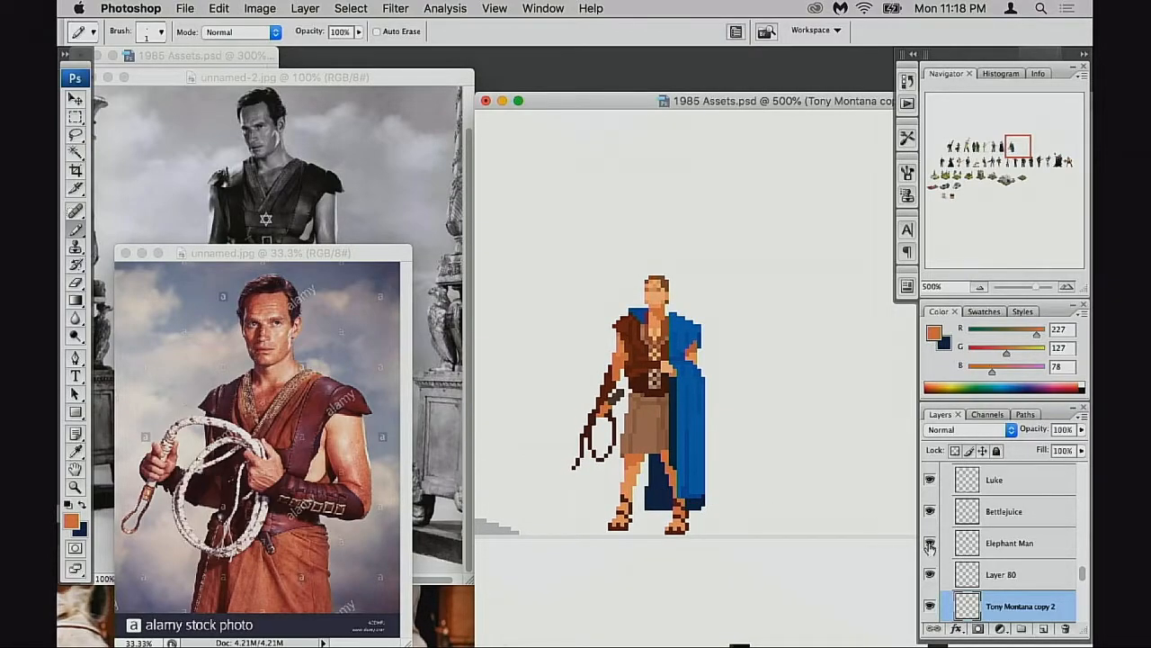
Toggle the visibility of Layer 80 with the blue cape off and on, and make it the active layer
click(932, 576)
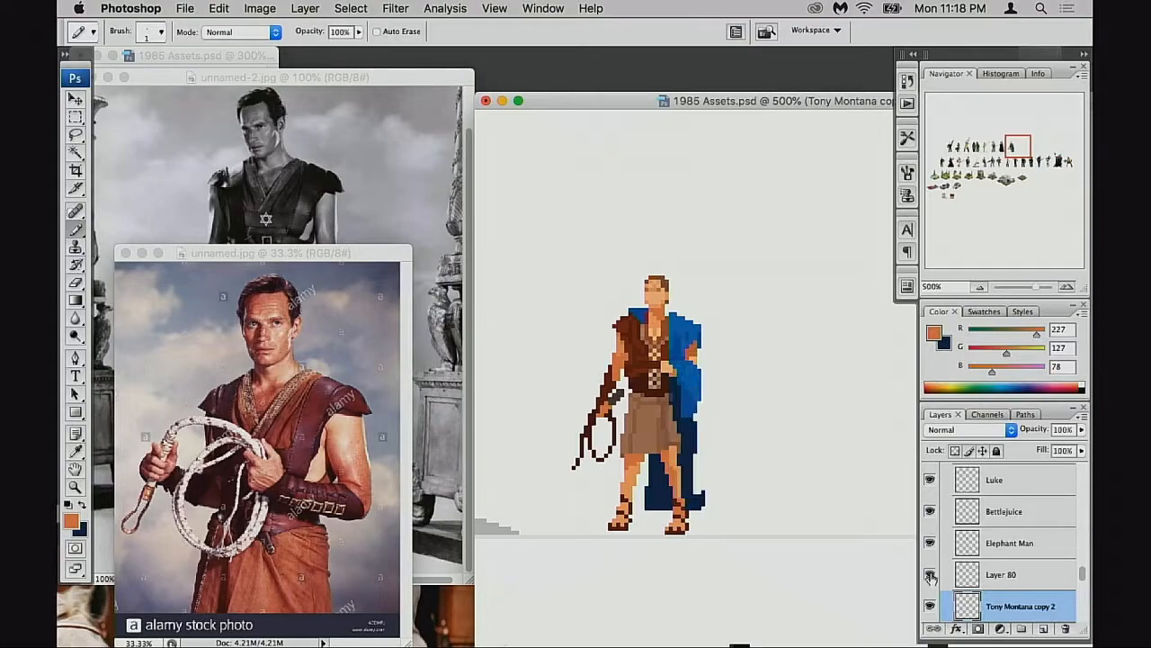
click(932, 576)
click(941, 576)
Retouch the long folds of the blue cape on Layer 80 with sampled blues, RGB 0, 83, 162 and RGB 0, 108, 183
super+click(705, 513)
super+click(712, 506)
drag(807, 359, 559, 588)
alt+click(676, 425)
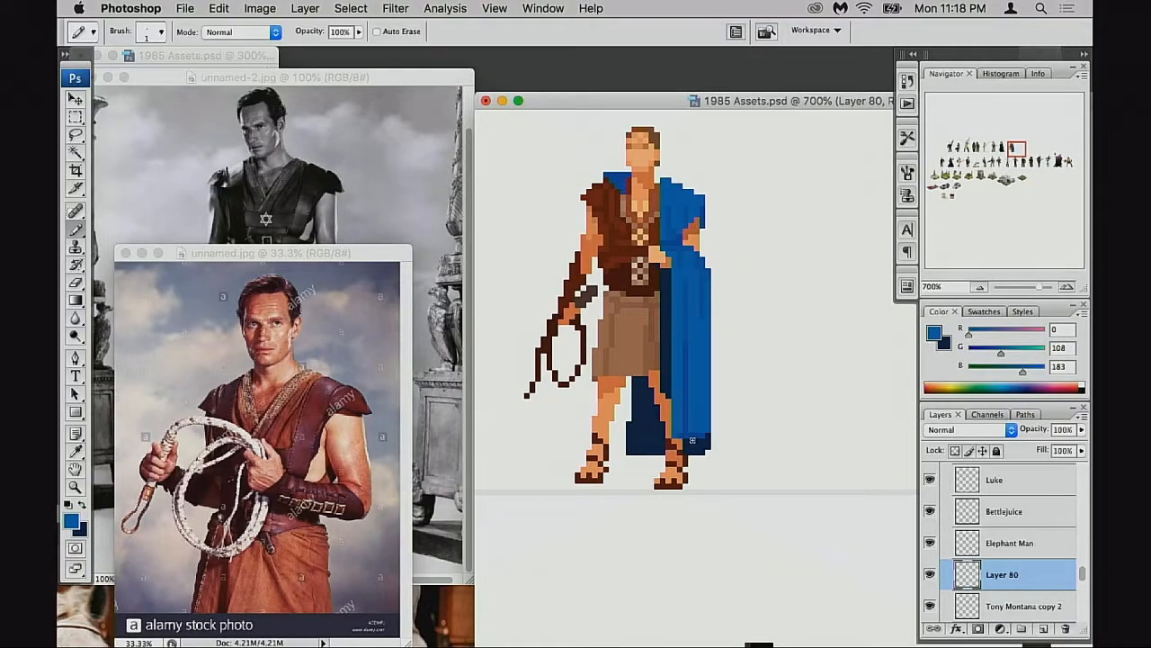
drag(687, 452, 741, 477)
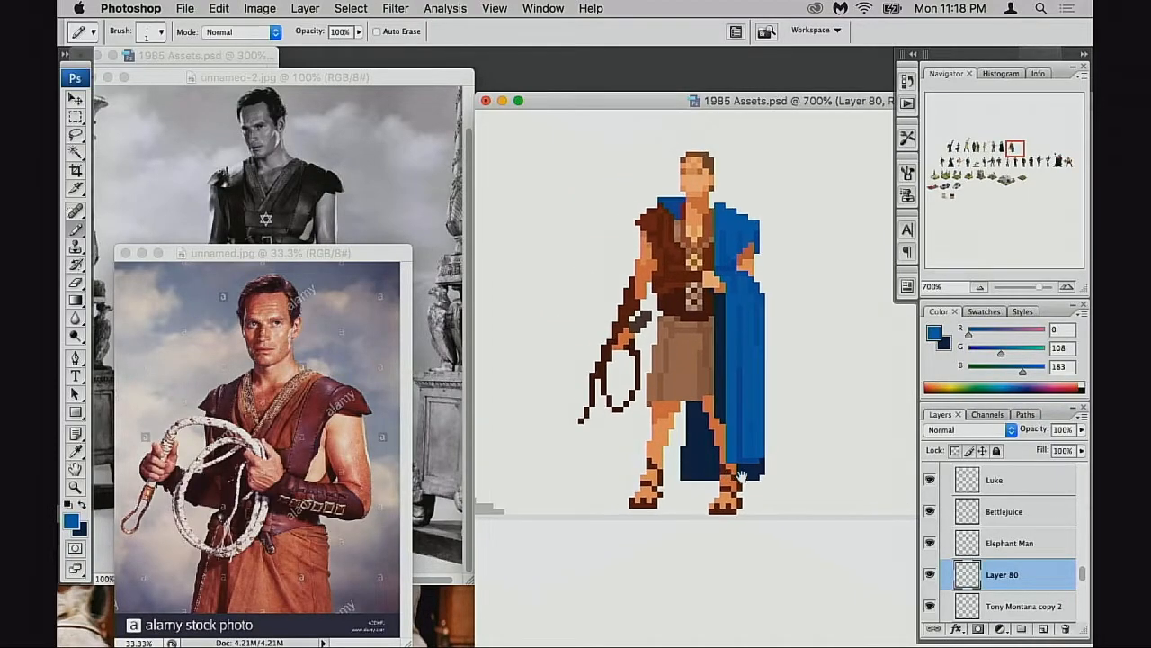
alt+click(764, 460)
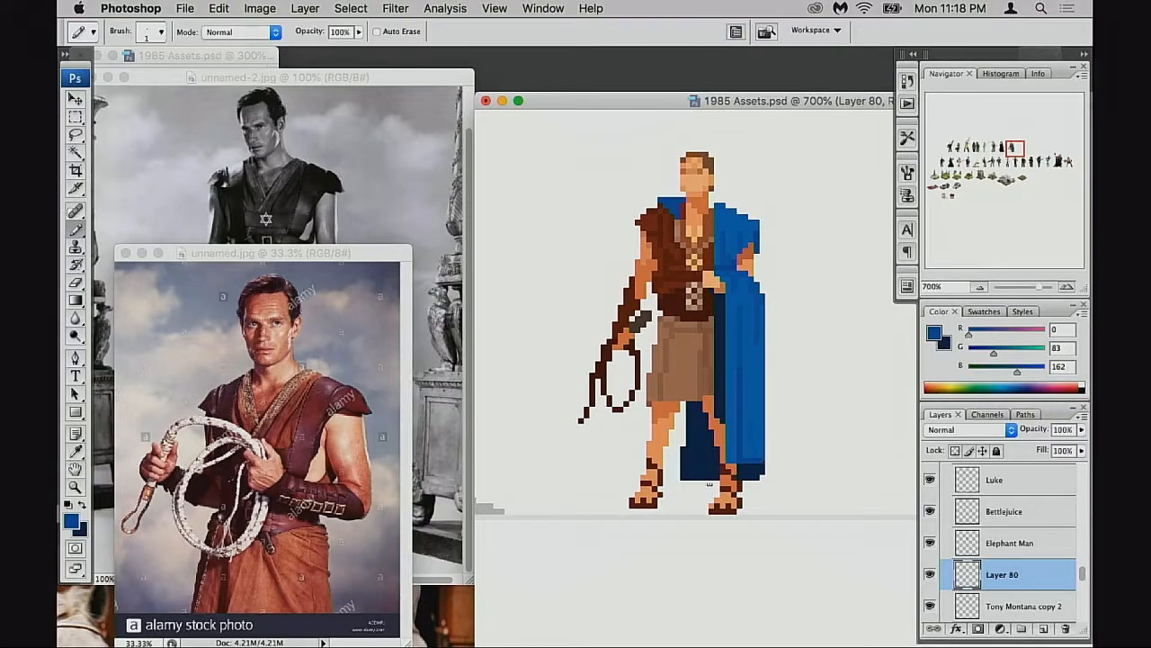
scroll(766, 472, right, 2)
alt+click(743, 447)
drag(746, 460, 756, 312)
Inspect the retouched cape against the surrounding characters and again at close range
drag(761, 447, 749, 495)
alt+click(781, 451)
alt+click(782, 450)
alt+click(731, 472)
alt+click(735, 473)
drag(797, 430, 725, 489)
drag(652, 480, 740, 483)
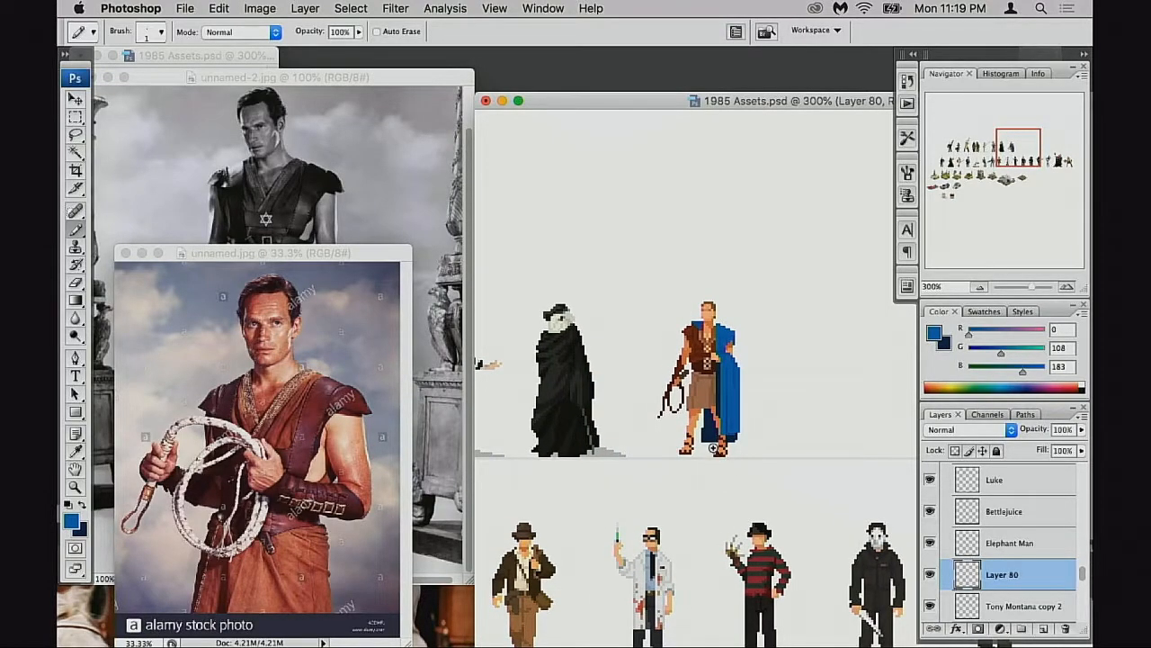
super+click(717, 451)
super+click(763, 434)
drag(735, 465, 671, 486)
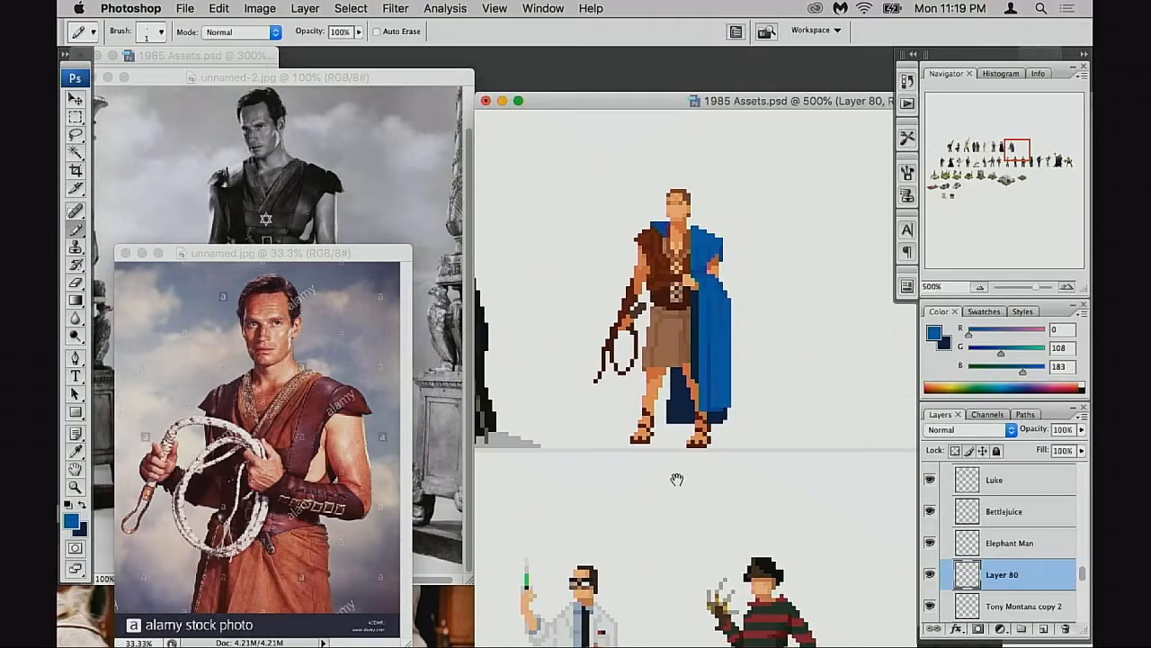
Toggle the visibility of the Tony Montana copy 2 layer off and on, and make it the active layer
scroll(948, 608, down, 2)
click(930, 555)
click(930, 555)
click(990, 555)
Try to raise the gladiator's whip-side foot by one pixel using a rectangular selection, and clear the selection
super+click(664, 451)
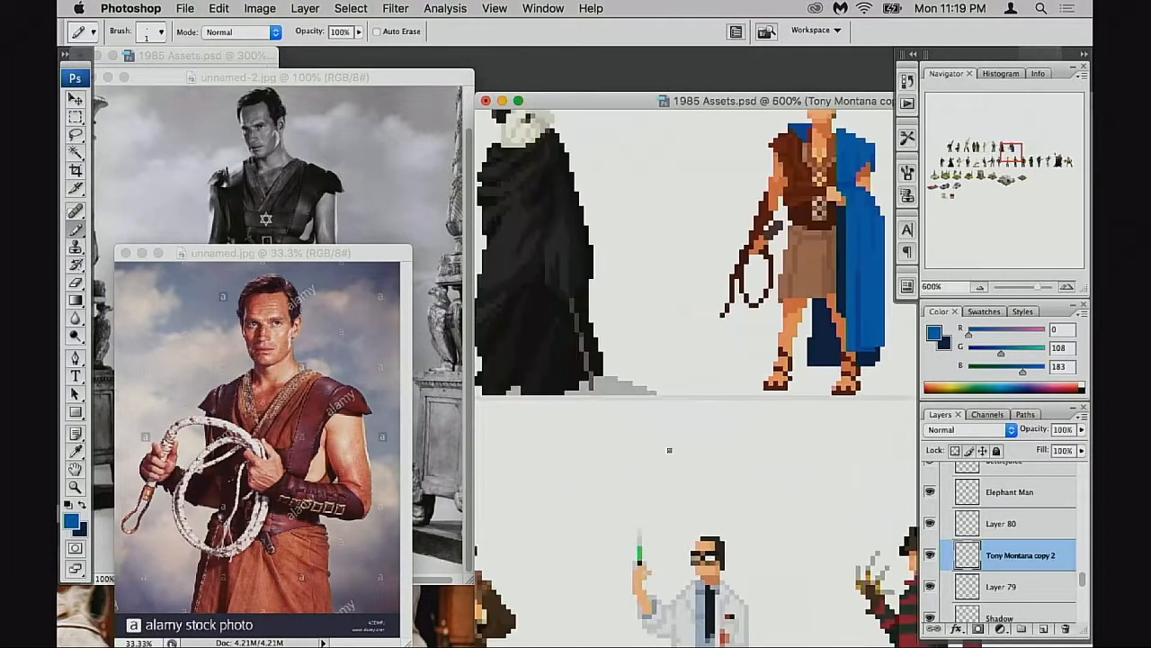
key(m)
drag(758, 387, 660, 408)
drag(661, 364, 715, 439)
key(super+Up)
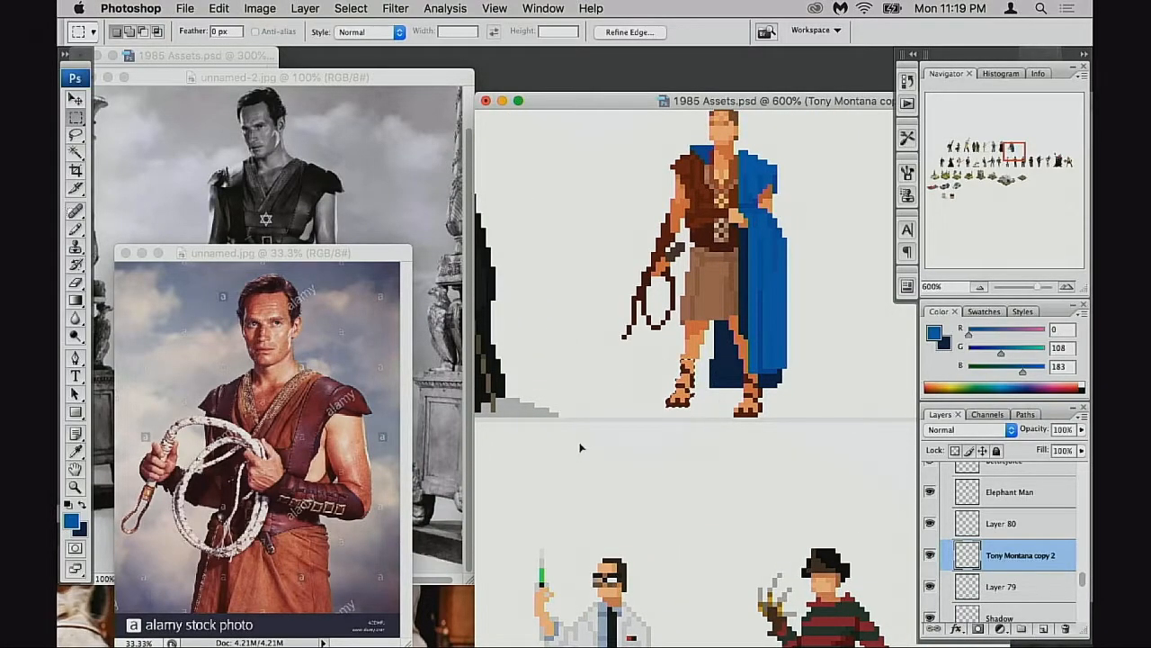
key(super+d)
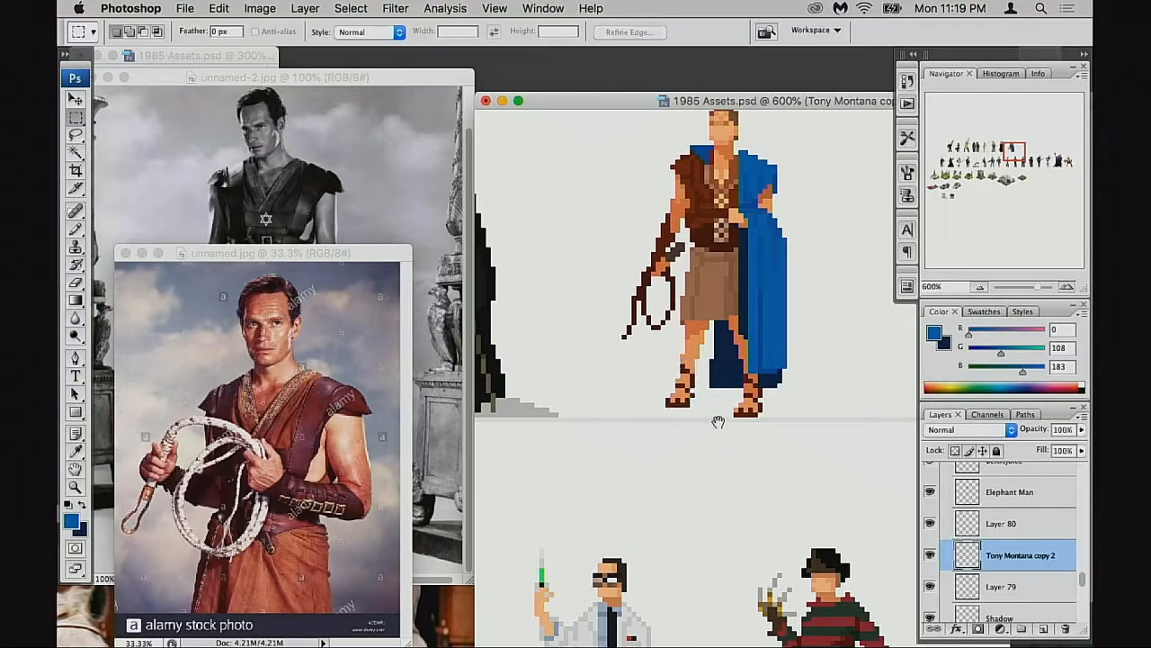
Compare the gladiator's stance with the other characters and undo the foot nudge
alt+click(713, 418)
alt+click(712, 416)
alt+click(724, 417)
alt+click(850, 403)
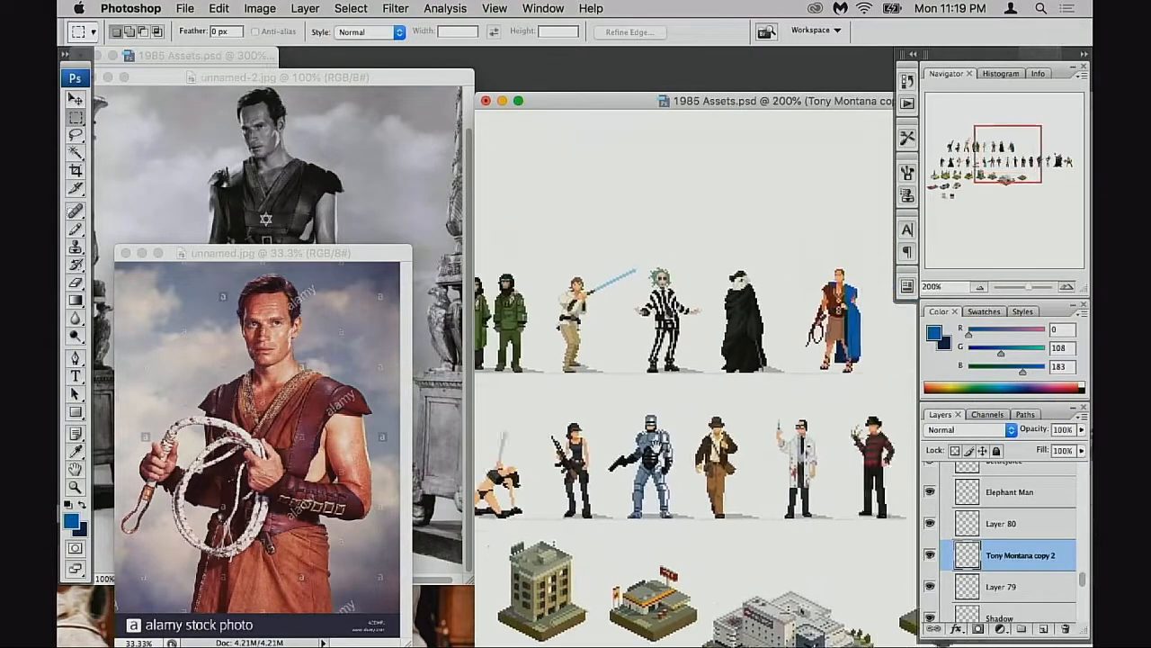
drag(853, 401, 751, 417)
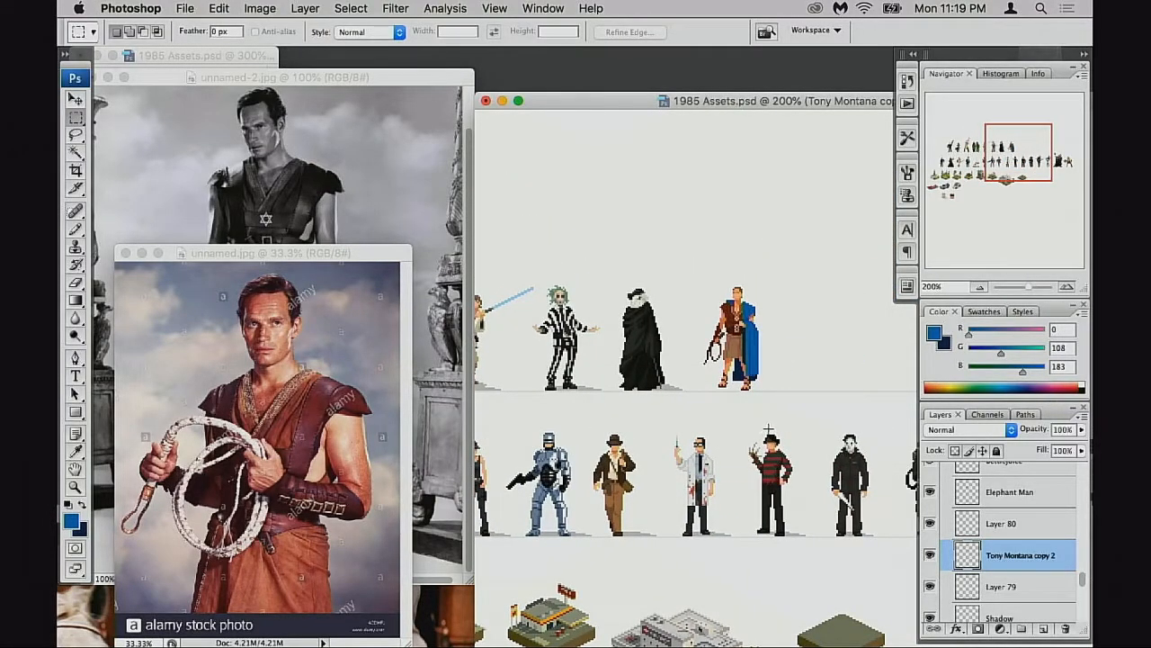
key(super+z)
click(753, 392)
Save the 1985 Assets.psd document with the gladiator back in close view
super+click(759, 393)
super+click(759, 393)
super+click(800, 400)
drag(871, 387, 637, 444)
key(super+s)
Move the unnamed.jpg and unnamed-2.jpg references down and place the 1985 Assets.psd window beside them
drag(373, 255, 349, 569)
drag(404, 81, 316, 376)
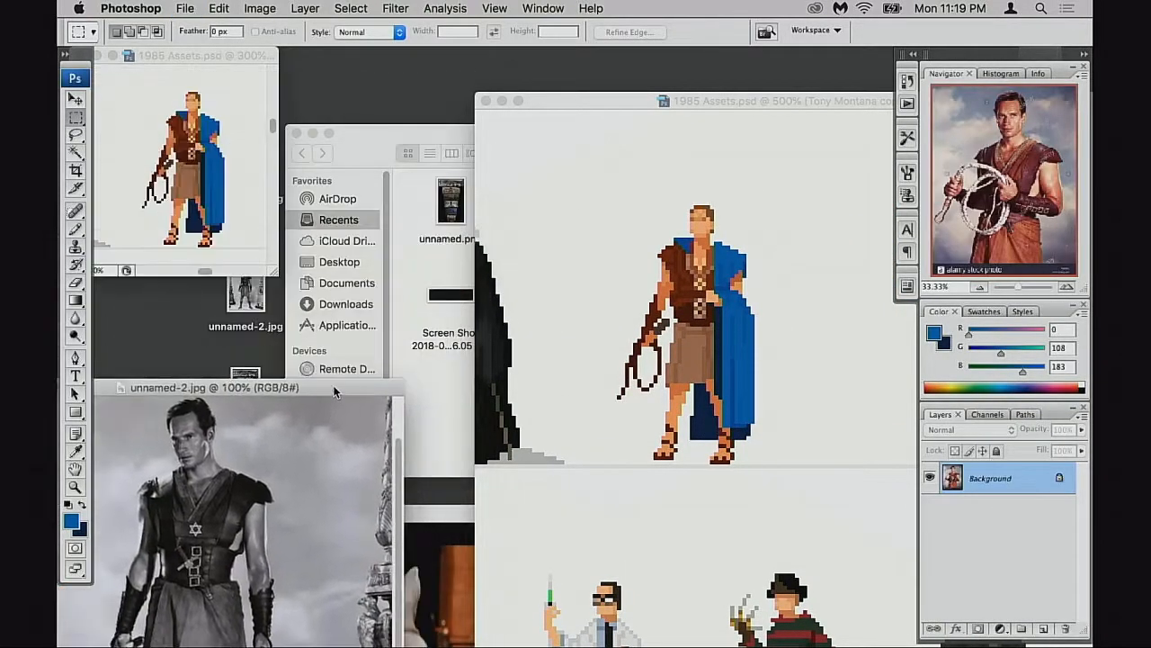
drag(593, 106, 501, 56)
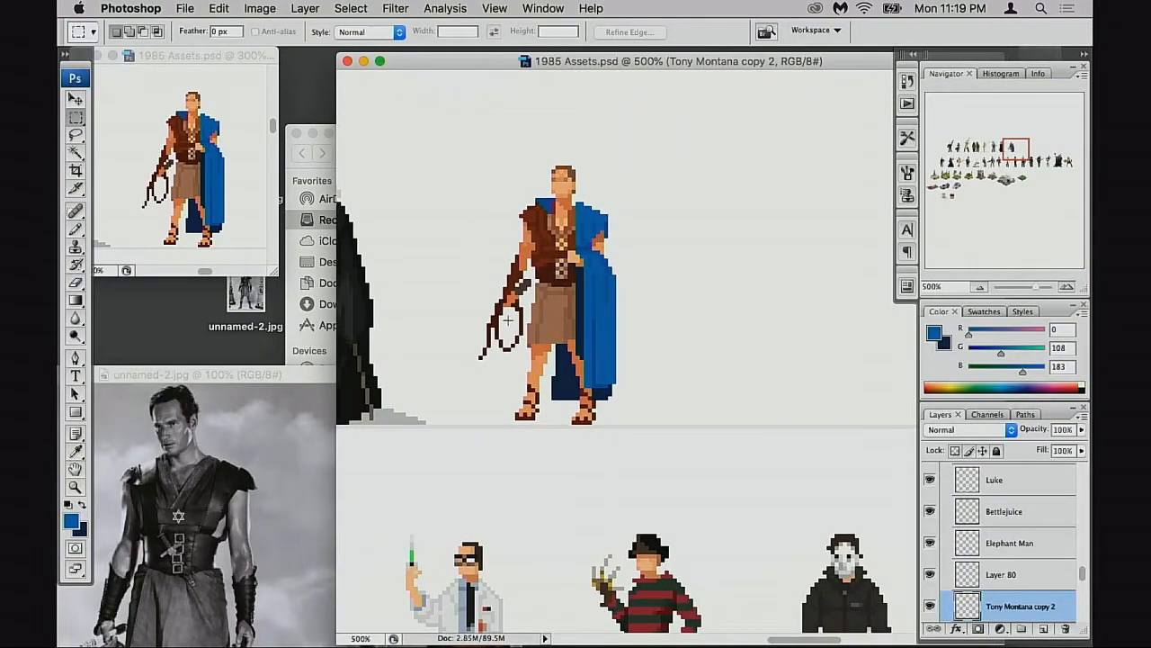
Sample the light skin tone (RGB 255, 190, 145) from the gladiator's face for the Pencil
scroll(621, 328, left, 3)
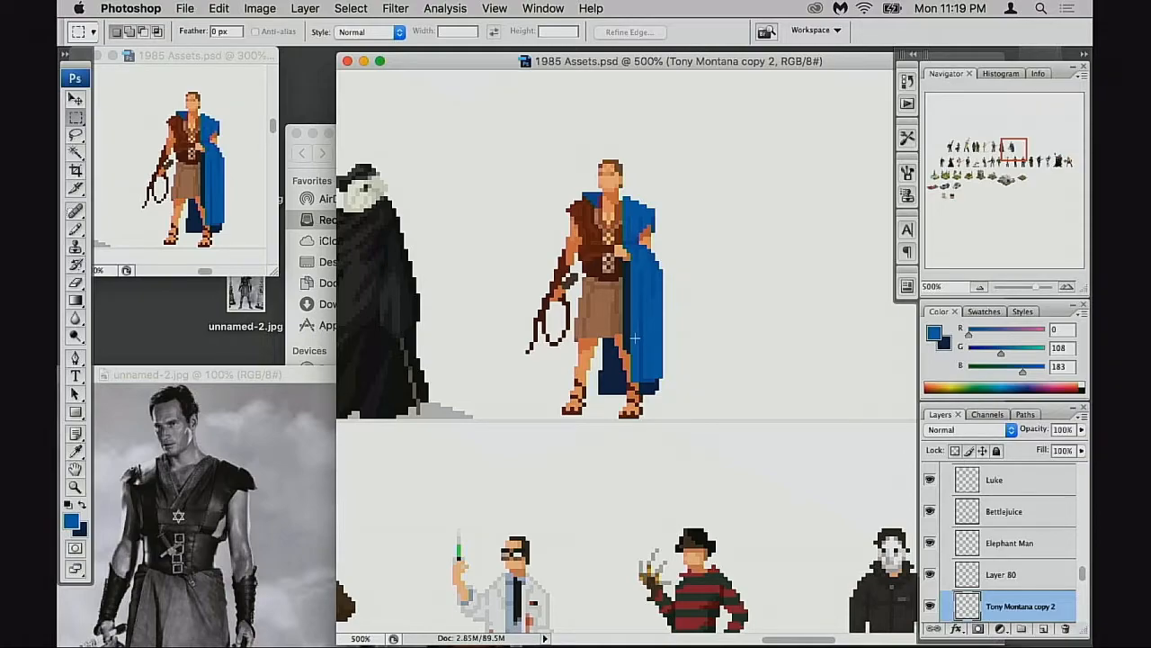
key(b)
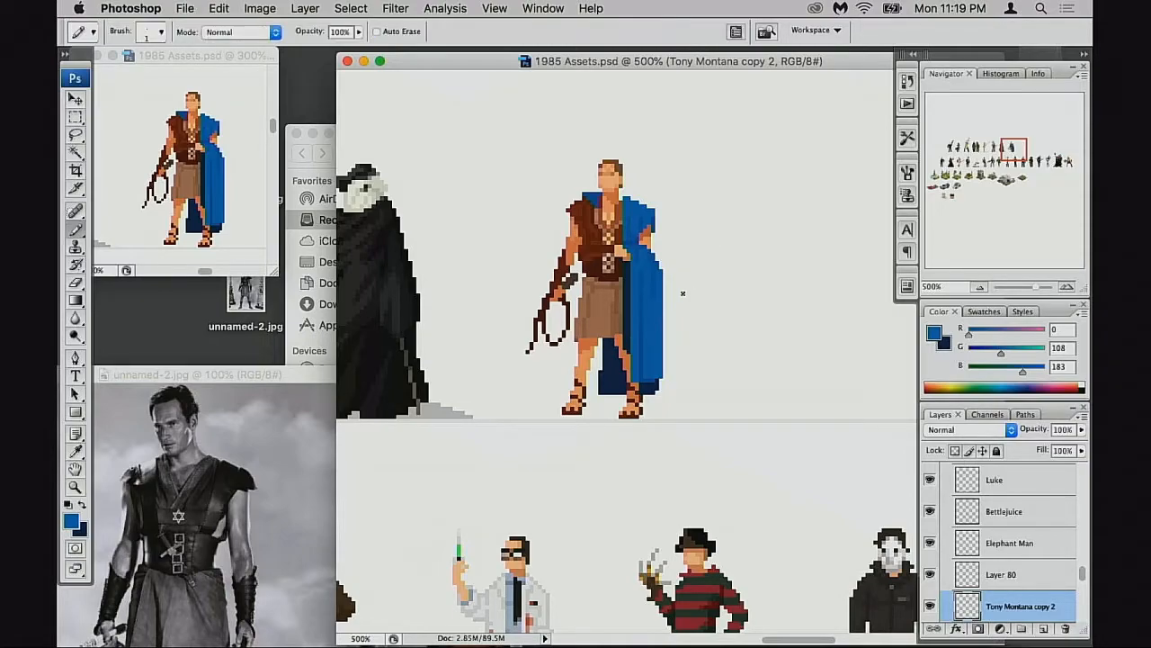
super+click(631, 224)
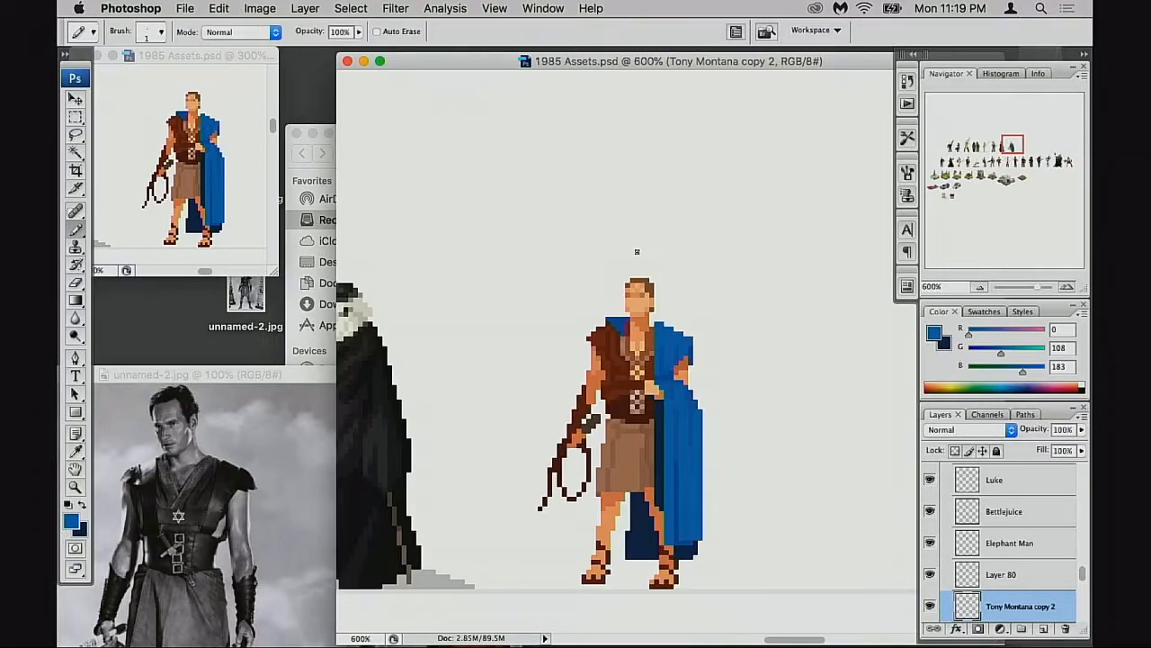
super+click(651, 315)
super+click(655, 344)
alt+click(680, 383)
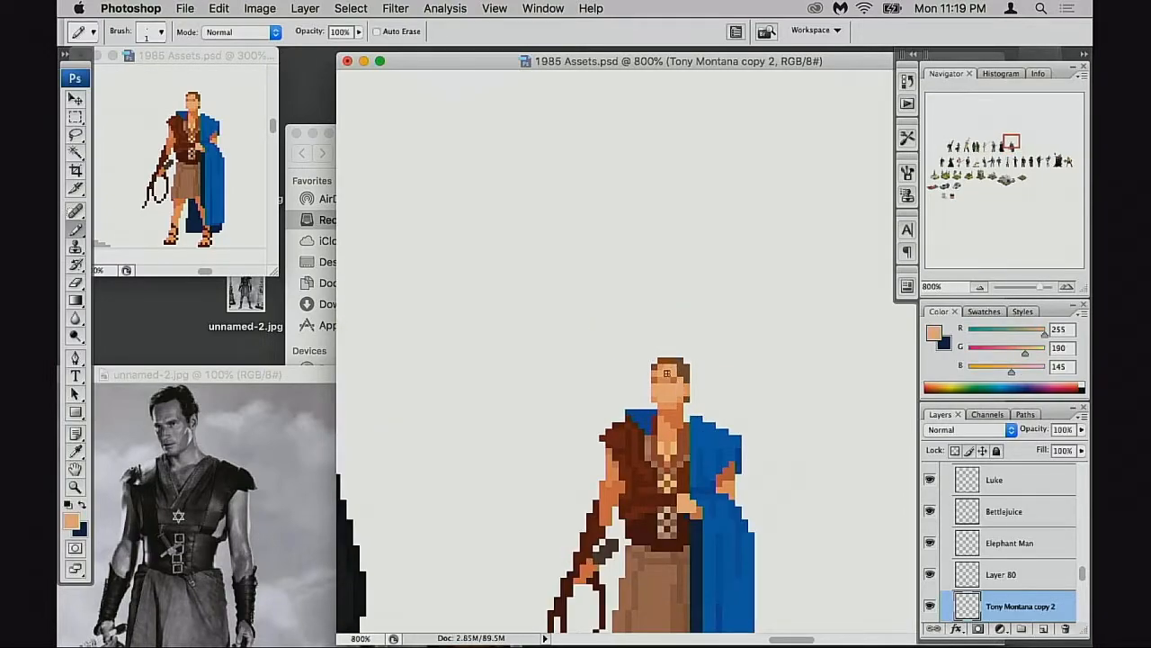
Check the gladiator's head and full figure beside the black-cloaked character
drag(692, 428, 672, 398)
alt+click(660, 428)
alt+click(660, 428)
alt+click(662, 436)
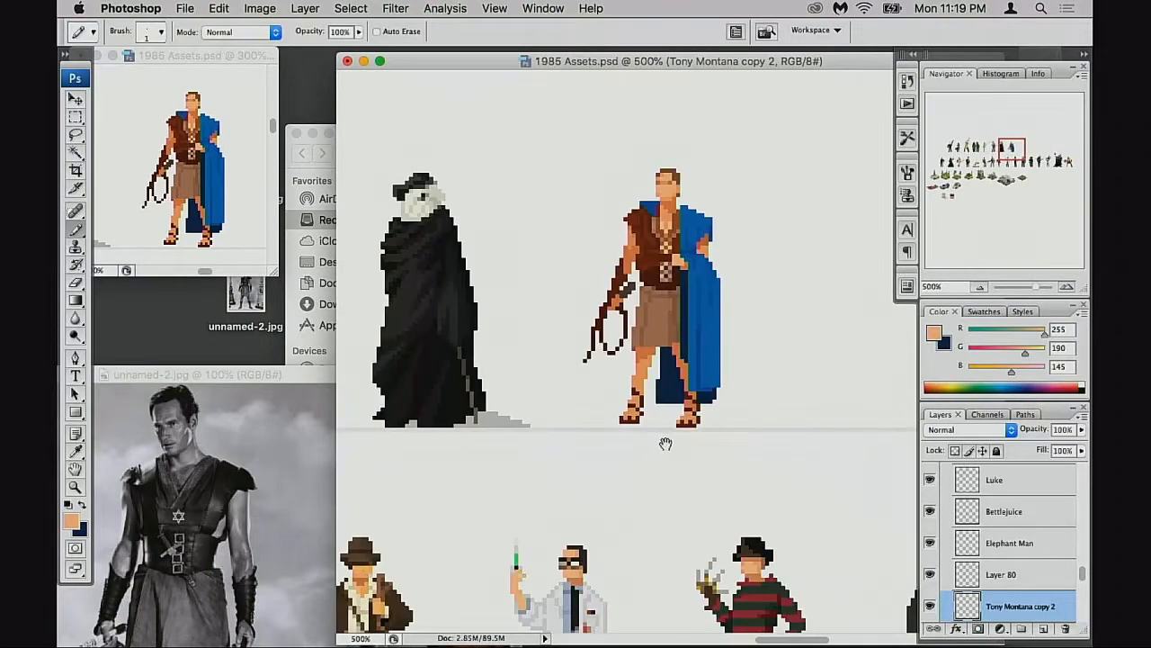
drag(666, 440, 666, 419)
Bring up the Untitled-1 chariot reference, and rearrange the unnamed-2.jpg and 1985 Assets.psd windows with the artwork in front
drag(271, 376, 531, 300)
drag(229, 513, 334, 363)
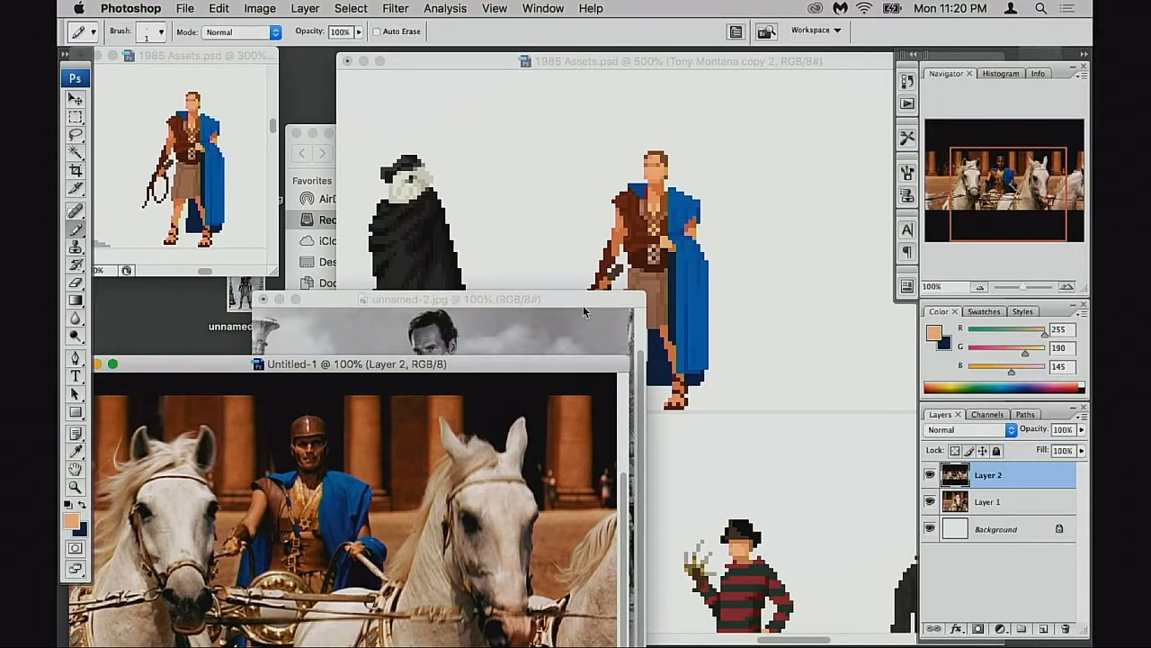
drag(546, 298, 393, 330)
drag(680, 60, 646, 67)
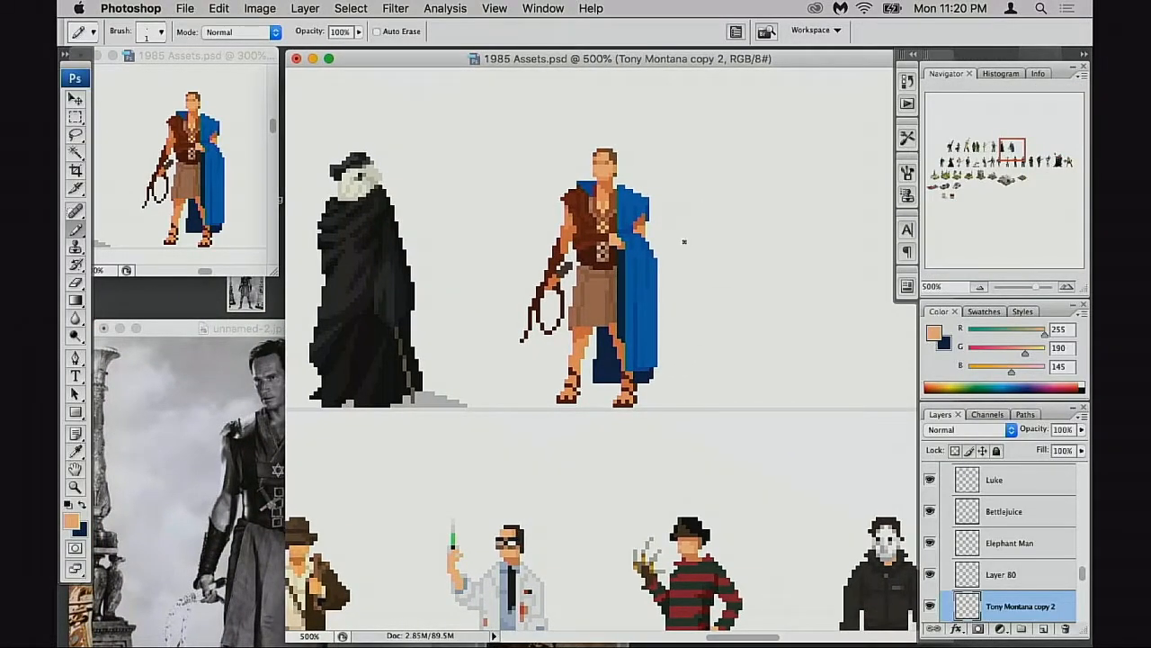
drag(685, 62, 675, 62)
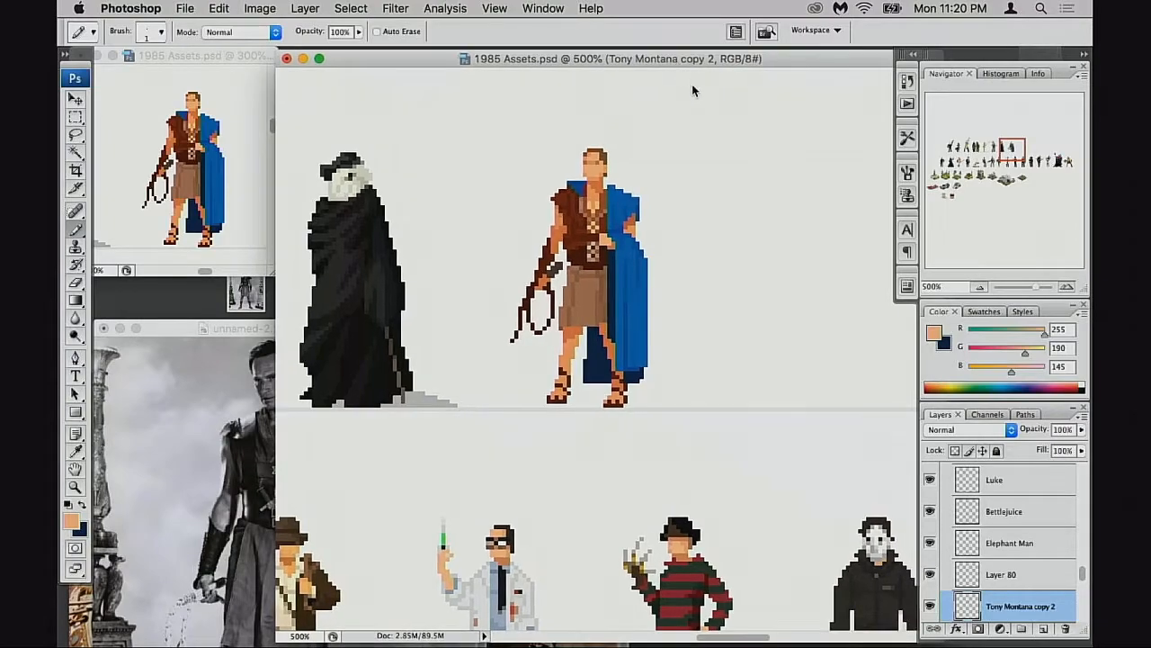
mouse_move(560, 66)
mouse_down()
mouse_move(574, 60)
mouse_move(564, 68)
mouse_up()
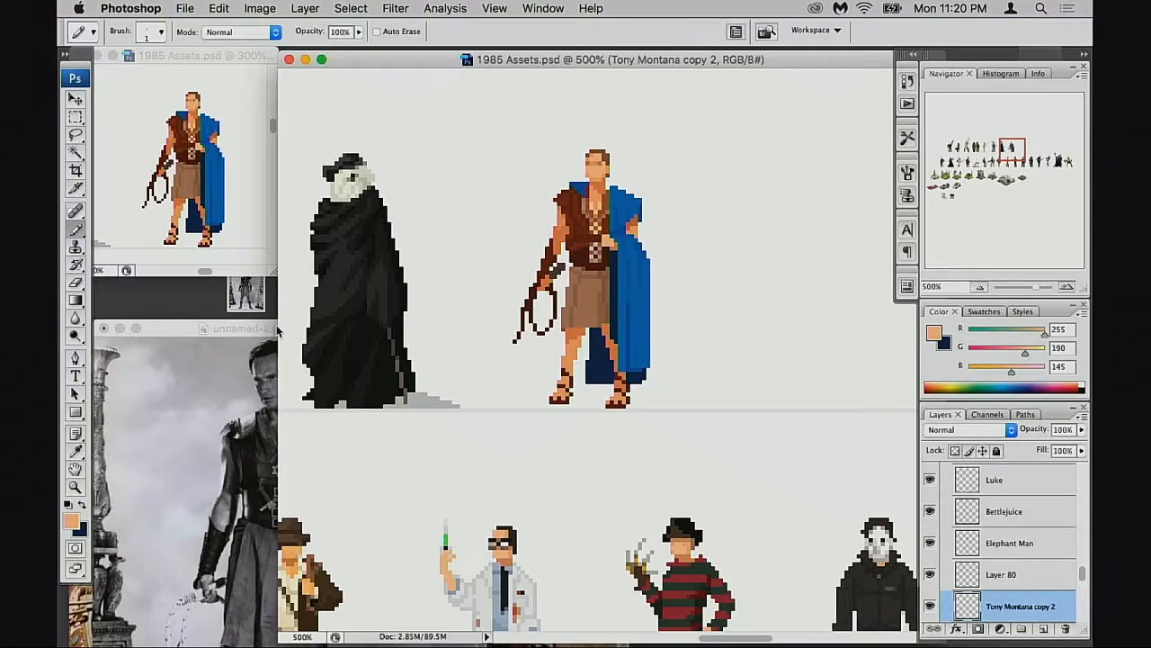
Reposition the unnamed-2.jpg full-body reference to compare it with the gladiator, and return to the 1985 Assets.psd window
drag(273, 329, 275, 284)
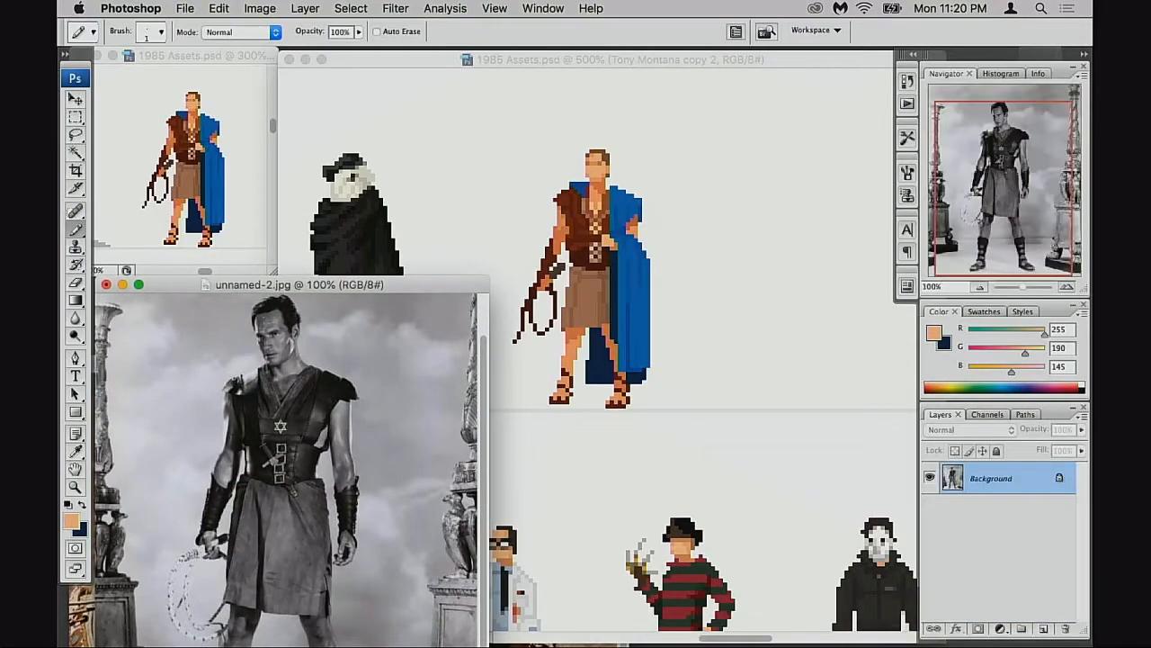
click(603, 58)
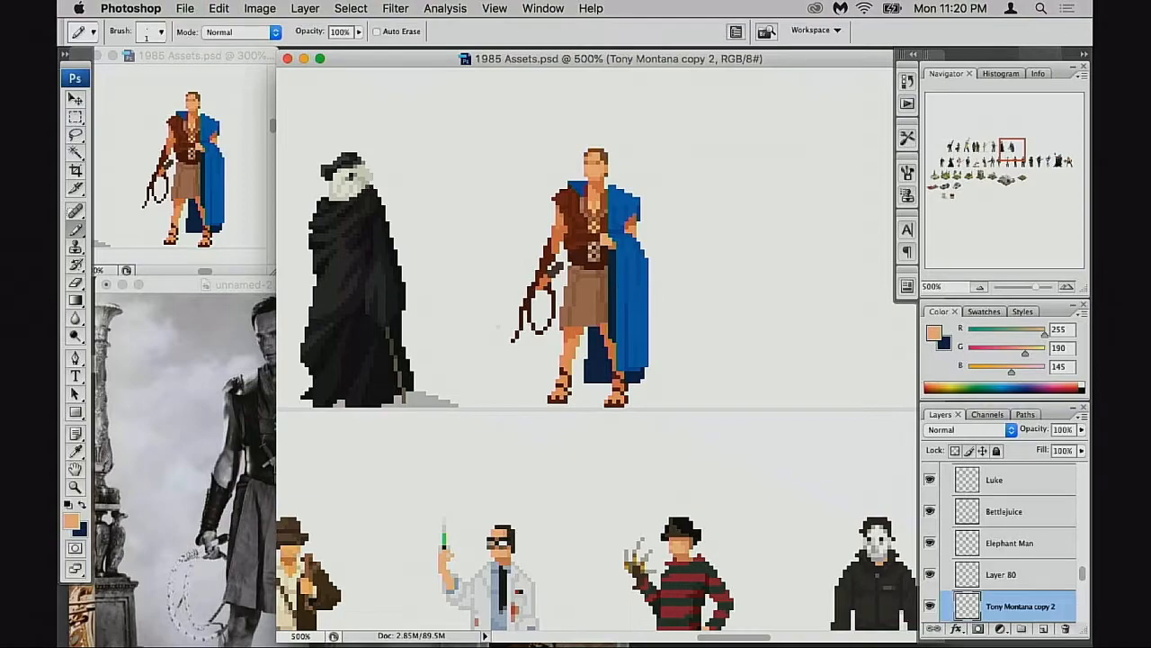
click(268, 291)
drag(278, 289, 276, 295)
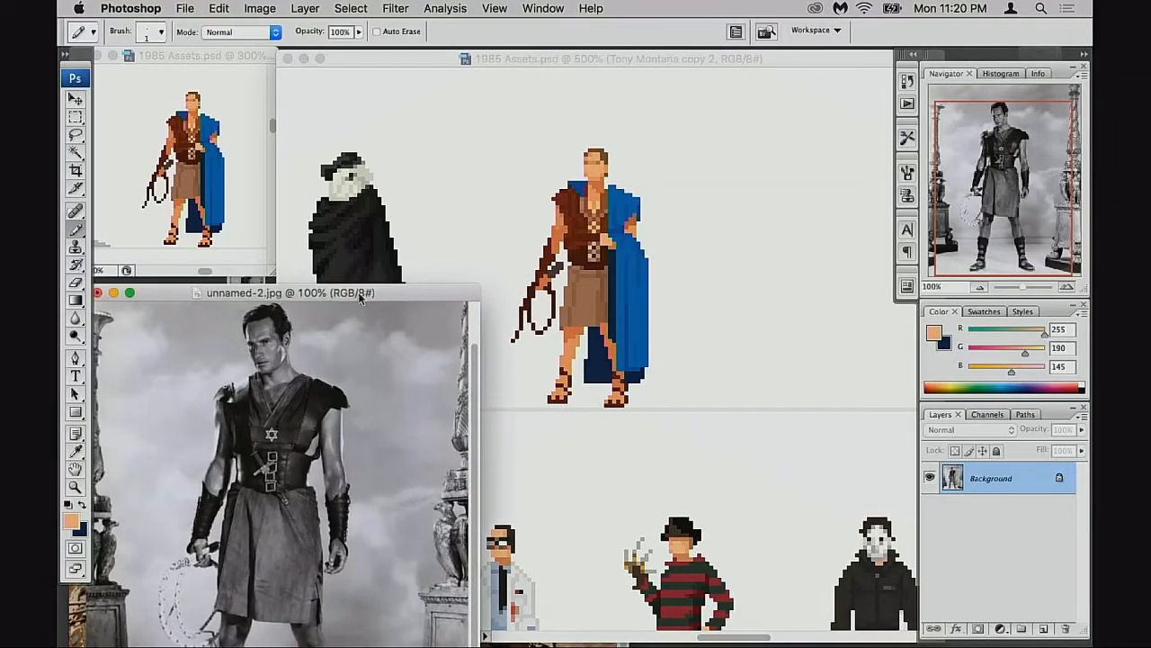
drag(591, 53, 582, 53)
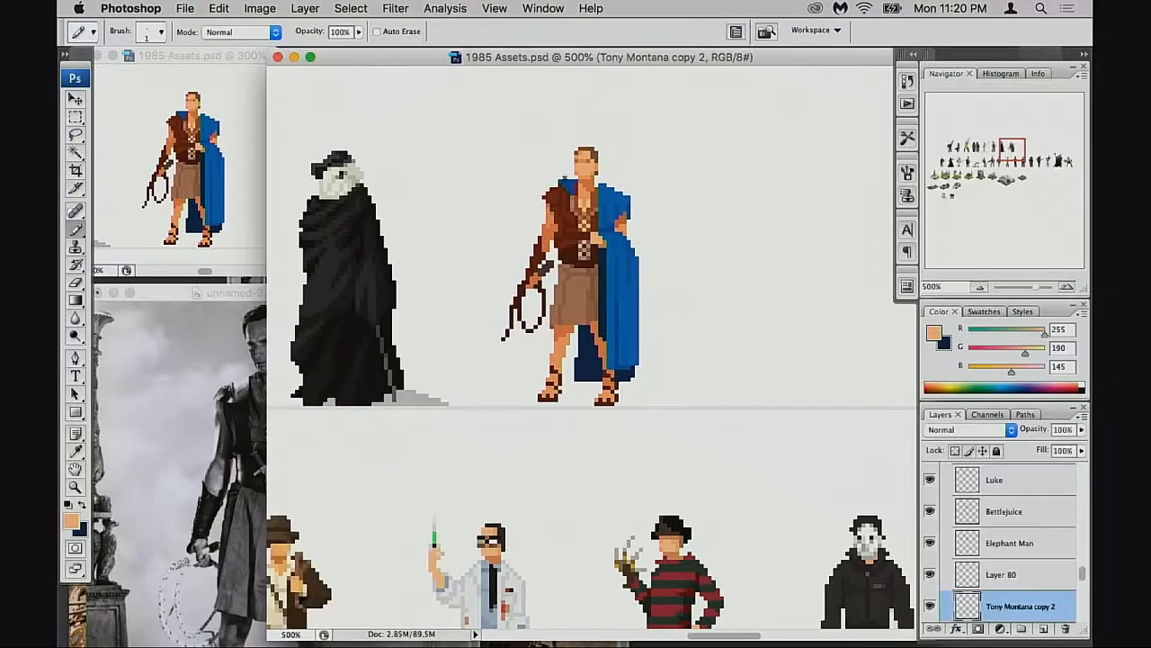
scroll(684, 378, left, 3)
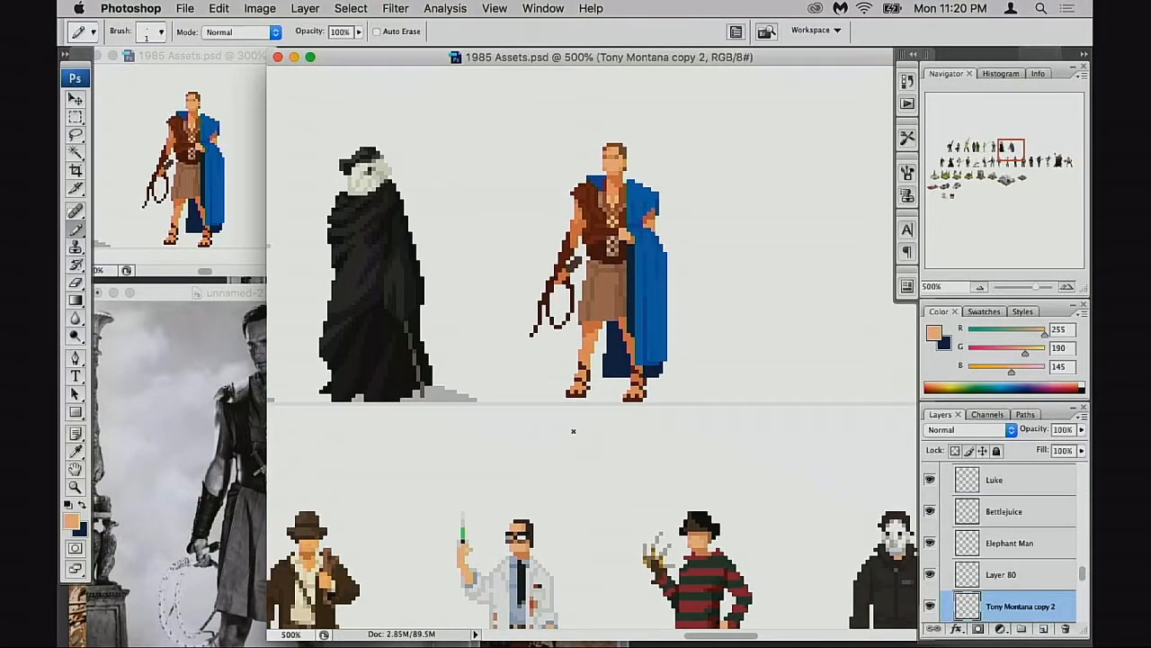